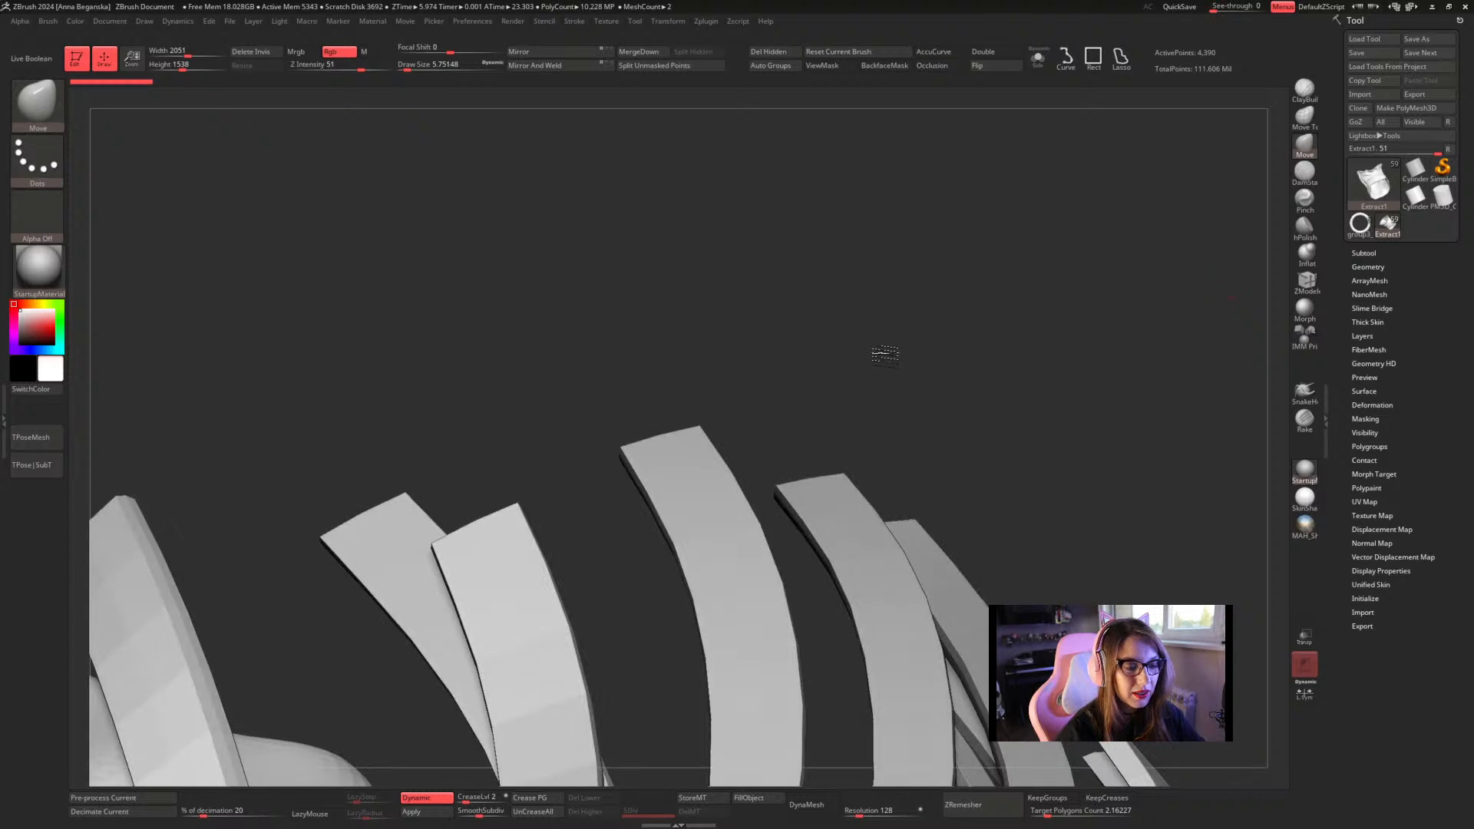
Examine the armoured undead character from several angles, including the ribbon skirt and the rose ornaments at the waist
drag(937, 293, 1040, 302)
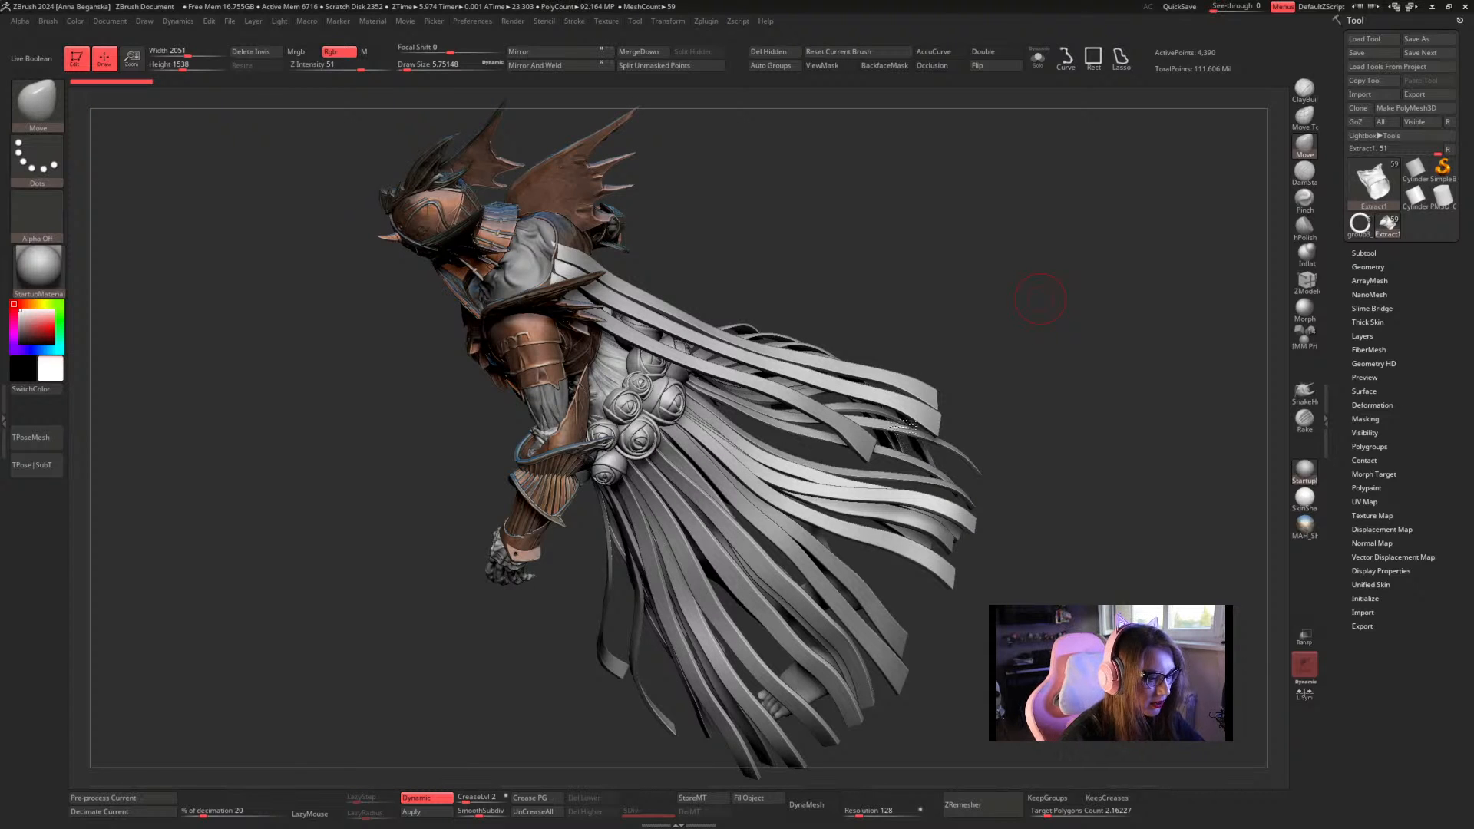
drag(836, 217, 794, 392)
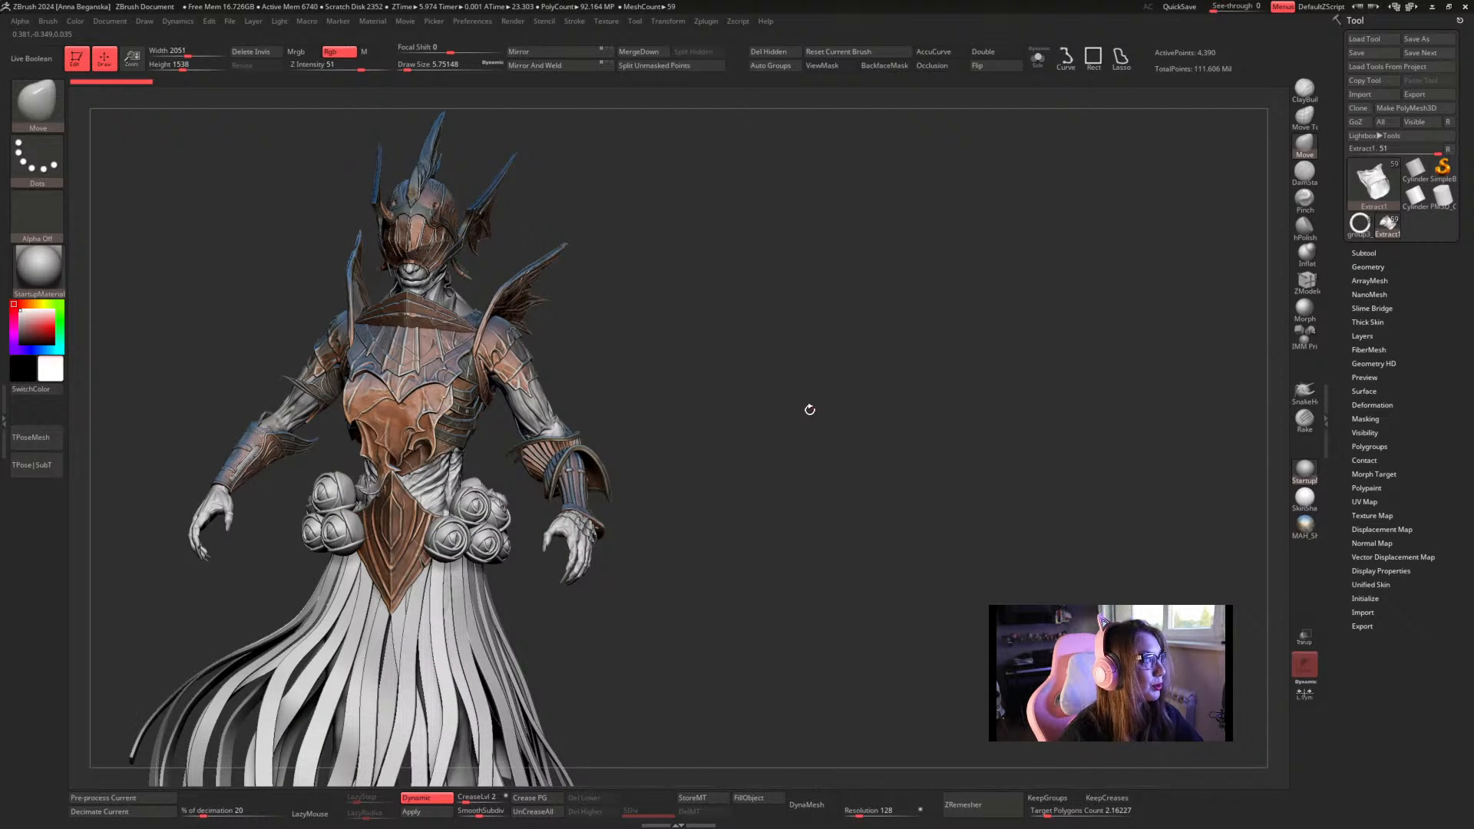
mouse_move(660, 575)
alt+mouse_down()
mouse_move(755, 607)
mouse_move(669, 599)
alt+mouse_up()
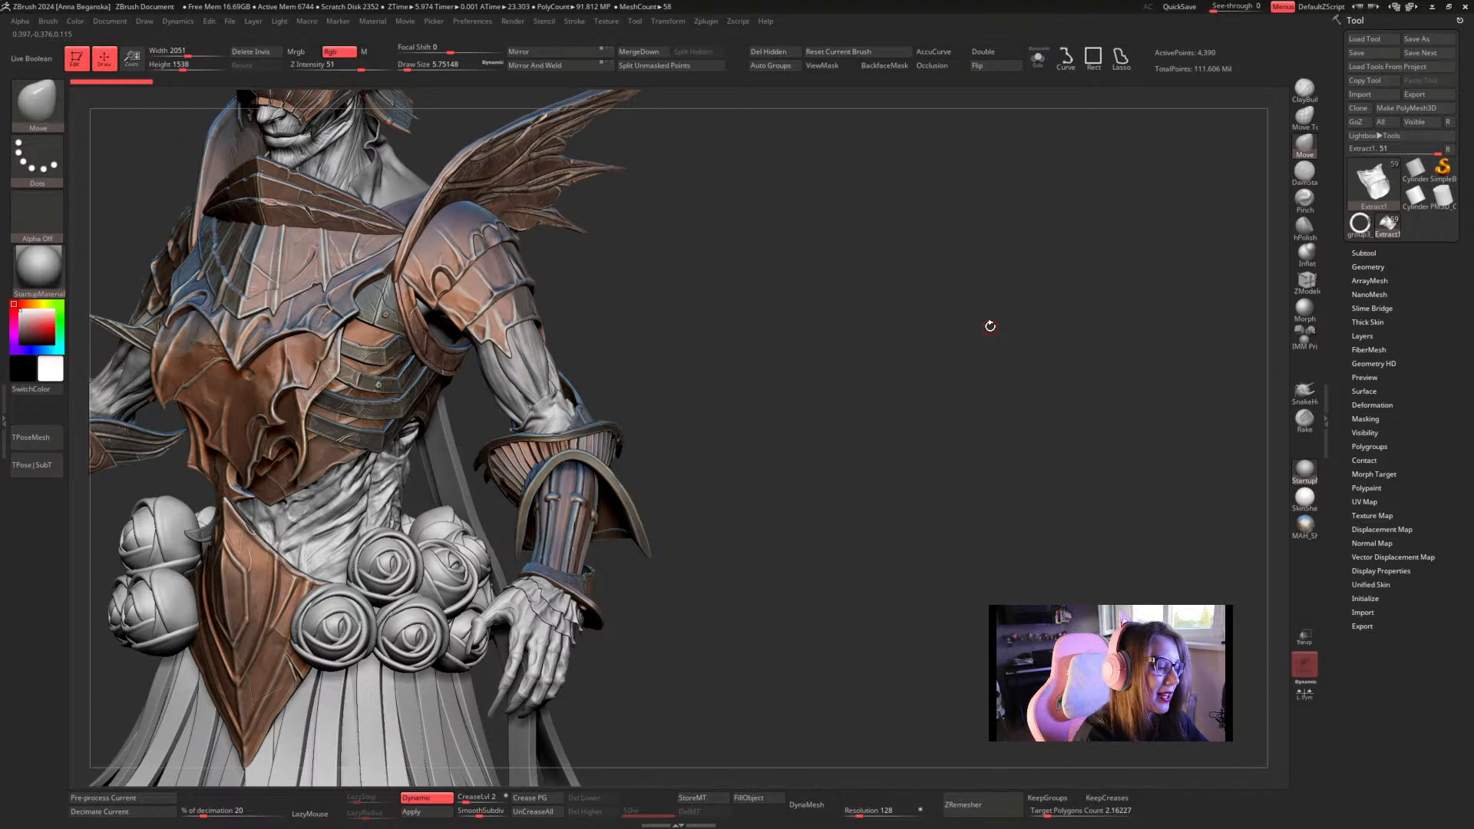
mouse_move(885, 328)
mouse_down()
mouse_move(908, 368)
mouse_move(875, 326)
mouse_up()
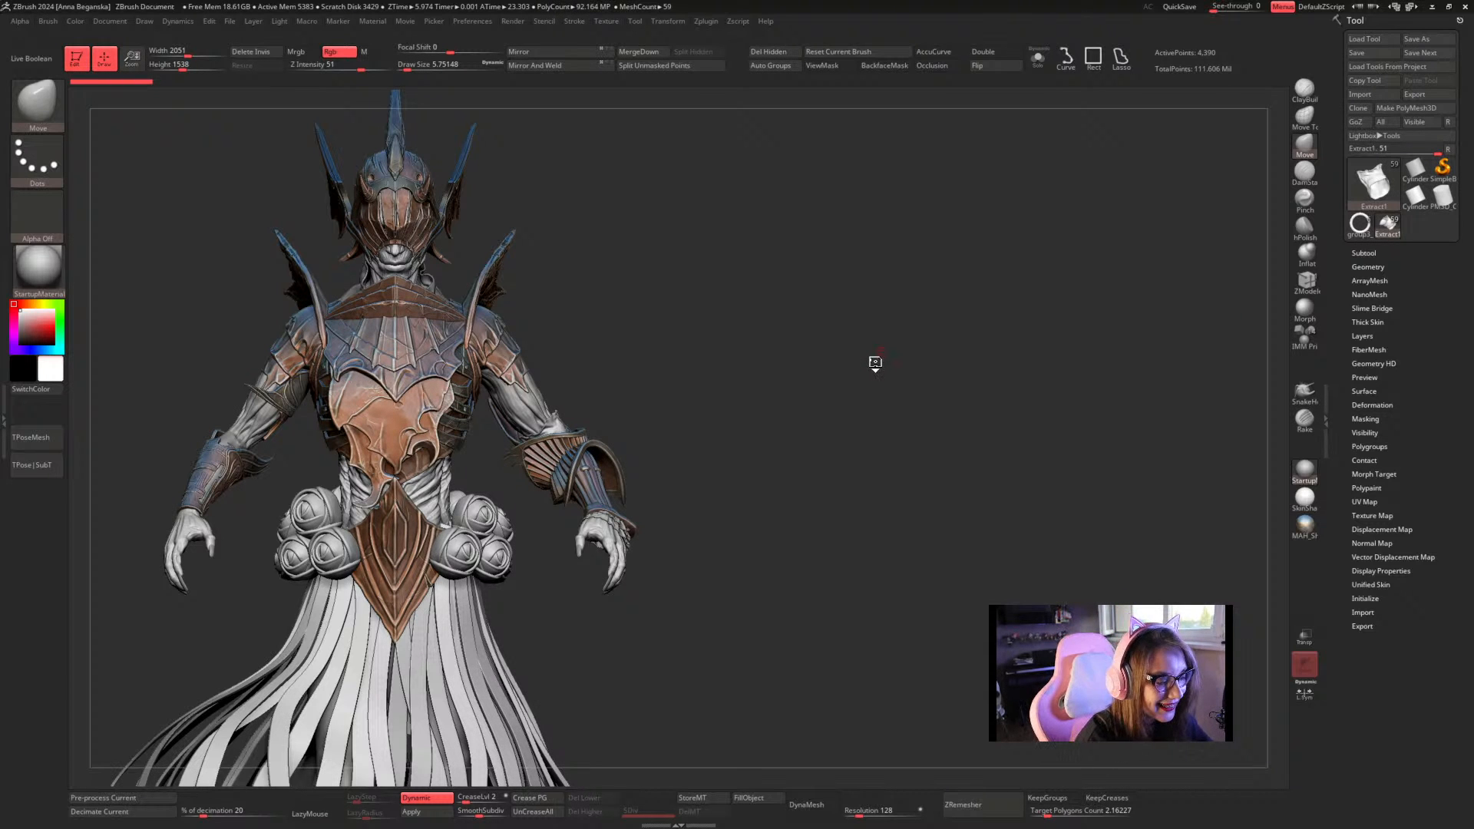
mouse_move(875, 362)
mouse_down()
mouse_move(875, 385)
mouse_move(955, 471)
mouse_move(1046, 418)
mouse_move(1041, 394)
mouse_up()
key(space)
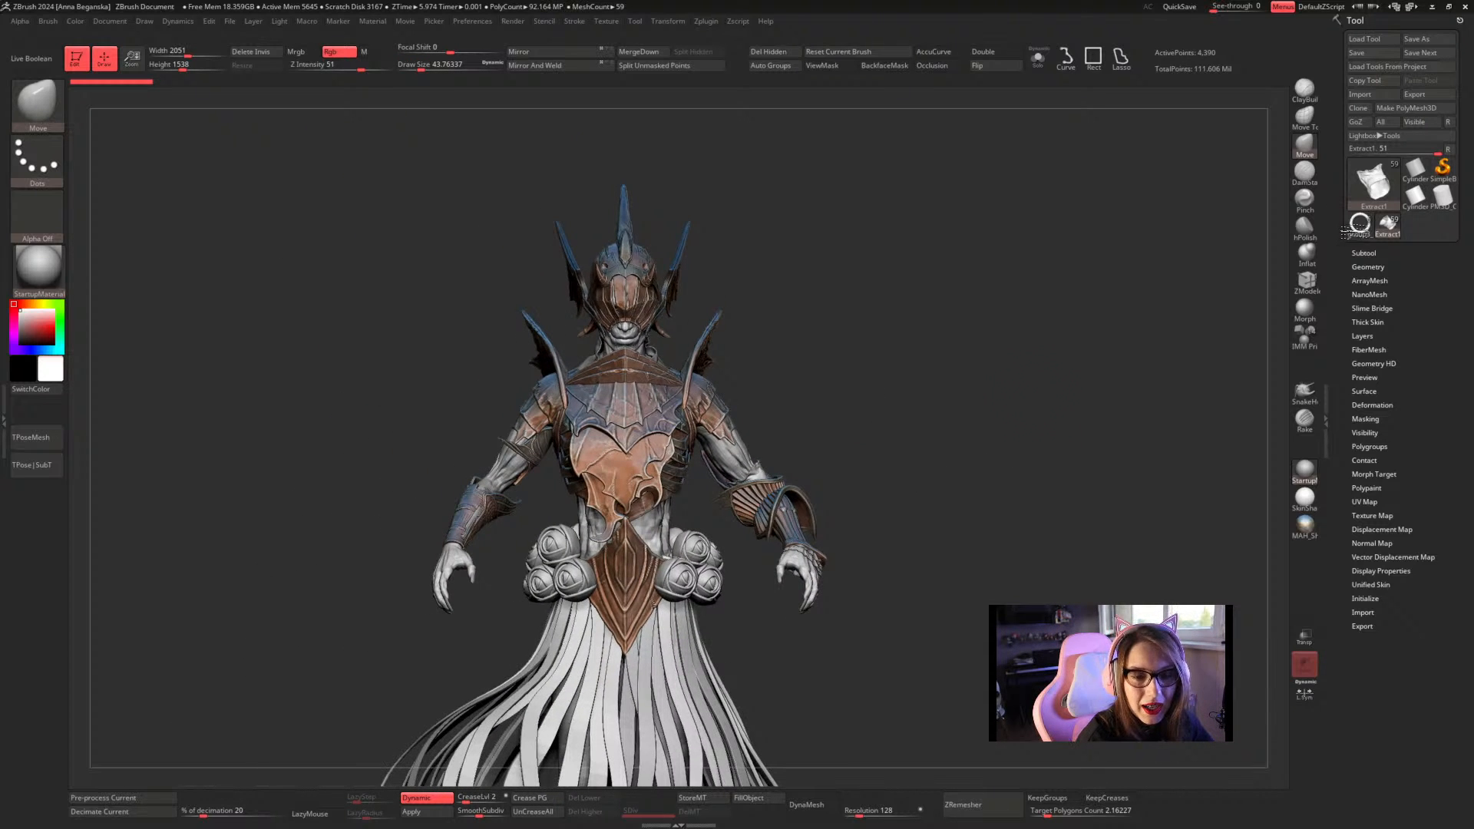
Switch the active tool to the sword model and show the whole sword lengthwise
click(1359, 227)
drag(1135, 297, 1089, 316)
alt+drag(1059, 367, 1229, 287)
mouse_move(964, 355)
alt+mouse_down()
mouse_move(882, 378)
mouse_move(937, 360)
mouse_move(978, 328)
mouse_move(972, 311)
mouse_move(772, 266)
mouse_move(1244, 265)
alt+mouse_up()
key(space)
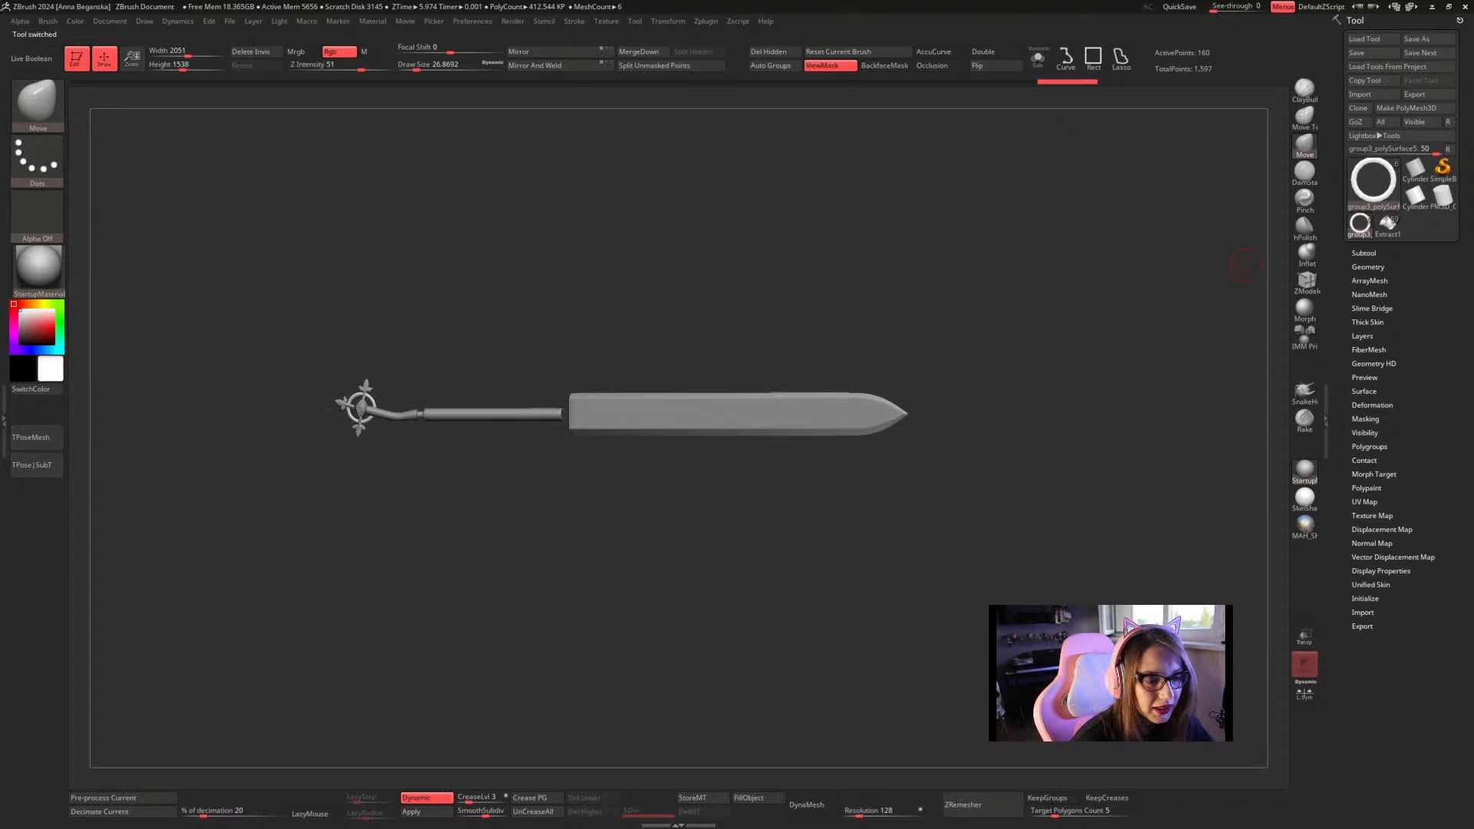
Bring the character concept art over the canvas and study the sword and its ornamented pommel
right_drag(1473, 275, 720, 317)
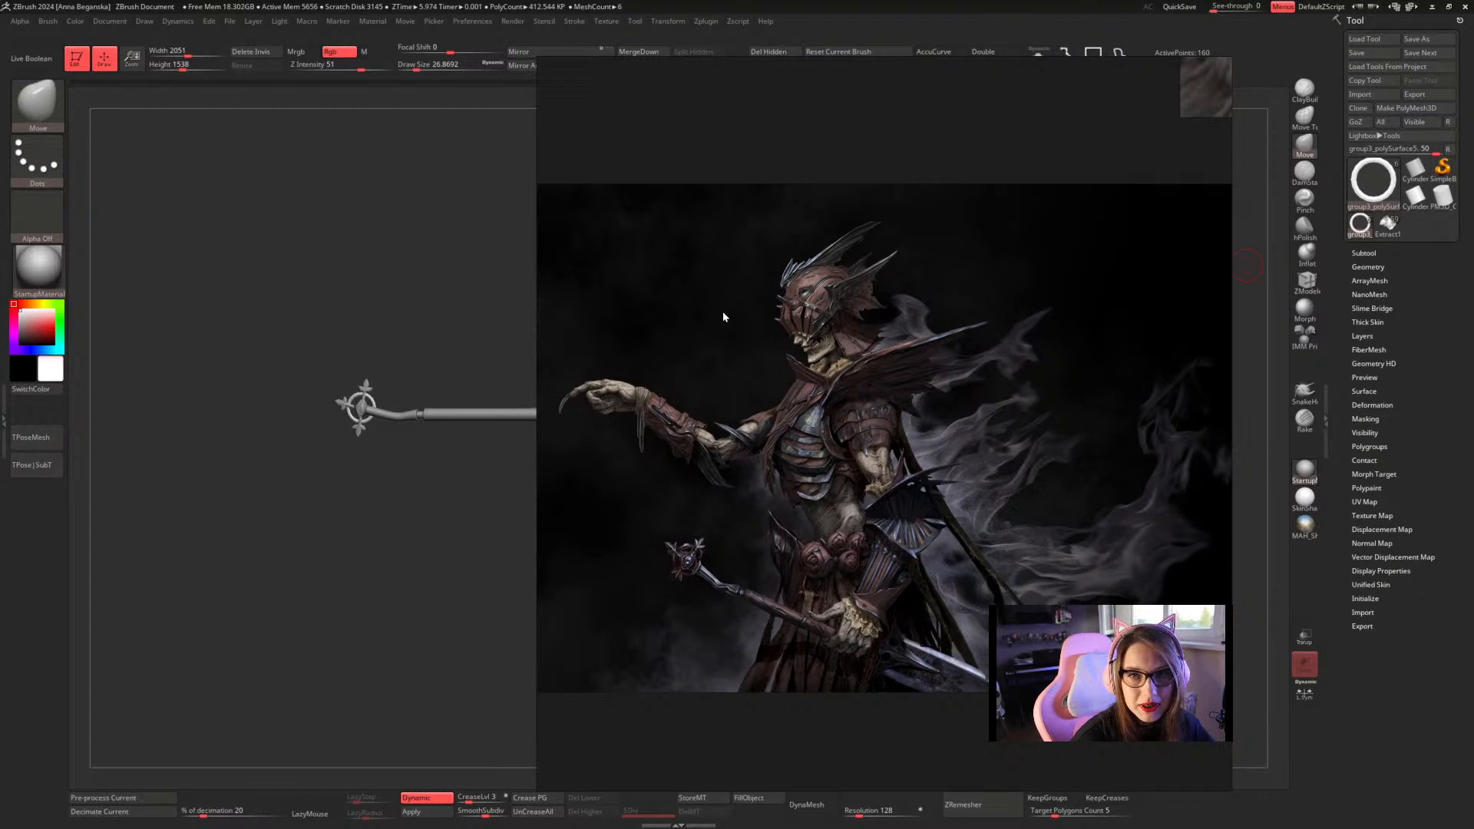
scroll(875, 525, up, 3)
right_drag(875, 528, 997, 378)
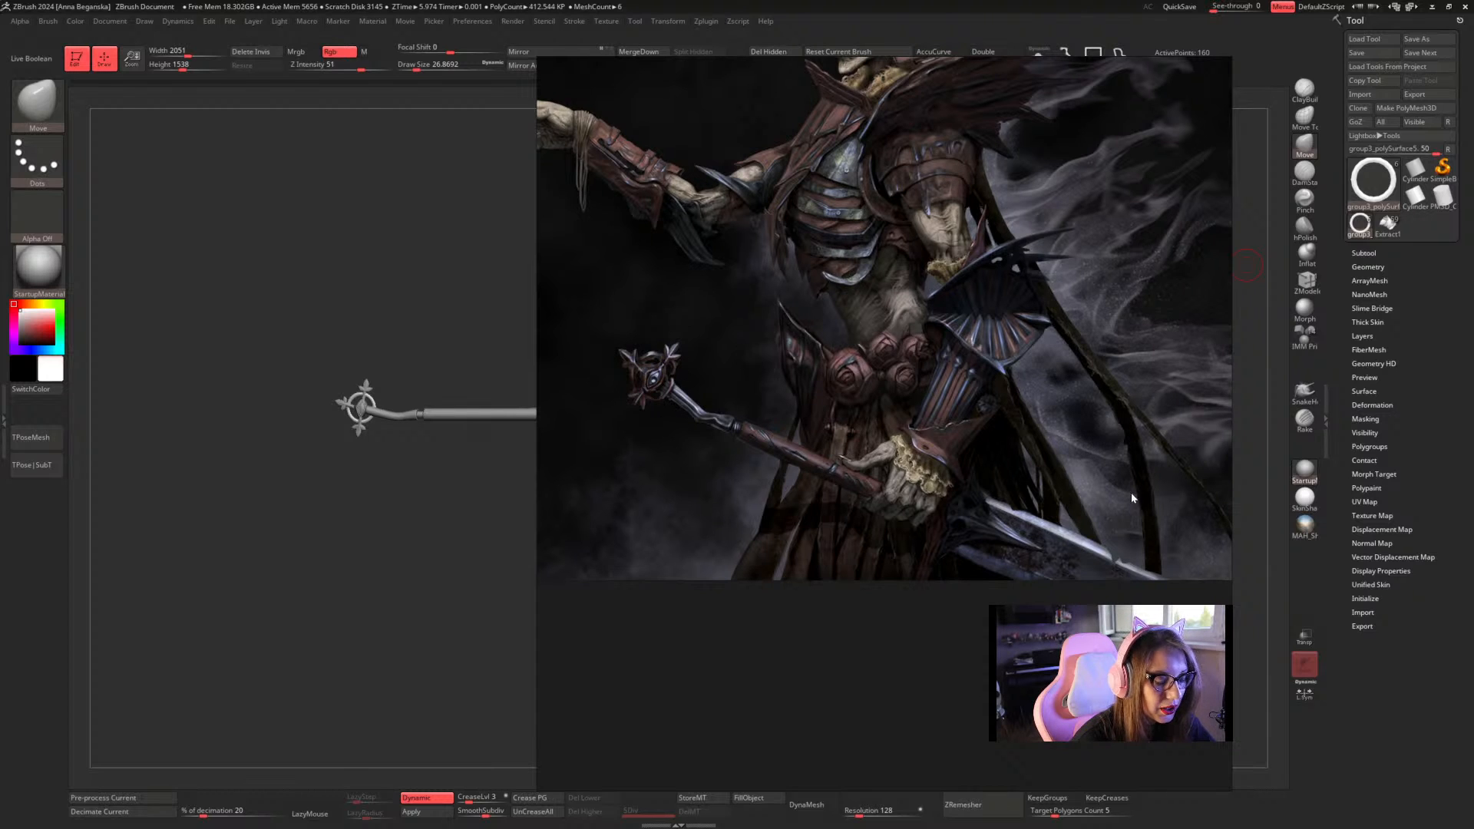
scroll(1131, 498, down, 3)
scroll(921, 489, up, 3)
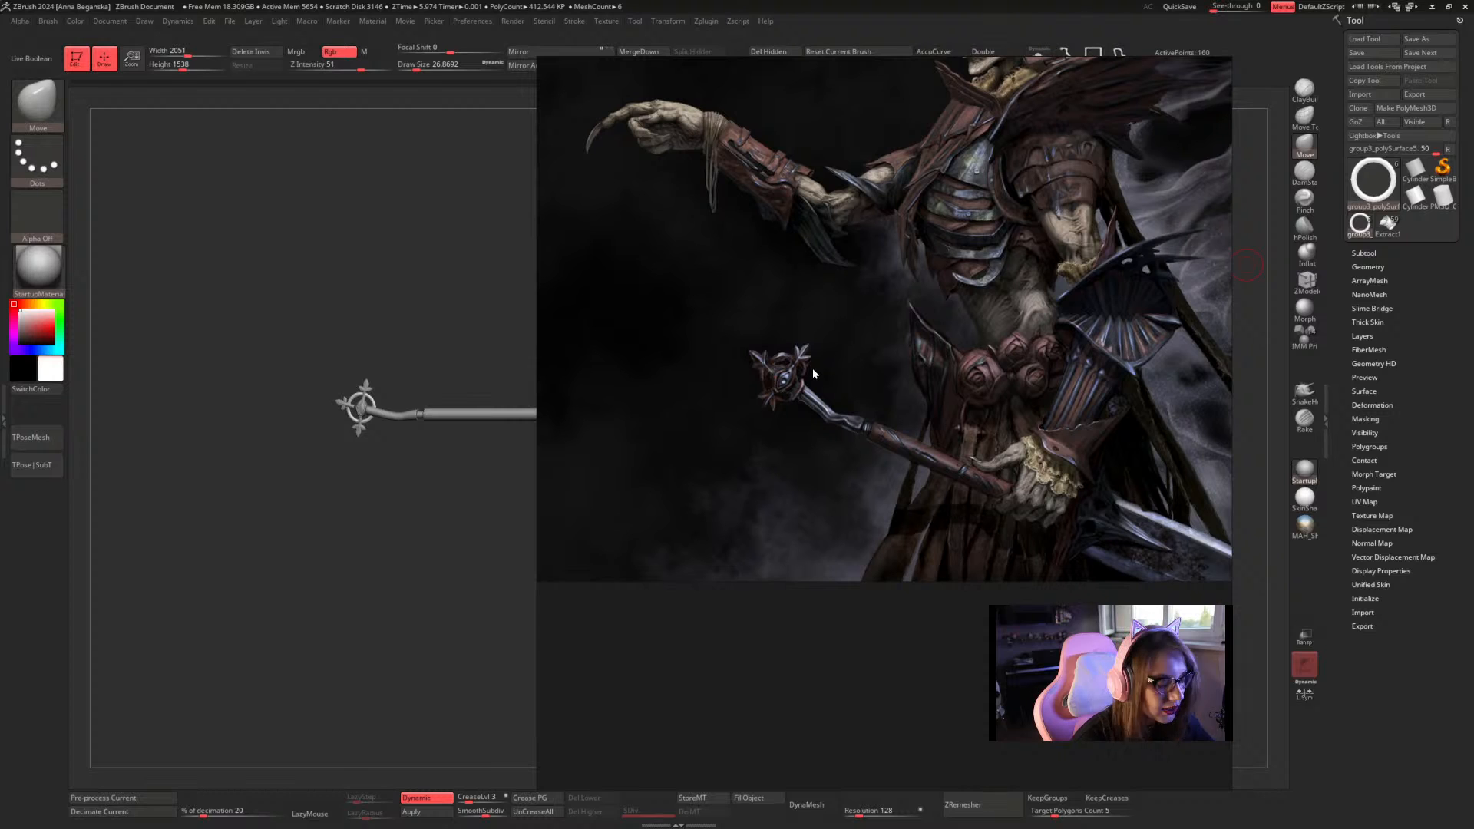
Check the computer's hardware specifications in the This PC system properties, then return to the sword in ZBrush
key(super)
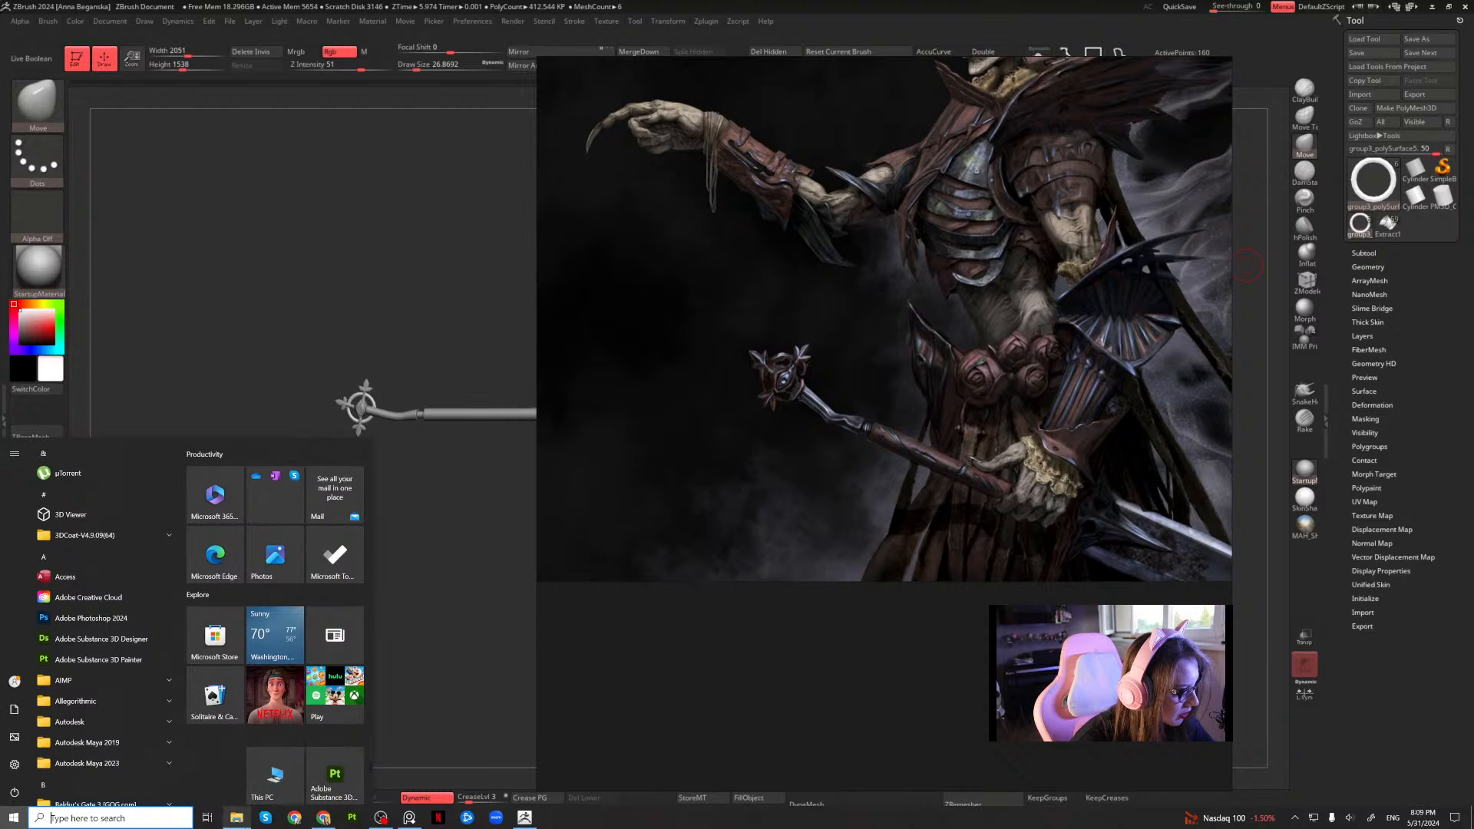
click(236, 818)
right_drag(860, 411, 1473, 31)
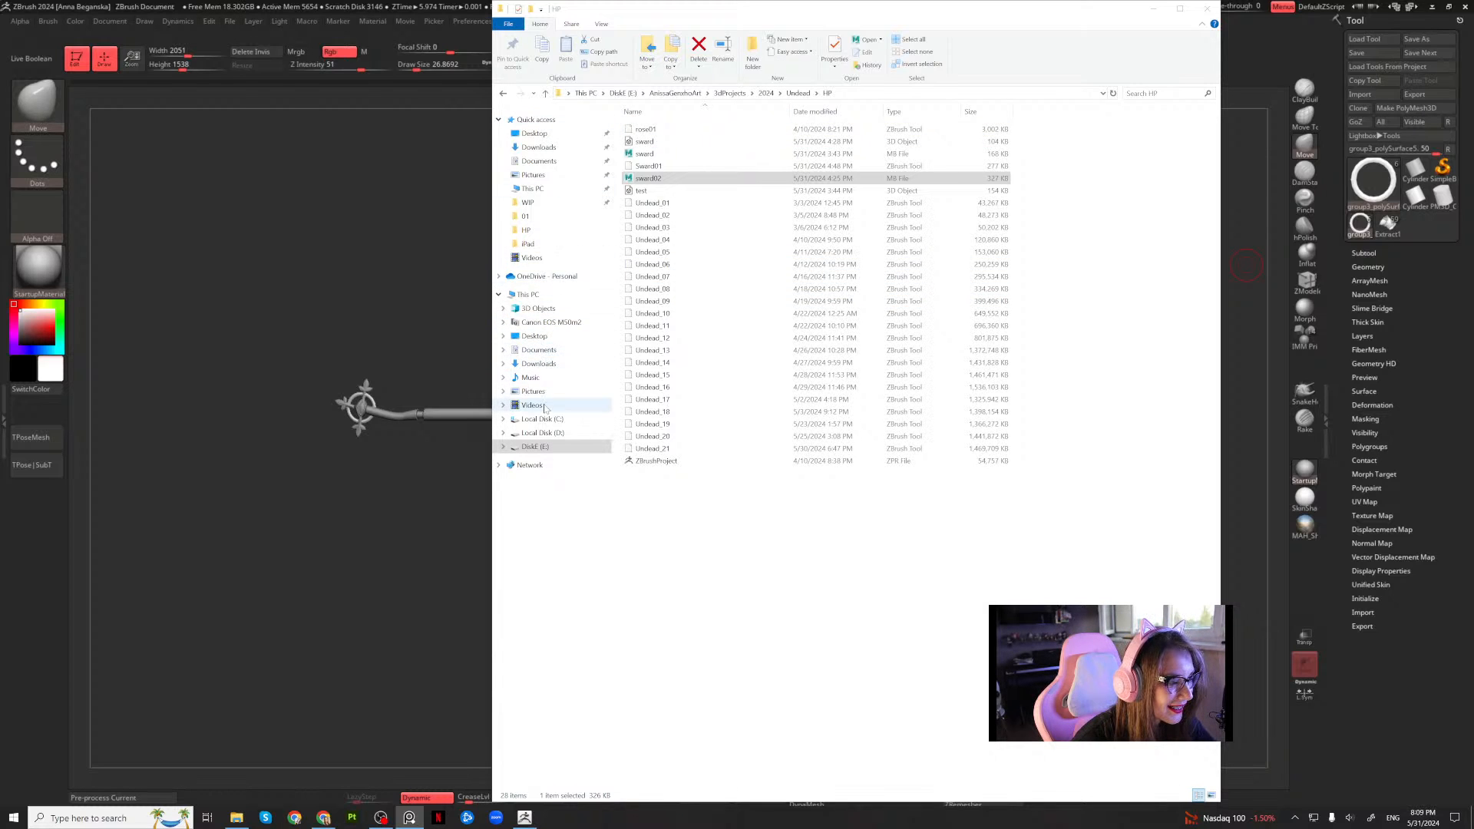
click(528, 295)
right_click(693, 394)
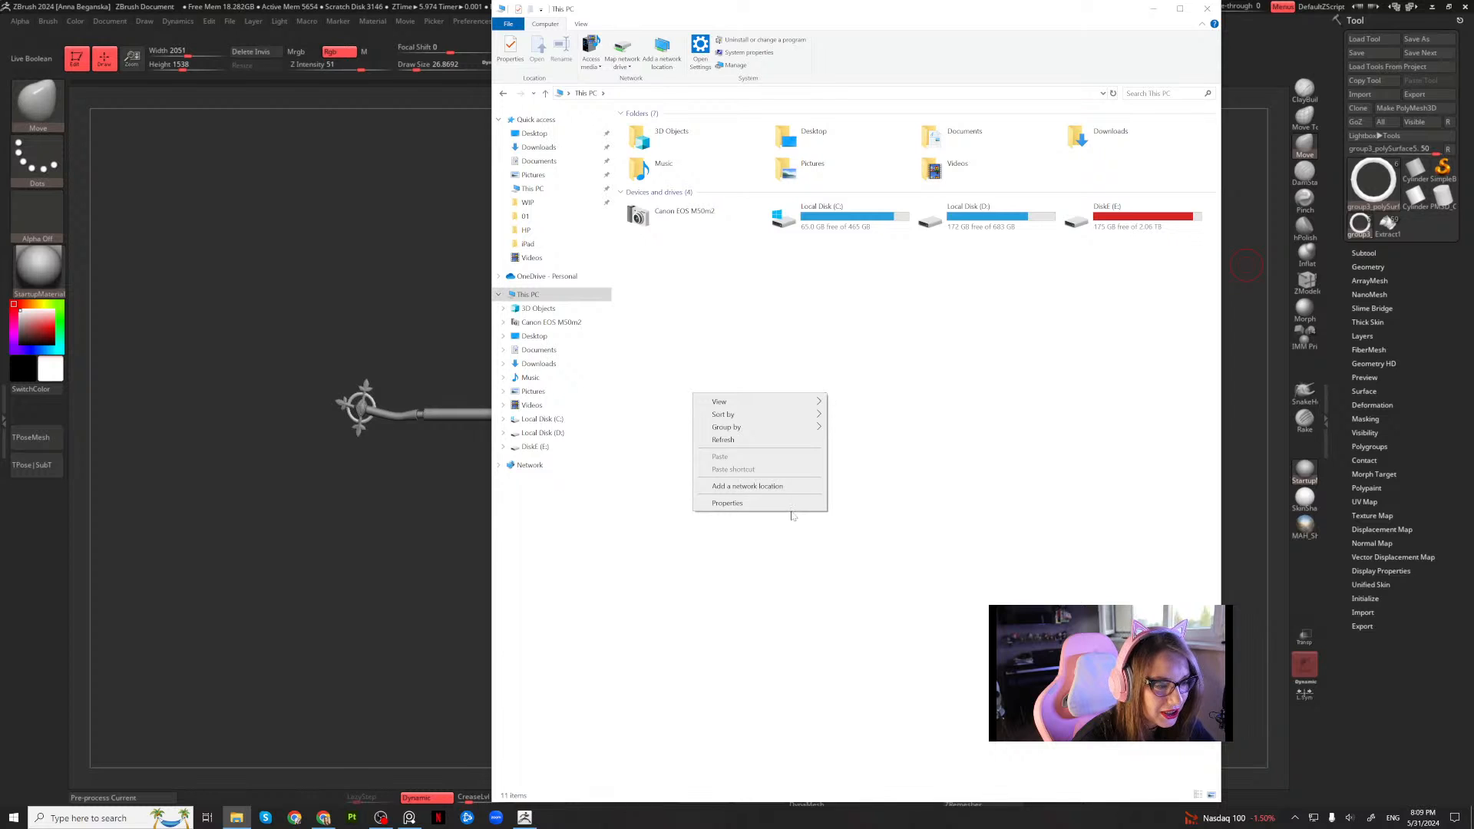
click(728, 503)
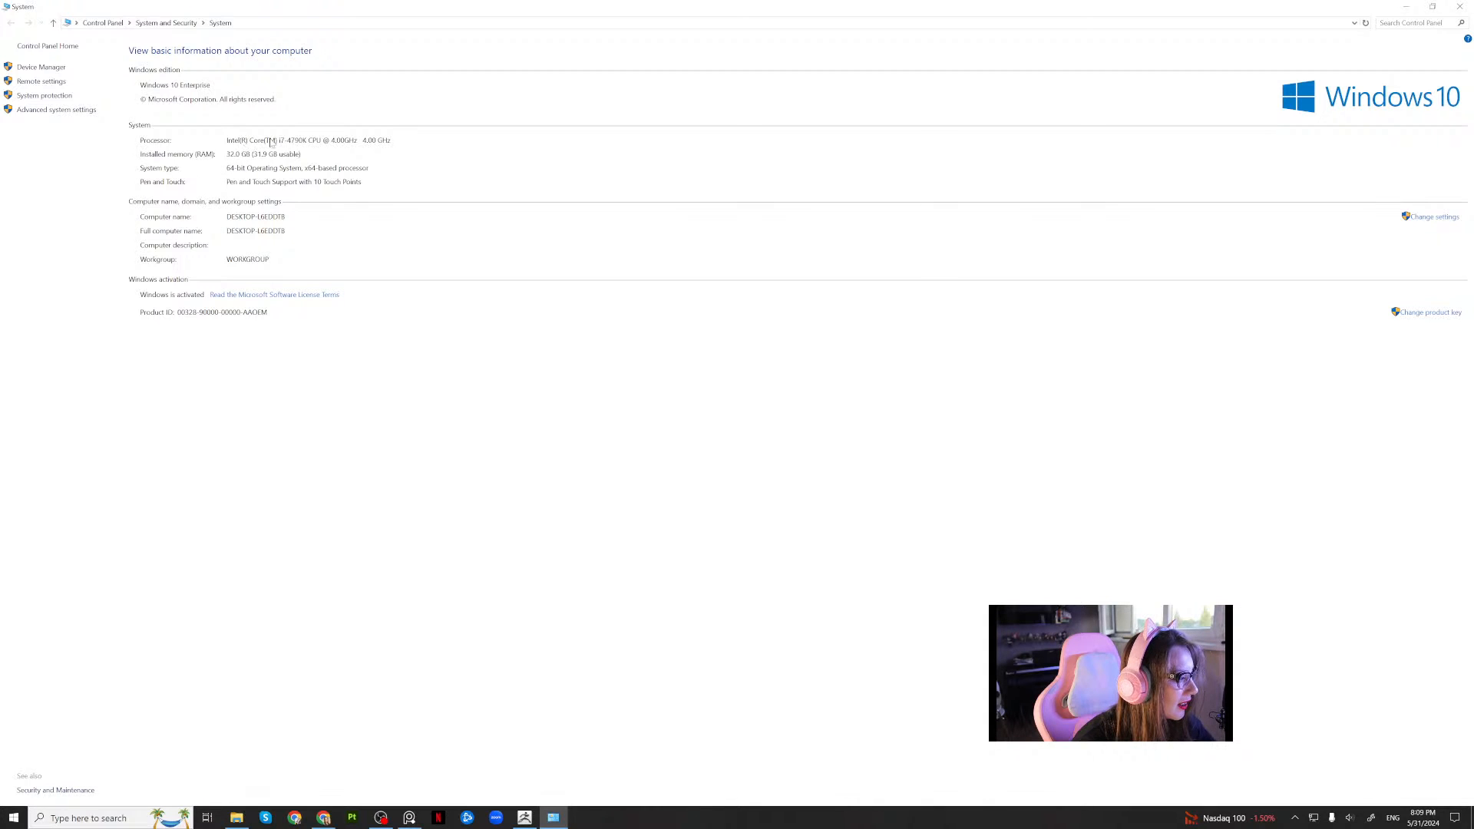
click(1462, 7)
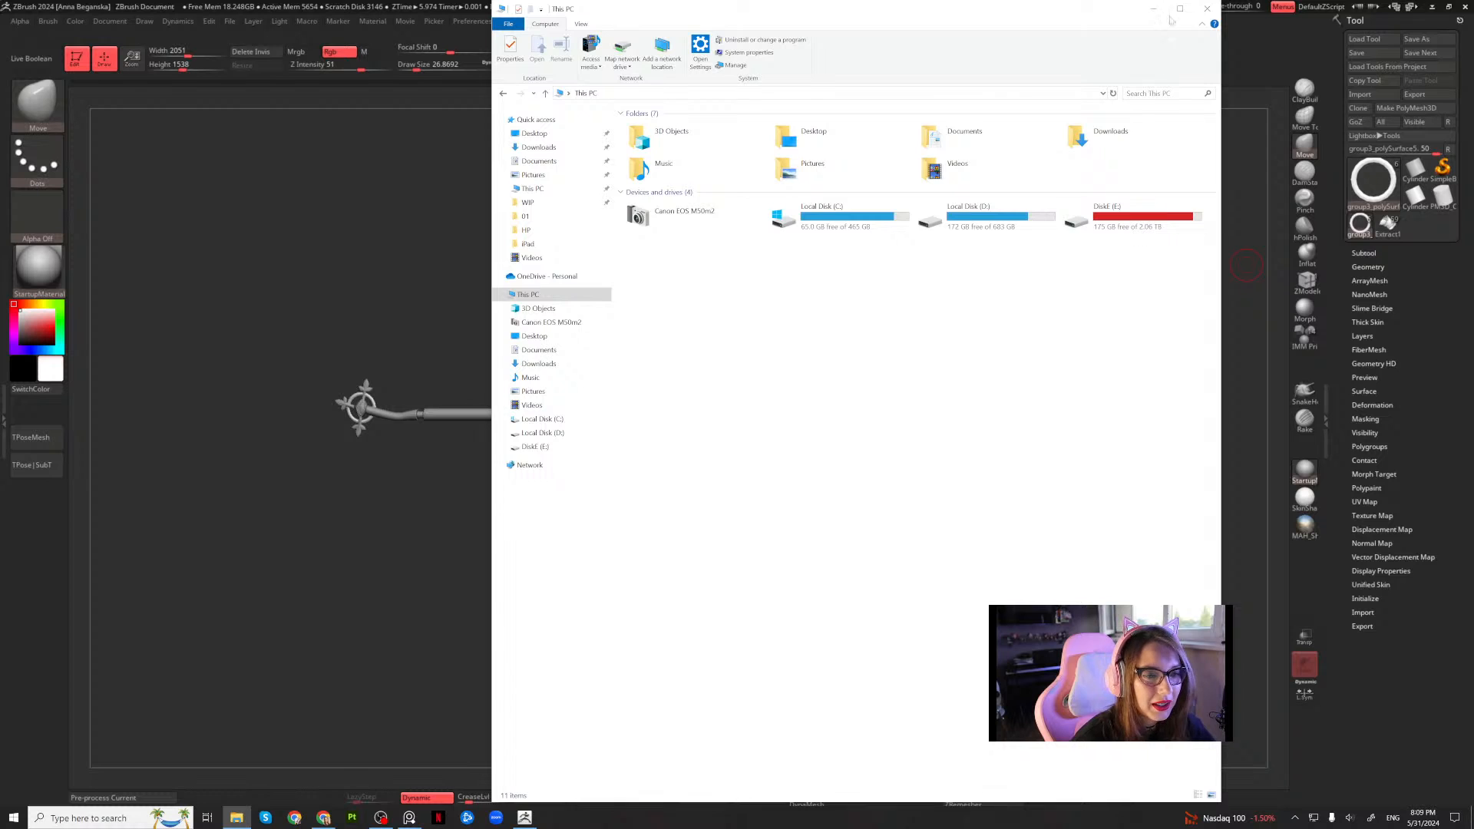
click(1158, 10)
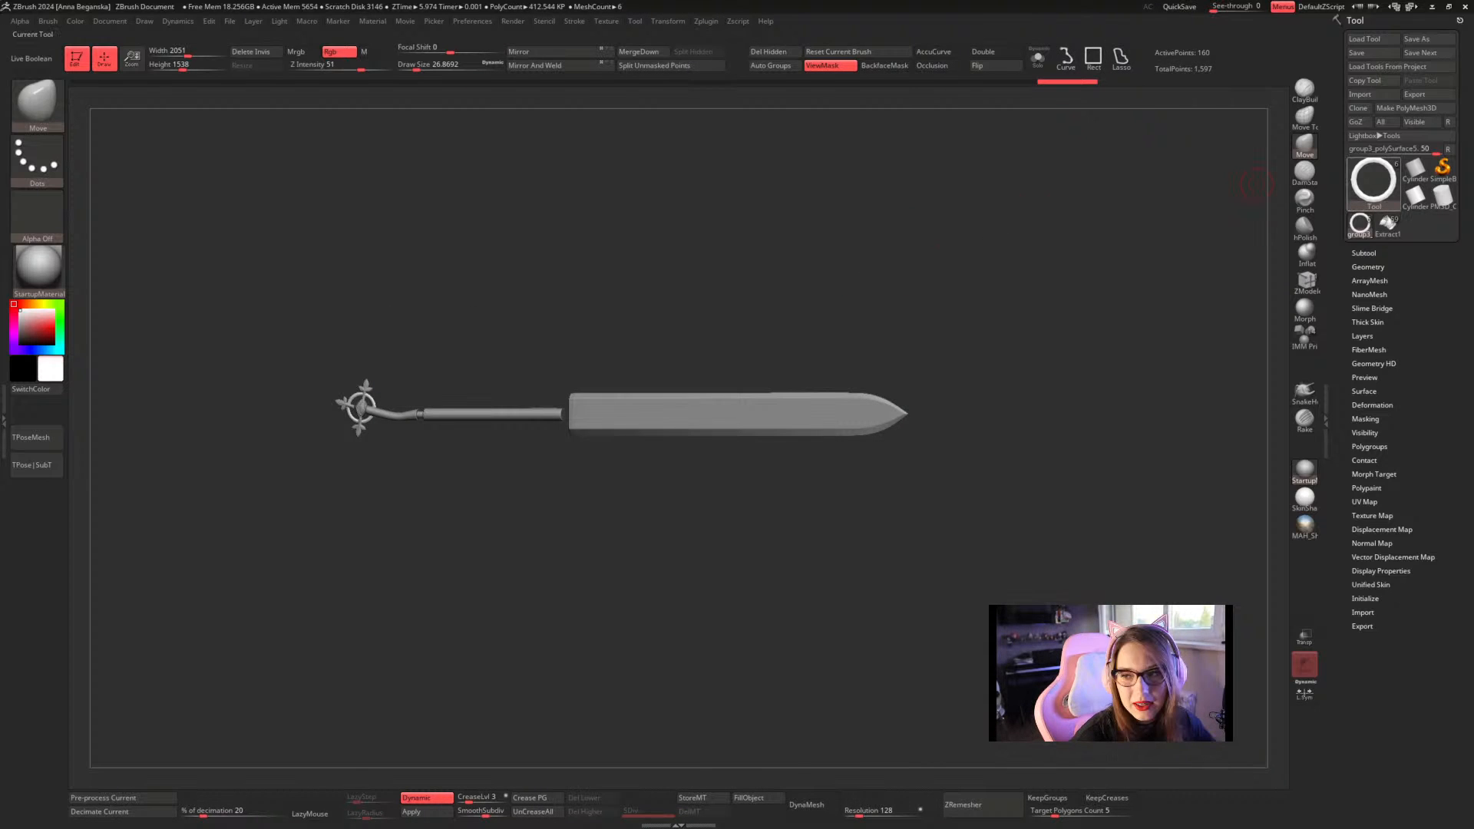
Bring the concept art back over the canvas, enlarge the sword's pommel and shrink the reference window around it
mouse_move(1373, 181)
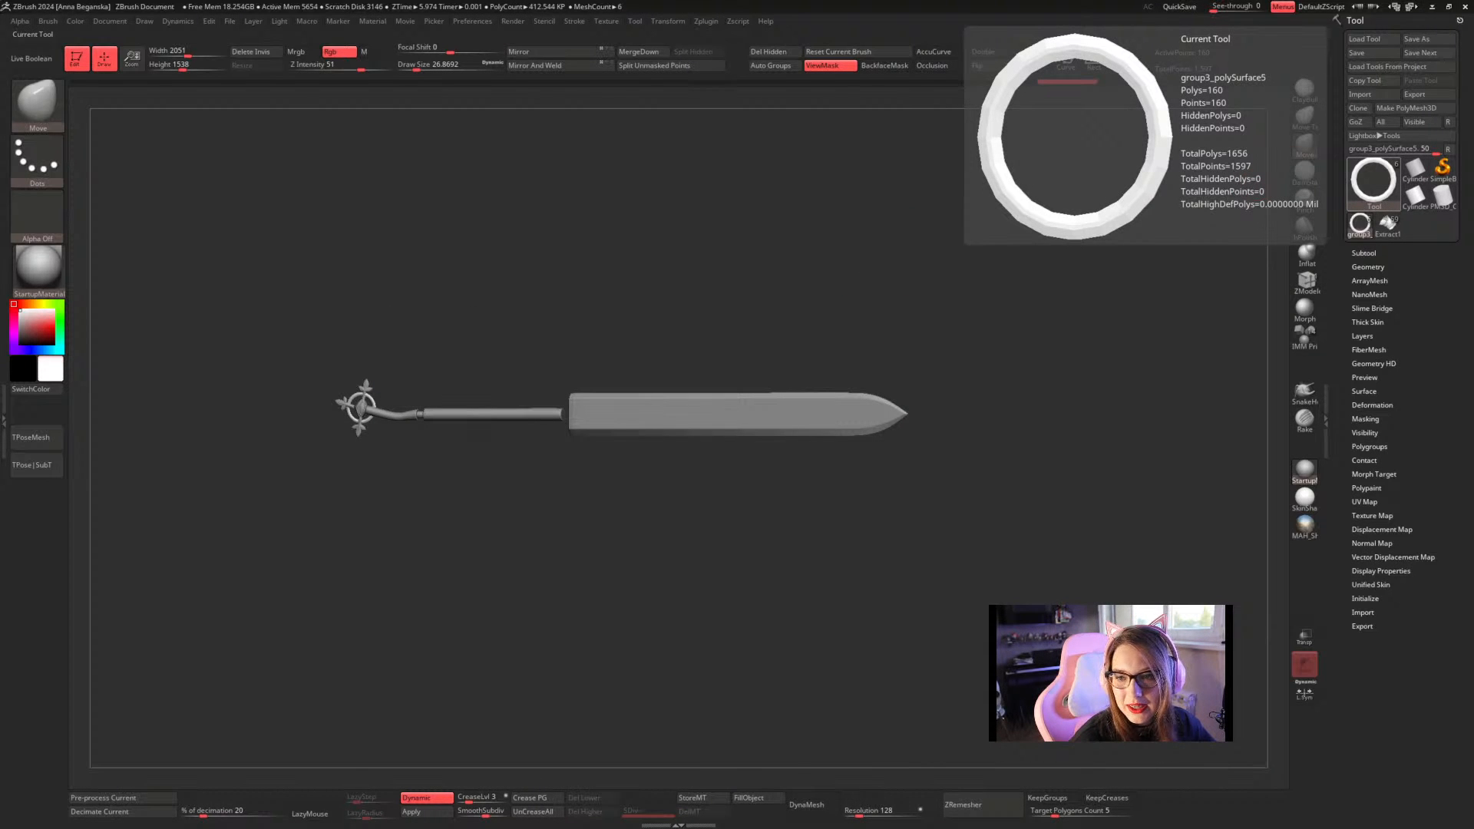
right_drag(1473, 122, 620, 301)
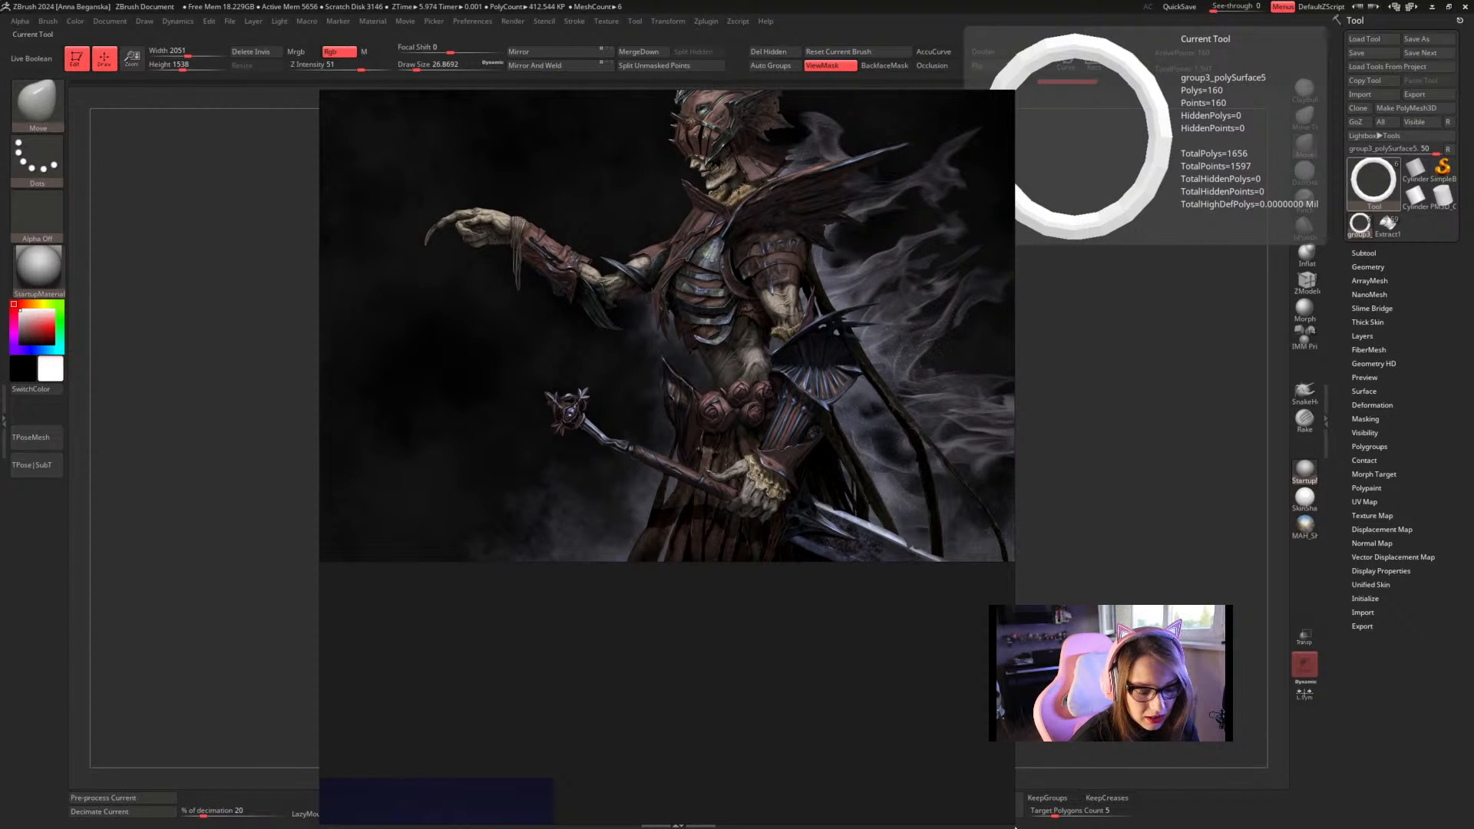
drag(1014, 823, 823, 545)
scroll(651, 396, up, 5)
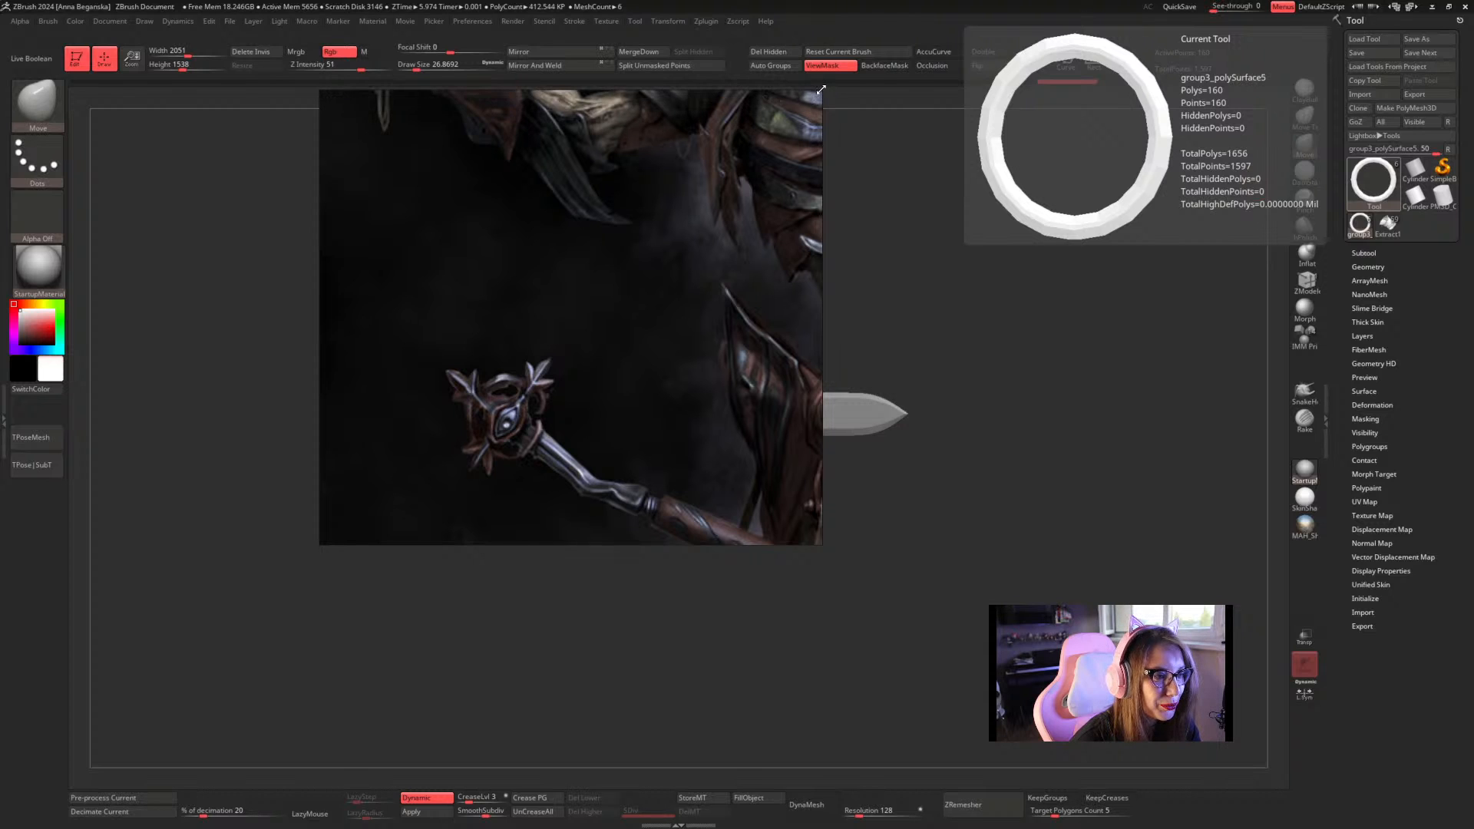
drag(822, 90, 737, 276)
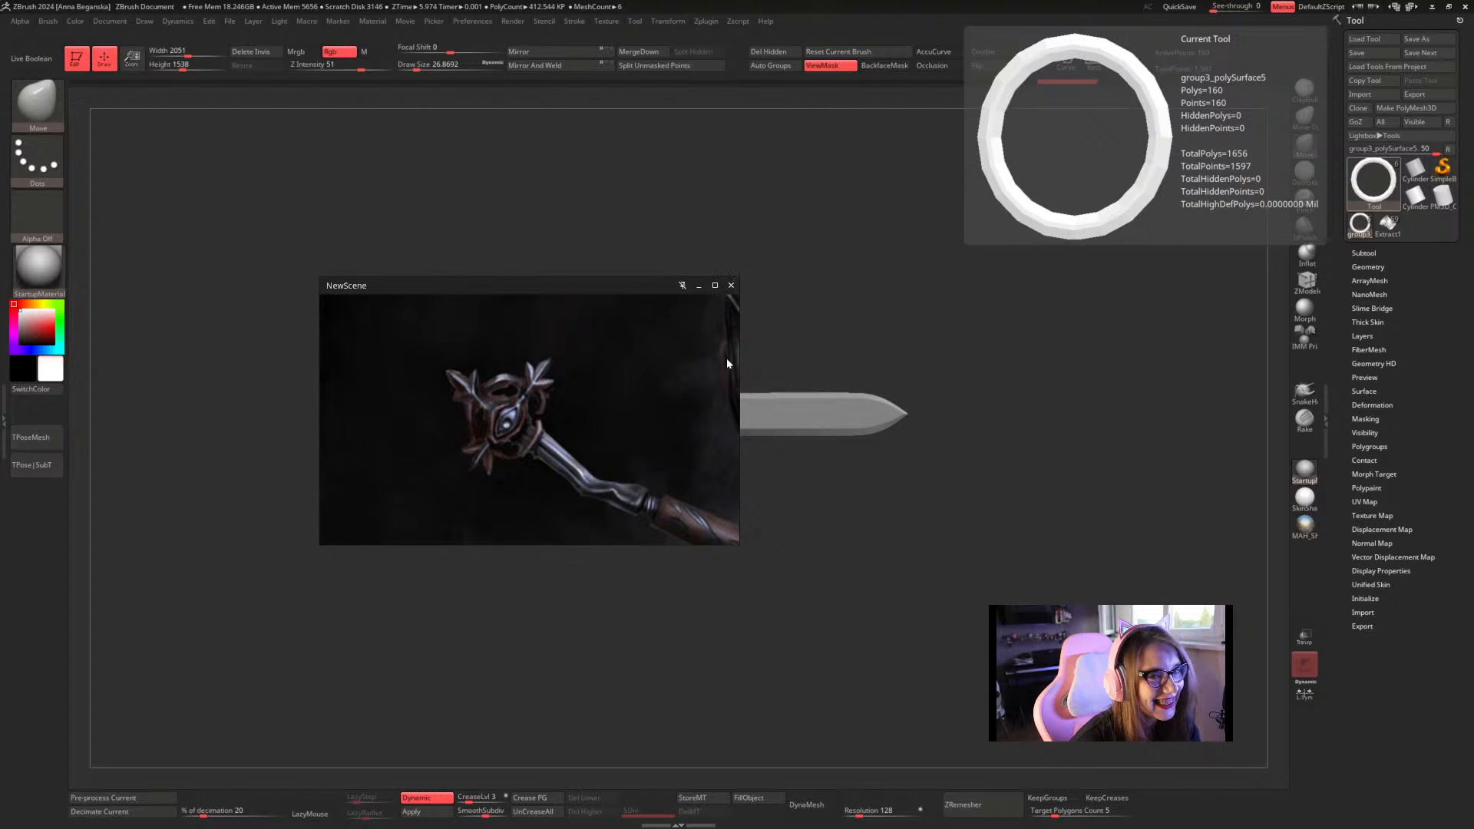
Place the reference window in a free corner of the canvas and size it to show the pommel and grip
drag(642, 445, 418, 280)
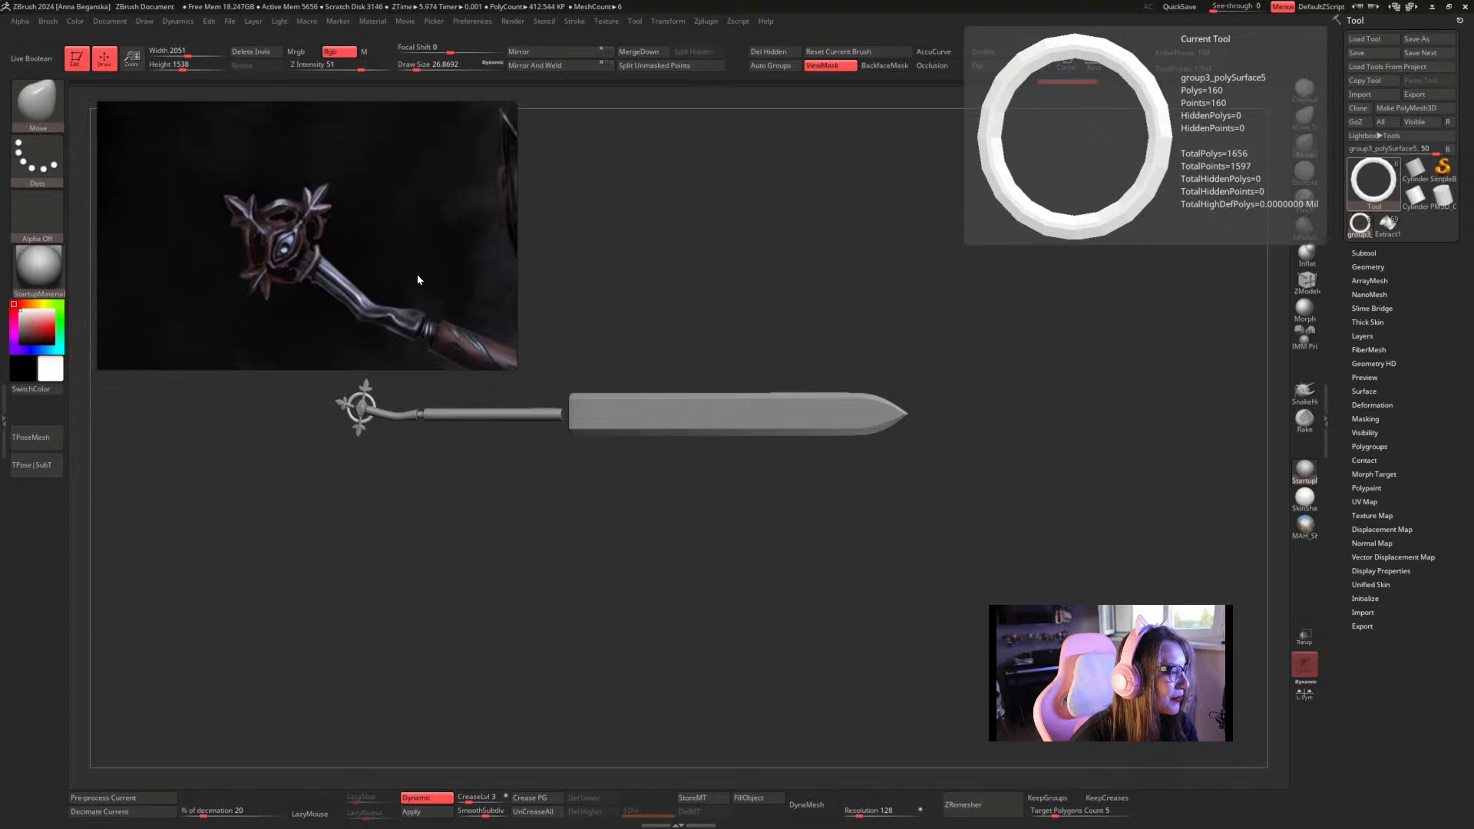
drag(96, 208, 190, 224)
right_drag(370, 278, 251, 268)
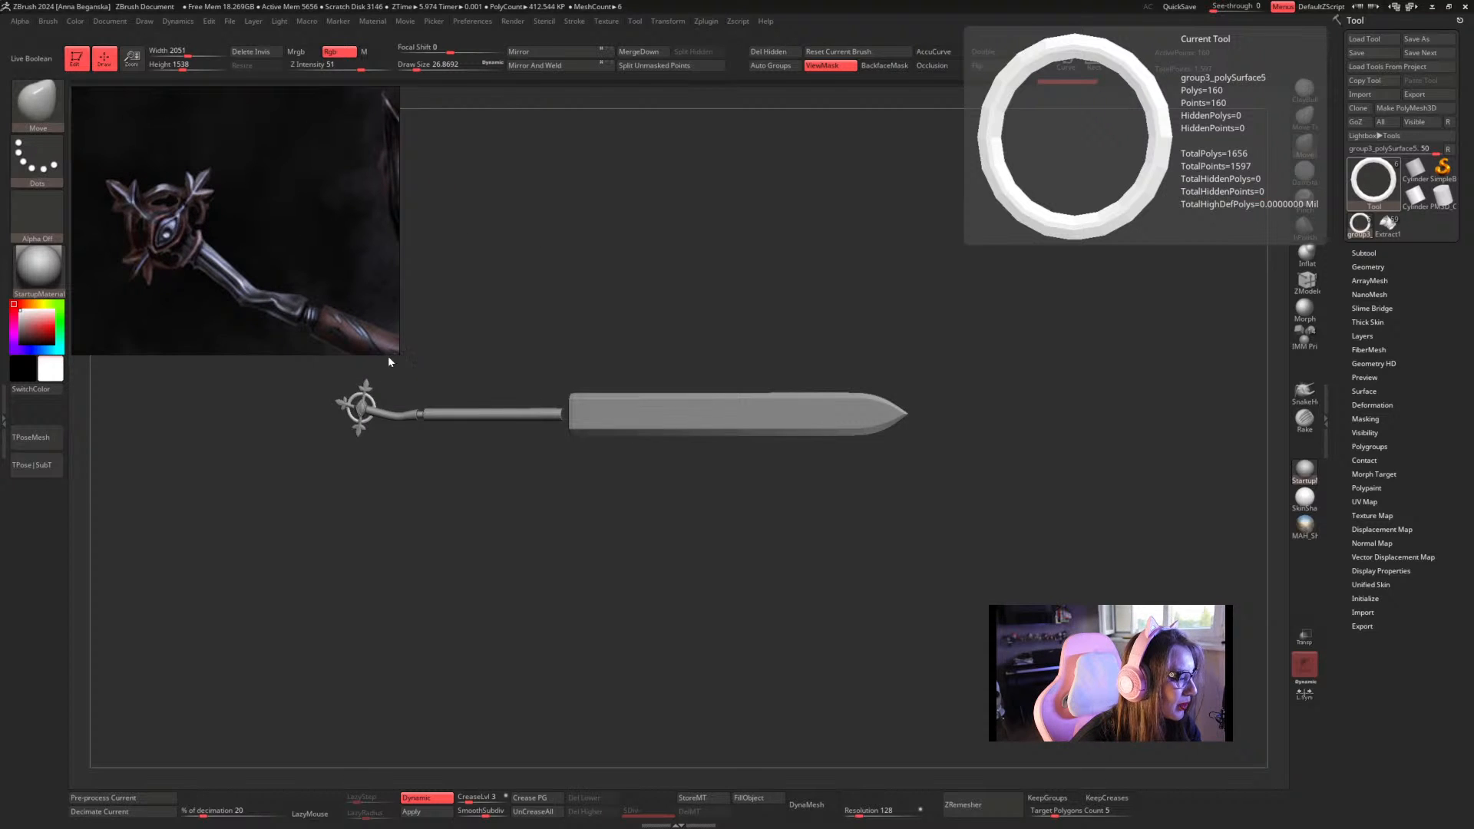
drag(396, 356, 443, 406)
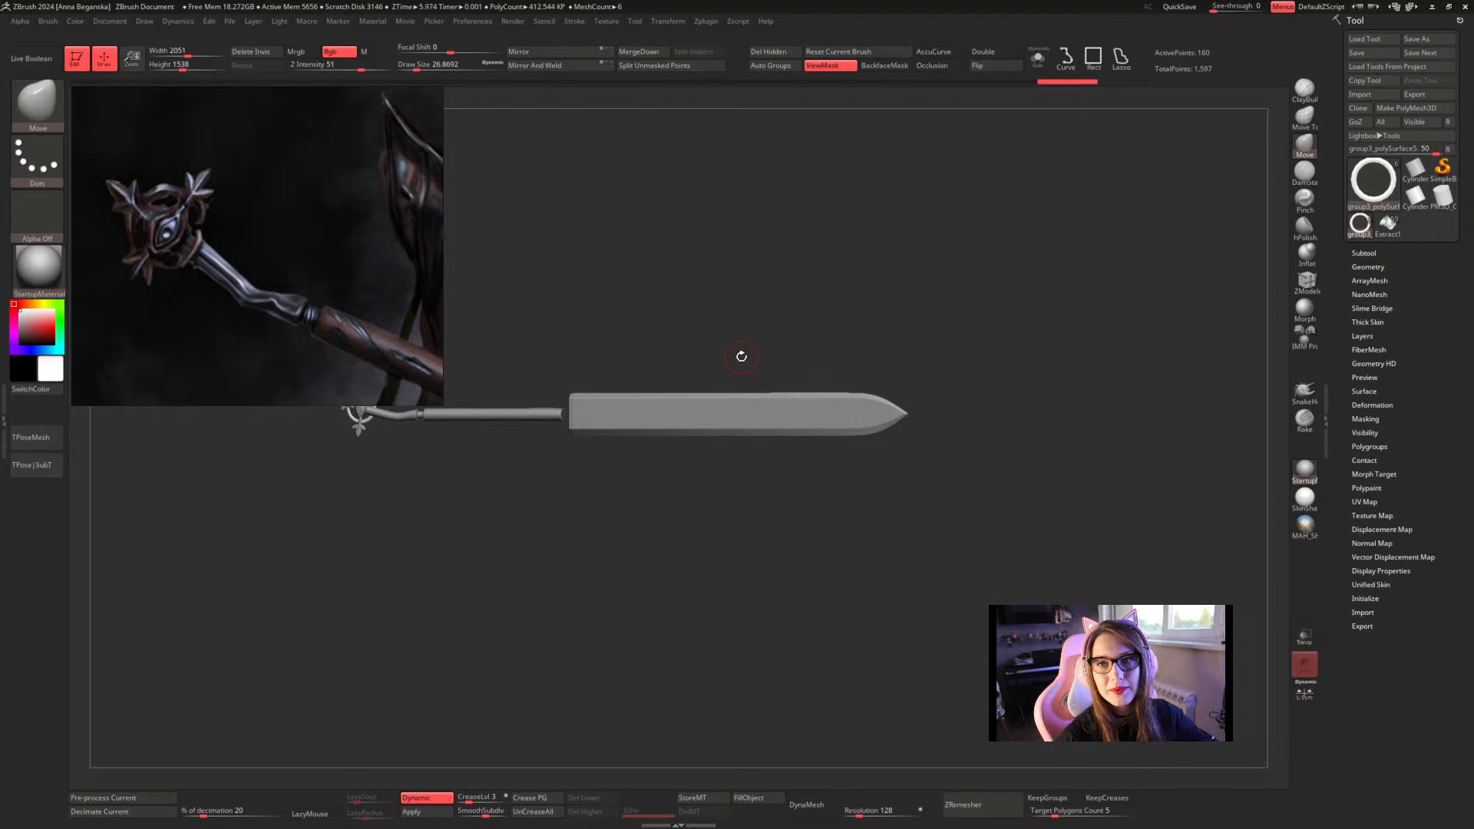
Make the leaf ornaments on the sword's pommel the active subtool and check their polygroups with PolyFrame
mouse_move(853, 272)
alt+mouse_down()
mouse_move(1052, 302)
mouse_move(921, 360)
mouse_move(977, 325)
mouse_move(947, 438)
mouse_move(883, 369)
mouse_move(960, 372)
mouse_move(958, 339)
alt+mouse_up()
key(space)
alt+click(780, 402)
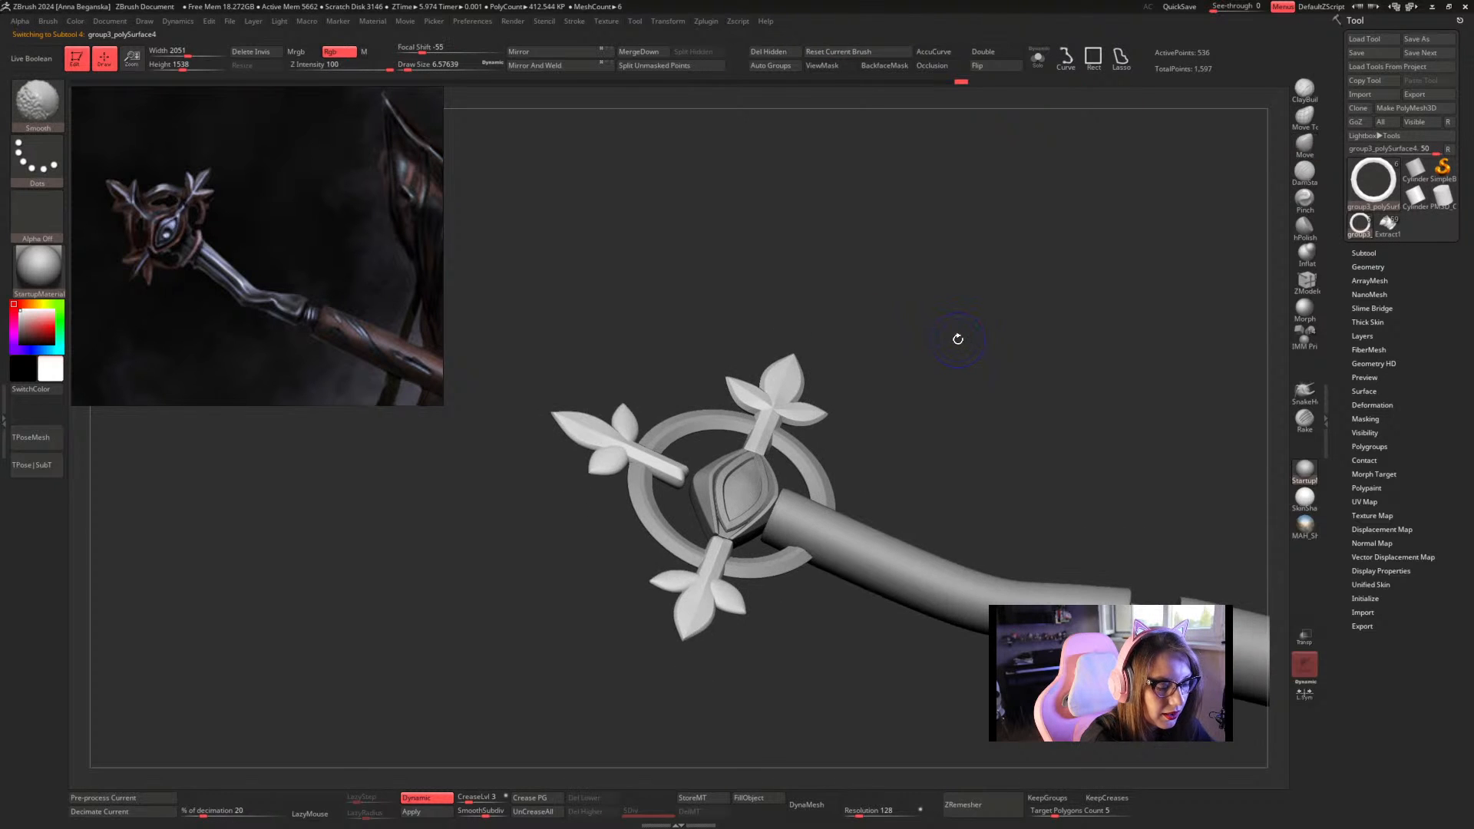
key(shift+f)
key(shift+f)
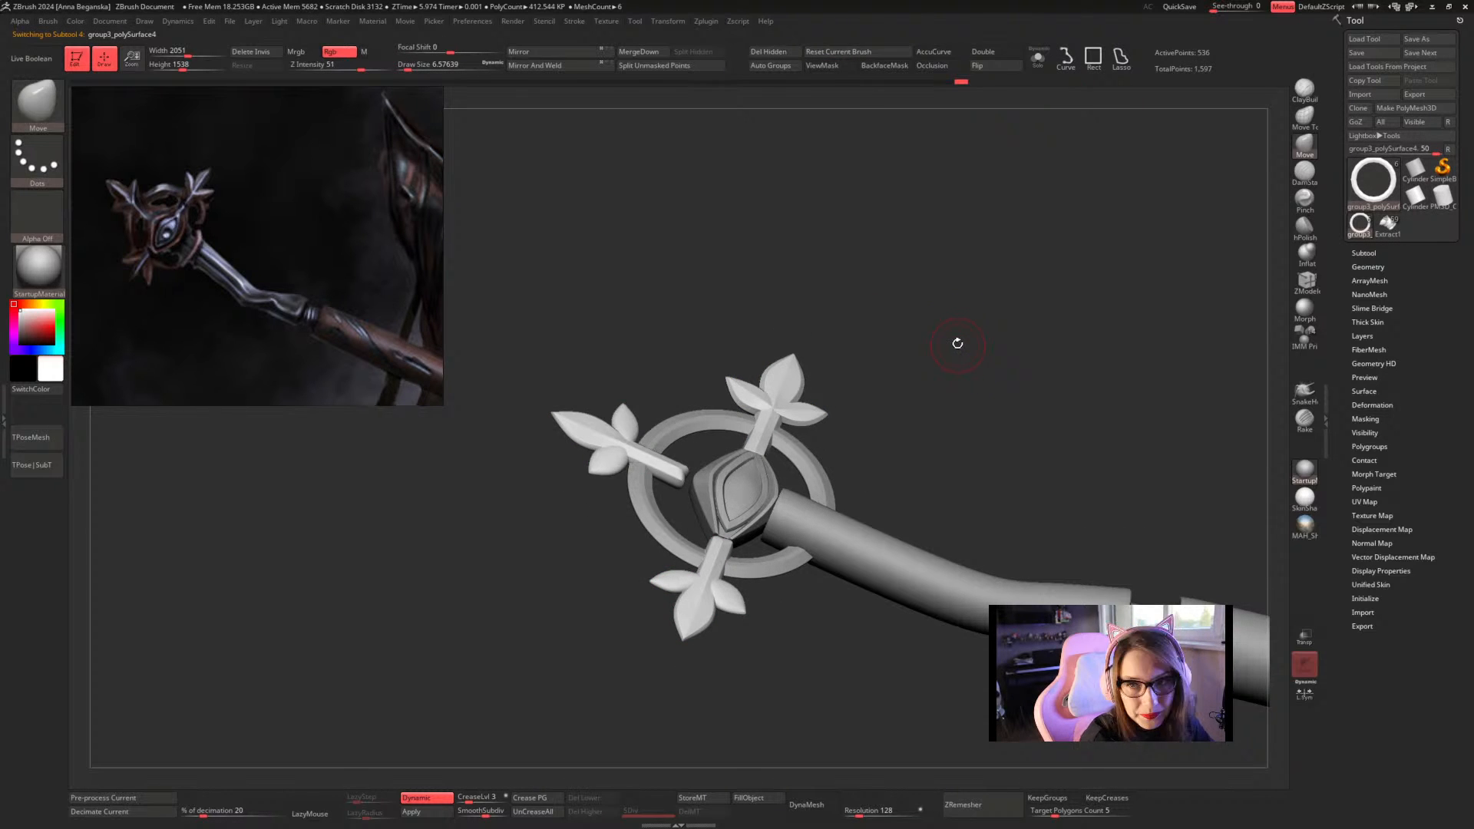
key(XF86AudioRaiseVolume)
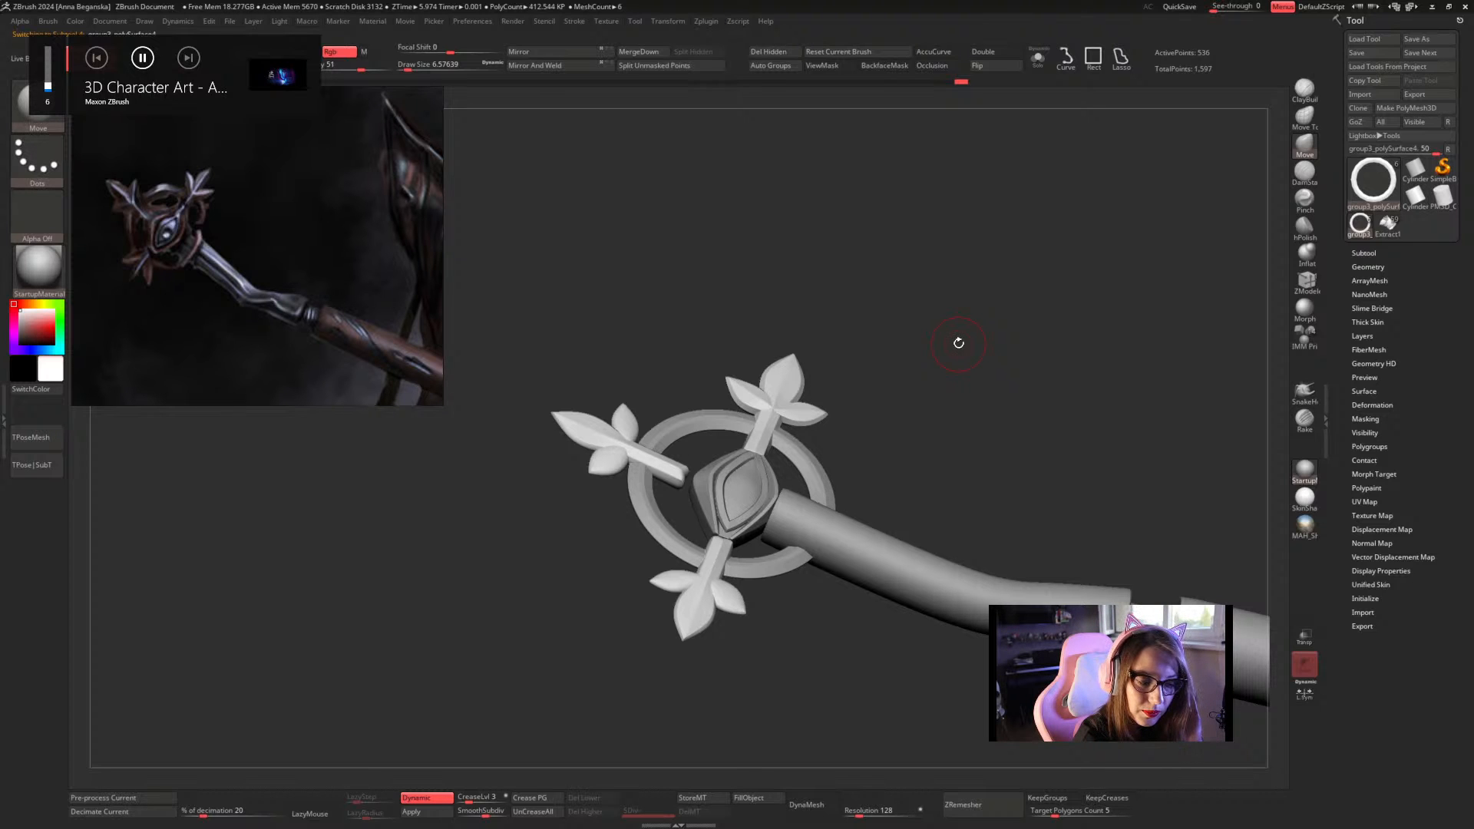
mouse_move(958, 343)
mouse_down()
mouse_move(929, 404)
mouse_move(1012, 343)
mouse_move(974, 360)
mouse_move(968, 330)
mouse_move(997, 385)
mouse_move(991, 362)
mouse_up()
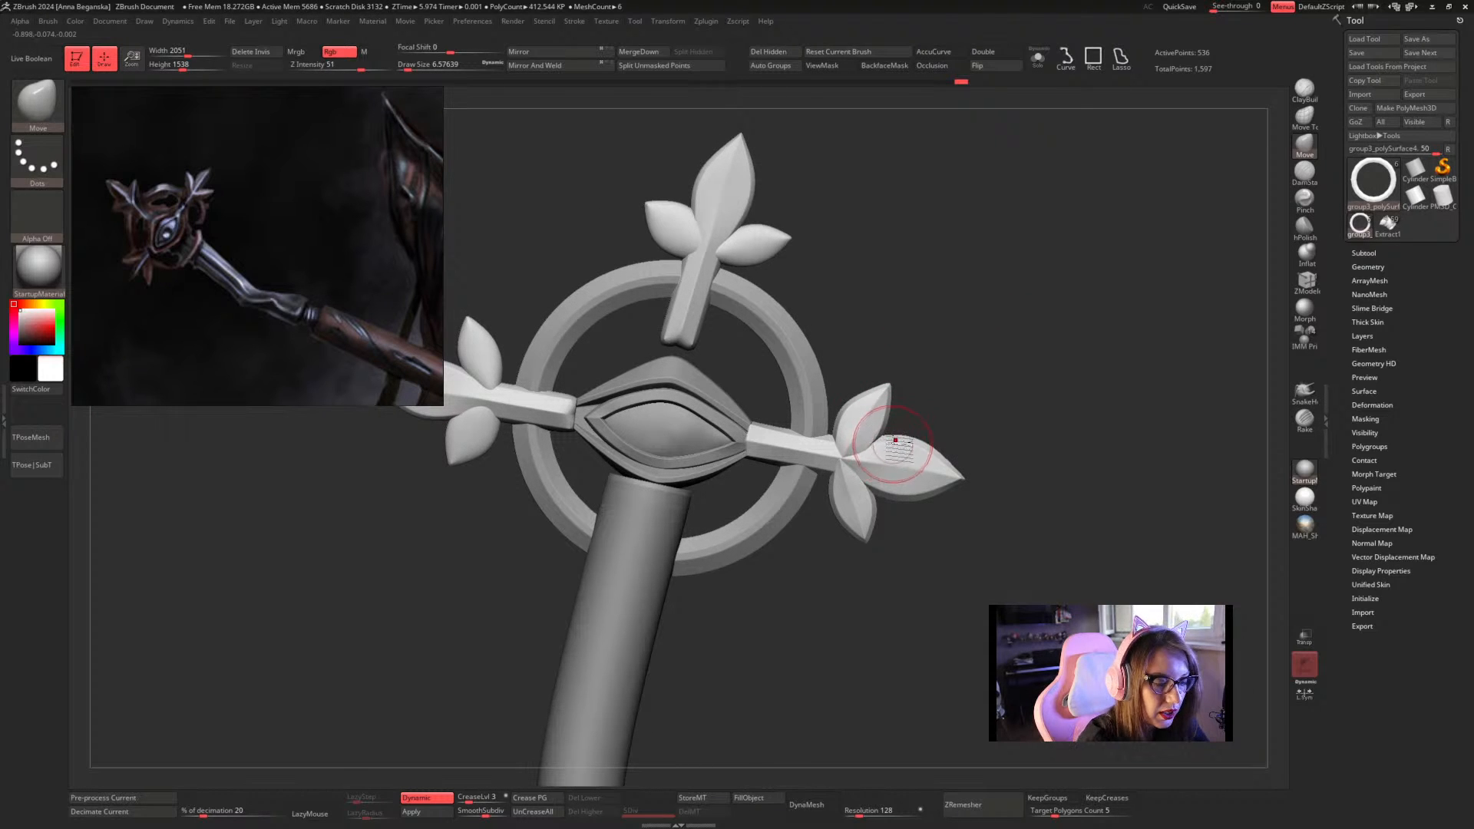
key(shift+f)
key(shift+f)
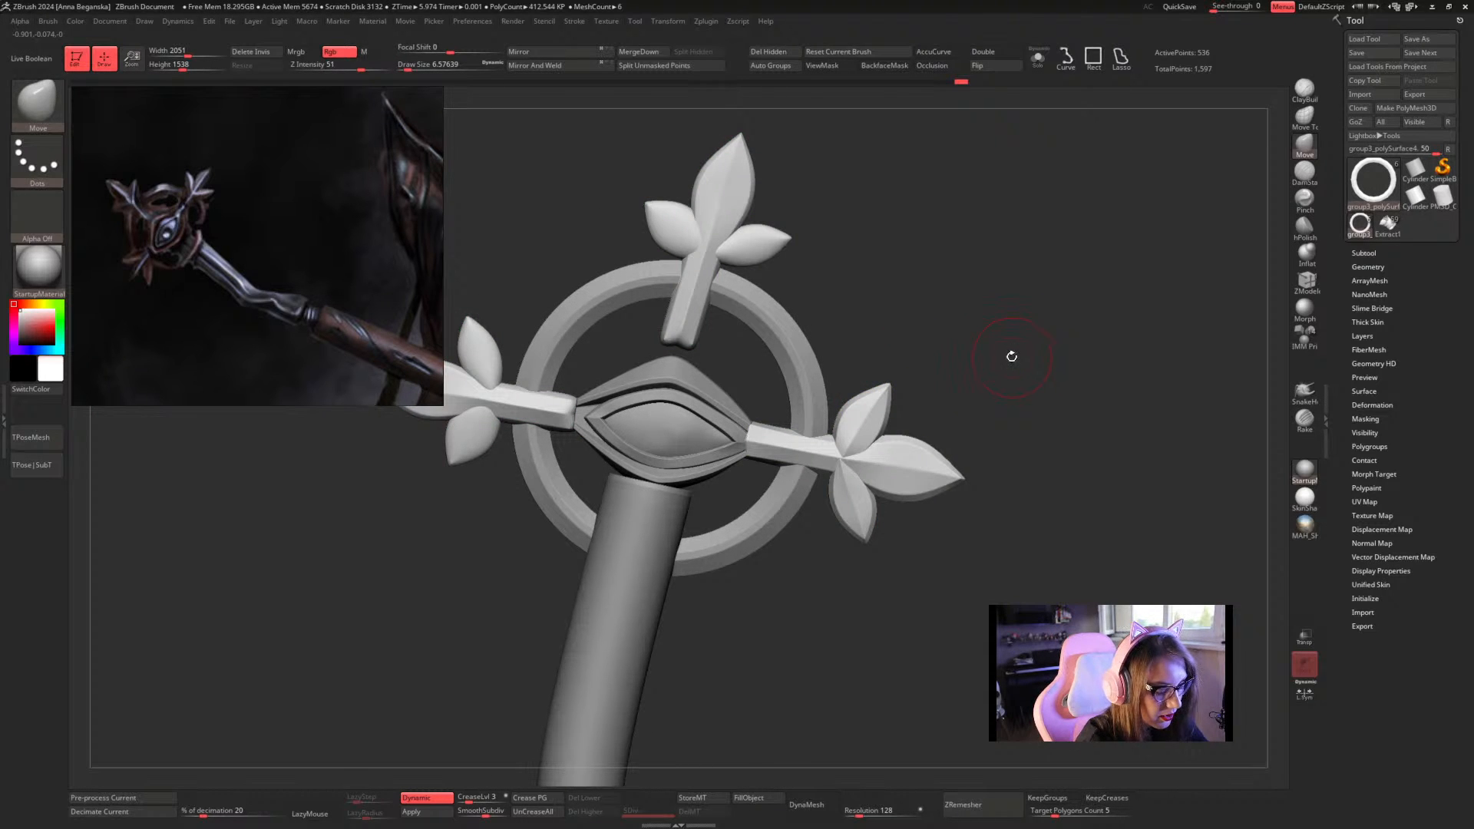
Examine how the leaf ornaments sit around the pommel ring and how their polygroups divide them
key(w)
key(f)
key(f)
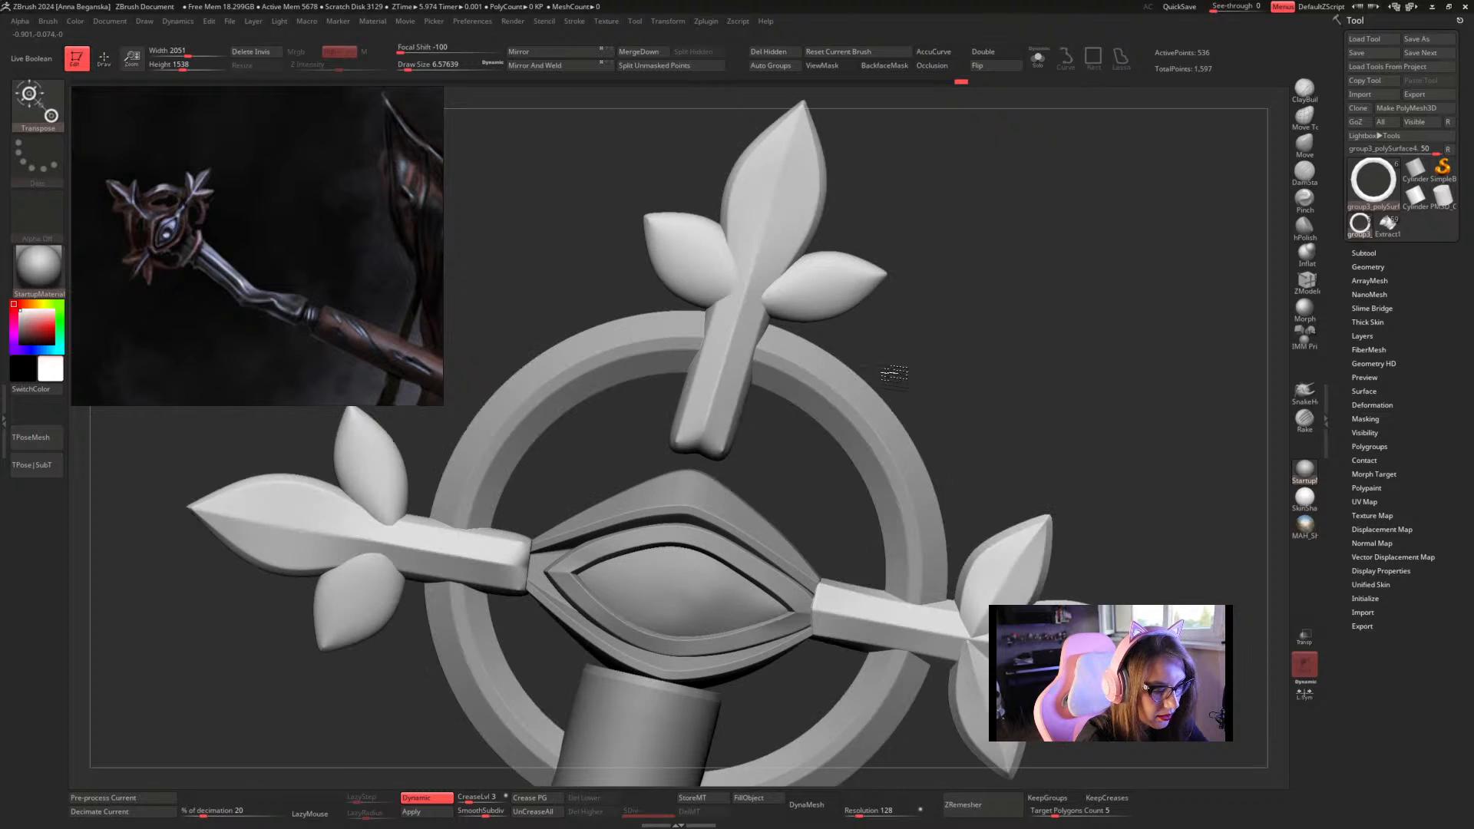
key(f)
key(f)
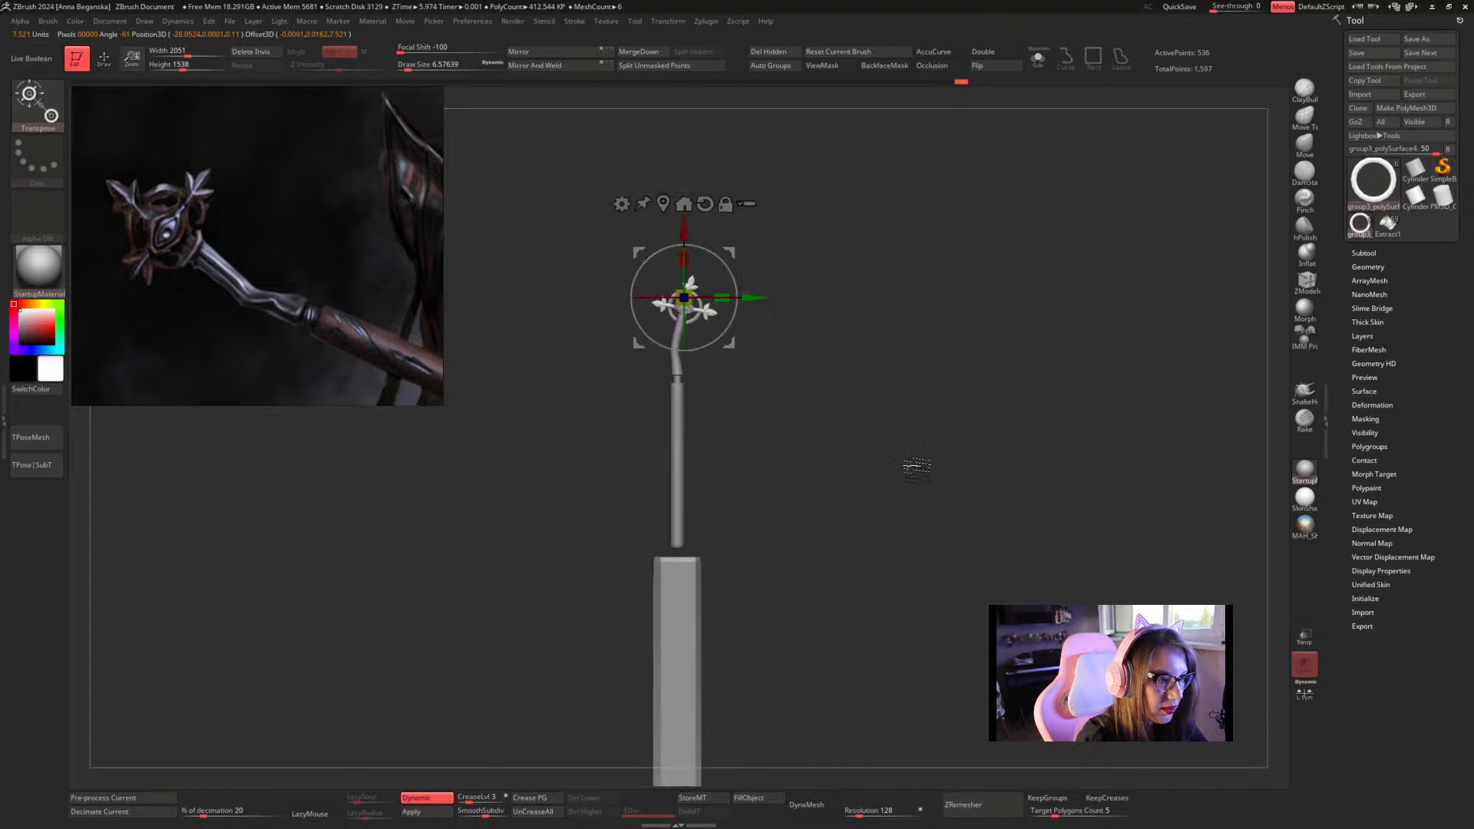
drag(935, 470, 935, 362)
key(shift+f)
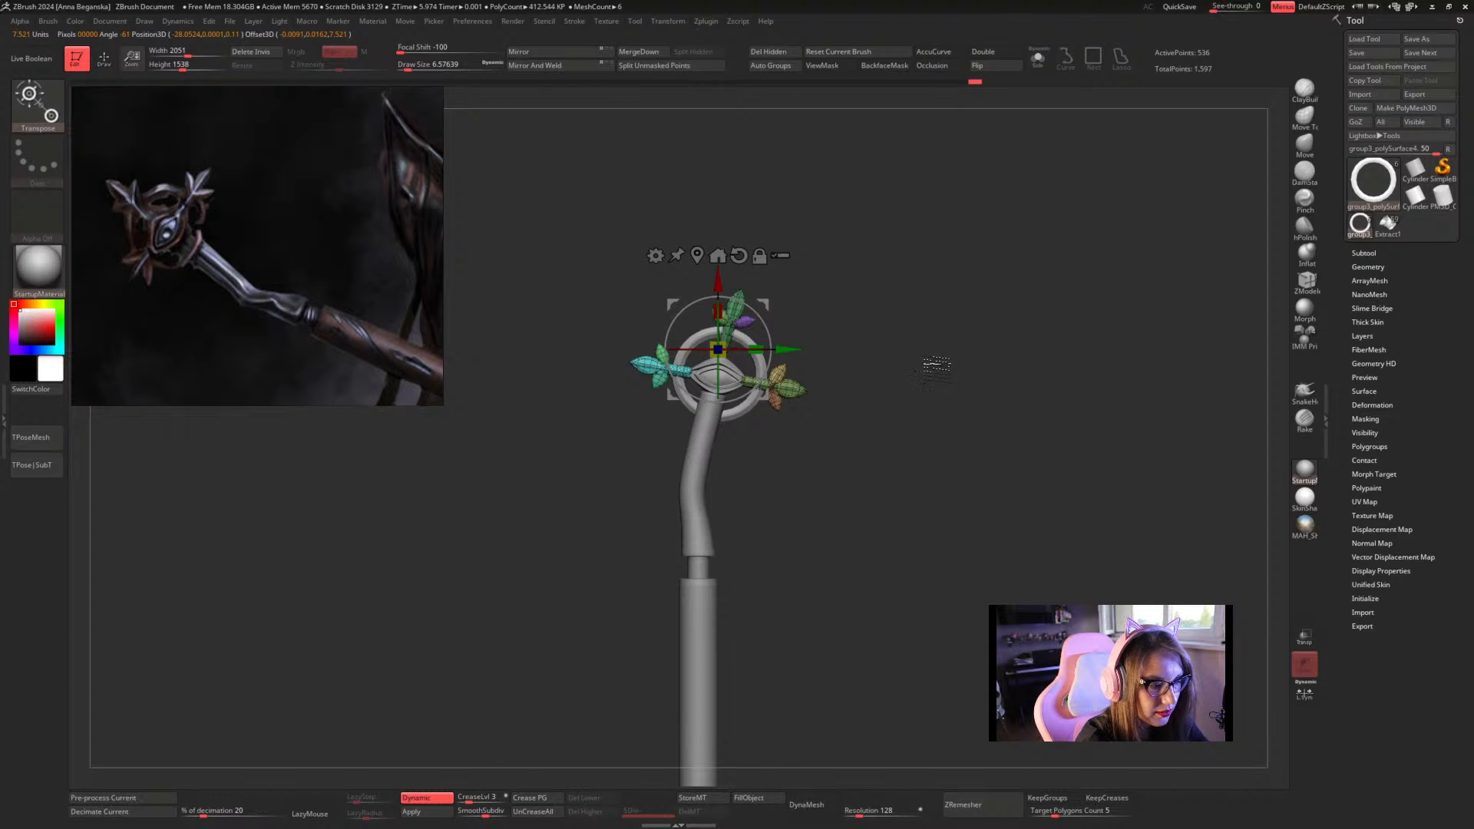
key(shift+f)
scroll(934, 356, up, 5)
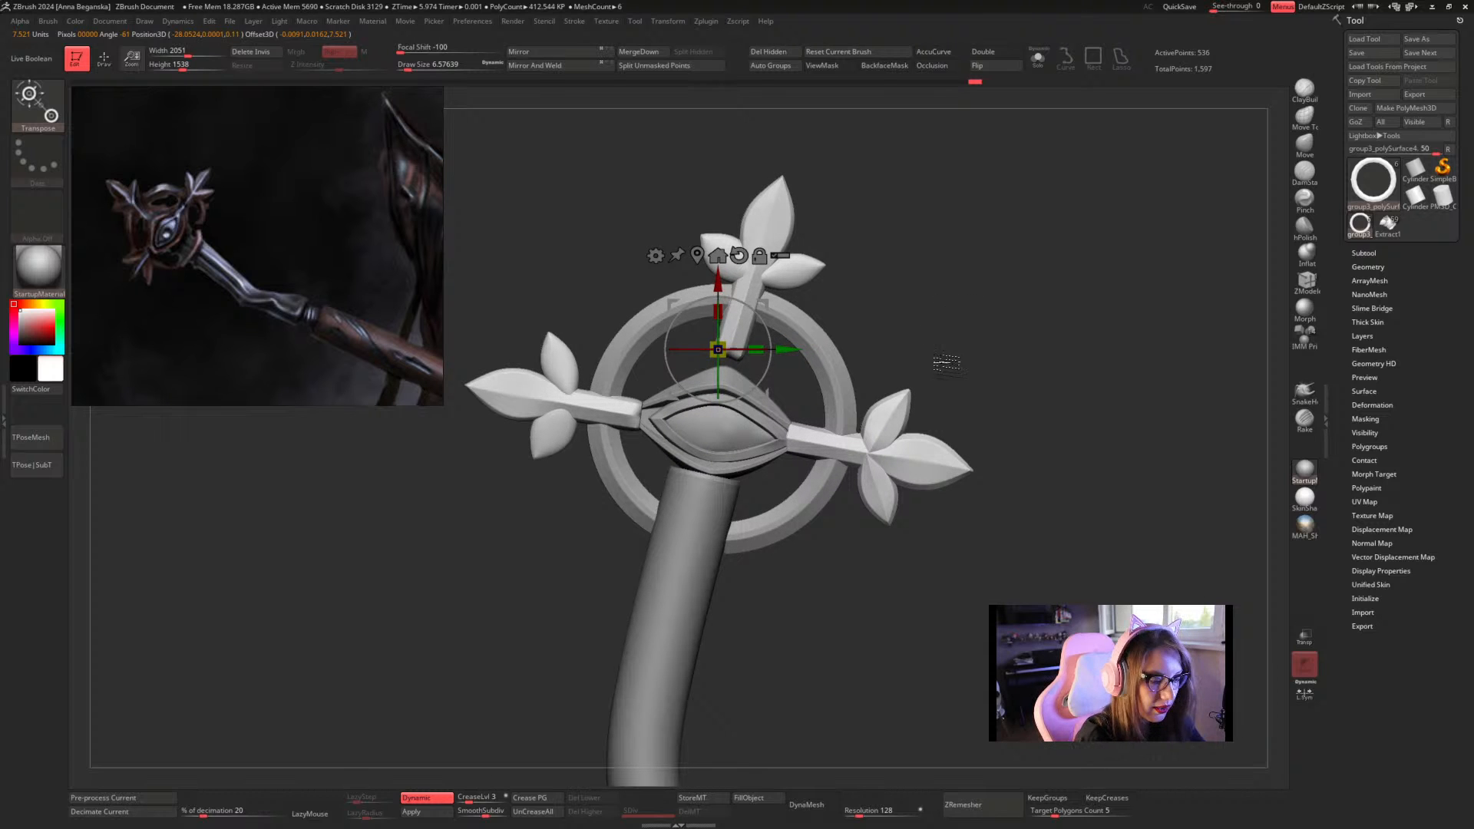
Isolate the leaf ornament on the reference-free side of the pommel ring and split the hidden ornaments into a separate subtool
key(q)
ctrl+shift+click(948, 453)
ctrl+shift+click(898, 415)
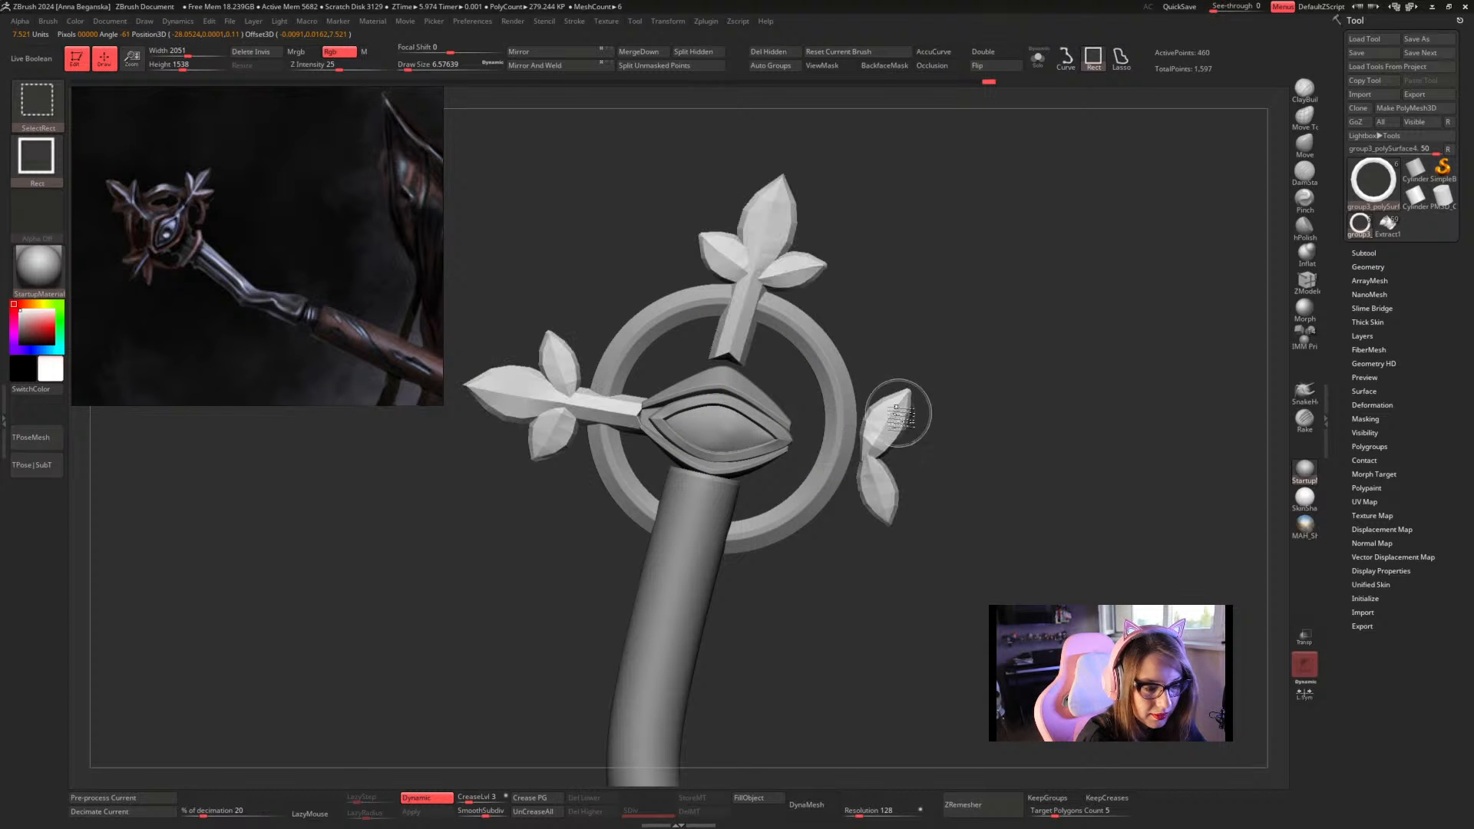
ctrl+shift+click(963, 510)
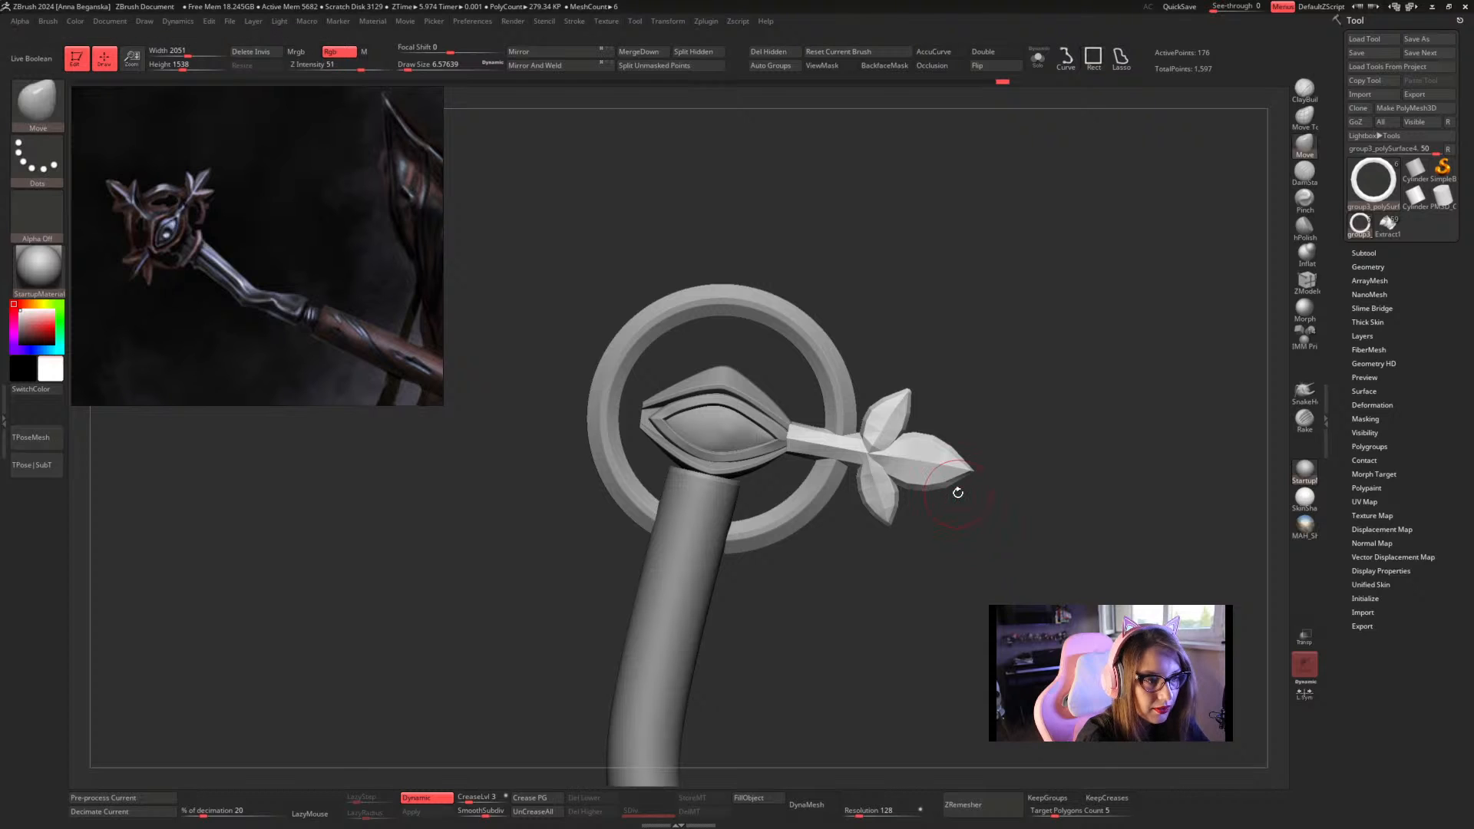
click(694, 54)
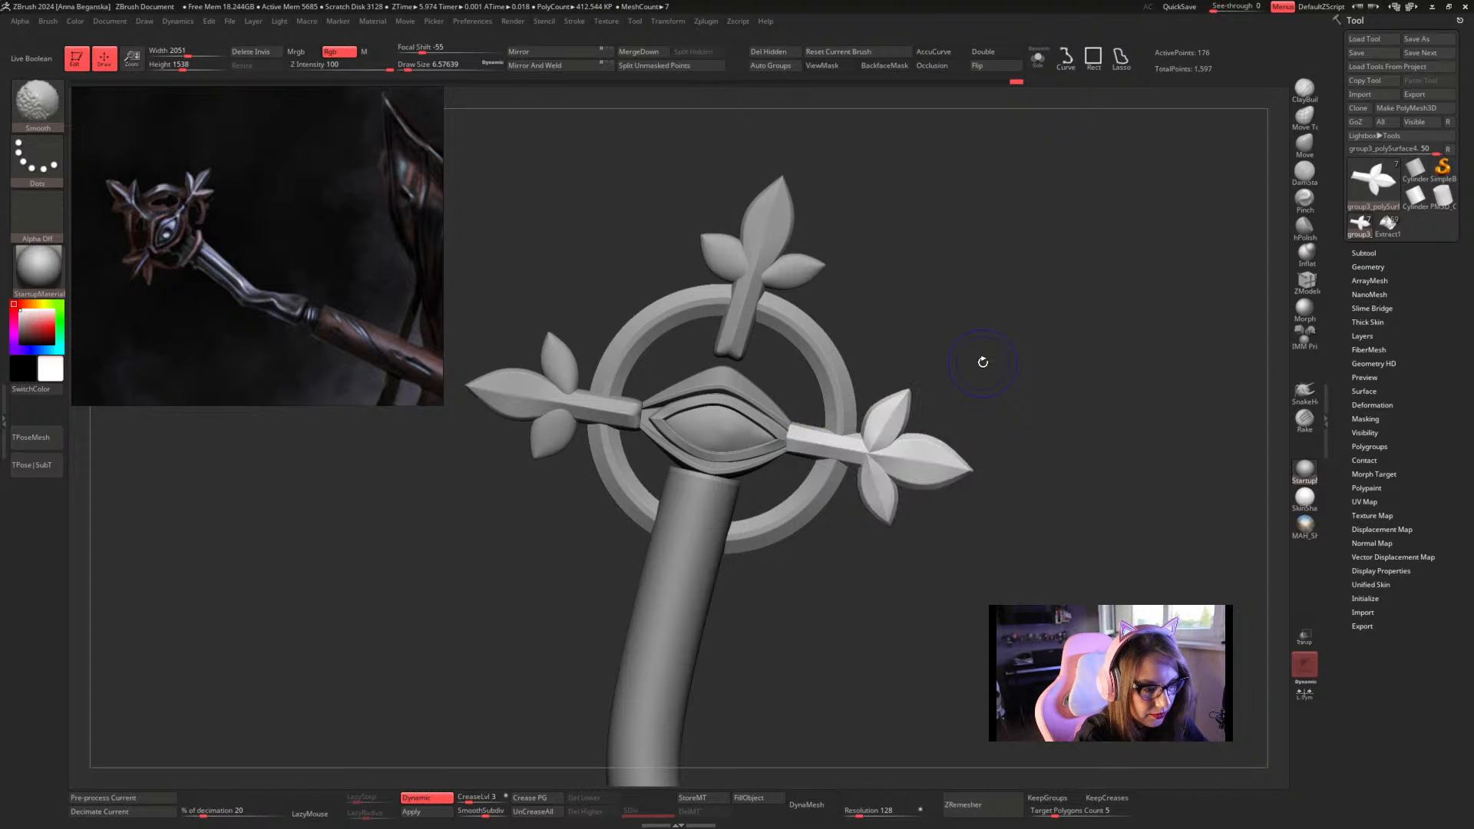
Place the transform pivot of the isolated leaf ornament at the centre of the pommel's eye
key(w)
drag(989, 367, 969, 316)
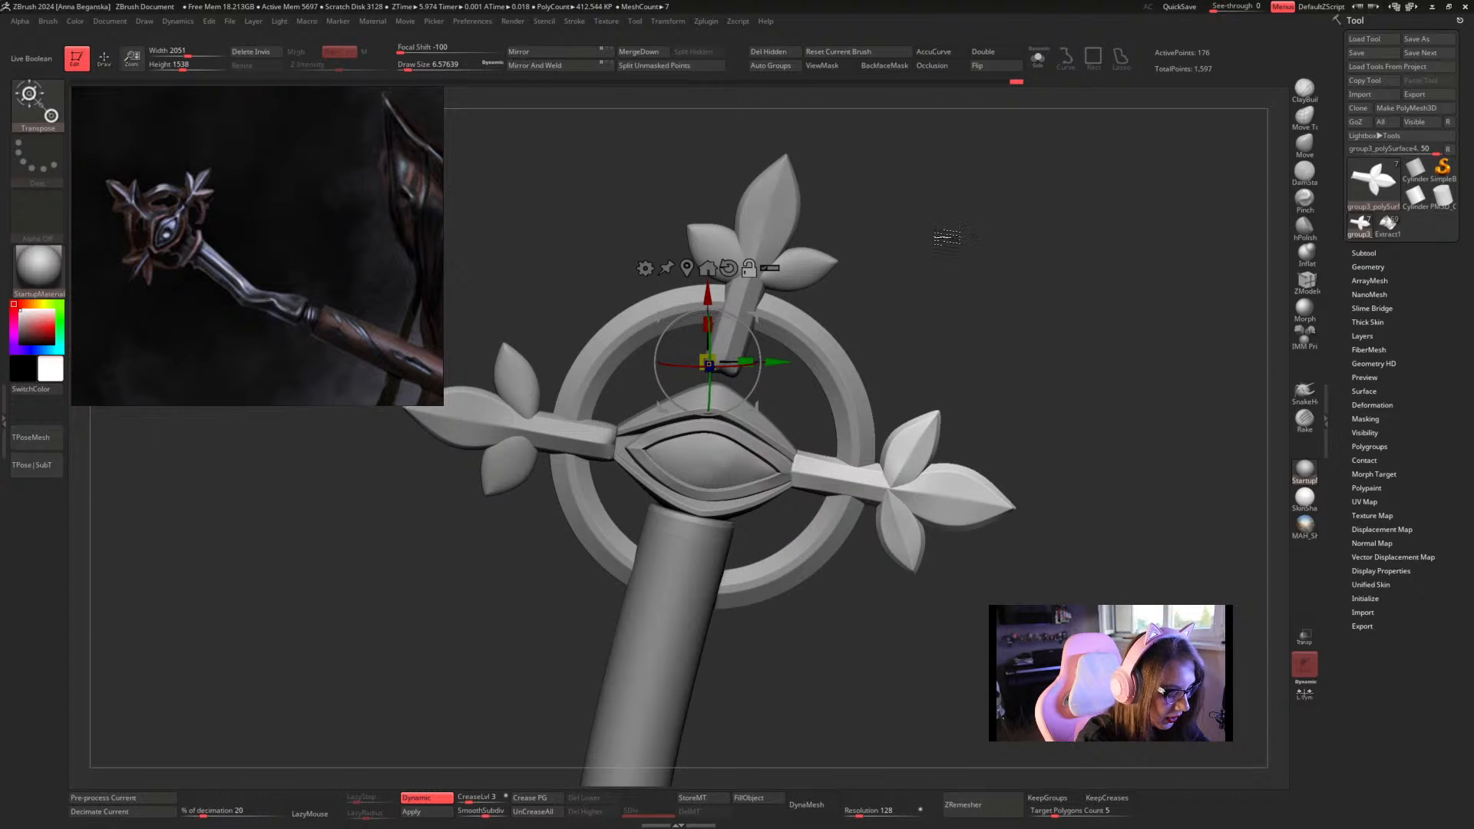
alt+drag(708, 291, 708, 388)
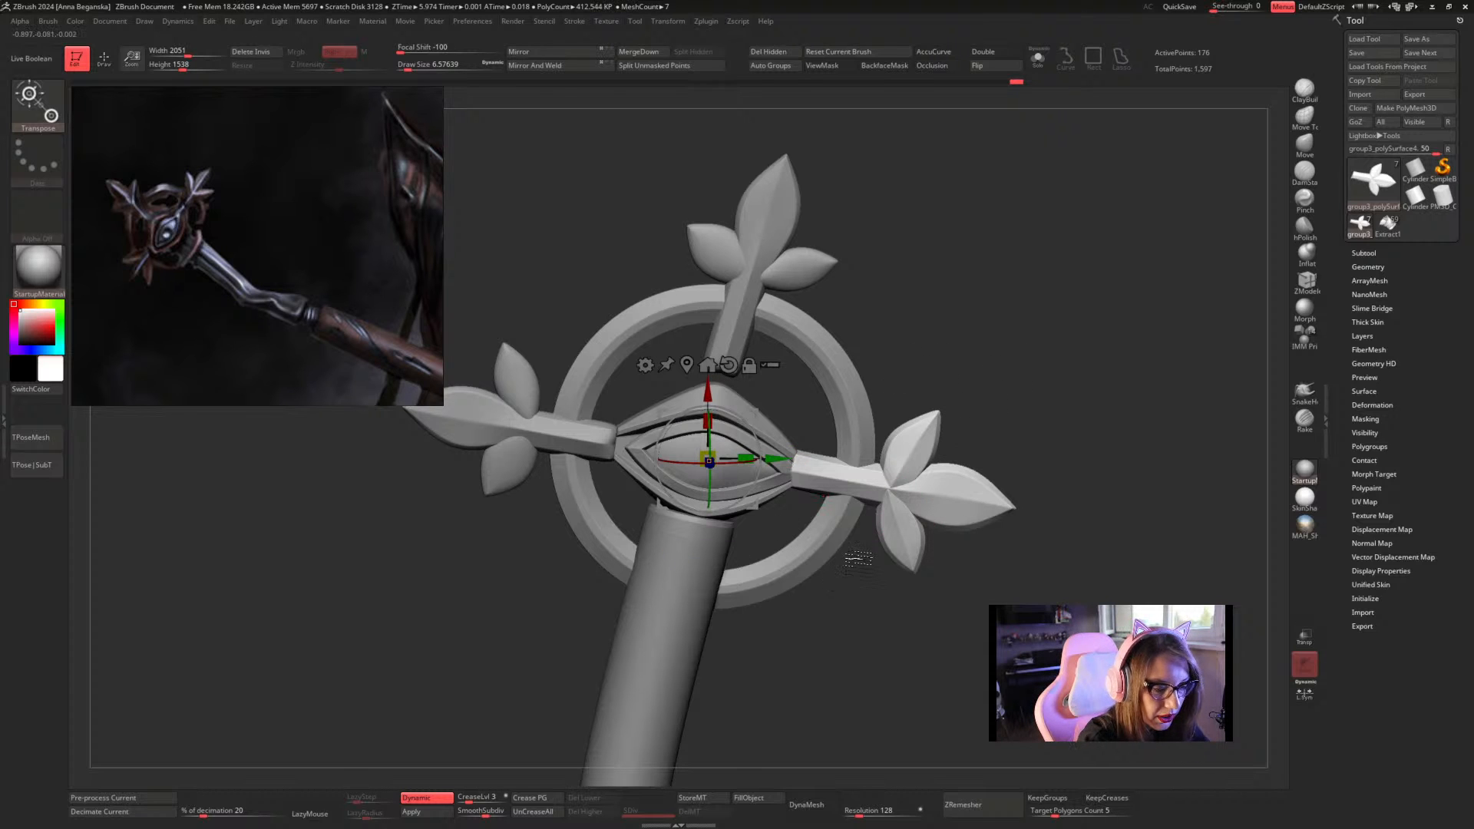
drag(942, 416, 975, 398)
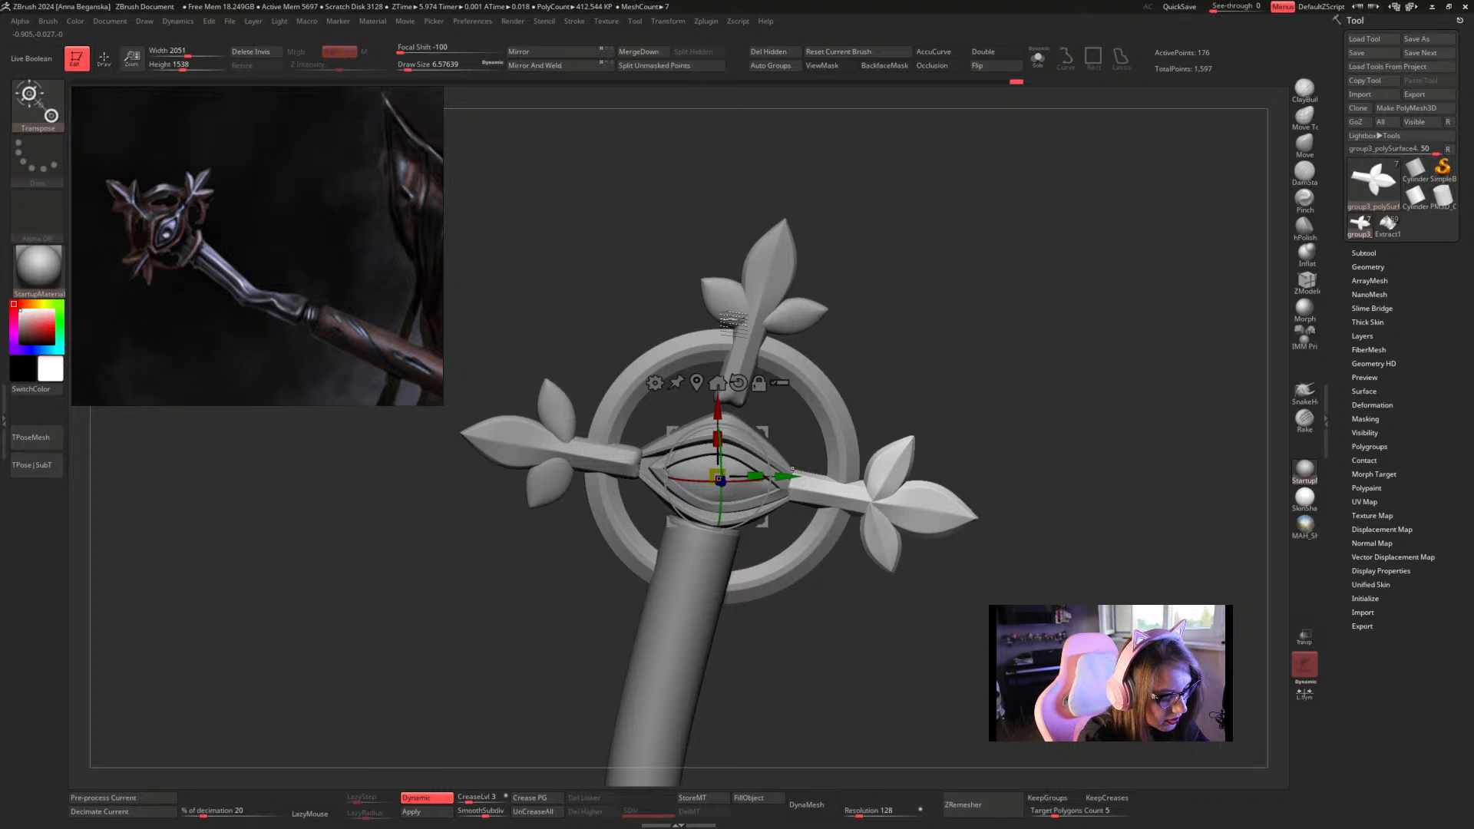
Duplicate the isolated leaf ornament and rotate the copy a quarter turn around the eye onto the upper ornament's place
key(ctrl+shift+d)
drag(767, 458, 705, 430)
drag(954, 306, 951, 338)
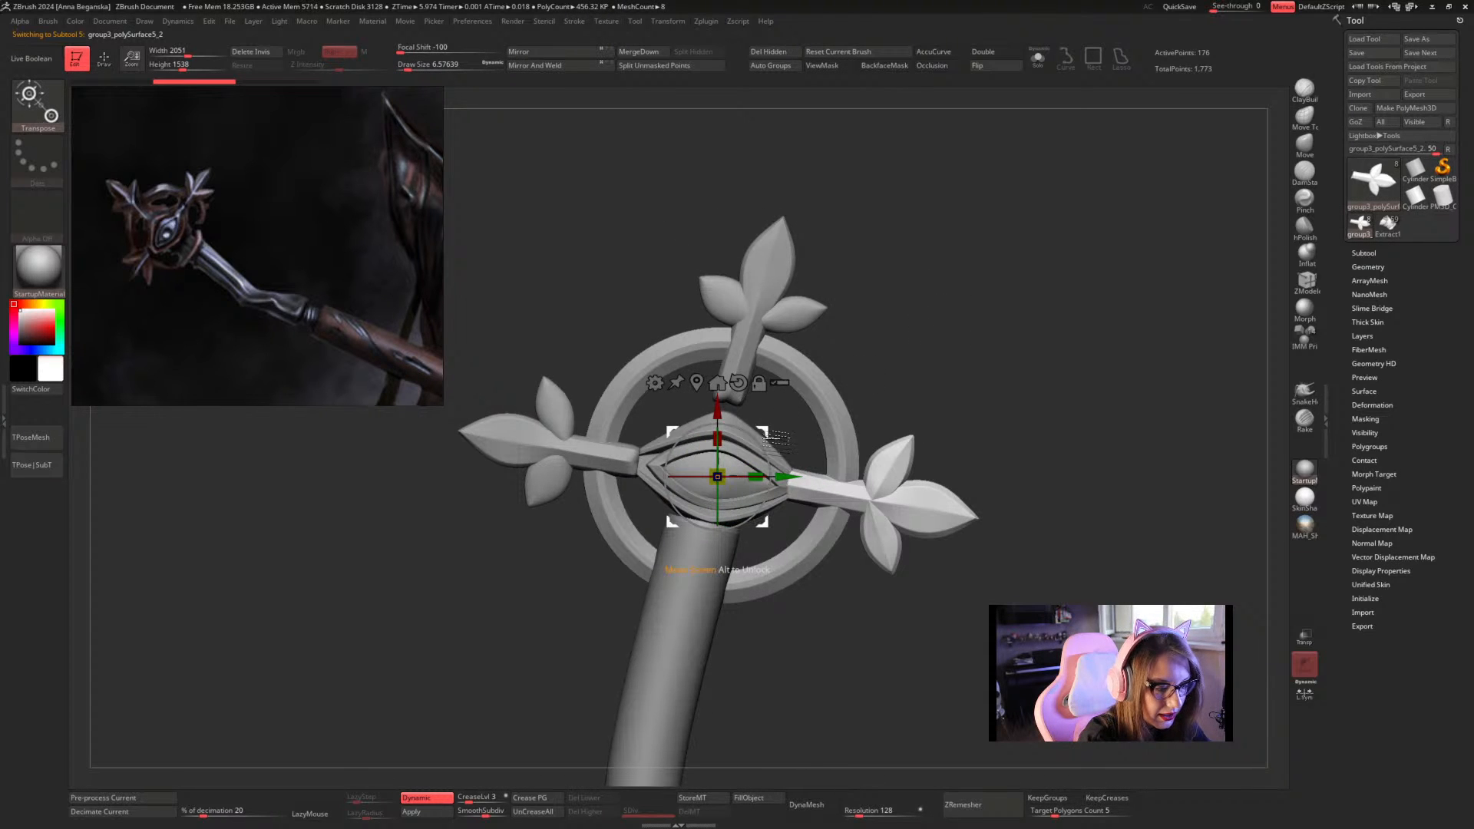
ctrl+drag(769, 465, 719, 463)
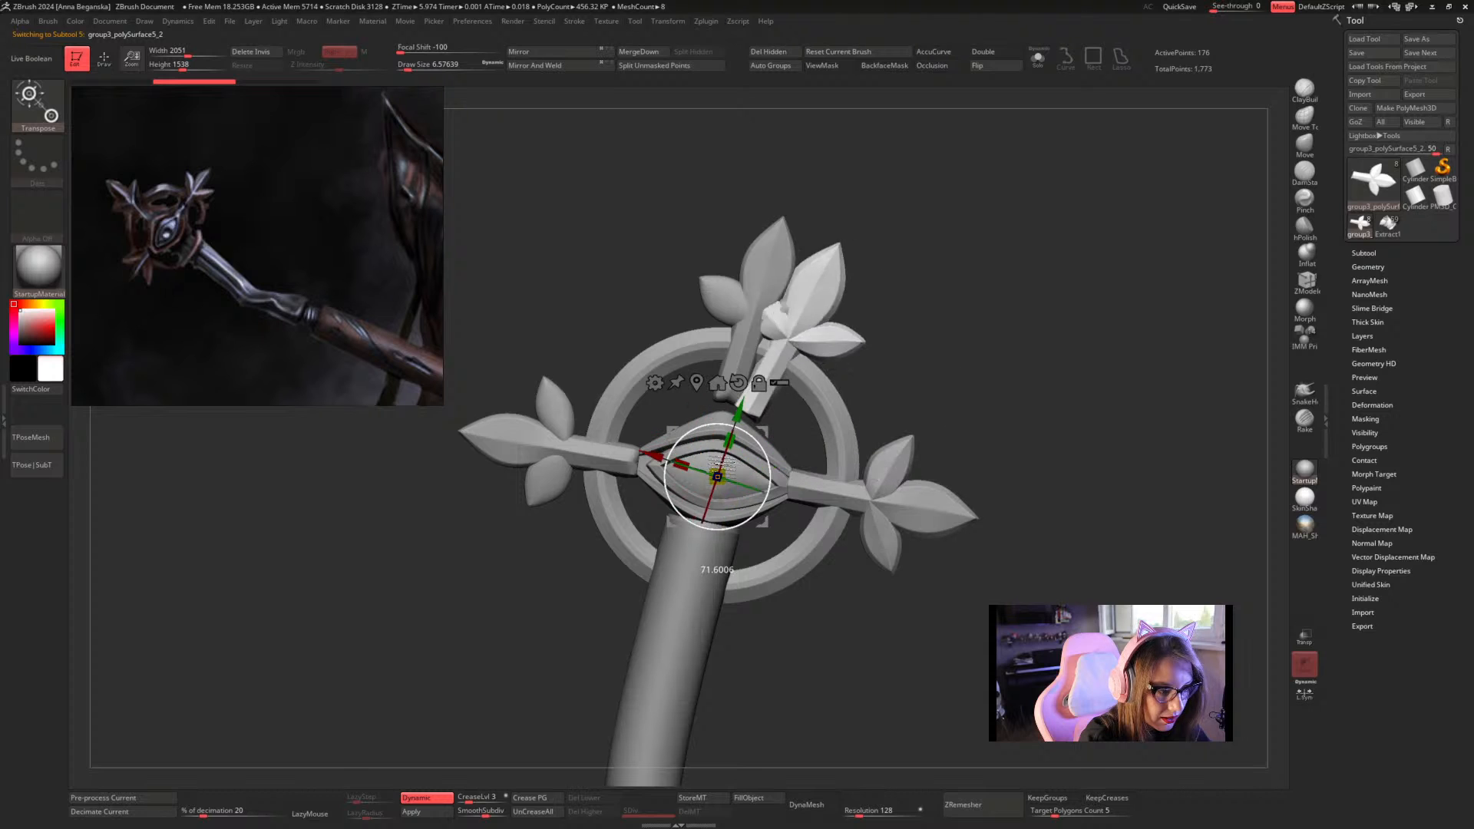
drag(906, 304, 945, 324)
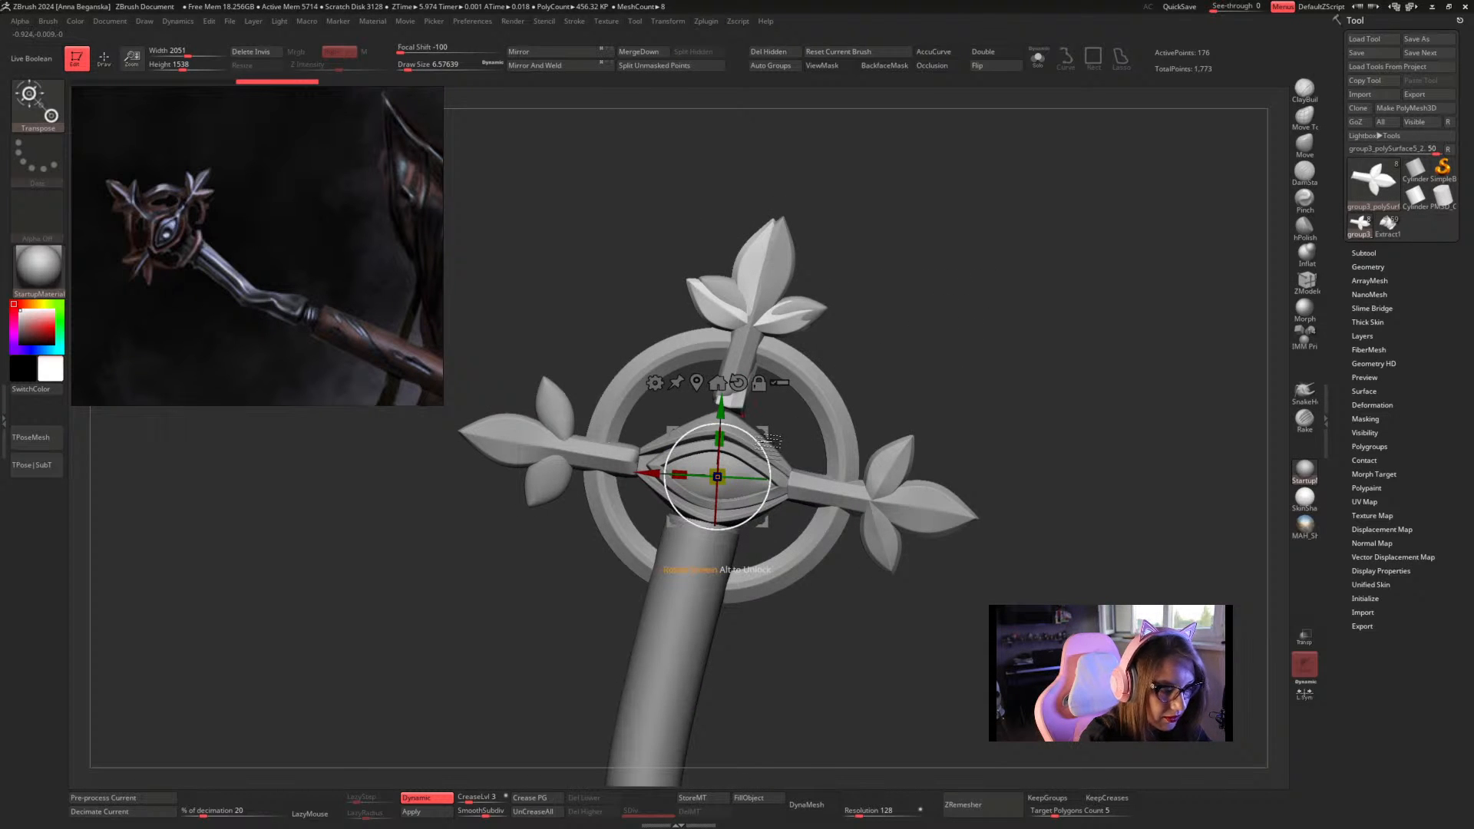
Duplicate the upper leaf ornament and rotate the copy a quarter turn around the eye to the pommel's reference side, then resume sculpting
key(ctrl+shift+d)
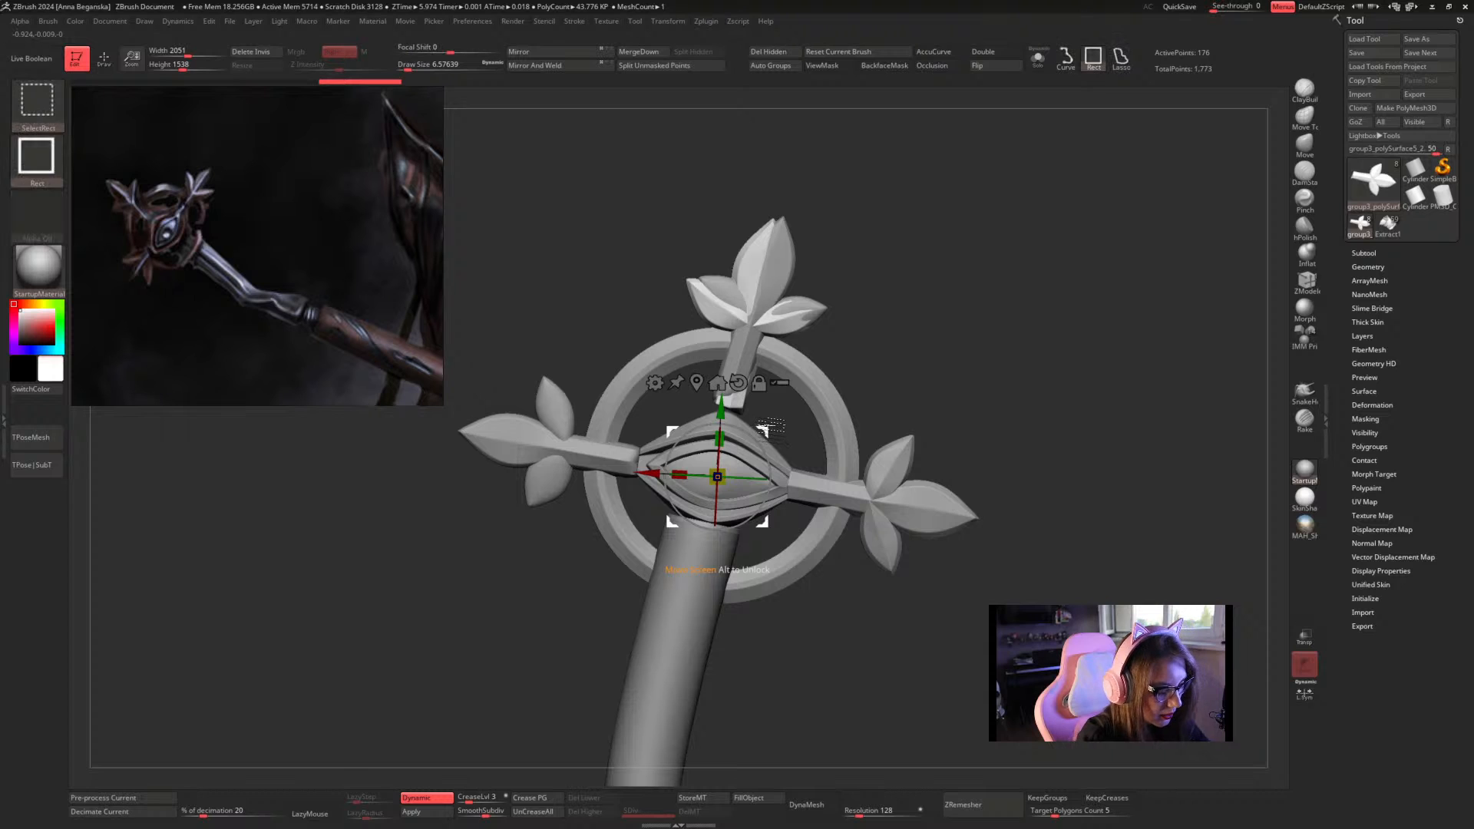
drag(764, 452, 713, 458)
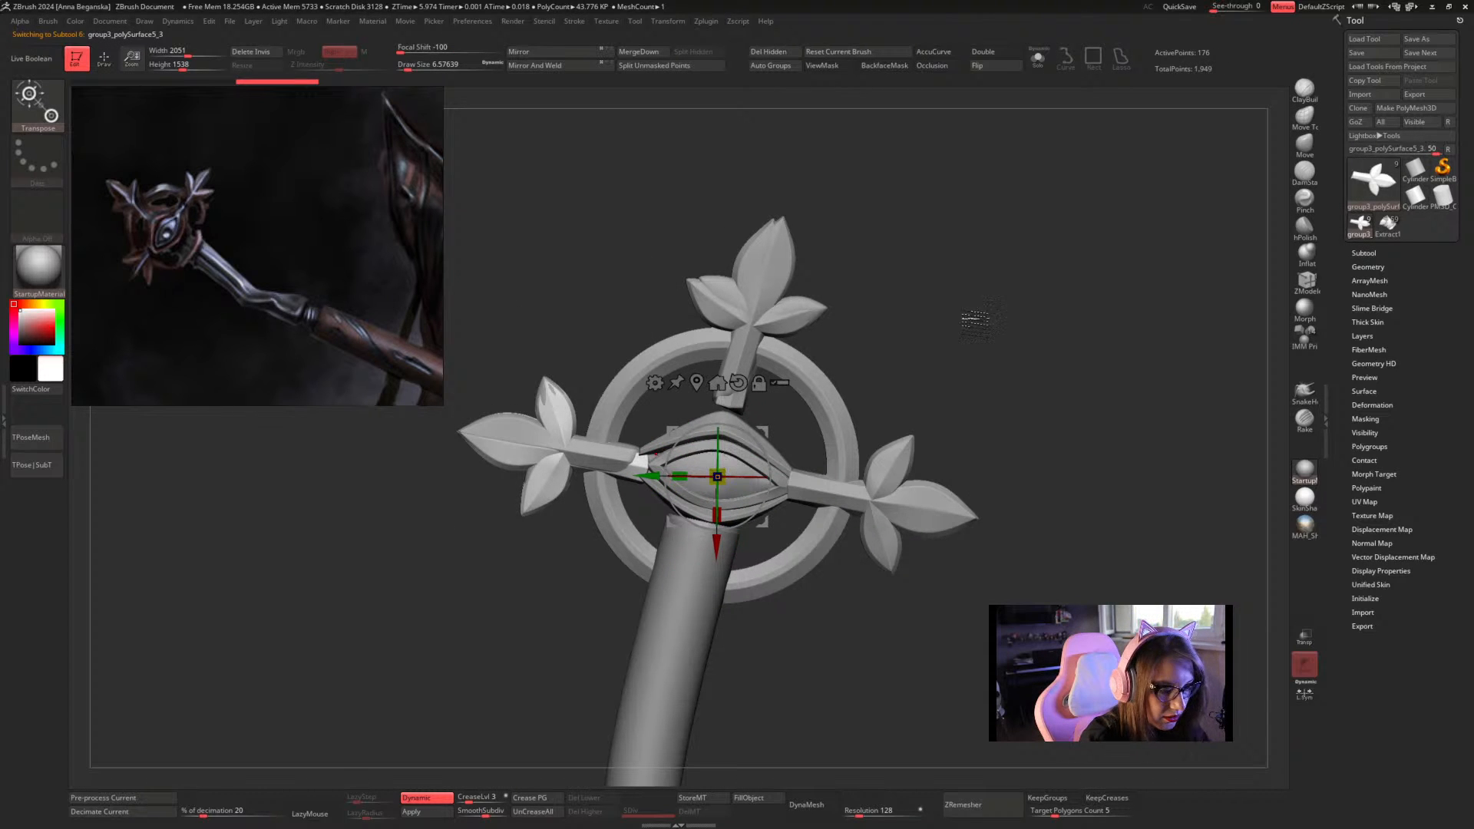
key(q)
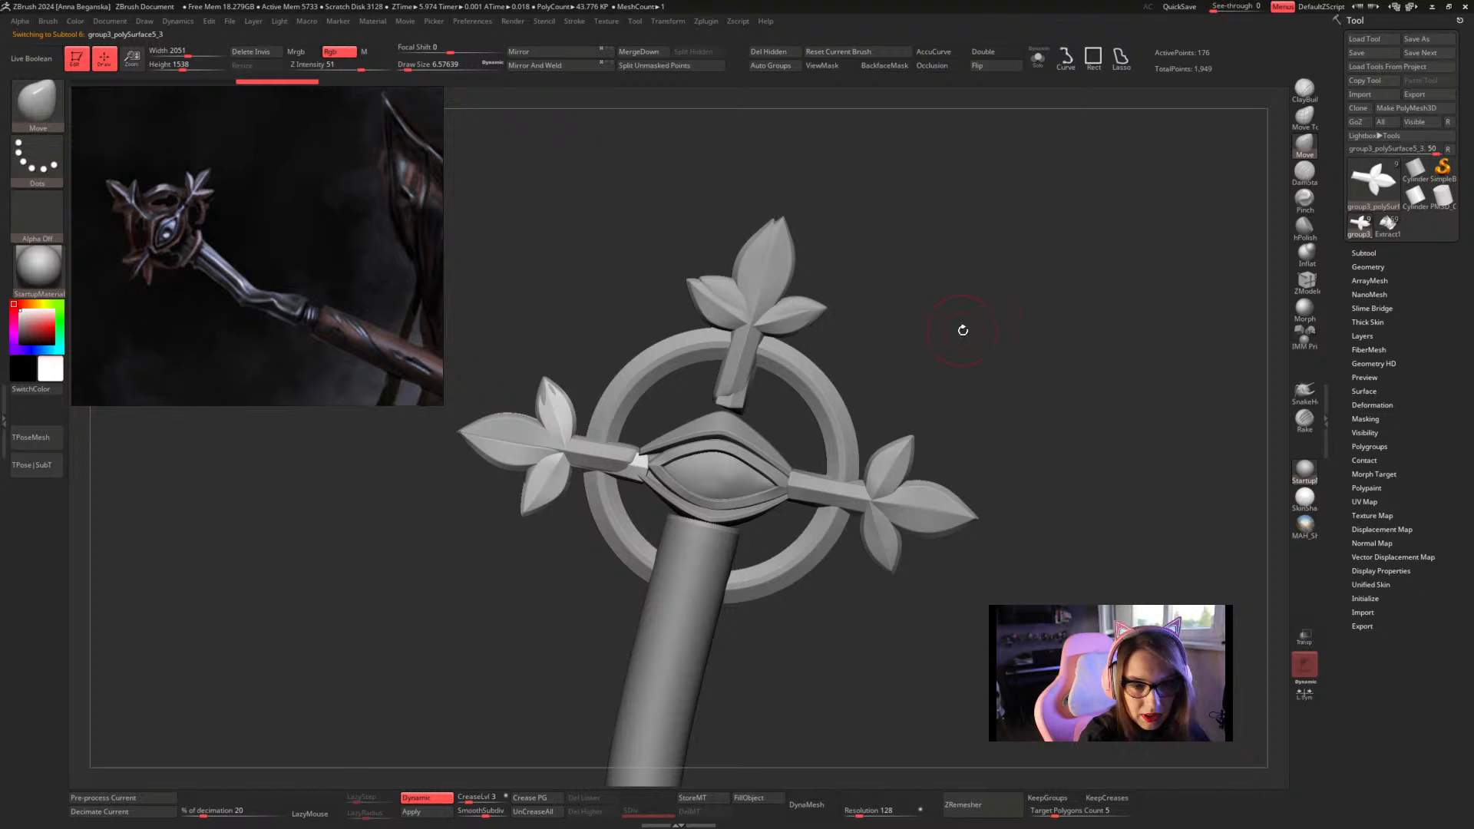
Delete the subtool group3_polySurface5_1 that holds the original upper and side leaf ornaments
click(1364, 252)
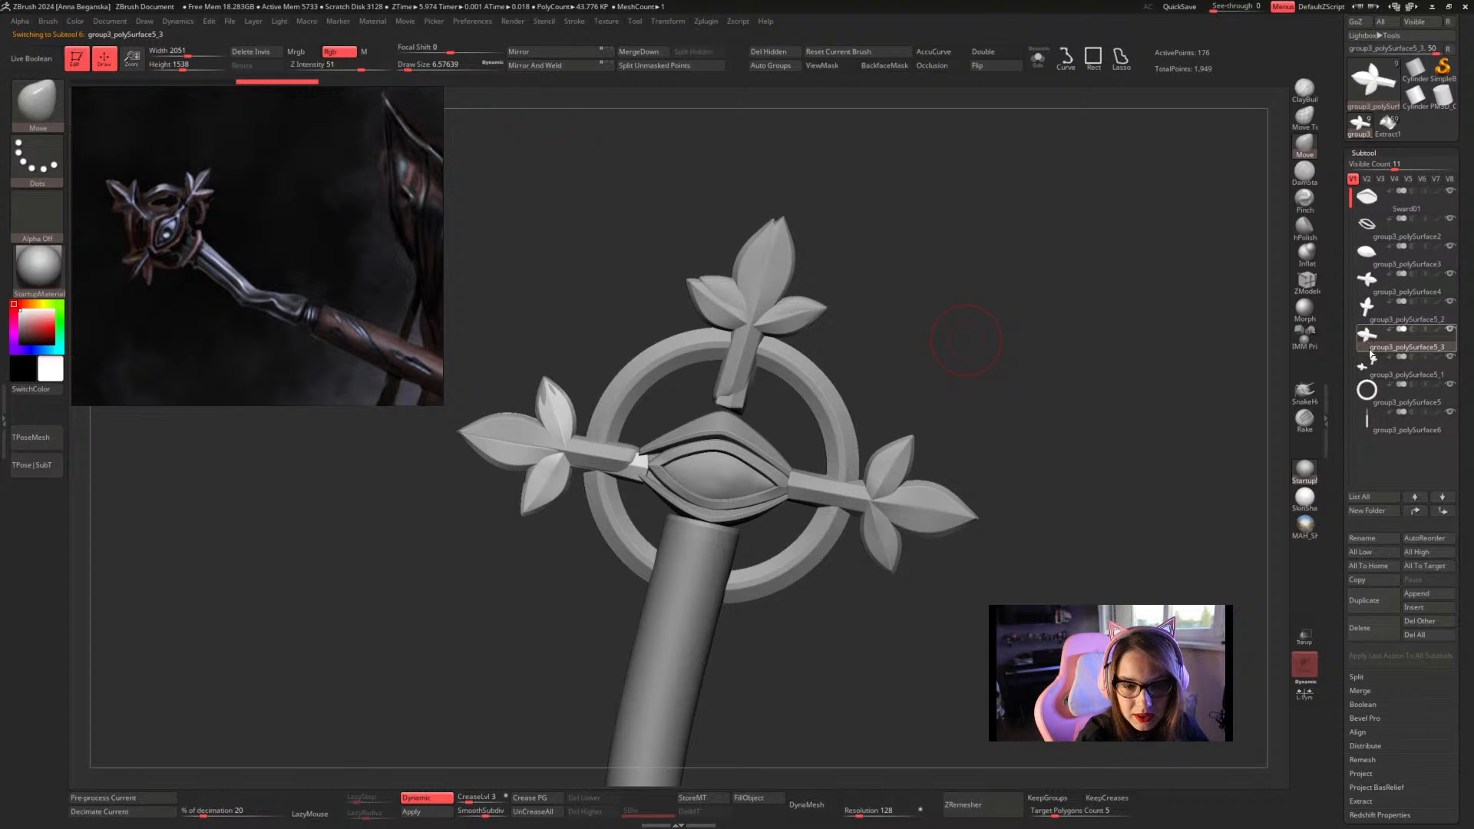
click(1373, 361)
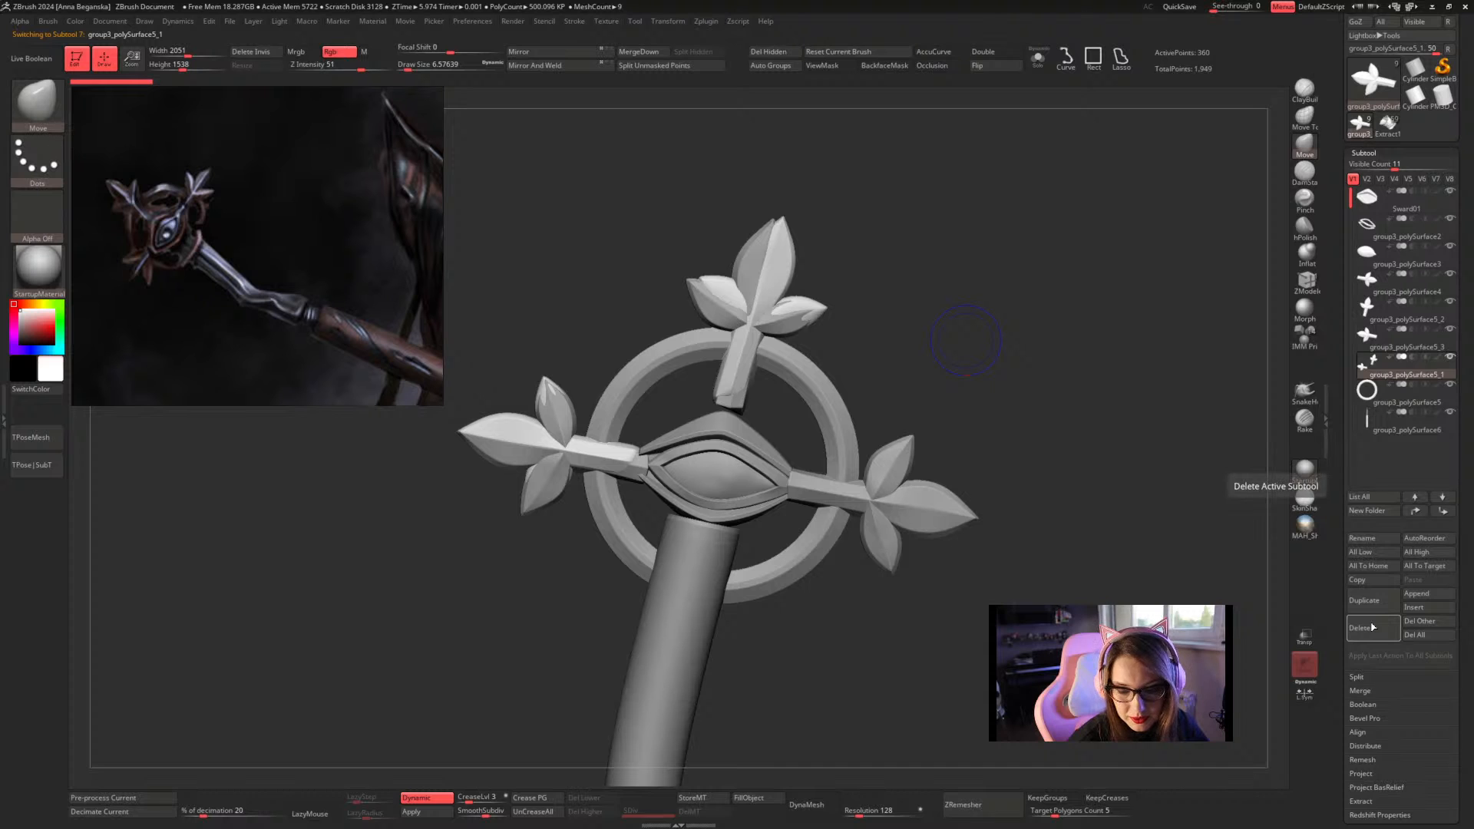
click(1374, 628)
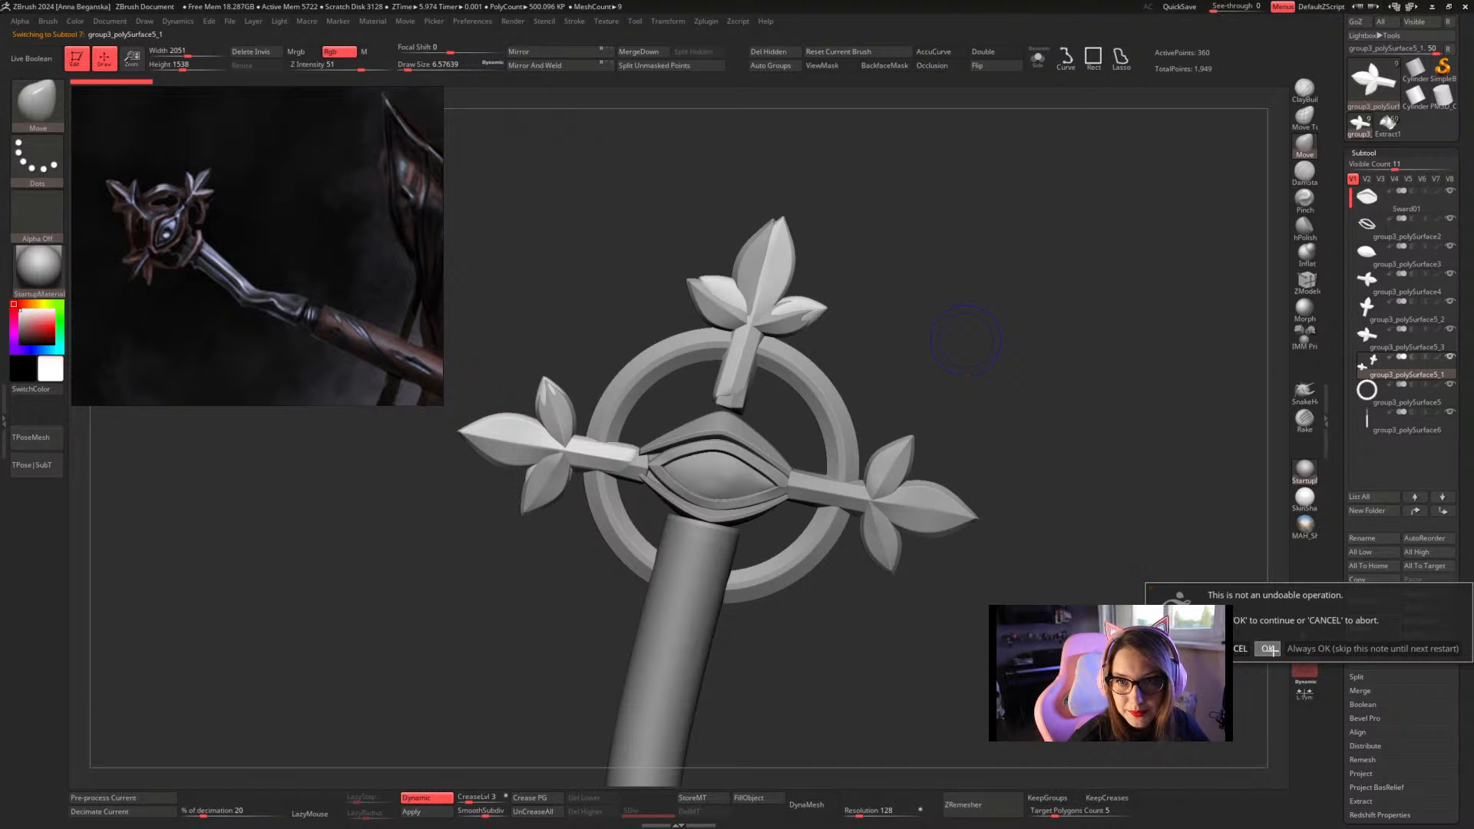
click(1268, 649)
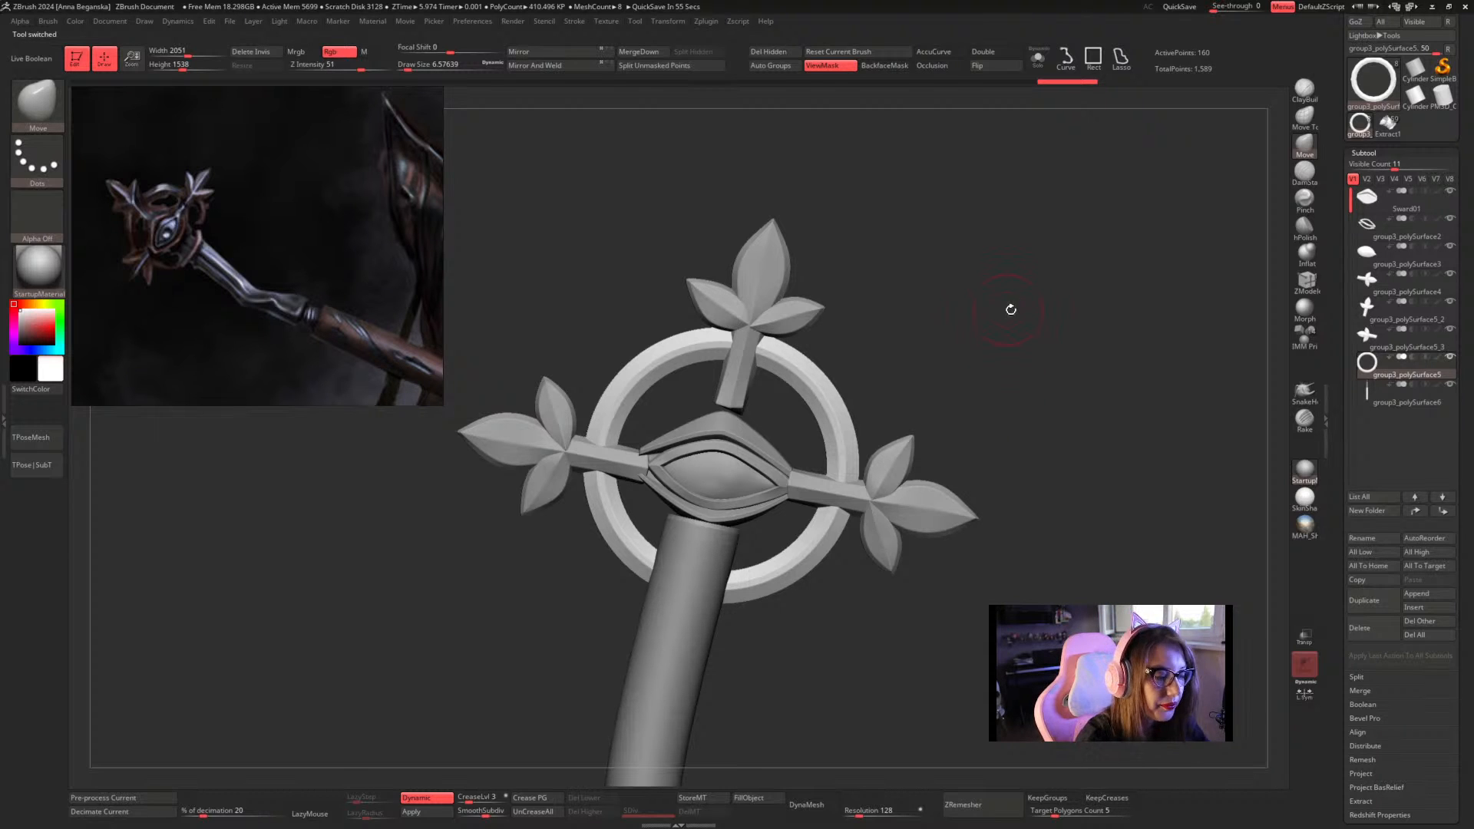
Make the upper leaf ornament the active subtool and extend its stem to the eye frame's peak with the Move brush
mouse_move(1011, 310)
mouse_down()
mouse_move(979, 296)
mouse_move(925, 334)
mouse_move(883, 335)
mouse_move(960, 325)
mouse_move(944, 324)
mouse_move(969, 429)
mouse_up()
alt+drag(959, 341, 991, 353)
alt+click(781, 401)
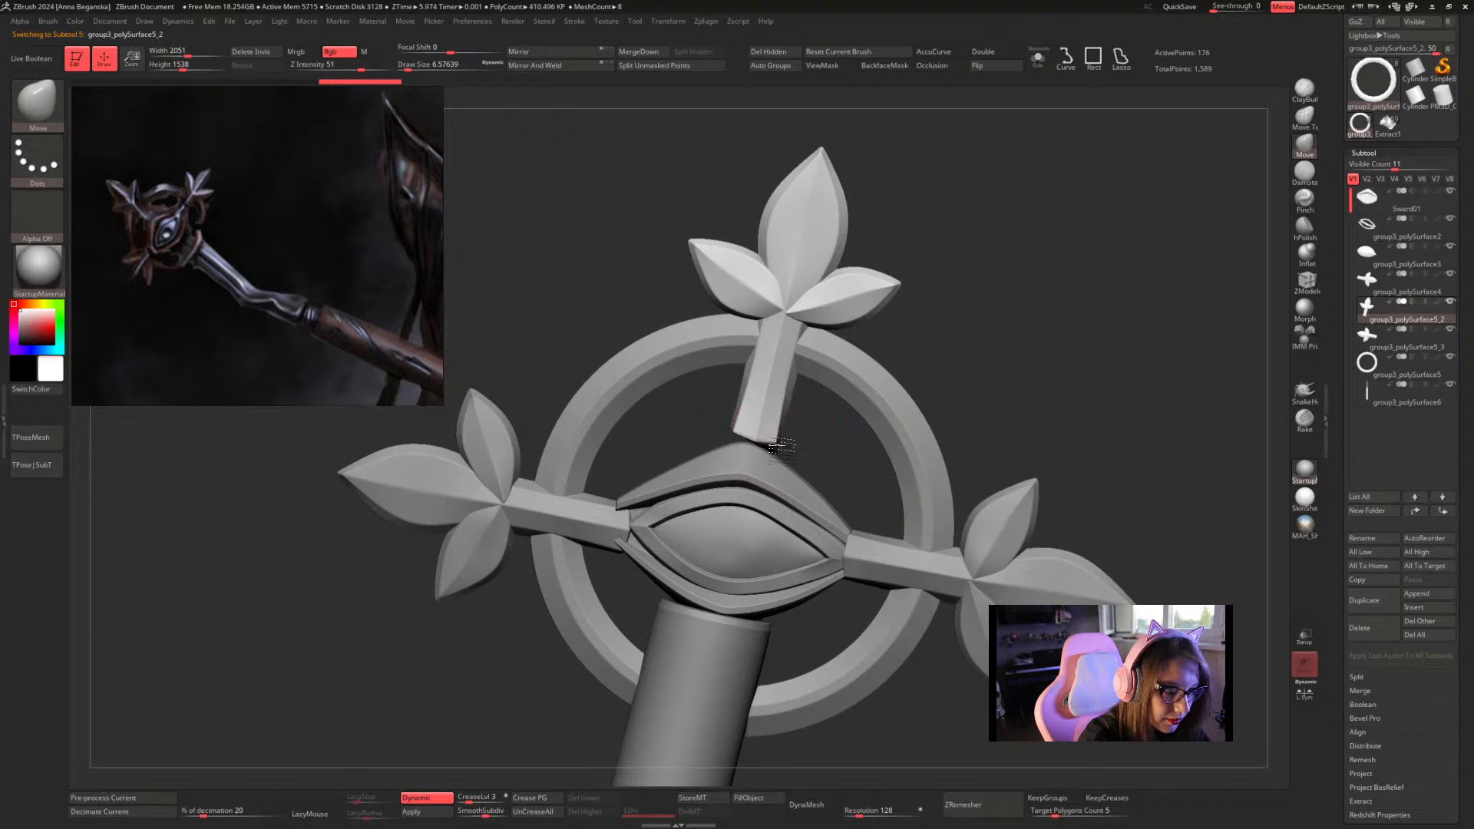
drag(776, 454, 780, 457)
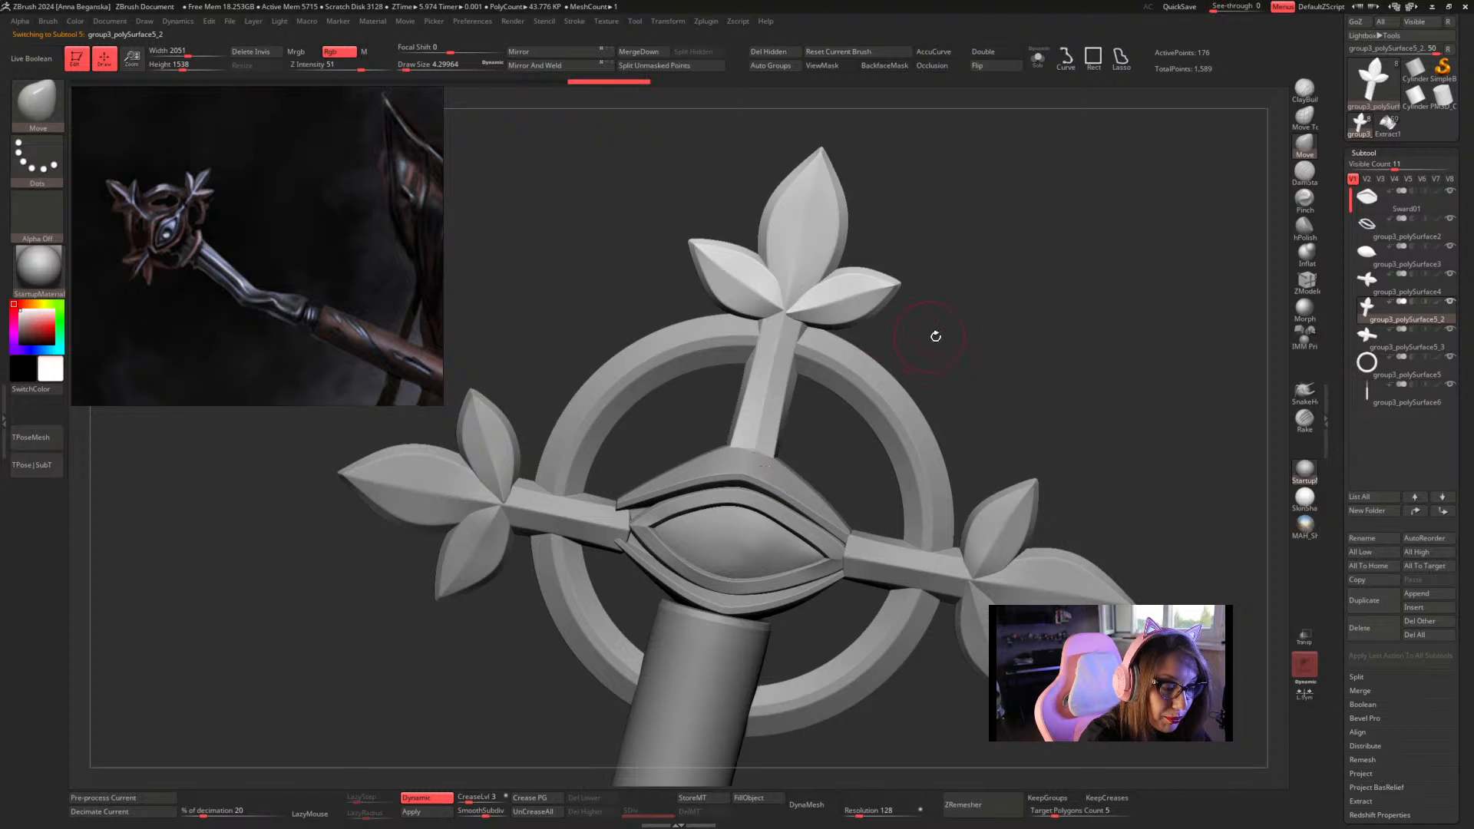
drag(935, 332, 966, 324)
mouse_move(961, 306)
mouse_down()
mouse_move(937, 297)
mouse_move(950, 289)
mouse_move(977, 316)
mouse_move(968, 330)
mouse_move(964, 312)
mouse_move(1012, 330)
mouse_move(988, 330)
mouse_move(1053, 256)
mouse_move(965, 287)
mouse_move(886, 395)
mouse_move(1038, 281)
mouse_up()
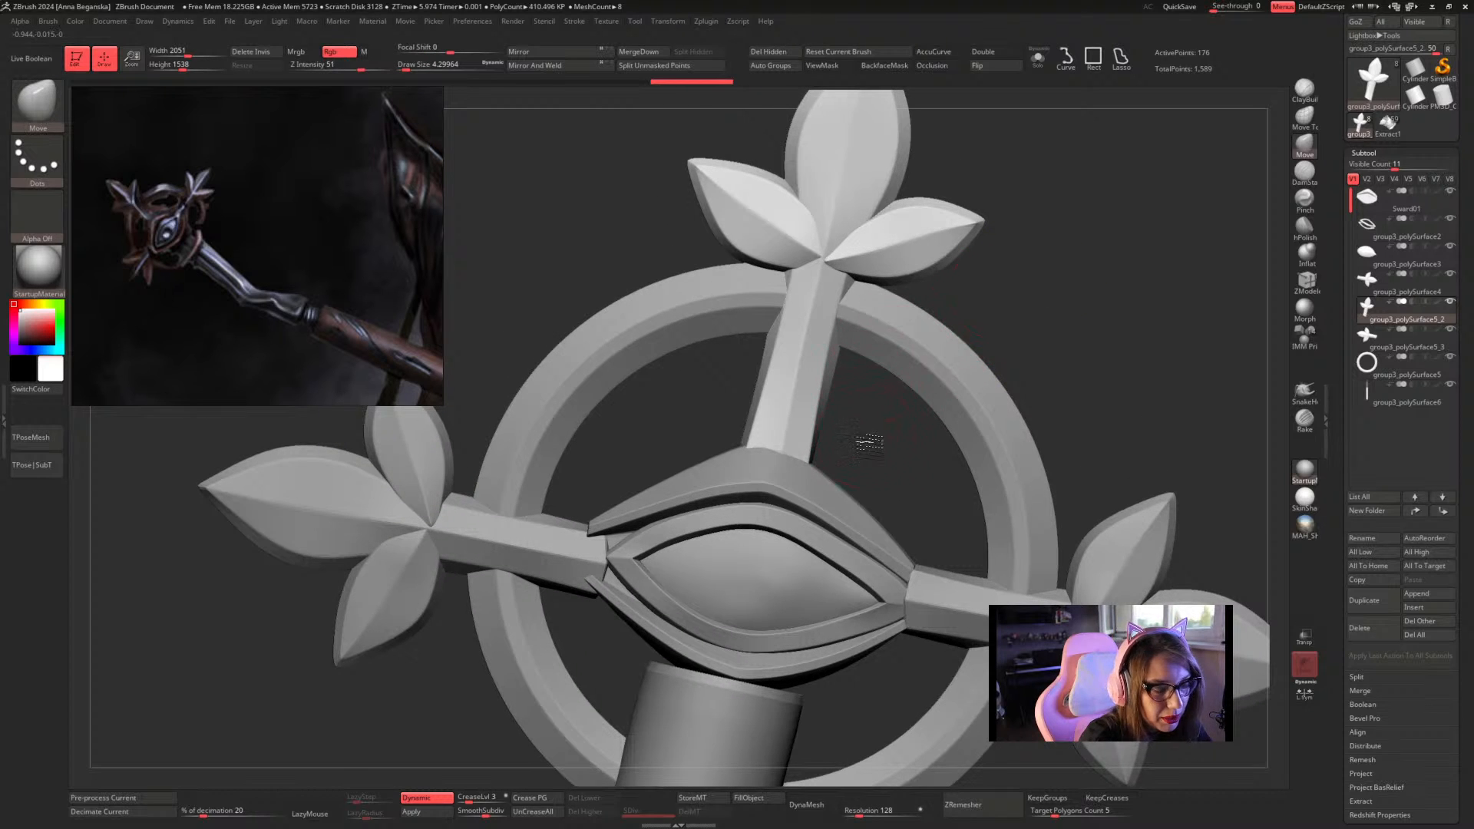
Refine the contour of the upper ornament's stem between the ring and the eye frame with a smaller Move brush
drag(975, 284, 994, 298)
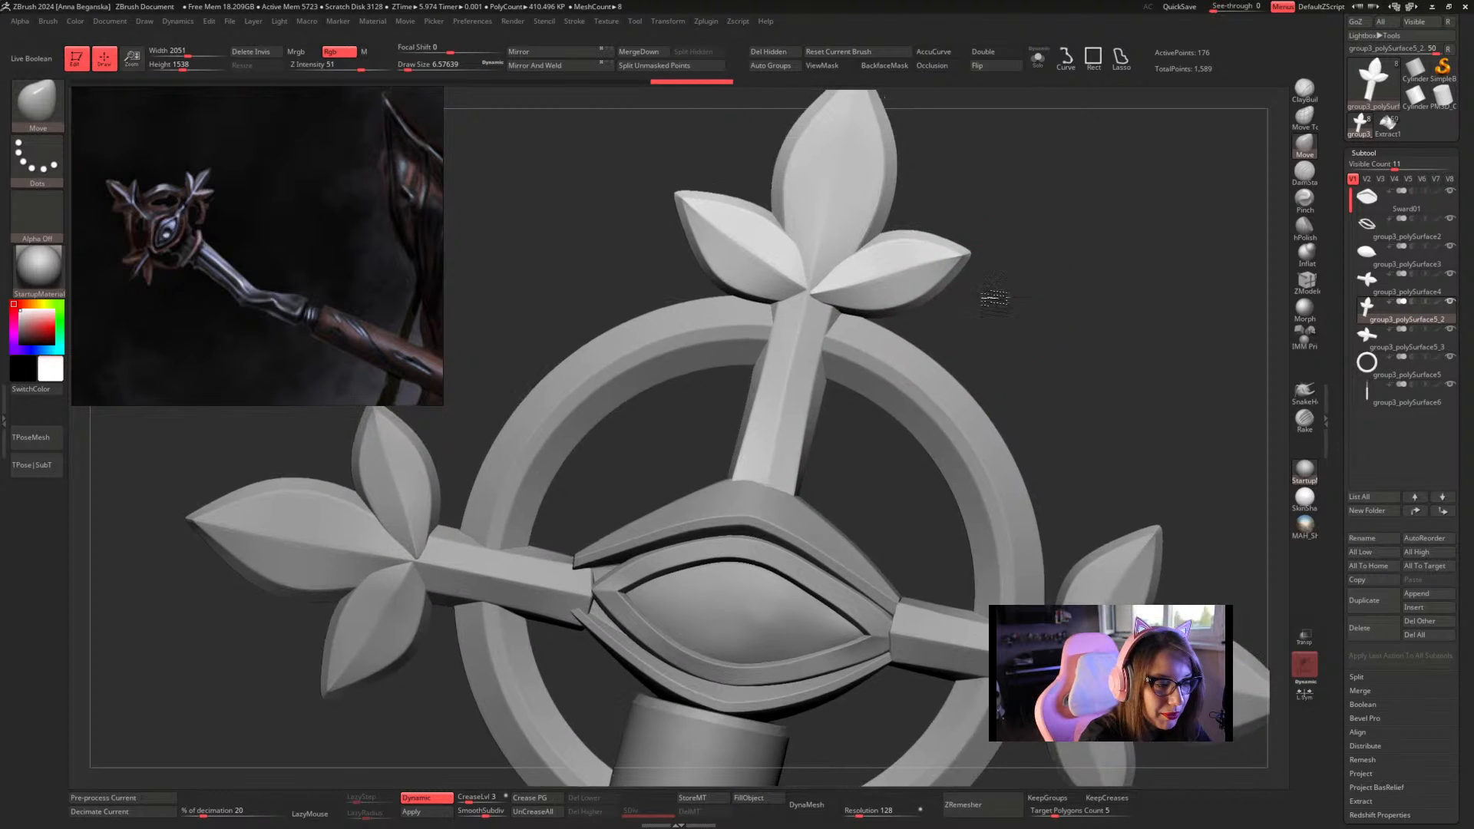
key(space)
drag(830, 397, 828, 397)
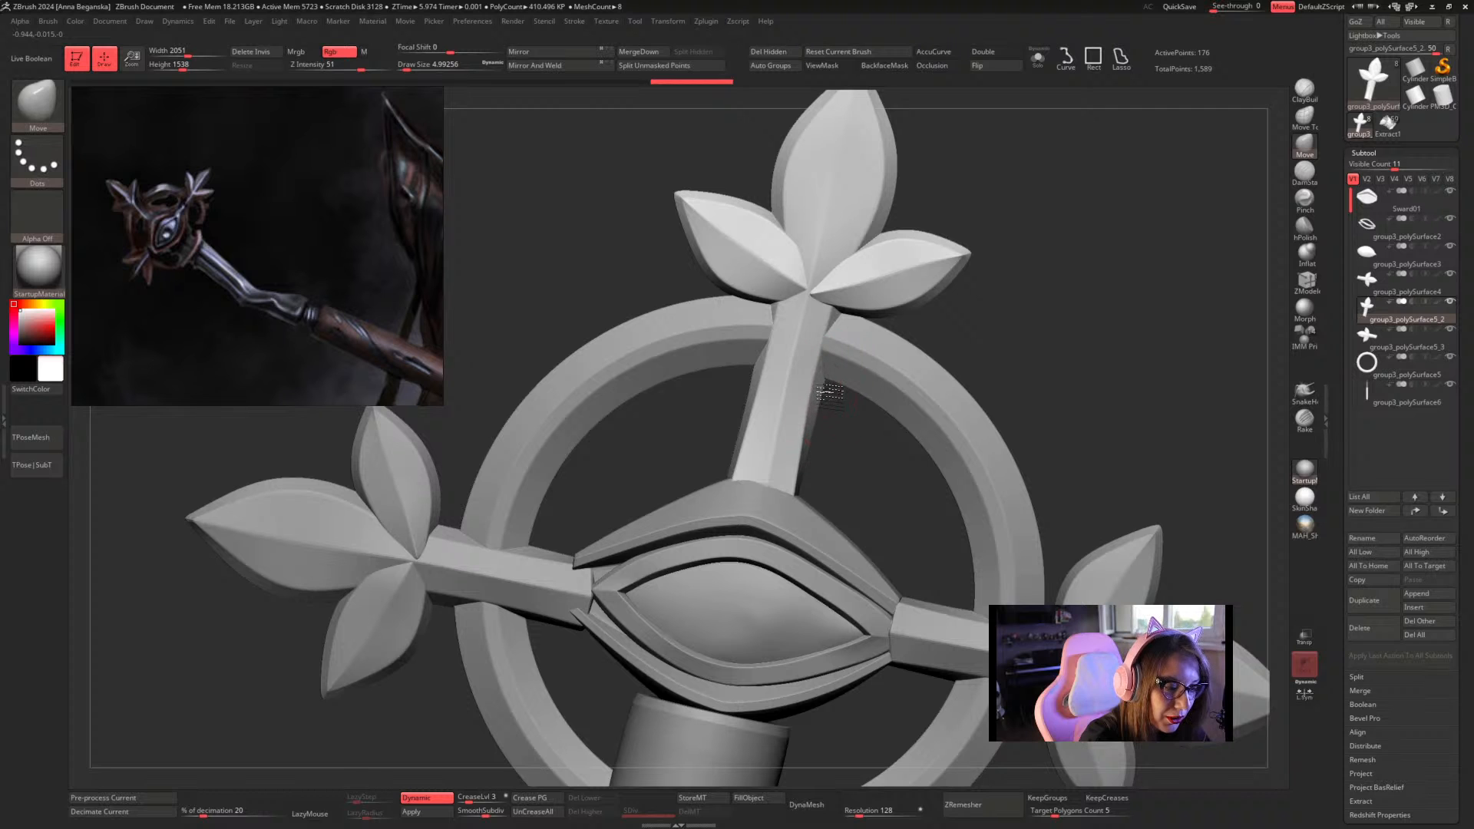
mouse_move(1031, 307)
alt+mouse_down()
mouse_move(980, 280)
mouse_move(957, 316)
mouse_move(924, 282)
mouse_move(873, 330)
mouse_move(980, 303)
mouse_move(970, 329)
mouse_move(1079, 338)
mouse_move(1068, 304)
mouse_move(994, 307)
mouse_move(1020, 320)
mouse_move(1028, 298)
mouse_move(1004, 290)
mouse_move(1072, 263)
mouse_move(989, 282)
alt+mouse_up()
key(space)
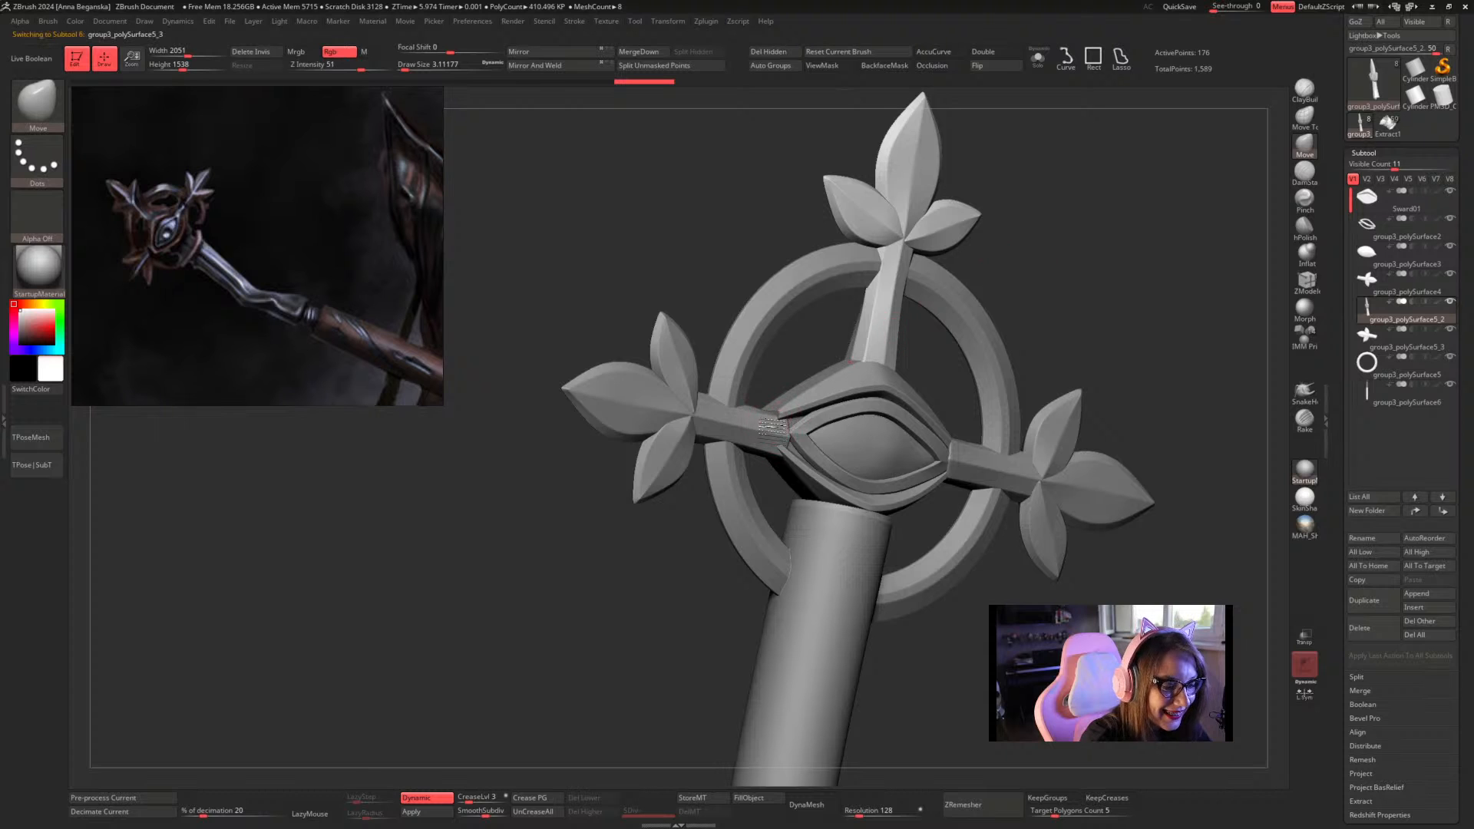
Make the reference-side leaf ornament the active subtool and fit its inner stem end to the eye frame's corner with the Move brush
key(space)
drag(773, 427, 780, 430)
mouse_move(1065, 266)
mouse_down()
mouse_move(1095, 247)
mouse_move(968, 222)
mouse_up()
key(space)
drag(767, 428, 775, 428)
mouse_move(977, 296)
alt+mouse_down()
mouse_move(1042, 279)
mouse_move(1041, 301)
alt+mouse_up()
key(space)
drag(760, 459, 733, 459)
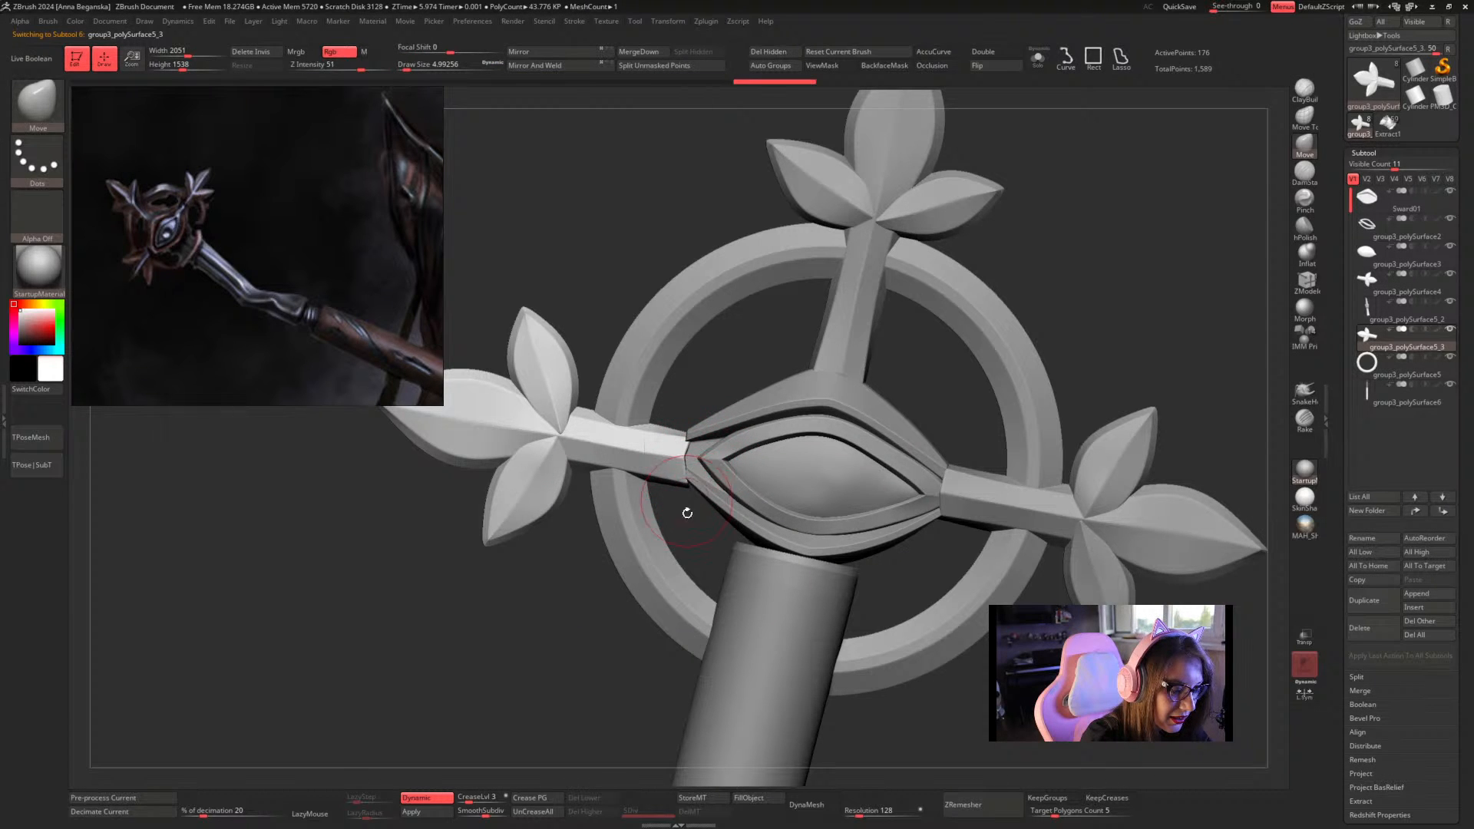
Adjust the lower and upper edges of the reference-side ornament's stem near the eye corner with the Move brush, checking from several angles
drag(687, 513, 695, 516)
drag(729, 377, 764, 392)
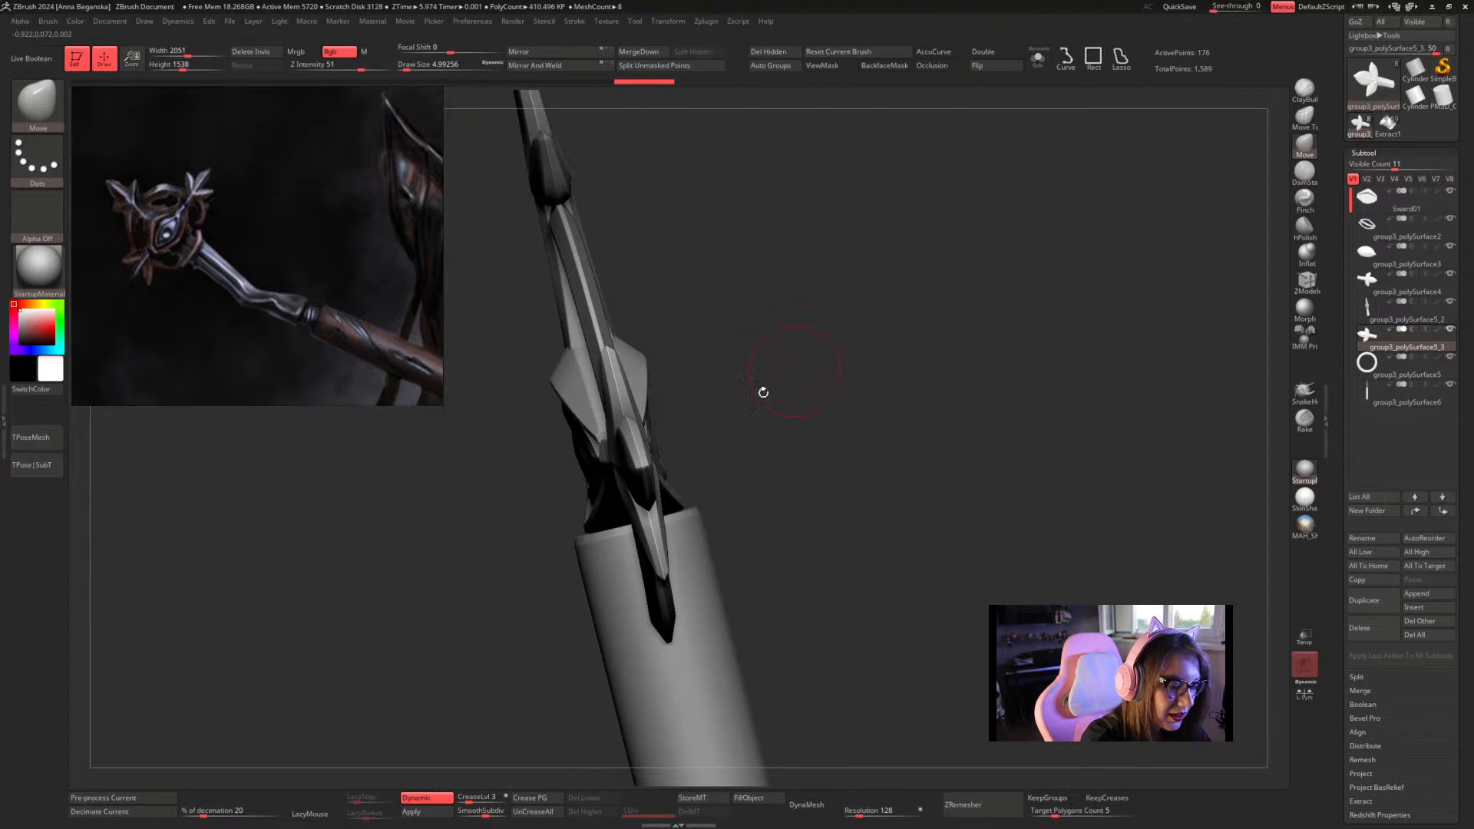
mouse_move(644, 472)
mouse_down()
mouse_move(921, 253)
mouse_move(1030, 191)
mouse_move(1053, 233)
mouse_move(1039, 237)
mouse_move(1044, 223)
mouse_up()
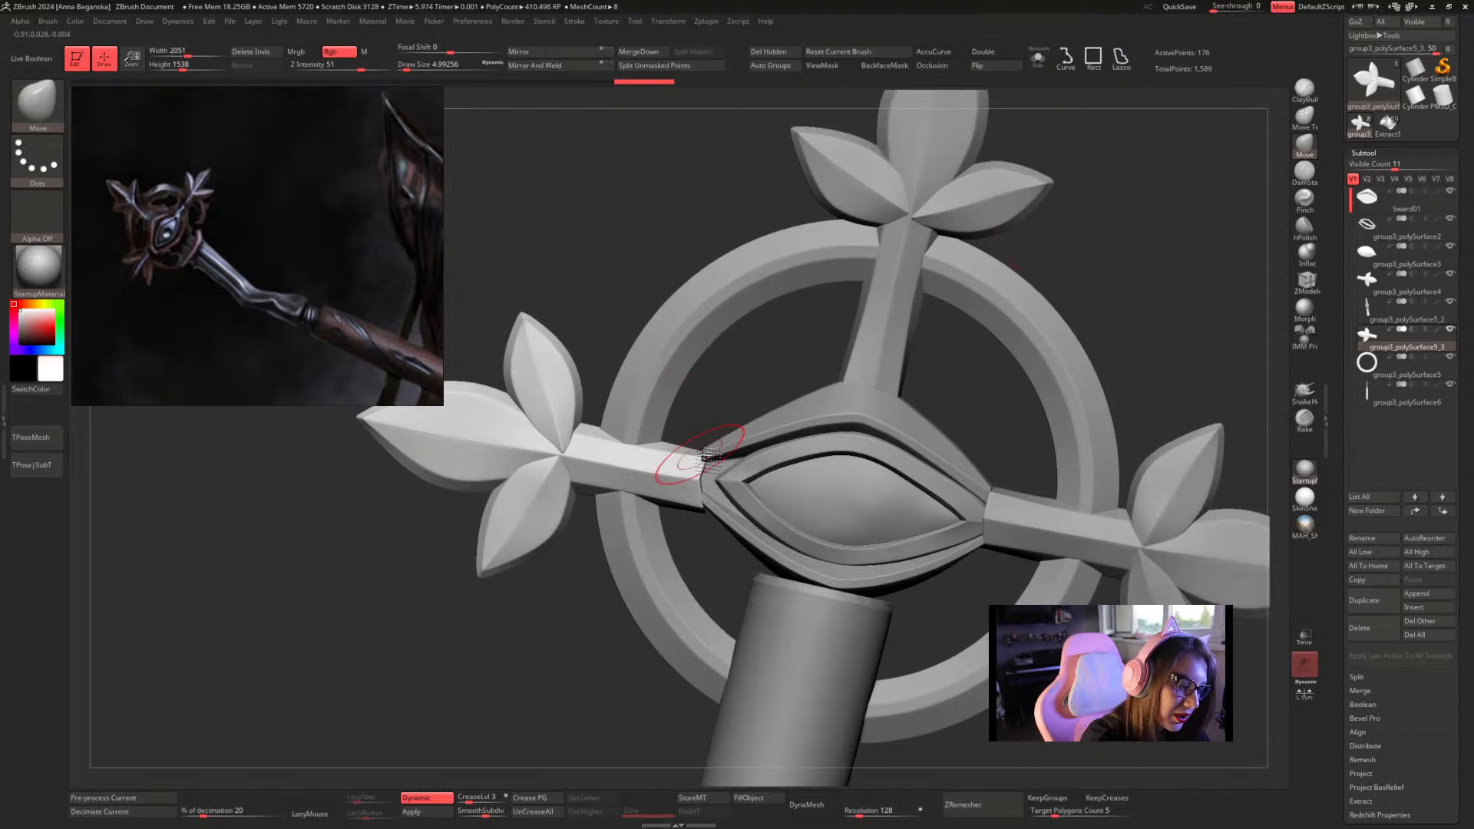
drag(722, 445, 725, 446)
drag(747, 393, 845, 426)
Make the eye frame Sword01 the active subtool and reshape its corner around the reference-side stem with the Move brush
alt+click(724, 447)
drag(888, 337, 777, 434)
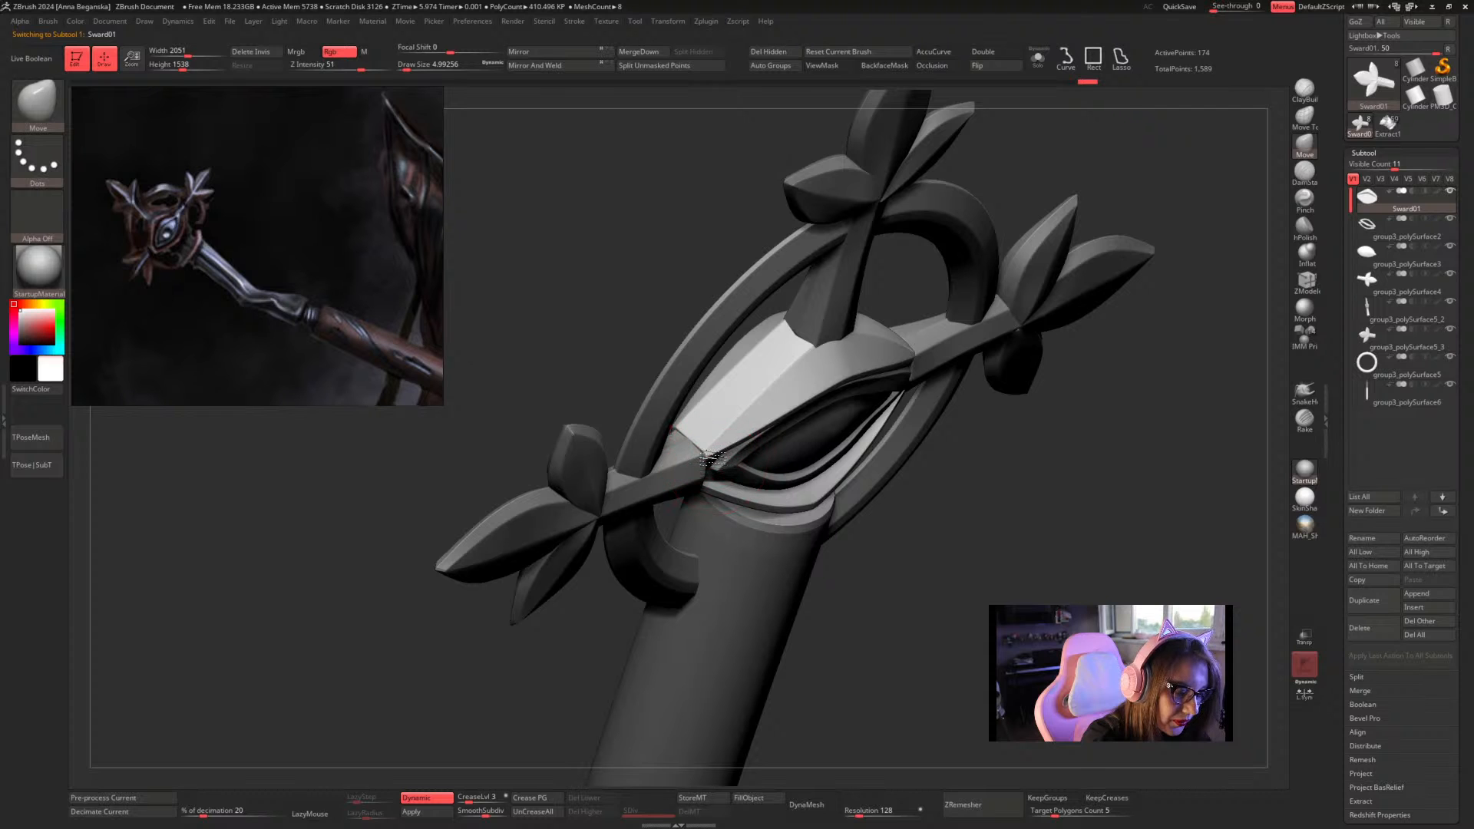
drag(921, 457, 892, 380)
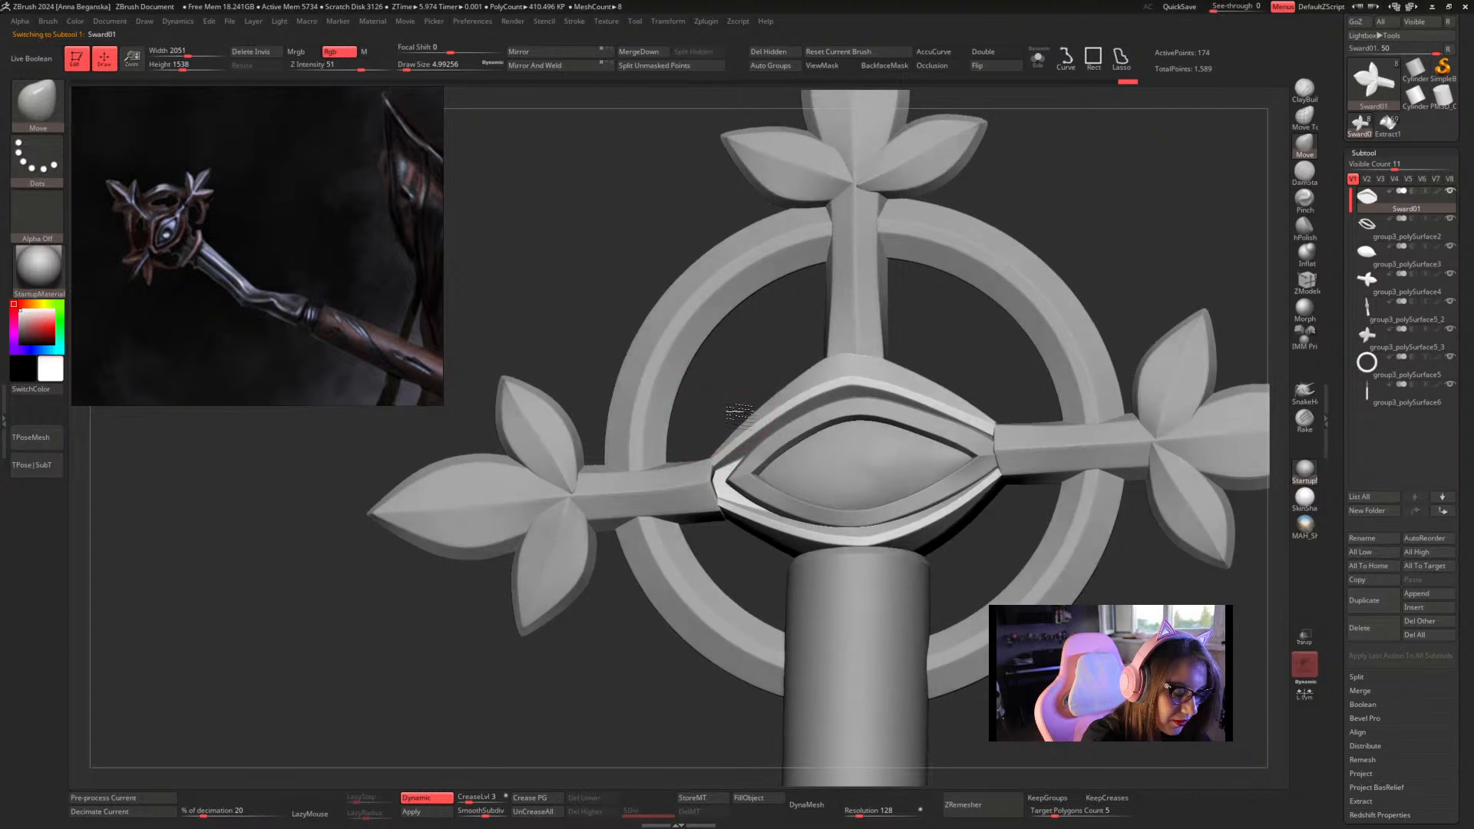
drag(737, 414, 815, 439)
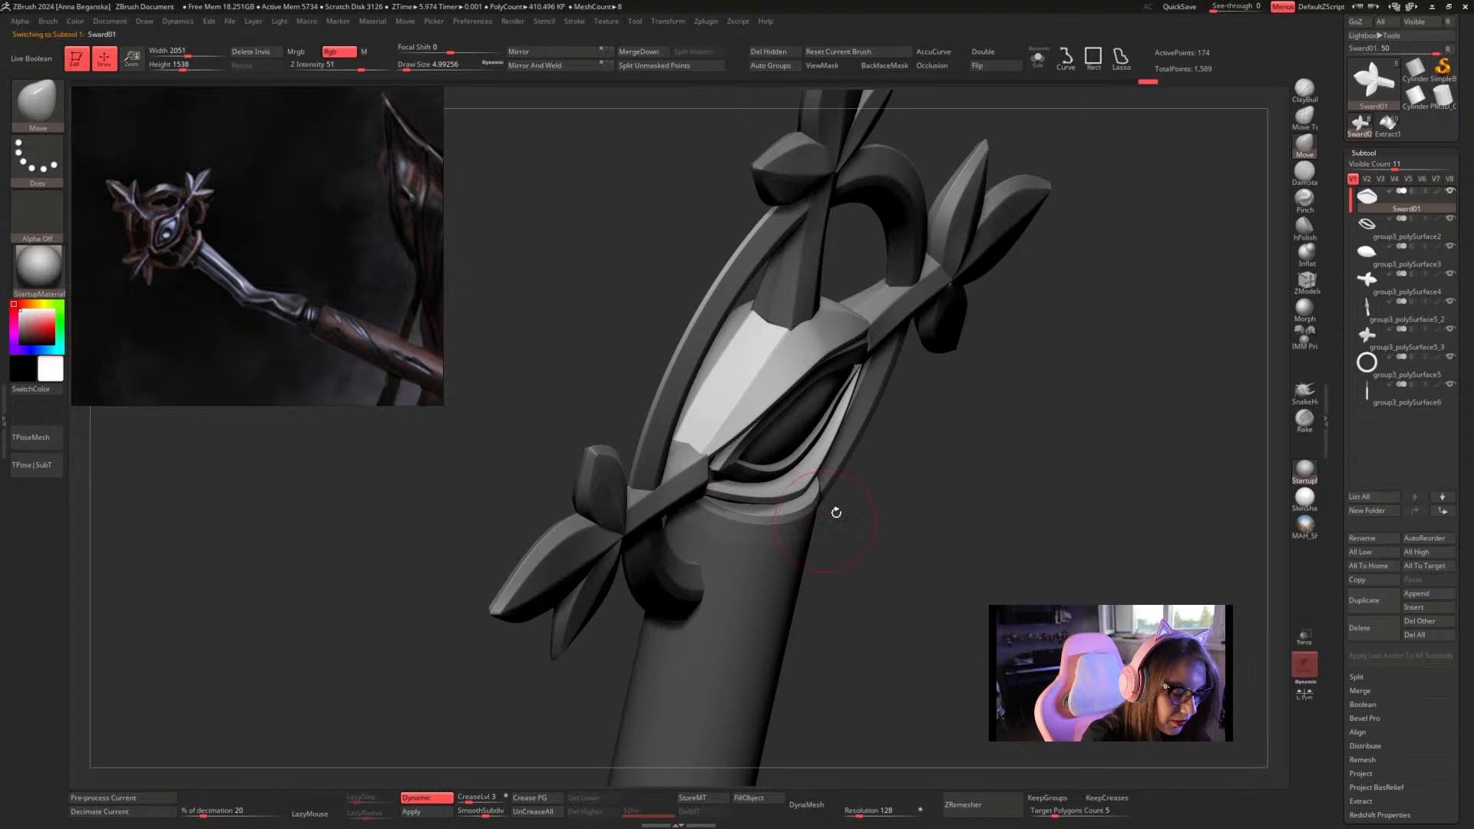
drag(836, 512, 714, 482)
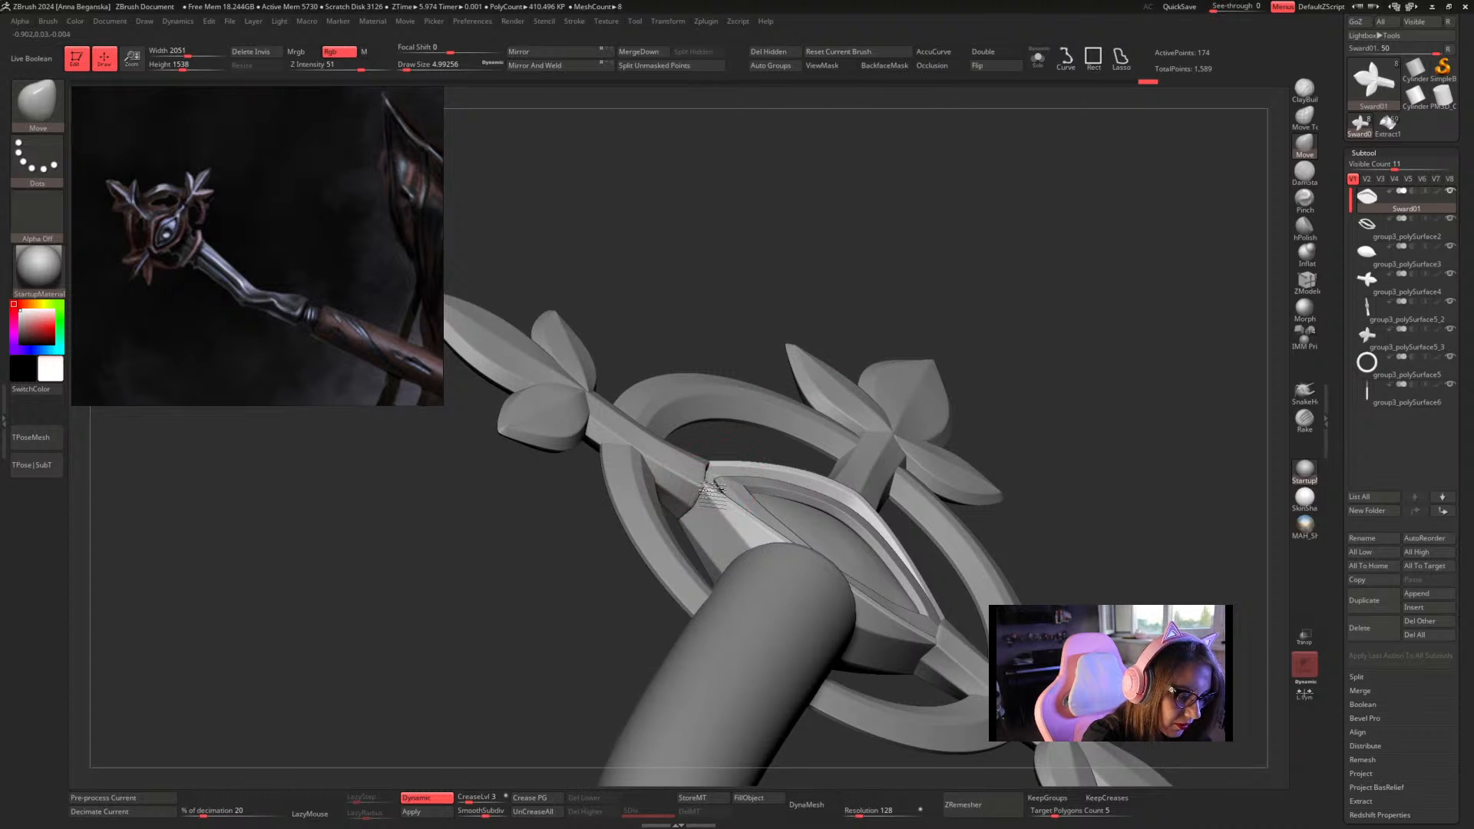
mouse_move(941, 242)
mouse_down()
mouse_move(997, 247)
mouse_move(1060, 289)
mouse_move(1119, 221)
mouse_move(1159, 229)
mouse_move(1011, 307)
mouse_move(977, 364)
mouse_up()
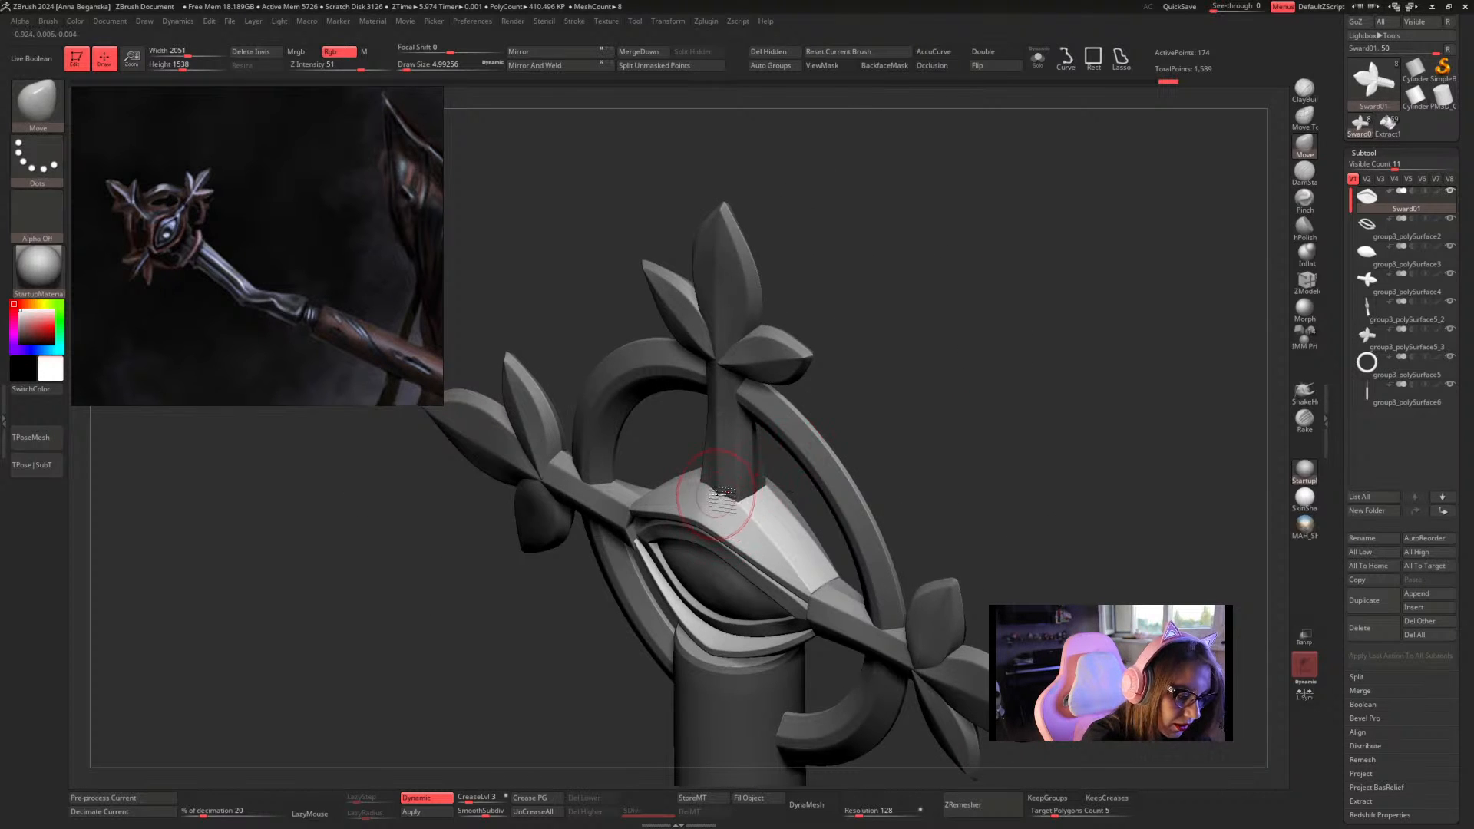
Use PolyFrame to guide Move brush adjustments that fit the eye frame's peak around the upper ornament's stem, reducing the draw size to about 2.2
alt+click(726, 492)
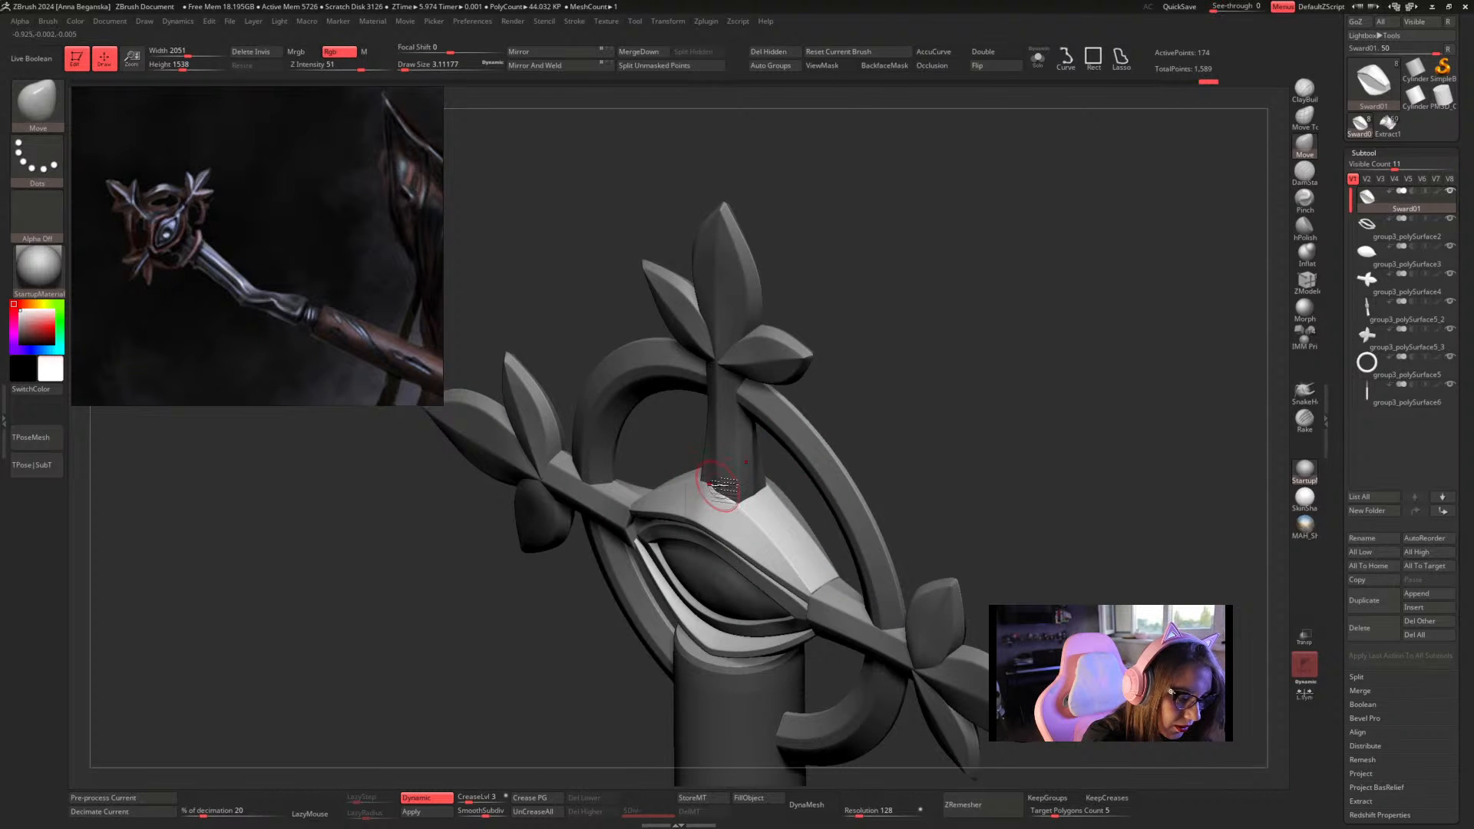
mouse_move(820, 393)
mouse_down()
mouse_move(854, 392)
mouse_move(829, 410)
mouse_up()
key(shift+f)
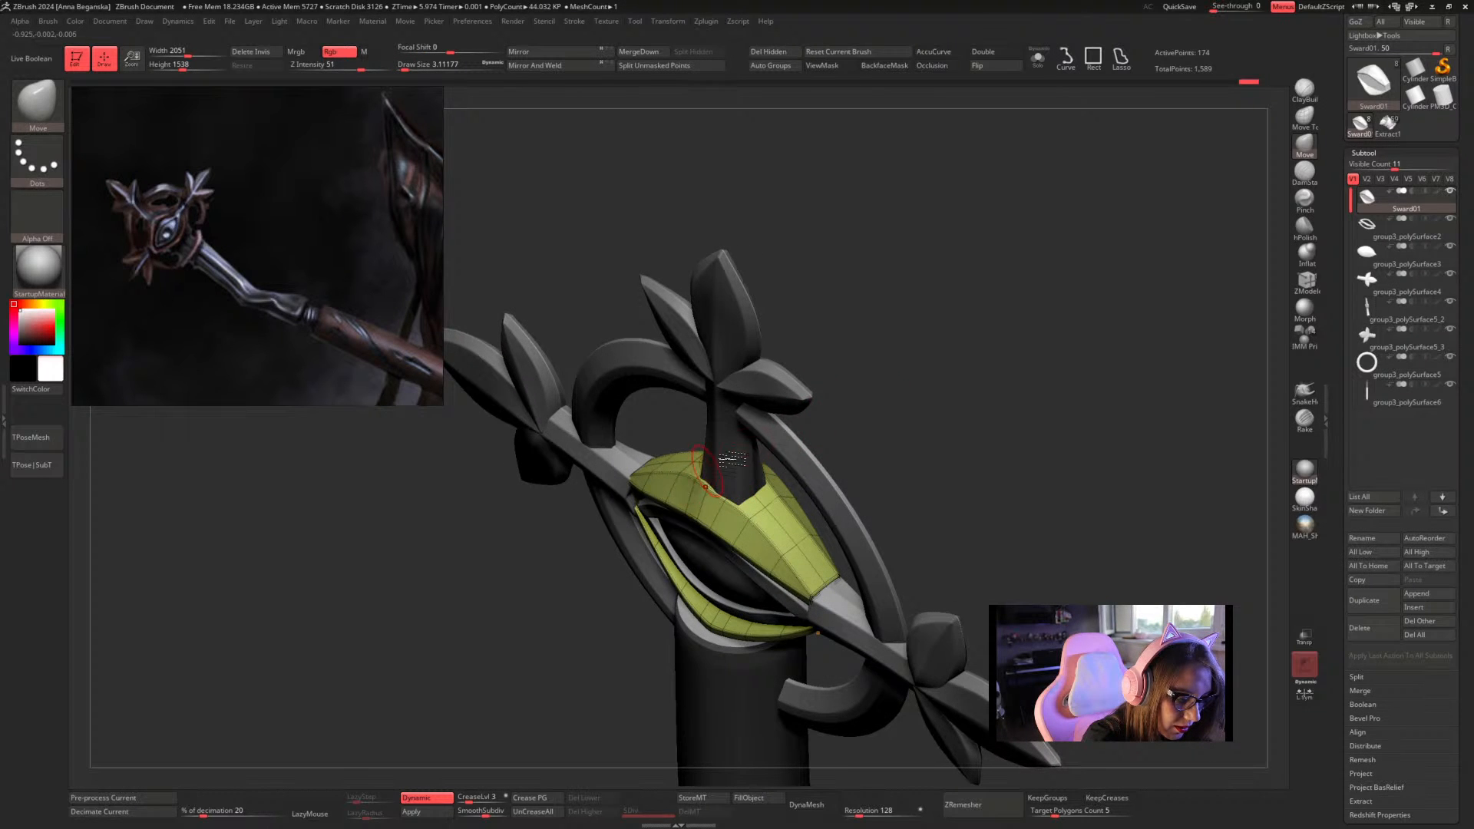
mouse_move(732, 459)
mouse_down()
mouse_move(875, 430)
mouse_move(808, 435)
mouse_up()
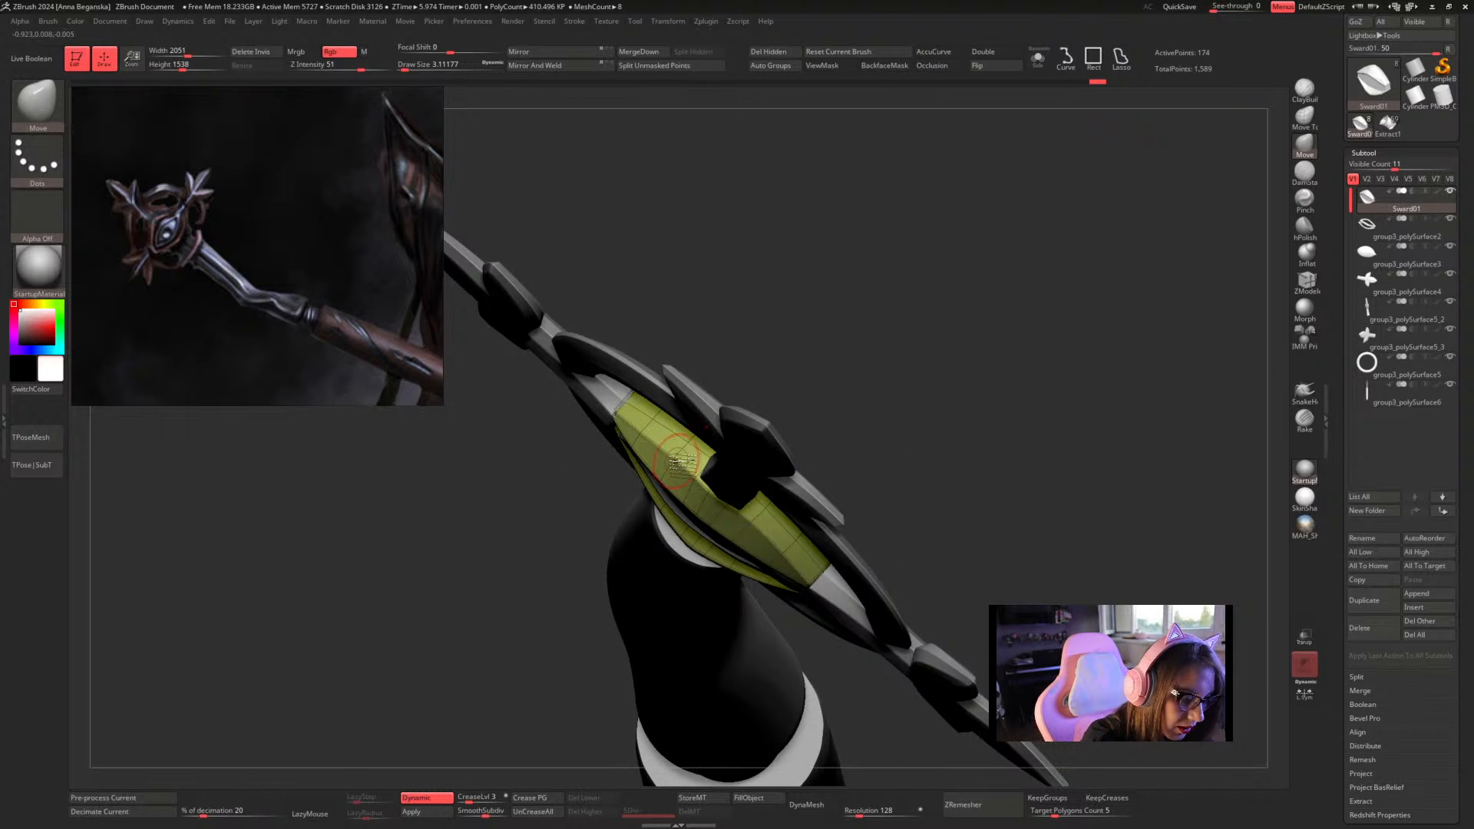
key(space)
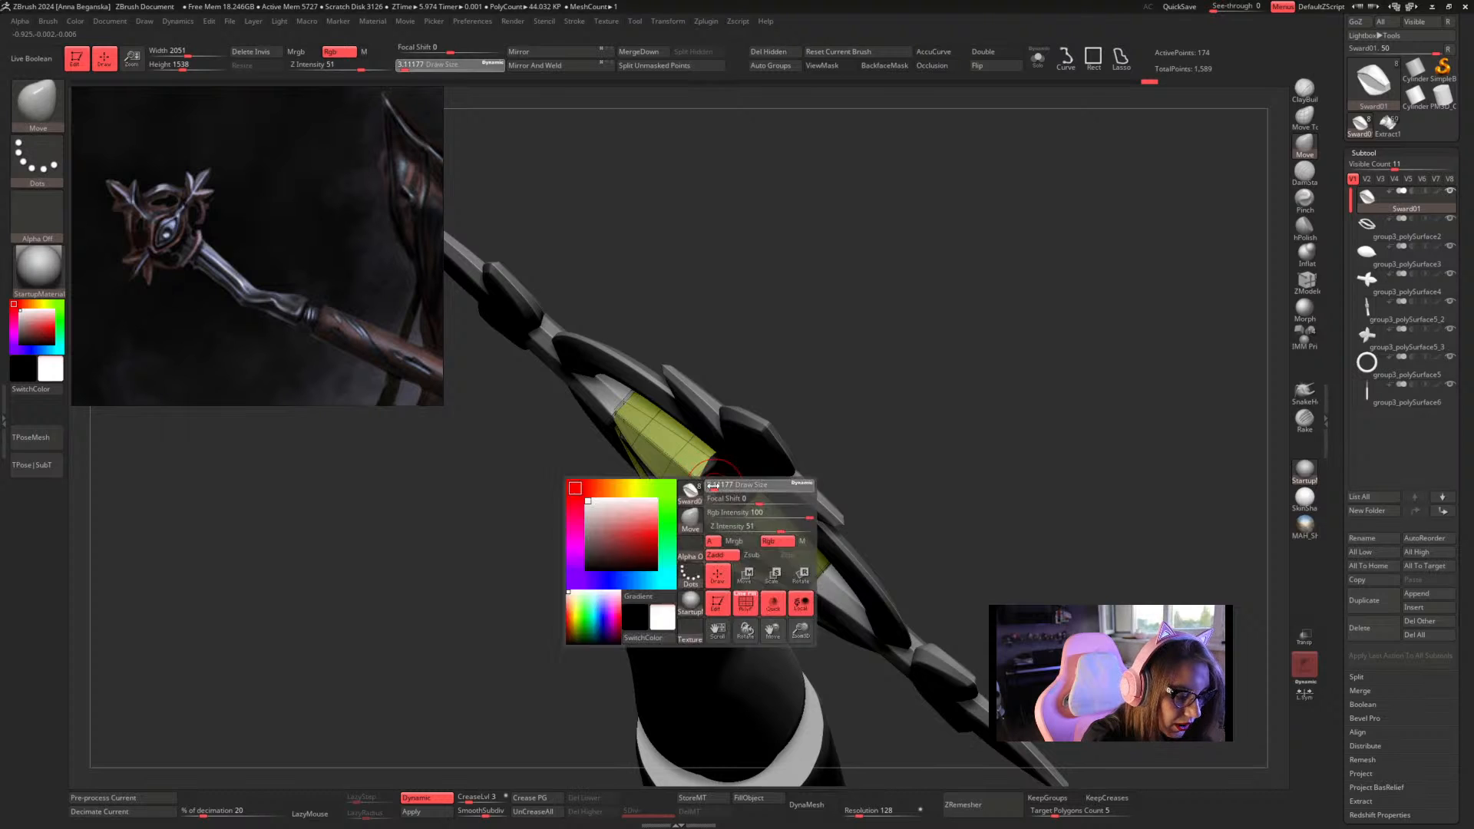
click(711, 491)
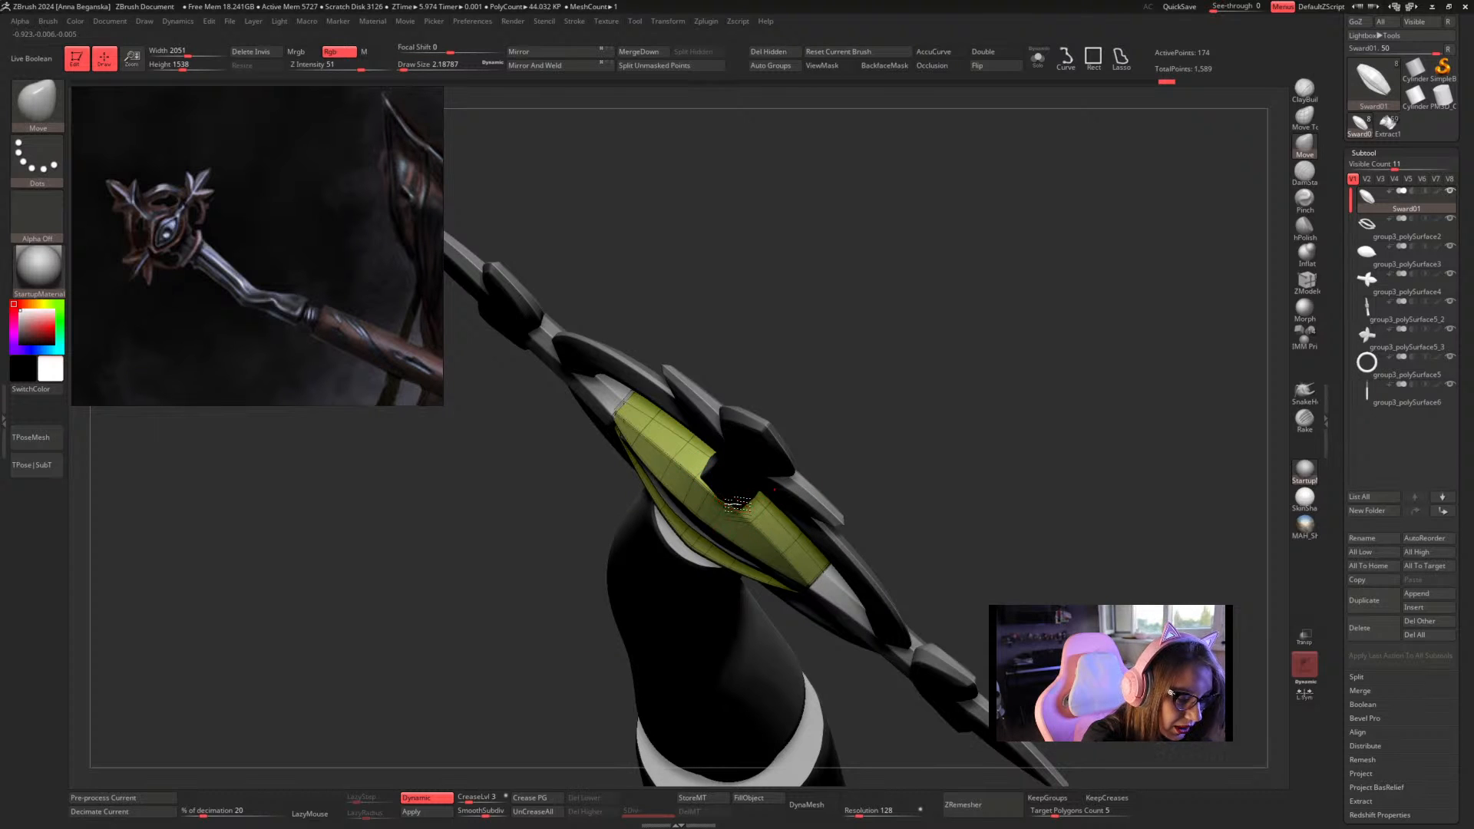
key(space)
key(space)
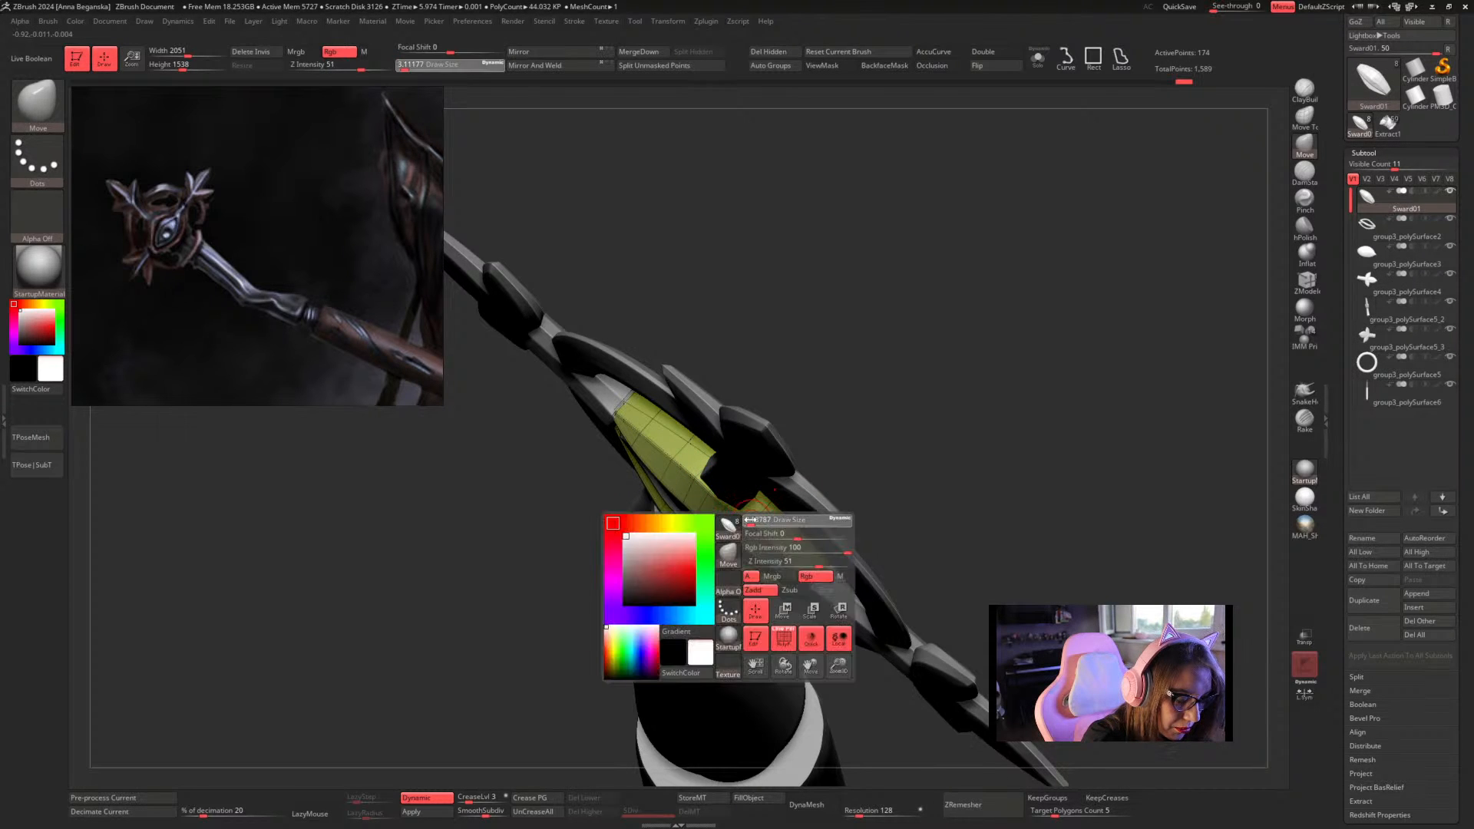
mouse_move(873, 398)
mouse_down()
mouse_move(872, 307)
mouse_move(965, 358)
mouse_up()
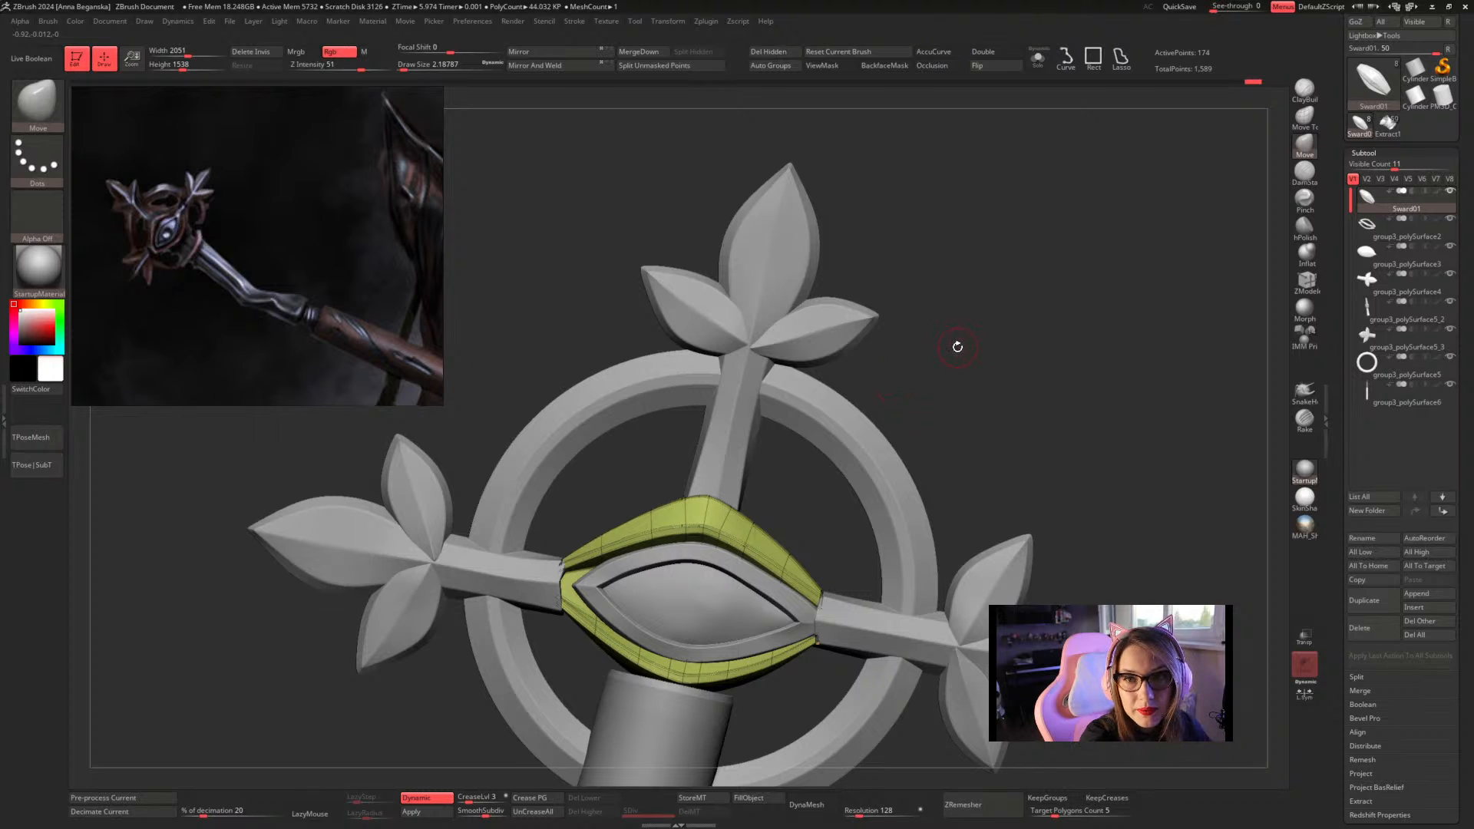
key(shift)
mouse_move(967, 376)
alt+mouse_down()
mouse_move(945, 336)
mouse_move(945, 373)
alt+mouse_up()
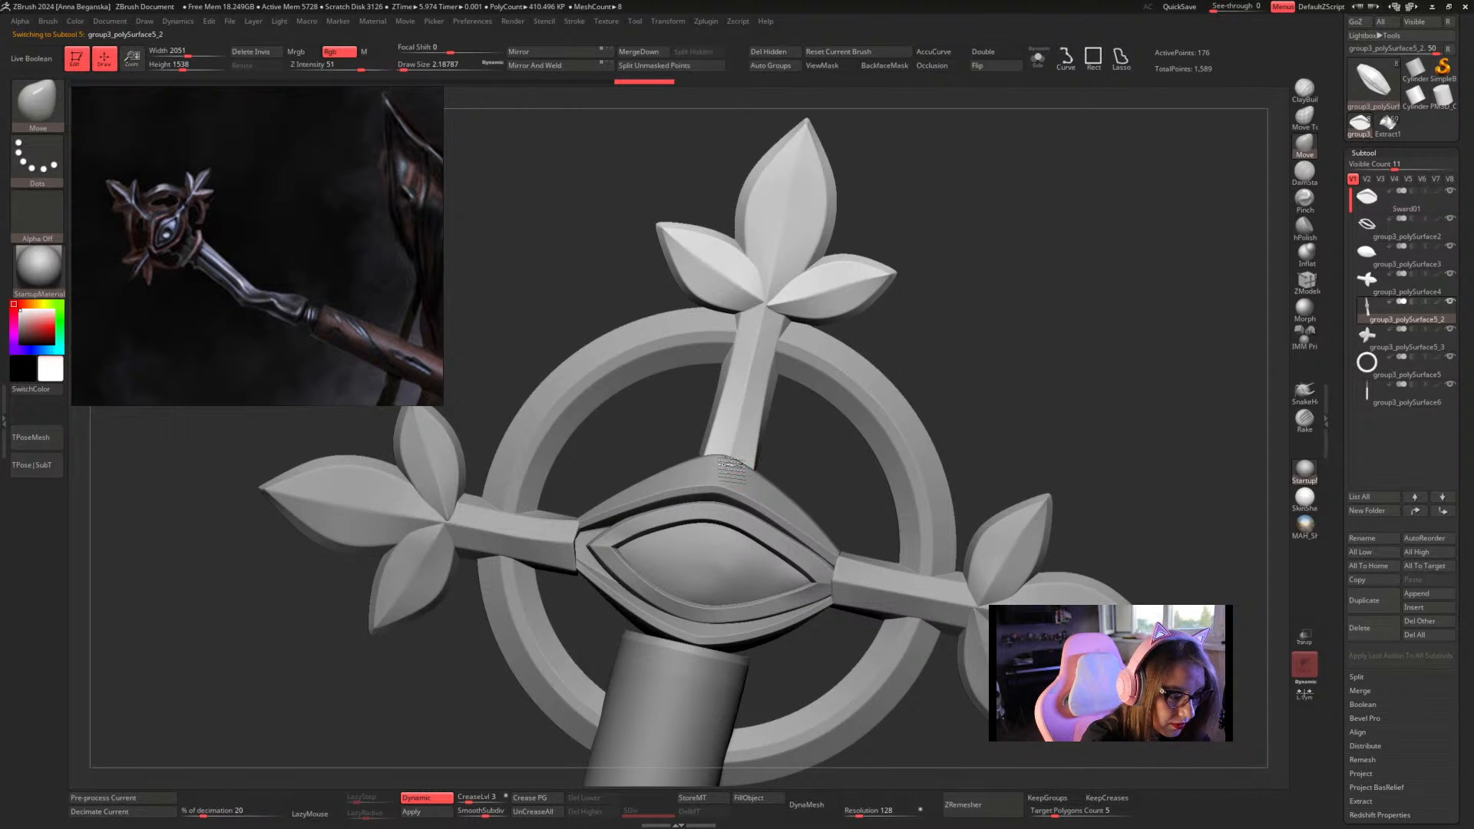
Make the eye frame Sword01 the active subtool and refine its peak around the upper ornament's stem with the Move brush
alt+click(744, 482)
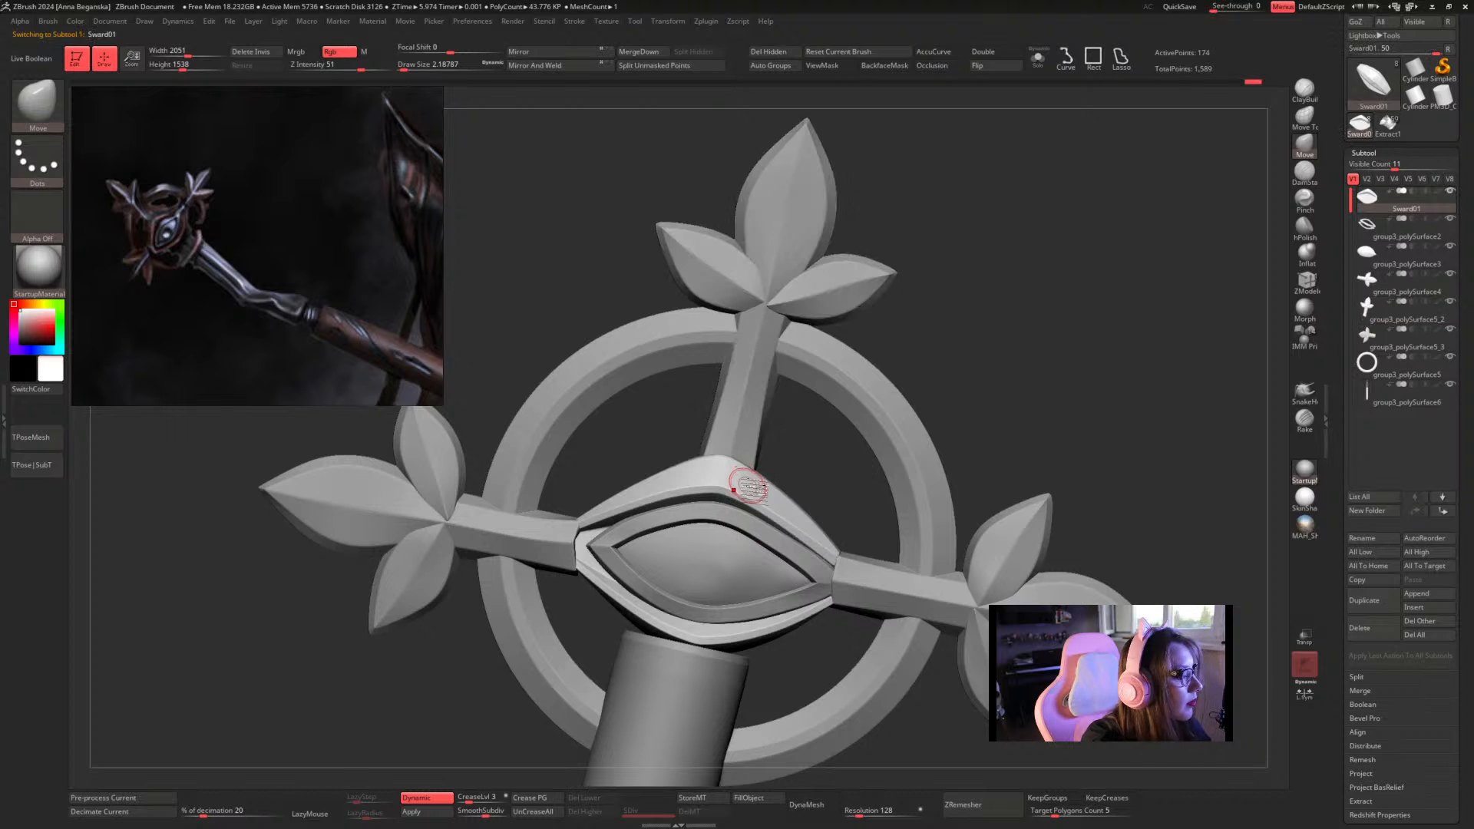
key(bracketright)
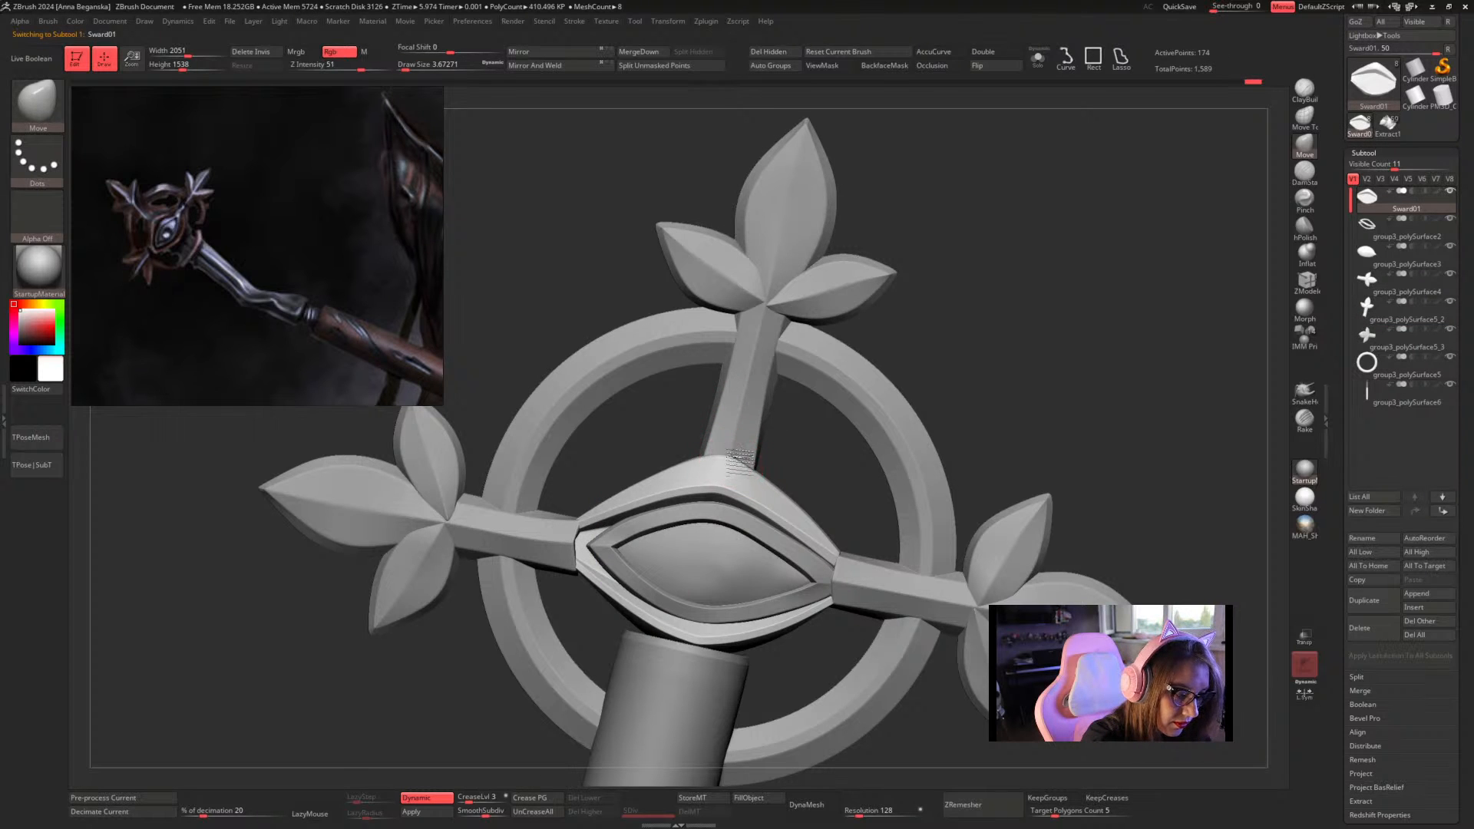
key(space)
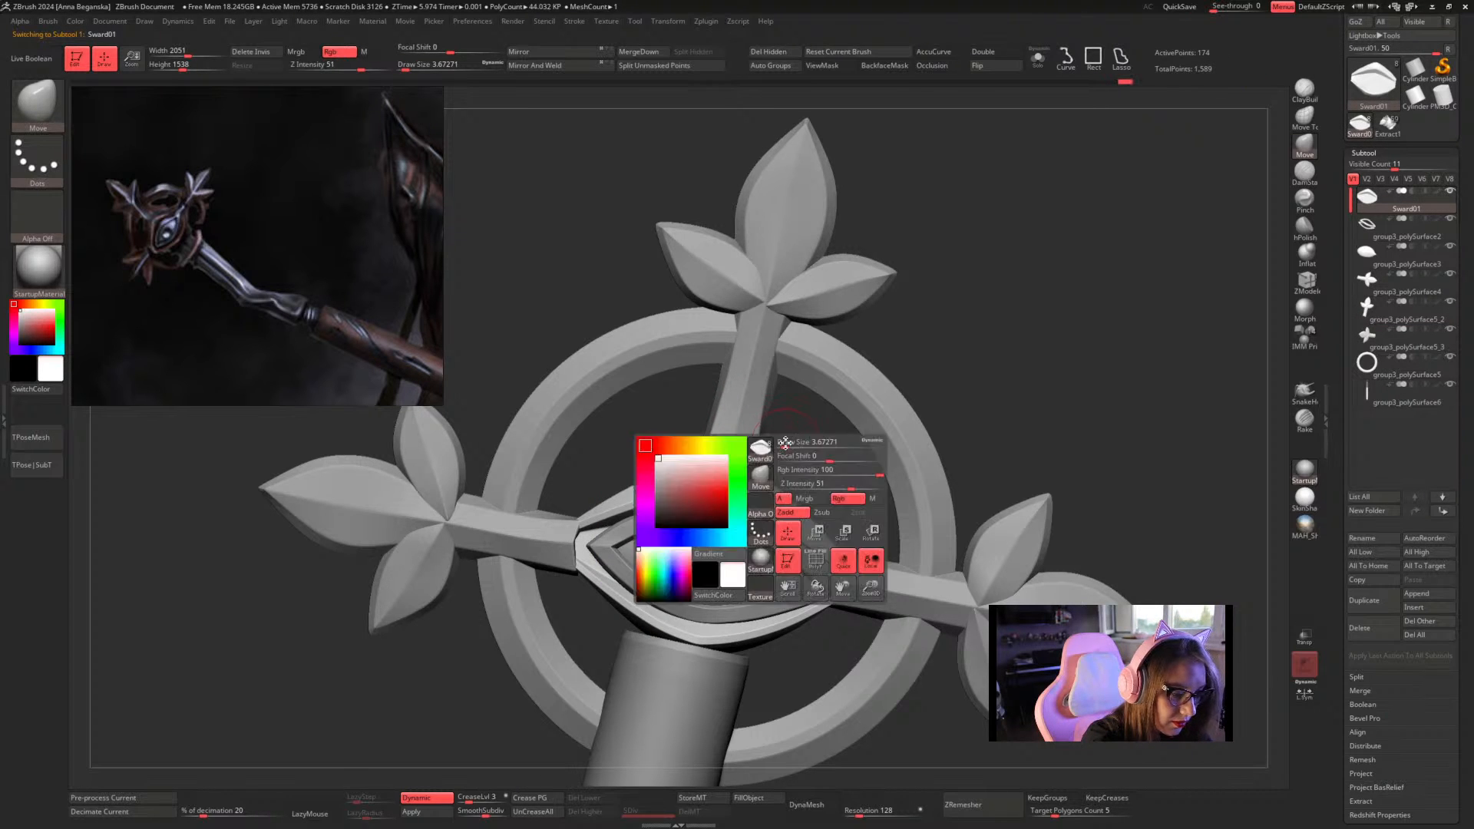
drag(797, 441, 769, 396)
mouse_move(899, 370)
mouse_down()
mouse_move(872, 418)
mouse_move(856, 392)
mouse_move(872, 323)
mouse_move(895, 350)
mouse_move(881, 342)
mouse_up()
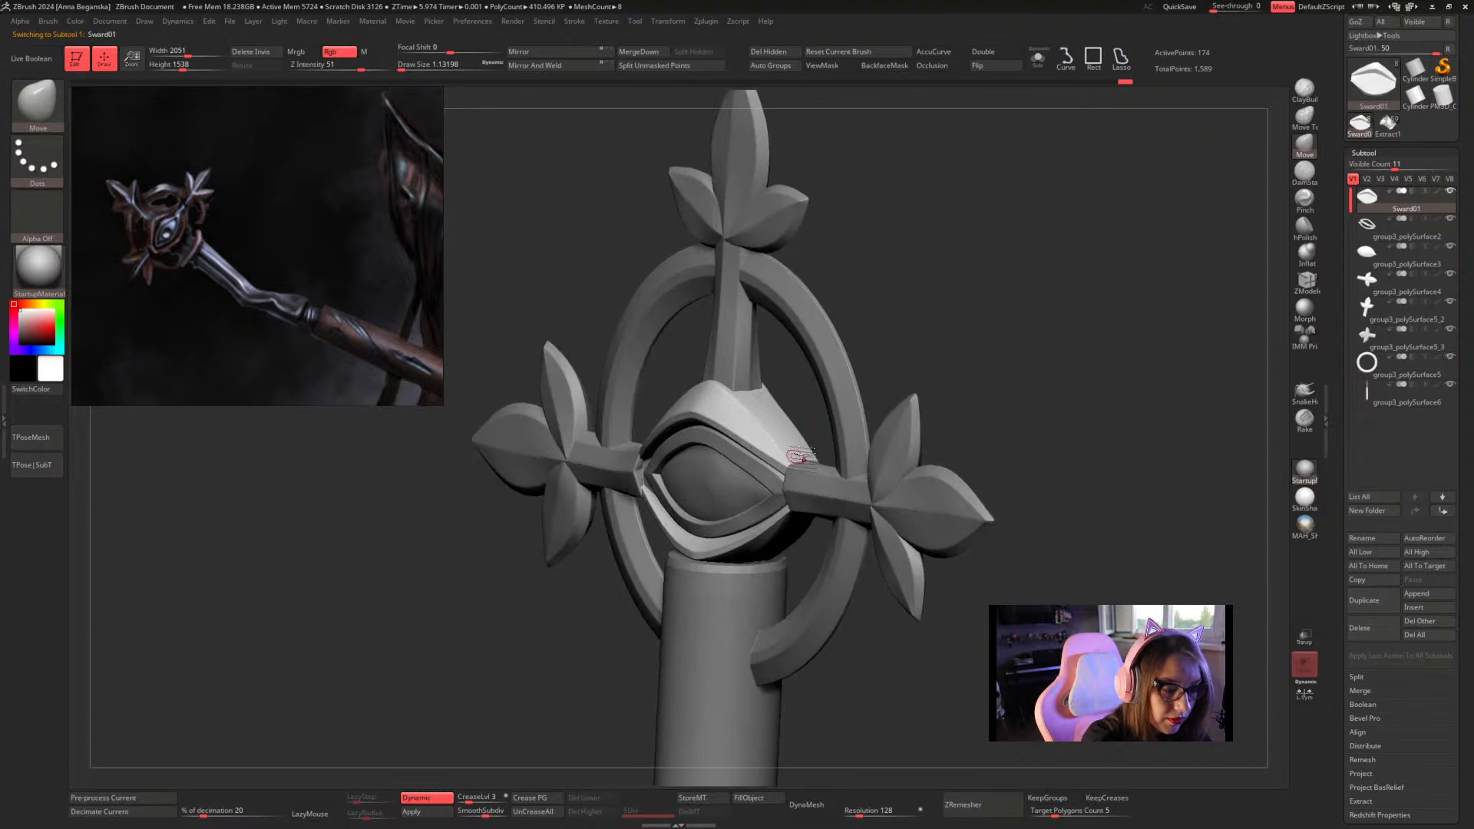
Reshape the eye frame's corner around the stem farthest from the reference with the Move brush, varying the draw size and viewing angle
key(space)
drag(799, 460, 803, 459)
mouse_move(922, 354)
mouse_down()
mouse_move(932, 316)
mouse_move(936, 343)
mouse_up()
key(space)
drag(803, 444, 814, 444)
drag(957, 281, 840, 442)
key(space)
drag(812, 491, 803, 492)
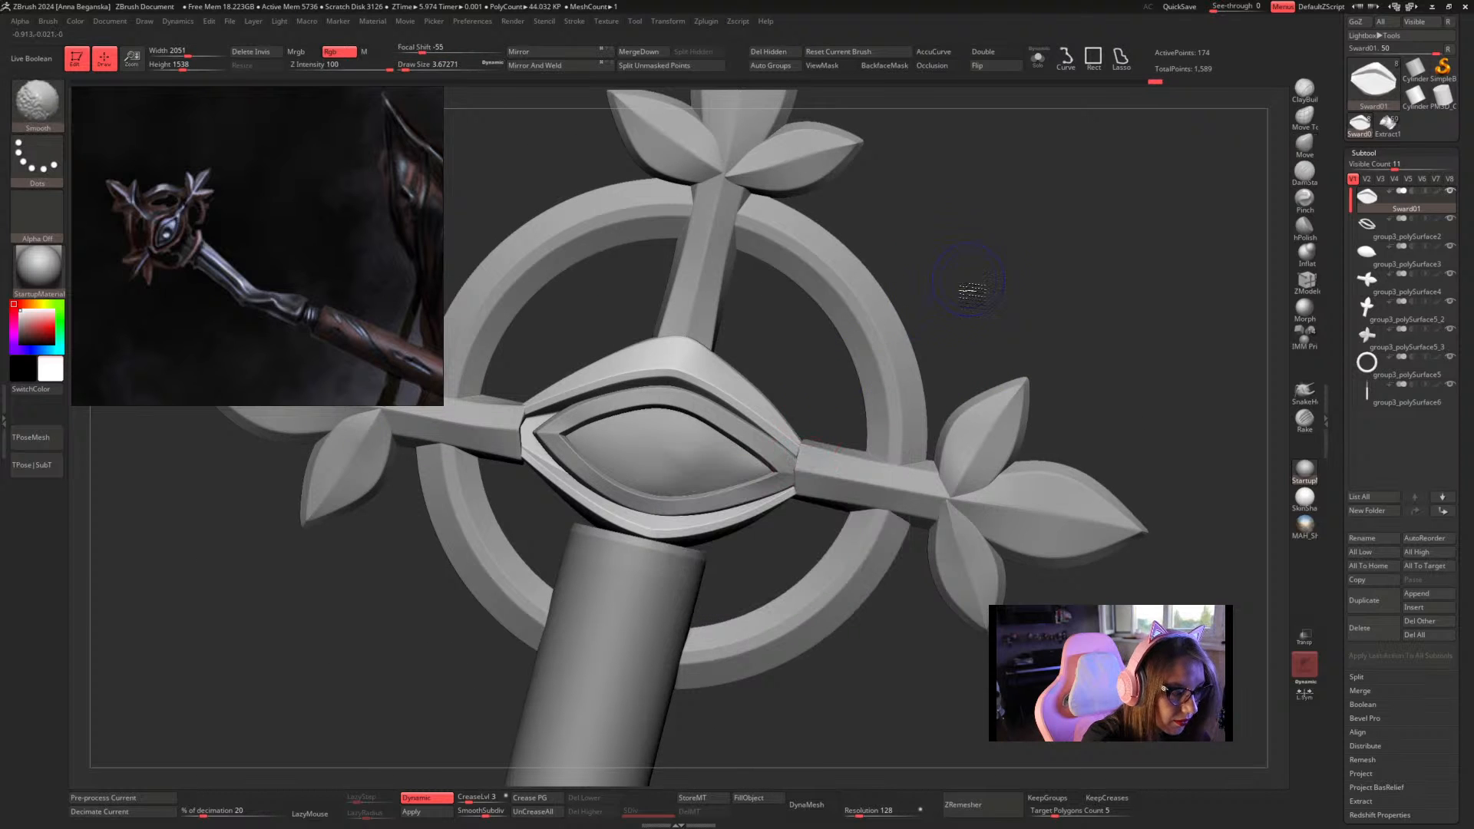
mouse_move(964, 289)
alt+mouse_down()
mouse_move(1014, 339)
mouse_move(1048, 302)
mouse_move(1036, 283)
mouse_move(987, 313)
mouse_move(996, 340)
alt+mouse_up()
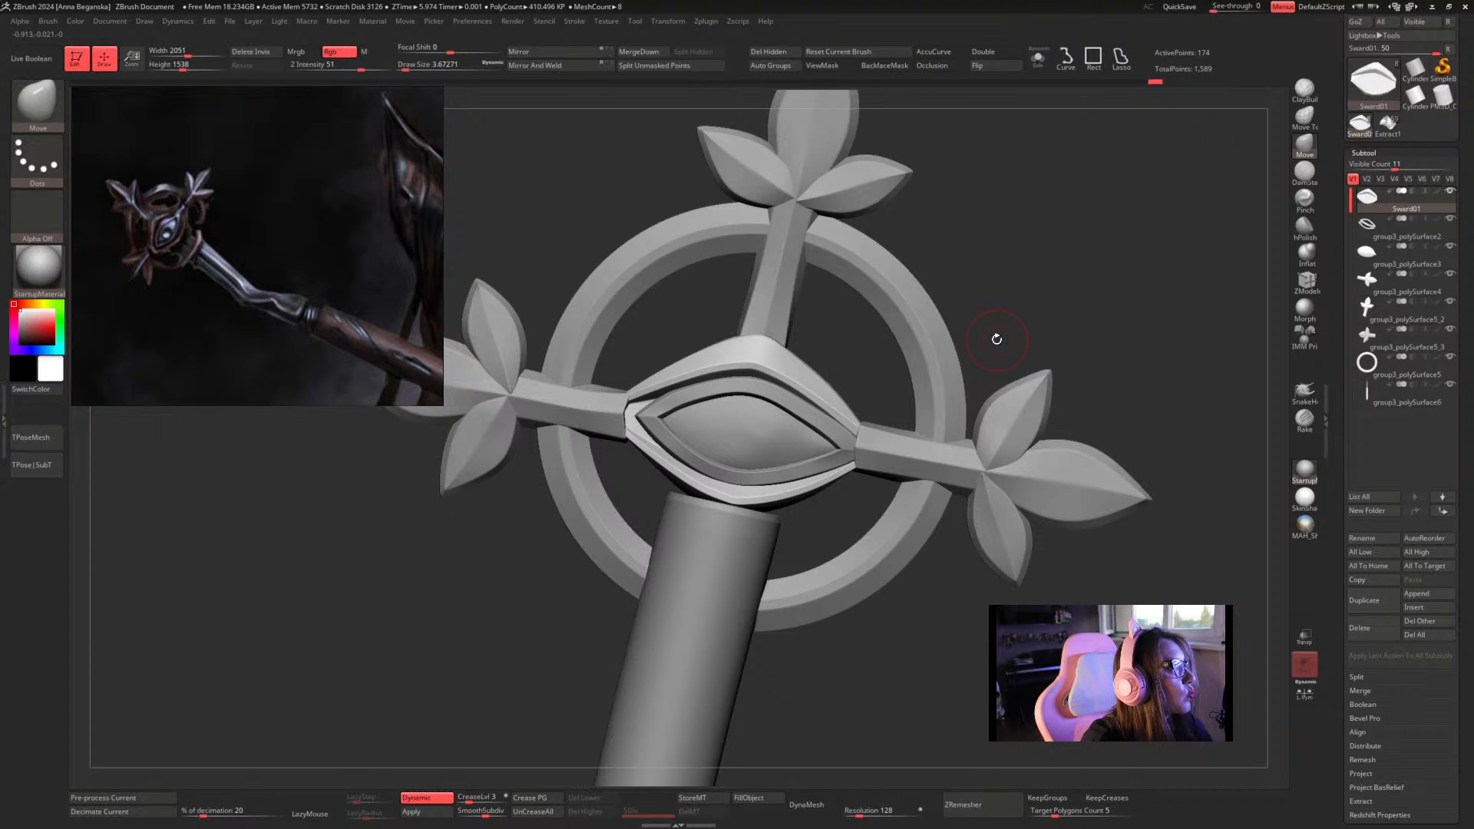
Make the inner eye rim group3_polySurface2 active and fit its corner into the eye frame with the Move brush, reducing the draw size to about 1.5
key(space)
alt+click(870, 455)
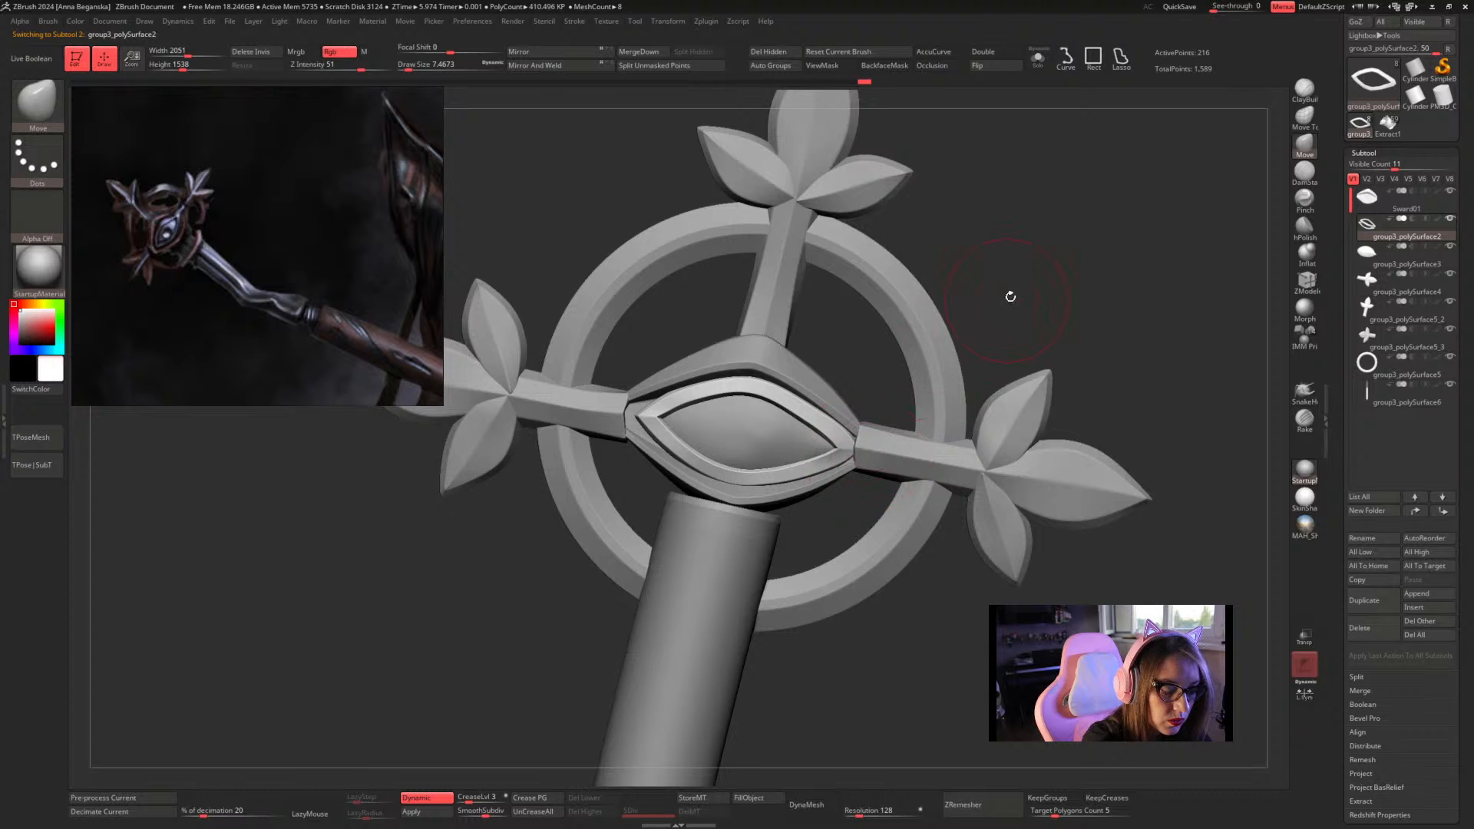
drag(1011, 297, 910, 391)
key(space)
click(846, 447)
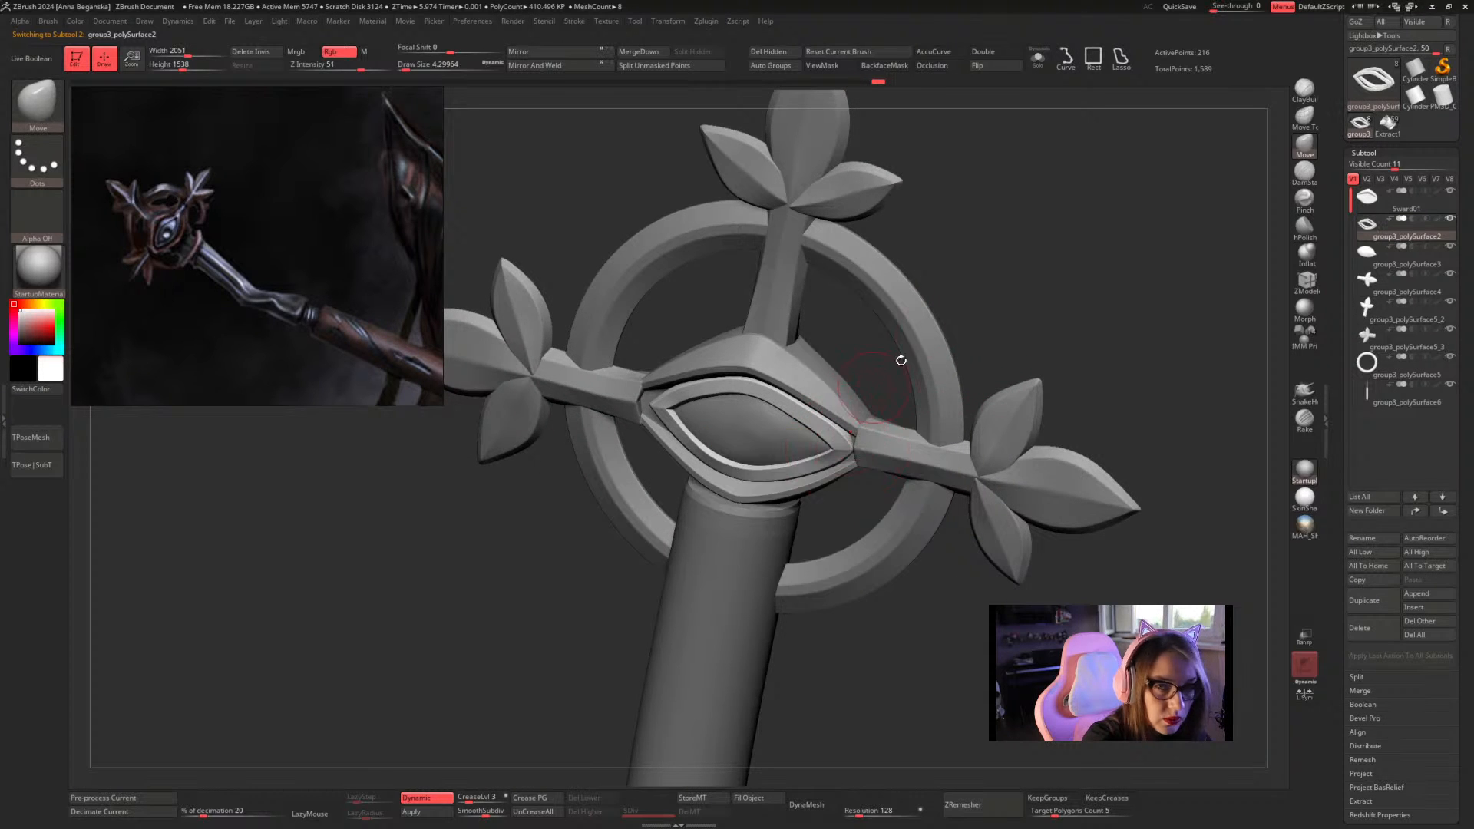
mouse_move(1002, 289)
mouse_down()
mouse_move(994, 270)
mouse_move(960, 265)
mouse_up()
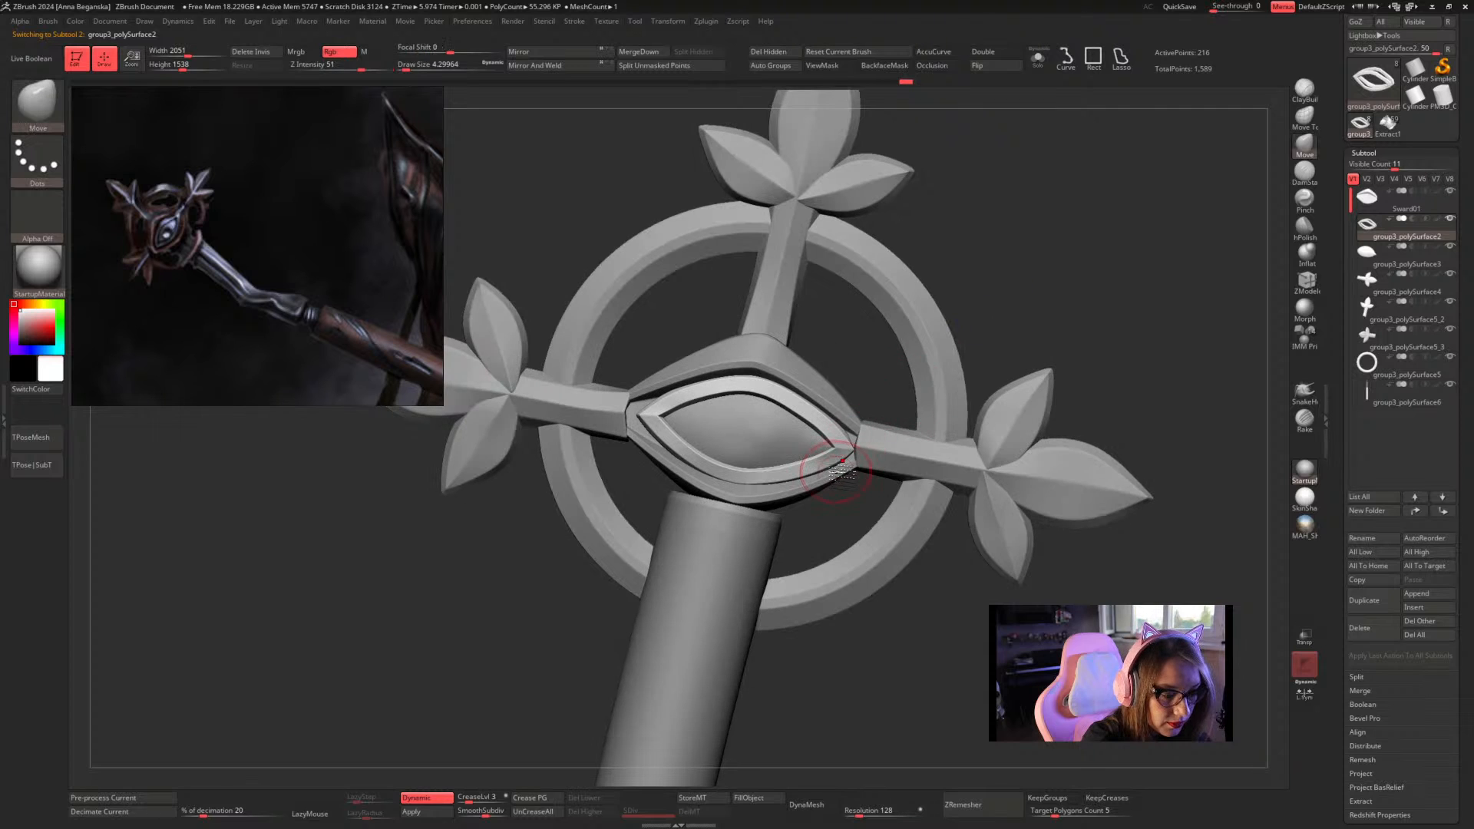
key(space)
click(853, 449)
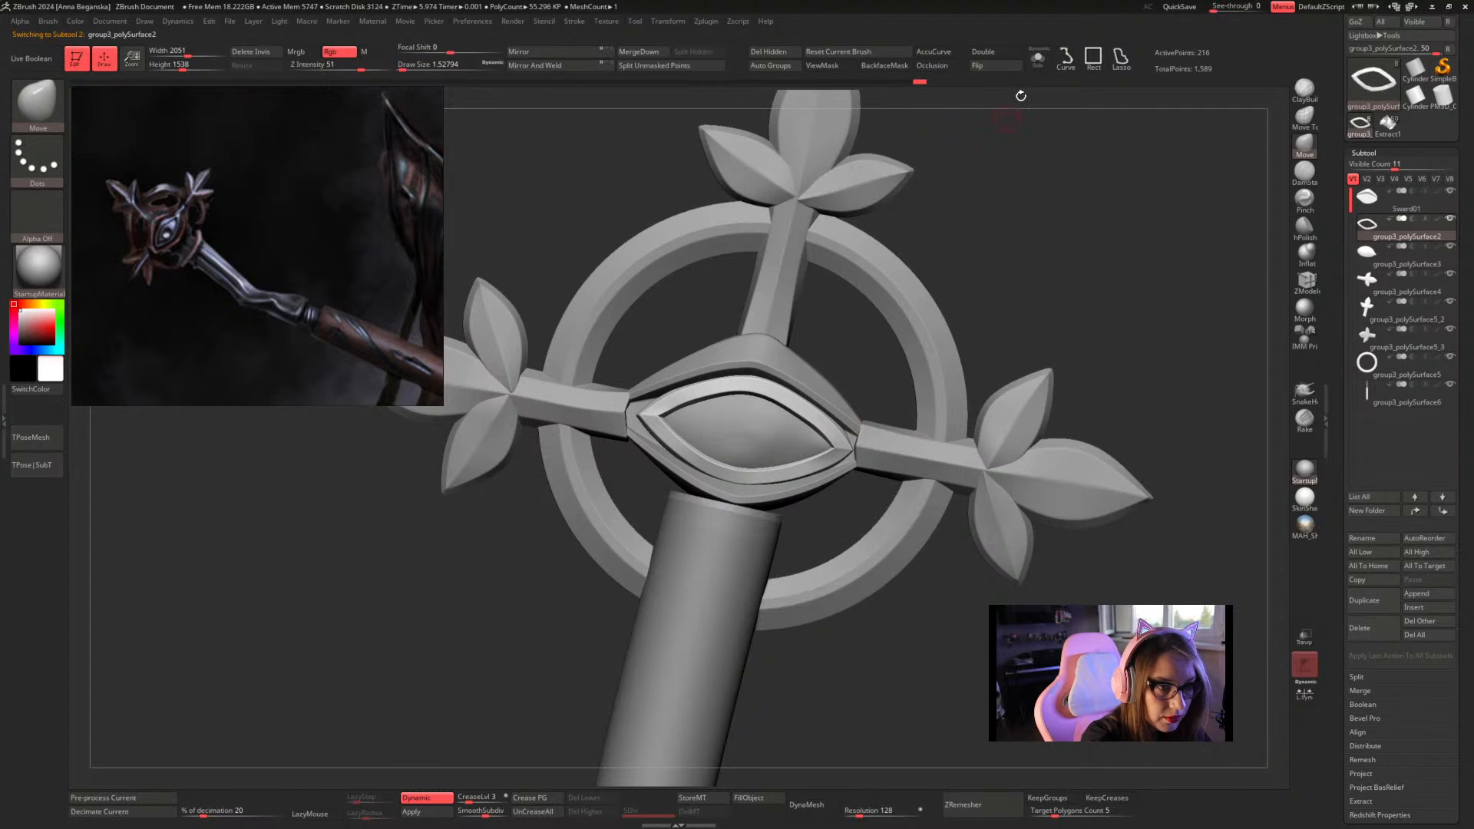
Isolate the inner eye rim in Solo mode and clean up its pointed corner with the Move brush at a draw size of about 1.03
click(1037, 60)
mouse_move(977, 309)
alt+mouse_down()
mouse_move(972, 401)
mouse_move(895, 339)
alt+mouse_up()
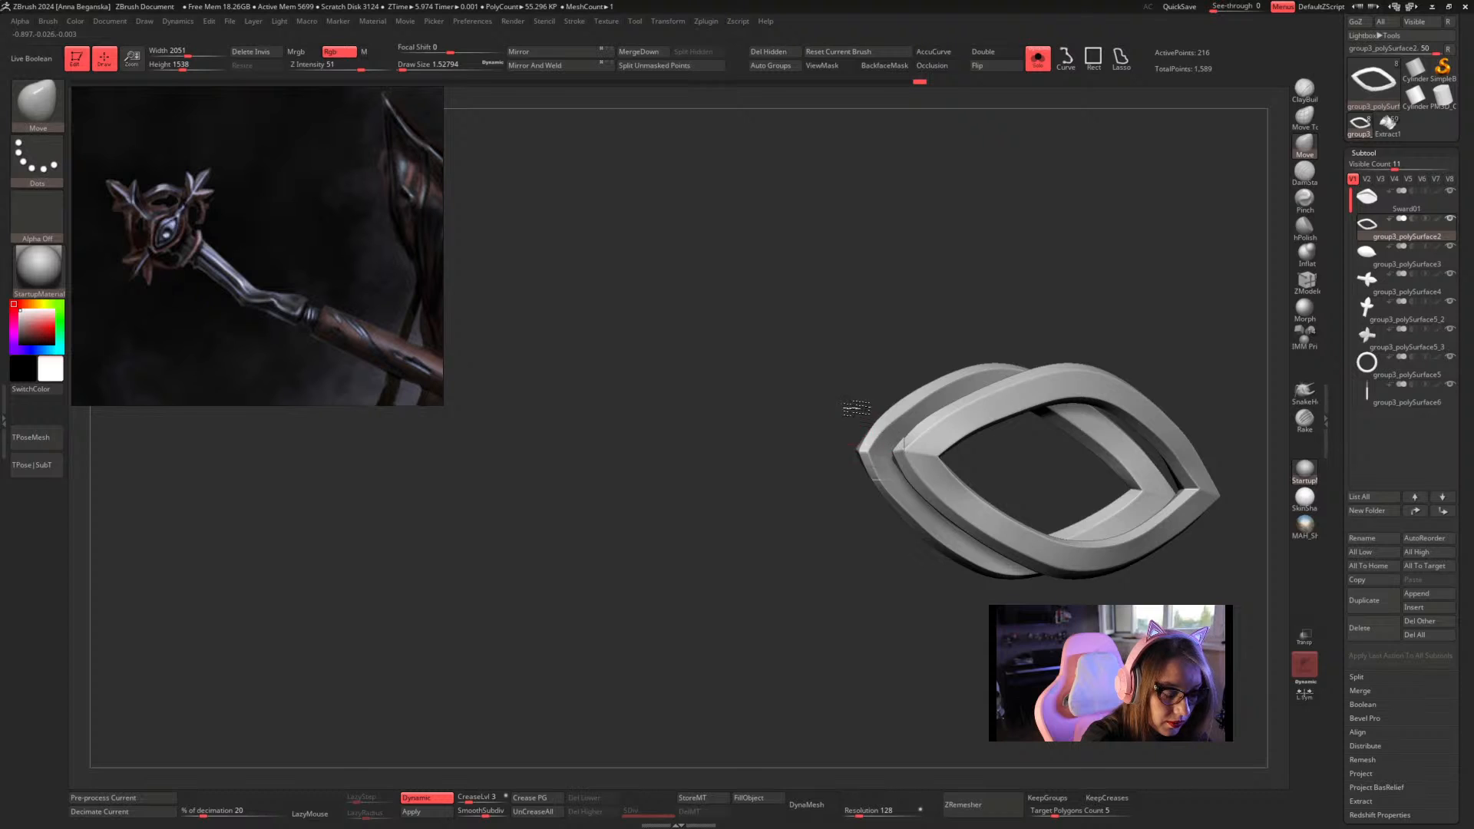
drag(856, 407, 917, 425)
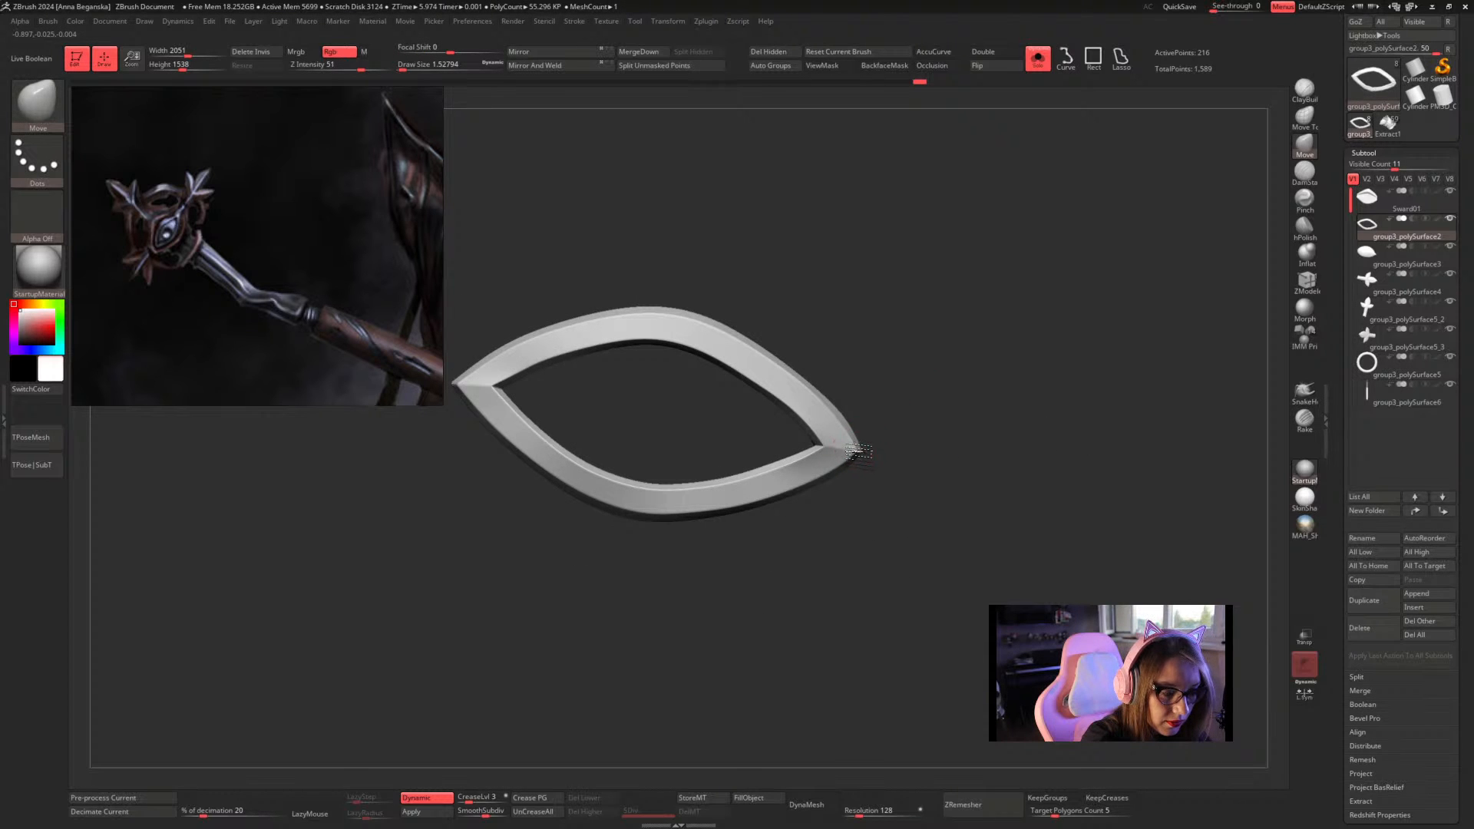
key(space)
mouse_move(868, 451)
mouse_down()
mouse_move(914, 422)
mouse_move(918, 368)
mouse_up()
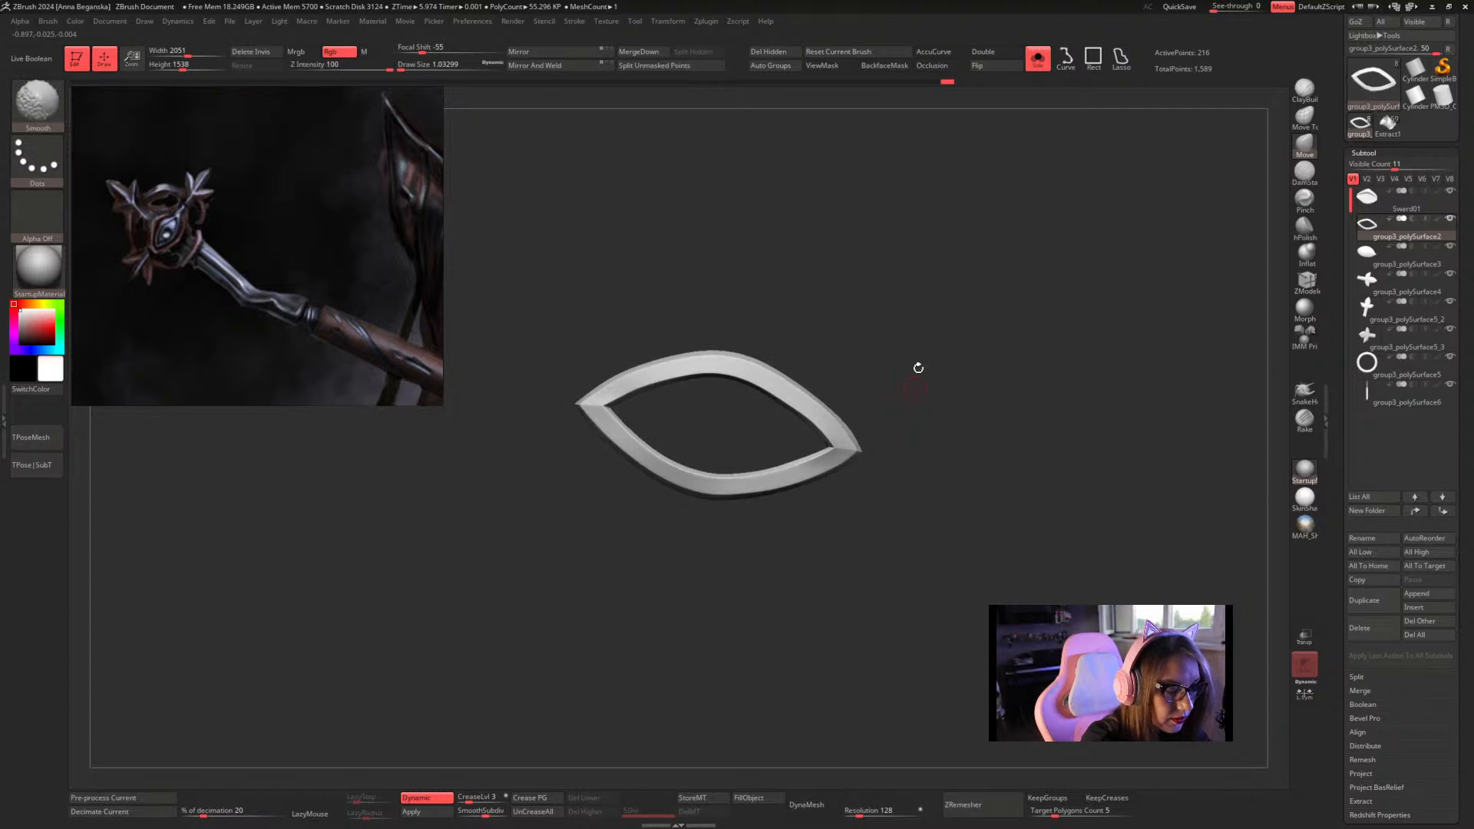
click(1038, 59)
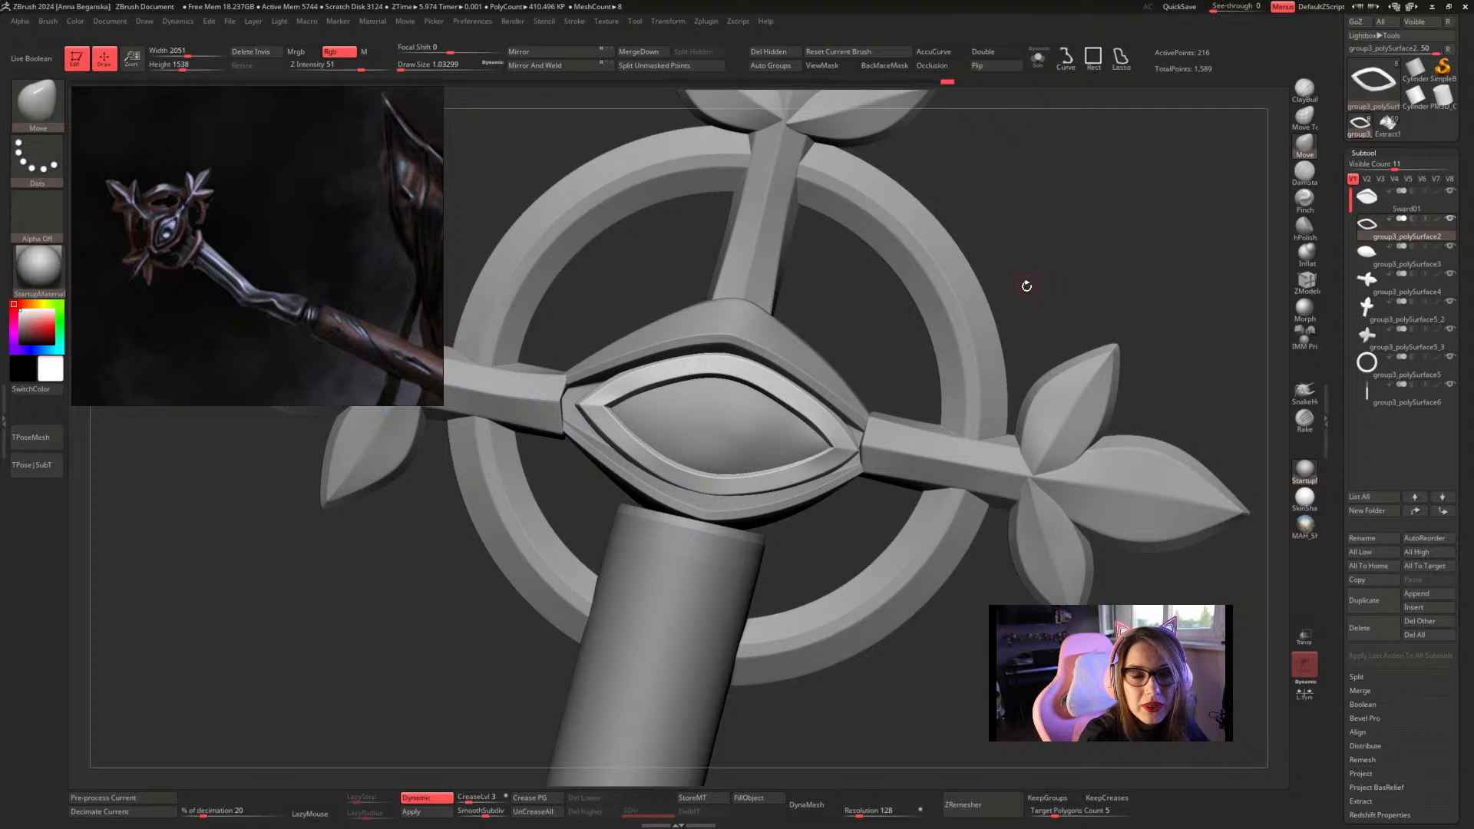
Adjust the inner rim around the same corner with the Move brush enlarged to about 5, checking the fit from the side and below
key(space)
mouse_move(839, 425)
mouse_down()
mouse_move(882, 336)
mouse_move(871, 440)
mouse_up()
key(space)
drag(887, 357, 1061, 304)
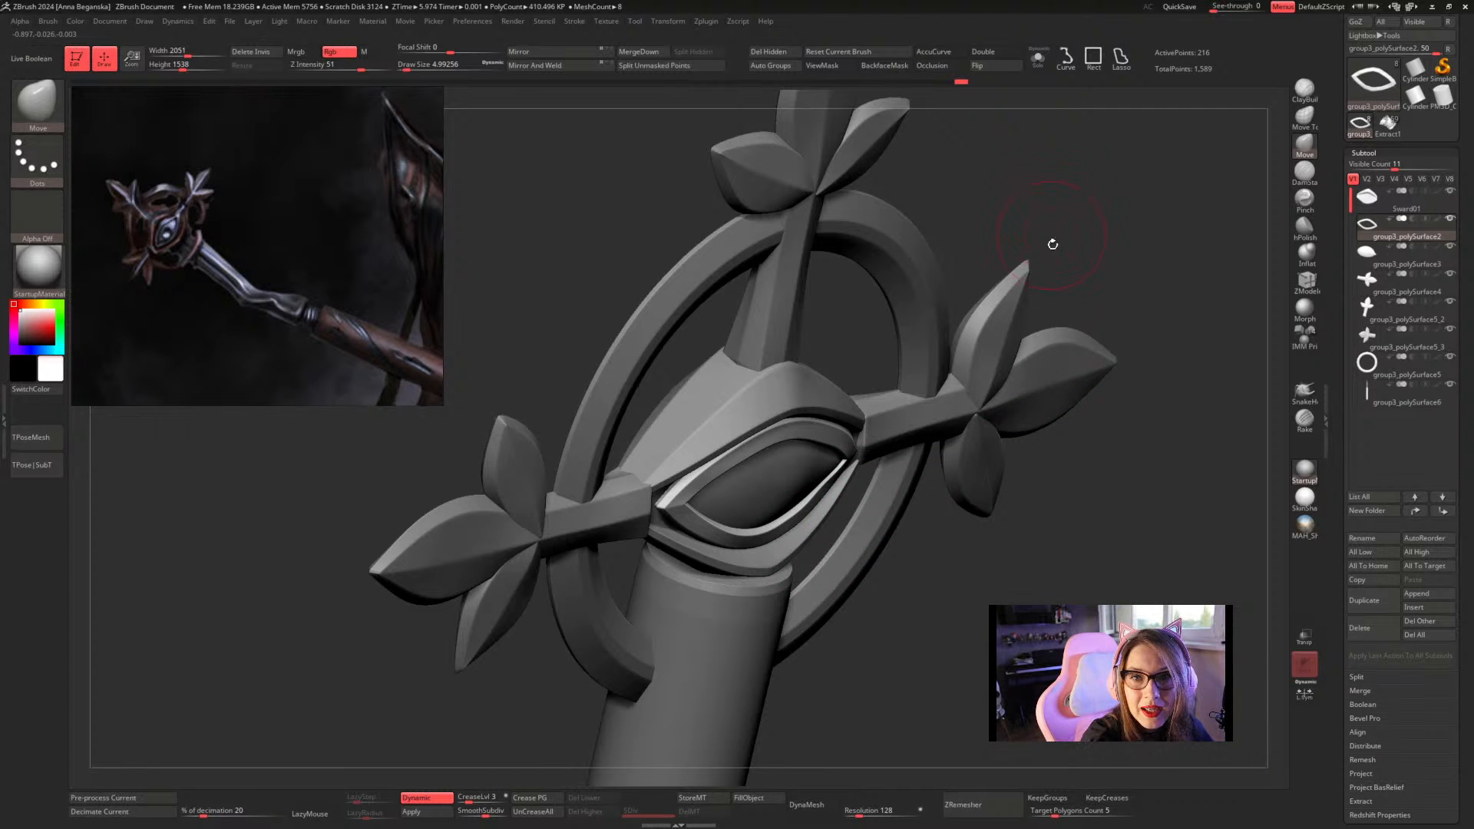
drag(1050, 243, 1053, 330)
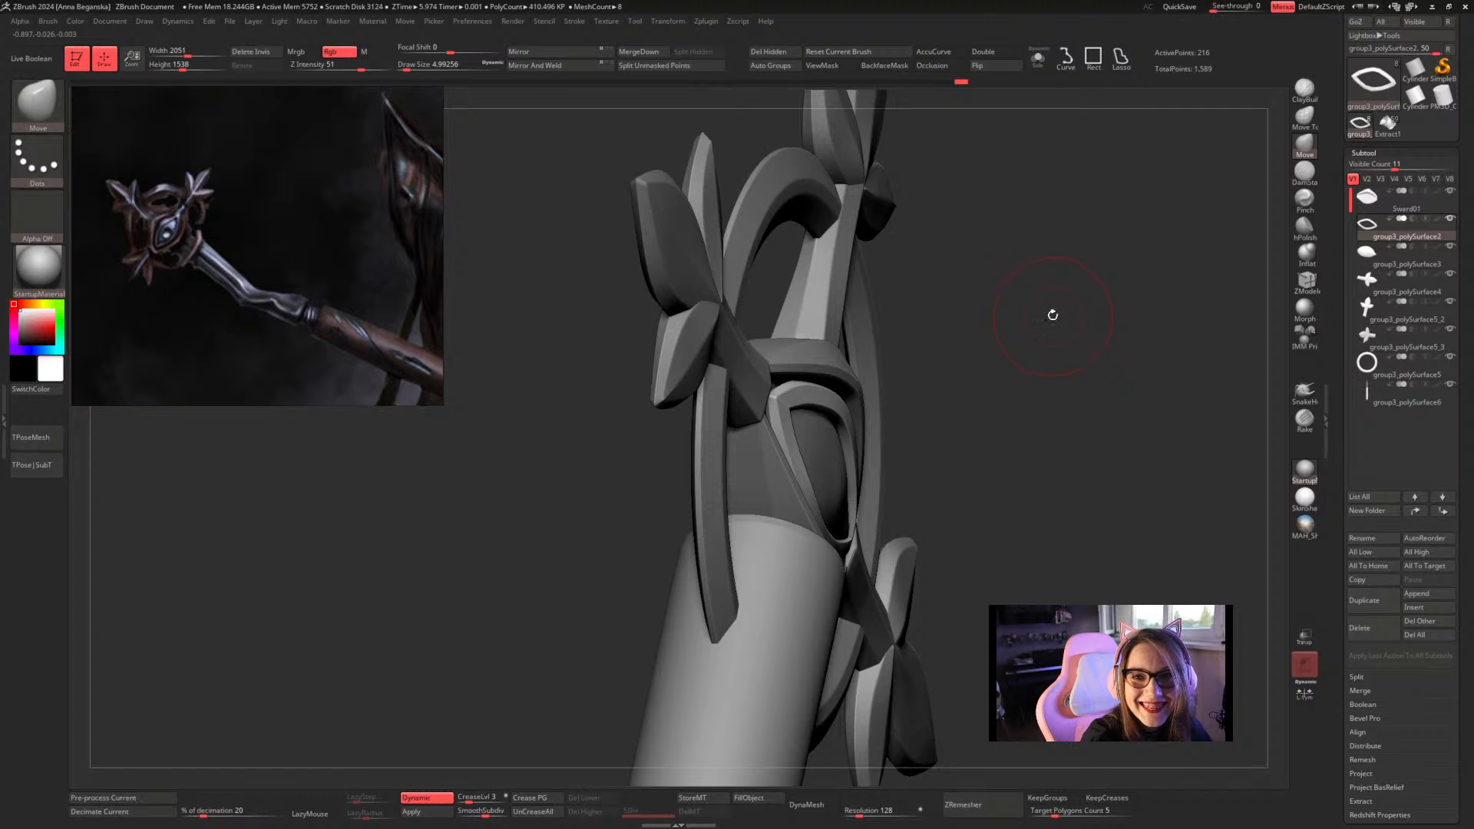
mouse_move(1052, 311)
mouse_down()
mouse_move(1043, 319)
mouse_move(1026, 269)
mouse_move(901, 307)
mouse_move(852, 302)
mouse_up()
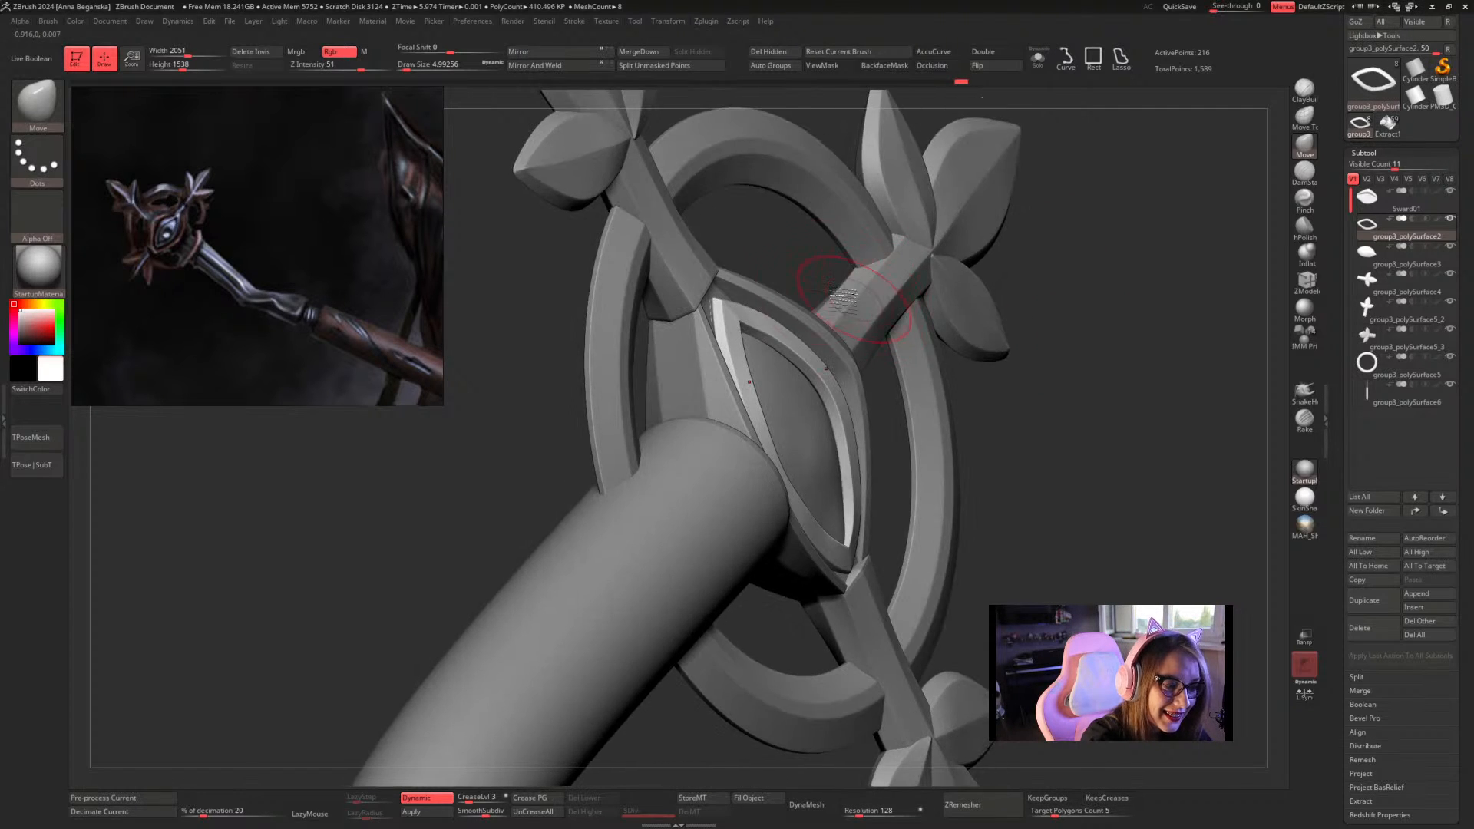
Reshape the inner rim's long edges to follow the eye frame with the Move brush, using a draw size up to about 6.6
drag(770, 235, 774, 230)
key(space)
drag(777, 291, 745, 296)
key(space)
drag(961, 282, 1014, 160)
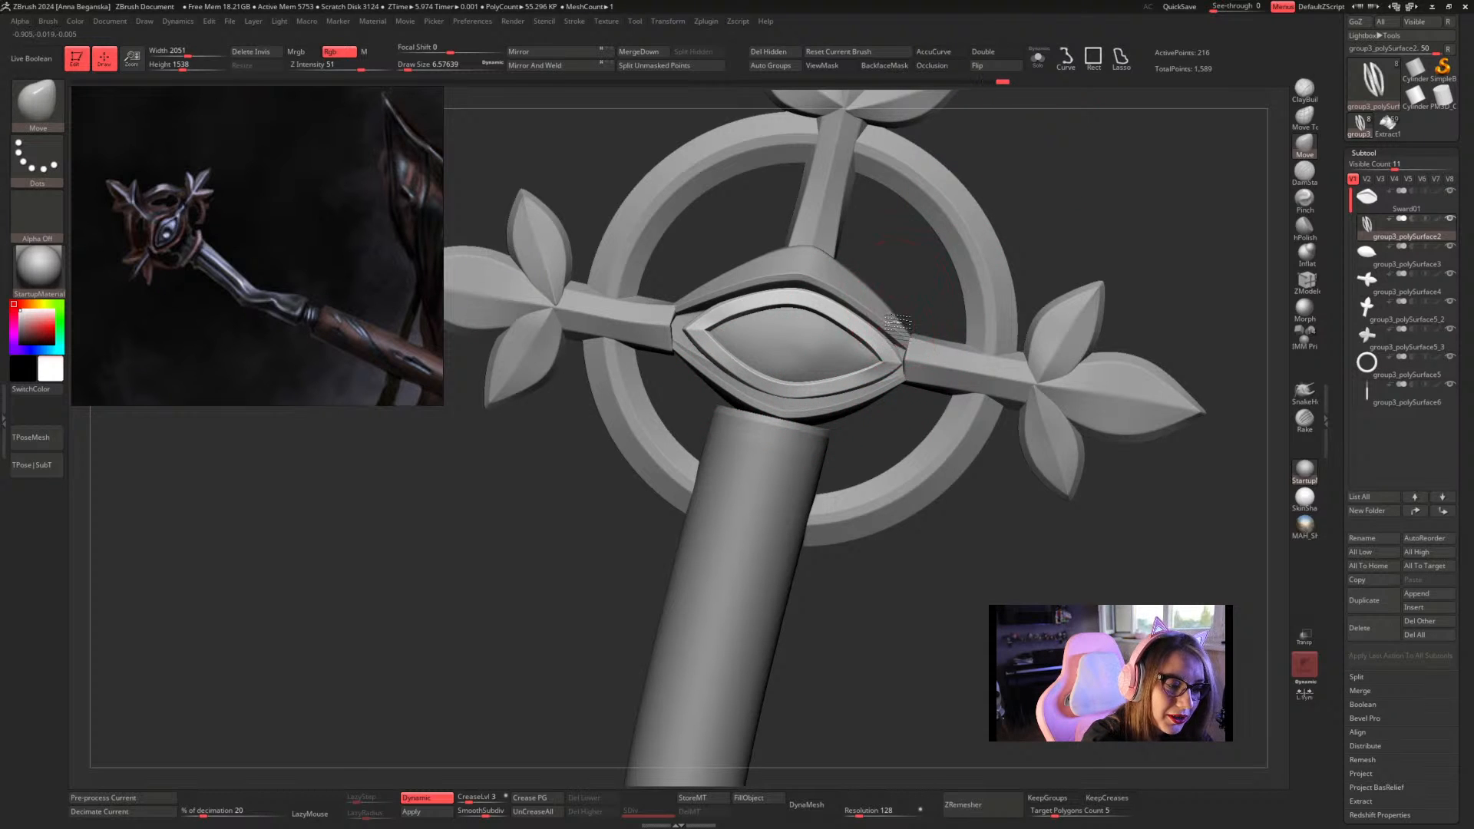
key([)
key([)
mouse_move(899, 326)
mouse_down()
mouse_move(906, 258)
mouse_move(1040, 251)
mouse_move(1025, 269)
mouse_up()
Make the eyeball group3_polySurface3 active and adjust its fit inside the rim with the Move brush at a draw size of about 7.5
key(s)
drag(829, 361, 841, 361)
alt+click(841, 330)
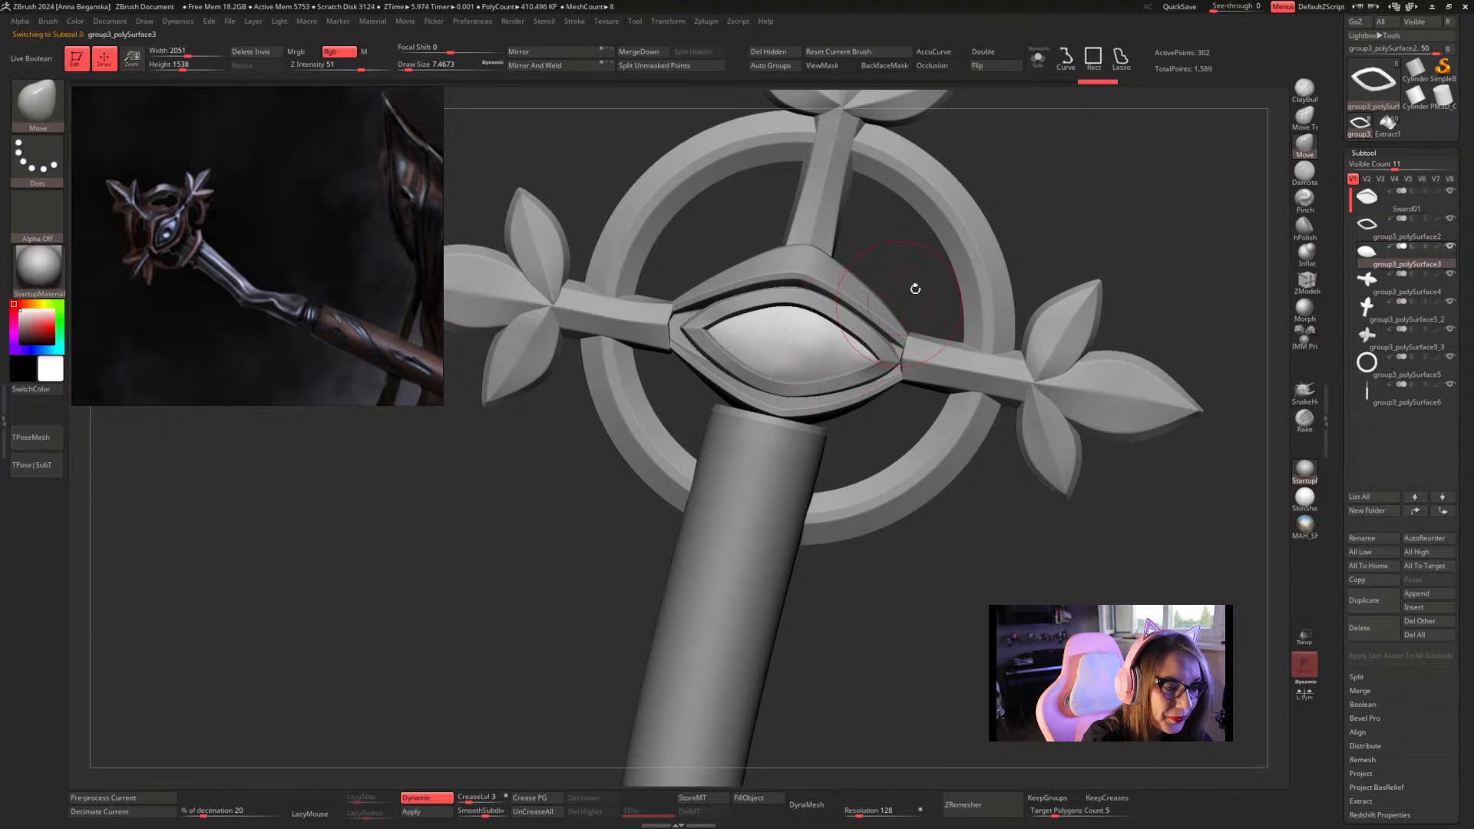
drag(1086, 197, 1075, 261)
Return to the inner eye rim and refine its edges and corner with the Move brush at a draw size of about 3.7
key(s)
mouse_move(868, 445)
mouse_down()
mouse_move(905, 491)
mouse_move(871, 461)
mouse_up()
alt+click(820, 346)
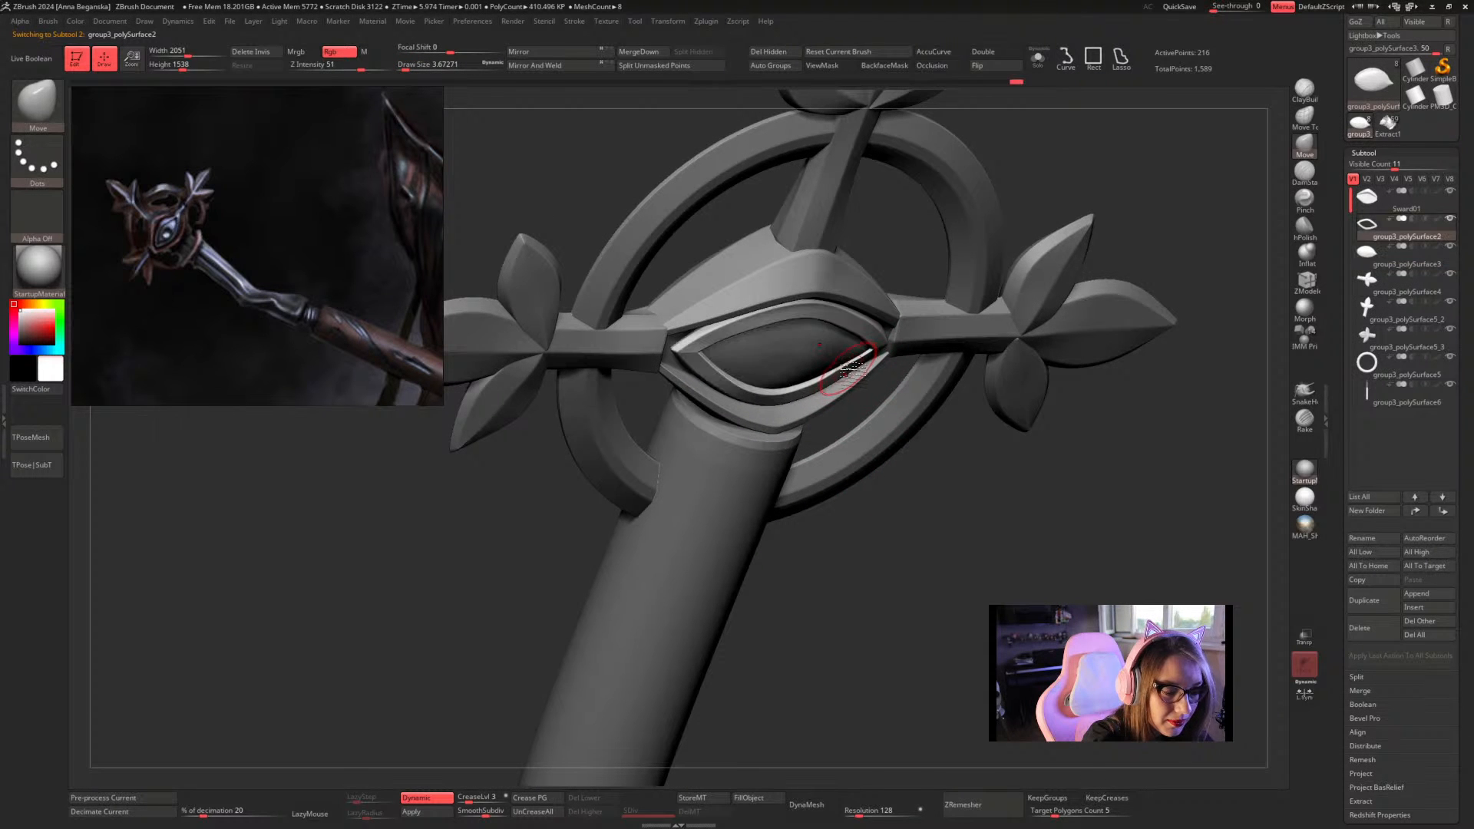
mouse_move(978, 428)
mouse_down()
mouse_move(1113, 243)
mouse_move(1141, 332)
mouse_move(1106, 289)
mouse_move(1142, 140)
mouse_move(1112, 204)
mouse_up()
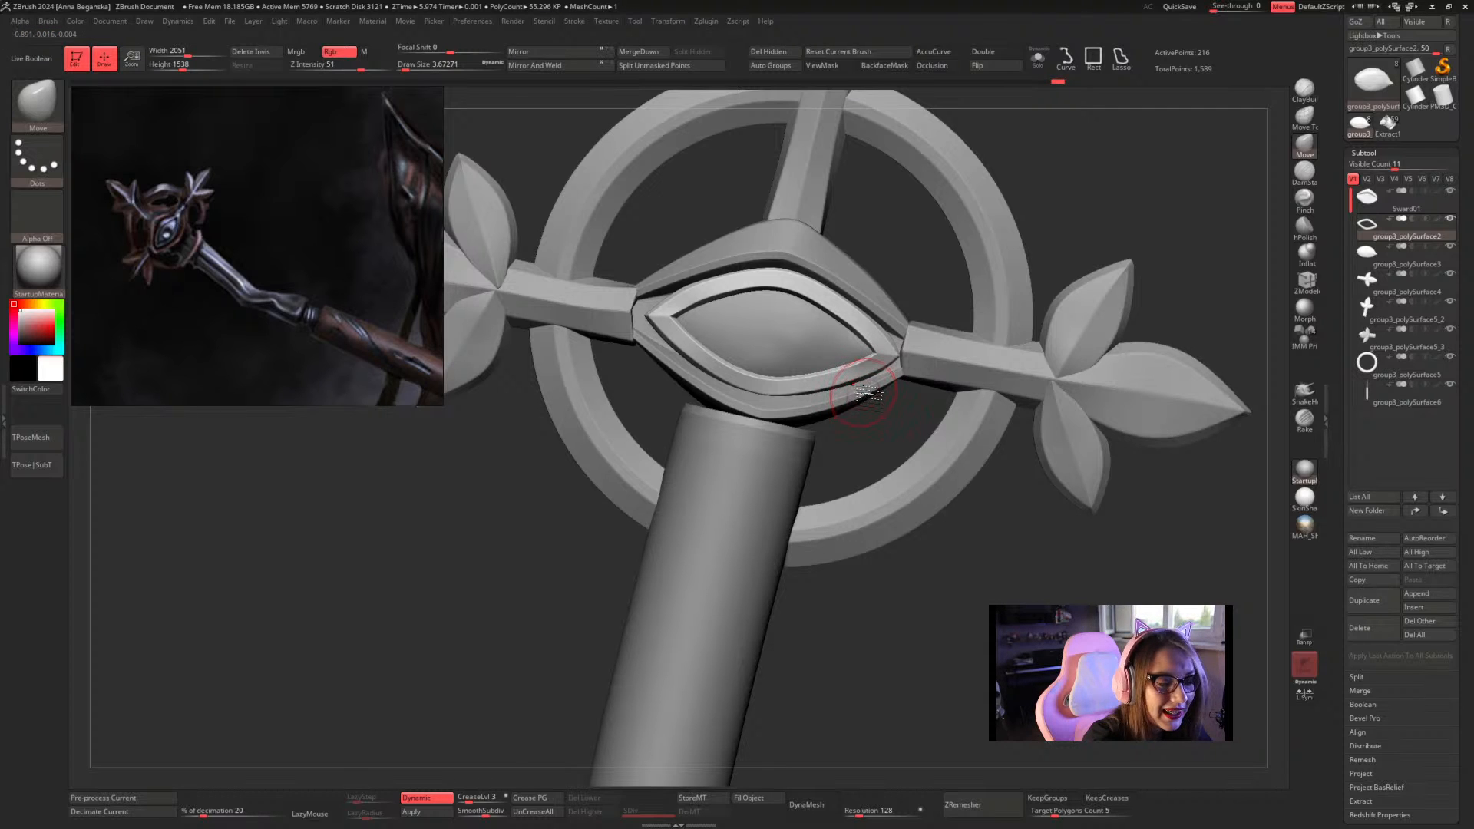
drag(920, 238, 893, 268)
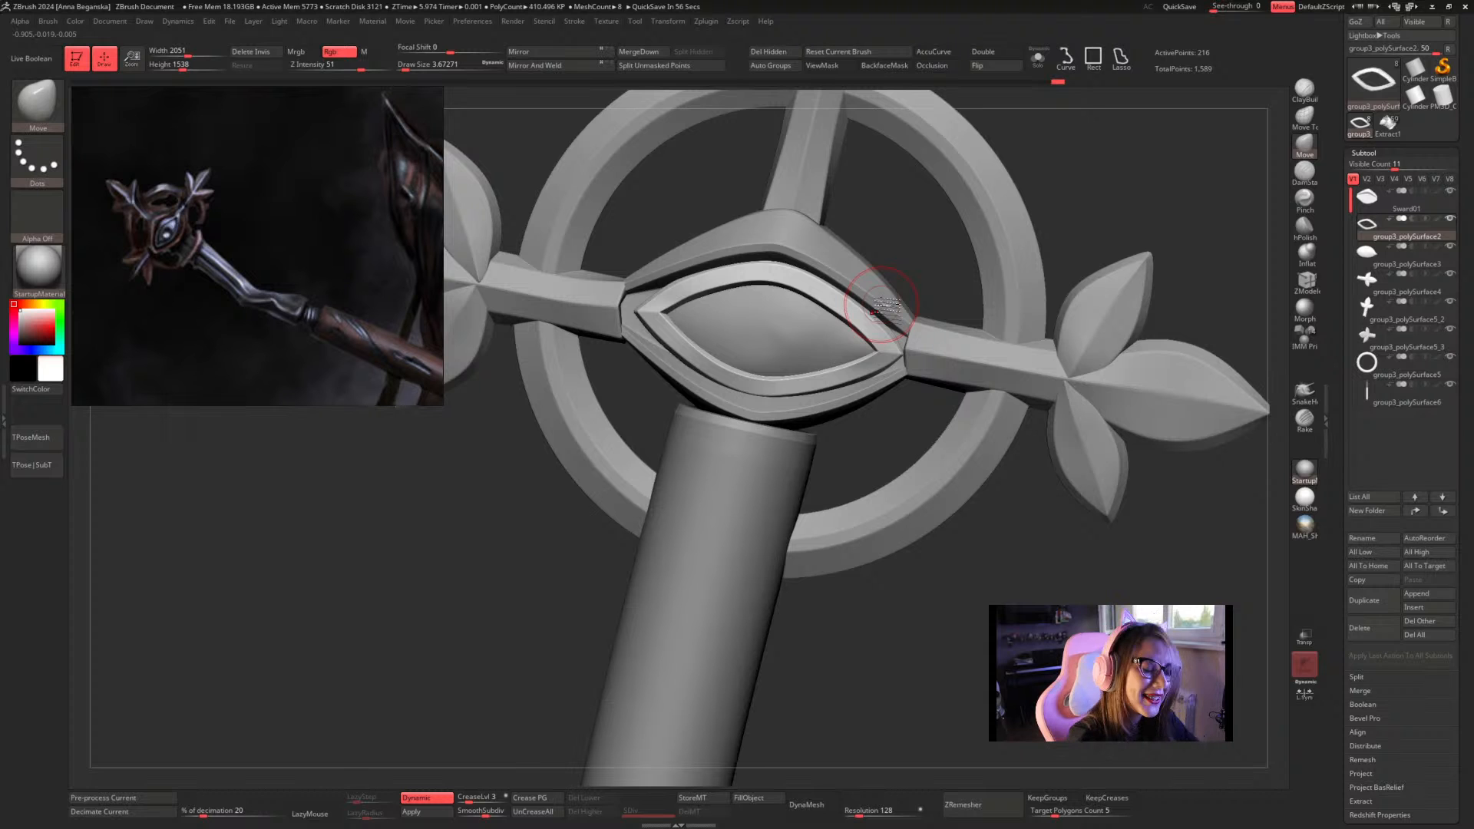
mouse_move(934, 246)
mouse_down()
mouse_move(929, 277)
mouse_move(905, 244)
mouse_move(925, 192)
mouse_move(931, 286)
mouse_move(768, 307)
mouse_up()
Reselect the eyeball and reshape its surface and edges against the rim with the Move brush at draw sizes between about 4.3 and 5.8
alt+click(762, 305)
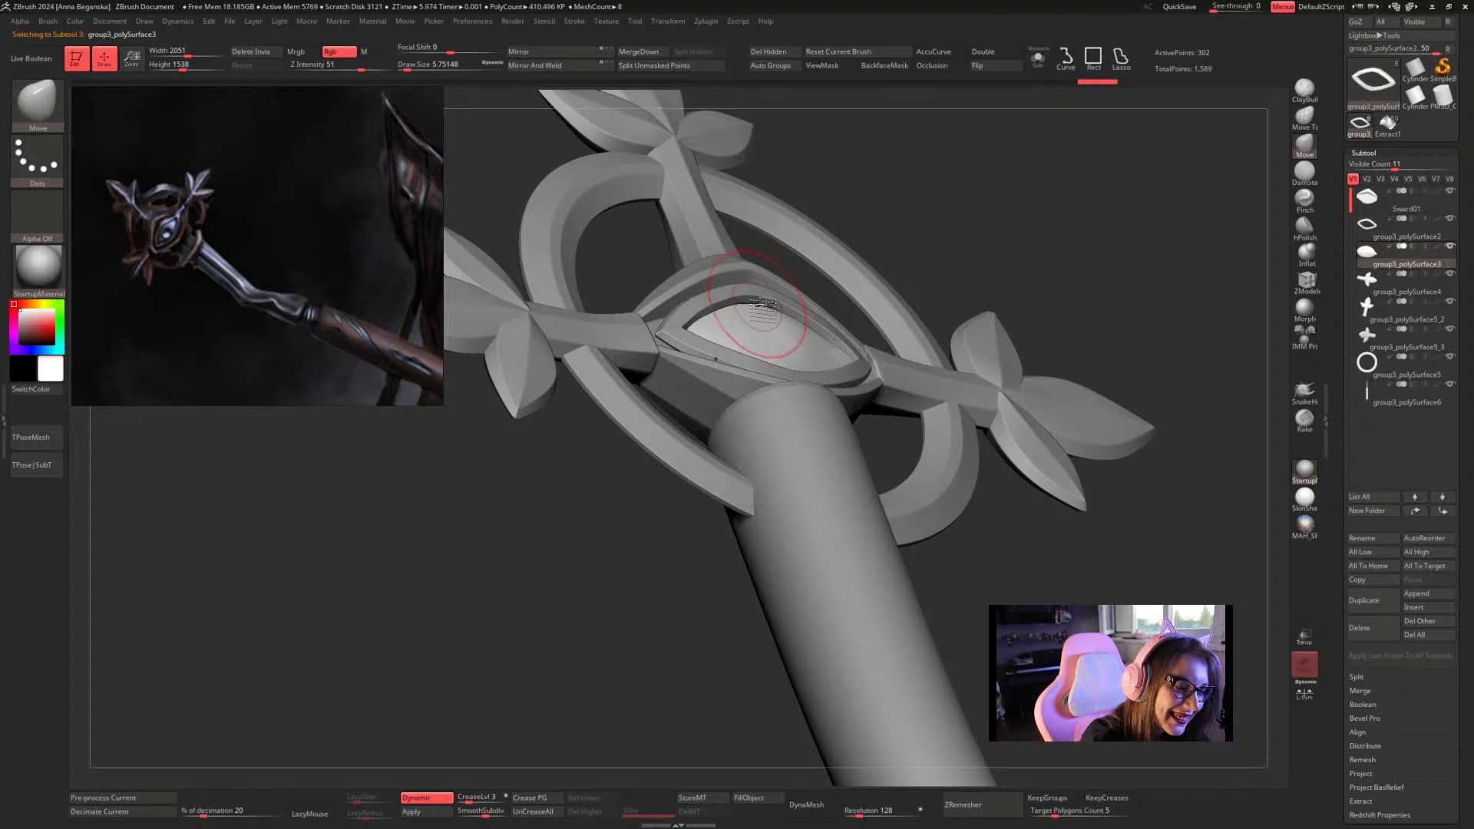
drag(935, 205, 872, 240)
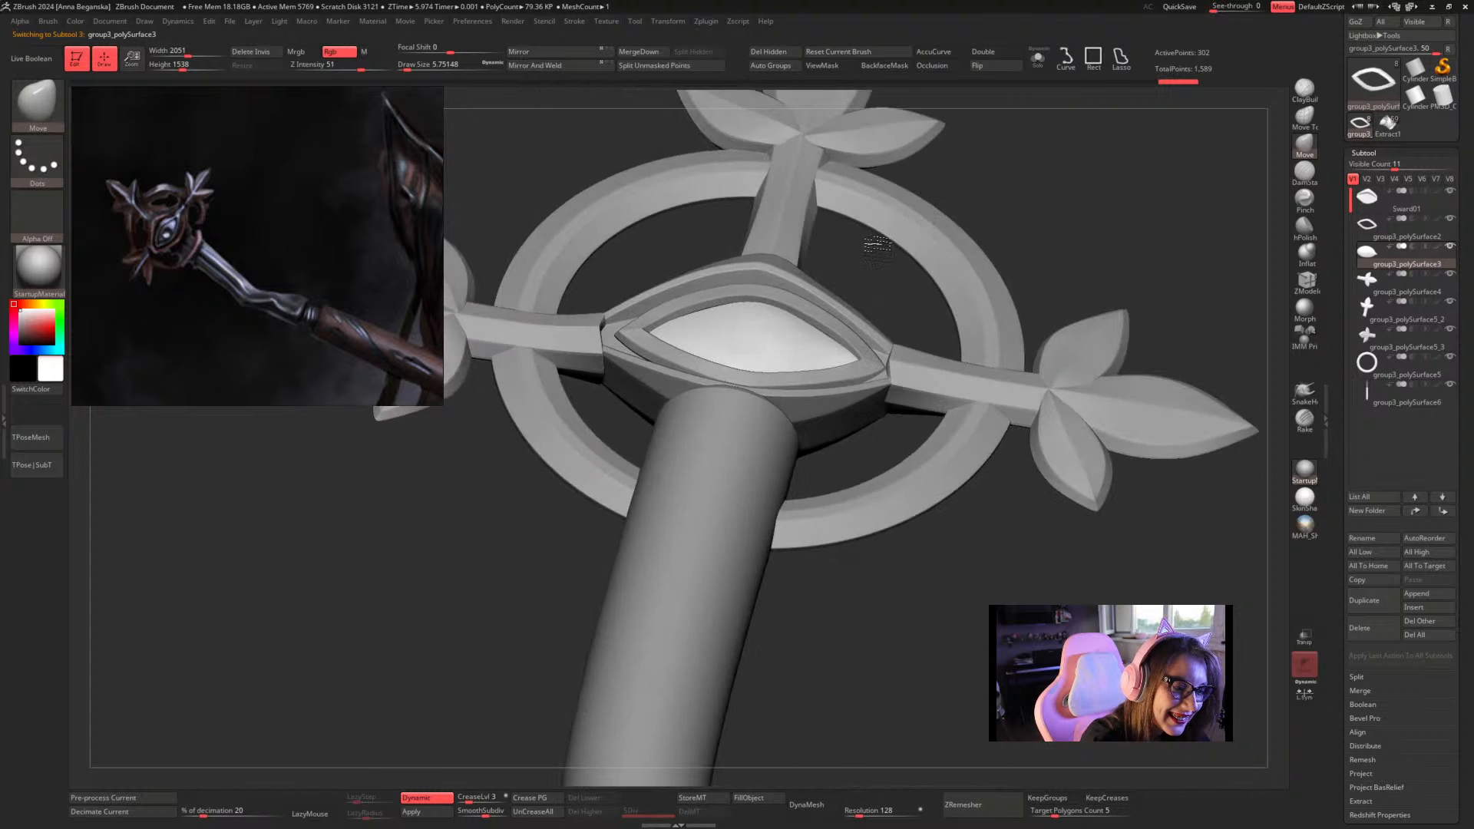
key(space)
click(831, 330)
key(space)
click(835, 329)
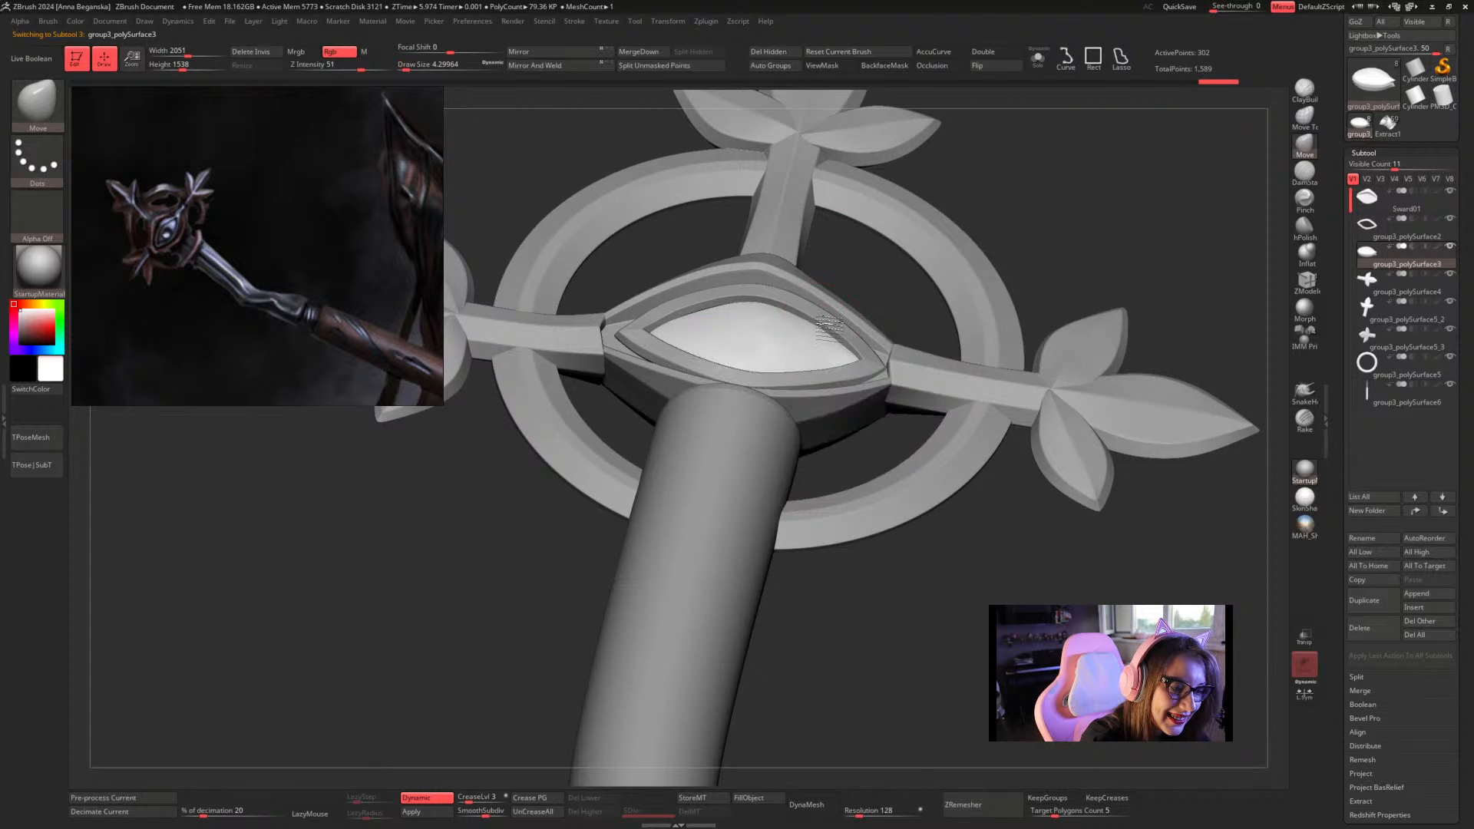
mouse_move(831, 330)
right_down()
mouse_move(822, 307)
mouse_move(702, 311)
right_up()
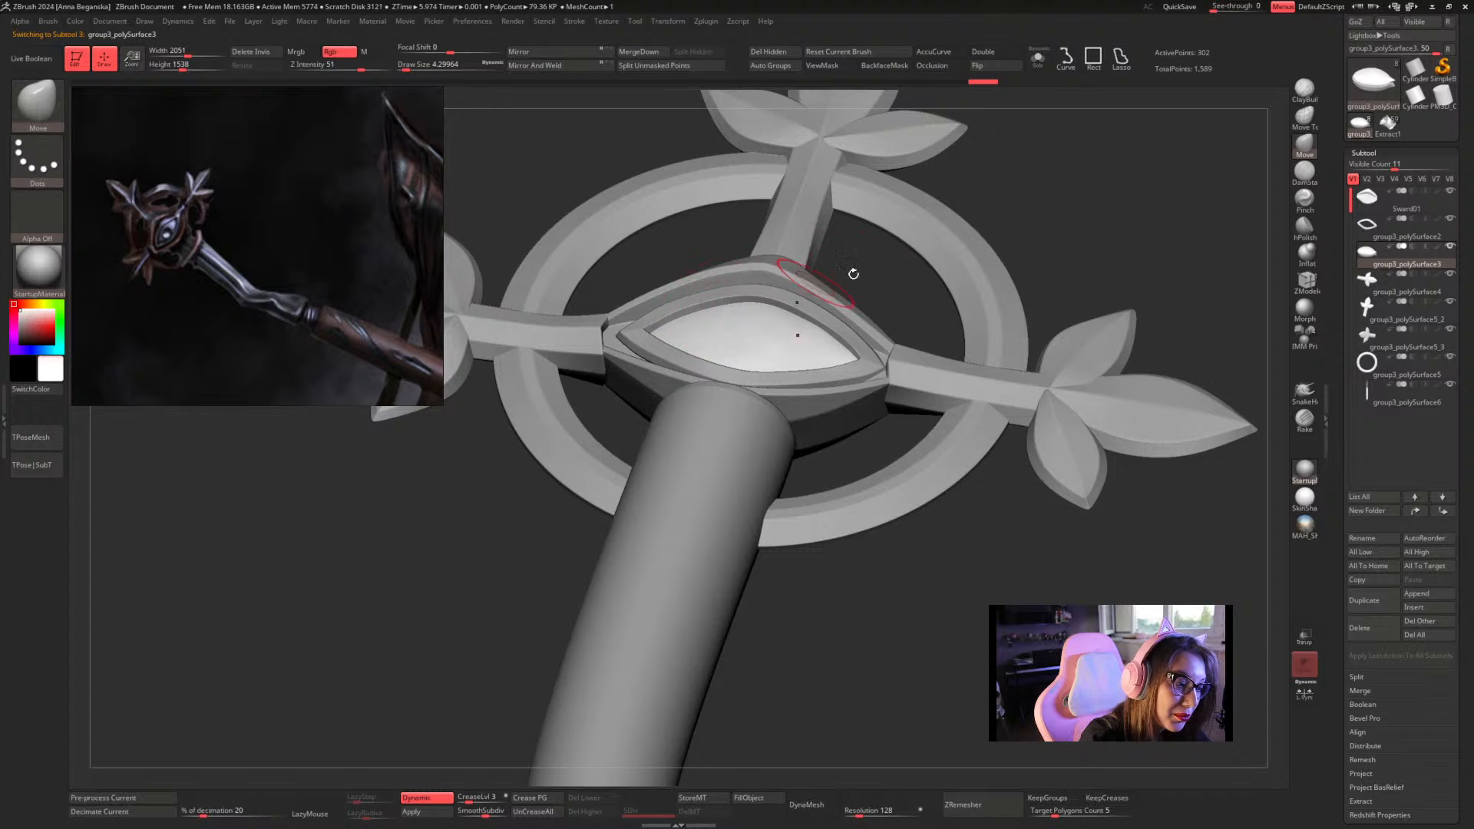
mouse_move(849, 269)
right_down()
mouse_move(885, 281)
mouse_move(874, 350)
mouse_move(879, 330)
mouse_move(914, 394)
right_up()
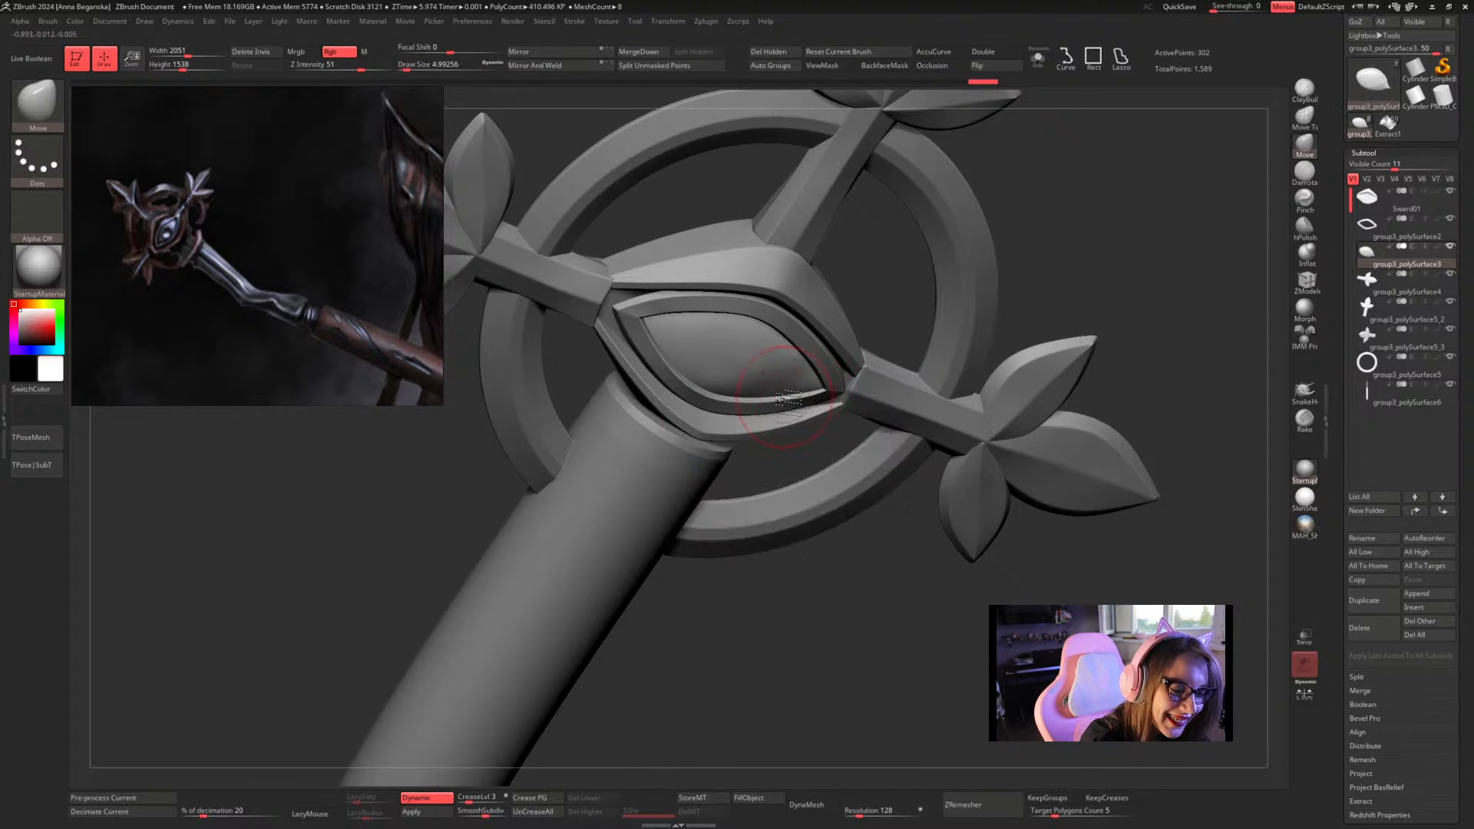
right_drag(787, 397, 1051, 244)
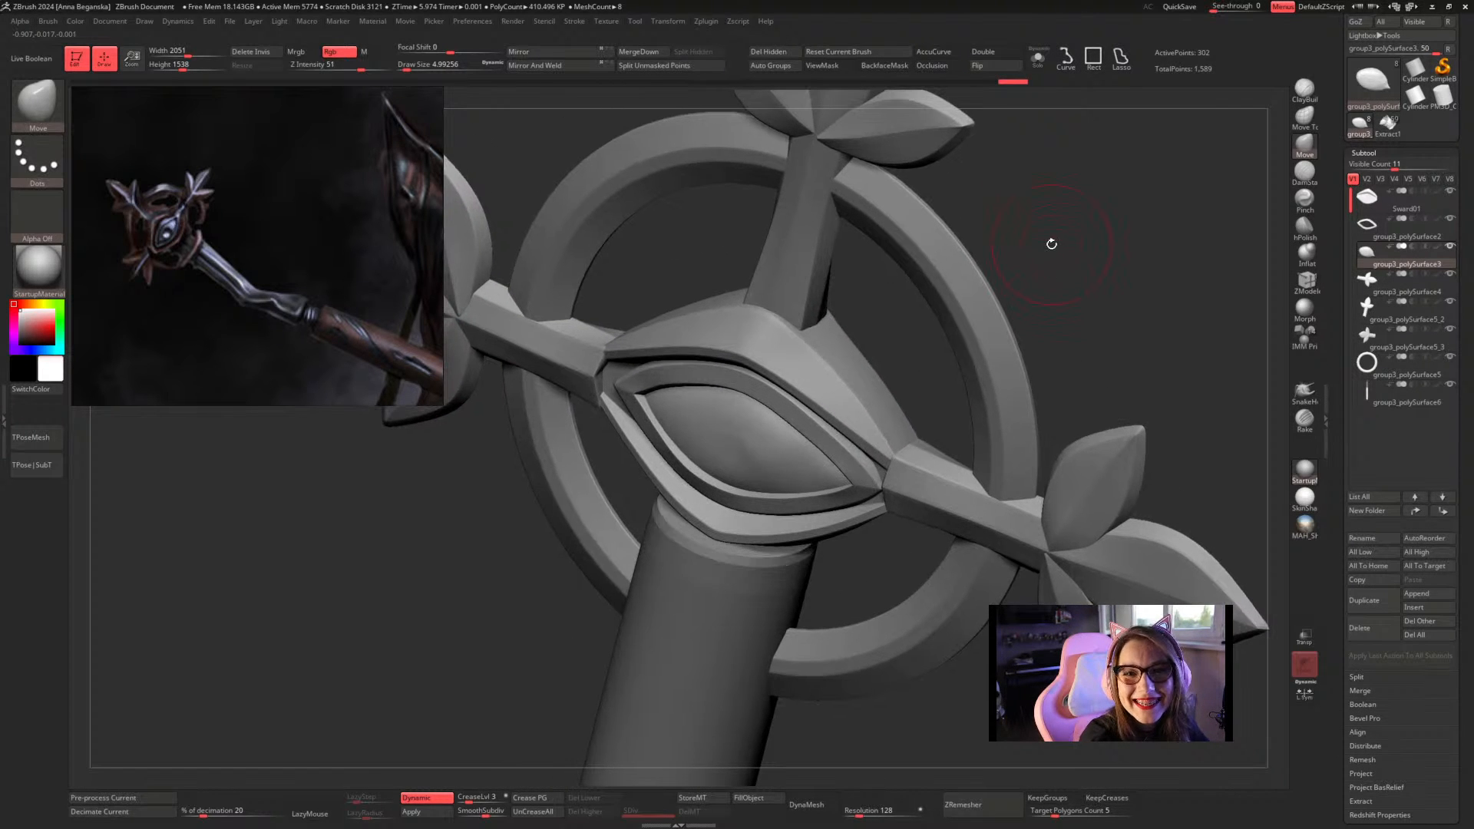
Make the inner eye rim active again and adjust its reference-side edge with the Move brush at a draw size of about 2.8
alt+click(671, 438)
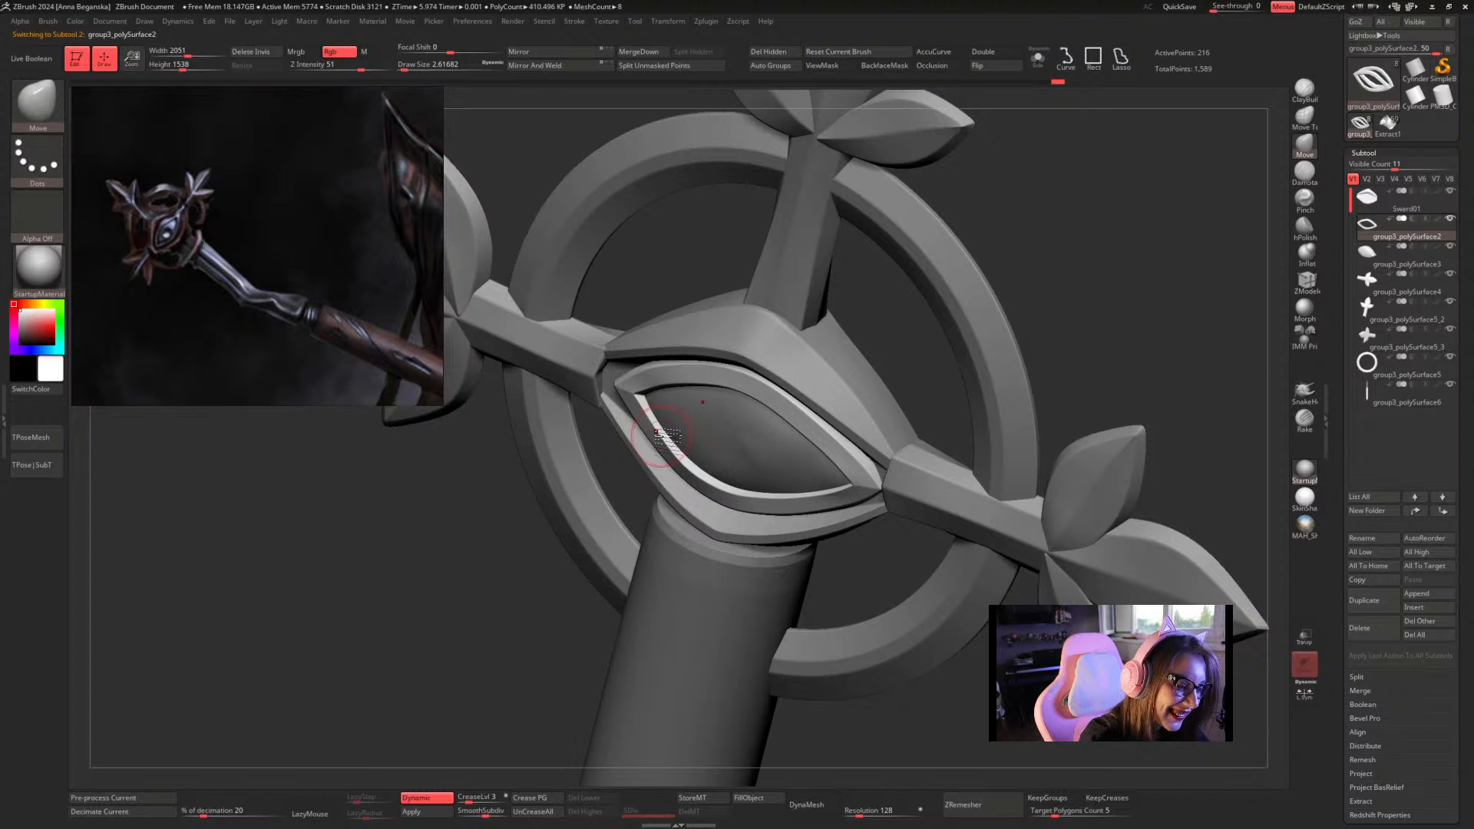
key(s)
drag(661, 436, 661, 432)
key(space)
key(space)
drag(661, 432, 660, 432)
drag(979, 267, 1018, 252)
key(])
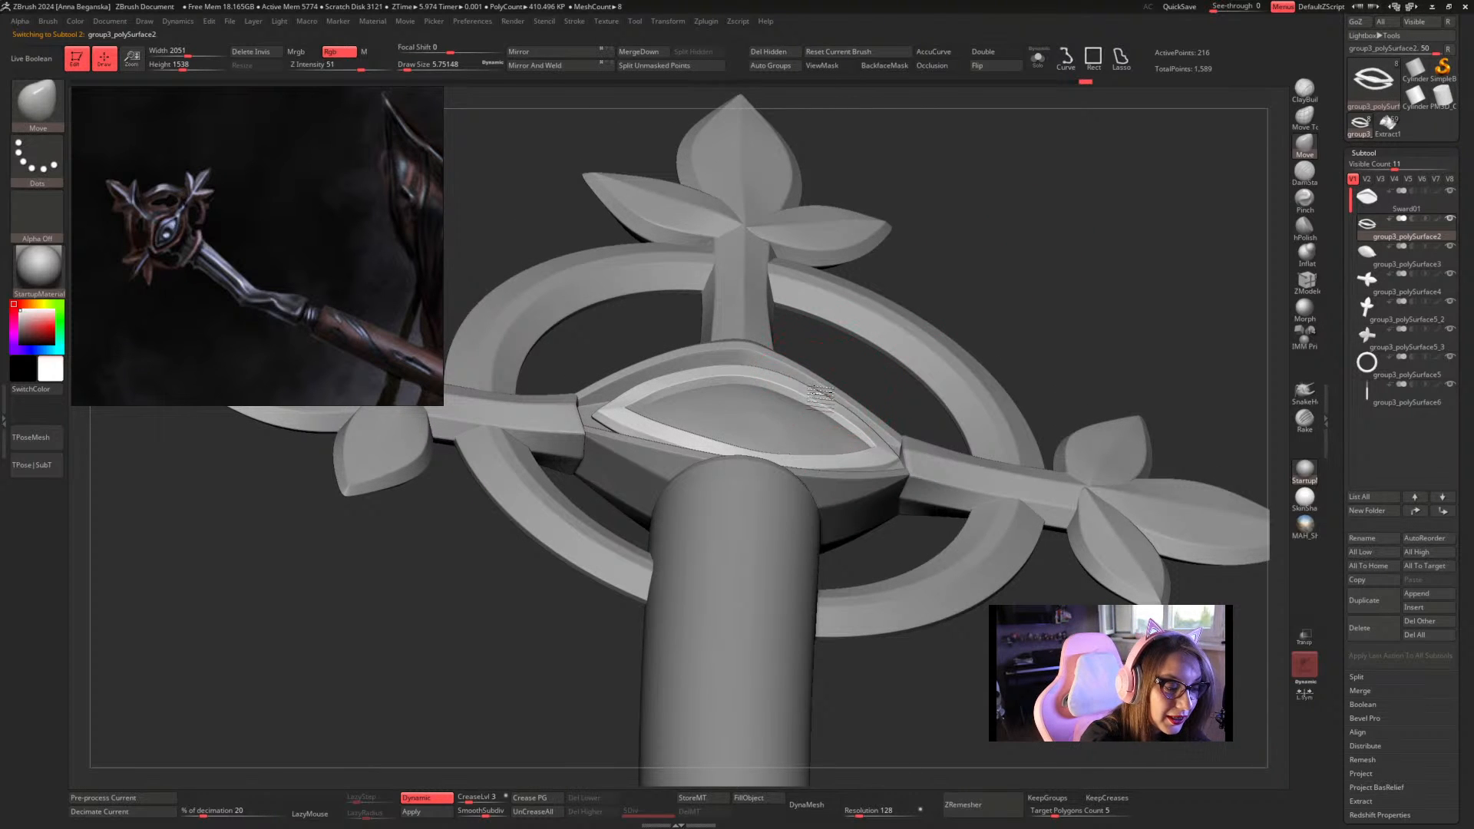
Switch to the eyeball subtool and refine how it seats within the rim with the Move brush, using draw sizes of about 3.1 to 5
key(space)
alt+click(783, 422)
mouse_move(1003, 227)
mouse_down()
mouse_move(1007, 243)
mouse_move(962, 249)
mouse_up()
key(space)
key(space)
drag(804, 387, 806, 389)
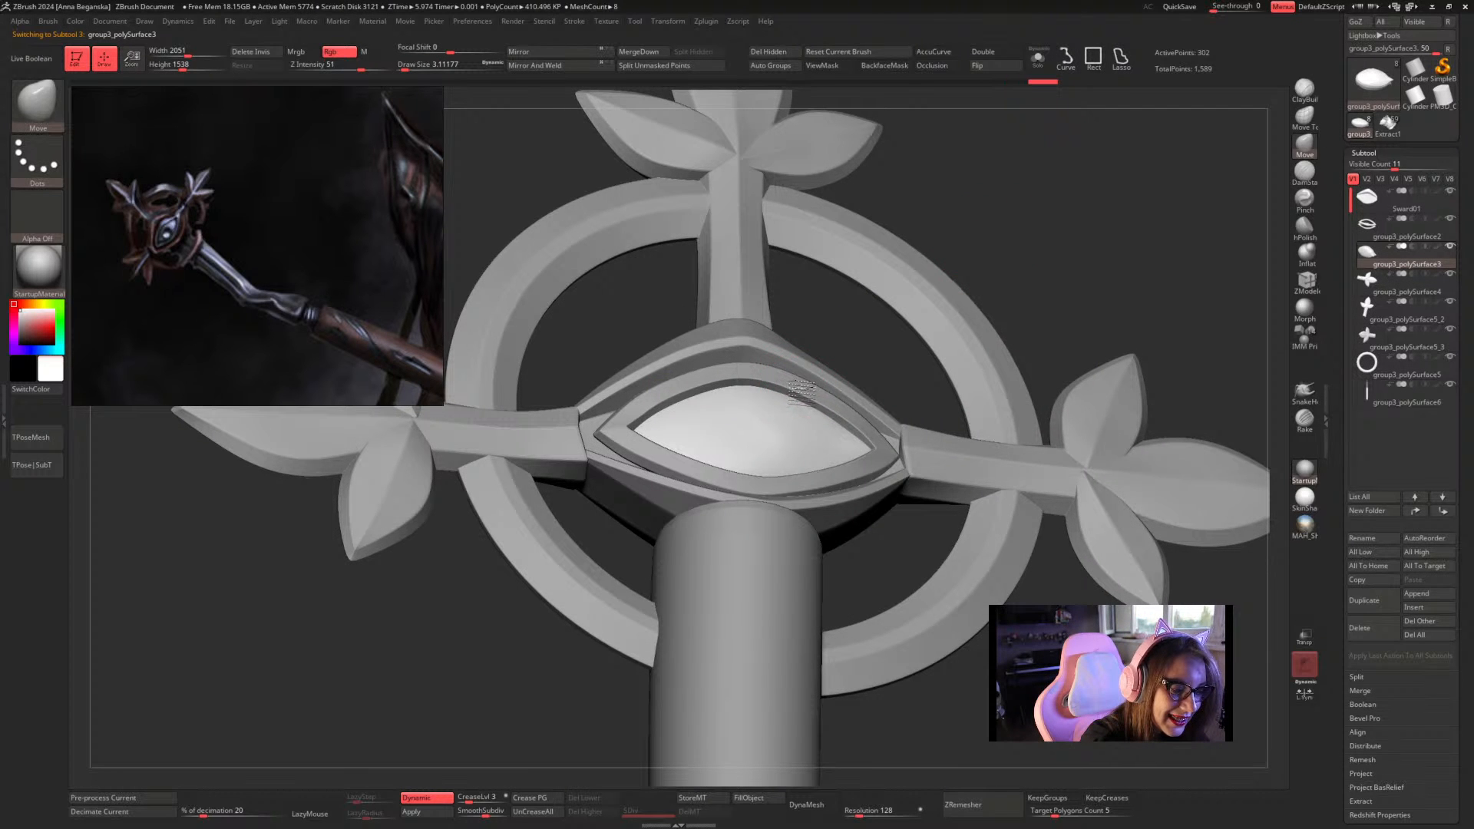
mouse_move(1035, 198)
mouse_down()
mouse_move(1052, 221)
mouse_move(955, 276)
mouse_up()
key(space)
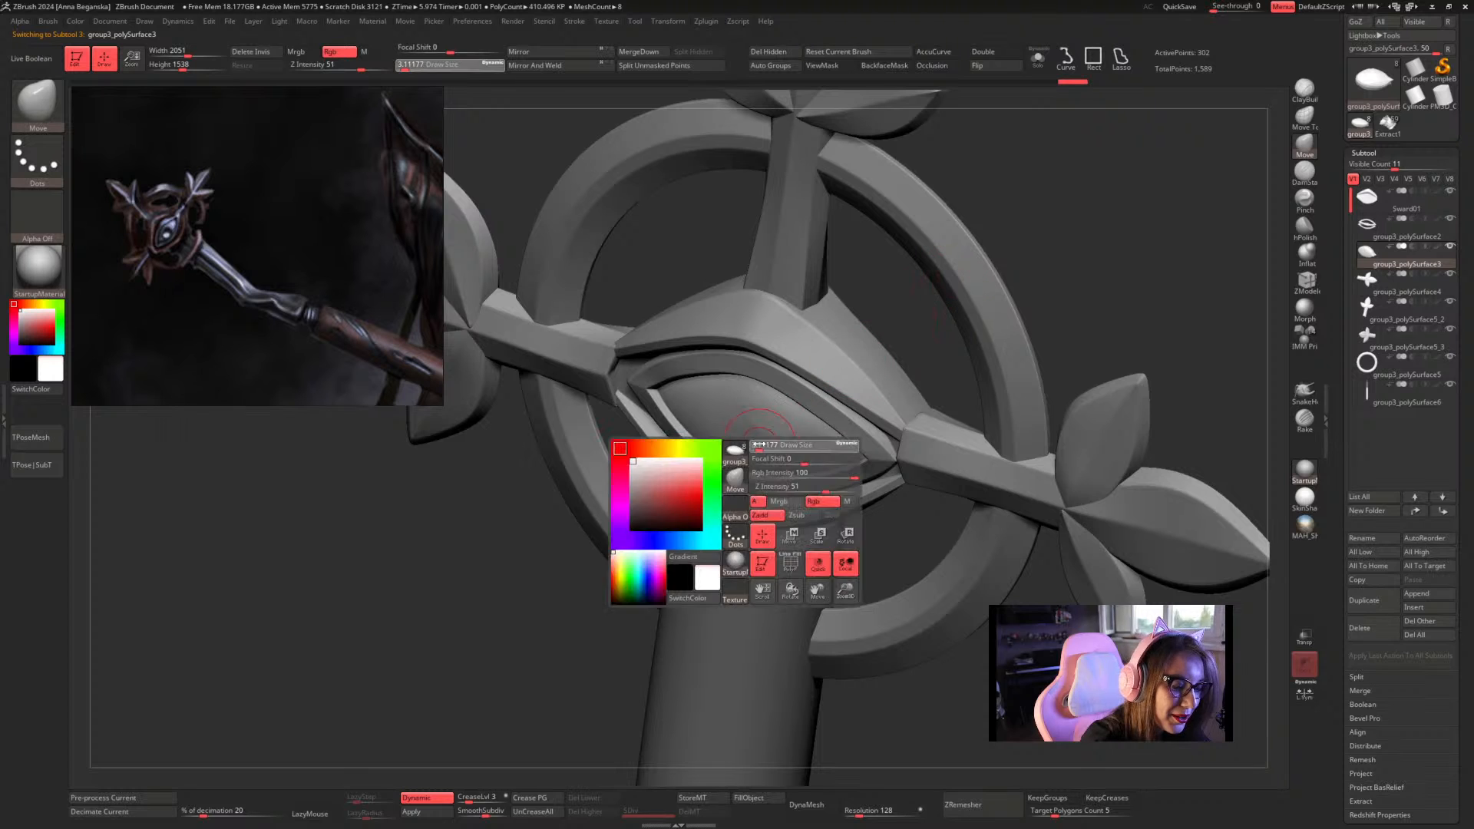
drag(748, 467, 753, 468)
mouse_move(1005, 167)
mouse_down()
mouse_move(1065, 175)
mouse_move(1129, 210)
mouse_move(998, 170)
mouse_move(1013, 254)
mouse_move(988, 240)
mouse_move(994, 333)
mouse_move(970, 247)
mouse_move(983, 332)
mouse_move(1004, 260)
mouse_up()
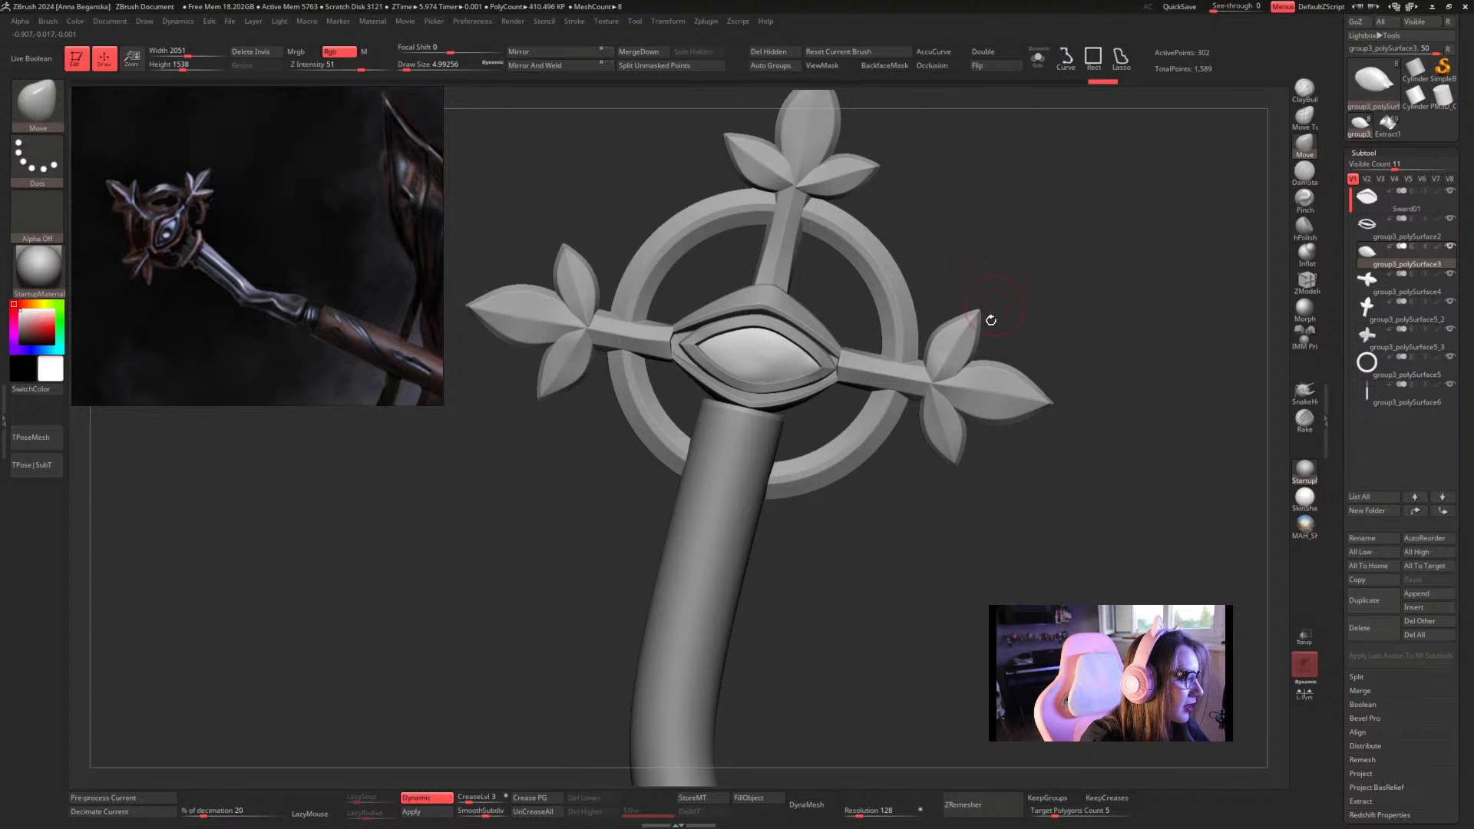
Make the handle subtool active with polyframe shown and dynamic subdivision off, and choose the ZModeler brush
mouse_move(832, 527)
mouse_down()
mouse_move(845, 510)
mouse_move(830, 510)
mouse_move(891, 537)
mouse_move(855, 507)
mouse_move(845, 421)
mouse_move(848, 461)
mouse_move(859, 474)
mouse_move(859, 447)
mouse_move(889, 494)
mouse_move(845, 454)
mouse_move(859, 367)
mouse_move(875, 361)
mouse_move(833, 500)
mouse_move(830, 461)
mouse_move(859, 484)
mouse_move(856, 422)
mouse_move(855, 453)
mouse_move(833, 438)
mouse_move(888, 463)
mouse_move(858, 471)
mouse_move(832, 426)
mouse_move(818, 449)
mouse_up()
alt+click(722, 436)
key(shift+f)
alt+drag(798, 532, 812, 510)
key(shift+d)
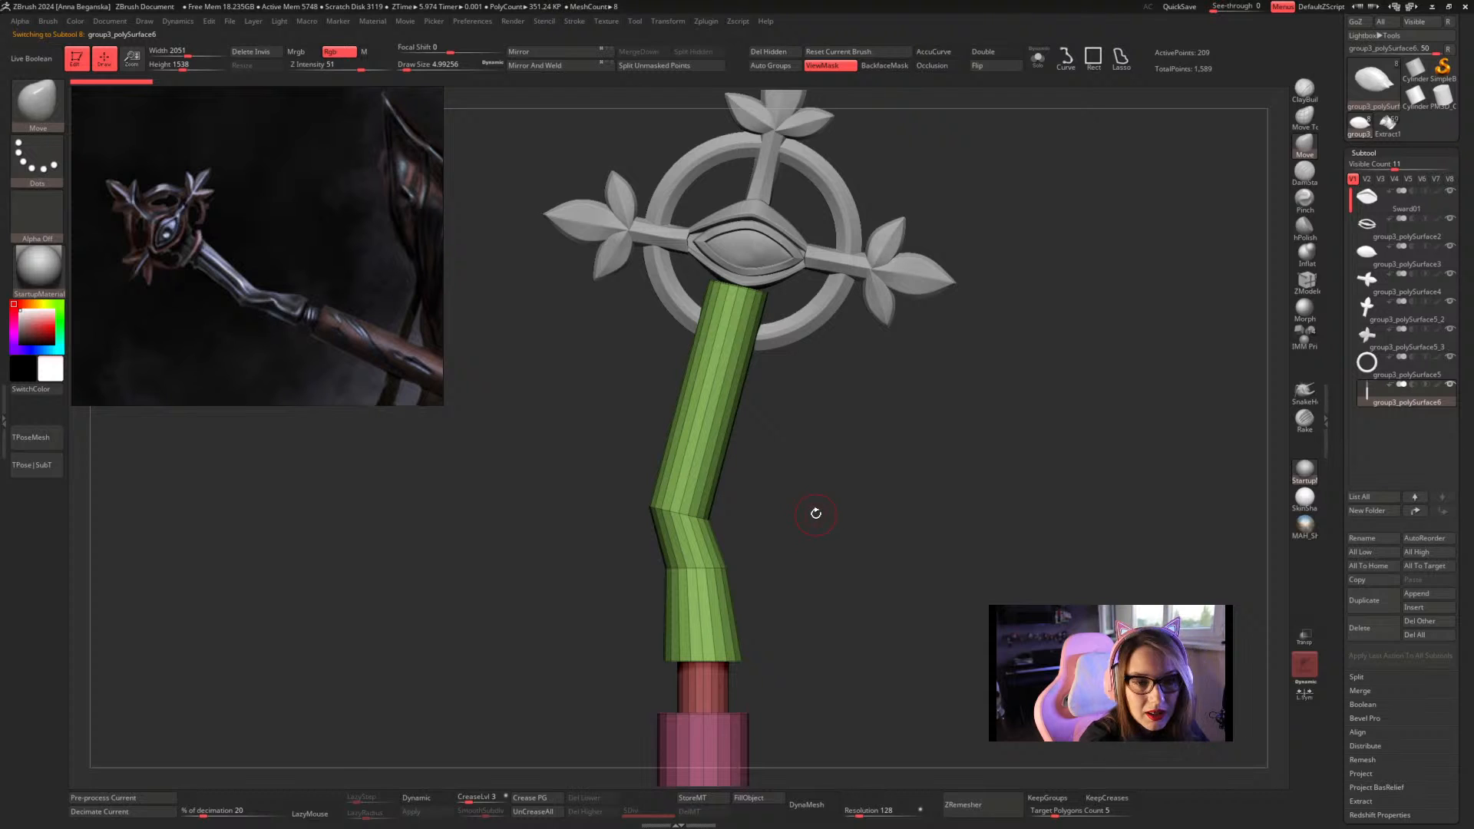
click(1306, 281)
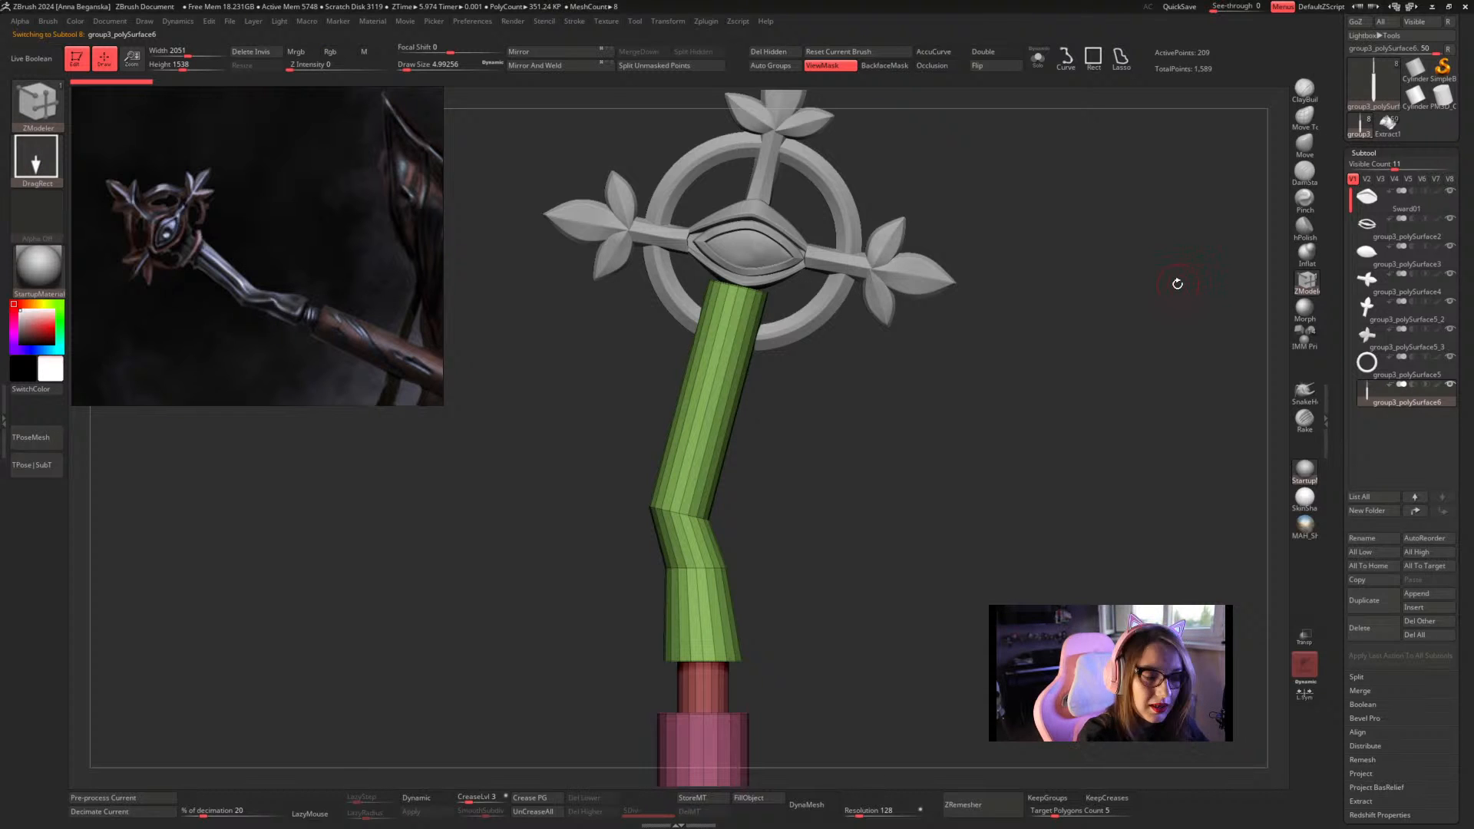
Change ZModeler's edge action from Crease to Insert with a single edge loop as its target
mouse_move(802, 473)
alt+mouse_down()
mouse_move(829, 438)
mouse_move(816, 453)
mouse_move(840, 455)
alt+mouse_up()
key(space)
key(space)
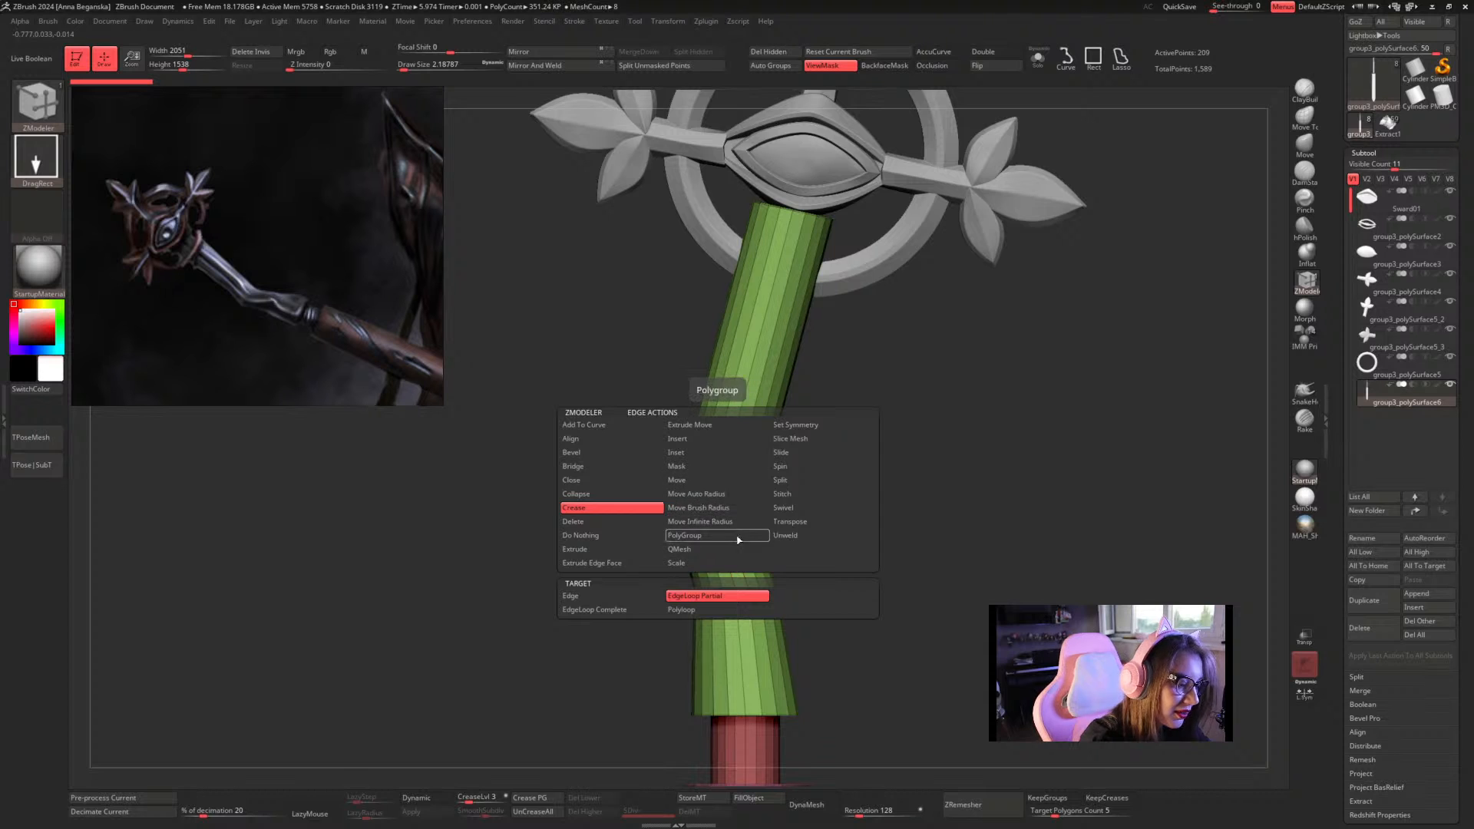
click(744, 594)
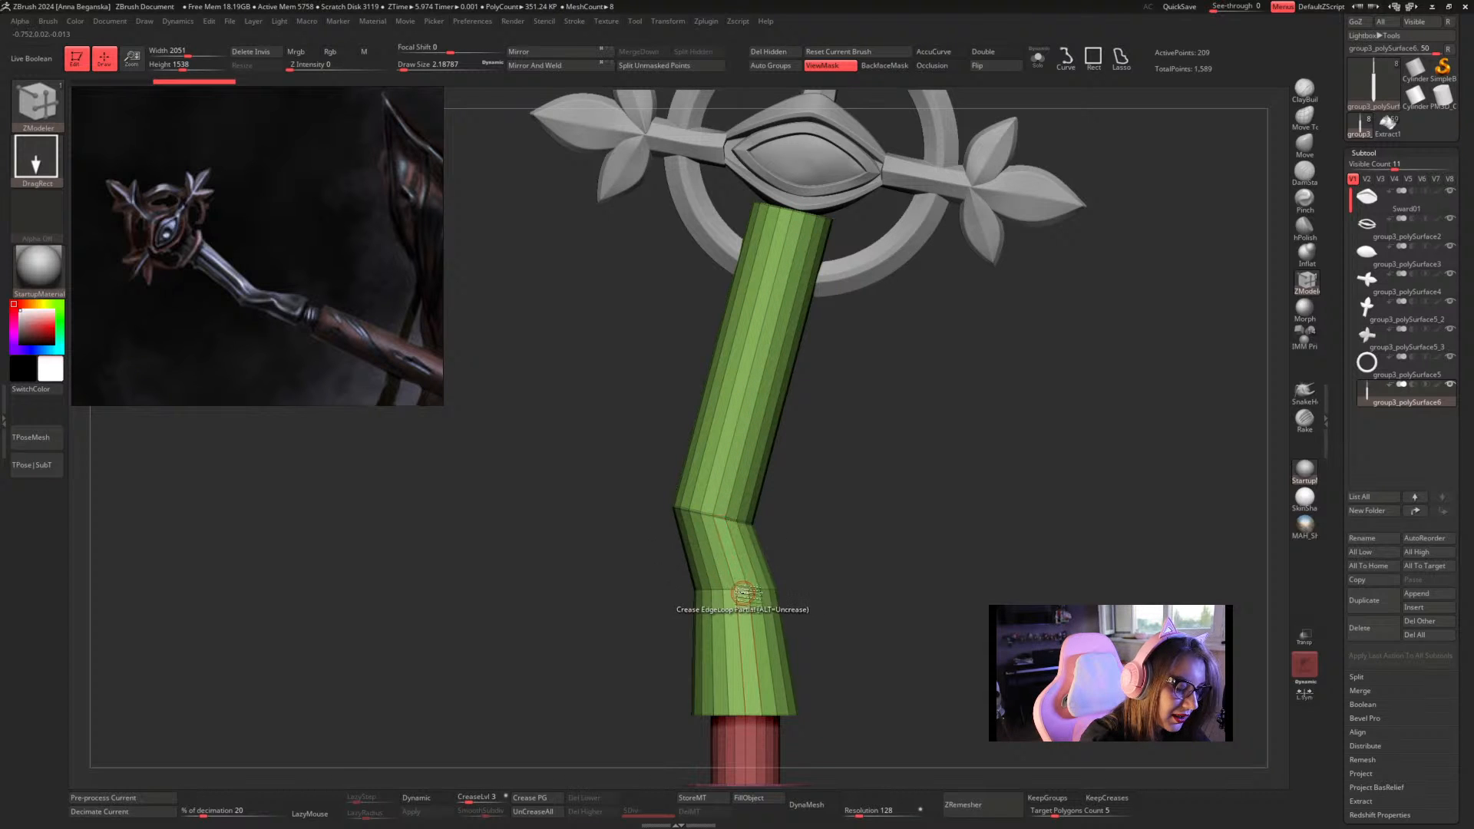
click(743, 594)
alt+drag(816, 526, 801, 473)
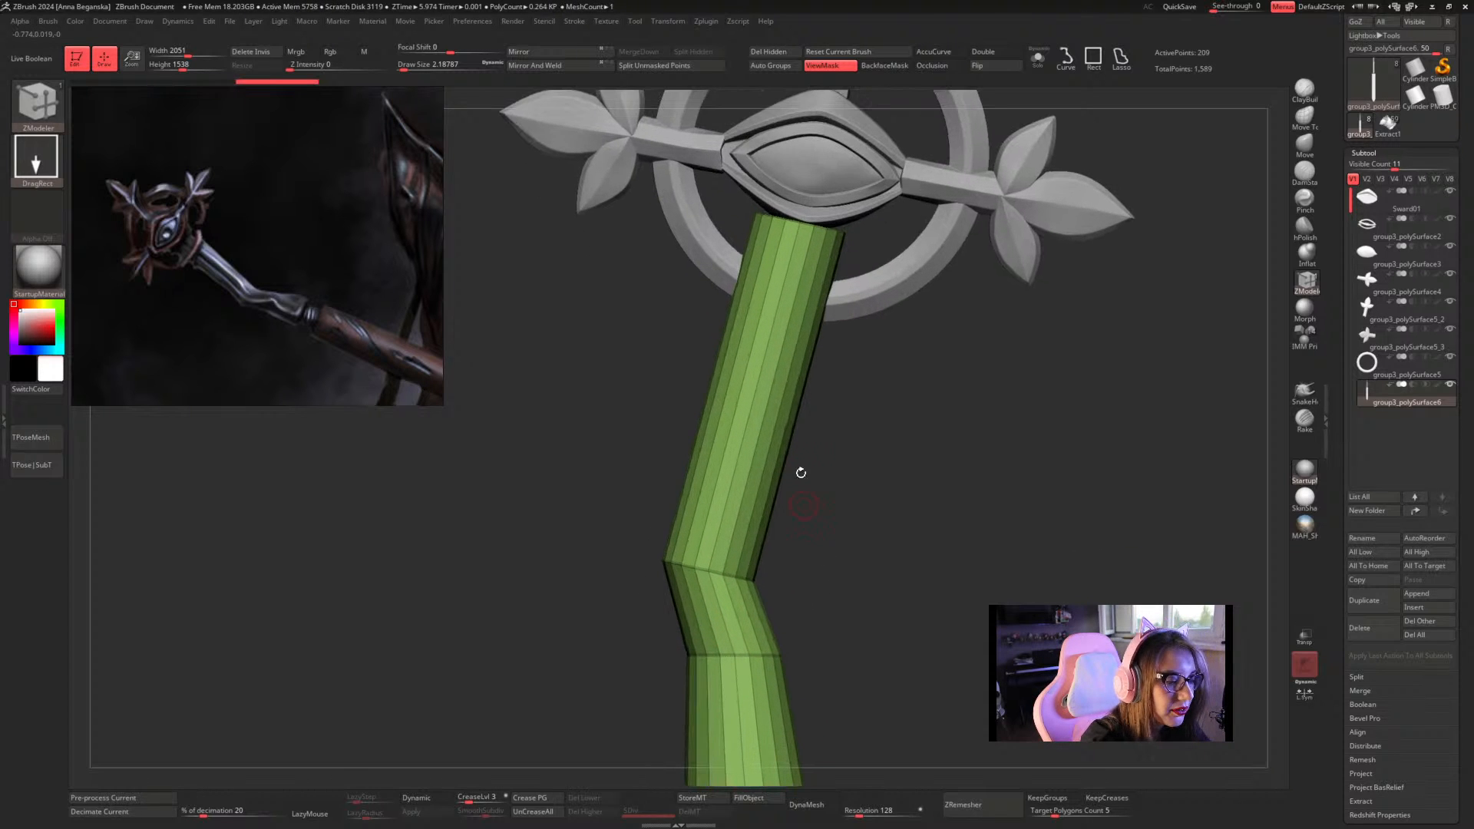
key(space)
click(763, 361)
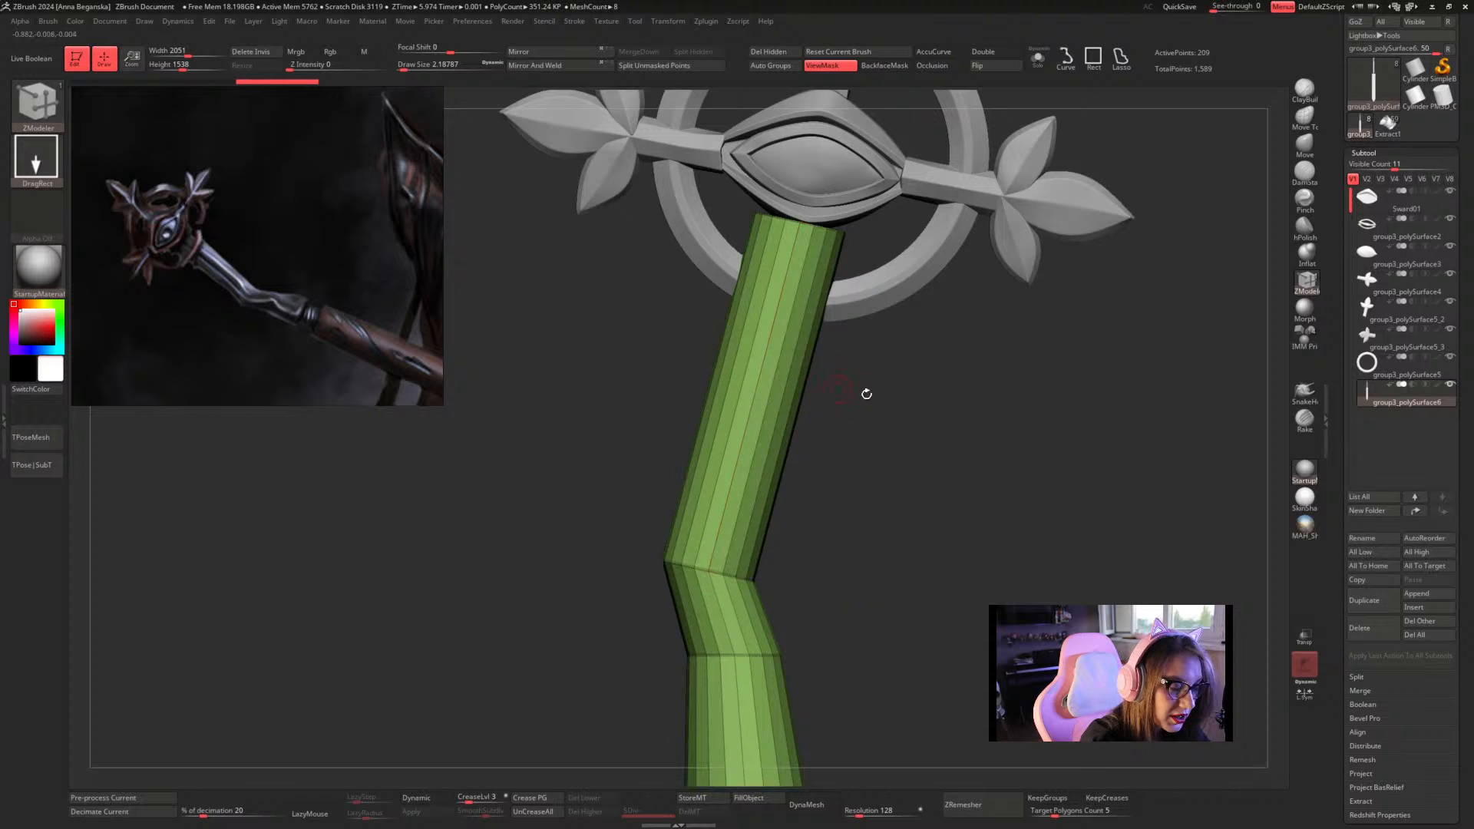
Insert edge loops along the handle's upper section, spacing them from below the eye frame down to the first bend
mouse_move(867, 394)
mouse_down()
mouse_move(873, 431)
mouse_move(863, 385)
mouse_up()
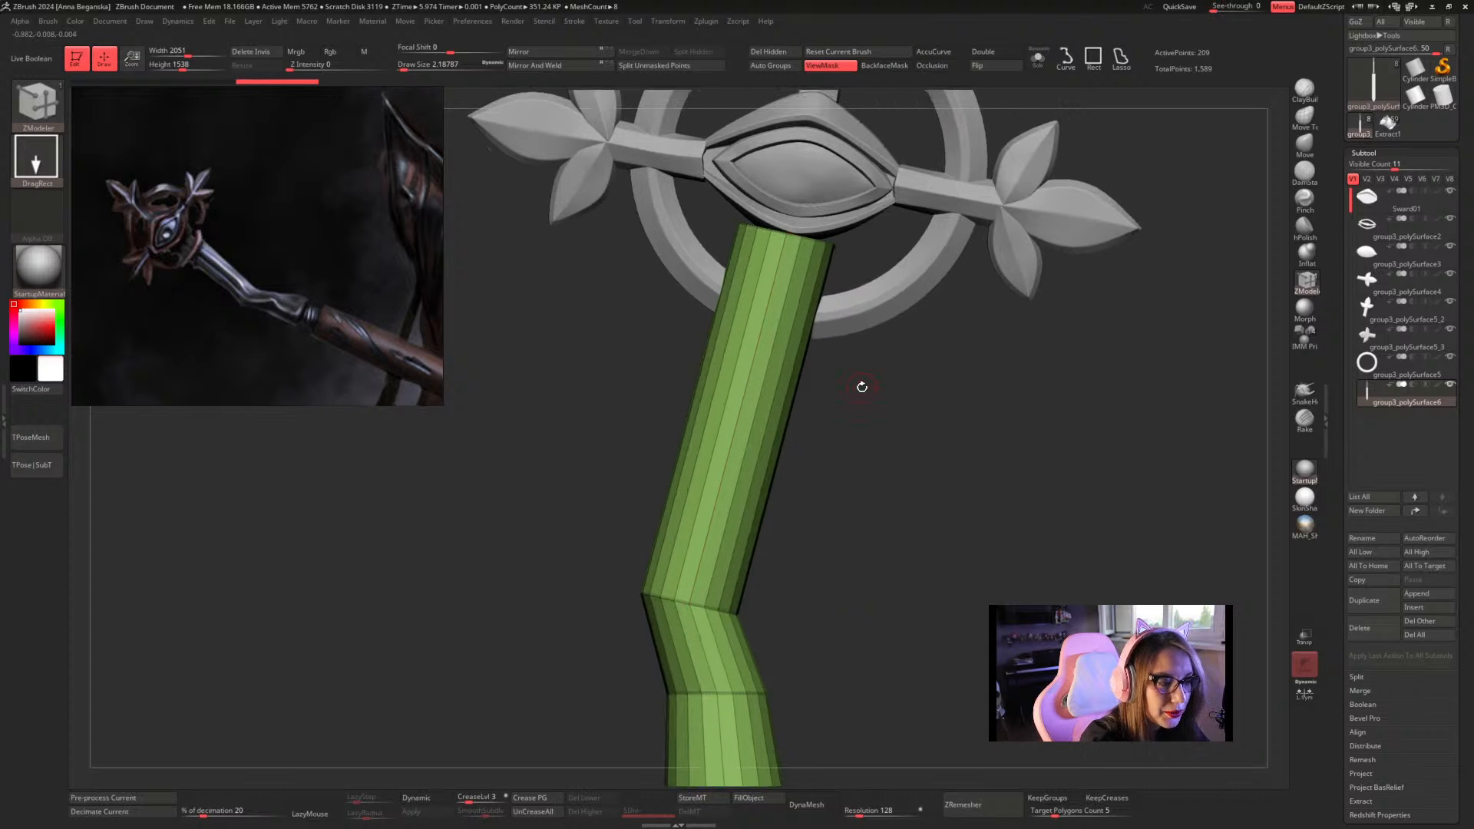
click(762, 395)
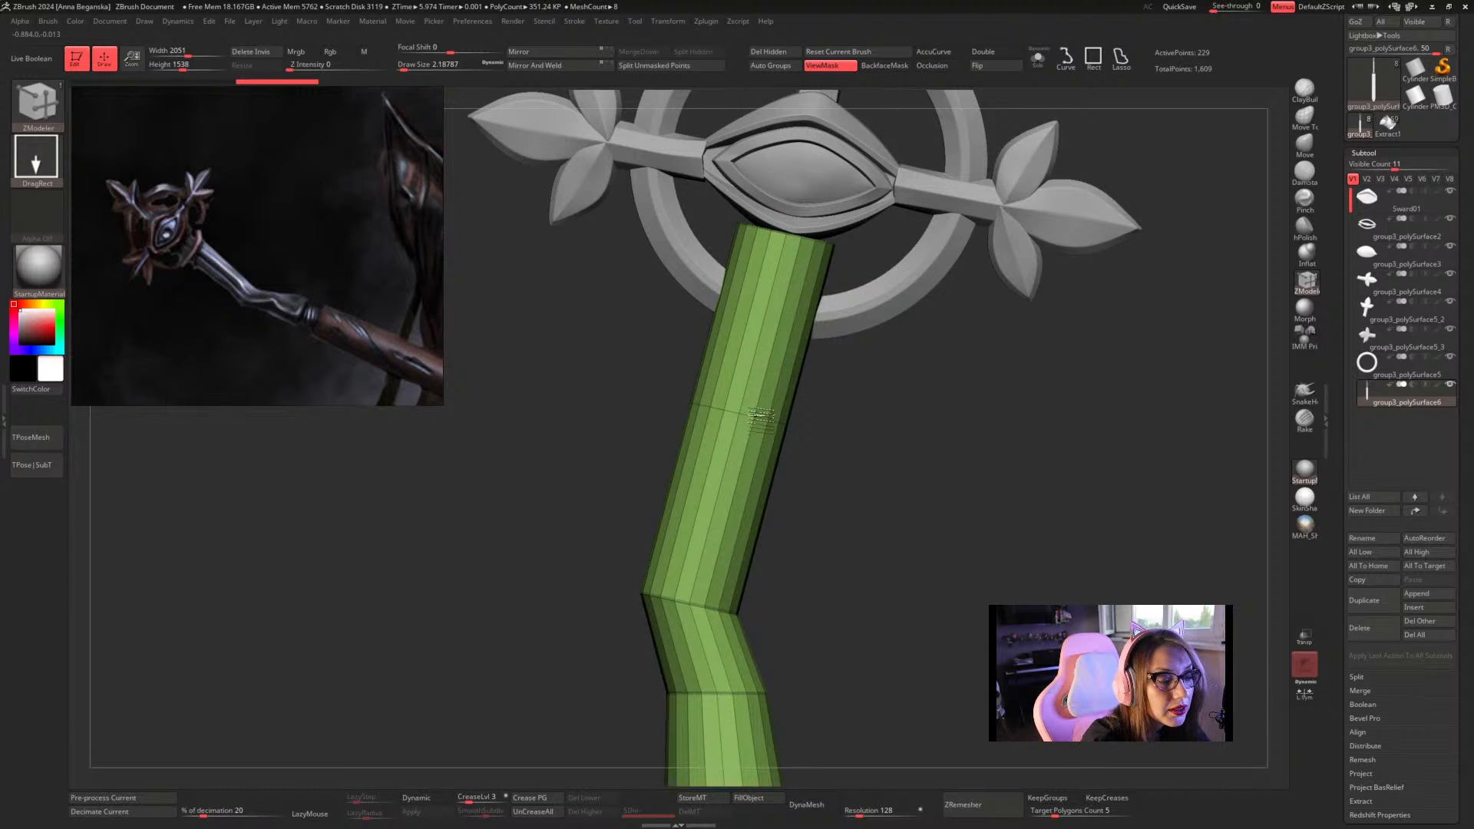
click(782, 328)
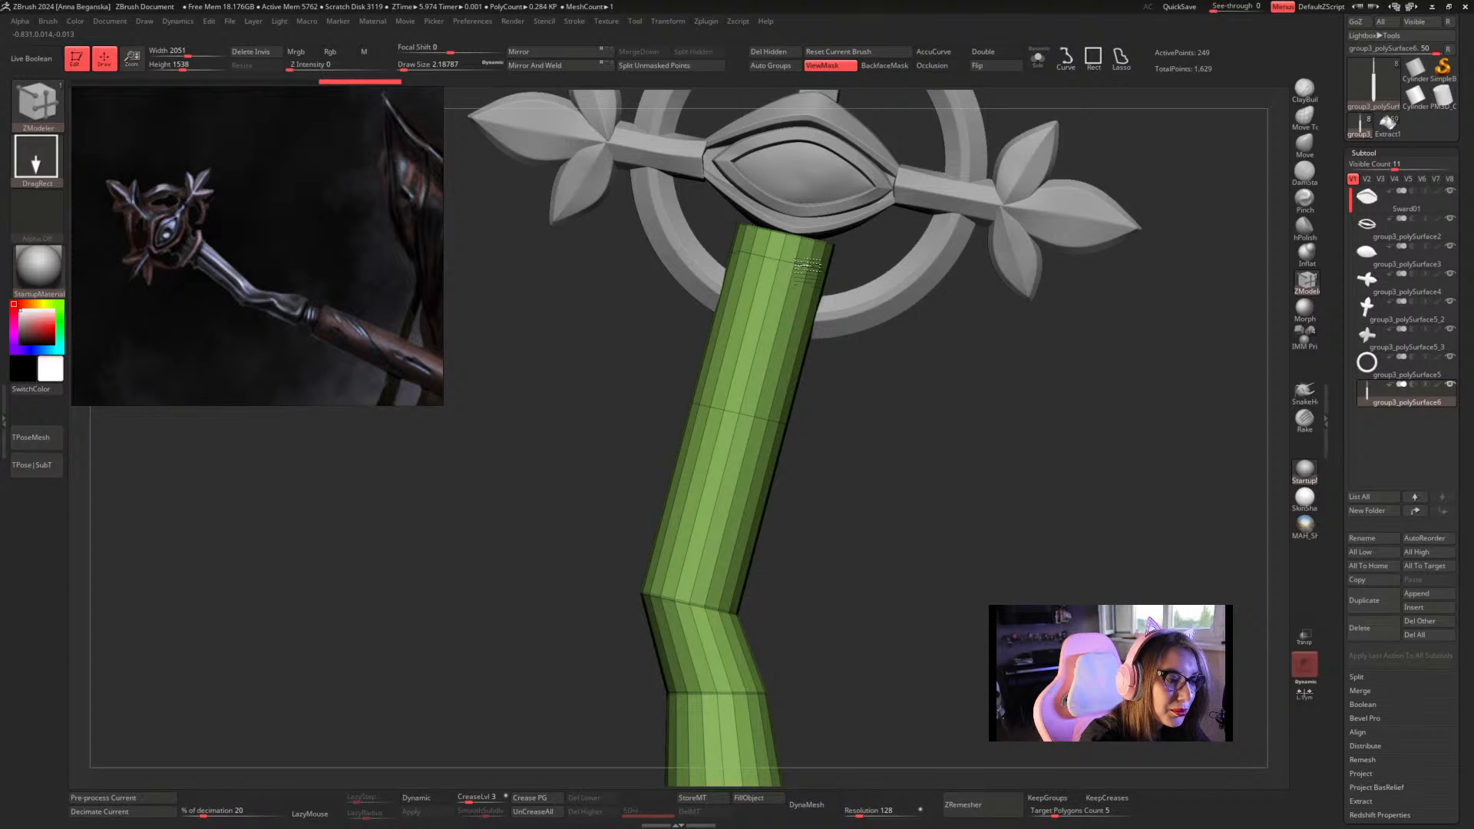
mouse_move(835, 407)
alt+mouse_down()
mouse_move(819, 444)
mouse_move(816, 421)
alt+mouse_up()
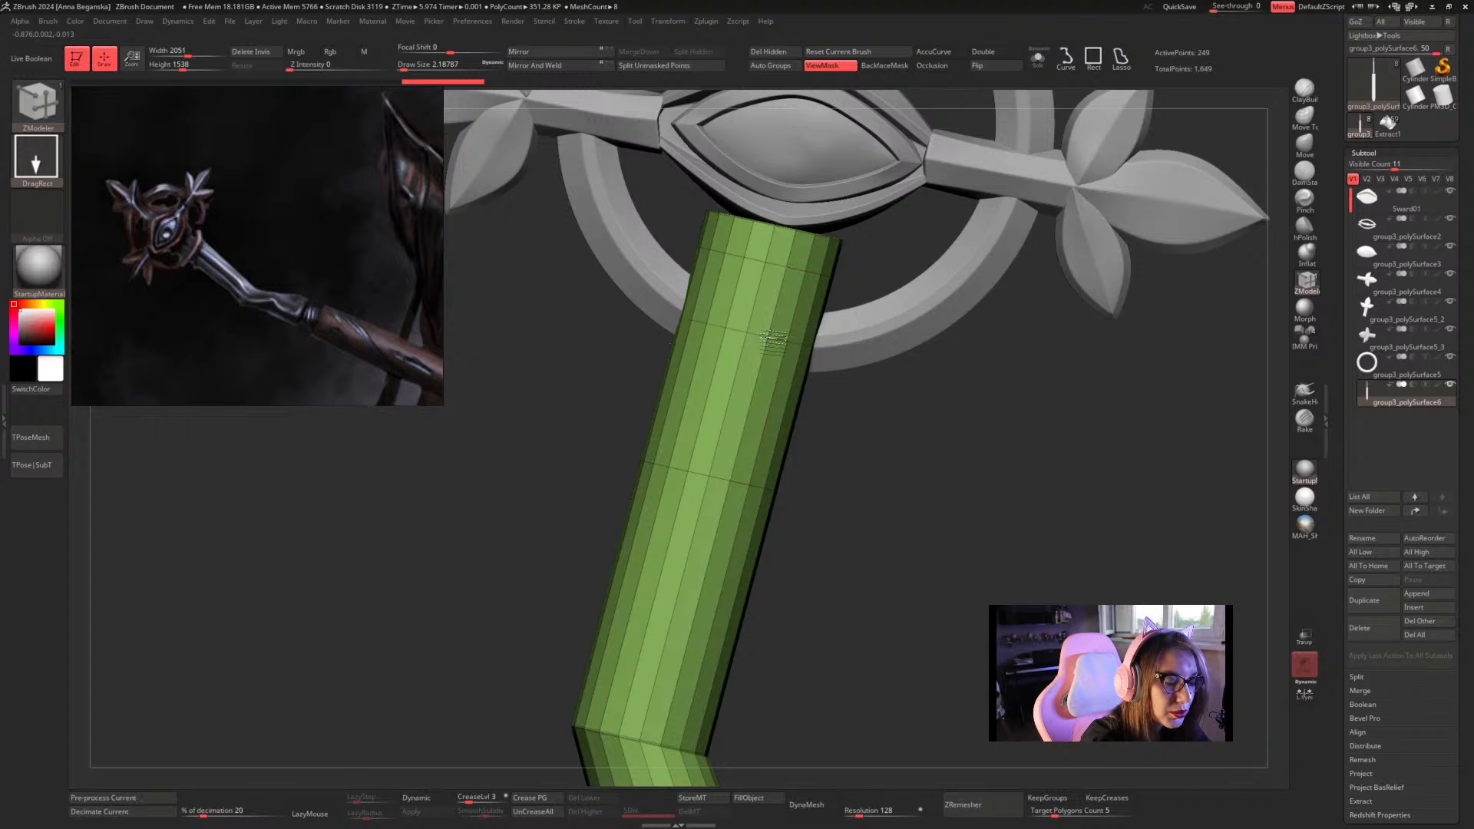
alt+drag(836, 450, 821, 439)
click(772, 362)
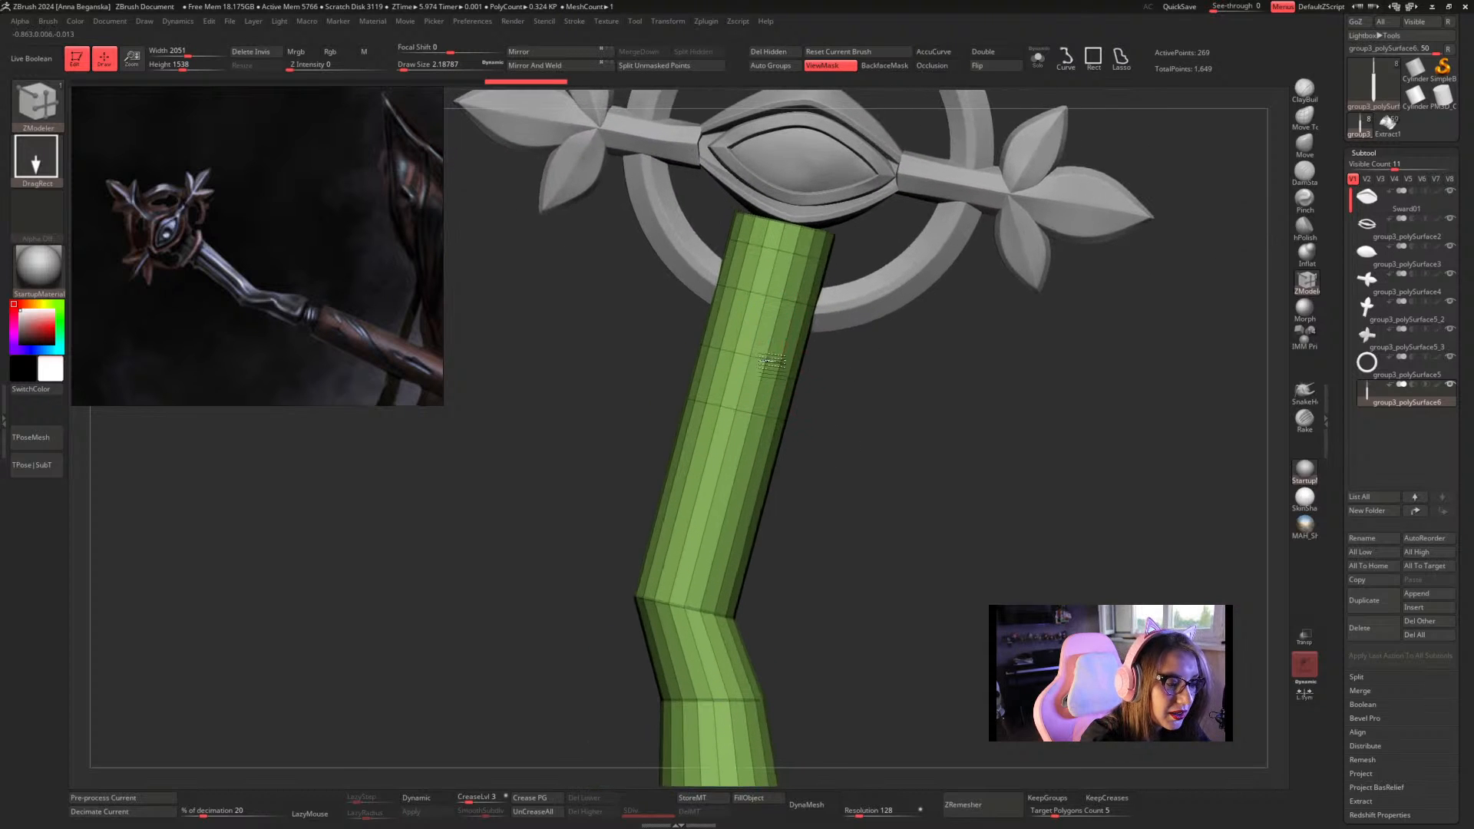
click(742, 454)
click(708, 547)
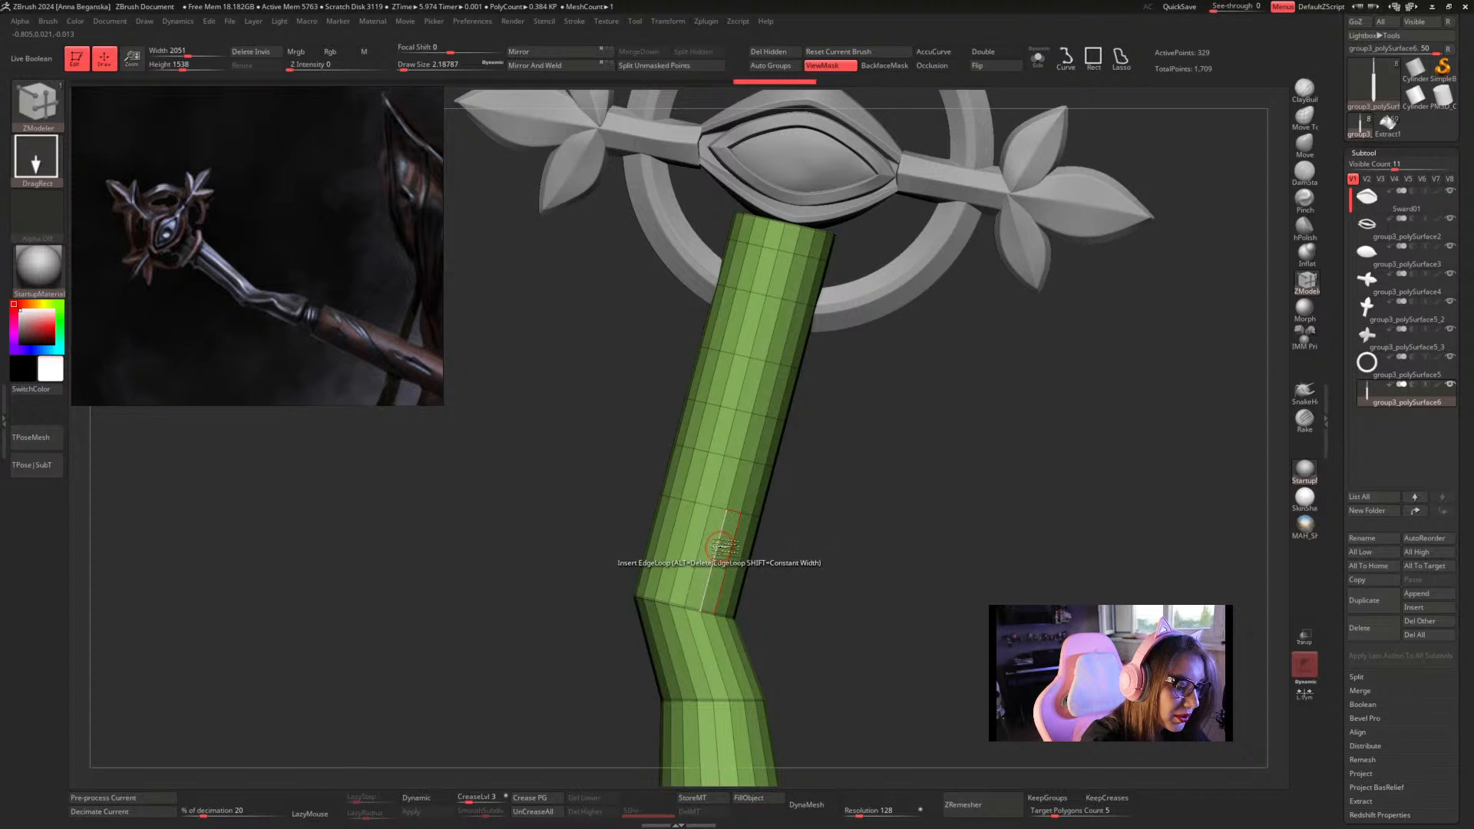
Set the edge action to Slide with EdgeLoop Complete and slide the handle's uppermost inserted loop closer to its top end
drag(867, 473, 849, 418)
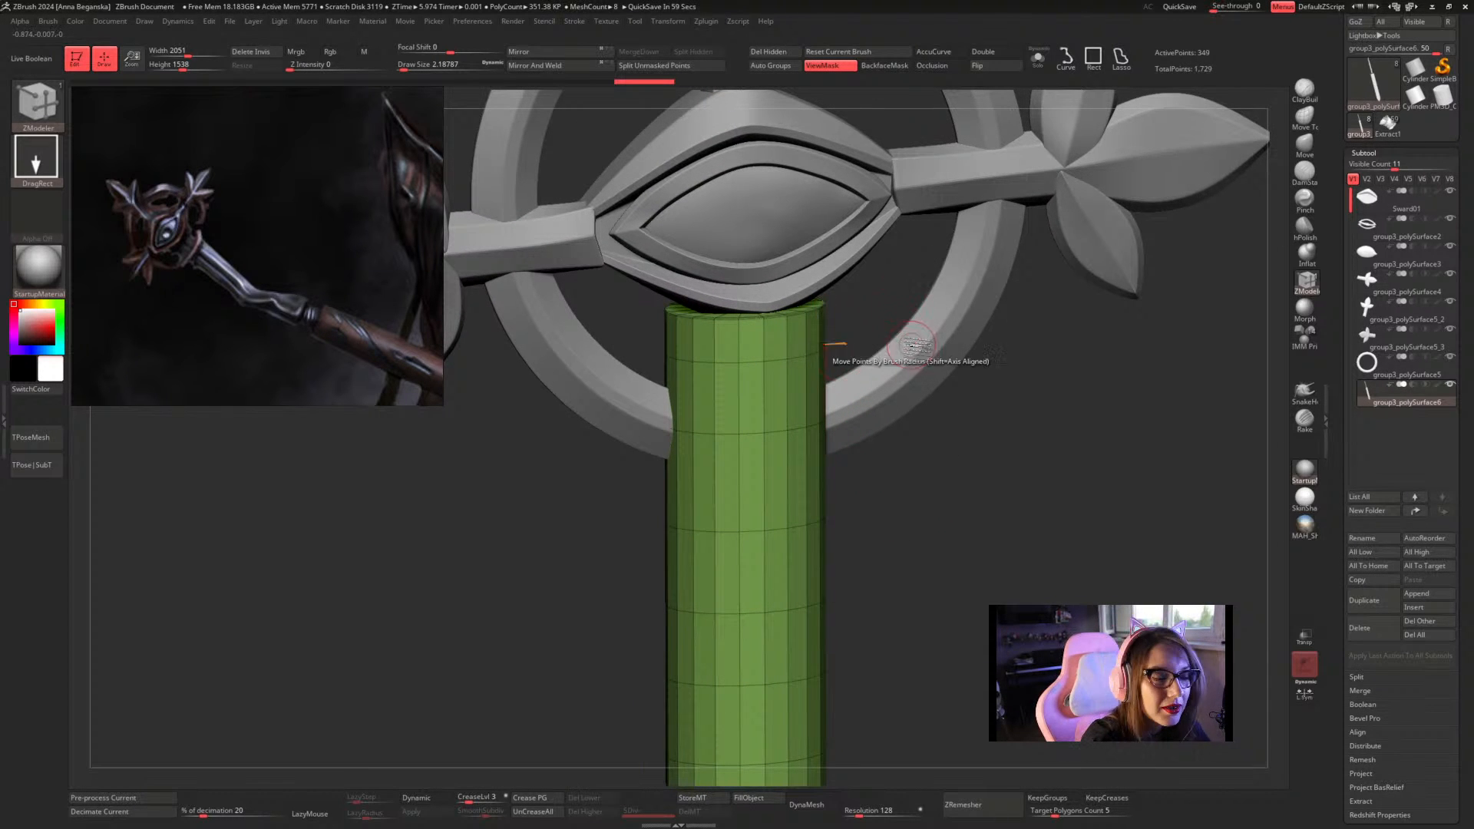
mouse_move(930, 441)
alt+mouse_down()
mouse_move(931, 428)
mouse_move(935, 463)
alt+mouse_up()
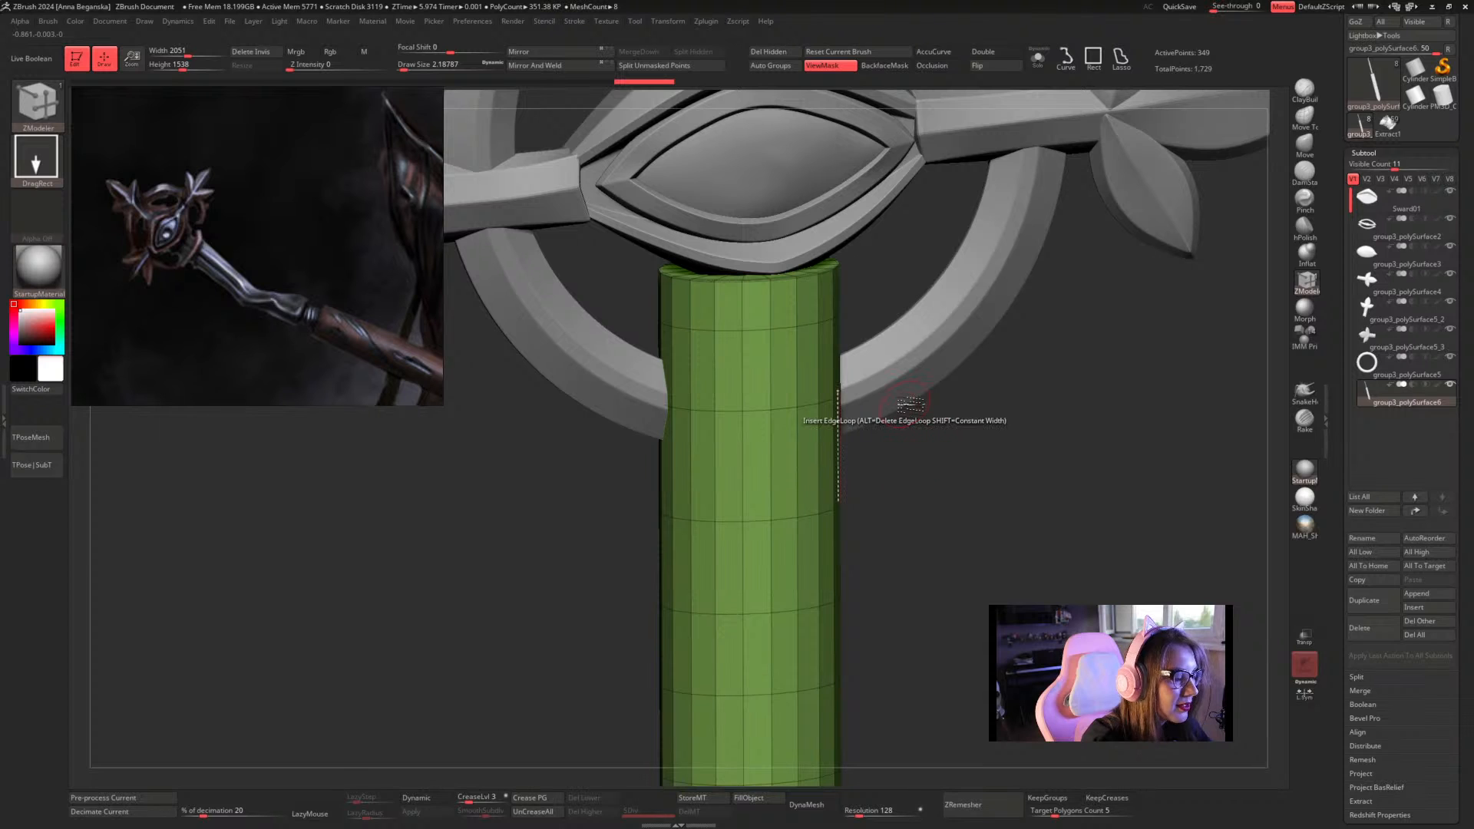
drag(879, 279, 880, 266)
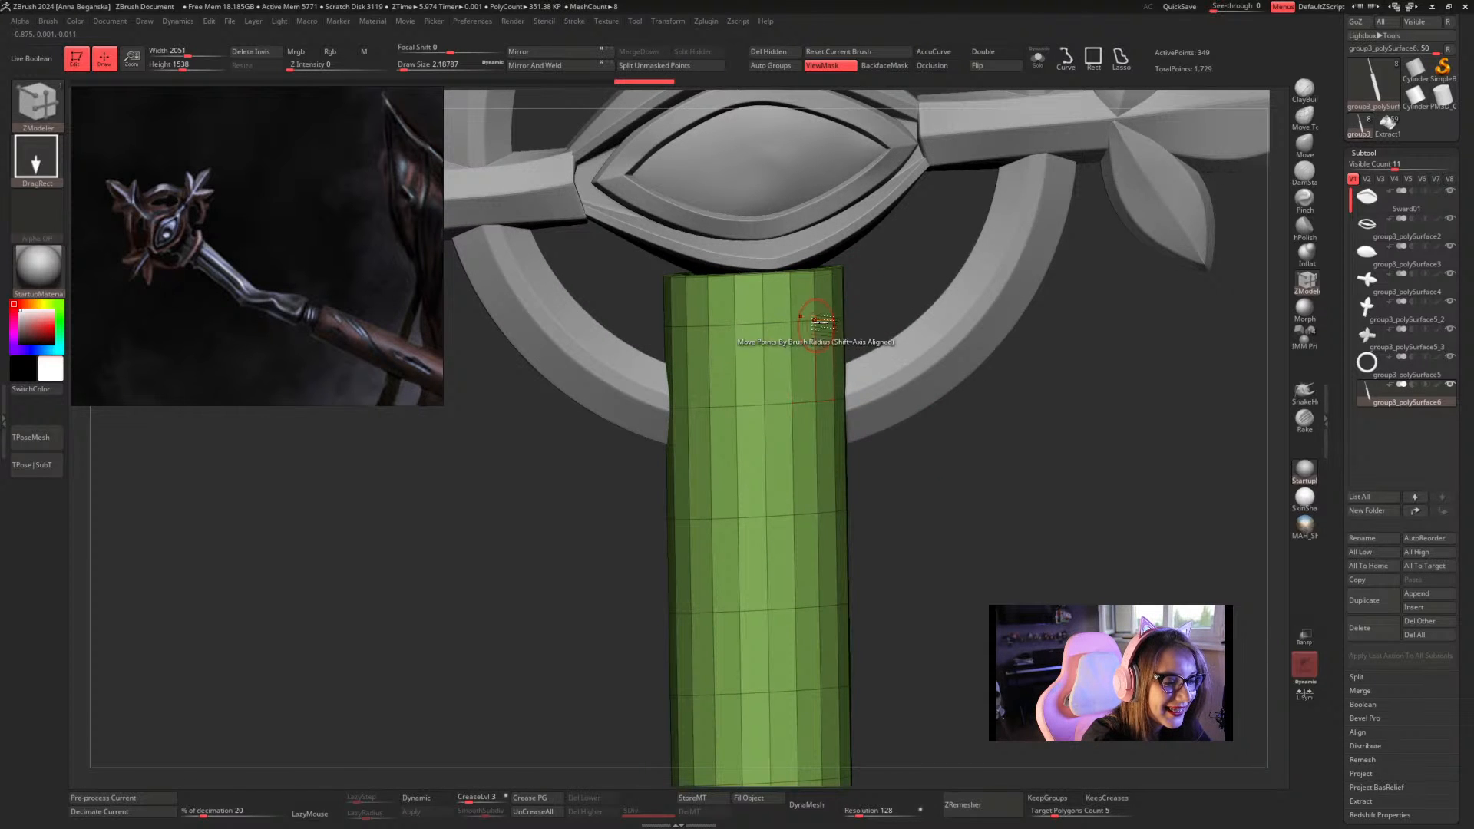
key(space)
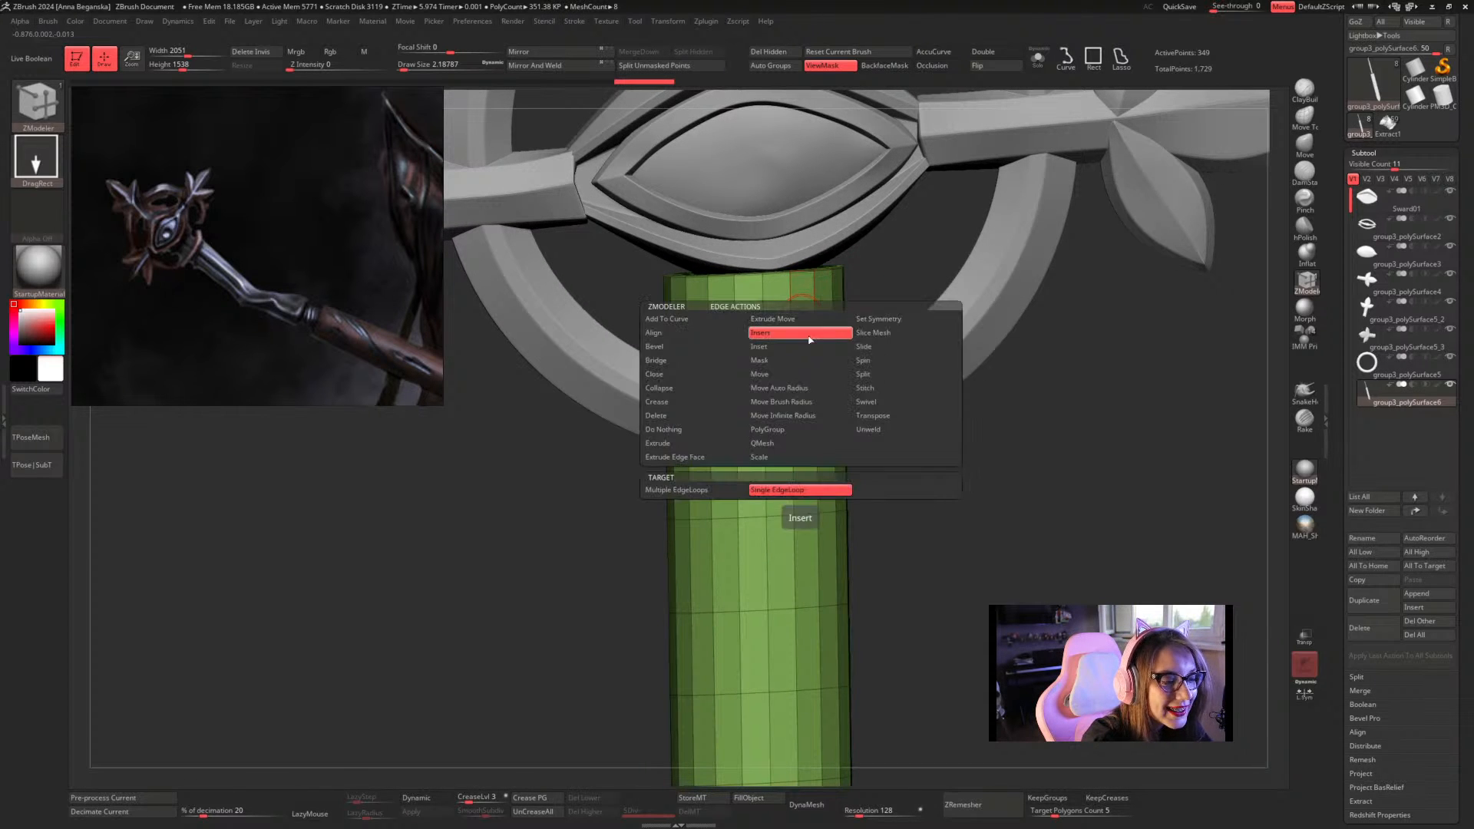
click(874, 347)
click(798, 509)
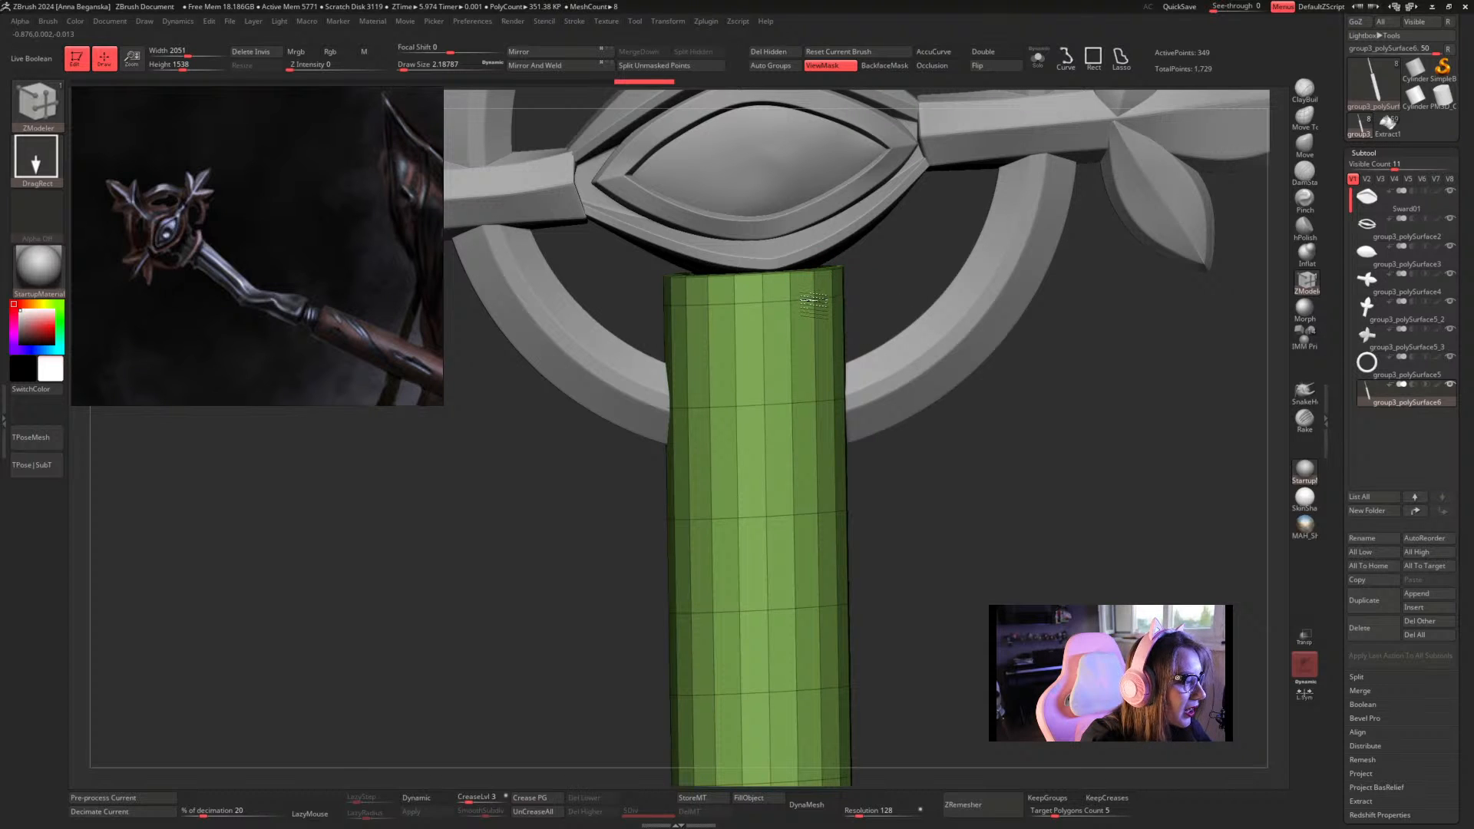
Return the edge action to Insert and add two more edge loops near the handle's top end
key(space)
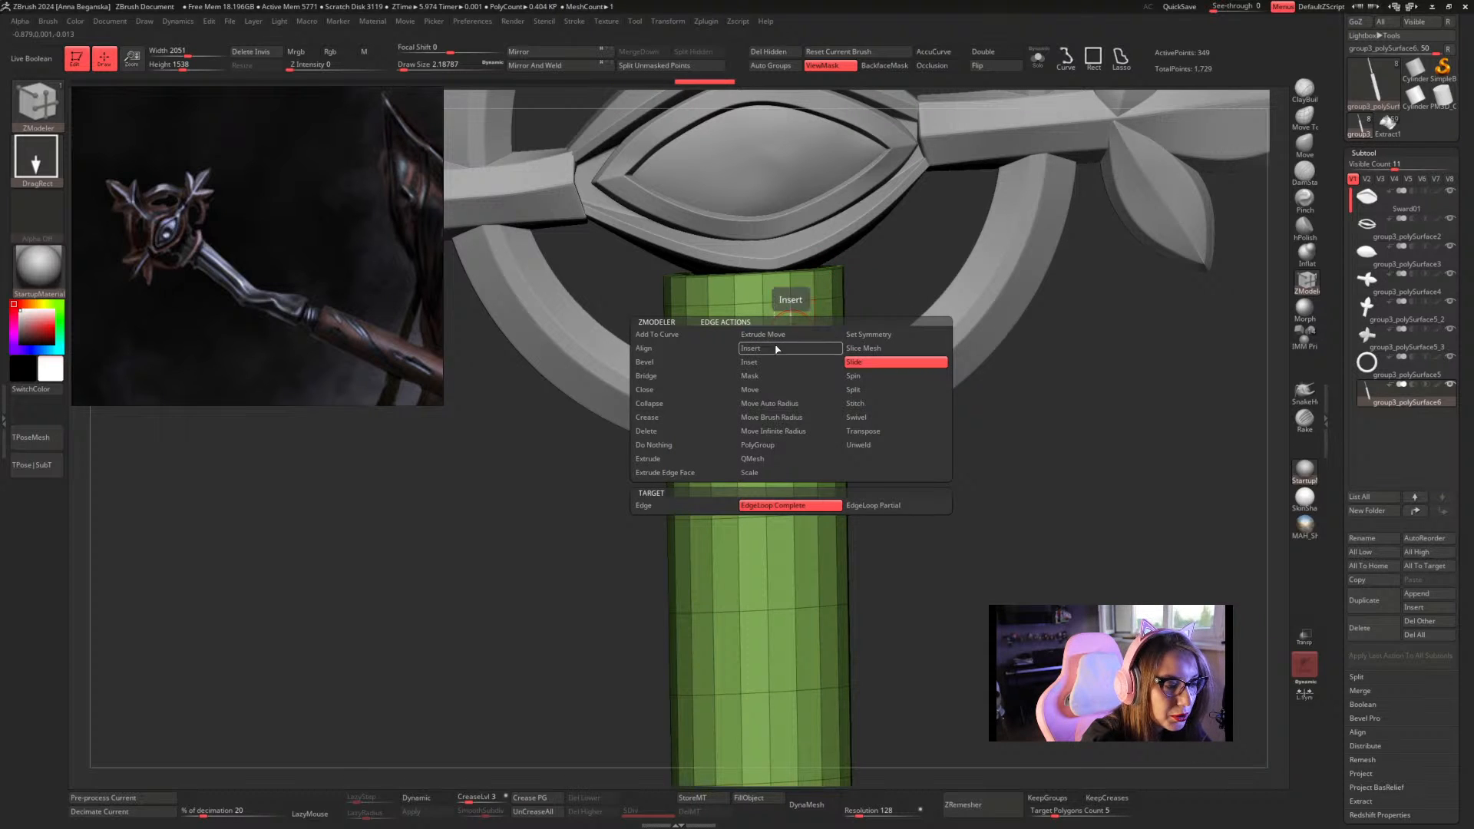
click(789, 348)
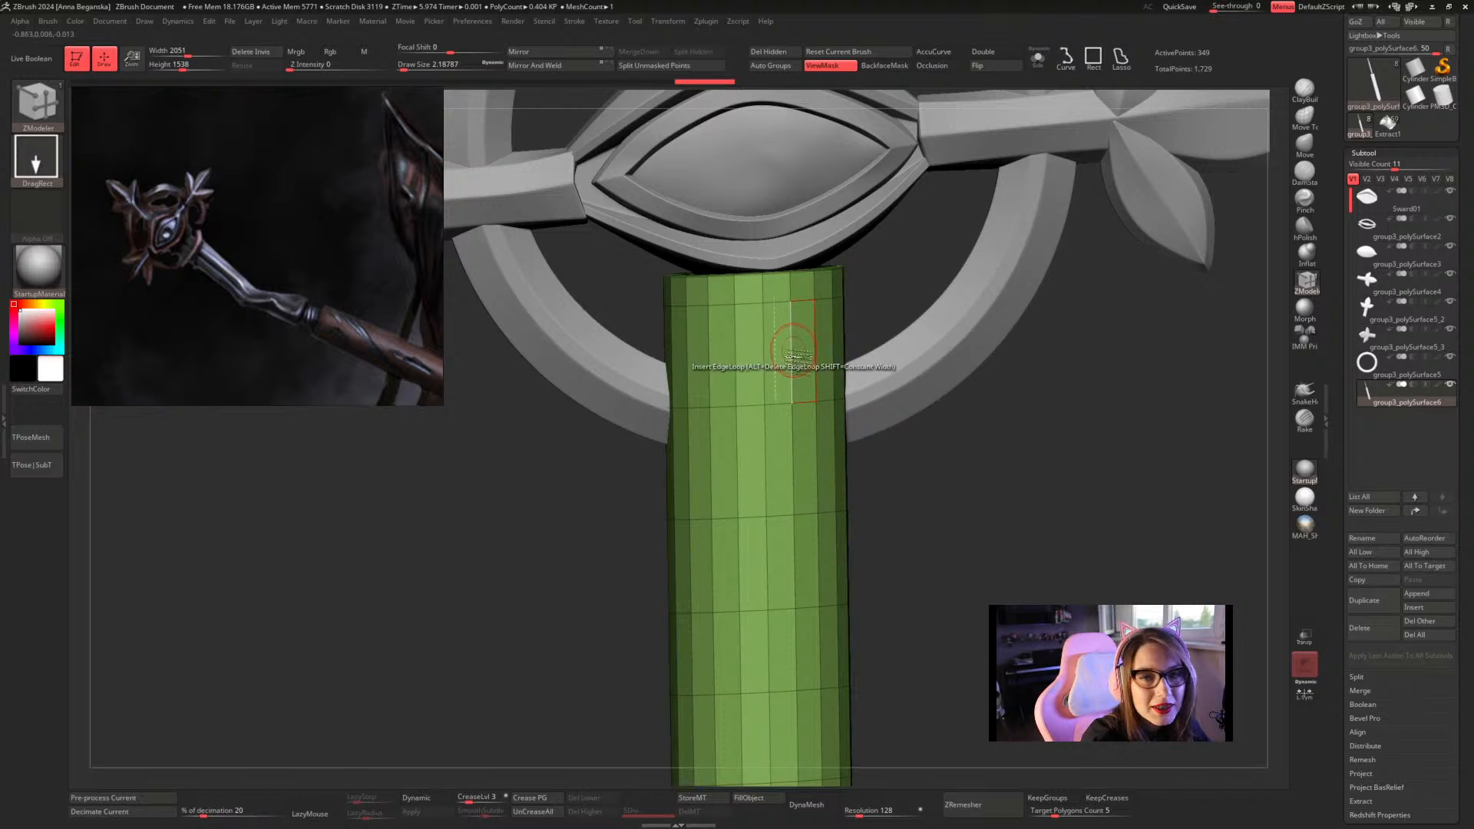
click(789, 344)
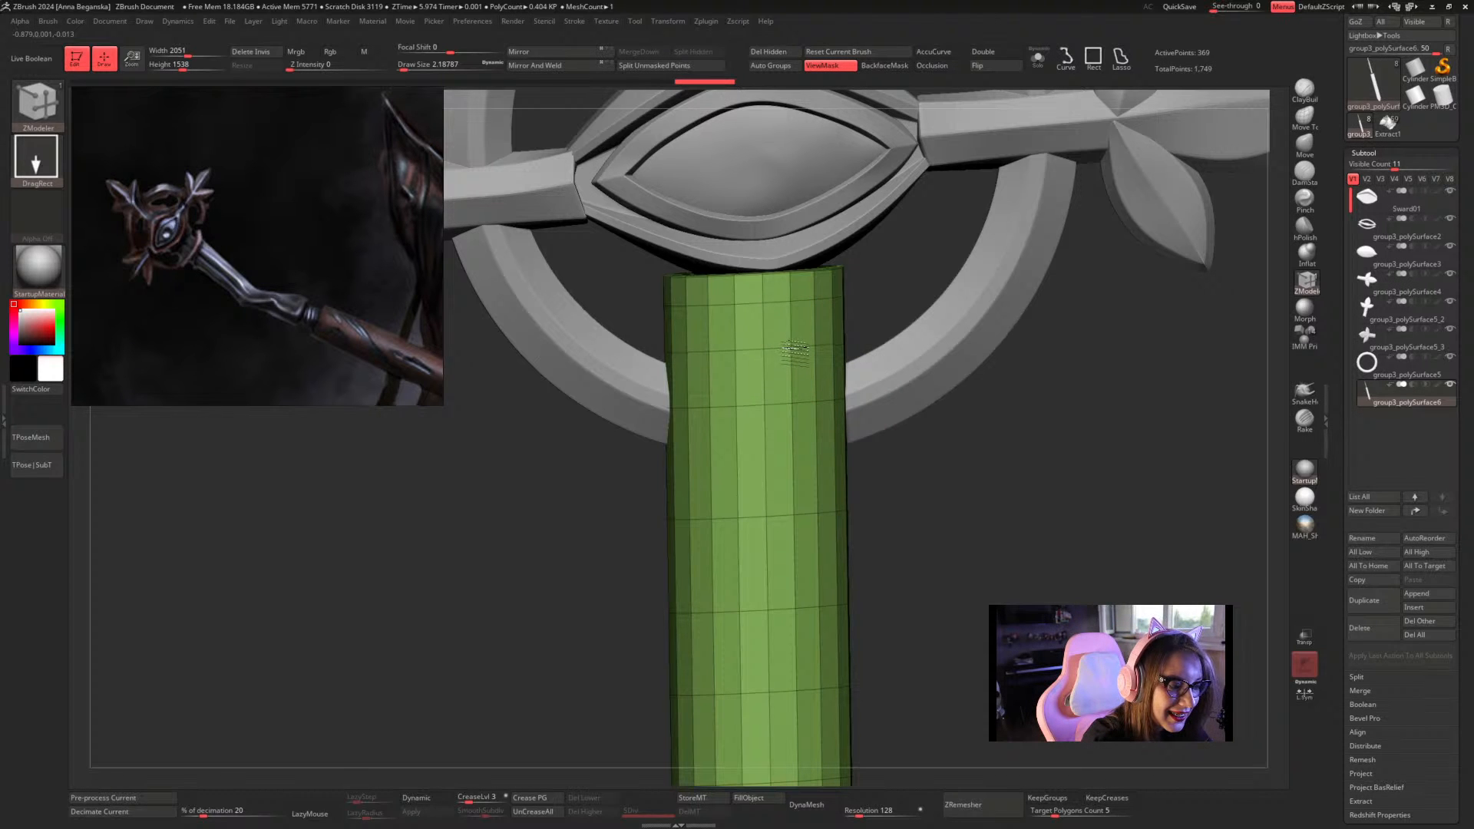
click(797, 327)
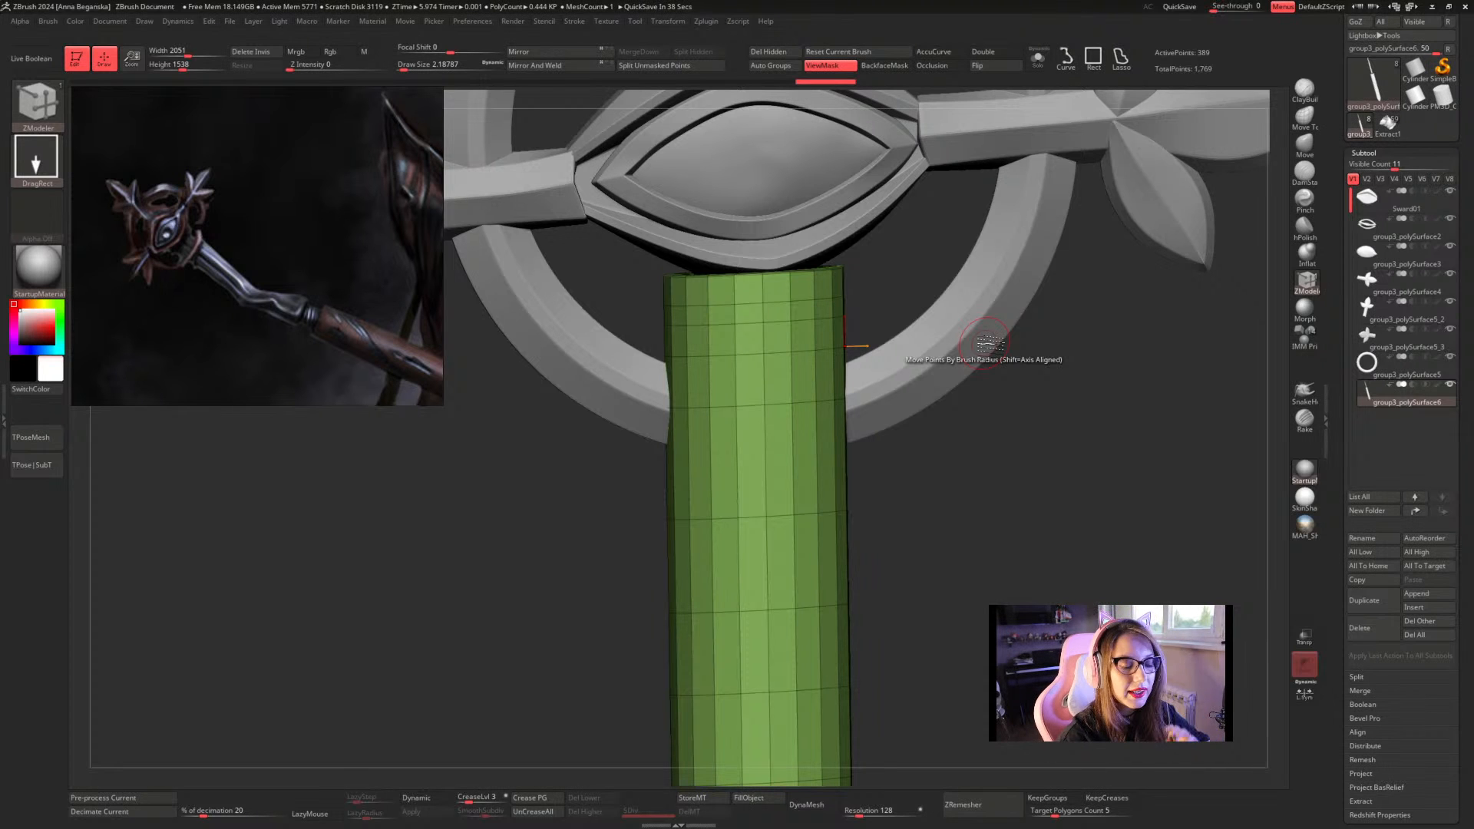
Move the concept reference off the canvas and switch to the Extract1 character tool, turning the figure to a three-quarter front view
right_drag(319, 231, 1473, 295)
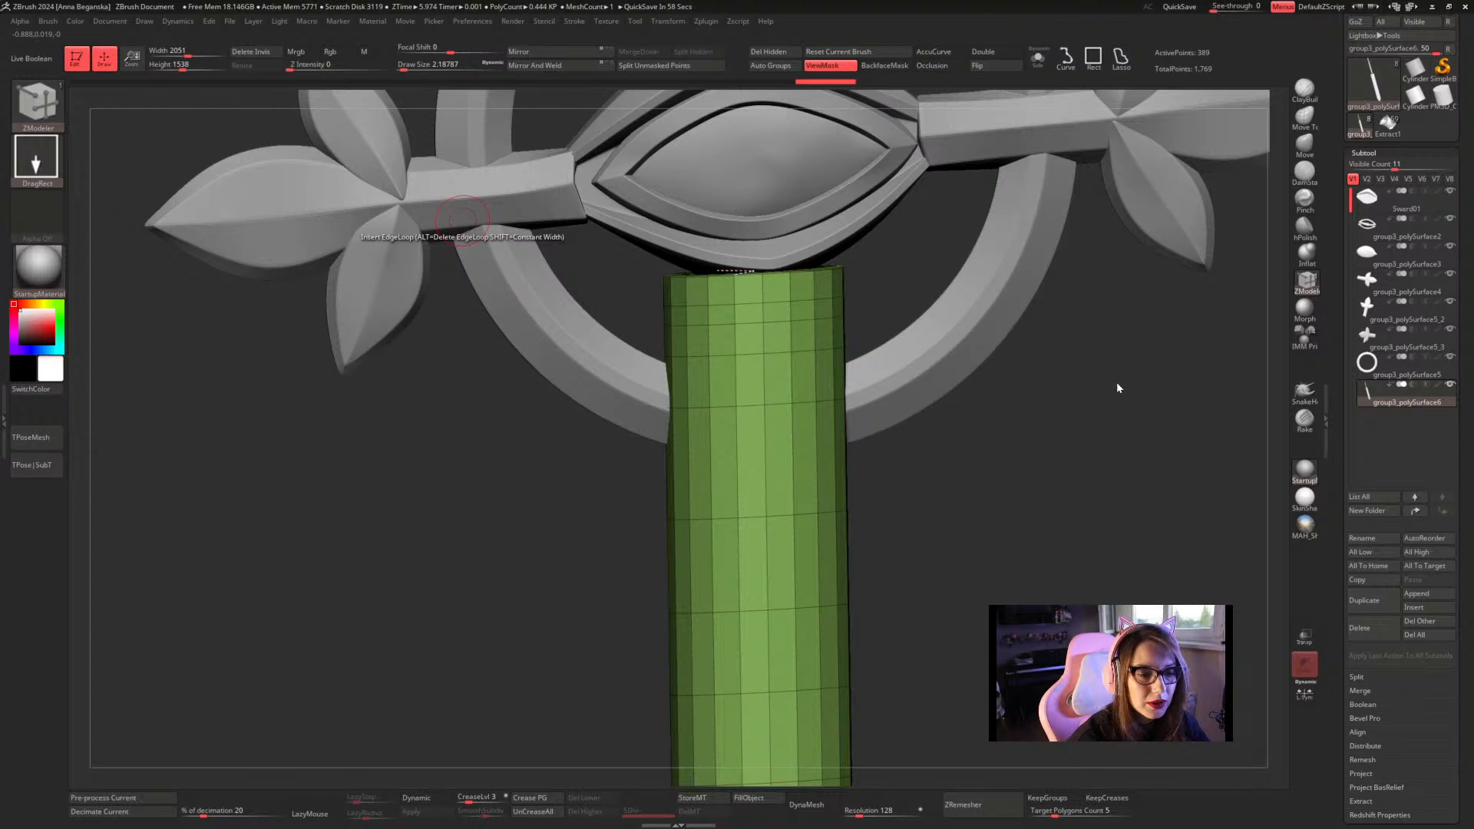
mouse_move(1081, 419)
shift+mouse_down()
mouse_move(1080, 497)
mouse_move(869, 361)
shift+mouse_up()
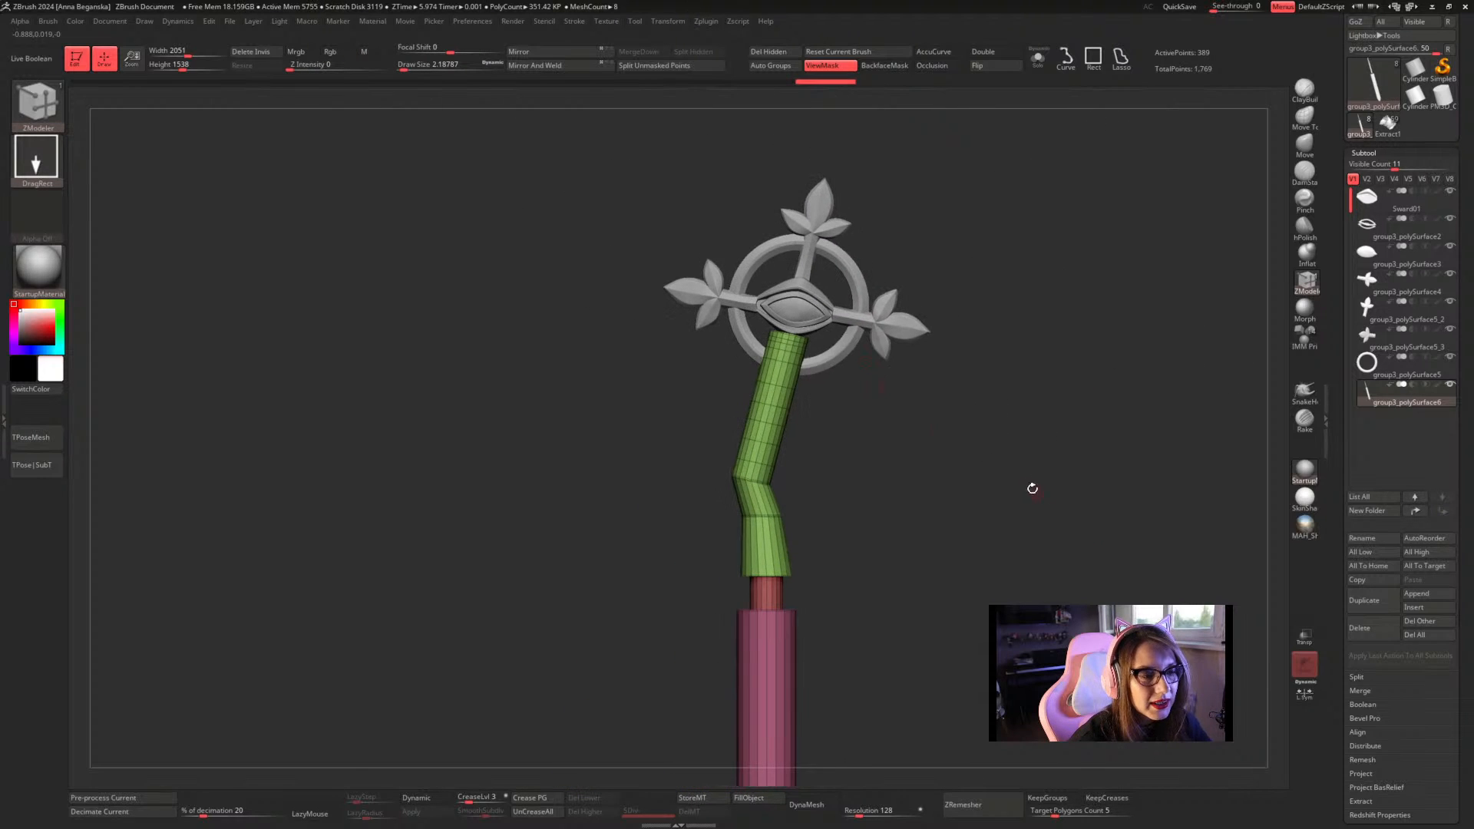
alt+drag(1029, 487, 946, 461)
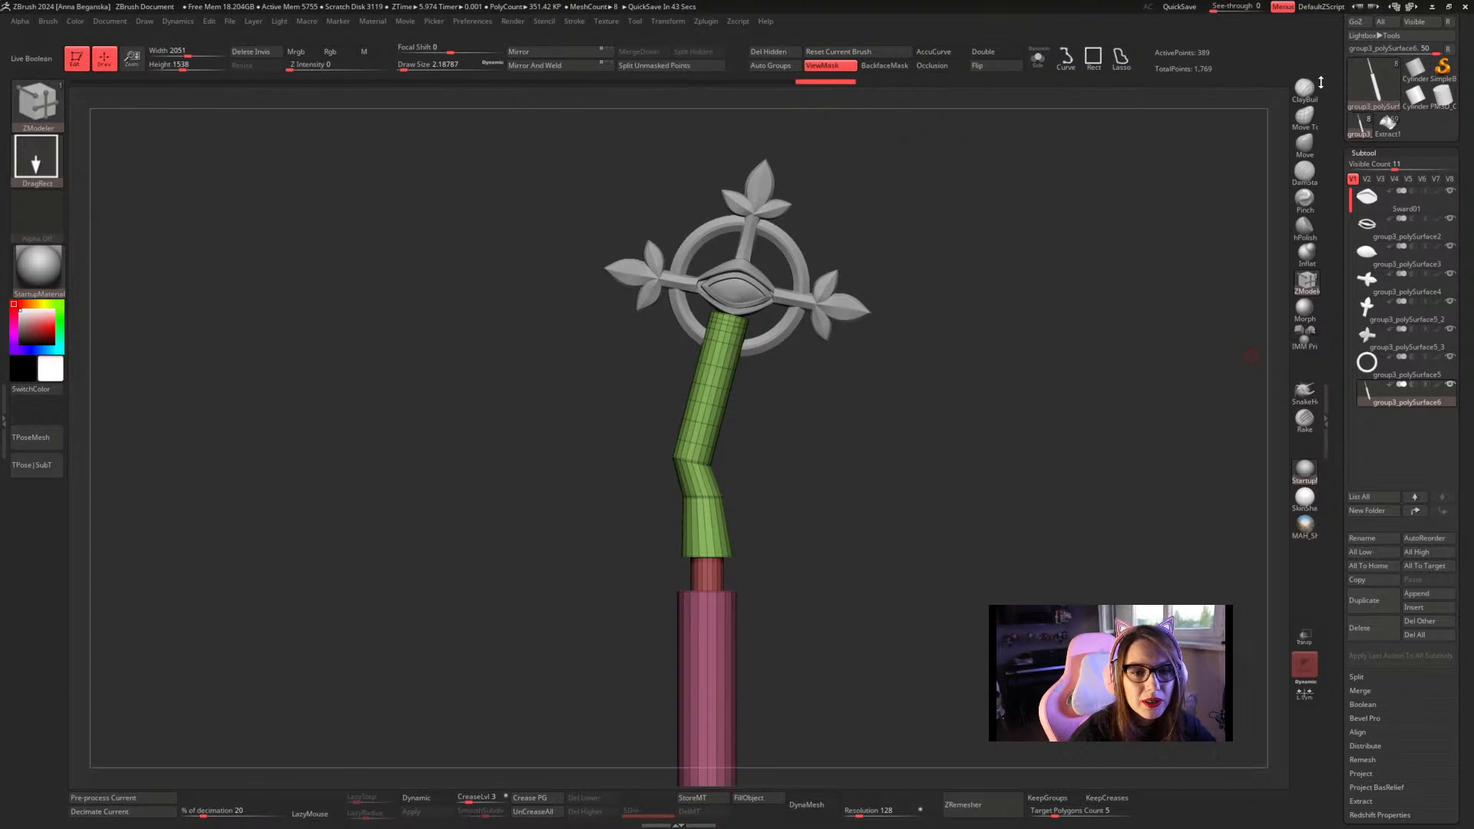
scroll(1359, 139, up, 3)
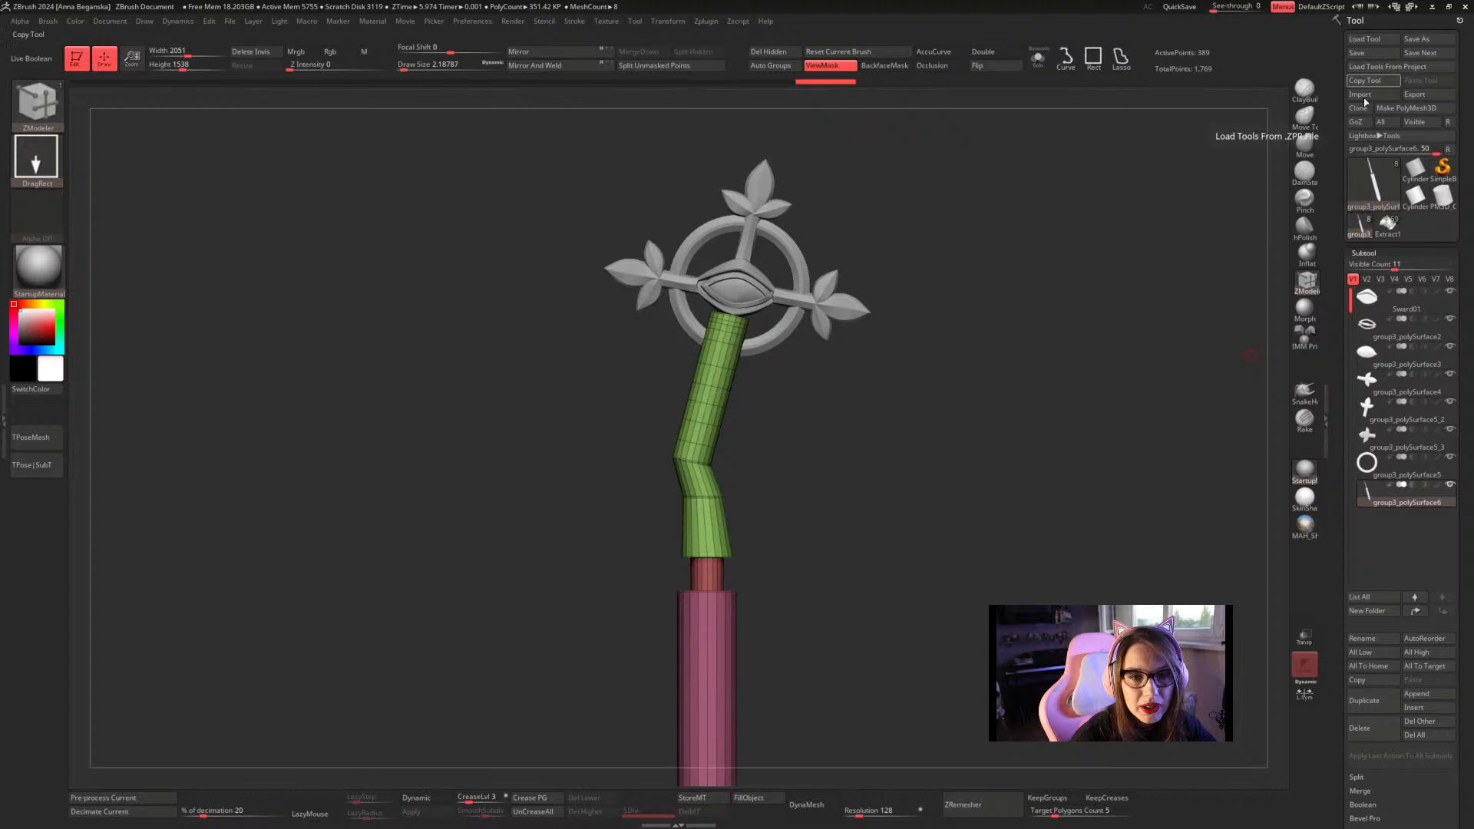
mouse_move(1389, 230)
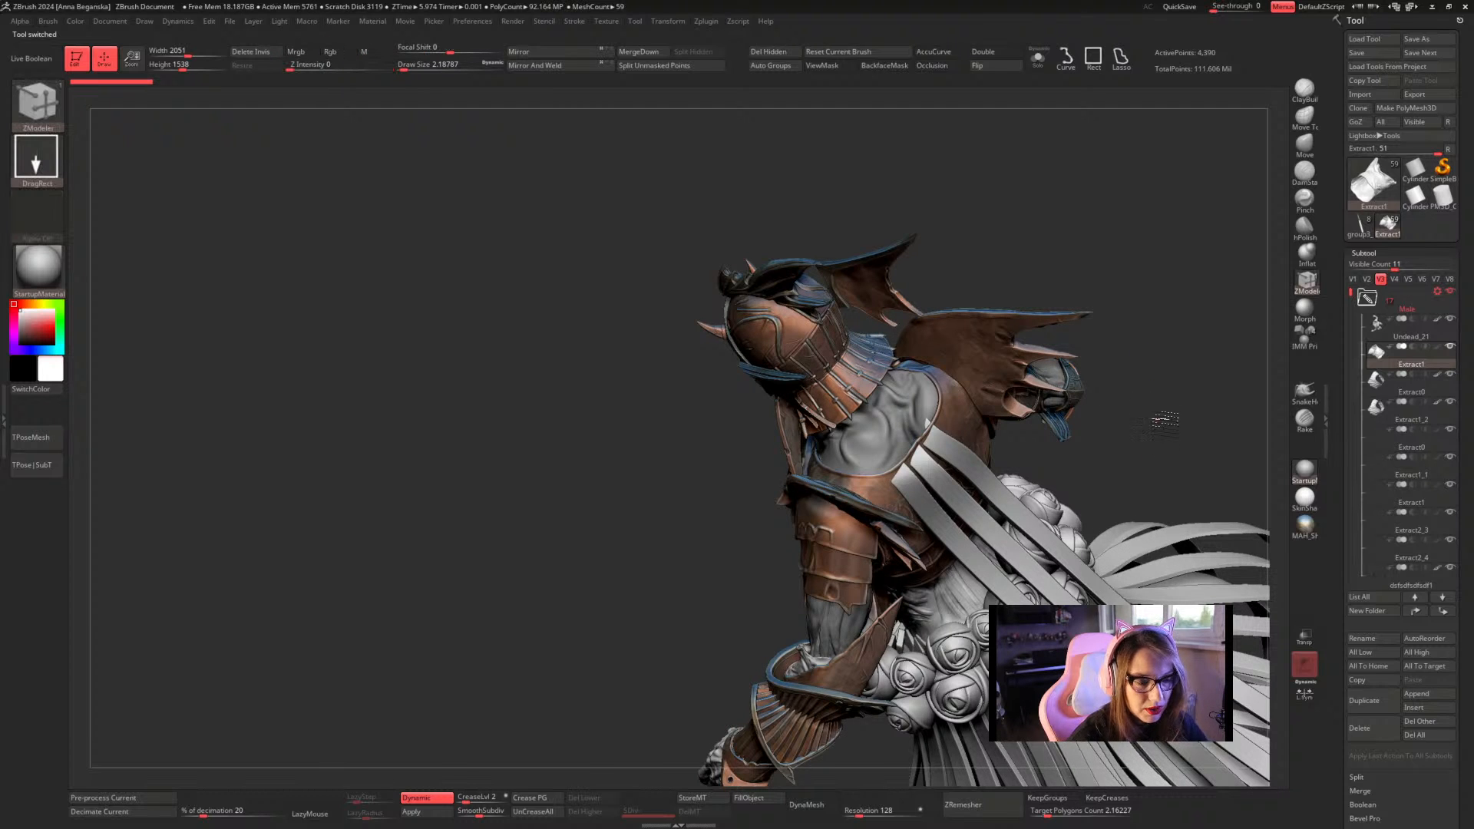
mouse_move(1165, 418)
mouse_down()
mouse_move(1191, 375)
mouse_move(1187, 474)
mouse_up()
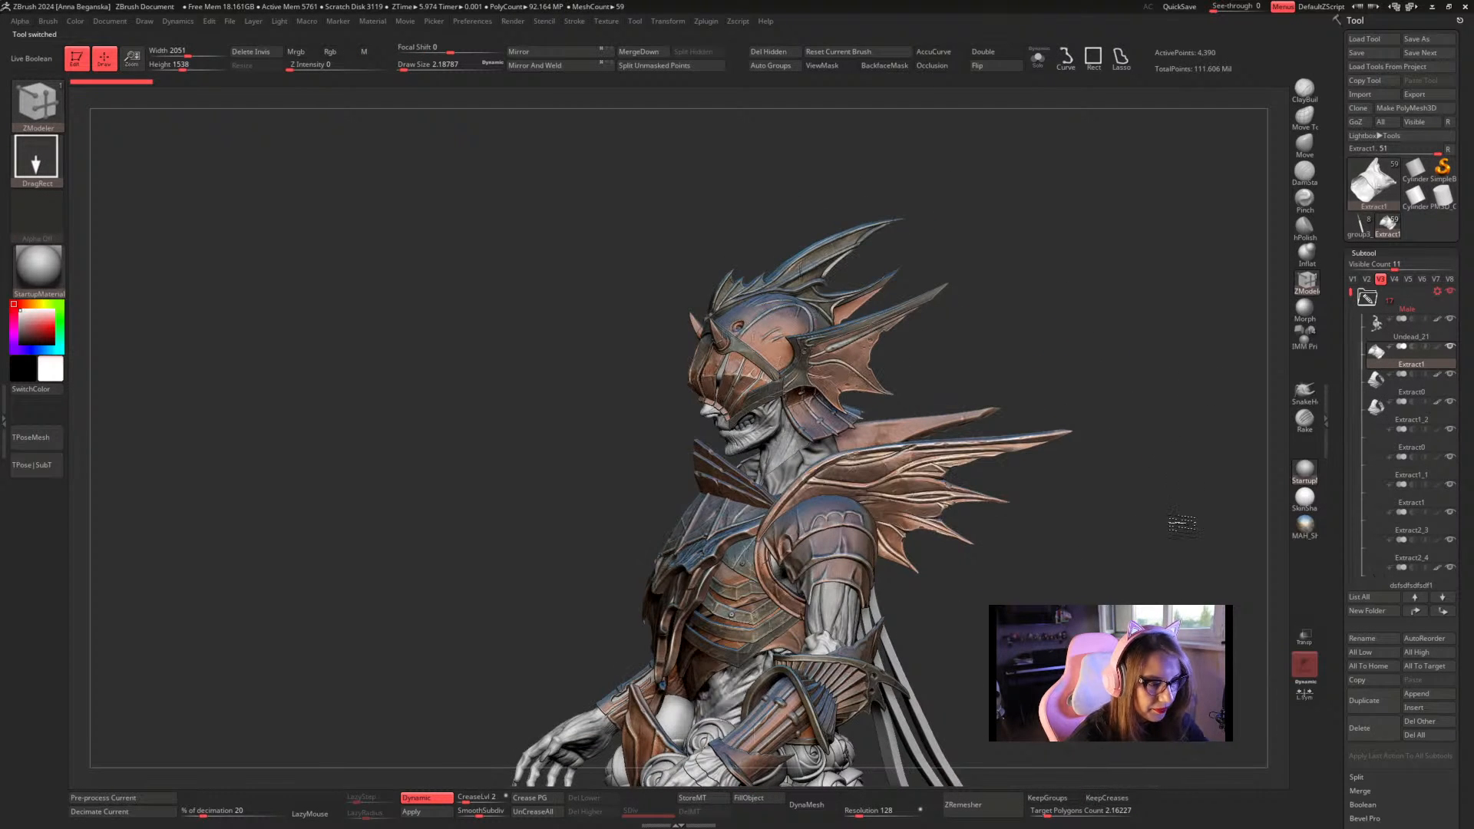
drag(1182, 525, 1063, 559)
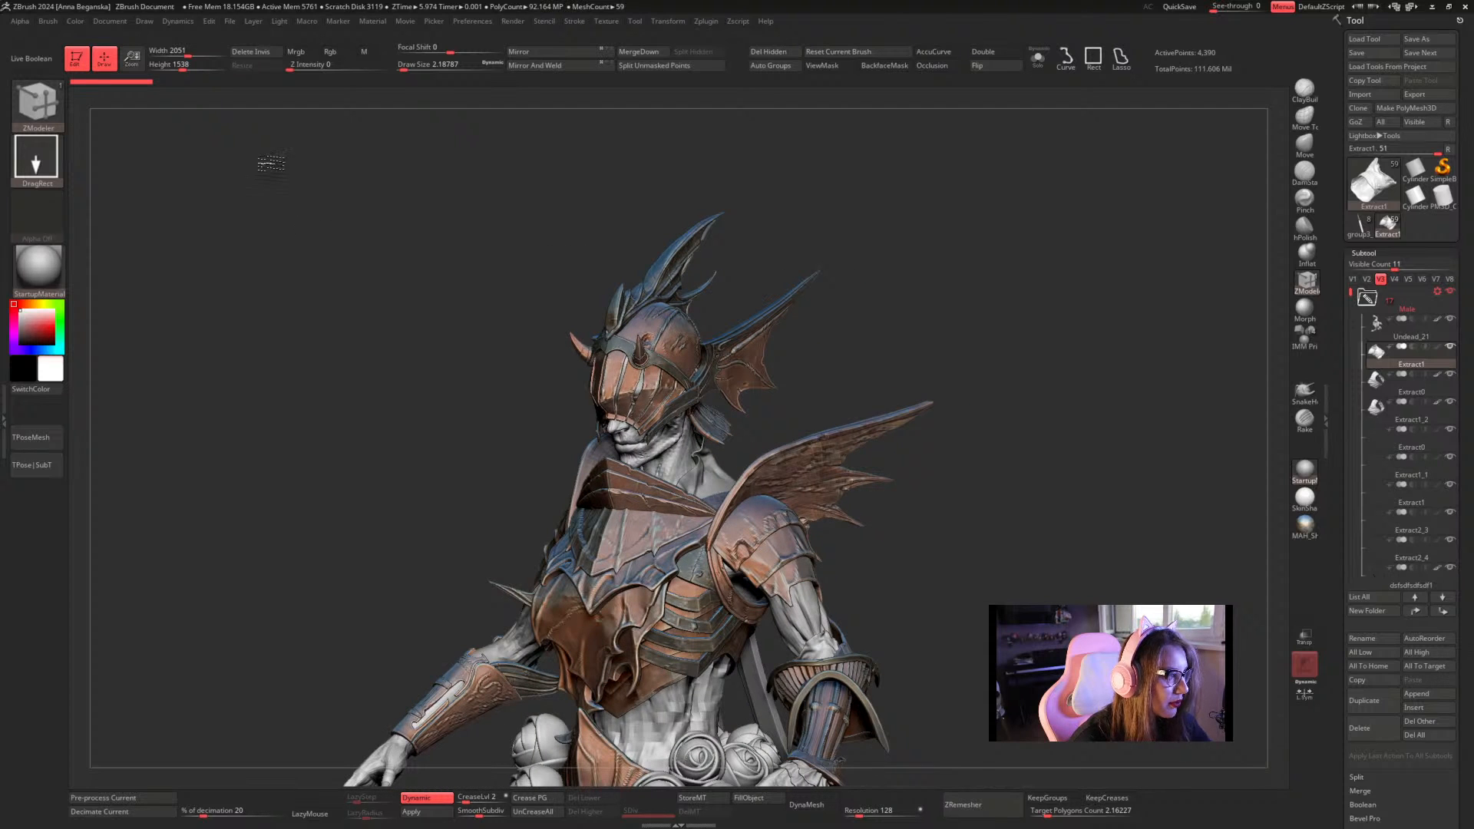
Resize the document to 3730 by 2797 pixels
click(110, 21)
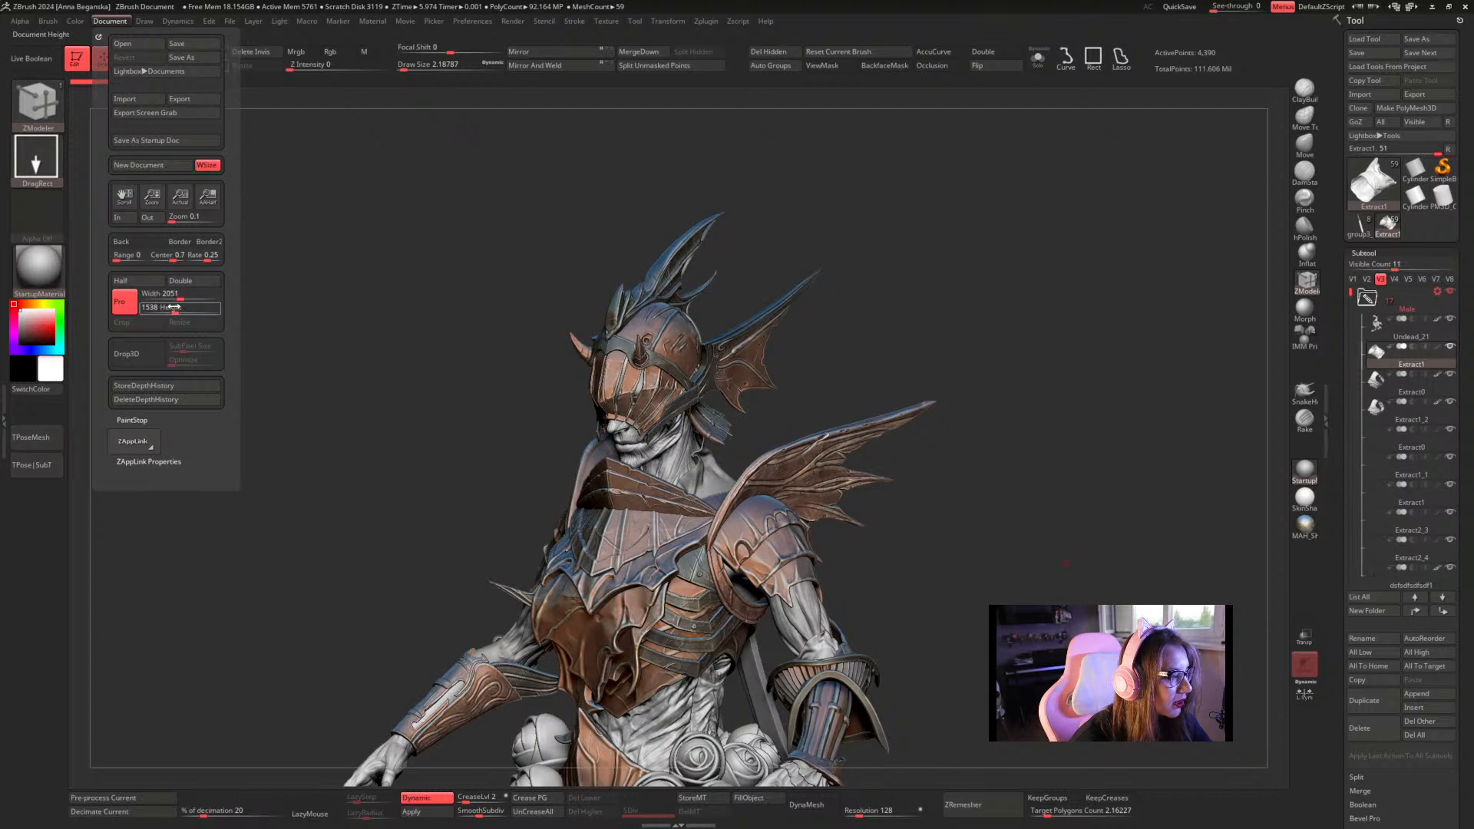
drag(178, 297, 186, 296)
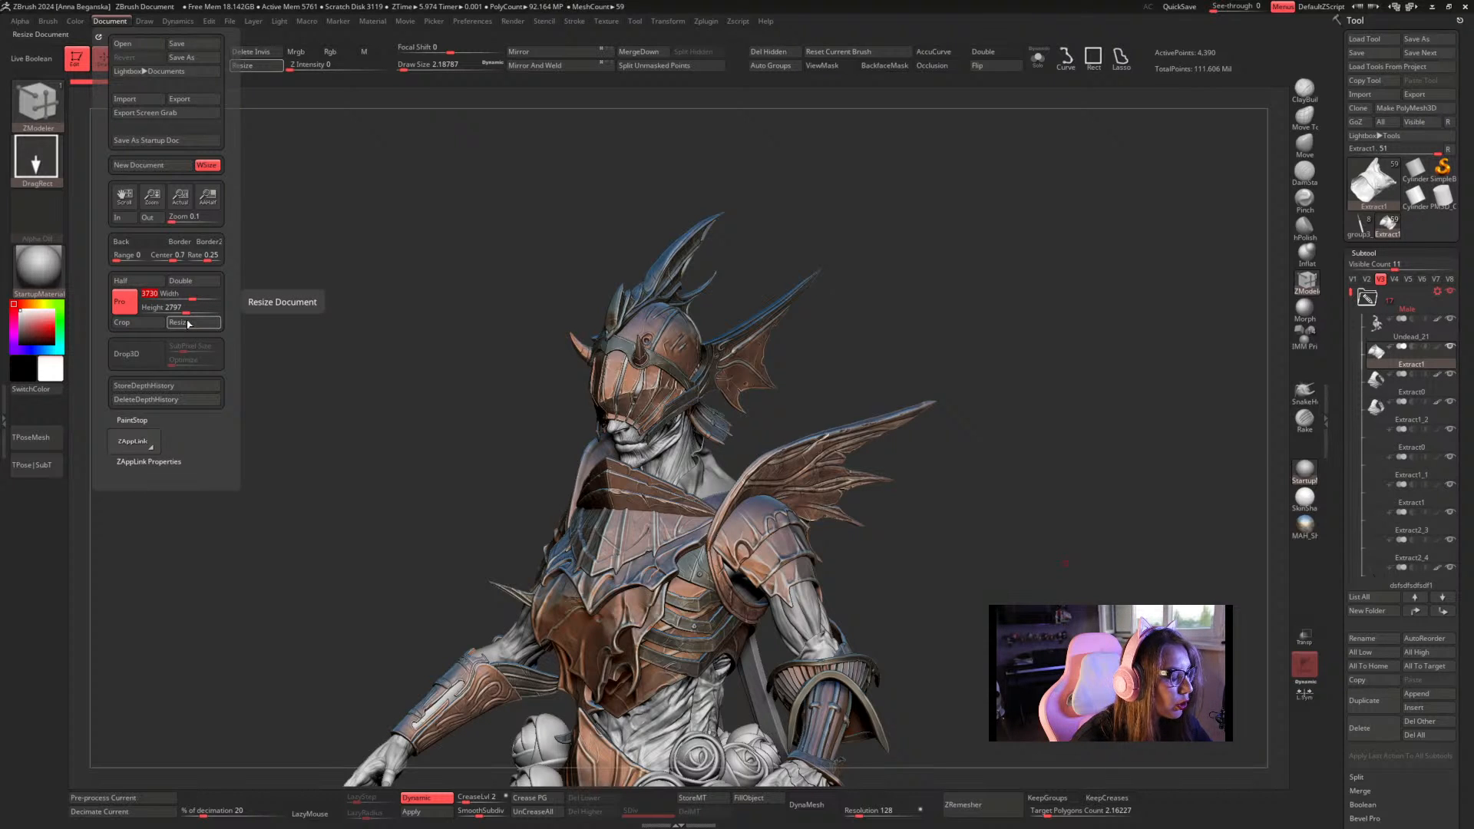
click(188, 324)
click(761, 449)
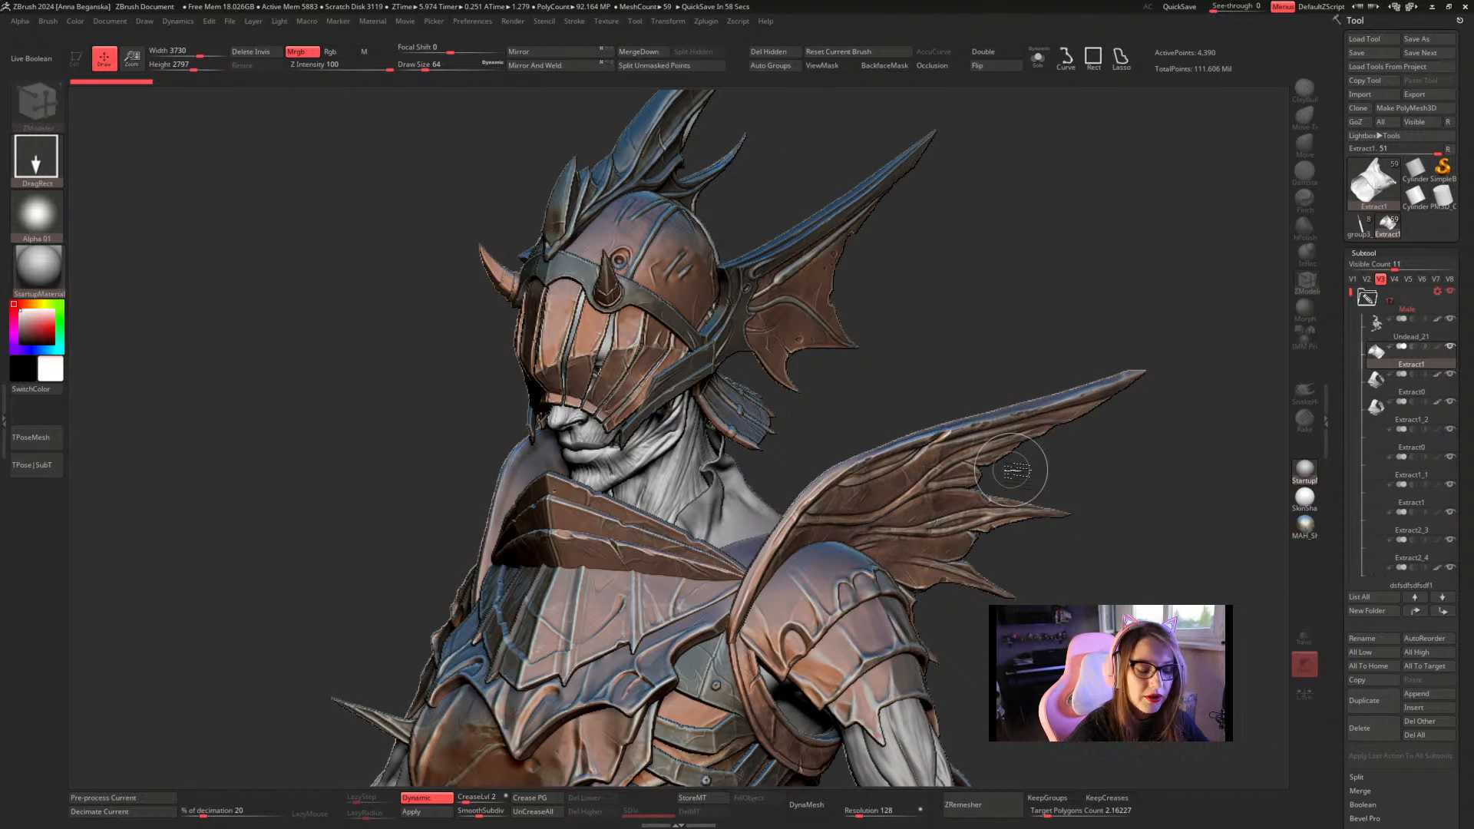
Clear the canvas, redraw the character in Edit mode and zoom the document out to fit the enlarged canvas
key(ctrl+n)
drag(681, 390, 678, 612)
click(77, 60)
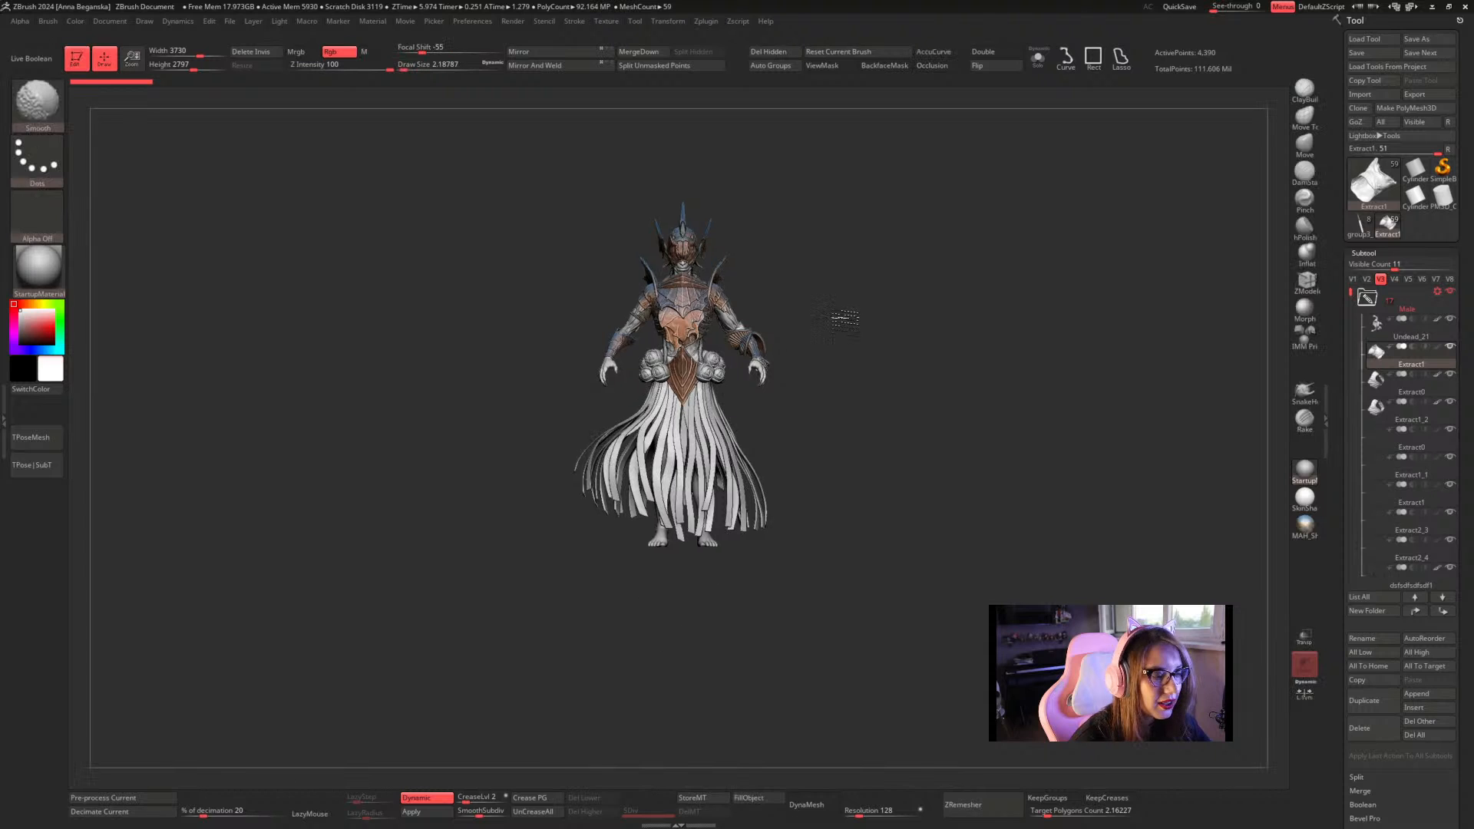
alt+drag(842, 316, 818, 437)
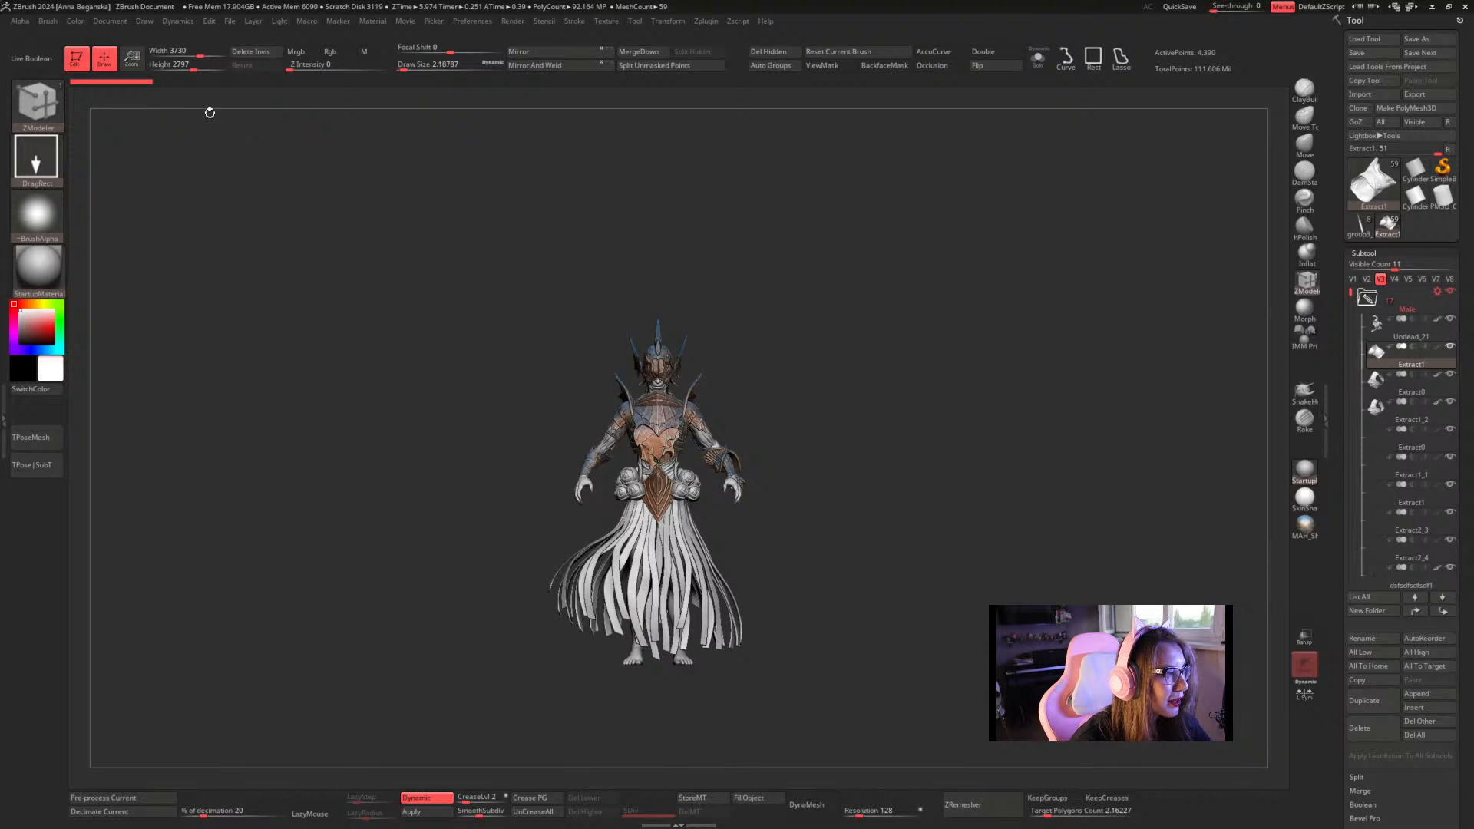
drag(131, 58, 82, 15)
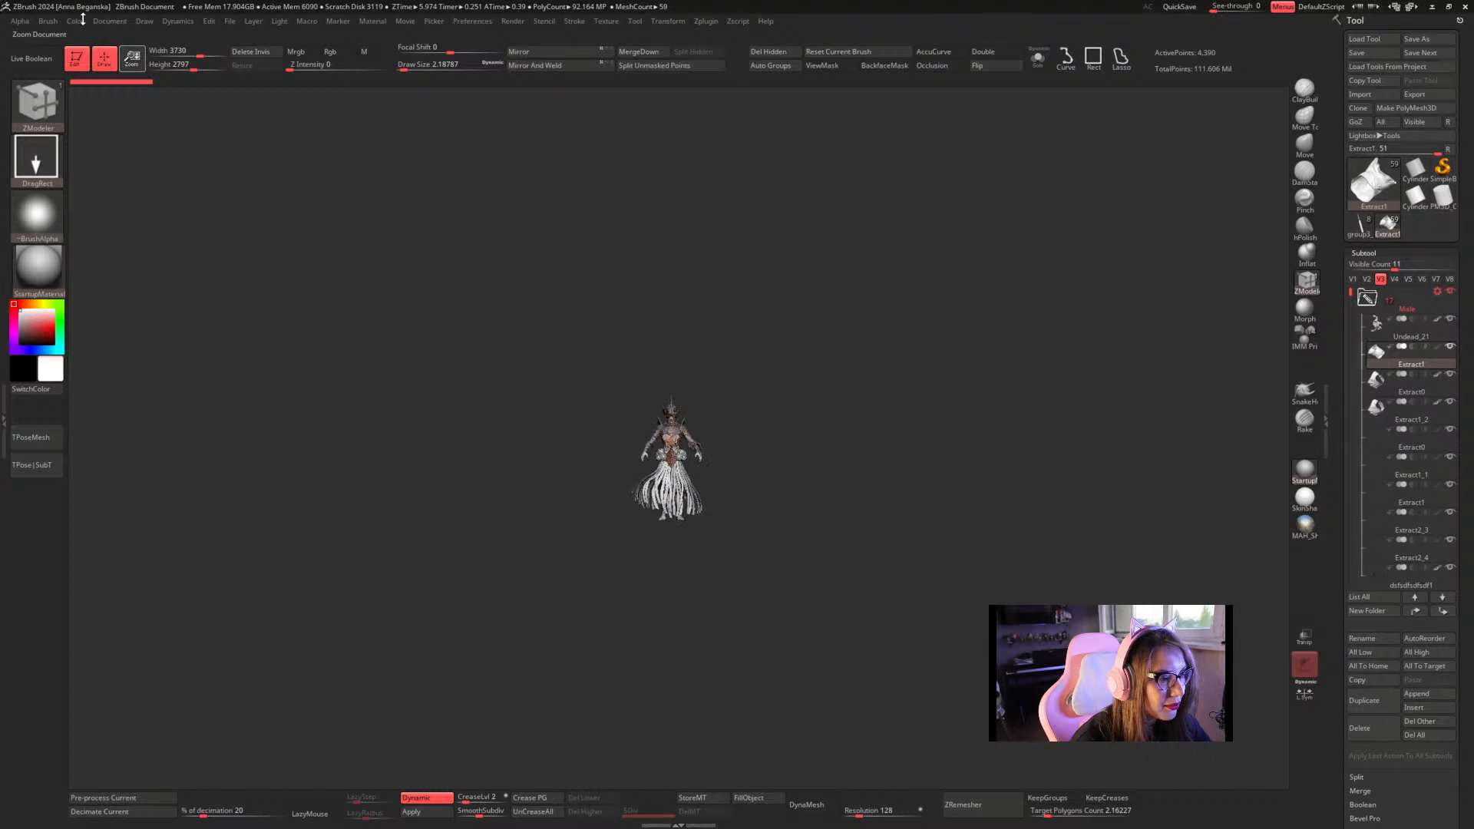
alt+drag(808, 400, 816, 528)
drag(767, 365, 798, 396)
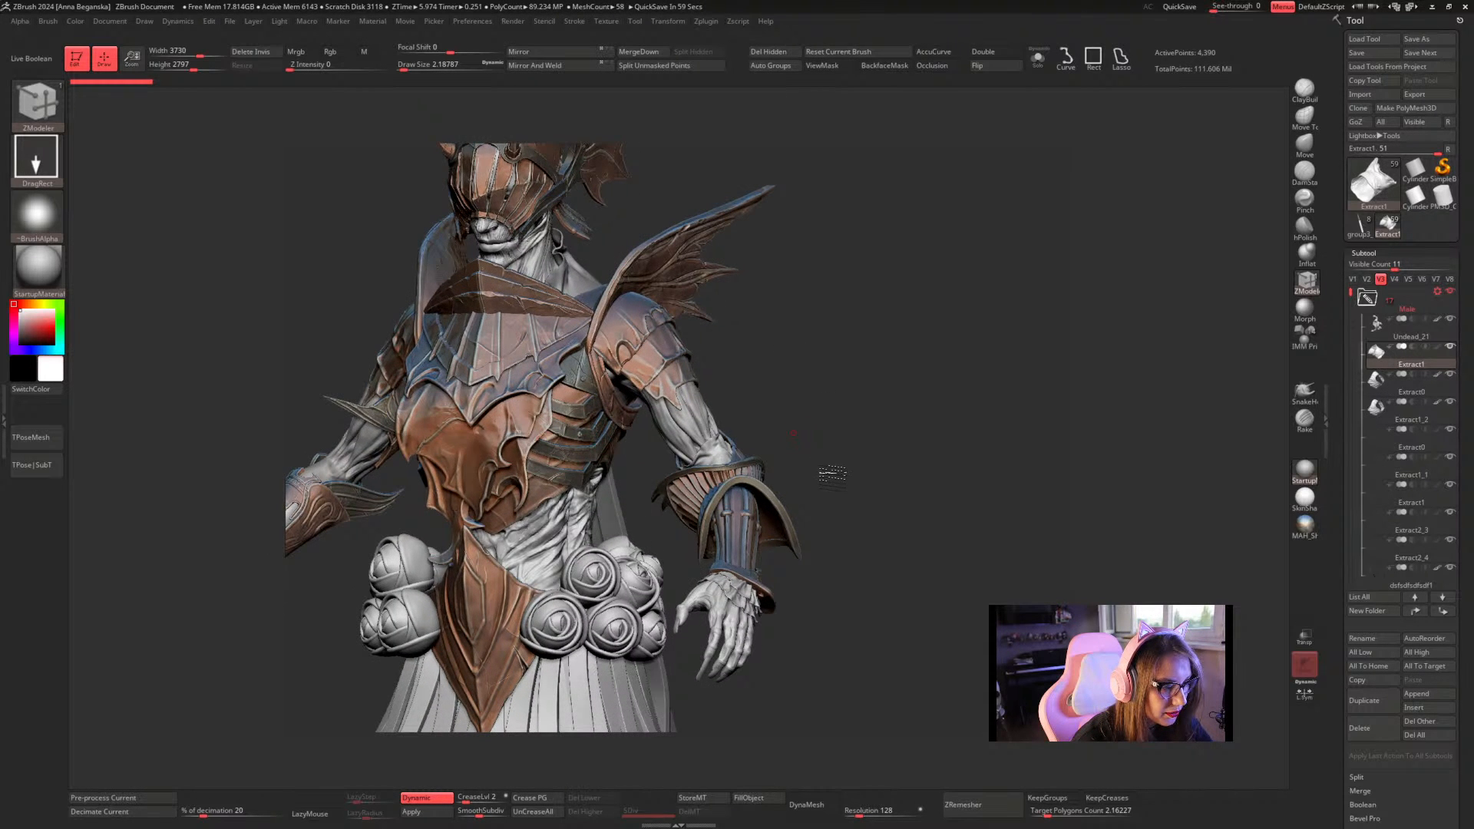
Frame the character from head to hips in a three-quarter view and turn off the painted colour on all subtools
alt+drag(829, 470, 839, 484)
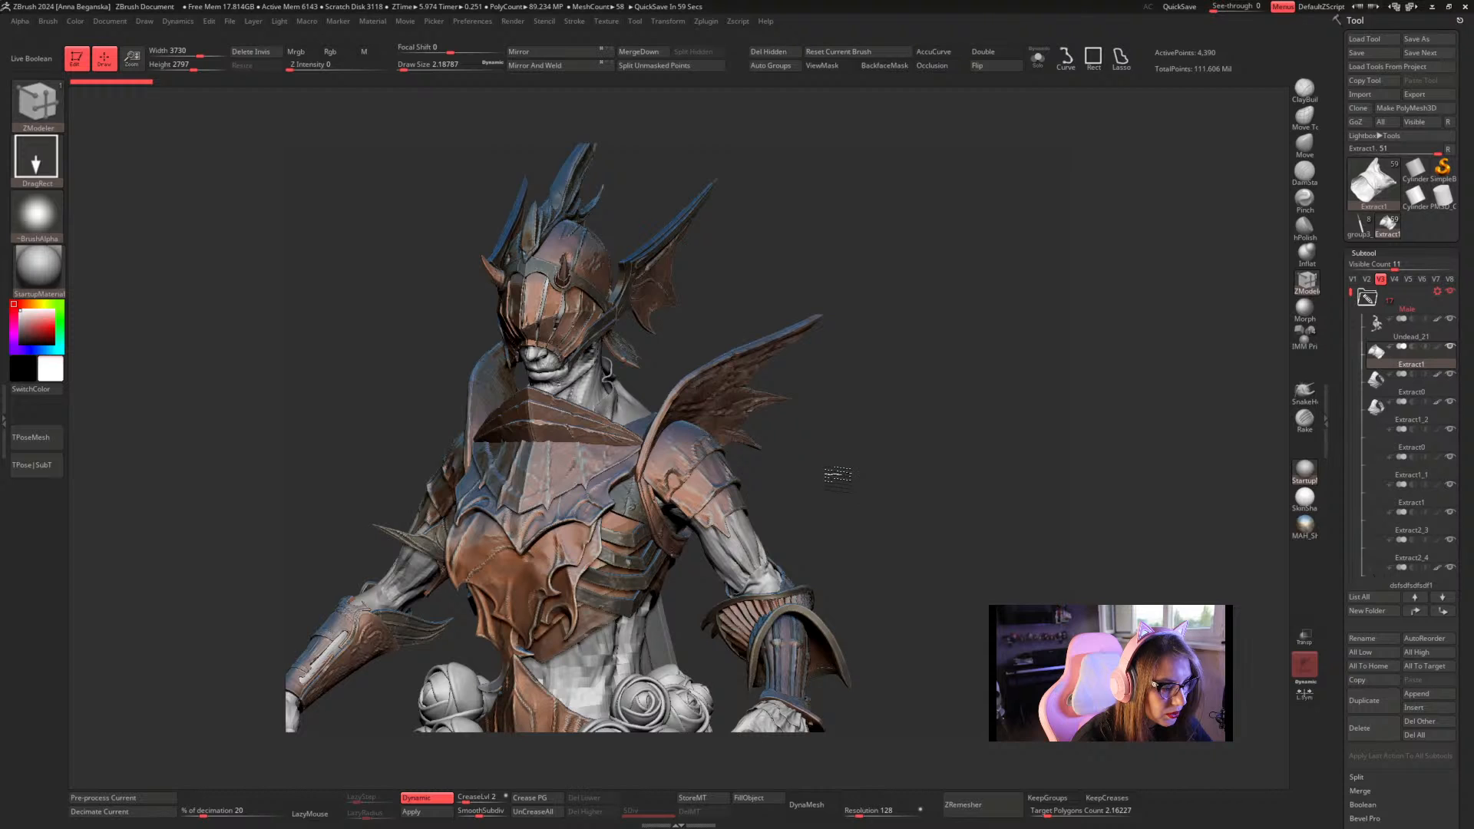
drag(804, 472, 803, 464)
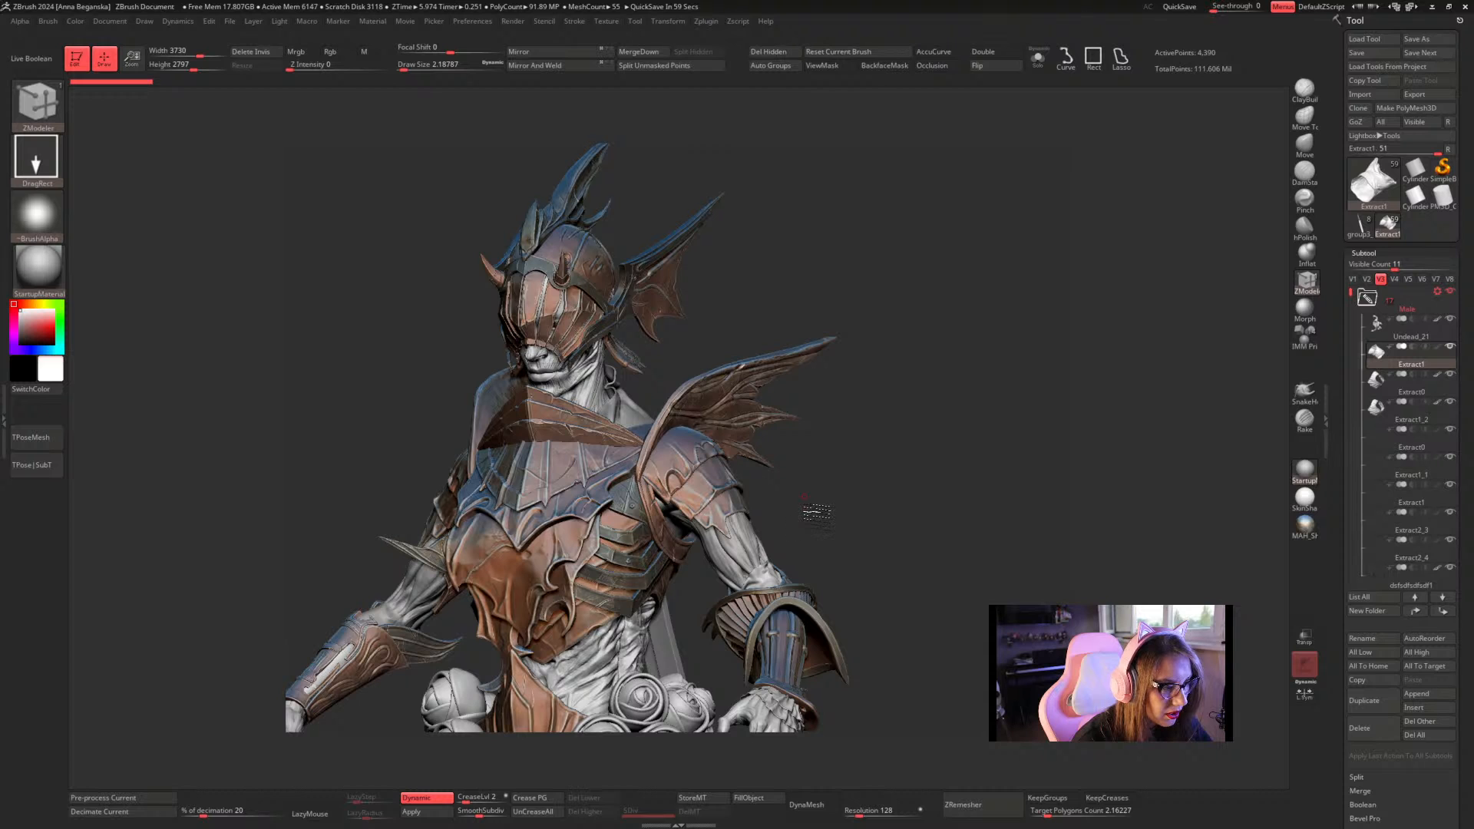
drag(816, 512, 808, 512)
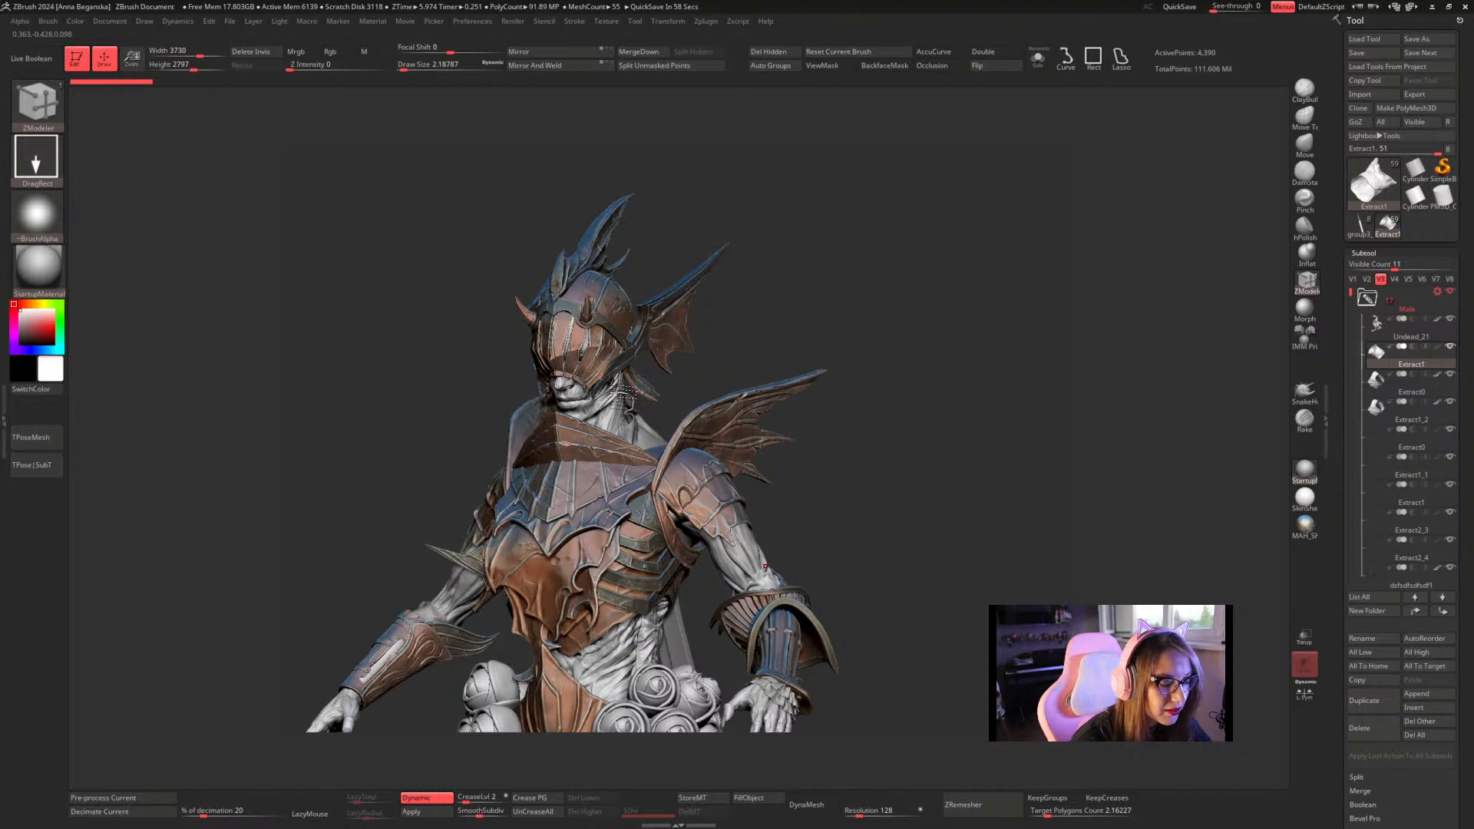
key(shift)
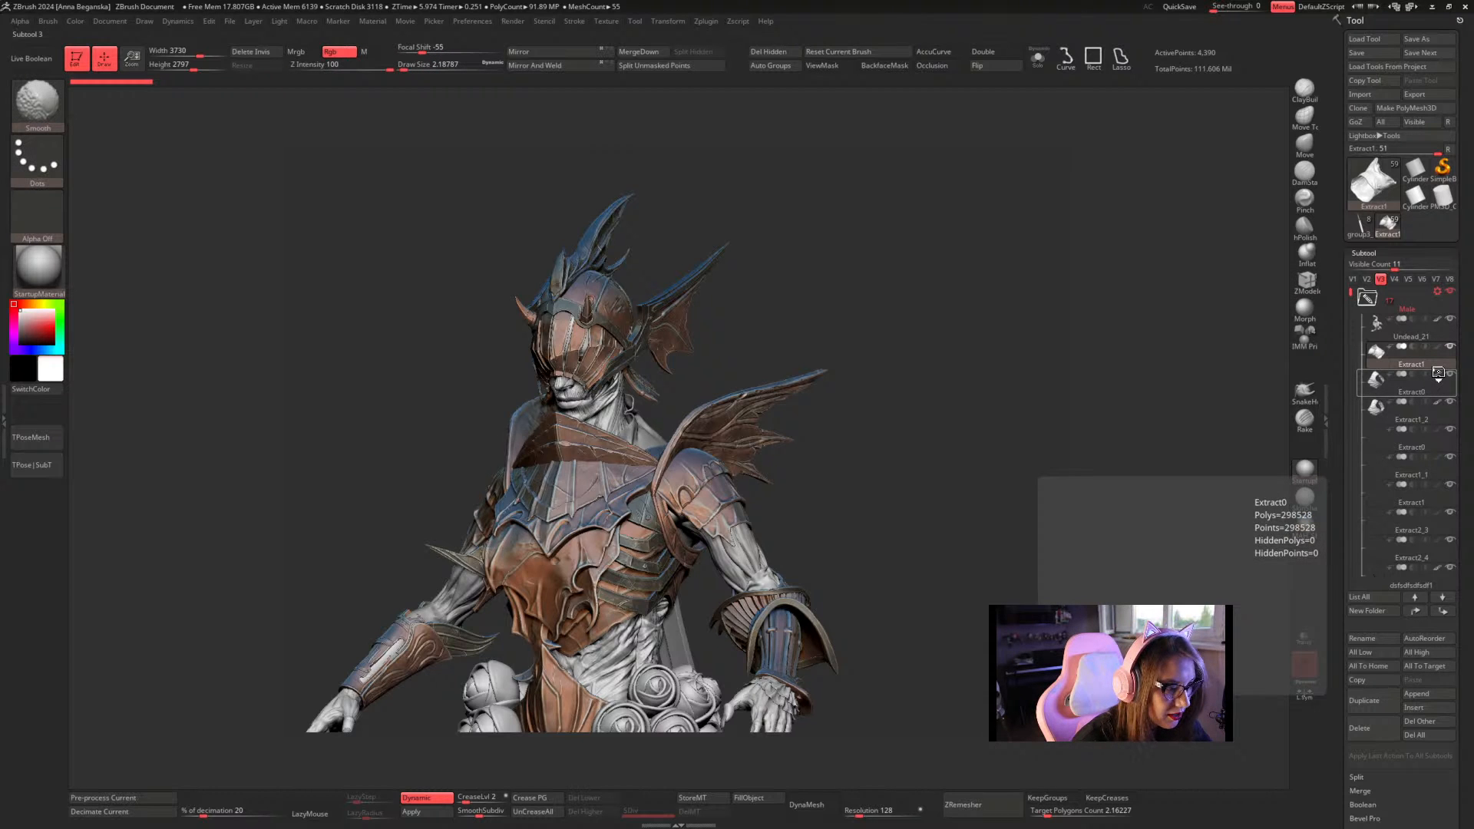
click(1438, 374)
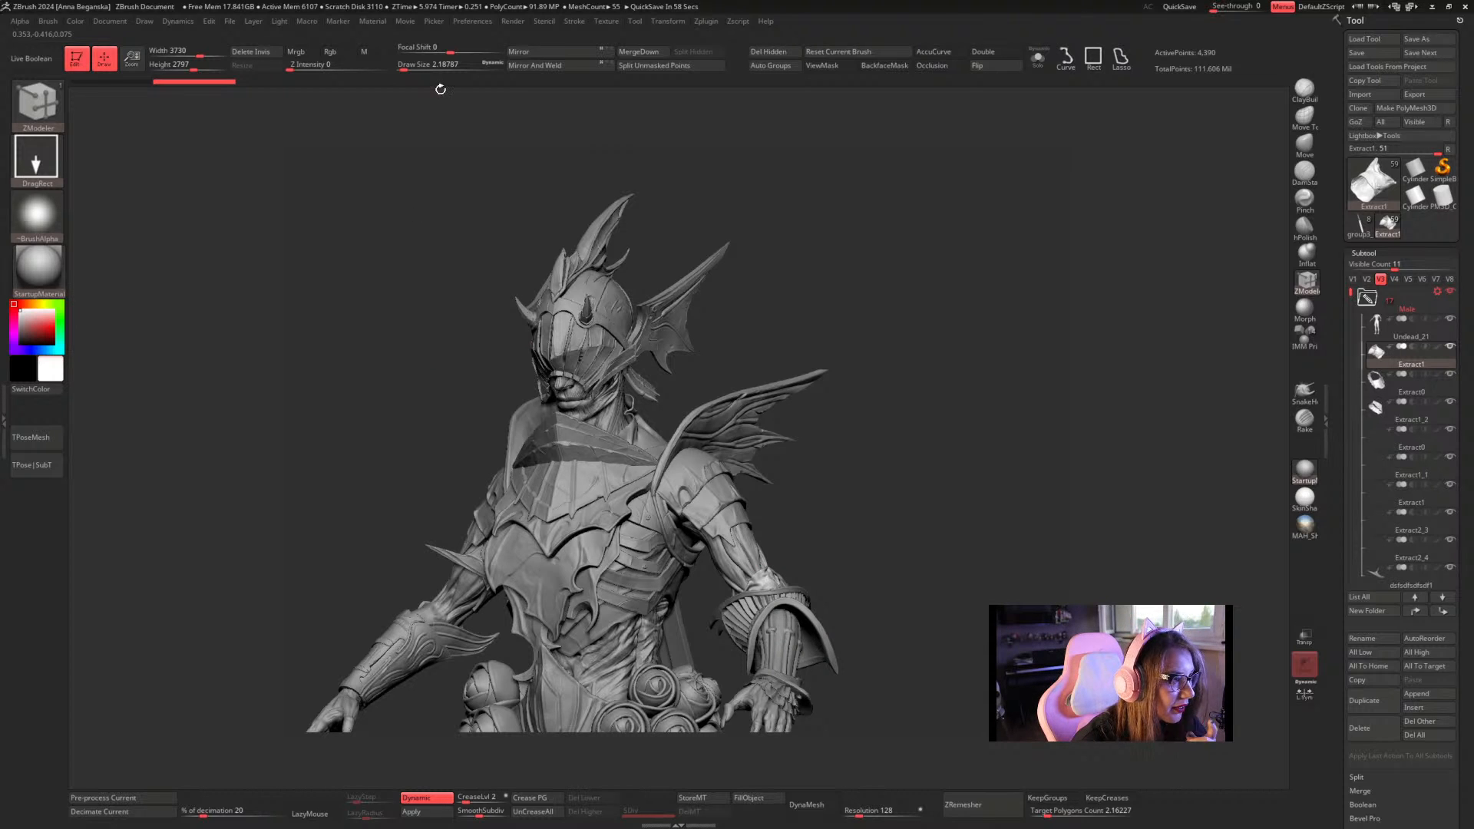
Set the BPR subpixel antialiasing (SPix) to 8 and turn off Shadows in the render properties
click(513, 22)
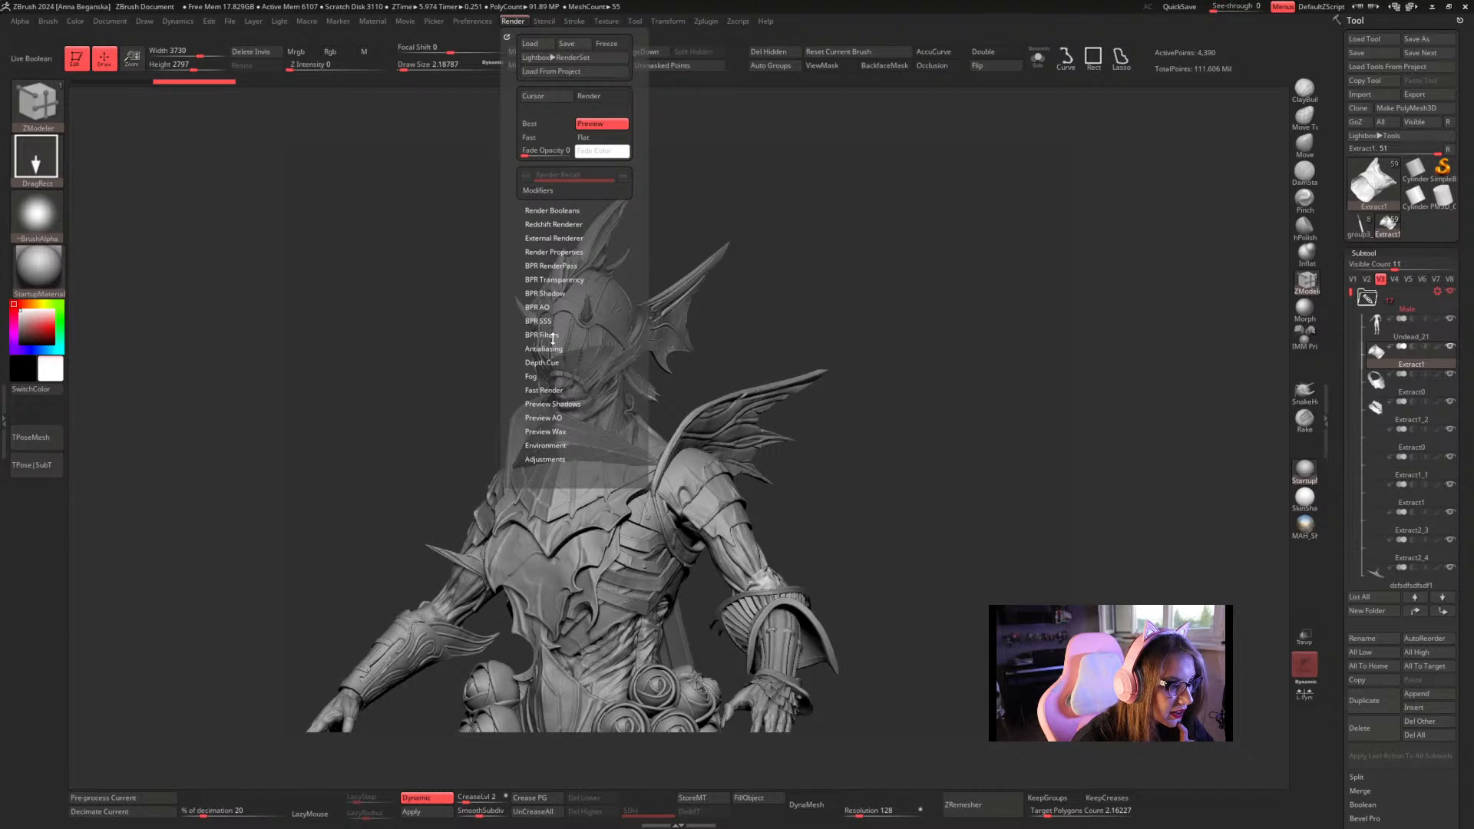
click(563, 266)
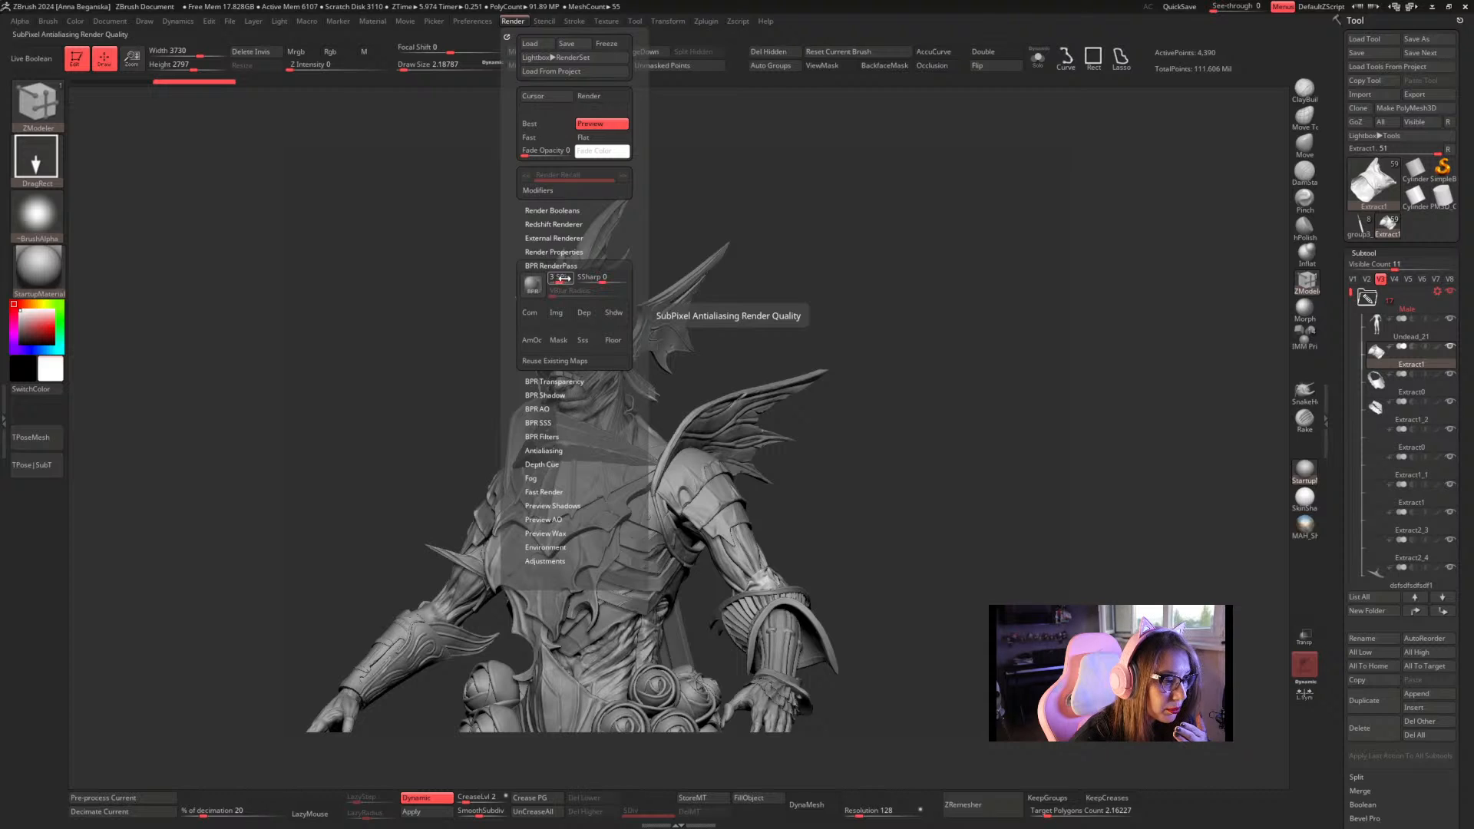
drag(564, 280, 573, 281)
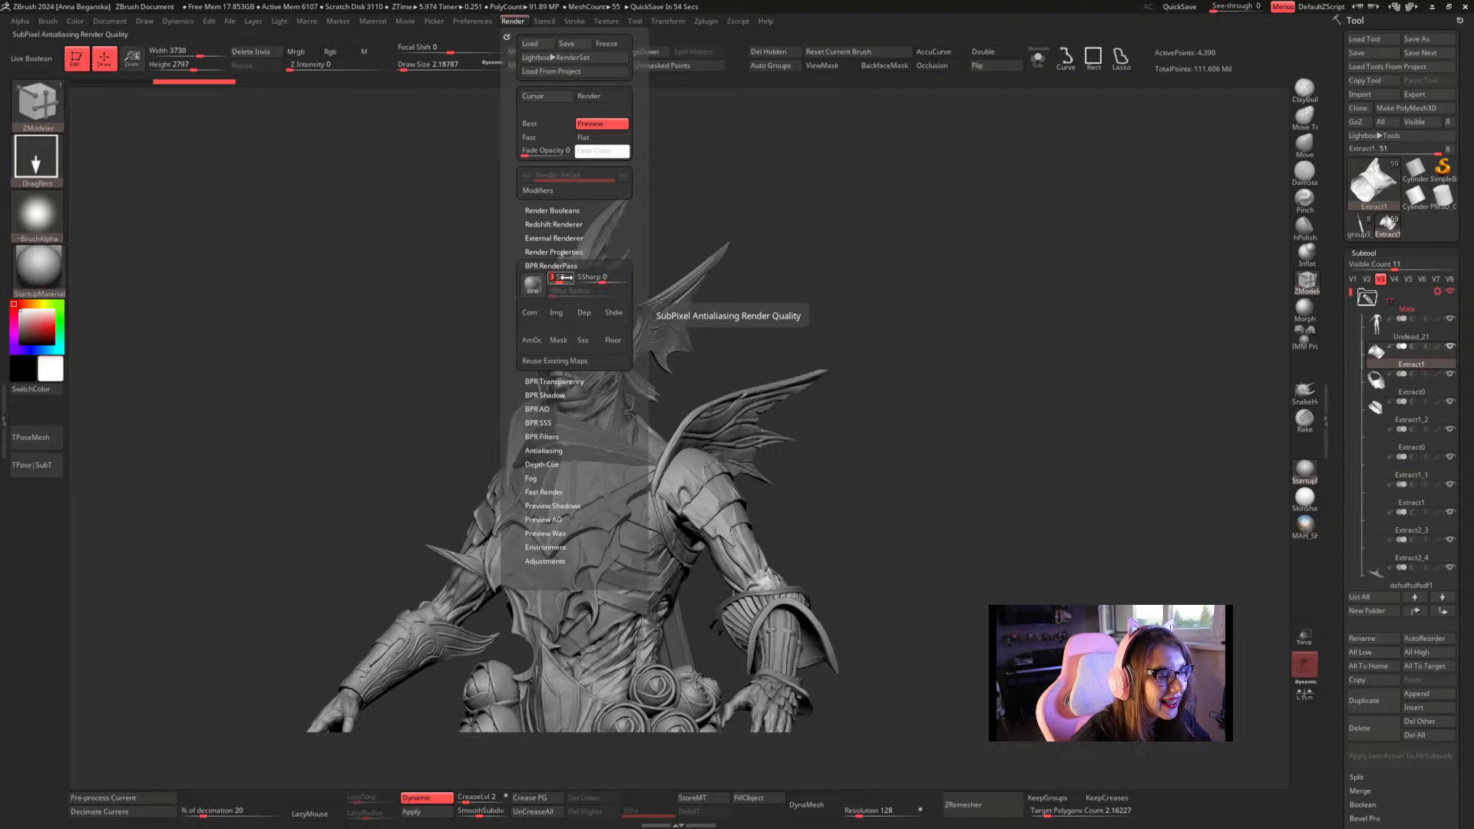
click(522, 22)
click(558, 251)
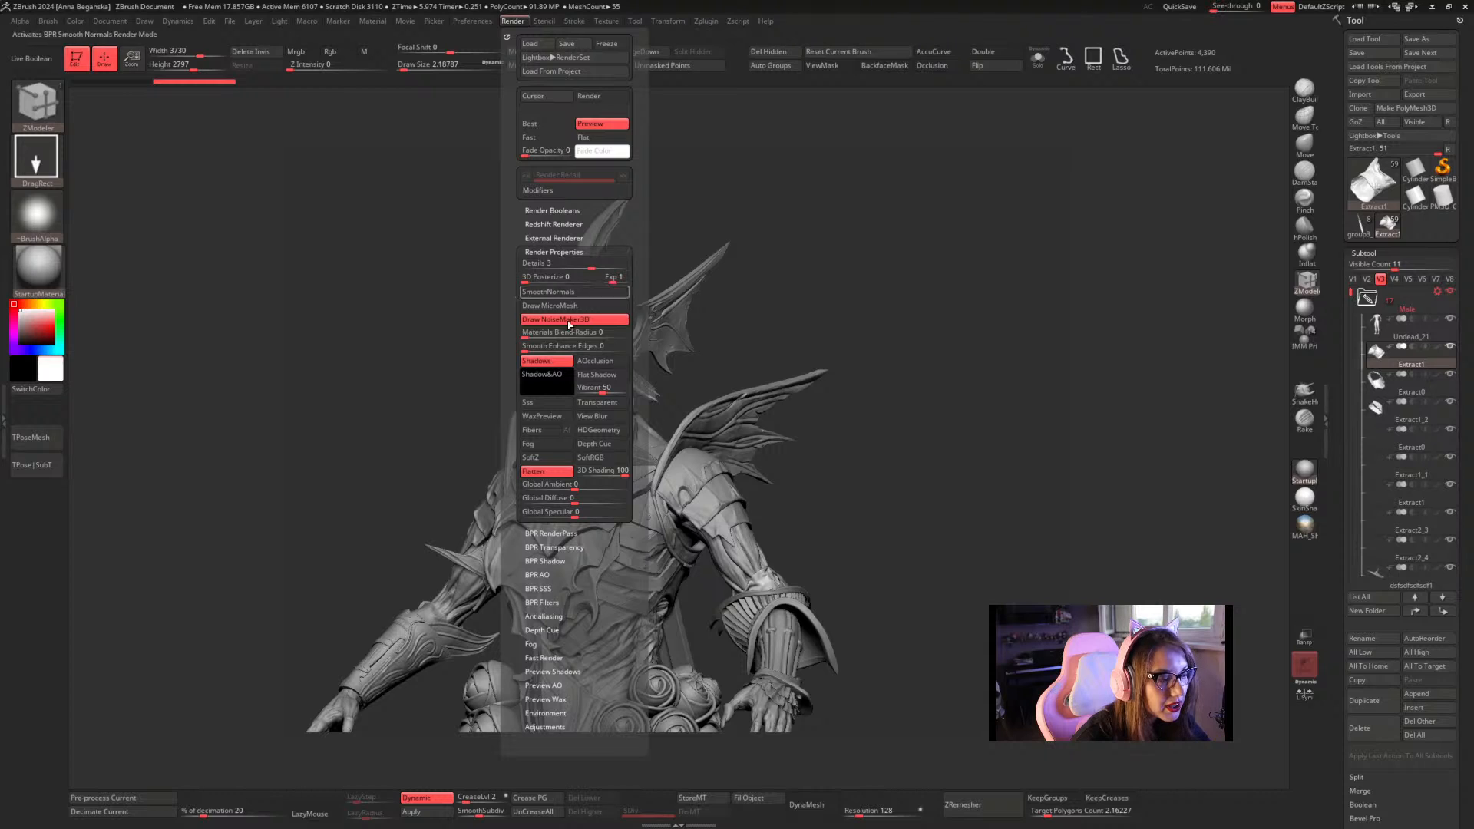
click(561, 362)
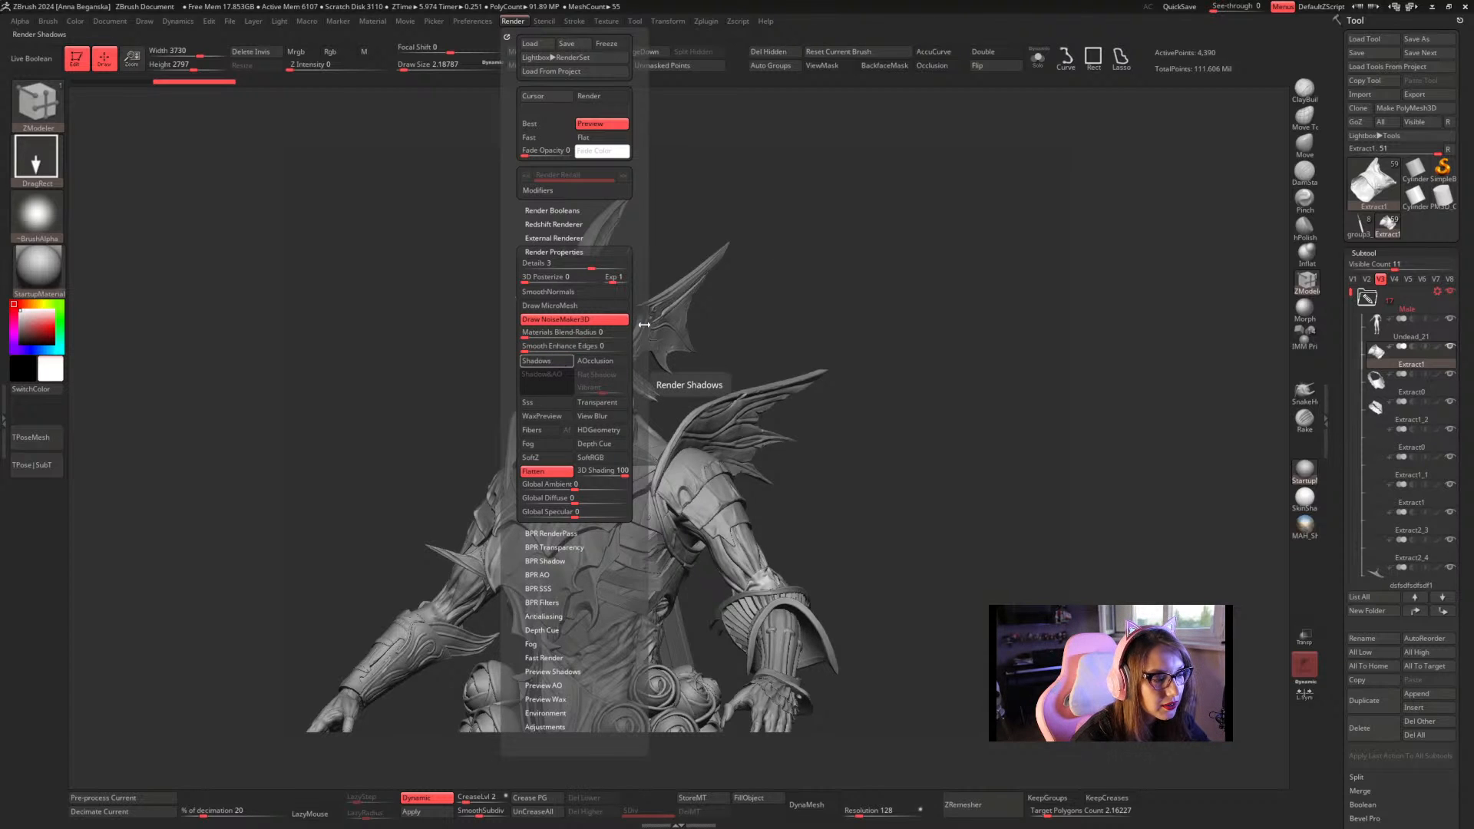
Render the character with BPR without shadows
key(shift)
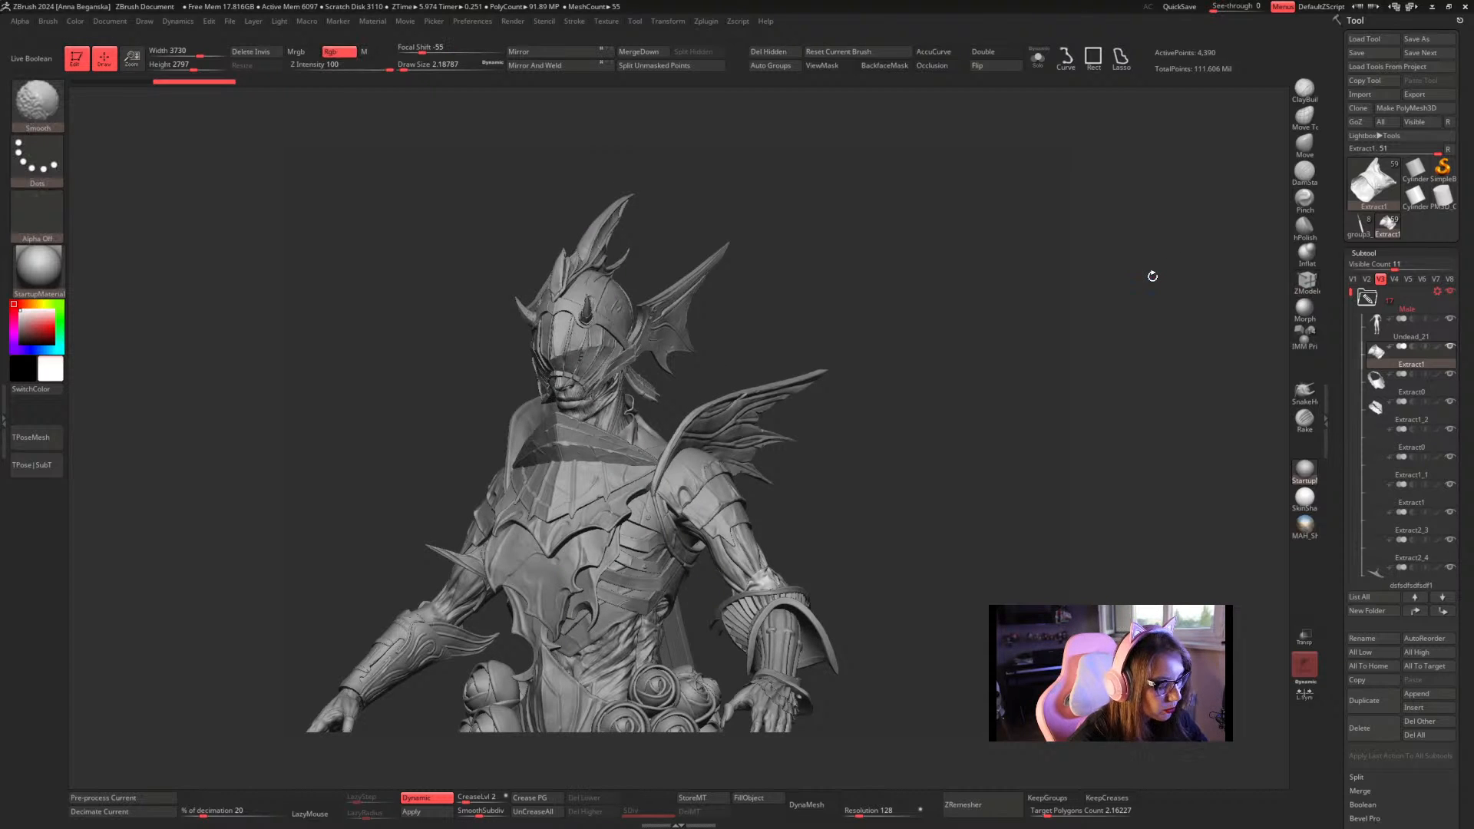
key(shift+r)
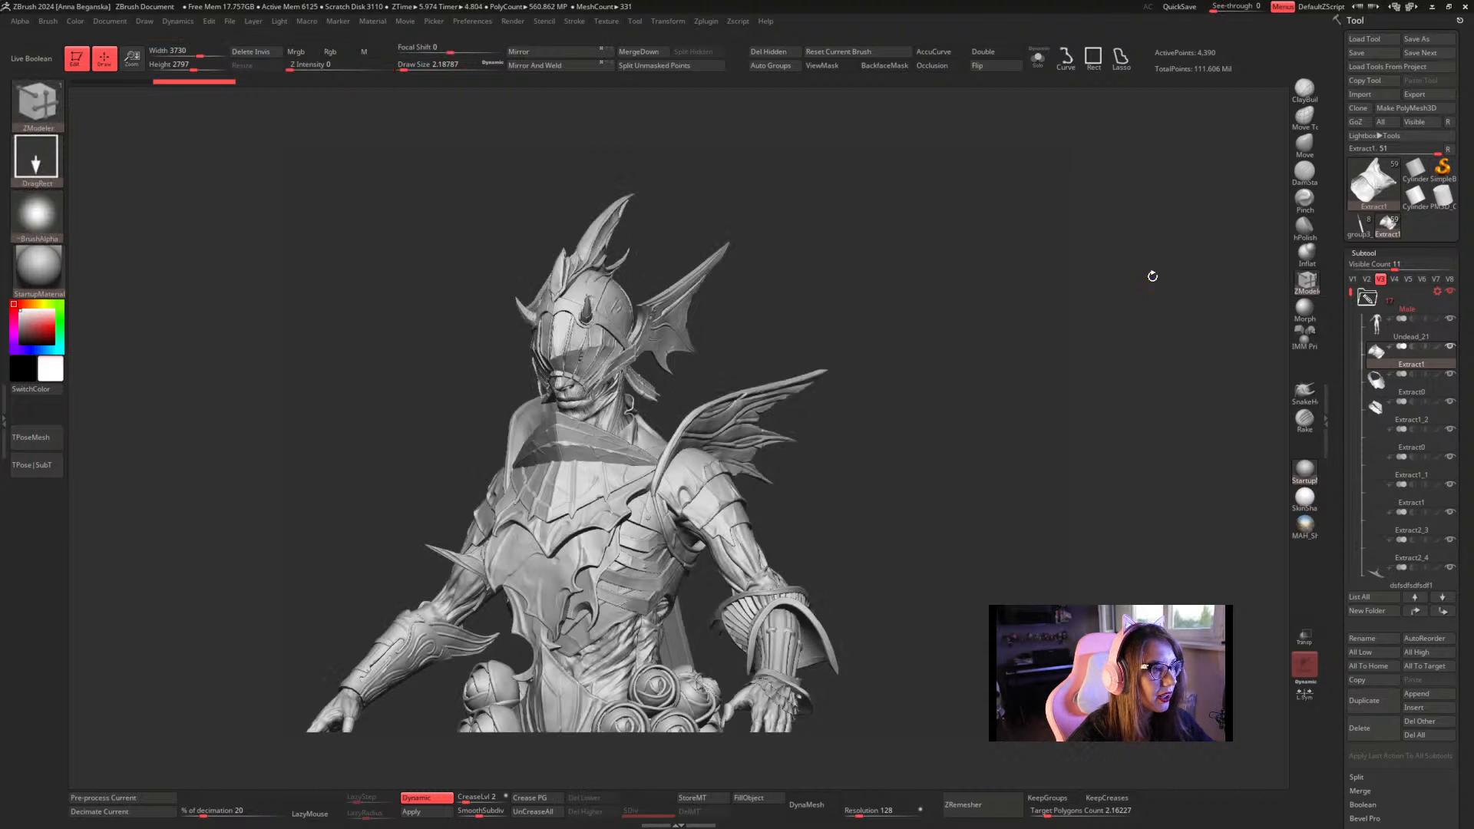
click(511, 23)
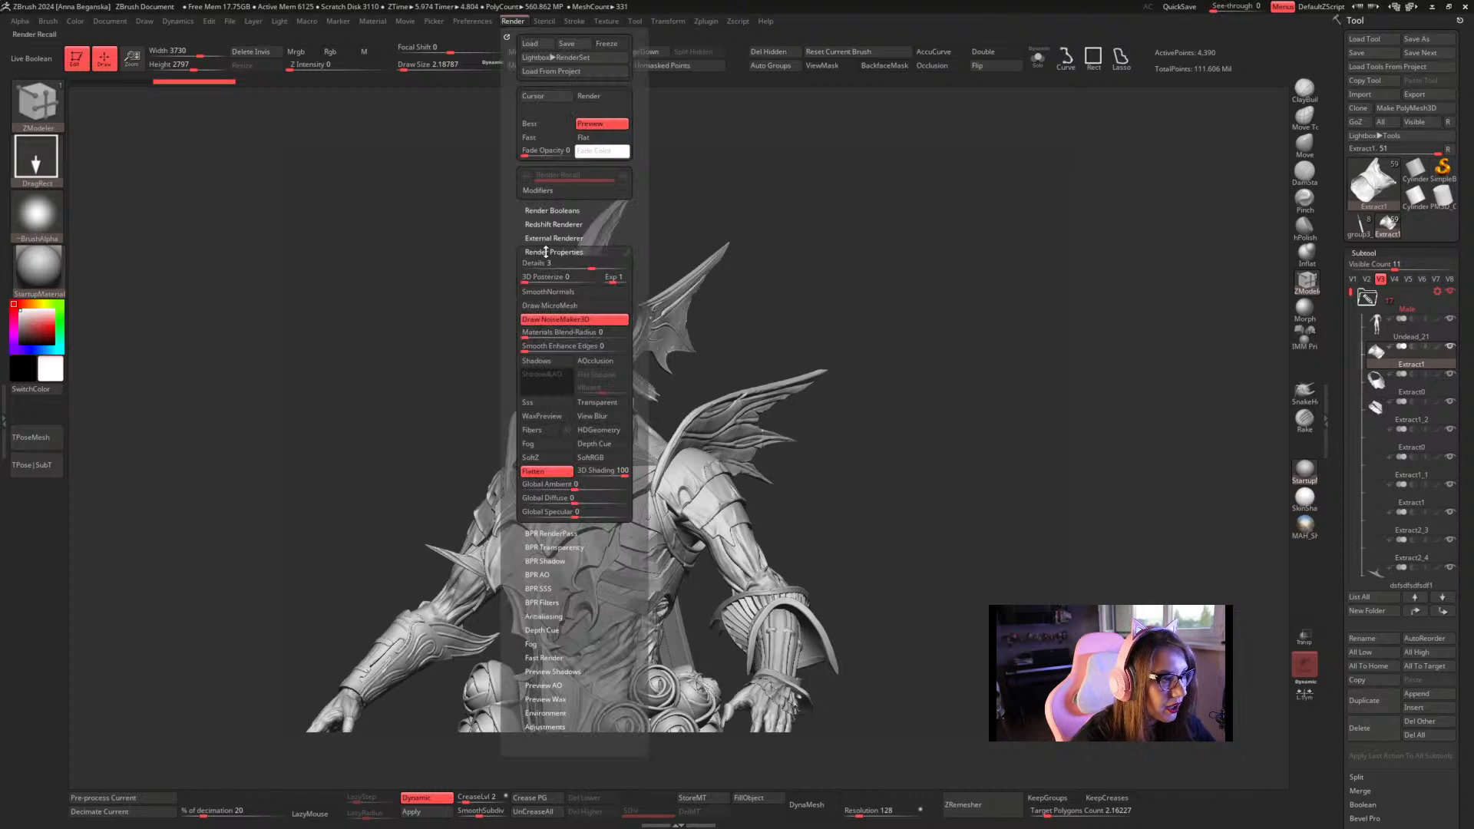
click(548, 561)
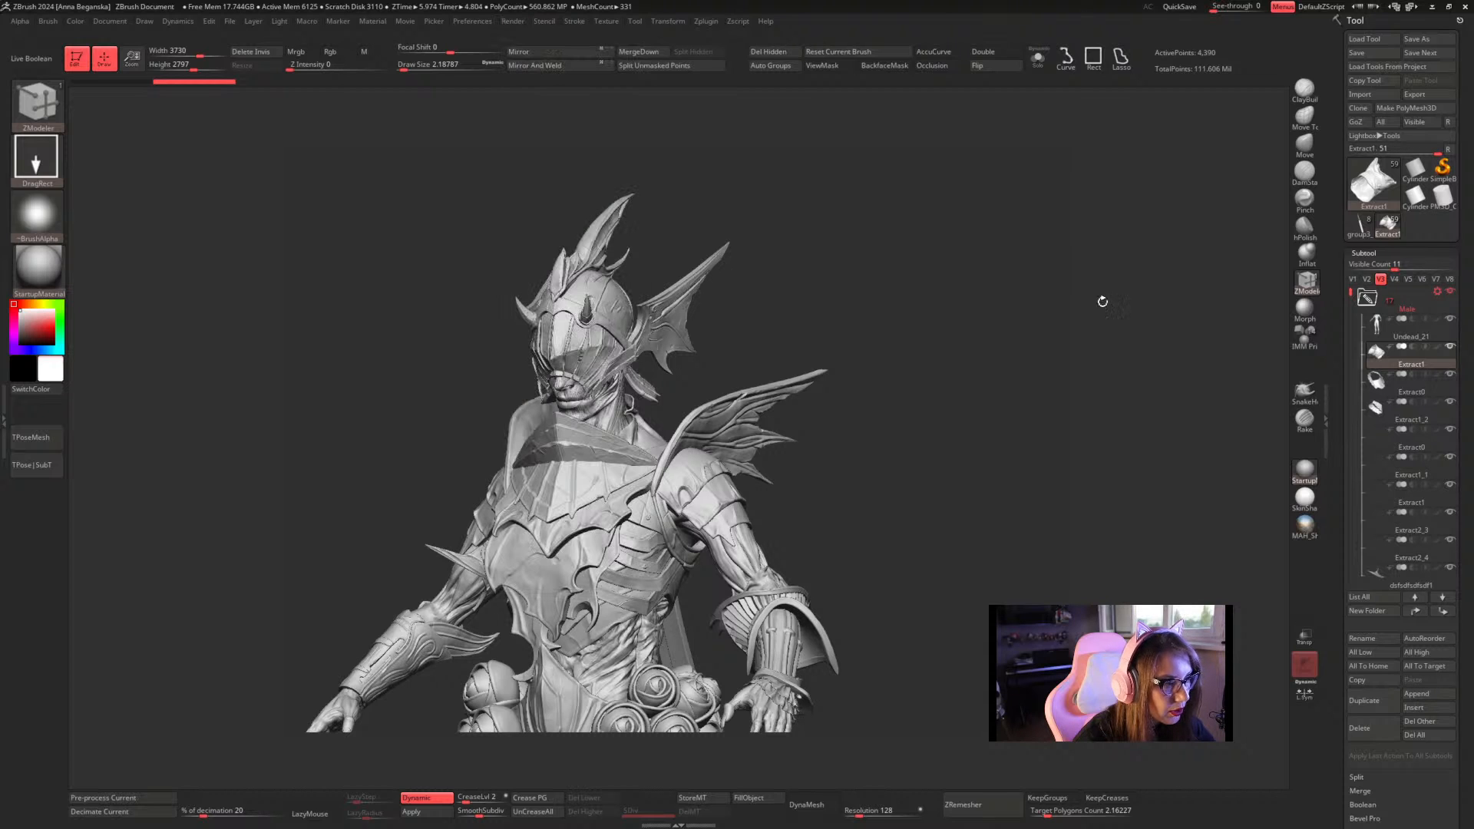
key(shift)
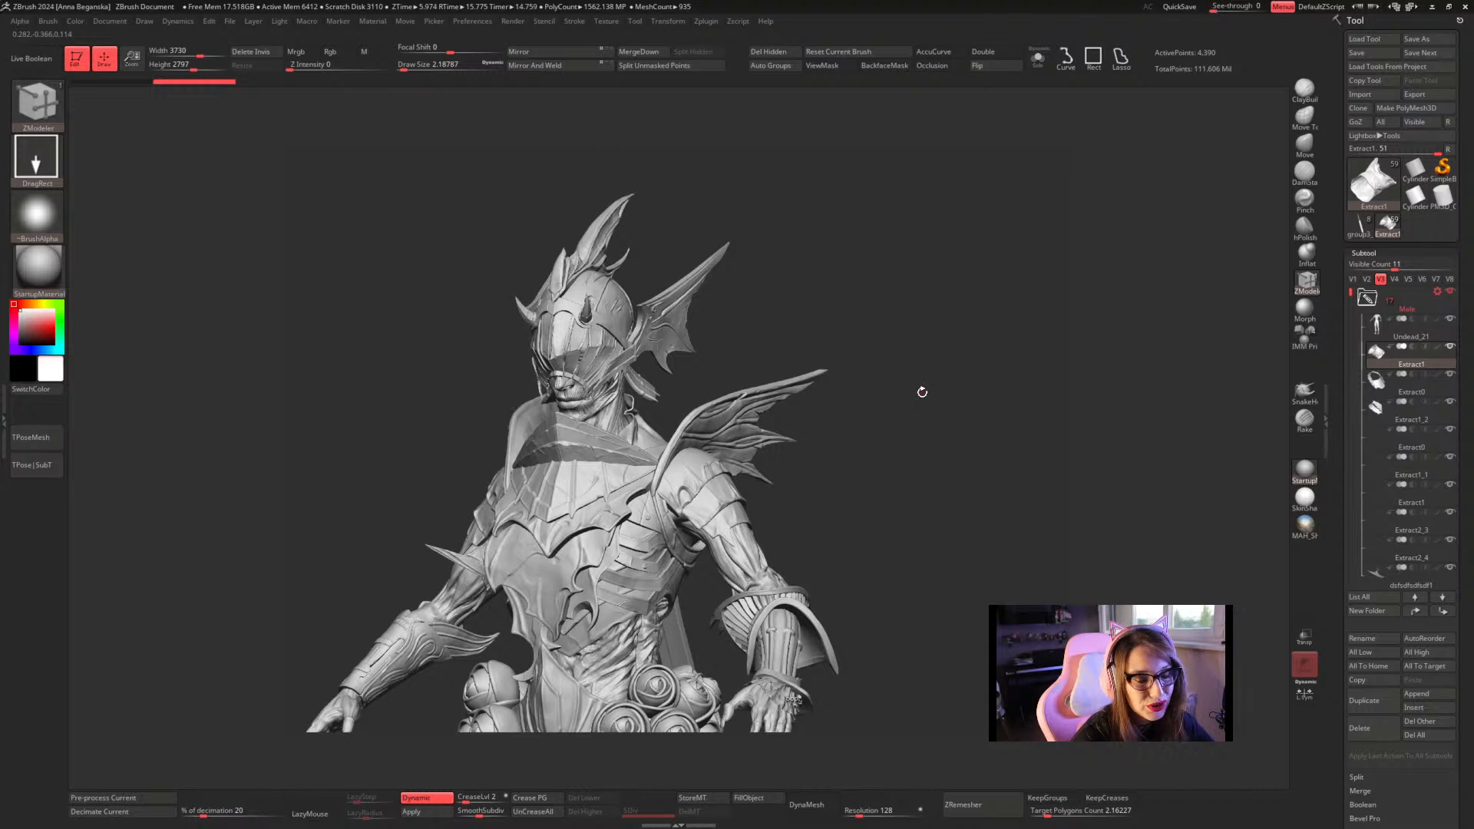
Export the composite render pass as the JPEG BPR_Composite into a new folder named TempRender inside the Undead folder
click(512, 21)
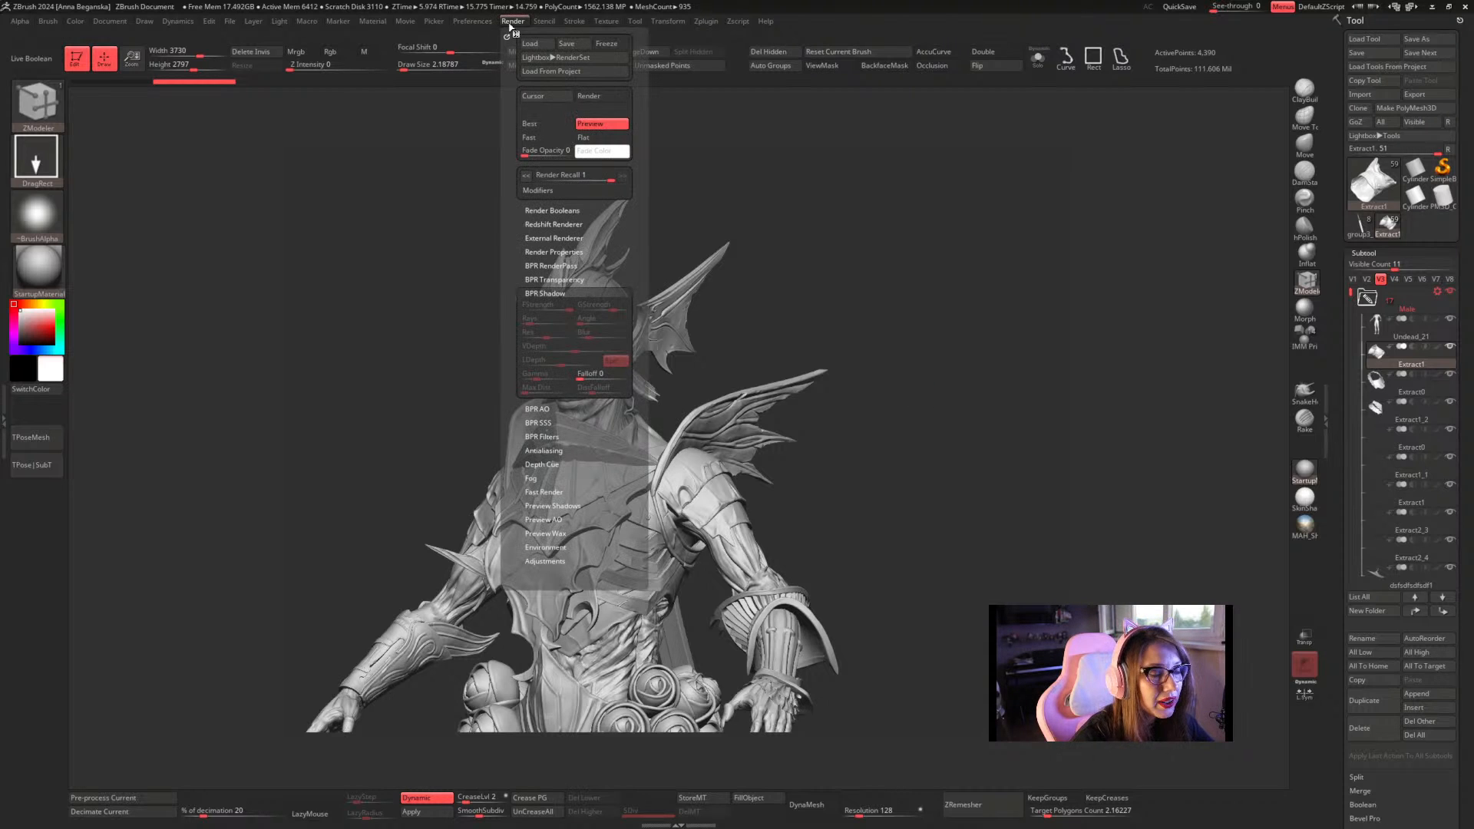
click(557, 265)
click(536, 315)
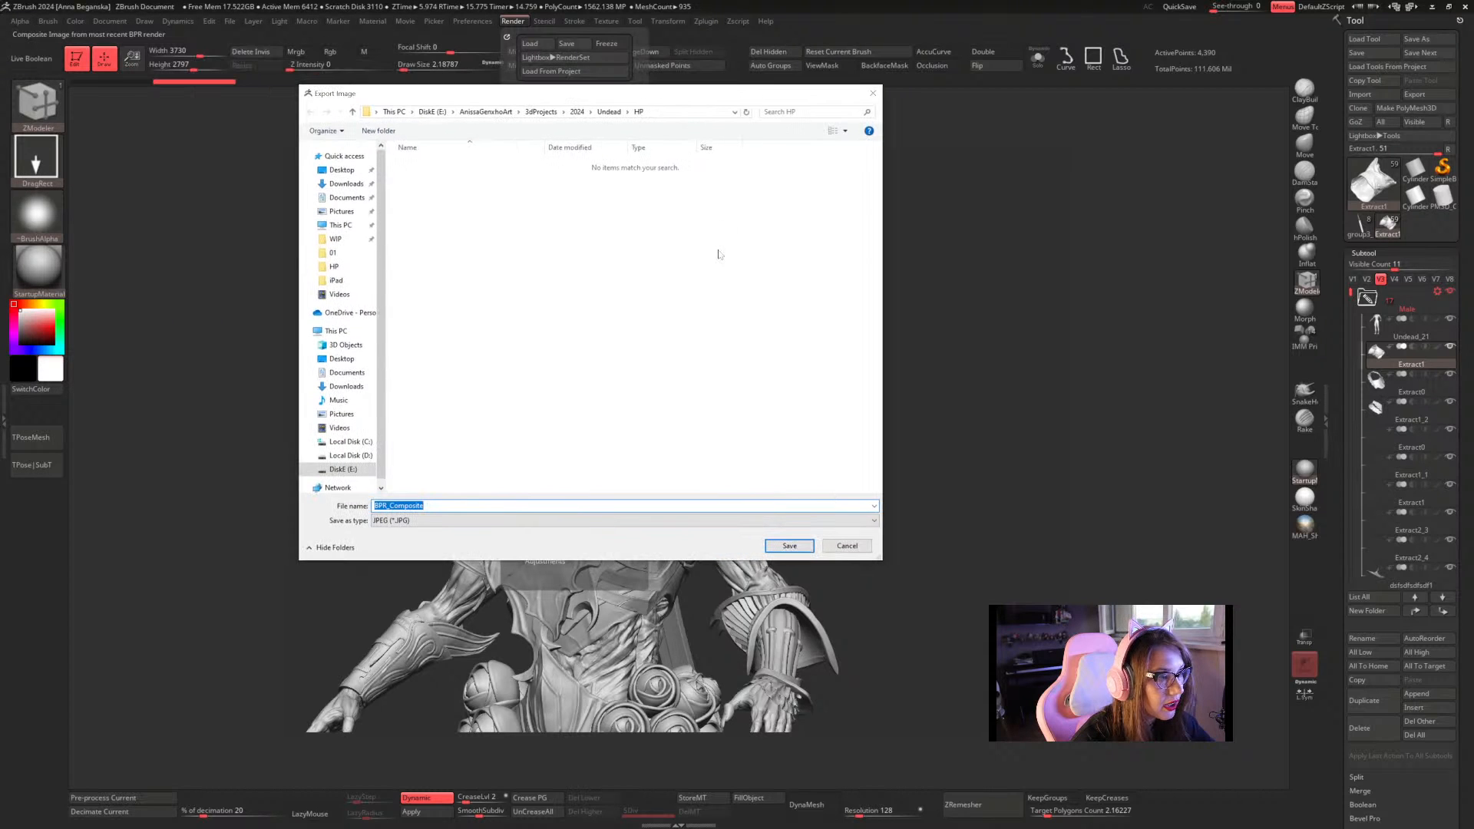
click(609, 112)
right_click(523, 298)
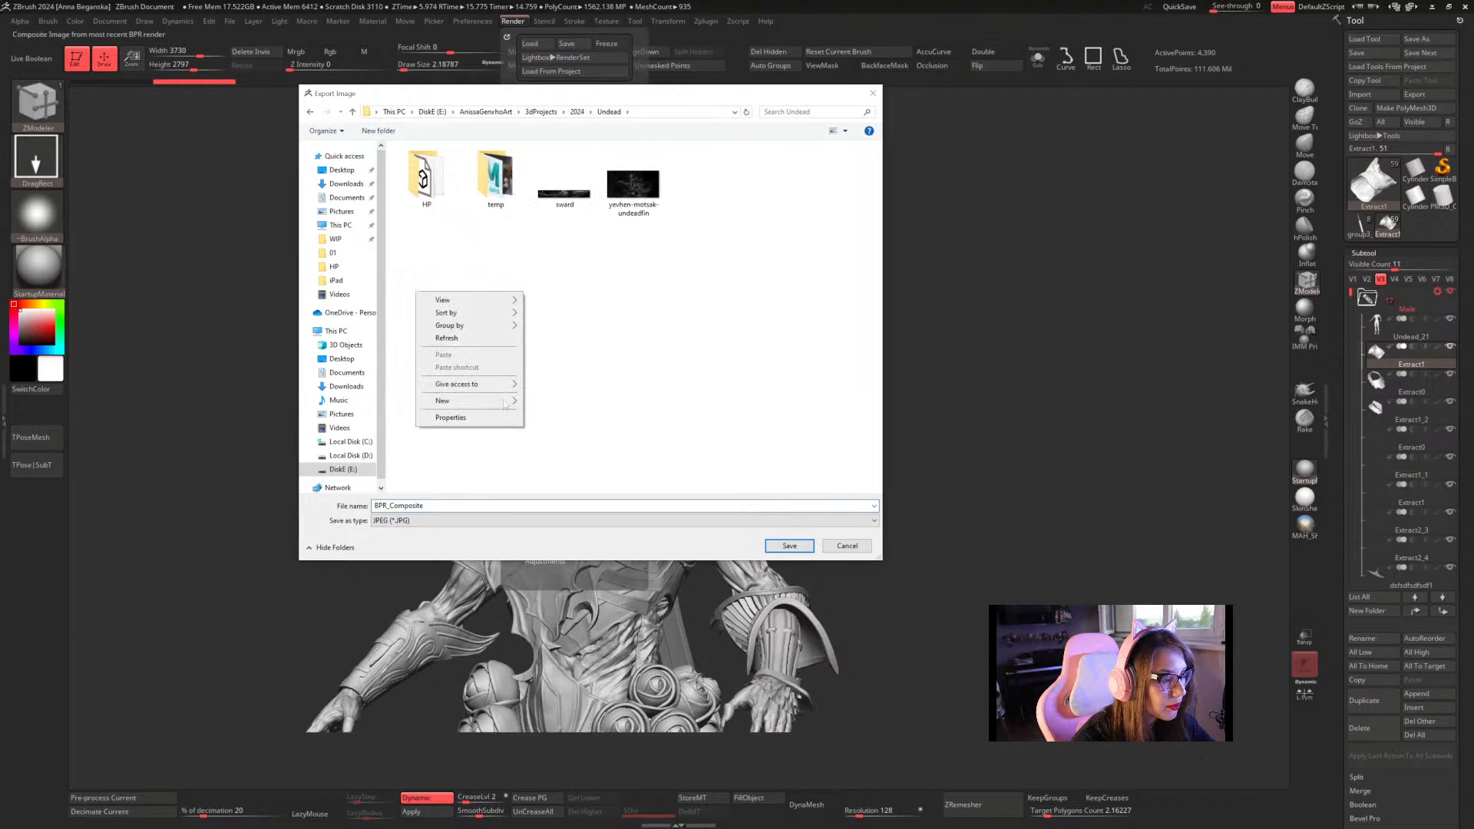
mouse_move(504, 408)
click(555, 407)
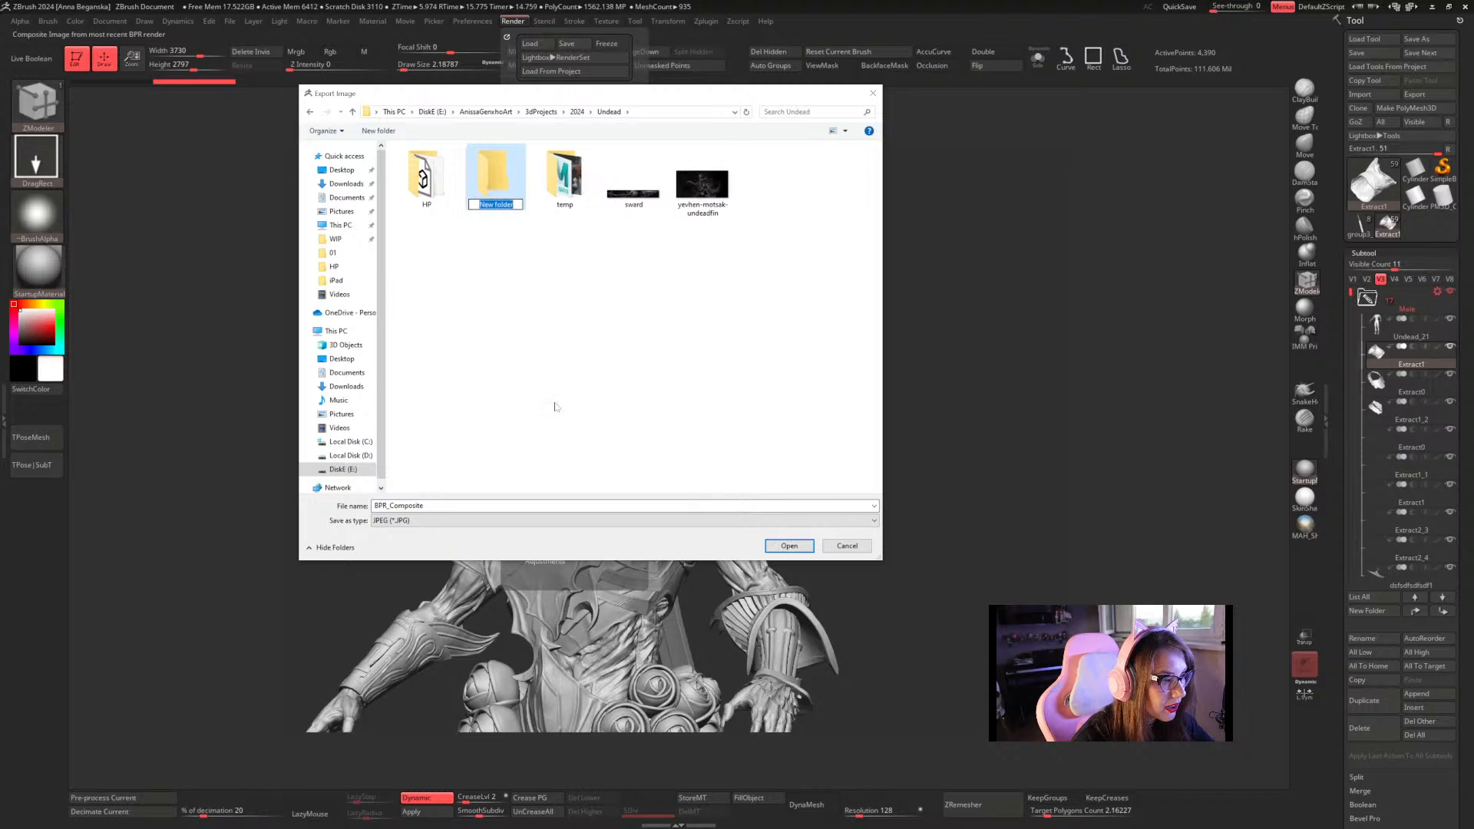
text(1)
text(Temp)
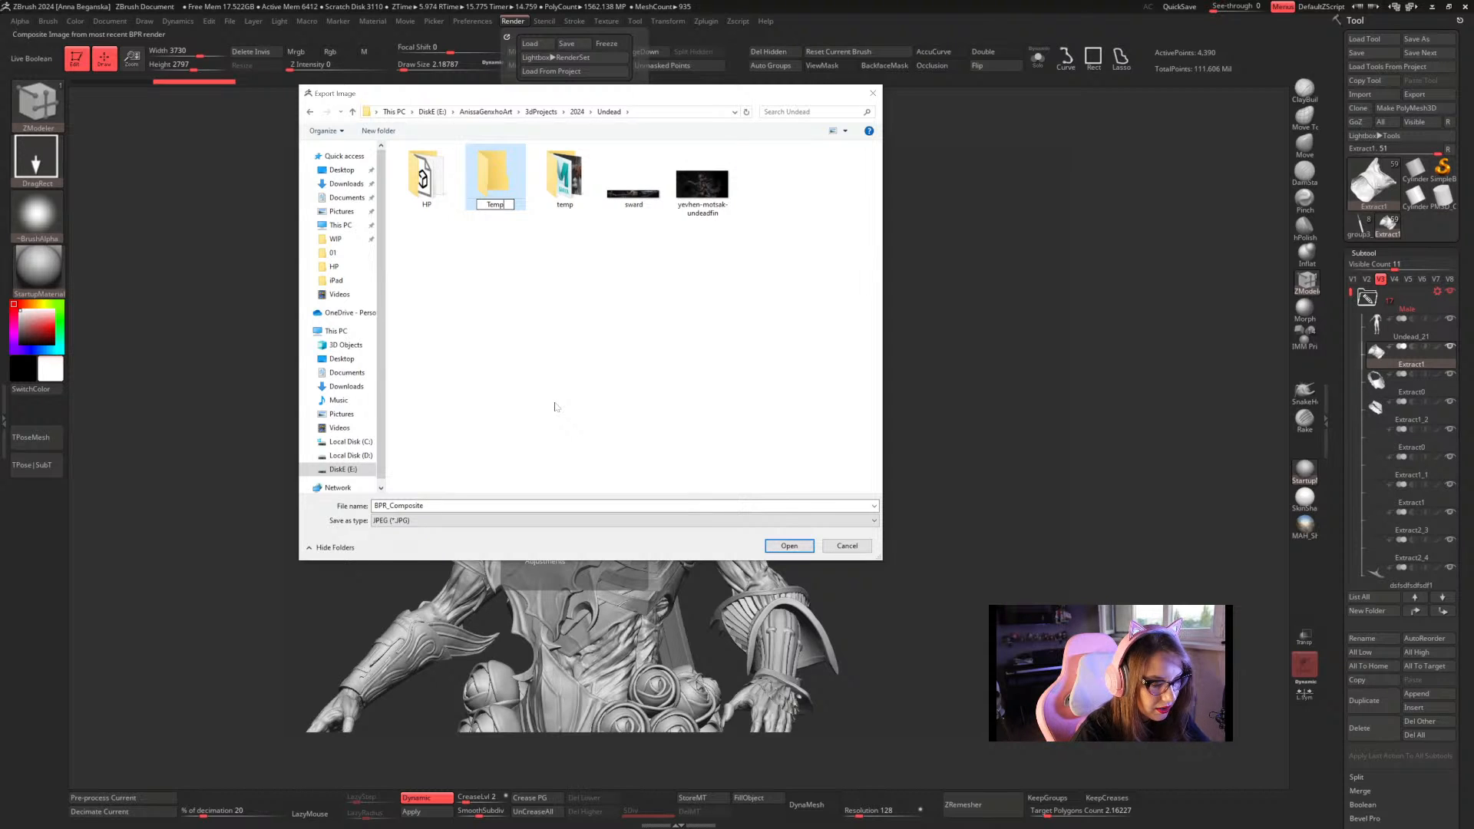
text(R)
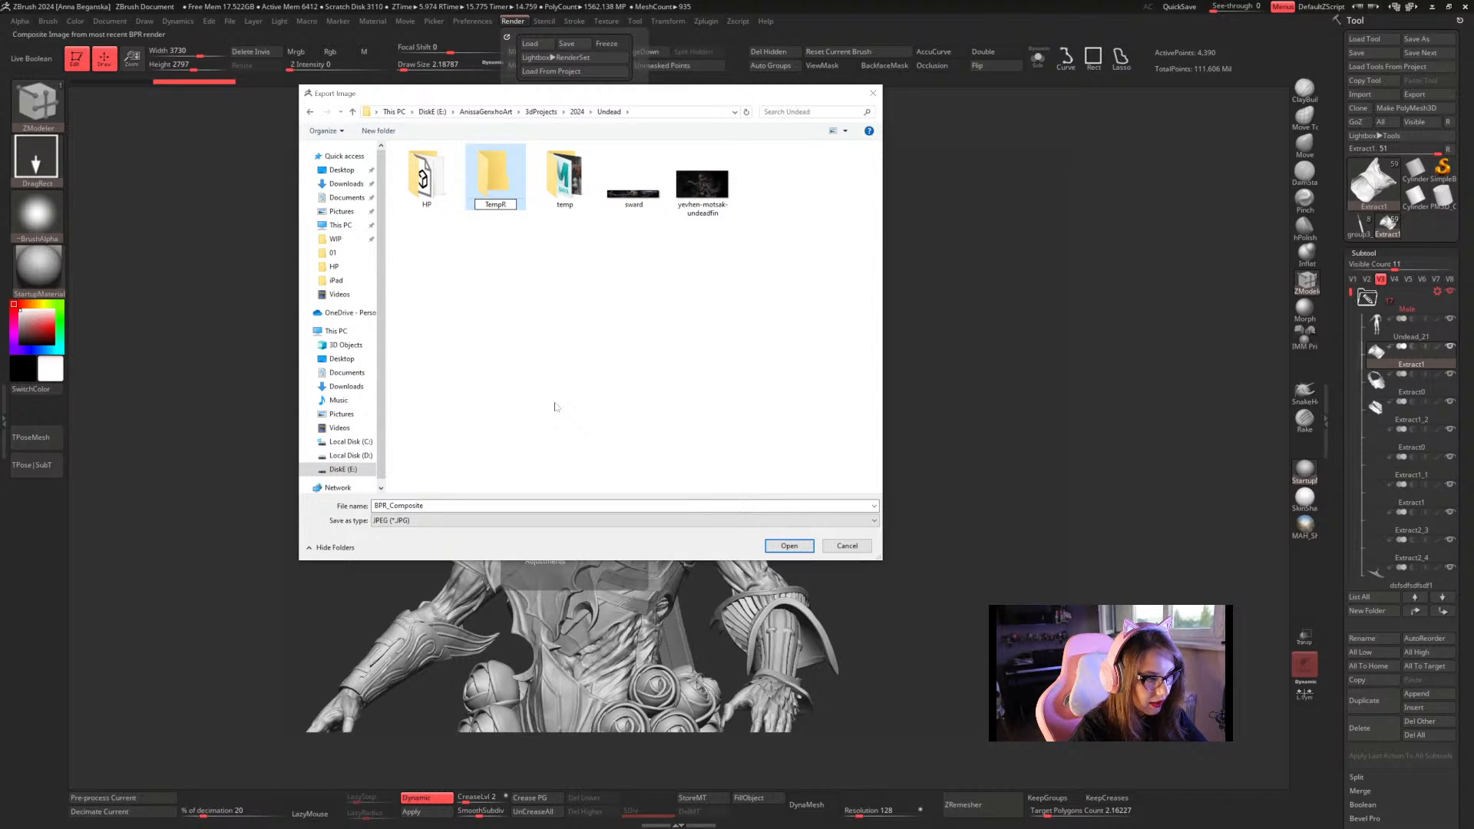
text(ender)
key(Return)
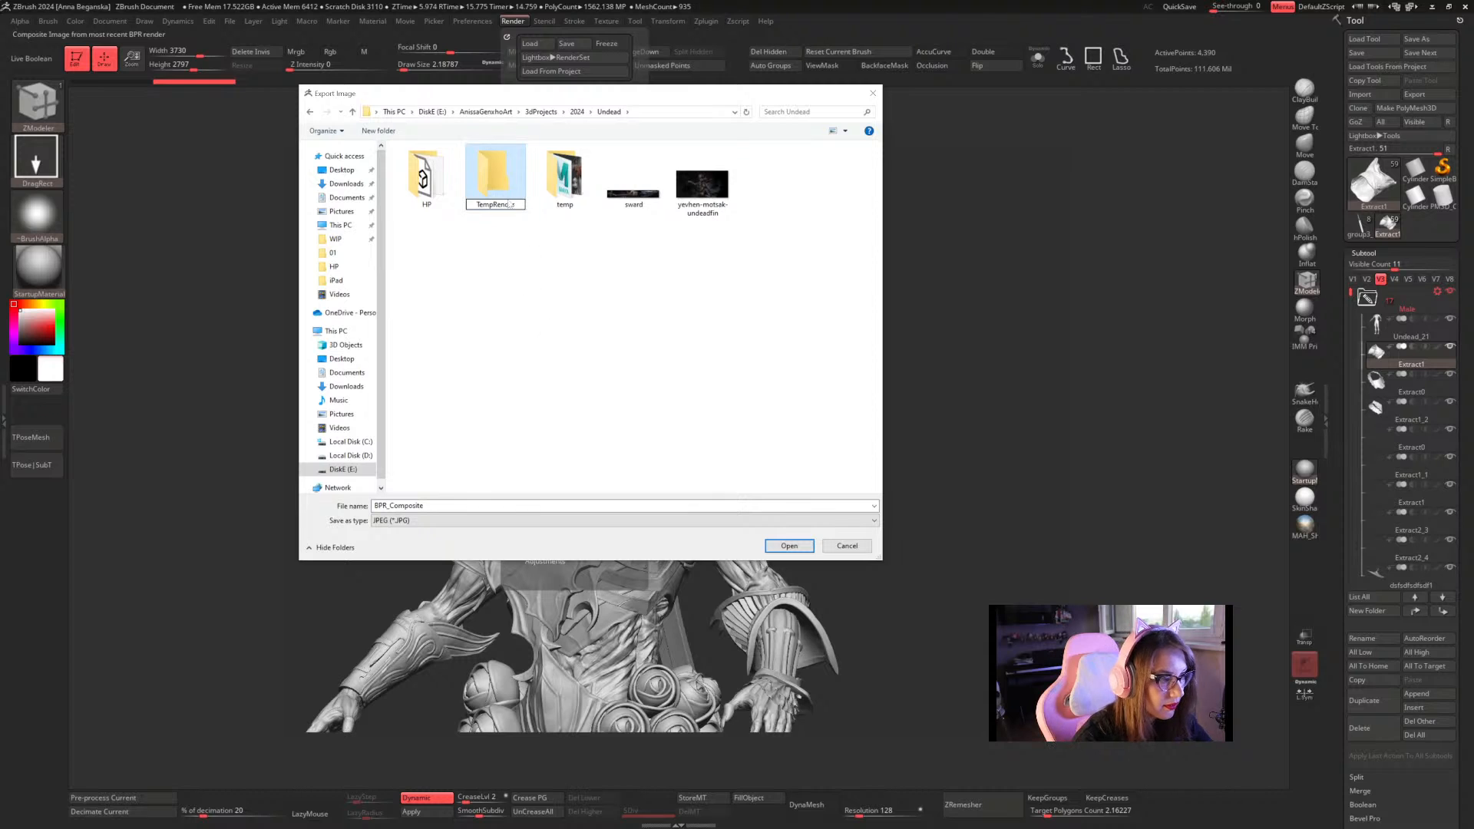
key(Return)
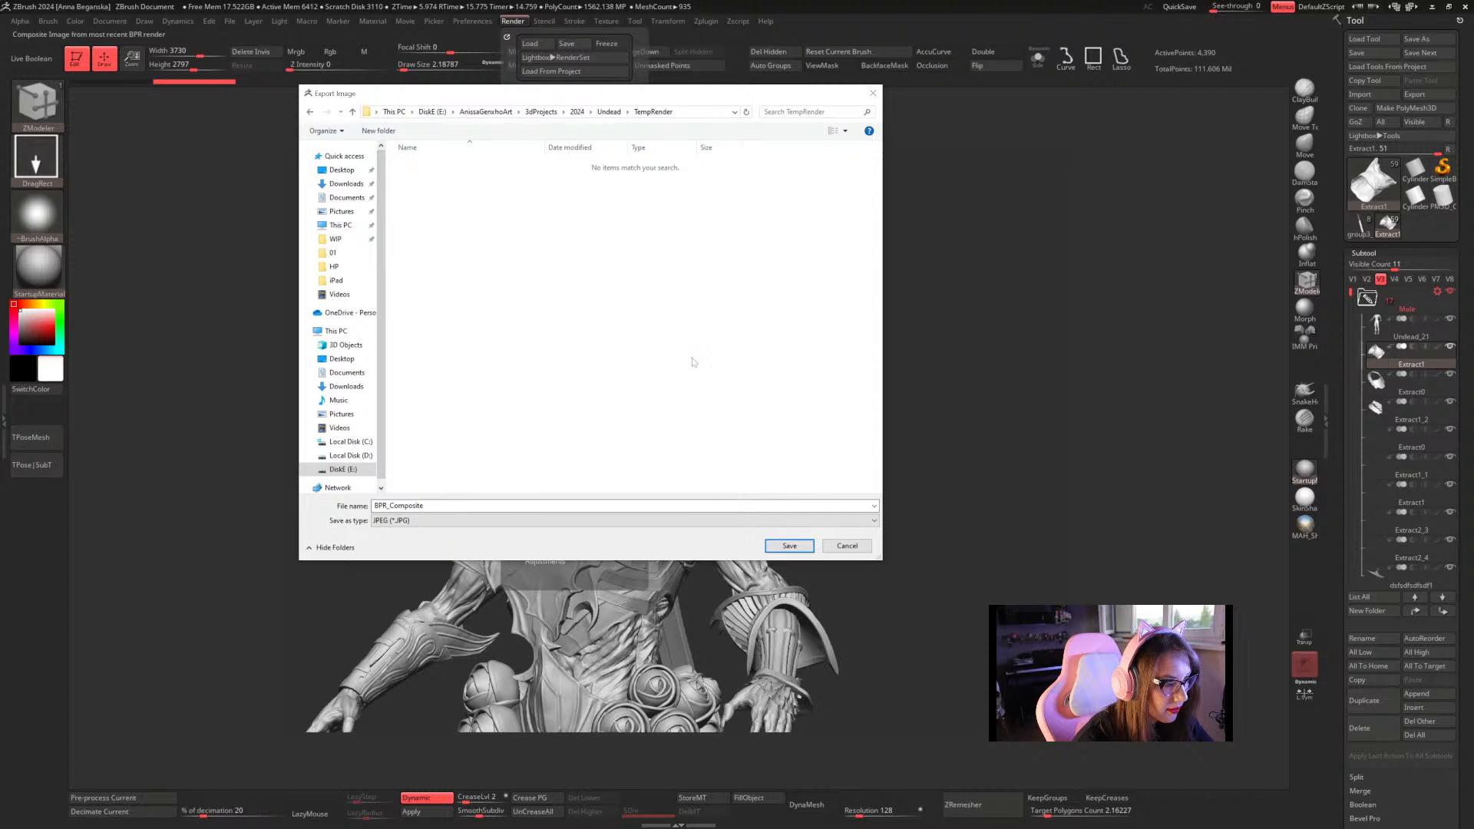
click(778, 547)
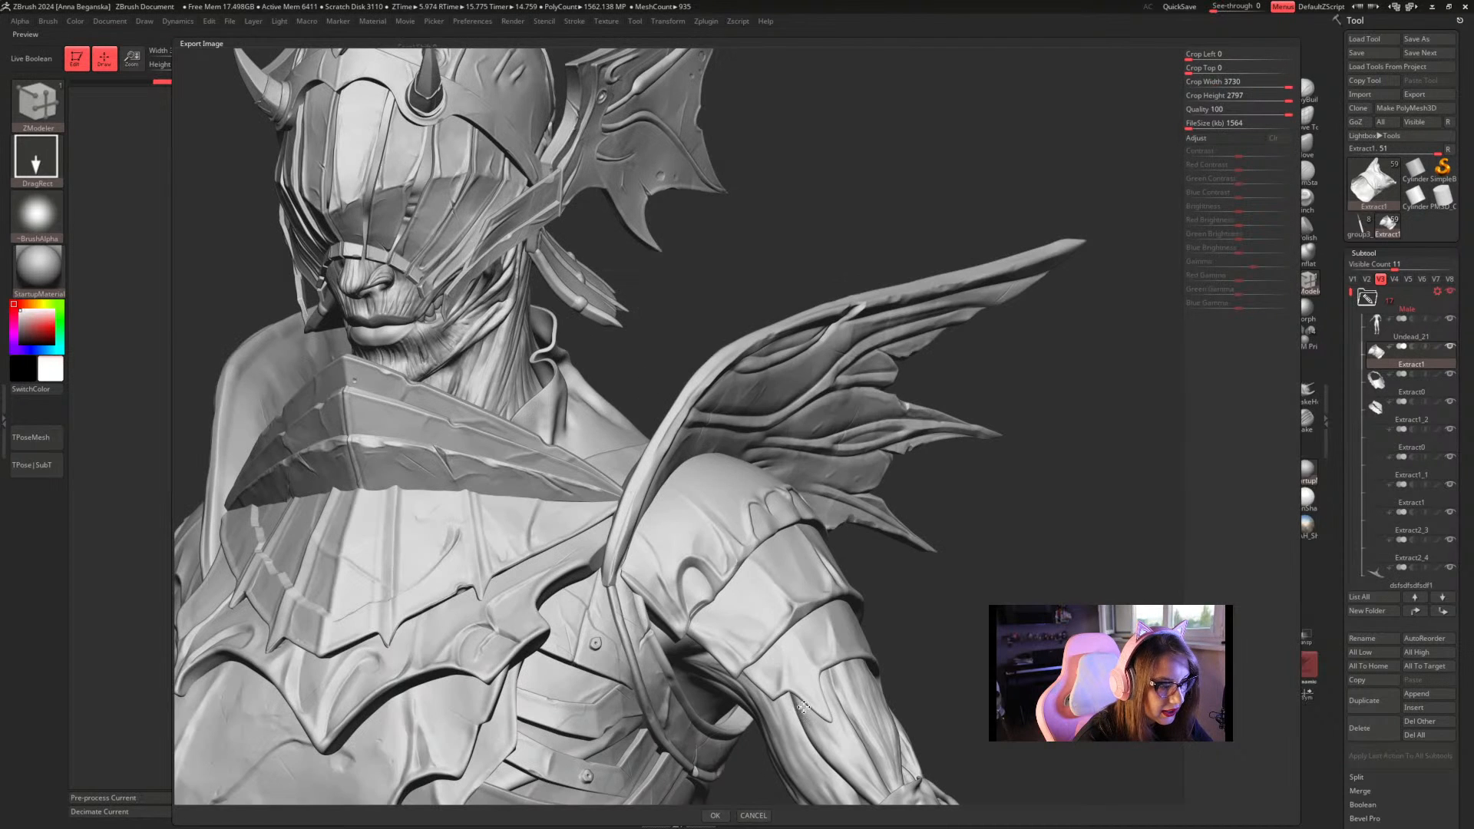
click(715, 816)
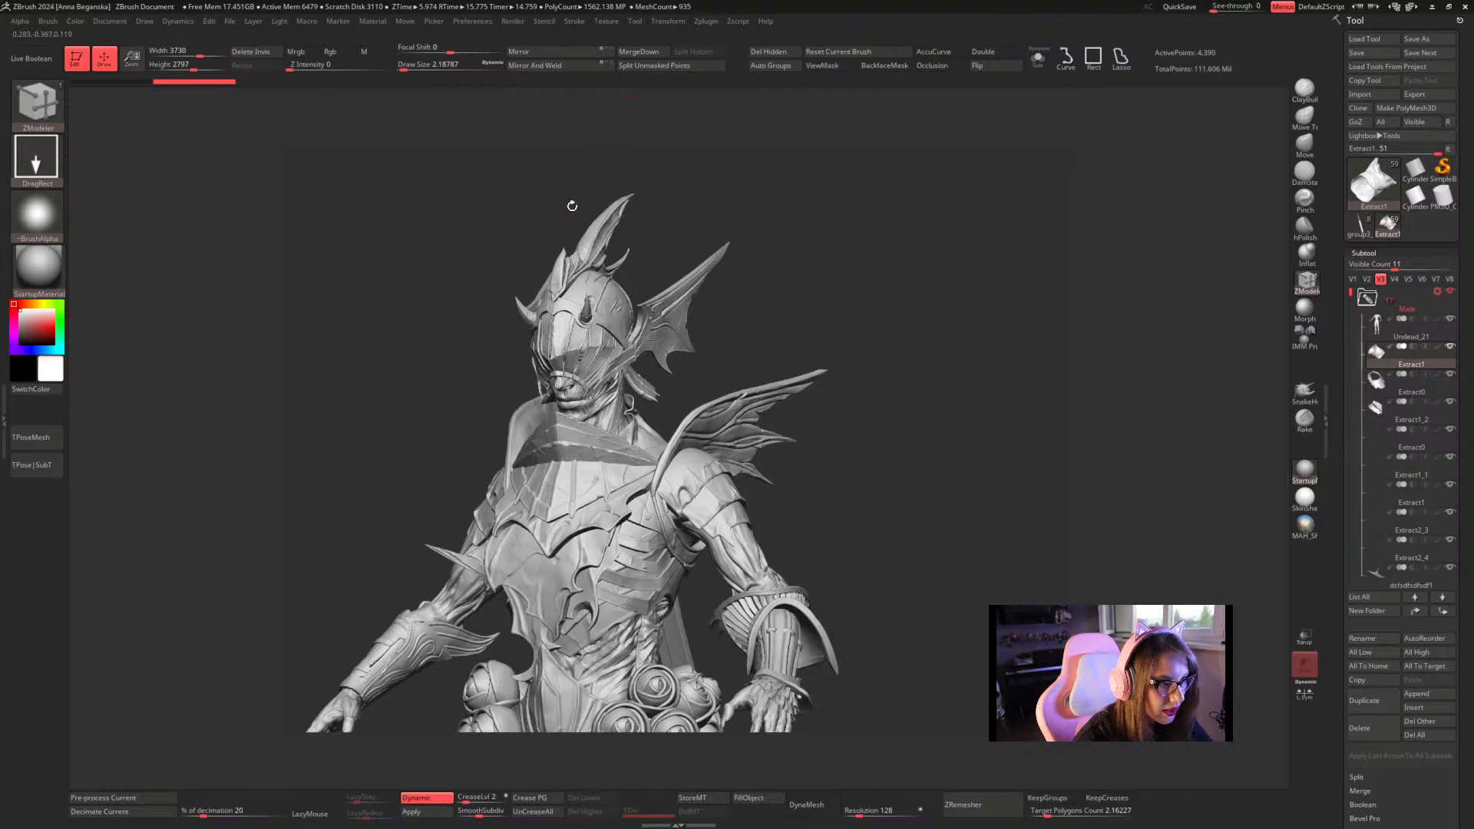
Export the depth and mask render passes to TempRender as Photoshop files BPR_Depth and BPR_Mask
click(511, 21)
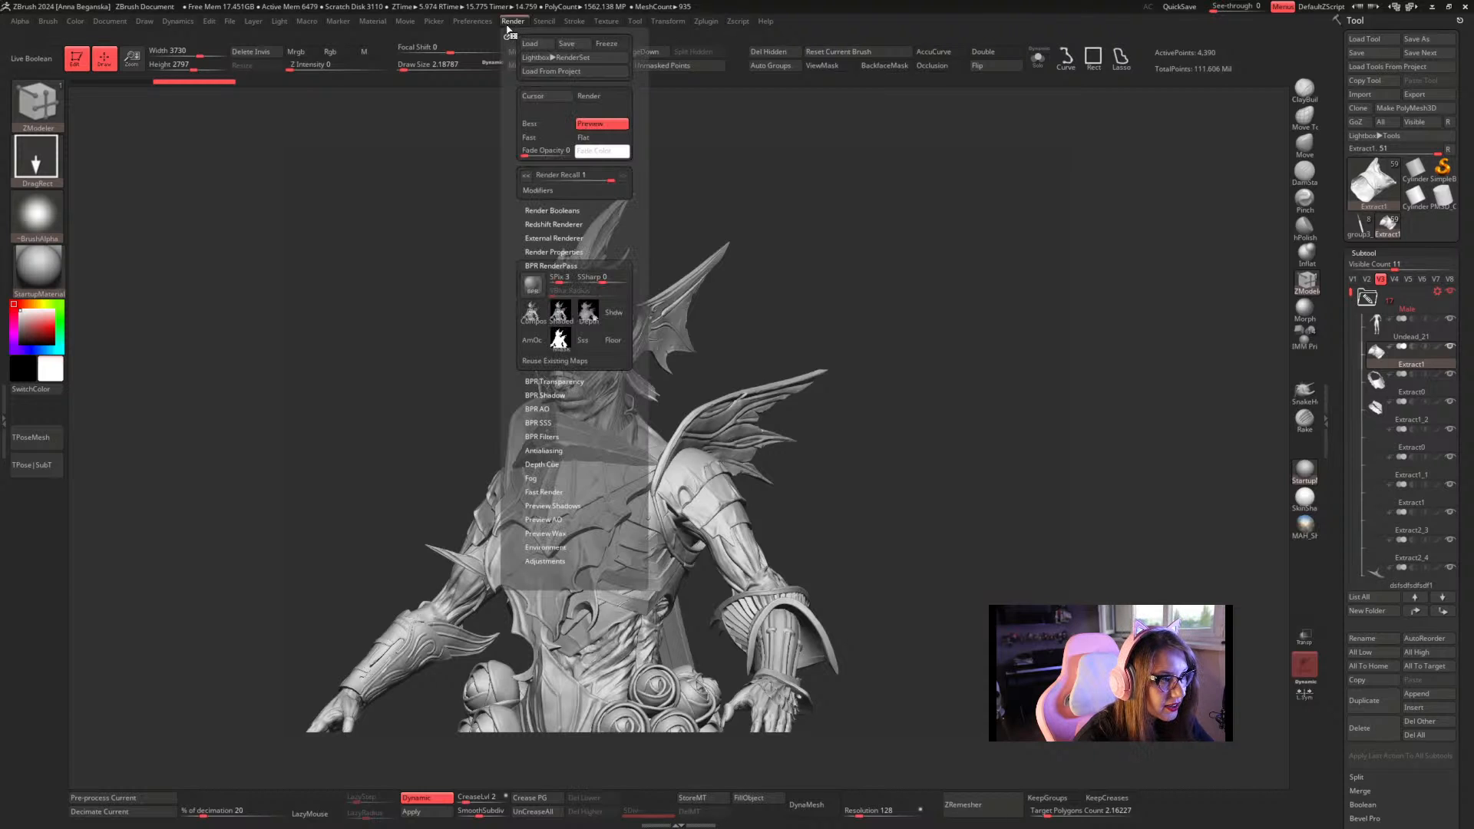
click(589, 313)
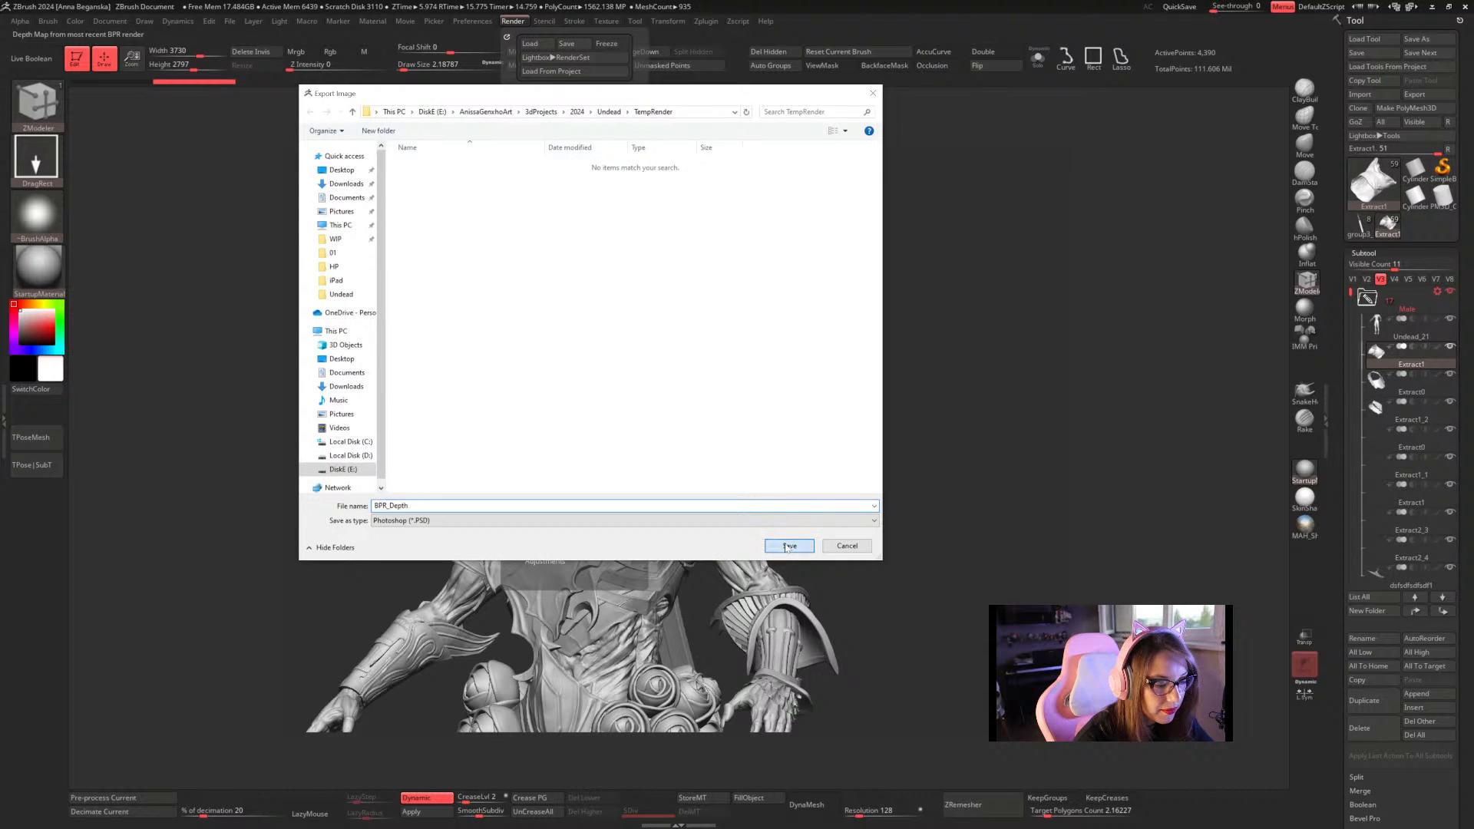
click(785, 545)
click(513, 21)
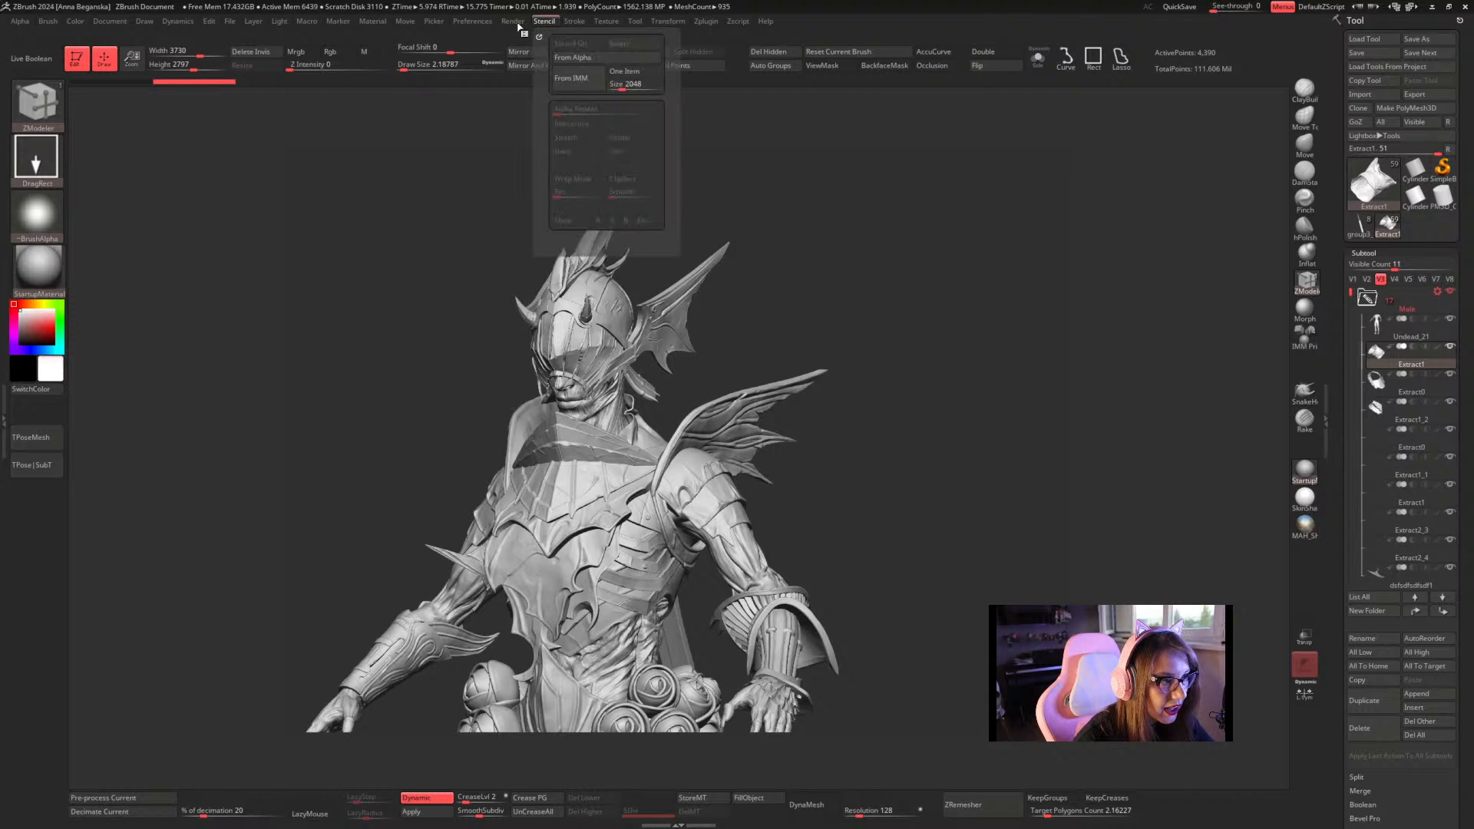
click(560, 337)
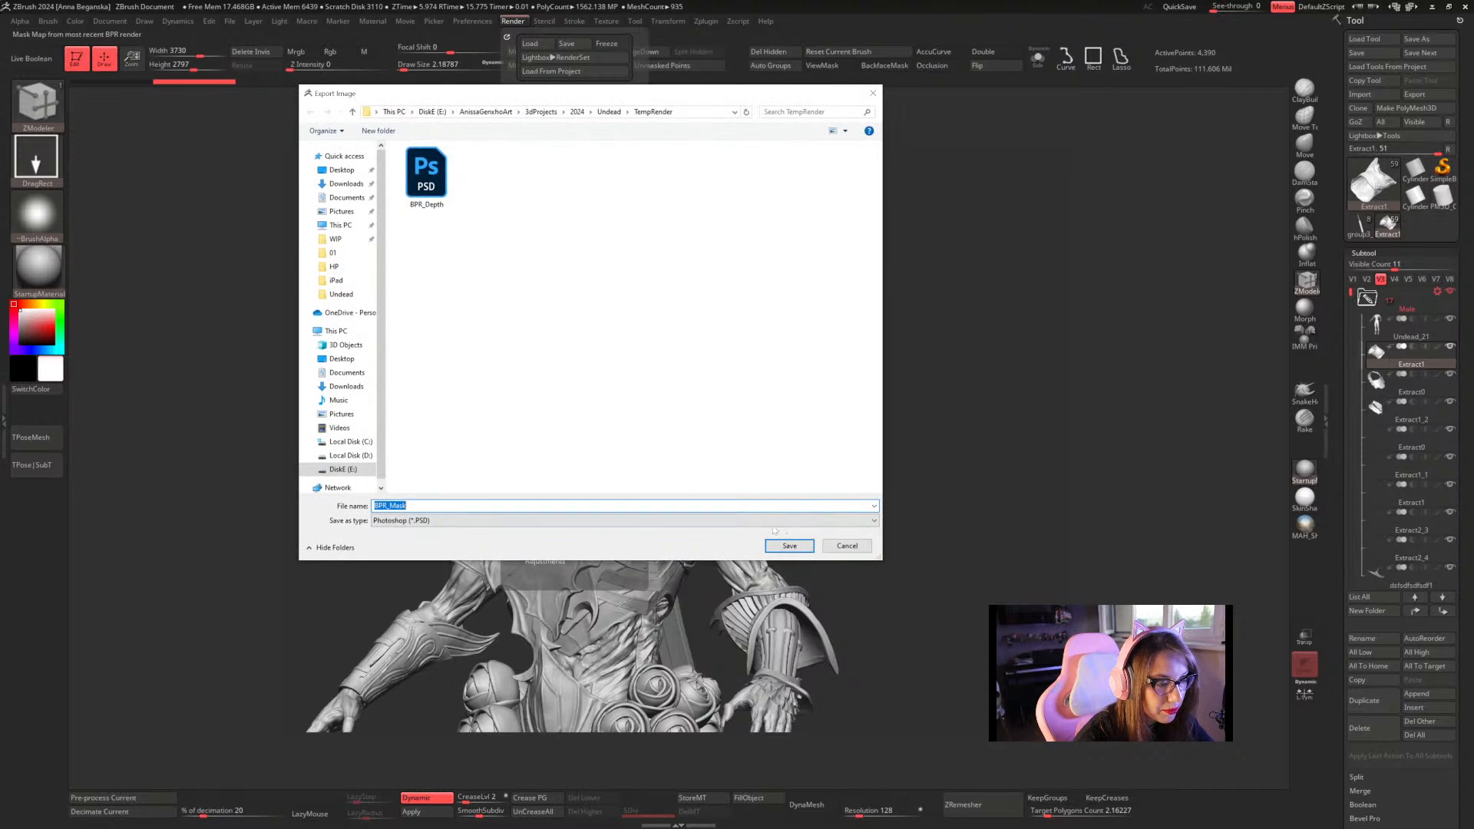
click(790, 546)
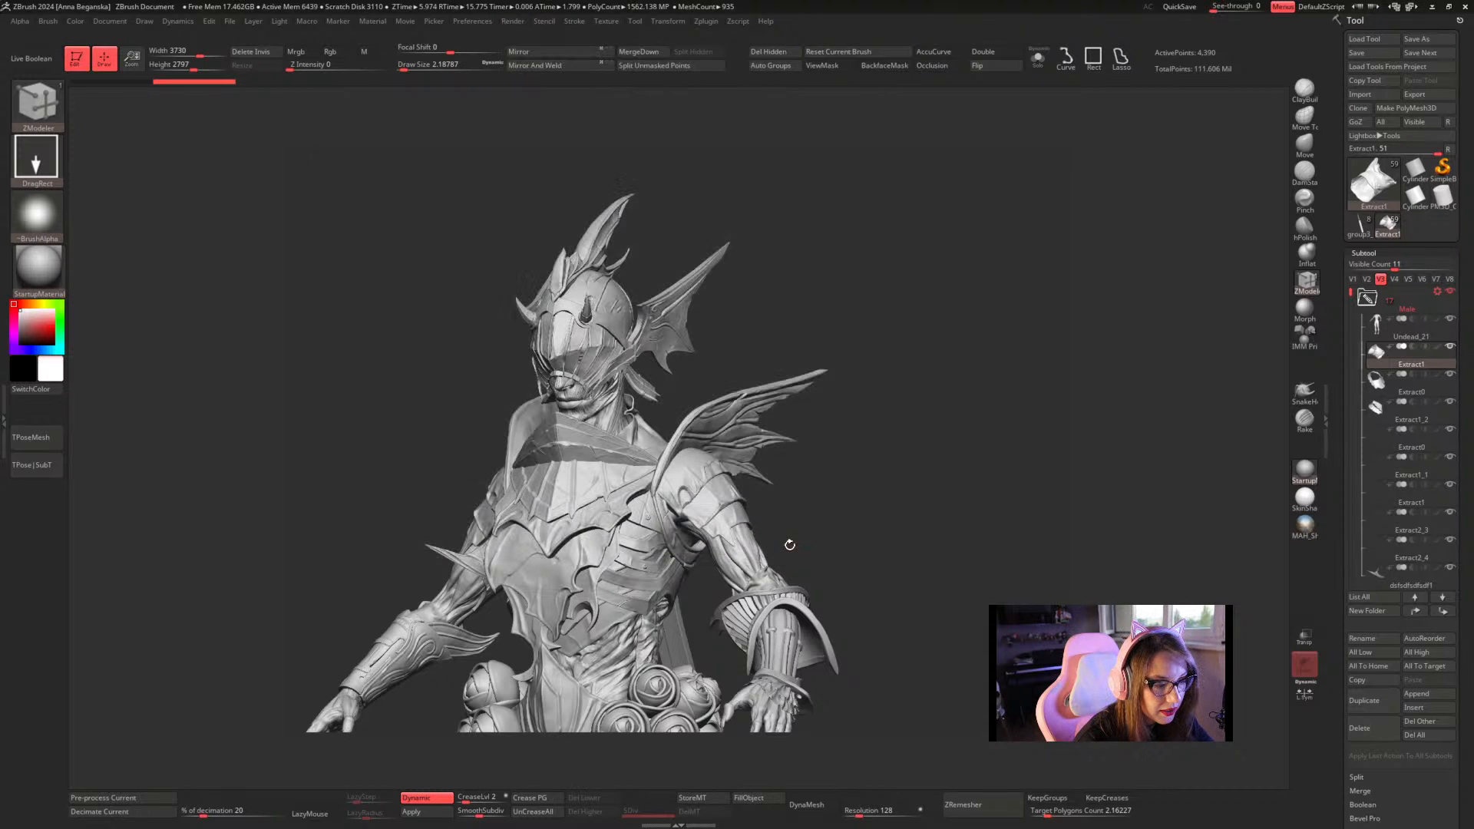
Turn on Shadows in the render properties and set the BPR shadow to 100 rays with an angle of 60
click(513, 22)
click(553, 252)
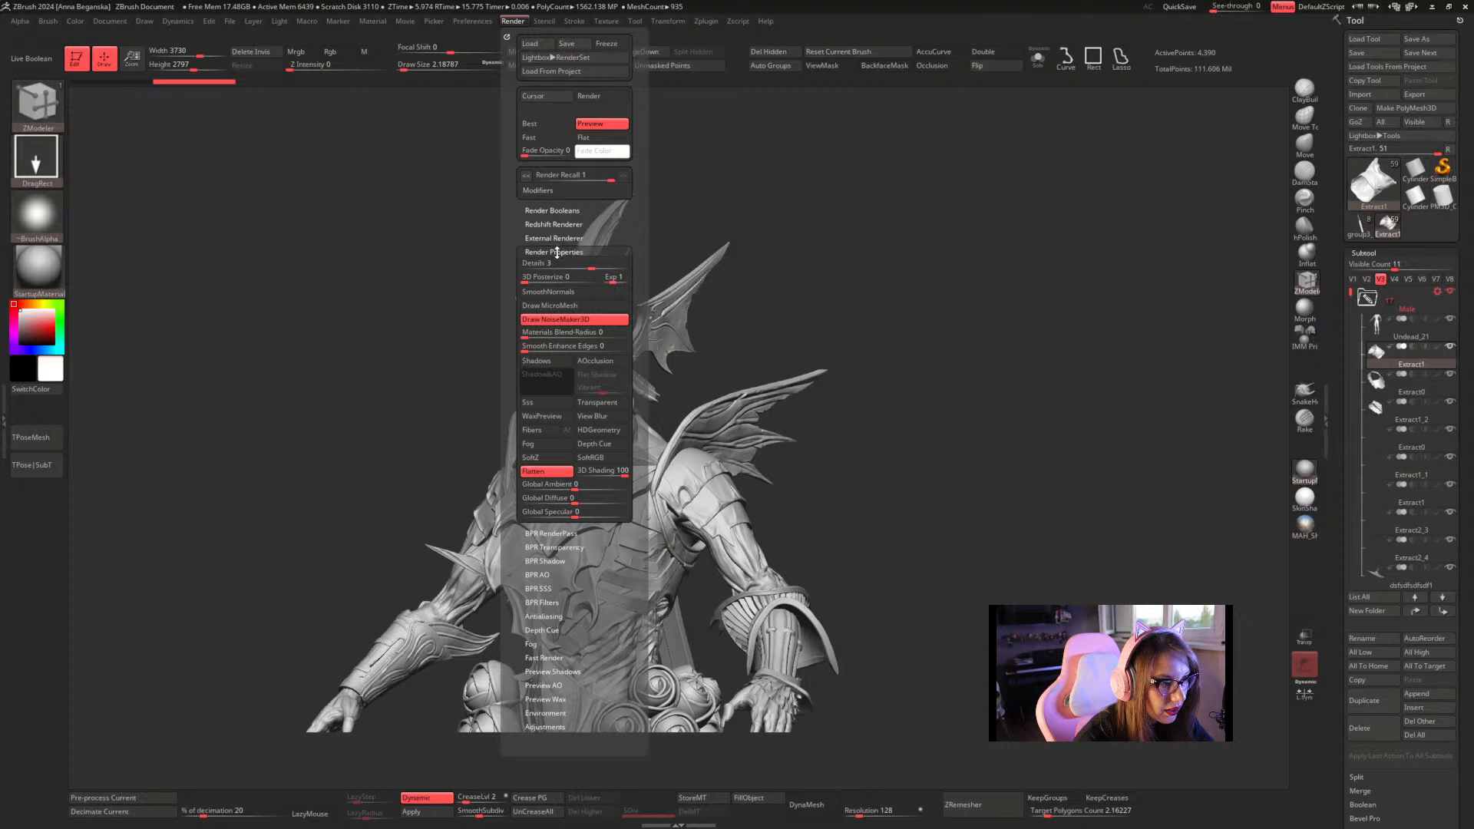
click(557, 252)
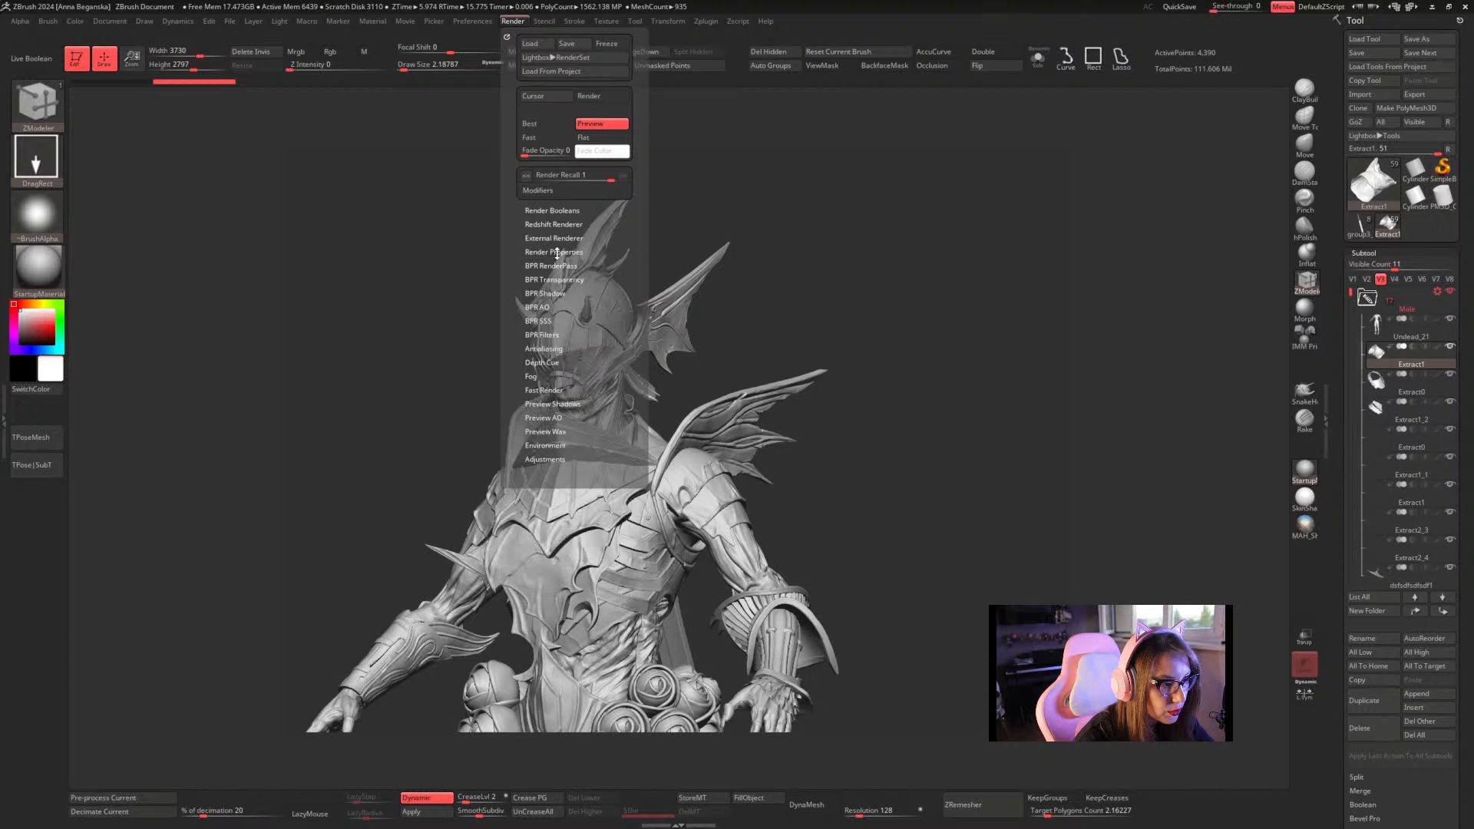
click(556, 254)
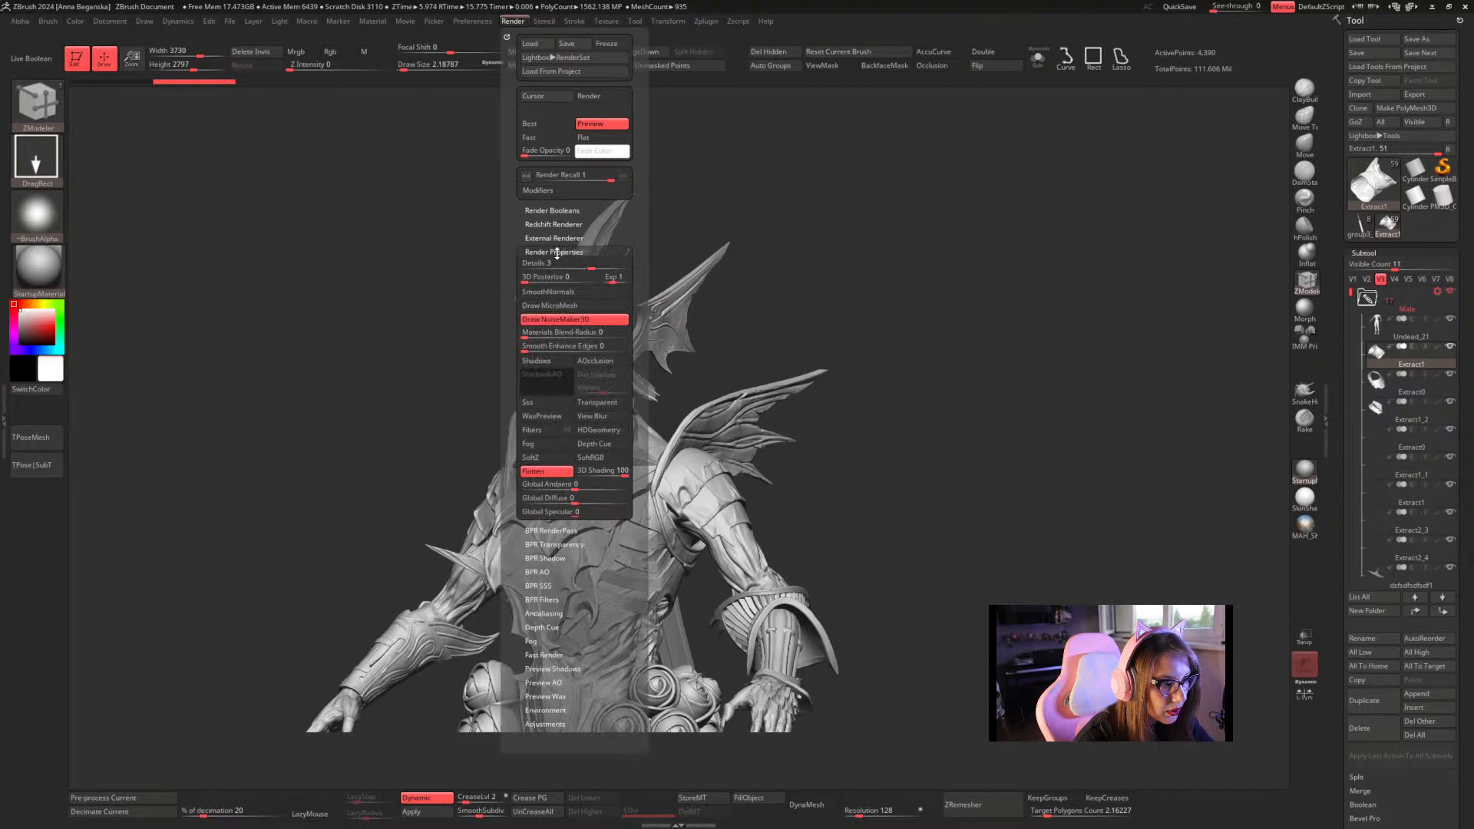
click(553, 361)
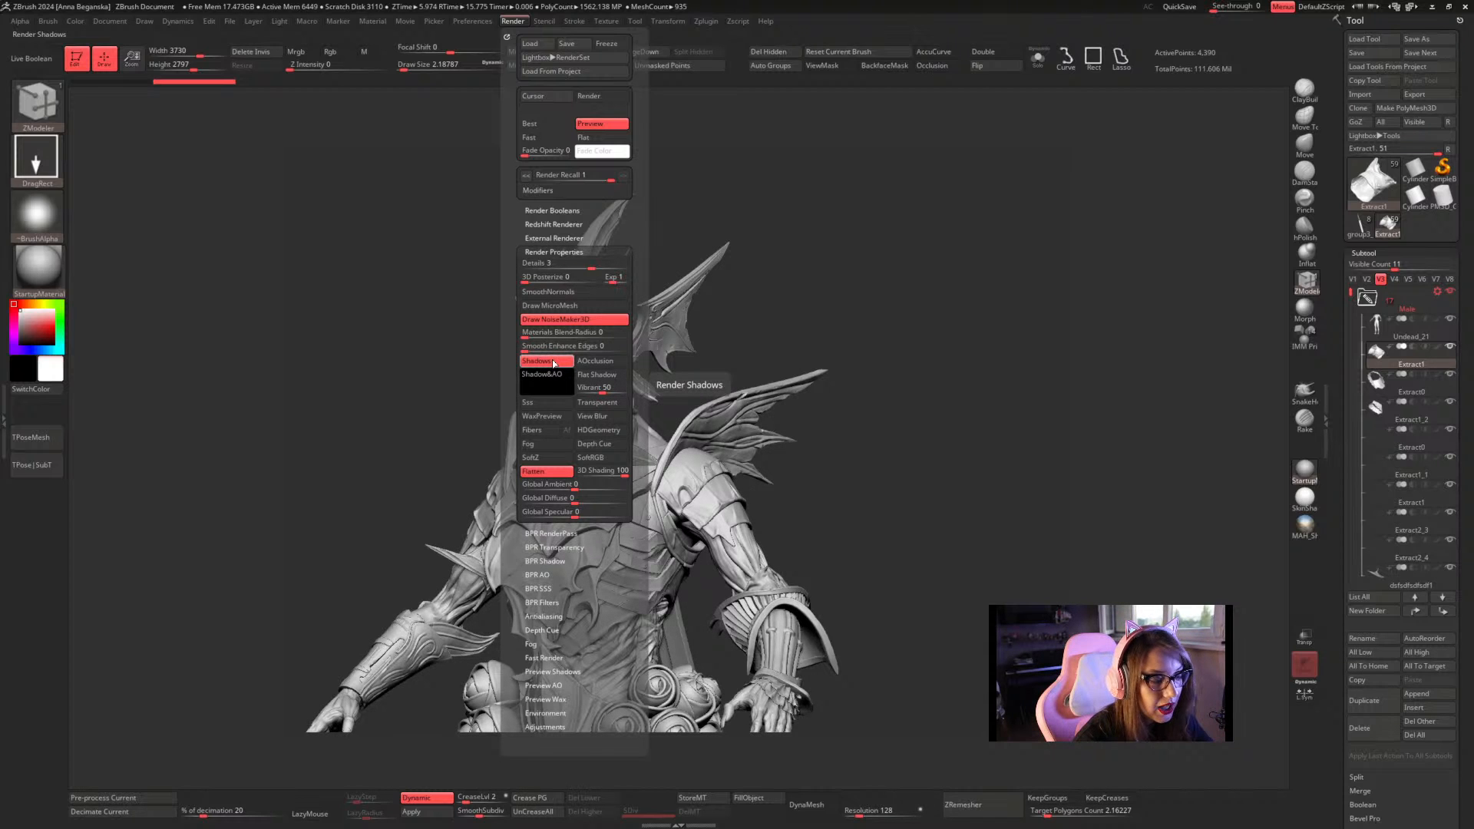
click(558, 561)
click(541, 319)
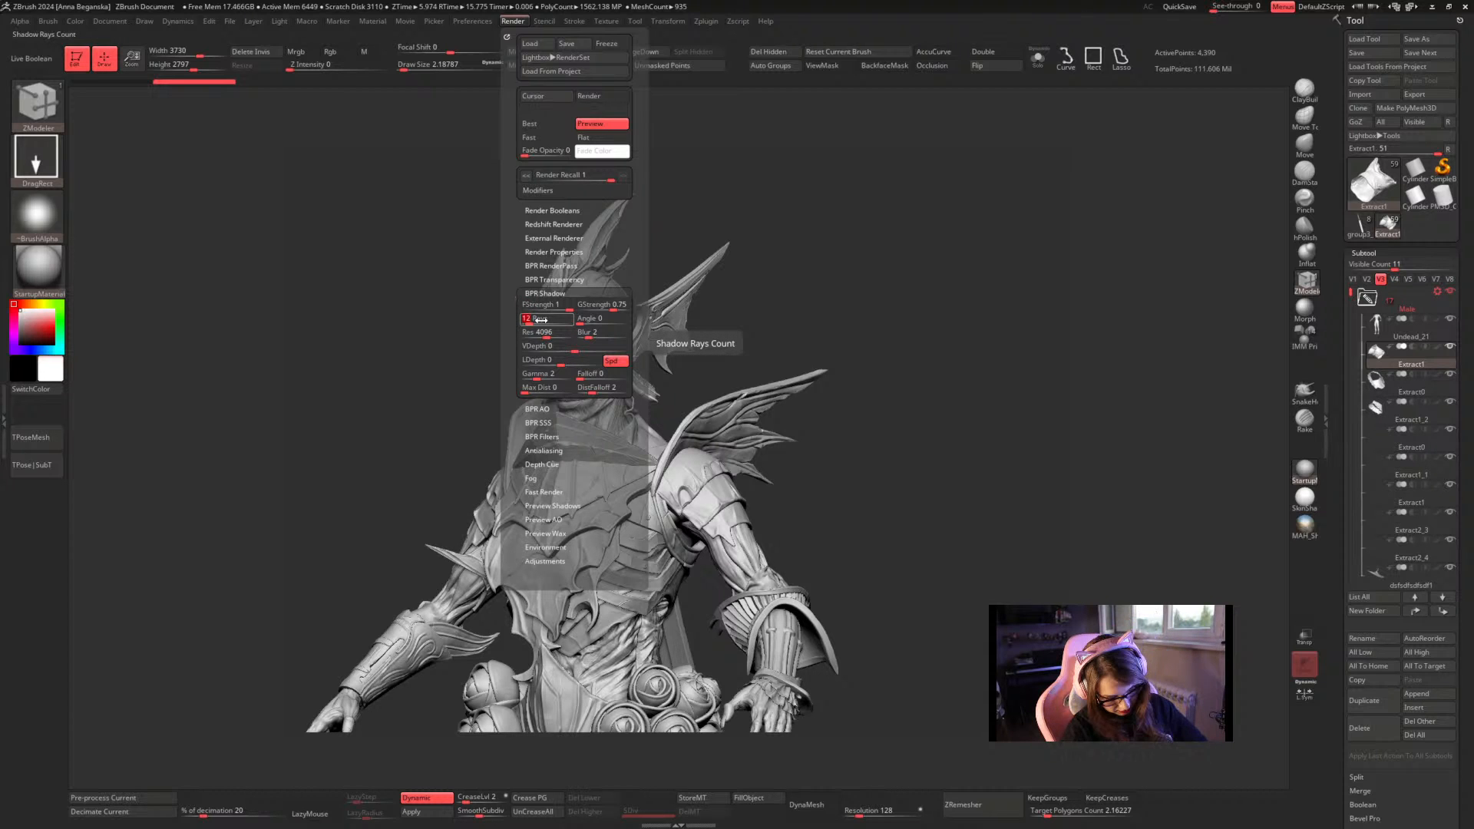
text(100)
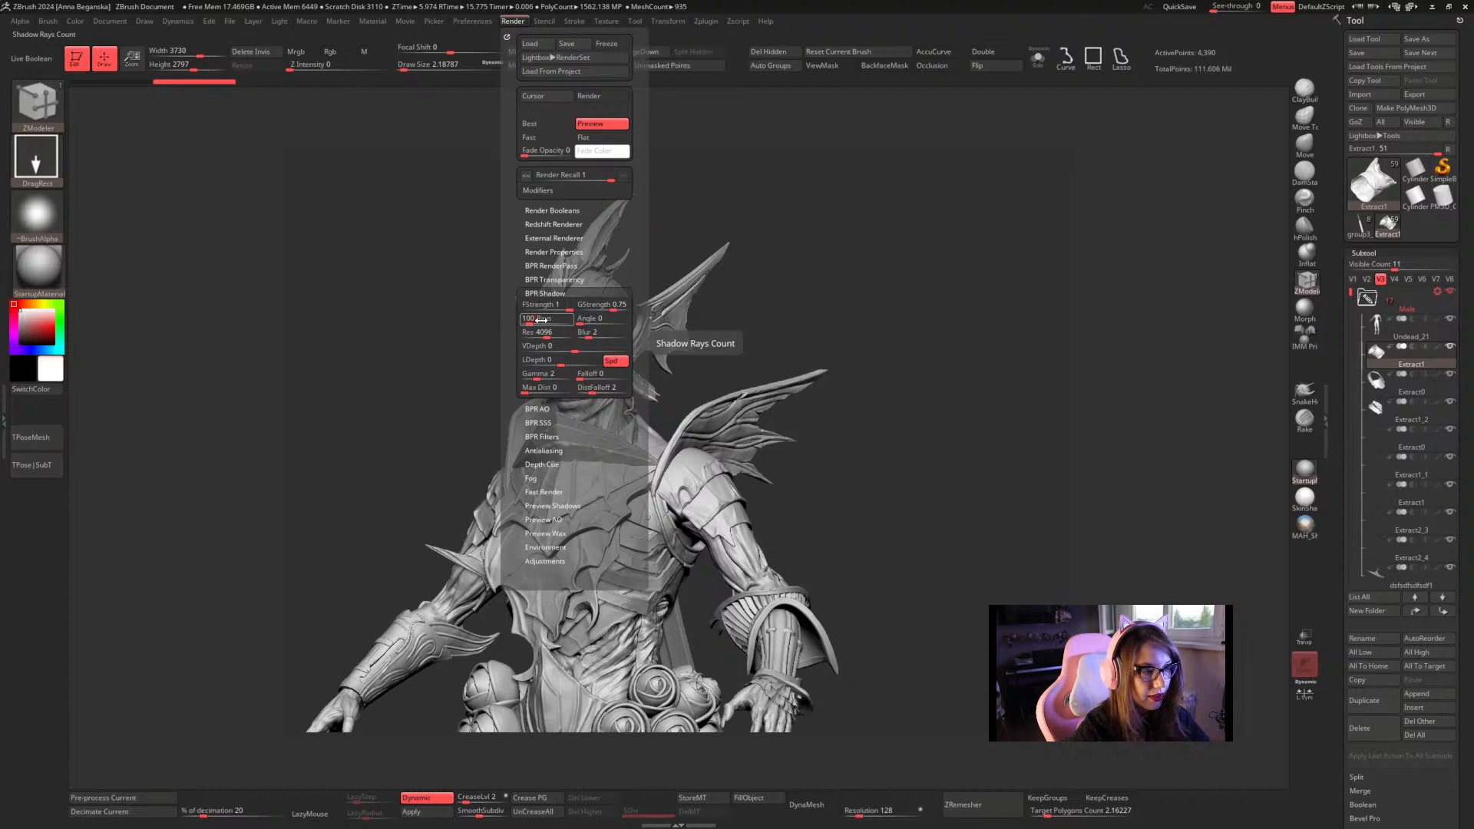
click(594, 318)
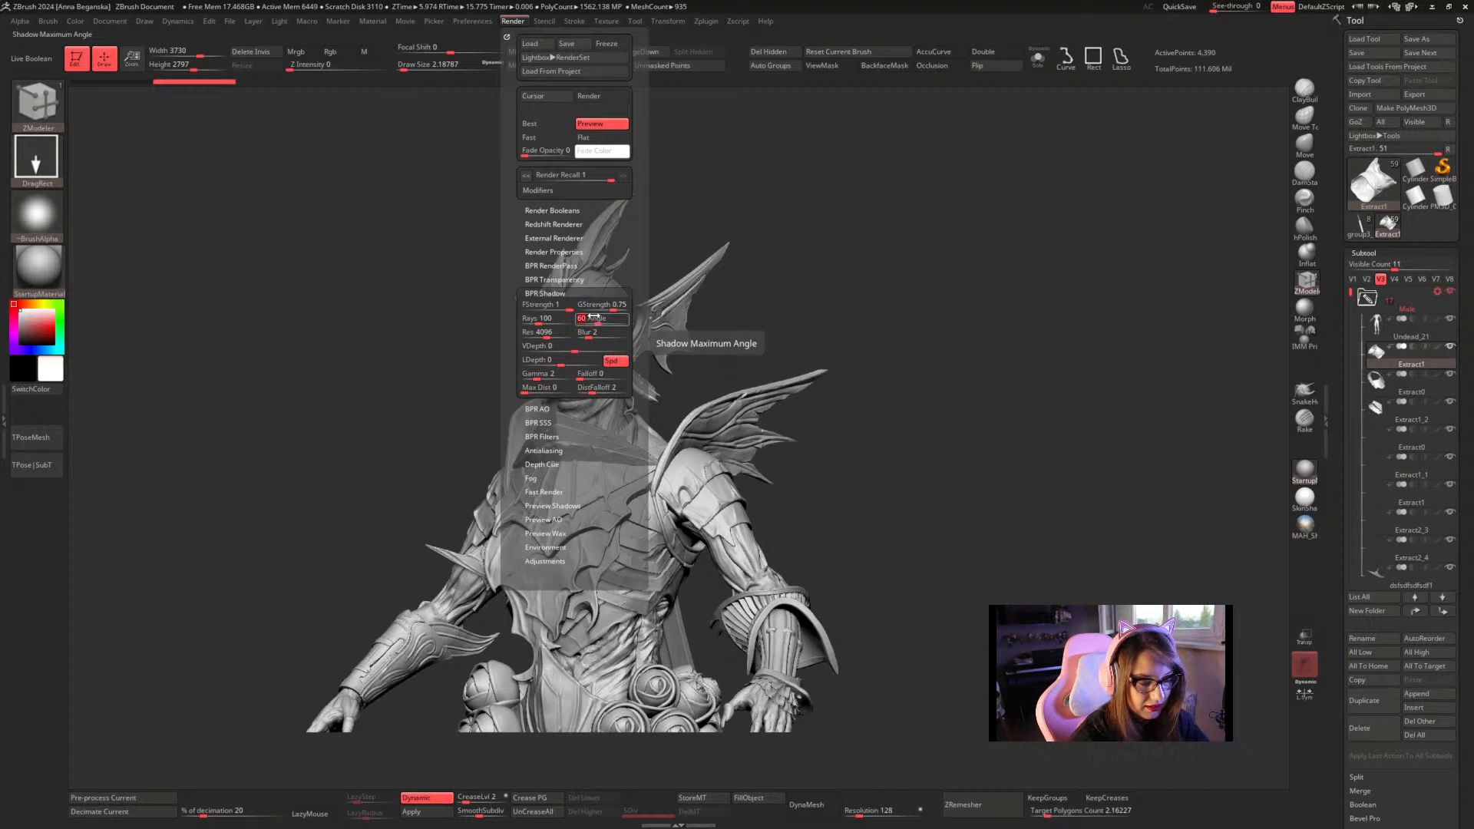
key(Return)
Render the character with BPR and export the shadow pass to TempRender as the Photoshop file BPR_Shadow
key(shift)
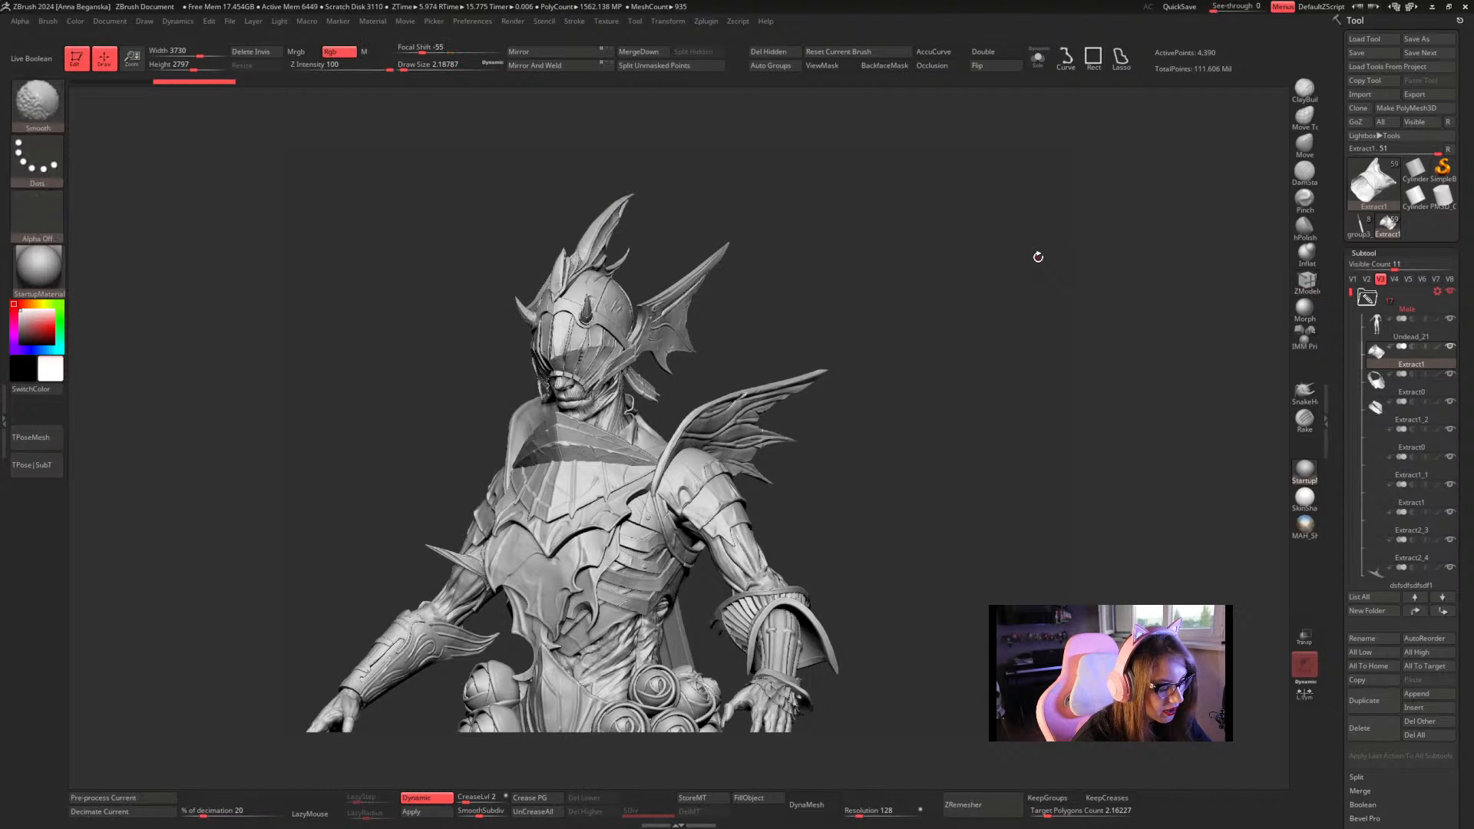
key(shift+r)
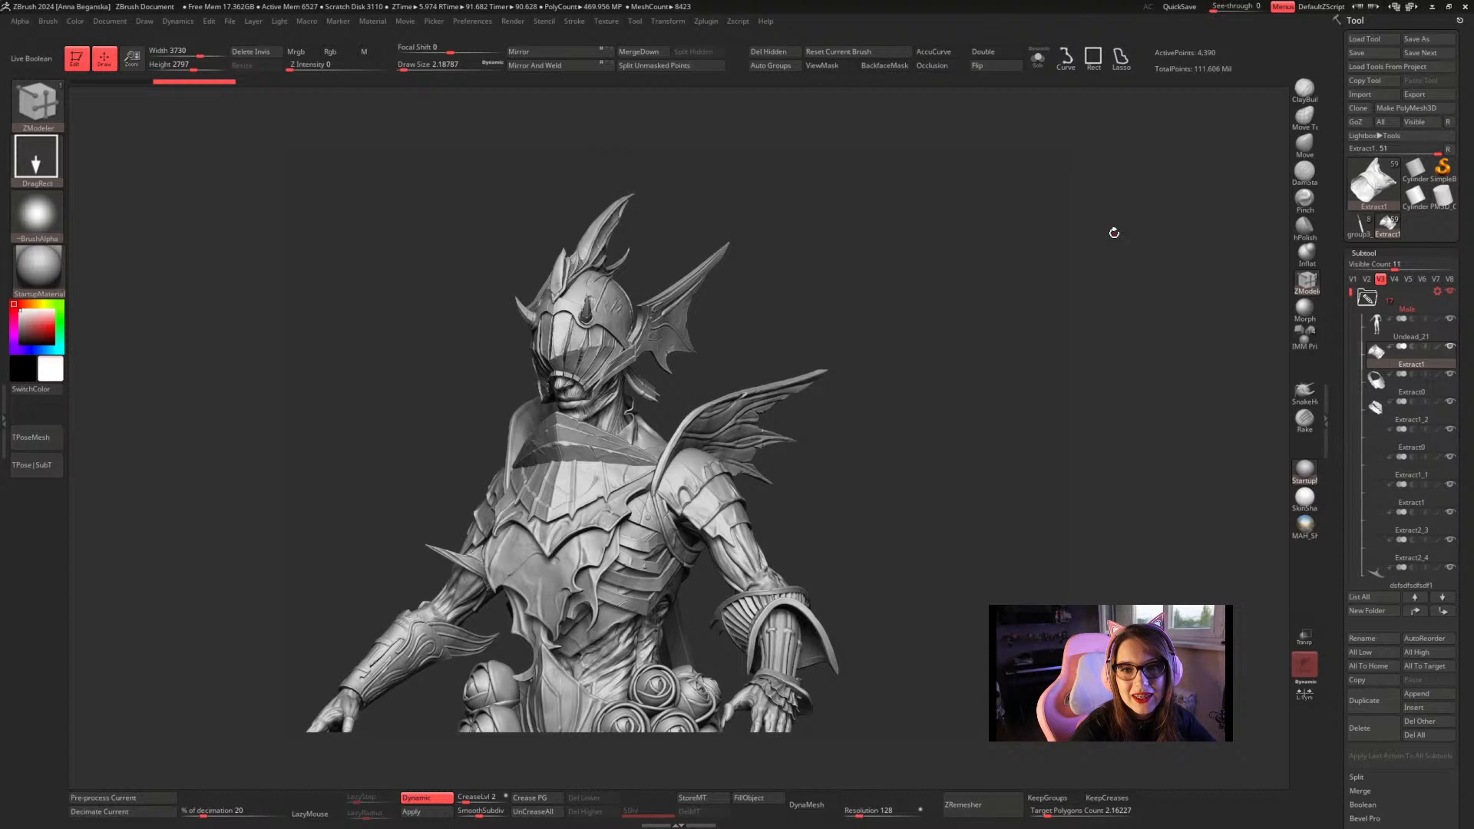
click(553, 23)
click(513, 21)
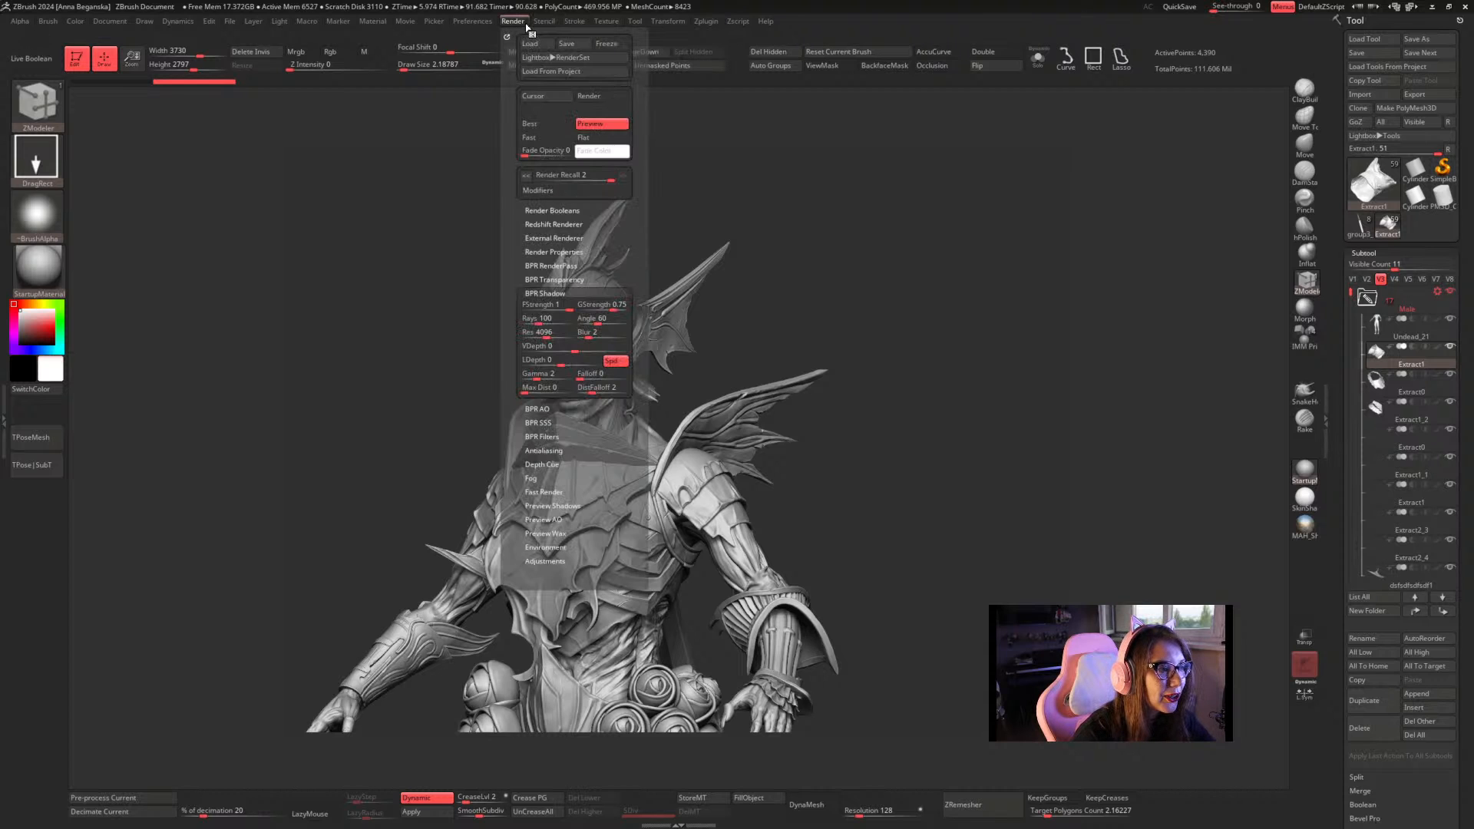
click(563, 263)
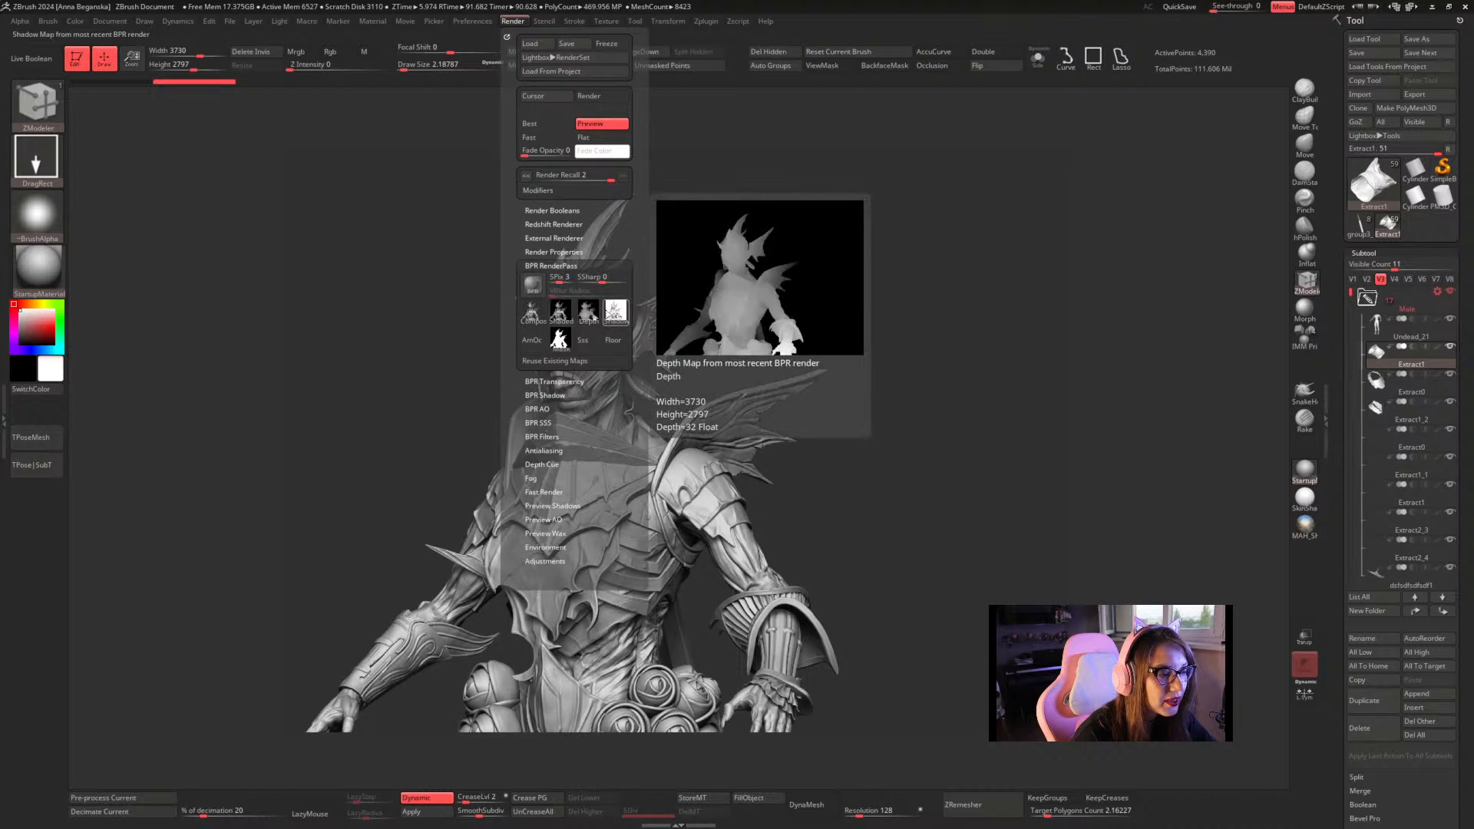
click(614, 311)
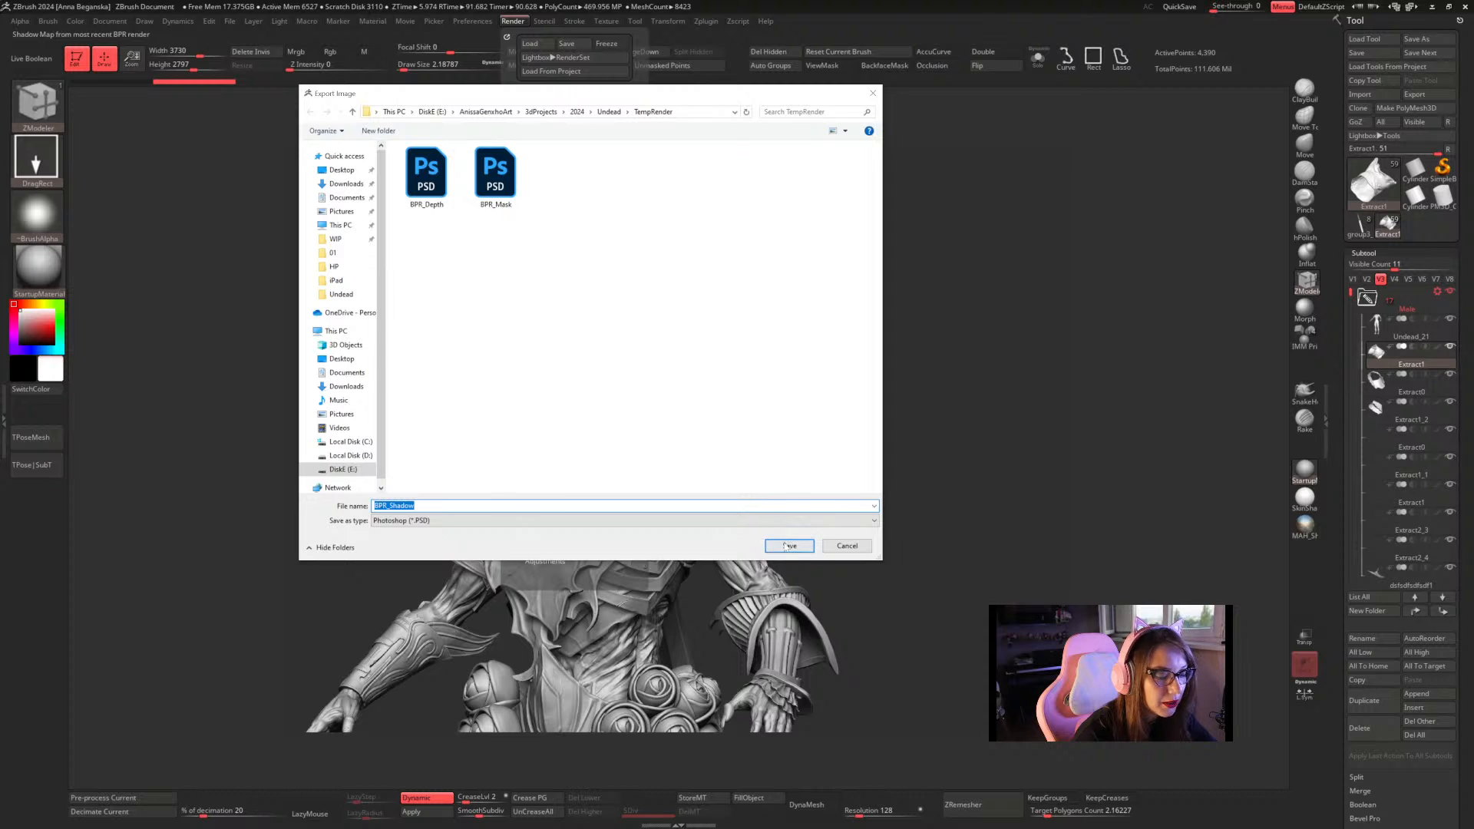
click(788, 546)
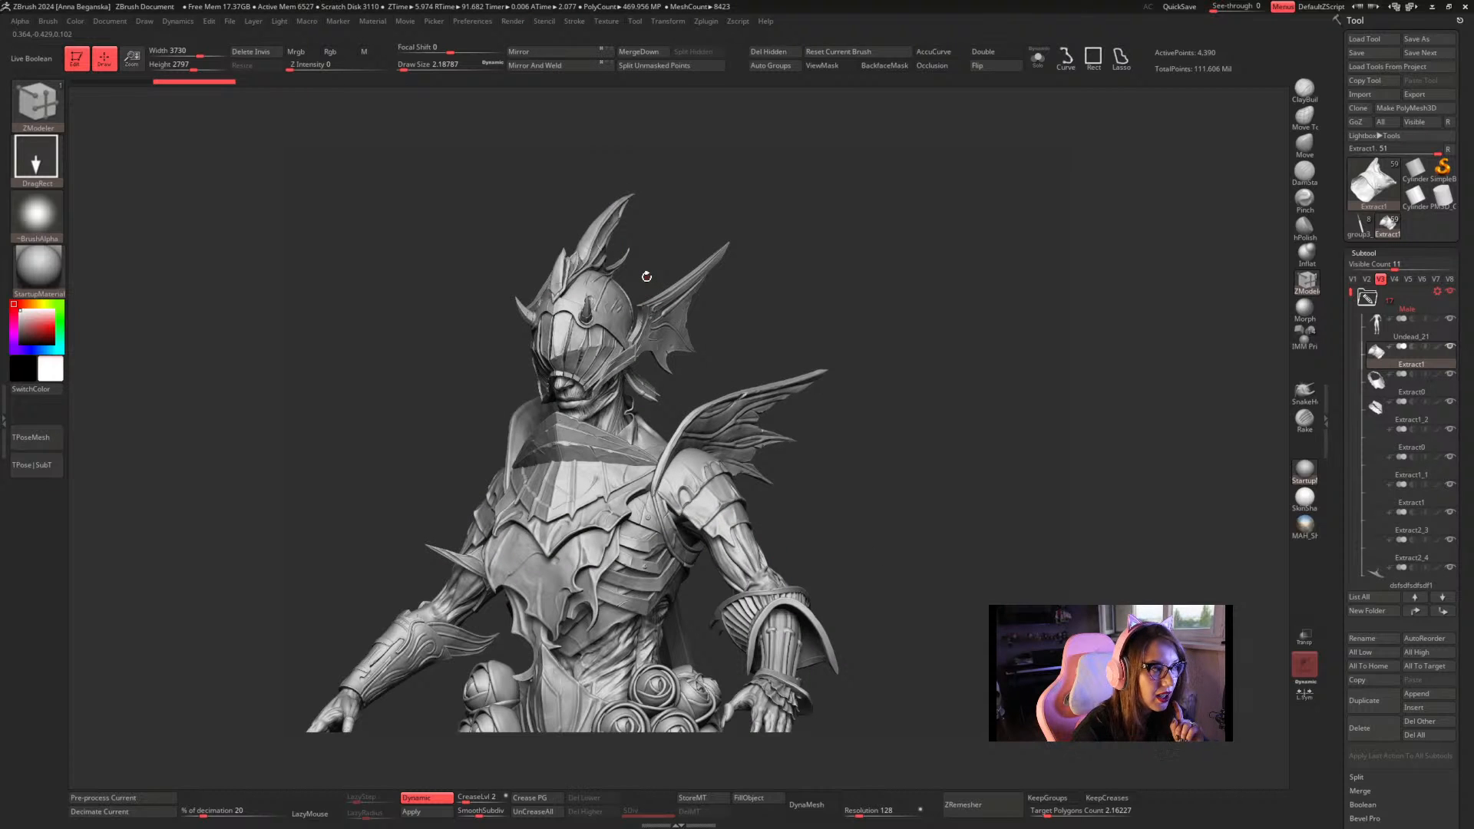
Flip the main light behind the character, raise its intensity to about 7.69 and shift it toward the upper left as a rim light
click(281, 21)
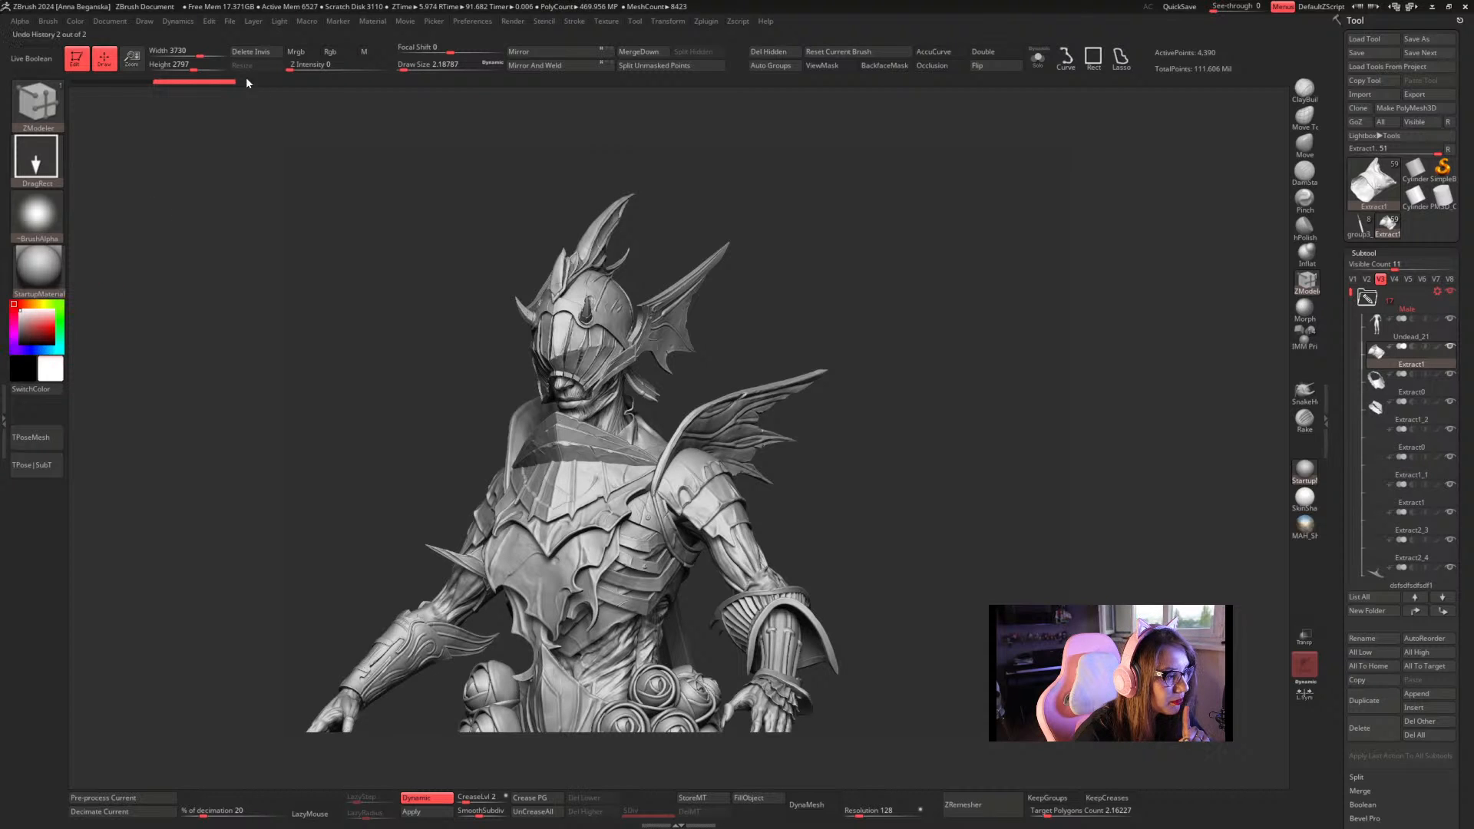
mouse_move(307, 25)
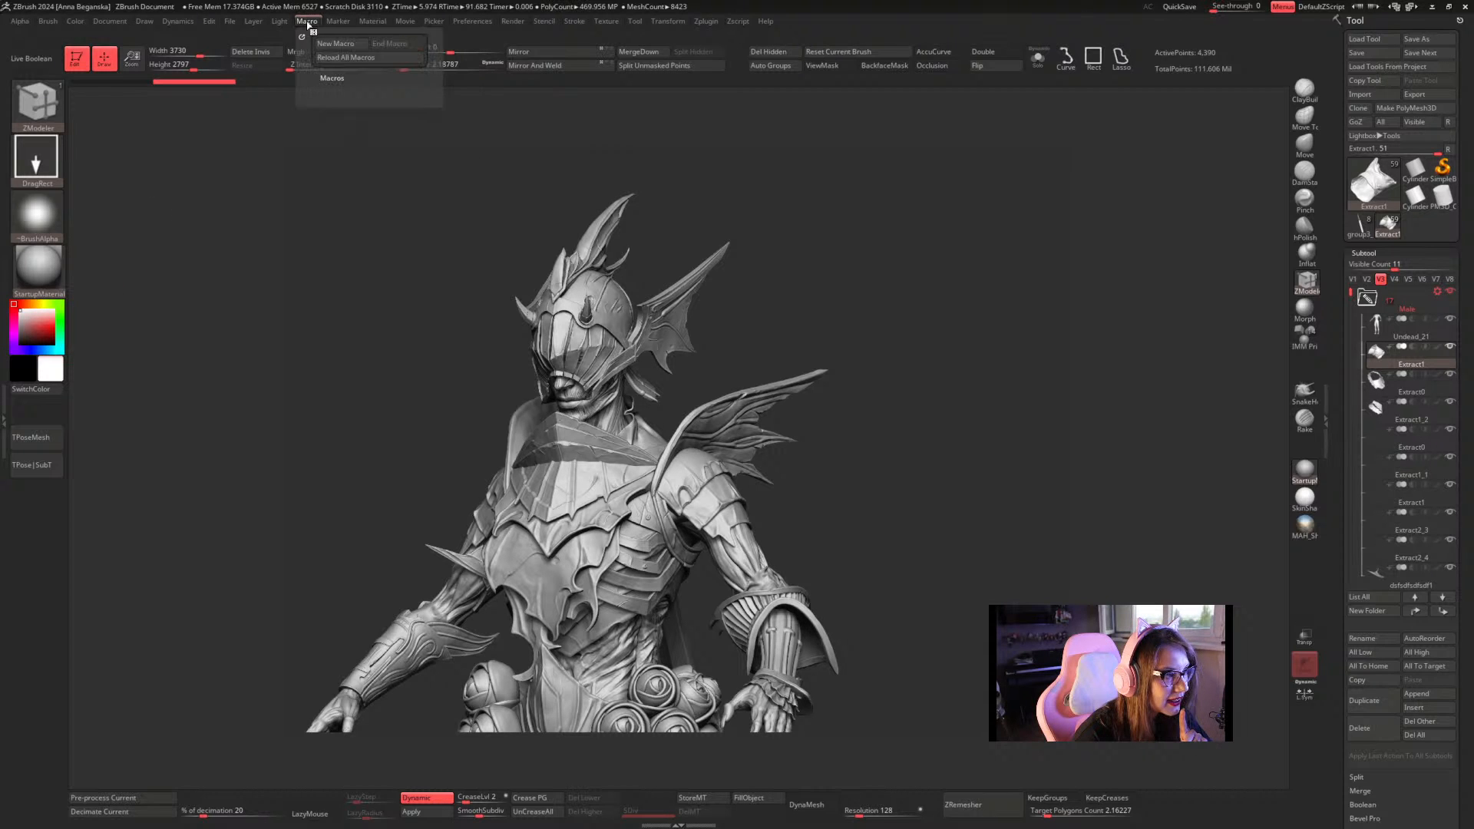
click(315, 78)
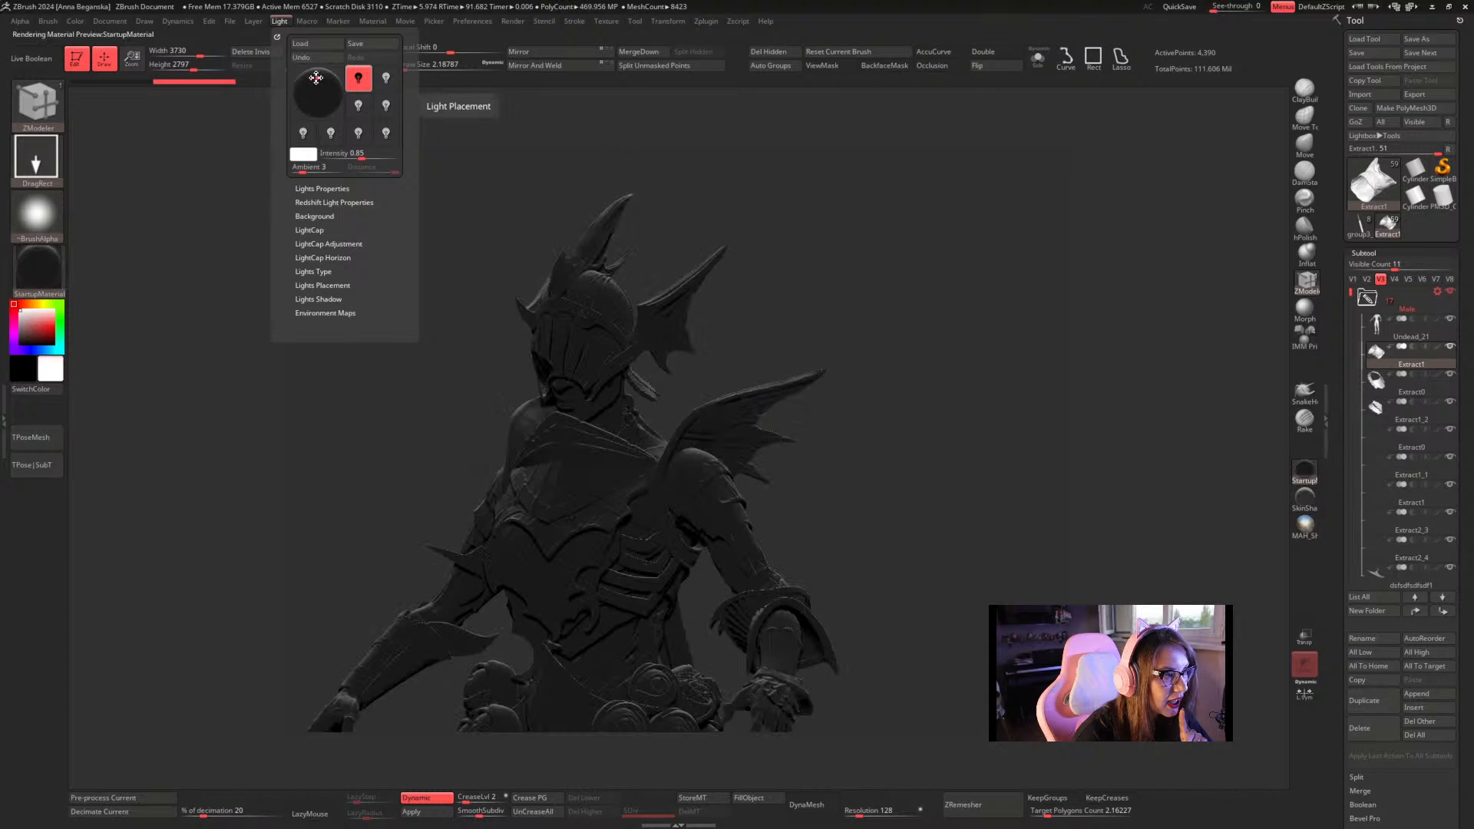
click(316, 77)
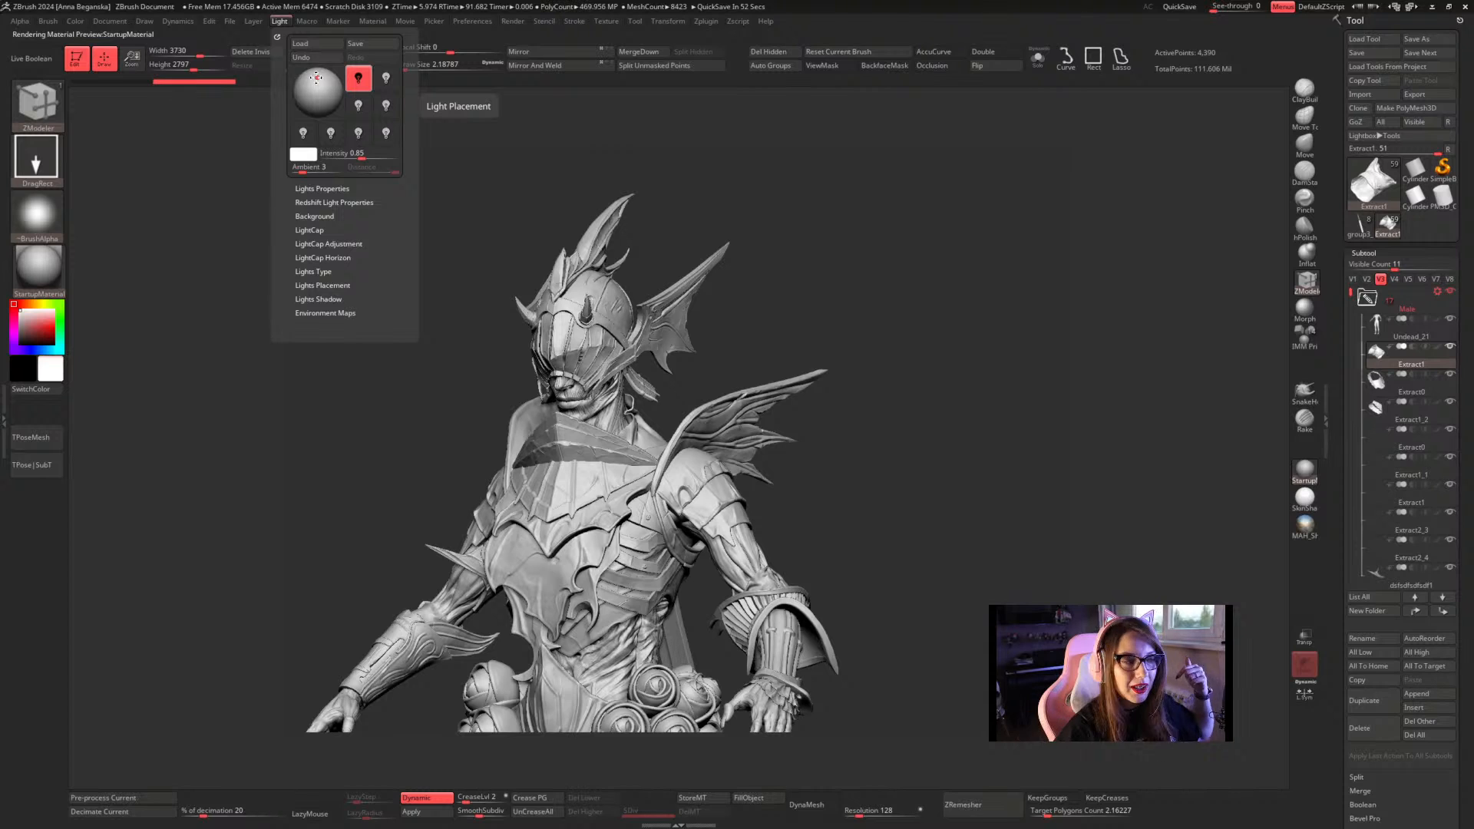
click(316, 77)
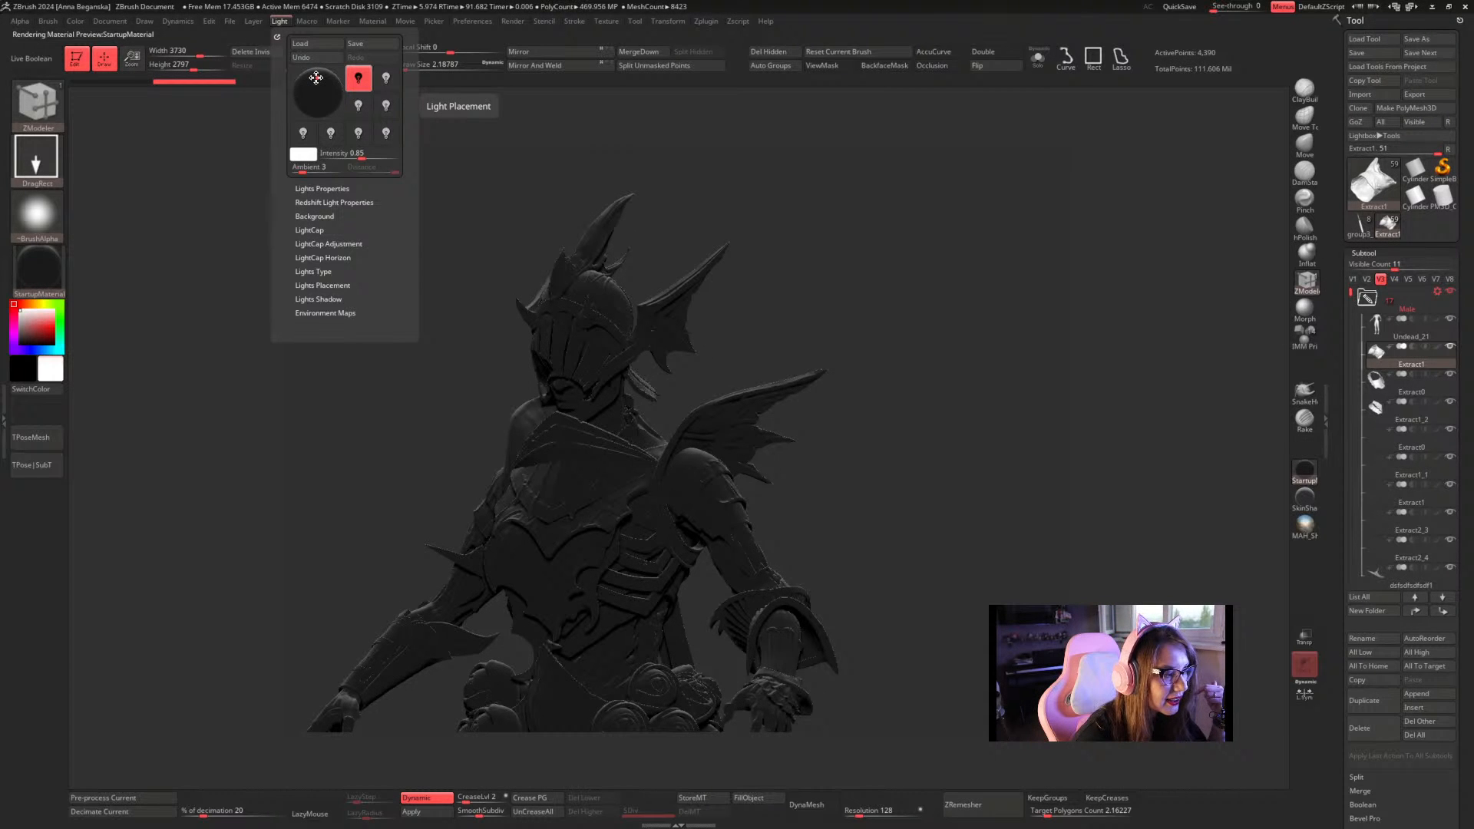
drag(361, 154, 390, 159)
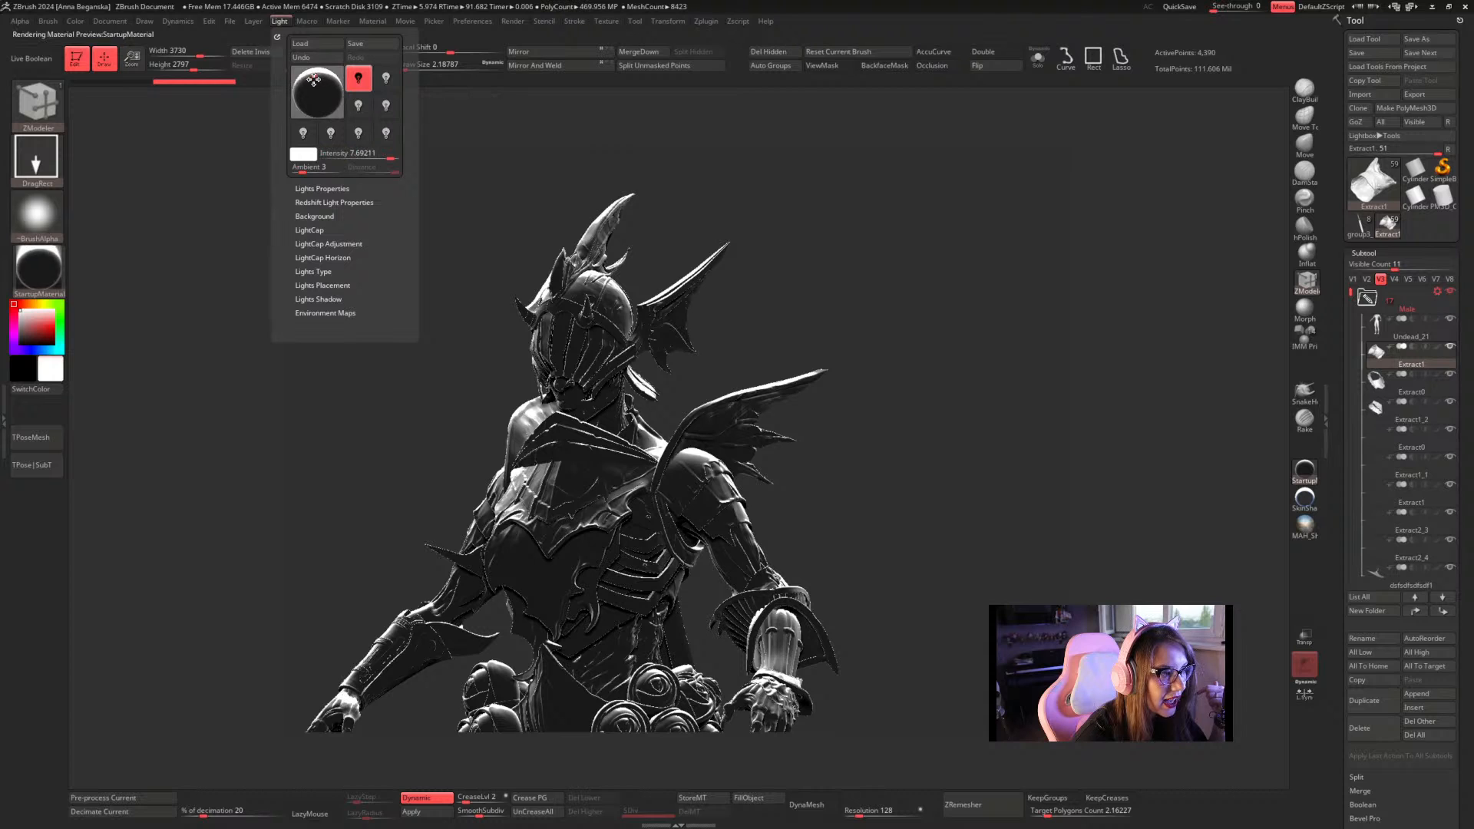
drag(313, 79, 303, 82)
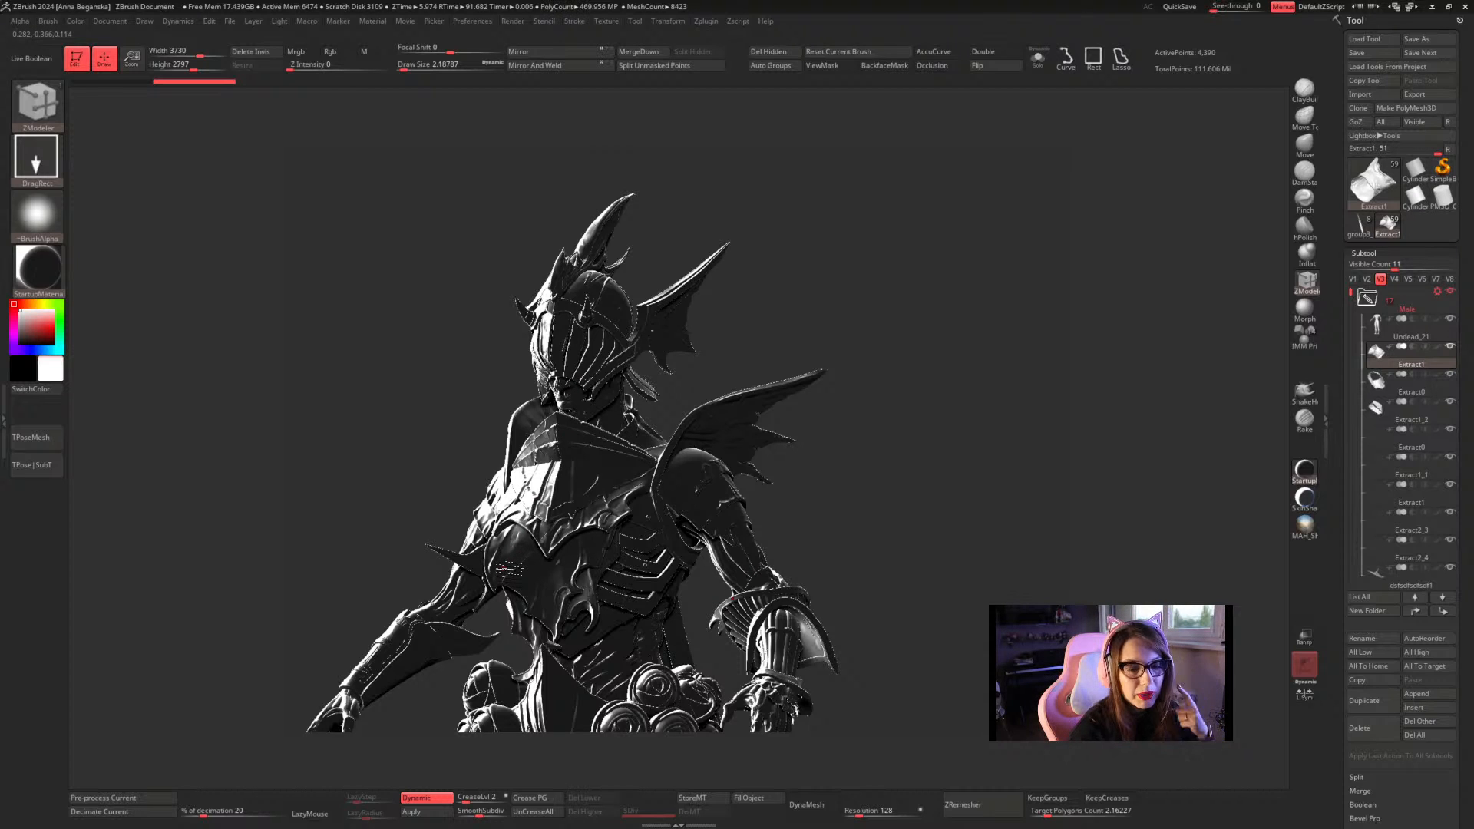
Set the current colour to black and move the rim light slightly further toward the upper left of the material sphere
click(15, 351)
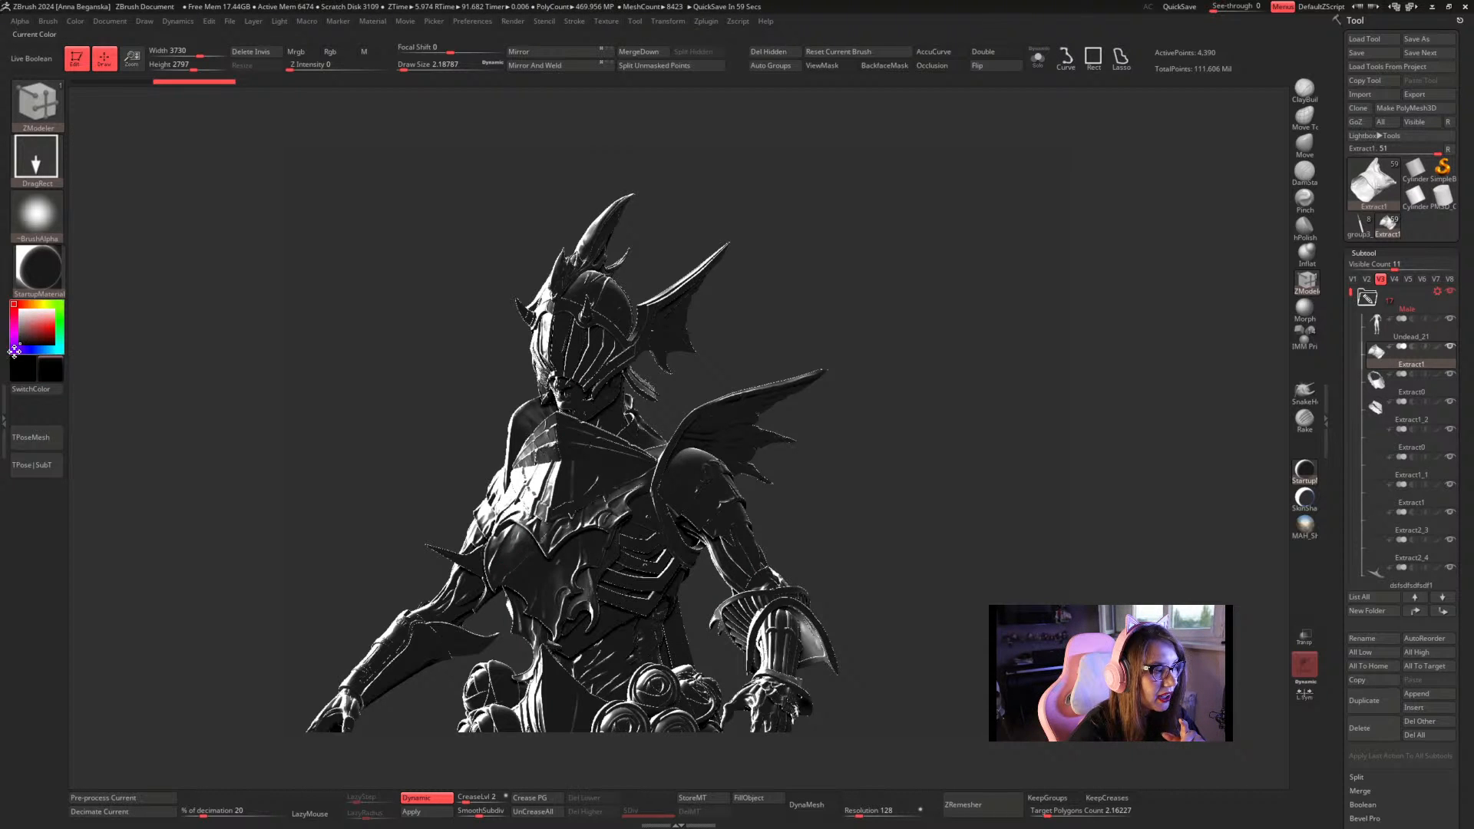
click(16, 349)
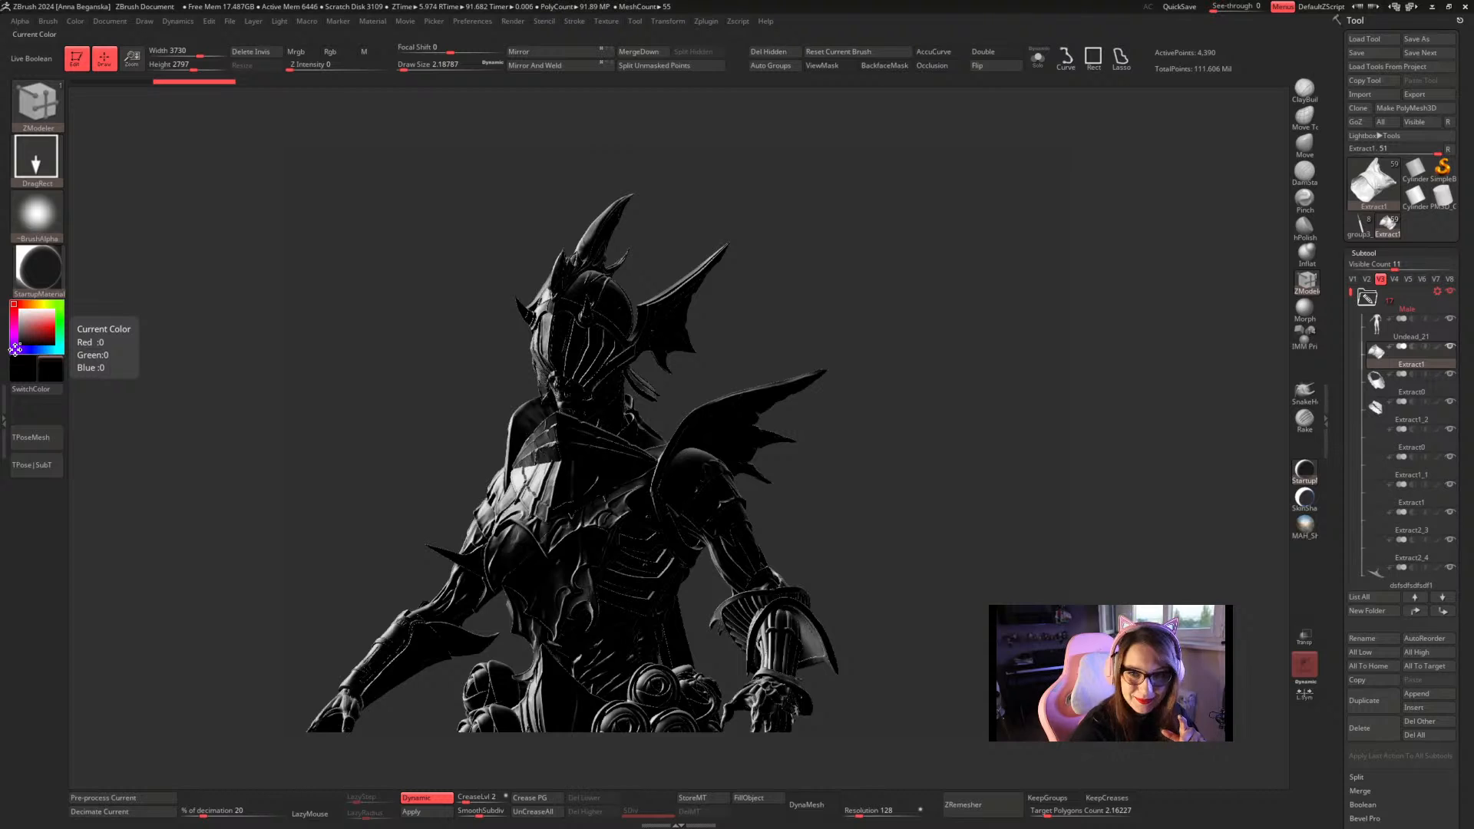
click(372, 22)
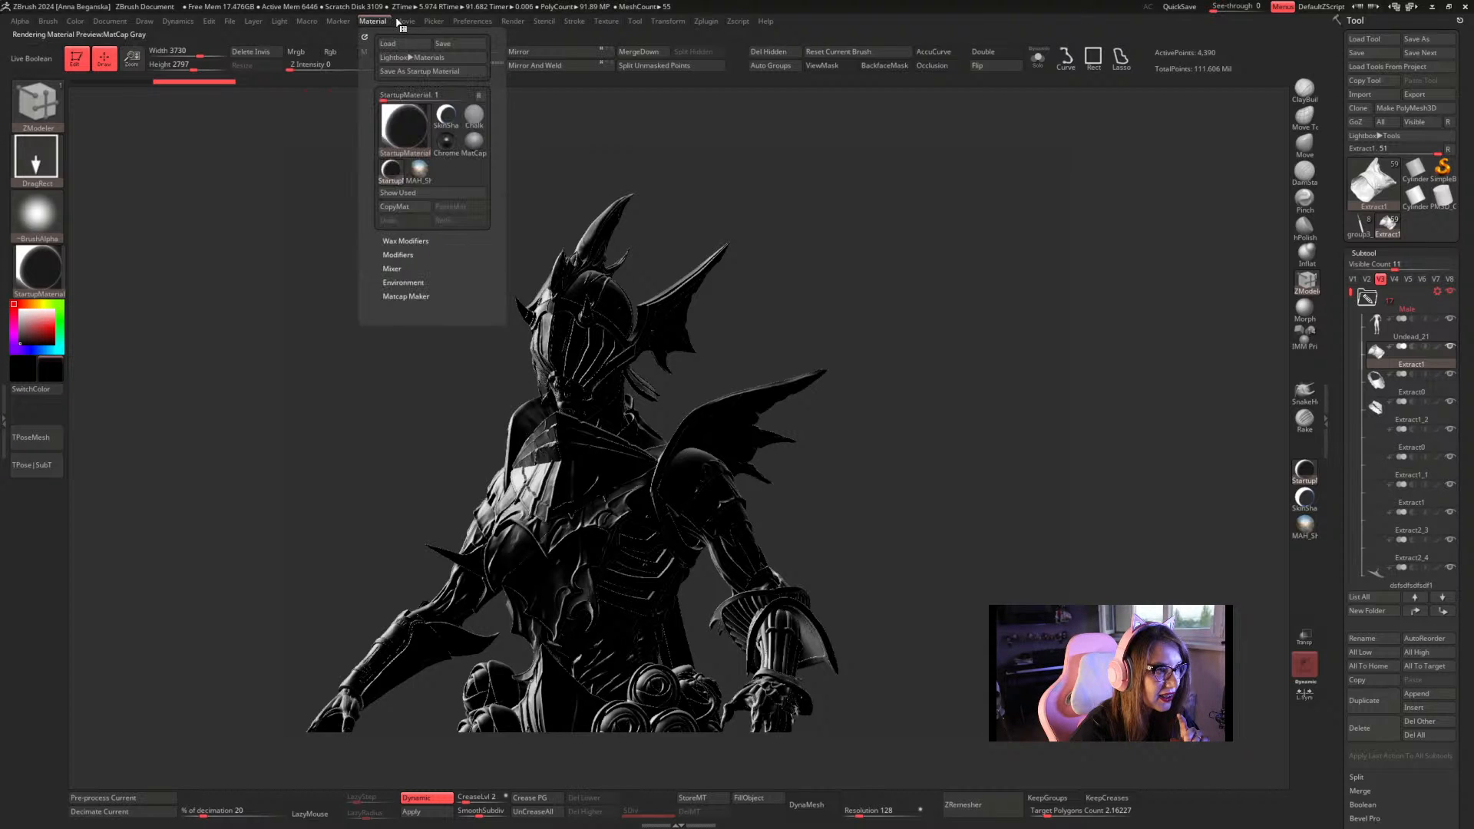
click(279, 21)
click(306, 85)
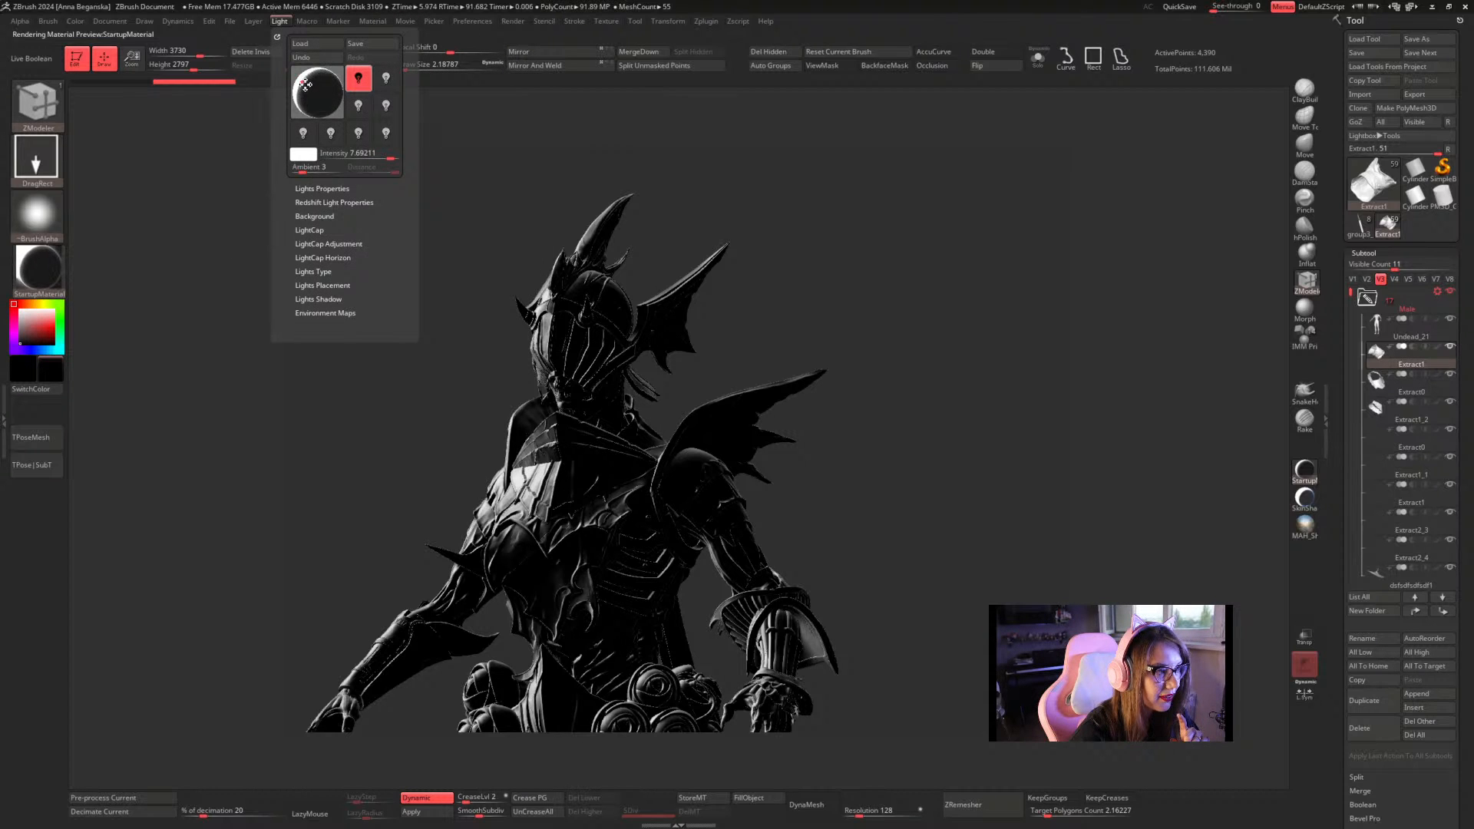
drag(306, 84, 300, 81)
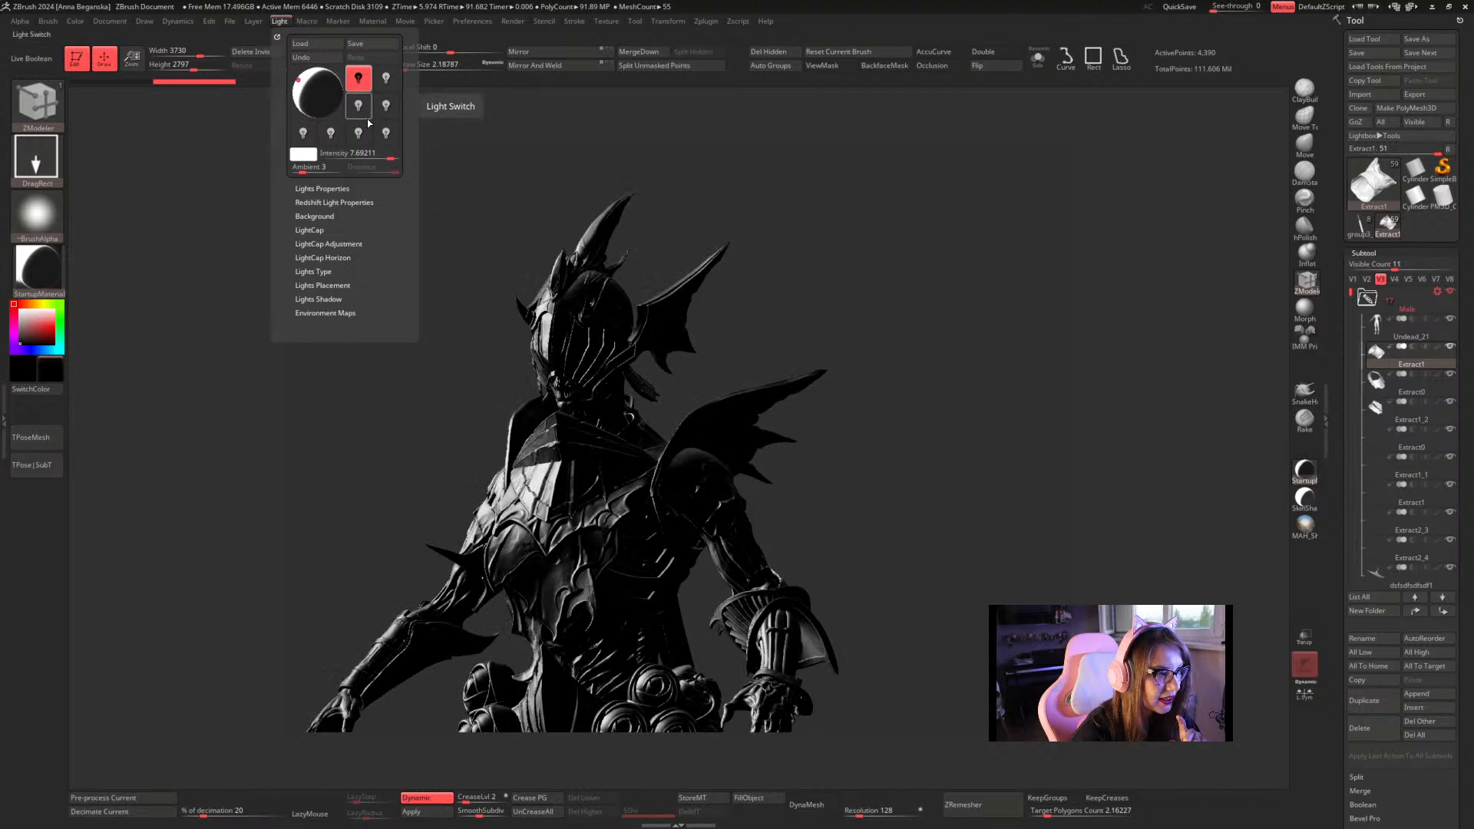
Render the rim-lit character with BPR and export the composite pass to TempRender as the JPEG Light01 at quality 100
click(545, 22)
key(shift)
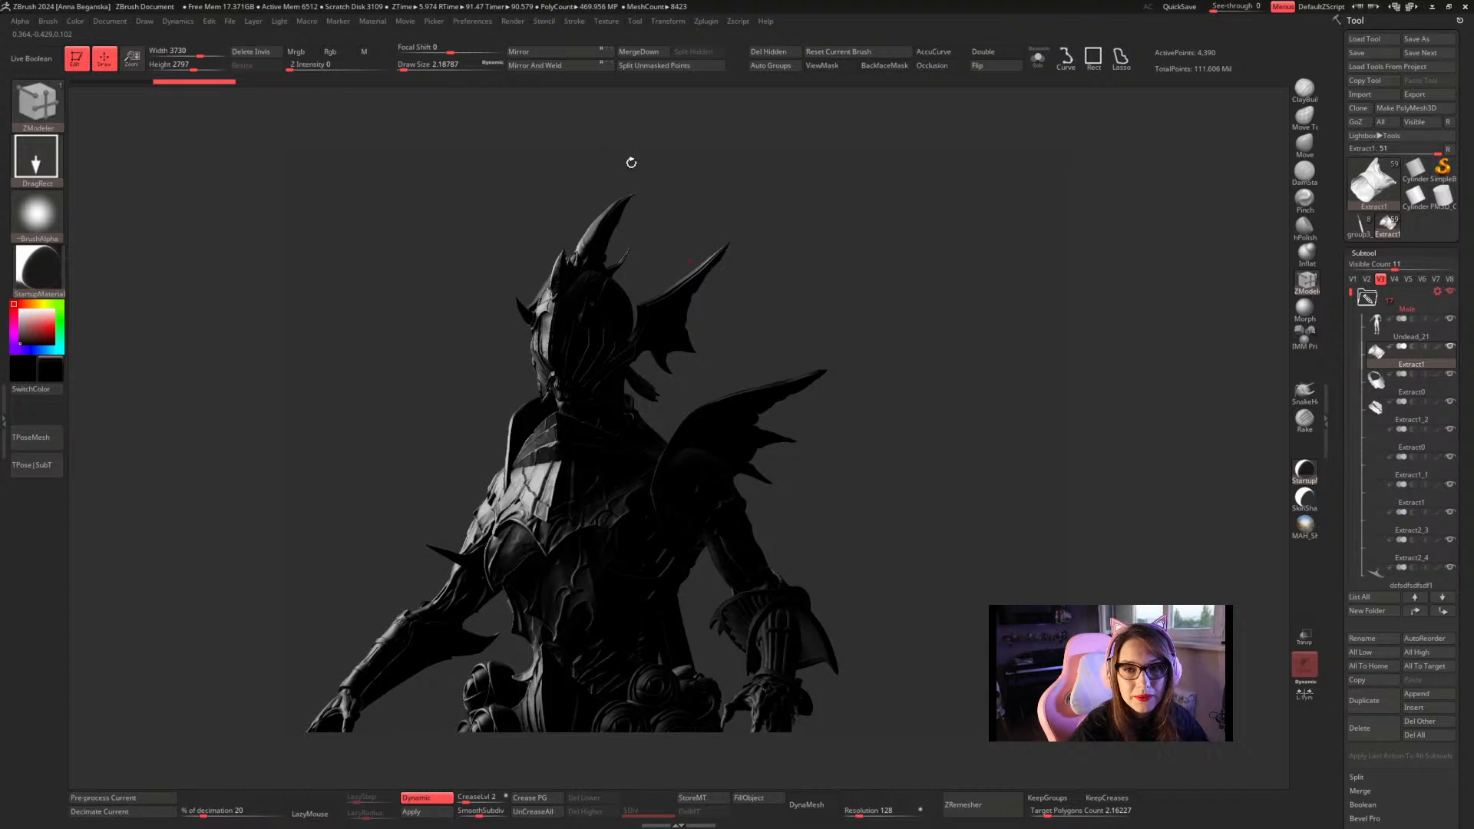
click(513, 21)
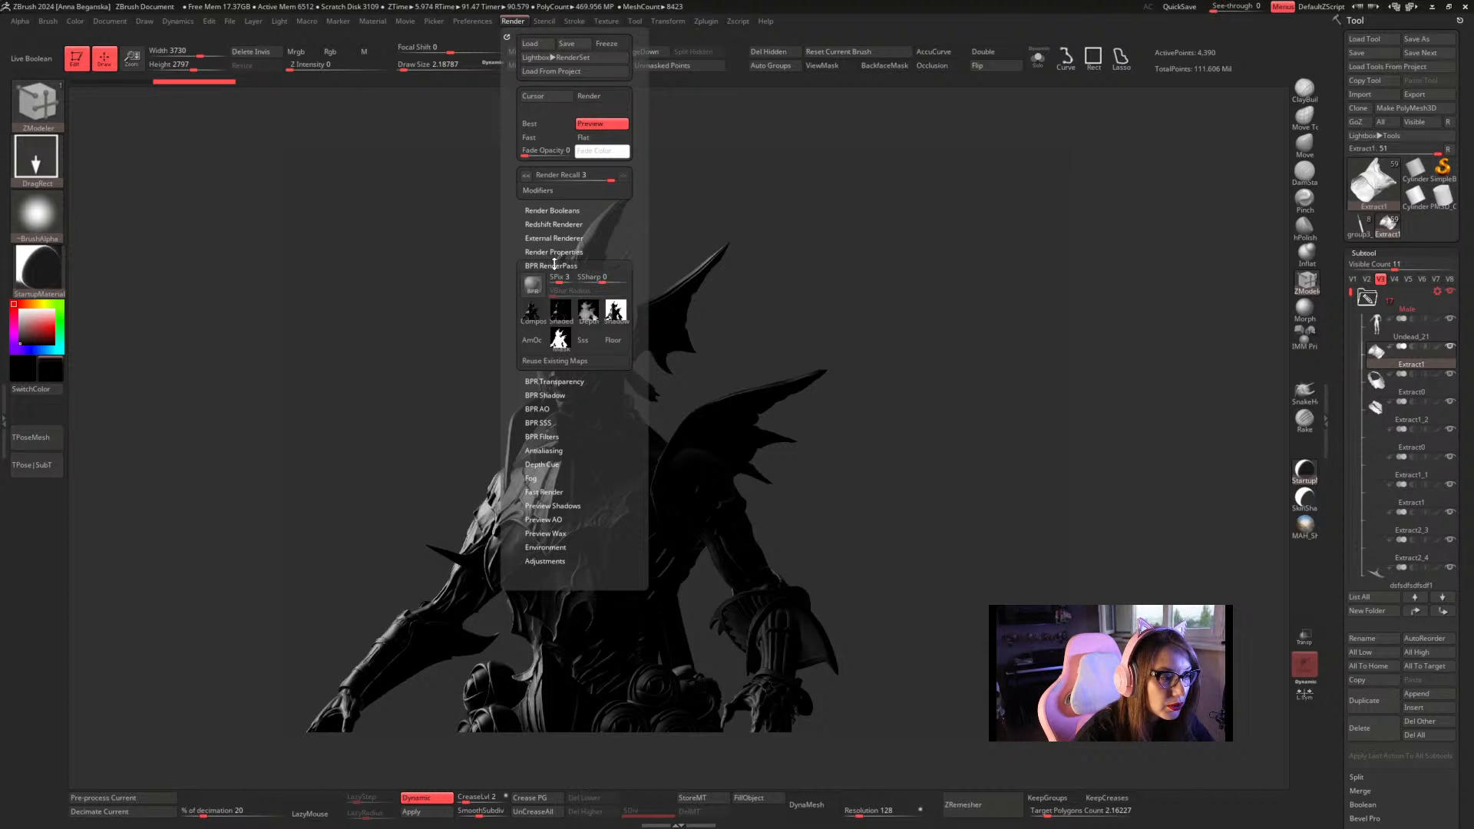
mouse_move(532, 323)
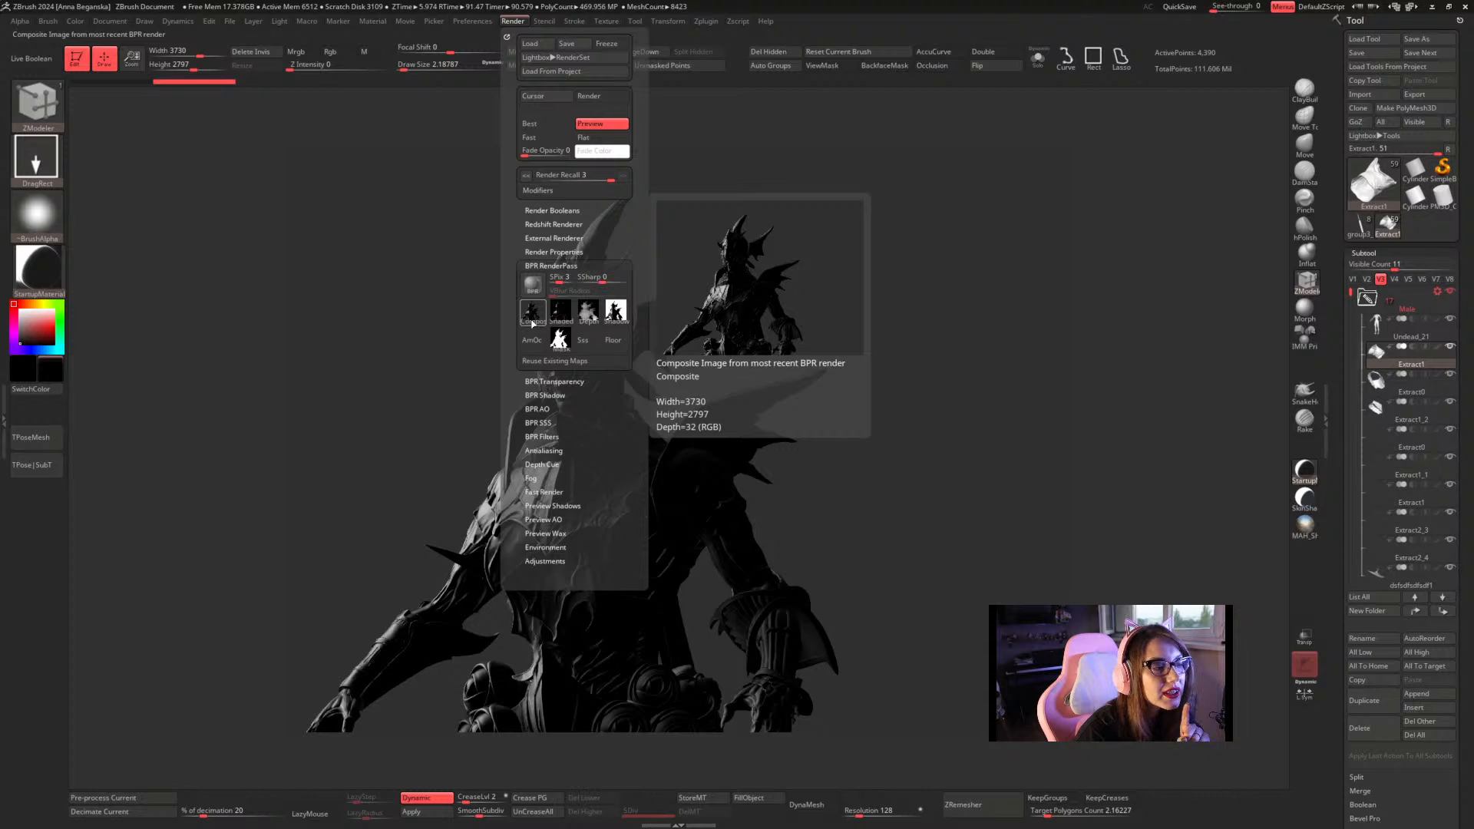
click(532, 322)
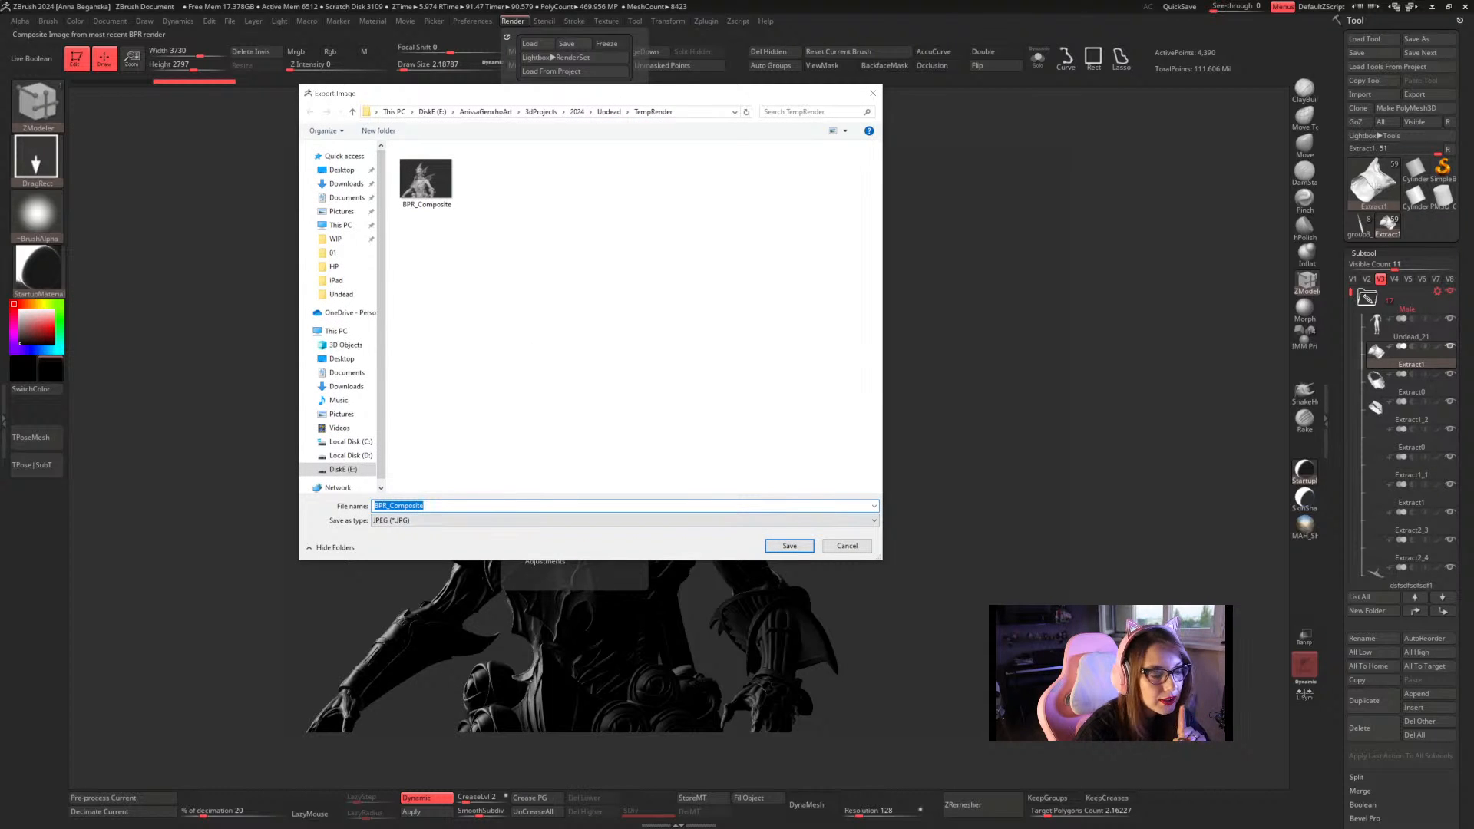
text(Uight01)
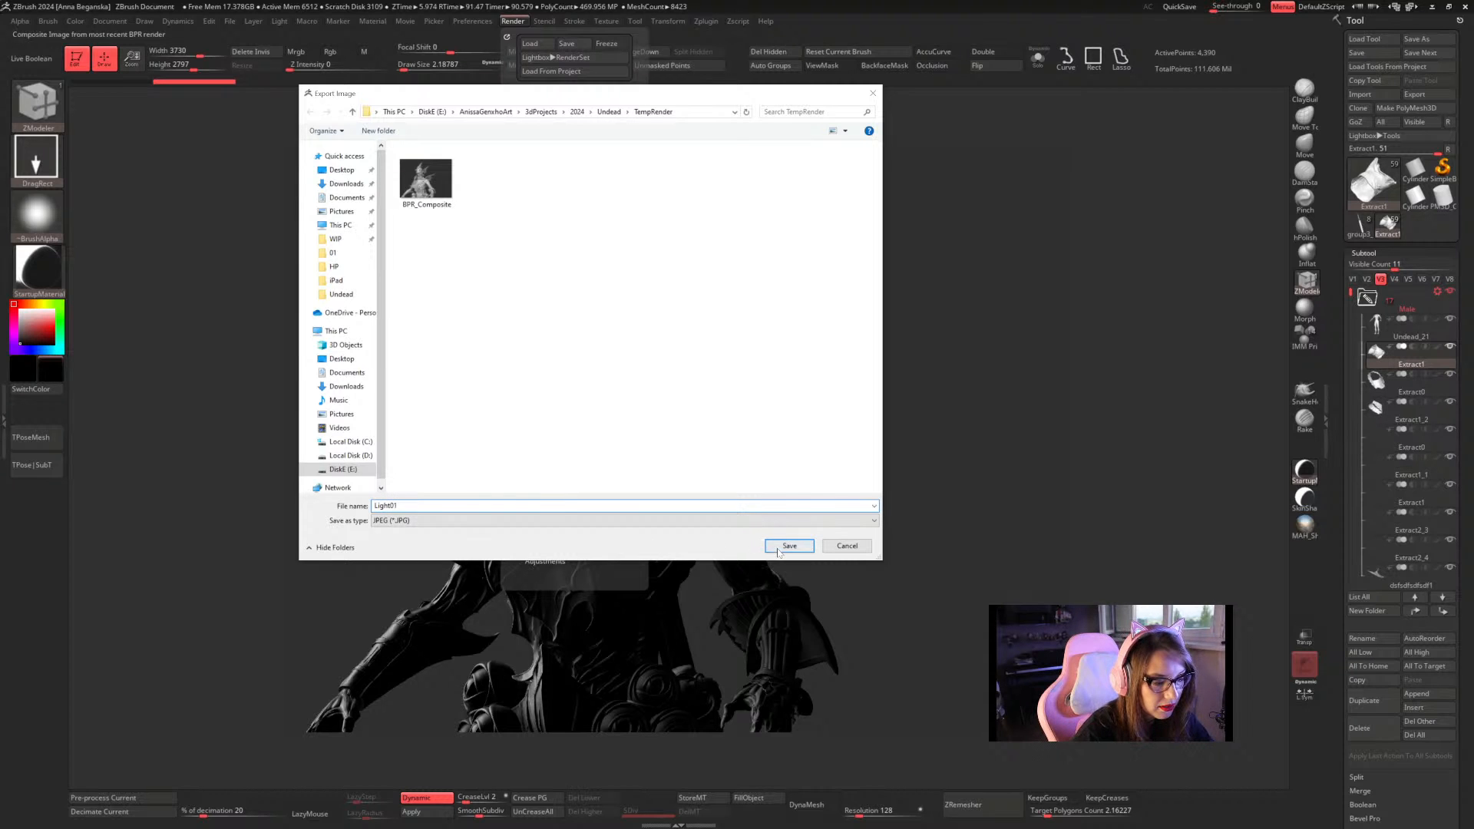
click(783, 545)
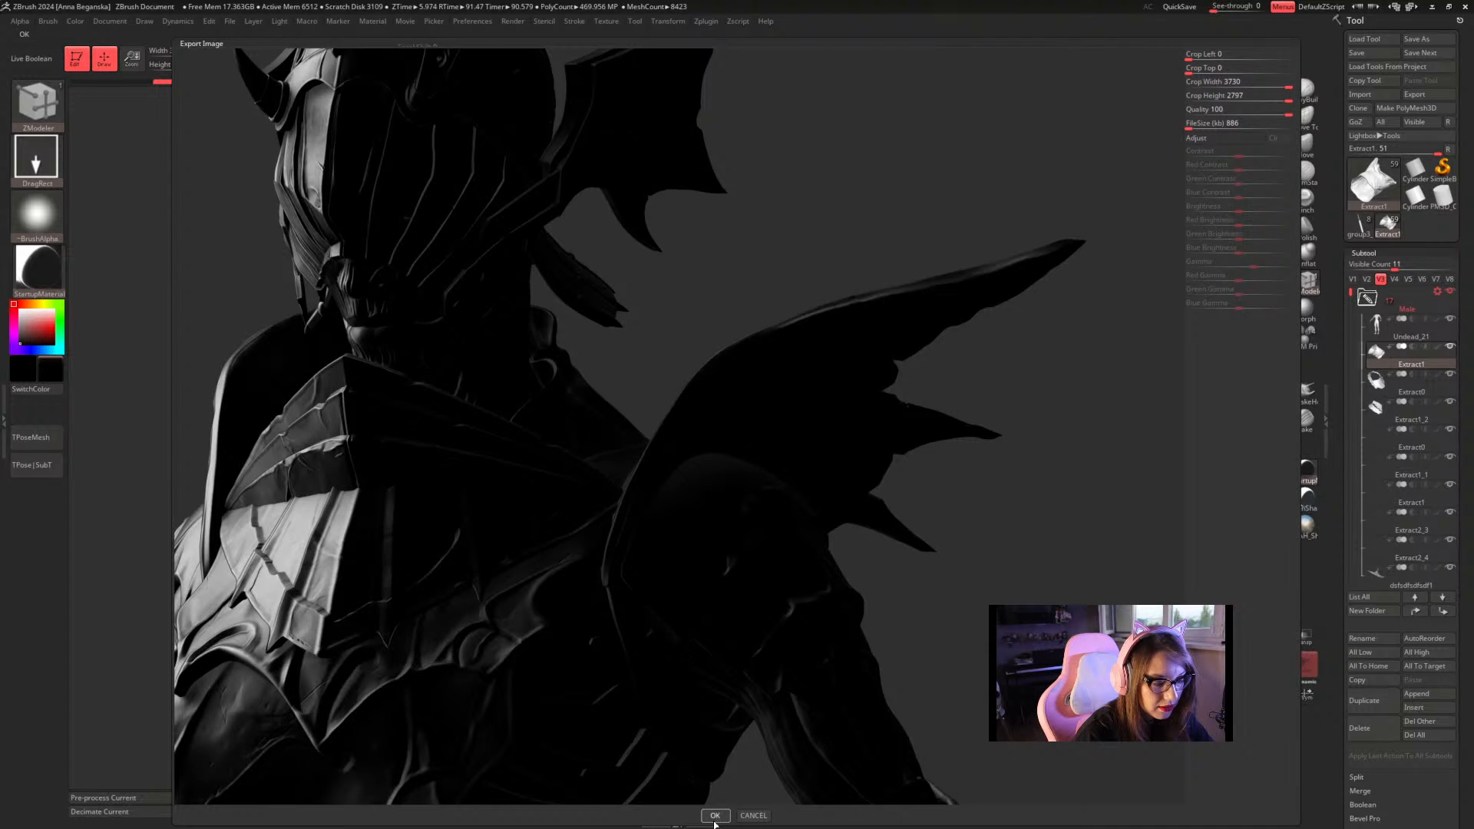
click(715, 815)
Export the shadow pass of the rim-lit render to TempRender as the Photoshop file ShadowLight01
click(513, 21)
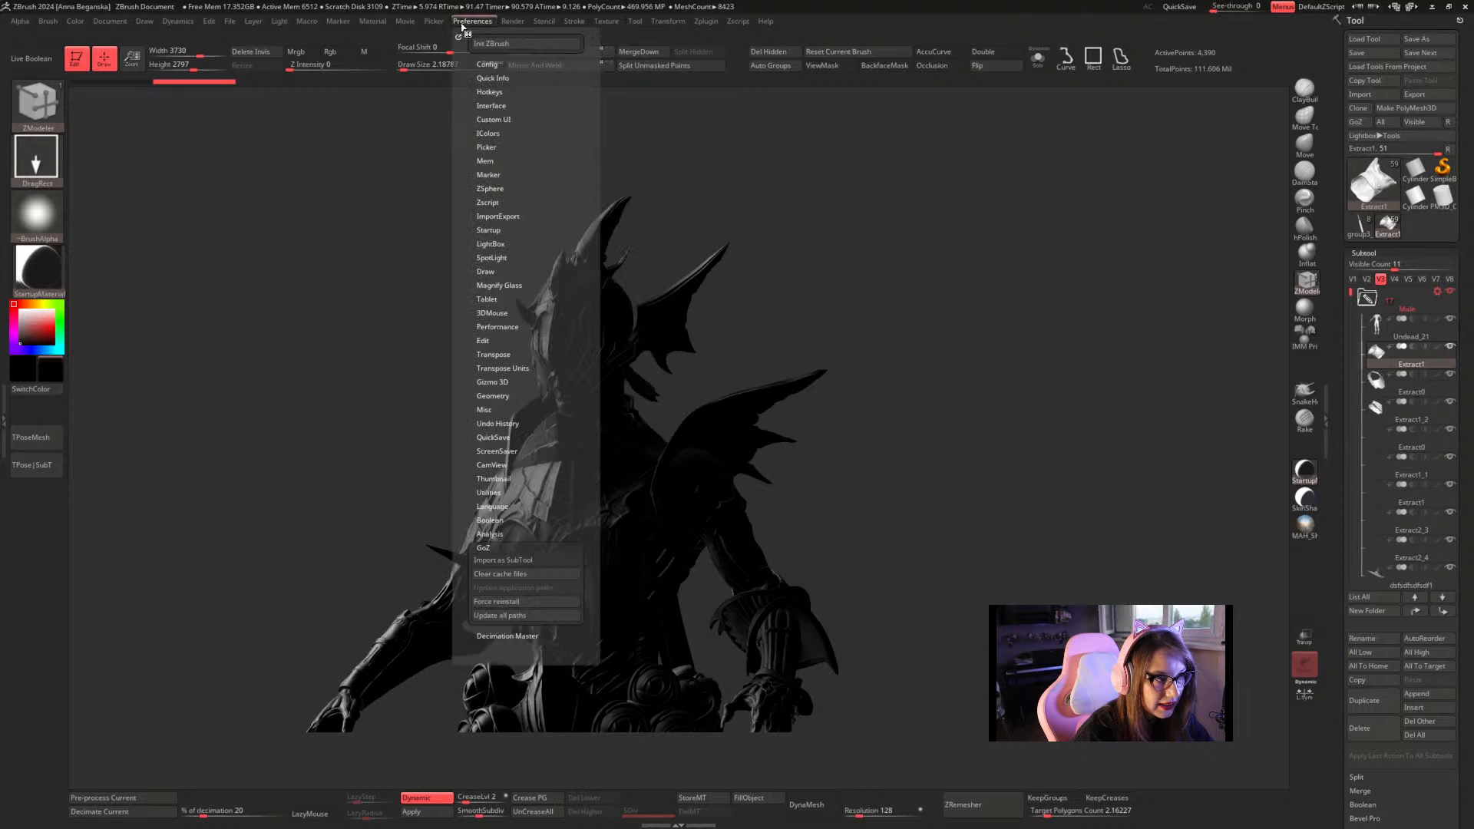
mouse_move(561, 345)
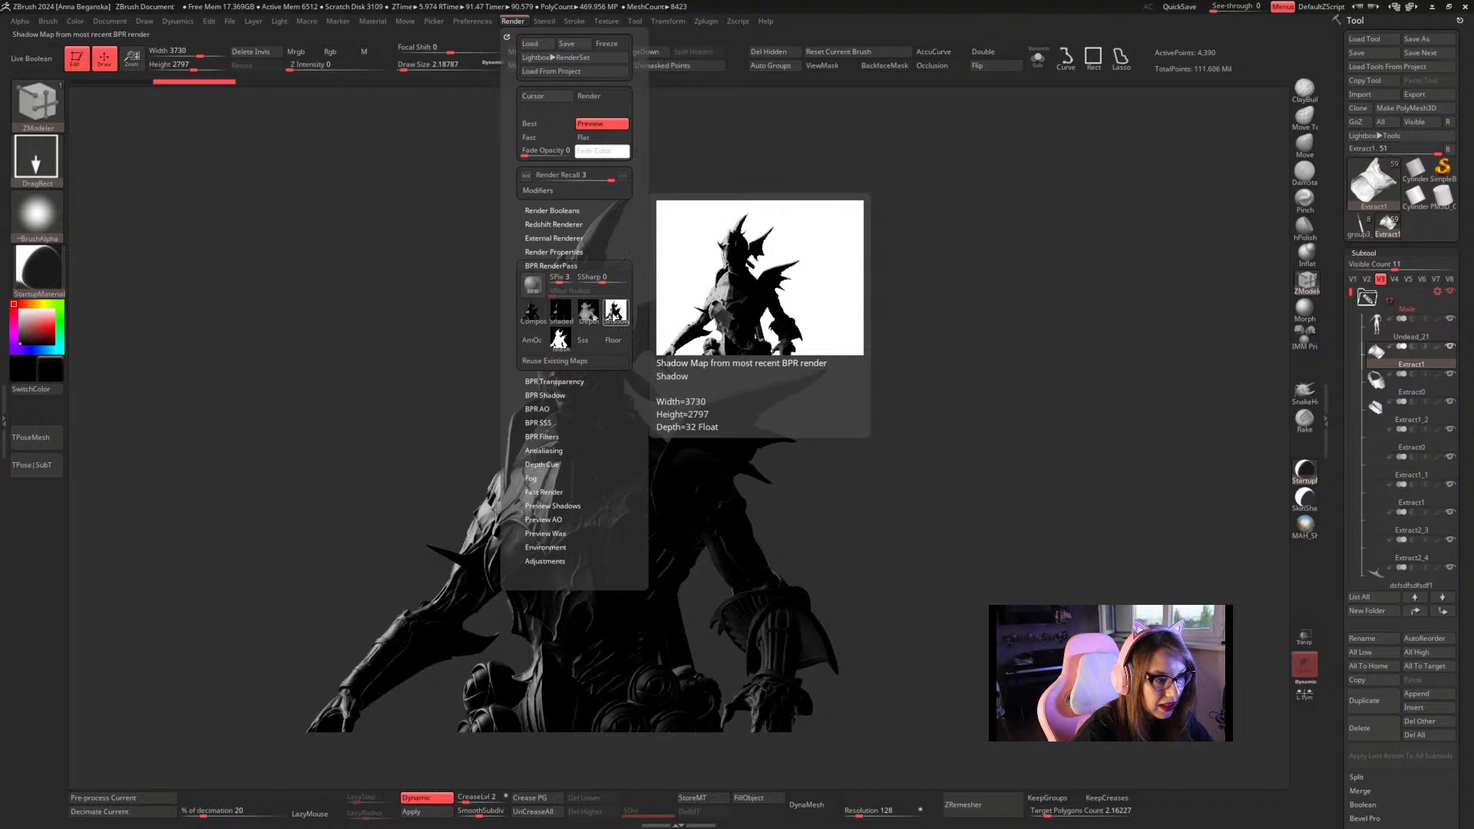
click(614, 313)
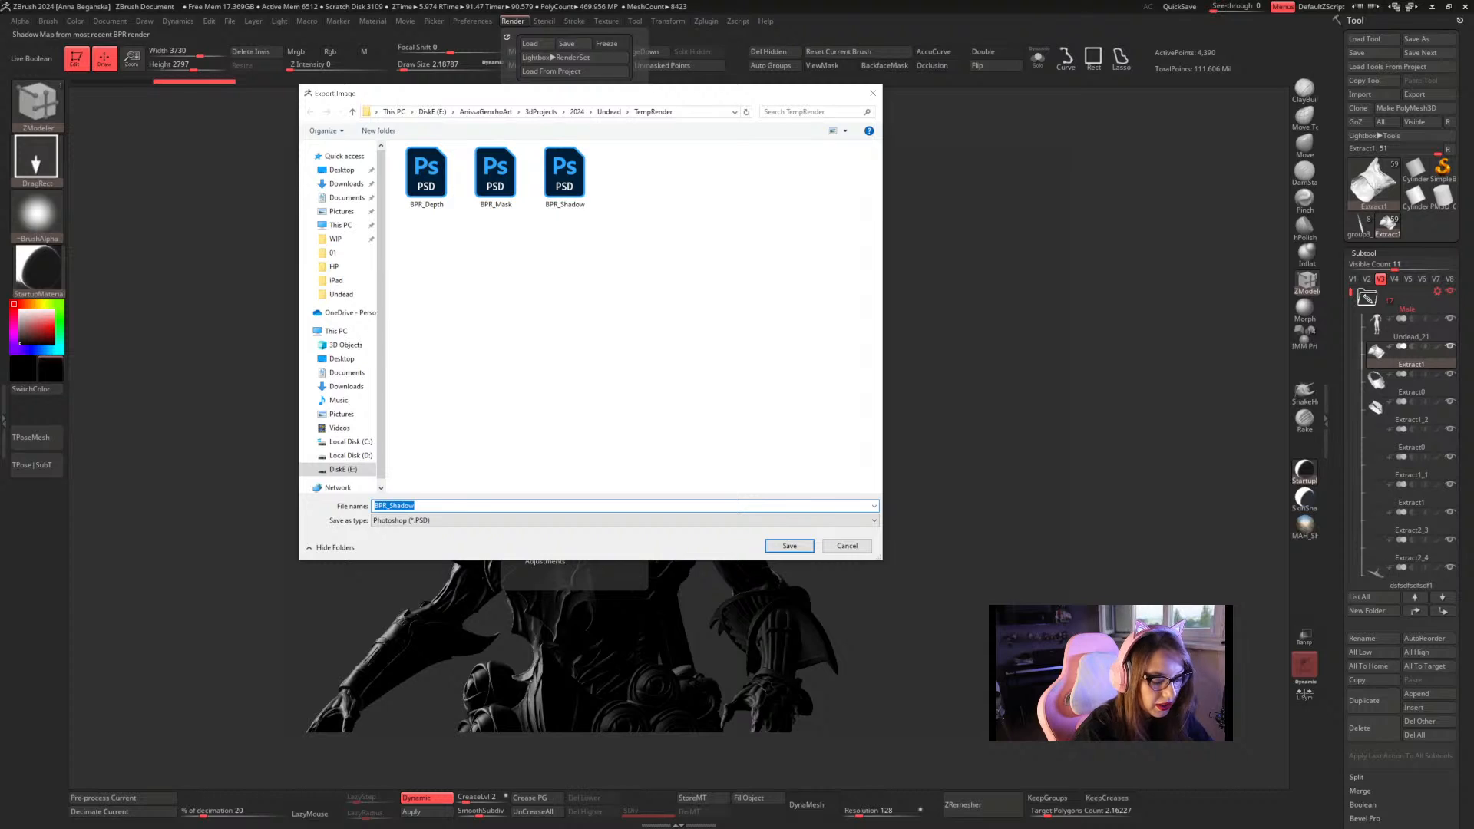
text(Ligh)
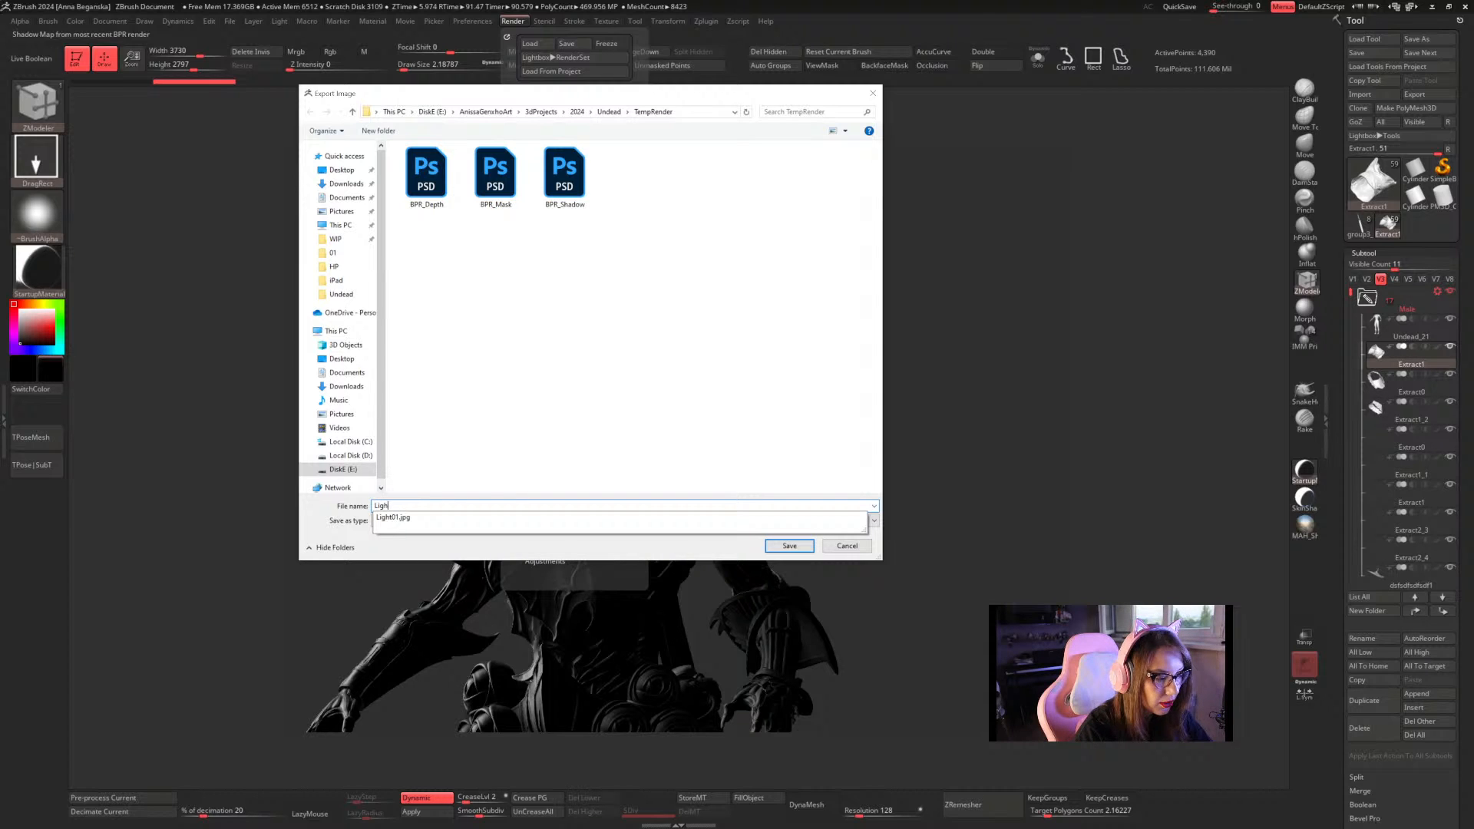
key(BackSpace)
key(BackSpace)
key(BackSpace)
key(BackSpace)
text(Shadow)
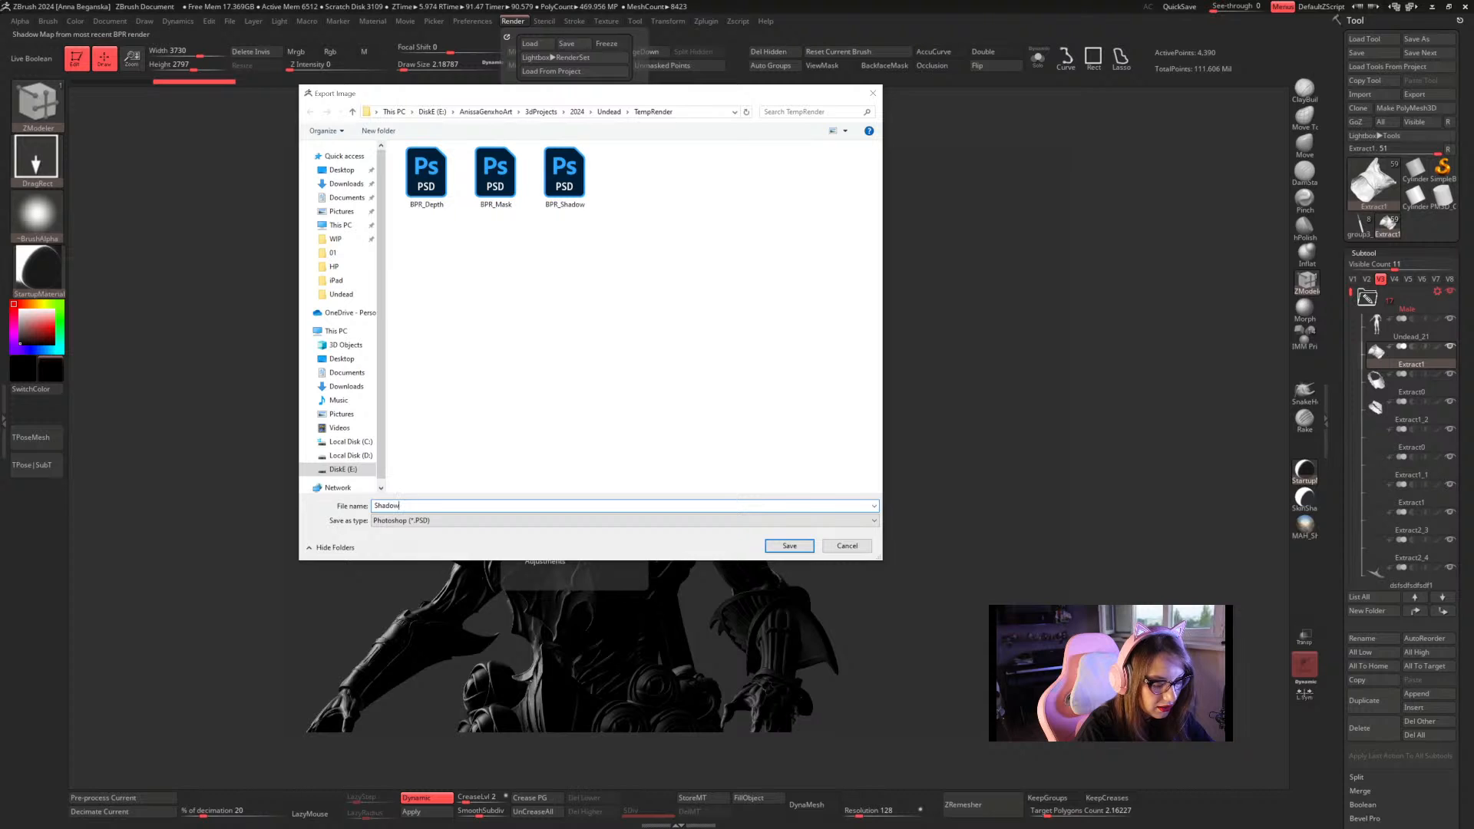
text(Light)
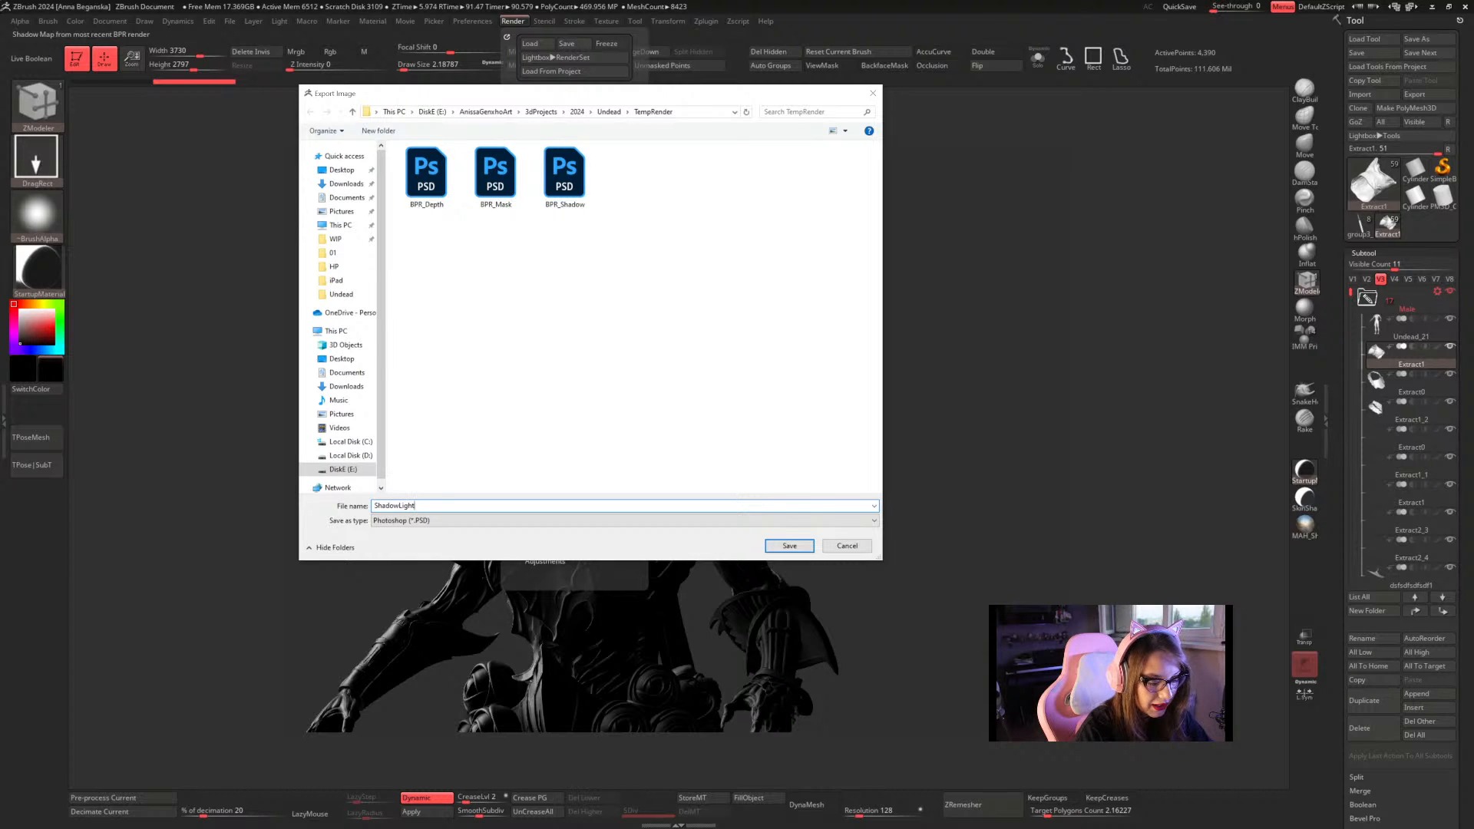
text(01)
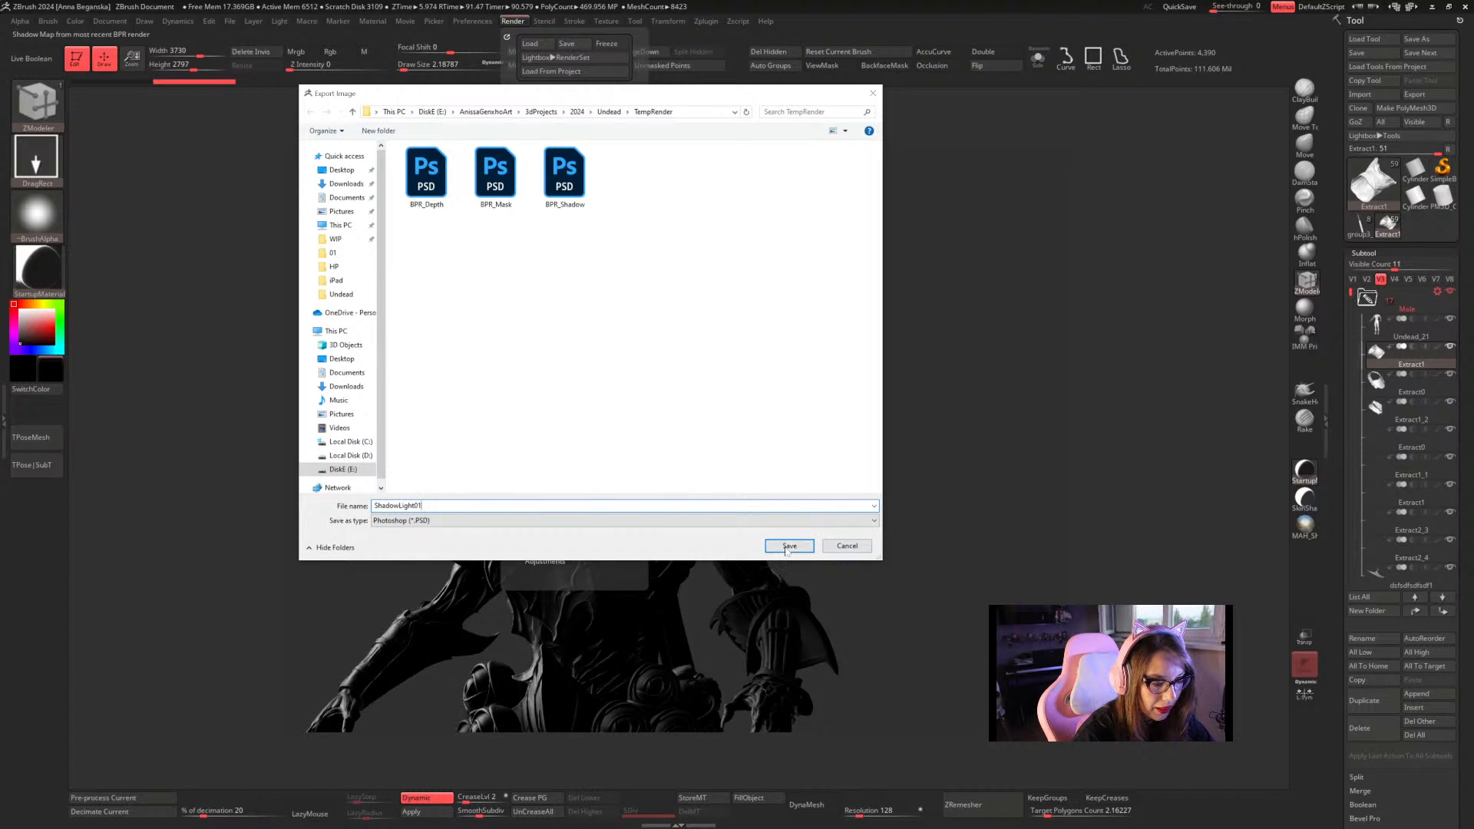
click(789, 546)
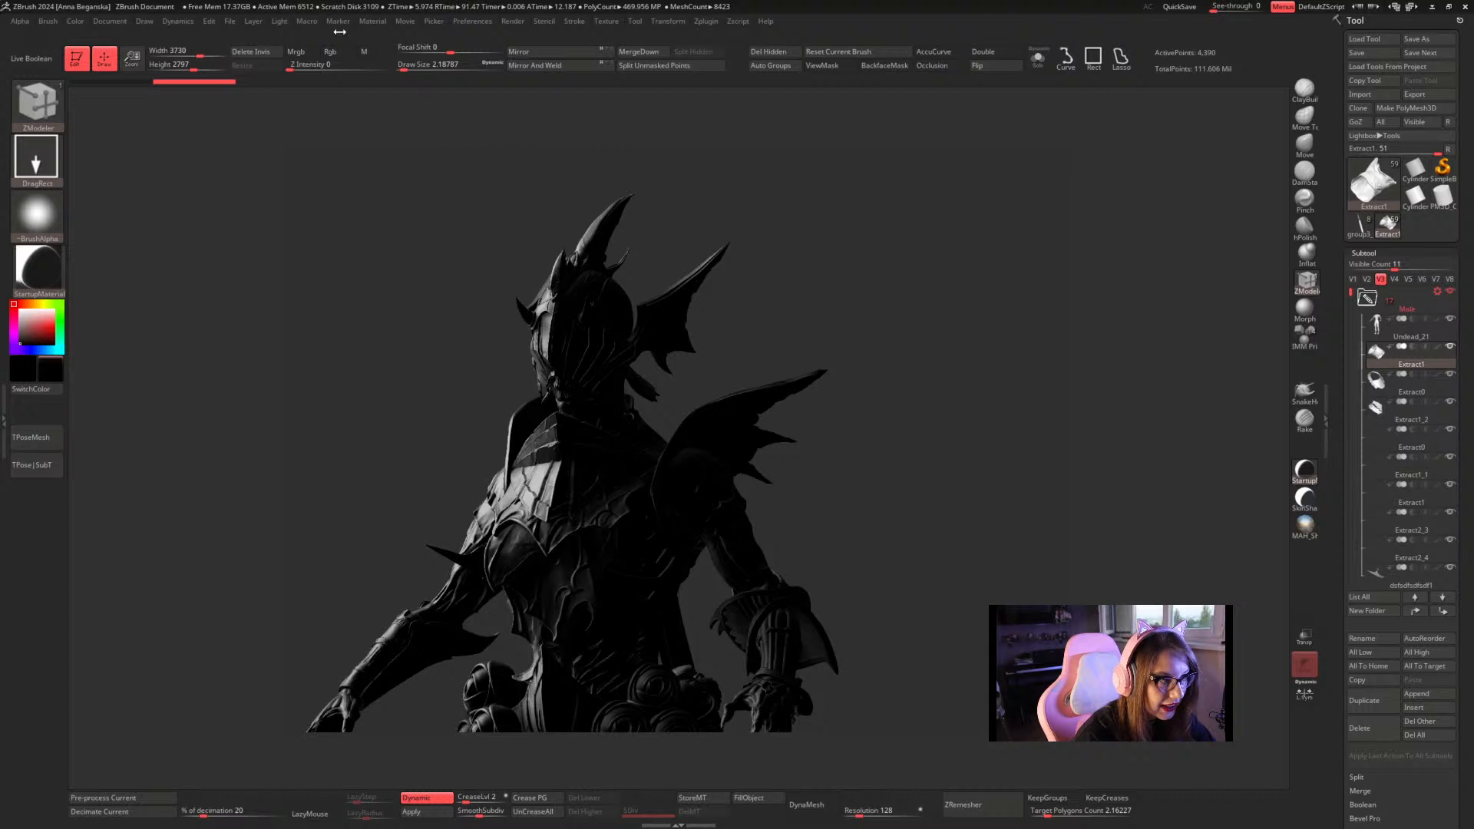
Move the main light to the upper right of the material sphere so it illuminates the character from the right
click(280, 20)
mouse_move(333, 84)
mouse_down()
mouse_move(335, 96)
mouse_move(336, 79)
mouse_up()
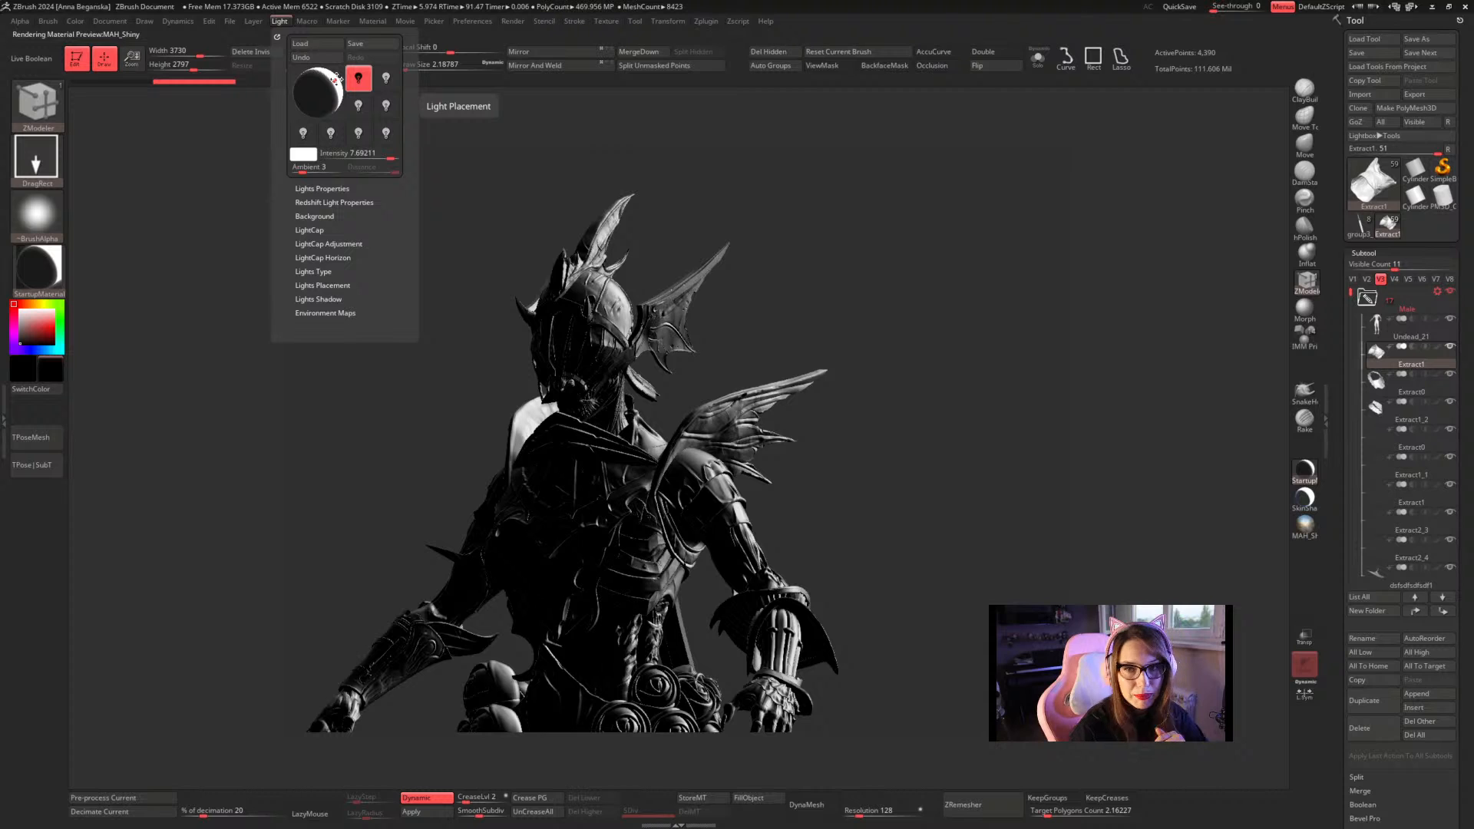
drag(335, 79, 342, 82)
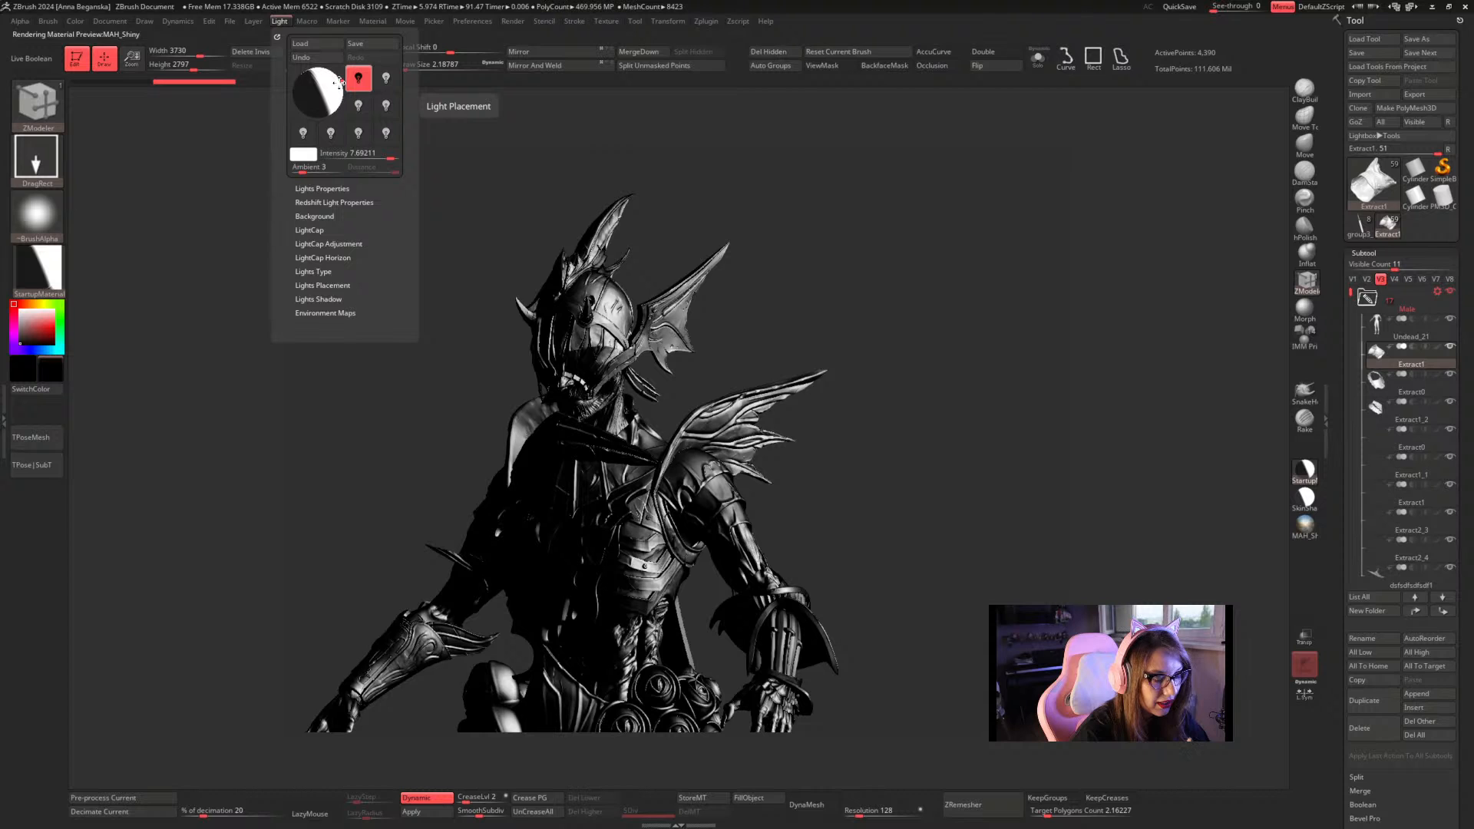
Render the right-lit character with BPR and export the composite pass to TempRender as the JPEG Light02 at quality 100
key(shift)
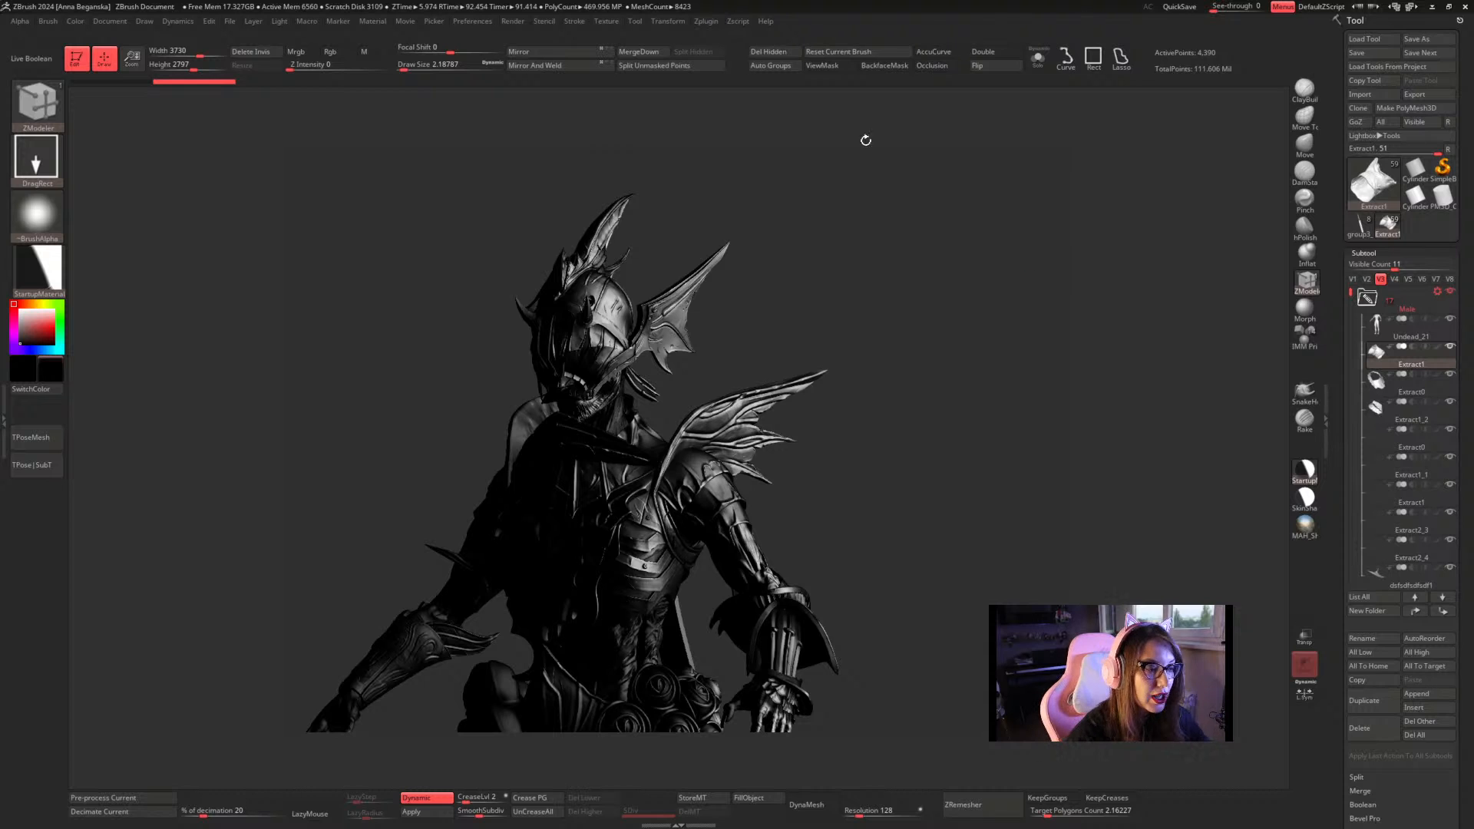
click(513, 21)
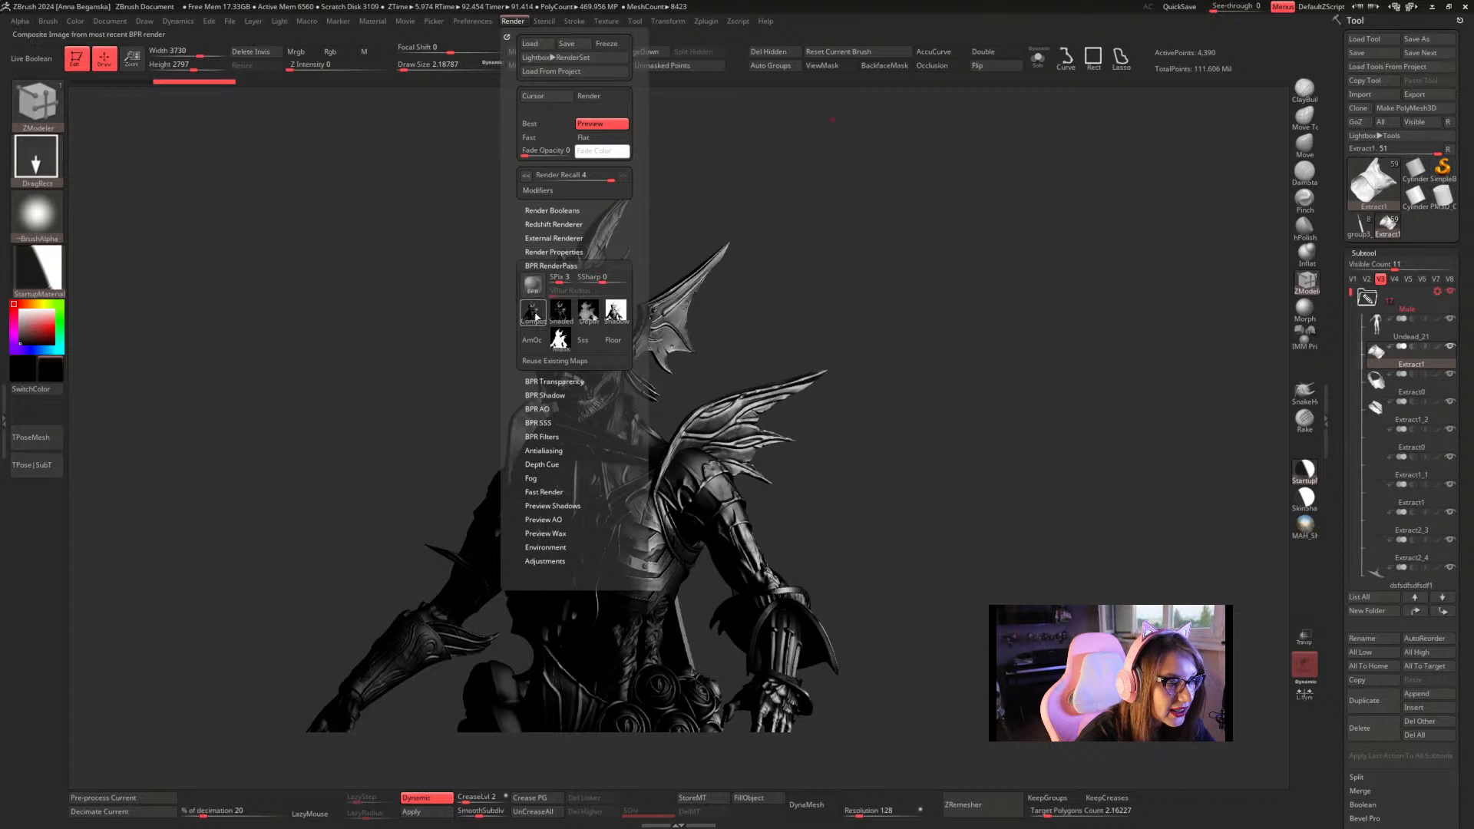
click(534, 312)
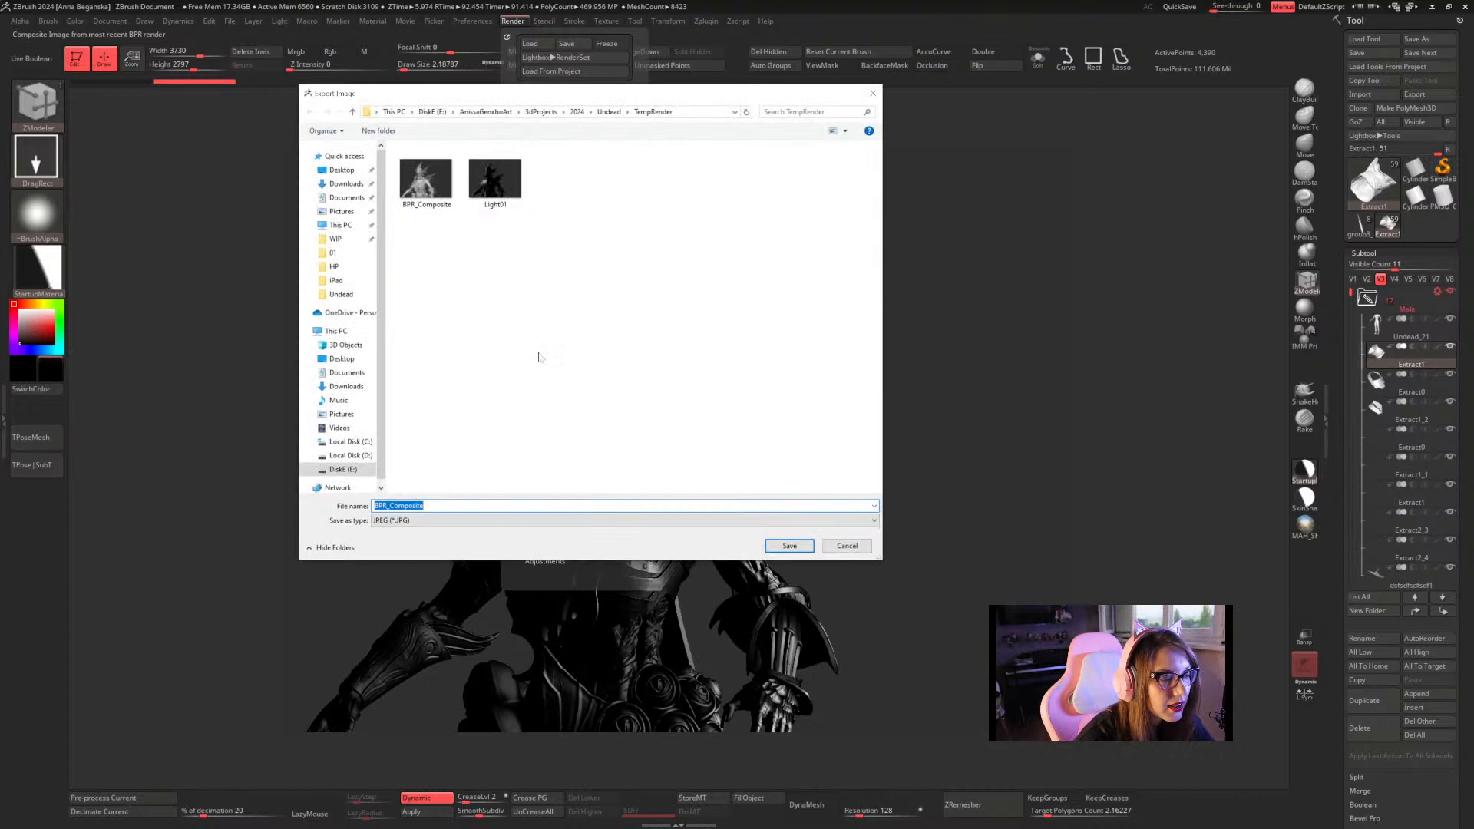
text(Lig)
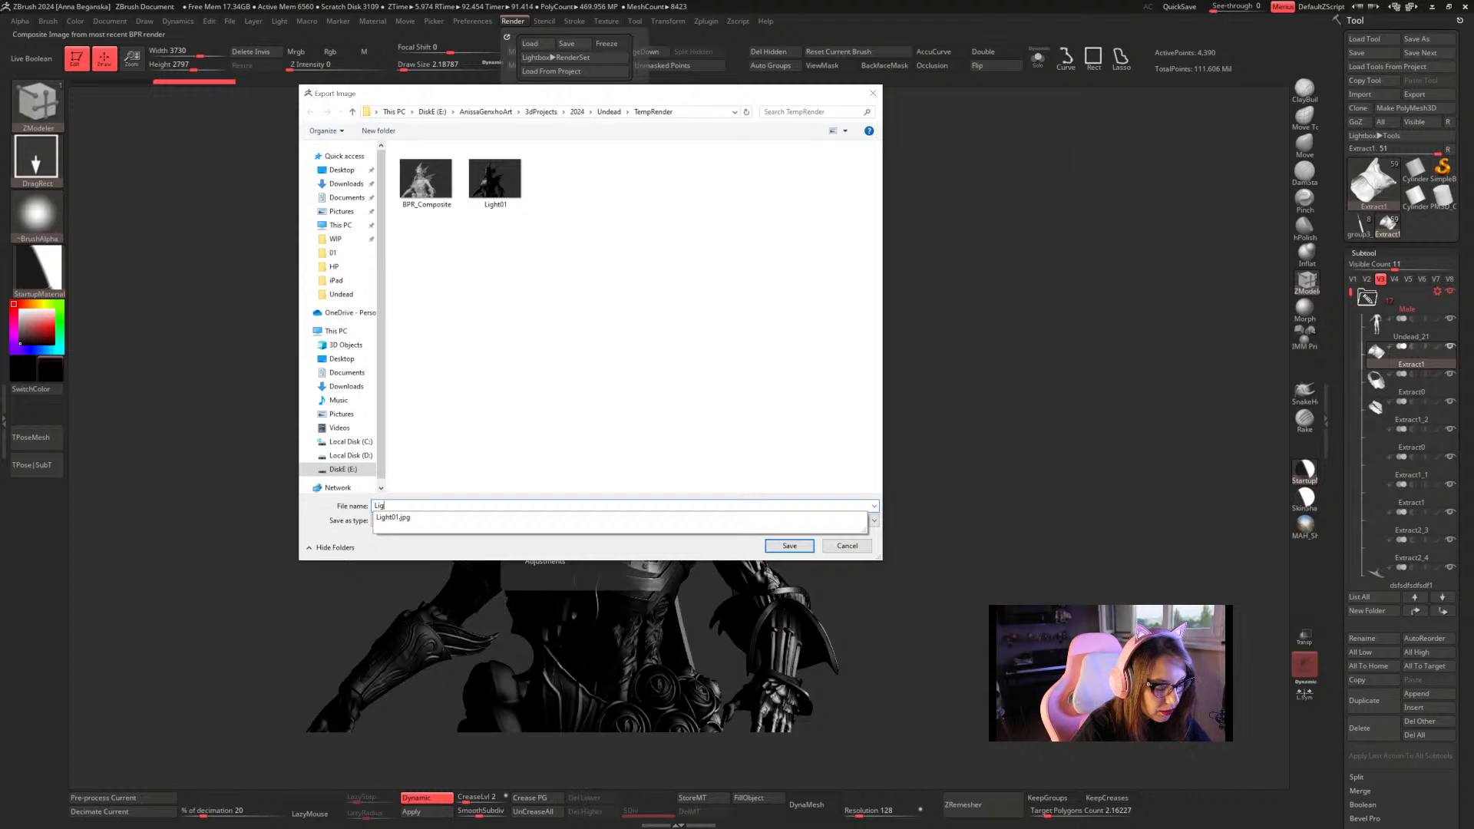
text(ht02)
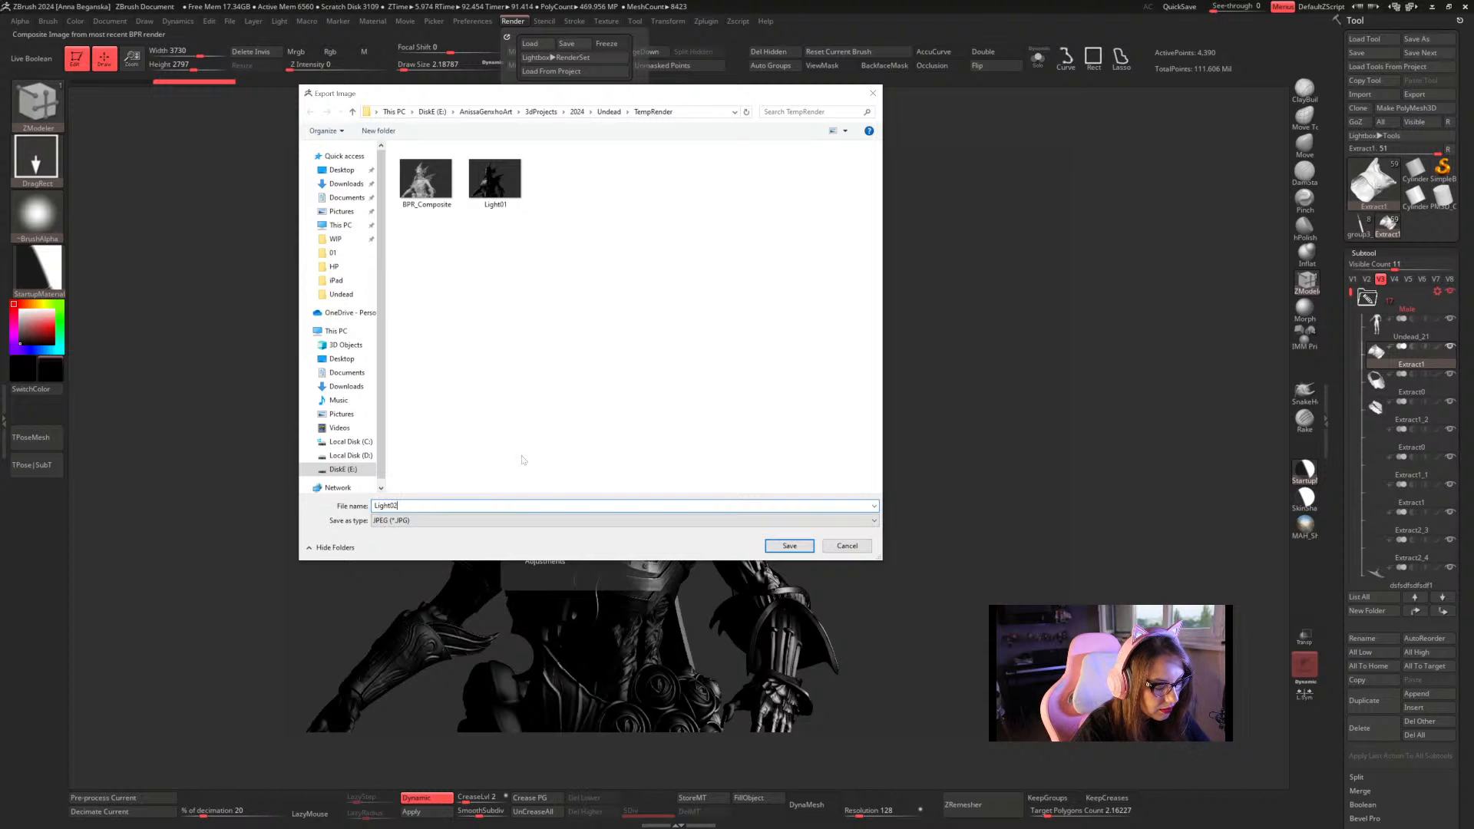
click(795, 548)
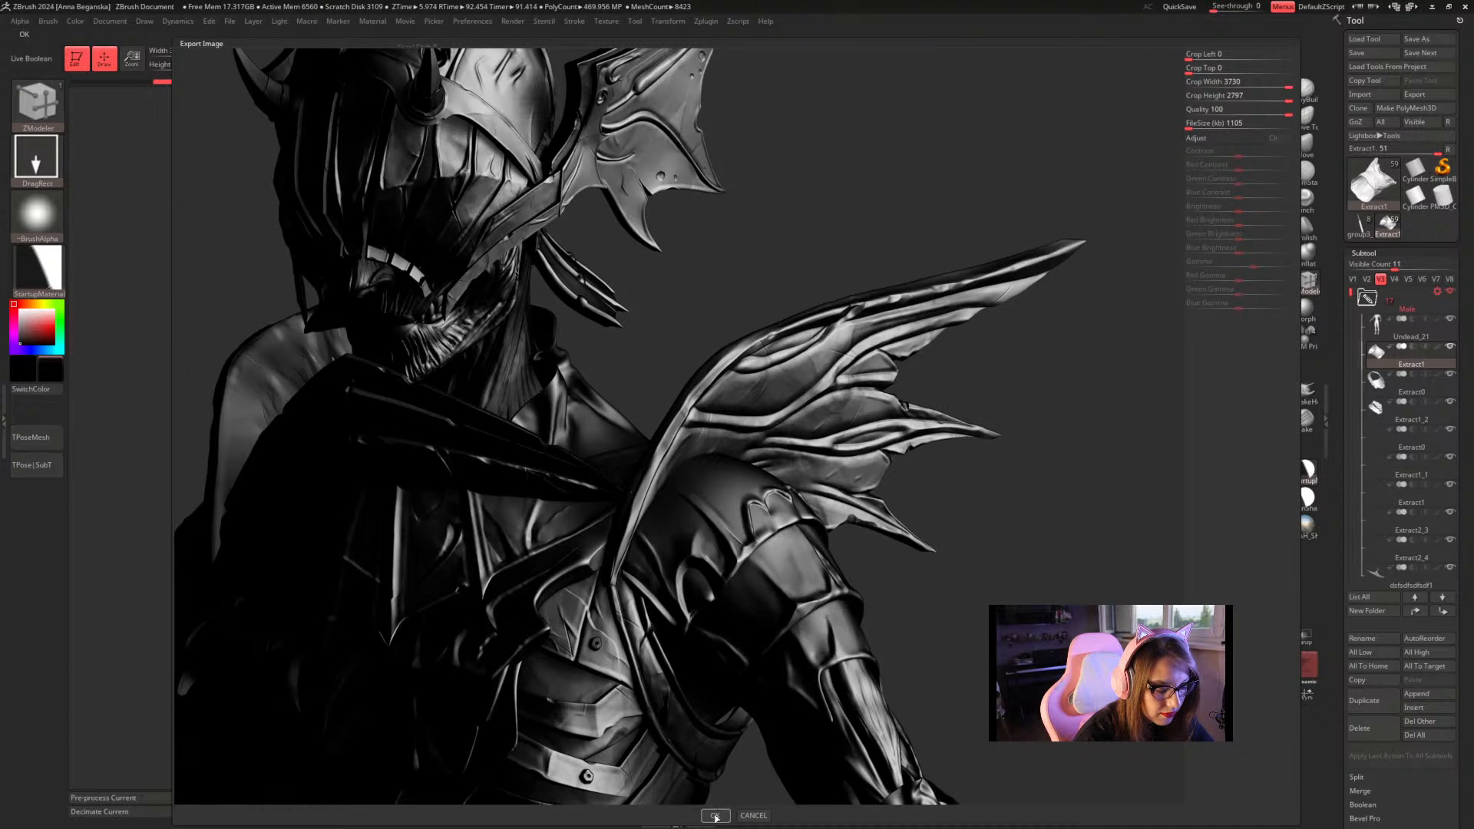
click(715, 816)
Export the shadow pass of the right-lit render to TempRender as the Photoshop file ShadowLight02
click(520, 22)
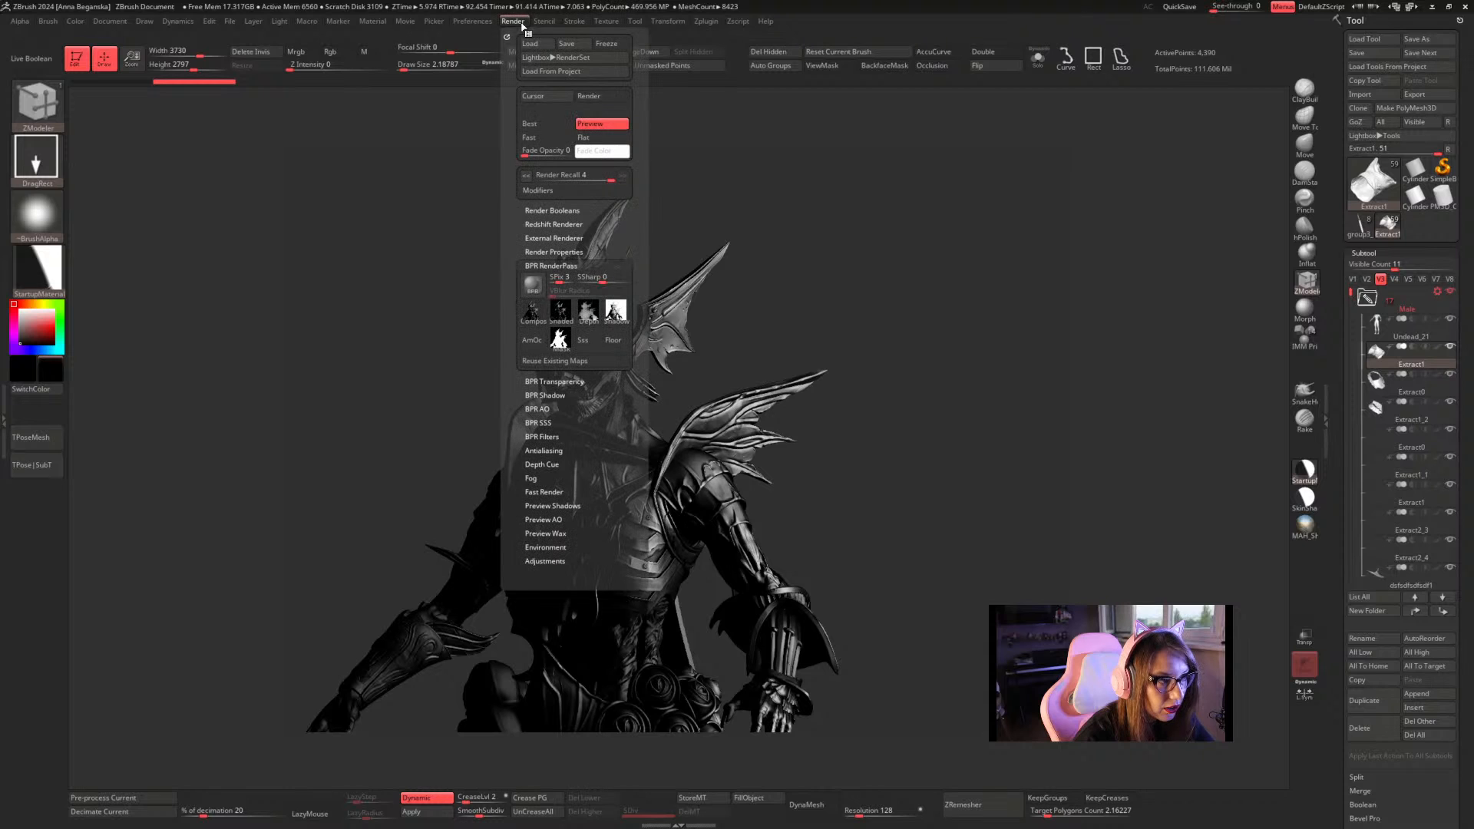
click(615, 311)
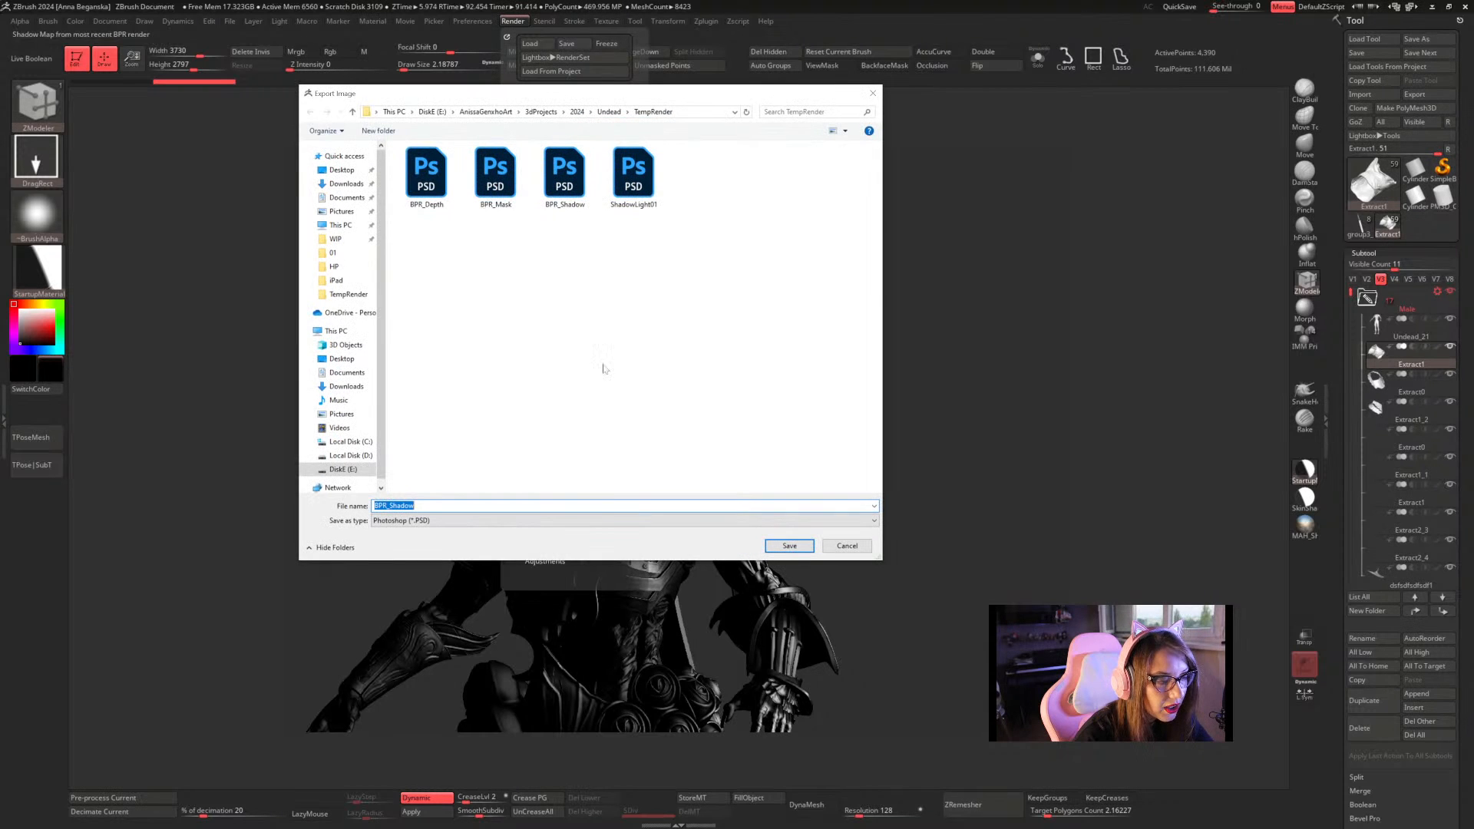
click(630, 181)
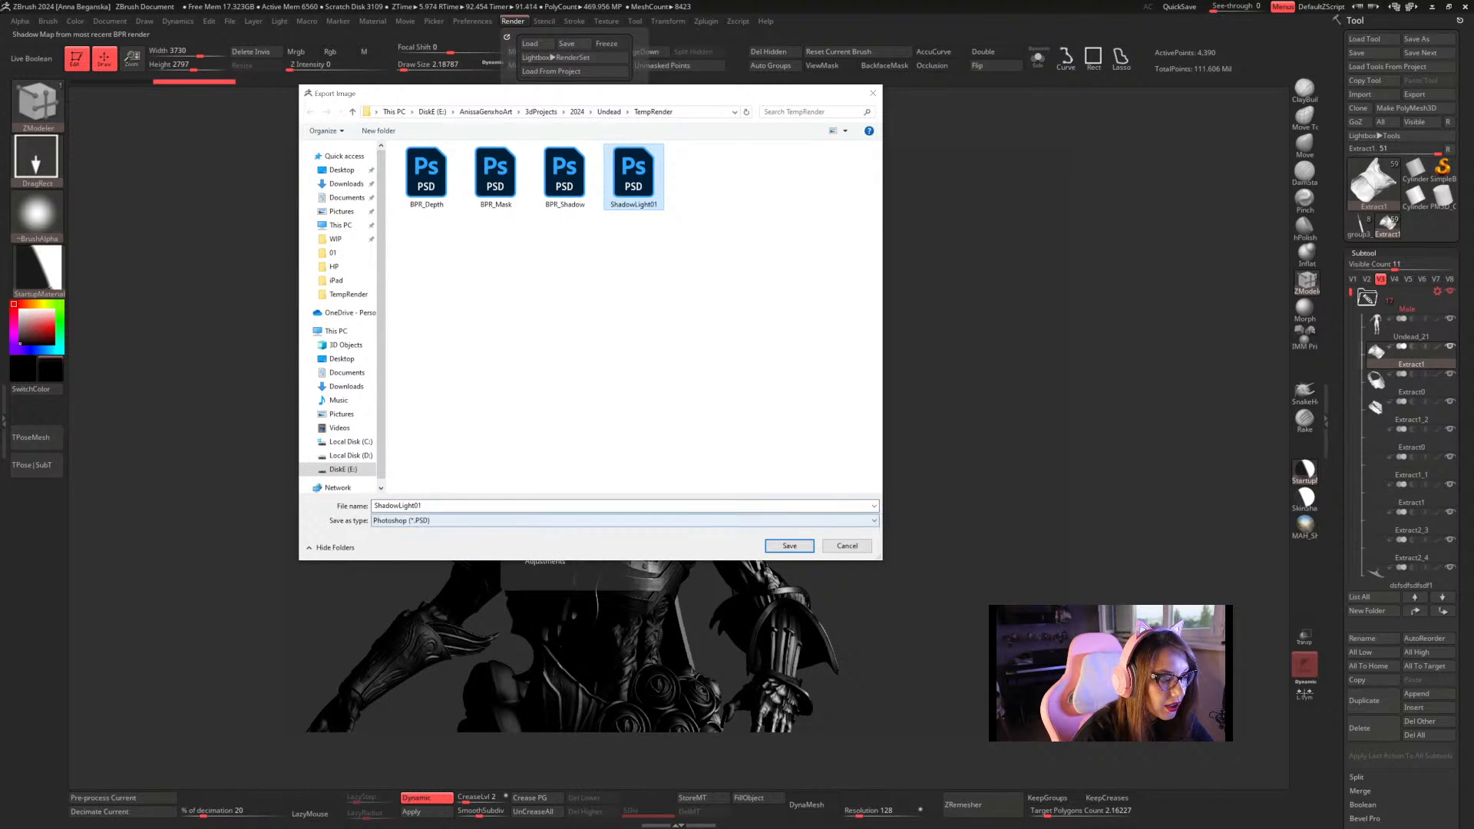
click(422, 506)
key(BackSpace)
text(2)
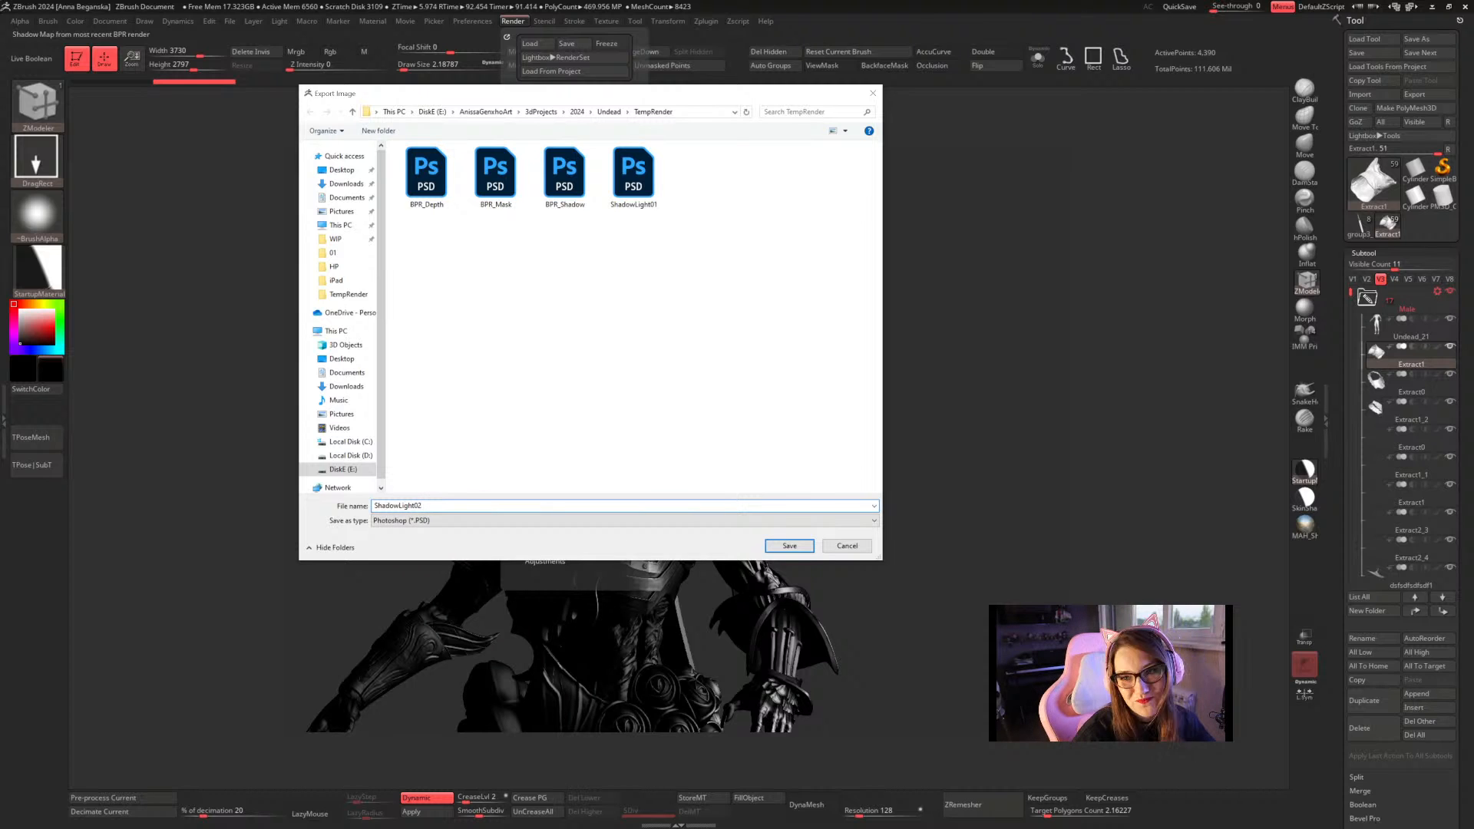
click(797, 543)
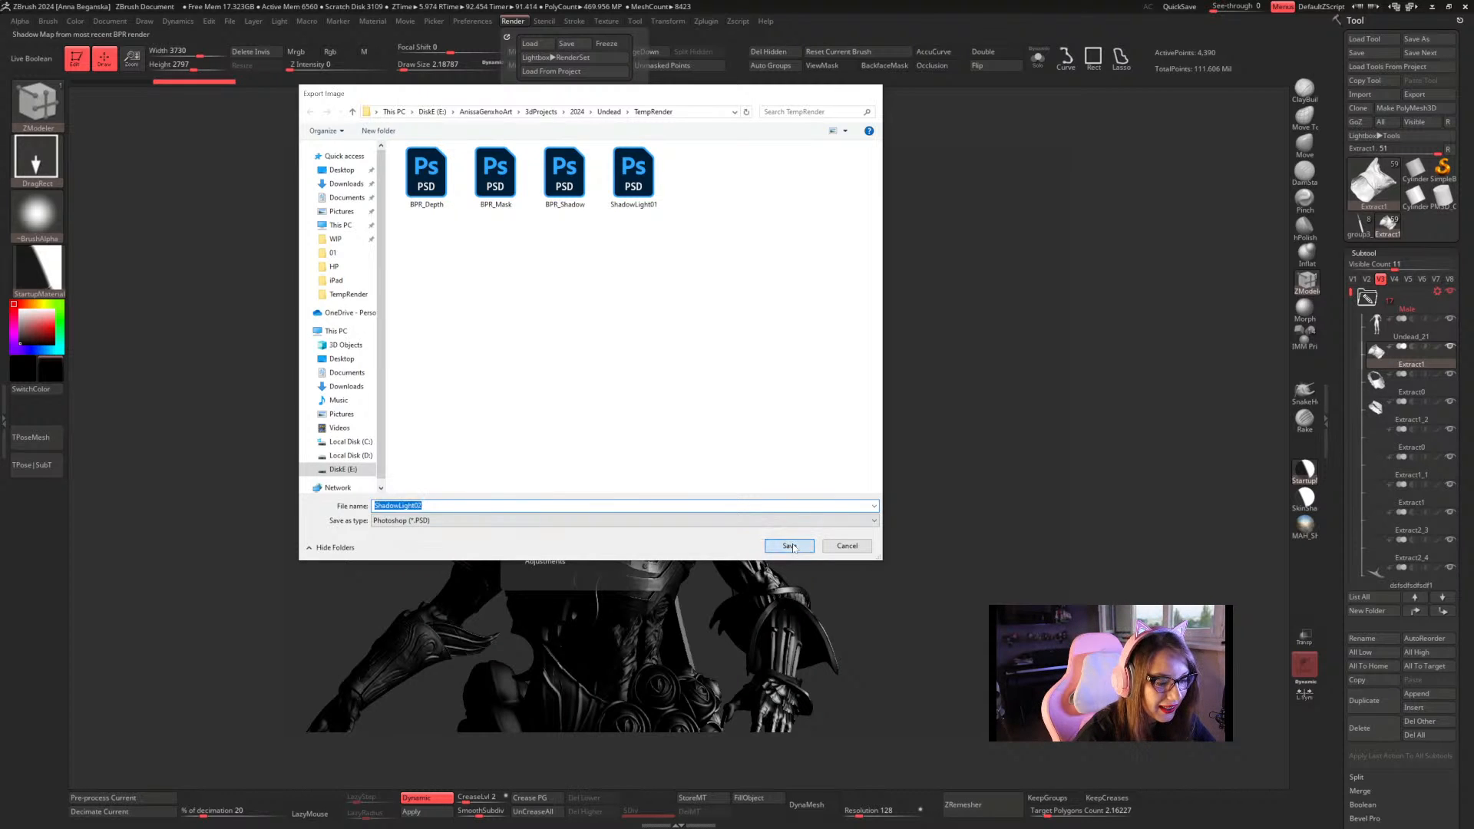
Switch to Adobe Photoshop 2024 by launching it from the system search
key(super)
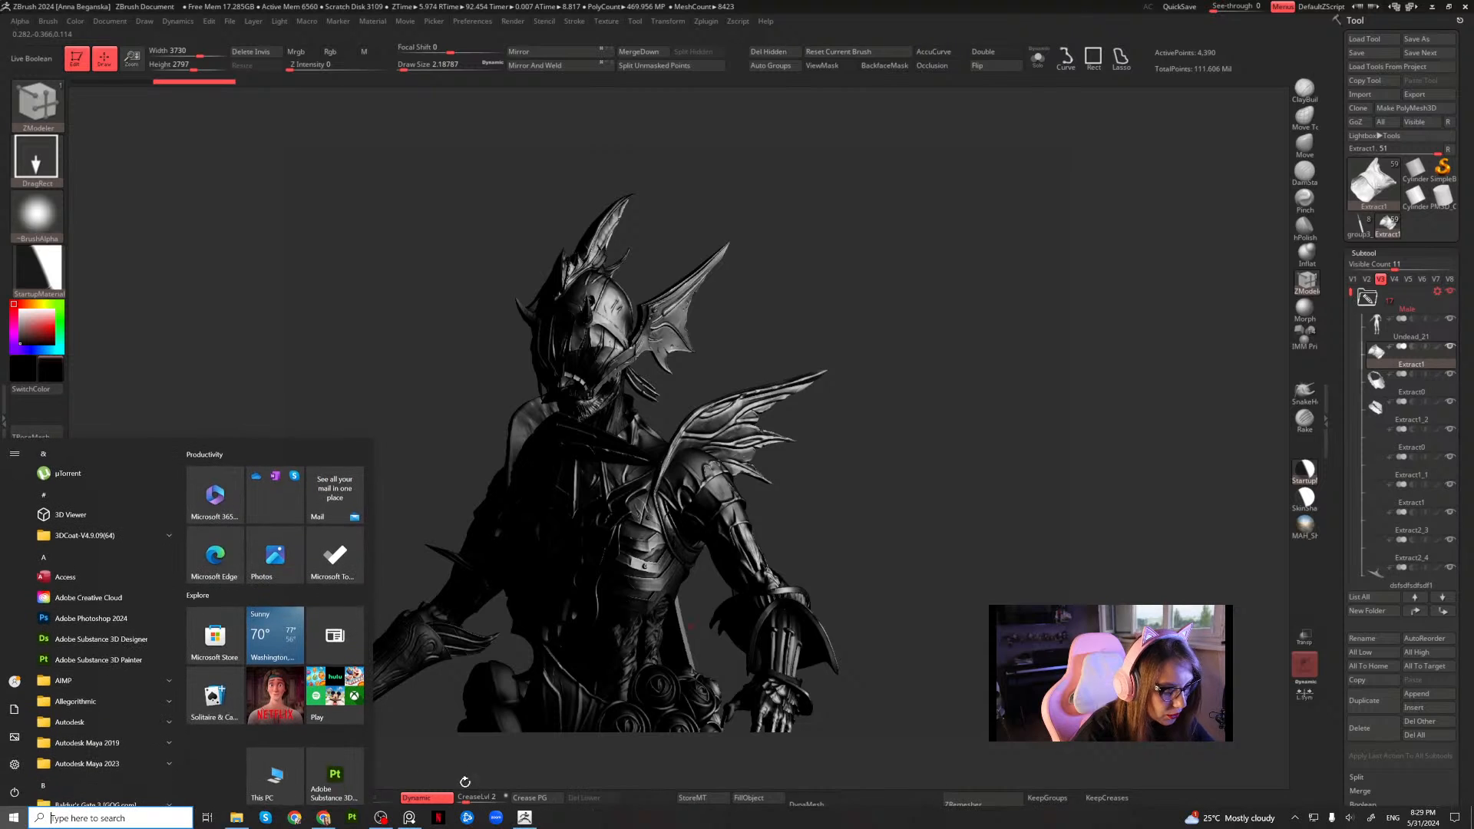
text(ph)
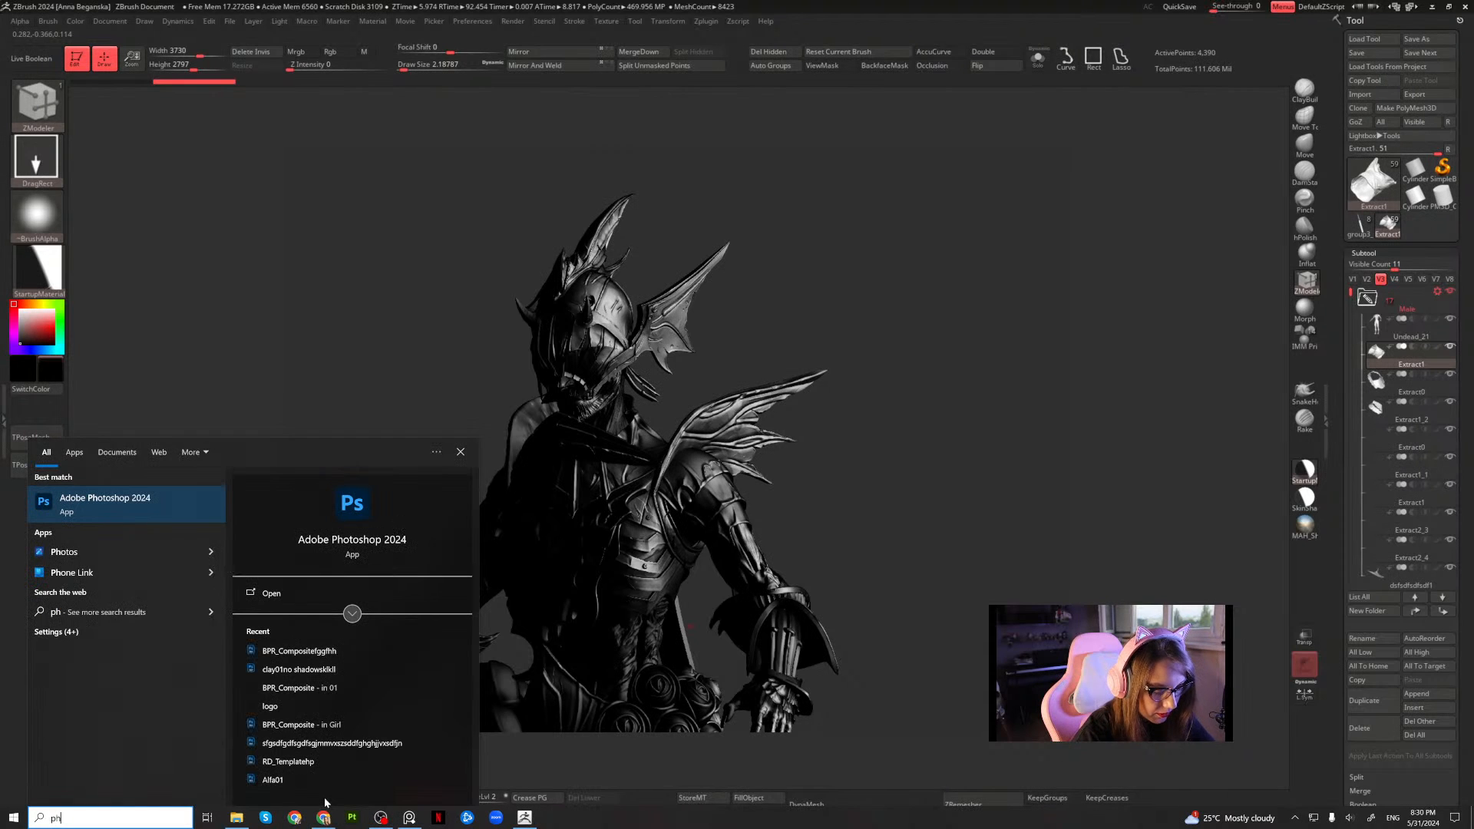
click(153, 510)
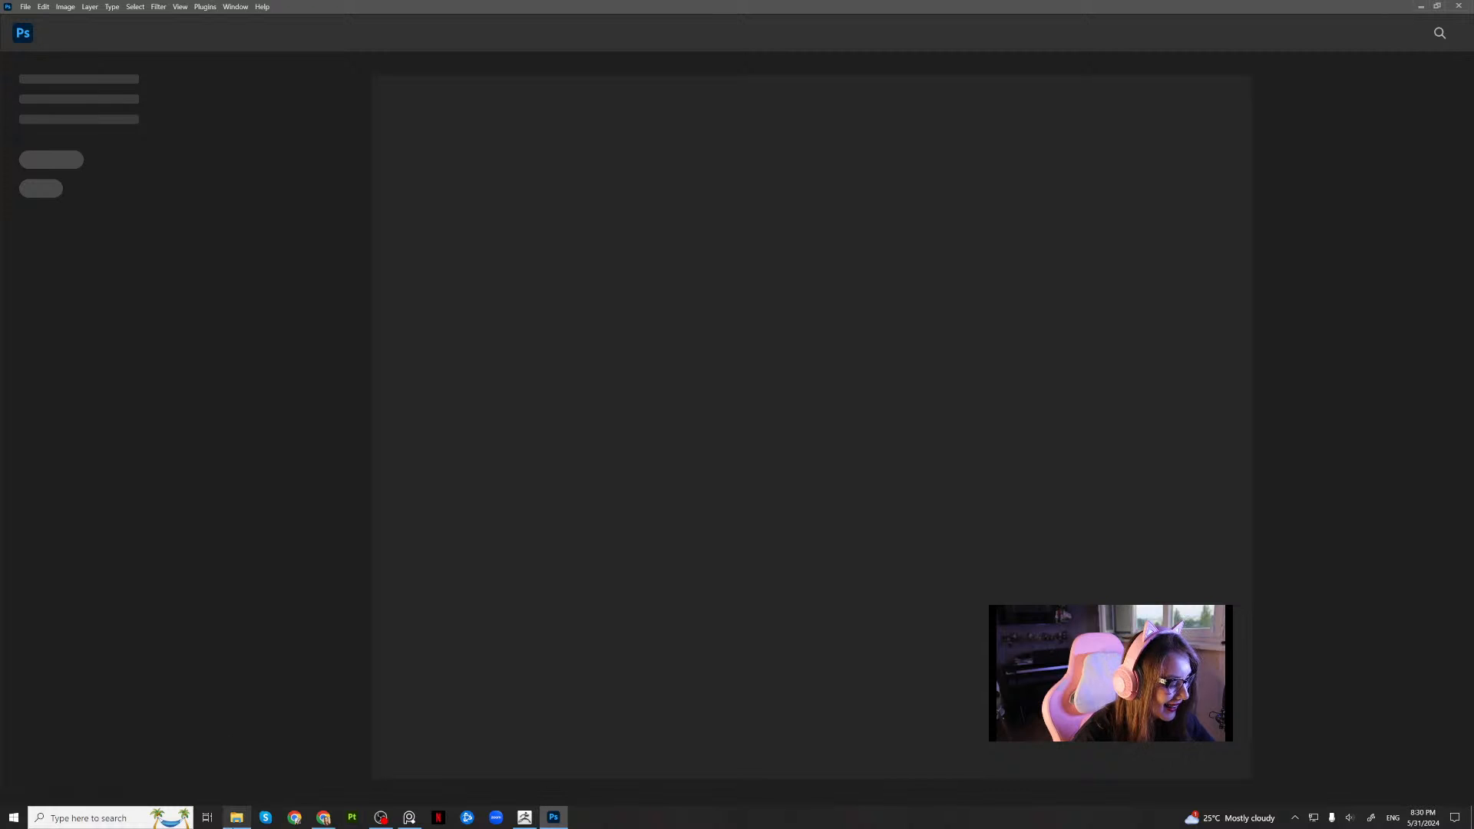
Open BPR_Composite.jpg from the TempRender folder as a new Photoshop document
click(236, 818)
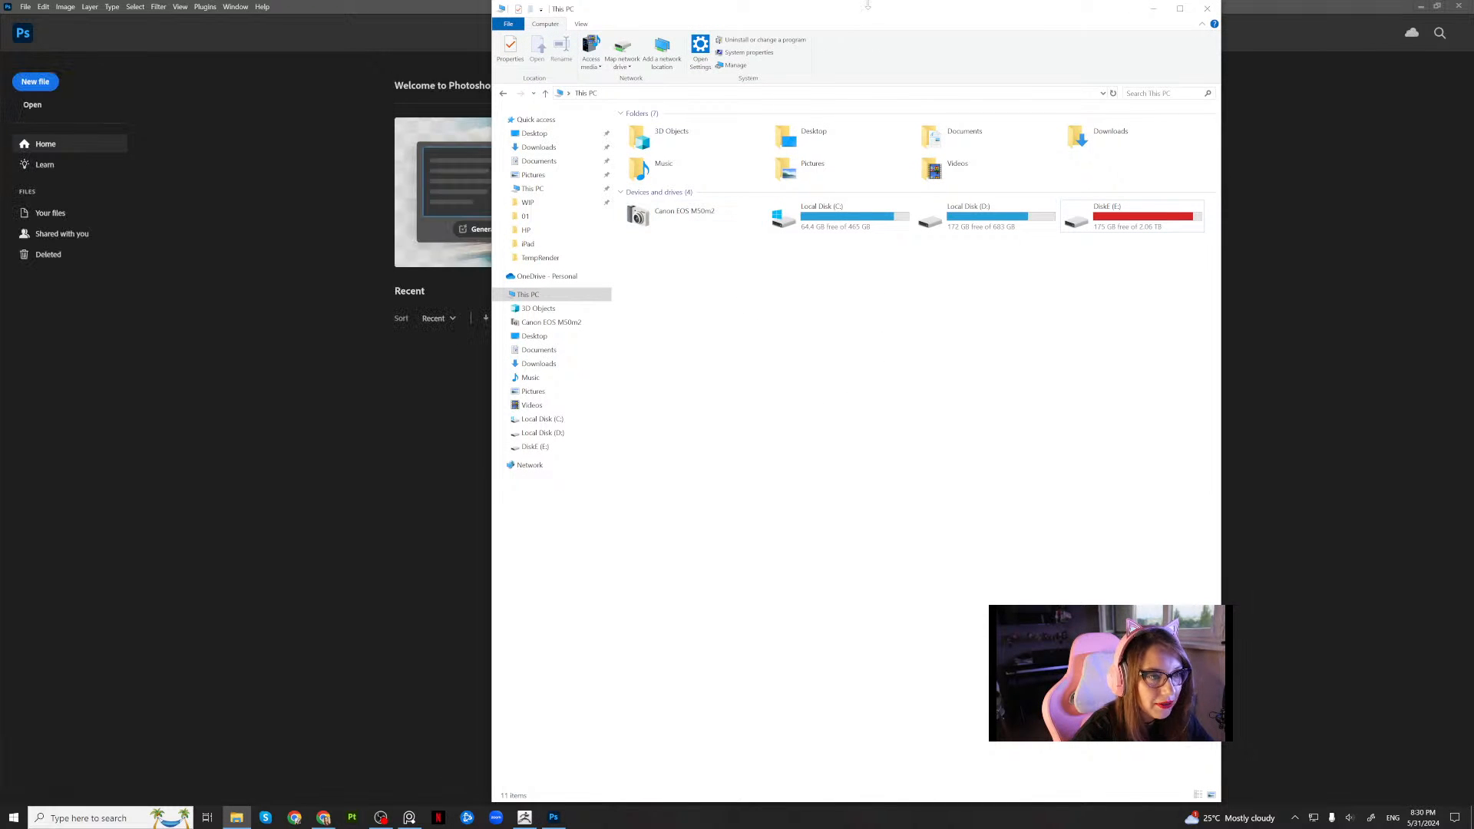
drag(927, 7, 1473, 0)
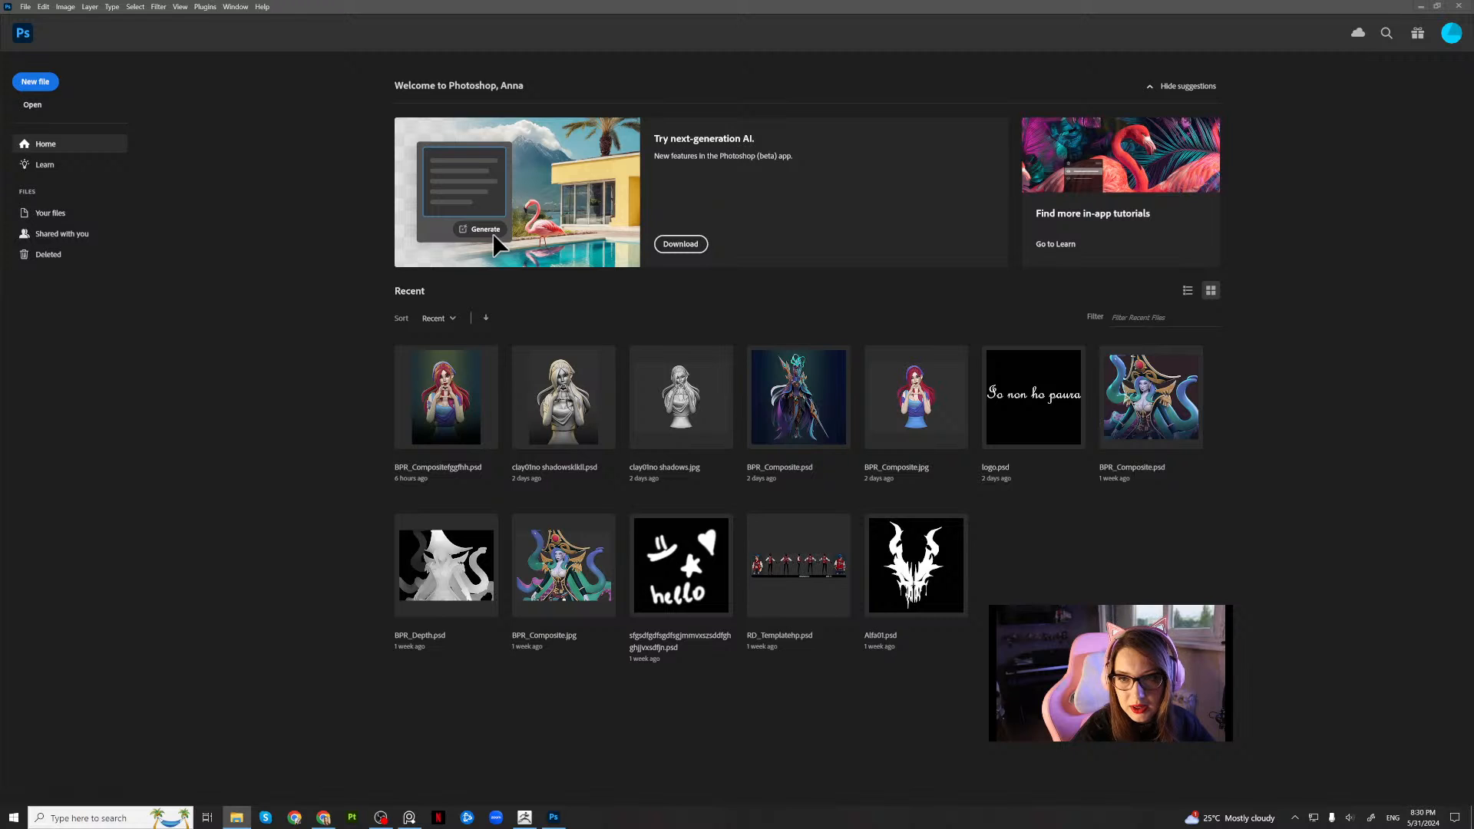
drag(1473, 192, 778, 330)
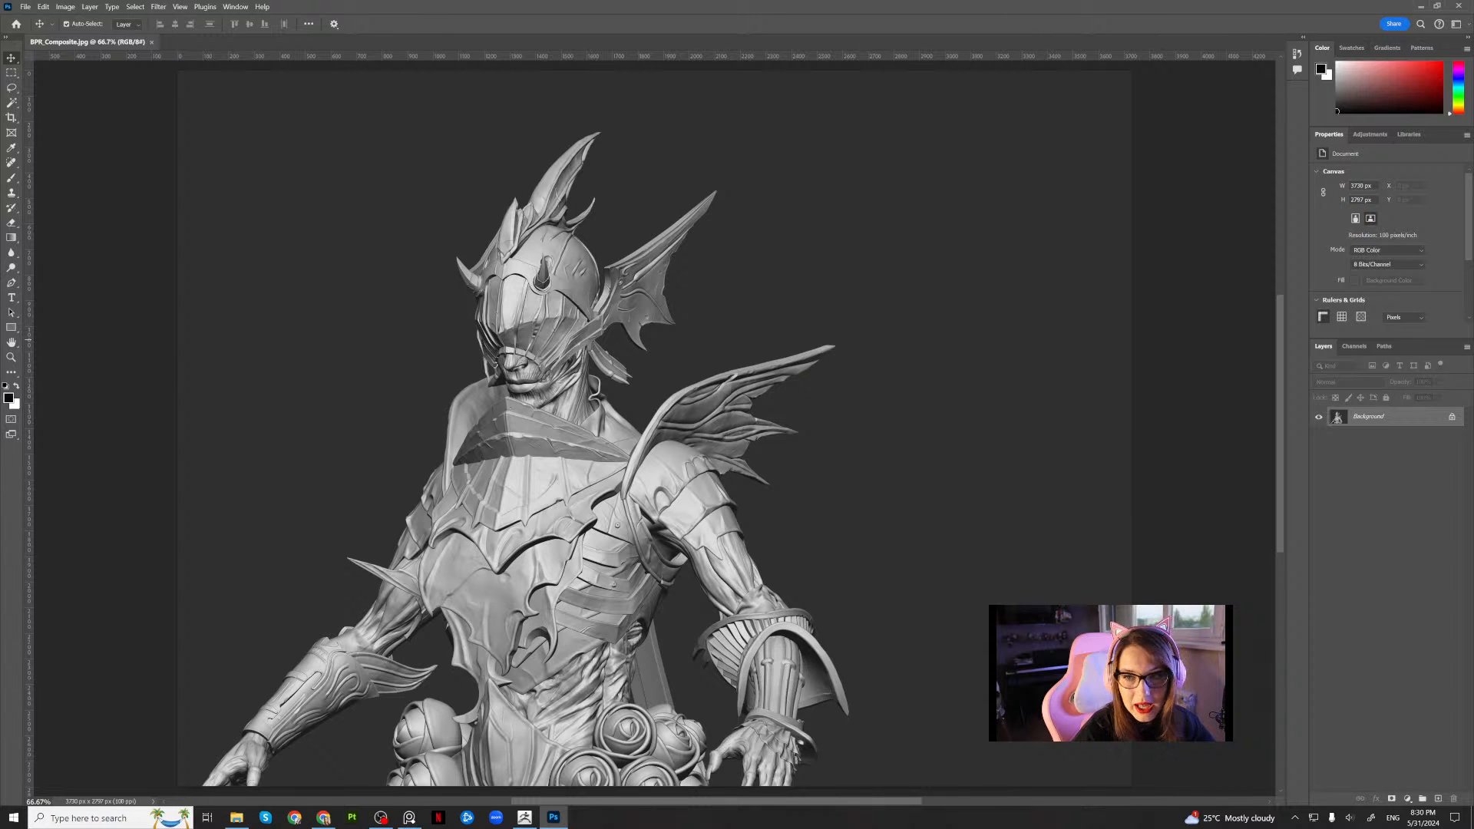
key(ctrl+minus)
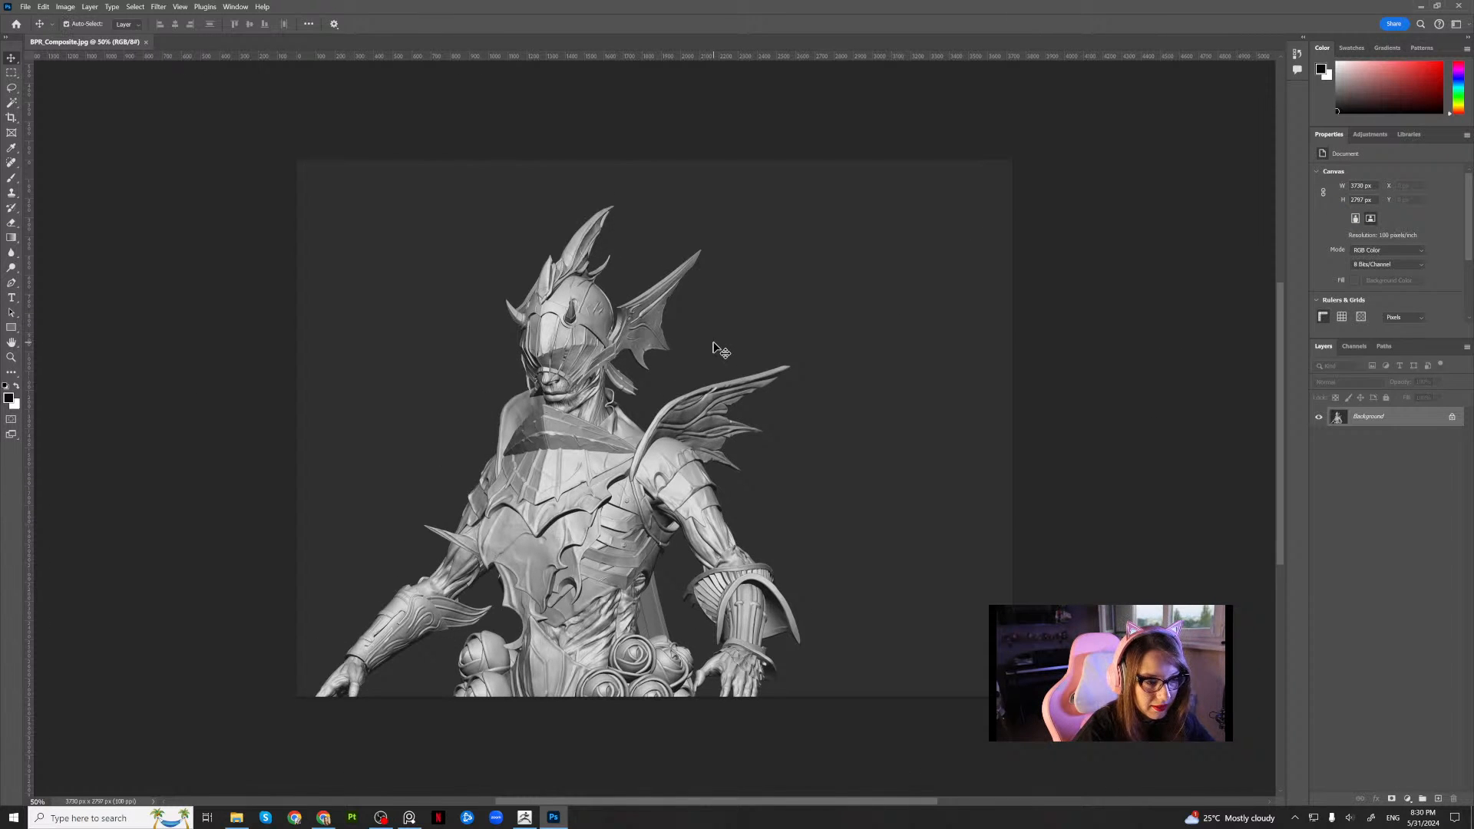
Place BPR_Depth, BPR_Mask, BPR_Shadow, Light01, Light02, ShadowLight01 and ShadowLight02 from TempRender into the composite document as full-canvas layers
click(236, 817)
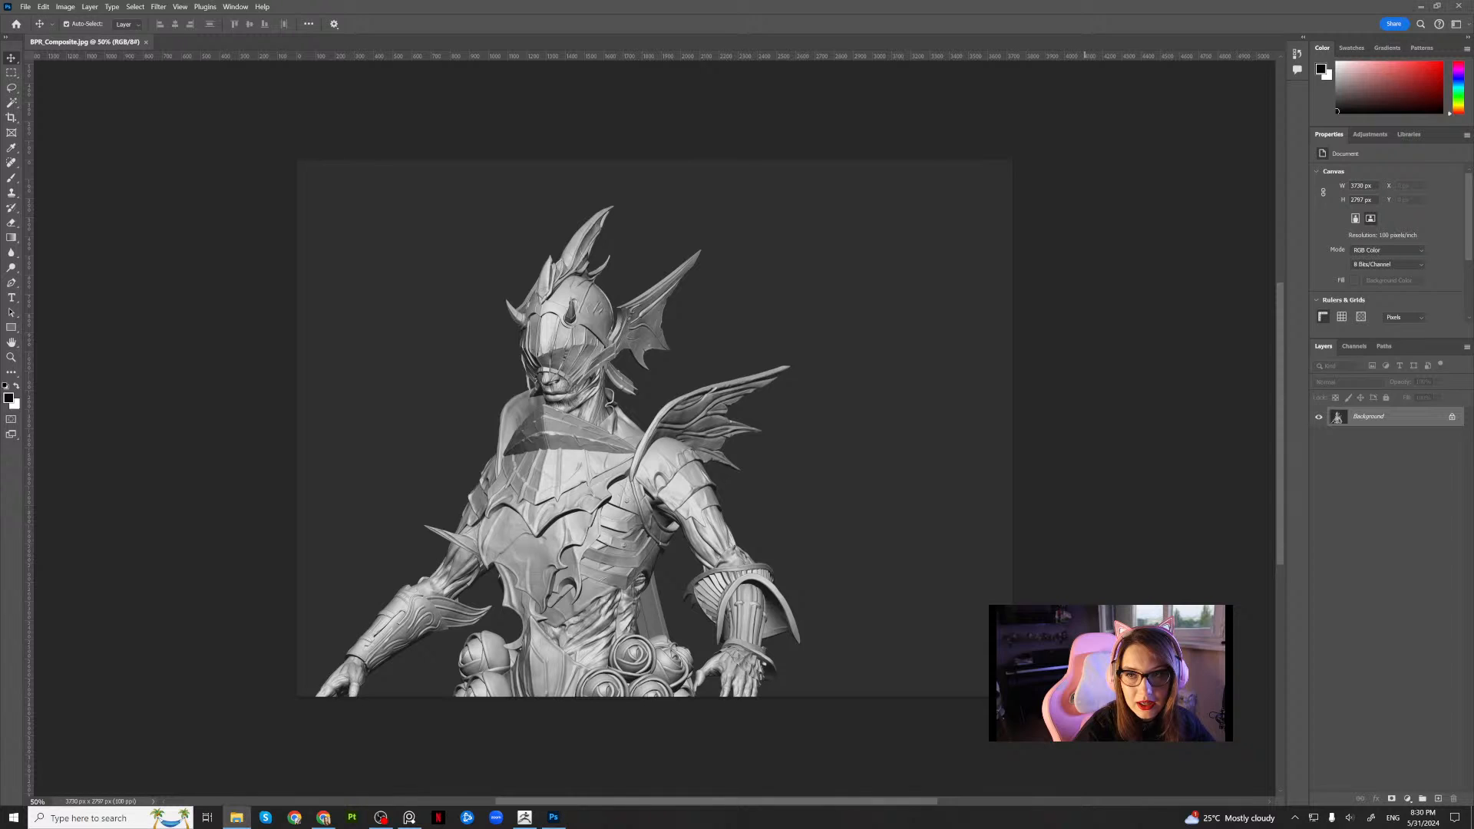
drag(917, 258, 1076, 219)
drag(1393, 401, 573, 414)
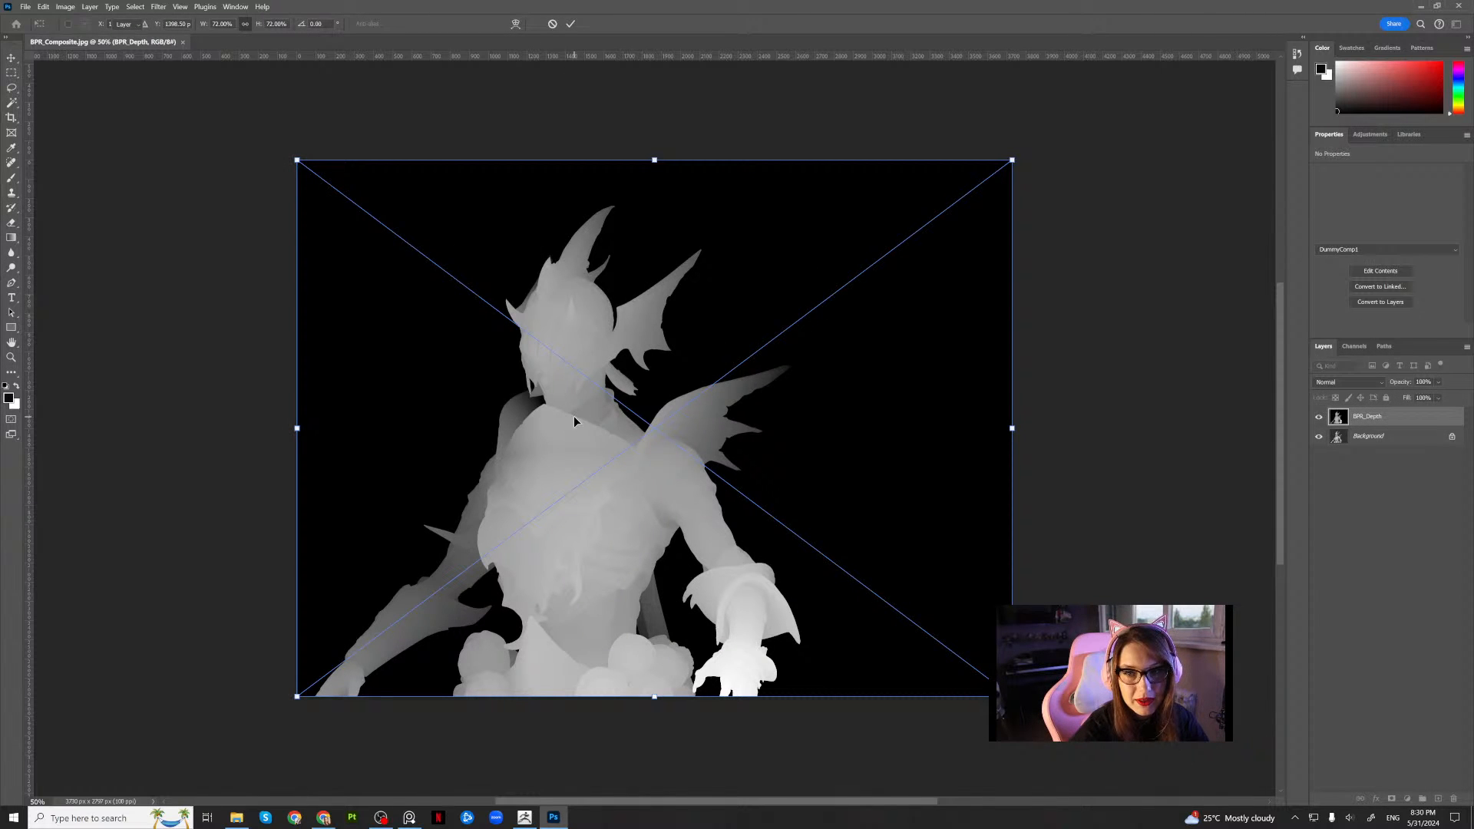
key(Return)
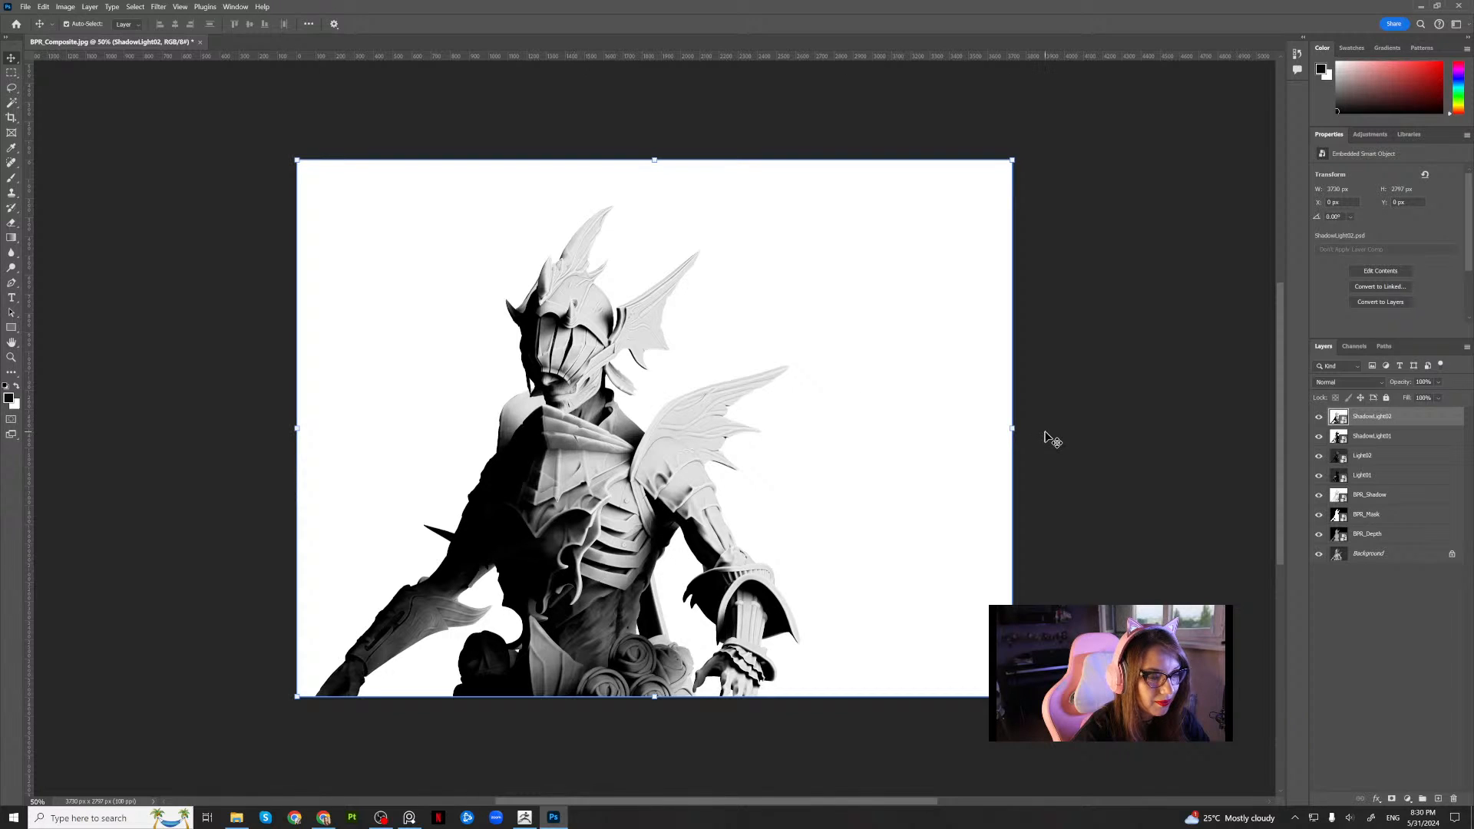
key(Return)
Rasterize all the placed layers from BPR_Depth up to ShadowLight02
click(1387, 536)
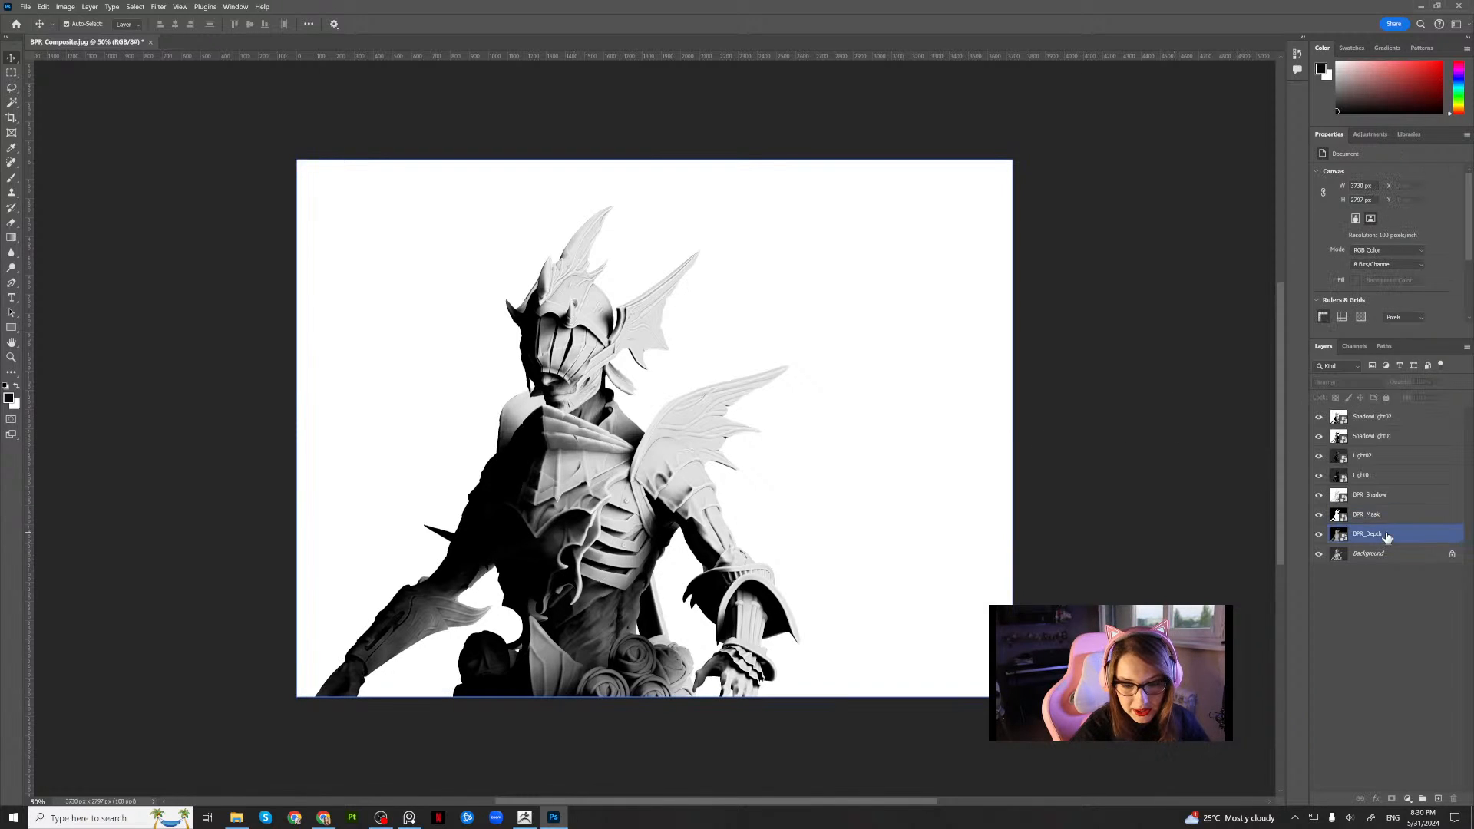
shift+click(1399, 418)
right_click(1399, 419)
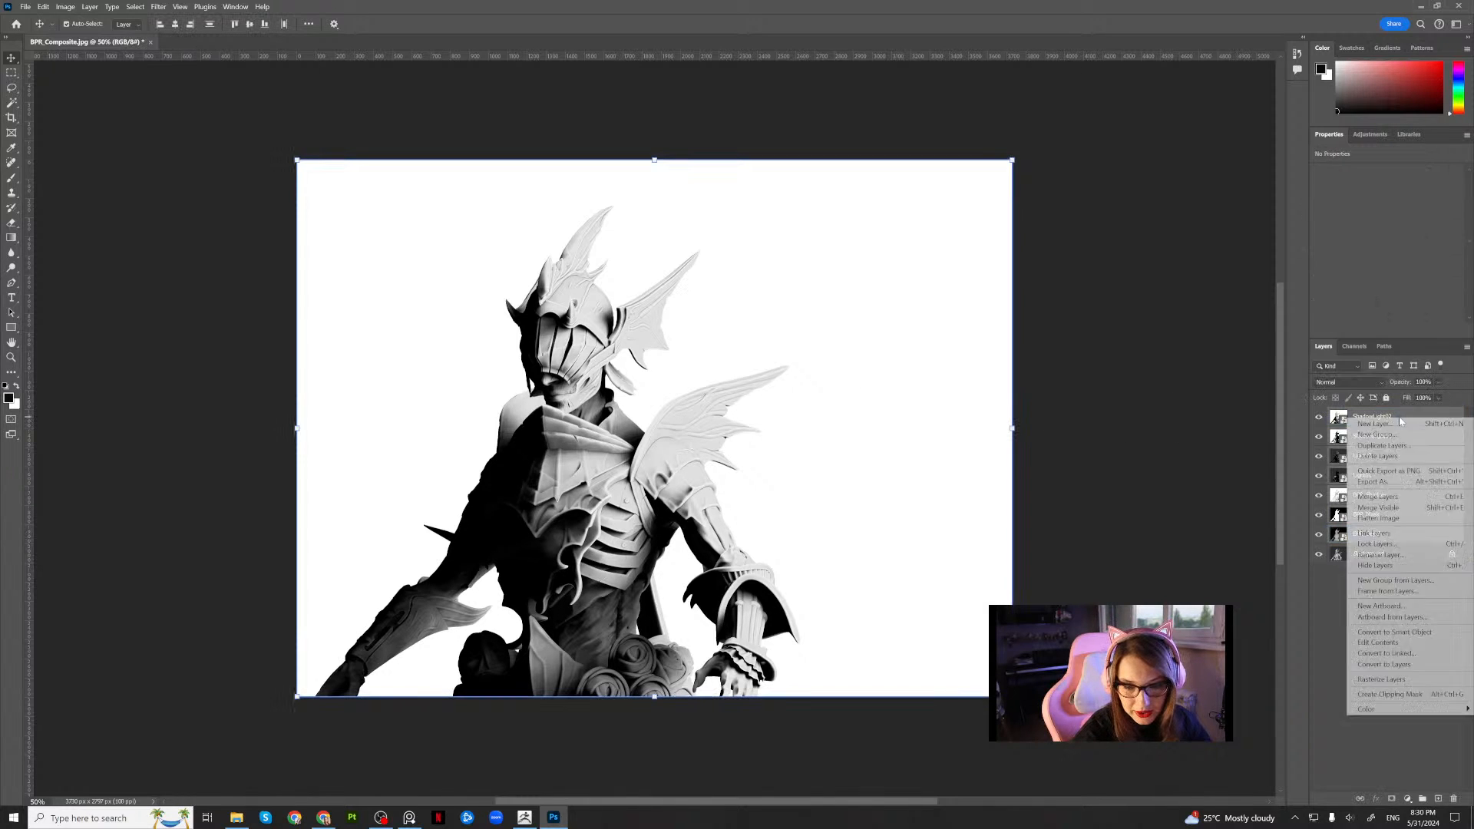
click(1403, 679)
Move the BPR_Mask layer to the top of the layer stack, above ShadowLight02
click(1352, 496)
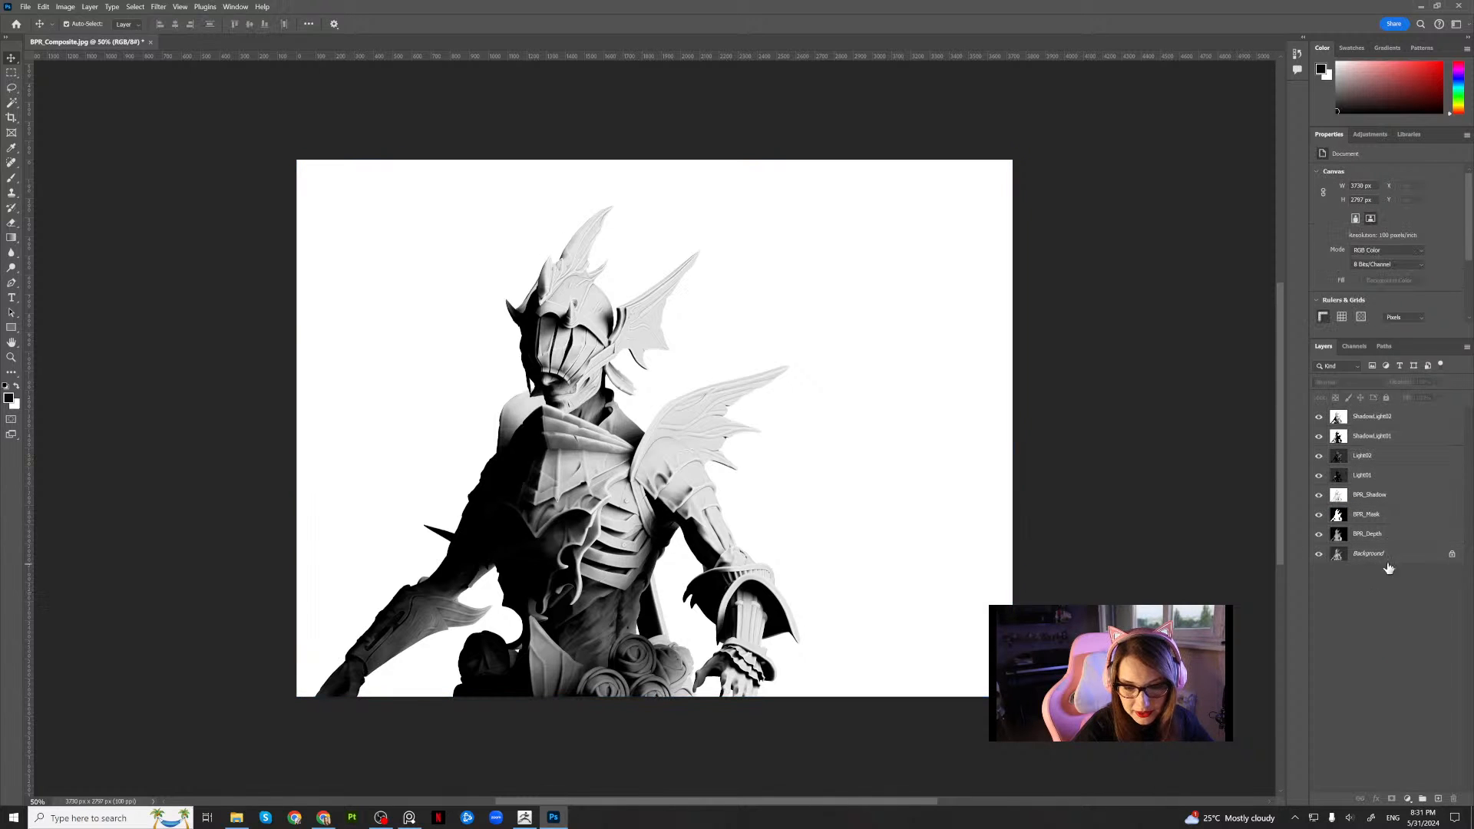
click(1388, 516)
drag(1390, 519, 1397, 417)
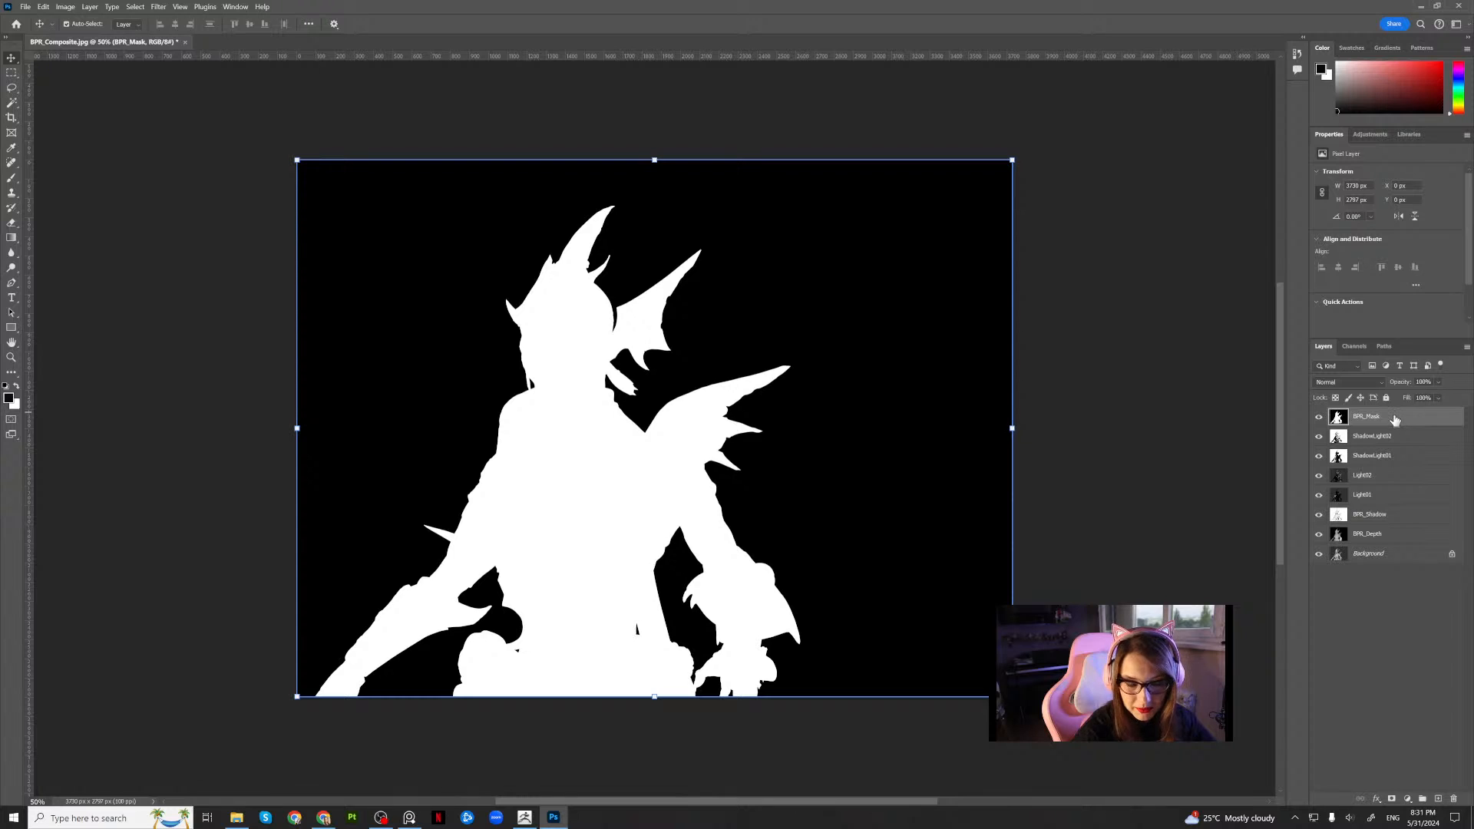
Reorder the layers so BPR_Depth sits under BPR_Mask and each ShadowLight sits above its matching Light, and unlock the Background layer
mouse_move(1392, 522)
mouse_down()
mouse_move(1395, 542)
mouse_move(1387, 466)
mouse_move(1392, 501)
mouse_up()
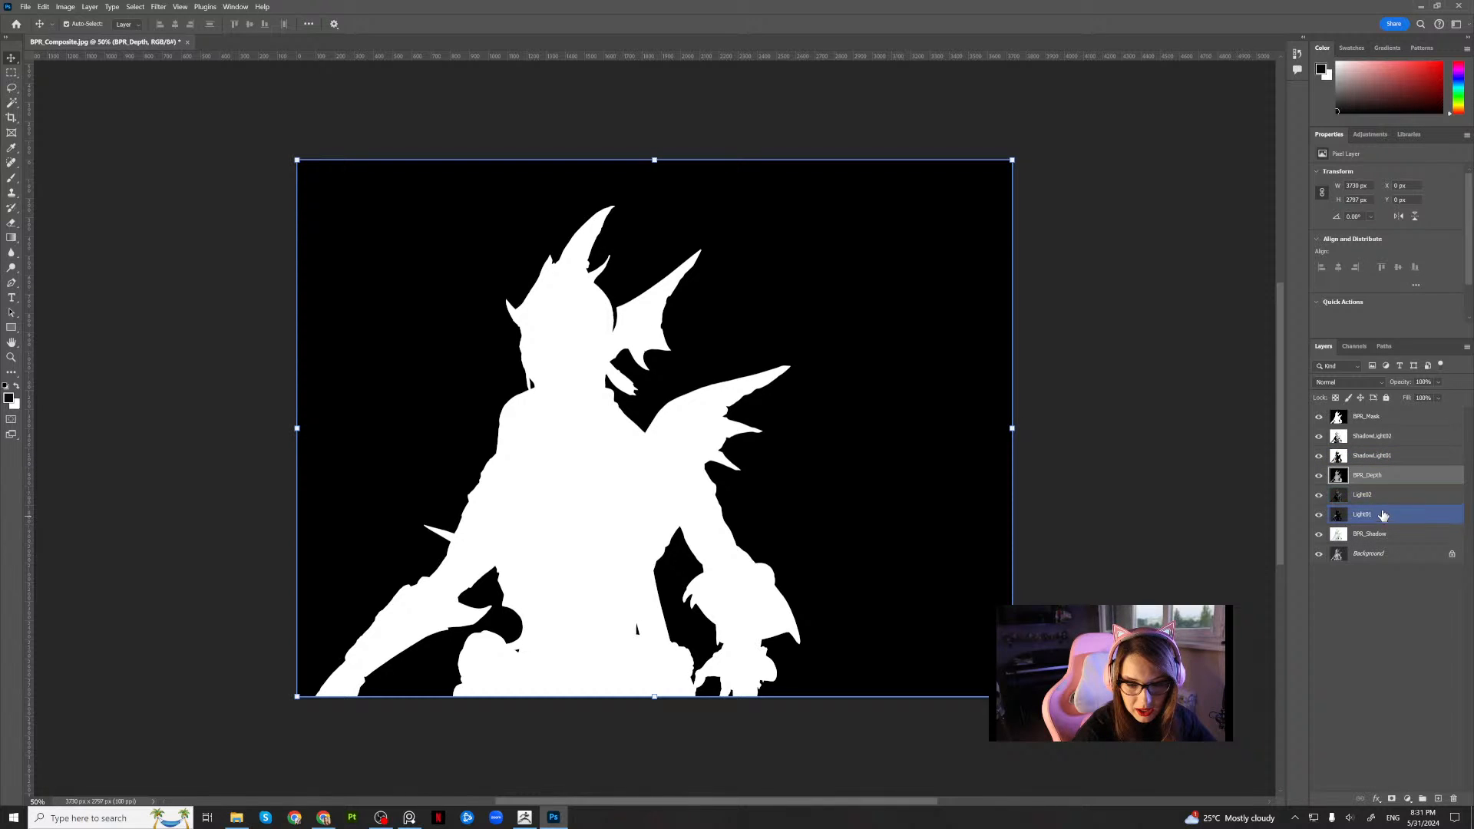
drag(1389, 459, 1392, 504)
drag(1386, 436, 1391, 469)
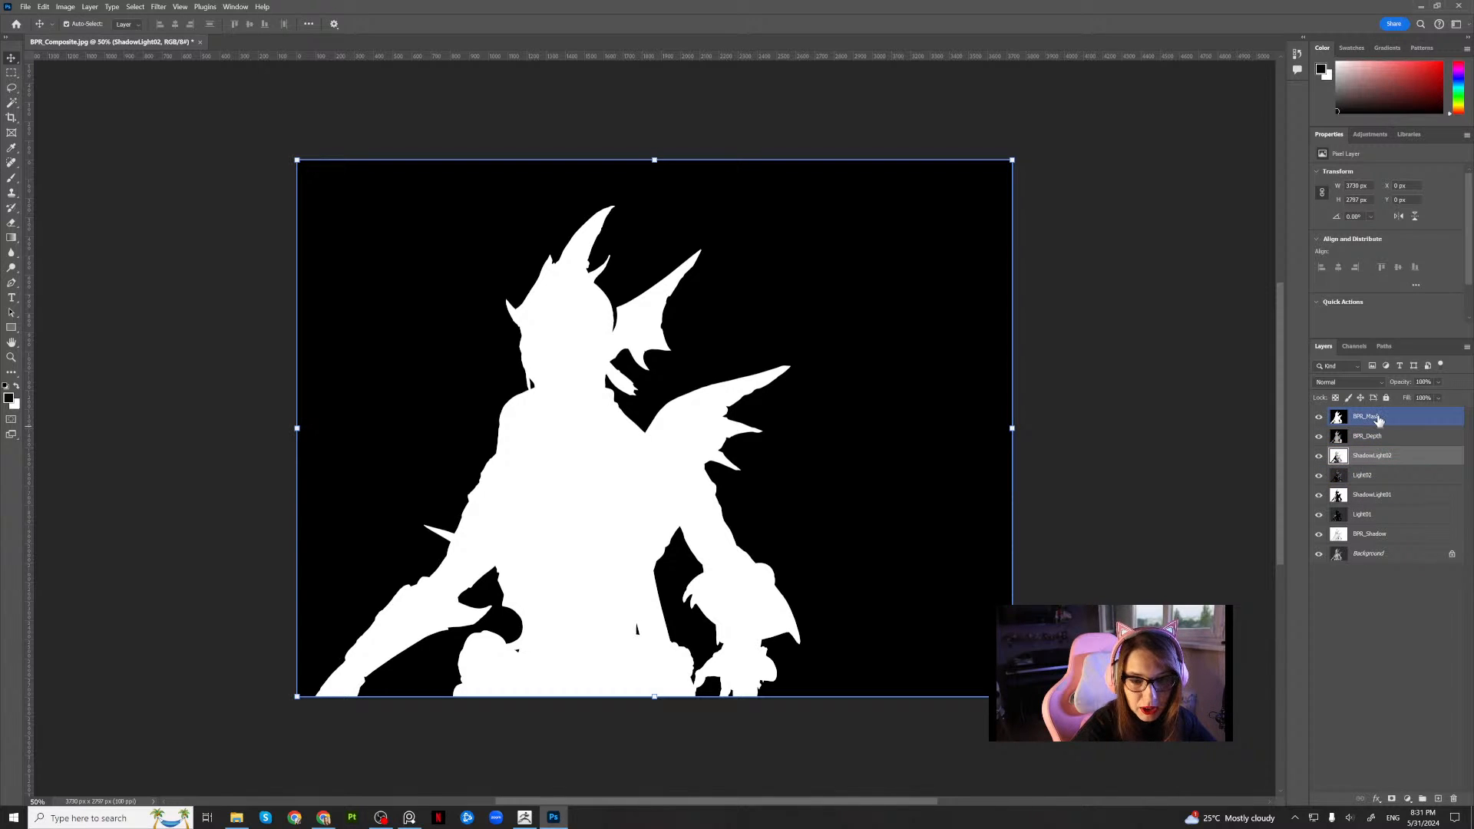
click(1451, 554)
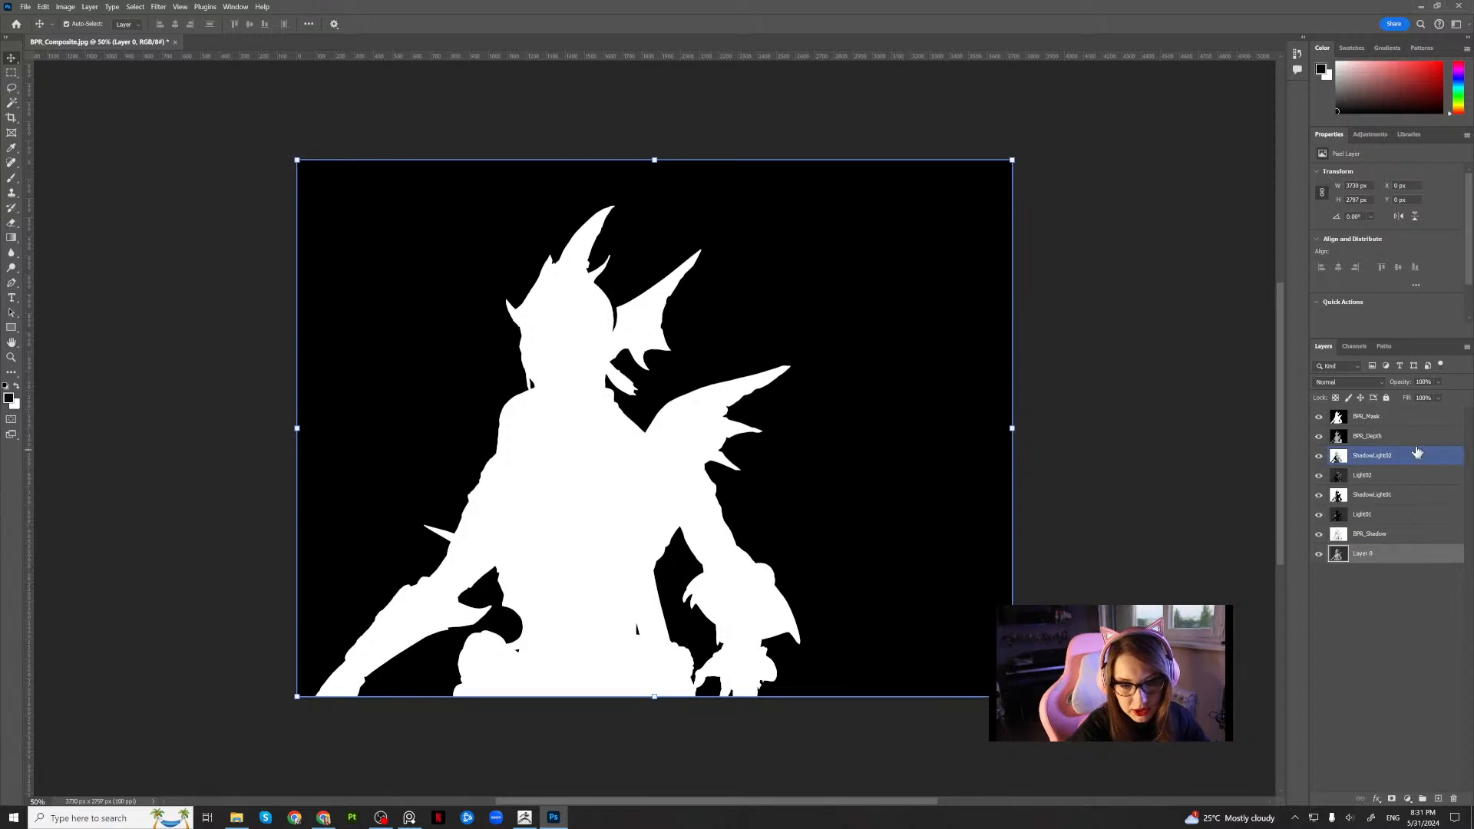
Select the white silhouette on the BPR_Mask layer with the Magic Wand and invert the selection to the surrounding background
click(1369, 418)
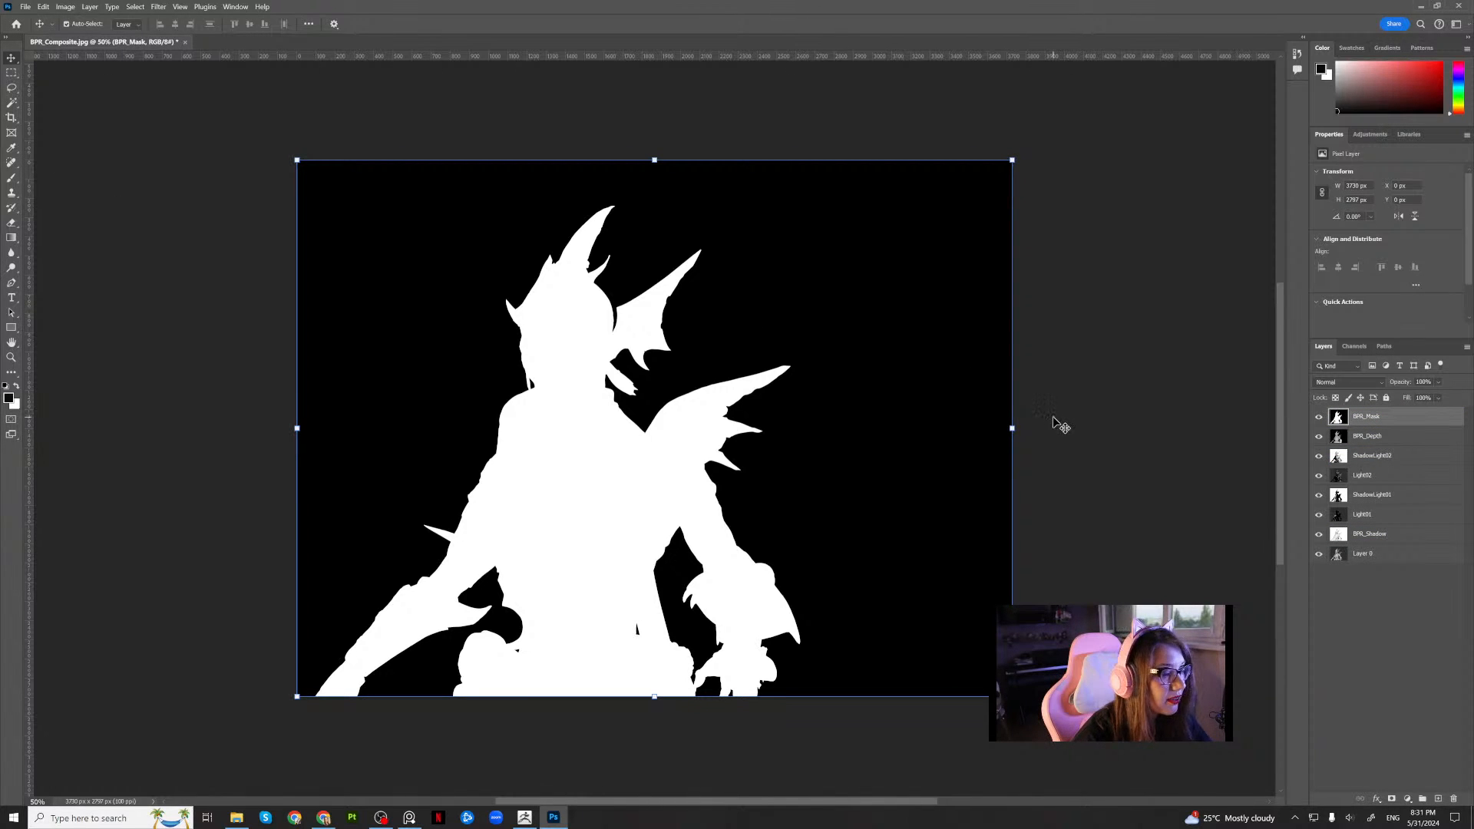
click(1377, 477)
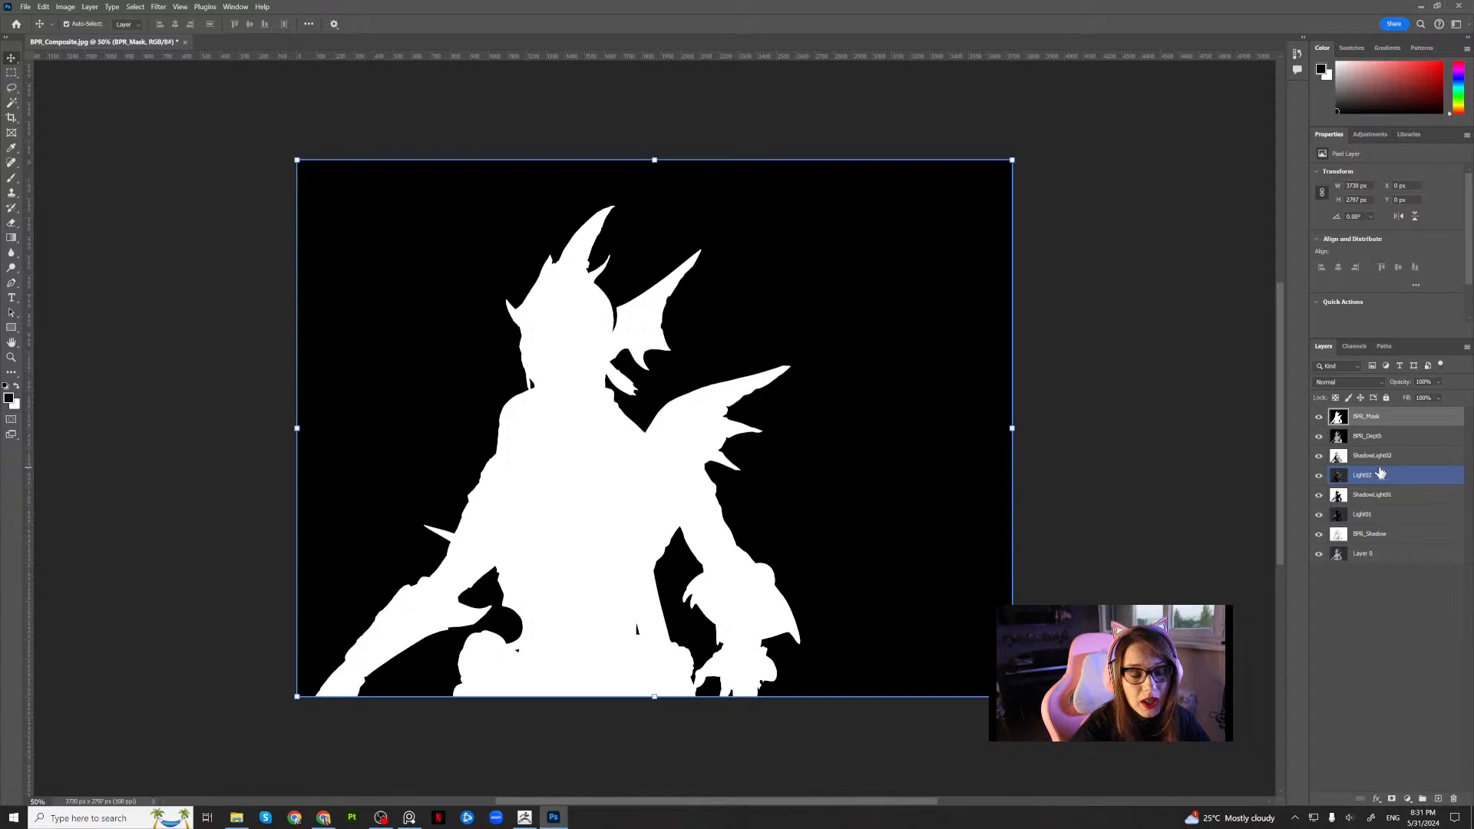
click(1374, 438)
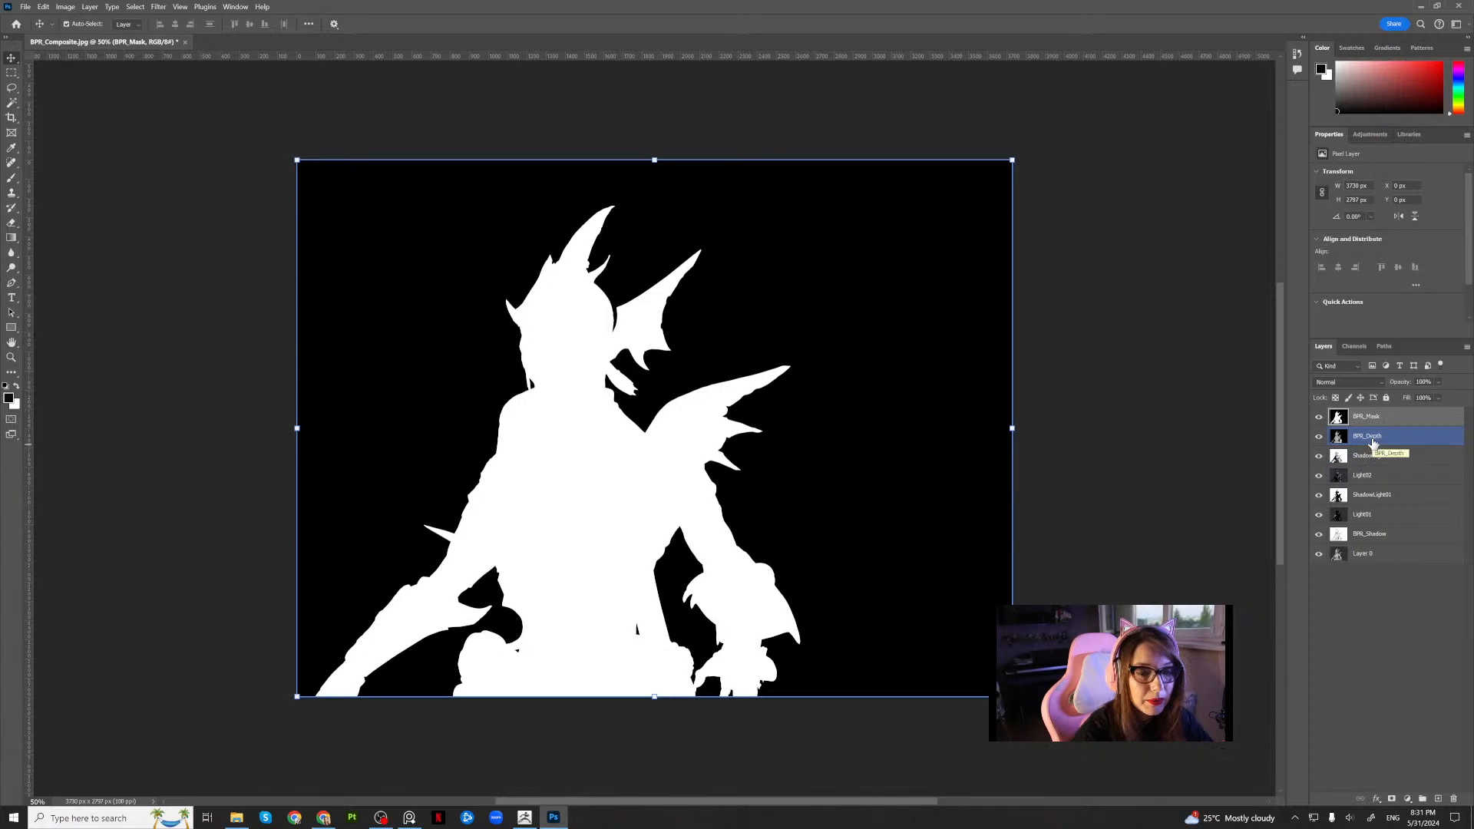
click(11, 102)
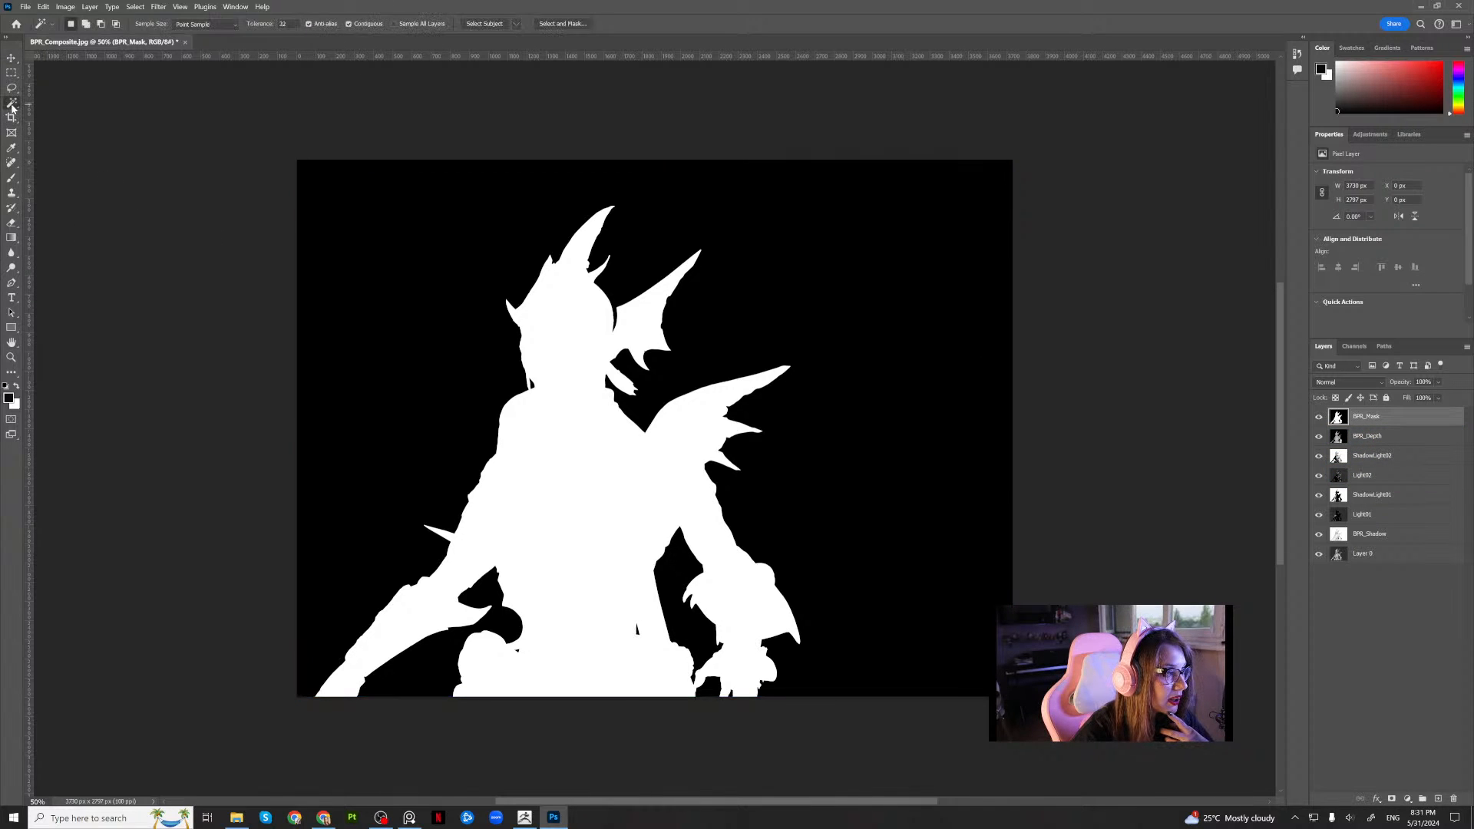
click(580, 415)
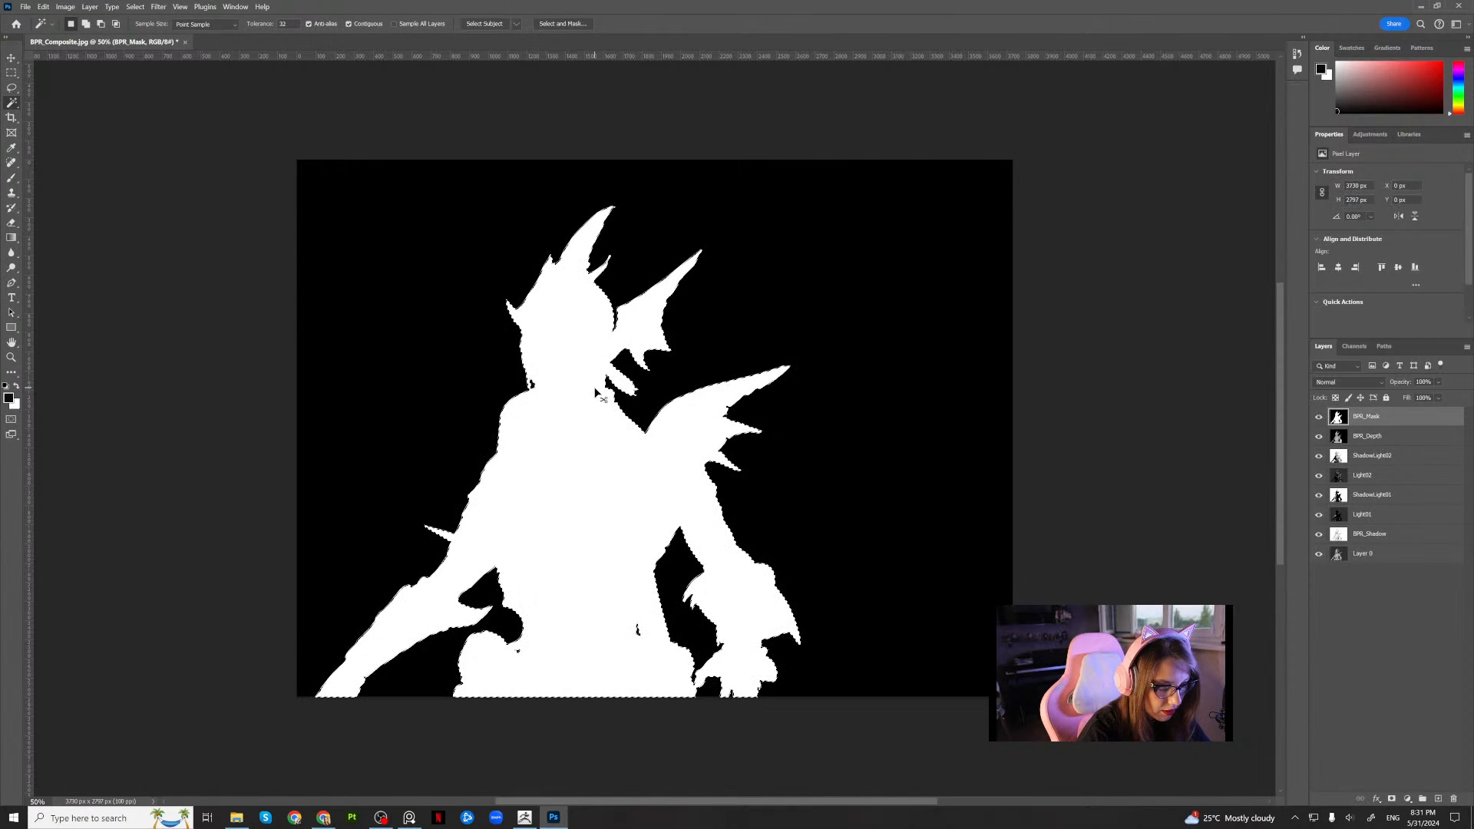
key(ctrl+shift+i)
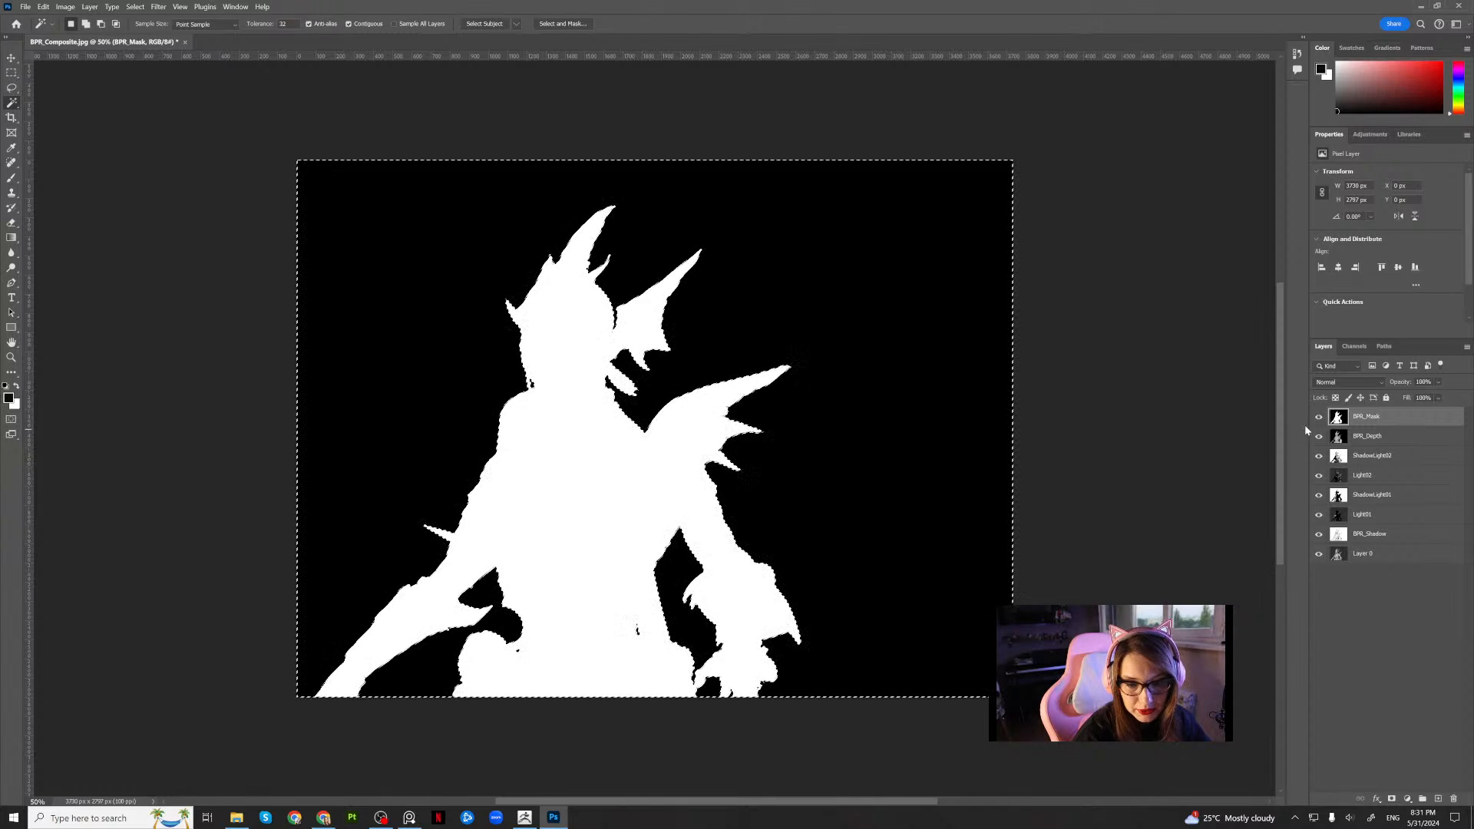
Hide BPR_Mask and BPR_Depth, and delete the selected background from ShadowLight02, Light02, ShadowLight01 and Light01
click(1319, 416)
click(1319, 436)
click(1370, 456)
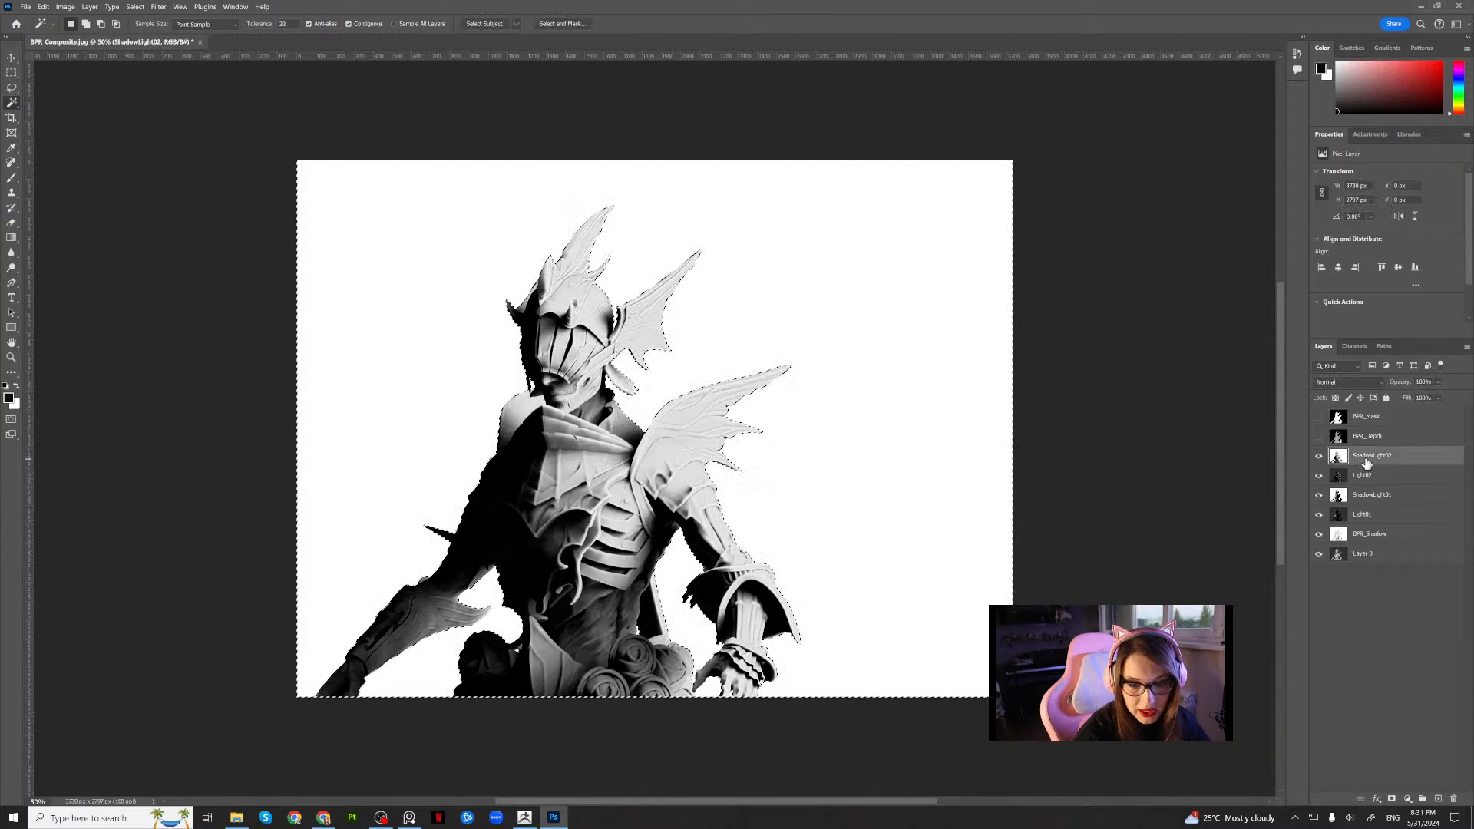
key(Delete)
click(1369, 479)
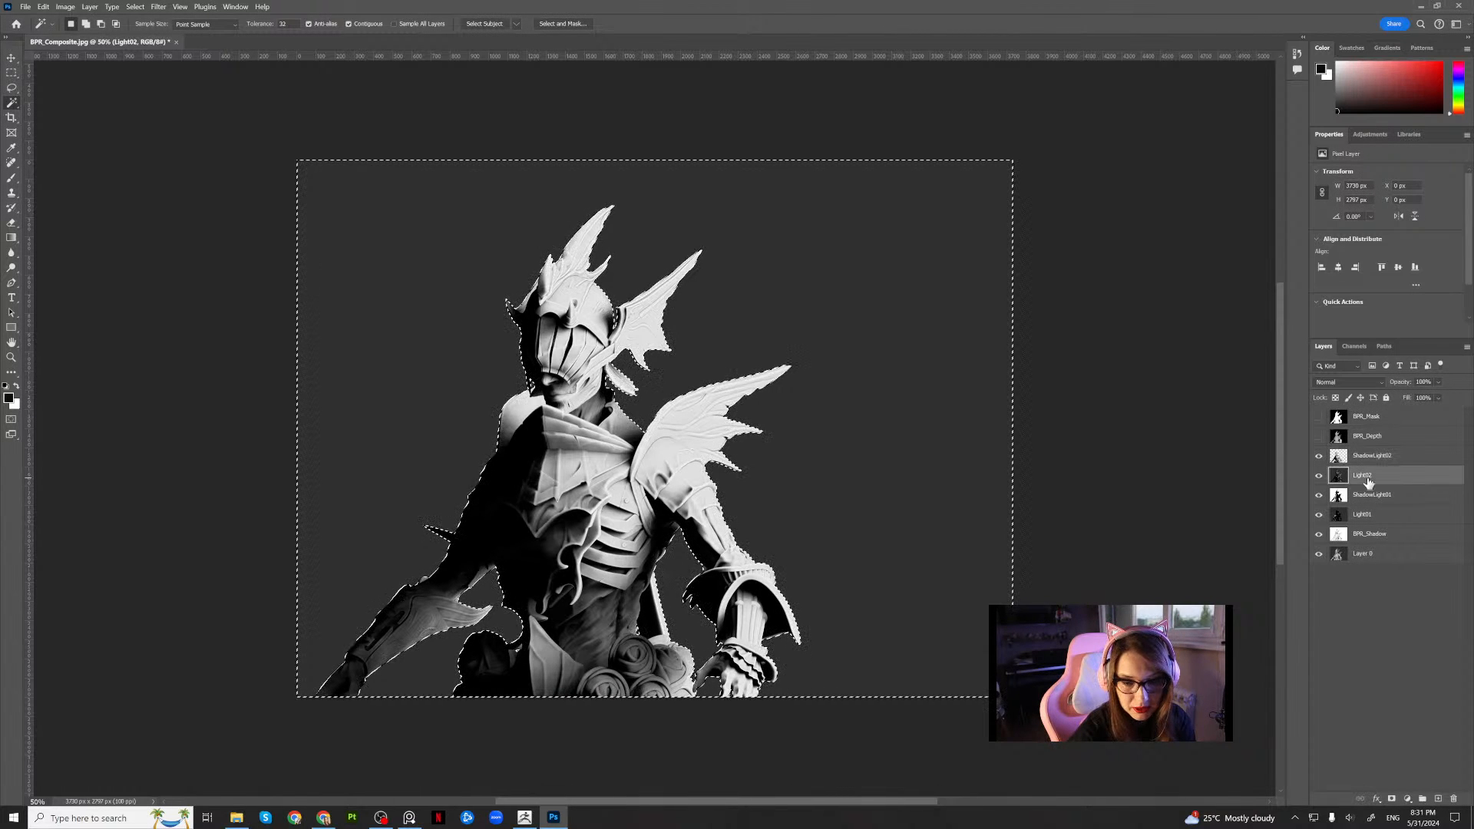
key(Delete)
click(1375, 496)
key(Delete)
click(1379, 515)
key(Delete)
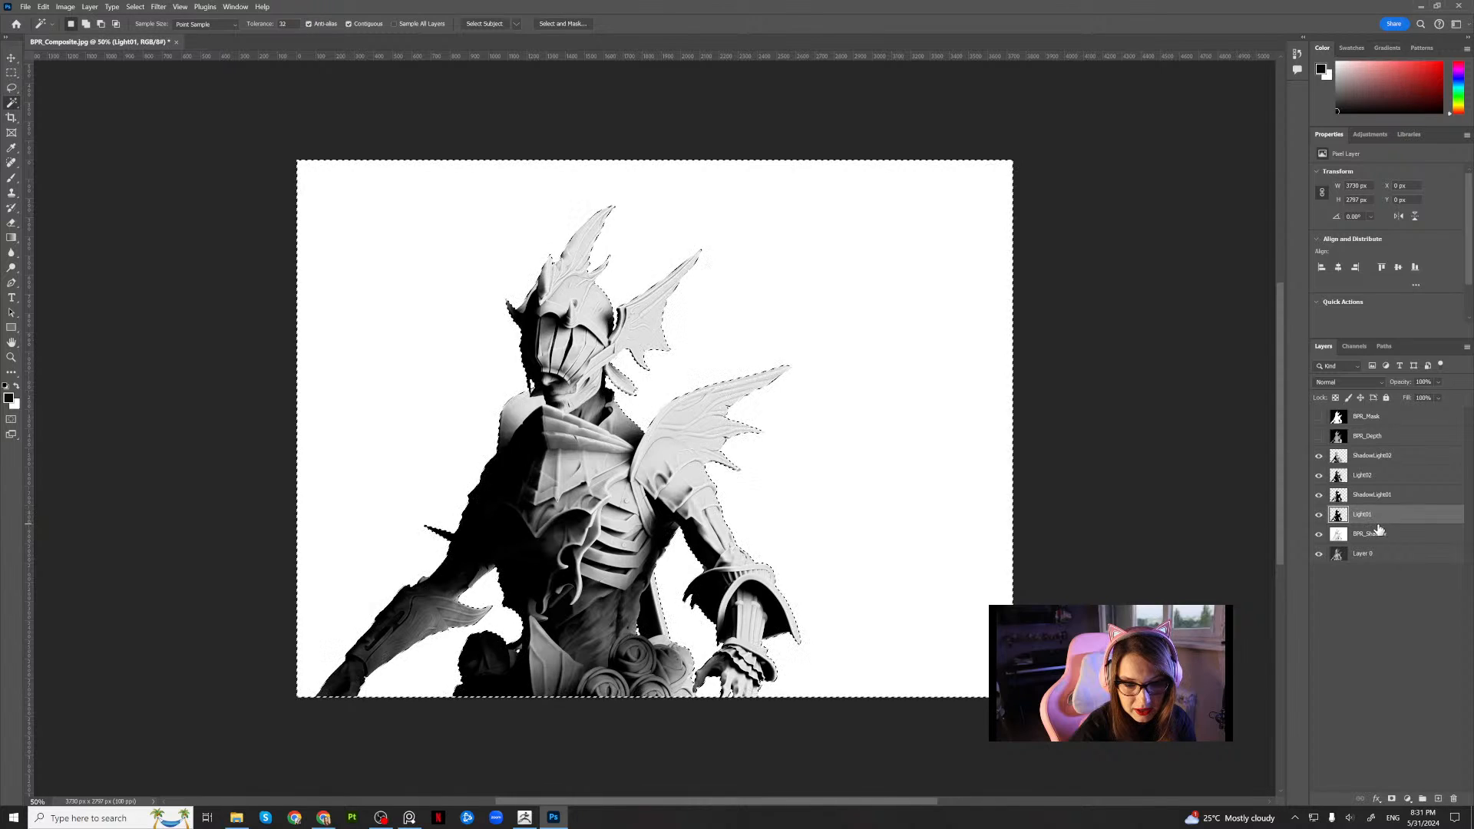
Delete the selected background from BPR_Shadow and Layer 0, and clear the selection
click(1375, 535)
key(Delete)
click(1384, 555)
key(Delete)
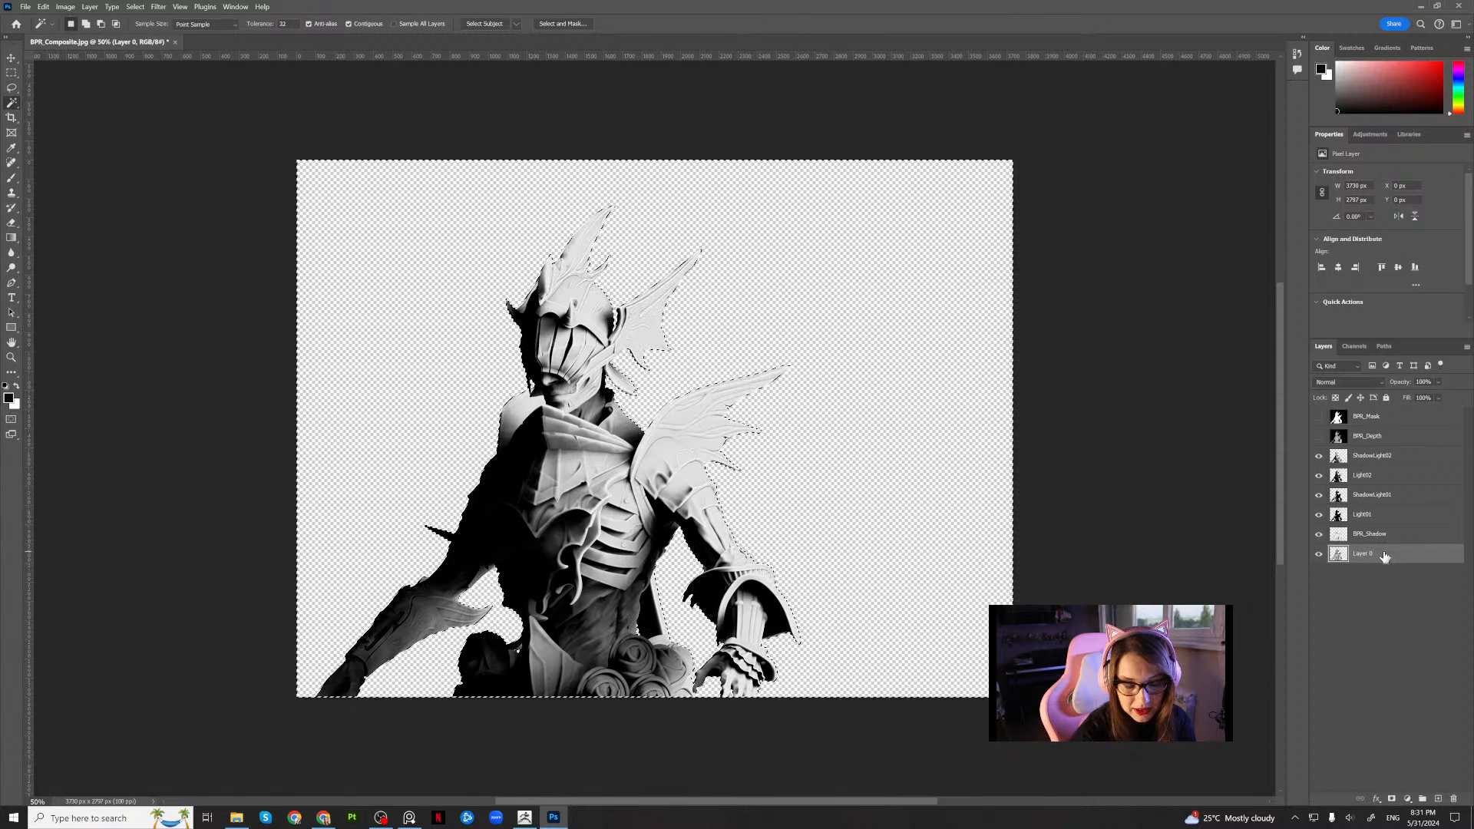
key(ctrl+d)
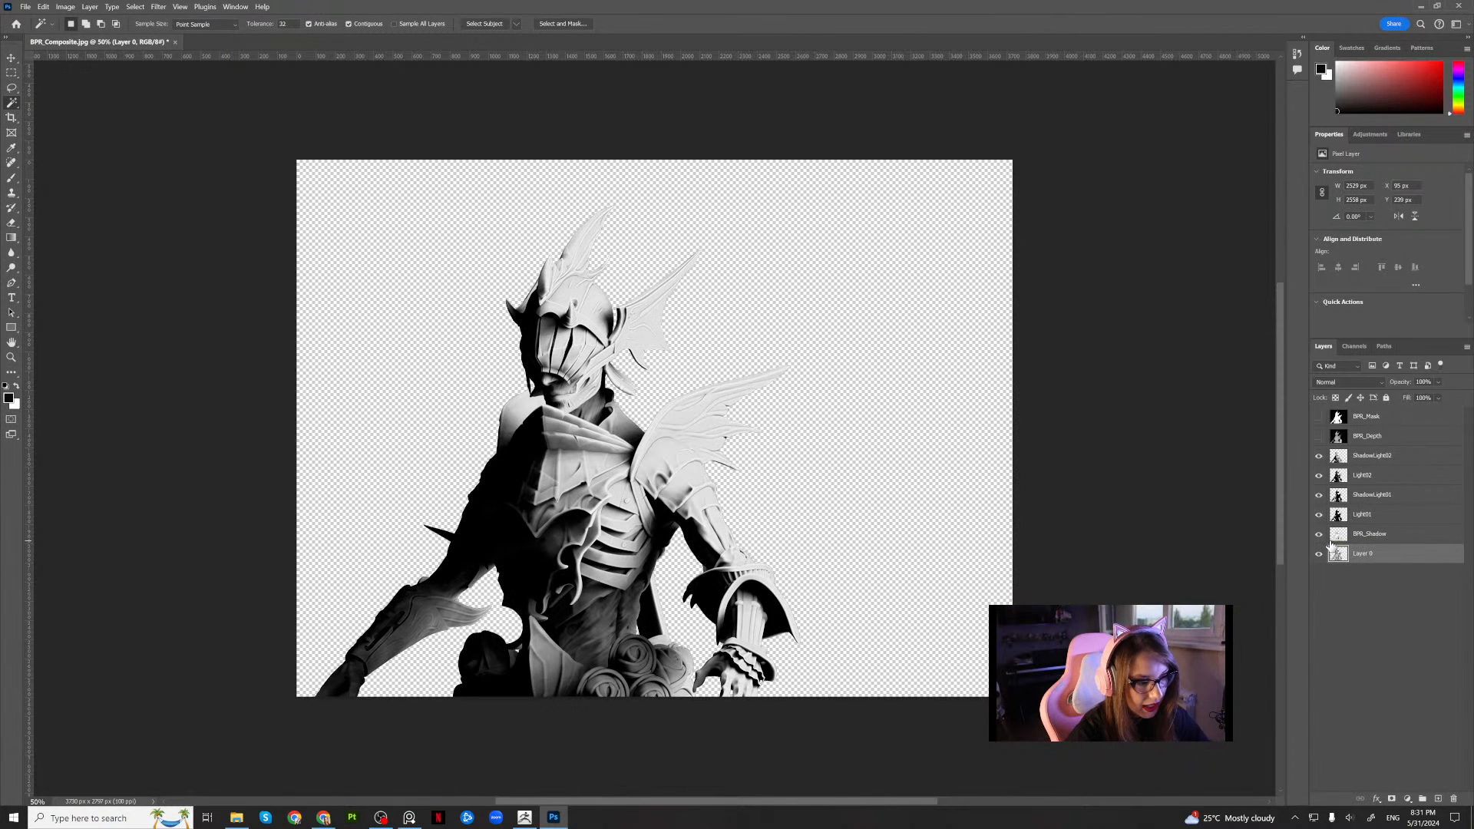
Add a new empty layer beneath Layer 0 and fill it with dark red using the Paint Bucket
ctrl+click(1438, 800)
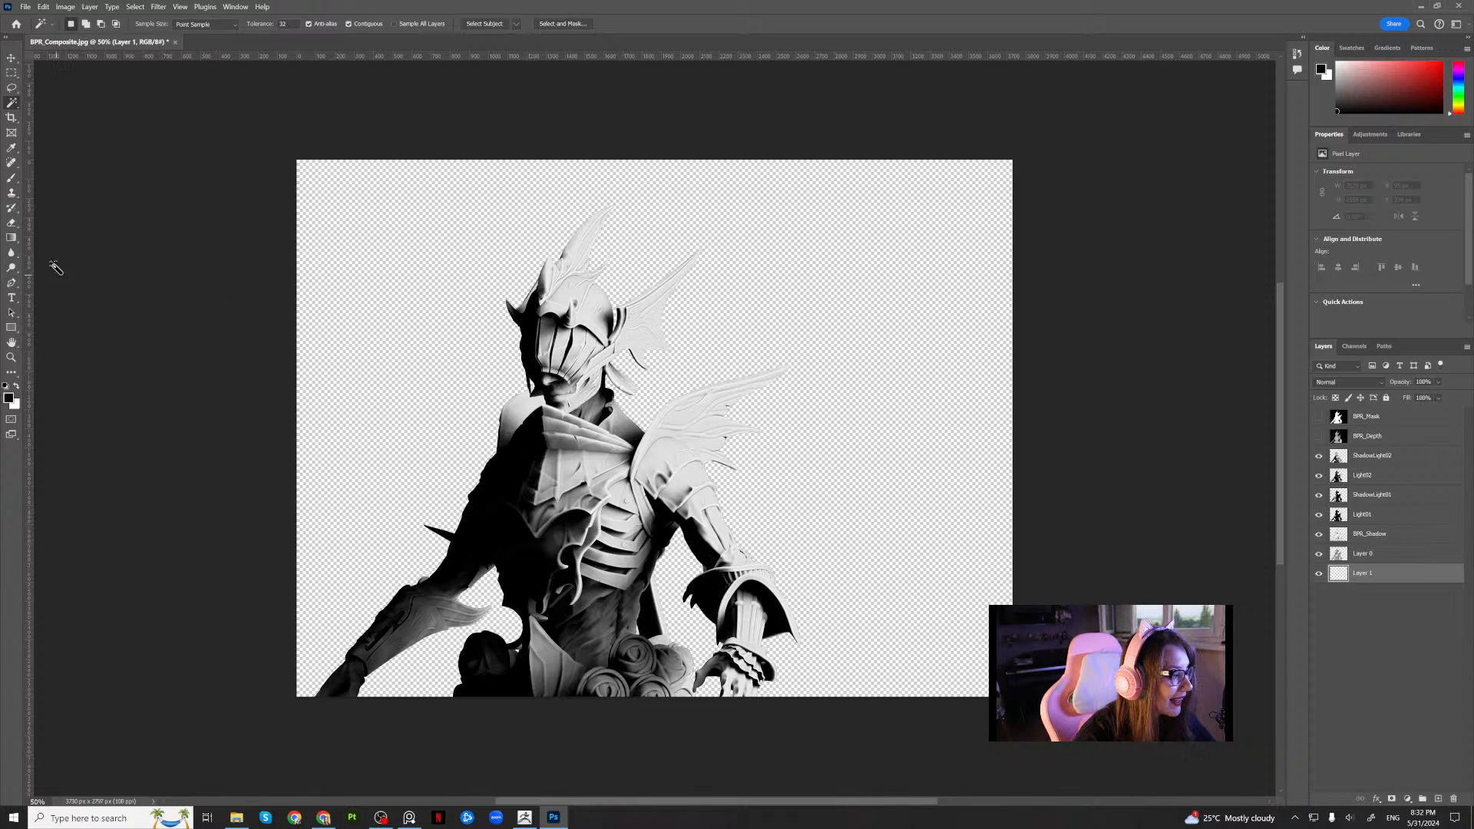
click(19, 241)
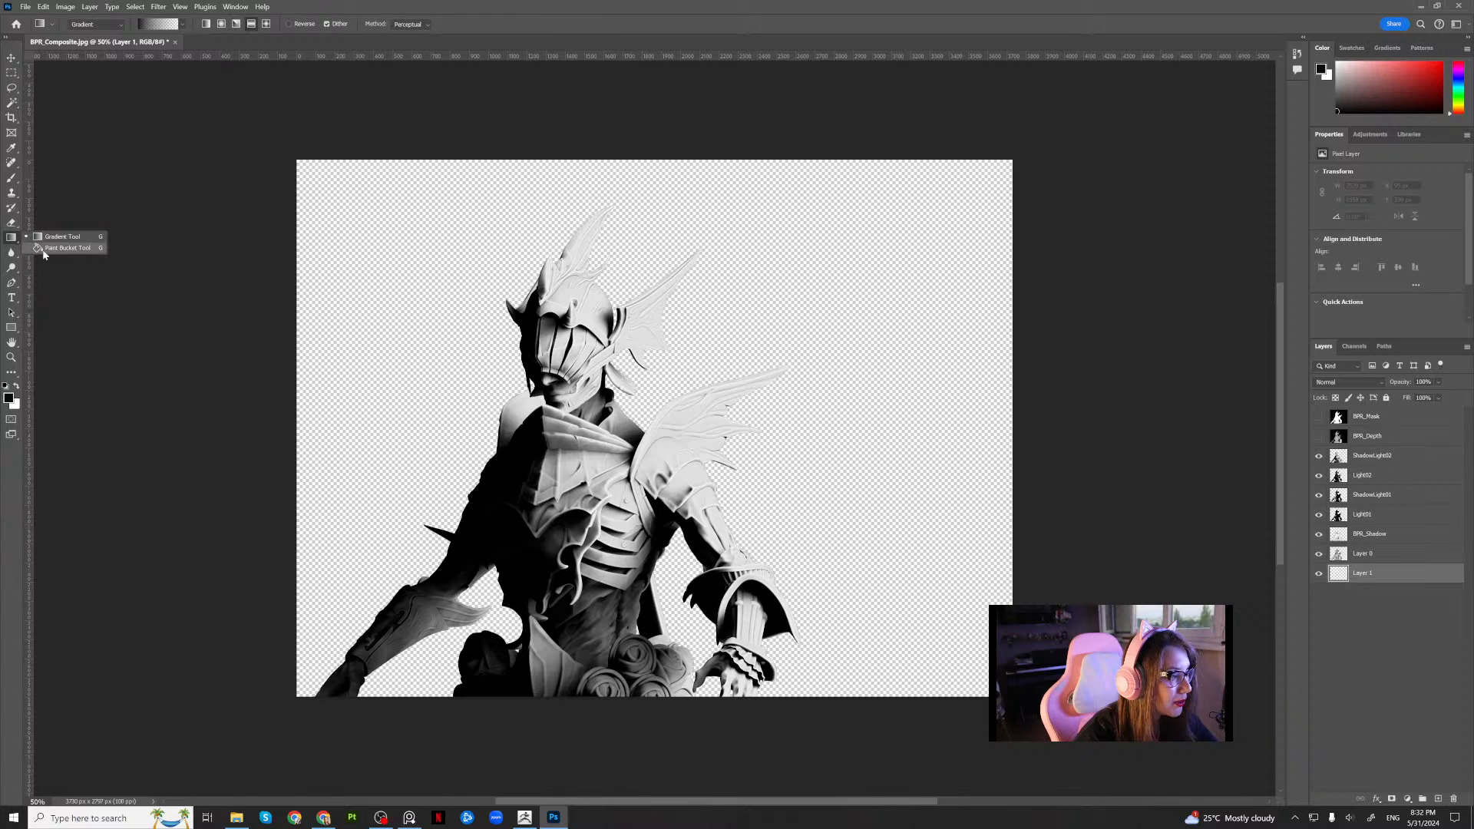
key(i)
click(9, 398)
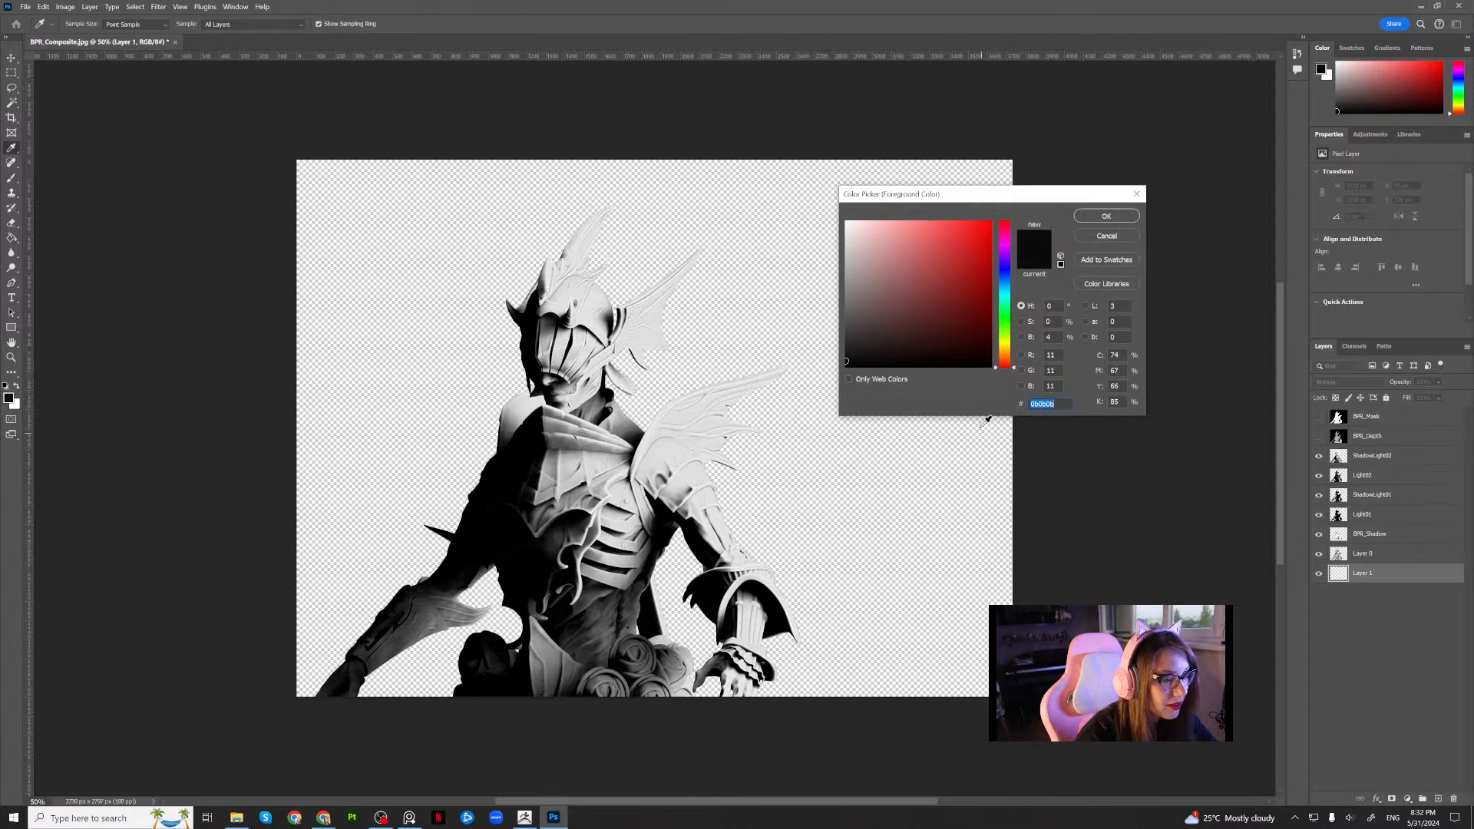
click(962, 306)
click(983, 312)
click(1107, 217)
key(g)
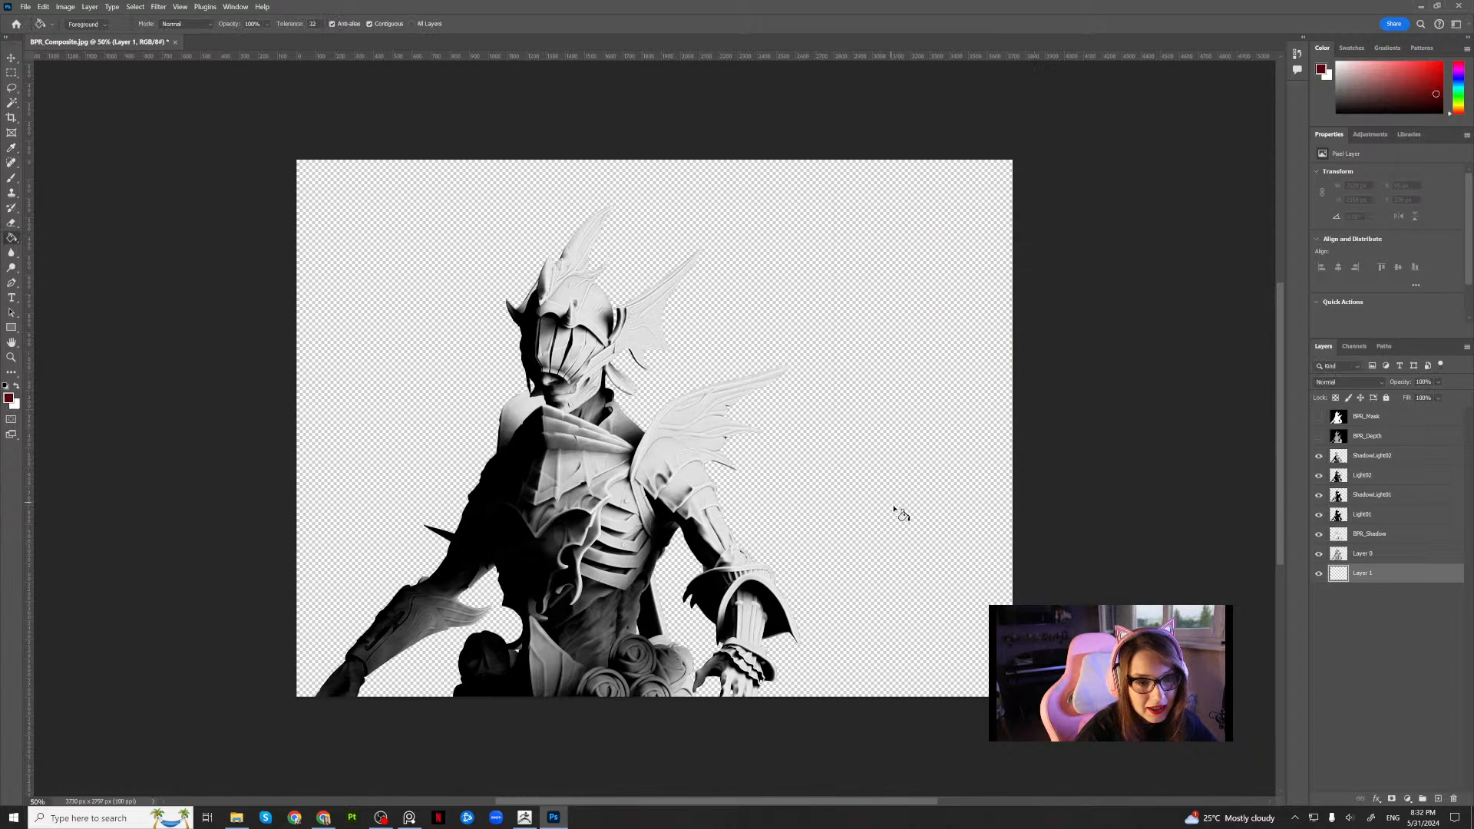
click(899, 486)
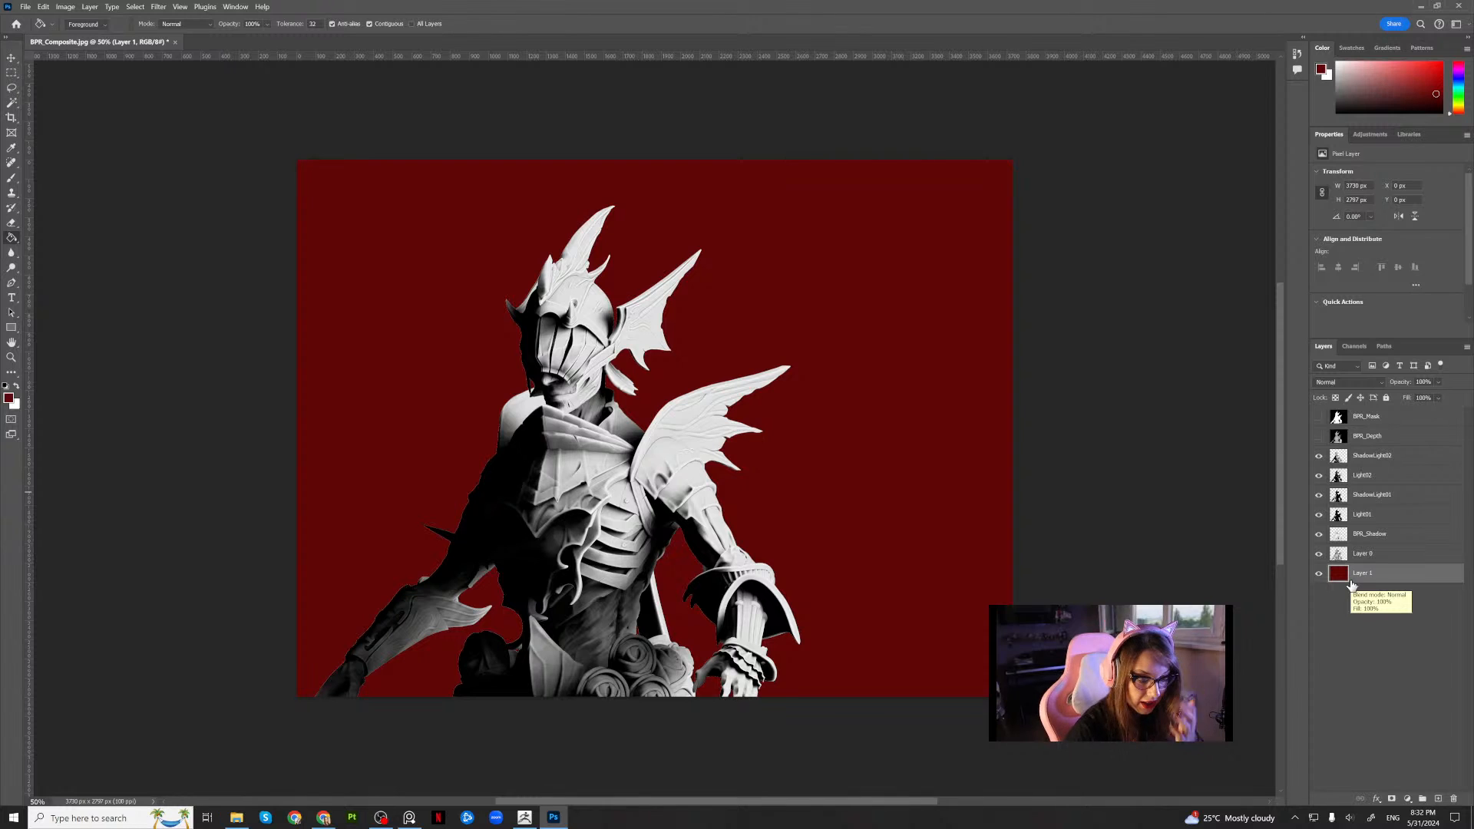
Shift the red background layer to a darker, more muted burgundy with Hue/Saturation
key(ctrl+u)
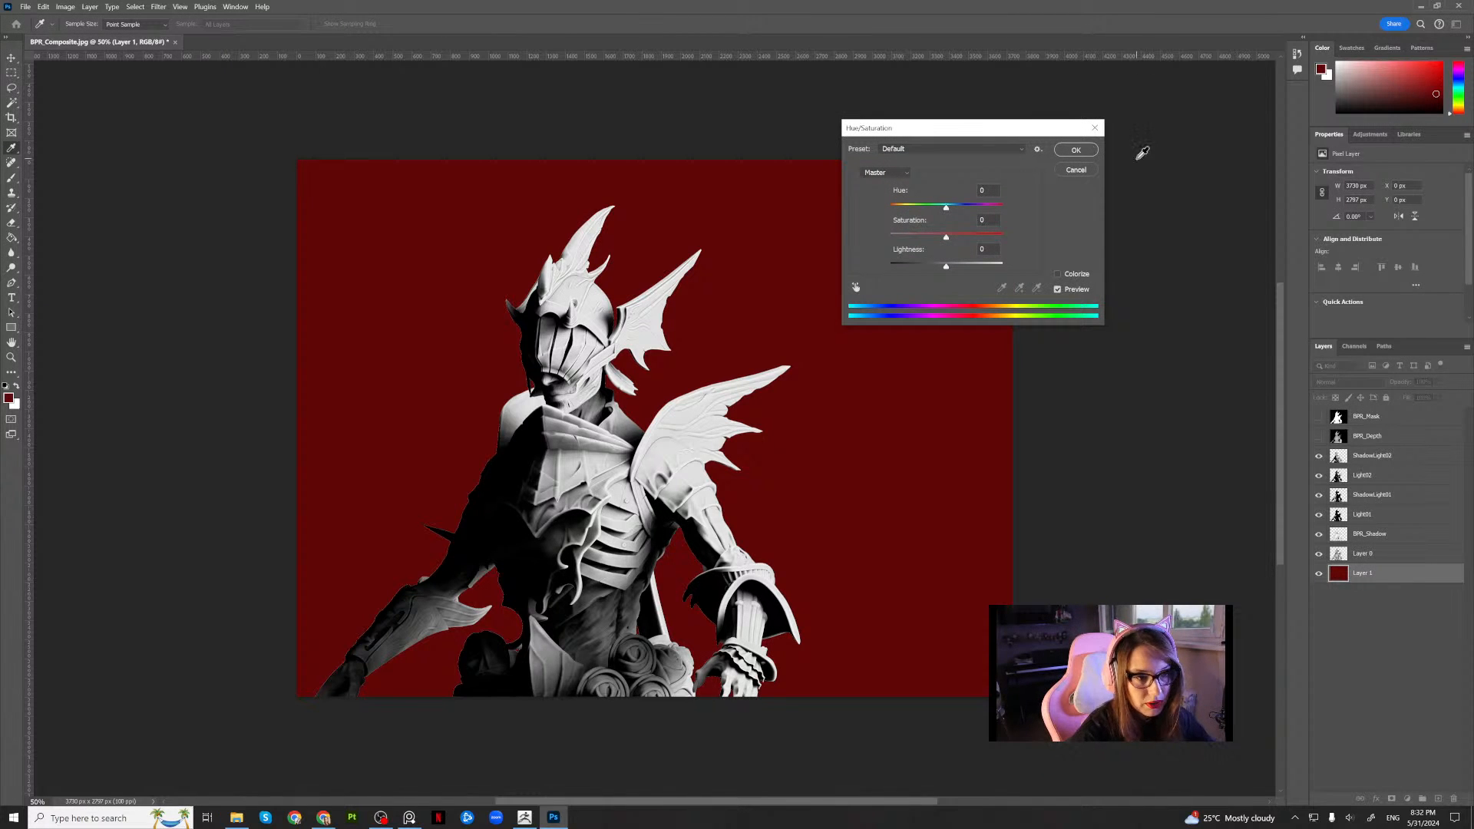
drag(946, 237, 935, 208)
drag(947, 265, 930, 237)
click(1077, 151)
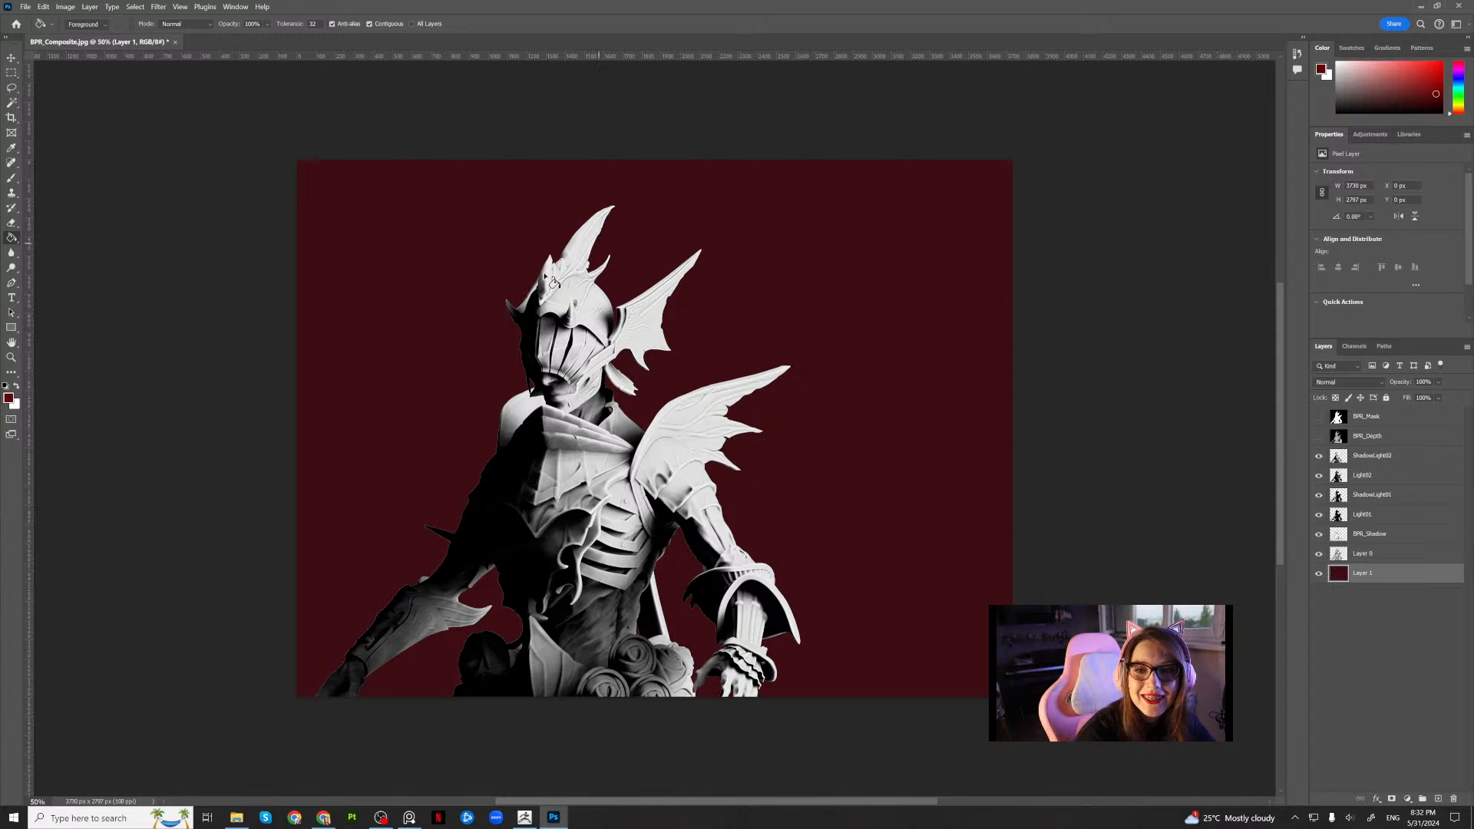
Hide BPR_Shadow and all Light and ShadowLight layers, leaving only Layer 0 and the burgundy Layer 1 visible
click(12, 57)
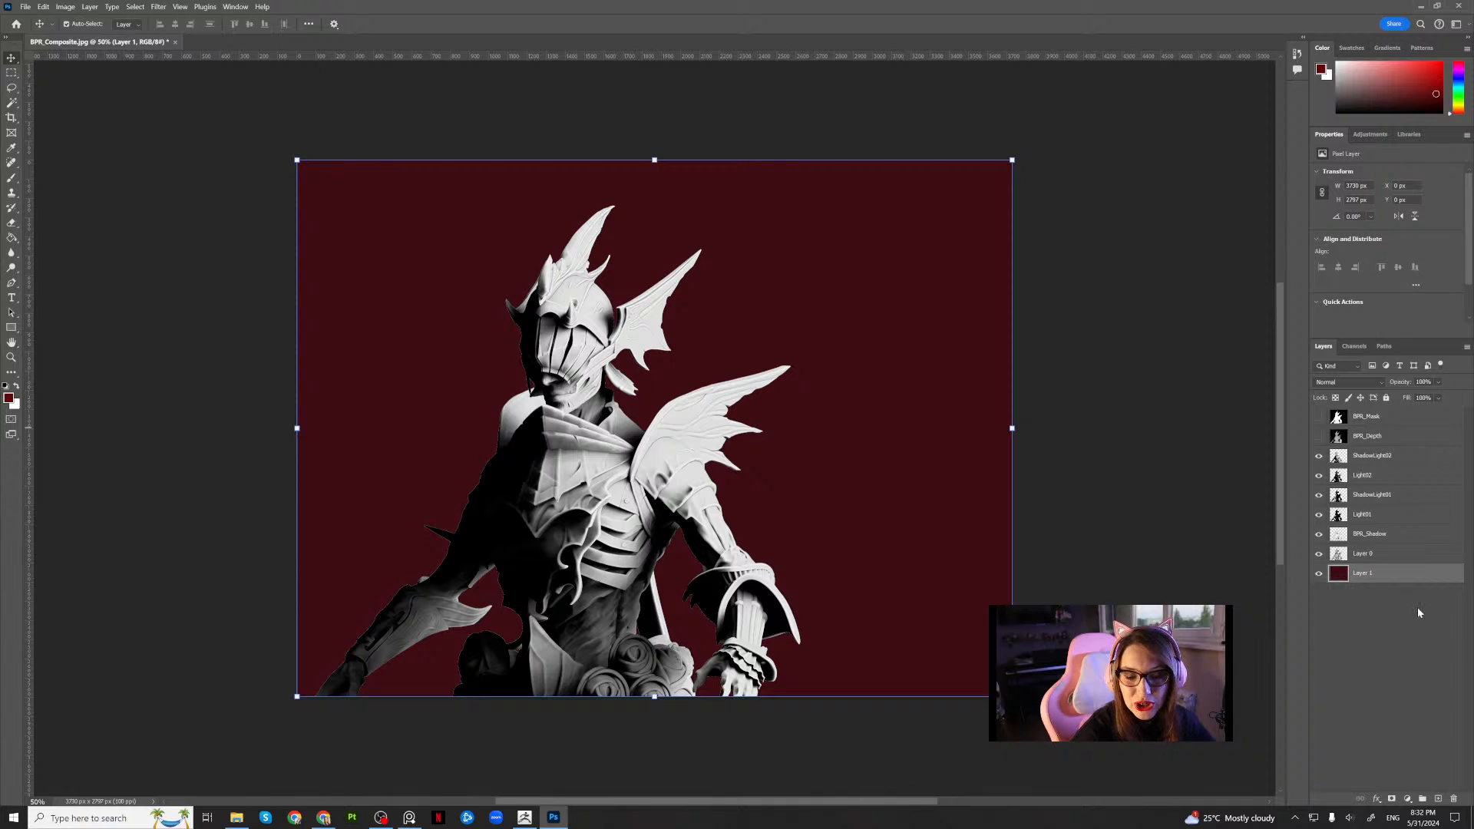
click(1320, 555)
click(1319, 535)
click(1319, 515)
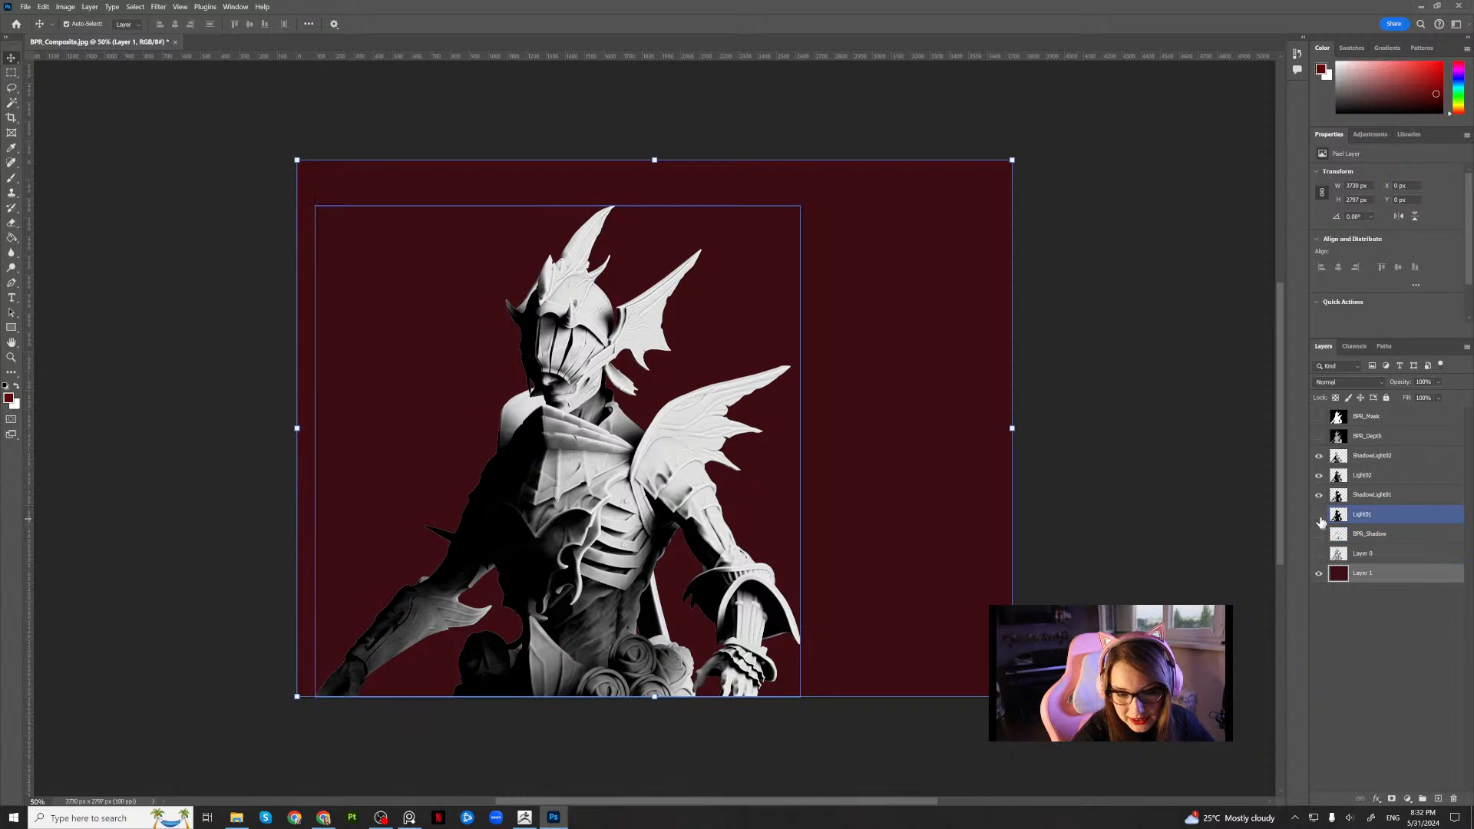
click(1319, 495)
click(1319, 476)
click(1319, 456)
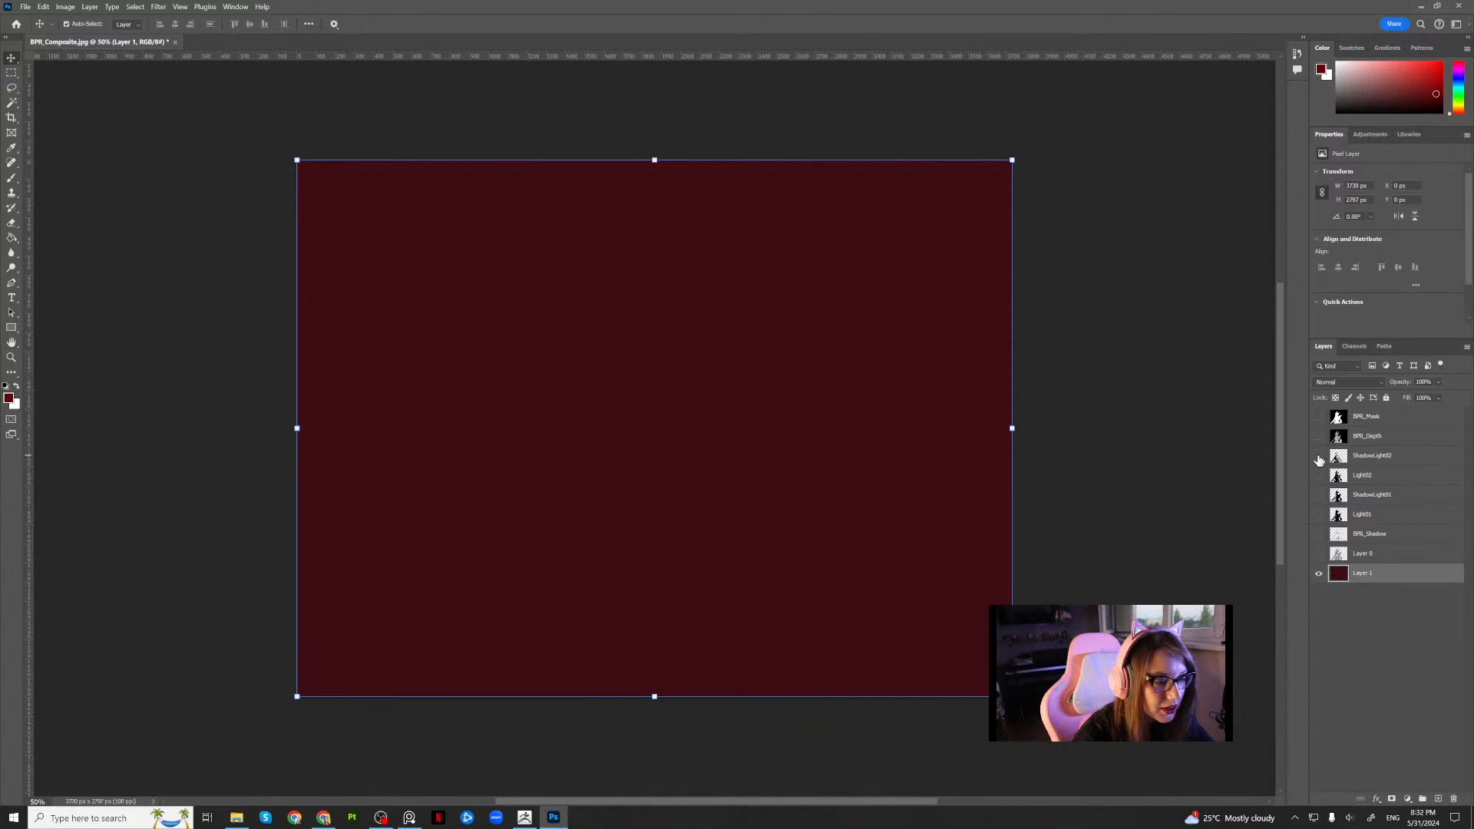
click(1319, 555)
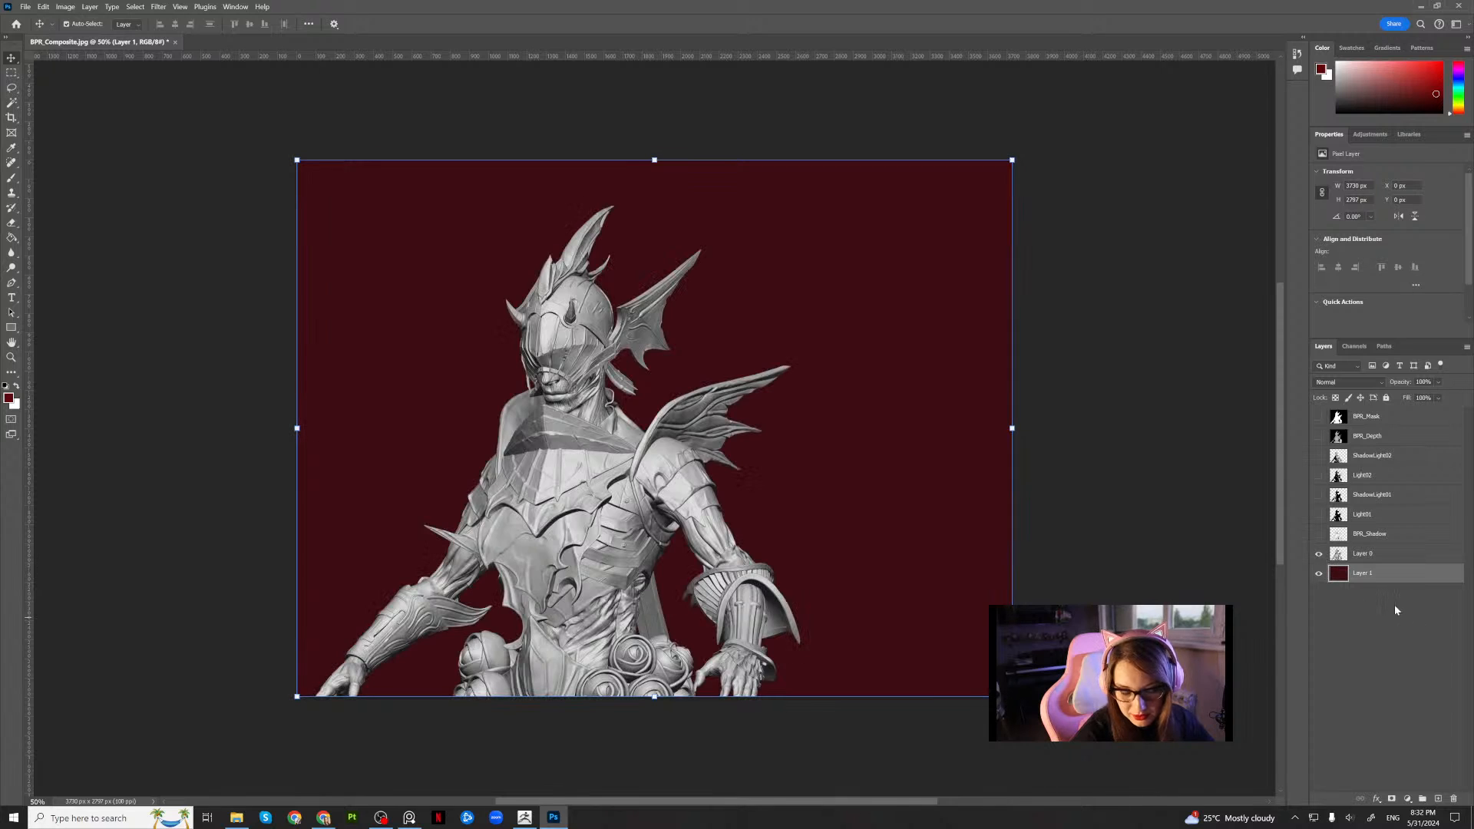
Show the BPR_Shadow layer, set its blend mode to Multiply, and compare the image with and without it
click(1371, 536)
click(1319, 534)
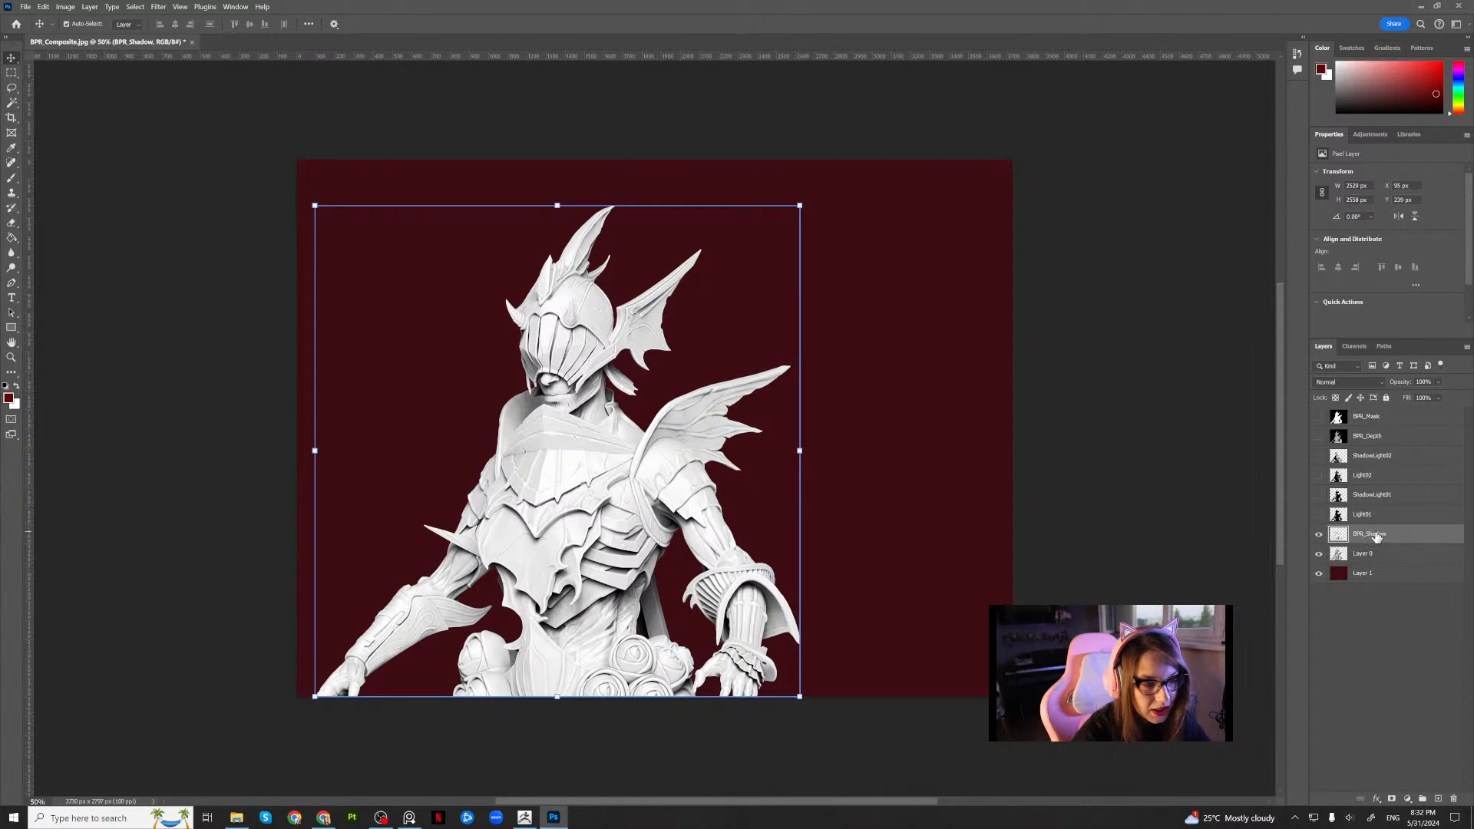
click(1364, 382)
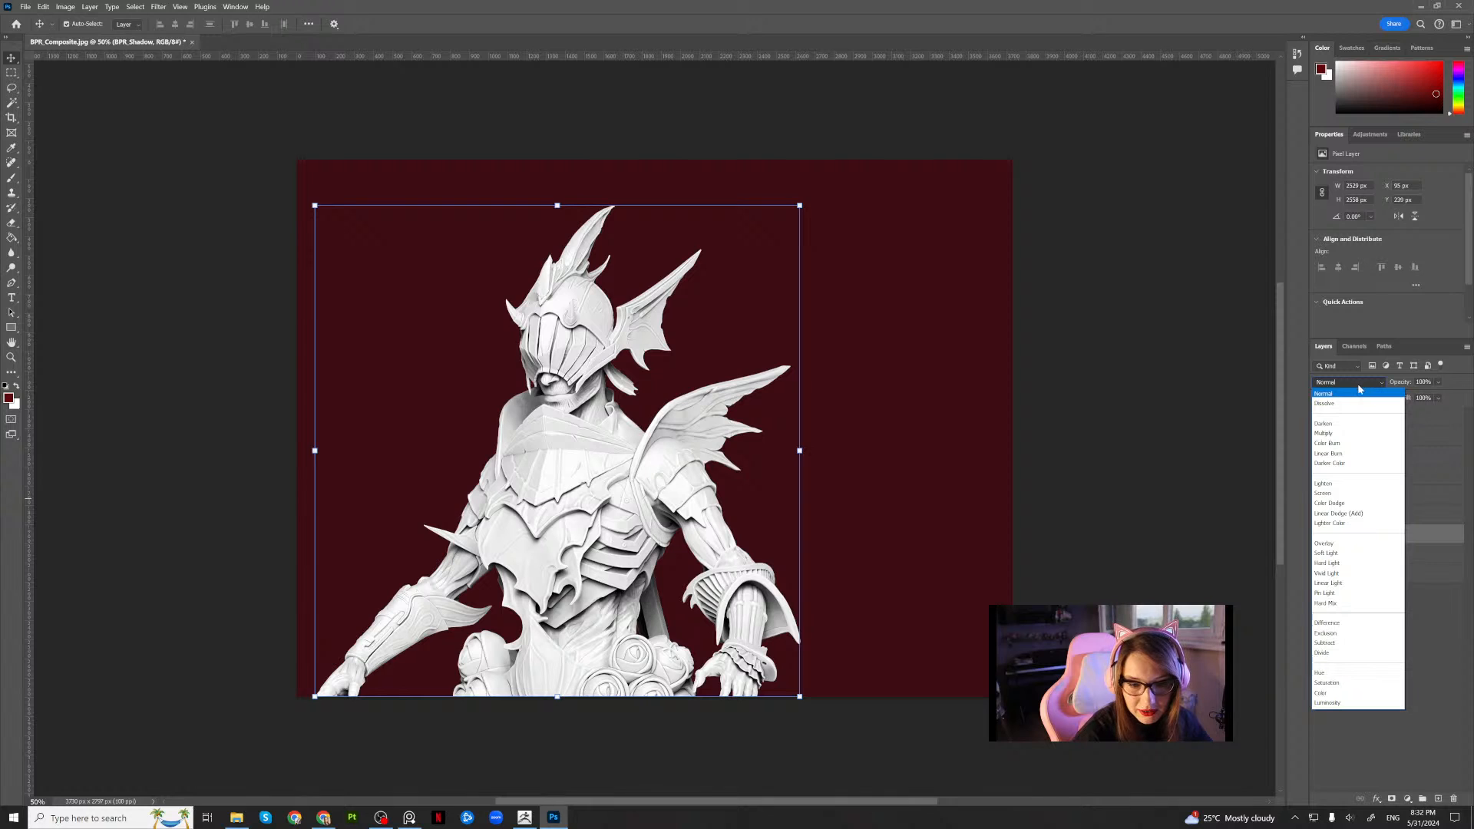
click(1336, 438)
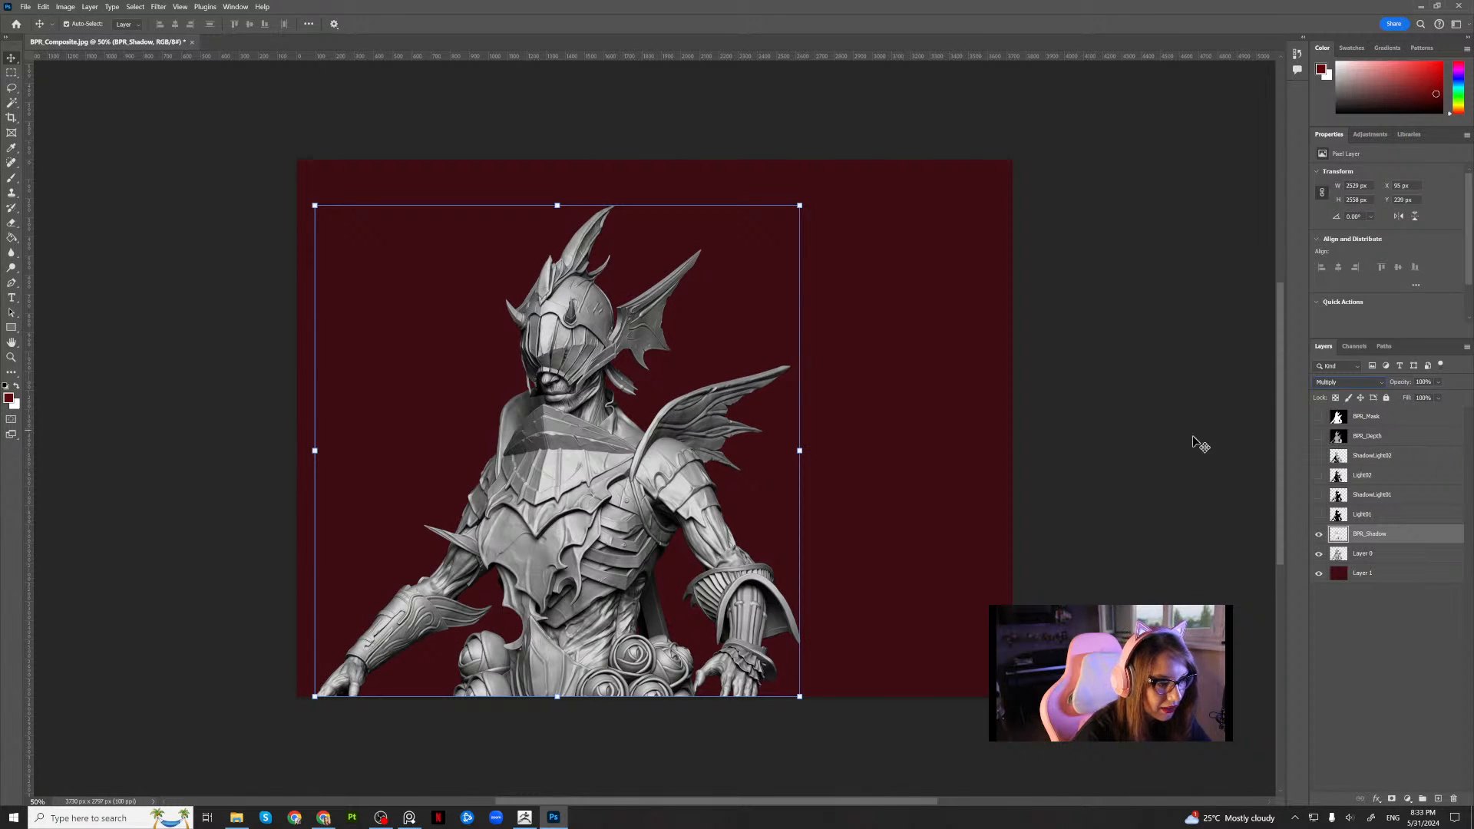
click(1053, 418)
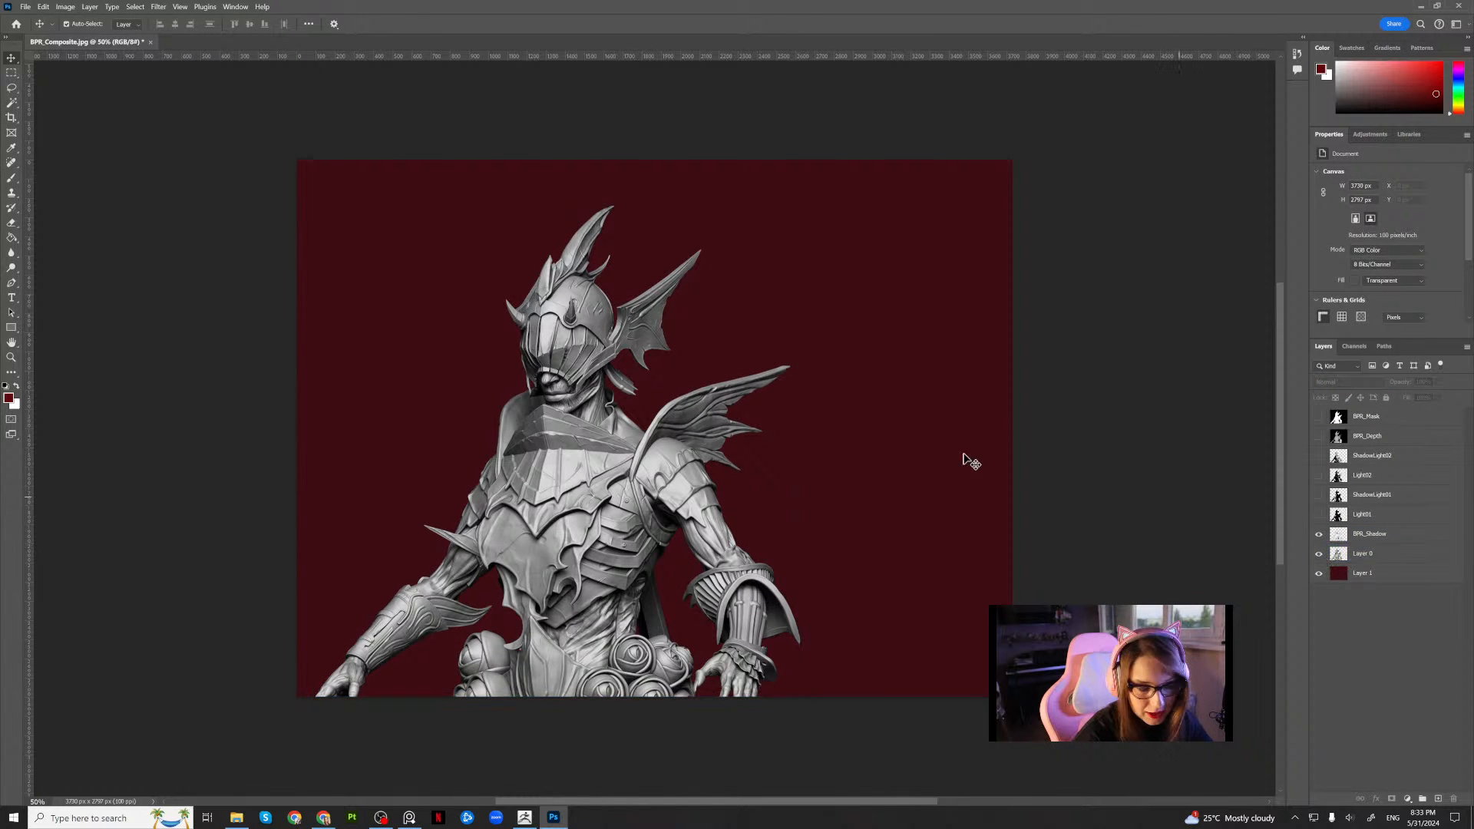
click(1318, 534)
click(1319, 536)
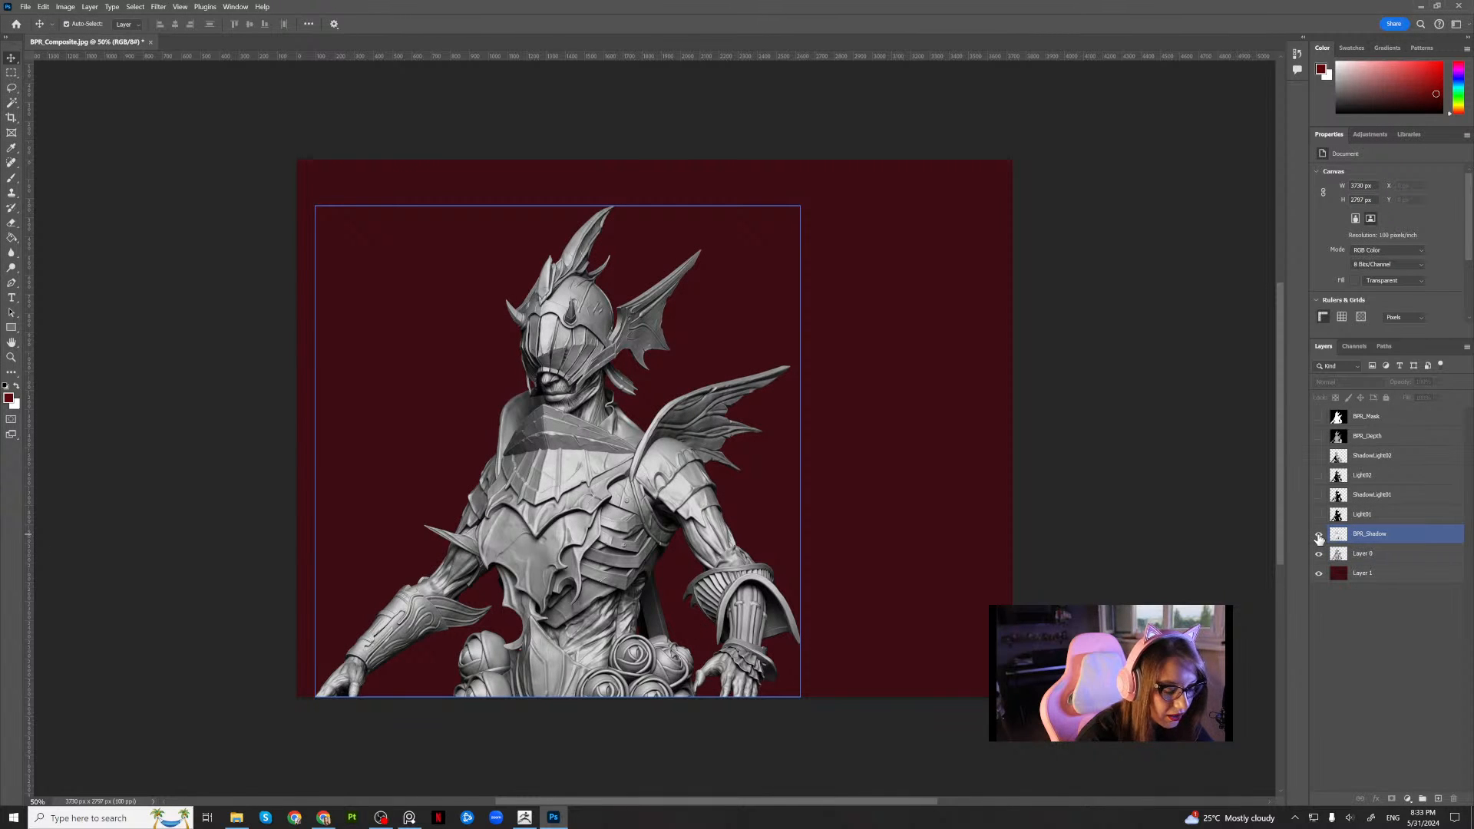
Colorize the BPR_Shadow layer with Hue/Saturation to a cool blue-grey tint at low saturation and lightness -6
click(1379, 537)
key(ctrl+u)
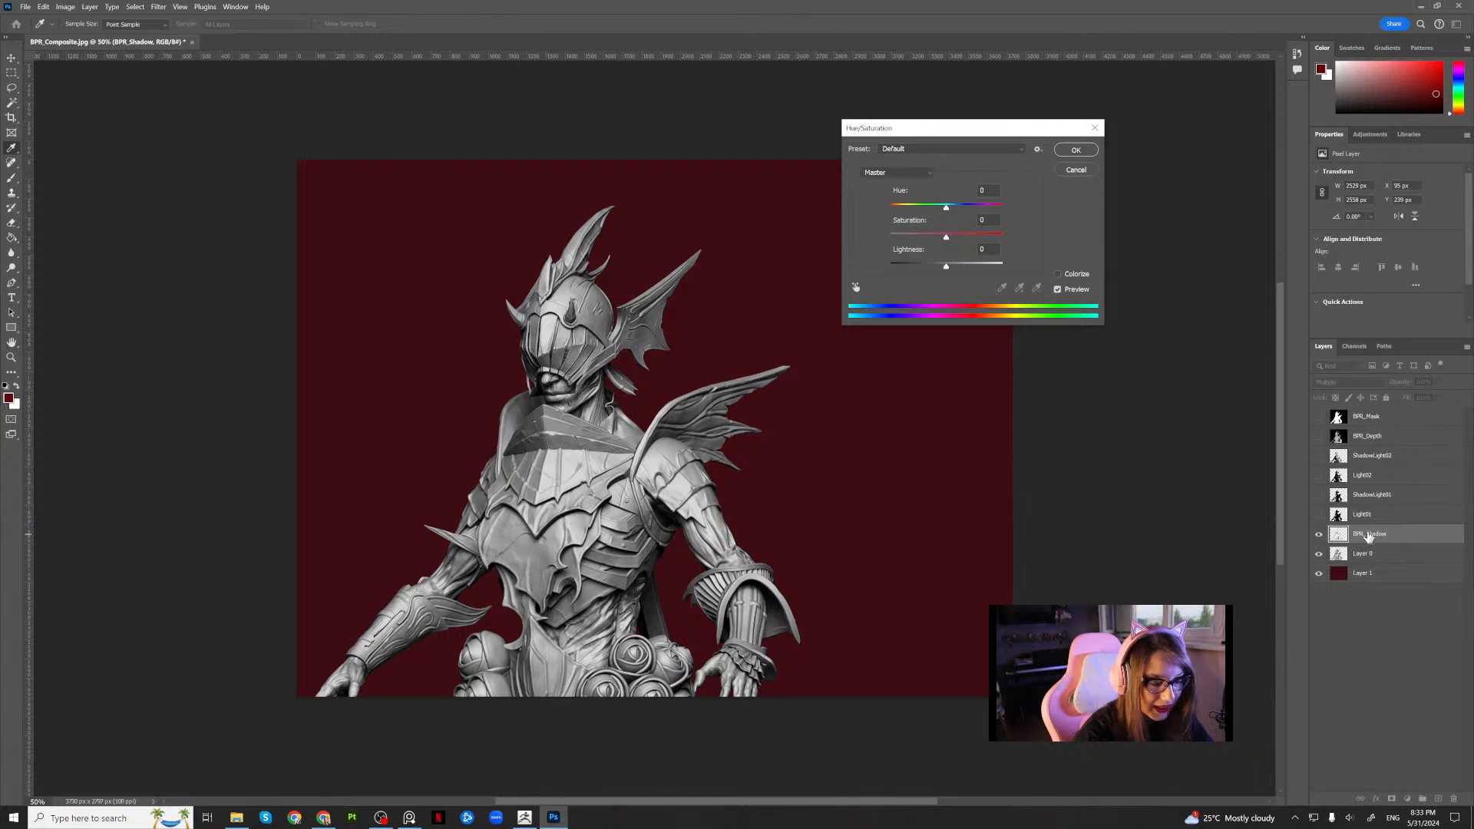
click(1059, 274)
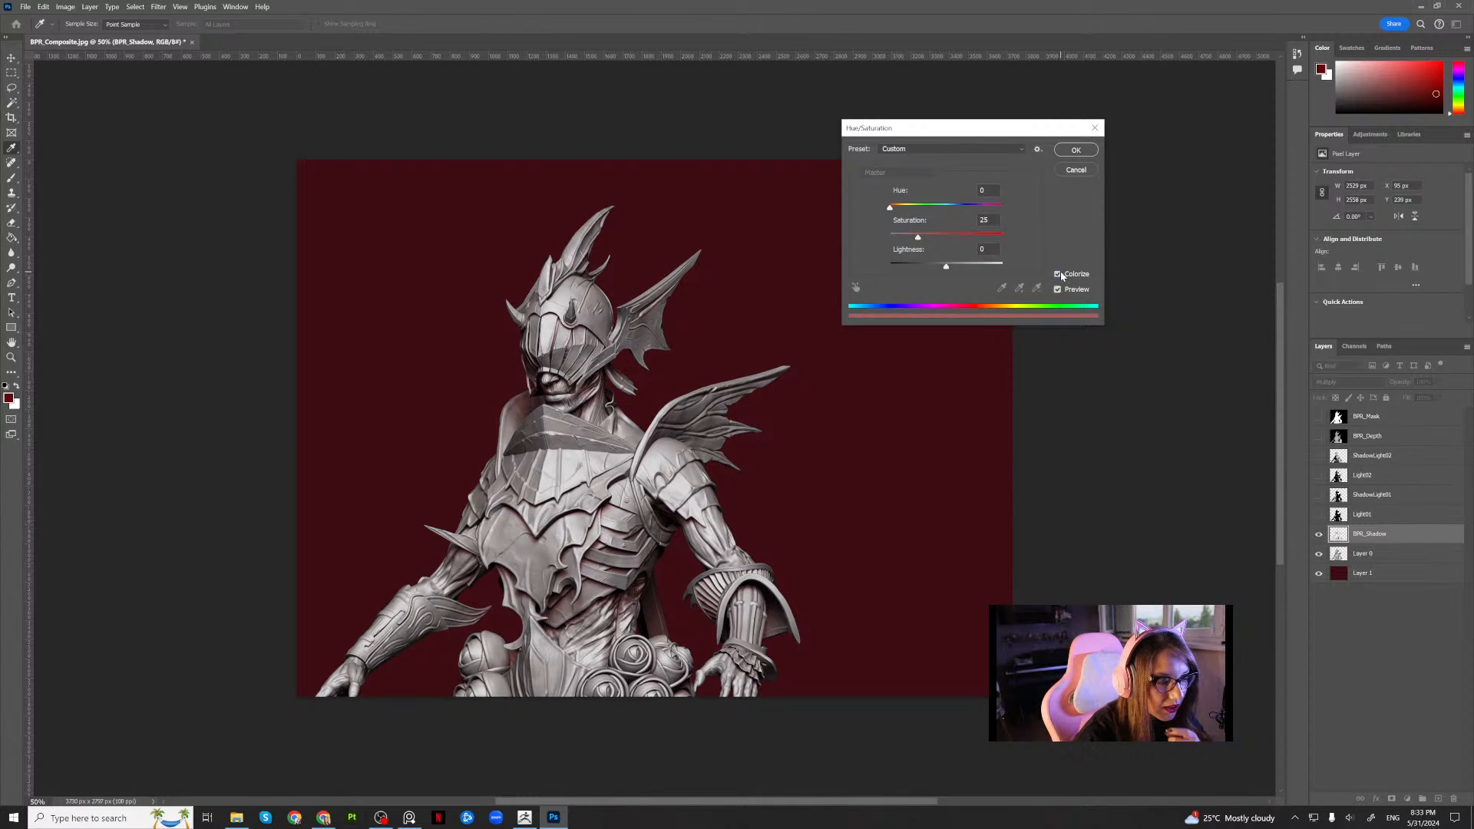
mouse_move(891, 208)
mouse_down()
mouse_move(989, 209)
mouse_move(910, 208)
mouse_up()
click(933, 268)
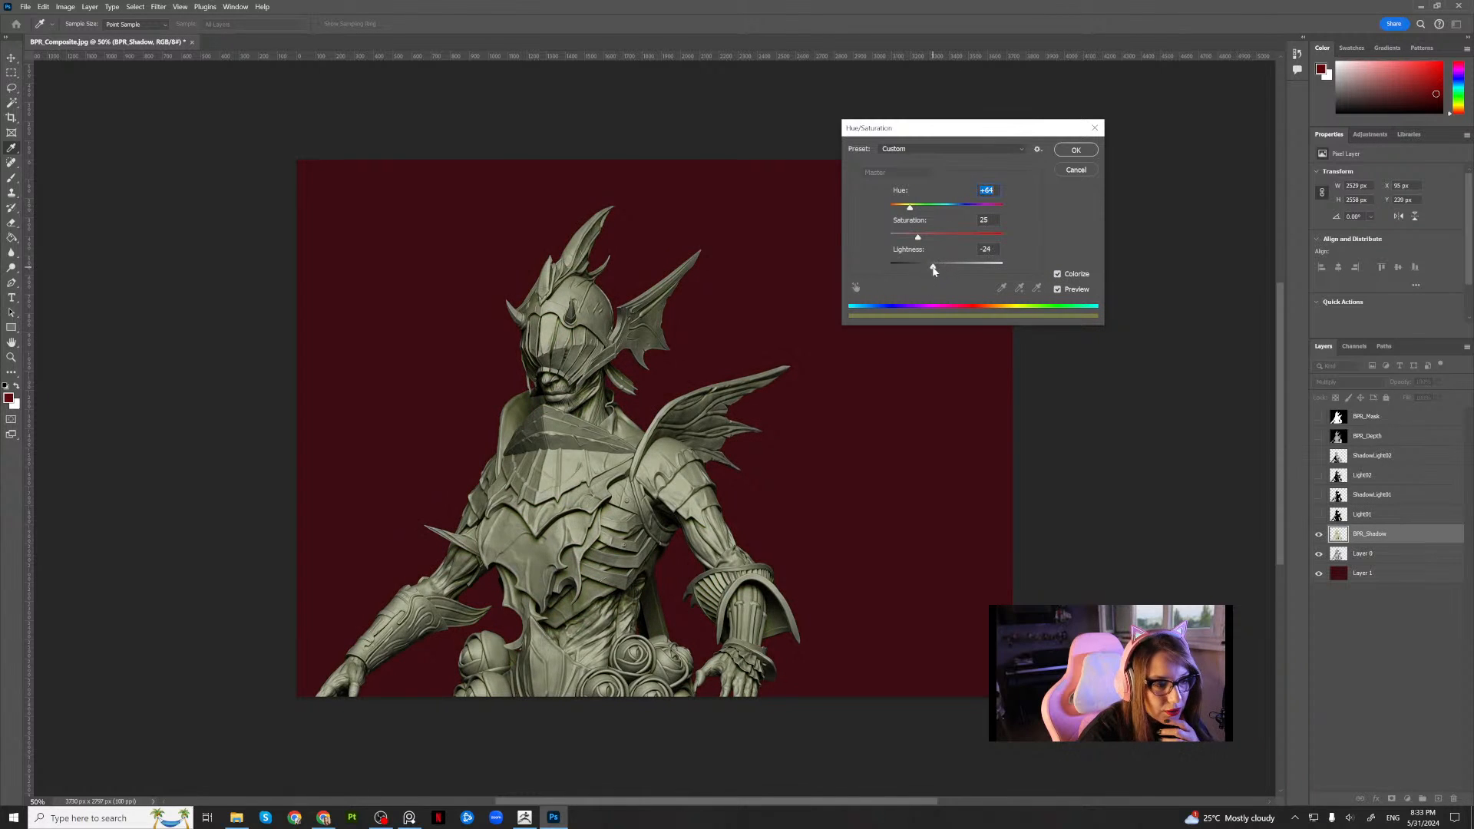
drag(933, 268, 902, 238)
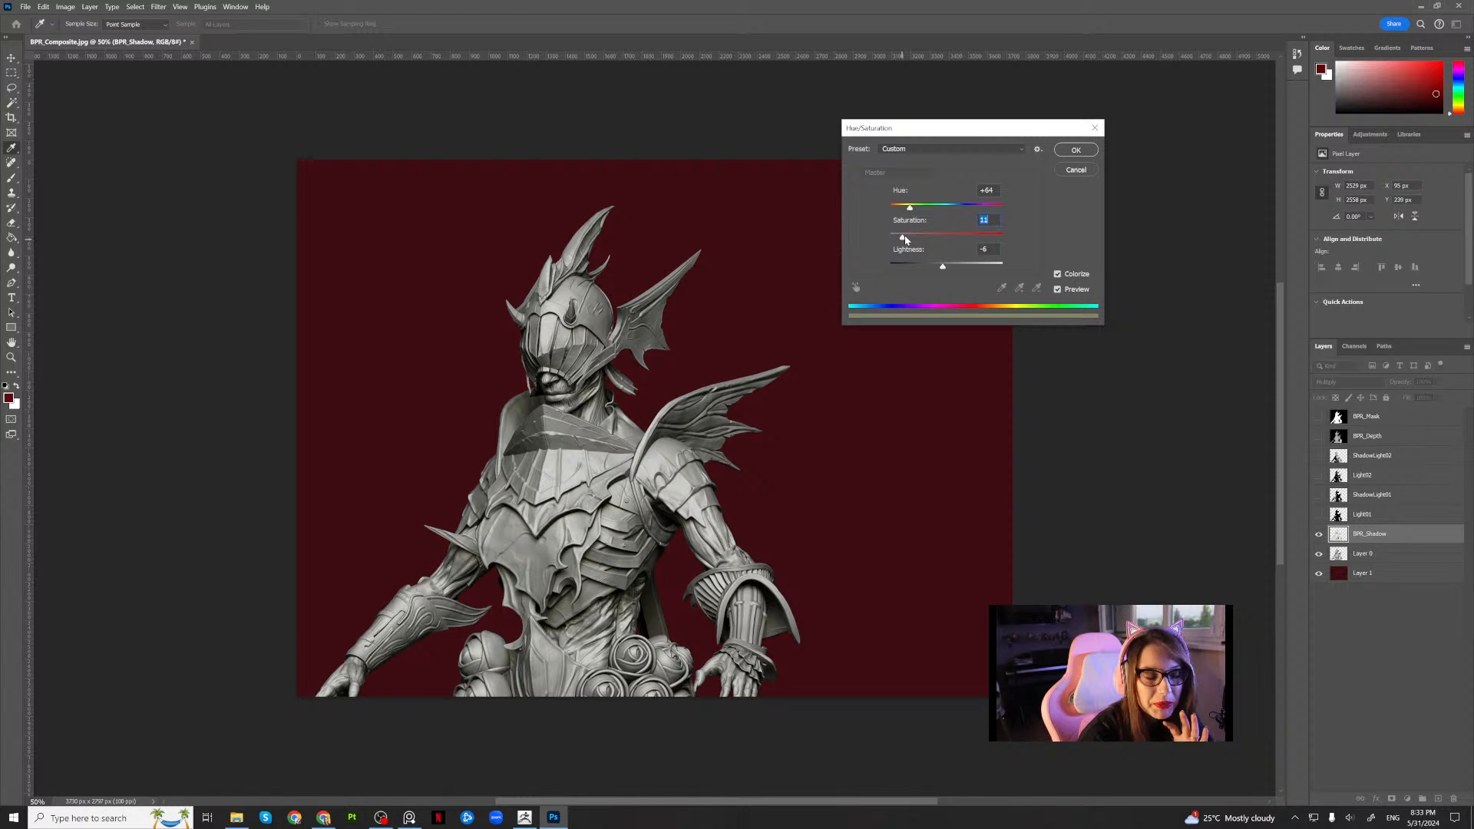
mouse_move(905, 237)
mouse_down()
mouse_move(966, 209)
mouse_move(906, 240)
mouse_up()
click(1075, 153)
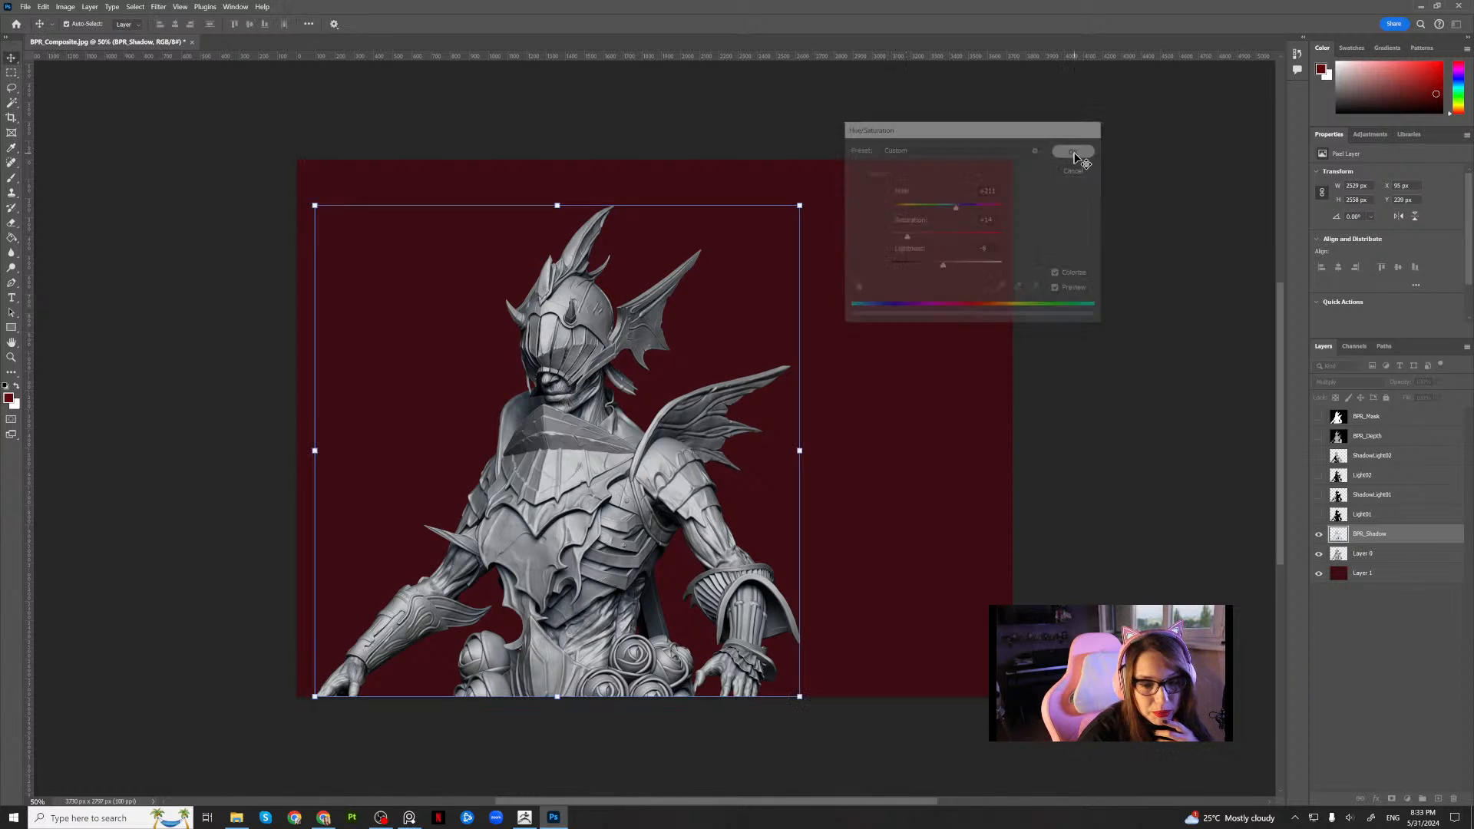
Show the Light01 and ShadowLight01 layers, clip ShadowLight01 to Light01, and compare the image with and without the shadow pass
click(1367, 516)
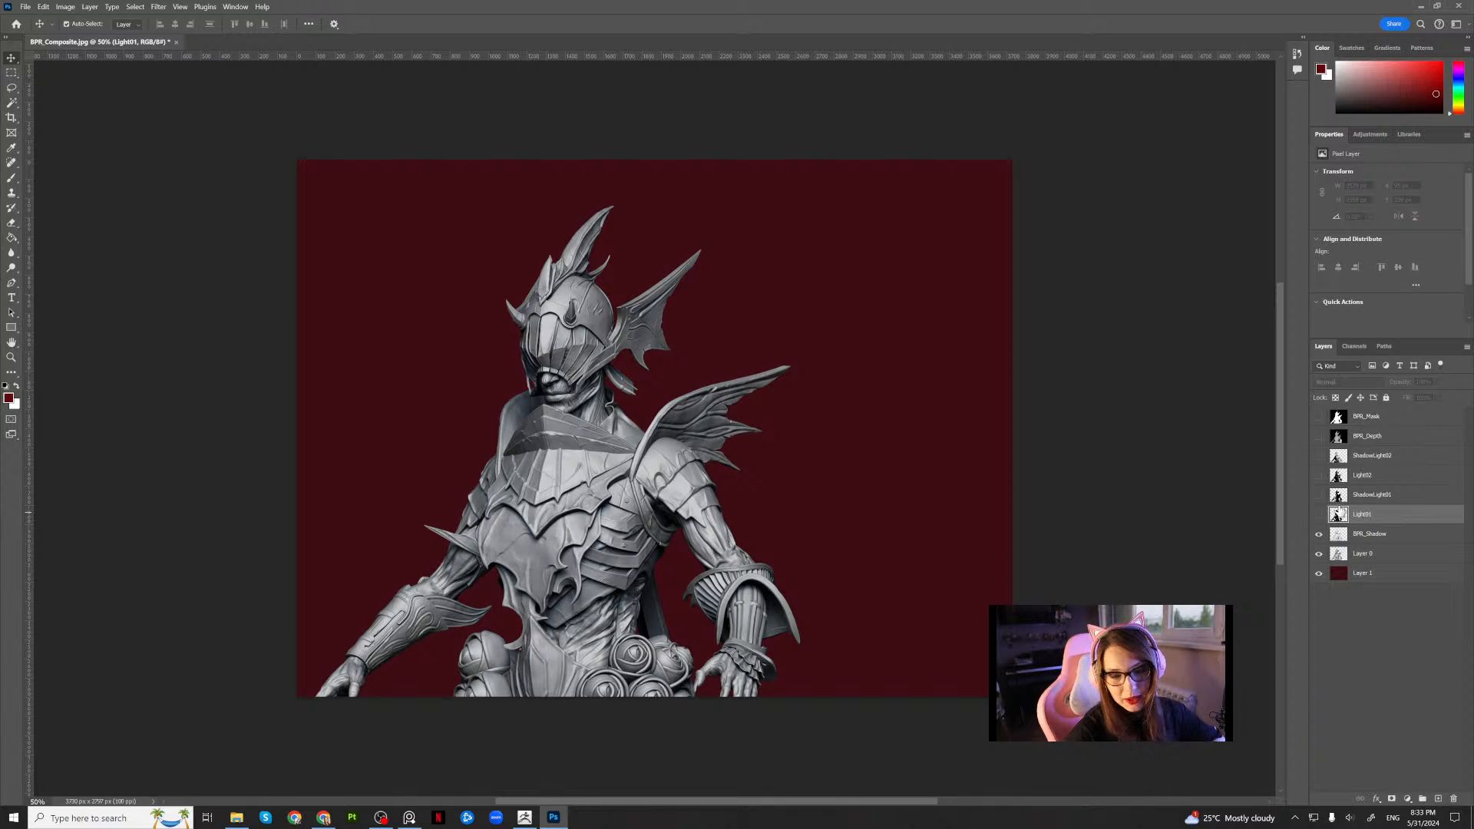
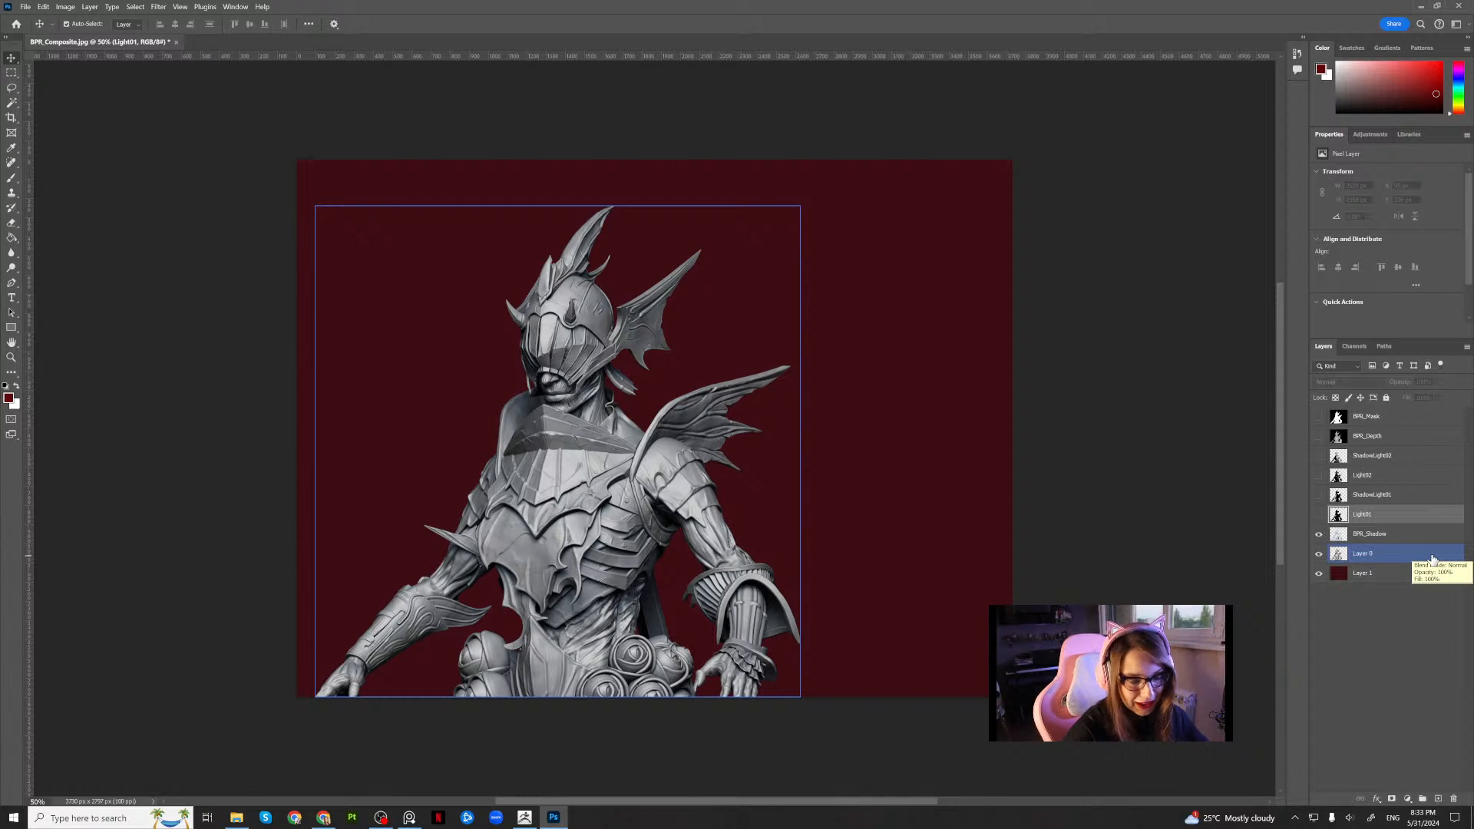
click(1321, 516)
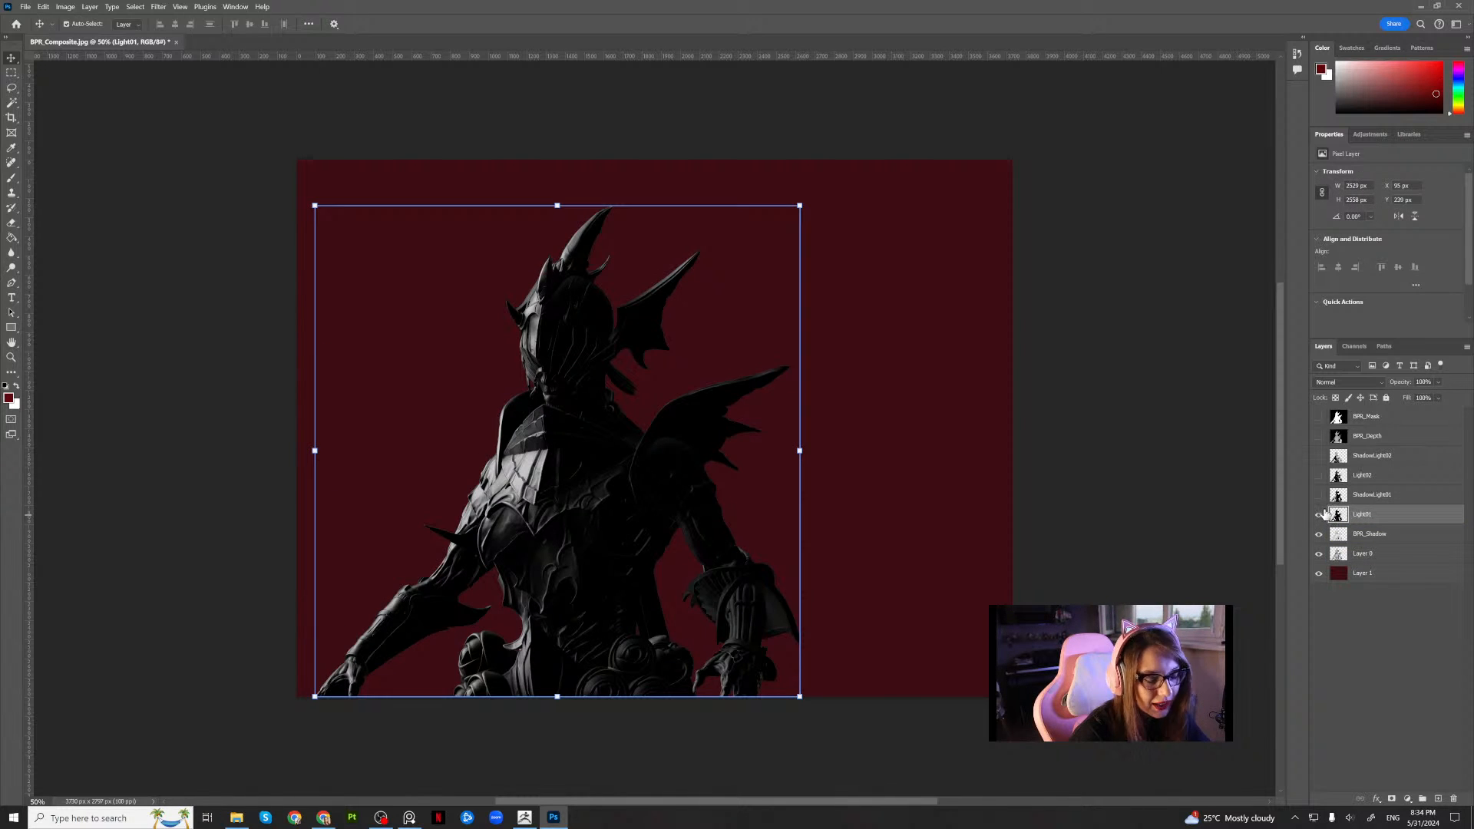
click(1319, 496)
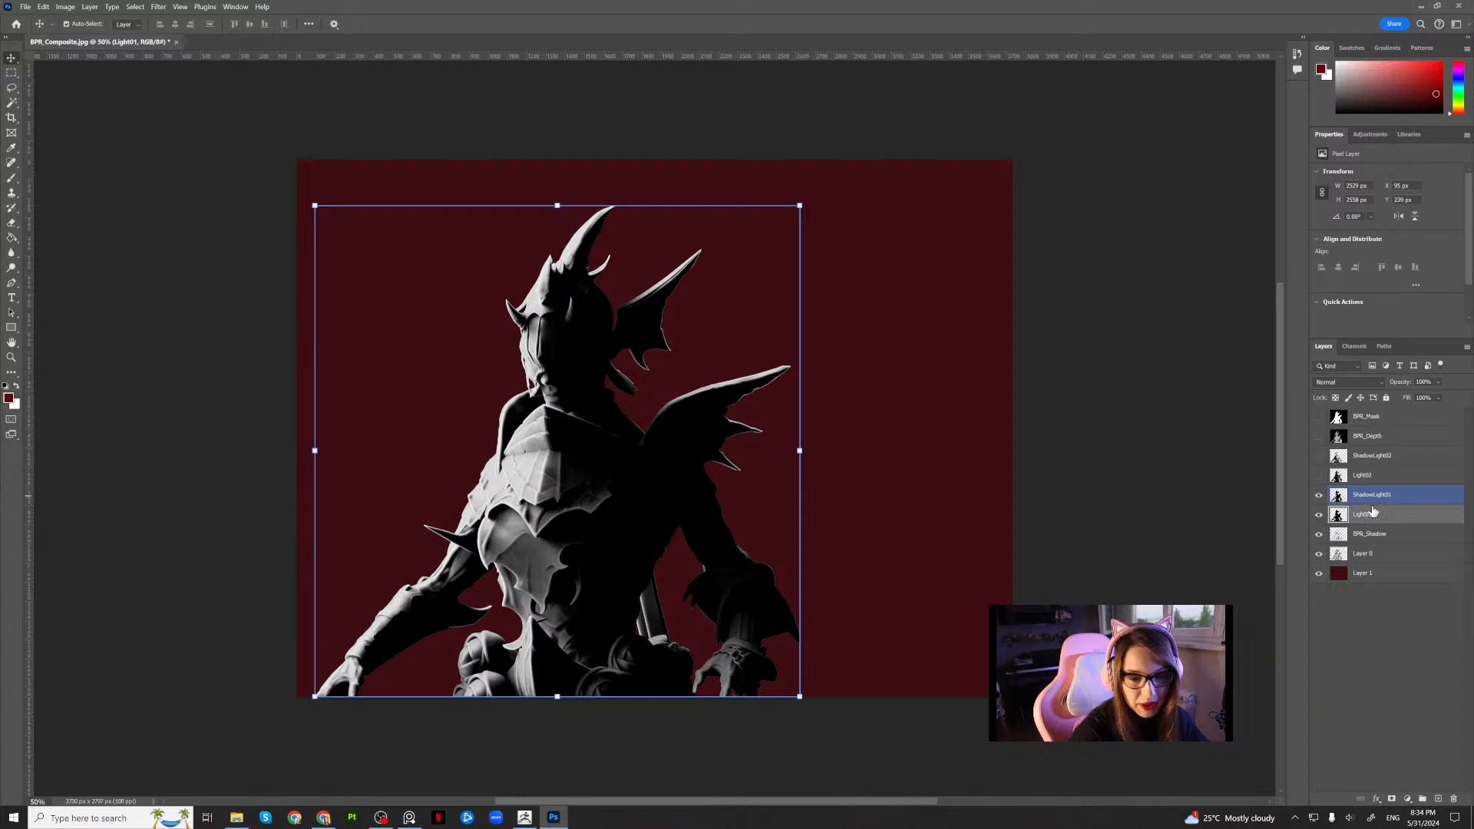
mouse_move(1372, 499)
mouse_down()
mouse_move(1399, 513)
mouse_move(1382, 504)
mouse_up()
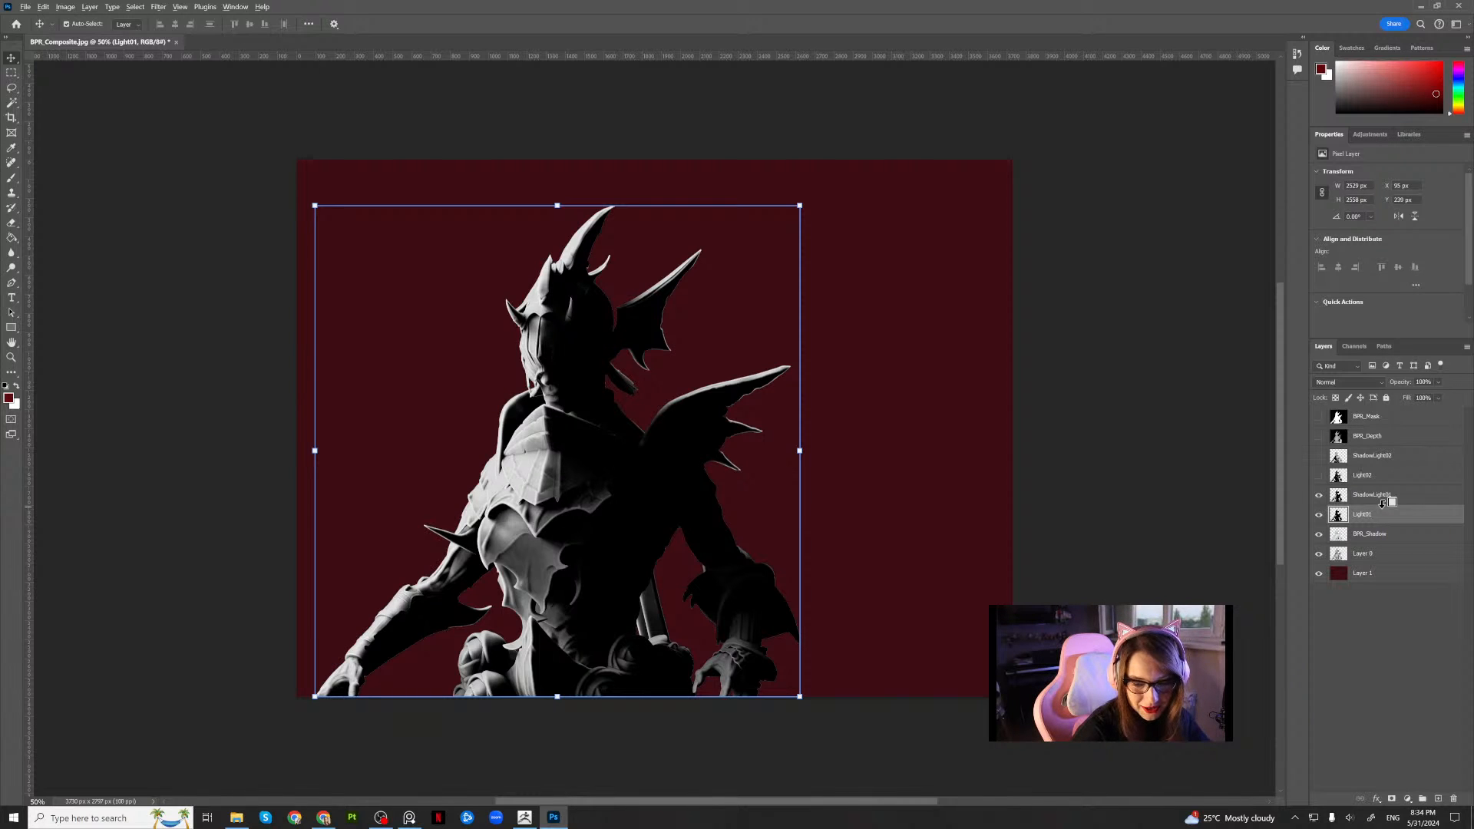
drag(1382, 504, 1387, 507)
alt+click(1318, 504)
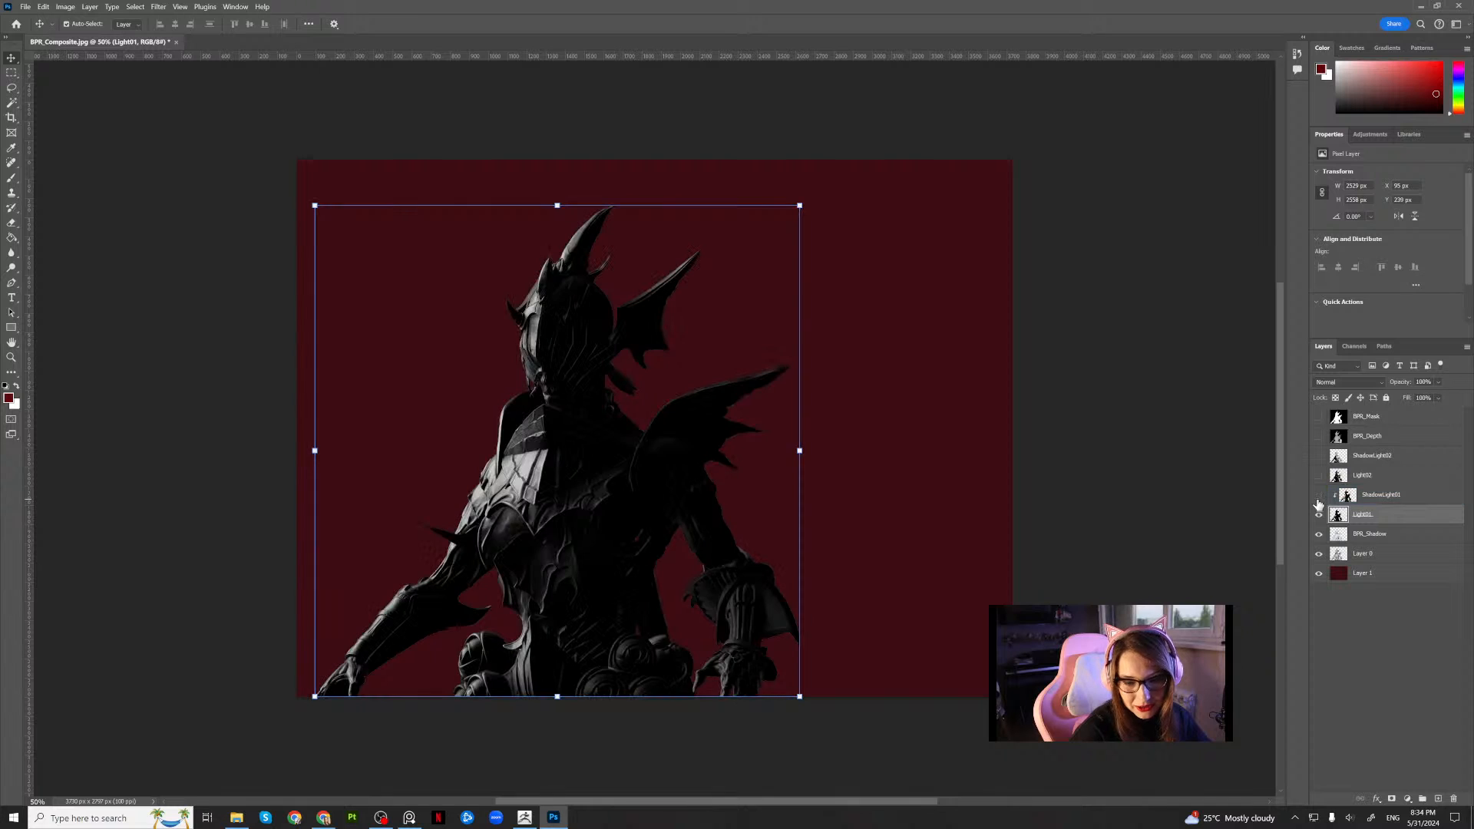
click(1318, 495)
click(1338, 499)
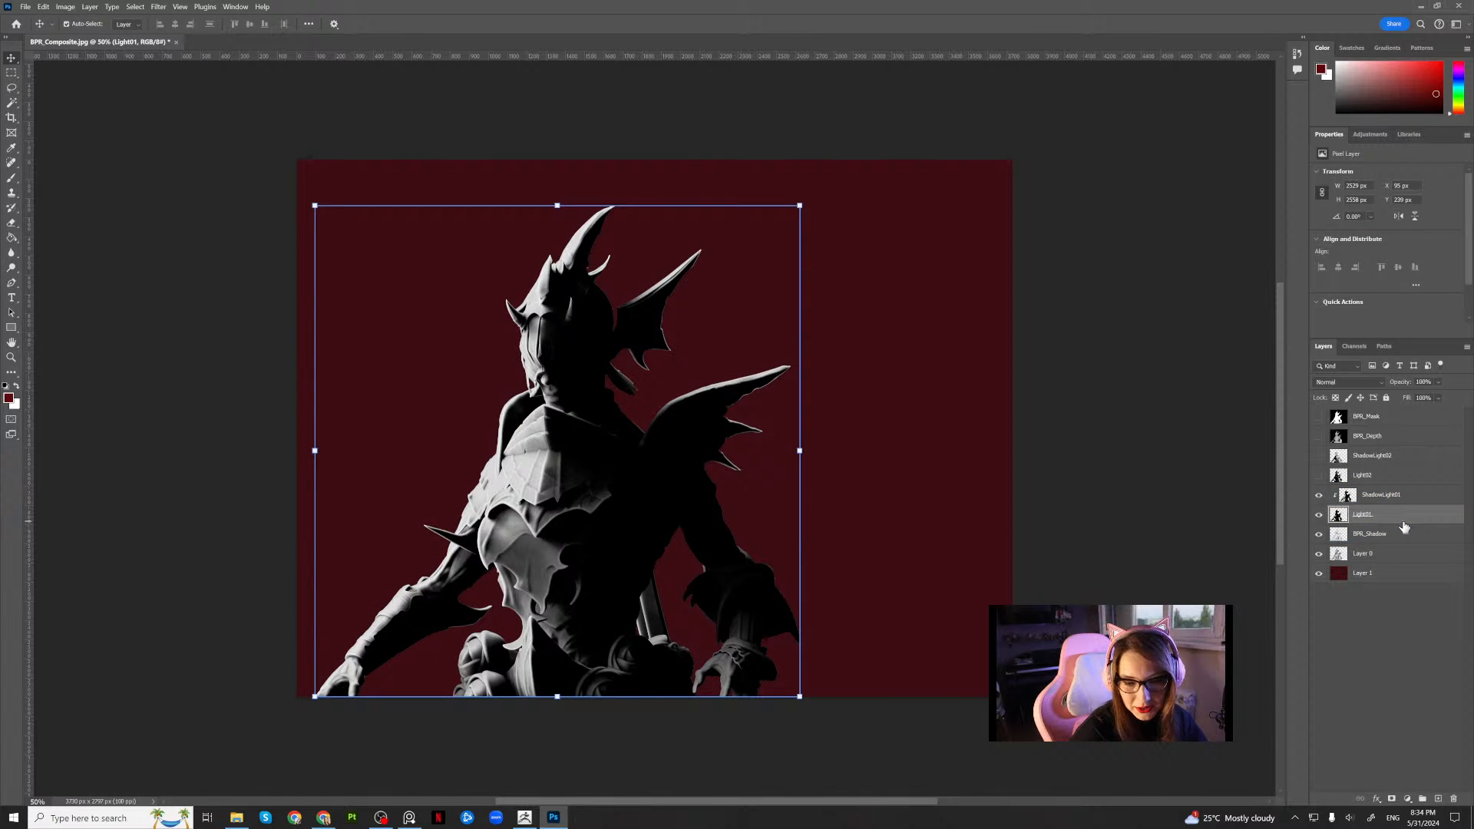
Set ShadowLight01's blend mode to Multiply and Light01's to Screen, then compare the result with and without ShadowLight01
click(1395, 495)
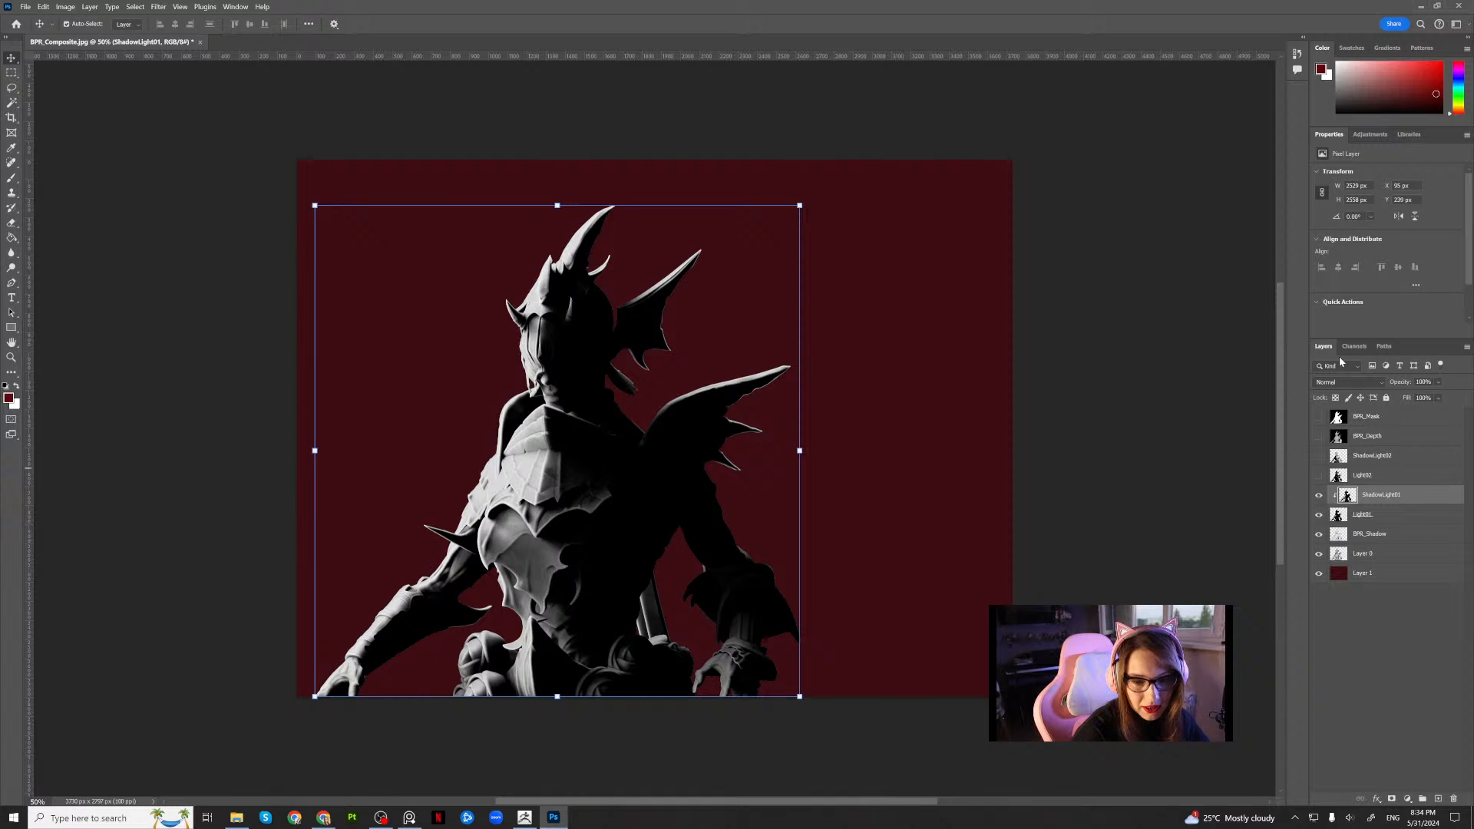
click(1352, 382)
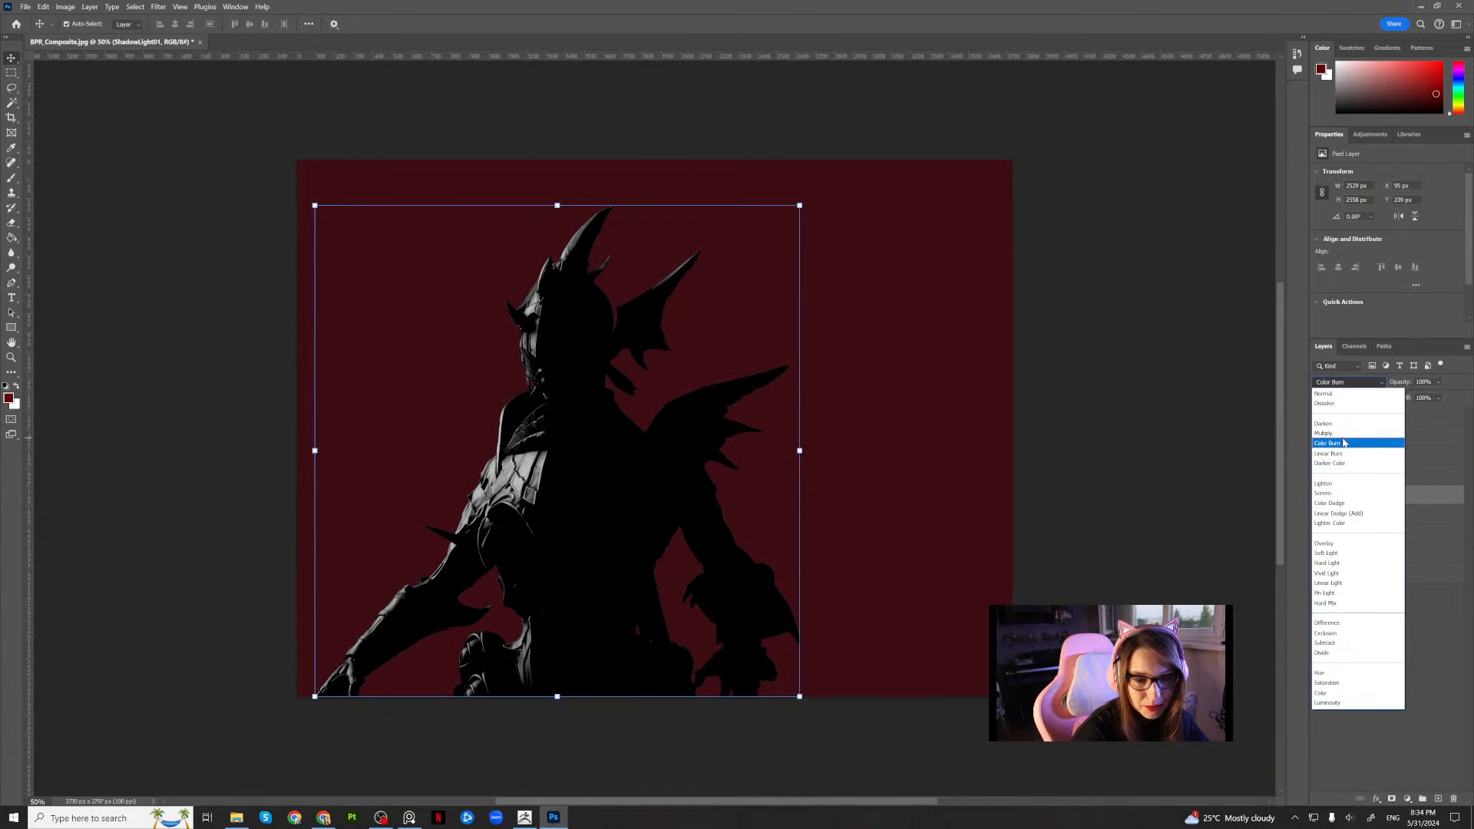
click(1345, 435)
click(1375, 515)
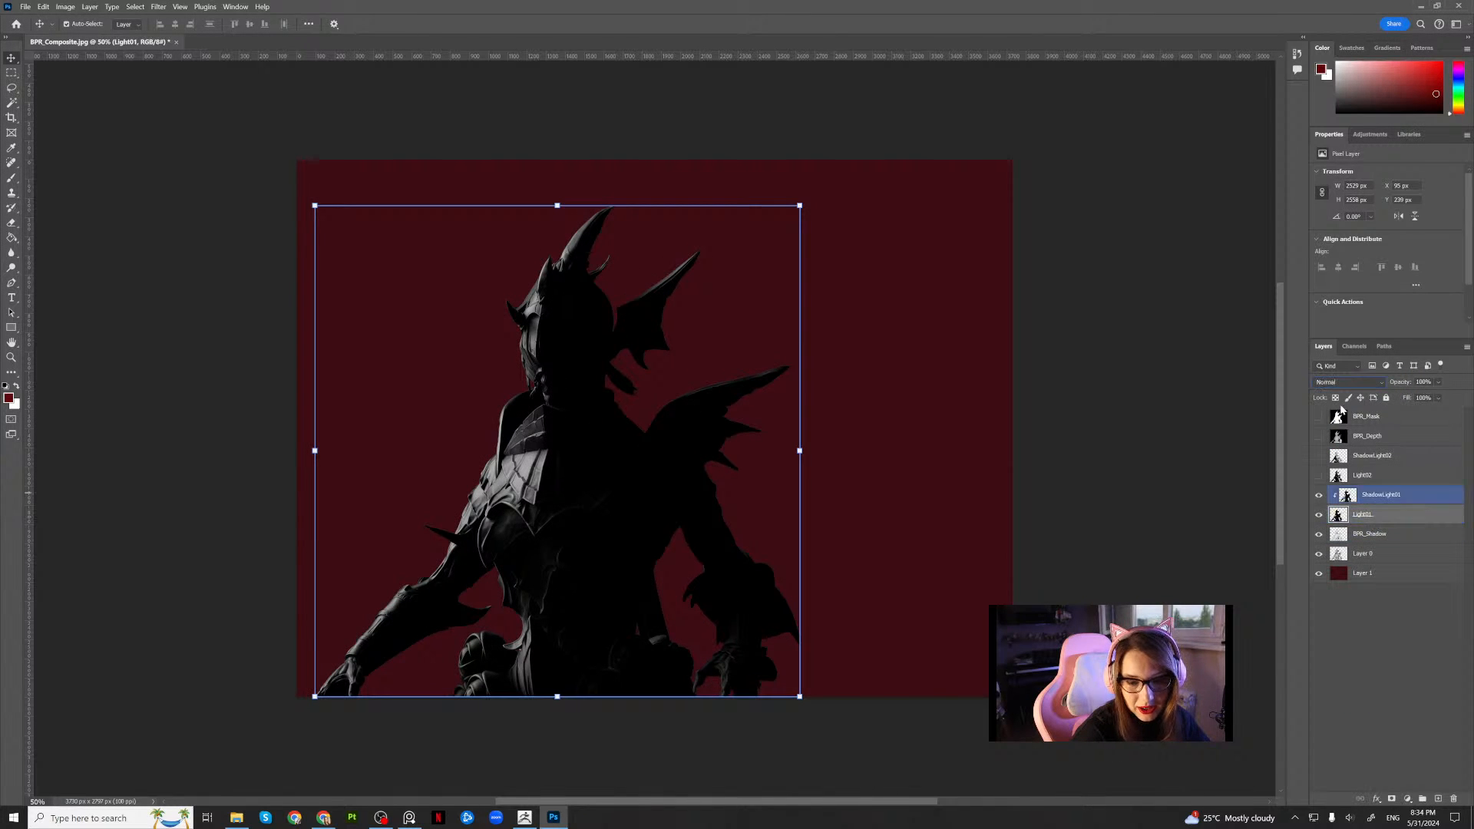
click(1339, 383)
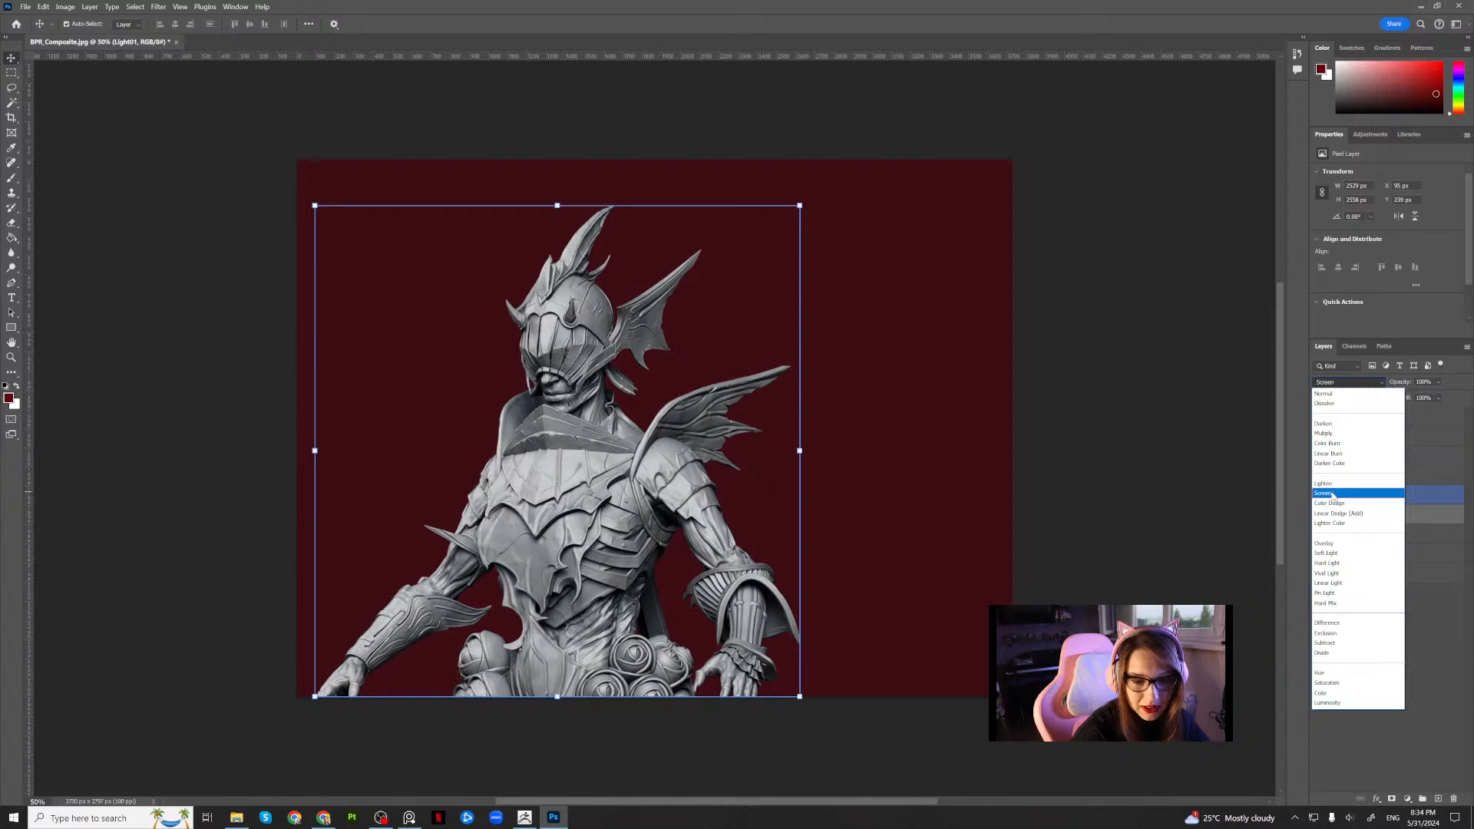
click(1334, 495)
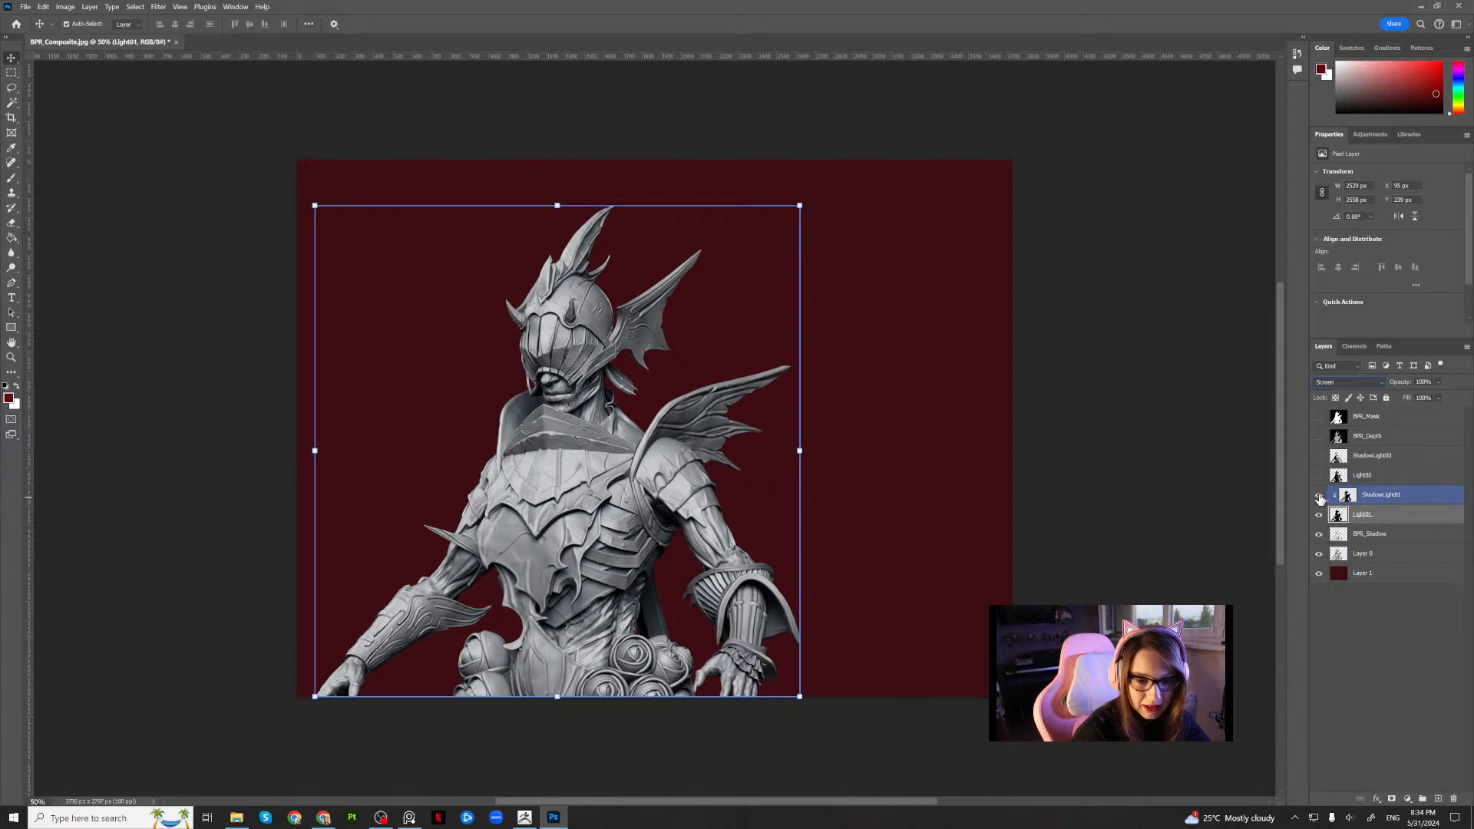
click(1320, 498)
click(1320, 497)
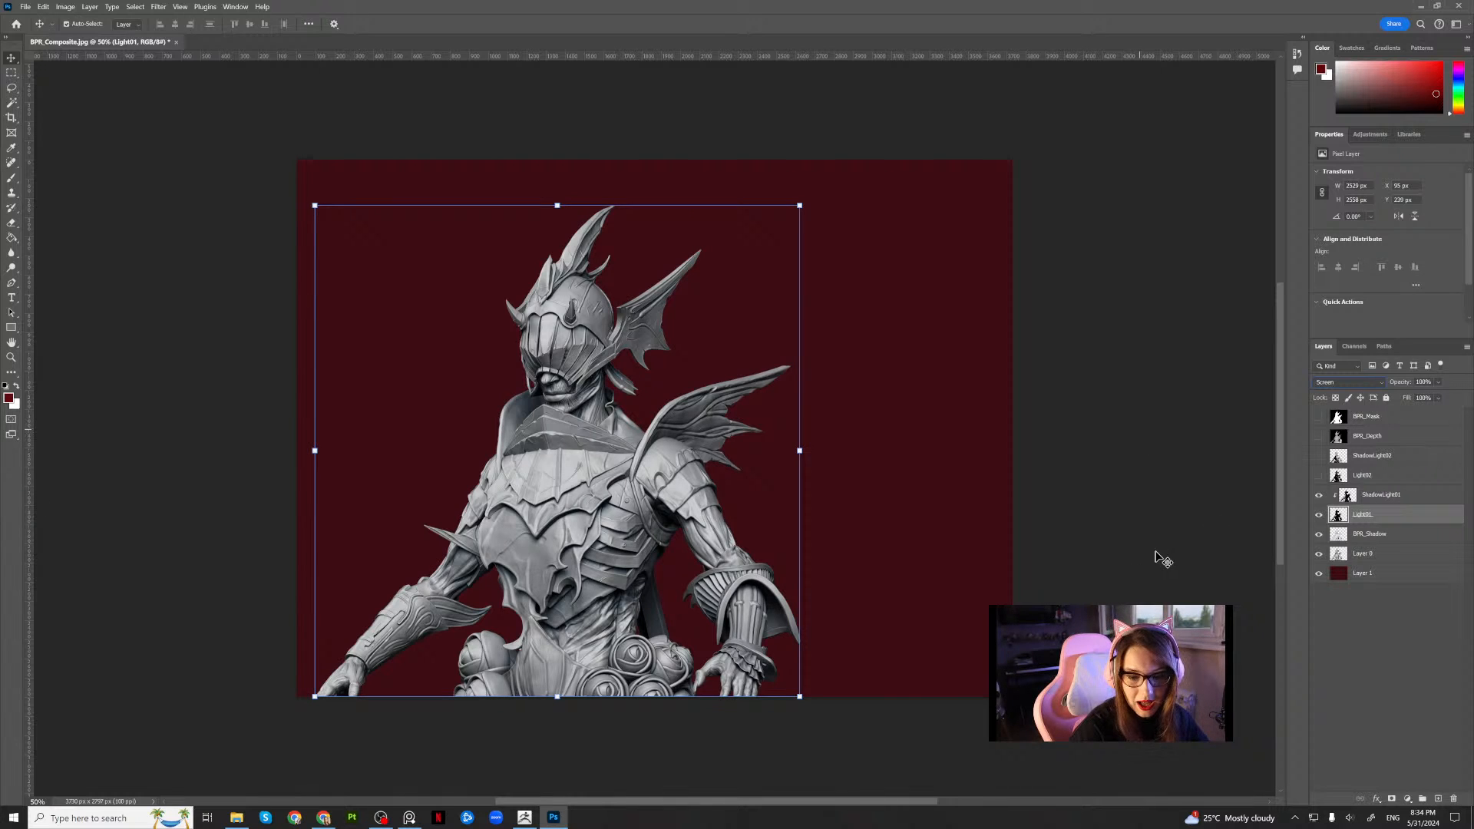
key(ctrl+u)
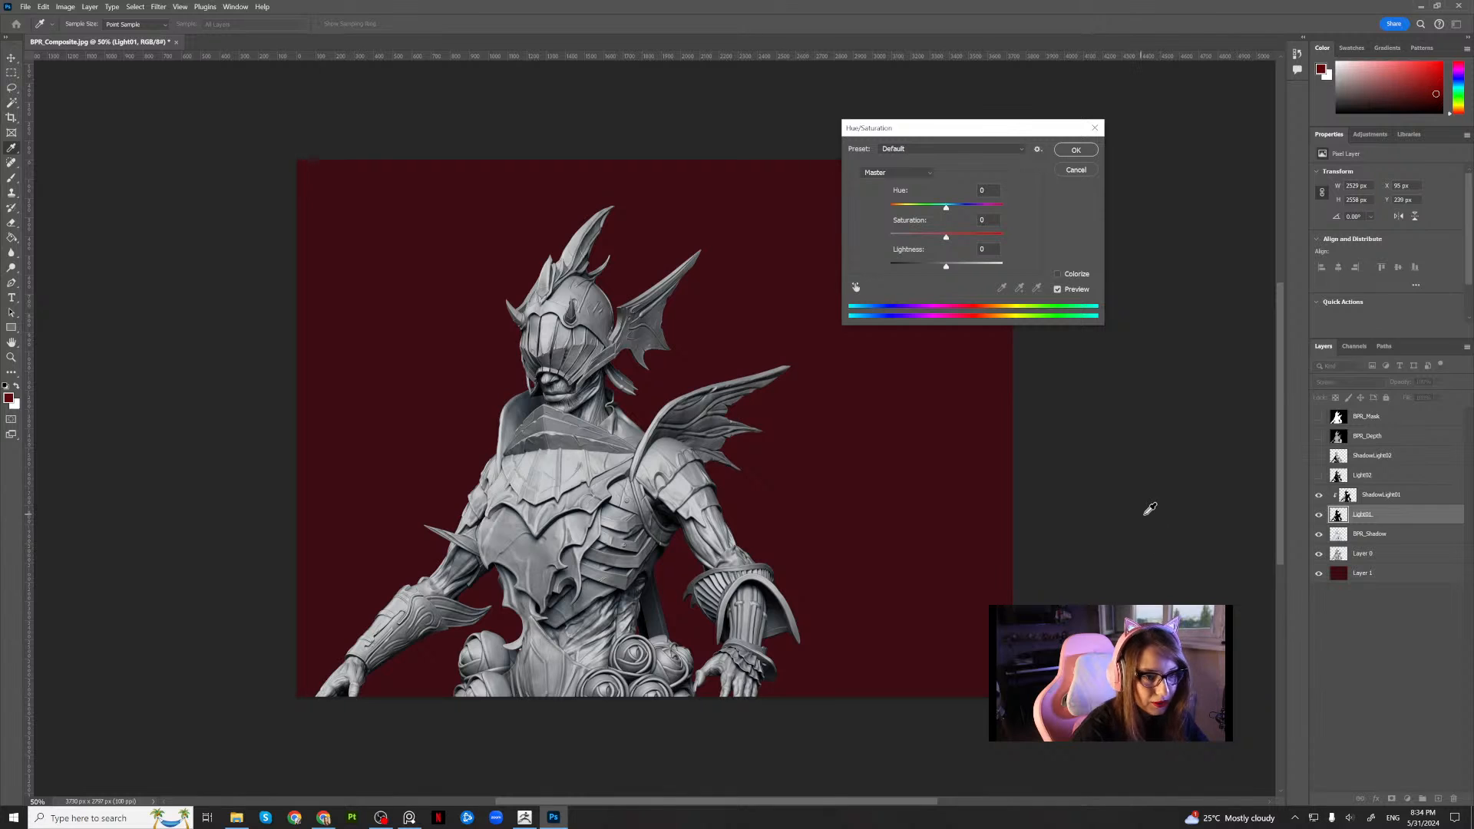
click(1057, 275)
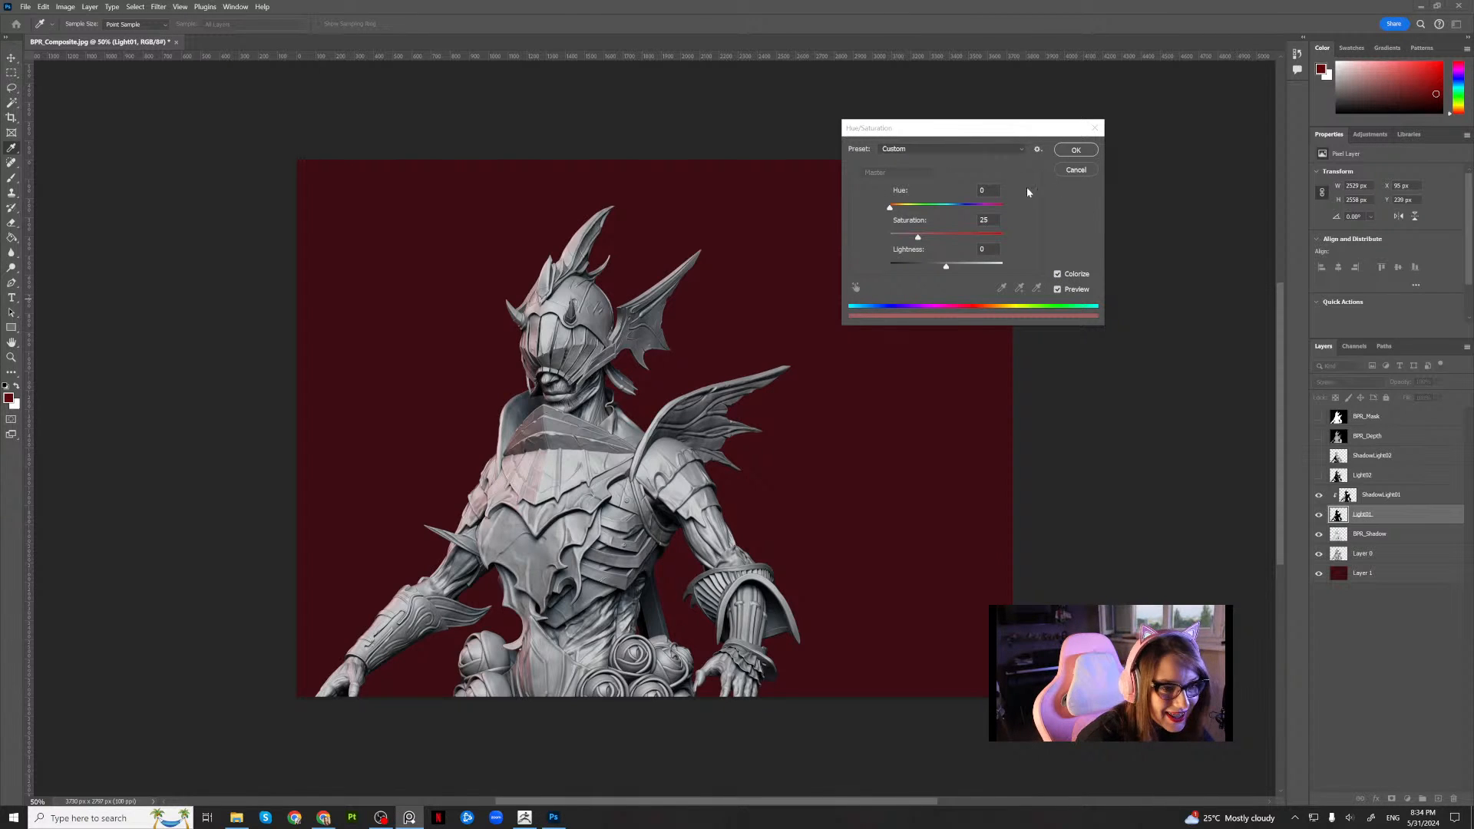
click(1069, 170)
key(v)
Darken the burgundy background Layer 1 with Hue/Saturation at lightness -51
click(1389, 576)
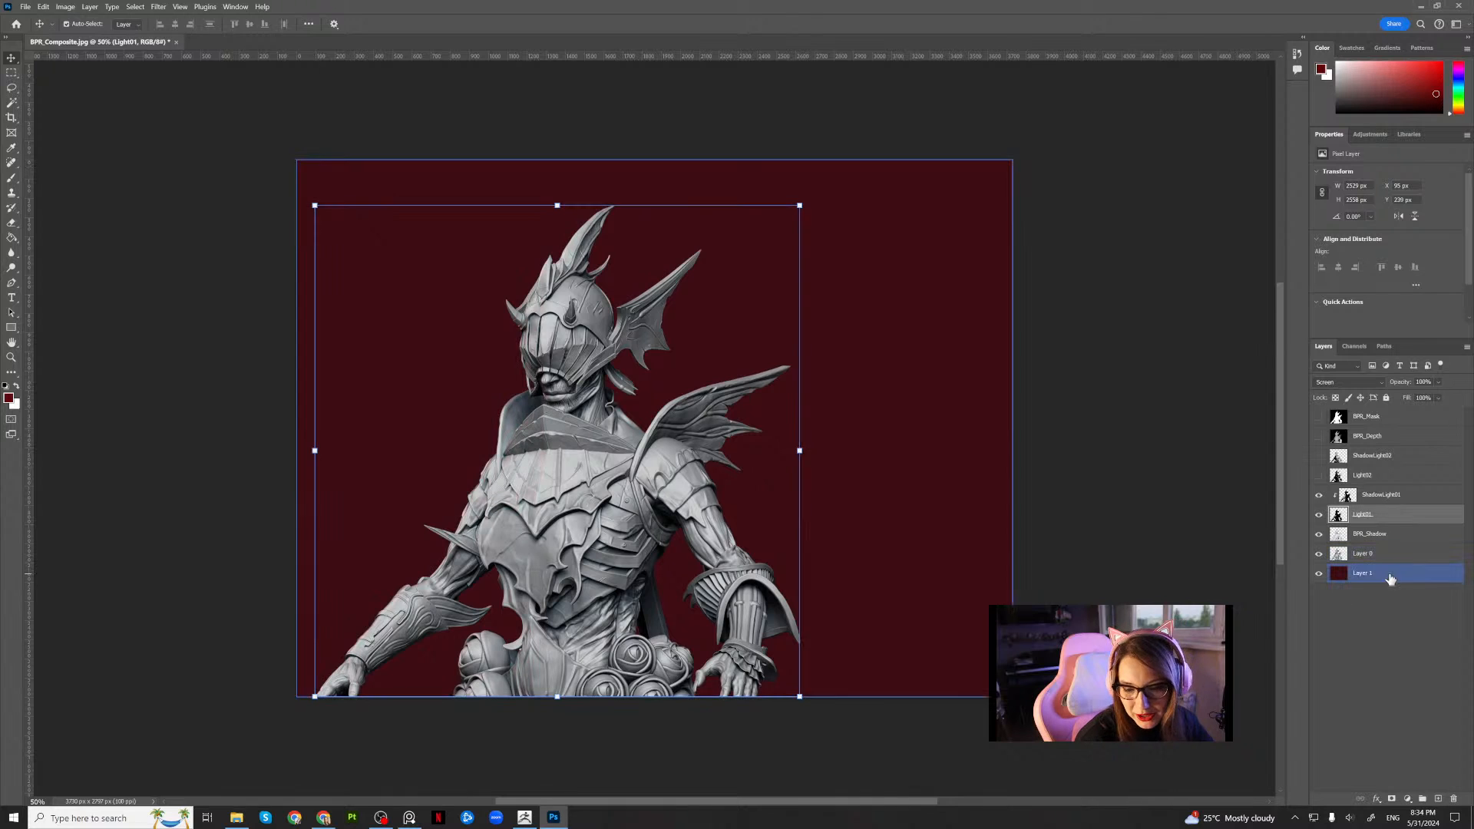
key(ctrl+u)
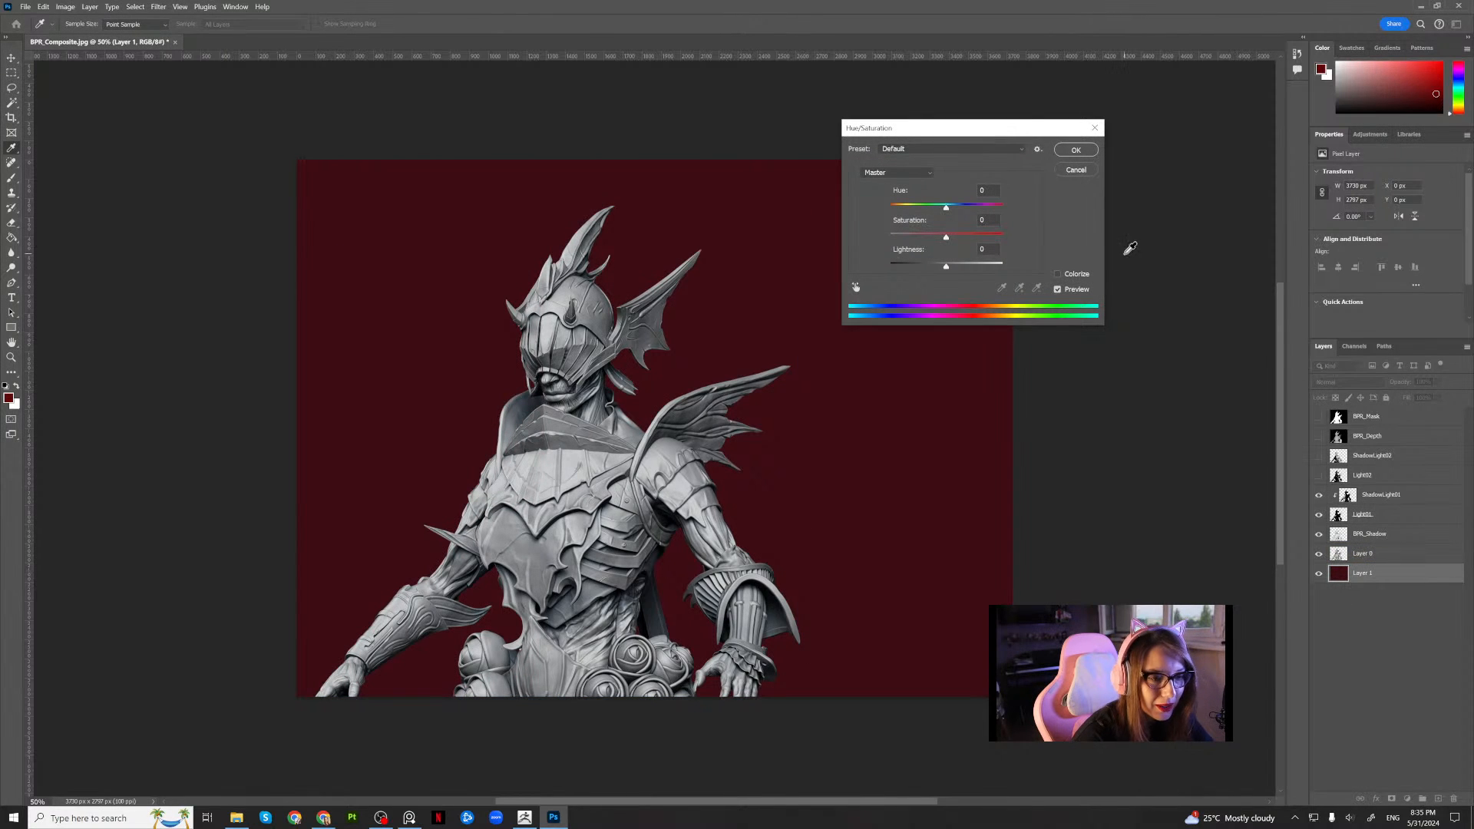
drag(947, 268, 916, 269)
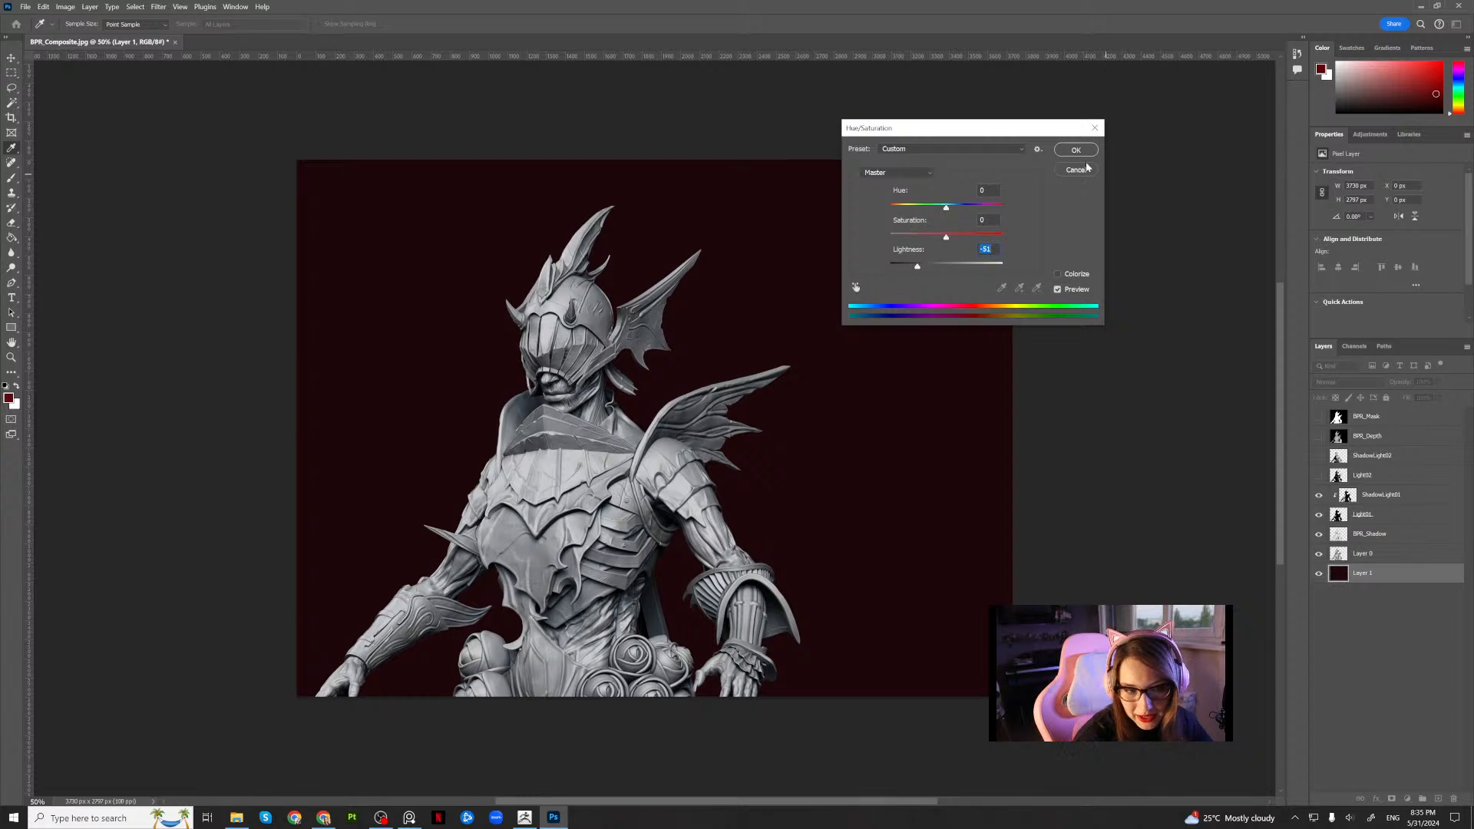
click(1059, 153)
key(v)
Colorize the Light01 layer red with Hue/Saturation at hue 0, saturation 37 and lightness 0
click(1376, 515)
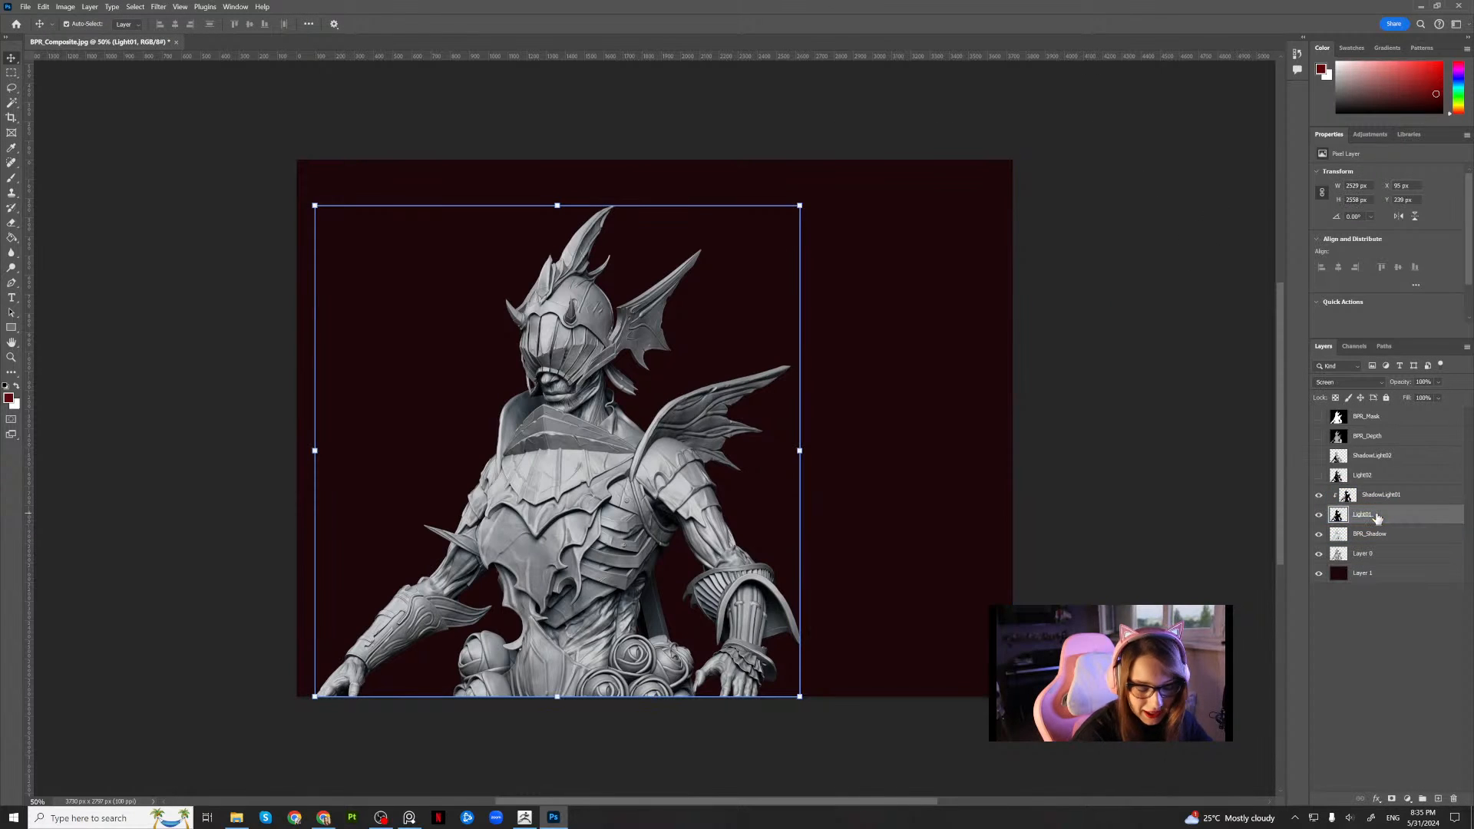
key(ctrl+u)
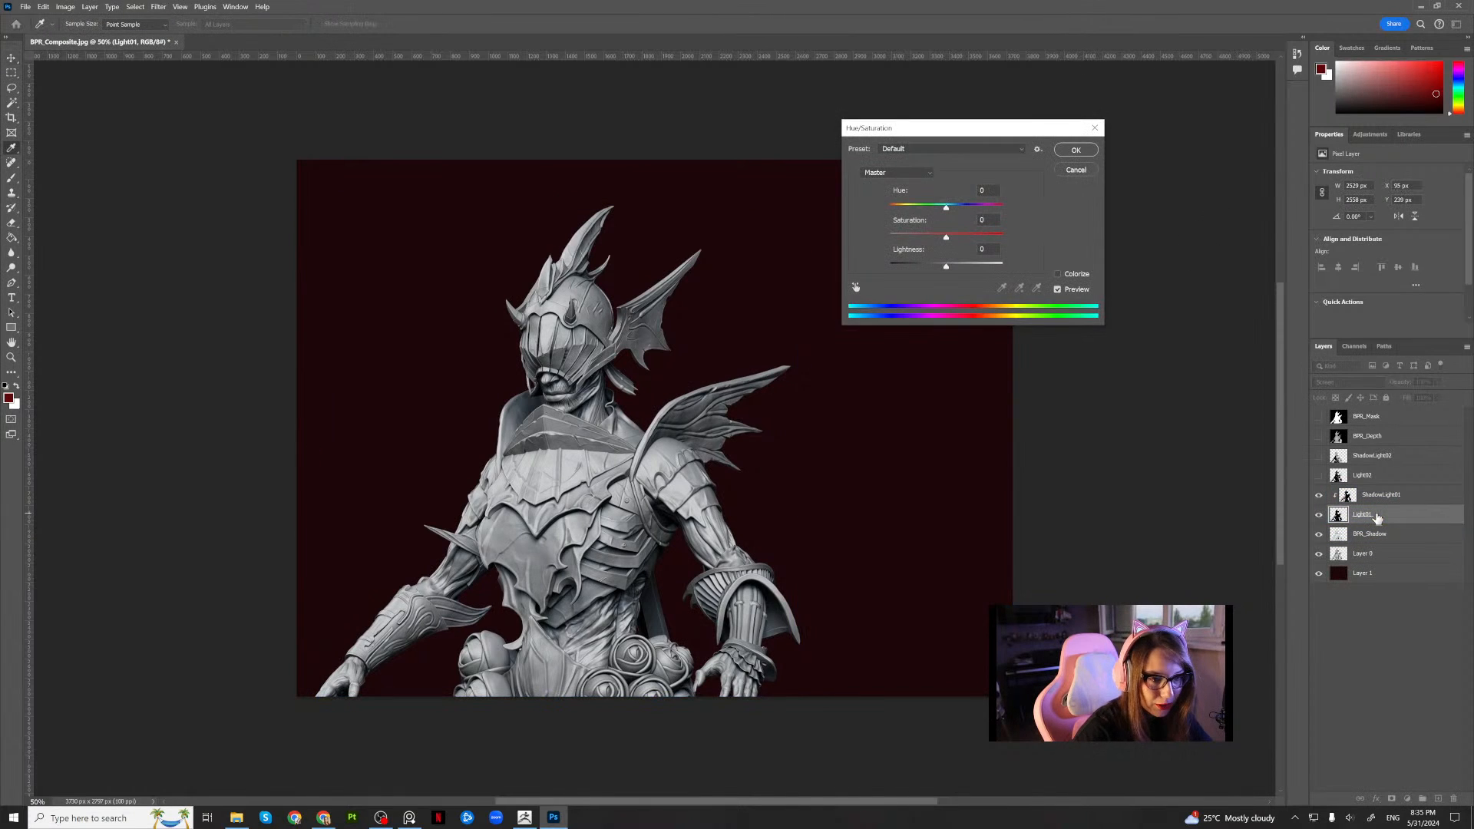
click(1058, 274)
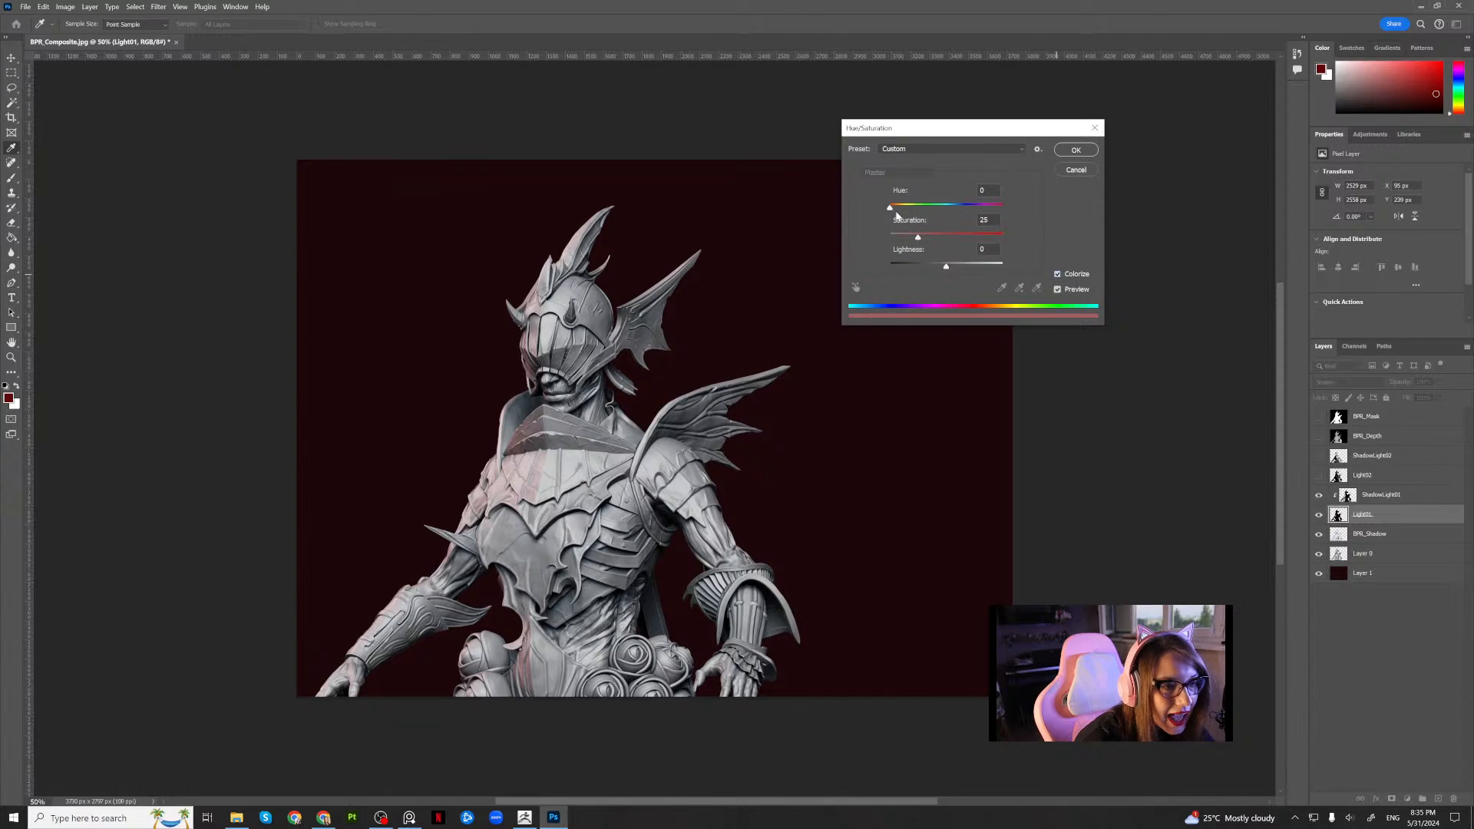
mouse_move(890, 208)
mouse_down()
mouse_move(994, 213)
mouse_move(892, 211)
mouse_up()
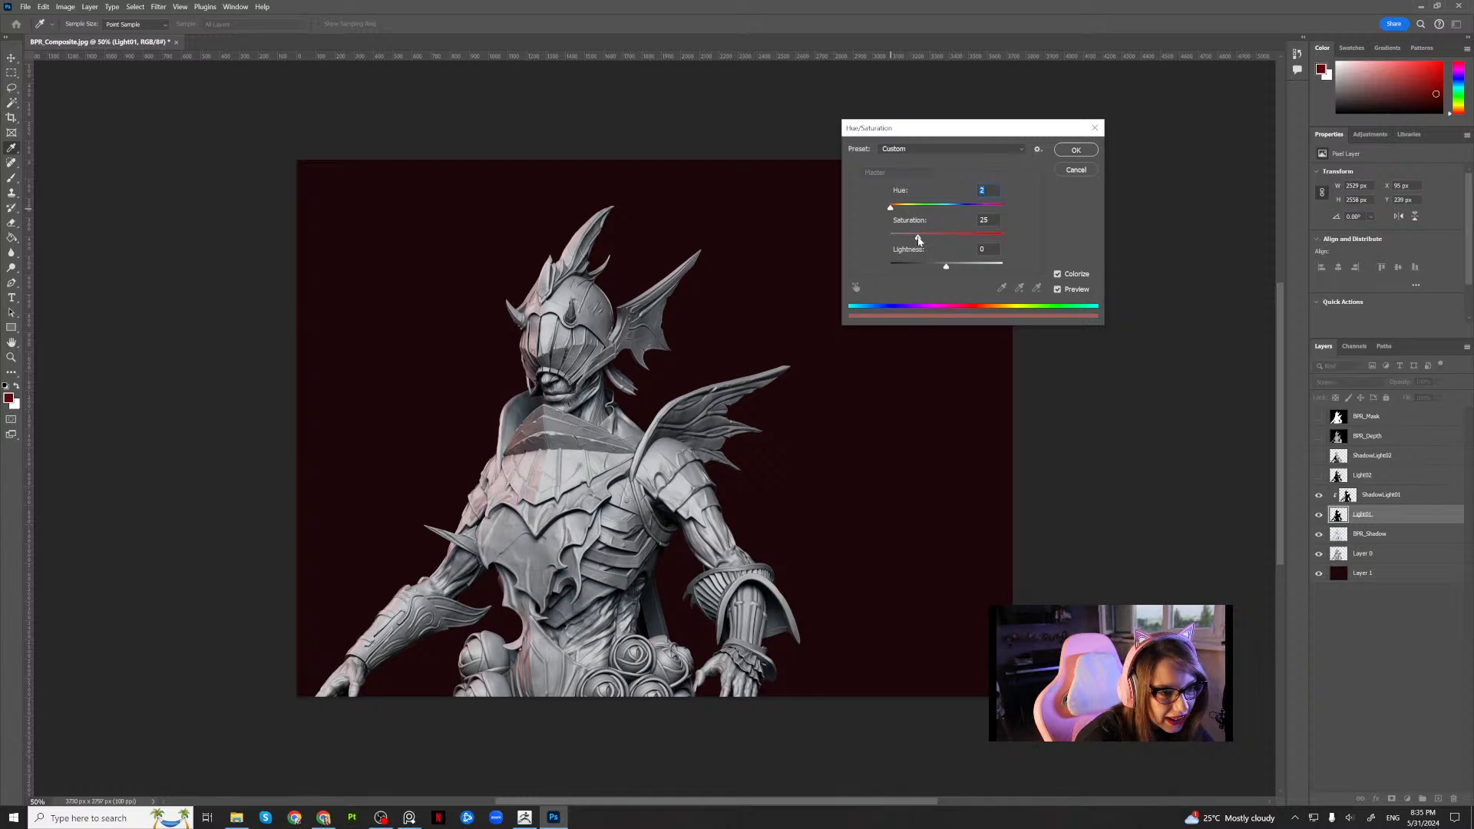
drag(918, 237, 999, 247)
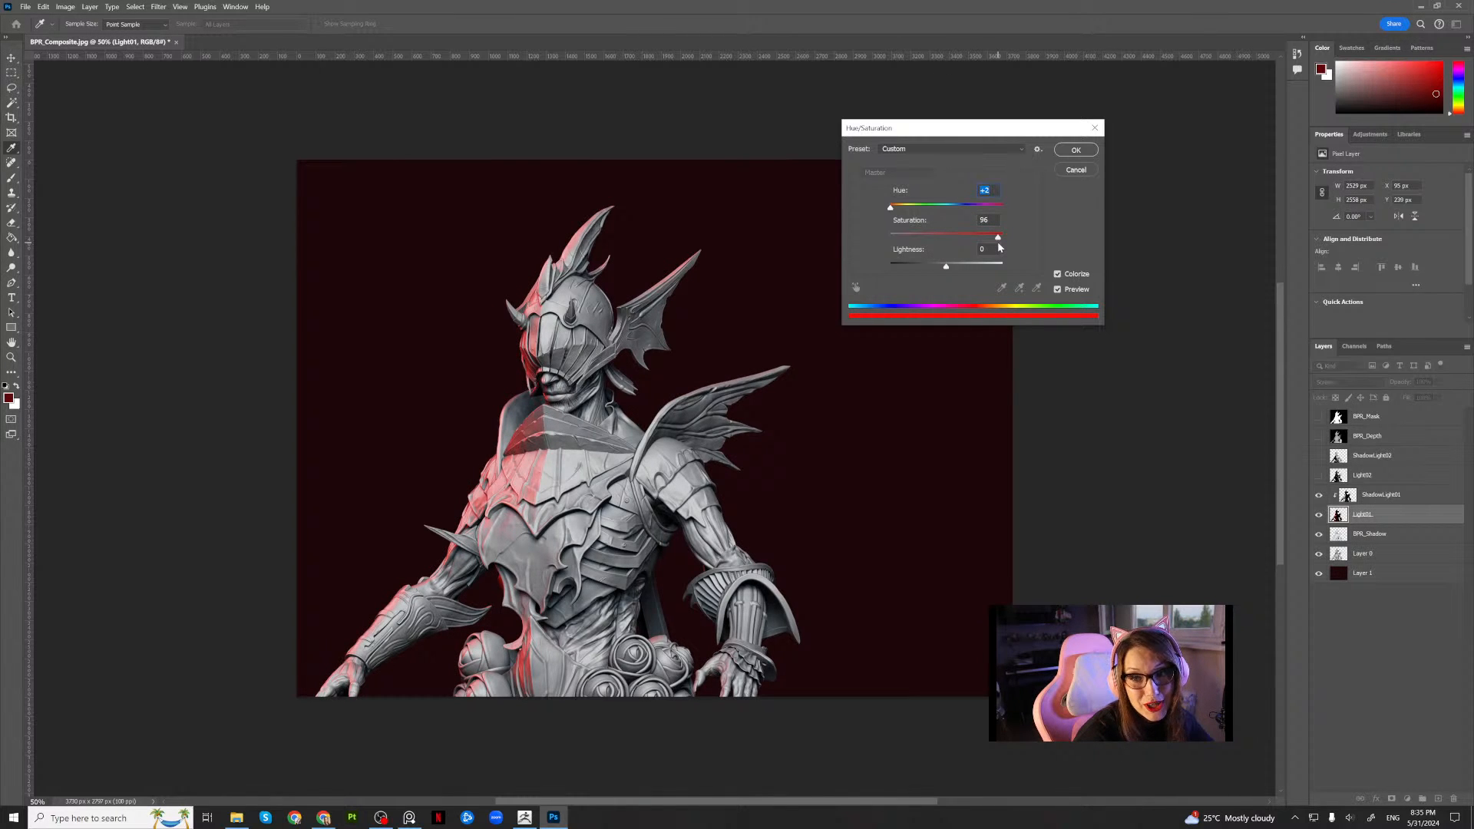
drag(998, 239, 934, 240)
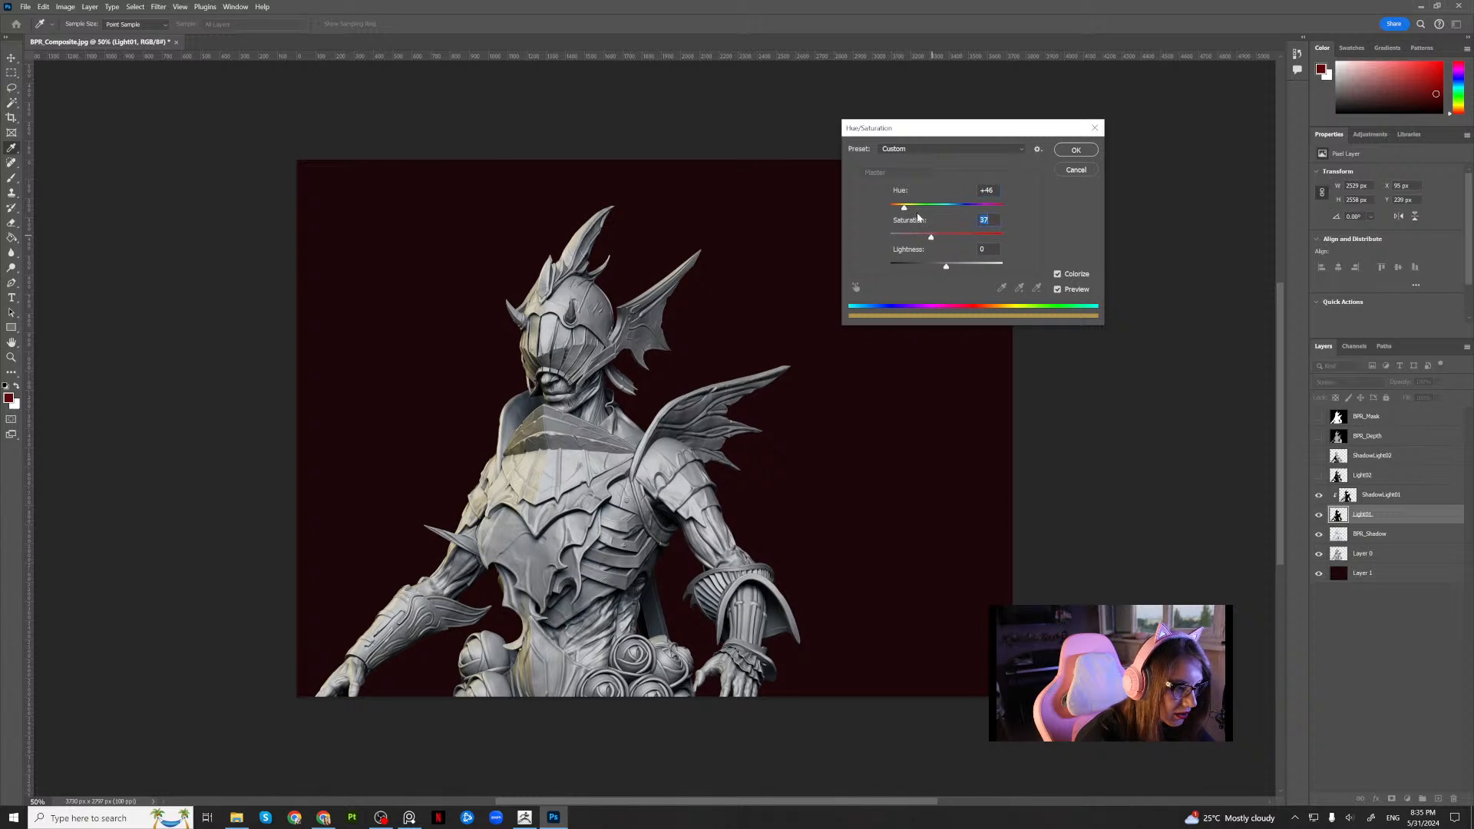
mouse_move(904, 209)
mouse_down()
mouse_move(984, 211)
mouse_move(896, 211)
mouse_up()
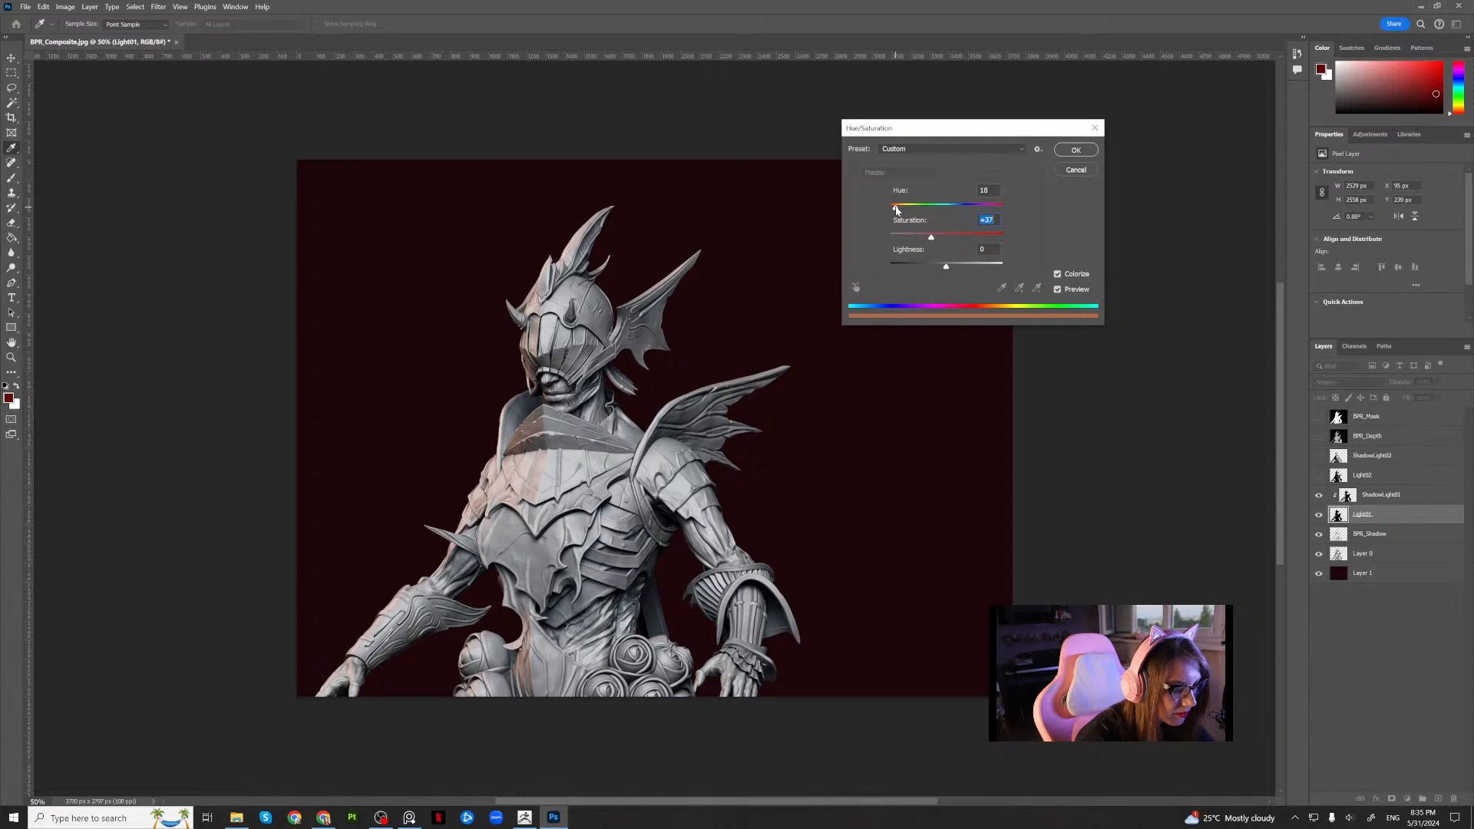
drag(896, 210, 890, 211)
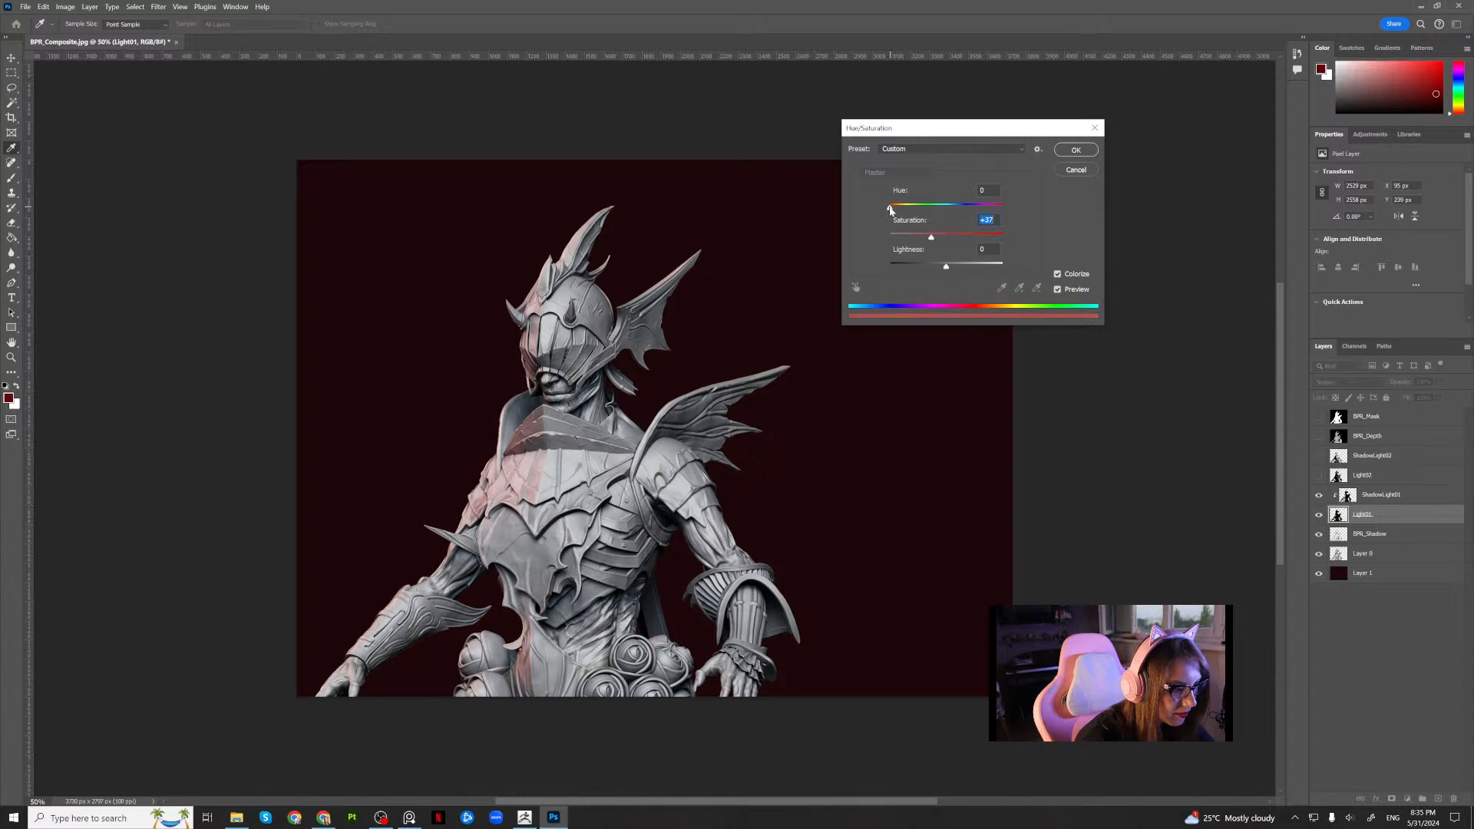
click(1076, 149)
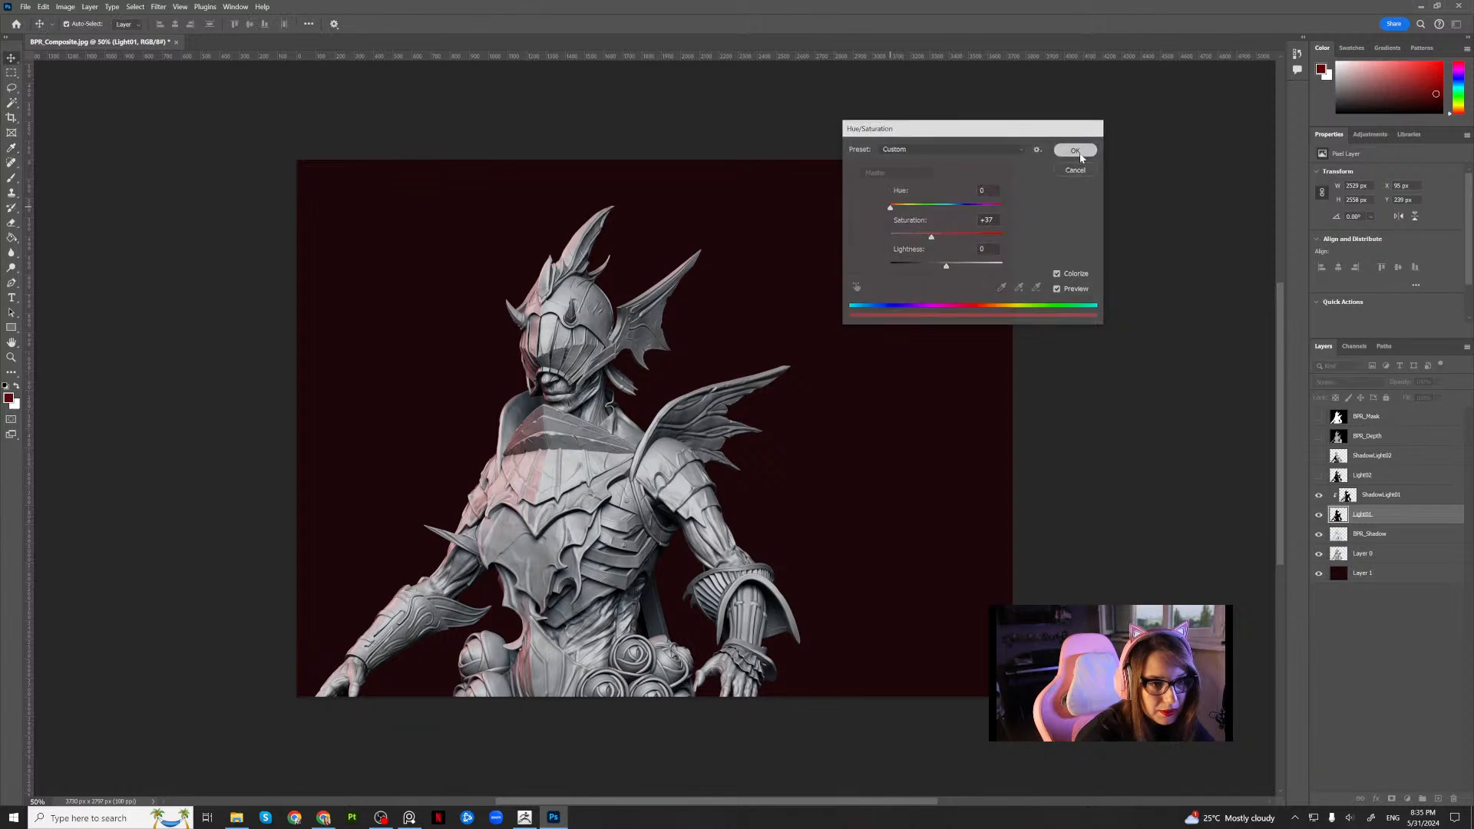
Boost Light01's contrast with an RGB Curves adjustment using points at input 168/output 200 and input 90/output 91, comparing the preview before applying
click(1382, 495)
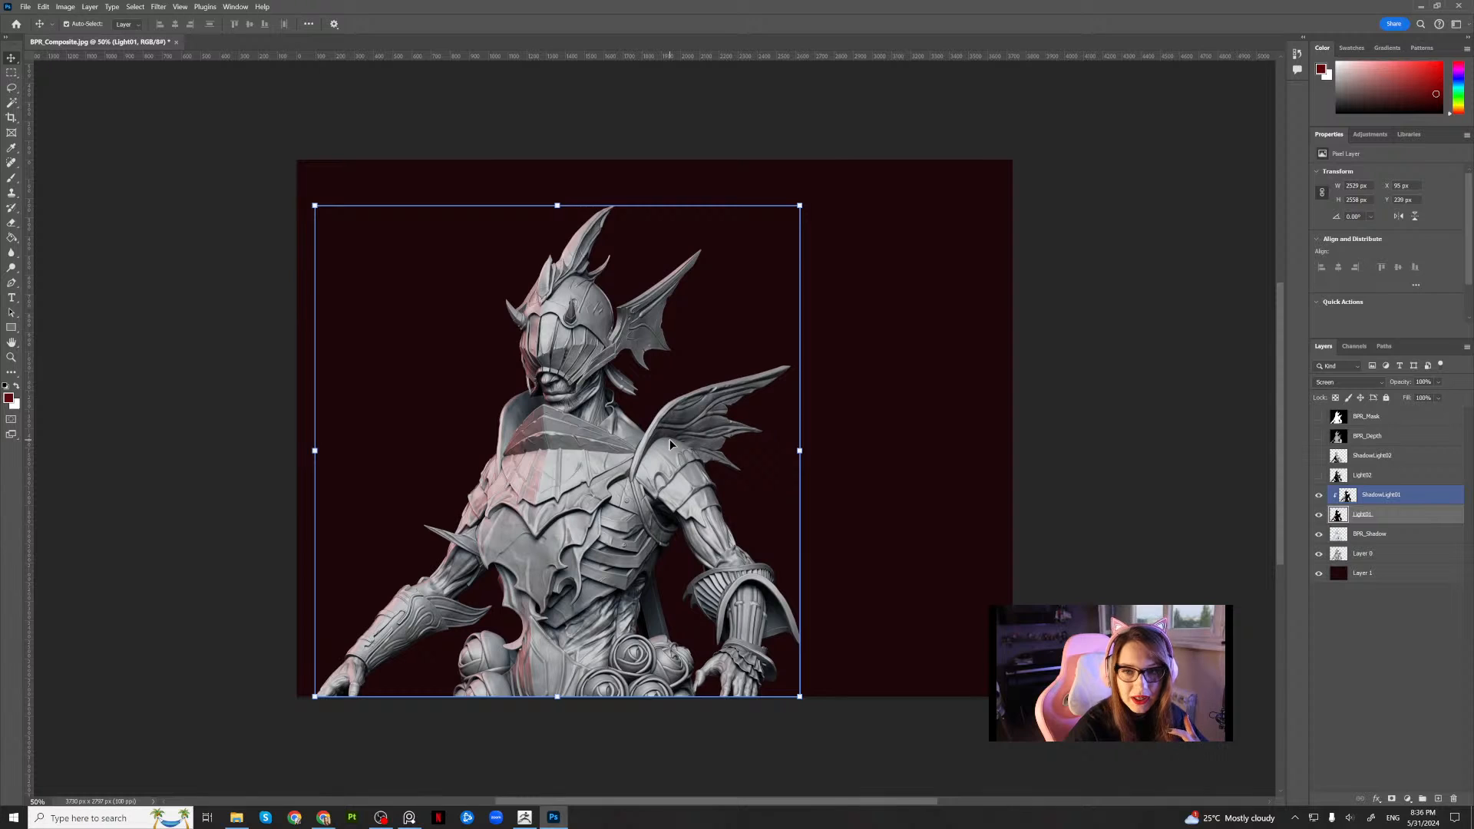
click(65, 7)
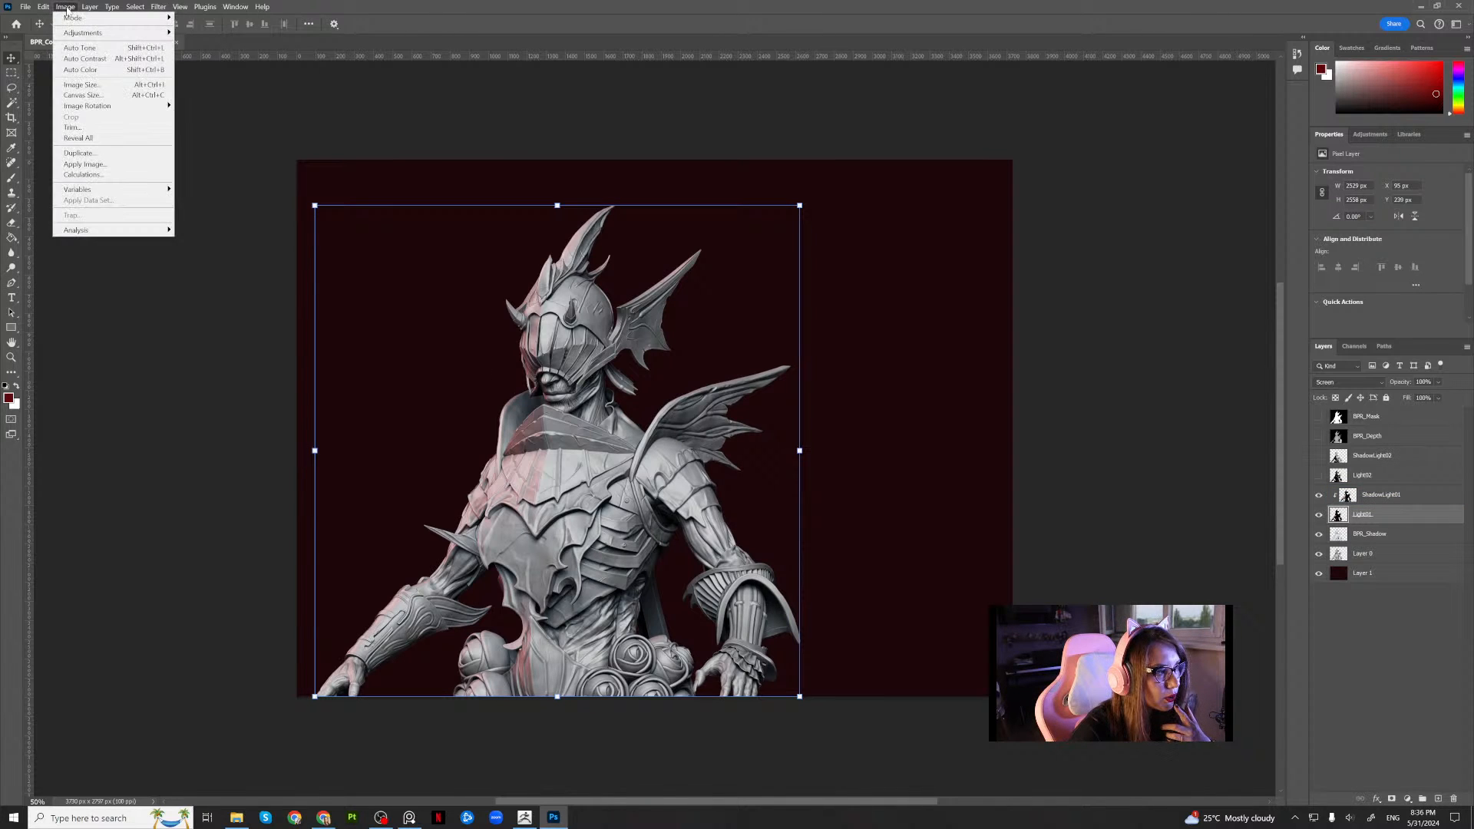
mouse_move(84, 33)
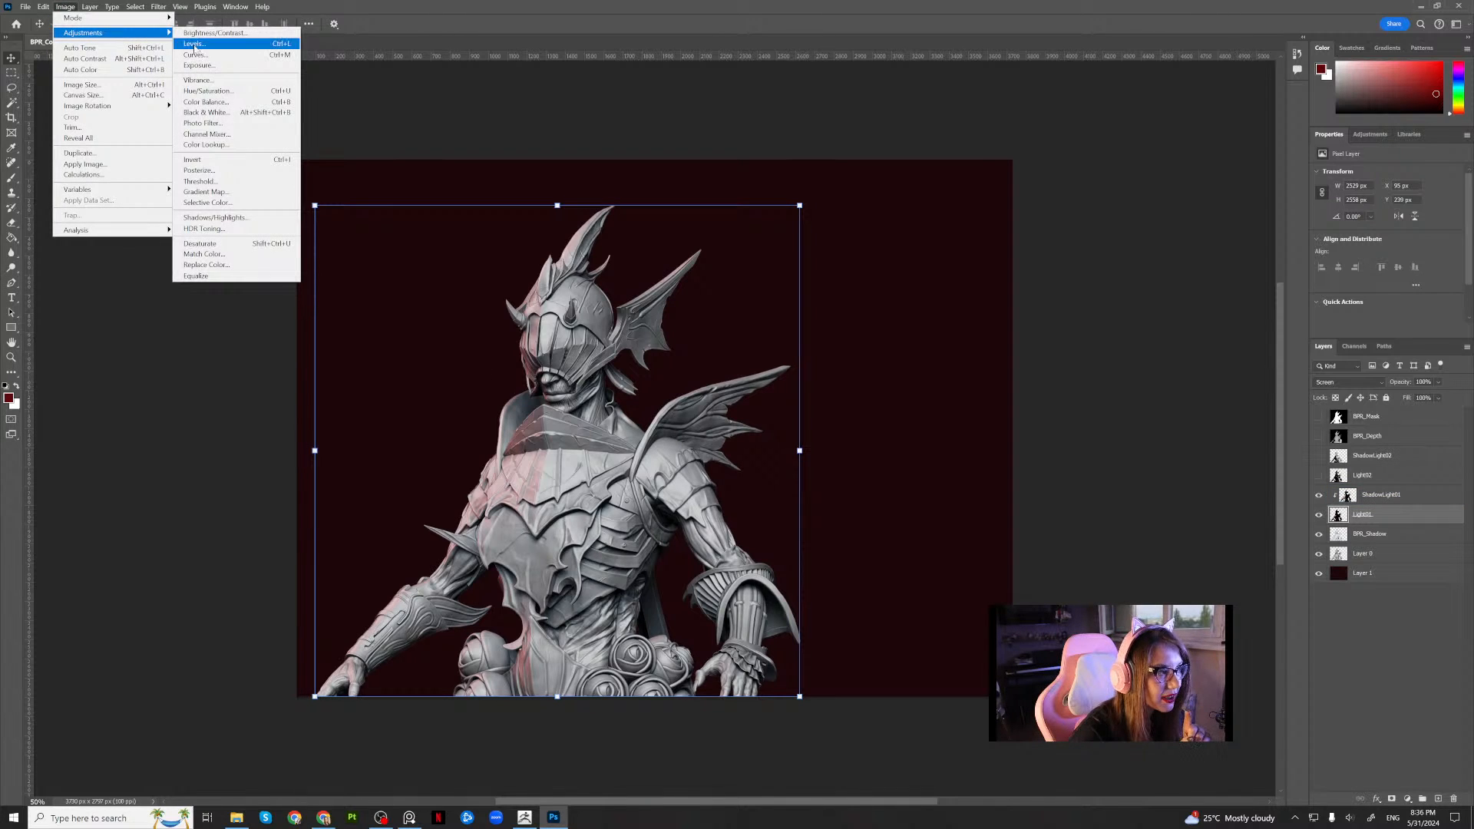
click(224, 55)
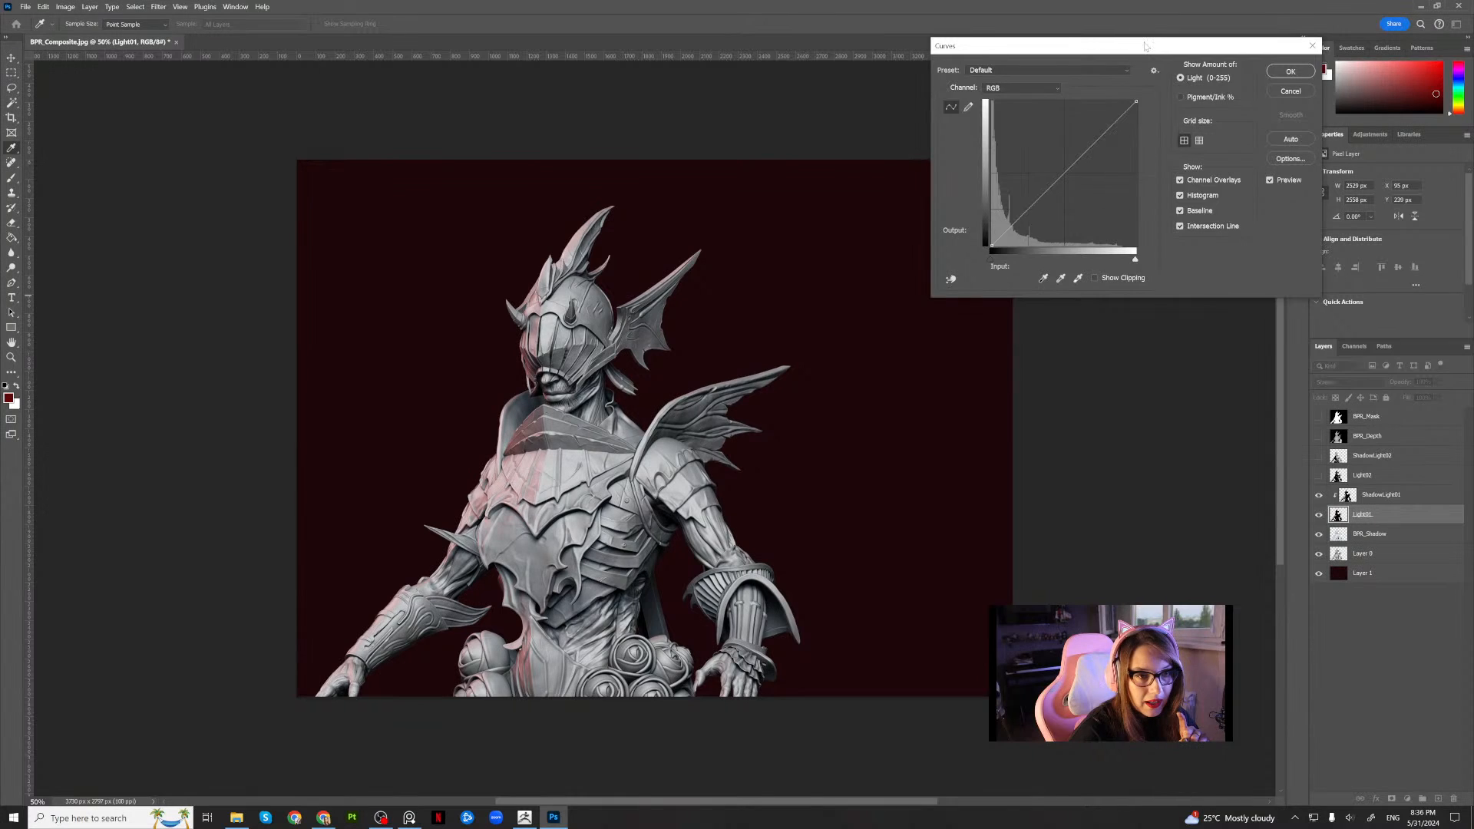
drag(1142, 46, 982, 223)
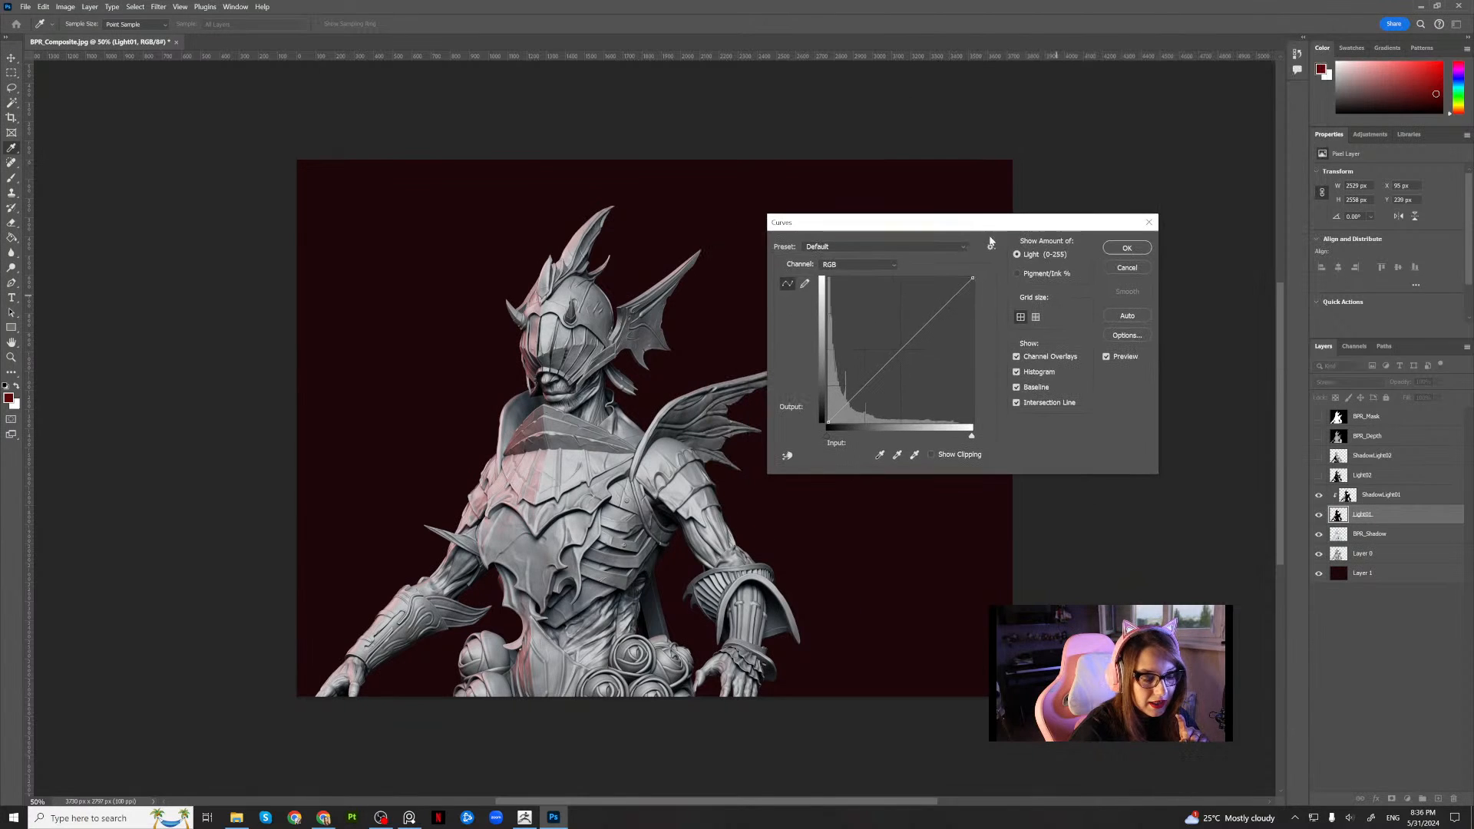
click(925, 310)
mouse_move(872, 365)
mouse_down()
mouse_move(905, 380)
mouse_move(887, 363)
mouse_up()
drag(929, 309, 923, 308)
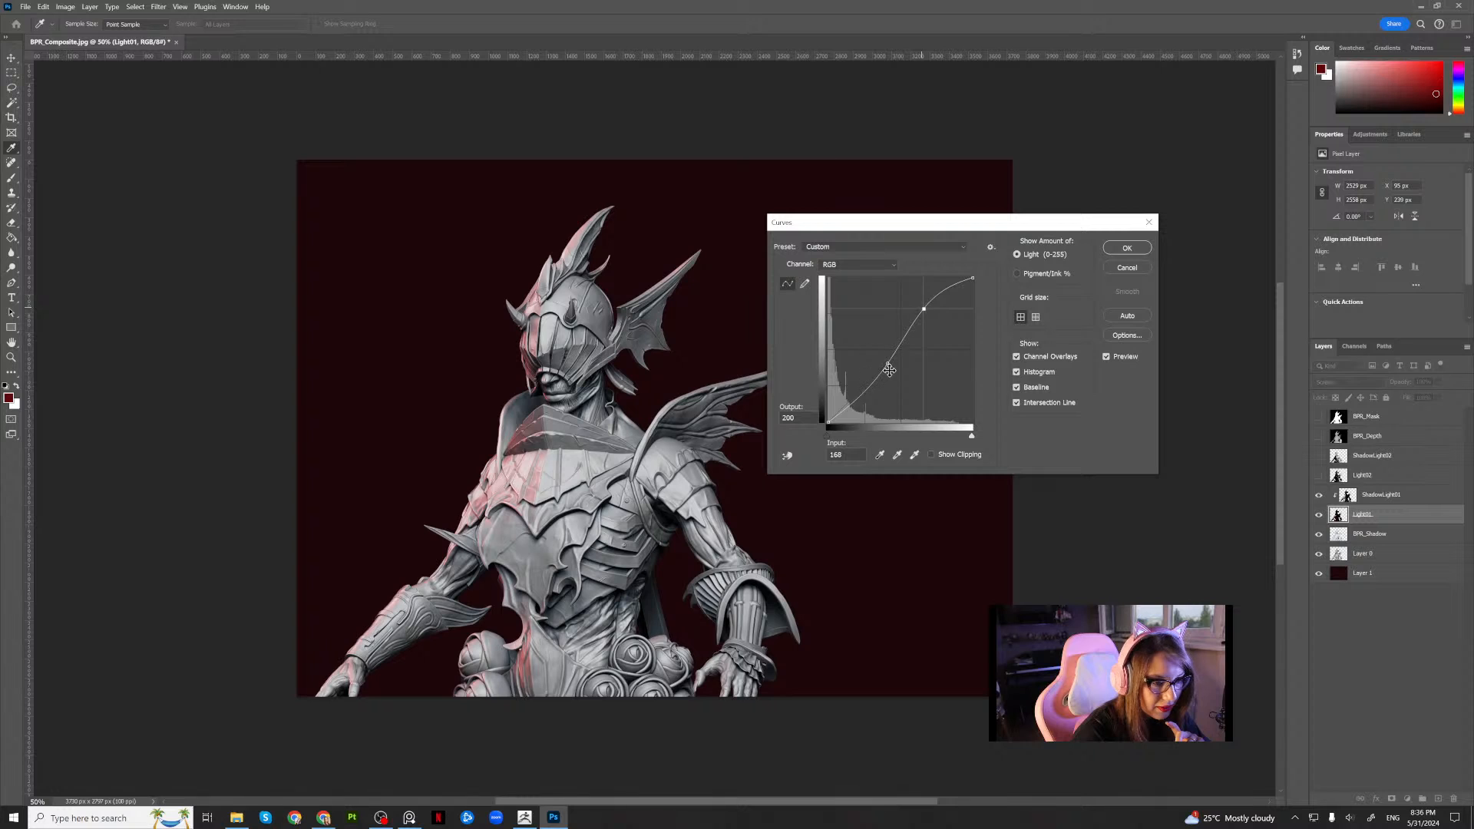
mouse_move(889, 367)
mouse_down()
mouse_move(906, 352)
mouse_move(883, 393)
mouse_move(880, 370)
mouse_up()
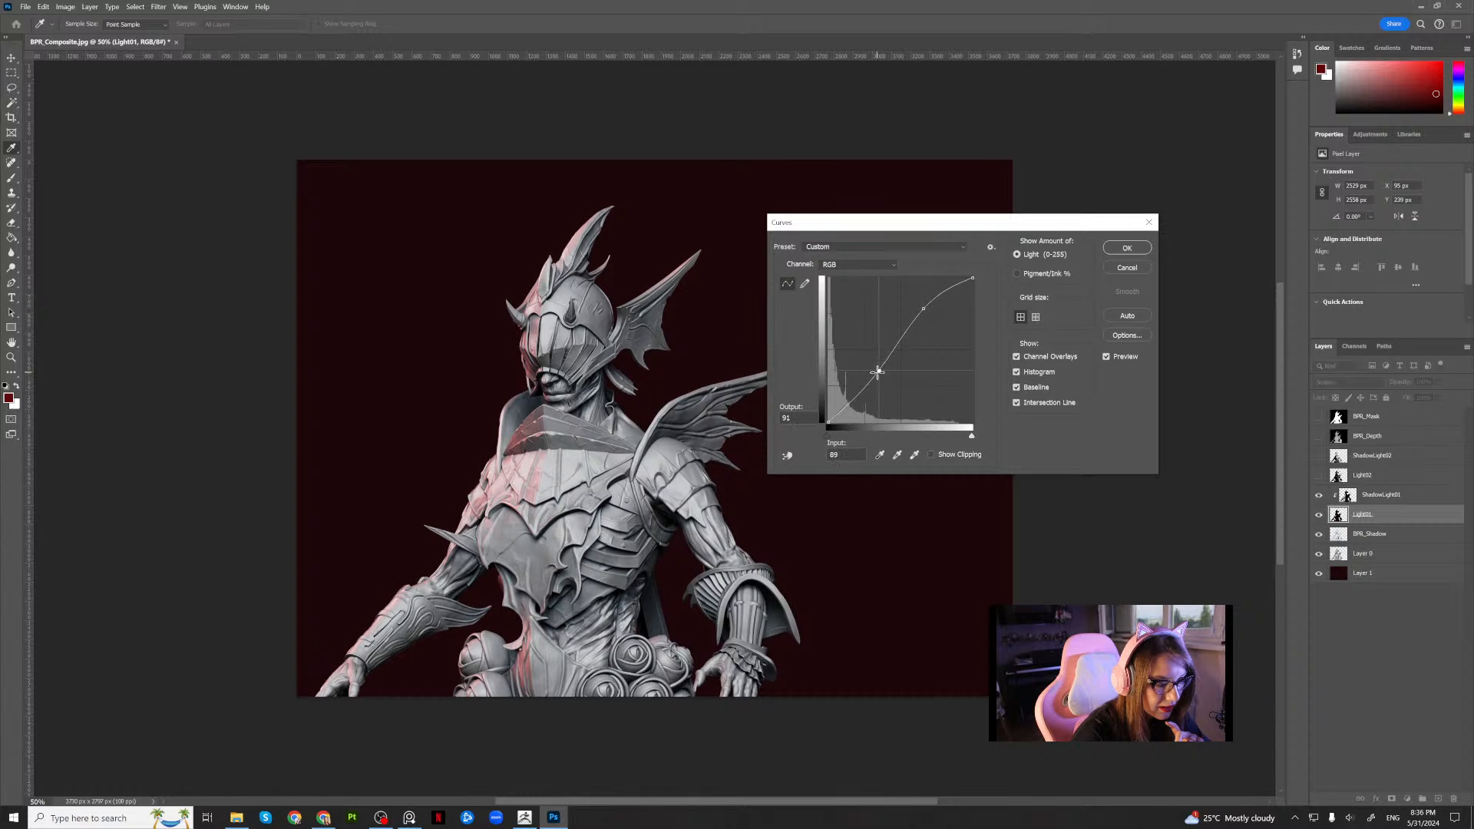
click(1107, 357)
click(1107, 357)
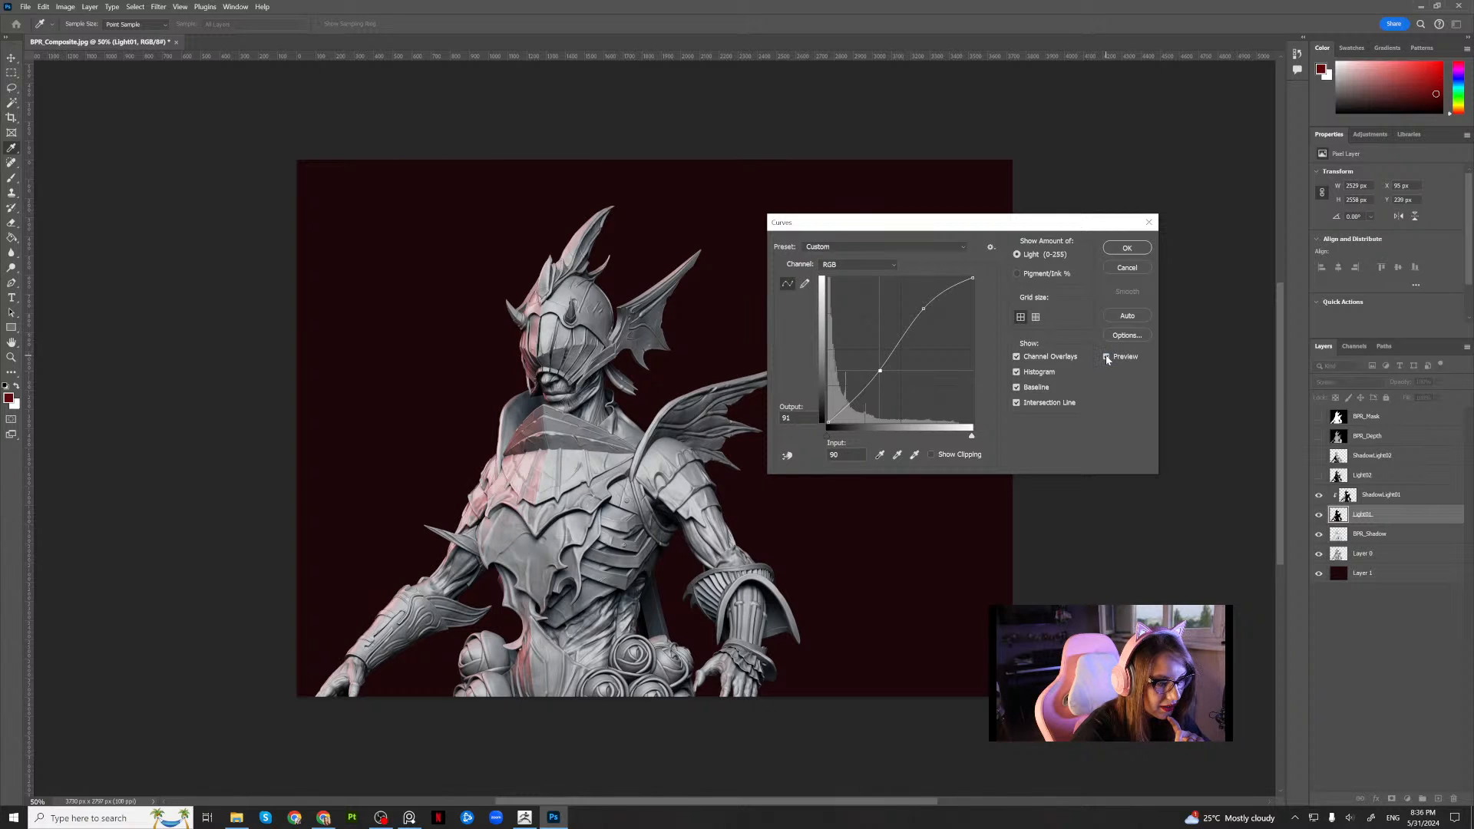
click(1126, 247)
key(v)
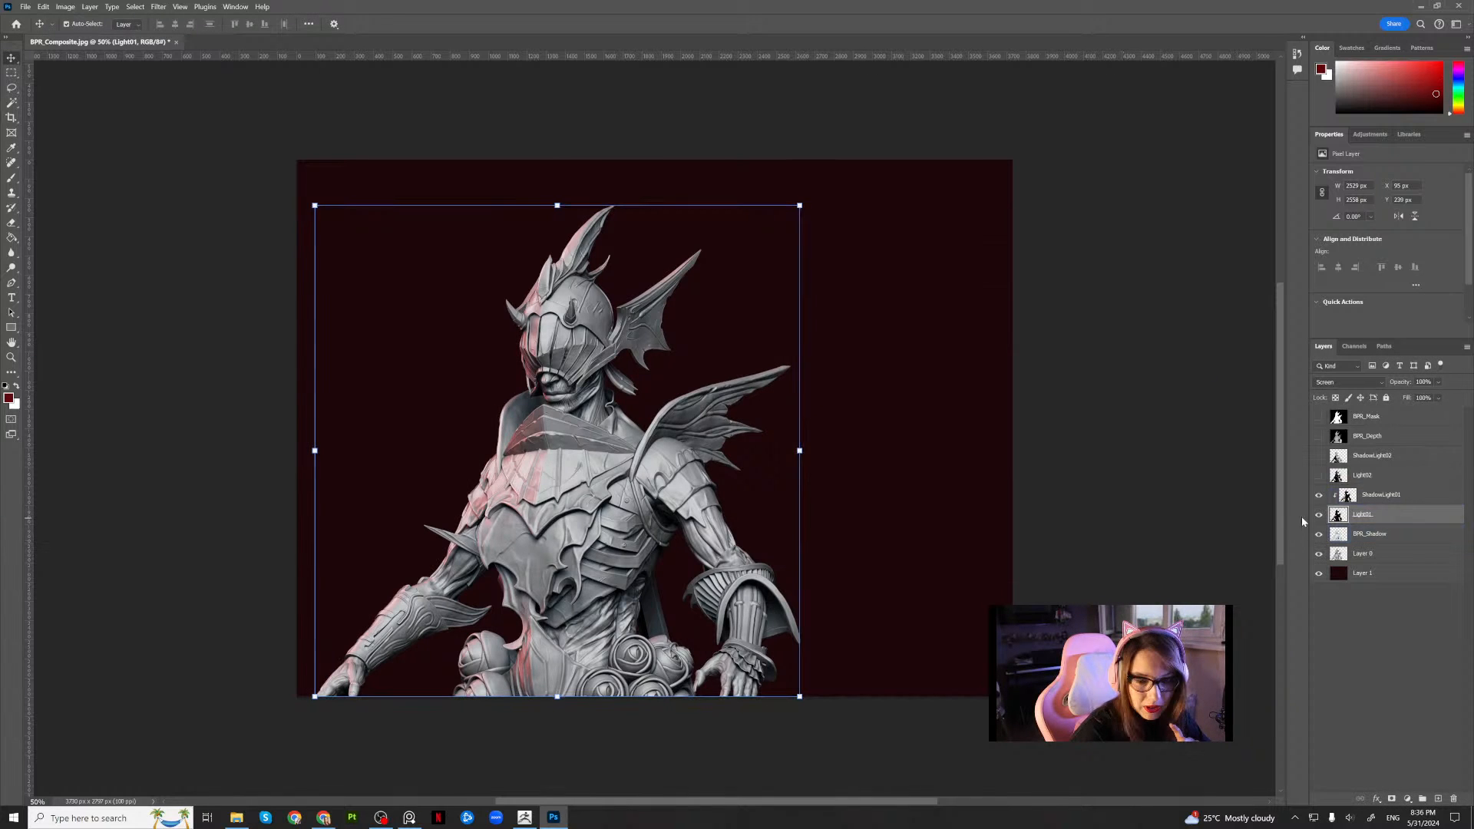
Set the Light01 layer's opacity to 97% and deselect the layer
click(1438, 381)
drag(1460, 396, 1458, 396)
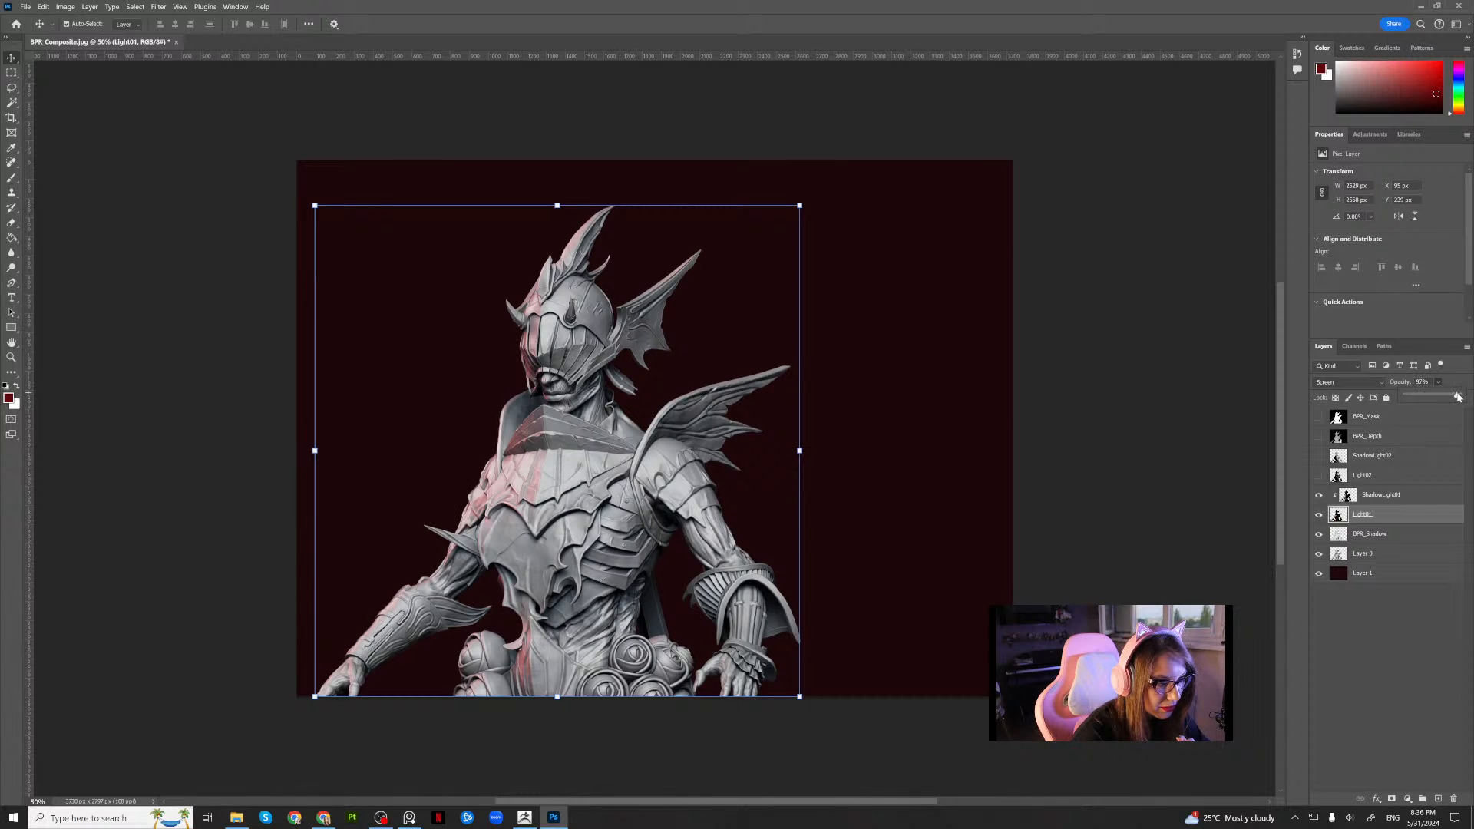
click(1426, 661)
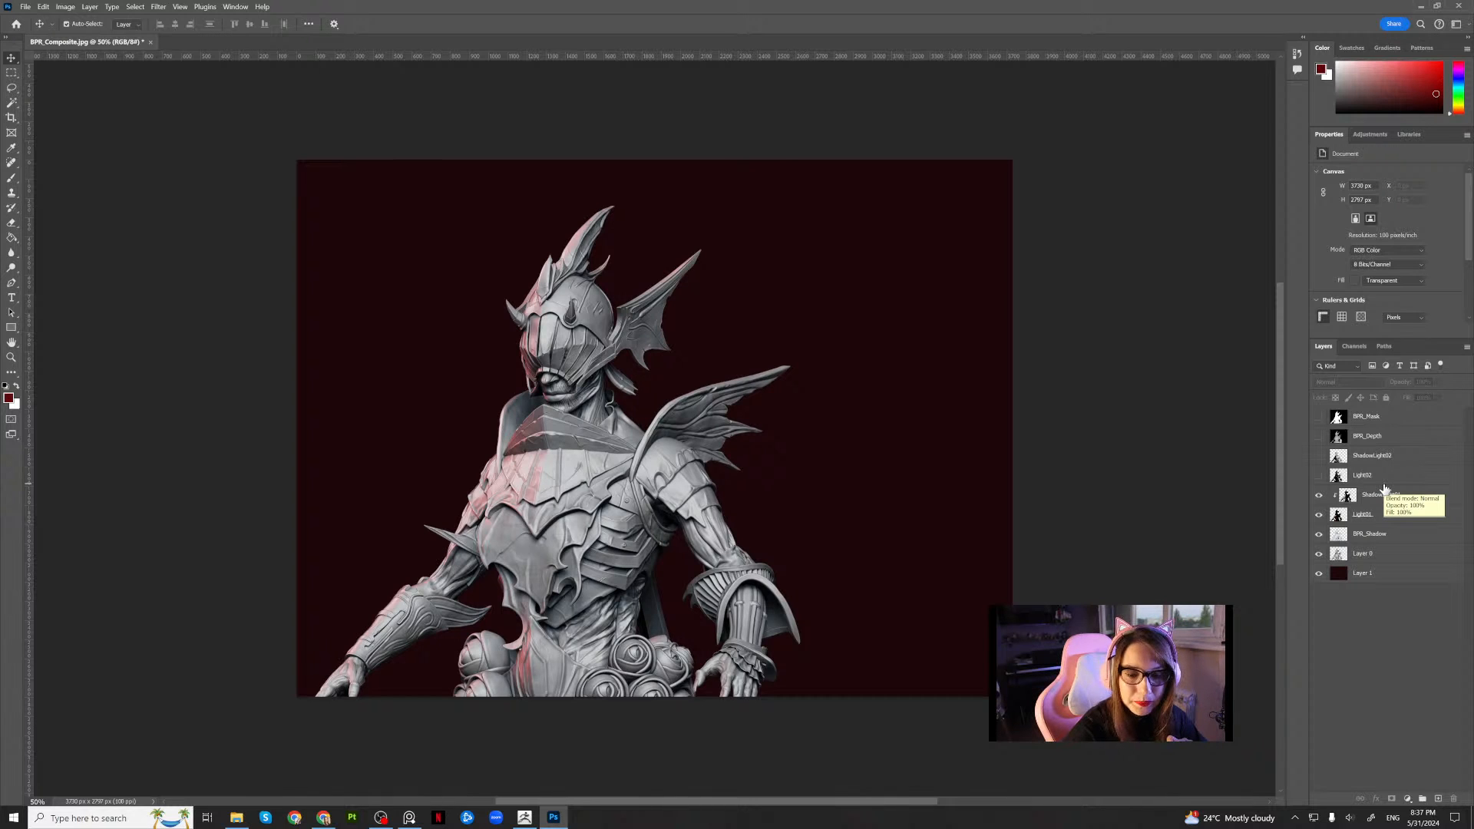
Show the Light02 and ShadowLight02 layers and clip ShadowLight02 to Light02
click(1320, 478)
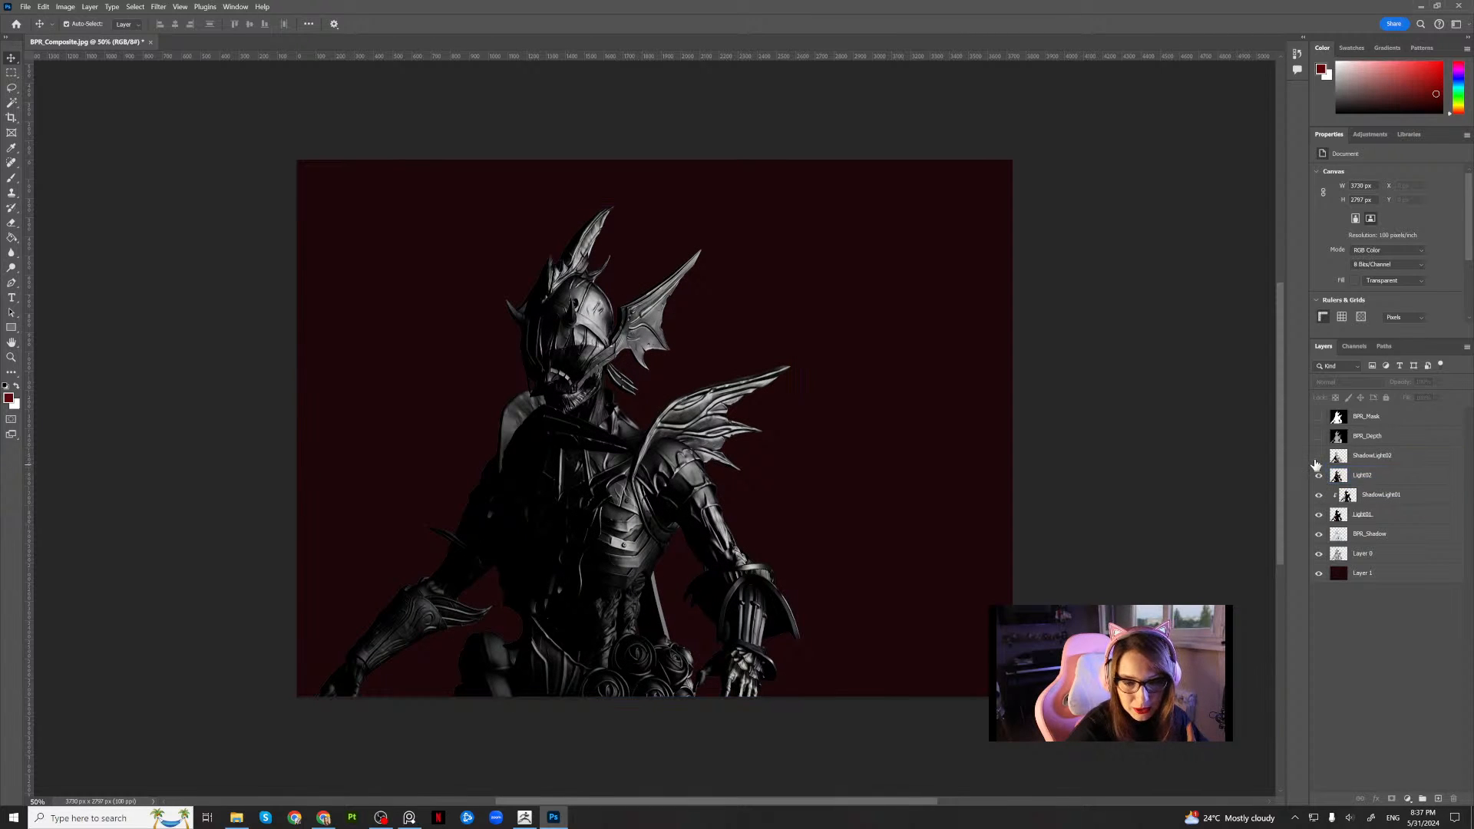
click(1319, 456)
click(1371, 461)
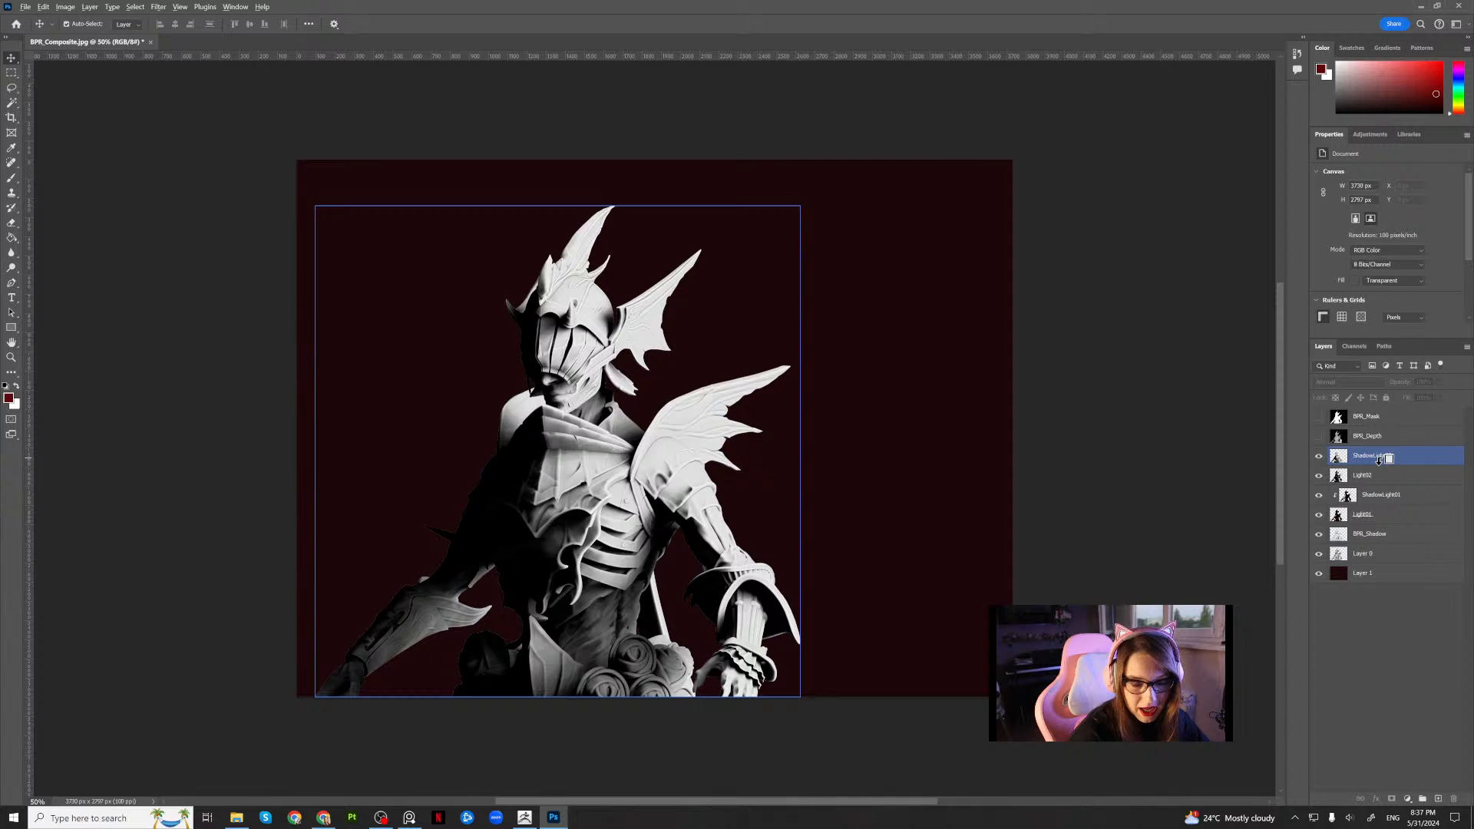
alt+click(1379, 459)
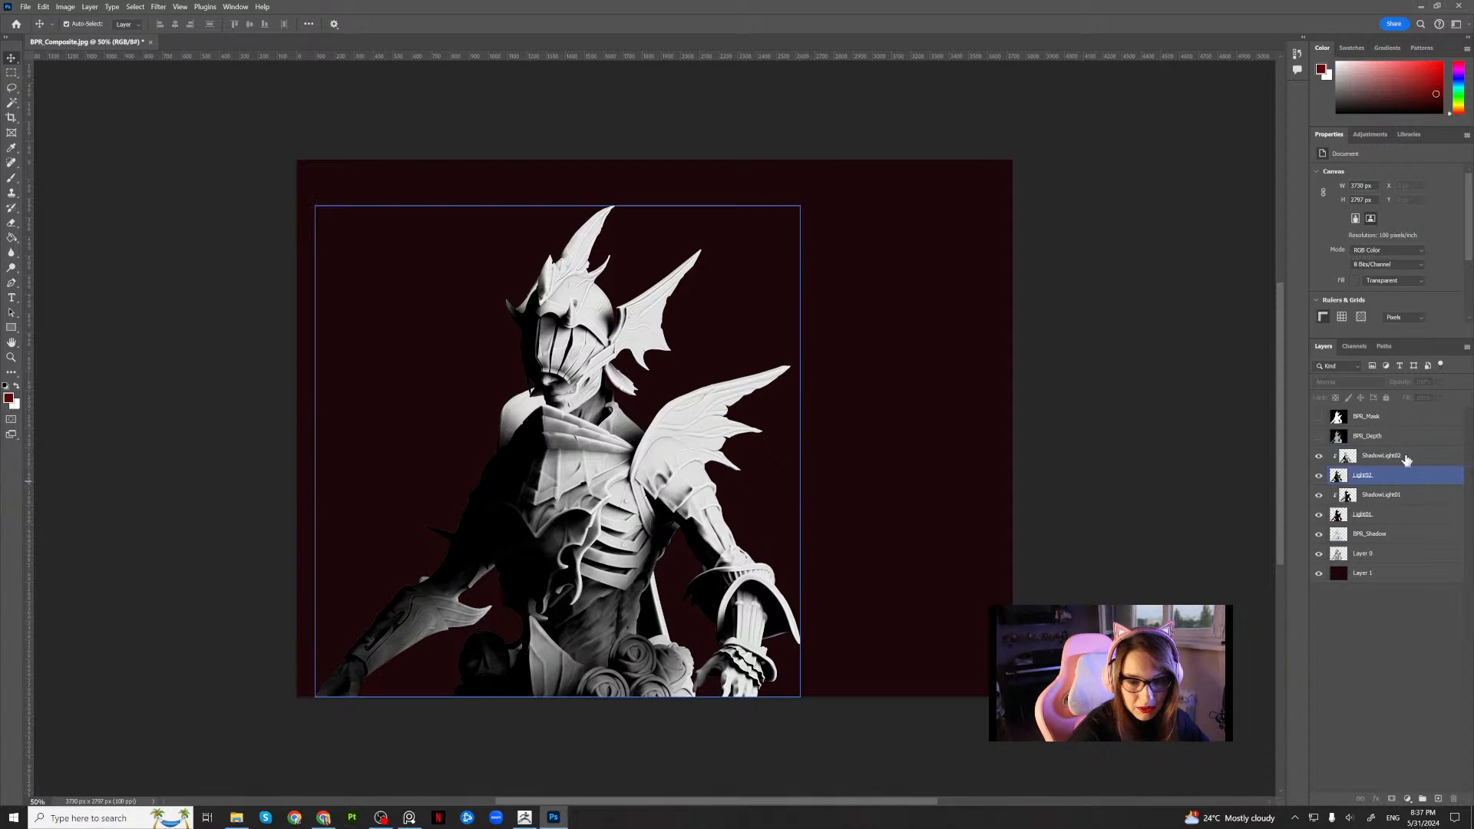
Set ShadowLight02's blend mode to Multiply and Light02's to Screen
click(1407, 458)
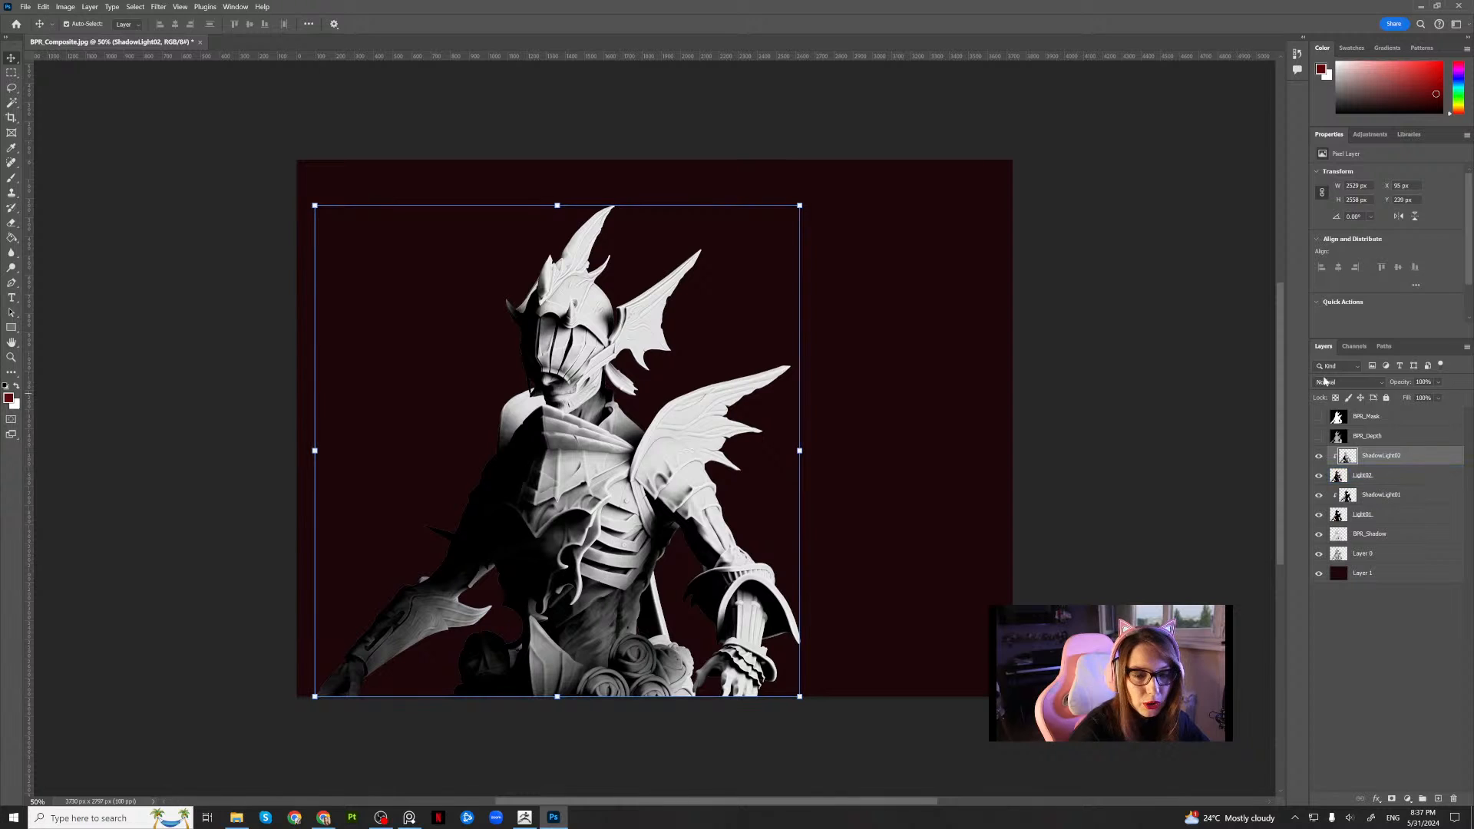
click(1347, 381)
click(1338, 436)
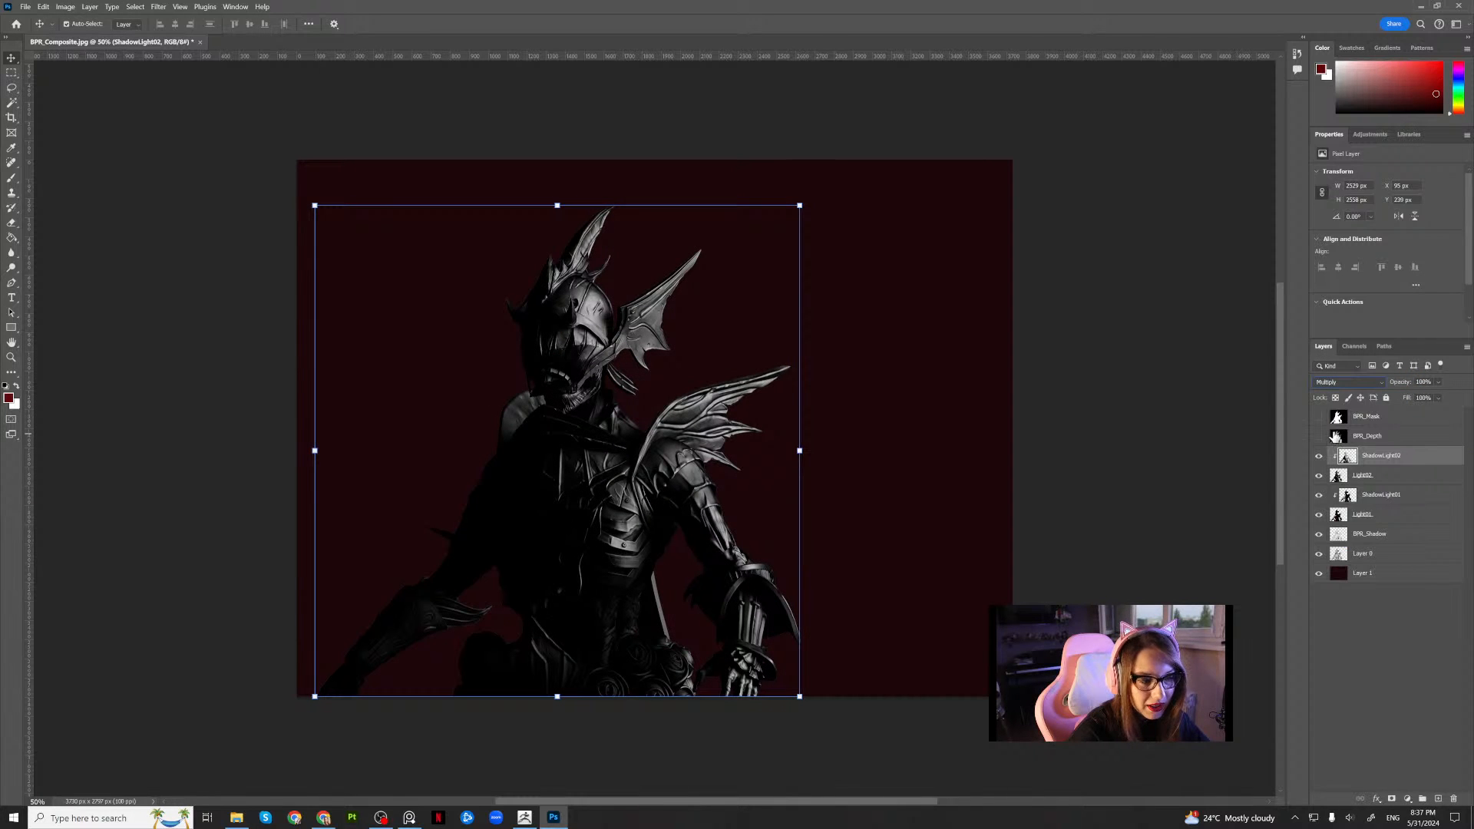
click(1374, 475)
click(1349, 383)
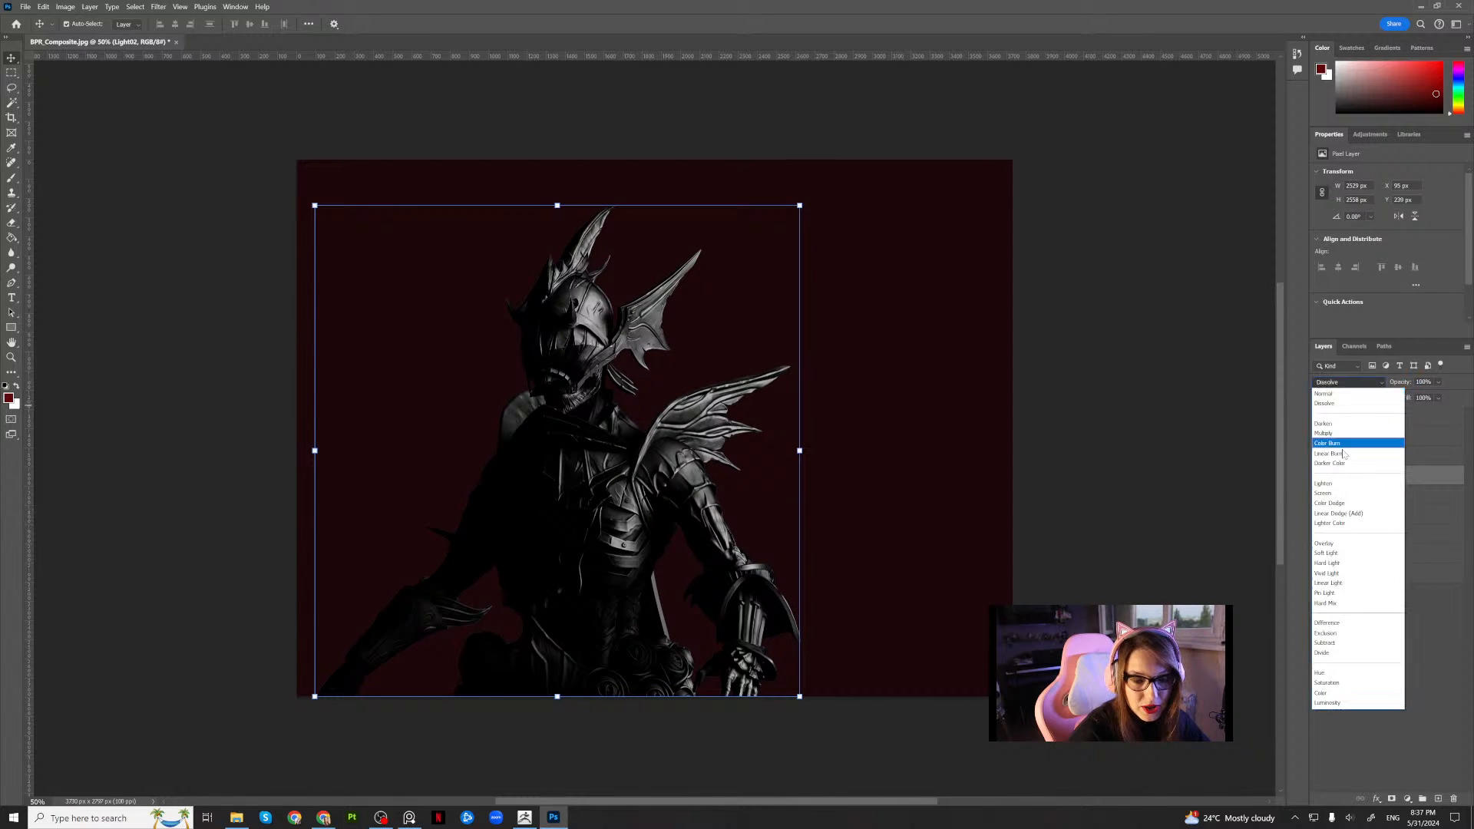
click(1347, 495)
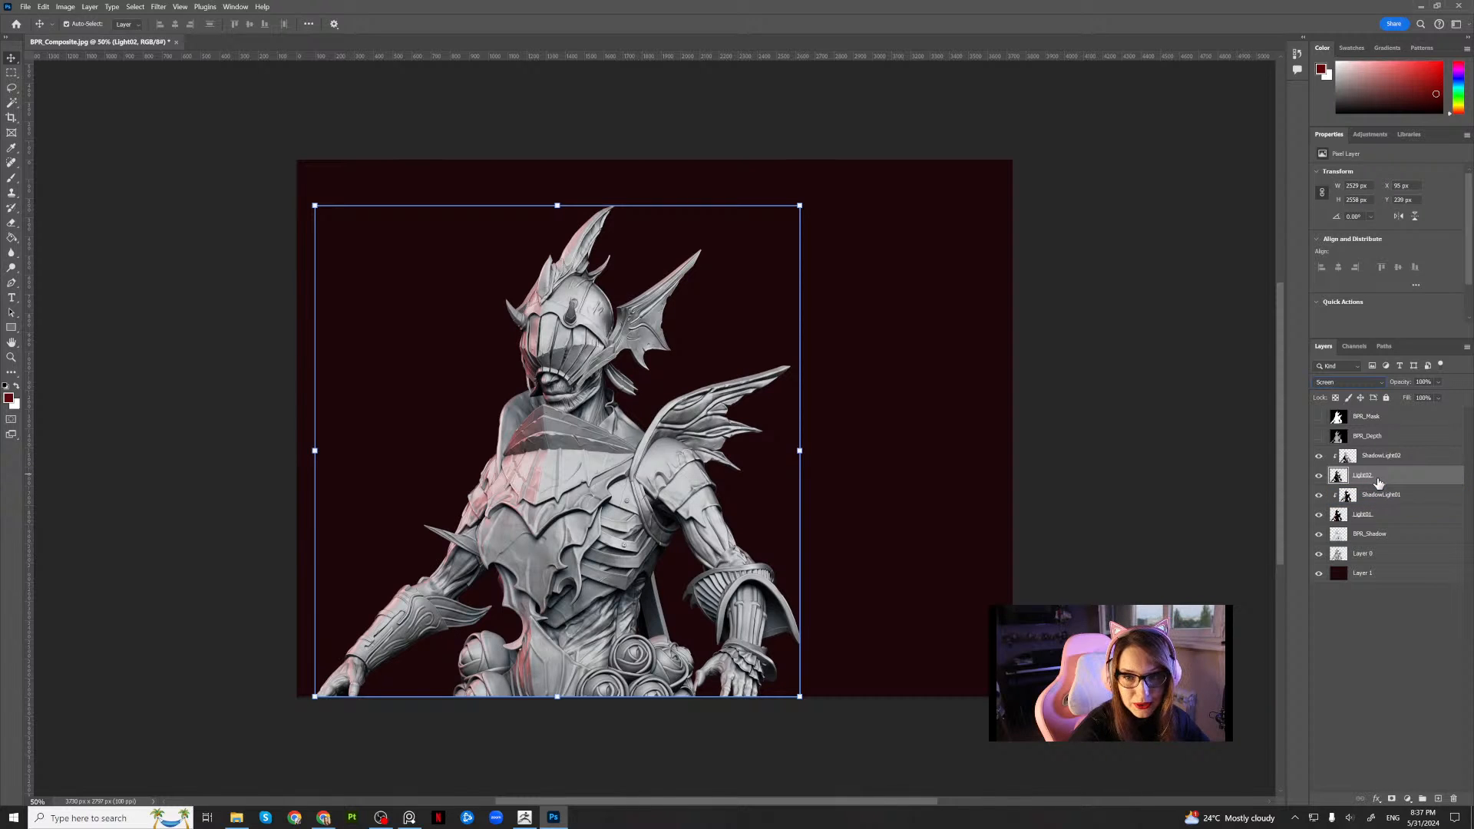
Colorize the Light02 layer blue with Hue/Saturation at hue 237 and saturation 37, lowering the lightness slightly
key(ctrl+u)
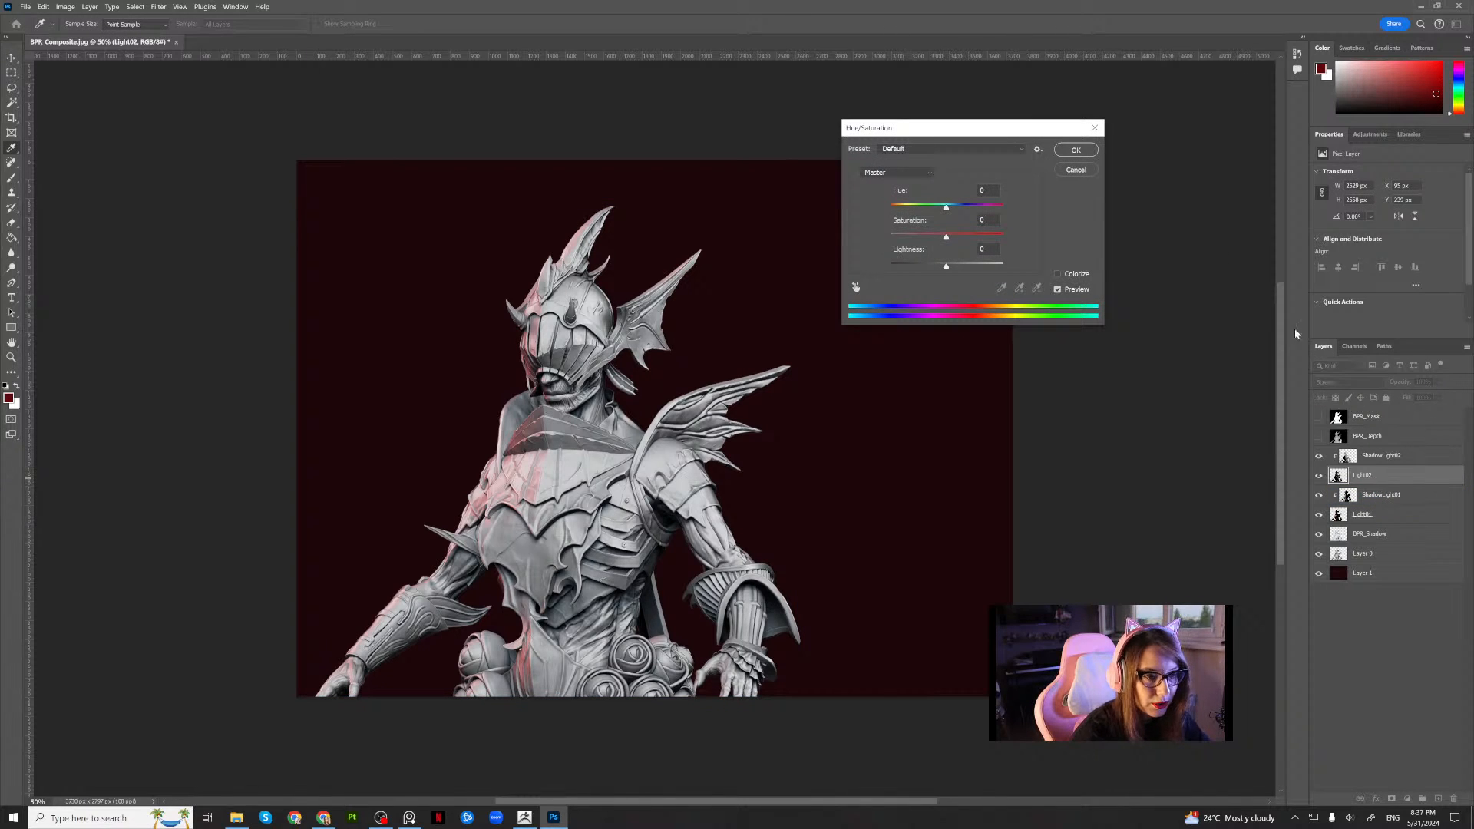
click(1058, 274)
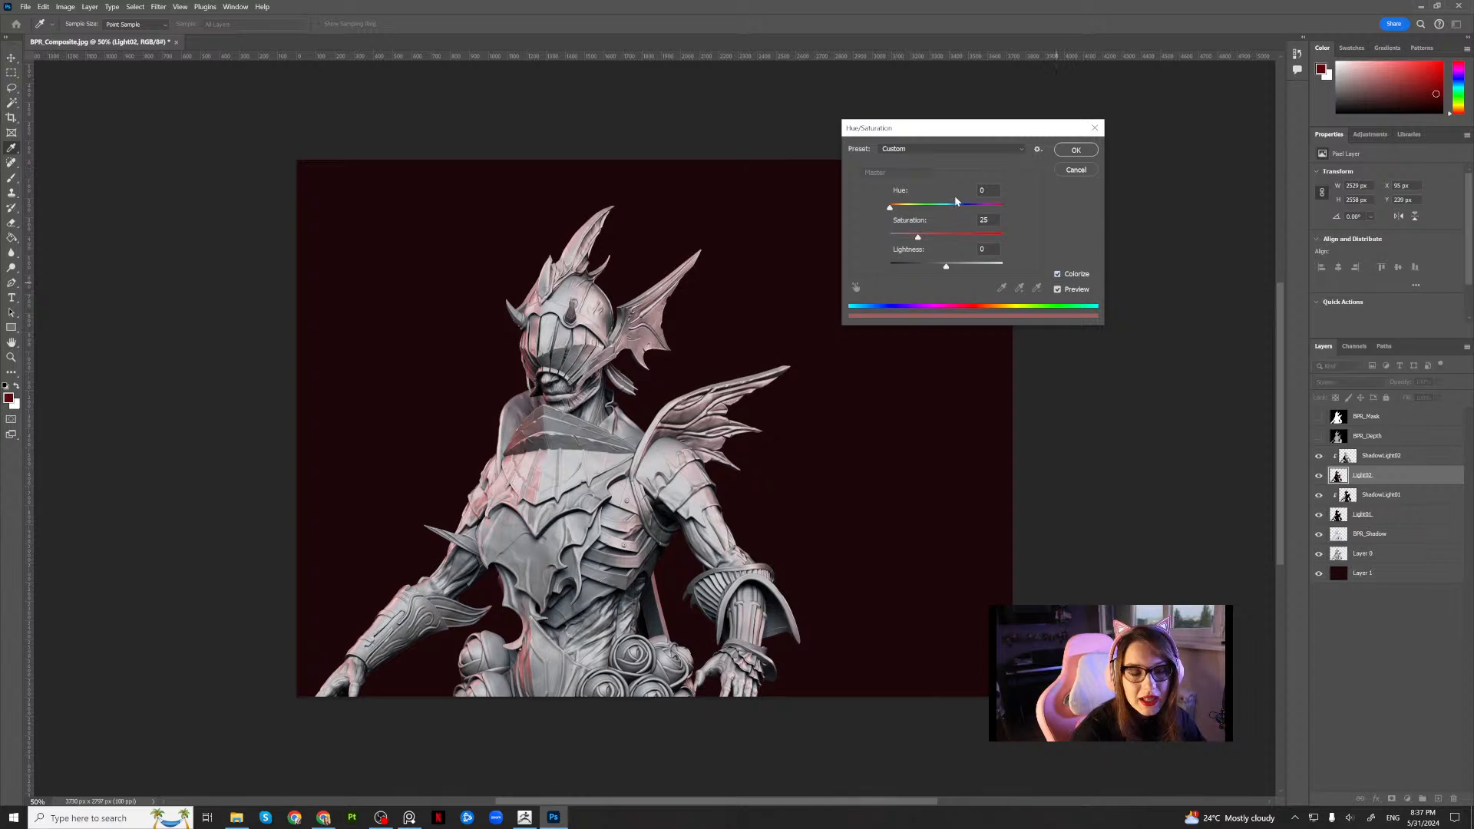
drag(891, 208, 957, 219)
click(930, 237)
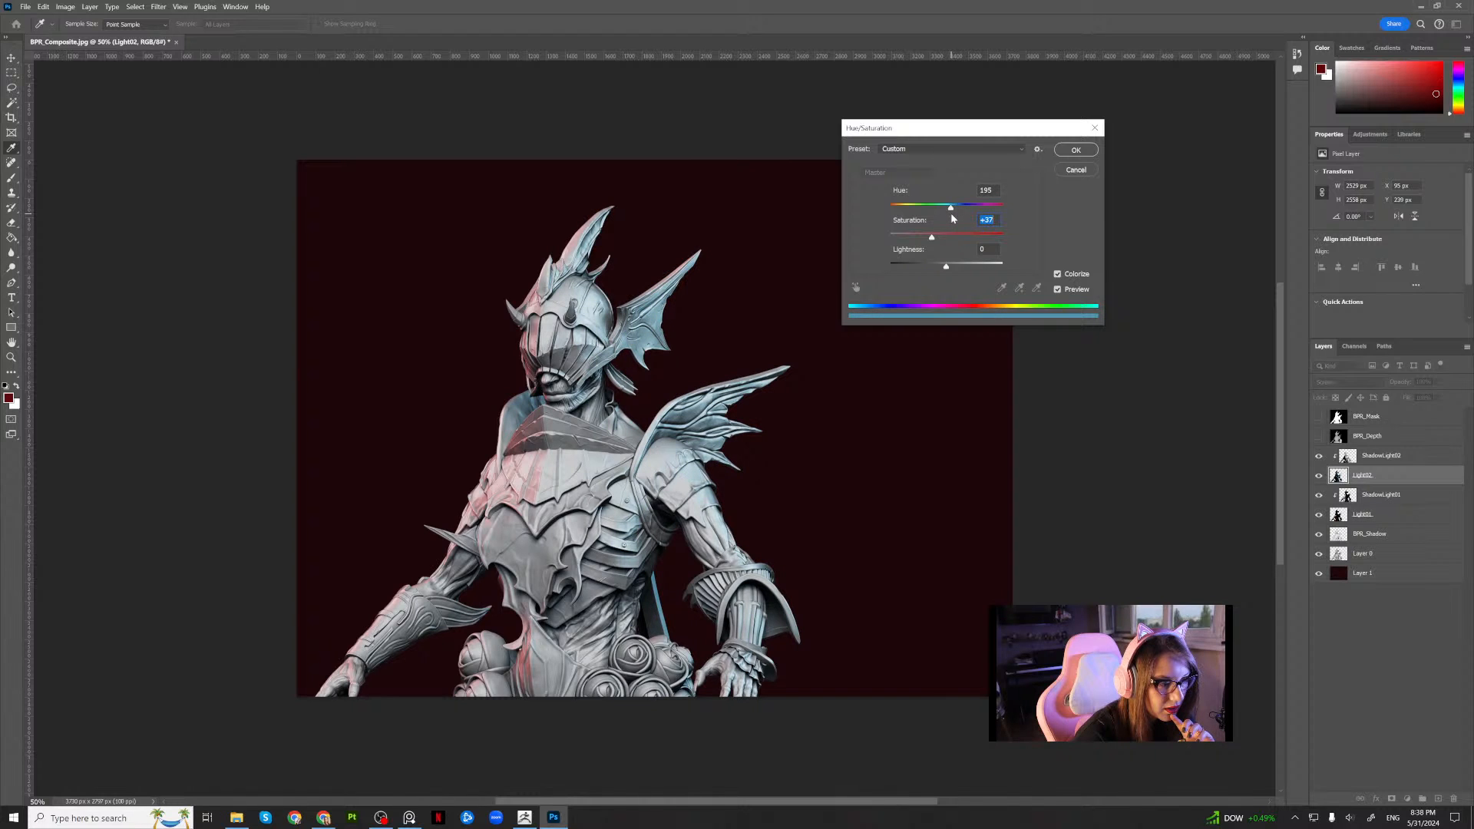
drag(946, 214, 964, 214)
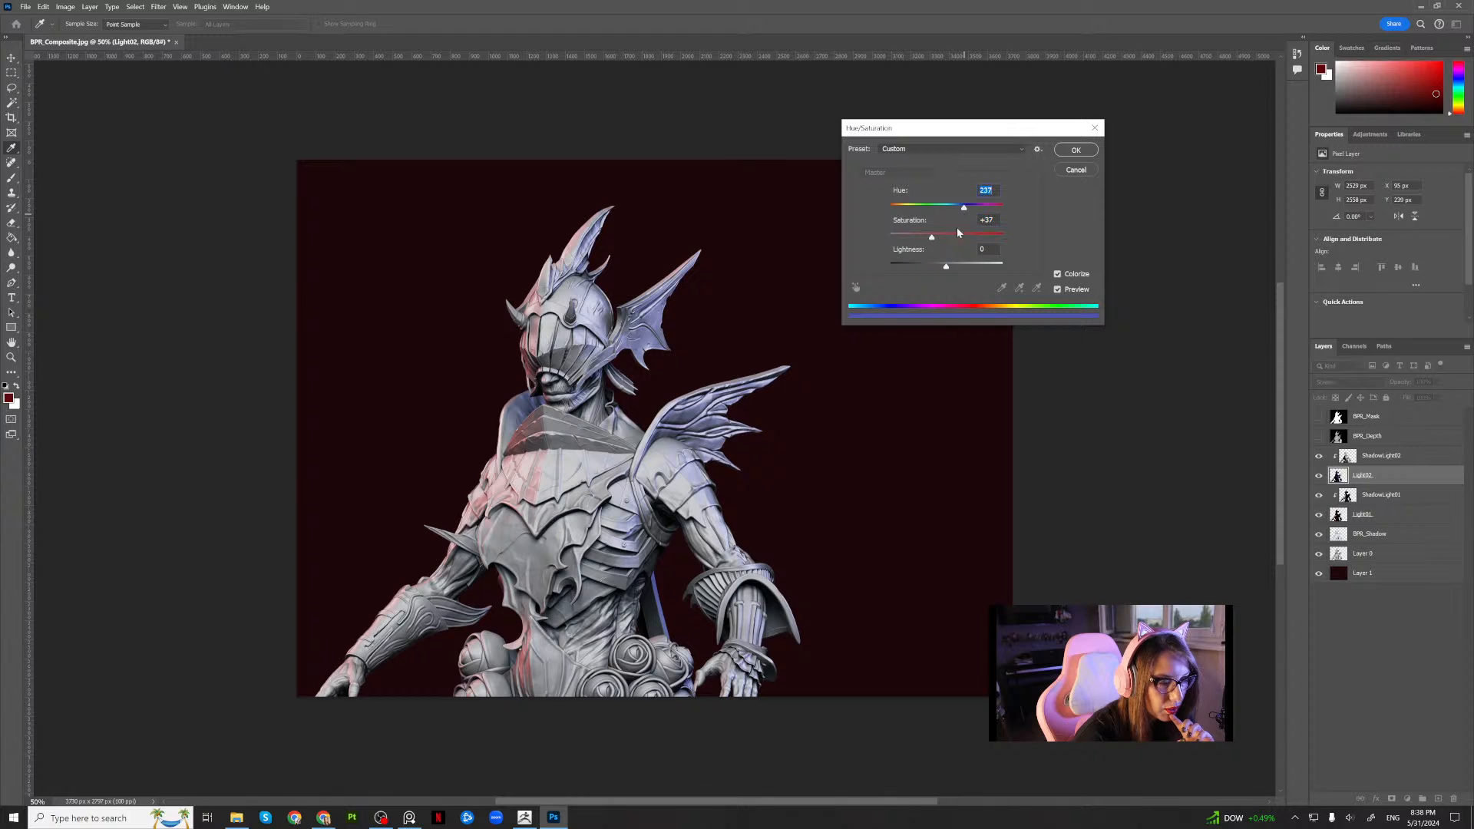
drag(947, 266, 945, 266)
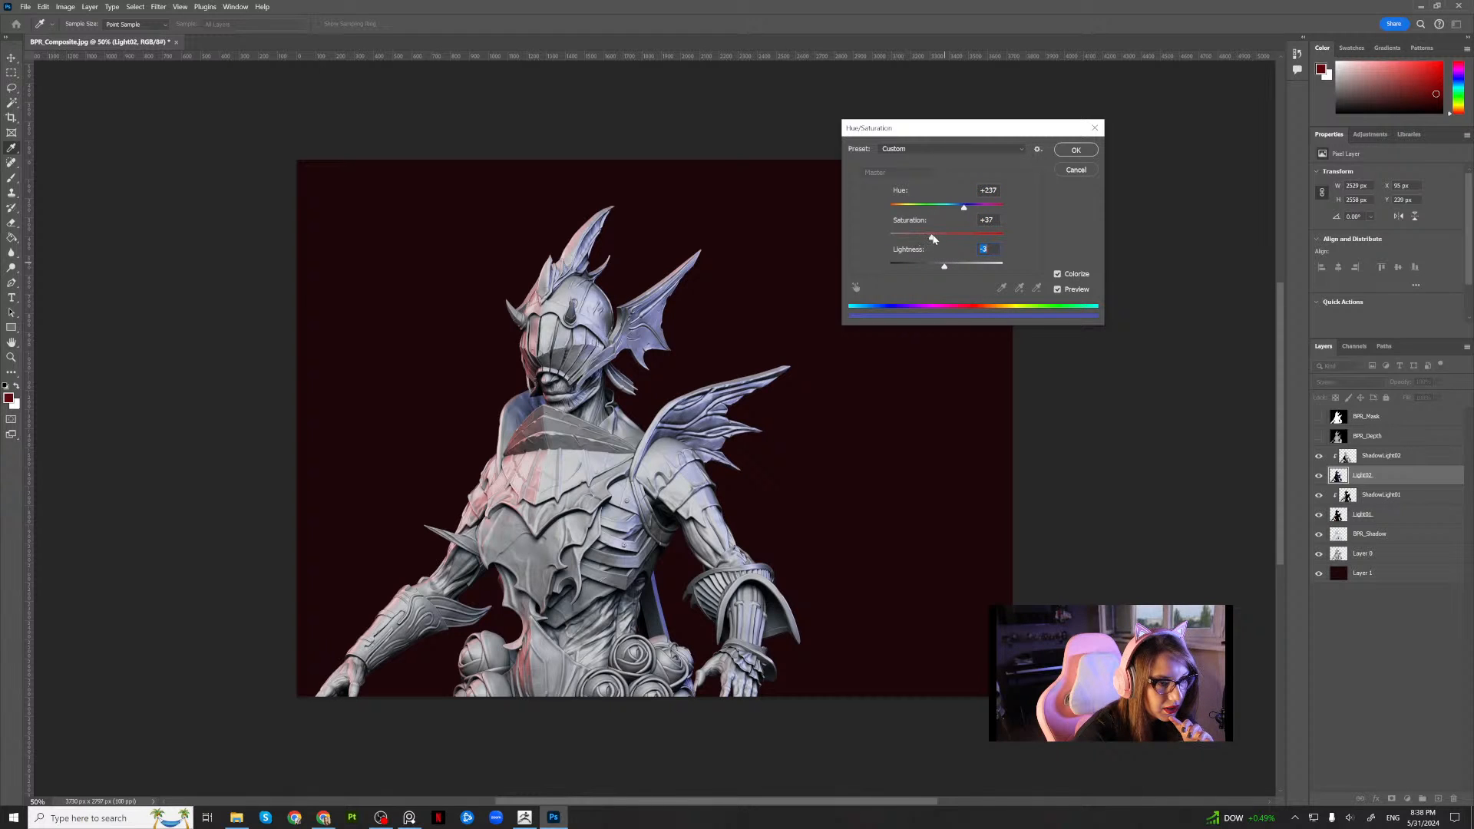
Finish the Light02 layer's colorized Hue/Saturation adjustment with saturation 23 and lightness +16
mouse_move(931, 235)
mouse_down()
mouse_move(917, 266)
mouse_move(959, 267)
mouse_move(927, 240)
mouse_up()
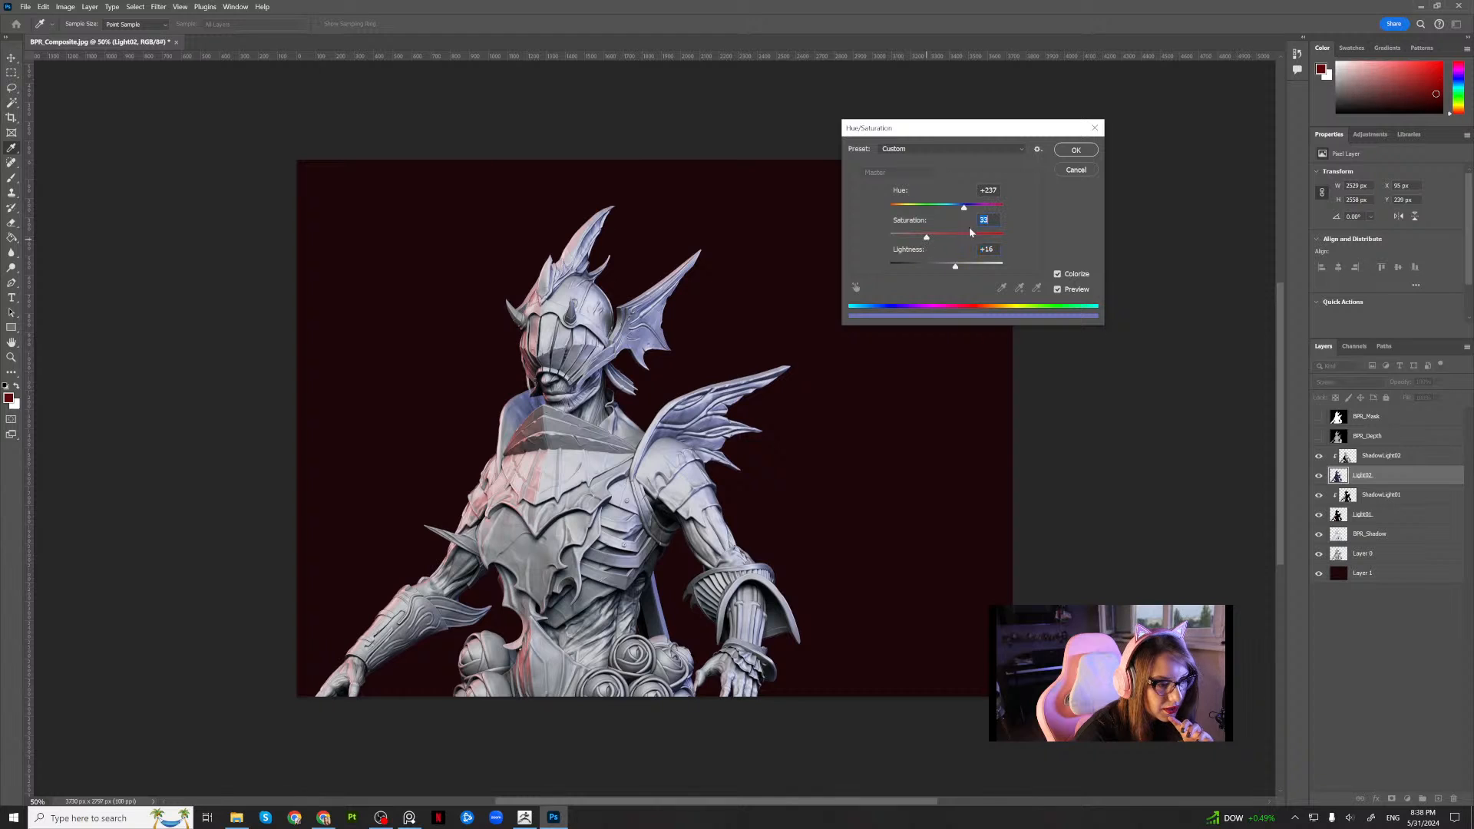
click(1080, 153)
key(v)
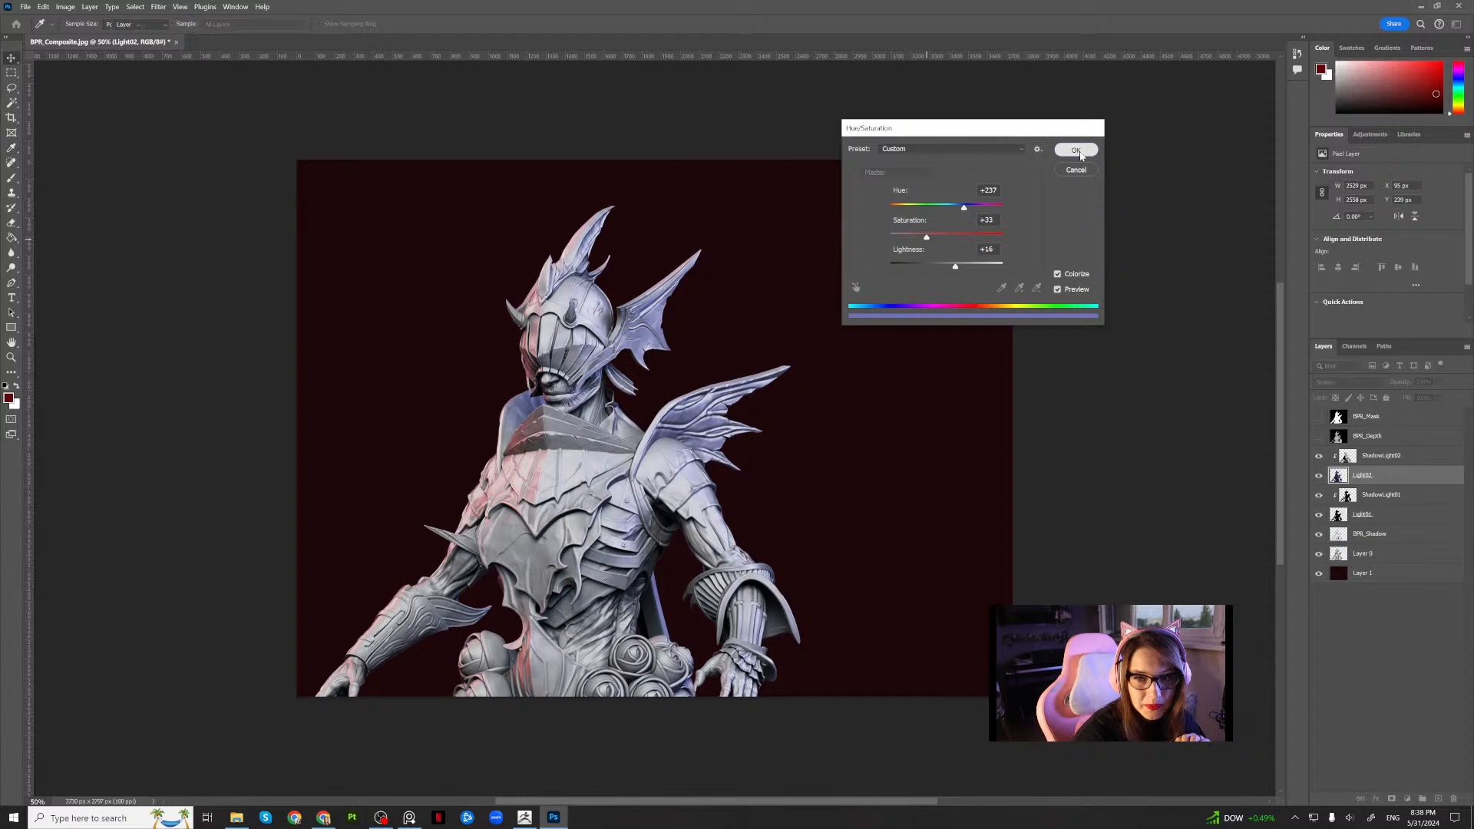
Apply a Curves adjustment to the Light02 layer, raising a point in the highlights and anchoring a point in the darker midtones
click(90, 7)
mouse_move(65, 6)
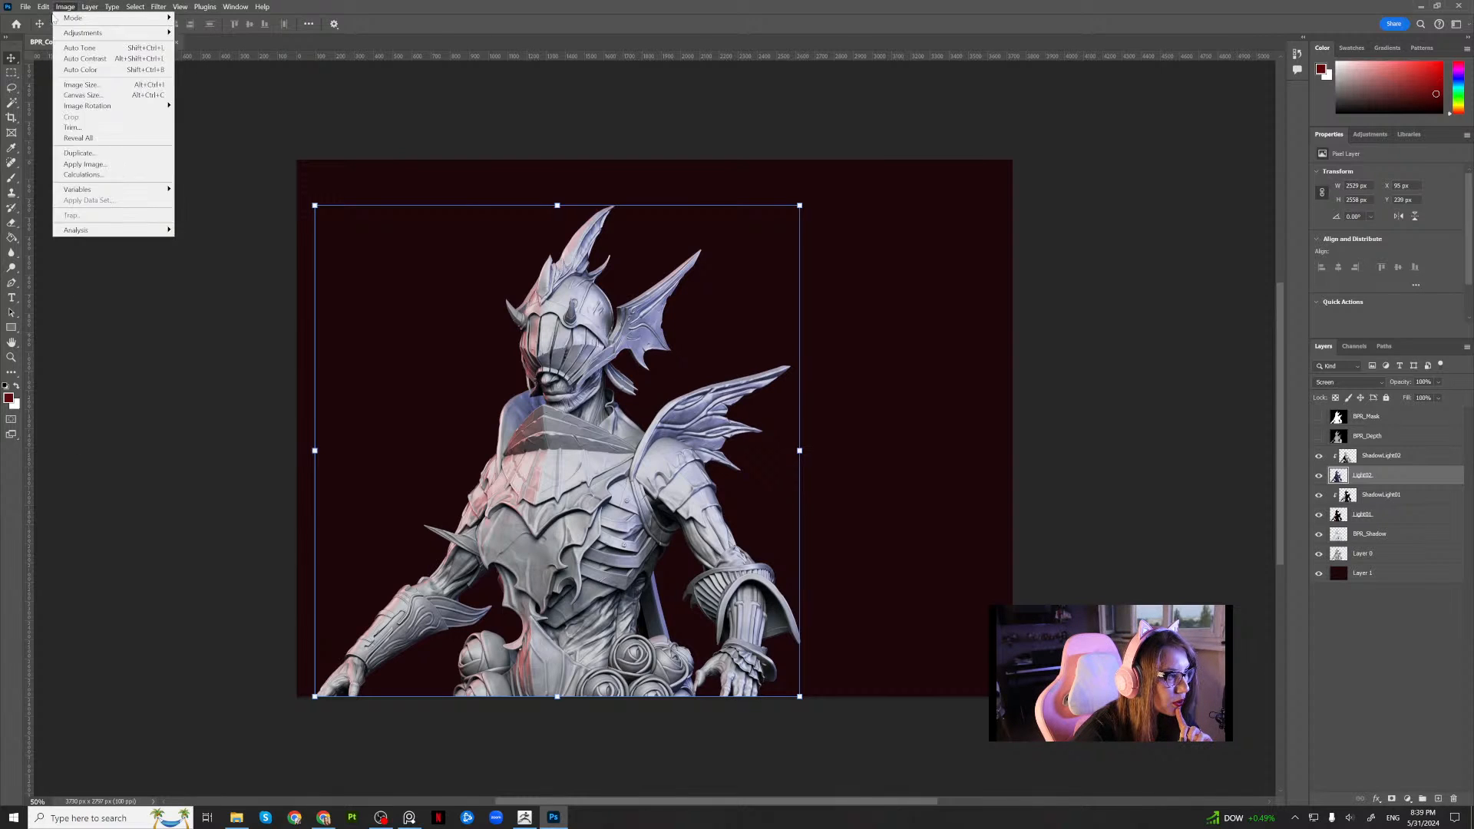
mouse_move(119, 35)
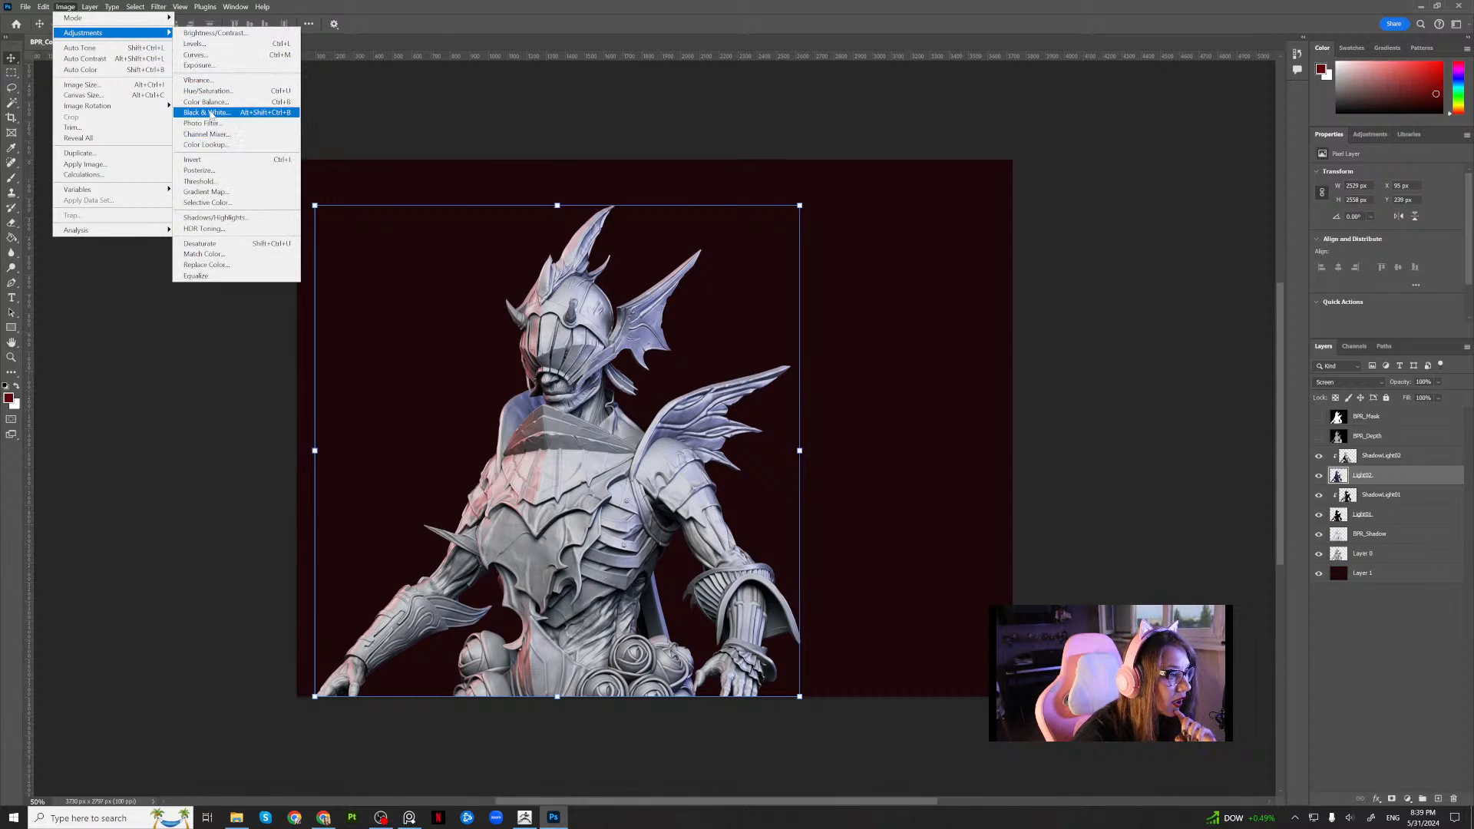
click(211, 55)
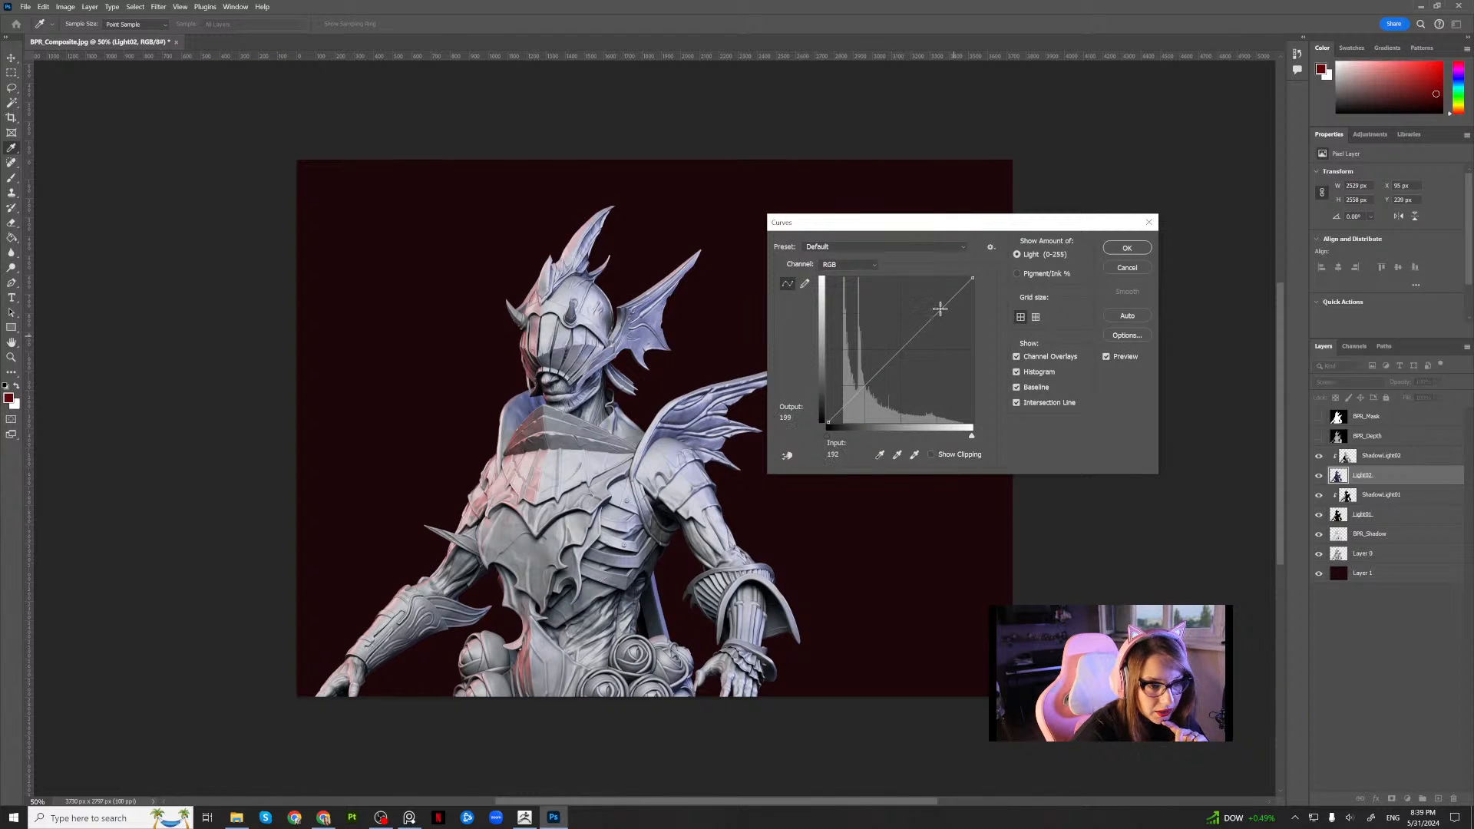
click(931, 305)
click(881, 373)
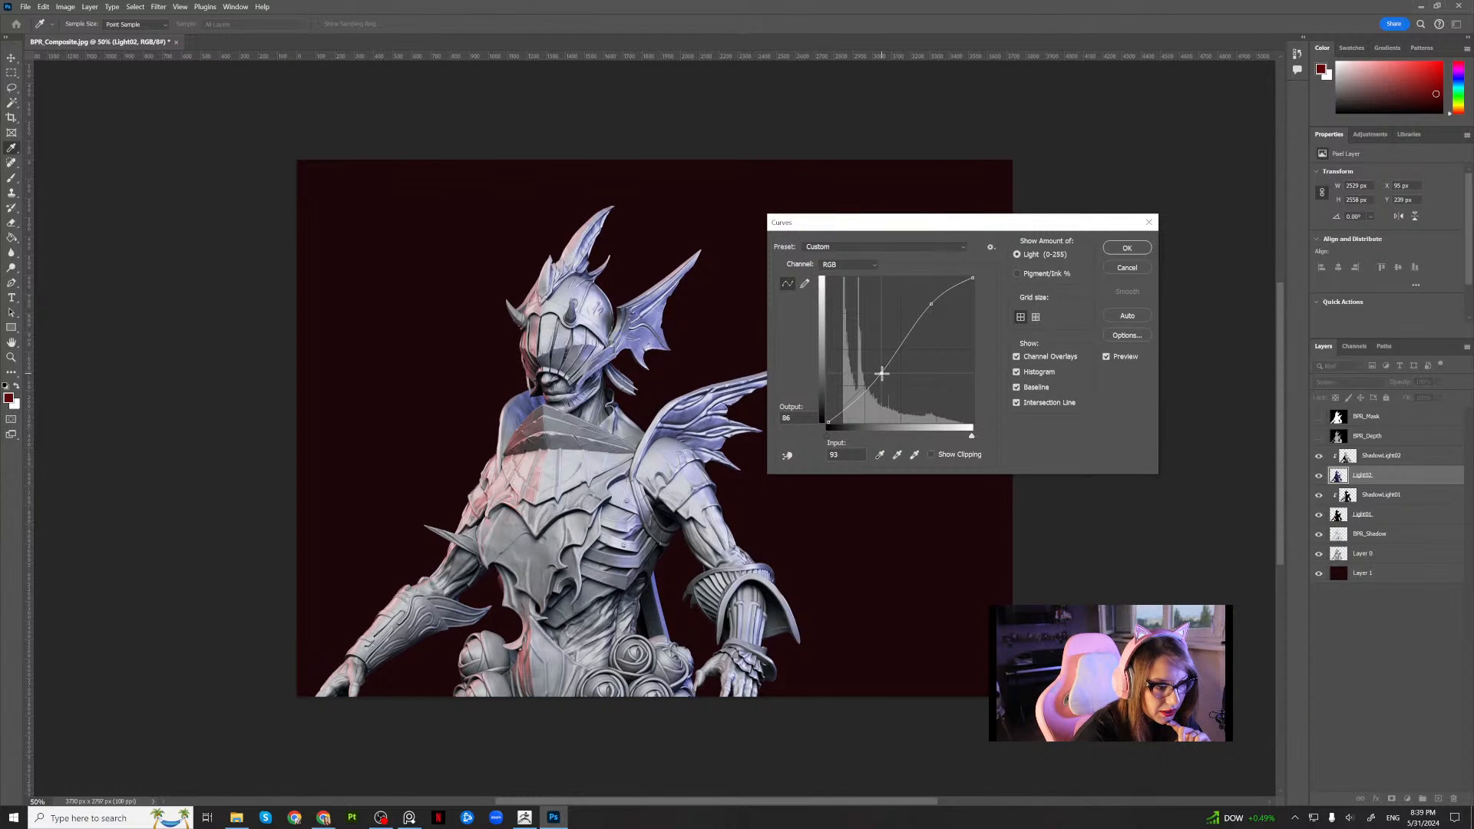
drag(882, 373, 880, 372)
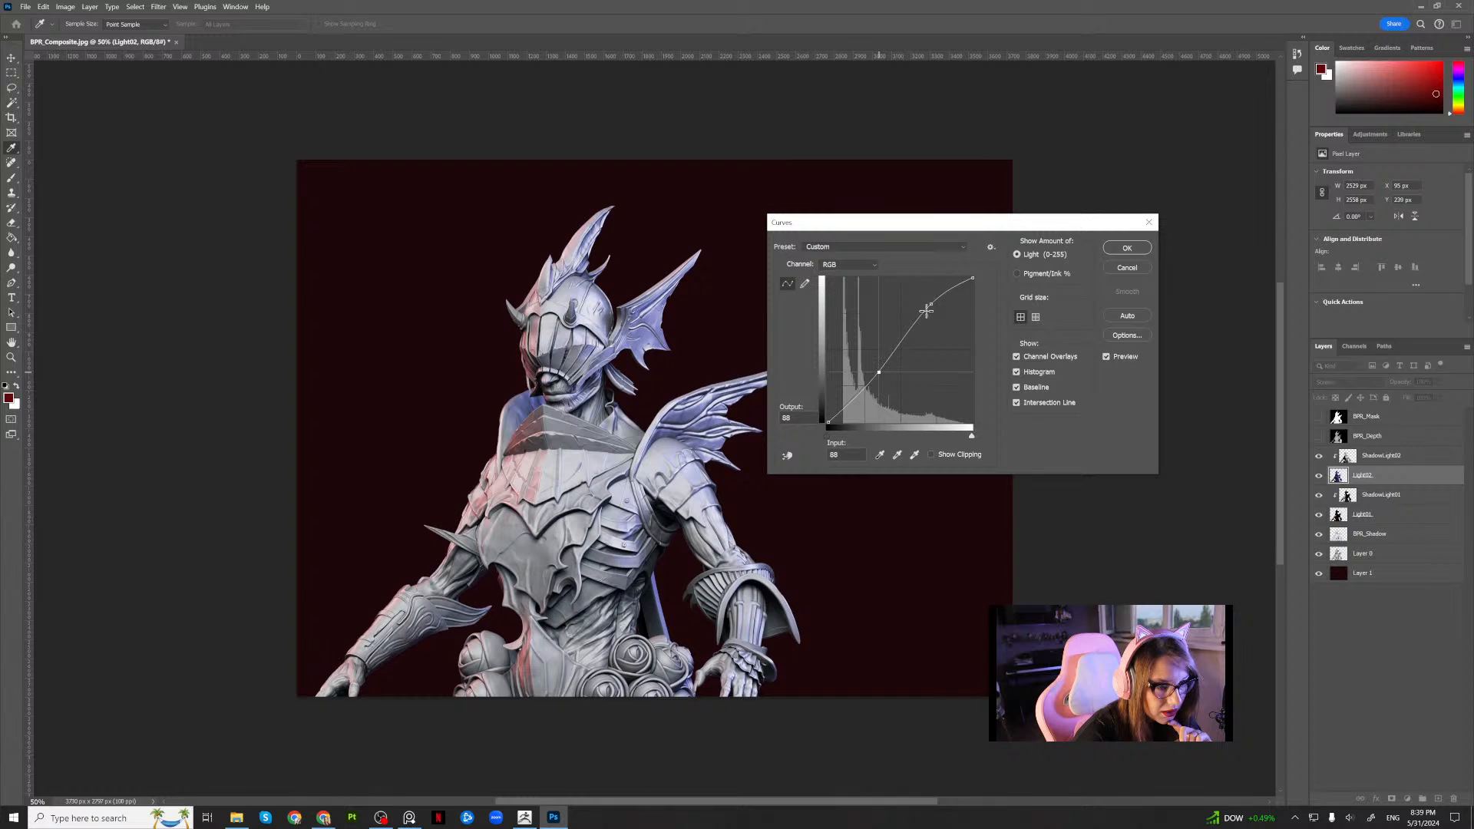
mouse_move(927, 311)
mouse_down()
mouse_move(923, 296)
mouse_move(931, 305)
mouse_up()
drag(882, 373, 876, 376)
click(1121, 249)
key(v)
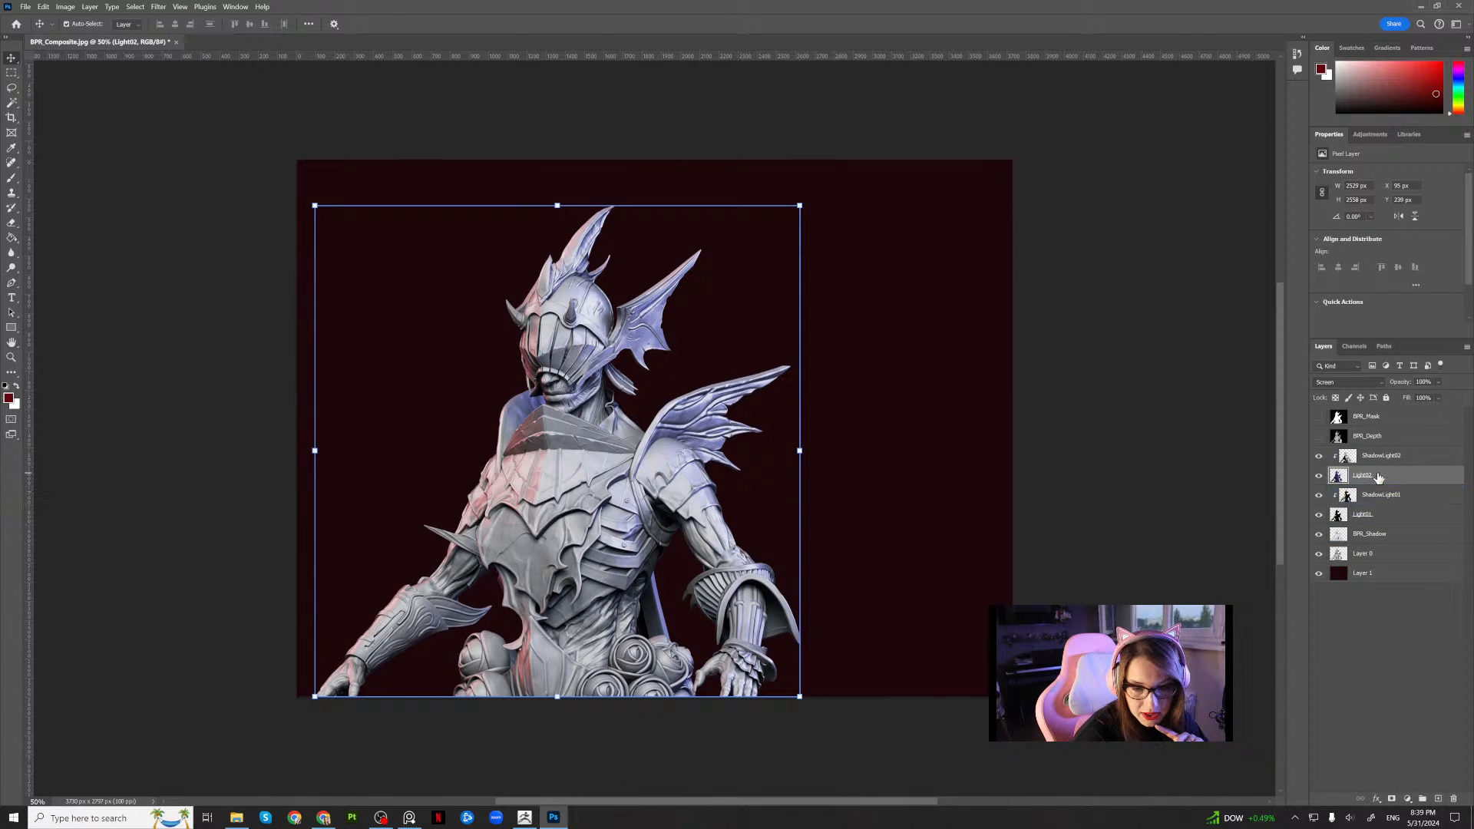
click(1439, 382)
mouse_move(1458, 397)
mouse_down()
mouse_move(1443, 400)
mouse_move(1460, 398)
mouse_up()
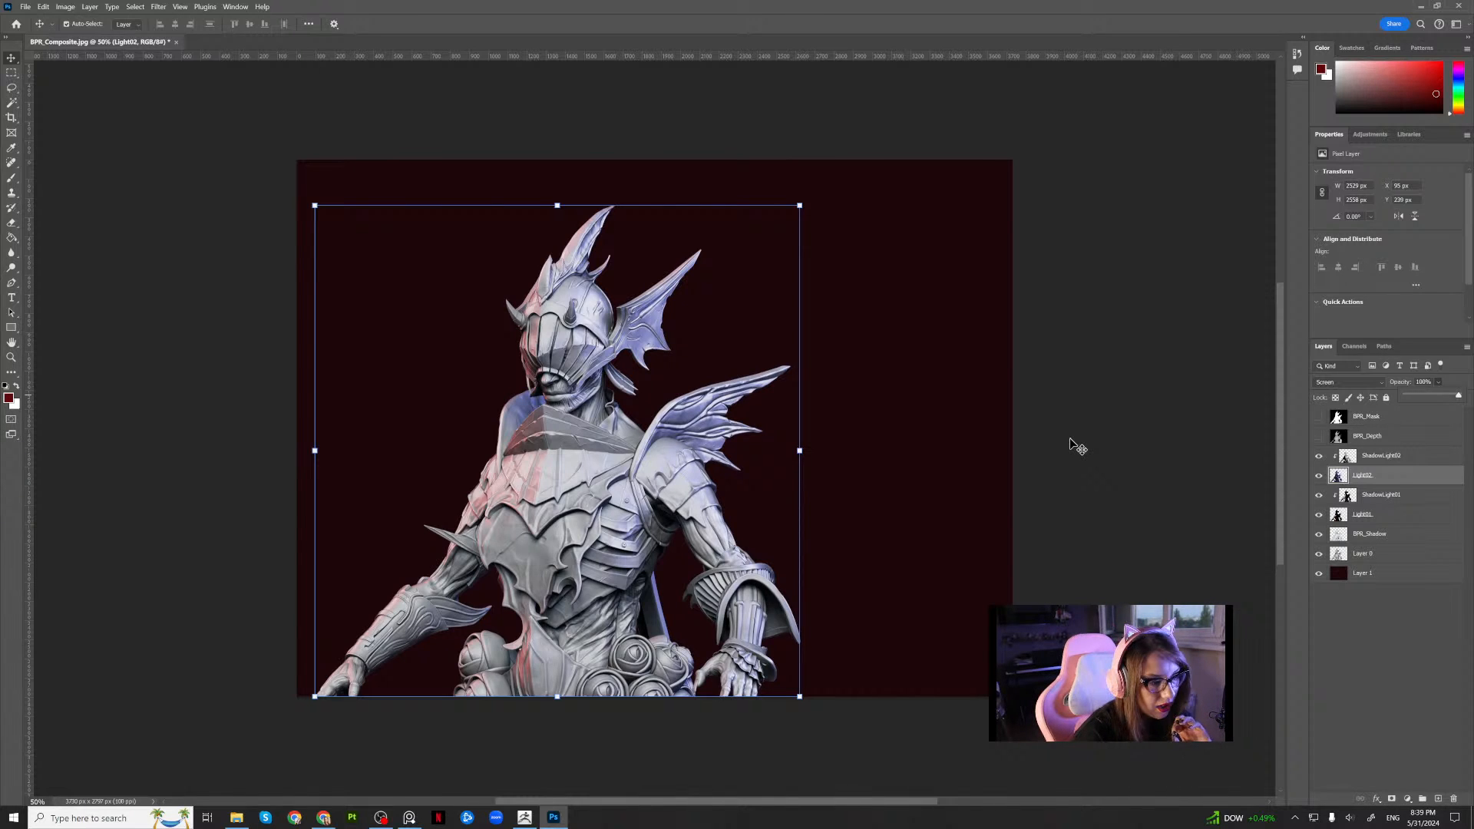
click(943, 421)
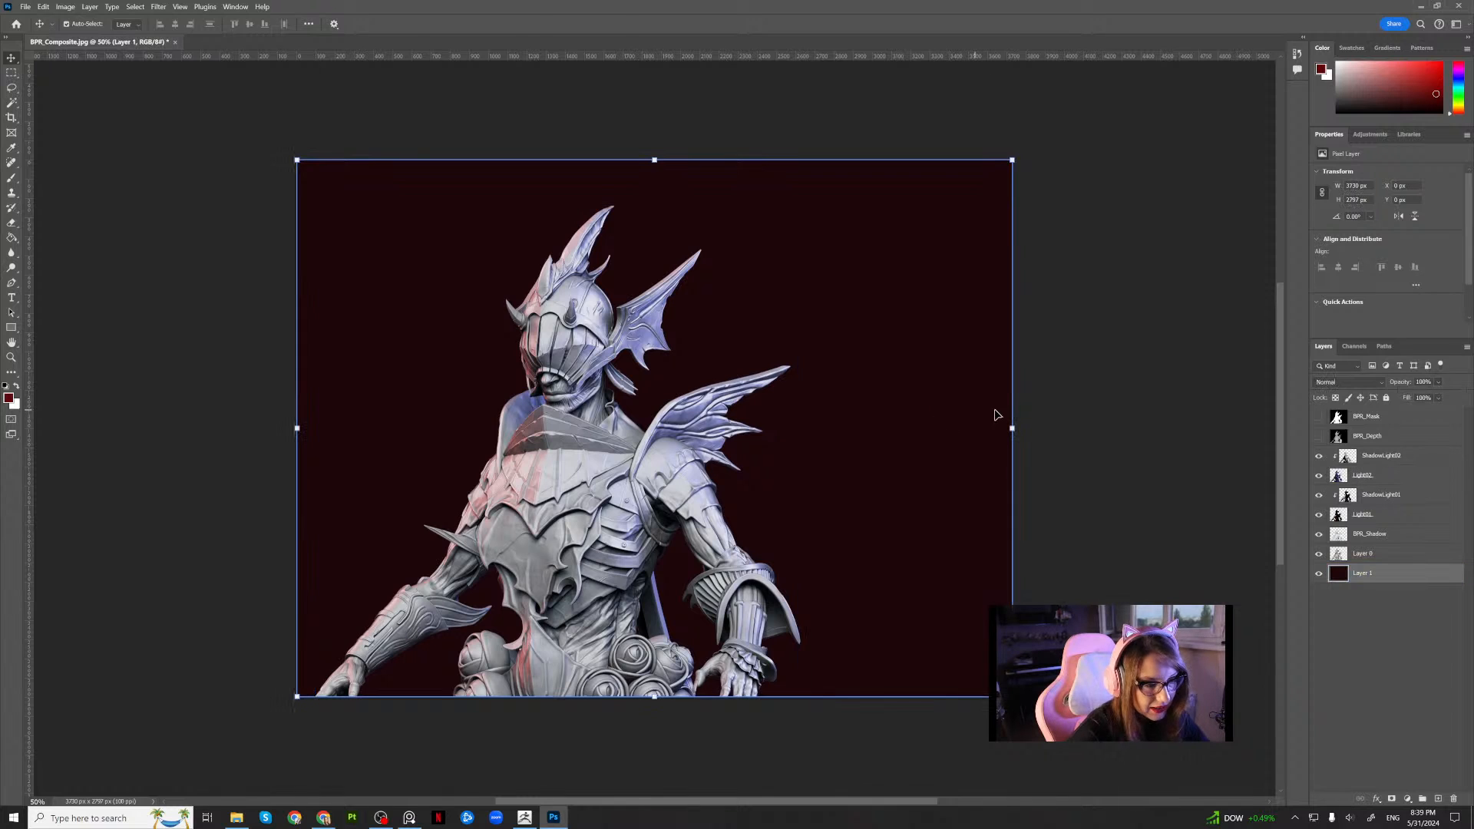
Crop the empty background on both sides of the figure, reducing the canvas to 2254 by 2797 px
key(c)
drag(1012, 428, 919, 436)
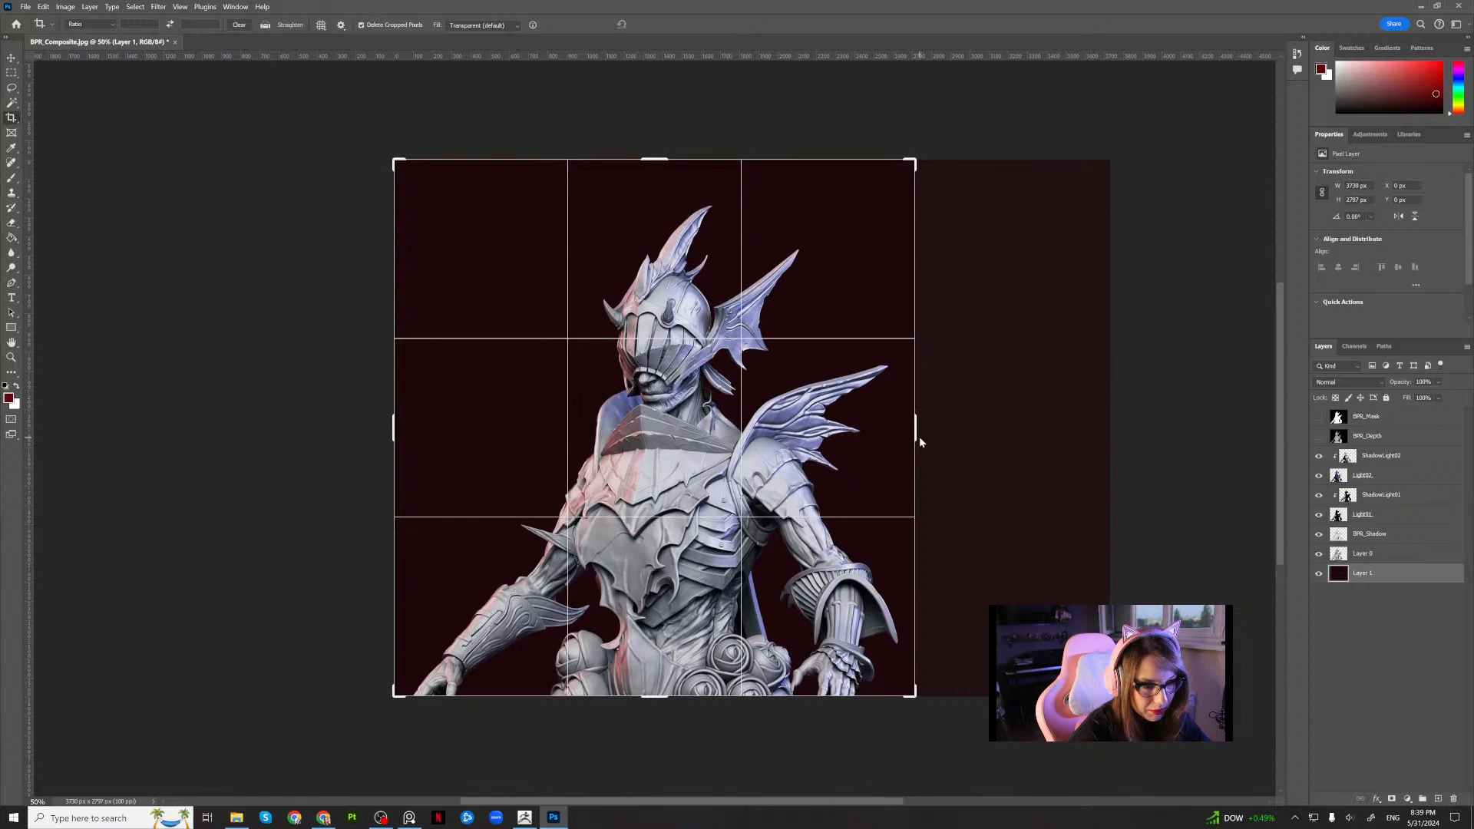
drag(391, 427, 441, 431)
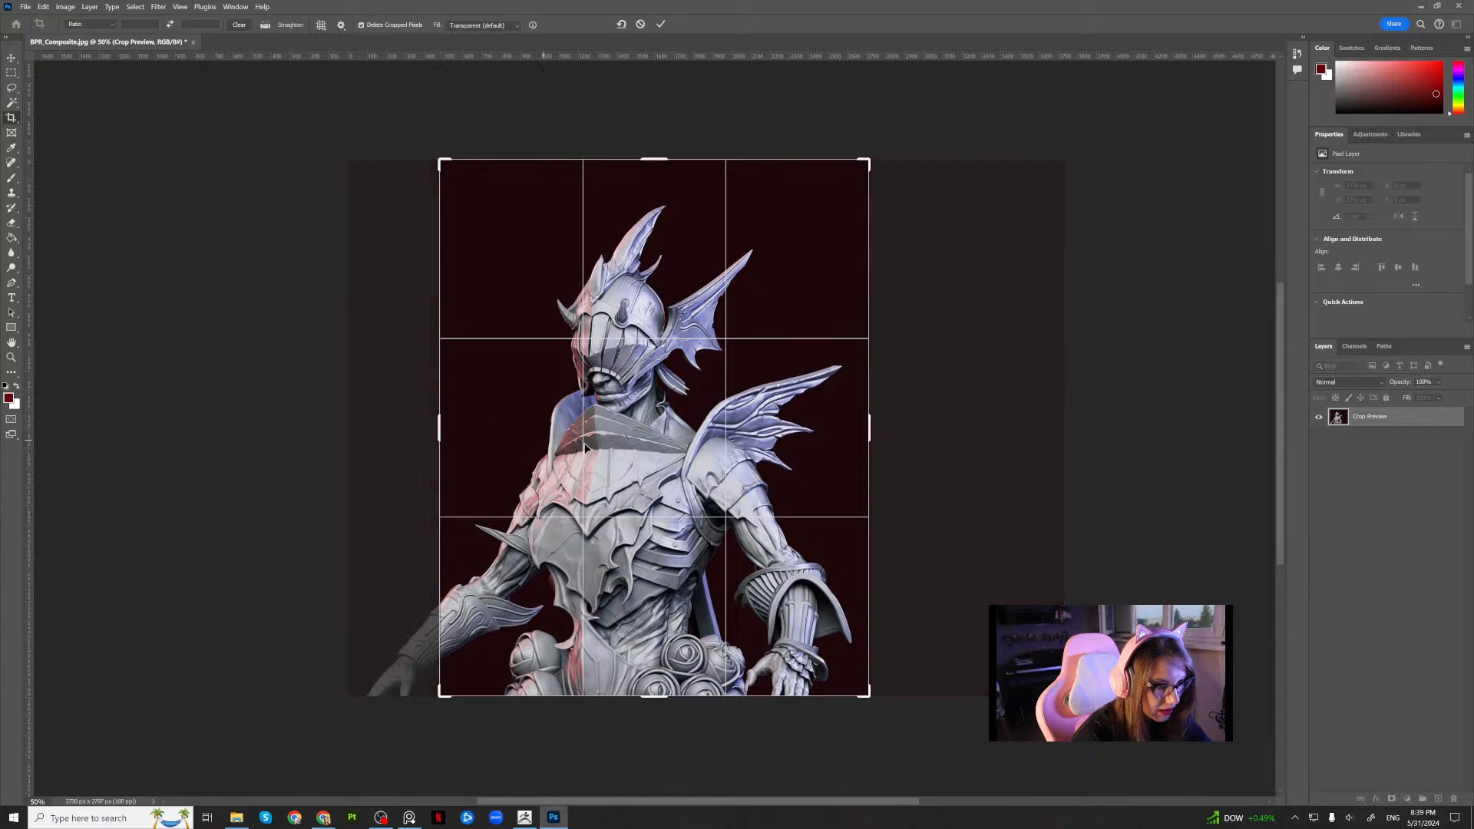
drag(870, 428, 872, 422)
drag(439, 423, 436, 424)
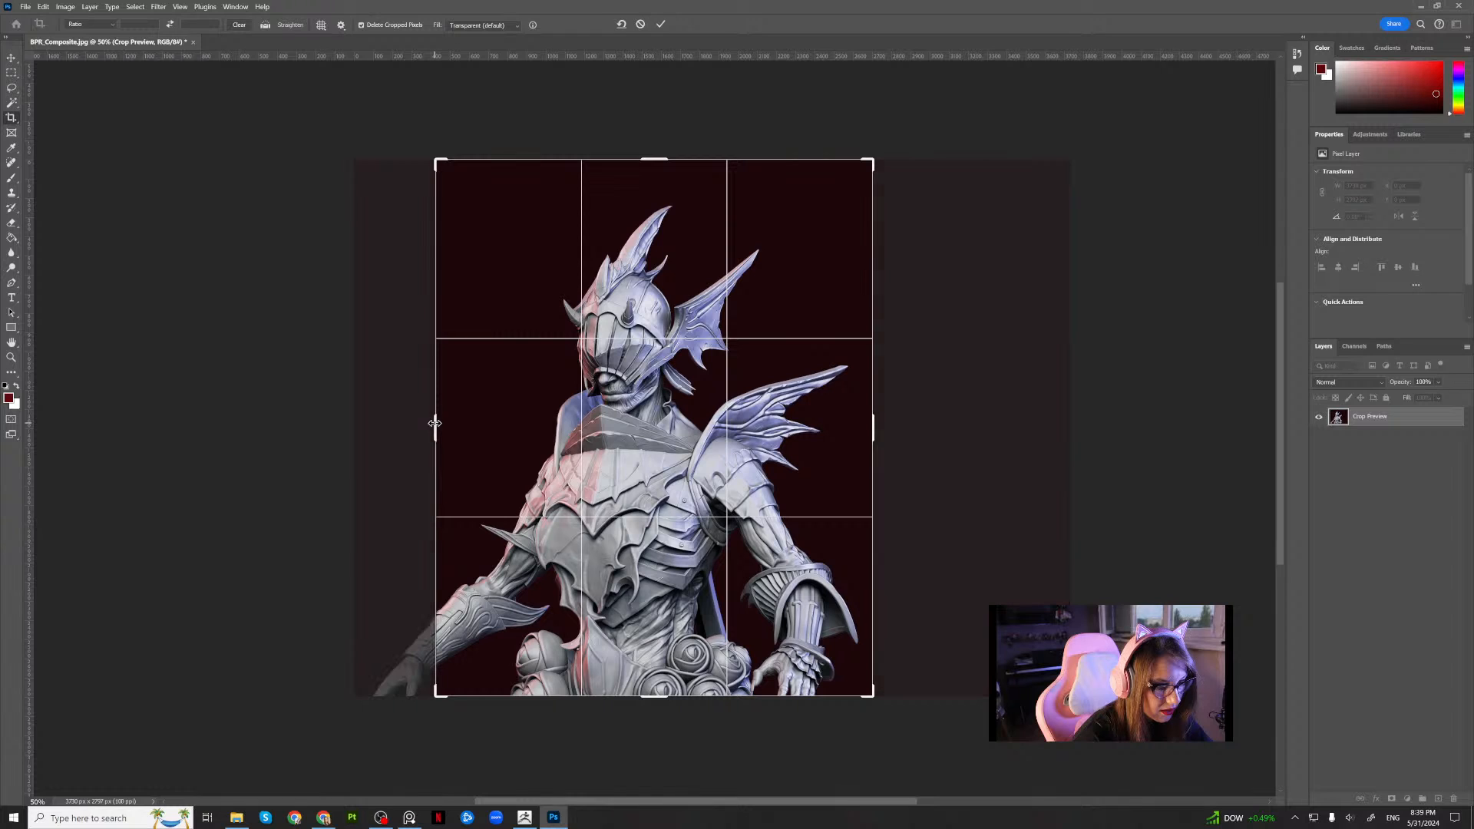
drag(879, 428, 873, 431)
click(11, 60)
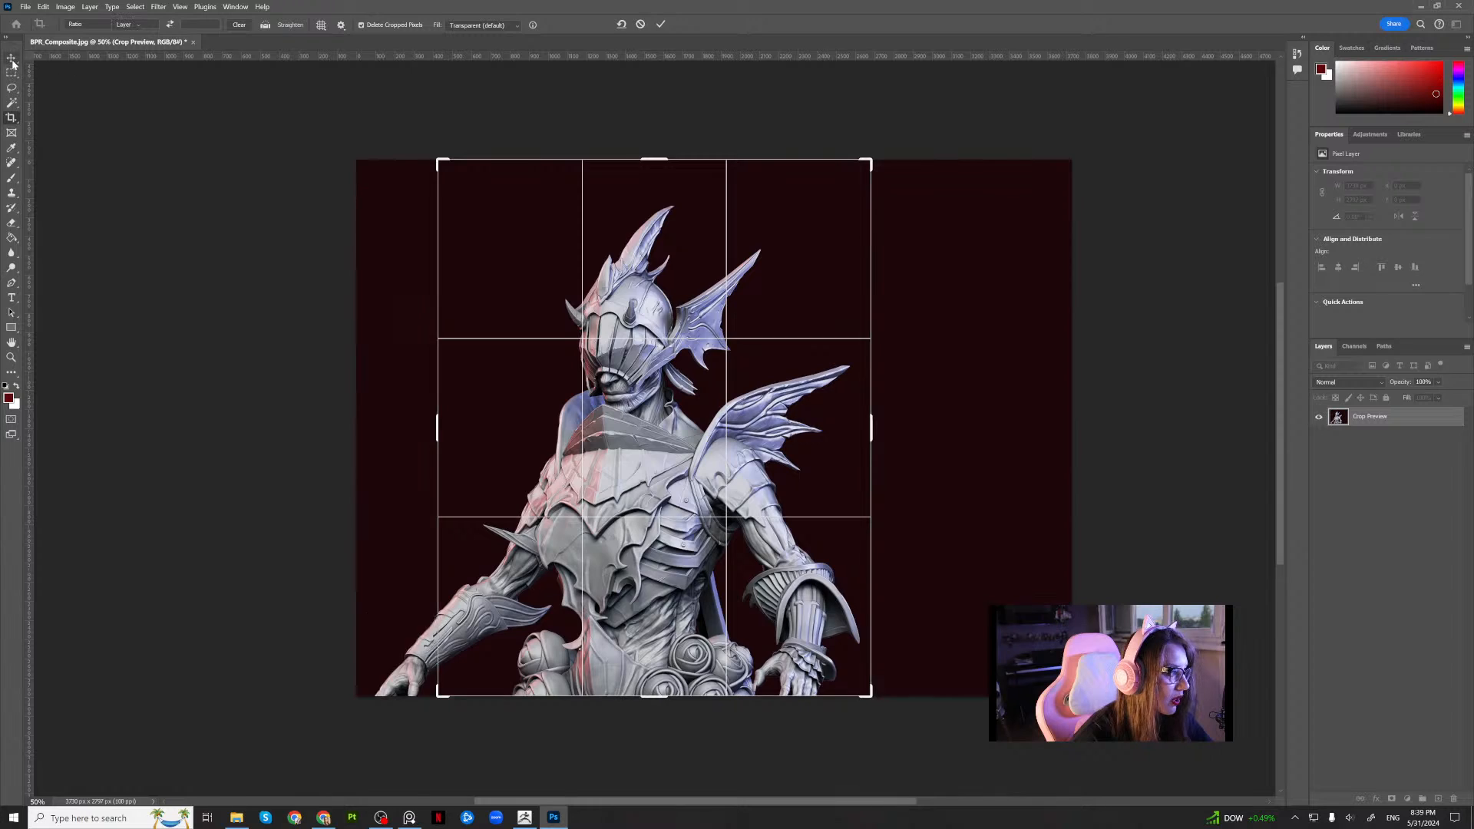
click(1001, 363)
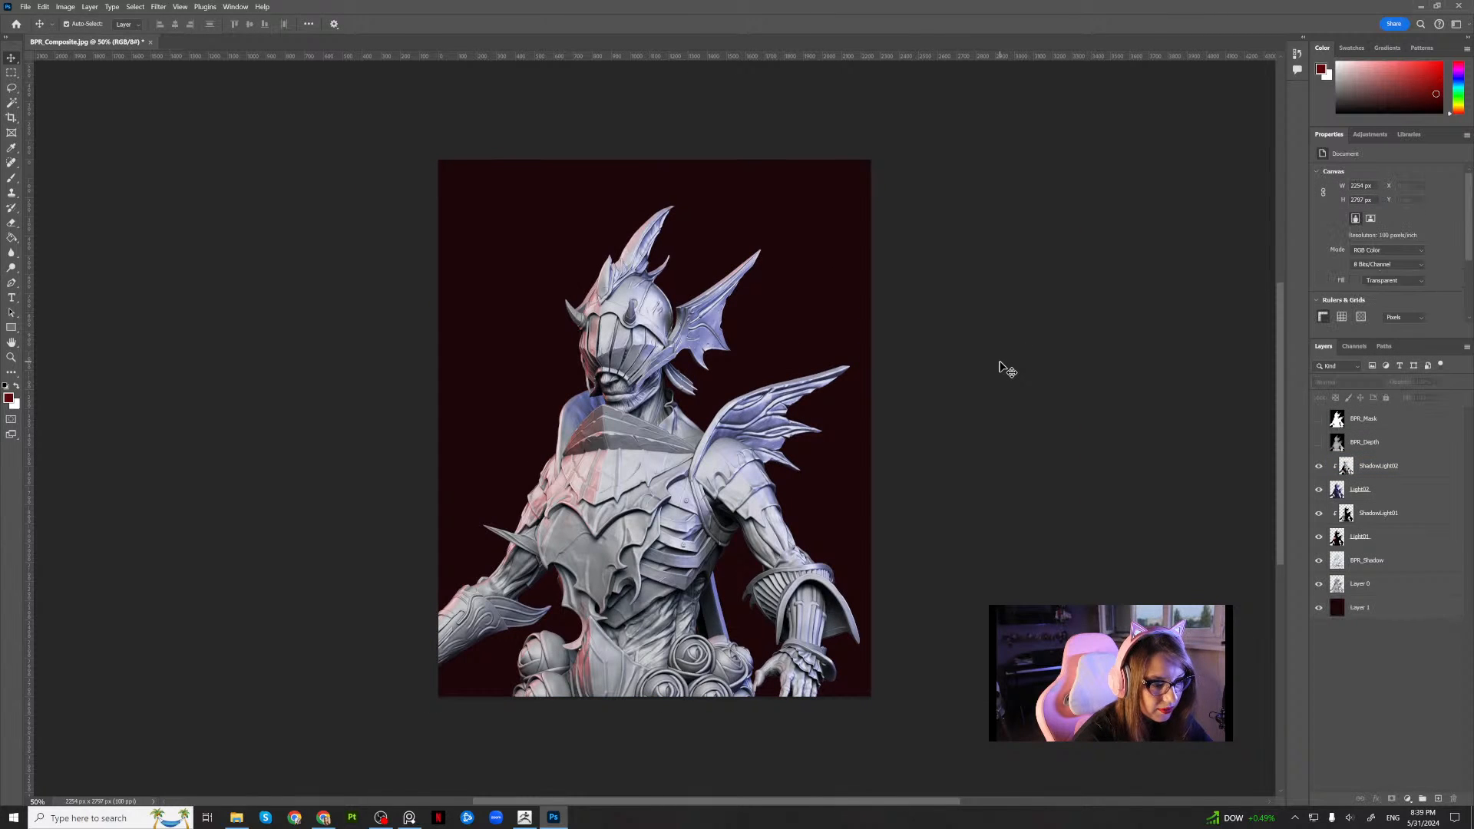
Crop the canvas from both sides to a narrow portrait format 1654 px wide, cutting into the wing and arms
click(843, 370)
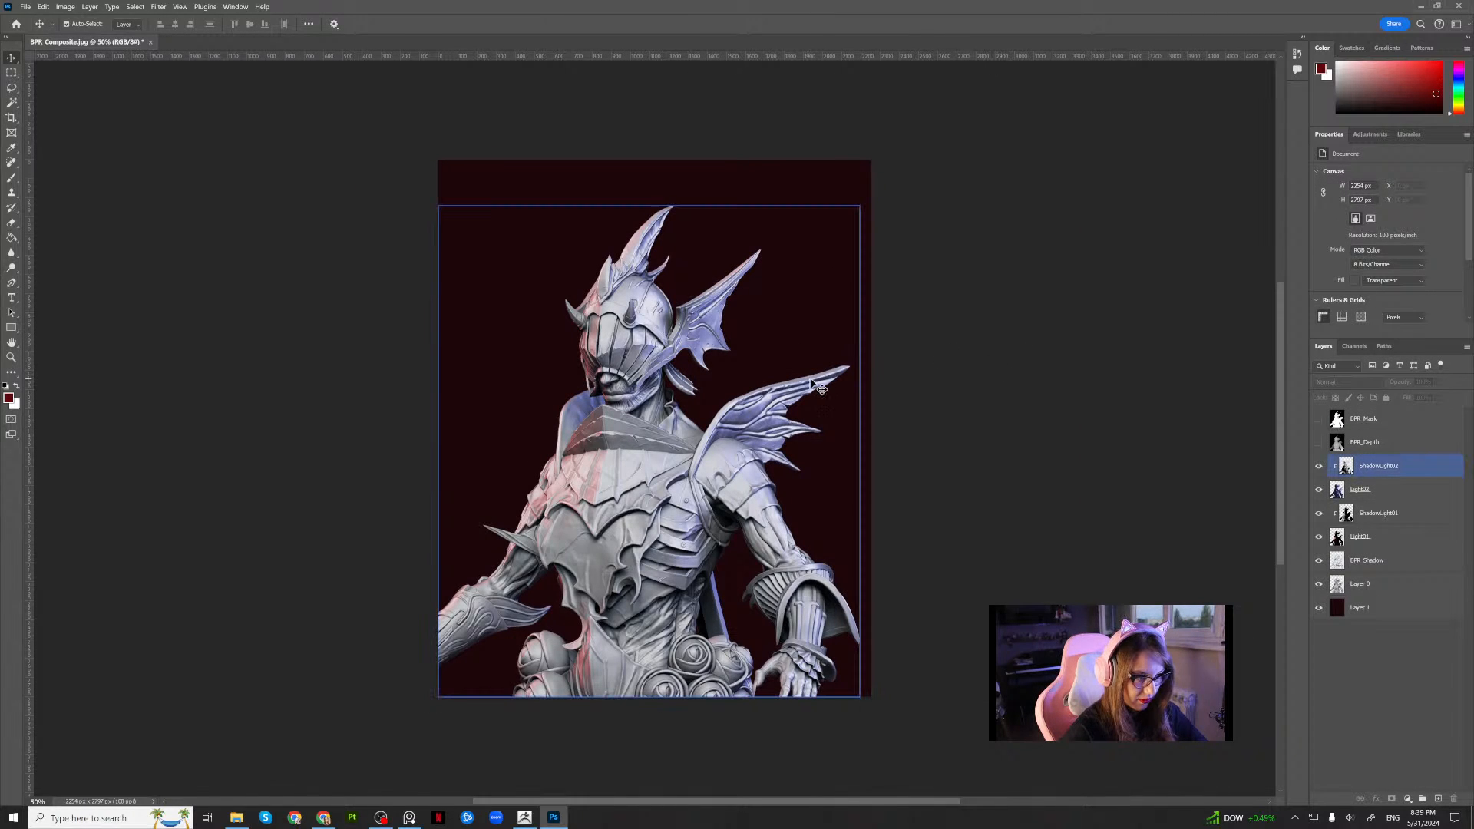
key(c)
drag(869, 426, 845, 423)
drag(463, 423, 494, 421)
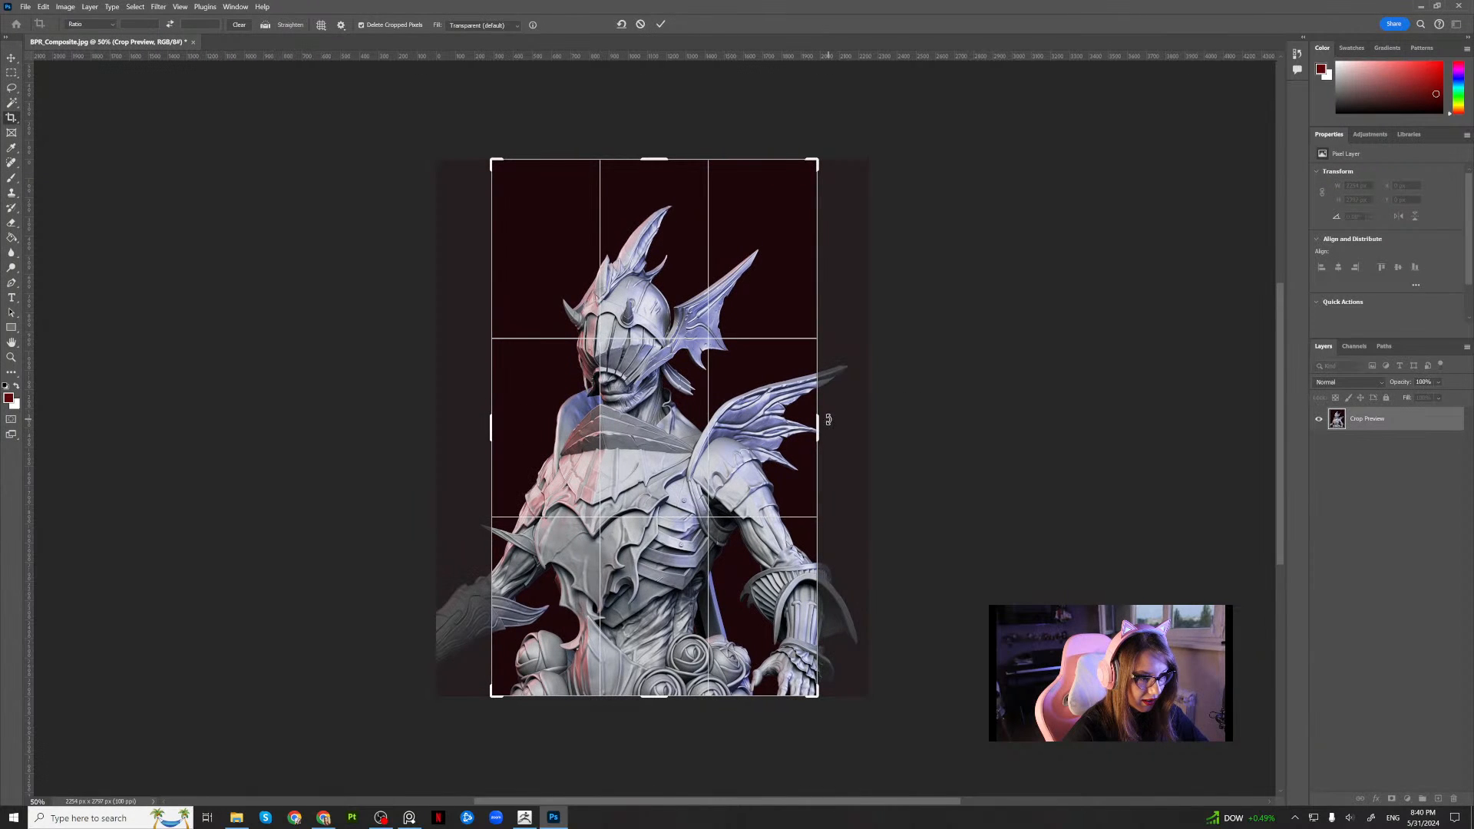
drag(845, 425, 818, 430)
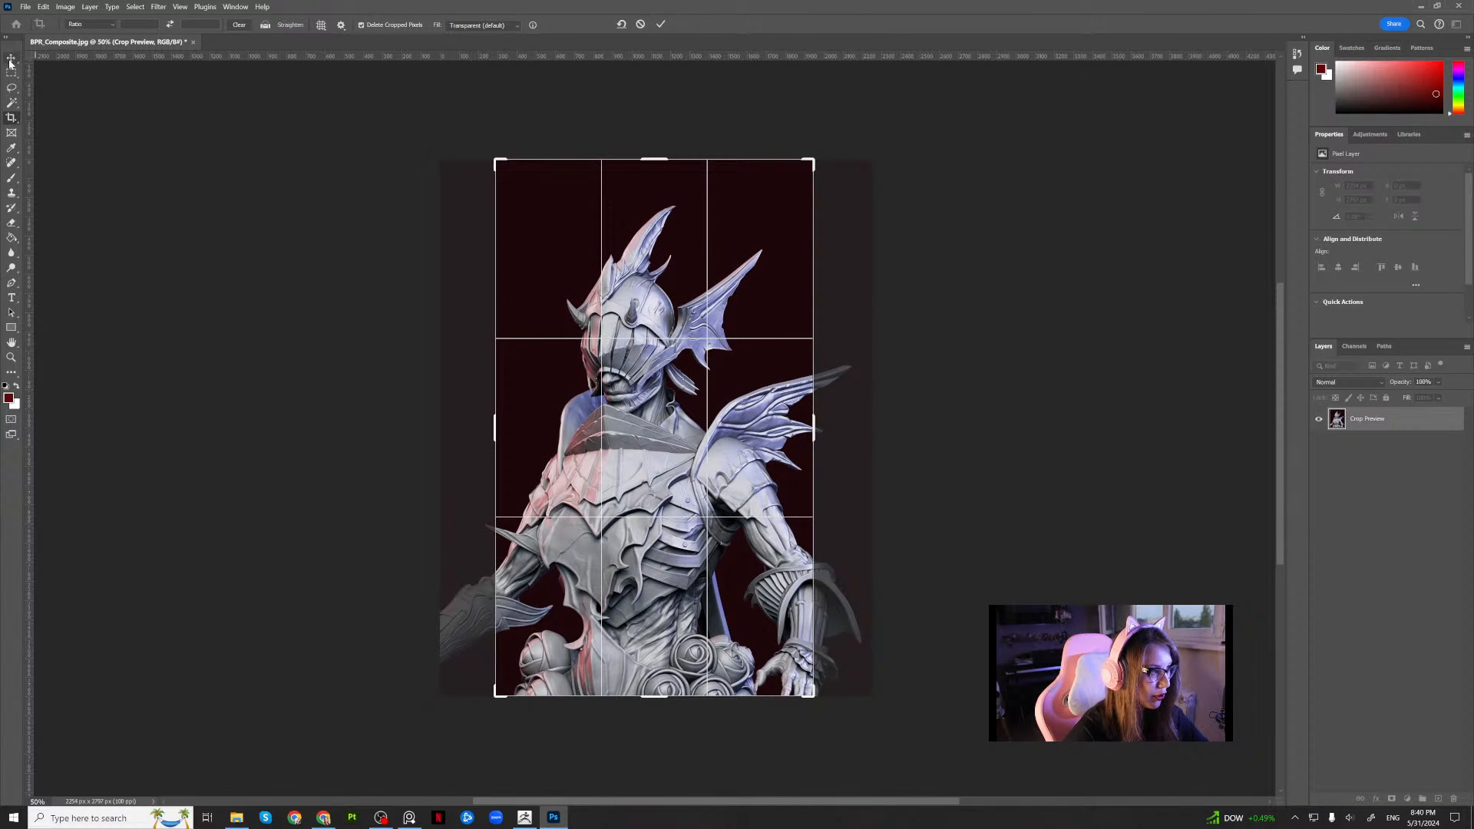
key(Return)
key(v)
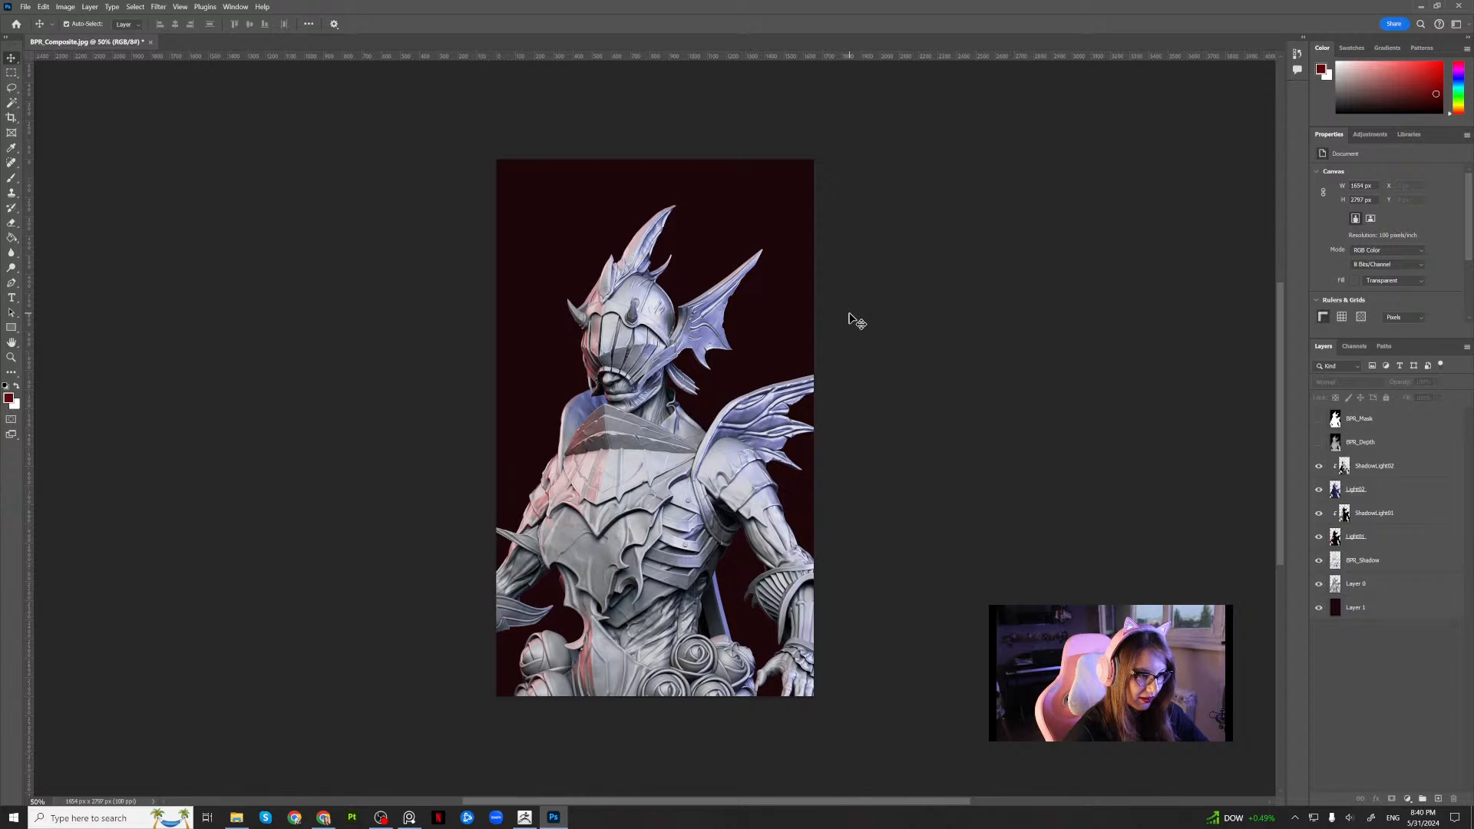
Try trimming the canvas slightly further to 1622 px wide, and undo the last two crops
key(c)
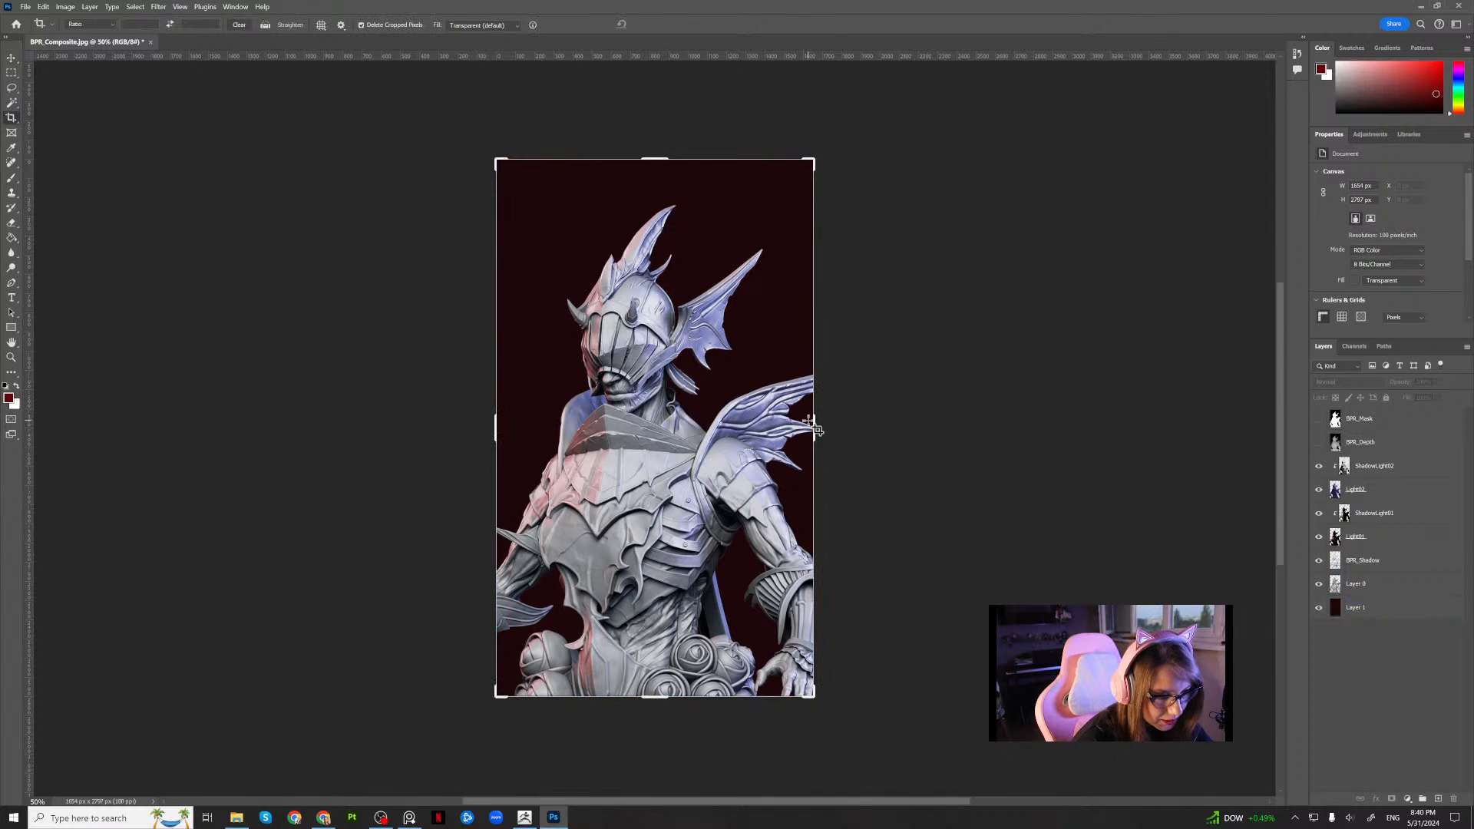
drag(815, 427, 812, 430)
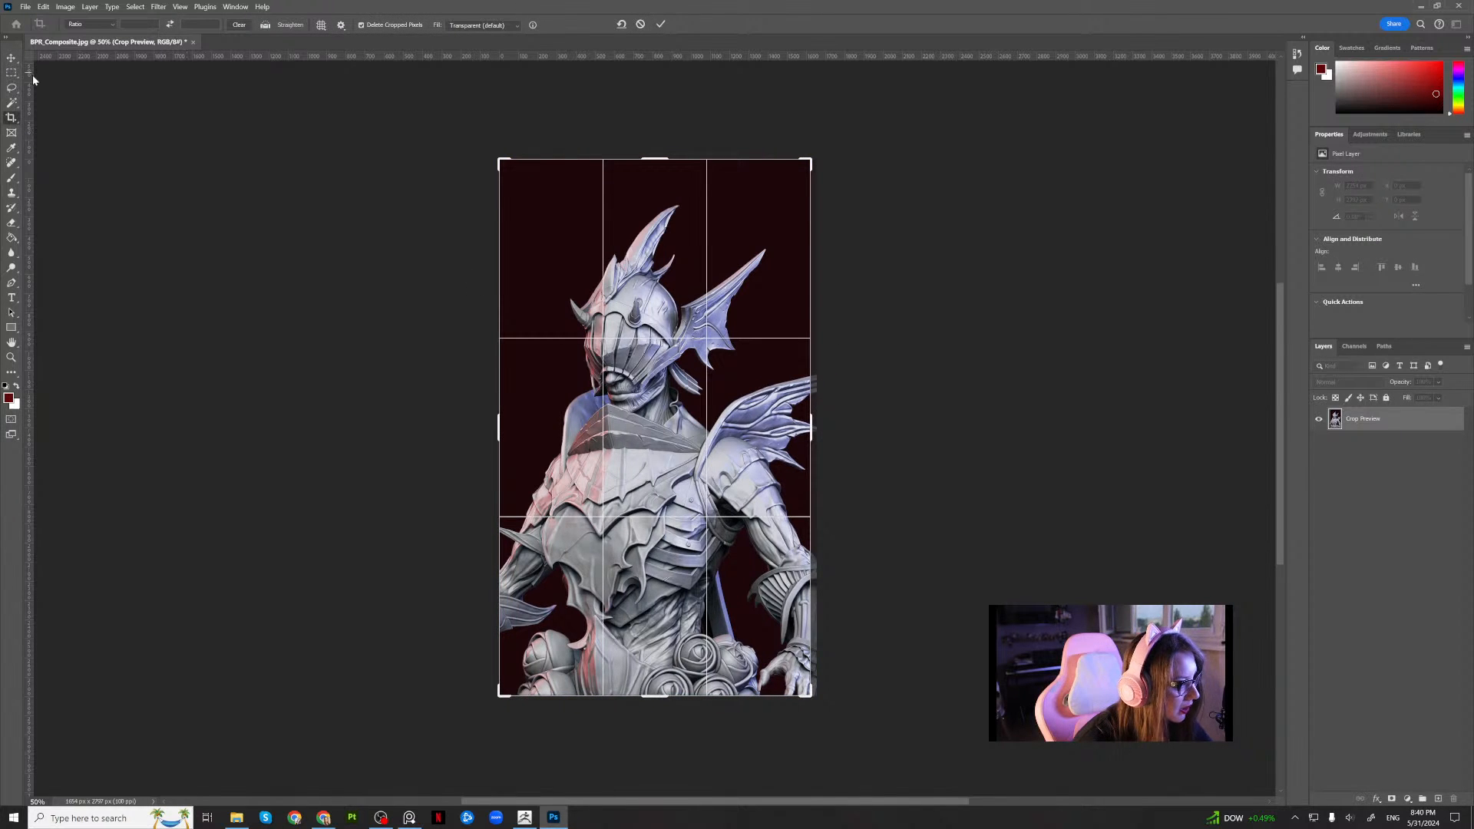
click(11, 59)
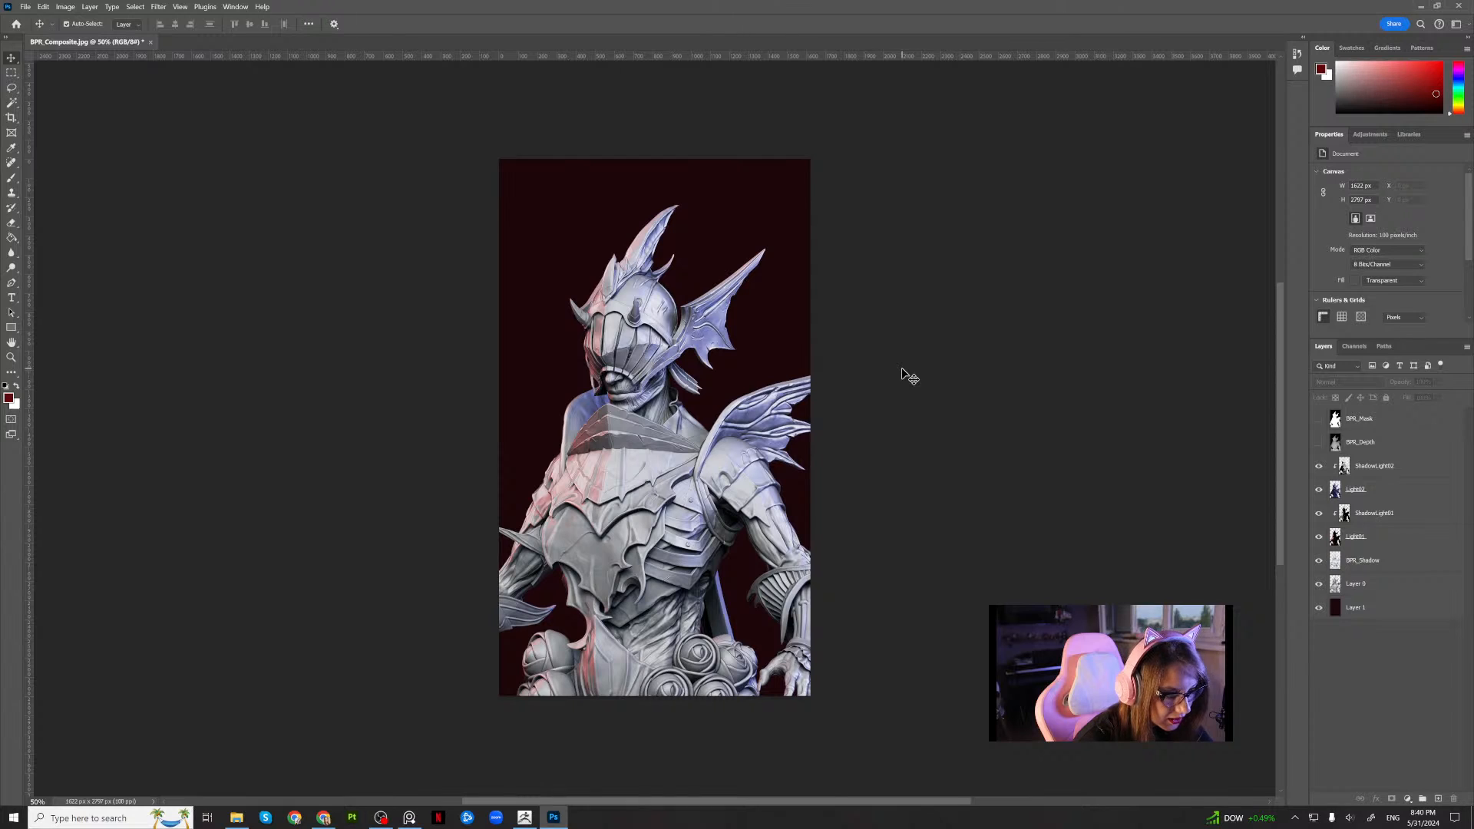
click(1370, 495)
click(1373, 468)
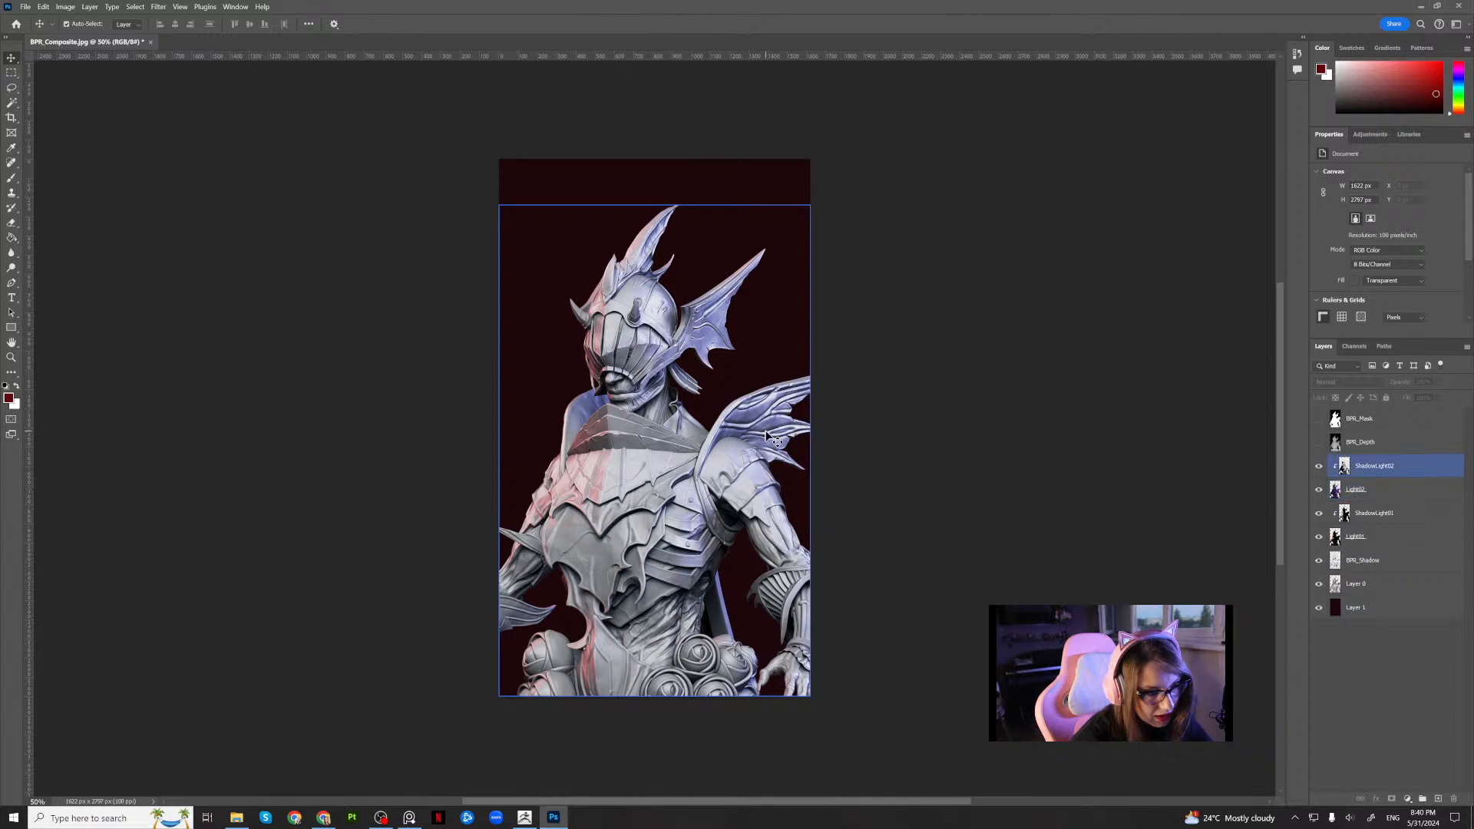
click(1052, 405)
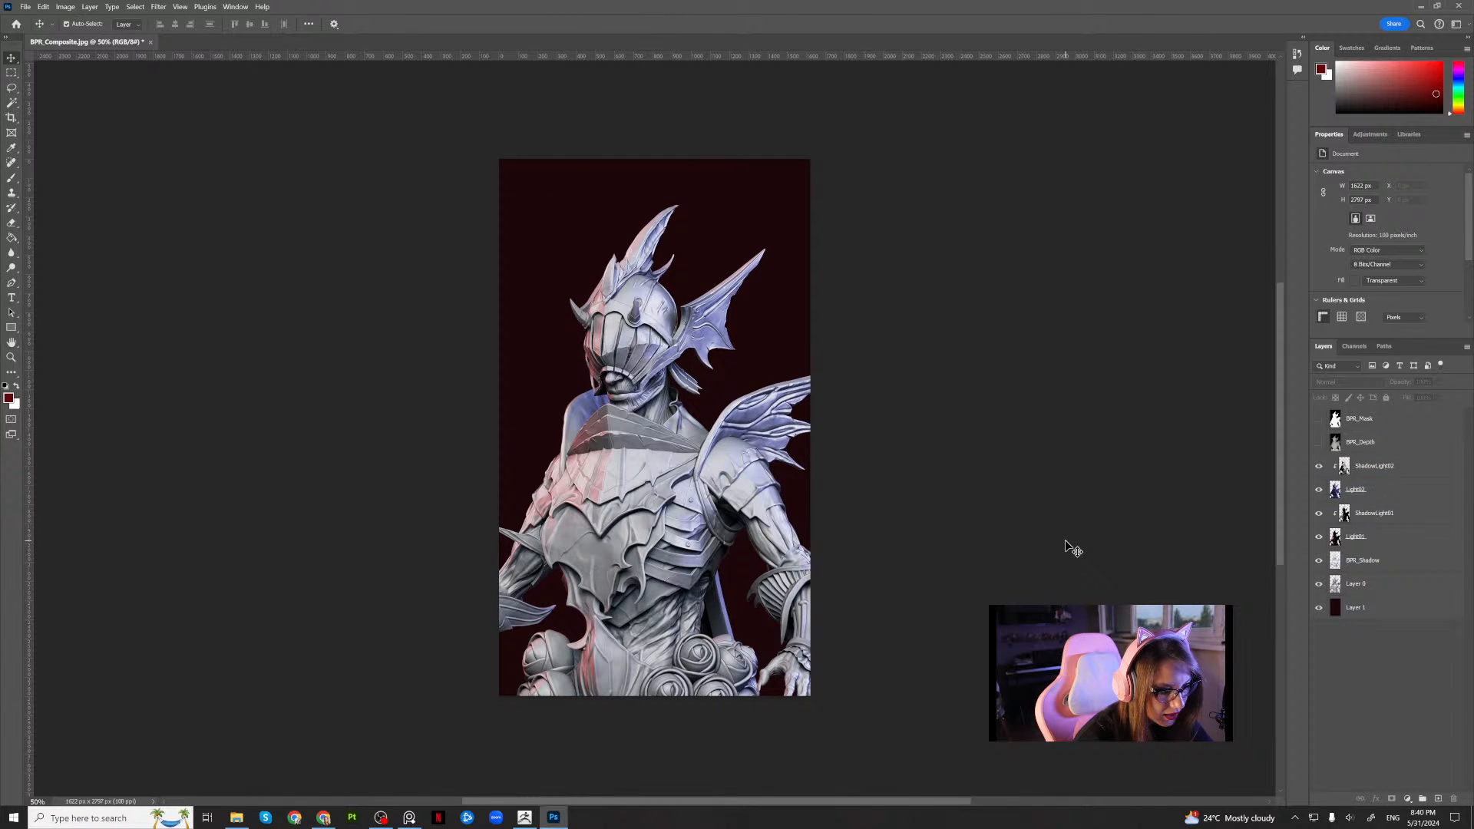
key(ctrl+z)
Crop the canvas to 1718 by 2797 px, cutting mostly from the wing side and only slightly from the opposite side
key(c)
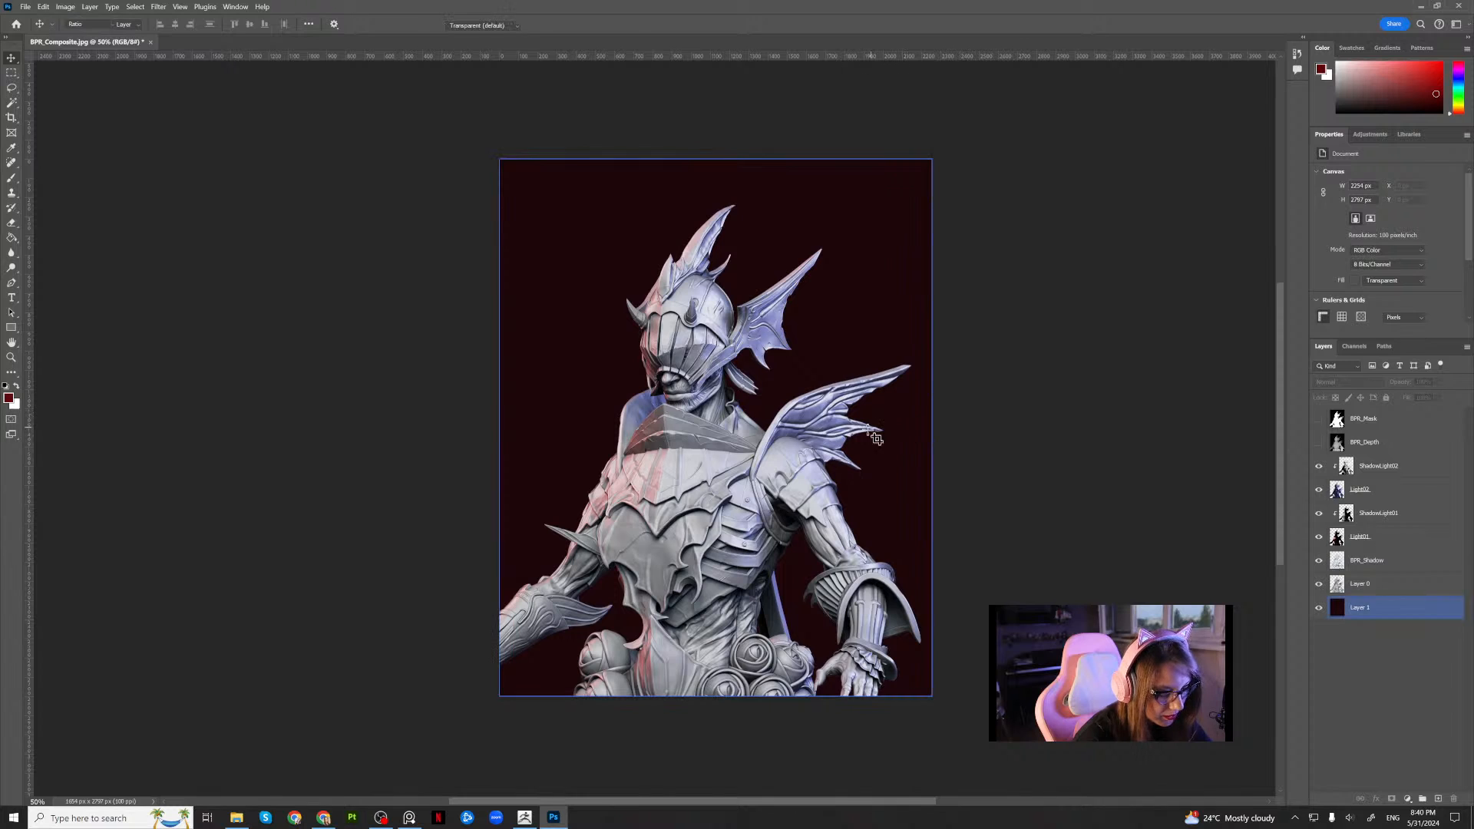
drag(931, 425, 881, 436)
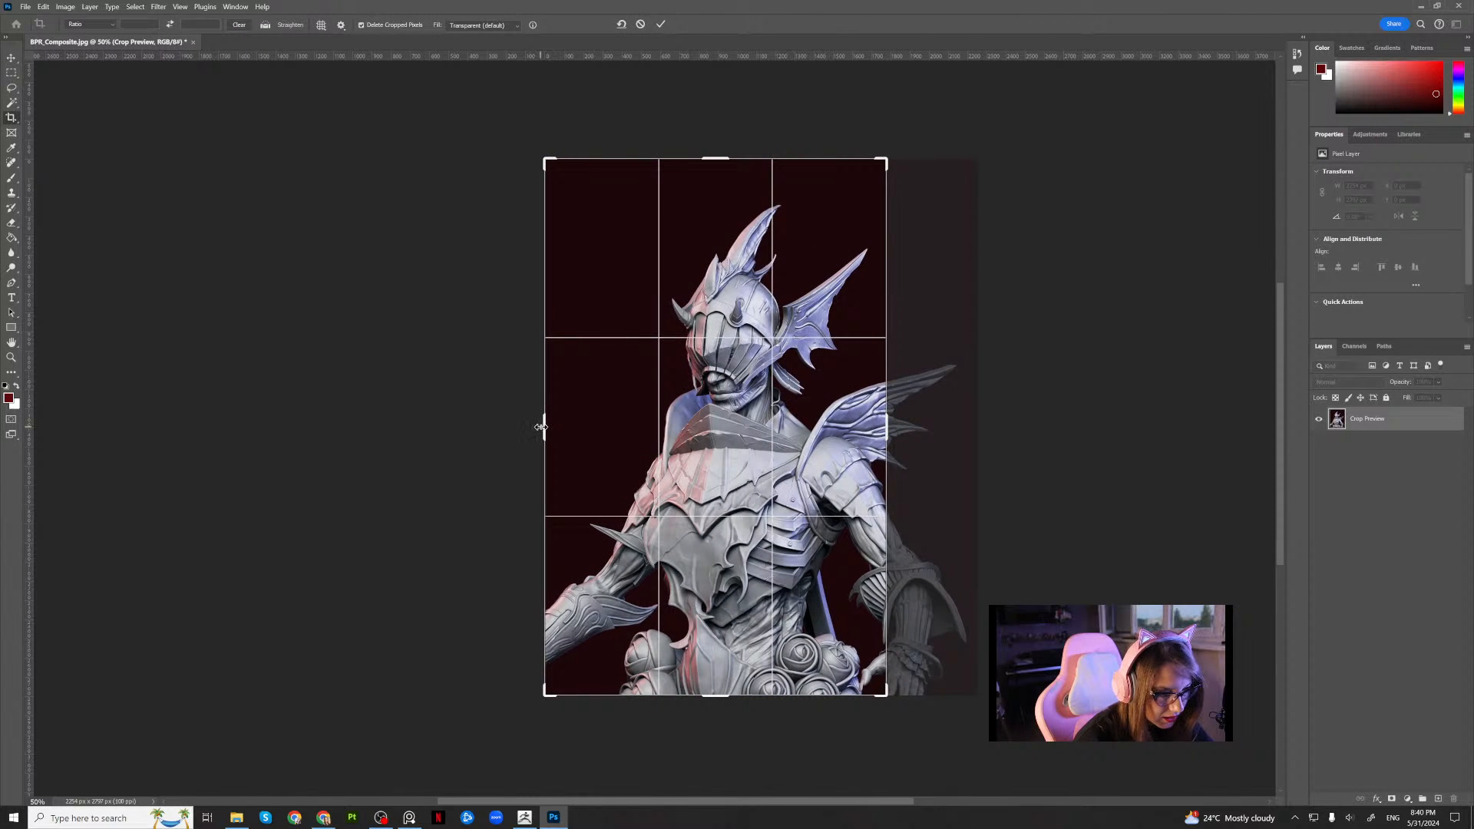
drag(541, 427, 550, 421)
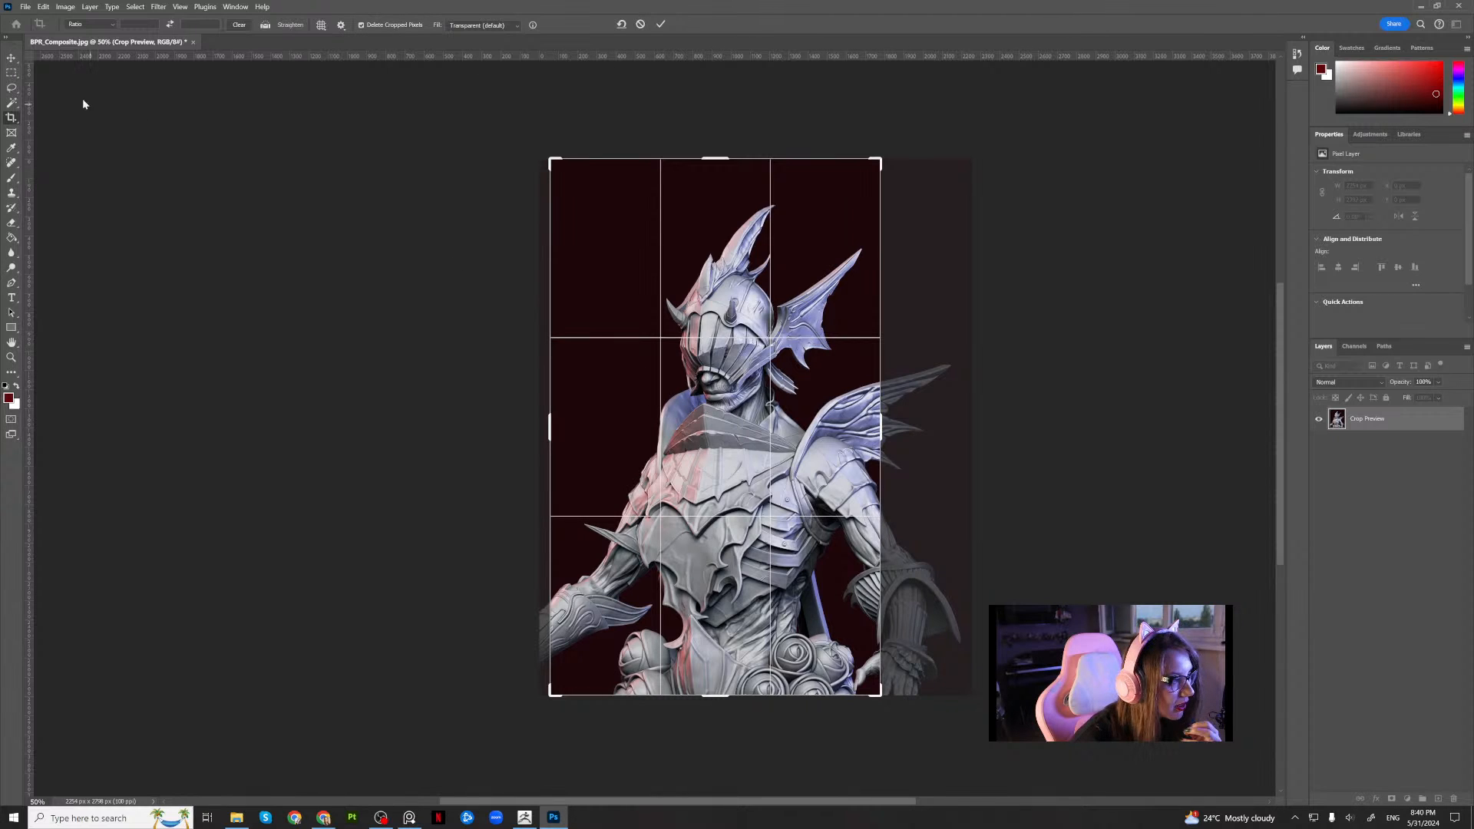
key(v)
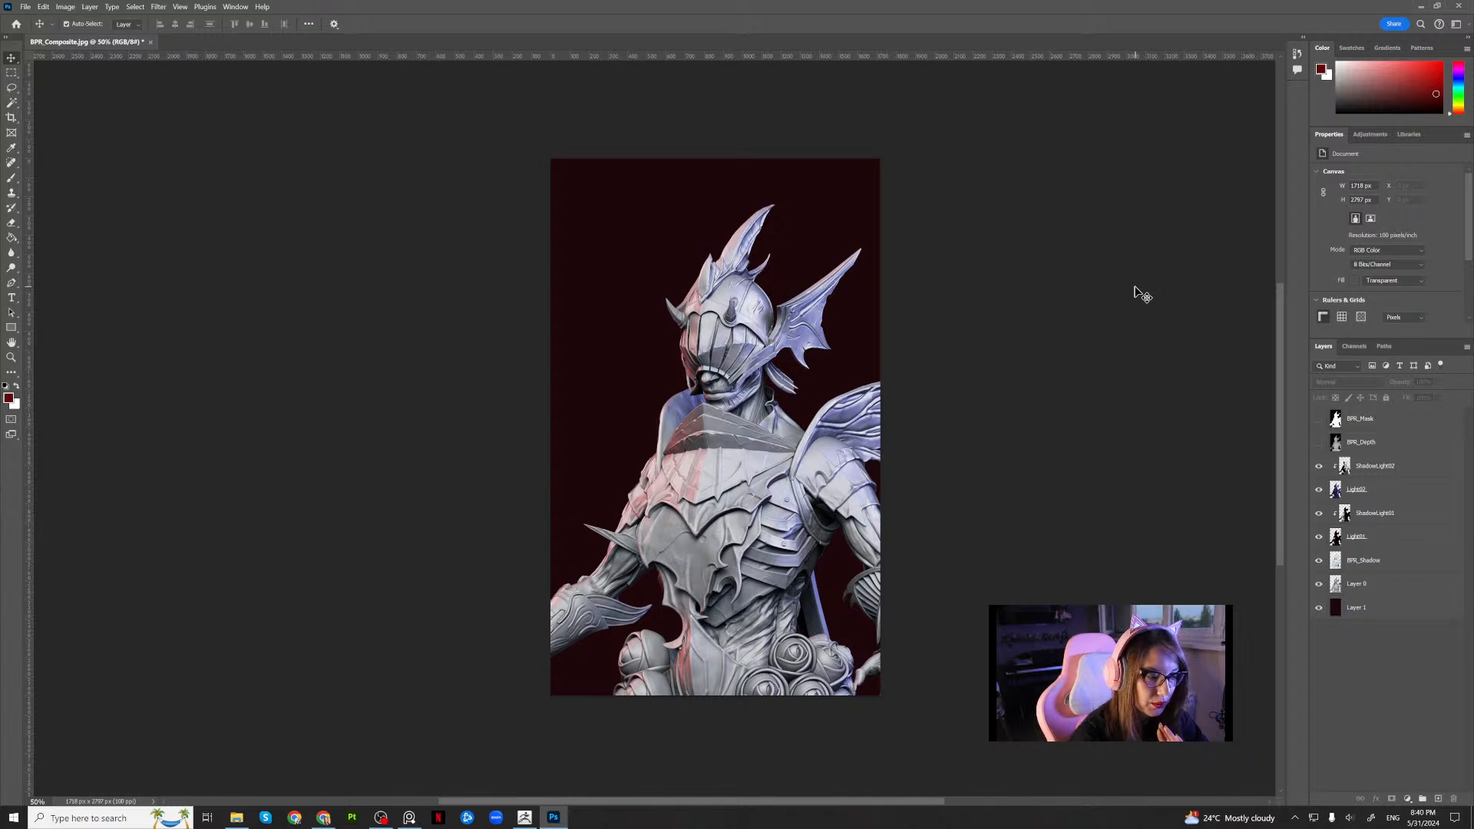
Adjust the background Layer 1 with Hue/Saturation: hue -17, saturation +22 and lightness -6
click(1380, 610)
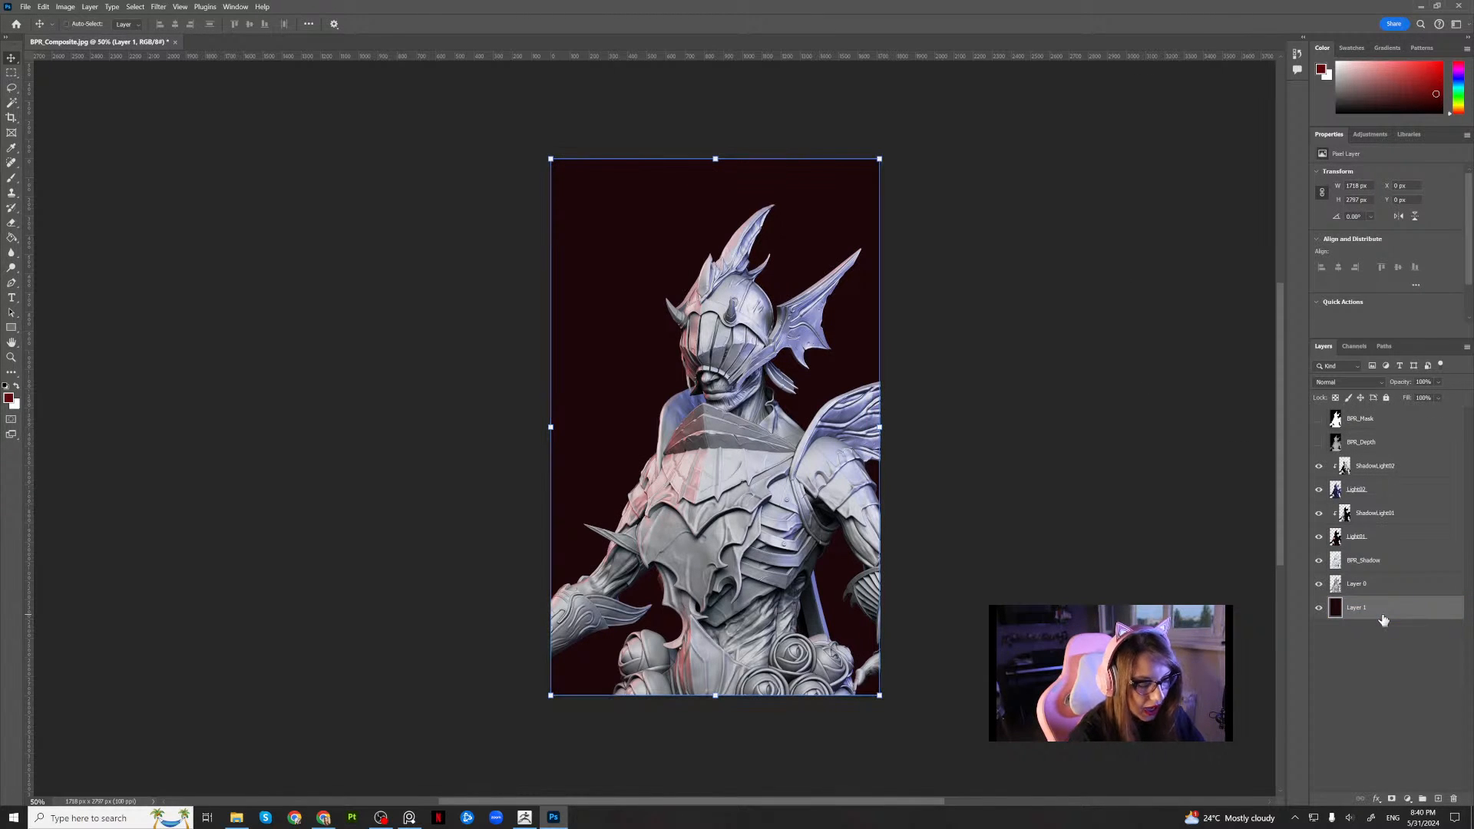
key(ctrl+u)
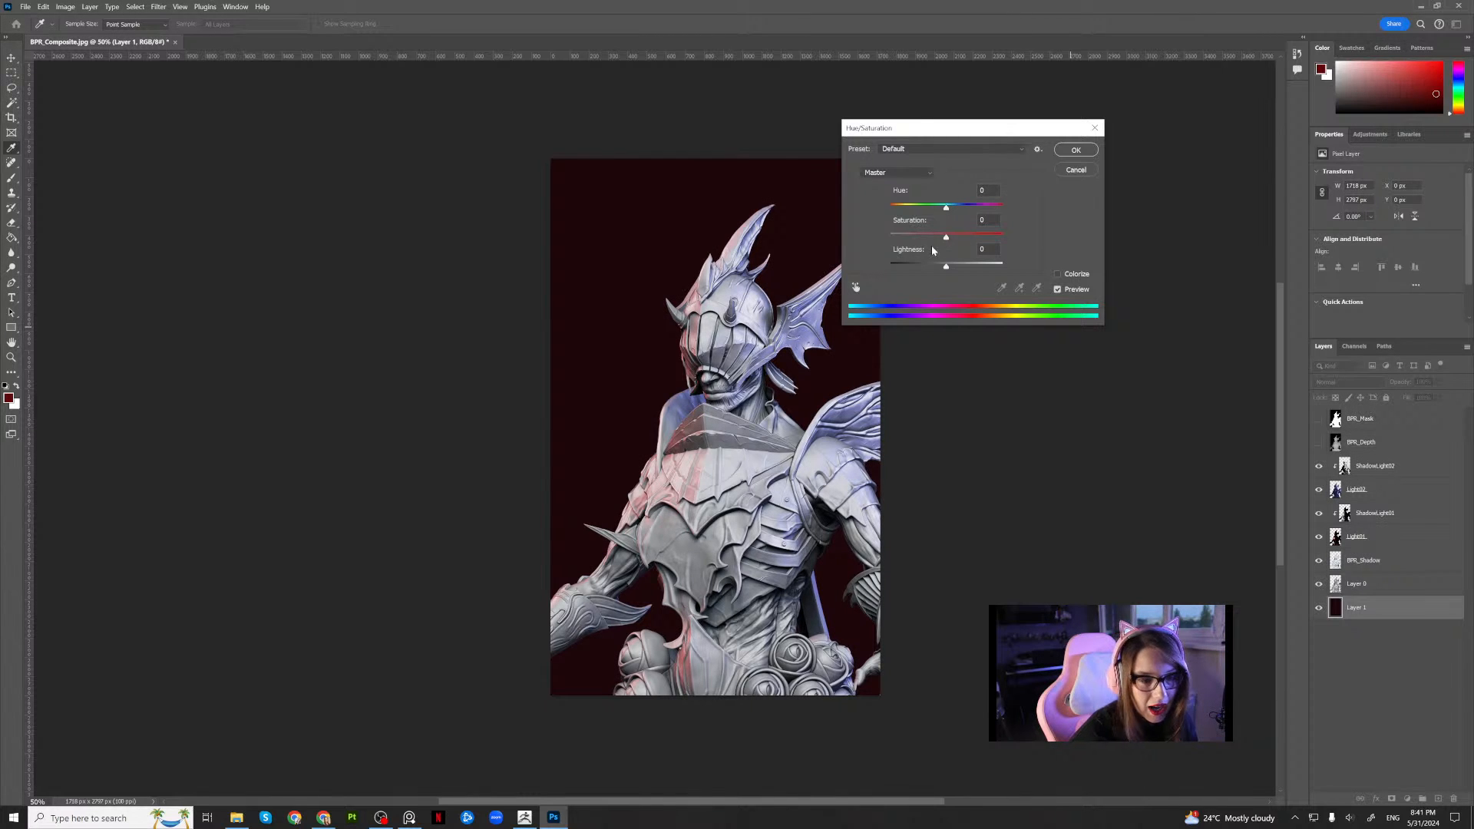
mouse_move(946, 240)
mouse_down()
mouse_move(955, 213)
mouse_move(1007, 216)
mouse_move(911, 218)
mouse_move(960, 244)
mouse_up()
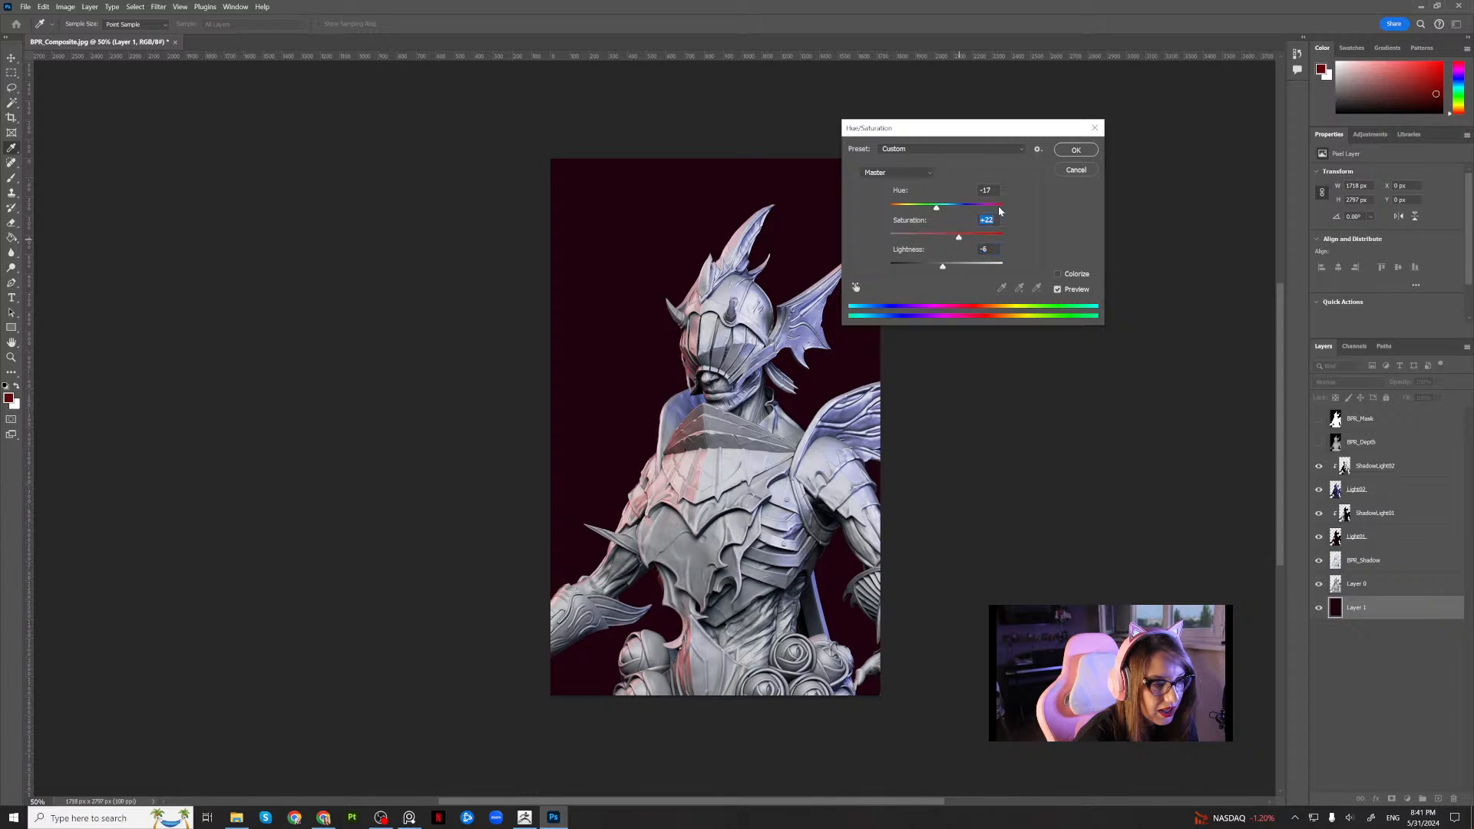
click(1076, 151)
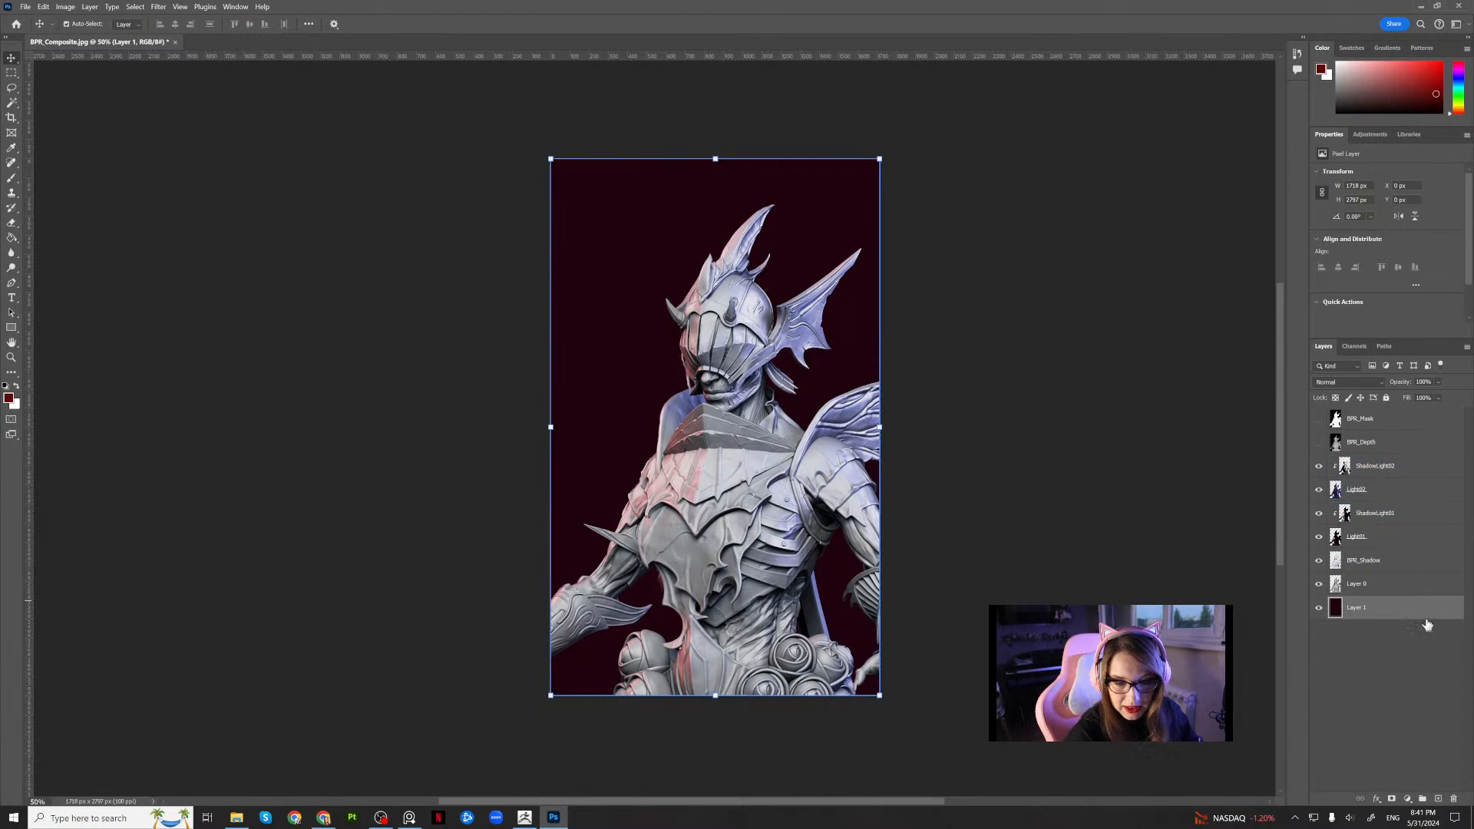
Group the layers from Layer 1 up to ShadowLight02 and duplicate the BPR_Depth layer above the group
shift+click(1386, 472)
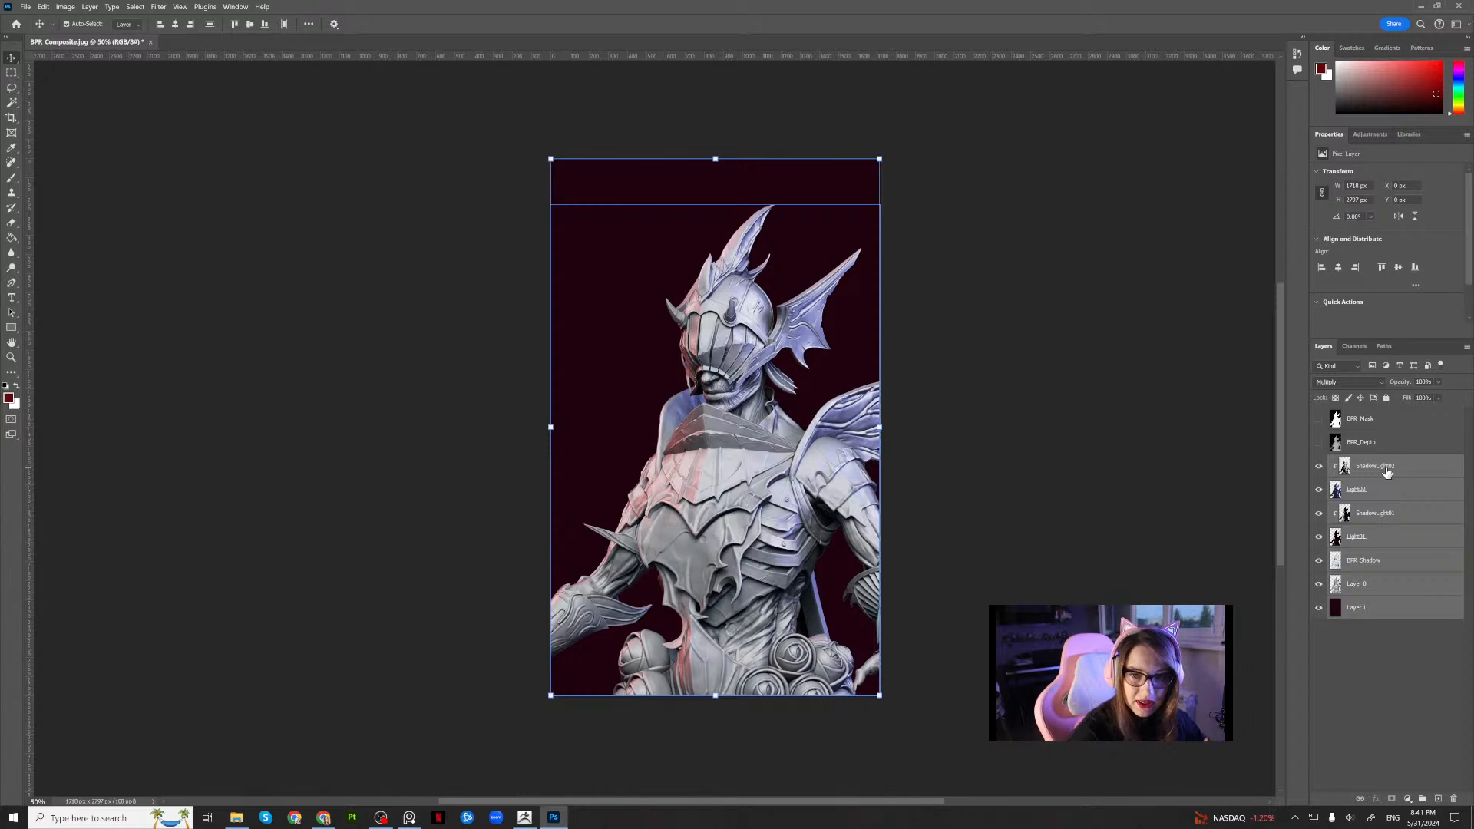
key(ctrl+g)
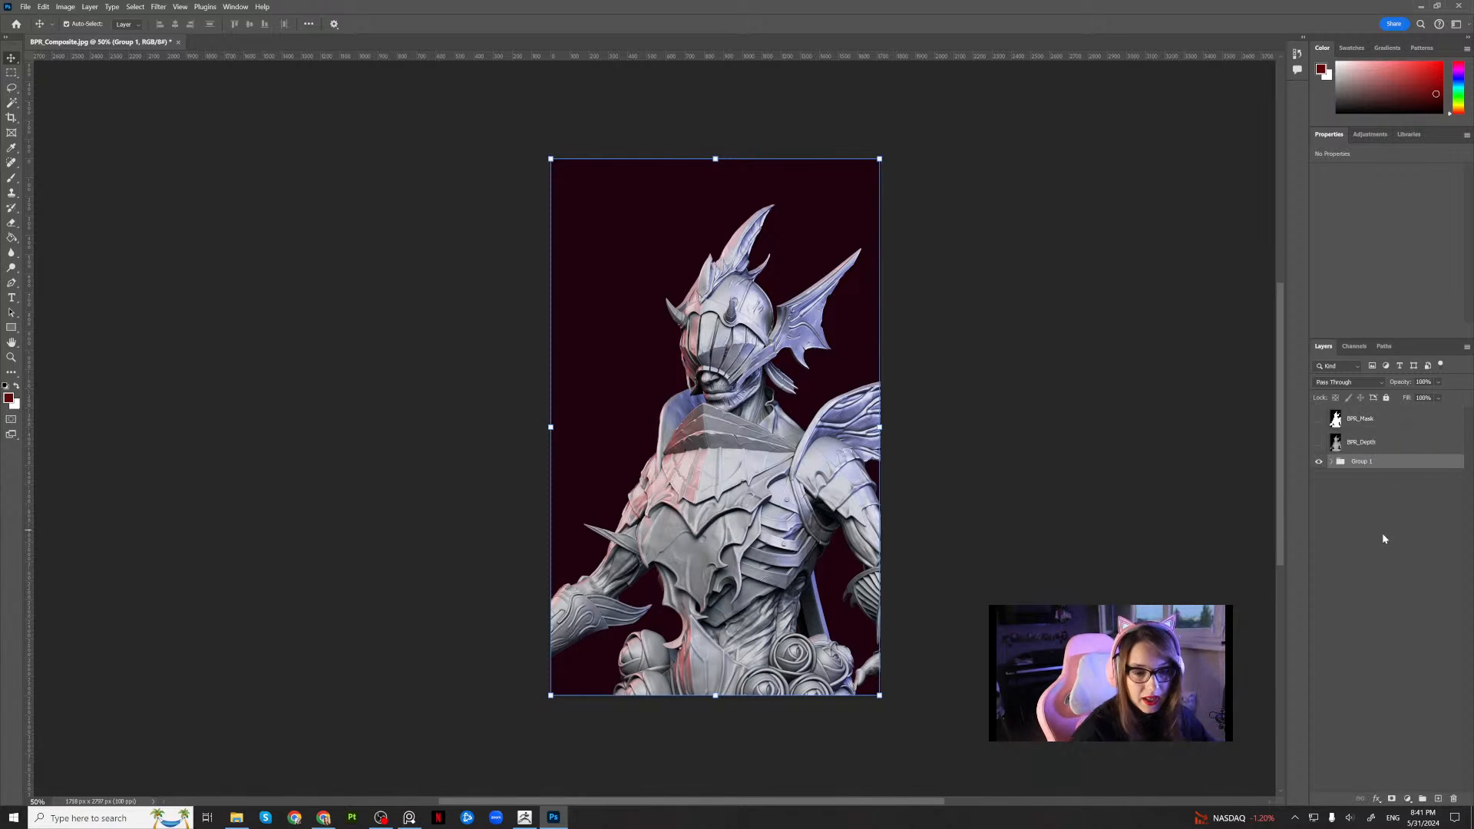
drag(1361, 443, 1386, 470)
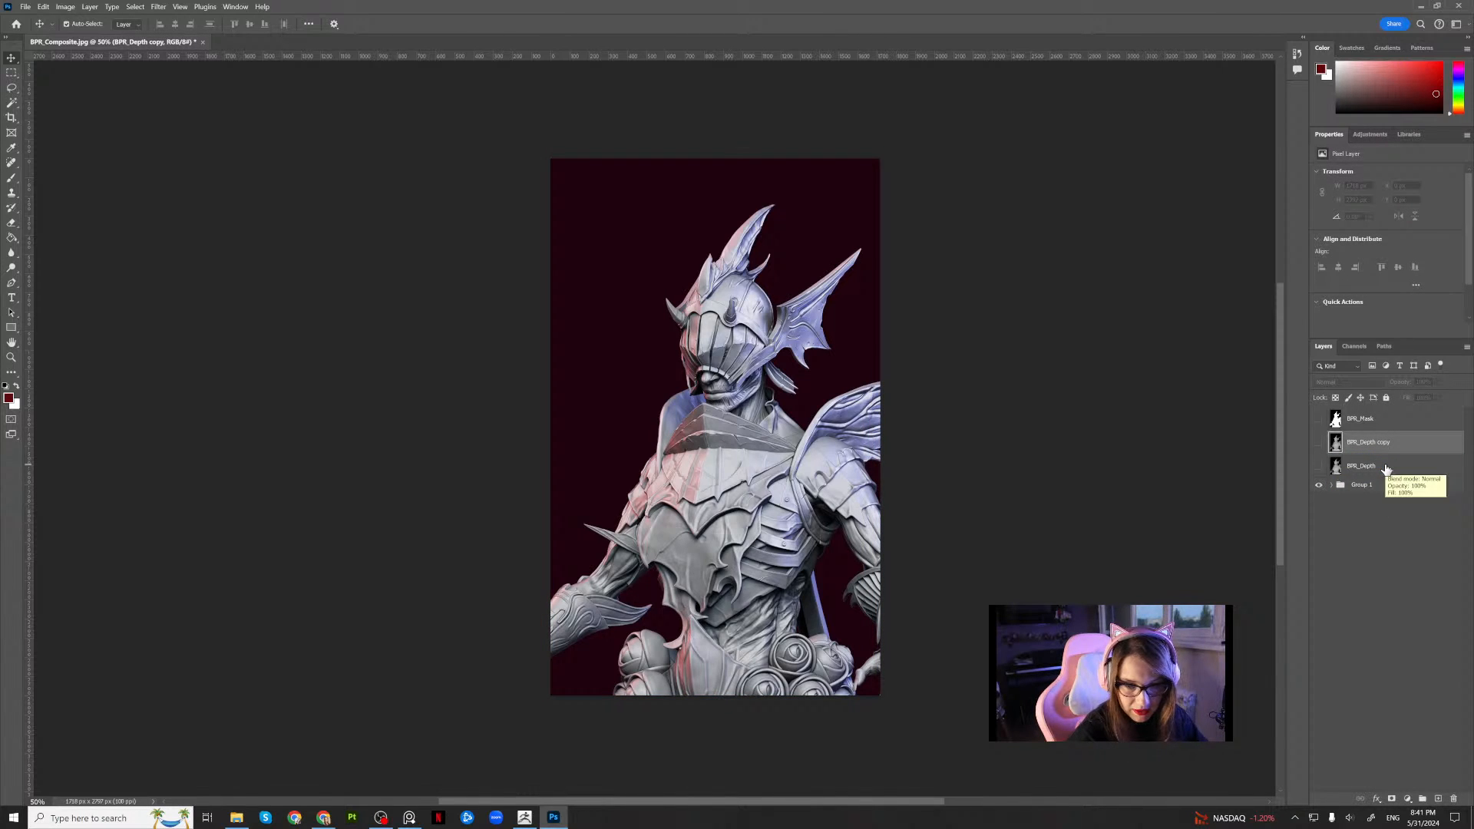
Remove the extra copy of the BPR_Depth layer, then duplicate Group 1 and hide the original group
click(1386, 470)
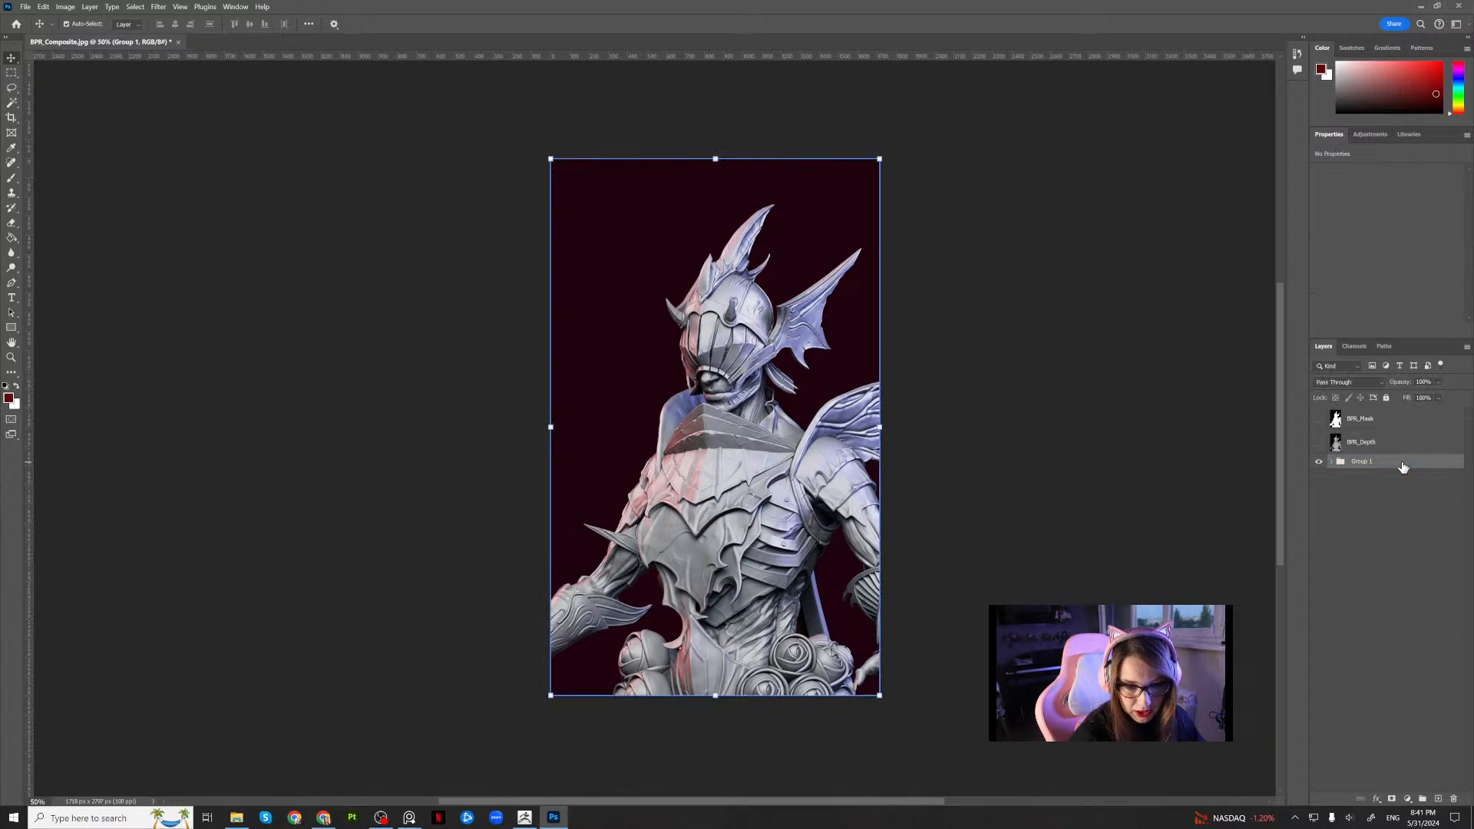
key(ctrl+j)
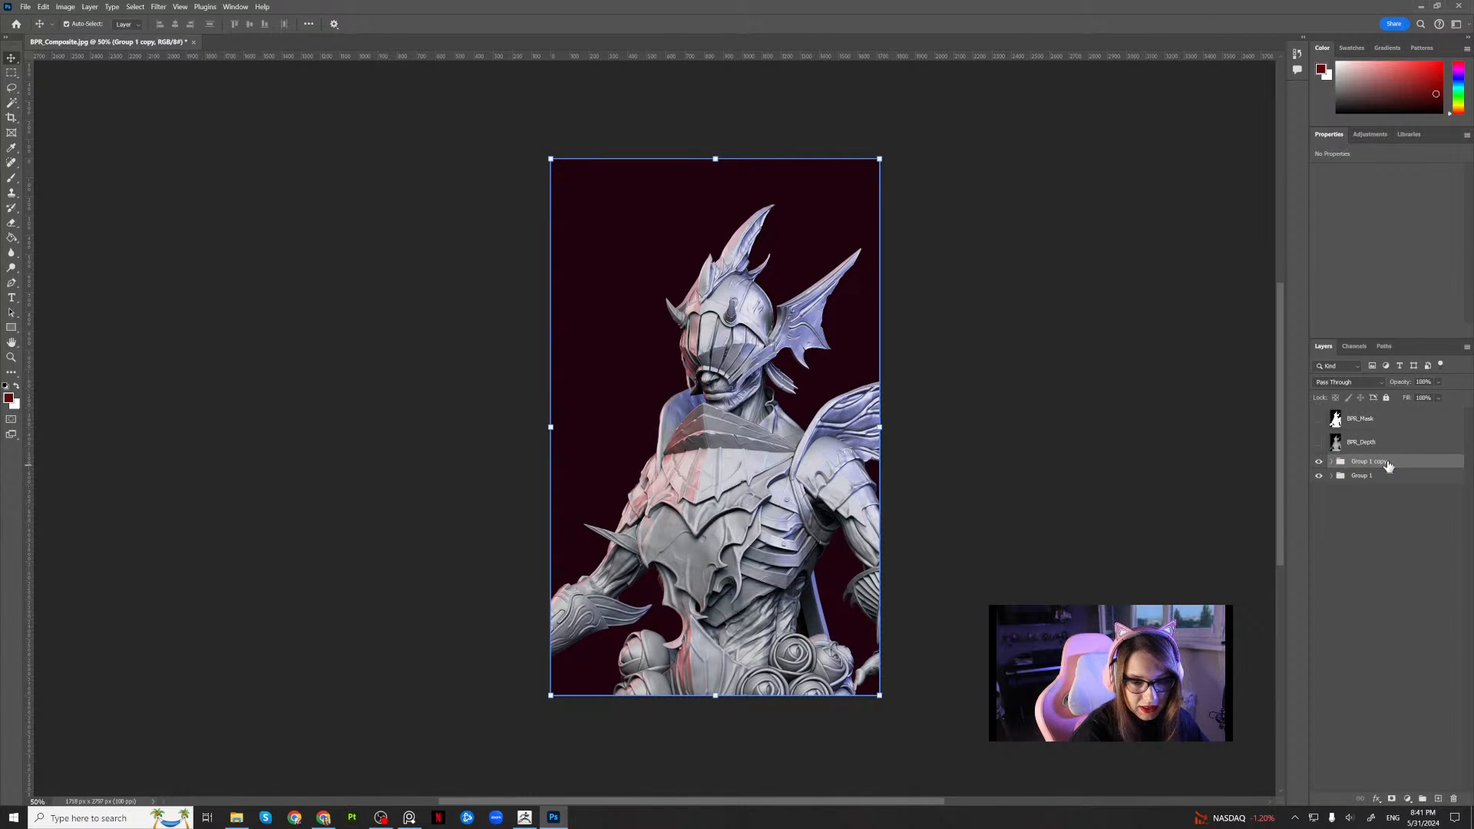
click(1359, 476)
click(1319, 476)
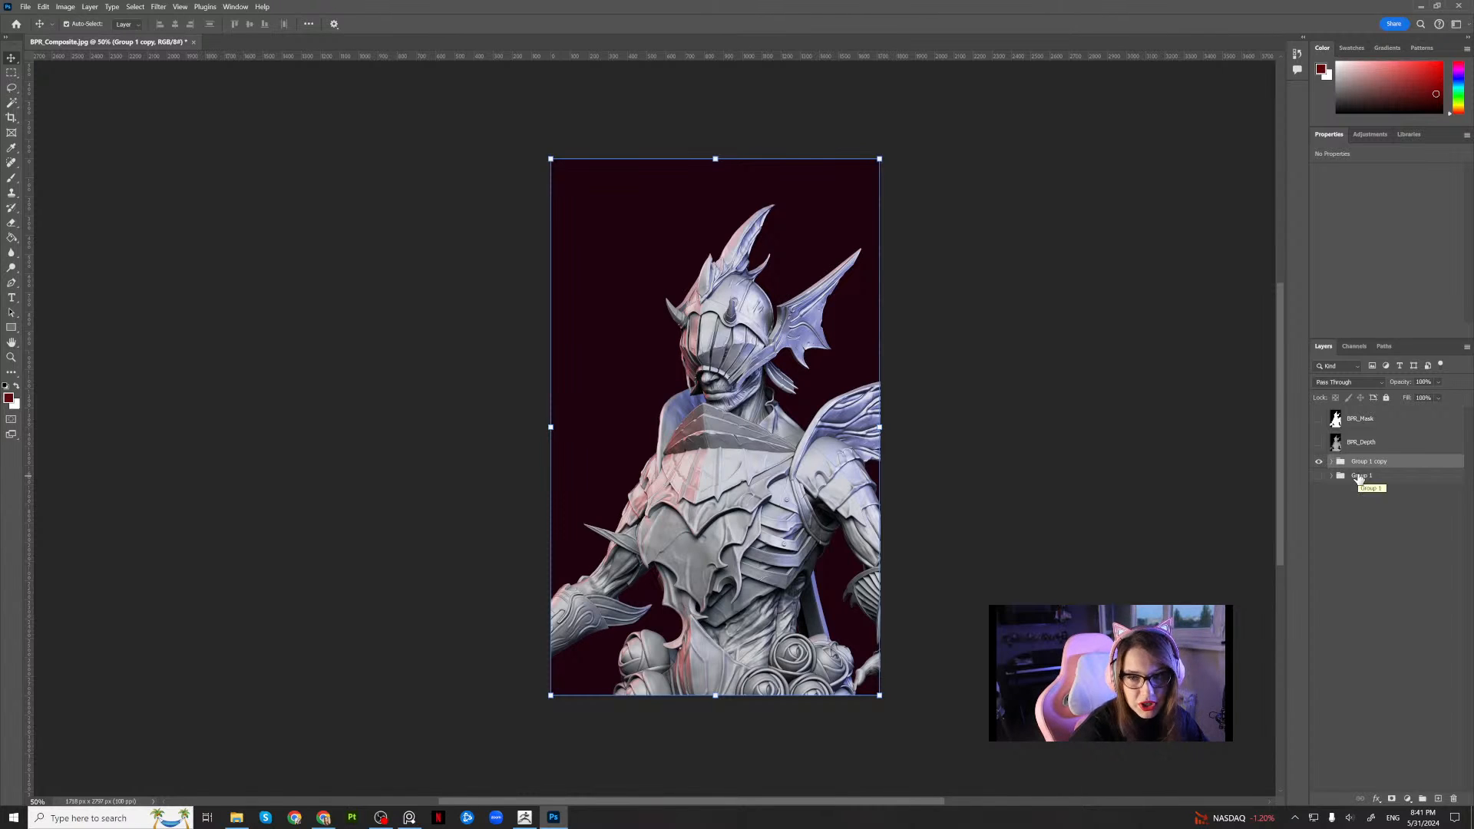
Merge the duplicated group into a single pixel layer and check it by toggling its visibility
right_click(1380, 463)
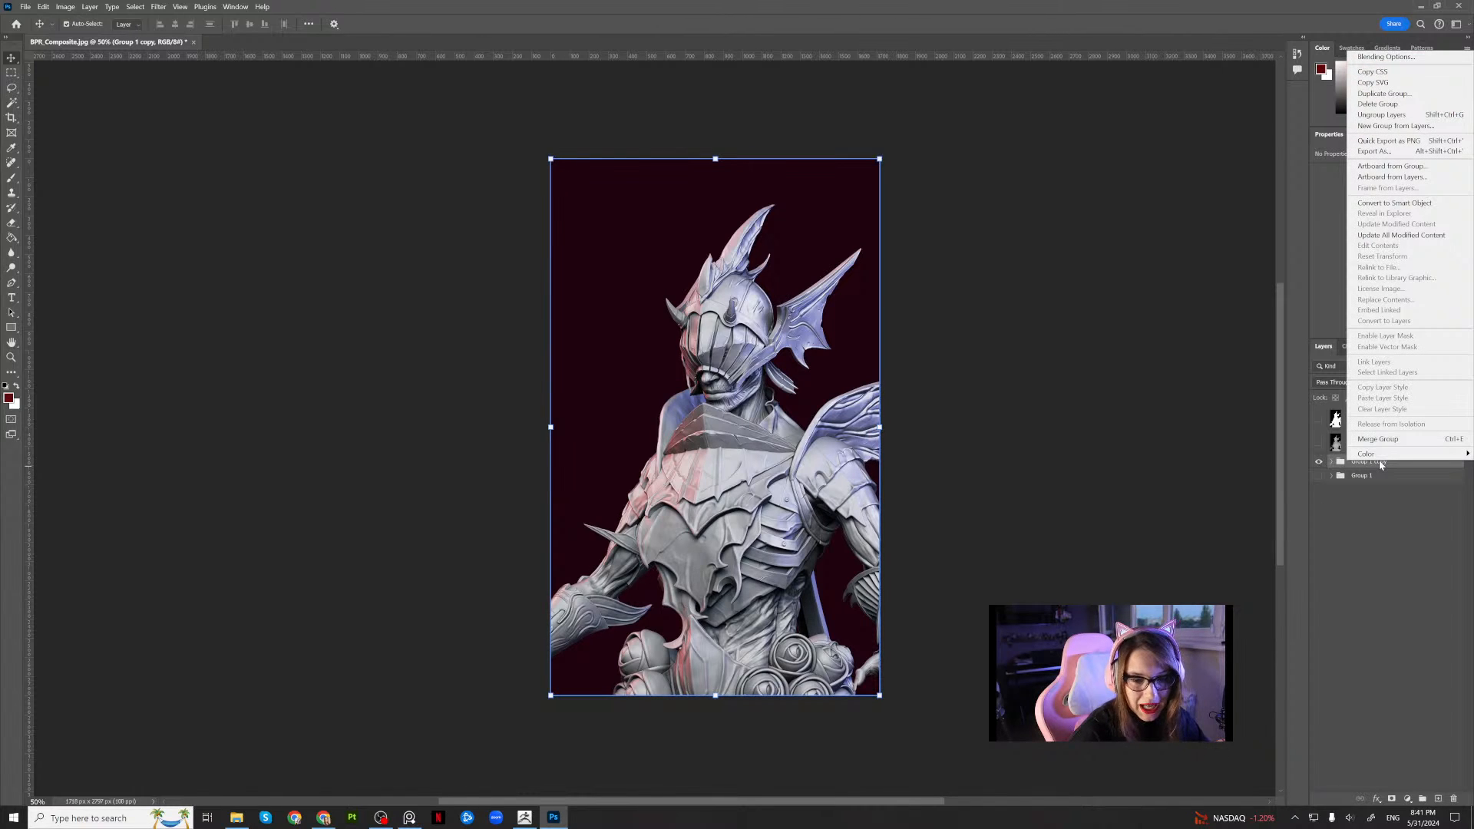
click(1378, 439)
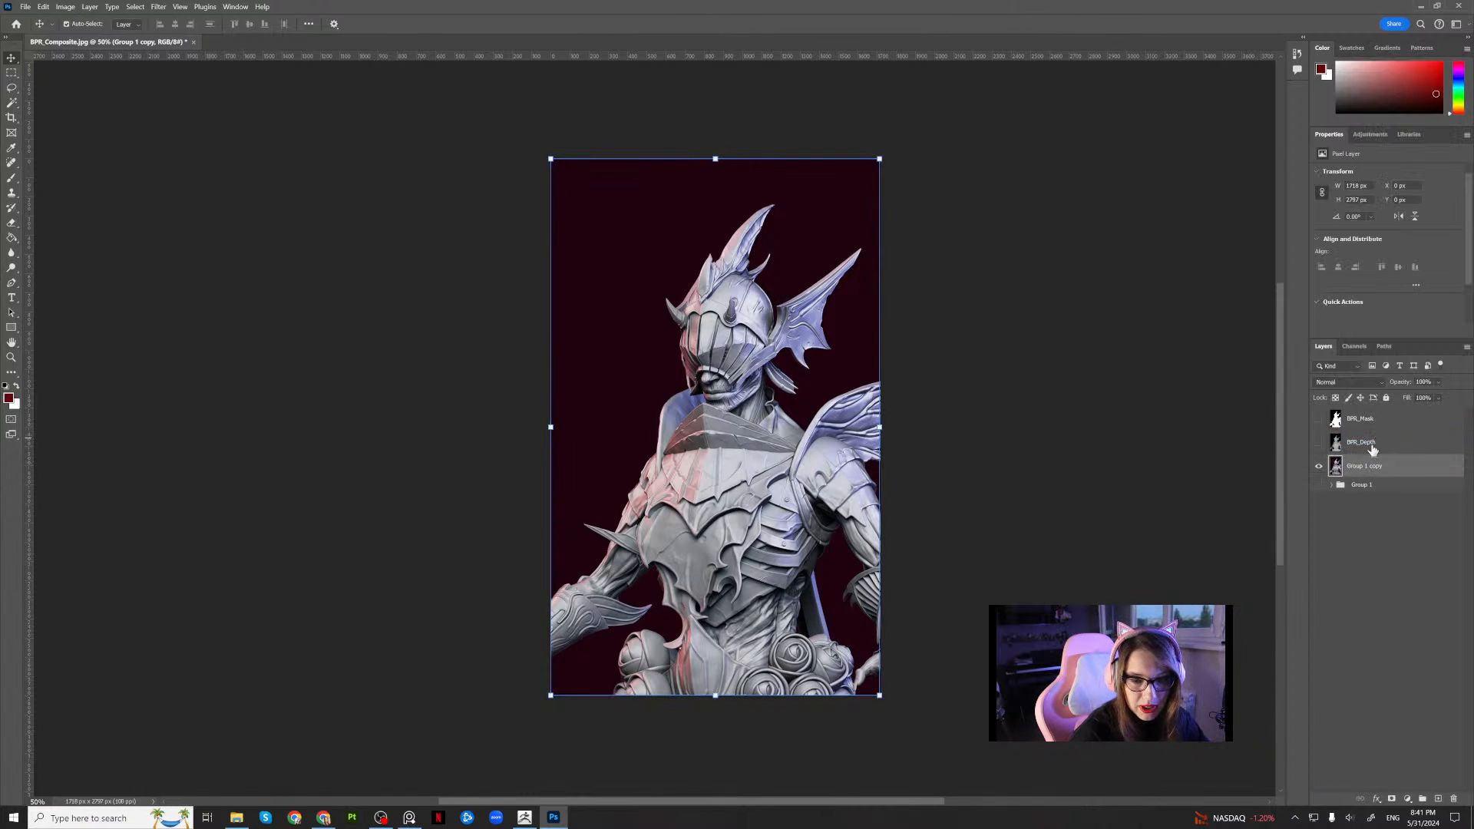
click(1320, 467)
click(1321, 468)
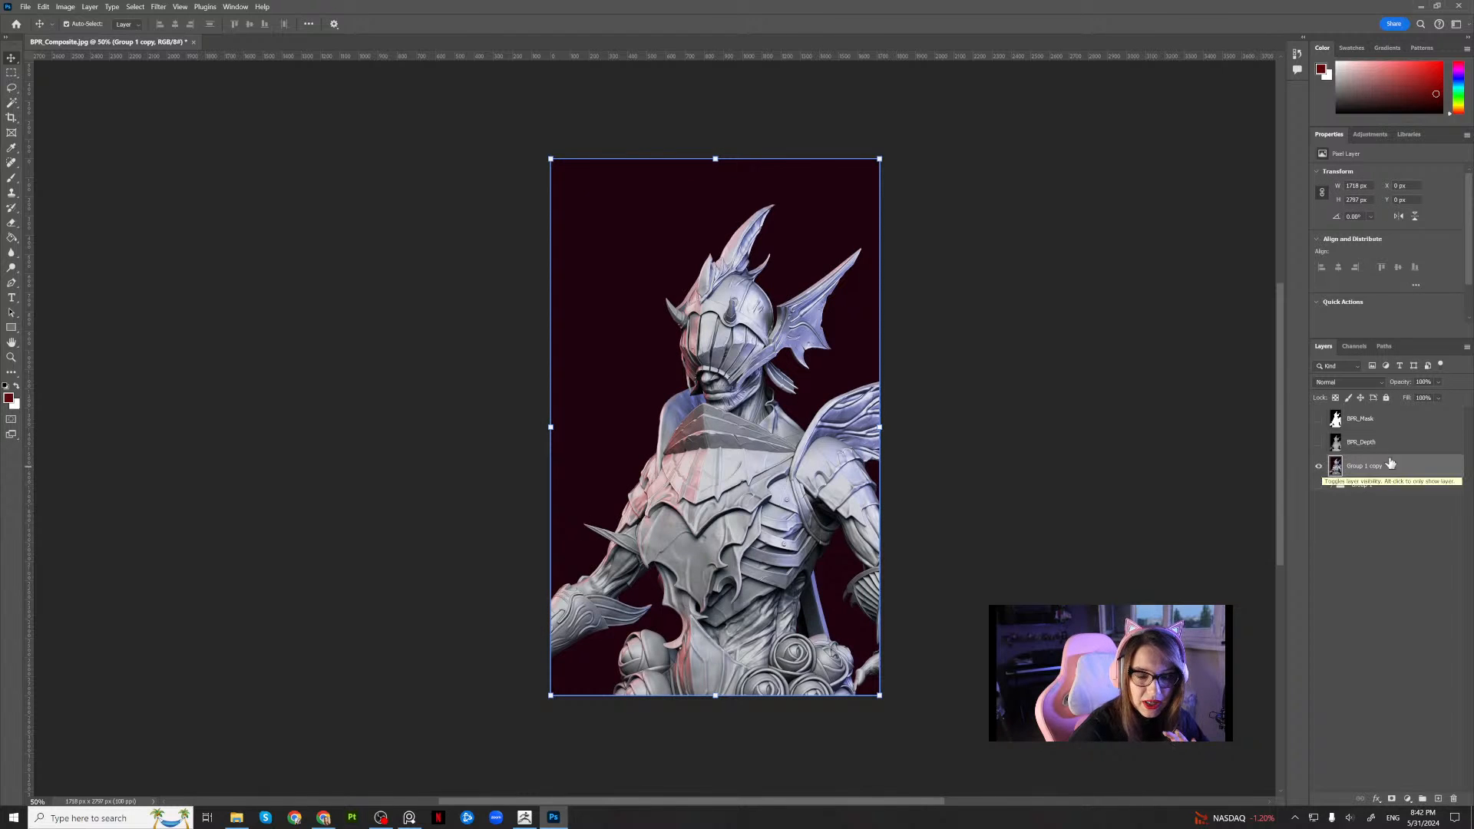
Show BPR_Depth, select the whole canvas with the Rectangular Marquee, and paste the copied image into a new alpha channel
click(1320, 445)
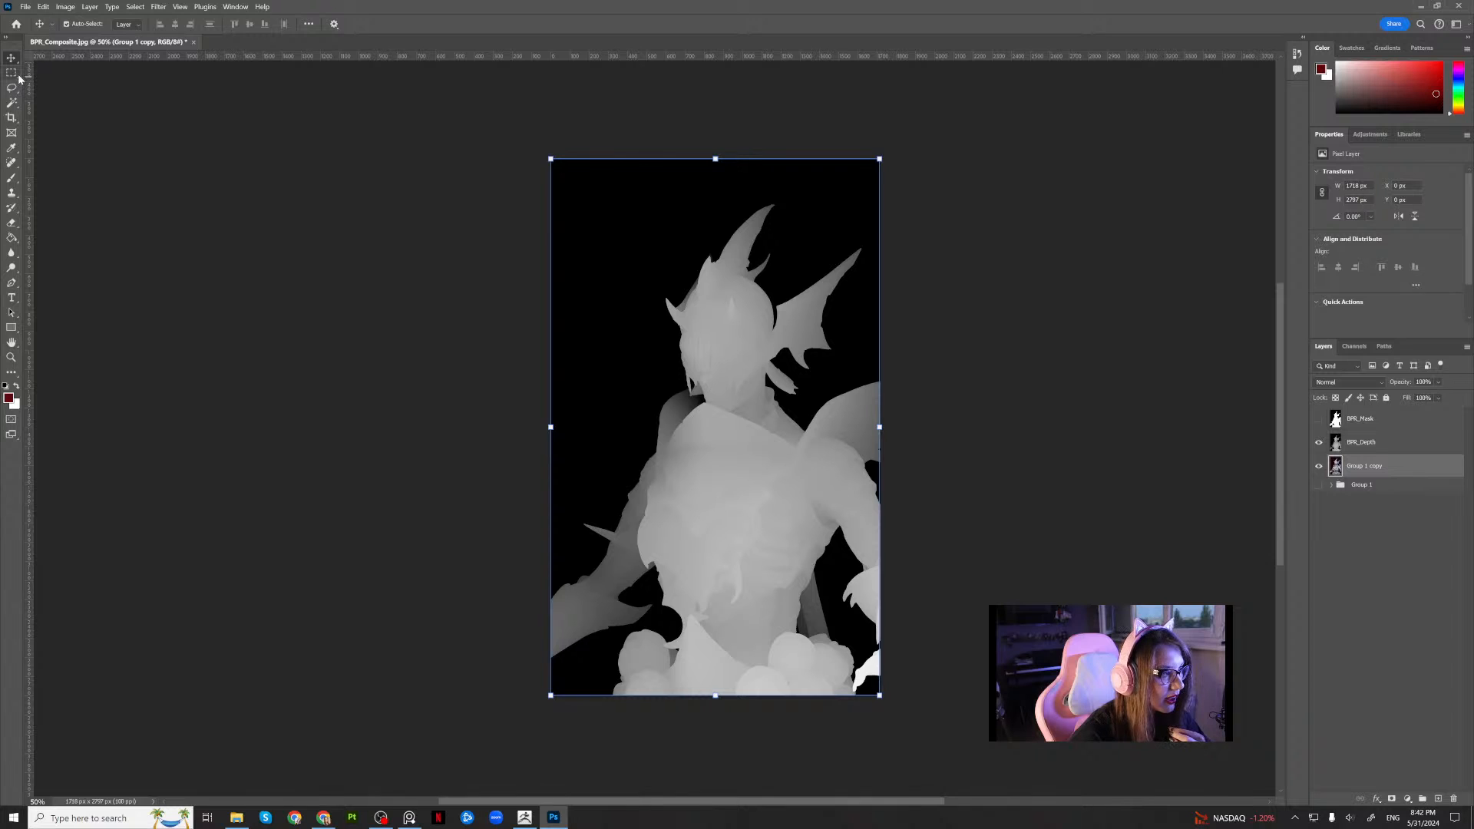
click(16, 74)
drag(457, 125, 976, 619)
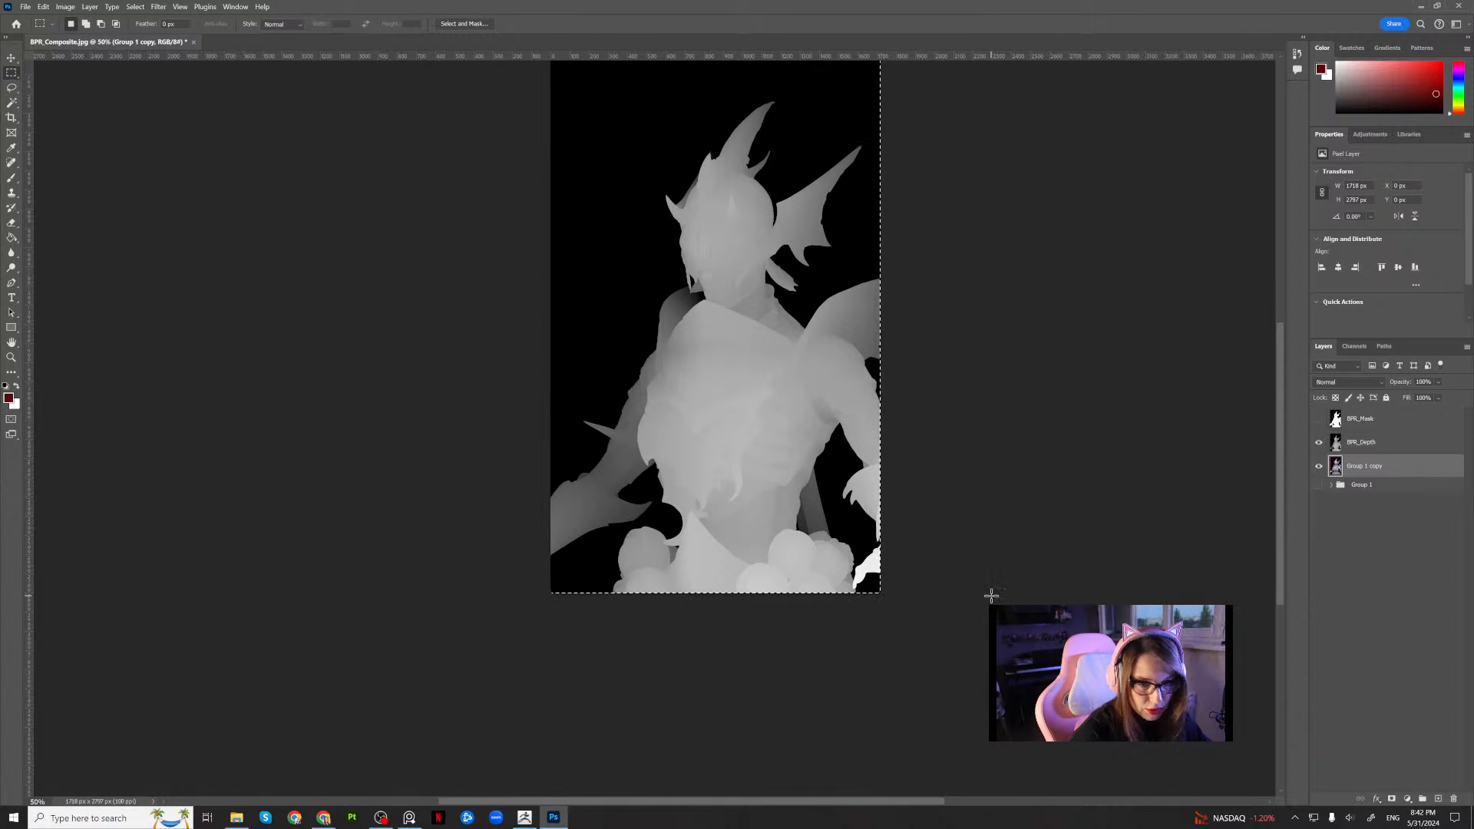
click(1355, 347)
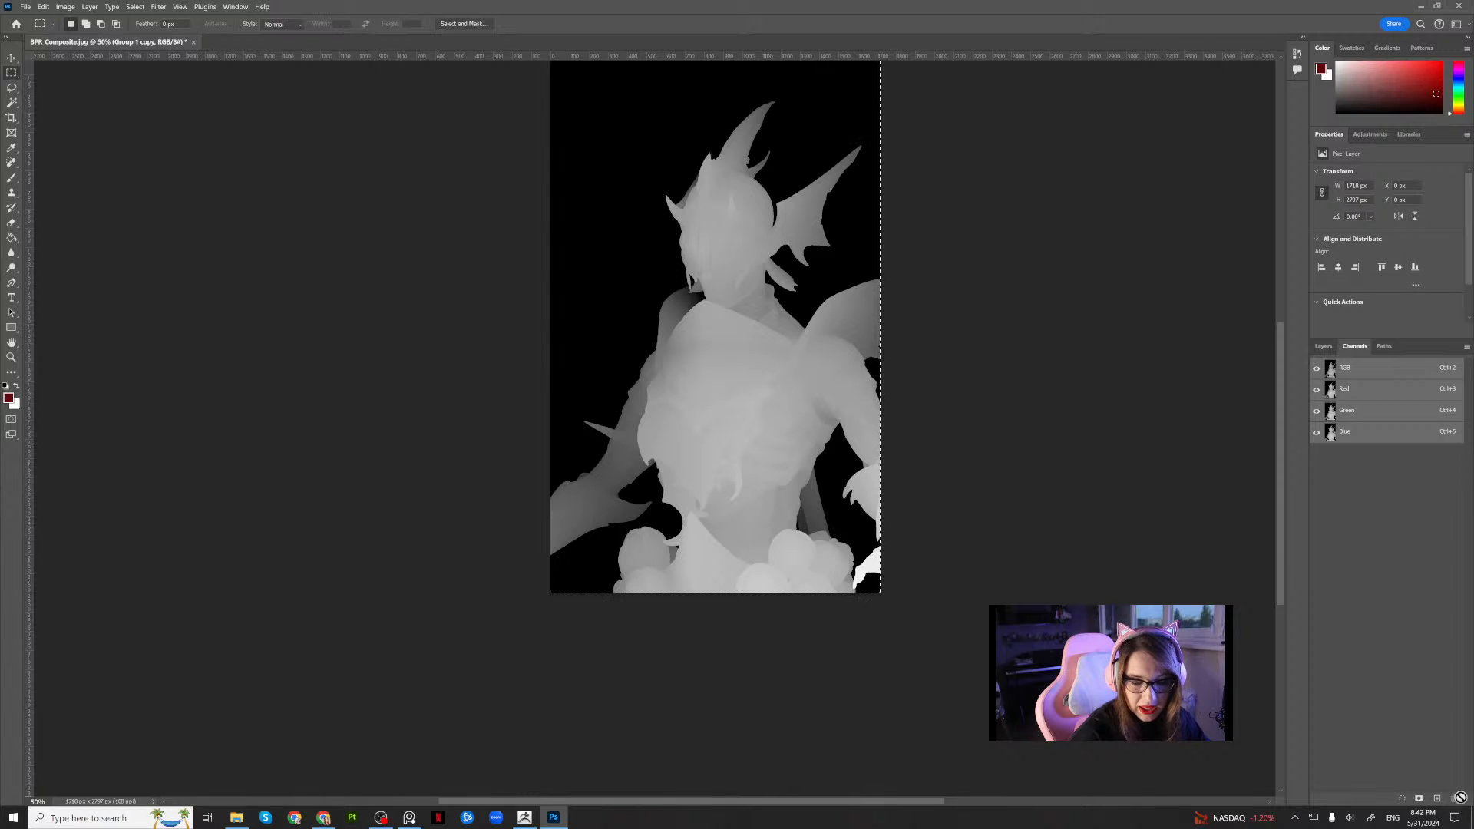
click(1437, 799)
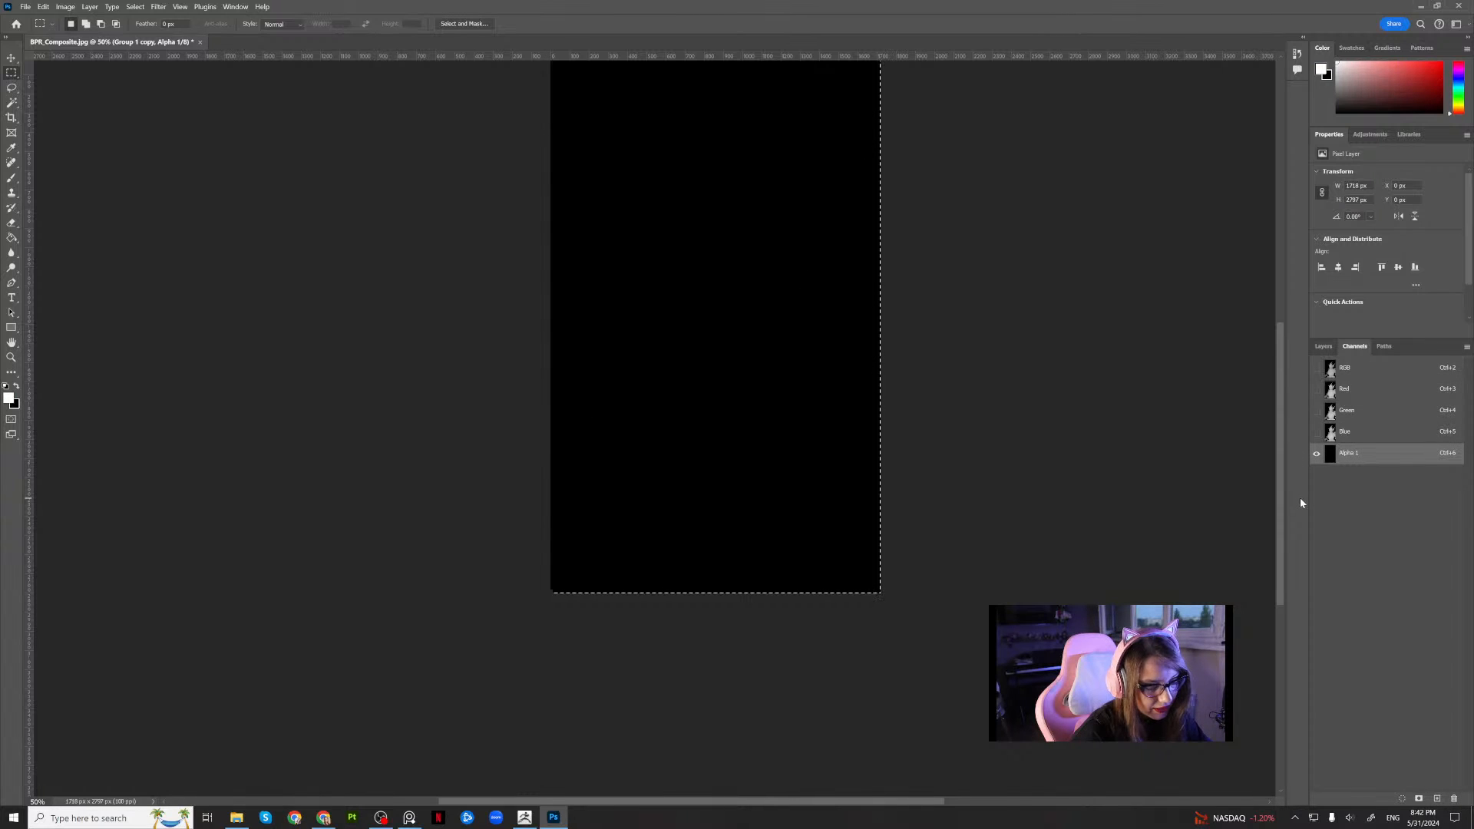
key(ctrl+v)
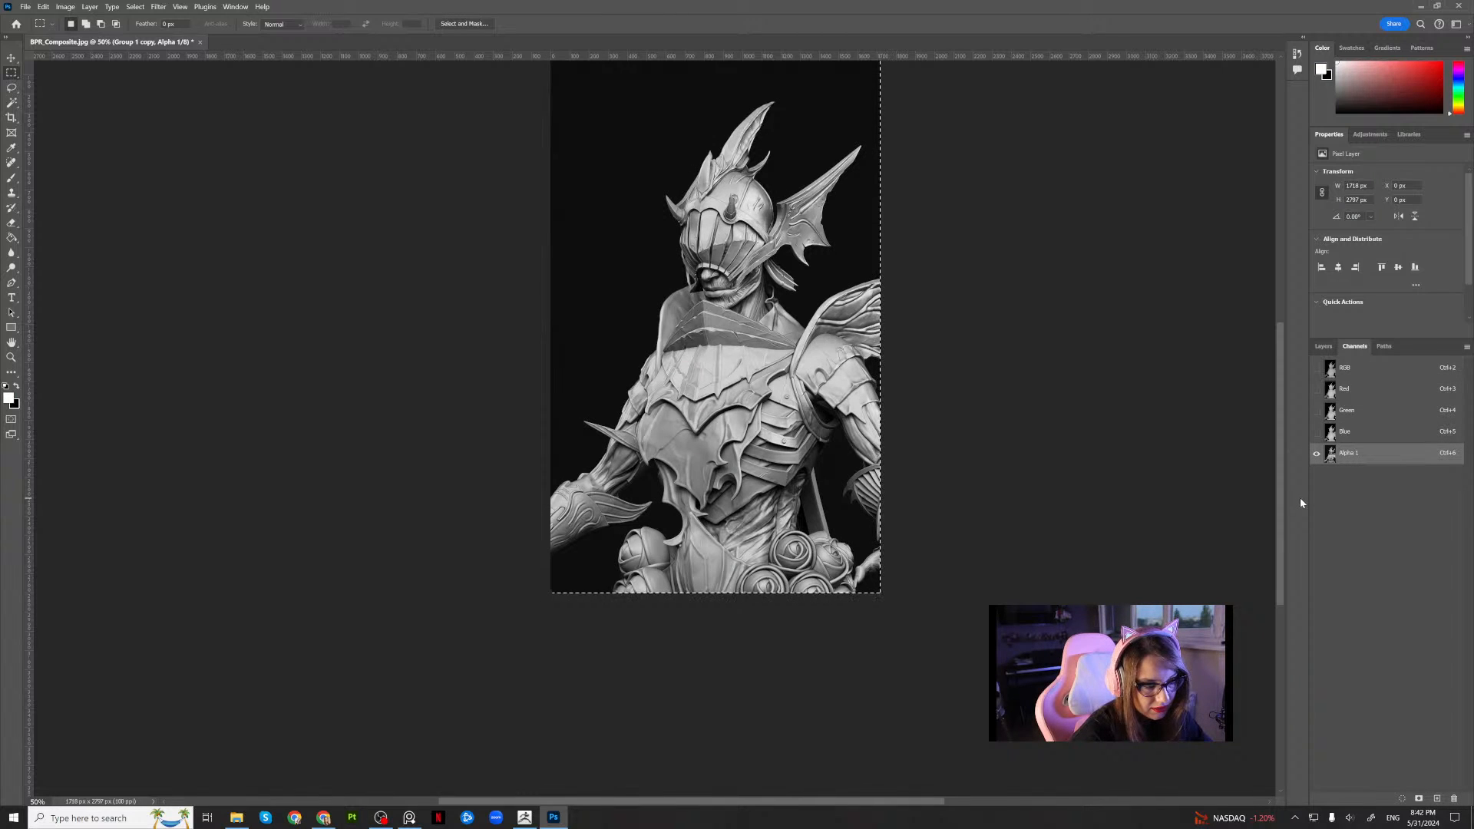
Copy the BPR_Depth layer's image and paste it into the Alpha 1 channel, replacing its contents
click(1326, 347)
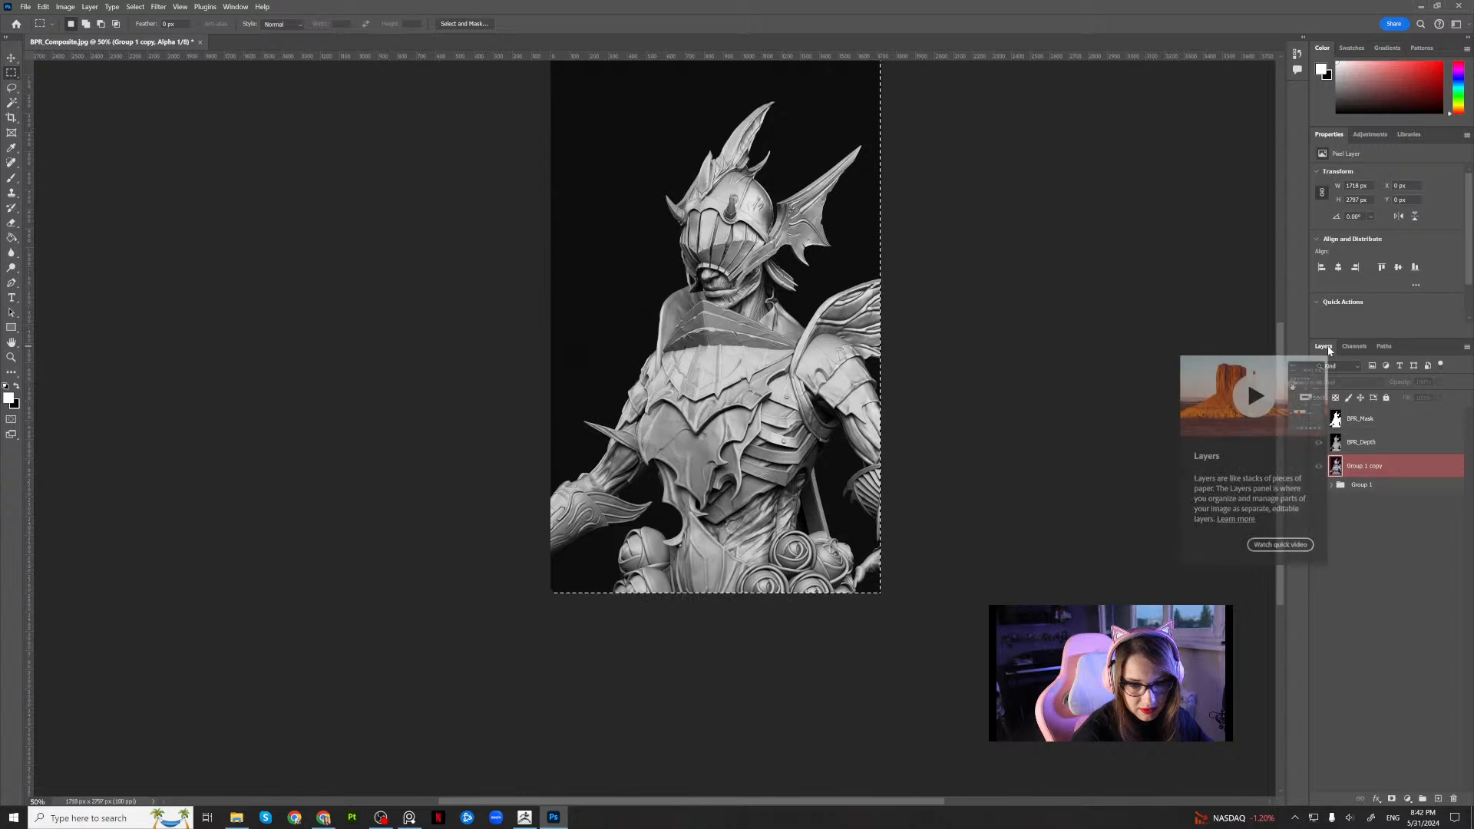
click(1376, 444)
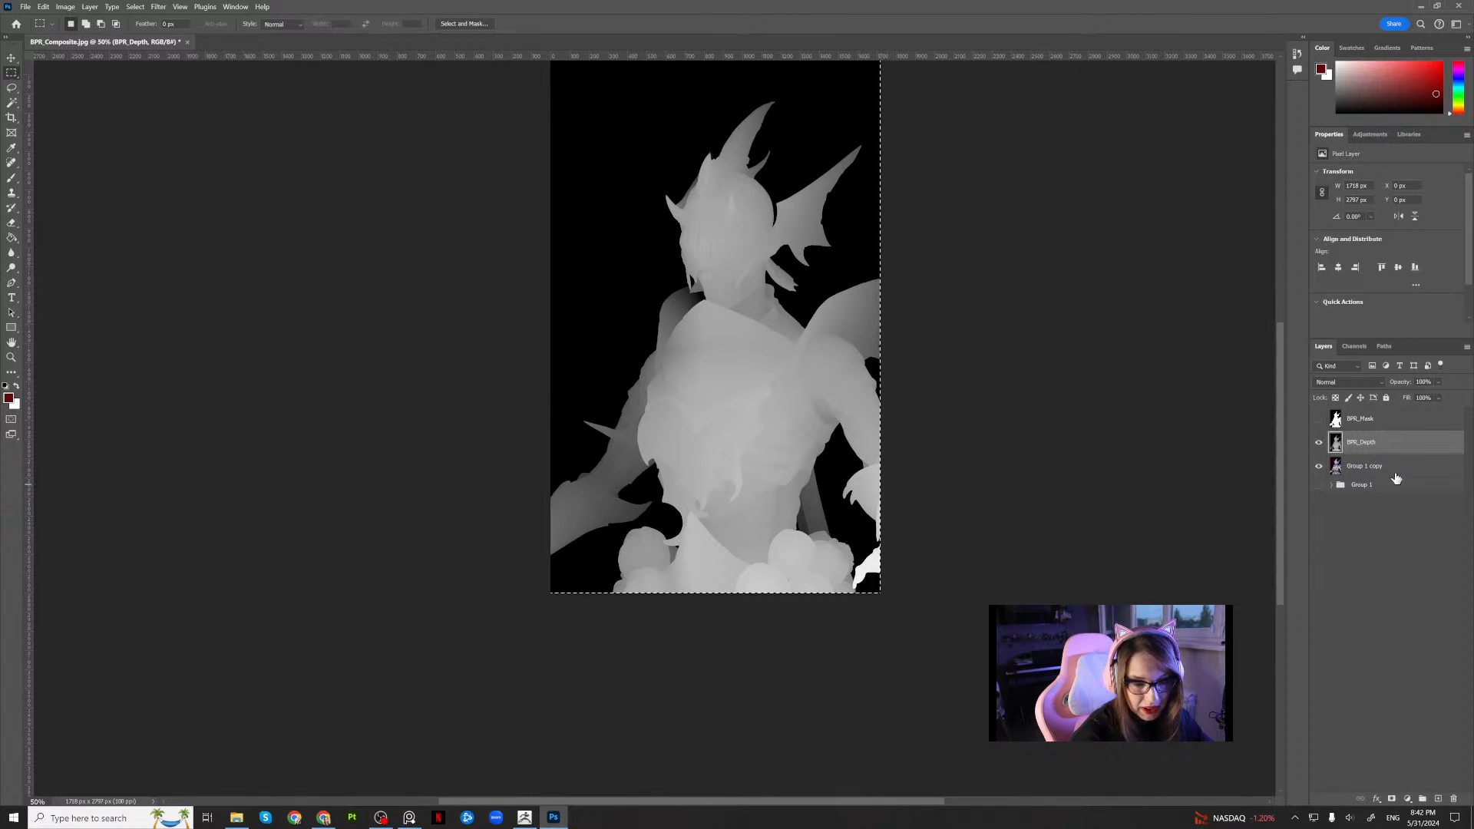
key(super)
key(super)
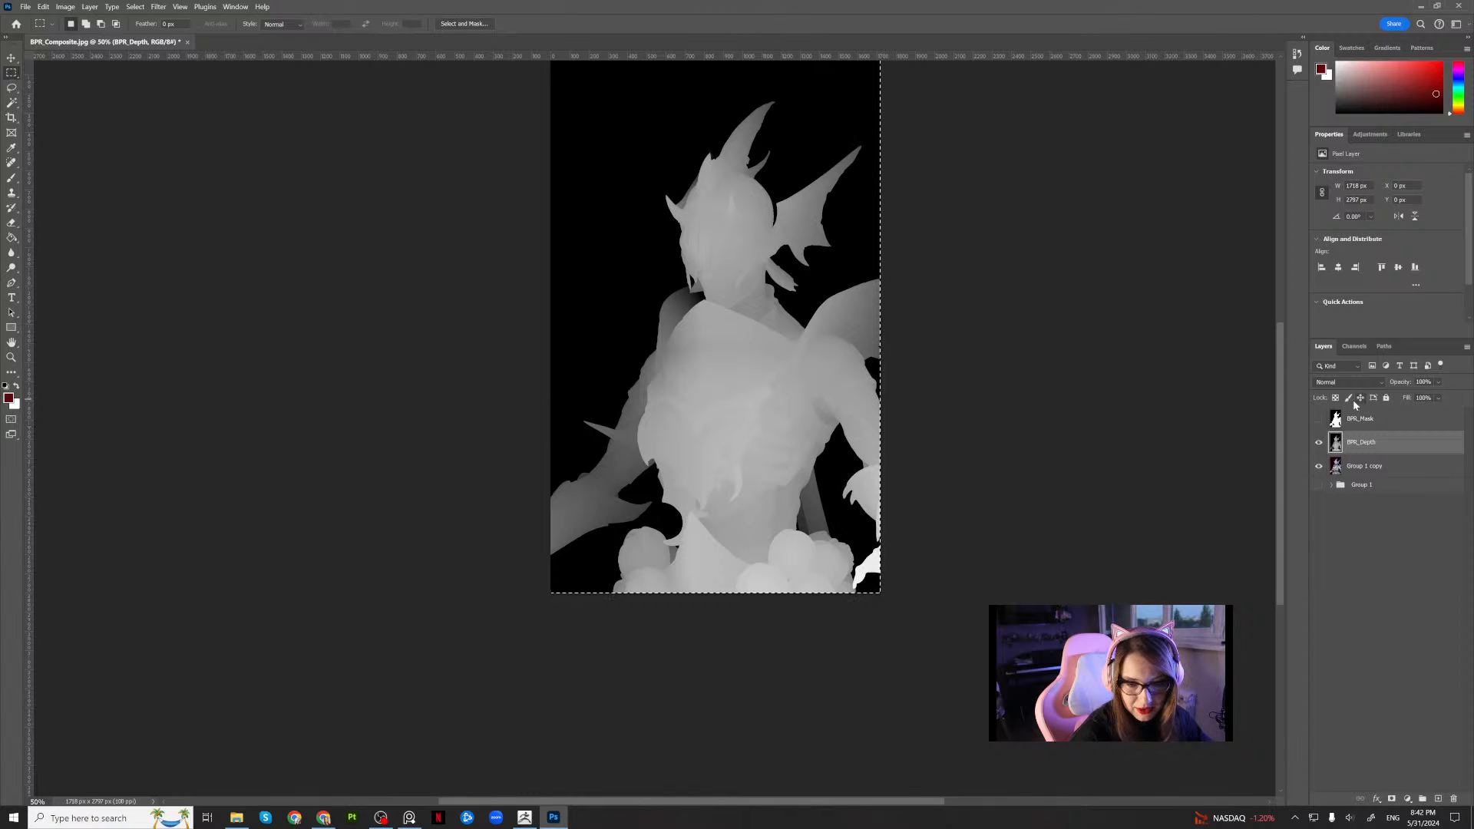
click(1354, 346)
click(1352, 459)
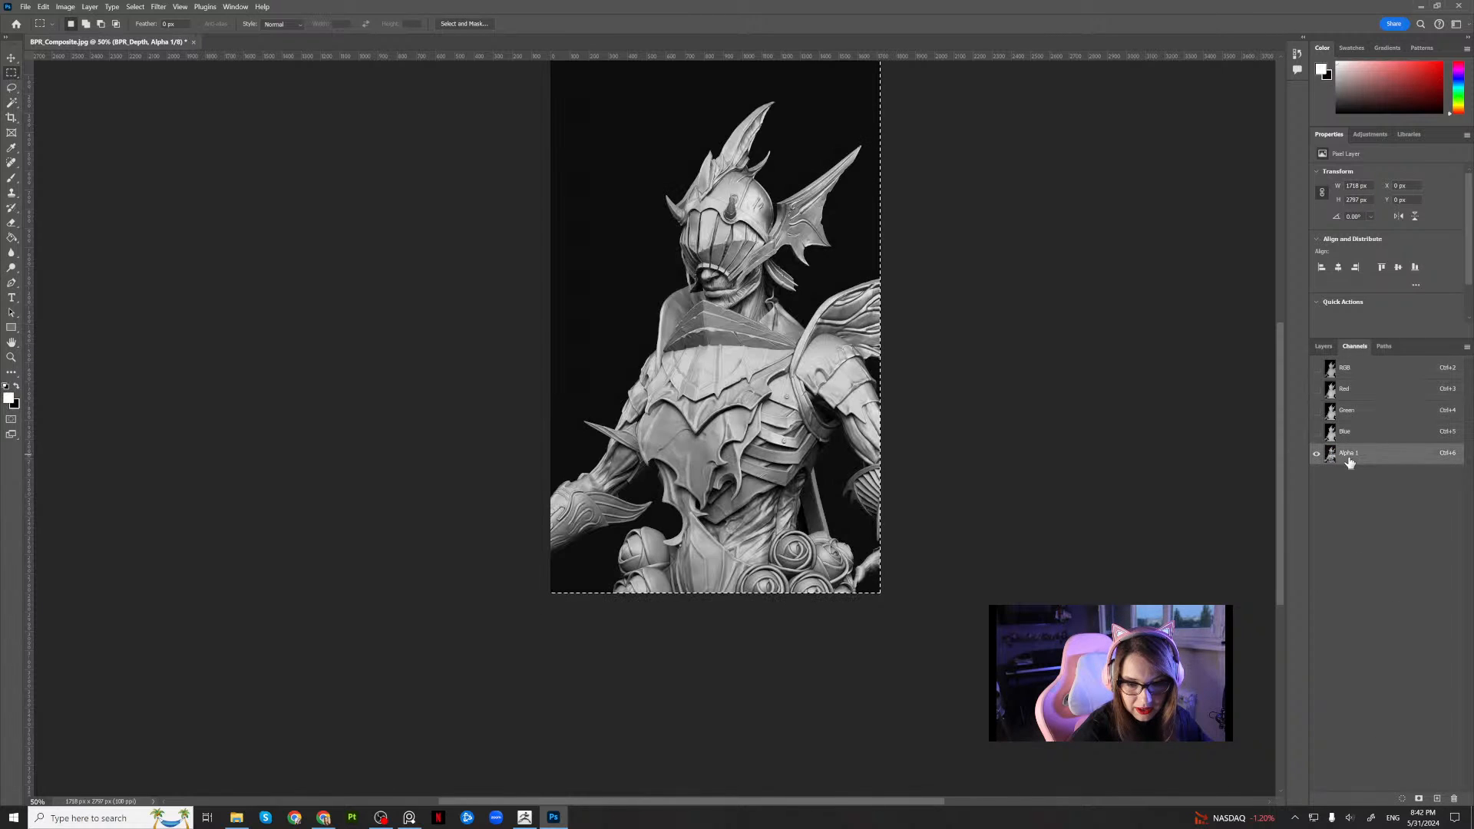
key(ctrl+v)
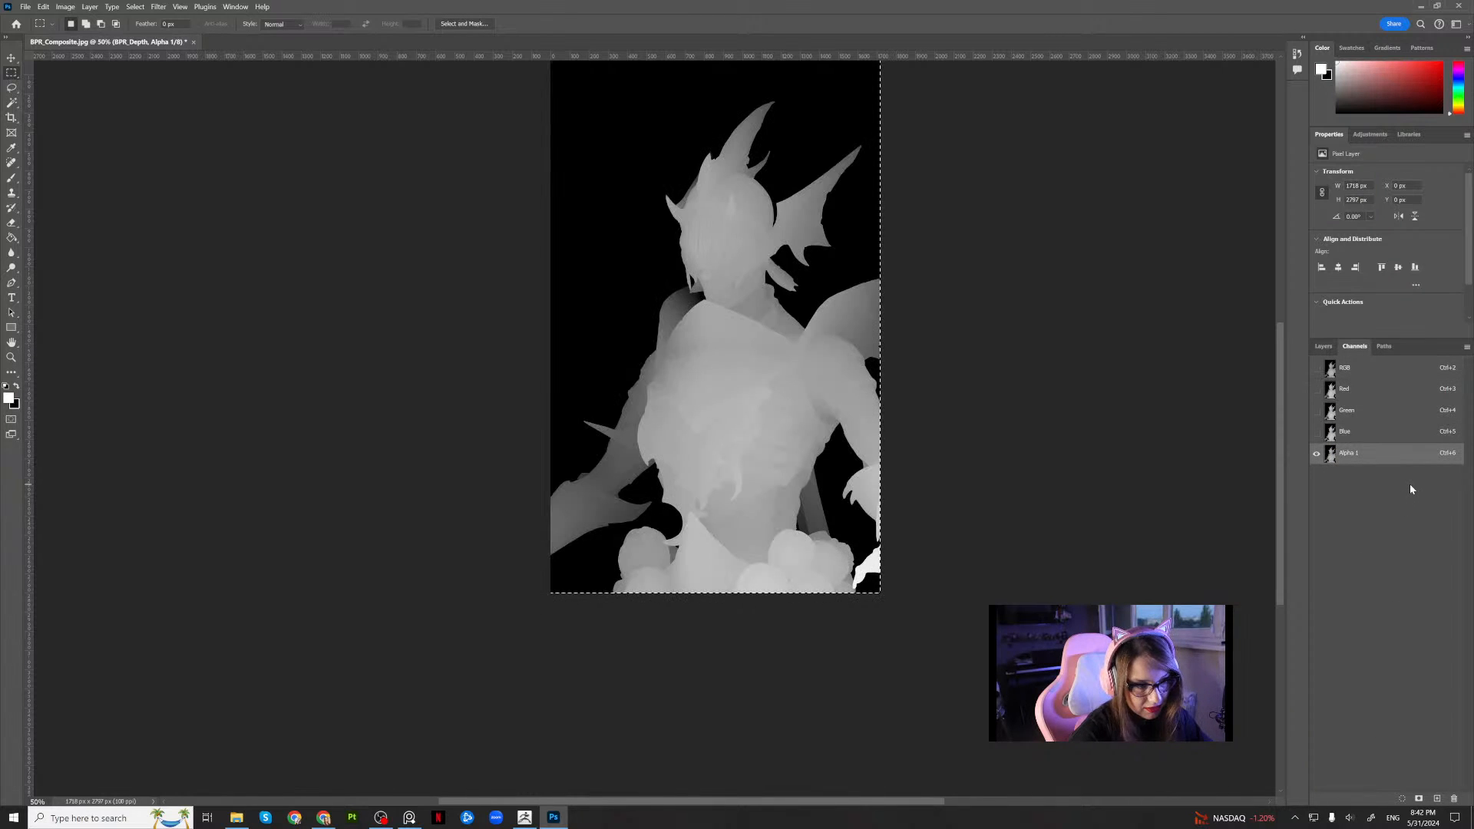
Return to the RGB composite and hide the Alpha 1 channel to remove its red overlay
click(1323, 346)
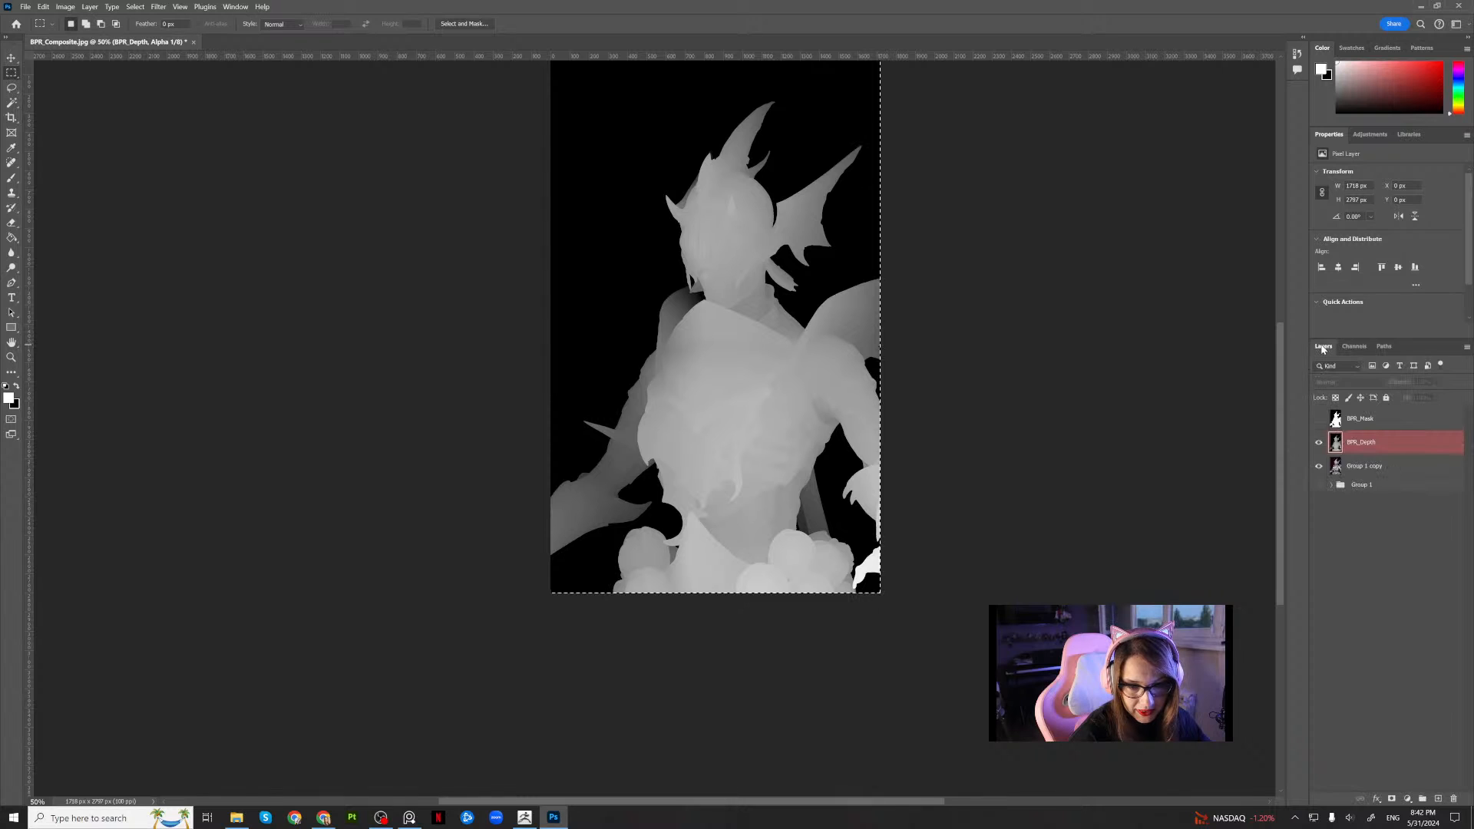
click(1341, 508)
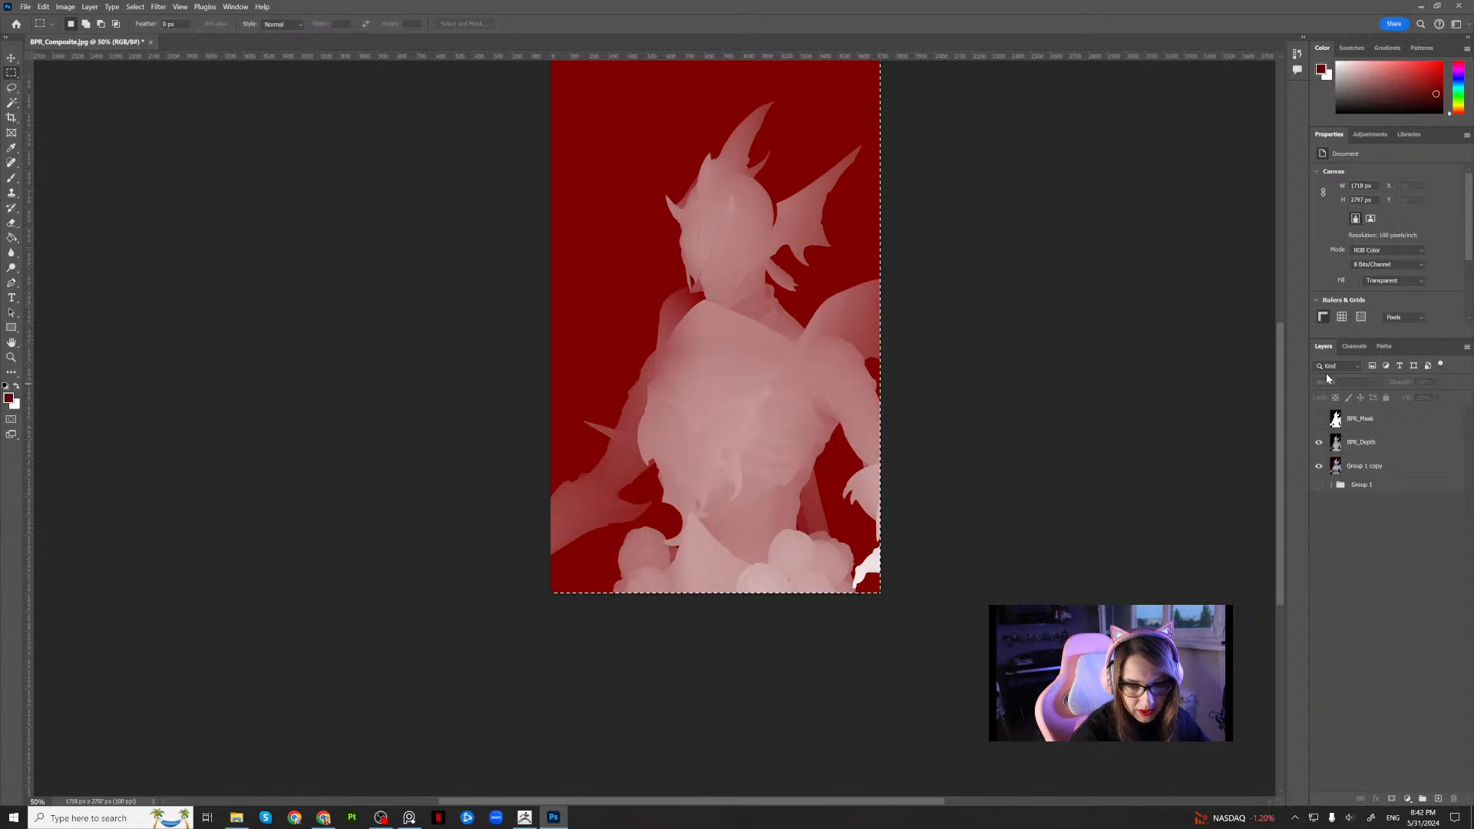
click(1354, 347)
click(1316, 369)
click(1316, 370)
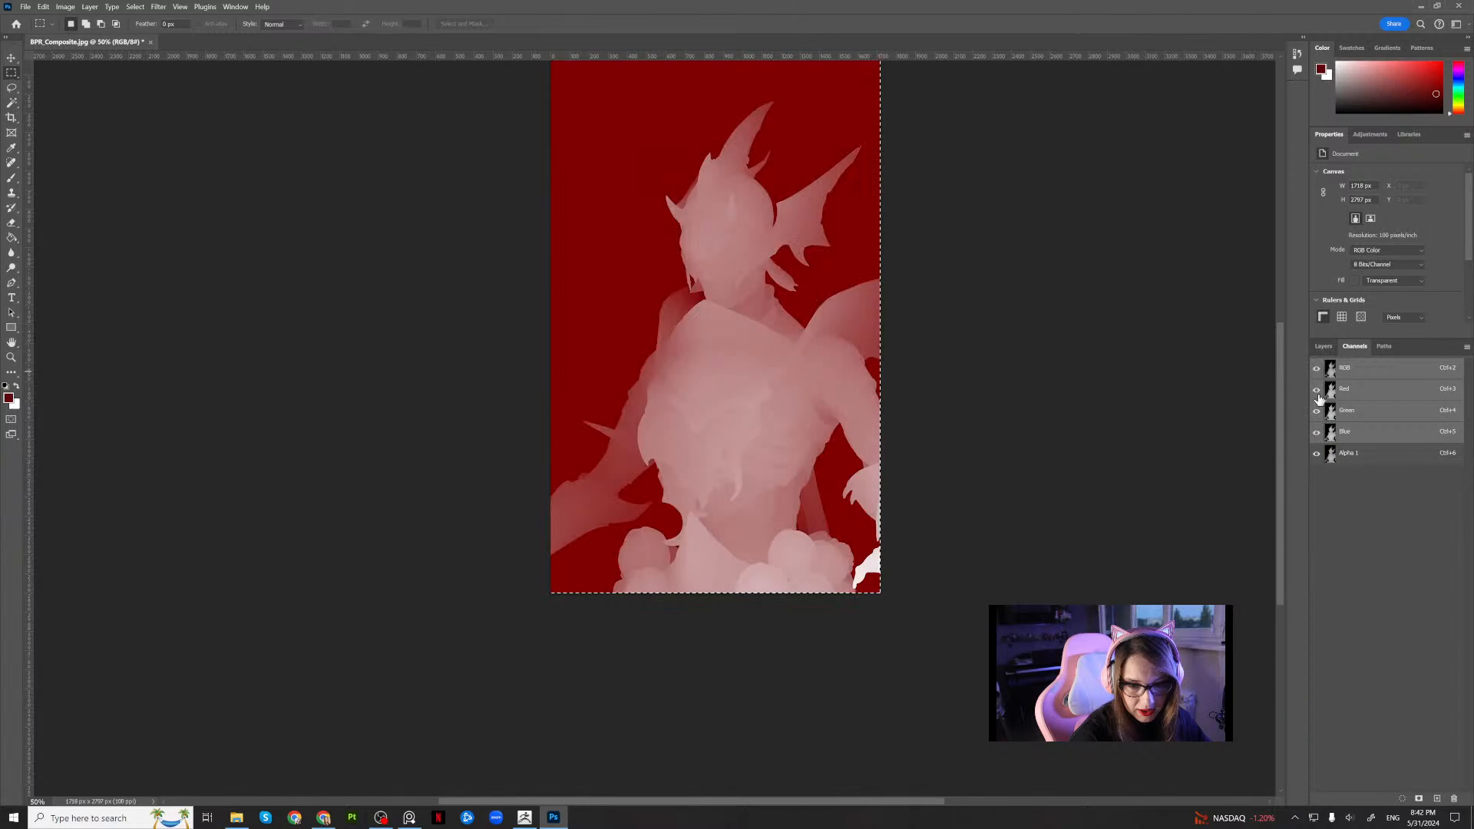
click(1316, 454)
click(1323, 346)
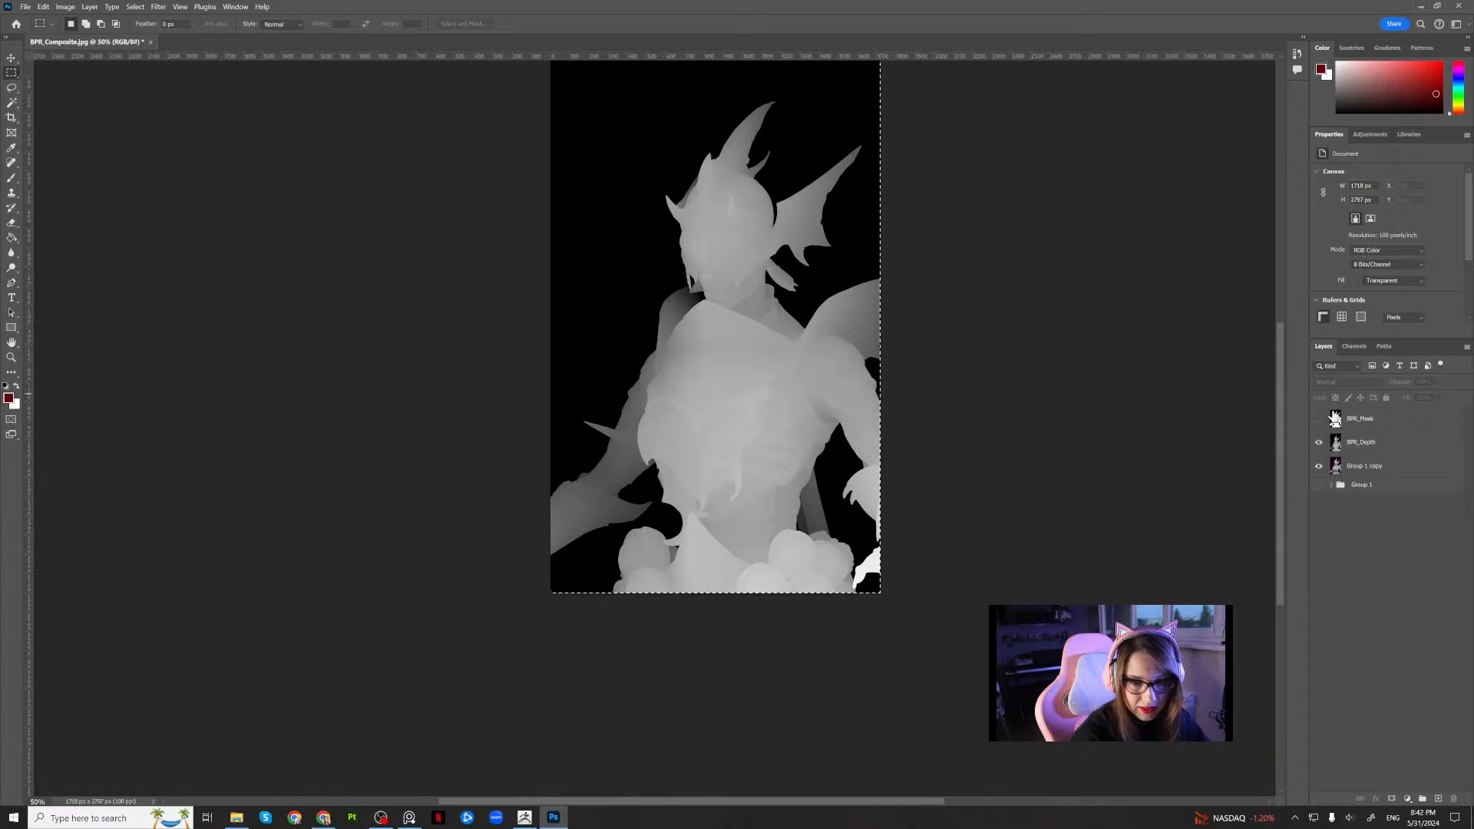
Hide the BPR_Depth layer and duplicate the merged Group 1 copy layer
click(1319, 444)
click(1363, 470)
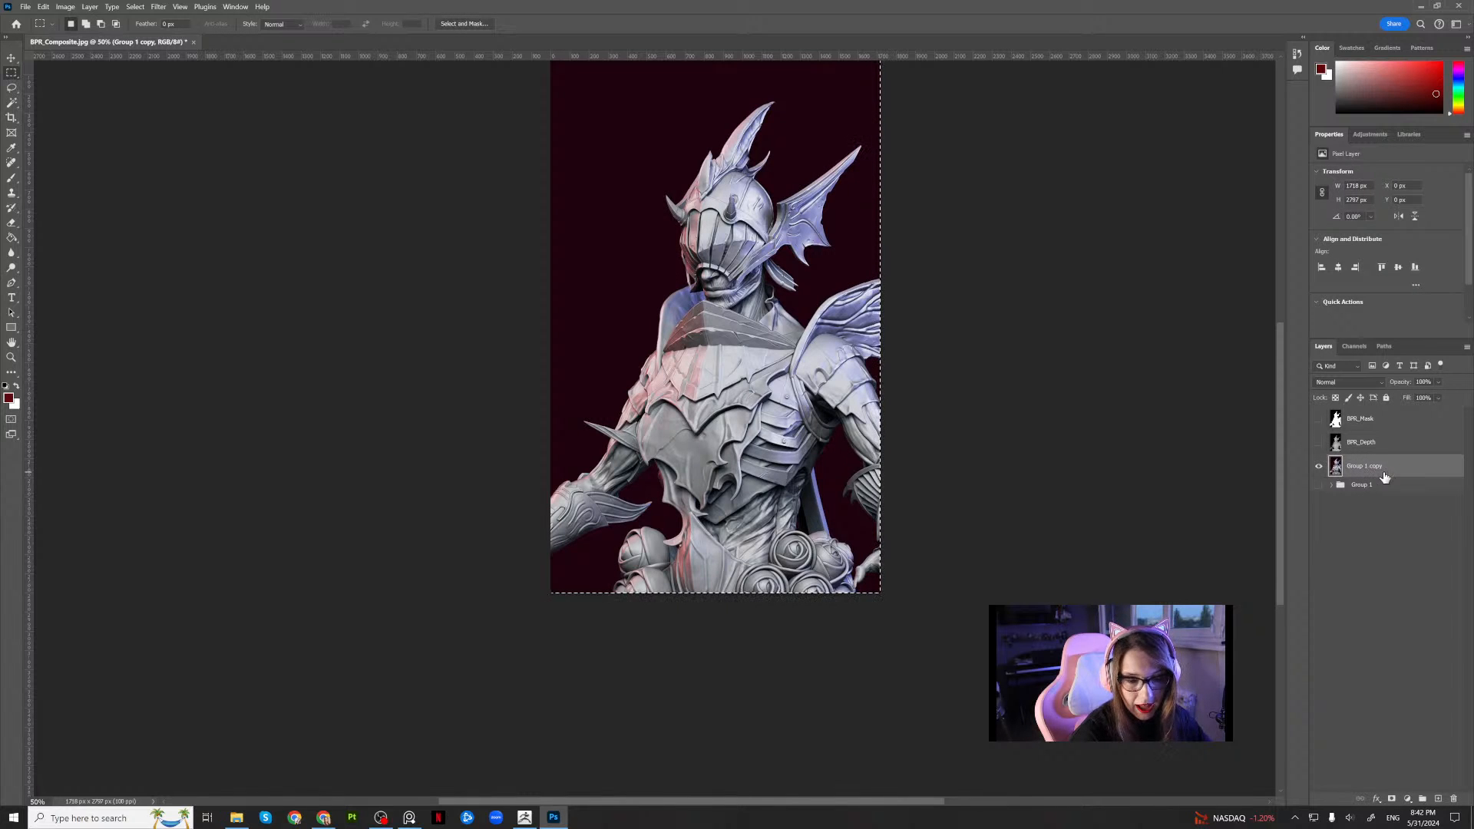
key(ctrl+j)
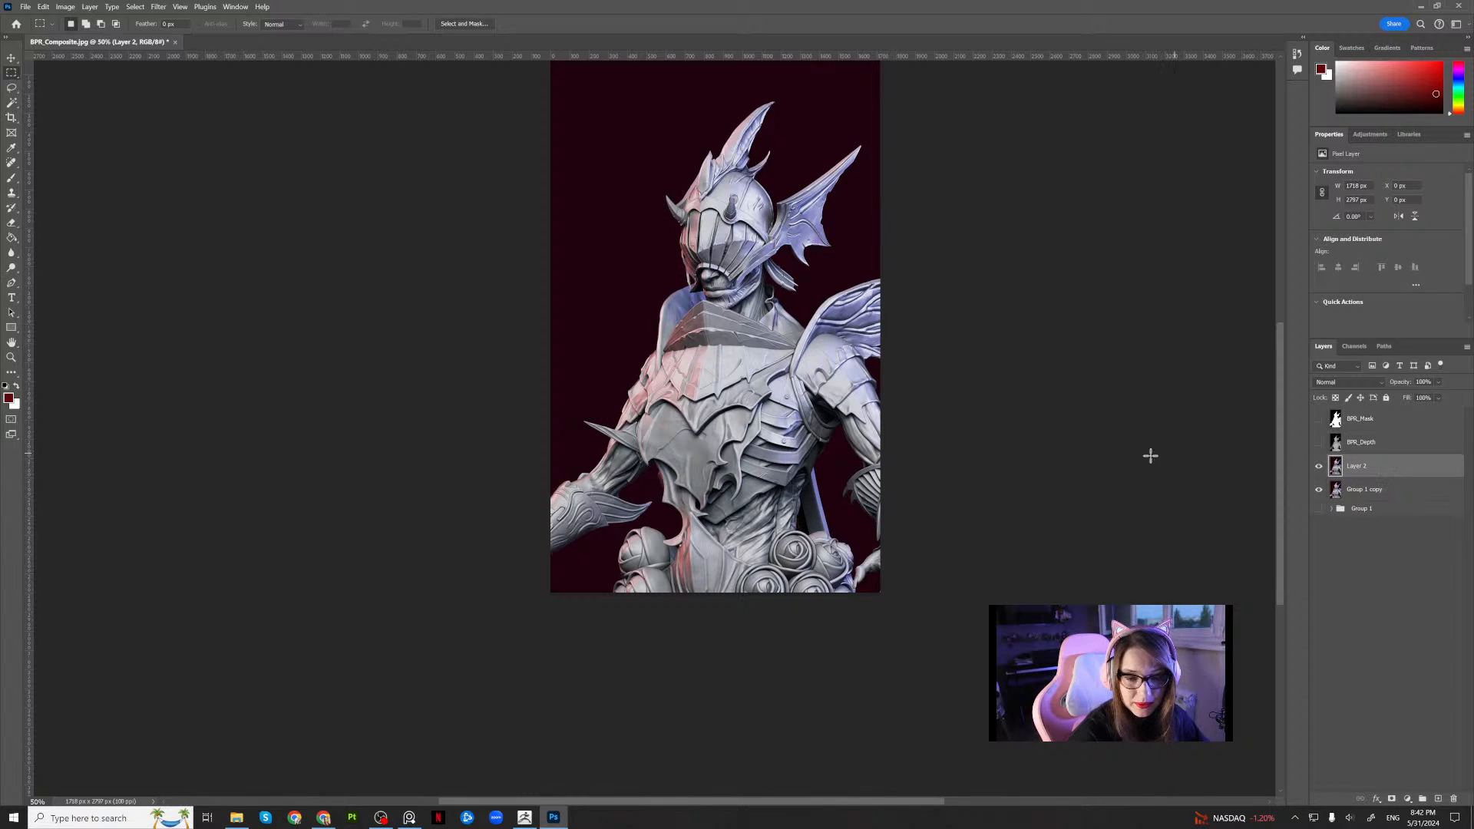
Open the Lens Blur filter on the new Layer 2 with Alpha 1 as the depth map source
drag(749, 310, 681, 408)
click(156, 9)
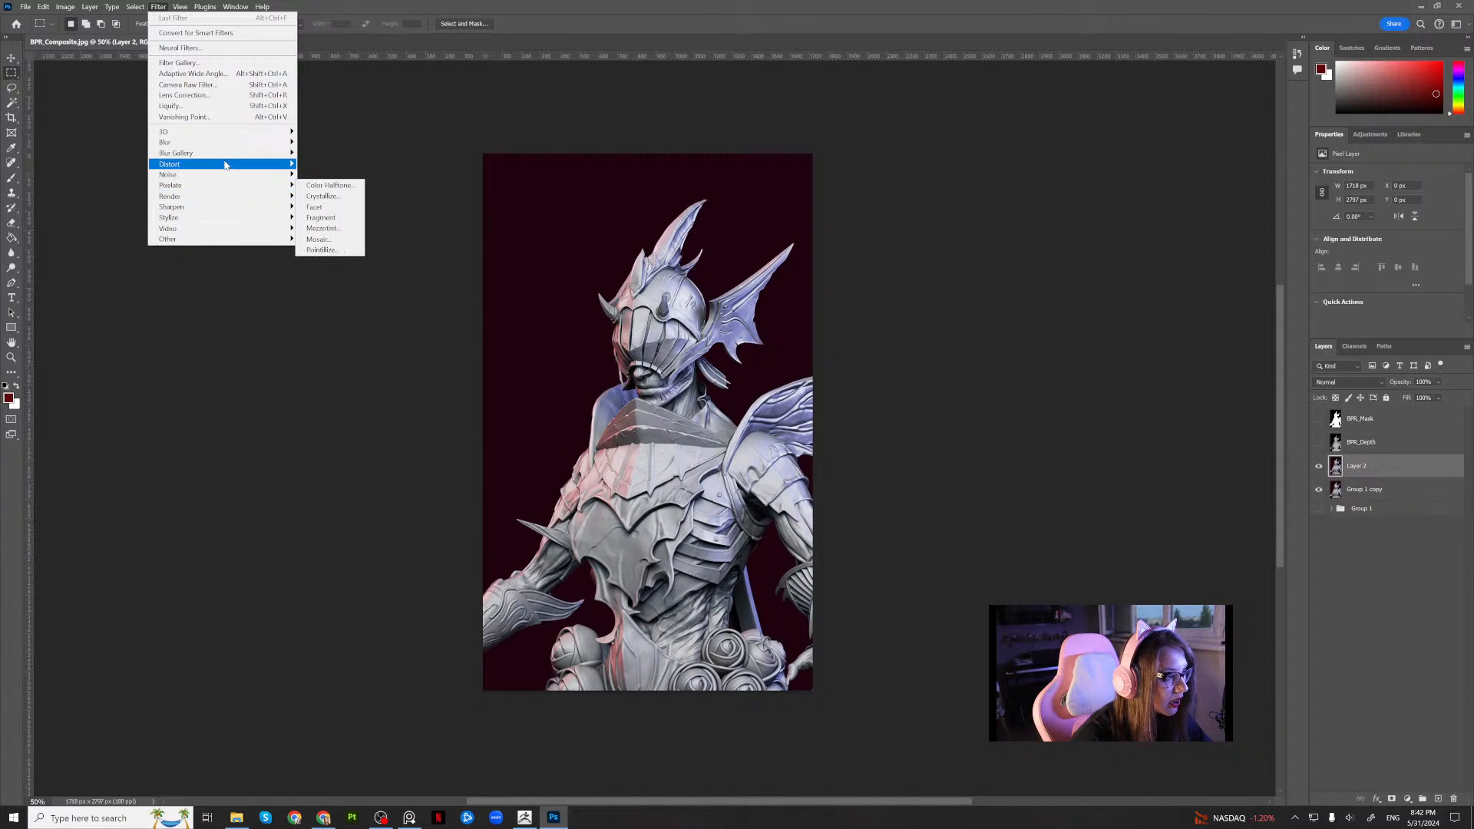
mouse_move(225, 164)
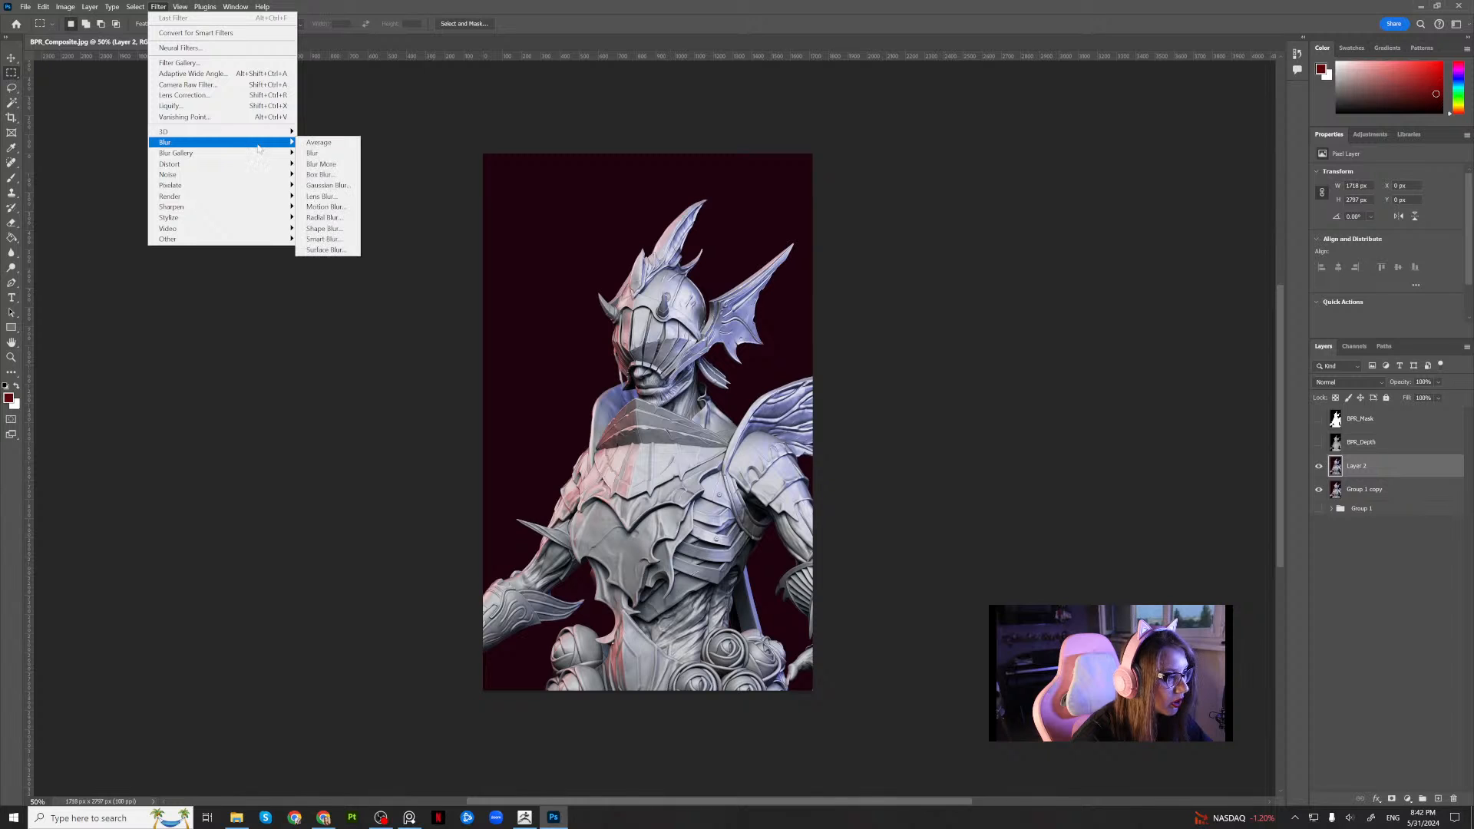
click(342, 197)
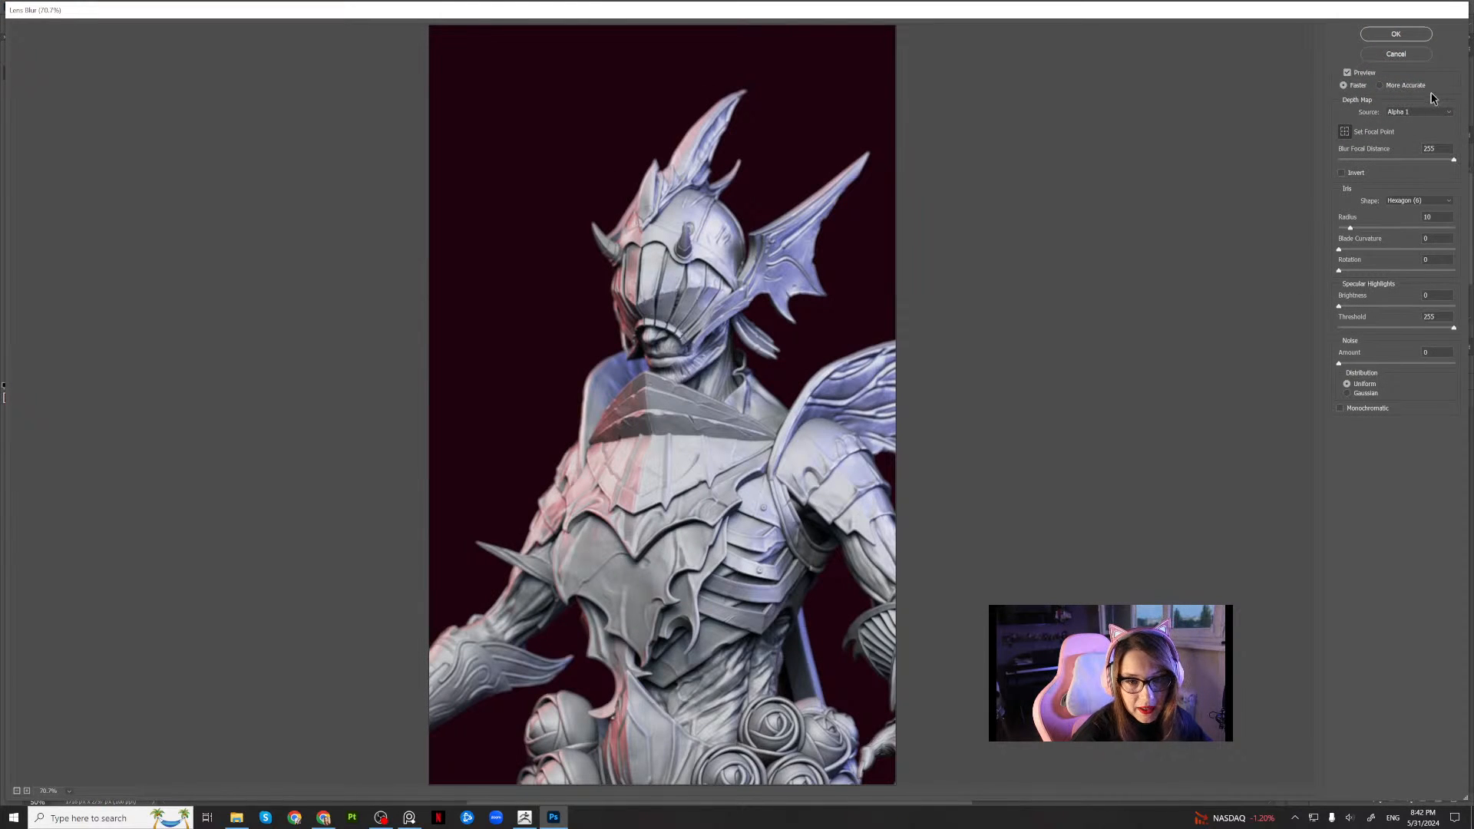
click(1422, 113)
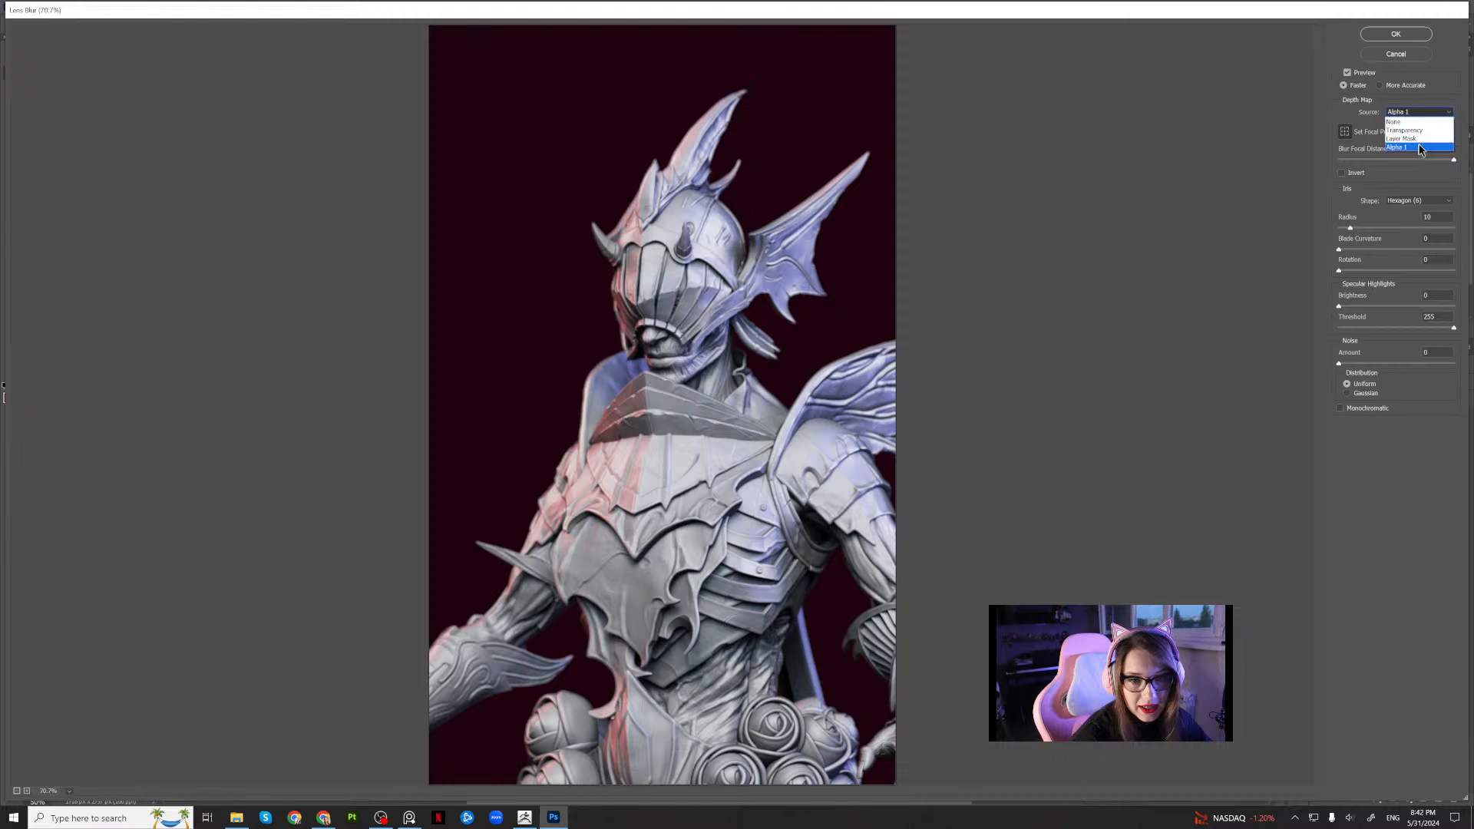
click(1439, 146)
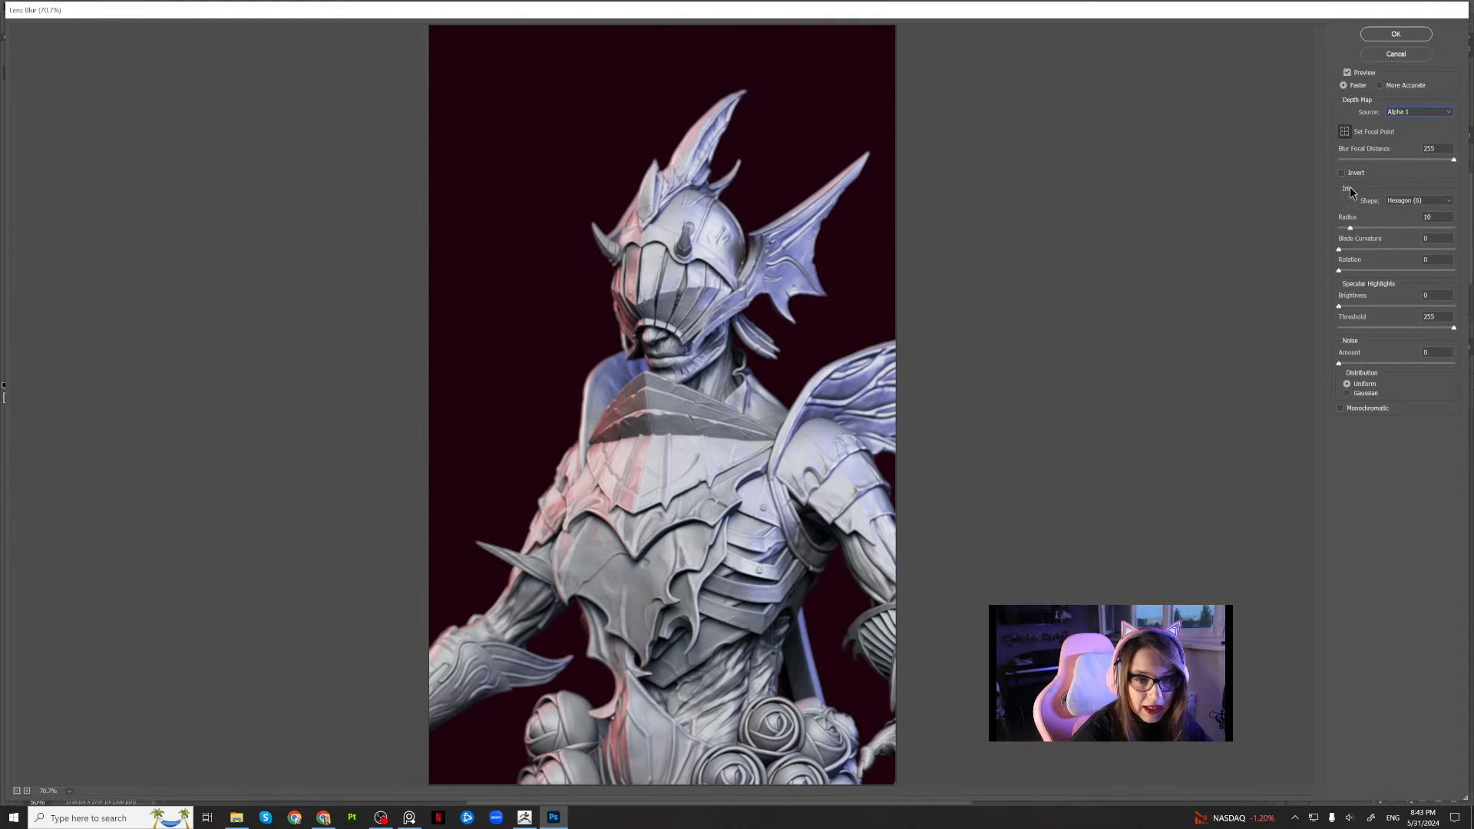
Try blur focal distances of 119, 0 and 103 with the iris radius raised to 22
mouse_move(1356, 229)
mouse_down()
mouse_move(1427, 233)
mouse_move(1350, 231)
mouse_up()
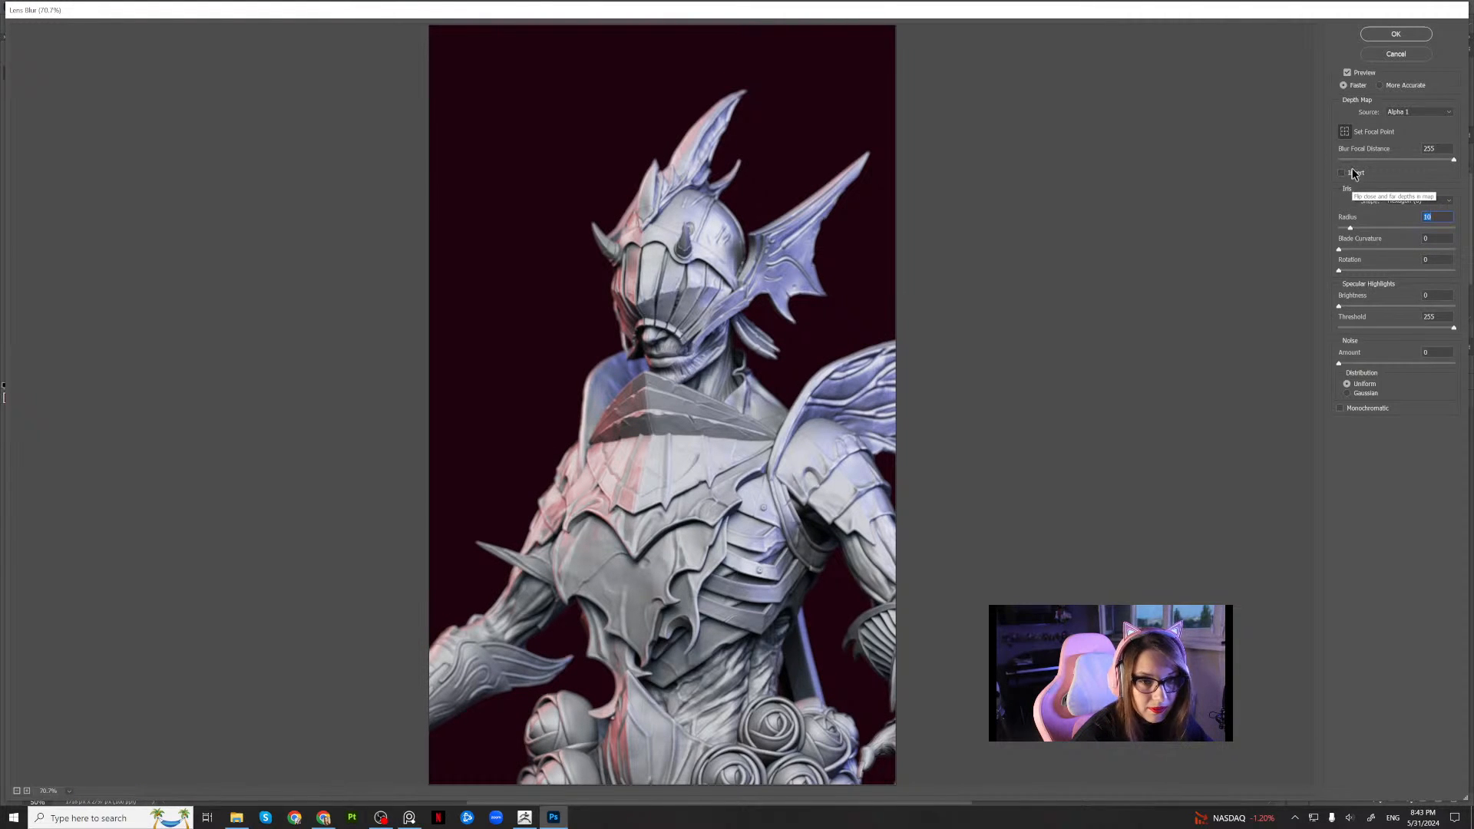
drag(1455, 161, 1395, 176)
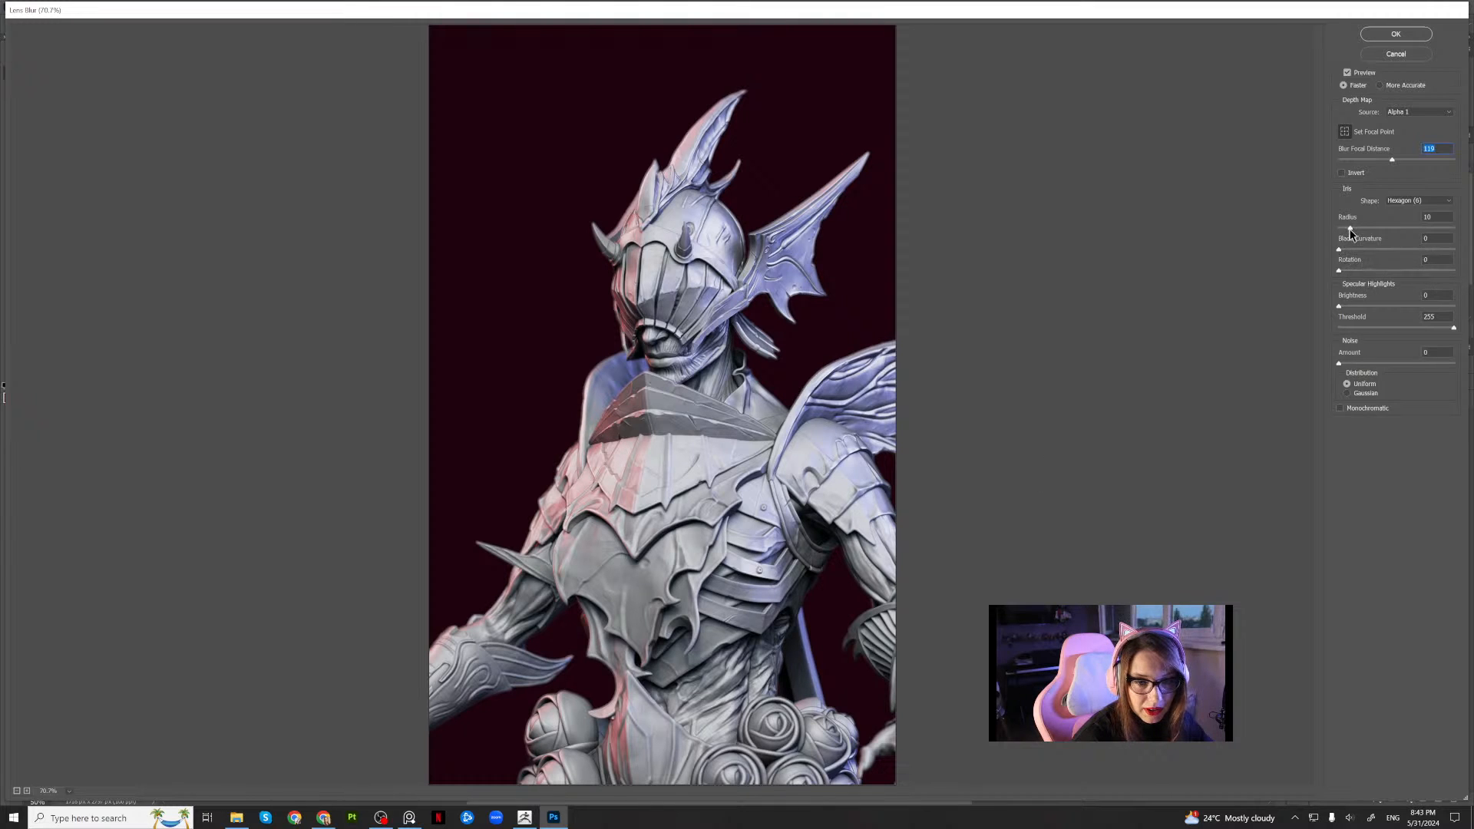
drag(1350, 228, 1361, 228)
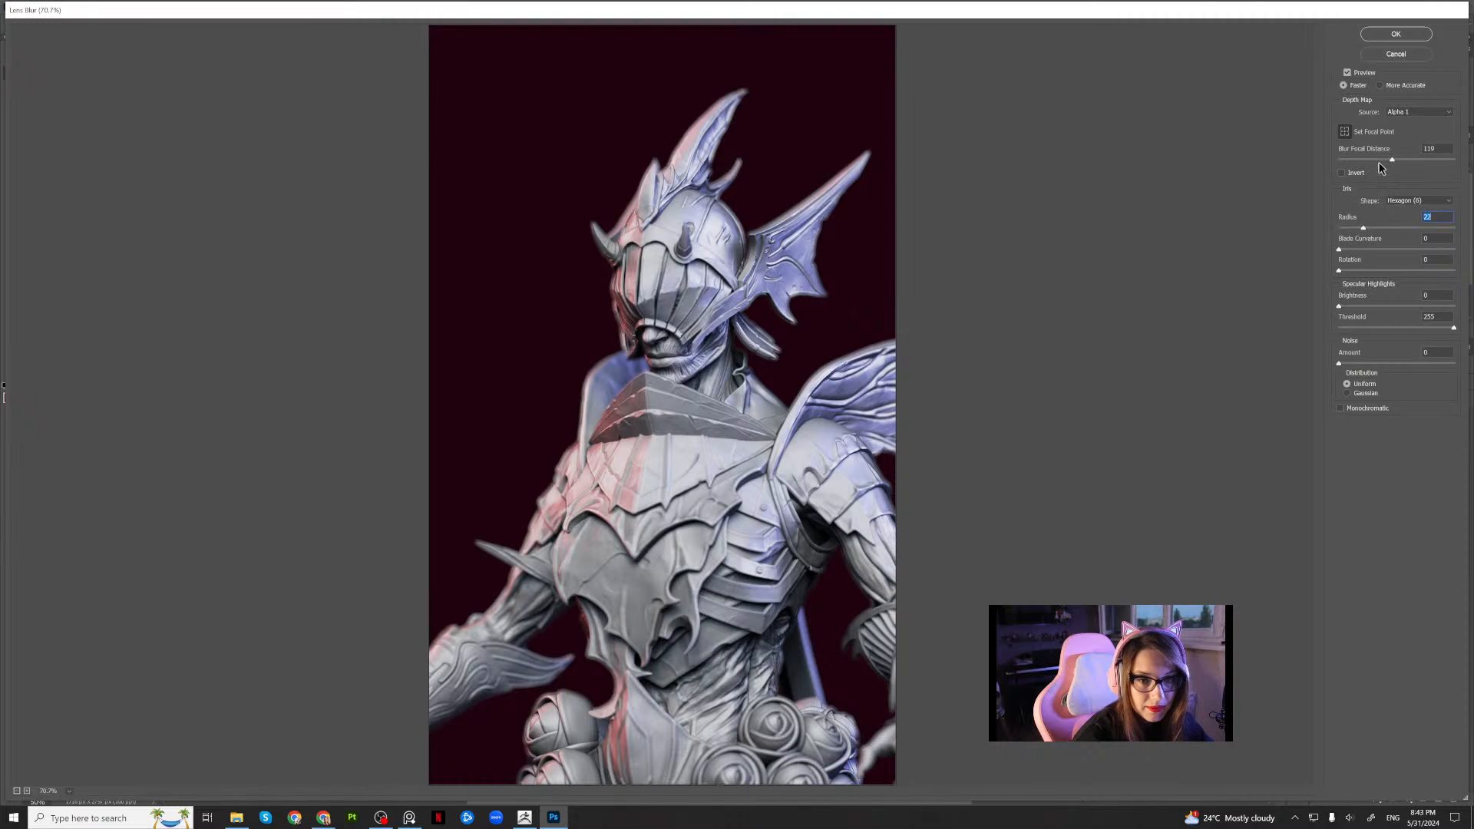
drag(1391, 159, 1343, 160)
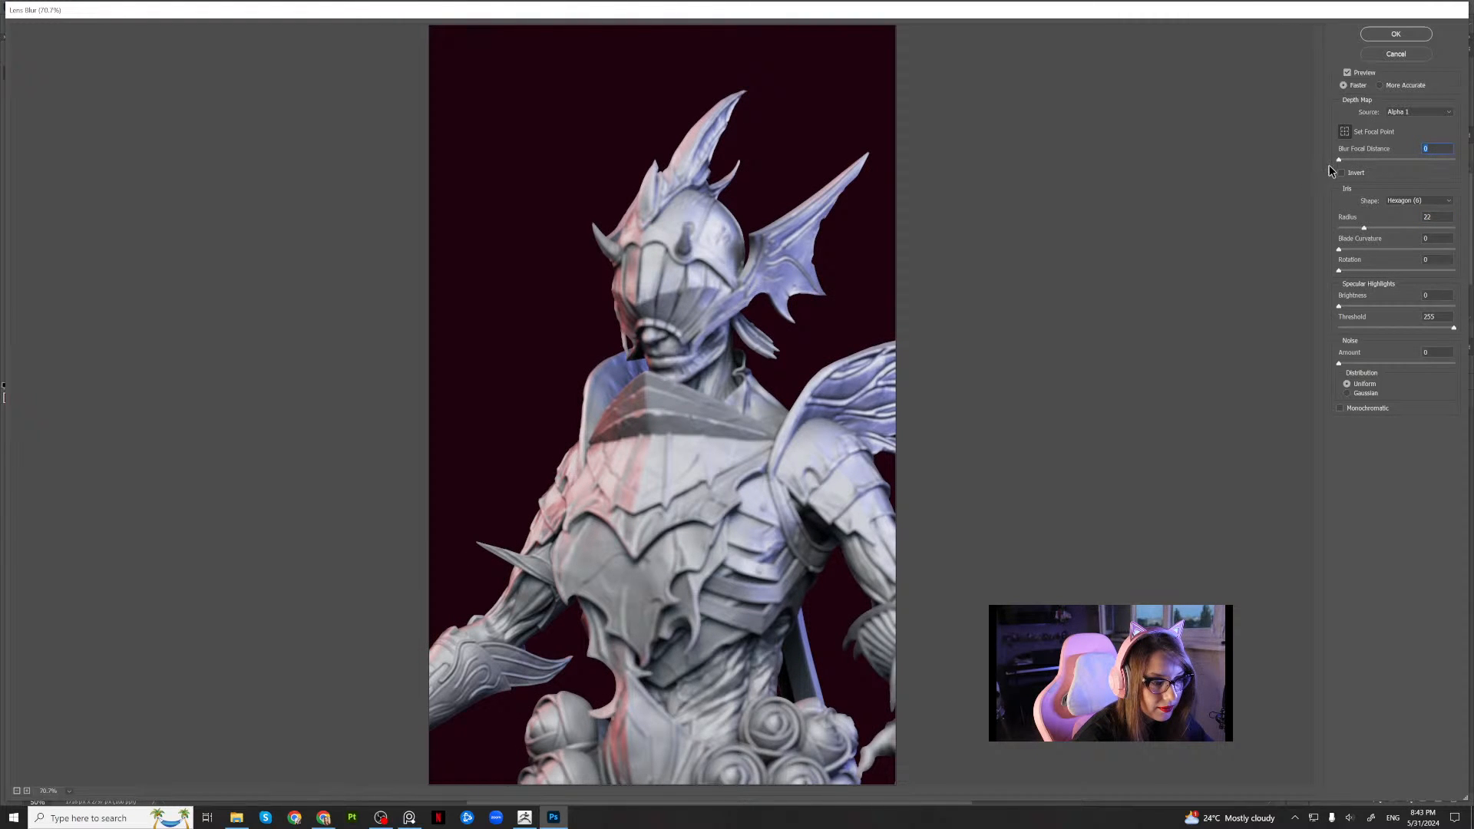
drag(1336, 166, 1385, 165)
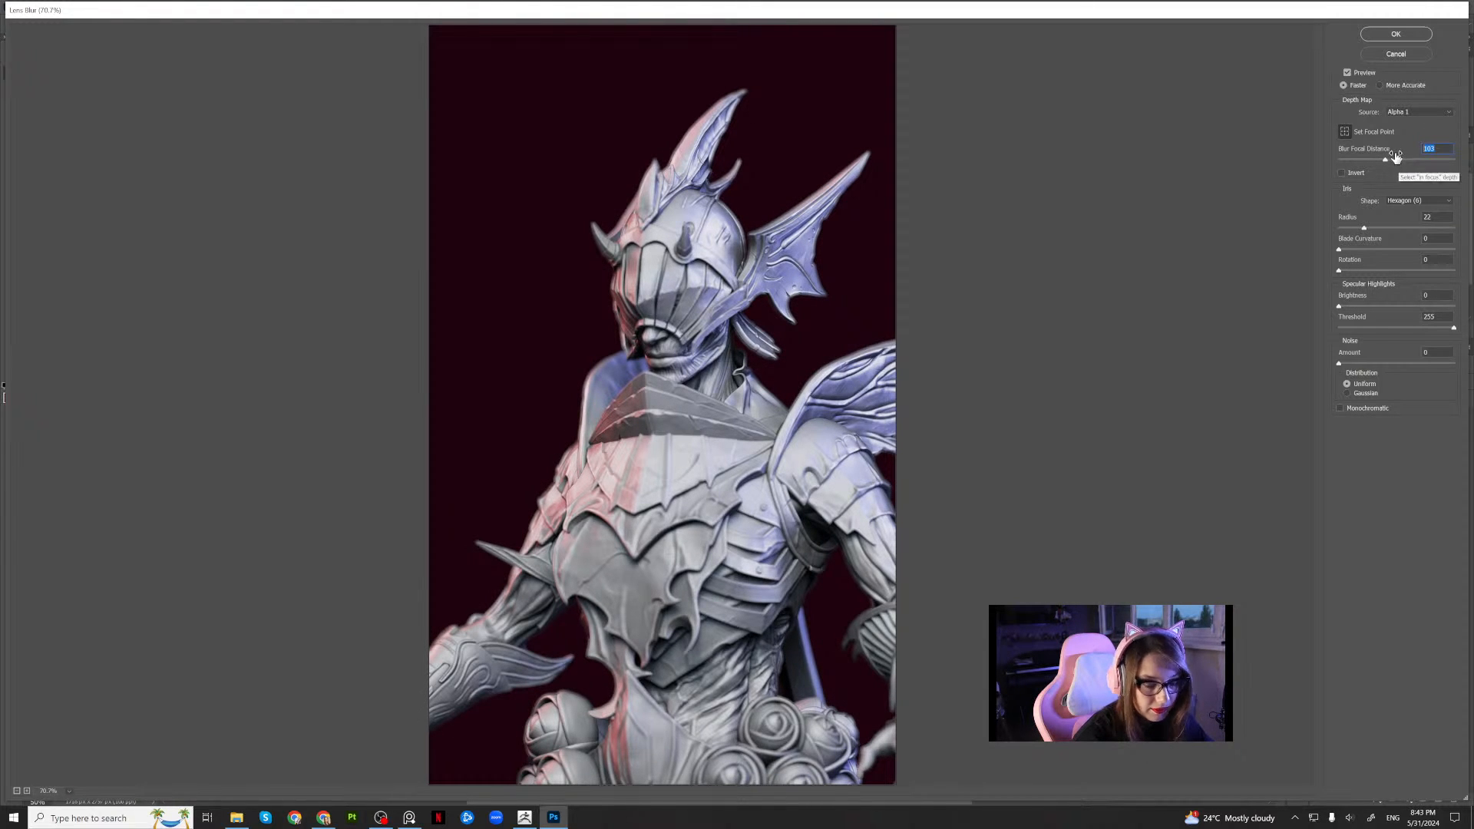
Set the blur focal distance to 35, try an iris radius of 15, and raise the radius to 29
text(35)
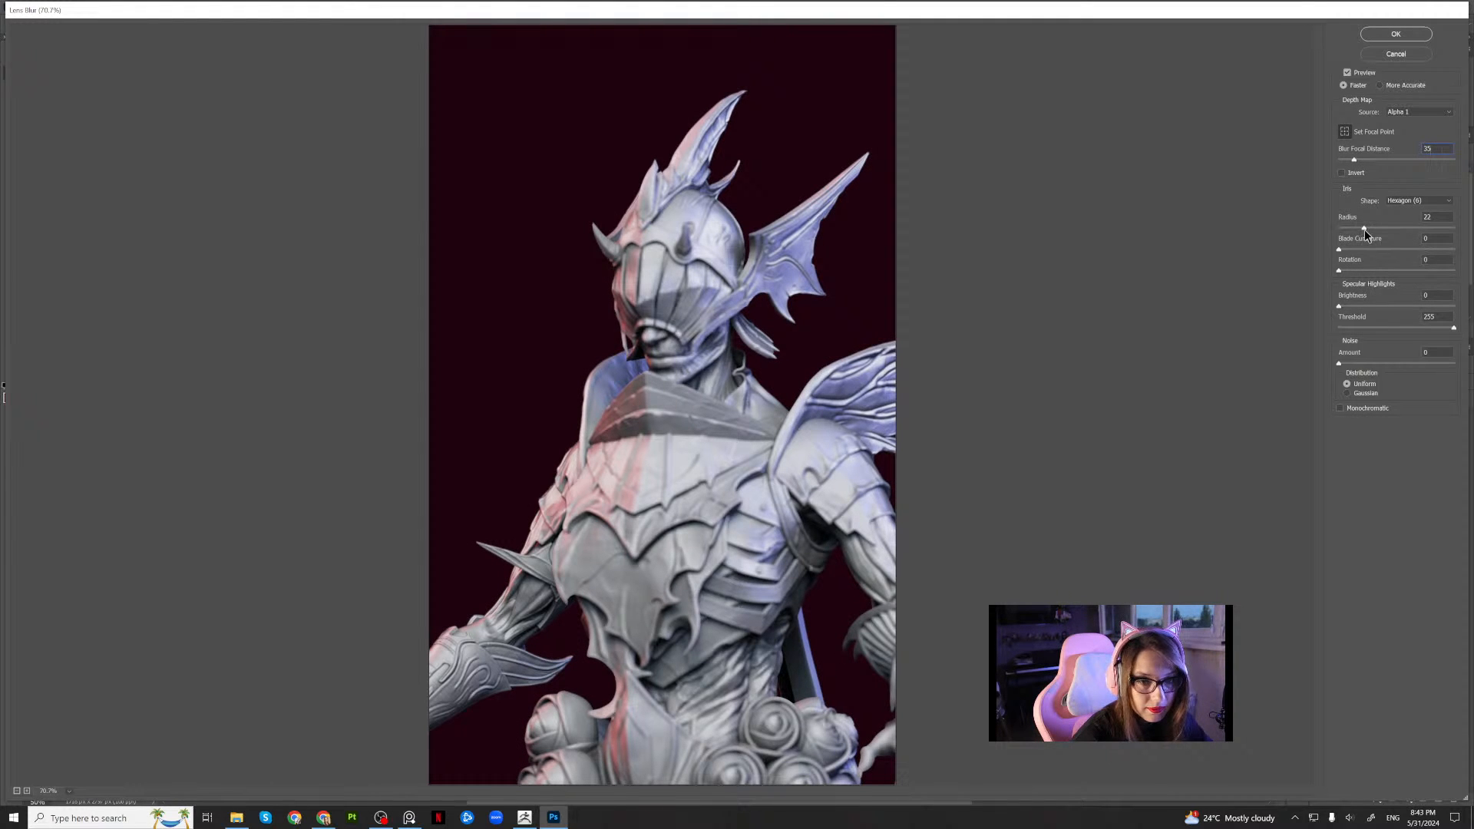
drag(1364, 228, 1362, 228)
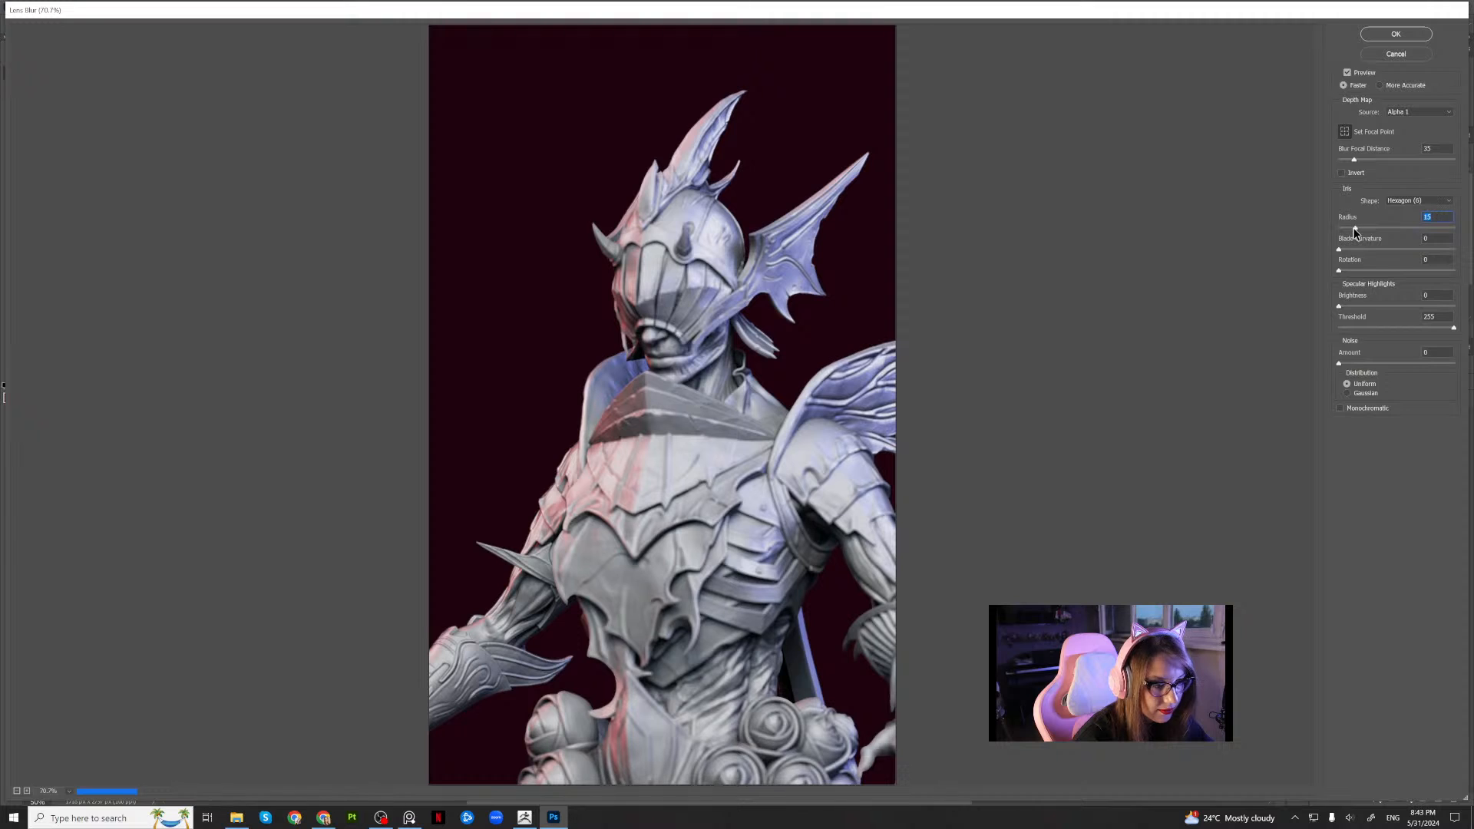
drag(1355, 229, 1366, 230)
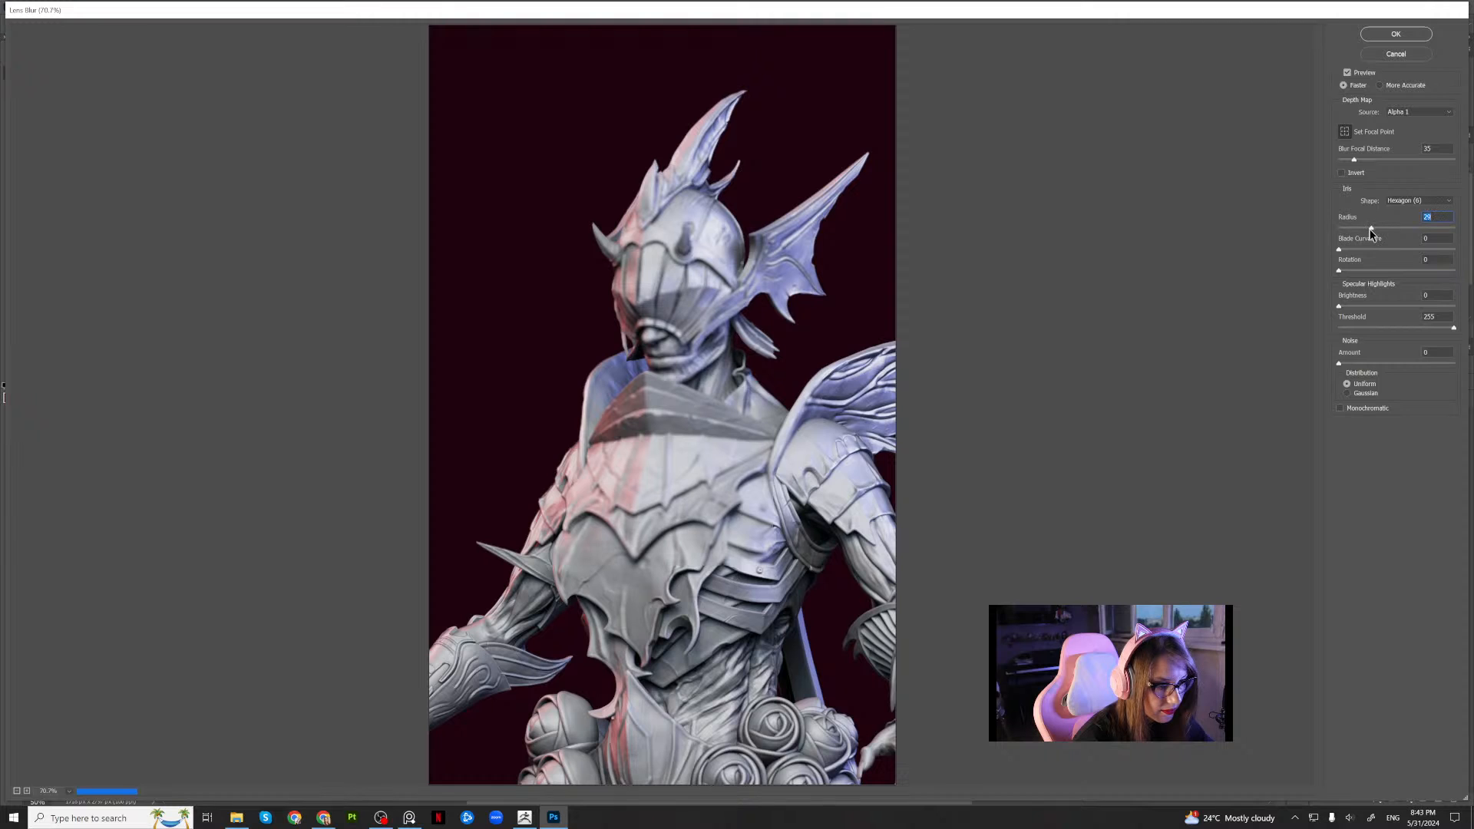
Try a blur focal distance of 78, set it to 0, invert the depth map, and apply the blur with an iris radius of 17
mouse_move(1356, 159)
mouse_down()
mouse_move(1398, 161)
mouse_move(1373, 174)
mouse_up()
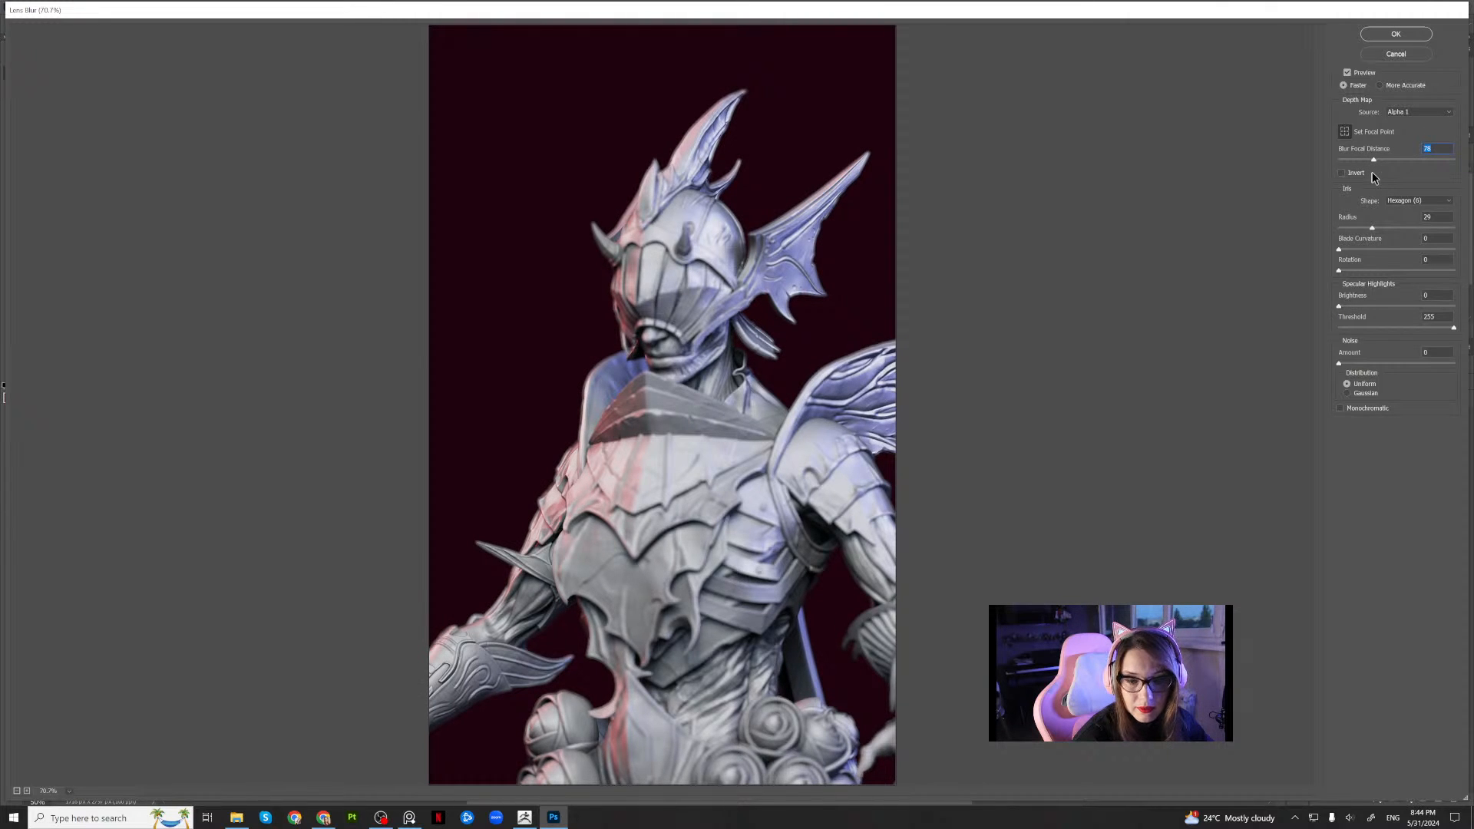
drag(1374, 179, 1324, 188)
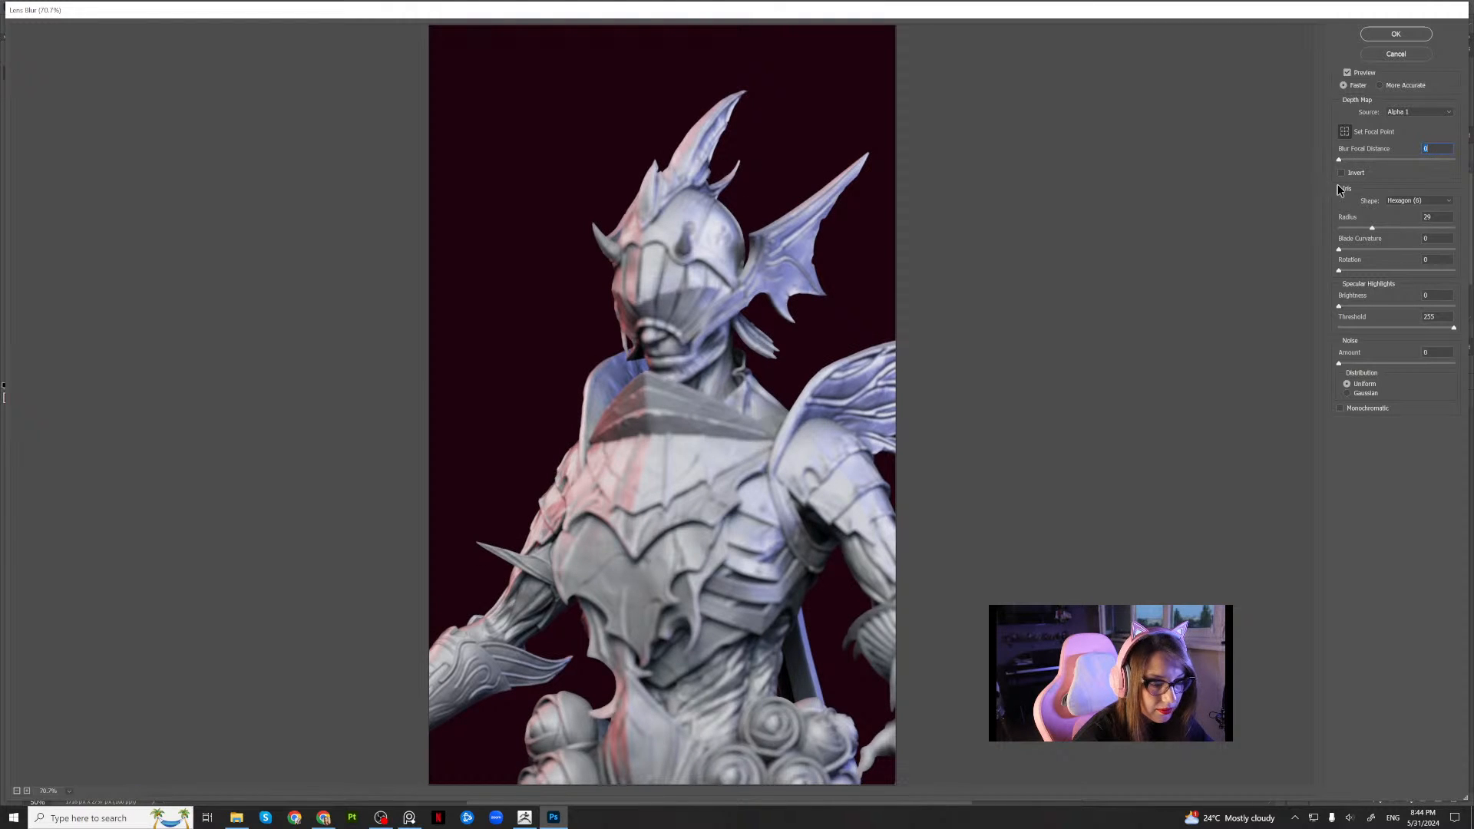
click(1341, 173)
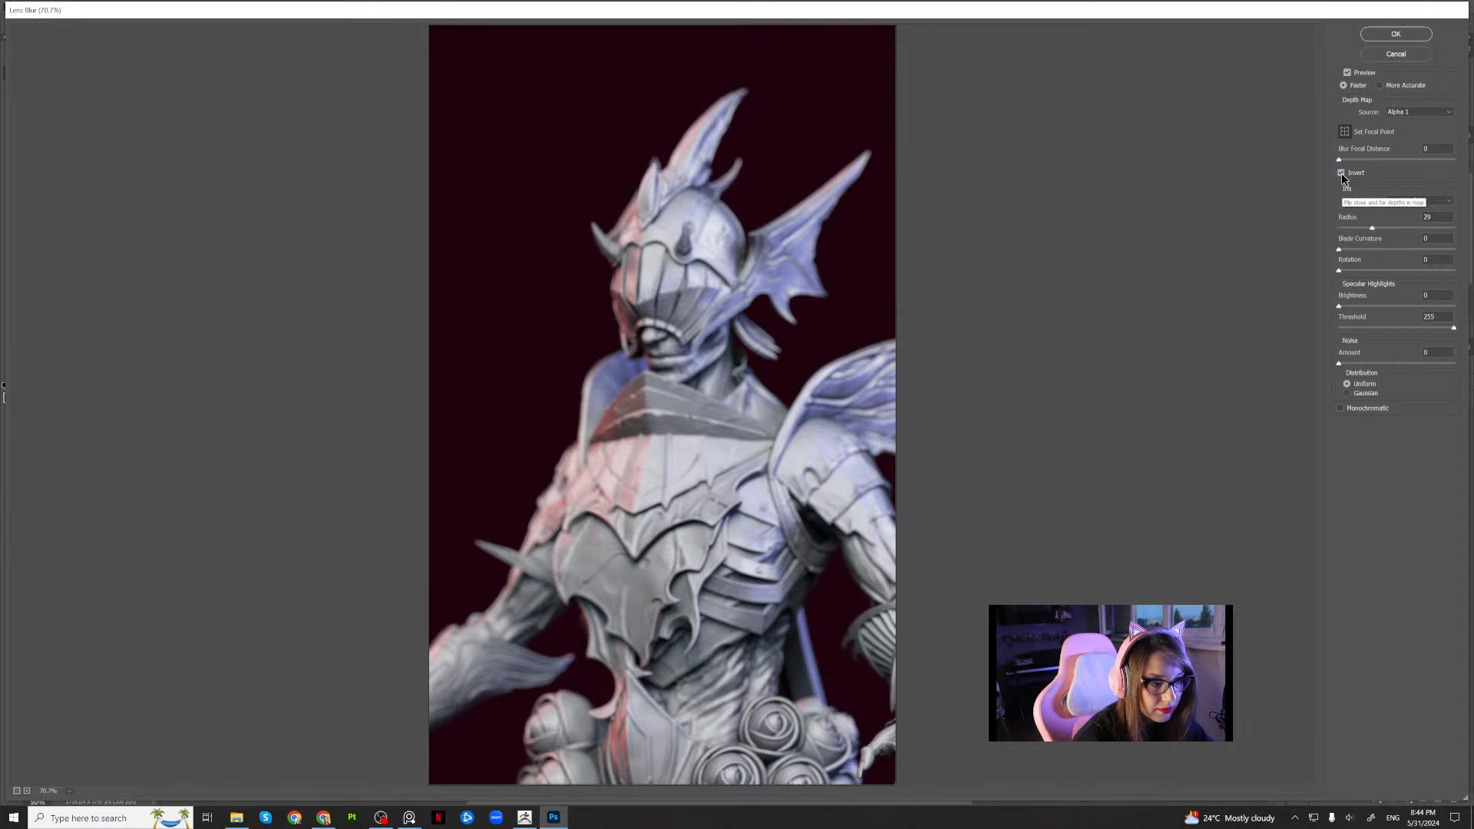
mouse_move(1372, 228)
mouse_down()
mouse_move(1393, 229)
mouse_move(1362, 227)
mouse_up()
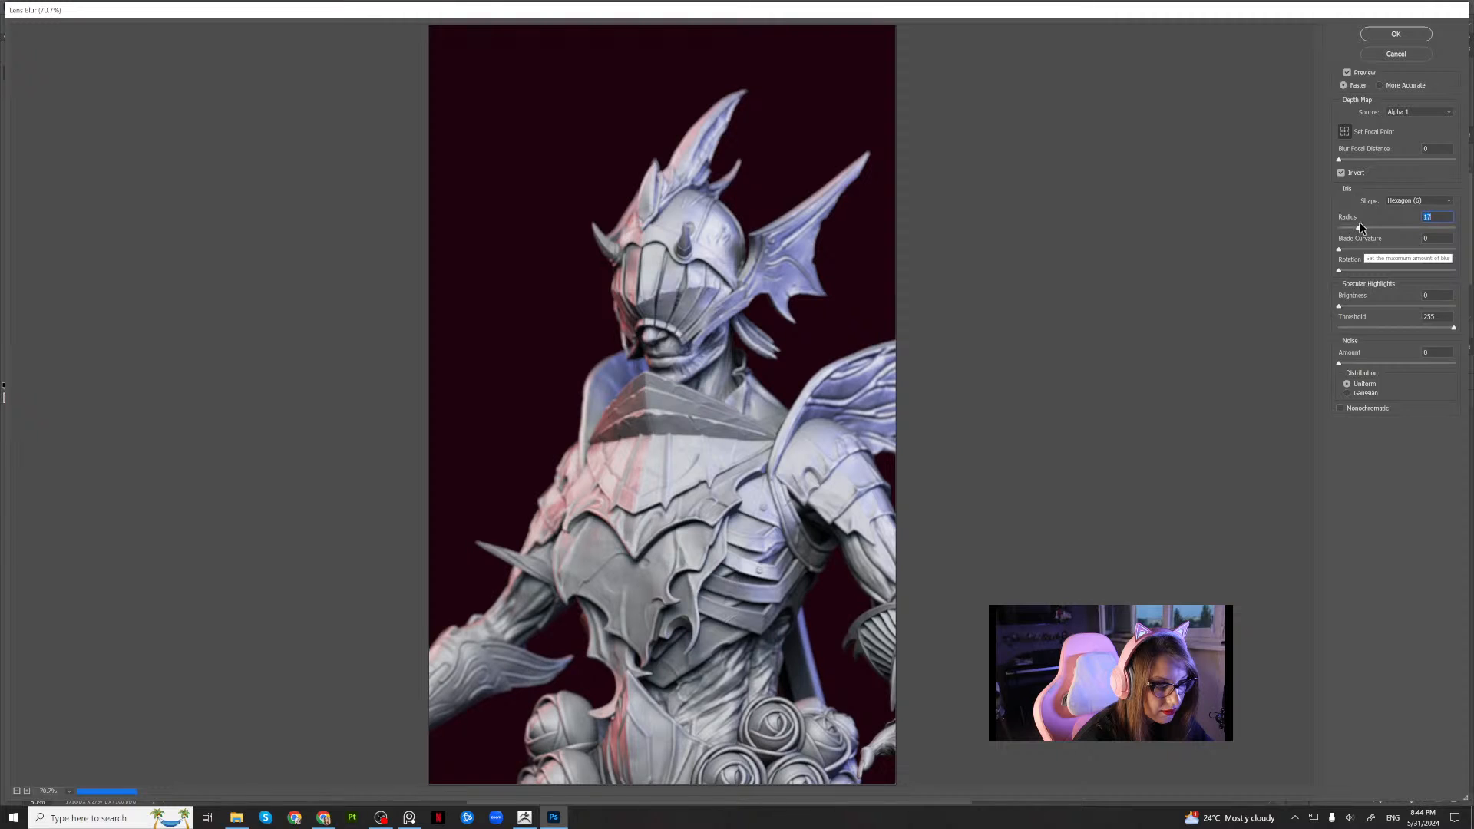
click(1408, 36)
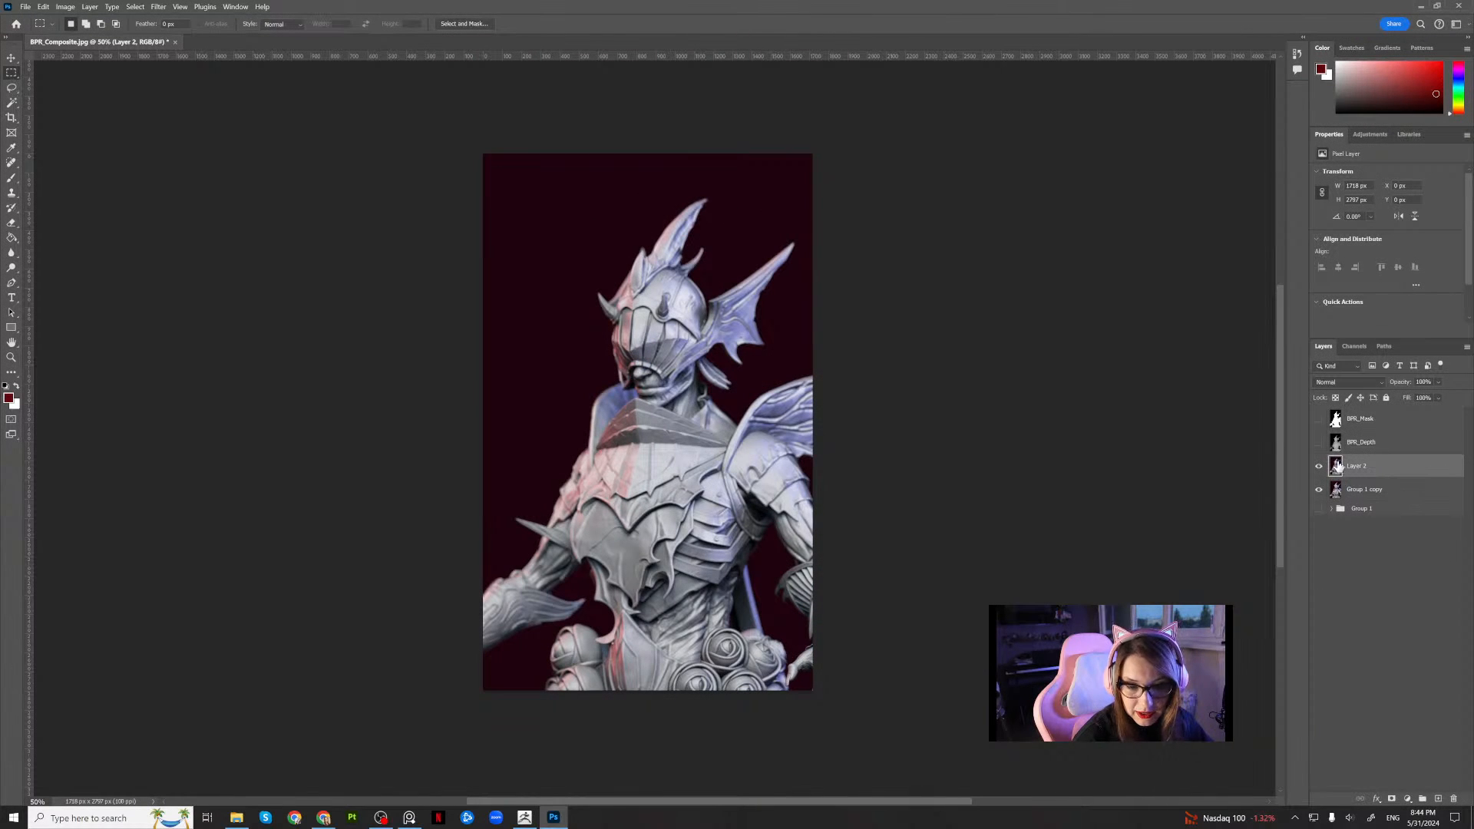
Compare the image with Layer 2 hidden and shown, and erase its blur over the helmet, face and chest armour
key(ctrl+plus)
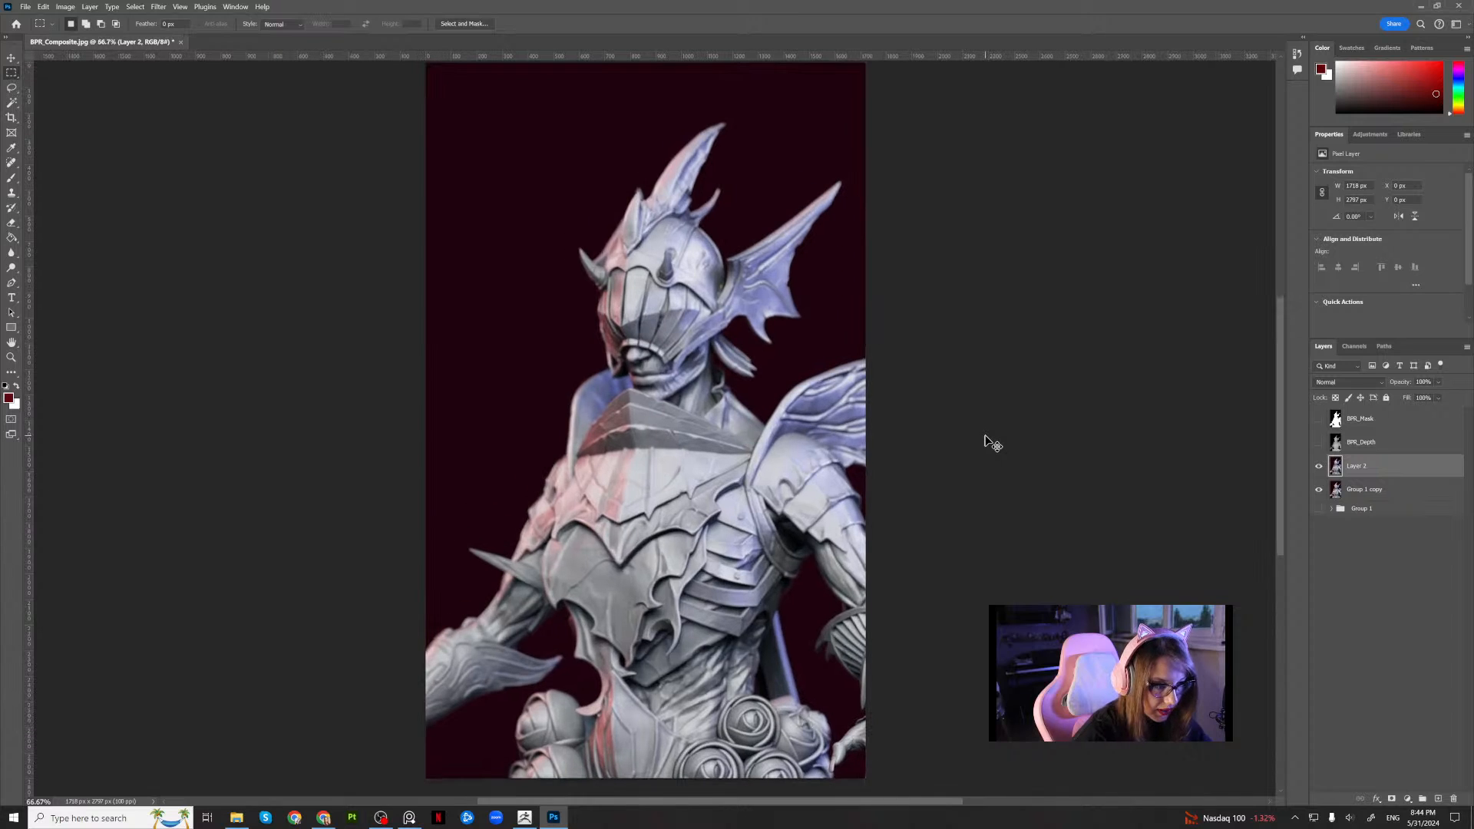
key(ctrl+plus)
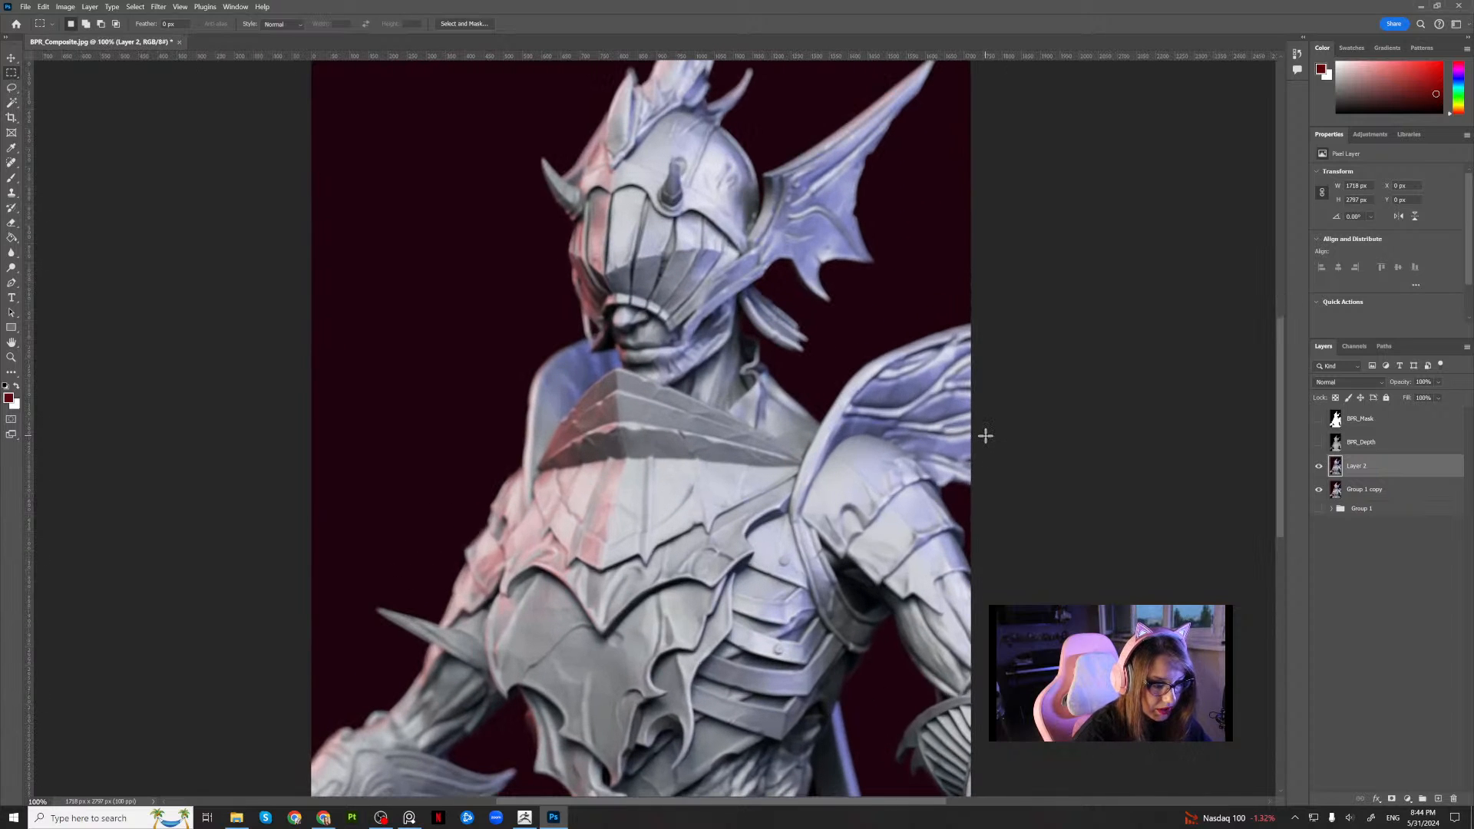
click(1320, 467)
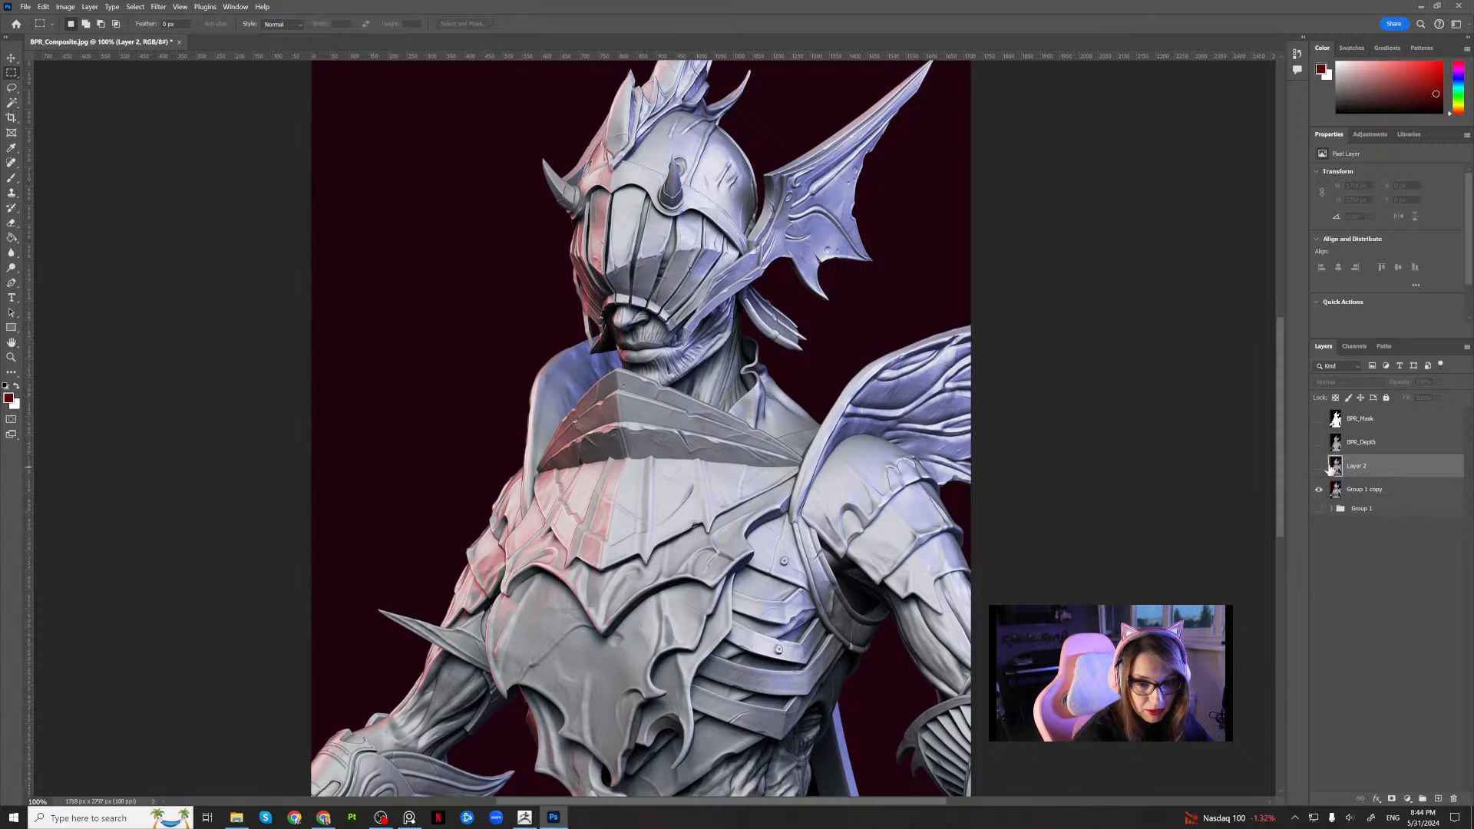
click(1320, 467)
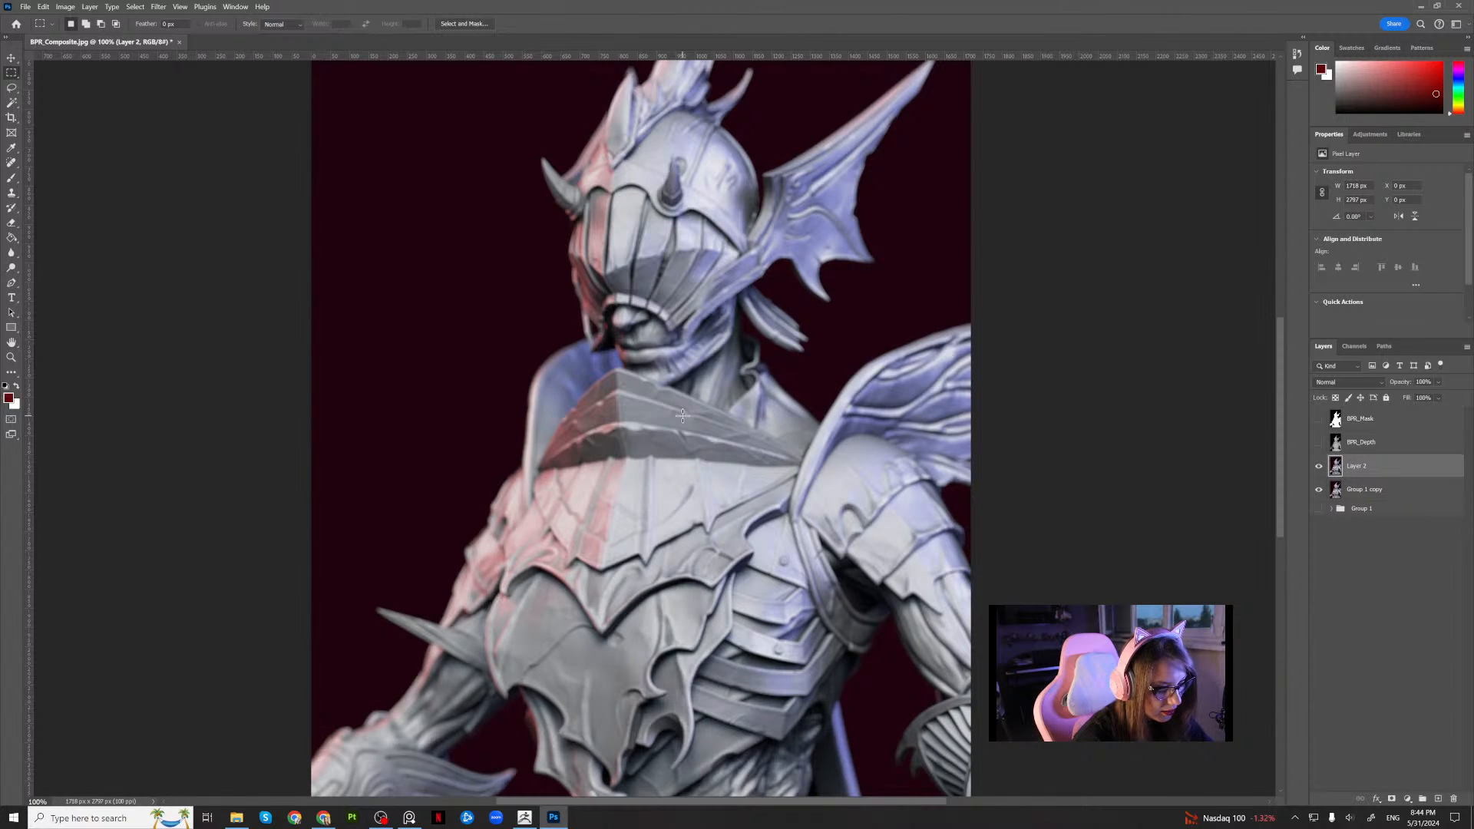
key(e)
mouse_move(791, 483)
mouse_down()
mouse_move(761, 477)
mouse_move(645, 377)
mouse_move(645, 246)
mouse_move(598, 198)
mouse_move(572, 197)
mouse_move(592, 134)
mouse_move(622, 122)
mouse_move(637, 138)
mouse_move(652, 330)
mouse_move(566, 526)
mouse_move(591, 427)
mouse_move(557, 562)
mouse_move(615, 595)
mouse_move(531, 635)
mouse_move(499, 714)
mouse_move(576, 707)
mouse_move(707, 583)
mouse_move(778, 605)
mouse_move(844, 405)
mouse_move(843, 609)
mouse_move(756, 607)
mouse_up()
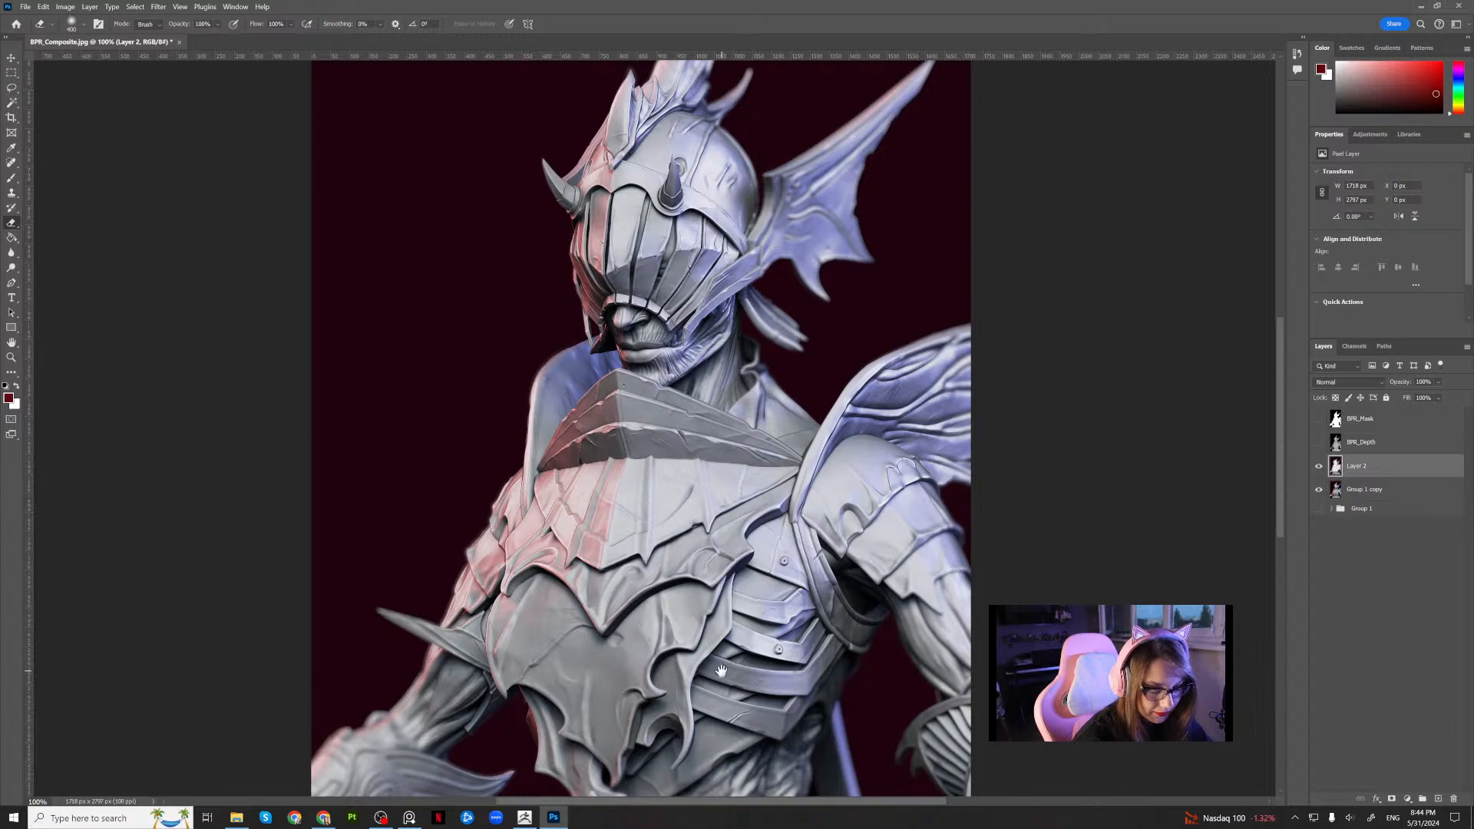
Erase the Layer 2 blur over the waist, lower breastplate, forearm guard, helmet crest and neck with the same soft eraser
drag(722, 671, 722, 414)
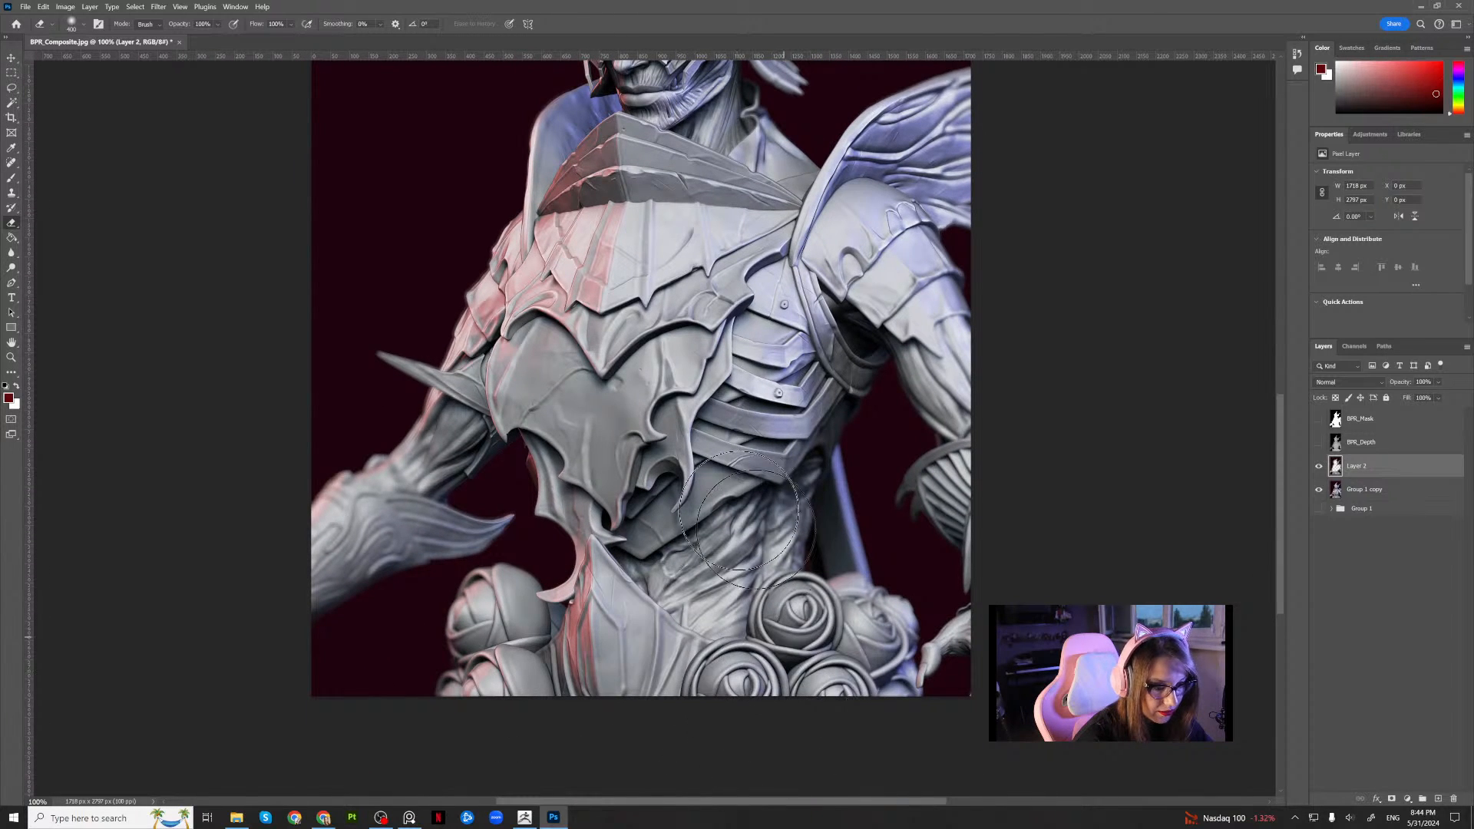
mouse_move(596, 456)
mouse_down()
mouse_move(583, 537)
mouse_move(594, 522)
mouse_up()
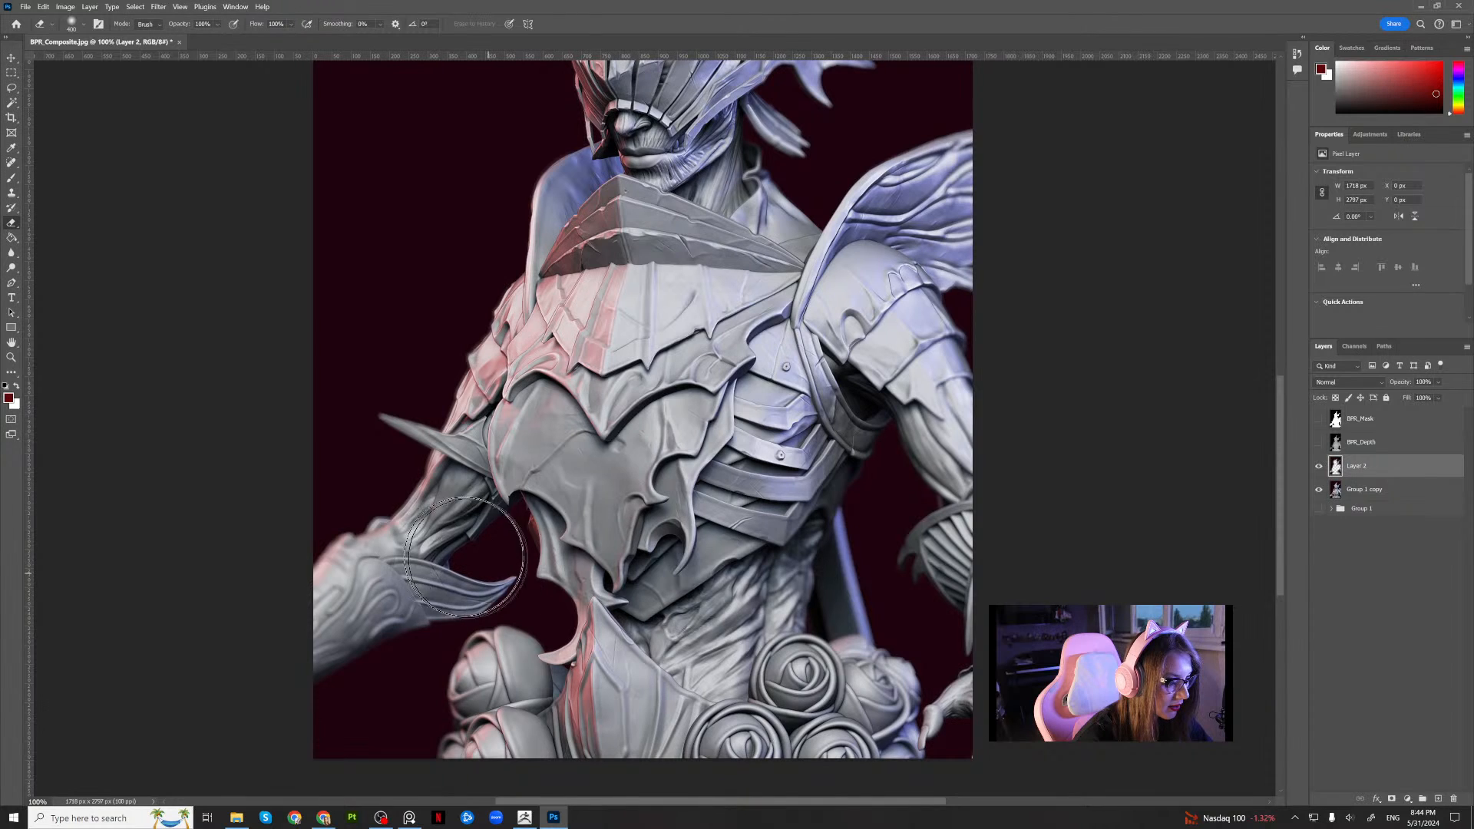
mouse_move(465, 557)
mouse_down()
mouse_move(413, 615)
mouse_move(388, 591)
mouse_move(437, 590)
mouse_up()
drag(692, 424, 675, 530)
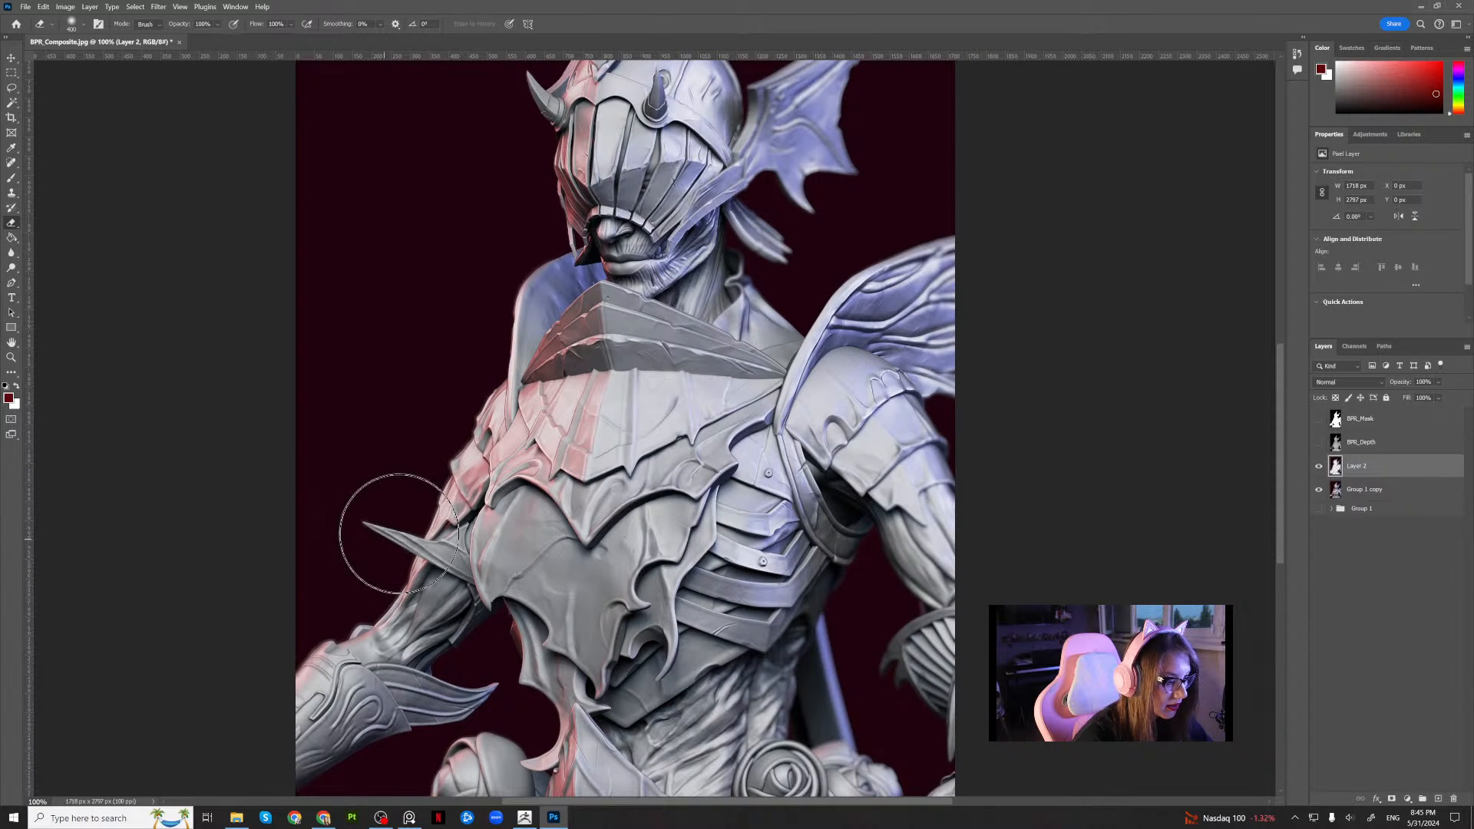
drag(654, 371, 612, 624)
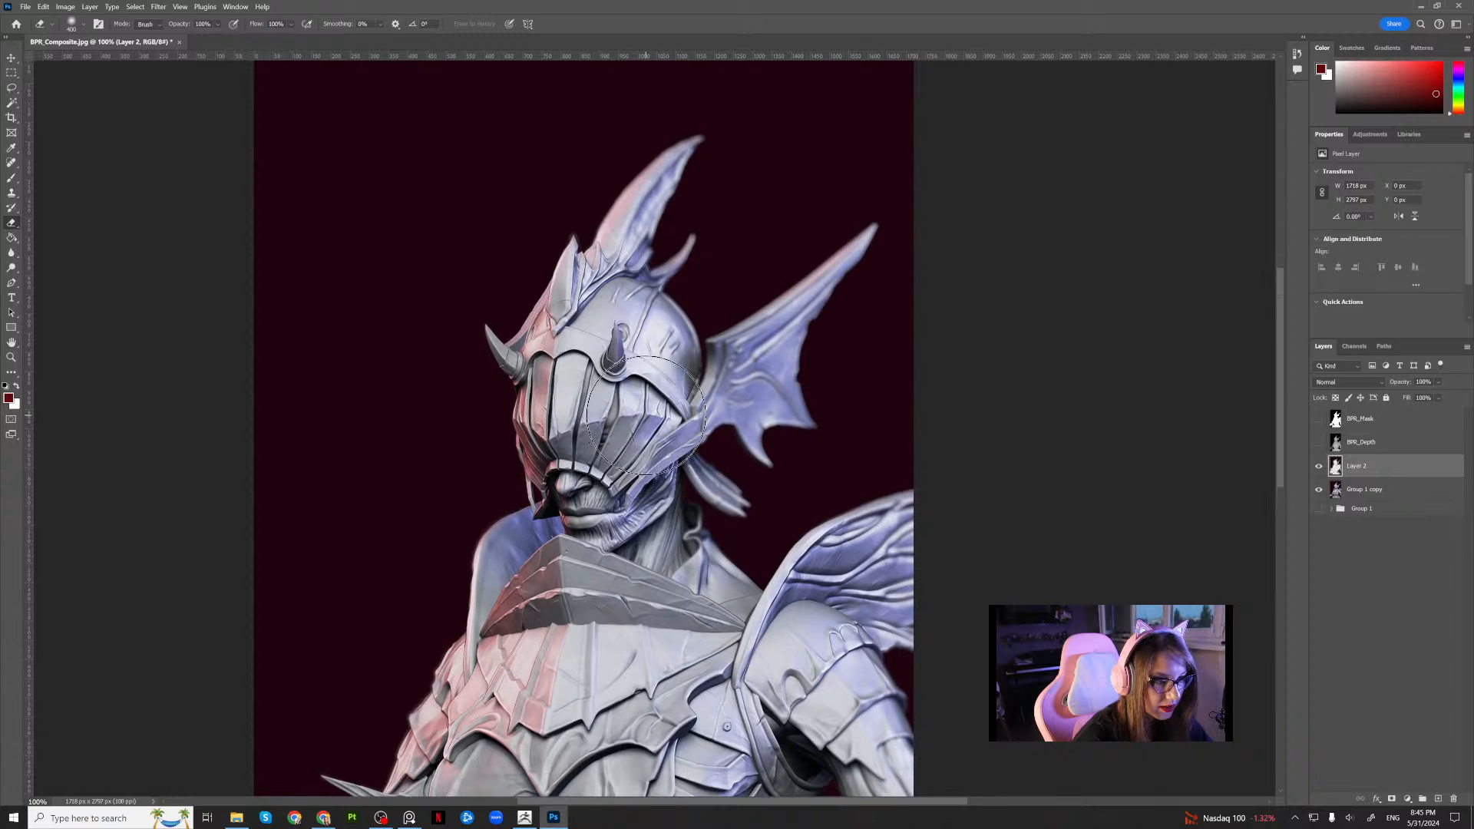
mouse_move(645, 415)
mouse_down()
mouse_move(694, 350)
mouse_move(716, 395)
mouse_move(750, 297)
mouse_move(749, 323)
mouse_move(635, 292)
mouse_move(640, 260)
mouse_move(552, 318)
mouse_up()
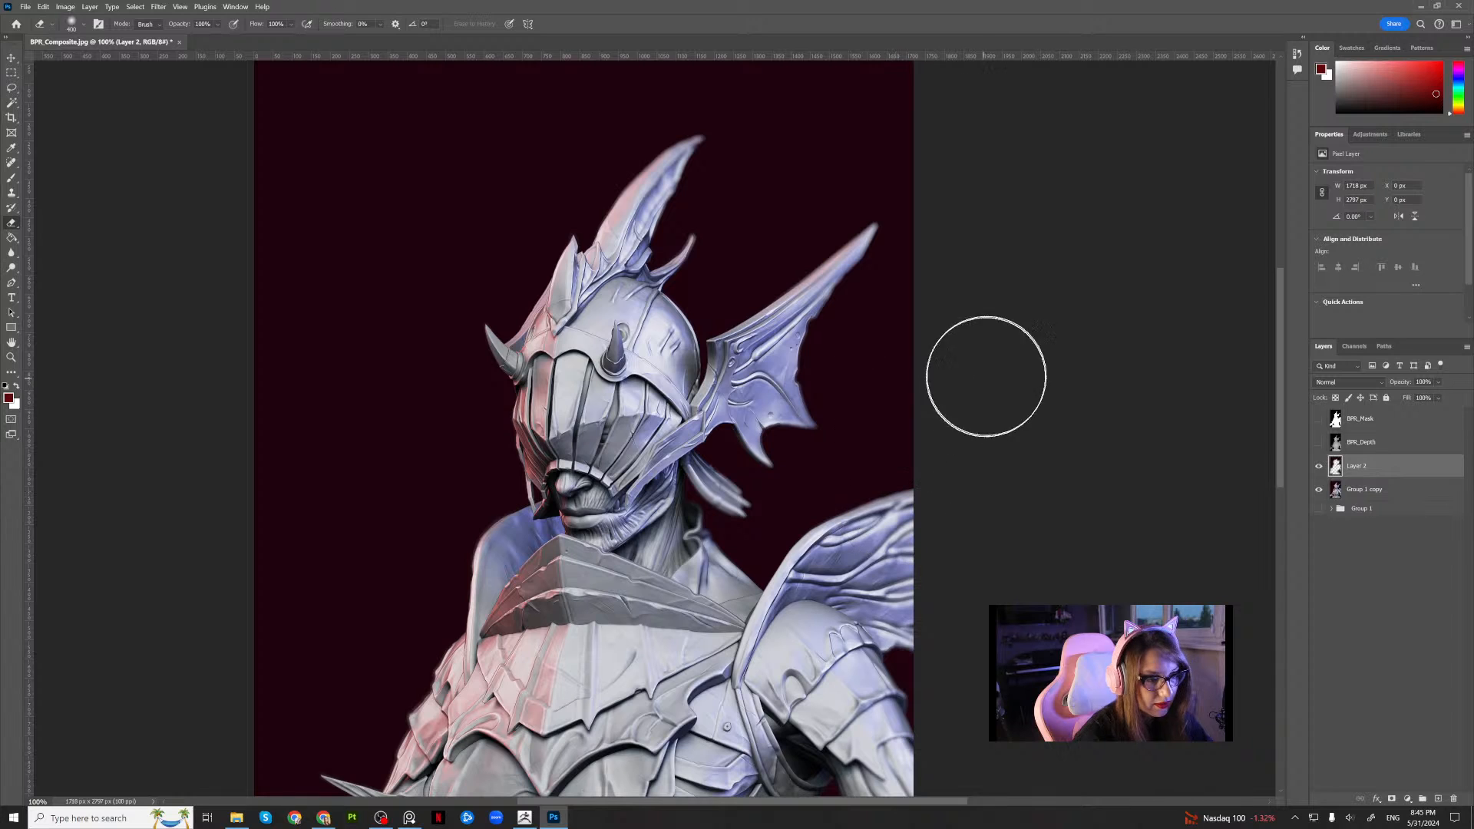
mouse_move(832, 424)
mouse_down()
mouse_move(701, 518)
mouse_move(704, 538)
mouse_up()
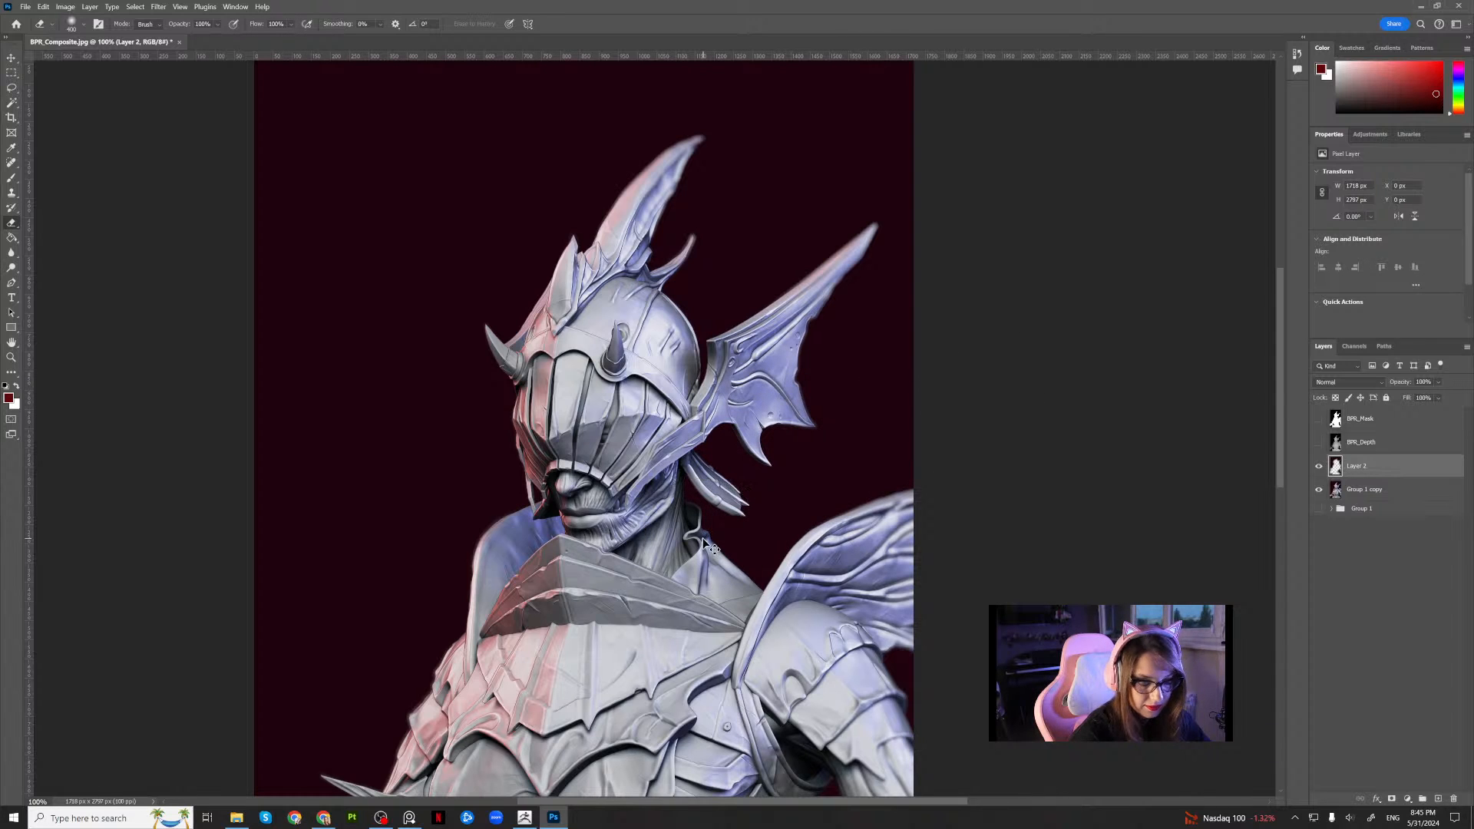
Lower Layer 2's opacity to 98% and merge it with the Group 1 copy layer
key(ctrl+minus)
key(ctrl+minus)
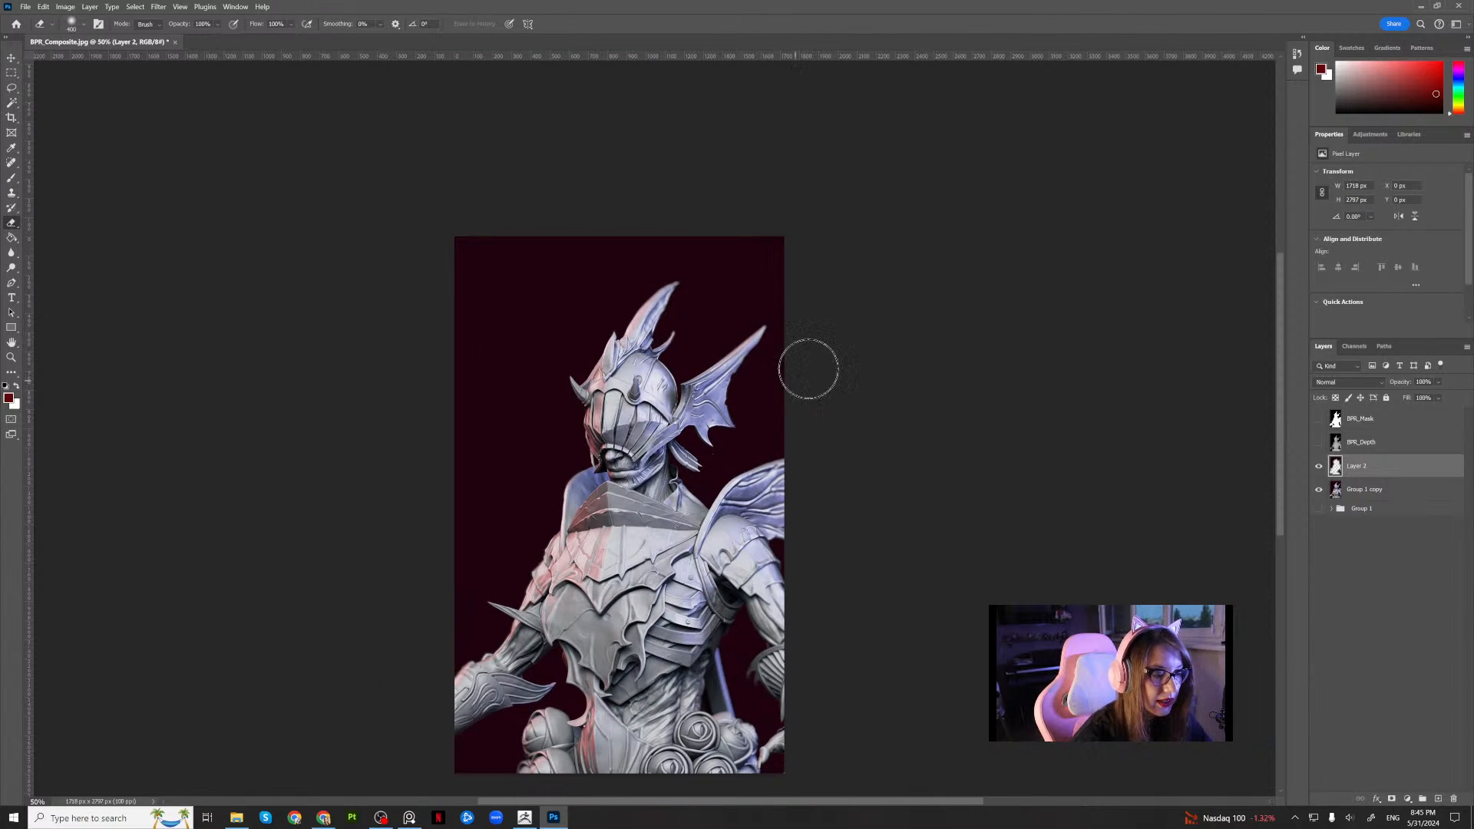
click(1439, 383)
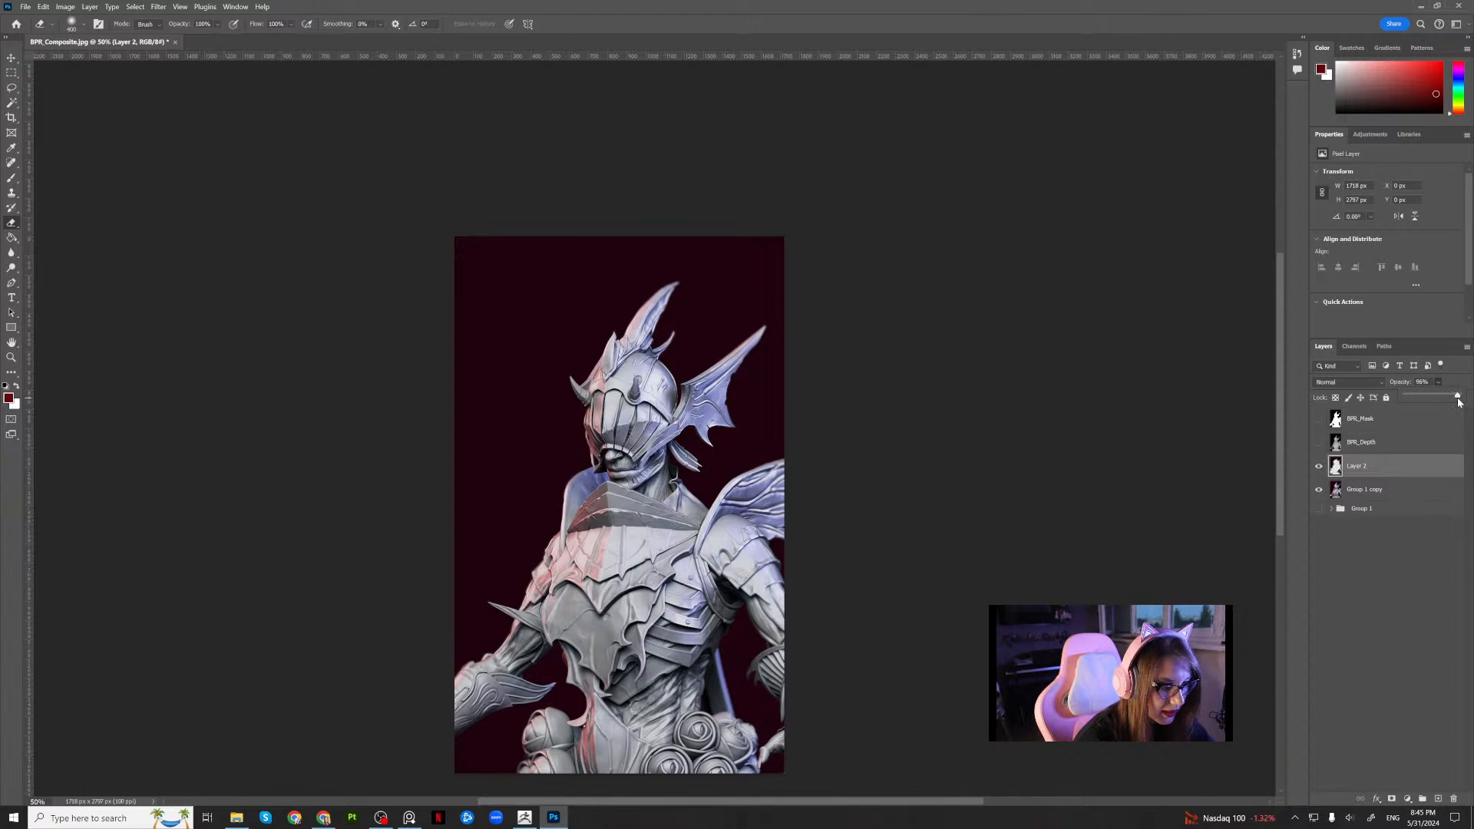
shift+click(1394, 490)
right_click(1394, 491)
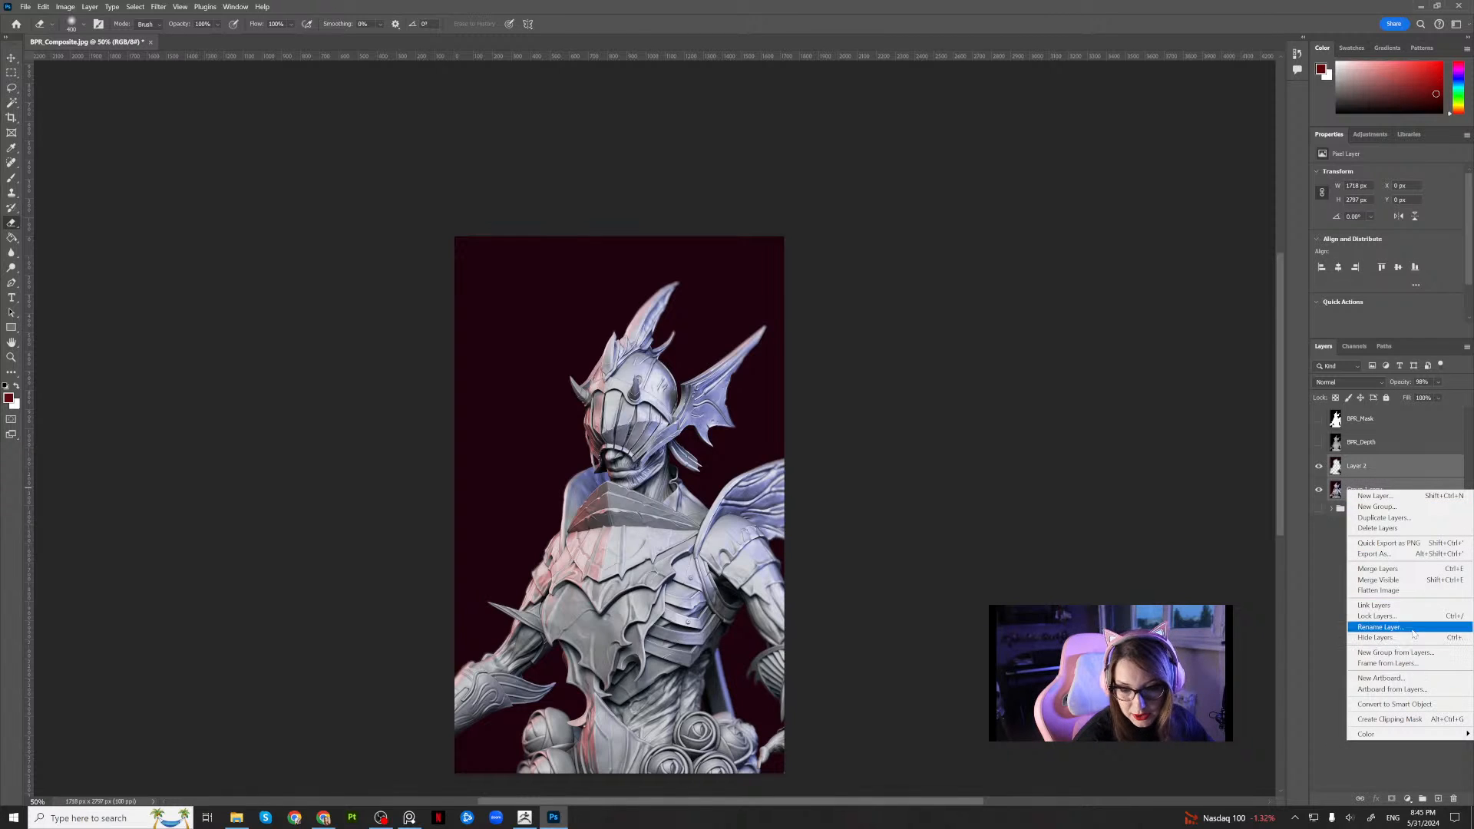
click(1378, 569)
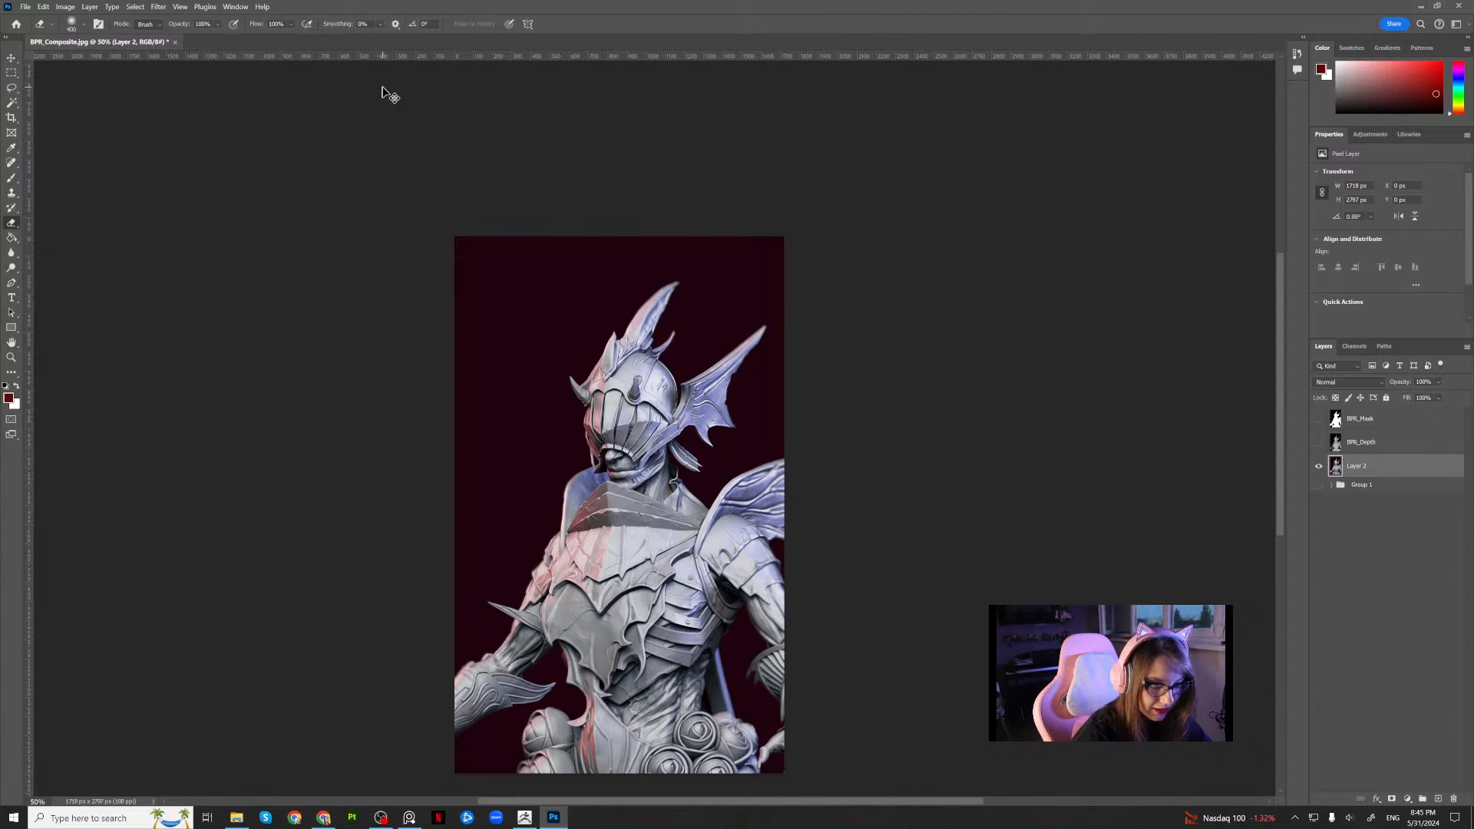
Duplicate the merged Layer 2 and open the Add Noise filter on the copy, keeping its dialog clear of the artwork
key(ctrl+j)
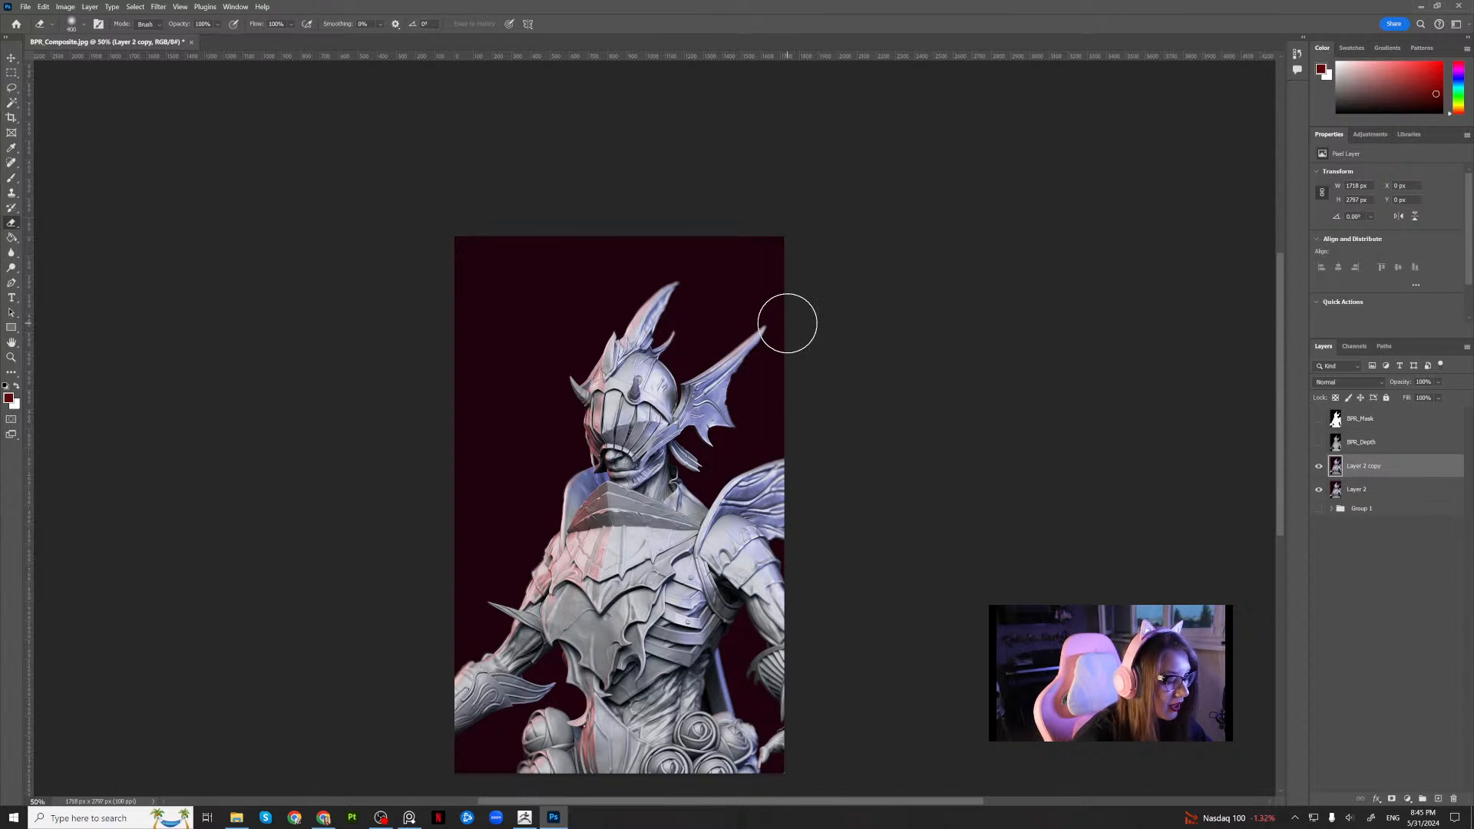
key(ctrl+plus)
key(ctrl+plus)
key(ctrl+plus)
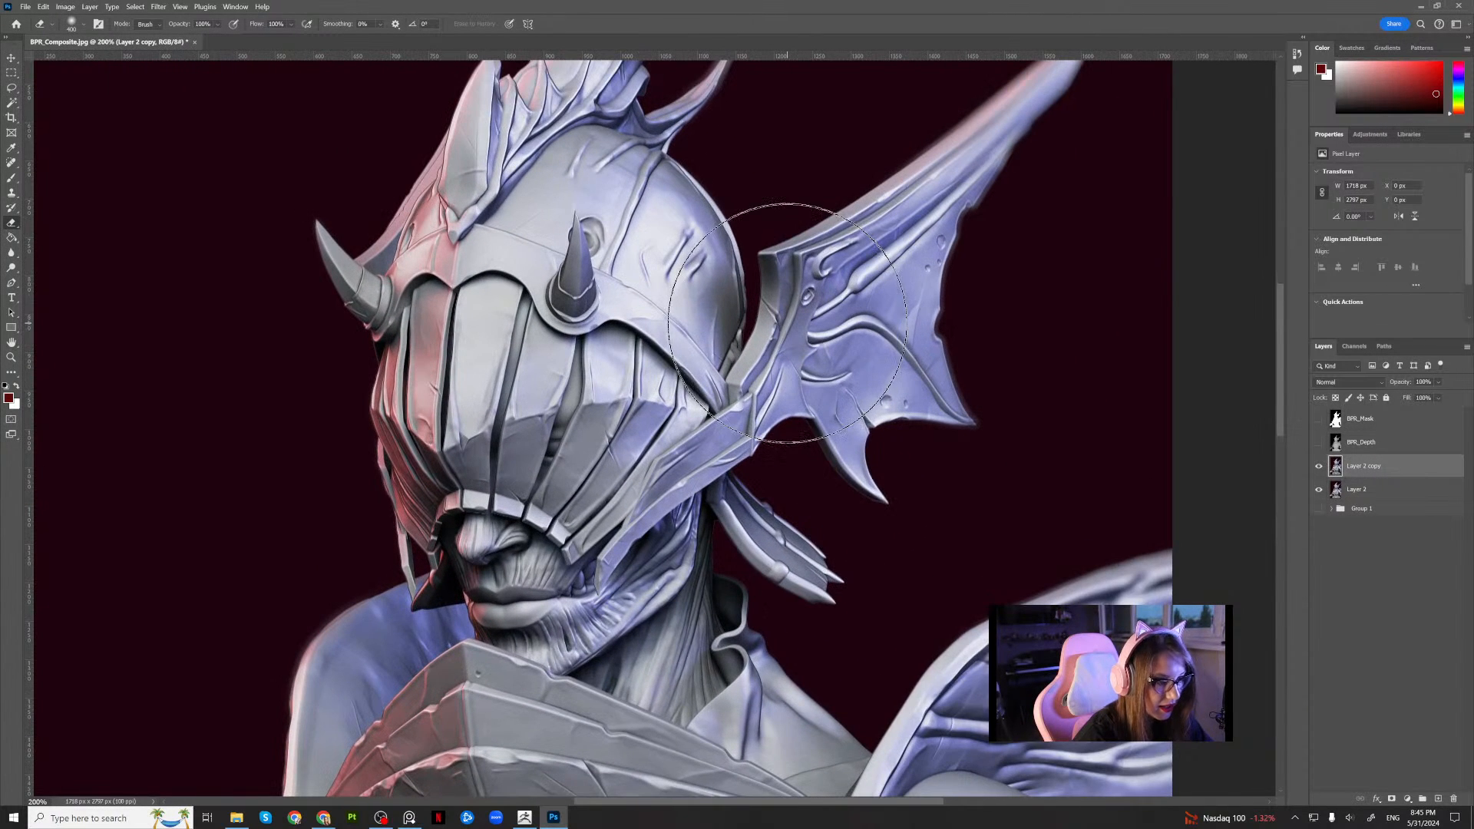
key(ctrl+minus)
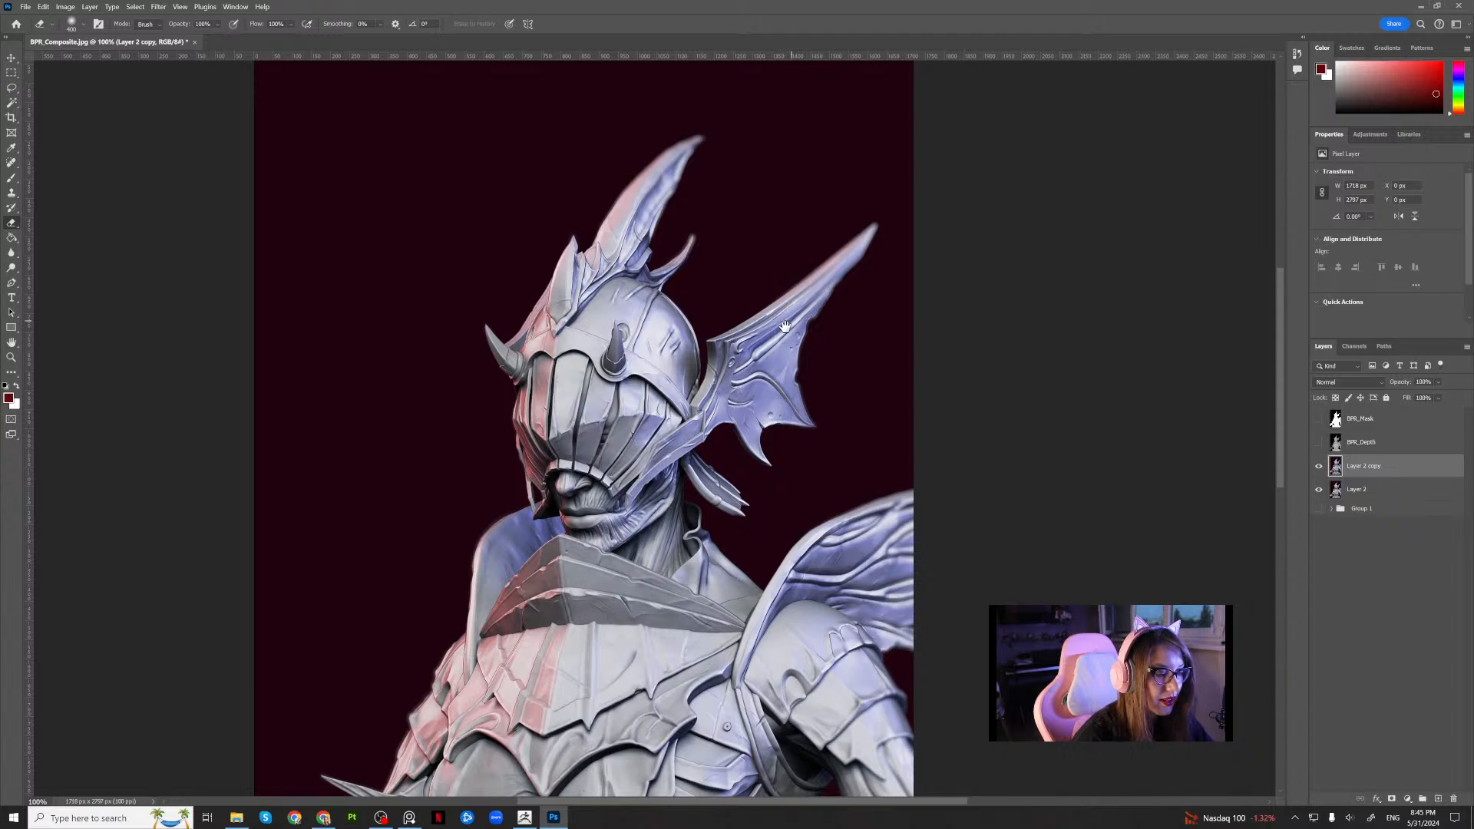
drag(745, 440, 576, 406)
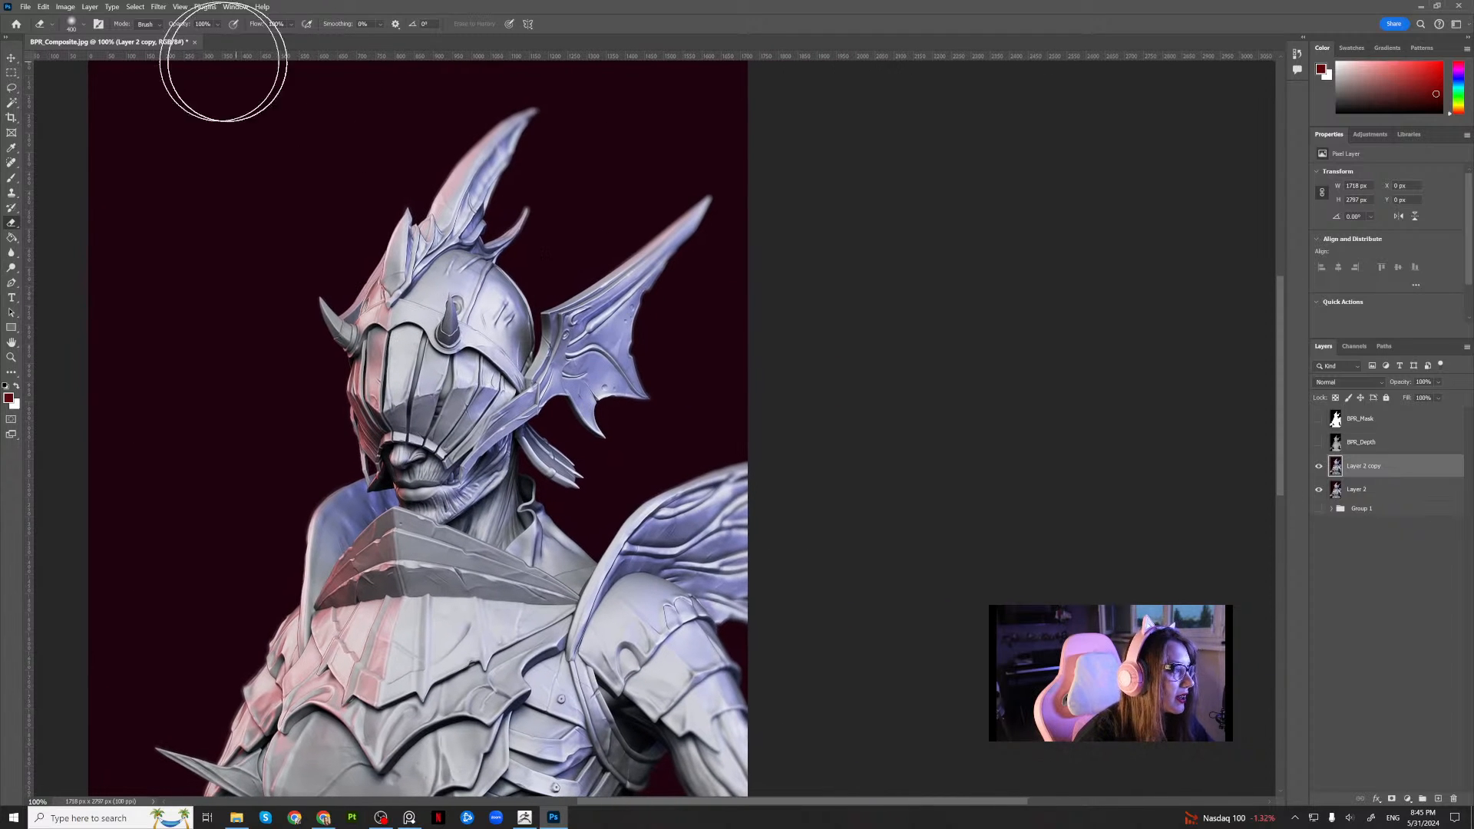
click(158, 6)
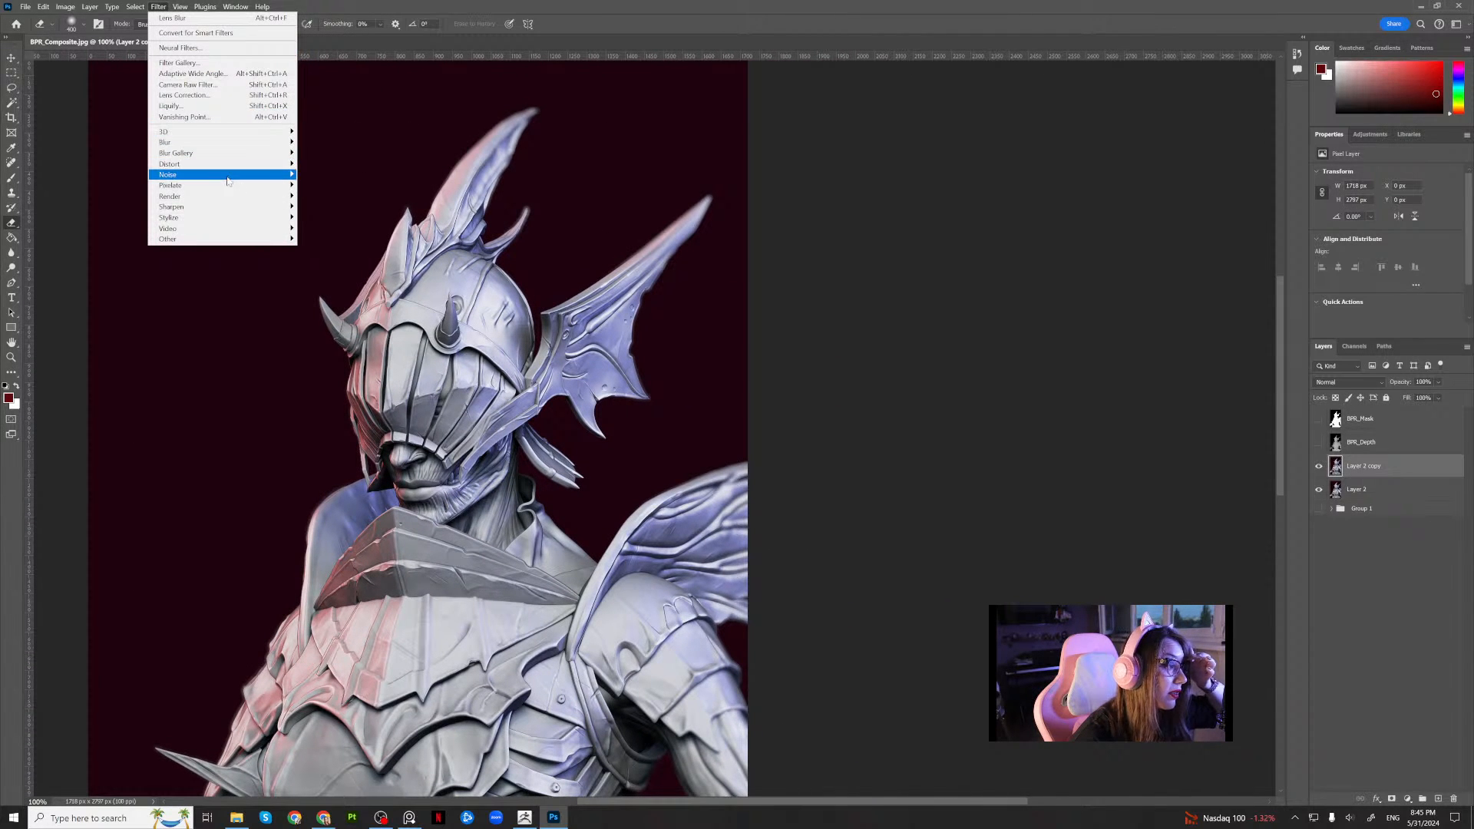
click(323, 174)
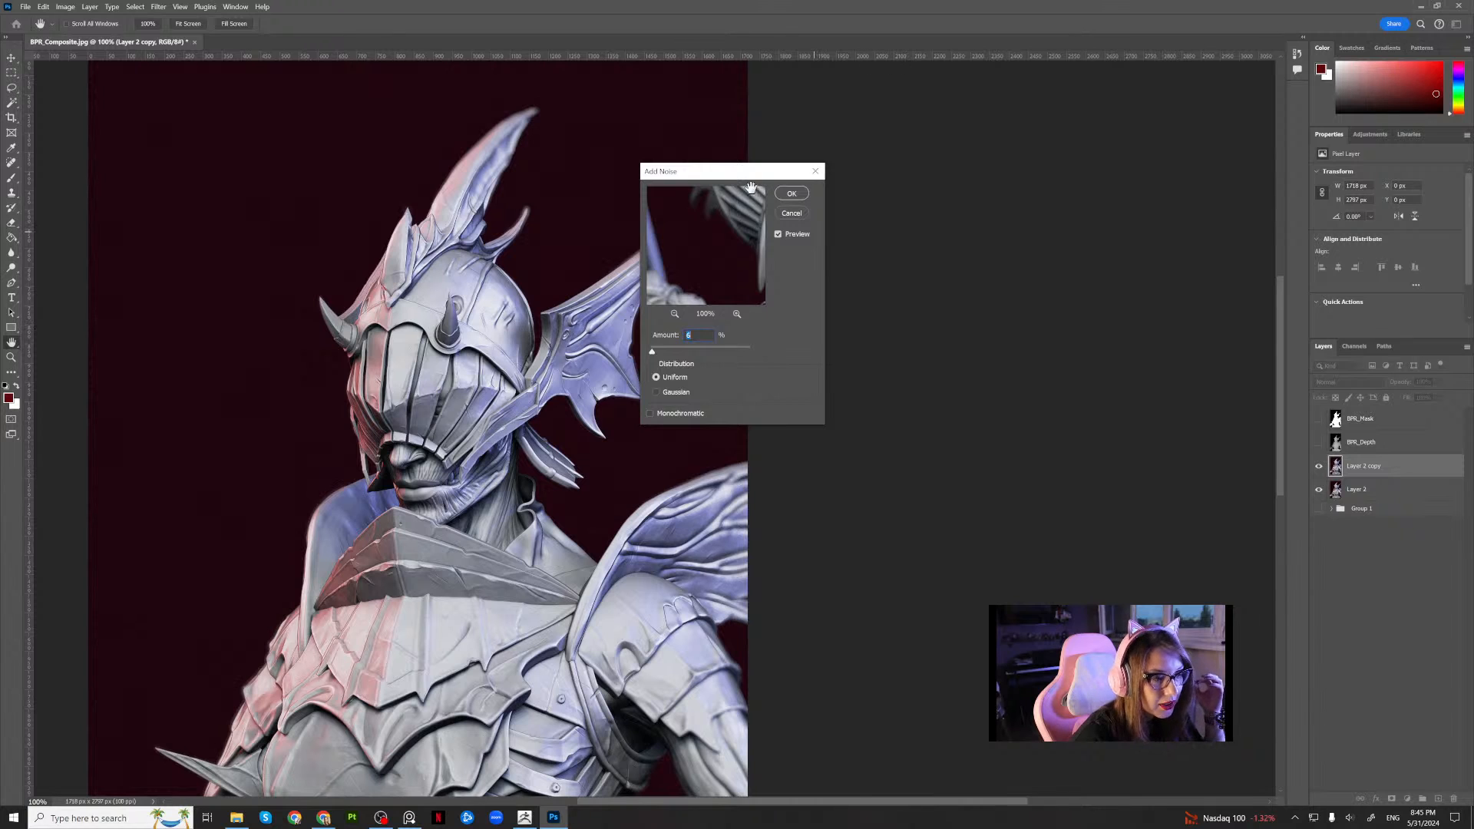
drag(729, 175, 981, 239)
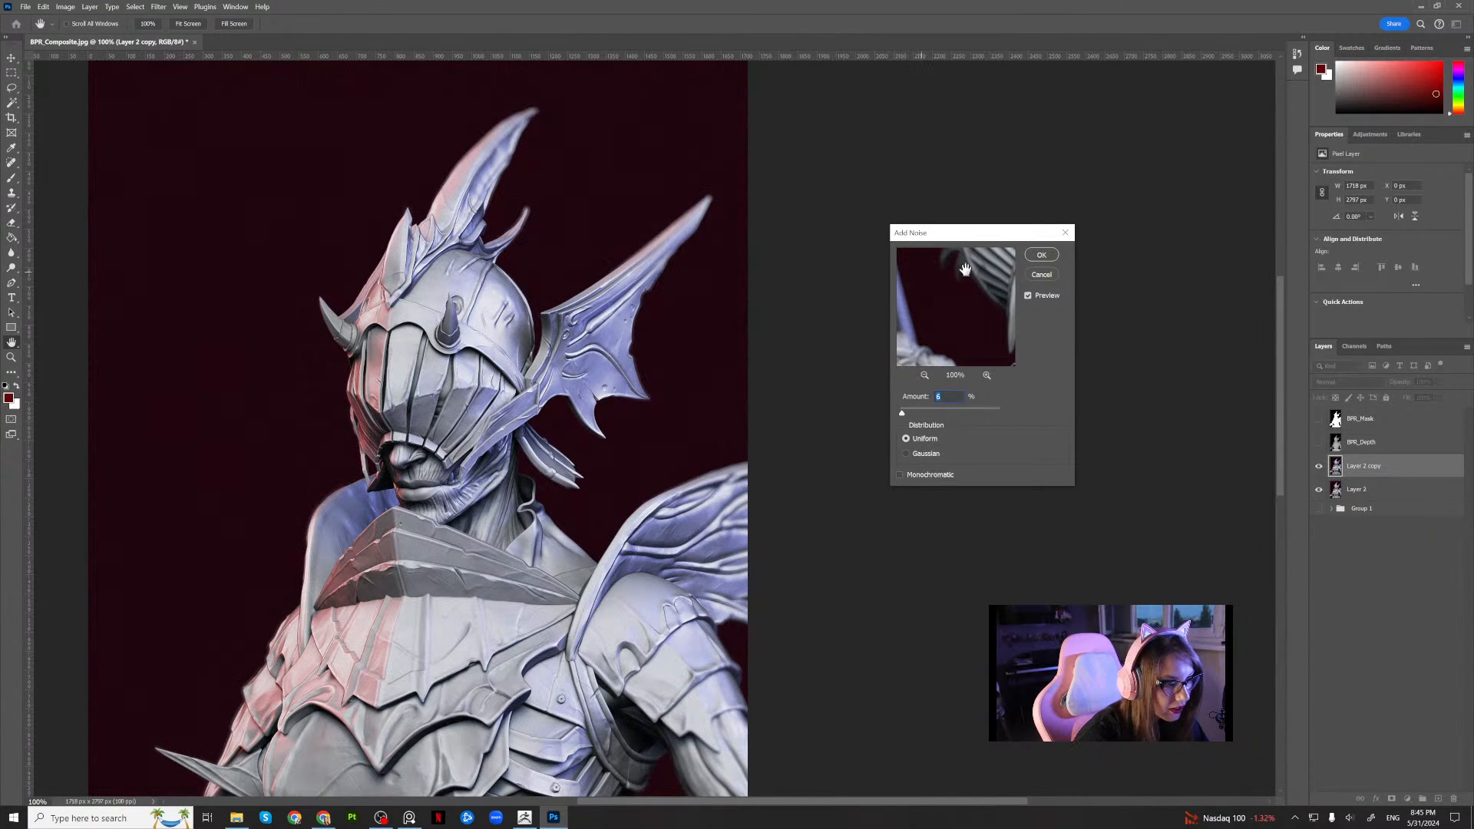
Compare the artwork with the noise preview off and on, and try 10% noise with Gaussian distribution
click(1028, 297)
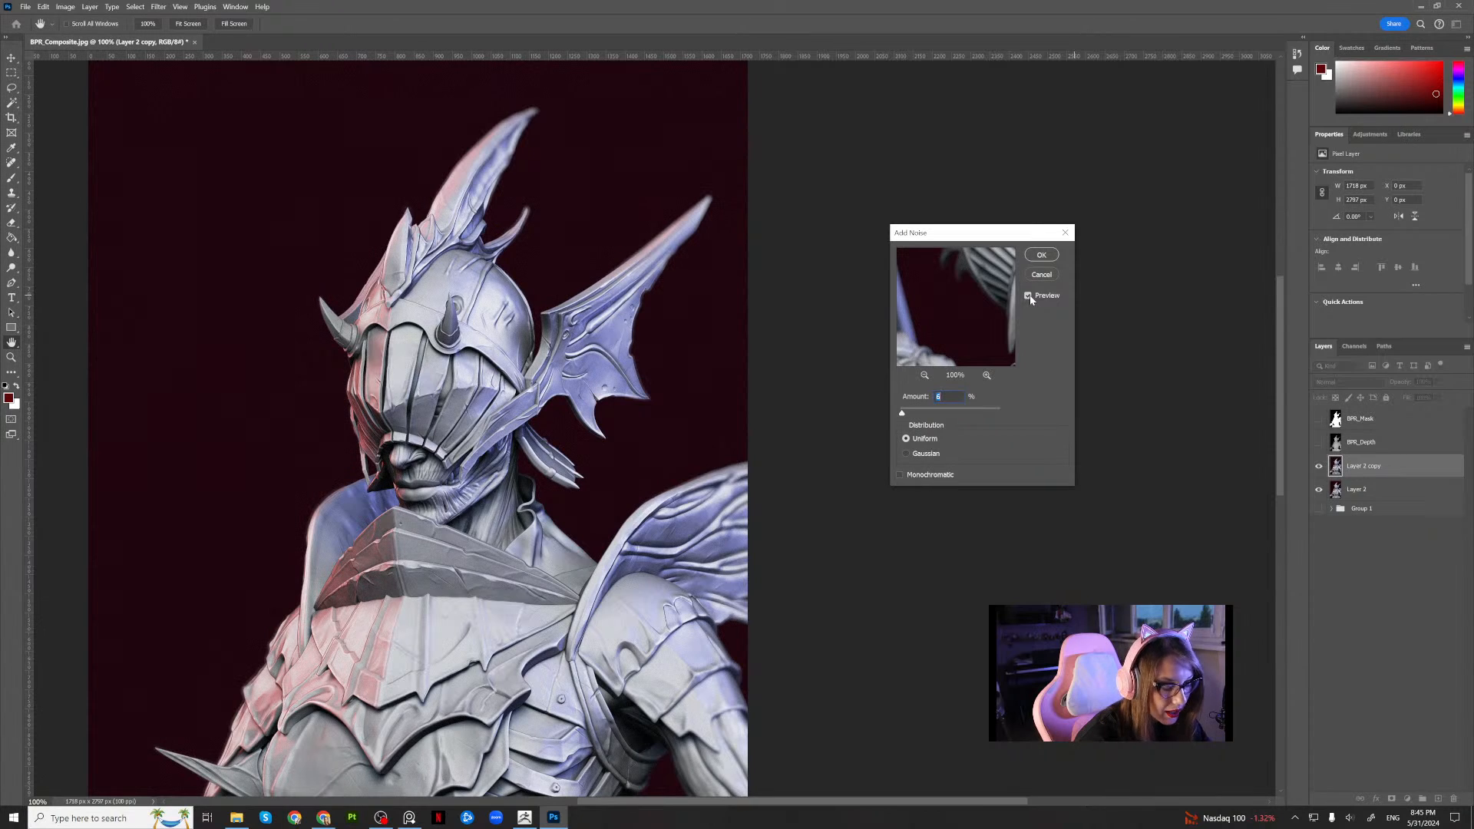
click(1029, 296)
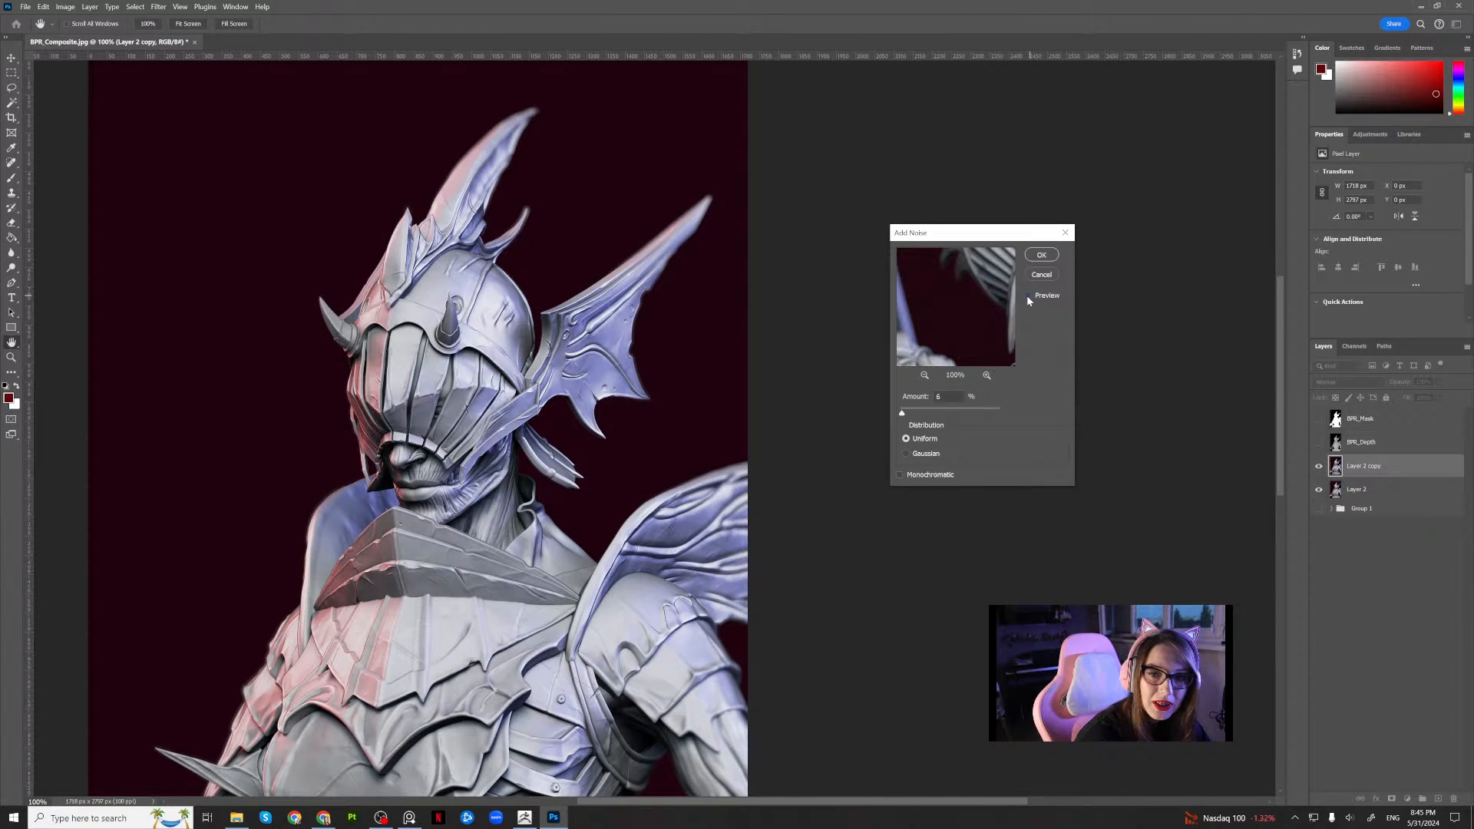
click(1029, 297)
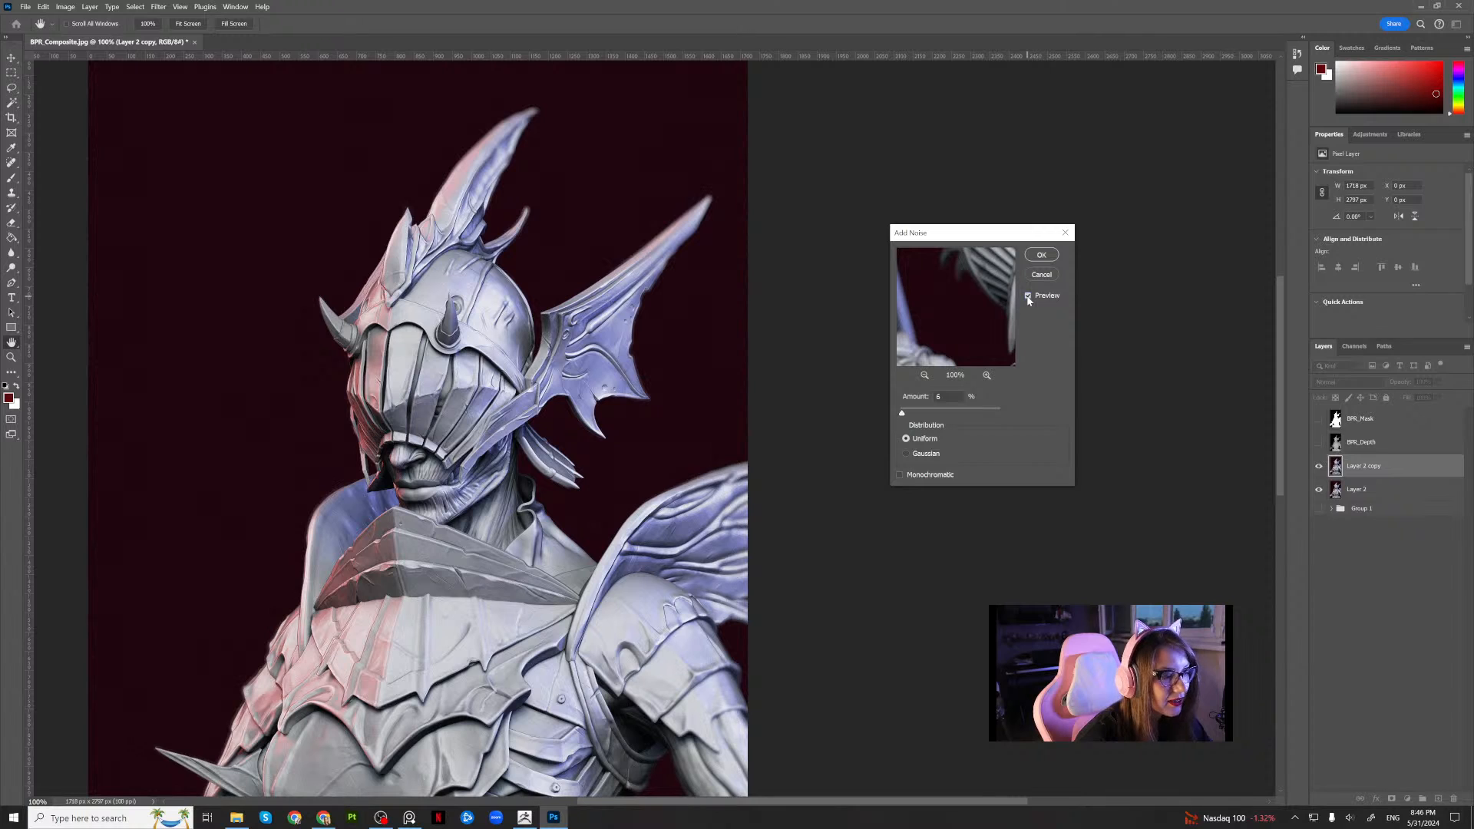
click(907, 397)
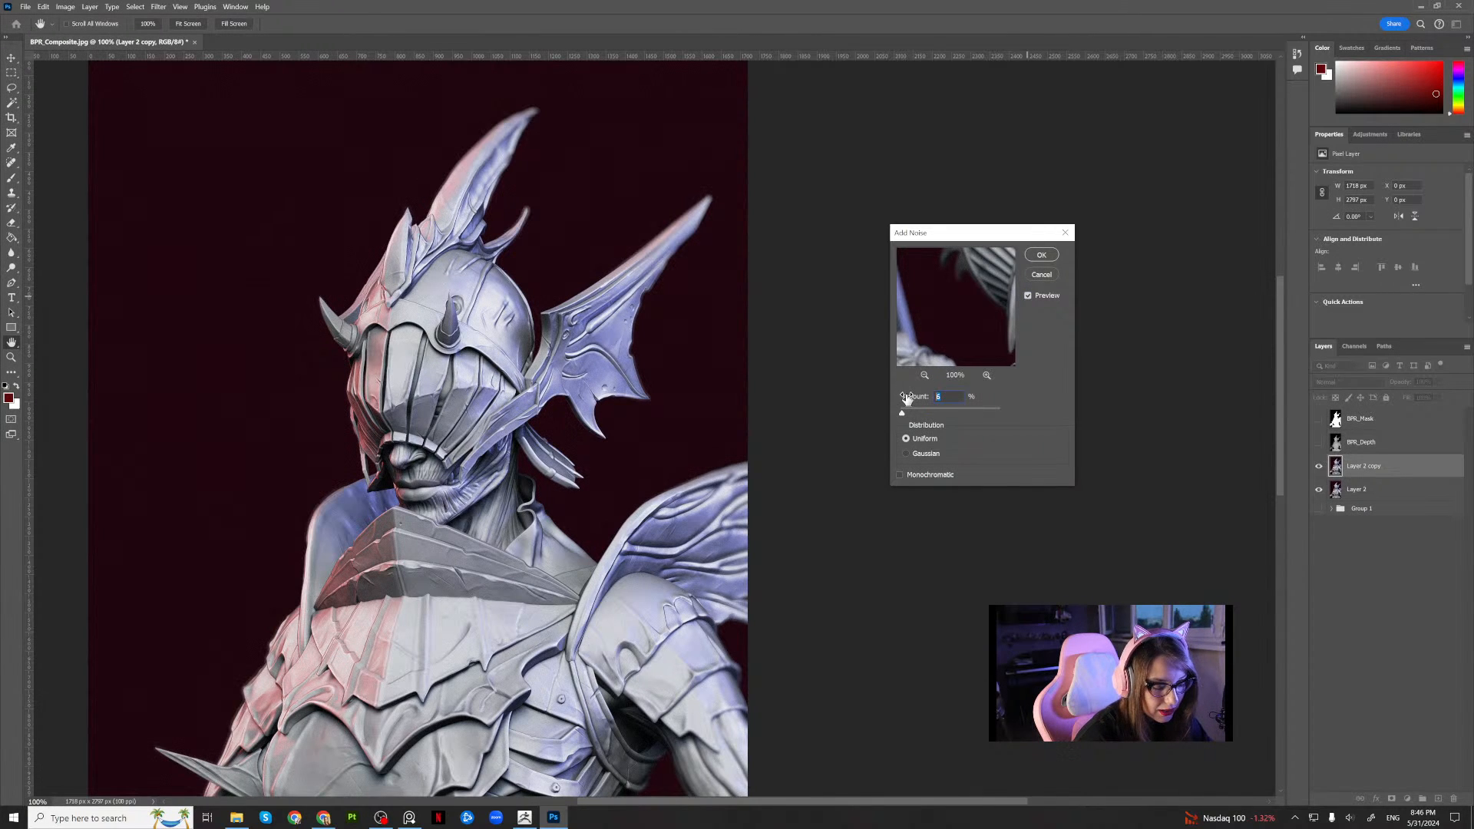
text(10)
click(1032, 453)
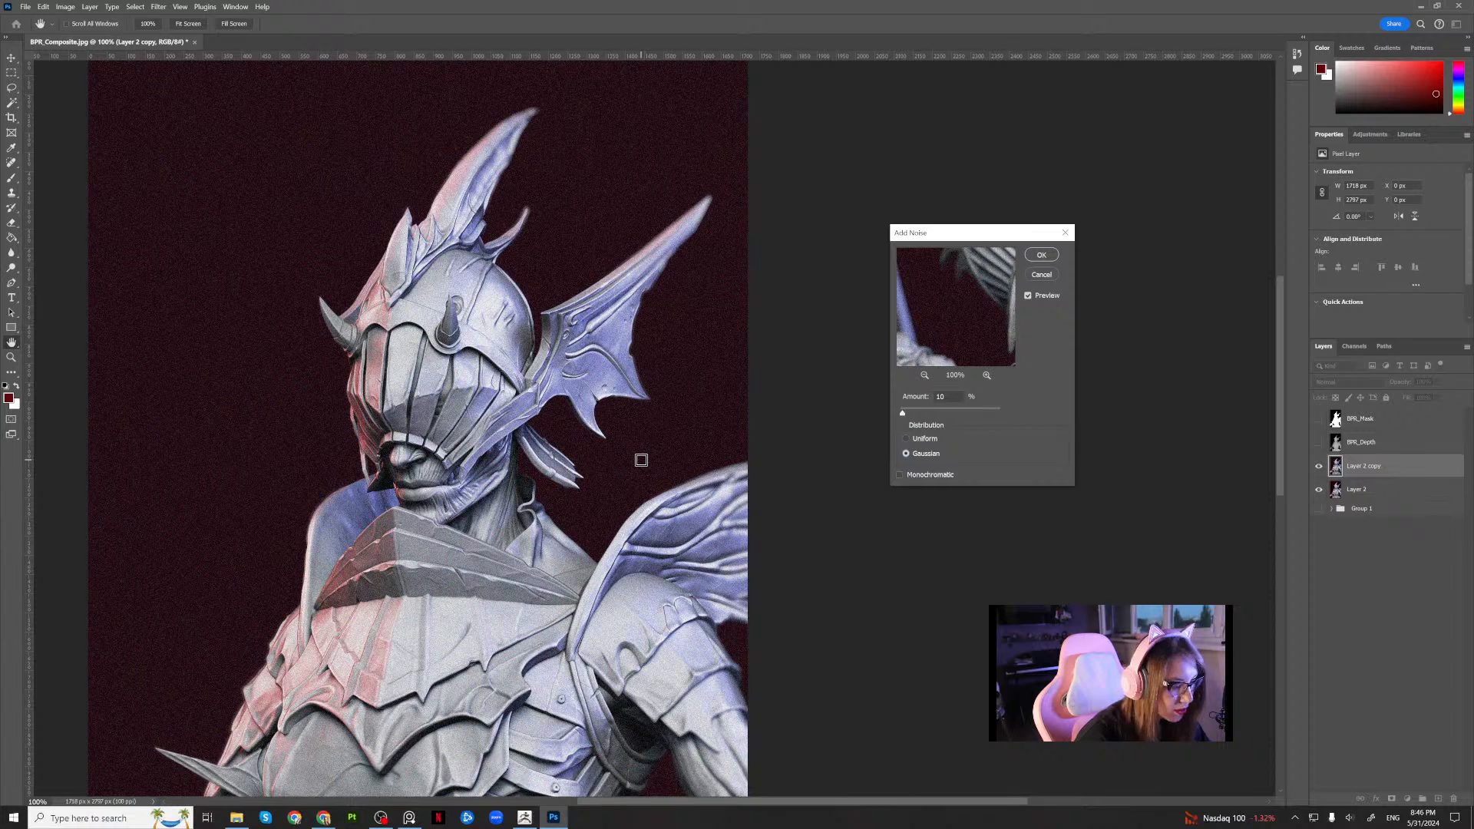
Apply the noise to Layer 2 copy at 7% with Uniform distribution
drag(949, 397, 872, 394)
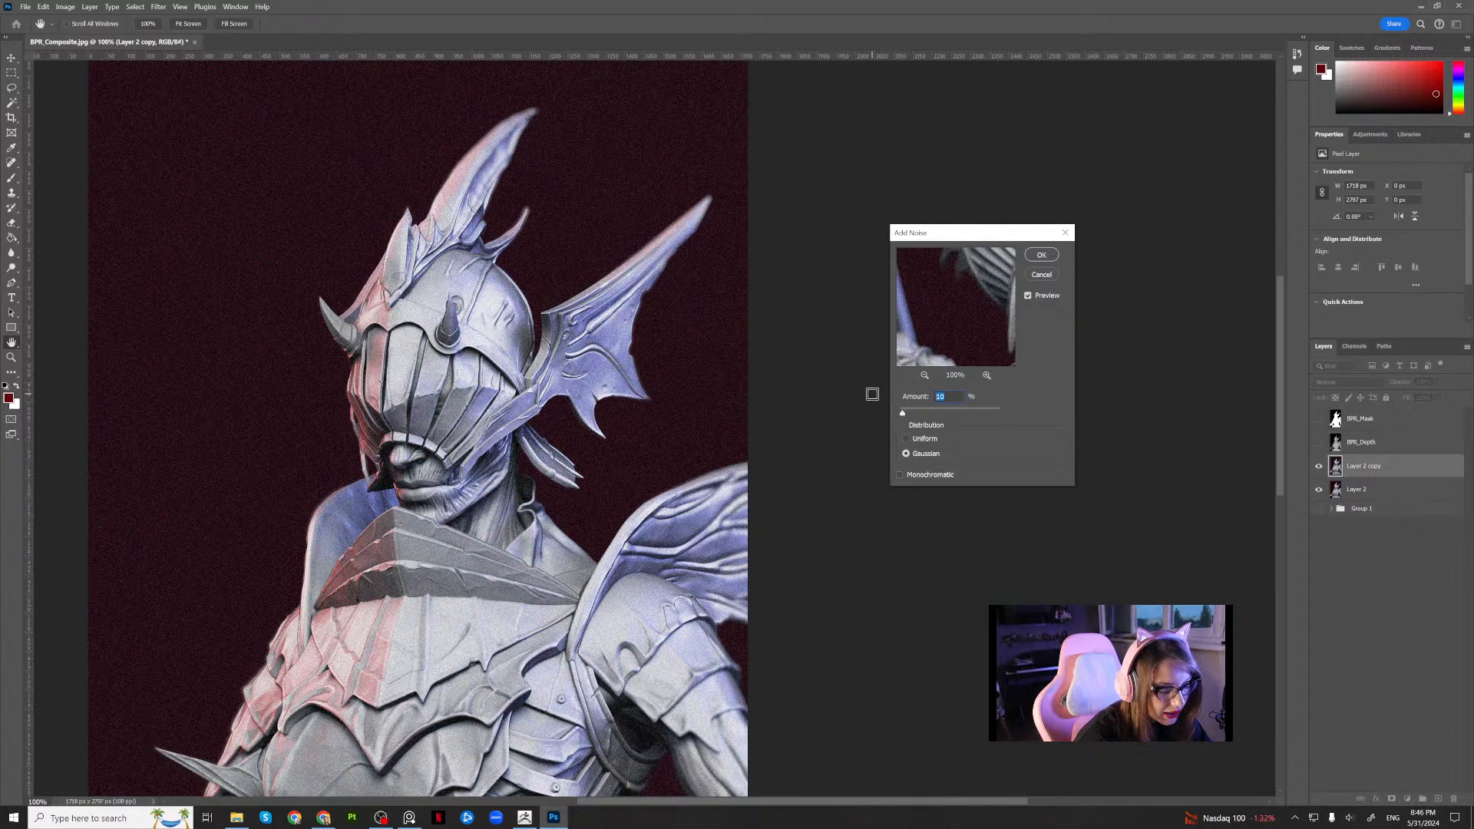
text(7)
click(1006, 439)
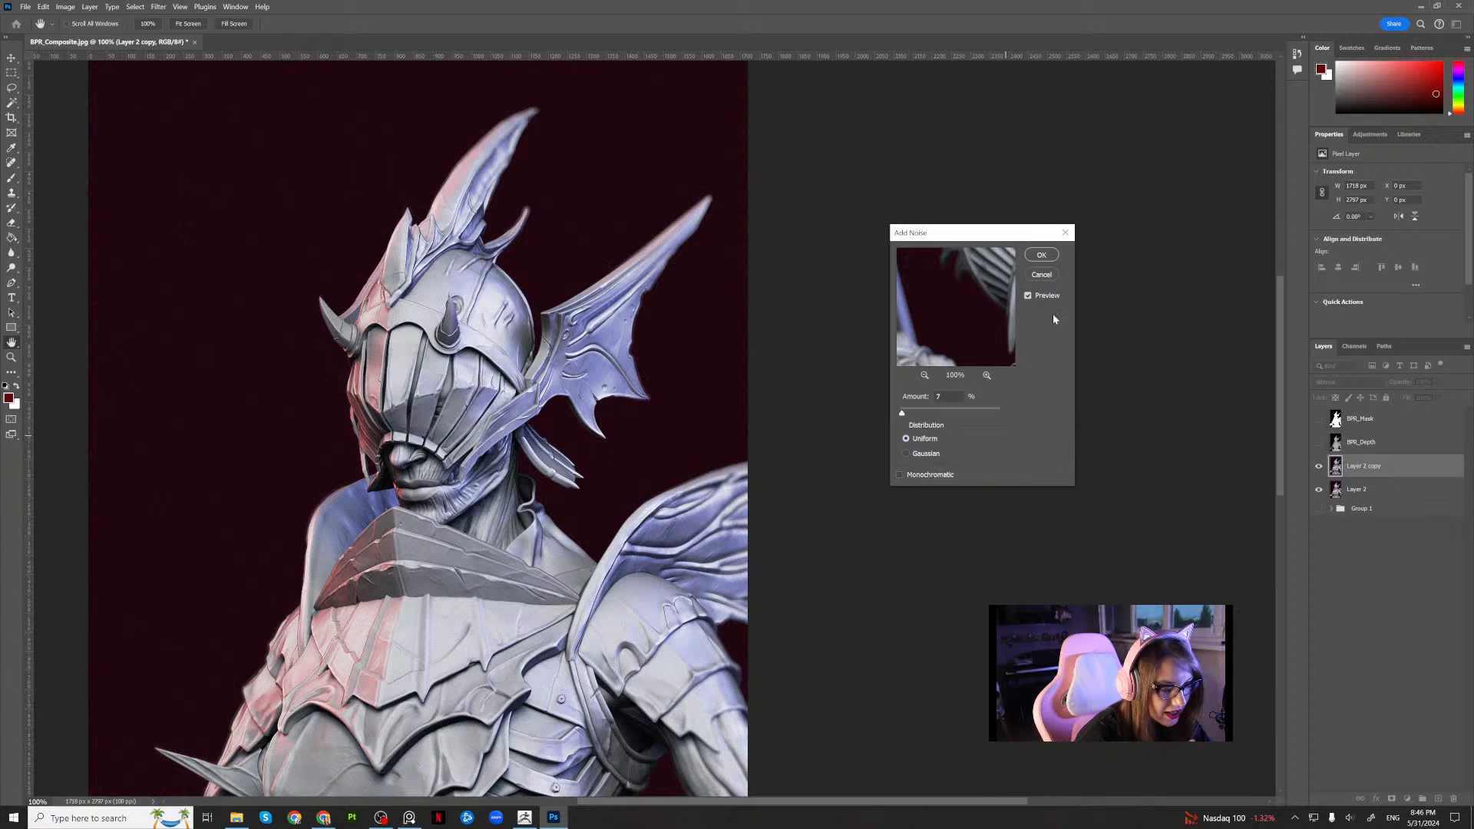
click(1044, 256)
key(e)
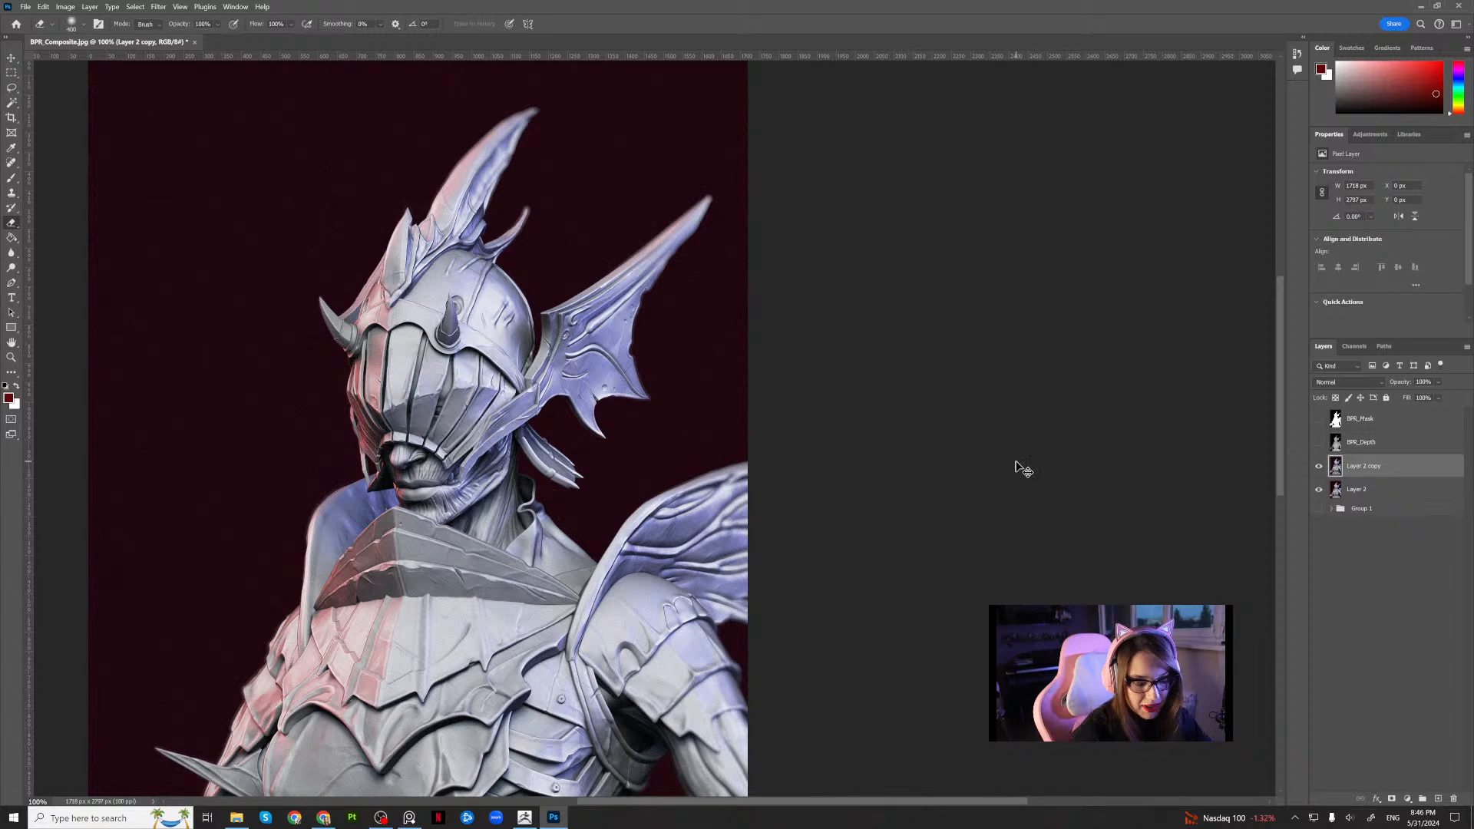
Save a copy of the composite as Render01 in Photoshop PSD format in the TempRender folder, with Maximize Compatibility on
key(ctrl+minus)
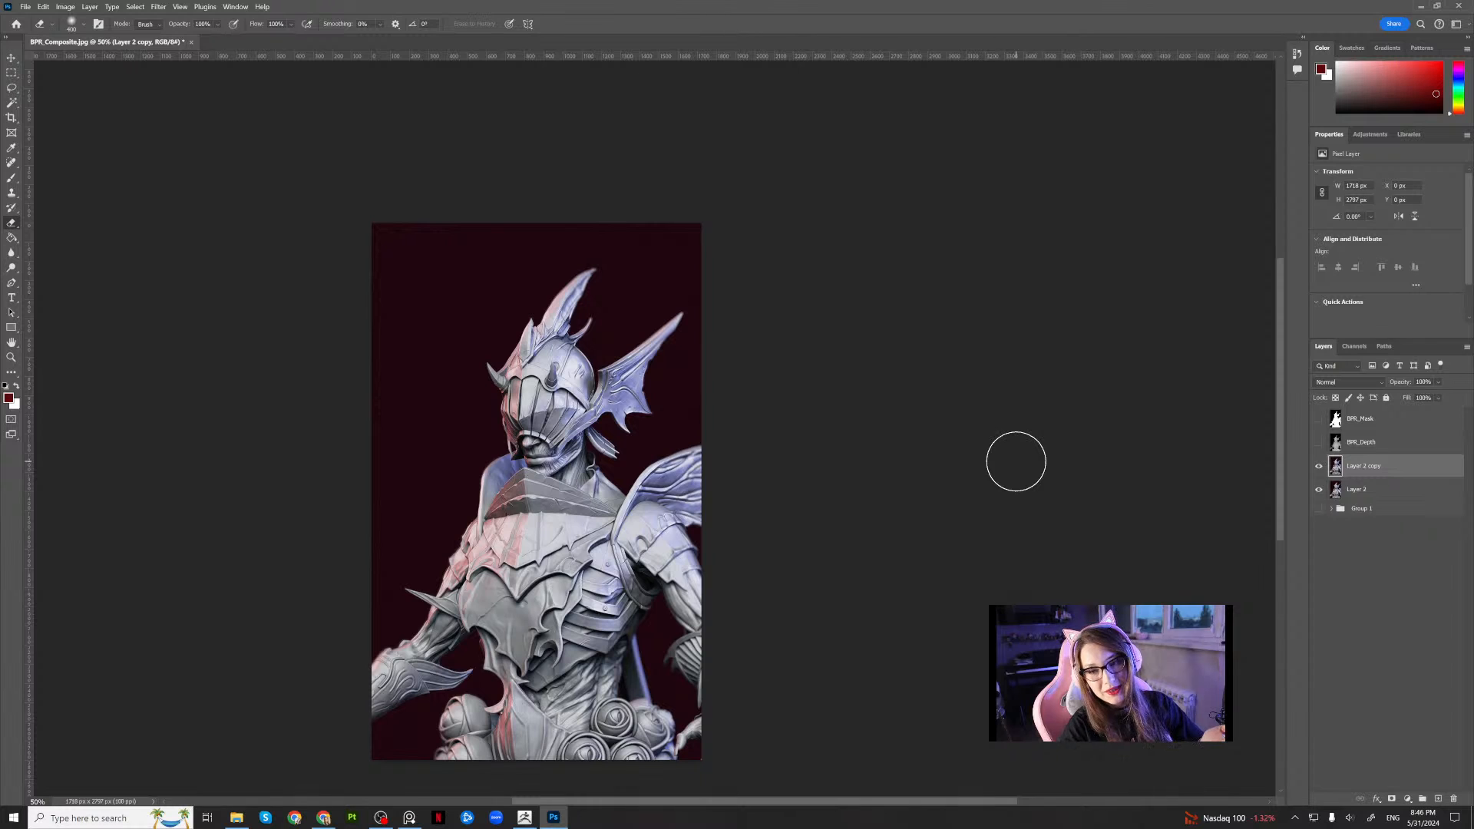
click(26, 7)
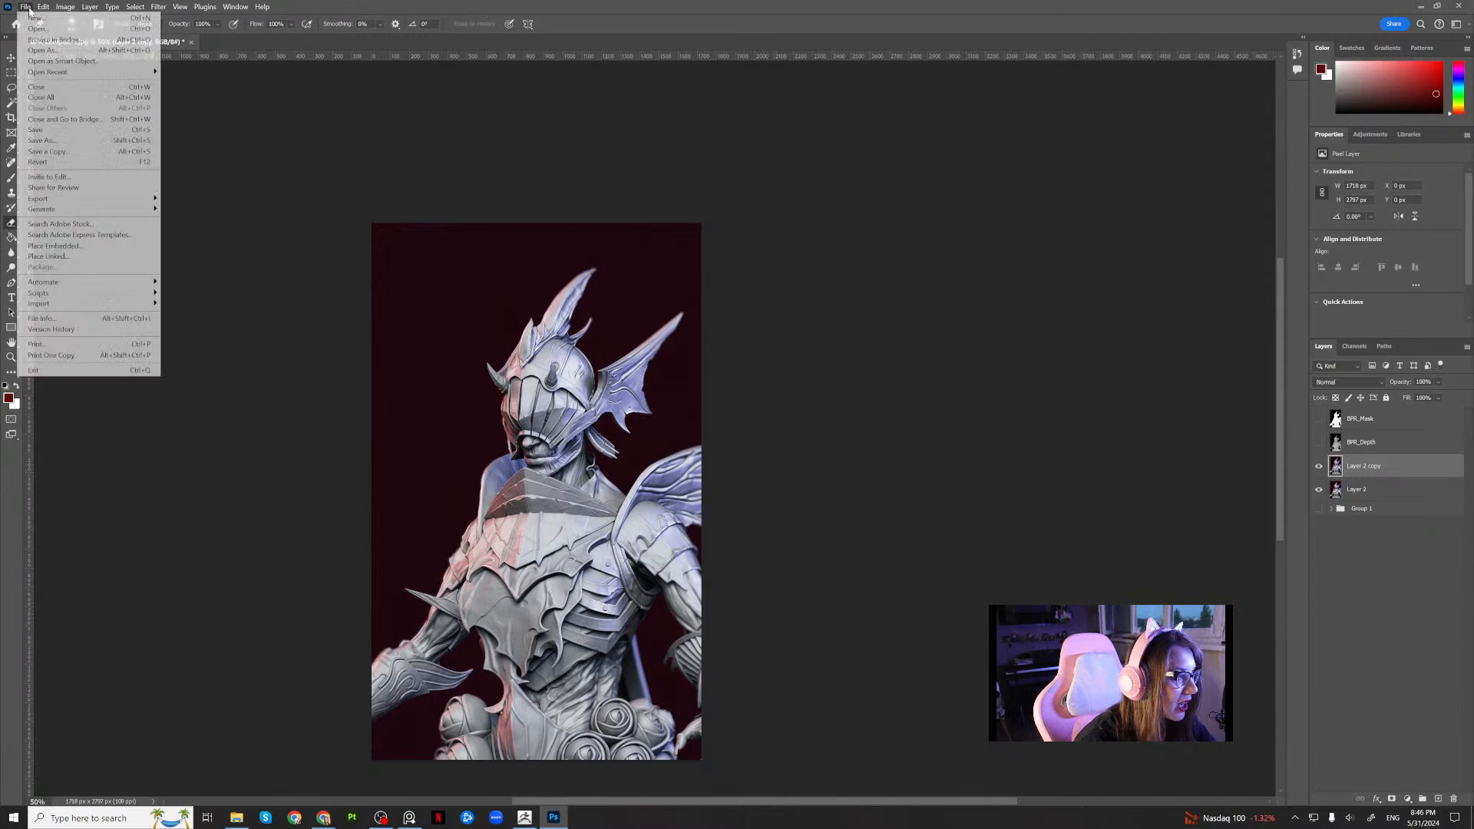
click(54, 141)
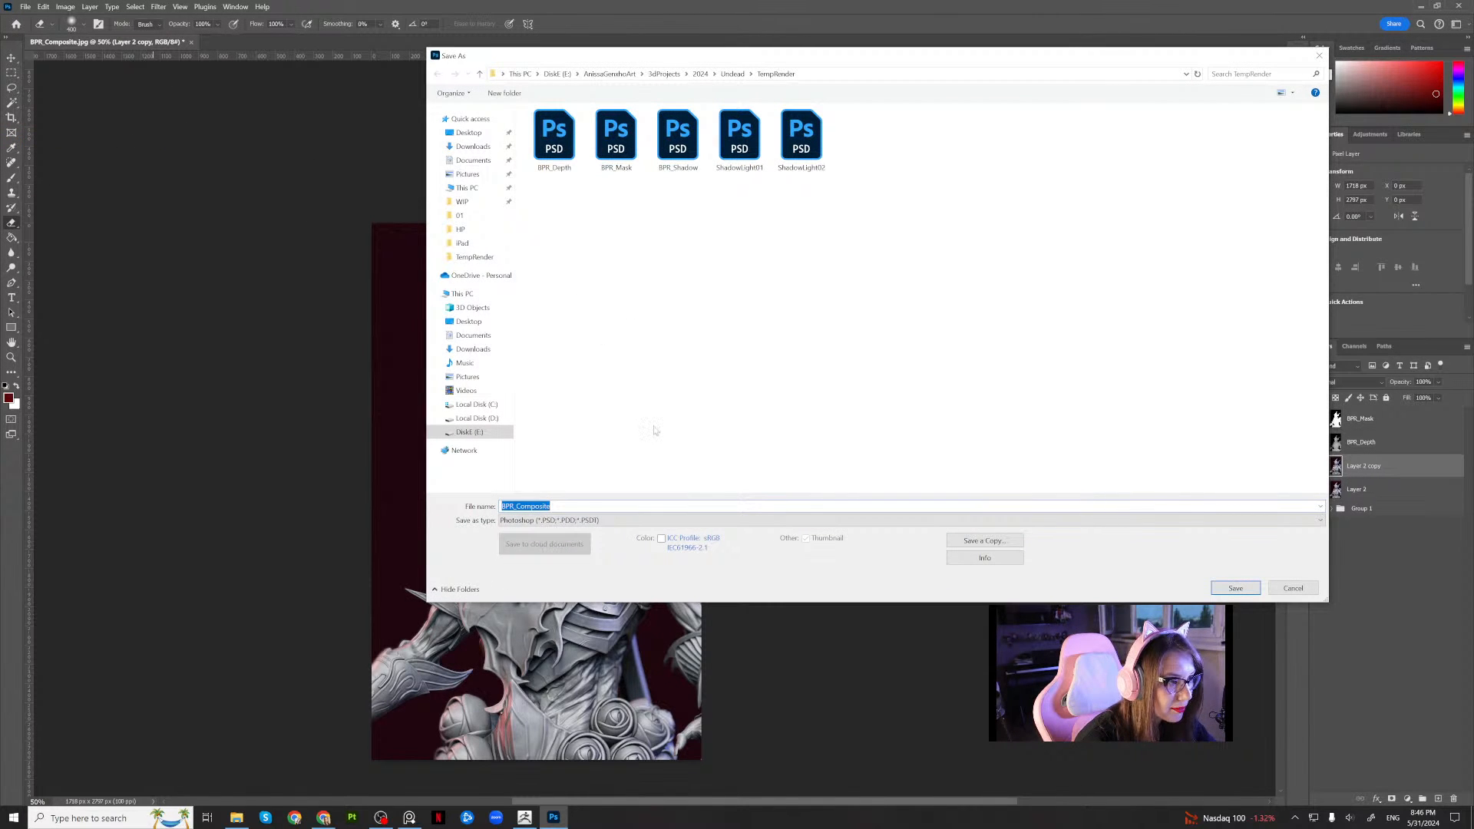
click(561, 521)
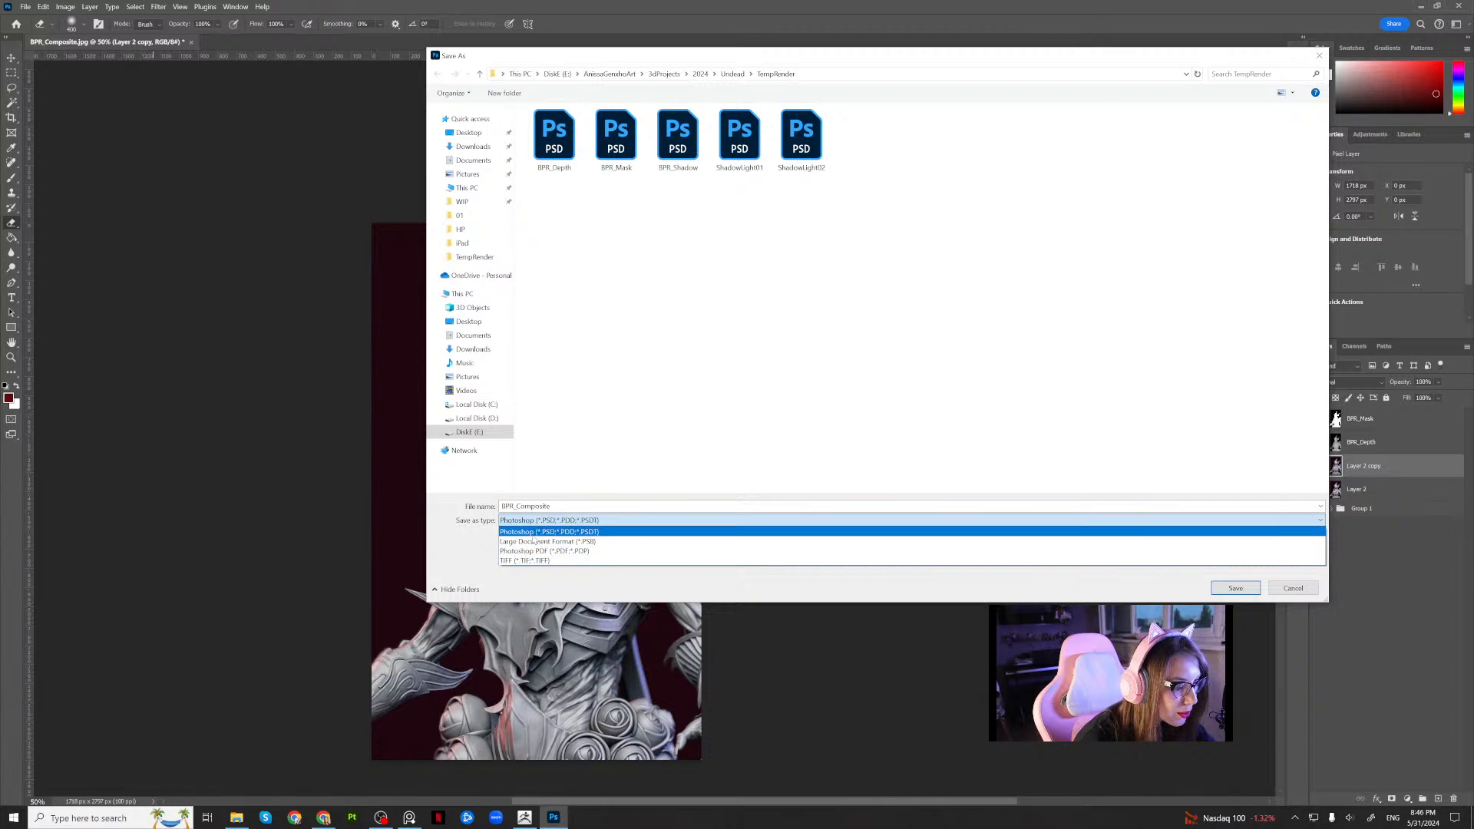
click(697, 452)
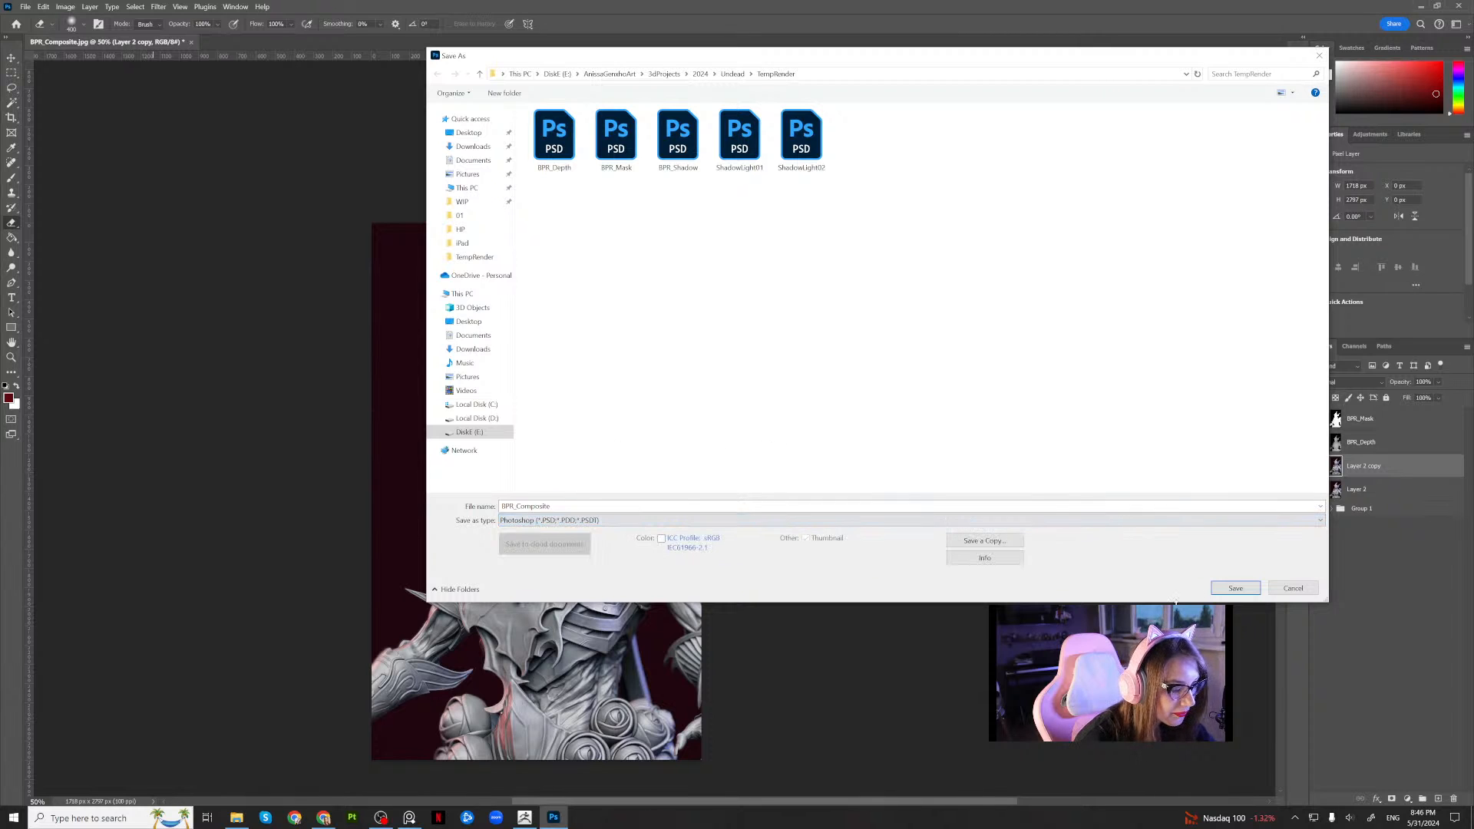
click(983, 541)
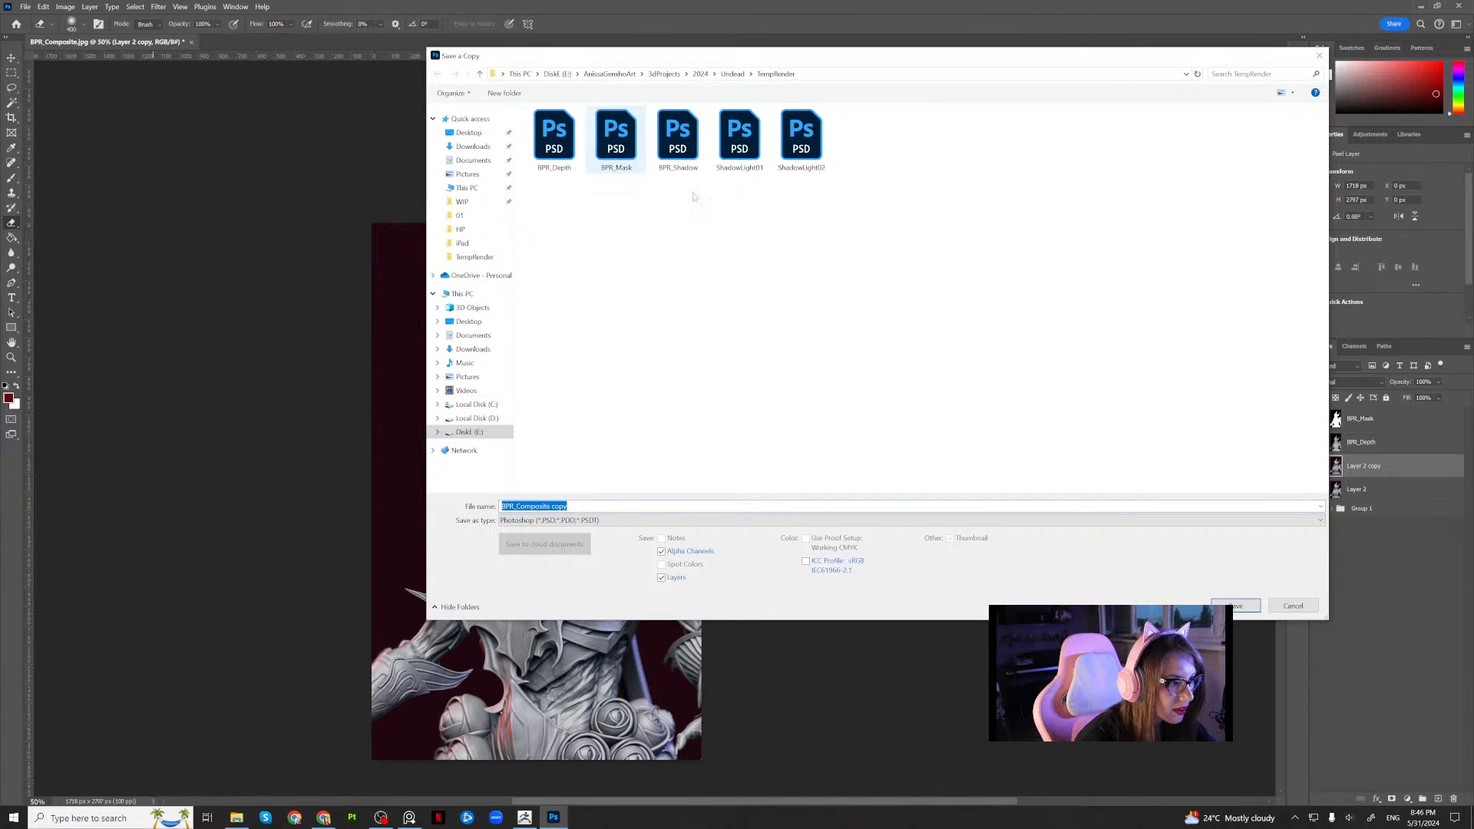
click(798, 284)
click(612, 507)
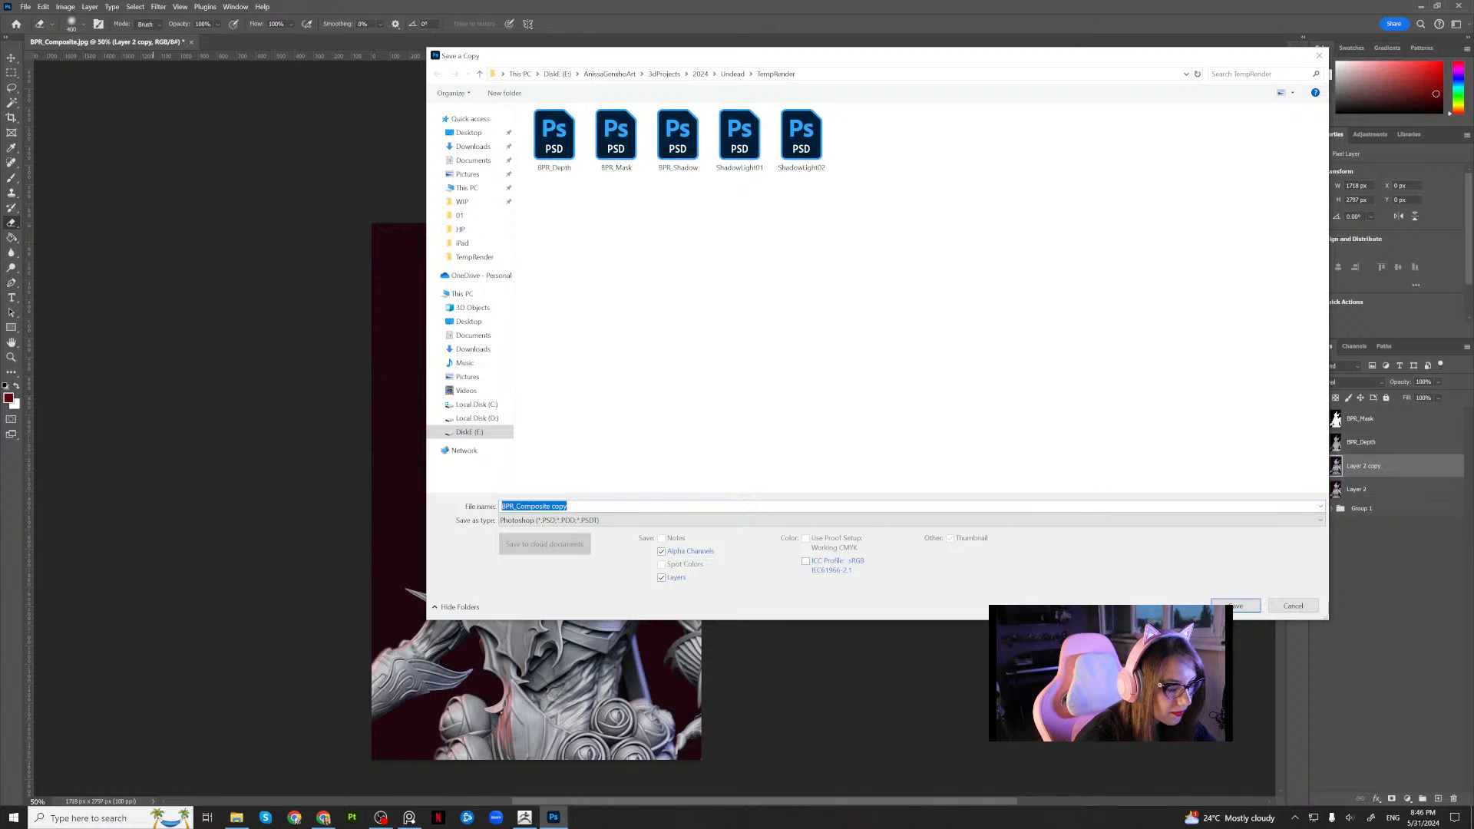
text(Render01)
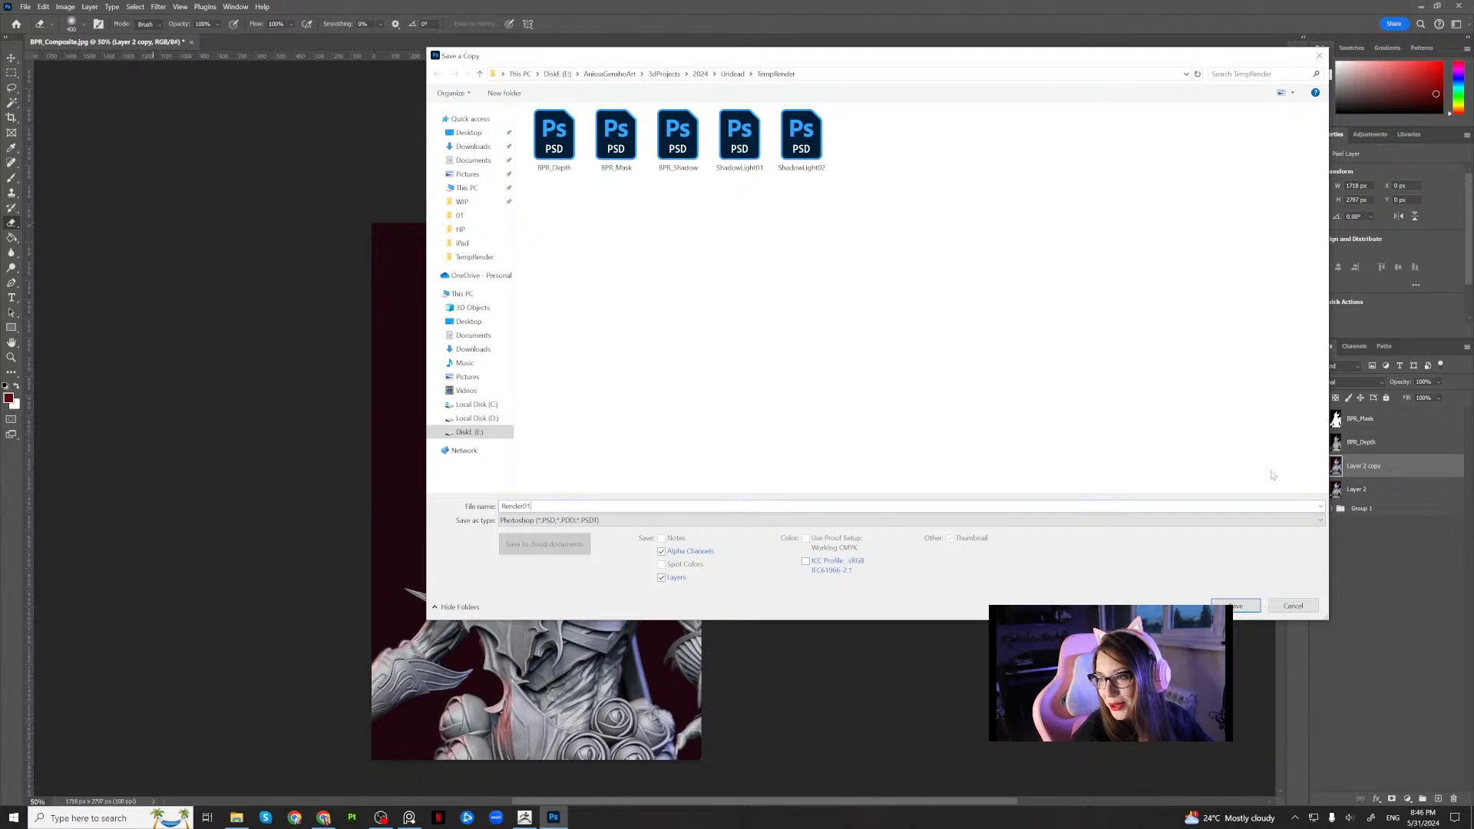
click(1236, 606)
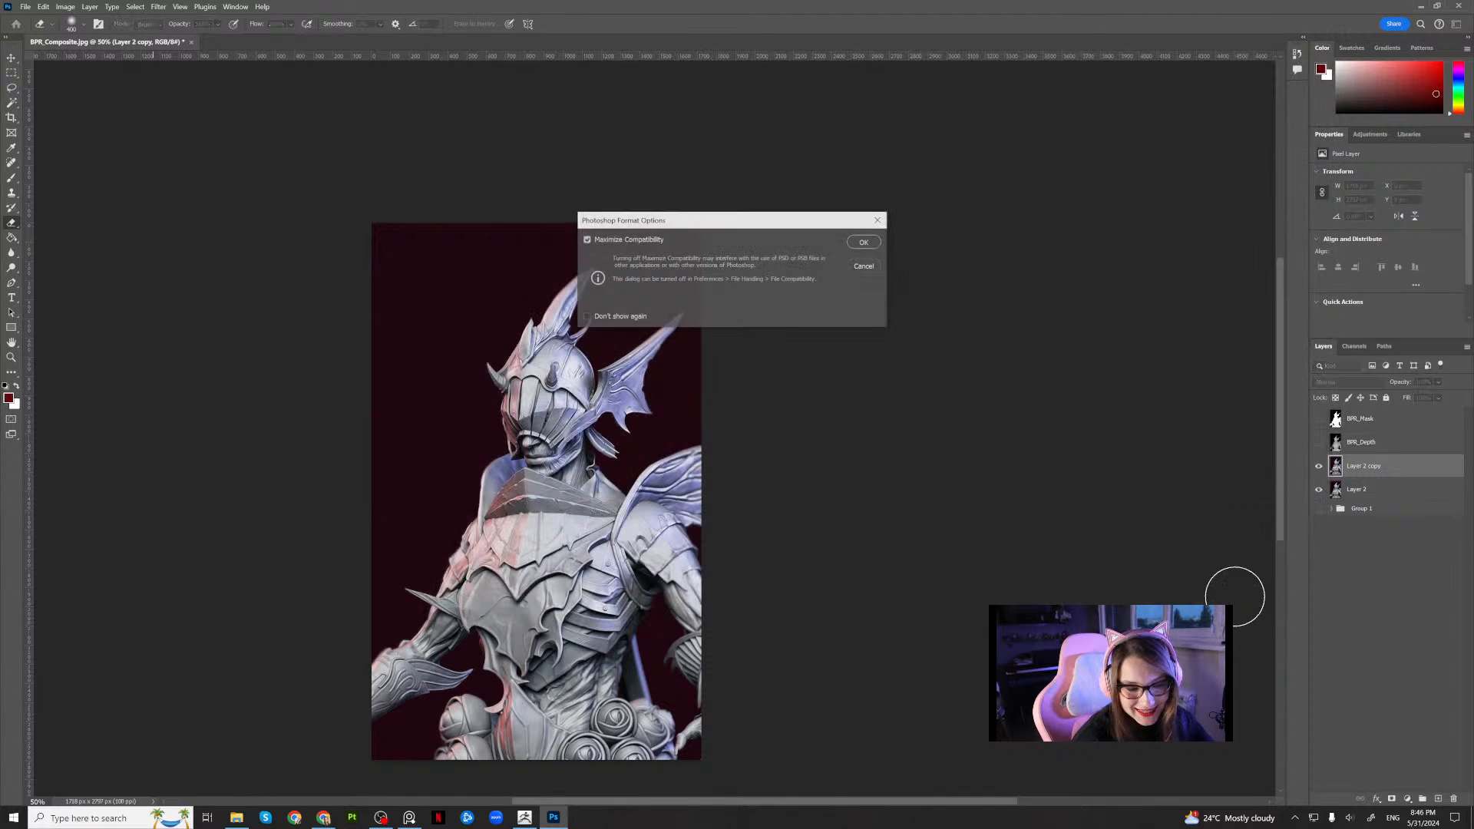
click(864, 244)
Inspect the finished portrait at 100% and deselect Layer 2 copy
drag(622, 530, 713, 470)
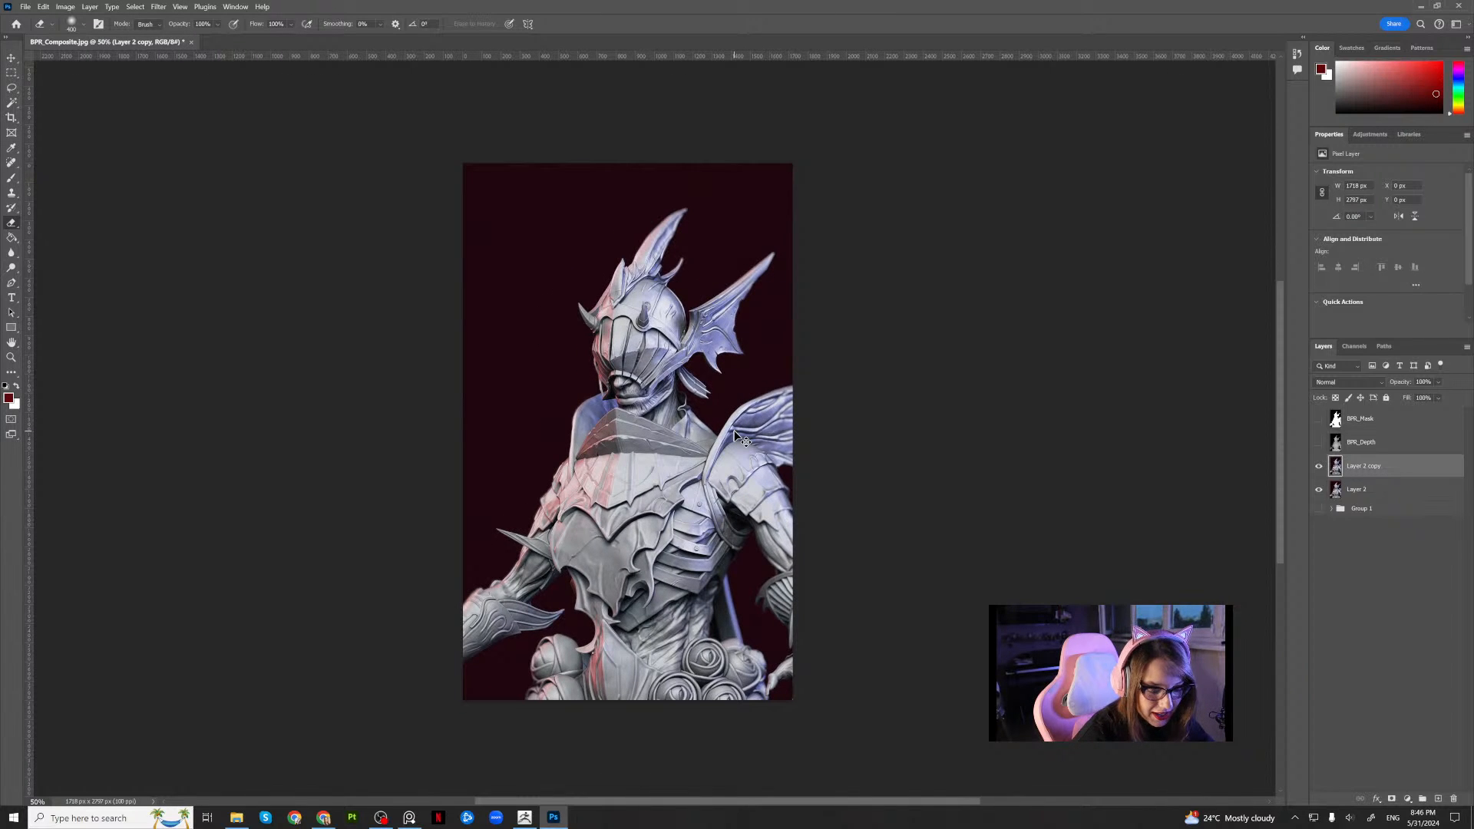
key(ctrl+plus)
key(ctrl+plus)
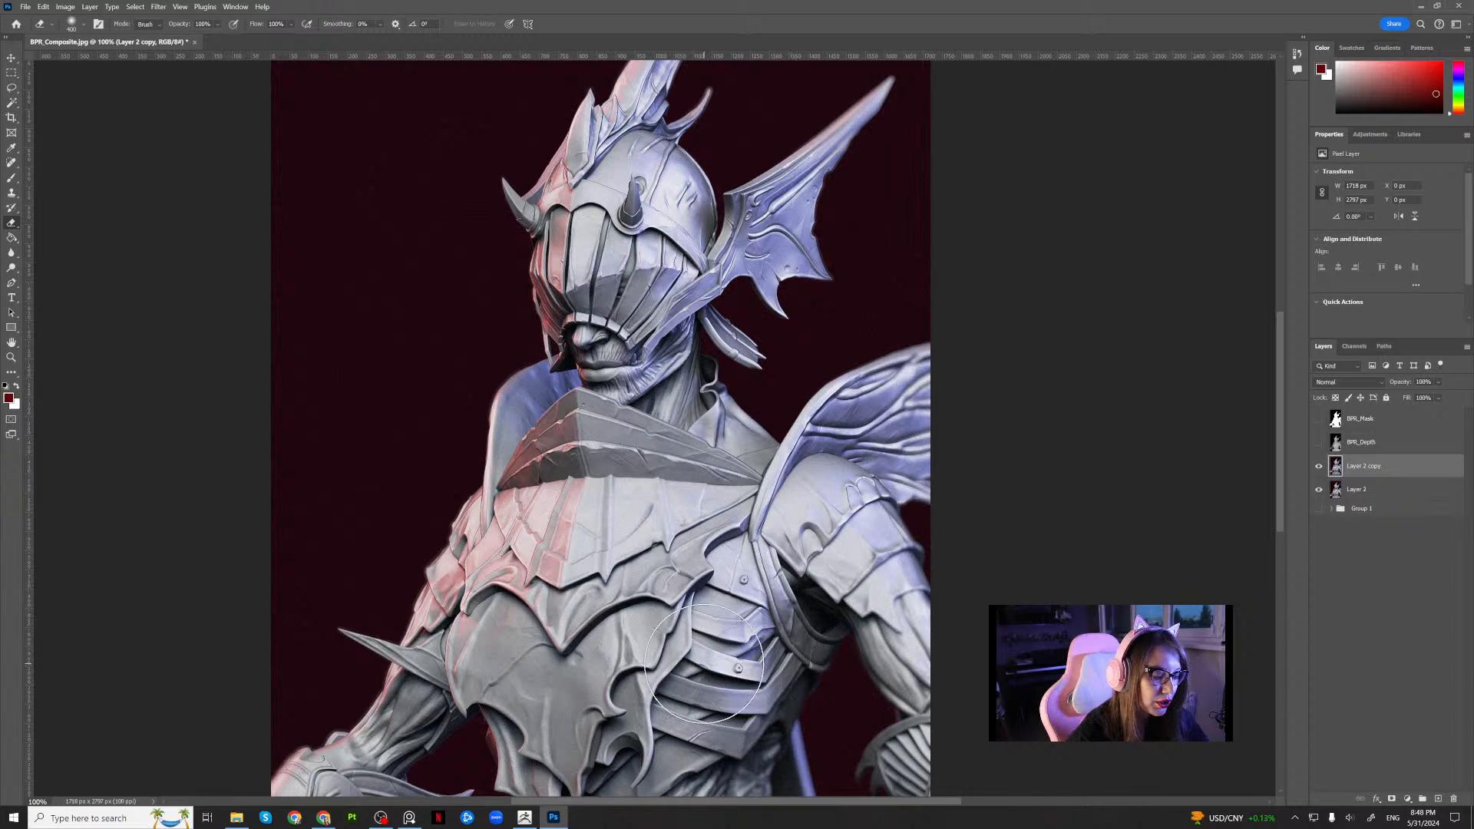
click(10, 57)
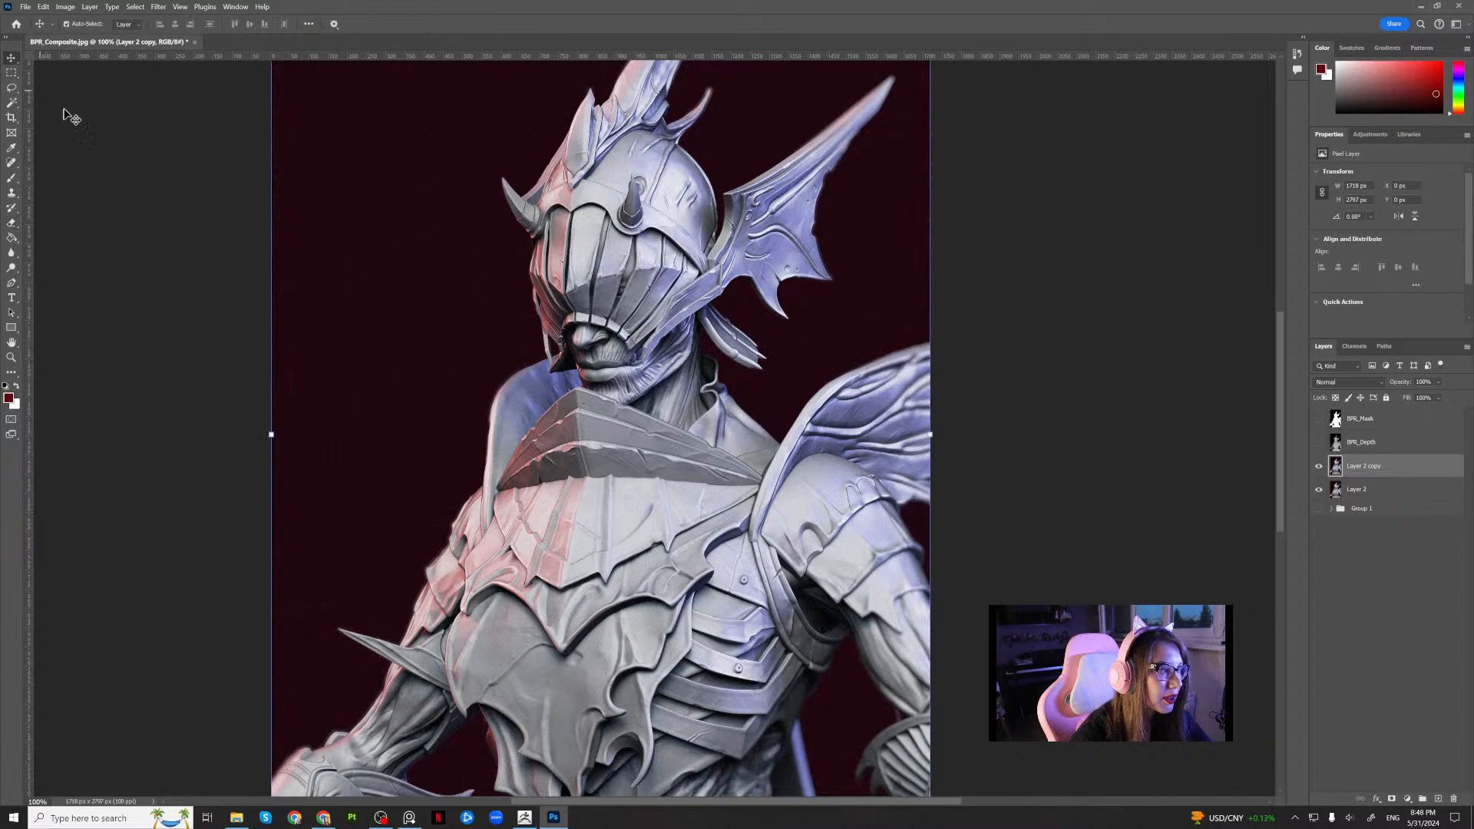
click(1087, 306)
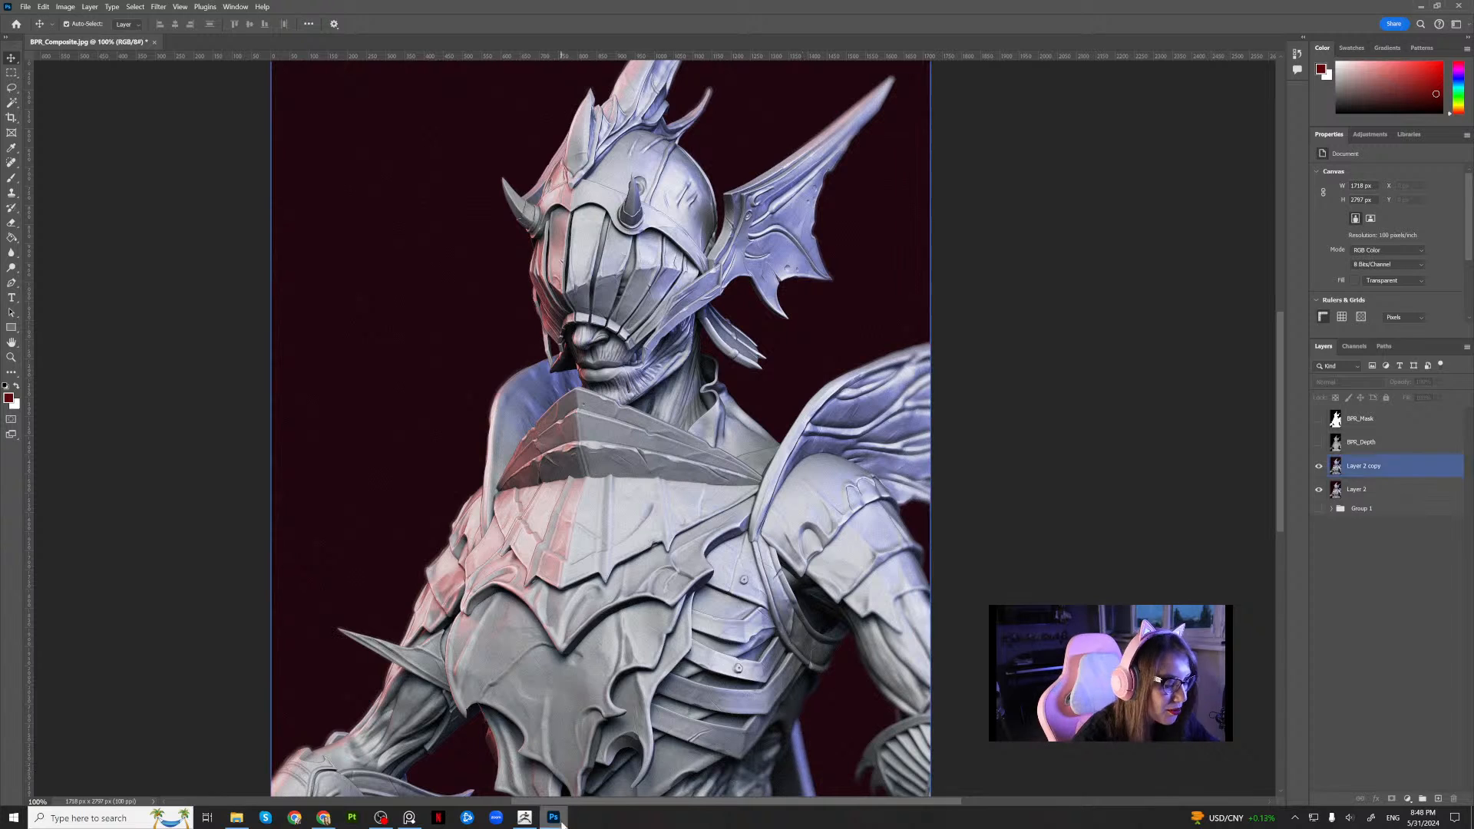
Switch to ZBrush, undo the light changes, and set the current colour back to white
click(524, 818)
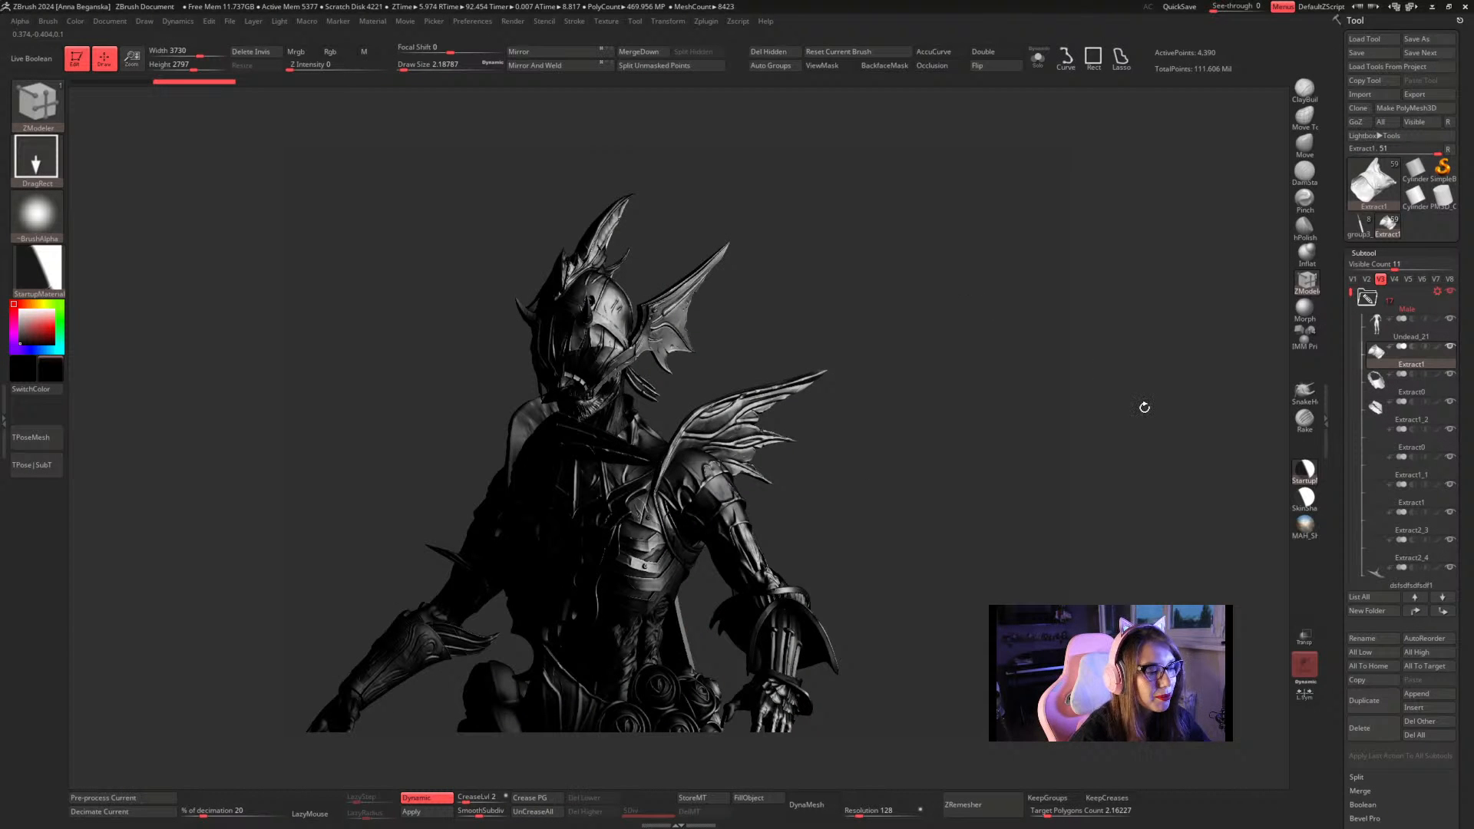
click(277, 22)
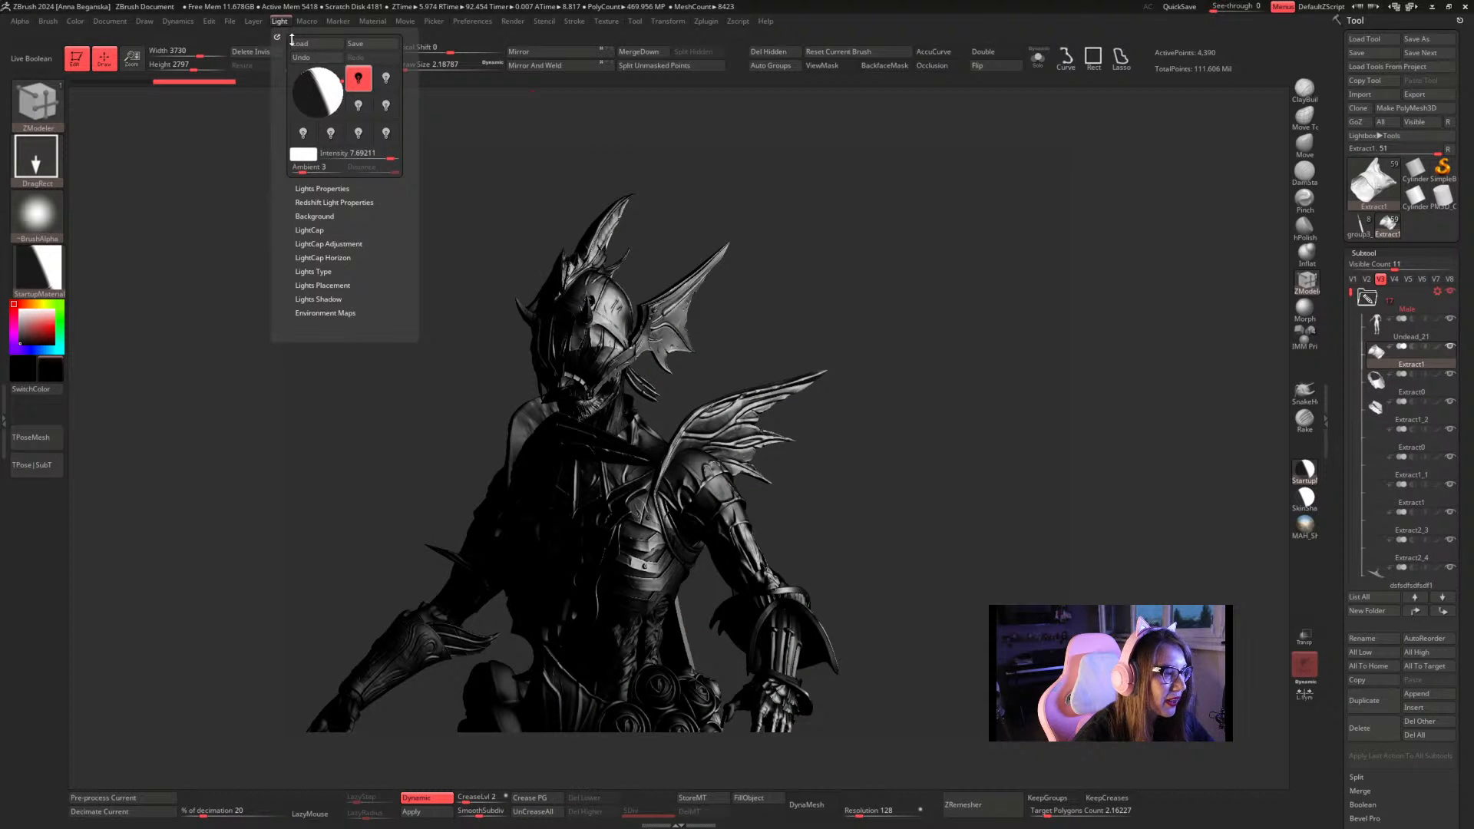
click(317, 58)
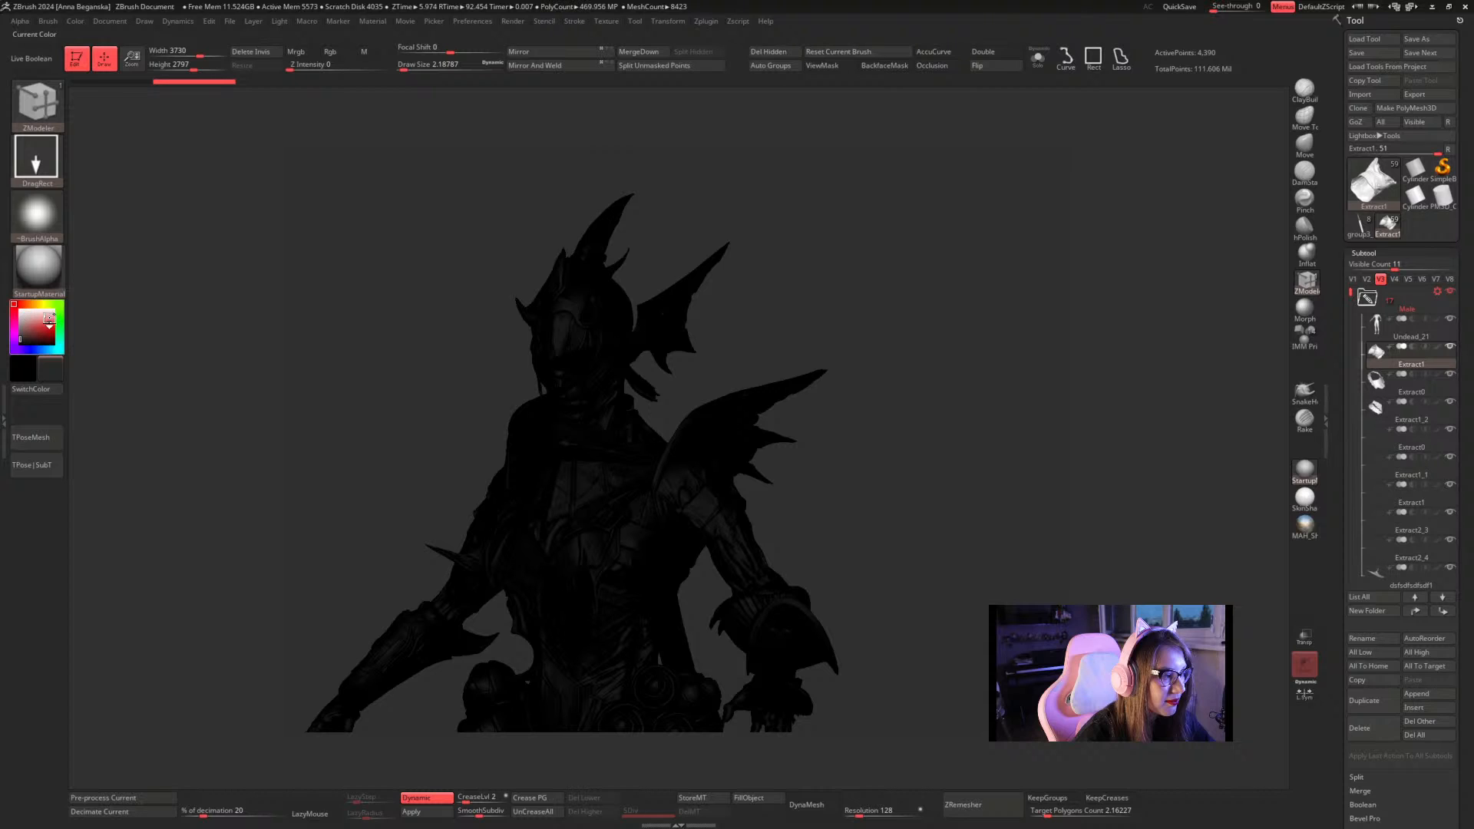
click(30, 321)
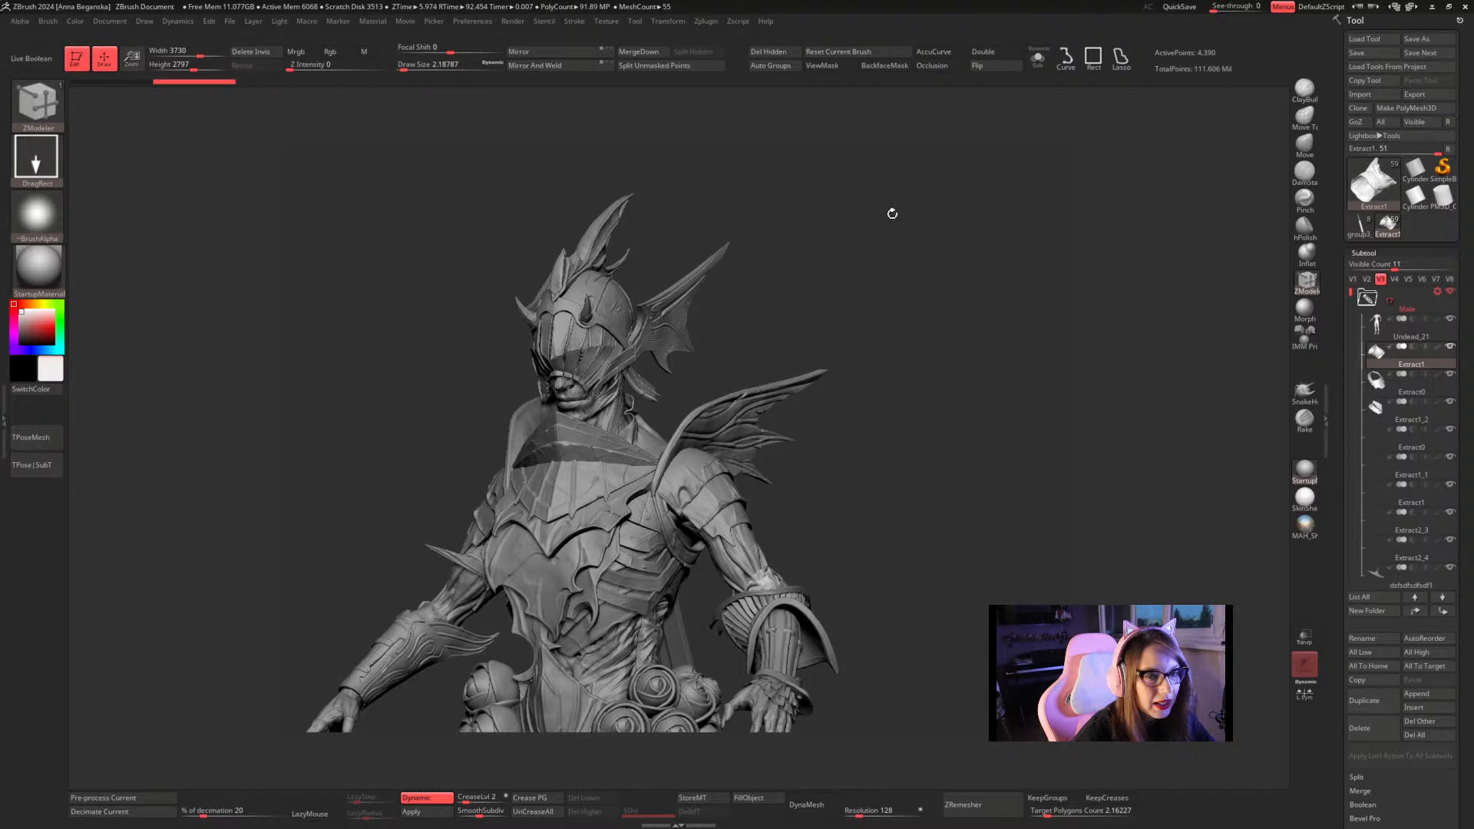
Resize the document to 2389 by 1791 and clear the canvas
click(186, 55)
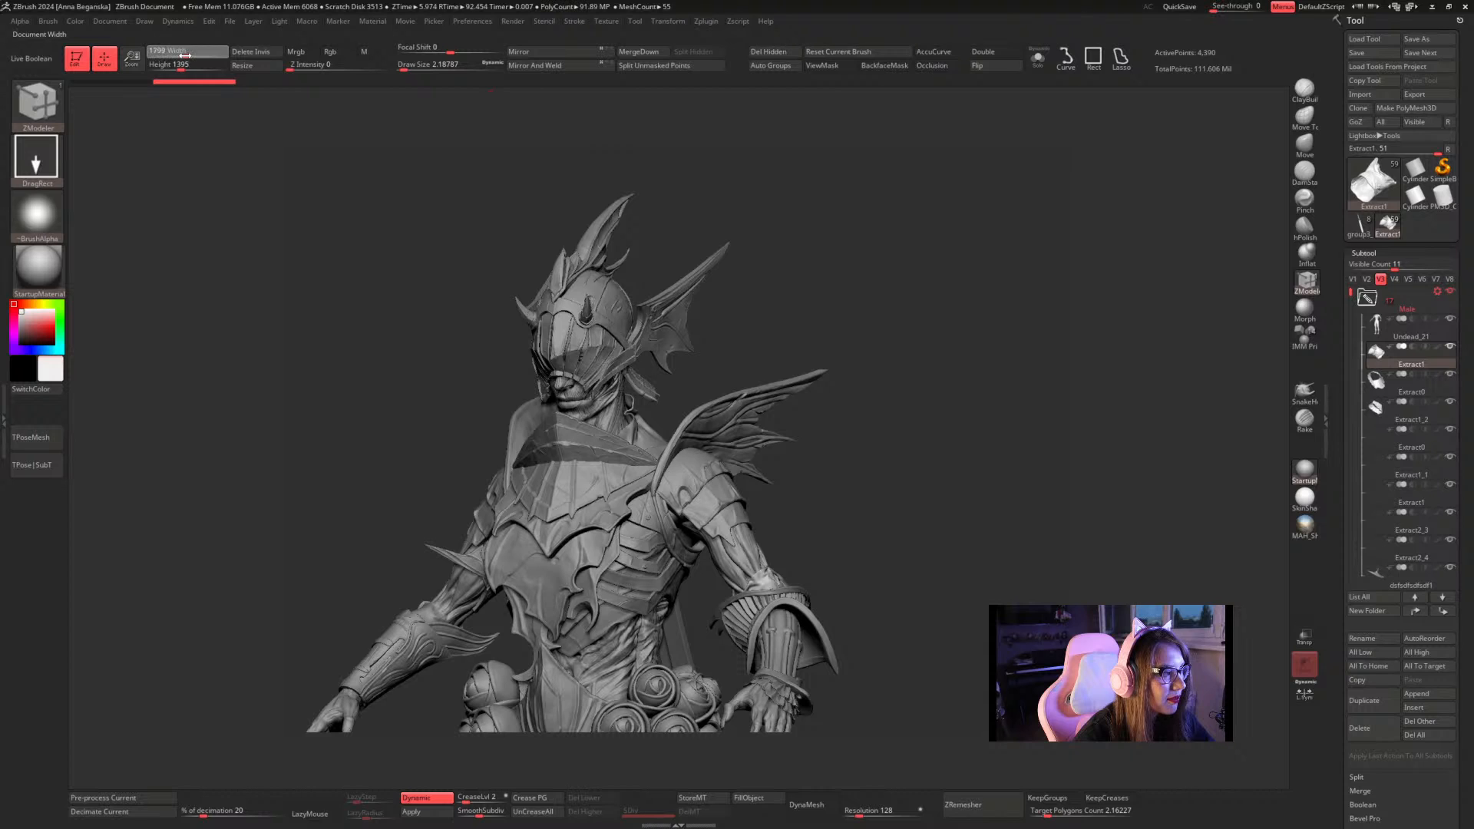
click(242, 66)
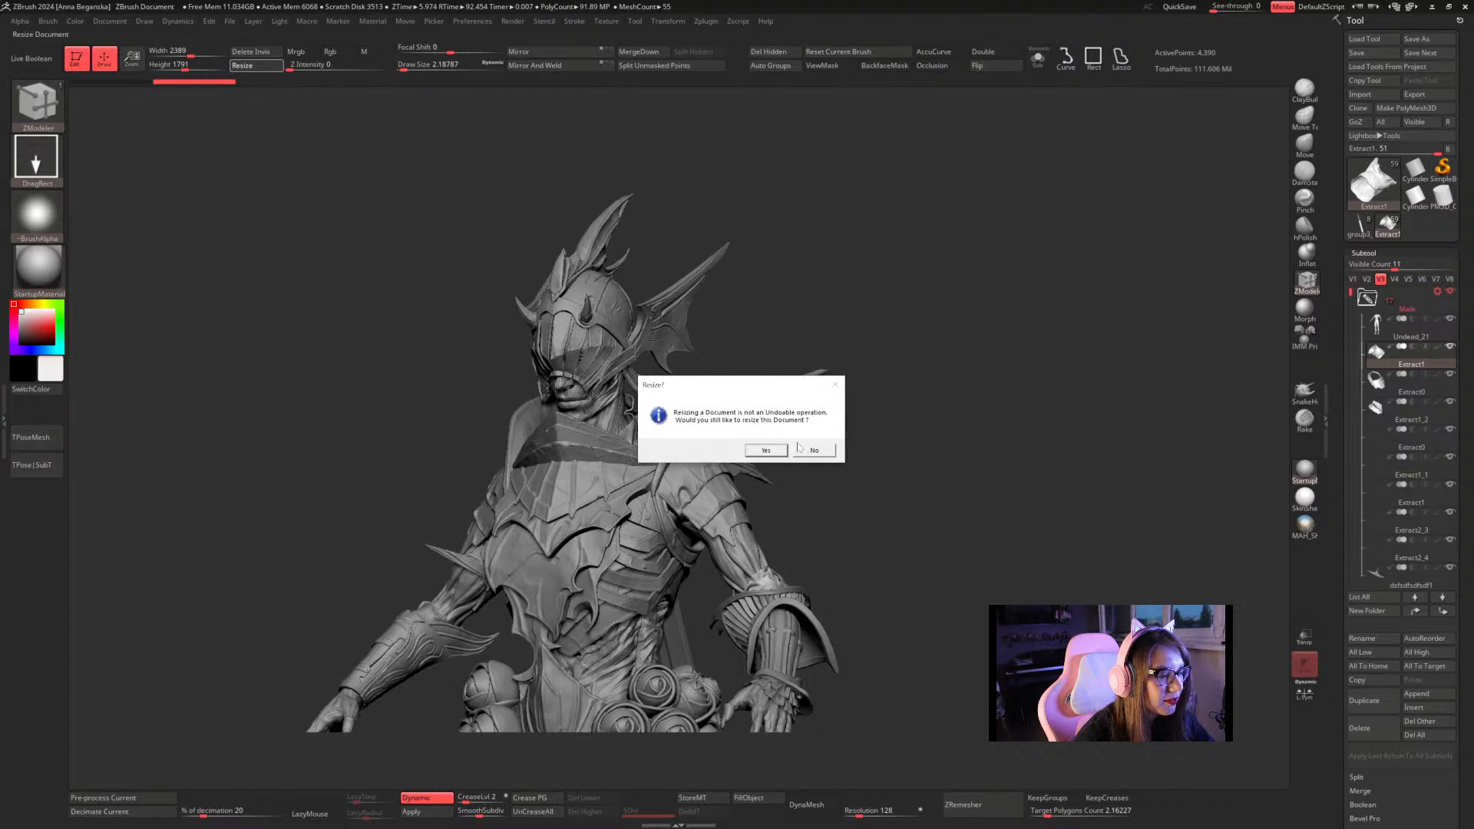
click(755, 453)
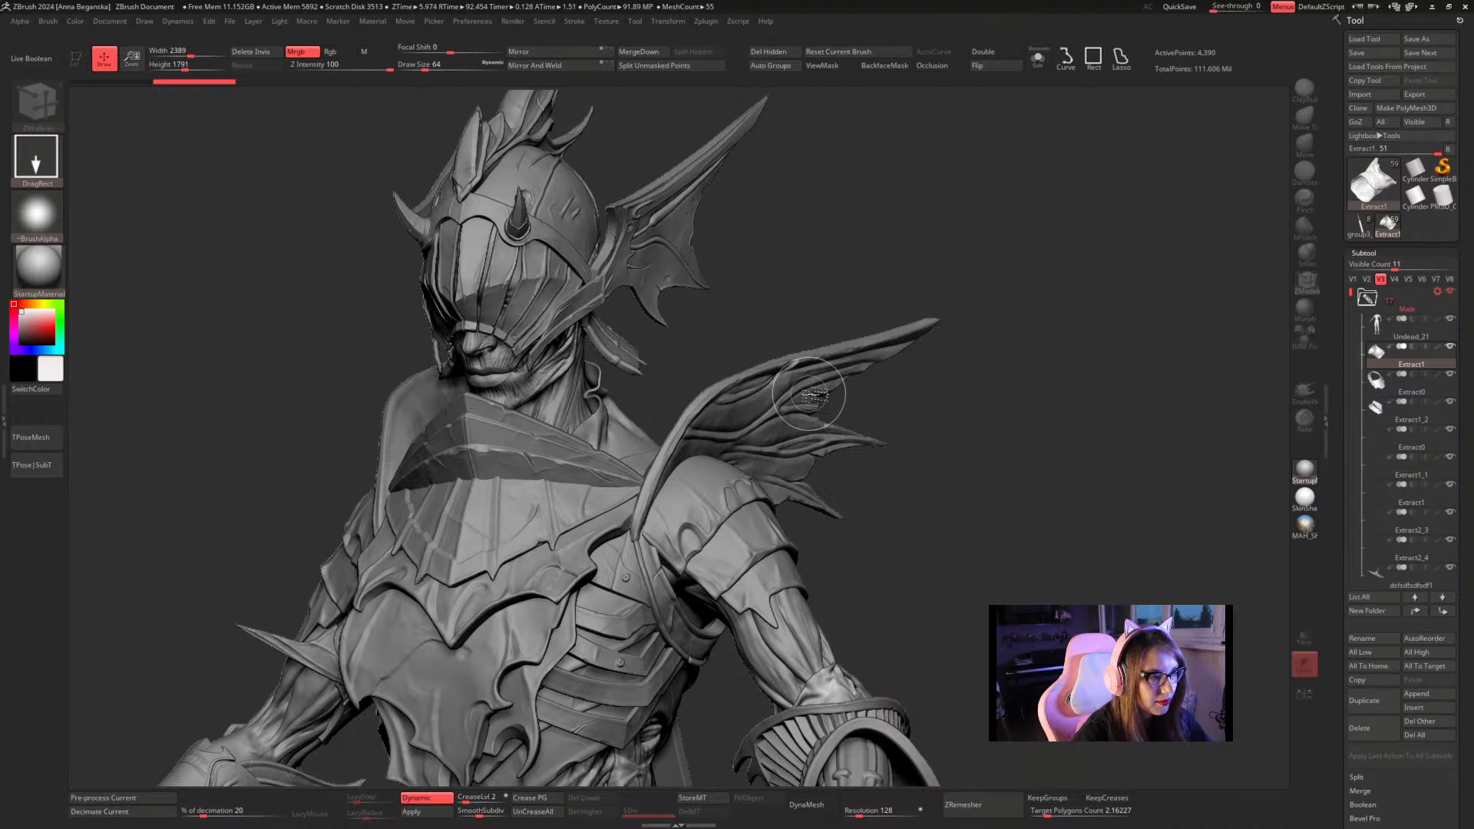
key(ctrl+n)
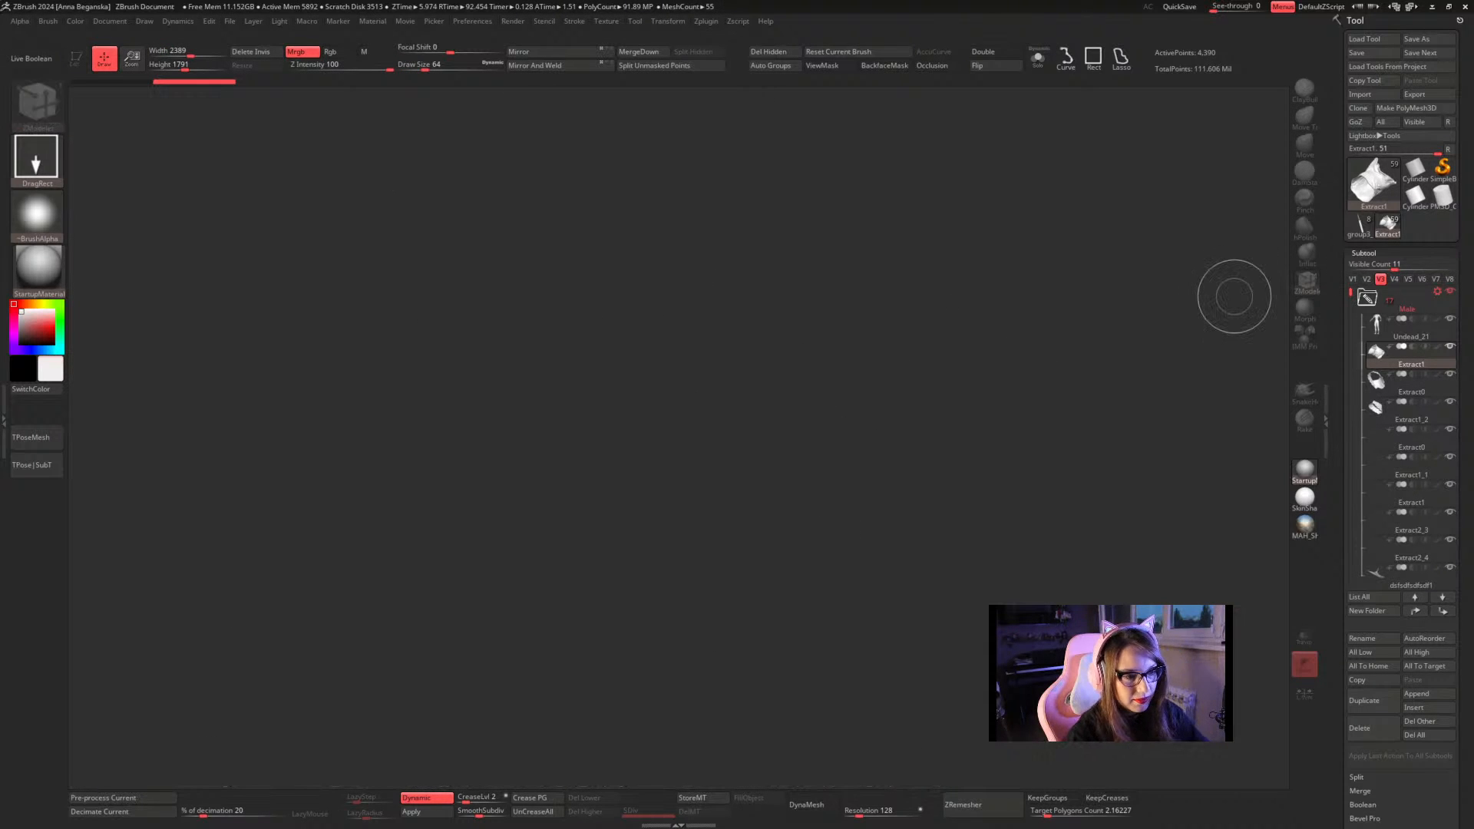
Place the group3_polySurface6 sword tool on the empty canvas in Edit mode, snapped to a straight orthogonal view
click(1359, 227)
drag(641, 354, 674, 463)
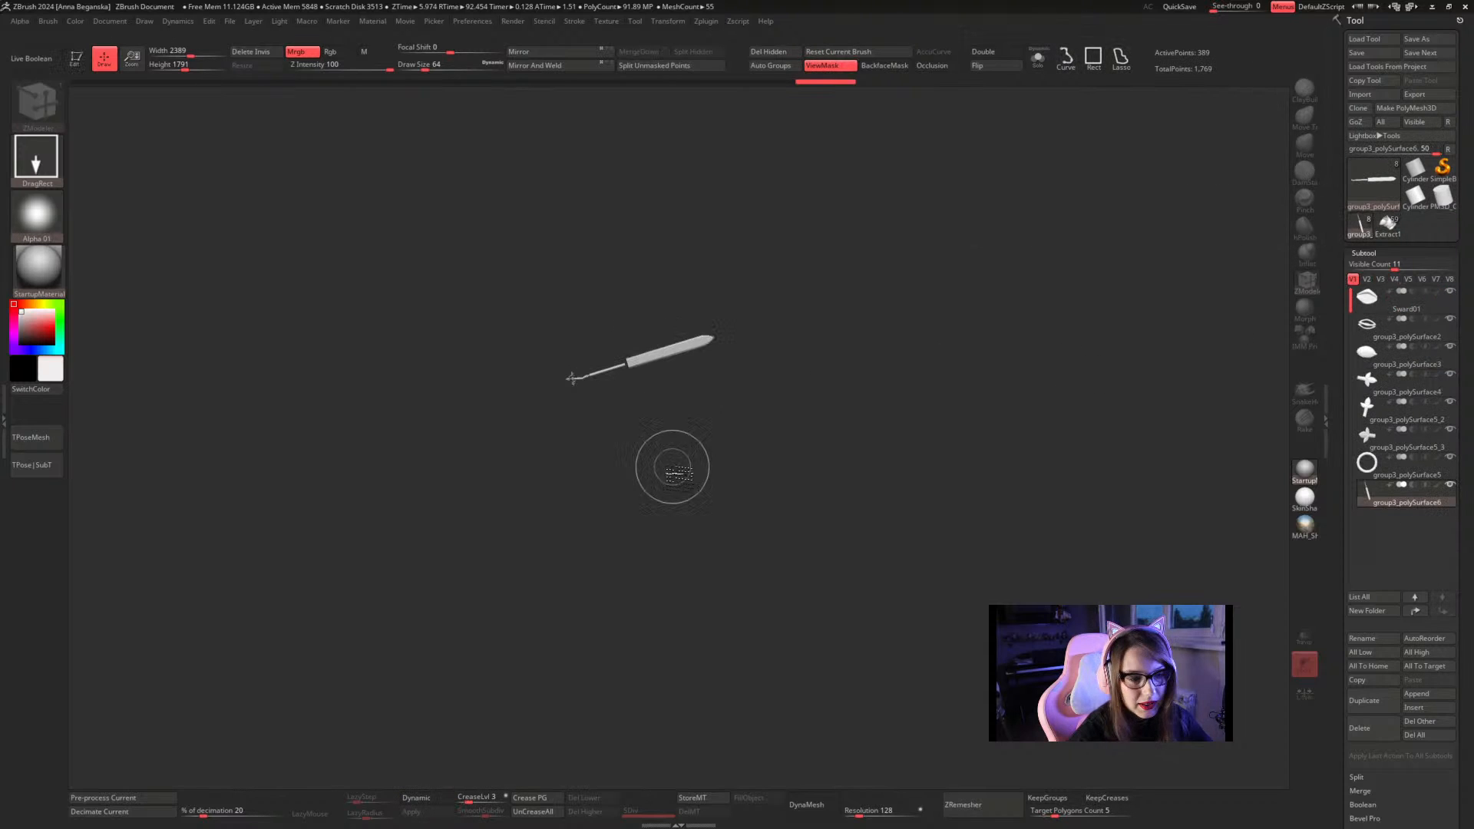
click(85, 58)
shift+drag(842, 320, 843, 365)
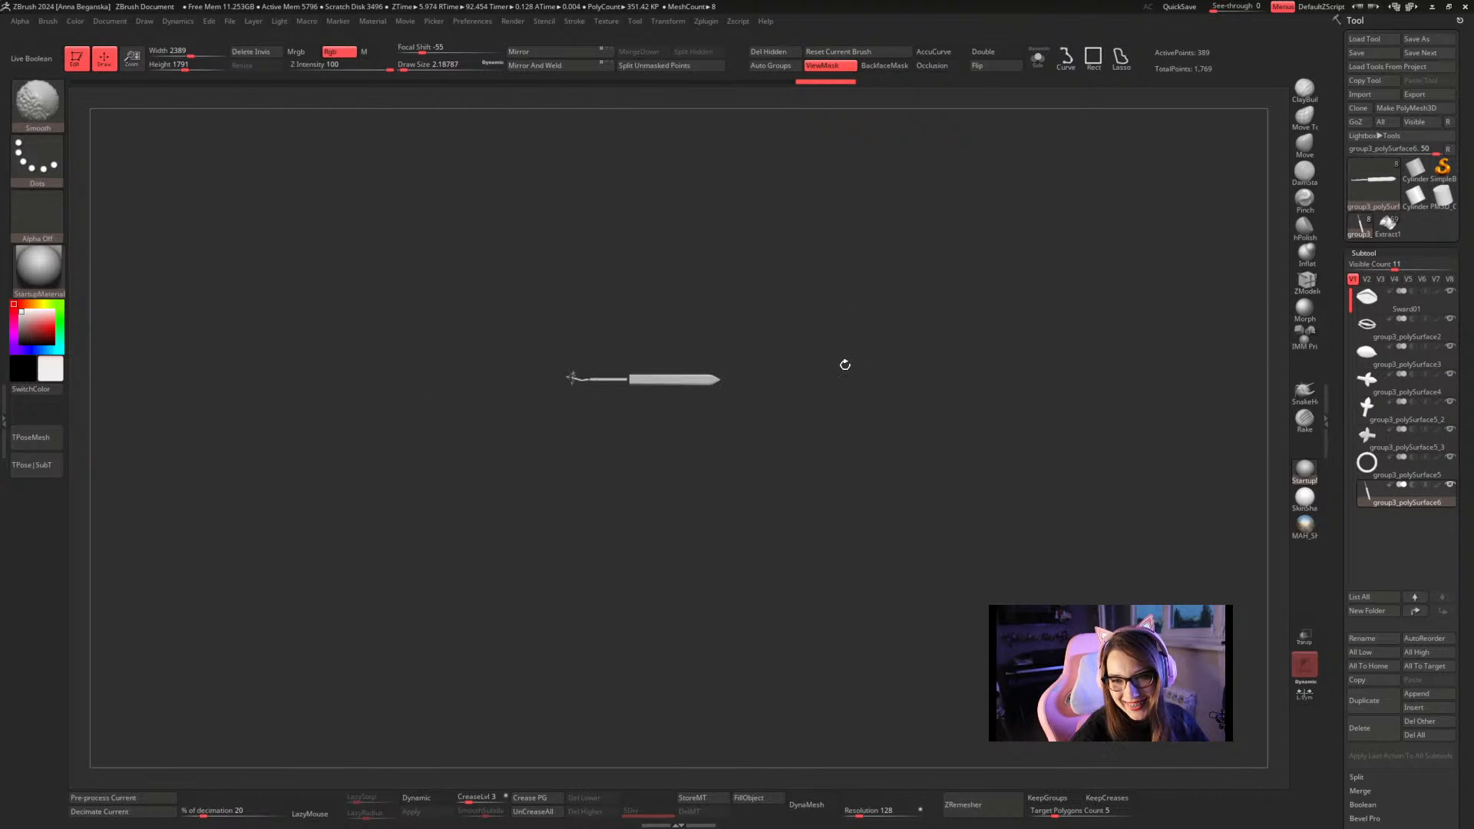
Examine the weapon's head ornament, with its eye, ring and leaf-shaped ends, and the top of the handle
mouse_move(817, 254)
alt+mouse_down()
mouse_move(916, 374)
mouse_move(948, 514)
alt+mouse_up()
mouse_move(948, 492)
mouse_down()
mouse_move(737, 453)
mouse_move(889, 431)
mouse_move(876, 467)
mouse_move(891, 325)
mouse_move(969, 401)
mouse_move(872, 482)
mouse_move(924, 521)
mouse_move(940, 521)
mouse_move(927, 490)
mouse_move(938, 496)
mouse_up()
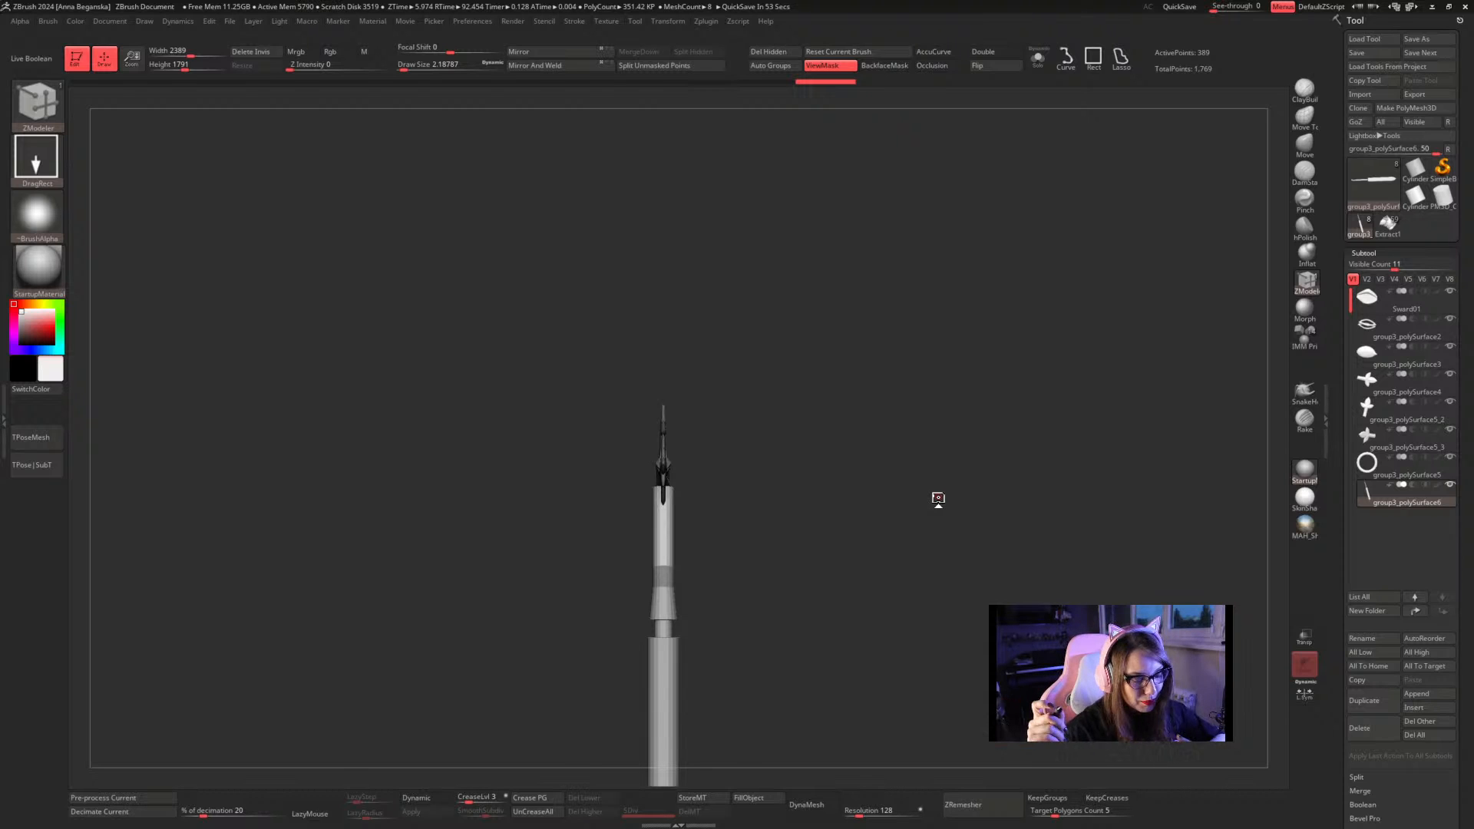
mouse_move(879, 370)
mouse_down()
mouse_move(869, 382)
mouse_move(865, 351)
mouse_up()
key(space)
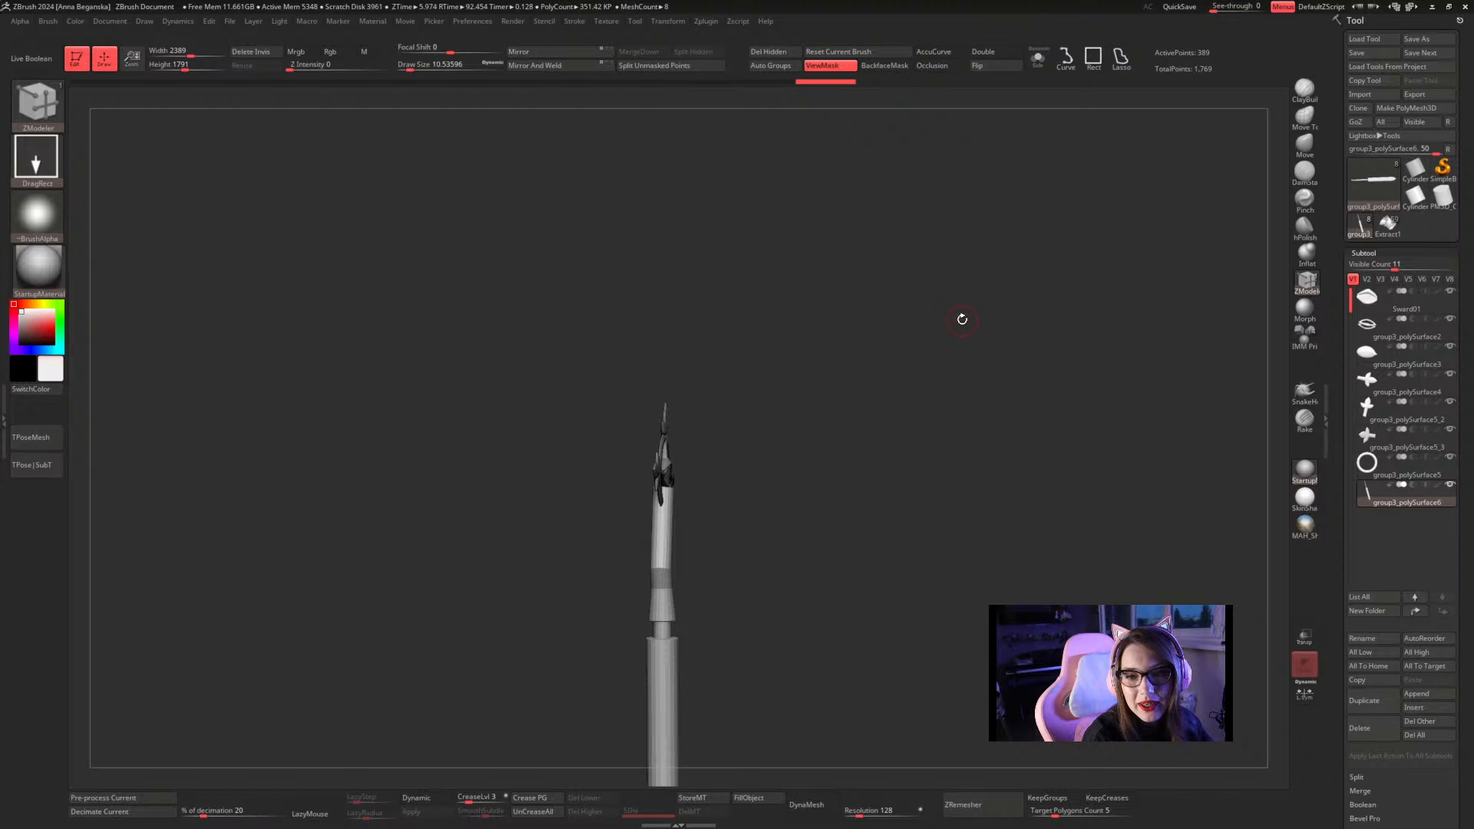
drag(962, 319, 969, 382)
alt+drag(1013, 309, 998, 303)
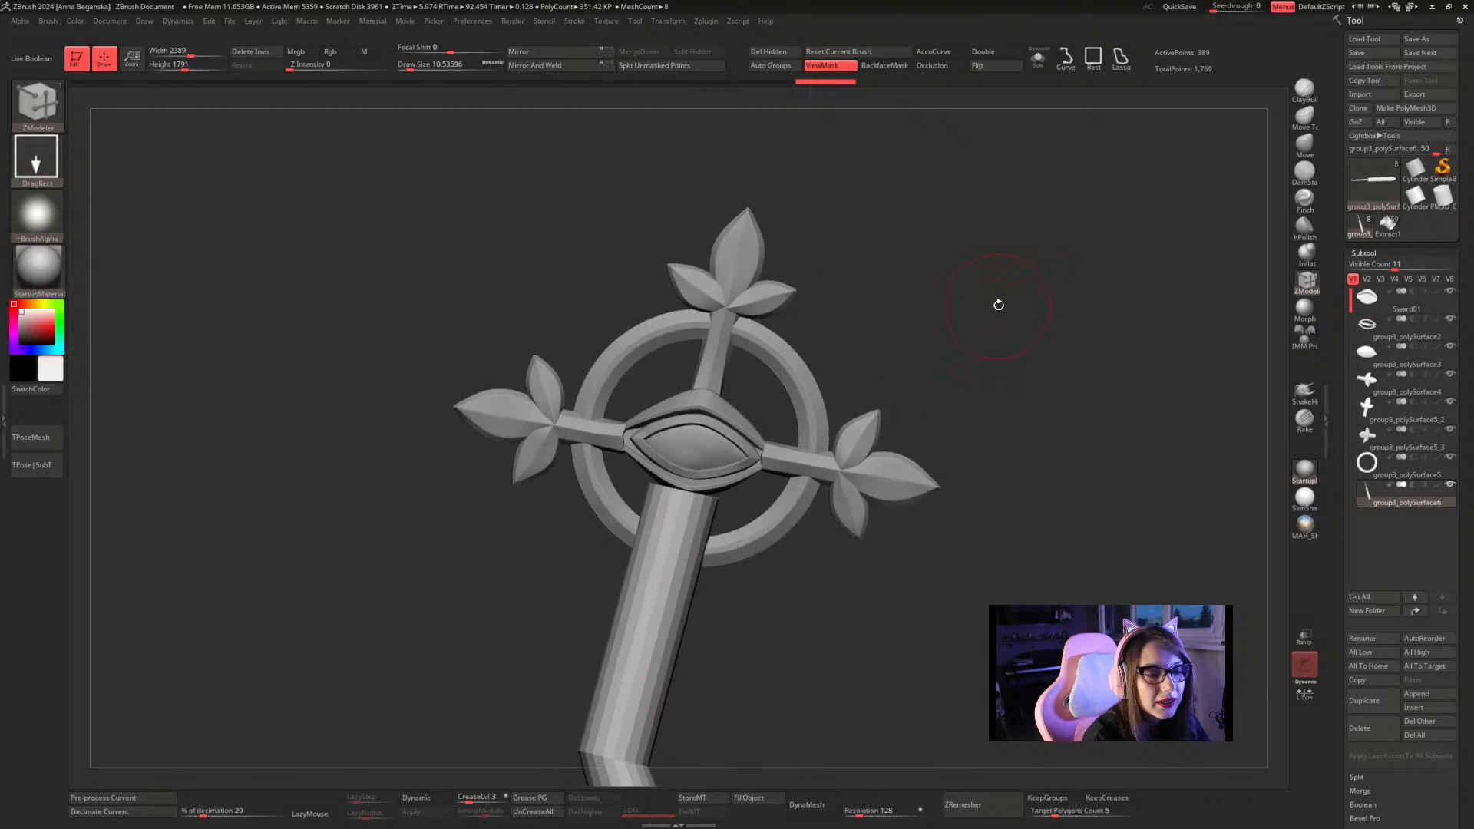
key(space)
click(999, 306)
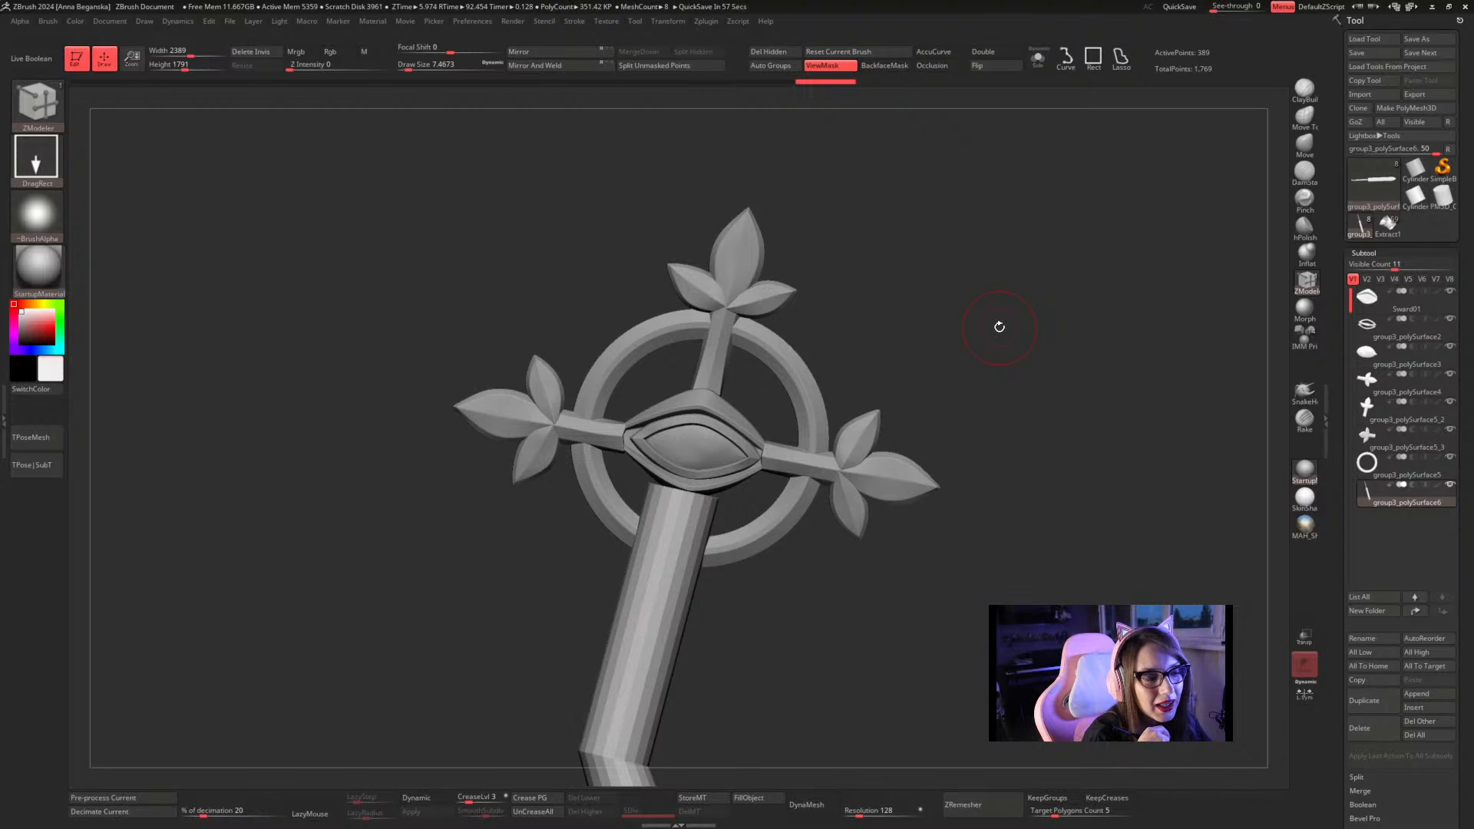
Show the weapon concept image beside the model and reduce the draw size to about 3.67
right_drag(1473, 229, 183, 211)
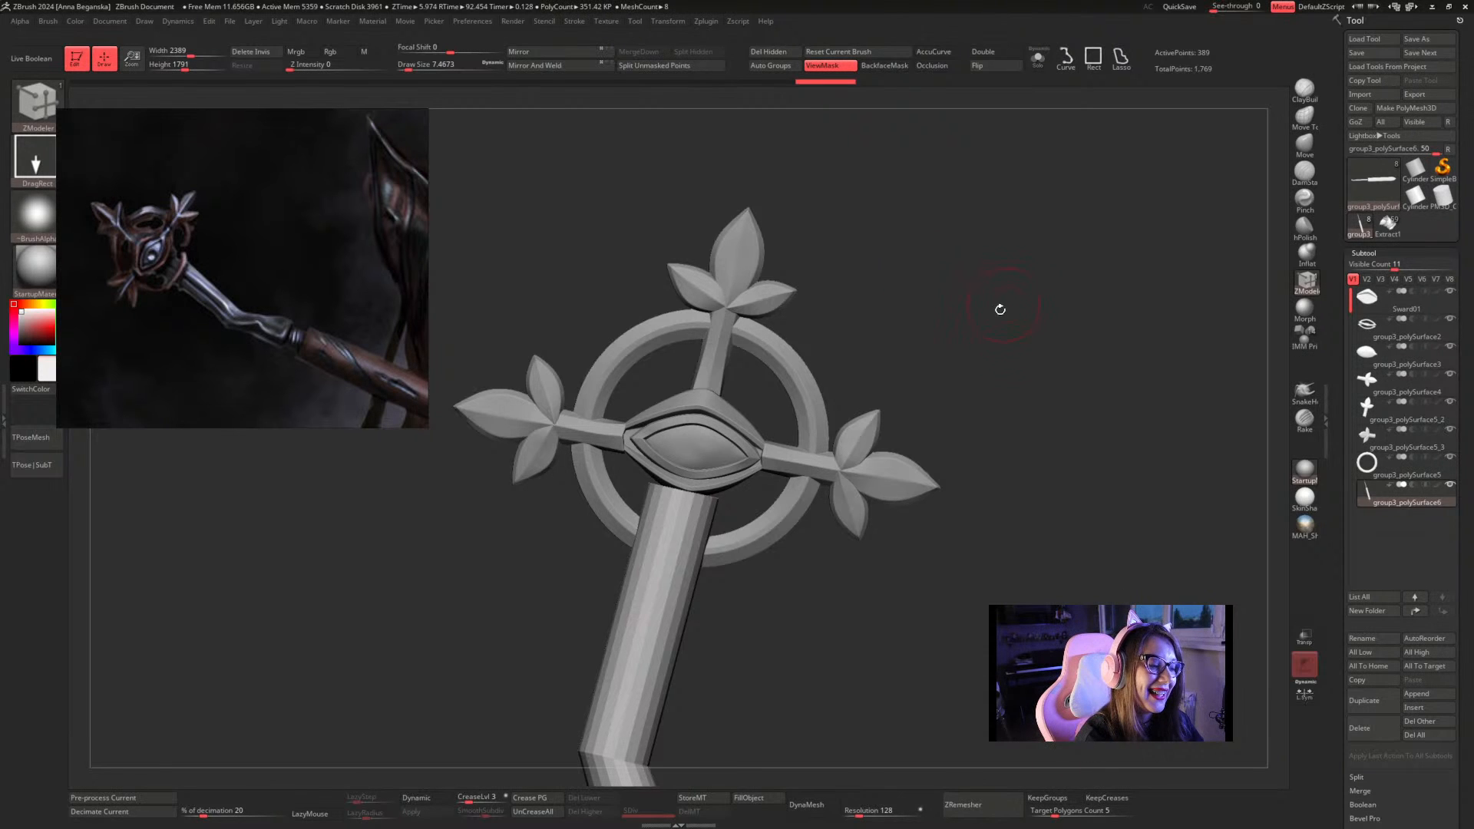
mouse_move(1000, 309)
ctrl+right_down()
mouse_move(965, 320)
mouse_move(1038, 299)
mouse_move(1012, 311)
mouse_move(1030, 280)
mouse_move(1063, 286)
mouse_move(1068, 272)
mouse_move(1104, 282)
mouse_move(1082, 320)
mouse_move(1102, 276)
mouse_move(1076, 276)
mouse_move(1009, 334)
ctrl+right_up()
right_click(1029, 298)
click(1025, 298)
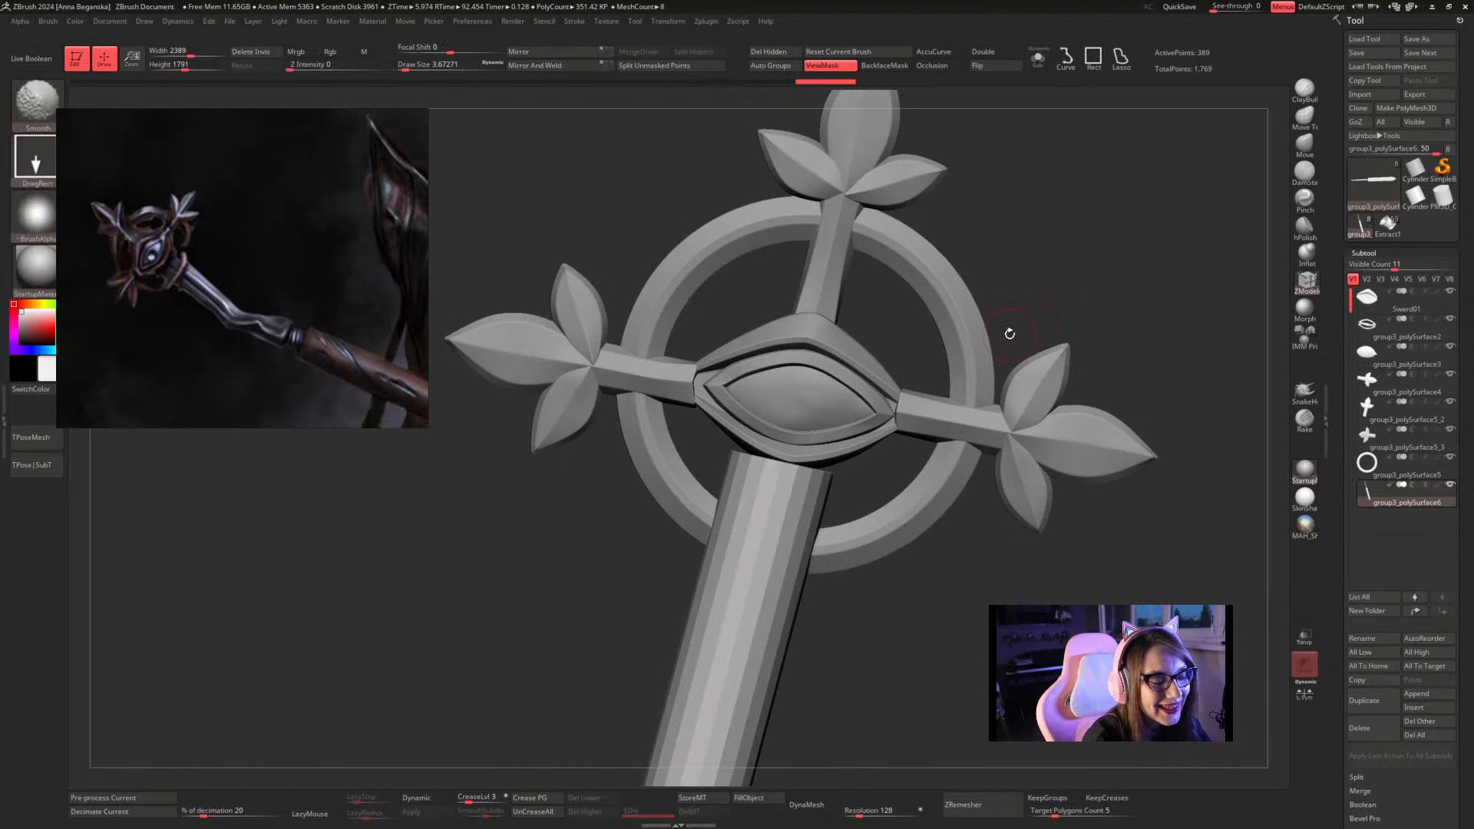
Display the handle's polyframe and delete one edge loop from the handle beneath the eye ornament
alt+click(771, 533)
key(shift+f)
alt+right_drag(834, 647, 832, 578)
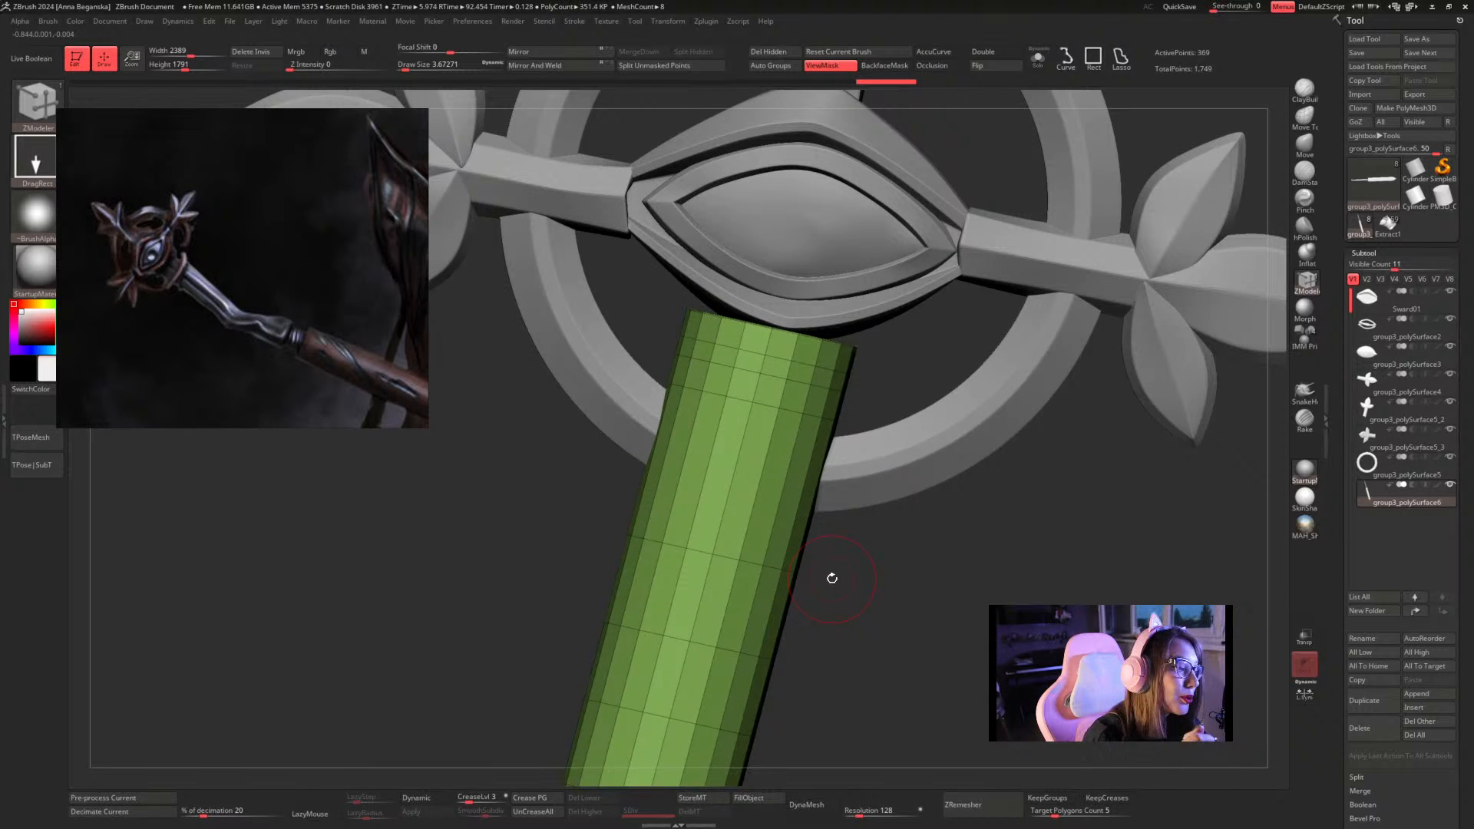
Slide the edge loop near the handle's top end farther down and insert a new single edge loop just above it
ctrl+right_drag(888, 360, 900, 384)
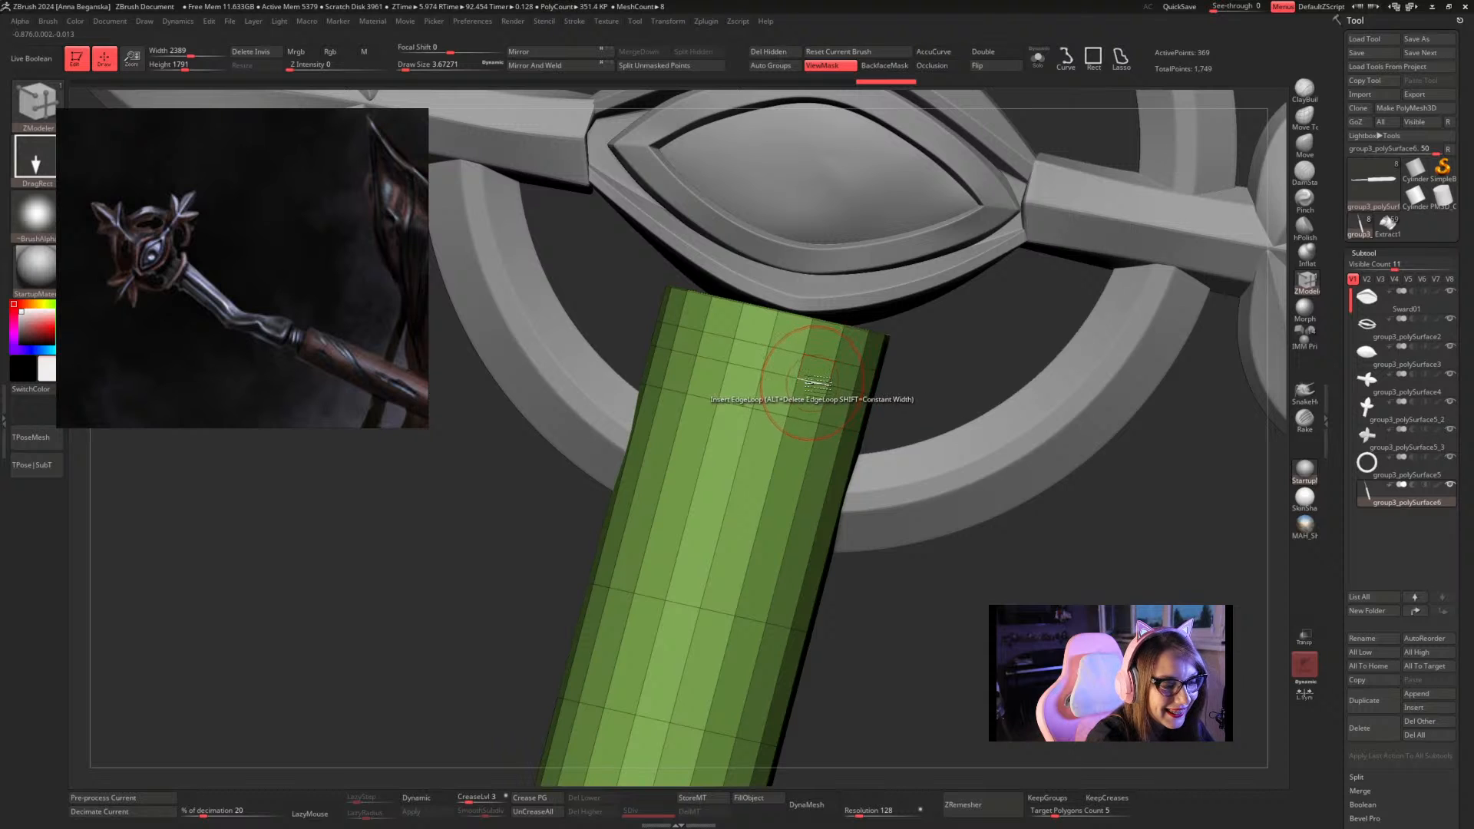
key(space)
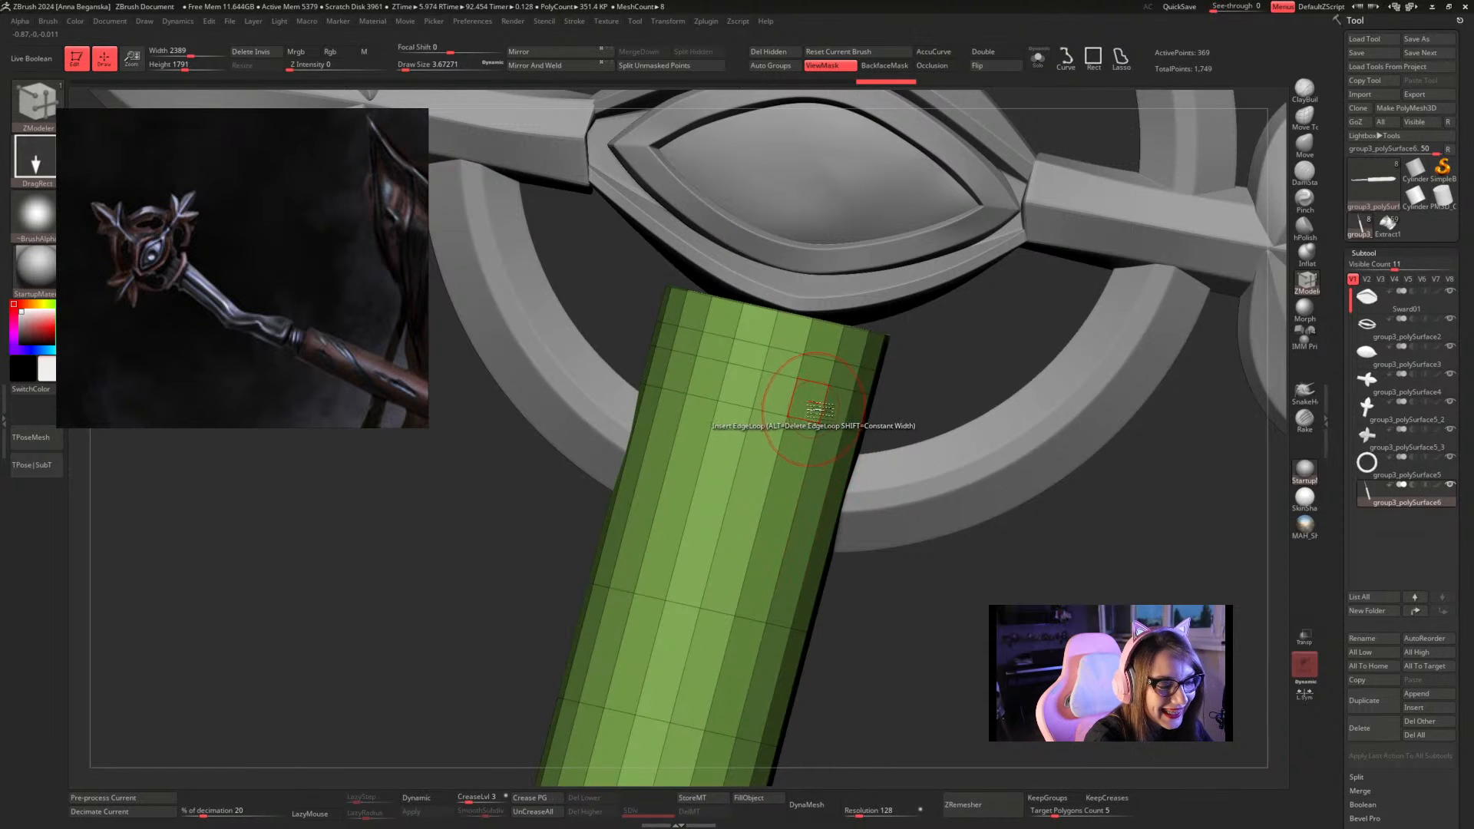
key(space)
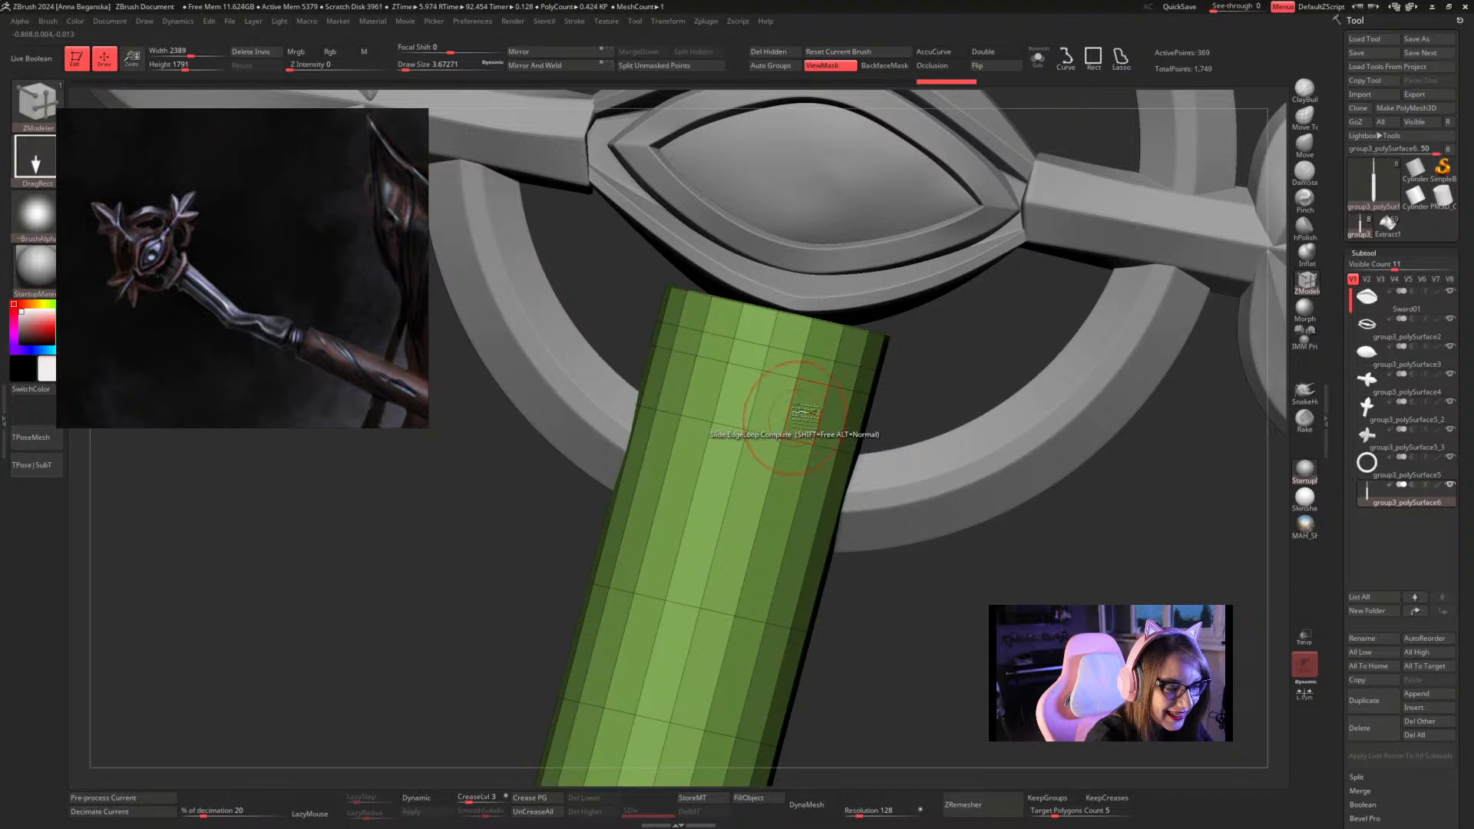
key(space)
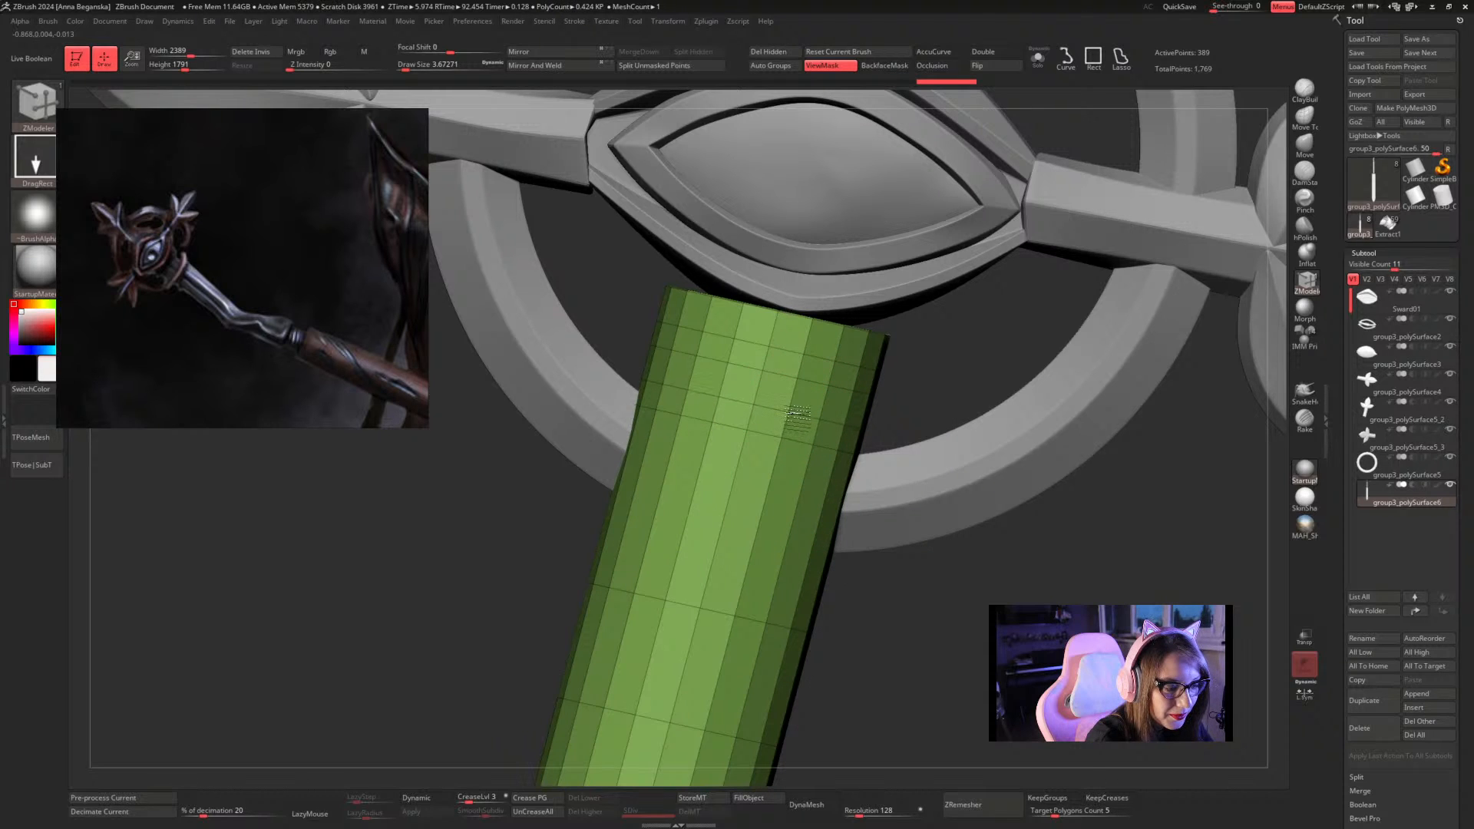
Scale the handle's upper edge loops inward as partial edge loops to form a narrow groove below the top rim
key(space)
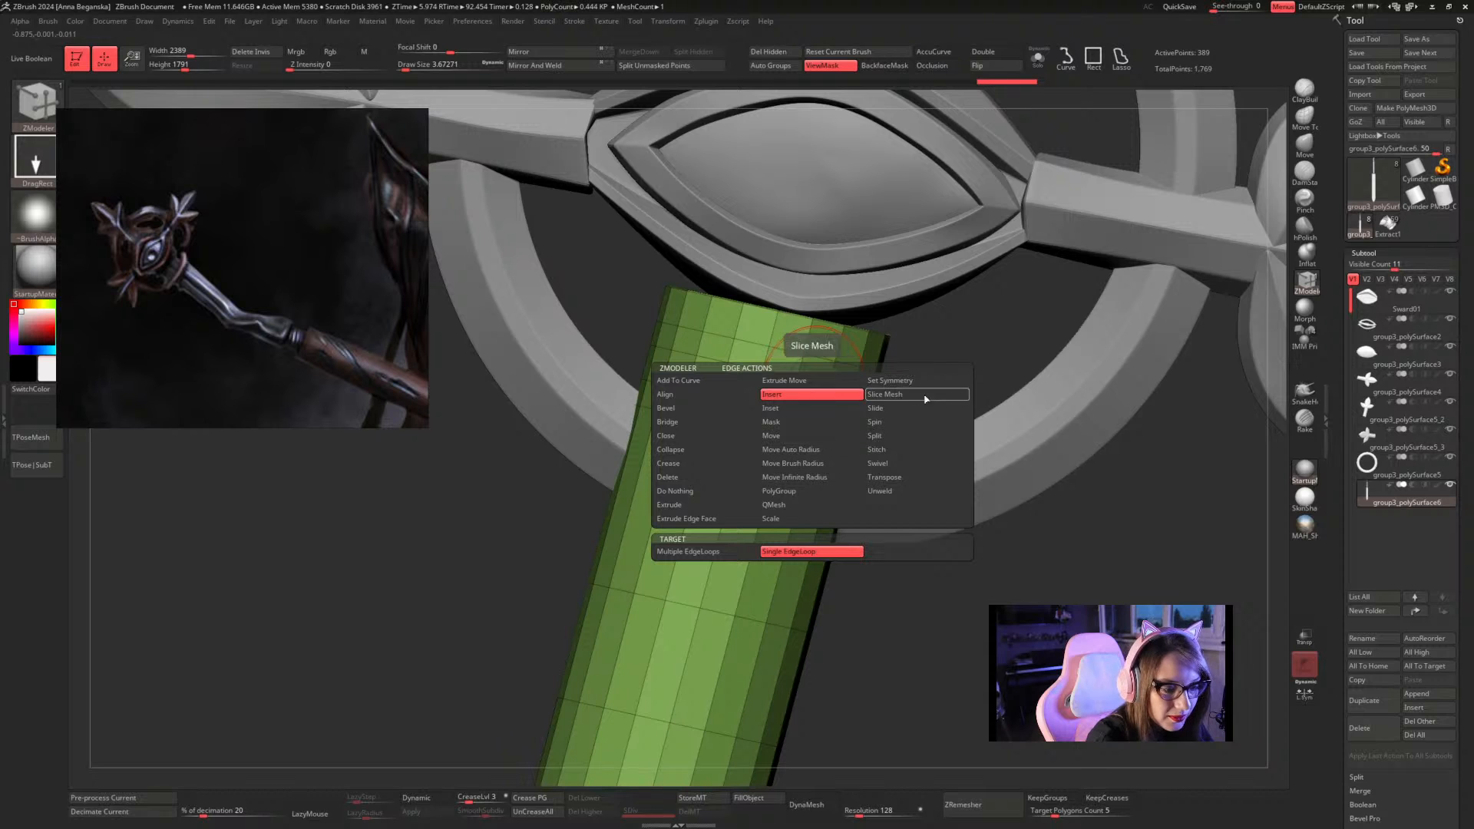
click(812, 519)
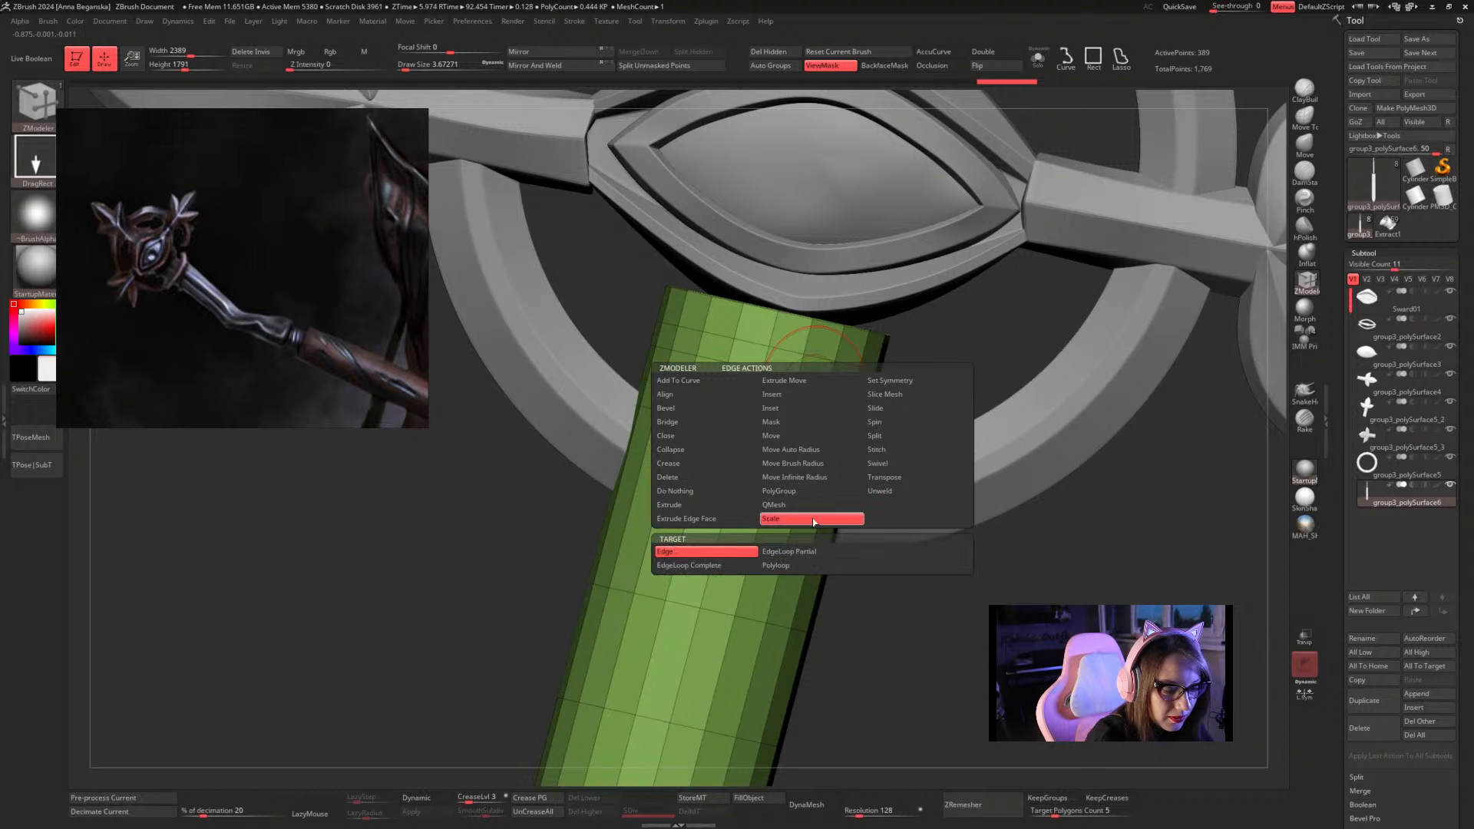
click(808, 551)
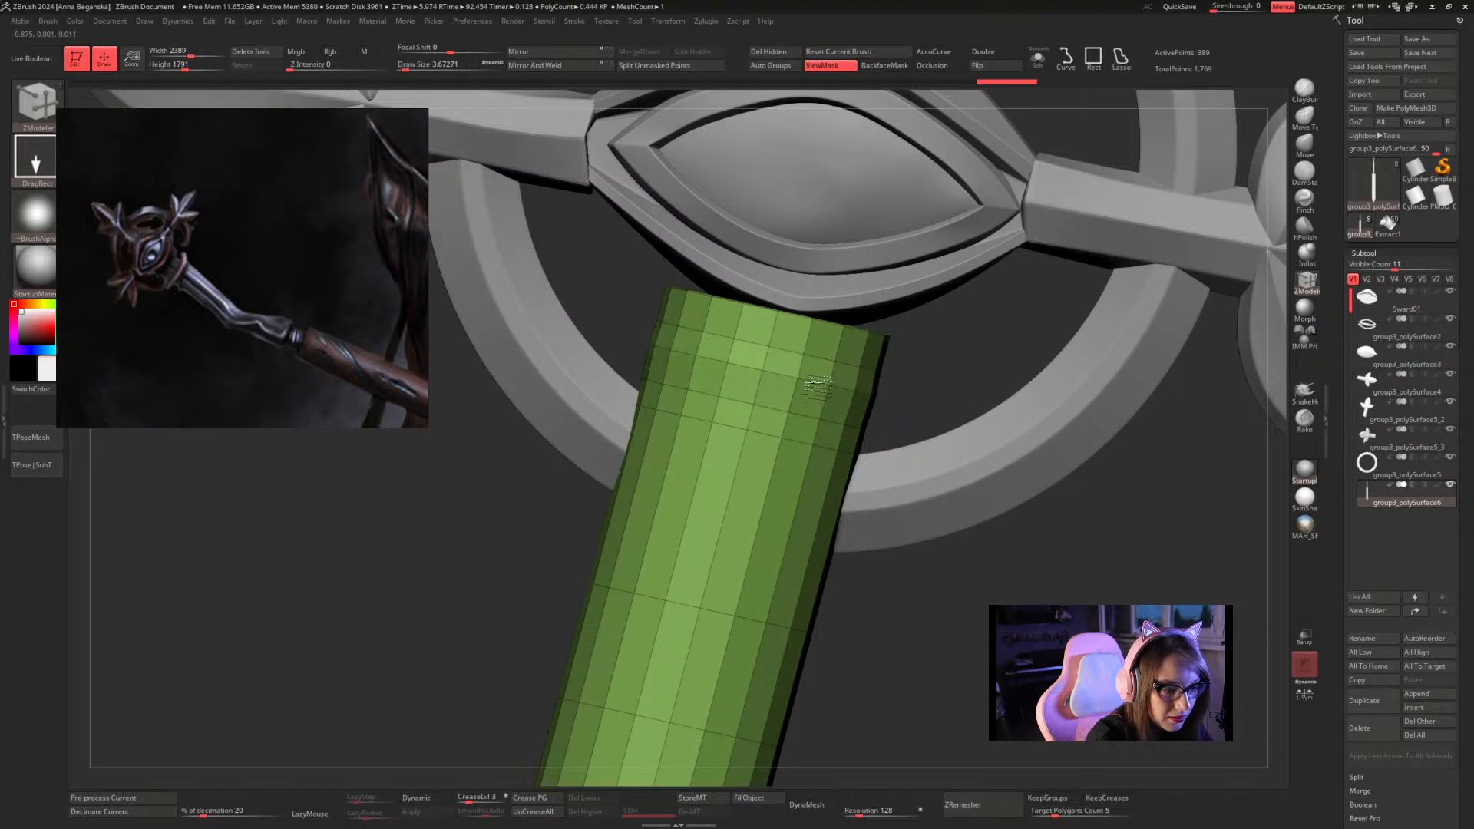
mouse_move(818, 381)
mouse_down()
mouse_move(799, 399)
mouse_move(812, 405)
mouse_up()
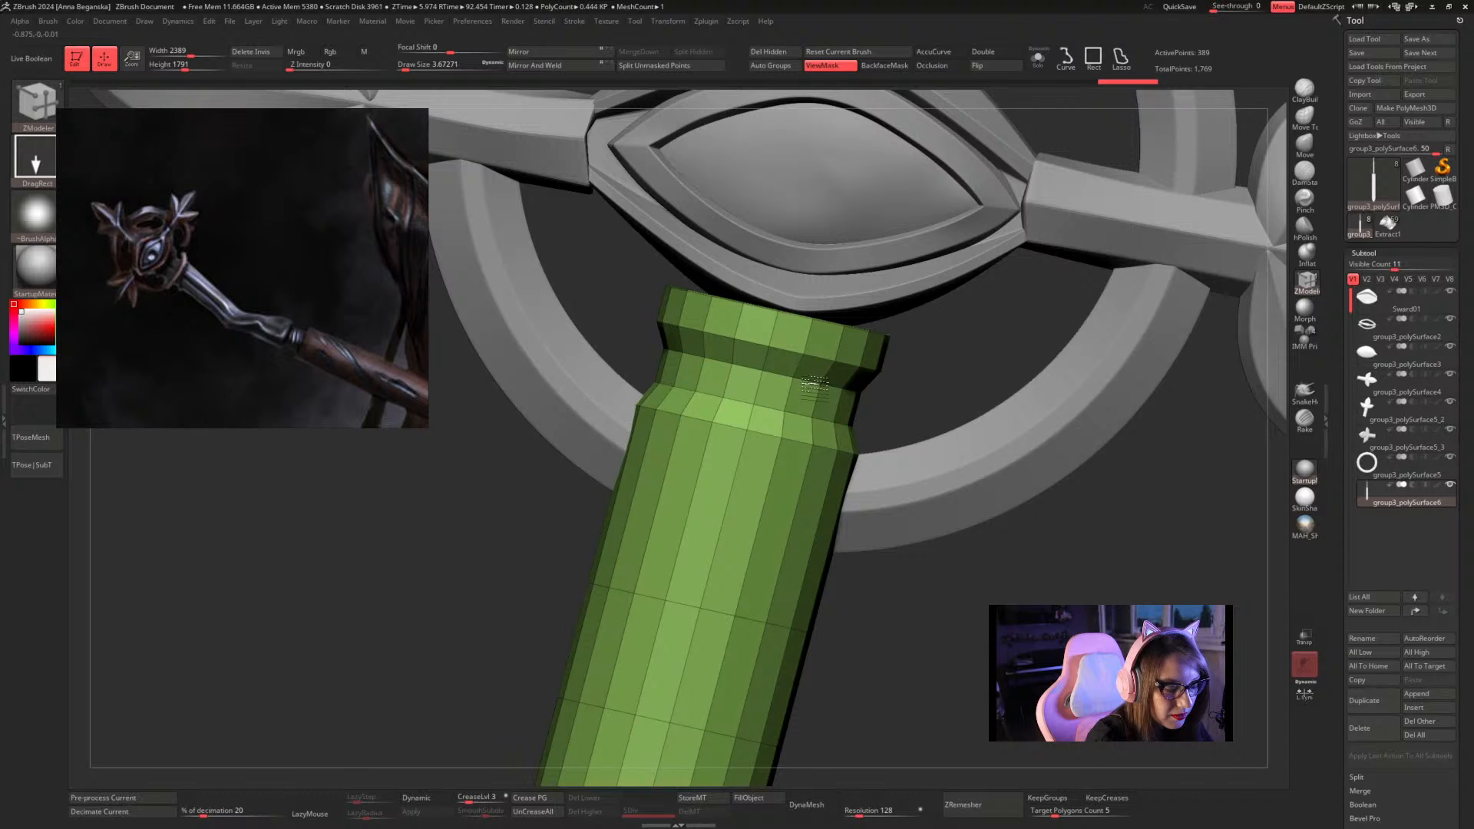
Set the draw size to 1 and crease the partial edge loops around the groove at the handle's top
key(space)
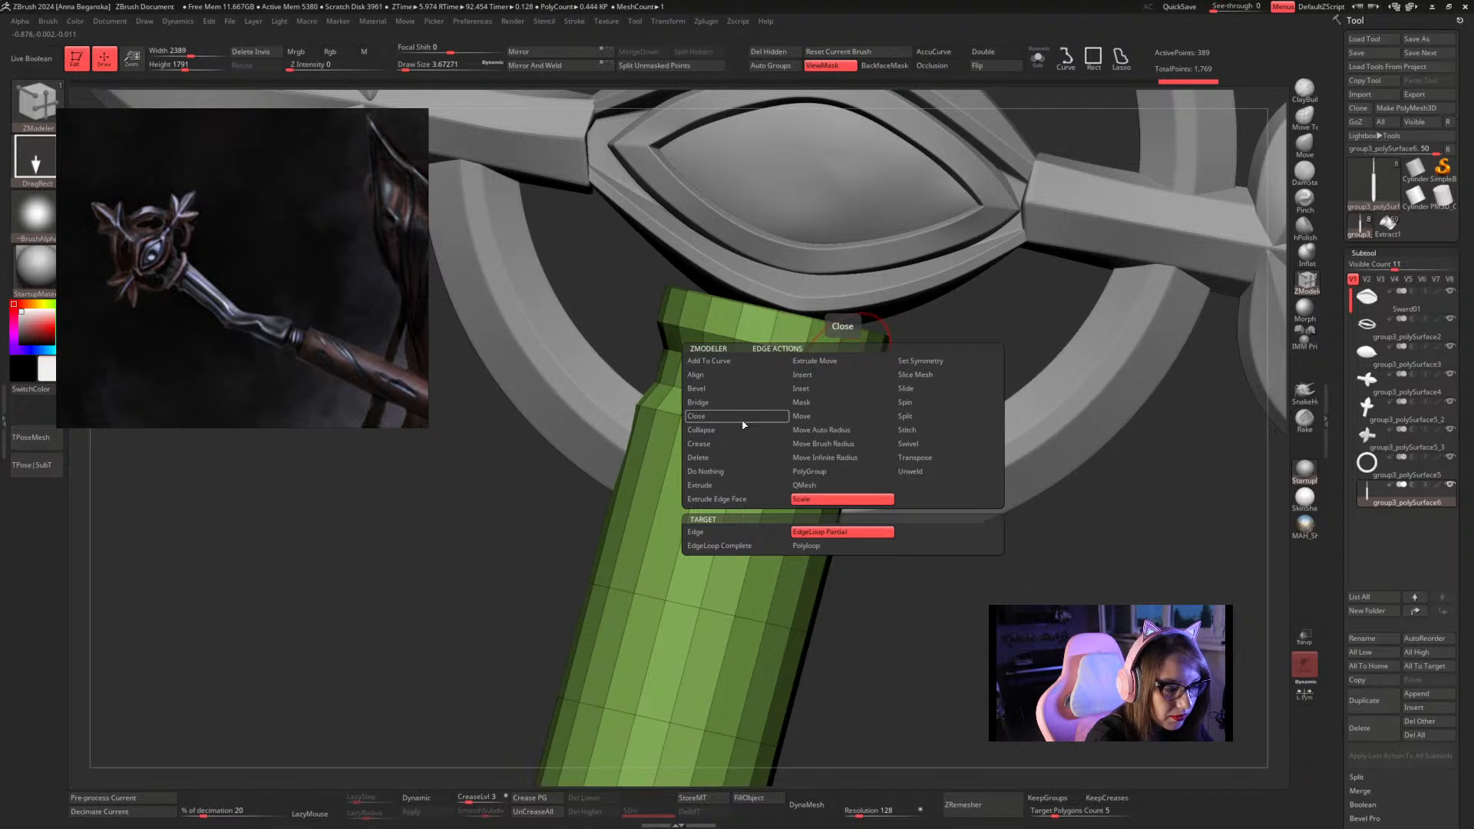
click(699, 444)
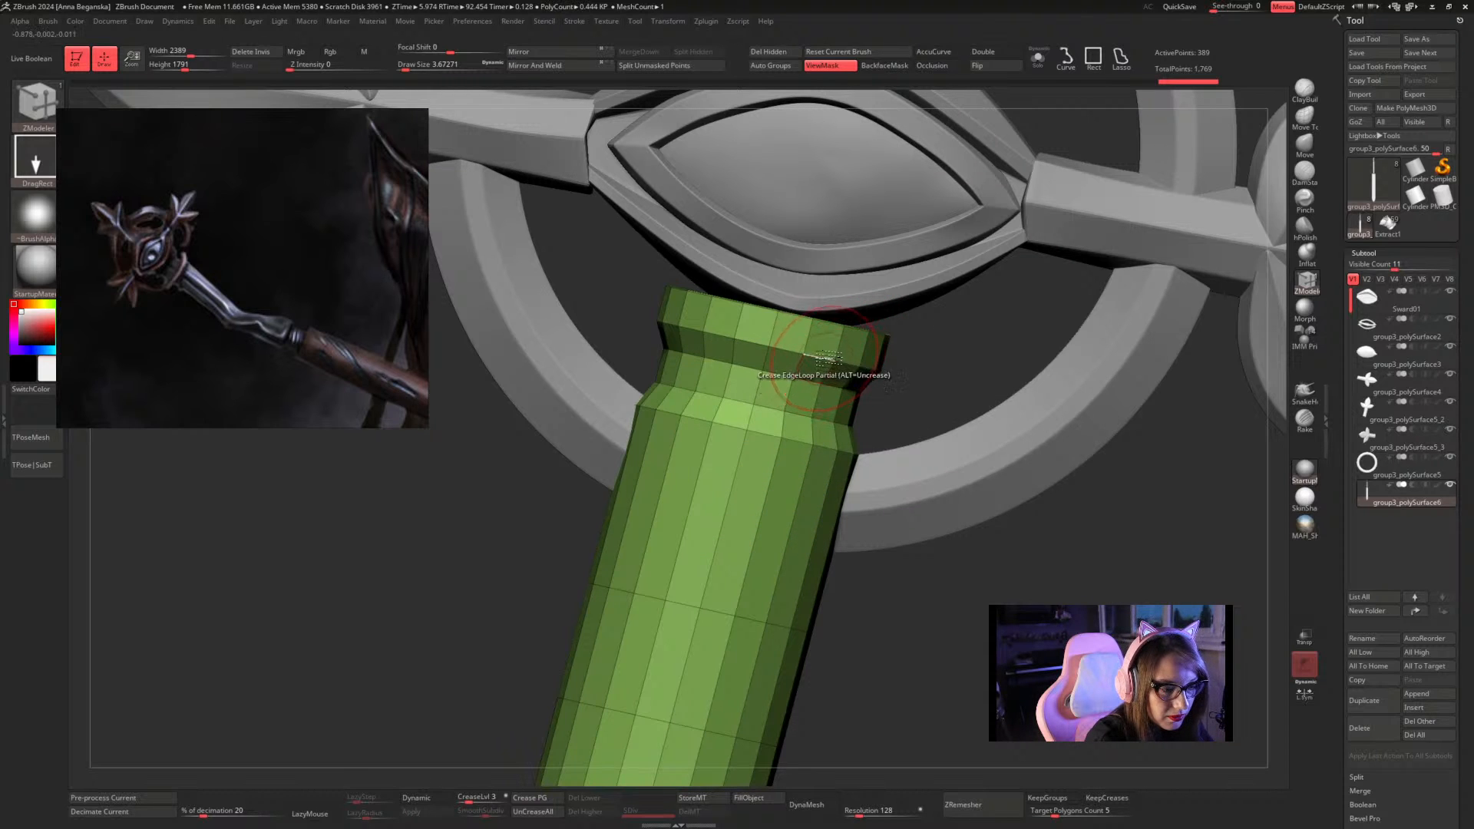
key(space)
mouse_move(990, 340)
mouse_down()
mouse_move(931, 341)
mouse_move(945, 353)
mouse_up()
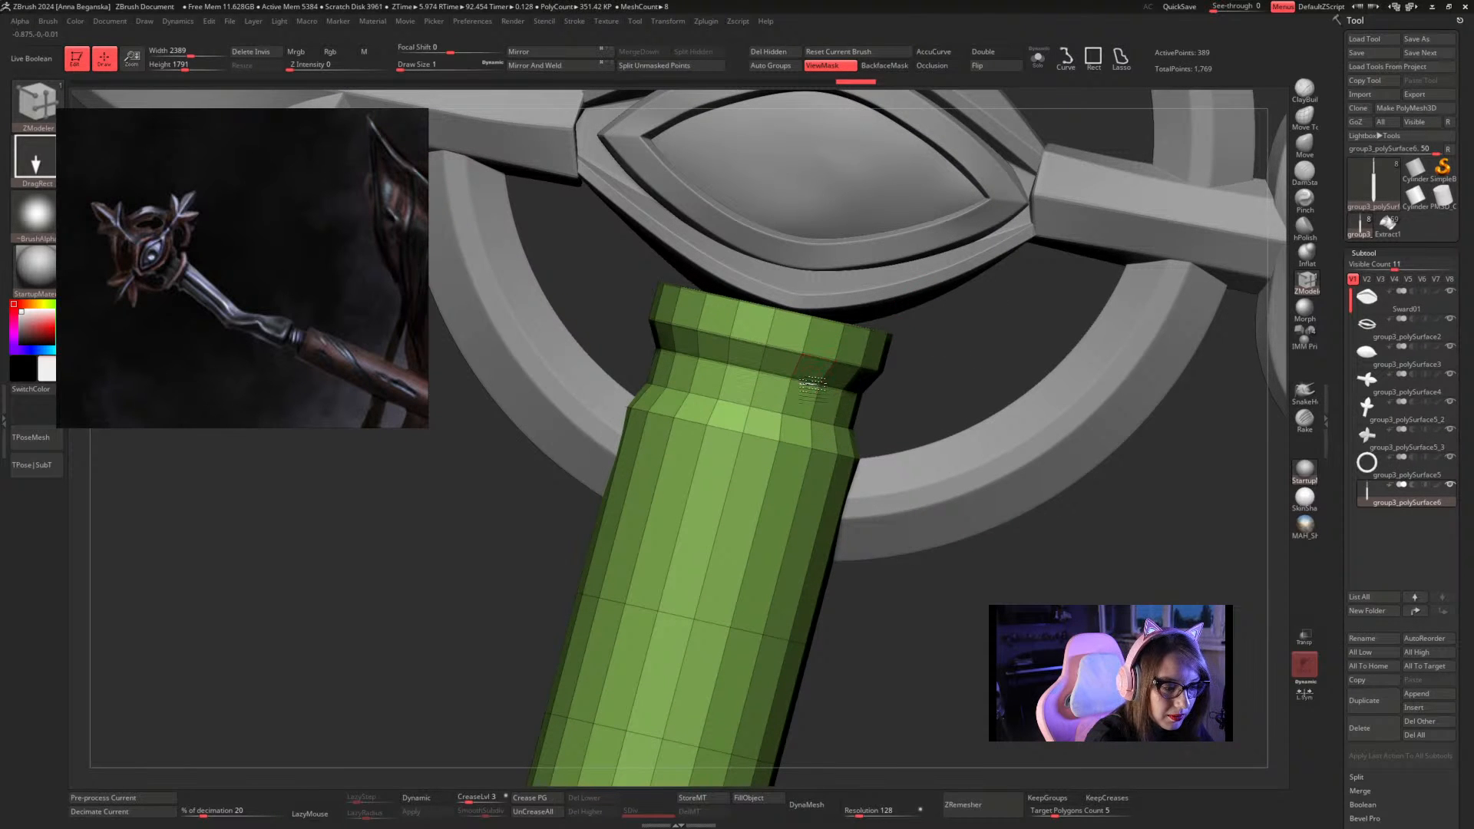
click(791, 419)
click(787, 444)
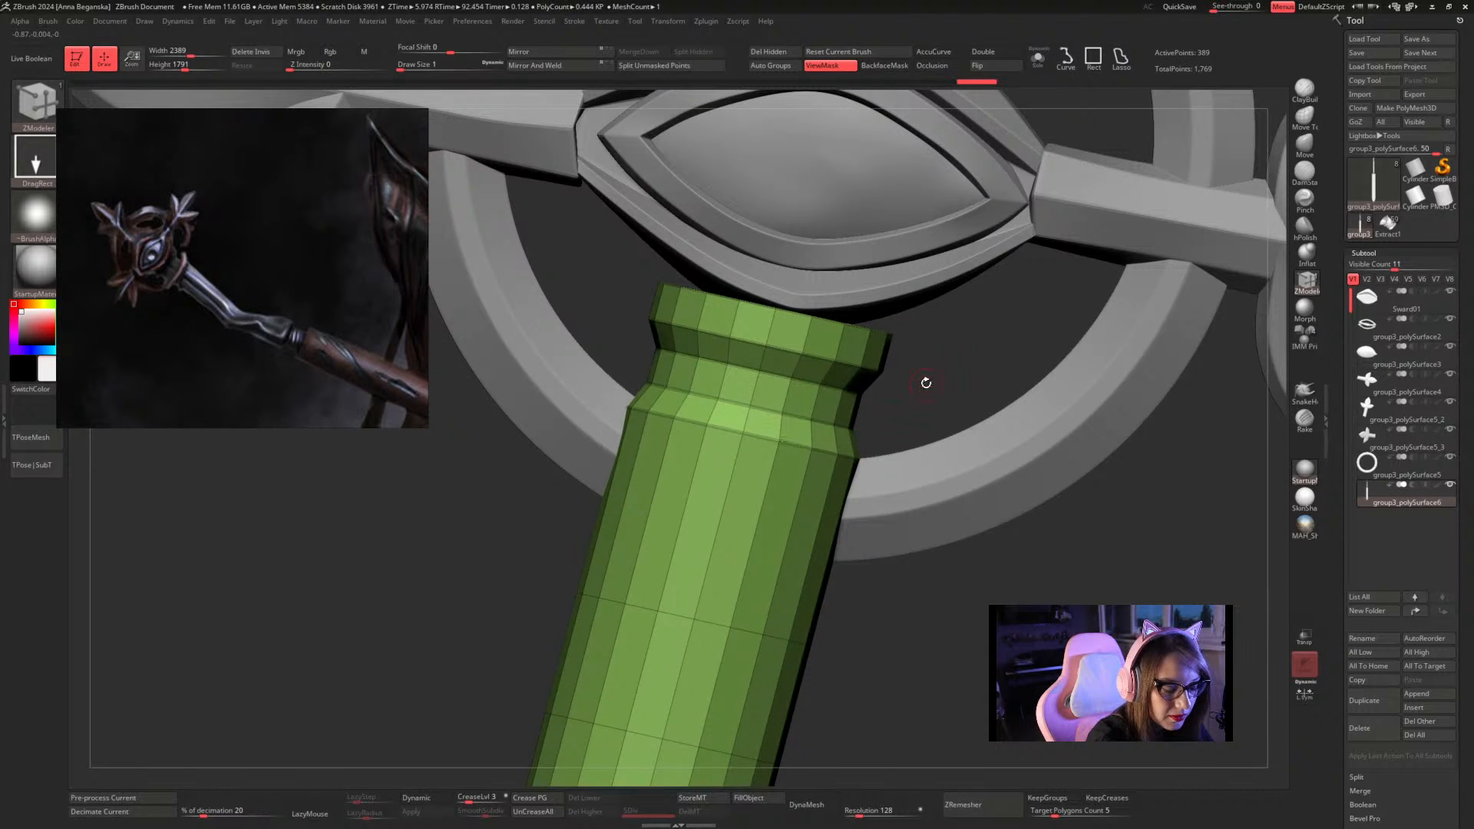
Turn on dynamic subdivision for the handle and hide its polyframe
alt+drag(925, 383, 855, 378)
key(d)
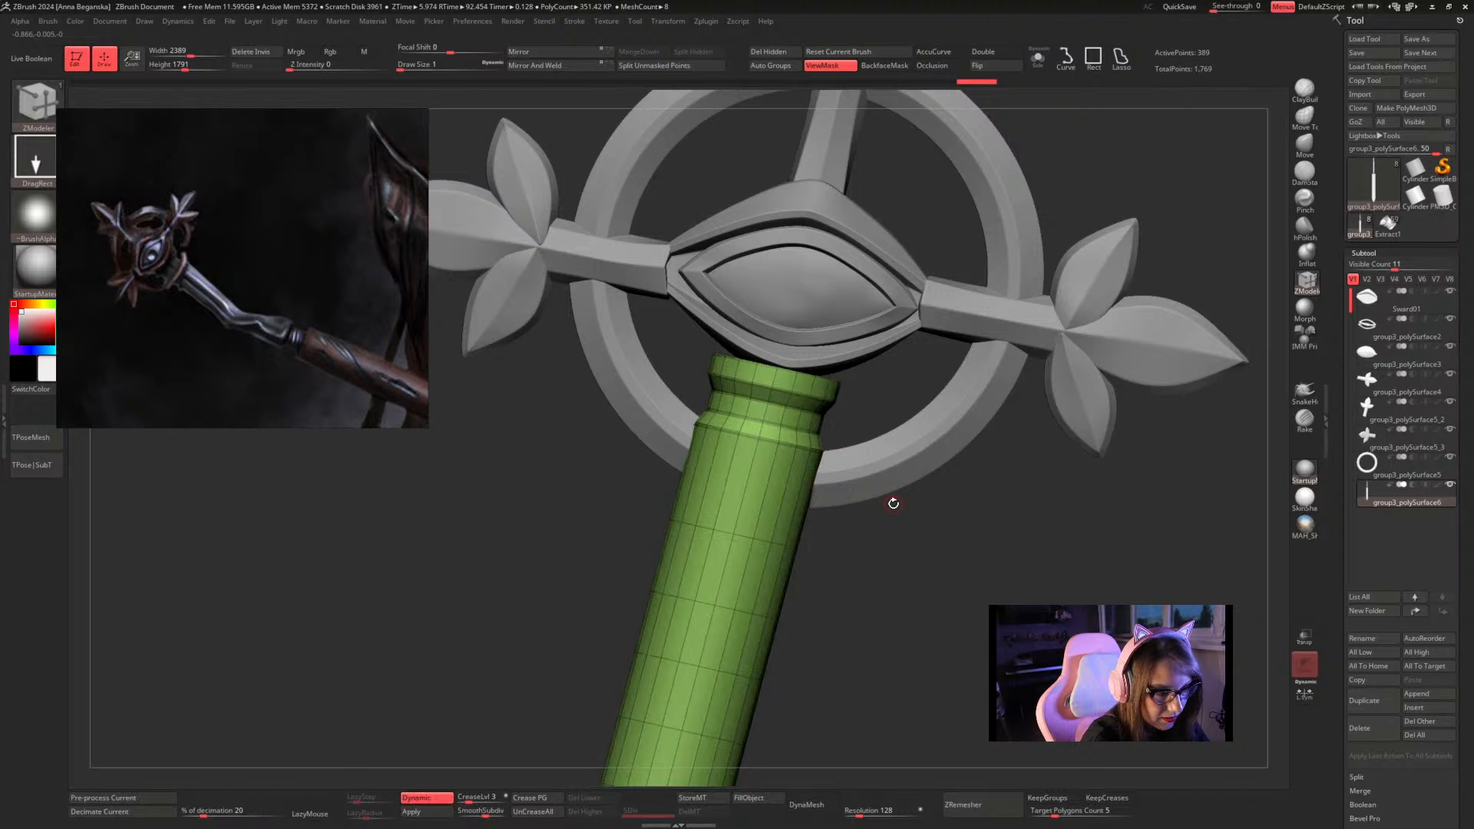
key(shift+f)
alt+drag(891, 537, 870, 492)
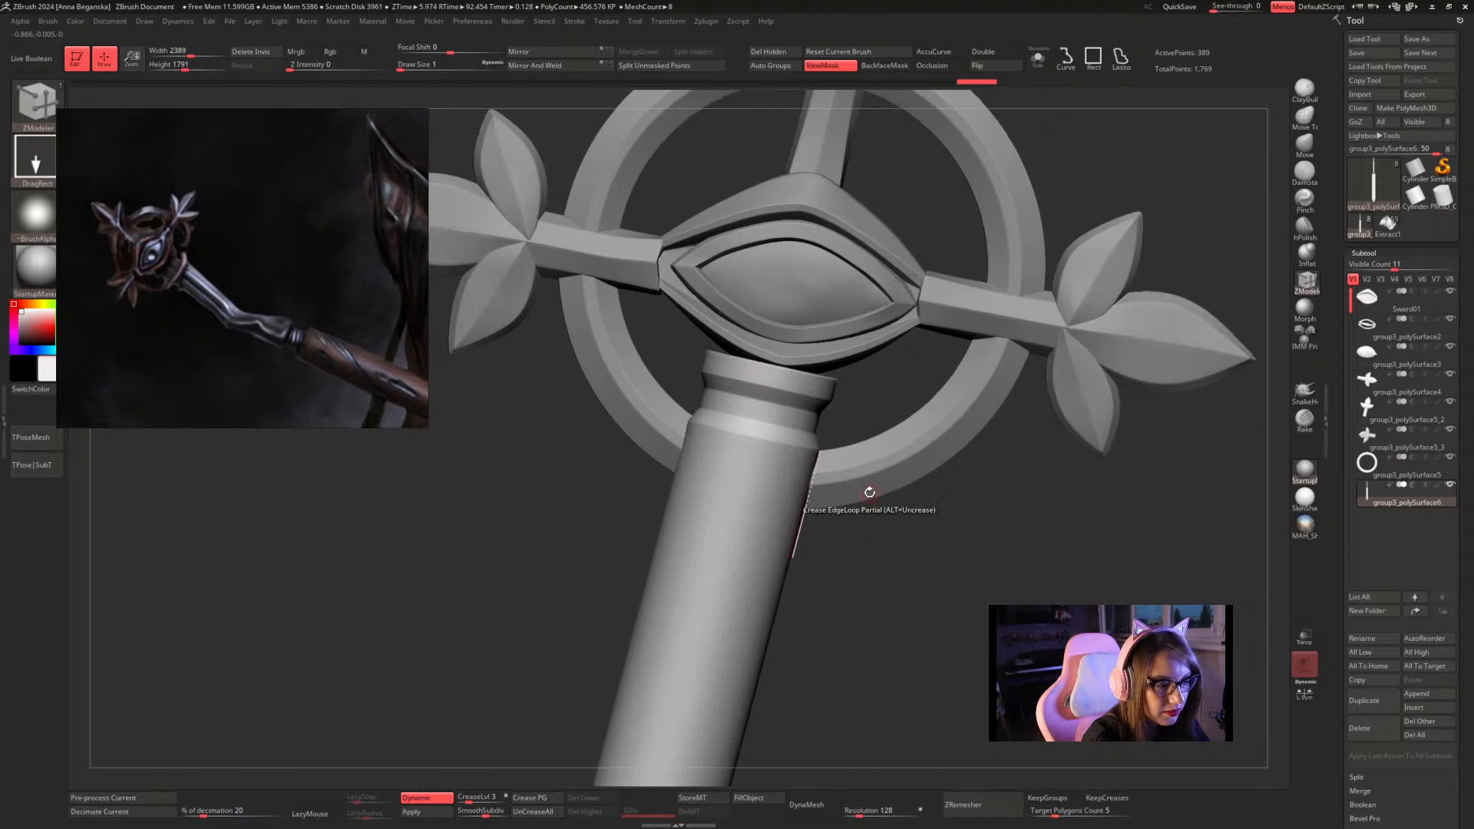
key(ctrl)
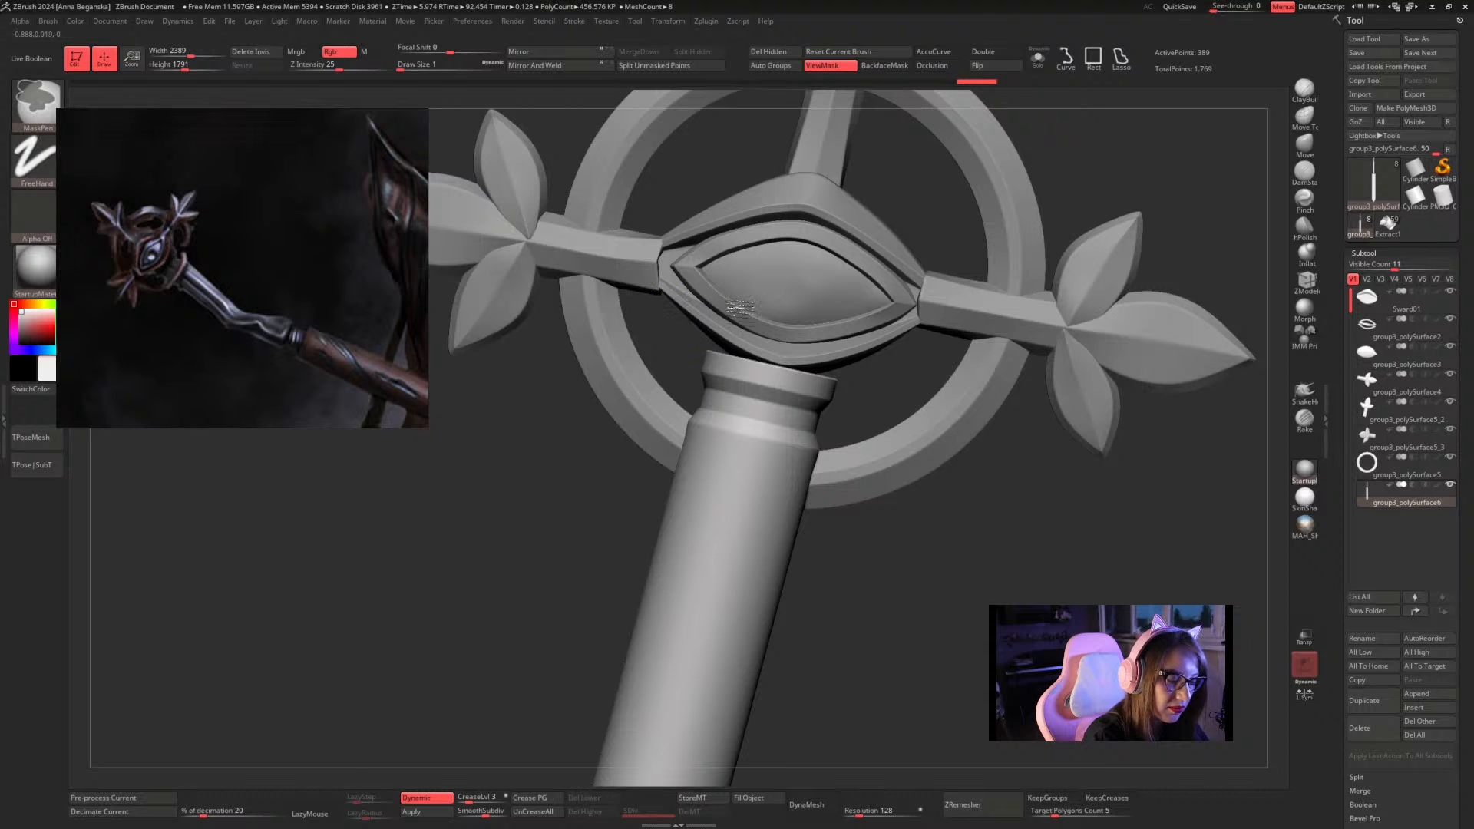
ctrl+drag(889, 382, 702, 224)
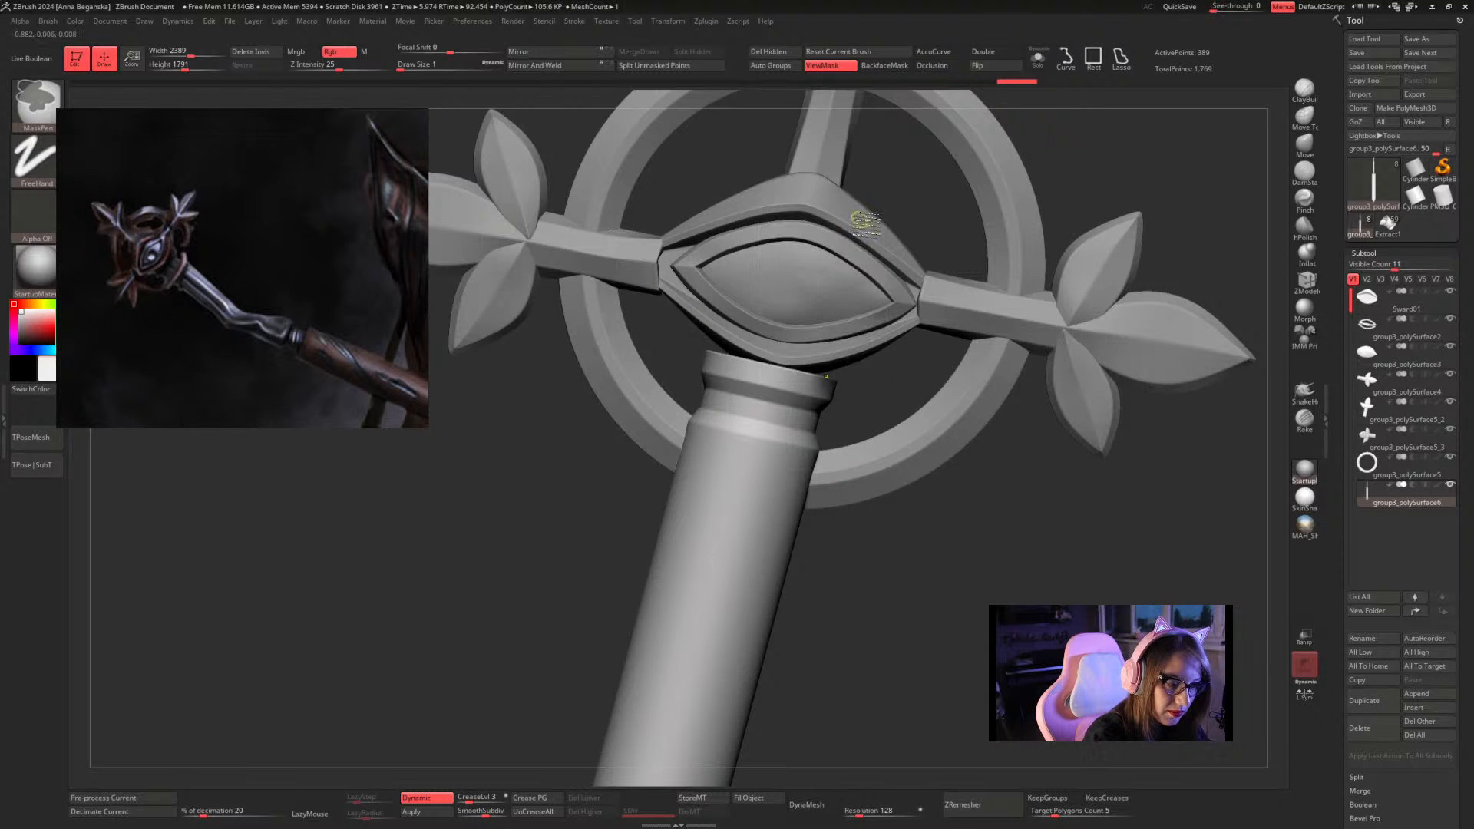
mouse_move(878, 504)
ctrl+mouse_down()
mouse_move(873, 541)
mouse_move(862, 502)
ctrl+mouse_up()
Display the polyframe, mask the handle's top edge with the Lasso stroke and invert the mask so only that edge is editable
key(shift+f)
key(ctrl)
ctrl+click(1121, 57)
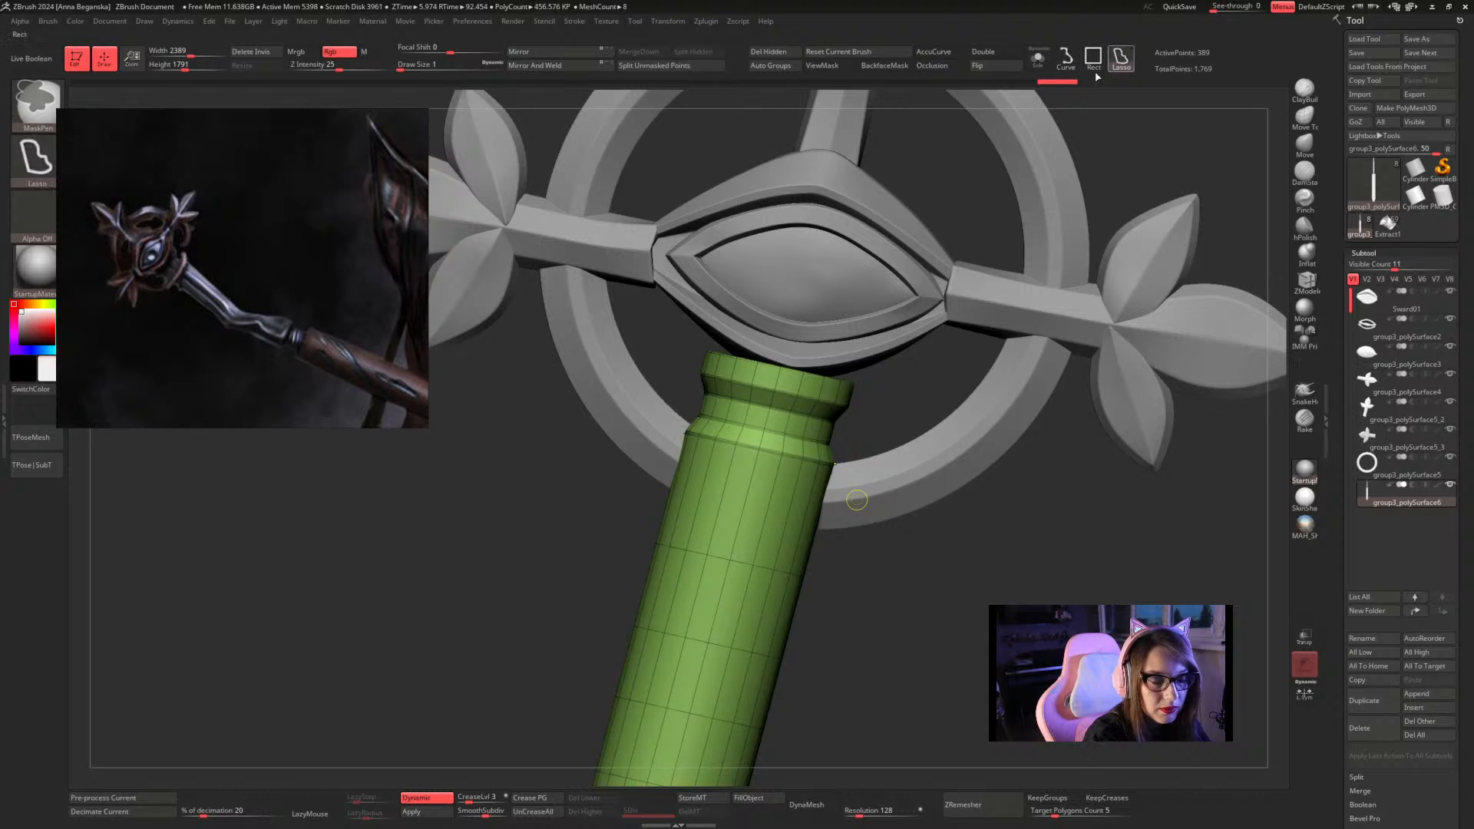
mouse_move(735, 145)
ctrl+mouse_down()
mouse_move(665, 322)
mouse_move(714, 361)
mouse_move(844, 403)
mouse_move(935, 358)
ctrl+mouse_up()
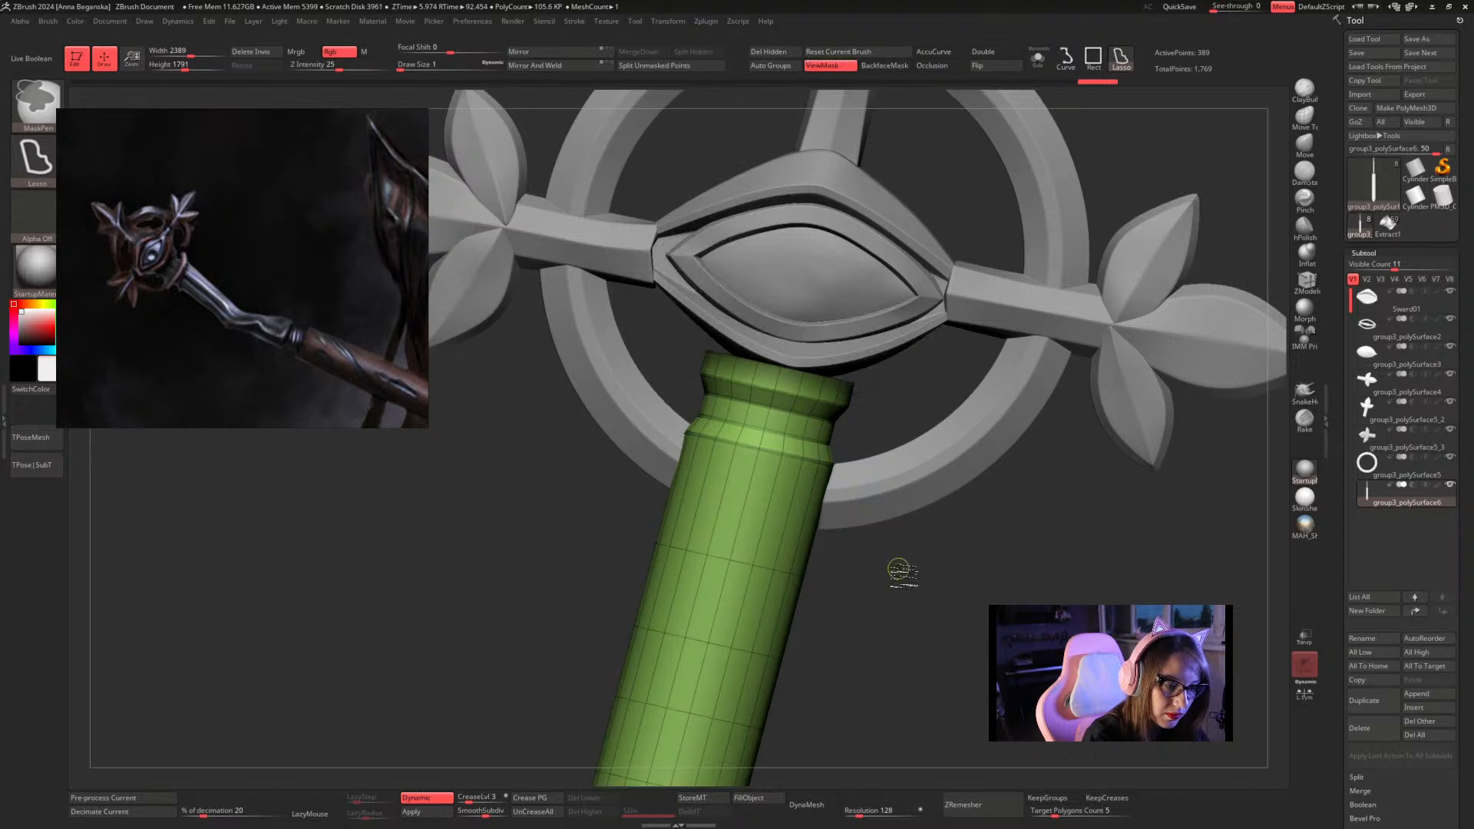
ctrl+click(902, 569)
Align the transform gizmo with the tilted handle at its unmasked top edge and move that edge up against the eye ornament
key(w)
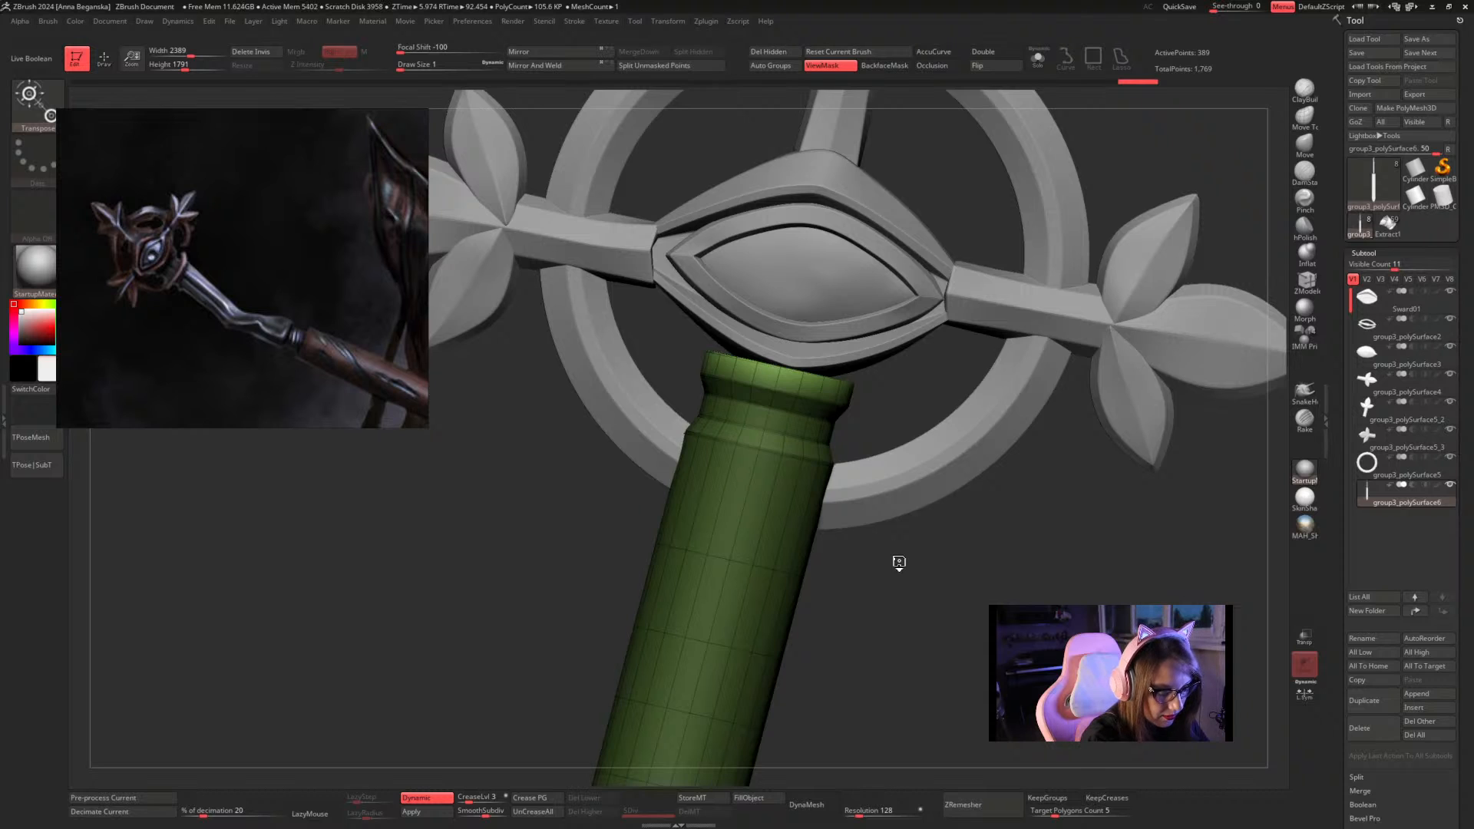
key(f)
alt+drag(791, 288, 788, 484)
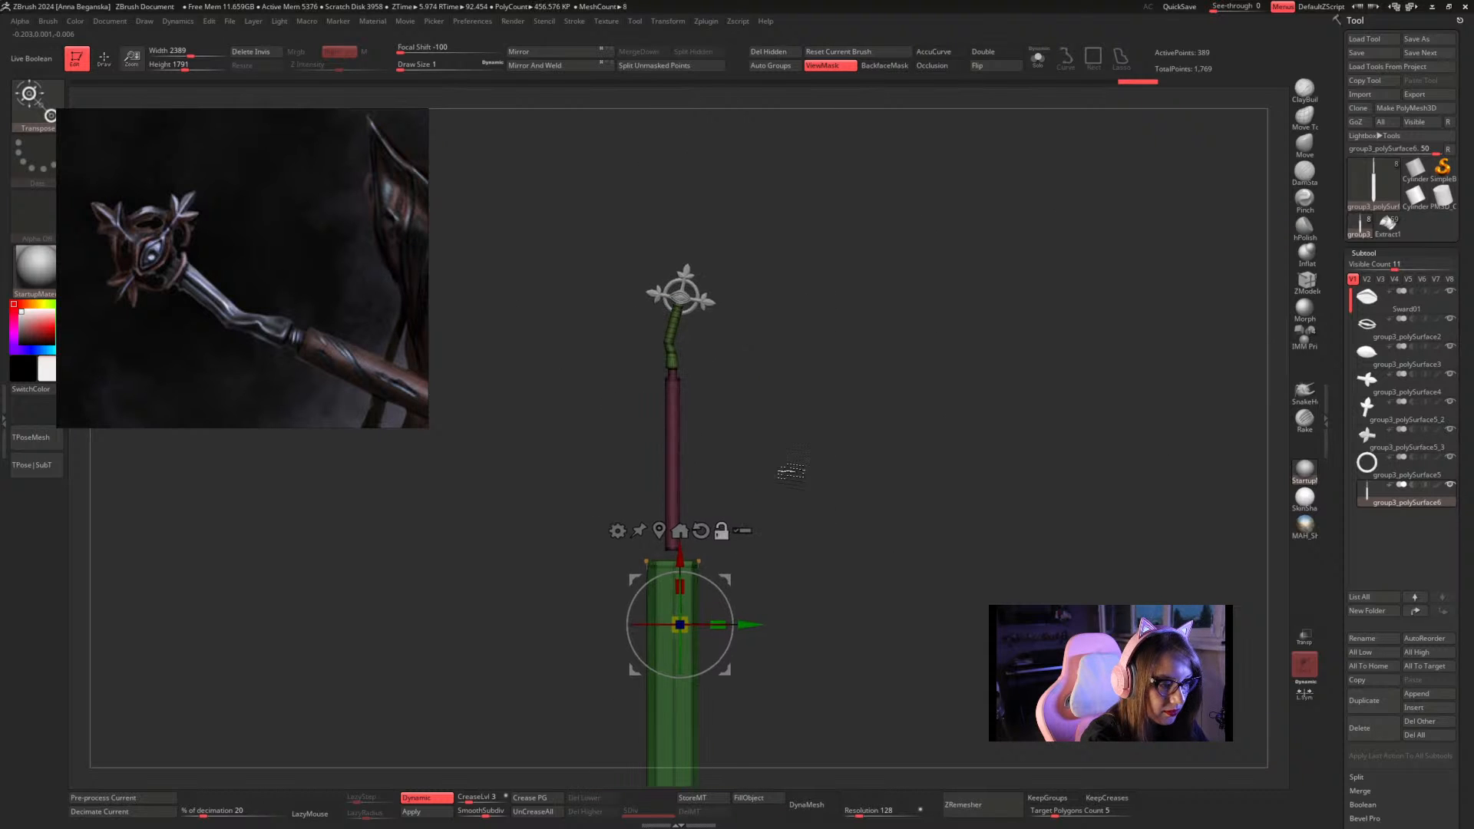
click(658, 531)
alt+drag(807, 368, 949, 529)
alt+drag(979, 278, 943, 306)
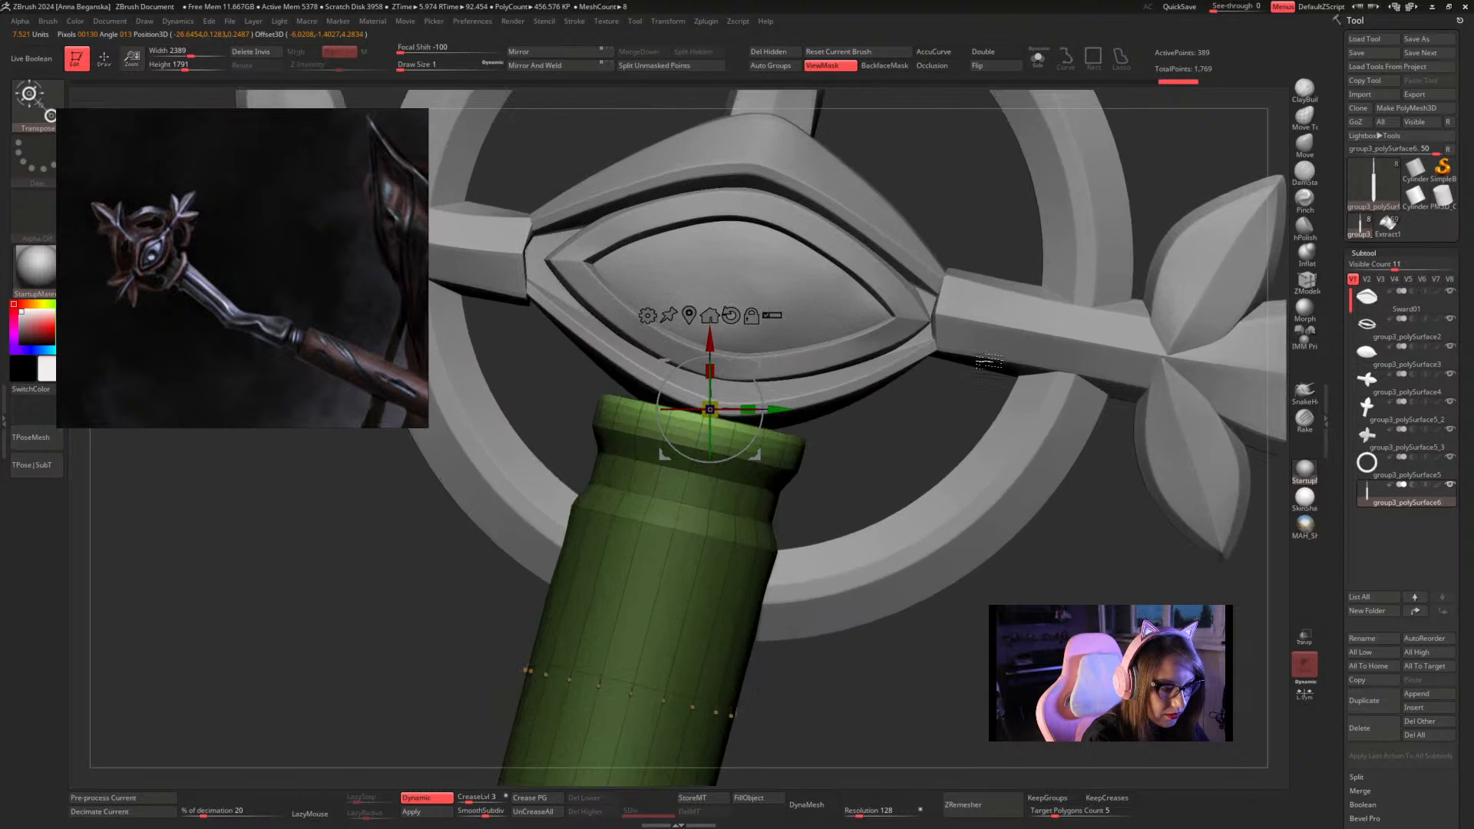
click(751, 316)
drag(753, 377, 713, 391)
click(750, 316)
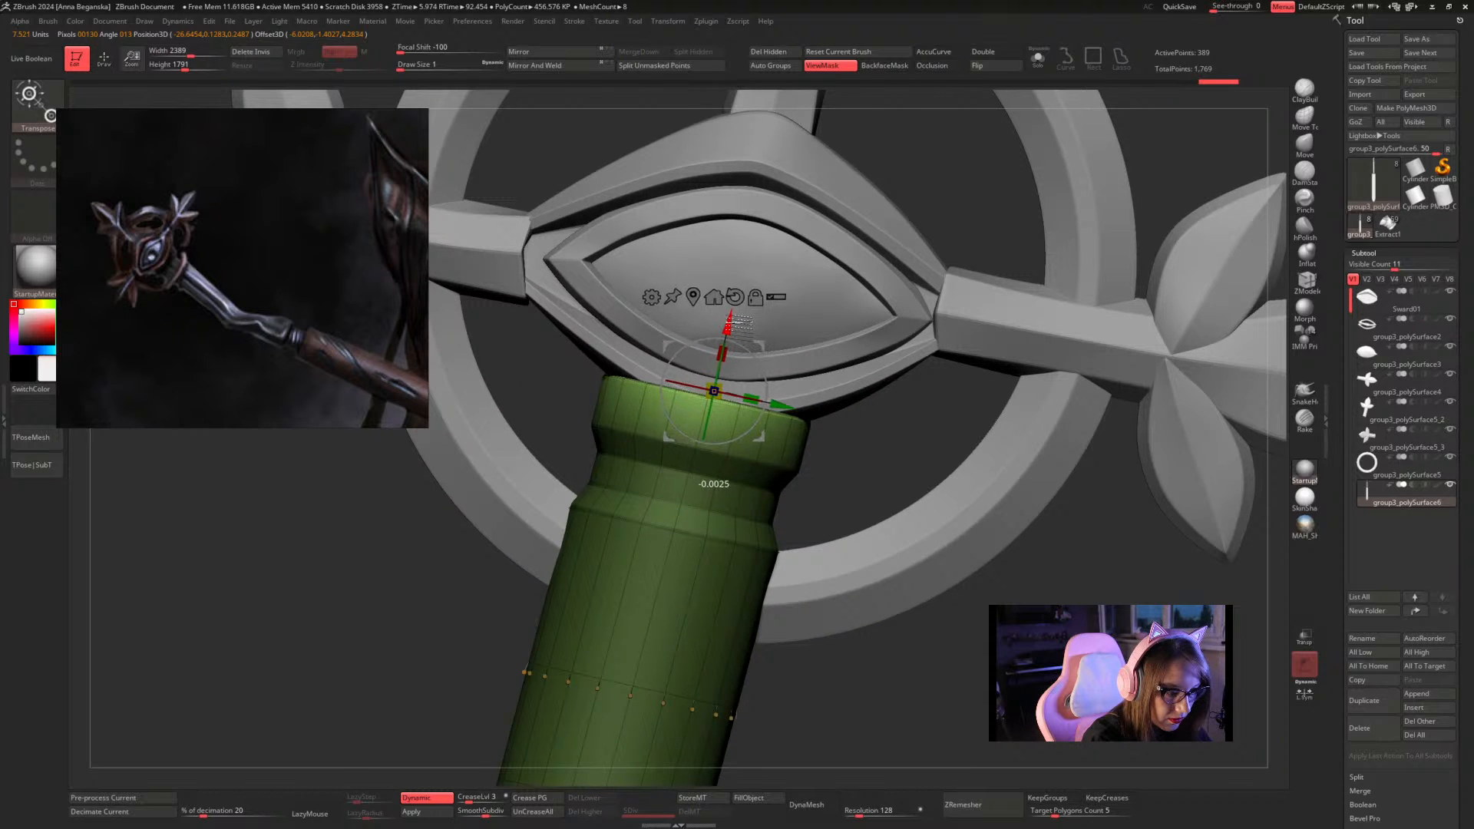
key(q)
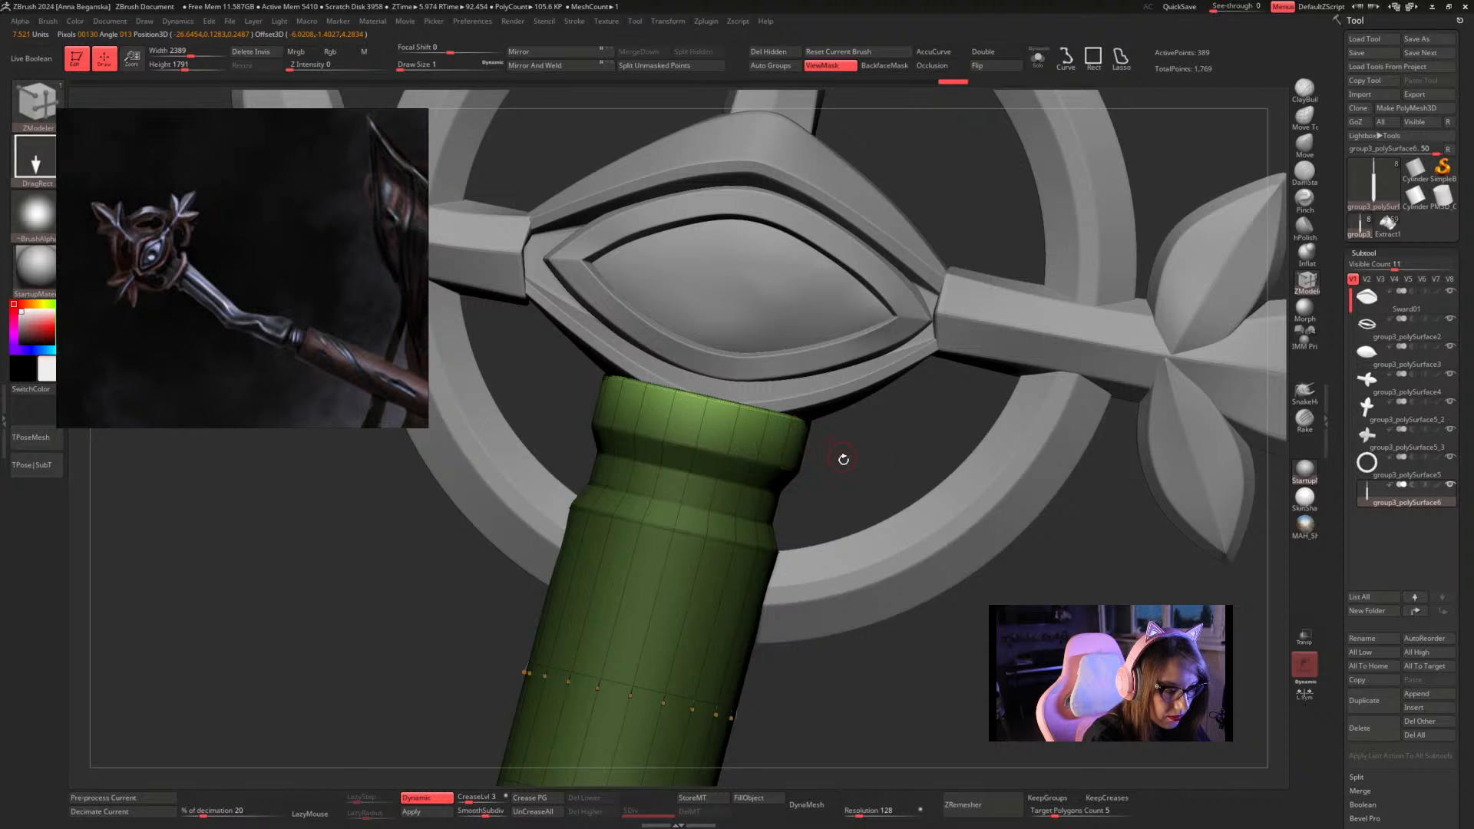
Isolate the handle's green upper section from the side, mask it, restore the hidden parts and invert the mask
mouse_move(844, 460)
mouse_down()
mouse_move(846, 523)
mouse_move(851, 480)
mouse_move(914, 559)
mouse_move(849, 343)
mouse_move(863, 407)
mouse_move(888, 408)
mouse_move(860, 428)
mouse_move(897, 492)
mouse_up()
key(ctrl)
ctrl+shift+click(776, 456)
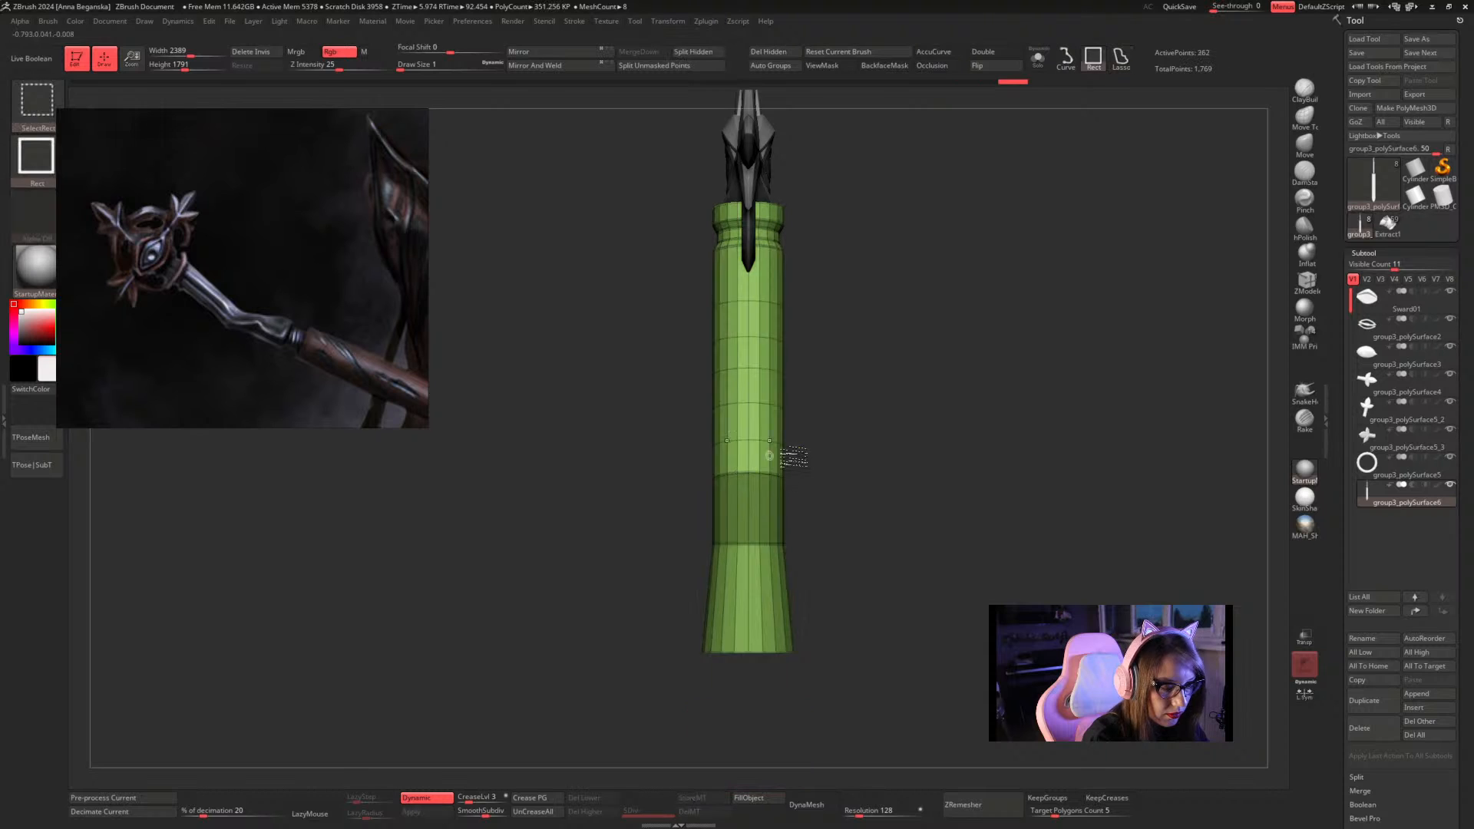
ctrl+click(906, 418)
ctrl+shift+click(906, 419)
ctrl+click(909, 420)
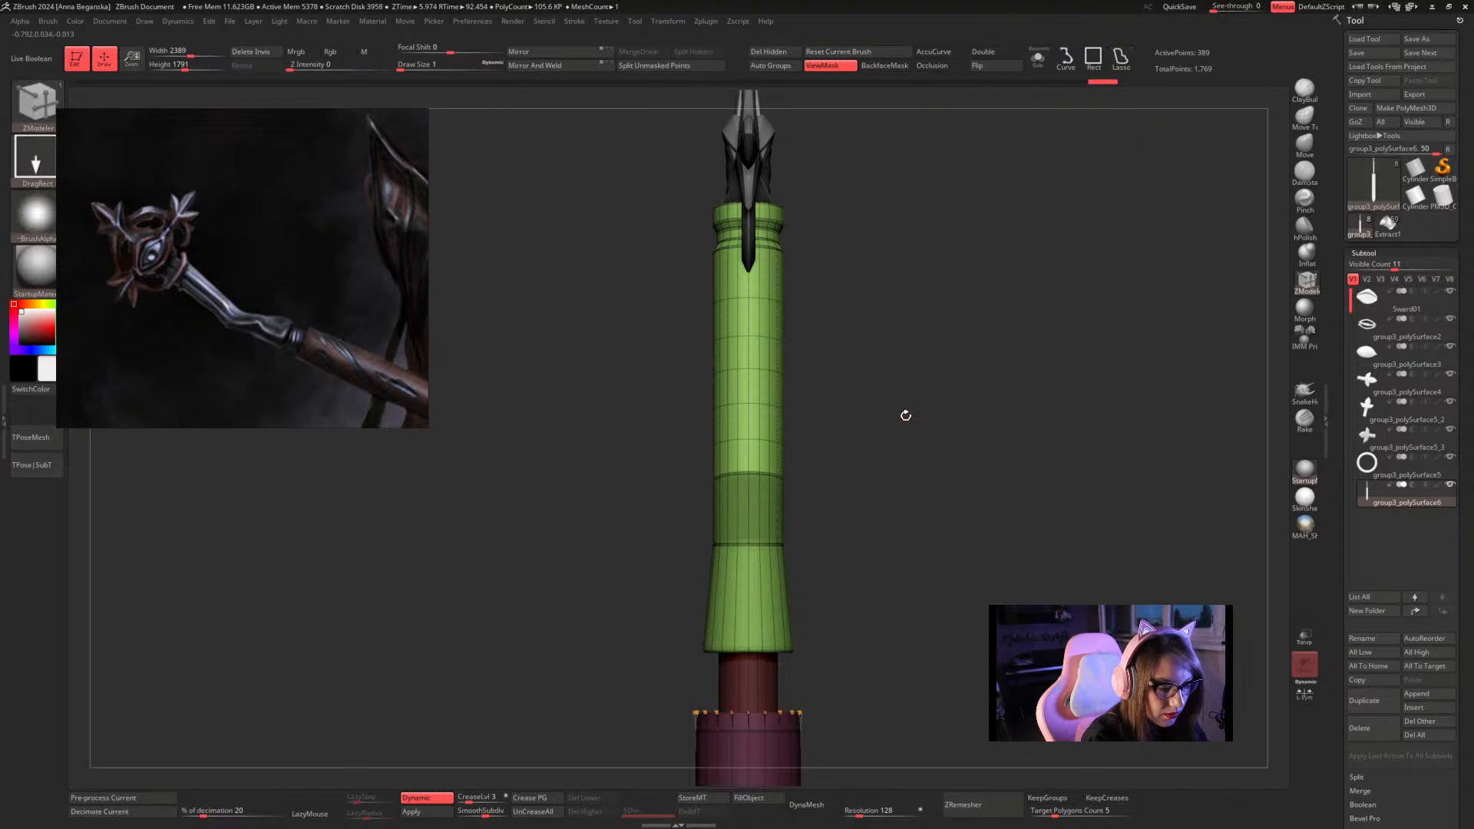
Center the gizmo on the unmasked upper handle section and scale it along Z to about 0.91
key(w)
alt+drag(903, 406, 835, 480)
click(681, 241)
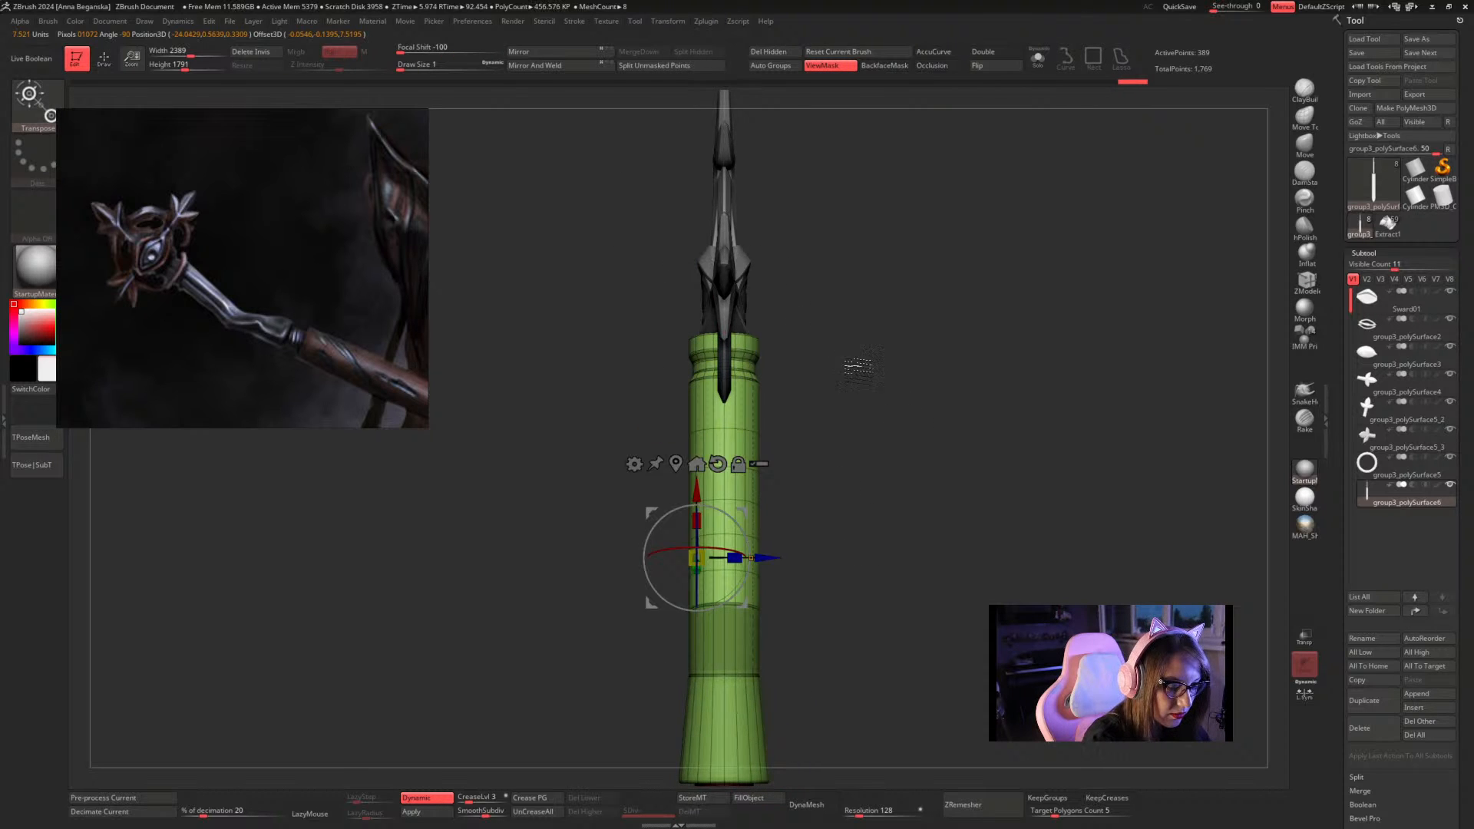
alt+drag(845, 366, 836, 413)
drag(775, 515, 783, 513)
key(ctrl+z)
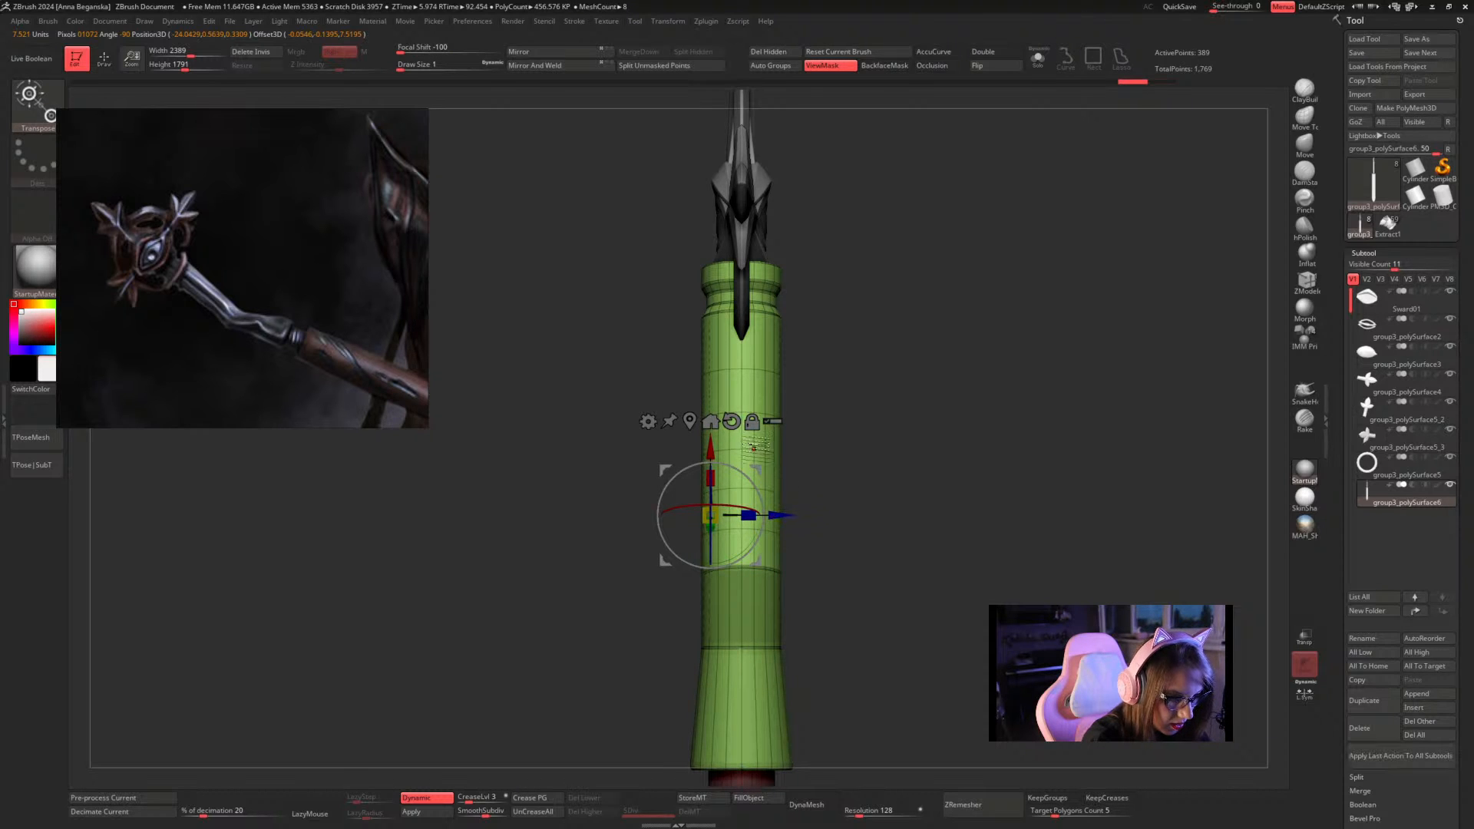
click(690, 420)
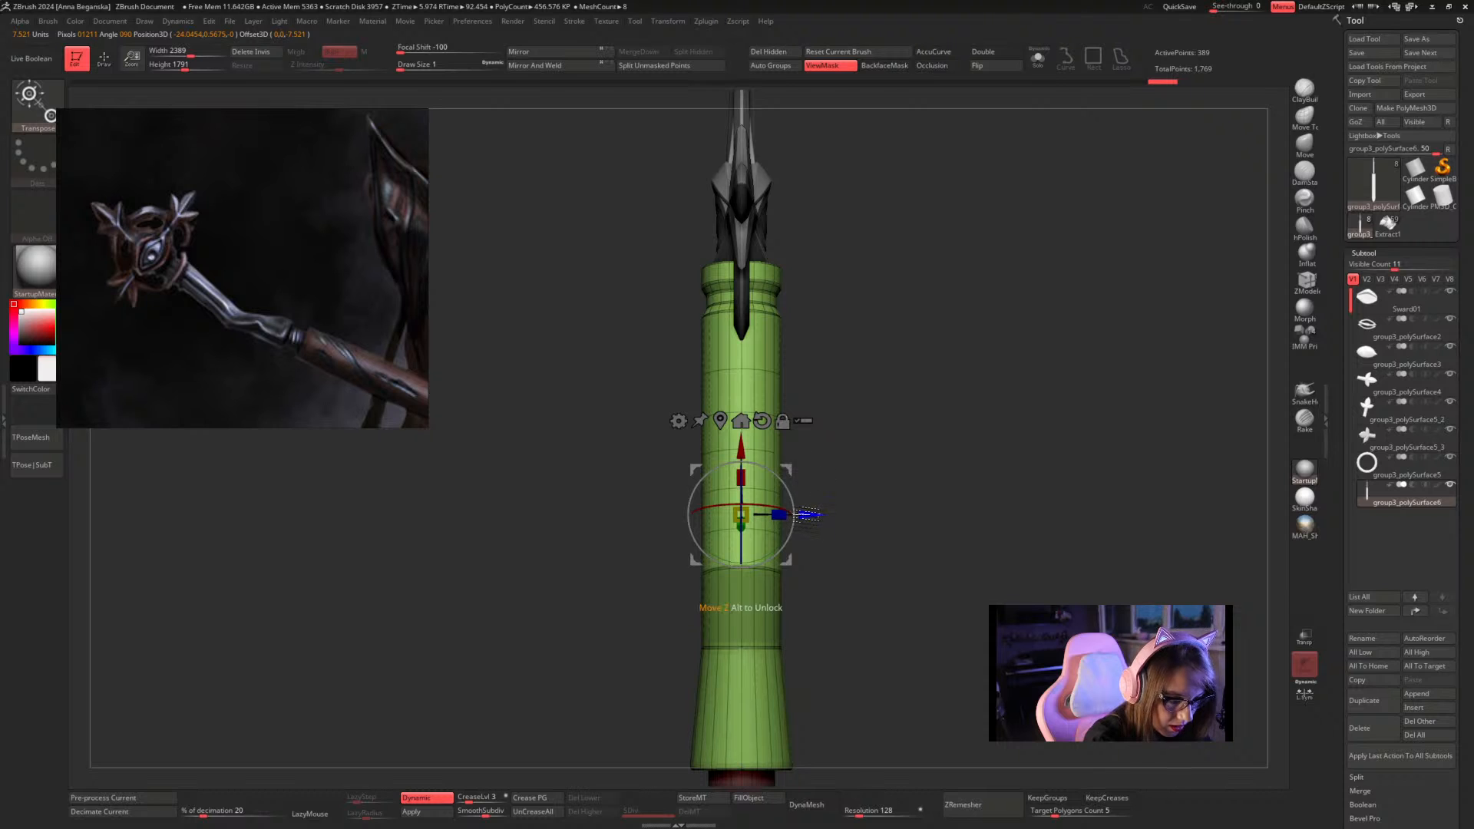
drag(781, 515, 772, 515)
mouse_move(845, 435)
mouse_down()
mouse_move(802, 447)
mouse_move(834, 455)
mouse_up()
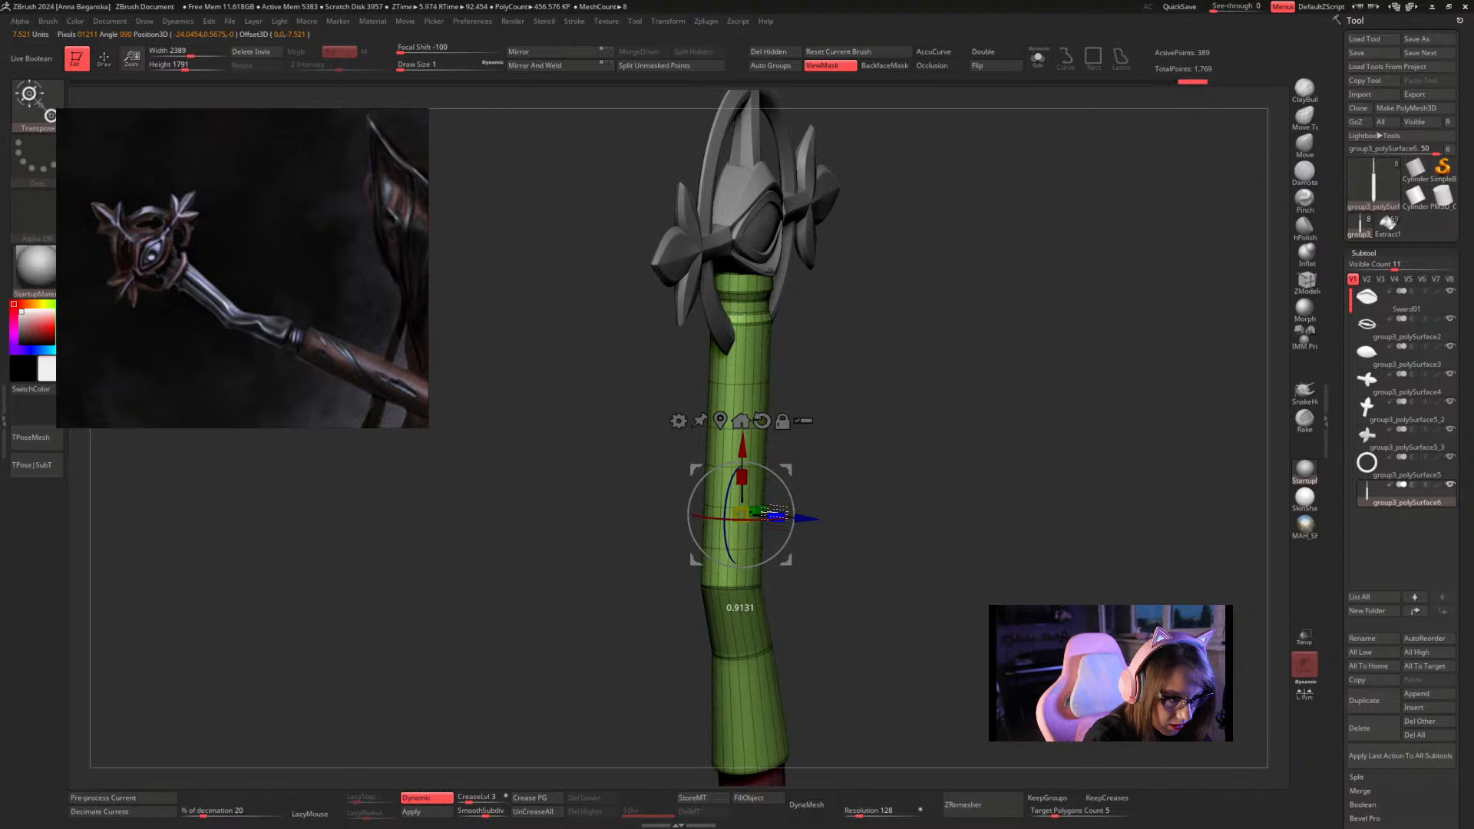
mouse_move(853, 465)
mouse_down()
mouse_move(831, 459)
mouse_move(832, 440)
mouse_move(813, 456)
mouse_move(859, 445)
mouse_move(839, 438)
mouse_move(829, 466)
mouse_move(878, 499)
mouse_move(836, 447)
mouse_move(881, 484)
mouse_move(899, 415)
mouse_move(911, 475)
mouse_up()
Return to Draw mode and hide the handle's polyframe
key(q)
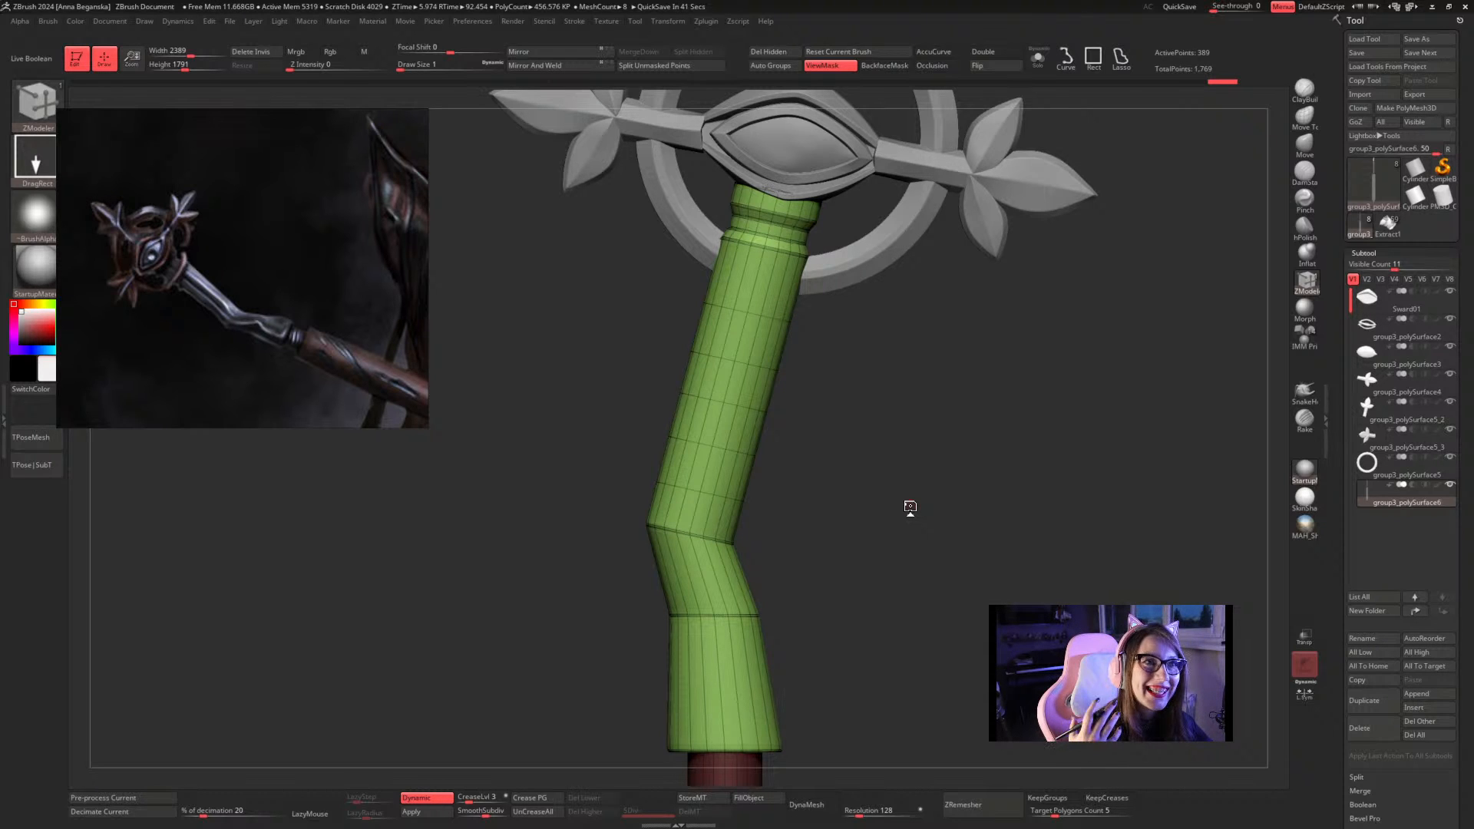
key(shift+f)
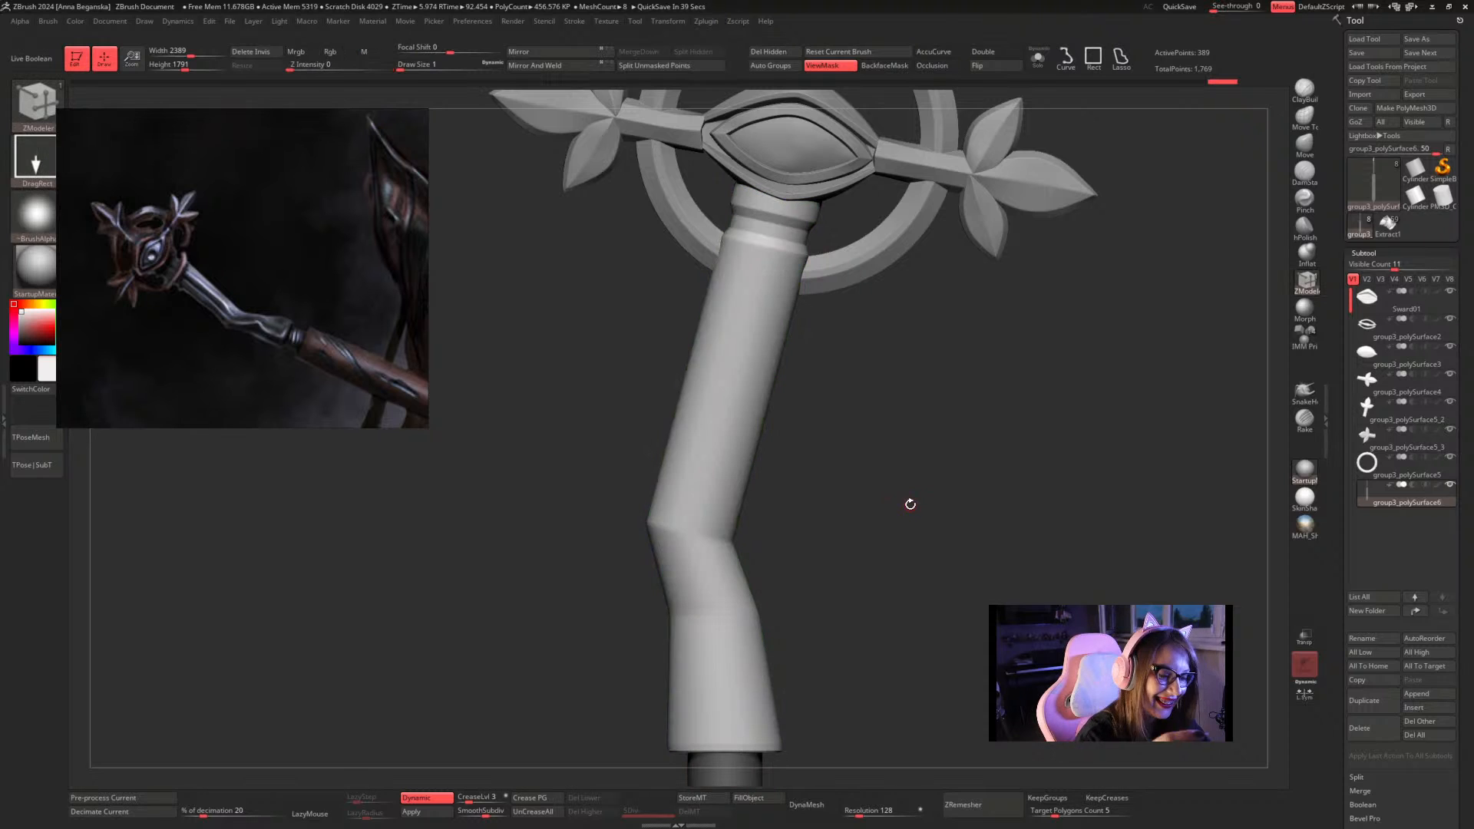
drag(910, 505, 889, 429)
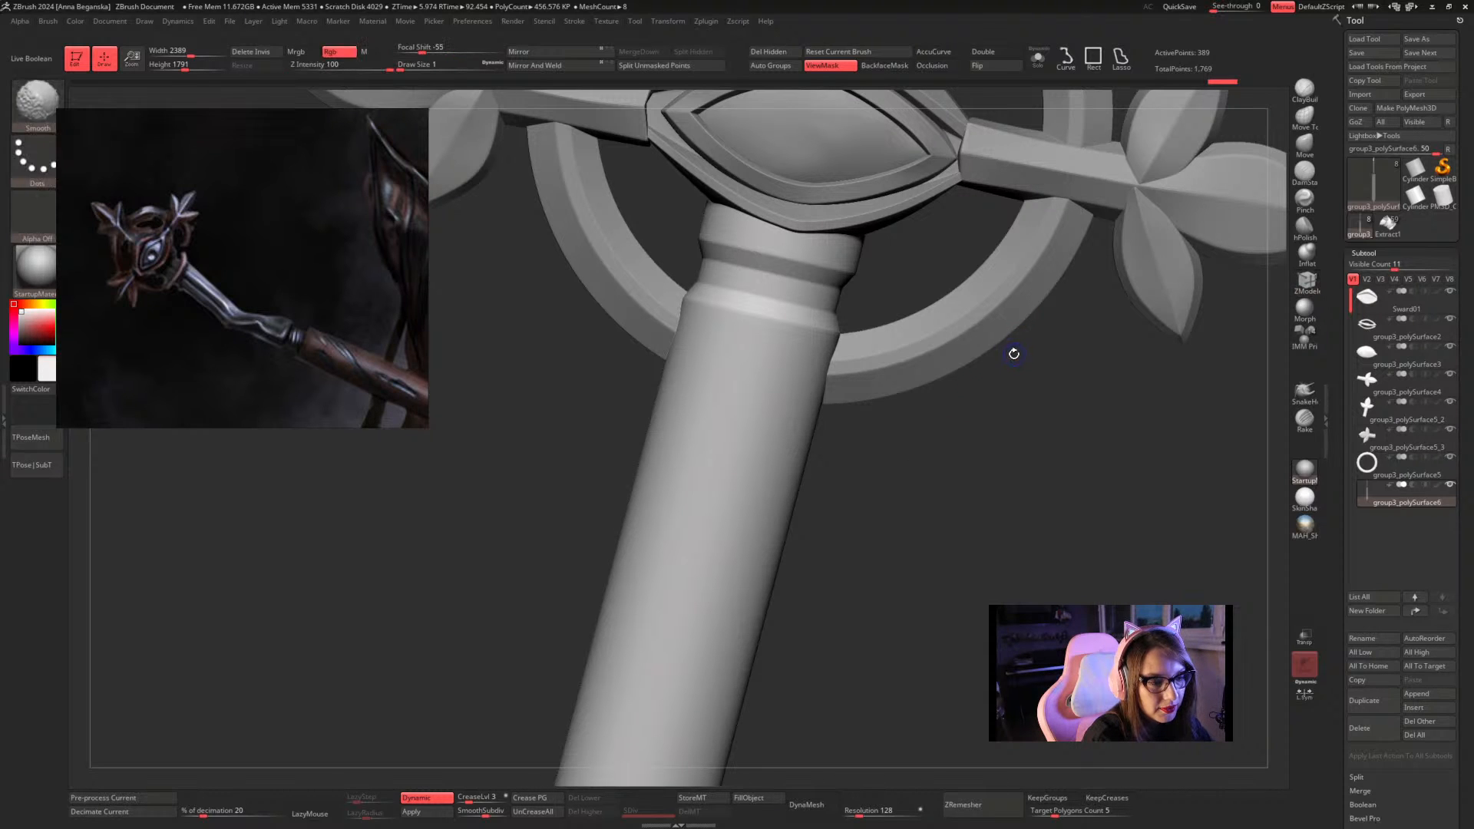
Select the ring behind the eye ornament and remove its two segments beside the handle with ZModeler's Delete Polyloop action
alt+click(975, 350)
mouse_move(990, 385)
mouse_down()
mouse_move(971, 418)
mouse_move(981, 410)
mouse_up()
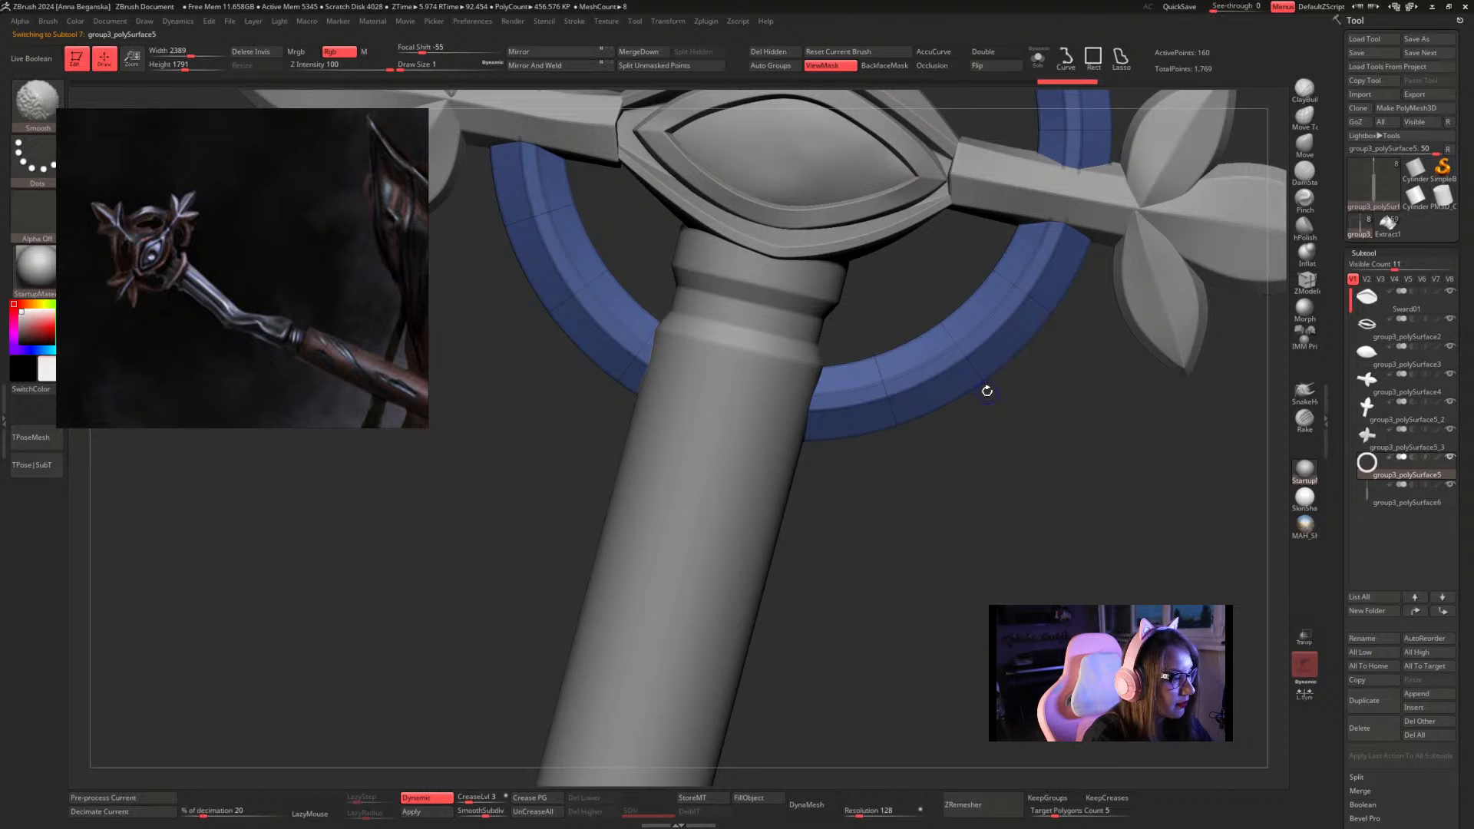
key(b)
key(z)
key(m)
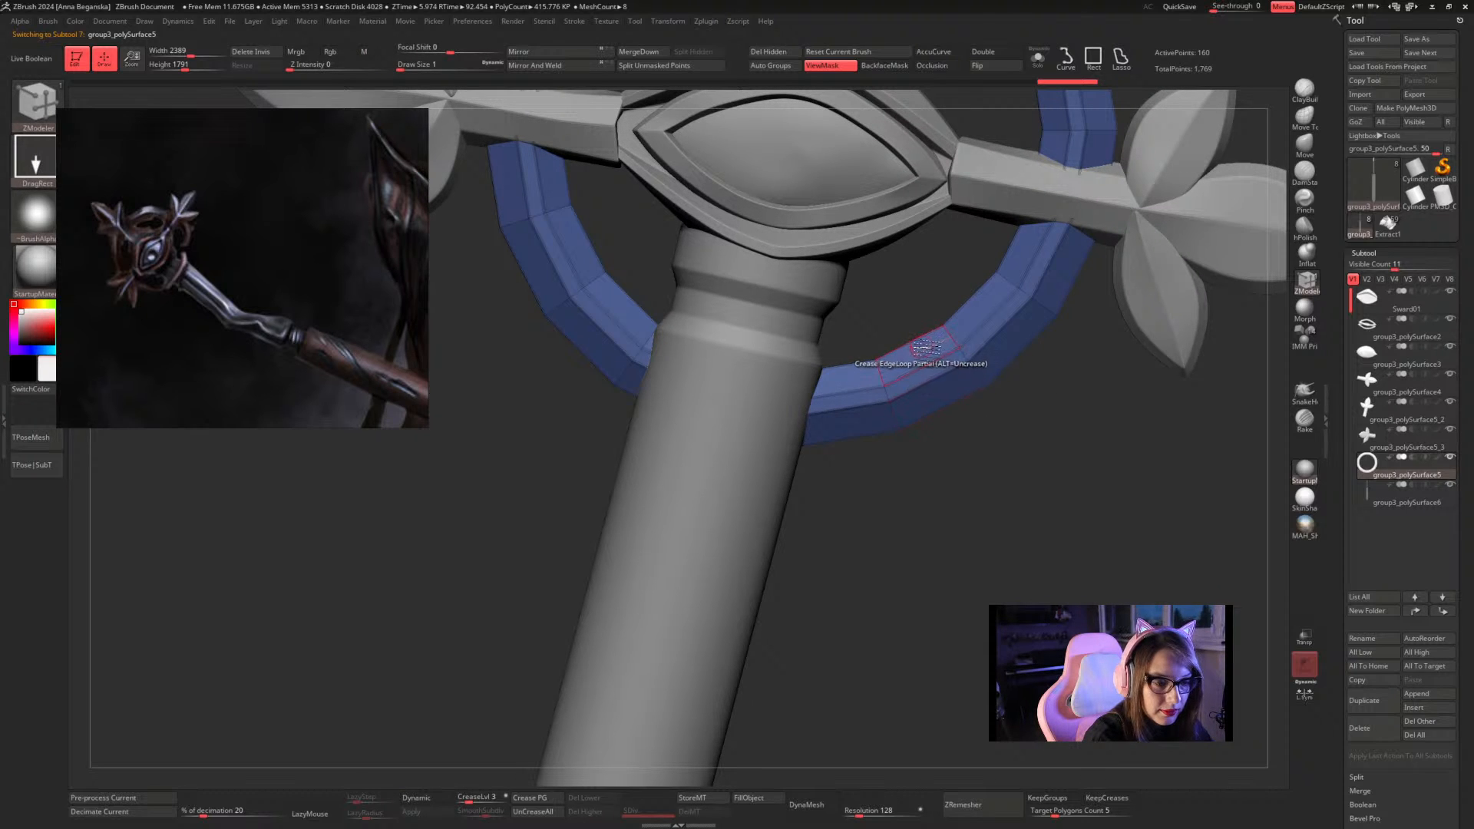
key(space)
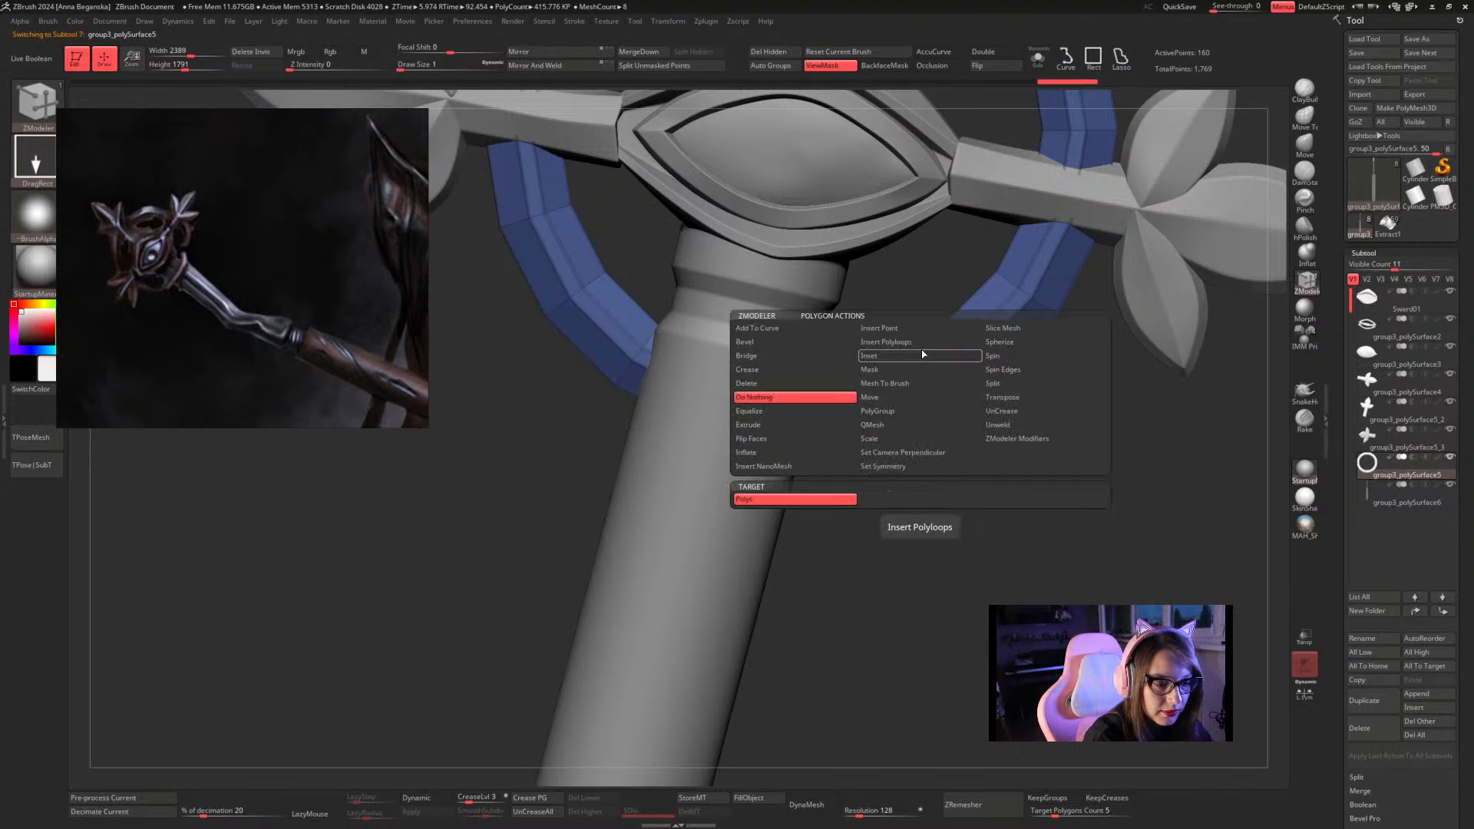
click(775, 386)
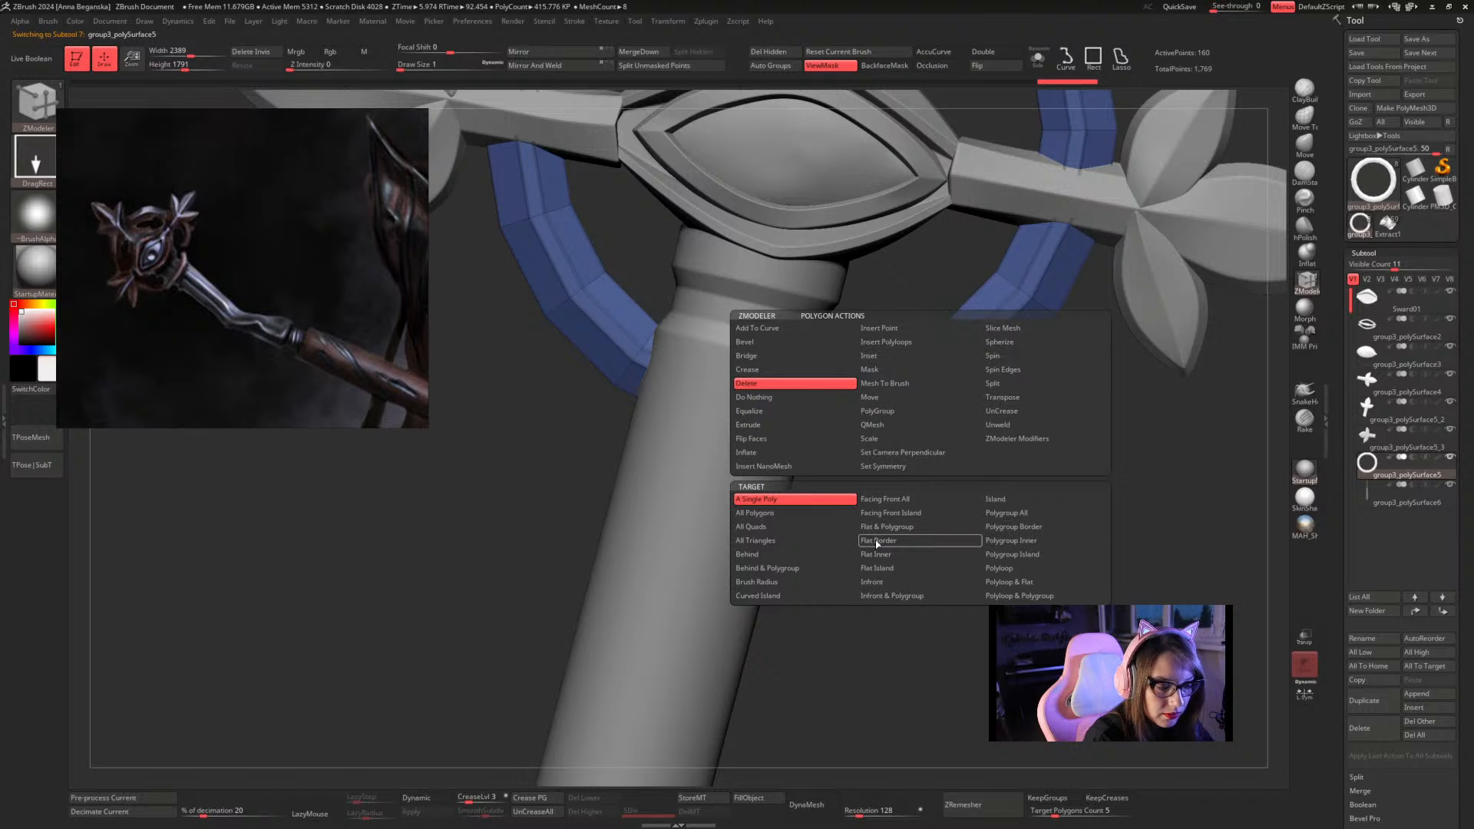
click(1016, 569)
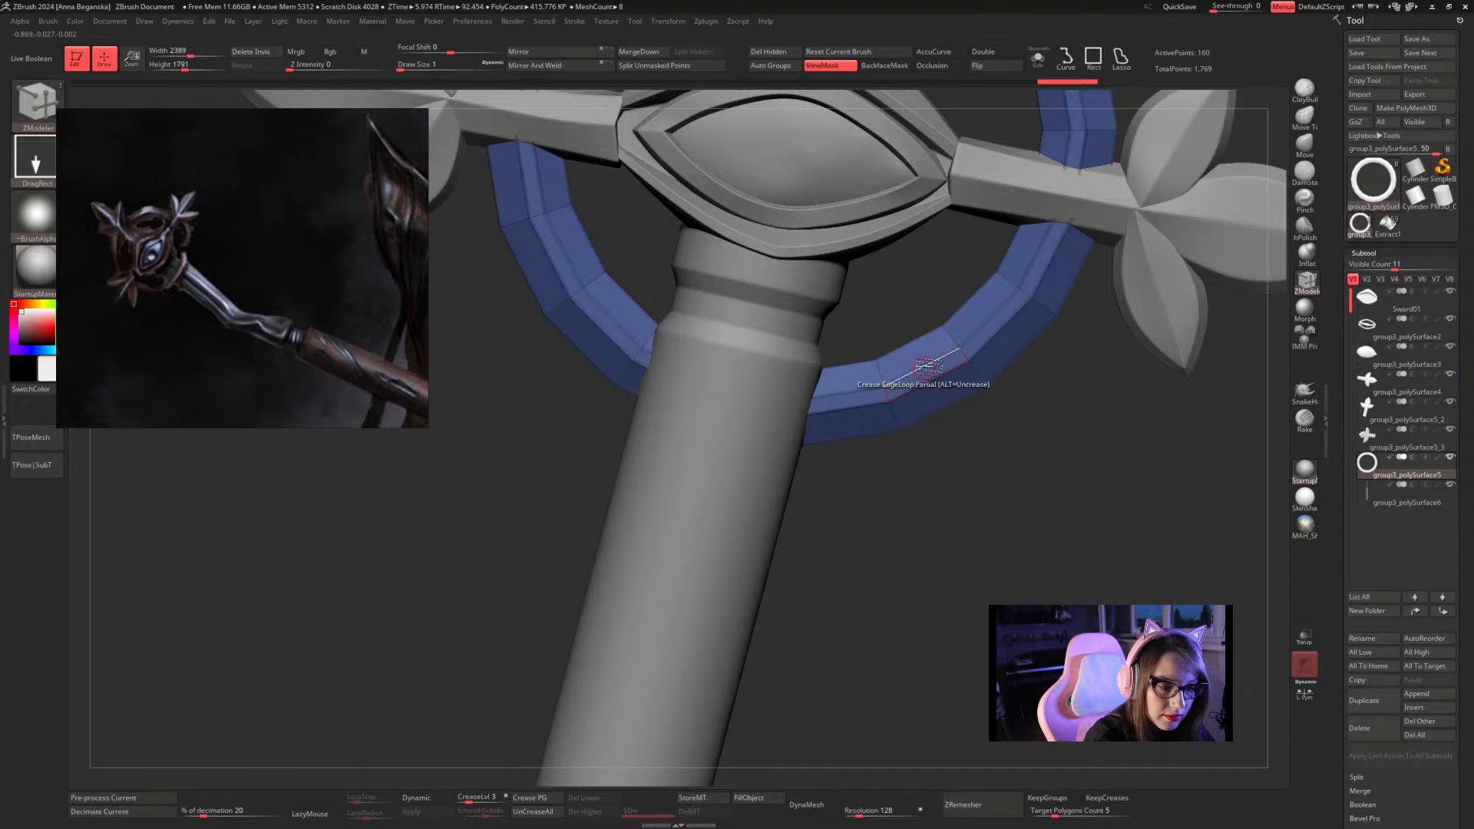
click(925, 362)
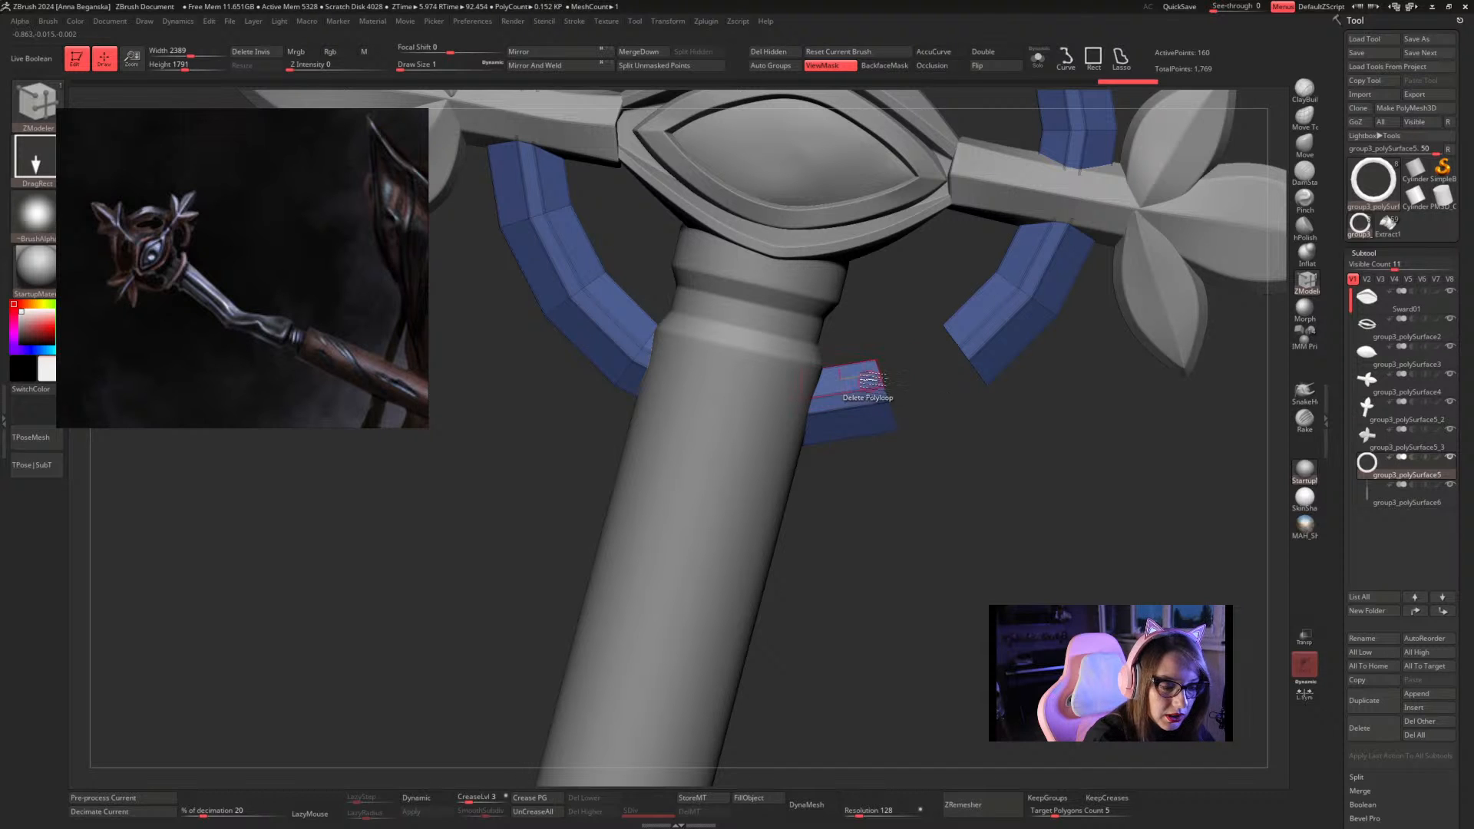
alt+drag(906, 499, 924, 530)
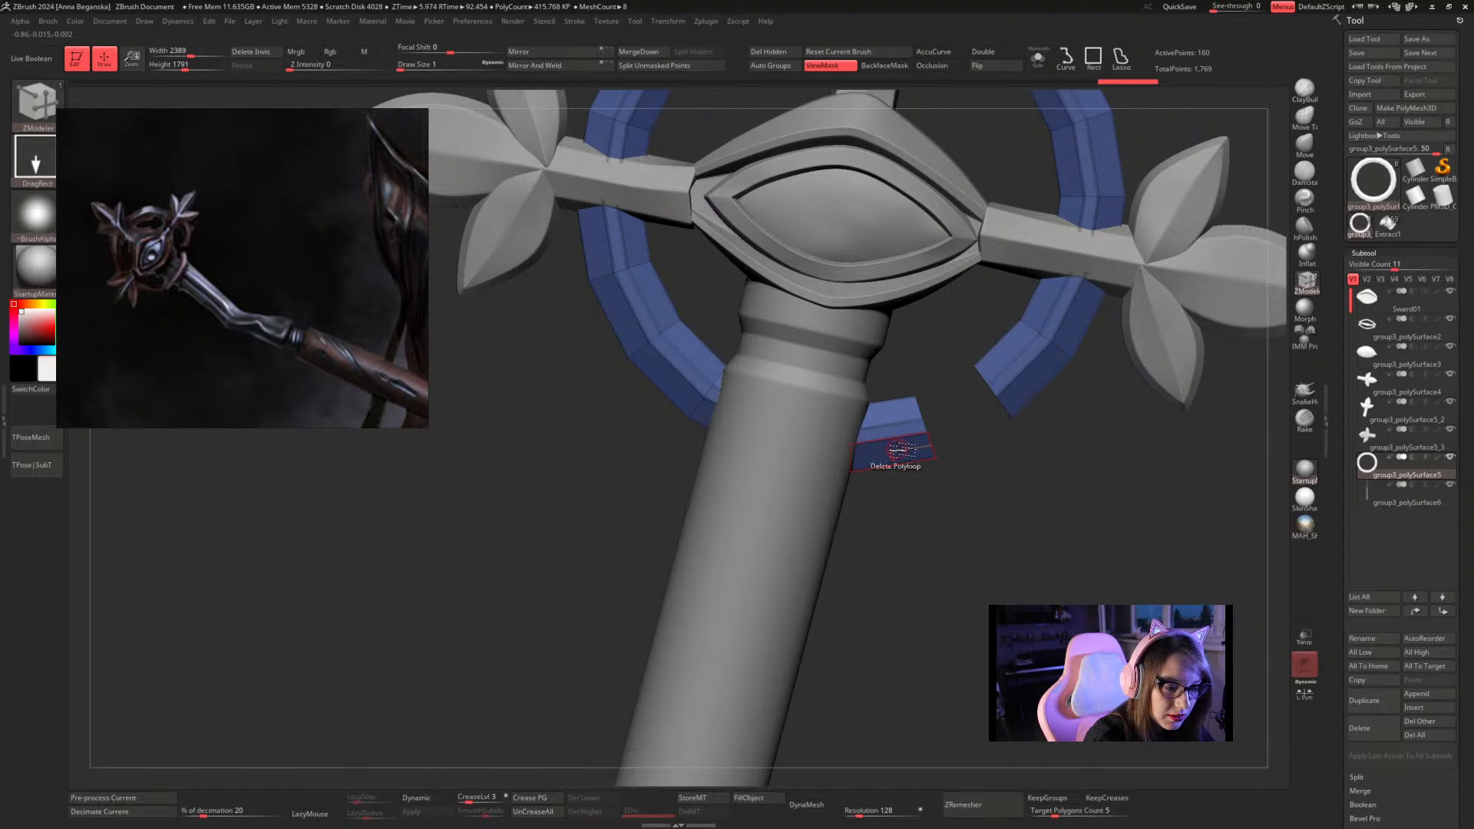
click(902, 449)
scroll(883, 453, down, 3)
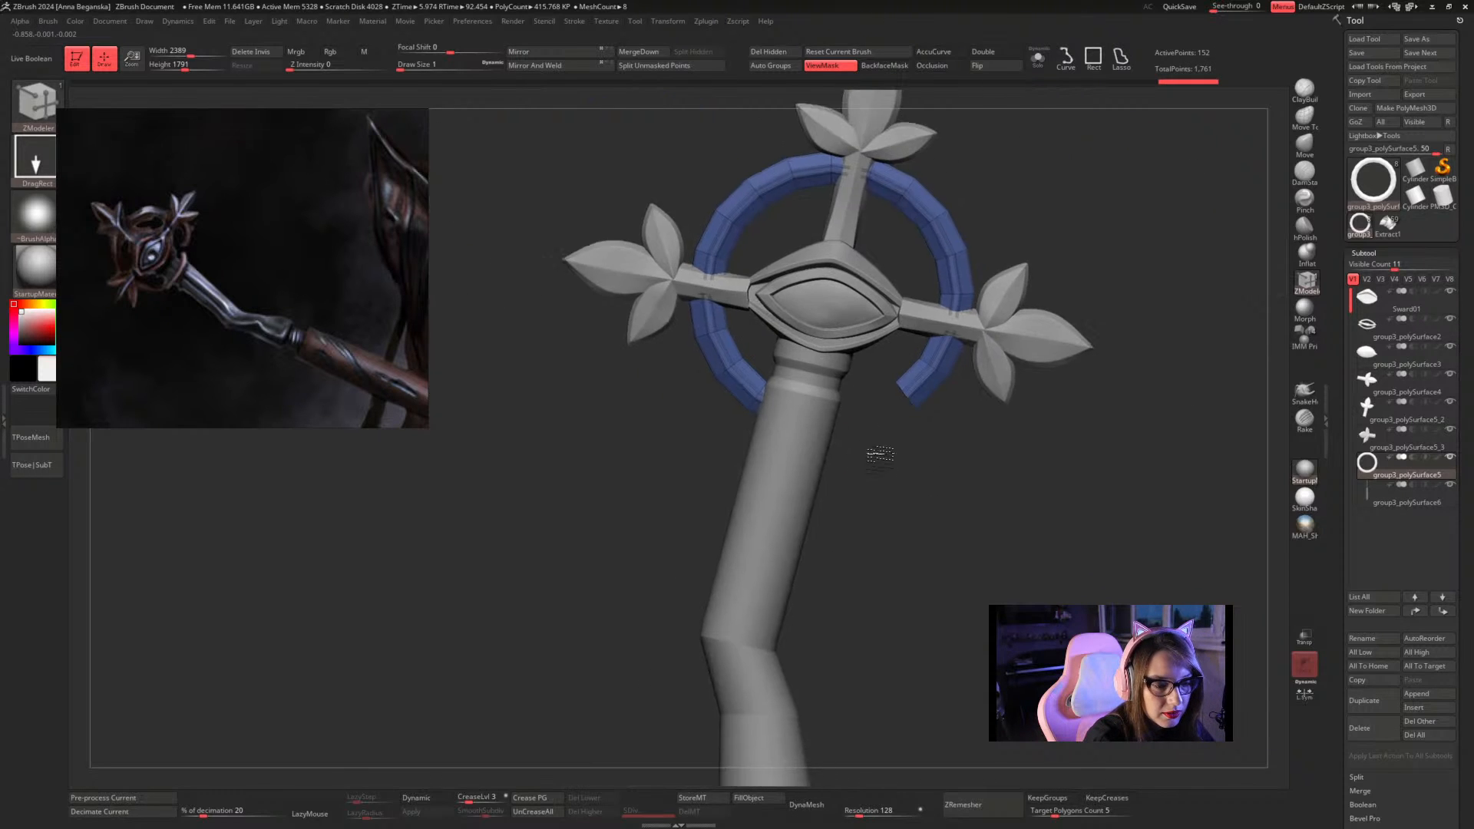
Isolate the opened ring in Solo mode and turn on double-sided display
alt+drag(880, 454, 1062, 128)
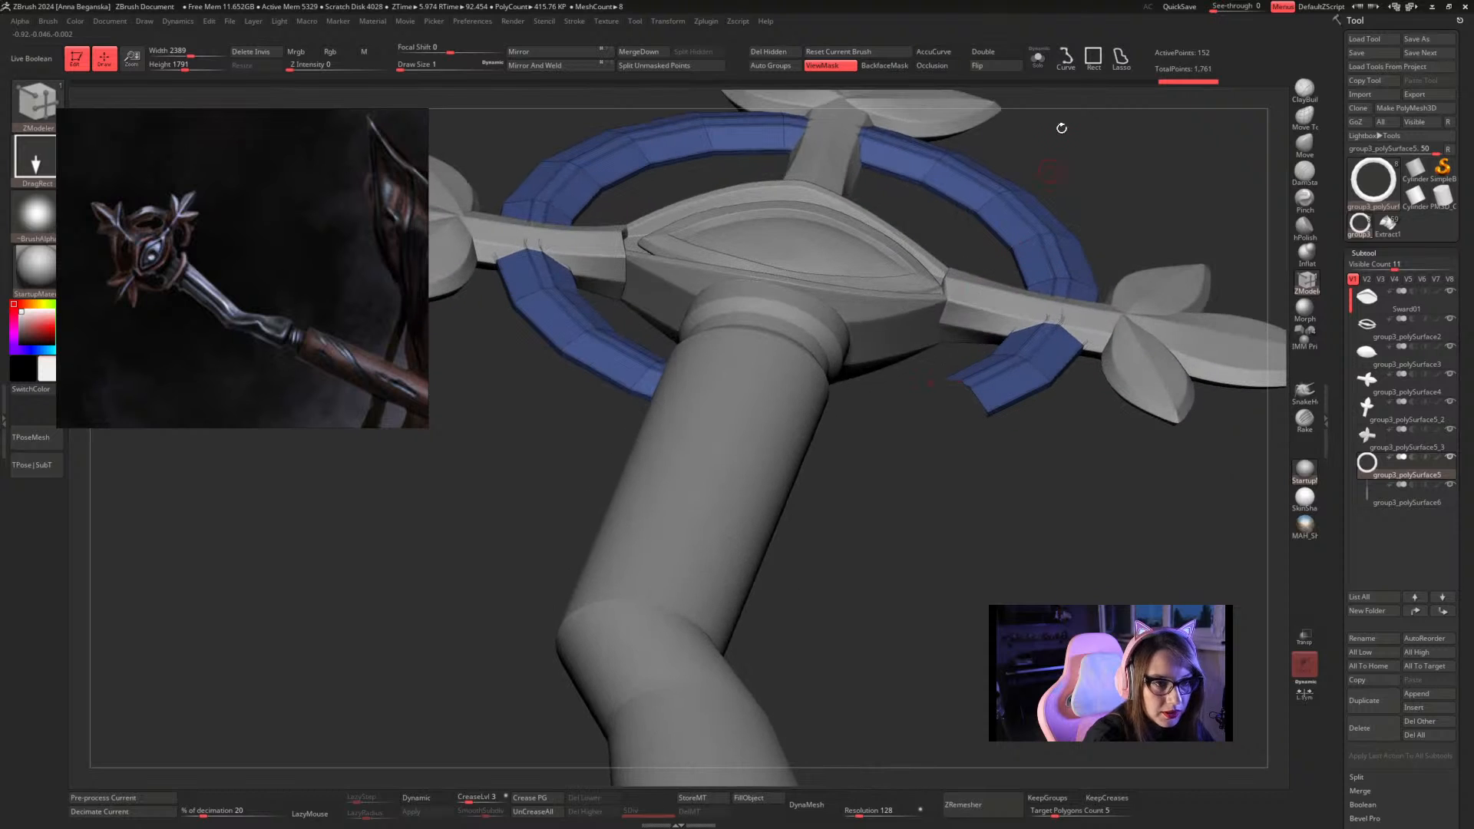
click(1037, 59)
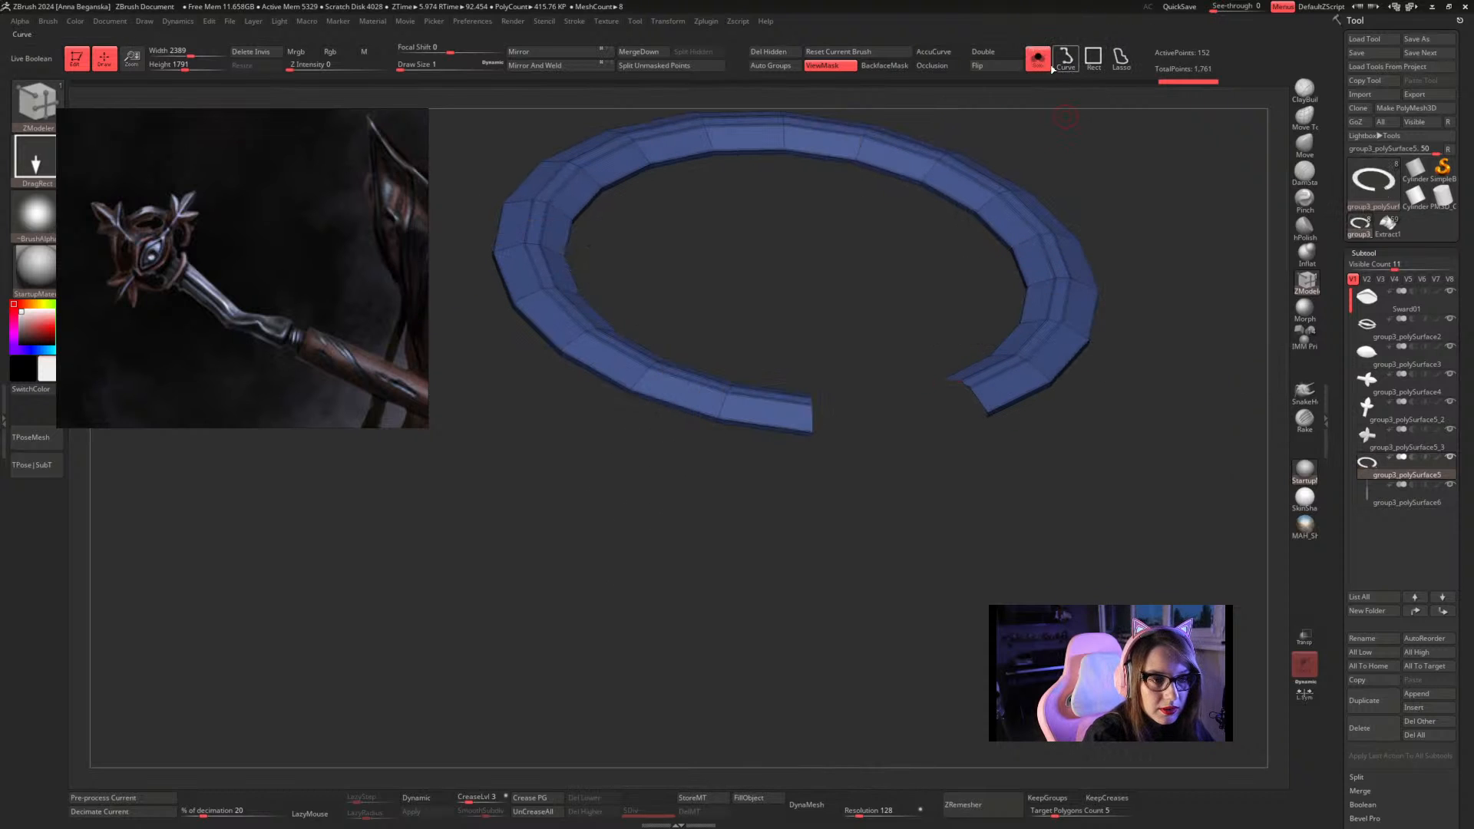
click(984, 59)
drag(1158, 279, 979, 273)
key(space)
Save the tool over the existing Sword01 file and reposition the concept image above the canvas
click(1416, 40)
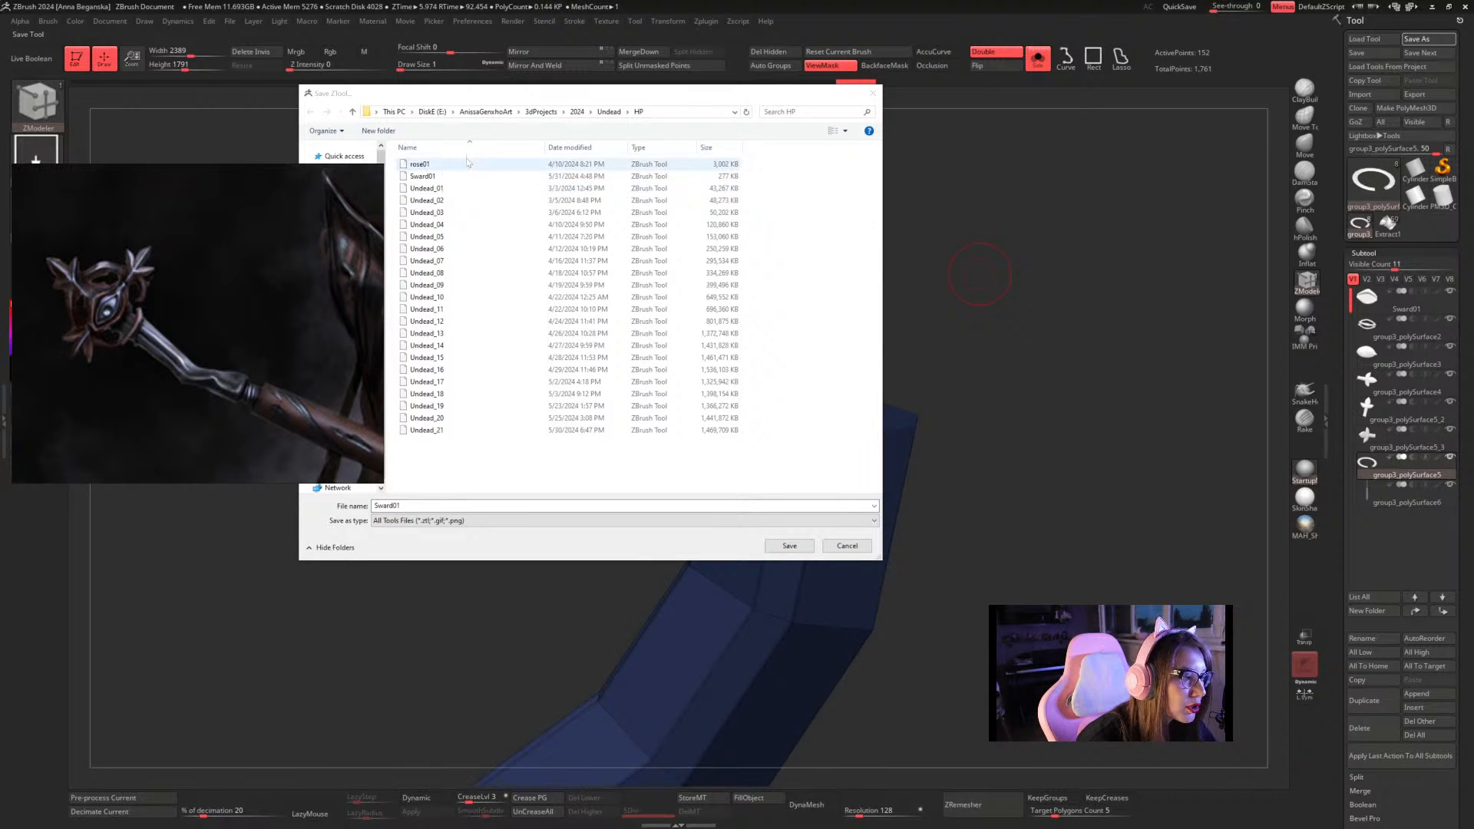
click(455, 177)
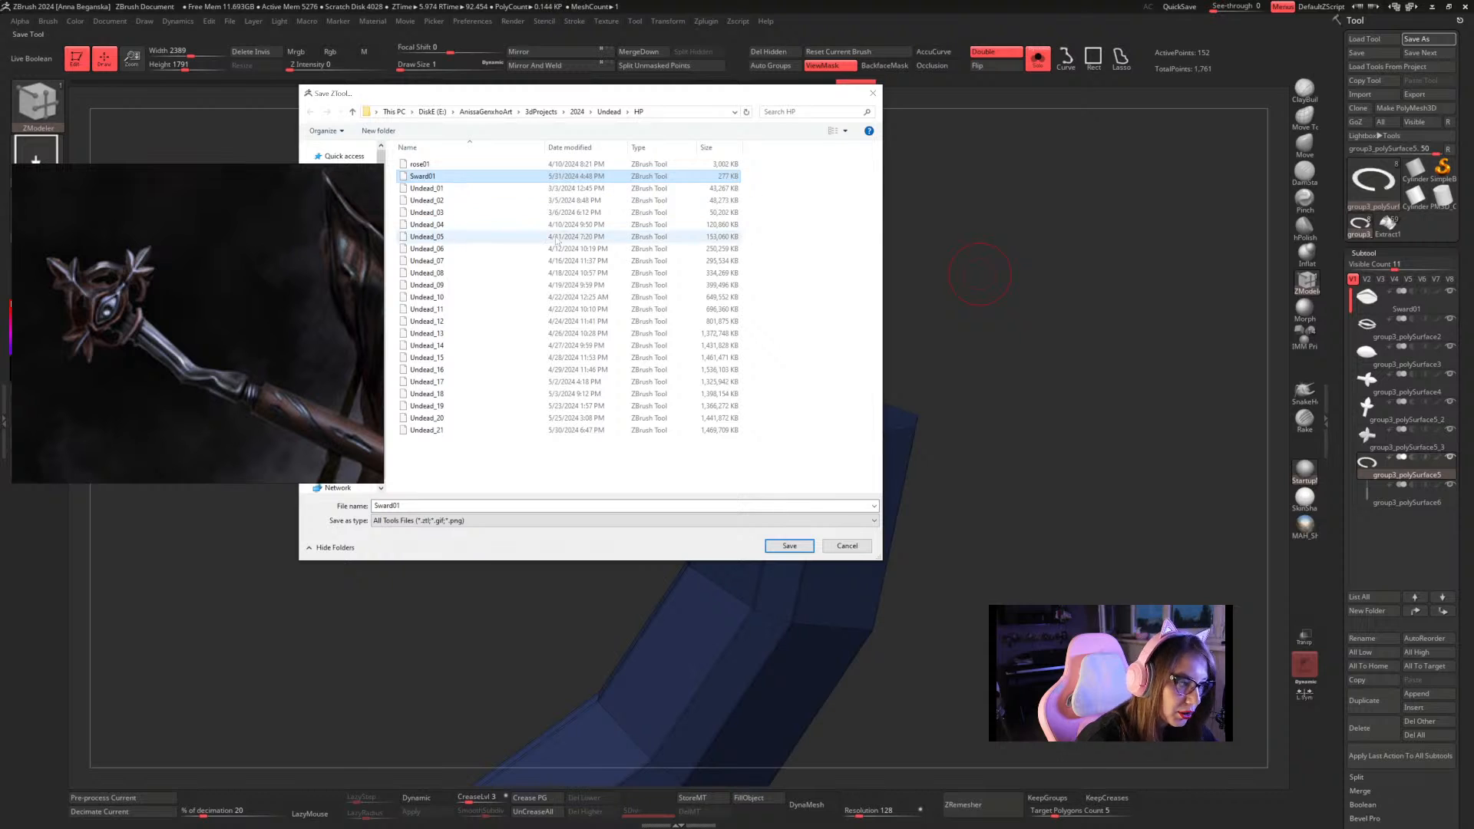
click(801, 547)
click(766, 410)
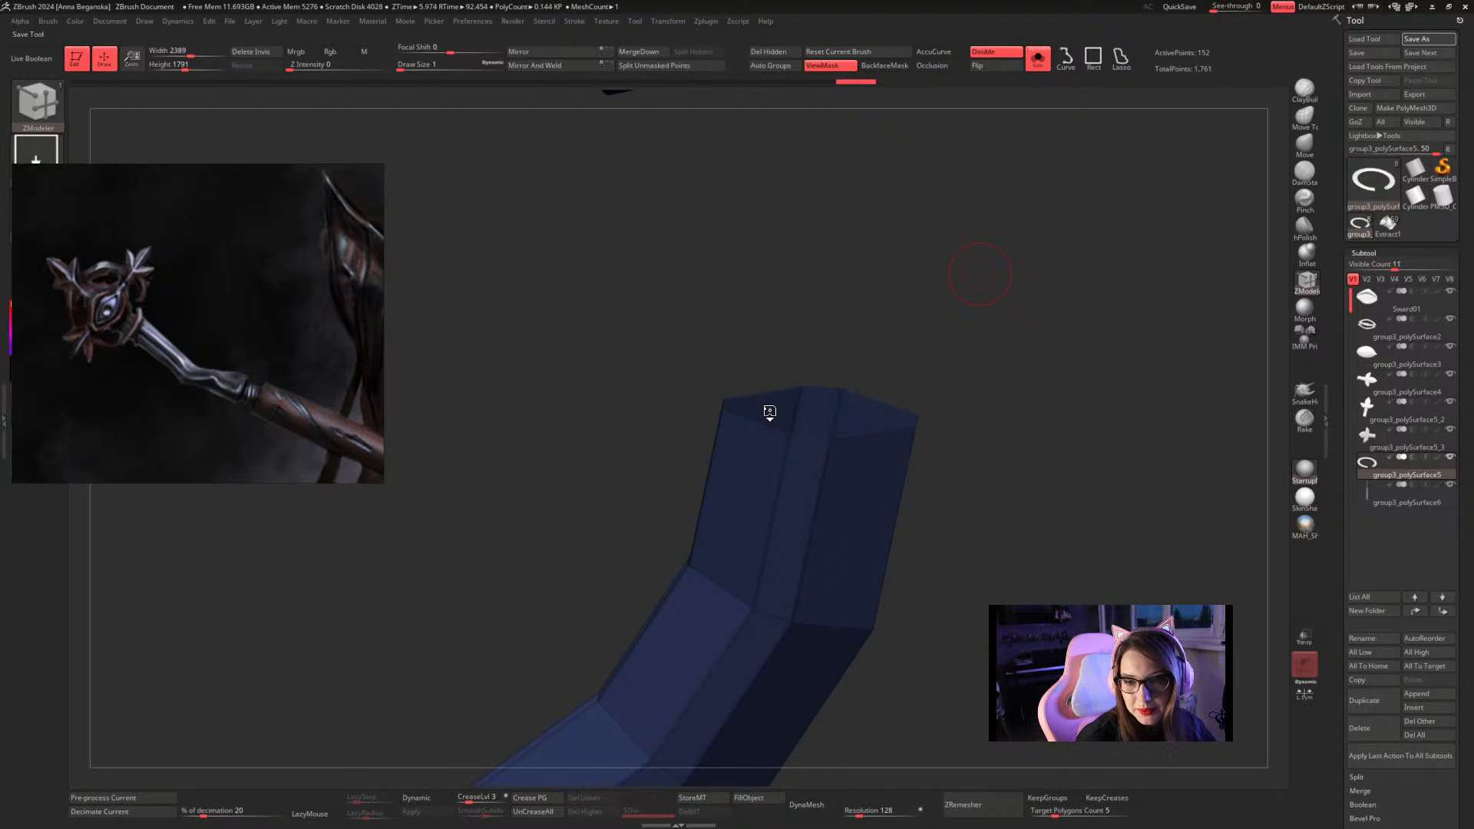
drag(247, 300, 322, 231)
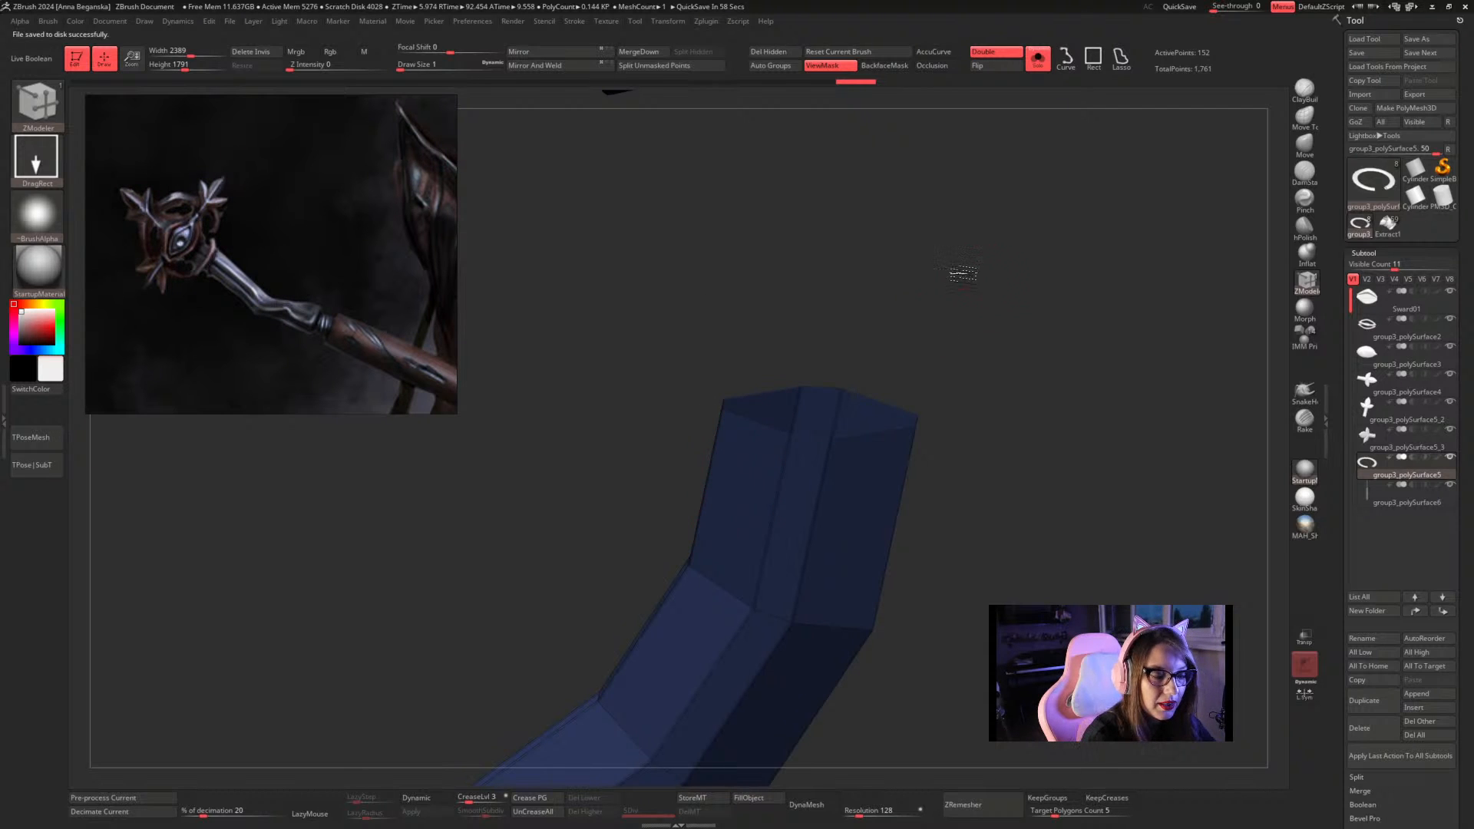
Close one open end of the ring by bridging its opposite edges with three polygons using ZModeler's Bridge Edges action
drag(963, 272, 897, 300)
key(space)
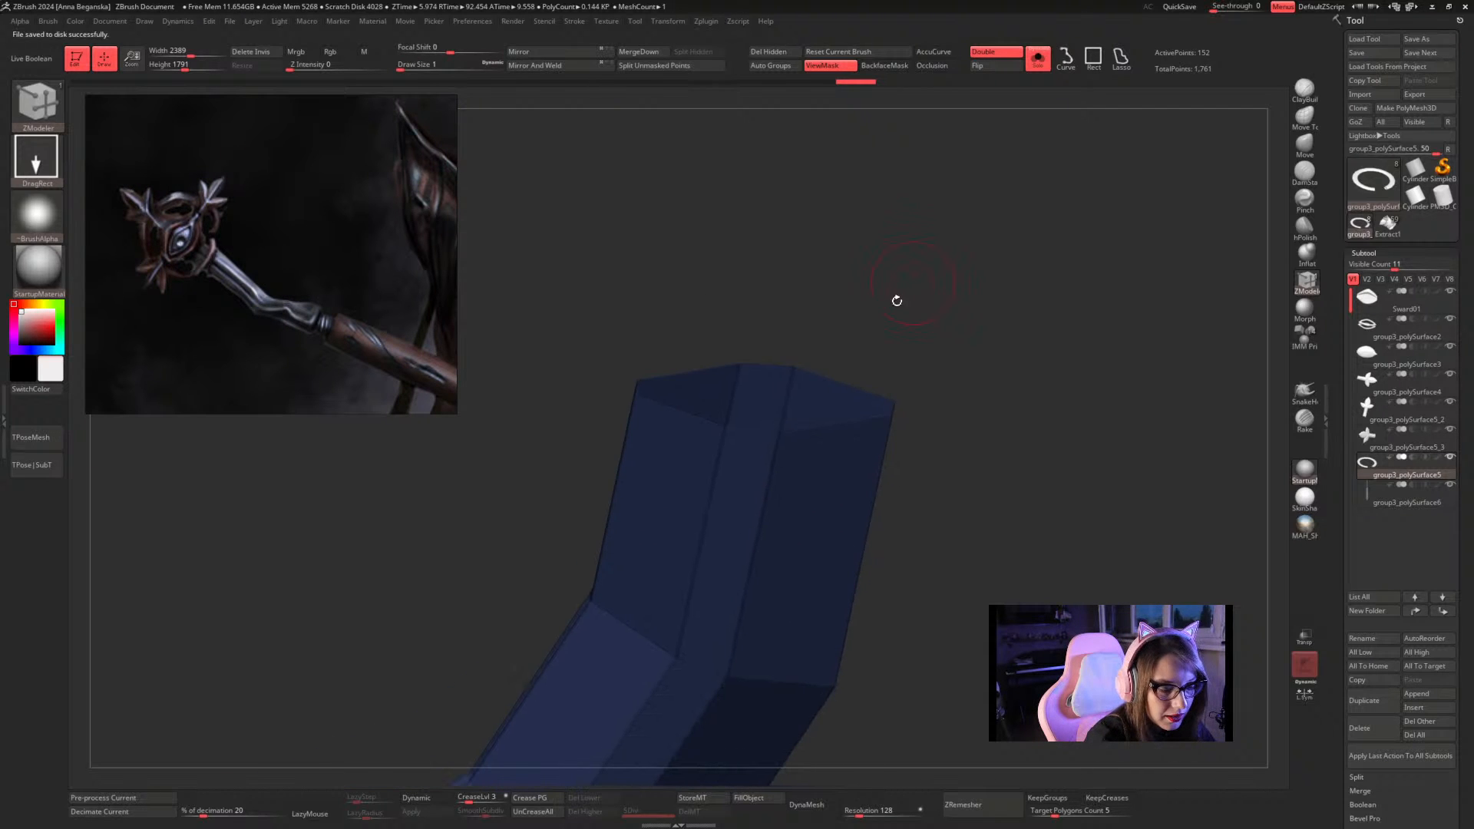
key(space)
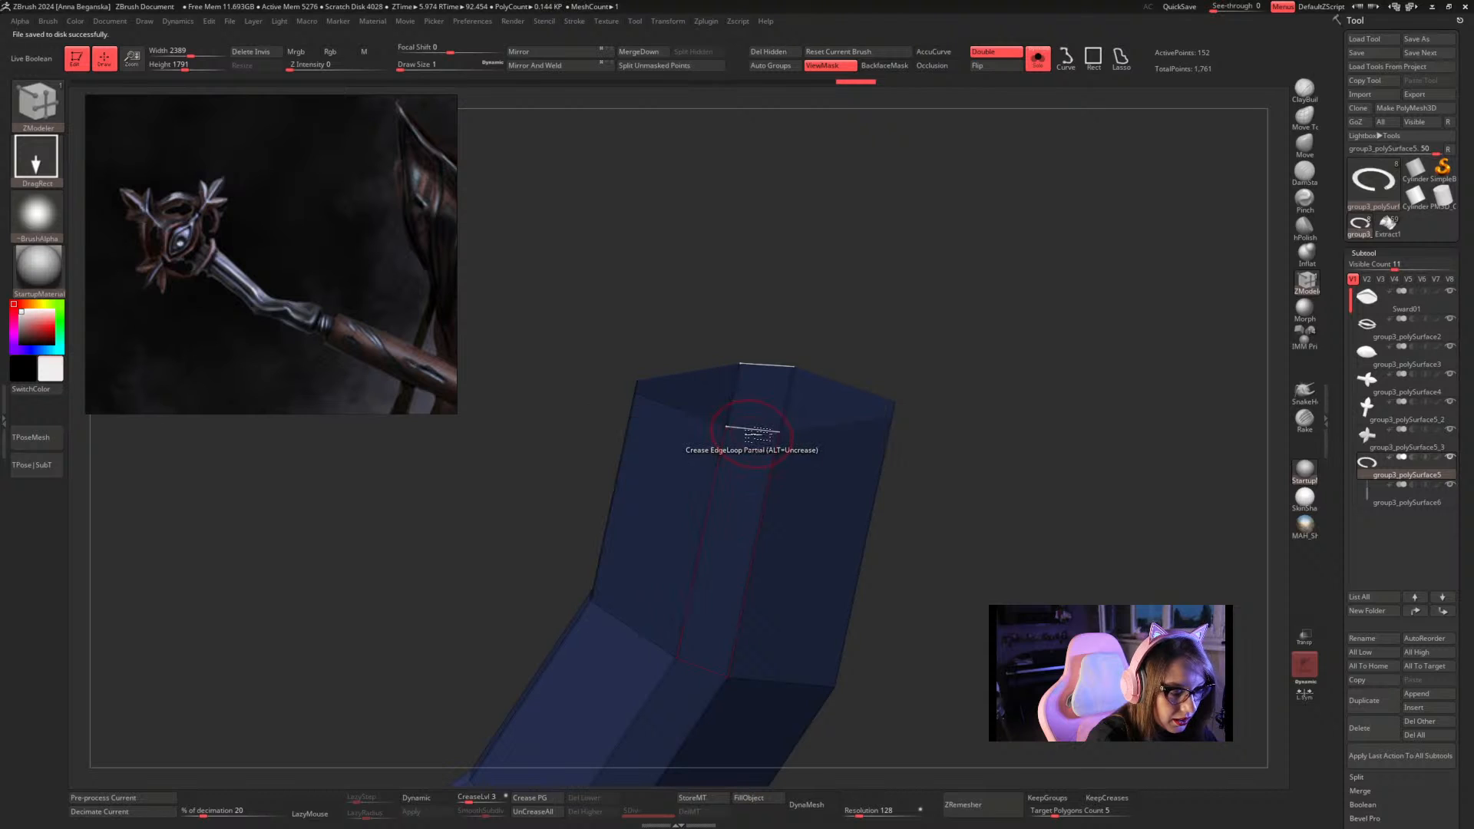
key(space)
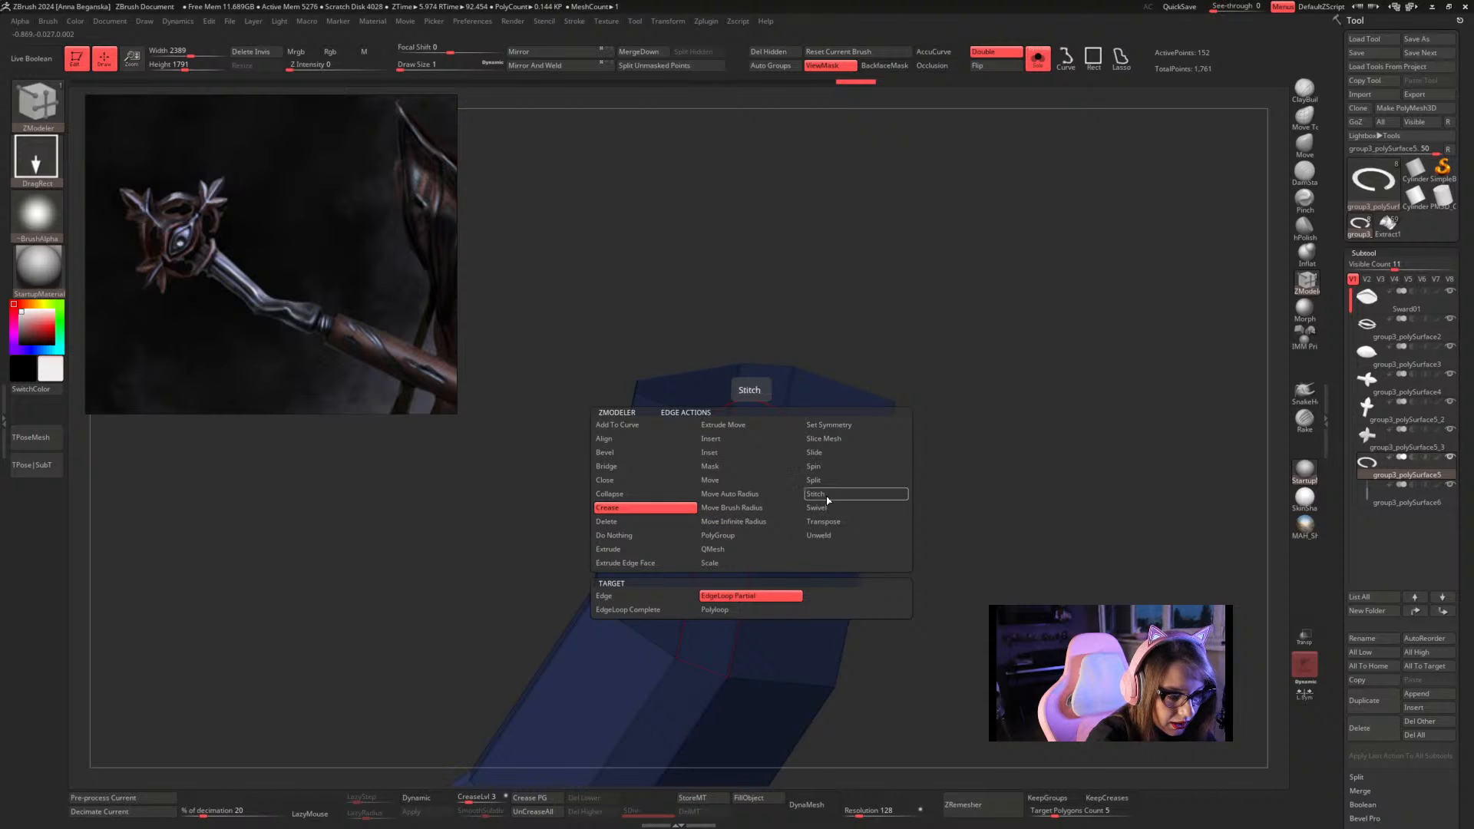
click(649, 466)
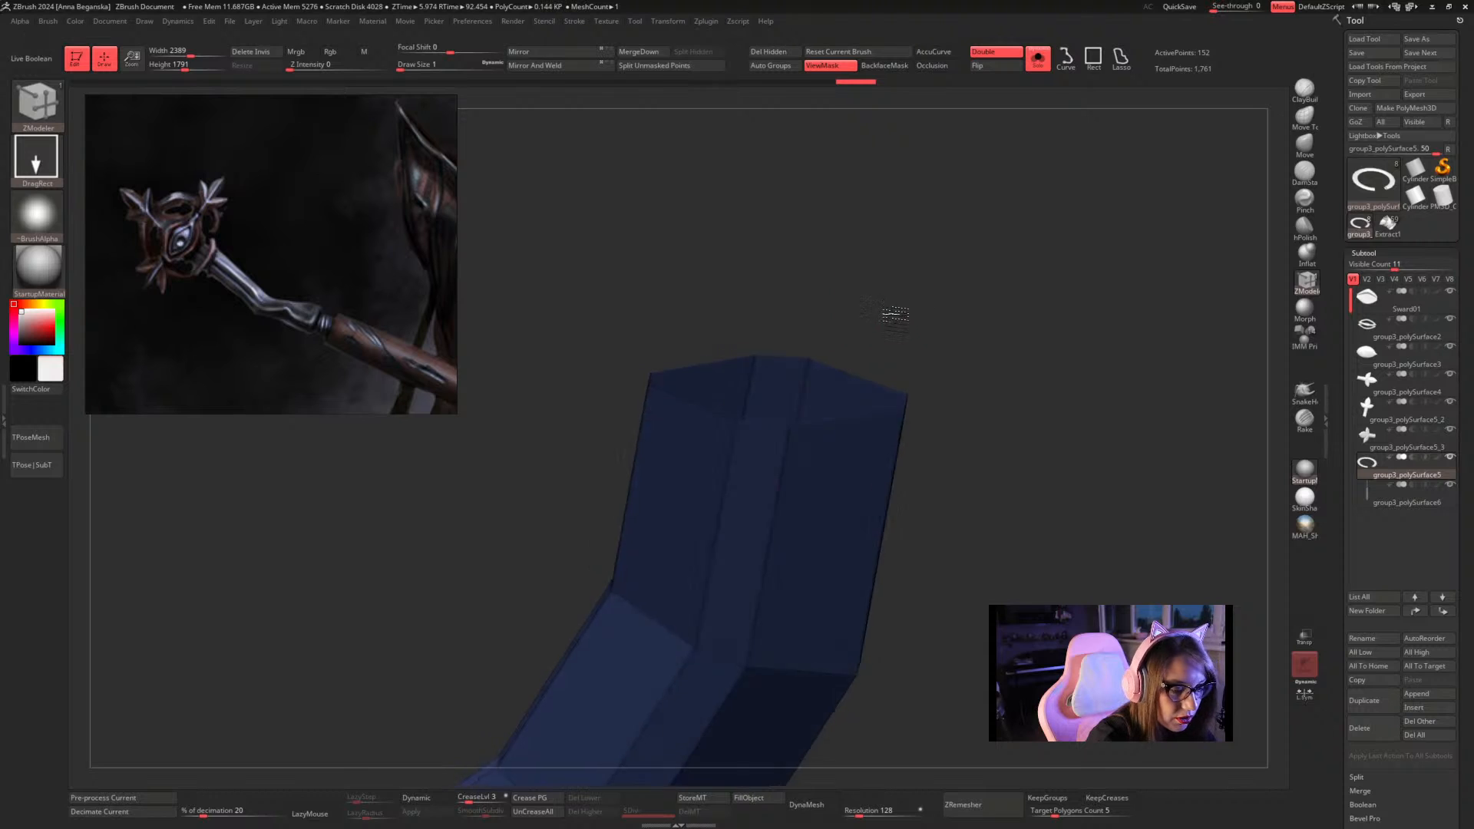
click(749, 354)
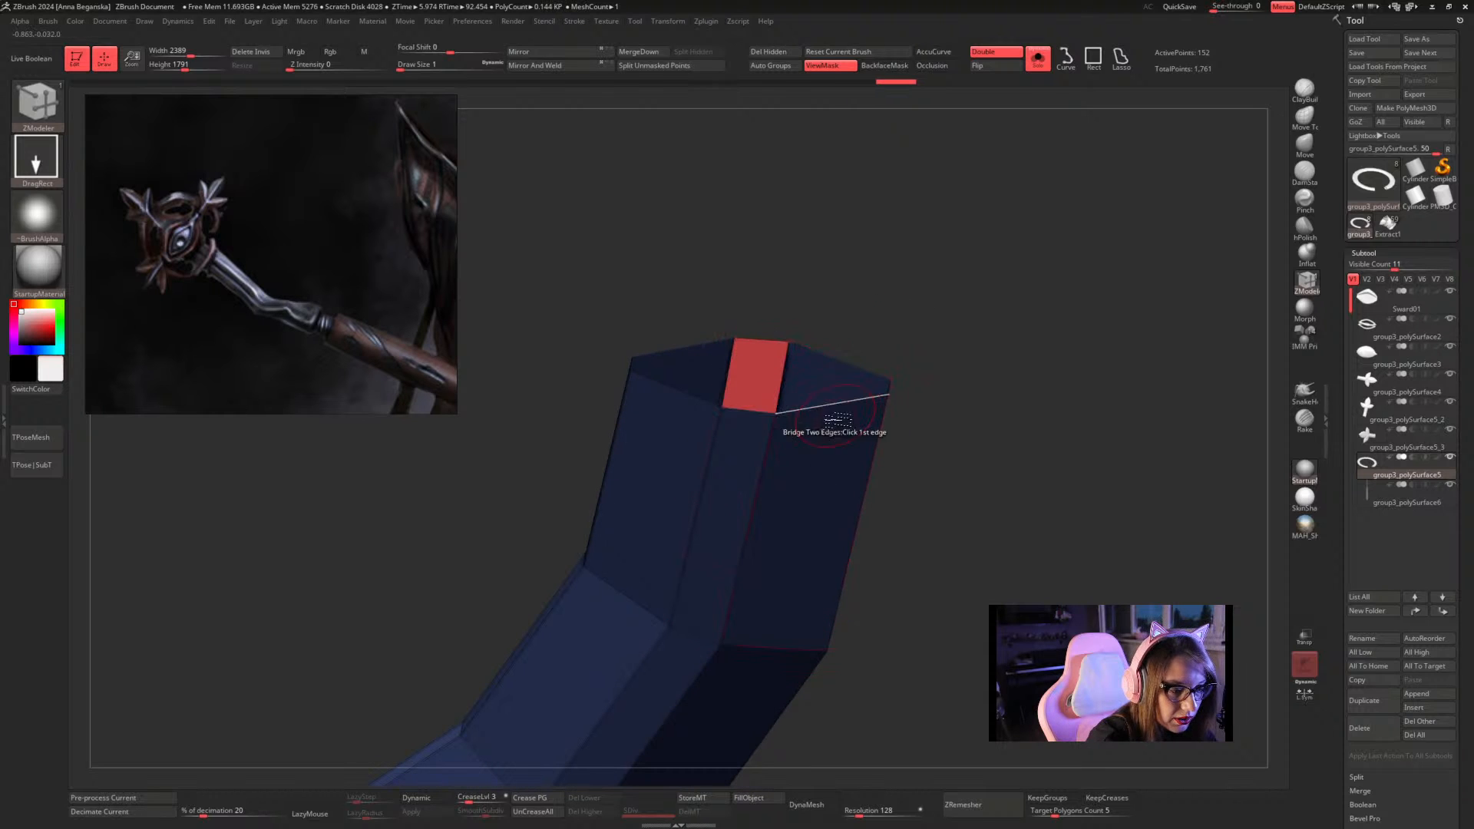
click(837, 361)
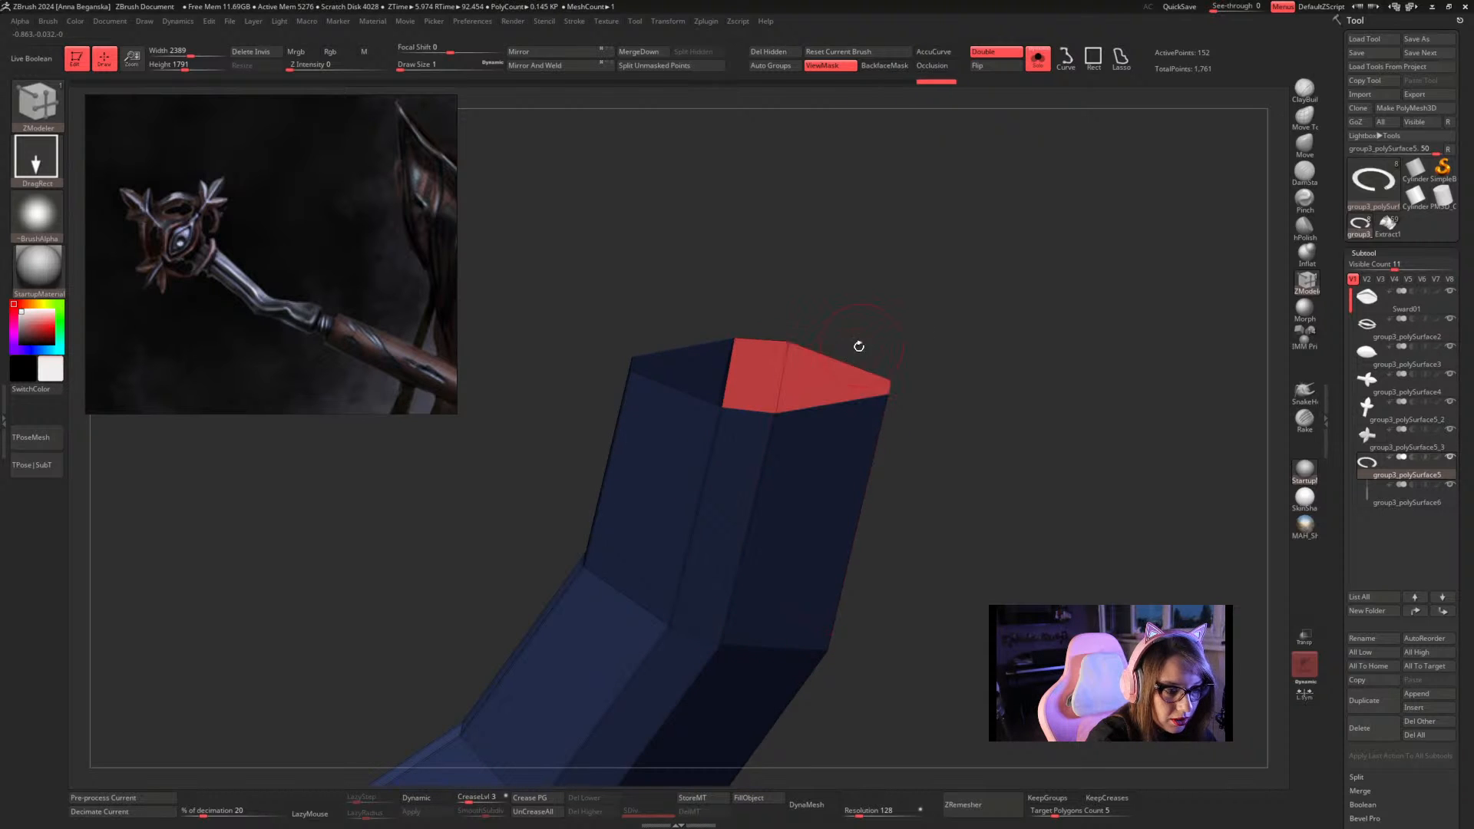
click(693, 361)
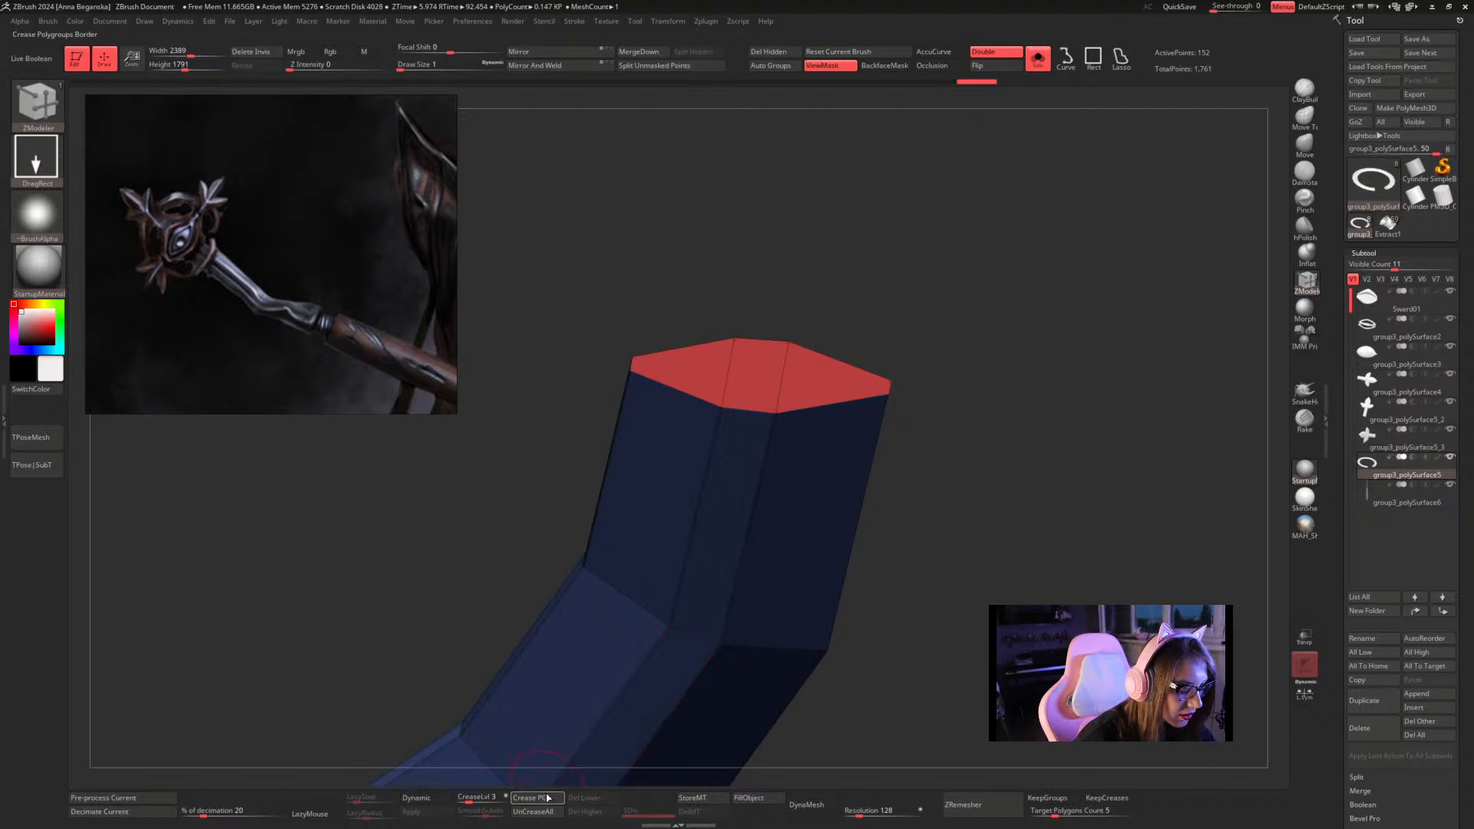
Crease the end cap's polygroup border, preview the ring with dynamic subdivision and set ZModeler's edge action to Crease, with the polyframe hidden
key(d)
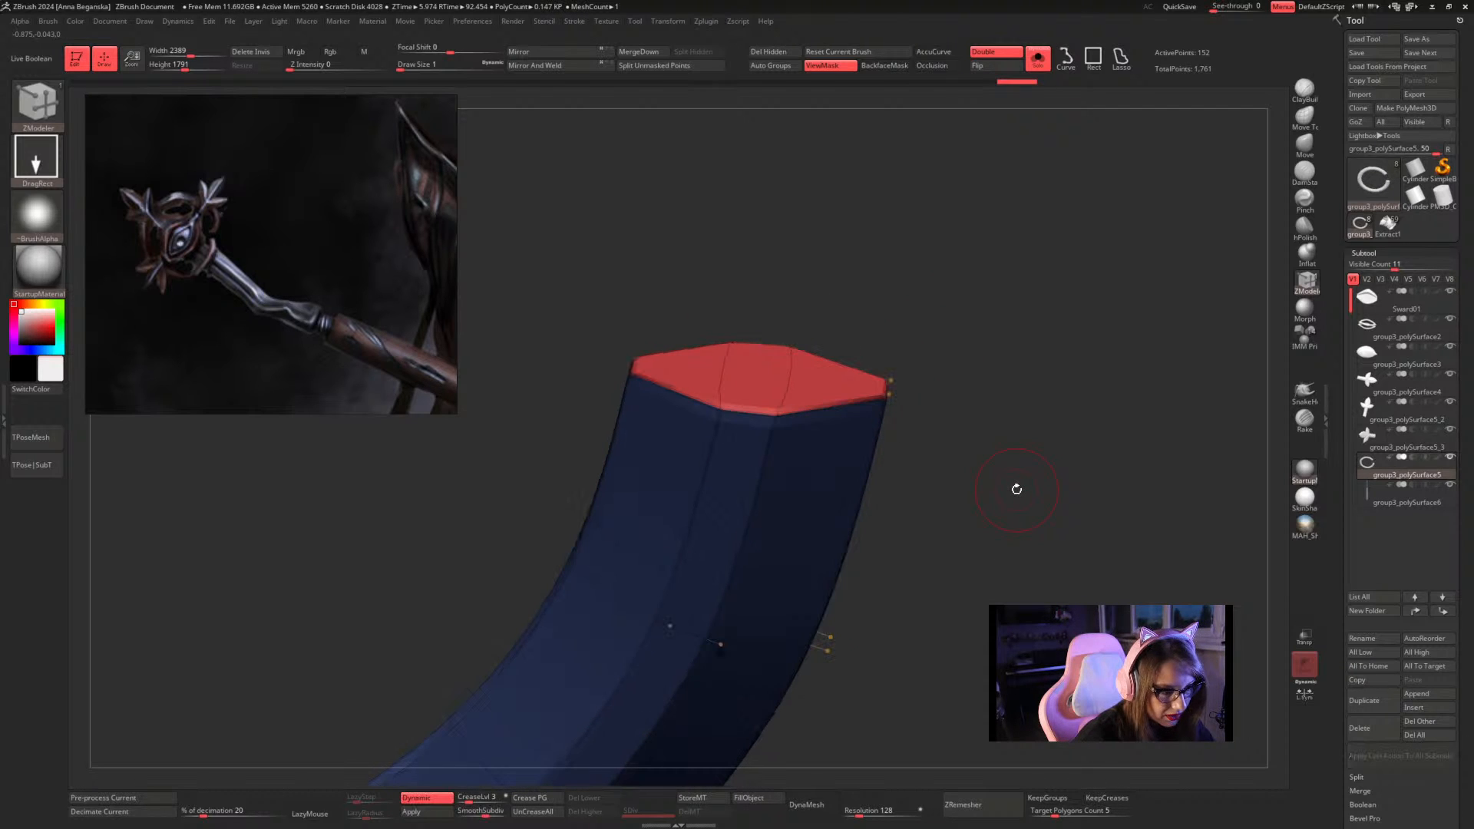
key(space)
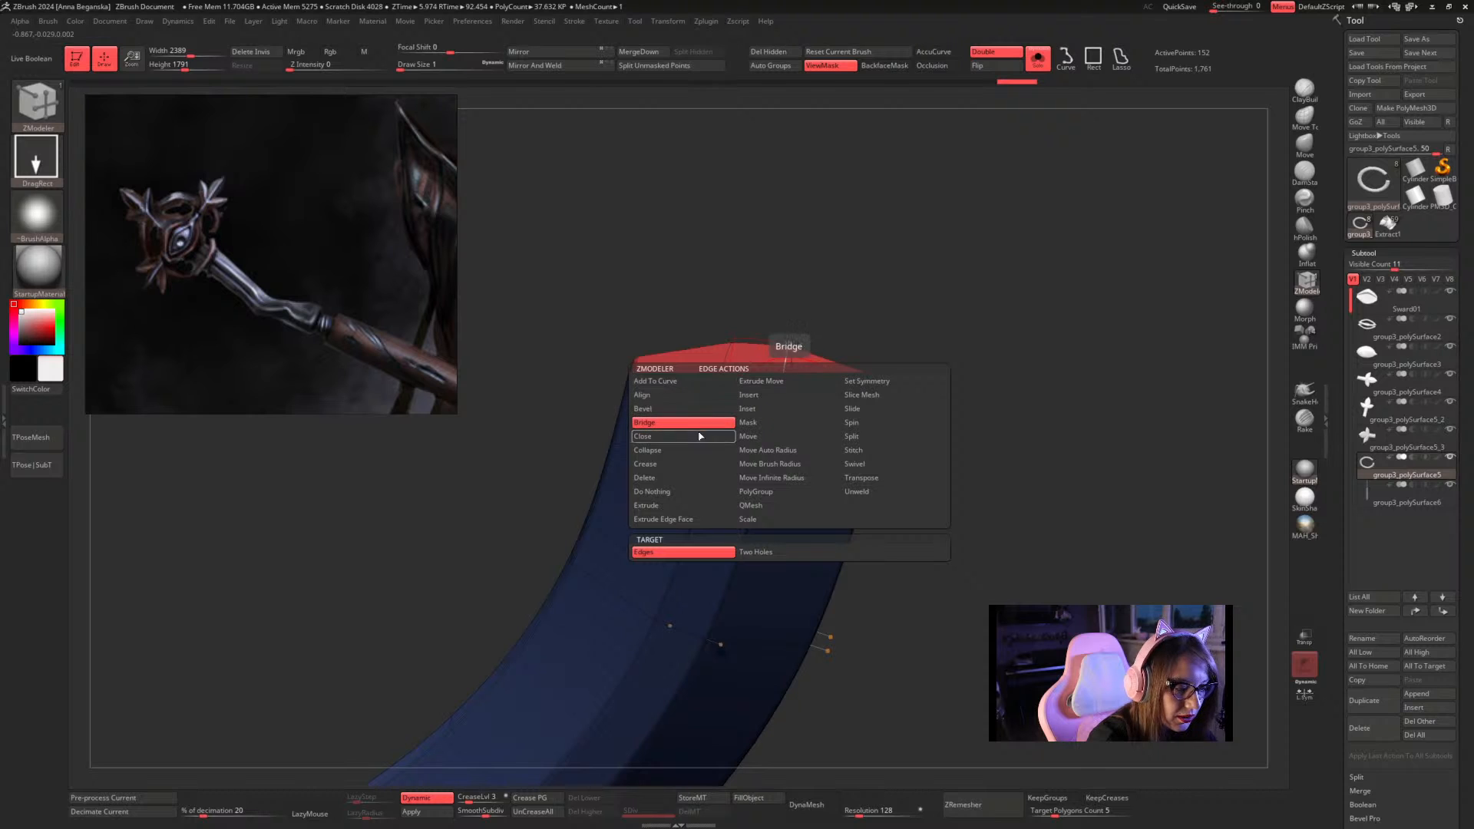
click(668, 465)
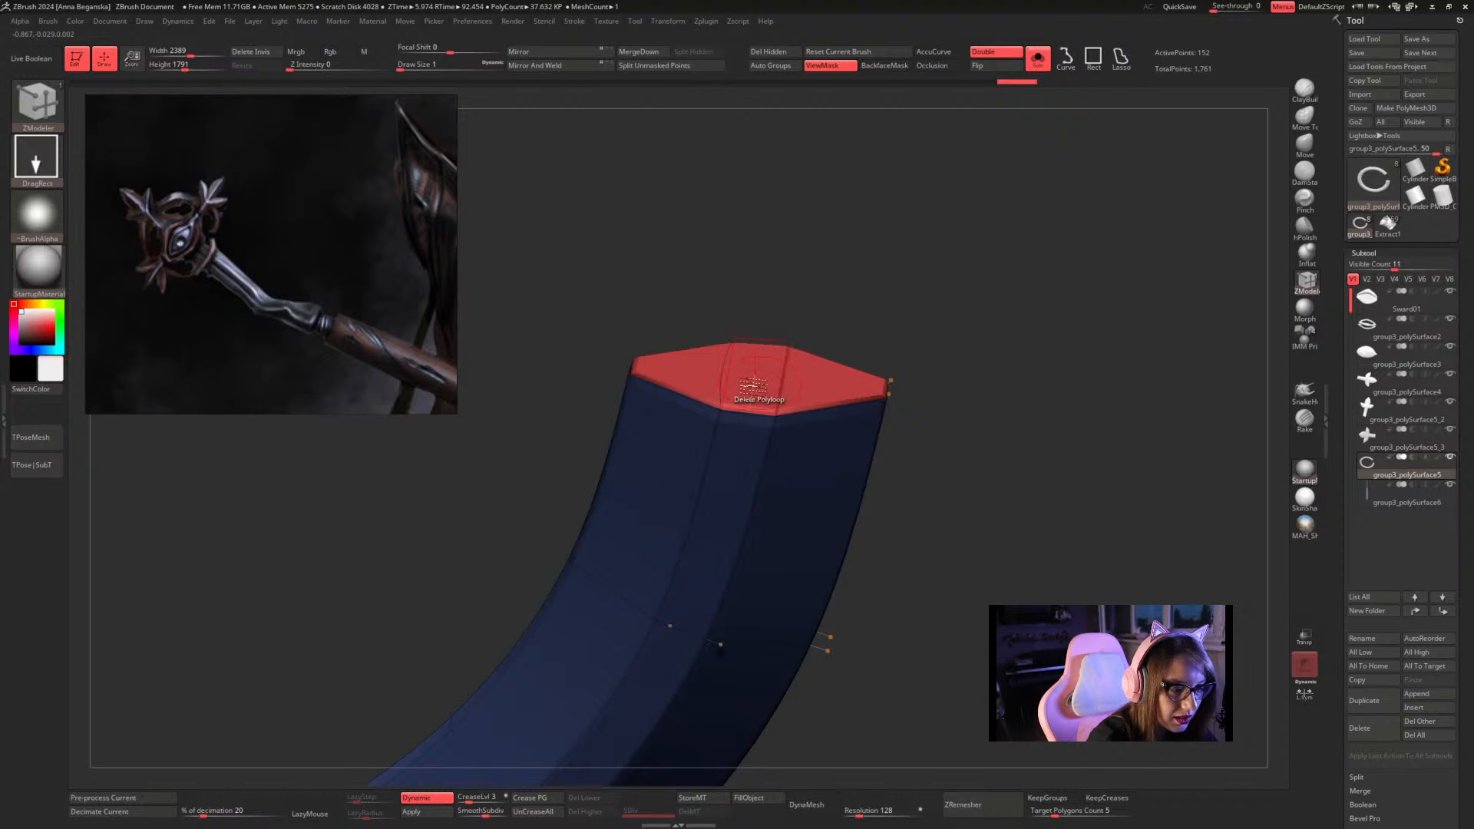
mouse_move(905, 307)
shift+mouse_down()
mouse_move(865, 427)
mouse_move(866, 470)
mouse_move(896, 500)
mouse_move(574, 527)
shift+mouse_up()
key(shift+f)
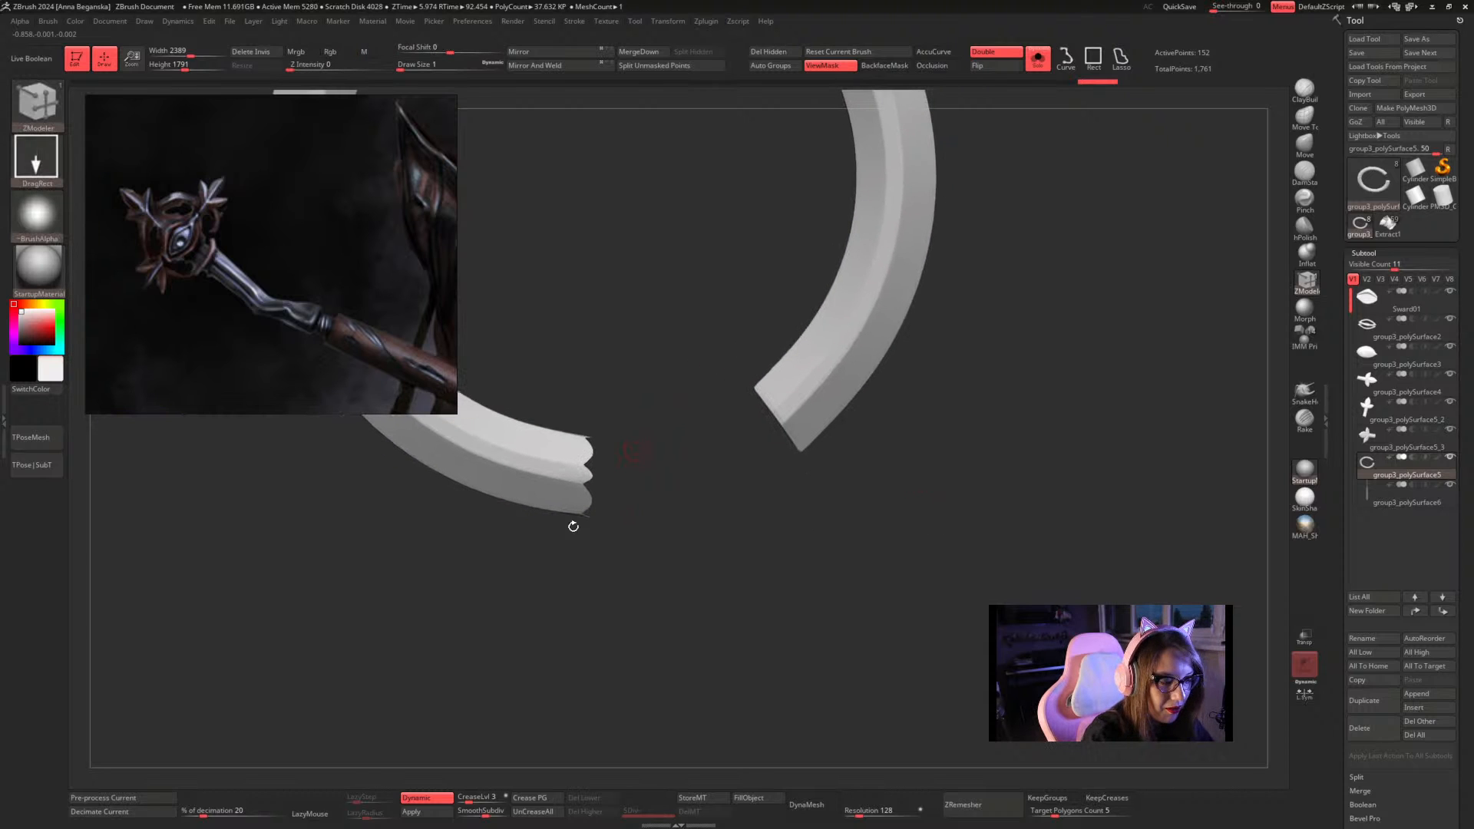
Show all subtools again and enlarge the concept image around the weapon's head for comparison
click(1038, 60)
mouse_move(851, 509)
mouse_down()
mouse_move(727, 527)
mouse_move(706, 547)
mouse_move(779, 551)
mouse_move(813, 588)
mouse_move(855, 536)
mouse_move(845, 549)
mouse_move(807, 537)
mouse_move(817, 565)
mouse_move(813, 513)
mouse_move(829, 560)
mouse_move(799, 536)
mouse_move(829, 537)
mouse_move(819, 521)
mouse_up()
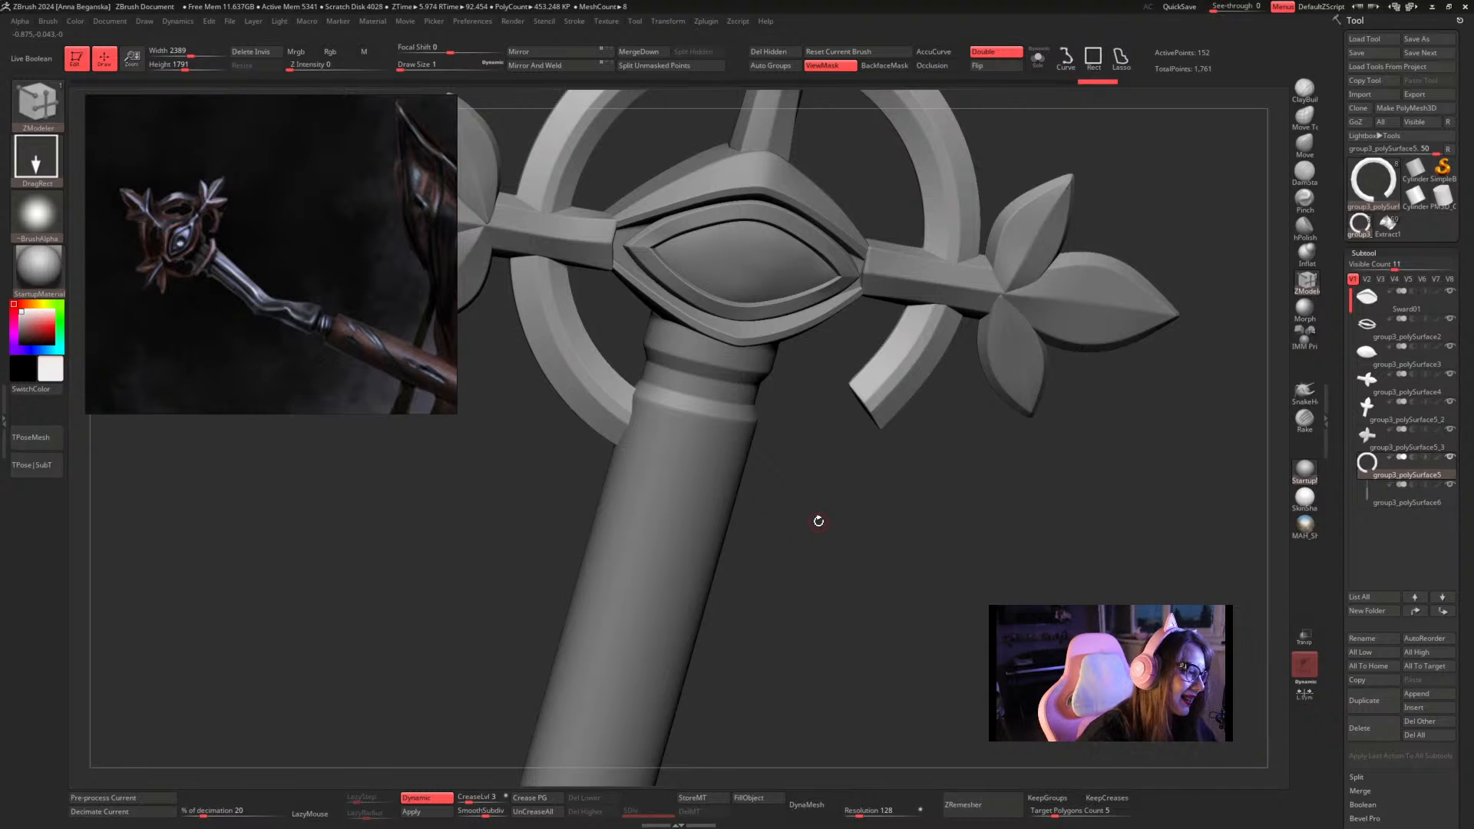
scroll(246, 215, up, 5)
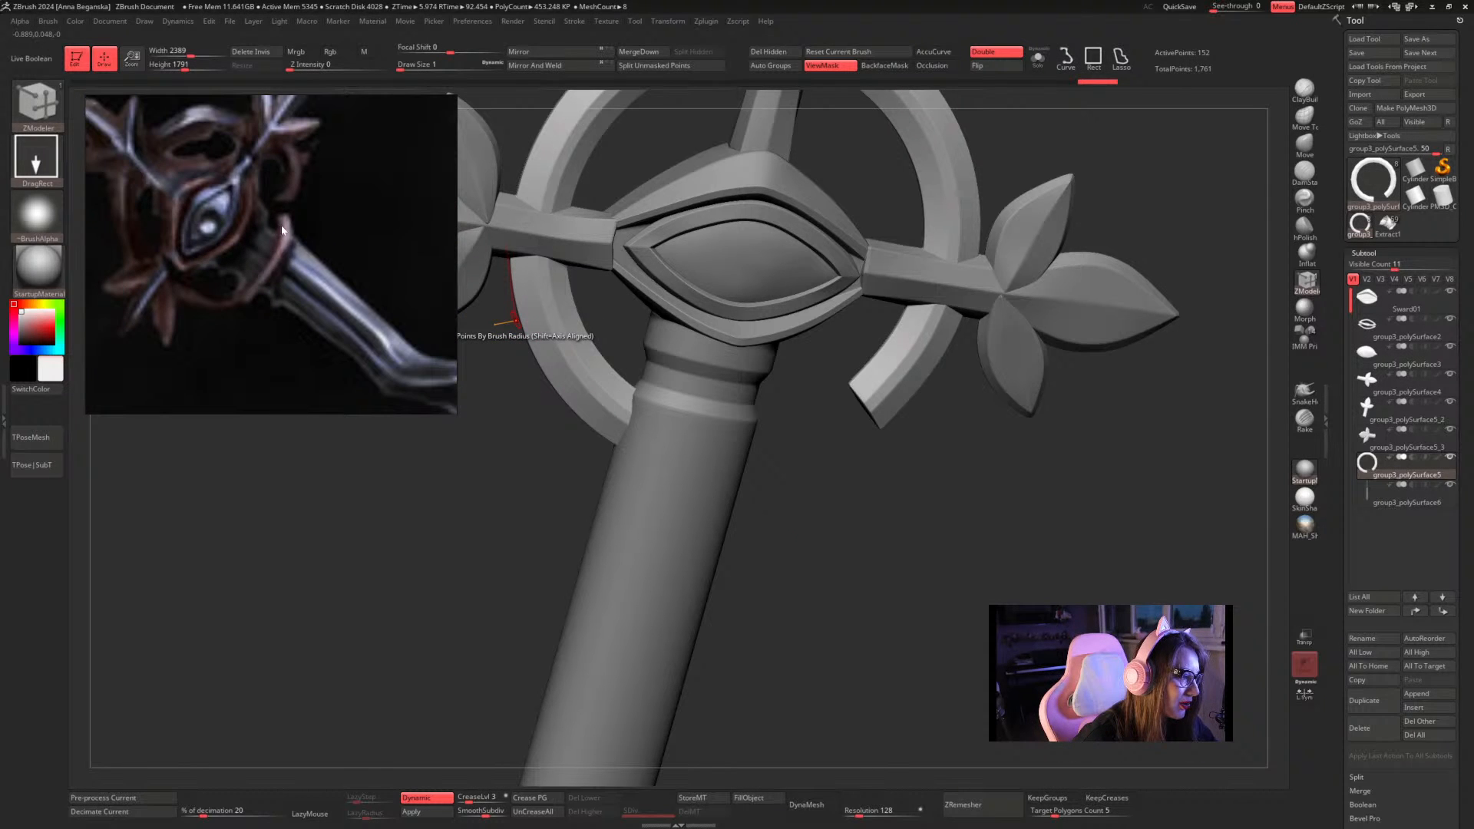
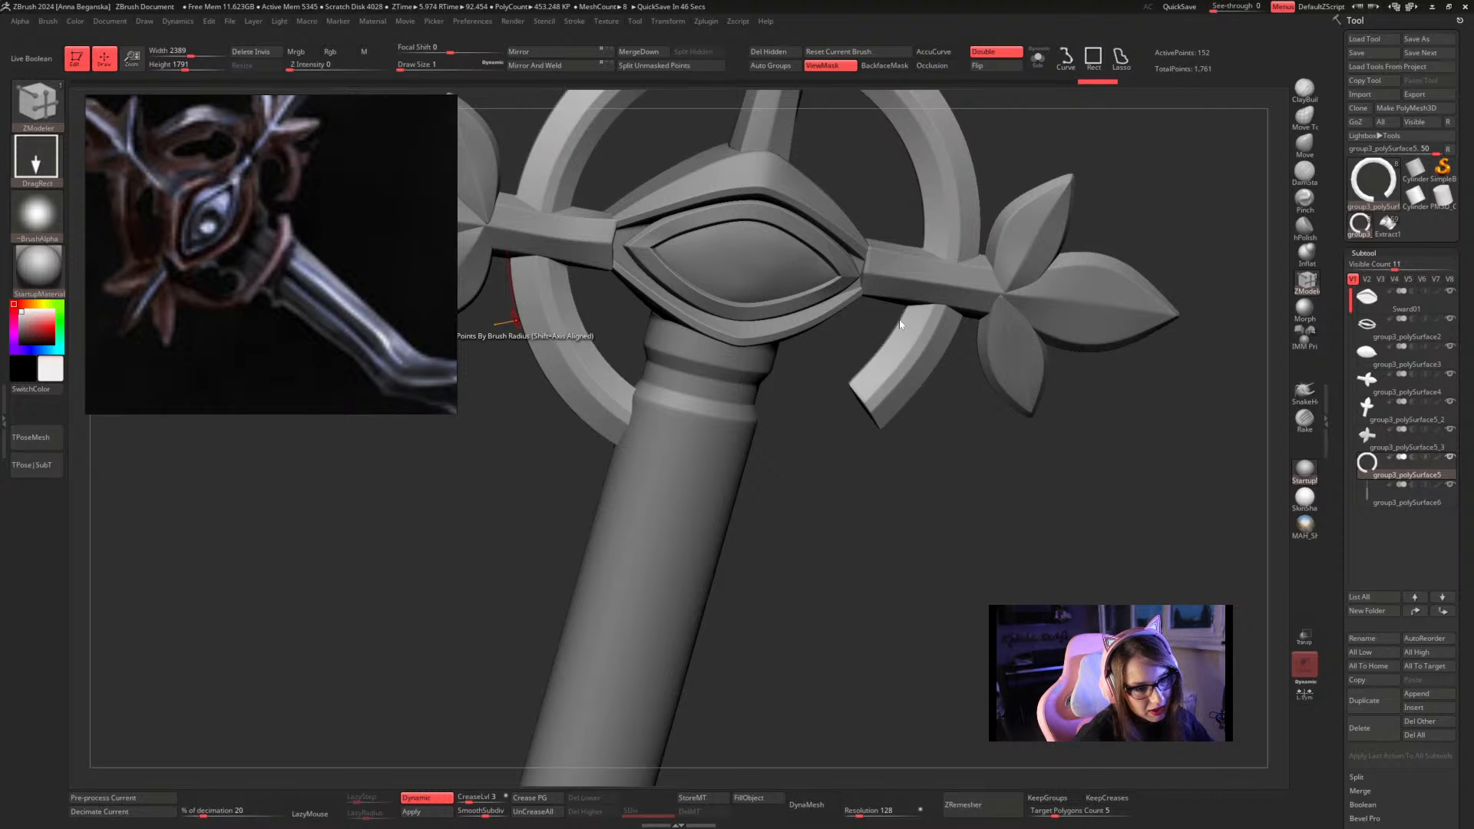
Duplicate the opened ring and step the original ring back through its undo history to the complete, unbroken shape
ctrl+click(968, 427)
ctrl+click(968, 427)
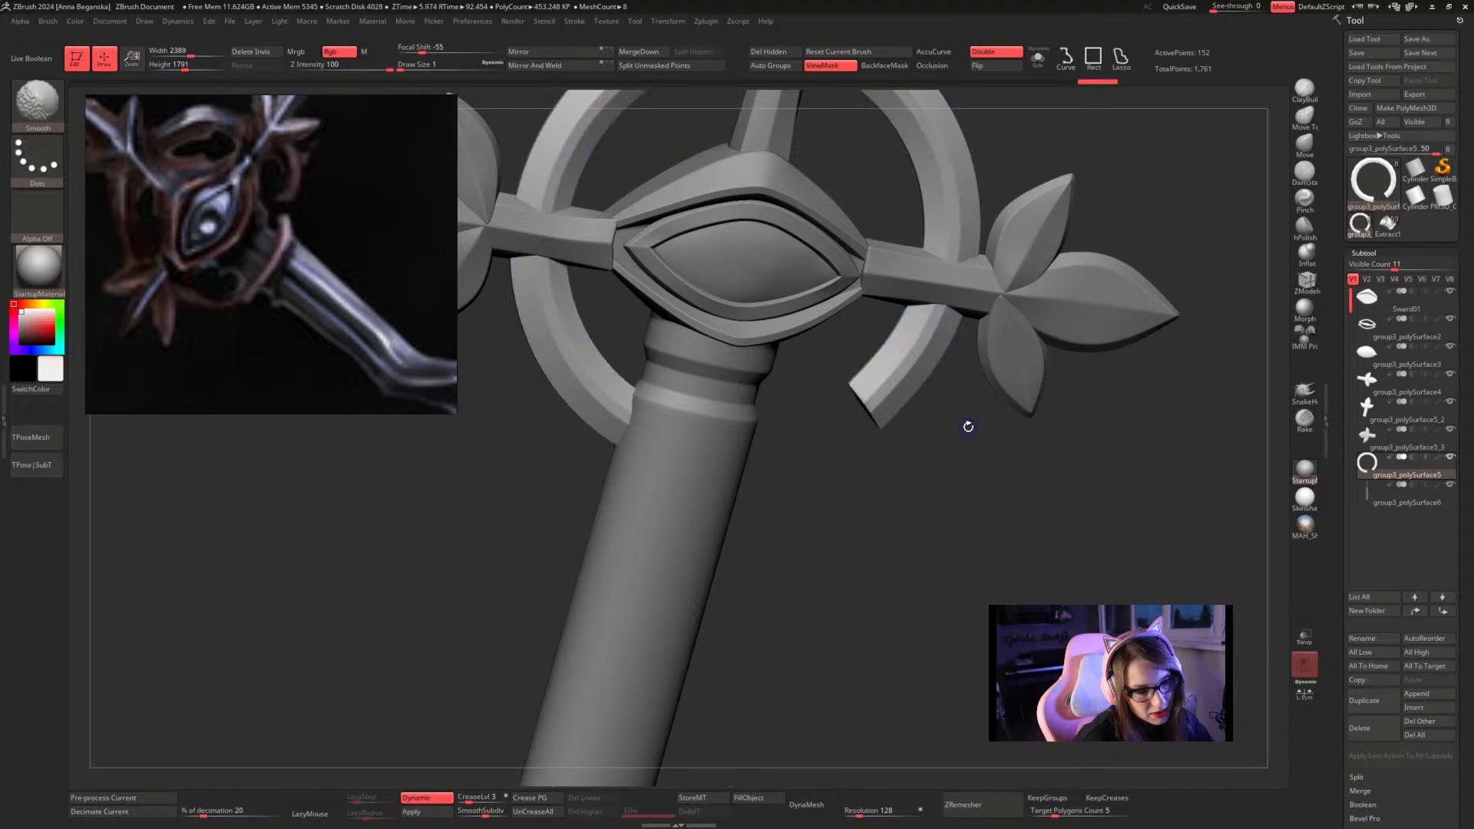
key(ctrl+shift+d)
click(1372, 465)
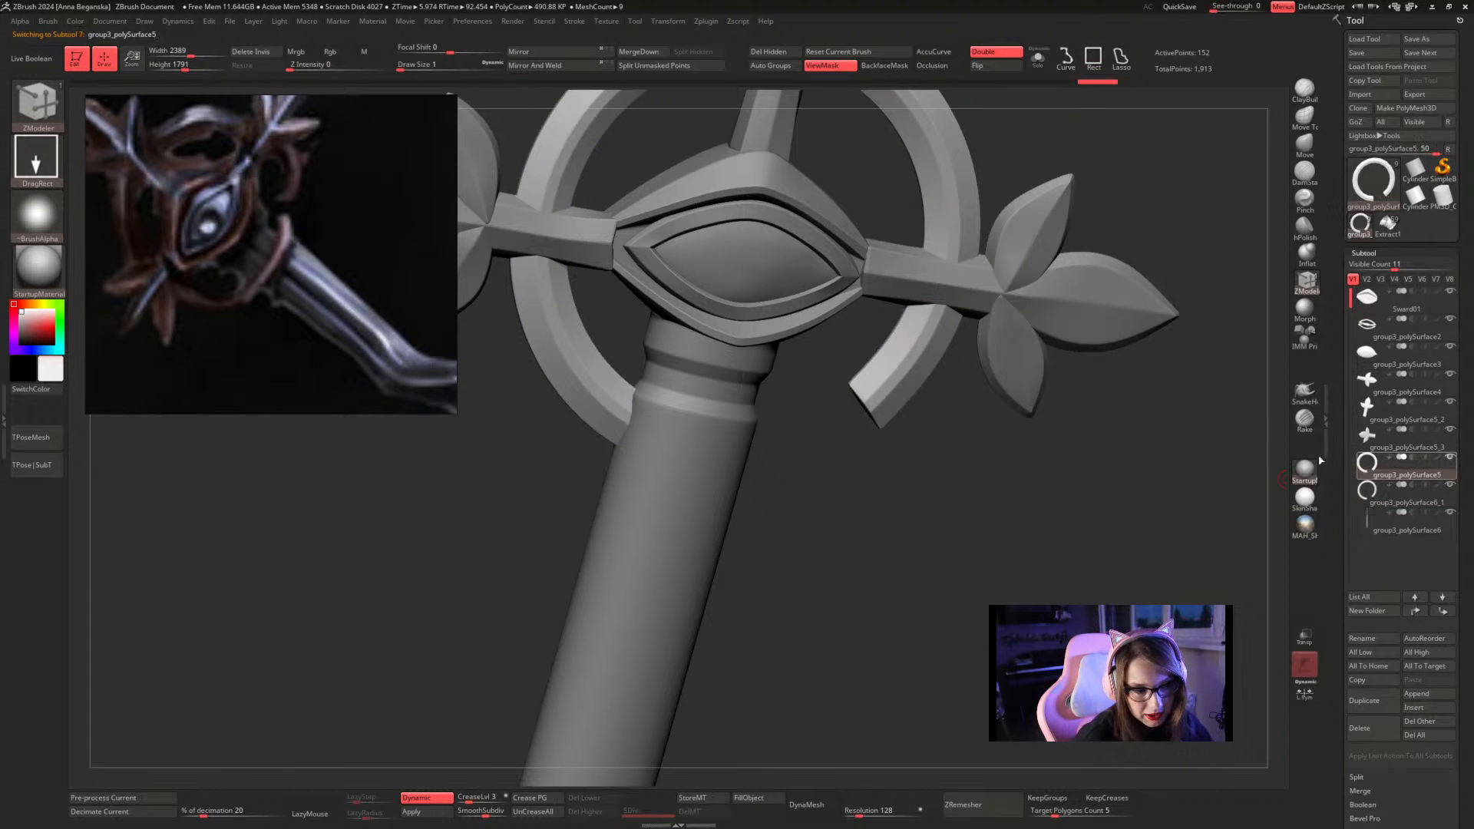
click(814, 82)
click(774, 83)
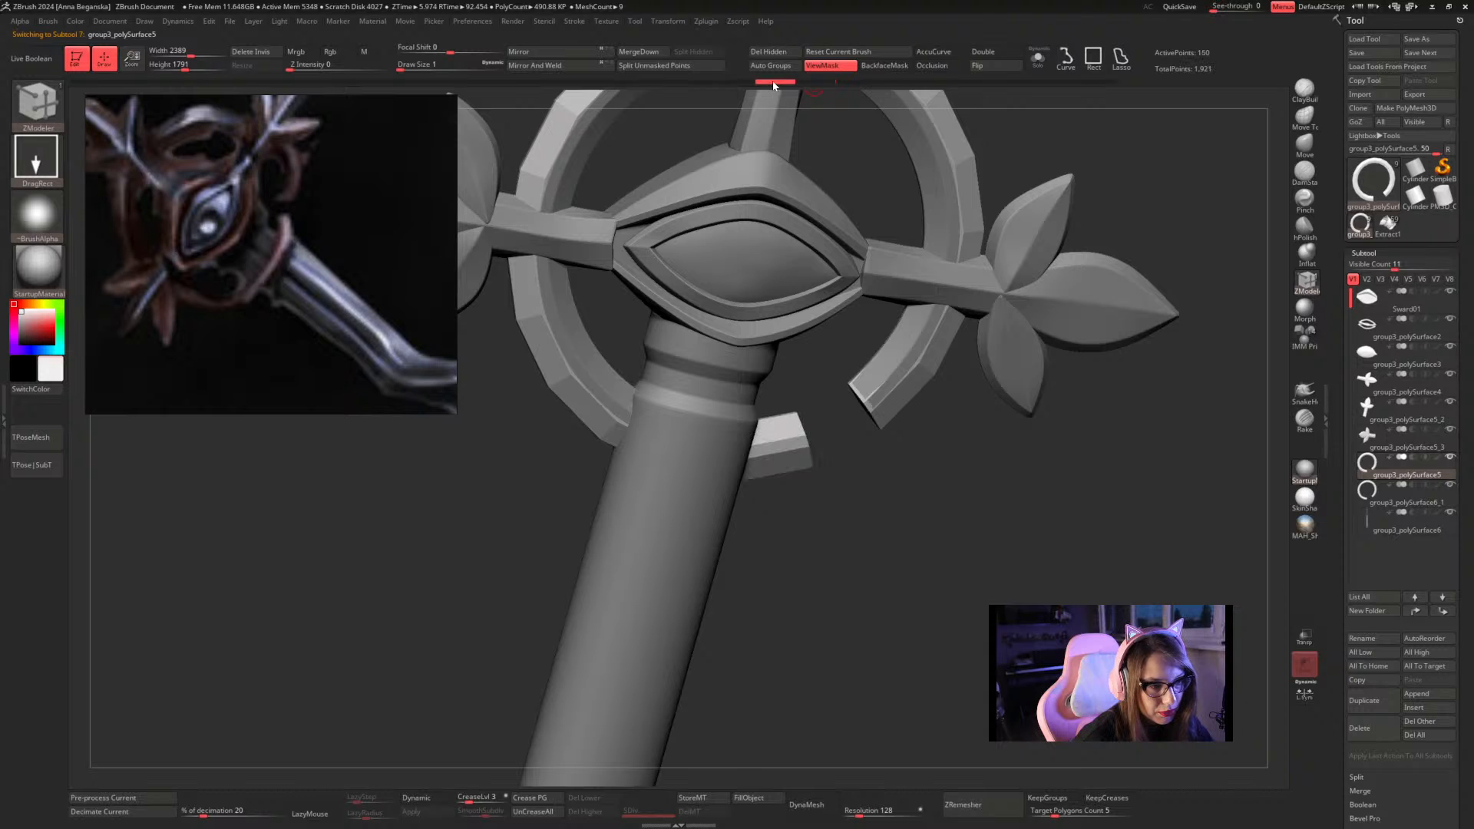
click(733, 83)
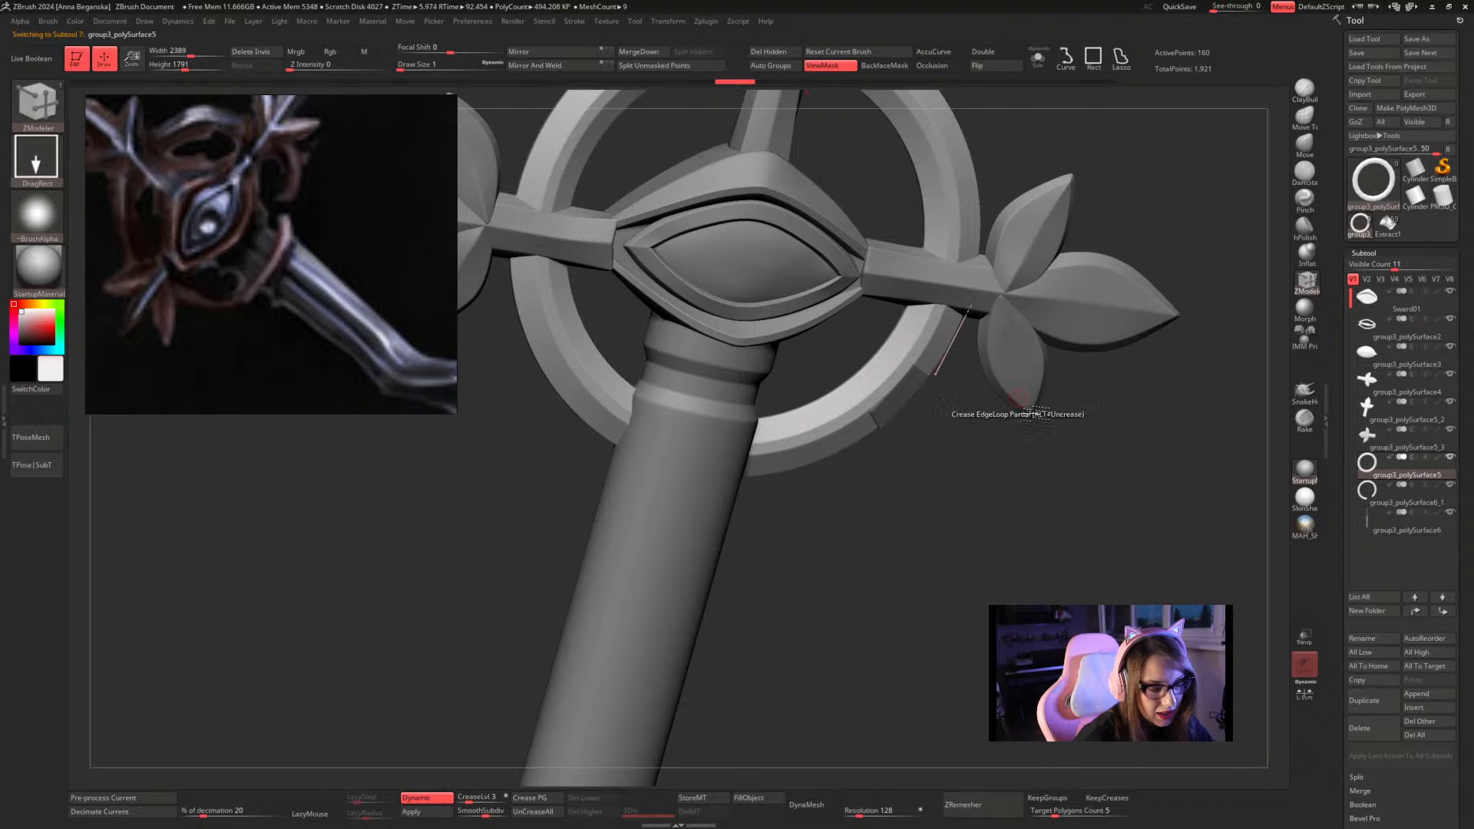
Rotate the complete ring with the transform gizmo so it lies edge-on, perpendicular to the head ornament
key(w)
mouse_move(1026, 453)
ctrl+right_down()
mouse_move(927, 394)
mouse_move(951, 559)
ctrl+right_up()
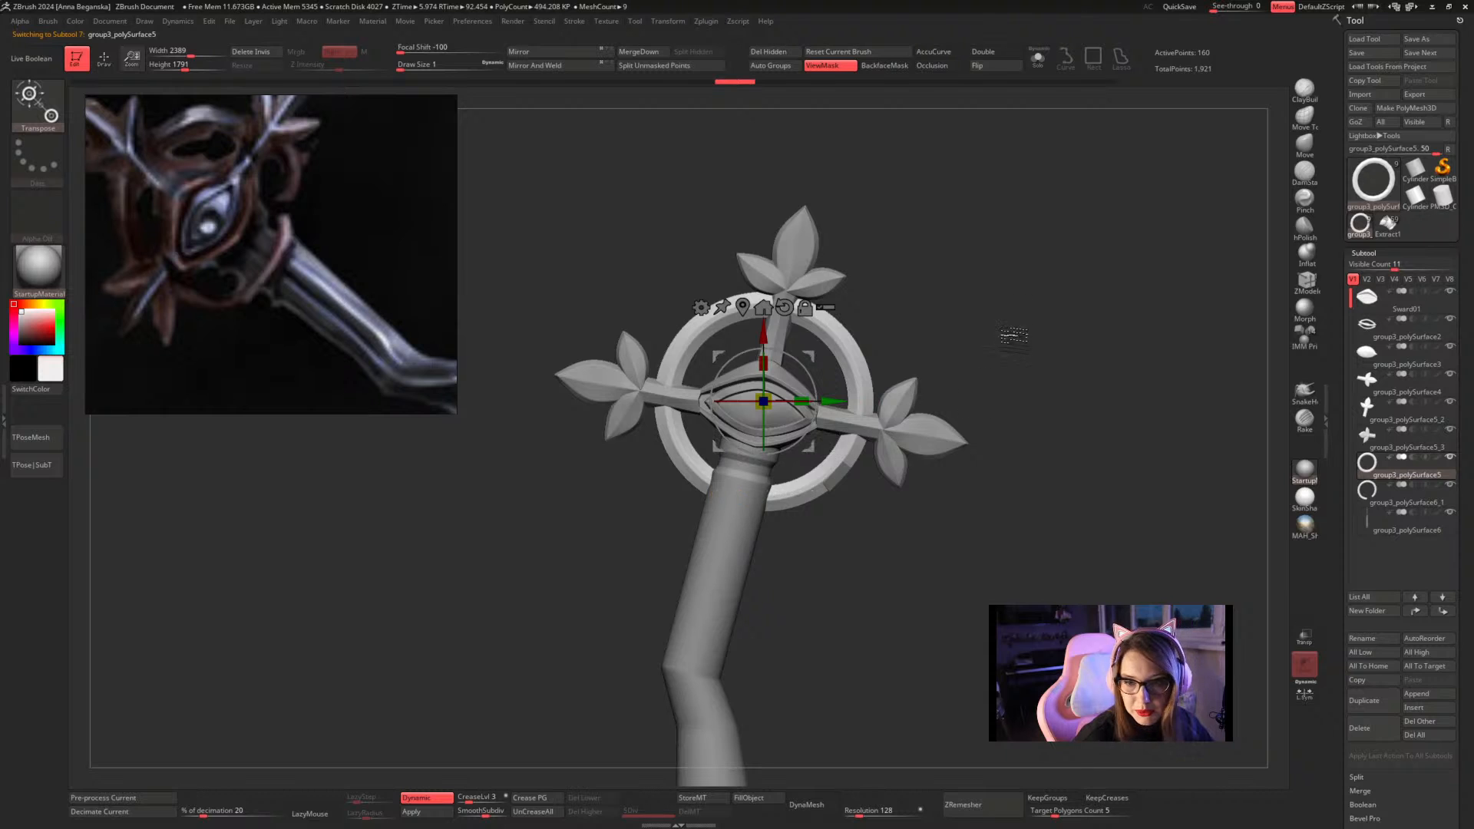
right_drag(1017, 329, 876, 415)
drag(714, 371, 728, 463)
key(ctrl+z)
drag(932, 342, 870, 463)
mouse_move(823, 575)
alt+mouse_down()
mouse_move(773, 504)
mouse_move(795, 482)
mouse_move(773, 527)
mouse_move(797, 583)
alt+mouse_up()
drag(665, 431, 667, 498)
drag(666, 392, 645, 408)
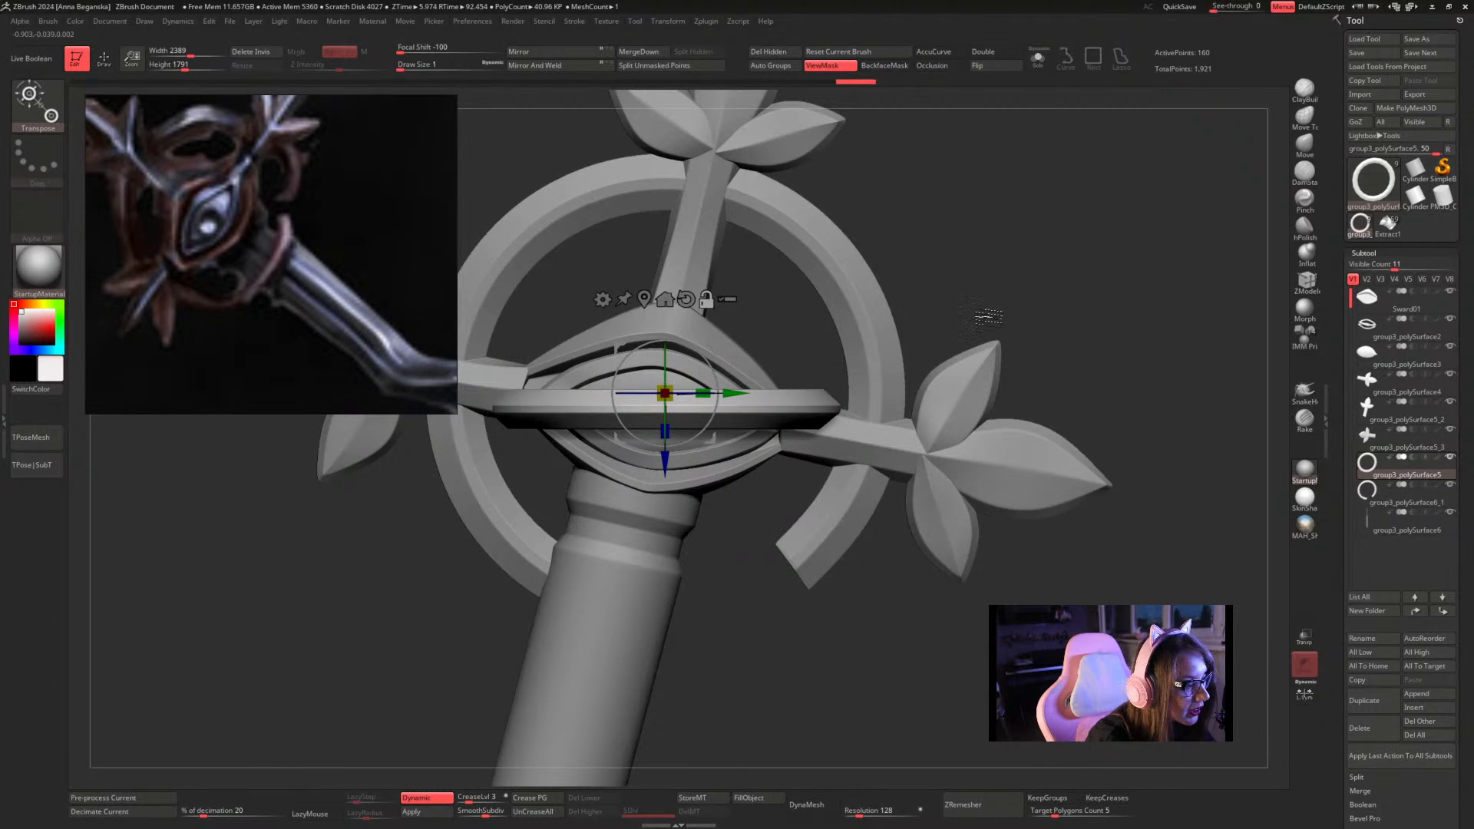
Scale the edge-on ring down and place it around the handle's collar below the eye ornament, tilted to match the handle
alt+drag(976, 316, 837, 307)
drag(666, 459, 776, 553)
drag(666, 445, 637, 506)
drag(770, 484, 768, 437)
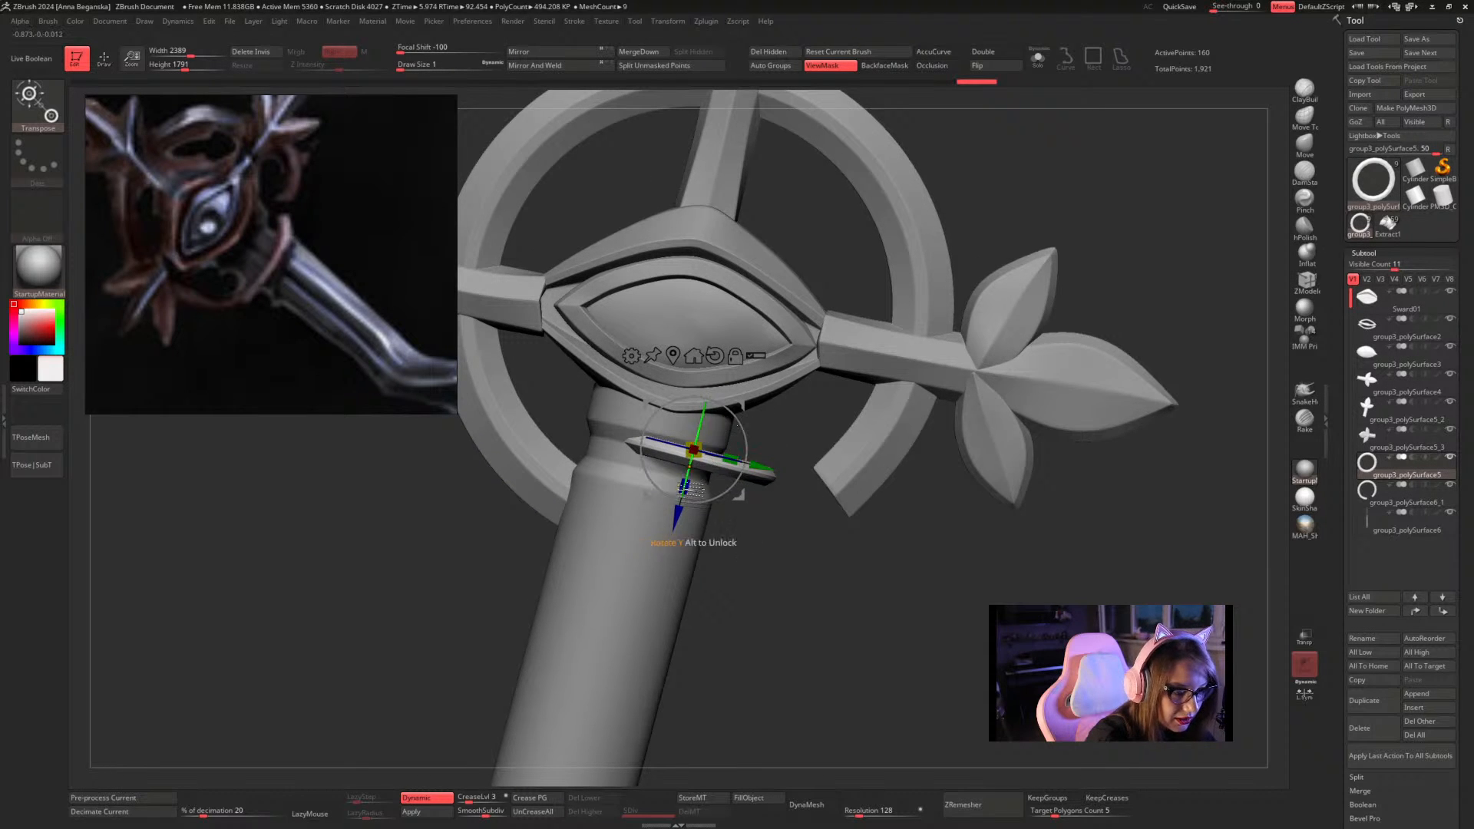
Slide the collar ring down onto the handle's shoulder below the eye ornament, then flatten and widen it with the transform gizmo
drag(681, 513, 696, 493)
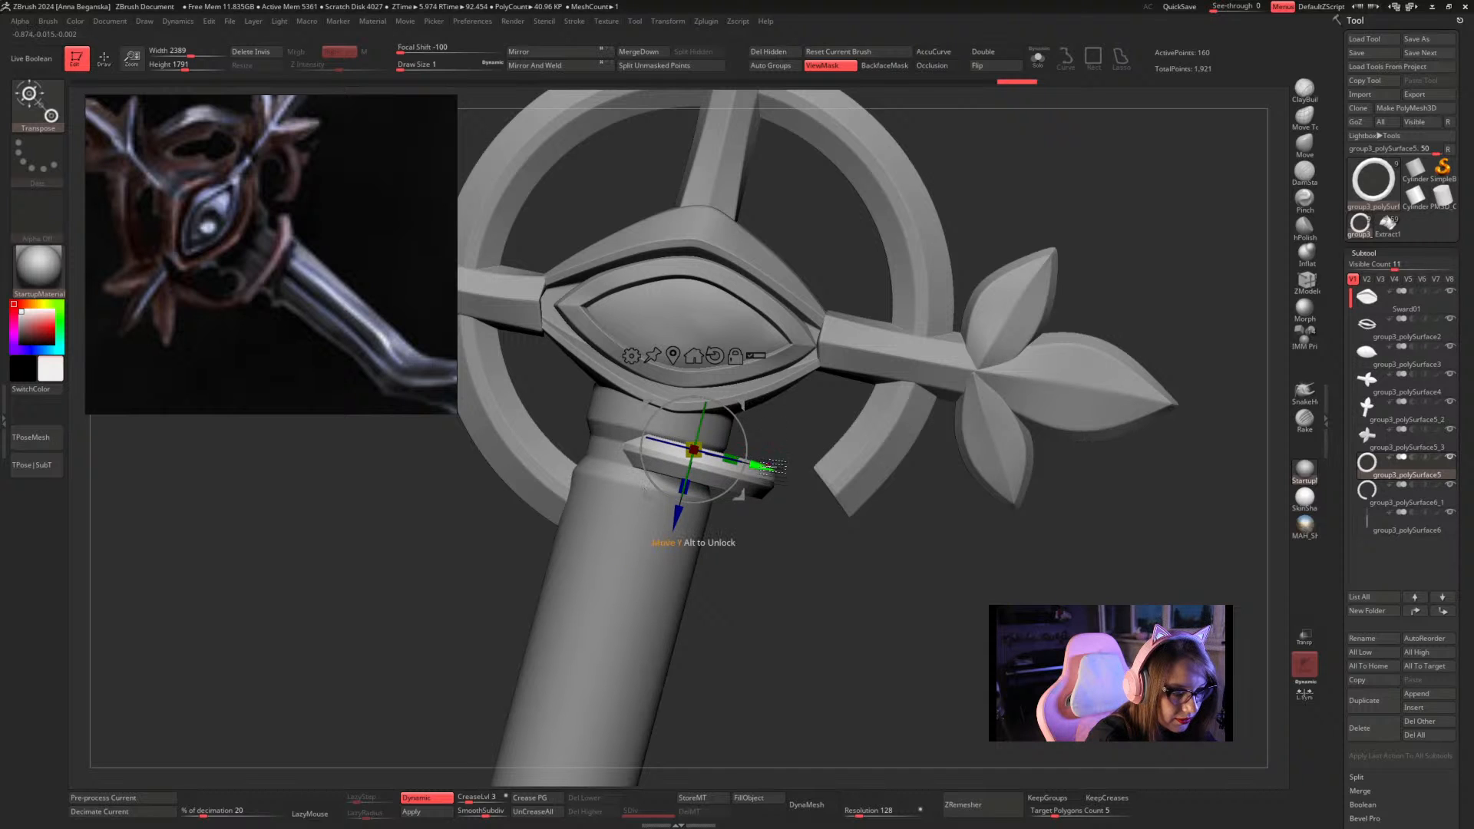
mouse_move(772, 465)
mouse_down()
mouse_move(677, 434)
mouse_move(638, 556)
mouse_move(731, 631)
mouse_move(730, 606)
mouse_move(696, 625)
mouse_move(741, 601)
mouse_up()
drag(750, 555, 713, 469)
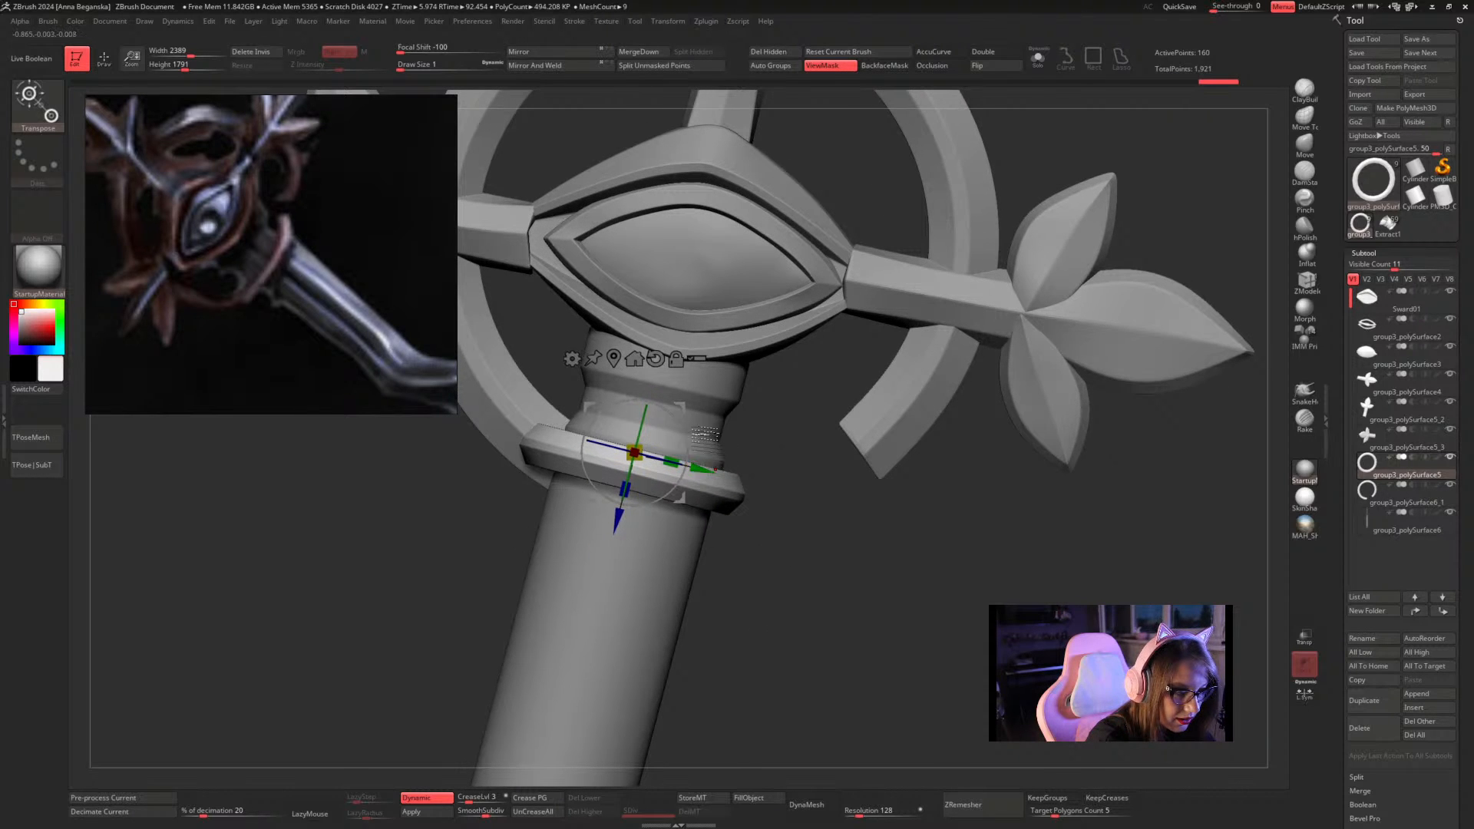
mouse_move(763, 553)
mouse_down()
mouse_move(773, 526)
mouse_move(776, 541)
mouse_up()
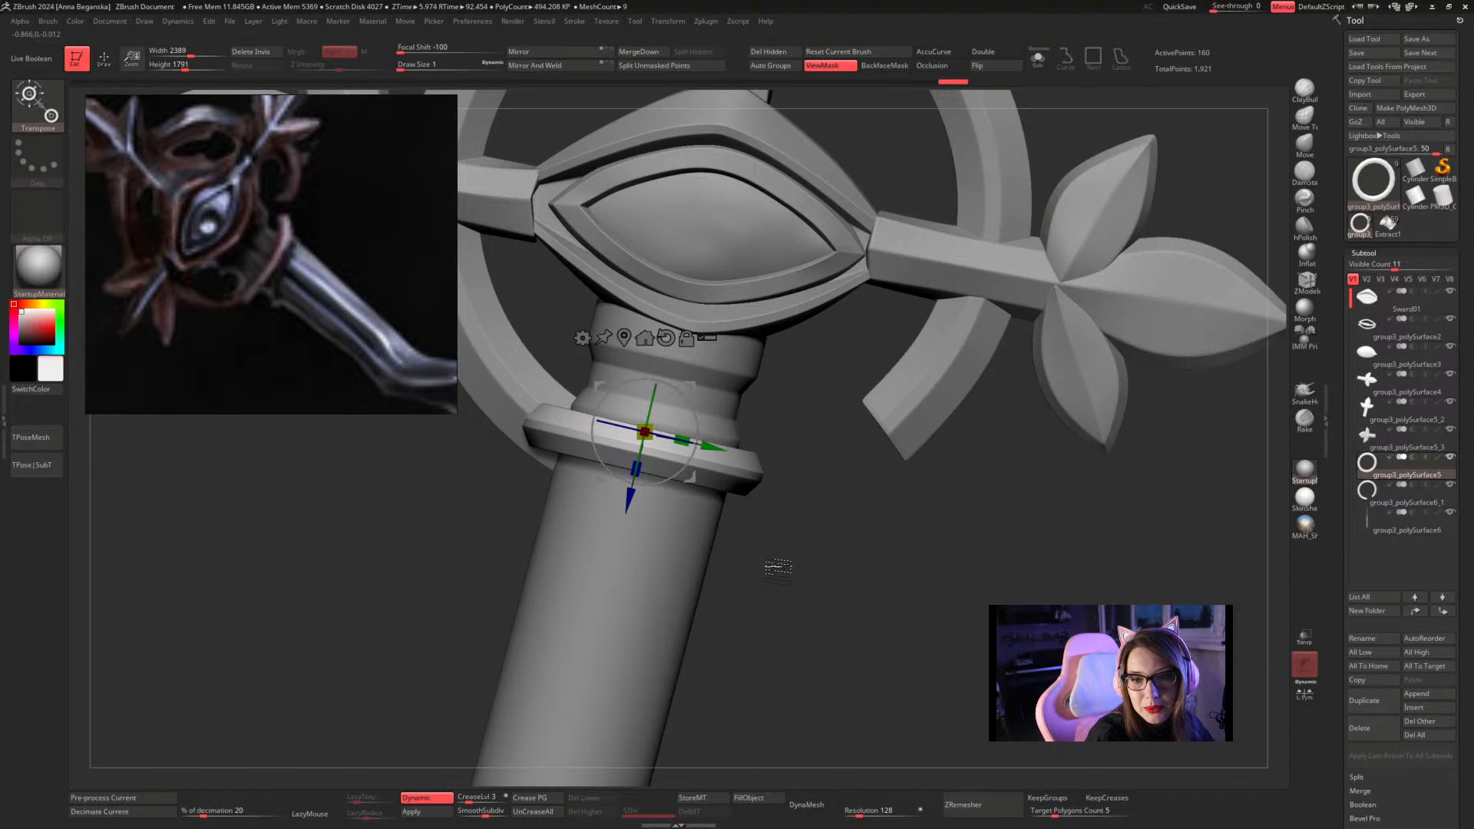
drag(777, 565, 785, 579)
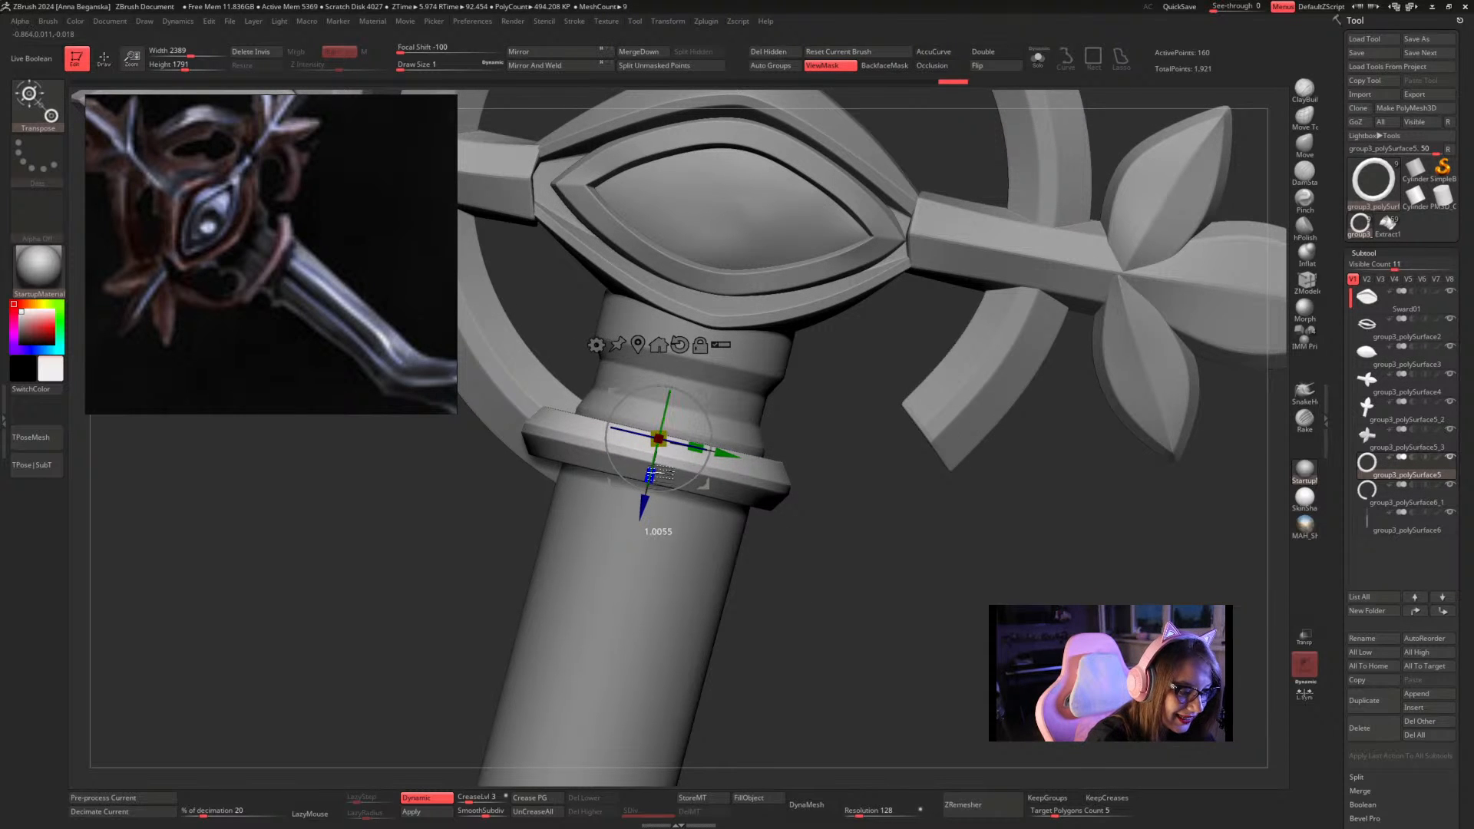
drag(662, 472, 676, 449)
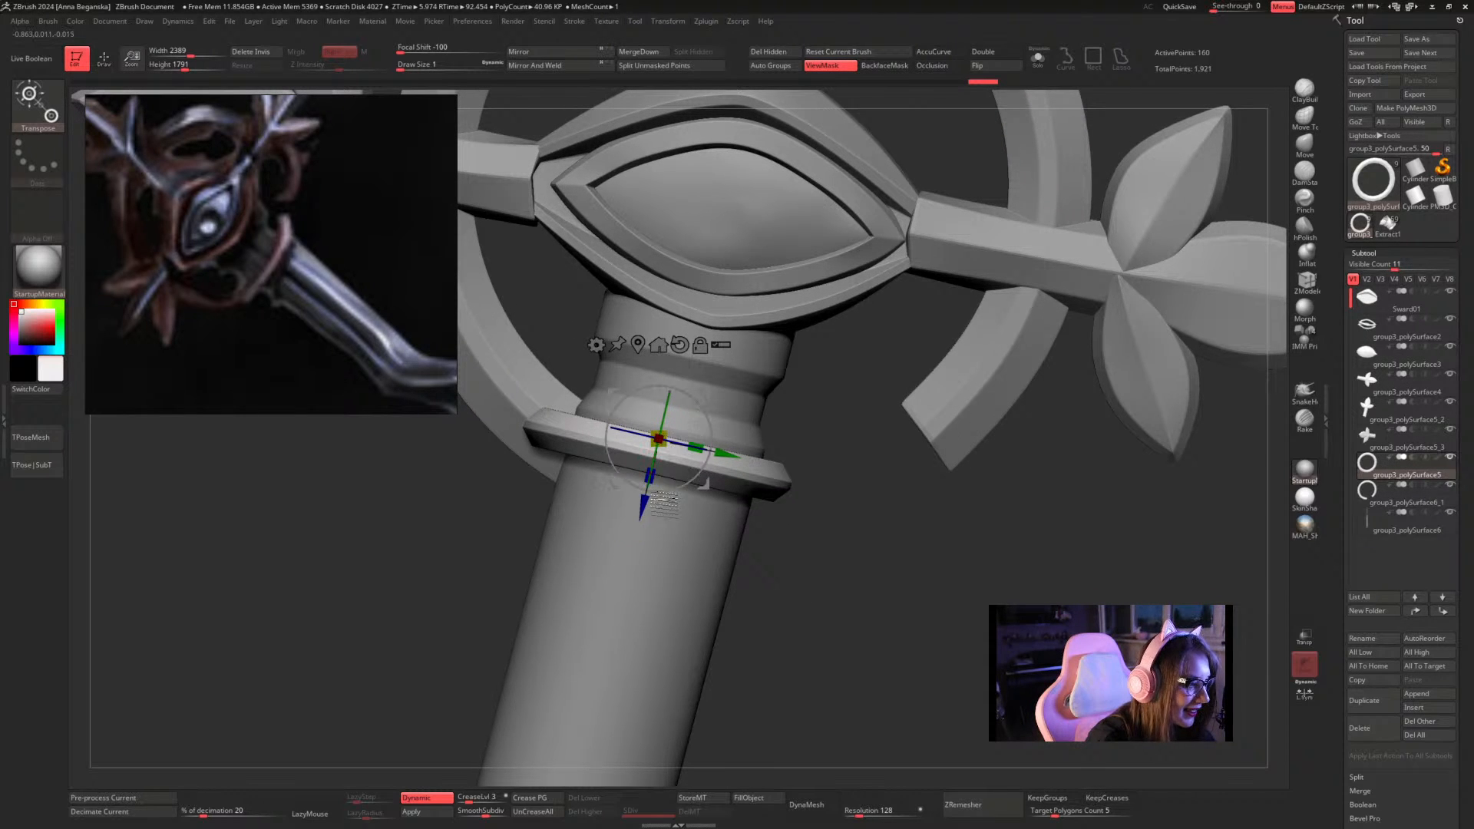
drag(645, 504, 641, 521)
drag(697, 465, 714, 472)
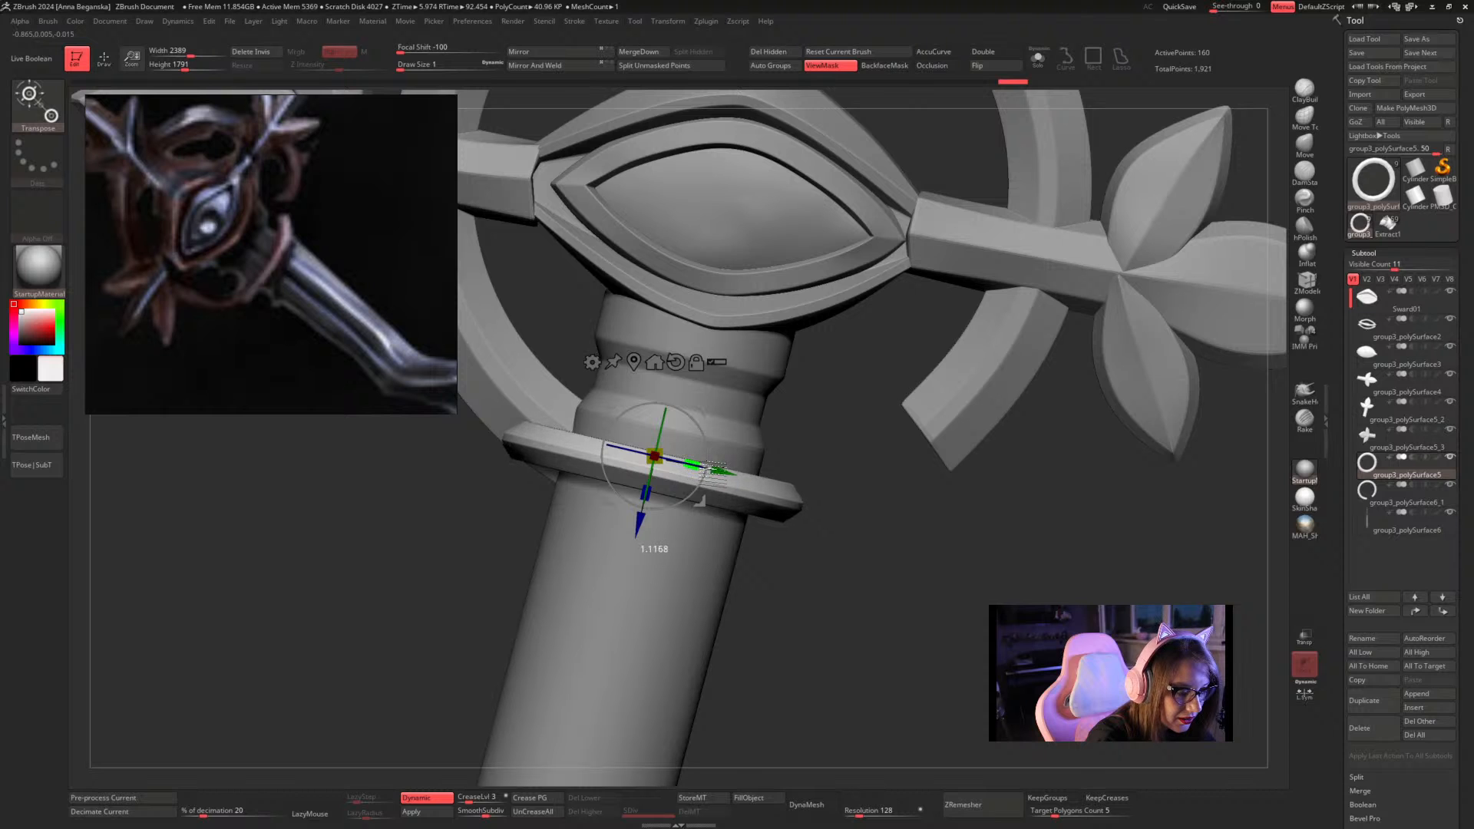
Centre the collar ring sideways on the handle using an edge-on view of the weapon
drag(814, 467, 822, 587)
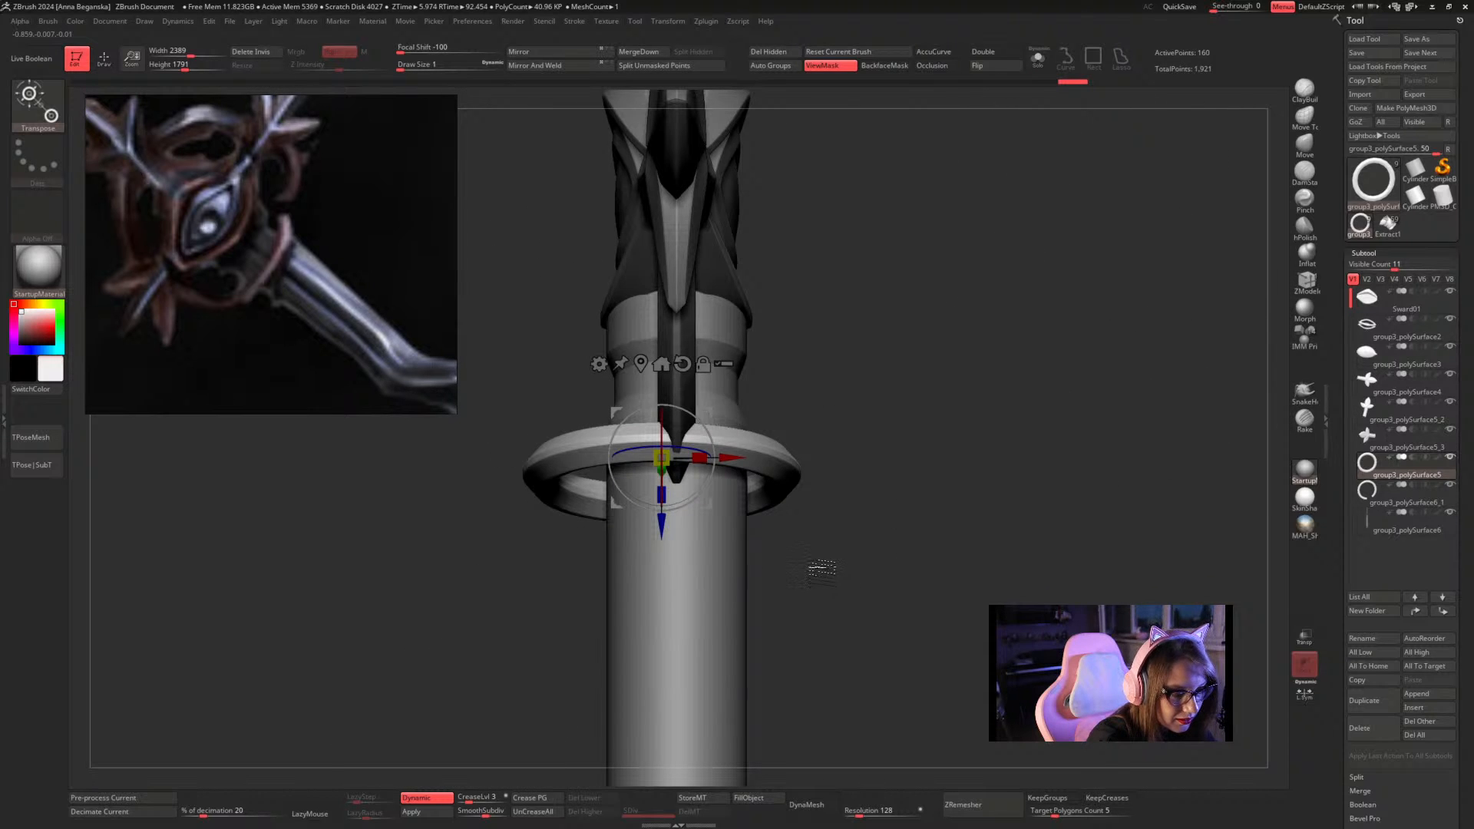
drag(741, 466, 749, 459)
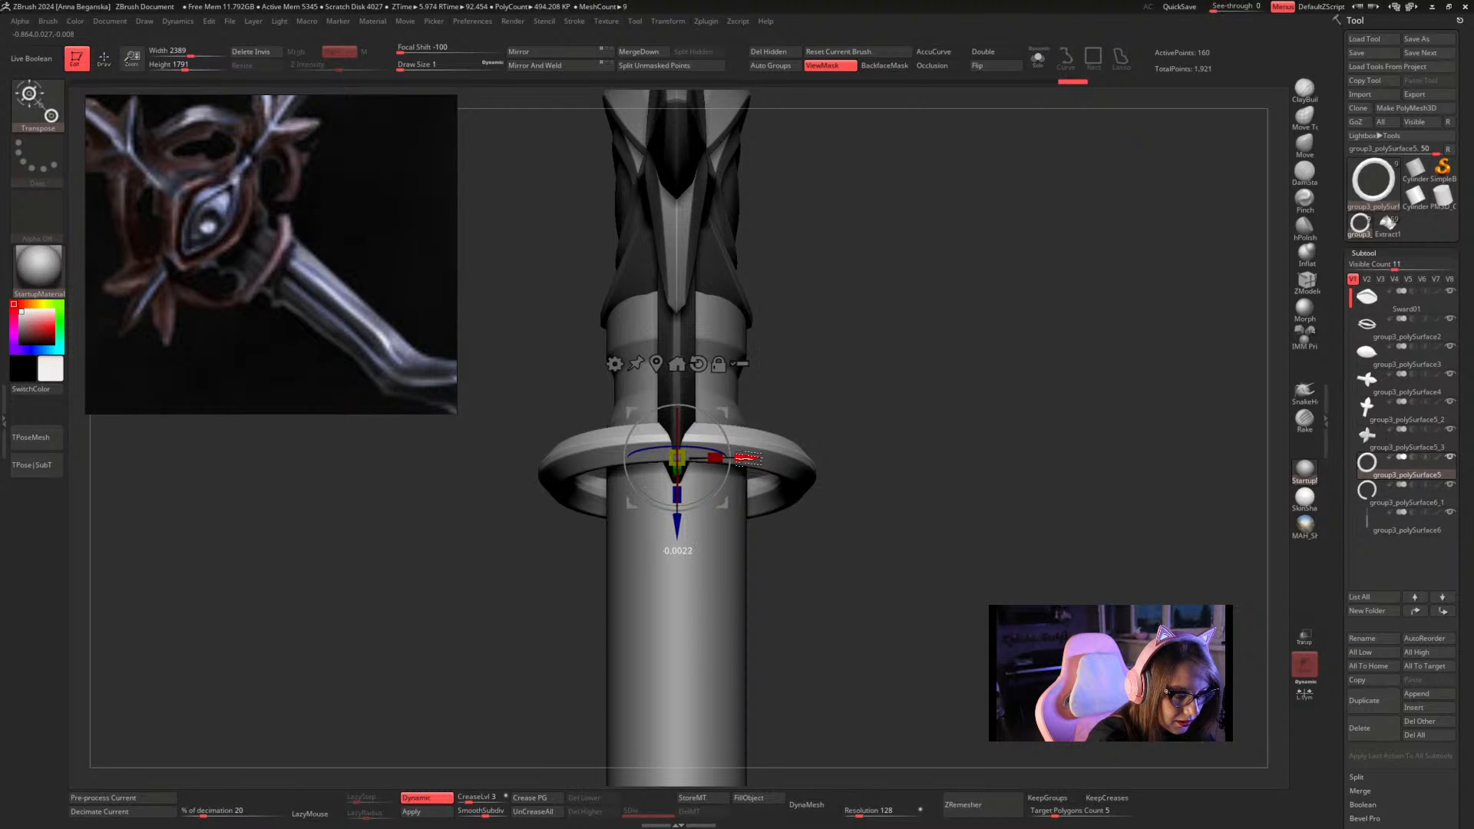
key(q)
key(f)
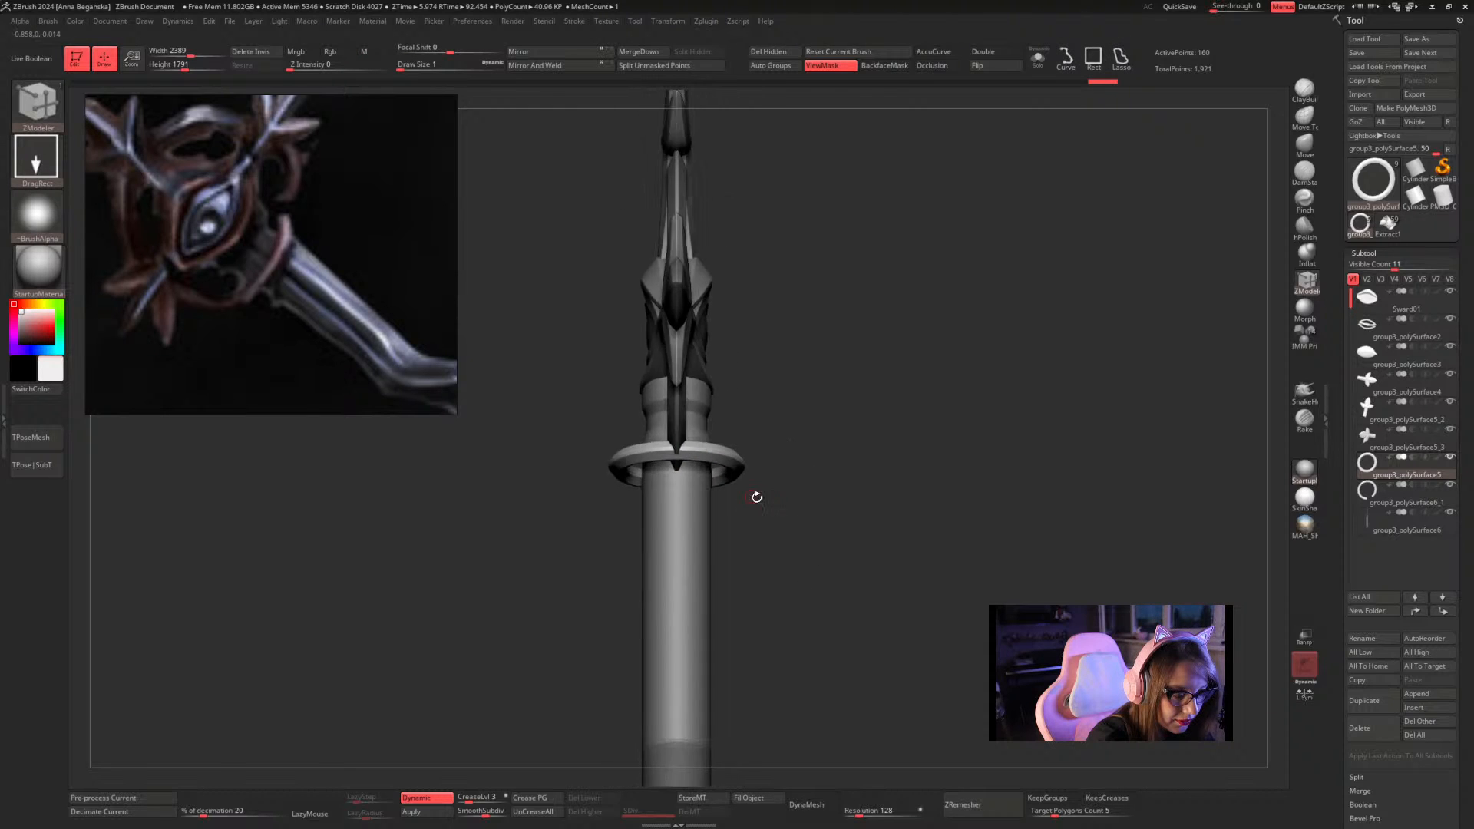
Isolate the collar ring, mask its inner face loop with ZModeler's Mask action targeting Polyloop, and invert the mask
mouse_move(753, 497)
mouse_down()
mouse_move(770, 602)
mouse_move(770, 565)
mouse_move(732, 512)
mouse_move(777, 458)
mouse_move(826, 435)
mouse_move(832, 481)
mouse_move(845, 448)
mouse_move(834, 423)
mouse_up()
click(1038, 58)
key(shift+f)
key(ctrl)
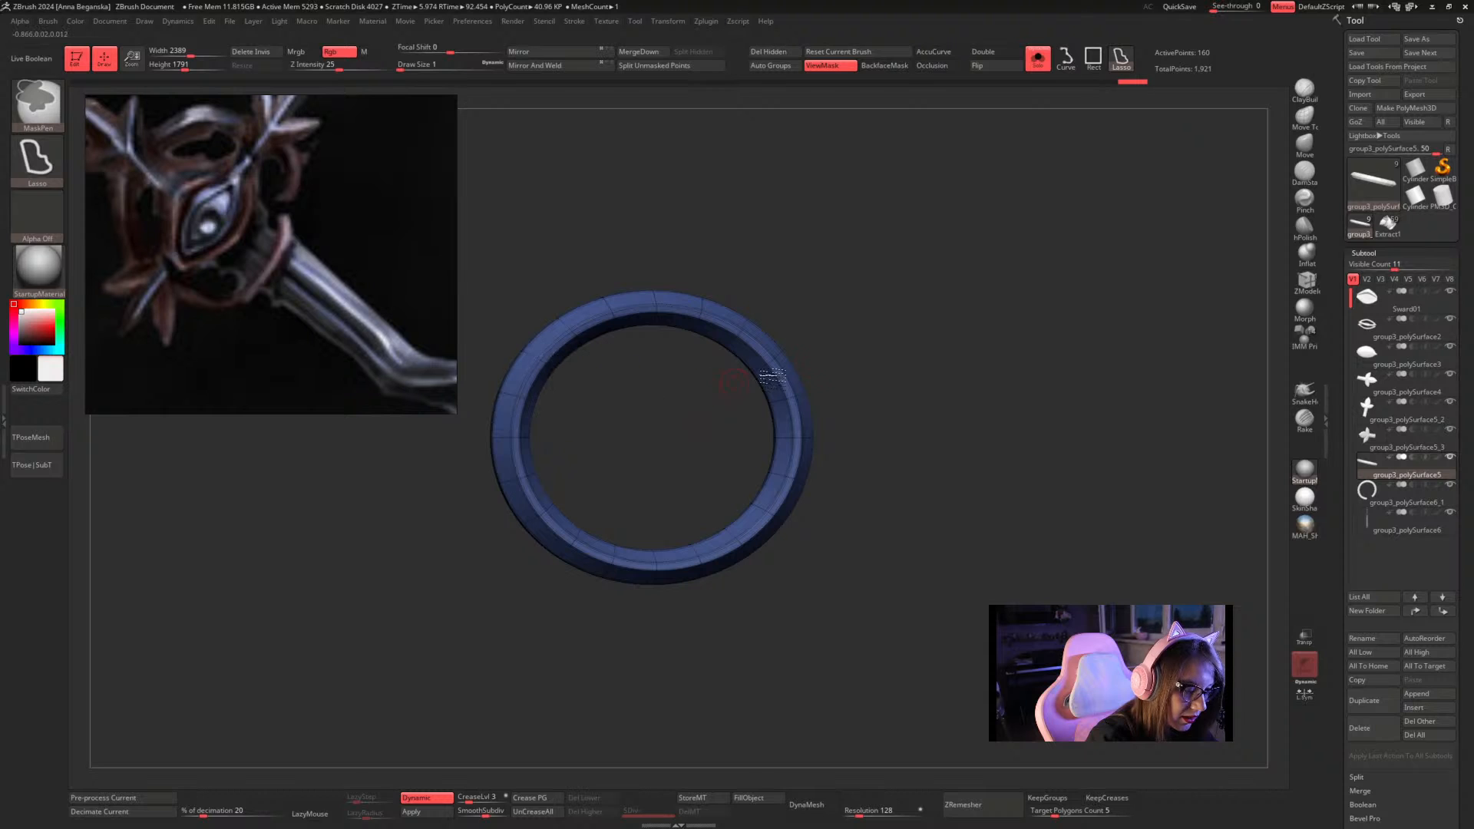
mouse_move(851, 316)
mouse_down()
mouse_move(856, 246)
mouse_move(865, 315)
mouse_move(750, 398)
mouse_up()
key(space)
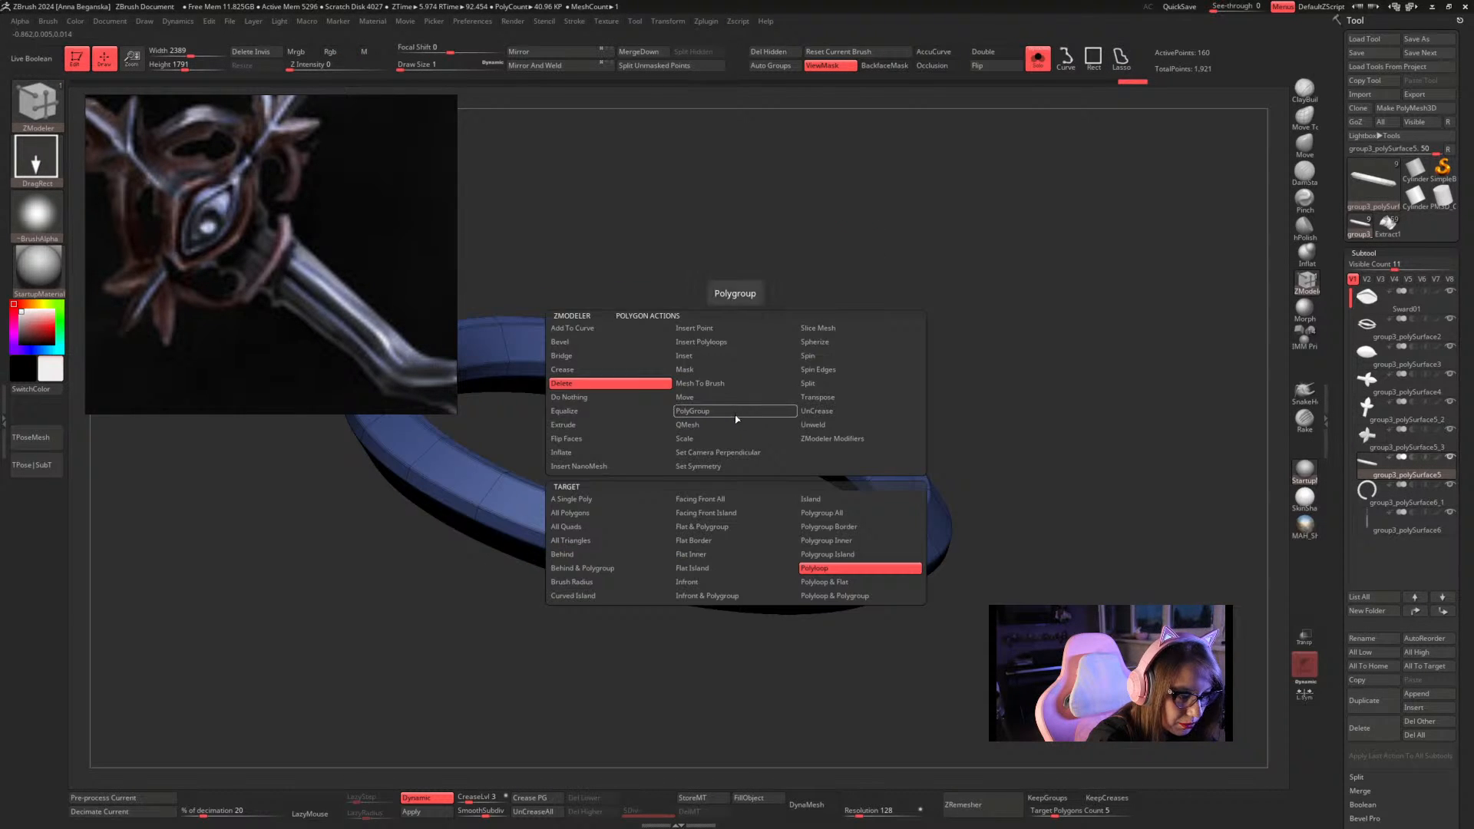
click(708, 371)
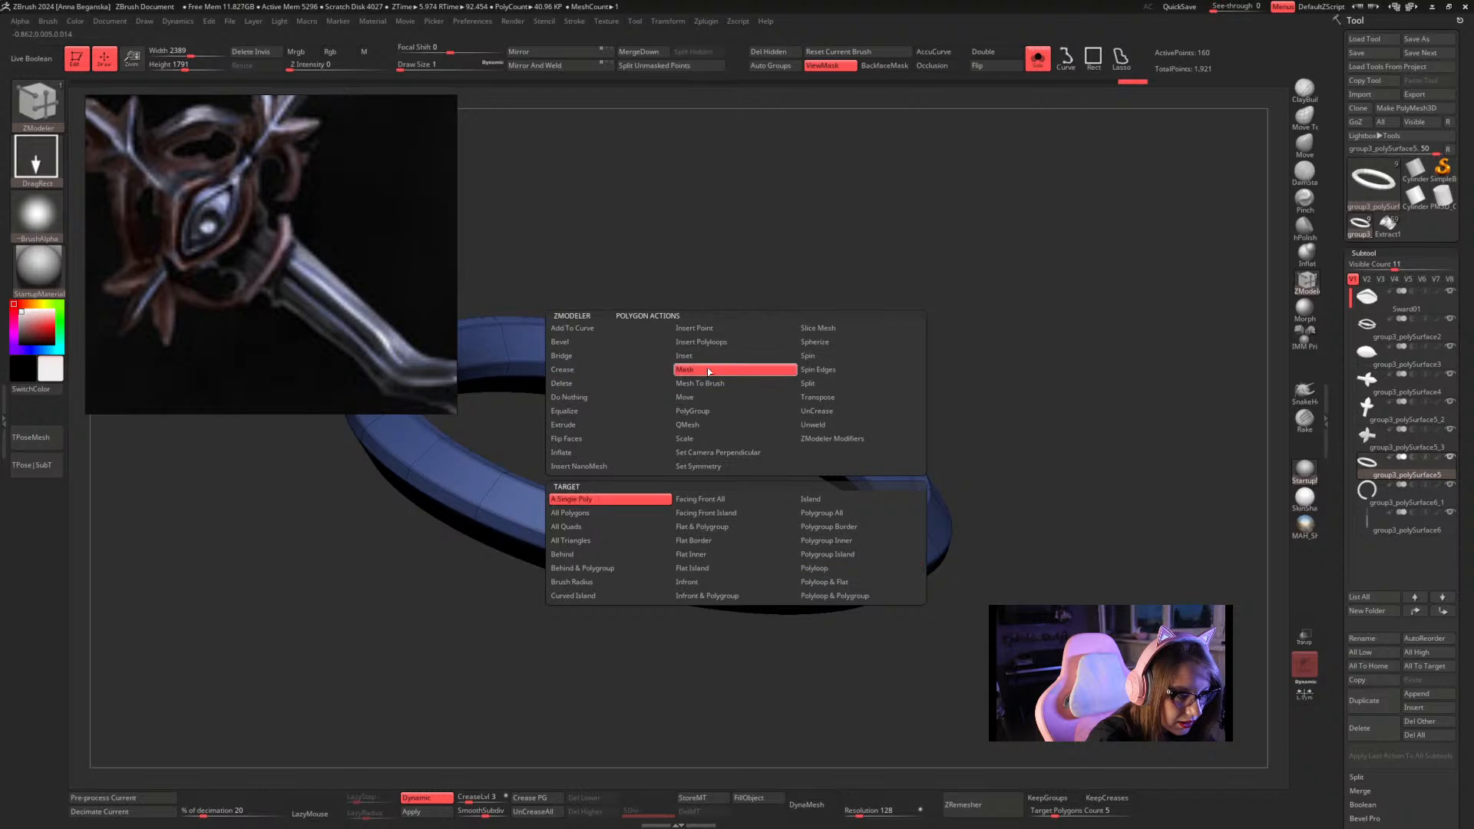
click(814, 568)
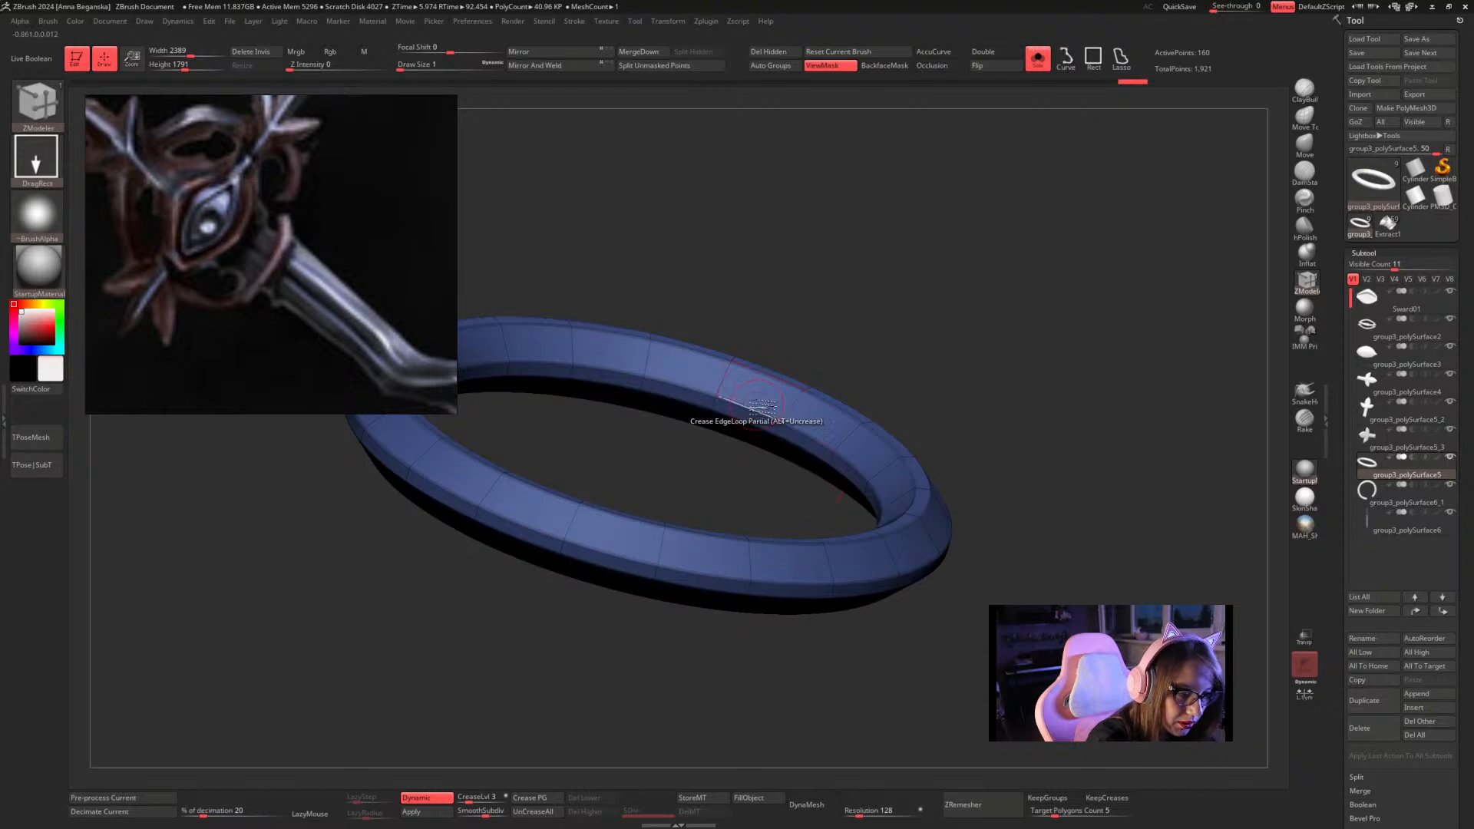
click(763, 421)
ctrl+click(943, 337)
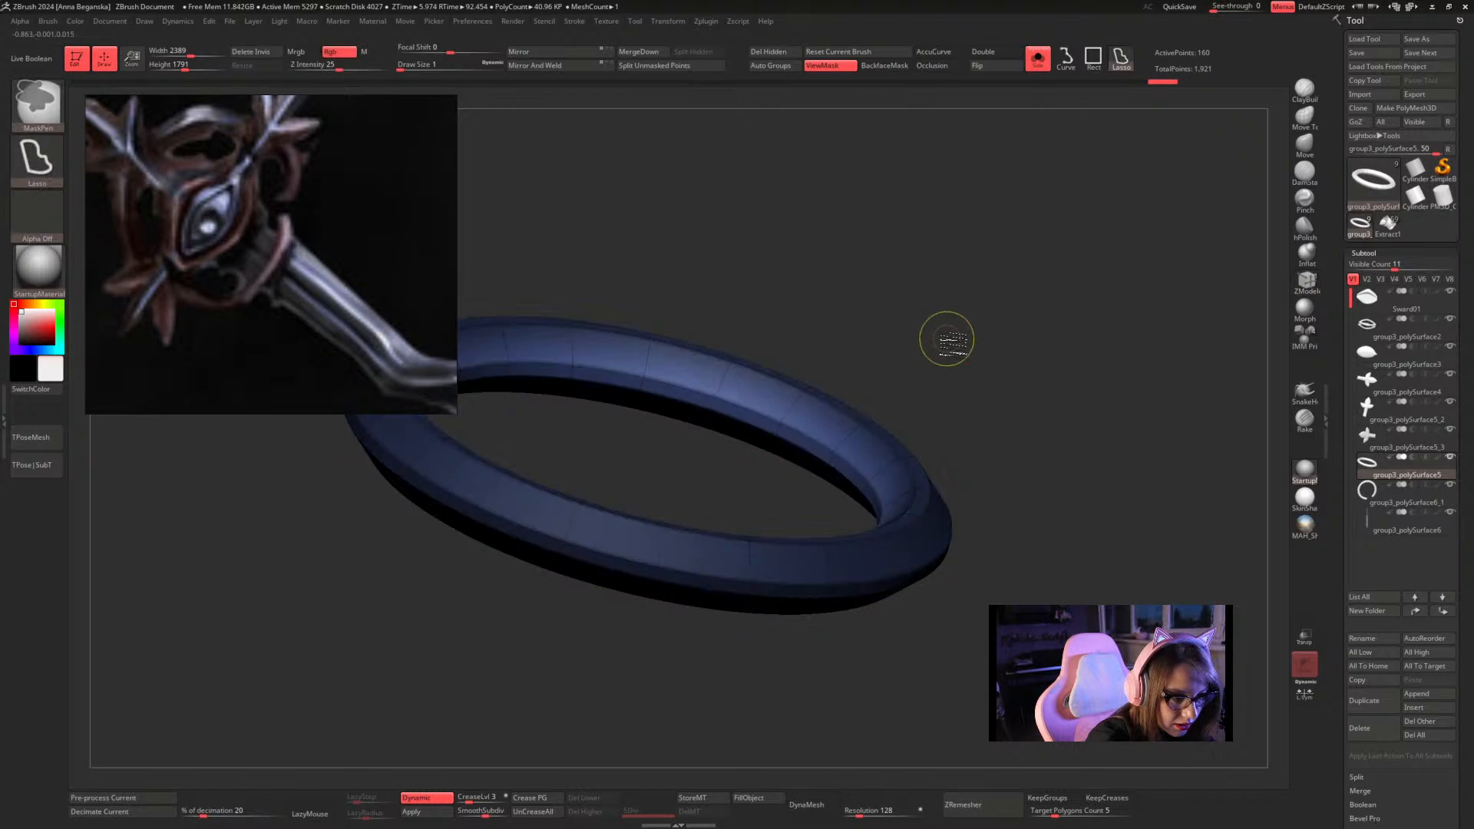
Scale the ring's unmasked inner loop inward to close the gap around the handle, and check it in isolation
alt+drag(944, 338, 926, 430)
key(w)
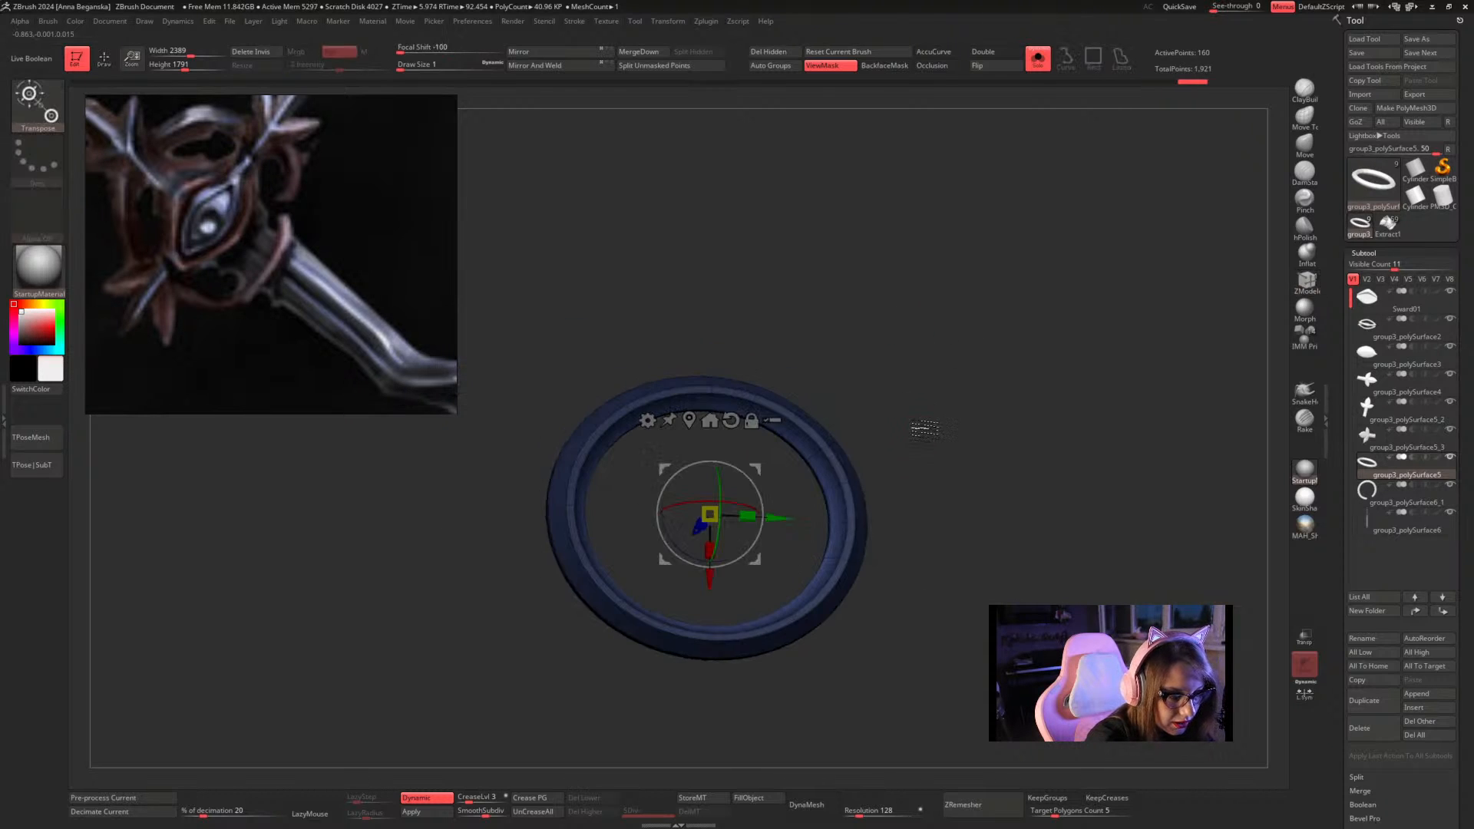
click(1049, 63)
drag(709, 515, 635, 551)
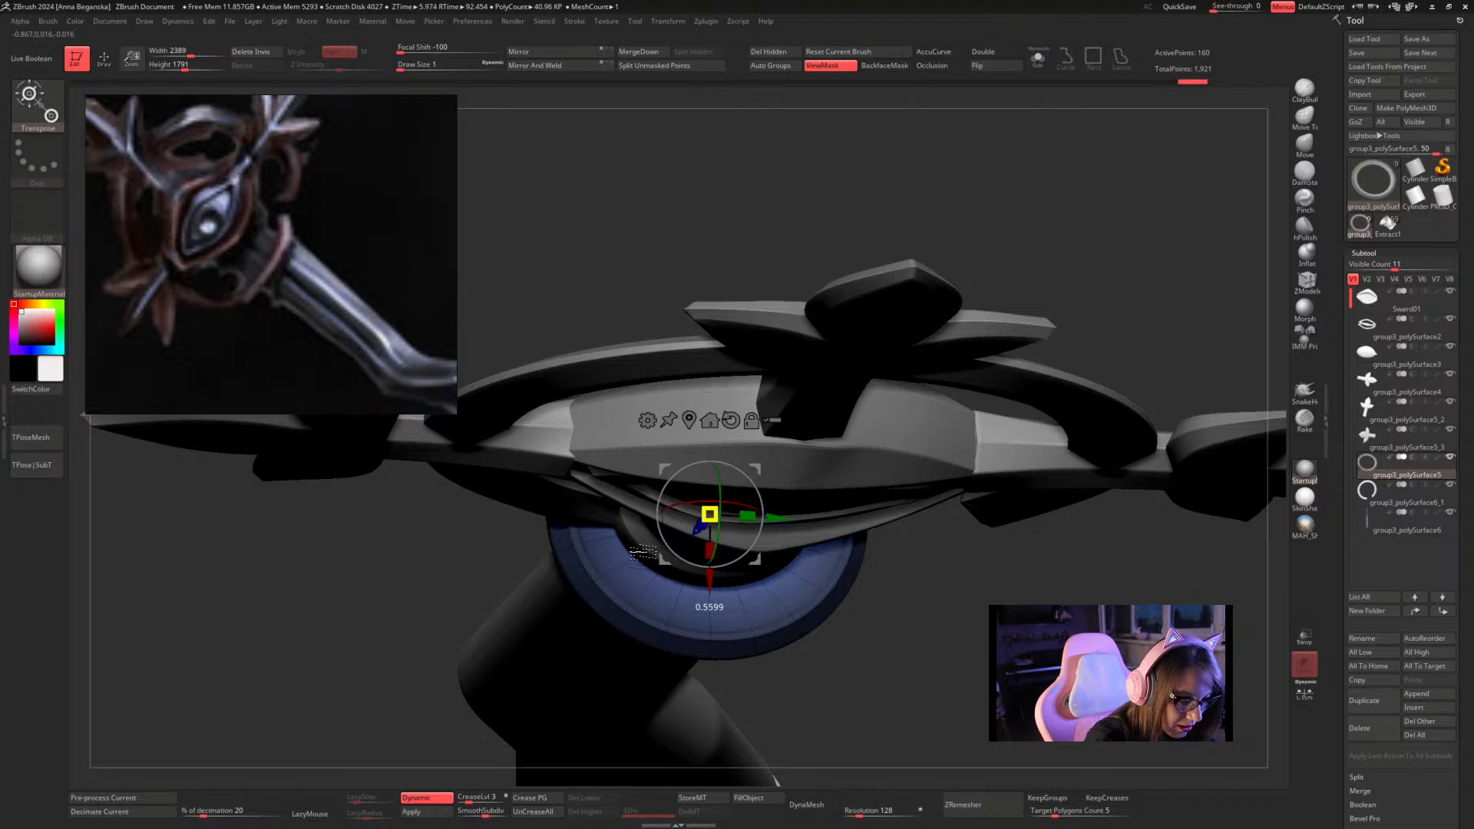
key(f)
click(1038, 58)
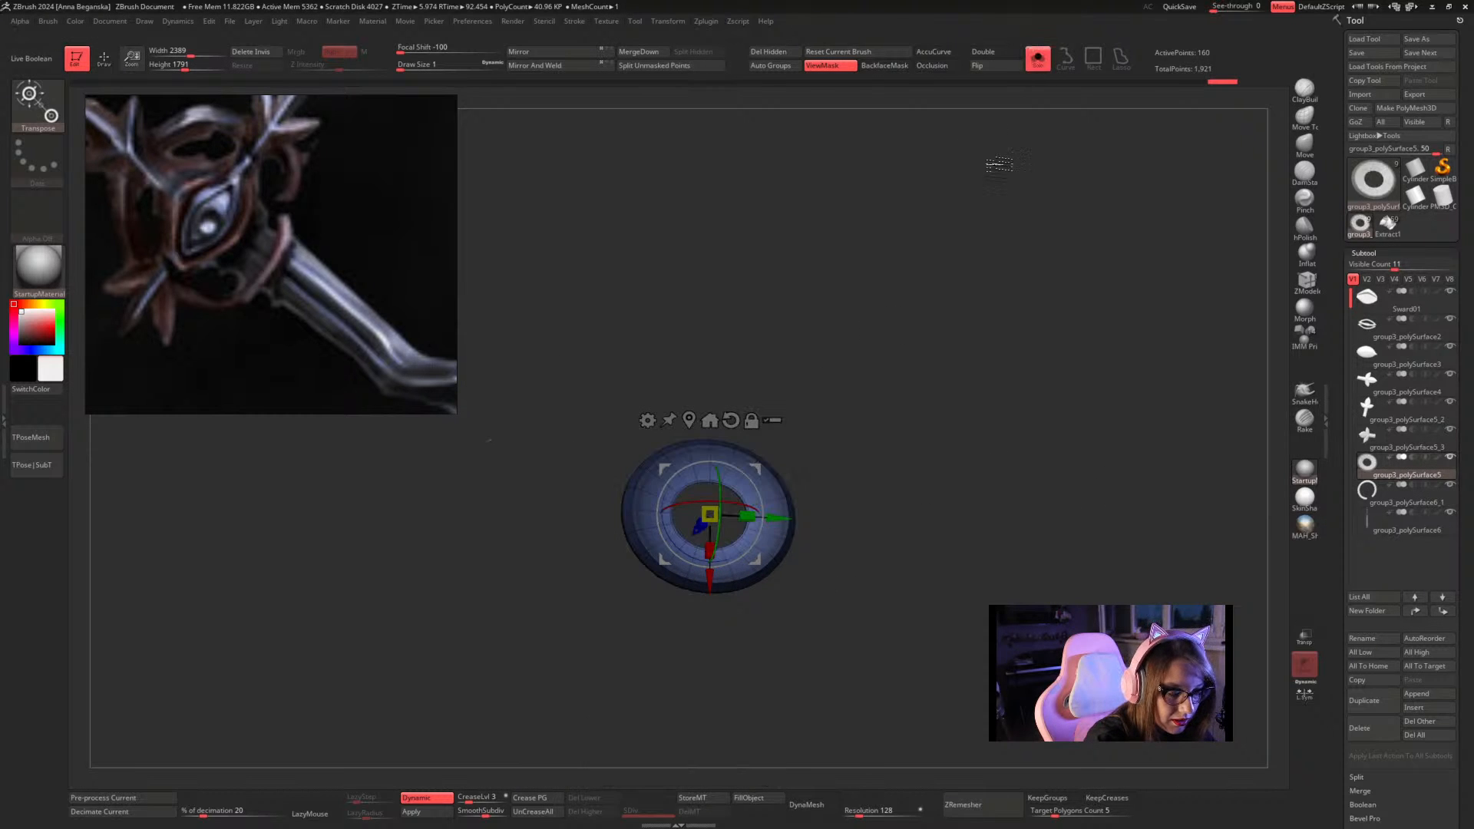
drag(962, 322, 963, 222)
click(1038, 58)
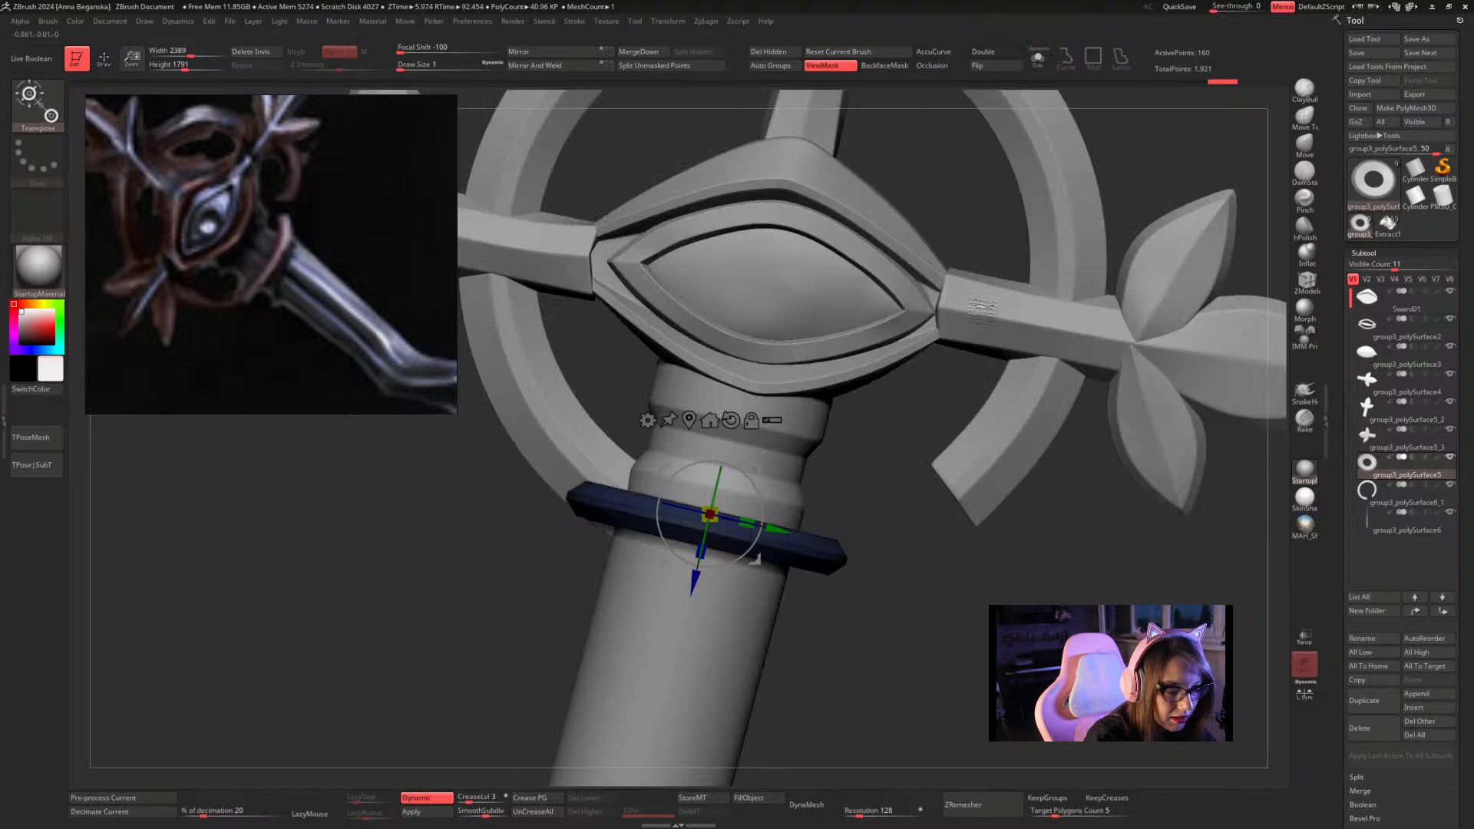
Hide the wireframe display, clear the collar ring's mask, and nudge the ring slightly across the handle to centre it
key(shift+f)
drag(885, 522, 881, 593)
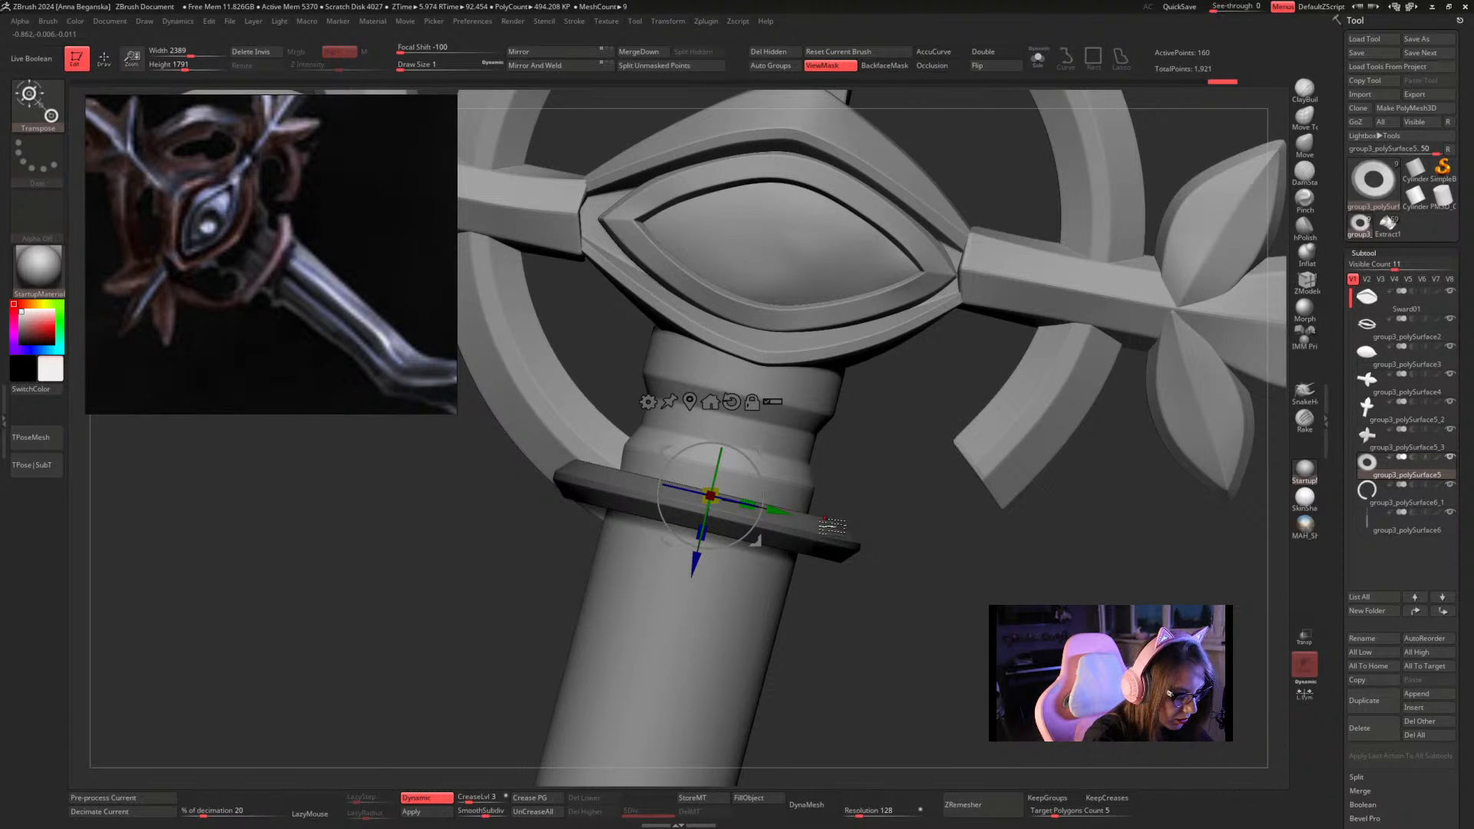
key(q)
mouse_move(840, 612)
mouse_down()
mouse_move(835, 595)
mouse_move(855, 655)
mouse_up()
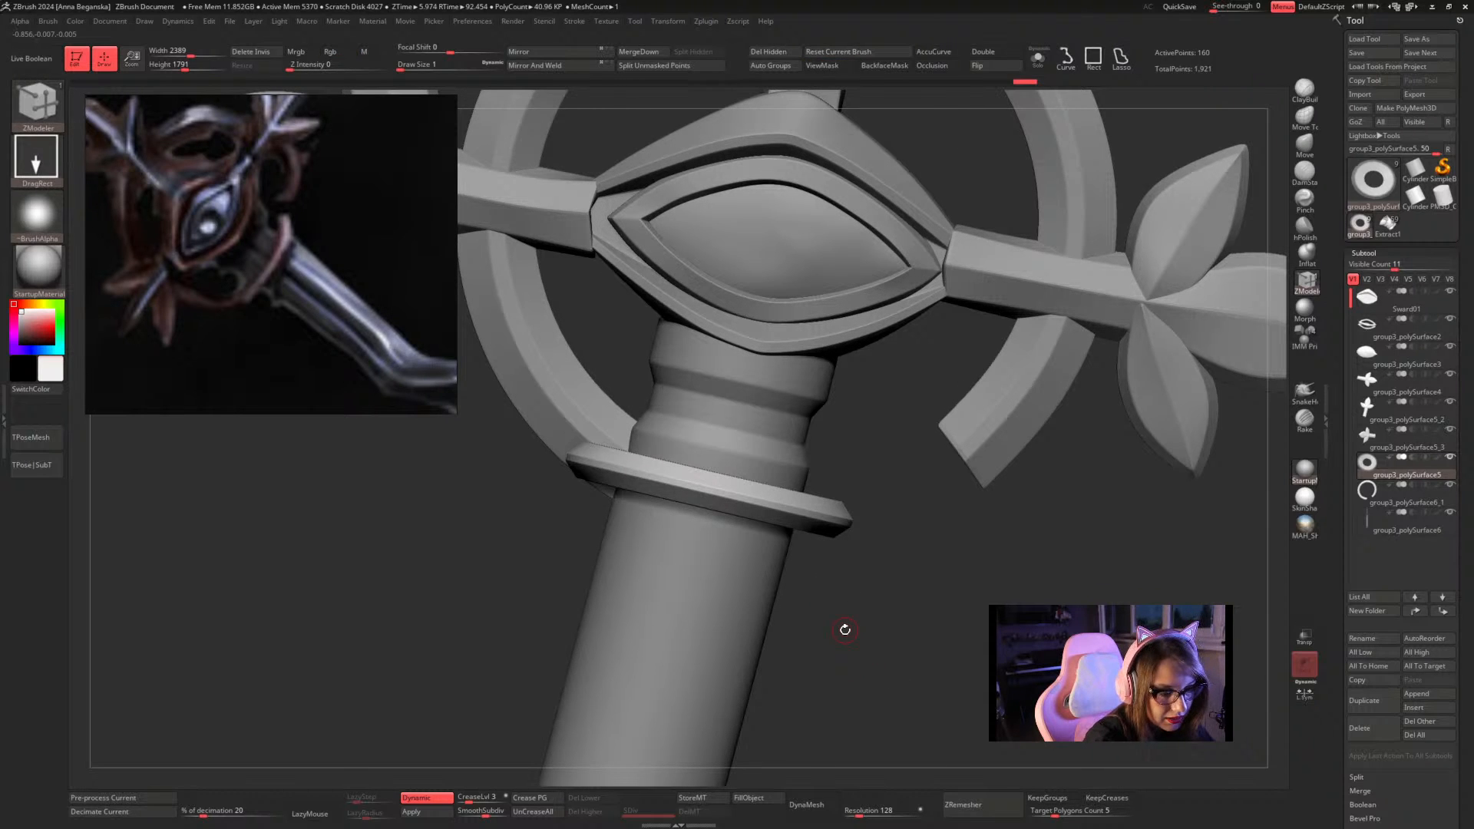
key(w)
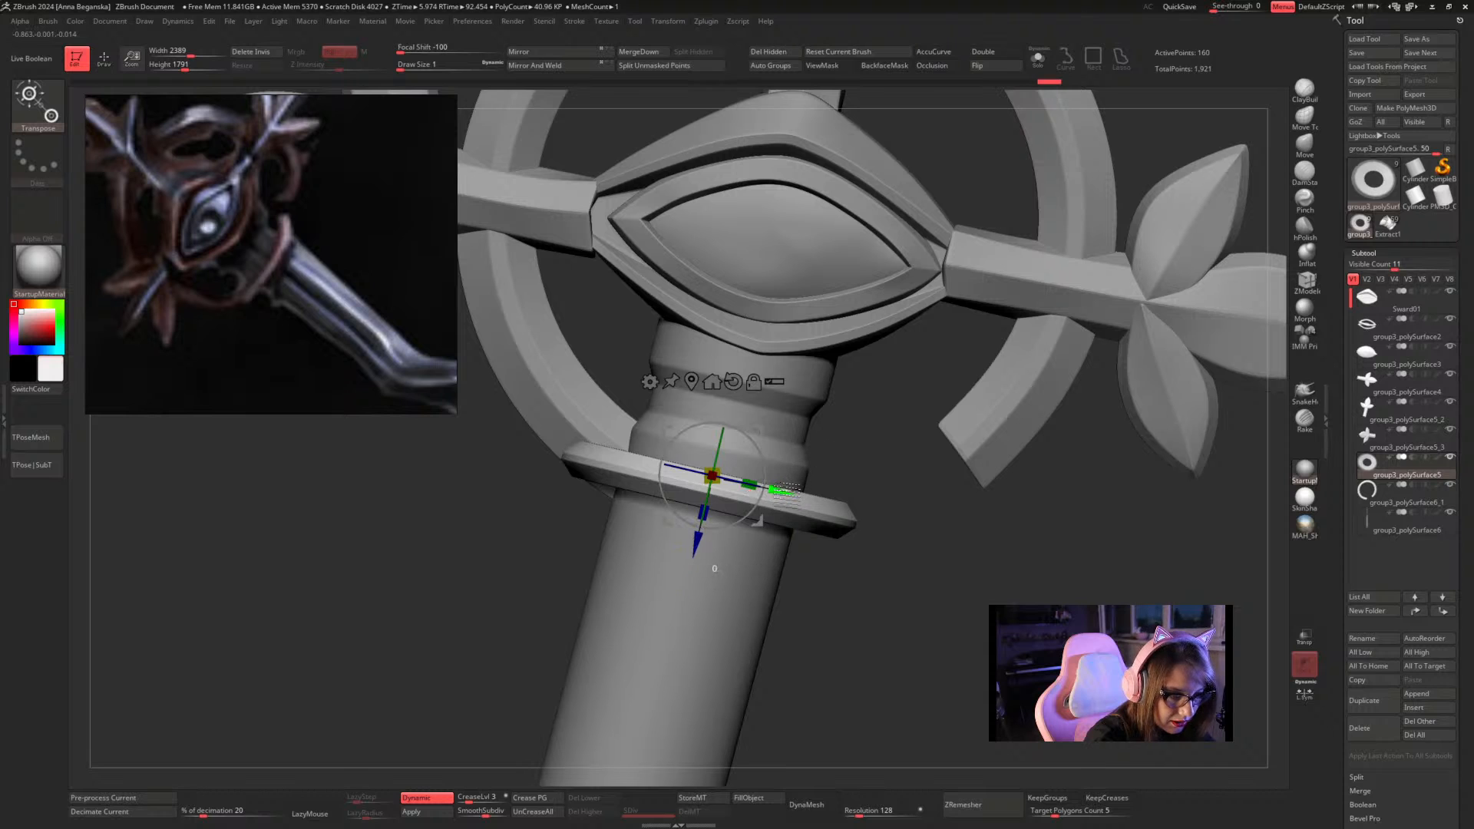
key(q)
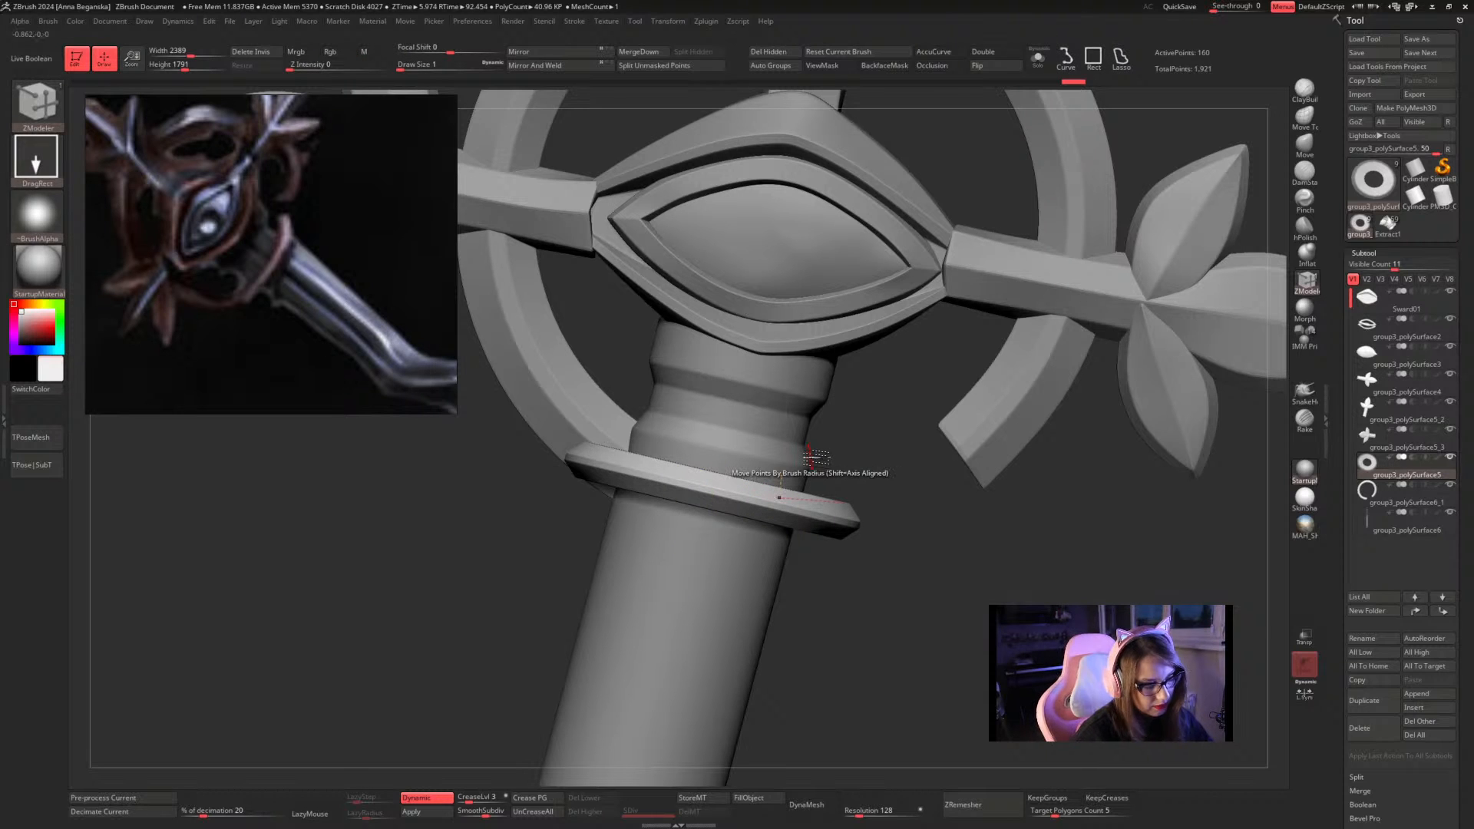
Apply the Bend Curve deformer to the collar ring and increase the number of control points along its curve
key(w)
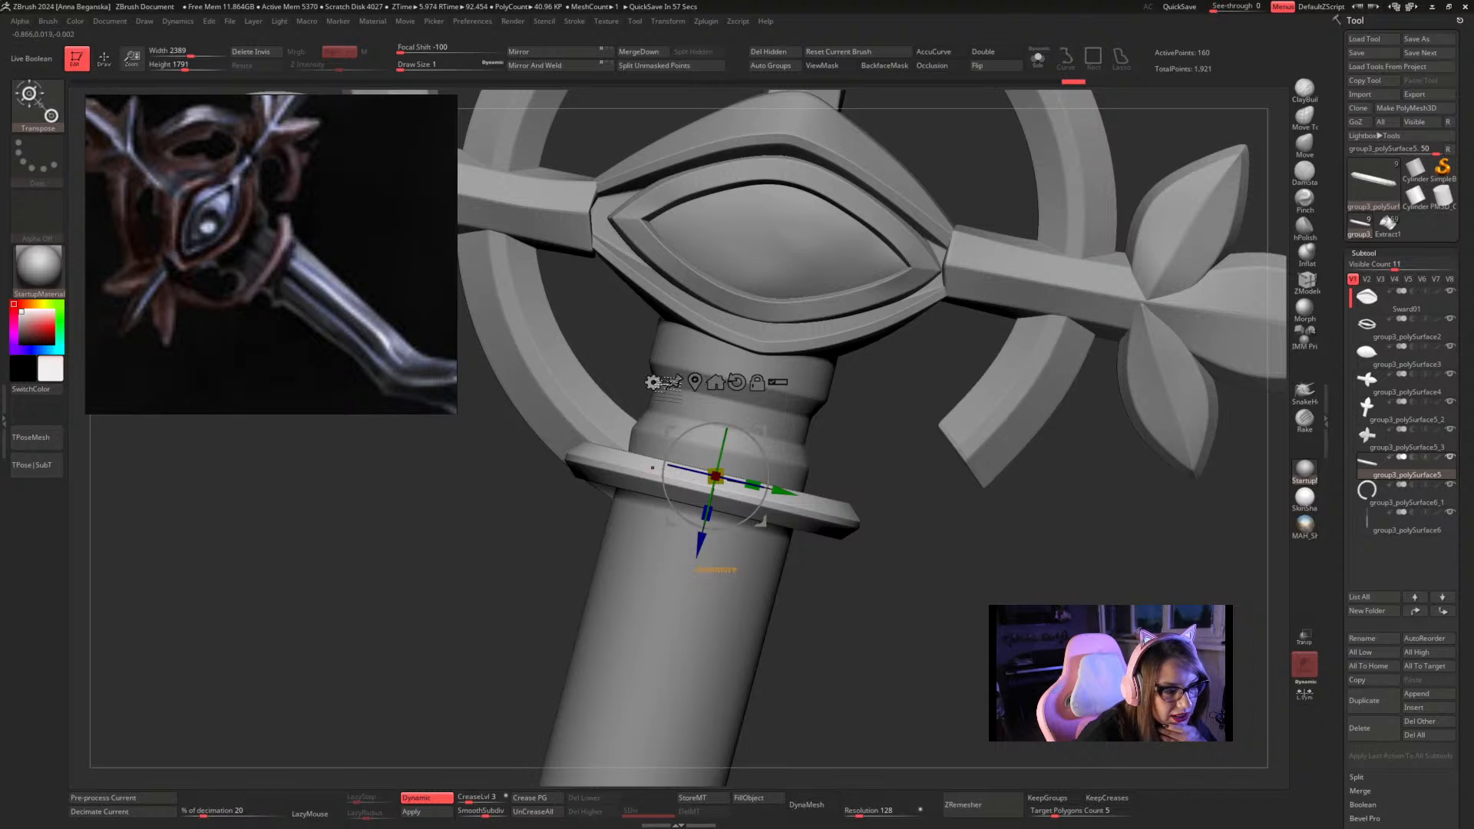
click(653, 382)
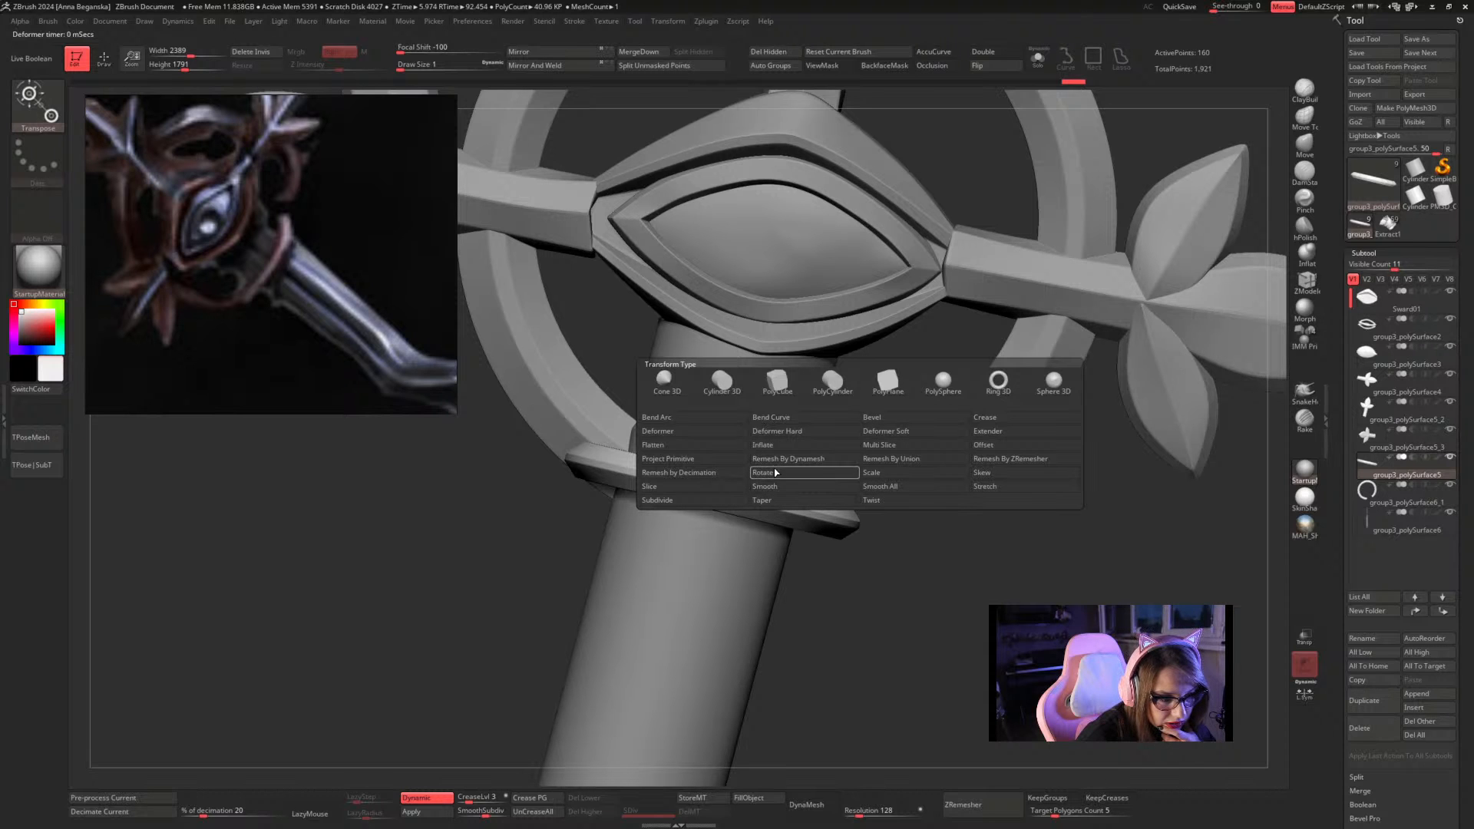
click(767, 419)
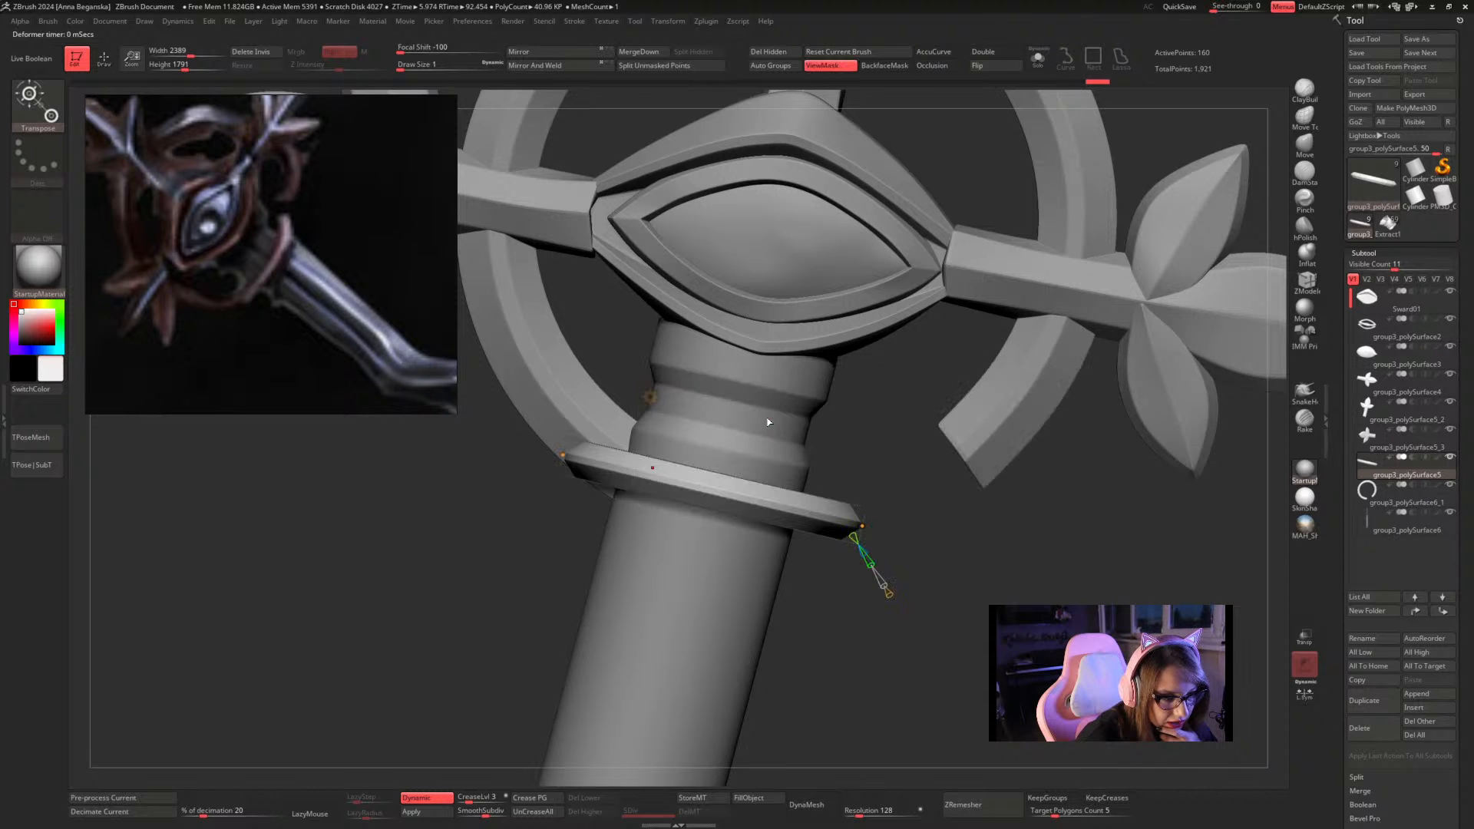
mouse_move(937, 535)
mouse_down()
mouse_move(934, 573)
mouse_move(937, 542)
mouse_up()
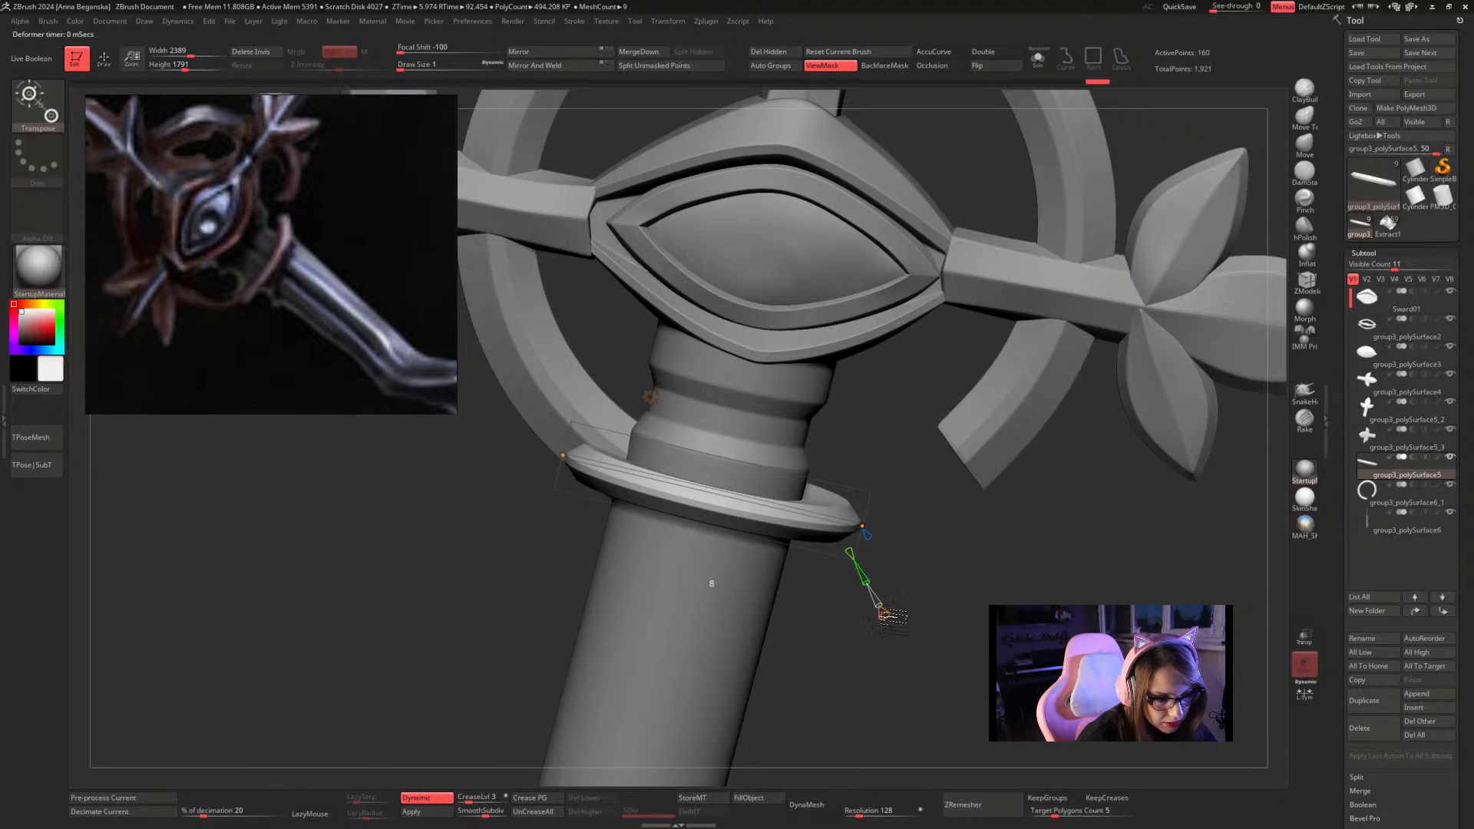
drag(990, 588, 991, 598)
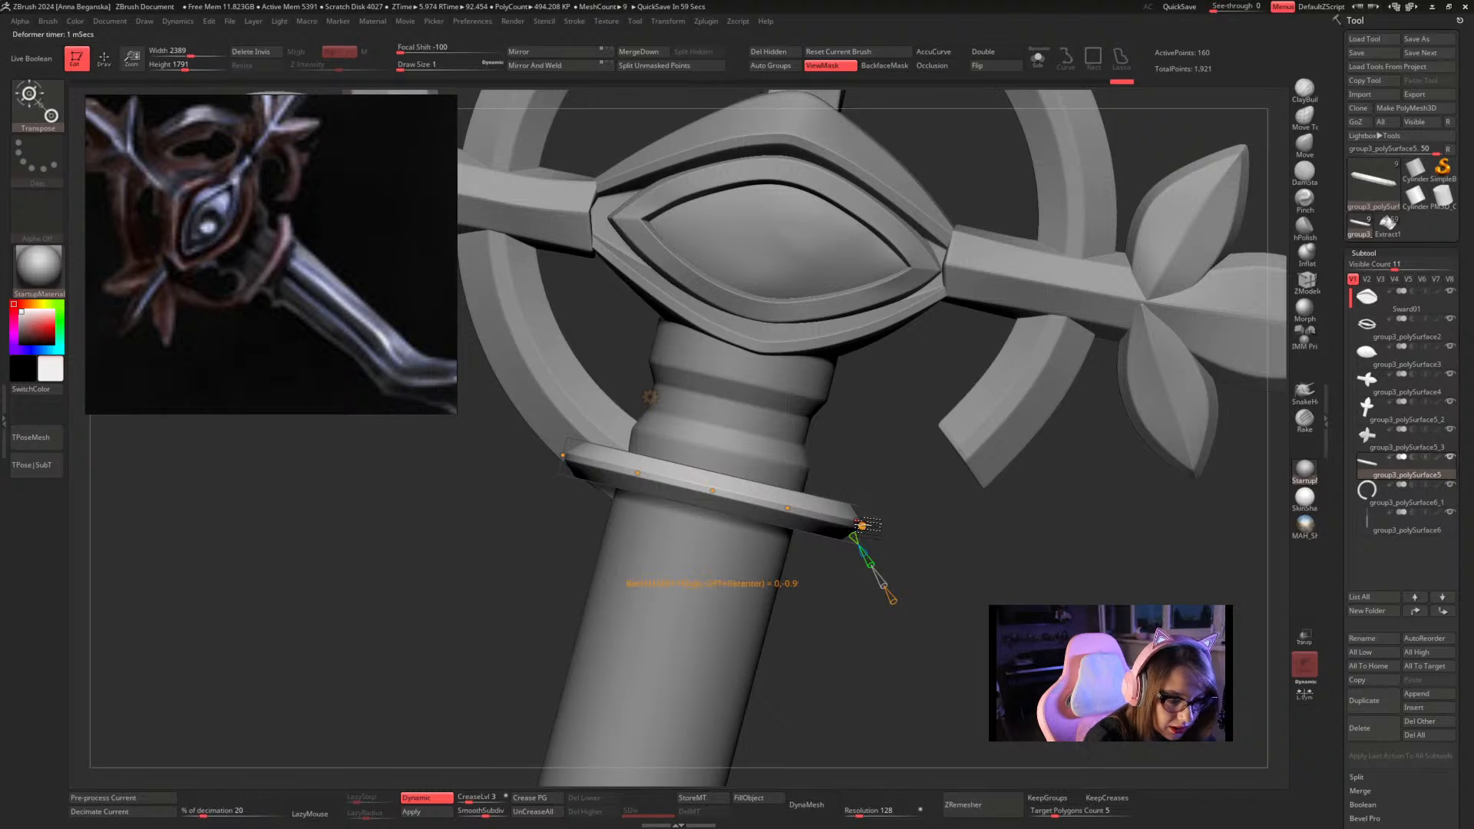
Bend the collar ring into an S-shape by raising the curve's right end point and lowering its left end point
drag(862, 526, 875, 501)
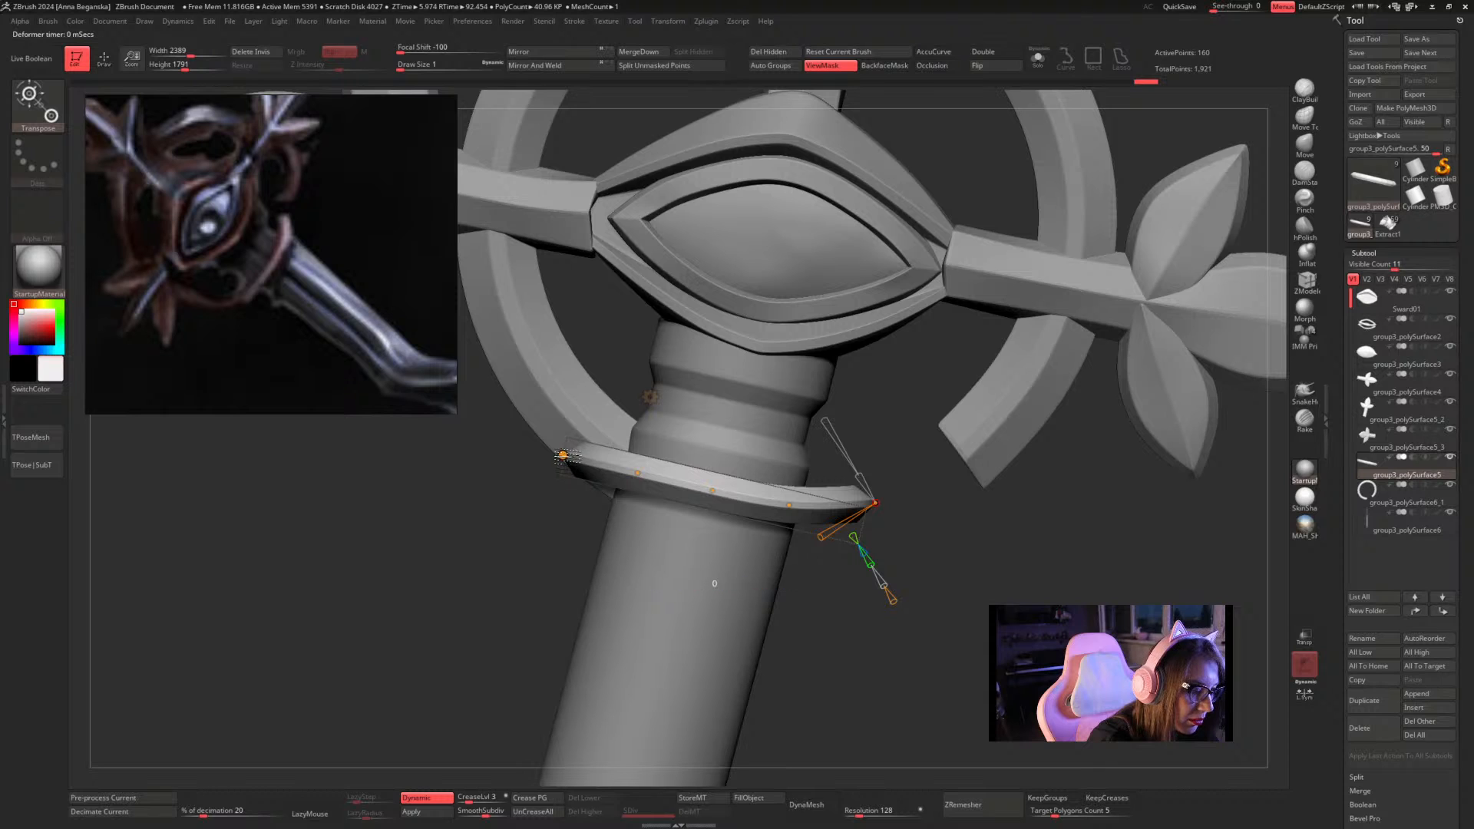
drag(562, 455, 553, 500)
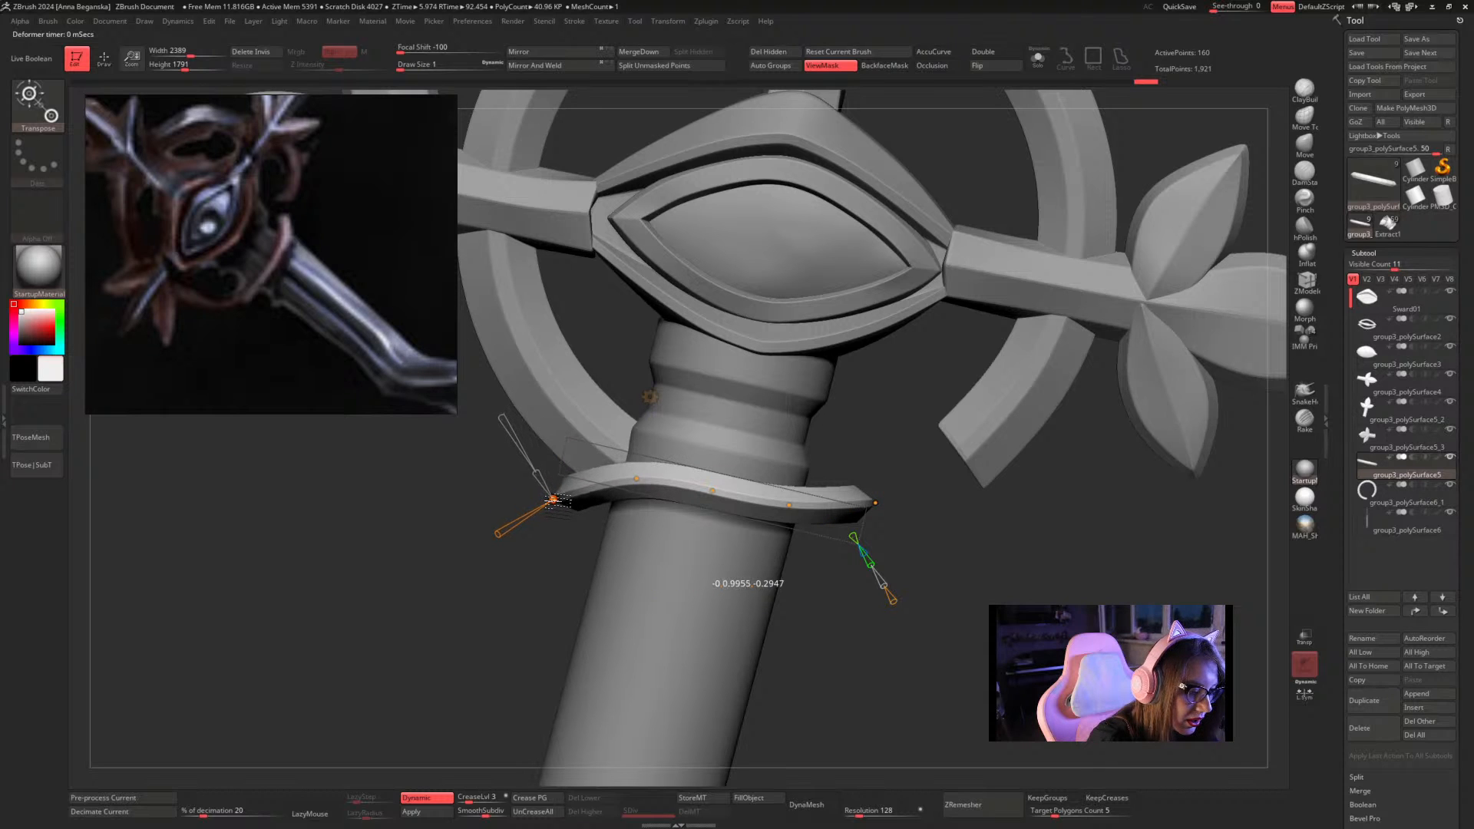
drag(875, 501, 888, 473)
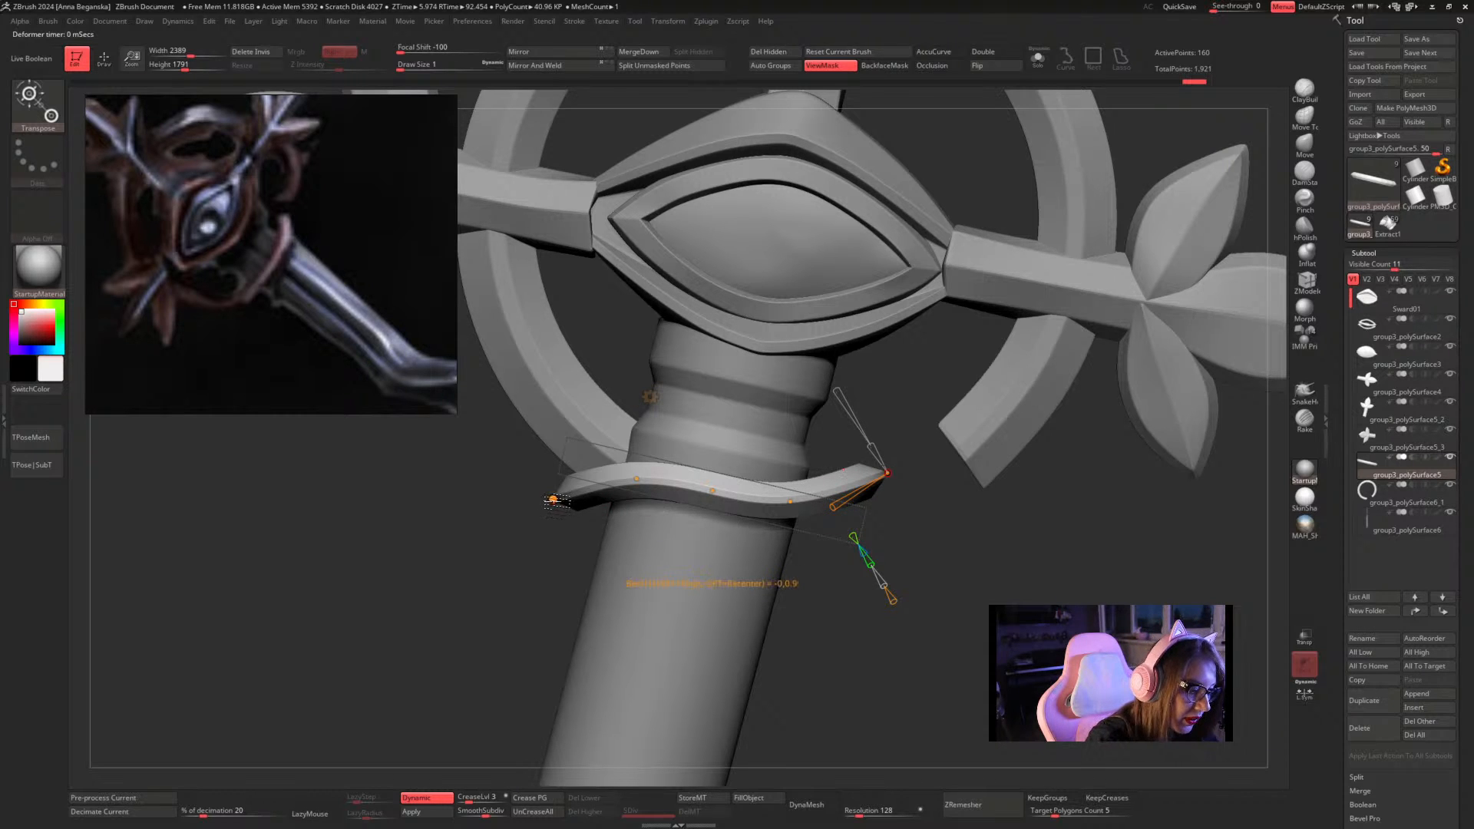
drag(553, 500, 544, 529)
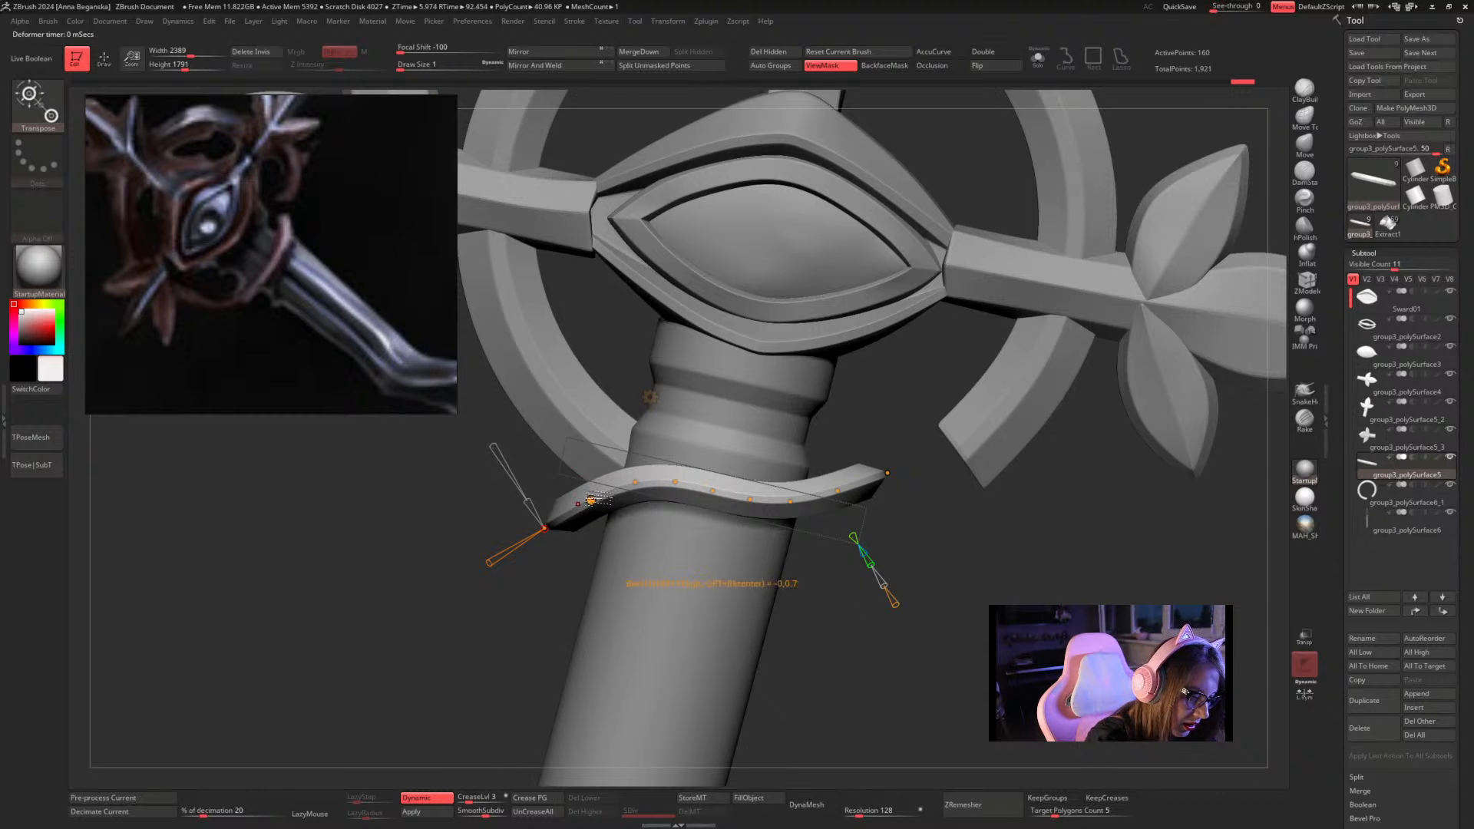
Refine the collar ring's S-shaped bend by adjusting the curve's end points and the control points next to them
drag(591, 500, 588, 493)
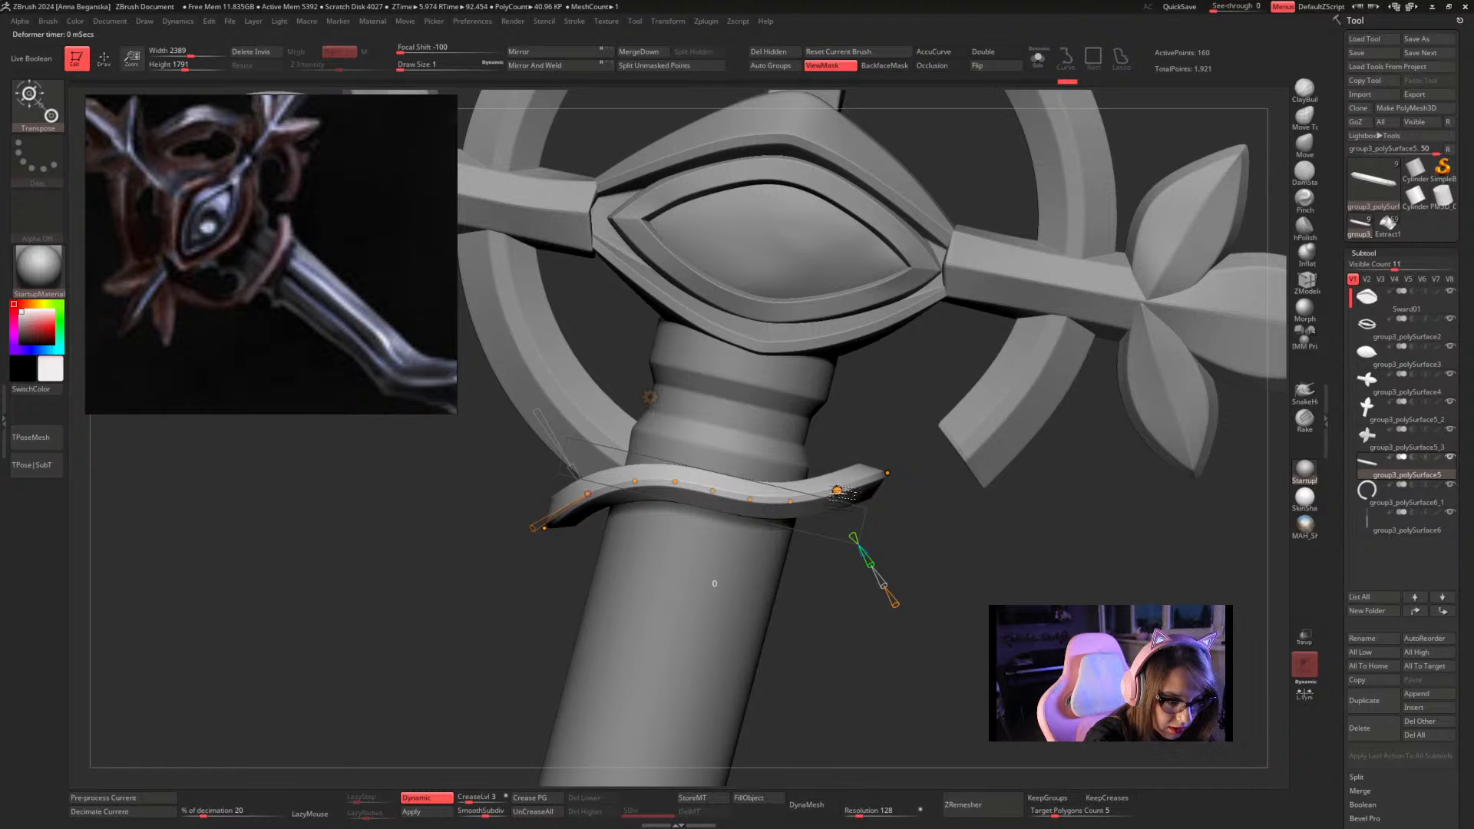
drag(837, 490, 887, 467)
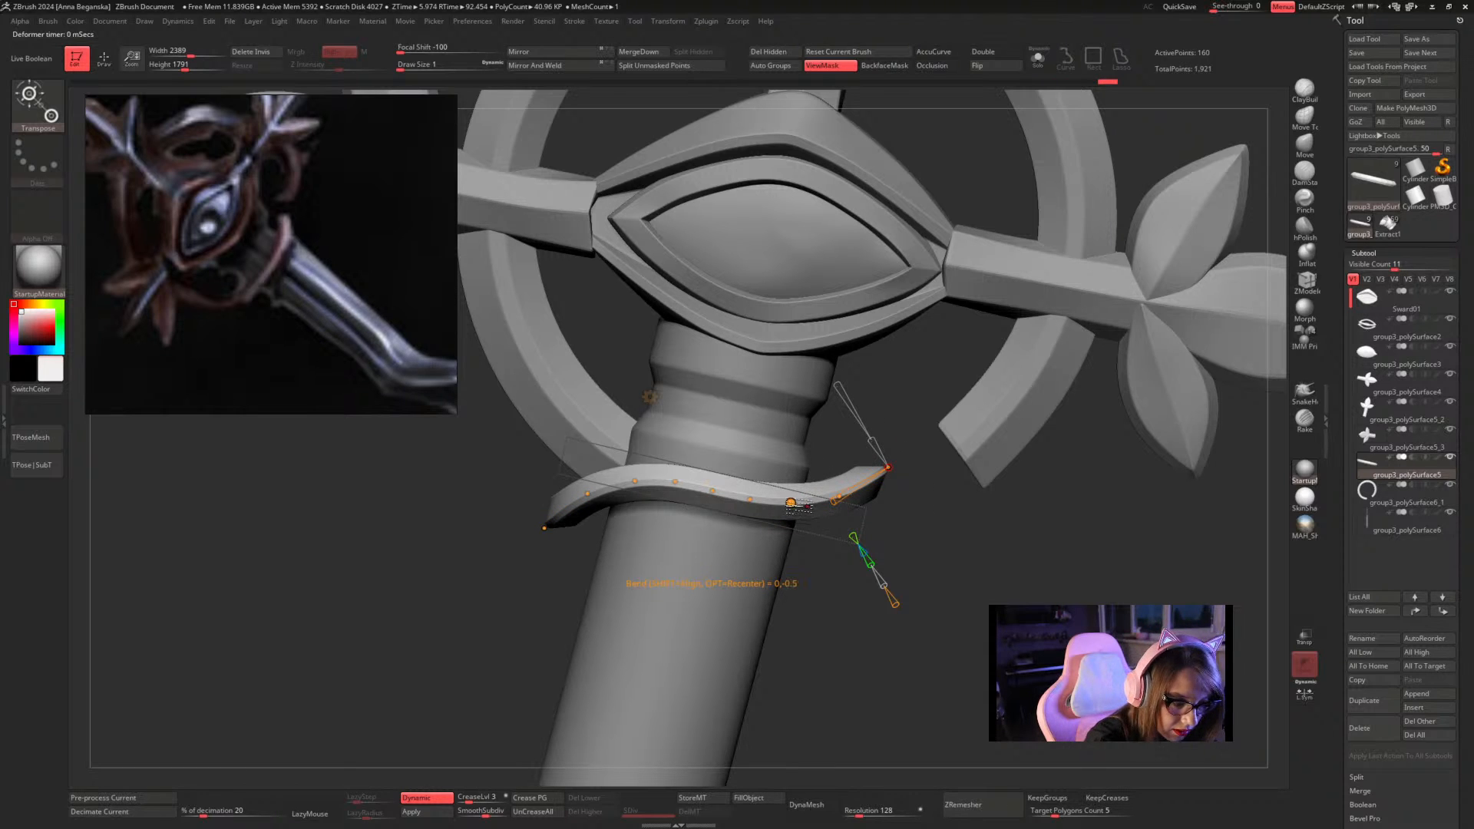
click(839, 498)
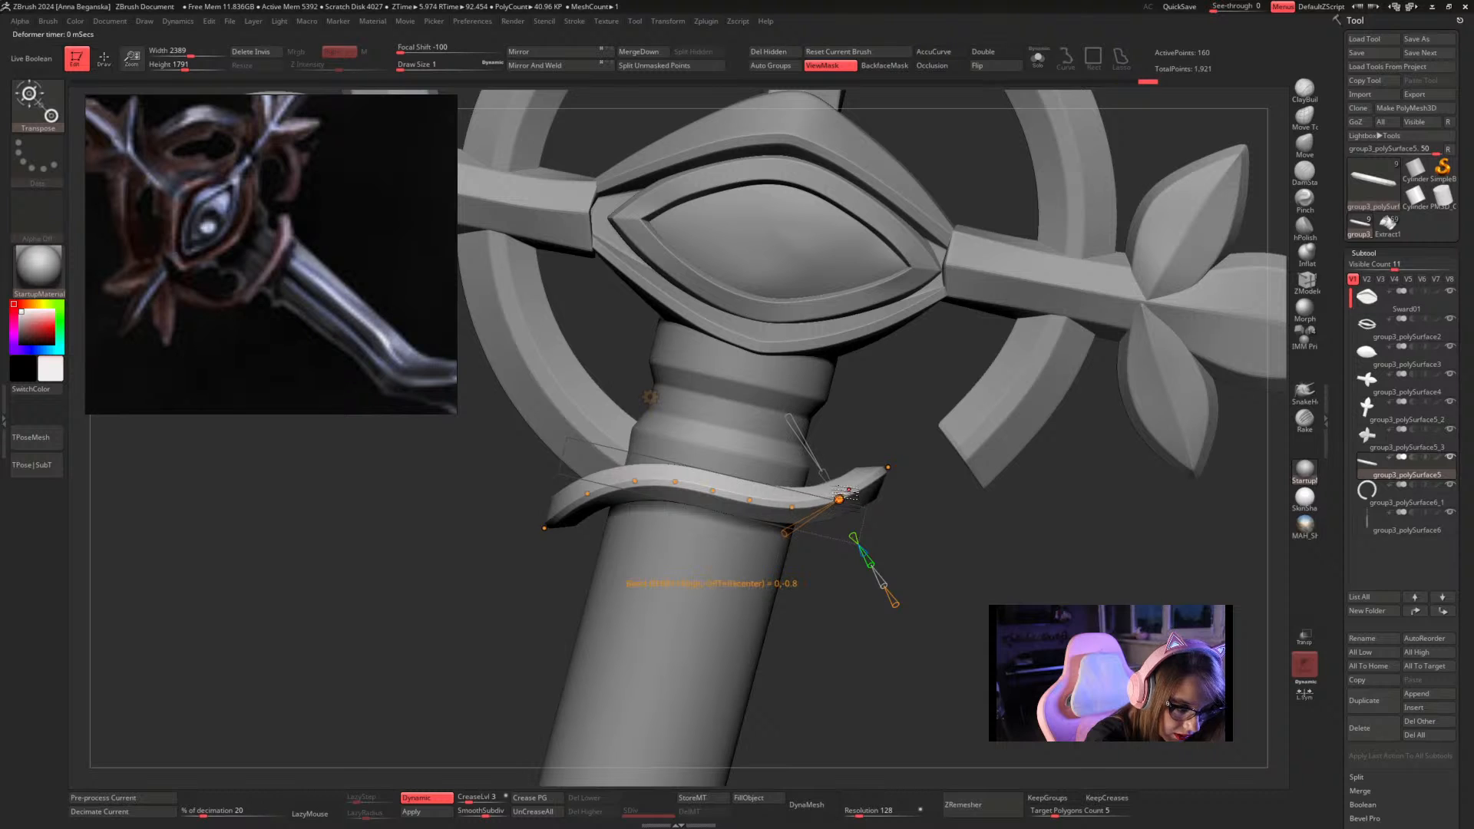
click(632, 479)
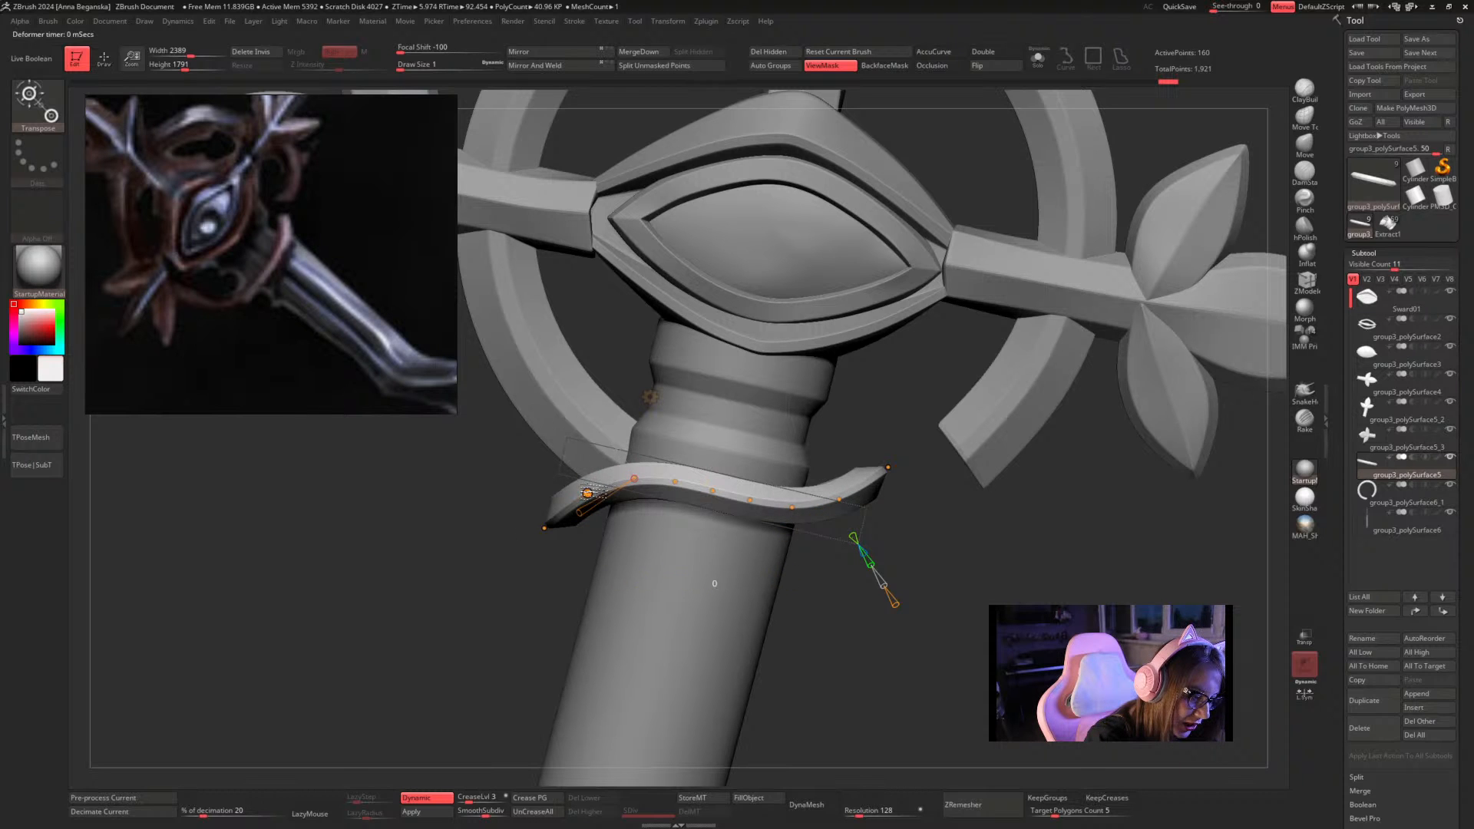
click(588, 491)
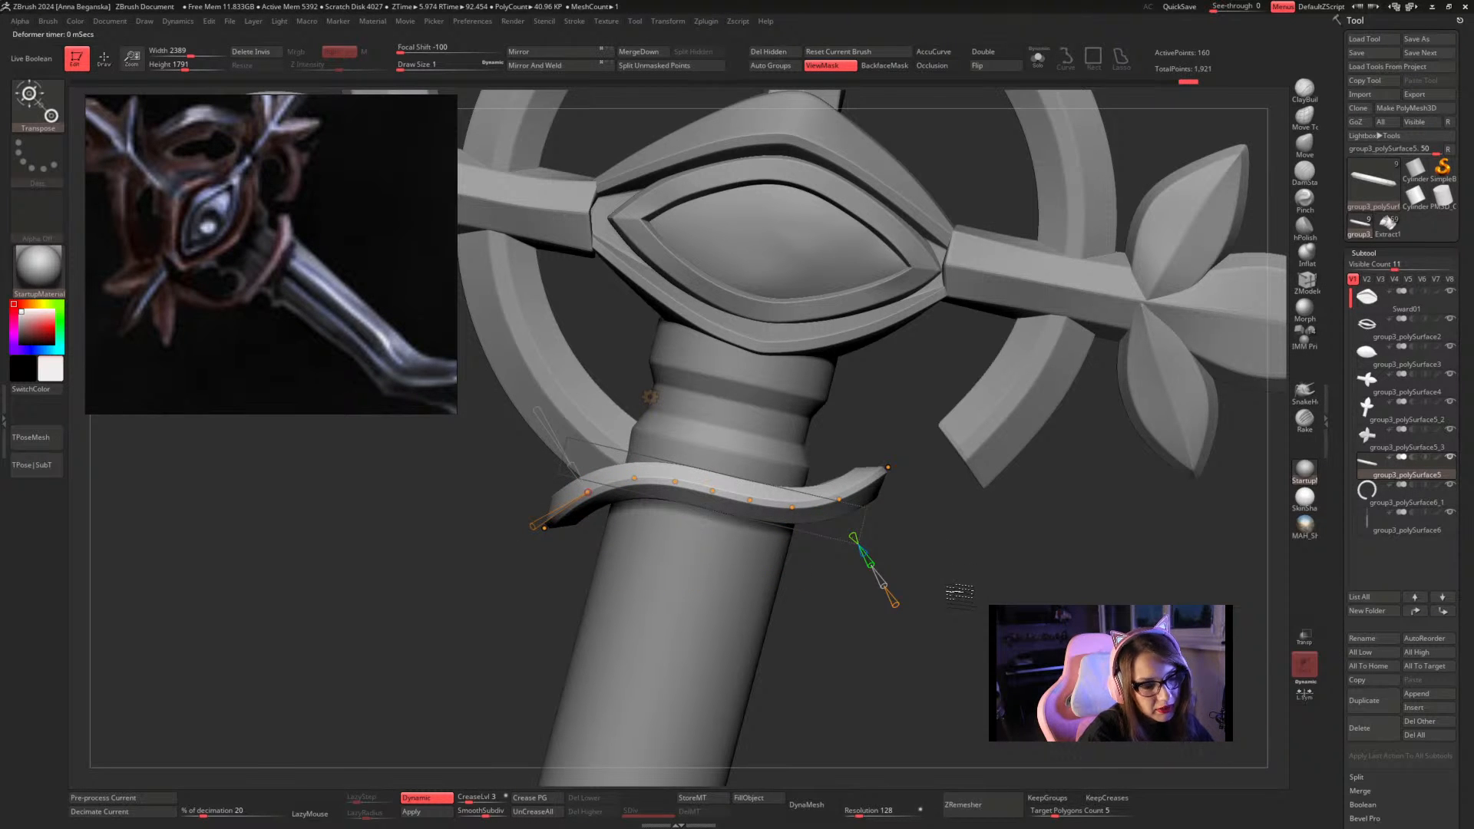
drag(964, 589, 974, 546)
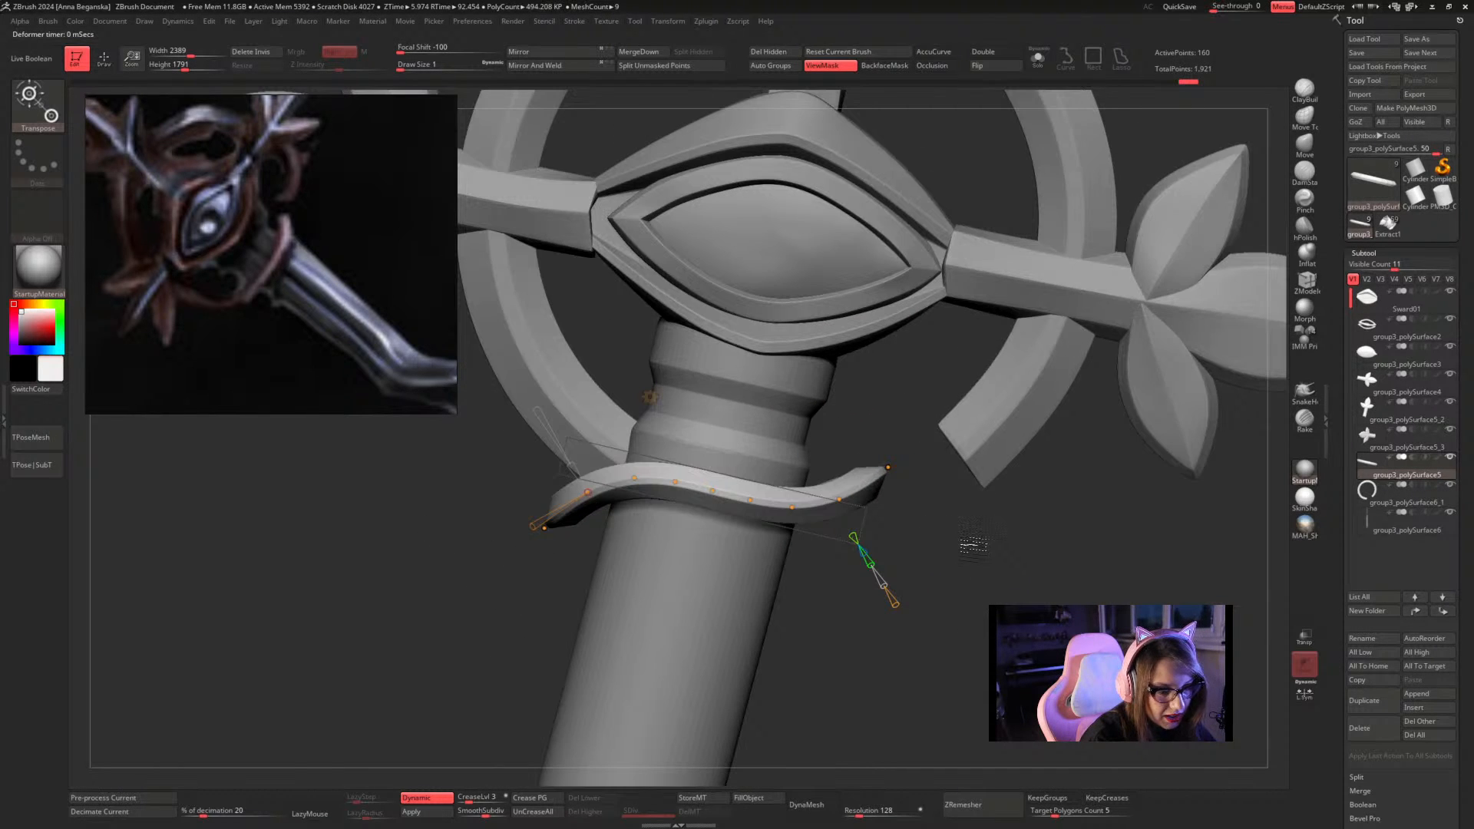
Accept the Bend Curve deformation on the collar ring
key(w)
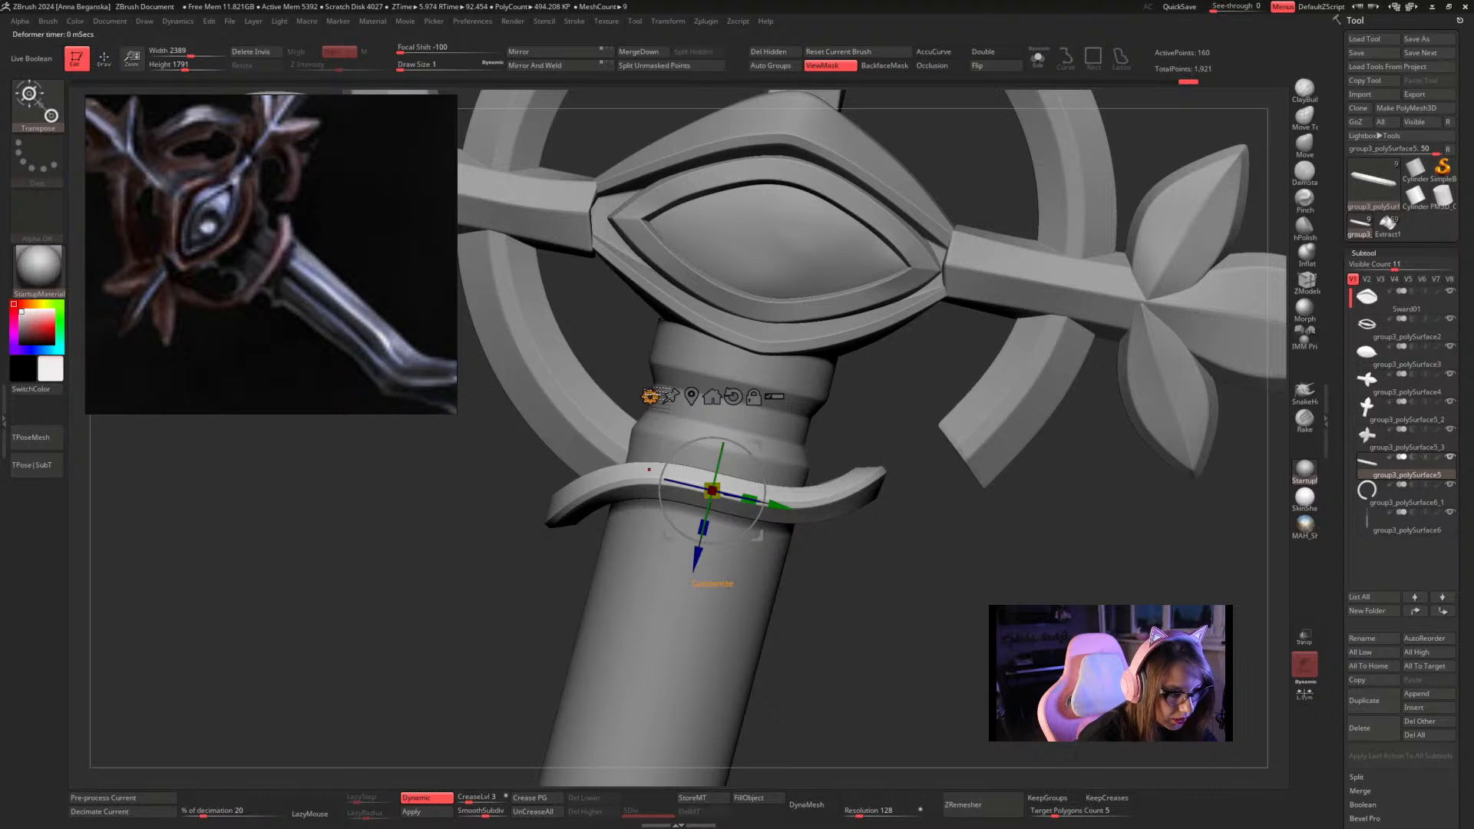
click(650, 396)
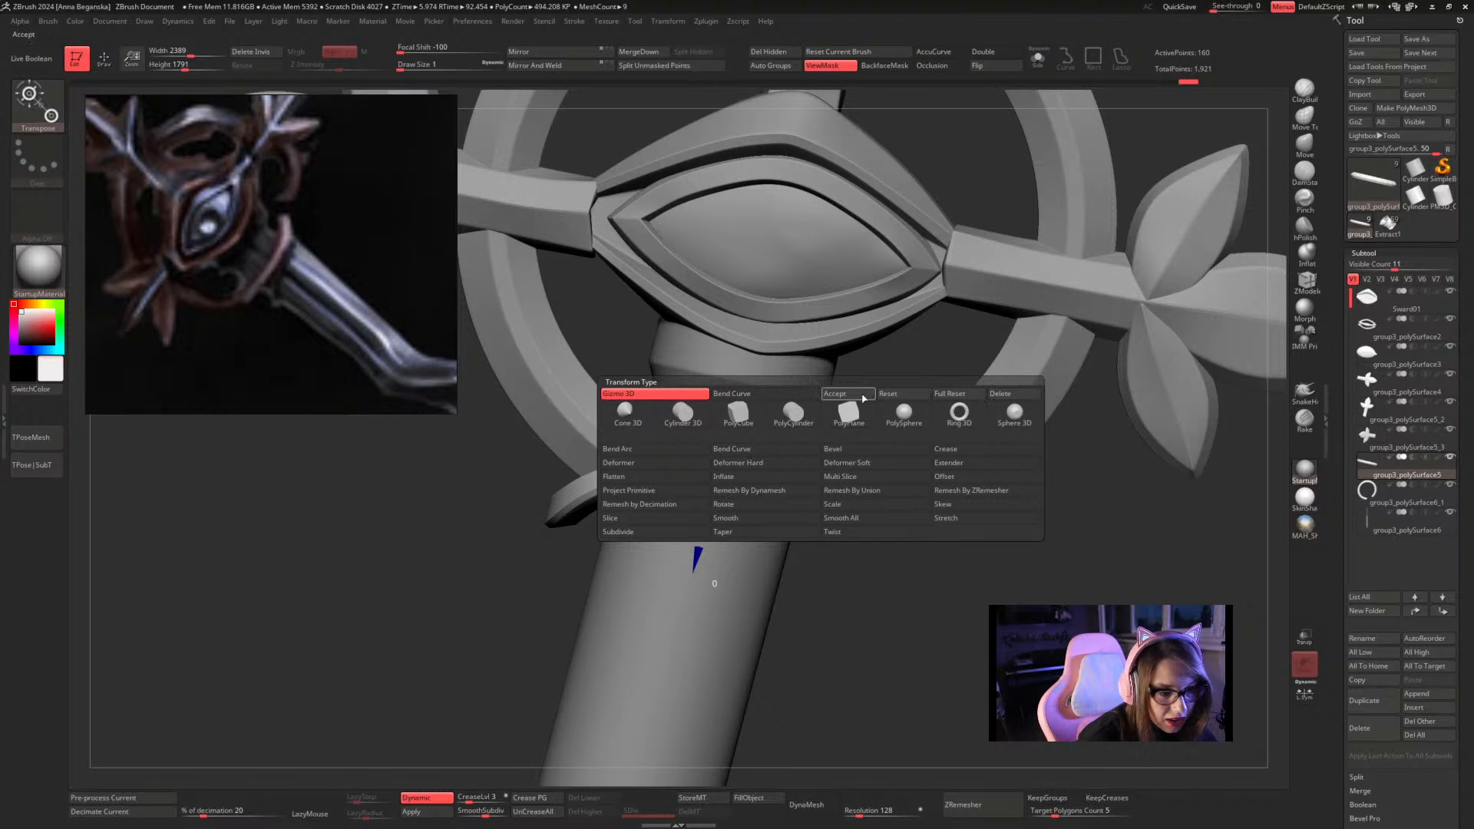
click(863, 395)
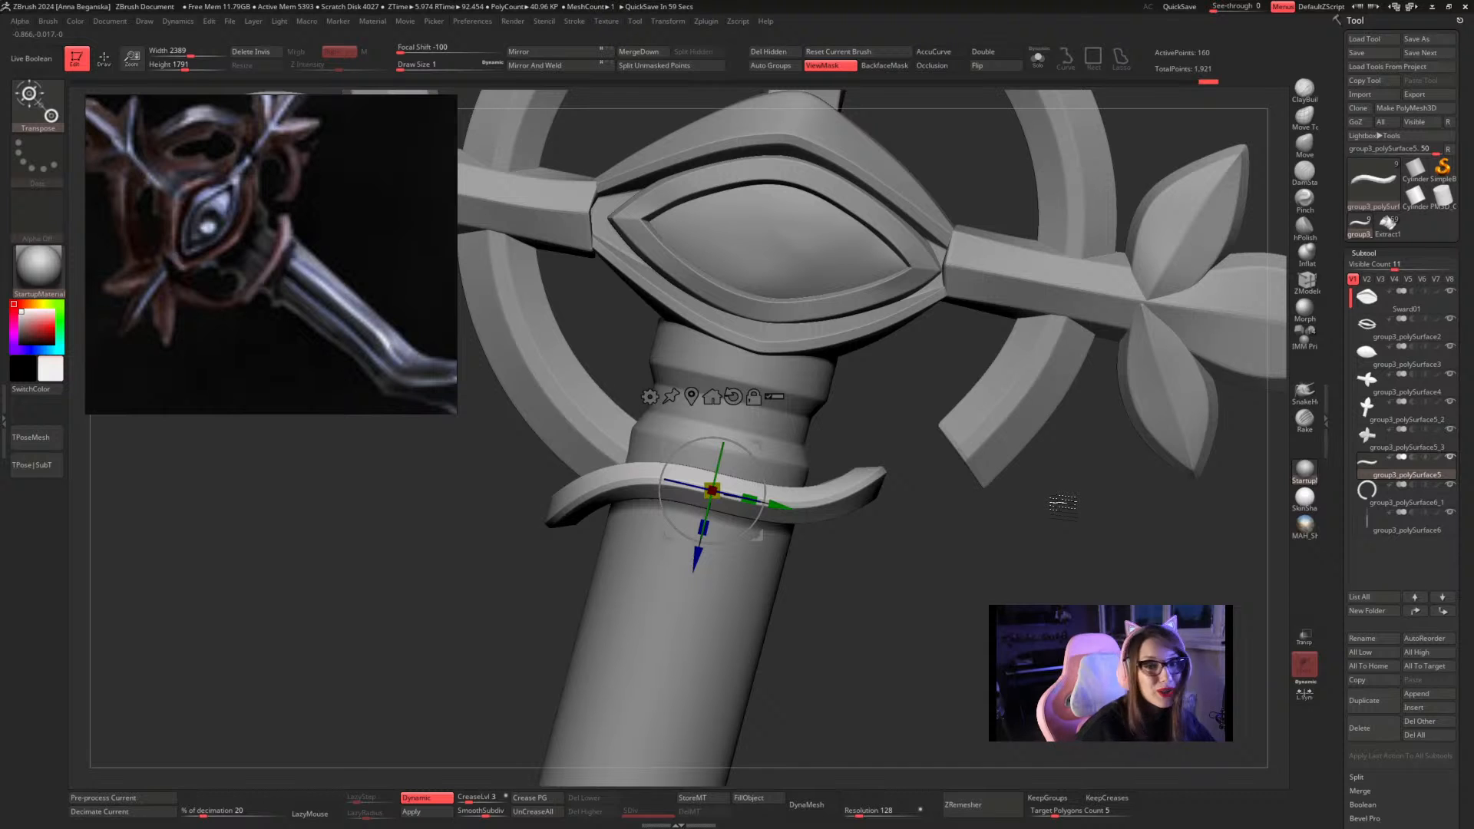
Set the Move brush's draw size to about 2.6 and pull one narrow side of the collar ring into a downward point
drag(858, 538, 925, 528)
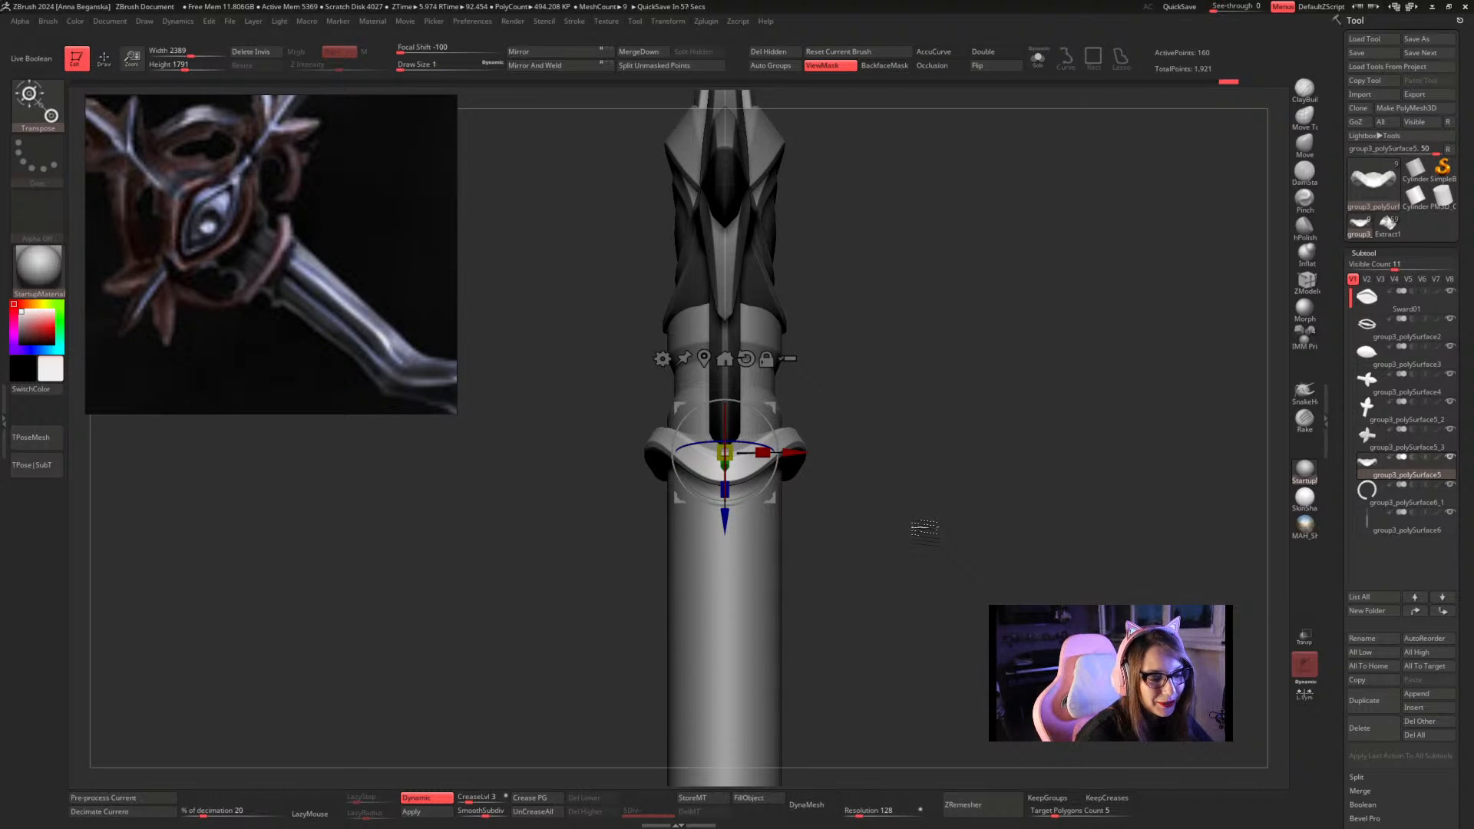
mouse_move(925, 528)
mouse_down()
mouse_move(970, 315)
mouse_move(931, 312)
mouse_move(955, 408)
mouse_move(931, 394)
mouse_up()
key(q)
key(shift+f)
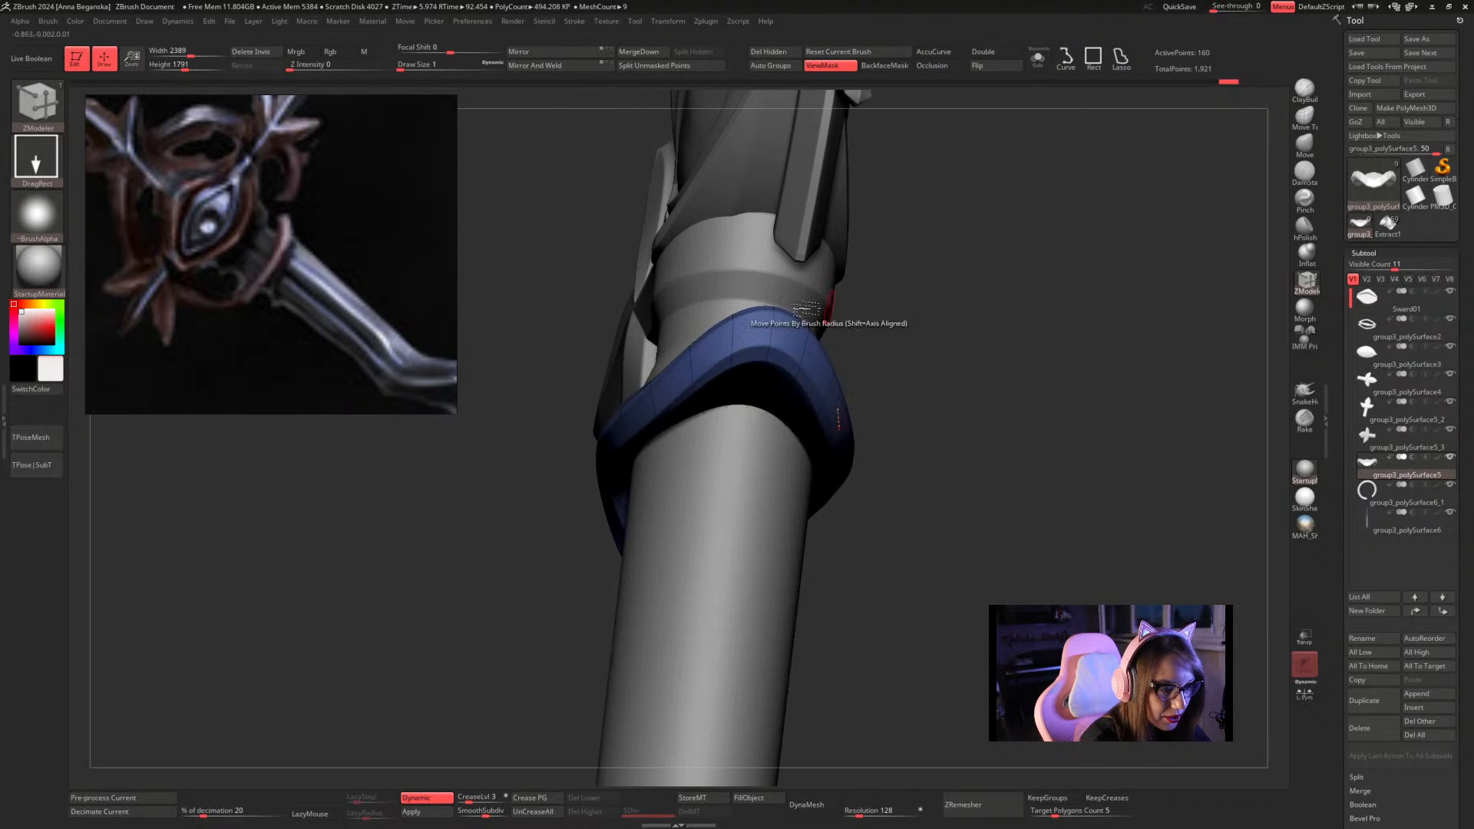
key(space)
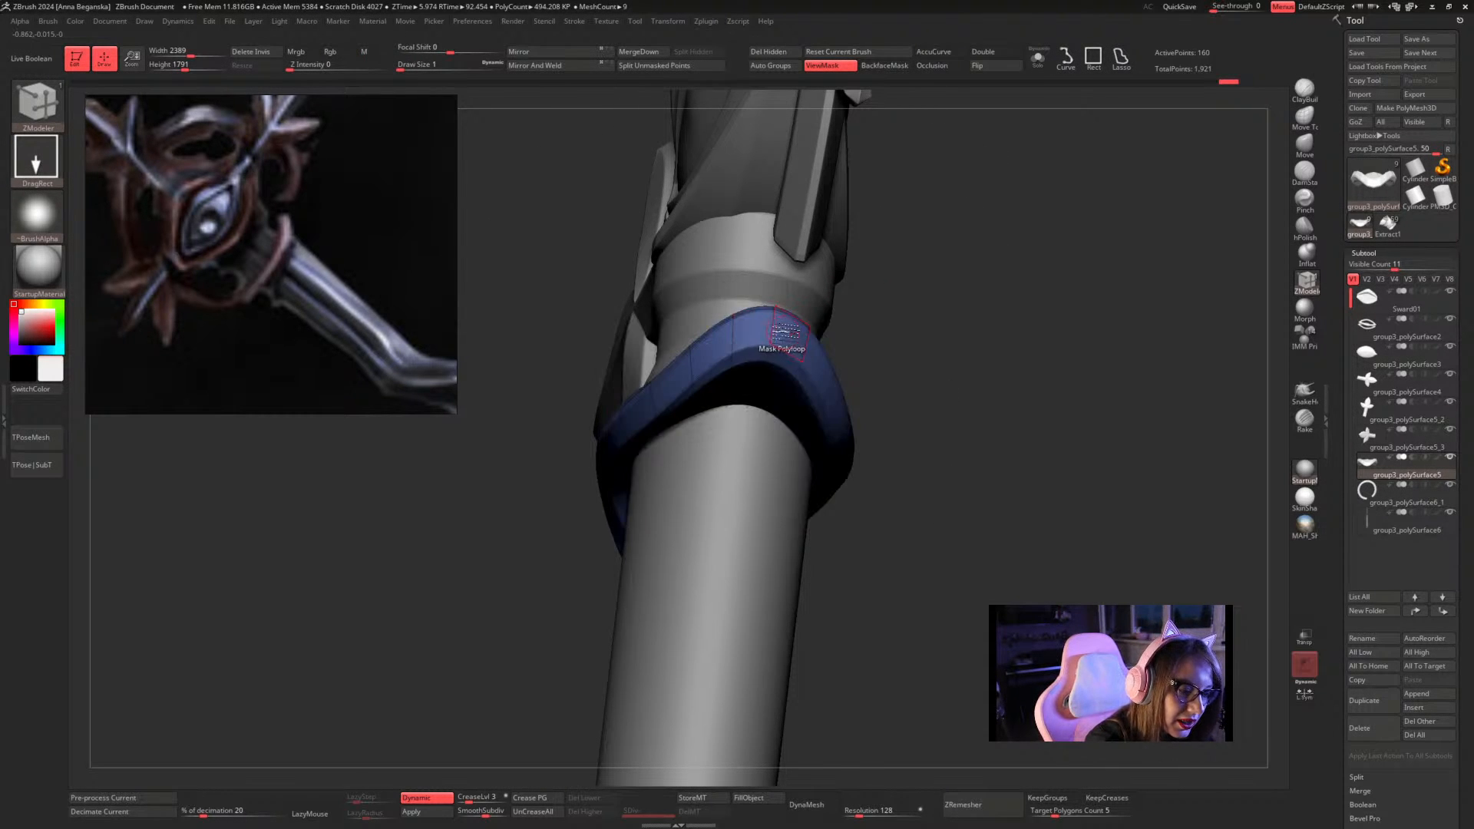
mouse_move(911, 319)
mouse_down()
mouse_move(984, 326)
mouse_move(927, 378)
mouse_up()
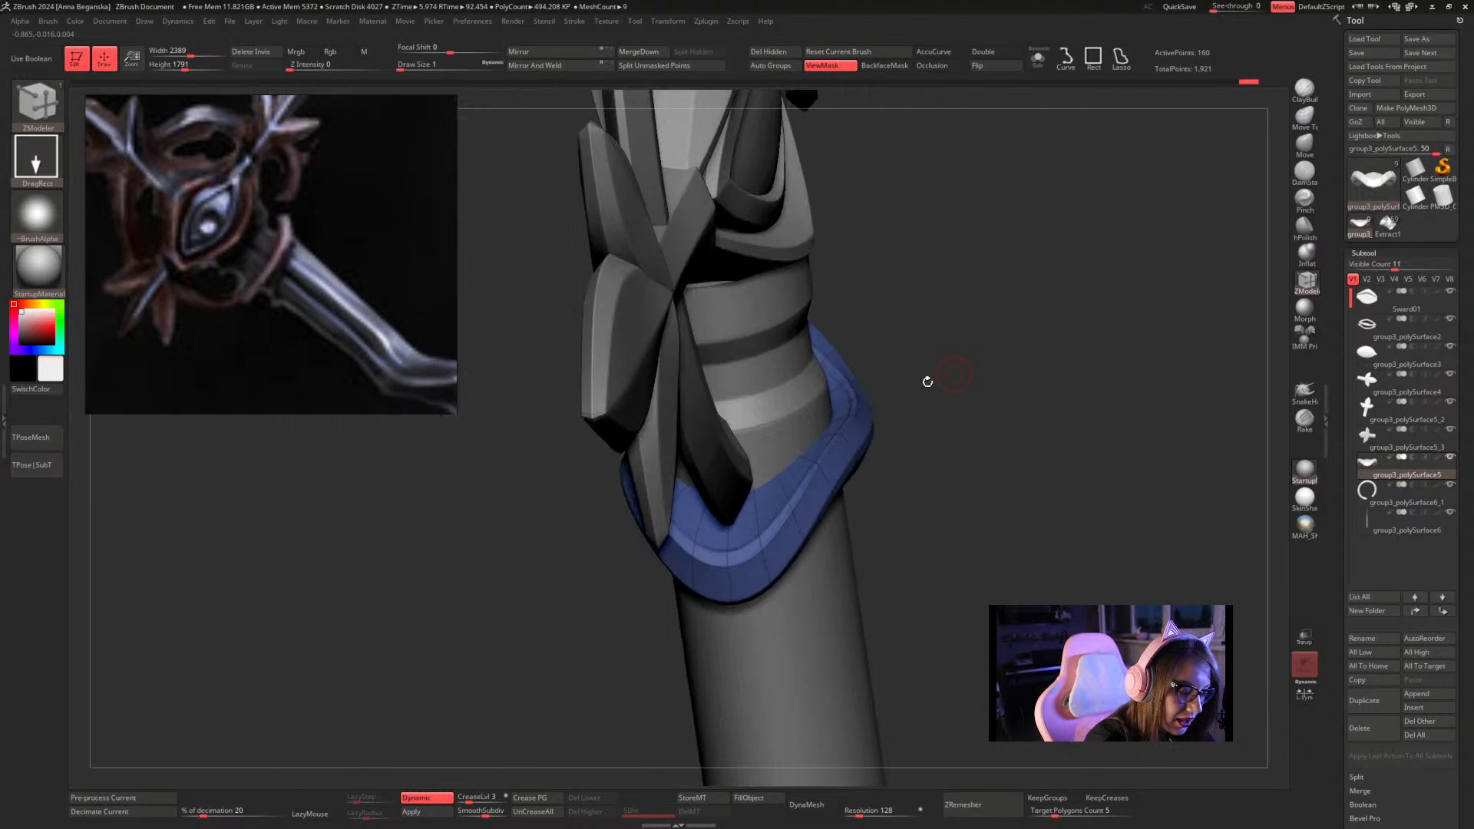
mouse_move(914, 503)
shift+mouse_down()
mouse_move(956, 480)
mouse_move(950, 388)
shift+mouse_up()
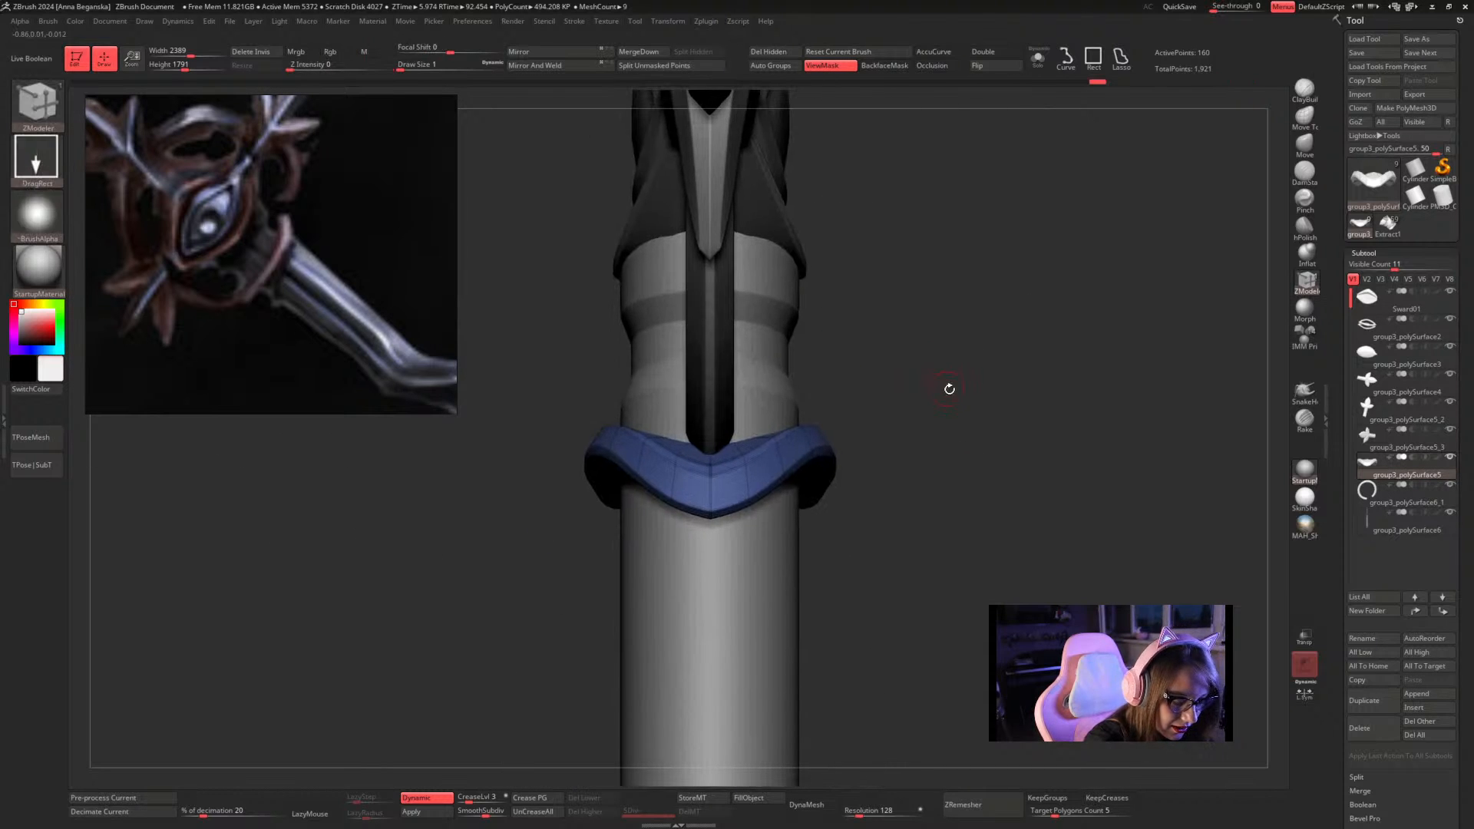
key(space)
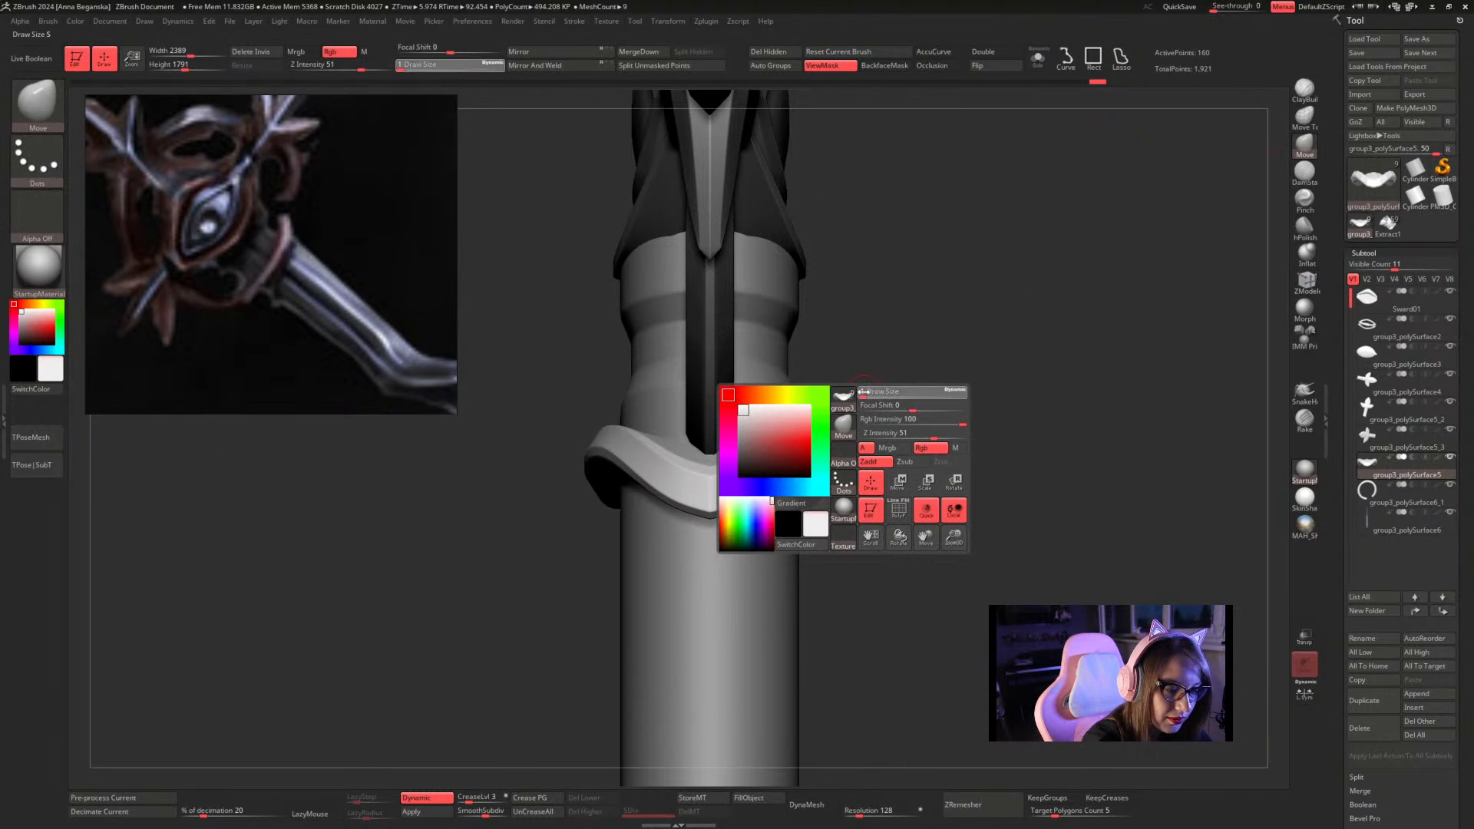
click(867, 392)
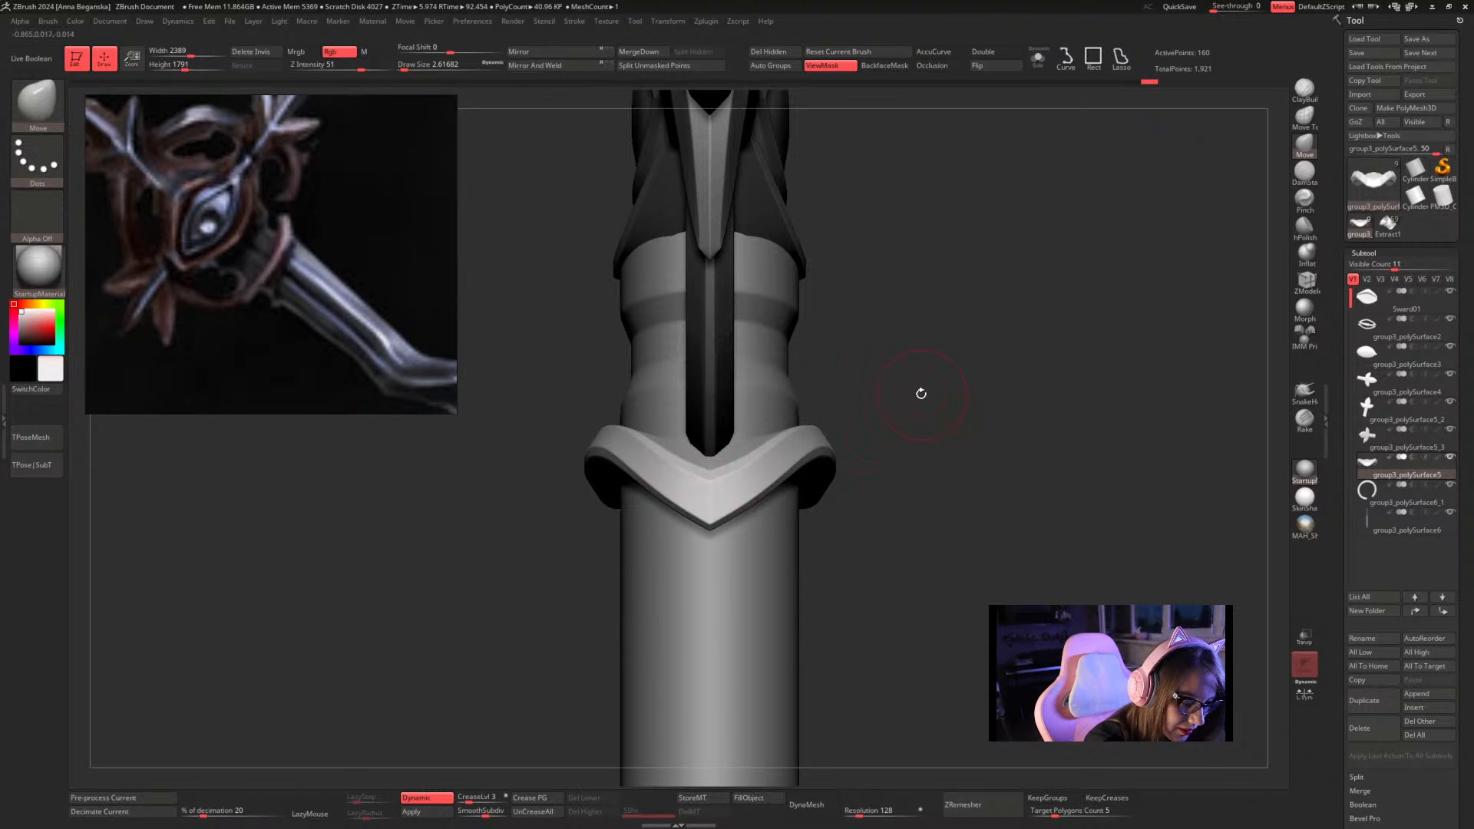
Pull the opposite side of the collar ring into a point towards the head ornament and refine its sloping edges with the Move brush
drag(921, 393, 879, 402)
alt+drag(1125, 576, 1036, 437)
alt+drag(1036, 437, 991, 437)
alt+drag(829, 428, 796, 526)
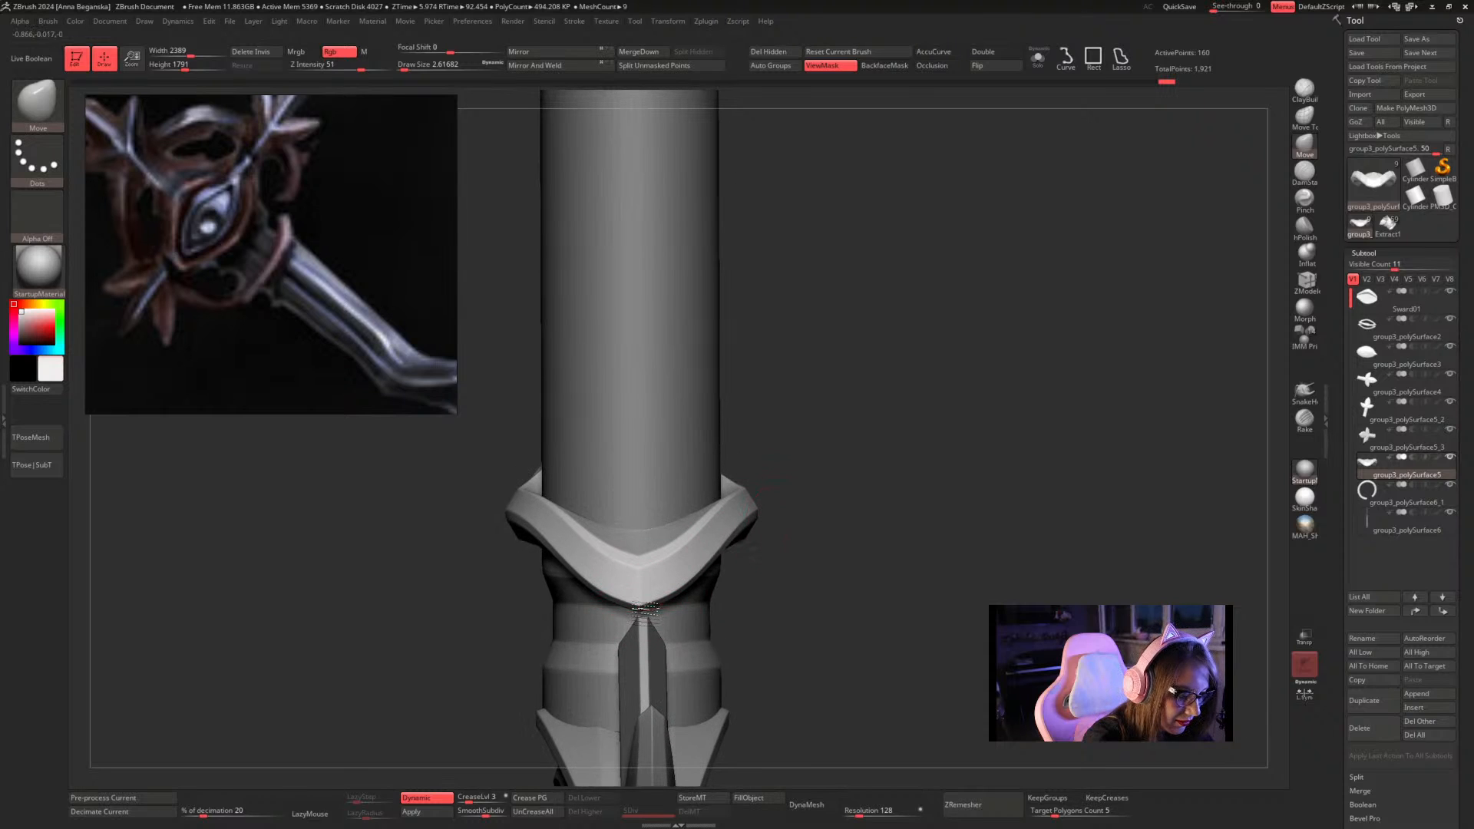
drag(645, 610, 645, 648)
drag(744, 600, 673, 580)
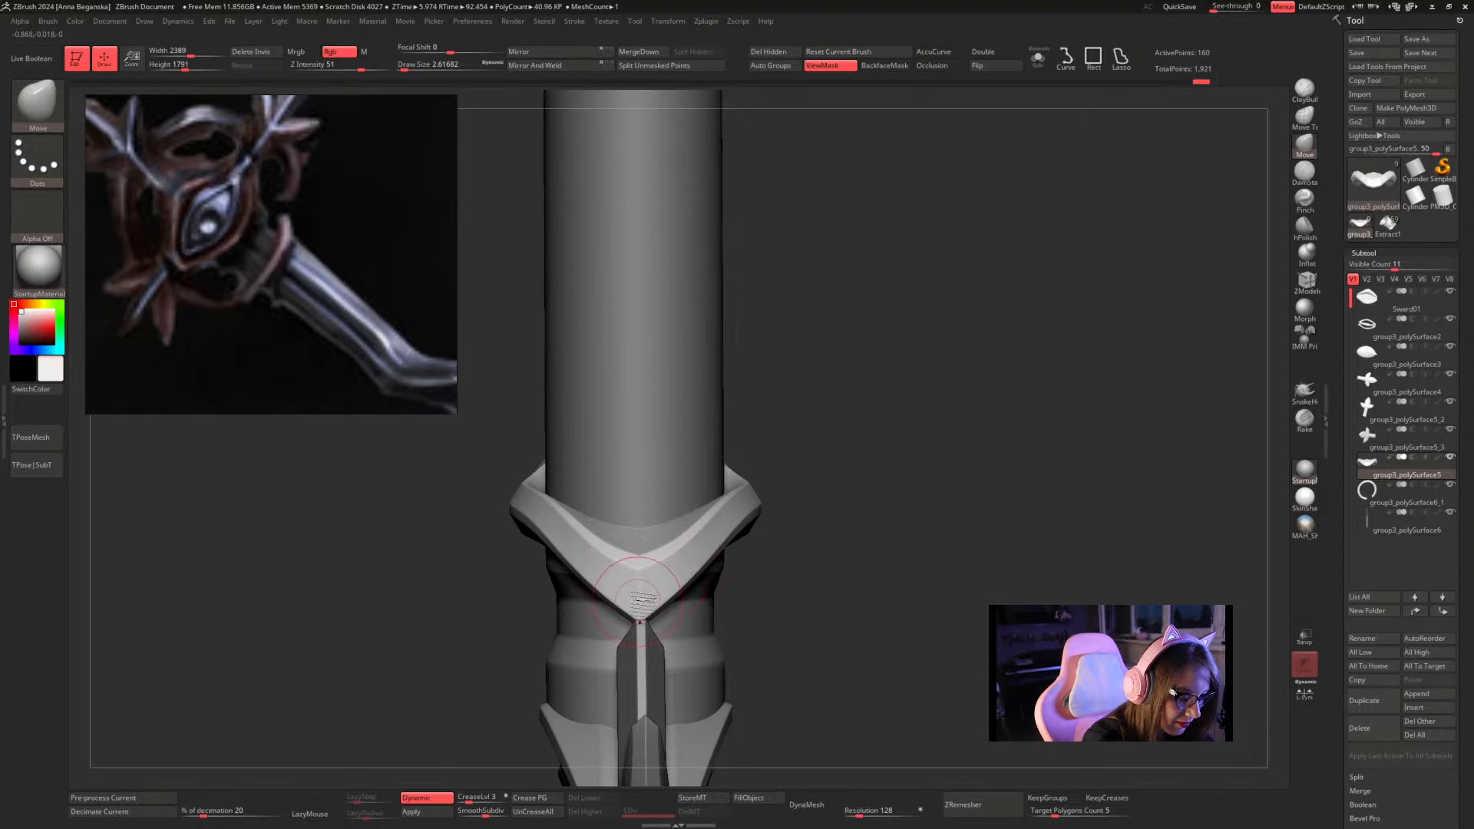
key(ctrl+z)
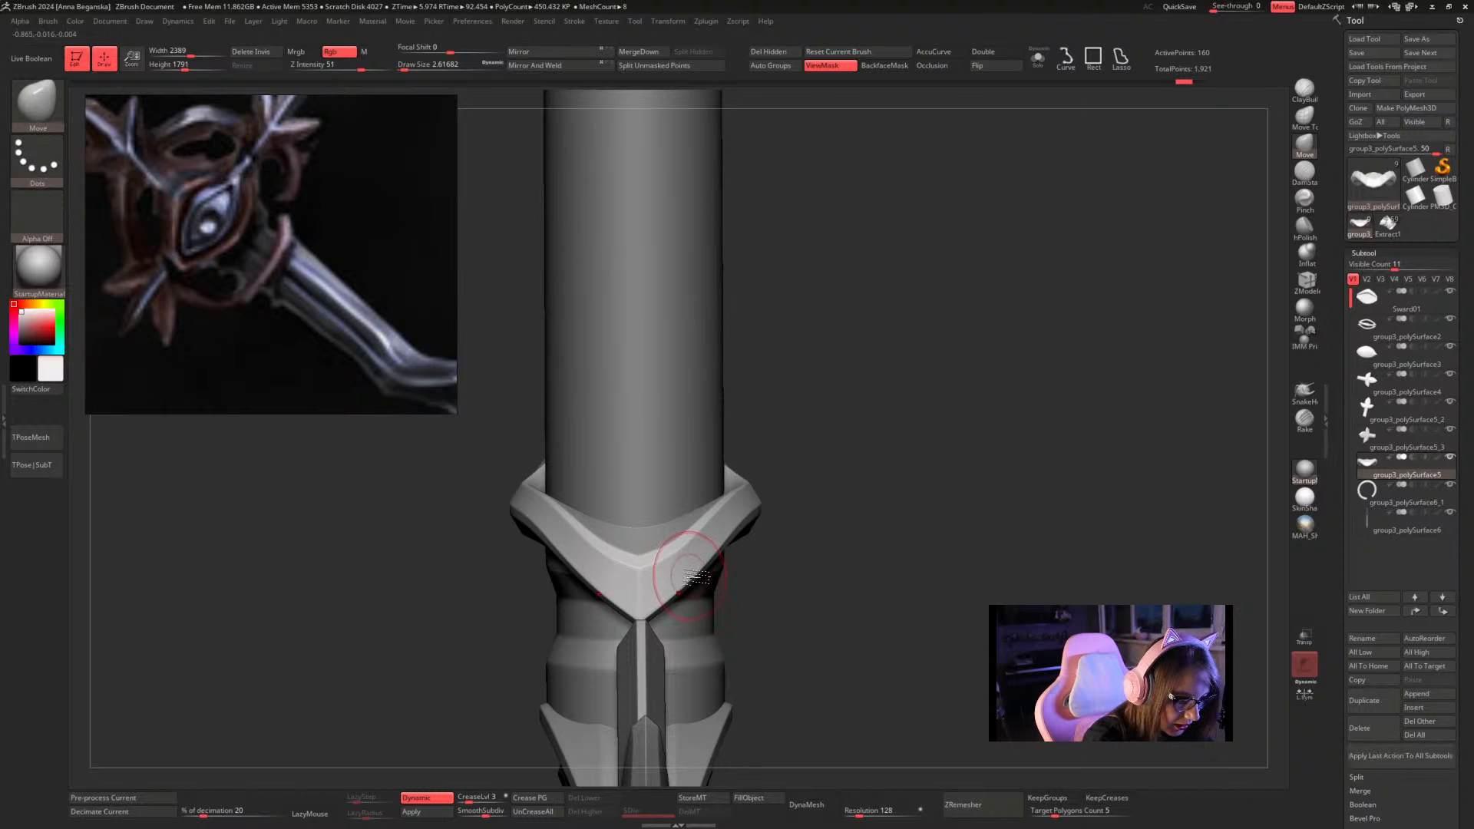
drag(688, 576, 684, 573)
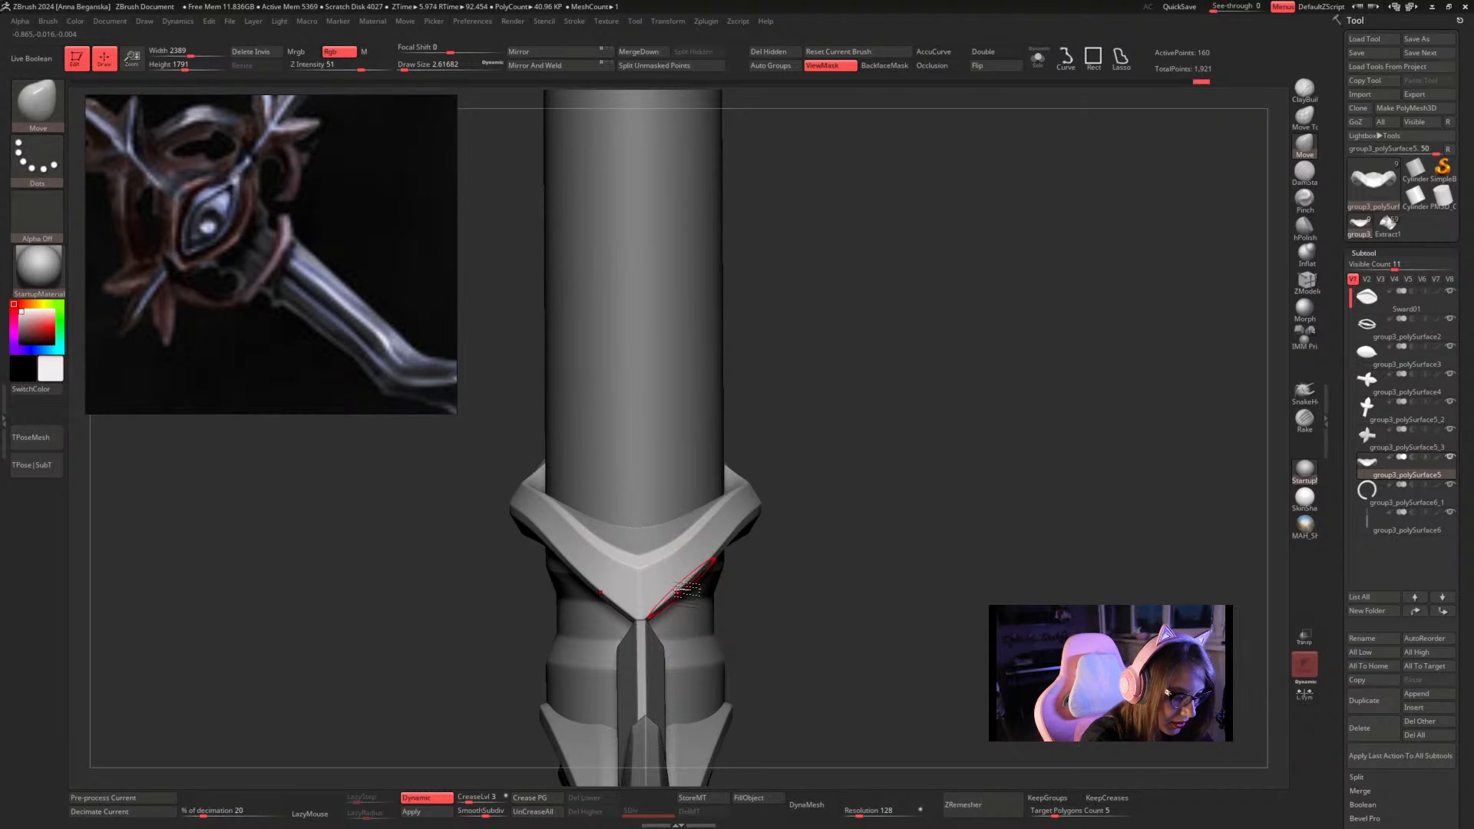
drag(690, 590, 674, 556)
Move the collar ring slightly up the handle towards the eye ornament and compare the whole weapon with the concept image
mouse_move(810, 459)
mouse_down()
mouse_move(868, 447)
mouse_move(832, 452)
mouse_move(850, 498)
mouse_up()
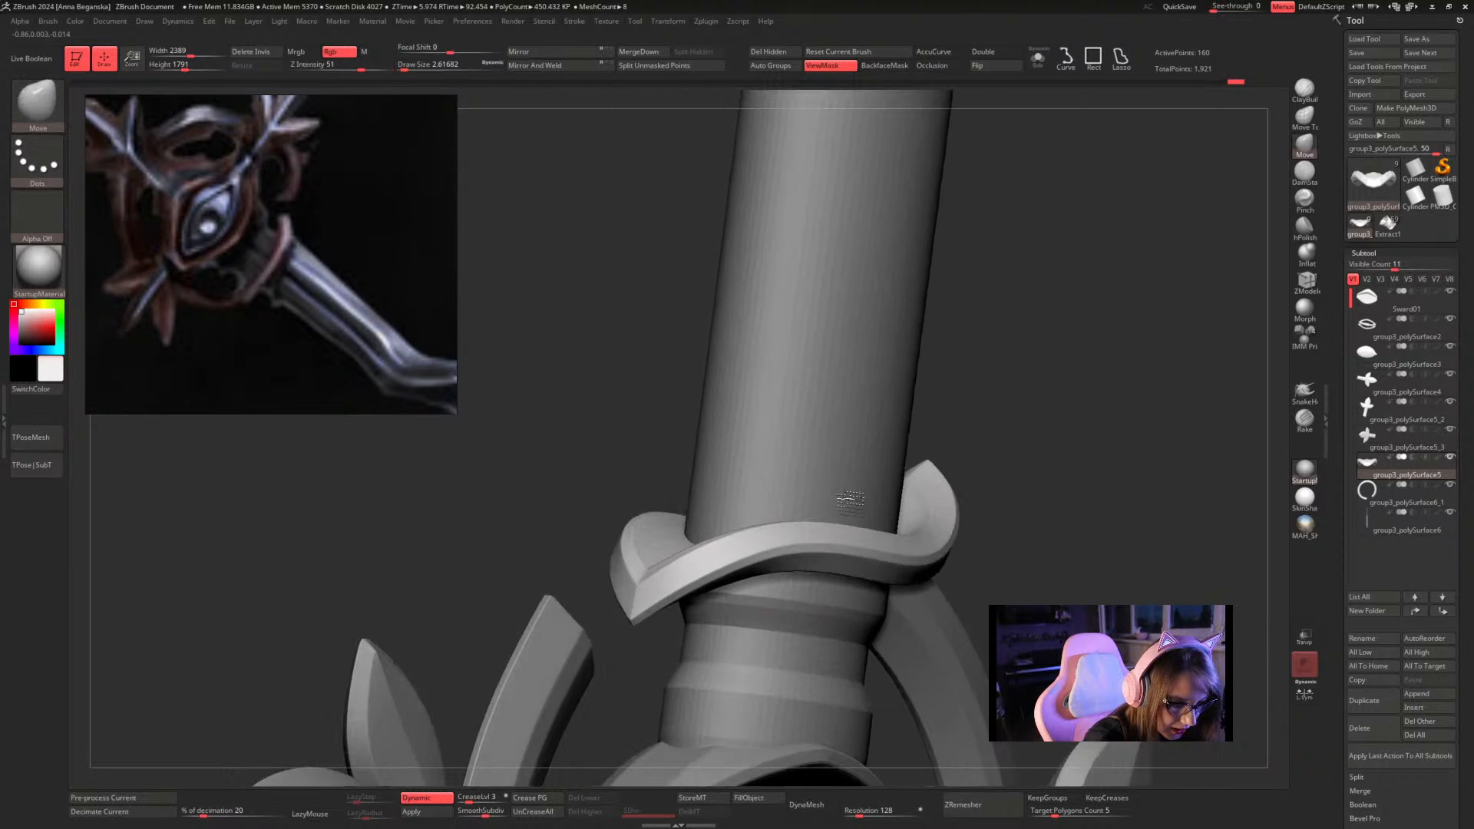
alt+drag(1046, 375, 952, 377)
drag(959, 461, 975, 425)
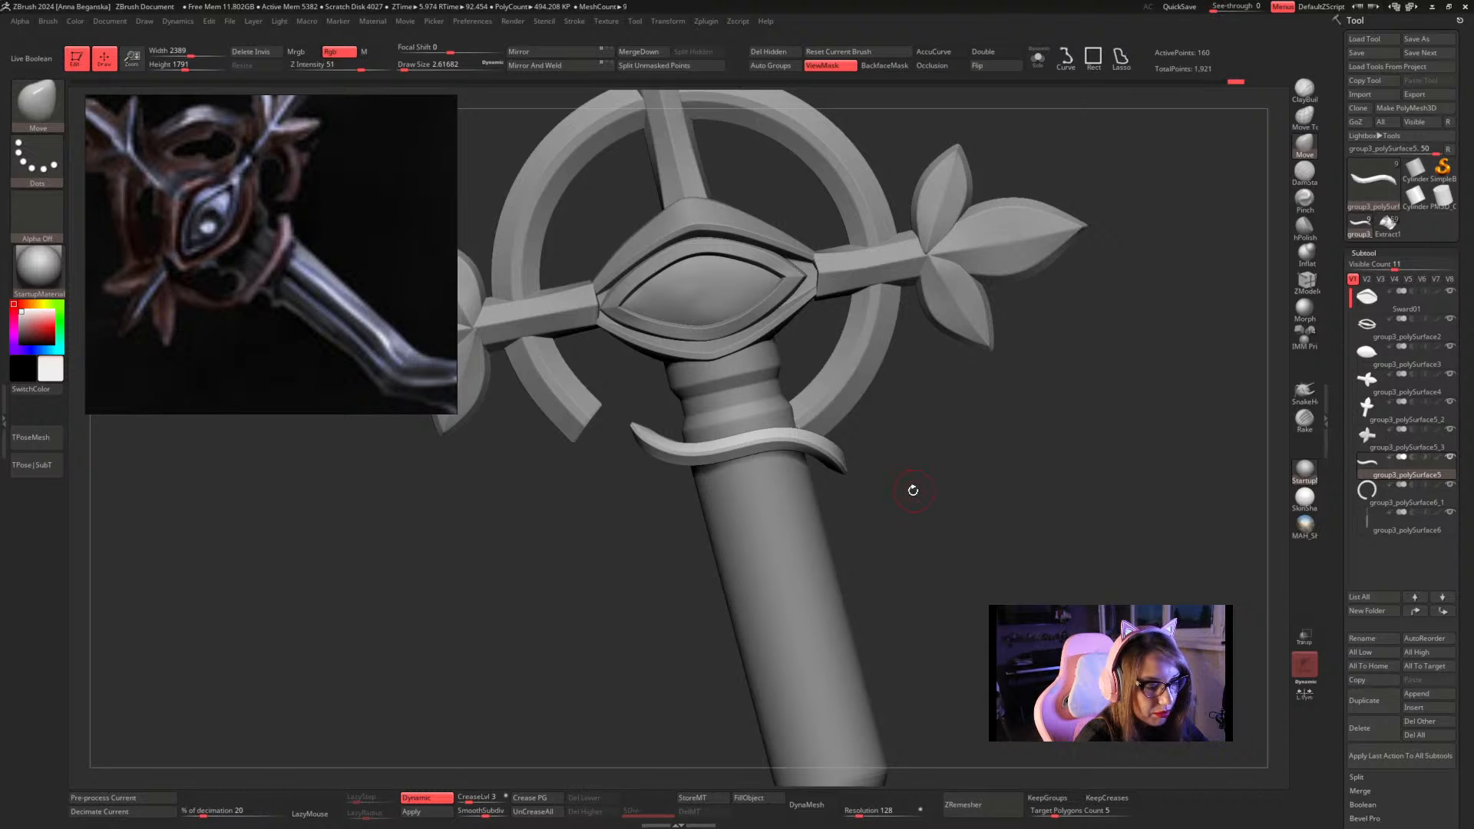
key(w)
drag(753, 510, 752, 499)
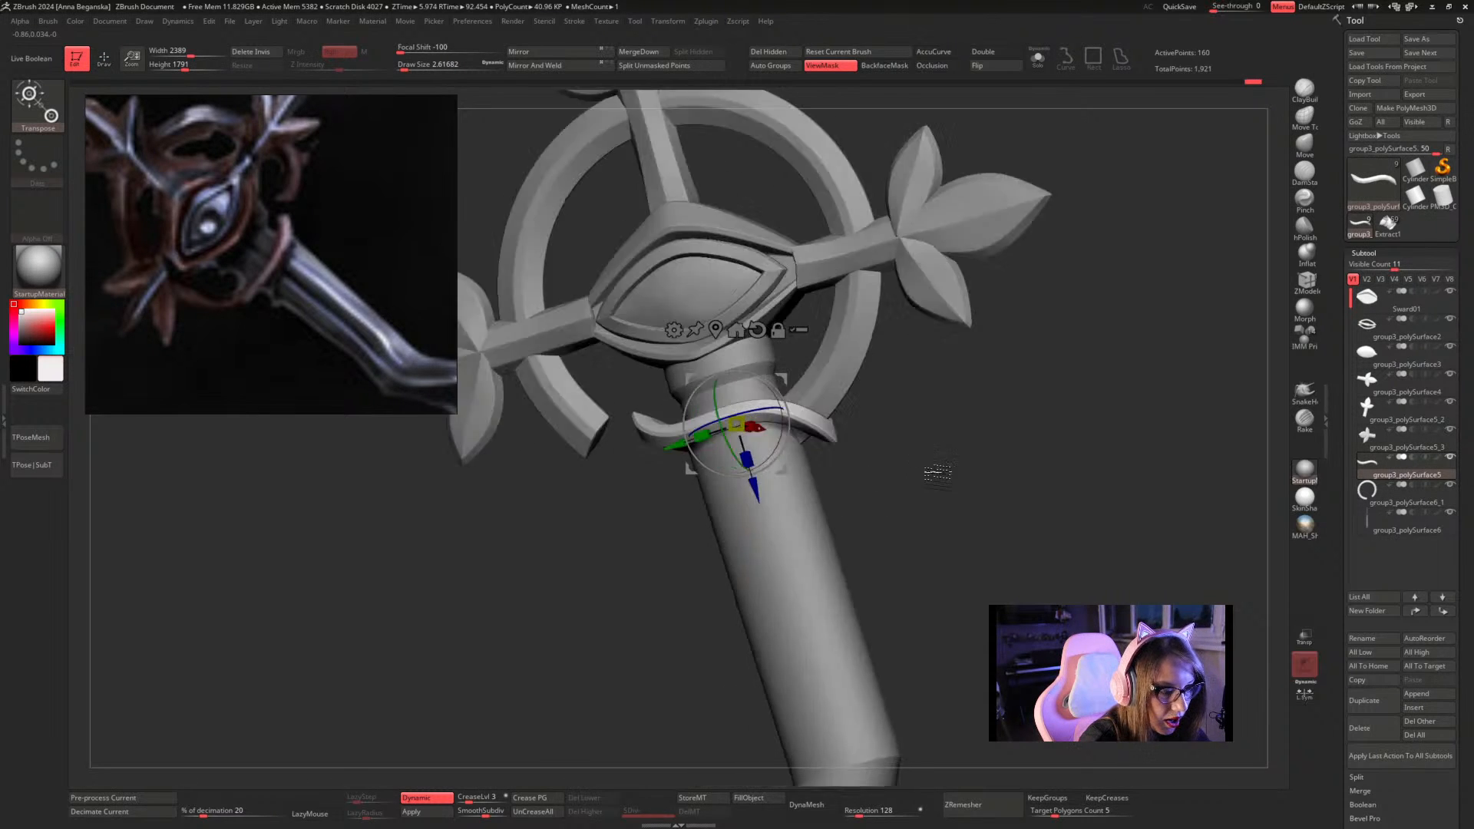
key(q)
drag(879, 464, 885, 553)
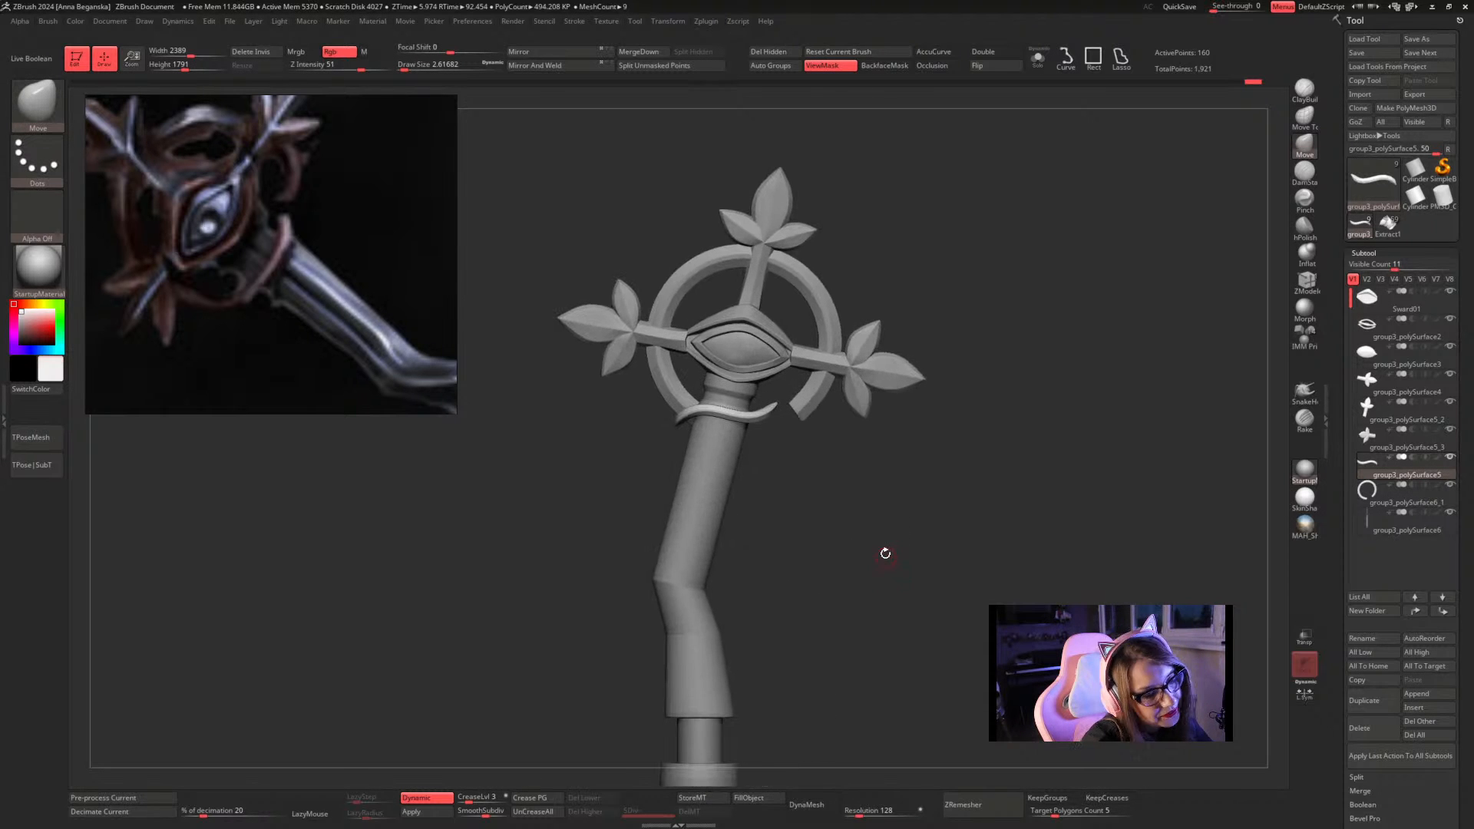
Save the tool as Sword01, overwriting the existing file
click(1418, 38)
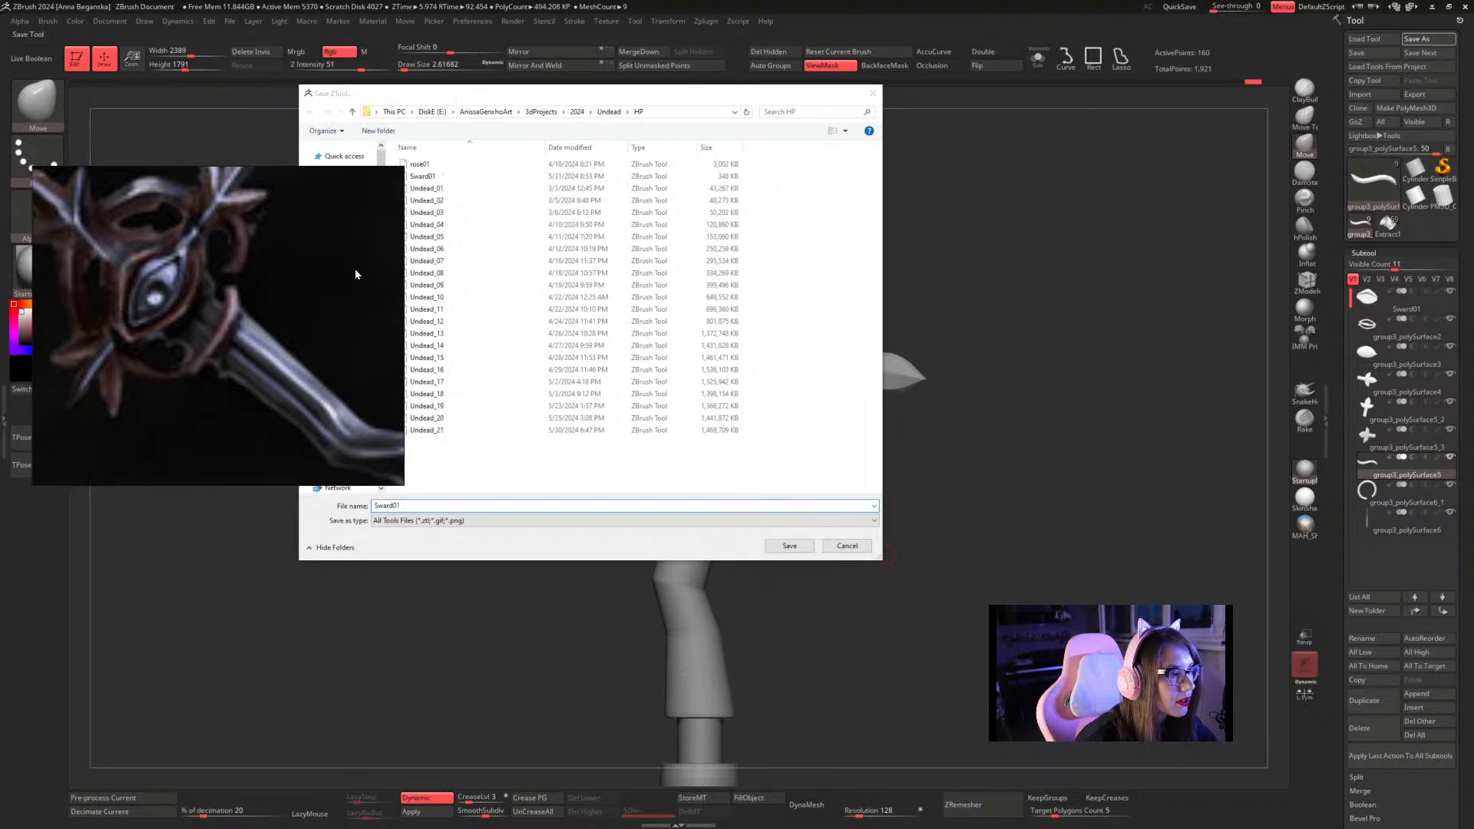
click(473, 177)
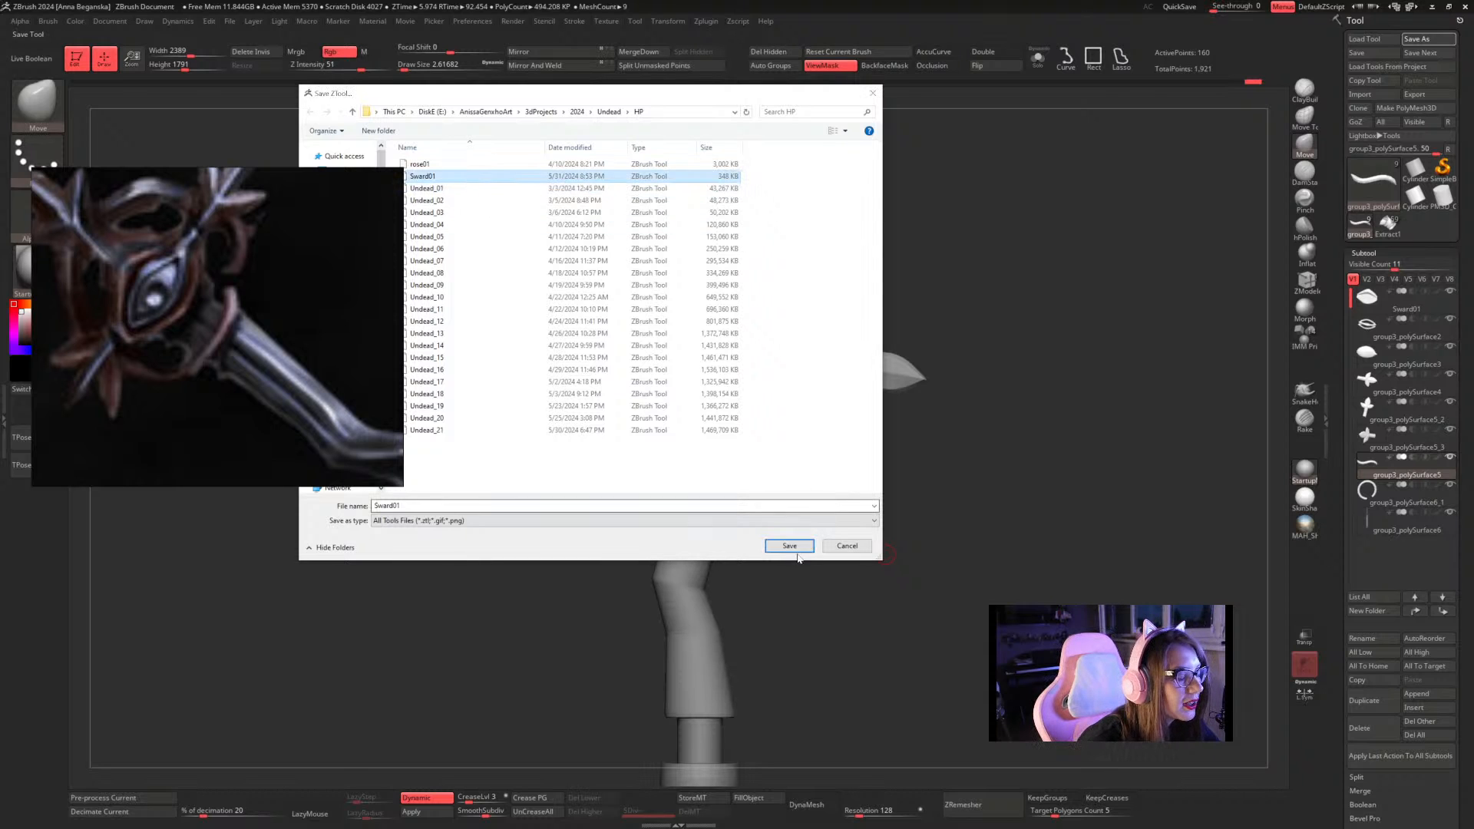
click(789, 546)
click(769, 410)
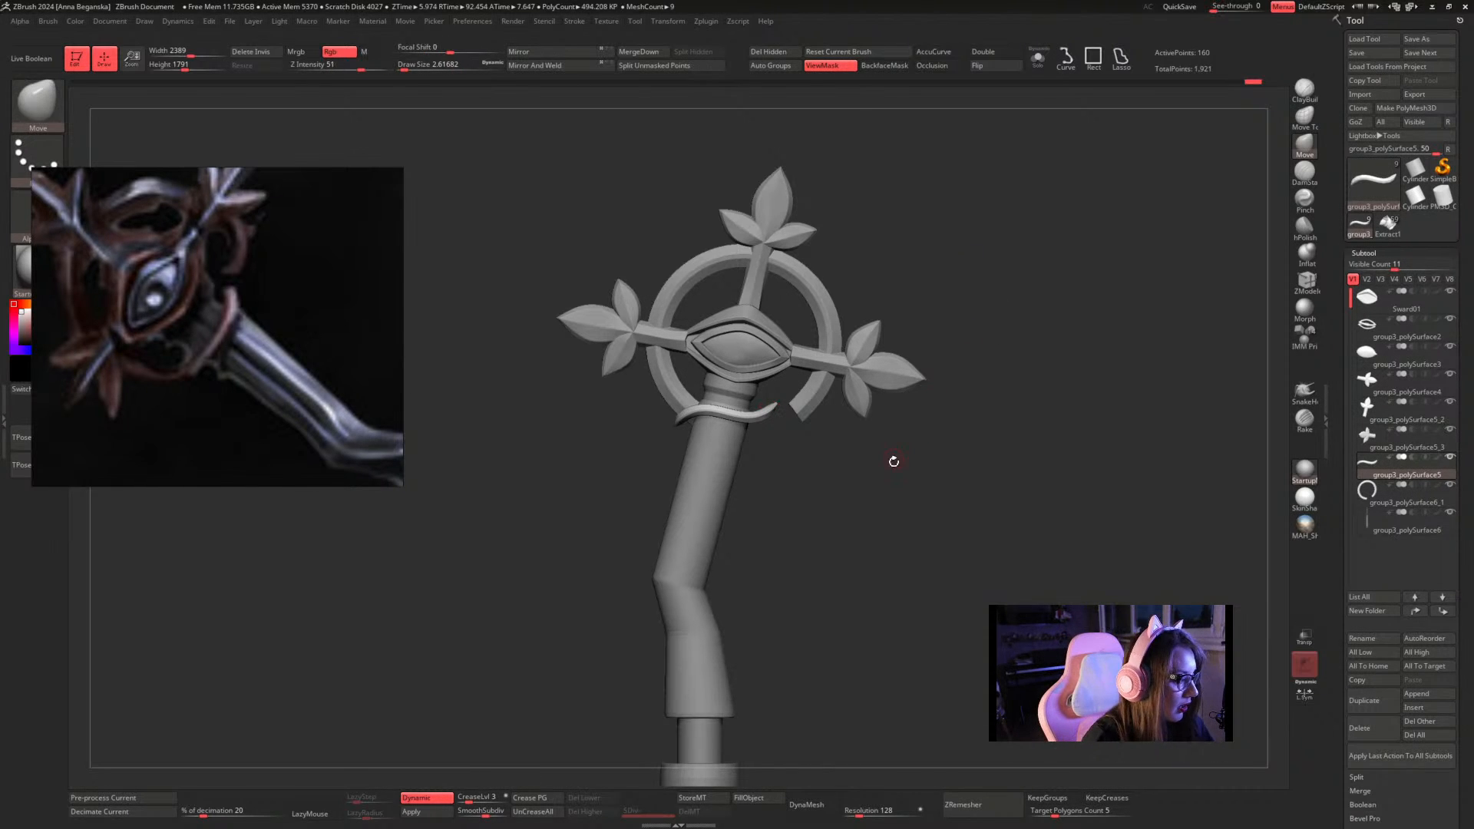
Select the handle subtool and insert a single edge loop around its neck just above the collar ring with ZModeler
alt+drag(894, 462, 783, 432)
alt+click(783, 430)
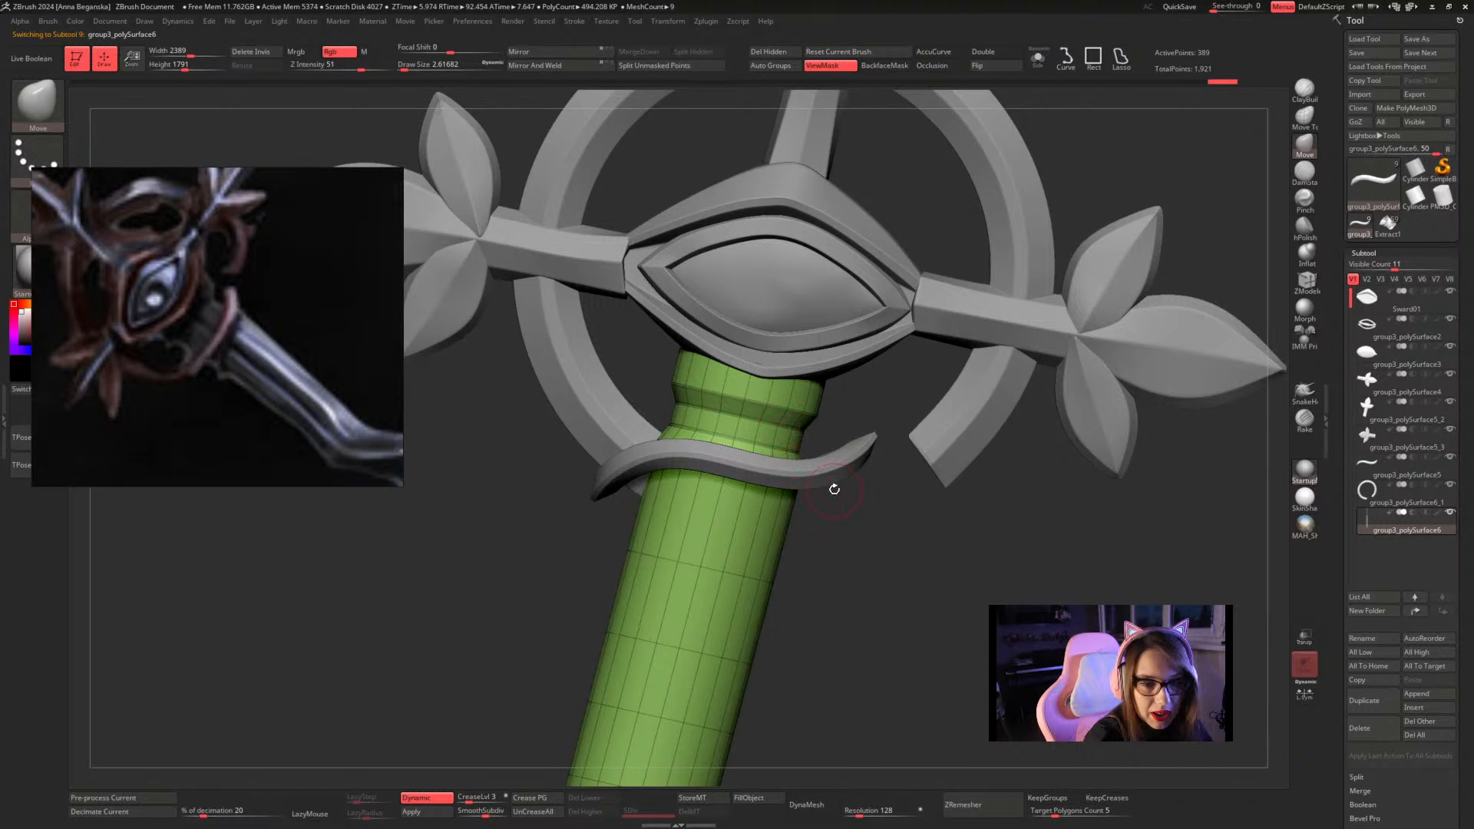
key(b)
key(z)
key(m)
alt+drag(853, 527, 849, 546)
key(space)
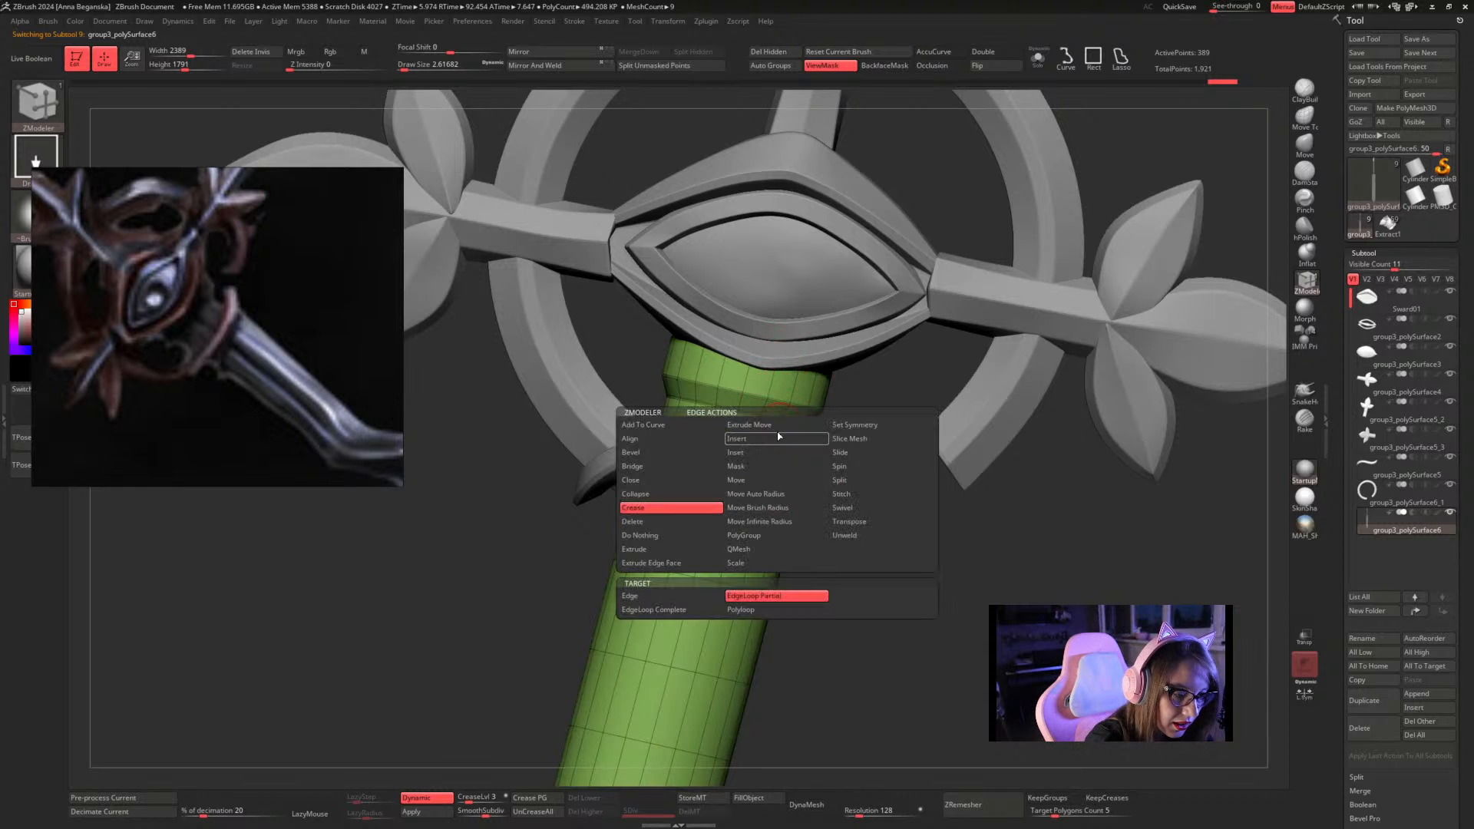
click(774, 440)
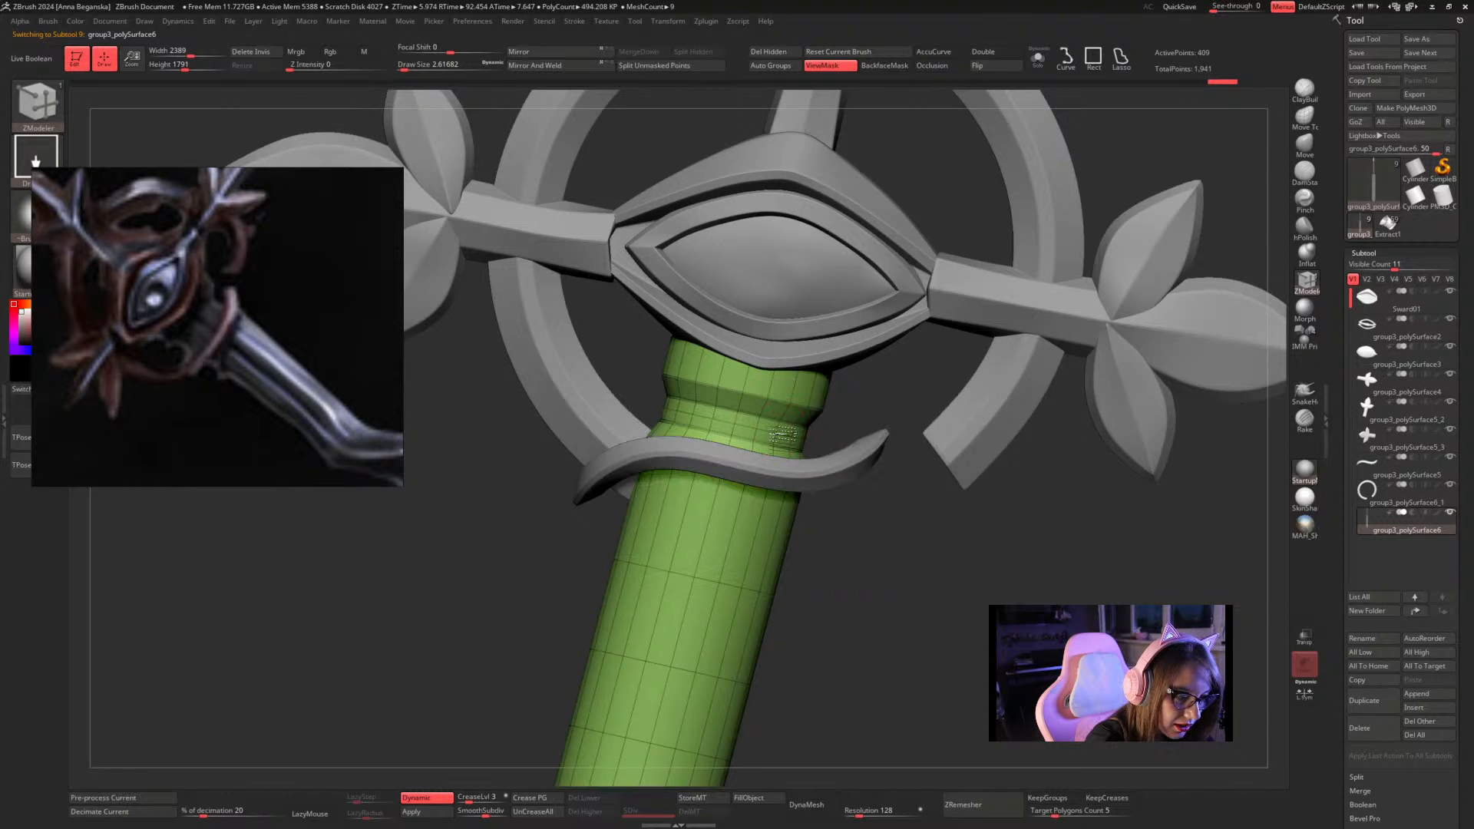
Set ZModeler's edge action to Scale with EdgeLoop Partial and scale the new loop on the handle's neck, with the wireframe hidden
key(space)
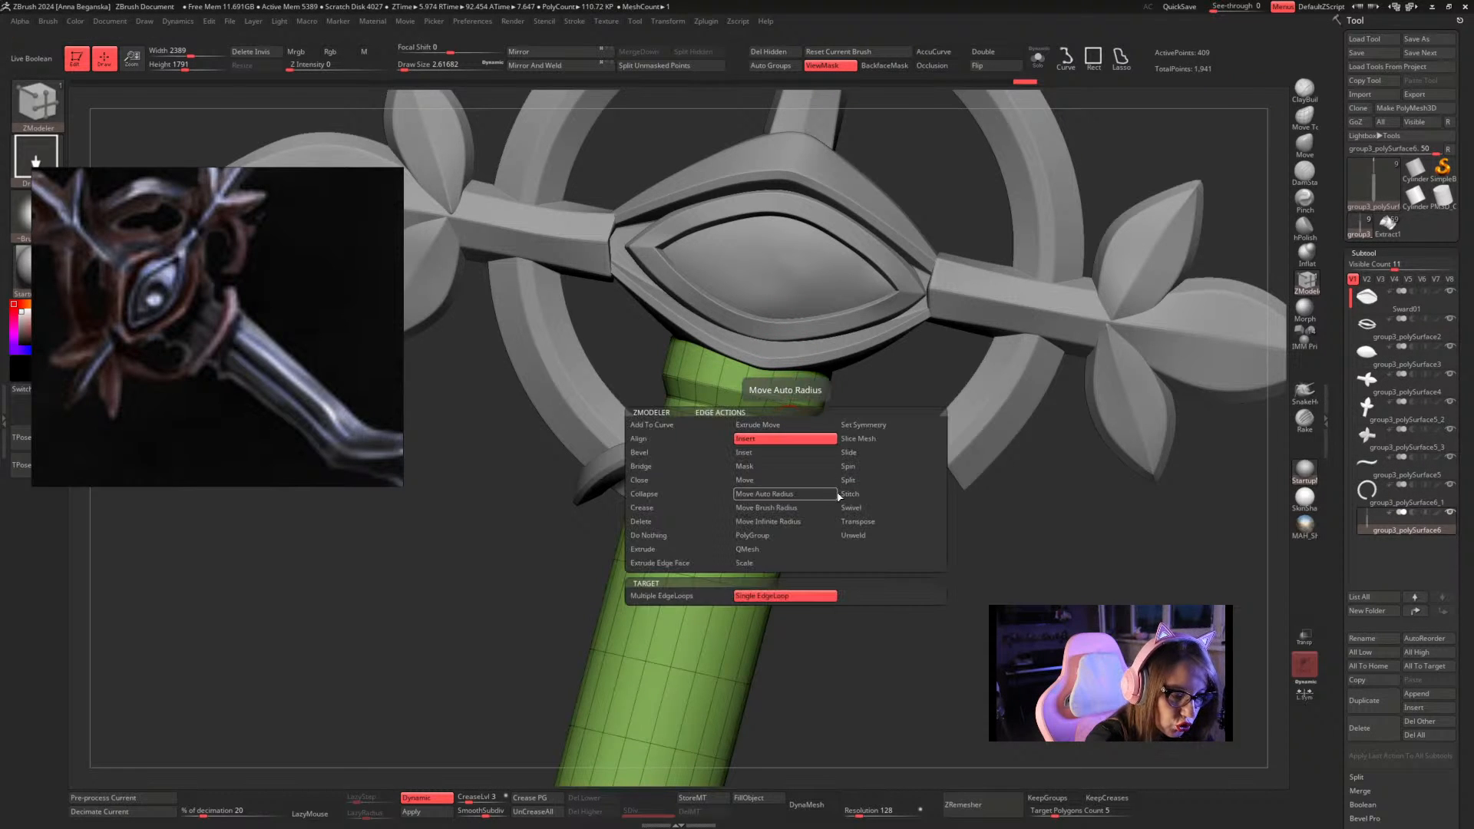
click(861, 466)
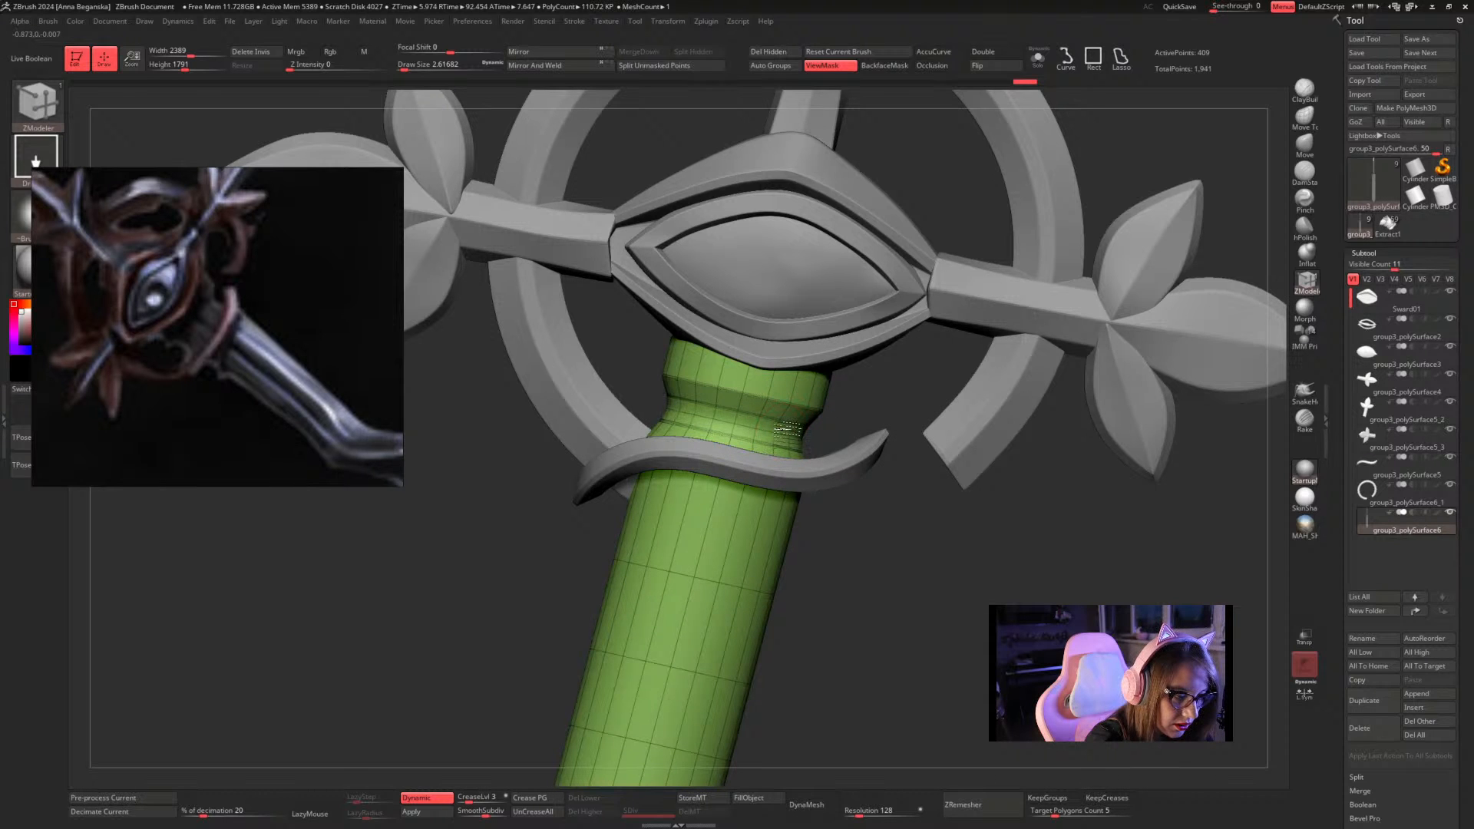
click(785, 434)
key(shift+f)
alt+drag(839, 599, 830, 546)
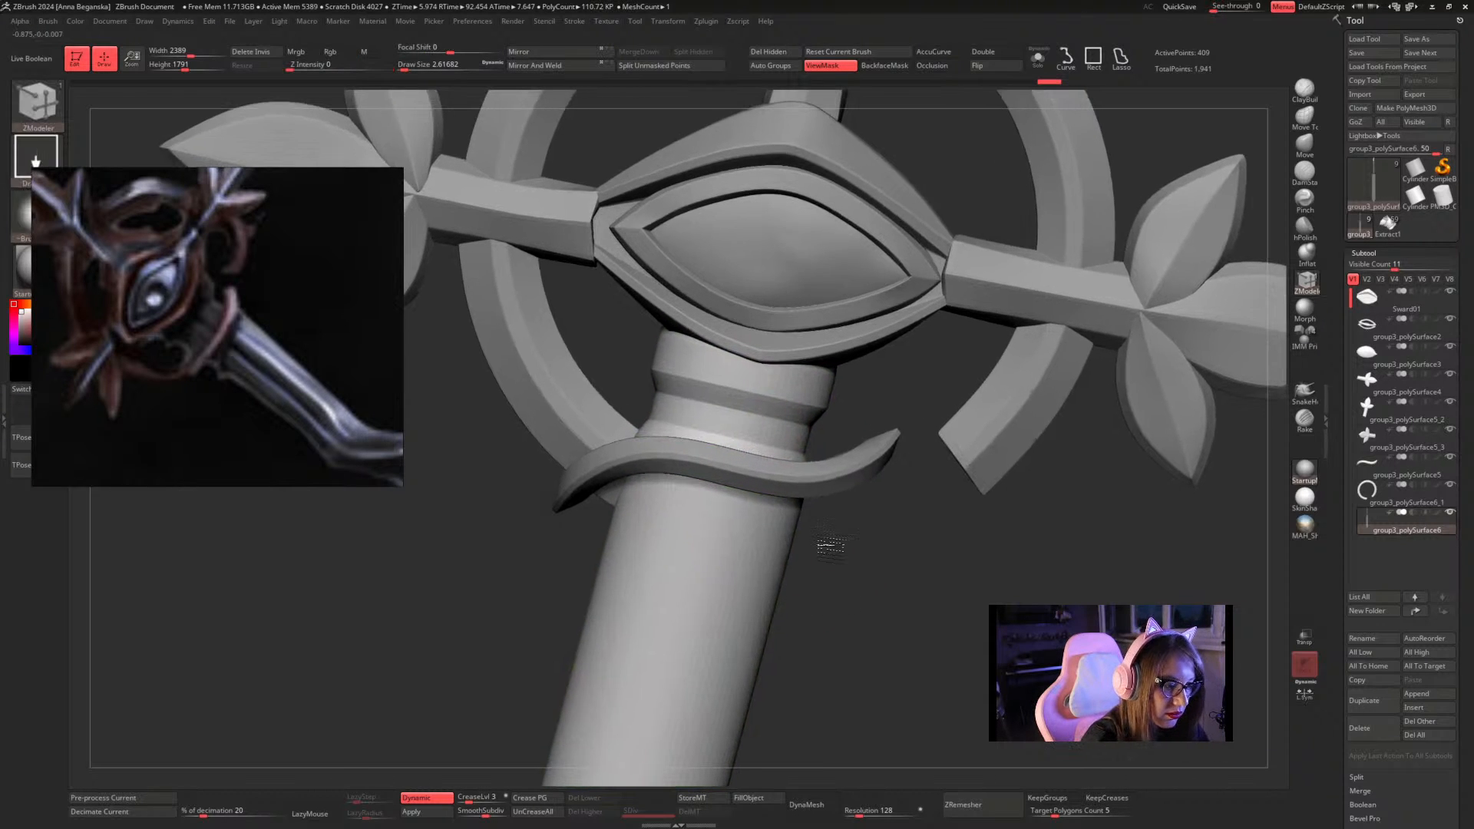
key(shift+f)
key(shift+f)
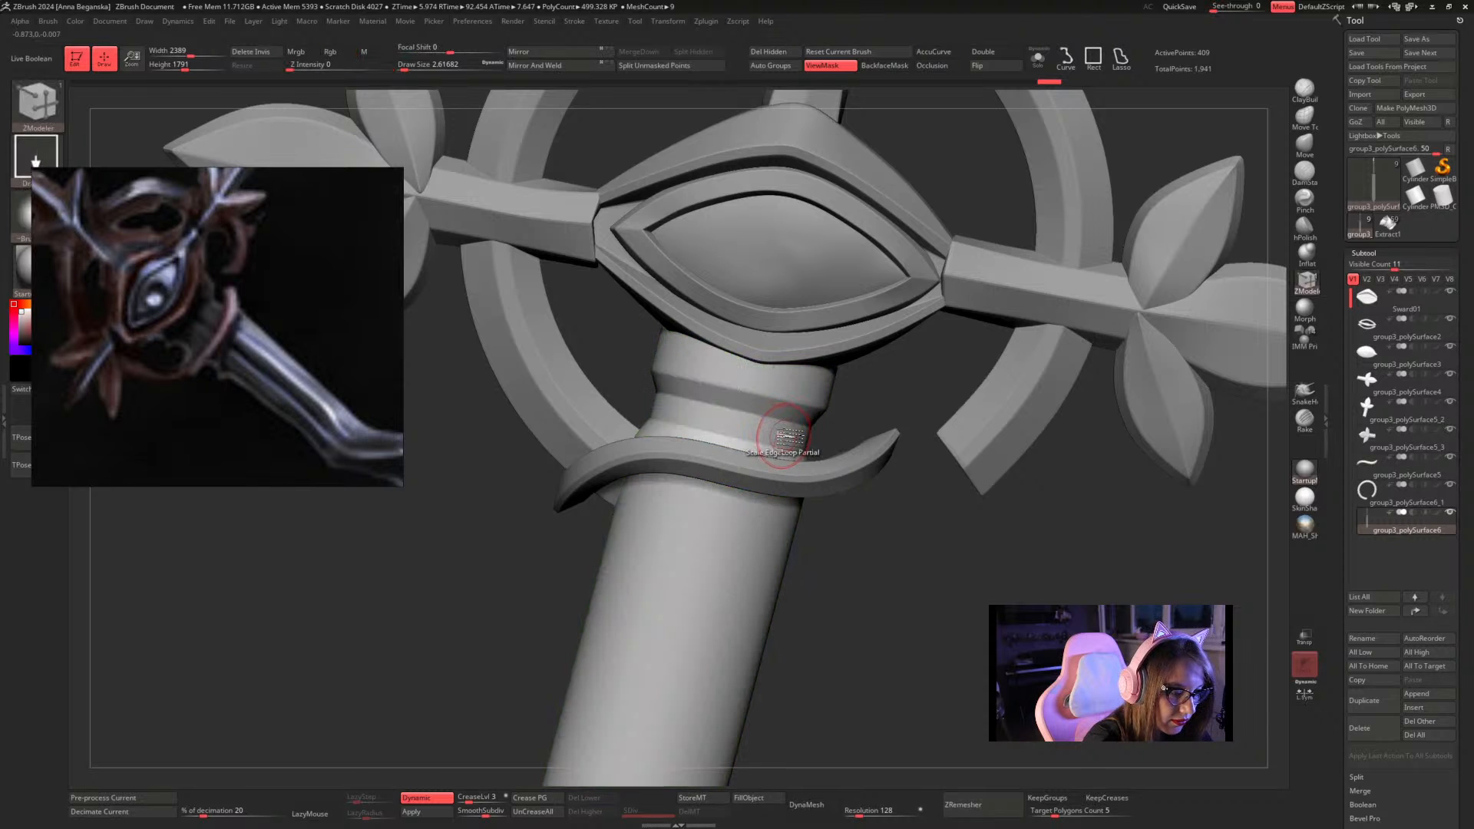
drag(789, 437, 781, 432)
Set ZModeler's edge action to Crease with EdgeLoop Partial and apply it to the edge loop on the handle's neck
alt+drag(815, 549, 774, 430)
alt+drag(786, 593, 774, 407)
key(space)
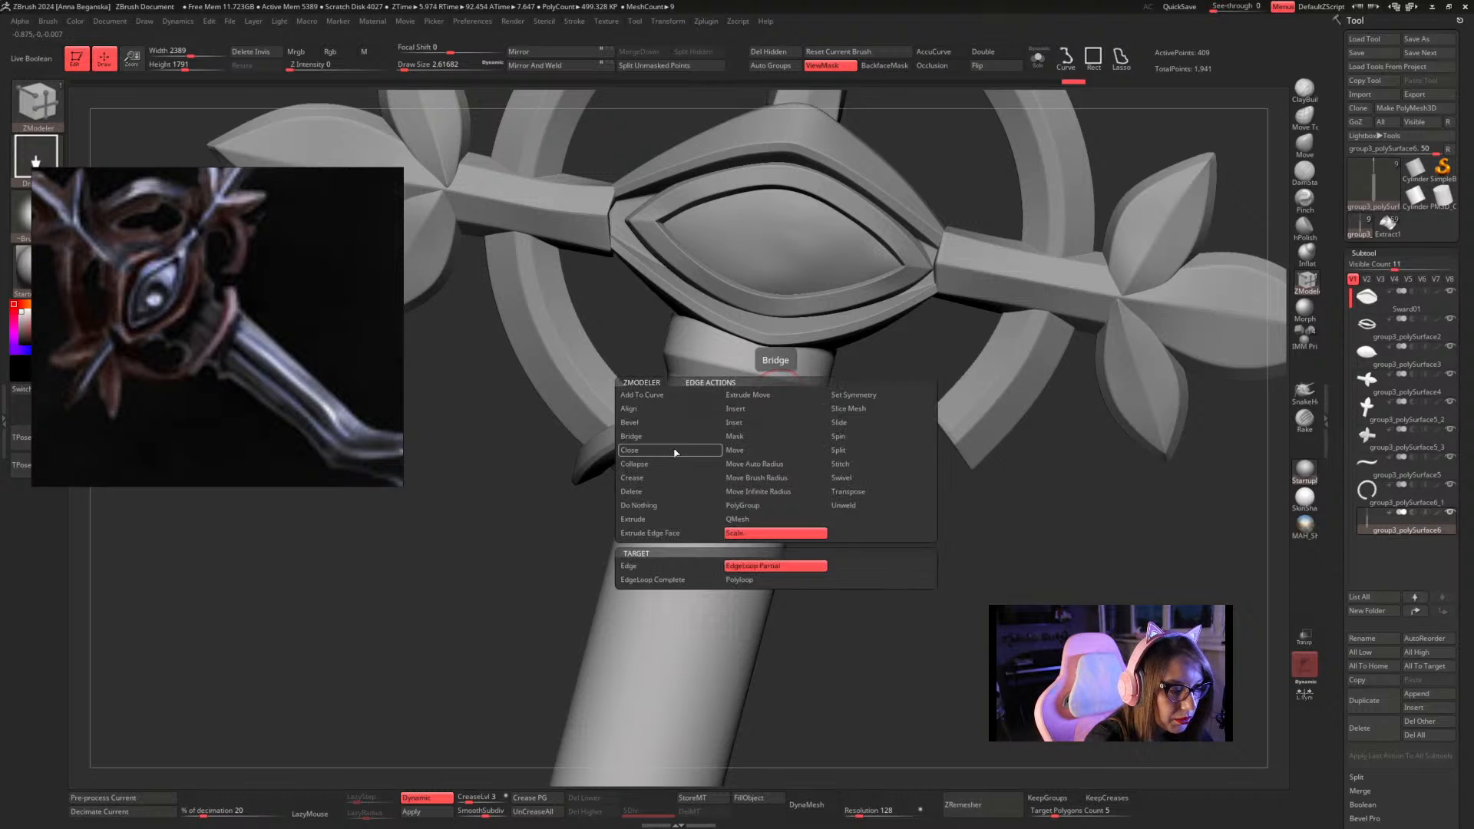
click(662, 478)
click(756, 478)
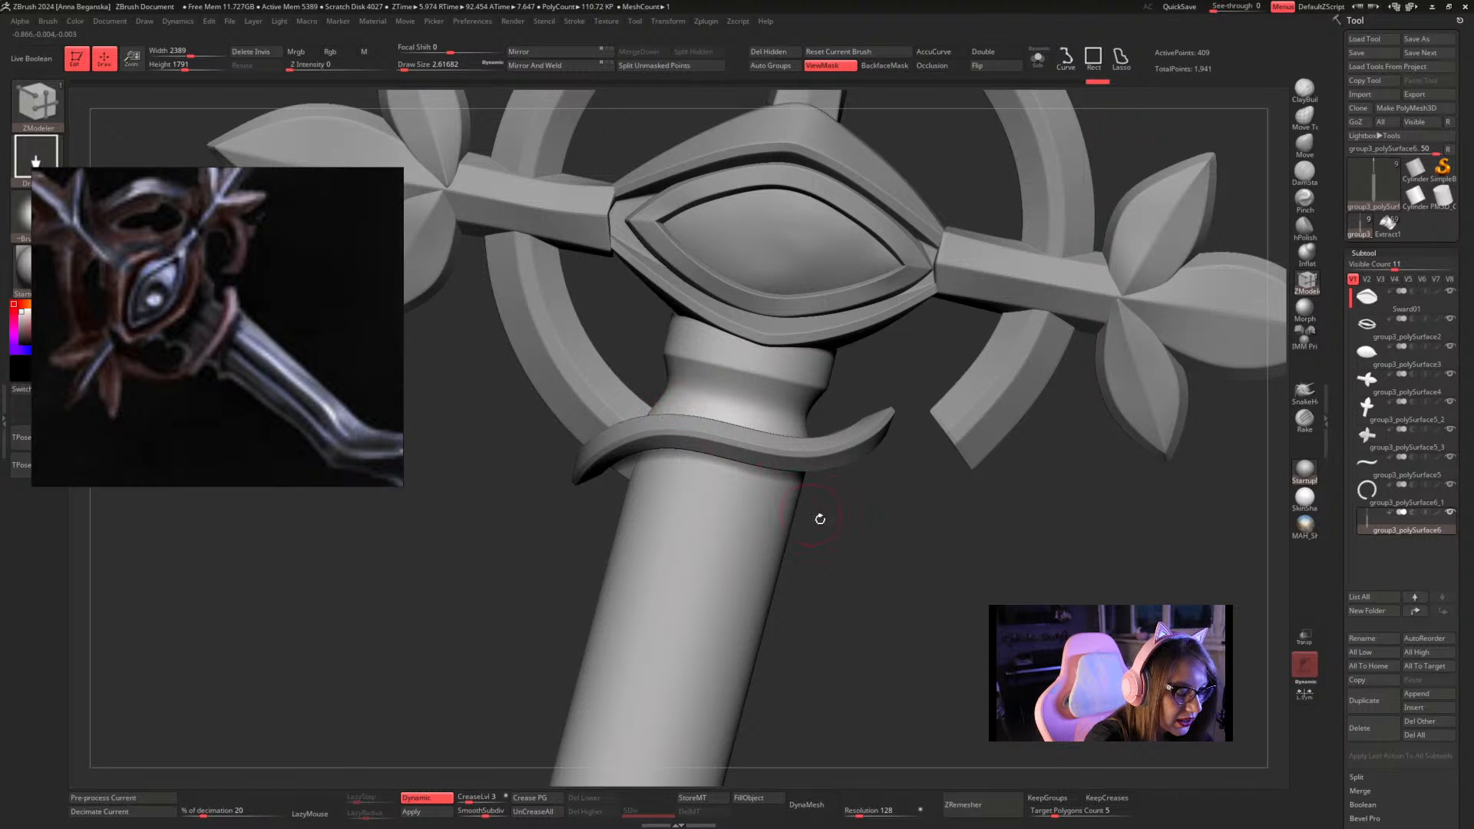
mouse_move(820, 520)
mouse_down()
mouse_move(764, 537)
mouse_move(797, 526)
mouse_move(784, 543)
mouse_move(807, 573)
mouse_move(803, 542)
mouse_up()
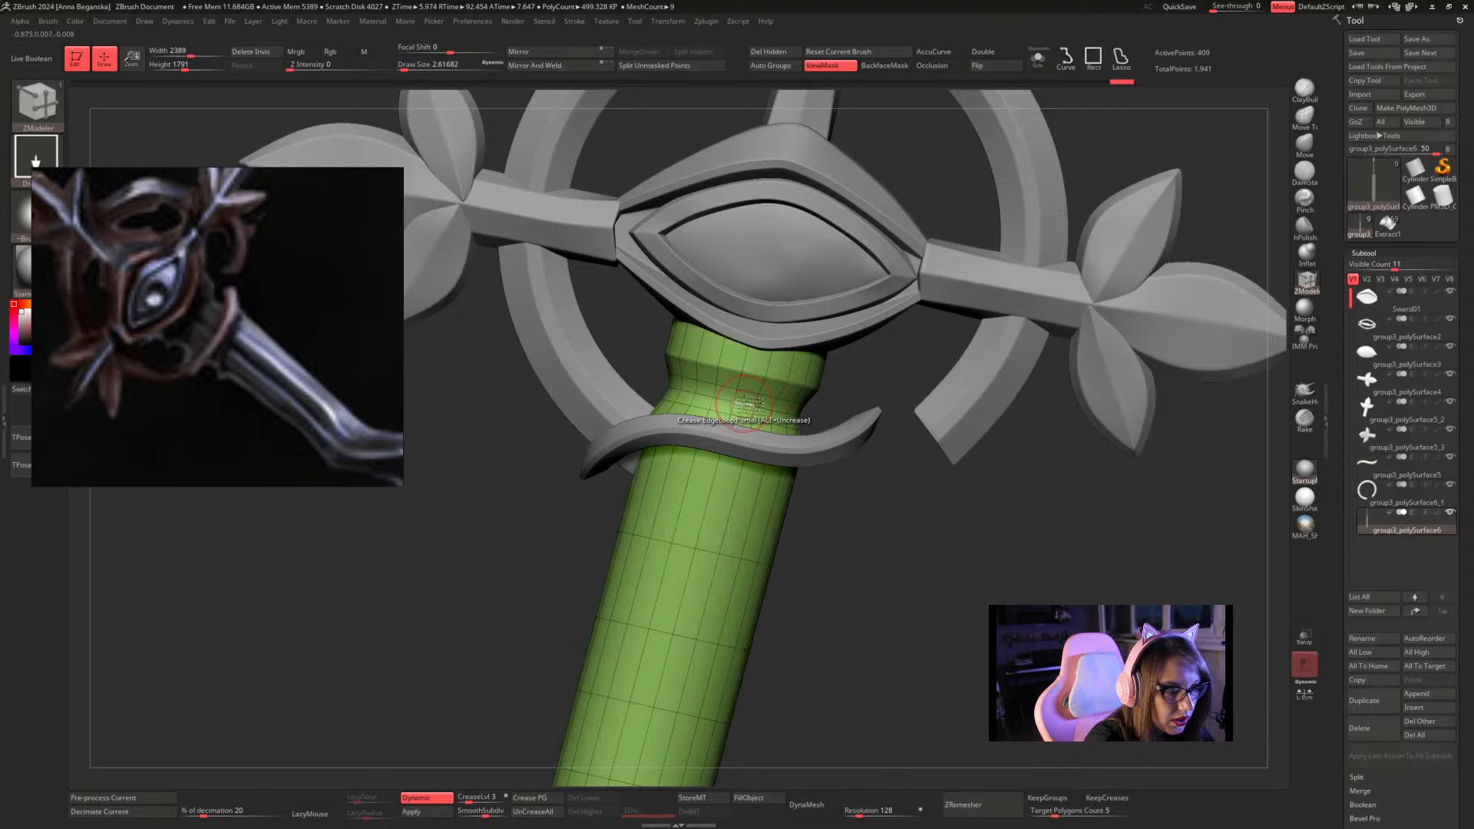
Rescale the edge loop on the handle's neck with ZModeler, set the edge action to Slide, and hide the wireframe
key(space)
click(708, 542)
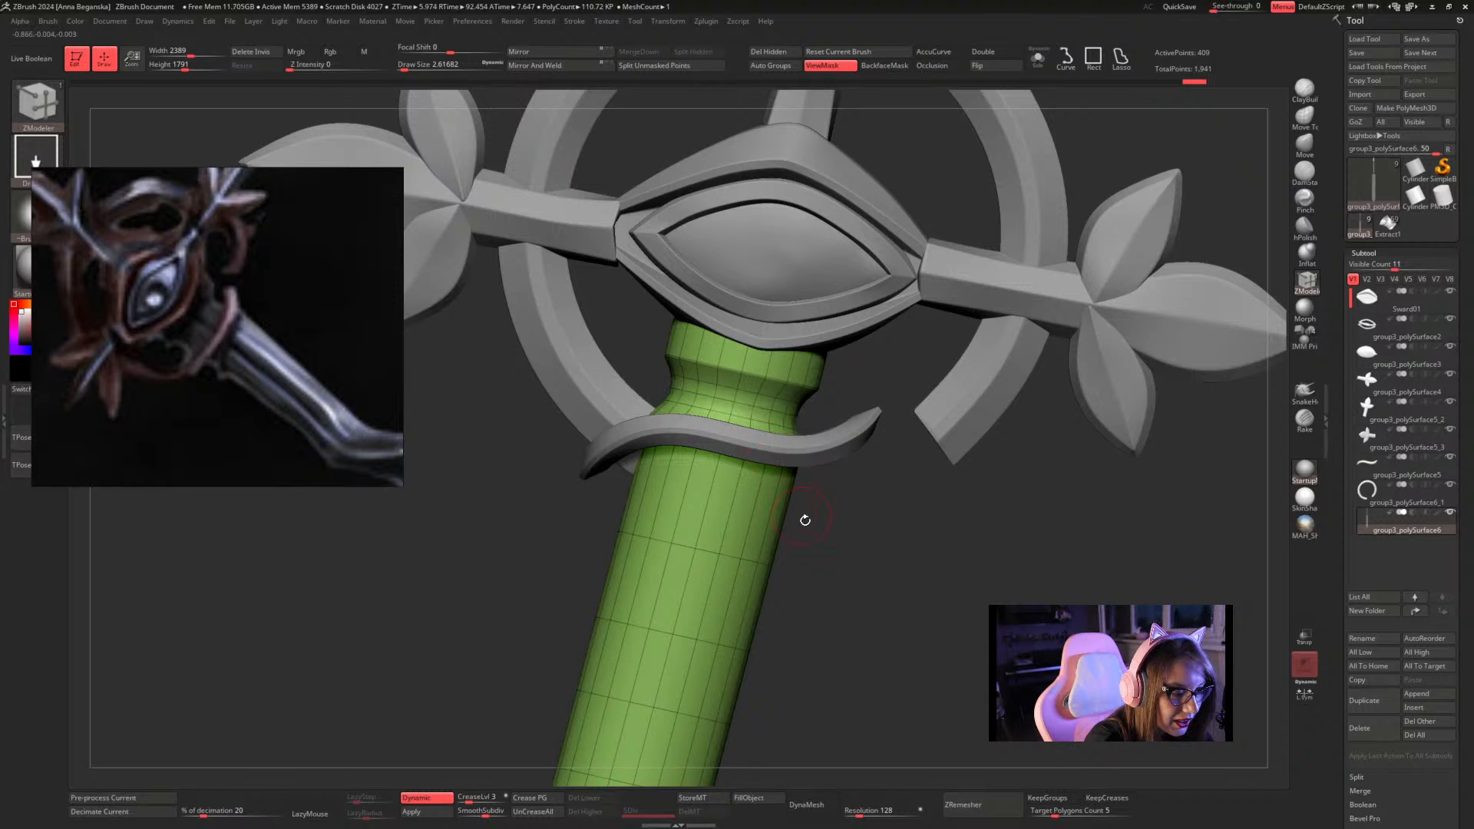
drag(803, 517, 794, 549)
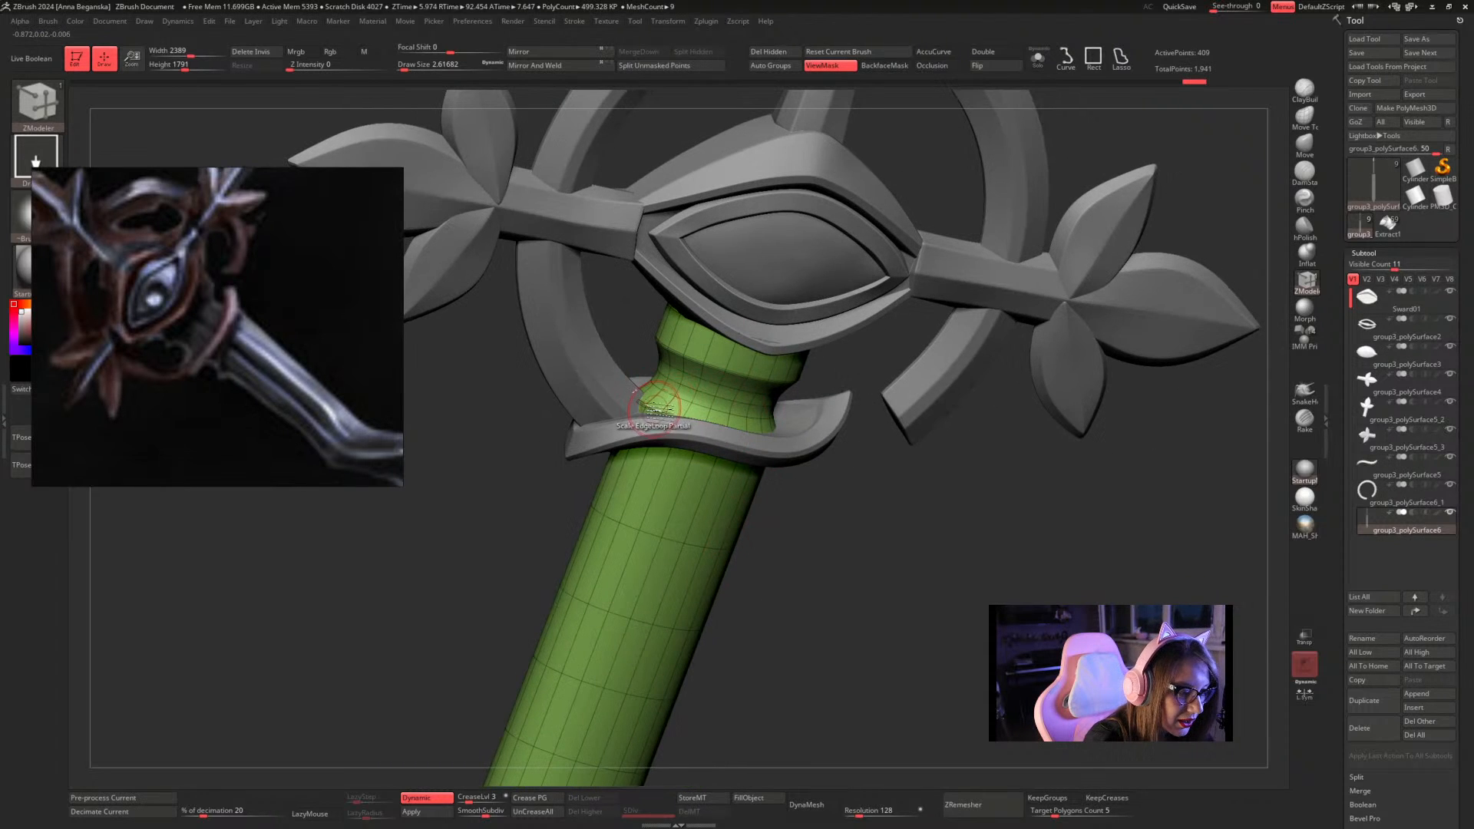
key(space)
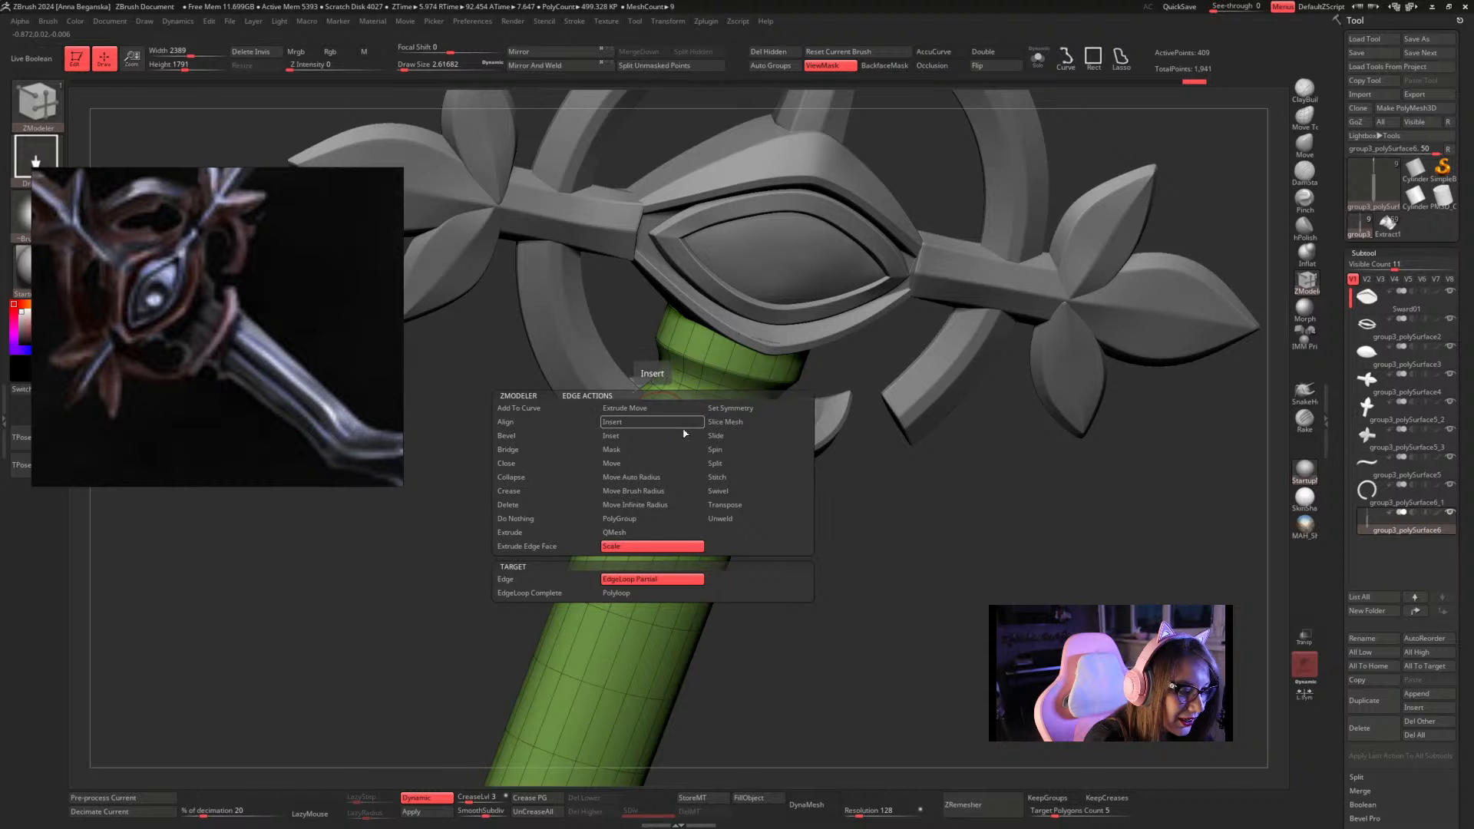
click(730, 441)
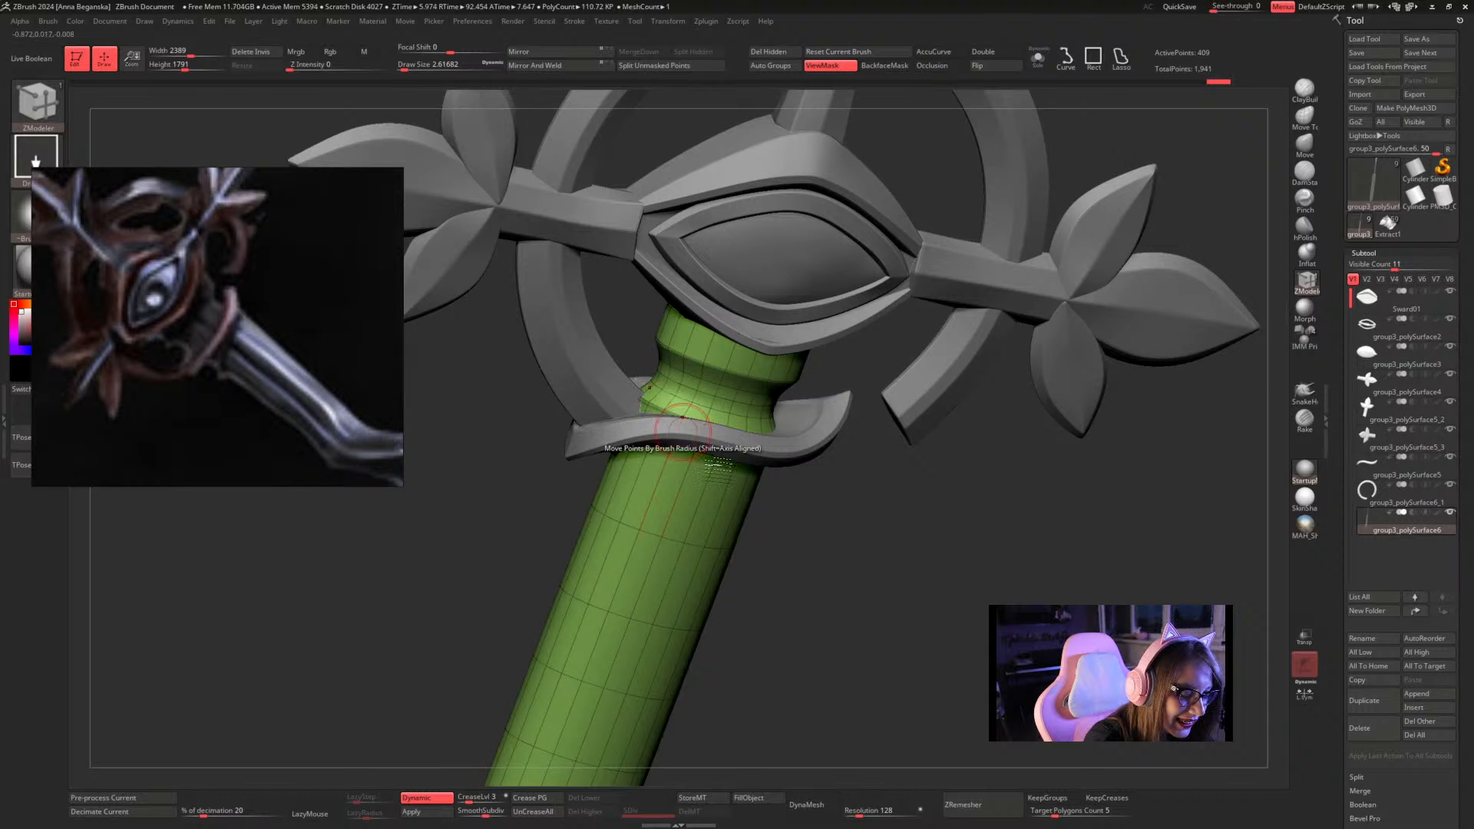
drag(786, 534, 783, 591)
key(shift+f)
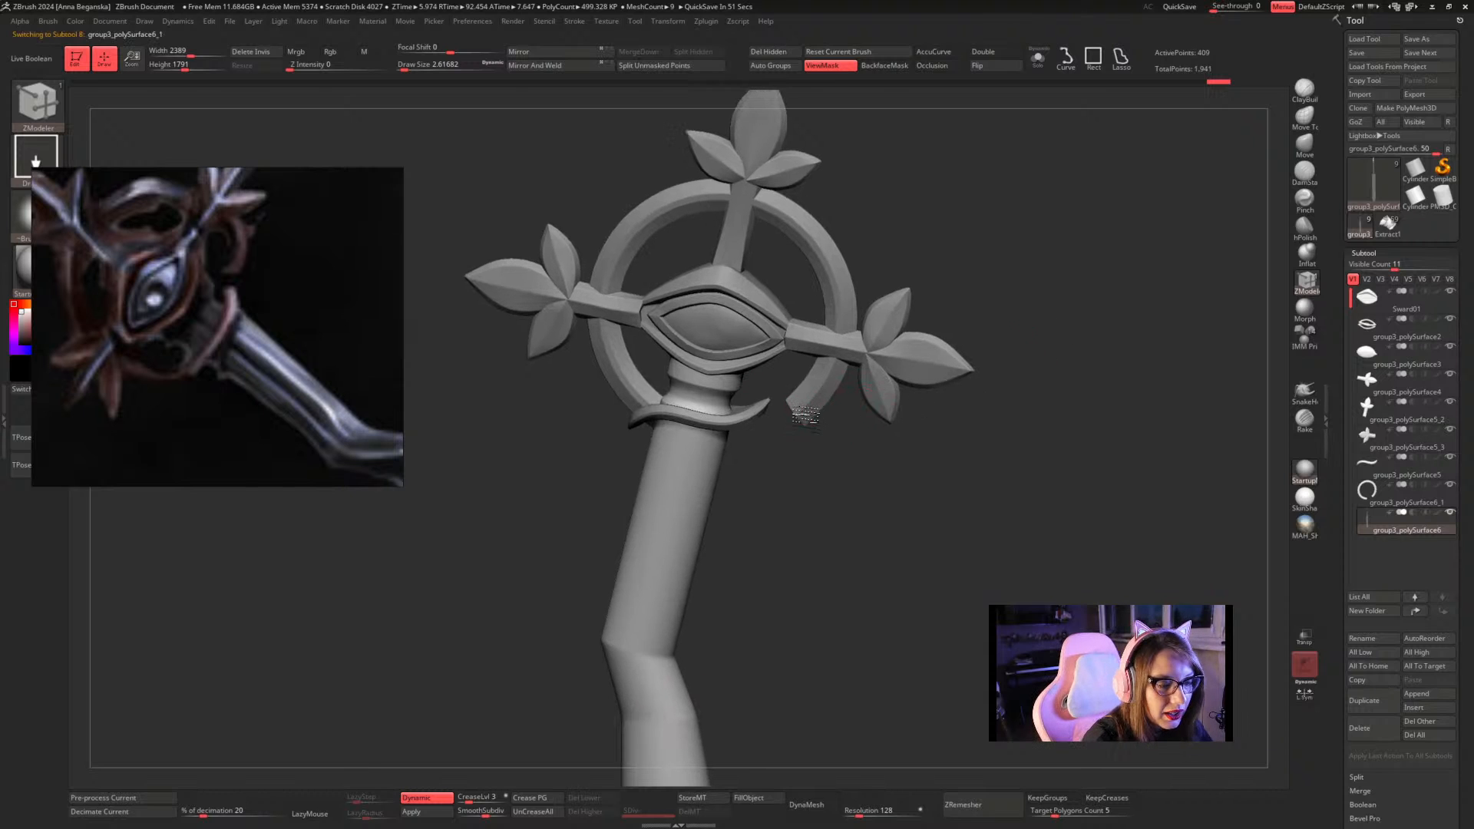
Make the broken circular ring the active subtool and set up the Move brush with a draw size of about 5
alt+click(811, 413)
scroll(832, 454, up, 2)
alt+drag(860, 495, 861, 499)
click(1304, 146)
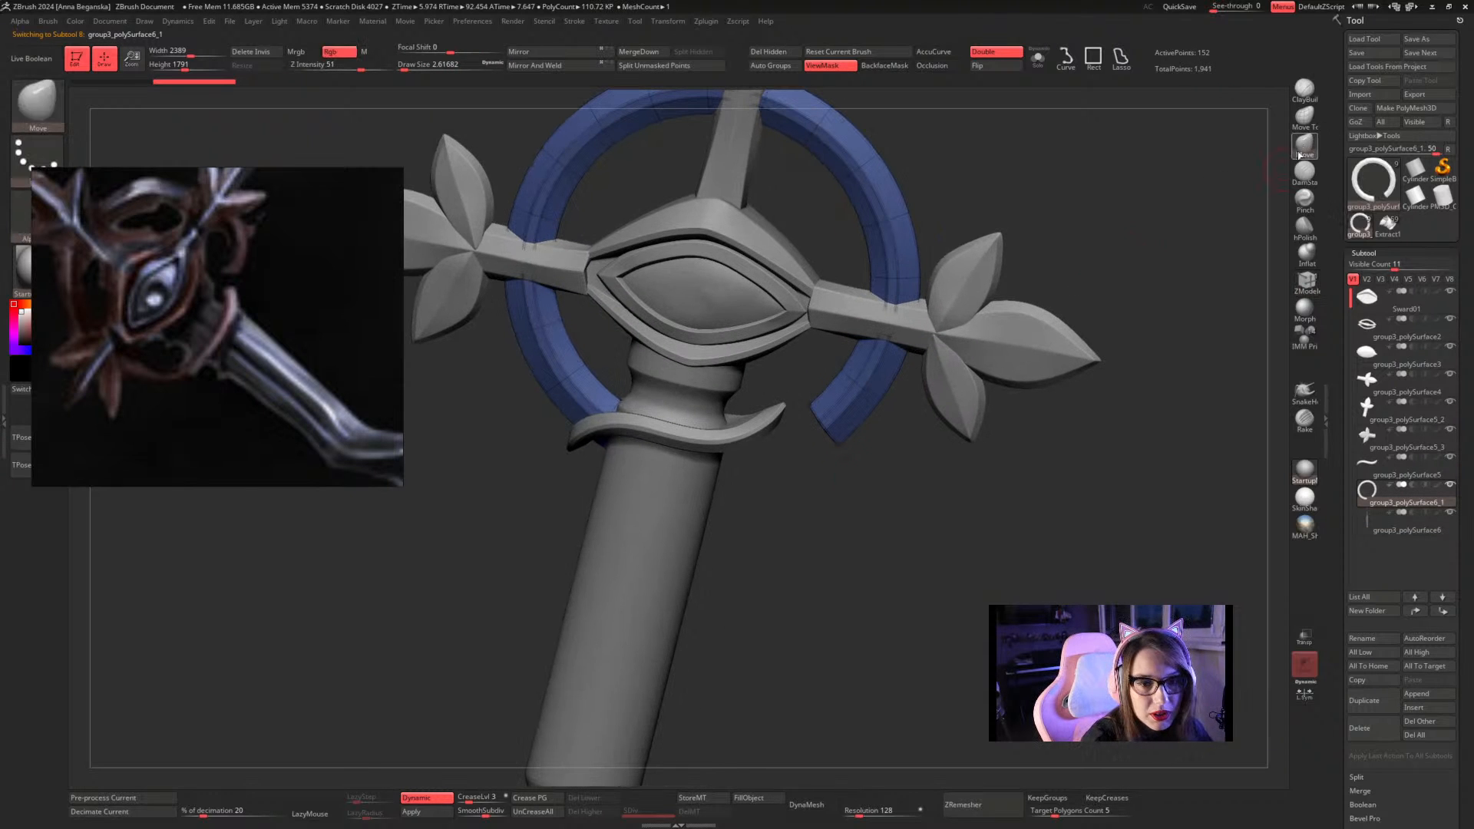
drag(1098, 303, 1106, 279)
key(space)
drag(825, 399, 843, 405)
key(space)
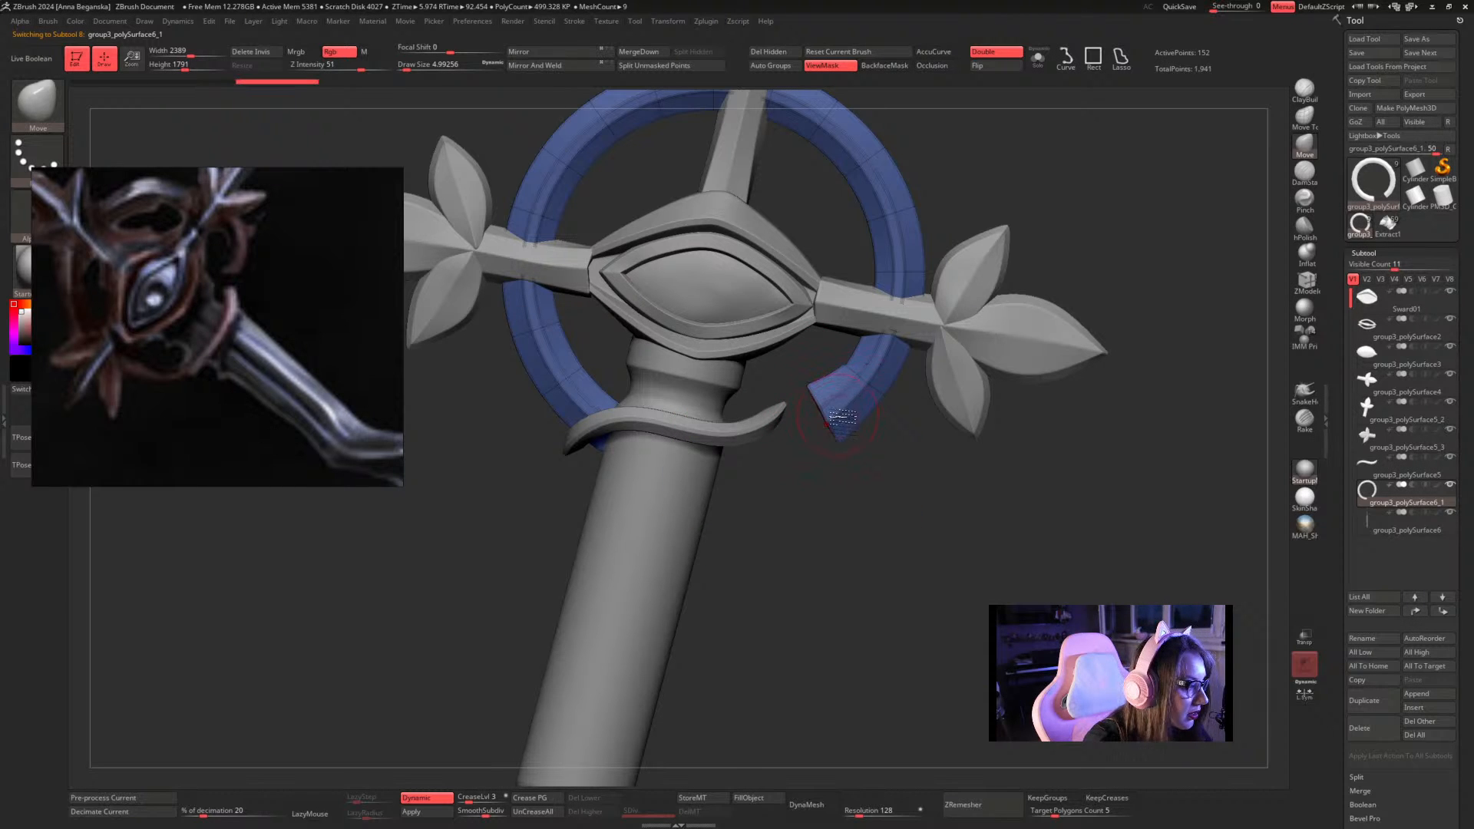
mouse_move(845, 441)
mouse_down()
mouse_move(810, 382)
mouse_move(861, 439)
mouse_up()
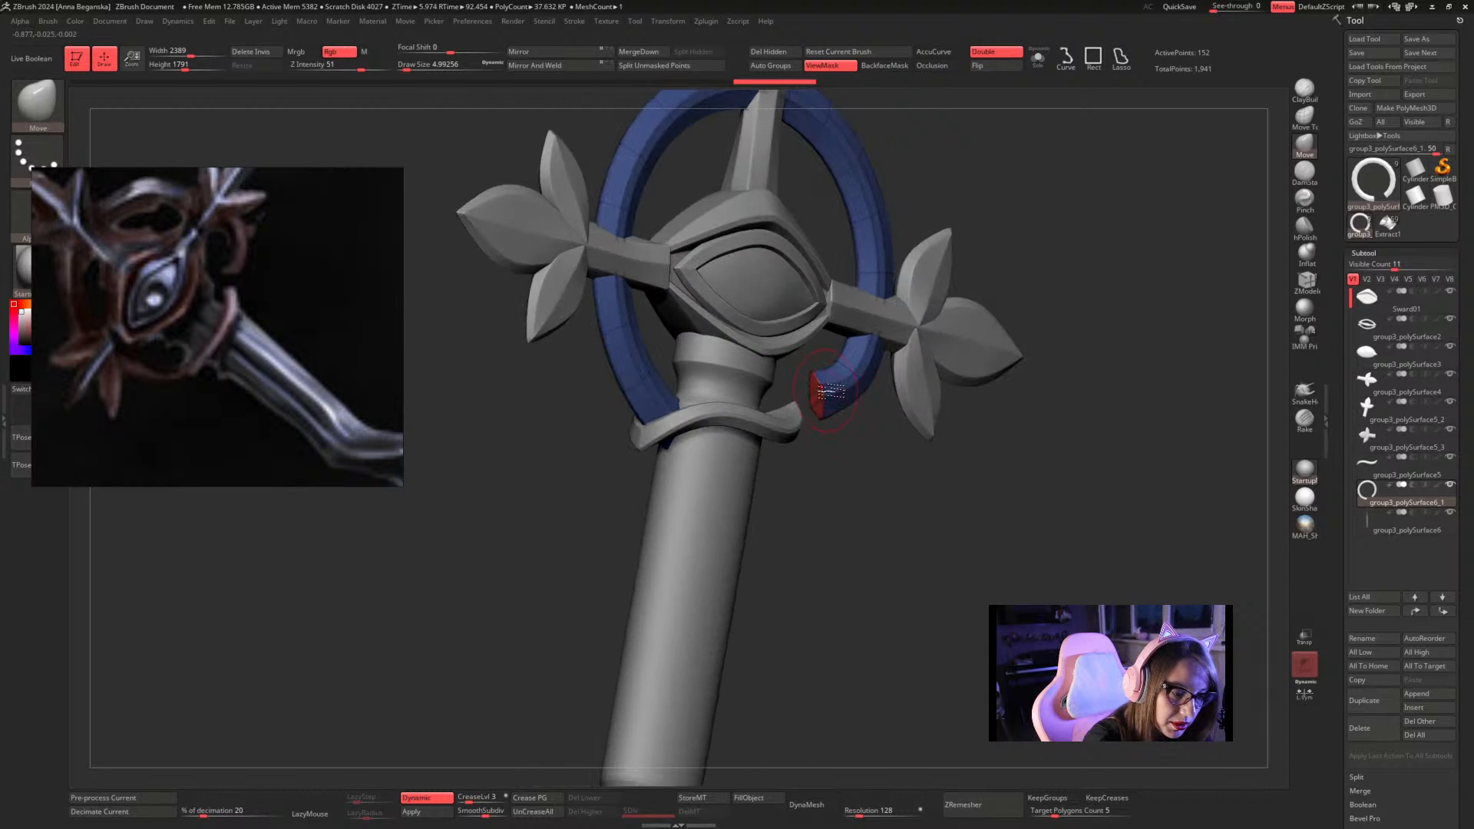
key(ctrl+z)
key(ctrl+z)
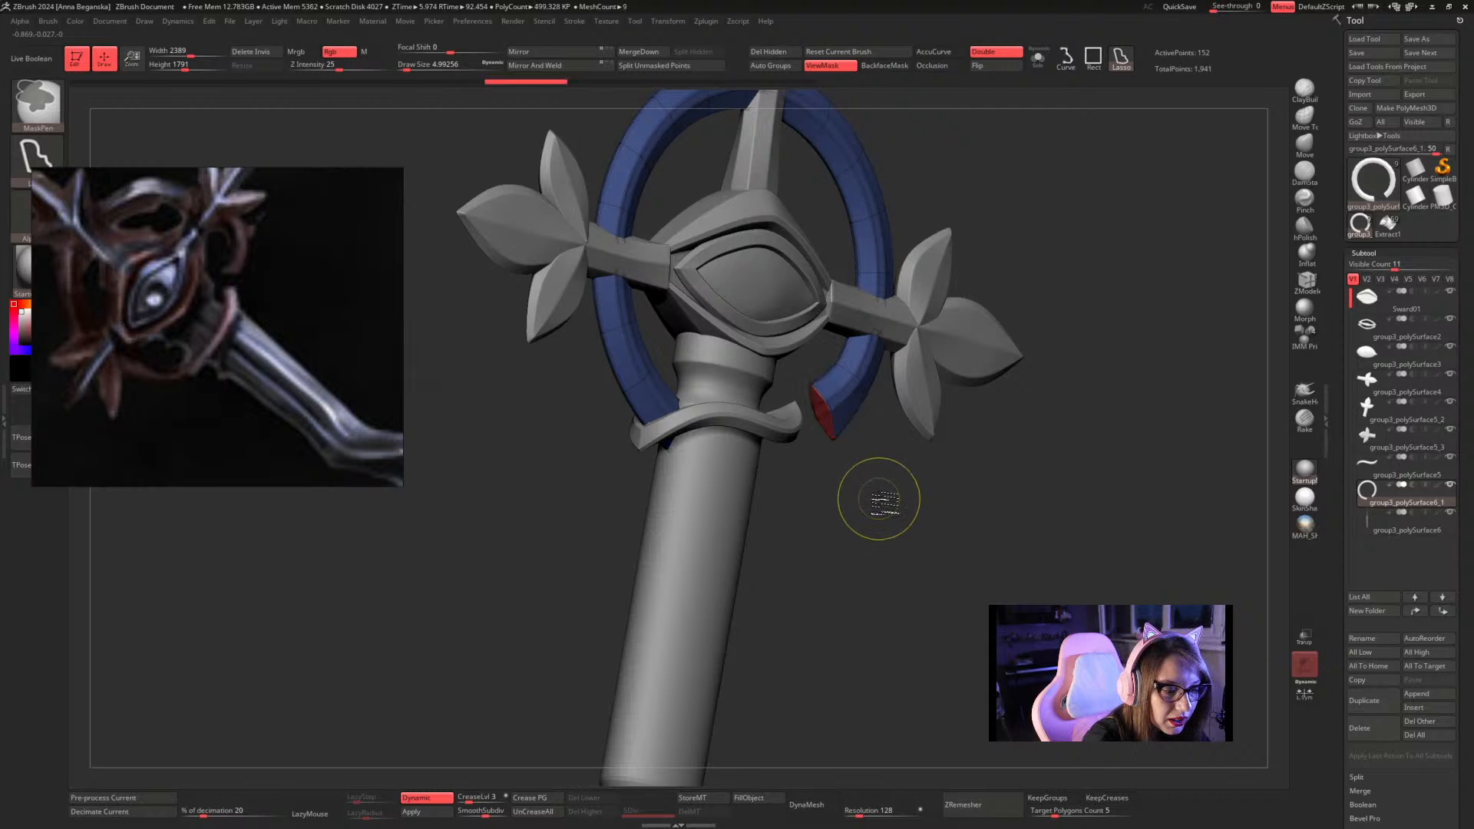
key(ctrl+z)
key(ctrl+z)
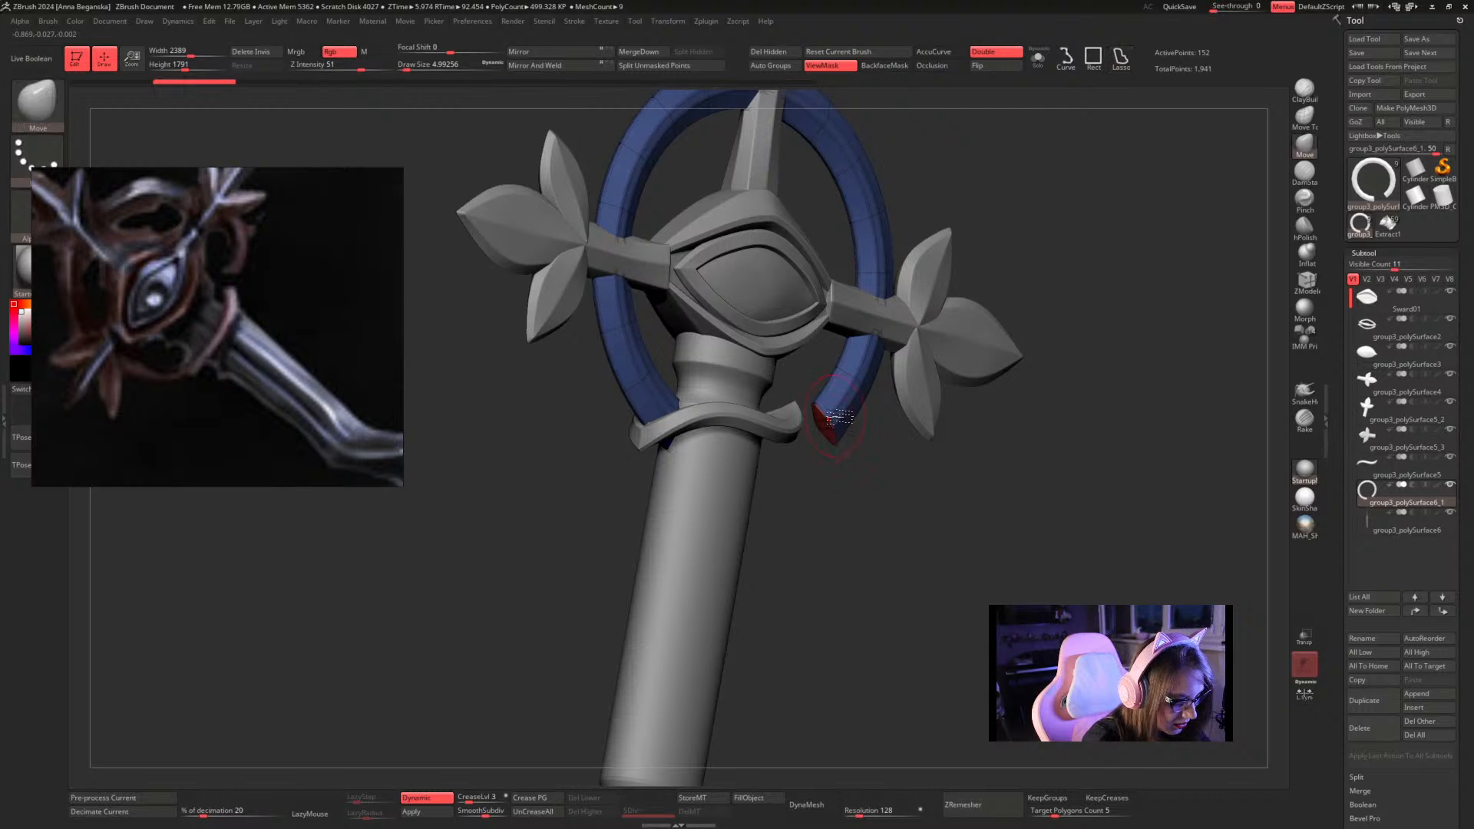
Bend the ring's open end inwards with the Move brush and raise the draw size to about 5.75
mouse_move(860, 492)
mouse_down()
mouse_move(820, 403)
mouse_move(832, 425)
mouse_up()
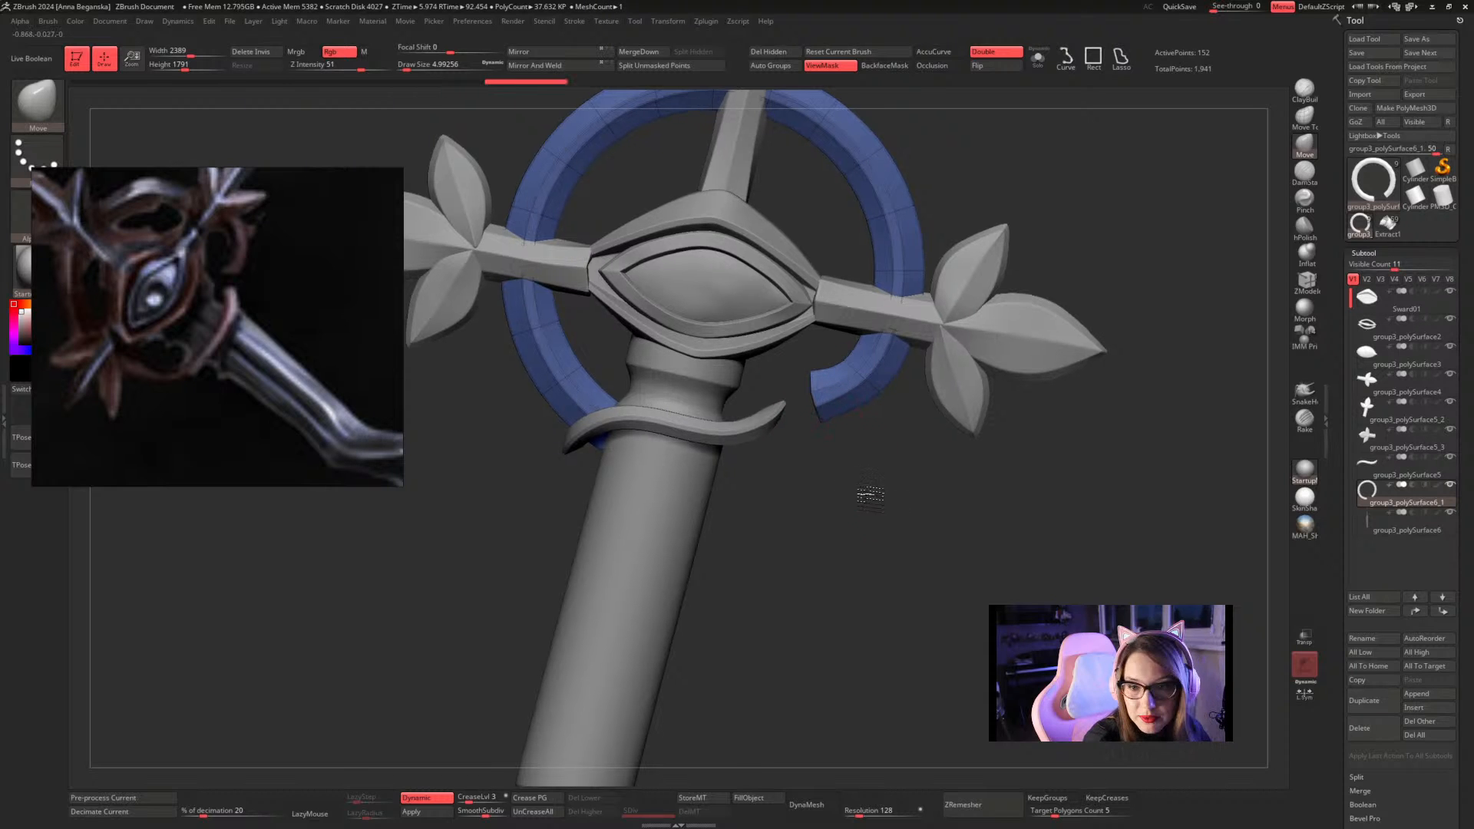
mouse_move(869, 493)
alt+mouse_down()
mouse_move(839, 490)
mouse_move(847, 540)
alt+mouse_up()
key(space)
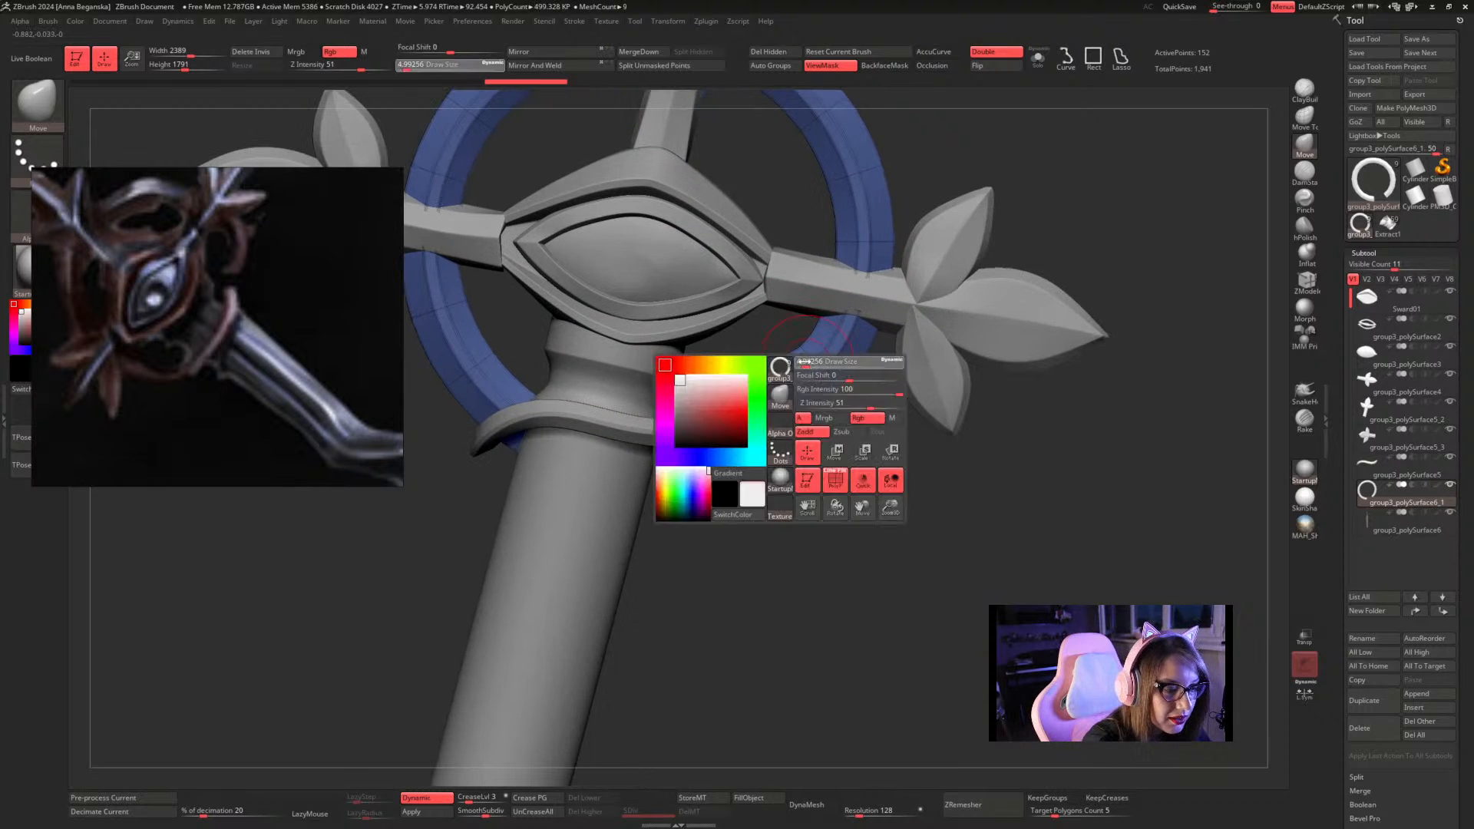
drag(804, 363, 807, 363)
alt+drag(822, 433, 829, 464)
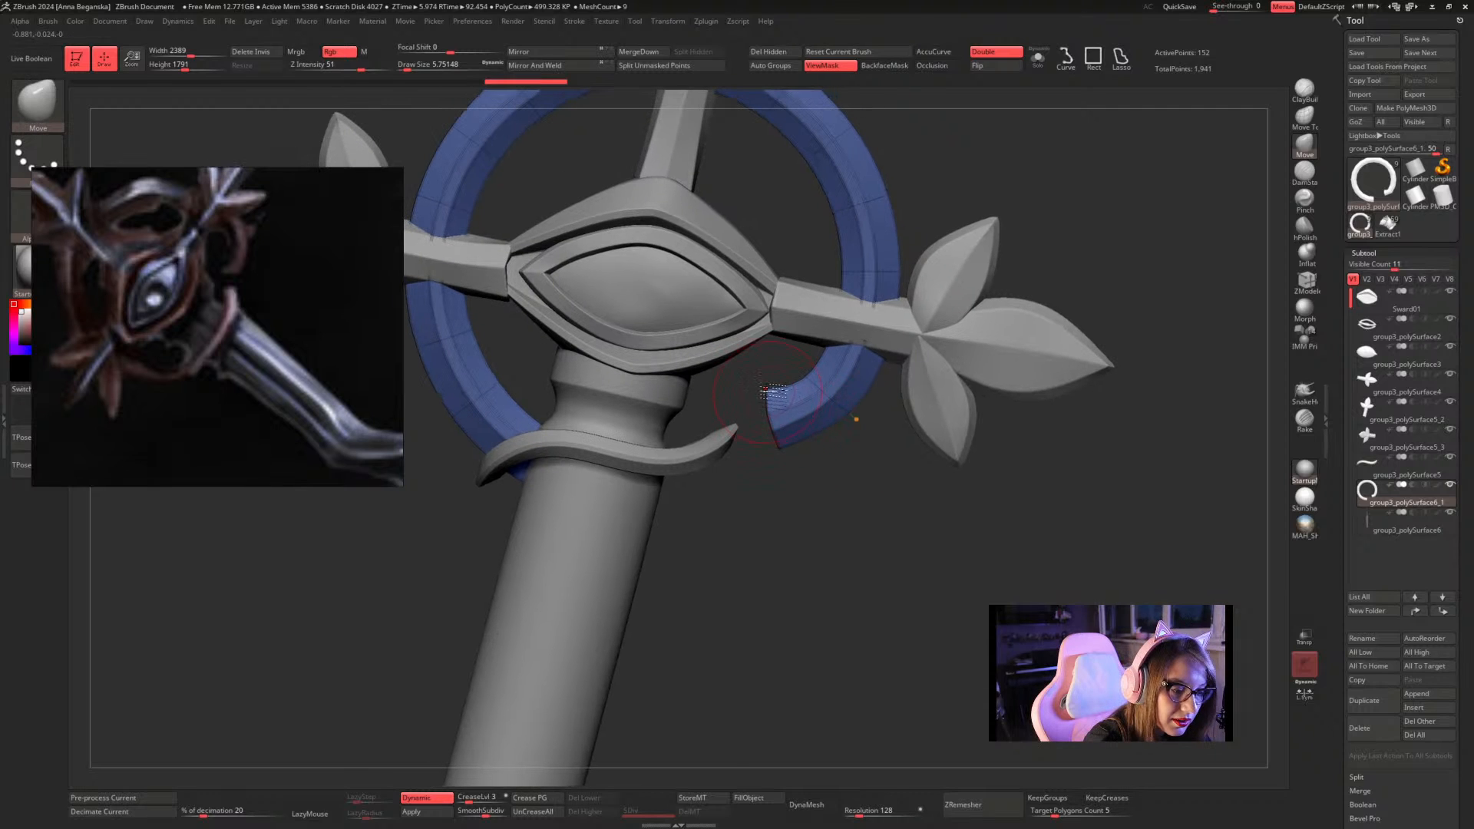
Extend the ring's open end towards the handle and refine its tip corners with the Move brush at a draw size of about 1.8
key(space)
mouse_move(775, 395)
mouse_down()
mouse_move(794, 443)
mouse_move(782, 433)
mouse_up()
key(space)
key(shift+f)
mouse_move(842, 547)
alt+mouse_down()
mouse_move(773, 440)
mouse_move(819, 560)
mouse_move(803, 517)
mouse_move(820, 544)
alt+mouse_up()
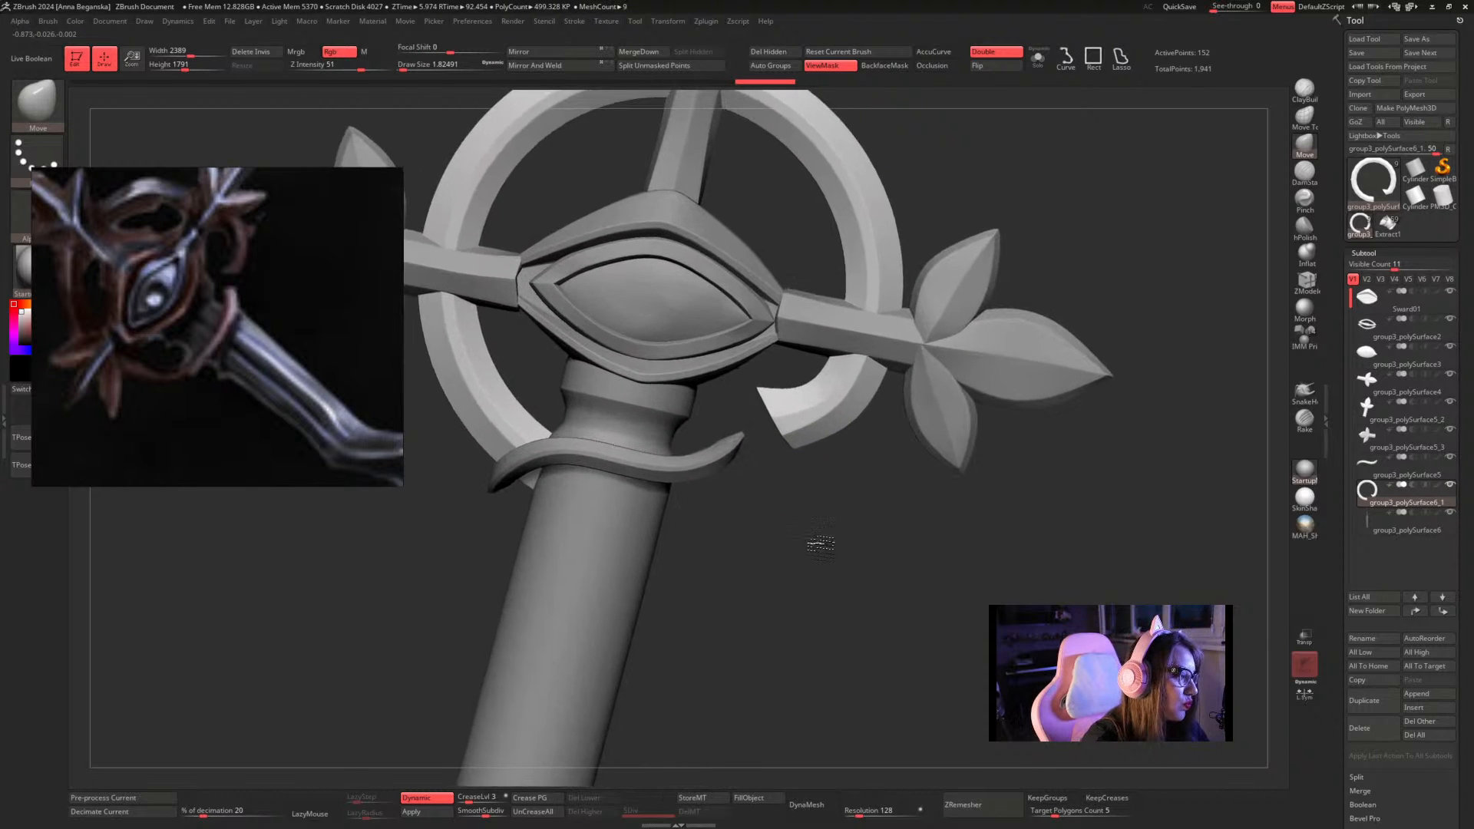
key(shift+f)
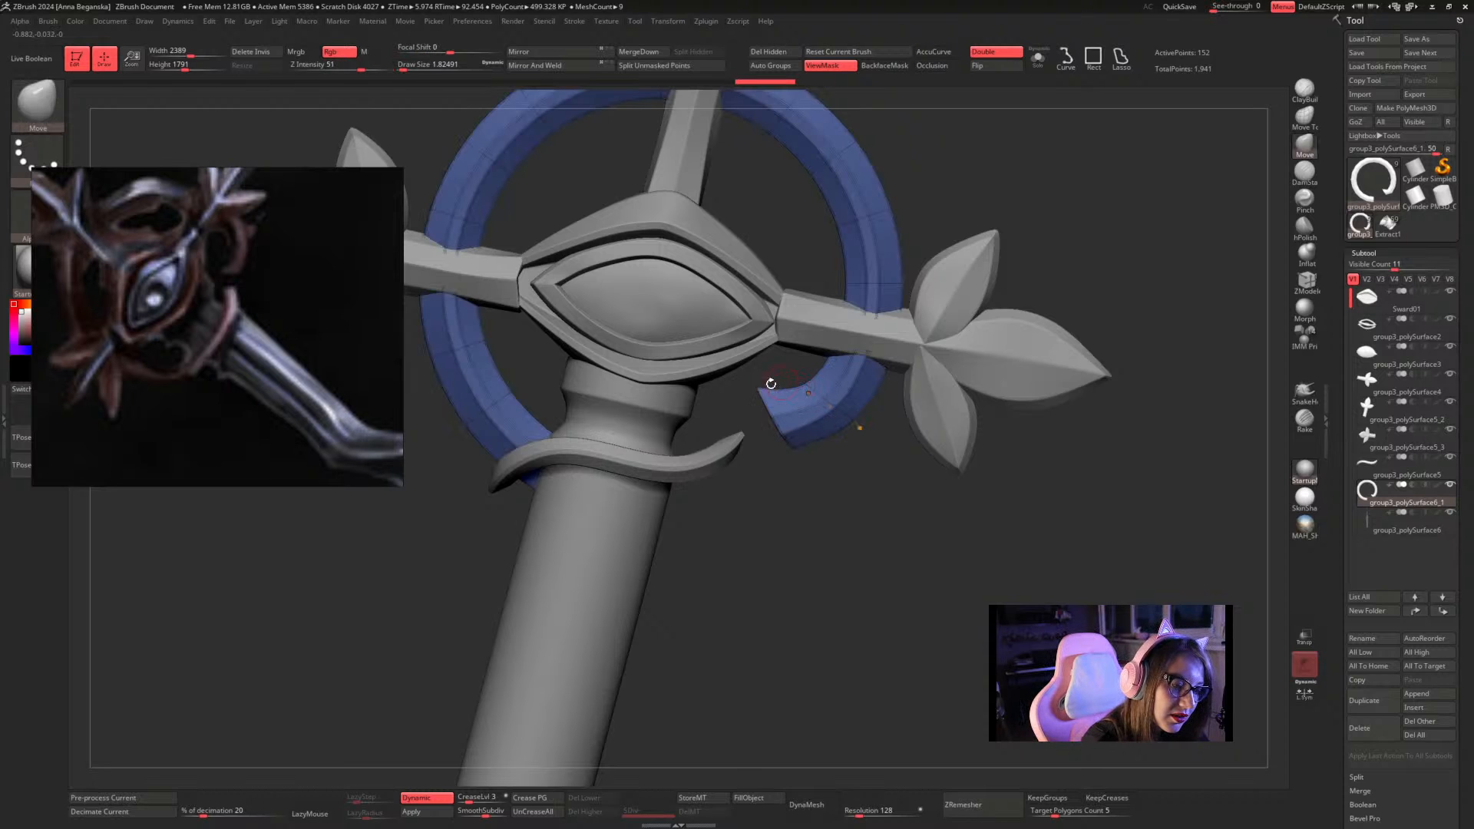
drag(766, 390, 764, 390)
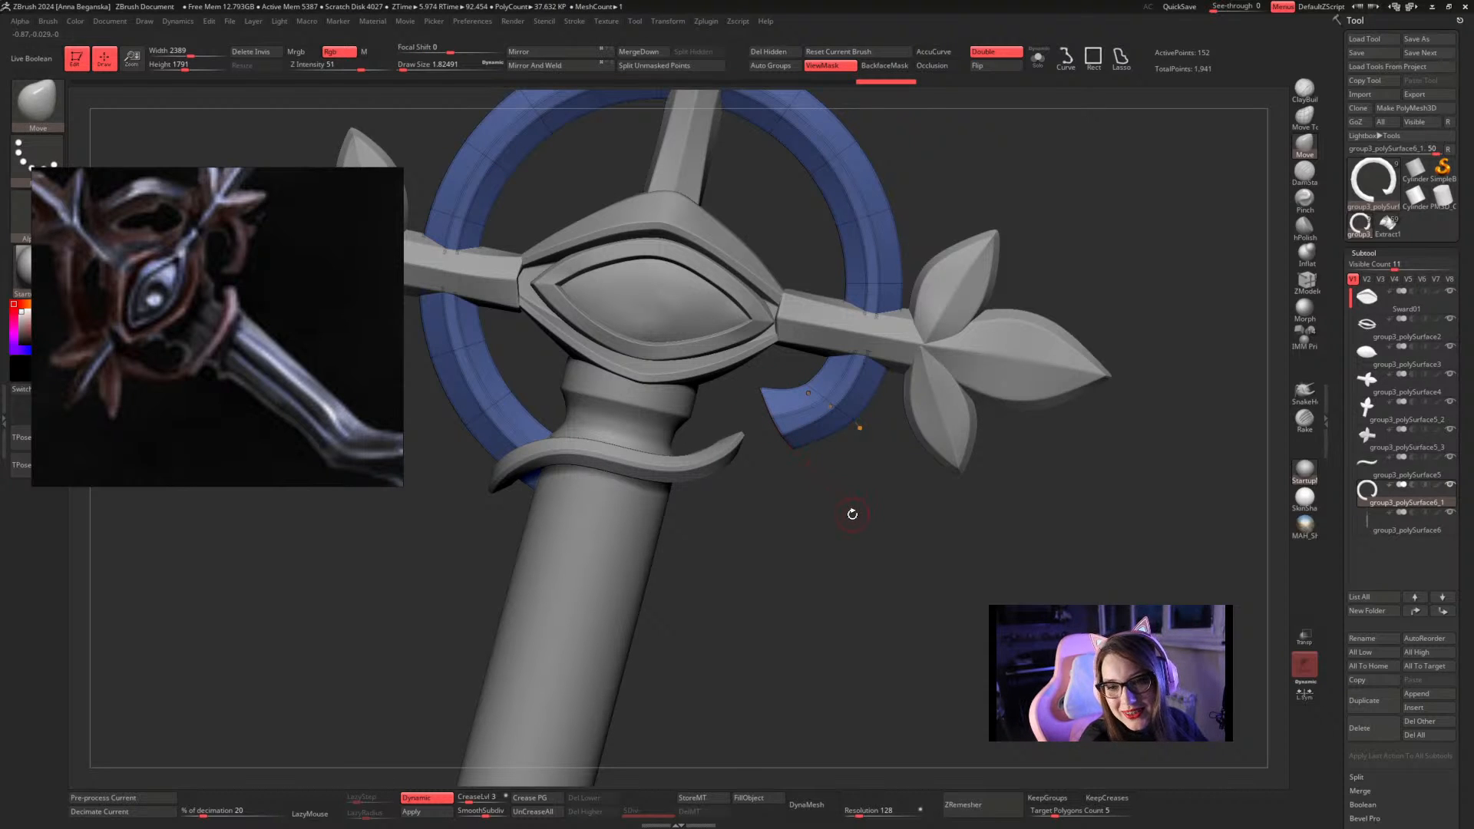
mouse_move(864, 529)
alt+mouse_down()
mouse_move(861, 516)
mouse_move(861, 533)
alt+mouse_up()
drag(777, 424, 788, 421)
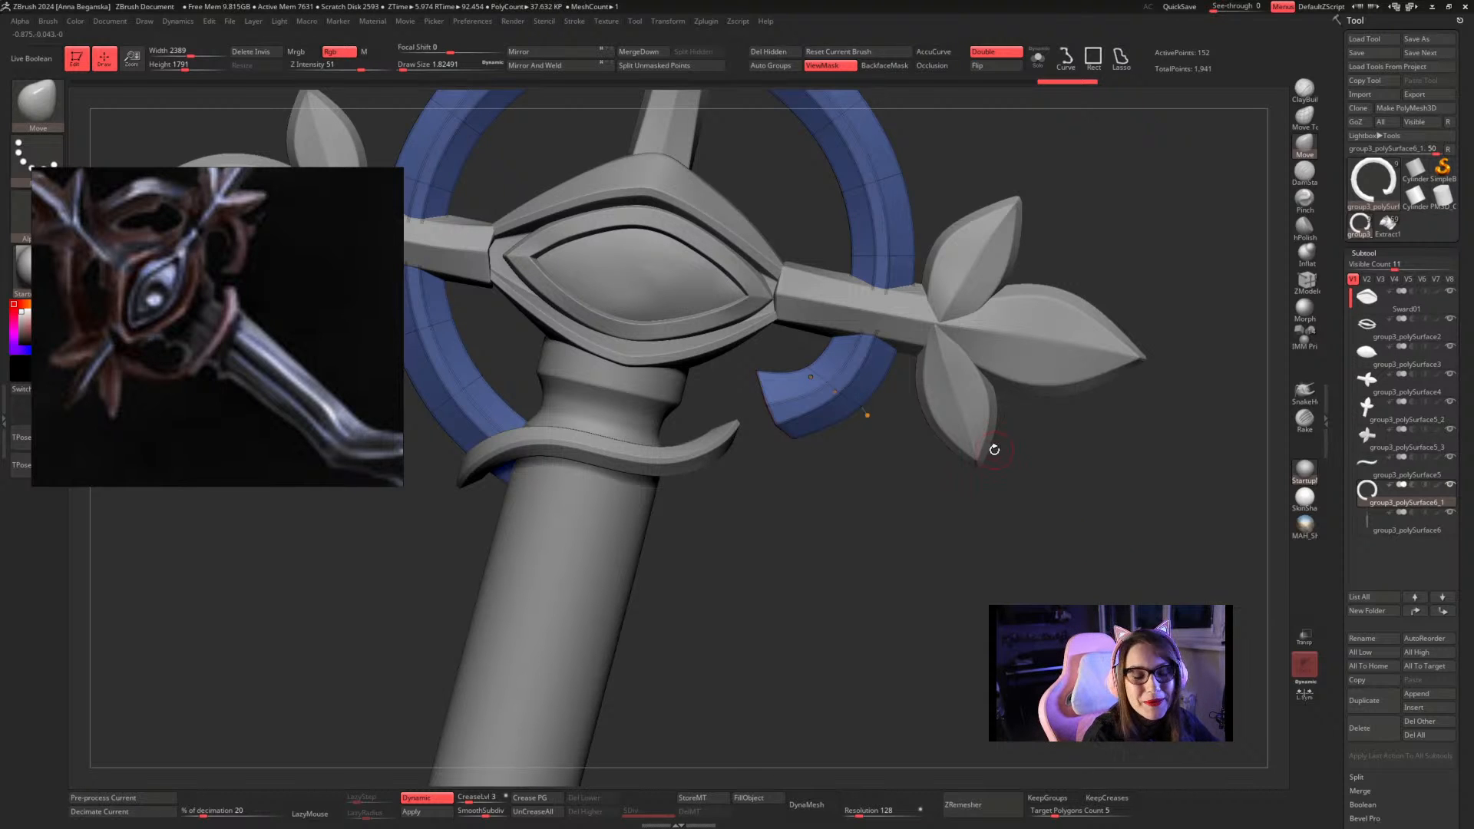
Compare the whole weapon with the concept image and examine the head's thickness from the side
key(shift)
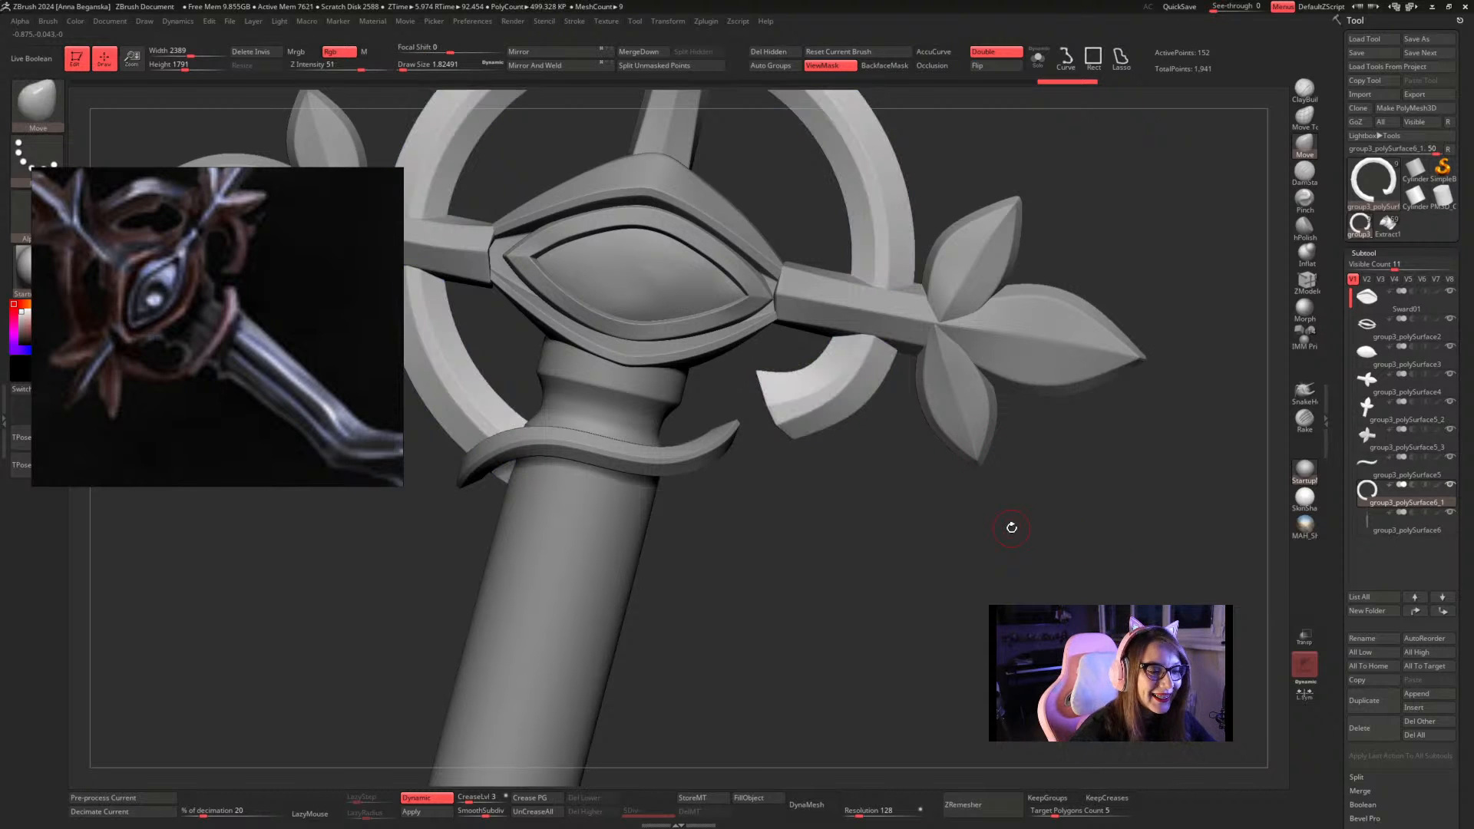
alt+drag(855, 521, 832, 457)
scroll(290, 383, down, 3)
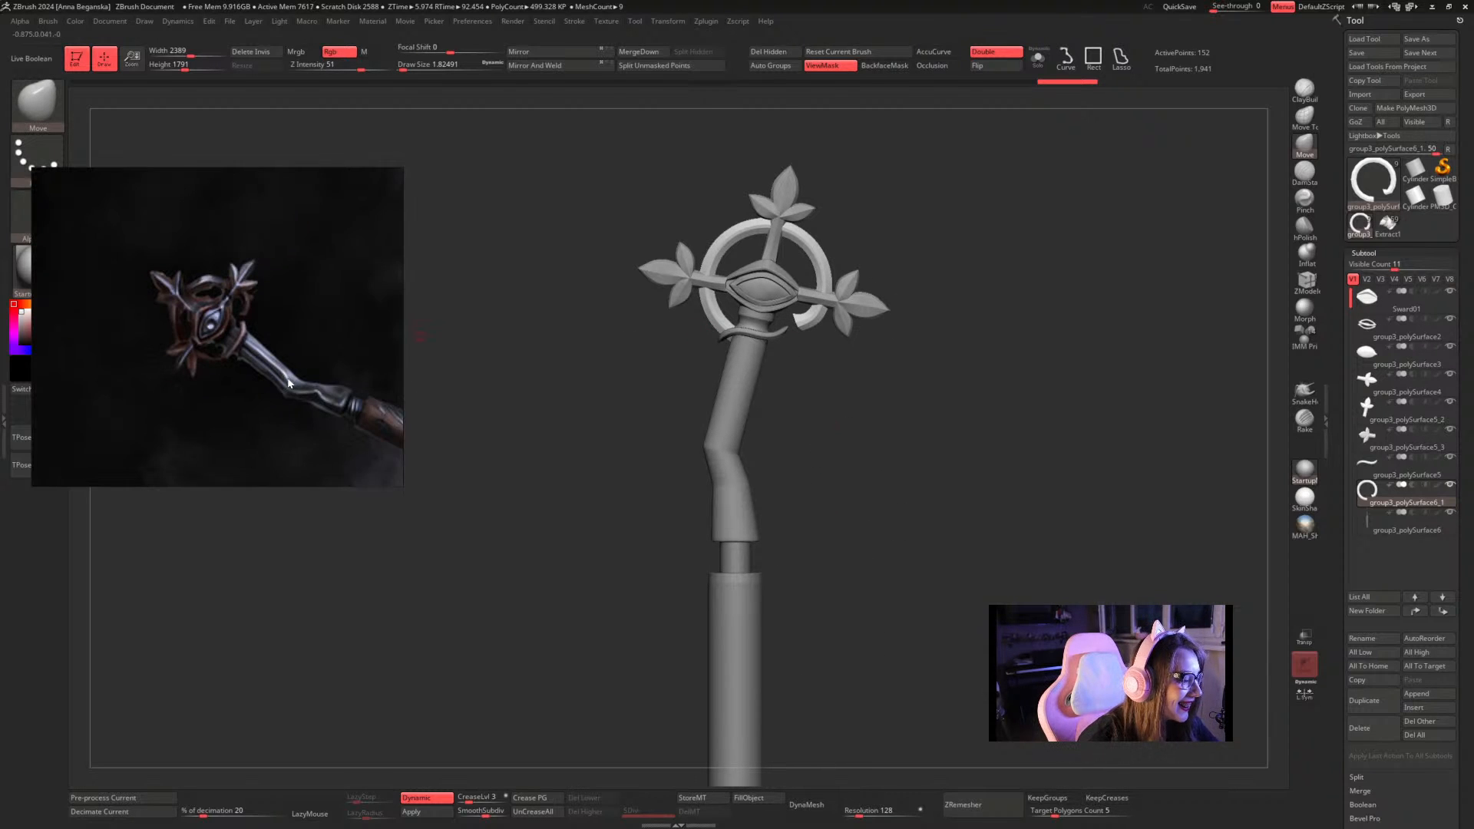
scroll(334, 393, up, 4)
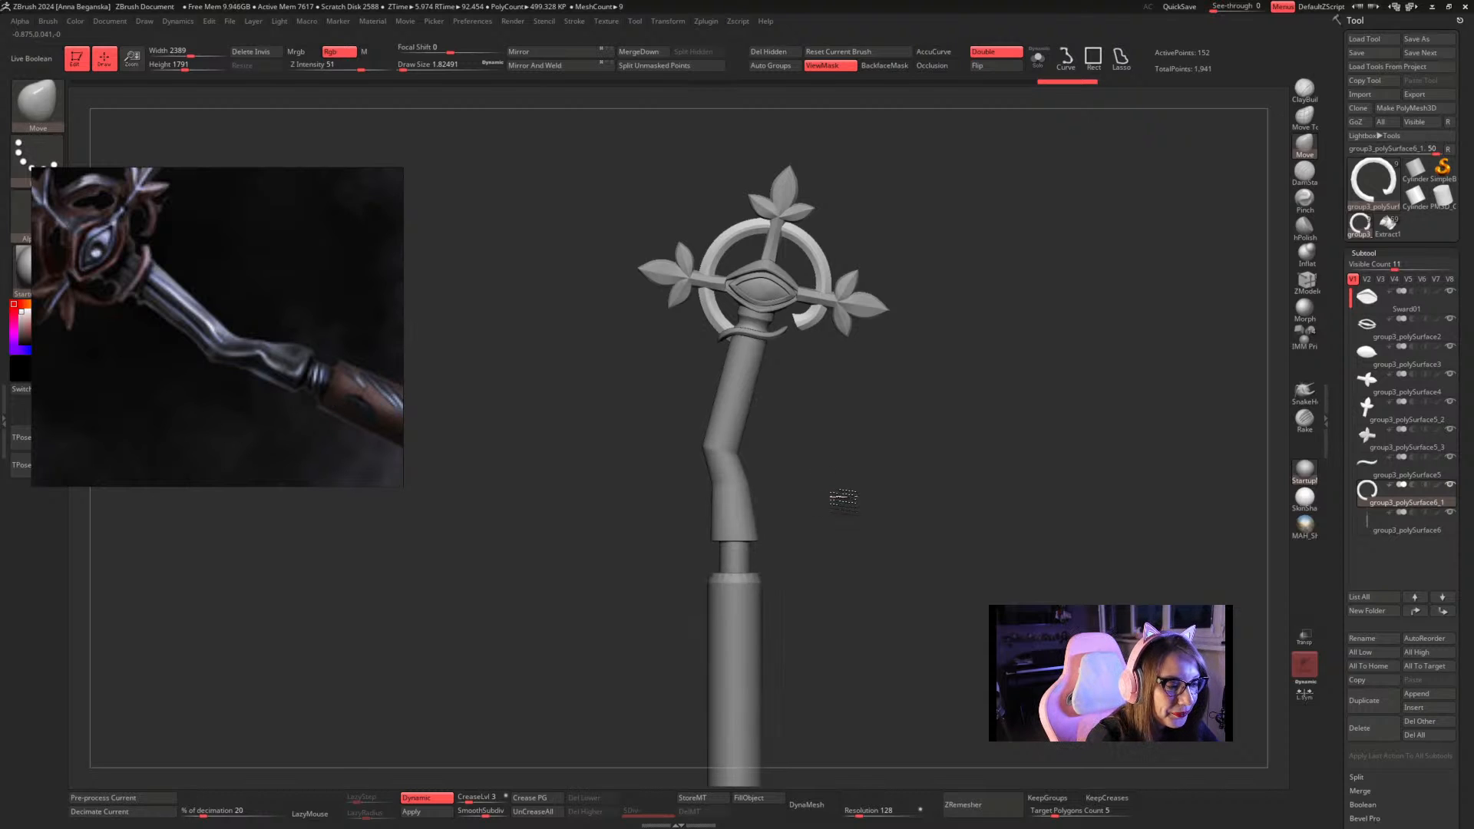
drag(837, 492, 744, 441)
drag(896, 376, 839, 506)
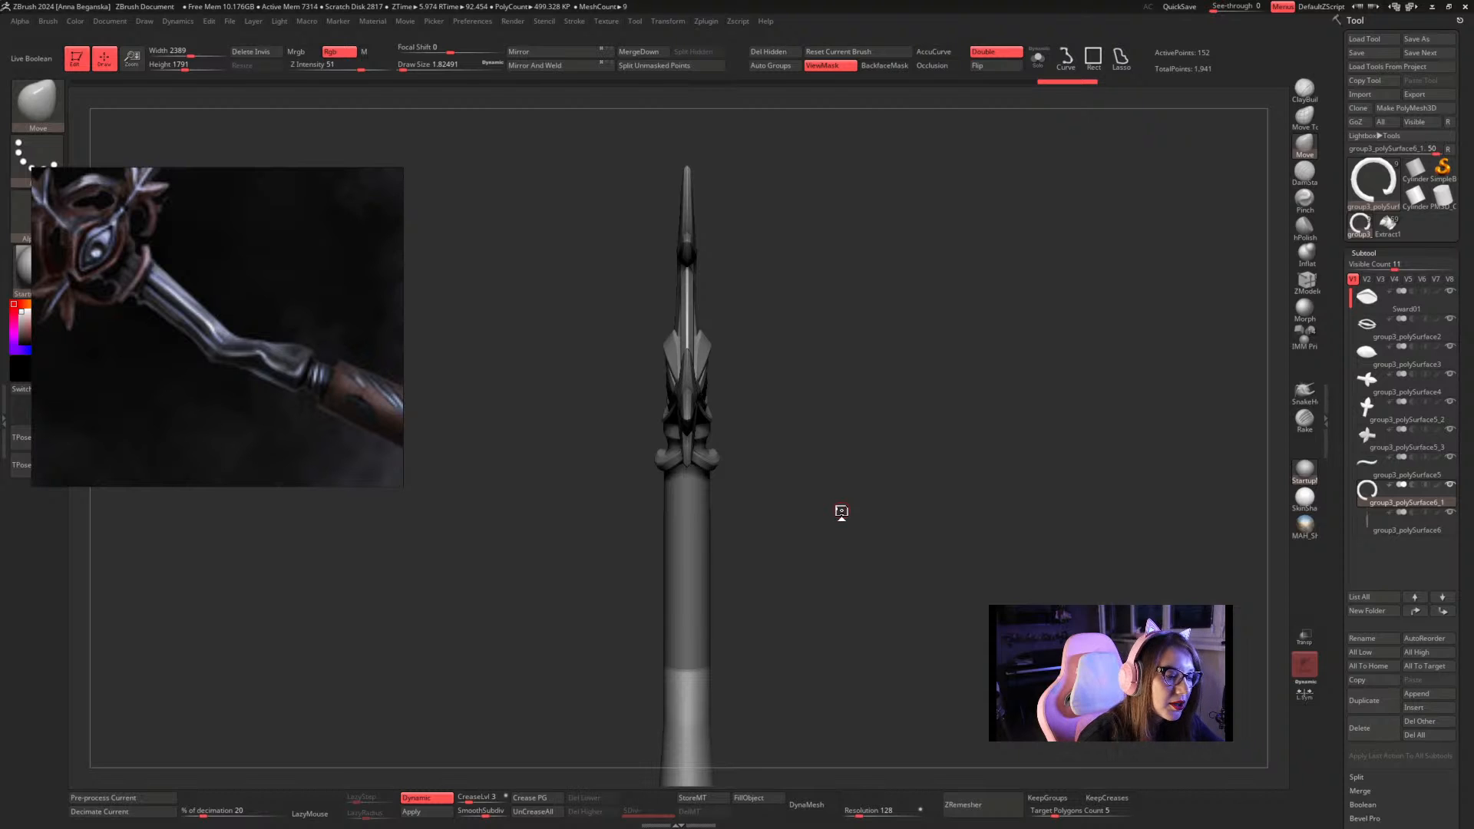
drag(842, 513, 857, 386)
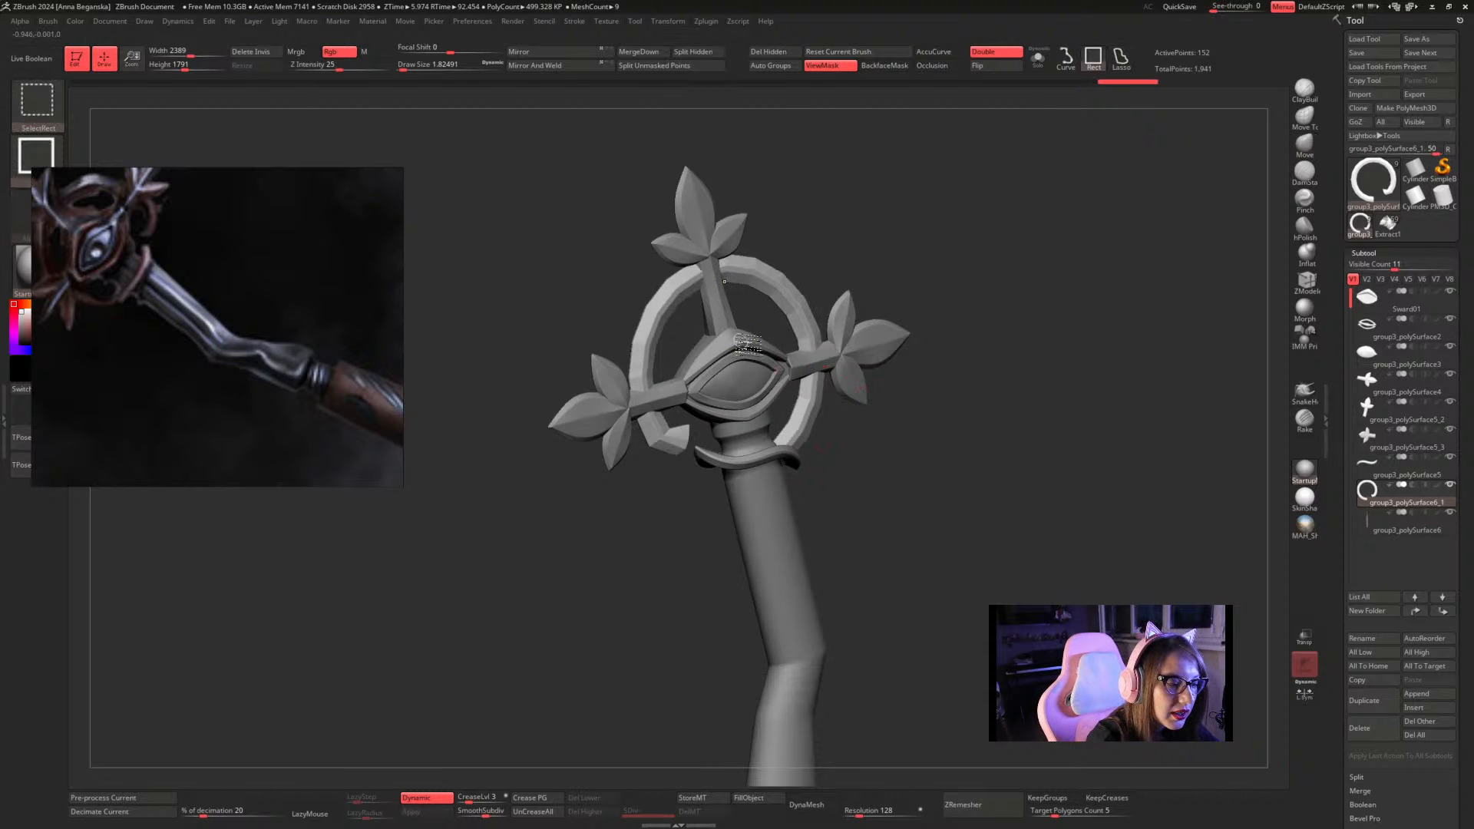
Make the Sword01 eye frame the active subtool and widen it in side view so it stands out further from the handle
ctrl+shift+click(746, 348)
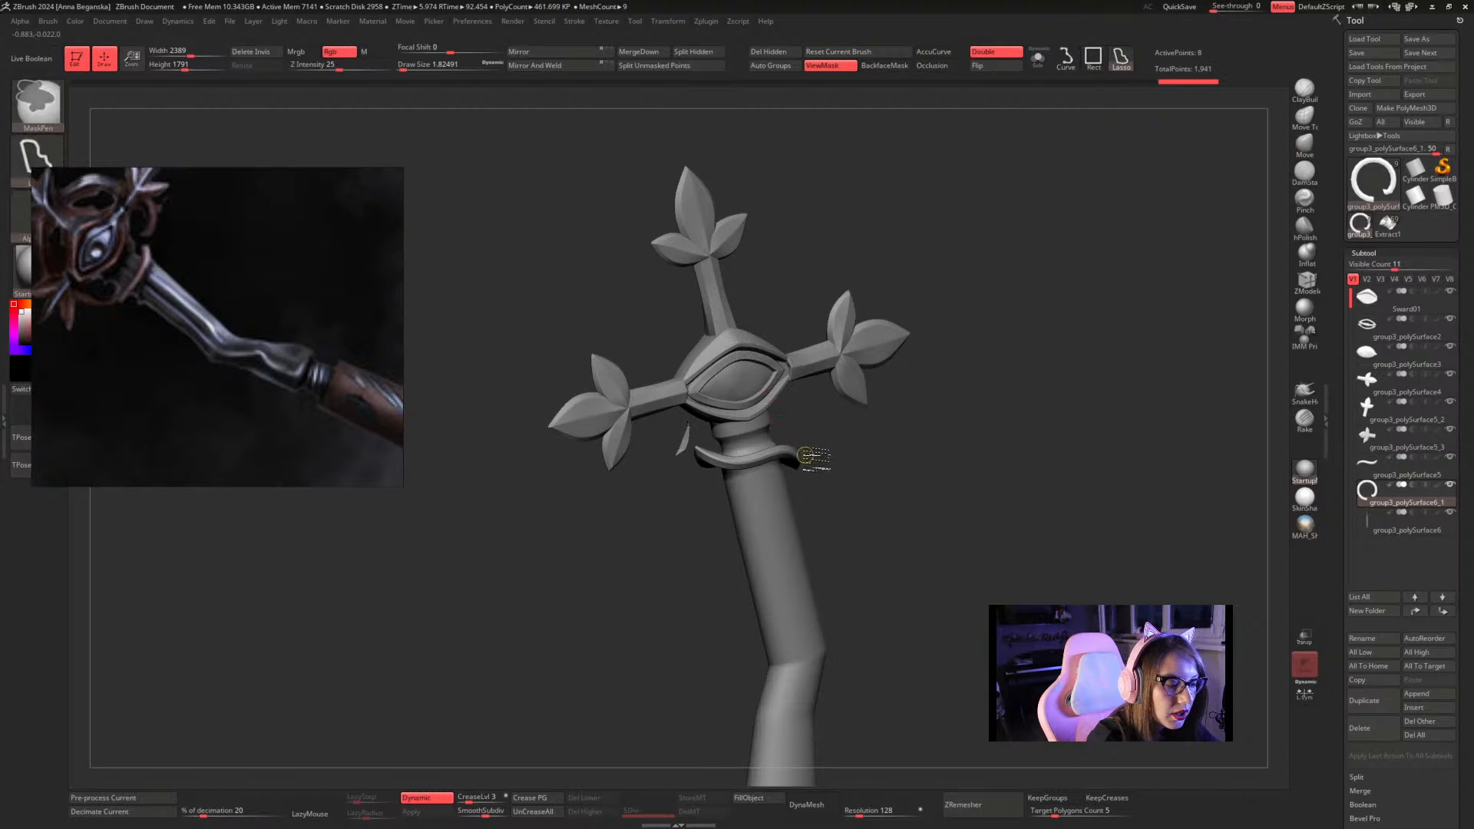
ctrl+shift+click(833, 462)
alt+click(735, 342)
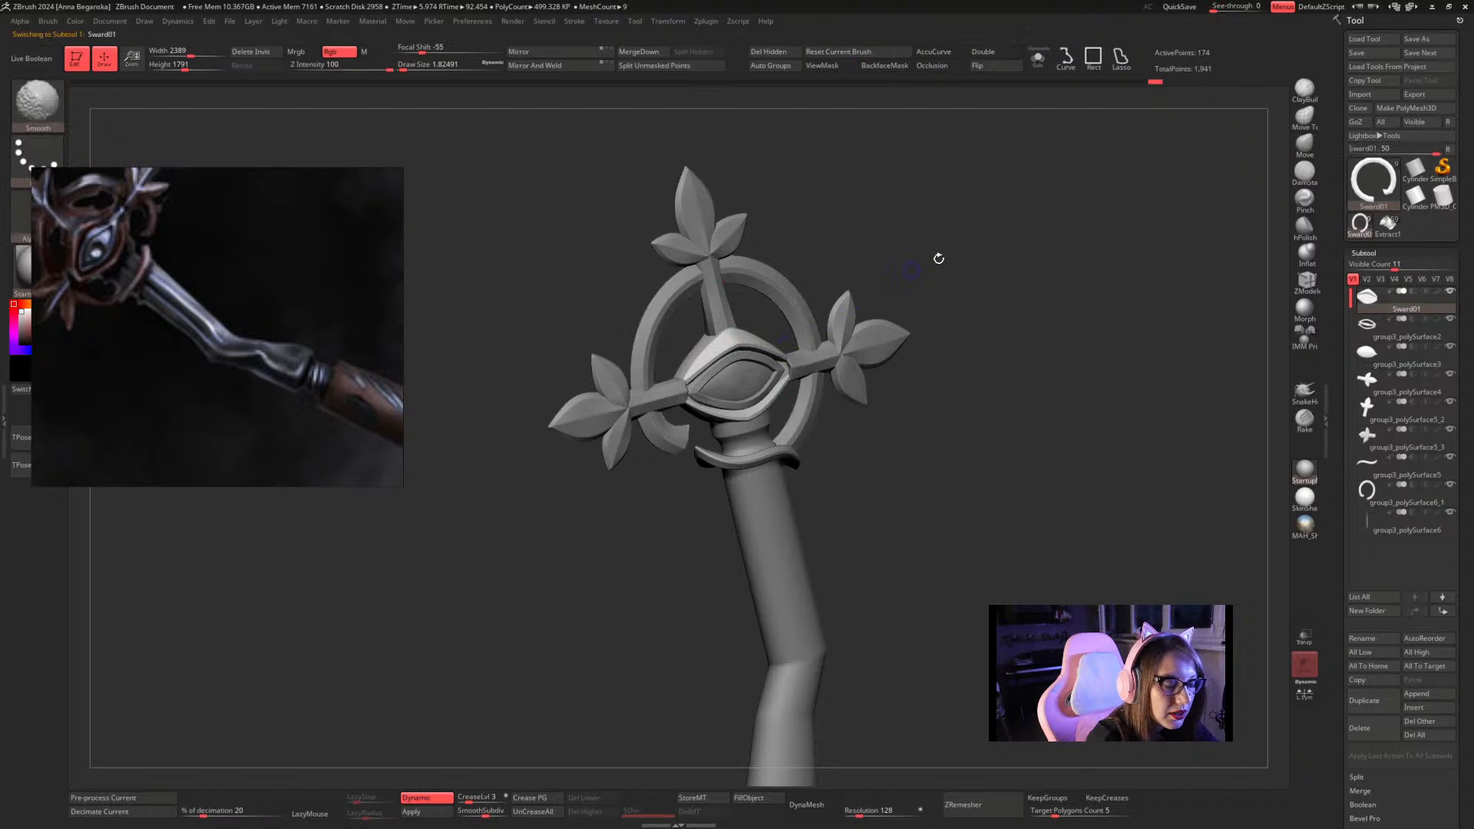
mouse_move(937, 253)
mouse_down()
mouse_move(965, 279)
mouse_move(935, 326)
mouse_move(942, 362)
mouse_move(931, 342)
mouse_move(934, 362)
mouse_move(847, 358)
mouse_up()
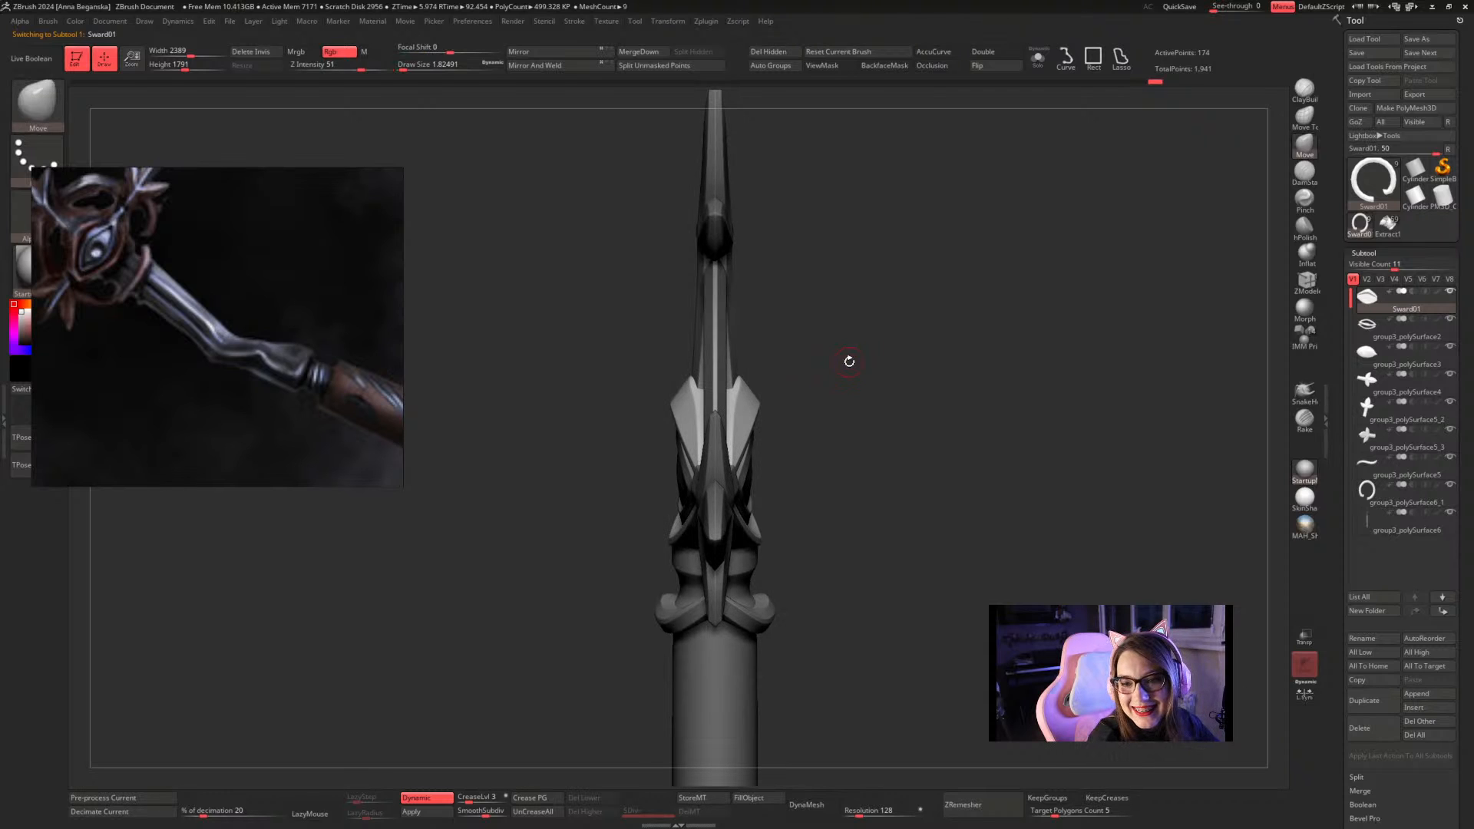
key(w)
drag(728, 453, 637, 465)
key(q)
alt+drag(908, 404, 836, 332)
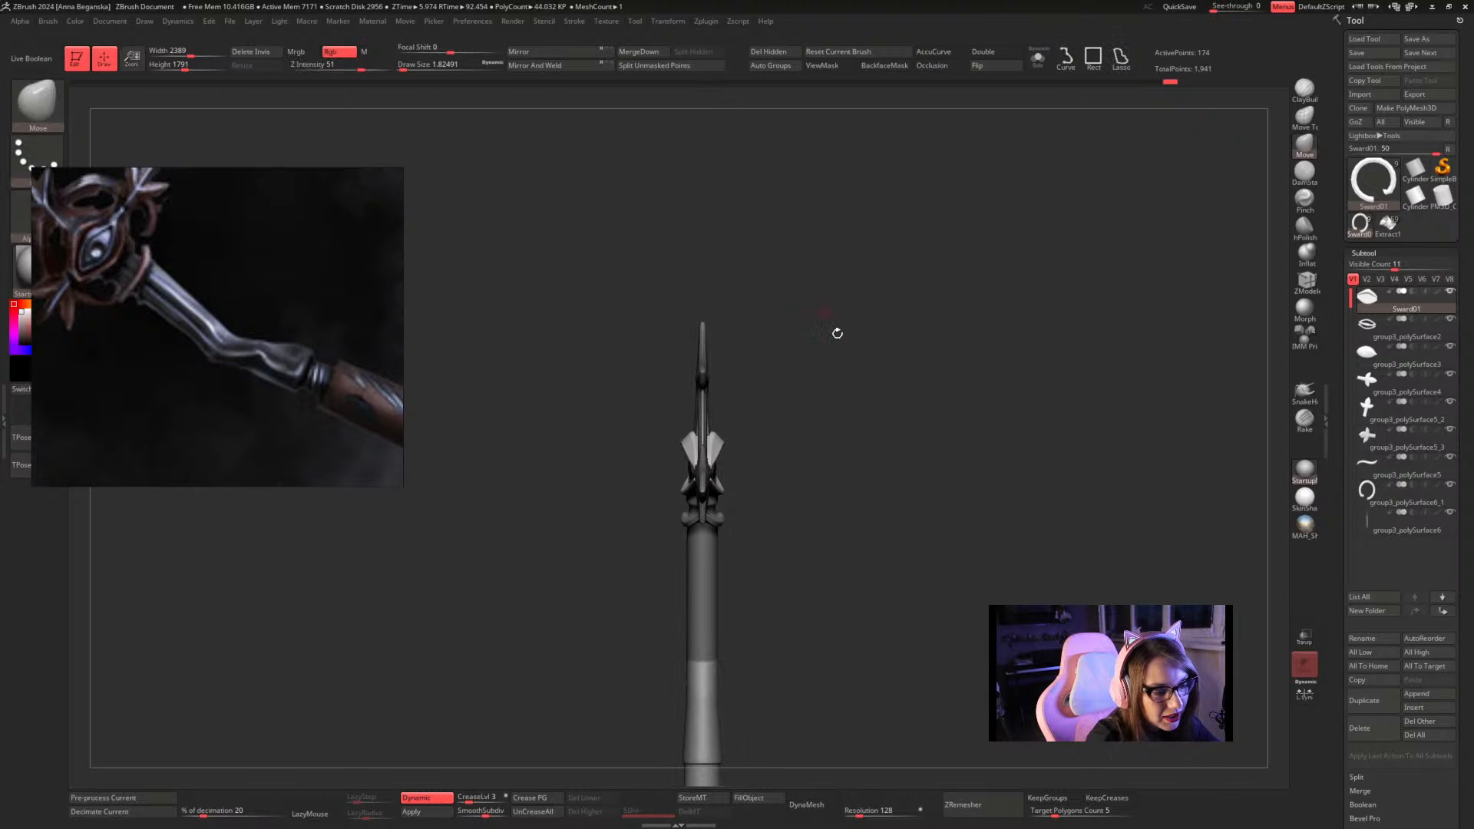
Adjust the eye frame's side profile with the Move brush at a draw size of about 2.6
mouse_move(860, 404)
mouse_down()
mouse_move(915, 401)
mouse_move(878, 379)
mouse_move(906, 408)
mouse_move(895, 306)
mouse_move(882, 309)
mouse_move(874, 396)
mouse_up()
key(space)
drag(796, 362, 791, 350)
key(space)
drag(805, 345, 799, 375)
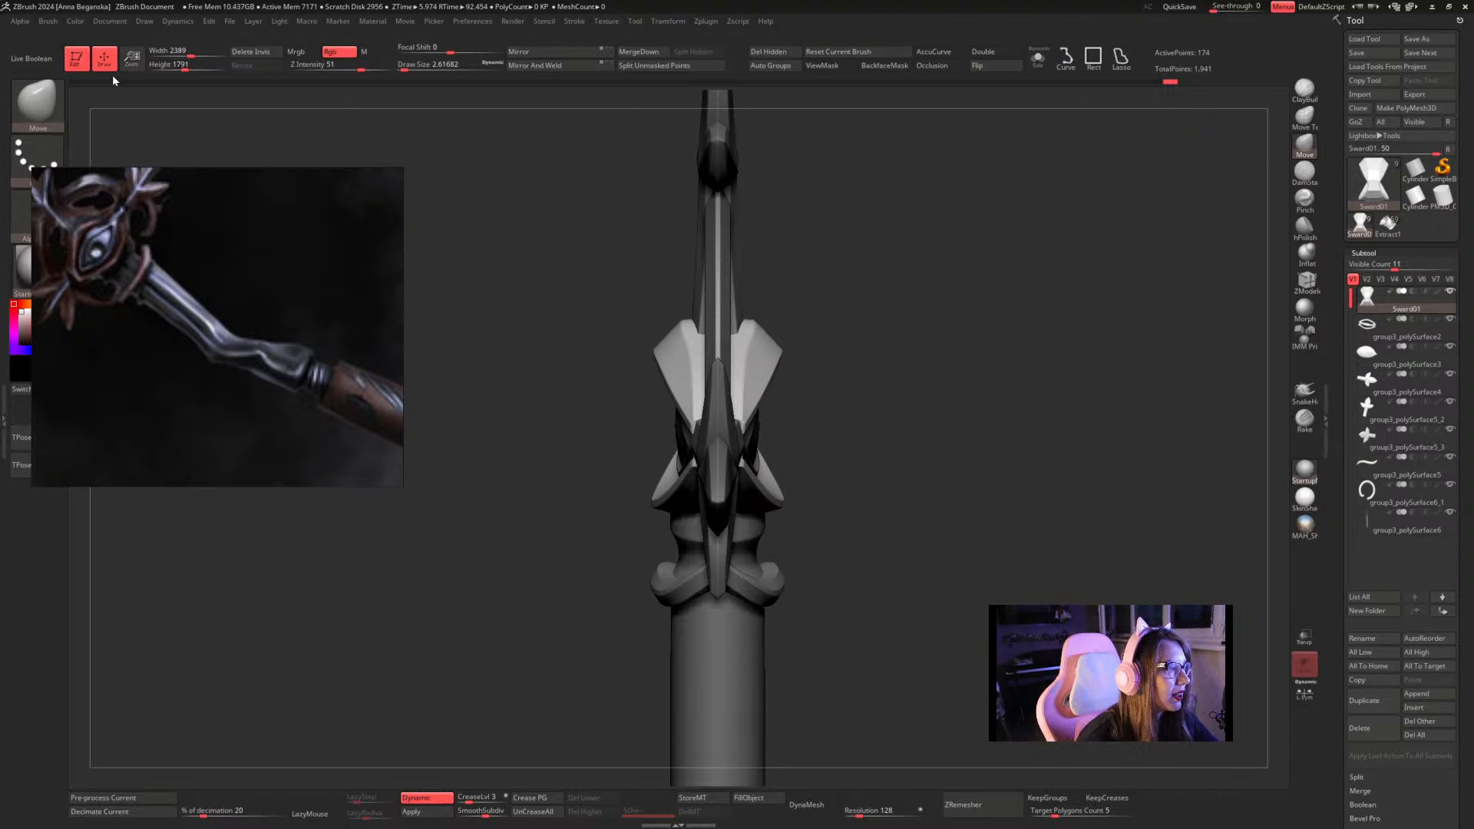
Clear the canvas, redraw the weapon tool on it in Edit mode, and turn it upright to face the front
click(78, 58)
click(240, 79)
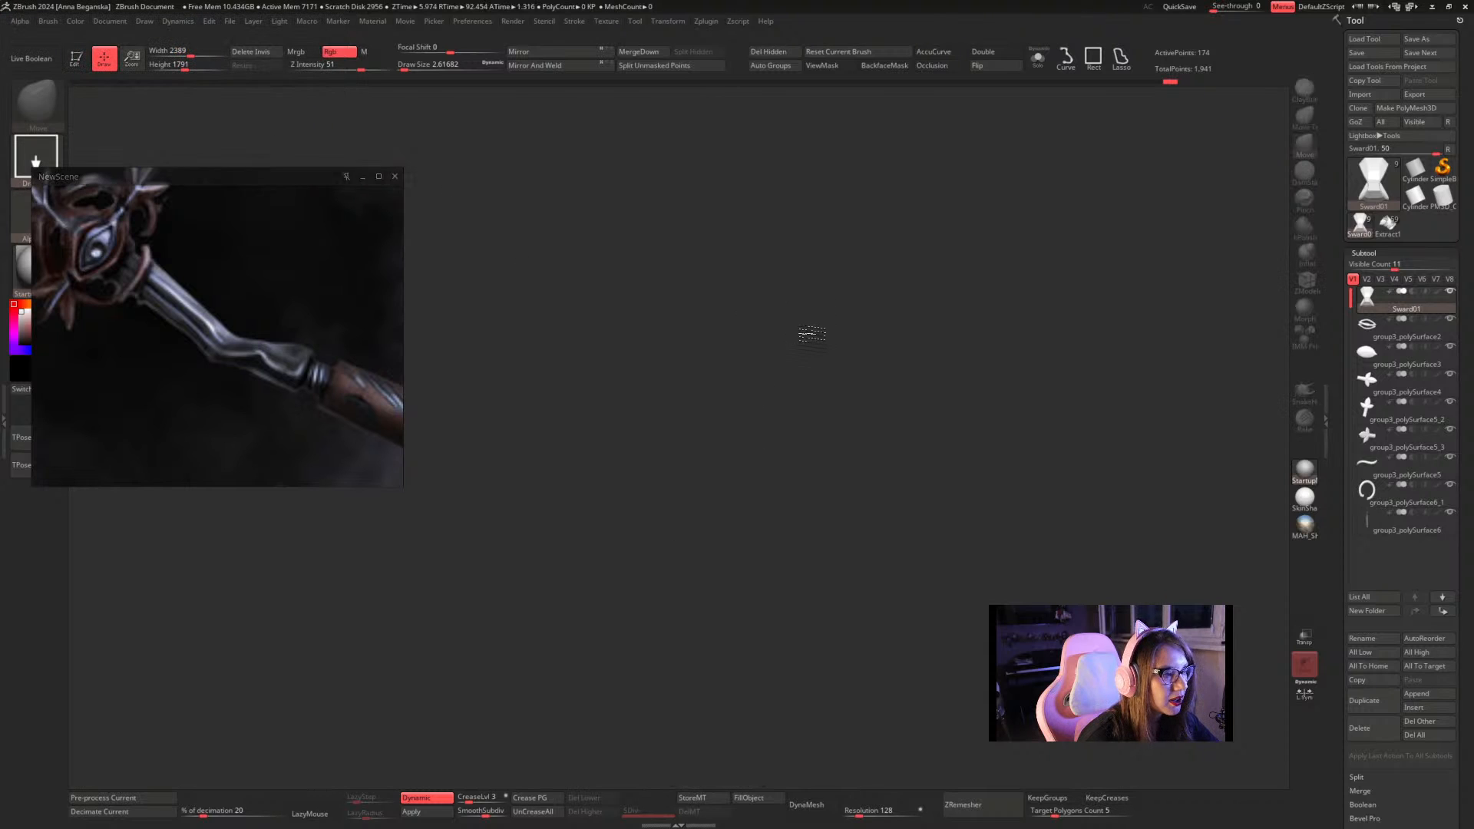
drag(776, 427, 779, 521)
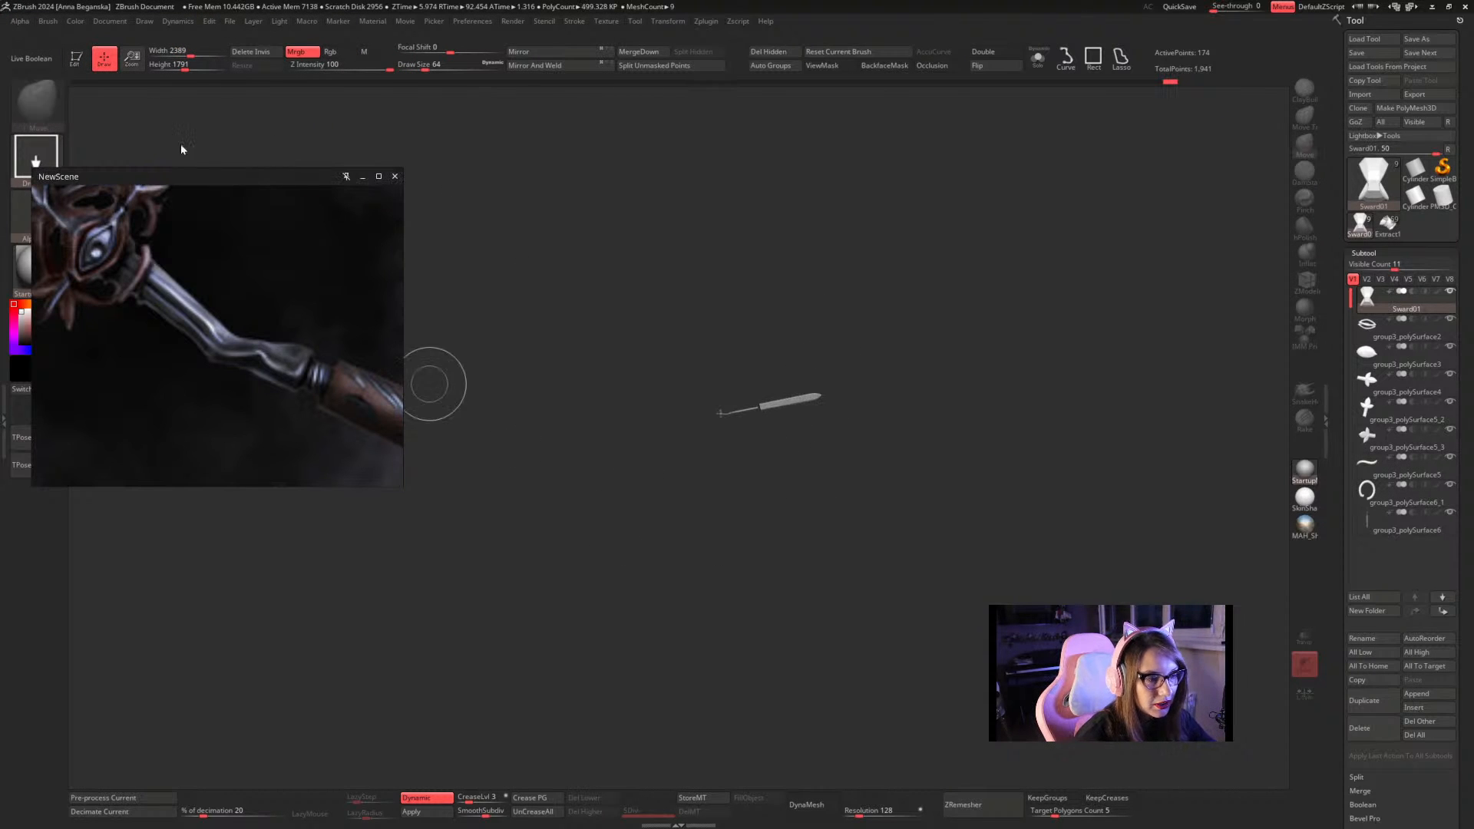
click(80, 60)
mouse_move(691, 492)
mouse_down()
mouse_move(775, 575)
mouse_move(862, 434)
mouse_move(829, 379)
mouse_move(852, 492)
mouse_up()
drag(852, 491, 1021, 499)
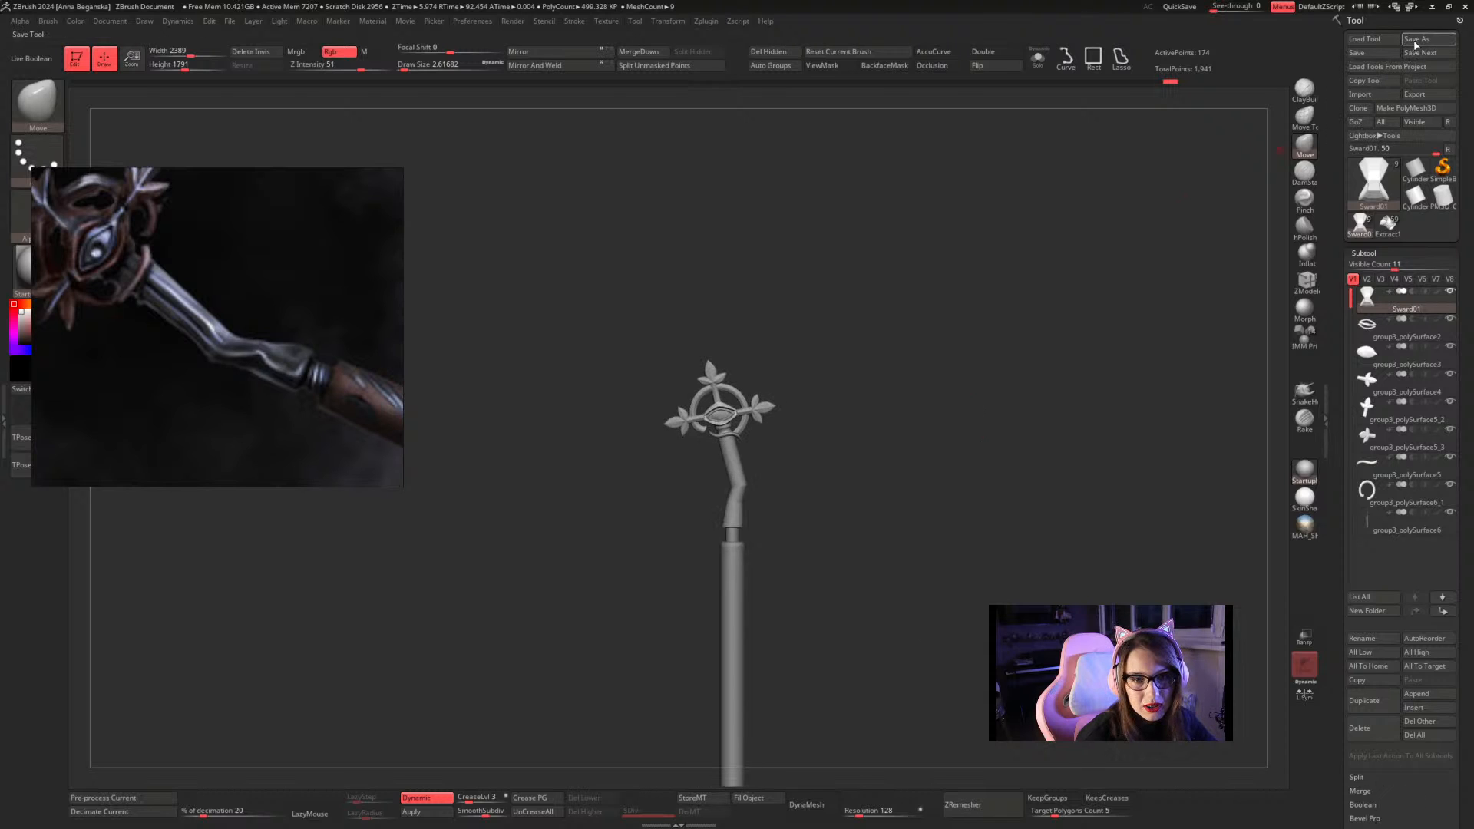
Save the weapon tool as Sword01 in the HP folder, replacing the existing file
click(1428, 39)
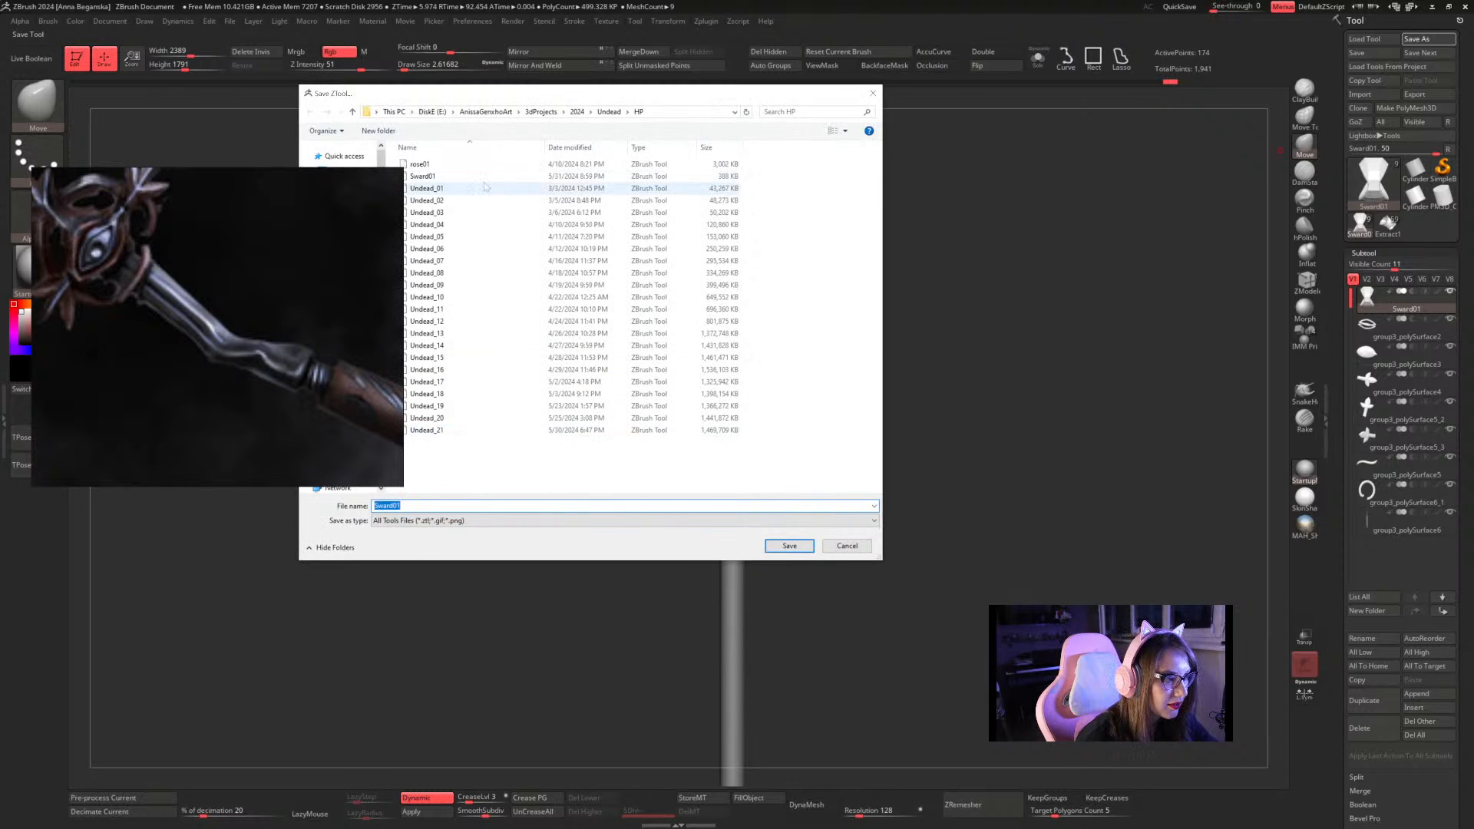
click(530, 176)
click(790, 546)
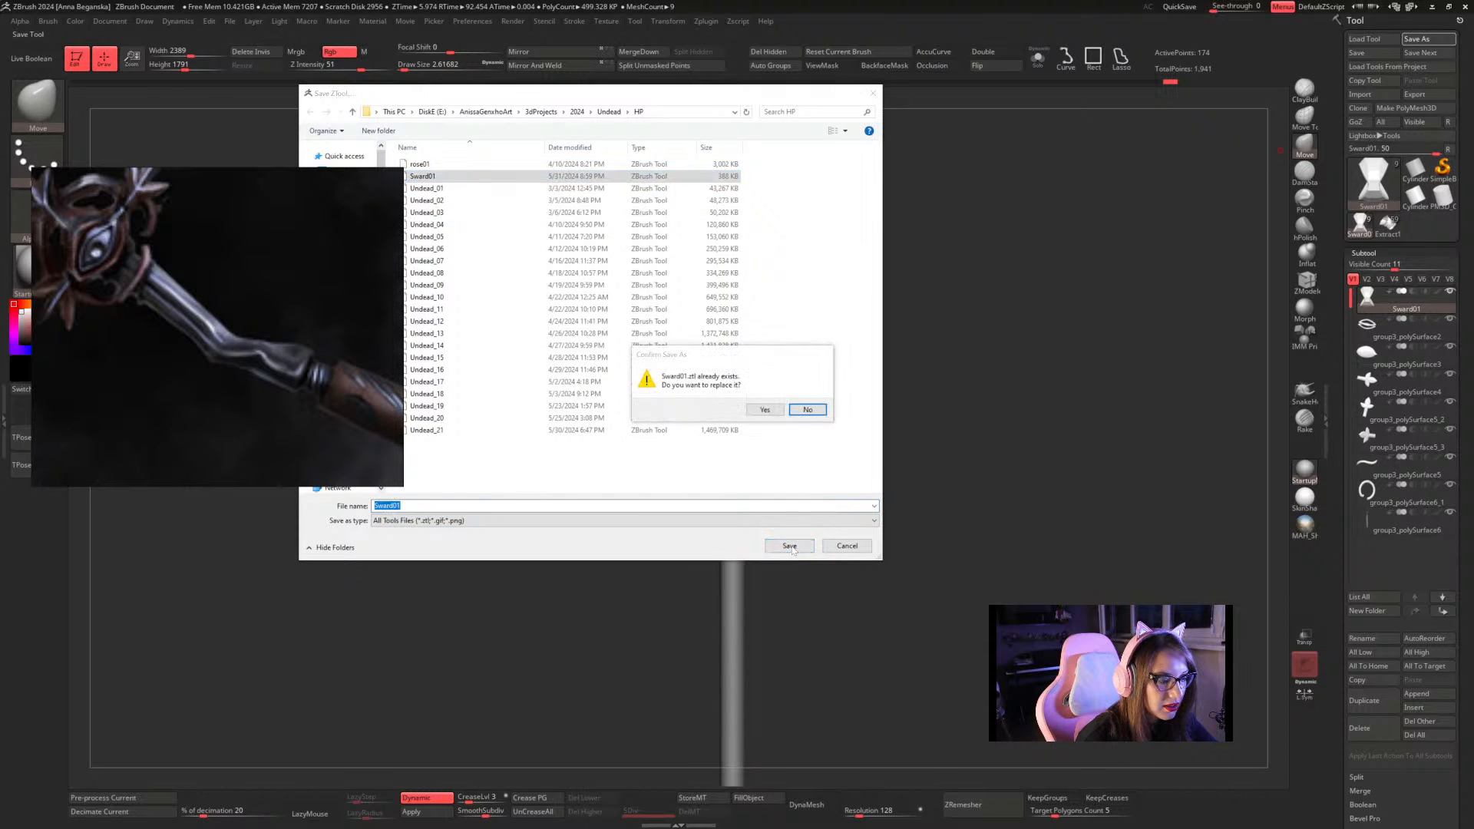
click(763, 410)
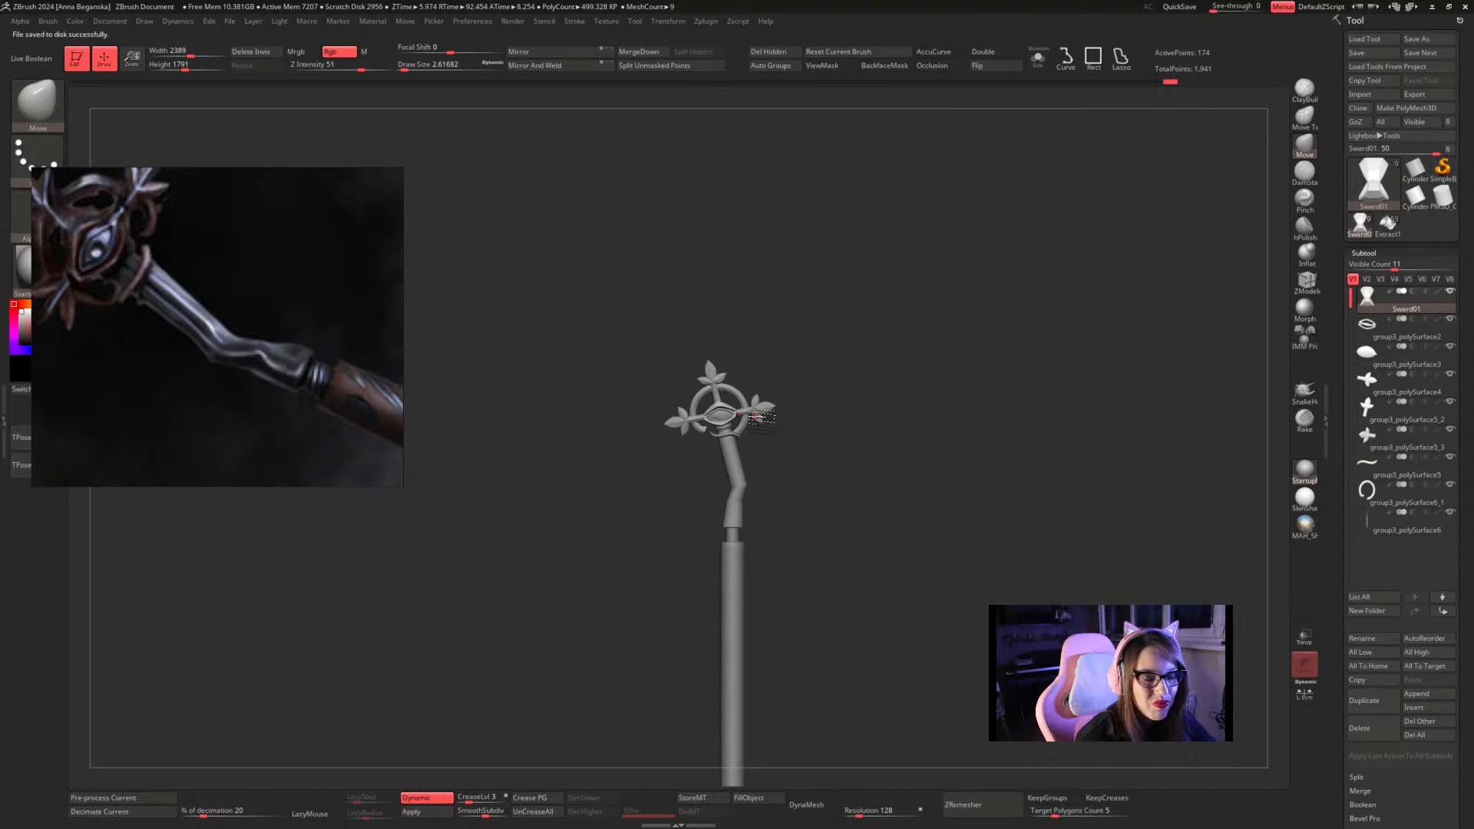
Flare the eye frame's upper edges outward in side view with the Move brush at a draw size of about 3.1
drag(962, 451, 866, 414)
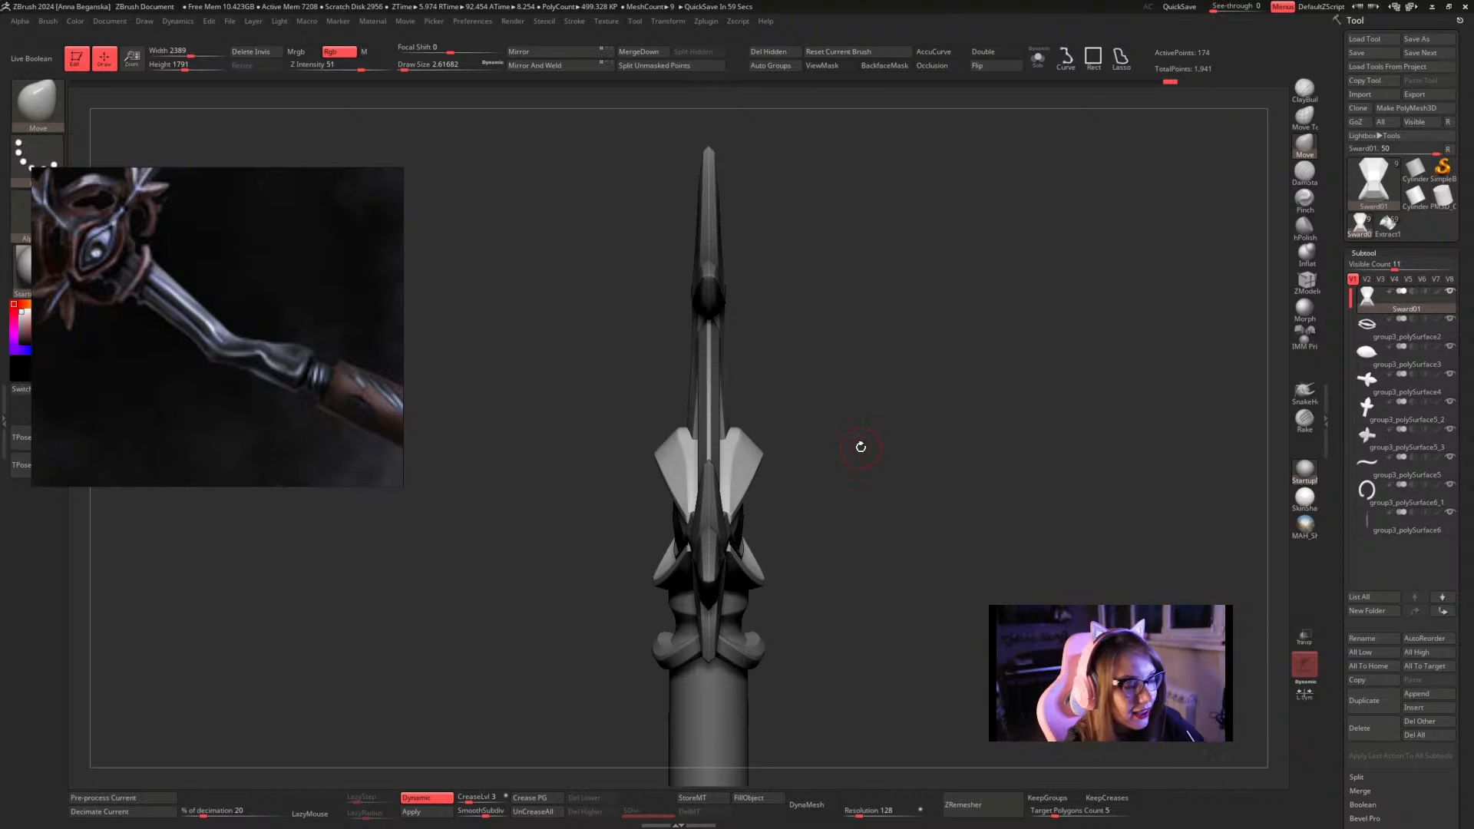
drag(861, 447, 852, 438)
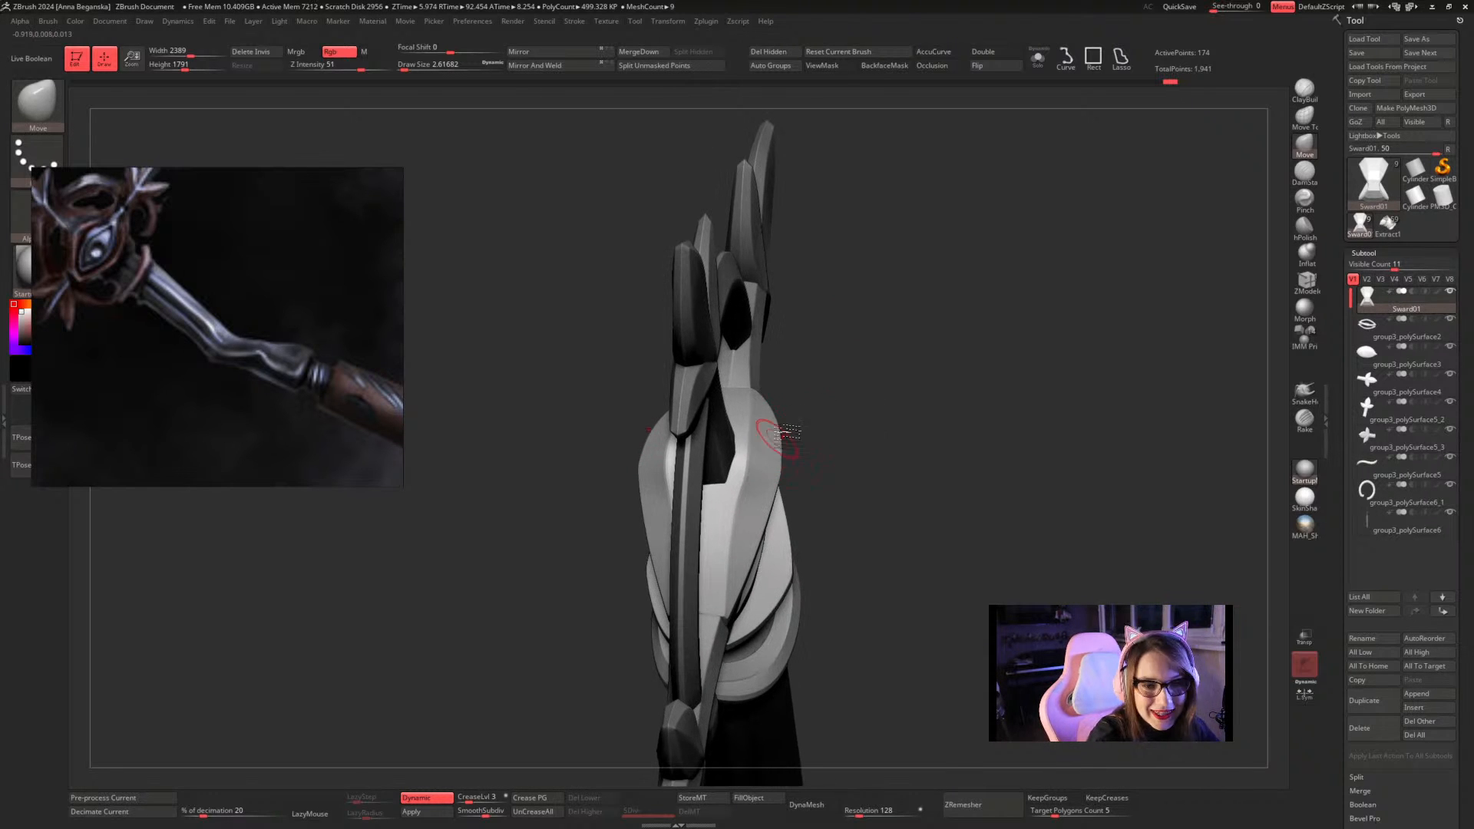
drag(934, 343, 908, 355)
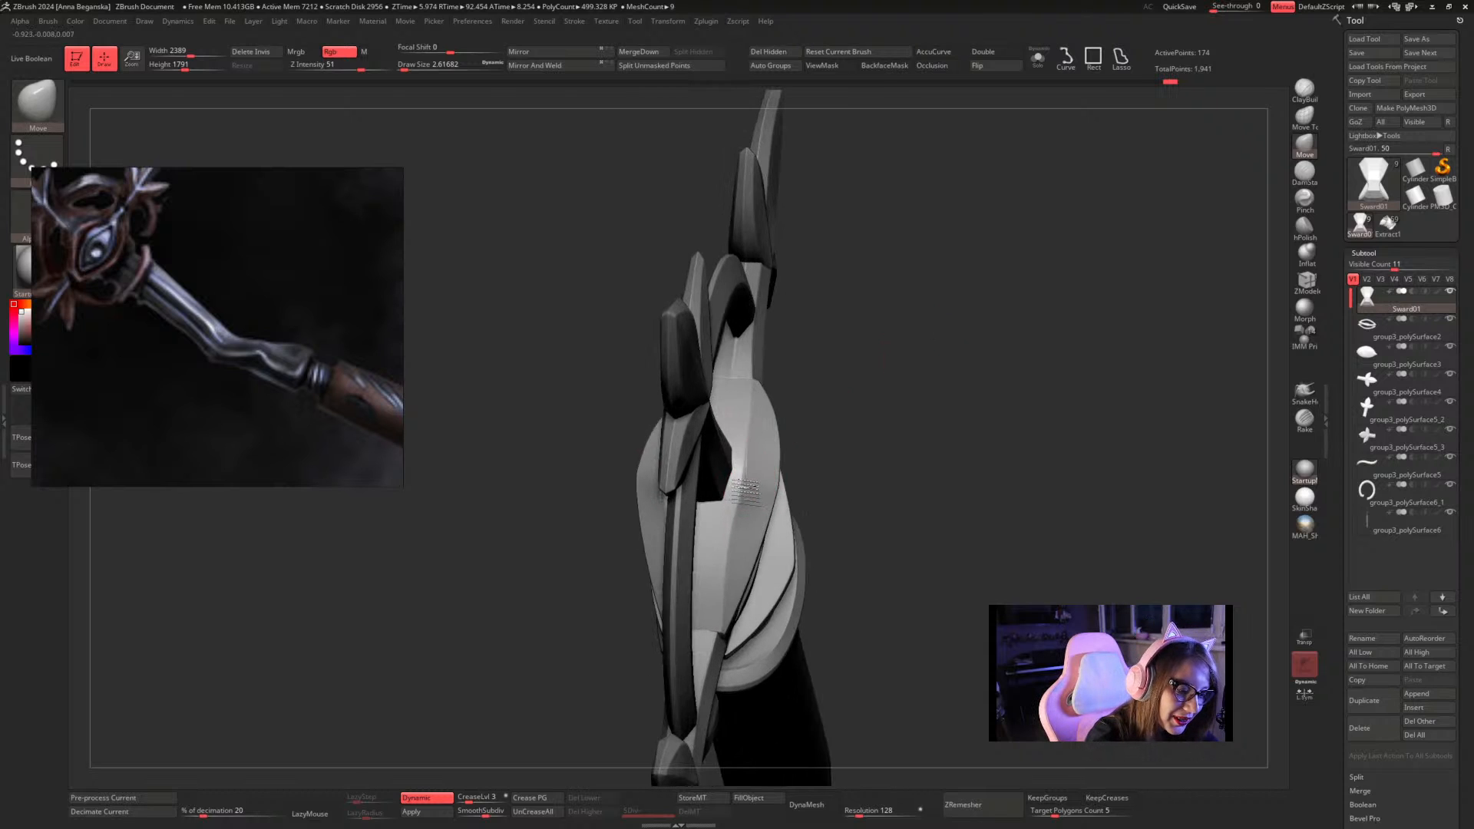
mouse_move(900, 406)
mouse_down()
mouse_move(852, 435)
mouse_move(859, 328)
mouse_move(861, 401)
mouse_move(855, 352)
mouse_move(854, 376)
mouse_move(781, 405)
mouse_up()
key(space)
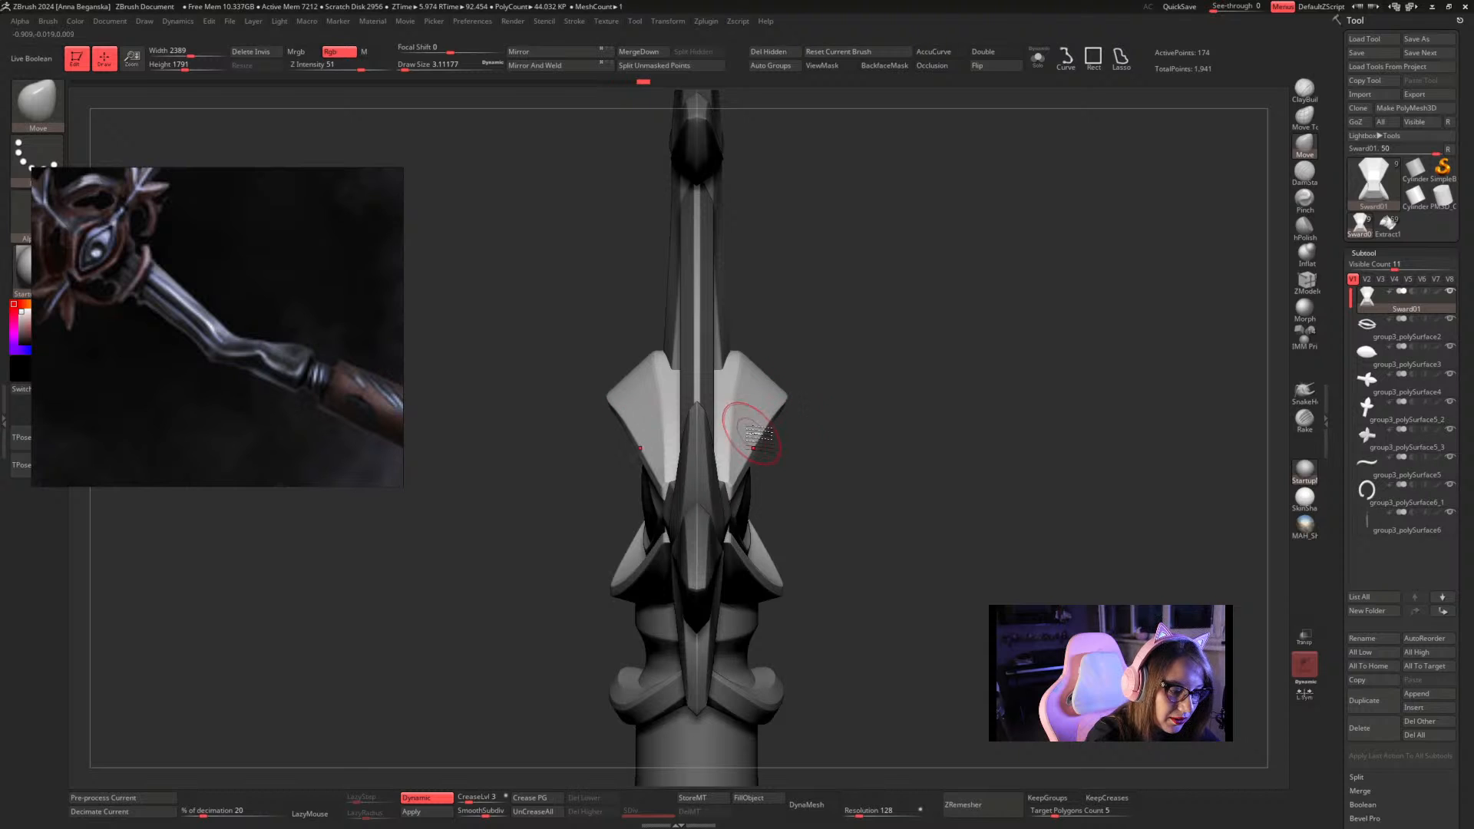
mouse_move(837, 425)
mouse_down()
mouse_move(909, 304)
mouse_move(947, 303)
mouse_move(905, 330)
mouse_move(922, 432)
mouse_move(885, 369)
mouse_up()
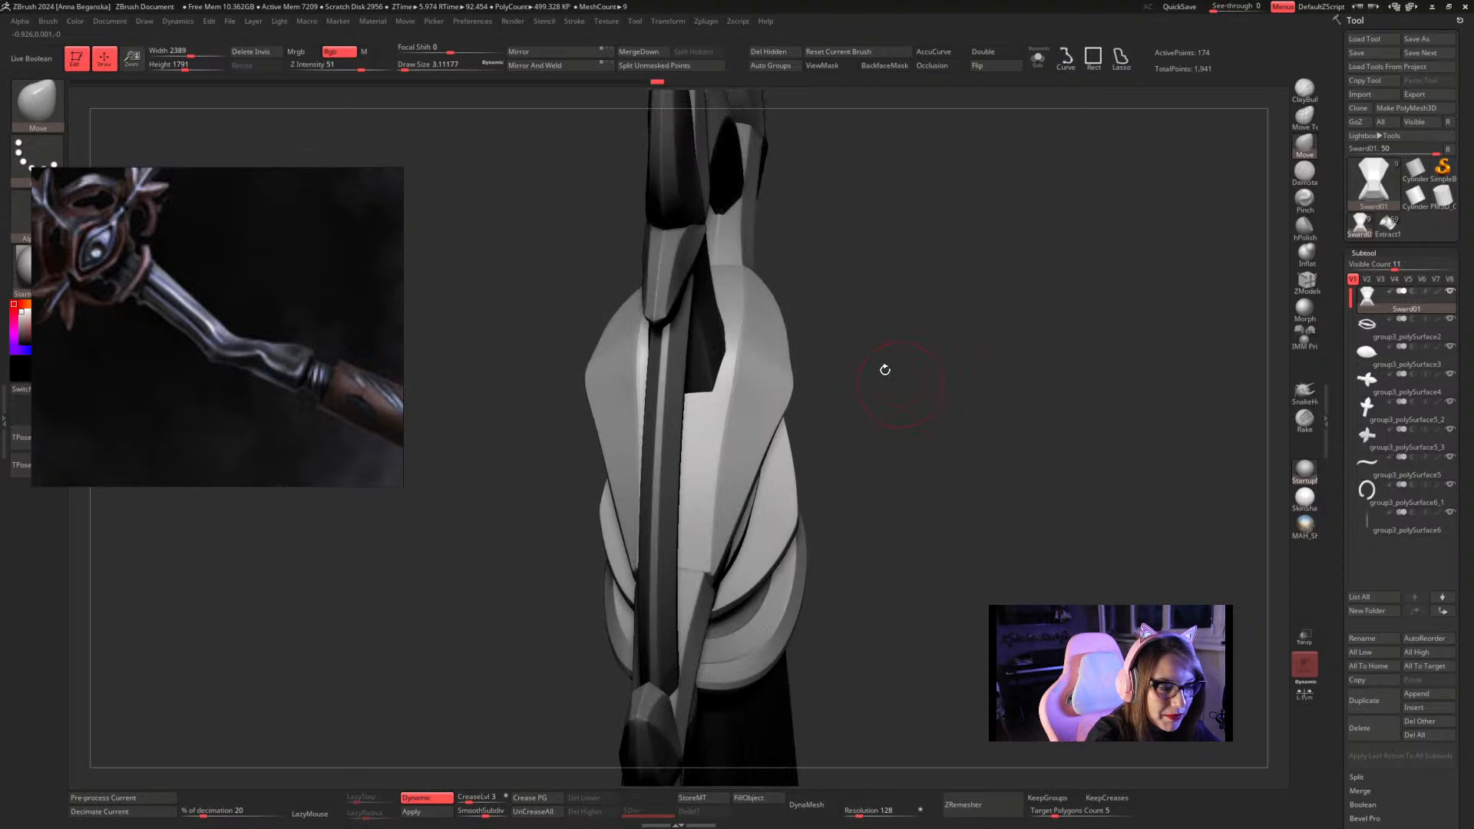
Show the polyframe and reshape the eye frame's outer edges with the Move brush at draw sizes of about 2.2 and 3.1
key(space)
key(shift+f)
mouse_move(790, 420)
mouse_down()
mouse_move(862, 326)
mouse_move(809, 389)
mouse_move(957, 275)
mouse_up()
drag(1079, 212, 1033, 307)
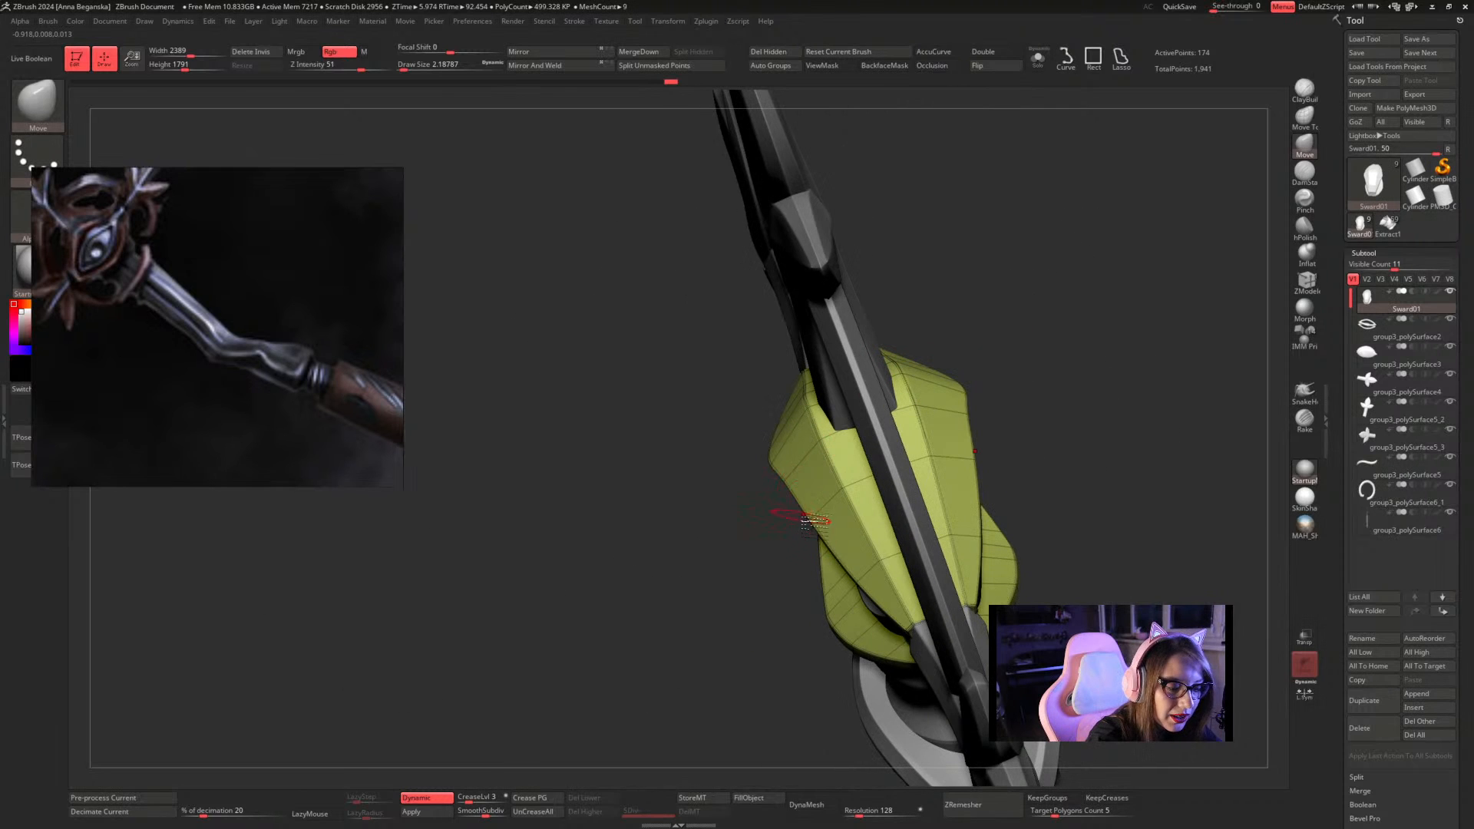
key(space)
drag(815, 515, 821, 513)
key(space)
shift+drag(1053, 402, 964, 319)
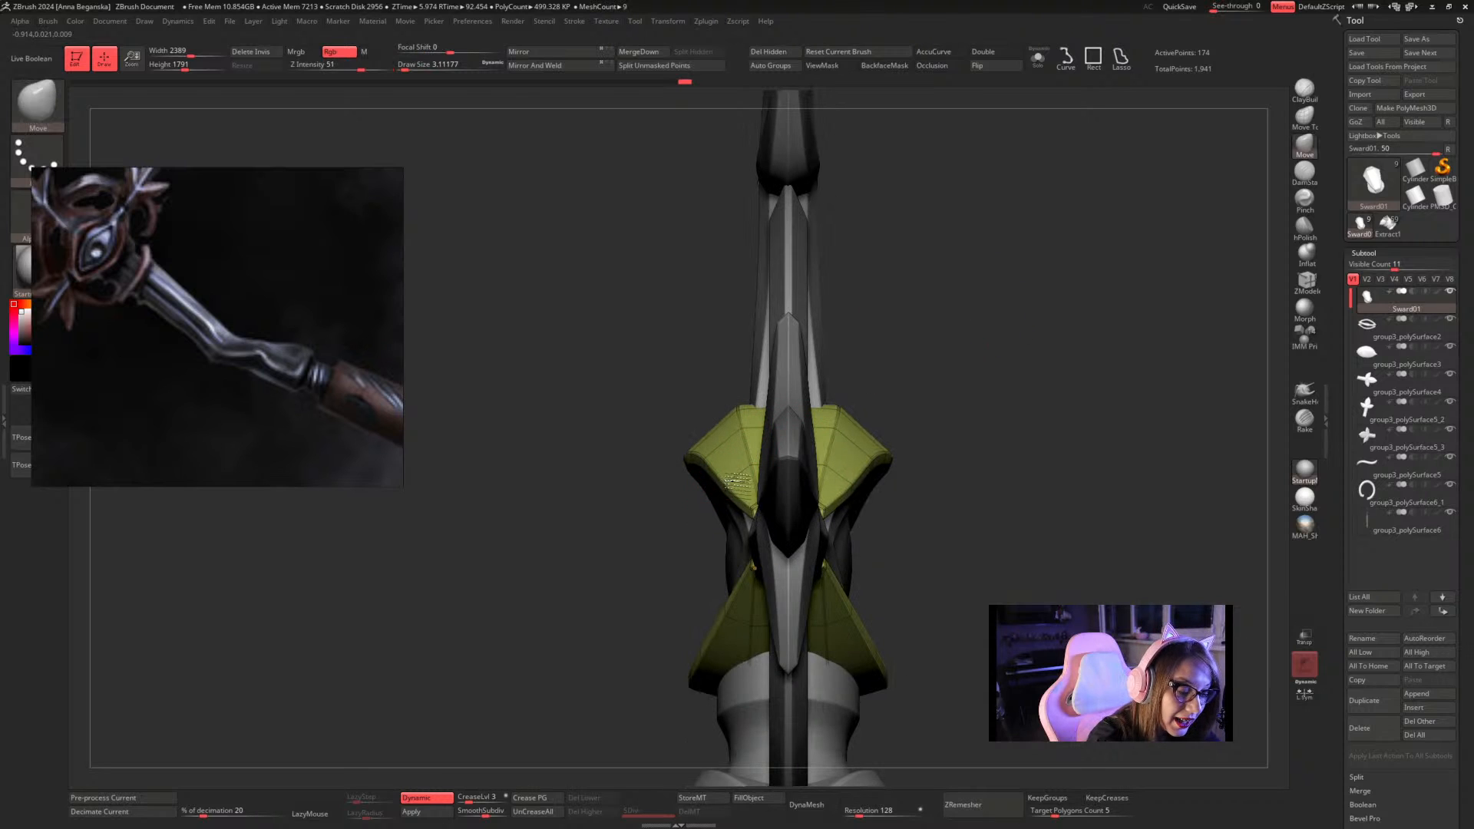
Refine the eye frame's upper outer corners at a draw size of about 2.6, checking the shape from several angles
key(bracketleft)
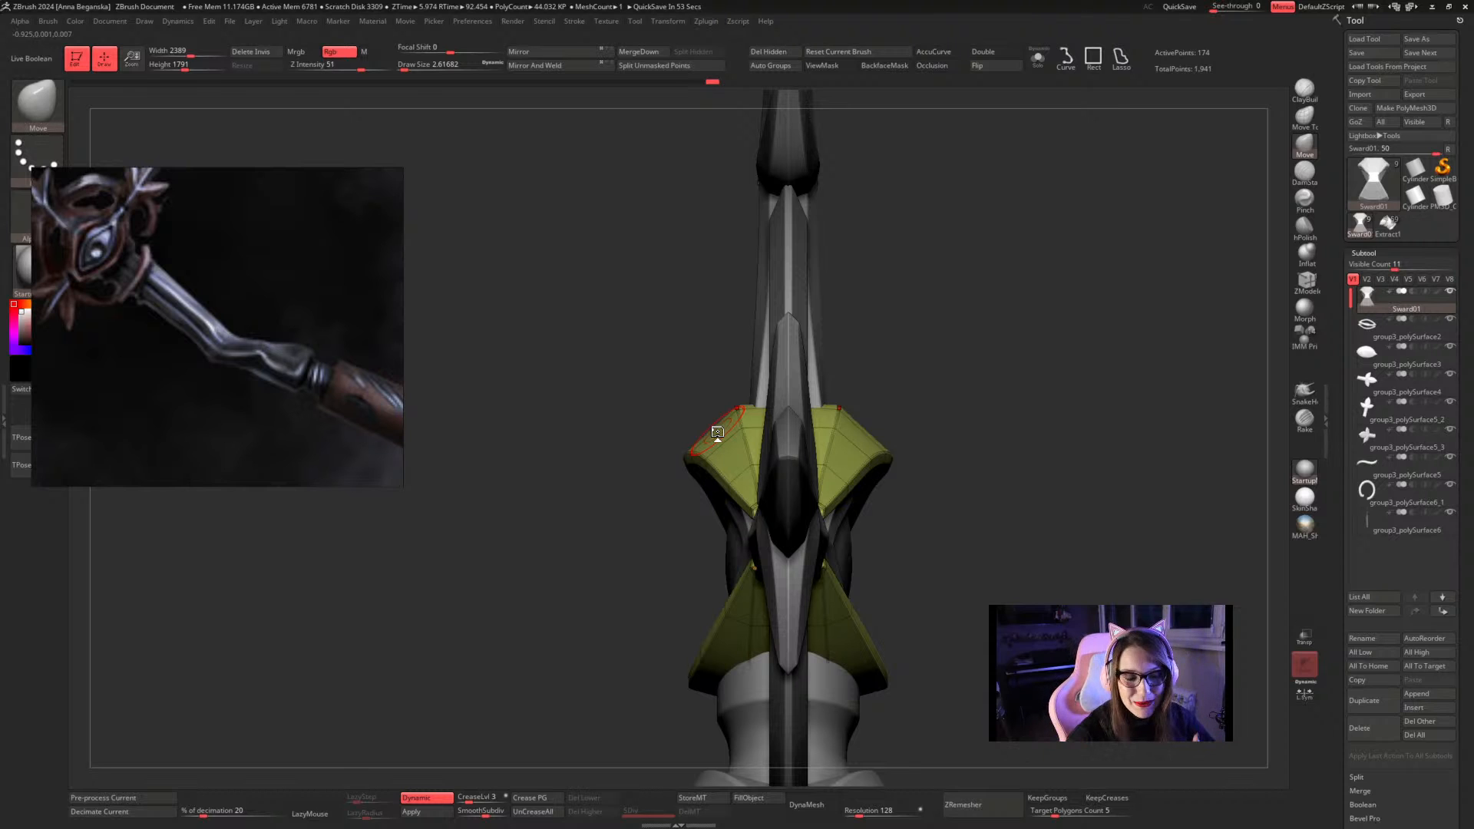
drag(988, 304, 978, 372)
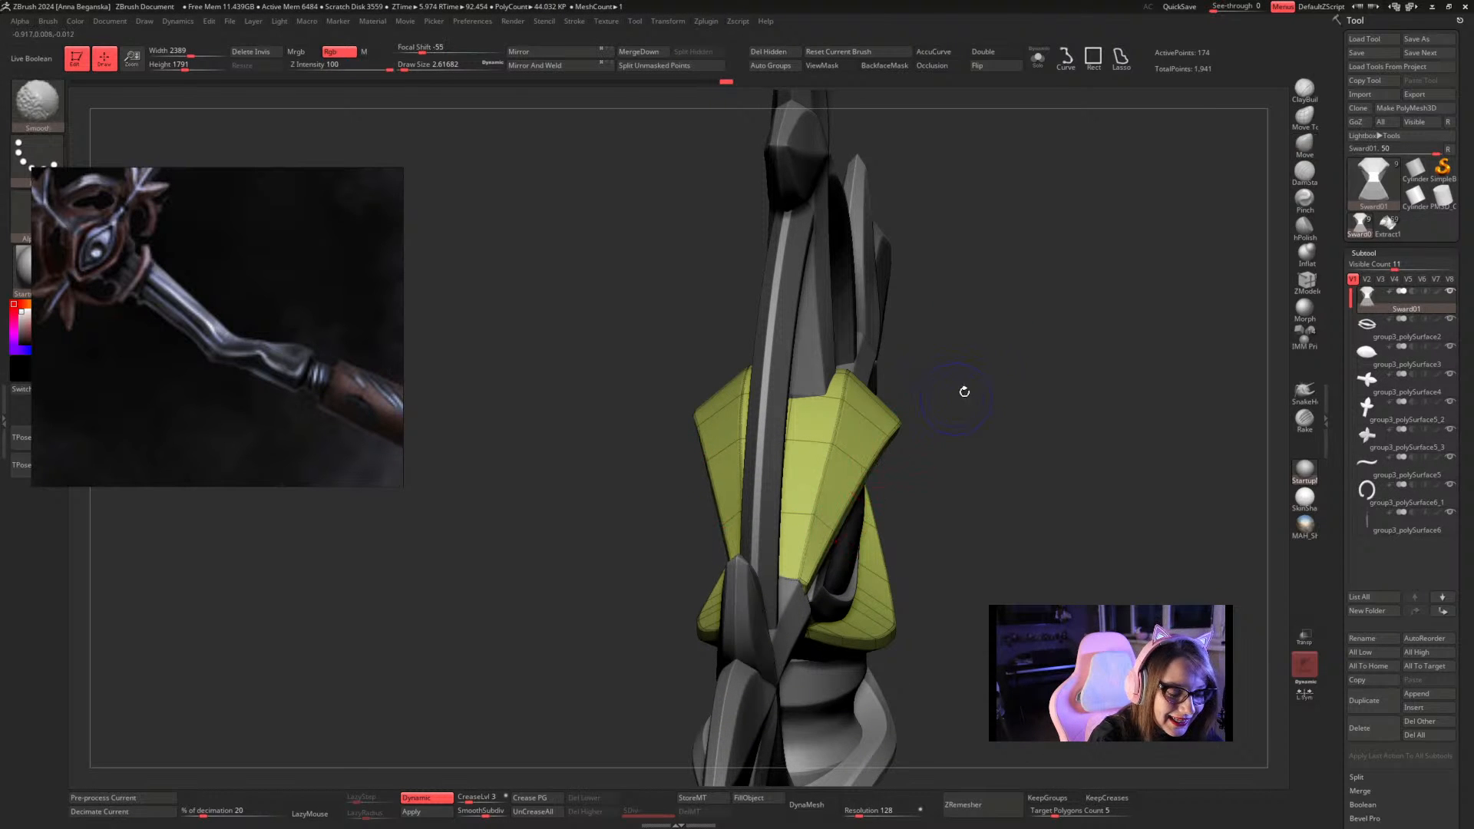
shift+drag(965, 392, 1002, 263)
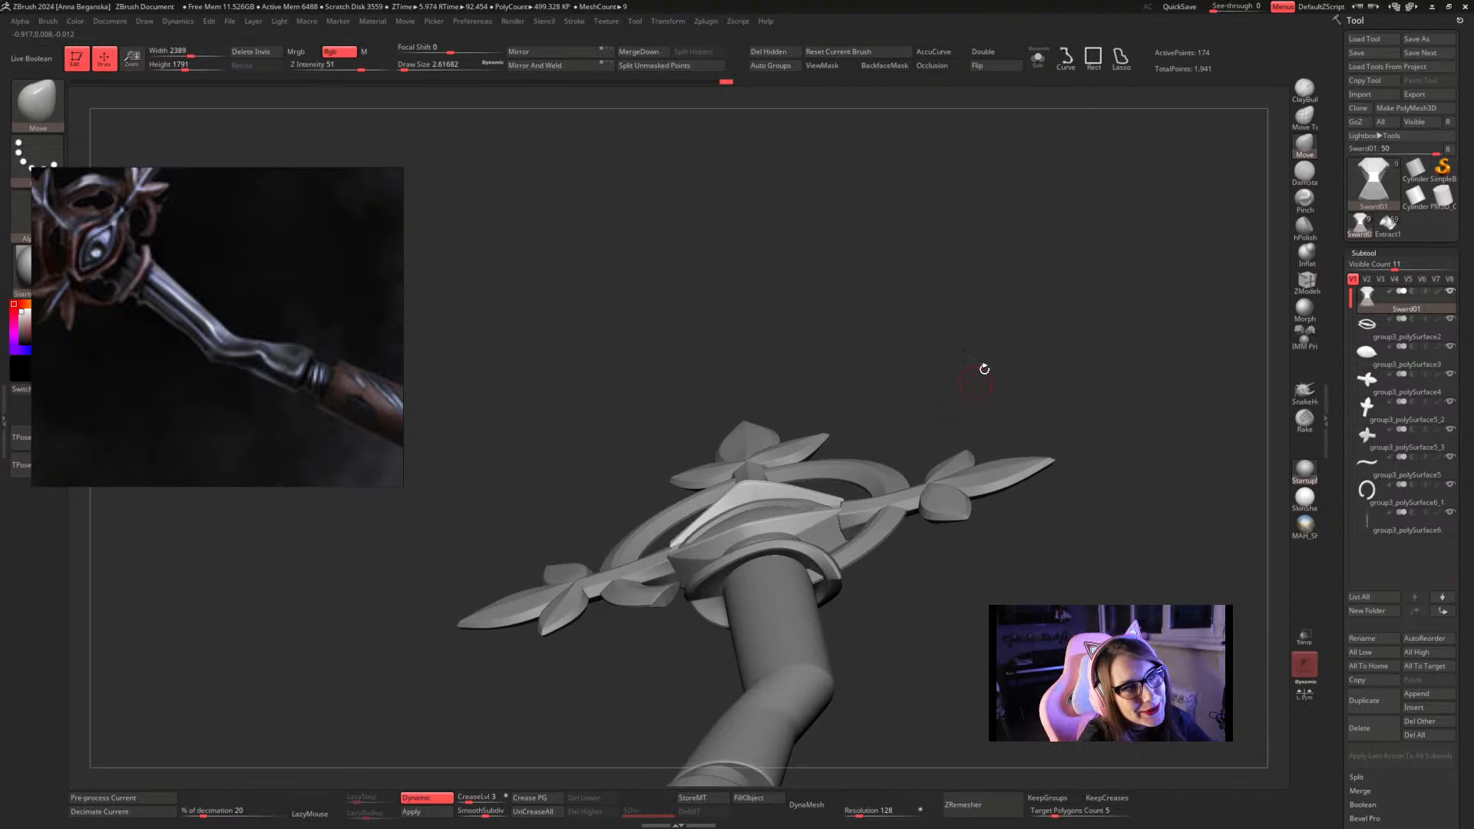
mouse_move(984, 369)
mouse_down()
mouse_move(980, 431)
mouse_move(934, 418)
mouse_move(969, 383)
mouse_move(926, 399)
mouse_up()
Smooth the eye frame's protruding side corners at a draw size of about 4.3, then show the polyframe and return to about 2.6
key(s)
drag(817, 464, 820, 465)
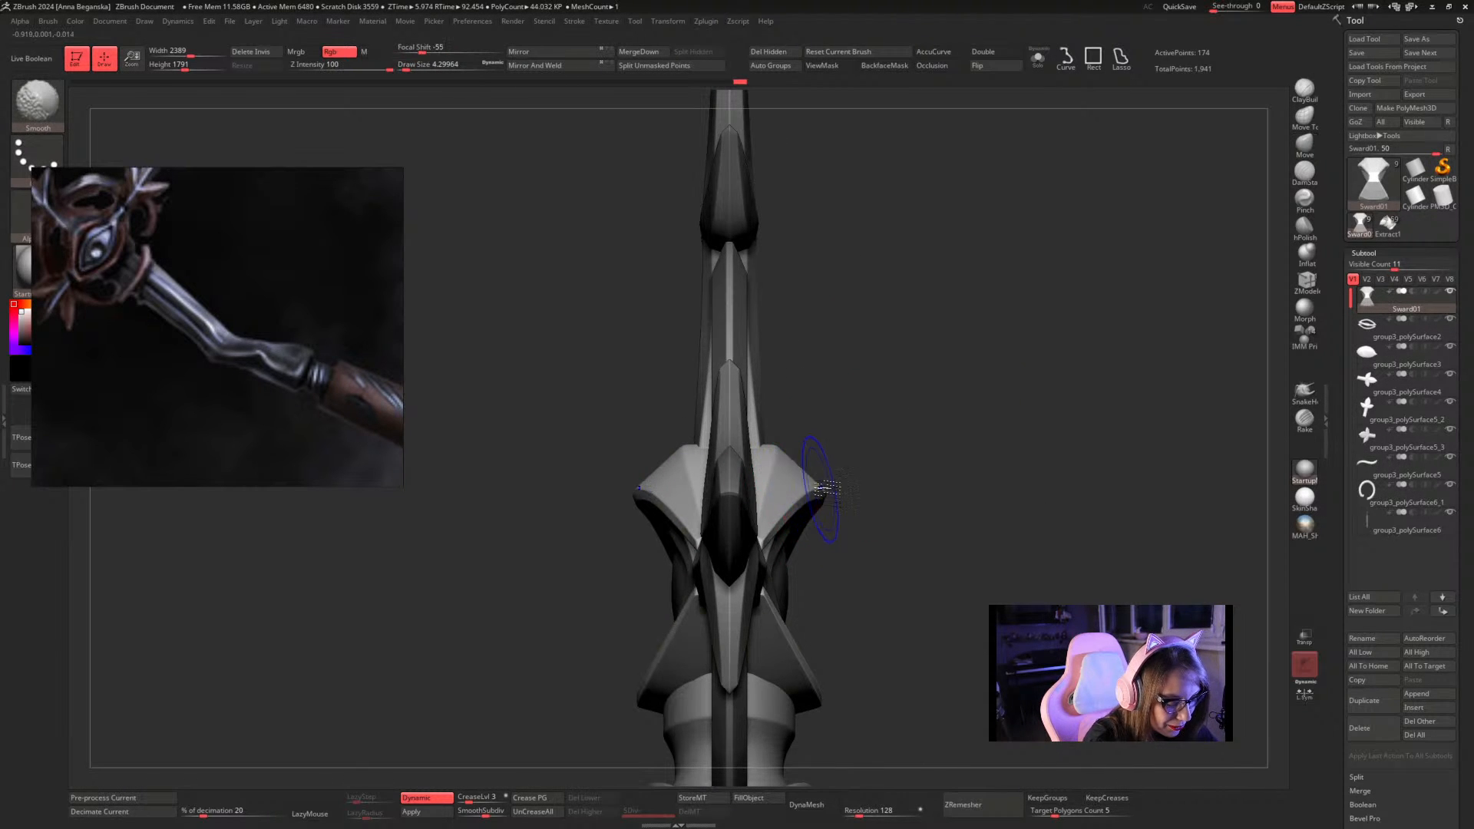
key(shift+f)
key(s)
drag(816, 504, 814, 504)
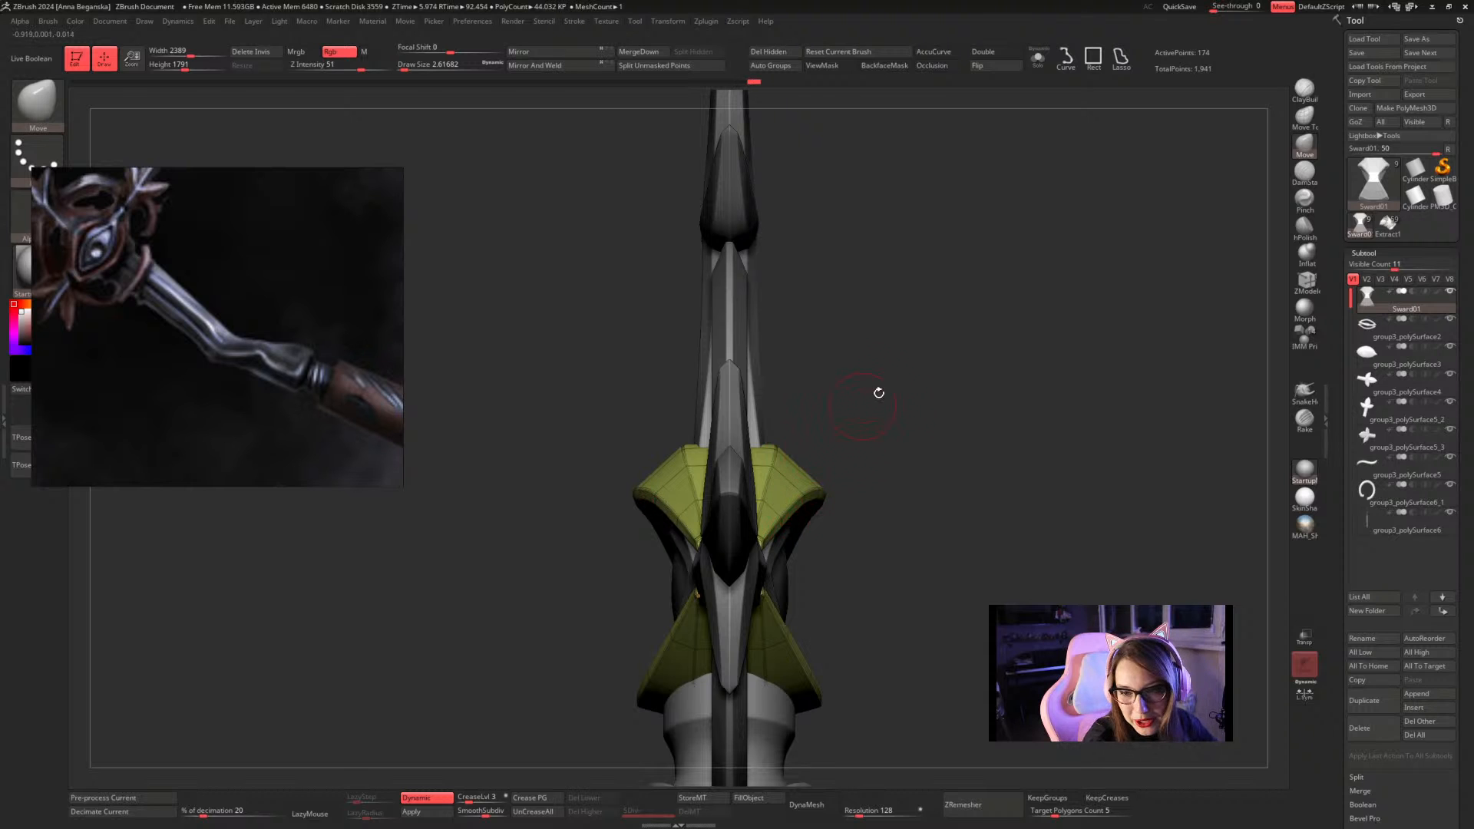
Adjust the eye frame's lid edges around the eye opening with the Move brush at draw sizes of about 1.3 and 1.8
mouse_move(879, 392)
mouse_down()
mouse_move(918, 401)
mouse_move(885, 431)
mouse_move(936, 496)
mouse_move(928, 467)
mouse_up()
key(s)
drag(960, 559, 957, 559)
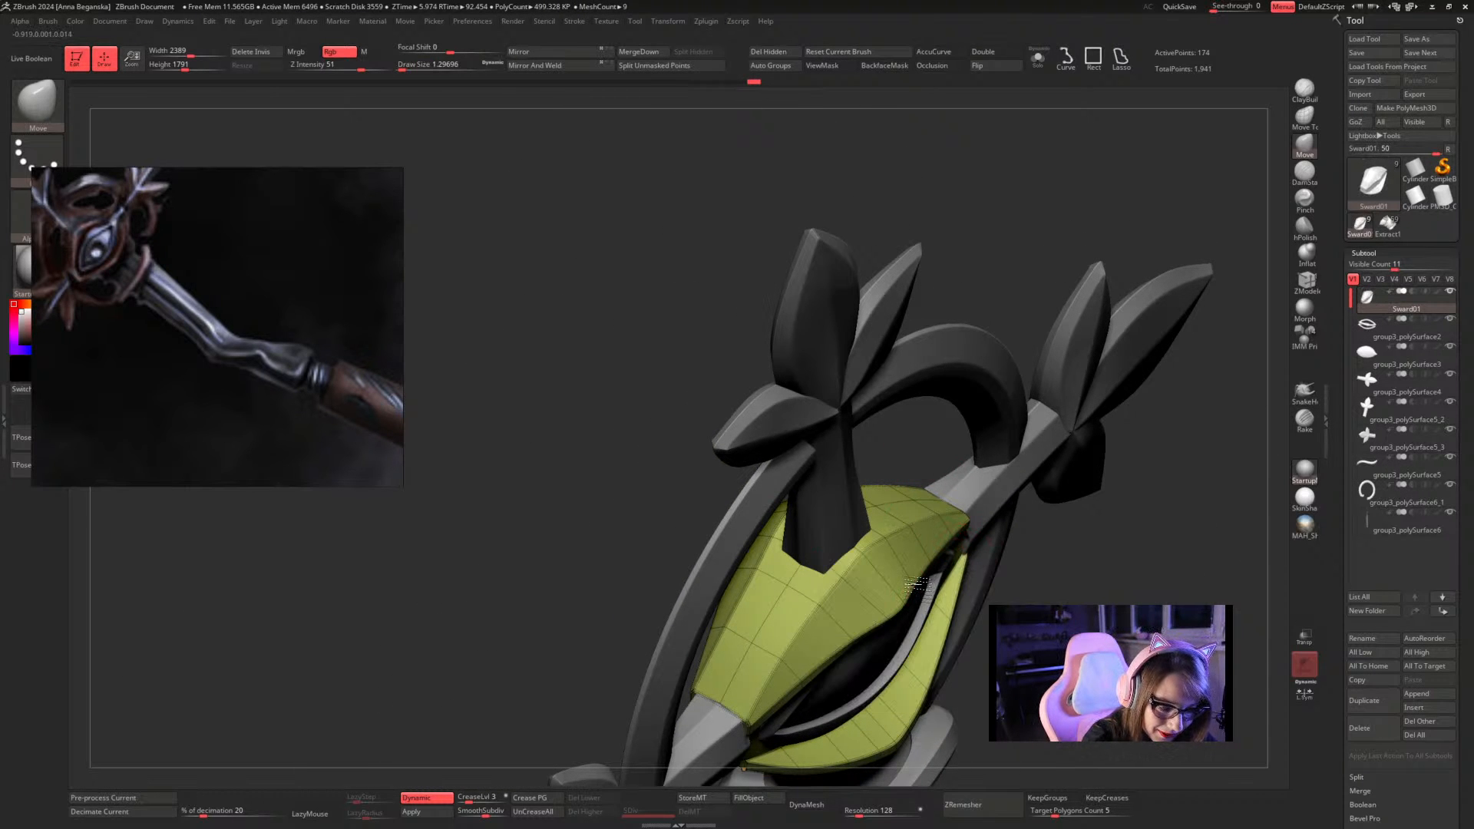
key(space)
drag(886, 602, 889, 602)
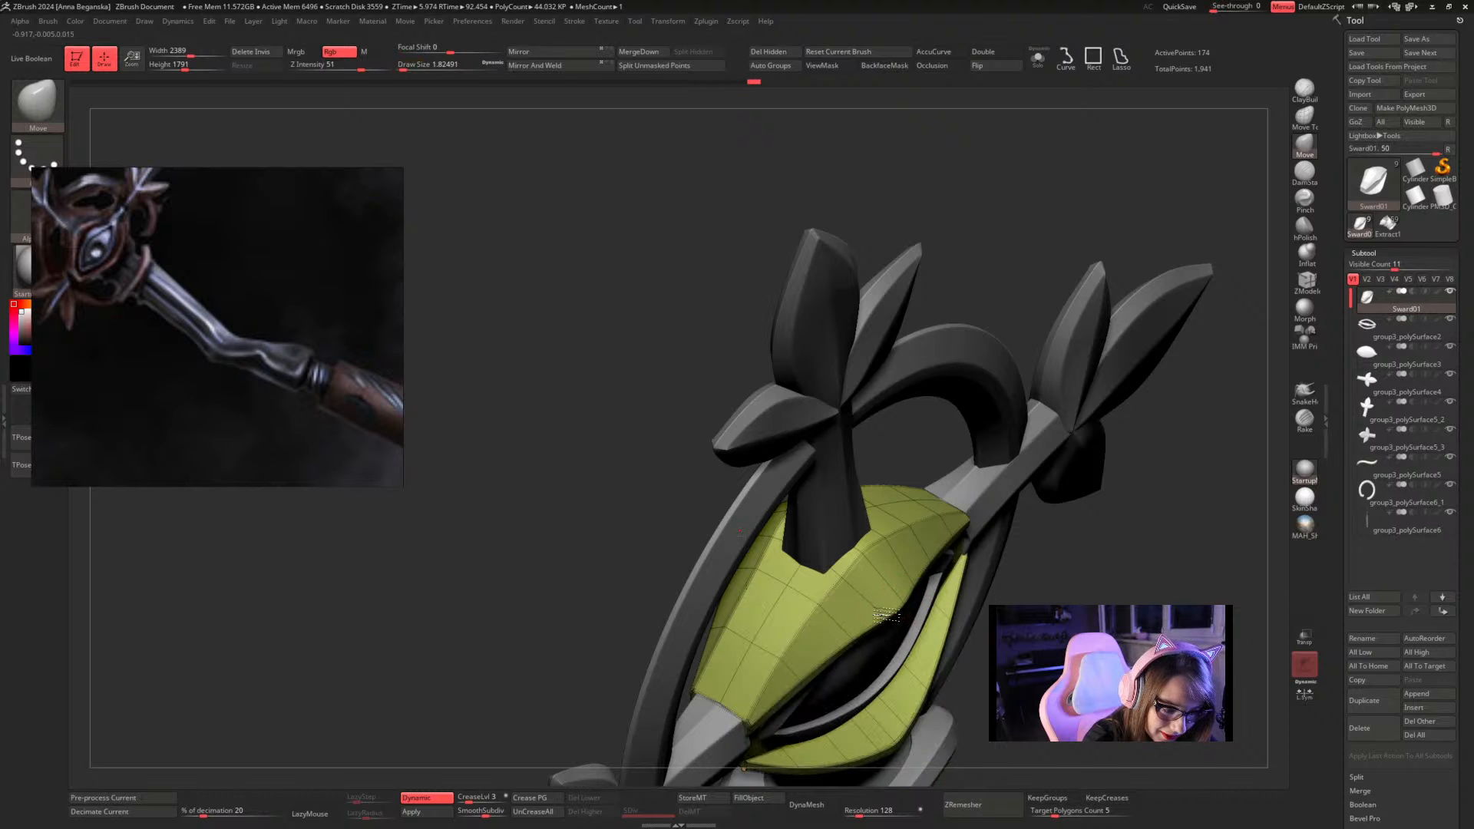
drag(994, 594, 952, 623)
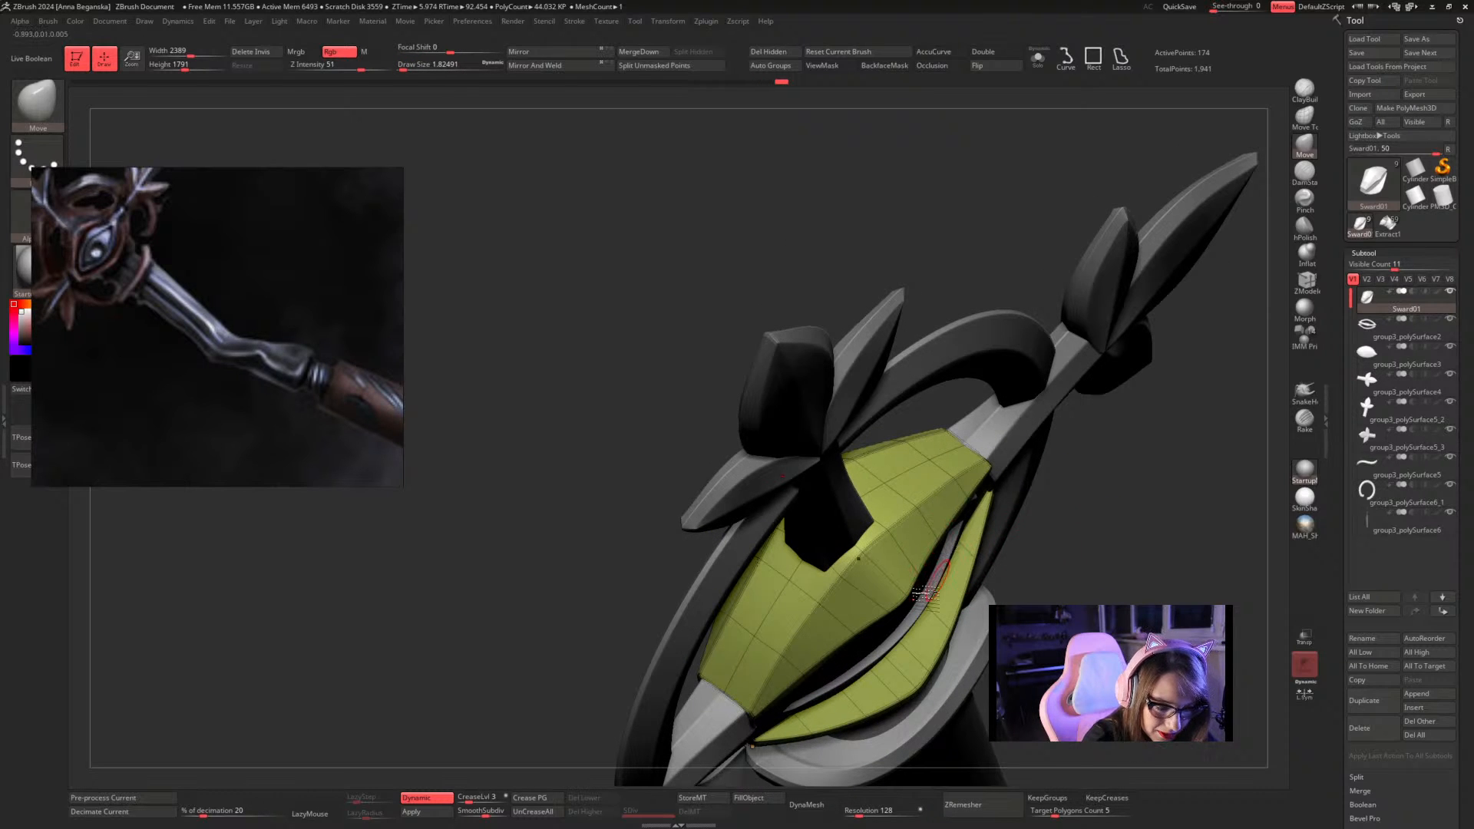
Reshape the lid edge of the outer eye housing with the Move brush, using a draw size of about 2.19
mouse_move(939, 600)
mouse_down()
mouse_move(1086, 503)
mouse_move(1093, 520)
mouse_move(1011, 471)
mouse_move(895, 343)
mouse_move(928, 326)
mouse_move(987, 342)
mouse_move(998, 430)
mouse_up()
key(space)
drag(791, 443, 793, 442)
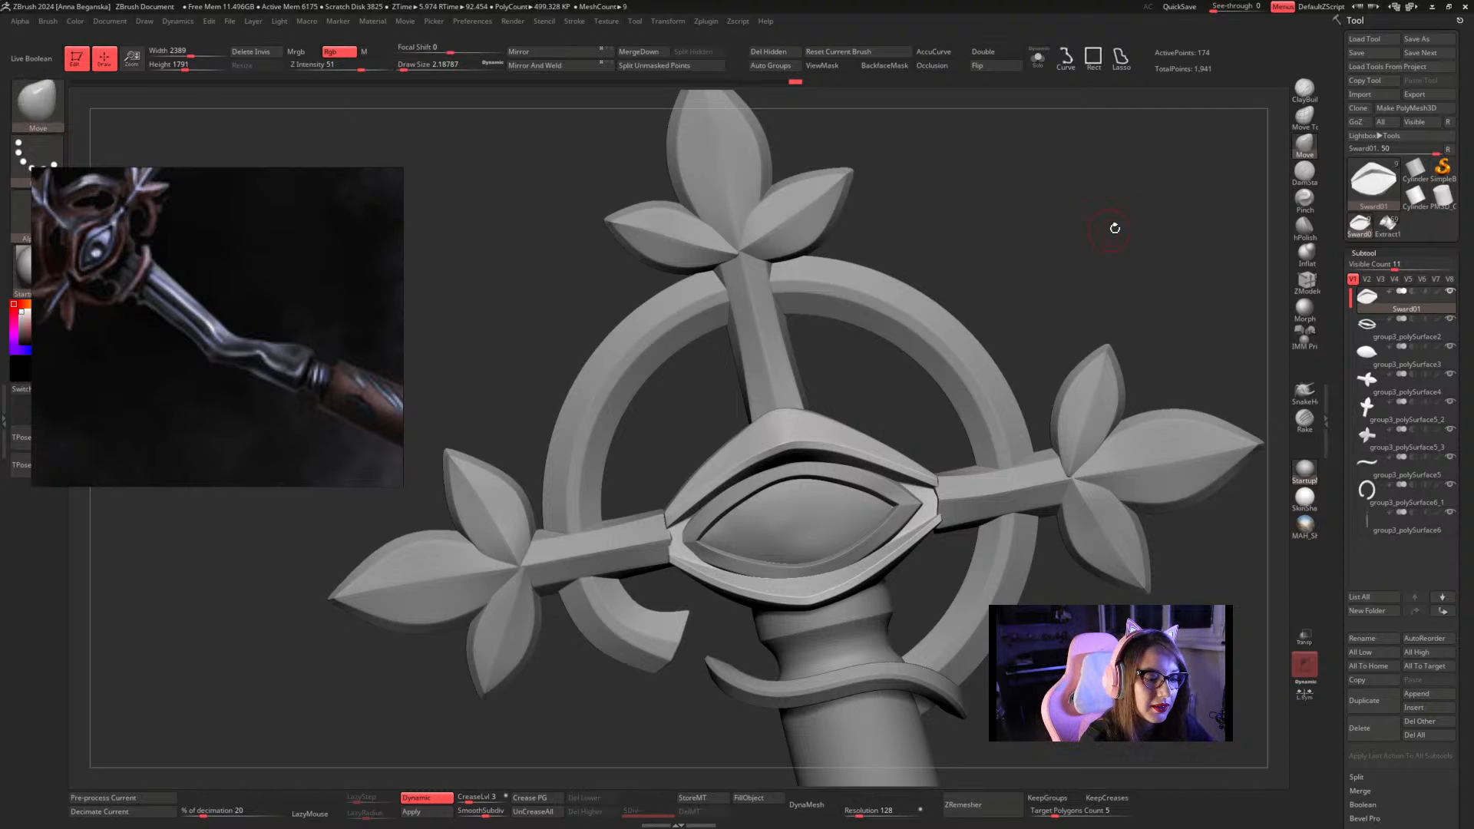
alt+drag(1111, 228, 949, 181)
mouse_move(957, 250)
alt+mouse_down()
mouse_move(980, 286)
mouse_move(970, 257)
alt+mouse_up()
key(w)
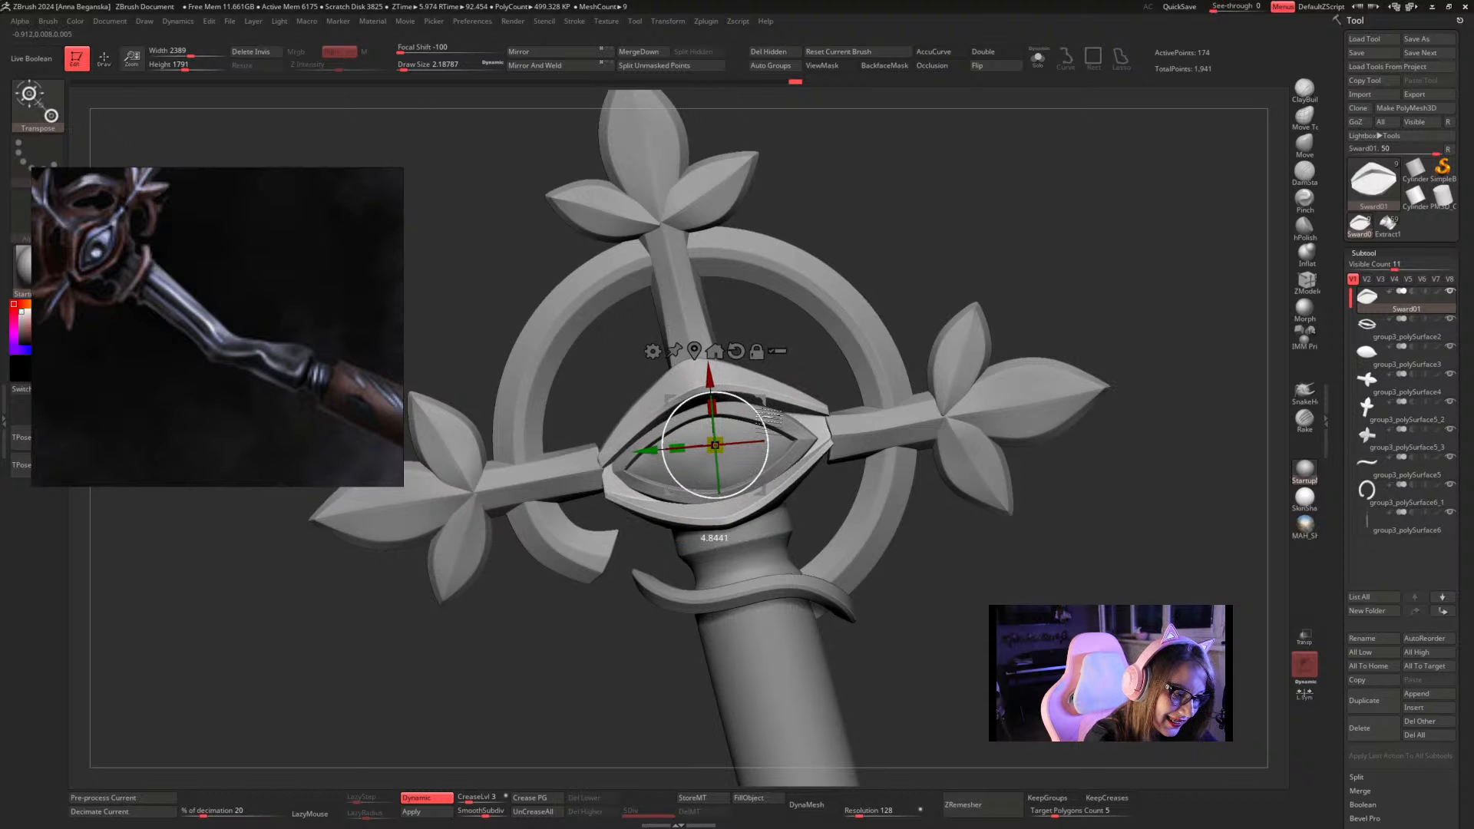
key(q)
drag(1018, 265, 960, 315)
Select the inner eye rim and centre the transform gizmo on it
alt+click(816, 427)
key(w)
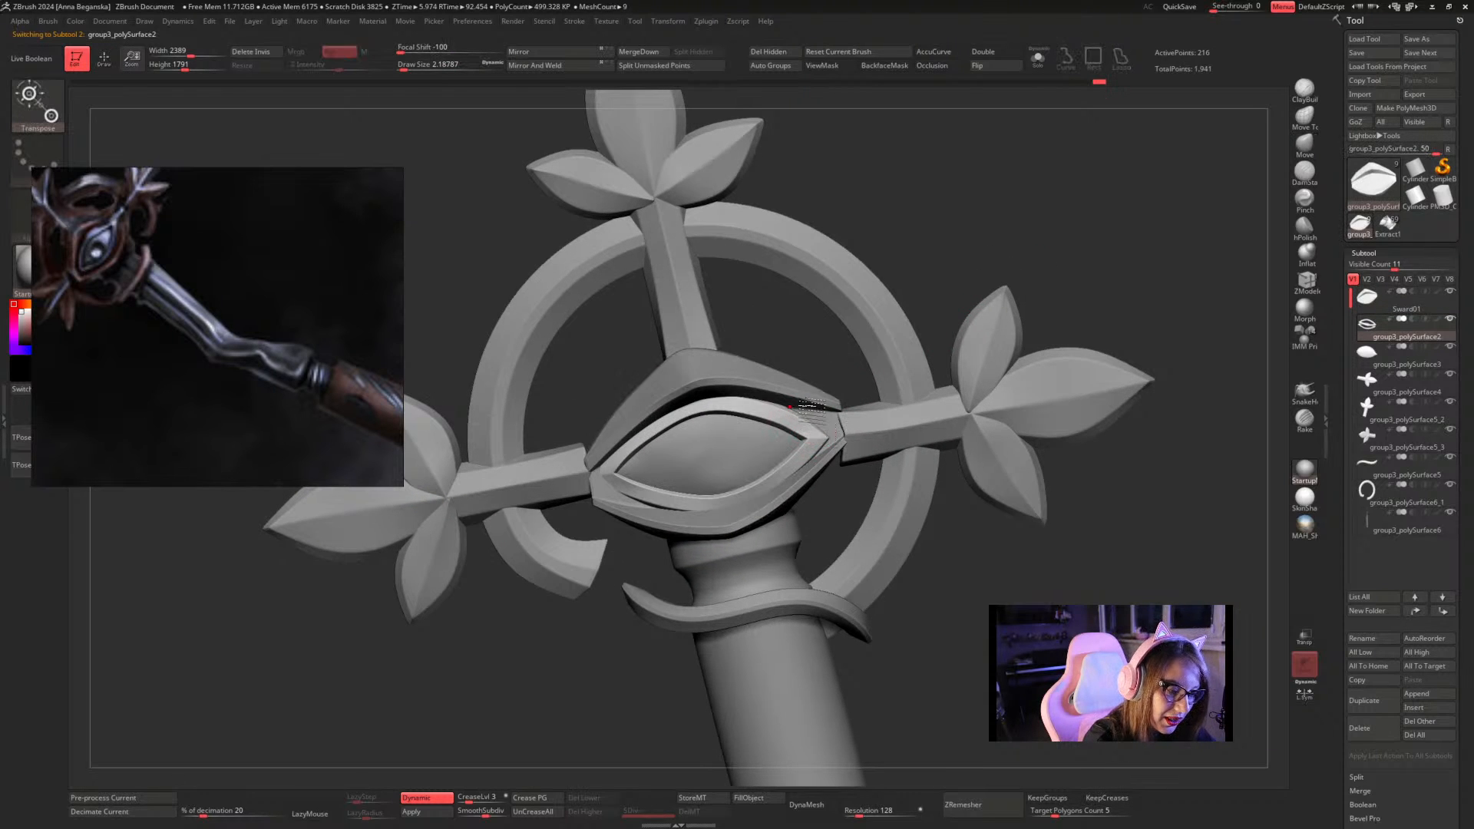
key(f)
key(f)
key(f)
key(f)
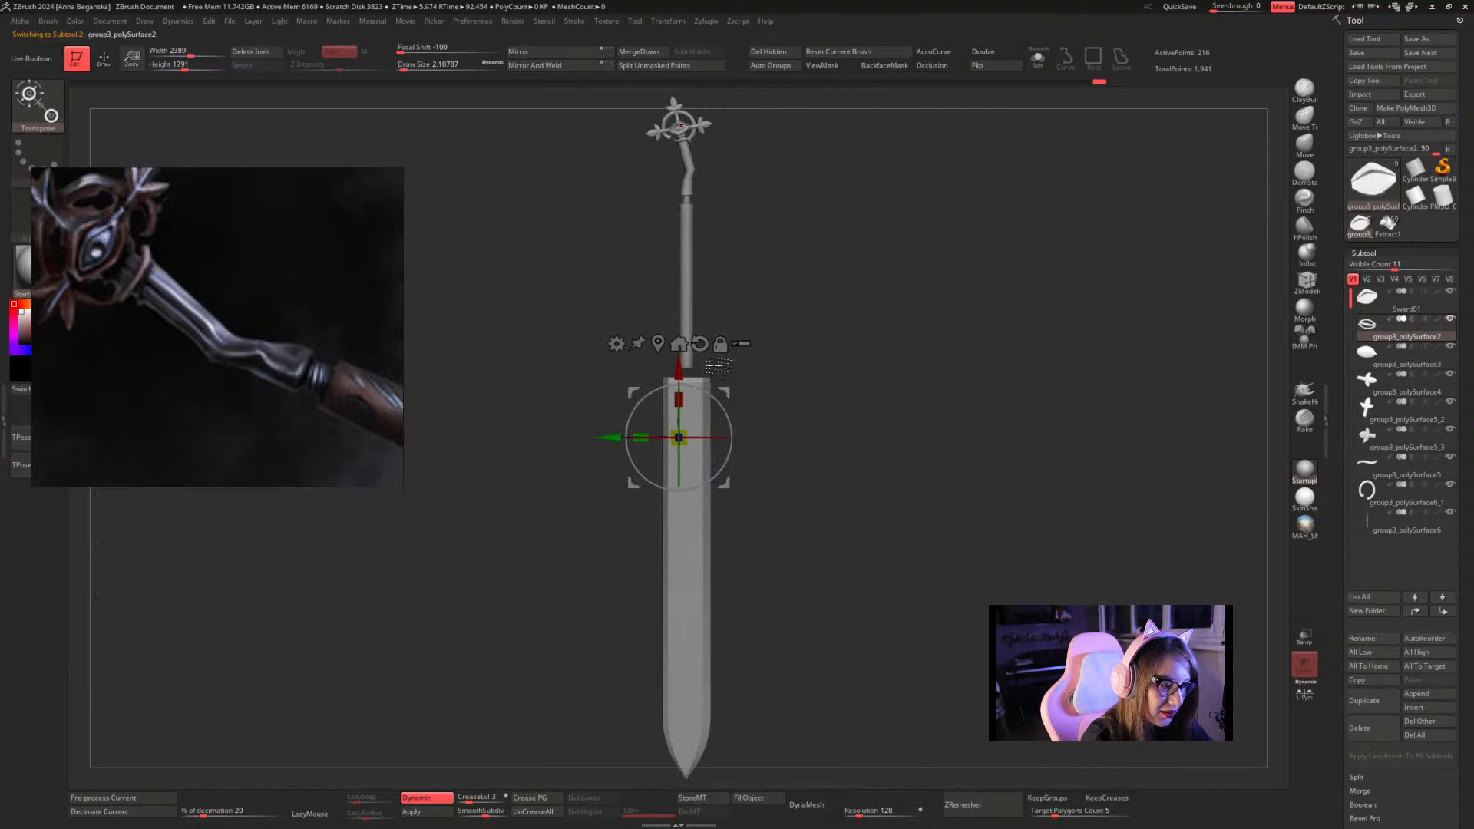
click(658, 344)
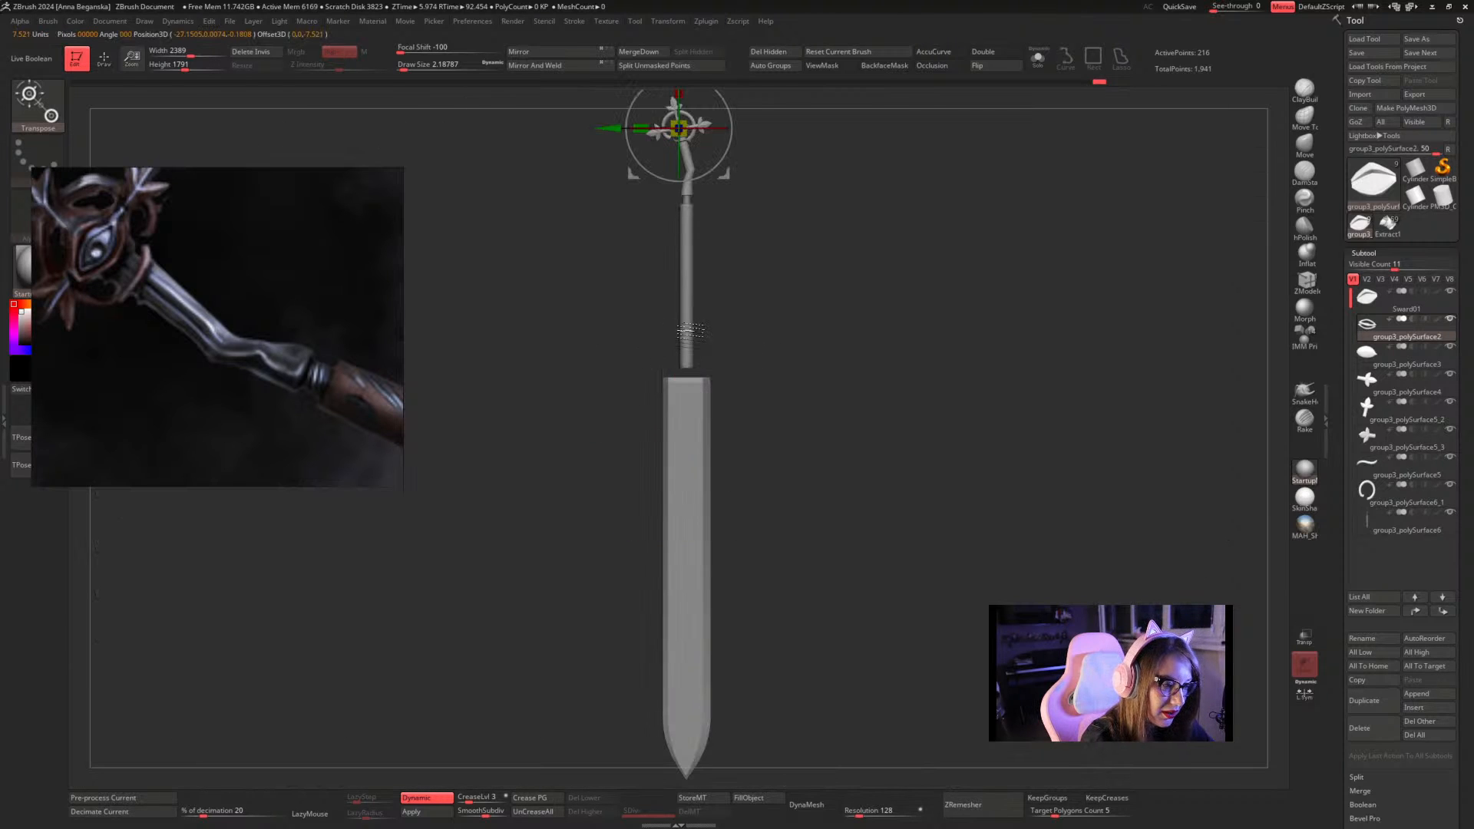
key(f)
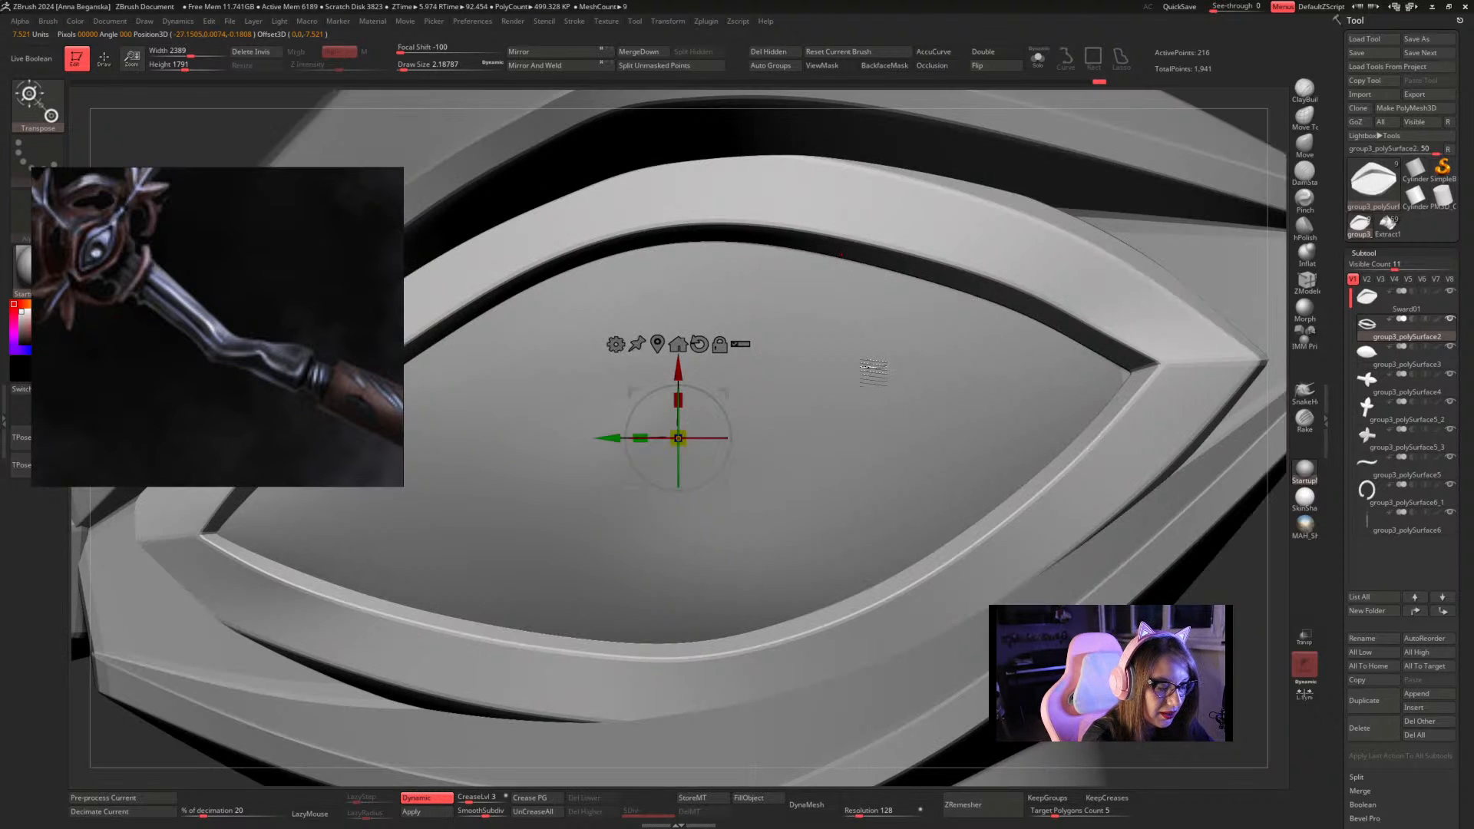
key(f)
key(f)
Tilt the gizmo to match the slant of the eye and slightly adjust the inner rim's placement
alt+drag(1272, 220, 950, 238)
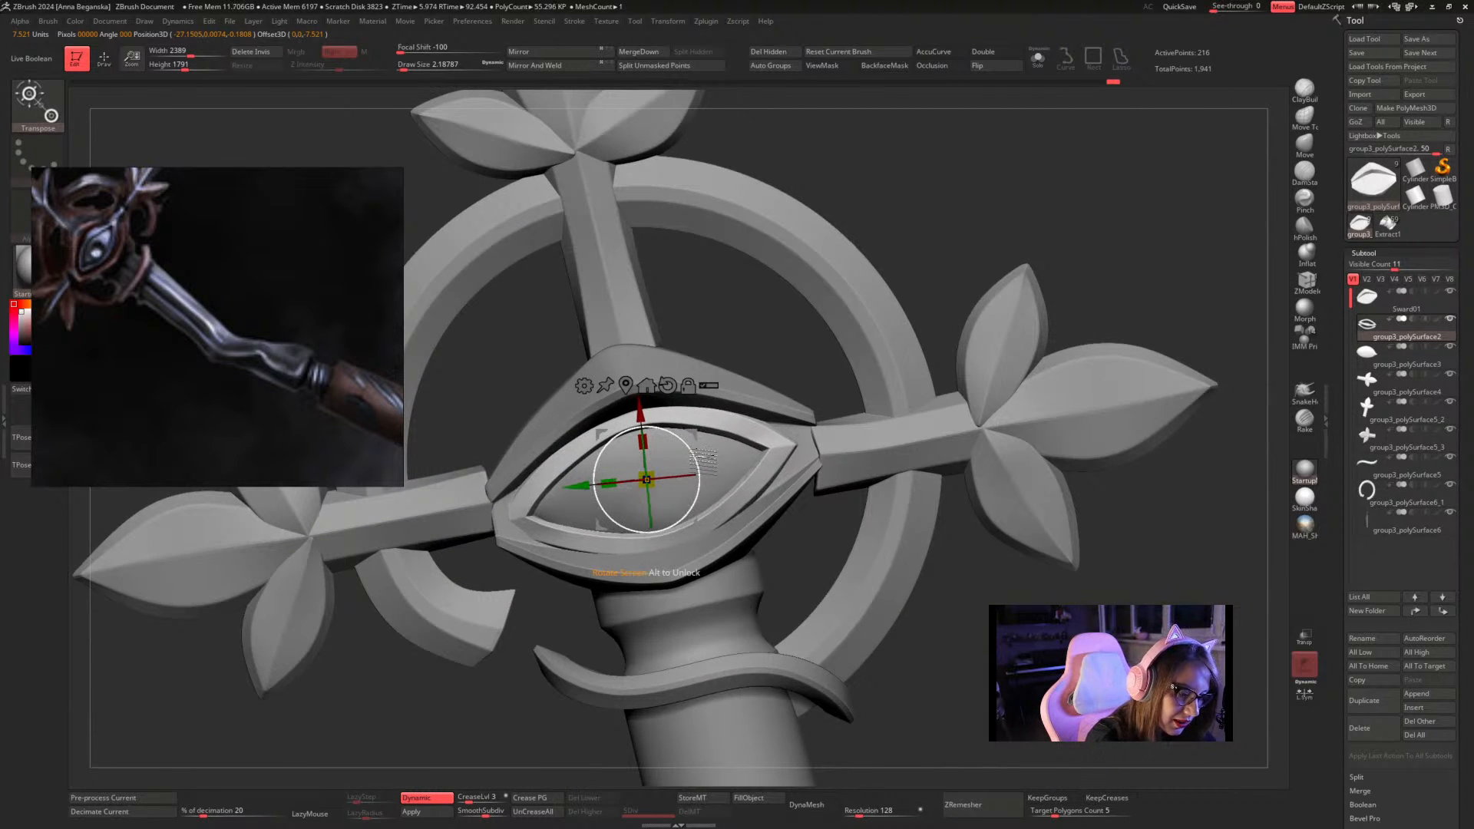
alt+drag(697, 470, 812, 410)
drag(739, 453, 748, 405)
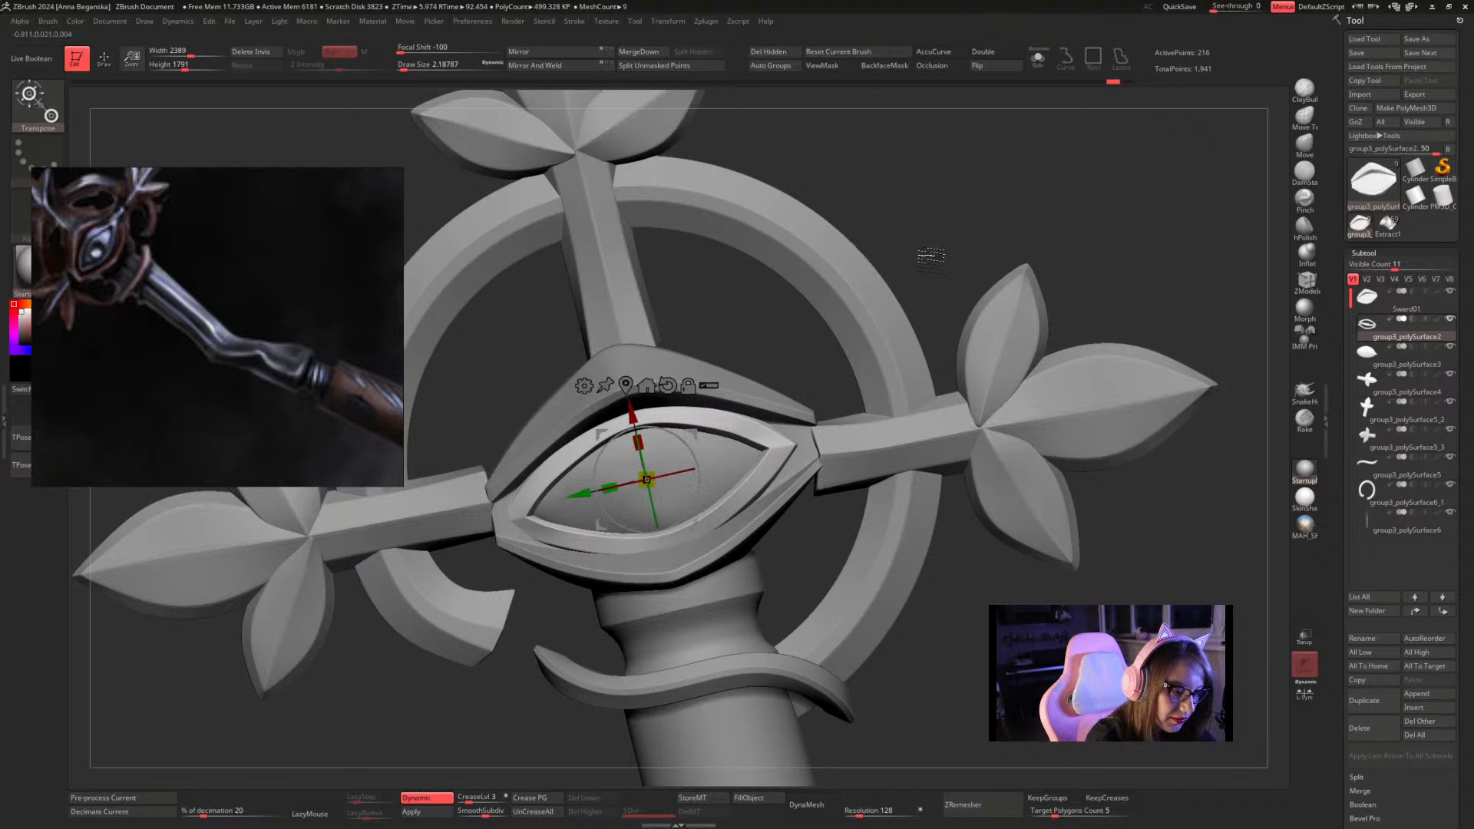
key(q)
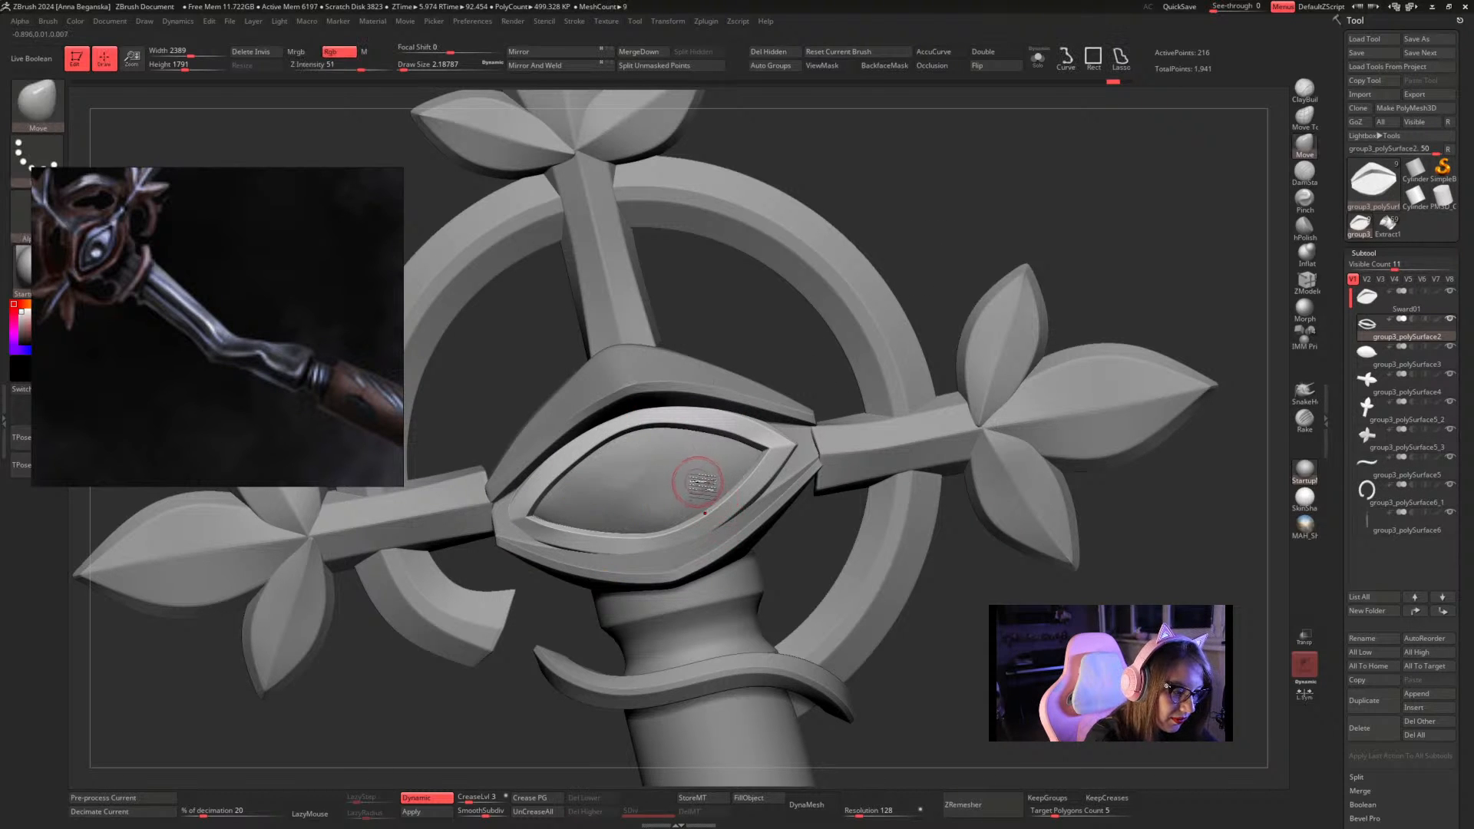
Adjust the side corners of the outer eye housing next to the crossguard arms with the Move brush
alt+click(811, 436)
mouse_move(799, 338)
mouse_down()
mouse_move(821, 347)
mouse_move(813, 372)
mouse_up()
drag(1050, 269, 1017, 264)
key(space)
drag(628, 513, 589, 530)
key(space)
Pull the pointed corner of the inner eye rim outward with the Move brush at a draw size of about 3.67
alt+click(591, 520)
drag(1090, 201, 1002, 258)
key(space)
drag(599, 513, 588, 523)
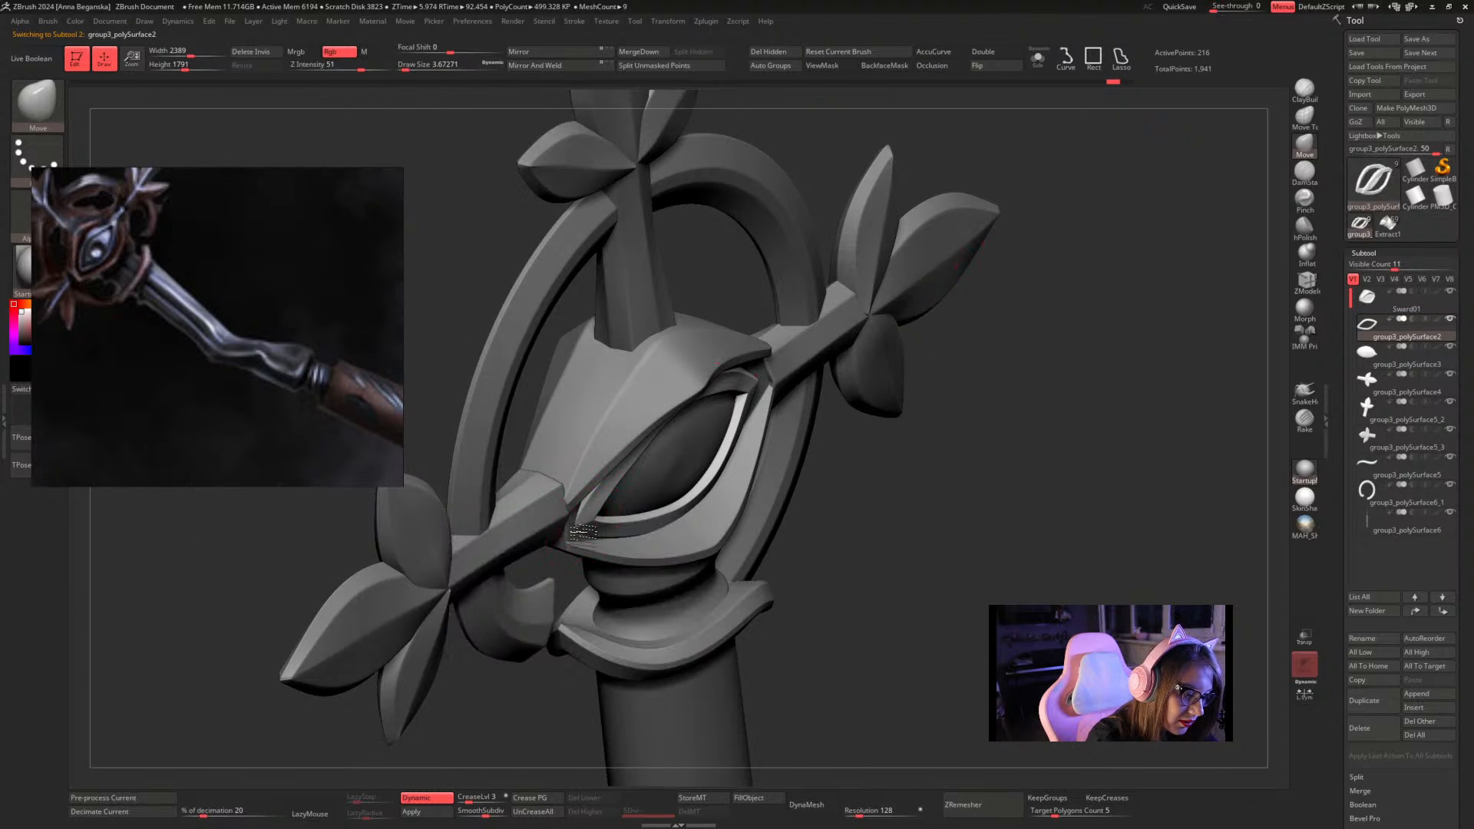
mouse_move(885, 457)
mouse_down()
mouse_move(888, 339)
mouse_move(998, 234)
mouse_move(936, 252)
mouse_up()
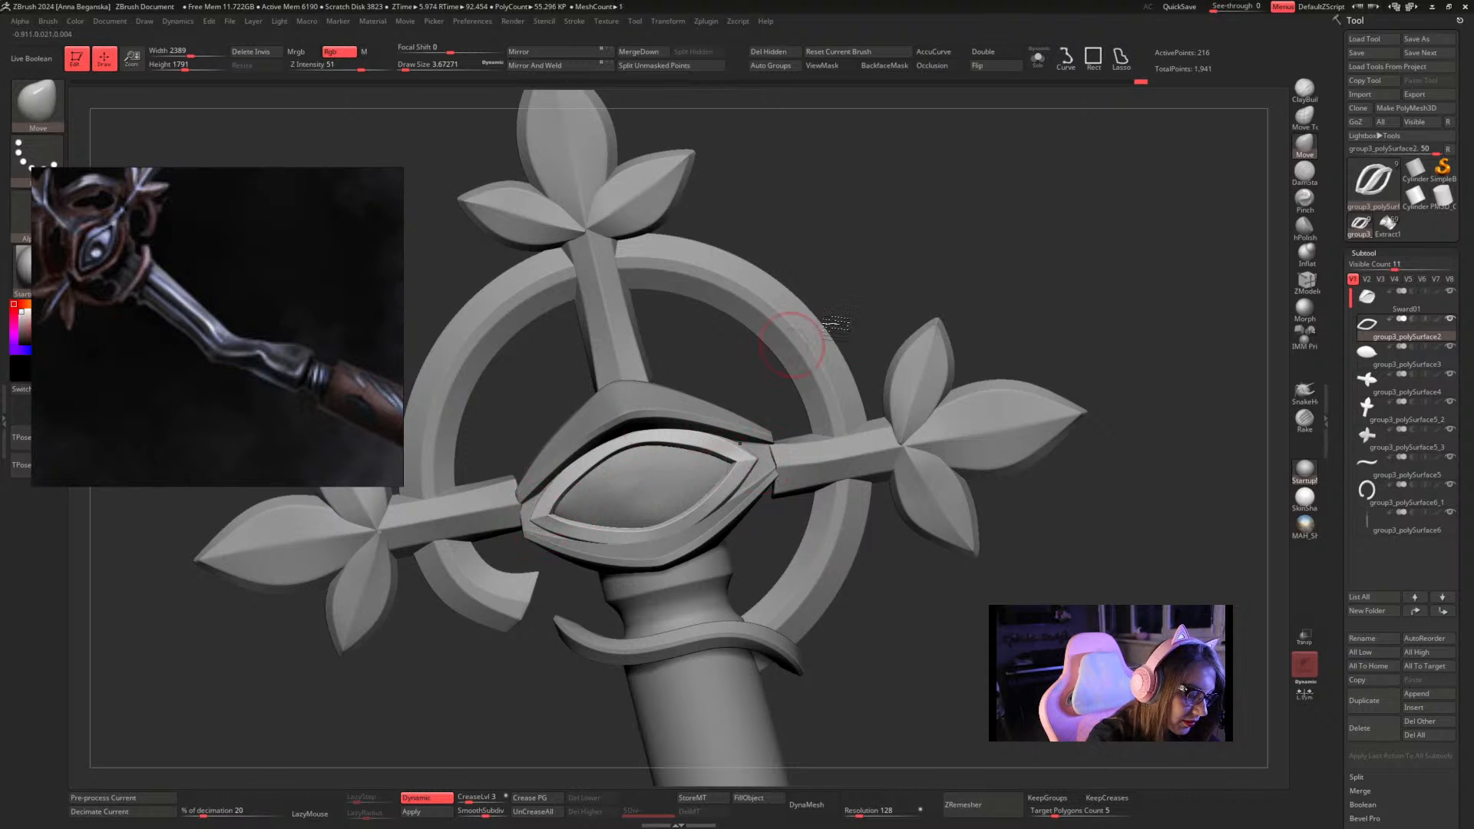
Centre the gizmo on the right leaf-tipped arm, align it with the arm's slant, and shift the arm slightly upward
mouse_move(833, 323)
mouse_down()
mouse_move(969, 246)
mouse_move(1060, 228)
mouse_move(1025, 263)
mouse_up()
alt+click(861, 442)
key(w)
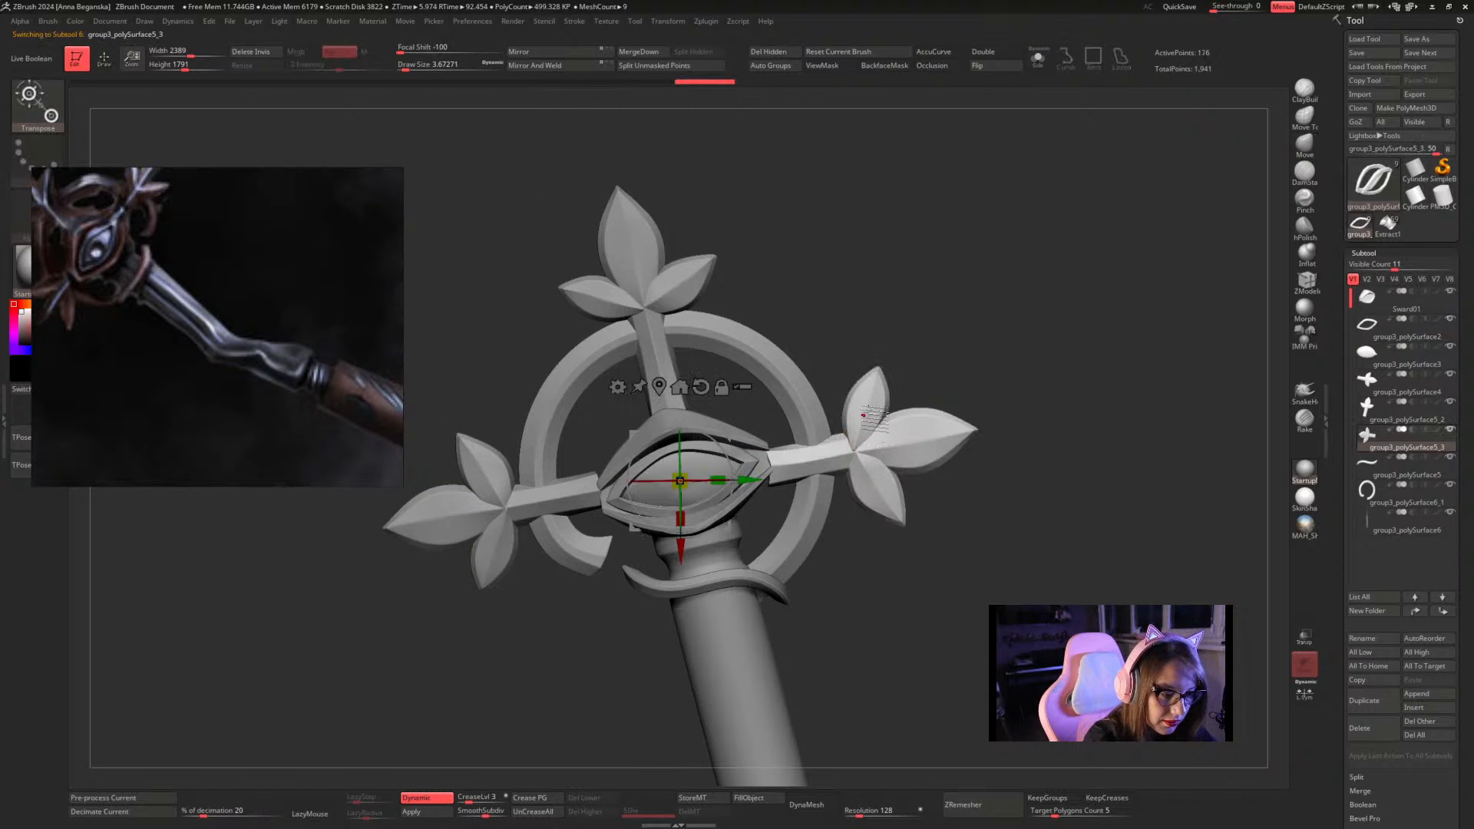
click(660, 387)
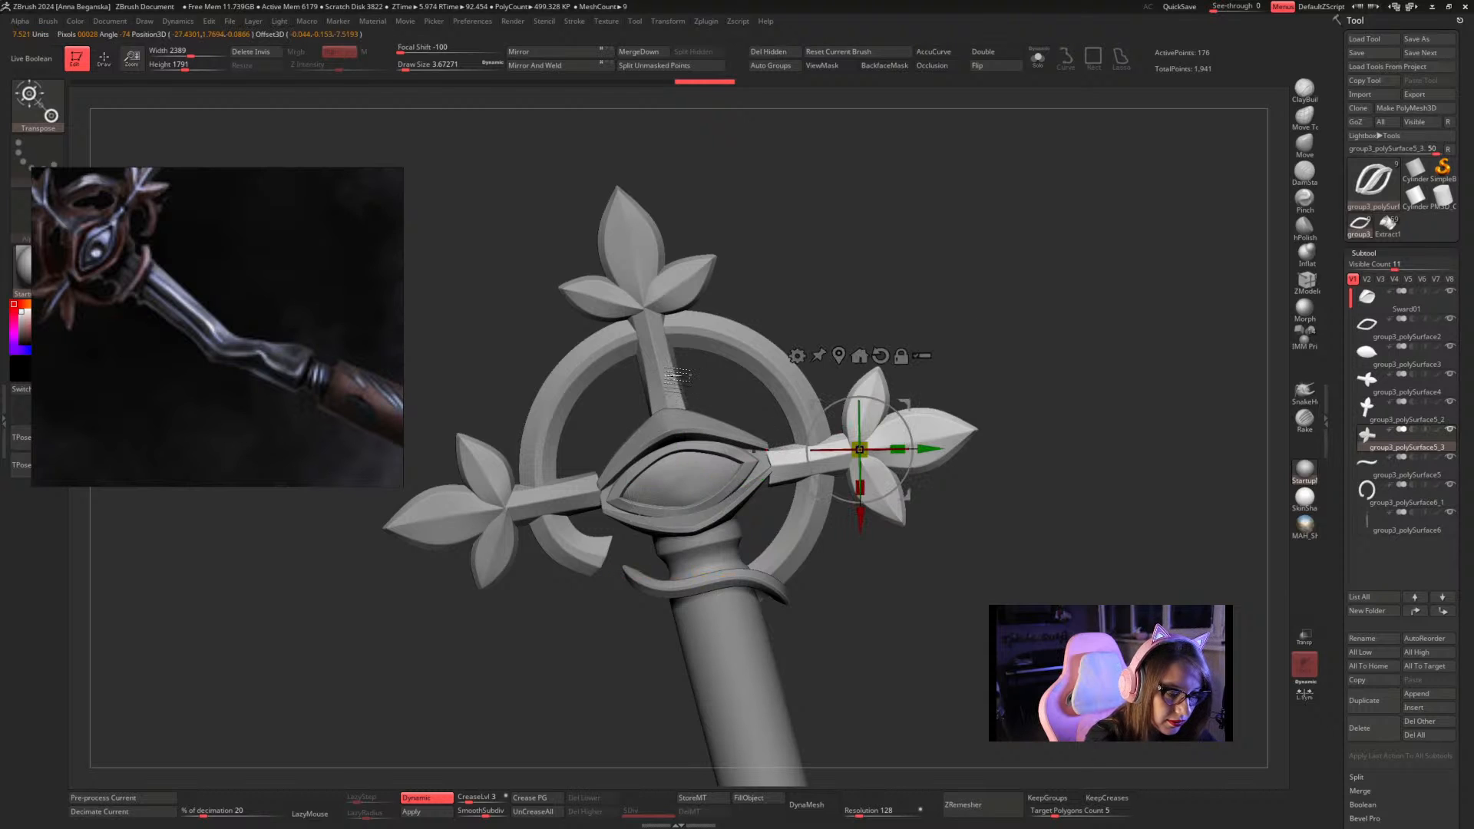
alt+drag(903, 417, 899, 402)
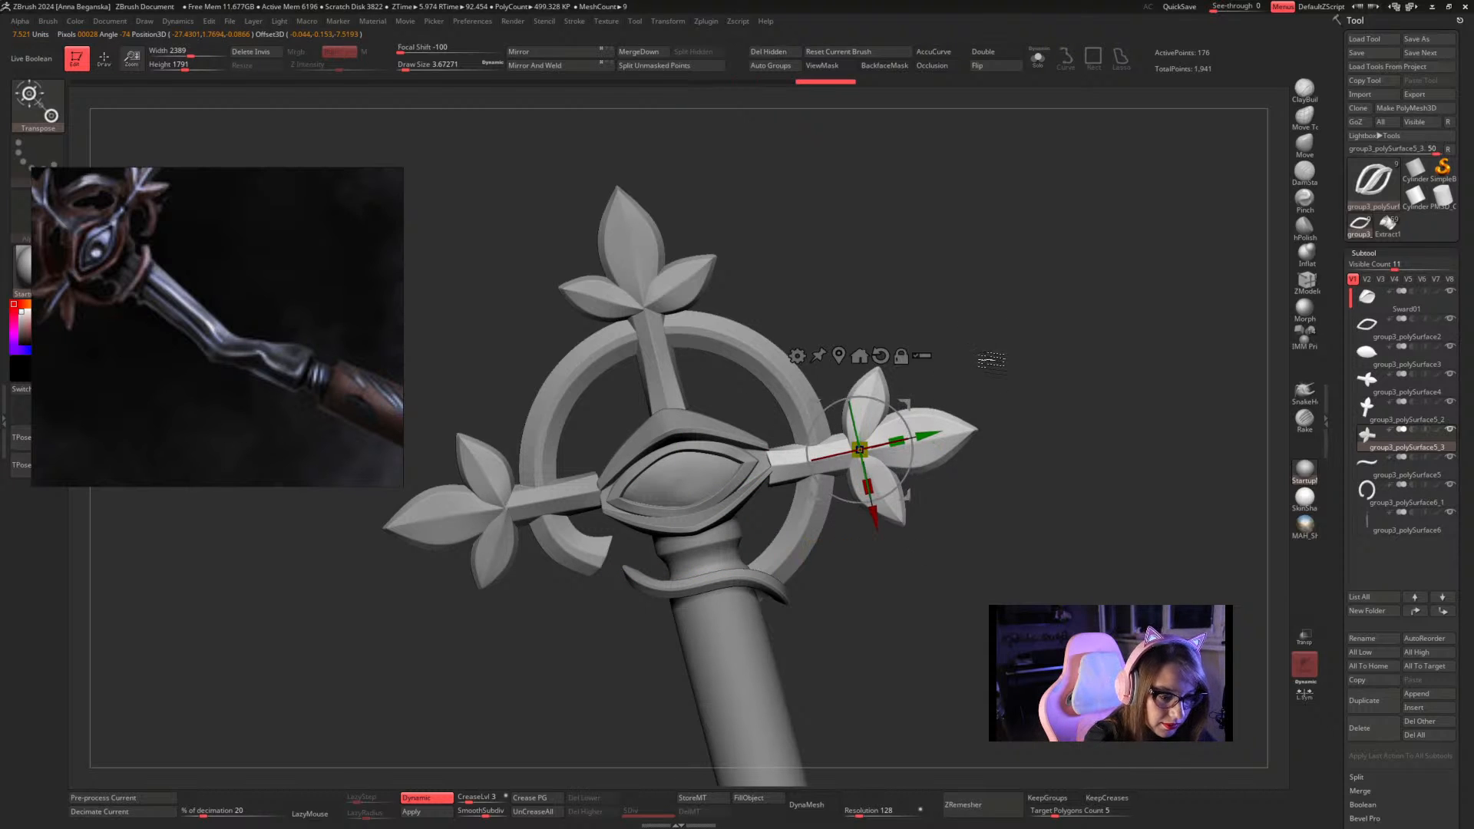
drag(873, 516, 874, 507)
key(q)
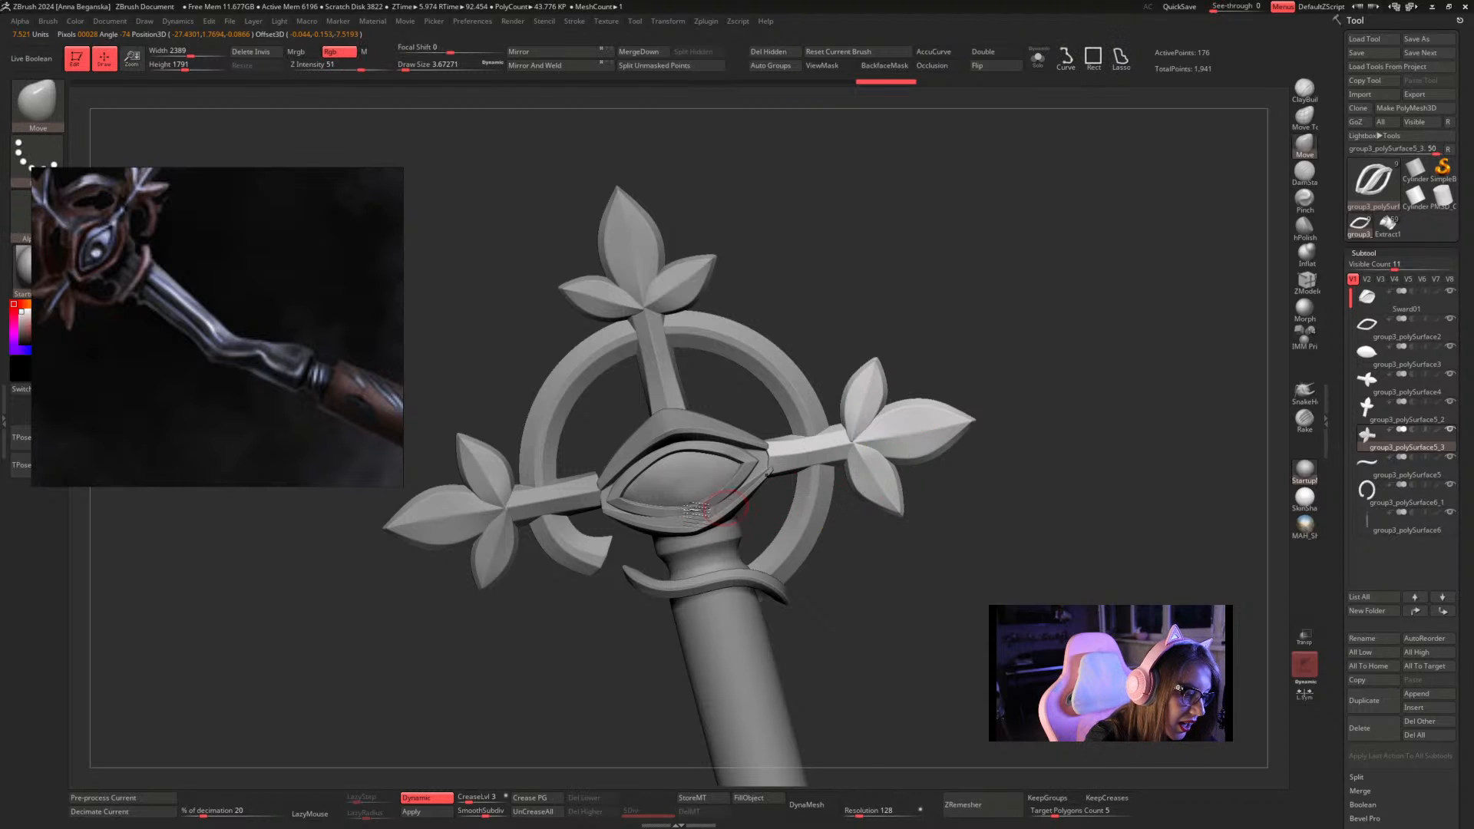
Centre the gizmo on the left leaf-tipped arm, align it with the arm's direction, and nudge the arm slightly perpendicular to its length
alt+click(571, 492)
key(w)
click(662, 389)
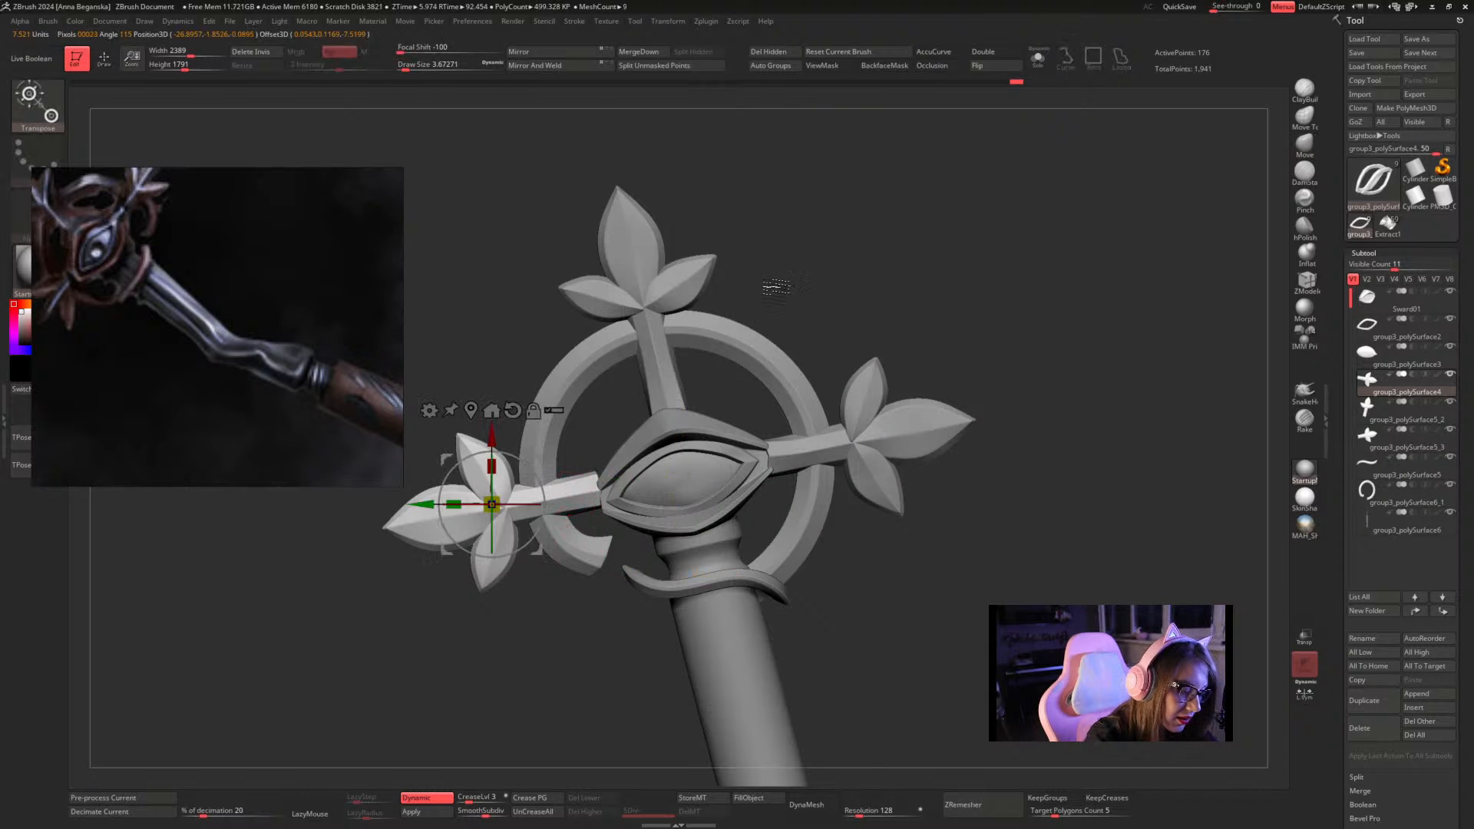
alt+drag(831, 258, 977, 246)
alt+drag(653, 441, 628, 428)
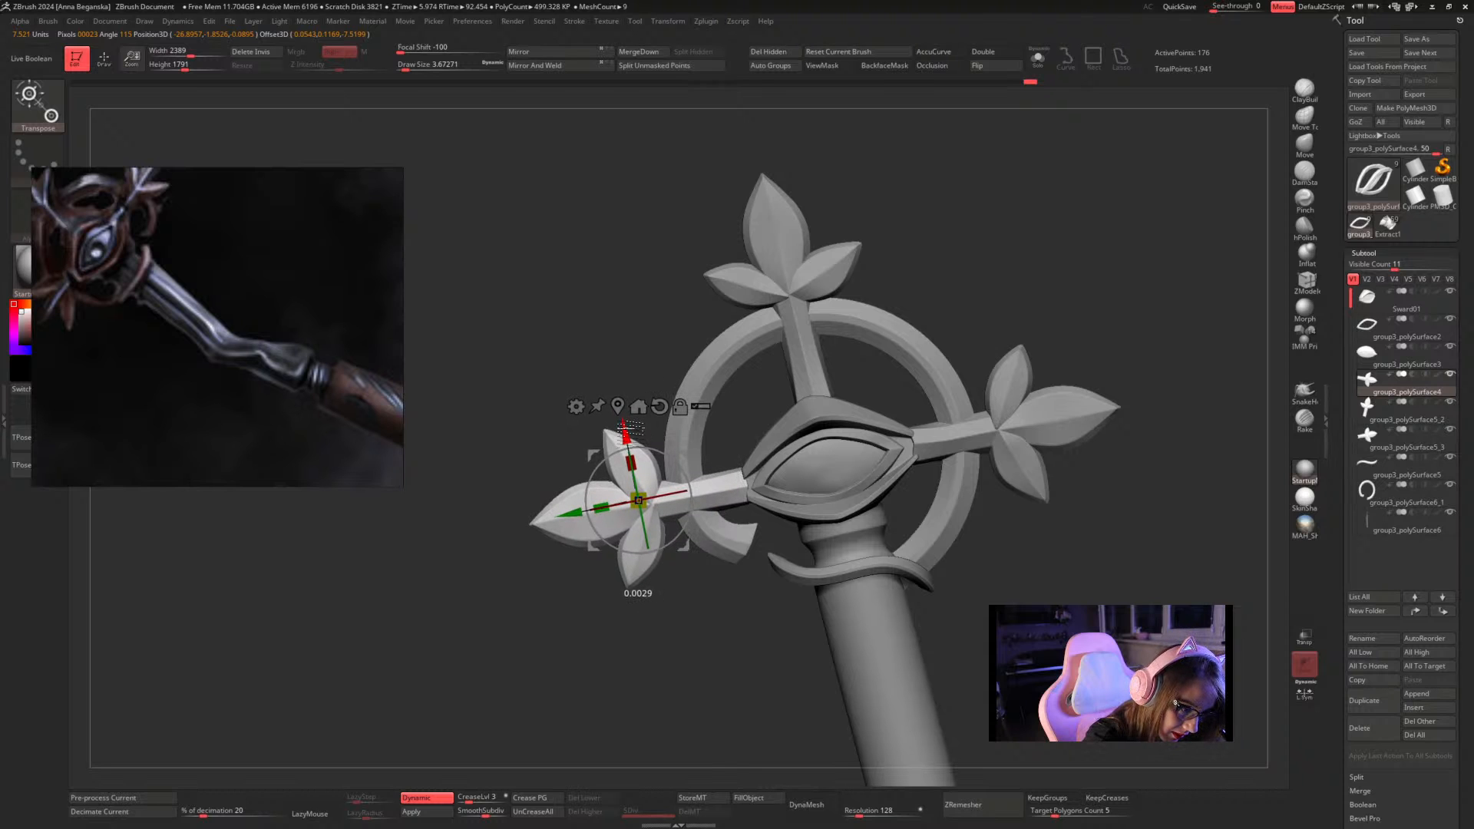
key(q)
Select the inner eye rim and stretch it along the depth axis with the gizmo so it protrudes from the housing
mouse_move(1033, 287)
mouse_down()
mouse_move(1006, 286)
mouse_move(951, 332)
mouse_move(941, 418)
mouse_move(955, 445)
mouse_move(899, 402)
mouse_move(891, 419)
mouse_up()
alt+drag(860, 497, 883, 559)
alt+click(793, 386)
drag(977, 242, 896, 434)
key(w)
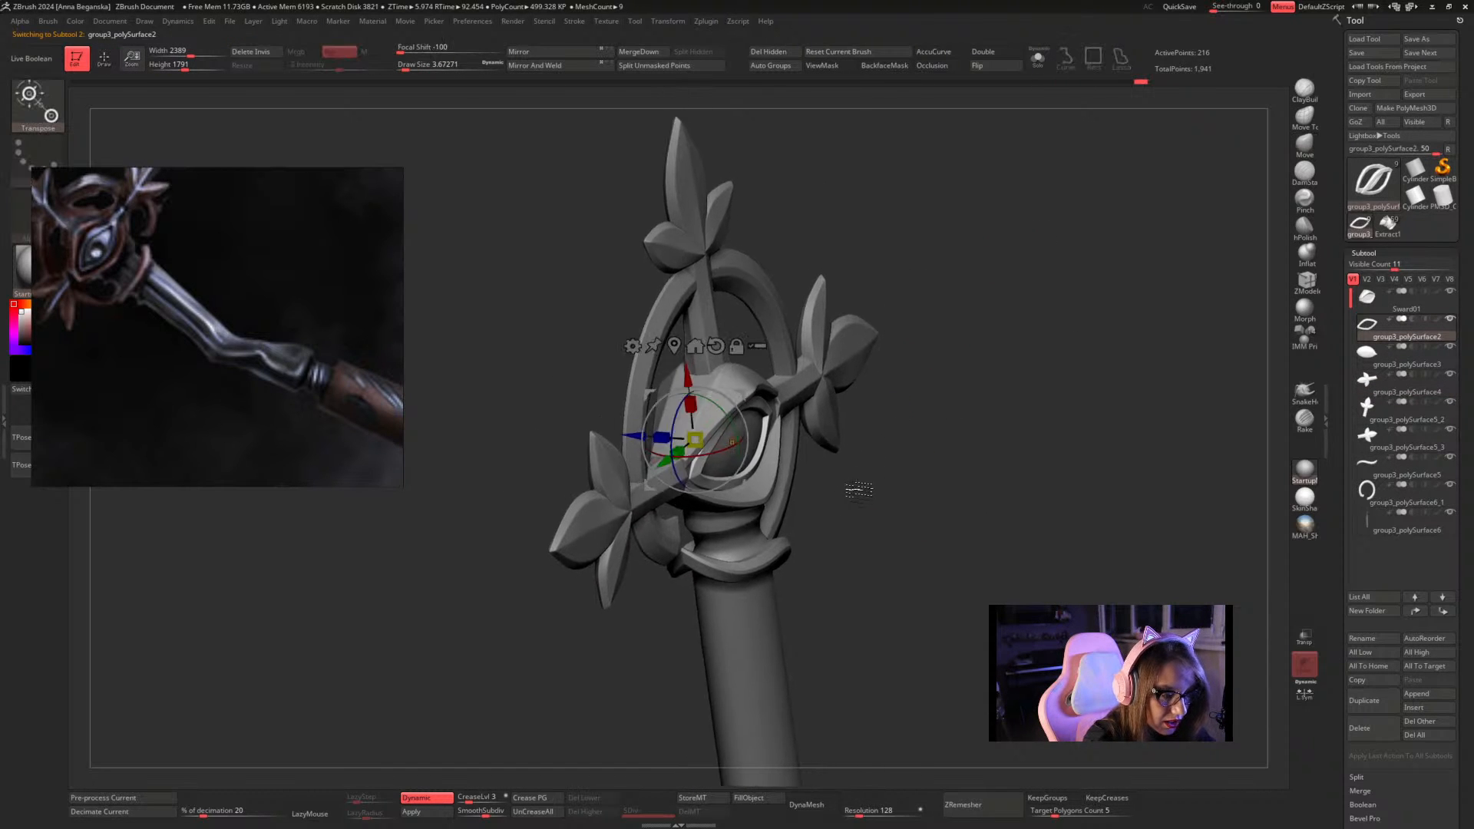
click(1037, 61)
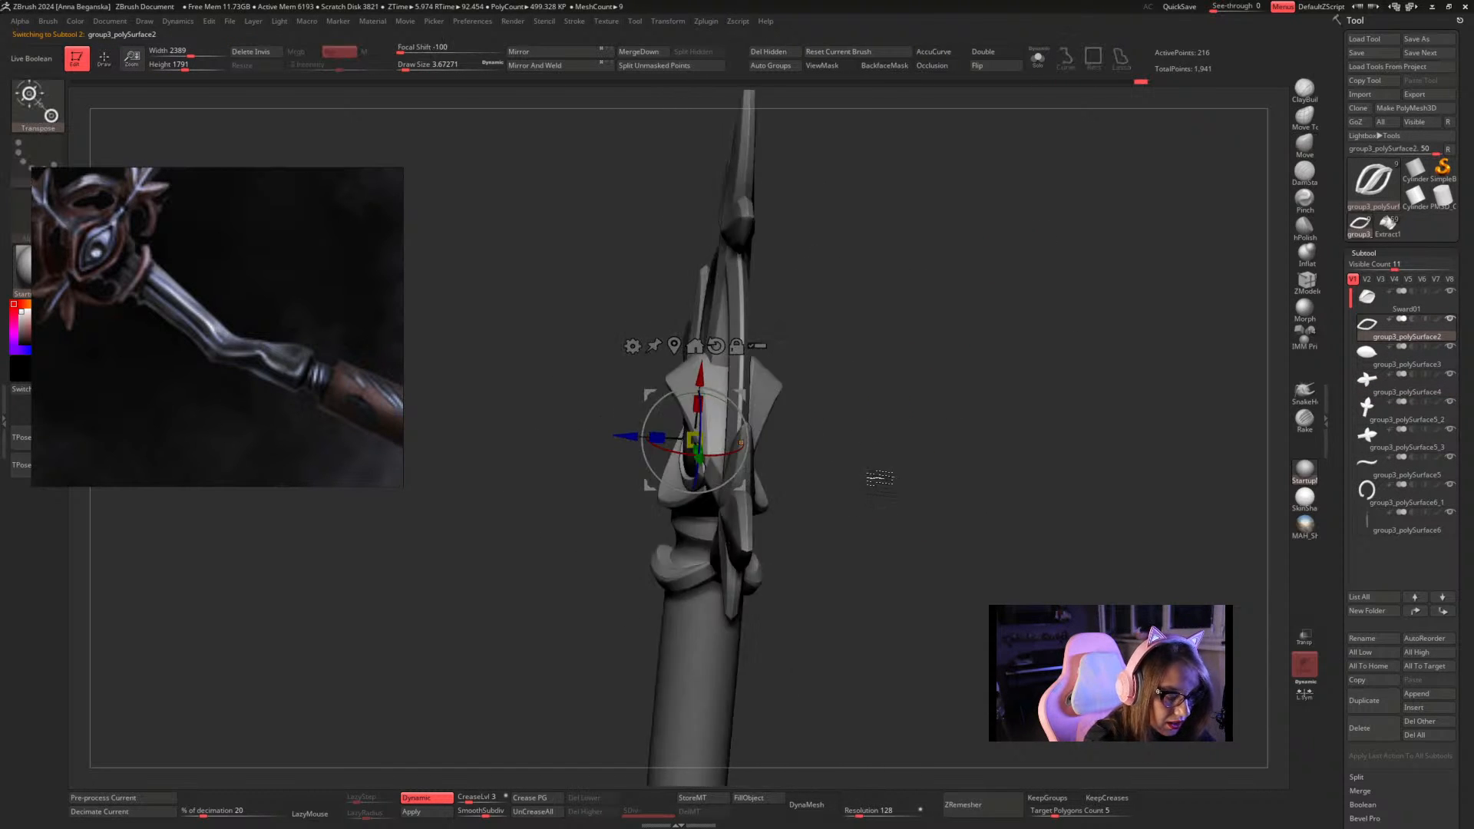
click(1037, 61)
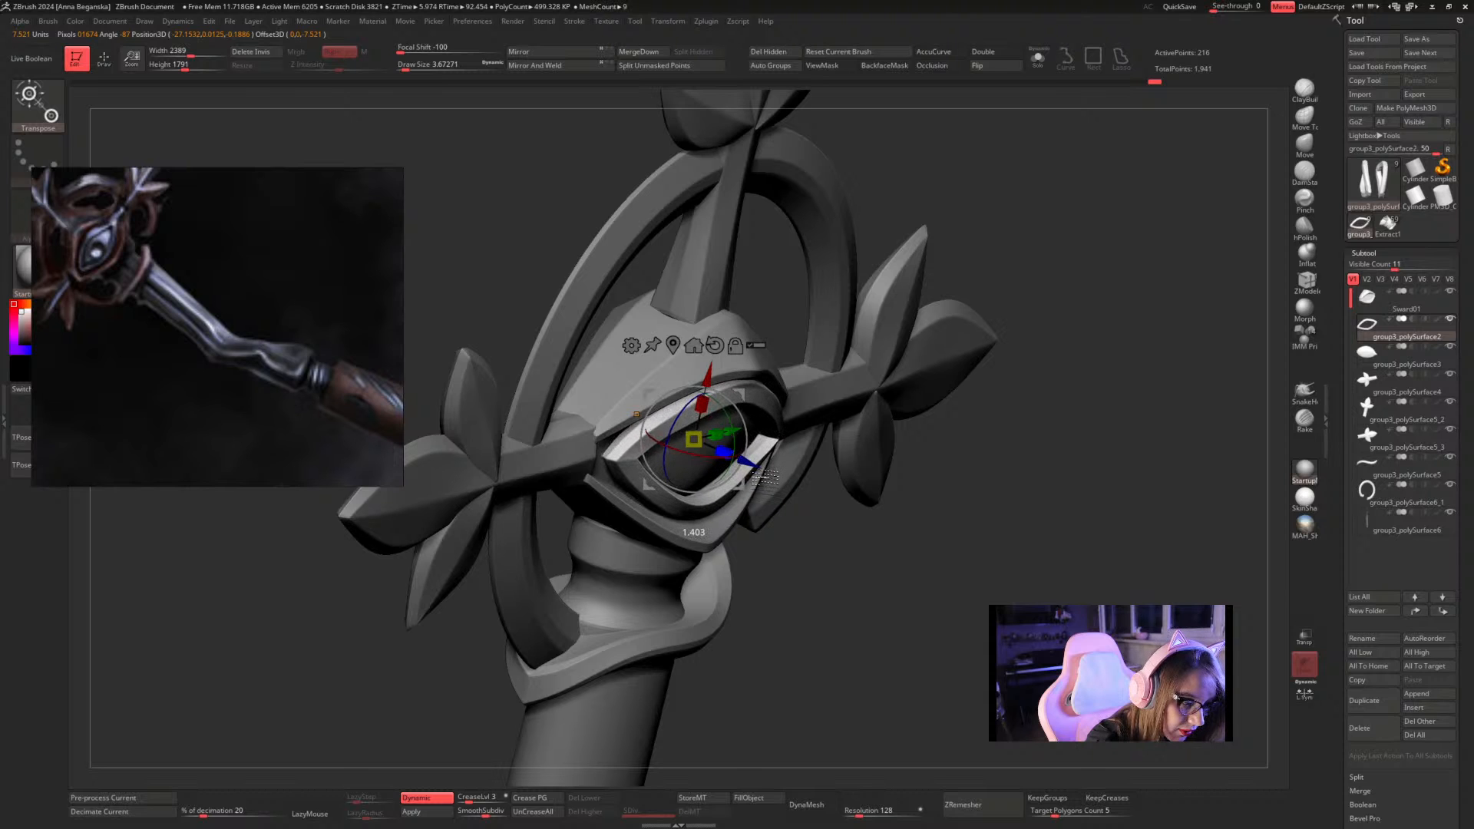
drag(893, 474, 977, 221)
drag(965, 293, 768, 441)
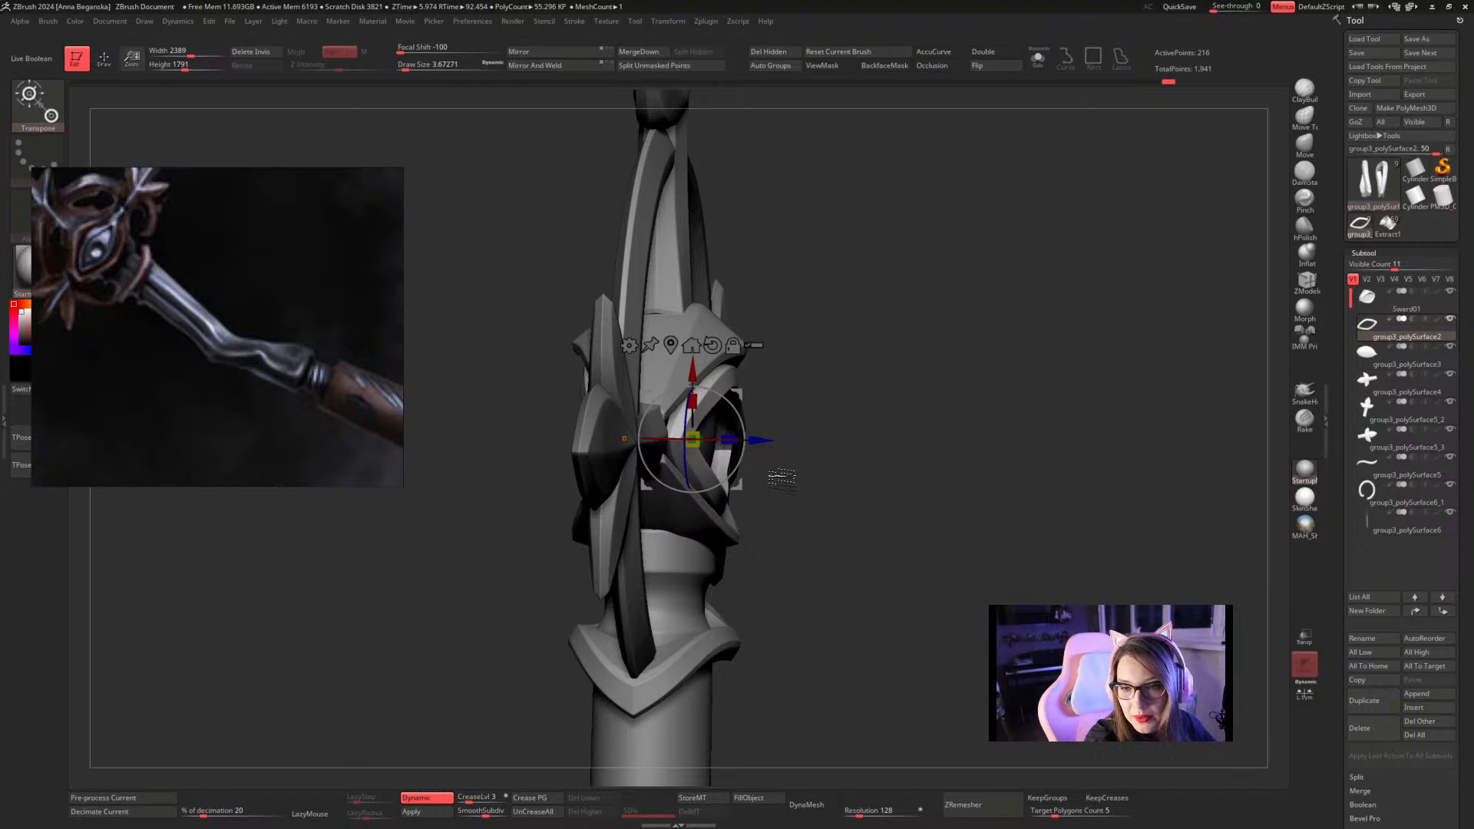
Pull the outer end of the protruding eye rim back toward the housing with the Move brush at a draw size of about 3.11
key(q)
mouse_move(836, 454)
mouse_down()
mouse_move(832, 513)
mouse_move(845, 504)
mouse_move(791, 434)
mouse_move(759, 469)
mouse_up()
key(space)
key(space)
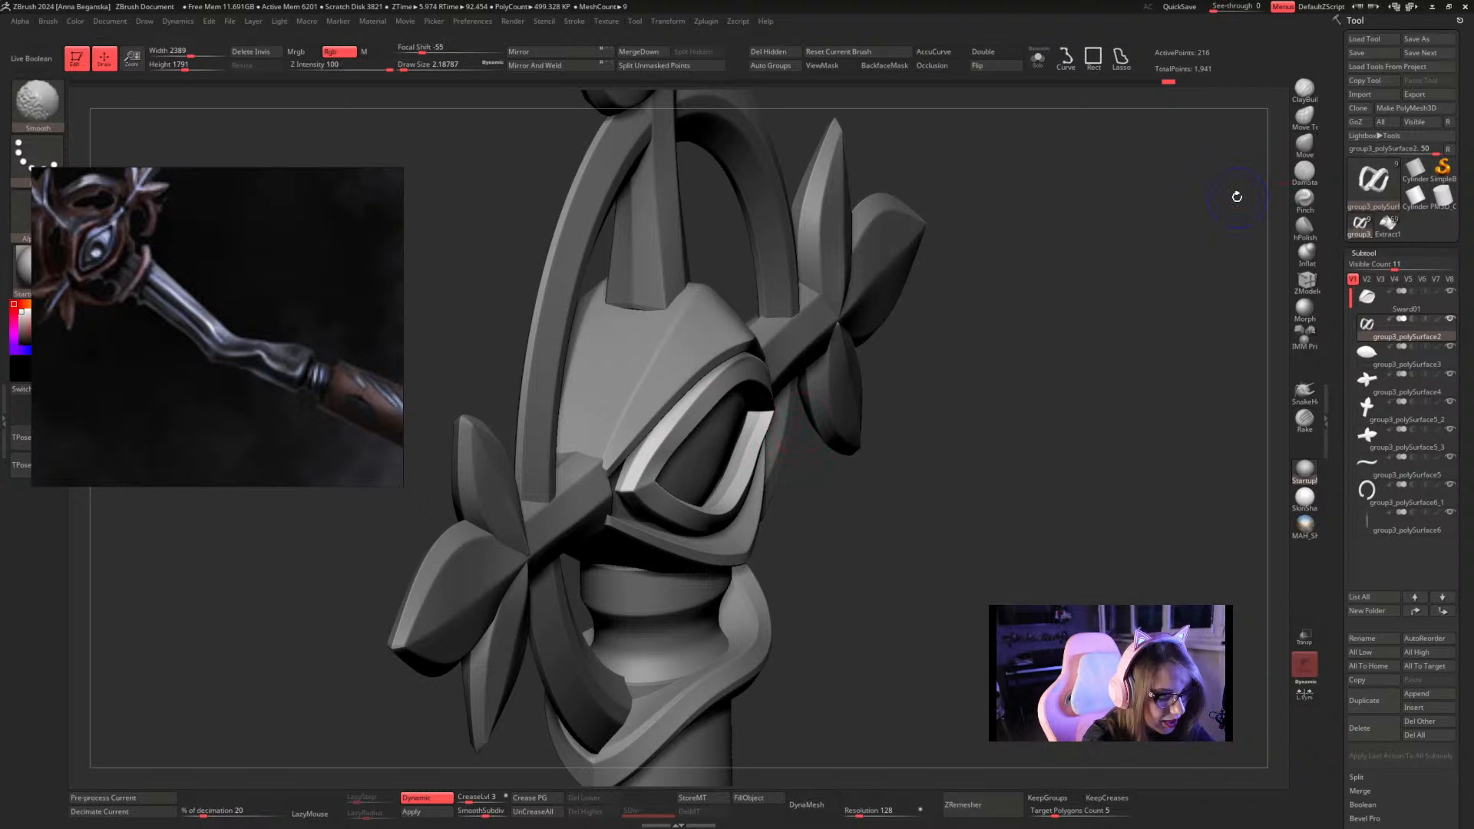
key(space)
drag(750, 443, 757, 444)
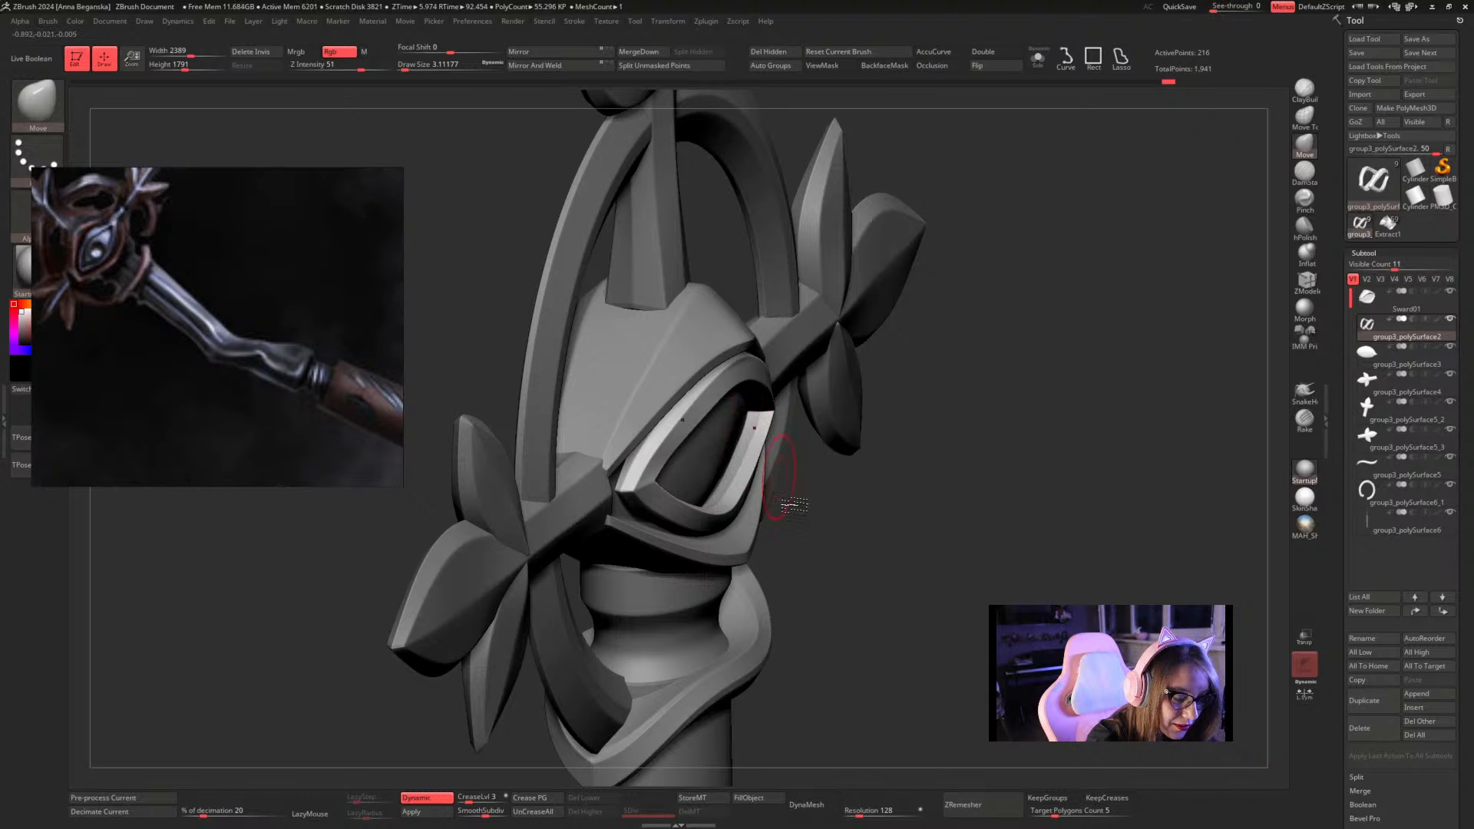
drag(904, 509, 844, 430)
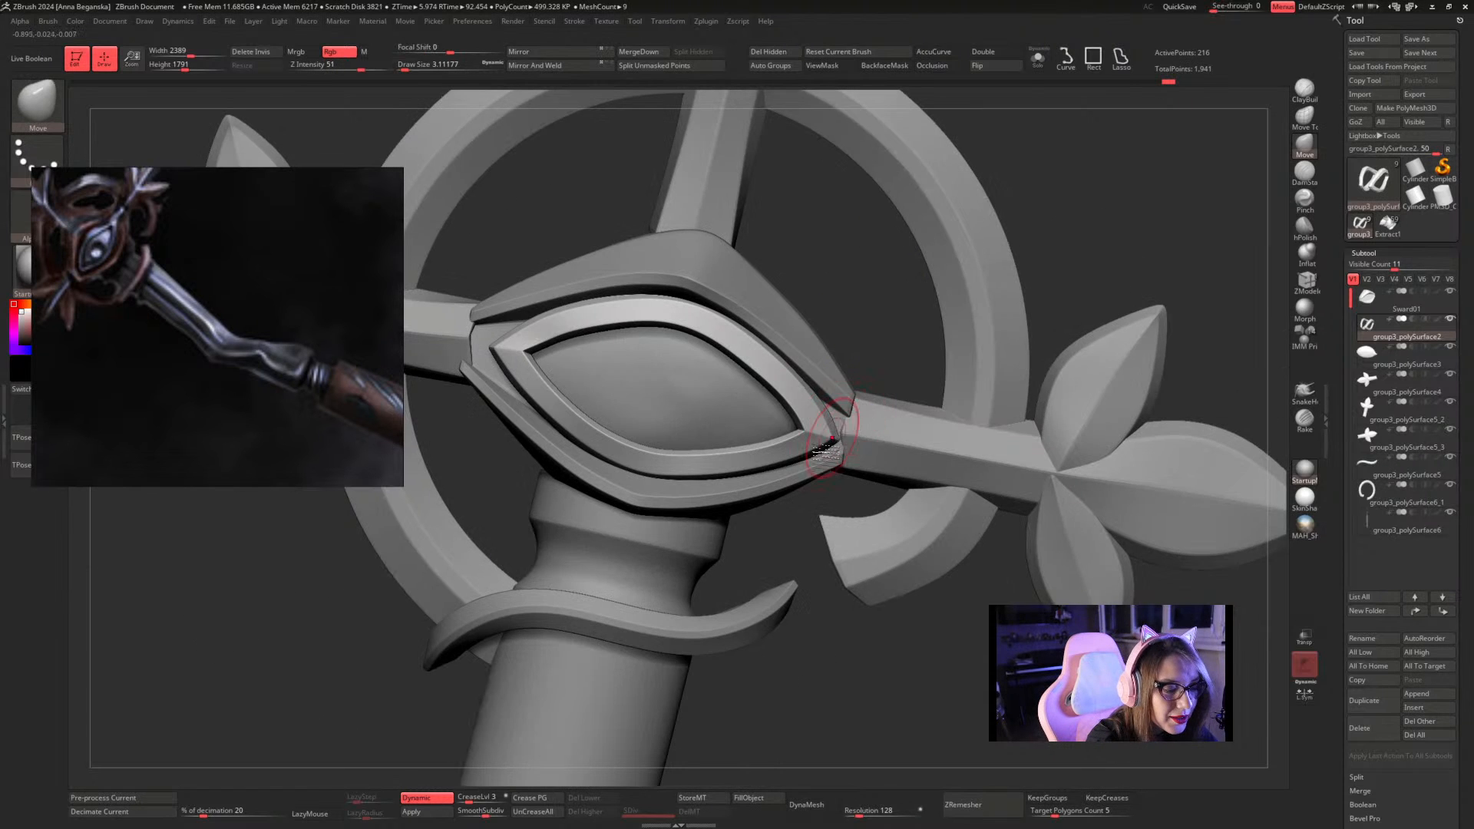
mouse_move(895, 324)
mouse_down()
mouse_move(922, 319)
mouse_move(892, 346)
mouse_up()
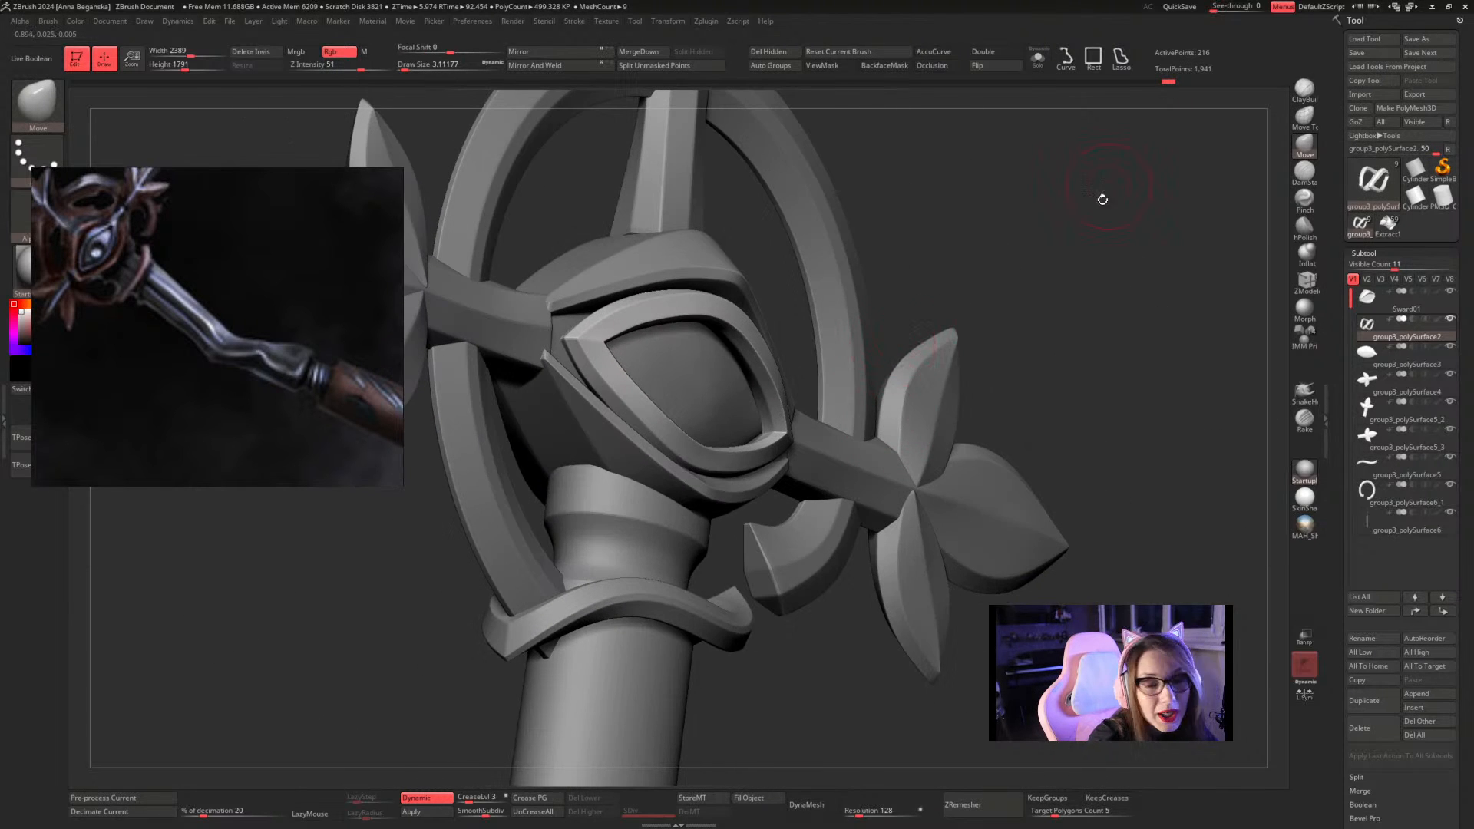
Refine both inner corners of the eye rim around the eyeball with the Move brush at a draw size of about 1.53
drag(1071, 240, 770, 425)
key(space)
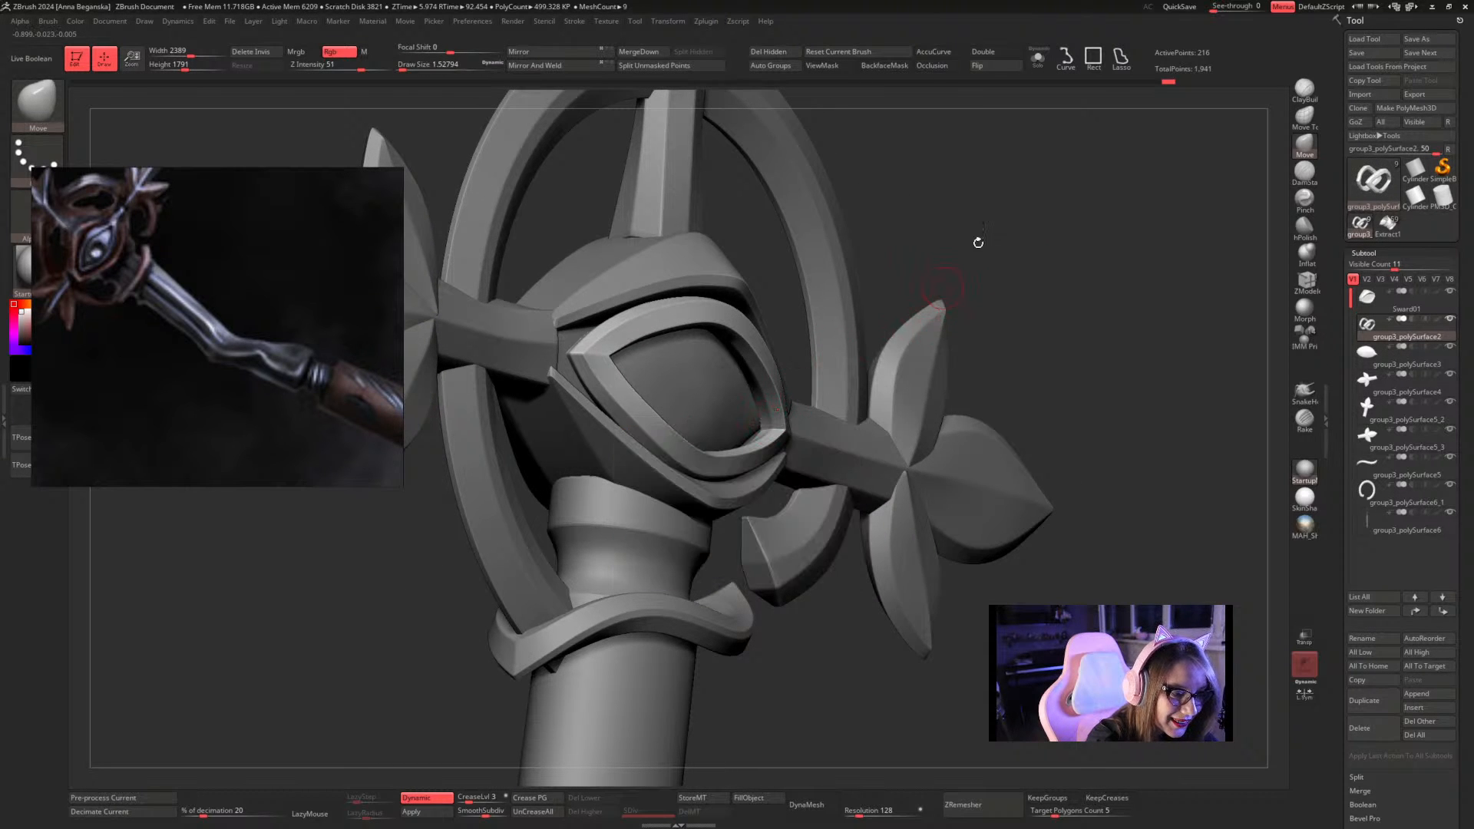
drag(978, 238, 775, 436)
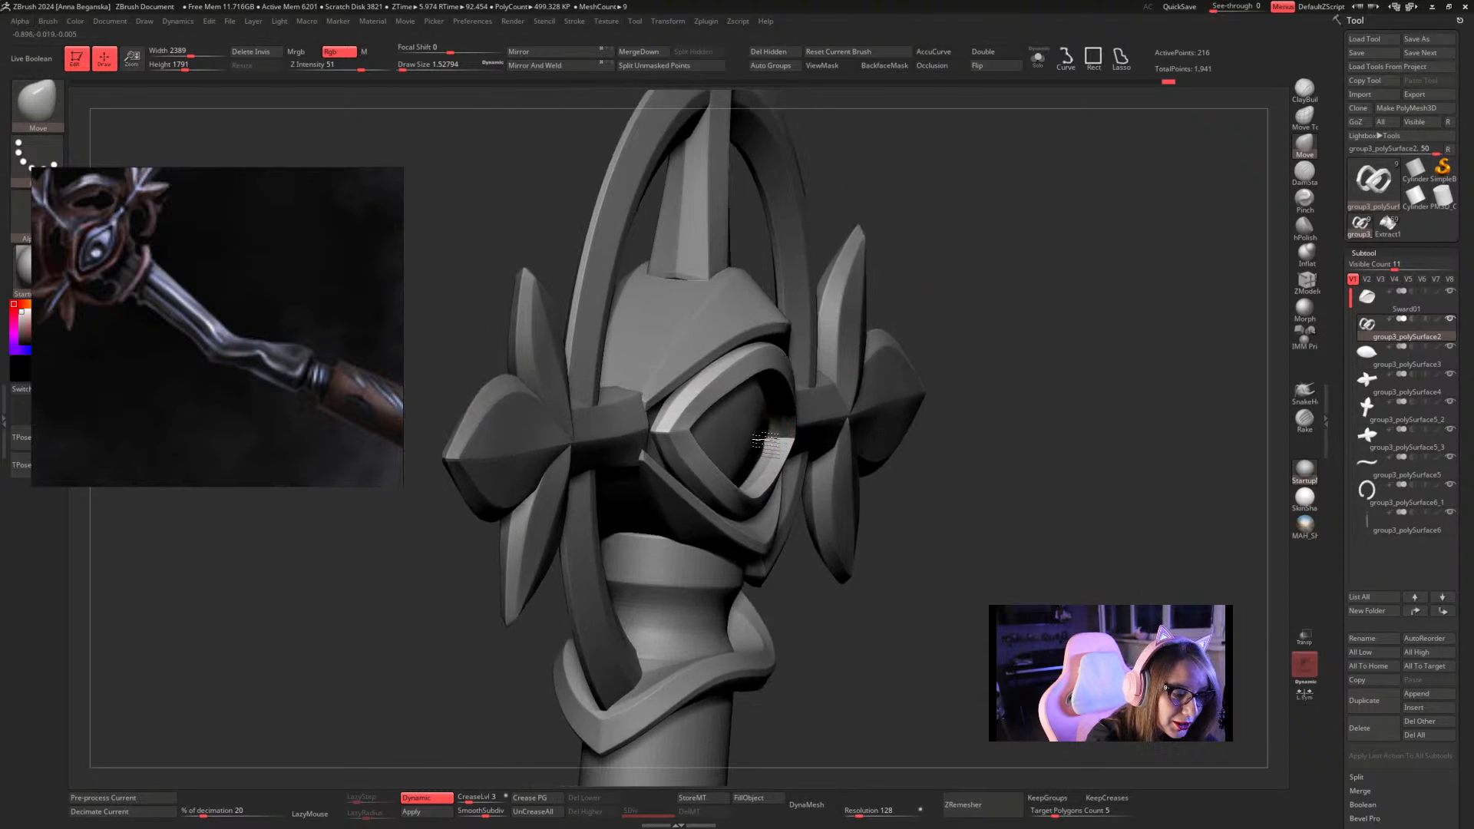
drag(893, 500, 866, 505)
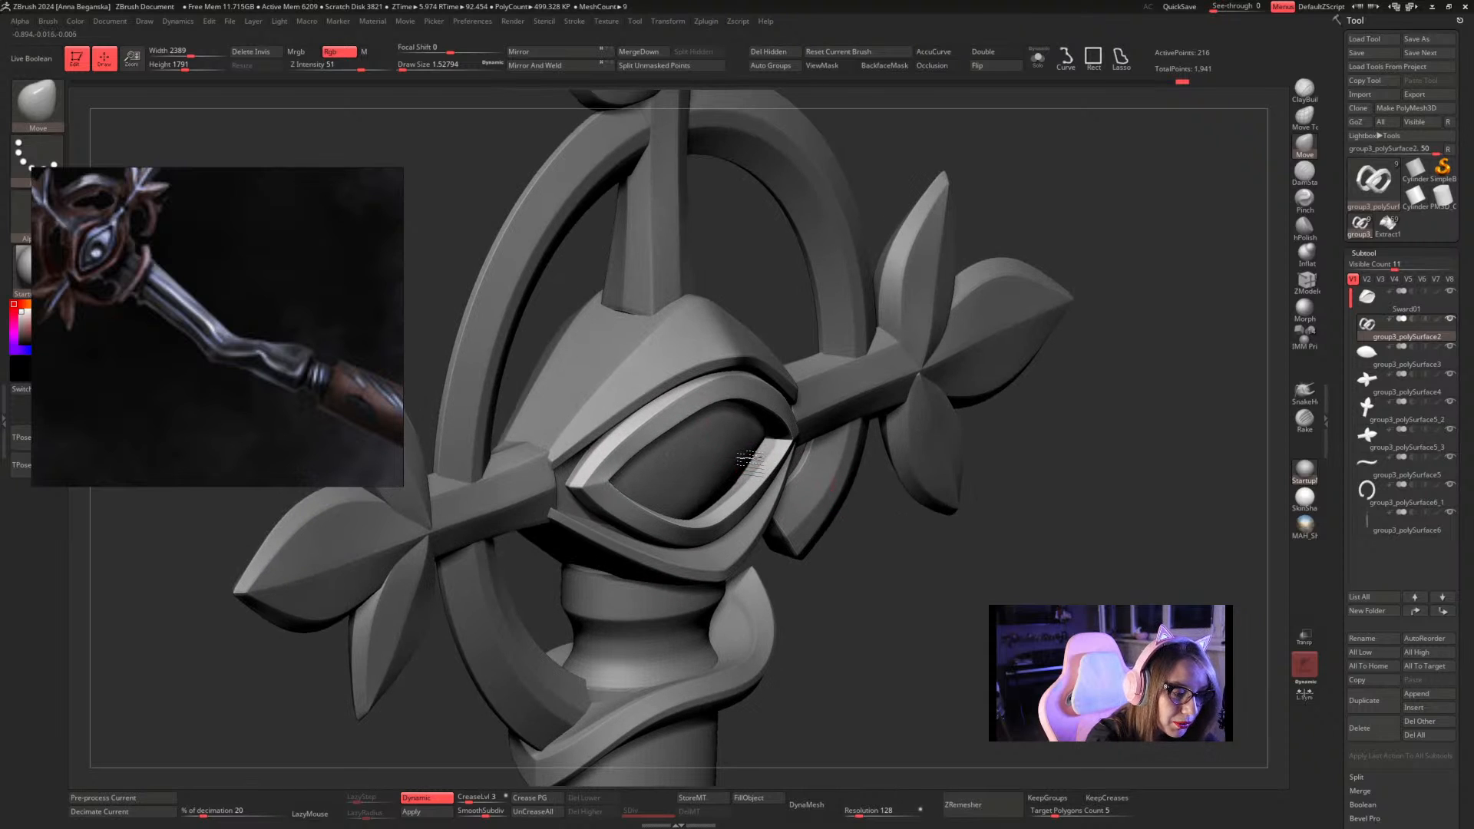
mouse_move(757, 459)
mouse_down()
mouse_move(835, 344)
mouse_move(756, 441)
mouse_up()
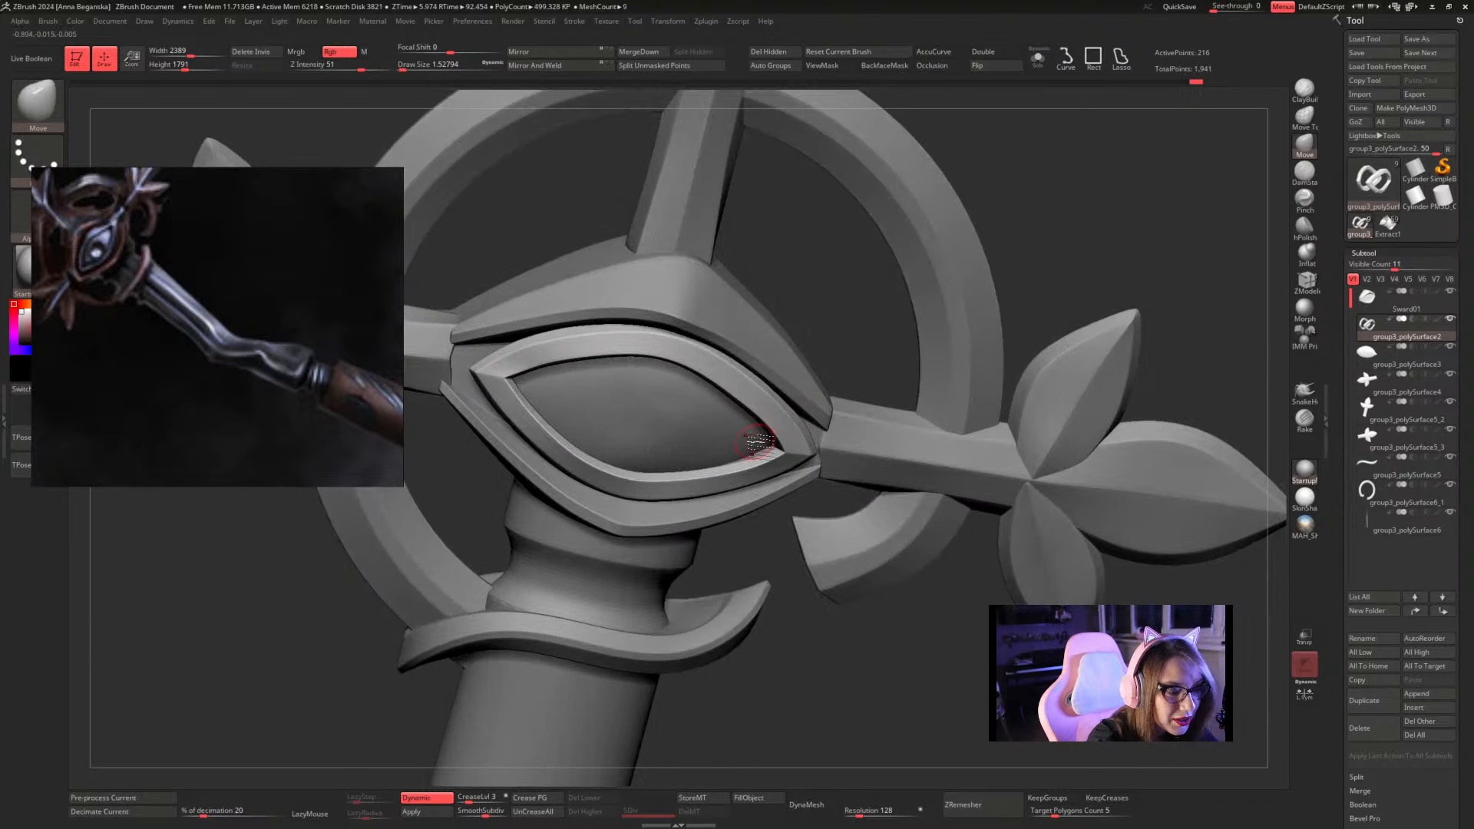
drag(851, 332, 833, 277)
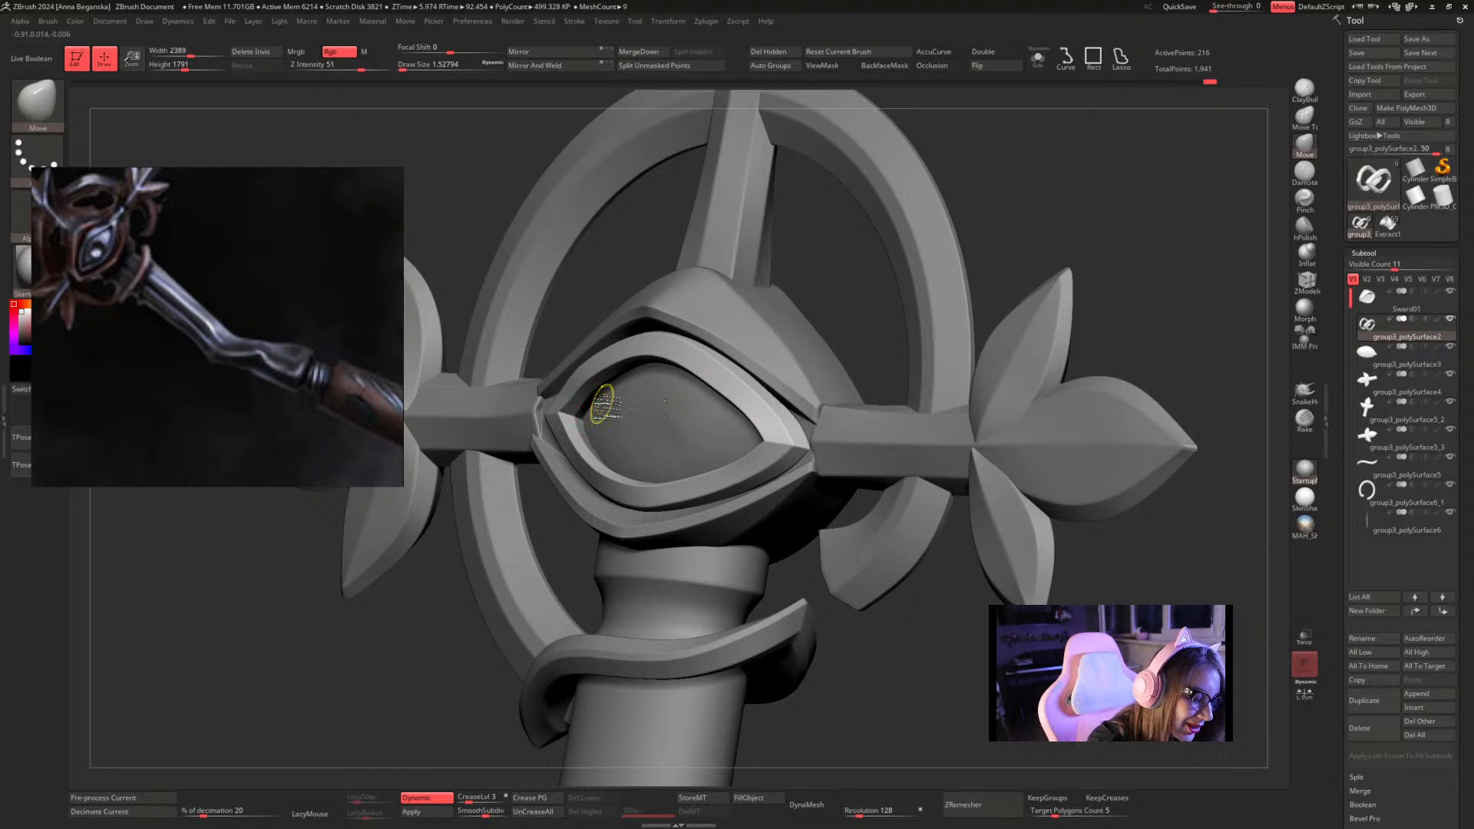
drag(833, 376, 722, 369)
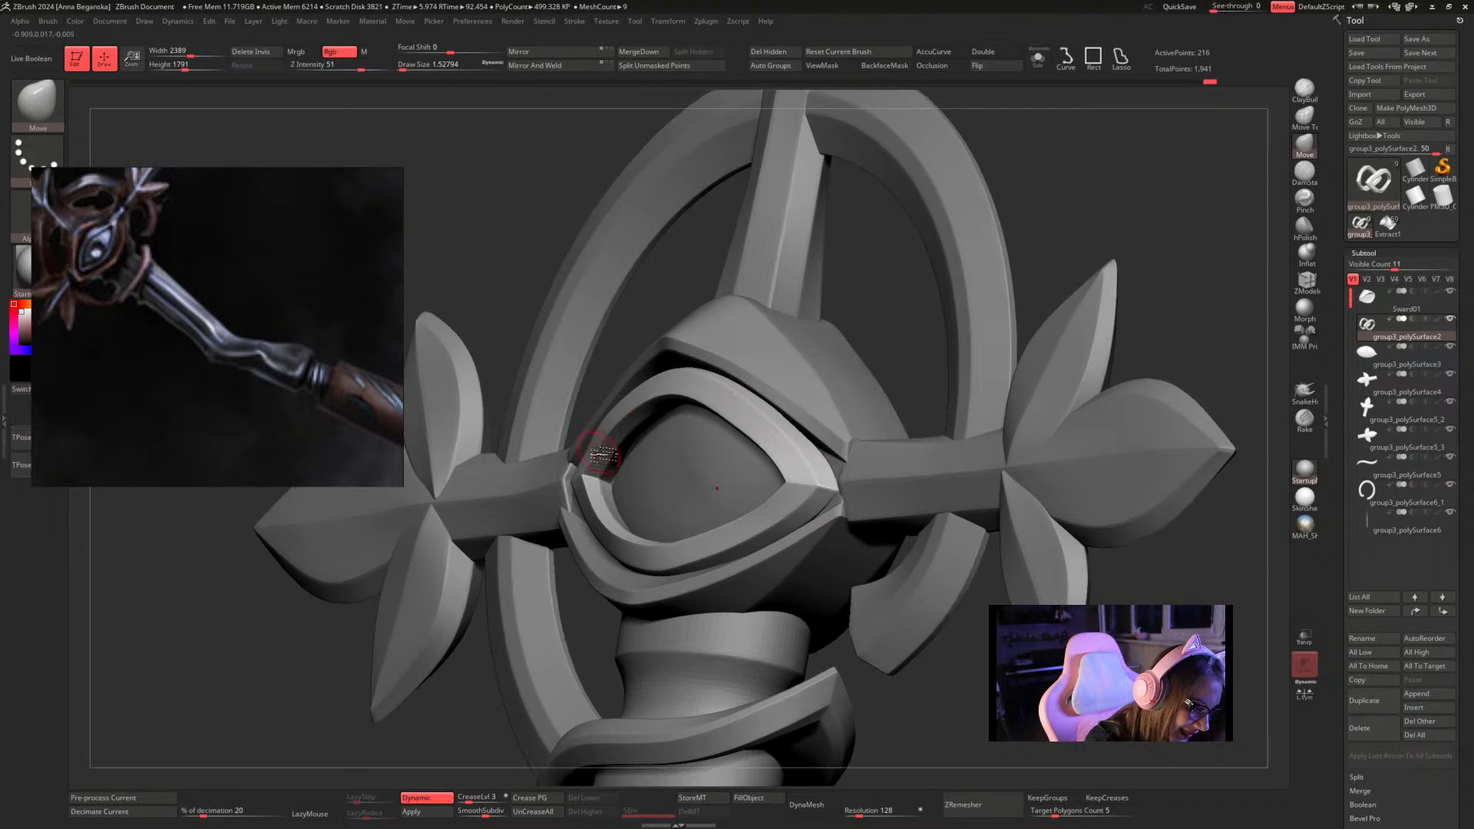
mouse_move(847, 325)
mouse_down()
mouse_move(872, 333)
mouse_move(881, 306)
mouse_move(929, 346)
mouse_move(895, 307)
mouse_move(912, 279)
mouse_move(970, 259)
mouse_move(944, 263)
mouse_move(906, 323)
mouse_move(907, 350)
mouse_move(883, 357)
mouse_up()
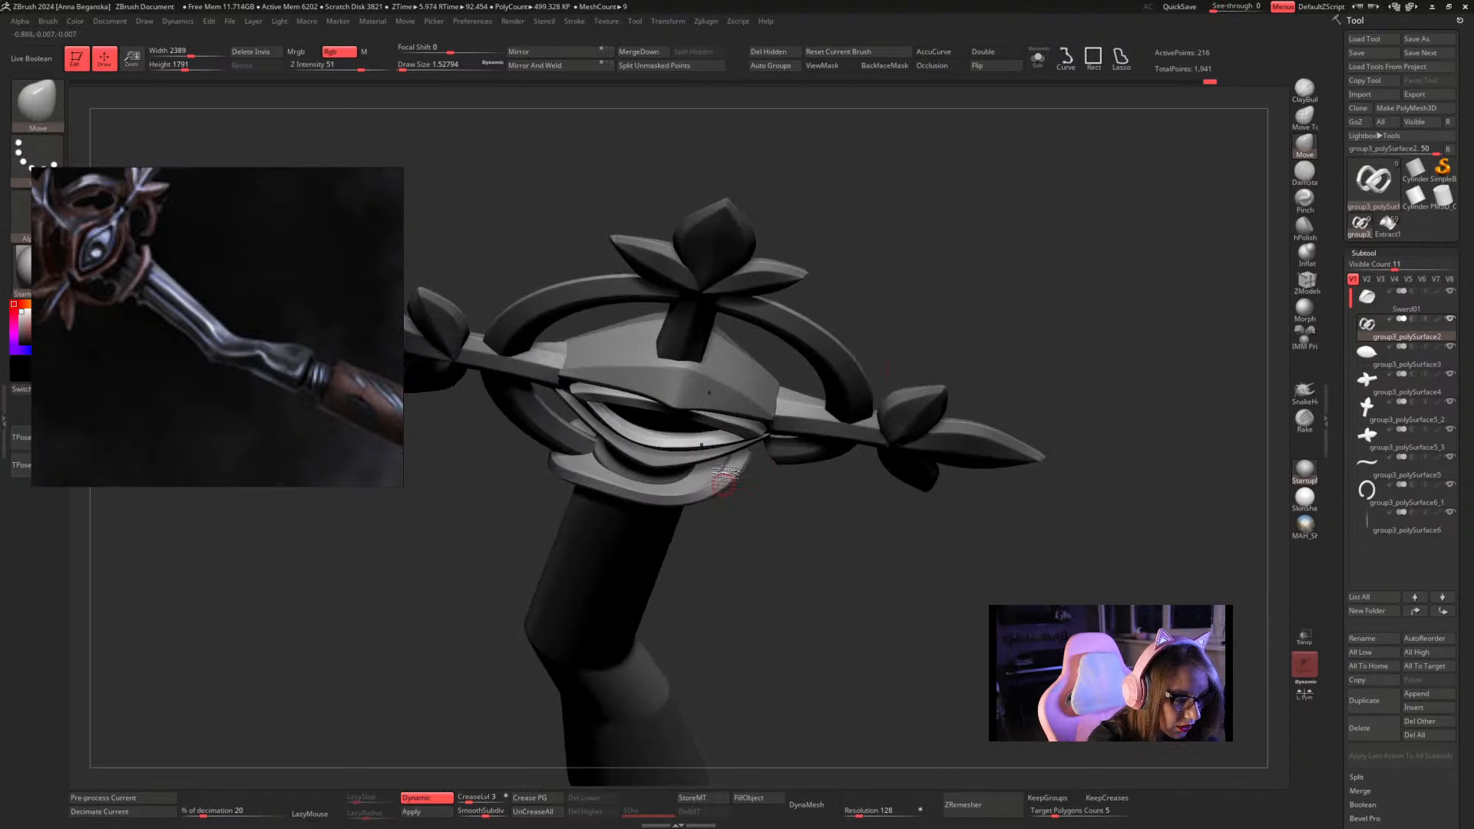
Reshape the front curve of the eye rim's upper and lower lids with the Move brush, enlarging the draw size to about 8.42
key(space)
drag(706, 457, 712, 460)
drag(887, 367, 863, 372)
key(space)
drag(695, 455, 702, 456)
key(space)
mouse_move(724, 517)
mouse_down()
mouse_move(761, 322)
mouse_move(761, 417)
mouse_up()
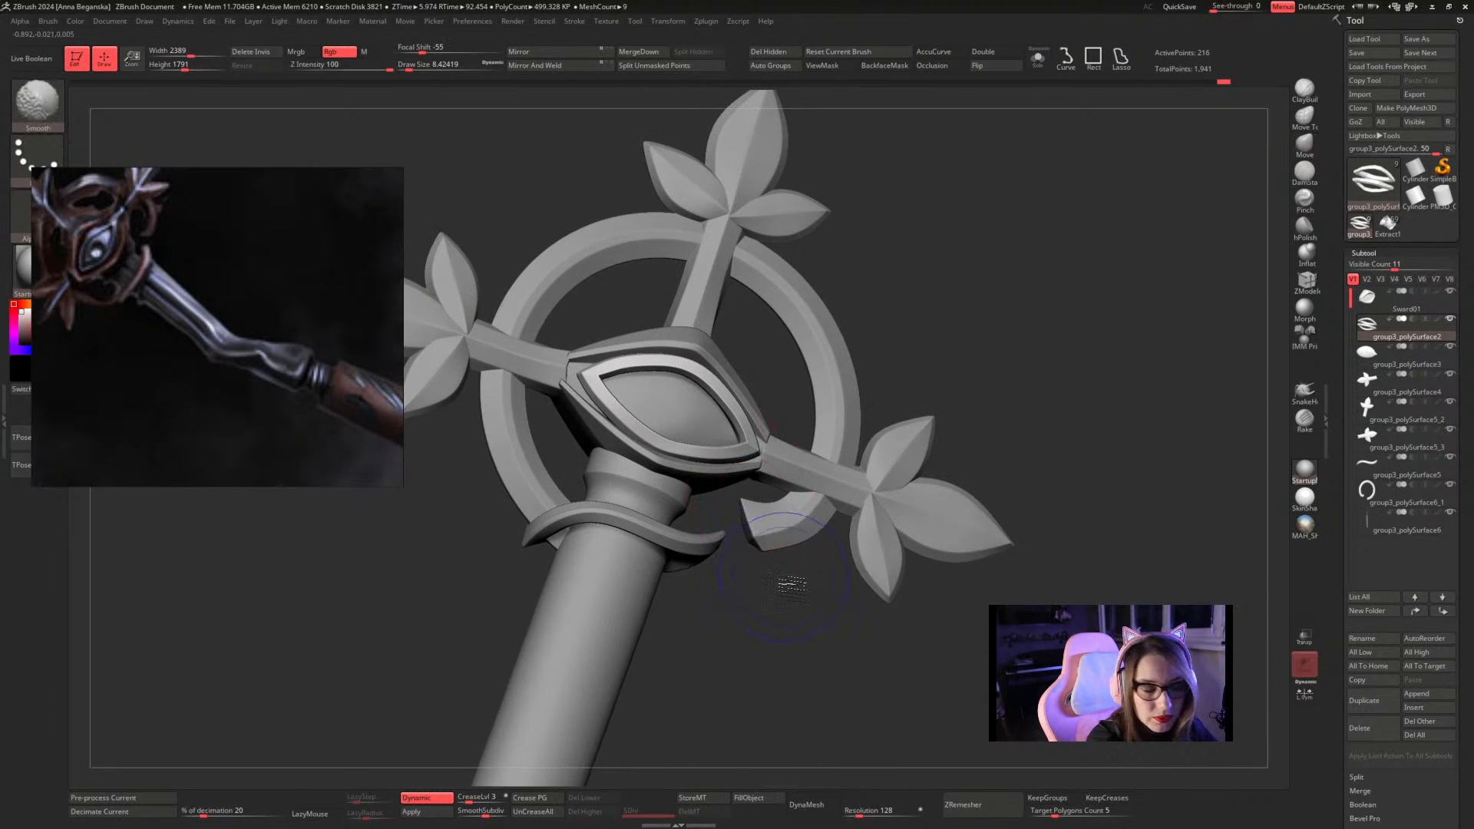
shift+drag(790, 583, 818, 564)
Select the eyeball and recentre the transform gizmo on it, framing the eye in view
alt+click(699, 415)
key(w)
drag(911, 266, 877, 305)
key(f)
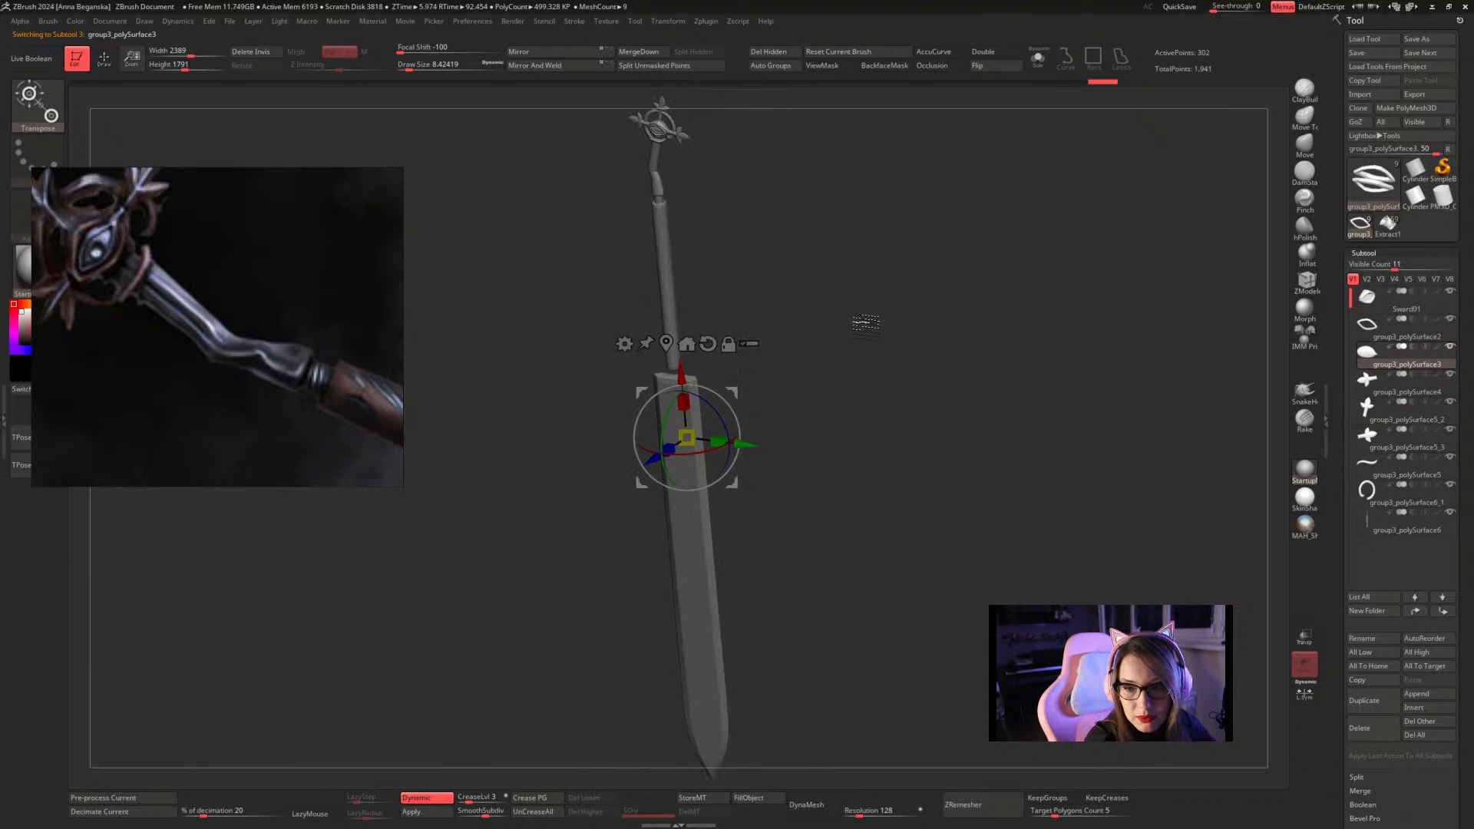
alt+drag(891, 388, 813, 344)
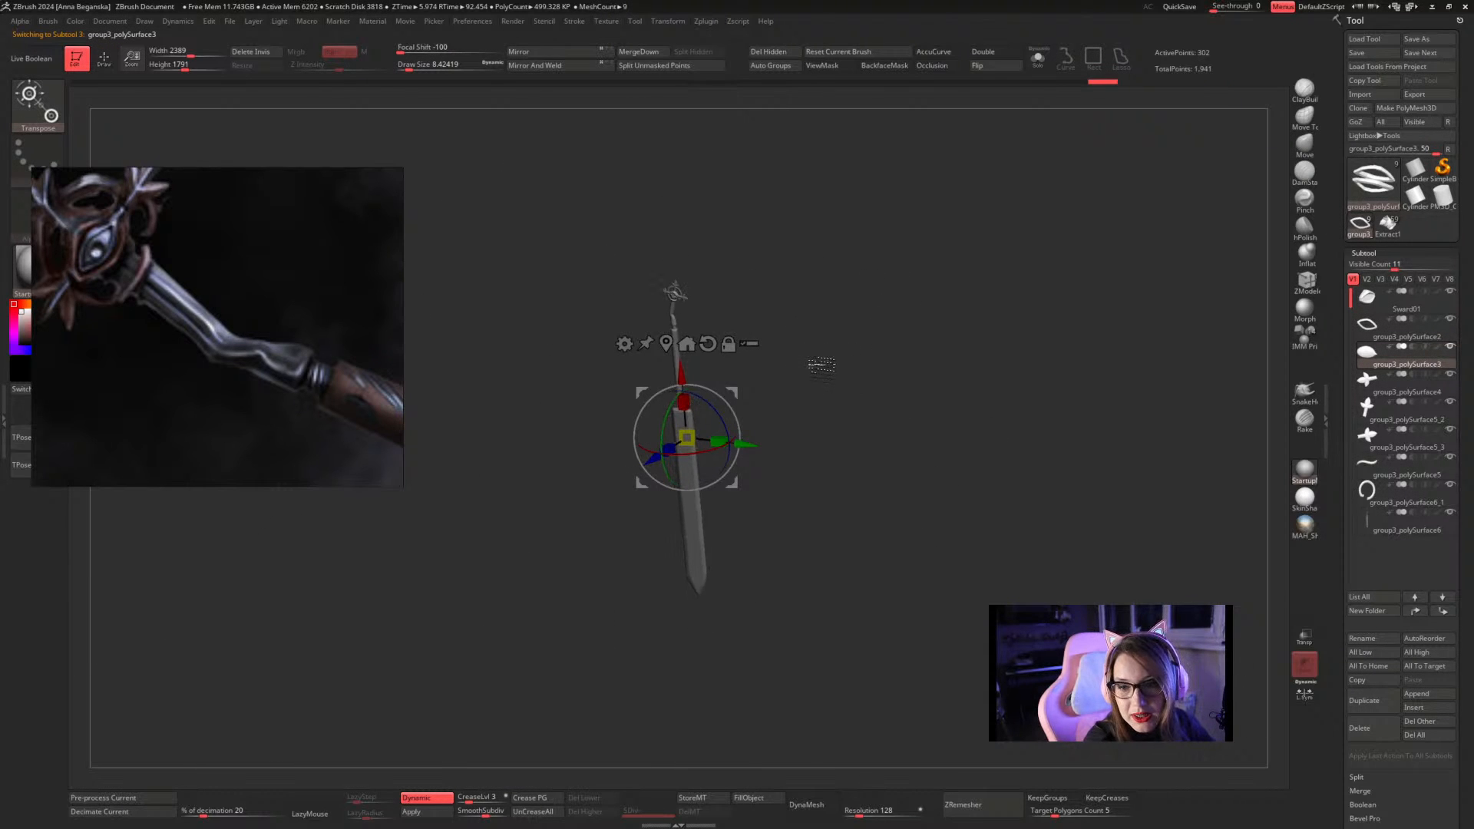
key(f)
key(f)
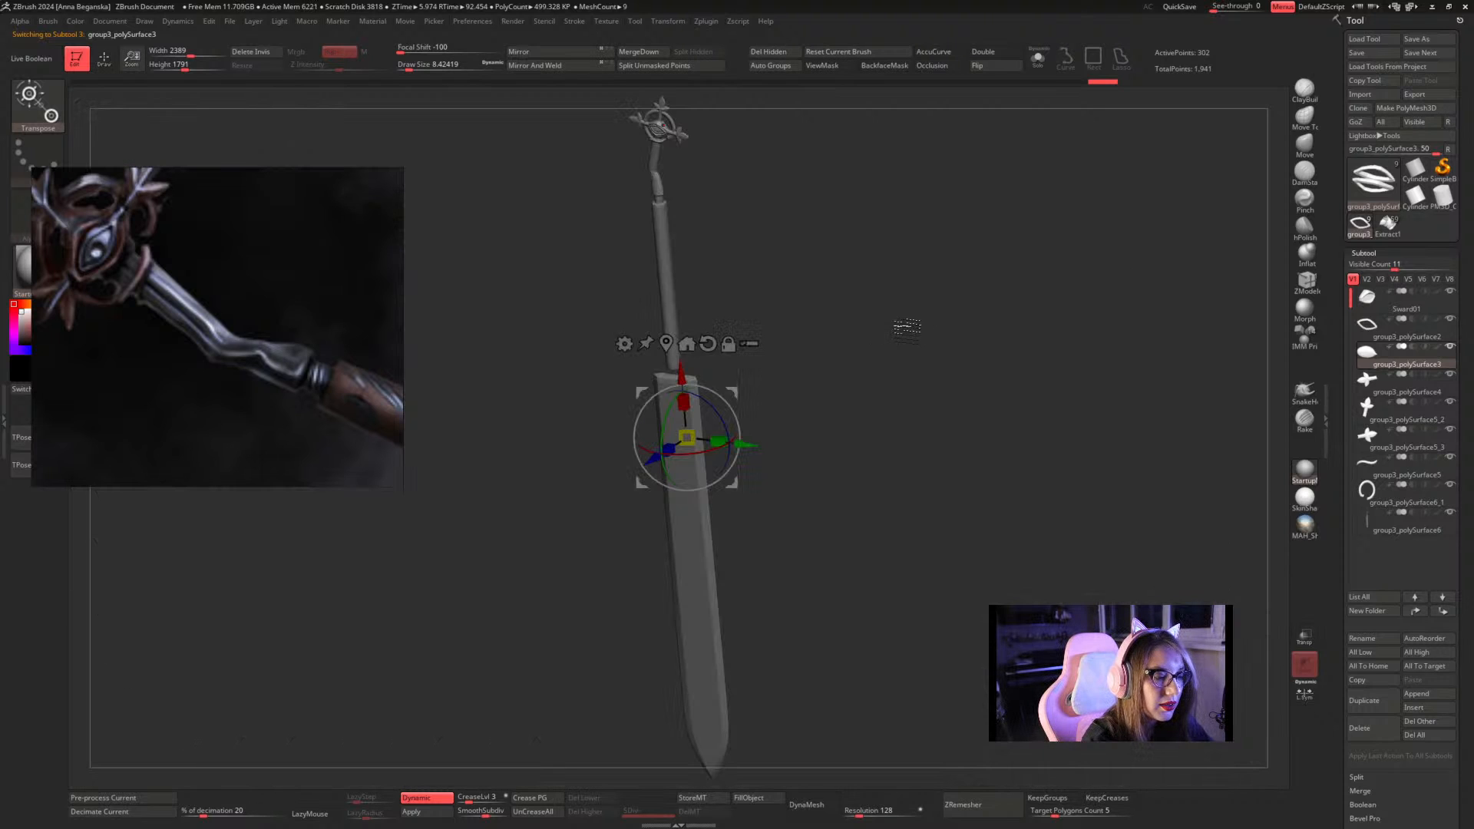
alt+drag(904, 330, 897, 616)
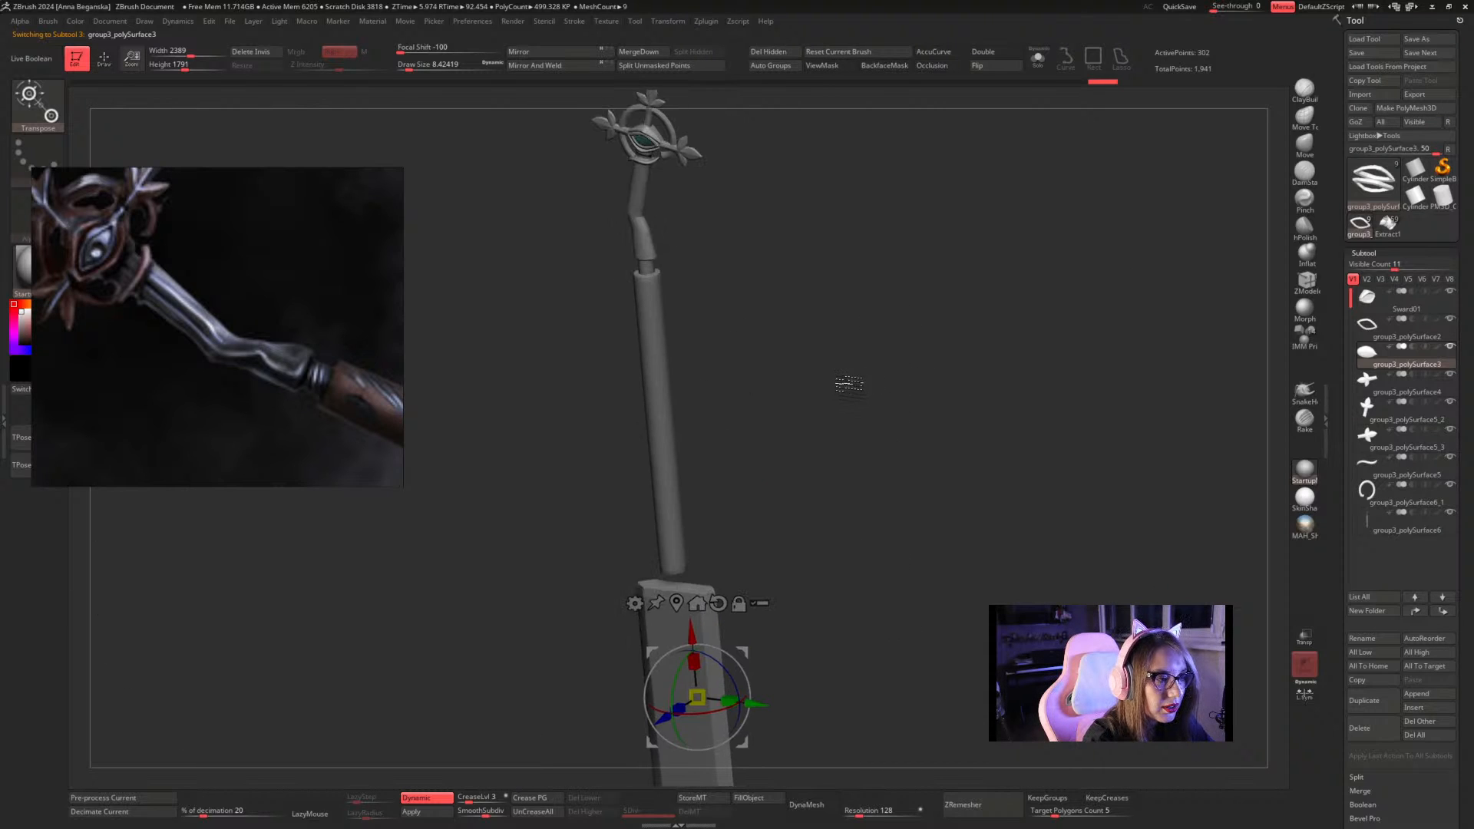
click(676, 603)
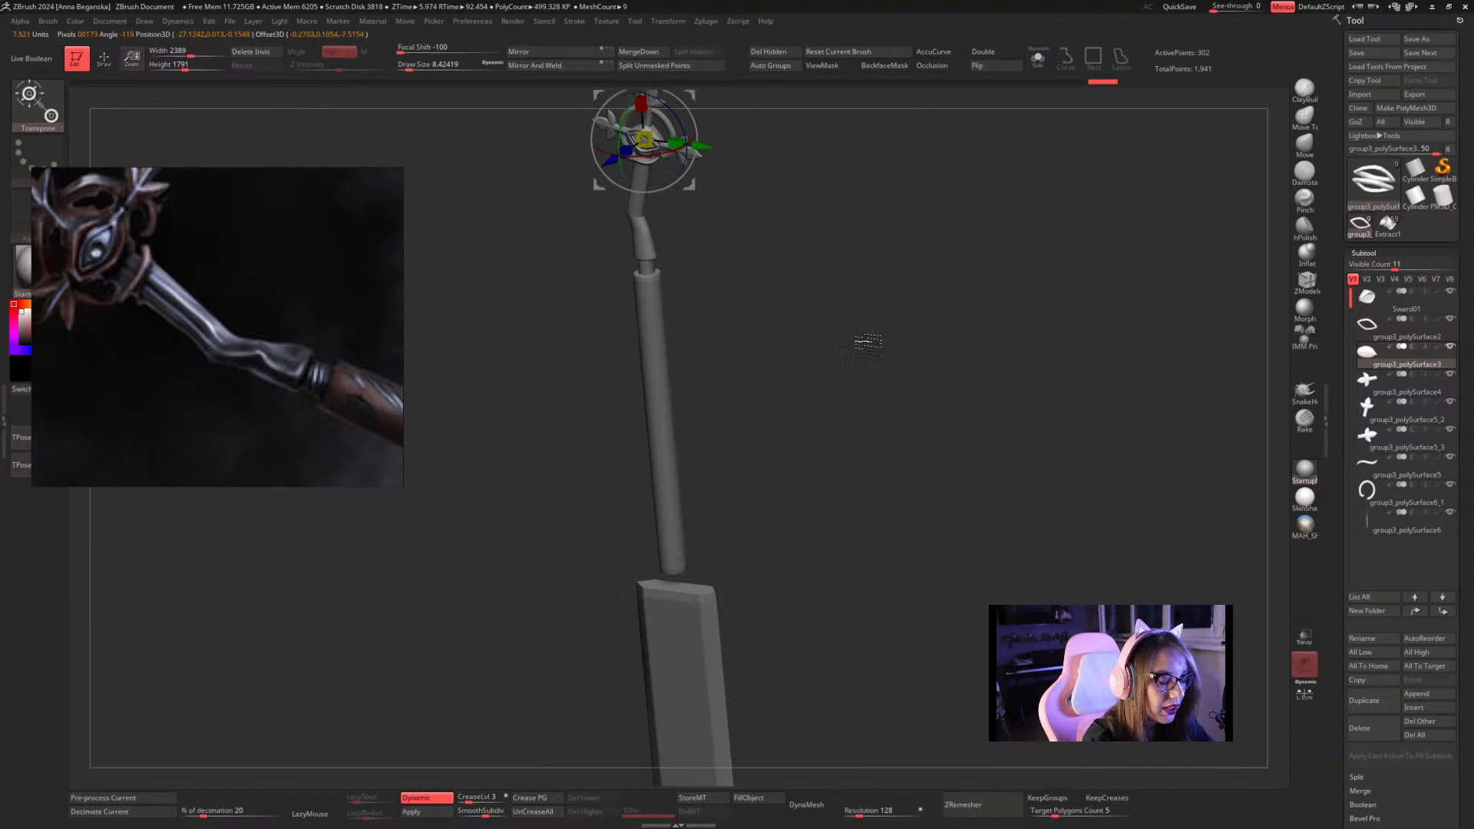
key(f)
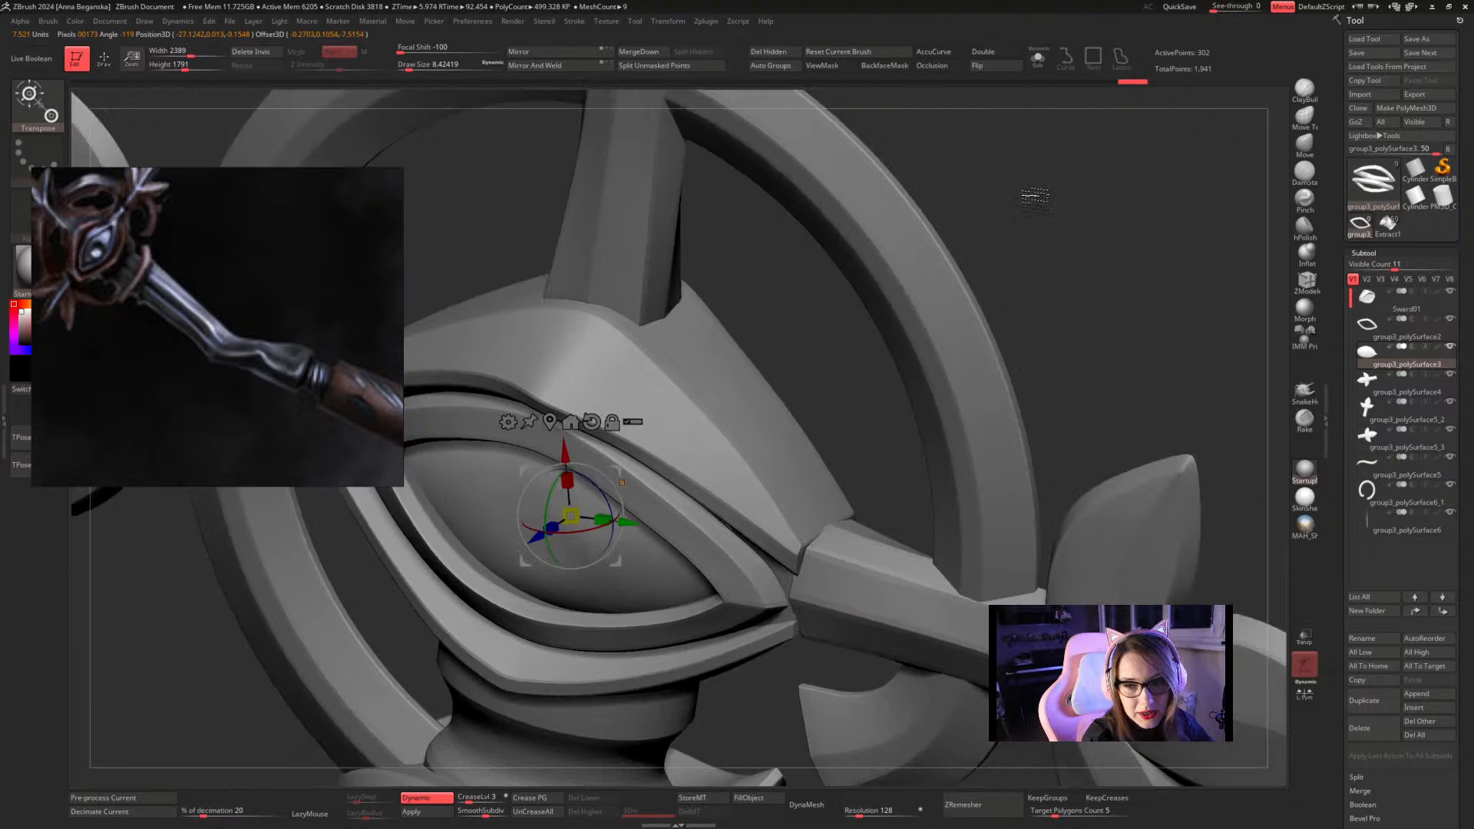
alt+drag(1035, 201, 1015, 283)
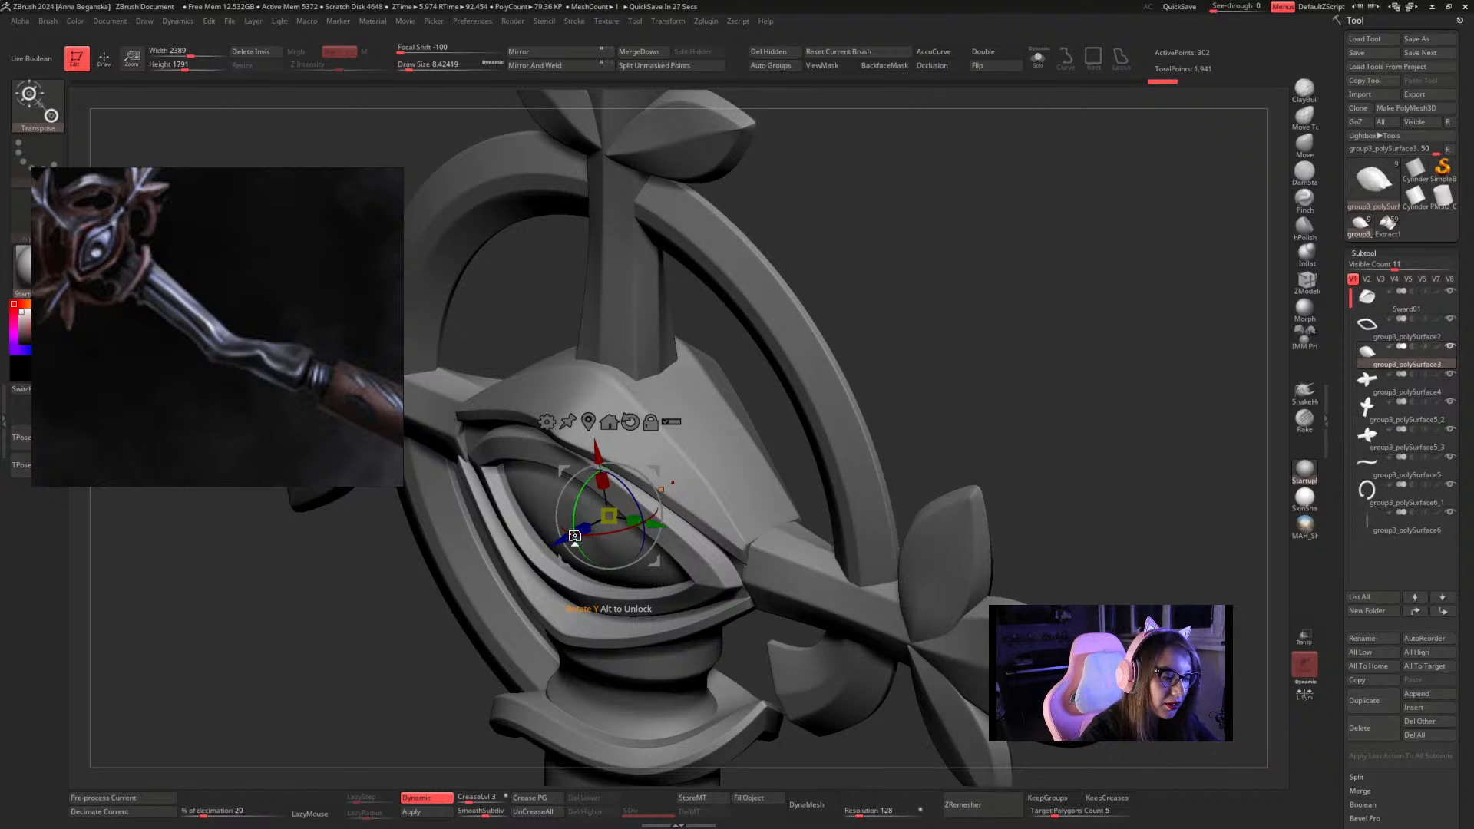
Nudge the eyeball along the depth axis inside the rim with the gizmo, and return to the Move brush at a draw size of about 4.99
mouse_move(960, 306)
alt+mouse_down()
mouse_move(983, 323)
mouse_move(982, 353)
mouse_move(934, 320)
alt+mouse_up()
drag(589, 544, 587, 546)
drag(897, 309, 854, 257)
drag(674, 451, 677, 447)
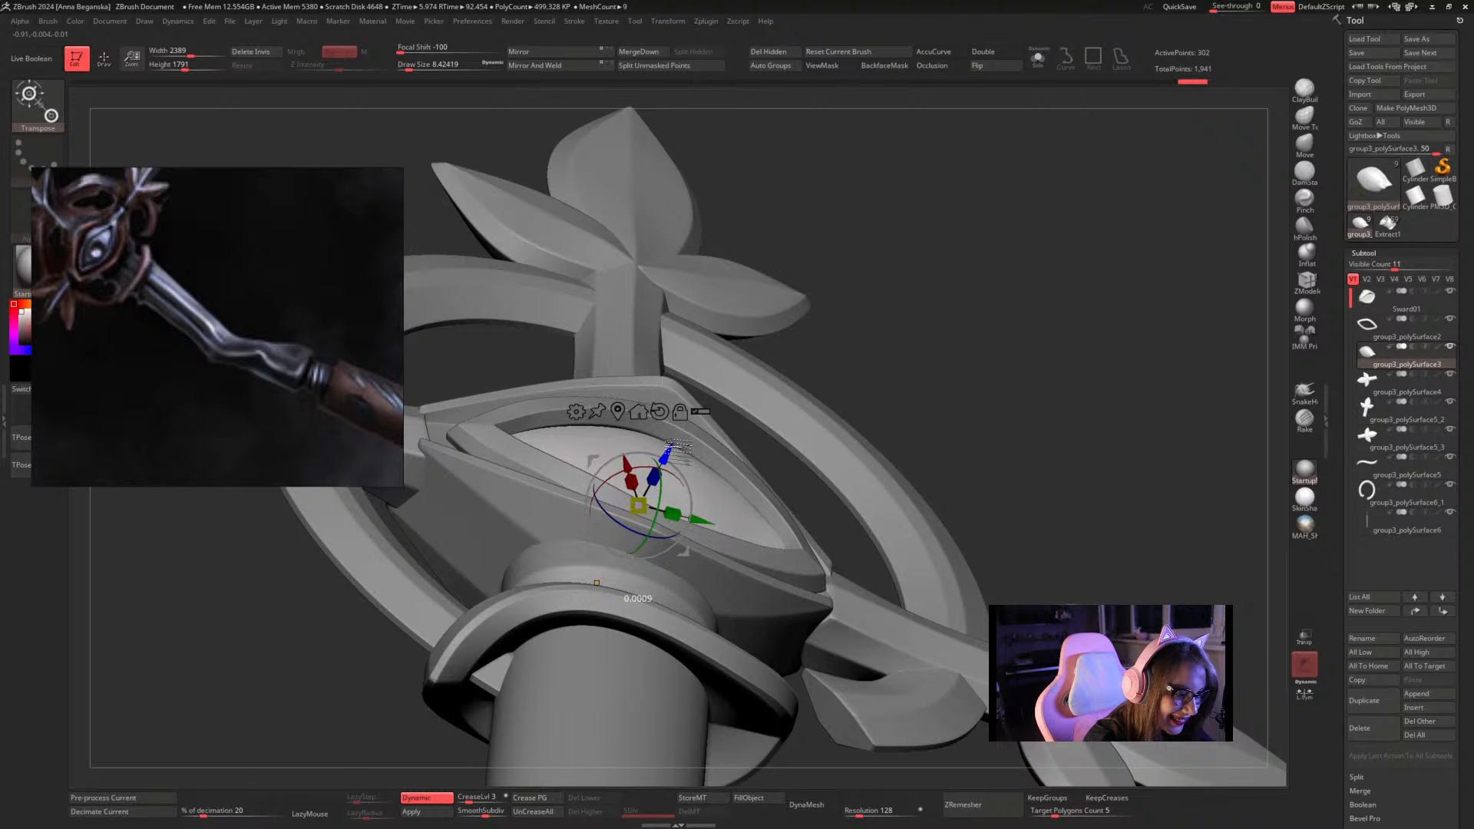
key(q)
mouse_move(979, 313)
mouse_down()
mouse_move(901, 306)
mouse_move(924, 292)
mouse_move(911, 329)
mouse_move(924, 332)
mouse_move(931, 320)
mouse_move(915, 319)
mouse_move(869, 348)
mouse_up()
key(space)
drag(680, 514, 665, 513)
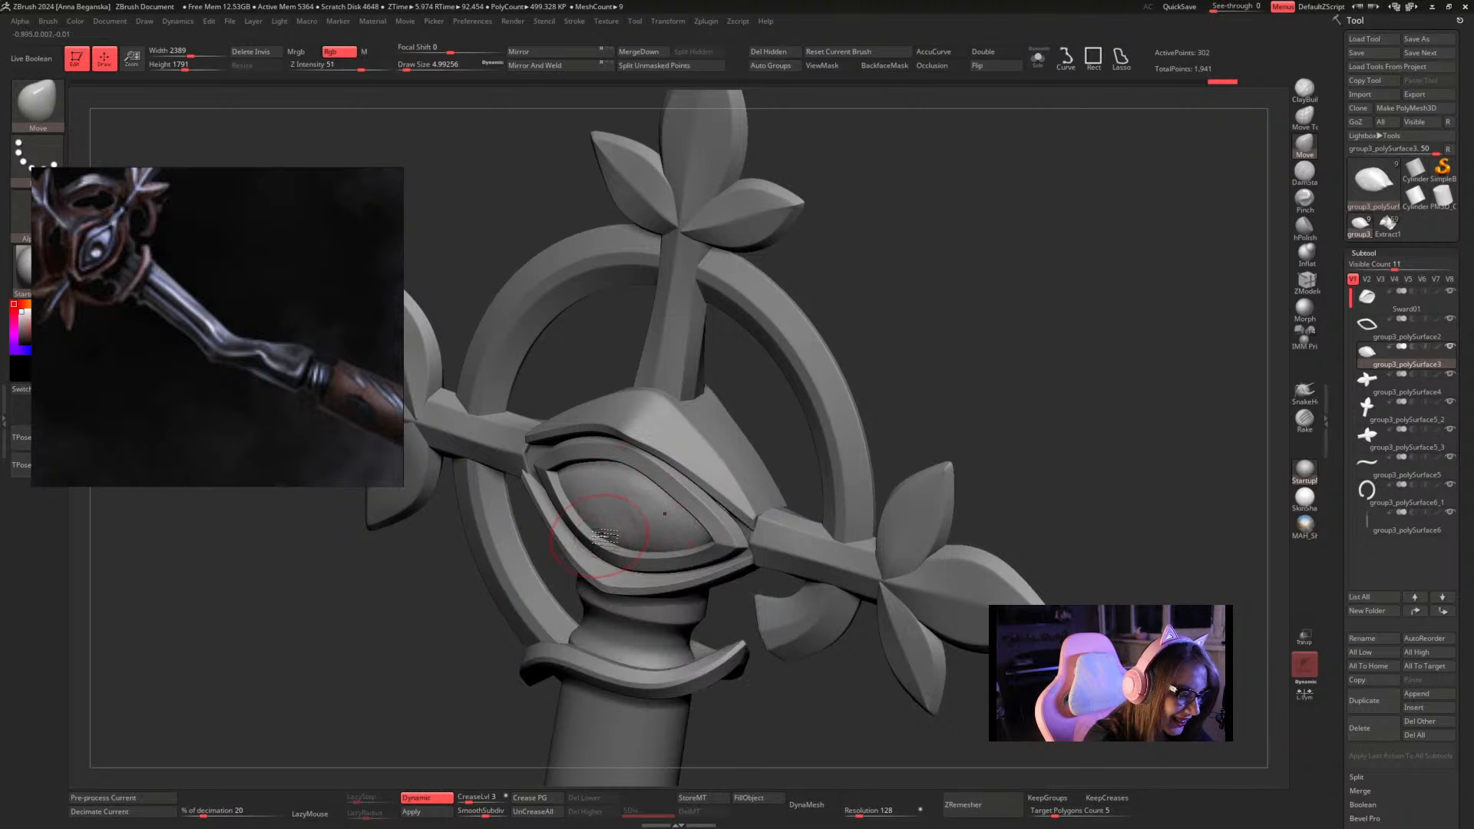
drag(777, 409, 811, 367)
Select the upper leaf-tipped arm and reshape its base where it meets the eye housing with the Move brush at a draw size of about 4.3
alt+click(691, 474)
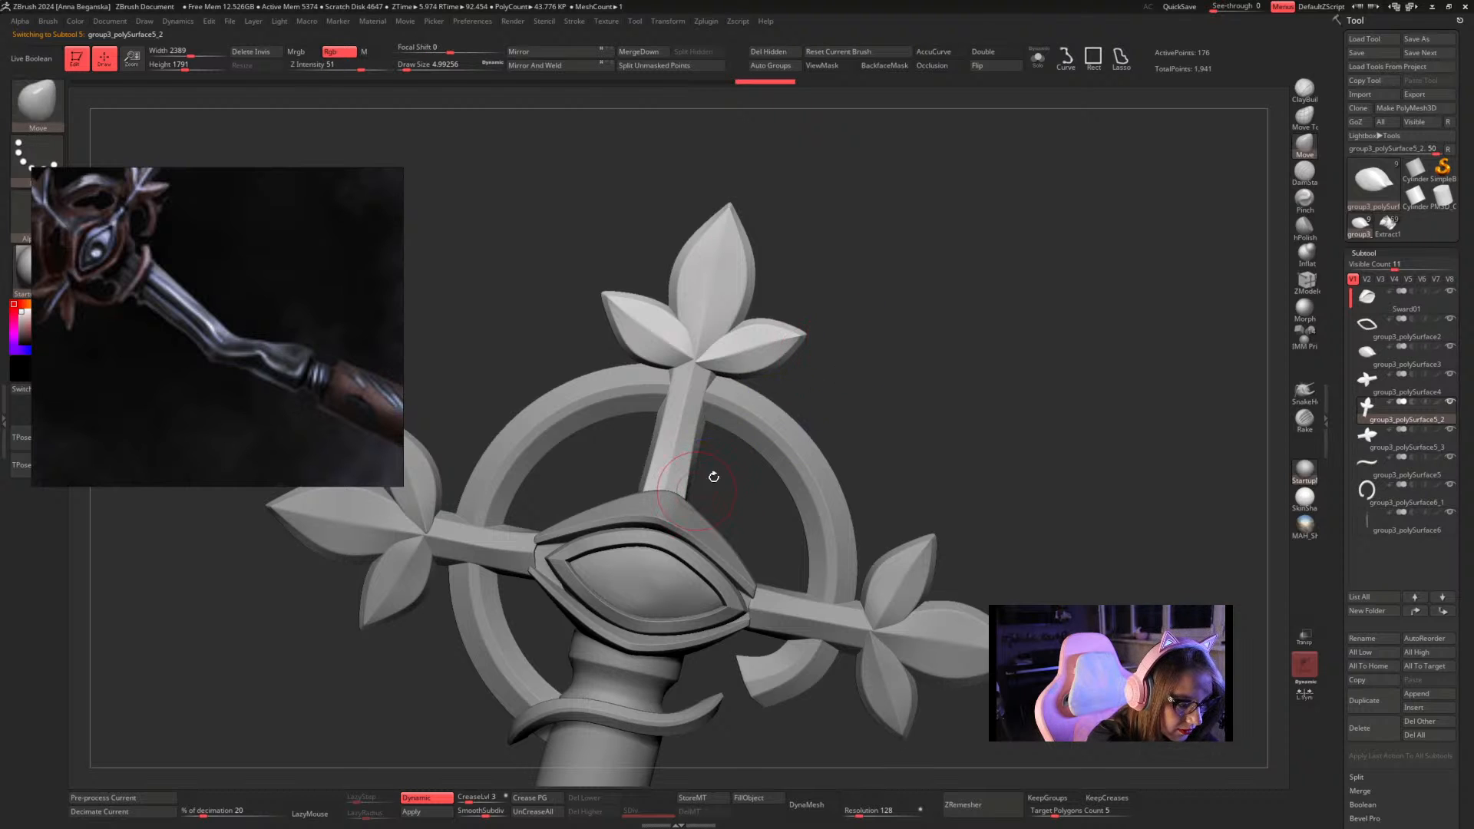
drag(713, 477, 730, 454)
key(space)
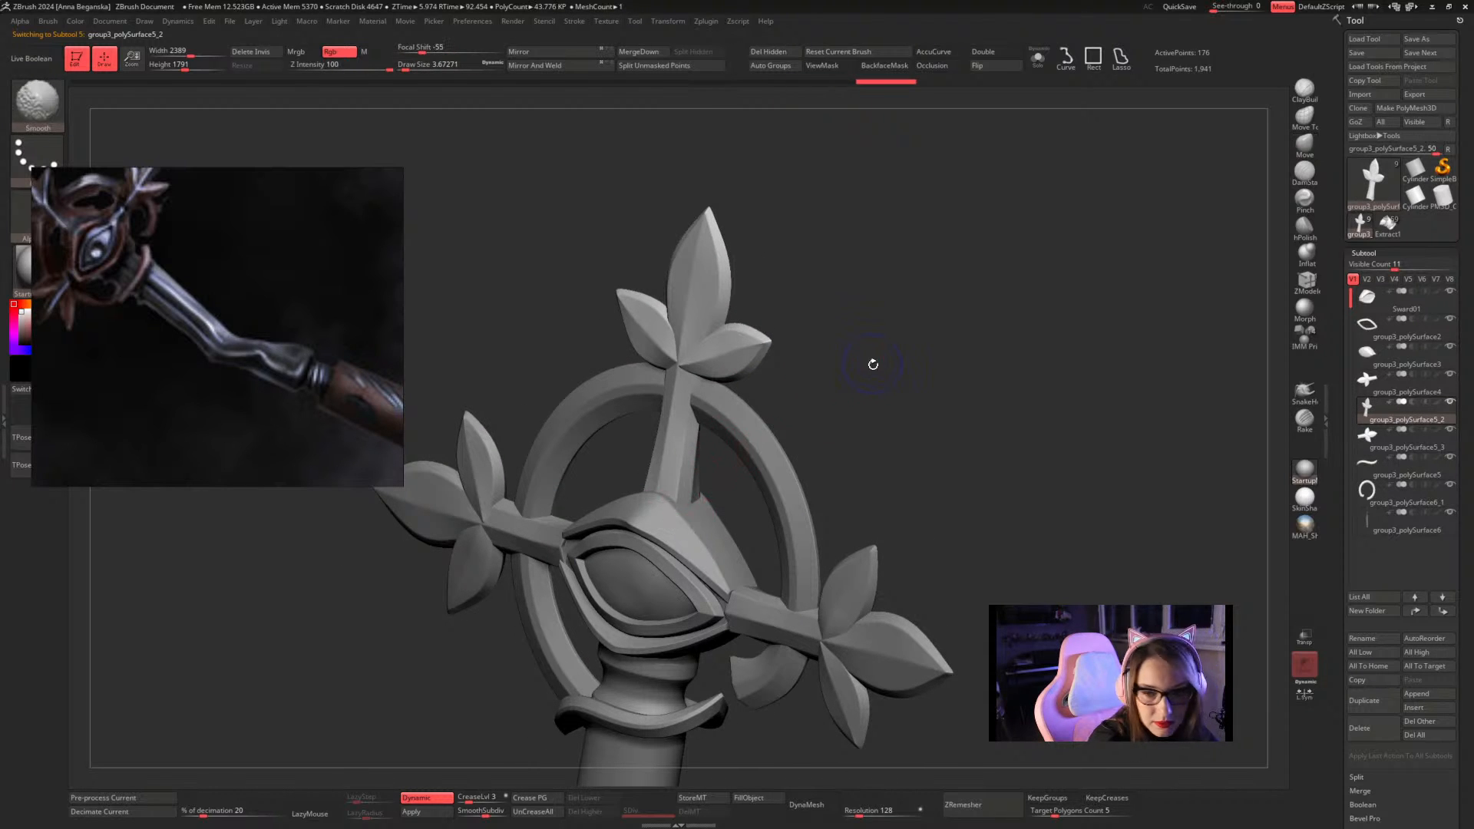
mouse_move(872, 361)
mouse_down()
mouse_move(875, 378)
mouse_move(842, 355)
mouse_move(842, 434)
mouse_move(707, 507)
mouse_move(689, 500)
mouse_up()
key(space)
mouse_move(818, 438)
mouse_down()
mouse_move(826, 461)
mouse_move(792, 453)
mouse_up()
key(space)
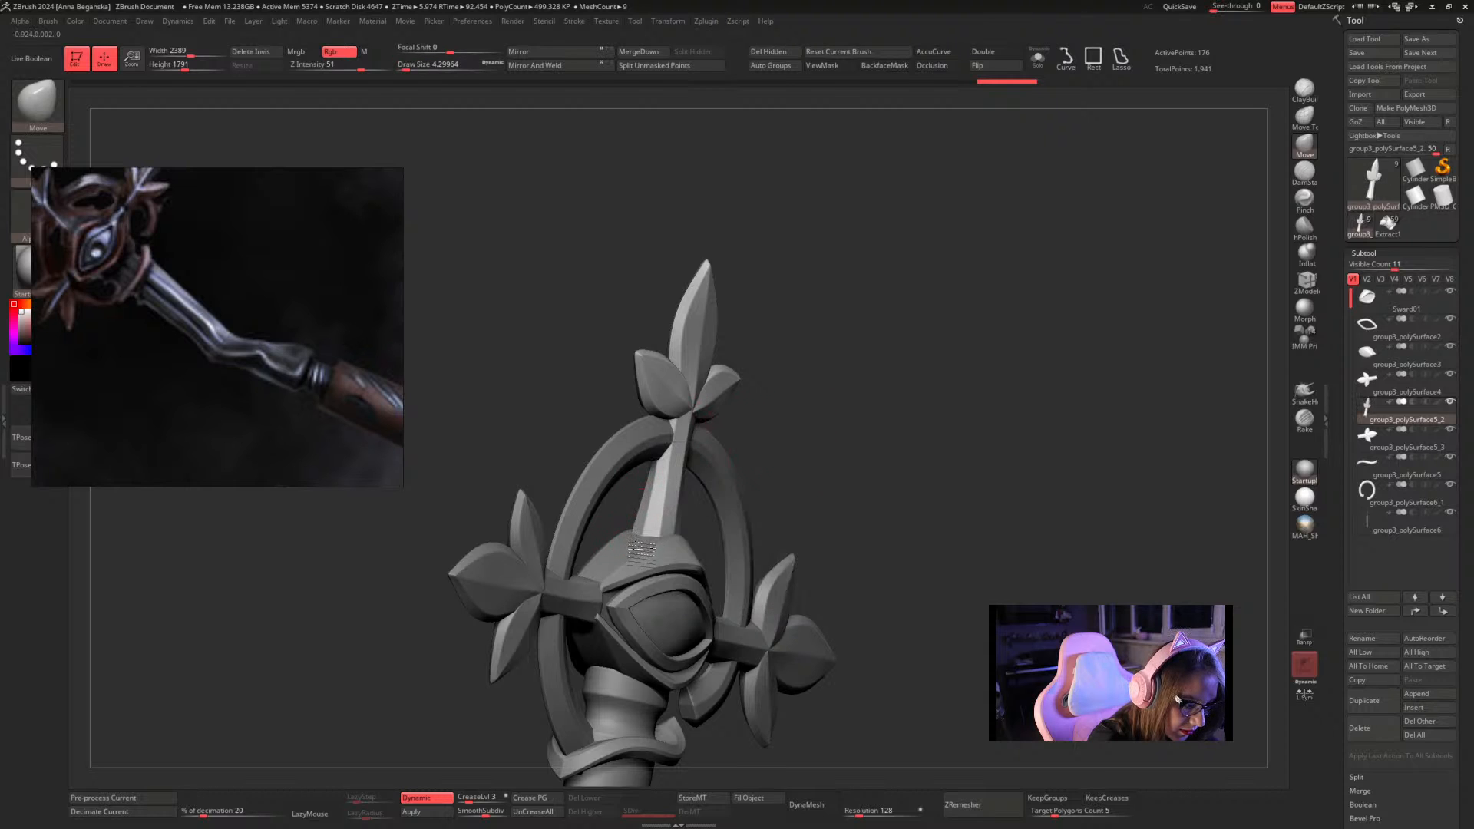
Slim the middle of the upper arm's shaft with the Move brush at a draw size of about 6.58
mouse_move(883, 430)
mouse_down()
mouse_move(836, 412)
mouse_move(710, 549)
mouse_up()
drag(772, 476, 804, 422)
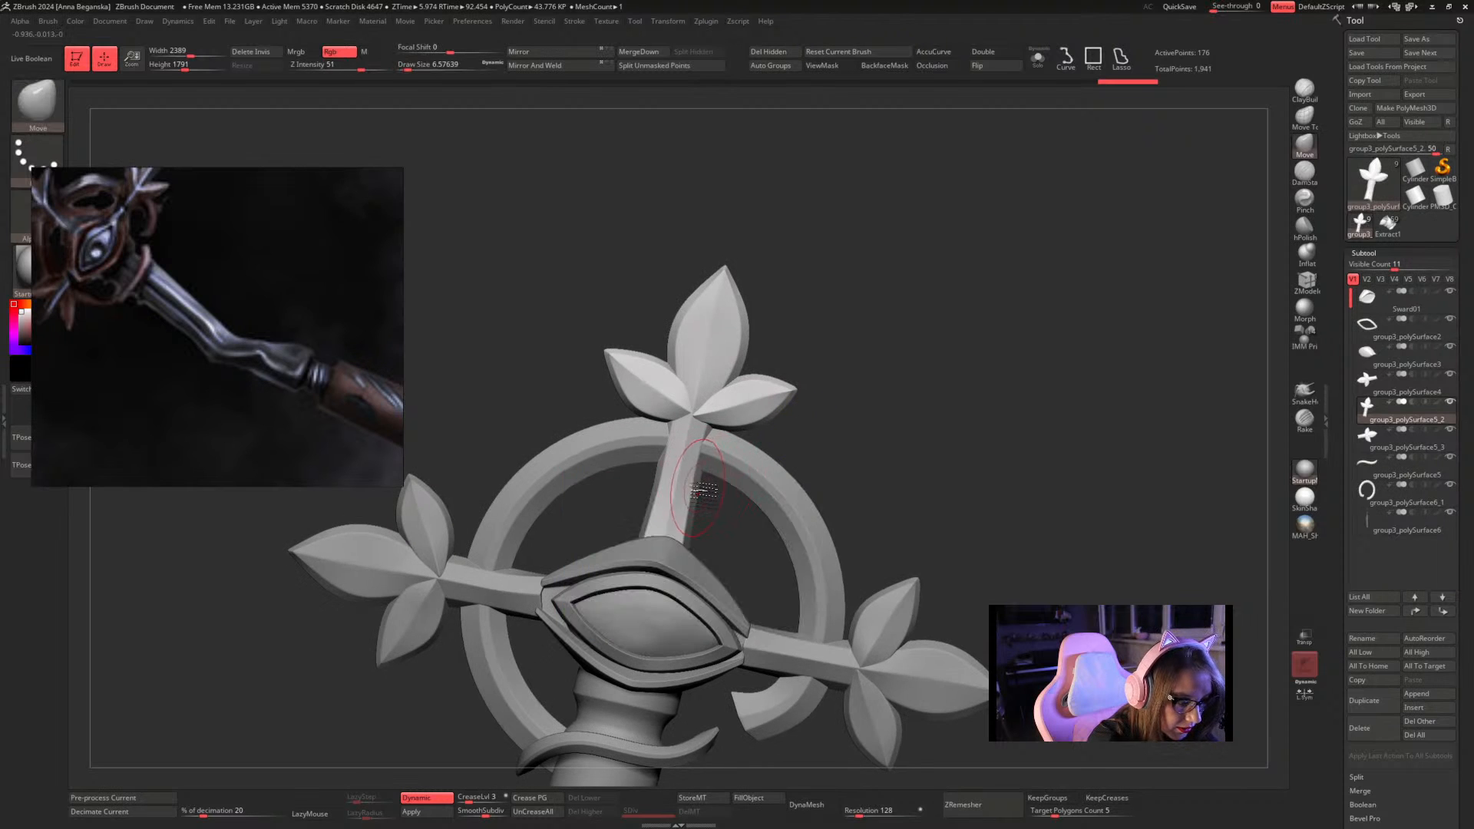
mouse_move(699, 495)
mouse_down()
mouse_move(658, 485)
mouse_move(668, 493)
mouse_up()
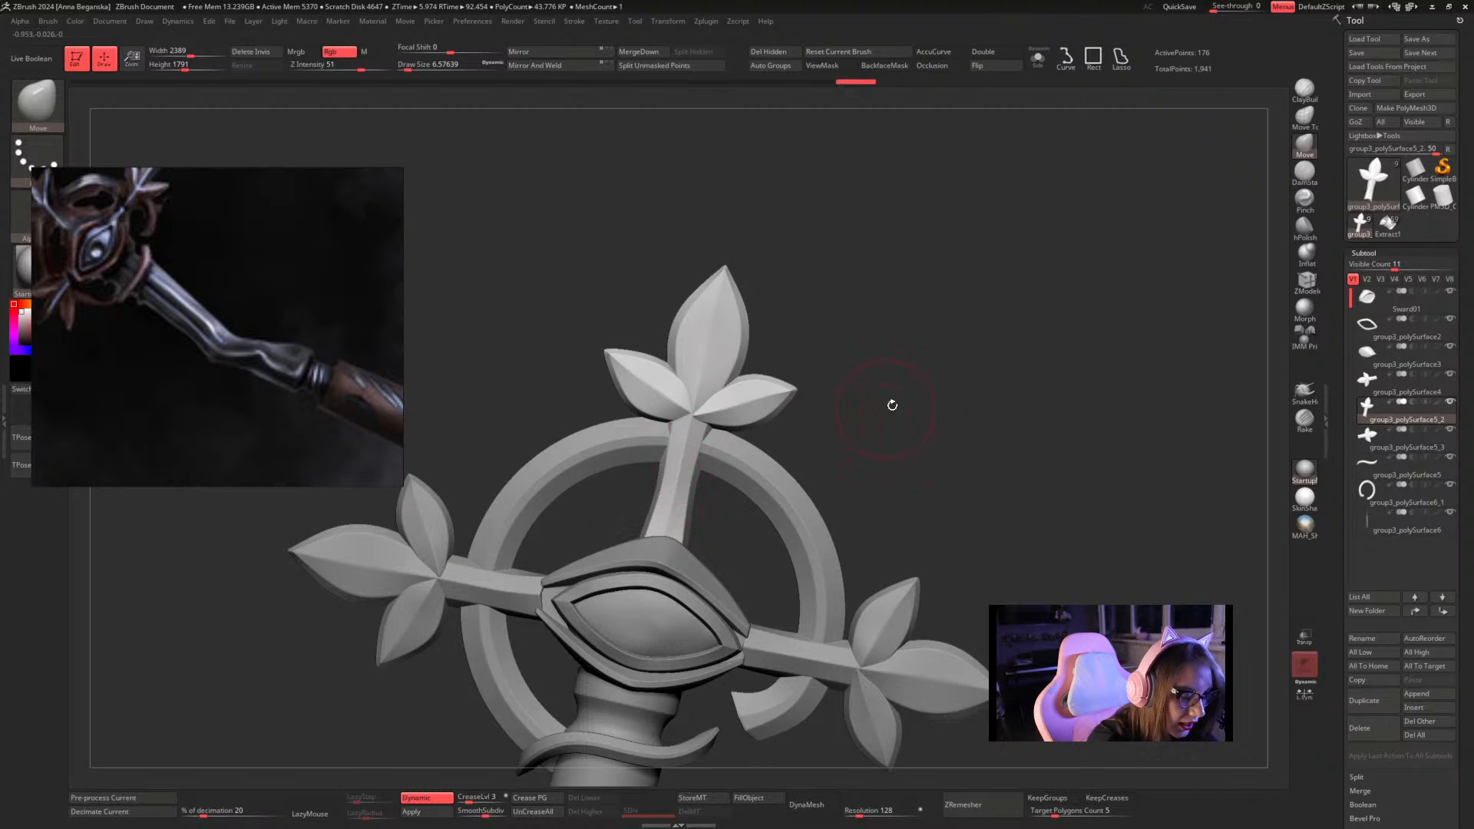
Select the right leaf-tipped arm and slim the middle of its shaft with the Move brush at a draw size of about 6.58
mouse_move(891, 405)
alt+mouse_down()
mouse_move(845, 355)
mouse_move(862, 296)
mouse_move(770, 351)
mouse_move(796, 388)
mouse_move(799, 430)
alt+mouse_up()
alt+click(735, 505)
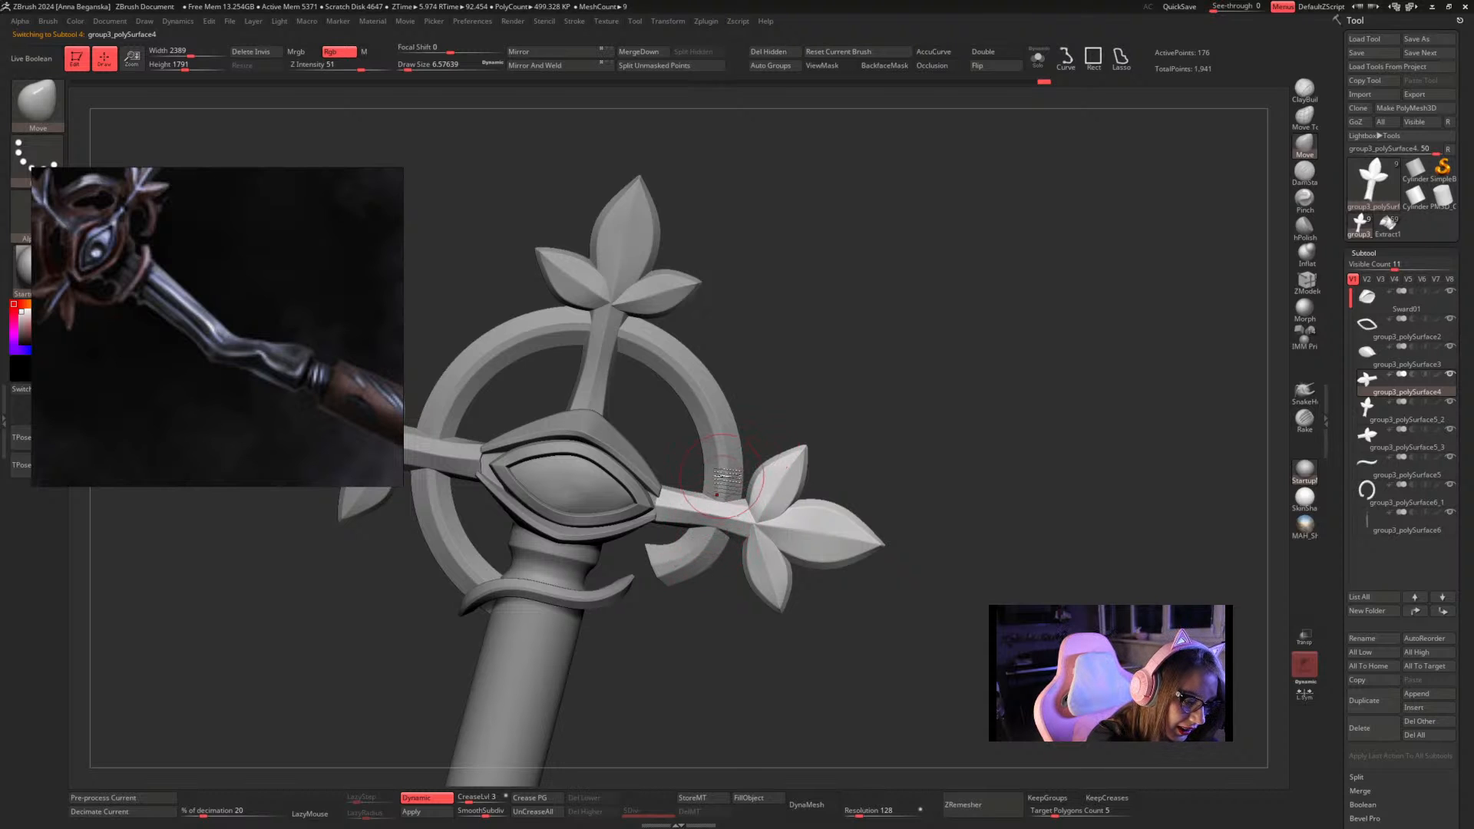
mouse_move(727, 488)
mouse_down()
mouse_move(690, 521)
mouse_move(722, 507)
mouse_up()
key(space)
Select the left leaf-tipped arm and slim its shaft toward the housing with the Move brush at a draw size of about 4.99
mouse_move(802, 349)
alt+mouse_down()
mouse_move(1003, 308)
mouse_move(1009, 372)
mouse_move(1134, 326)
alt+mouse_up()
key(space)
drag(667, 499, 676, 499)
alt+click(672, 499)
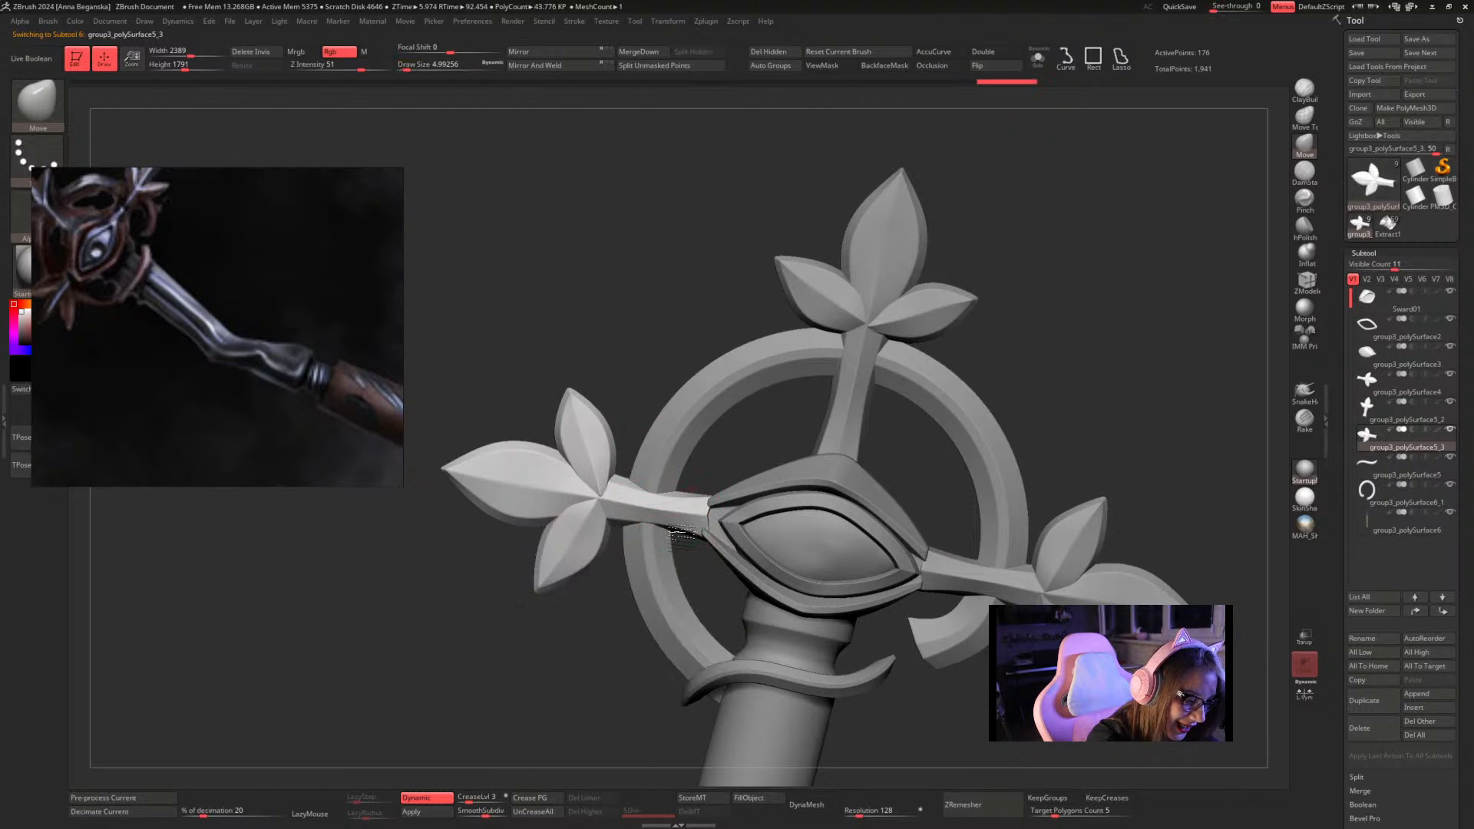
alt+drag(822, 438, 754, 419)
shift+drag(895, 395, 916, 368)
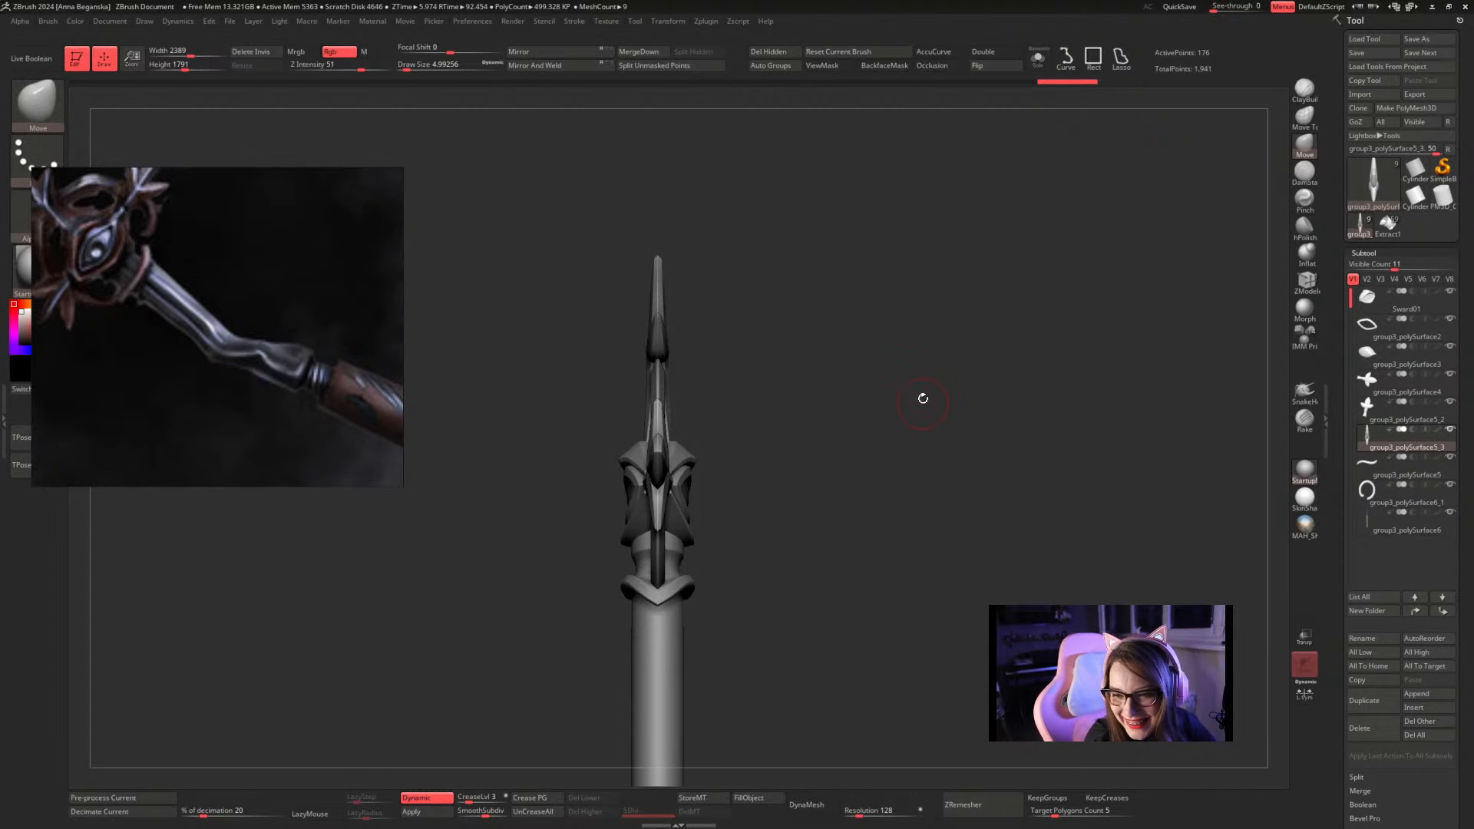
Pull the upper inner corner of the left arm out along the eye housing with the Move brush at a draw size of about 2.19
mouse_move(922, 398)
mouse_down()
mouse_move(909, 402)
mouse_move(960, 338)
mouse_move(994, 325)
mouse_move(978, 289)
mouse_move(989, 361)
mouse_move(1010, 290)
mouse_move(1038, 307)
mouse_move(960, 353)
mouse_move(990, 354)
mouse_up()
key(super)
key(super)
key(space)
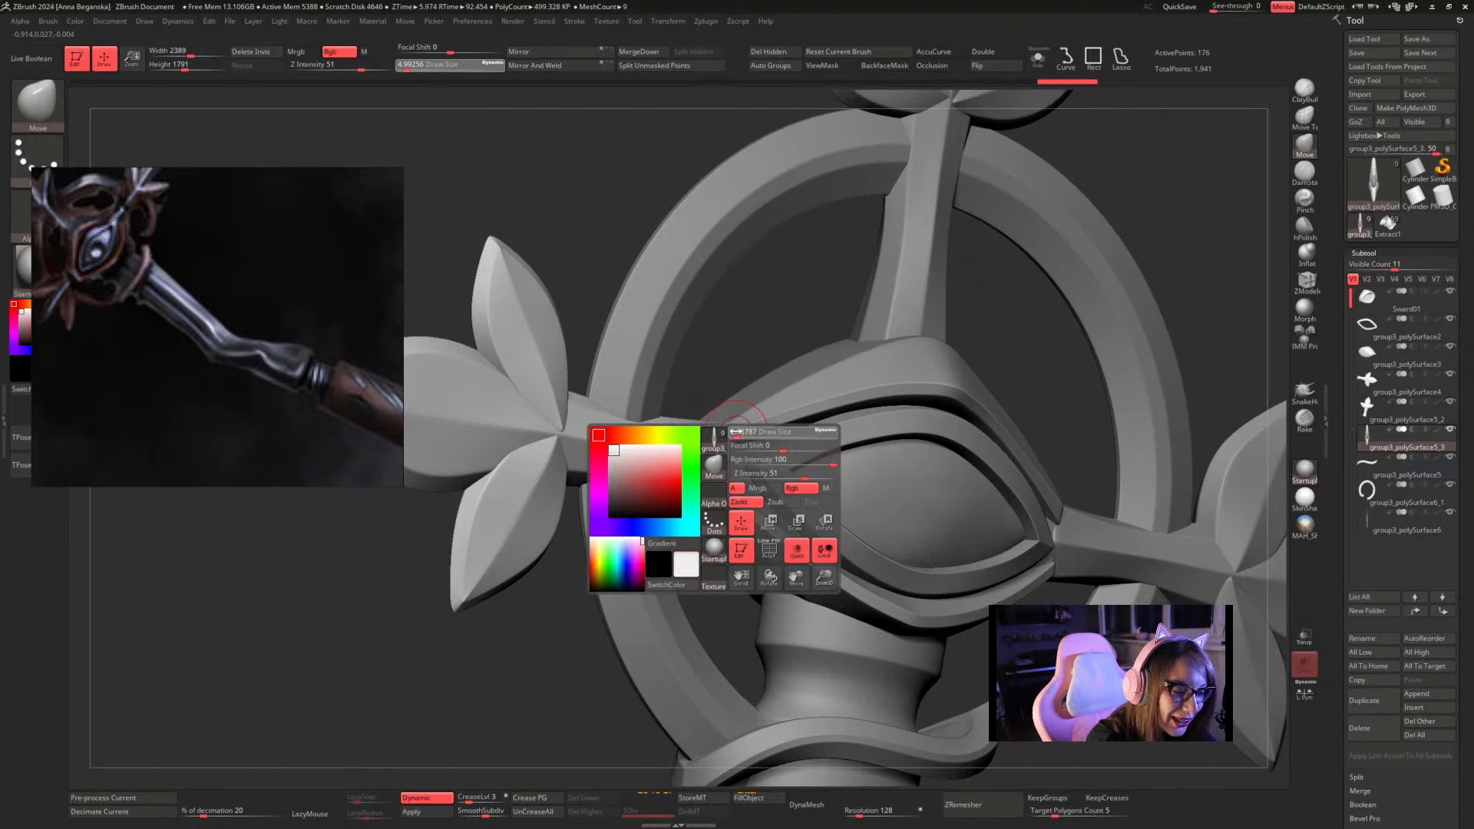
drag(738, 432, 732, 431)
mouse_move(765, 351)
mouse_down()
mouse_move(799, 338)
mouse_move(758, 342)
mouse_move(708, 428)
mouse_move(749, 487)
mouse_up()
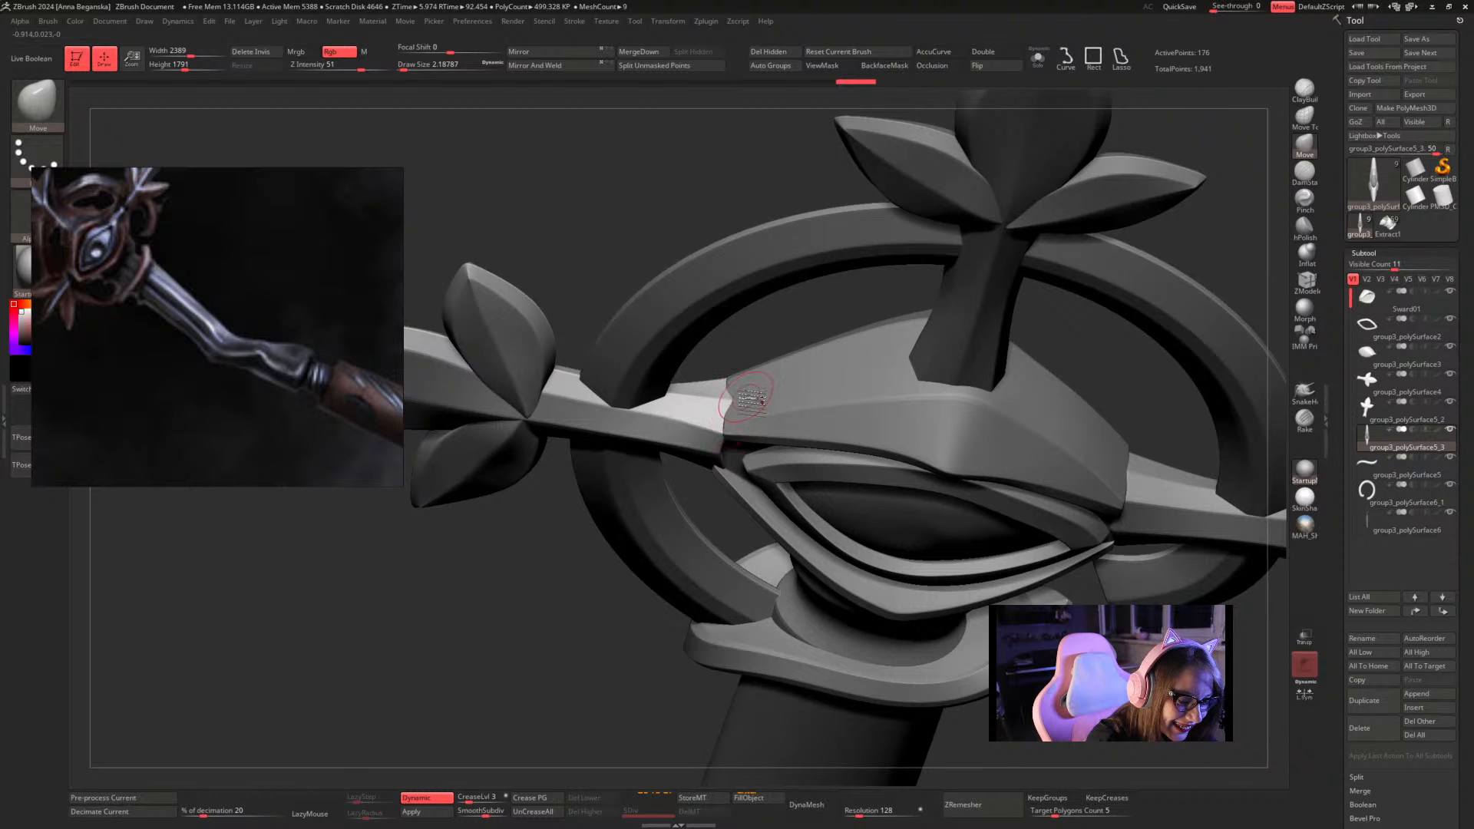
drag(768, 323, 753, 358)
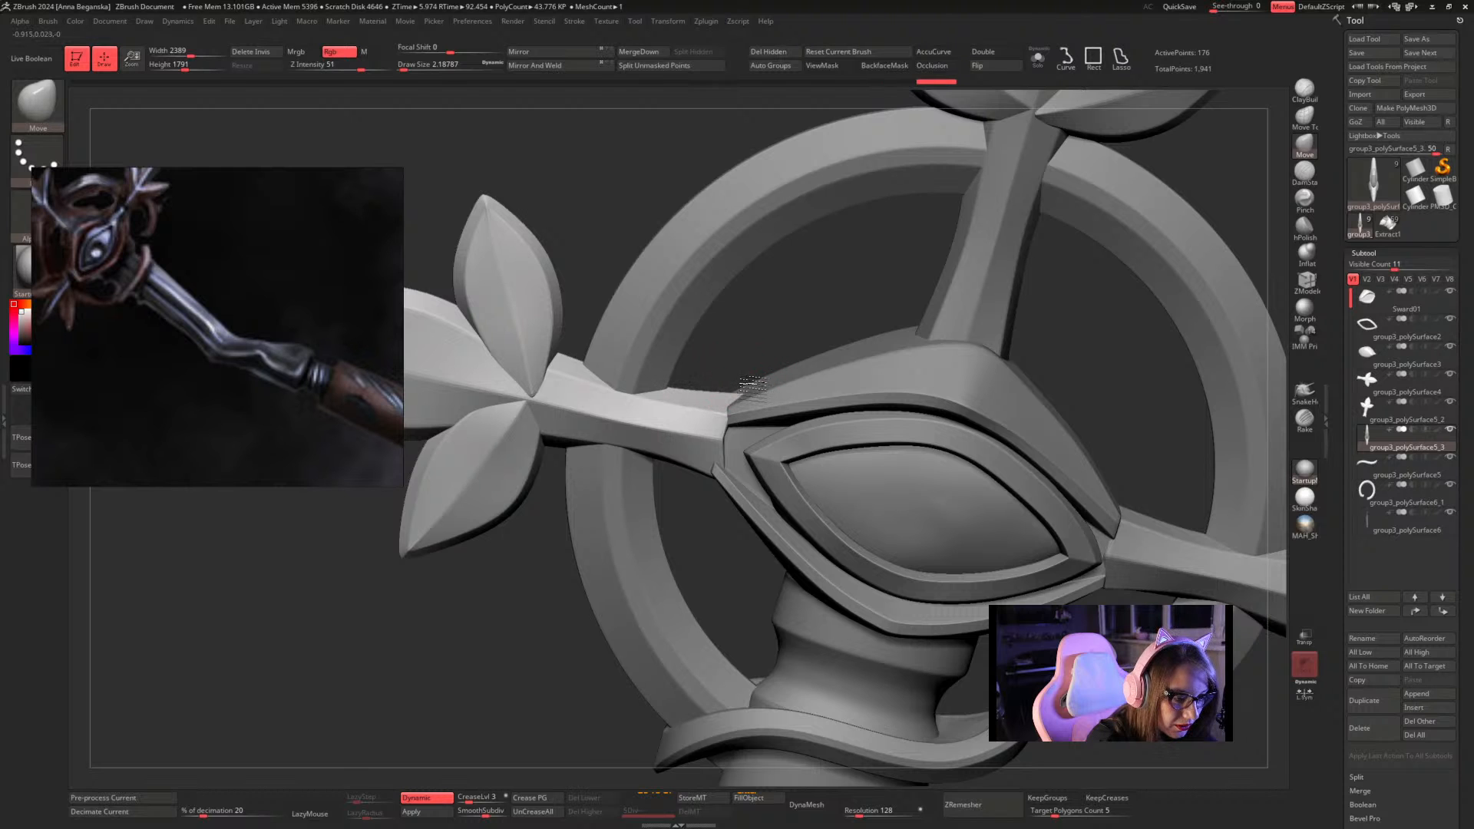
mouse_move(774, 338)
mouse_down()
mouse_move(790, 312)
mouse_move(776, 364)
mouse_move(770, 349)
mouse_move(736, 393)
mouse_up()
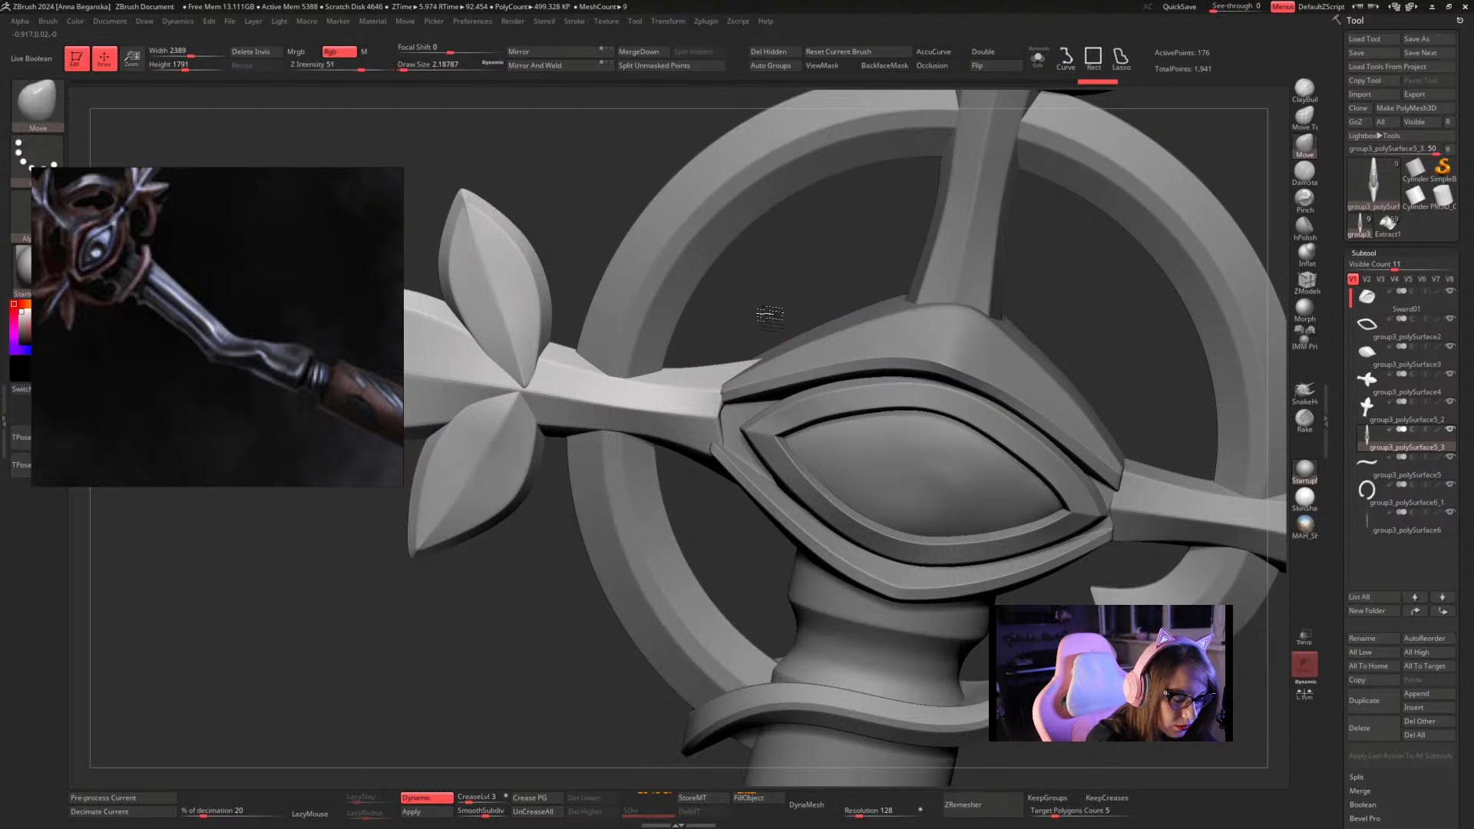
drag(770, 314, 763, 335)
key(space)
drag(742, 414, 712, 390)
drag(698, 332, 756, 364)
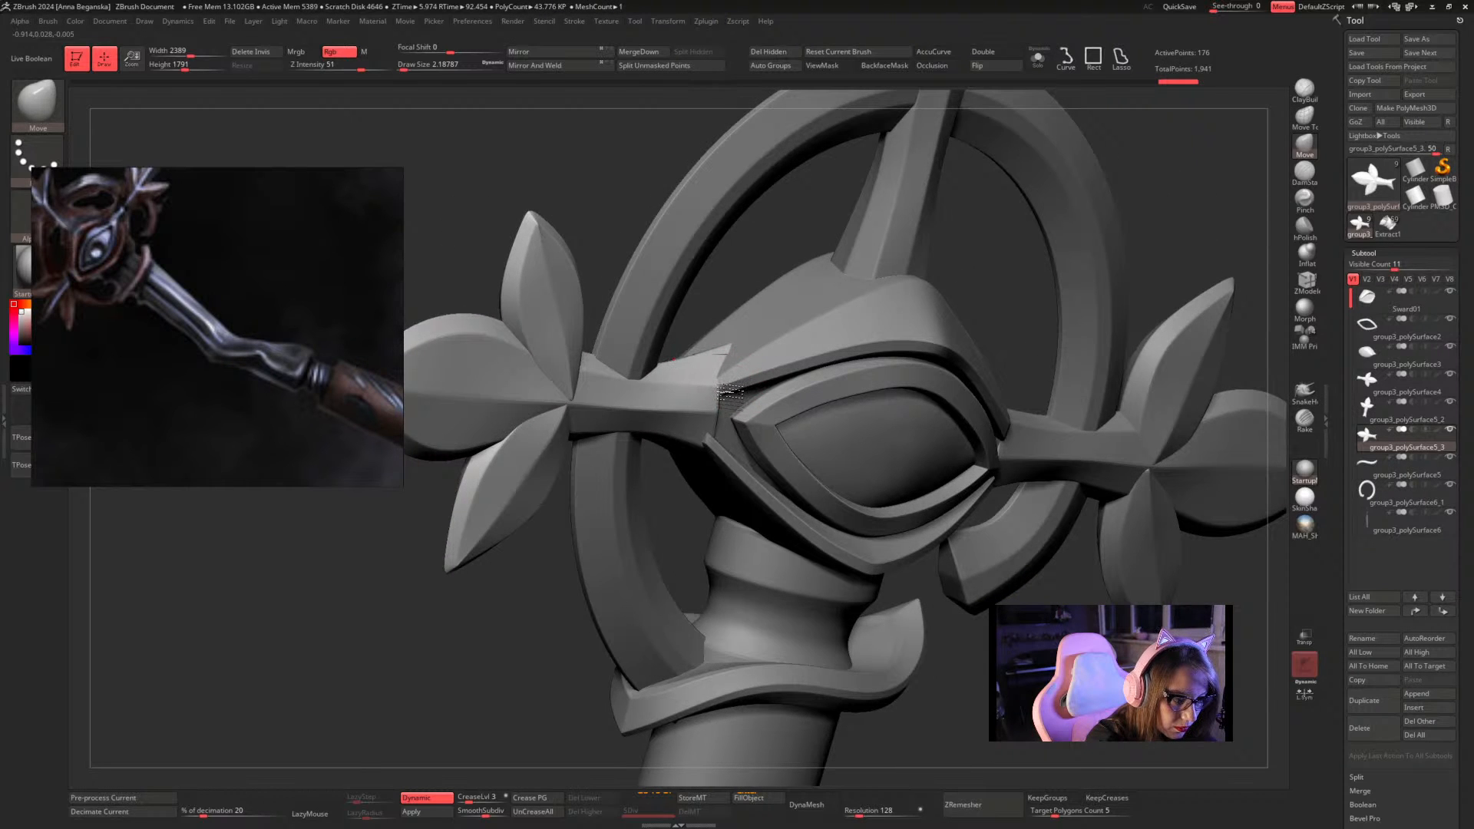
Extend the lower inner corner of the left arm down along the eye housing into a second point with the Move brush
drag(757, 270, 720, 444)
drag(748, 265, 733, 376)
drag(710, 432, 716, 442)
mouse_move(717, 513)
mouse_down()
mouse_move(764, 462)
mouse_move(729, 451)
mouse_up()
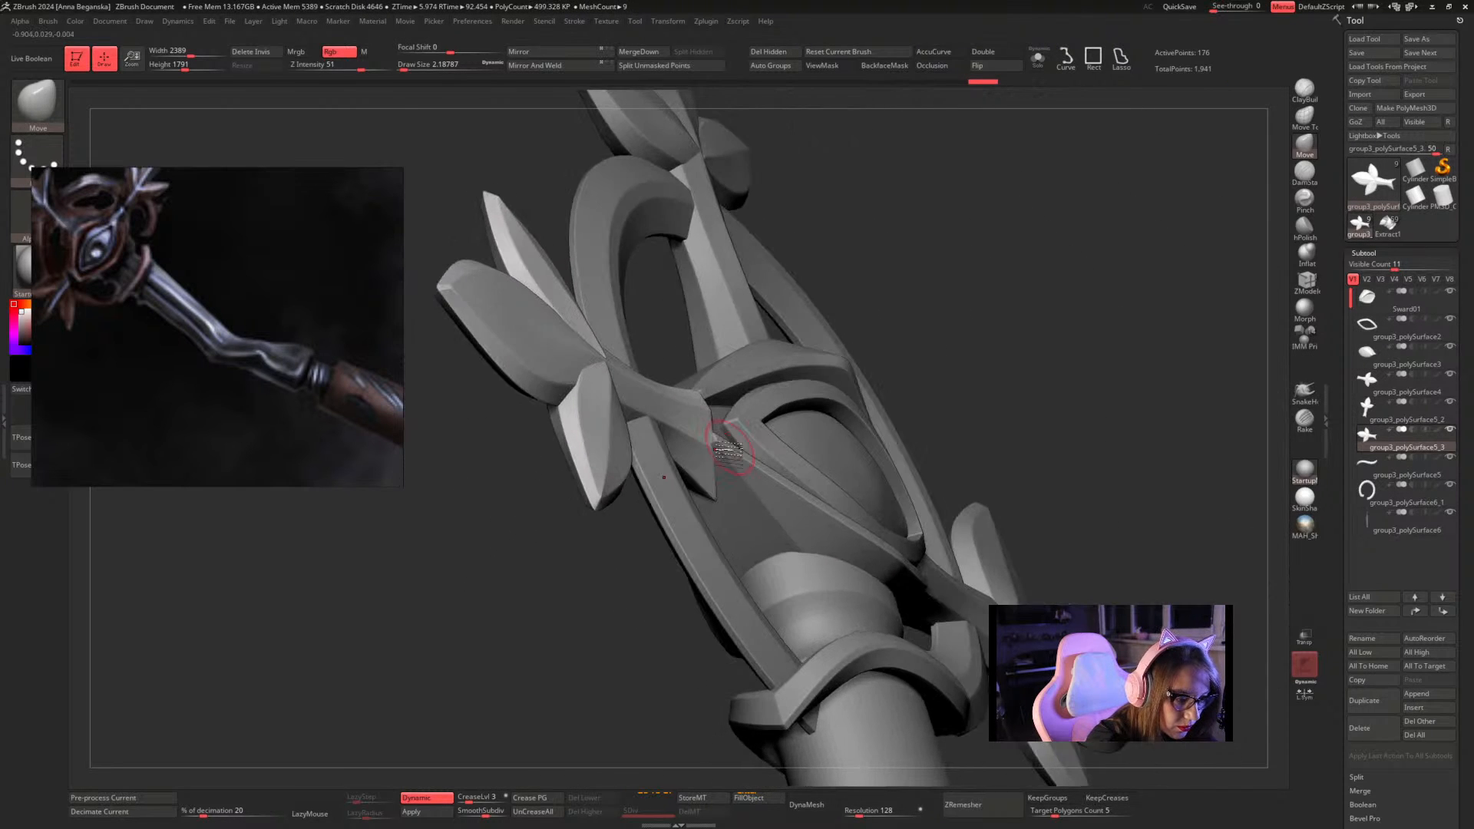
drag(895, 306, 710, 460)
mouse_move(763, 299)
mouse_down()
mouse_move(797, 268)
mouse_move(783, 323)
mouse_move(800, 389)
mouse_move(785, 382)
mouse_up()
Isolate the left arm with its wireframe shown, refine its forked inner end at a draw size of about 1.53, and restore the full view
click(1038, 59)
key(shift+f)
key(space)
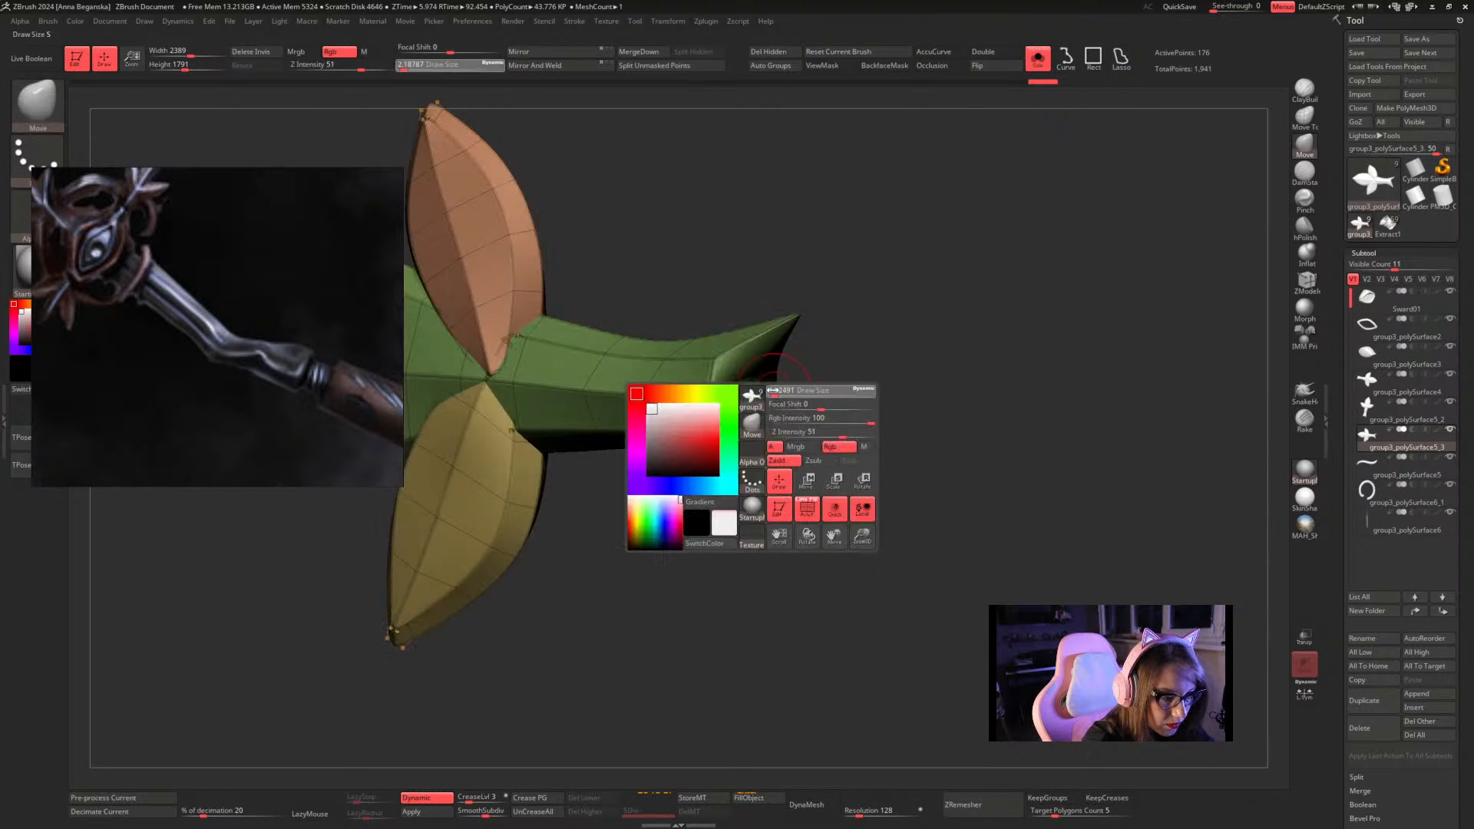
mouse_move(812, 406)
mouse_down()
mouse_move(838, 414)
mouse_move(826, 408)
mouse_move(826, 424)
mouse_up()
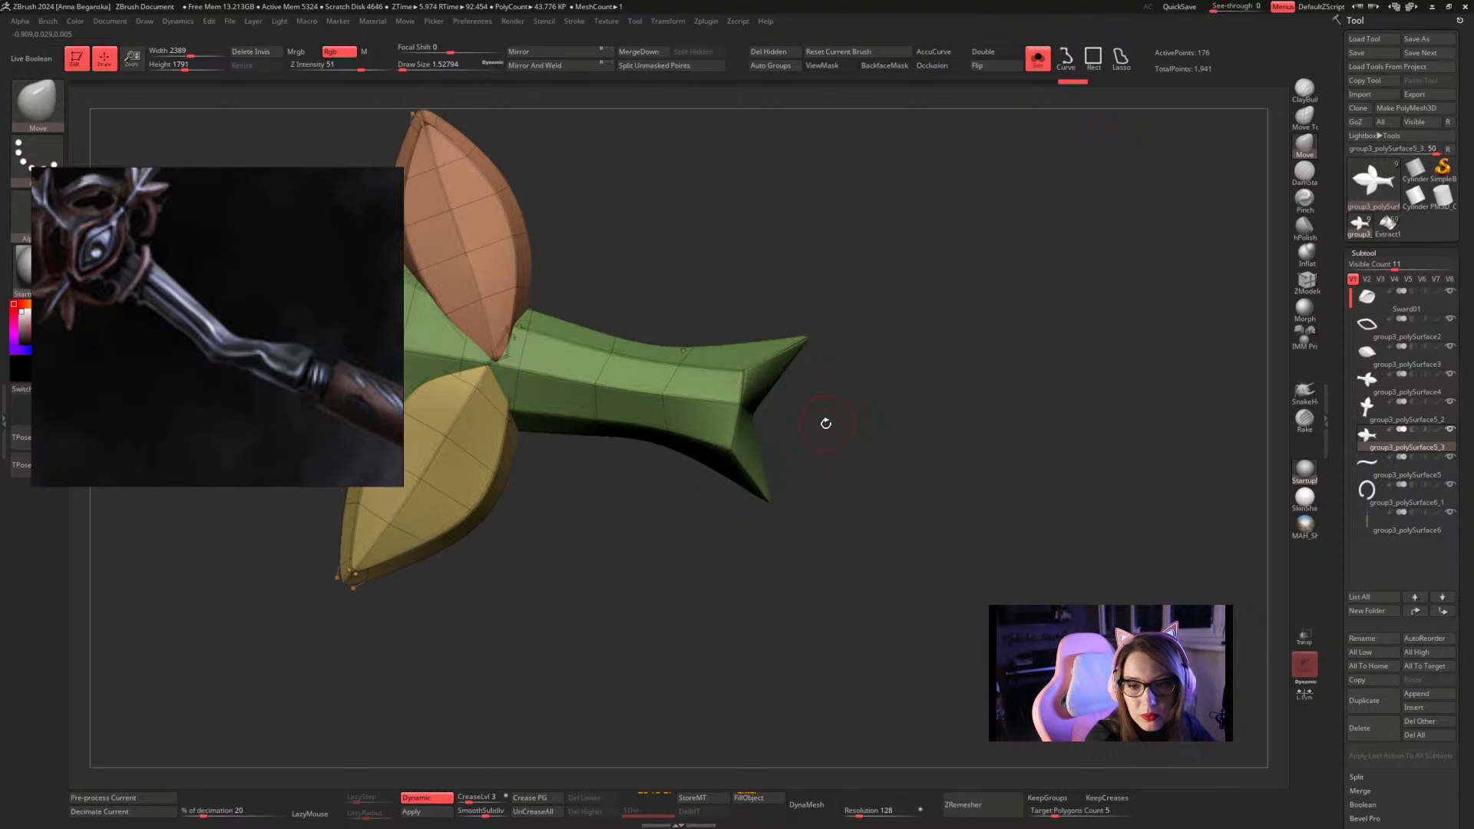
click(1037, 58)
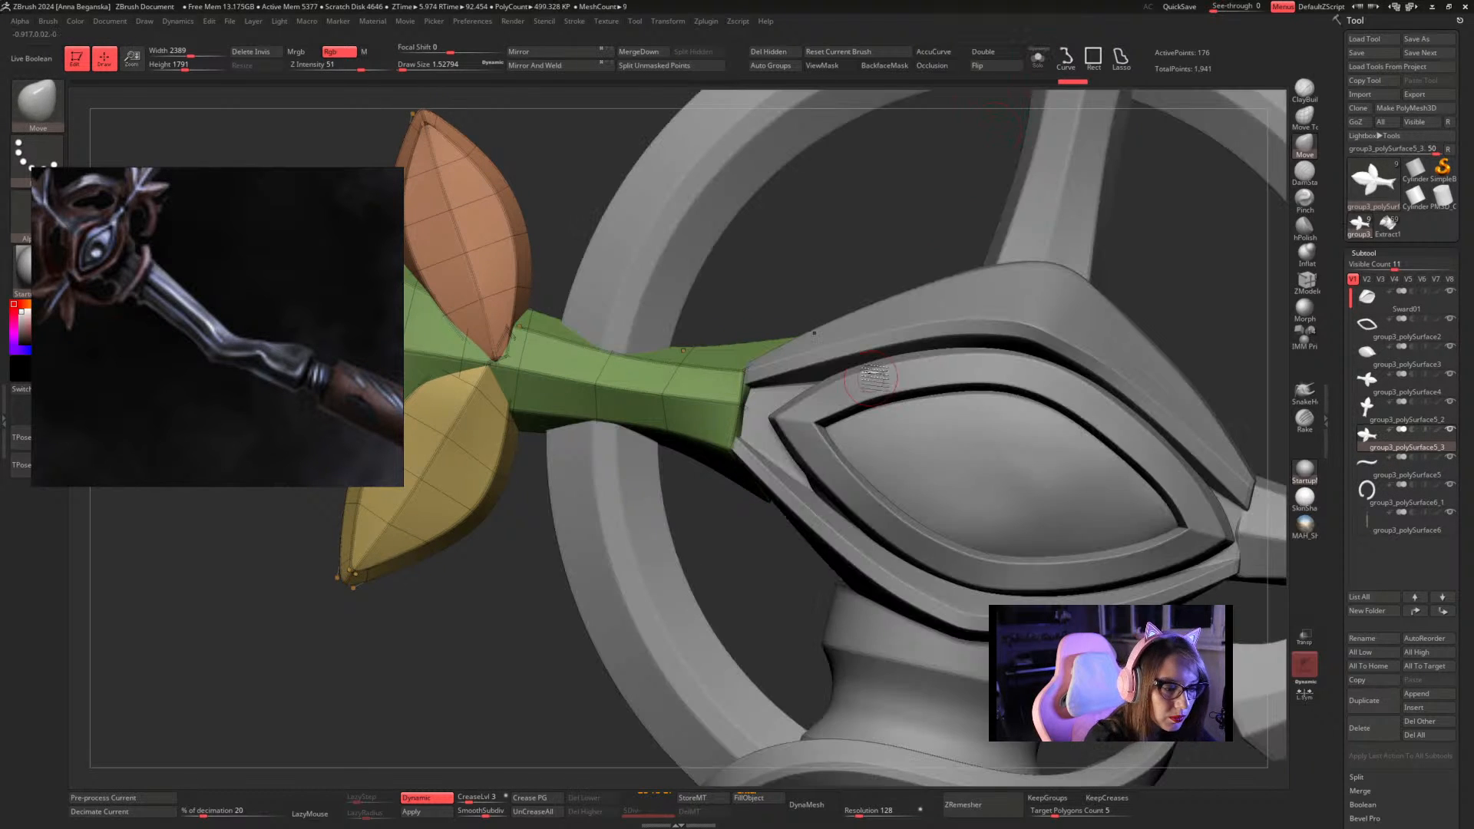
key(shift)
key(shift+f)
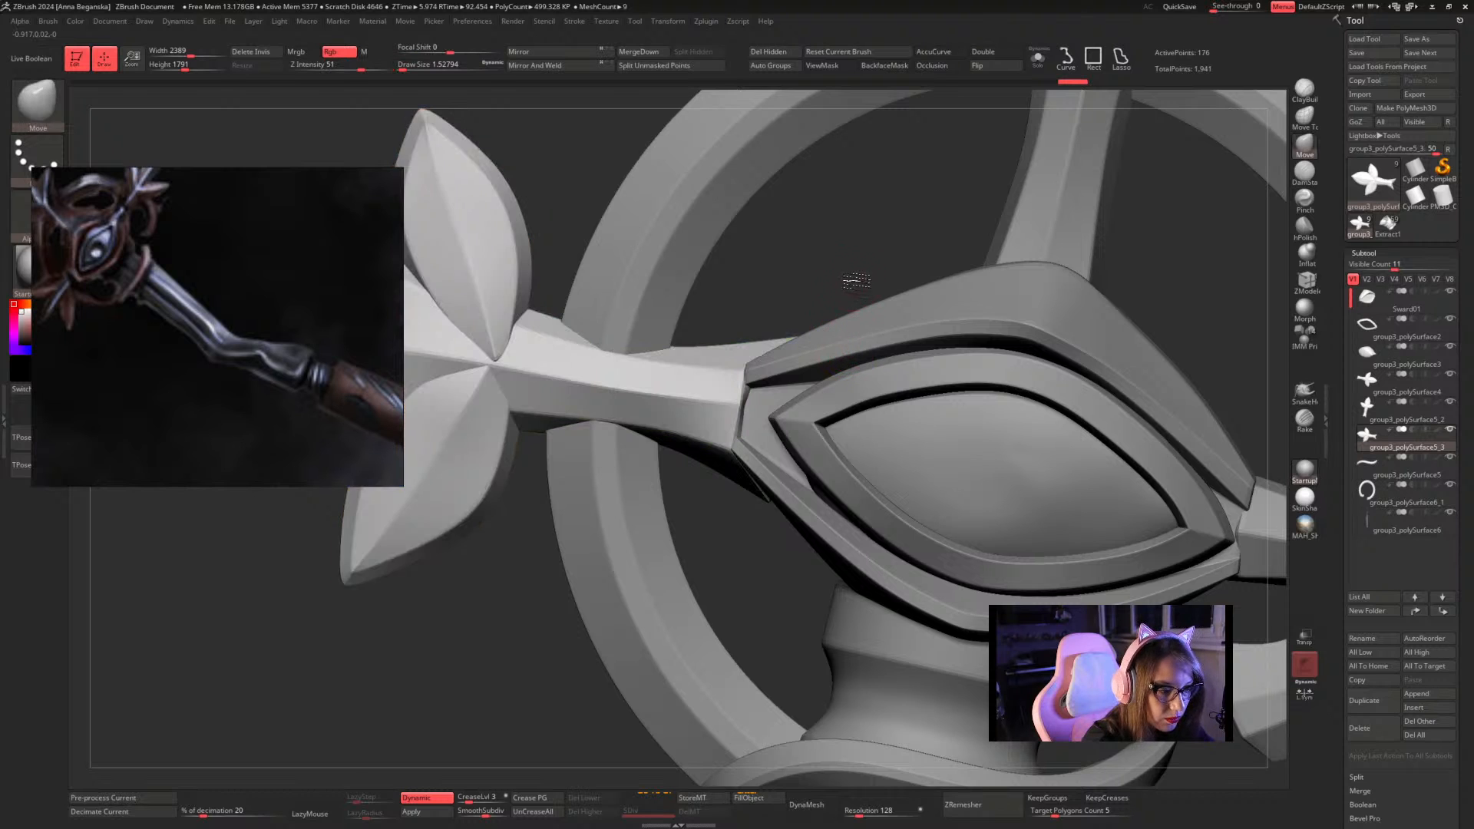
drag(852, 286, 853, 351)
mouse_move(977, 341)
alt+mouse_down()
mouse_move(910, 353)
mouse_move(875, 333)
mouse_move(973, 354)
alt+mouse_up()
Isolate the left arm again with its wireframe, even out its shaft edges with the Move brush, and bring back the other parts
click(1037, 57)
key(shift+f)
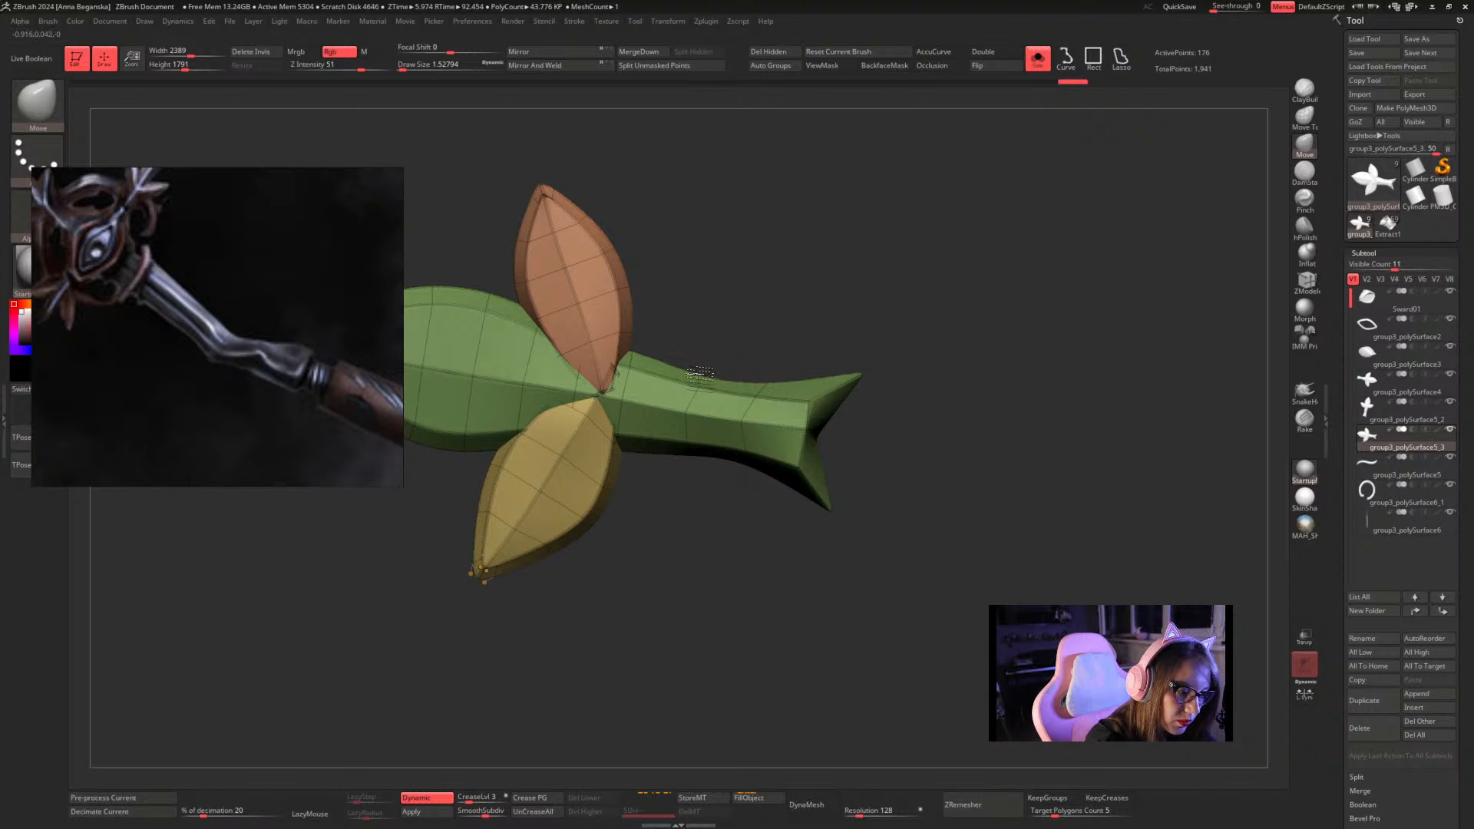
drag(721, 472, 855, 365)
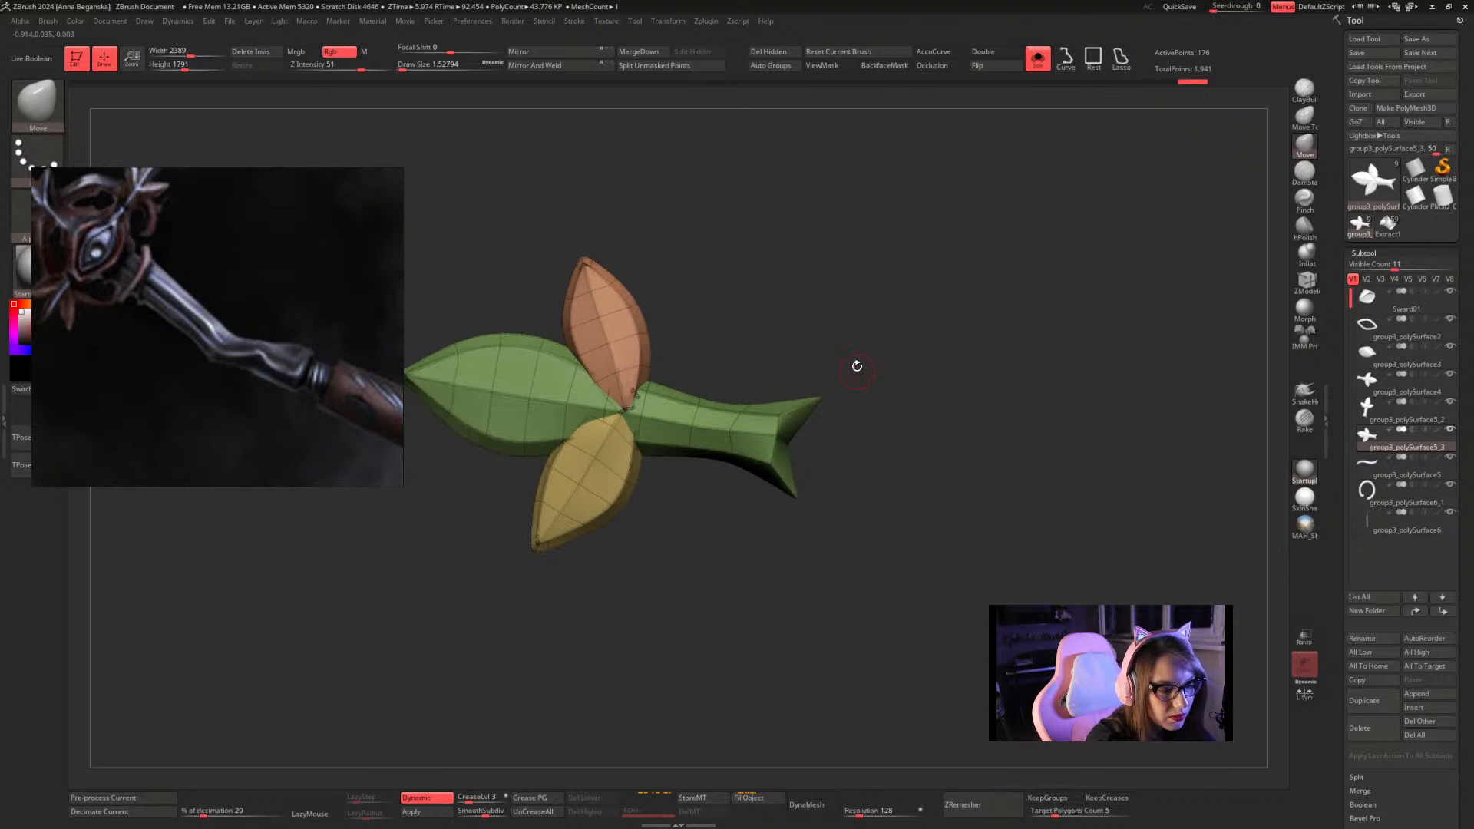
click(1039, 58)
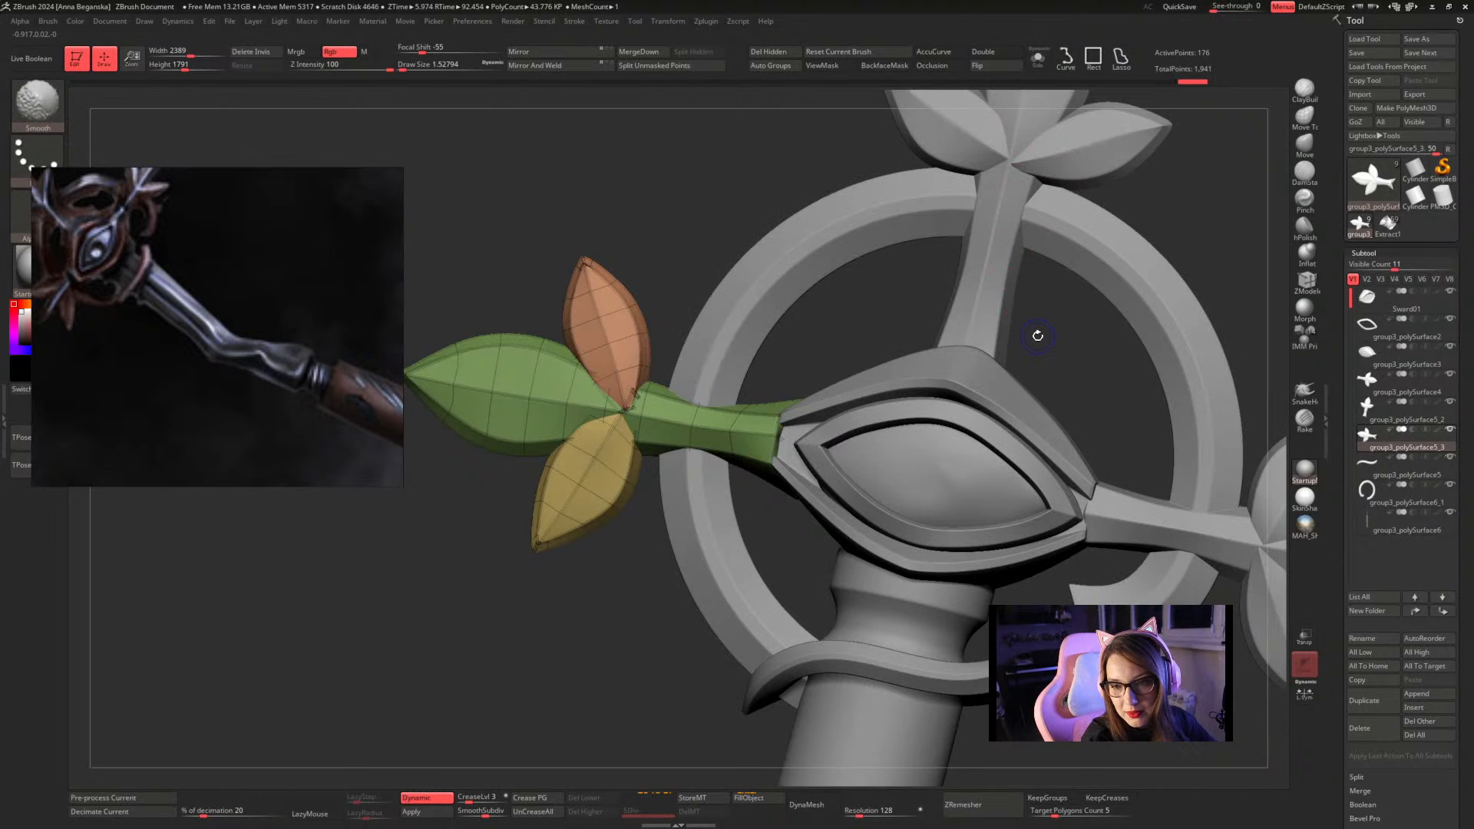
key(shift+f)
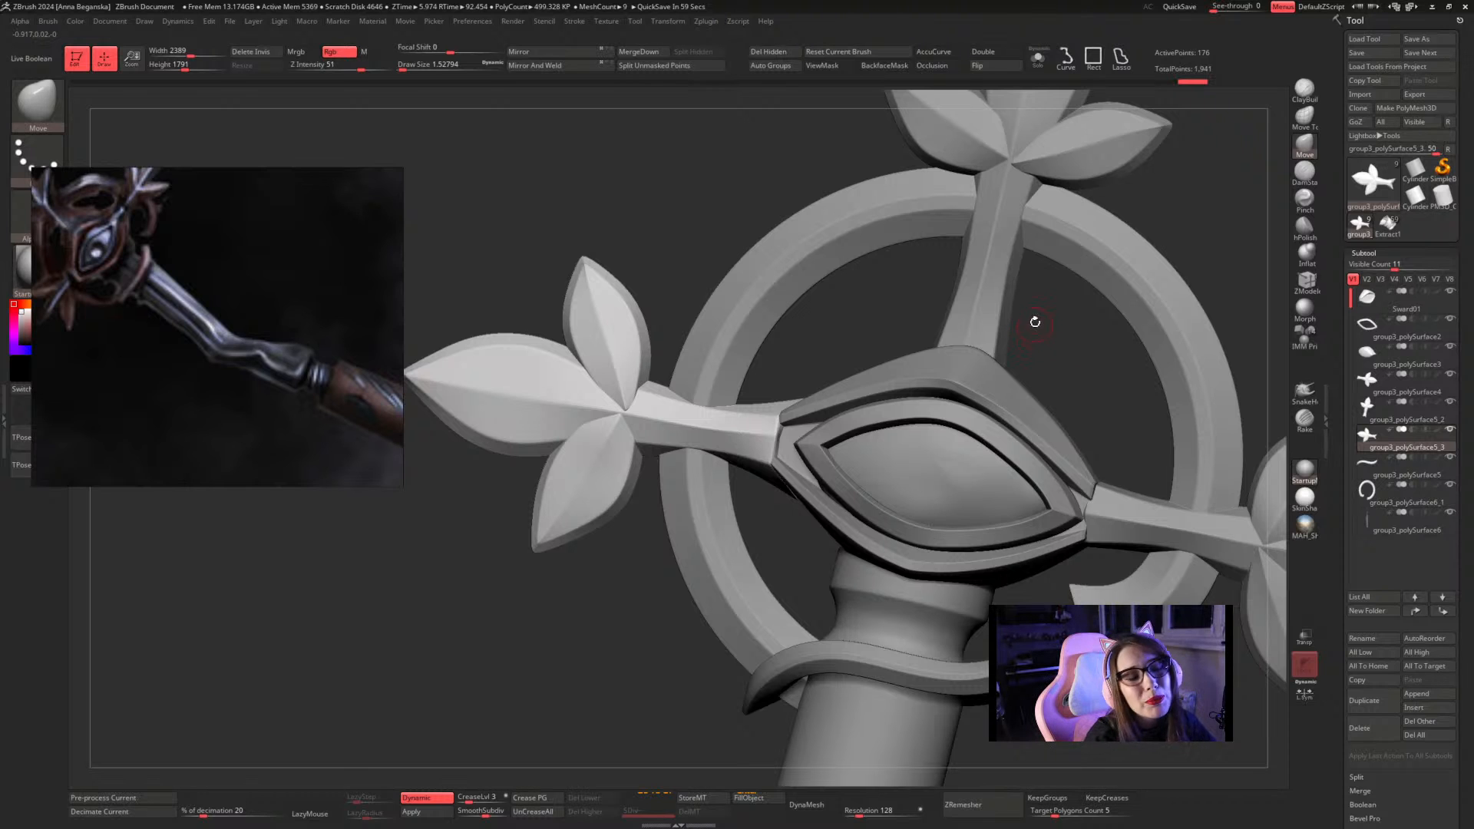
Select the right arm and pull its upper inner corner out along the eye housing with the Move brush at a draw size of about 1.53
drag(1035, 321, 816, 336)
alt+click(837, 433)
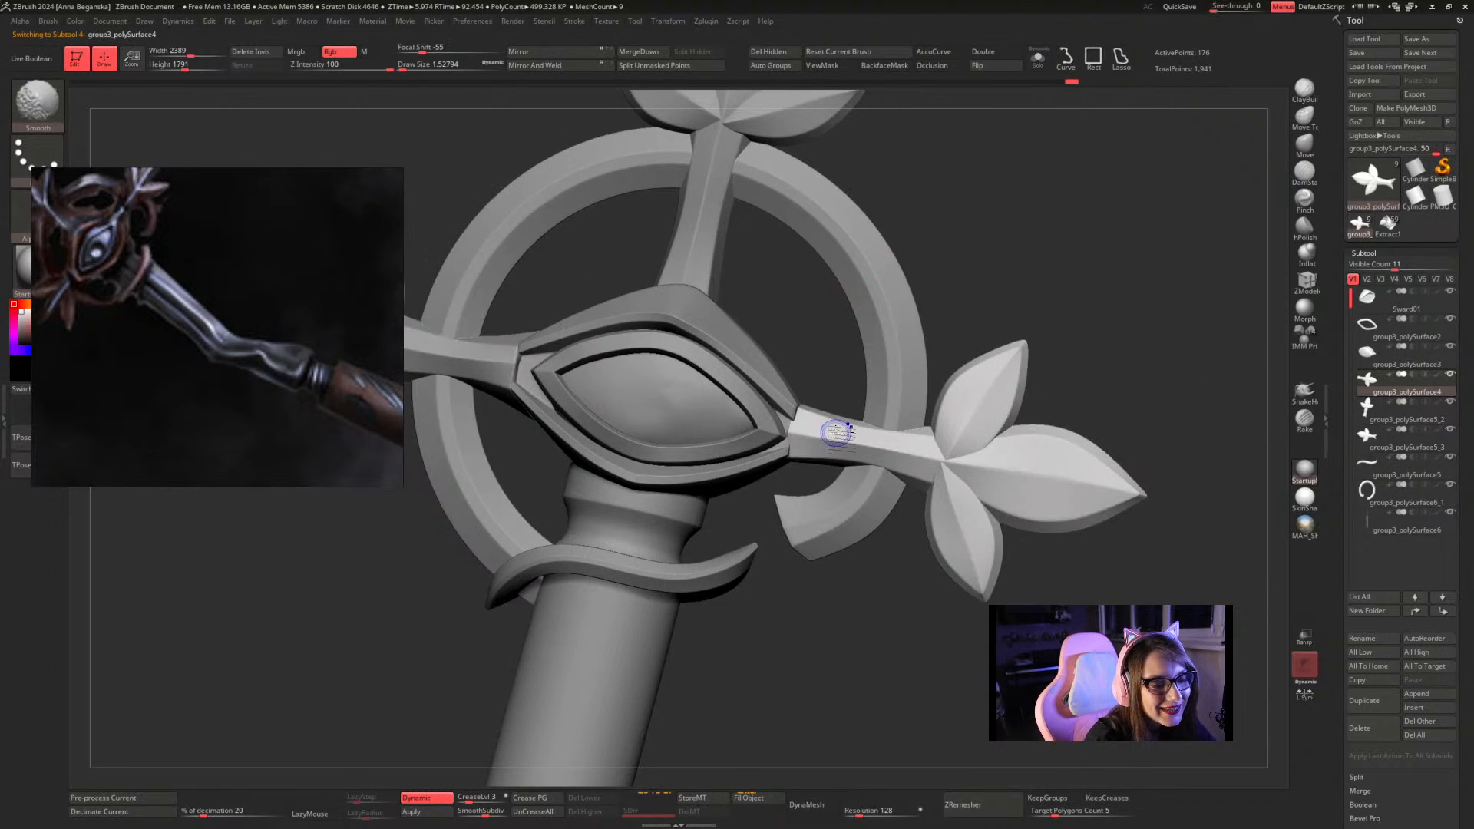
key(shift)
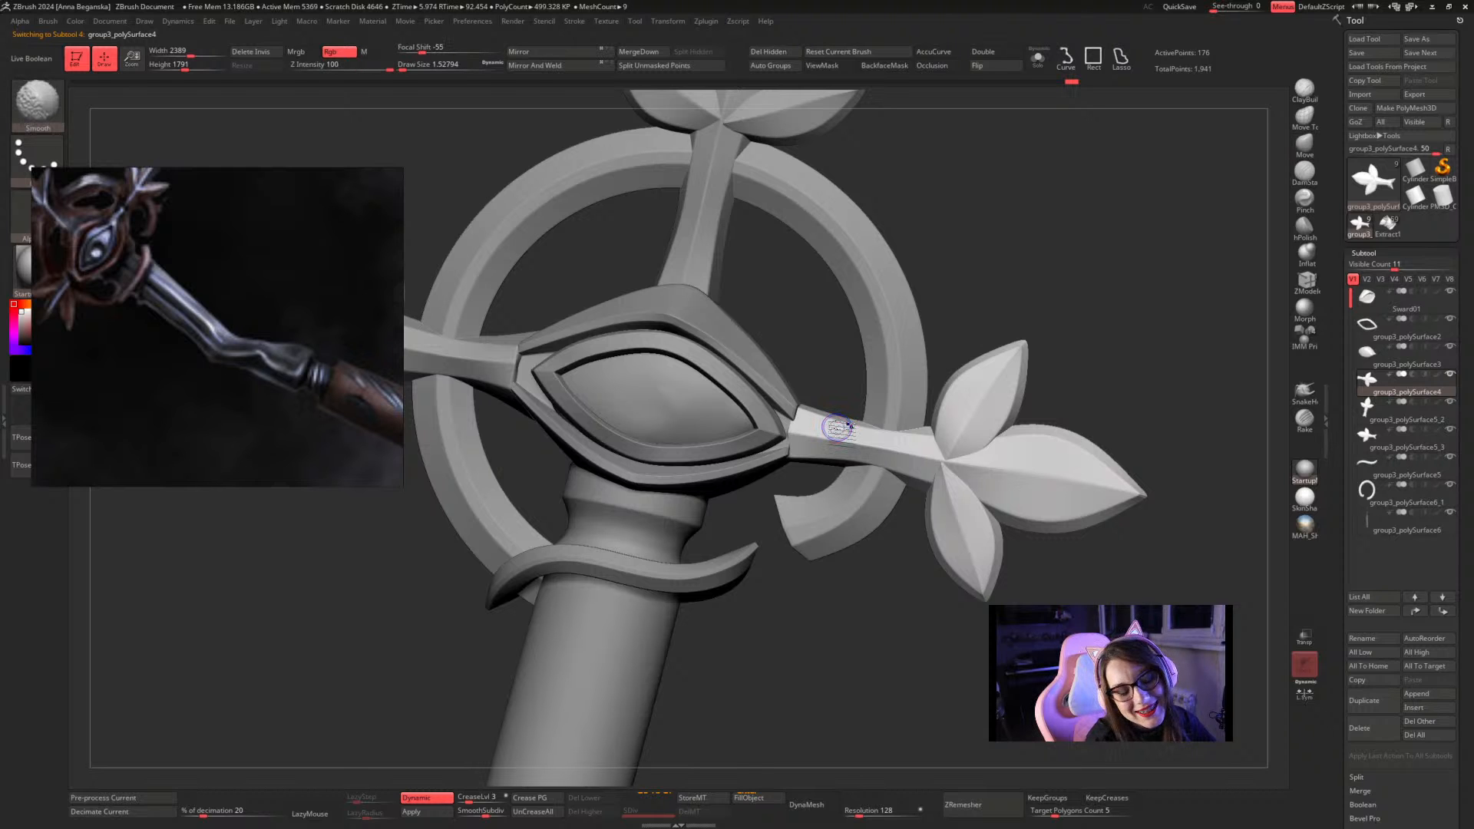
alt+drag(981, 281, 830, 400)
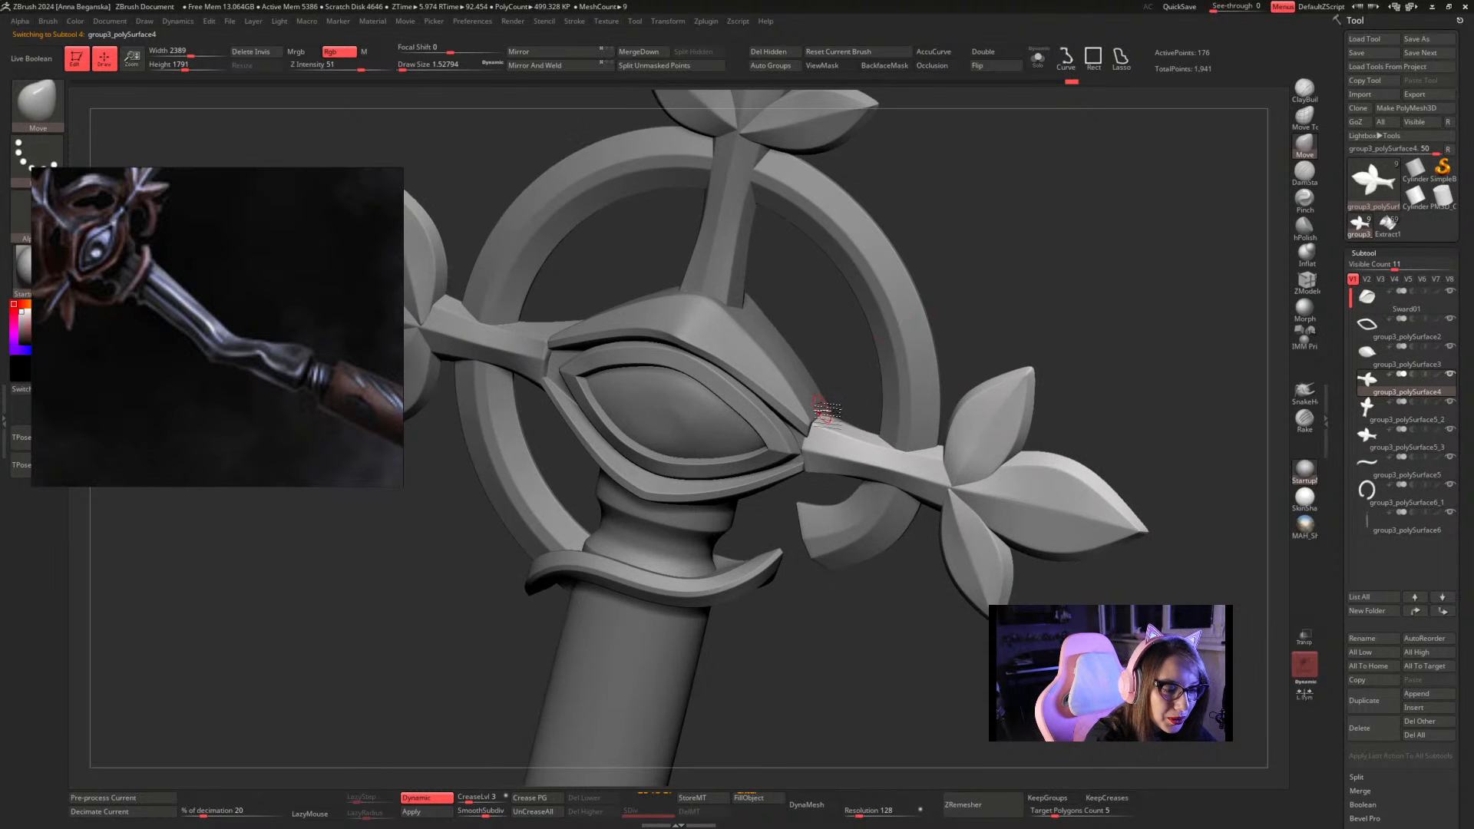
drag(868, 348, 990, 217)
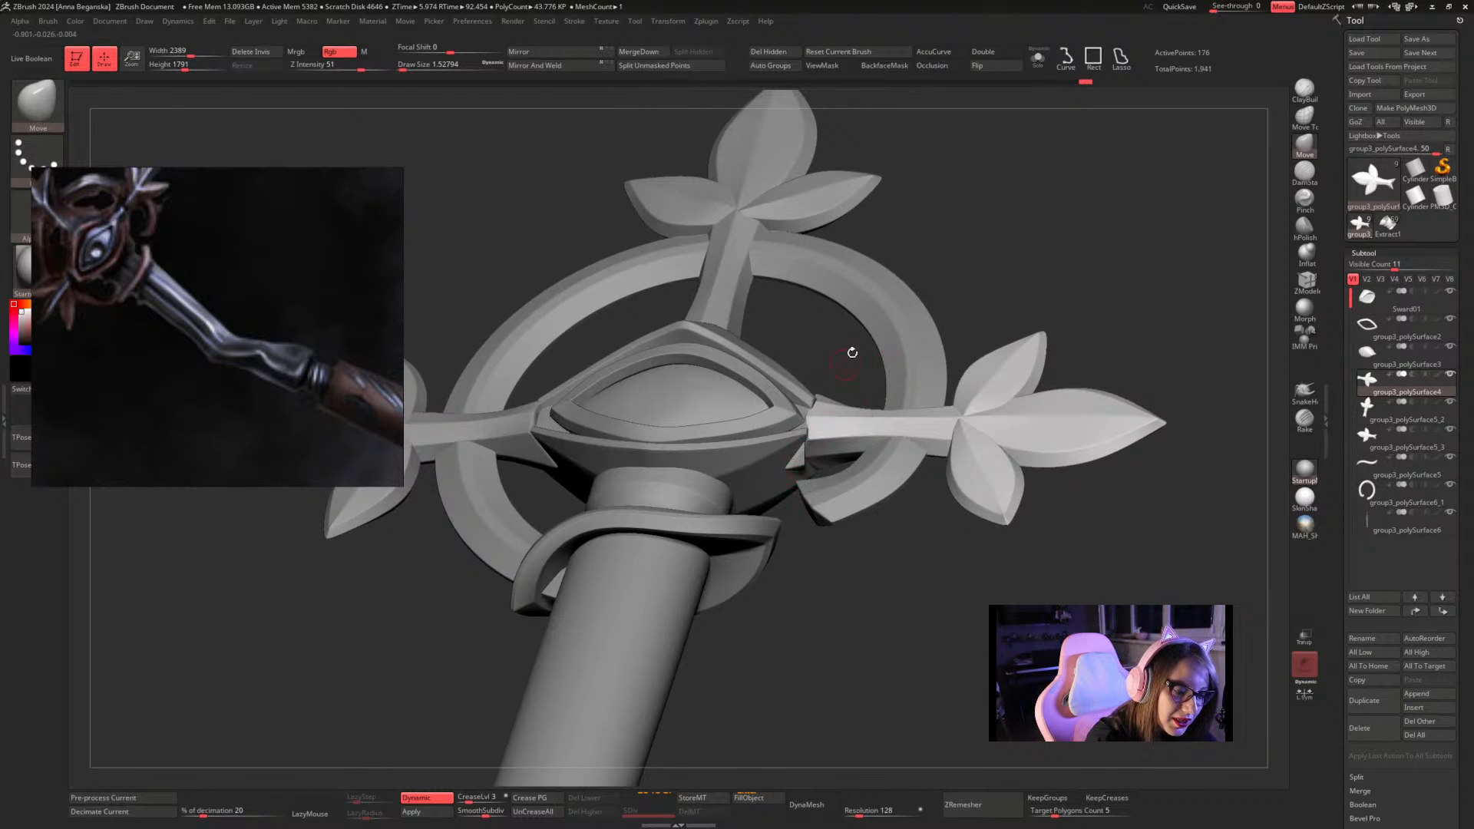
drag(852, 352, 1007, 289)
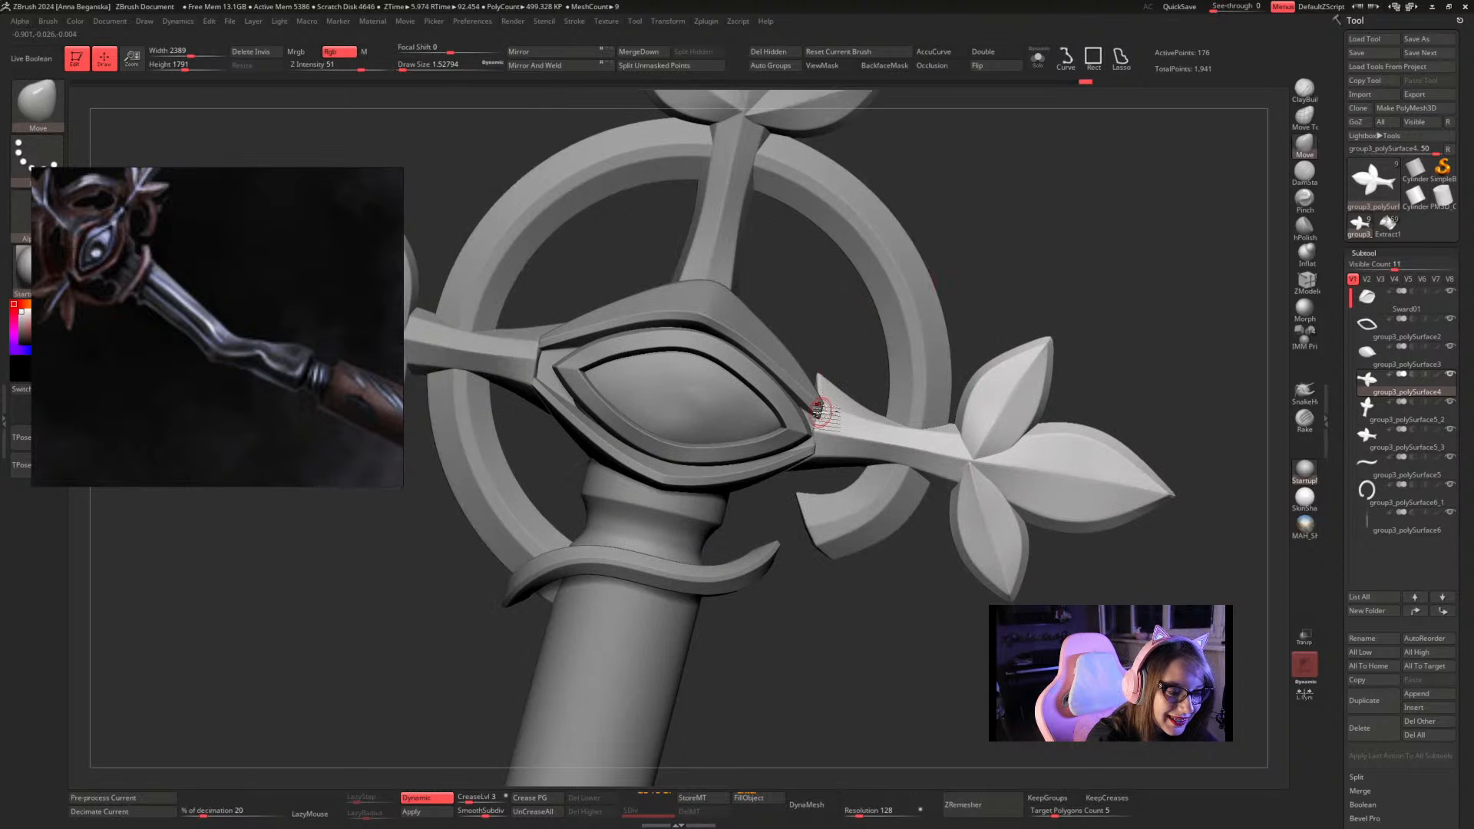
mouse_move(889, 351)
mouse_down()
mouse_move(1004, 289)
mouse_move(894, 367)
mouse_up()
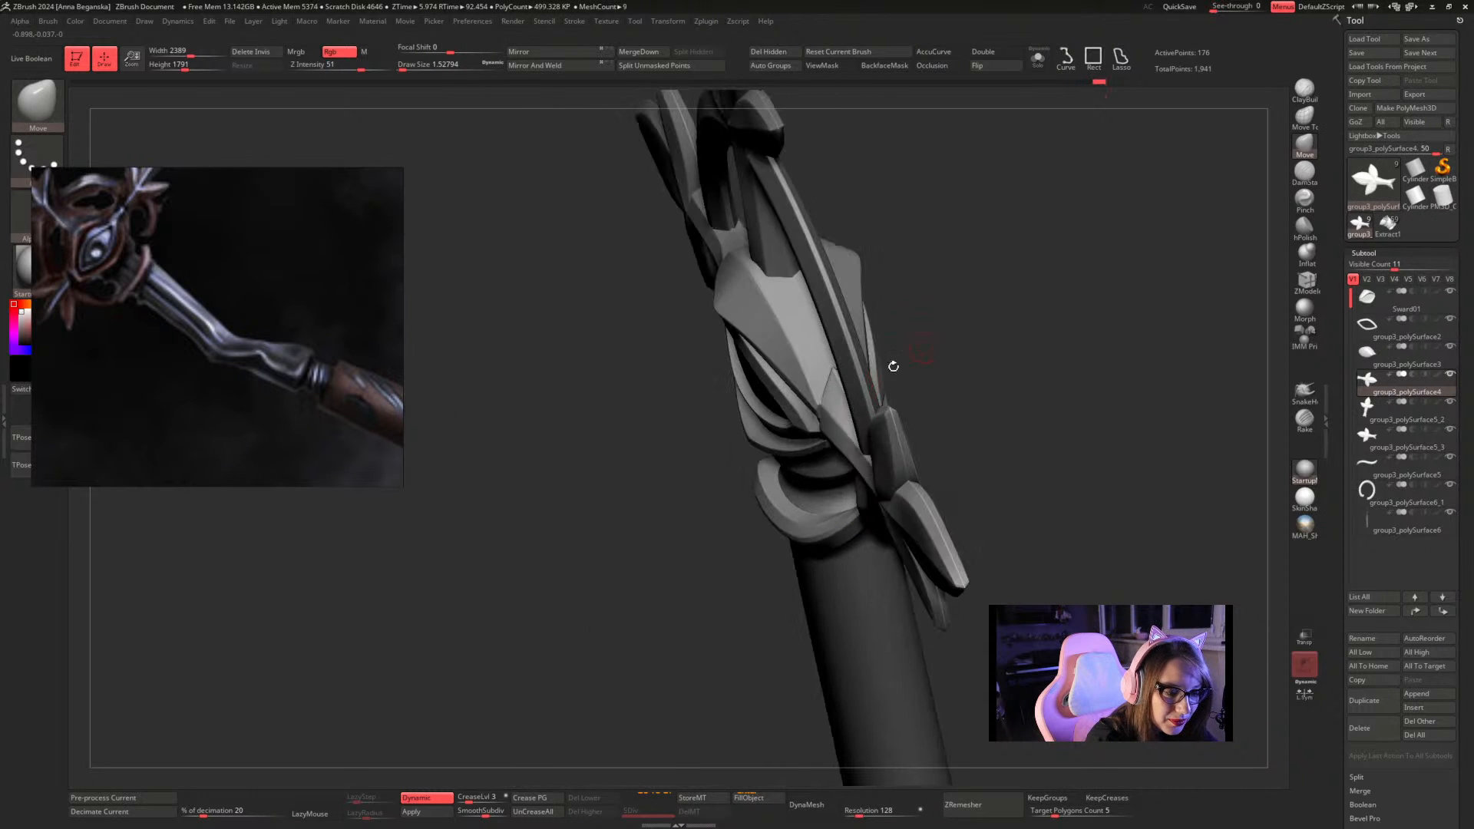
Extend the lower inner corner of the right arm down along the eye housing into a second point with the Move brush
drag(813, 415, 820, 453)
drag(996, 296, 821, 449)
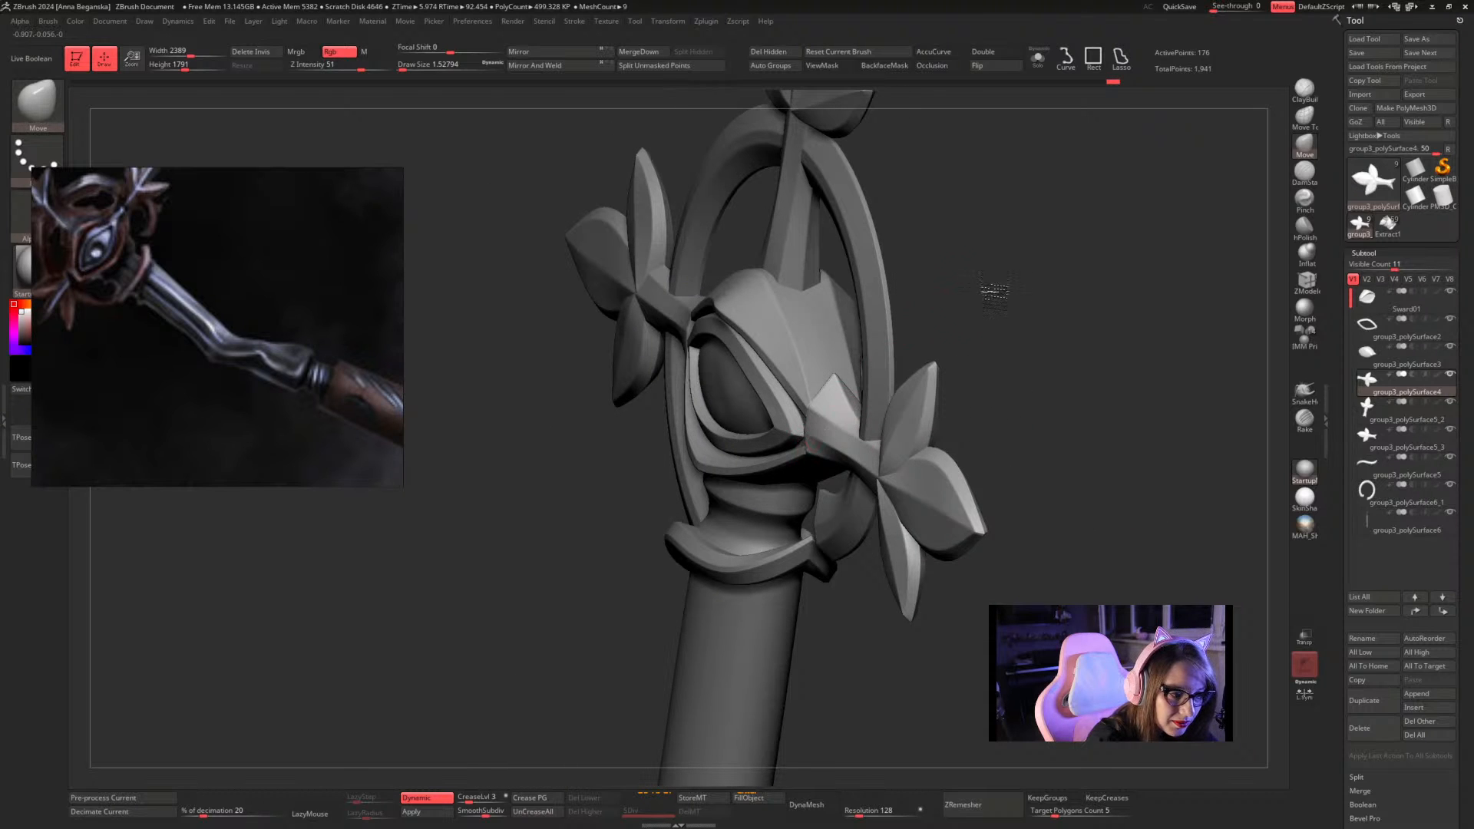
drag(994, 292, 815, 436)
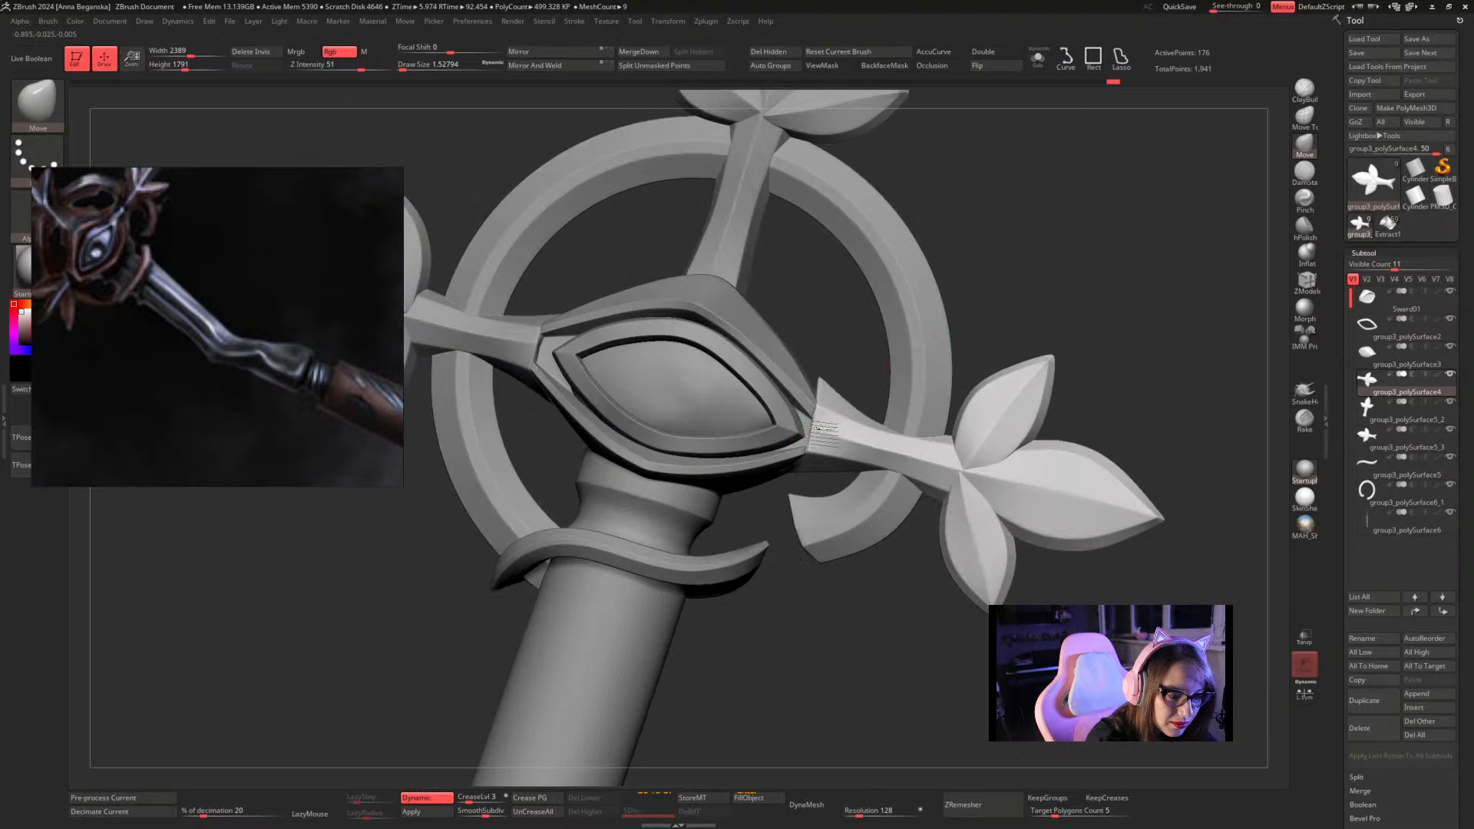
drag(976, 299, 824, 444)
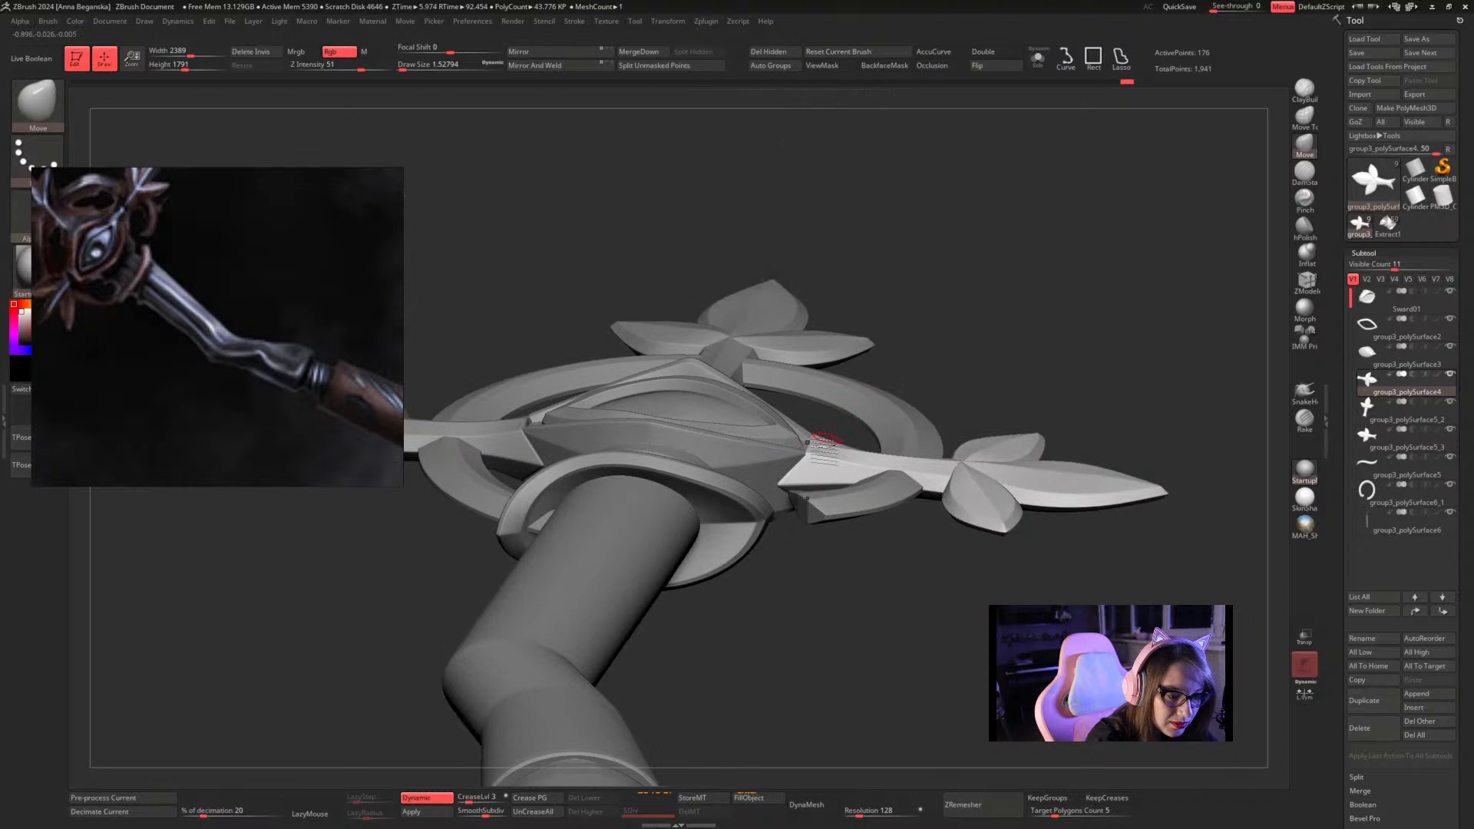
drag(991, 296, 926, 441)
mouse_move(1027, 326)
mouse_down()
mouse_move(1003, 336)
mouse_move(1005, 310)
mouse_move(992, 330)
mouse_up()
Fit the right arm's upper inner corner against the housing with the Move brush, reducing the draw size from about 4.3 to 2.62
key(space)
click(796, 413)
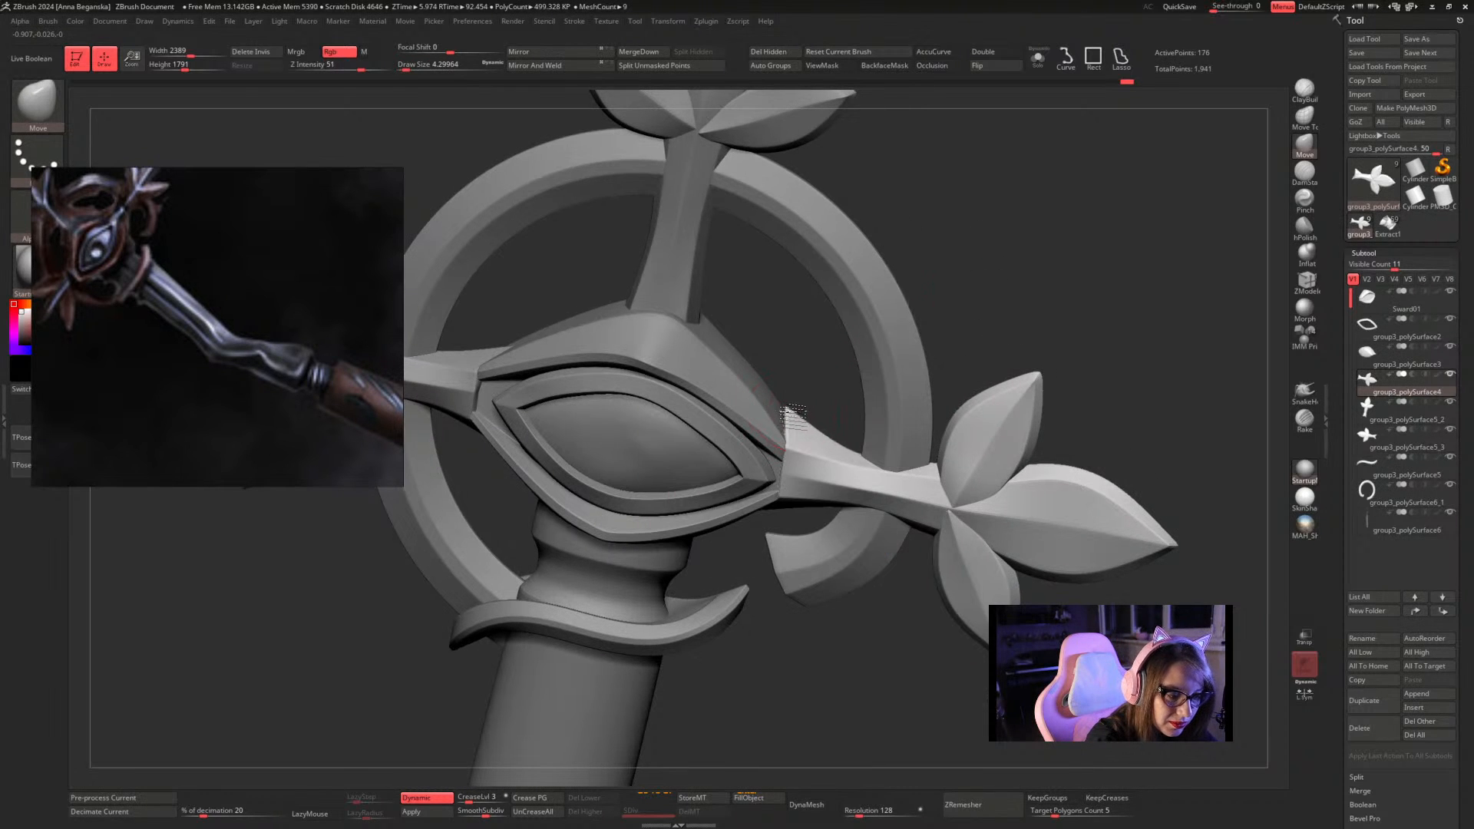
mouse_move(839, 359)
mouse_down()
mouse_move(820, 359)
mouse_move(796, 391)
mouse_move(888, 319)
mouse_move(944, 313)
mouse_move(791, 399)
mouse_move(780, 421)
mouse_up()
key(space)
click(797, 414)
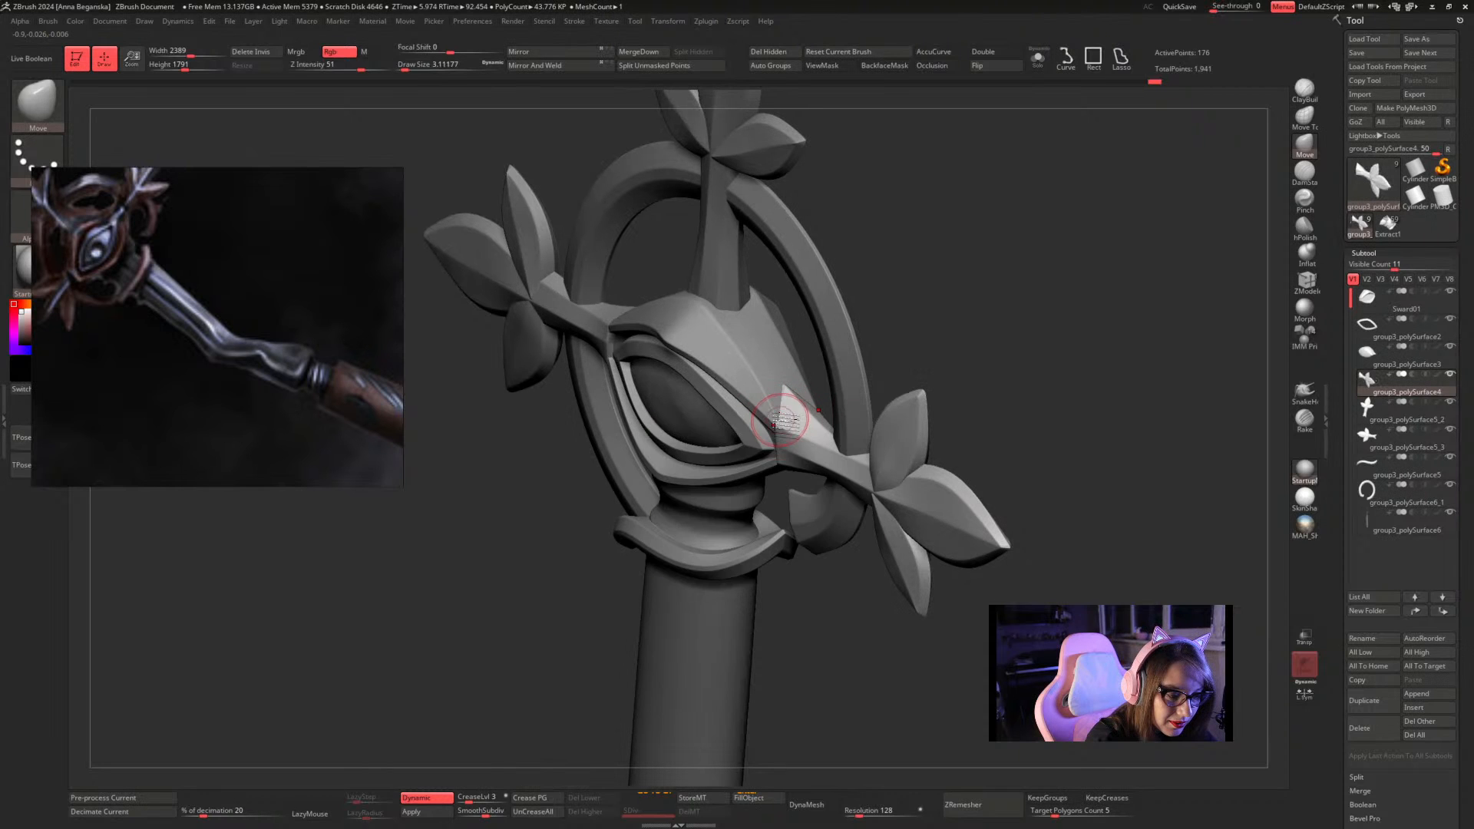
drag(926, 313, 942, 321)
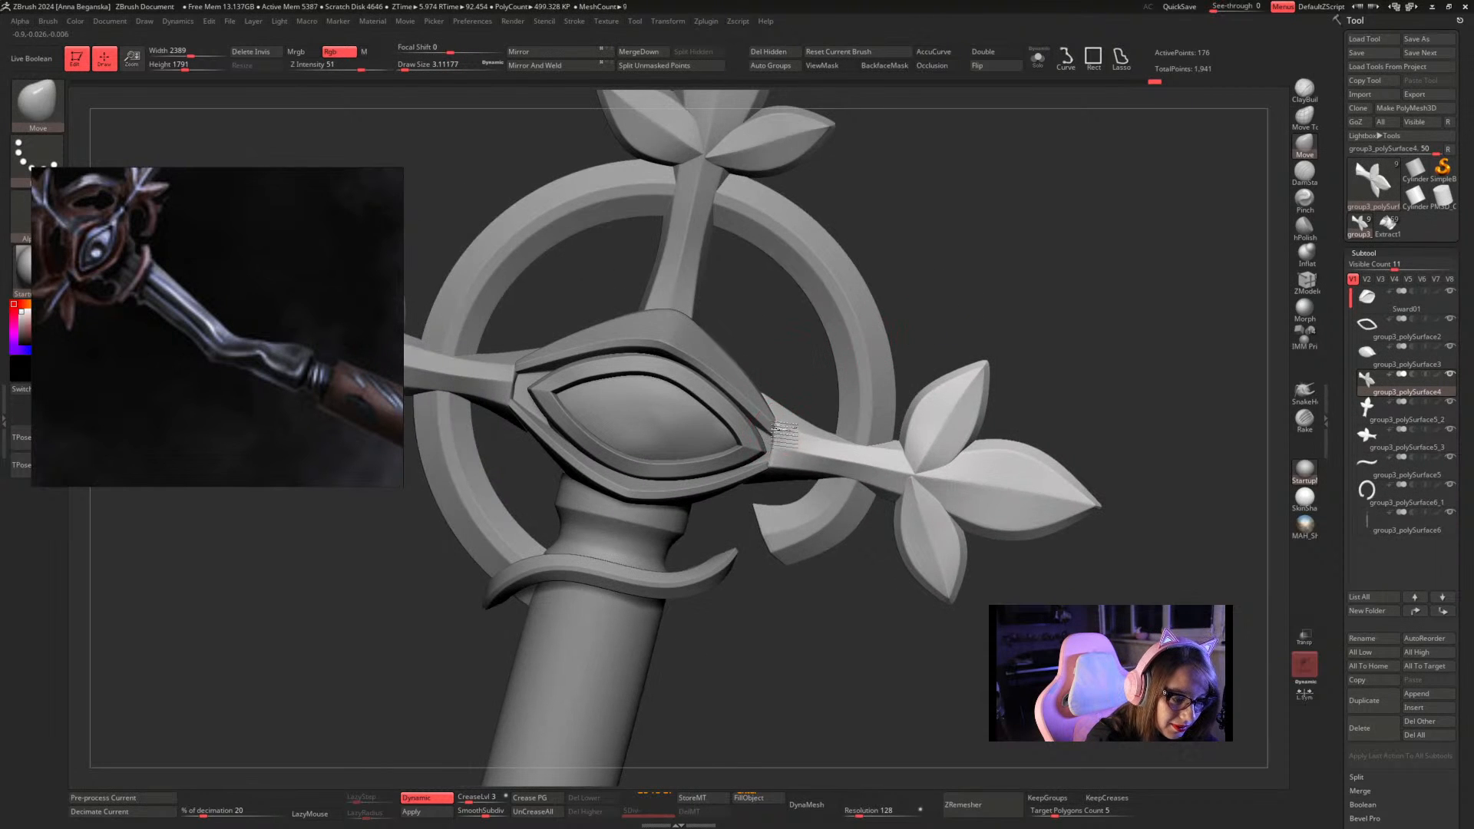
key([)
drag(799, 398, 779, 426)
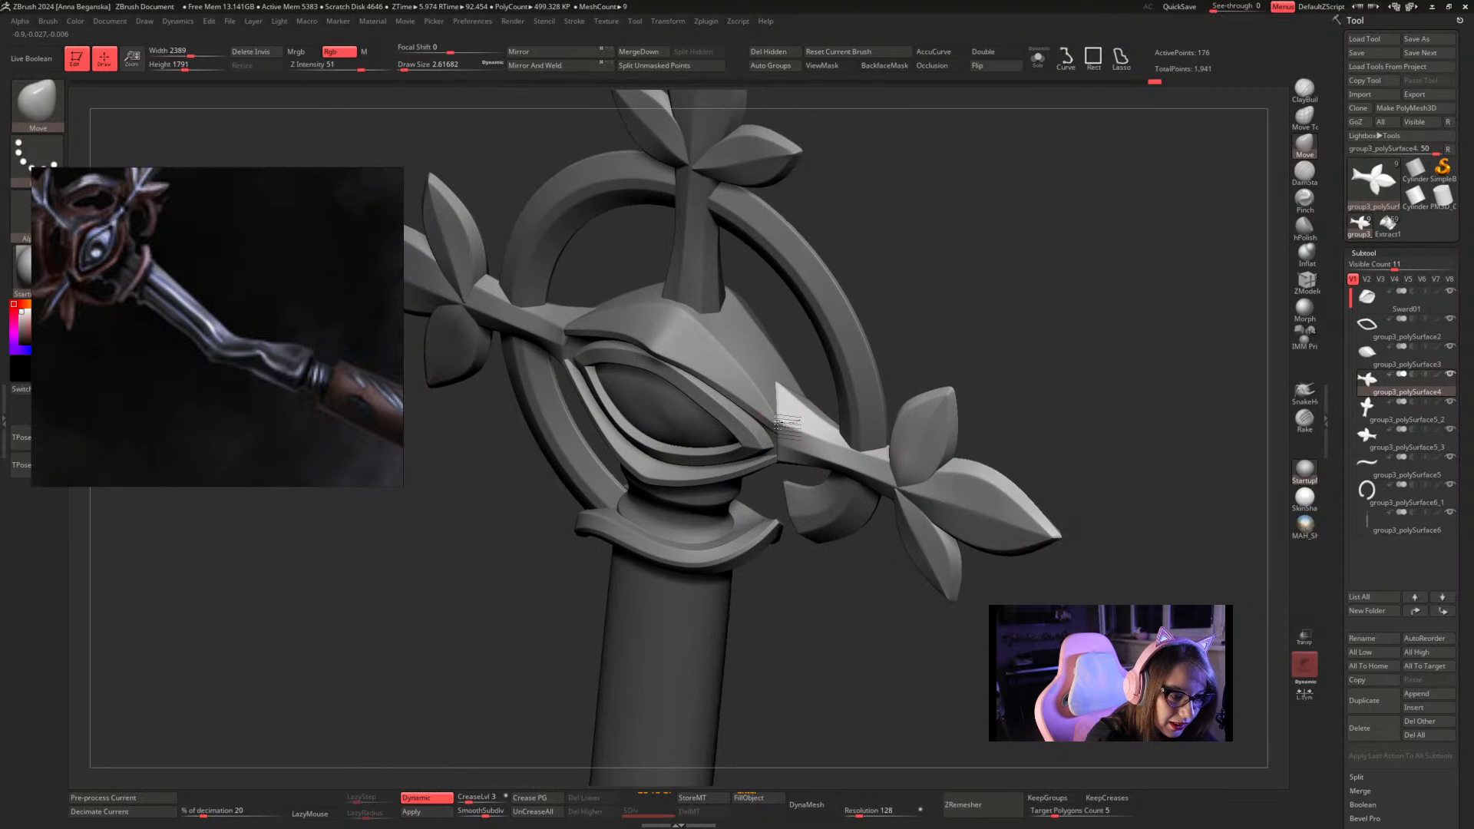
Refine the right arm's inner edge where it meets the eye housing with the Move brush at a draw size of about 2.19
drag(929, 315, 935, 285)
mouse_move(1027, 287)
mouse_down()
mouse_move(1043, 247)
mouse_move(1021, 261)
mouse_move(1065, 316)
mouse_move(1047, 329)
mouse_move(1040, 313)
mouse_move(1013, 338)
mouse_up()
mouse_move(800, 367)
mouse_down()
mouse_move(817, 388)
mouse_move(780, 393)
mouse_move(794, 420)
mouse_up()
key(space)
mouse_move(798, 378)
mouse_down()
mouse_move(787, 361)
mouse_move(790, 391)
mouse_move(923, 290)
mouse_up()
key(b)
key(m)
key(v)
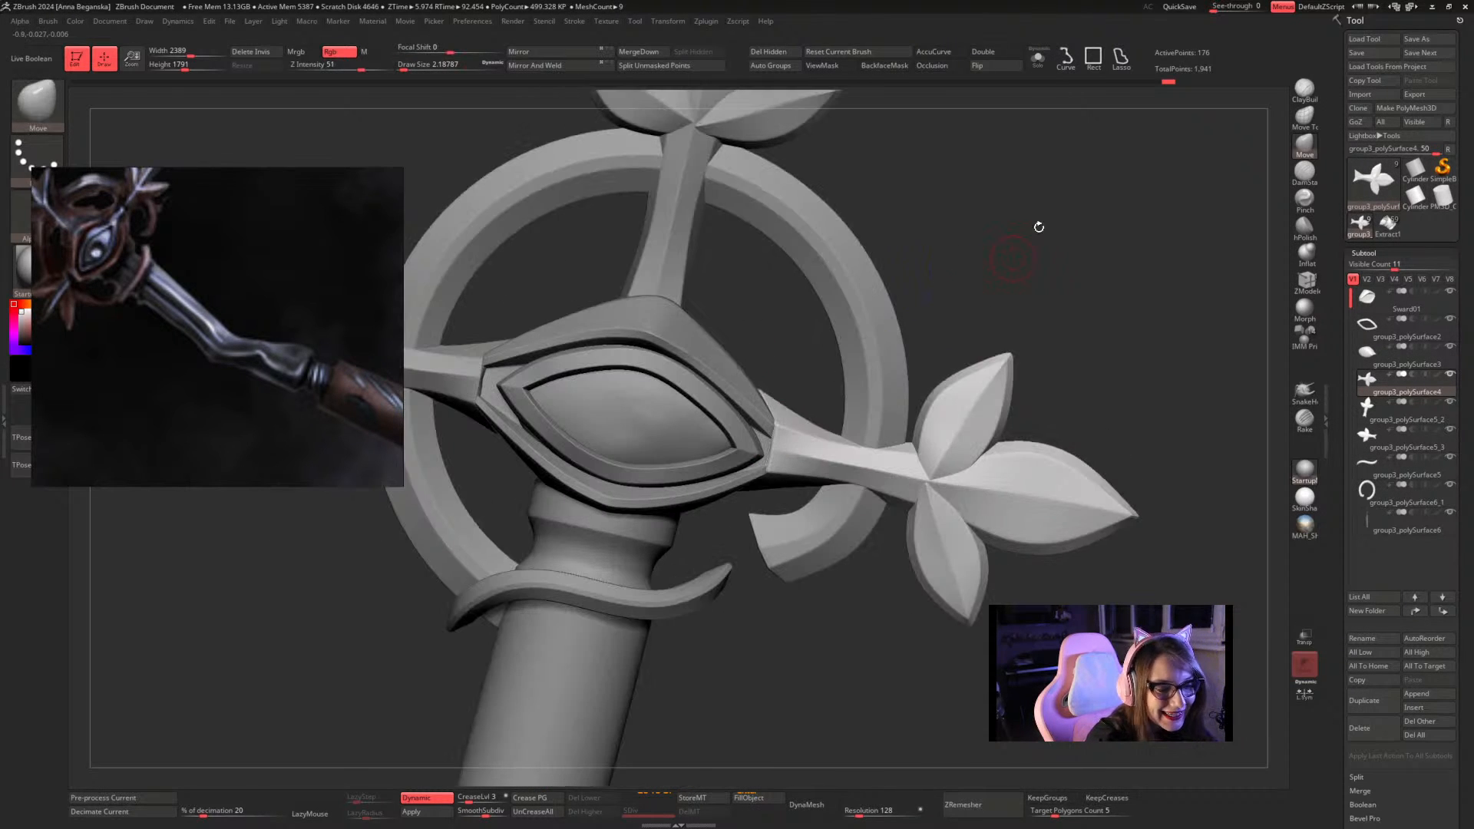
Isolate the right arm, adjust its forked inner end with the Move brush, and bring back the other parts
click(1037, 58)
drag(849, 338, 742, 446)
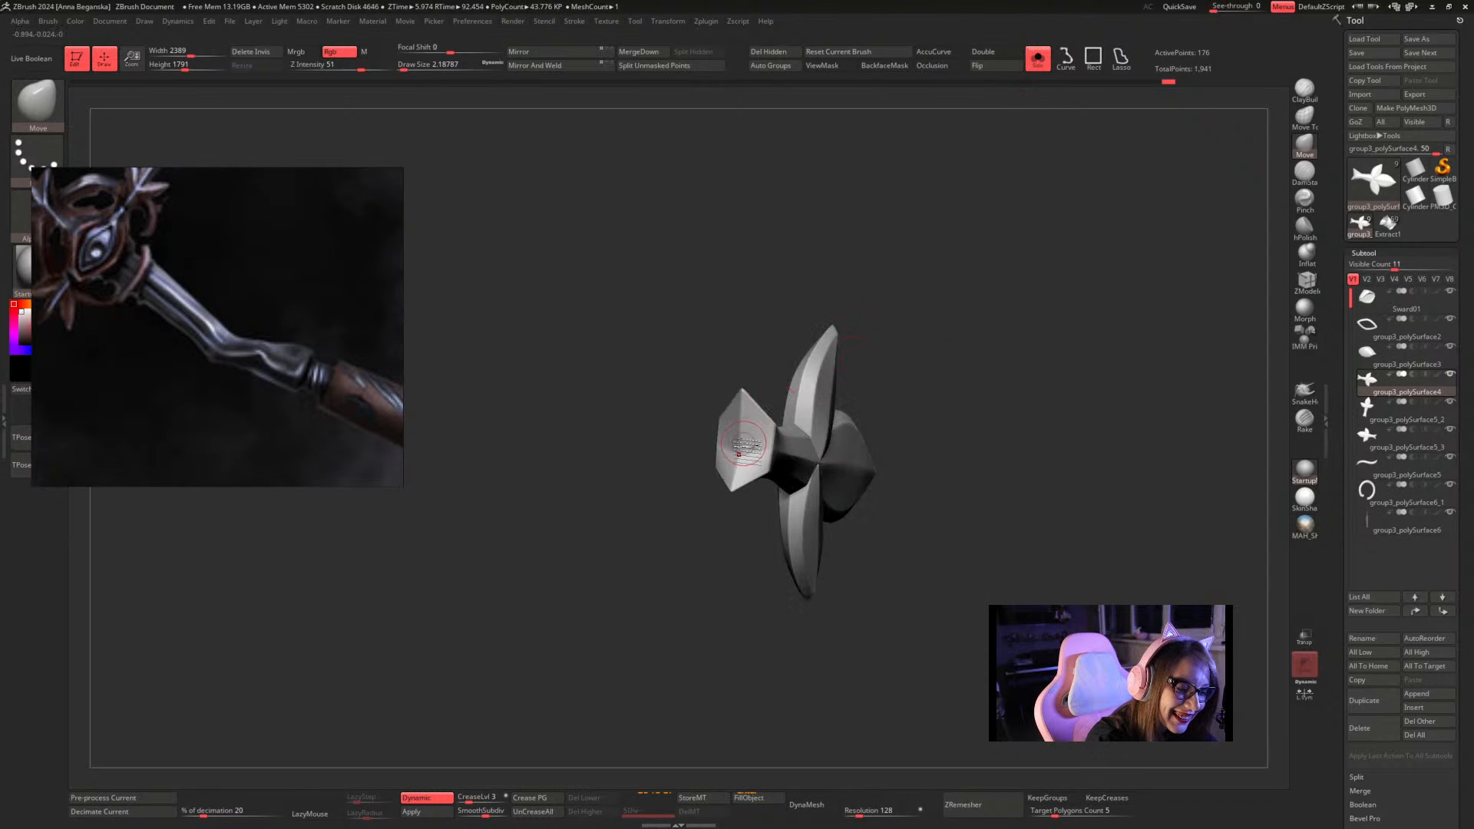
drag(844, 337, 929, 265)
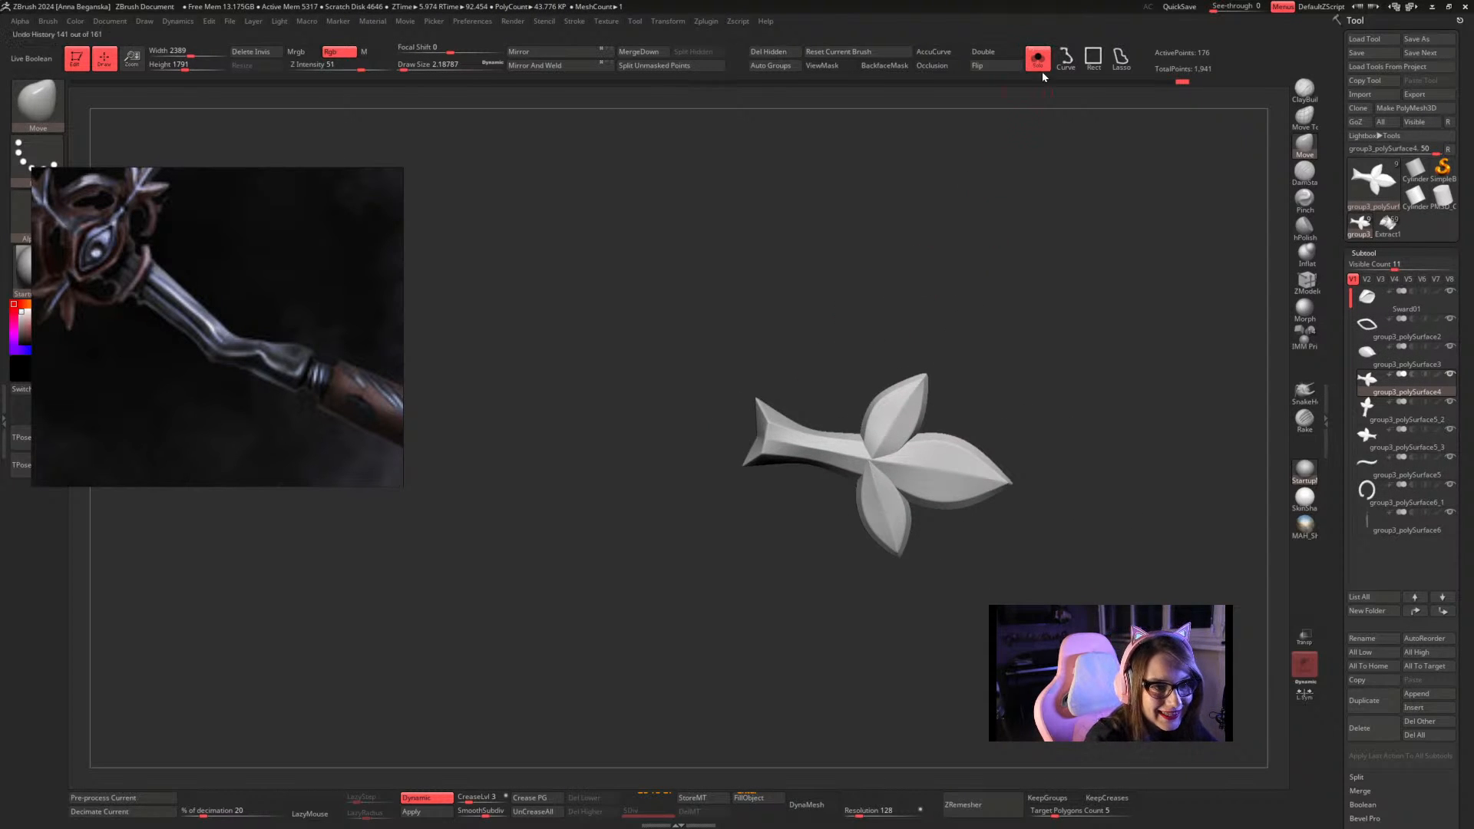
click(1040, 69)
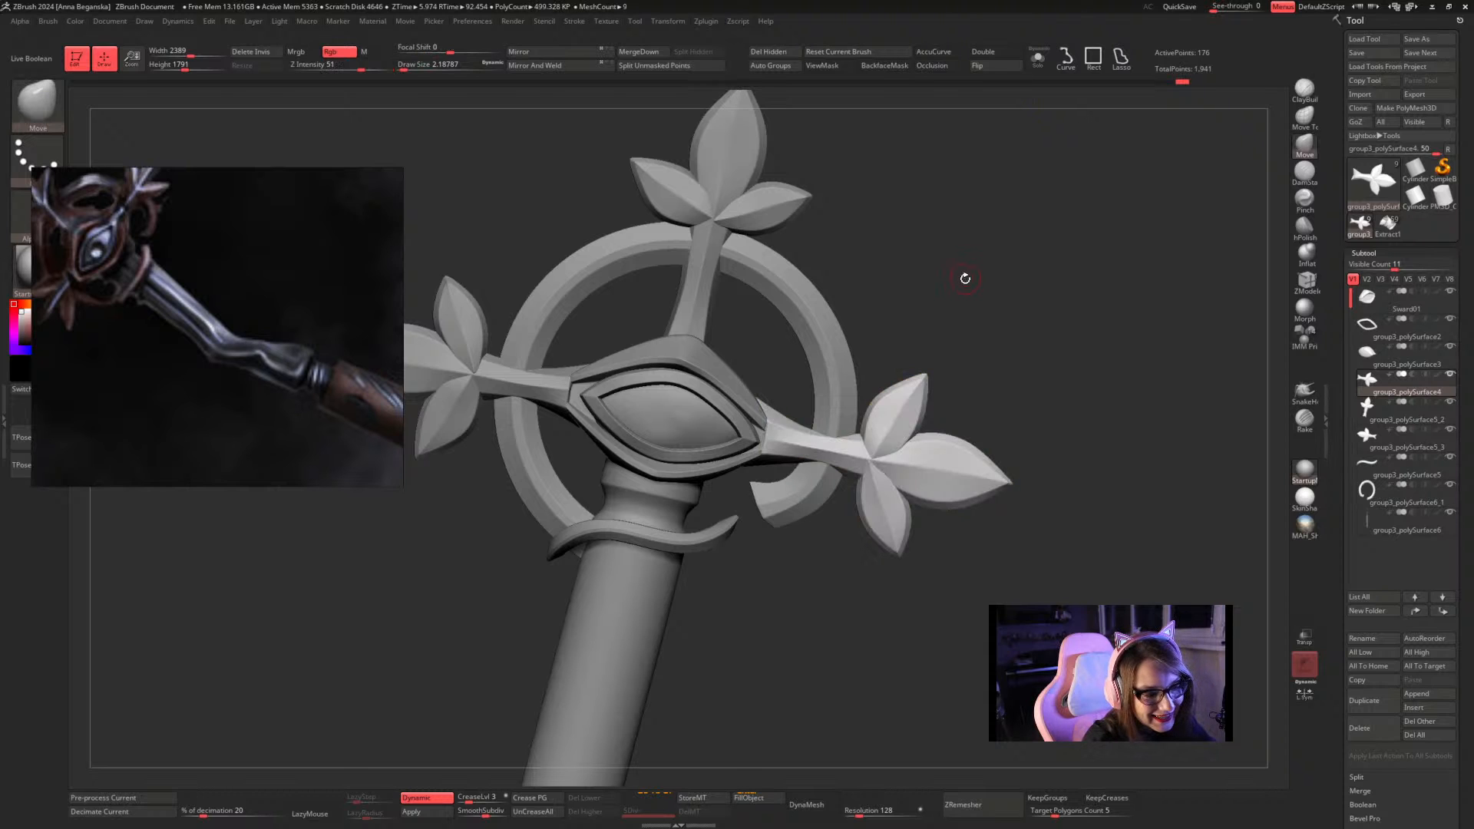
drag(965, 278, 978, 243)
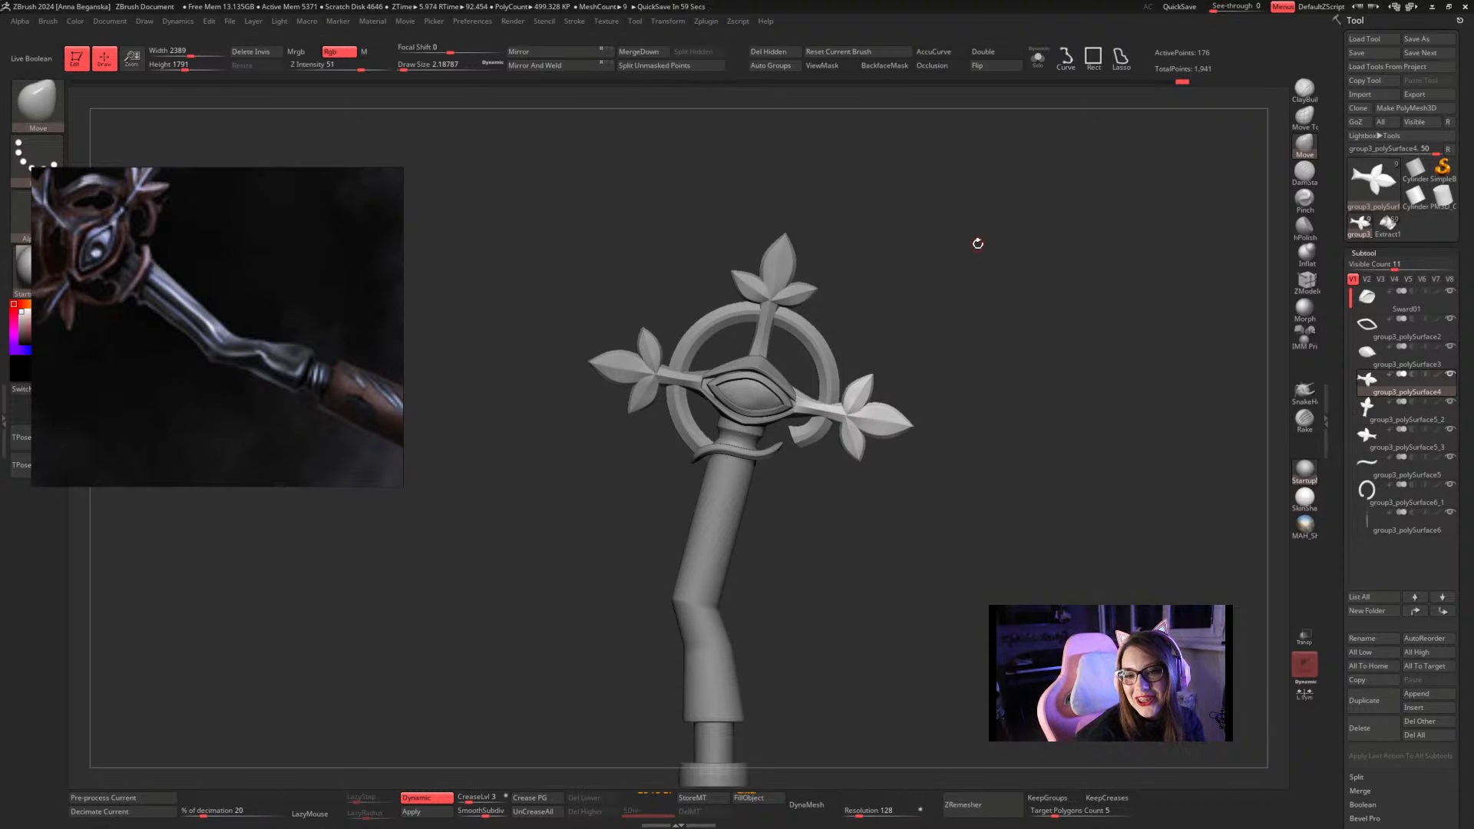
Save the tool over the existing Undead_21 file in the HP folder
click(1415, 38)
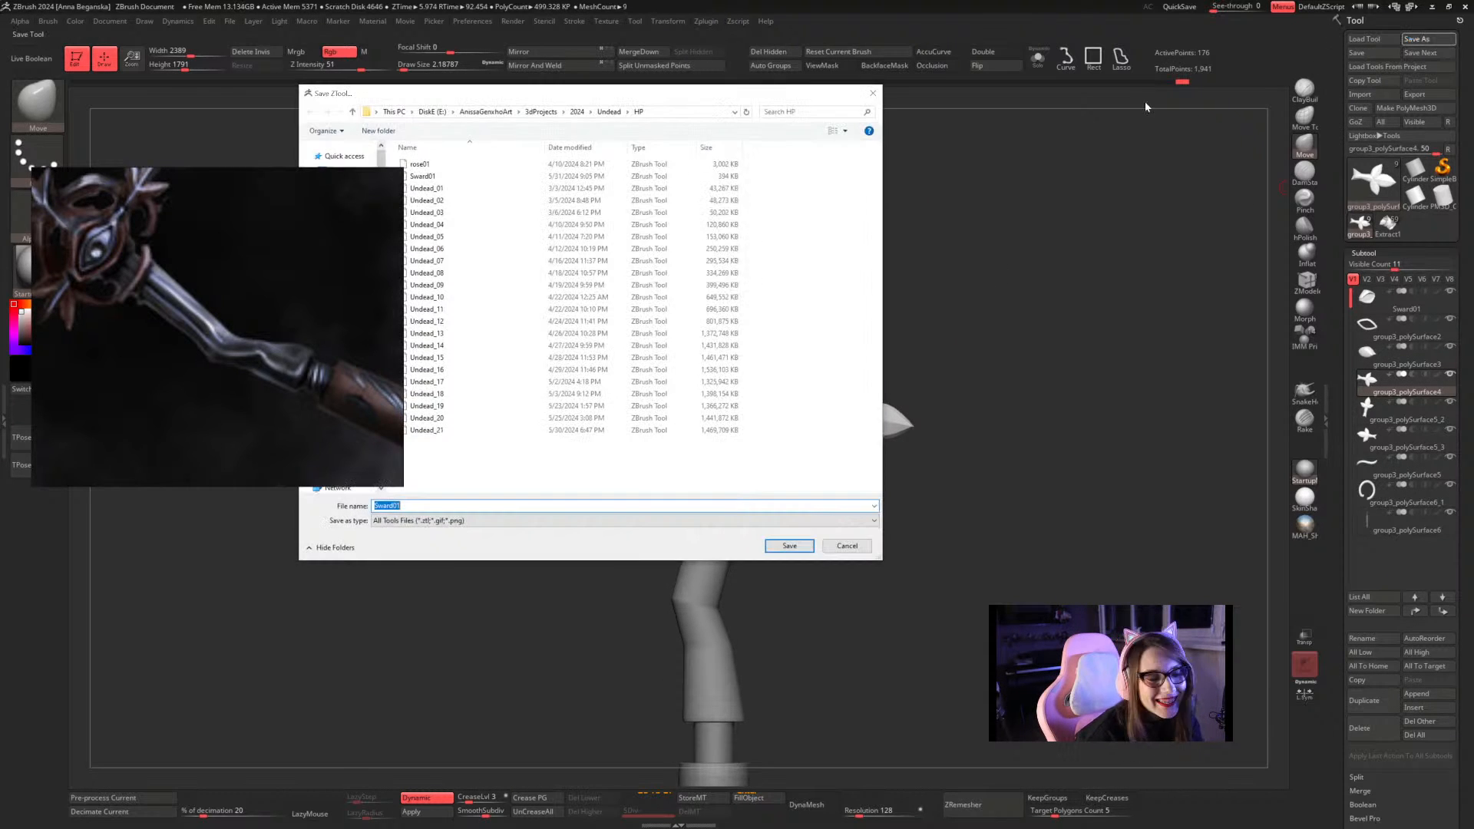
click(536, 432)
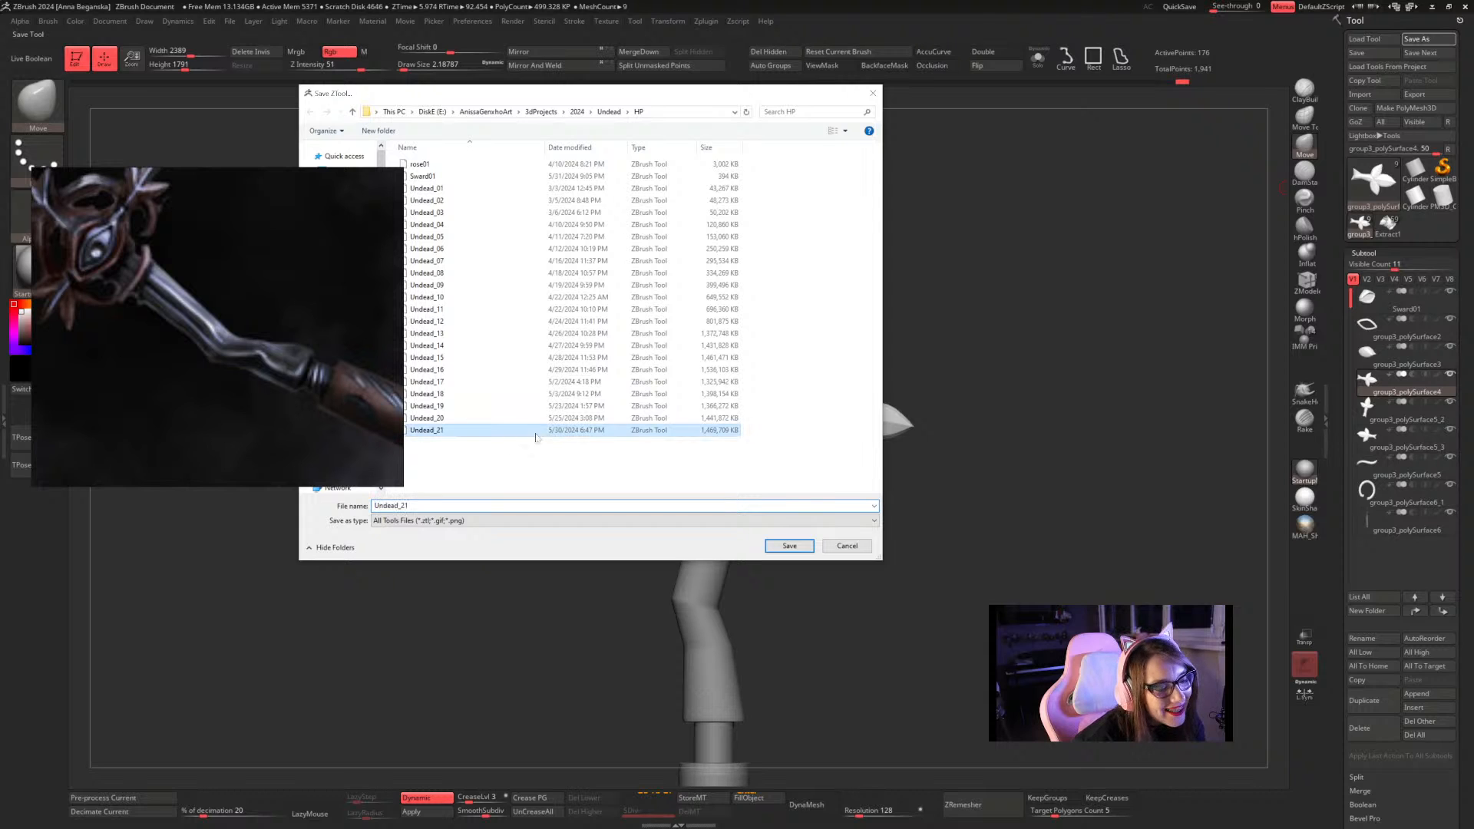
click(791, 546)
click(760, 407)
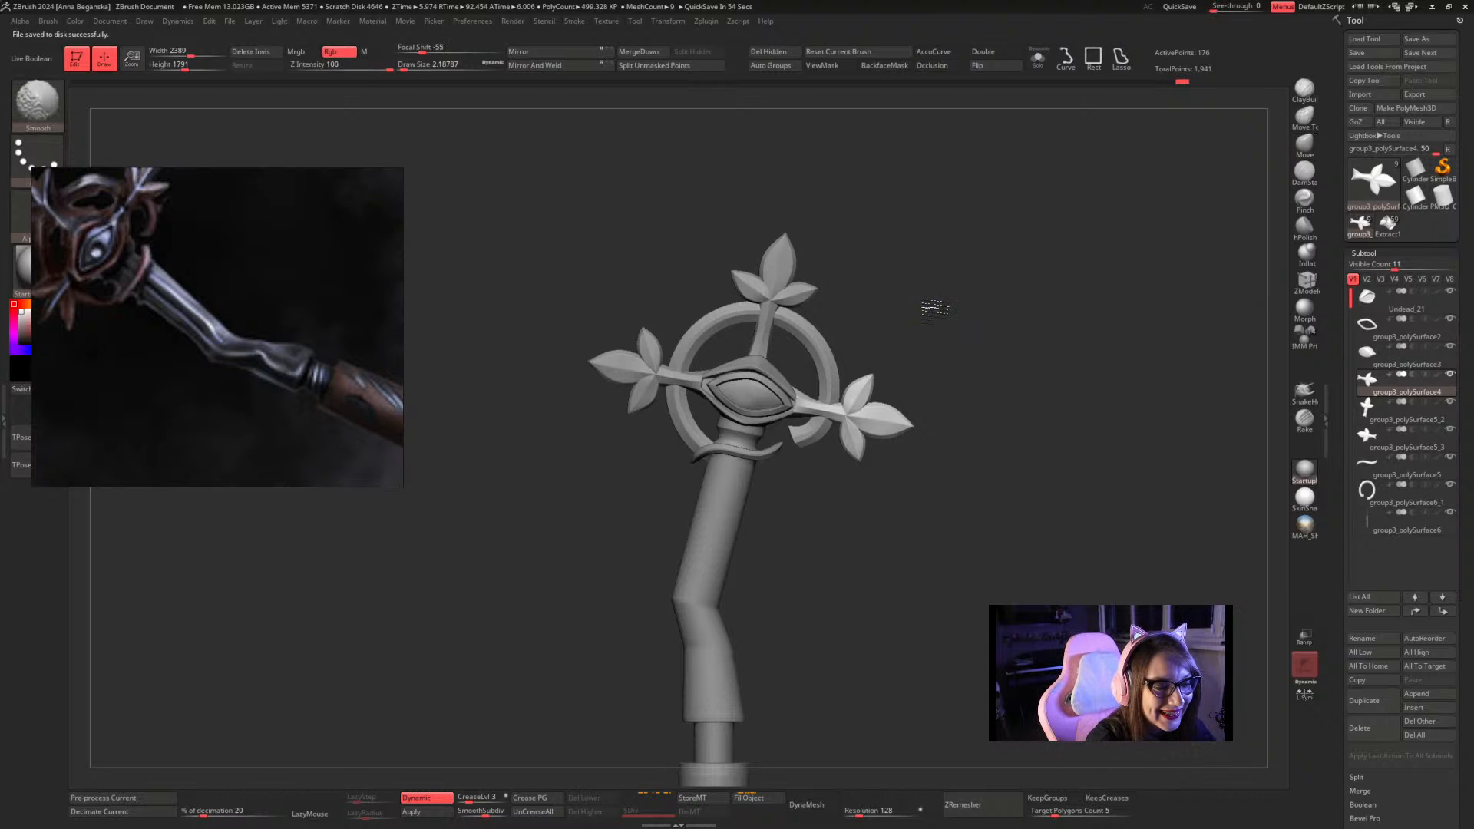
Select the upper arm, isolate it with its wireframe, flare its lower end with the Move brush, and restore the full view
alt+drag(938, 283, 830, 371)
alt+click(729, 412)
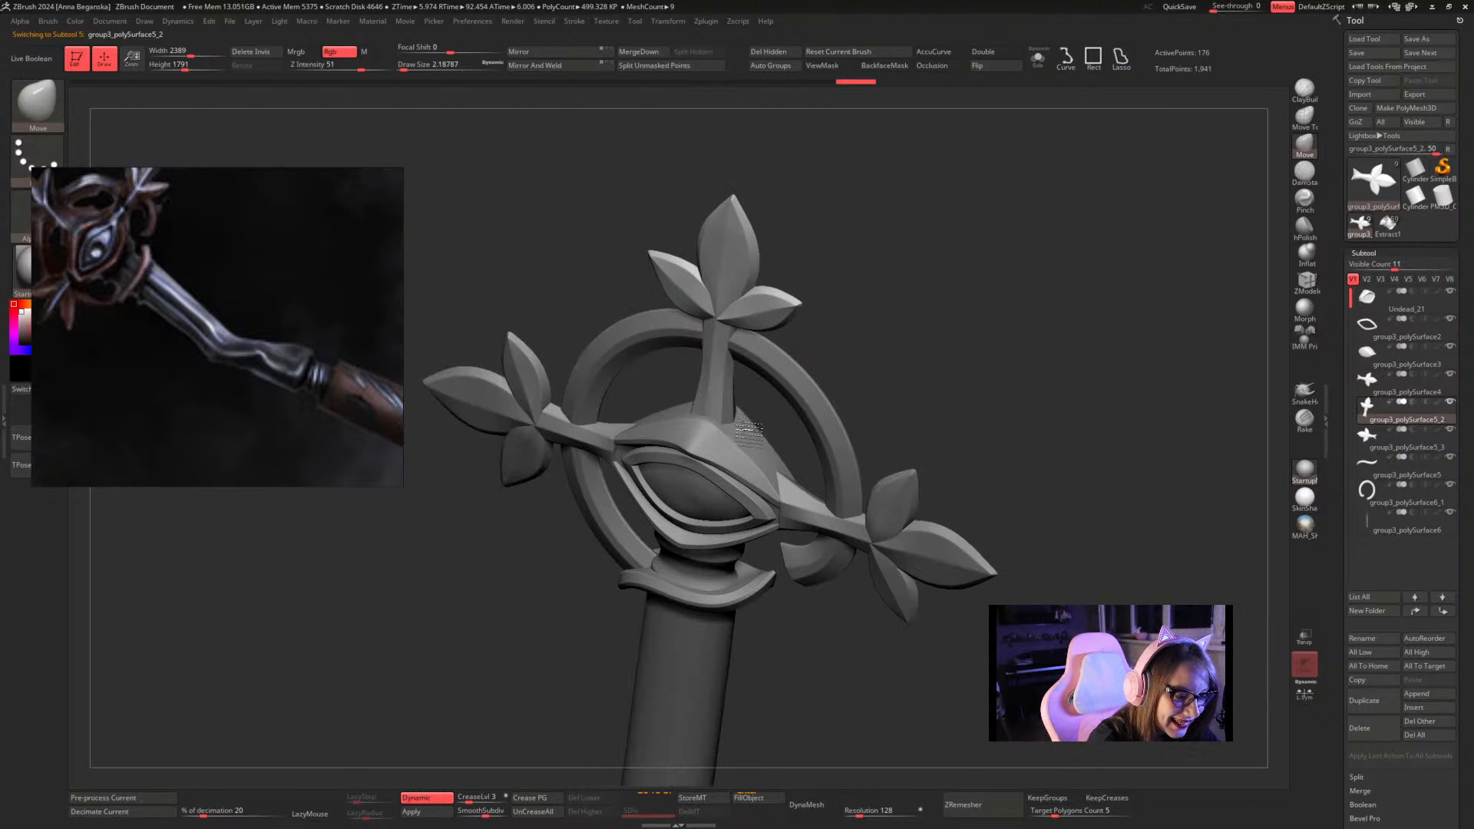
key(shift+f)
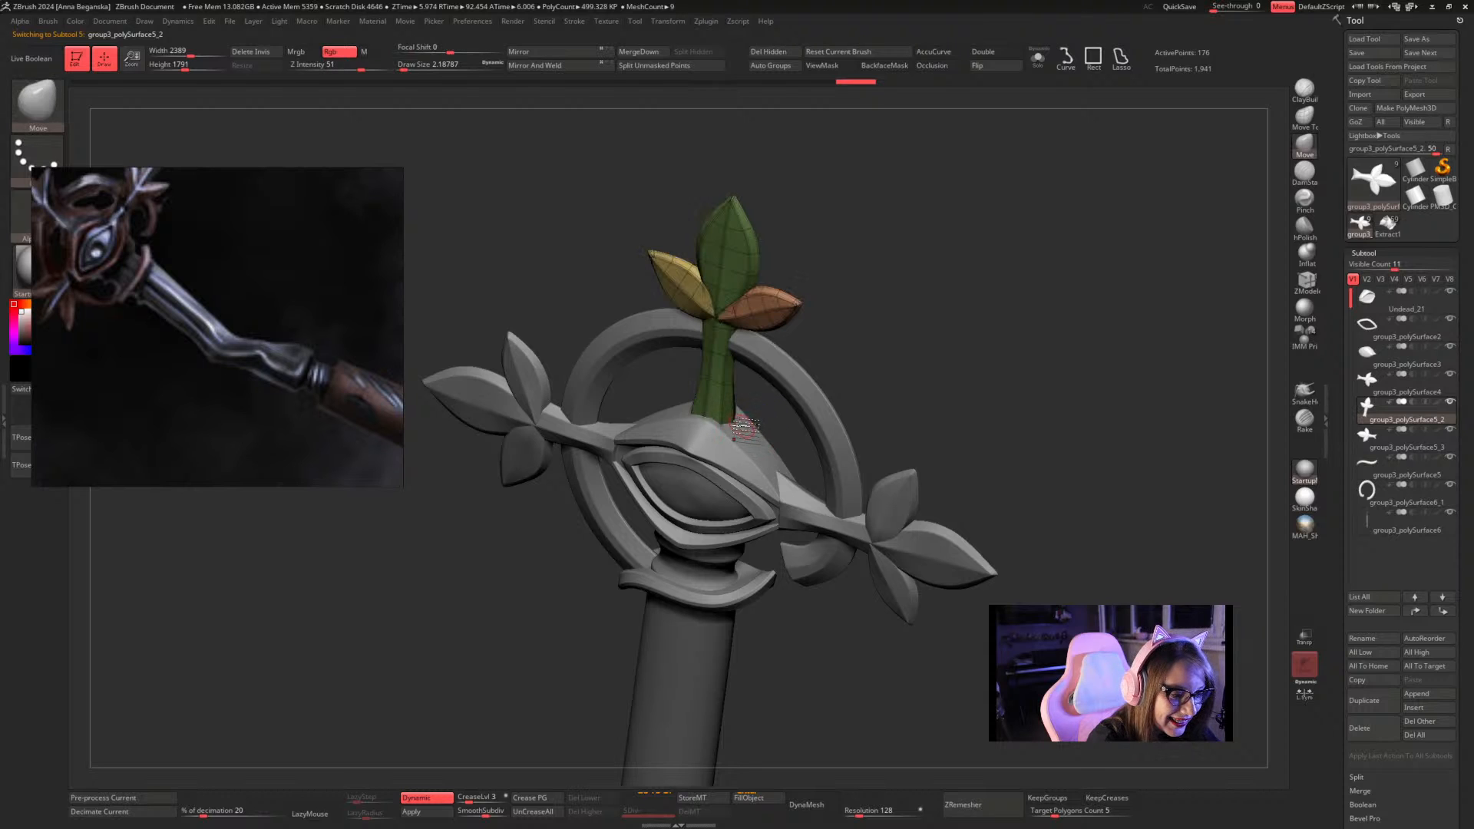
click(1039, 66)
drag(775, 427, 763, 398)
click(1037, 58)
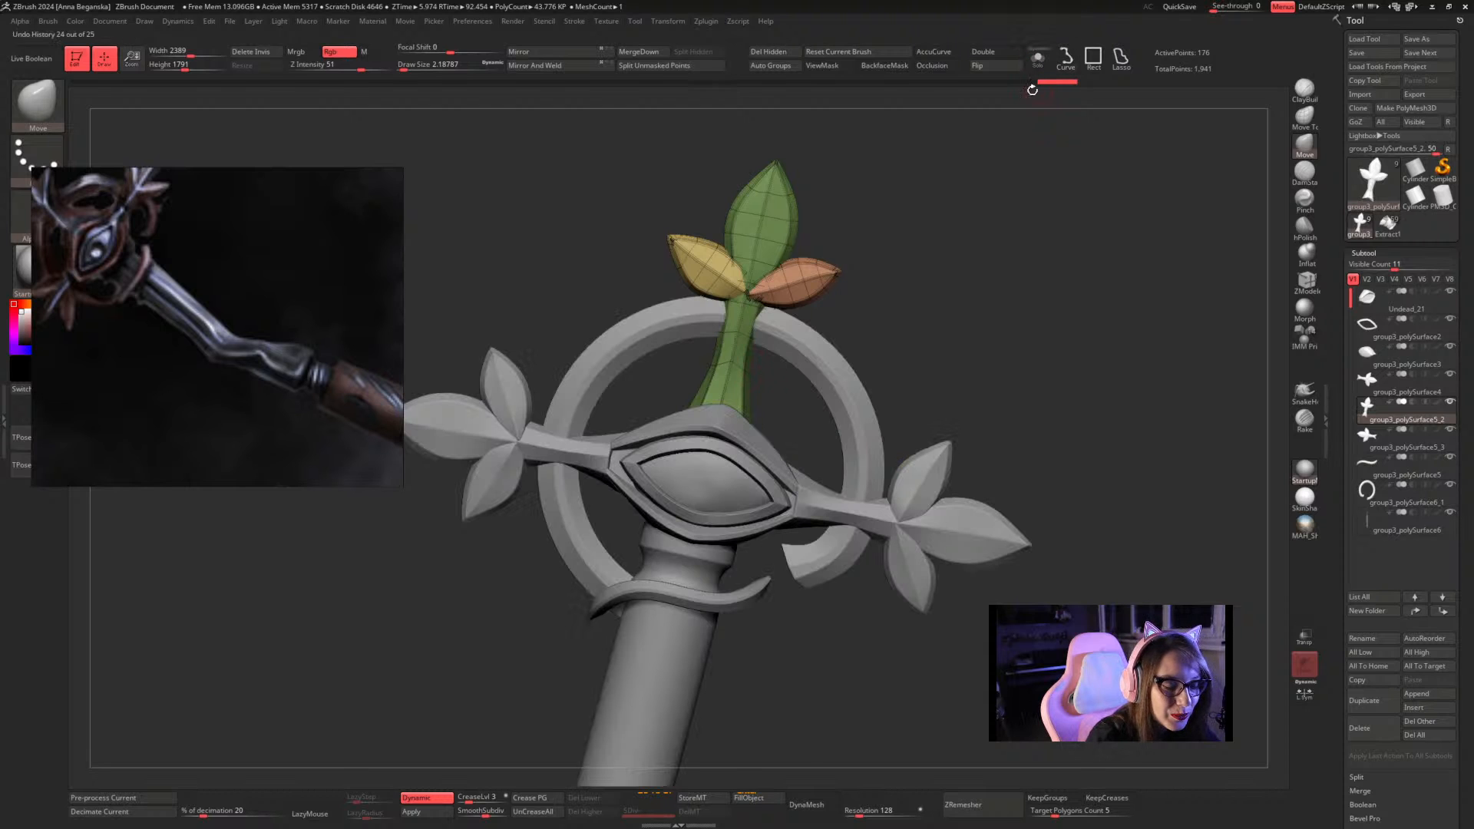
Insert a single edge loop near the base of the upper arm with ZModeler and adjust it with the Scale edge action
key(shift+f)
alt+drag(986, 330, 908, 375)
key(shift+f)
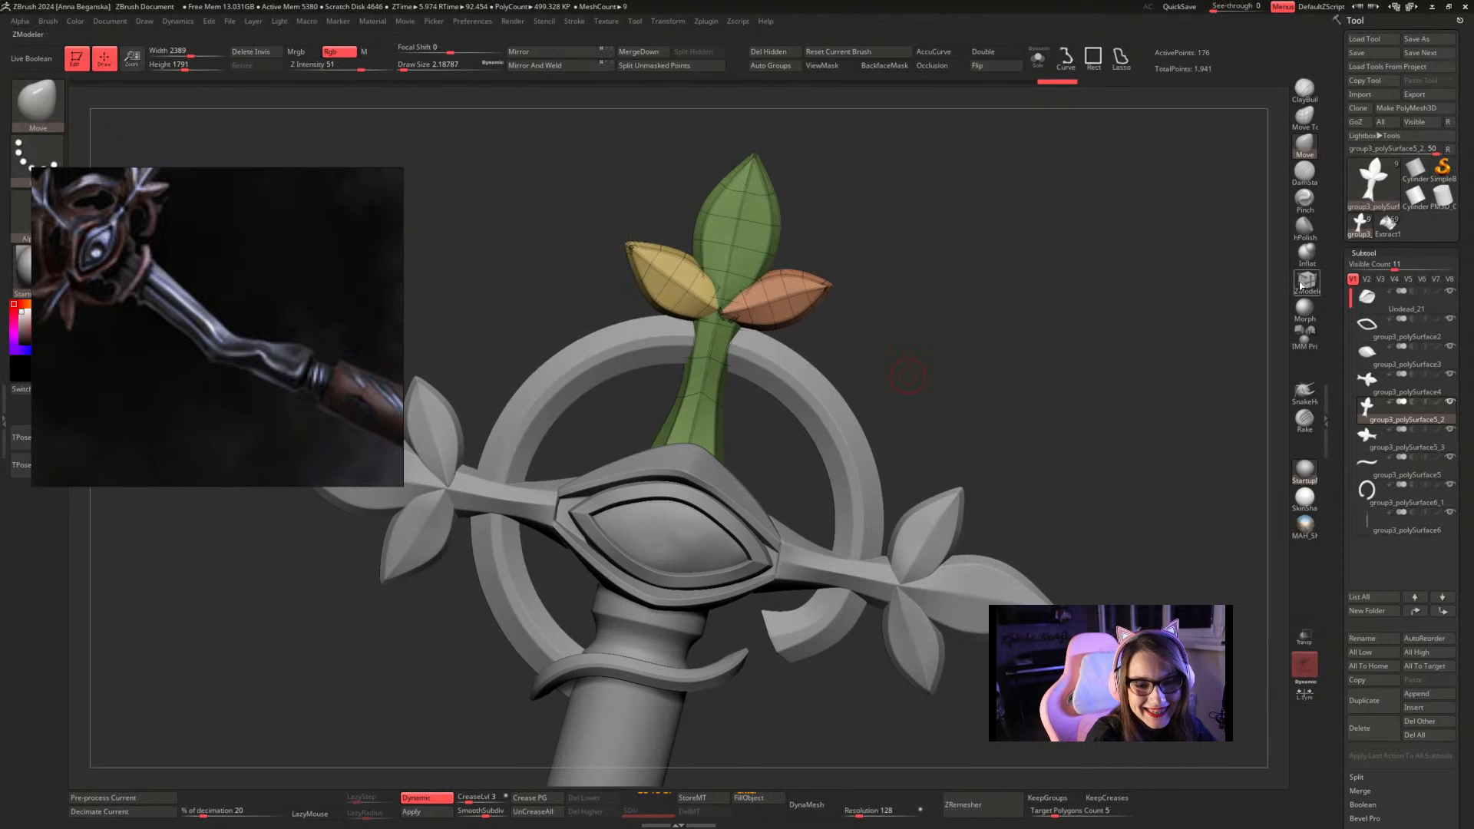
click(1304, 282)
key(space)
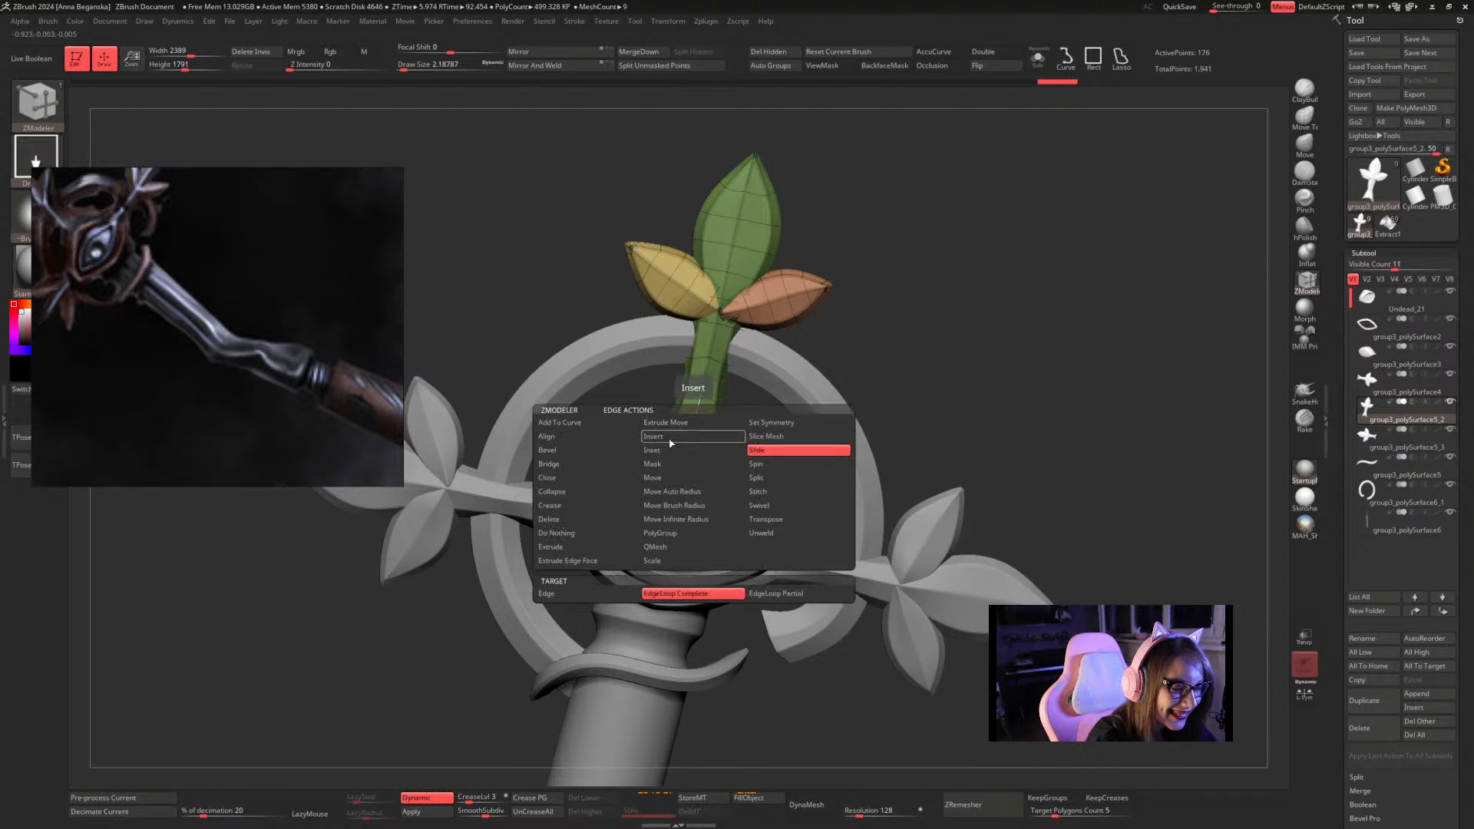
click(670, 443)
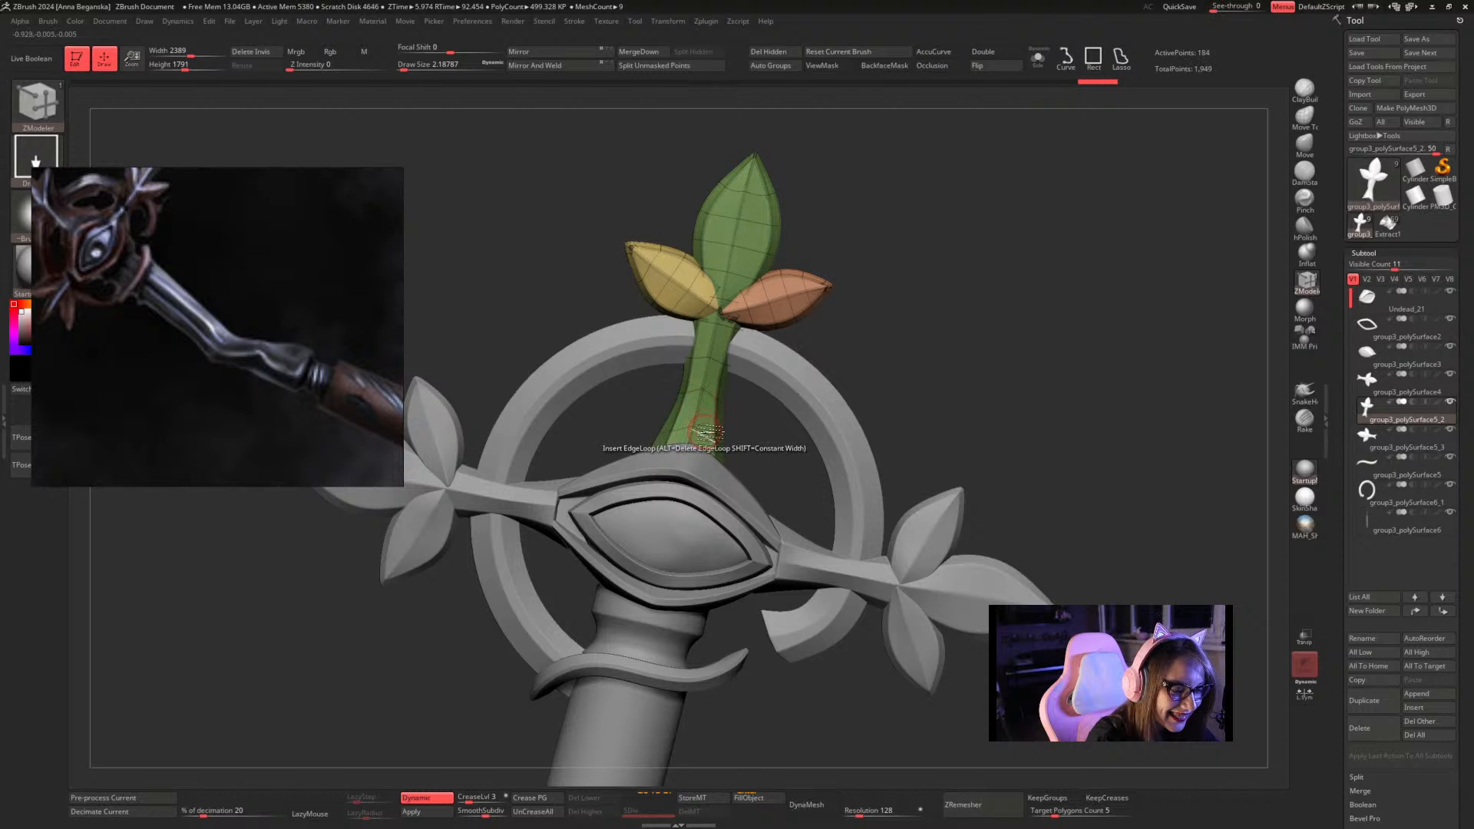
key(space)
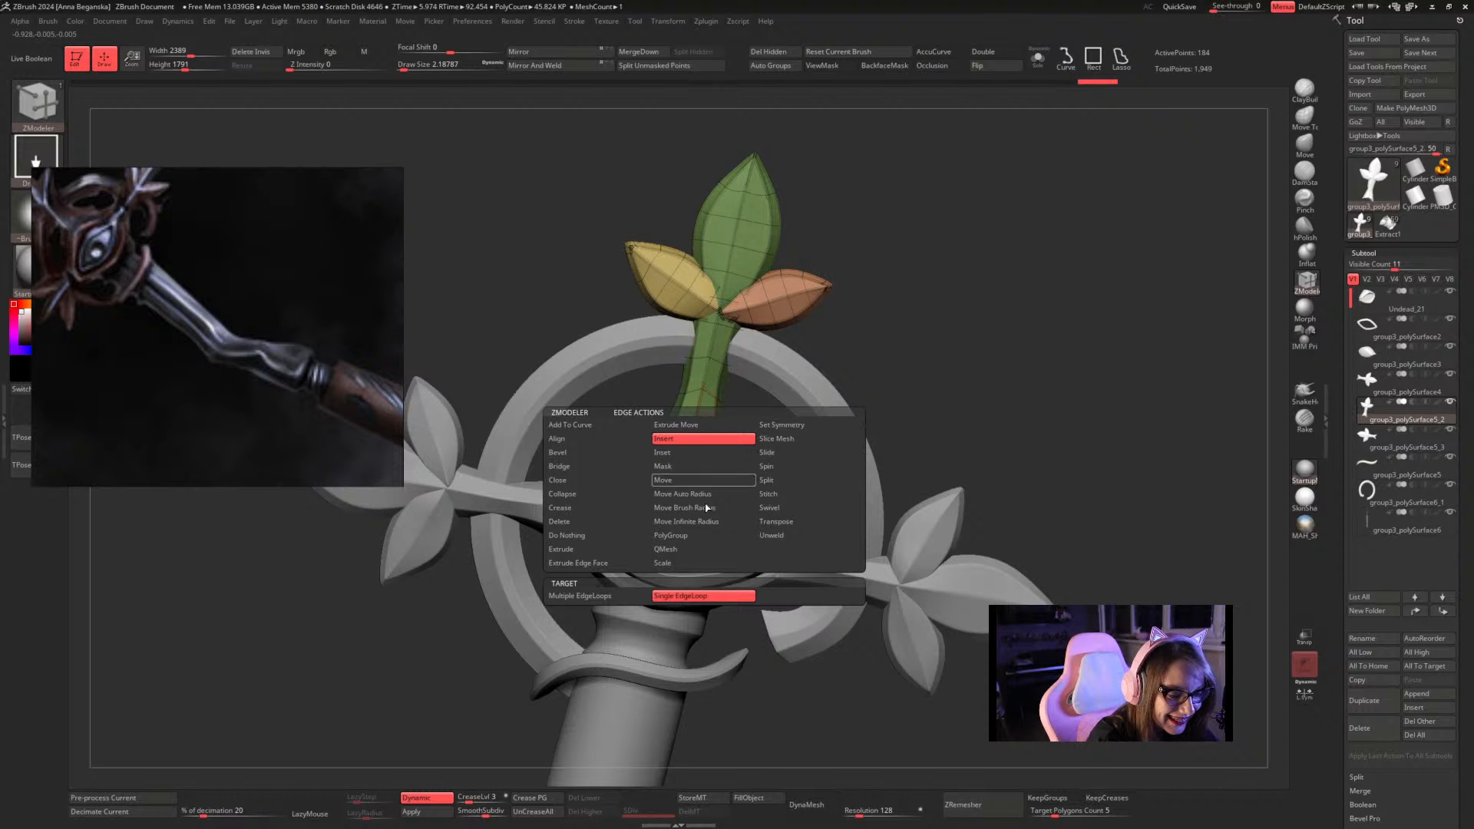
click(703, 439)
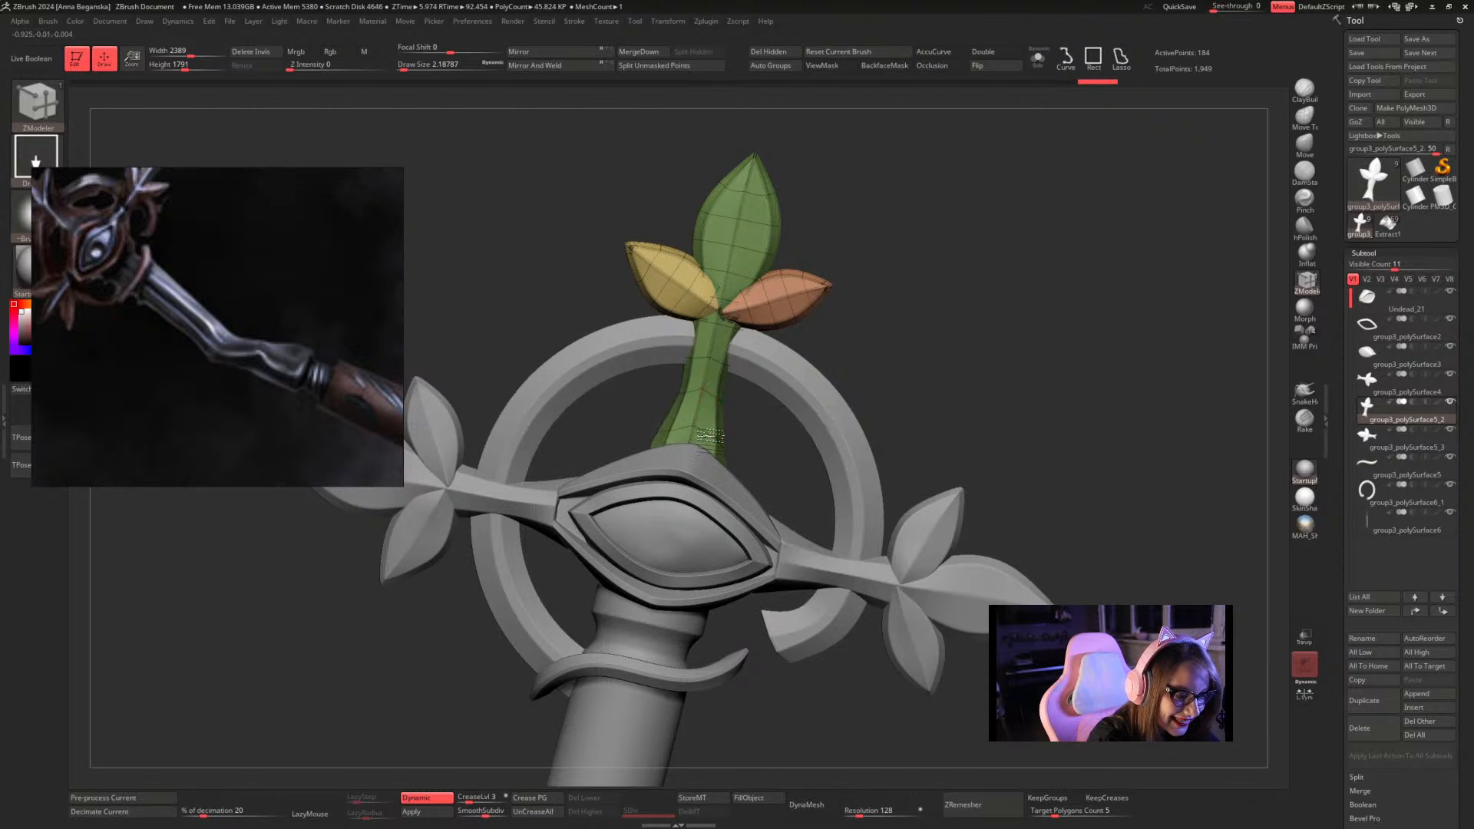
key(shift+f)
Select the right arm with its wireframe shown, insert an edge loop near its inner end, and set the edge action to Scale for it
alt+drag(977, 338, 917, 305)
alt+click(824, 450)
key(shift+f)
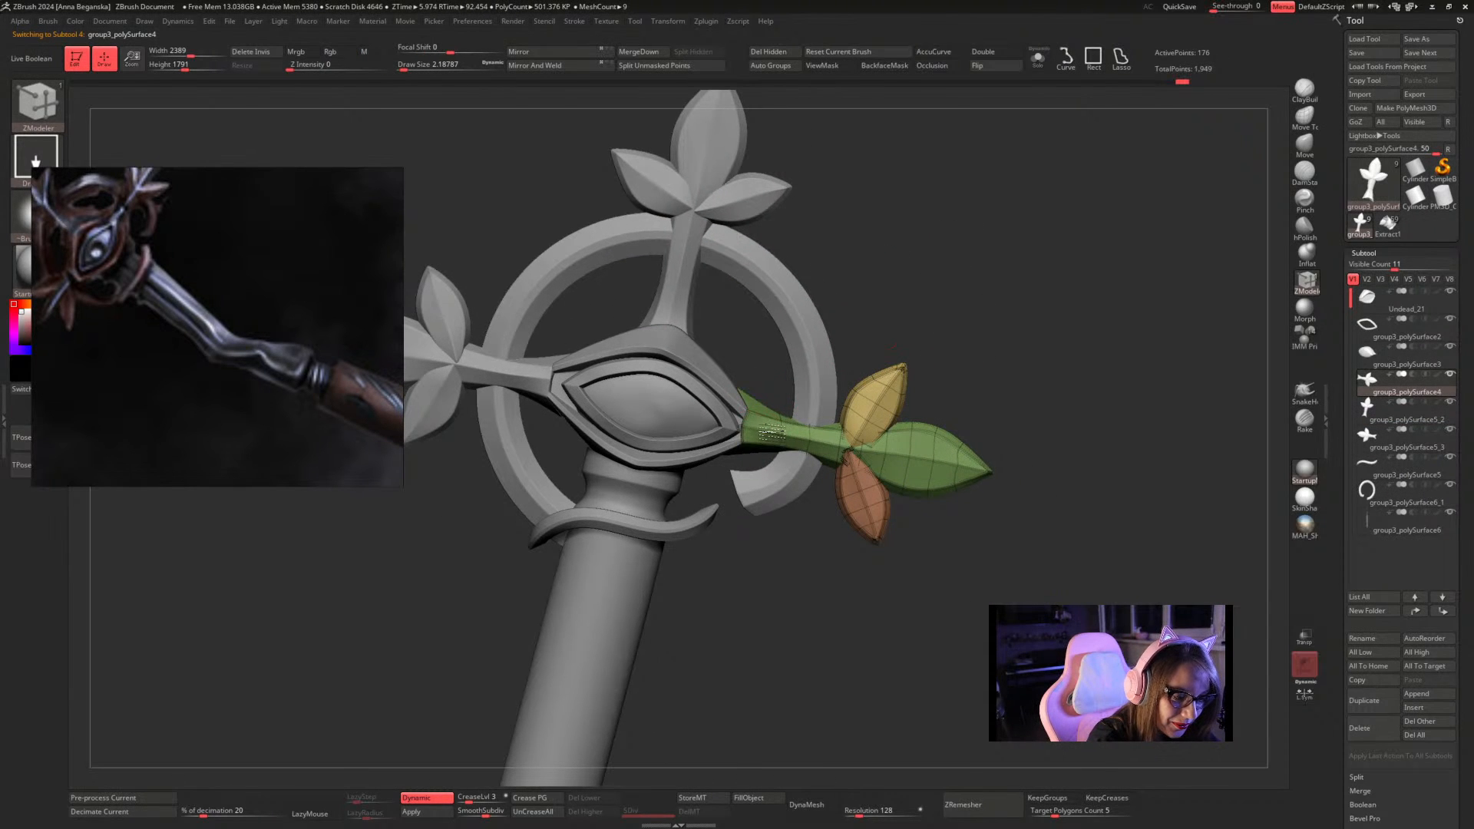
key(space)
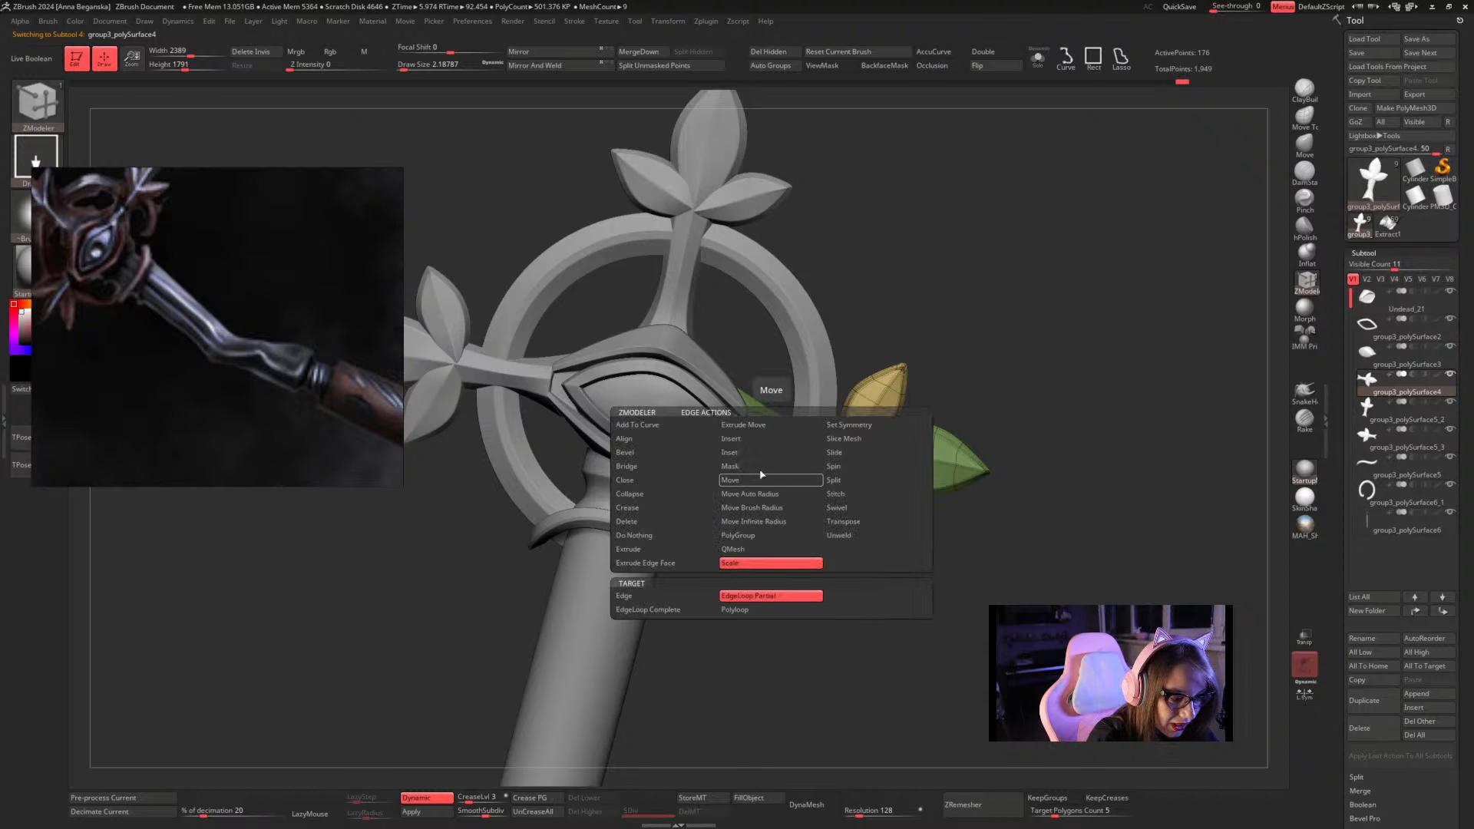
click(760, 466)
click(764, 433)
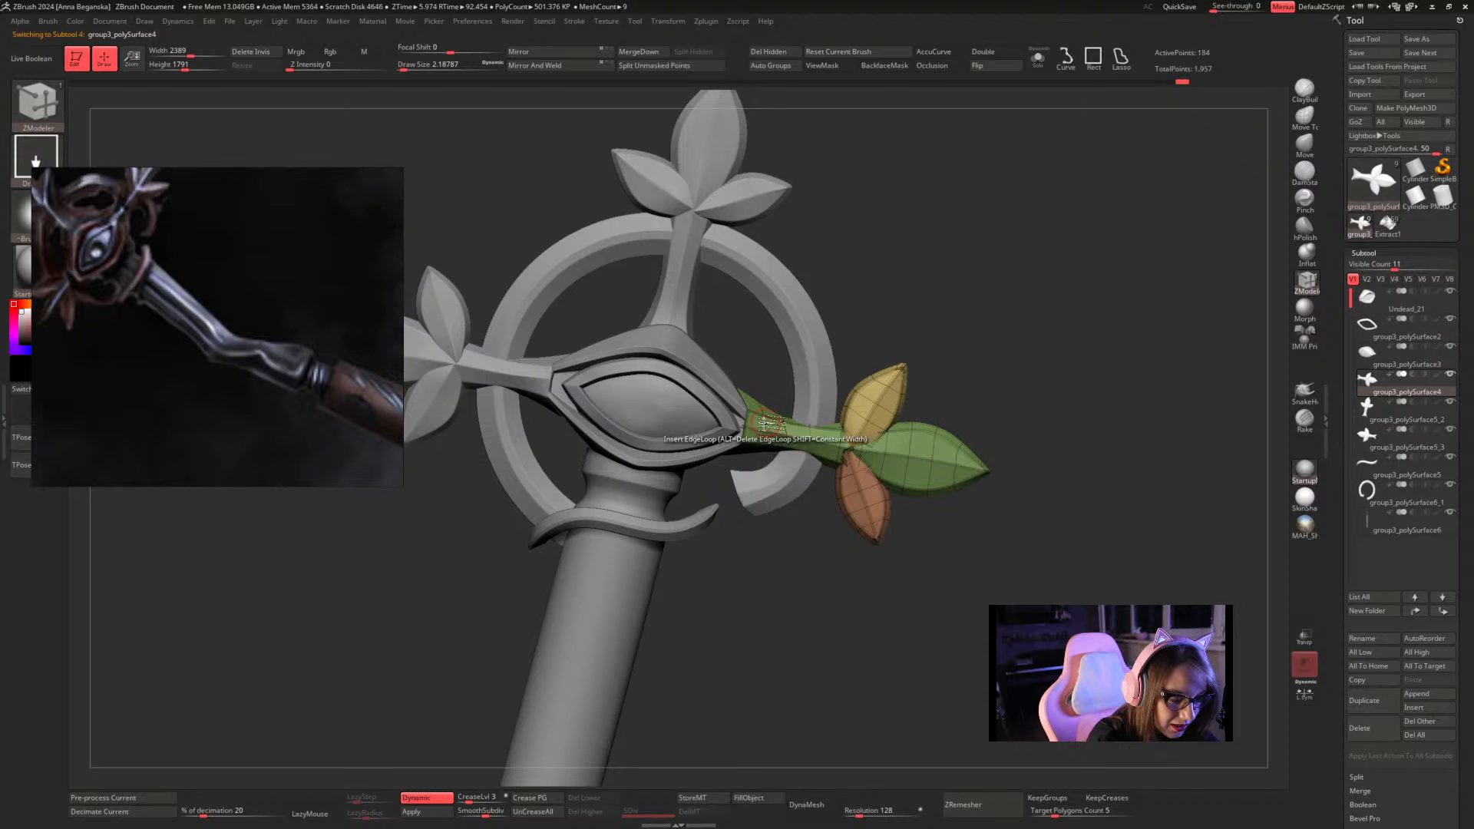
key(space)
click(723, 461)
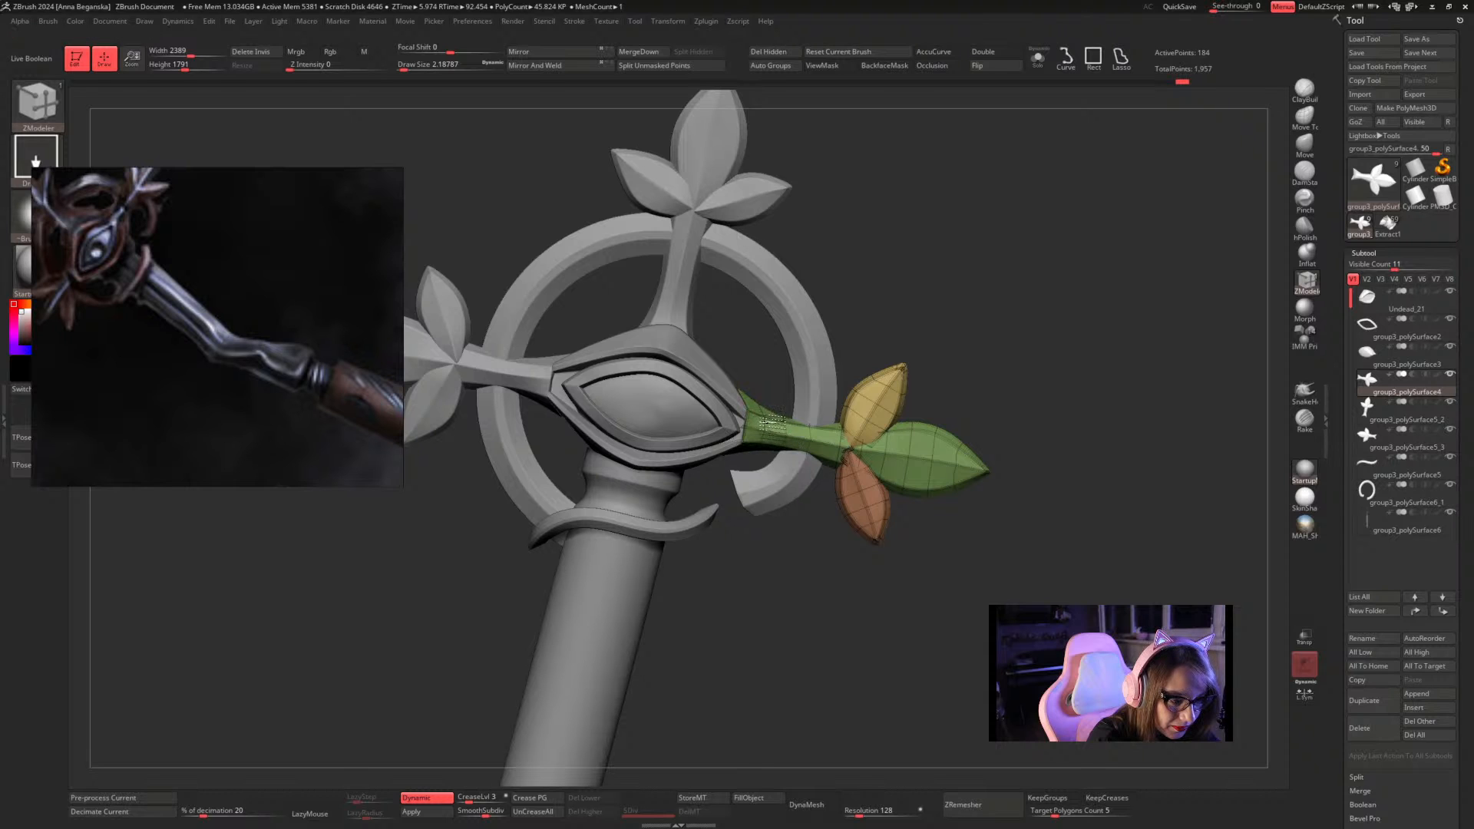
Select the left arm, insert a single edge loop near its inner end with ZModeler, and adjust it with the Scale edge action
alt+right_drag(779, 394, 1065, 355)
alt+drag(1066, 355, 1131, 364)
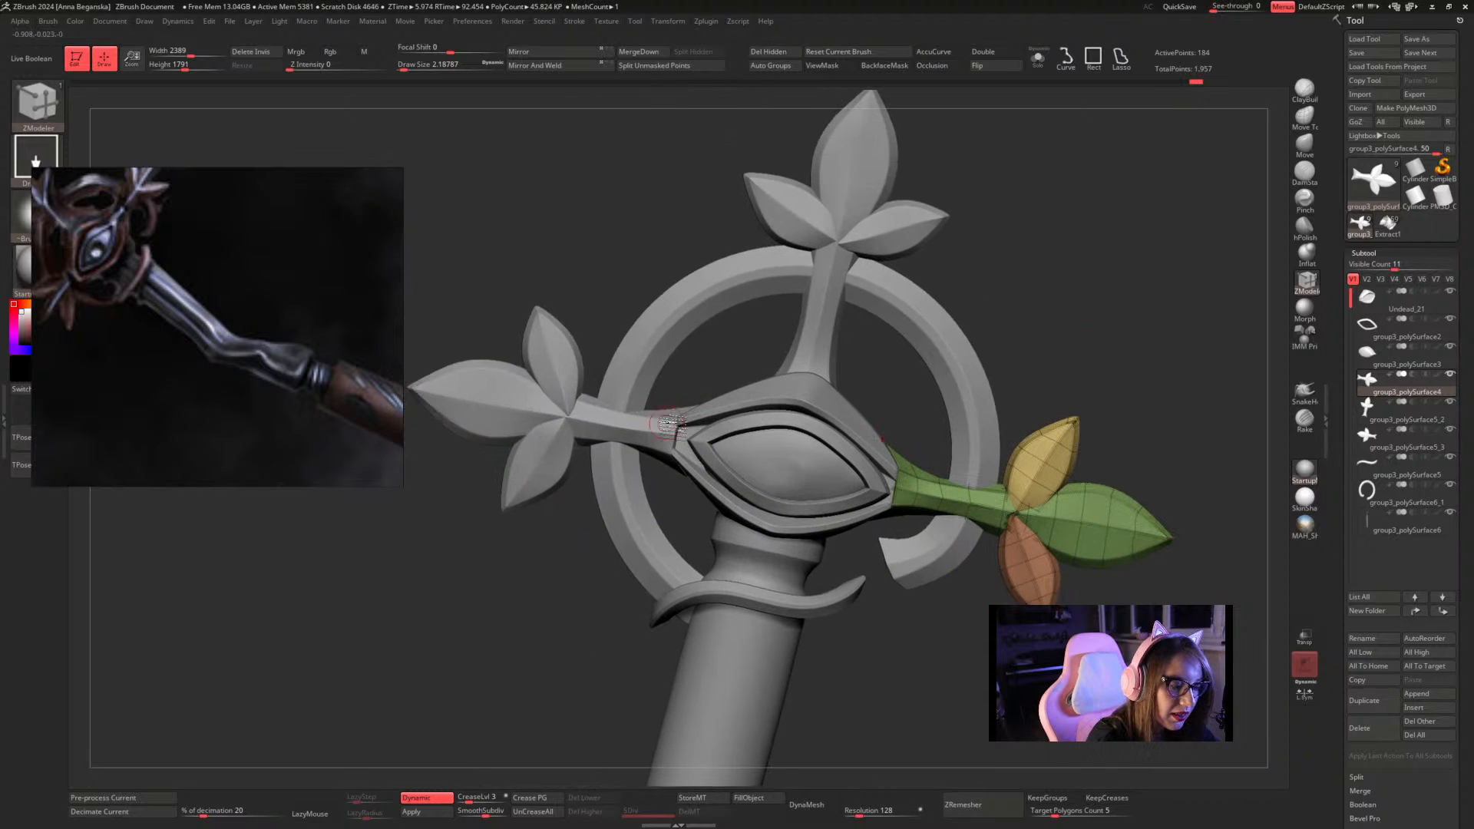
alt+click(667, 430)
alt+drag(714, 383, 762, 408)
key(space)
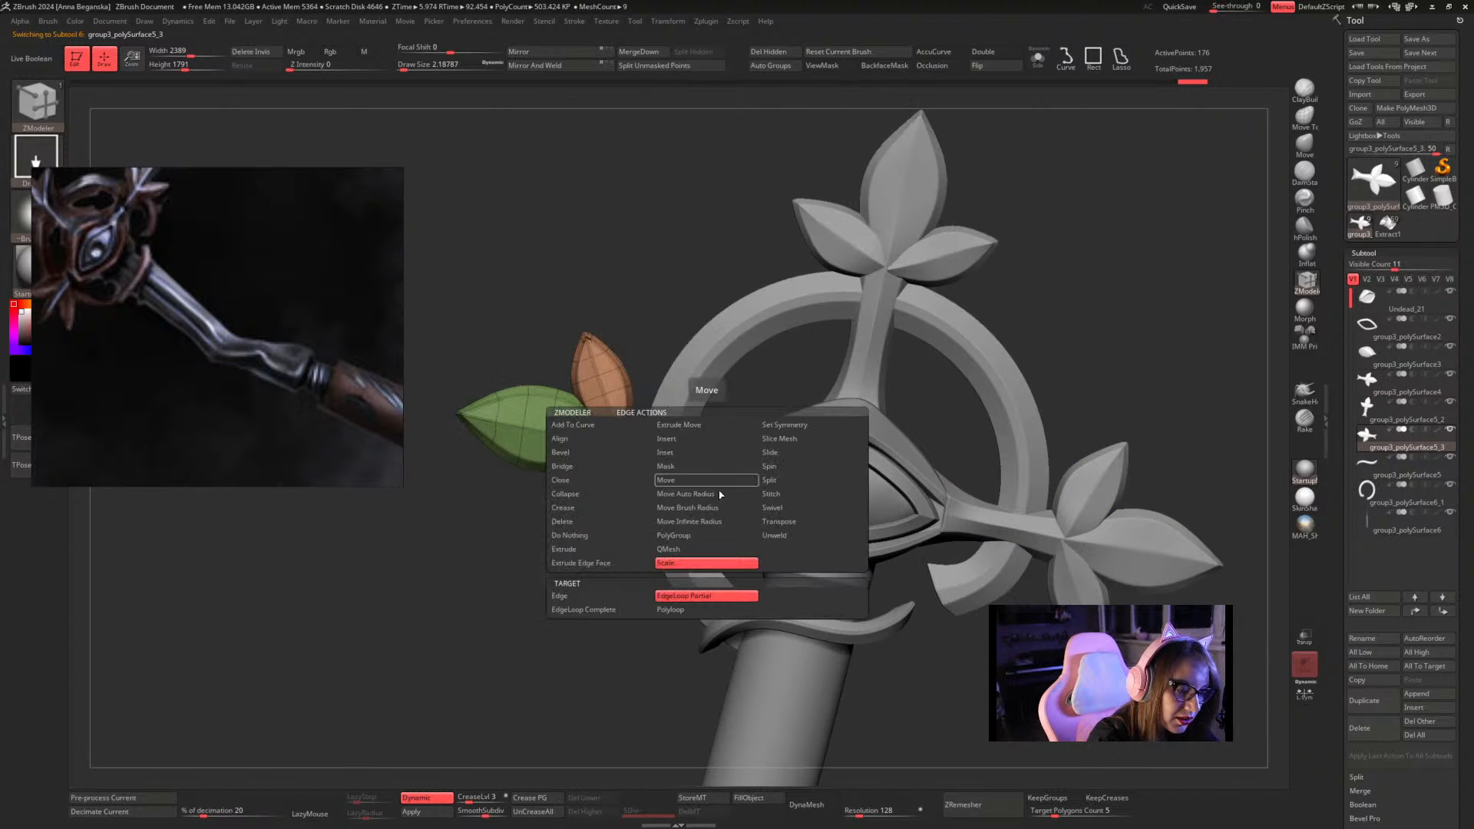
click(686, 442)
click(713, 461)
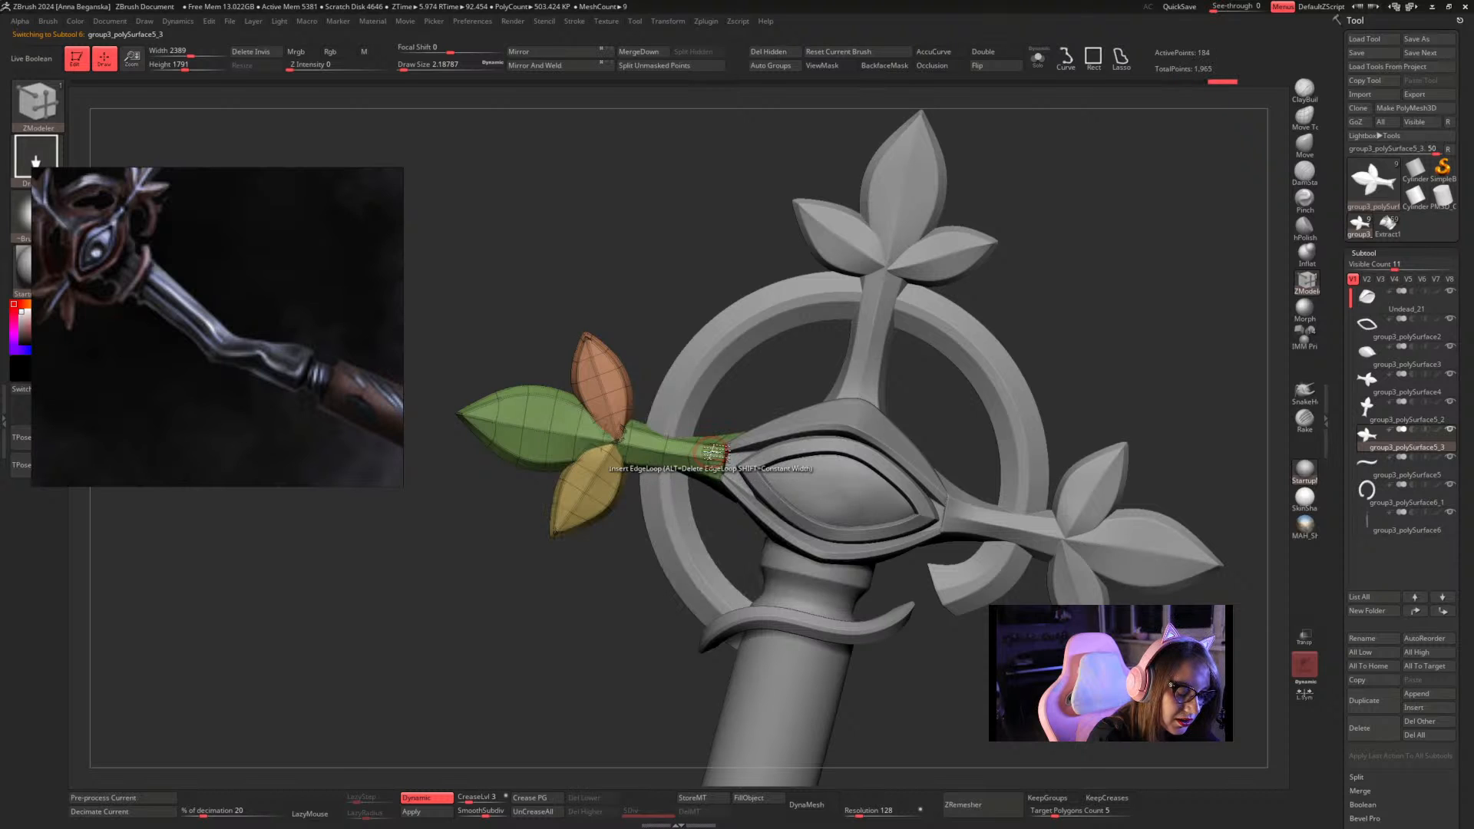
key(space)
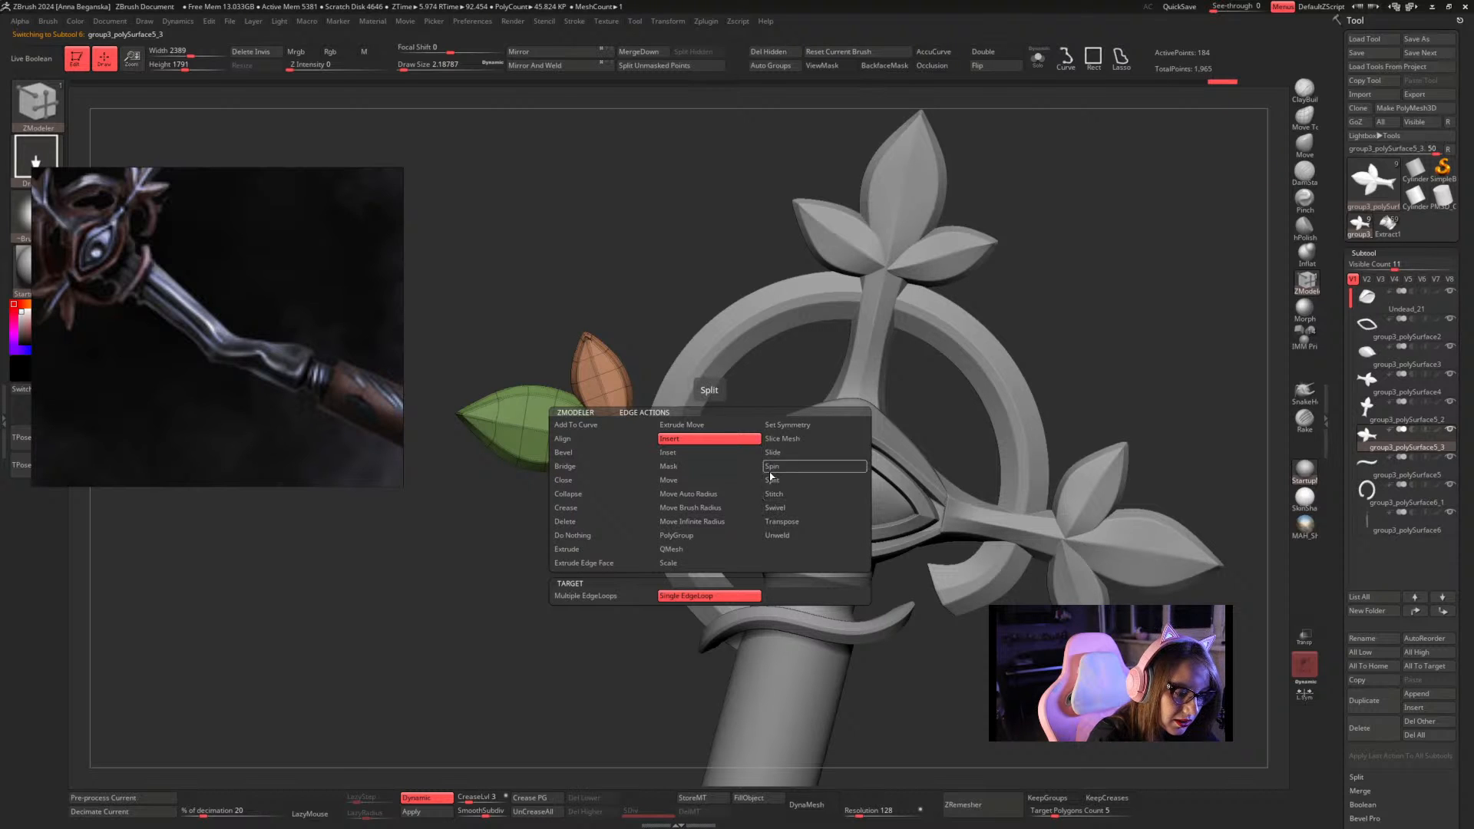
click(671, 549)
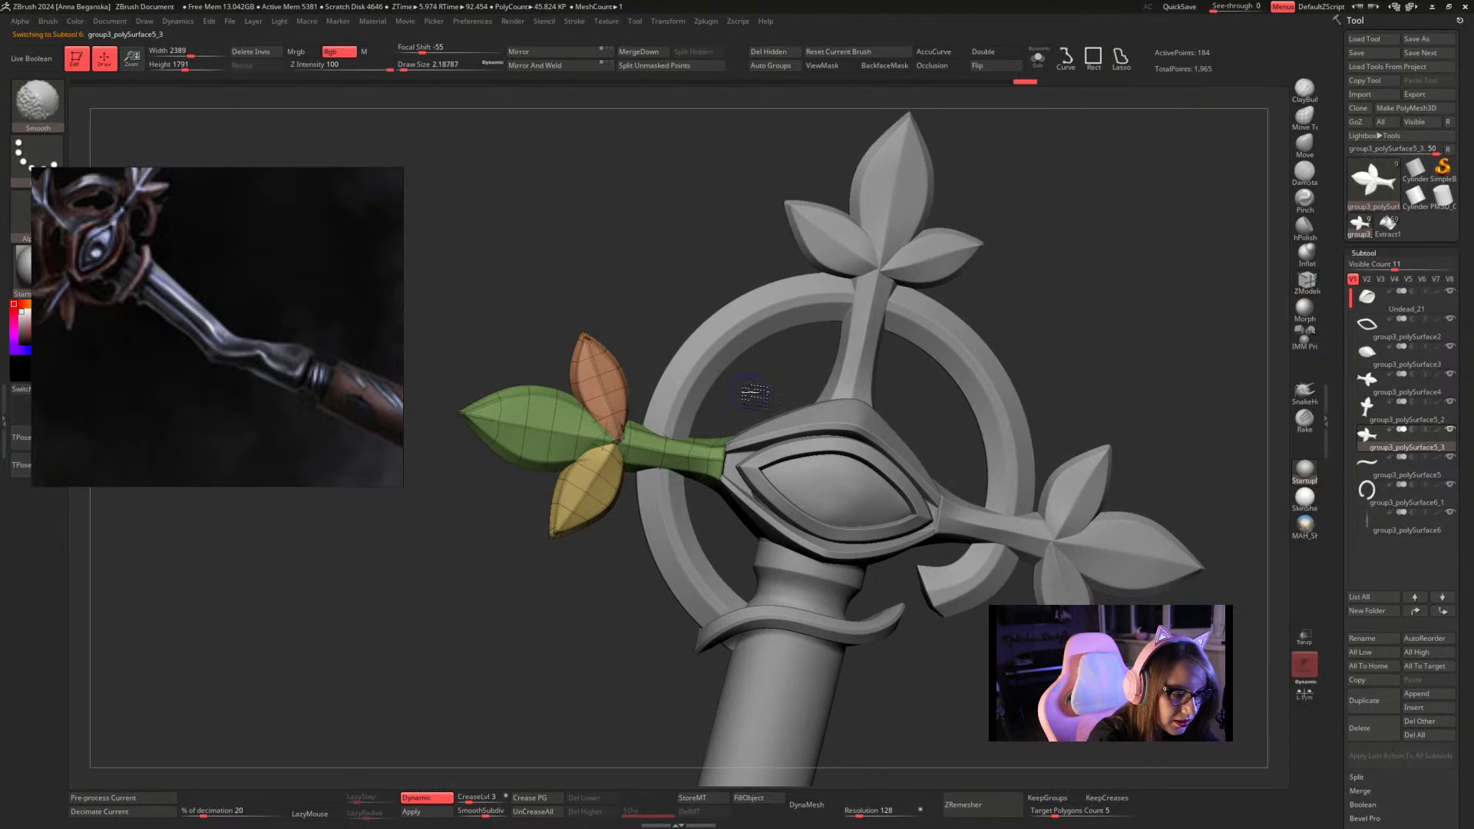
key(shift+f)
mouse_move(1012, 270)
mouse_down()
mouse_move(1030, 276)
mouse_move(980, 223)
mouse_move(1008, 249)
mouse_move(1011, 283)
mouse_move(949, 254)
mouse_move(965, 269)
mouse_move(934, 316)
mouse_move(940, 356)
mouse_move(896, 330)
mouse_move(901, 411)
mouse_move(898, 364)
mouse_up()
Select the shaft, turn off its dynamic subdivision, isolate the green bent section, and split the hidden parts into a separate subtool
alt+click(742, 596)
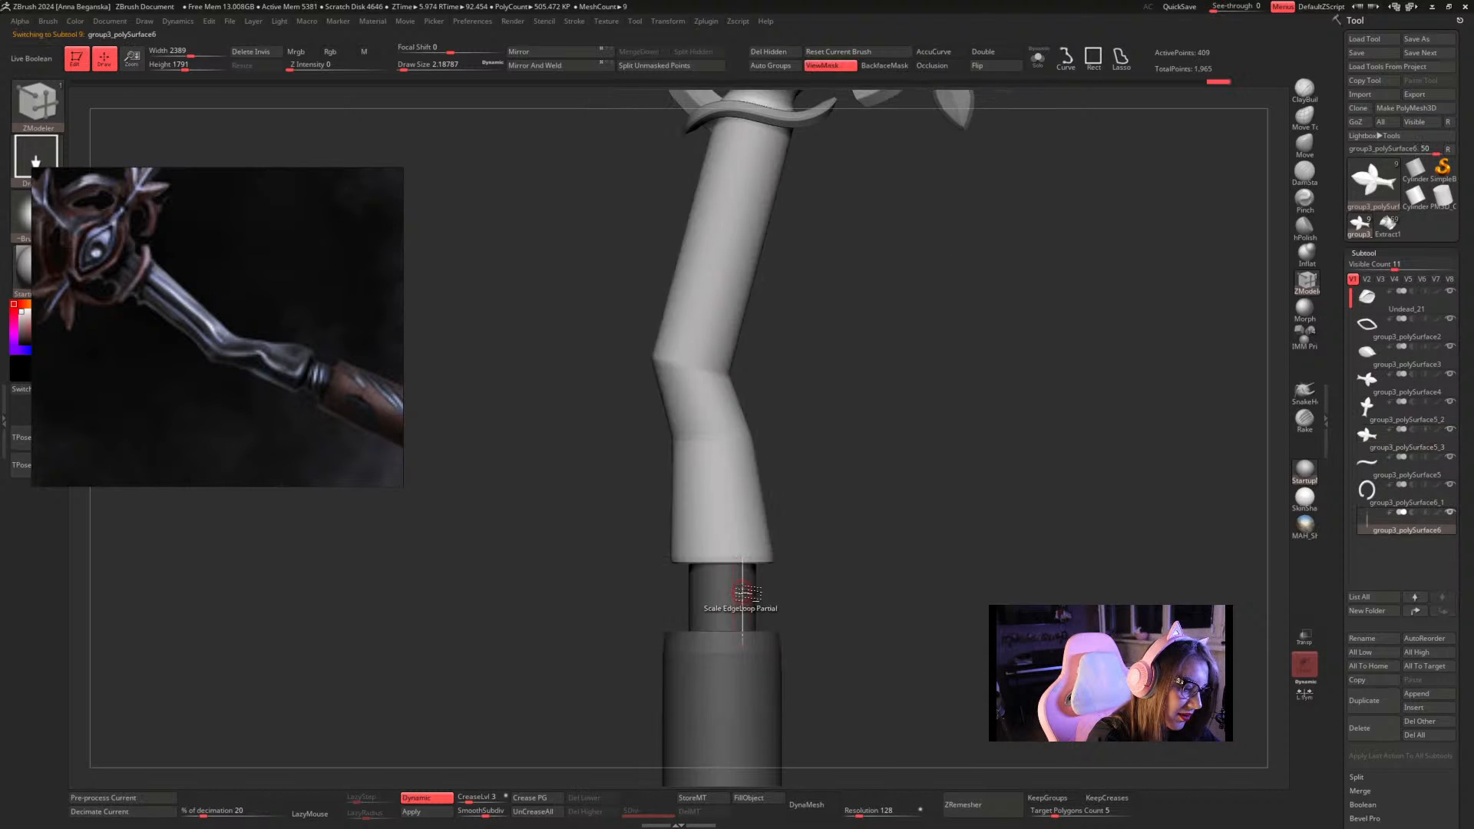
key(shift+f)
mouse_move(883, 426)
alt+mouse_down()
mouse_move(861, 368)
mouse_move(885, 494)
mouse_move(839, 348)
alt+mouse_up()
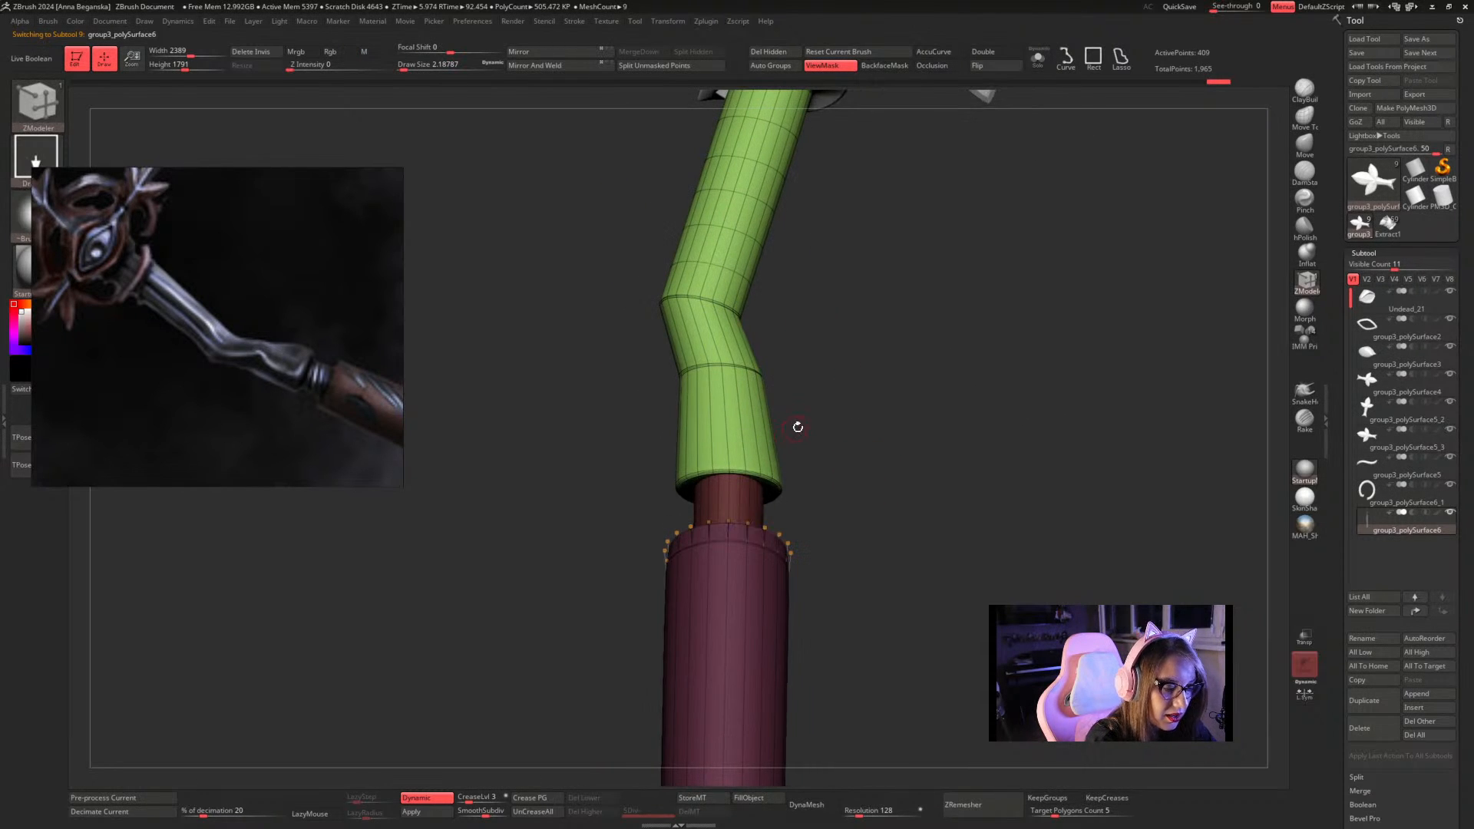
key(shift+d)
ctrl+shift+click(739, 499)
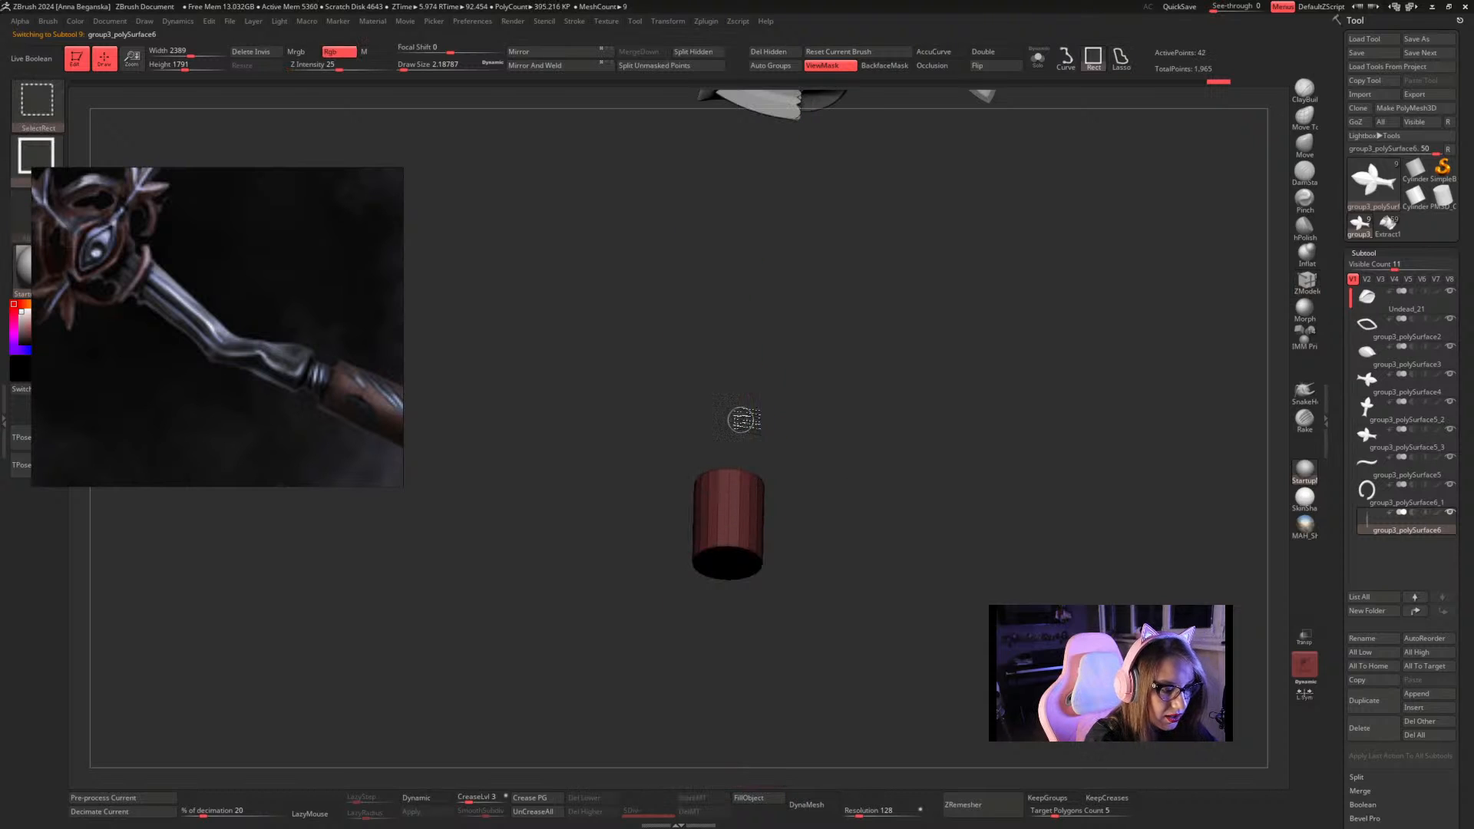
ctrl+shift+click(878, 382)
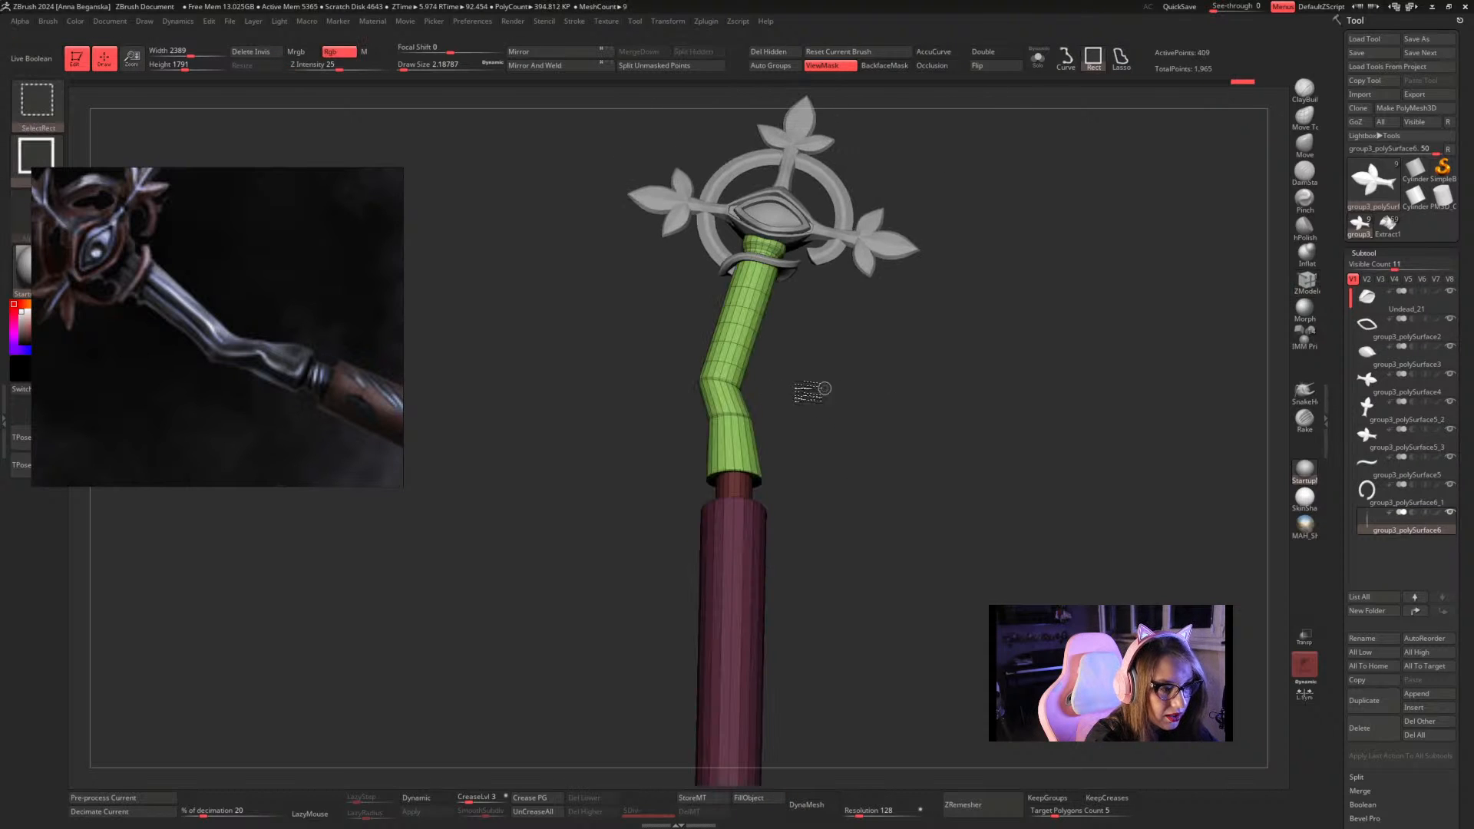
ctrl+shift+click(736, 405)
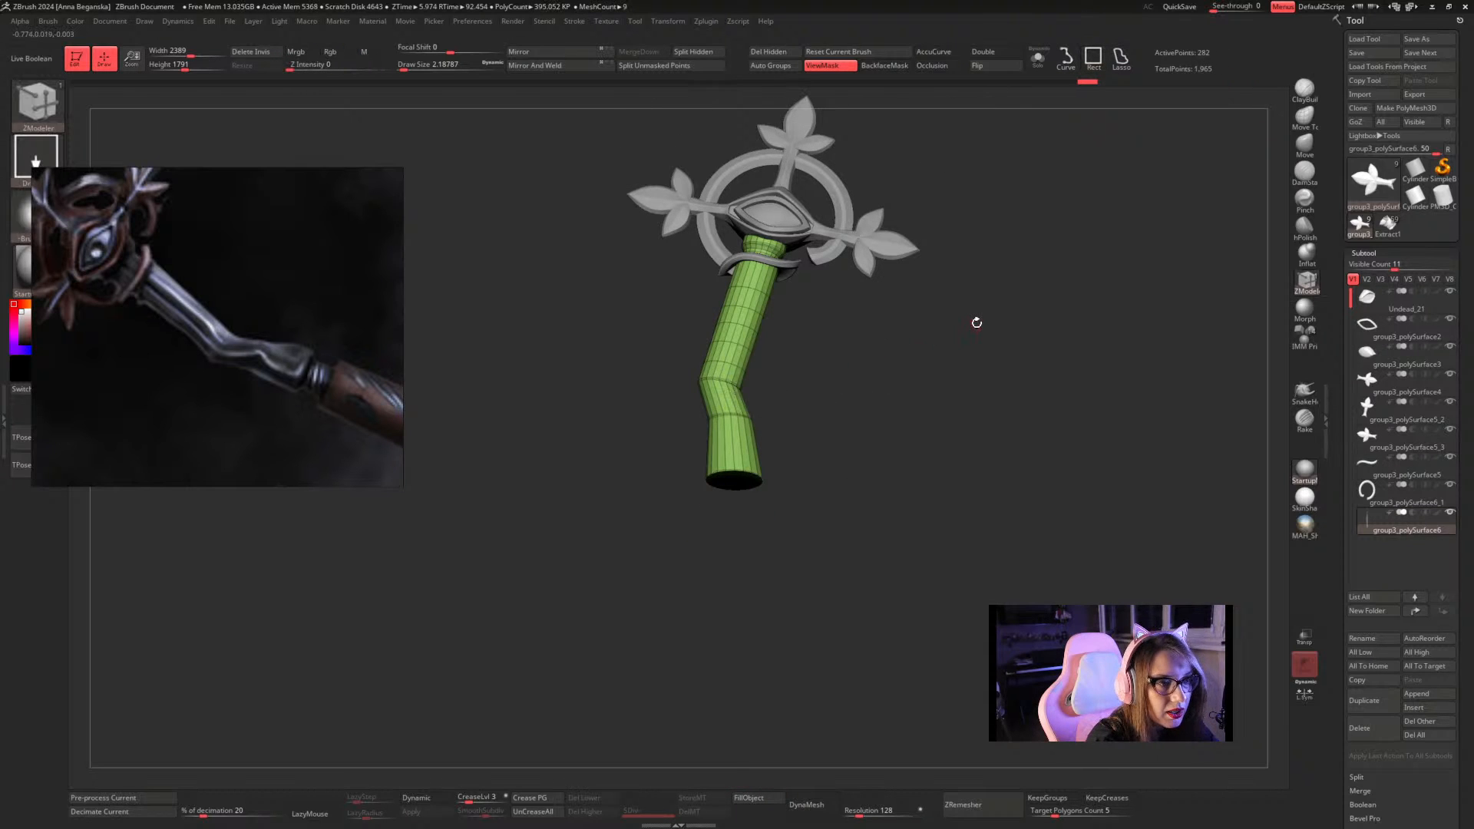
click(693, 52)
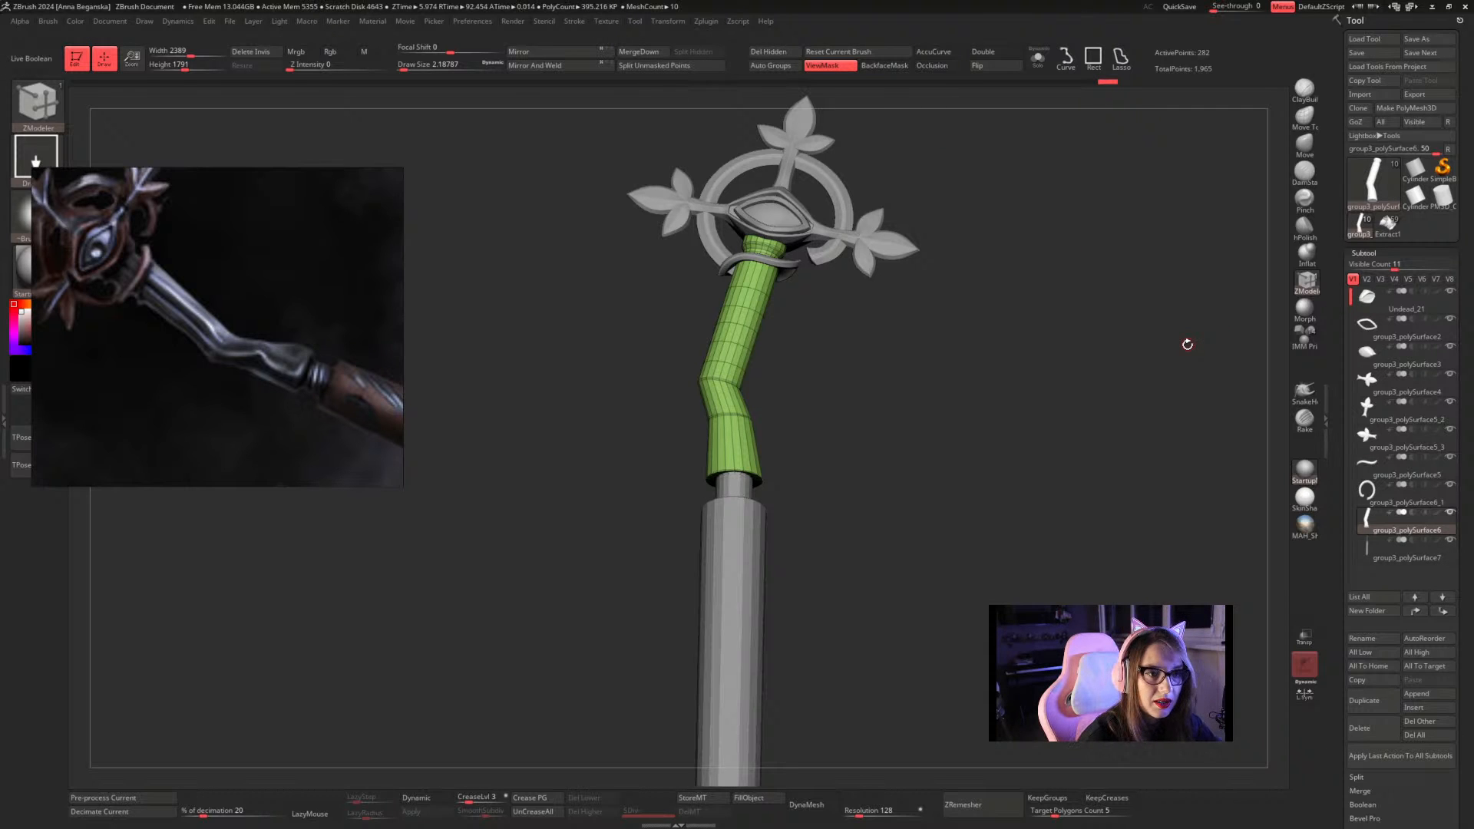
Solo the bent shaft section and turn it to view its bottom cap with the wireframe shown
click(1039, 59)
mouse_move(952, 384)
alt+mouse_down()
mouse_move(944, 343)
mouse_move(962, 380)
alt+mouse_up()
key(shift+f)
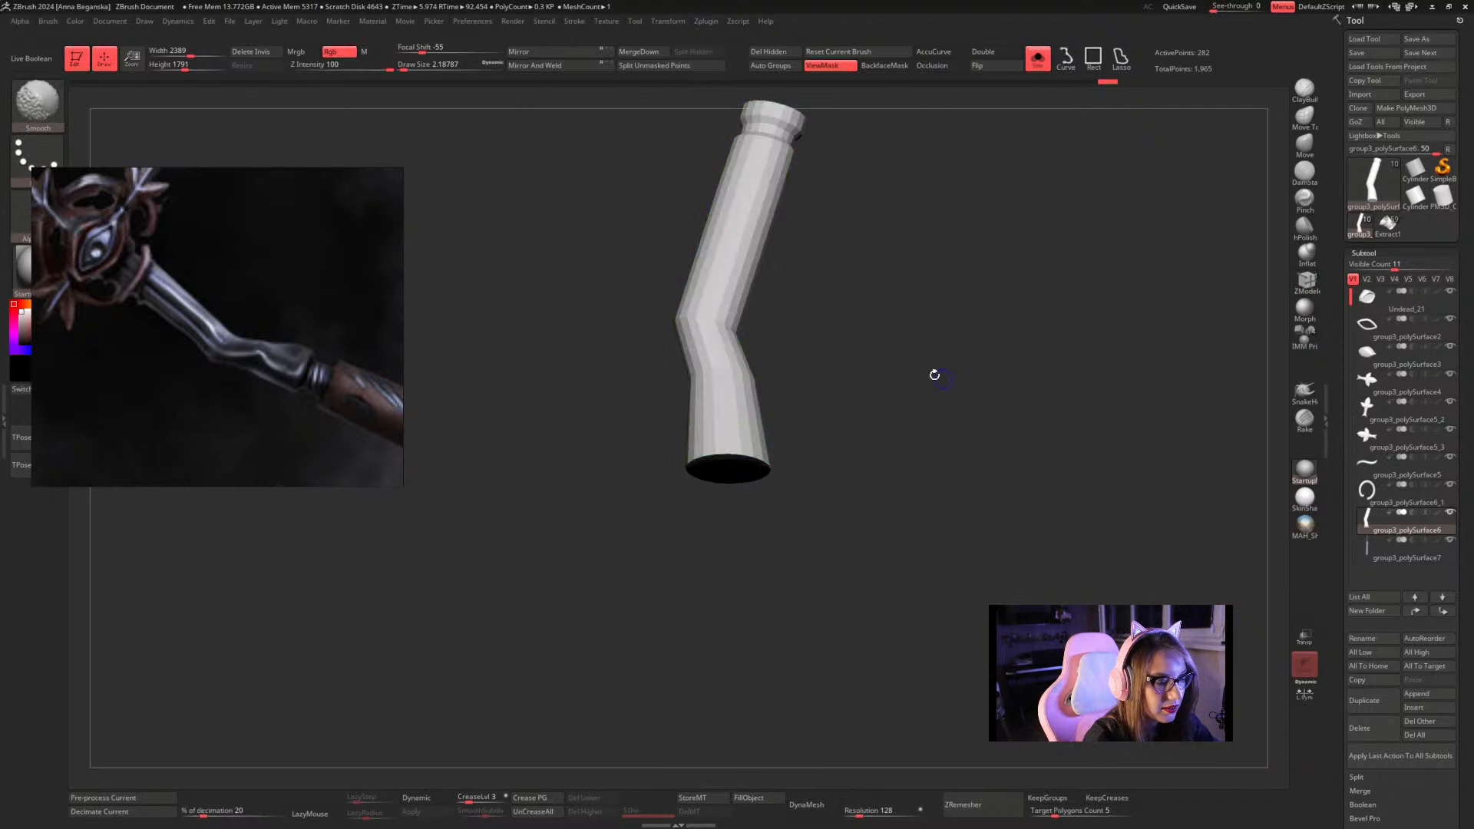
drag(873, 427, 896, 447)
key(shift+f)
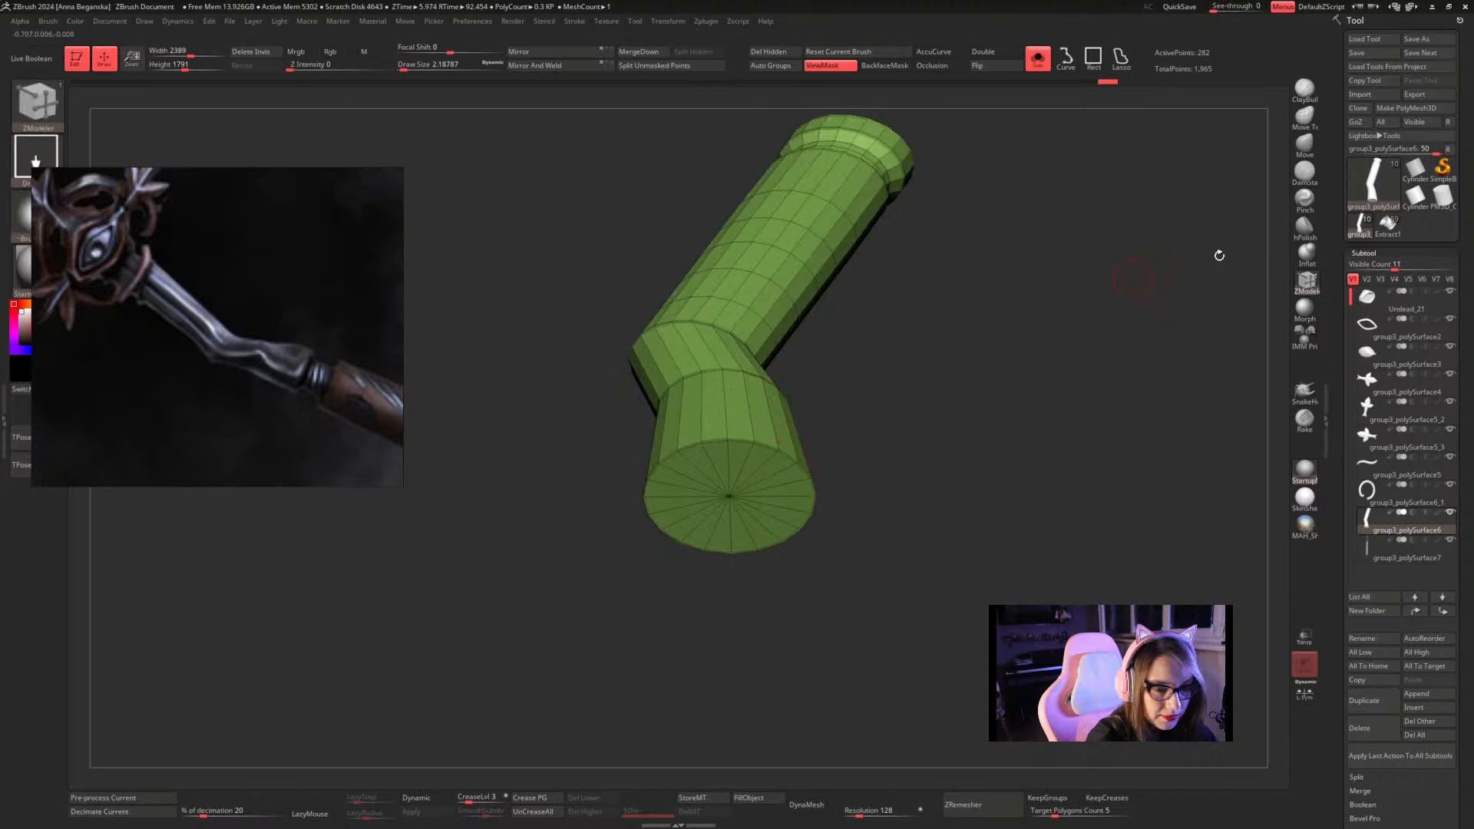
Set the ZModeler edge action to Bevel for complete edge loops and reduce the Draw Size to about 1.03
click(1307, 283)
mouse_move(923, 406)
alt+mouse_down()
mouse_move(933, 364)
mouse_move(936, 384)
alt+mouse_up()
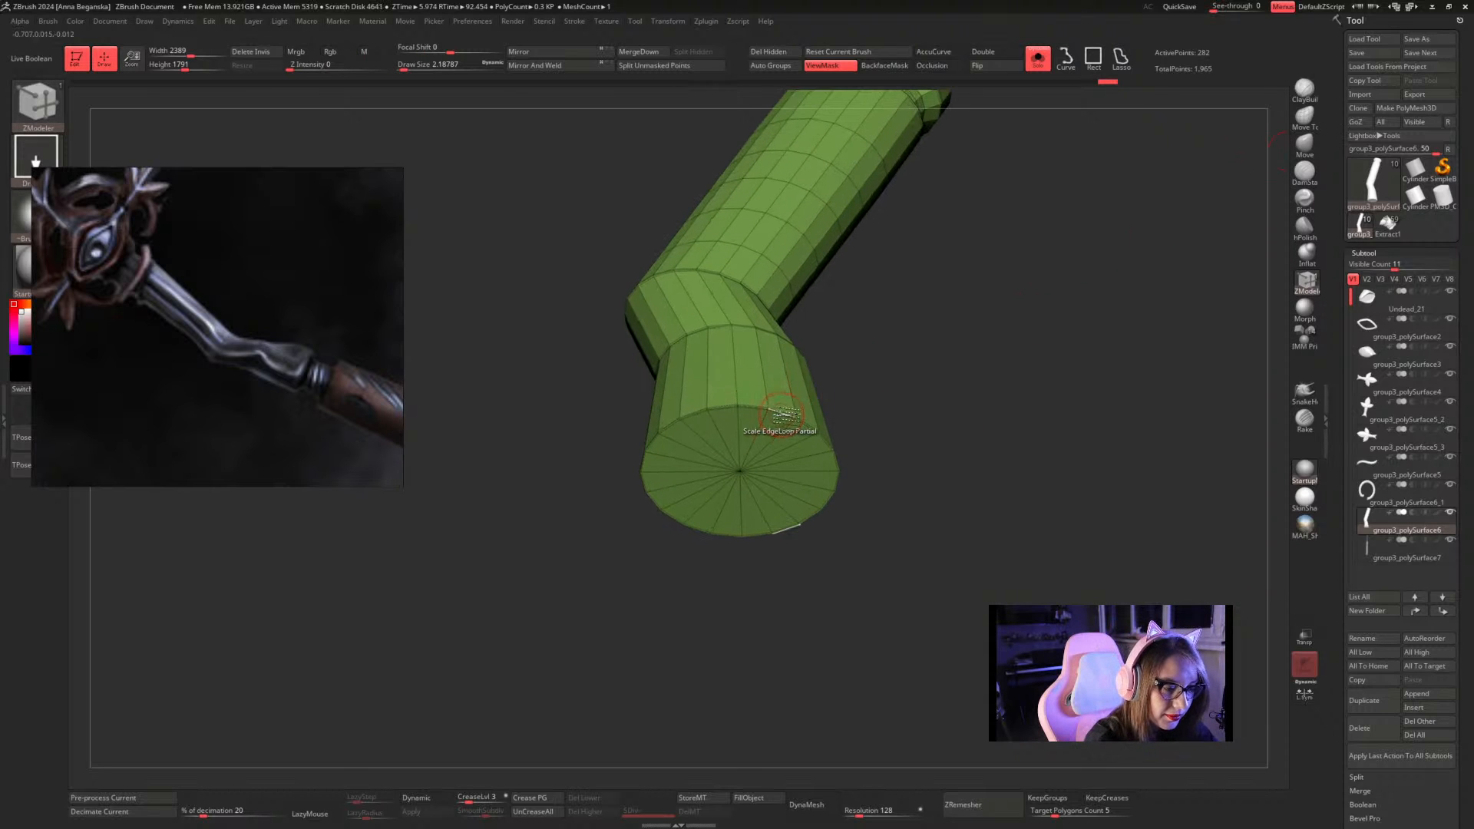
key(space)
click(666, 455)
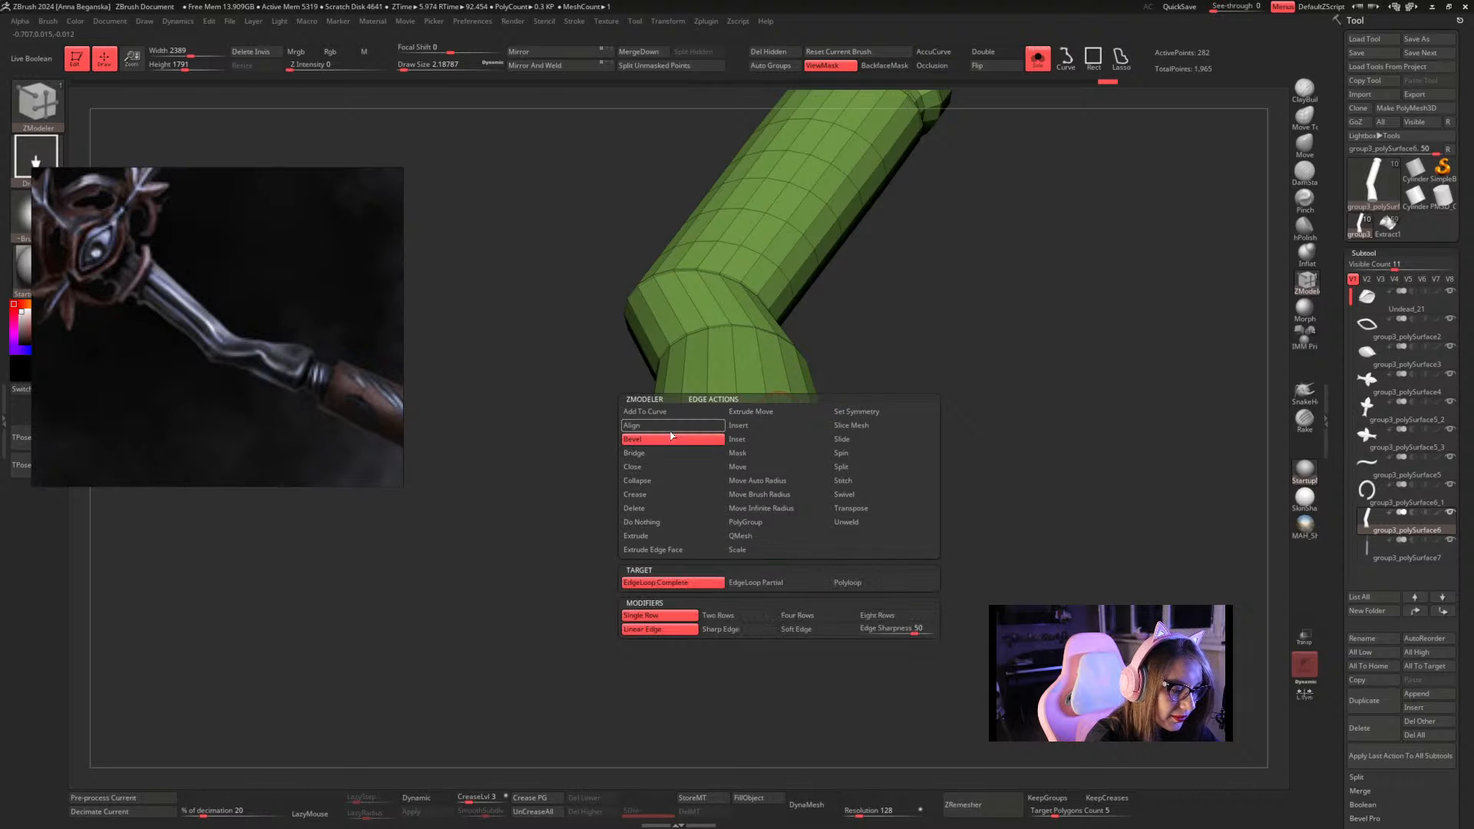
key(space)
drag(862, 377, 854, 379)
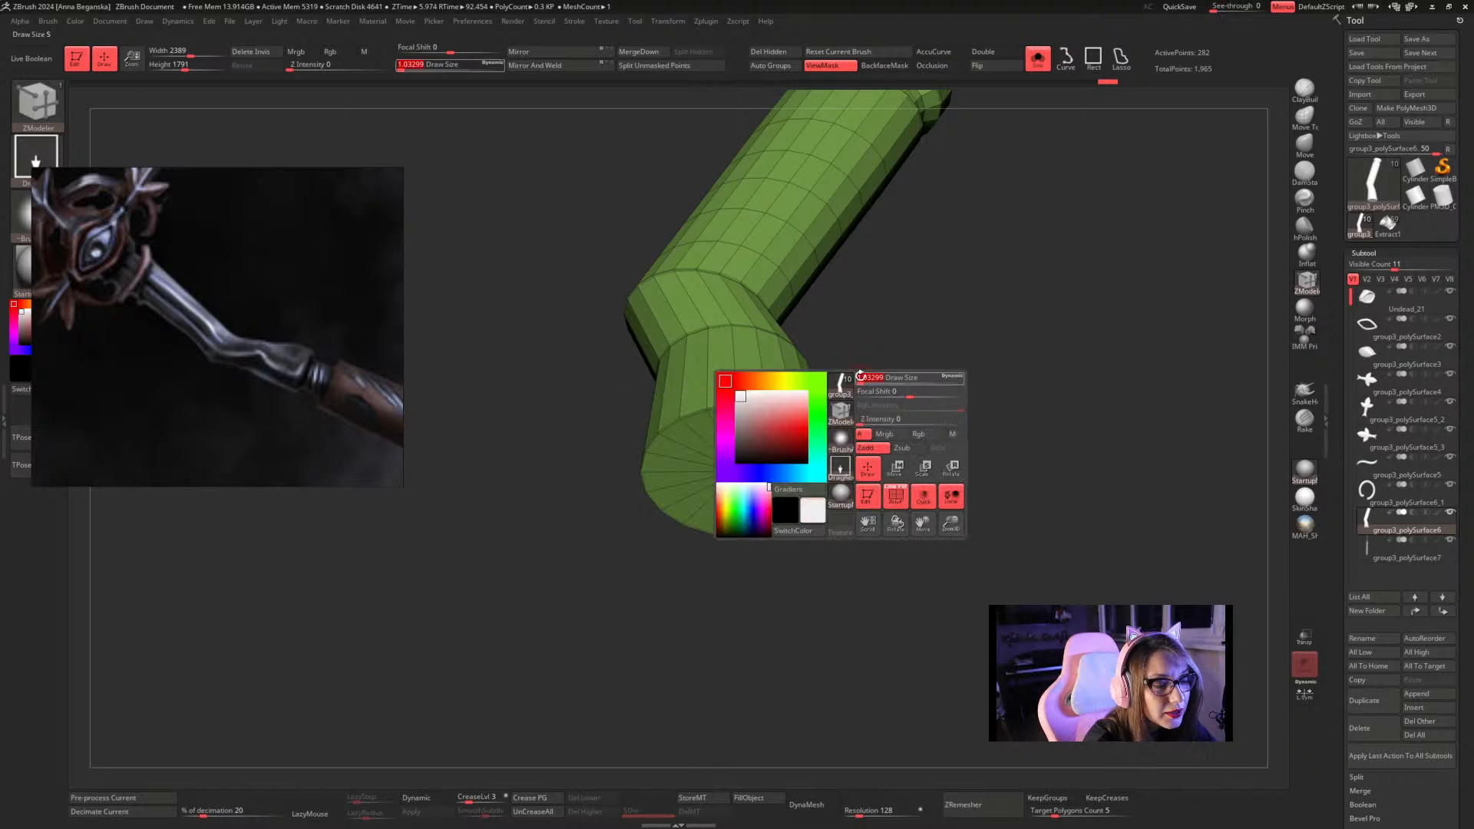
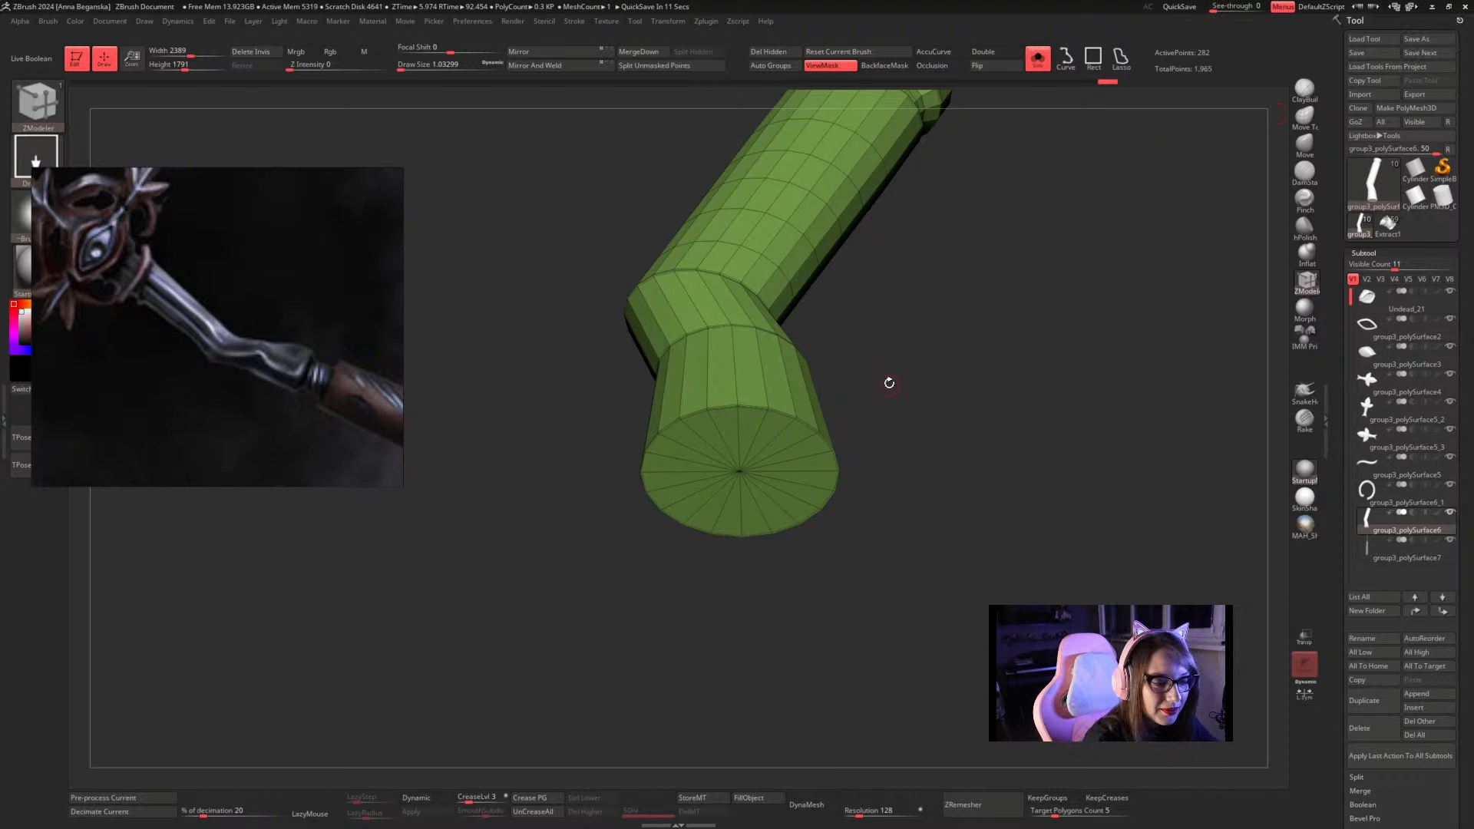
Capture a screenshot of the shaft's bottom end and save it as a JPEG on the Desktop
alt+drag(889, 382, 896, 436)
key(space)
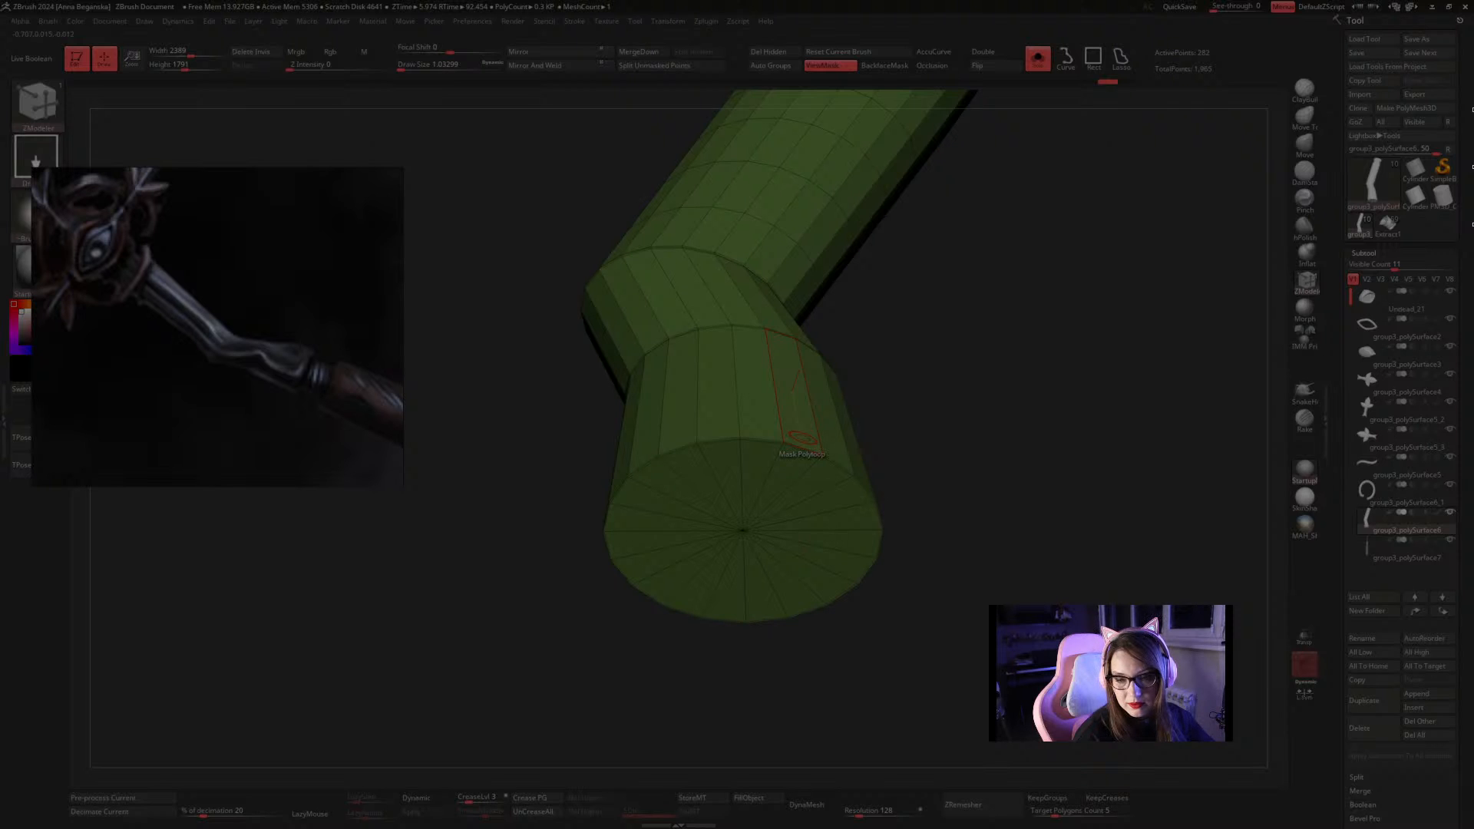
key(ctrl+s)
click(41, 82)
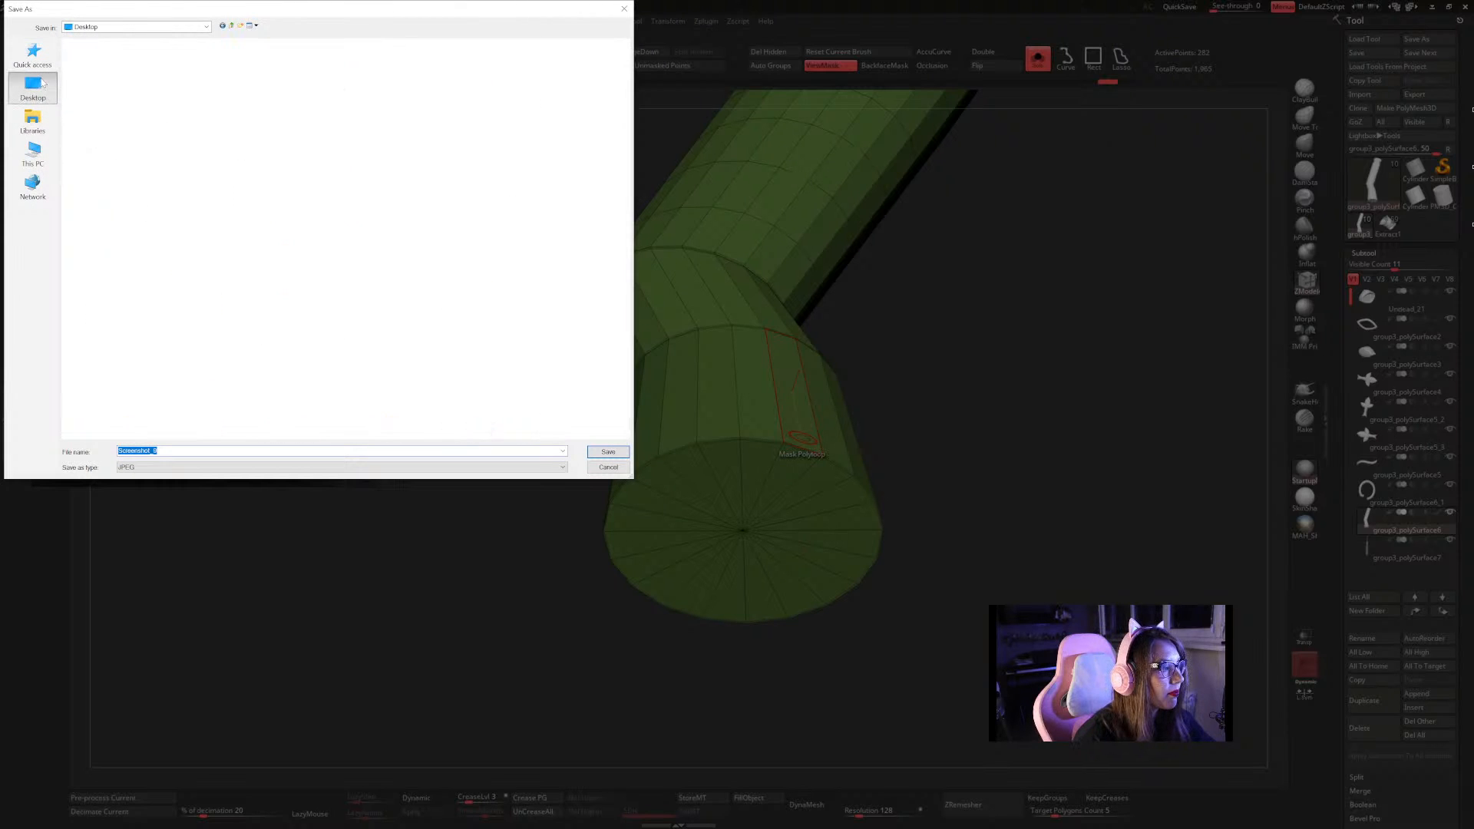
click(593, 452)
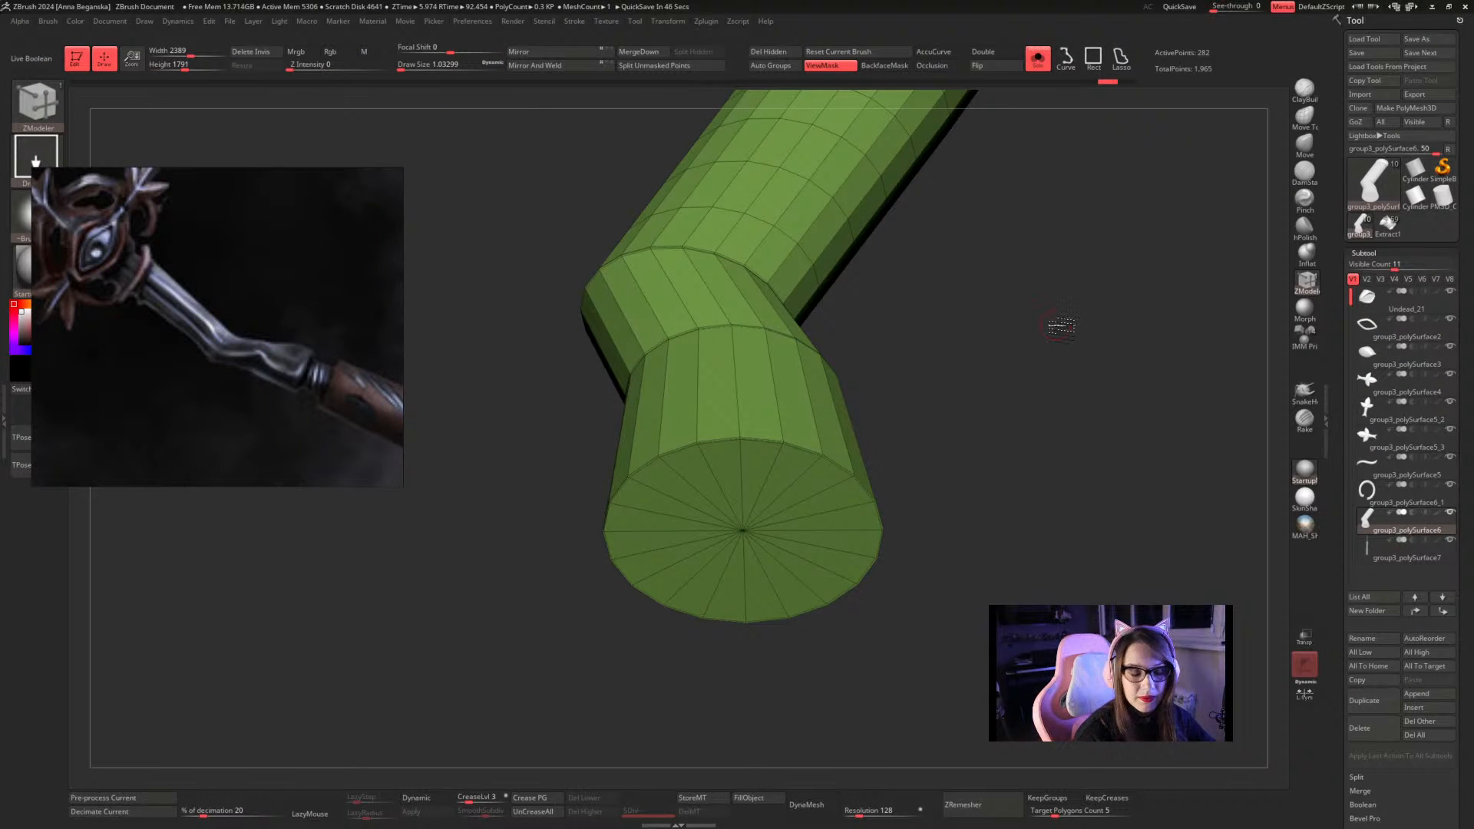
Bevel the rim edge loop at the bent shaft section's bottom end and preview it with dynamic subdivision, hiding the wireframe
key(space)
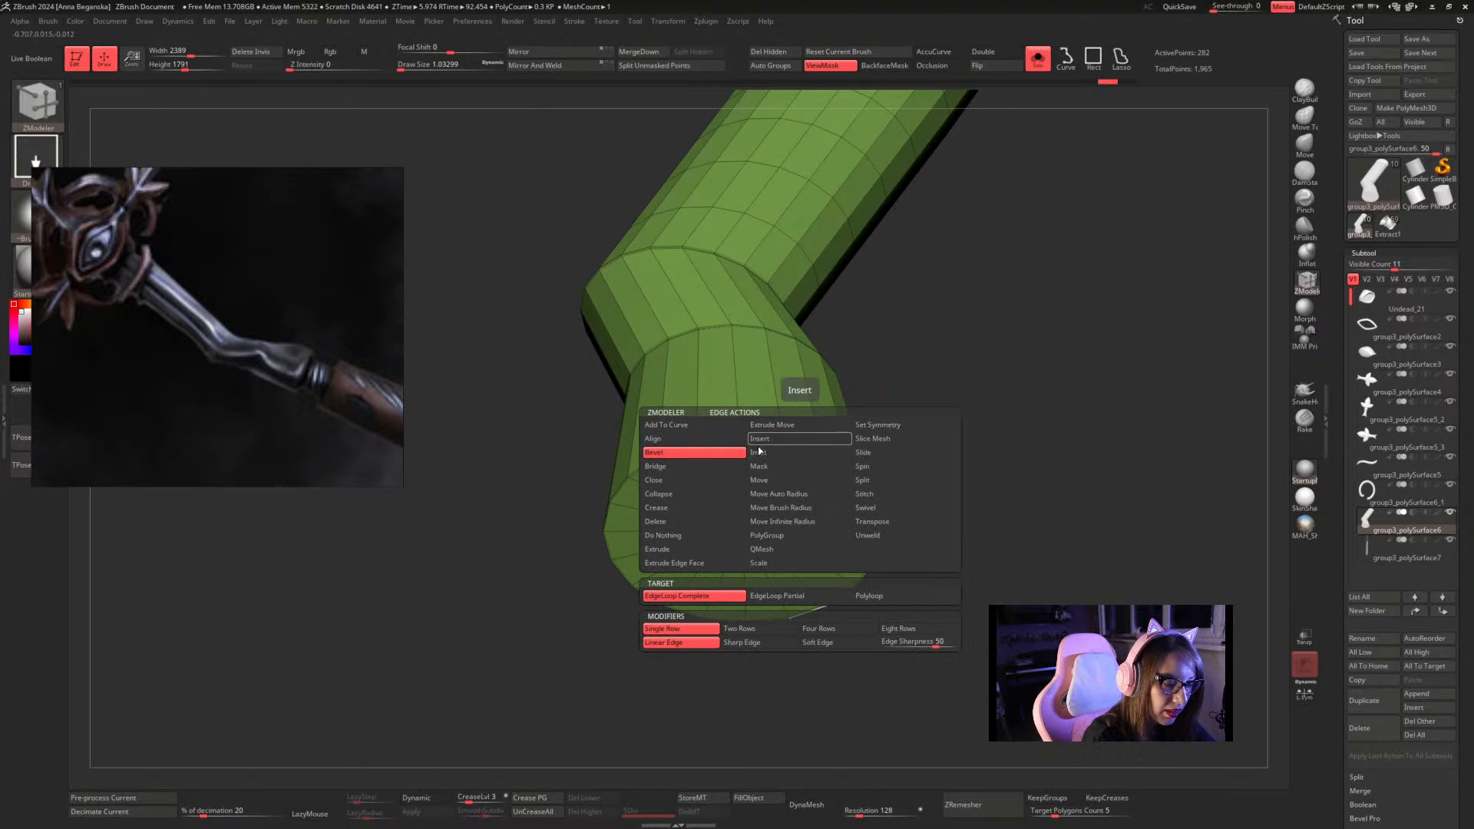
drag(806, 452, 908, 461)
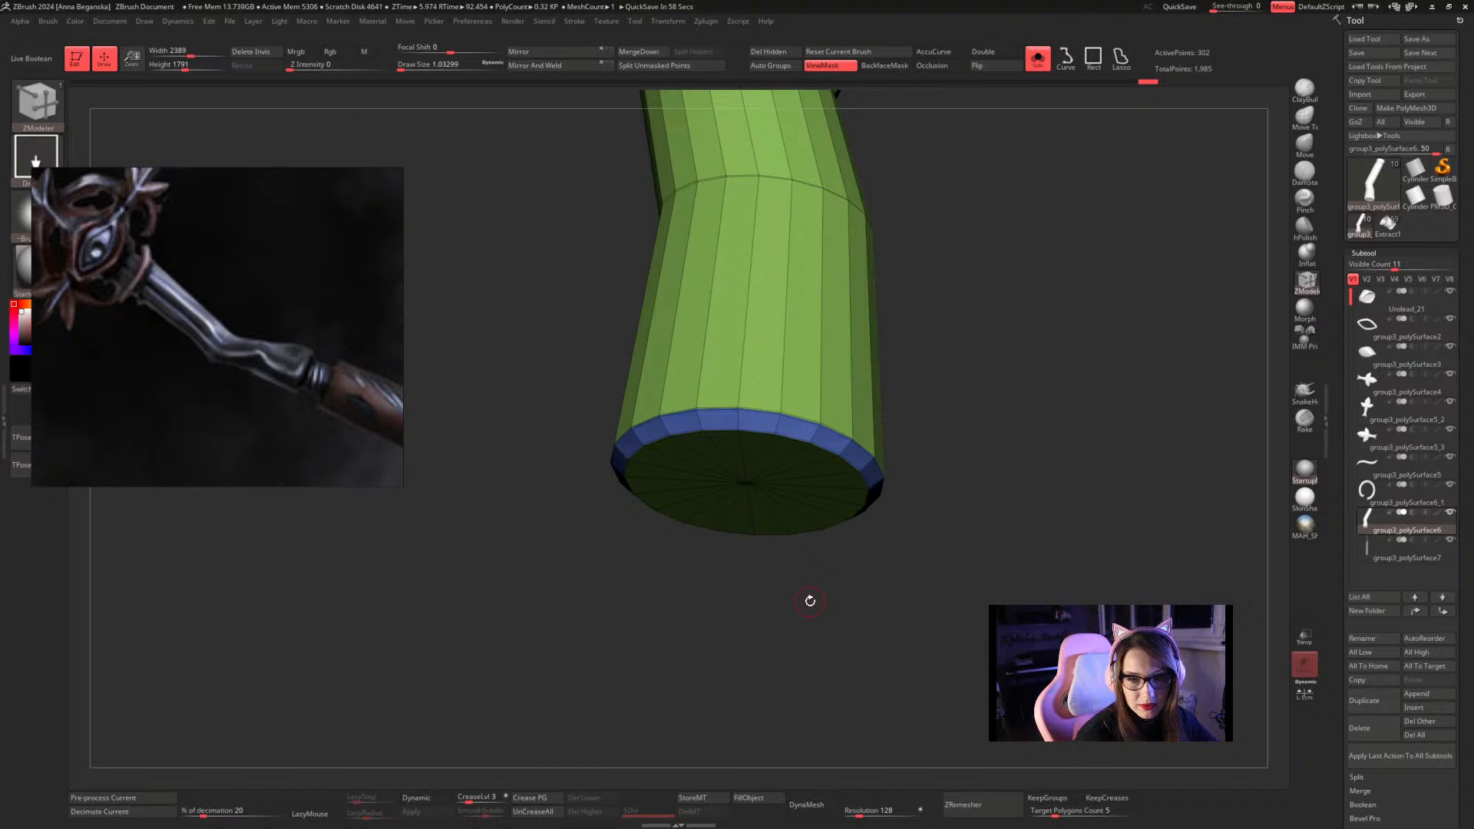
key(d)
key(shift)
key(shift+f)
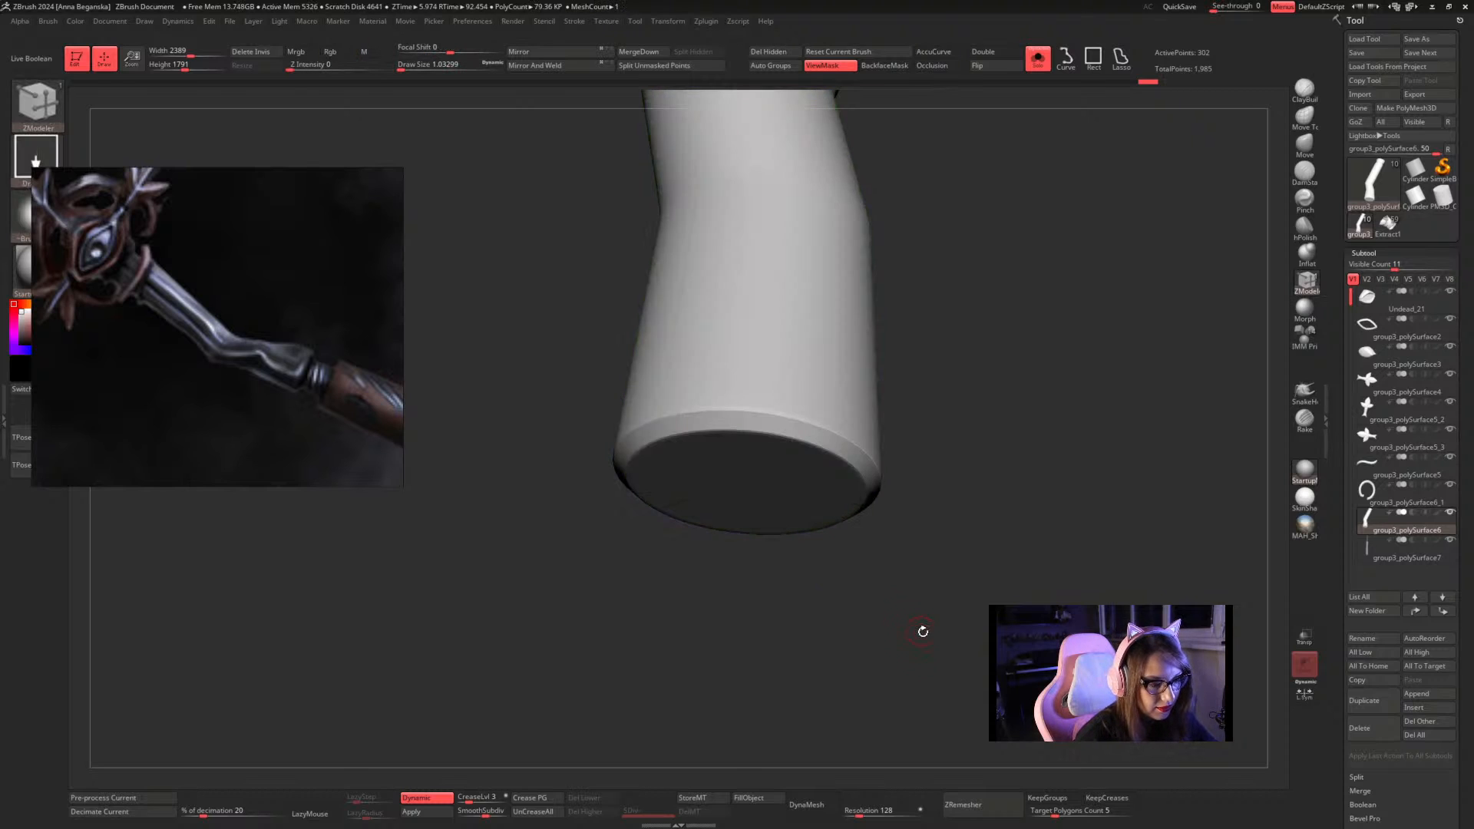
Show the other weapon parts around the bent shaft section again and set the ZModeler Draw Size to 1
alt+drag(924, 629, 837, 616)
shift+drag(823, 533, 831, 583)
key(b)
key(z)
key(m)
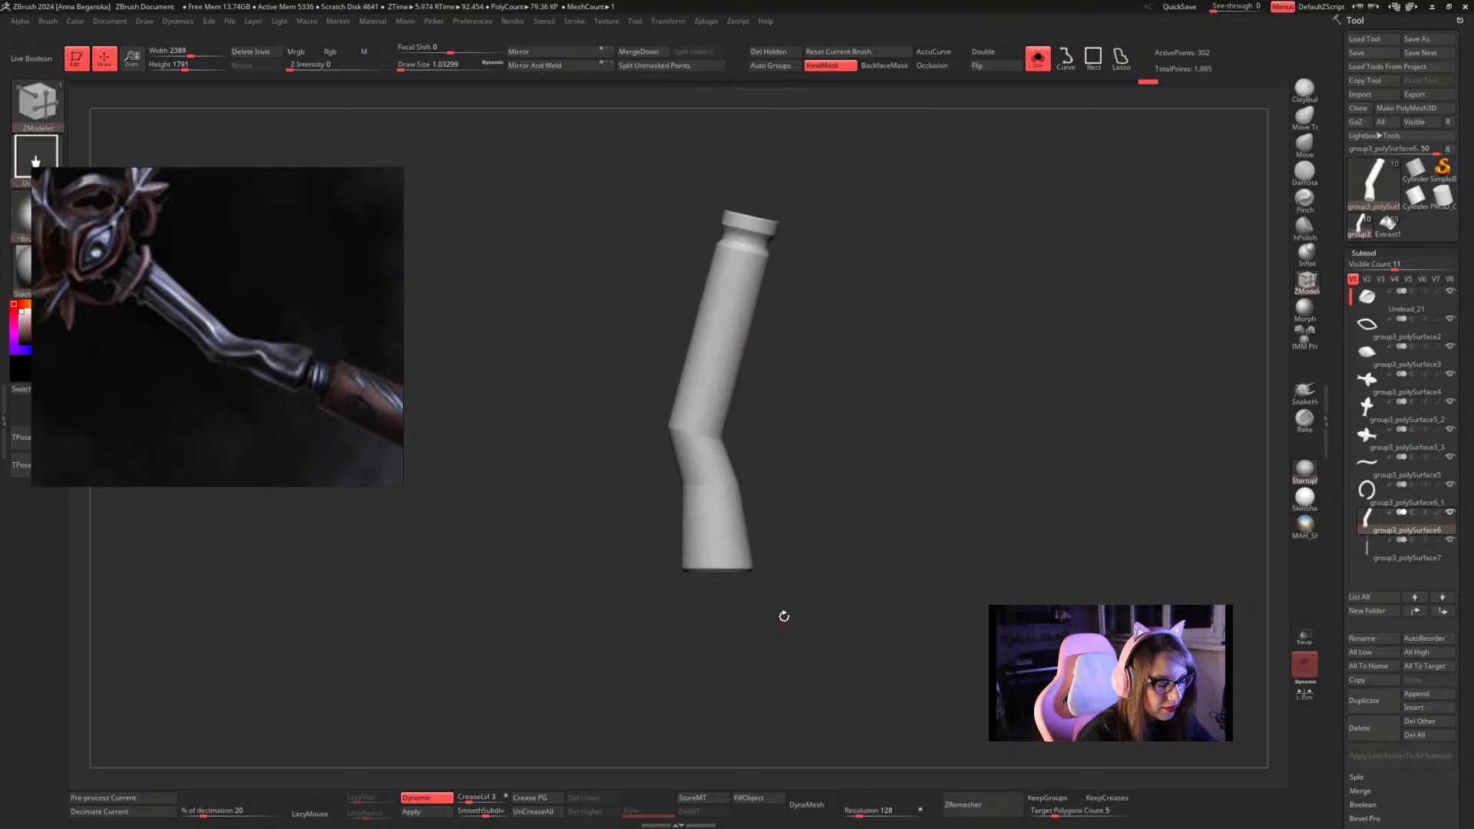
mouse_move(813, 510)
alt+mouse_down()
mouse_move(813, 543)
mouse_move(858, 510)
alt+mouse_up()
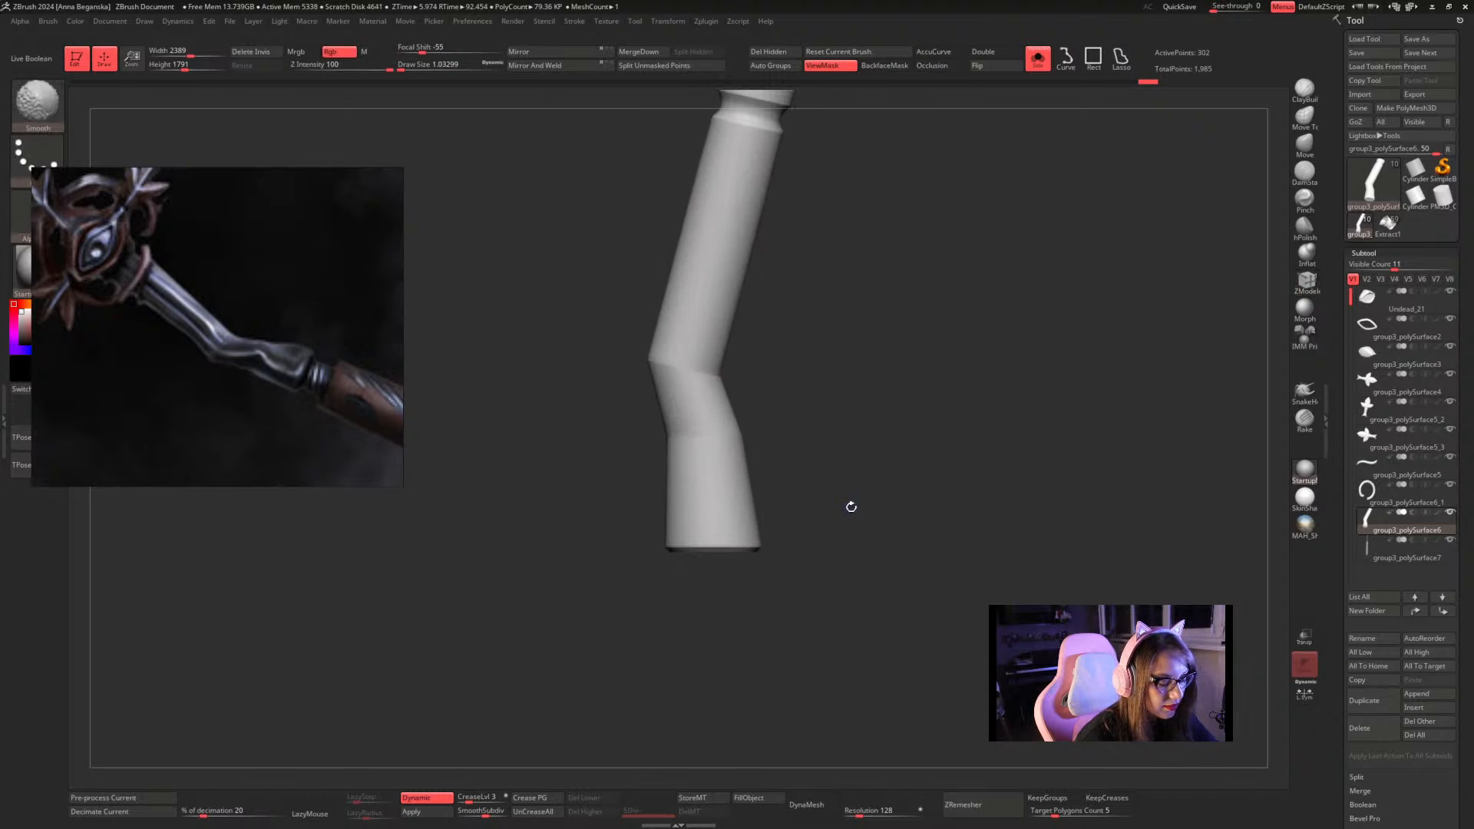
key(shift+f)
click(1037, 57)
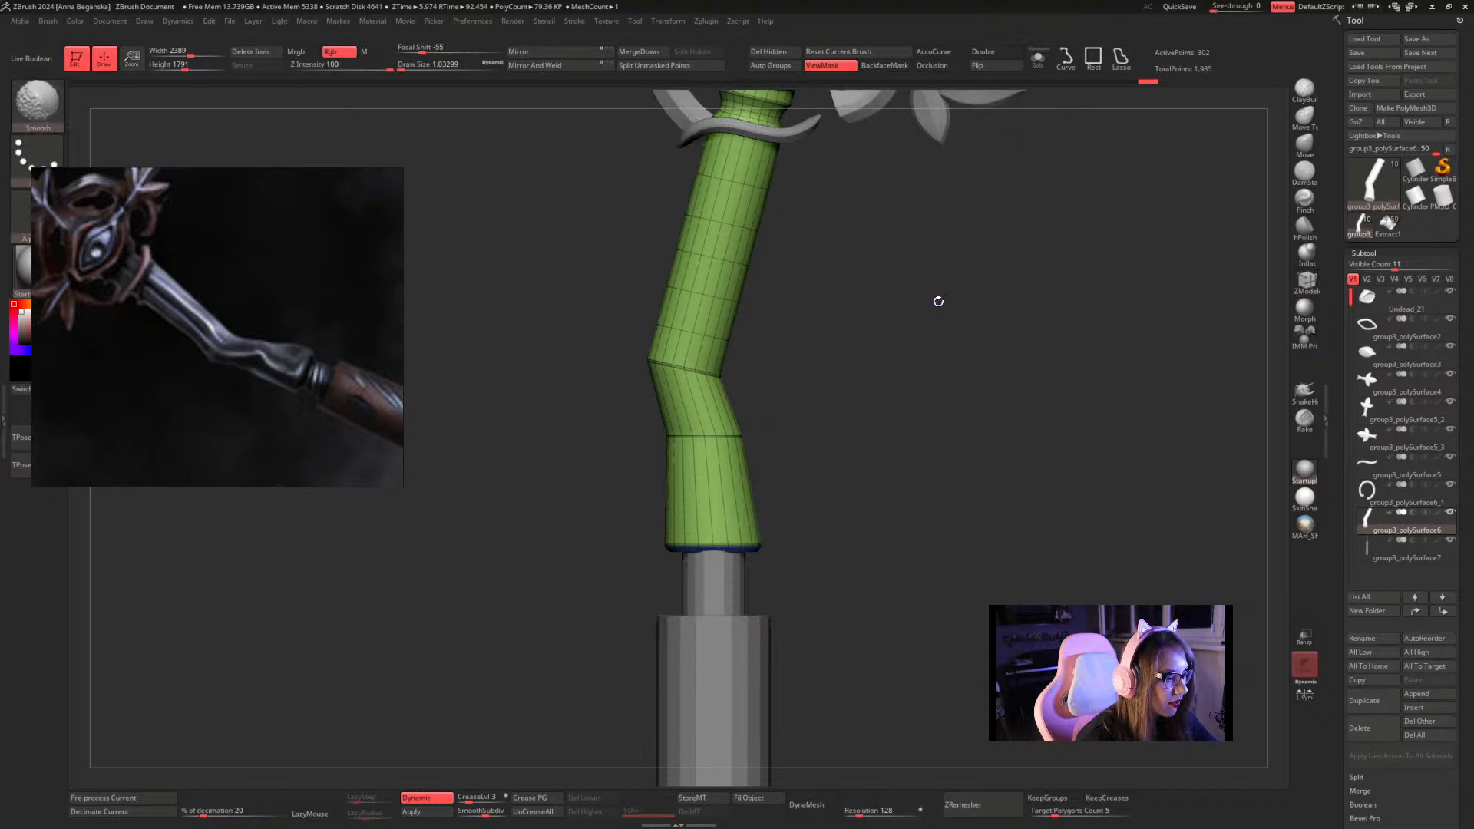
key(shift+f)
key(space)
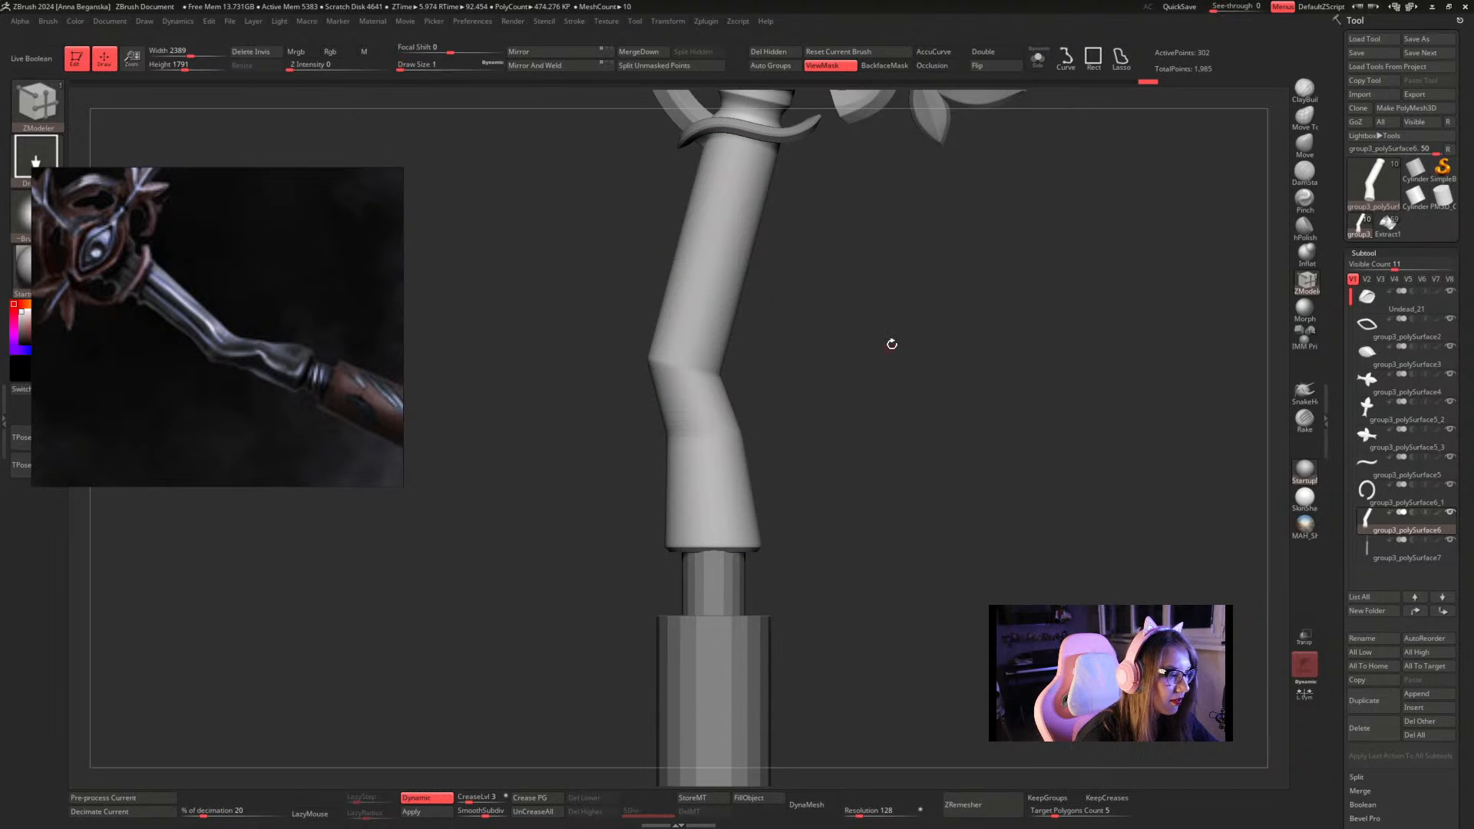
Insert two single edge loops across the flared lower part of the bent shaft section with ZModeler
alt+drag(854, 414, 857, 433)
key(shift+f)
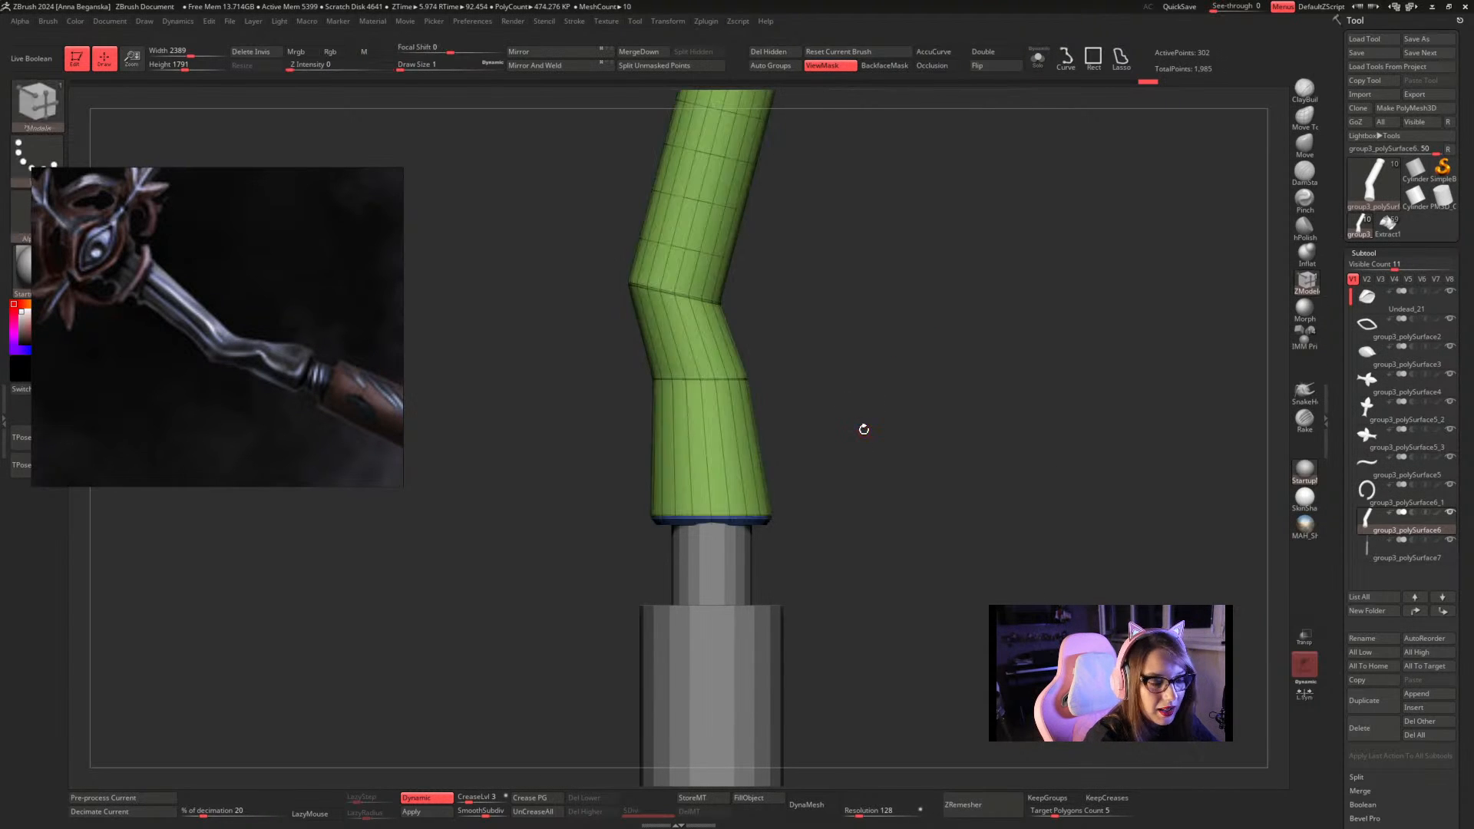
alt+drag(1001, 327, 1030, 376)
key(space)
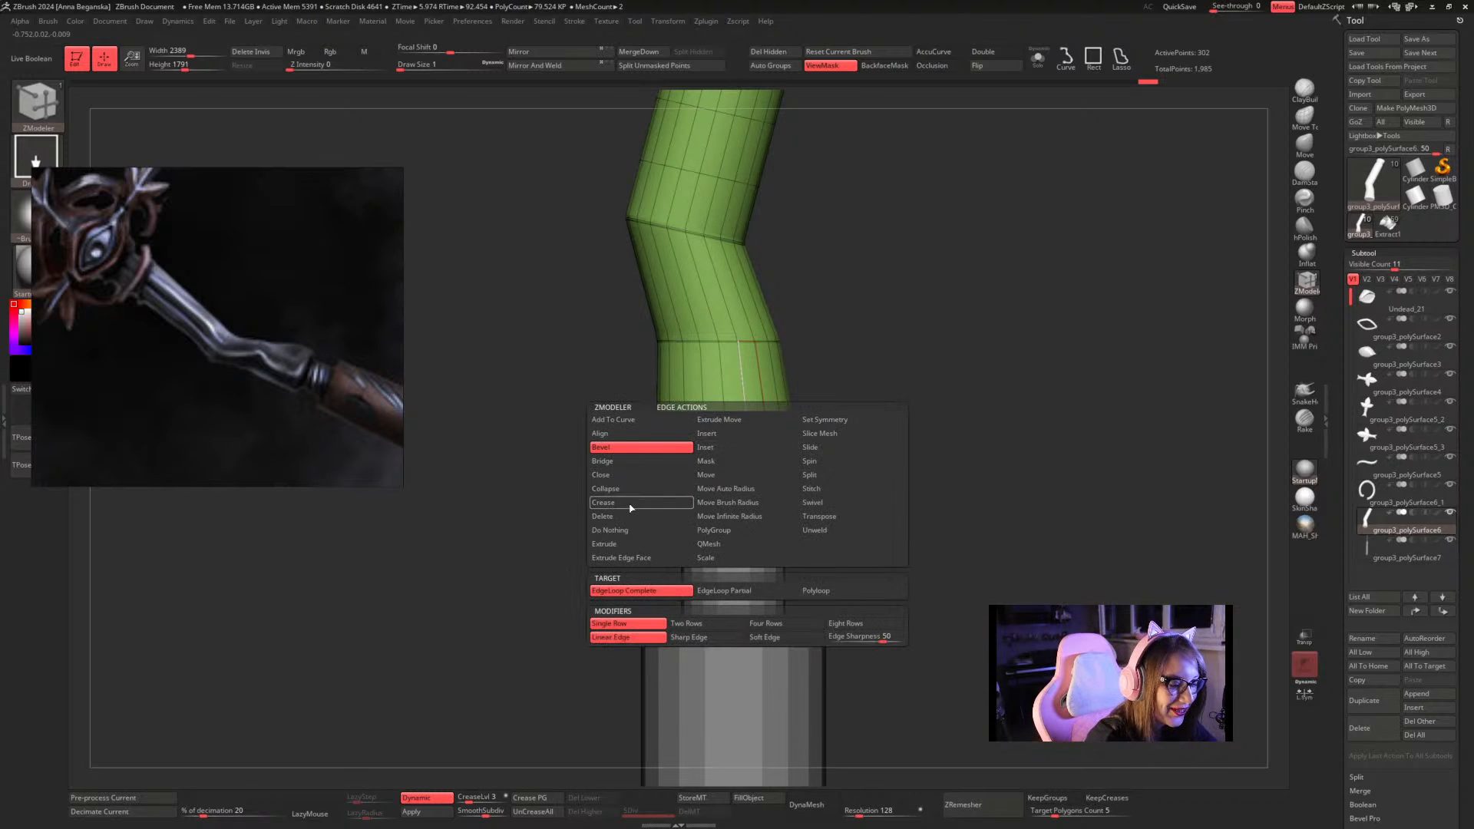
click(705, 461)
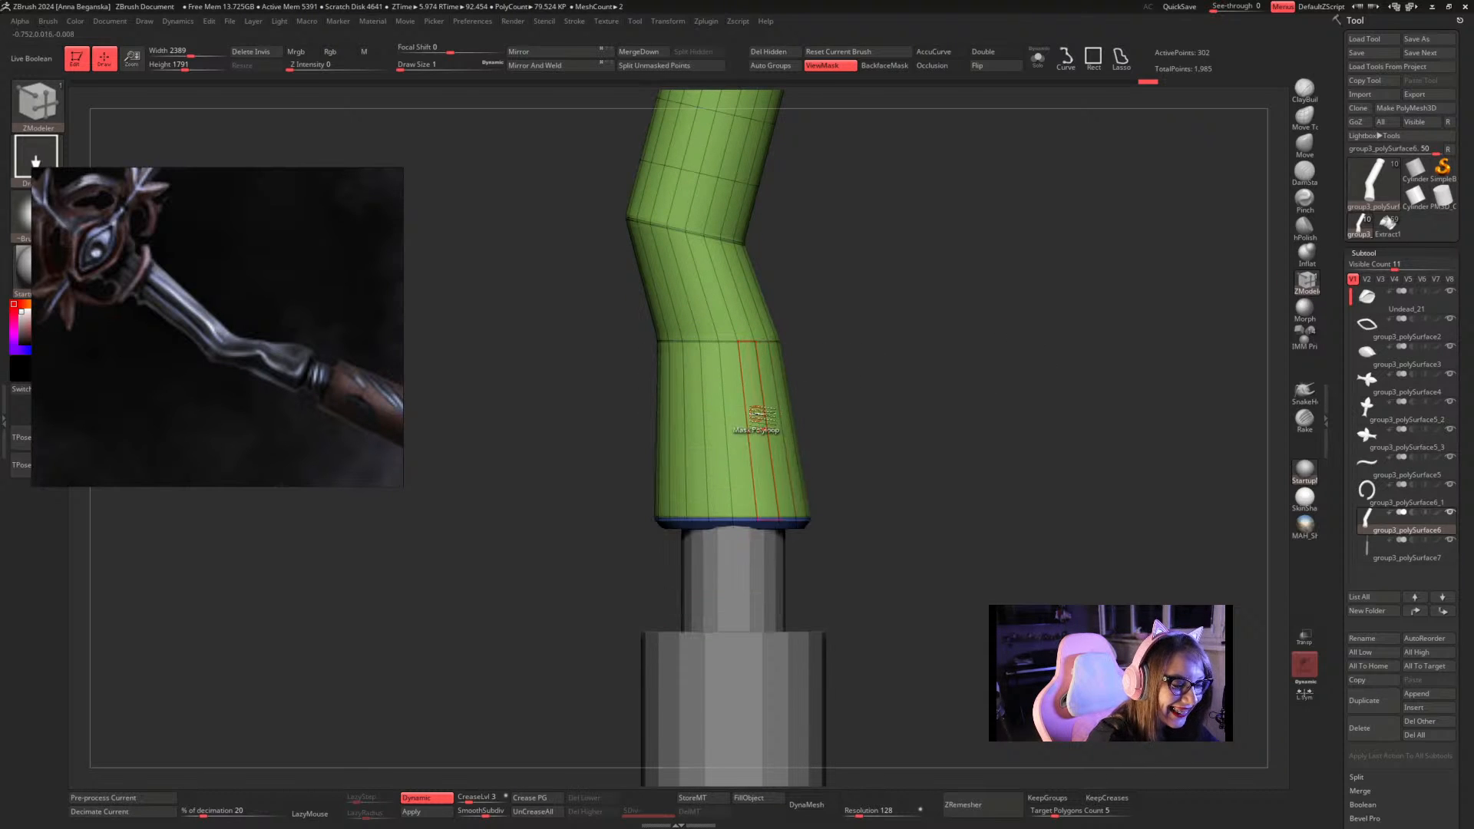
mouse_move(749, 414)
mouse_down()
mouse_move(758, 467)
mouse_move(750, 402)
mouse_up()
Switch the edge action to Scale, scale the new edge loops inward to curve the flare, and hide the wireframe
key(space)
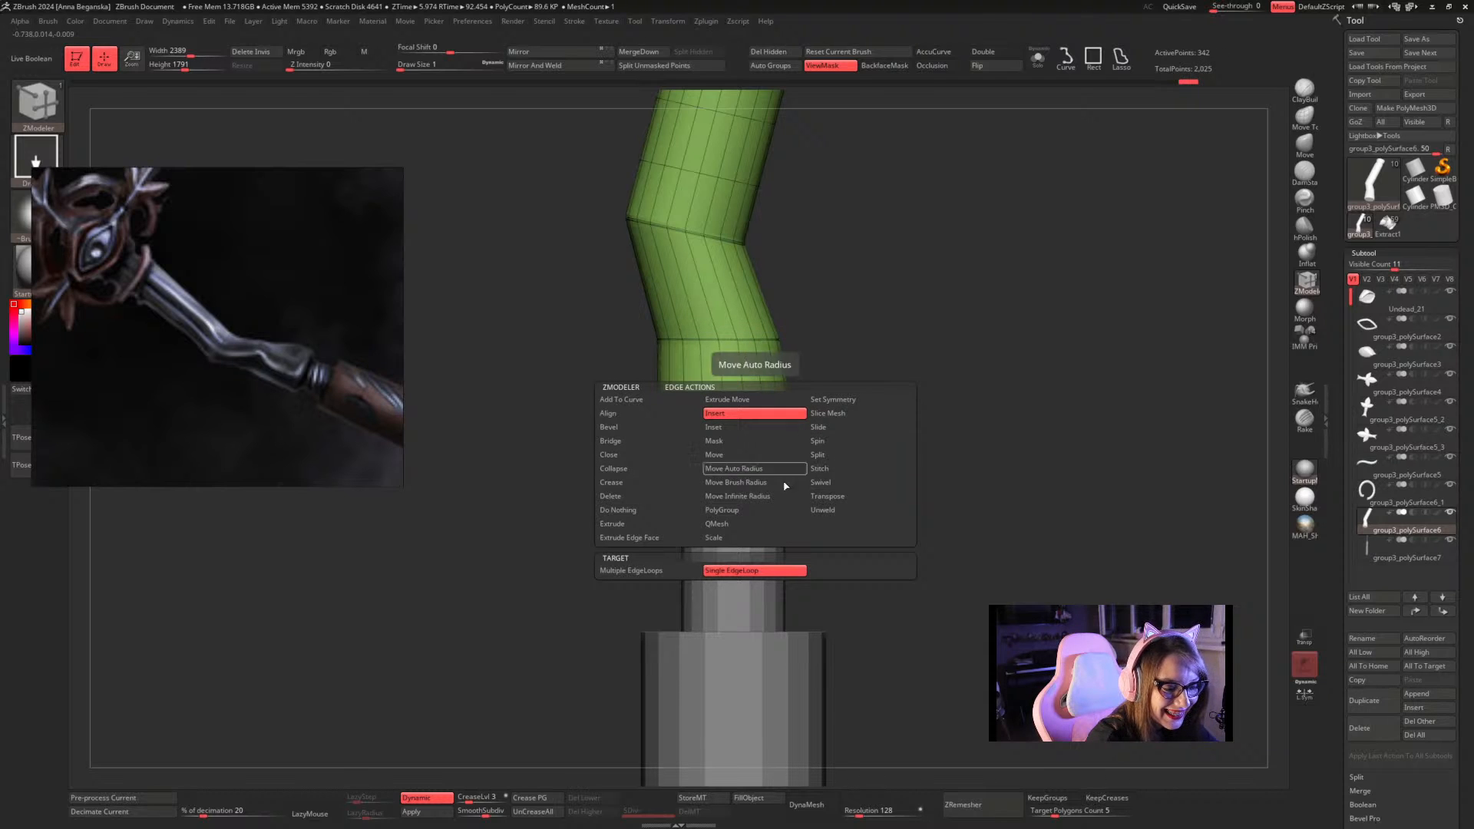
click(730, 535)
drag(760, 466, 768, 463)
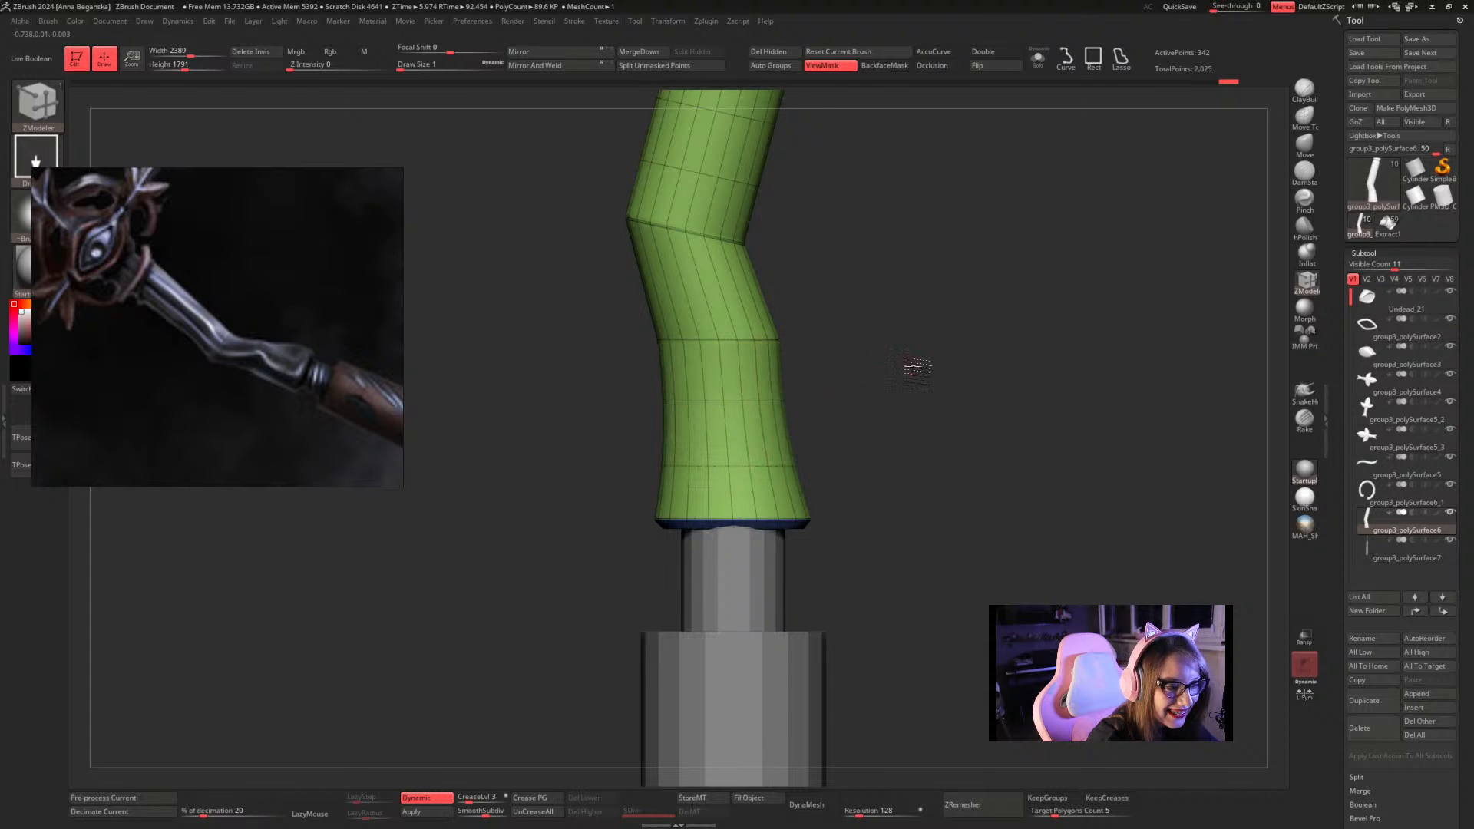
key(shift+f)
alt+drag(917, 367, 853, 481)
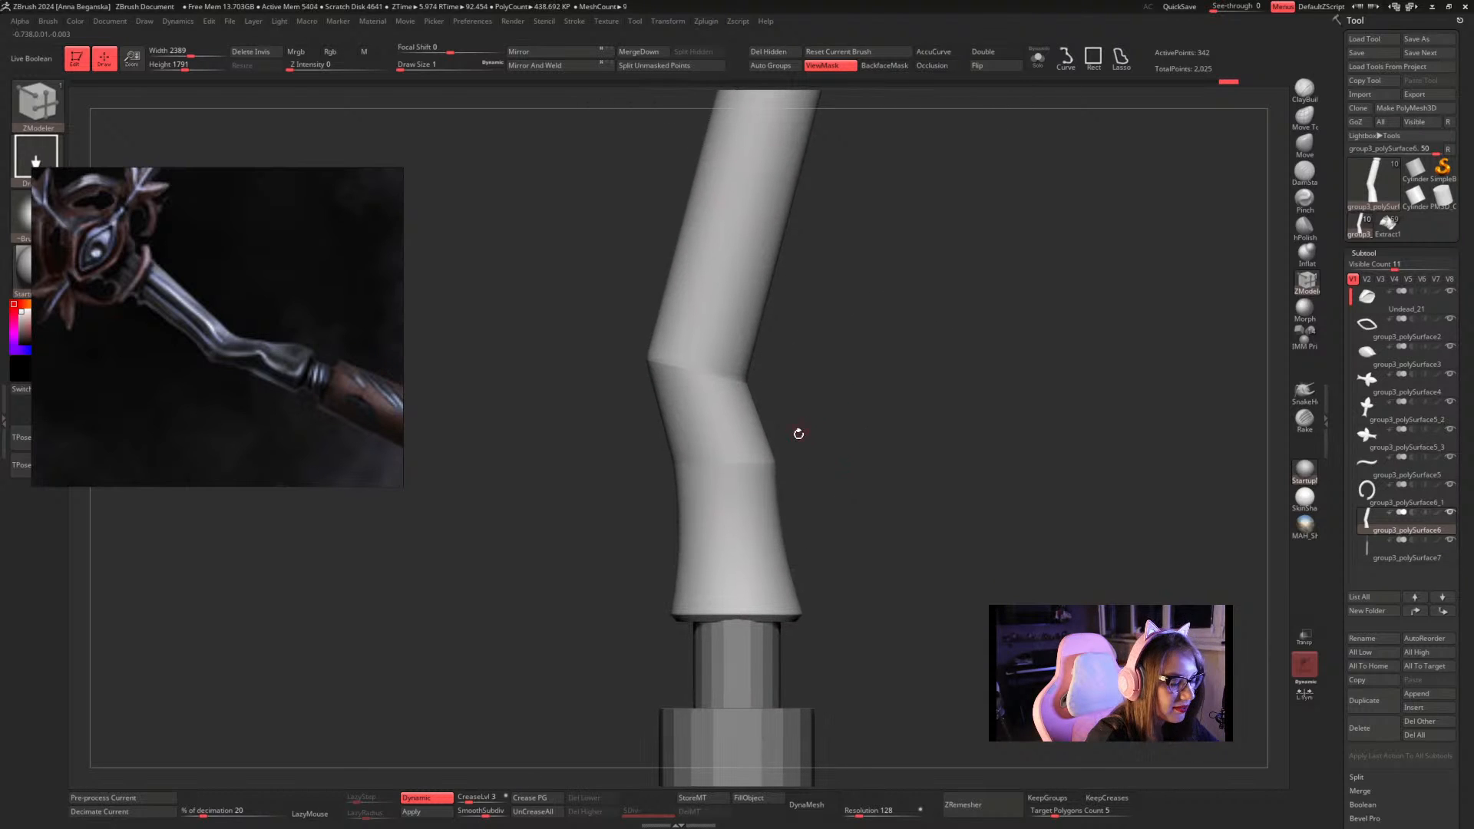
Scale the edge loop at the top of the flared part below the bend, and select the lower handle subtool
key(shift+f)
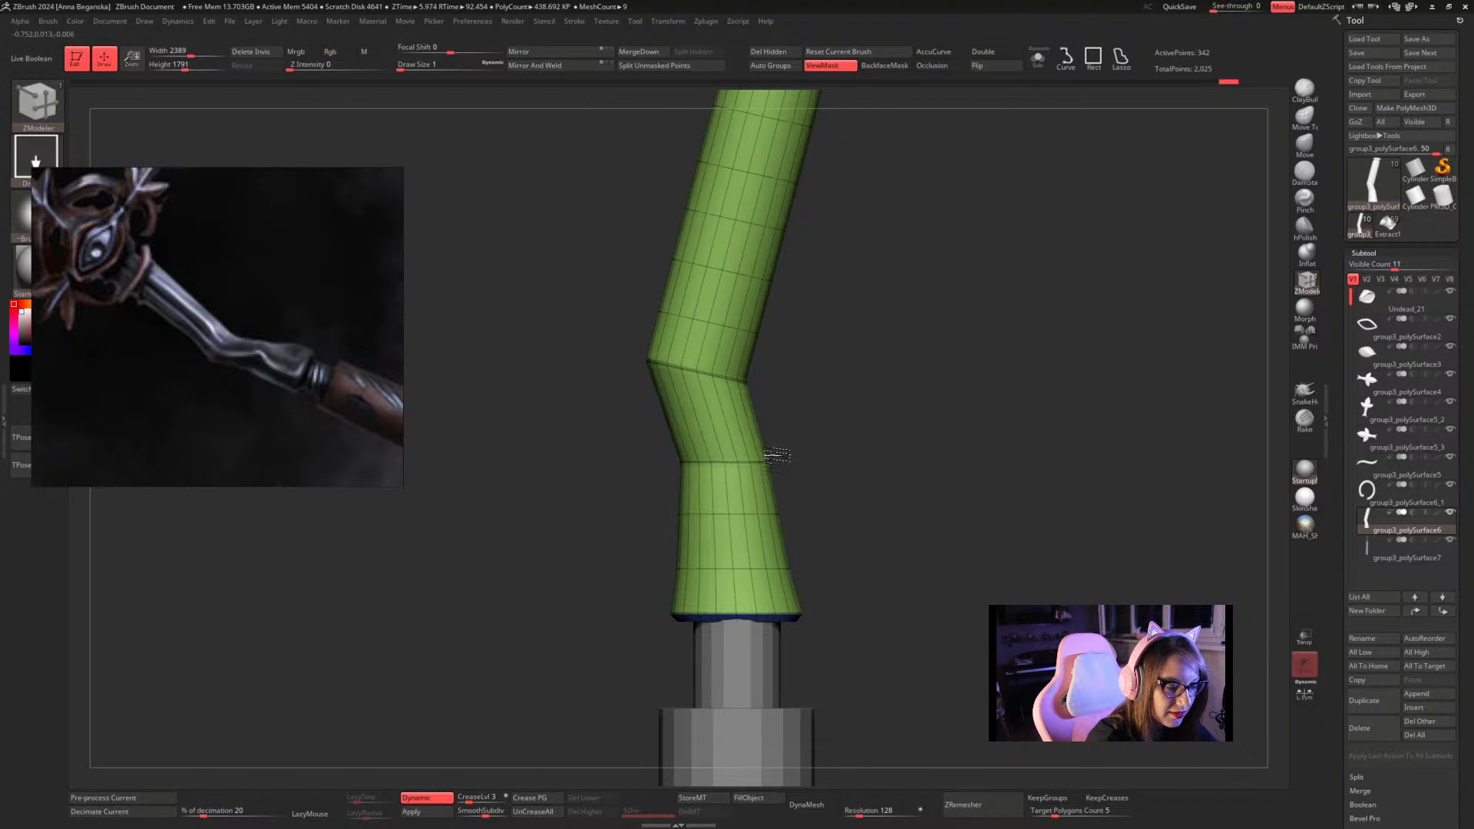
drag(762, 462, 843, 513)
key(shift+f)
key(shift+f)
key(shift+f)
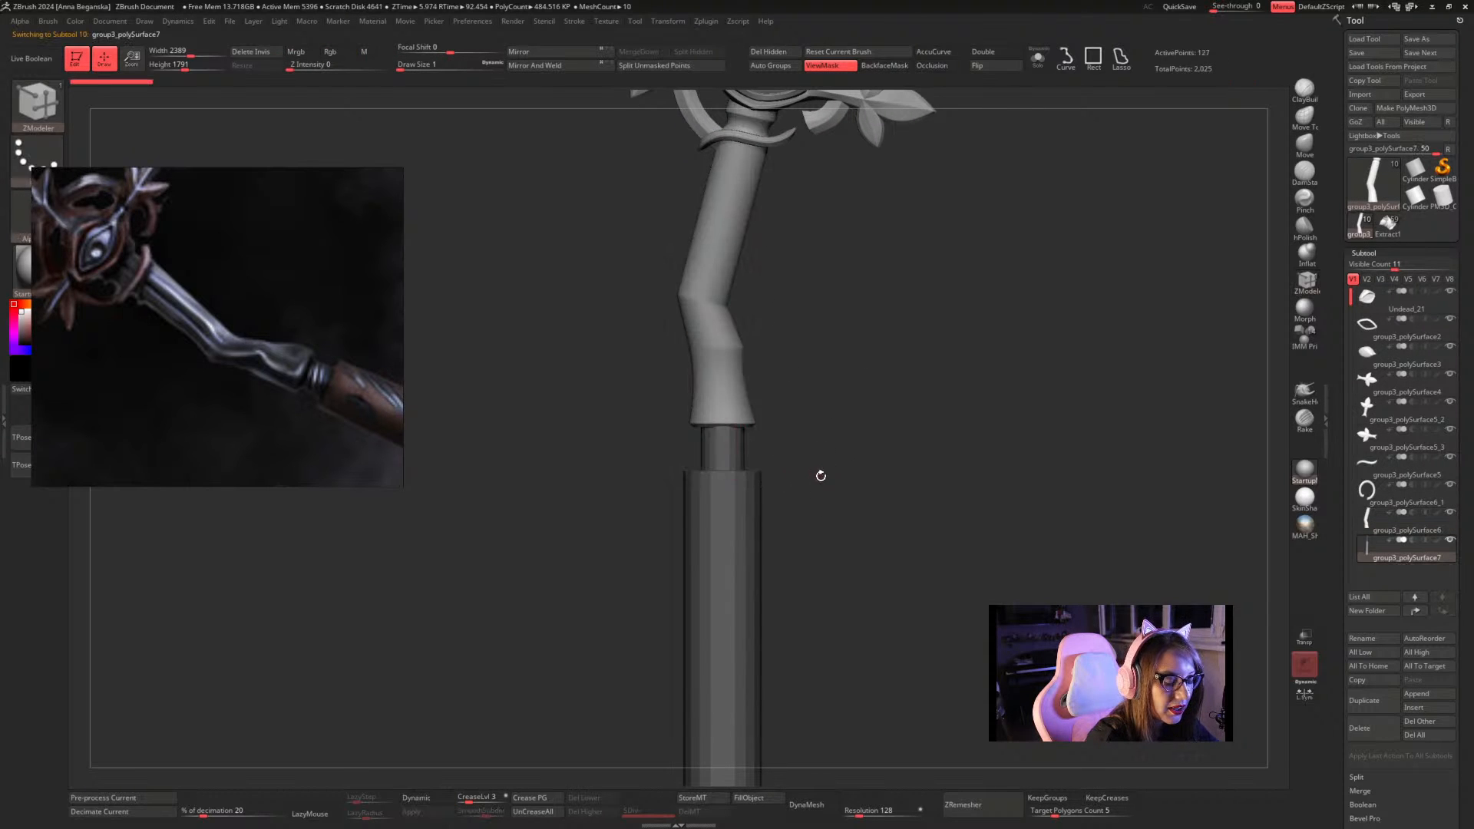
Mask the green lower block of the handle subtool by isolating its polygroup, and show the whole subtool again
key(ctrl+h)
alt+drag(866, 527, 845, 386)
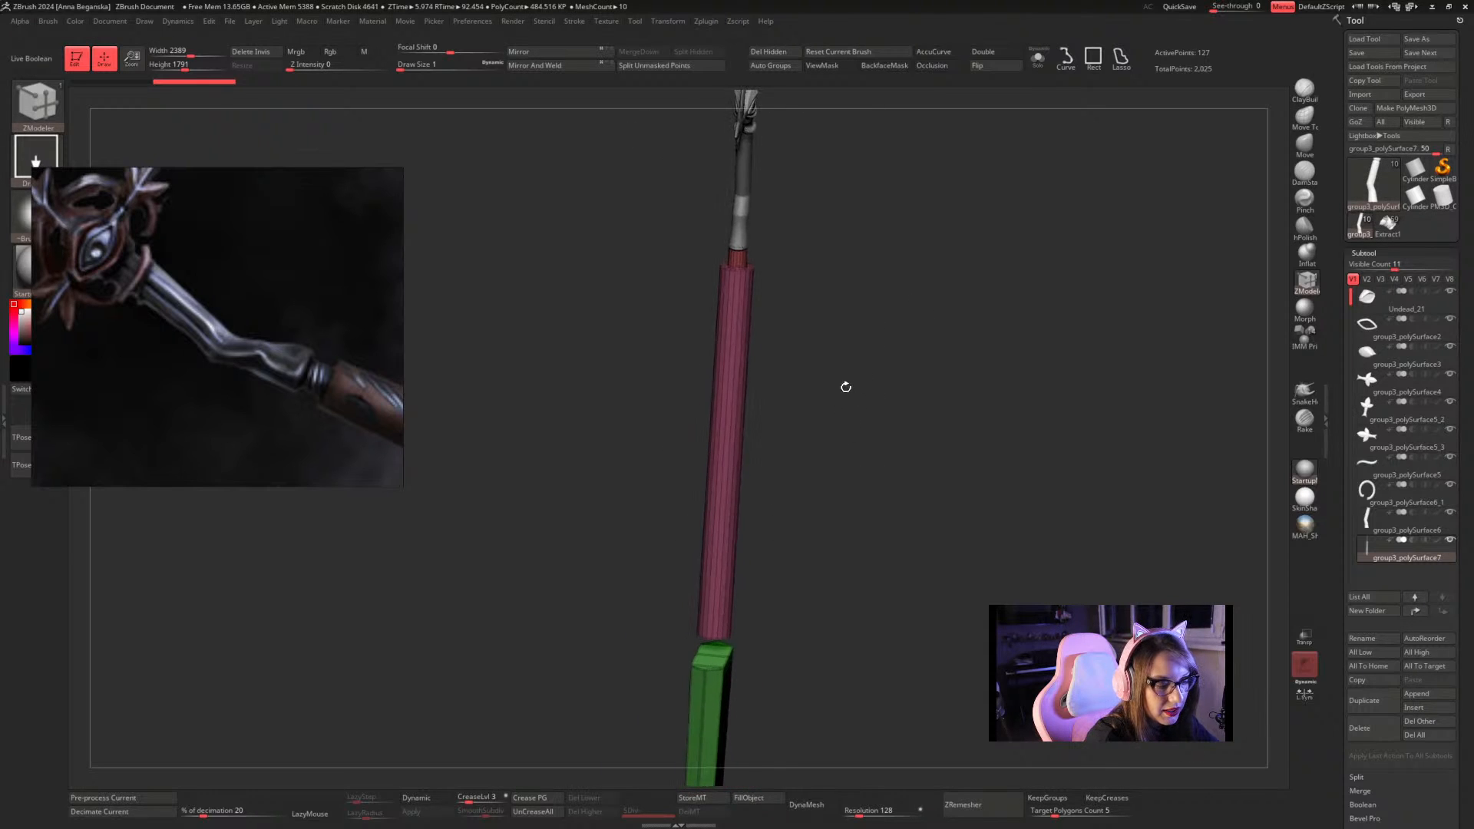
ctrl+shift+click(742, 402)
ctrl+shift+click(783, 287)
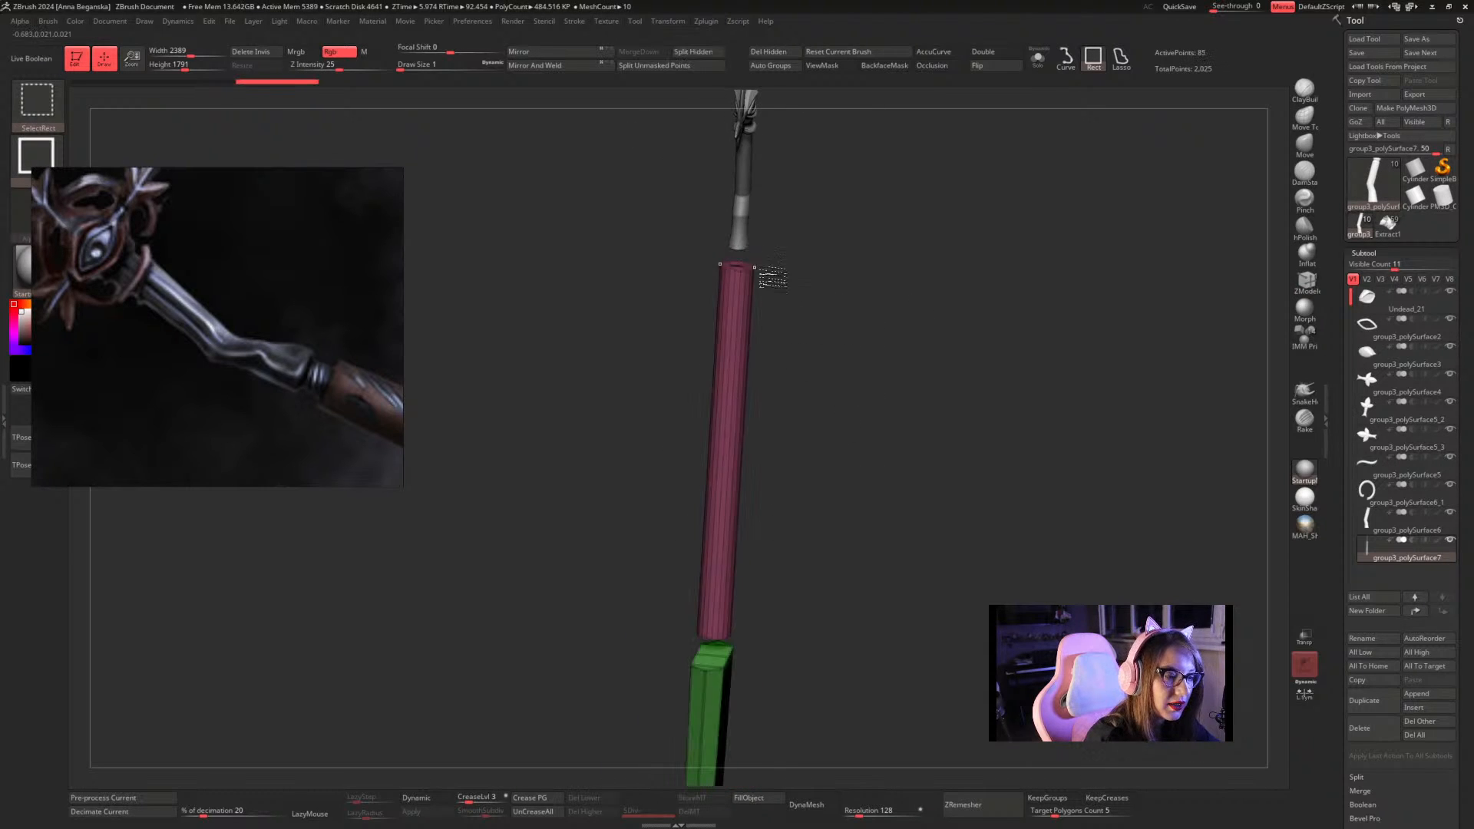
ctrl+alt+shift+click(745, 412)
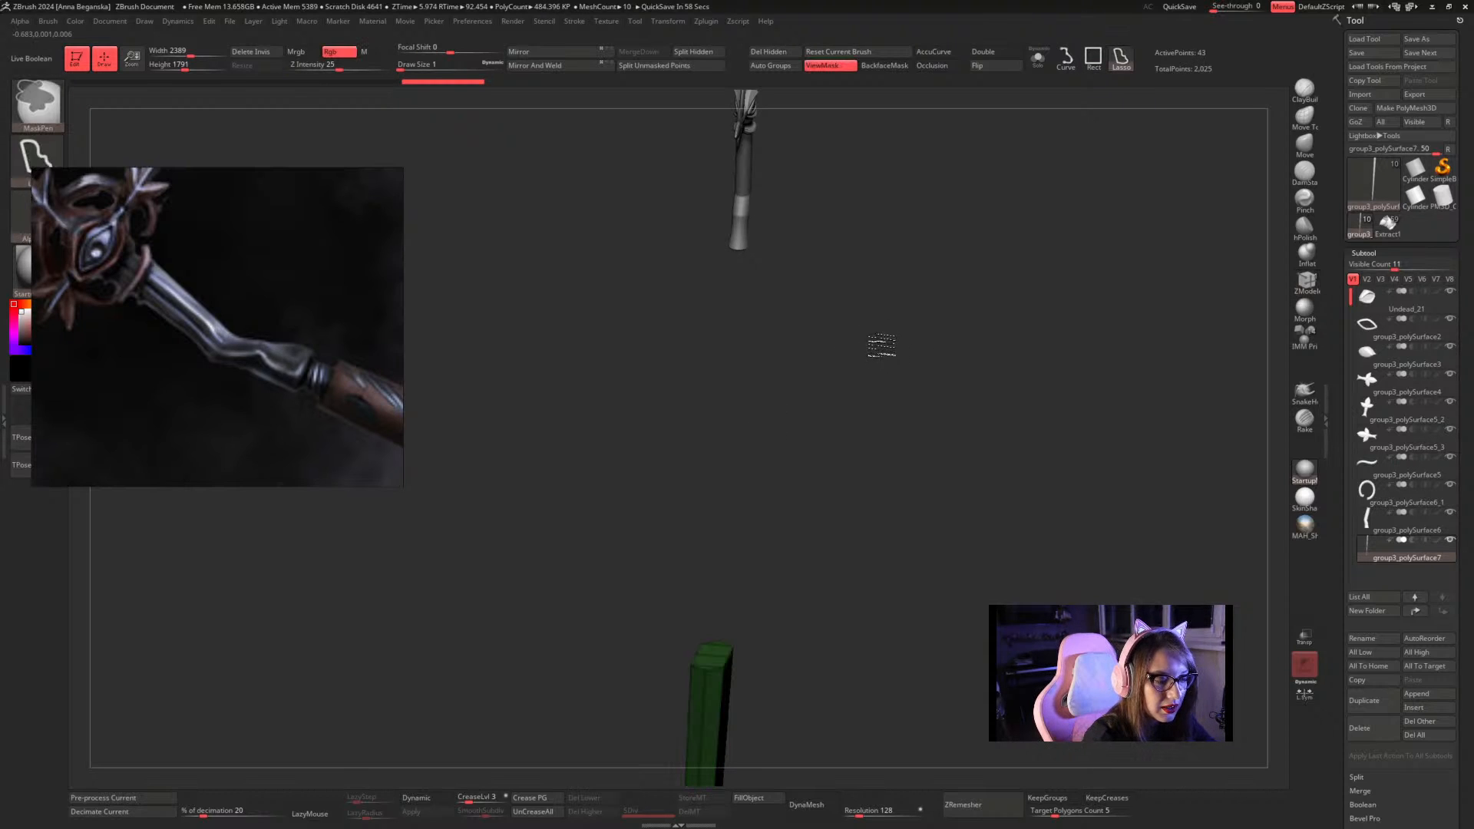
ctrl+shift+click(884, 355)
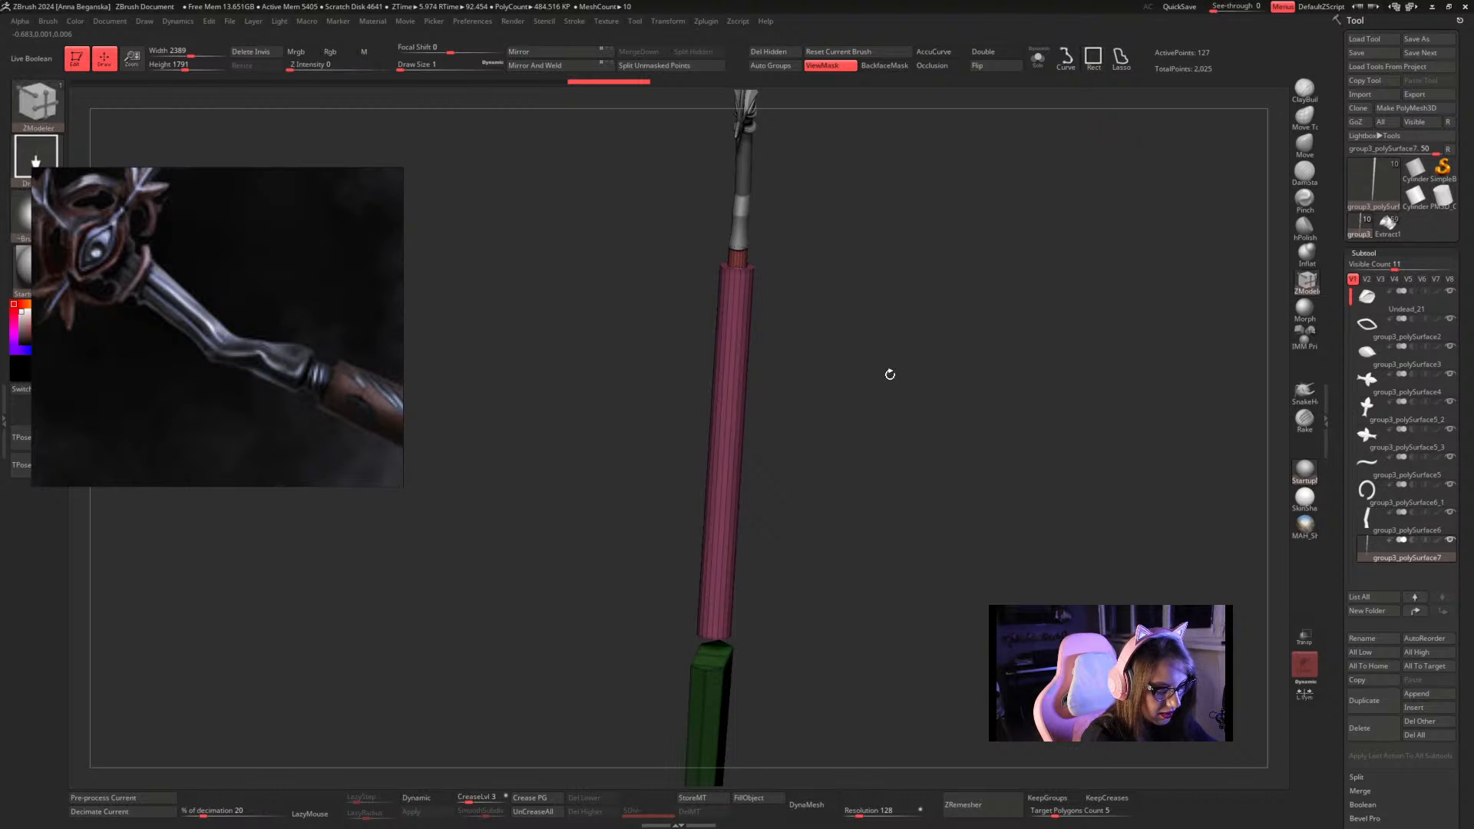
Center the gizmo on the unmasked part of the handle, scale it narrower along Z, and clear the mask
key(w)
alt+drag(864, 401, 872, 514)
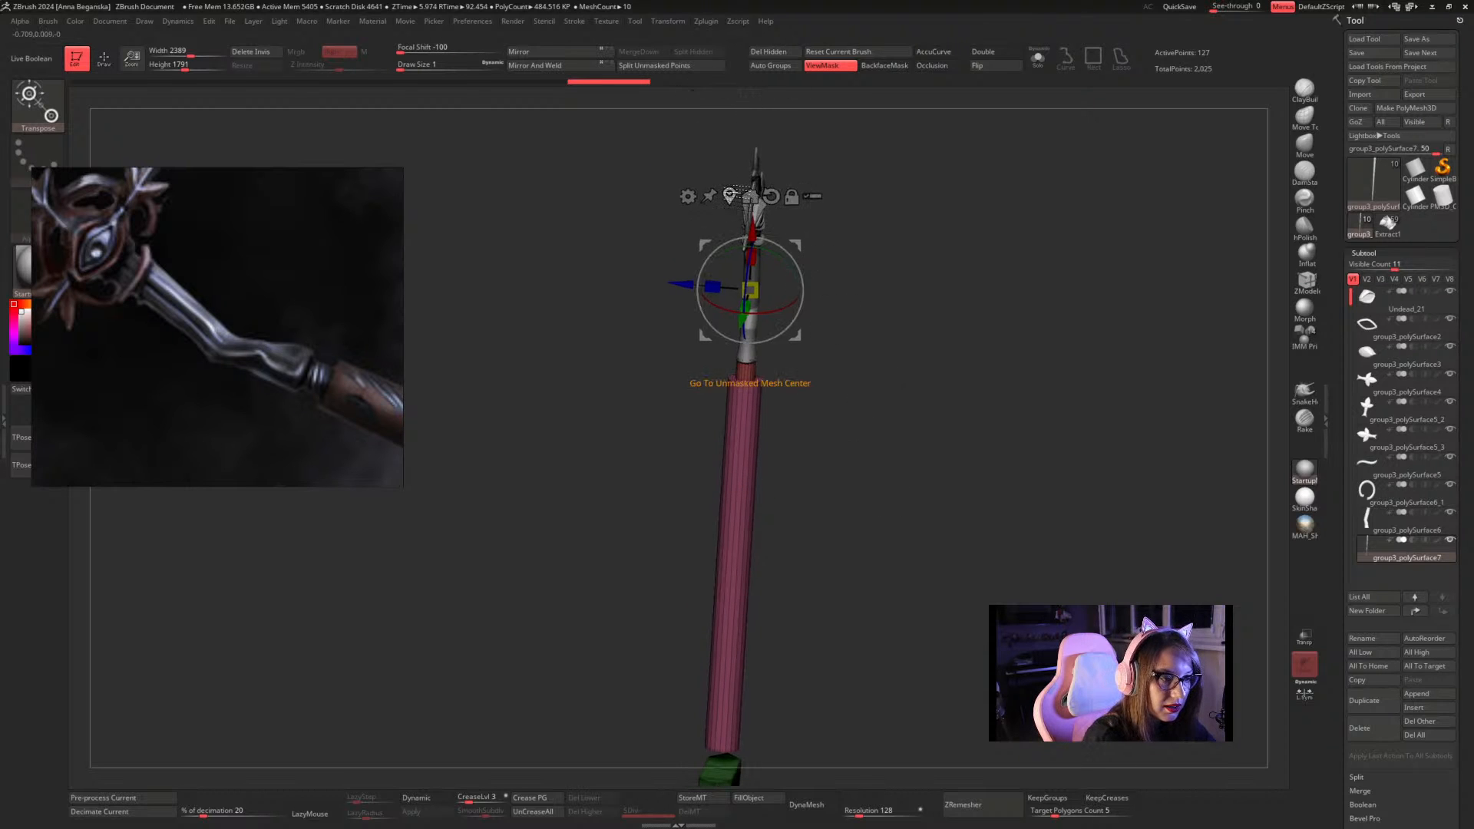
click(730, 195)
alt+drag(870, 423, 862, 356)
click(726, 387)
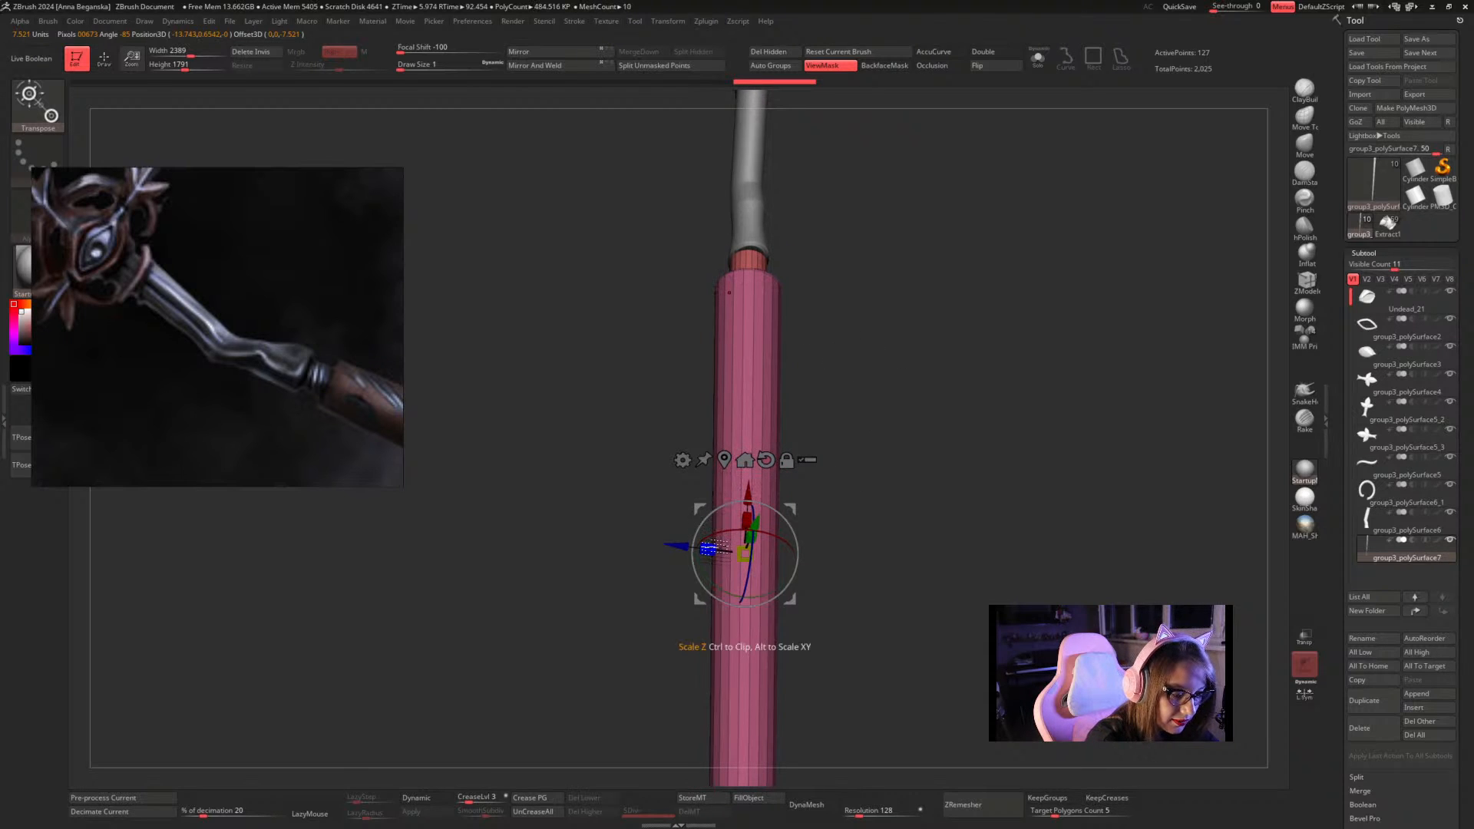
drag(706, 549, 766, 566)
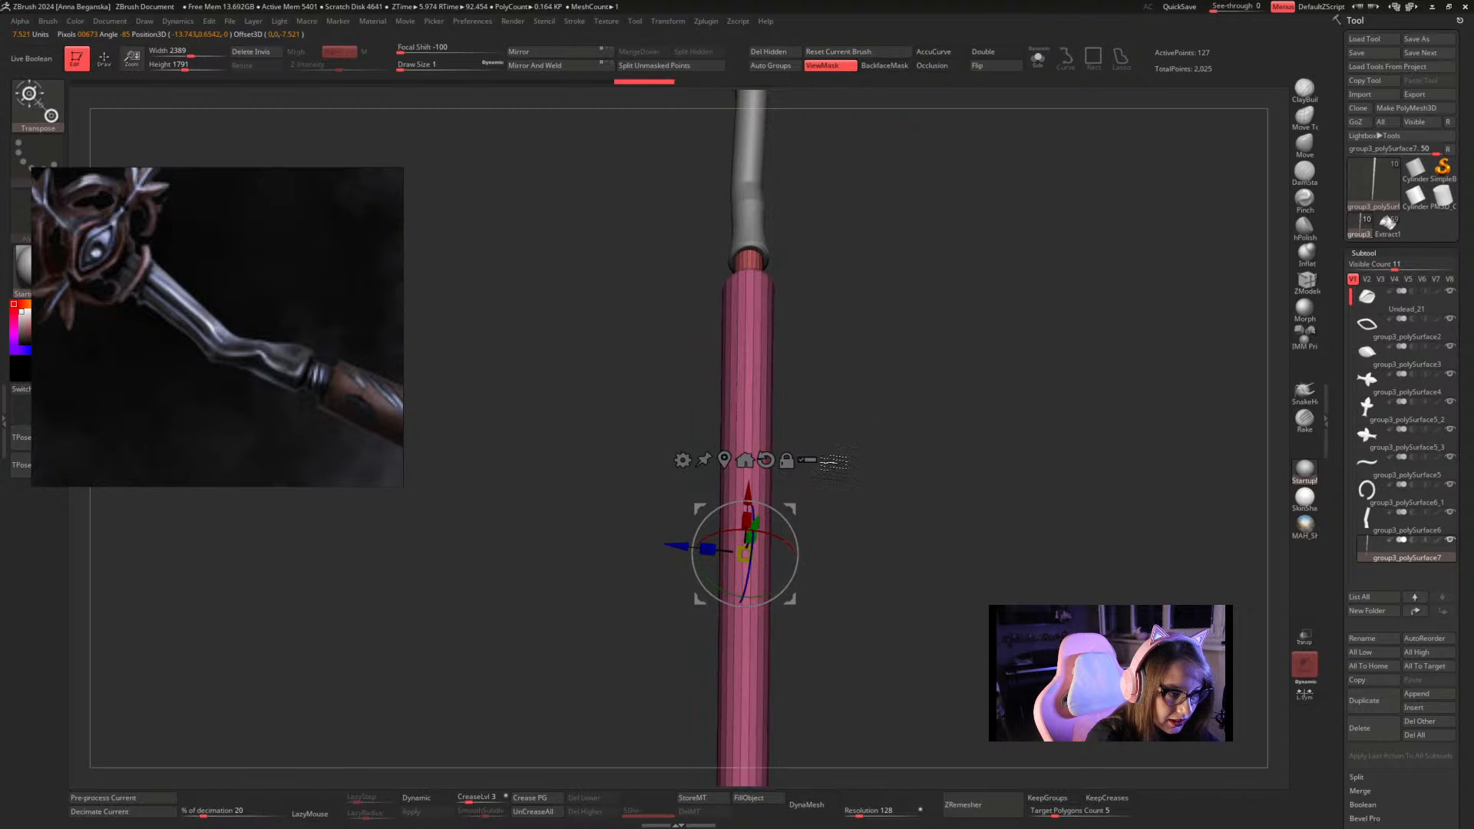
mouse_move(894, 388)
mouse_down()
mouse_move(889, 353)
mouse_move(908, 458)
mouse_move(872, 428)
mouse_move(900, 402)
mouse_move(825, 442)
mouse_up()
key(shift+f)
key(shift+f)
ctrl+click(725, 544)
key(q)
ctrl+drag(762, 587, 771, 567)
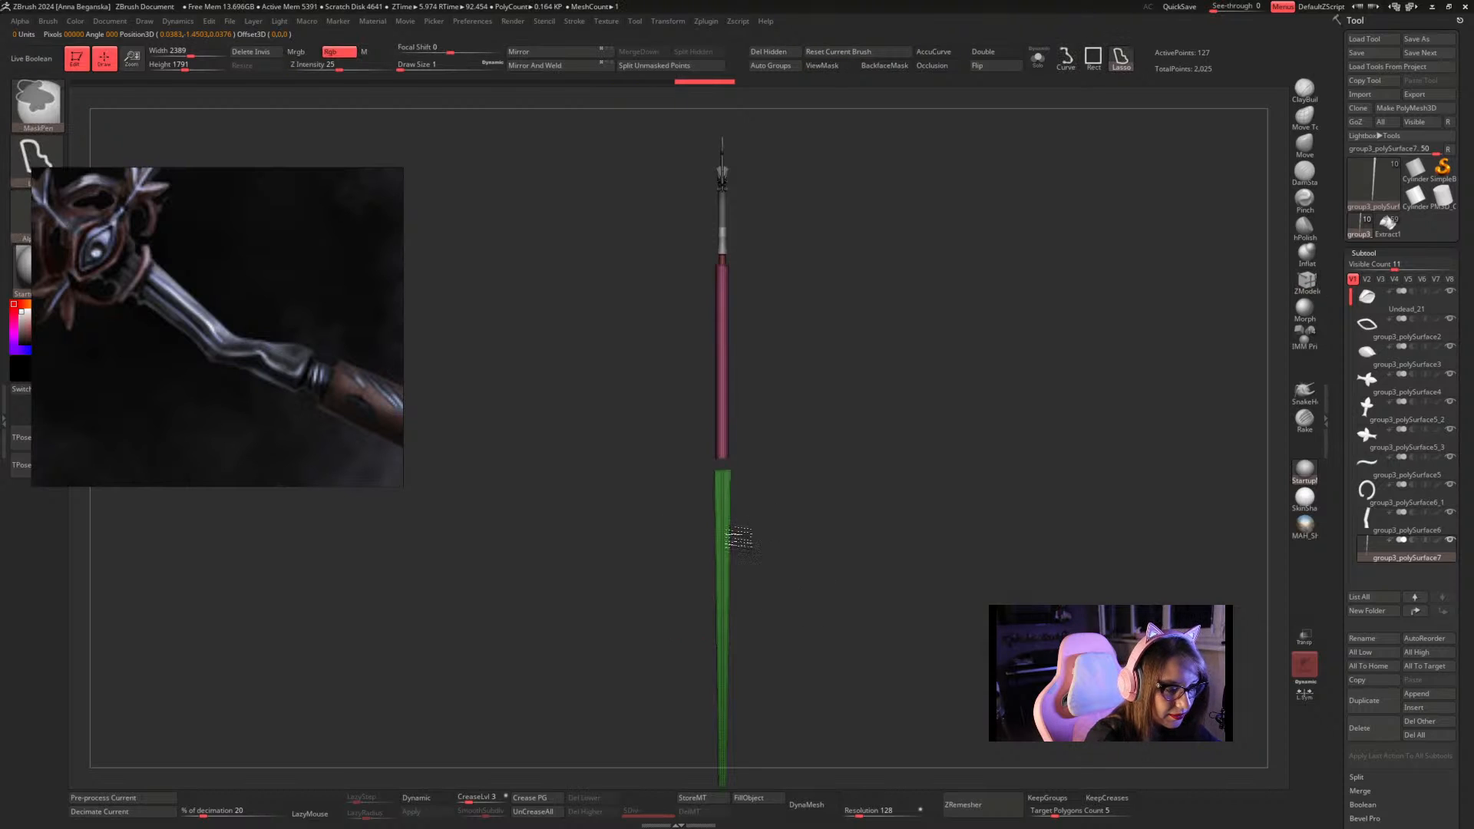
Hide the green lower block of the handle and split the hidden part off into its own subtool
ctrl+shift+click(726, 538)
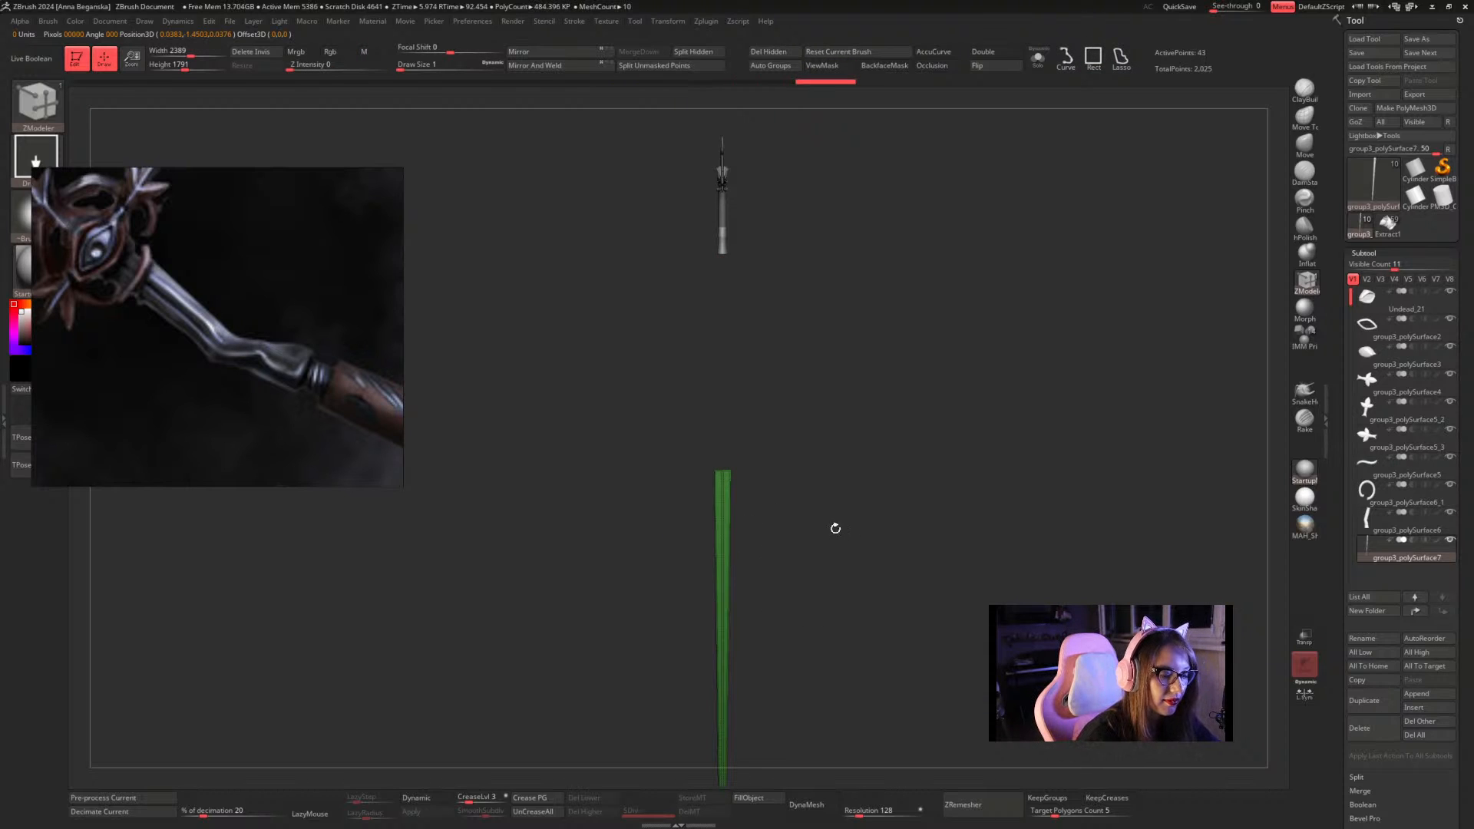
alt+drag(832, 527, 765, 375)
ctrl+shift+drag(827, 459, 849, 487)
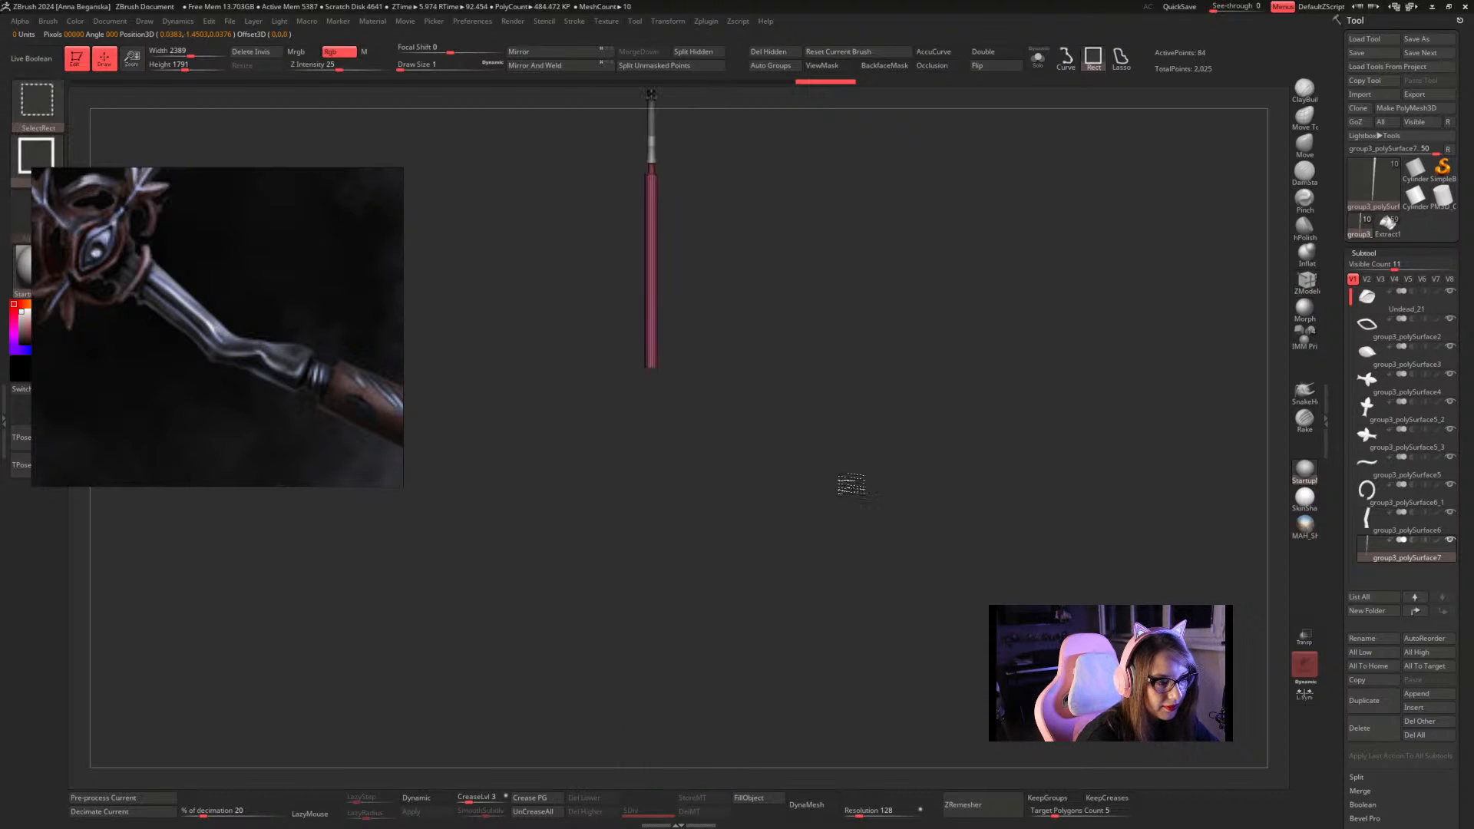
alt+drag(764, 425, 787, 538)
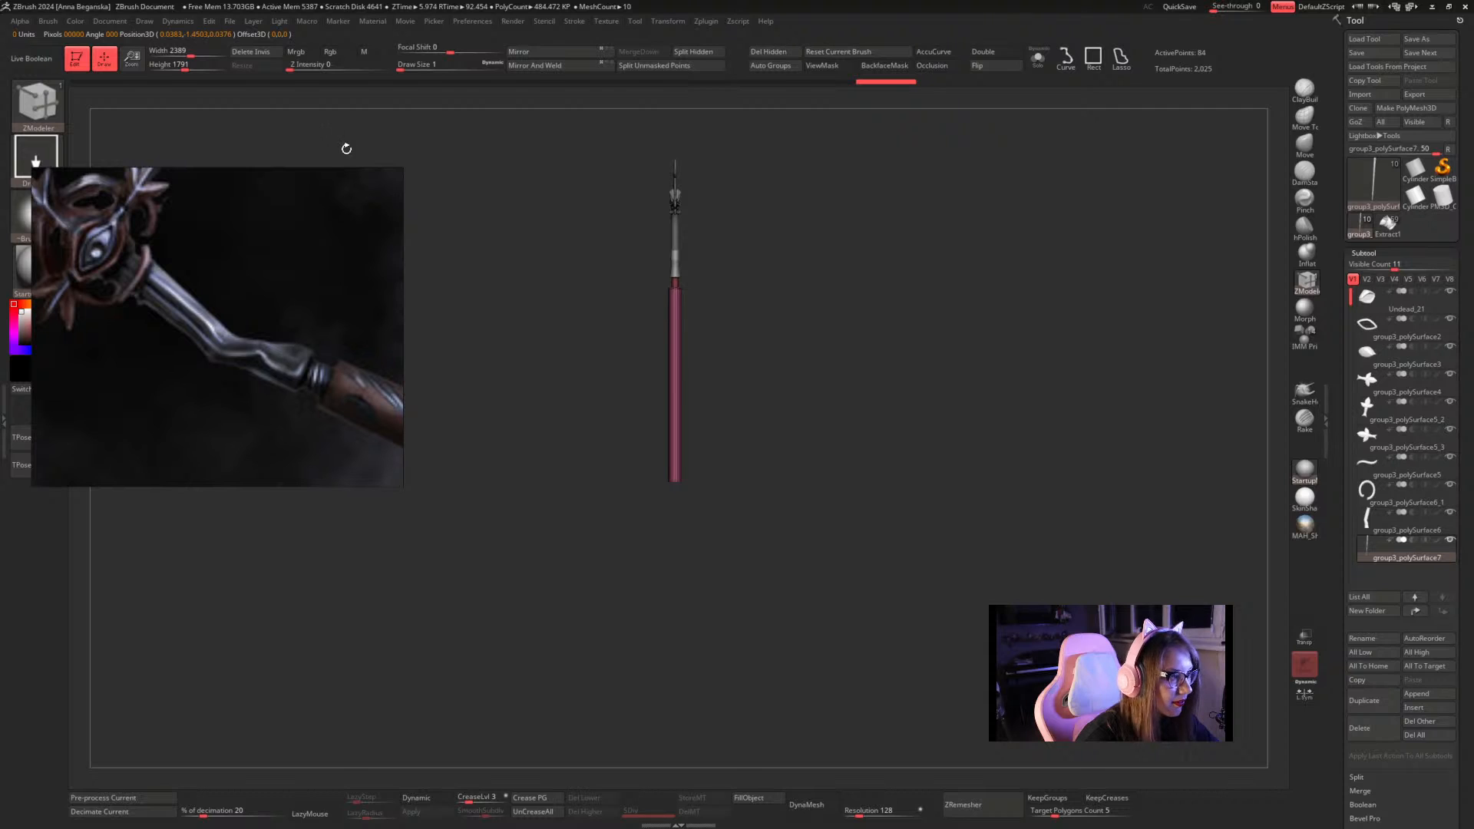
click(695, 53)
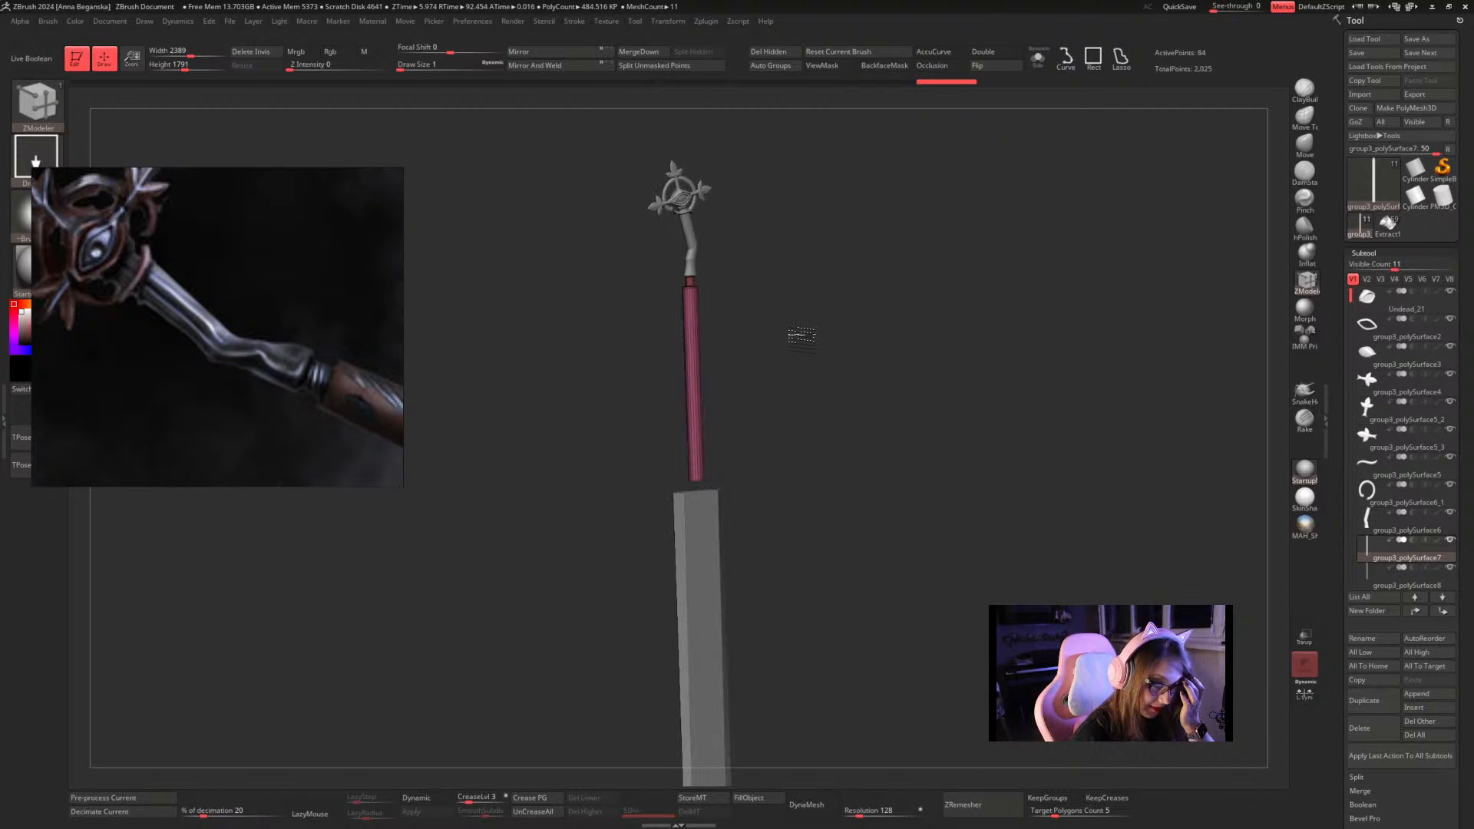
drag(796, 333, 885, 376)
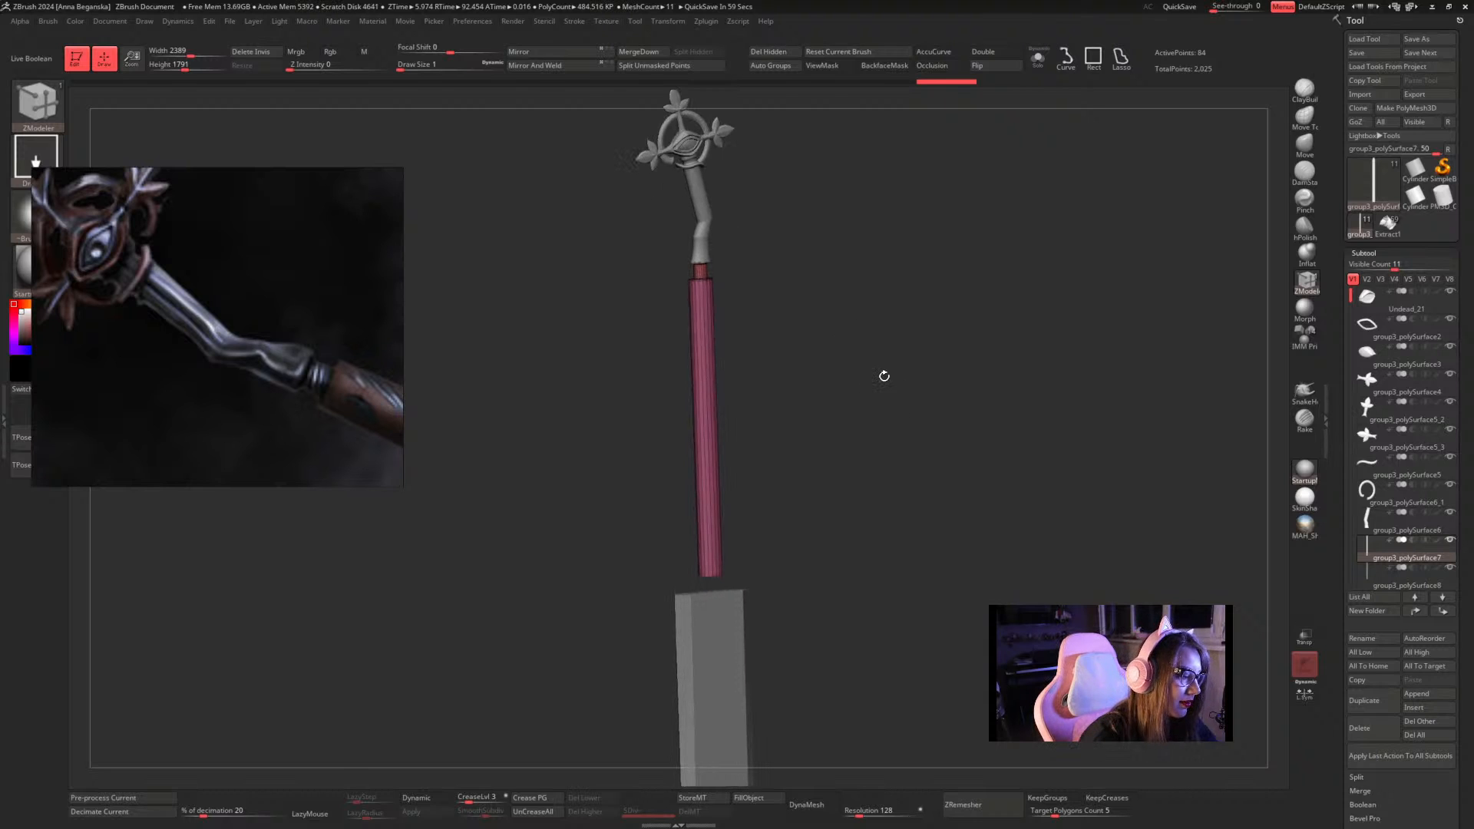
Examine the staff handle in the reference image, including its ring, wrapped metal details and ridged collar
scroll(316, 308, down, 6)
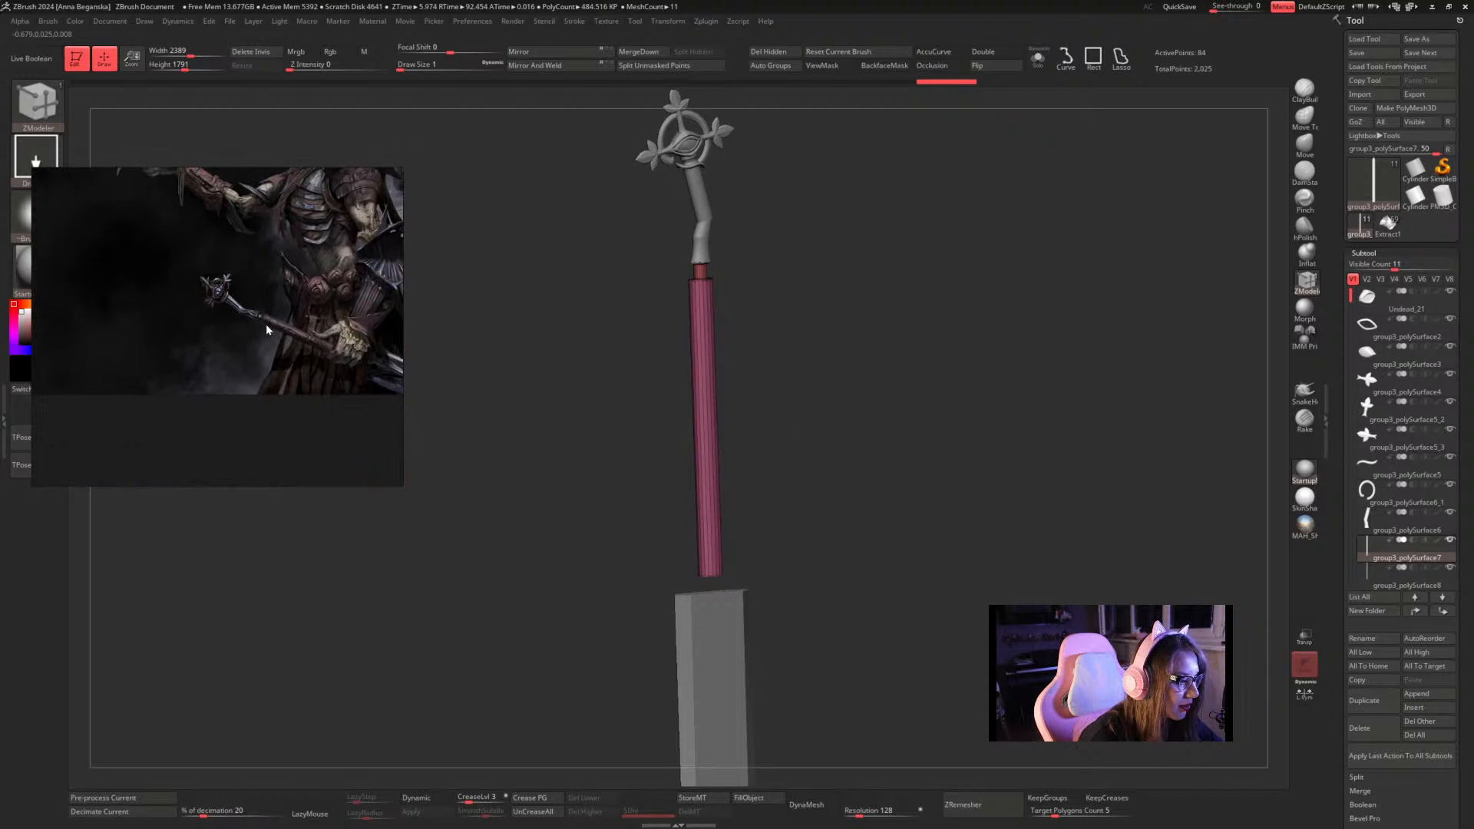
scroll(266, 325, up, 8)
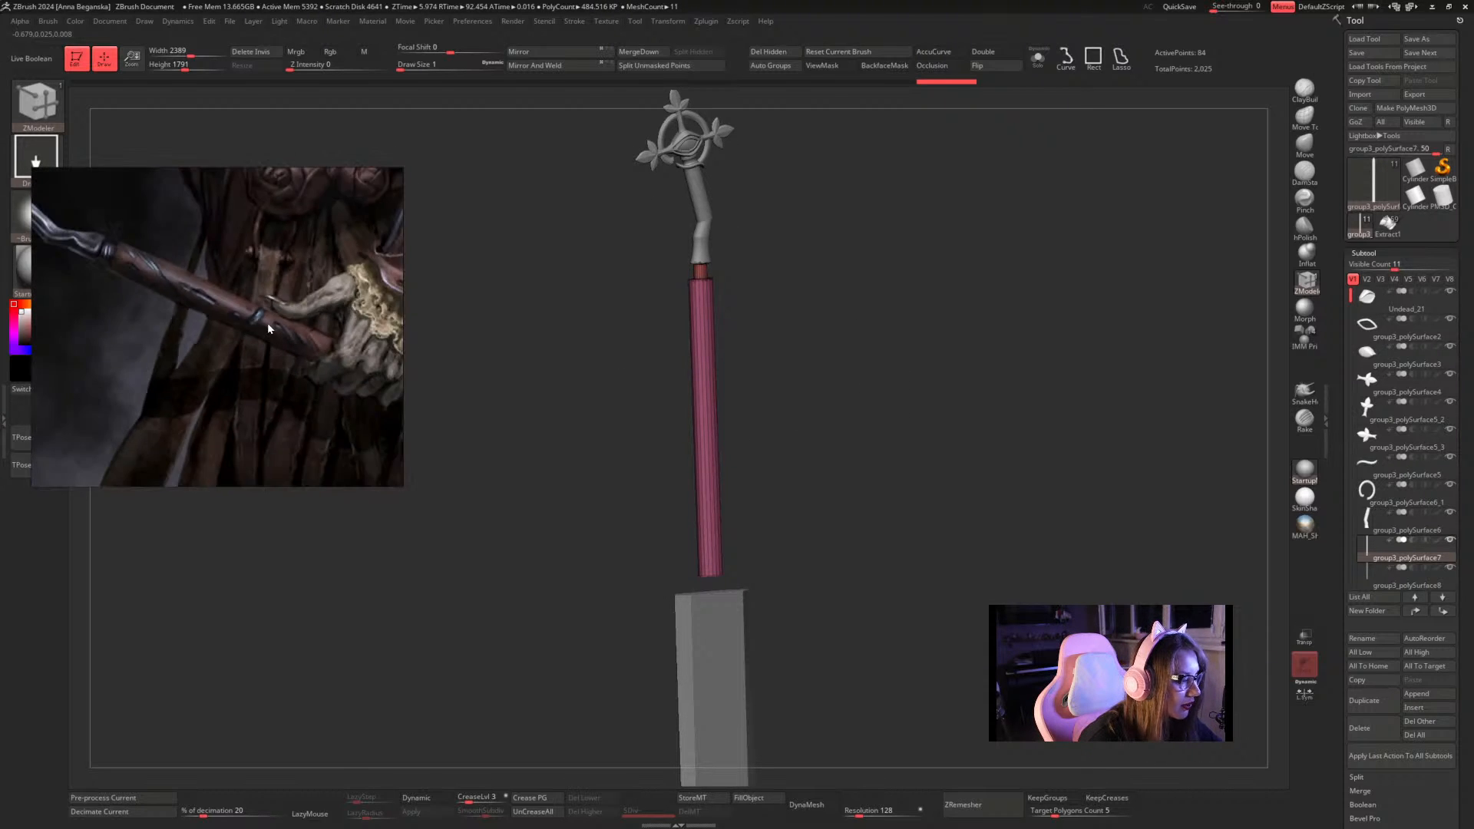
scroll(279, 323, down, 3)
scroll(257, 328, up, 7)
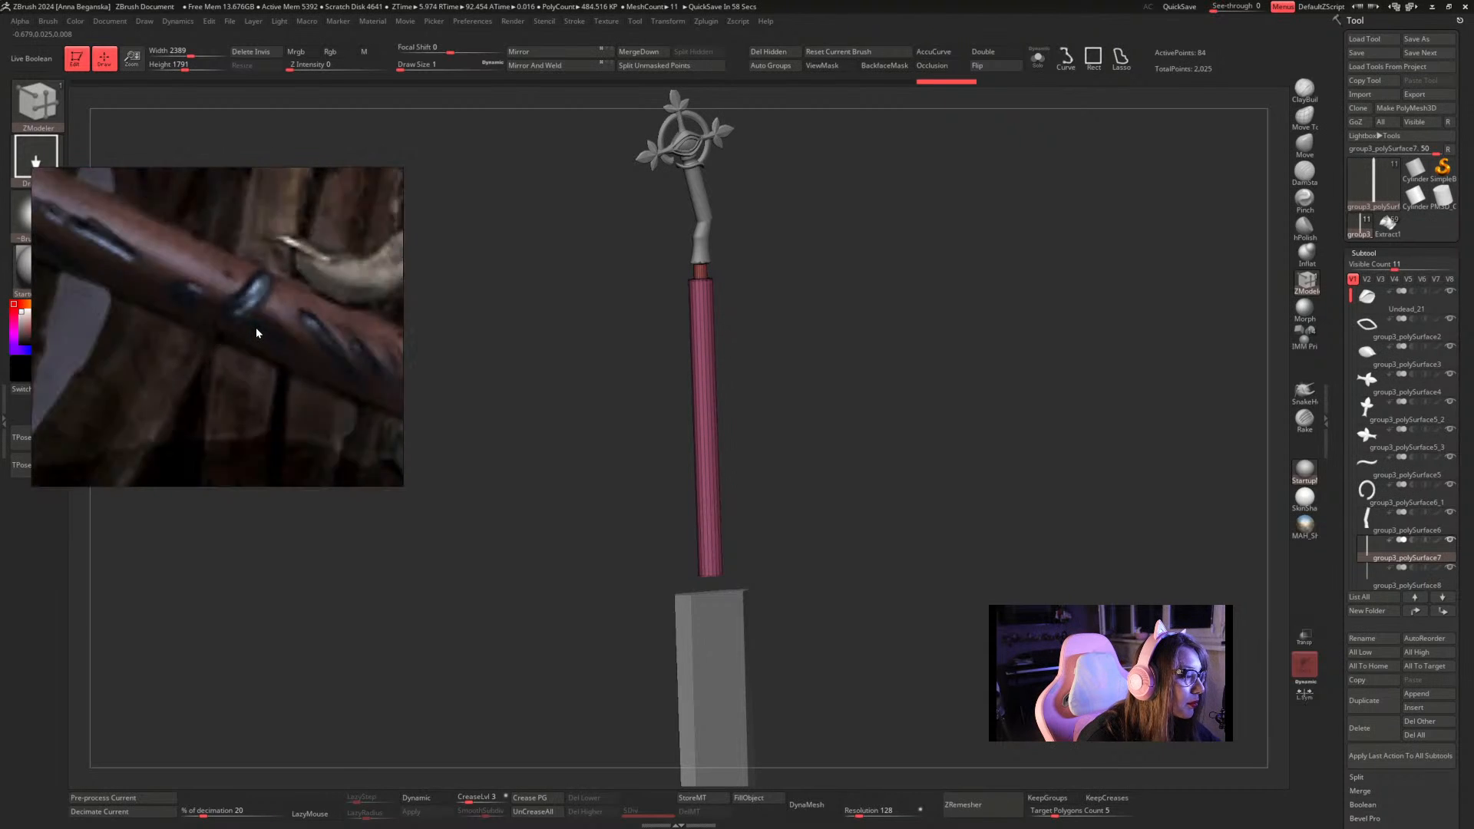
scroll(255, 327, down, 6)
scroll(256, 327, up, 6)
scroll(255, 327, down, 3)
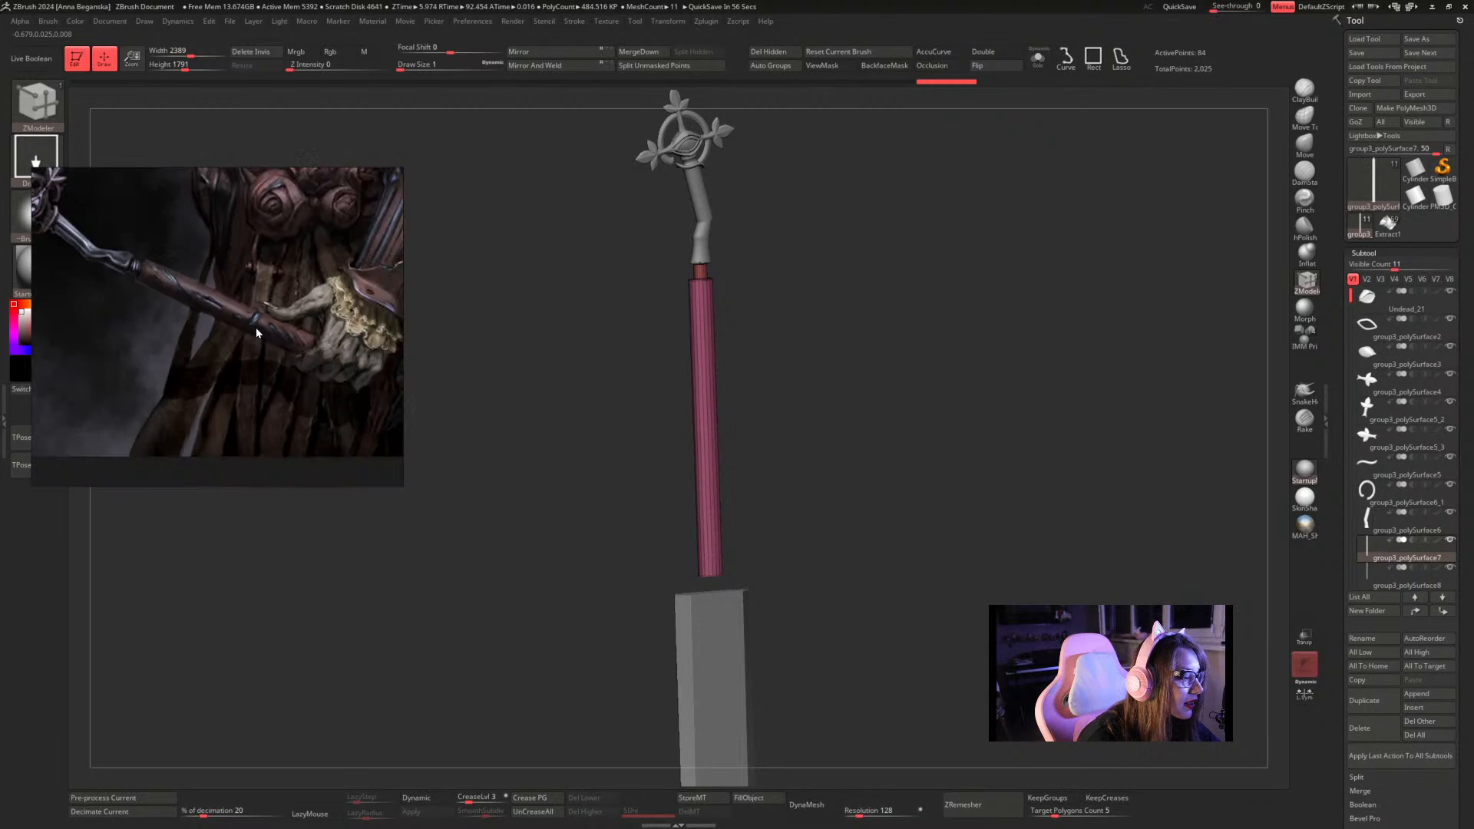
scroll(122, 266, up, 3)
scroll(155, 270, up, 2)
scroll(155, 269, up, 4)
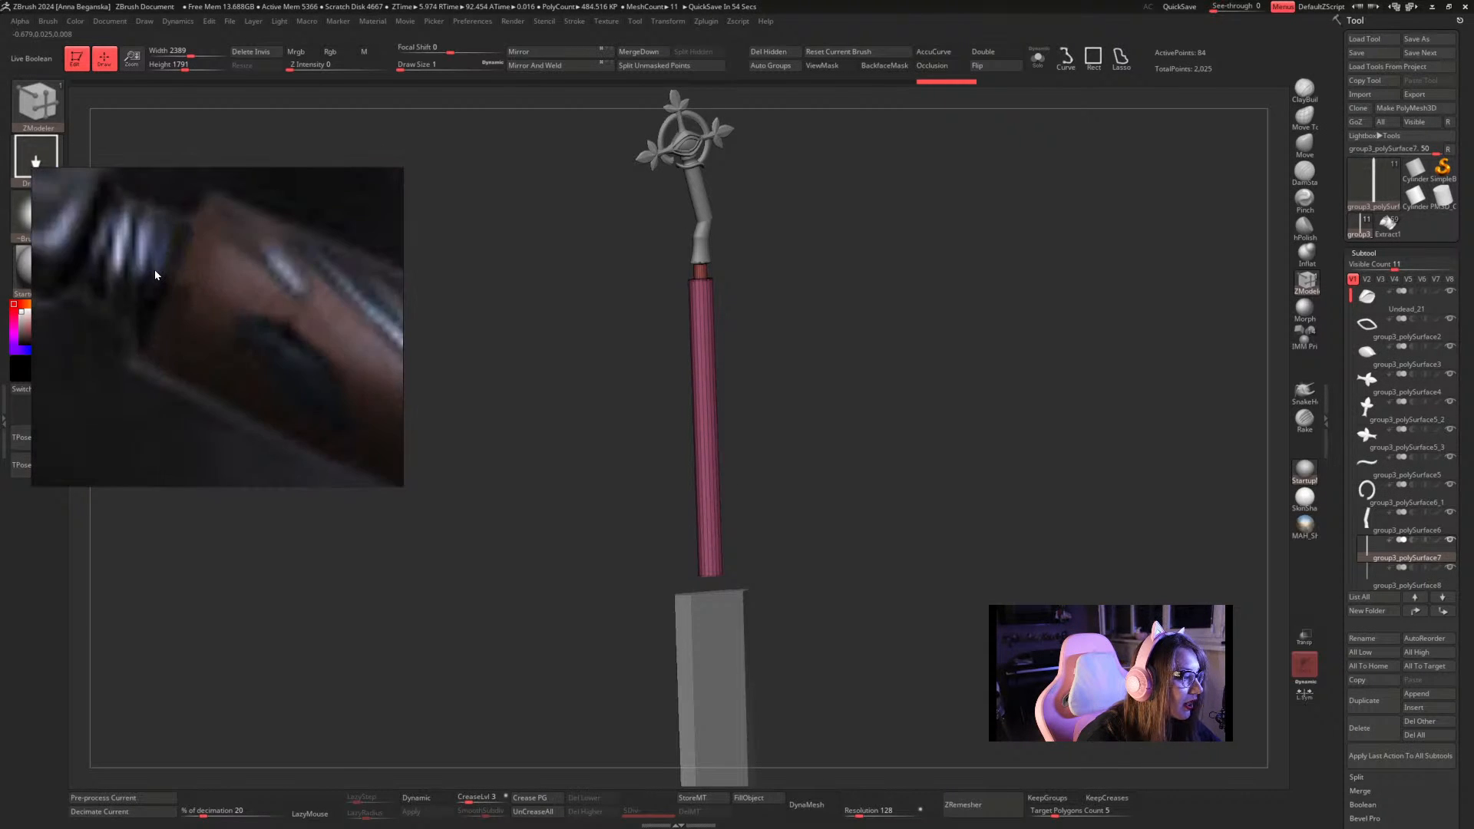
scroll(155, 269, down, 3)
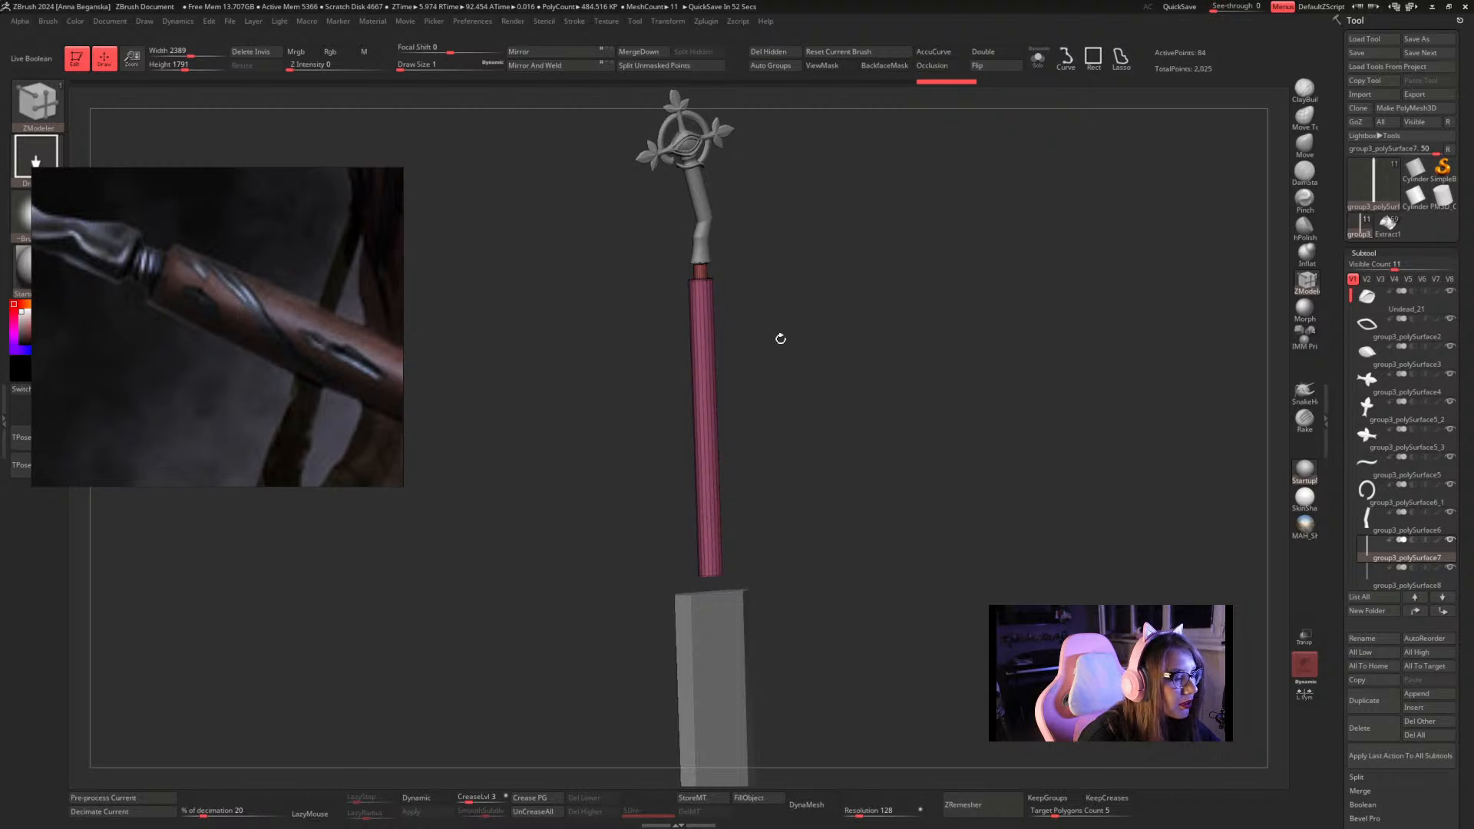
Hide the wireframe and save the weapon as Sword01 in the HP folder, replacing the existing file
drag(780, 339, 874, 327)
alt+drag(853, 263, 918, 510)
alt+drag(906, 322, 912, 546)
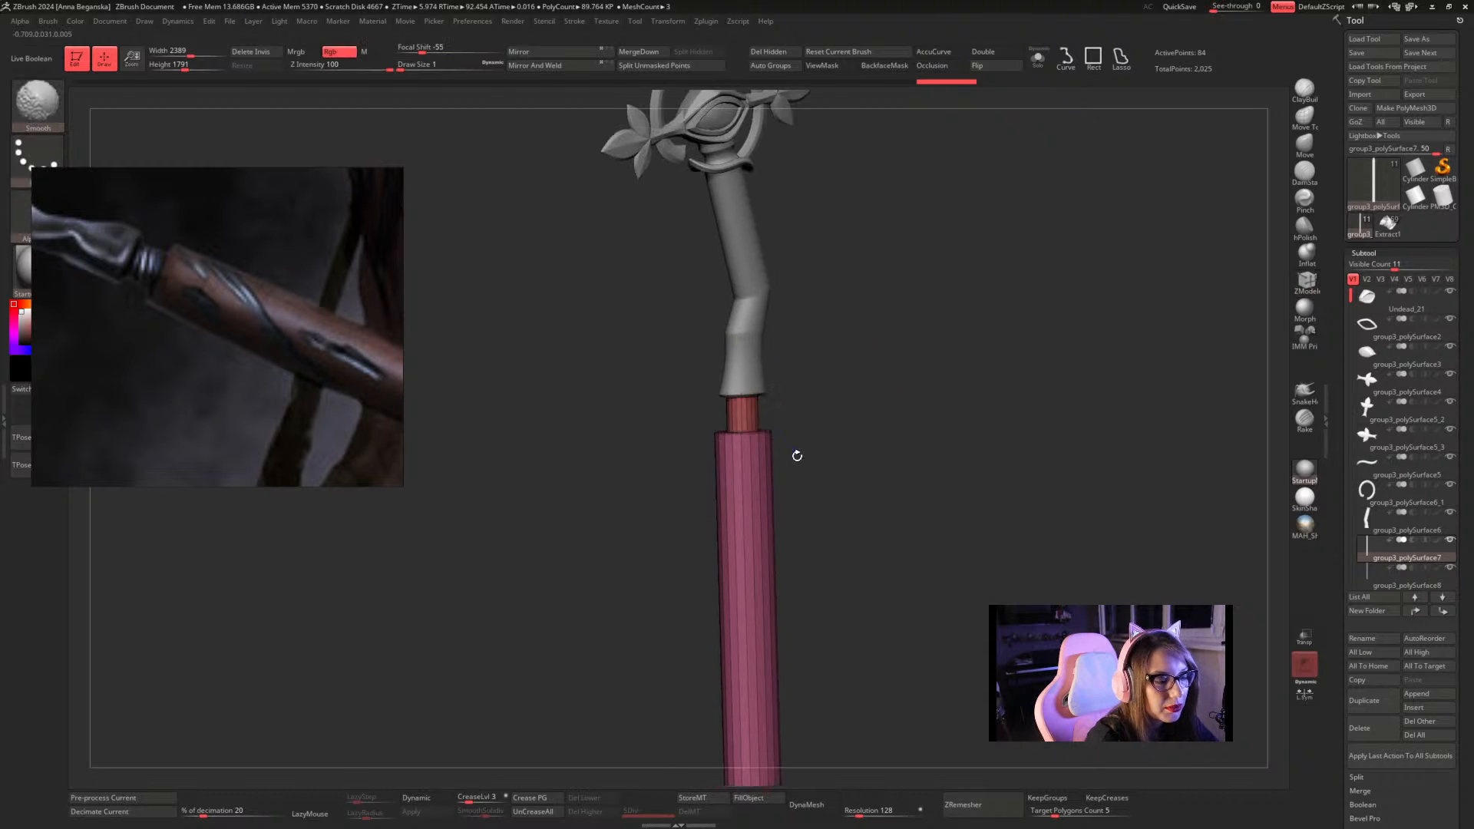
key(shift+f)
alt+drag(857, 393, 868, 454)
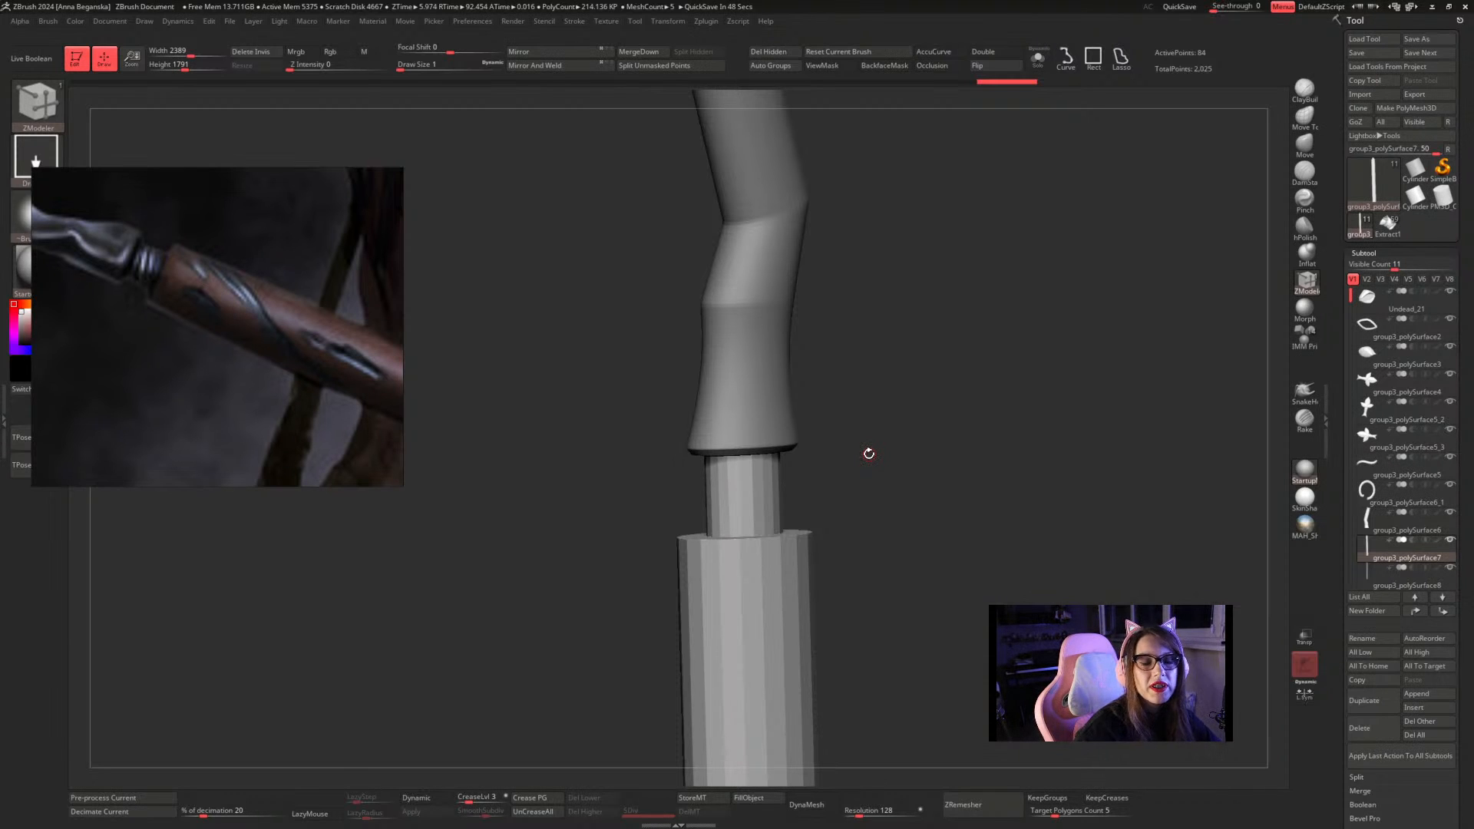
click(1429, 41)
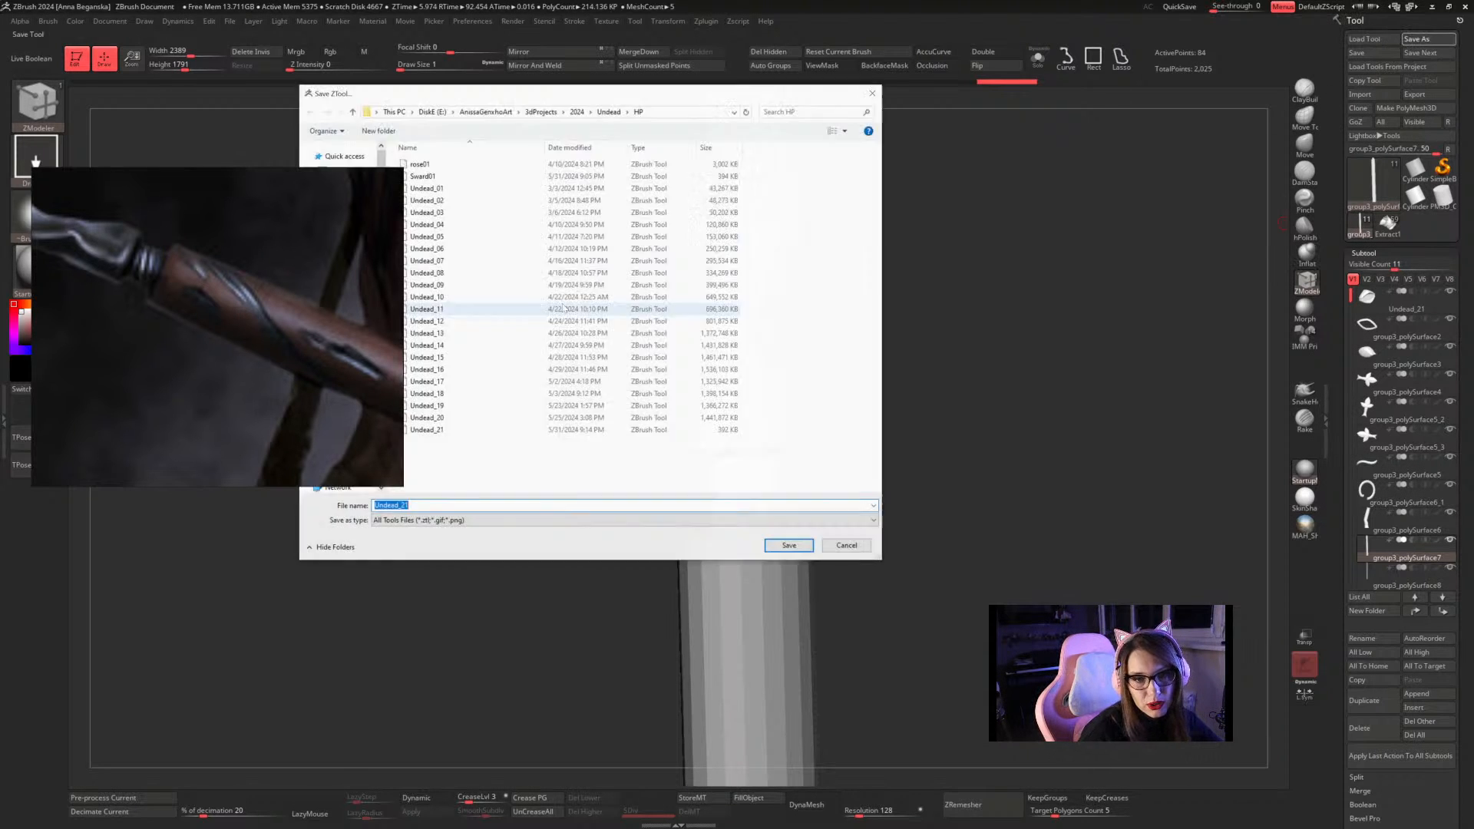
click(459, 177)
click(778, 549)
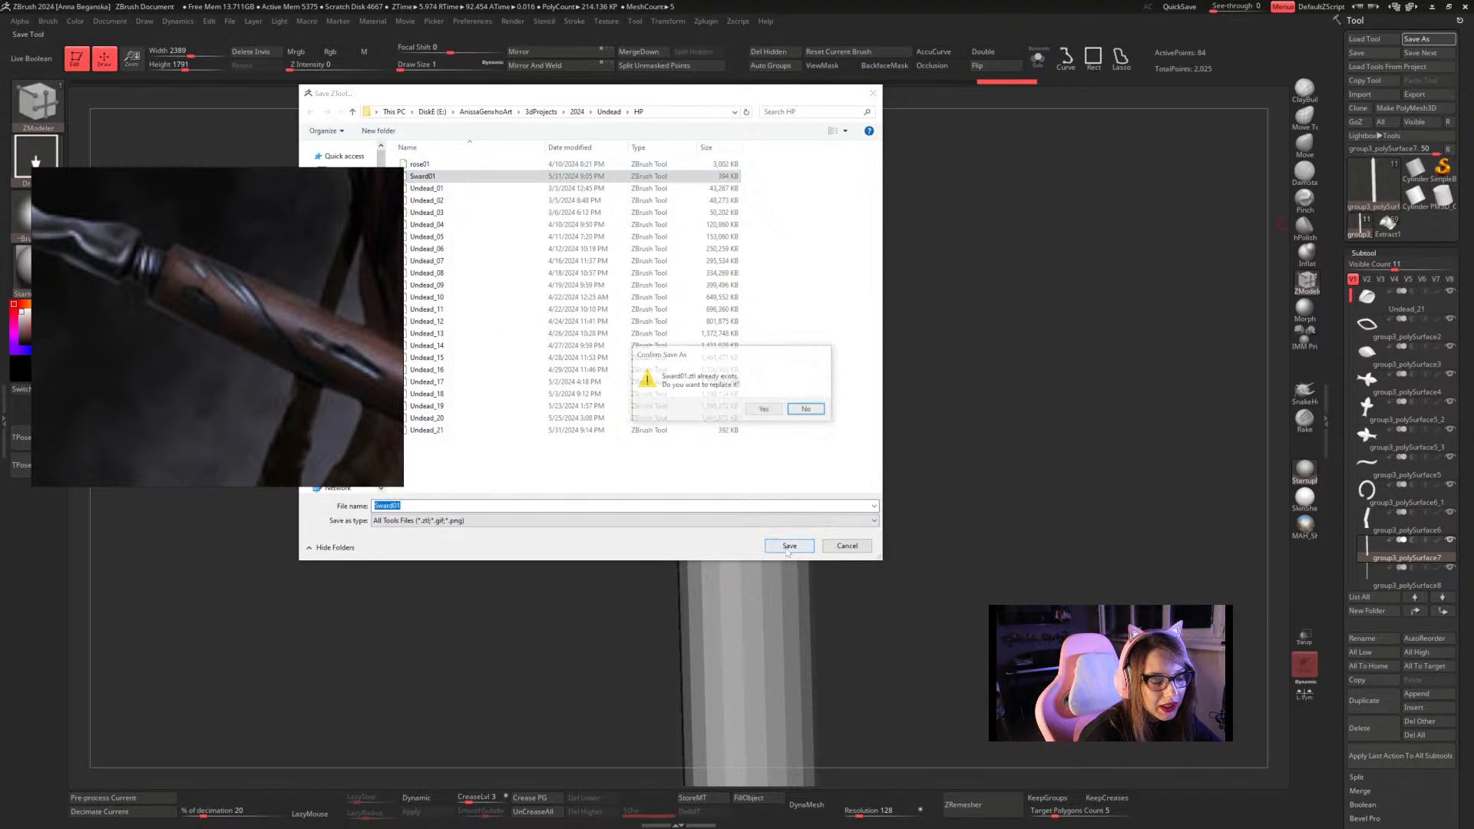
click(759, 409)
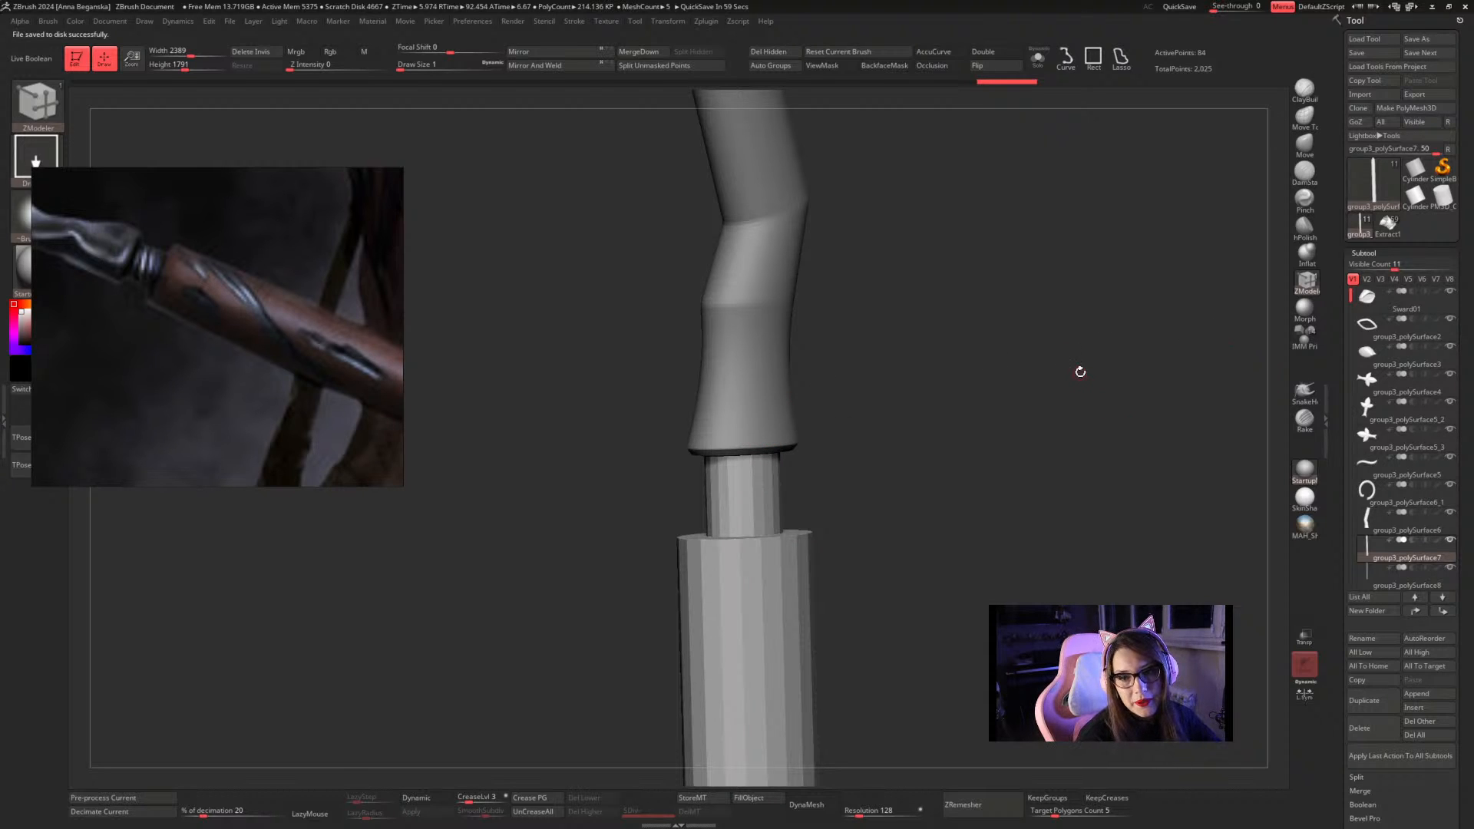
Show the handle's wireframe again, switch to the Helix3D primitive, and frame the helix
mouse_move(986, 336)
mouse_down()
mouse_move(981, 325)
mouse_move(987, 423)
mouse_up()
key(shift+f)
key(shift+f)
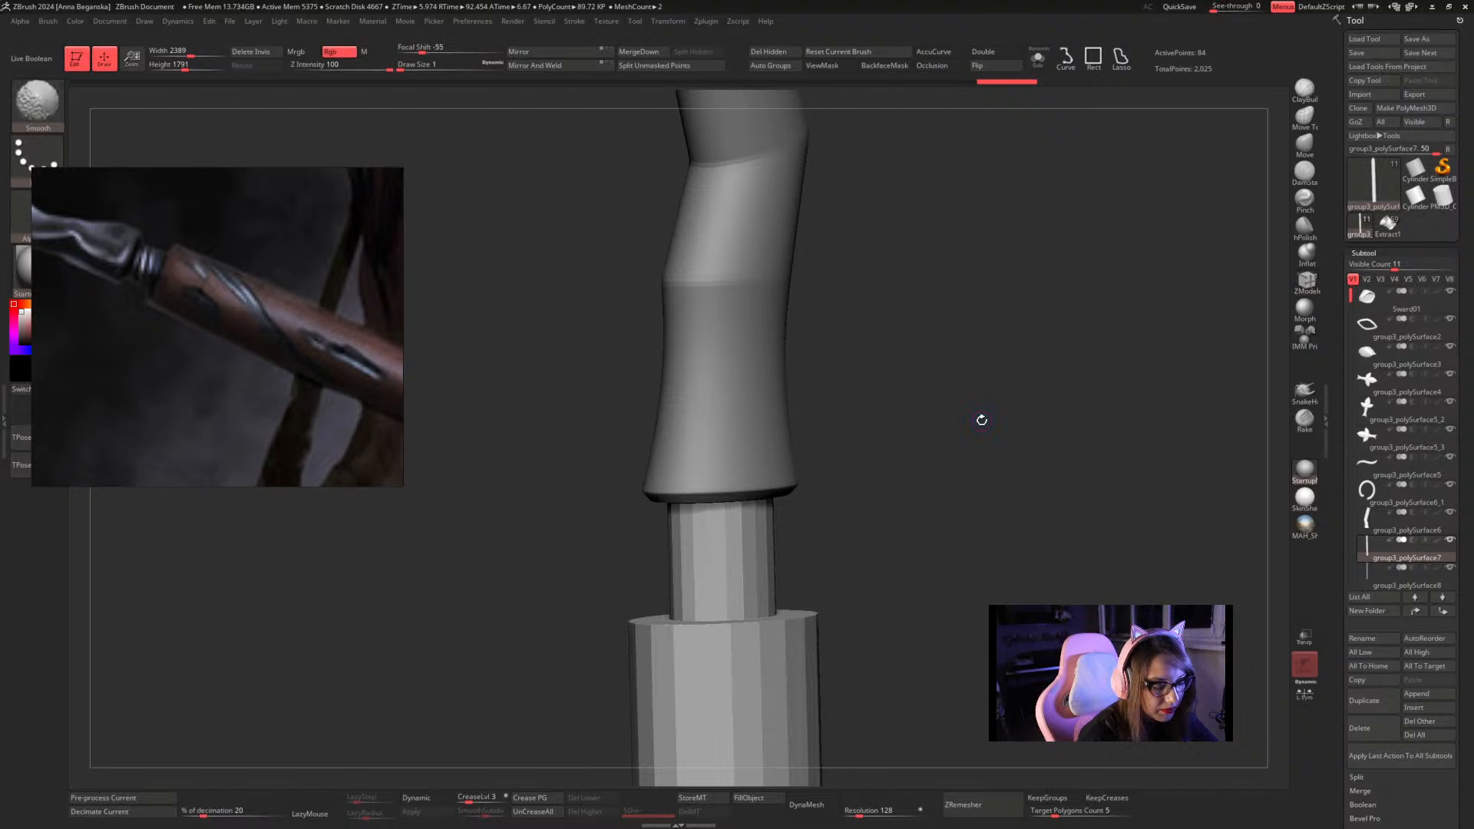
key(shift+f)
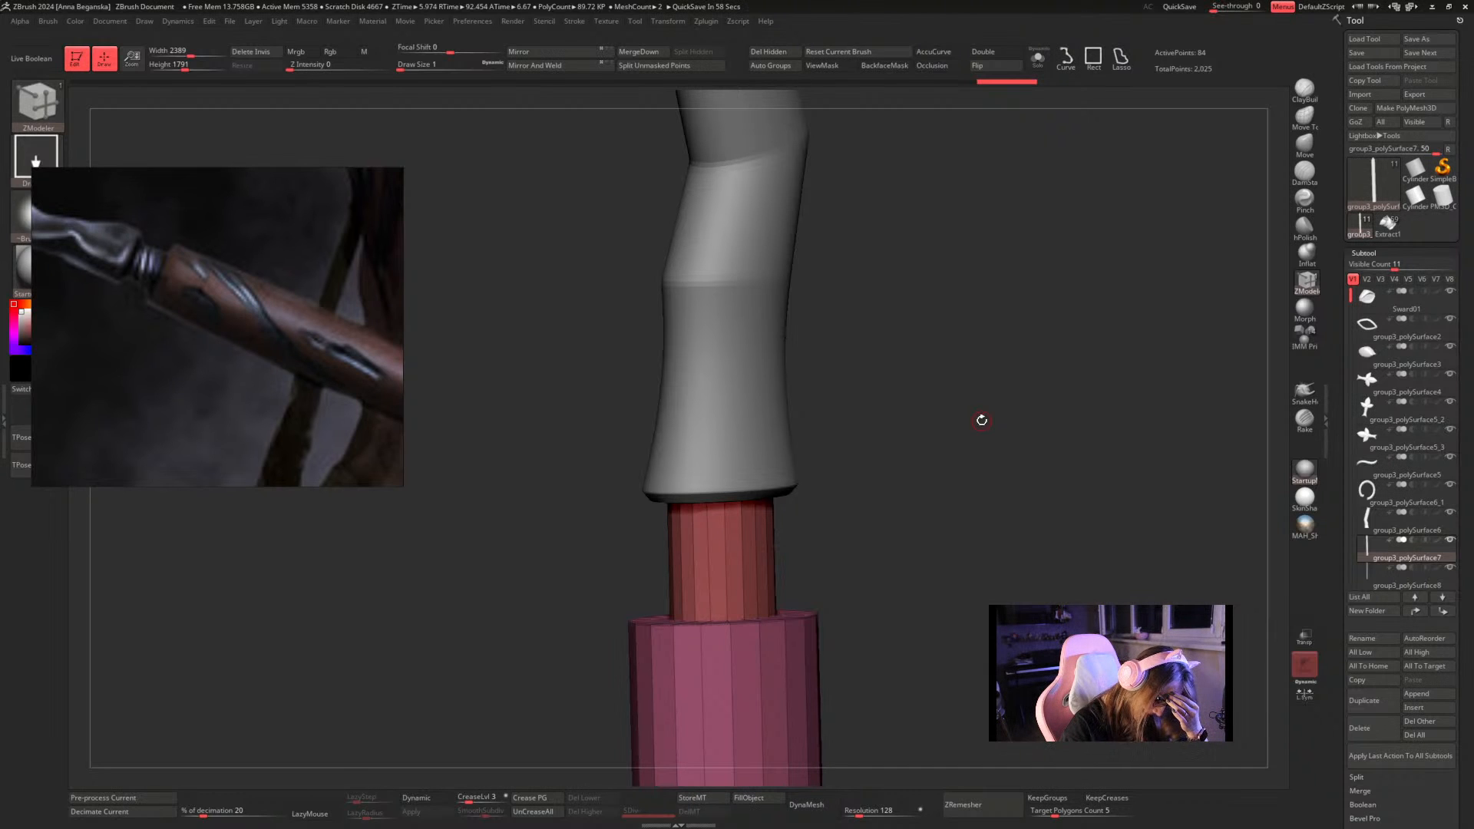
click(1372, 191)
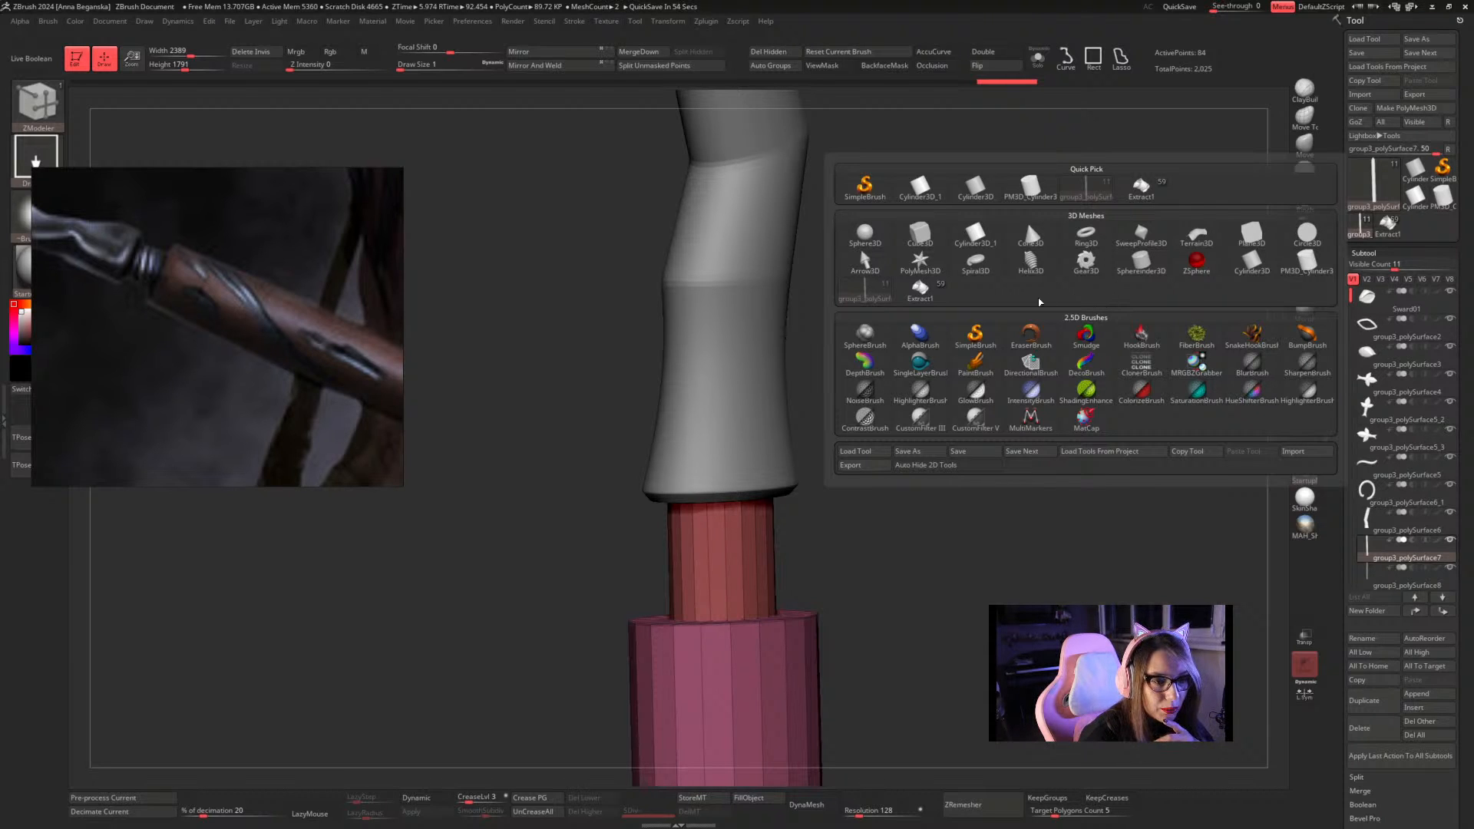
click(1031, 261)
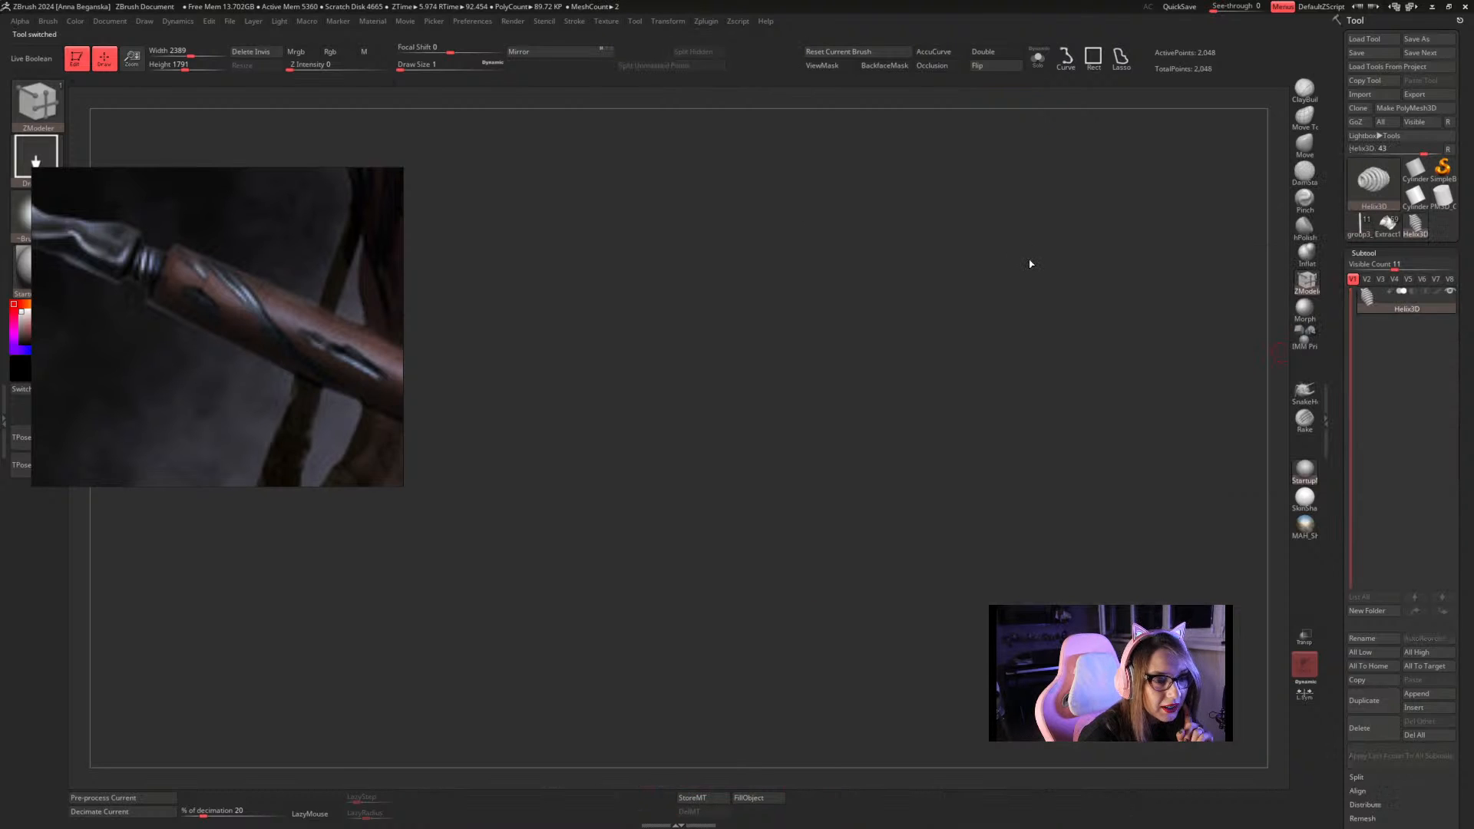
drag(924, 354, 927, 349)
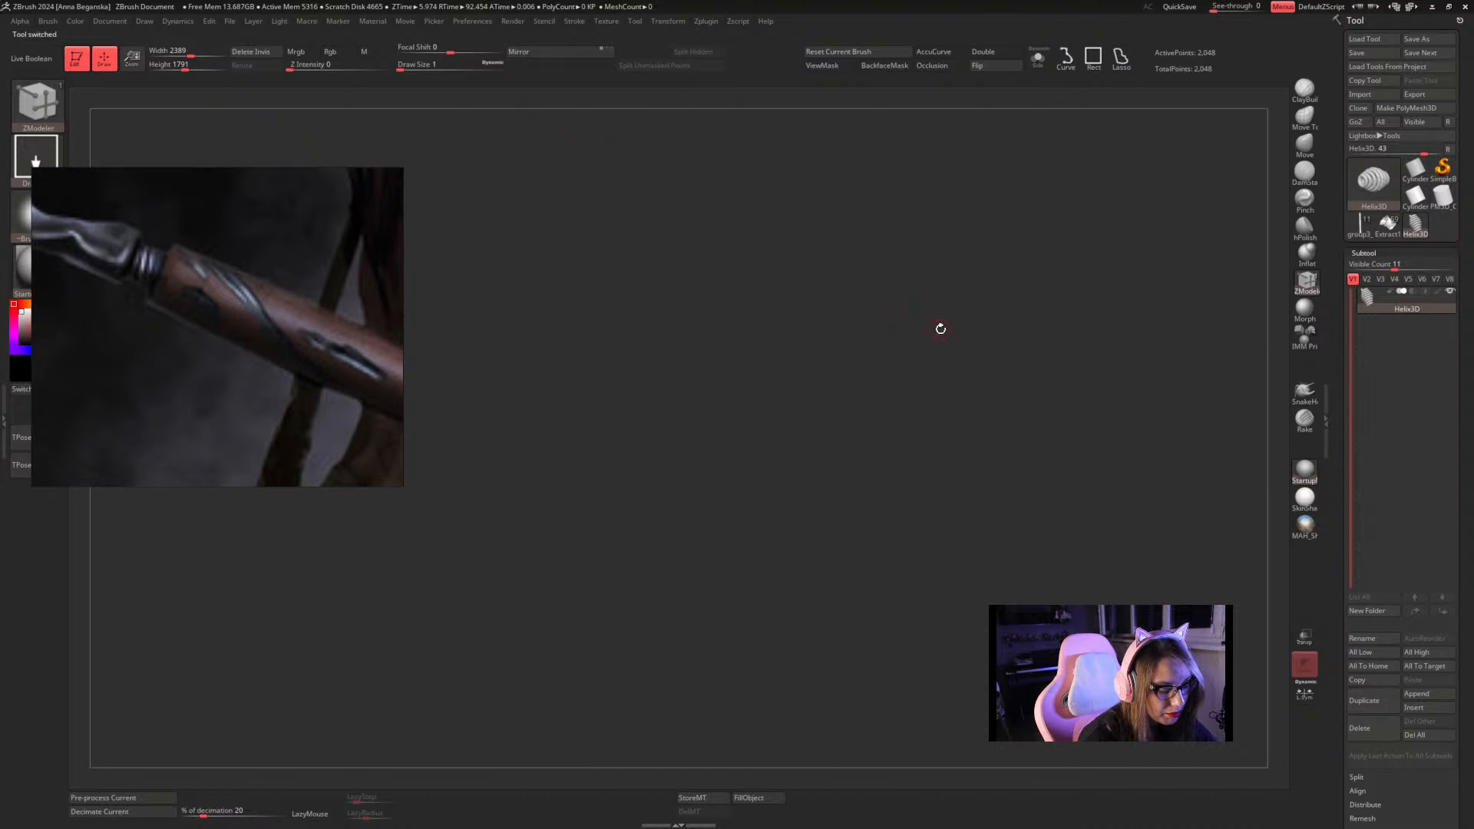
key(f)
key(f)
drag(979, 539, 952, 453)
key(f)
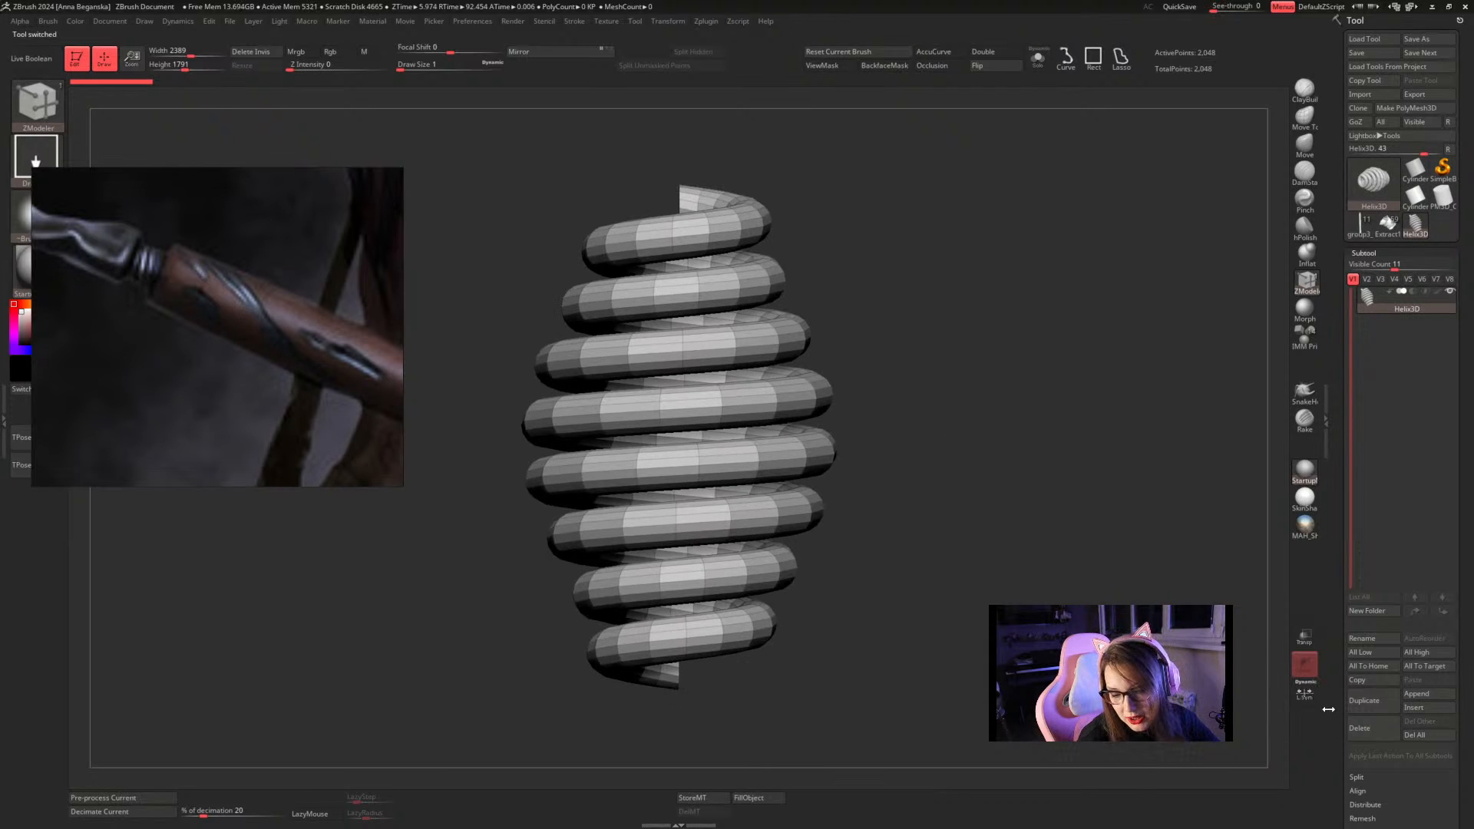
Initialize the helix with Coverage set to 8.73015 and SDivide set to 41
drag(1336, 720, 1328, 566)
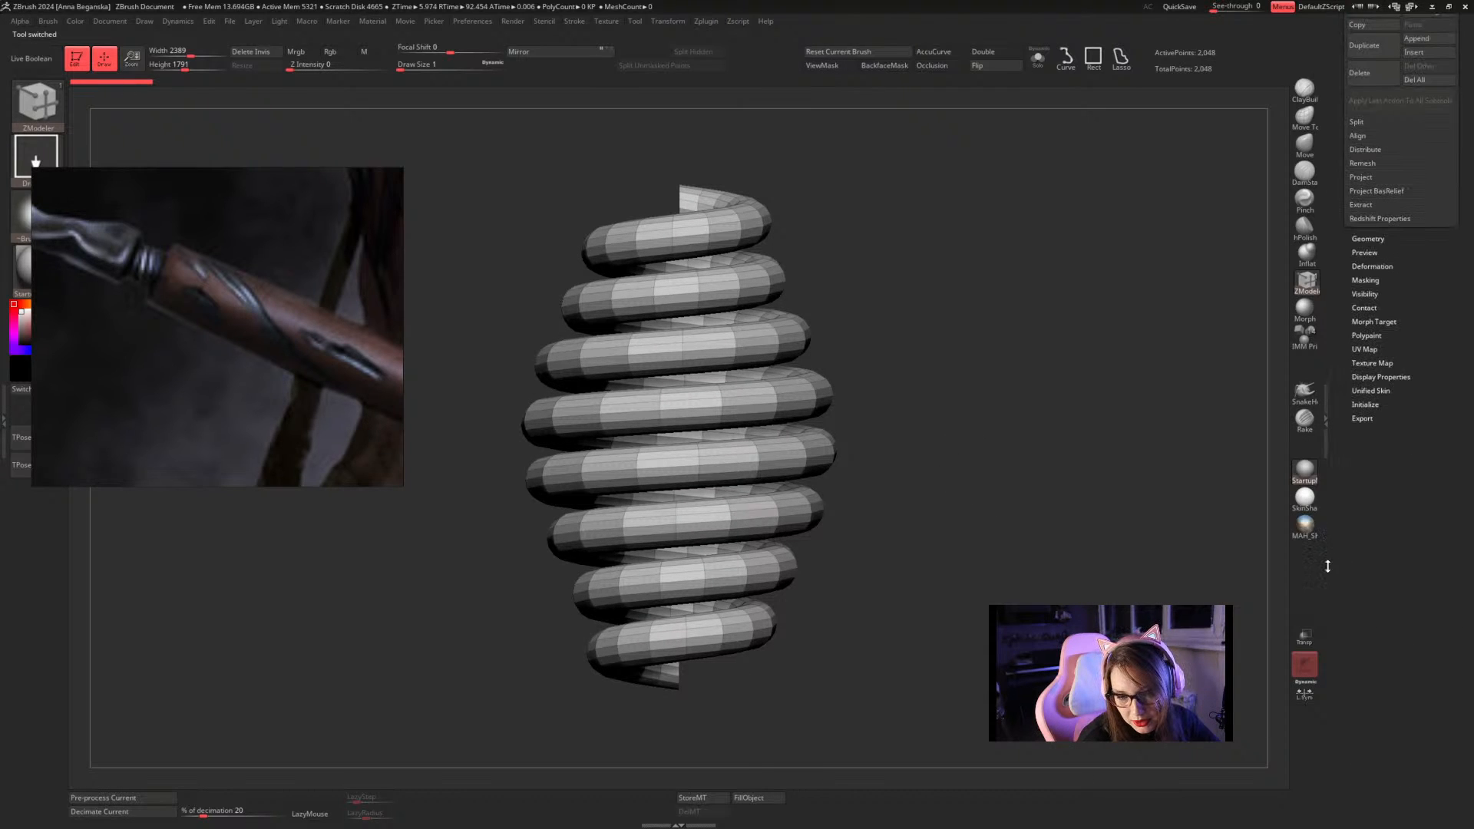
click(1360, 406)
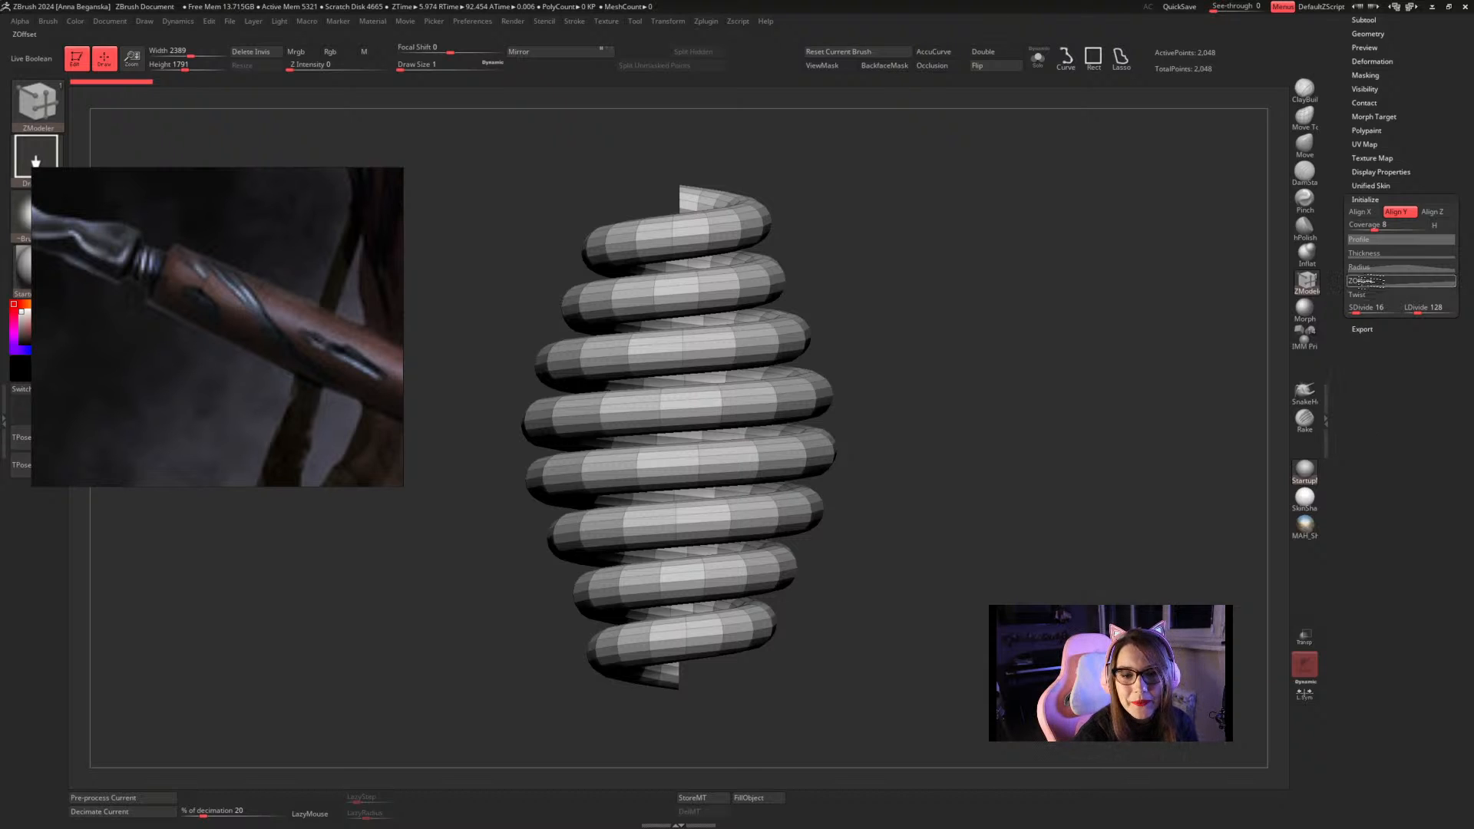
drag(1408, 387, 1409, 548)
drag(1385, 389, 1374, 391)
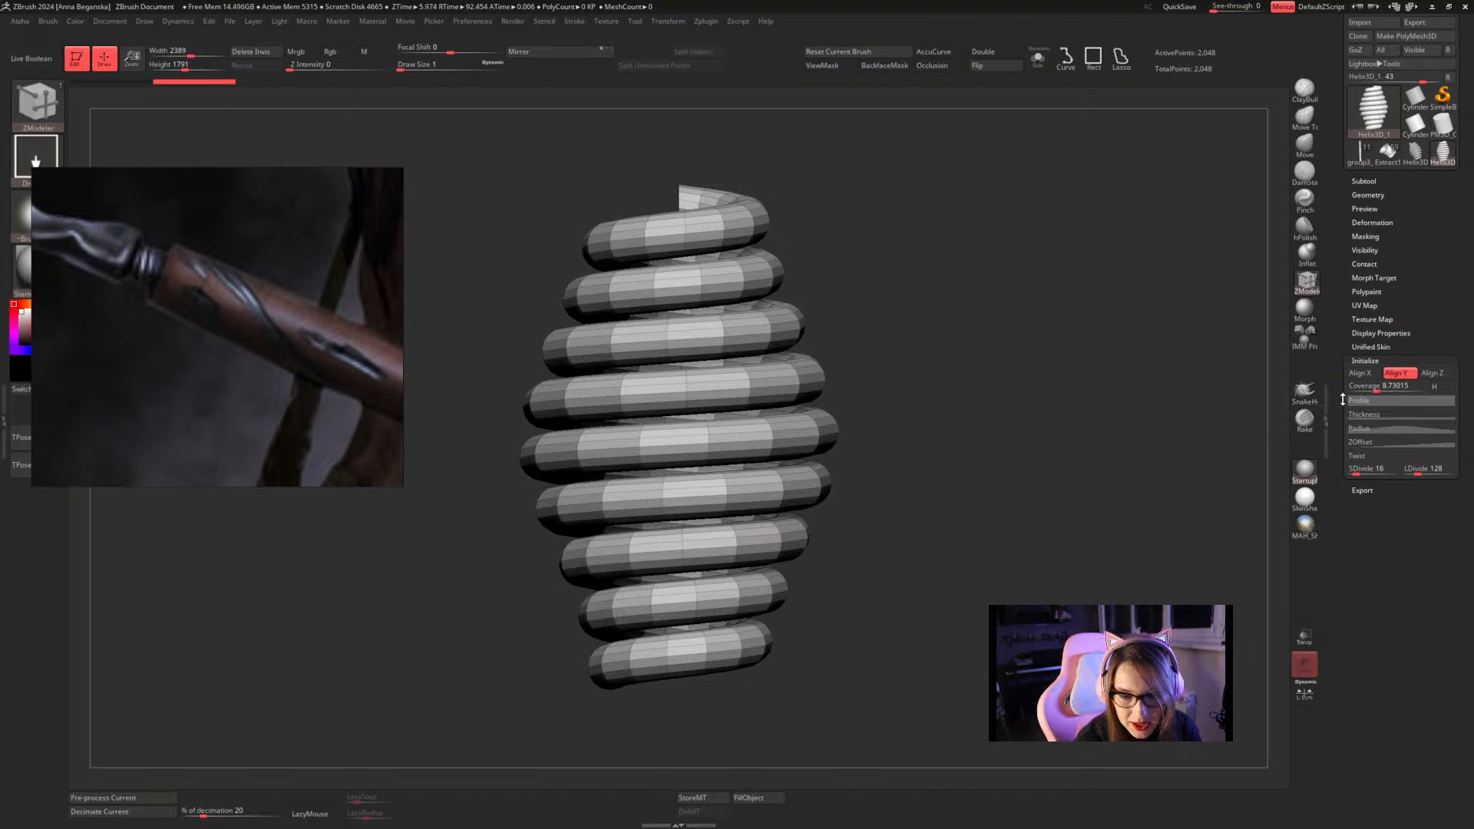
drag(1365, 469, 1374, 469)
click(1364, 489)
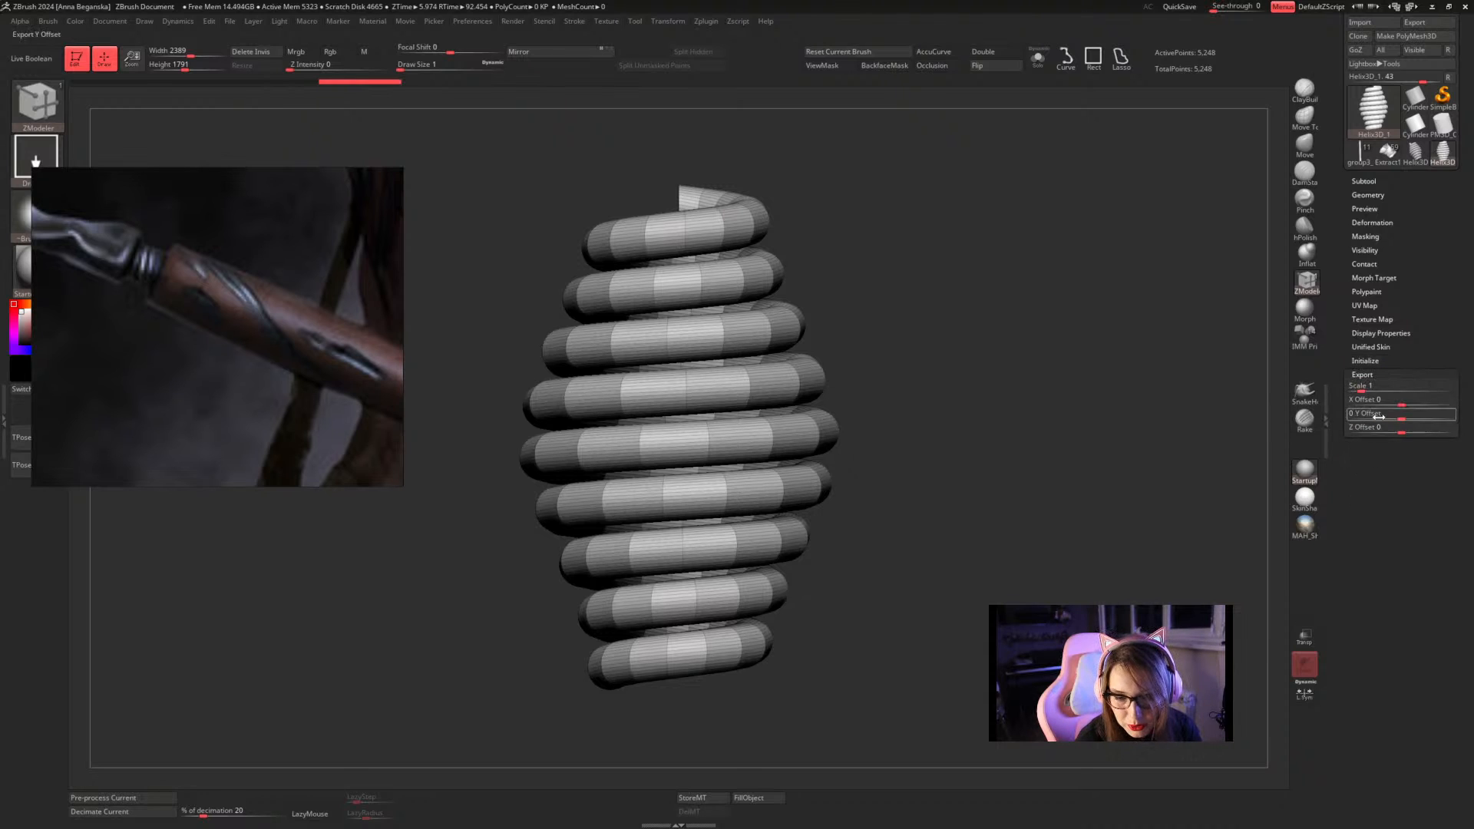
click(1369, 361)
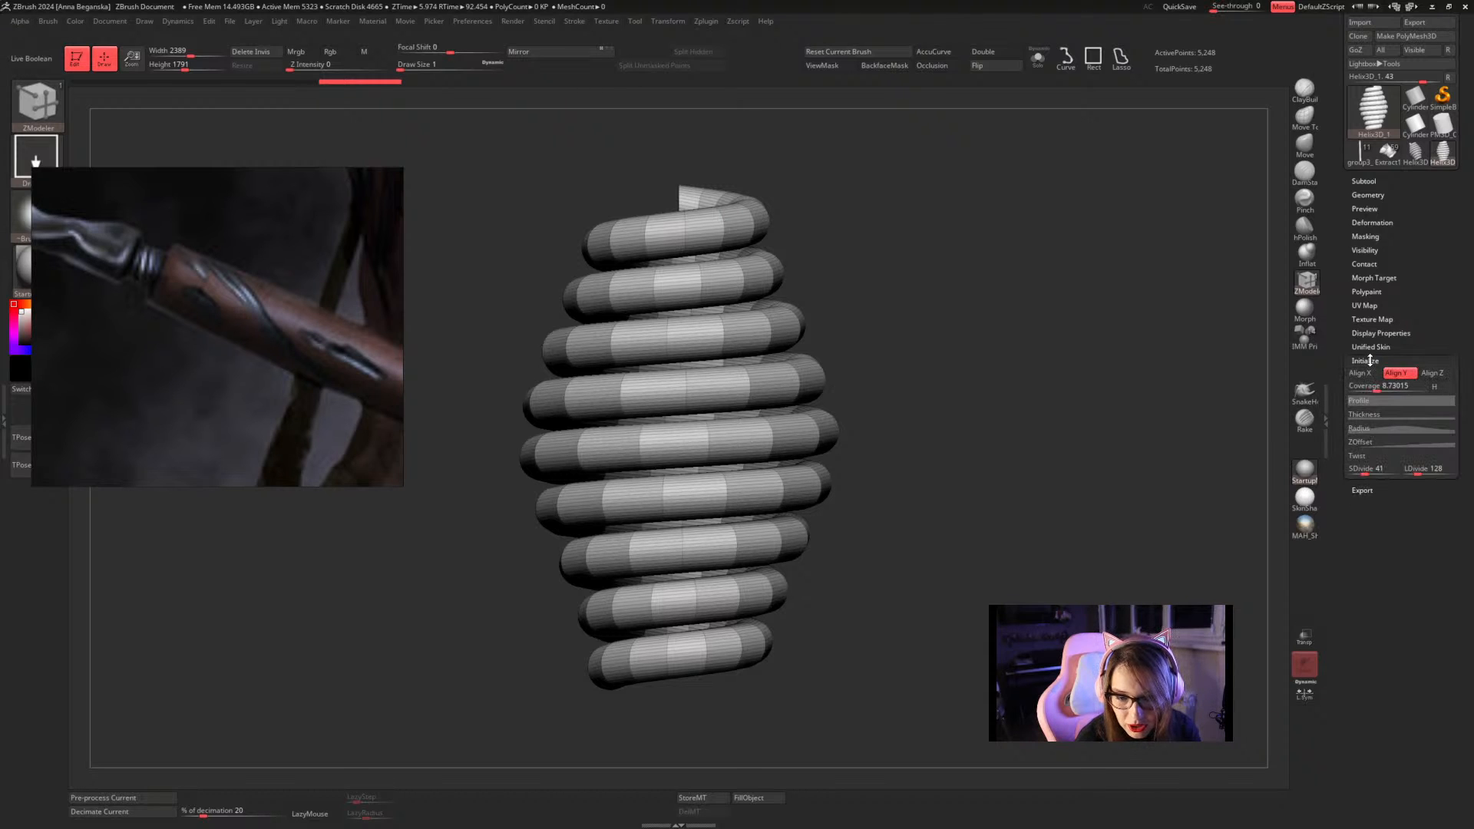
Flatten the helix's Radius curve by lowering its middle point so all coils have the same radius
click(1367, 400)
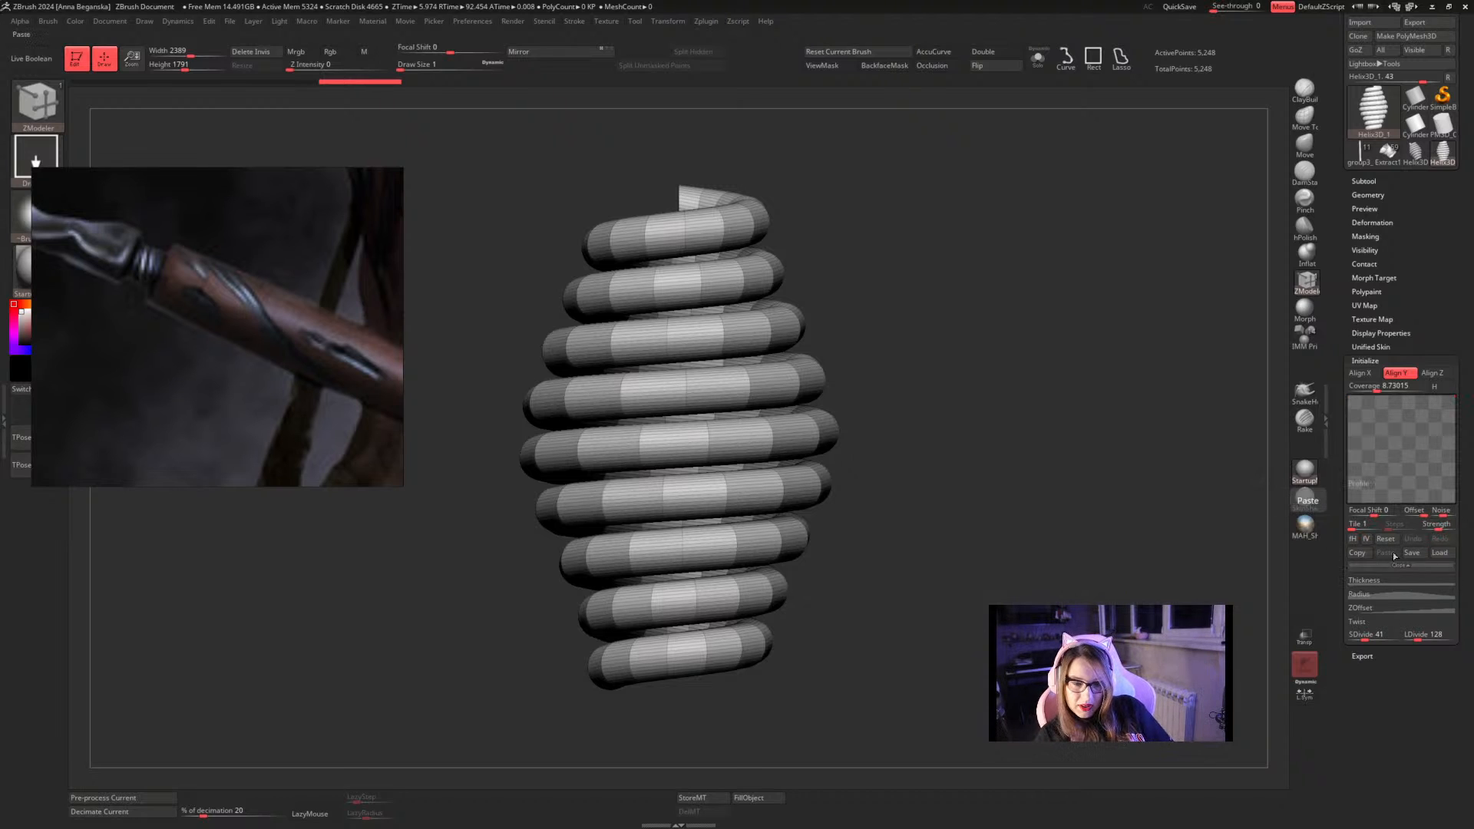
click(1405, 593)
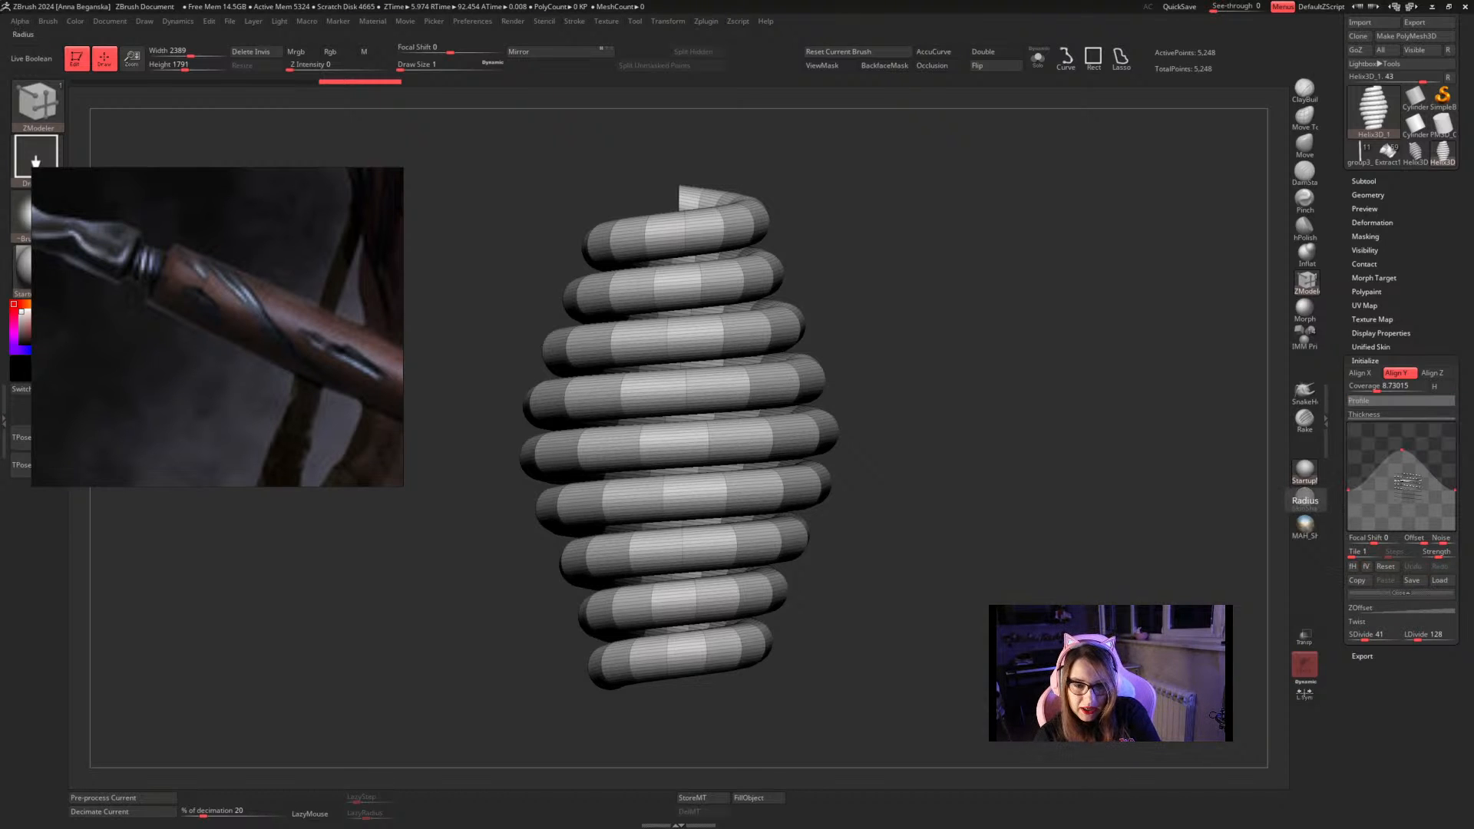
drag(1402, 454, 1409, 495)
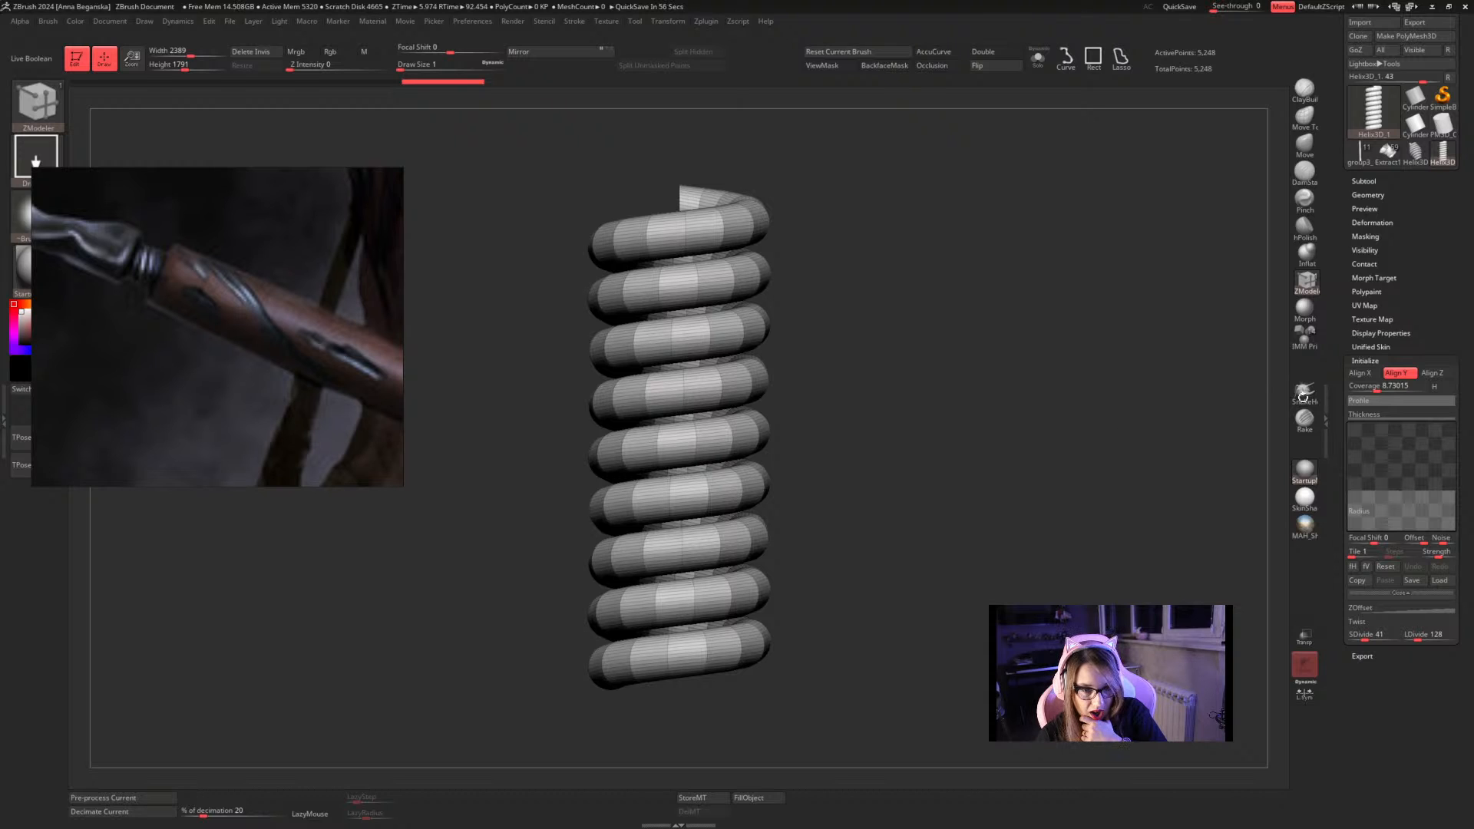
click(1386, 401)
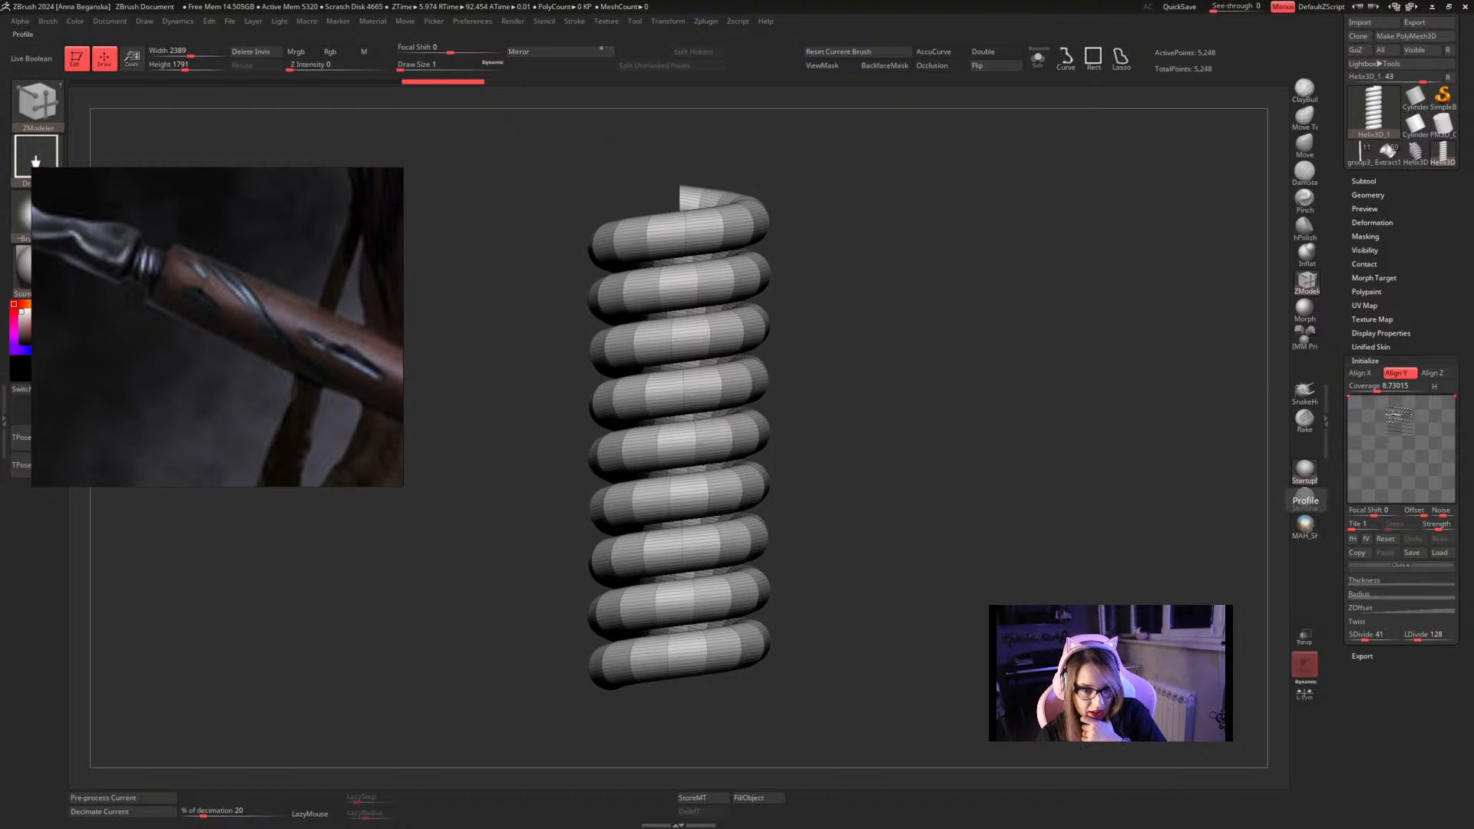
mouse_move(1394, 398)
mouse_down()
mouse_move(1397, 426)
mouse_move(1394, 386)
mouse_up()
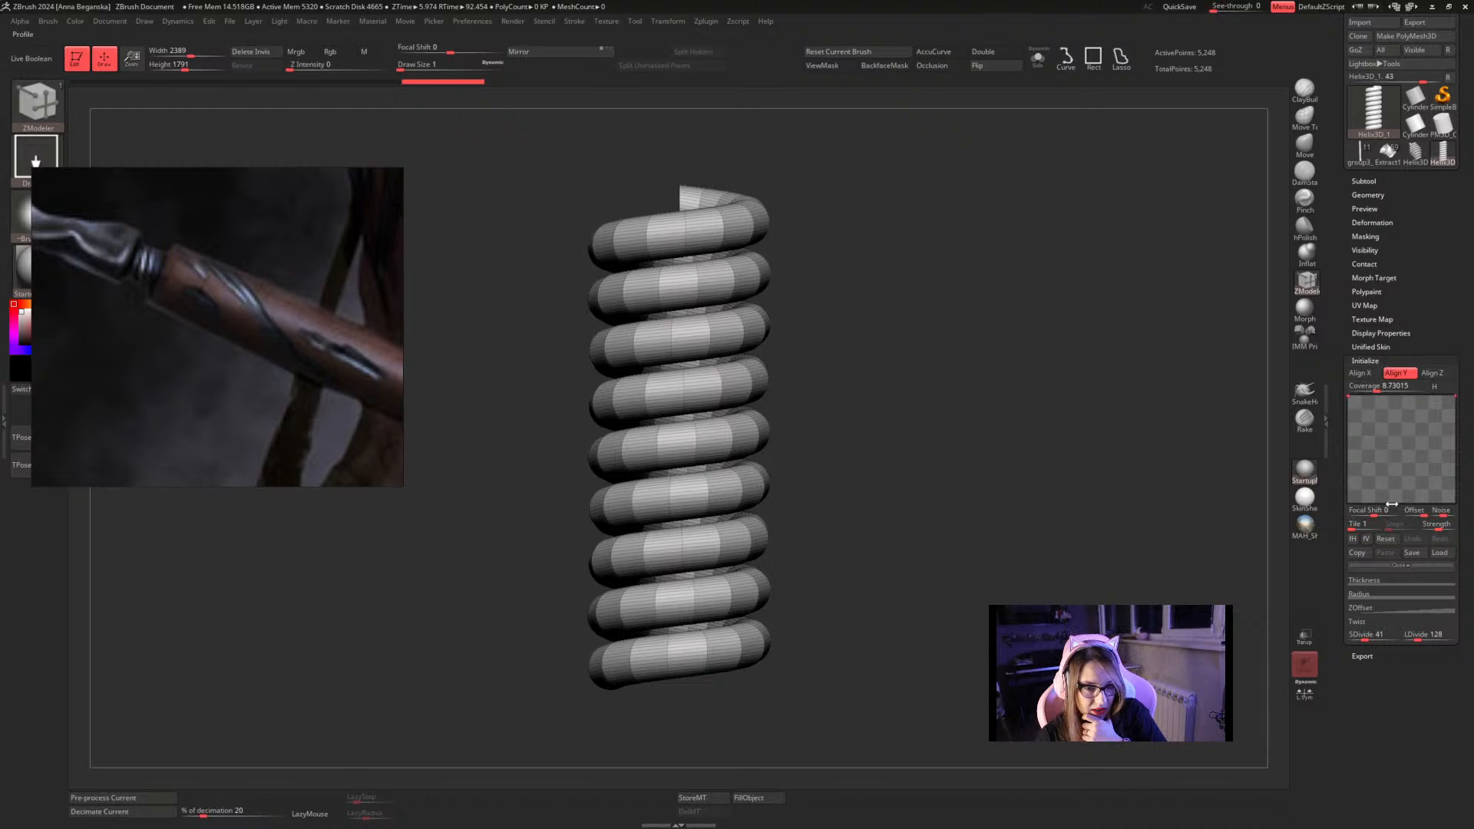
drag(1392, 504, 1402, 536)
click(1387, 539)
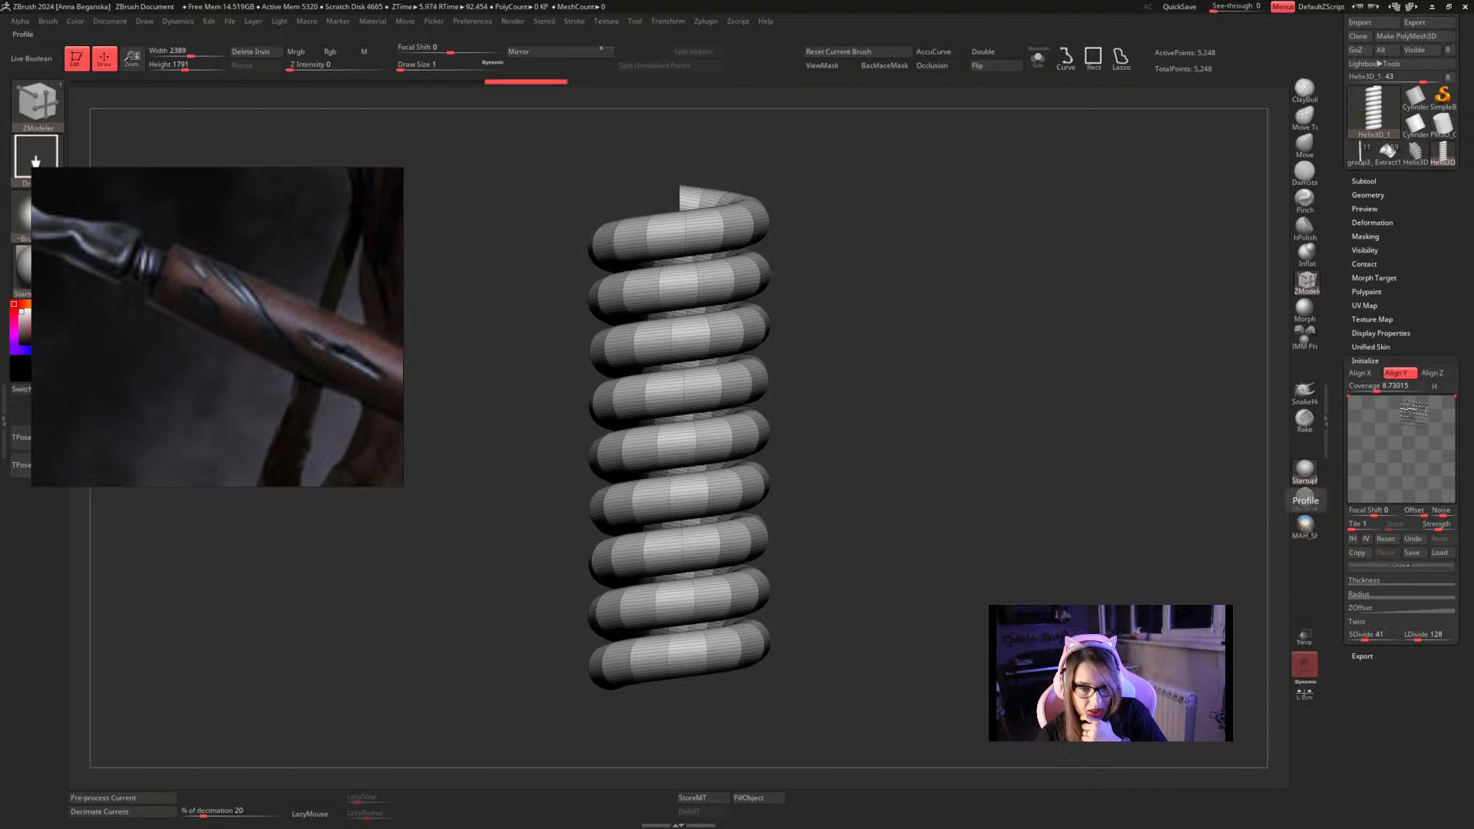
Set the helix's Coverage to 9.12698 and lower the end of its ZOffset curve to tighten the coils
drag(1374, 387, 1375, 387)
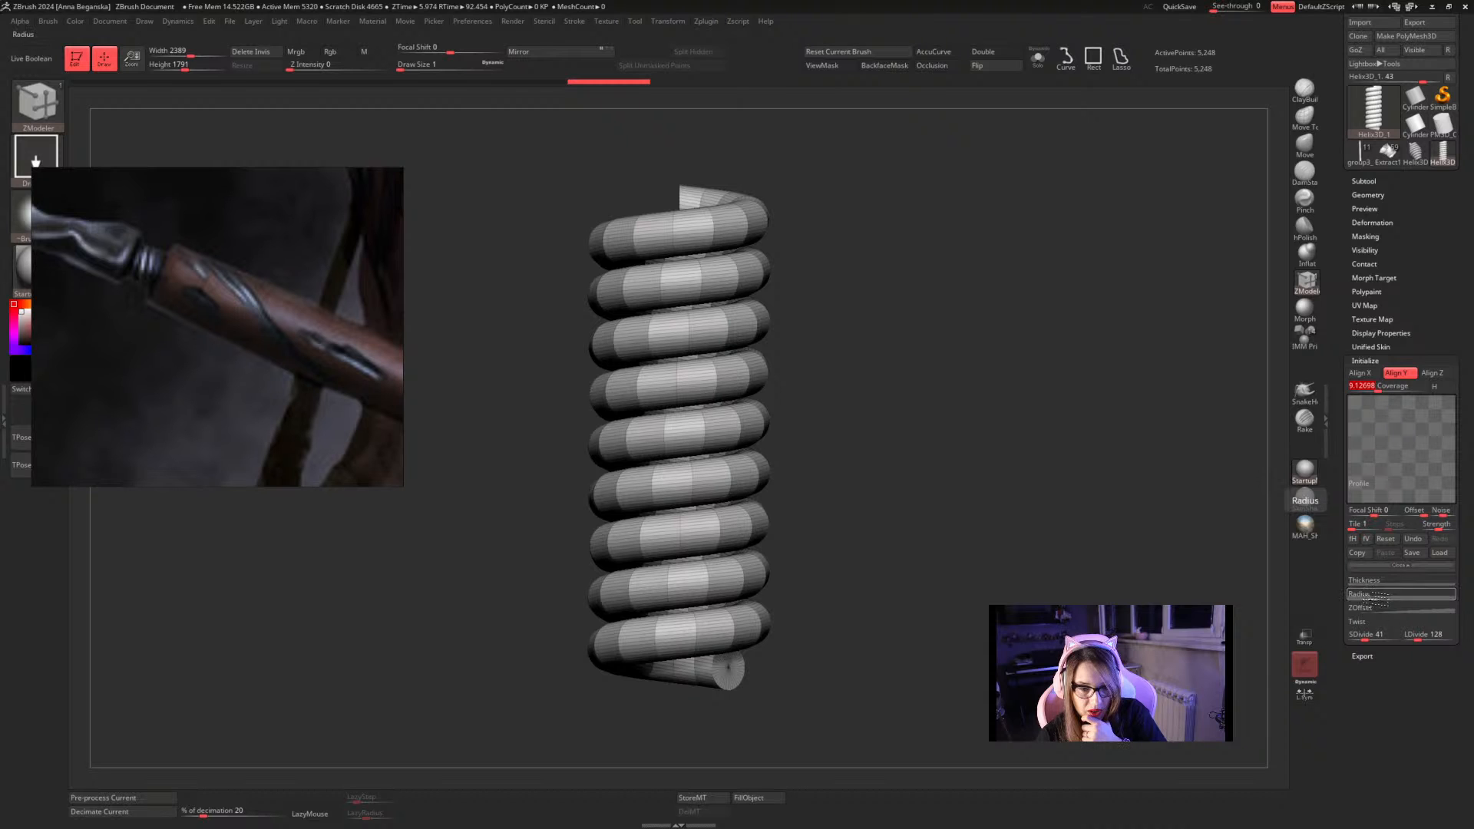
click(1363, 608)
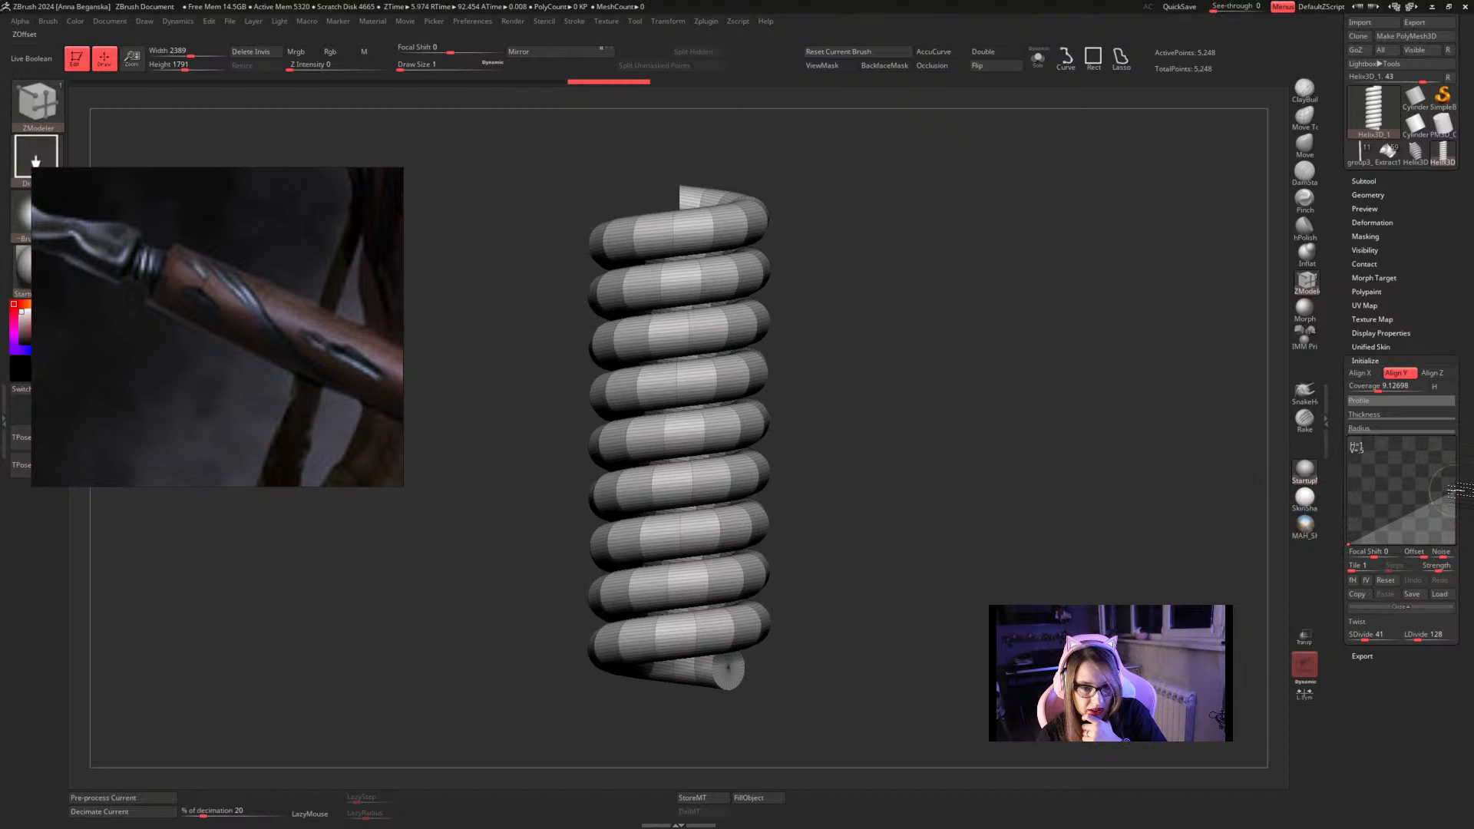
mouse_move(1459, 495)
mouse_down()
mouse_move(1452, 477)
mouse_move(1447, 534)
mouse_move(1446, 499)
mouse_move(1432, 503)
mouse_up()
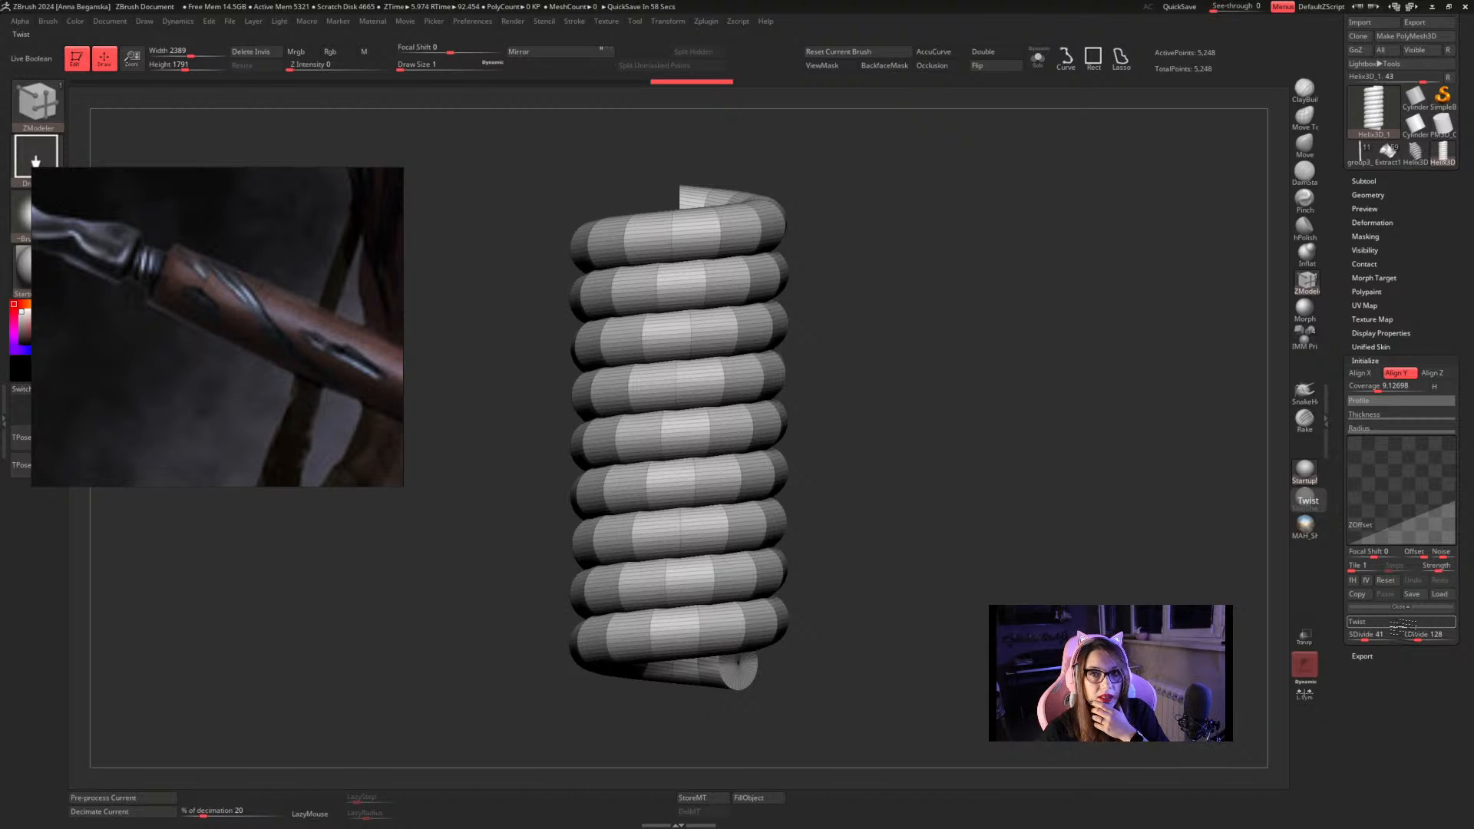
Set the helix's LDivide to 297 and its SDivide to 9
drag(1417, 636, 1355, 637)
drag(1156, 507, 1144, 538)
drag(1358, 638, 1354, 638)
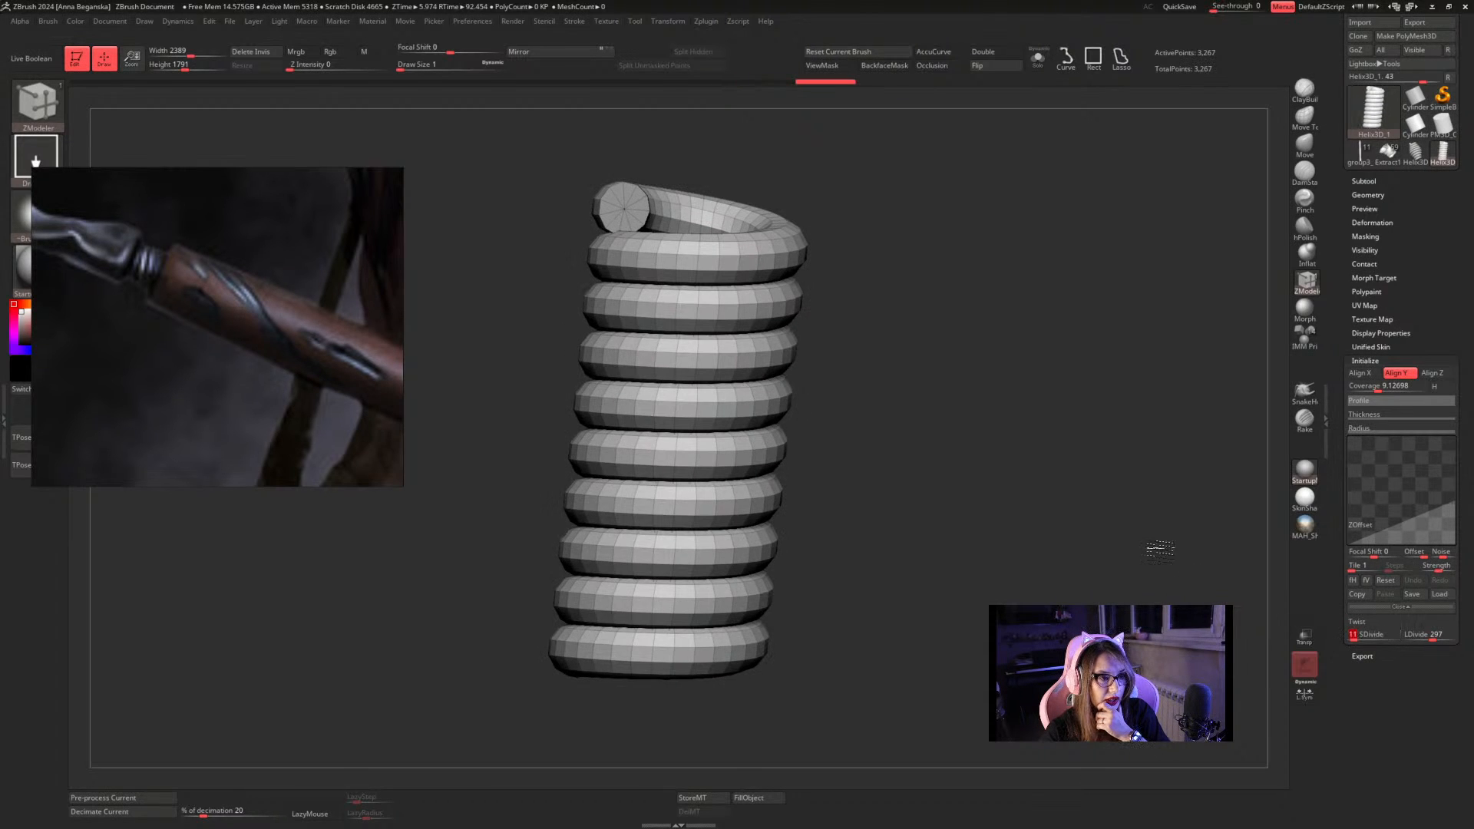
drag(1159, 549, 1108, 542)
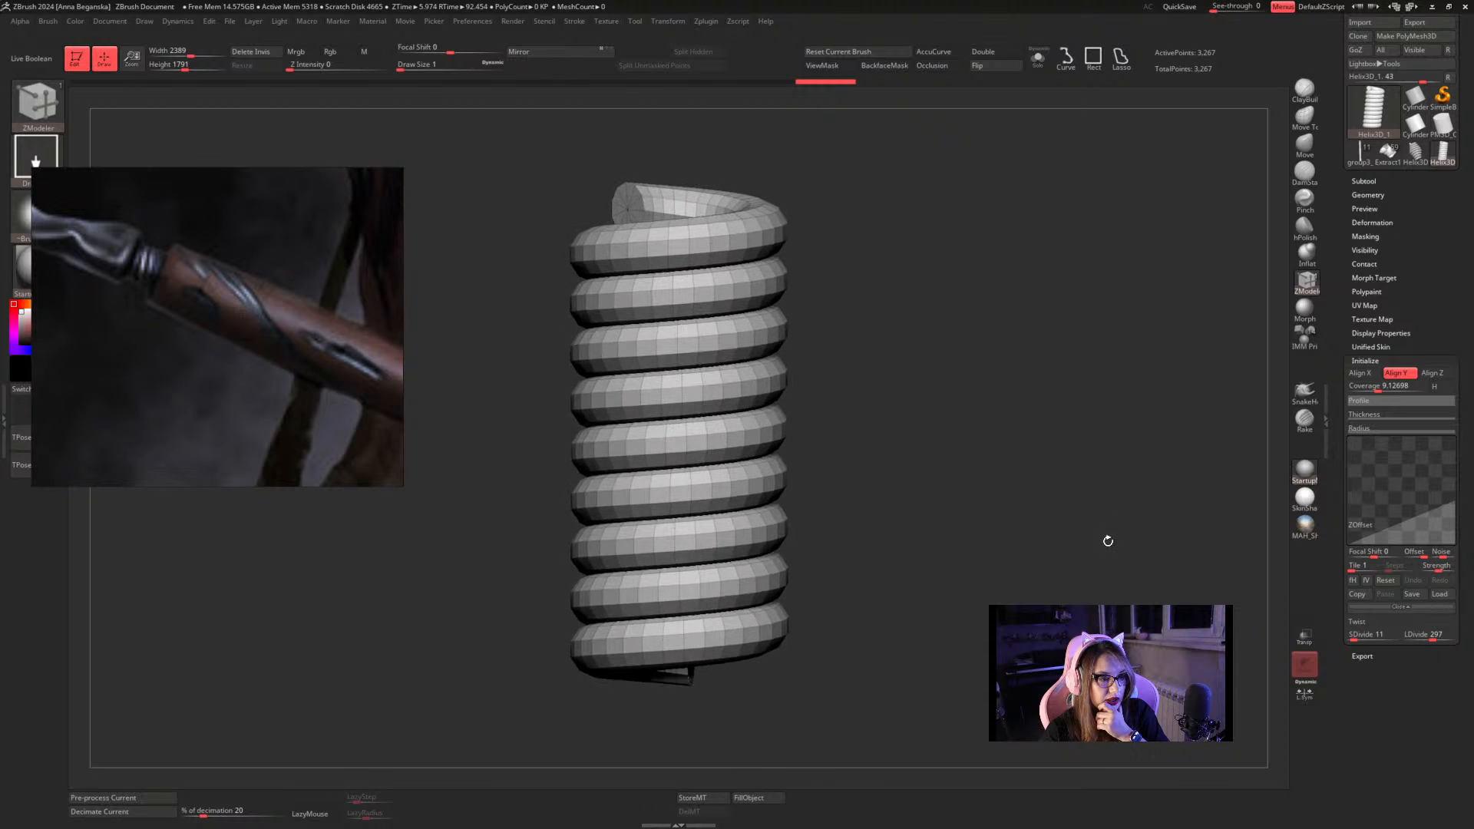
click(1360, 635)
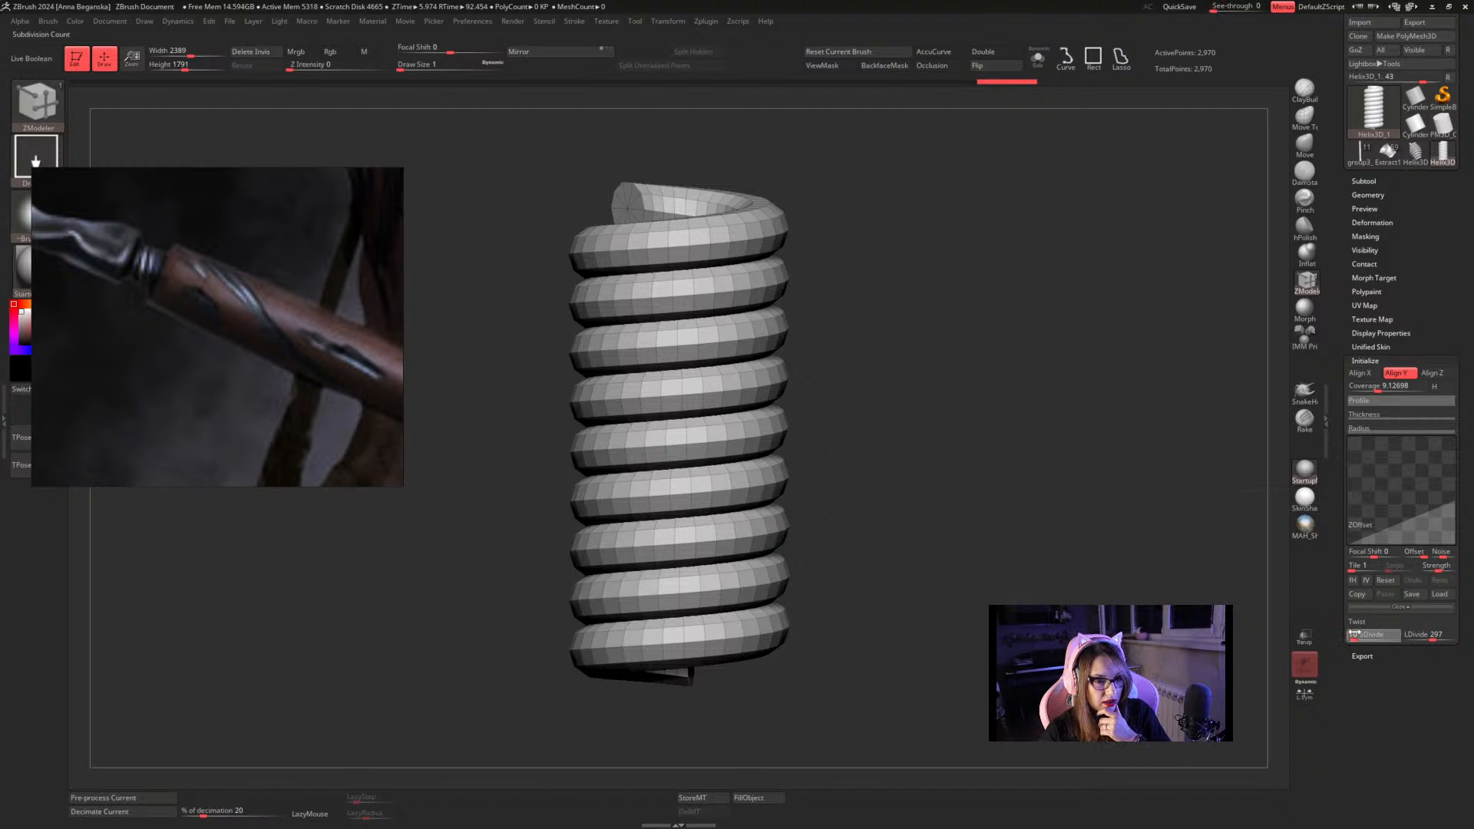
click(1356, 634)
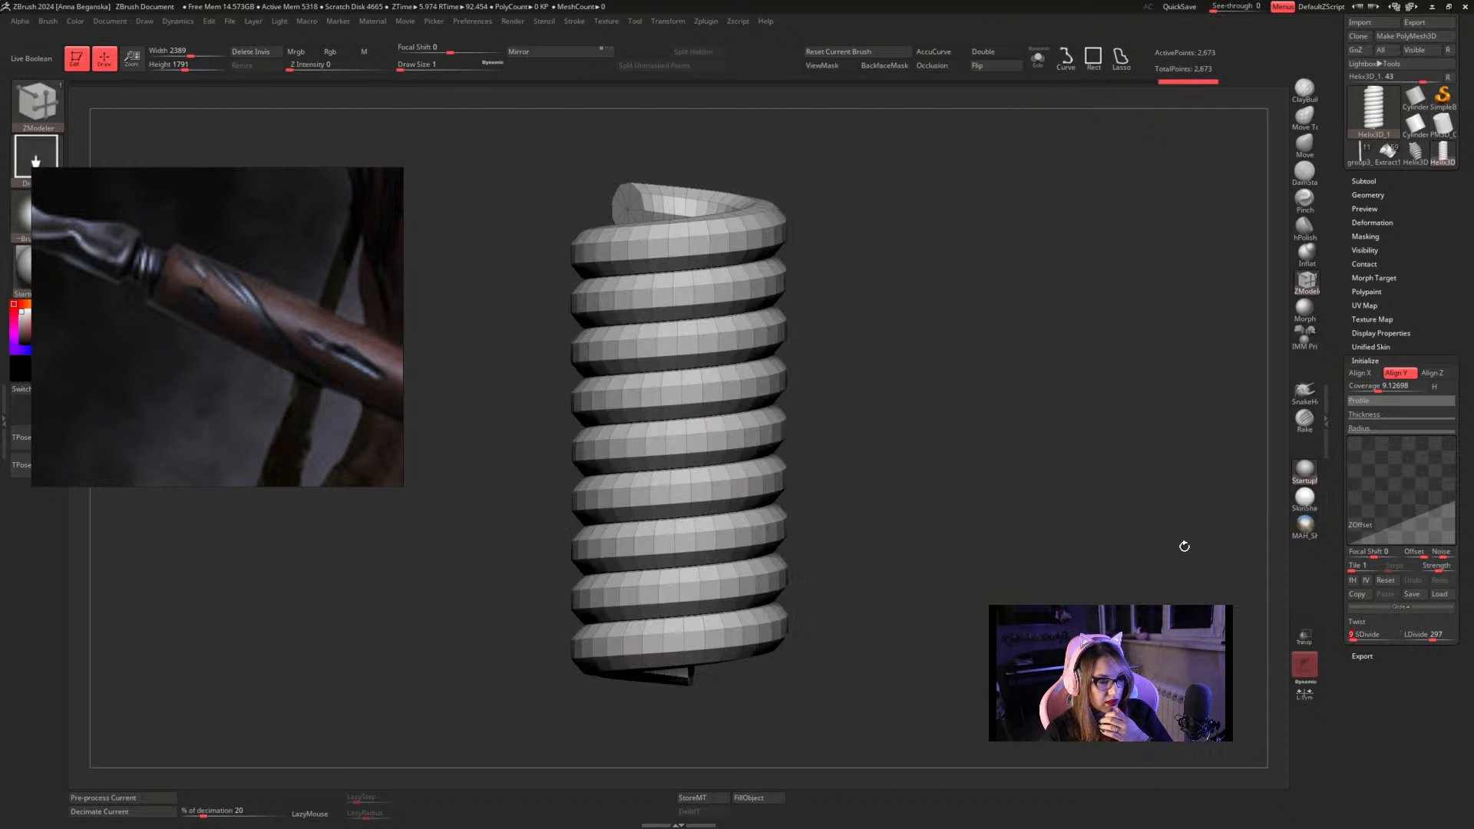
Reduce the helix's Coverage to 4.56349 and lower the end of its ZOffset curve further to close the gaps between coils
drag(1181, 546, 1289, 521)
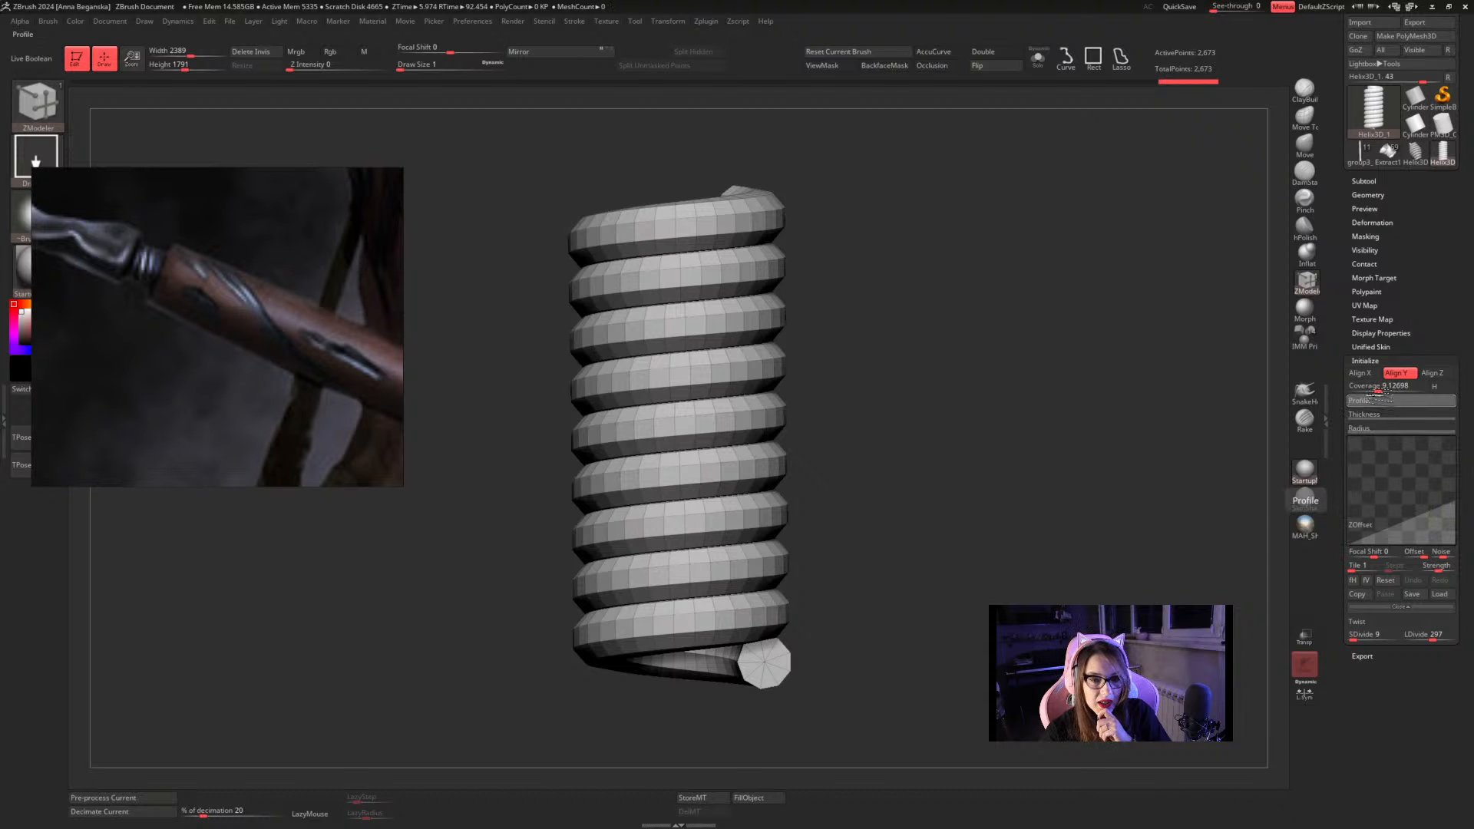
drag(1379, 389, 1365, 398)
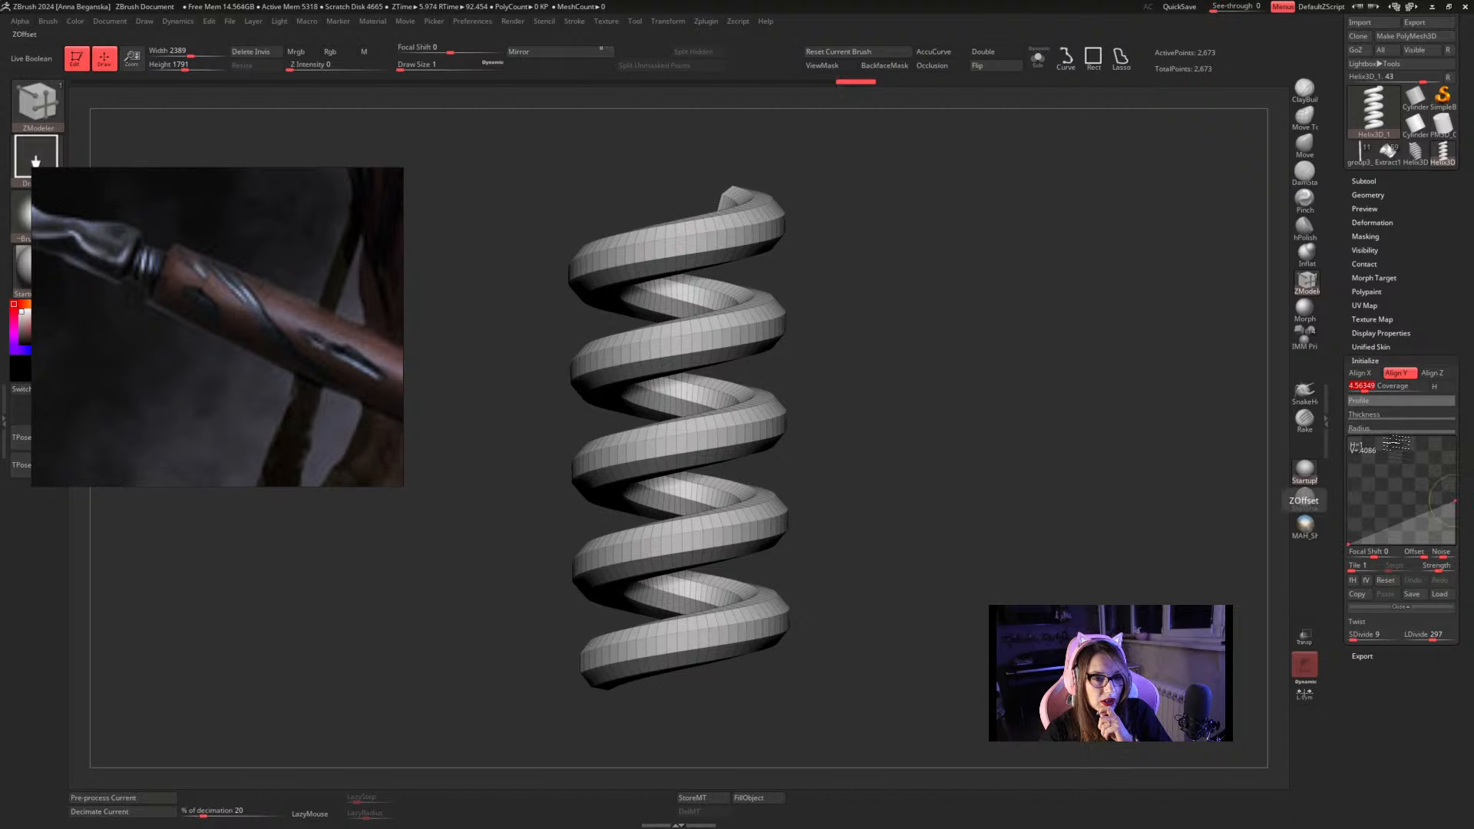
click(1394, 414)
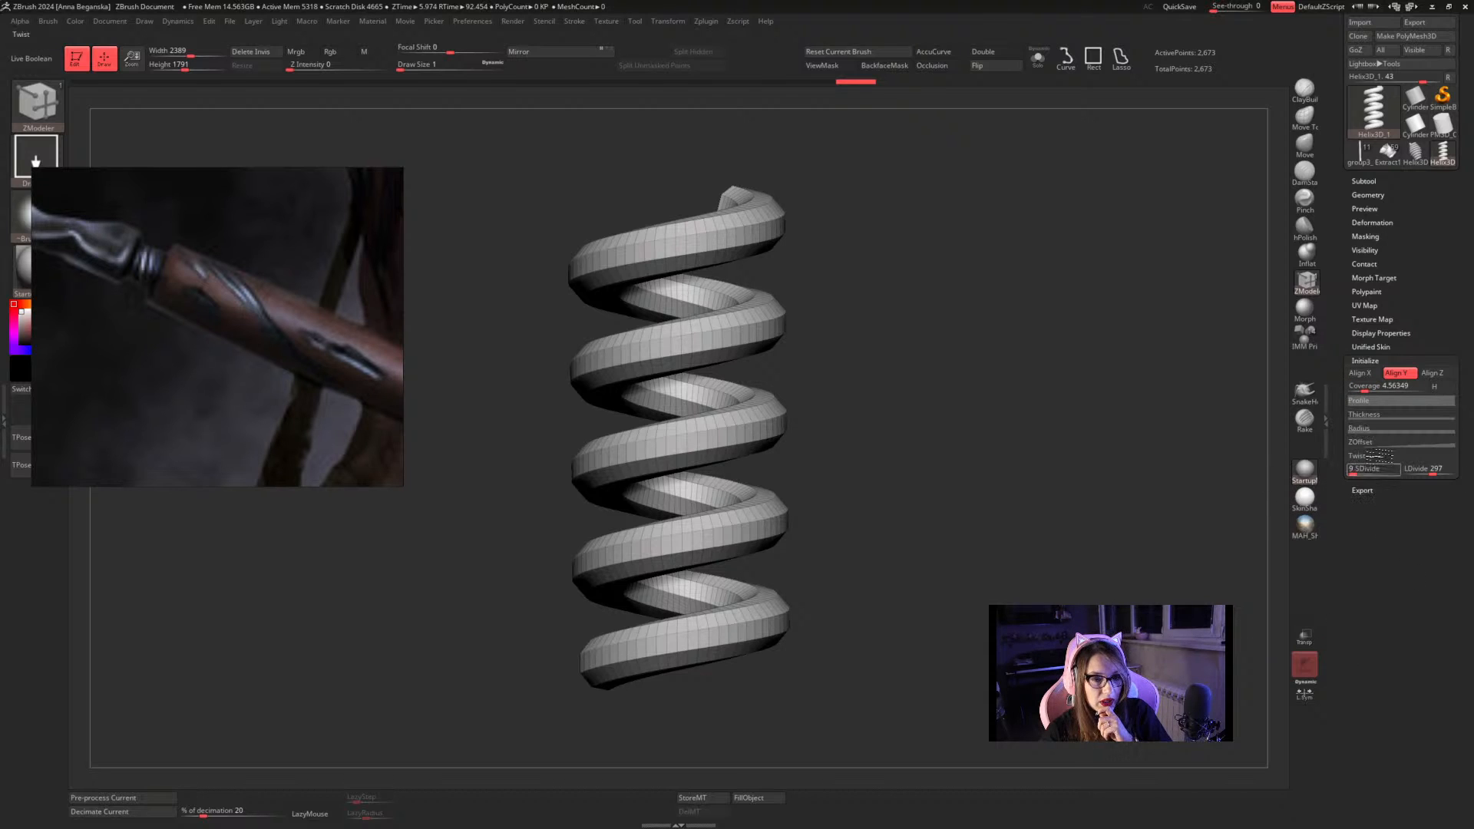
click(1374, 442)
drag(1453, 501, 1455, 526)
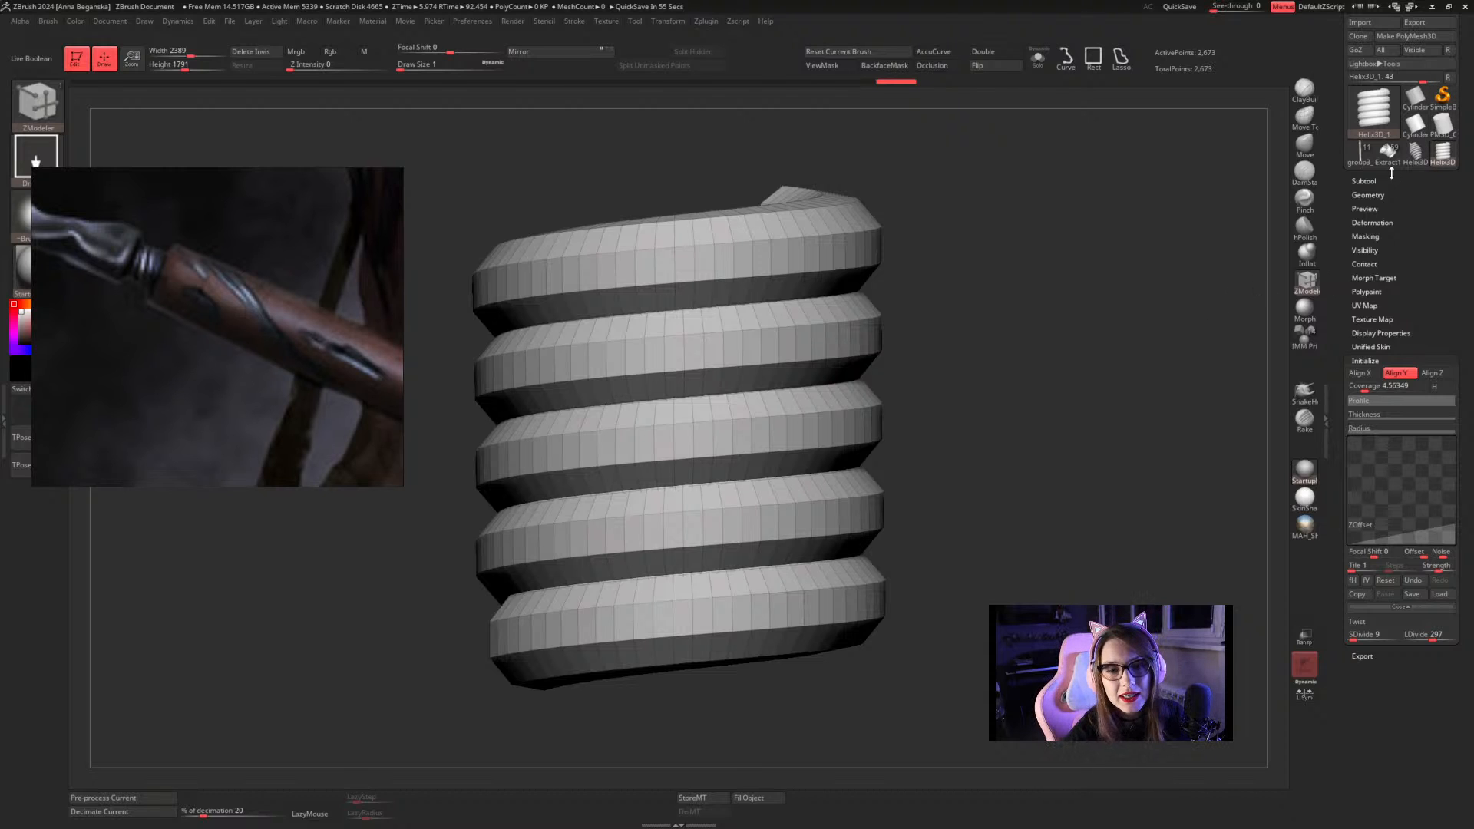
Convert the helix to a PolyMesh3D and preview it with dynamic subdivision on and off
drag(1347, 183, 1346, 256)
click(1408, 108)
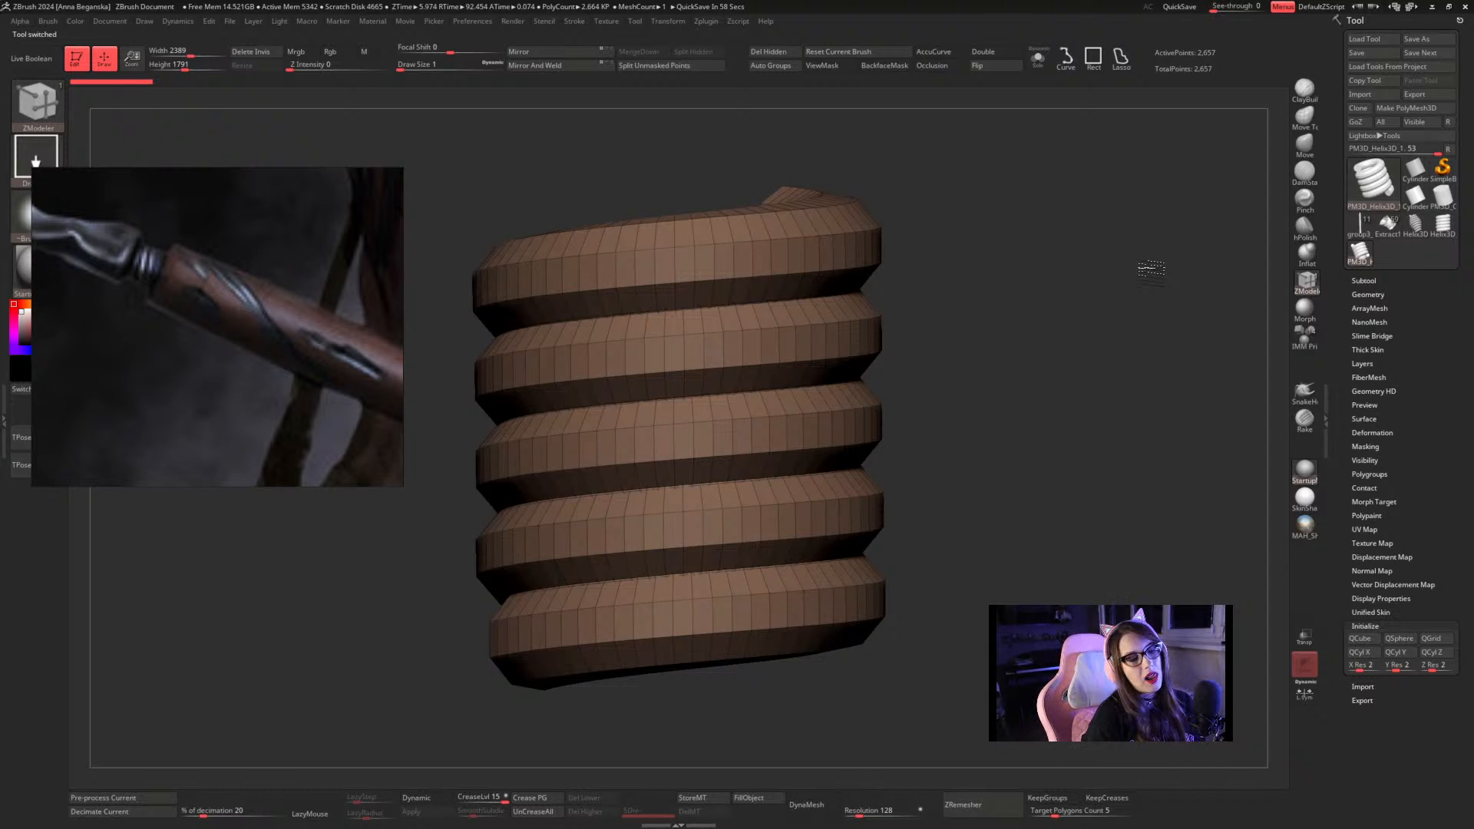
key(shift+d)
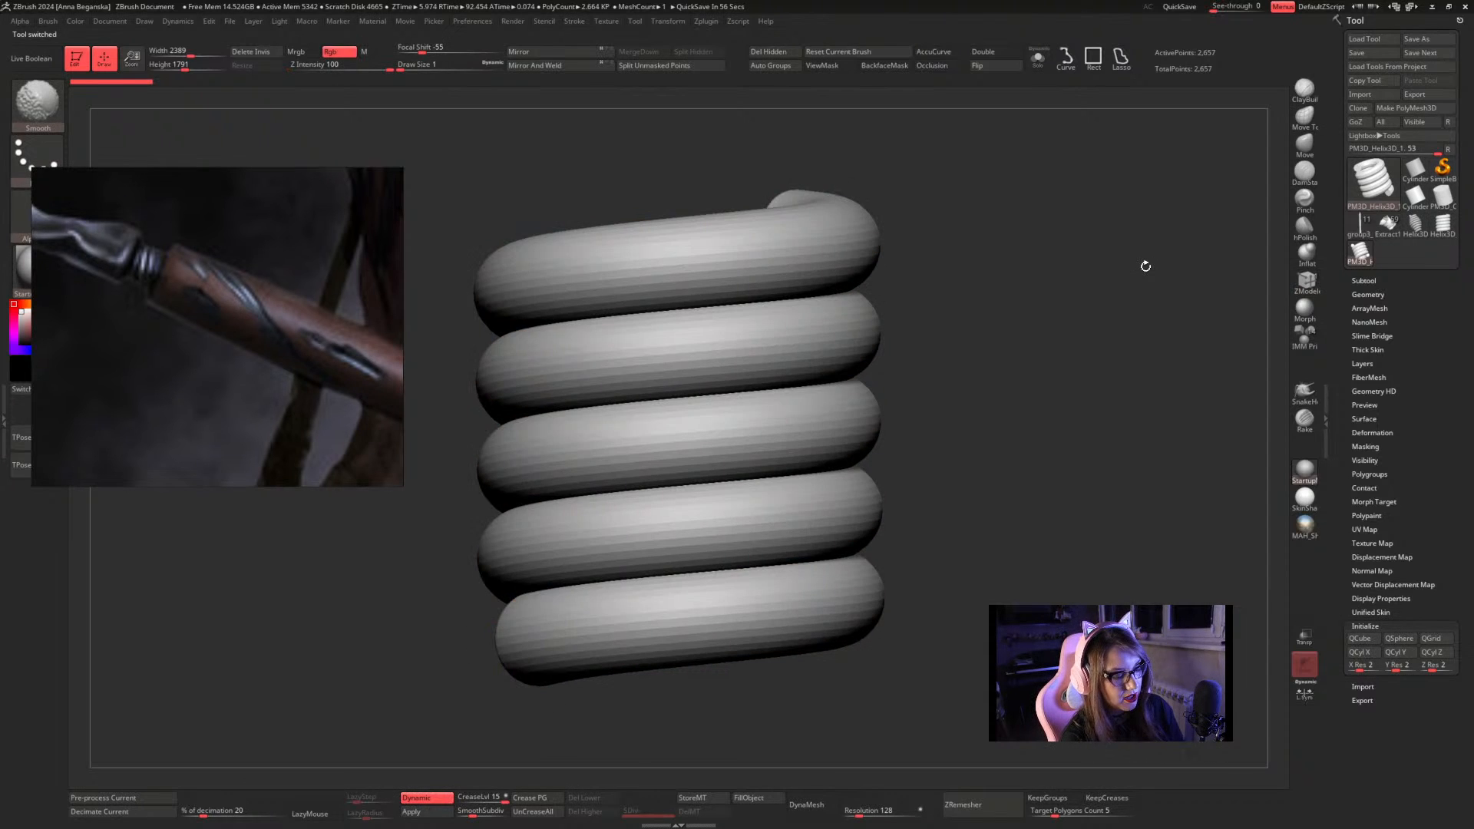
key(shift+f)
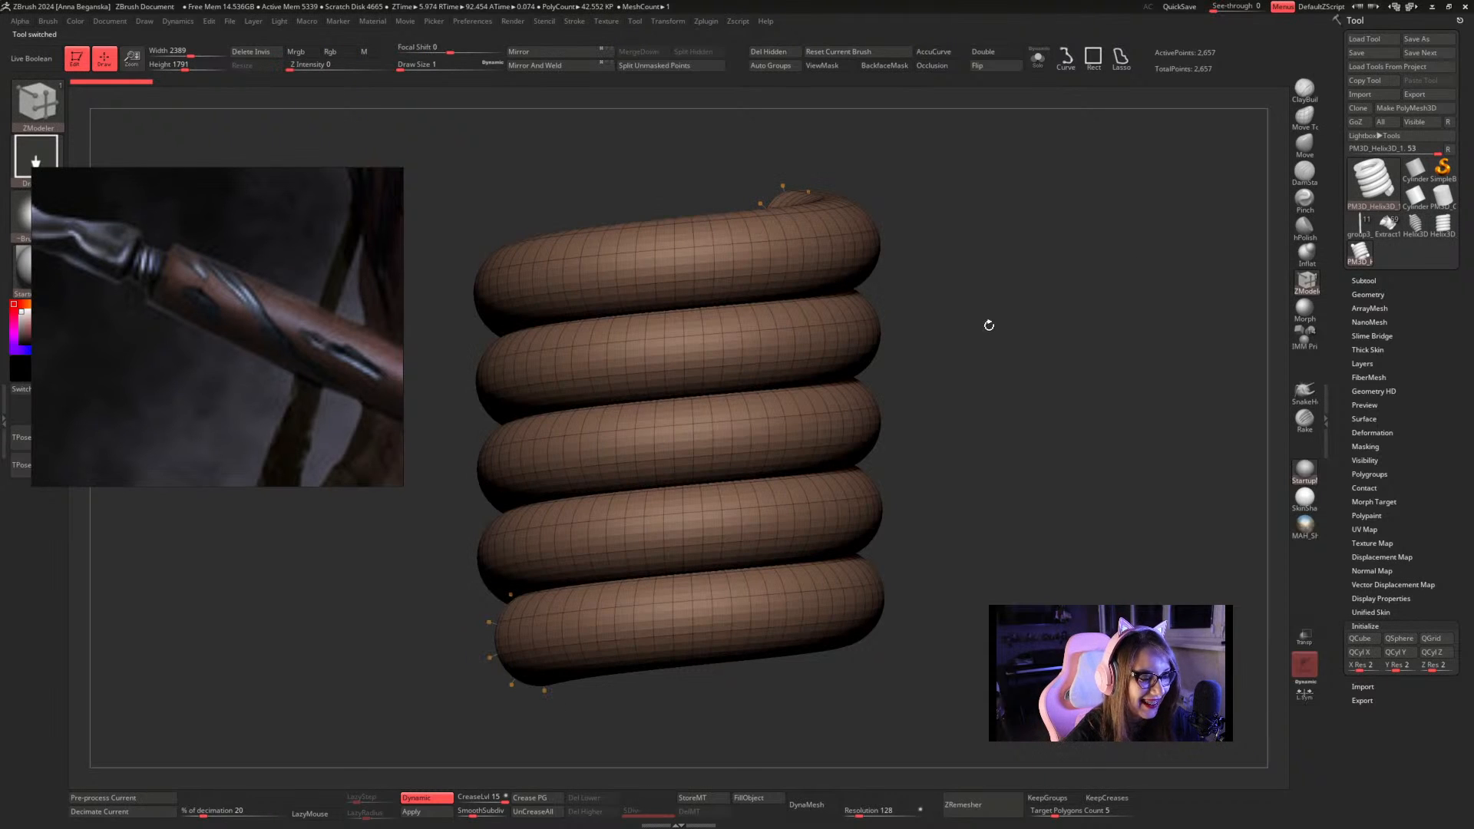
key(shift+d)
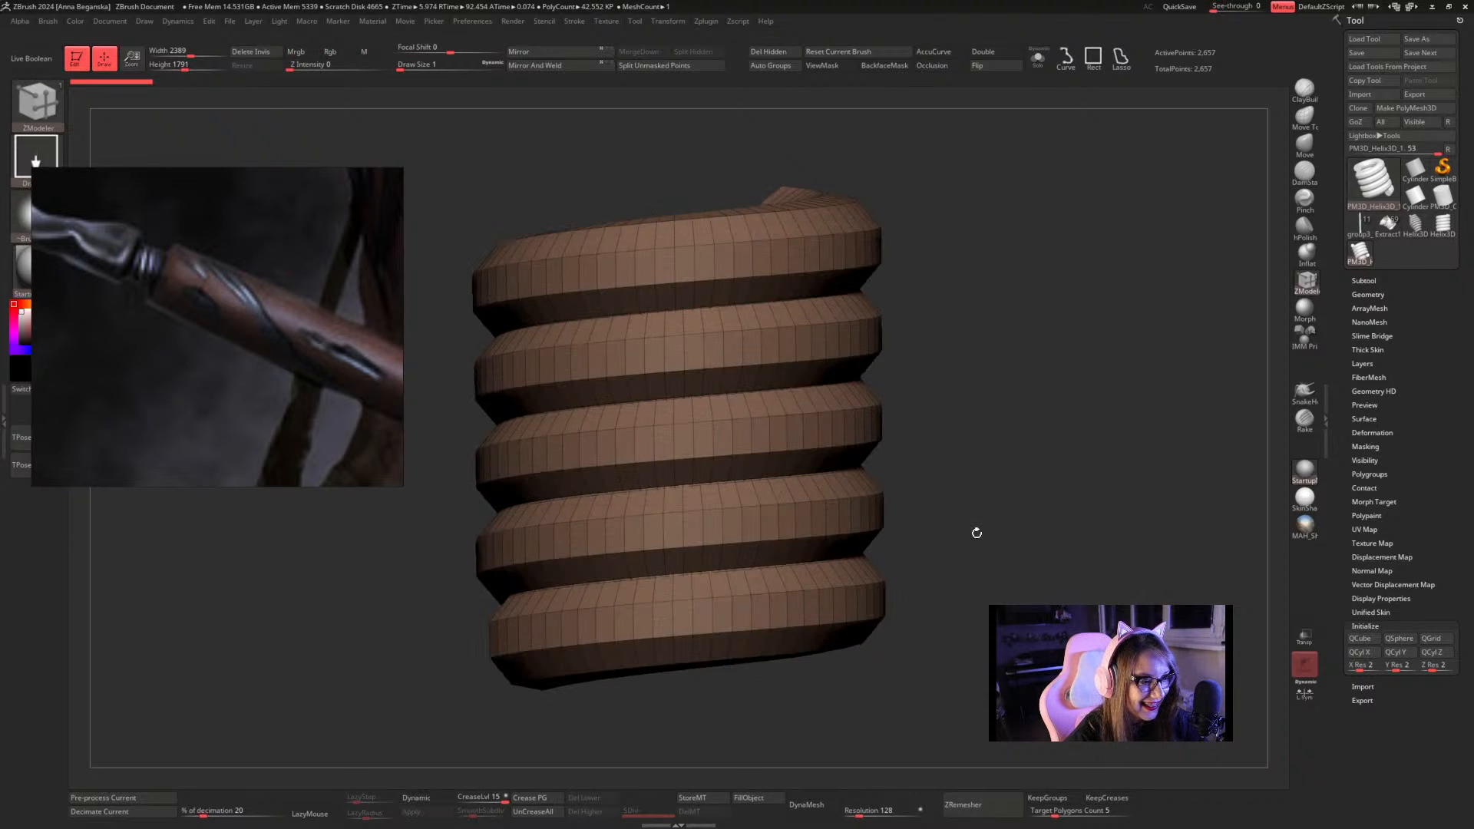
Crease the helix's outer edges with ZModeler's Crease action on EdgeLoop Partial, and turn on dynamic subdivision with the wireframe shown
click(1307, 282)
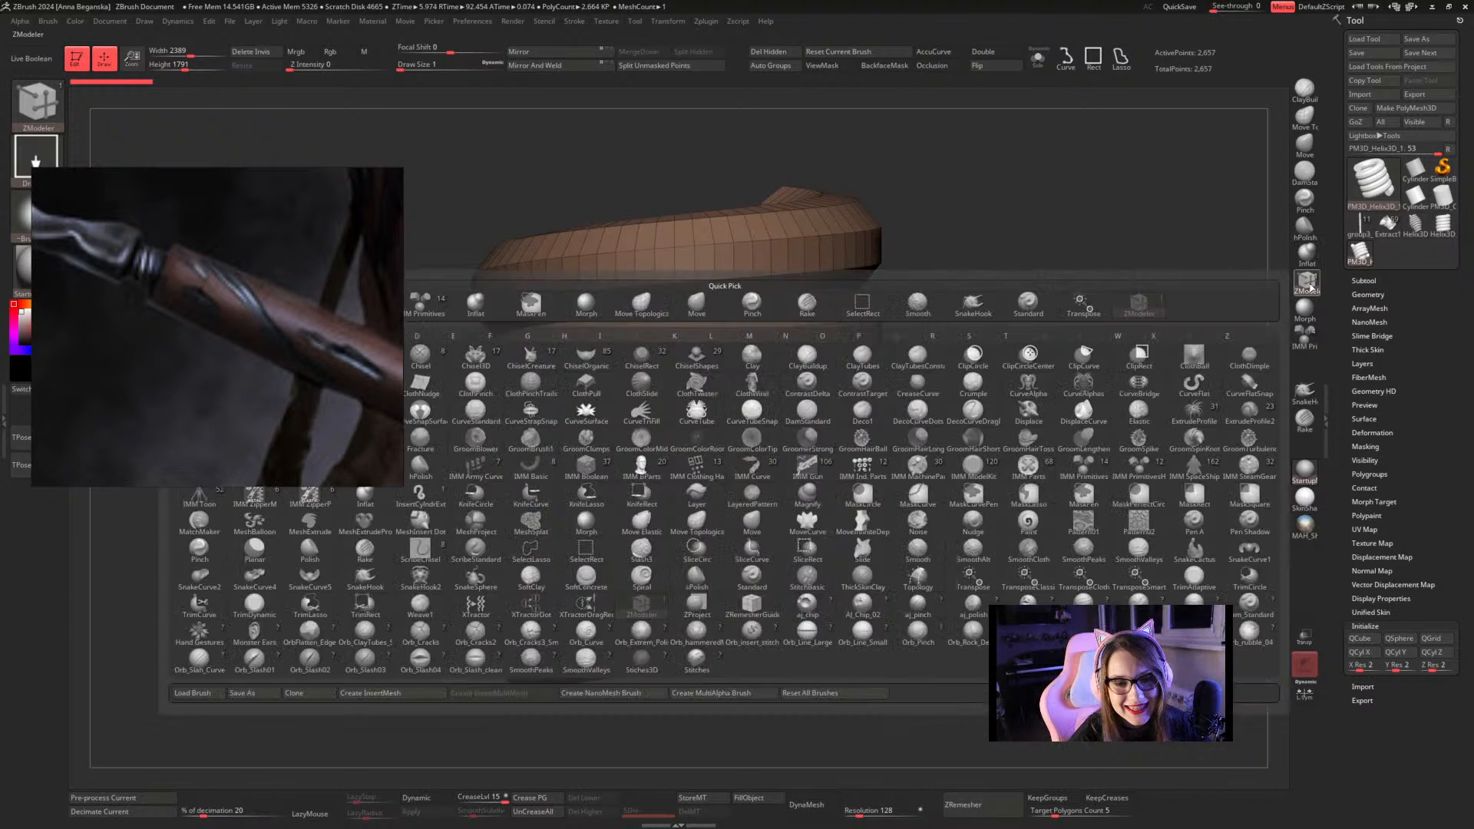
key(space)
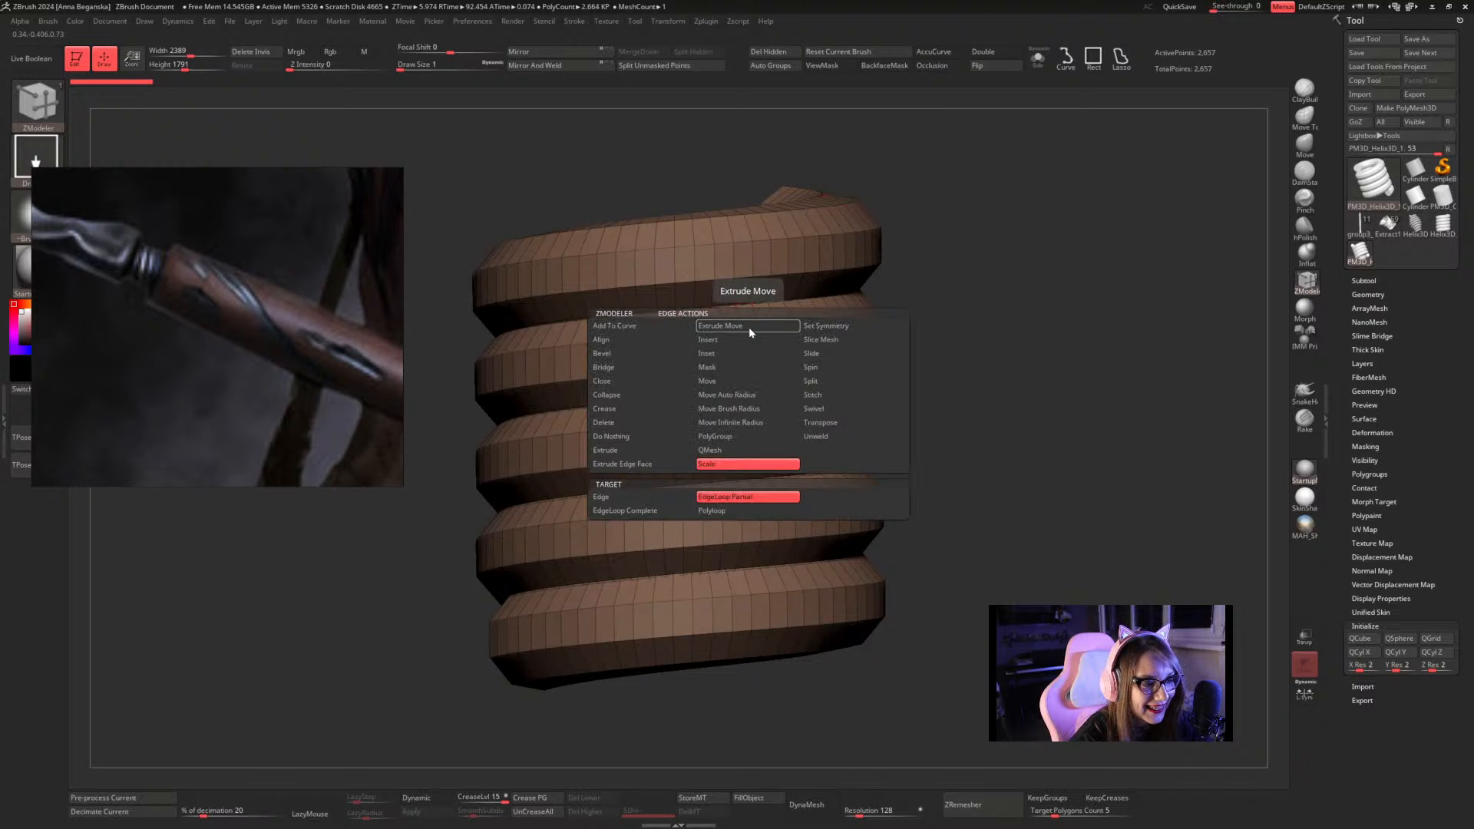
click(619, 416)
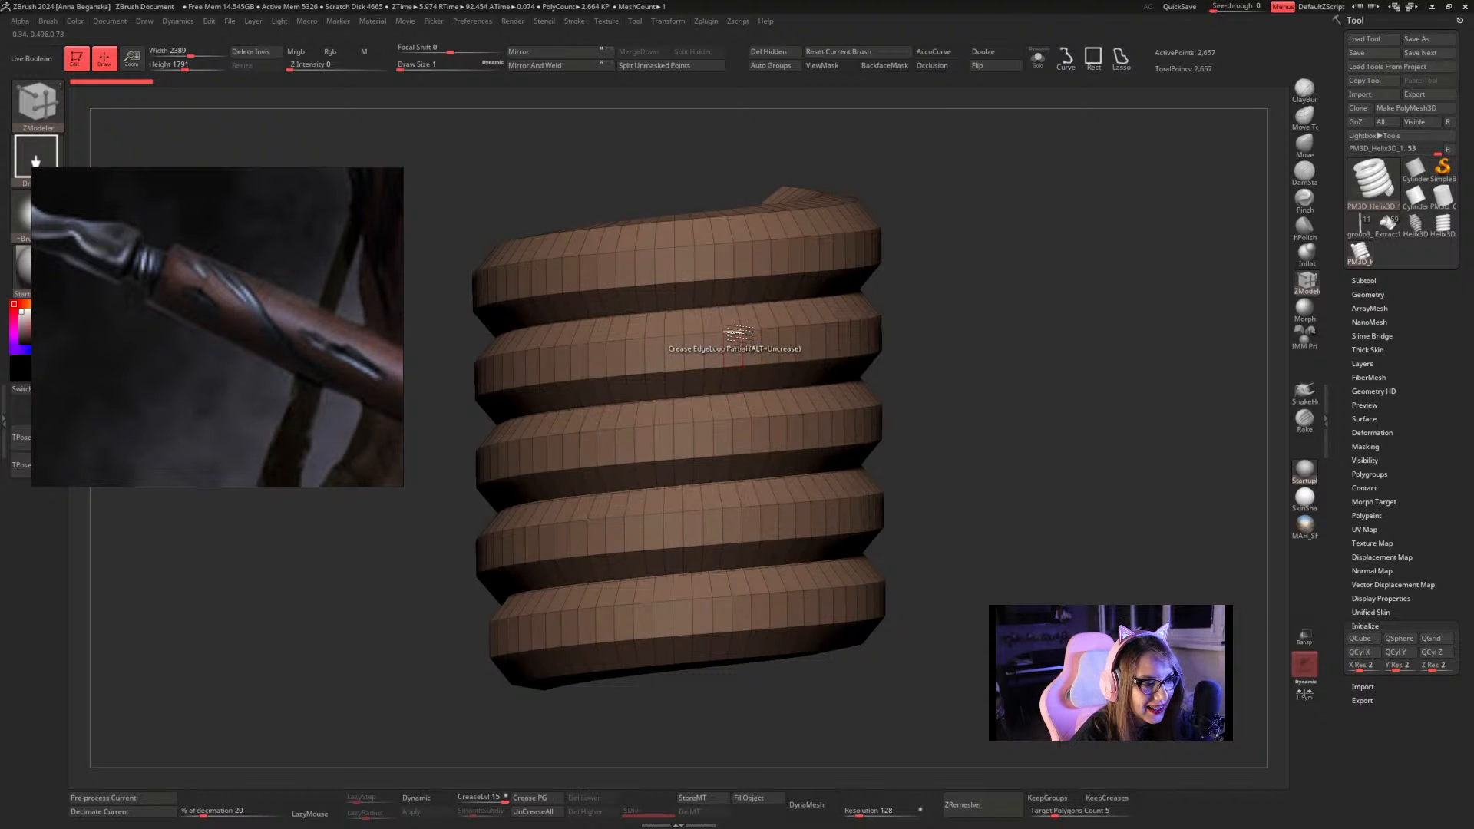
click(732, 332)
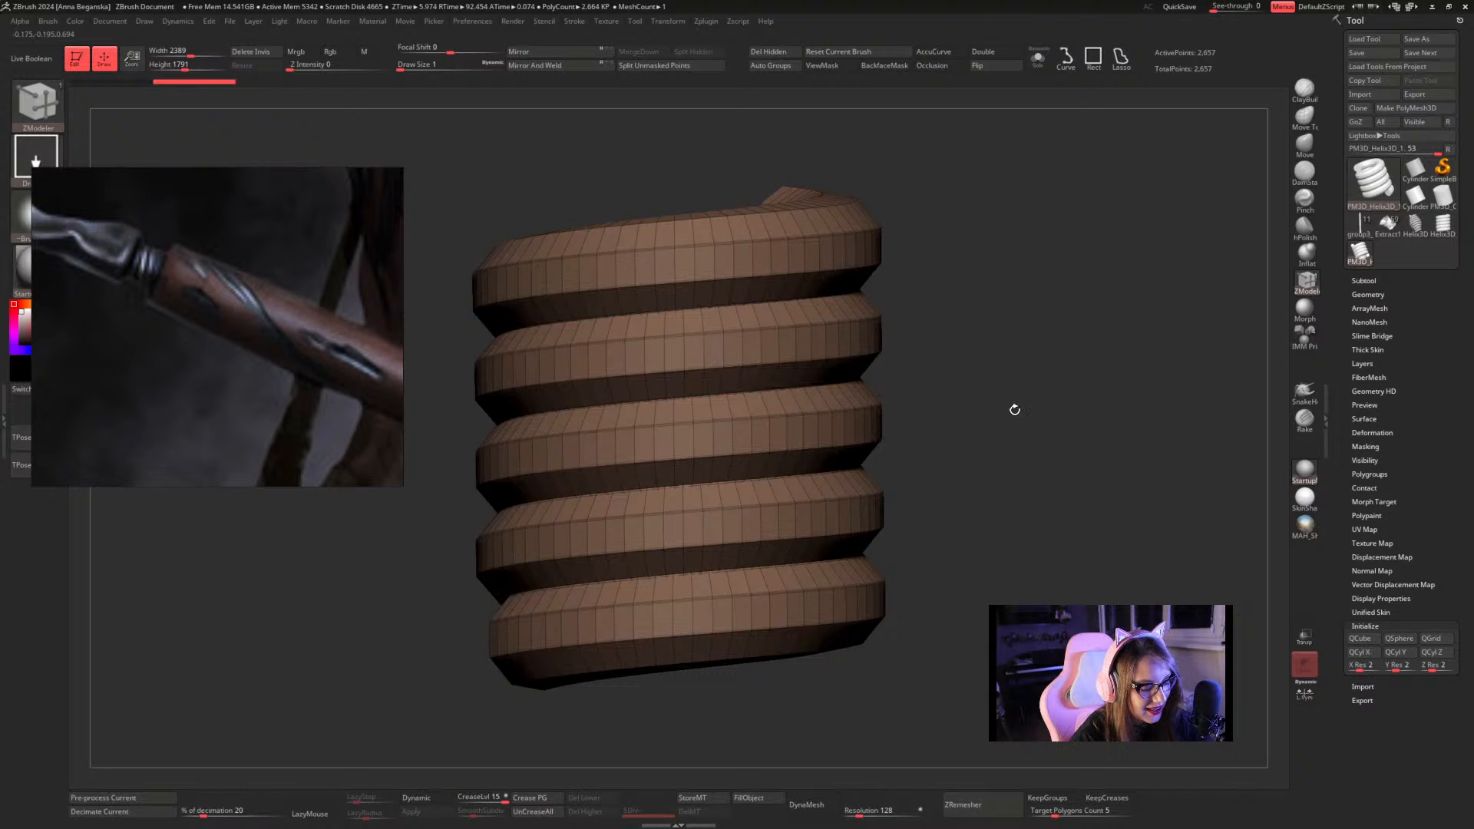
key(d)
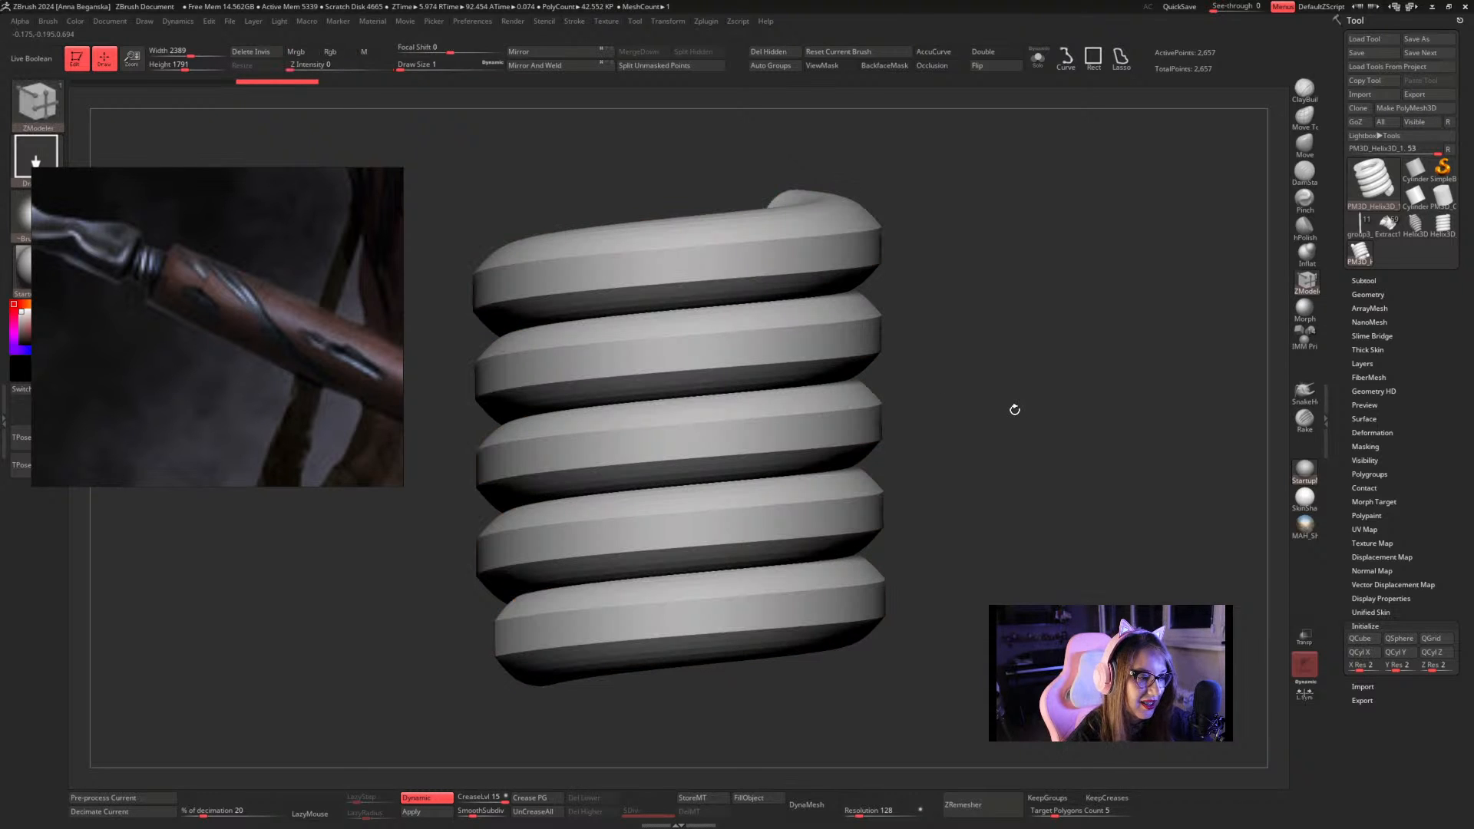
key(shift+f)
Crease the remaining partial edge loops along the coils, starting from the spokes of the helix's upper end cap
drag(1010, 373, 919, 445)
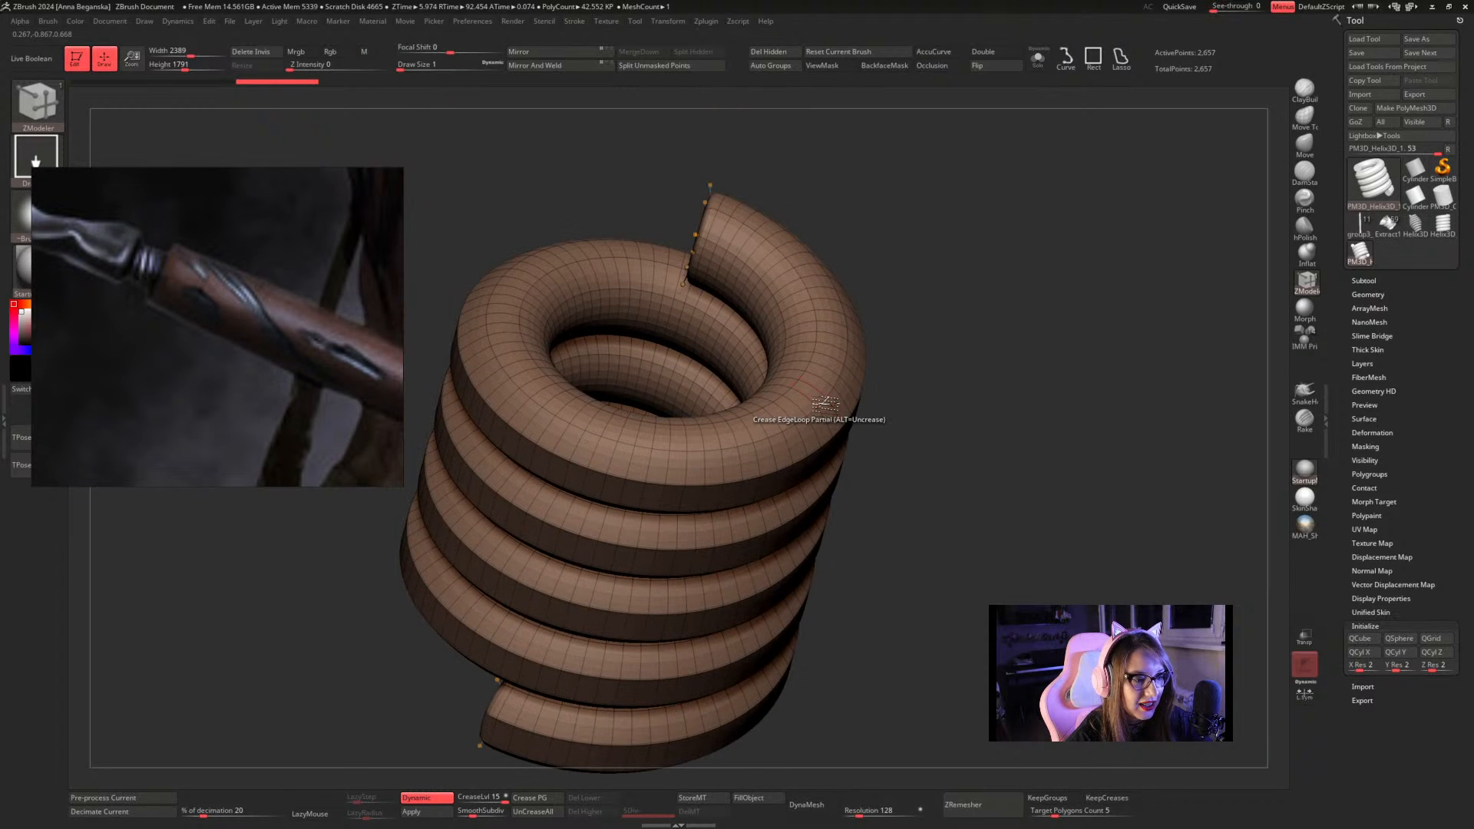
drag(825, 404, 940, 414)
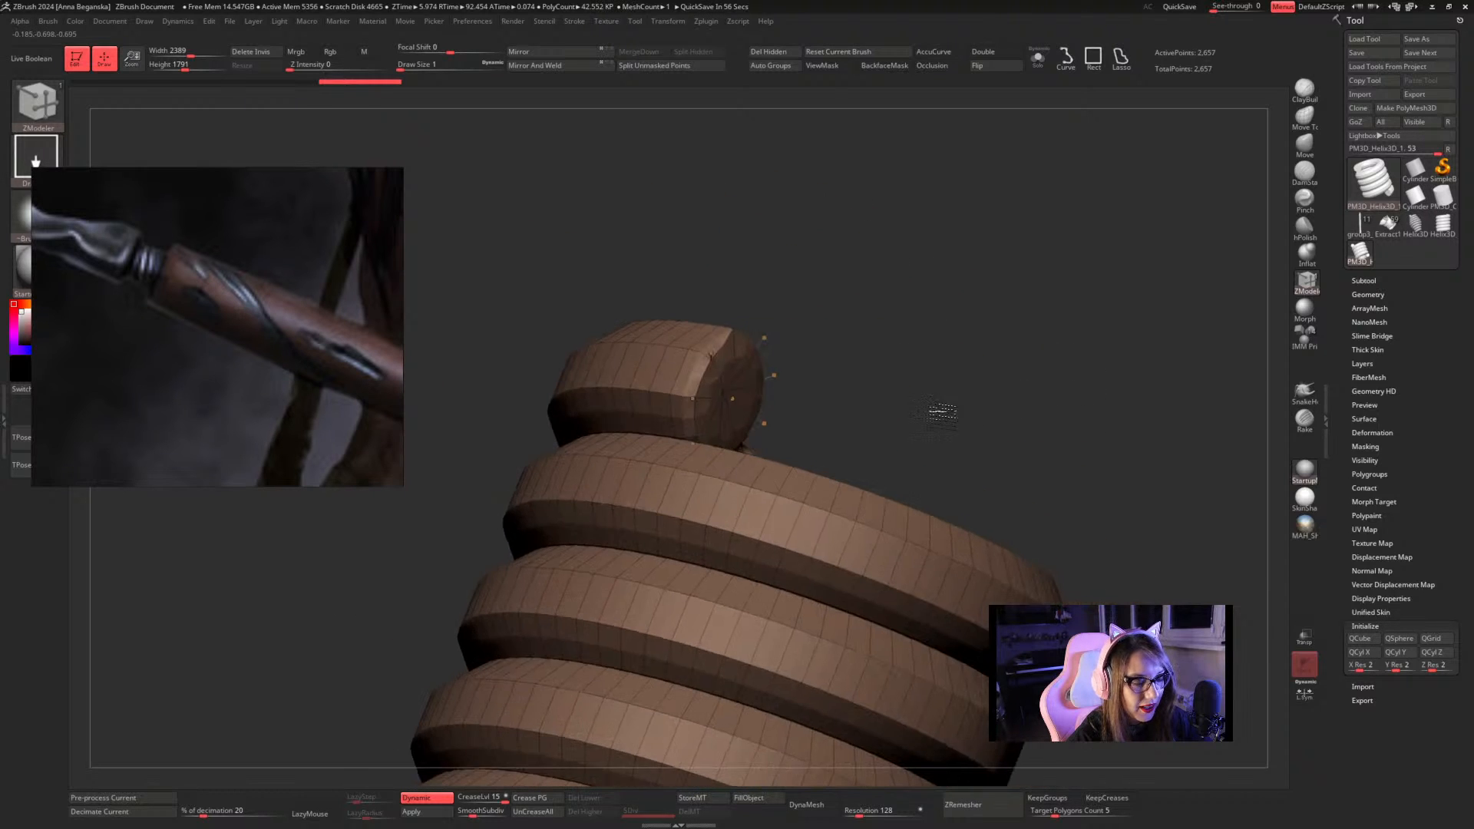
mouse_move(957, 365)
mouse_down()
mouse_move(953, 411)
mouse_move(764, 319)
mouse_up()
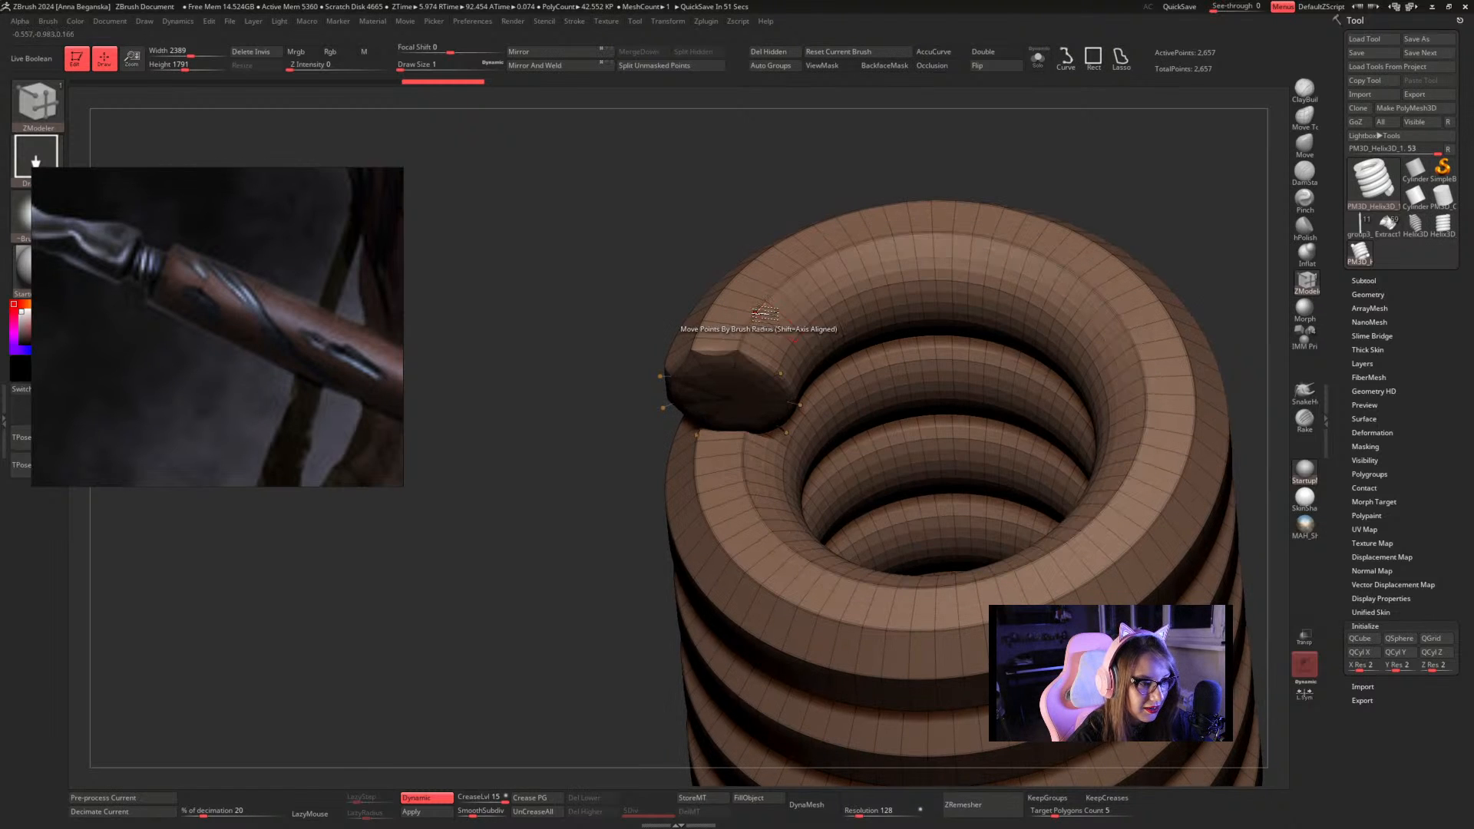
drag(656, 414, 737, 426)
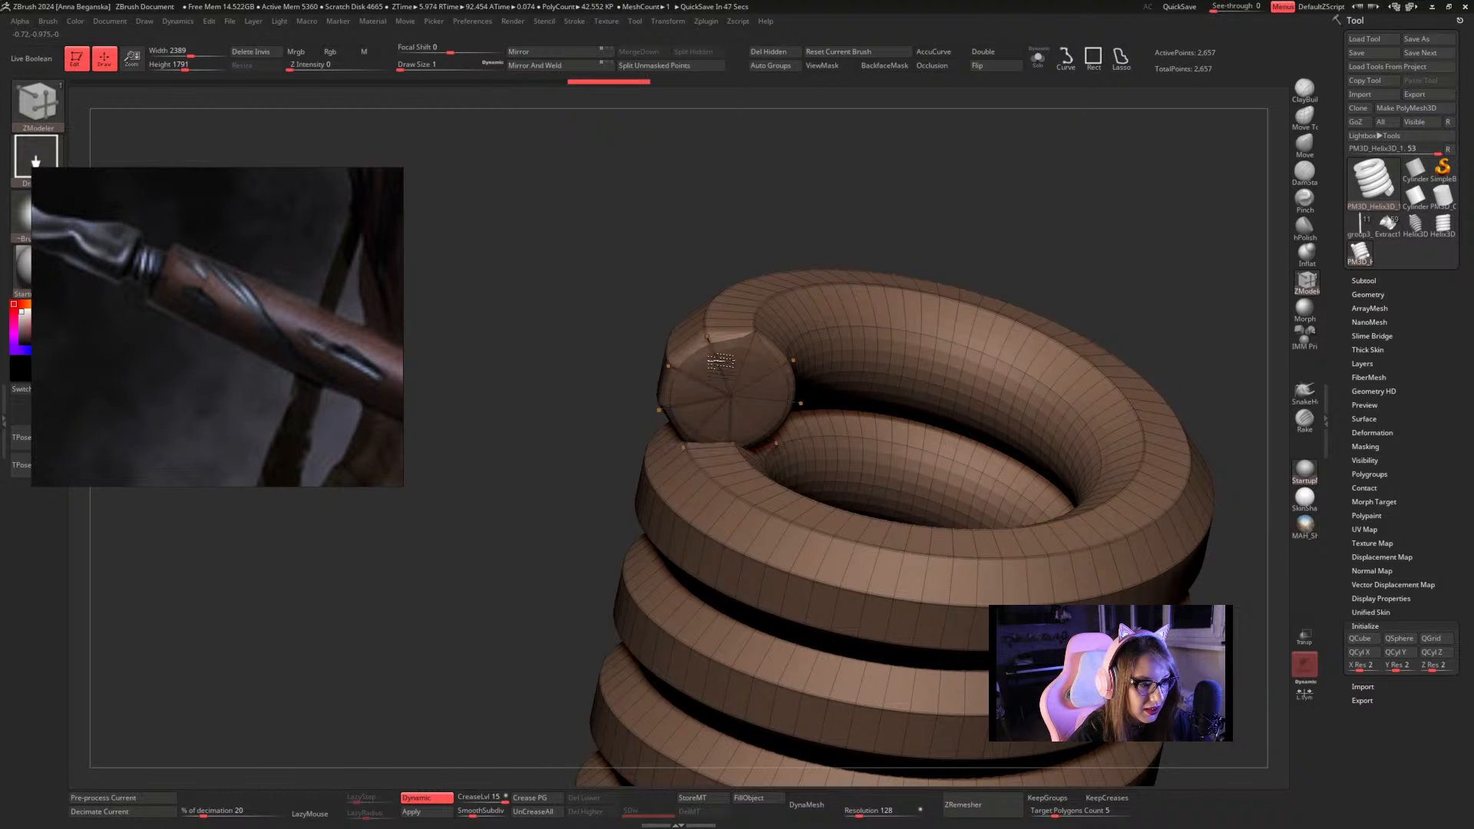
click(766, 380)
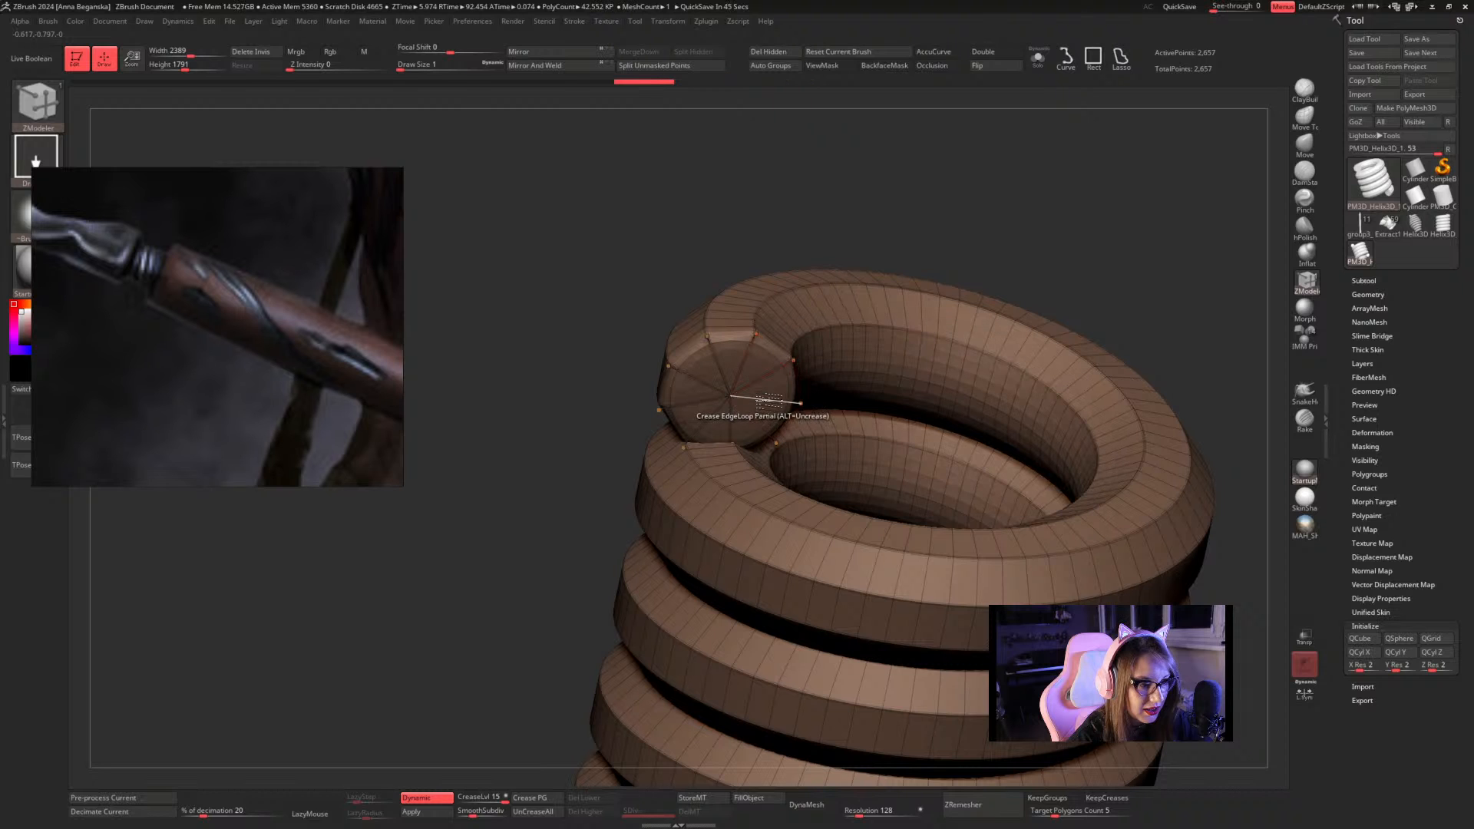
click(768, 400)
click(759, 415)
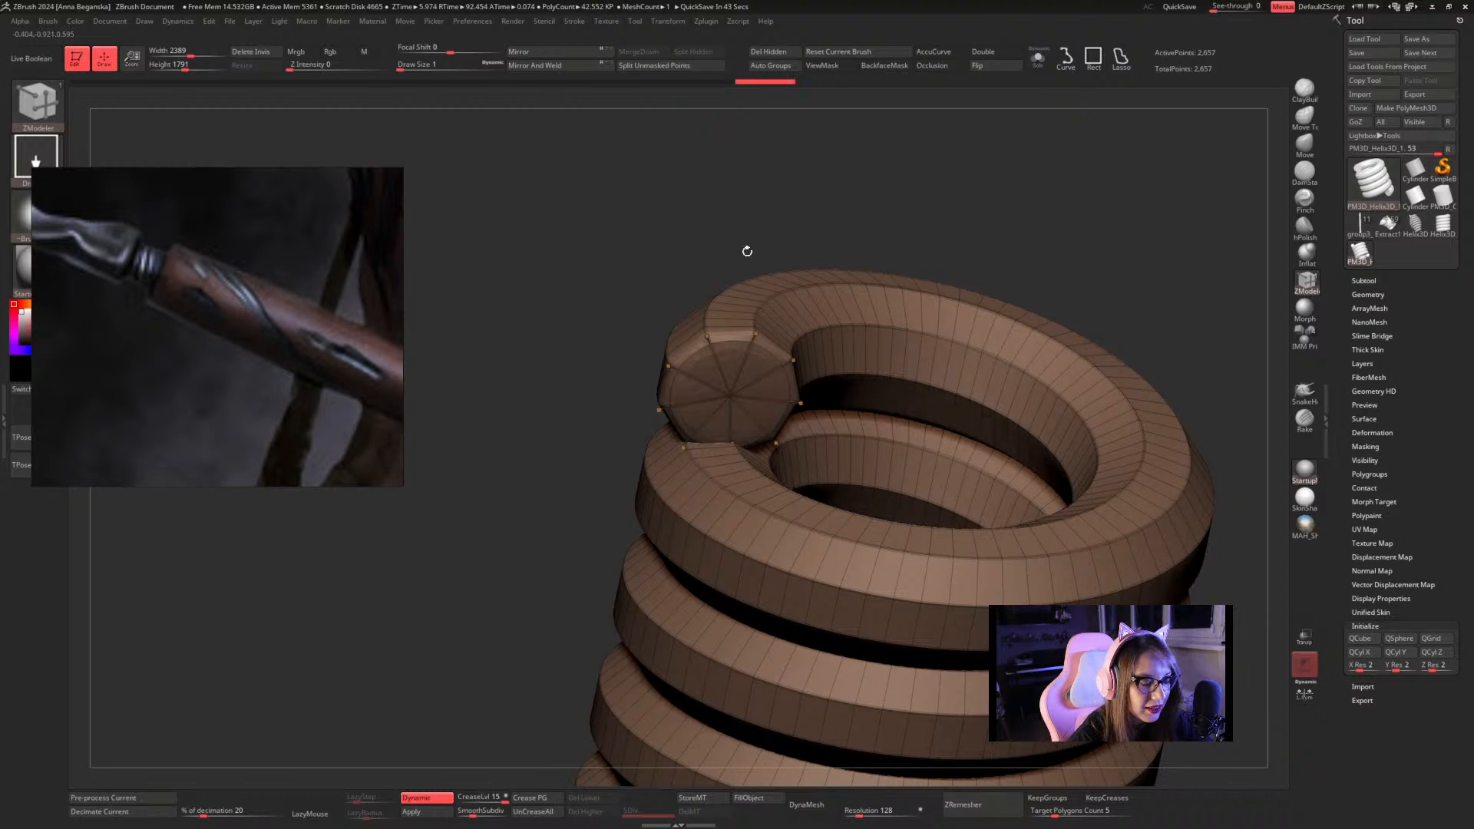
Turn off dynamic subdivision and examine the end caps at both ends of the helix
drag(747, 251, 990, 325)
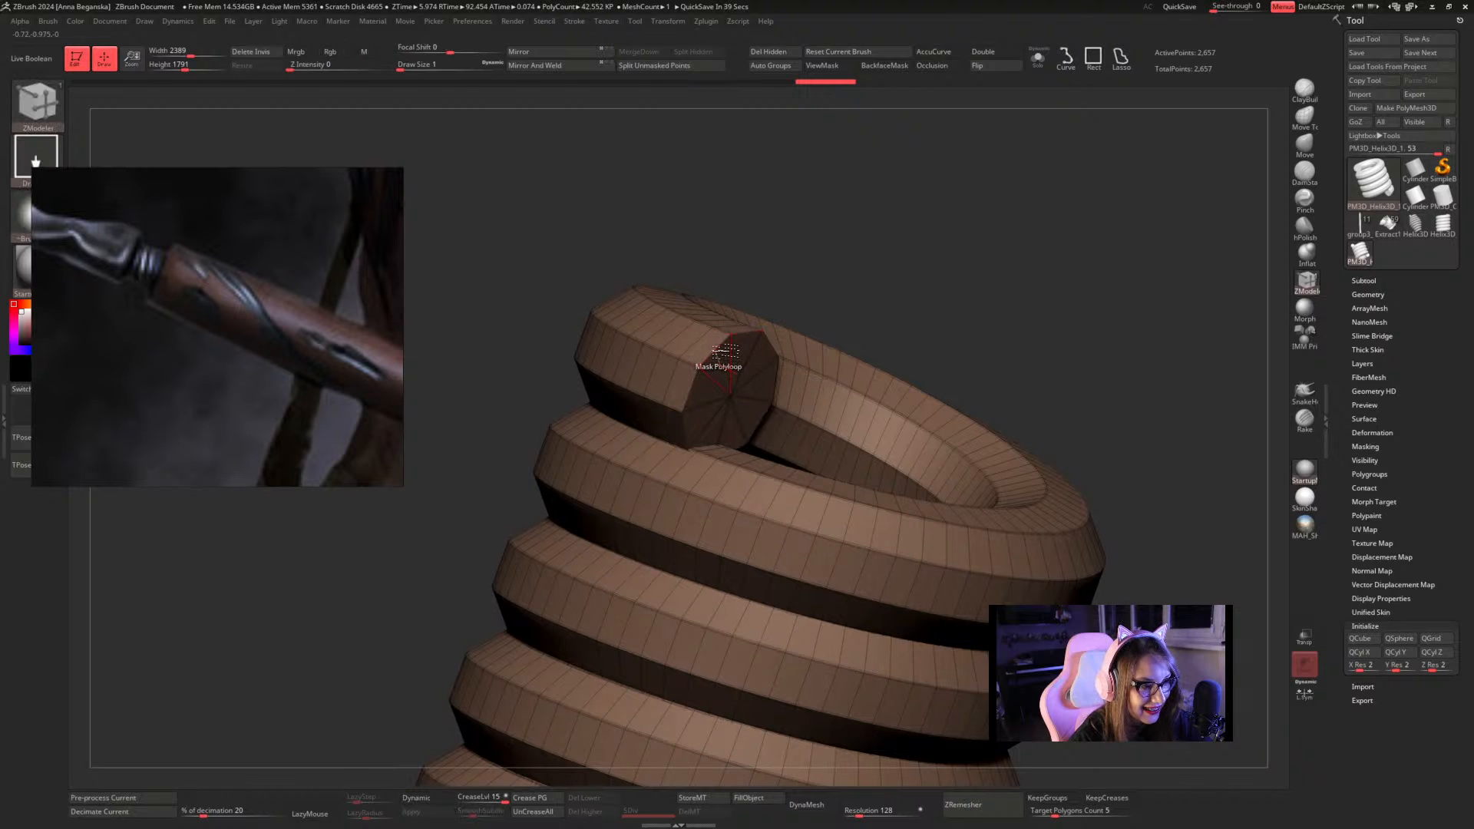
key(shift+d)
alt+drag(924, 296, 734, 507)
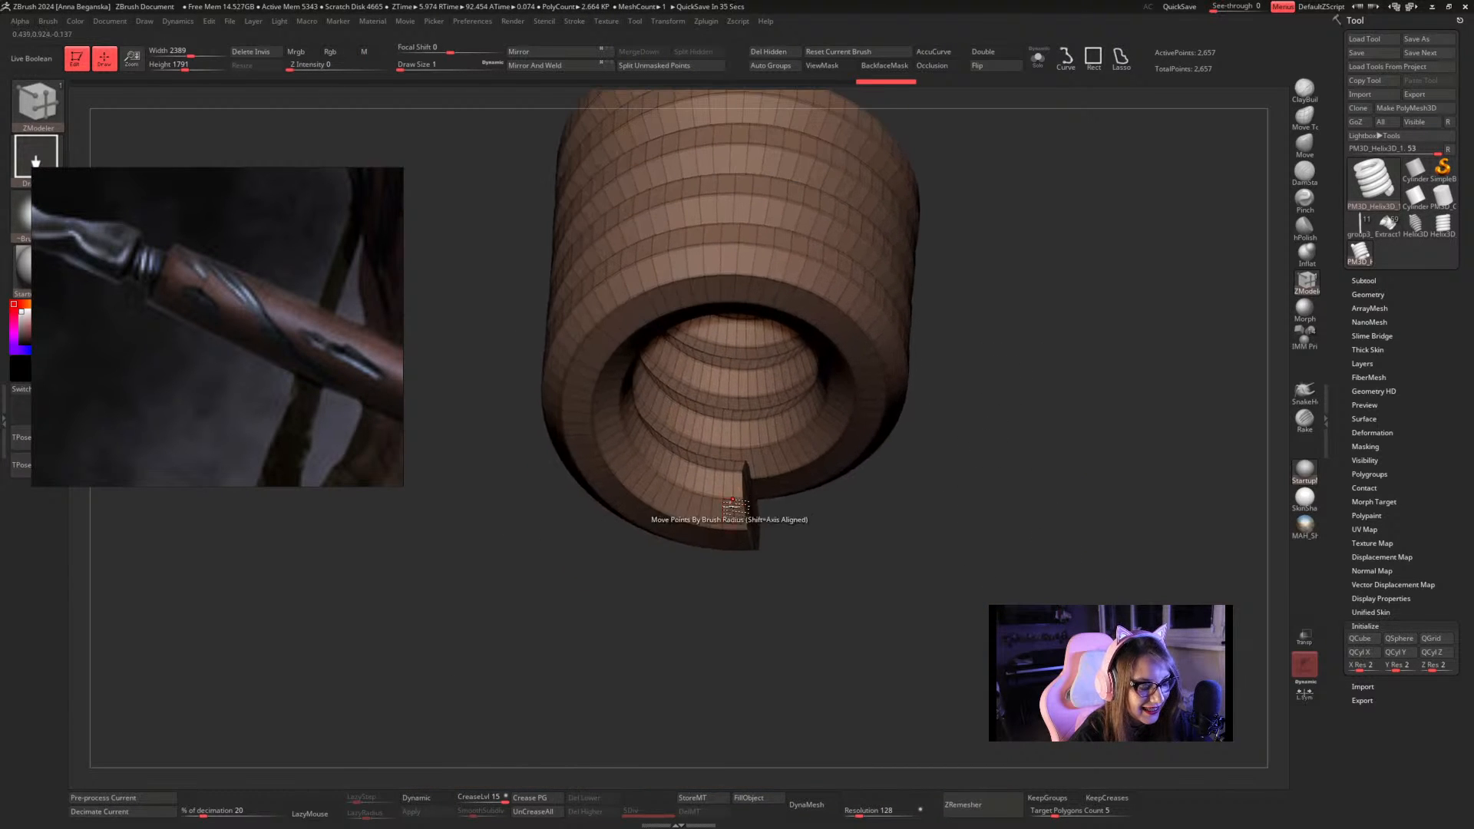
drag(819, 596, 752, 502)
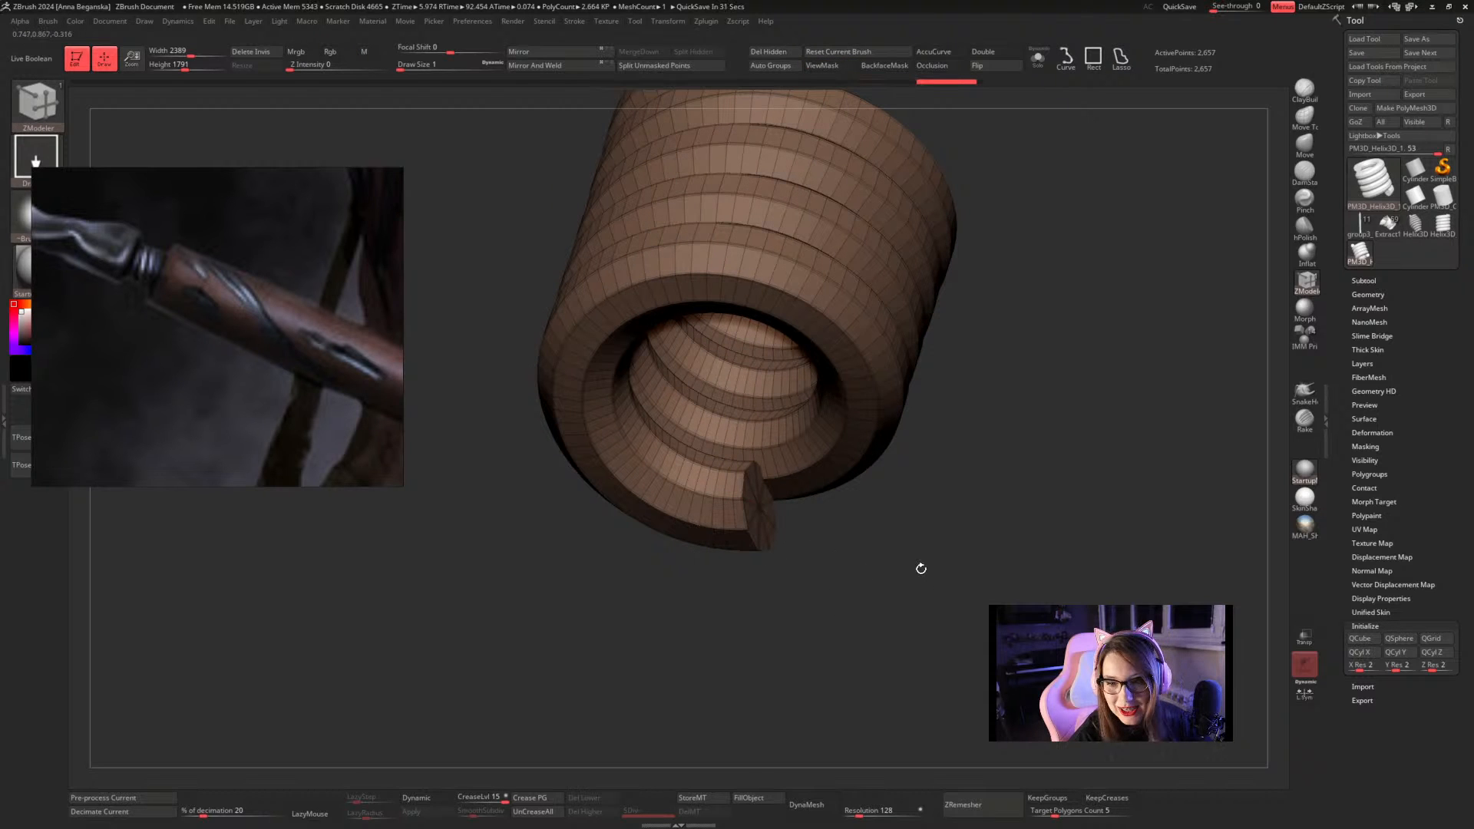
Turn on dynamic subdivision for the helix, set the crease level to 3, and raise the smooth subdivision level
mouse_move(921, 569)
mouse_down()
mouse_move(931, 602)
mouse_move(909, 618)
mouse_up()
key(d)
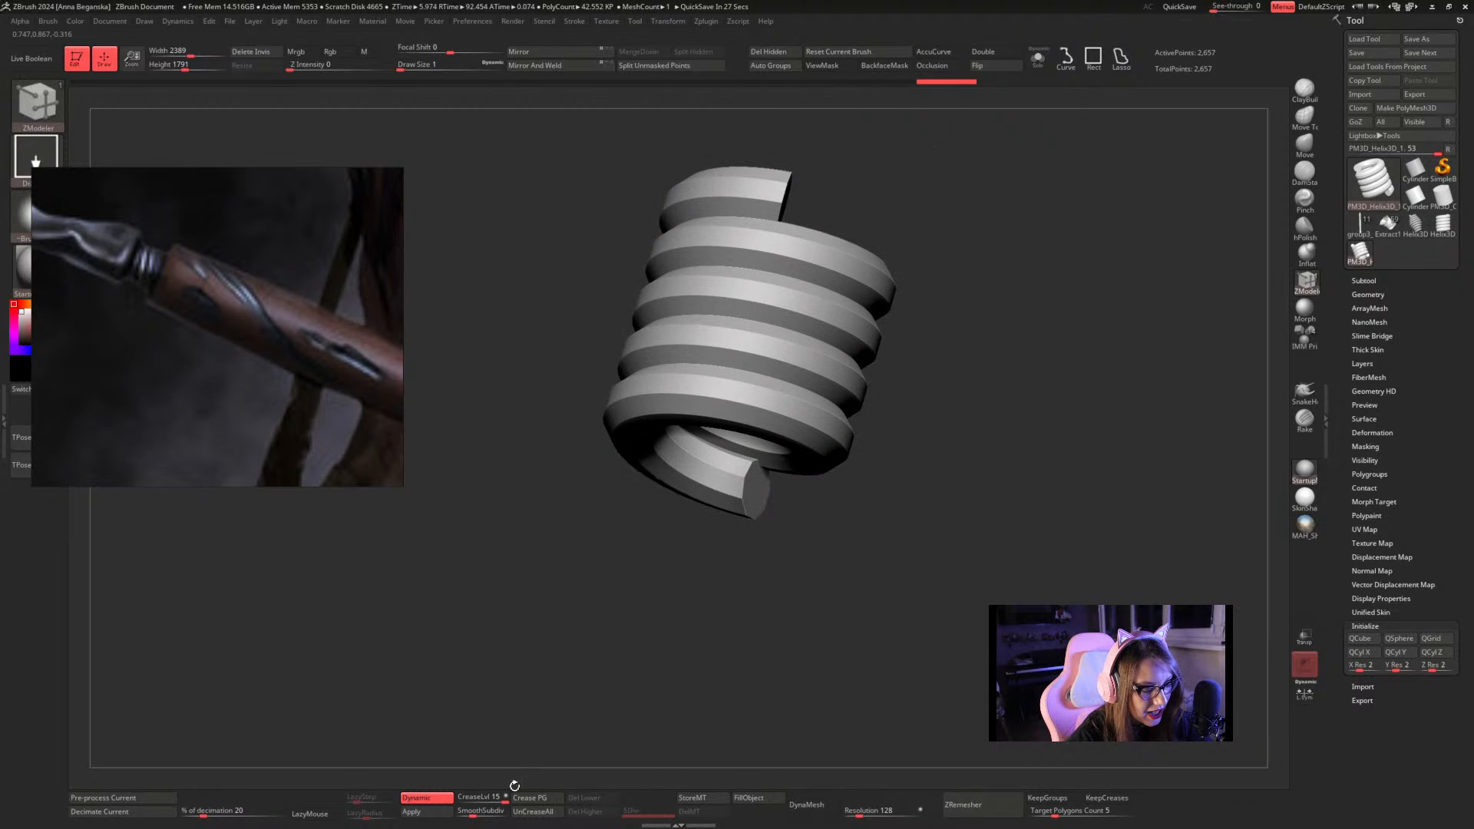
drag(485, 802, 468, 804)
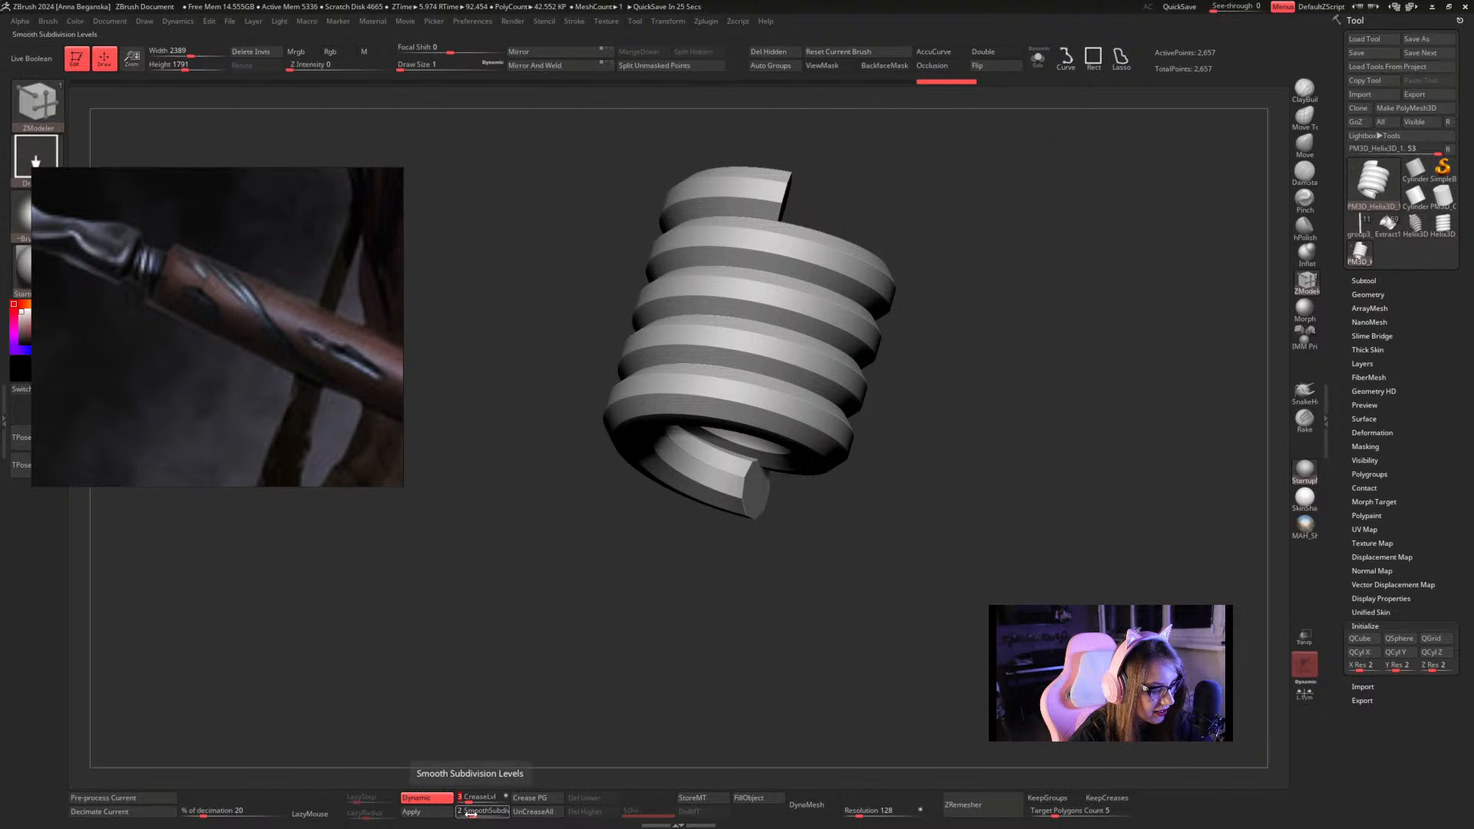
click(480, 813)
shift+drag(701, 658, 694, 665)
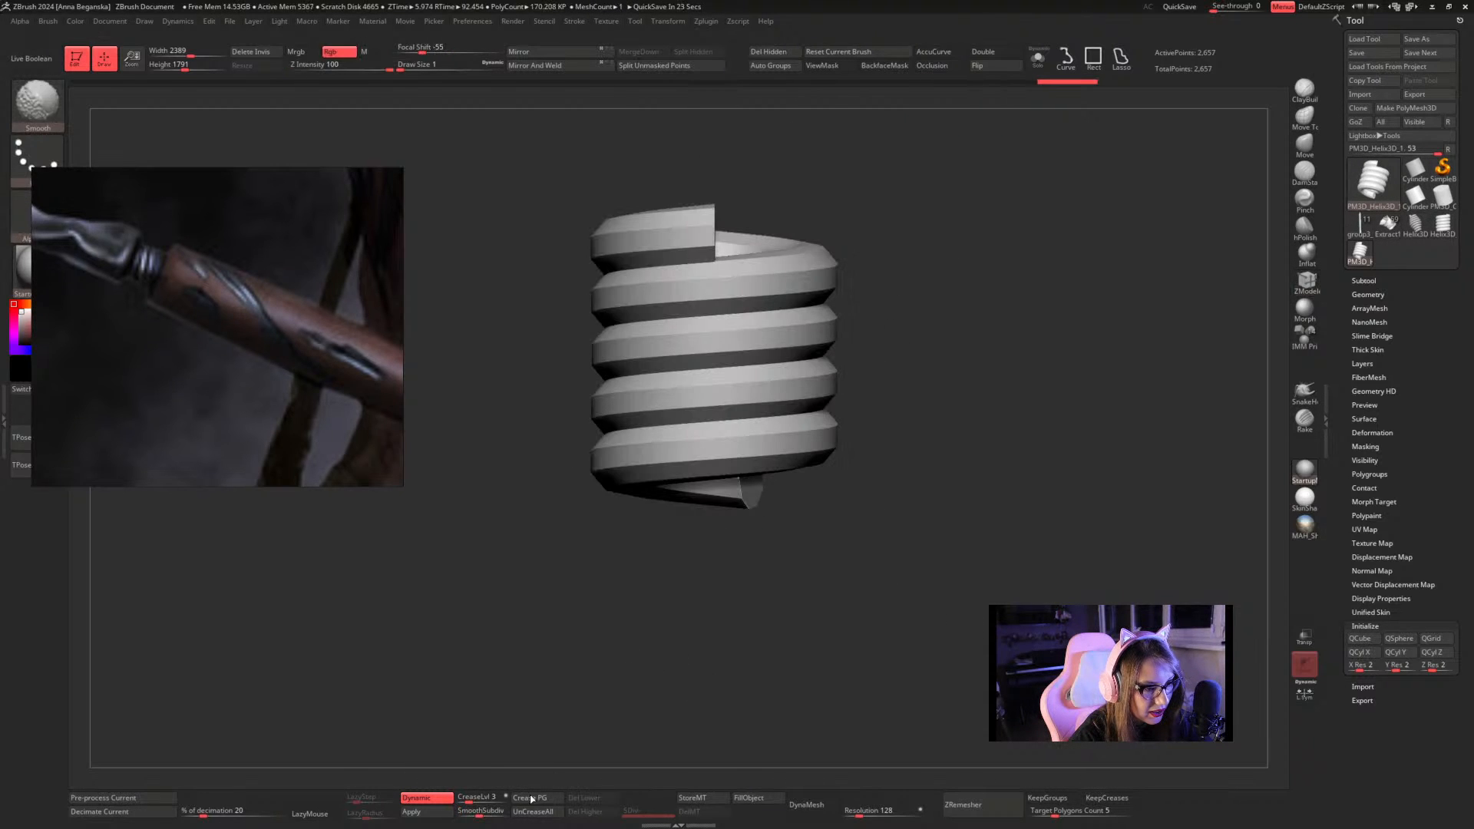
Compare crease levels 2 and 3 on the helix with a higher smooth subdivision level, and keep crease level 3
click(468, 798)
click(464, 799)
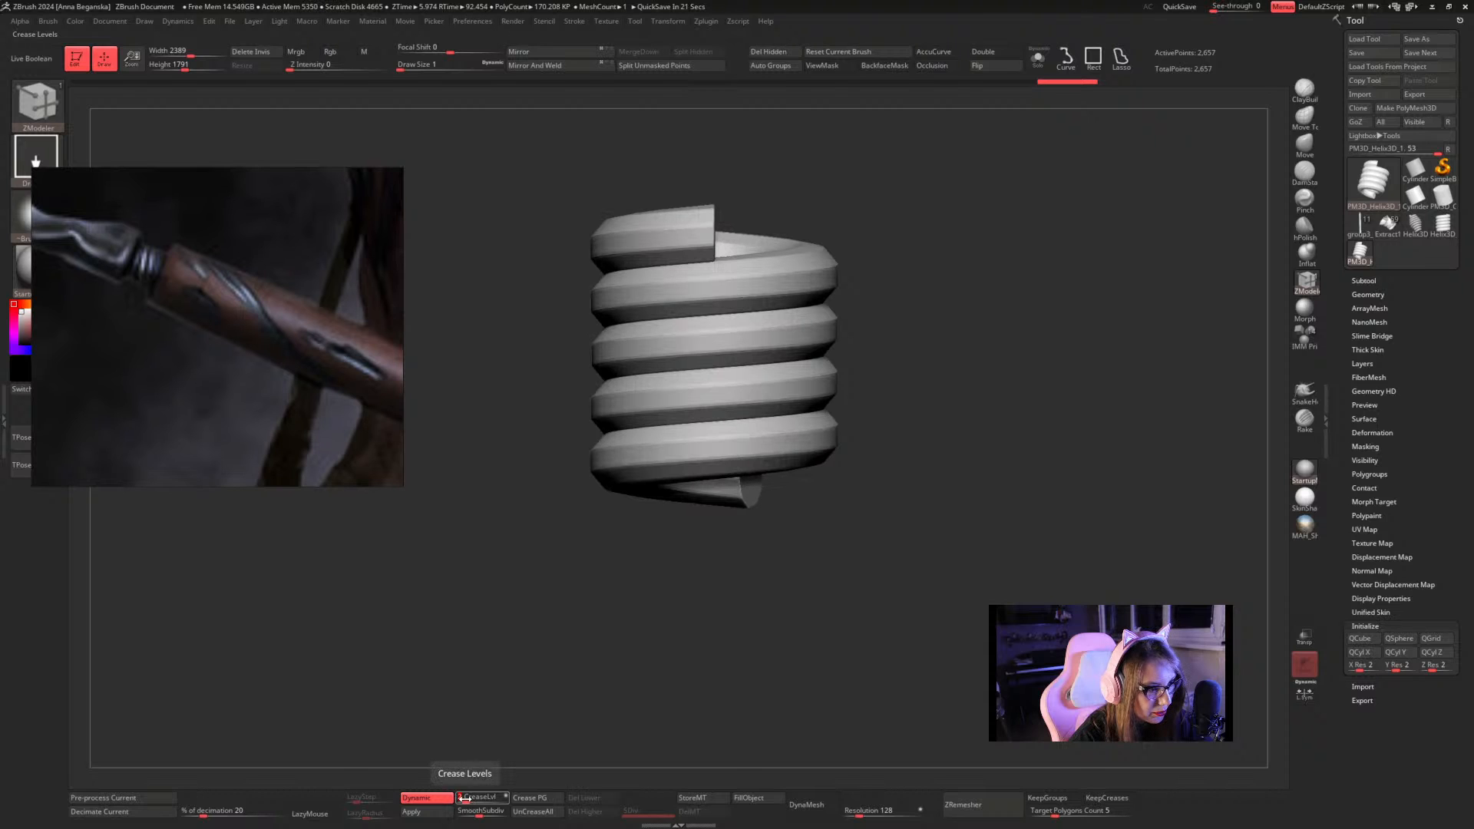
click(480, 812)
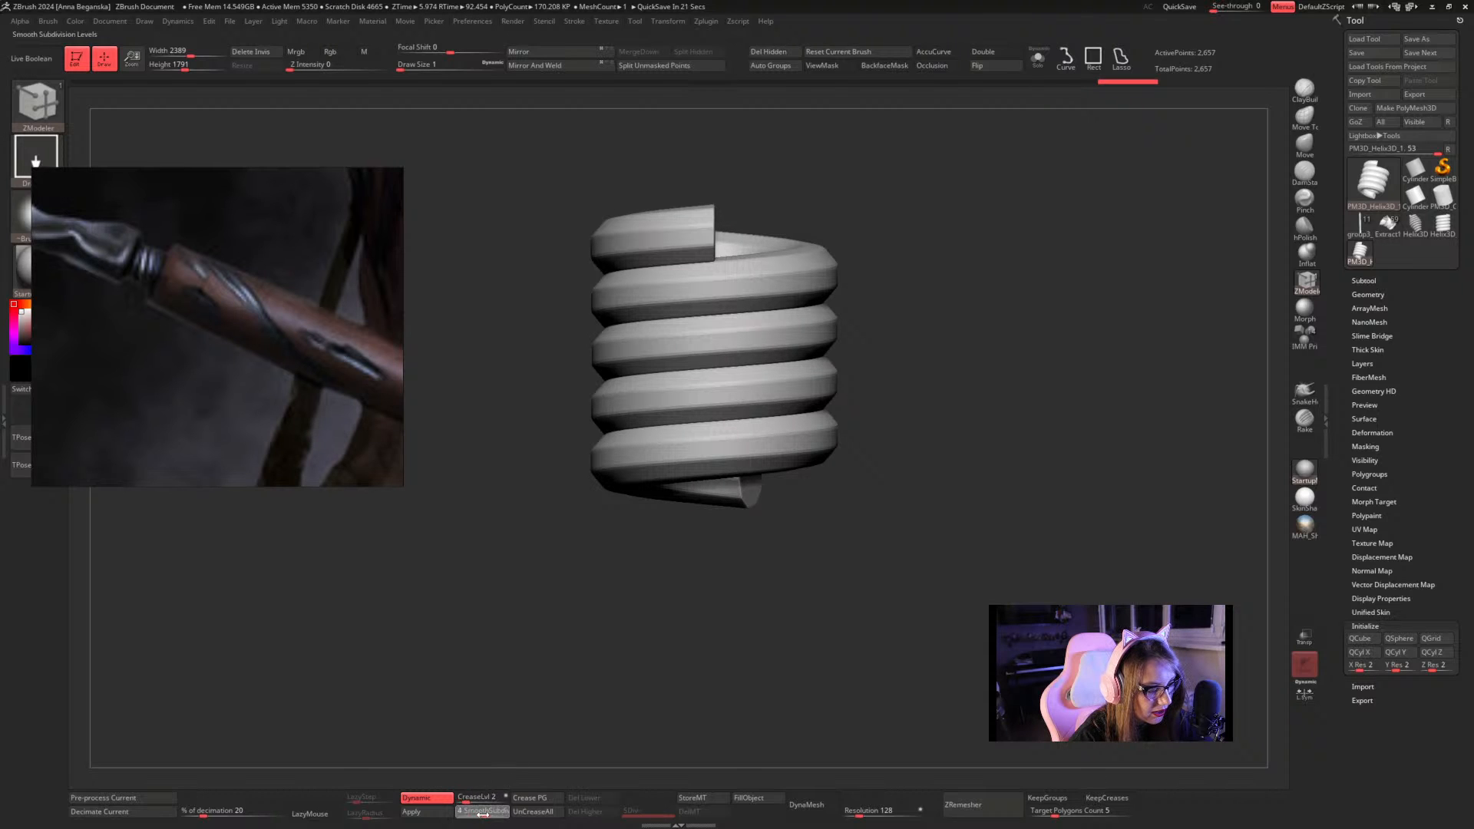
click(467, 798)
key(Return)
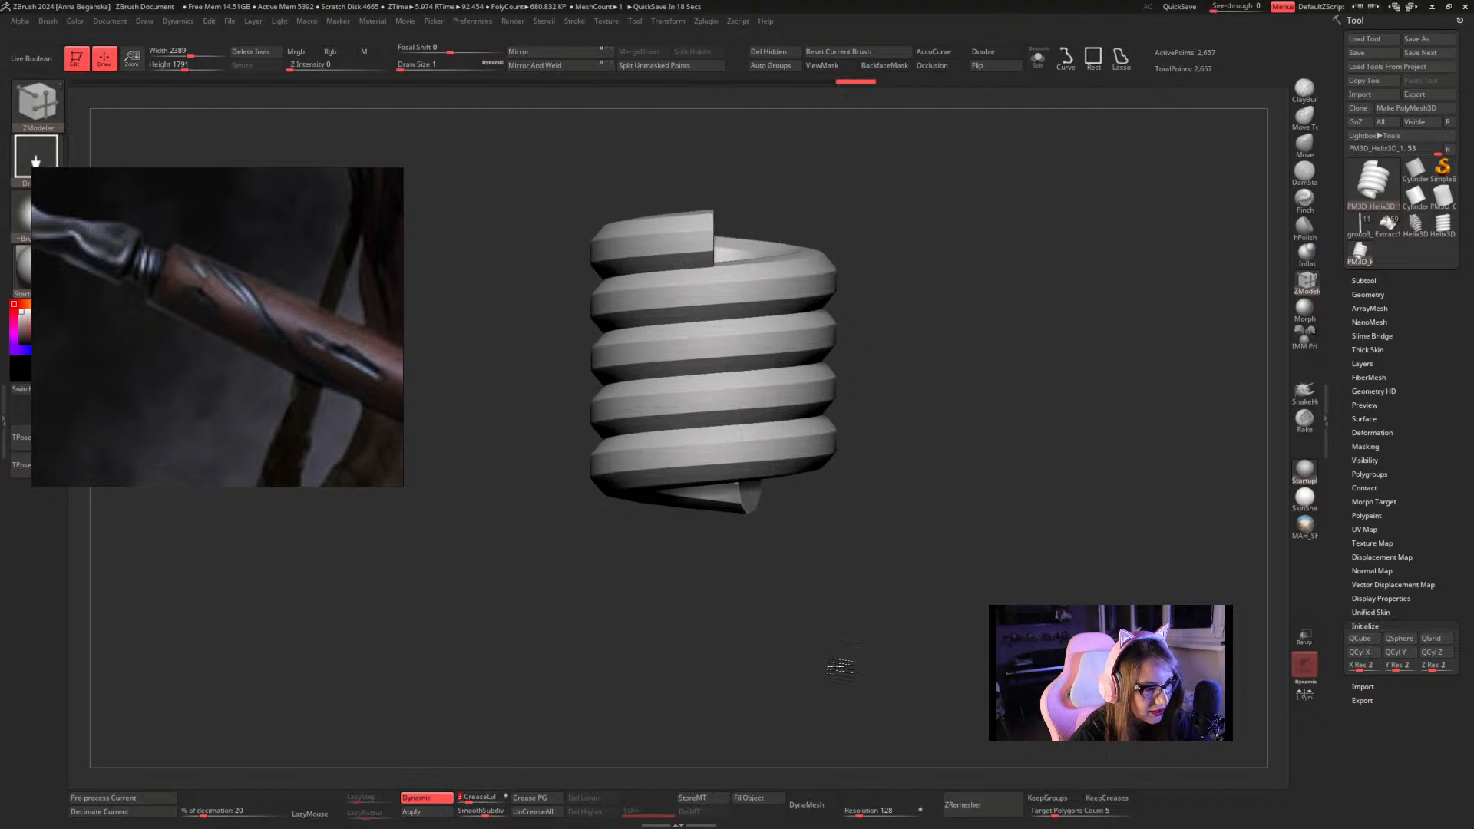
alt+drag(865, 598, 852, 634)
key(shift+f)
key(shift+f)
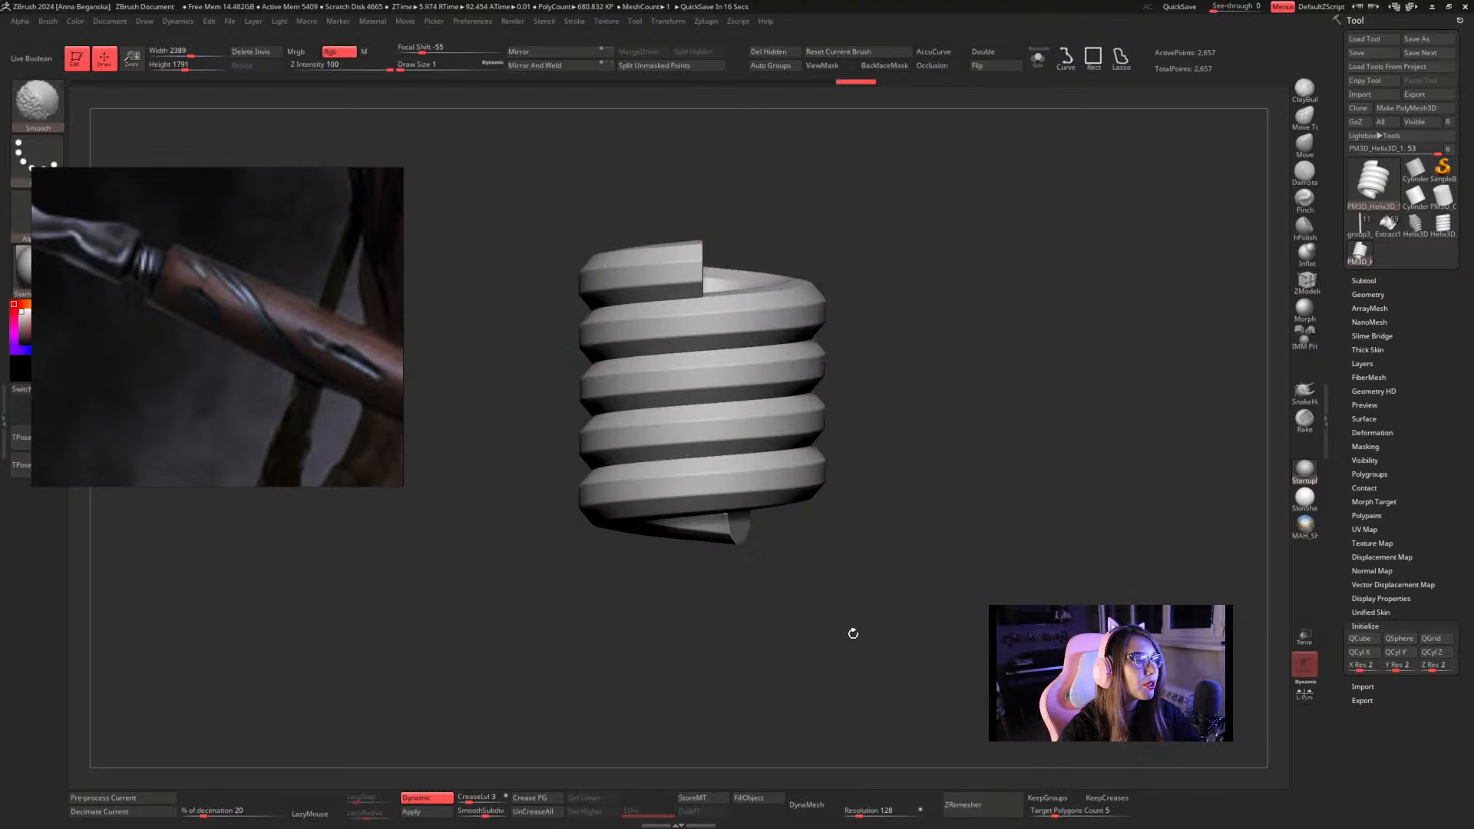
Switch to the staff weapon tool with the Move brush and frame the upper part of the staff
key(f)
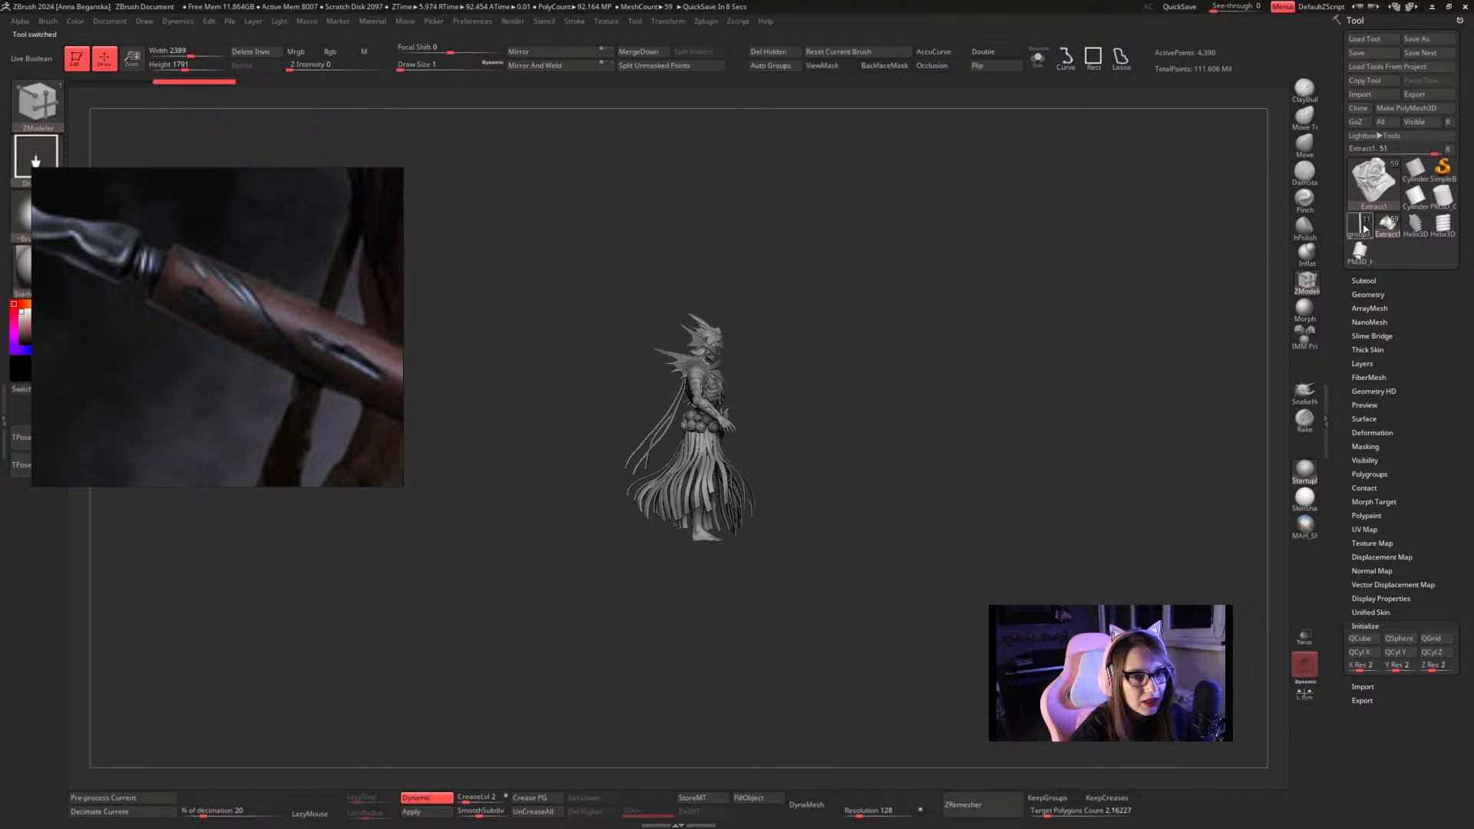
click(1364, 226)
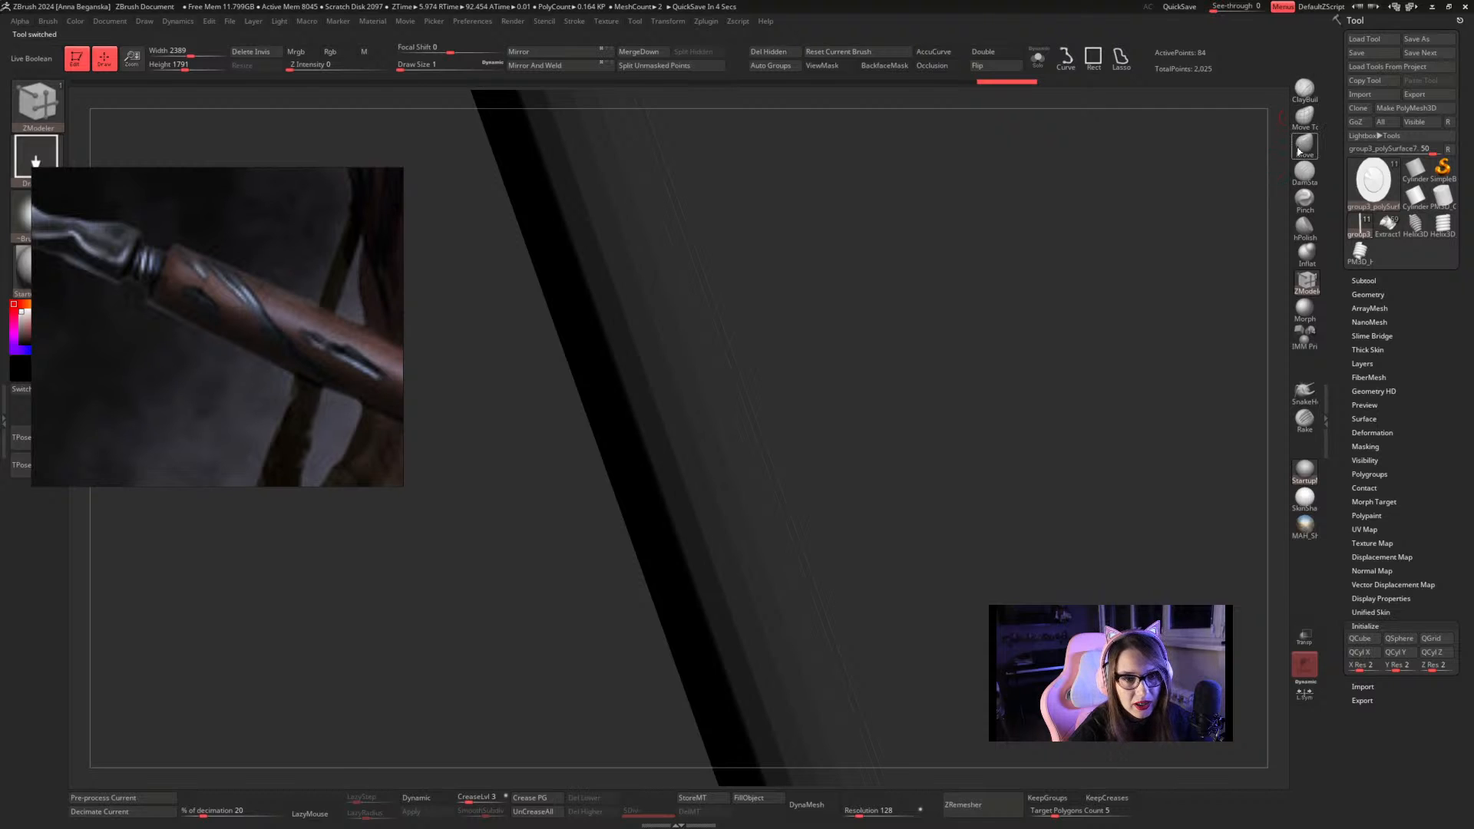
click(1299, 151)
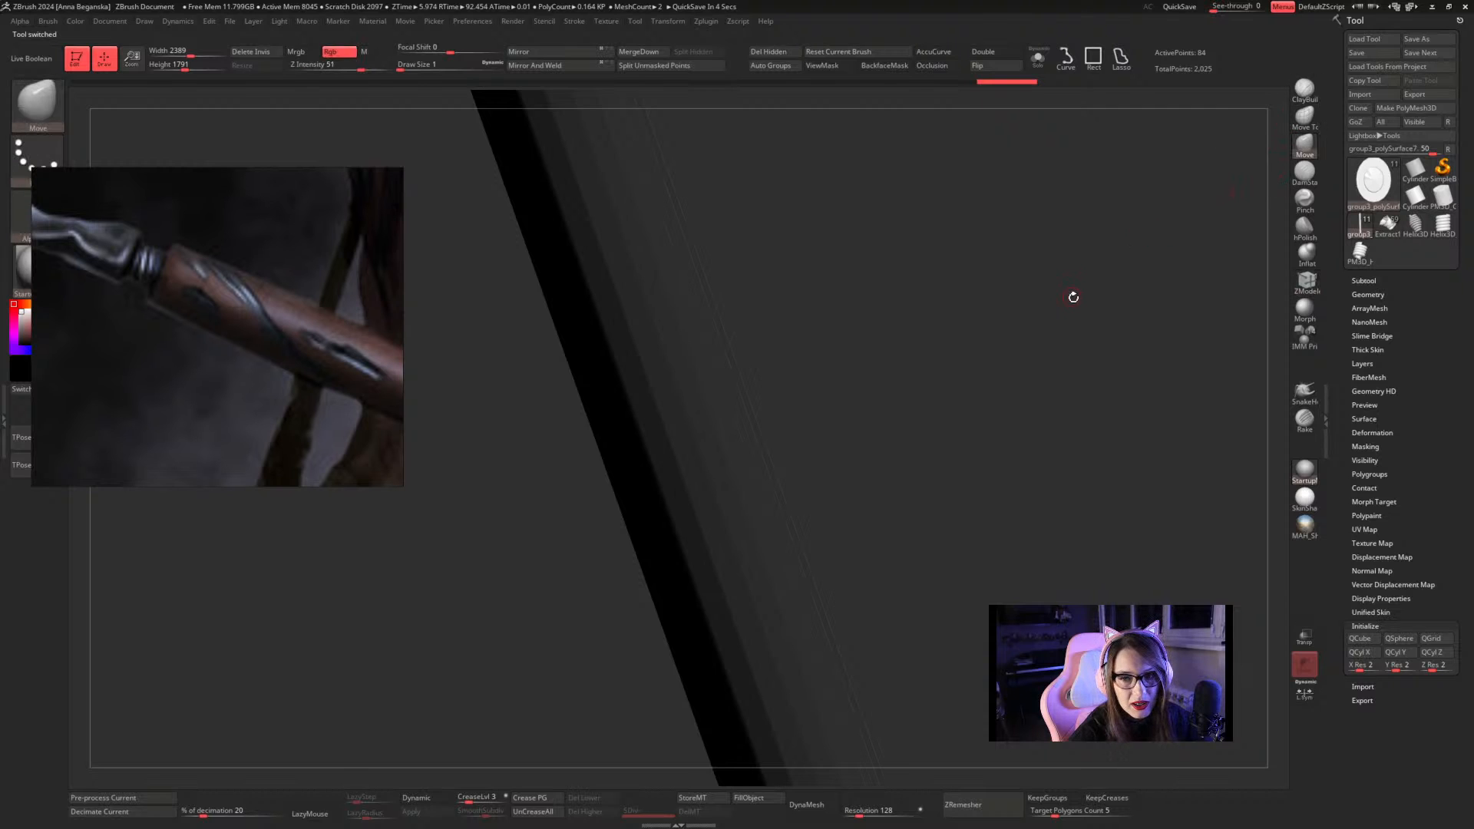
key(f)
key(f)
drag(1017, 456, 993, 435)
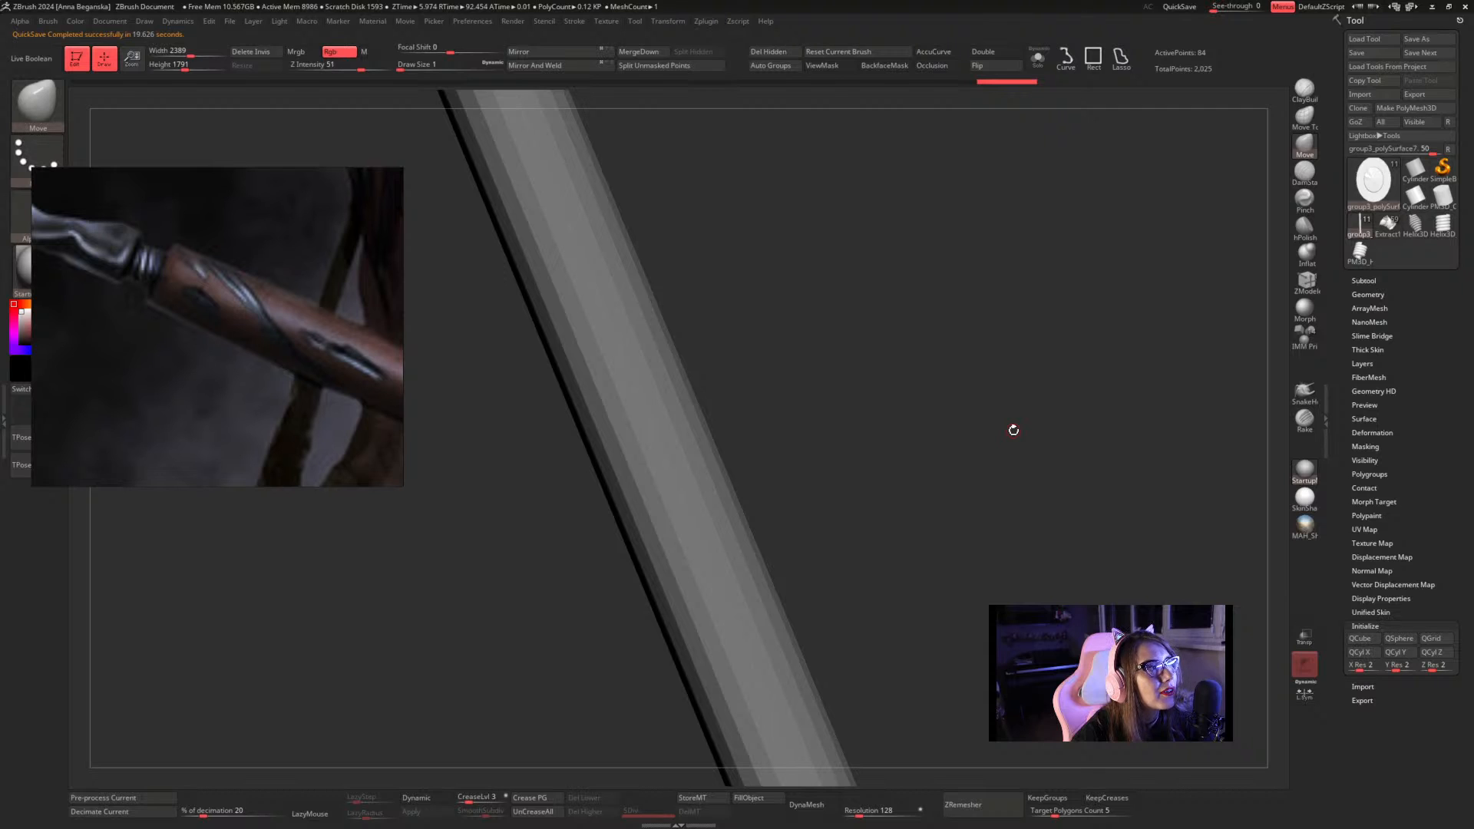
shift+drag(1004, 352, 720, 448)
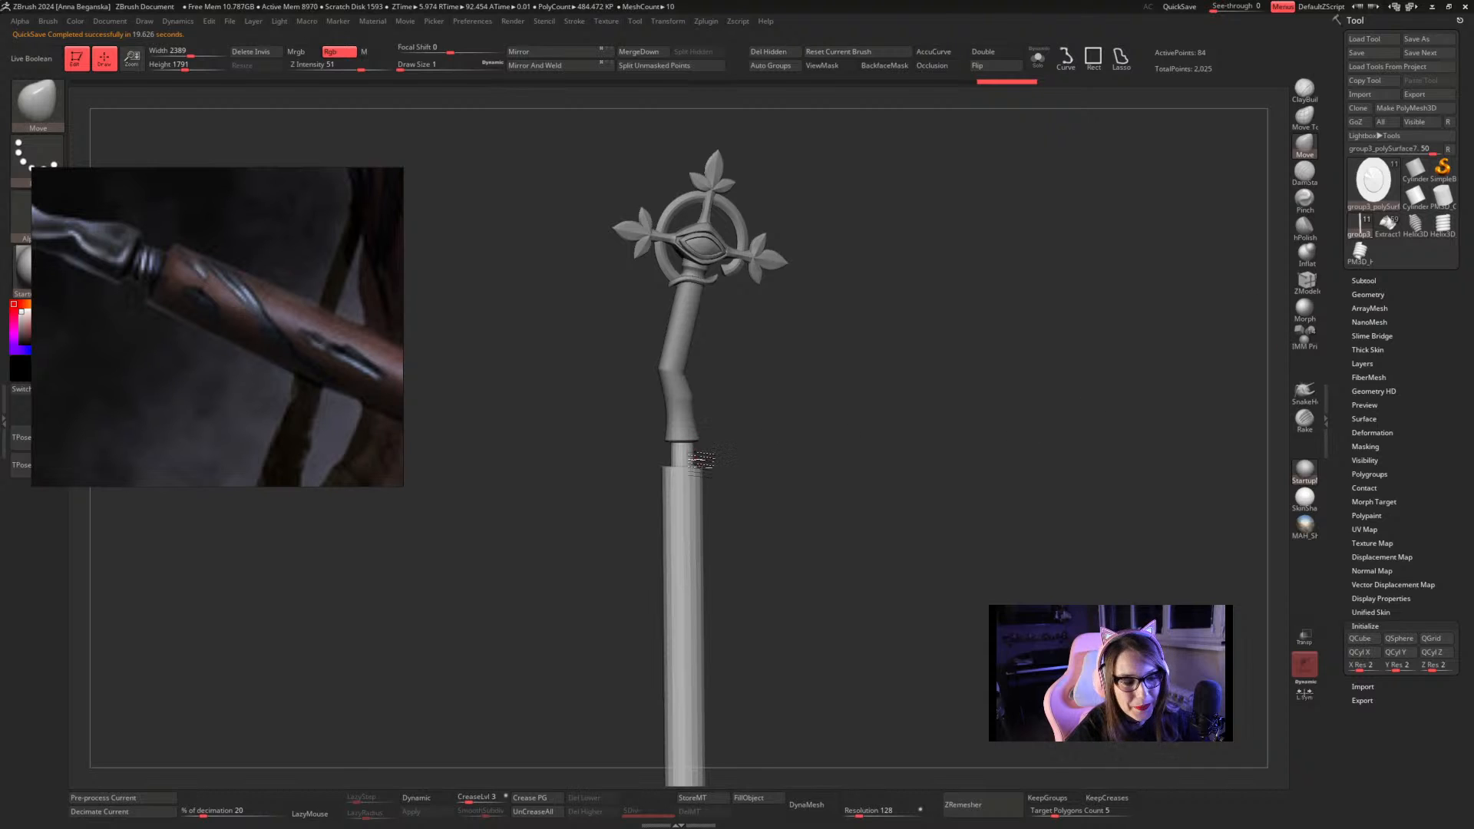
Isolate the short connector between the bent handle and the shaft, and split it into its own subtool
key(shift+f)
ctrl+shift+click(688, 459)
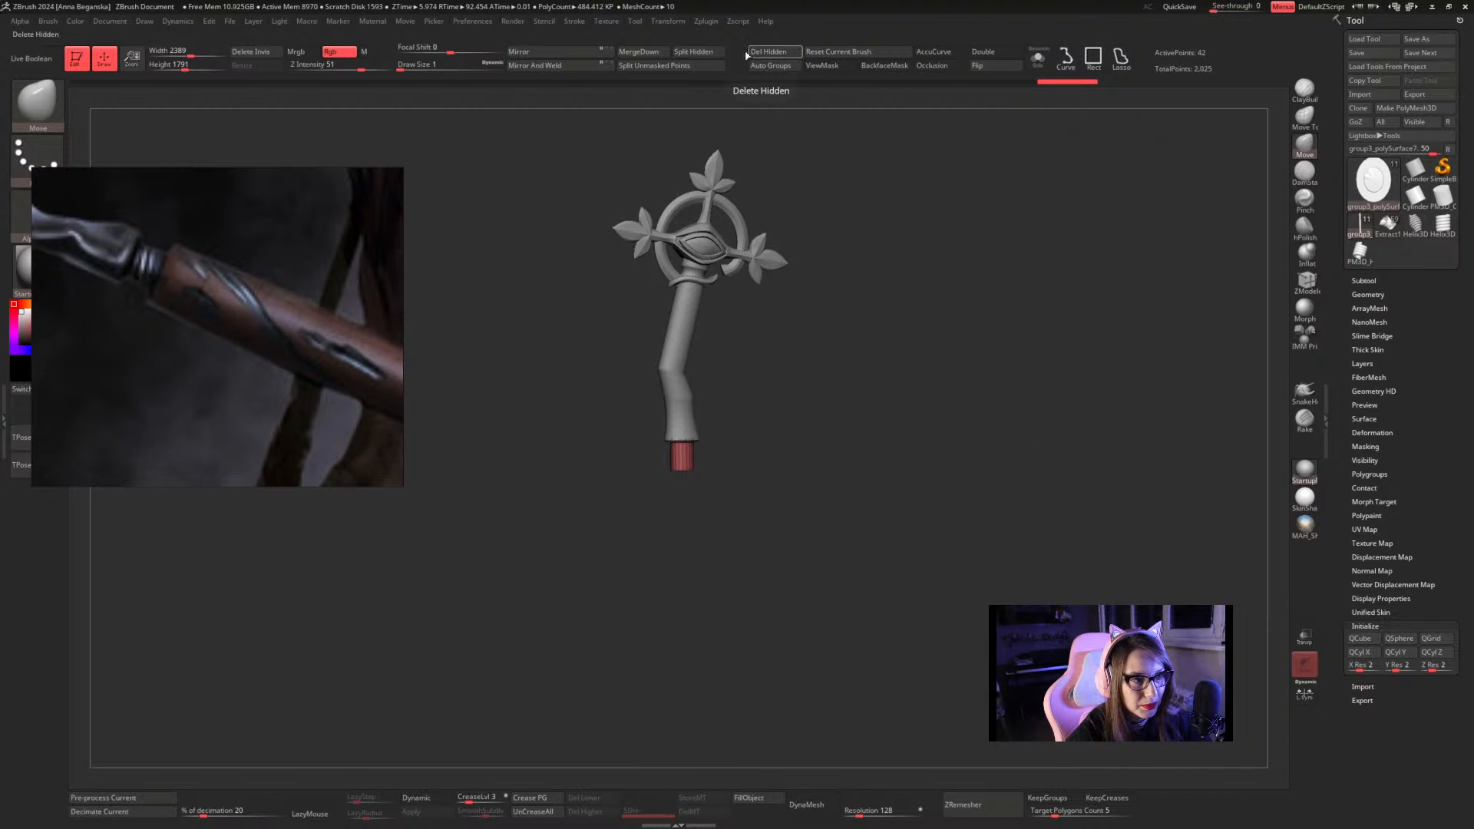
click(704, 52)
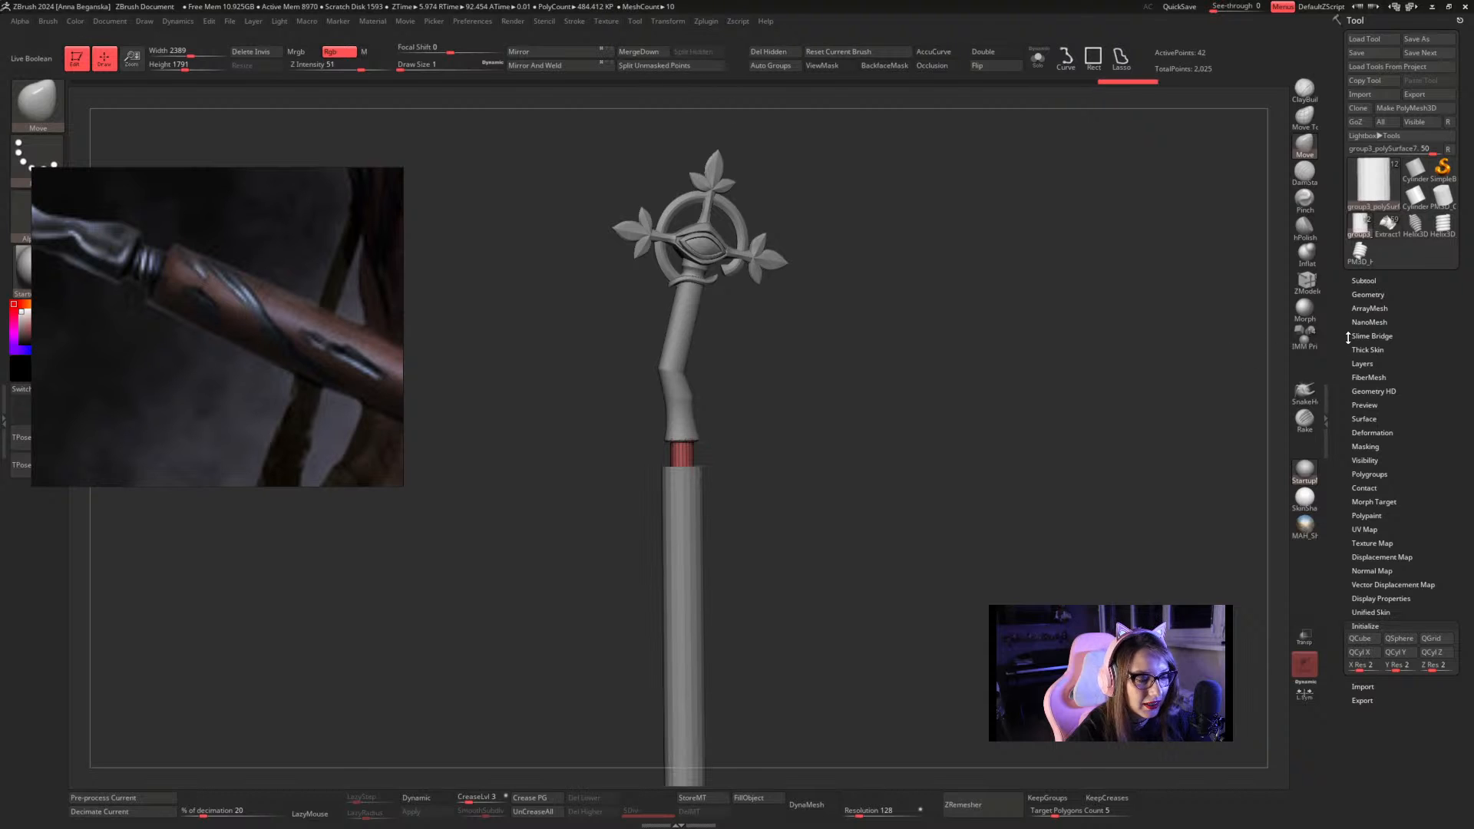
Insert the creased PolyMesh3D helix as a subtool below the connector in the staff's subtool list, and select it
click(1364, 281)
scroll(1363, 276, down, 3)
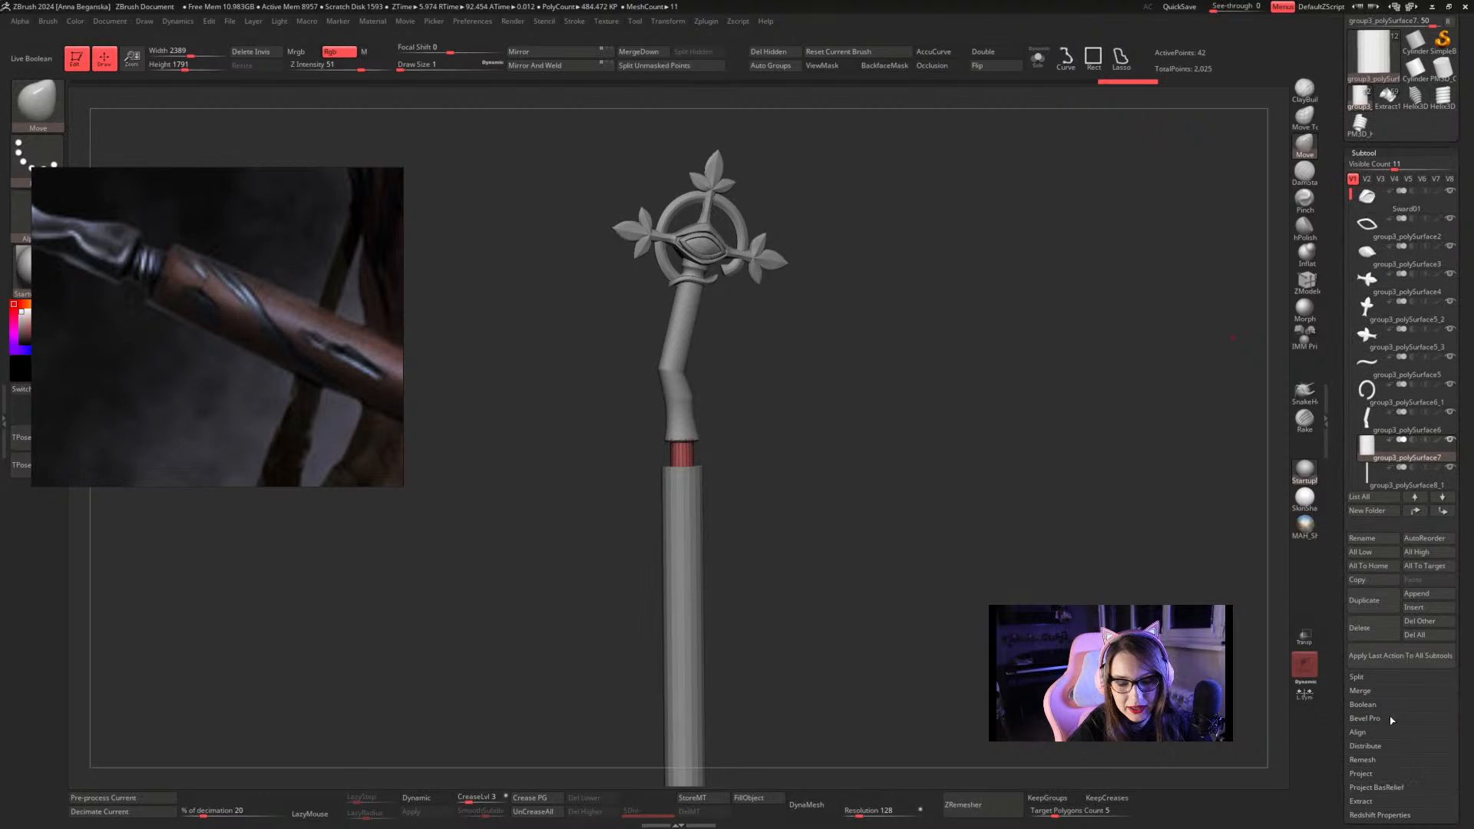
click(1414, 607)
click(1029, 567)
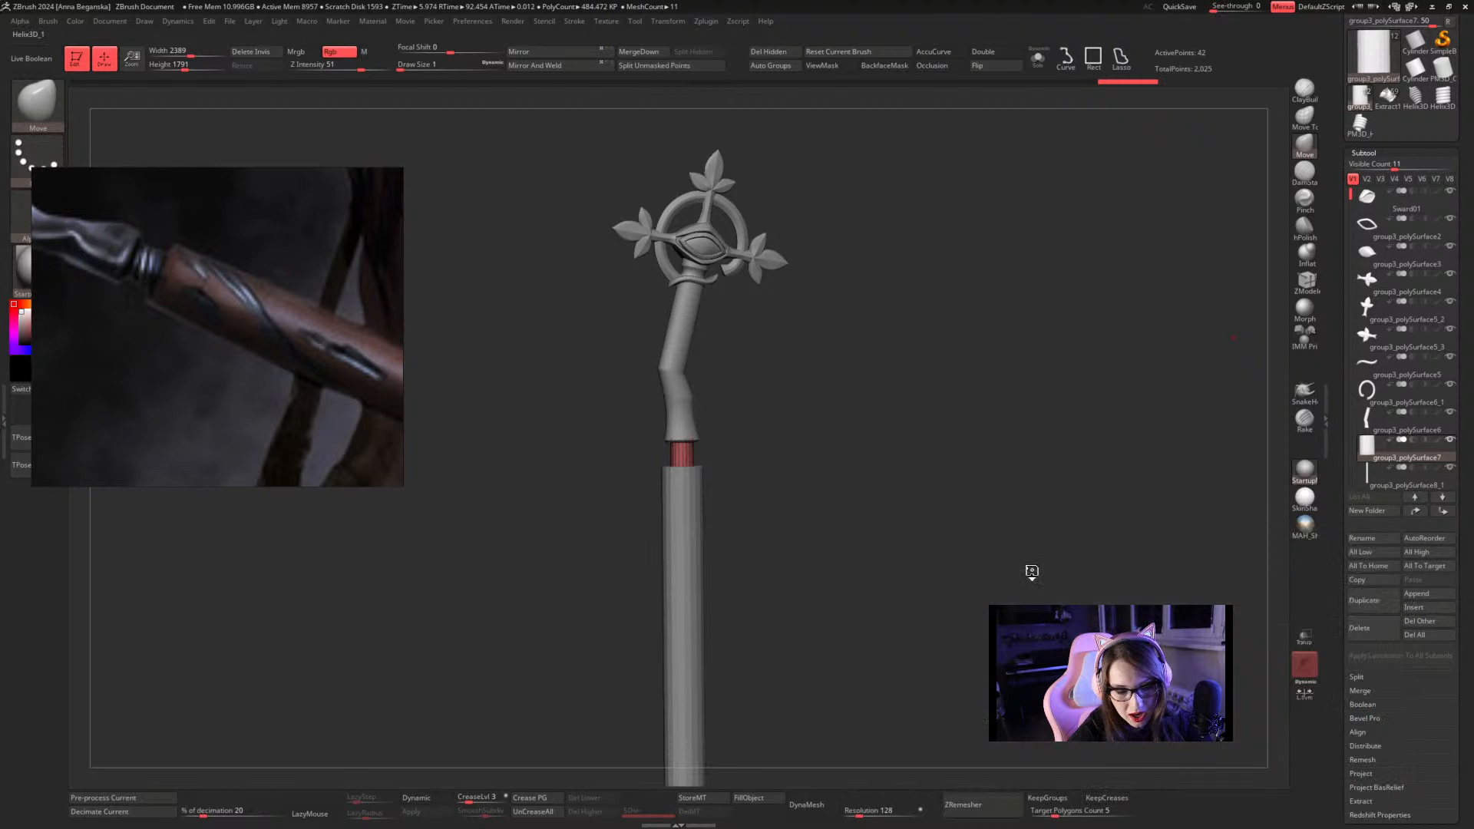
alt+drag(949, 219, 622, 230)
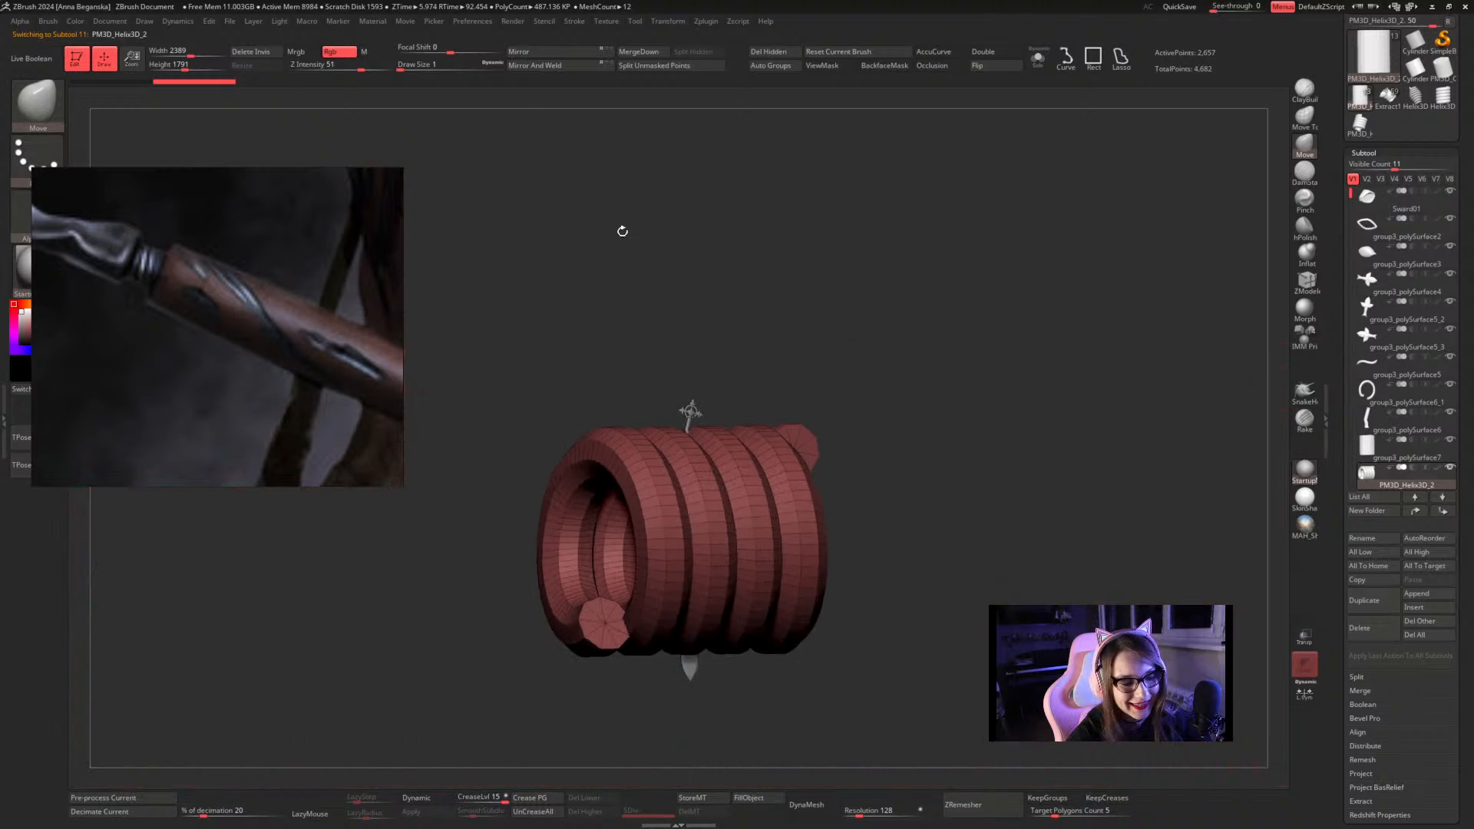
alt+drag(793, 274, 819, 257)
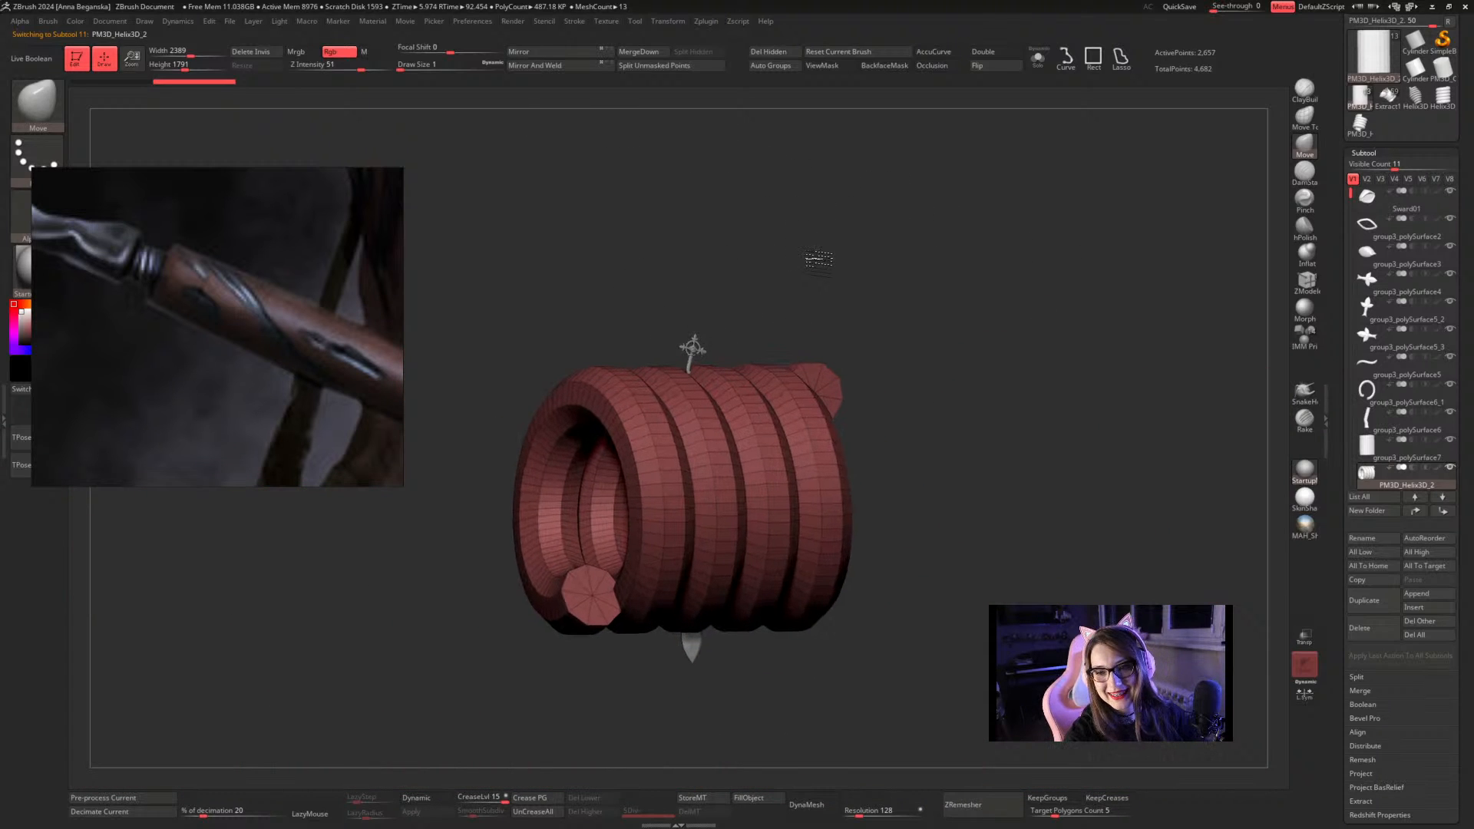
Scale down the inserted helix and rotate it upright so its coil axis lines up with the staff
key(w)
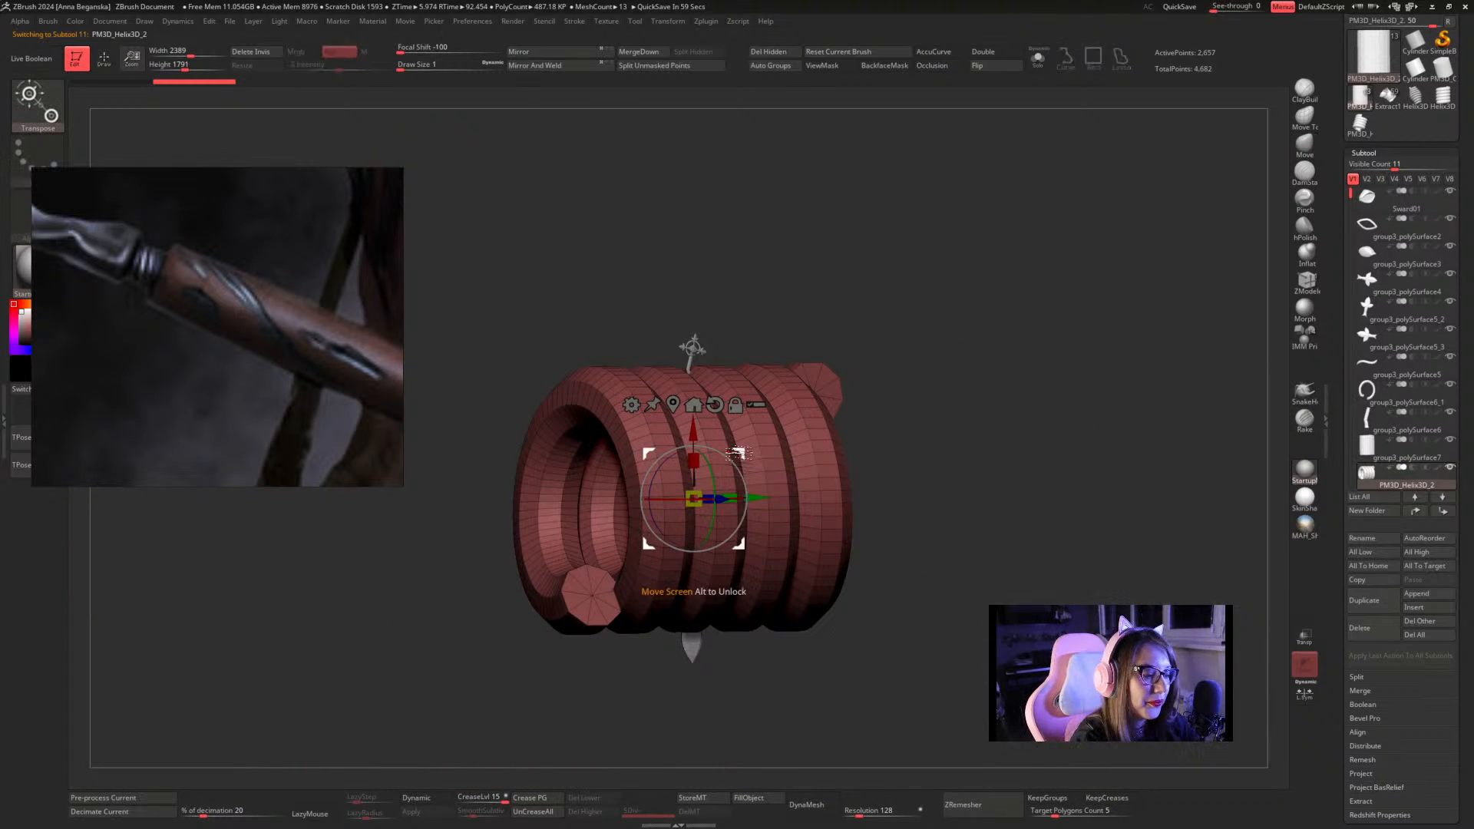
drag(737, 453, 904, 397)
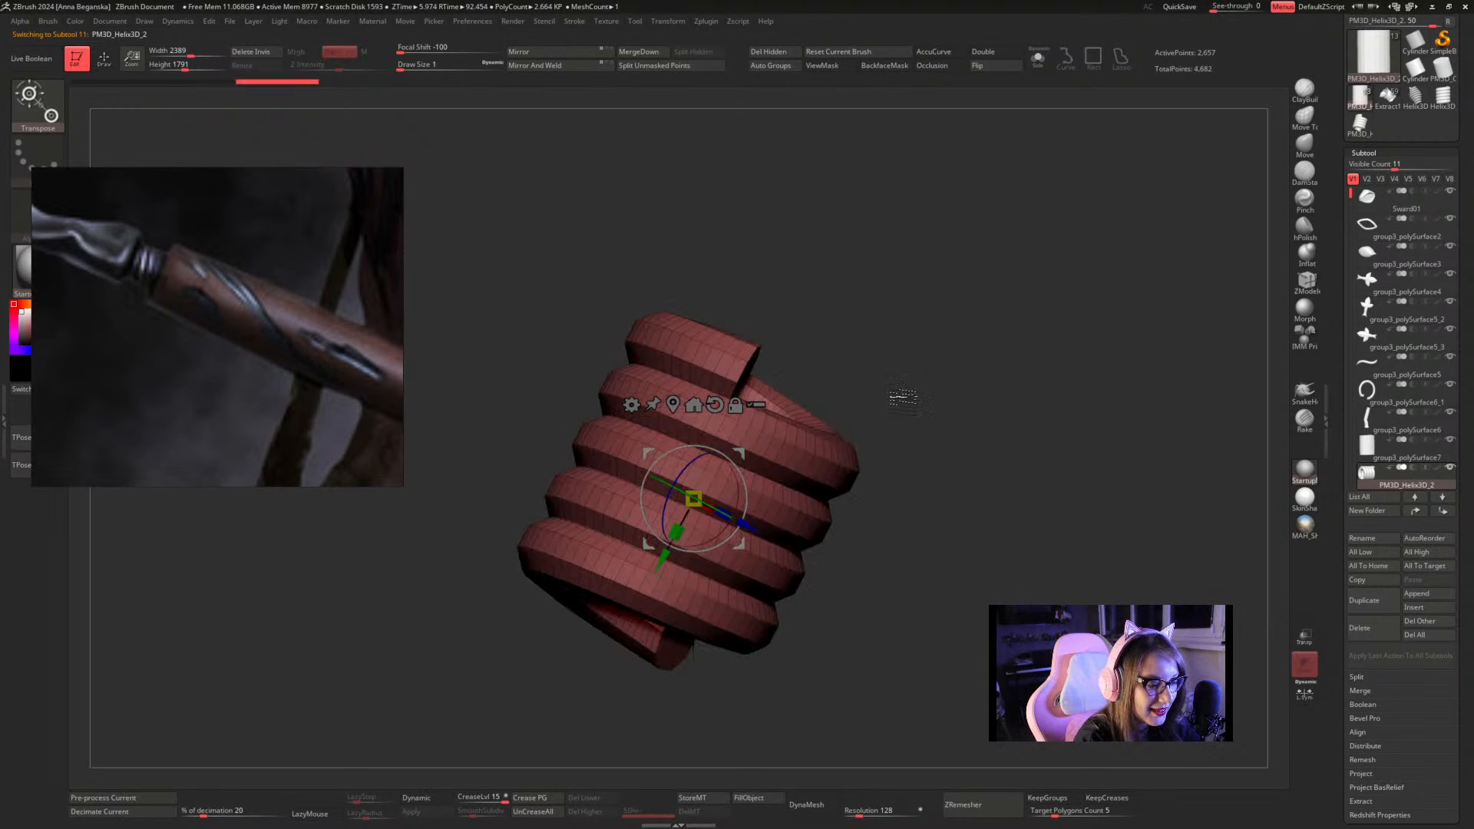
drag(695, 497, 735, 495)
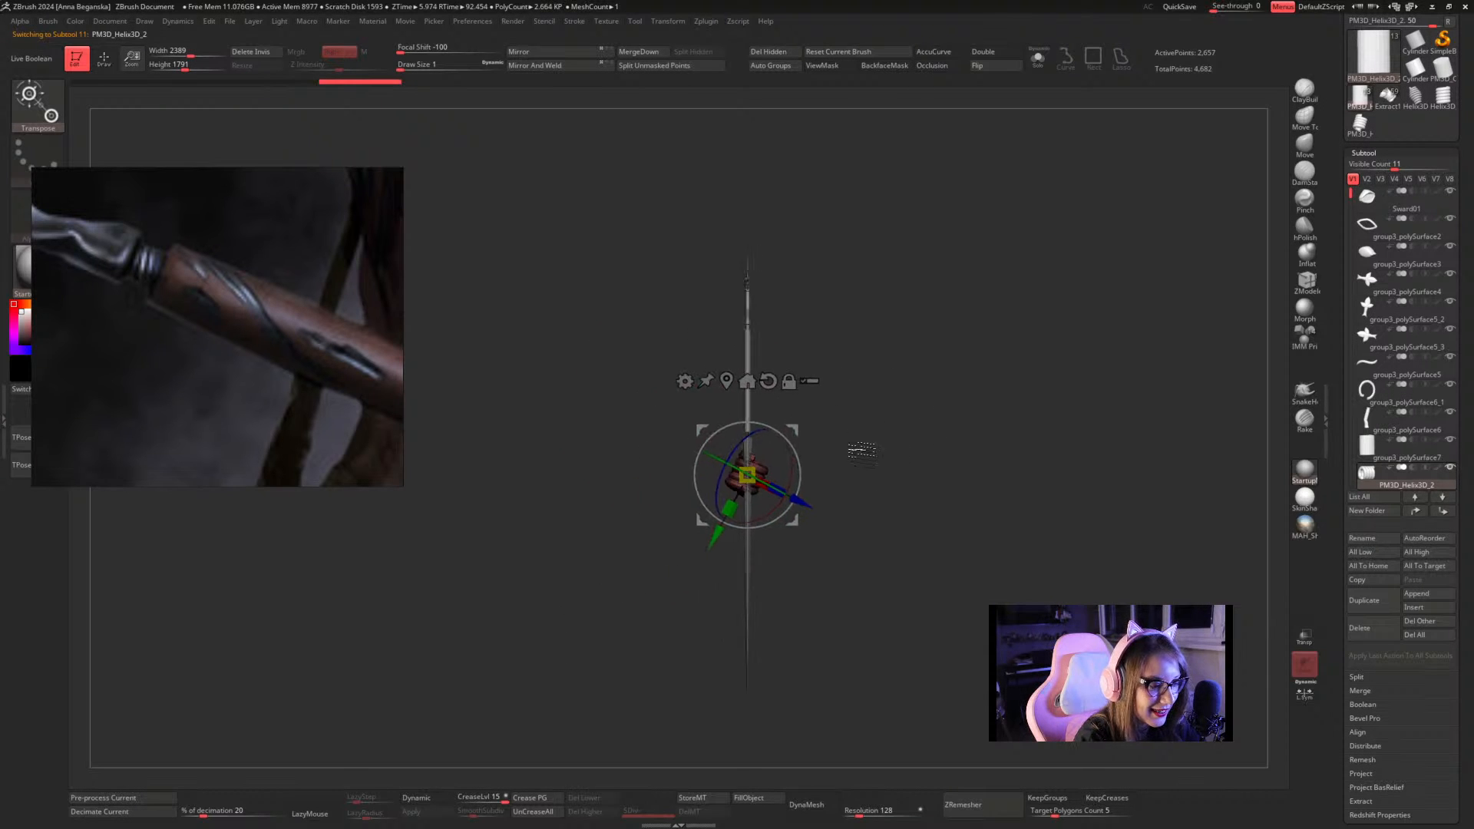
drag(861, 451, 805, 444)
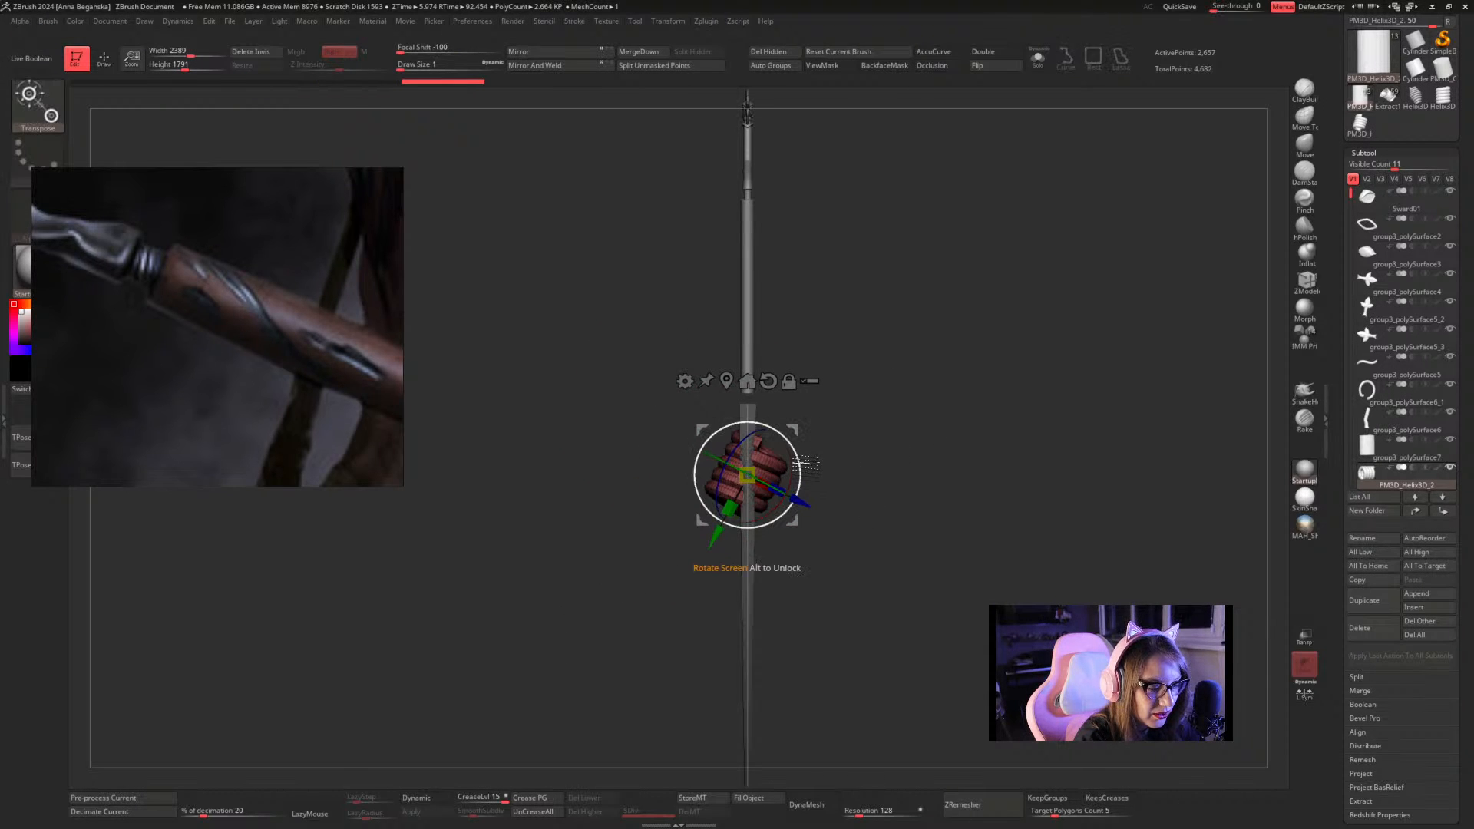
drag(861, 397, 829, 481)
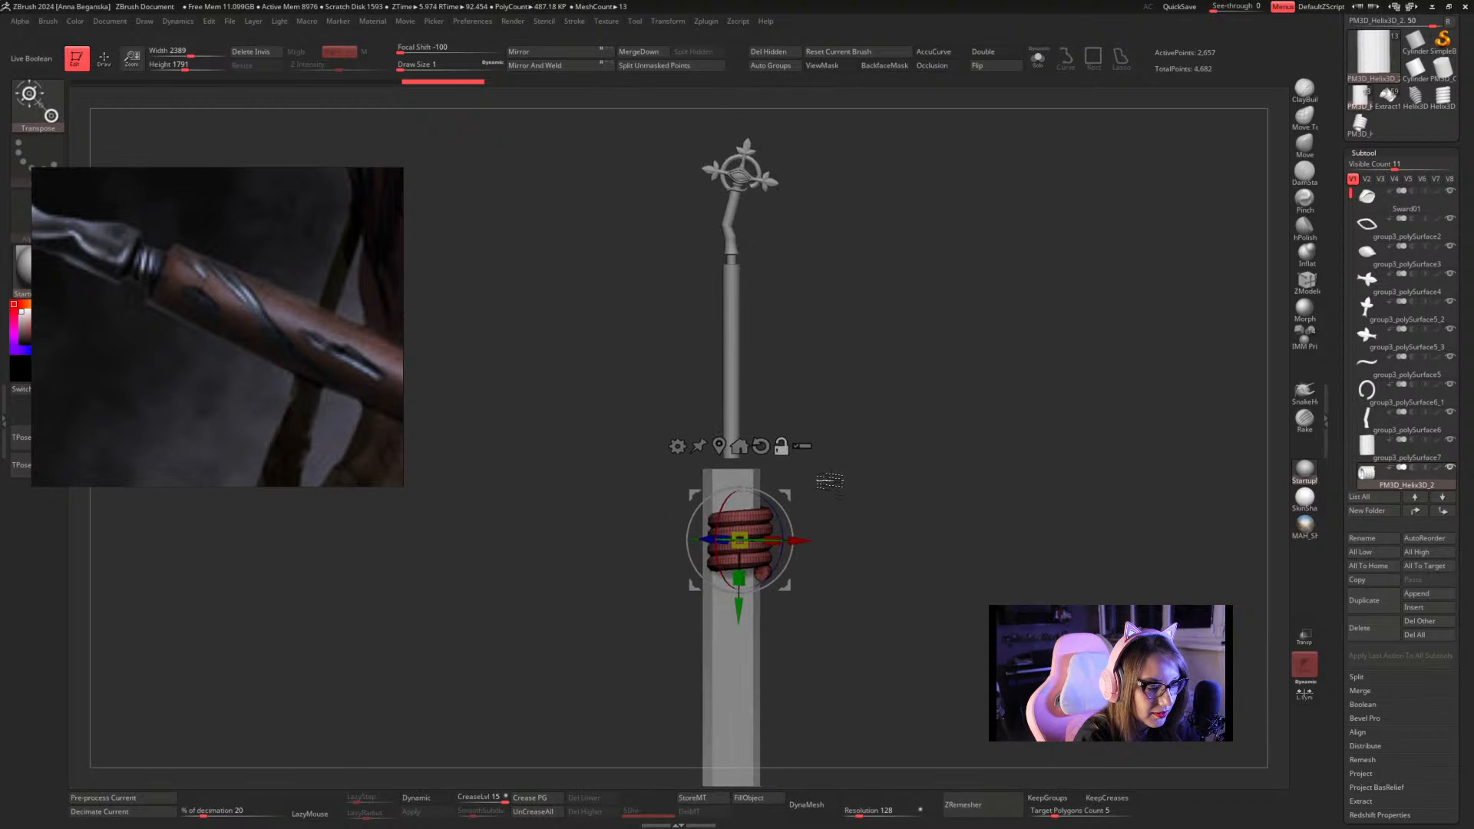
Move the helix up the staff to the connector joint and scale it down to fit the gap
drag(786, 437, 781, 211)
alt+drag(848, 253, 879, 474)
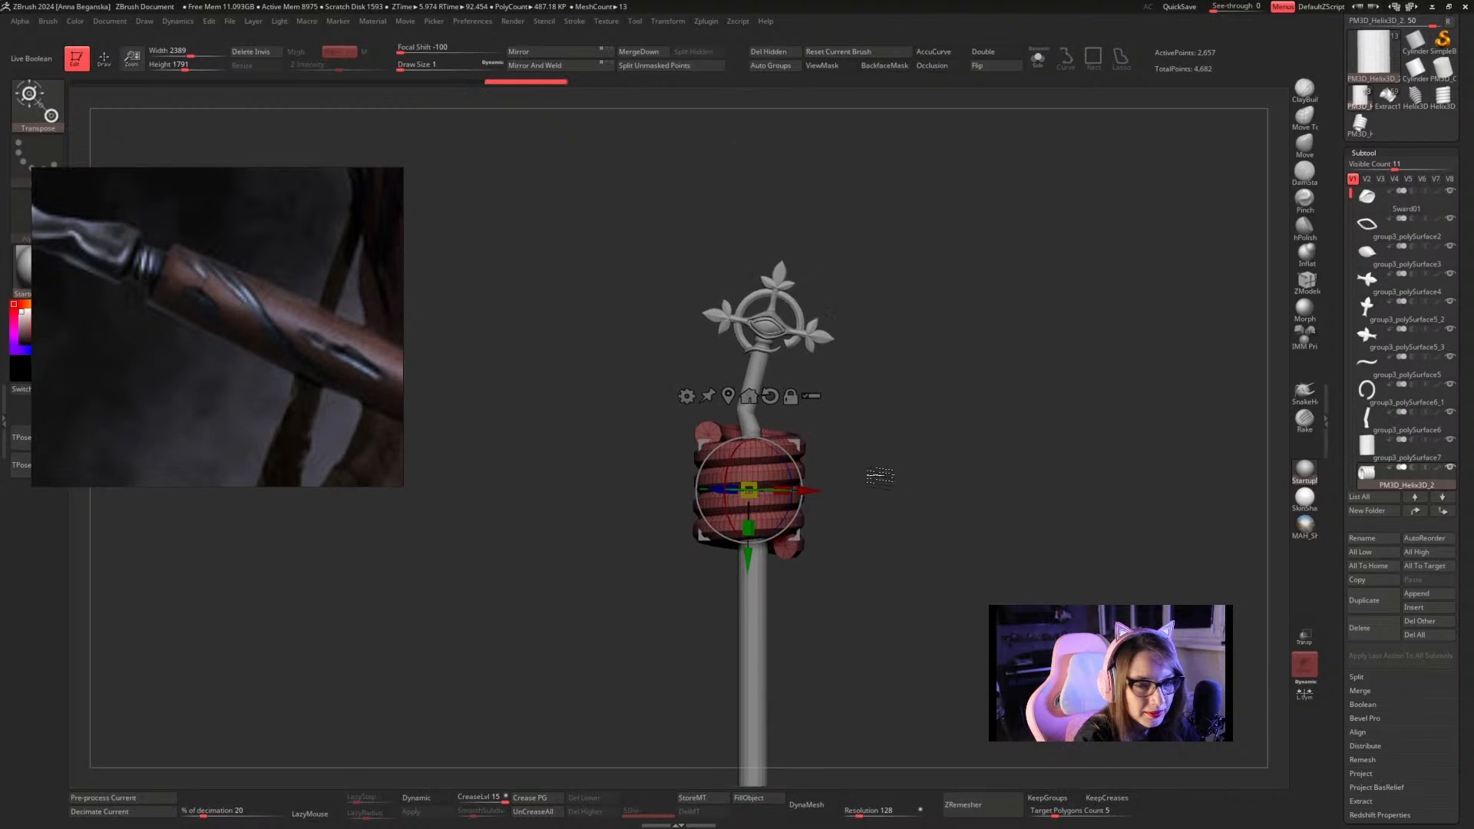
drag(899, 391, 914, 431)
drag(749, 457, 677, 507)
drag(871, 377, 800, 390)
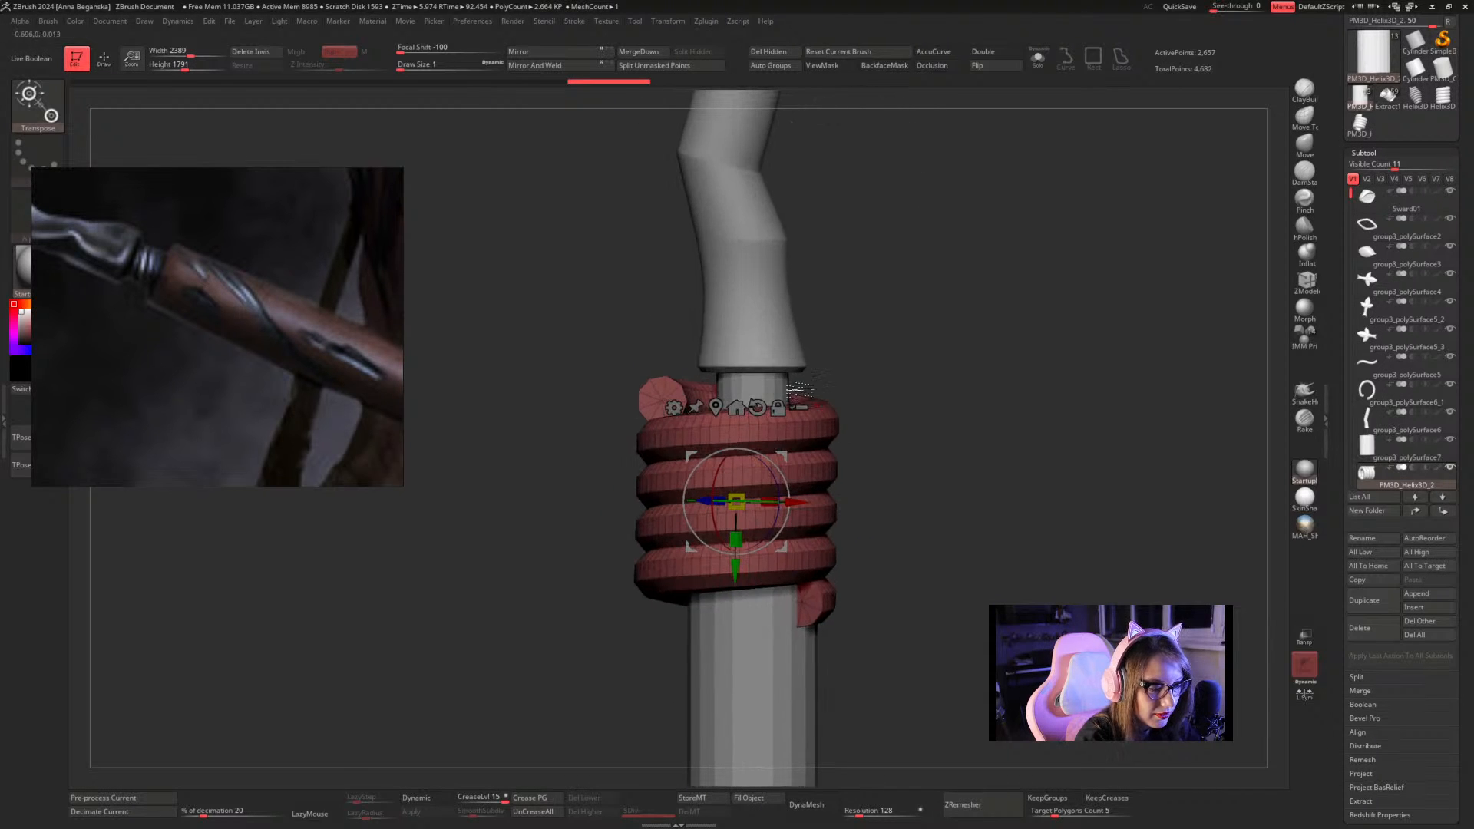
drag(785, 456, 795, 378)
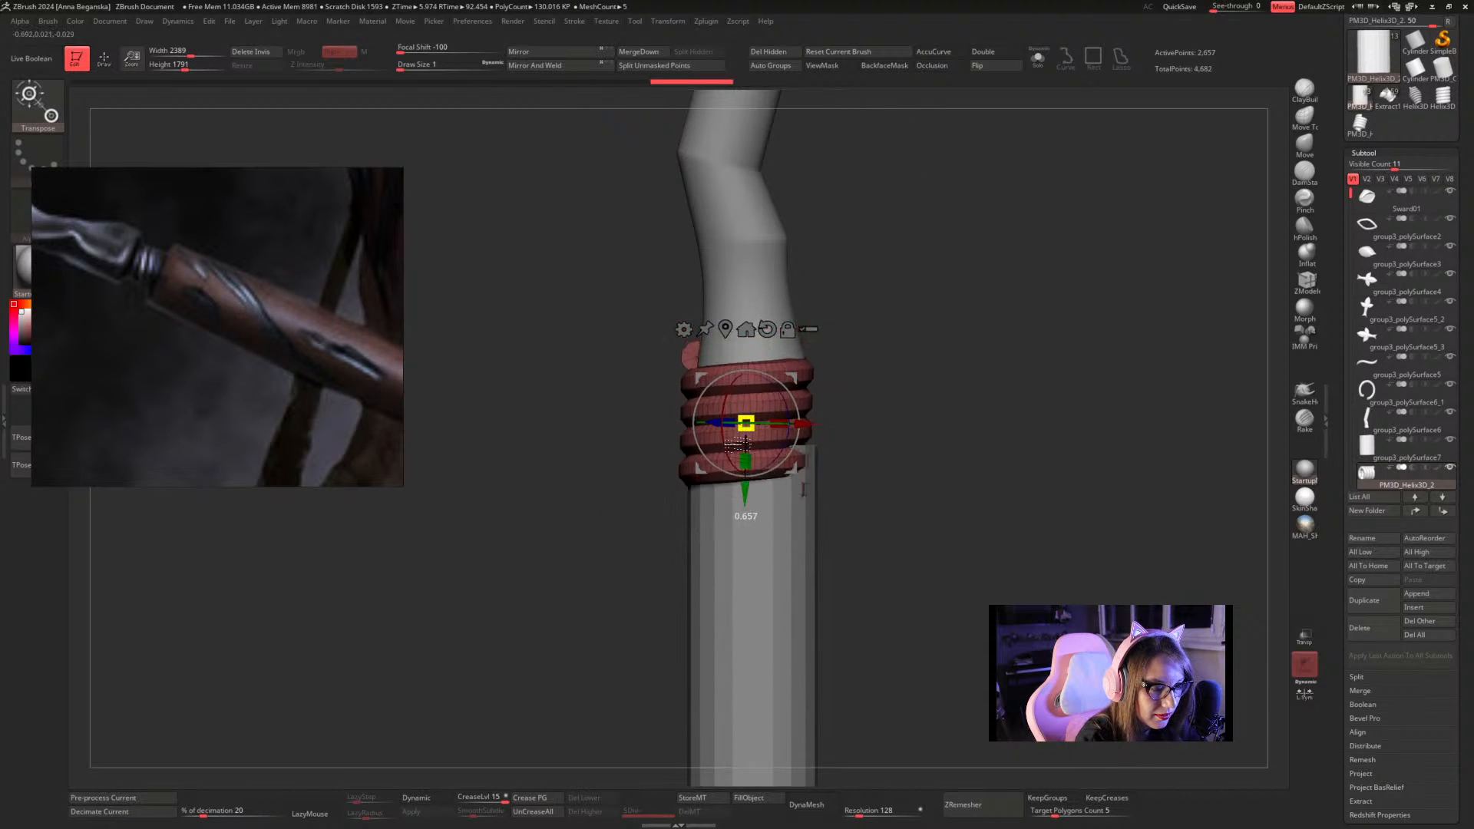
drag(703, 455, 702, 456)
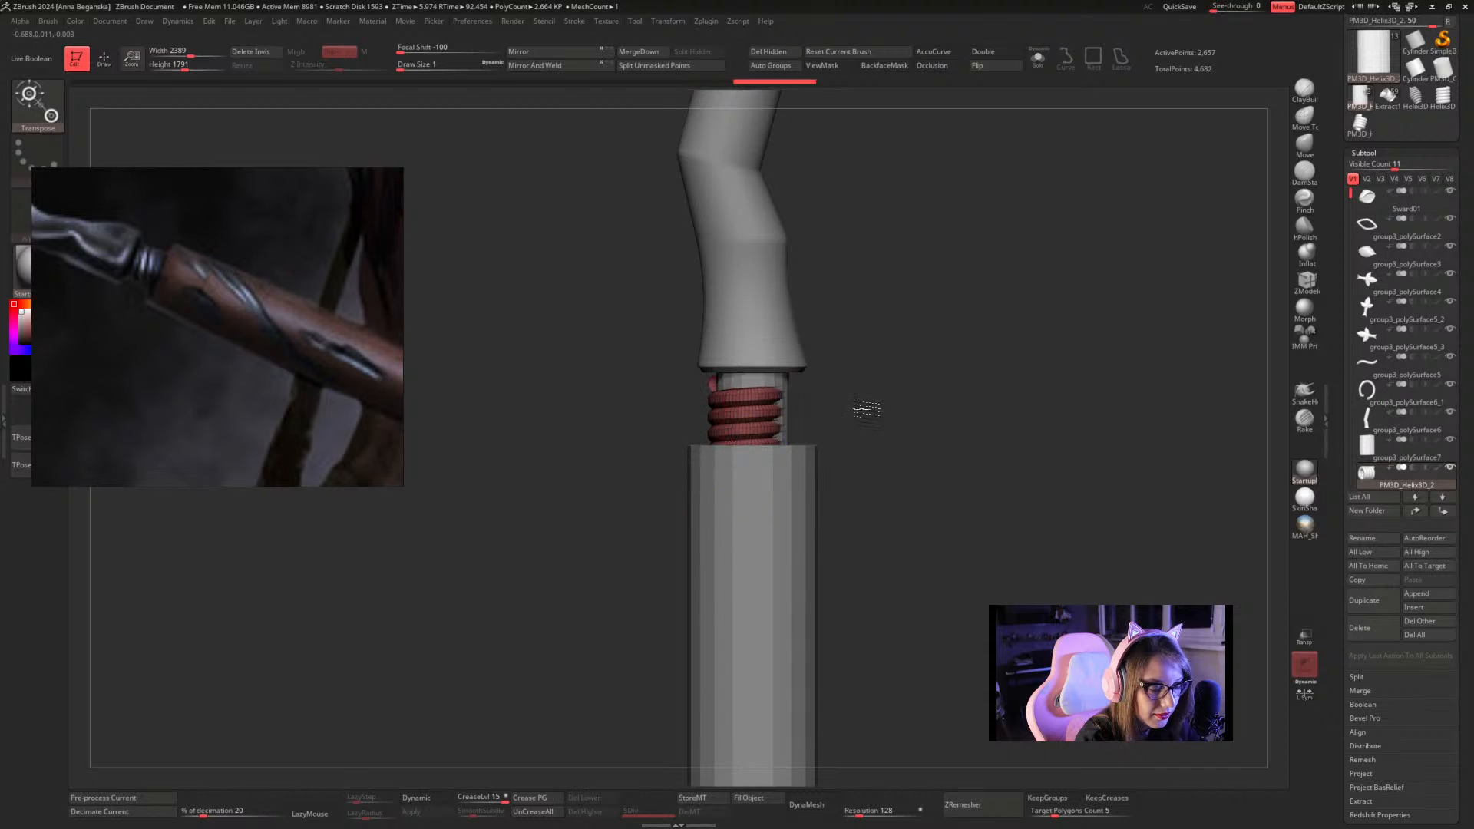
Hide the connector core and the shaft subtools, and reselect the helix under the bent handle
alt+drag(855, 408, 809, 395)
key(q)
alt+click(786, 394)
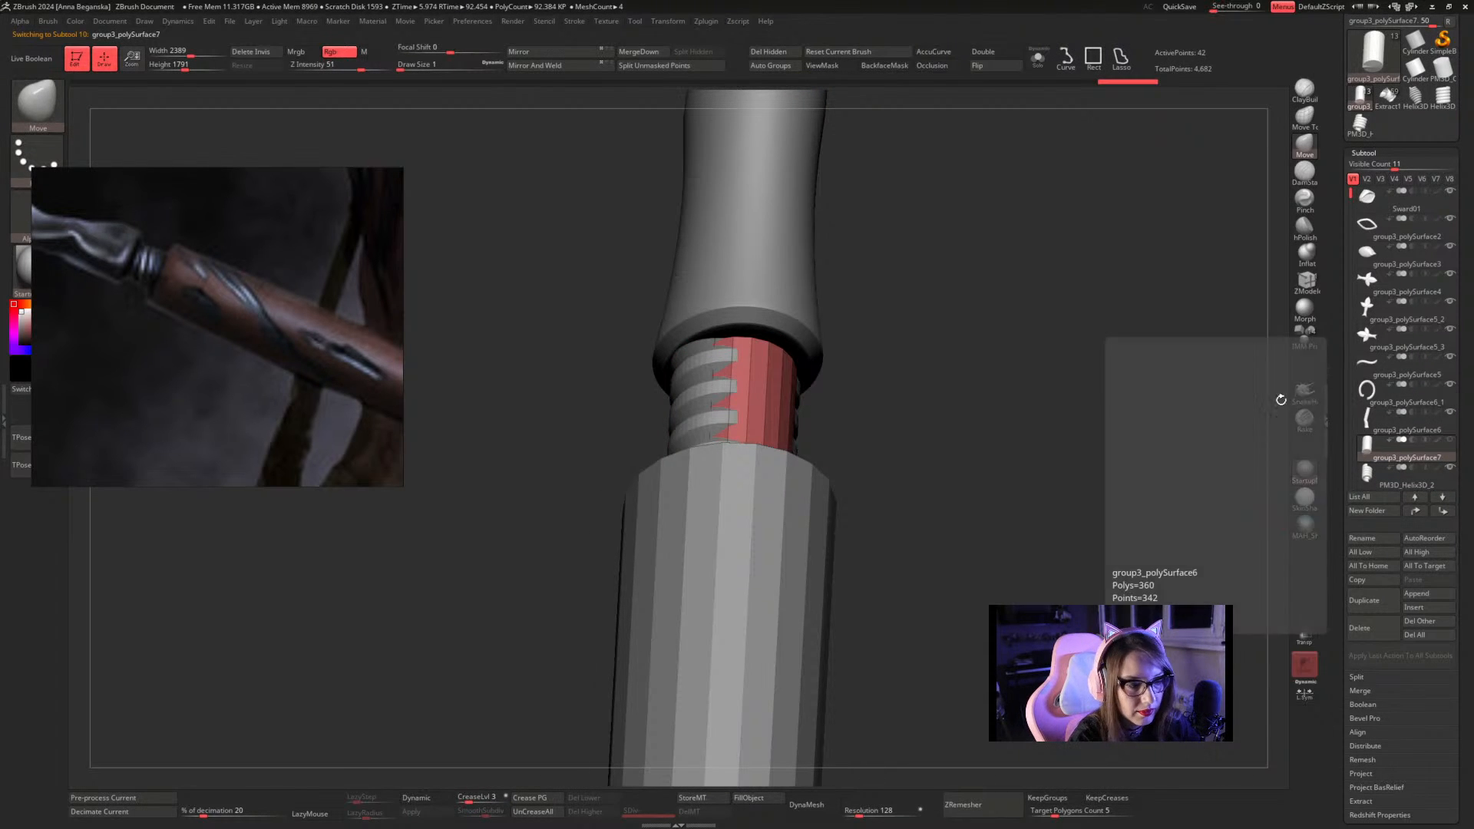
alt+click(725, 396)
drag(900, 325, 889, 404)
alt+click(809, 487)
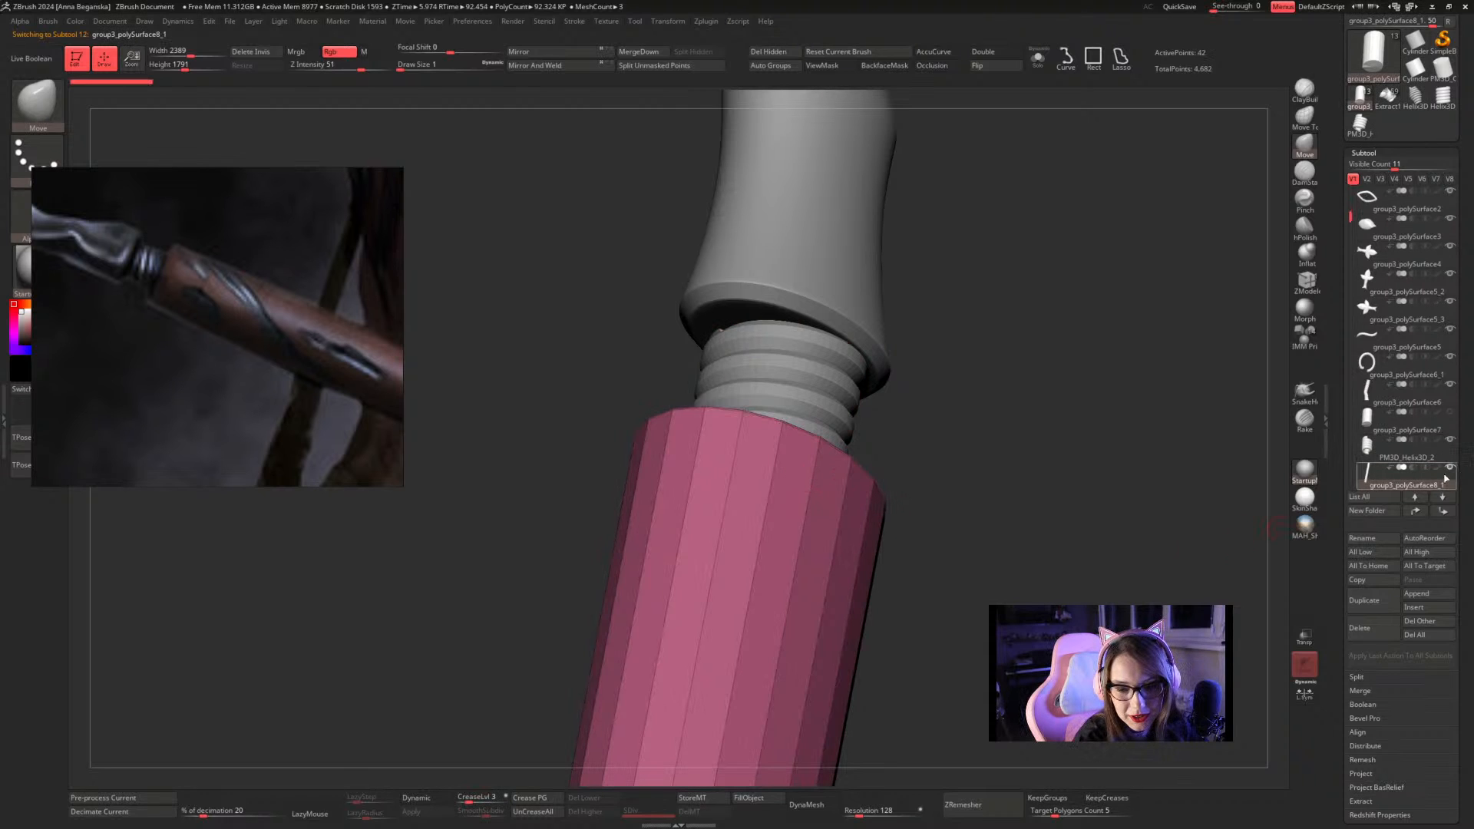
alt+click(858, 363)
Rotate the helix with the gizmo to adjust its seating under the handle's flared end
mouse_move(875, 361)
mouse_down()
mouse_move(945, 312)
mouse_move(933, 346)
mouse_move(962, 438)
mouse_move(944, 415)
mouse_up()
key(w)
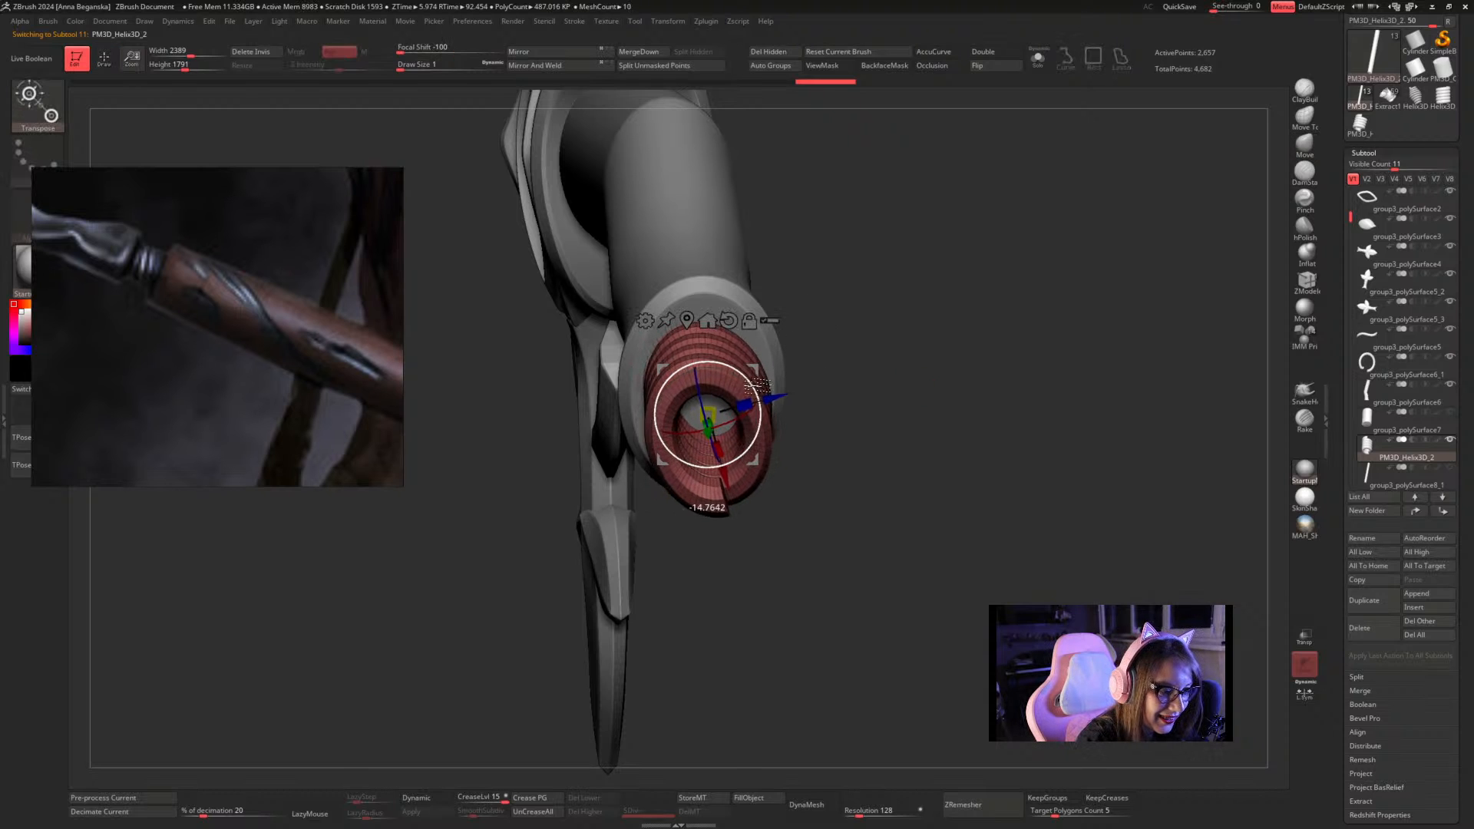
mouse_move(824, 453)
mouse_down()
mouse_move(819, 510)
mouse_move(791, 537)
mouse_move(822, 433)
mouse_move(764, 387)
mouse_move(832, 553)
mouse_move(816, 461)
mouse_up()
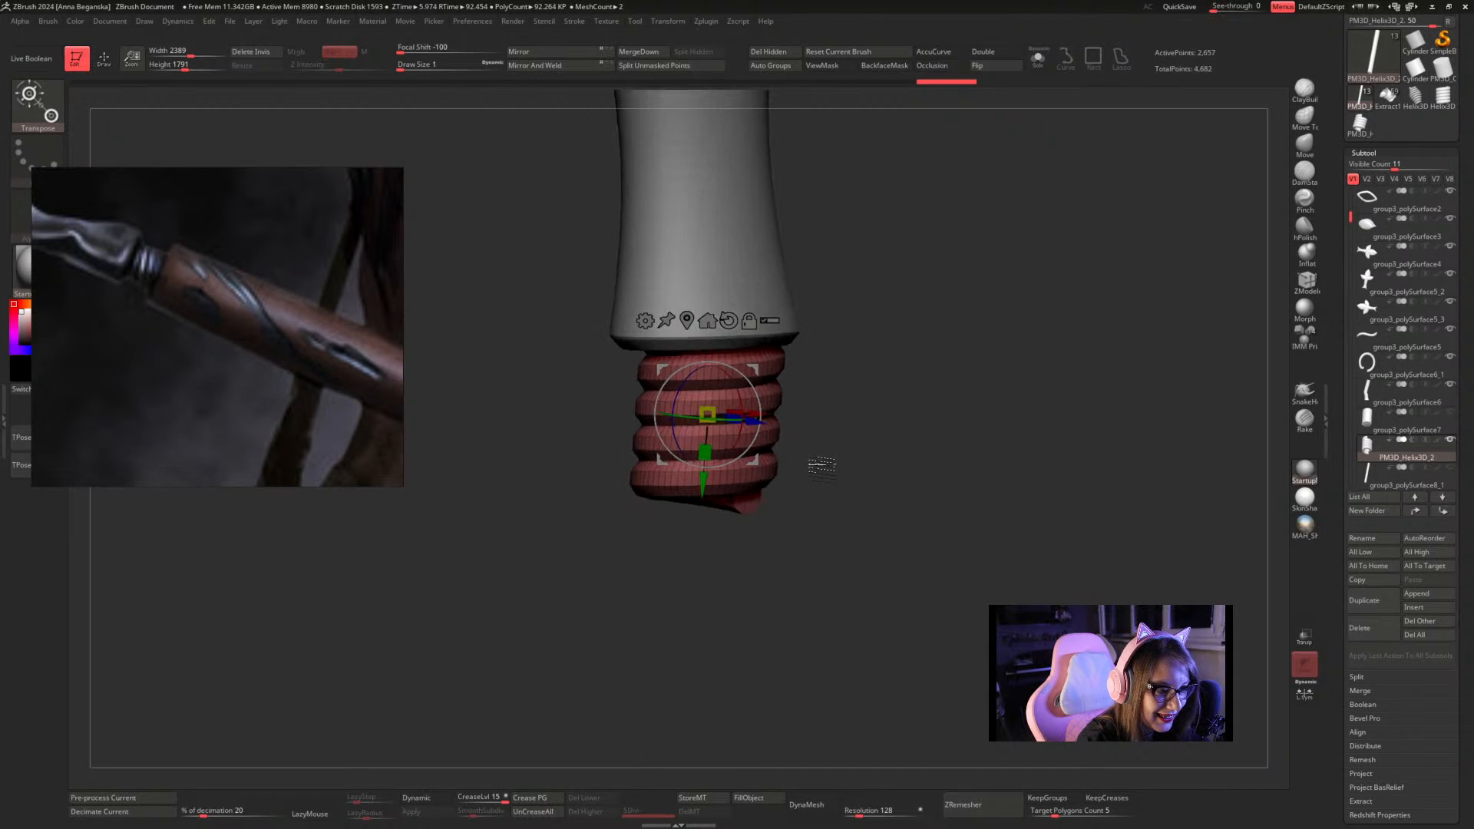
key(q)
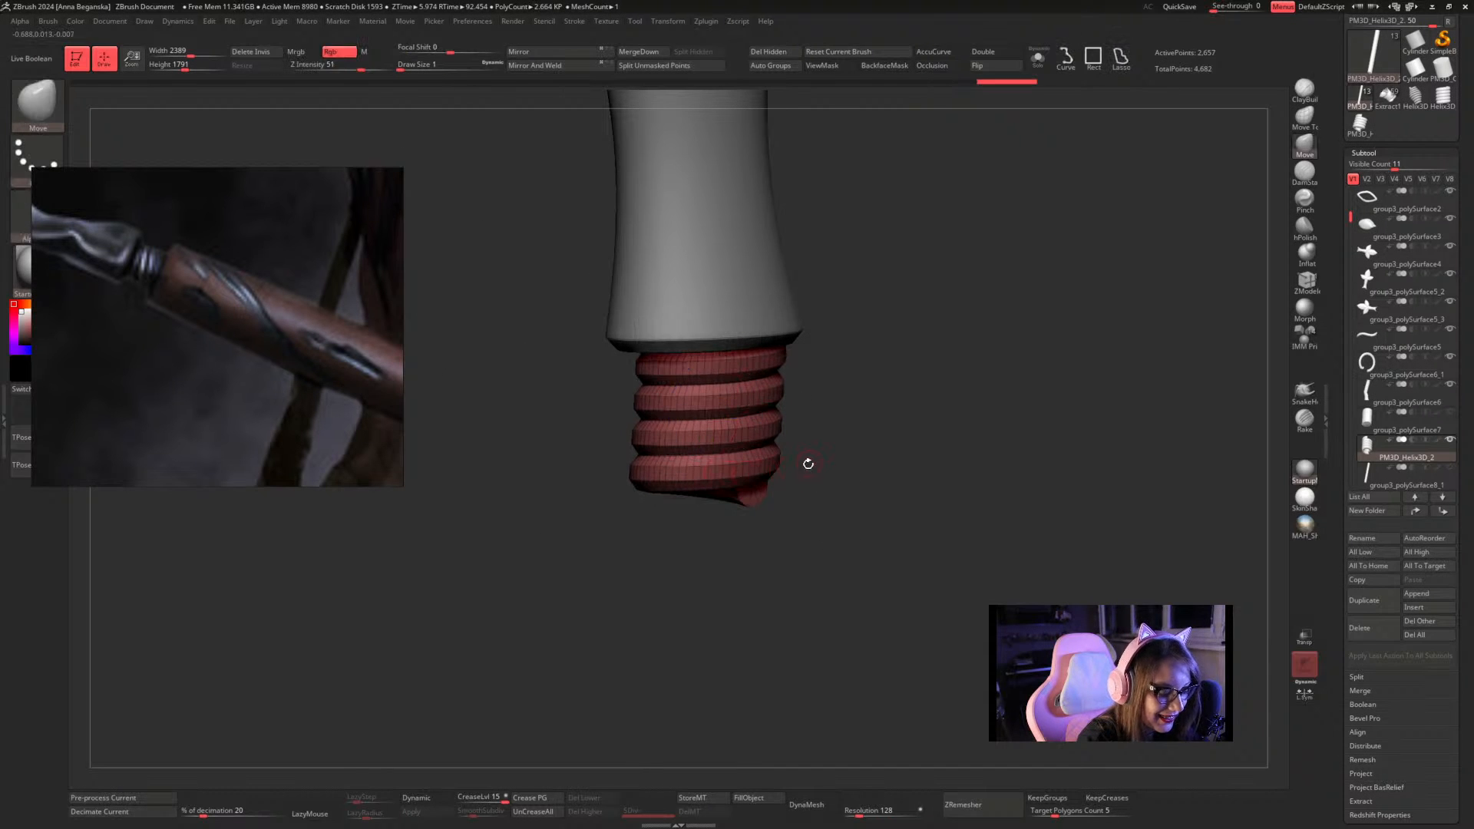
Turn off the wireframe display and turn on dynamic subdivision for the fitted helix
mouse_move(812, 464)
mouse_down()
mouse_move(844, 391)
mouse_move(813, 338)
mouse_move(815, 459)
mouse_up()
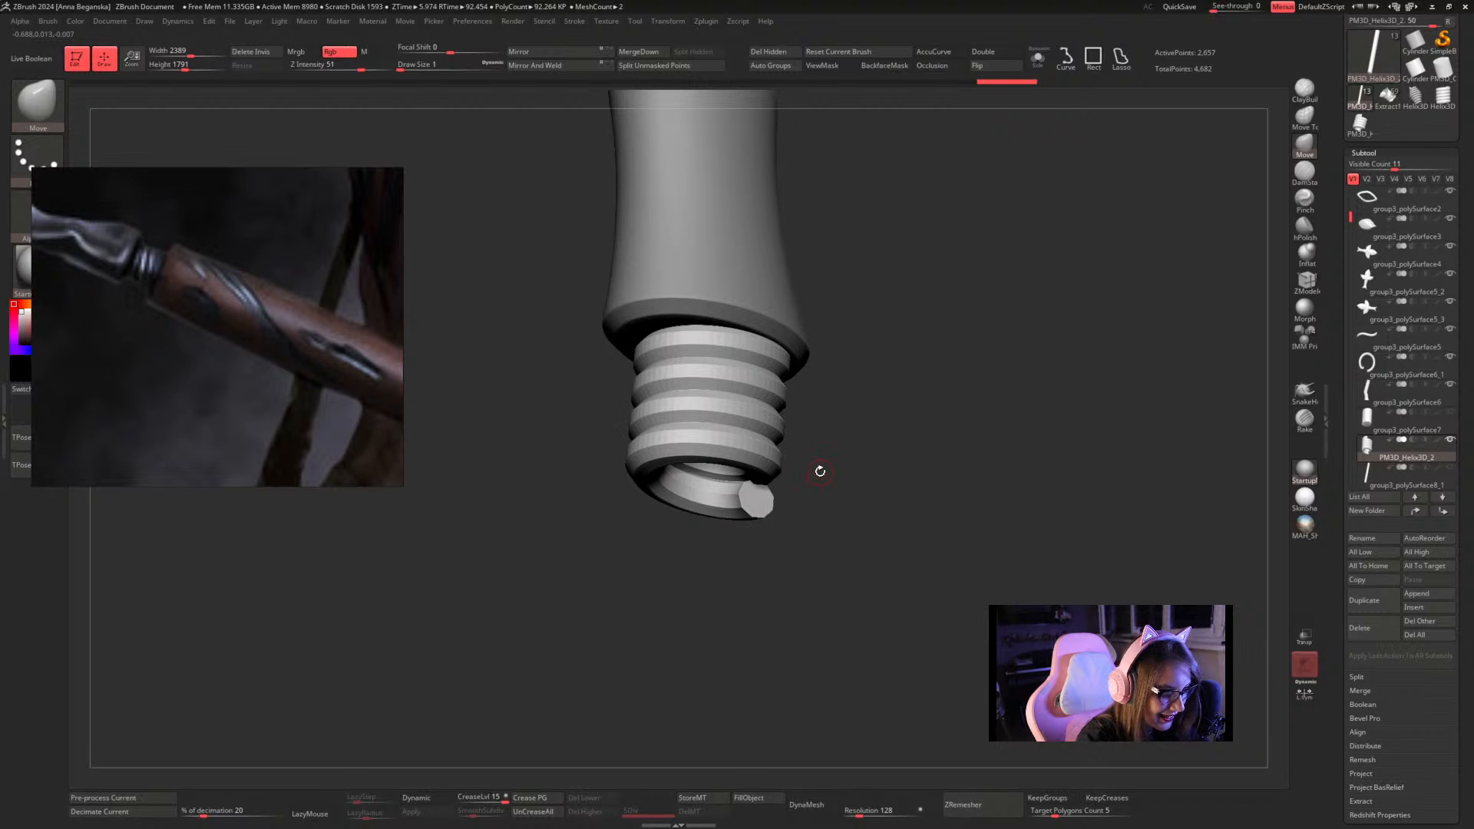
key(d)
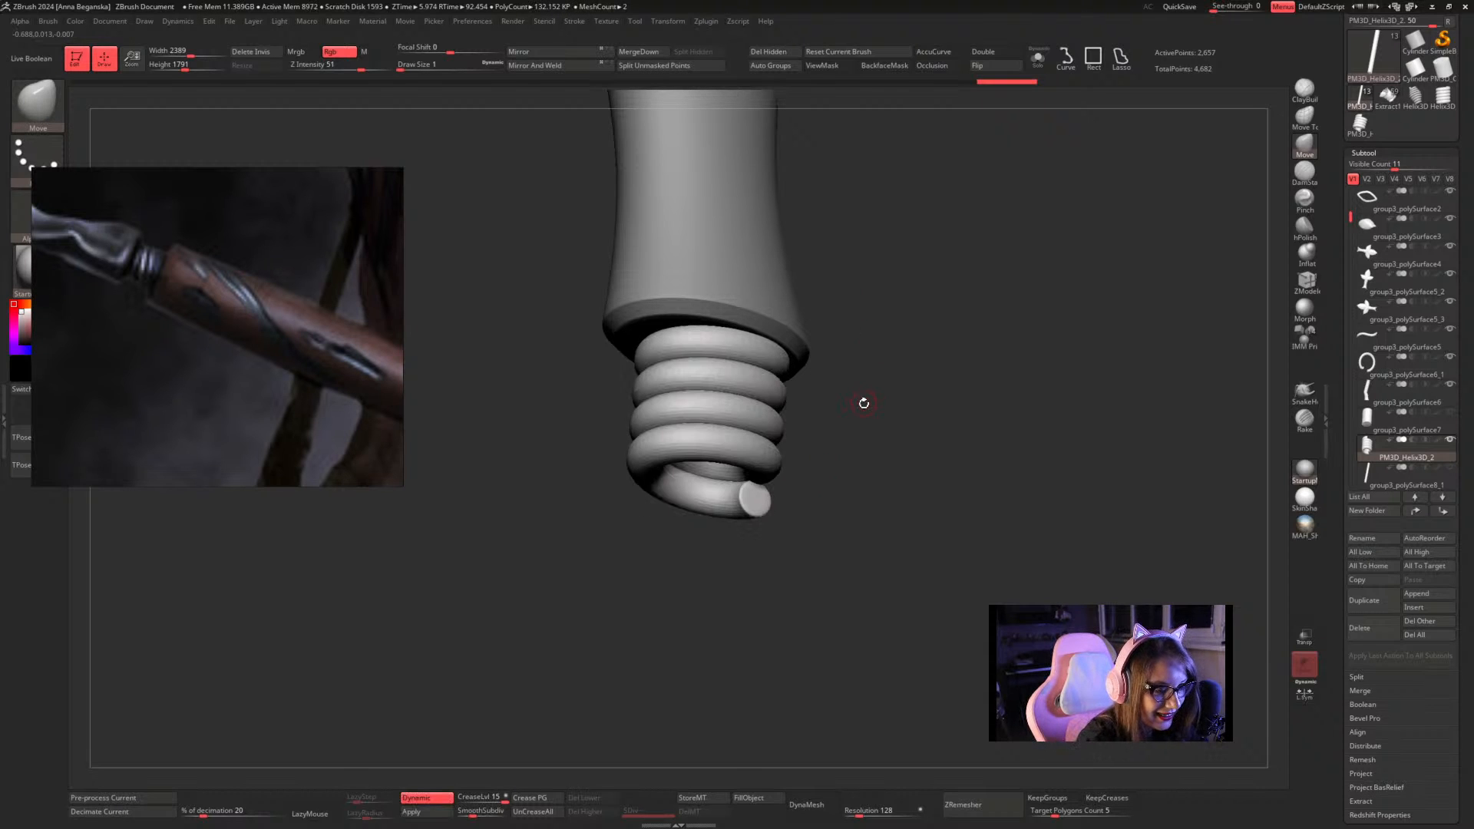
key(shift)
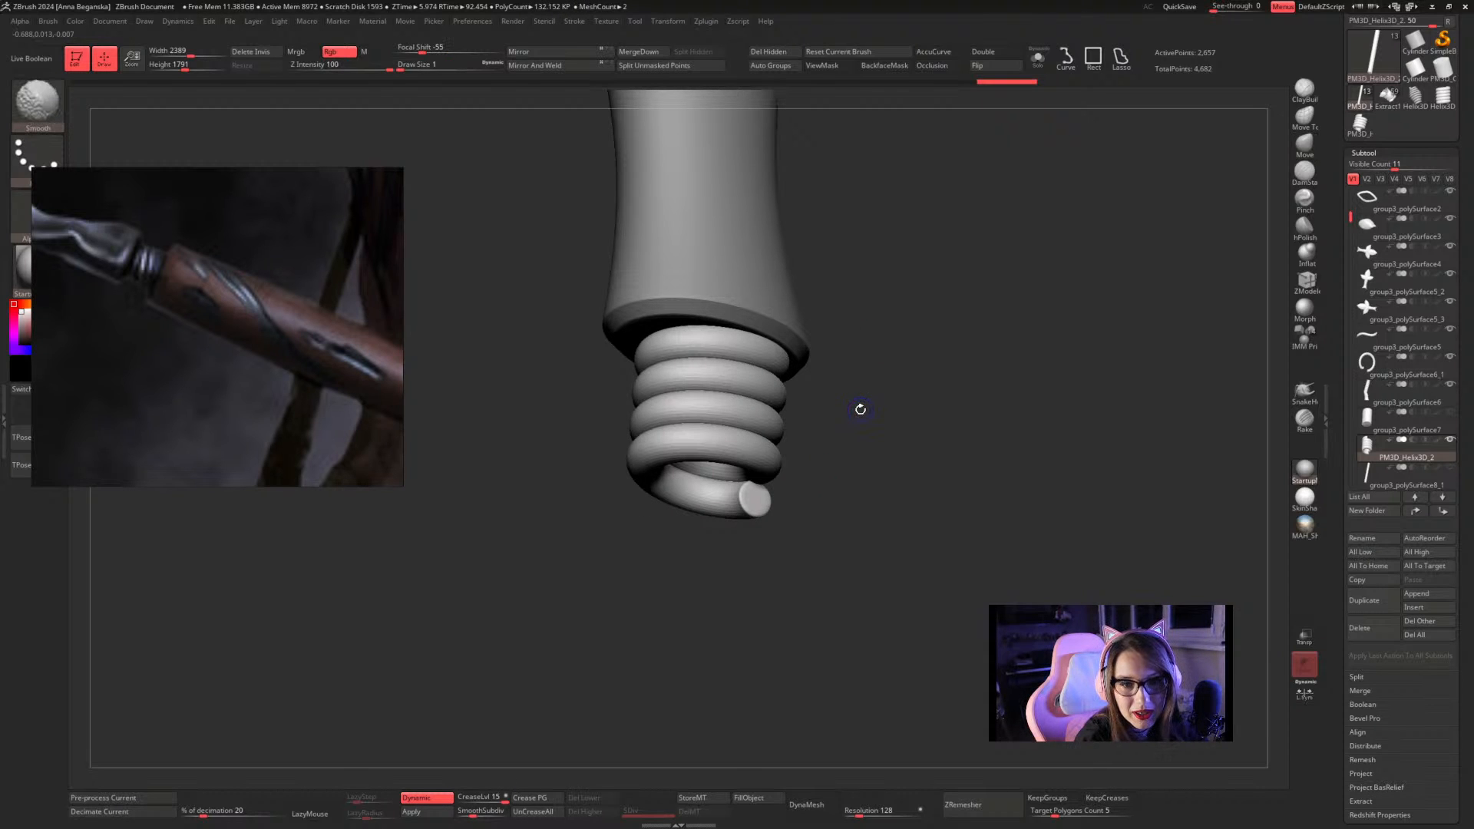
Isolate the helix with its wireframe displayed and switch to the ZModeler brush
key(shift+f)
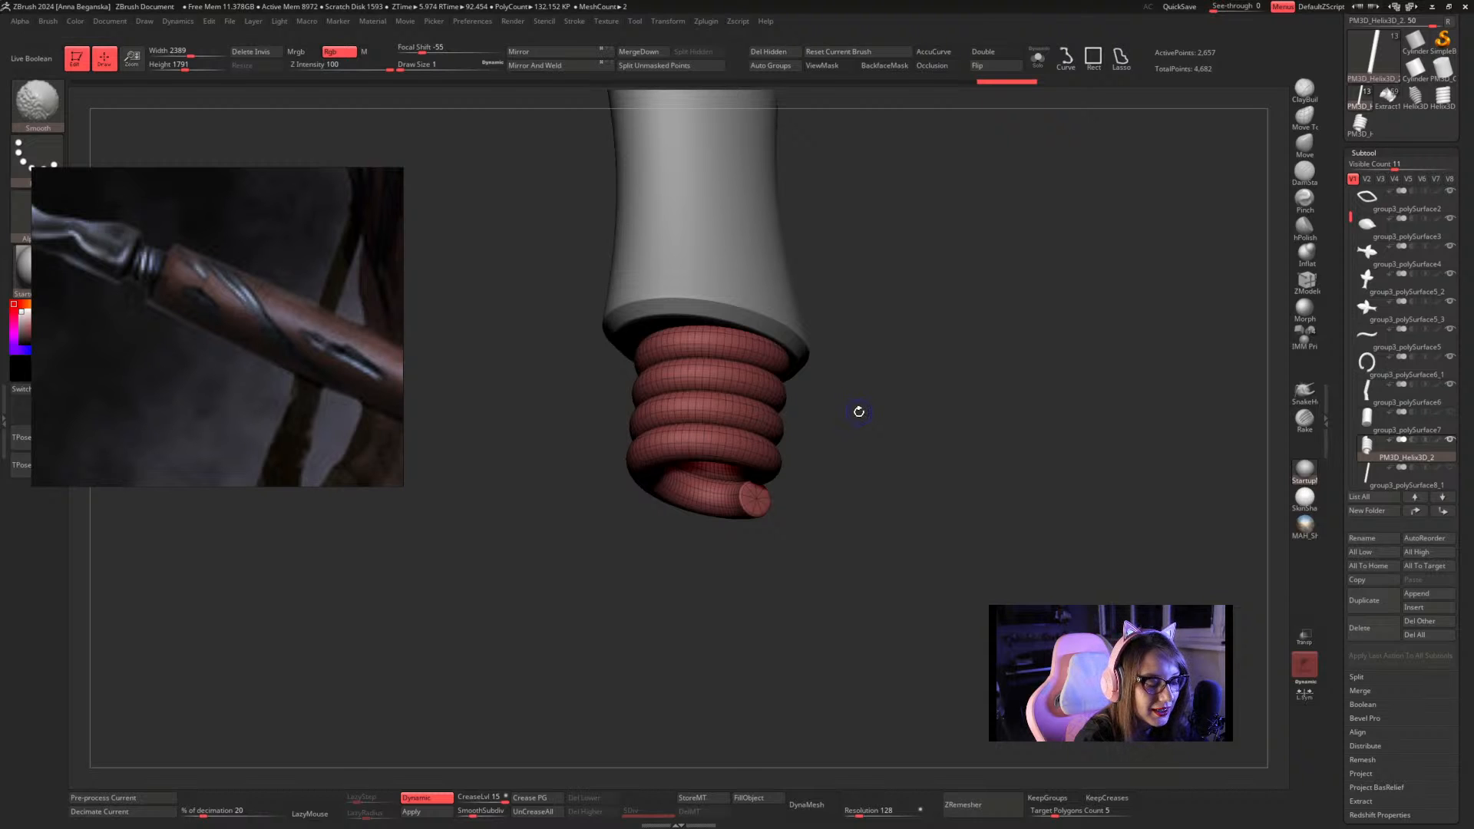
click(1038, 60)
drag(952, 296, 913, 510)
key(shift+f)
key(shift+f)
click(1306, 279)
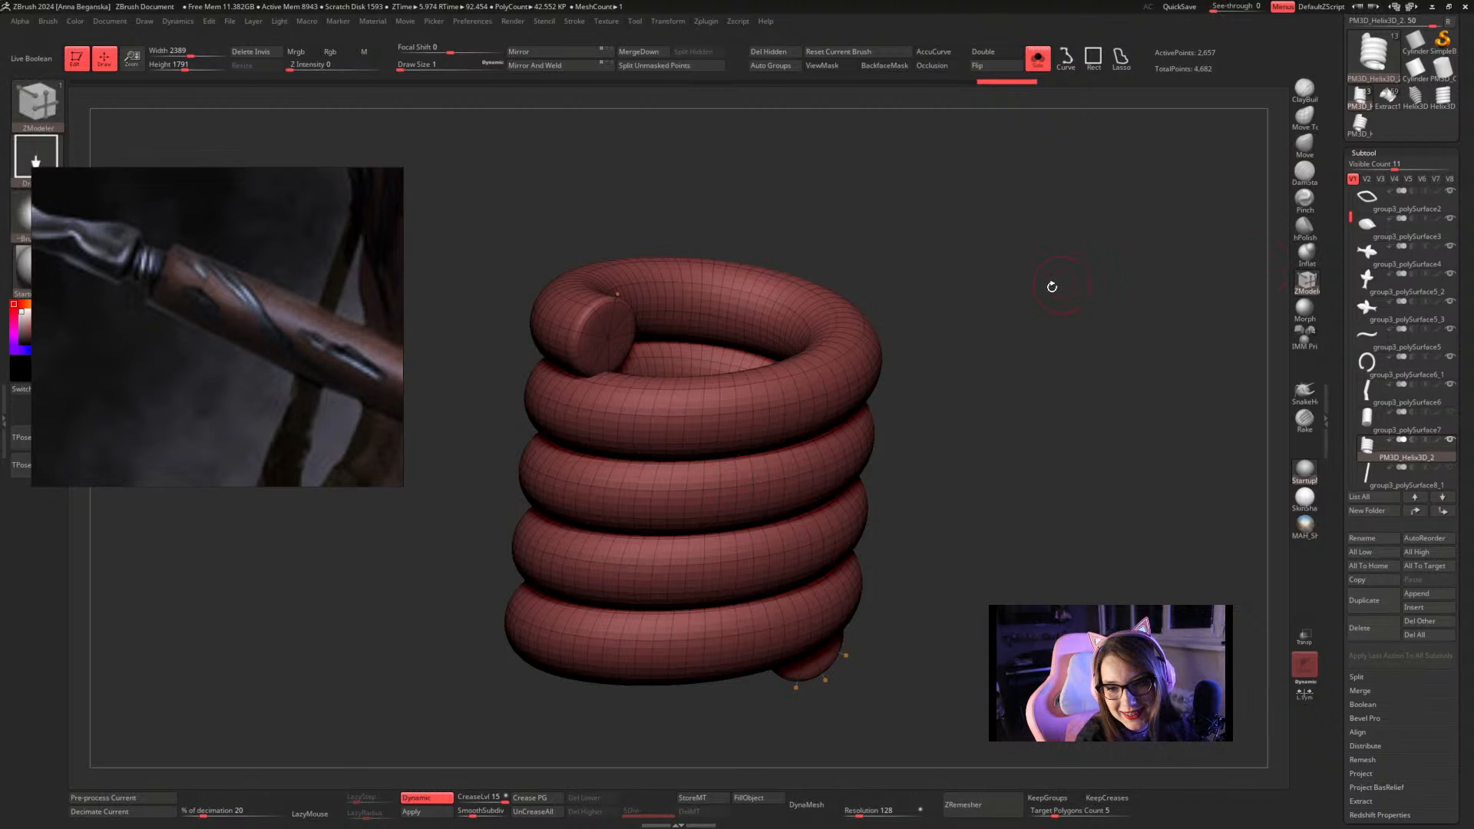
Crease the partial edge loops running along the helix, starting from the spokes of its open end cap
drag(1050, 286, 1063, 388)
drag(977, 280, 1190, 276)
click(646, 542)
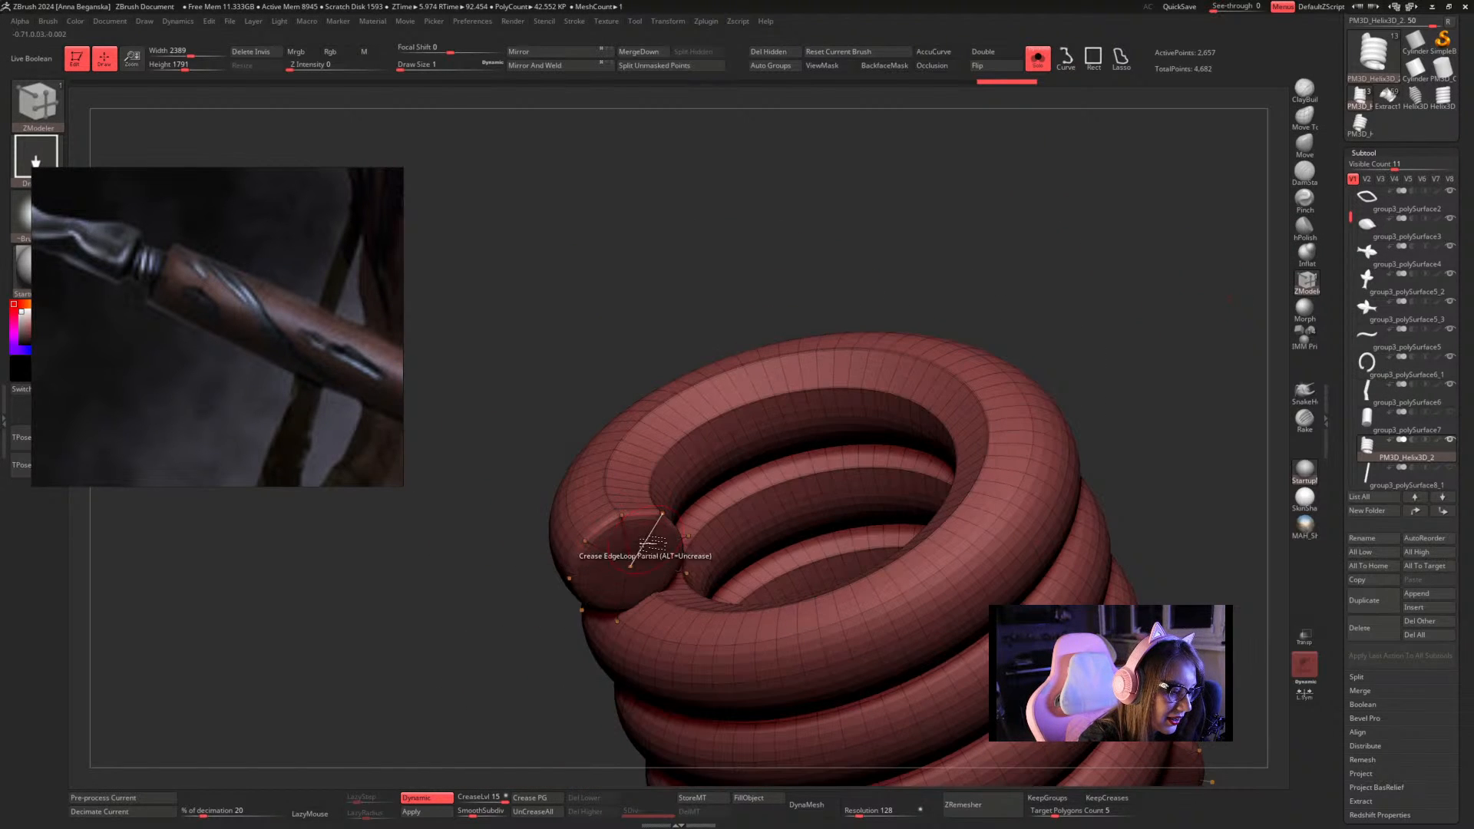
click(656, 554)
click(661, 571)
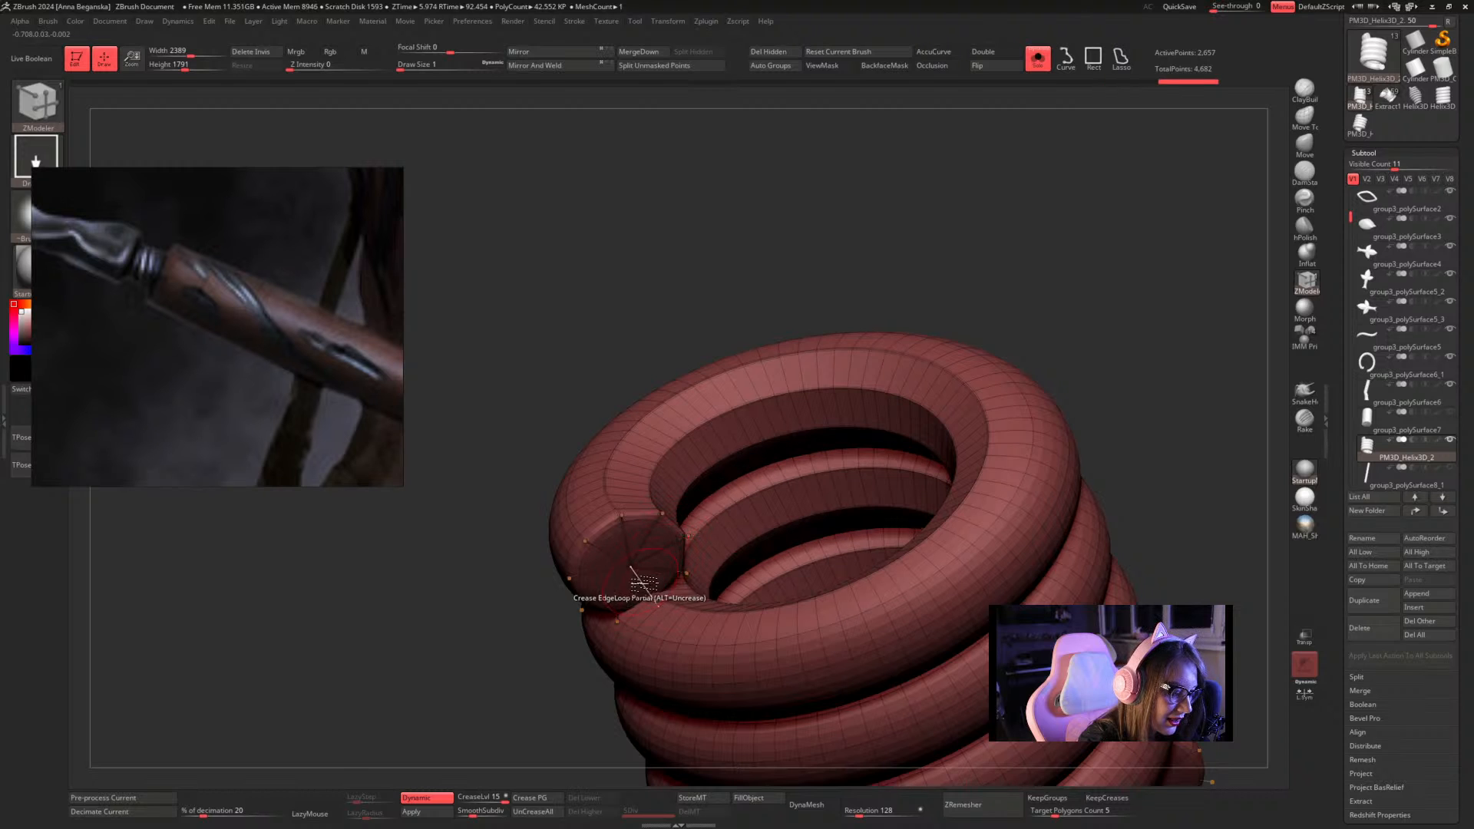
click(595, 572)
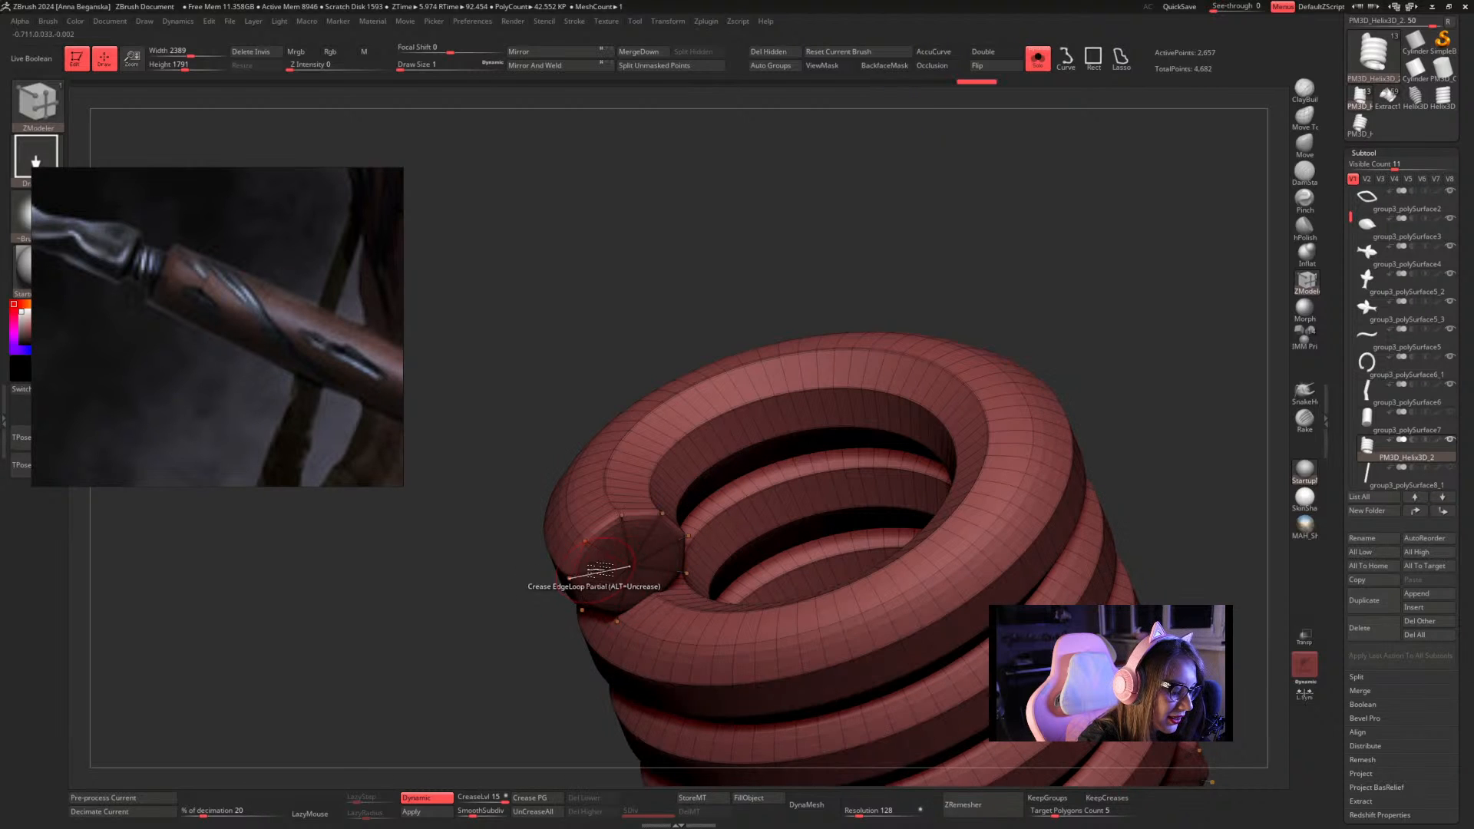
click(606, 553)
Set the helix's crease level to 3 with dynamic subdivision on, hide the wireframe and bring the other staff parts back into view
drag(1096, 292, 1143, 308)
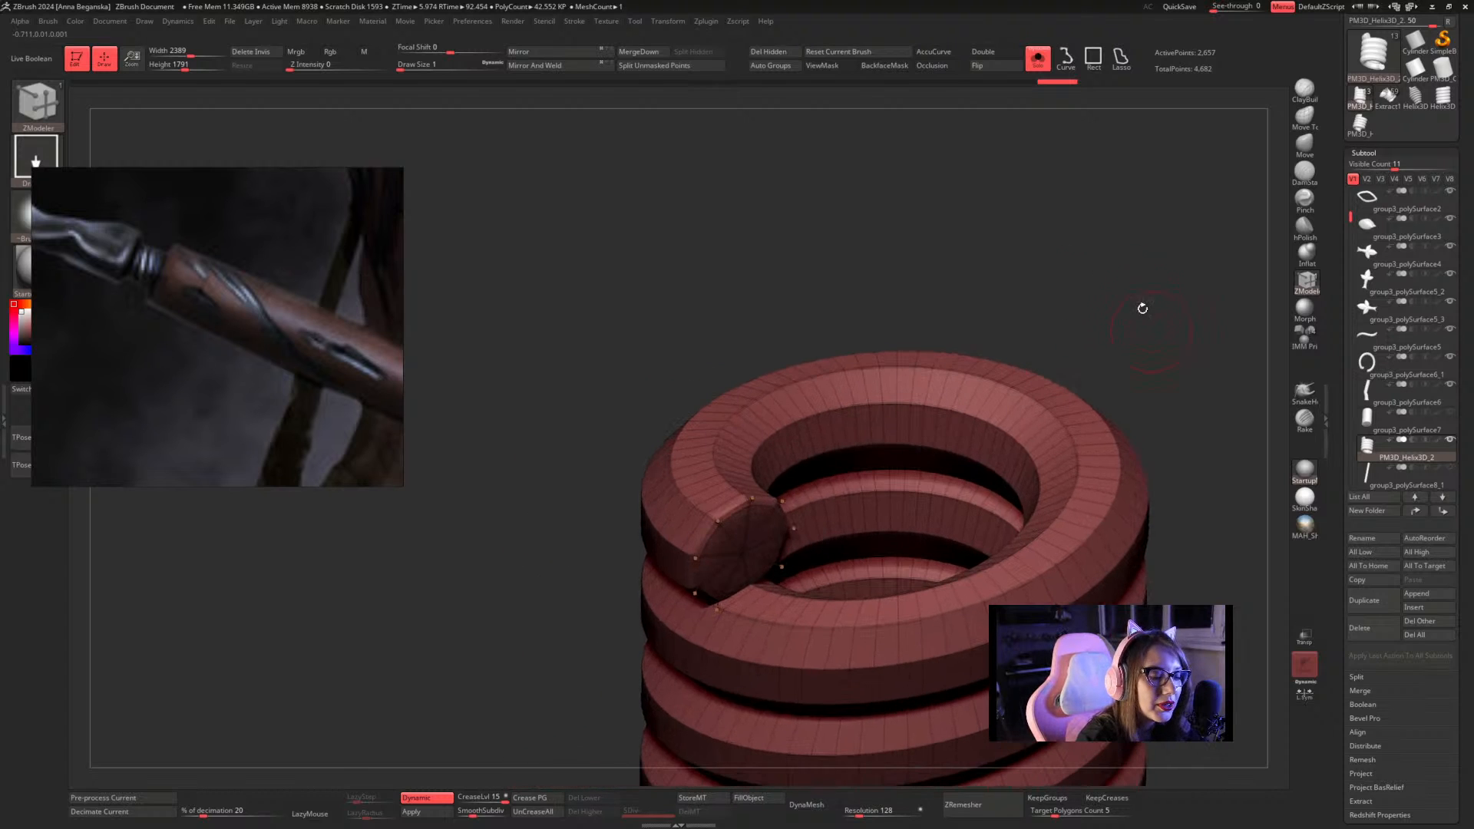
key(shift+d)
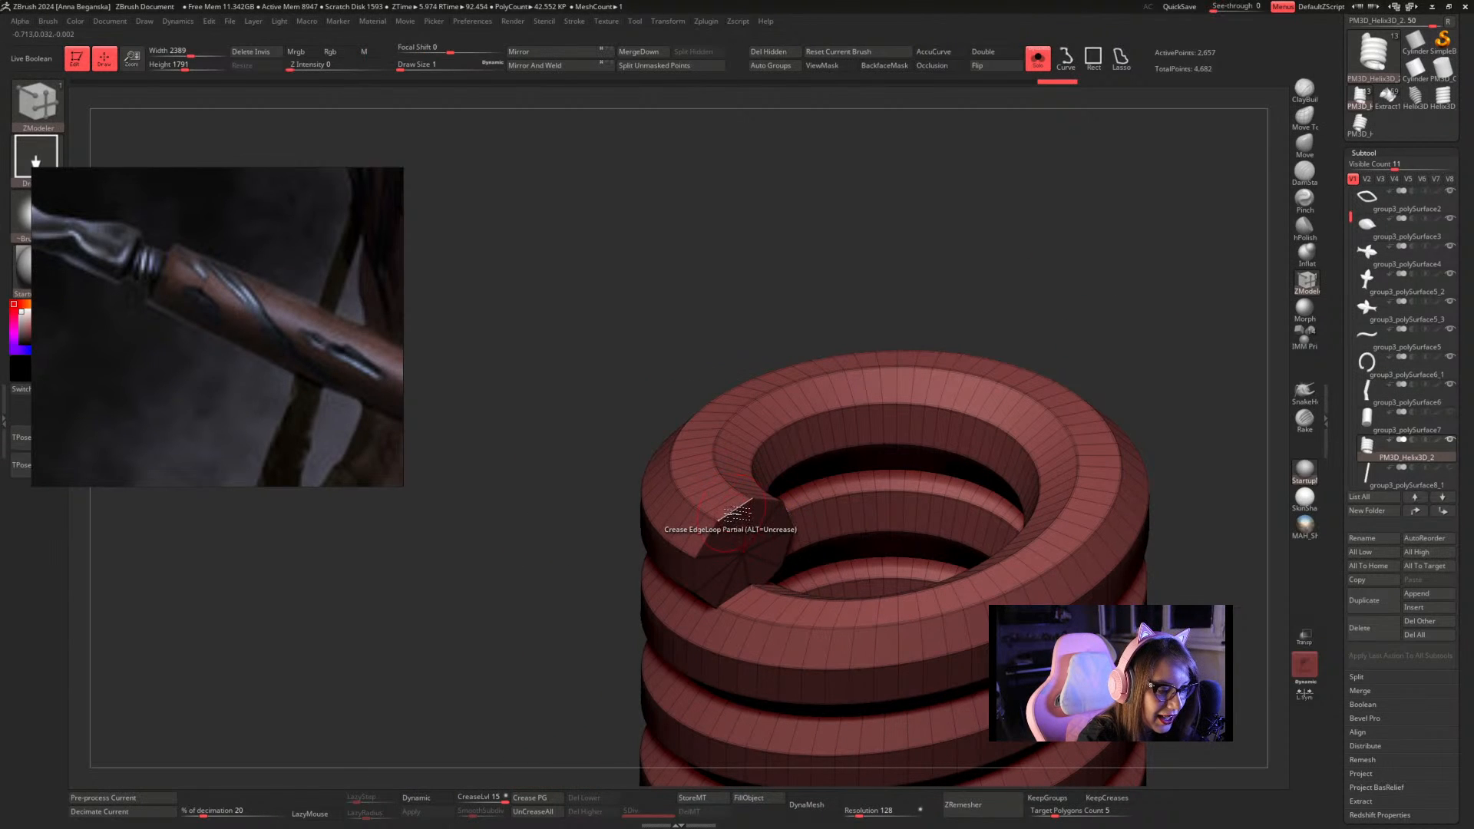
alt+drag(1095, 289, 993, 274)
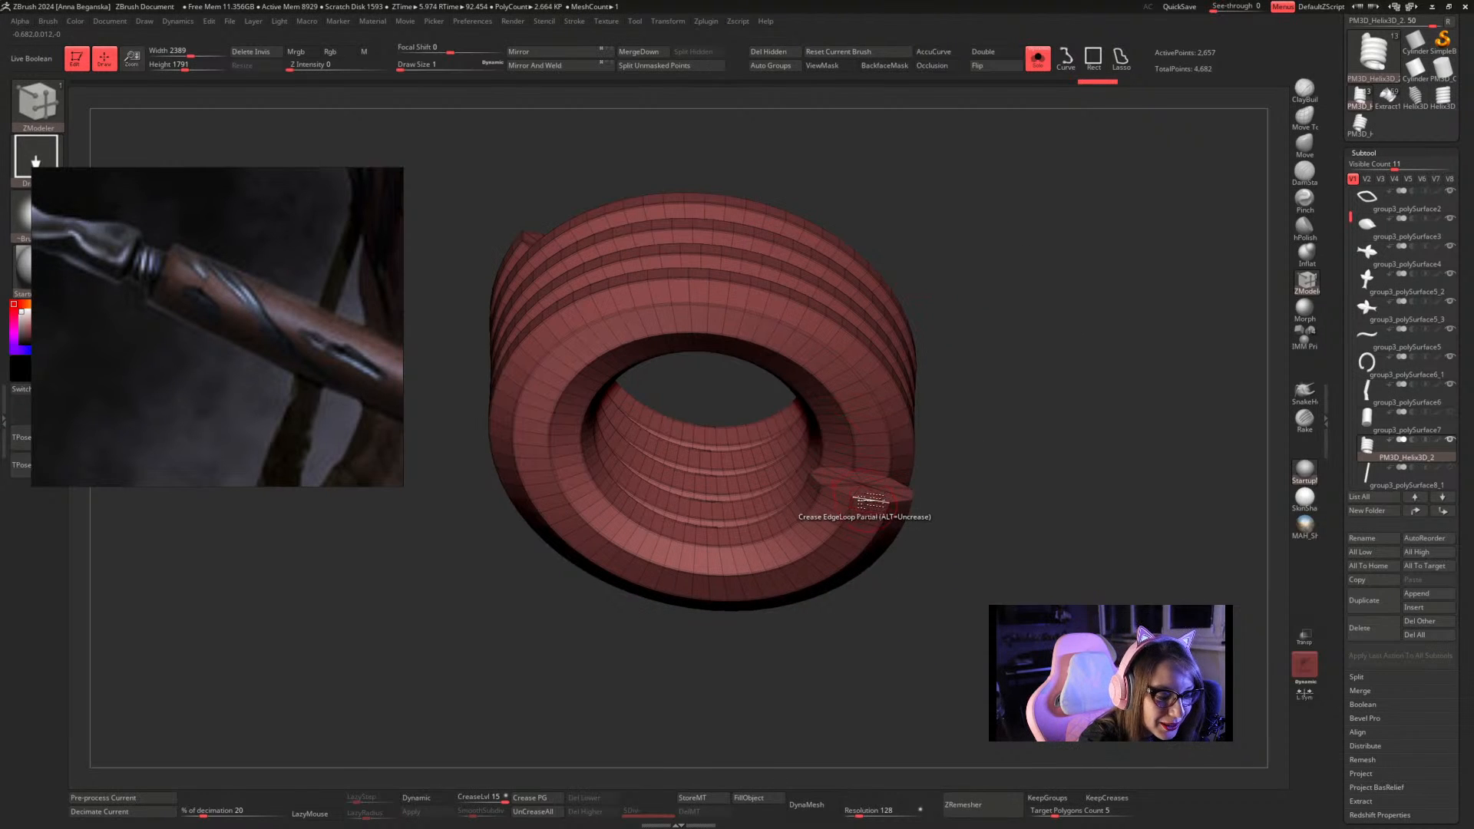
mouse_move(935, 474)
mouse_down()
mouse_move(947, 418)
mouse_move(951, 484)
mouse_up()
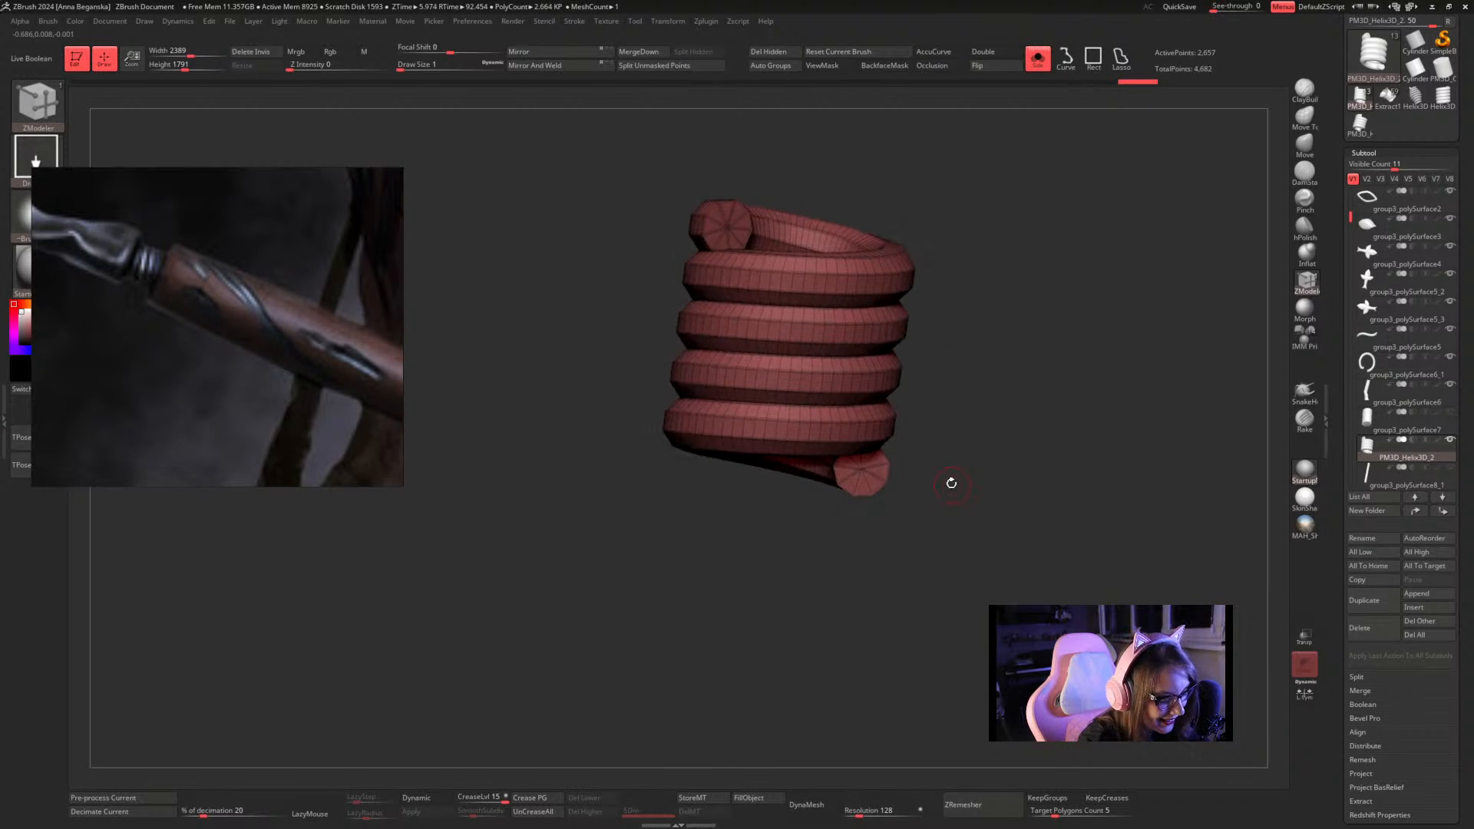
key(d)
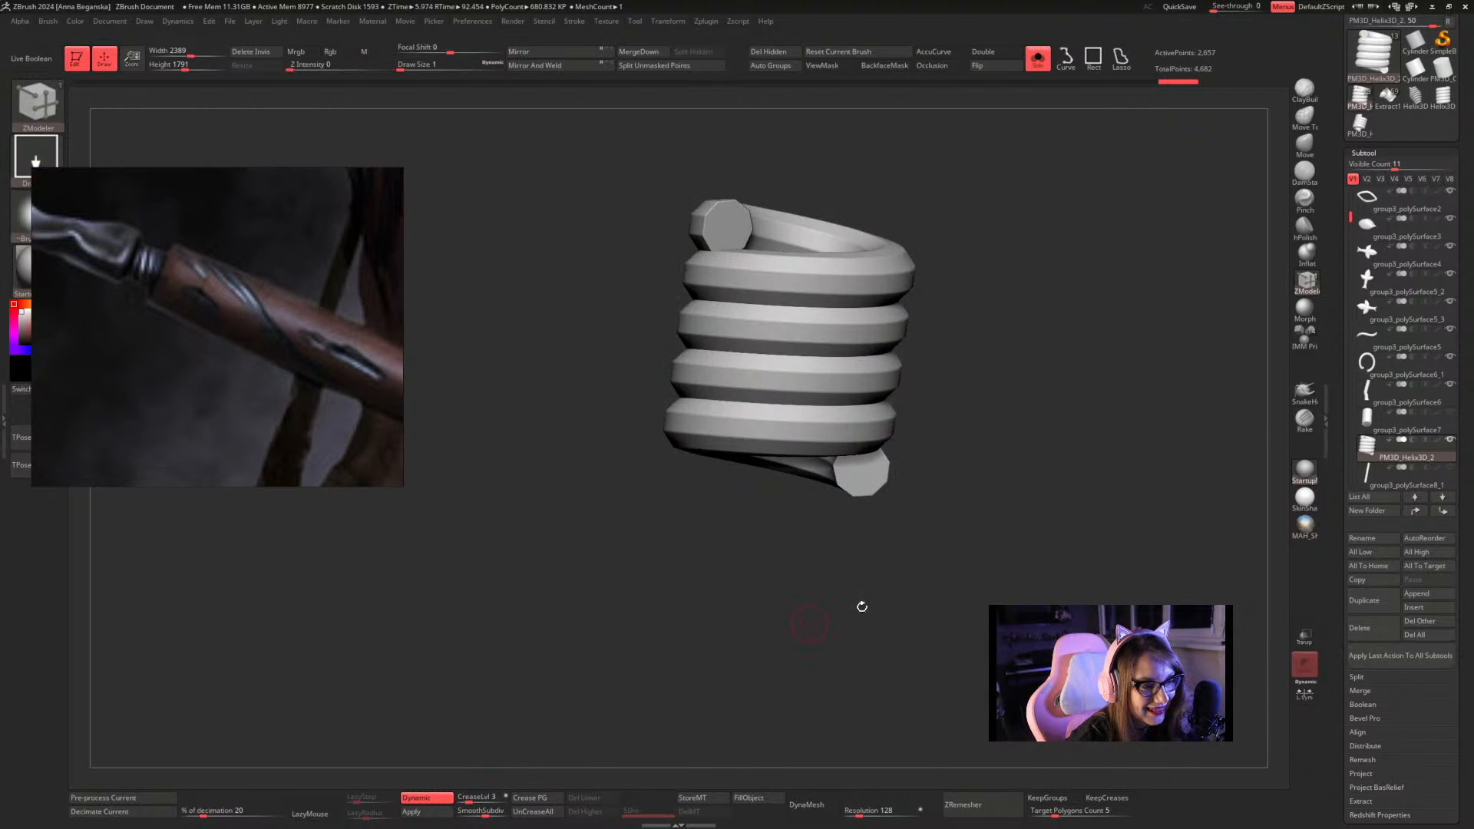
drag(859, 605, 945, 606)
click(1037, 58)
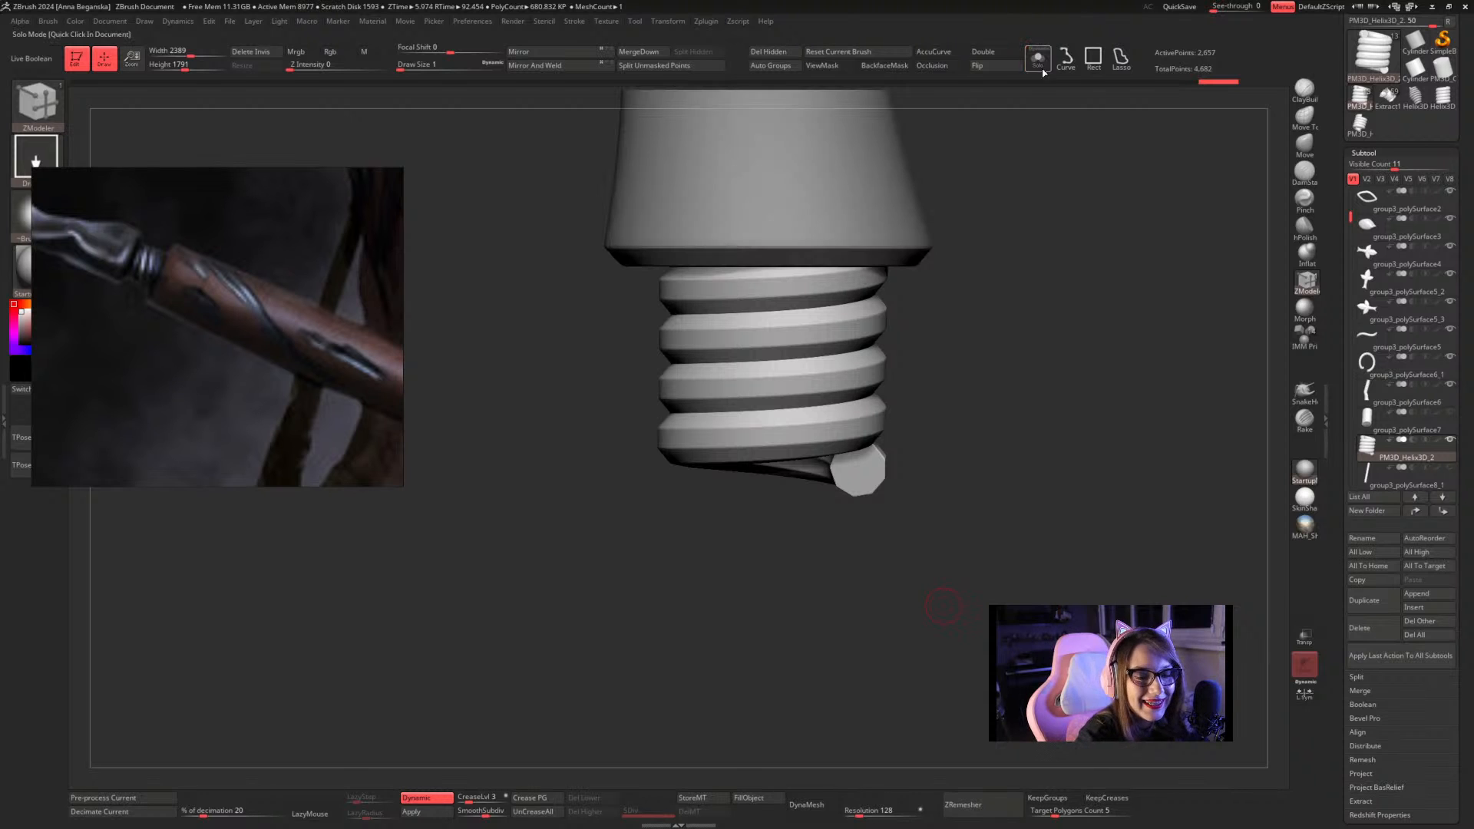
Nudge the helix with the gizmo to centre it inside the handle's flared end
click(1304, 143)
mouse_move(1168, 214)
alt+mouse_down()
mouse_move(1126, 315)
mouse_move(1086, 269)
mouse_move(1092, 243)
mouse_move(1060, 238)
mouse_move(1112, 289)
mouse_move(1076, 320)
mouse_move(1080, 289)
mouse_move(1085, 307)
mouse_move(1101, 297)
alt+mouse_up()
key(w)
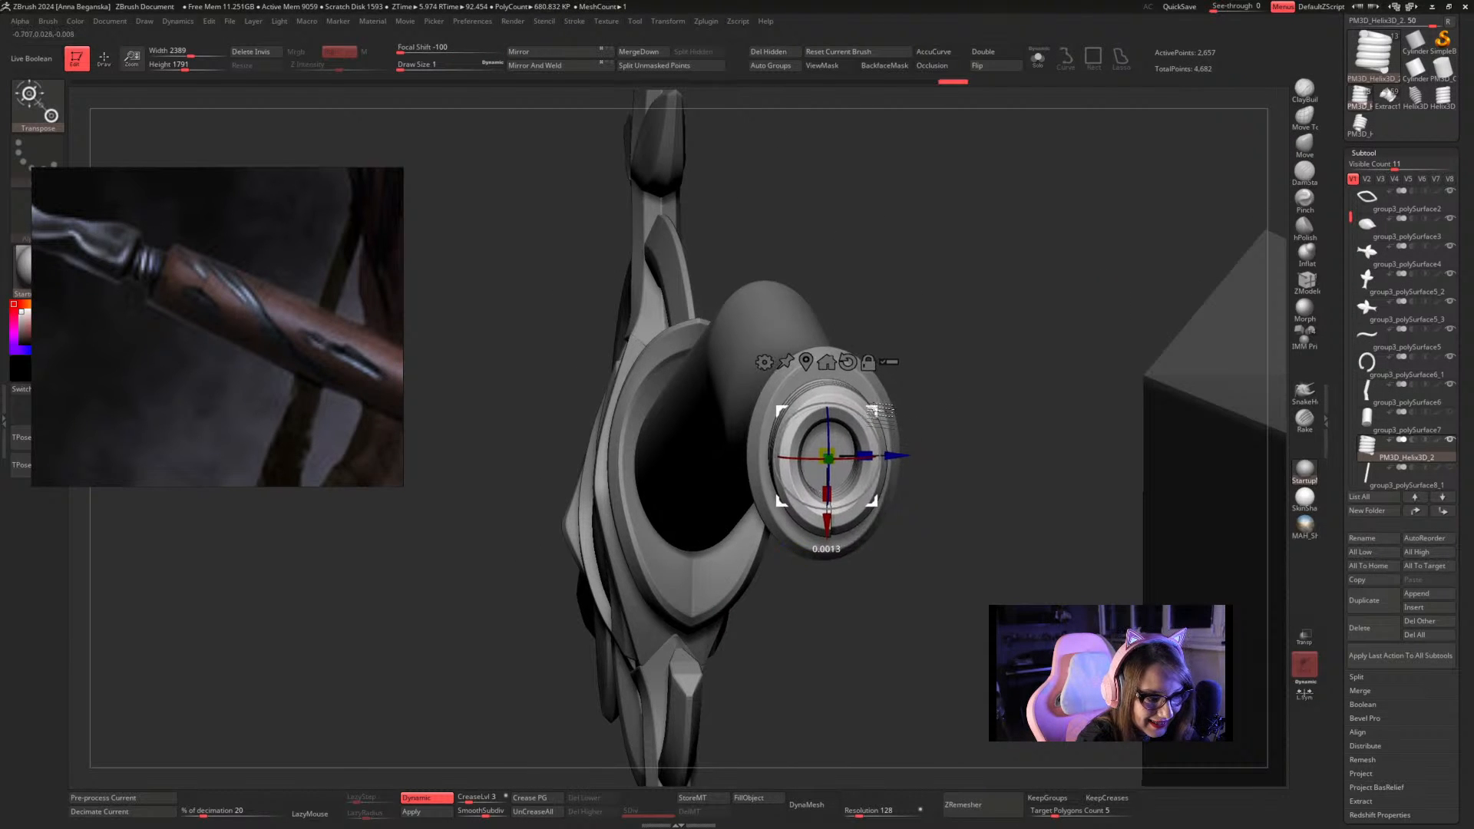
key(q)
mouse_move(949, 355)
mouse_down()
mouse_move(957, 491)
mouse_move(1005, 353)
mouse_move(991, 451)
mouse_up()
Rotate the helix in small amounts from several sides to align it with the handle's flared end
key(w)
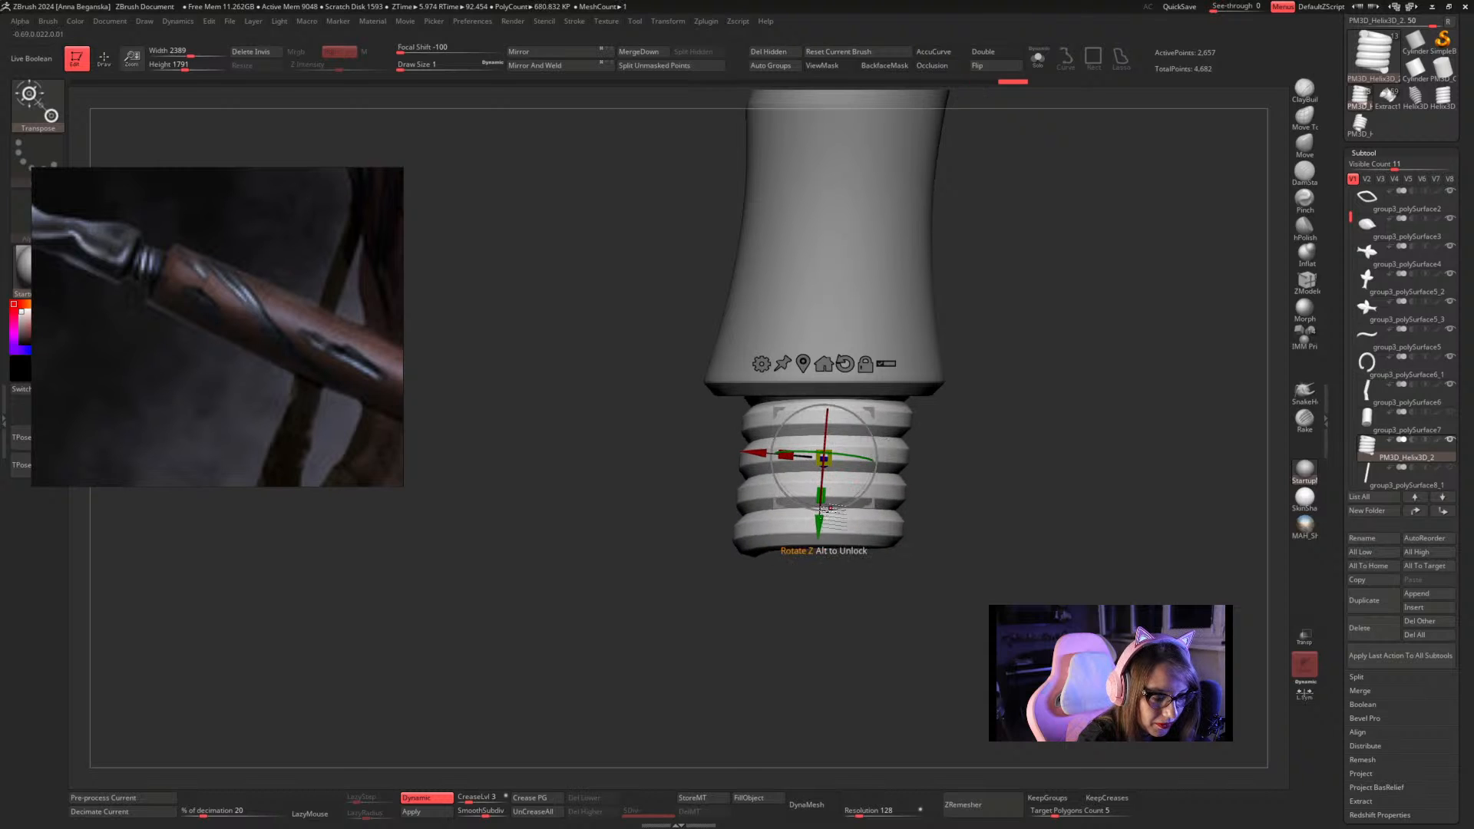
key(q)
drag(926, 540, 993, 450)
key(w)
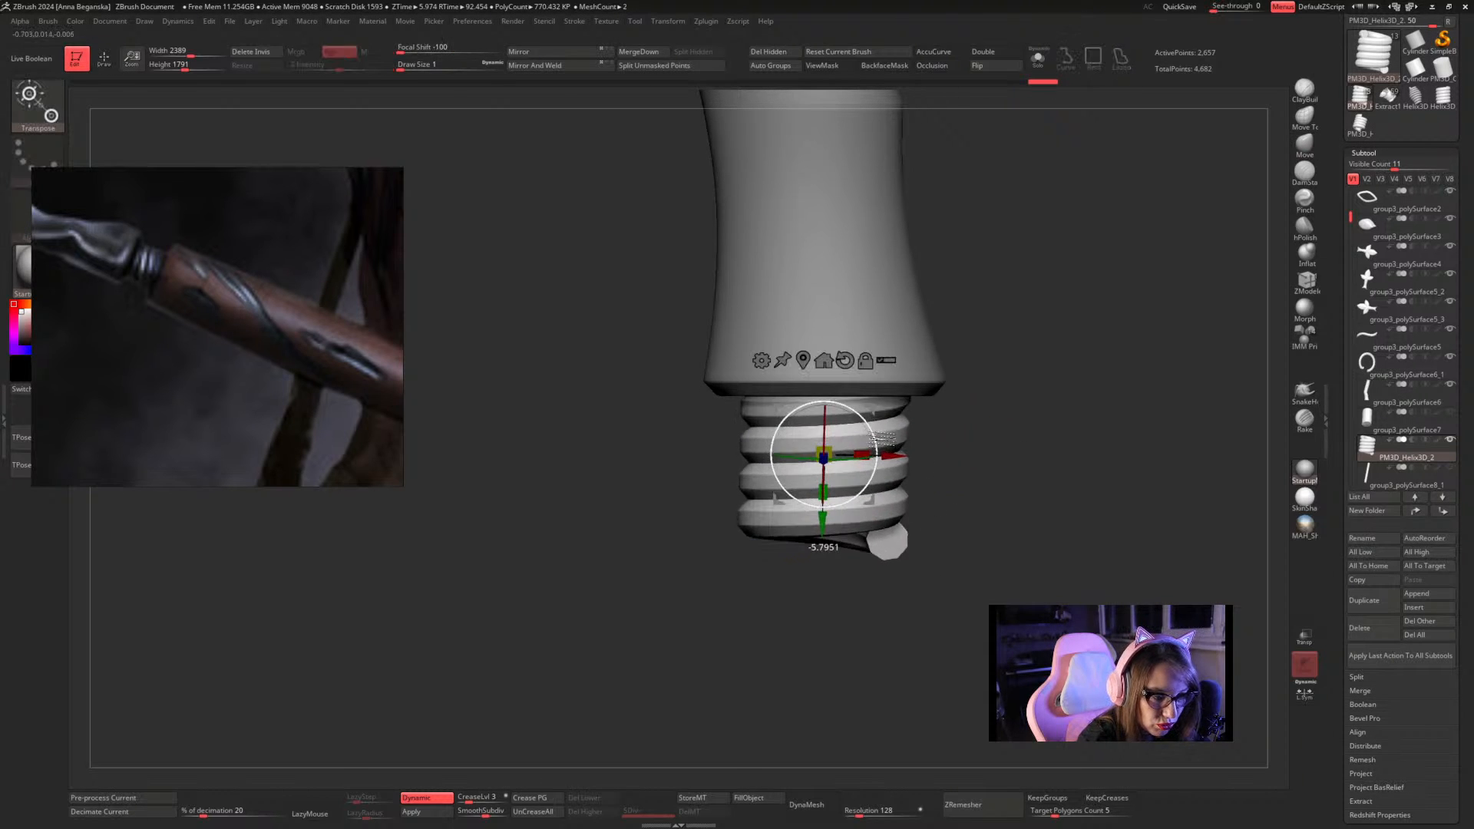
key(q)
mouse_move(913, 458)
mouse_down()
mouse_move(1023, 430)
mouse_move(991, 422)
mouse_move(966, 350)
mouse_up()
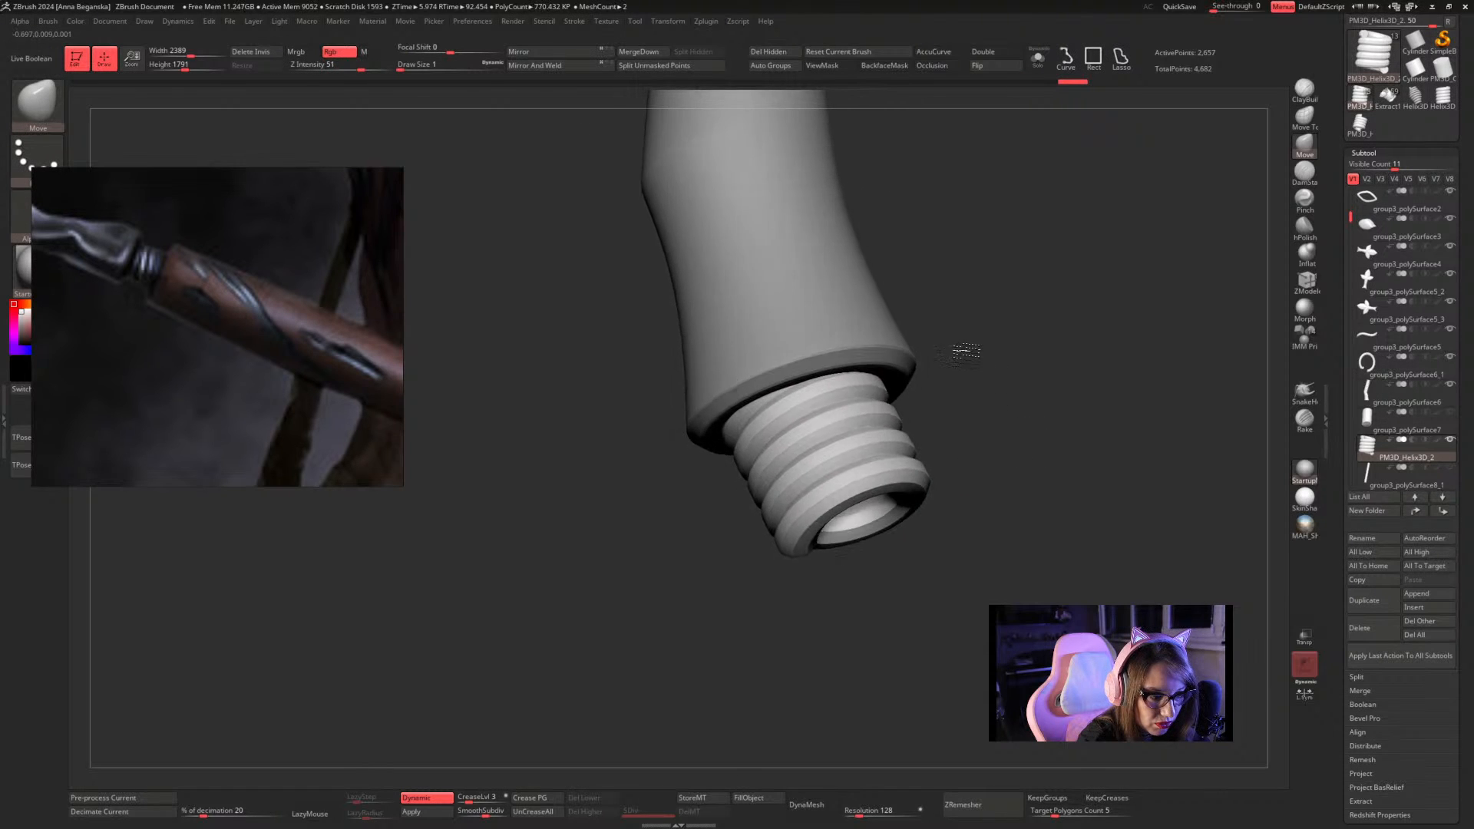
key(w)
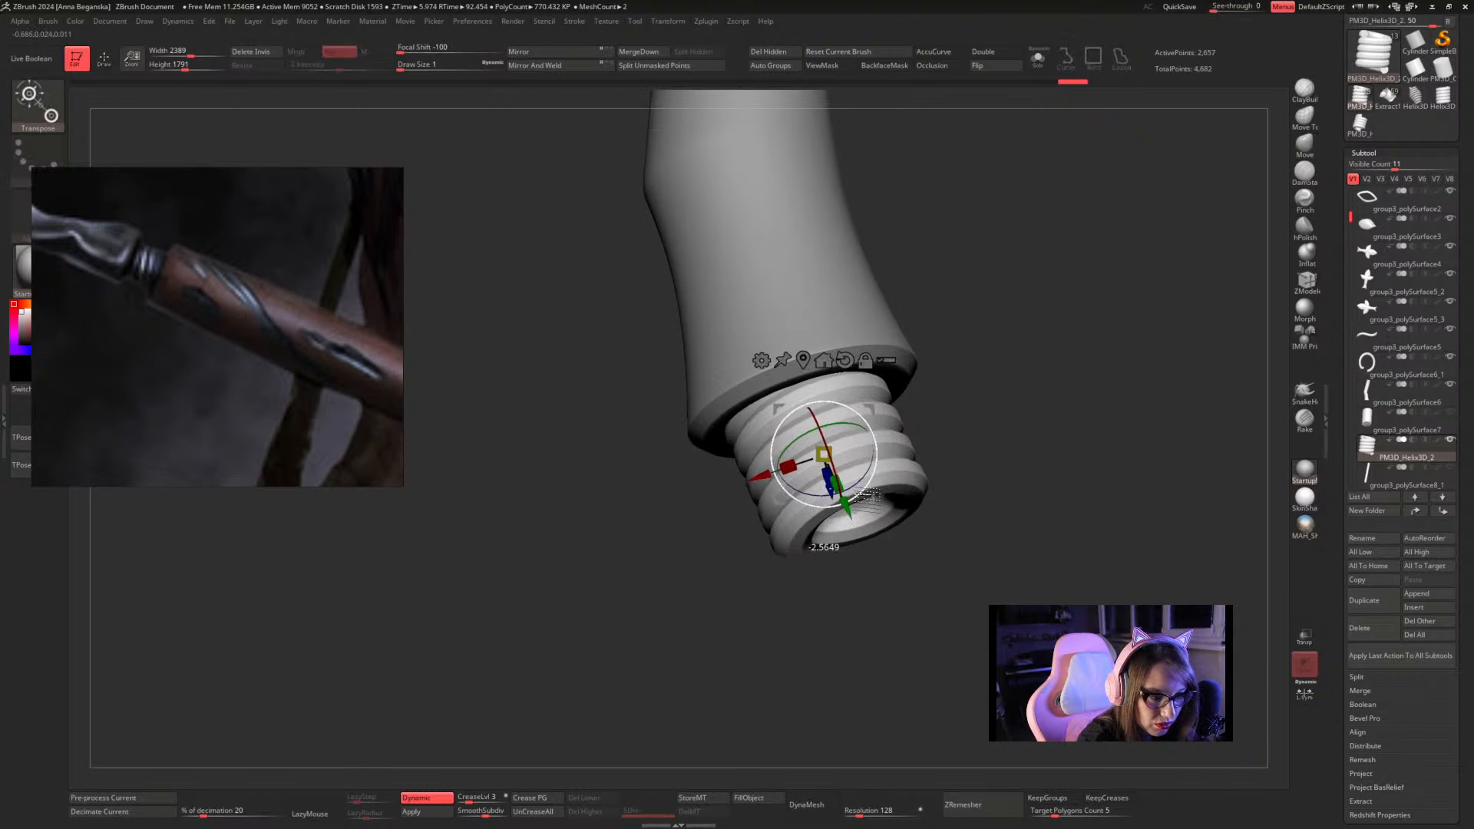
key(q)
mouse_move(873, 497)
mouse_down()
mouse_move(1046, 372)
mouse_move(1023, 395)
mouse_move(1030, 451)
mouse_move(977, 445)
mouse_move(938, 388)
mouse_move(956, 512)
mouse_up()
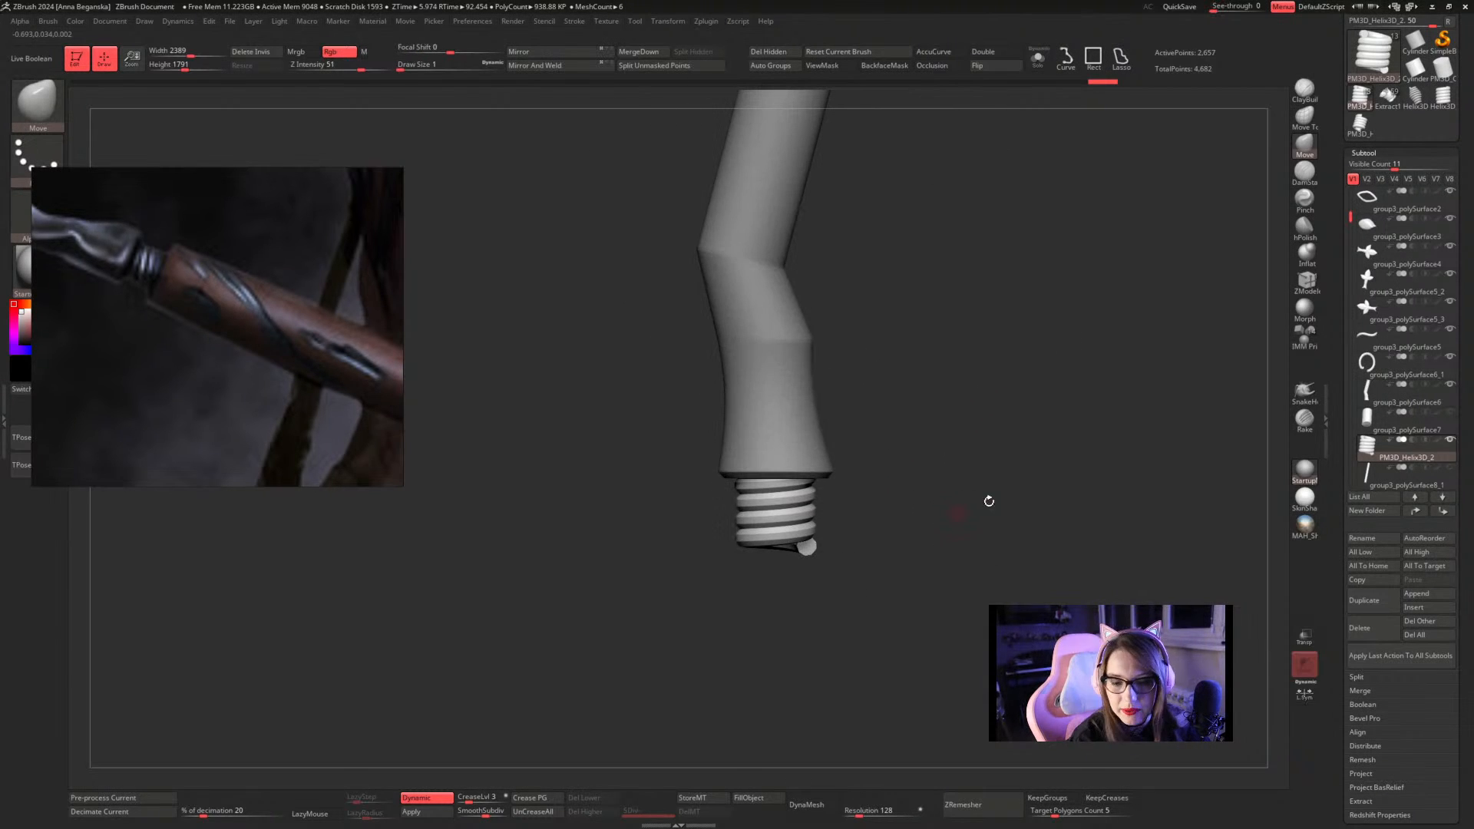
Unhide the shaft subtool group3_polySurface8_1 and bring the whole staff into view with the fitted helix
mouse_move(1453, 473)
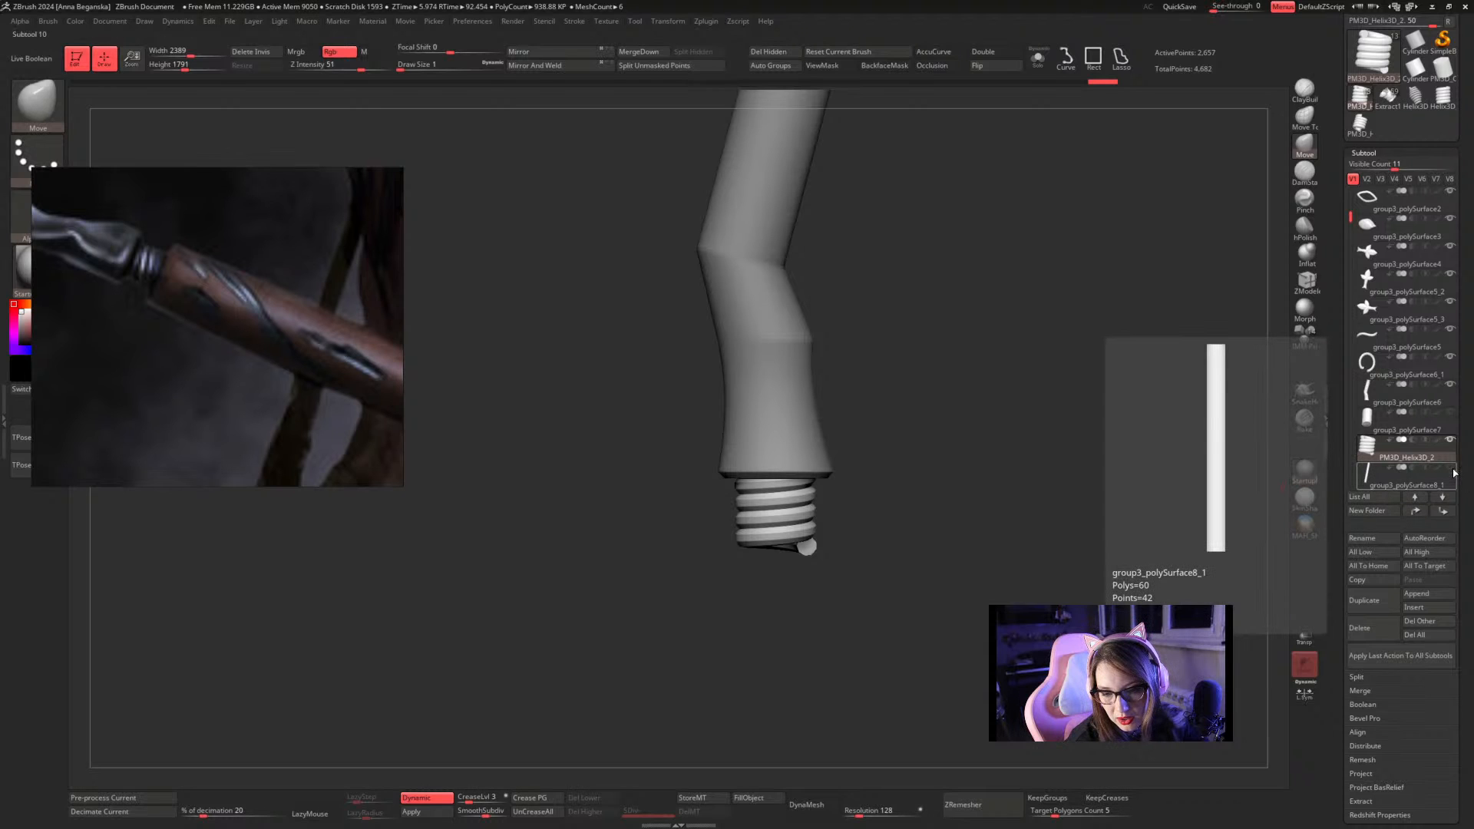
click(1451, 468)
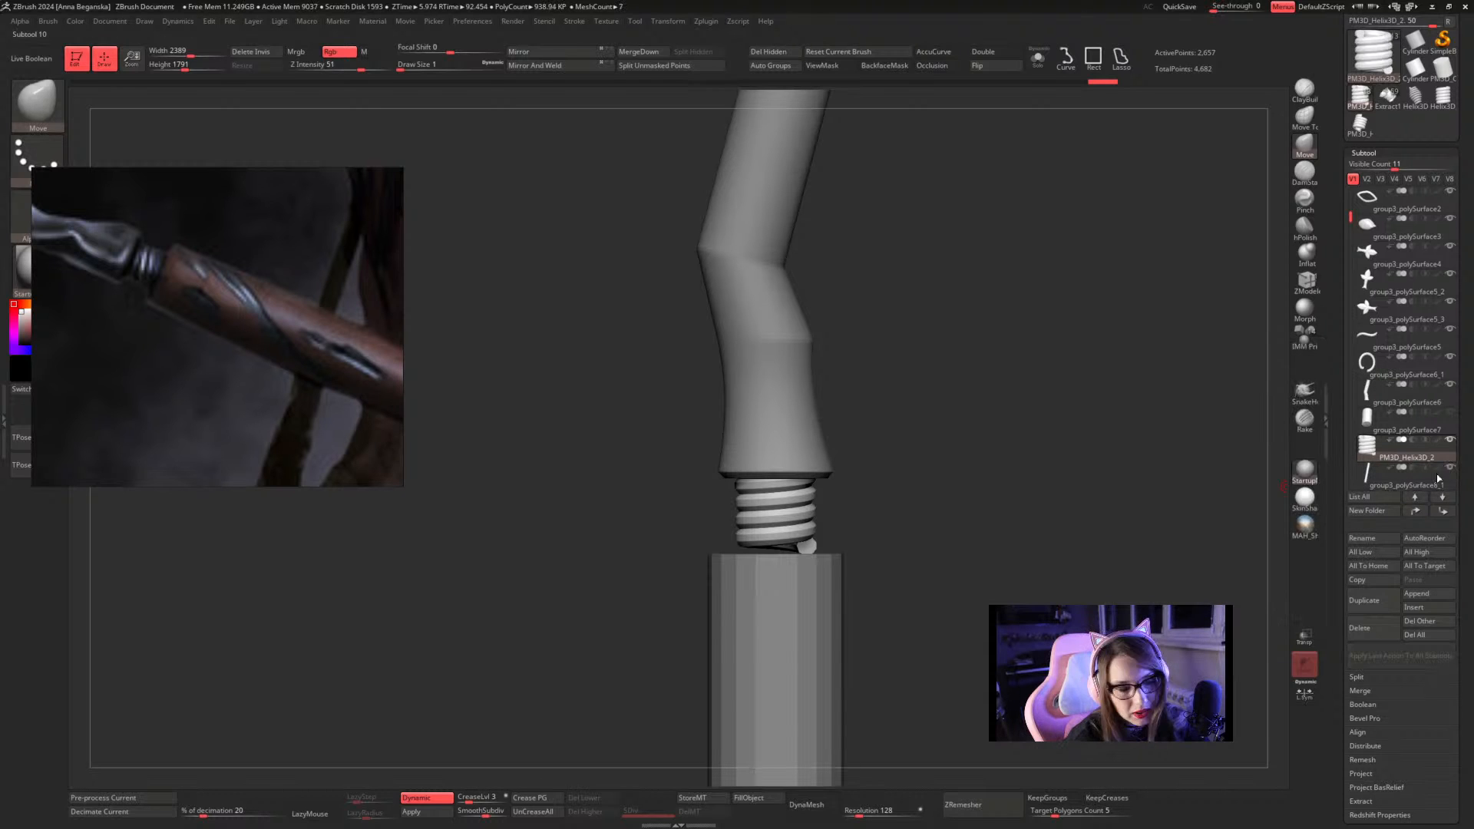
alt+drag(1063, 529, 701, 316)
alt+drag(961, 457, 1000, 483)
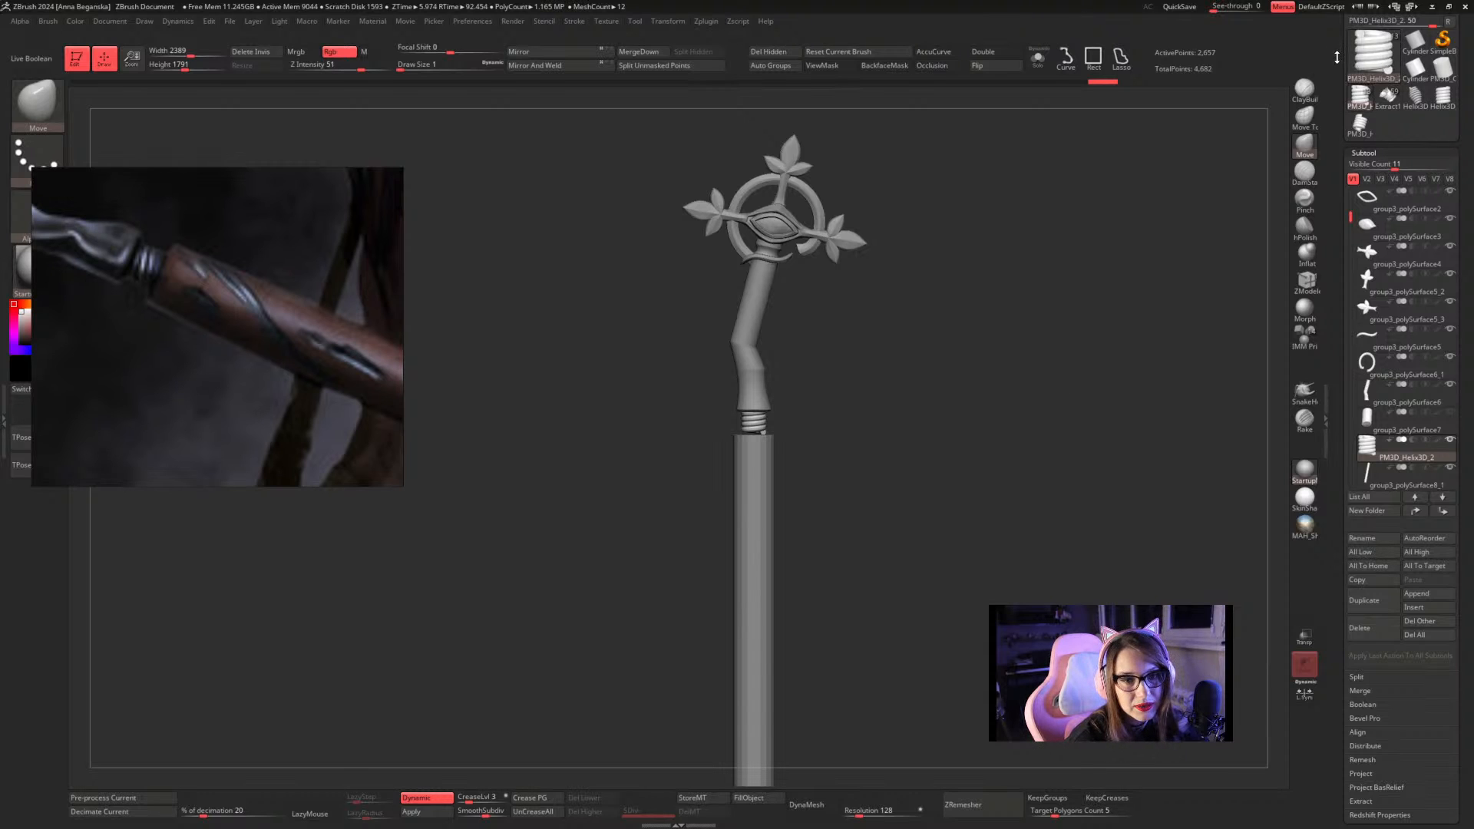
Save the tool in the HP folder, overwriting the existing Sword01 file
drag(1335, 46, 1332, 166)
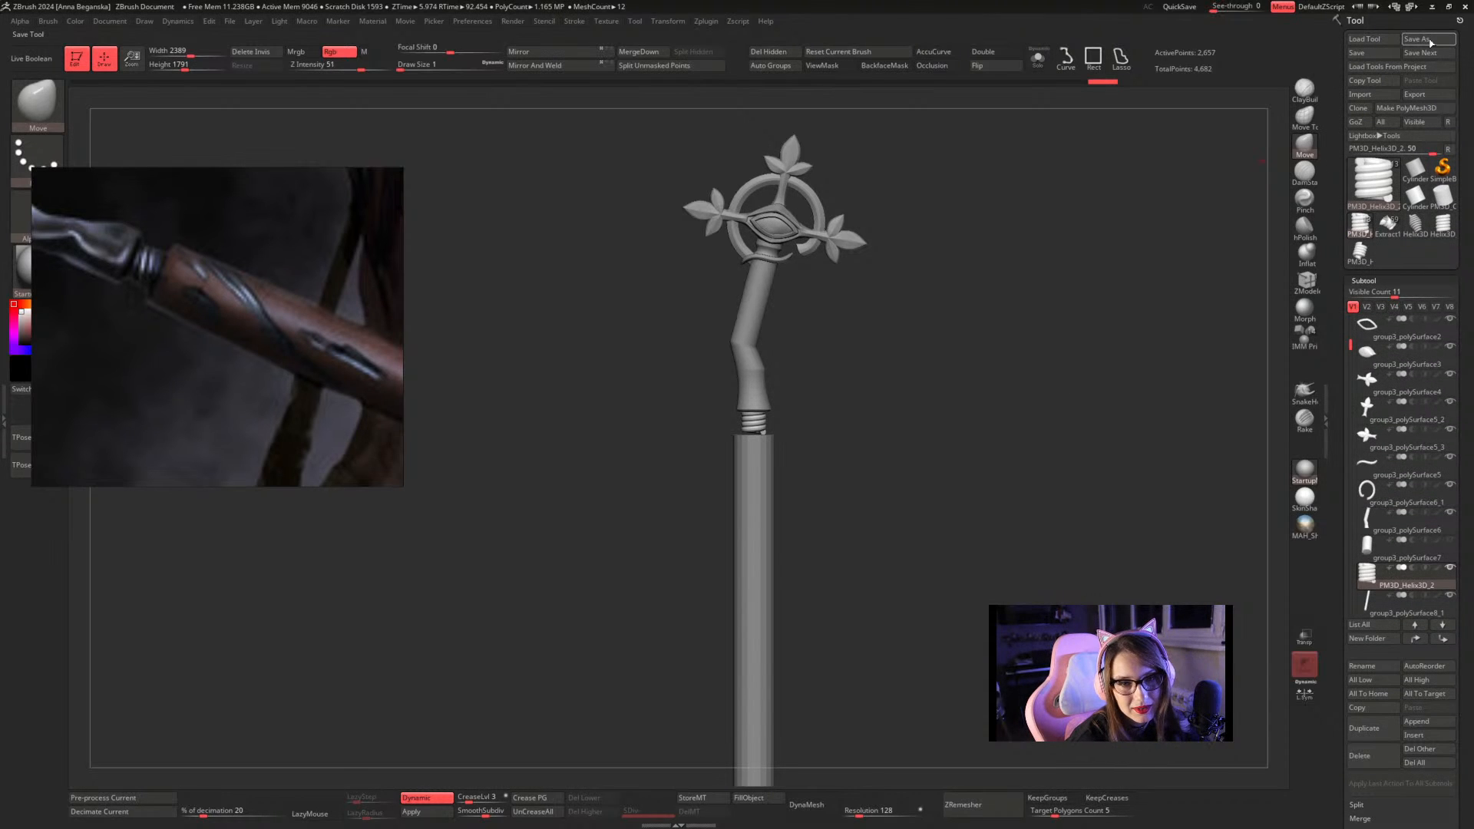
click(1357, 52)
click(427, 176)
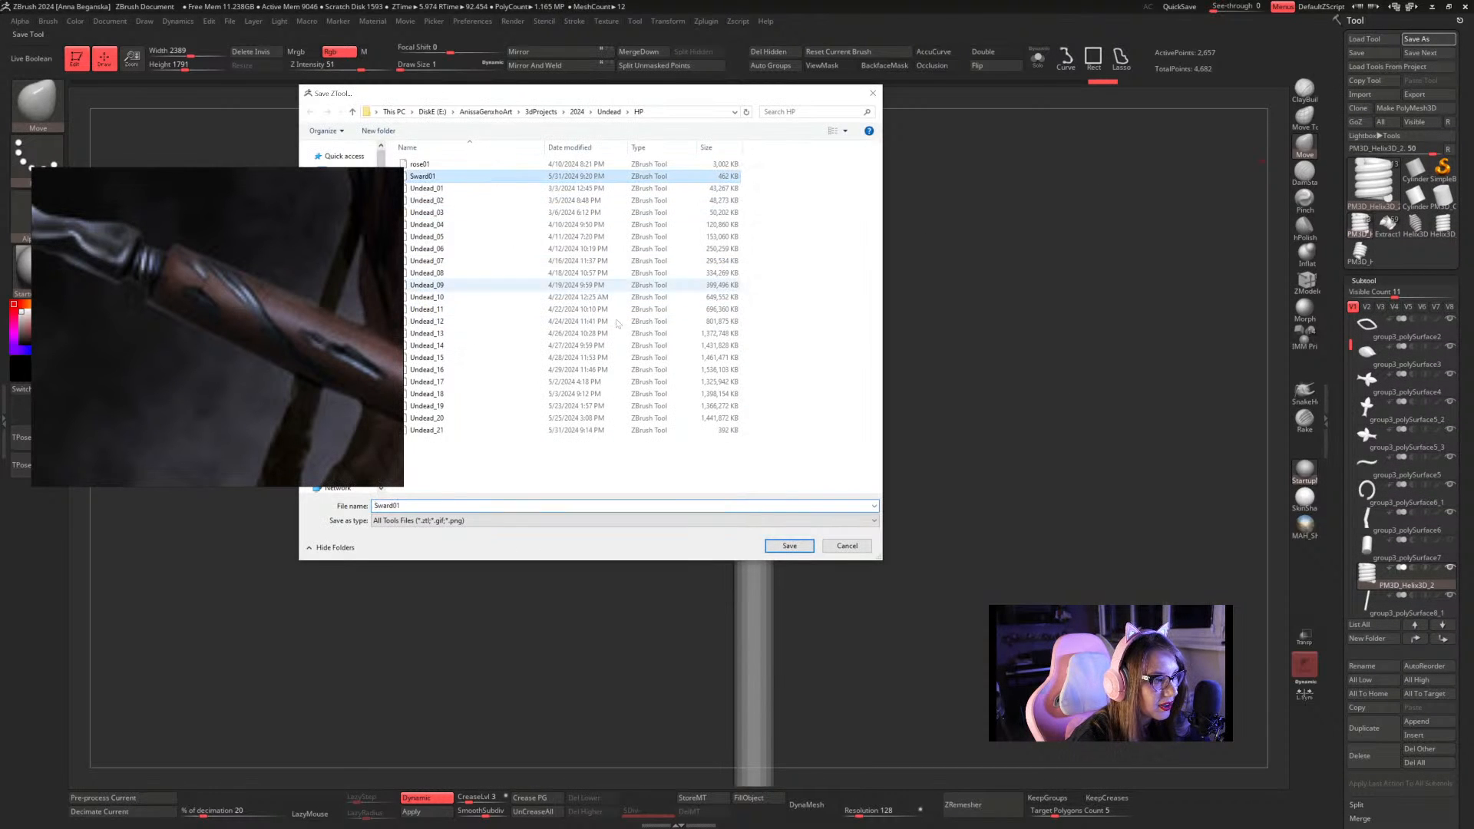
click(783, 546)
click(759, 410)
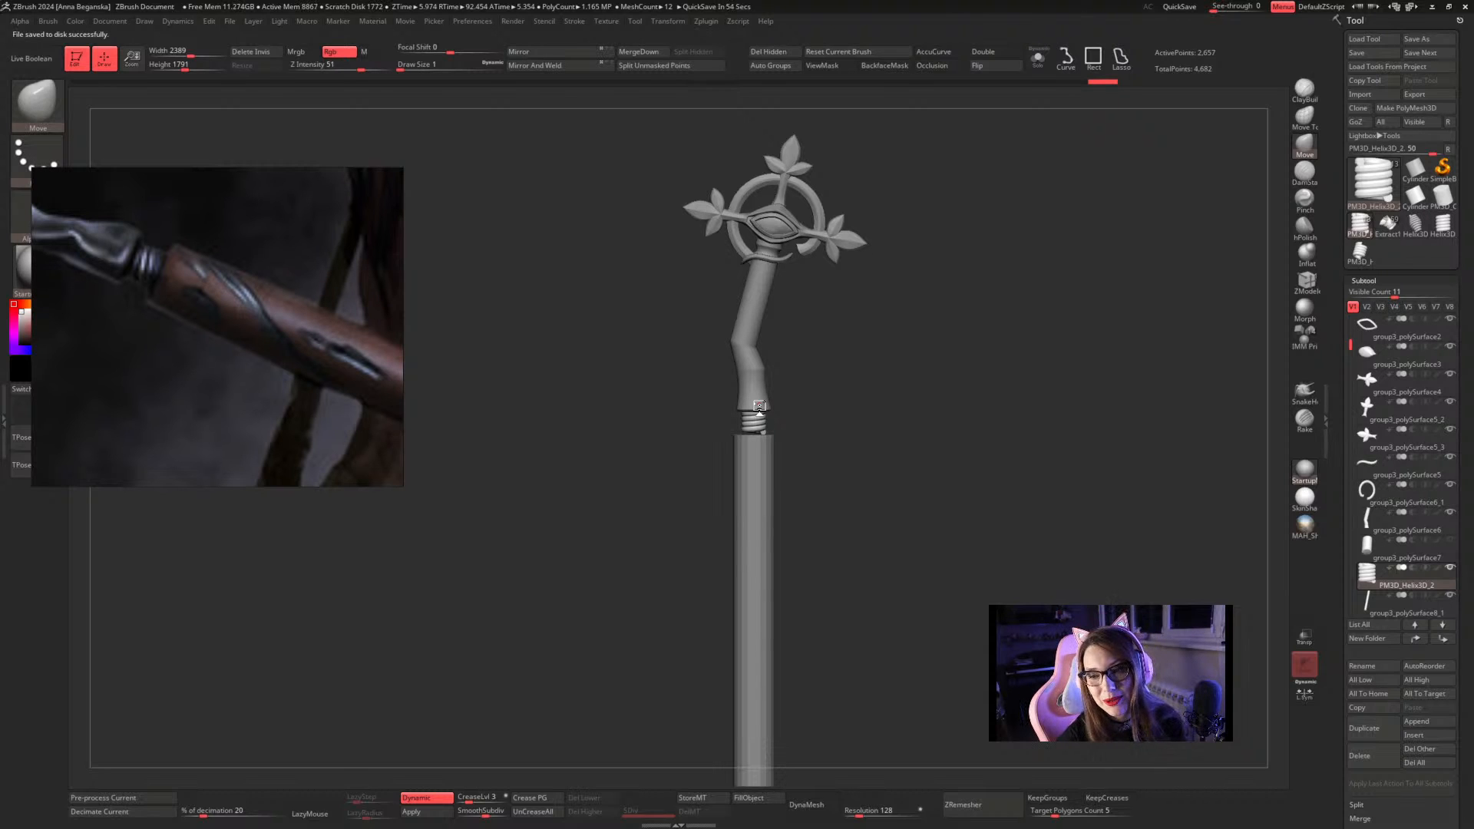
Select the shaft below the helix and activate its move gizmo
ctrl+right_drag(924, 435, 929, 468)
alt+click(763, 516)
key(w)
ctrl+right_drag(865, 512, 873, 411)
Examine the reference image for the staff's shaft length, carved details and overall proportions
scroll(218, 350, down, 7)
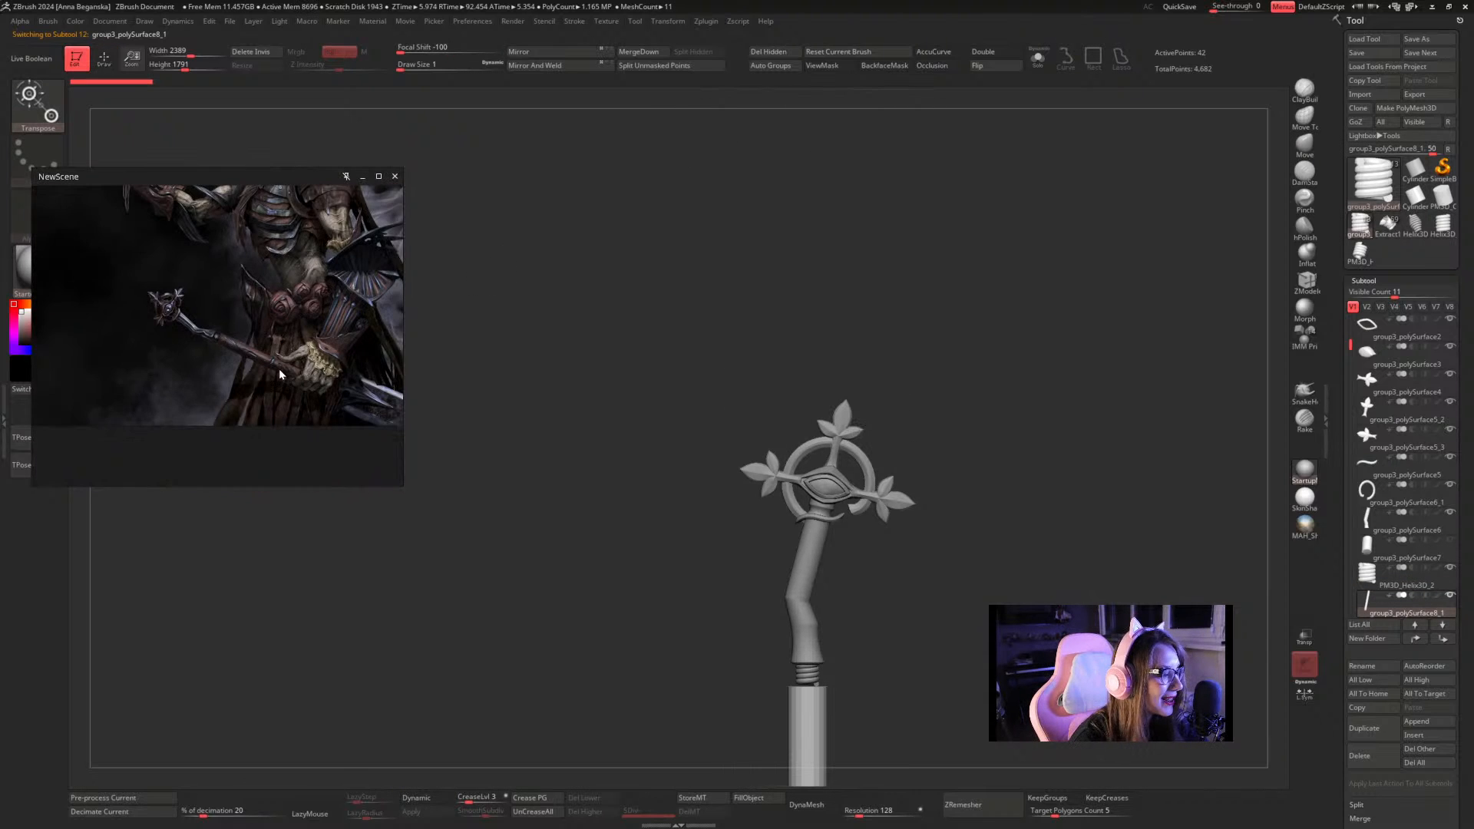
middle_drag(278, 368, 258, 341)
scroll(258, 341, up, 3)
scroll(183, 288, up, 4)
middle_drag(146, 271, 209, 305)
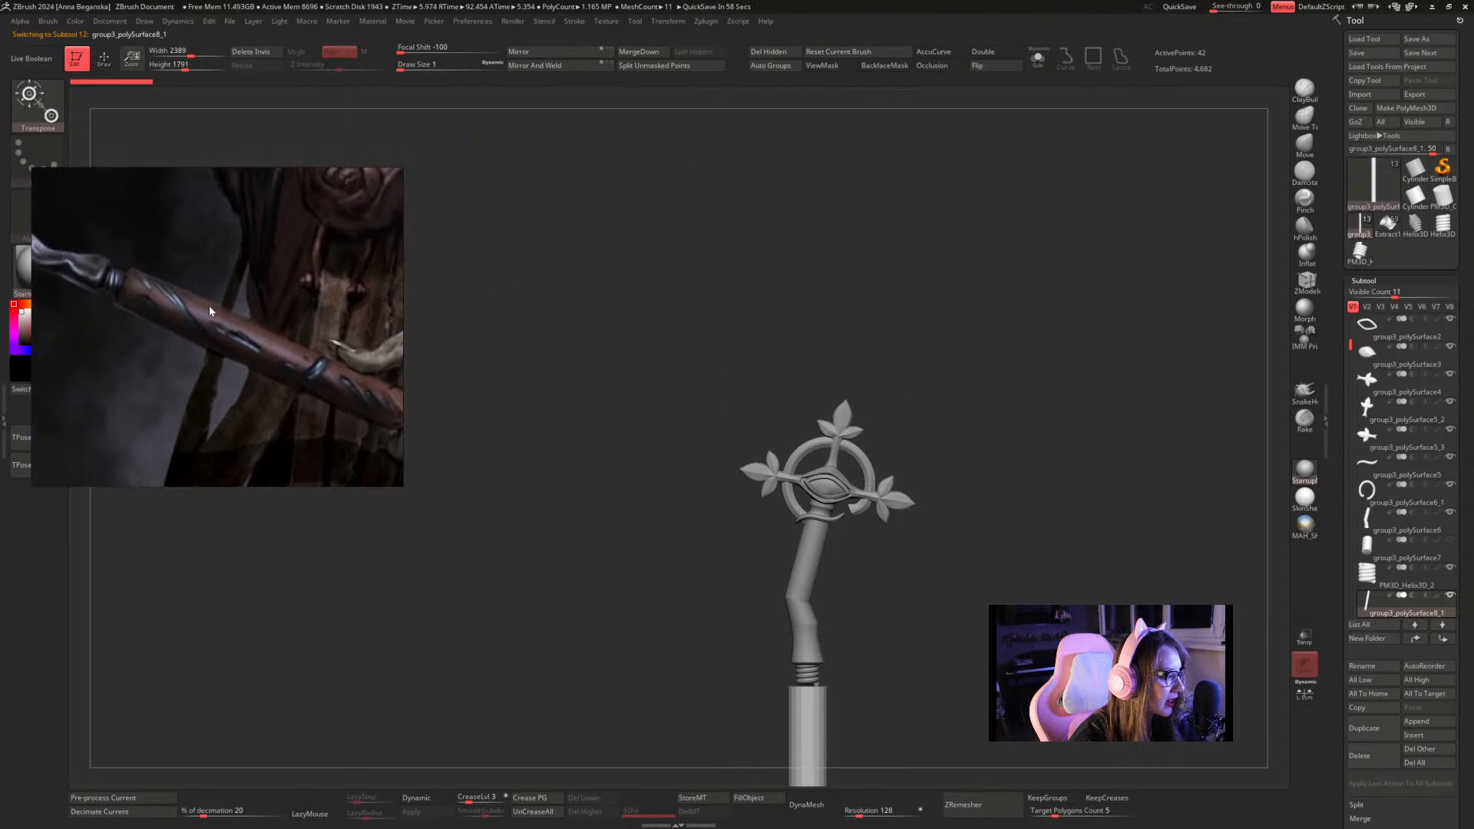
scroll(271, 377, down, 8)
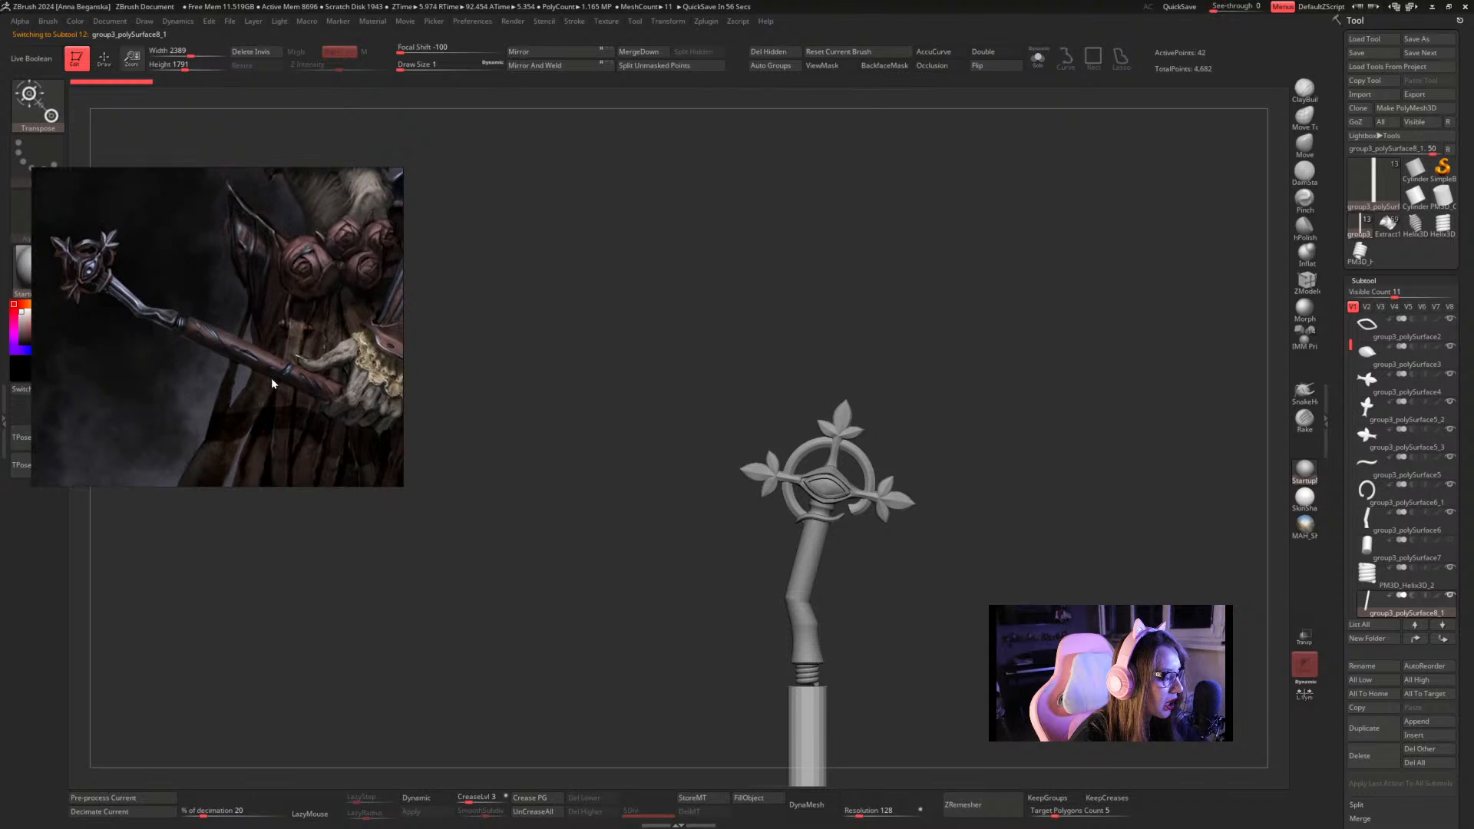
middle_drag(272, 376, 287, 294)
scroll(297, 324, up, 2)
middle_drag(302, 353, 315, 401)
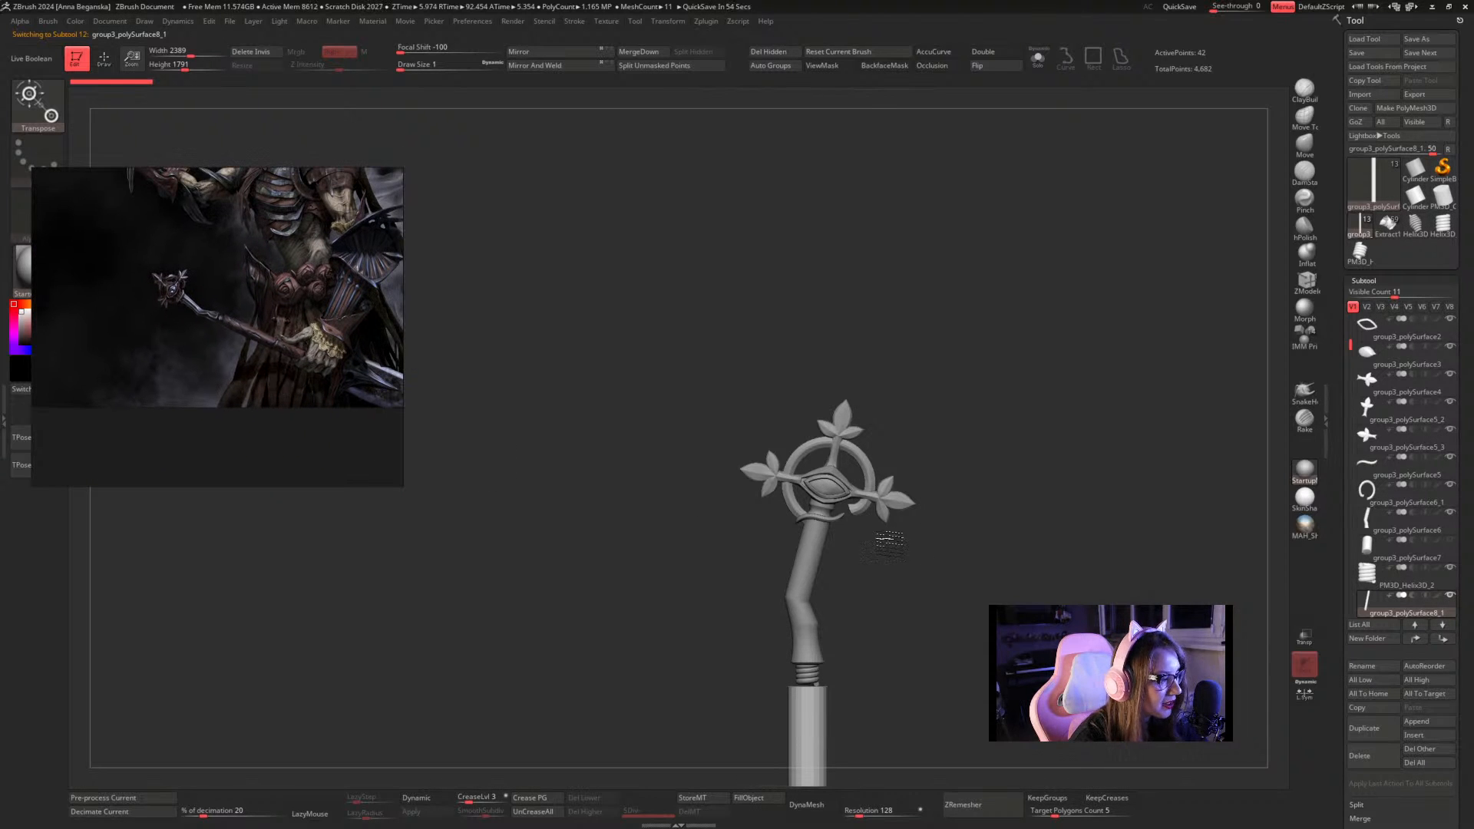
Display the shaft's wireframe and inspect its length and spacing against the lower staff section
alt+drag(1022, 496, 994, 70)
mouse_move(1018, 363)
alt+mouse_down()
mouse_move(954, 418)
mouse_move(943, 493)
mouse_move(941, 396)
alt+mouse_up()
key(q)
key(shift+f)
key(w)
alt+drag(952, 495, 927, 177)
click(843, 519)
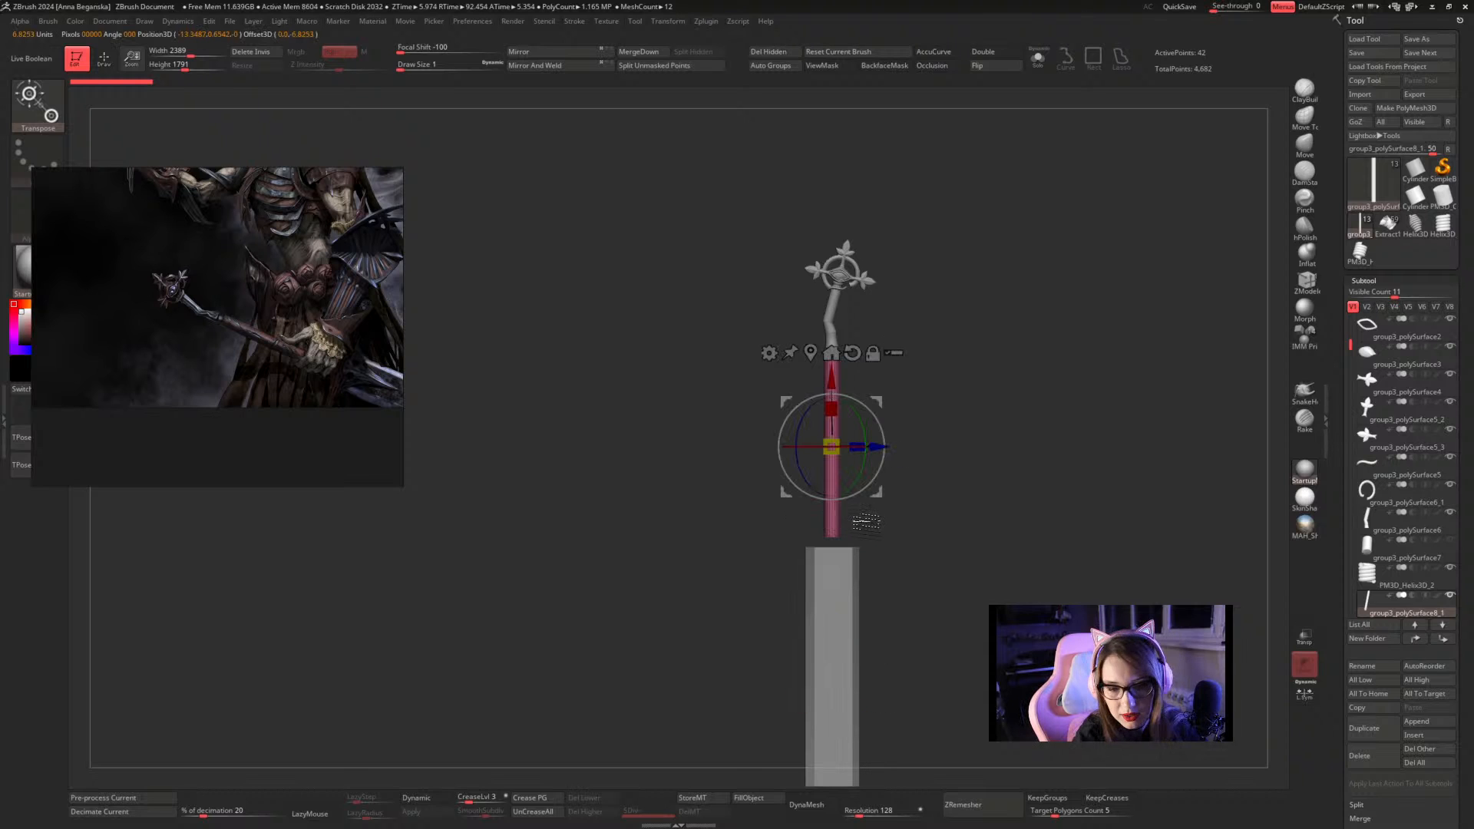
Delete the hidden connector core subtool group3_polySurface7 from the staff
click(1351, 555)
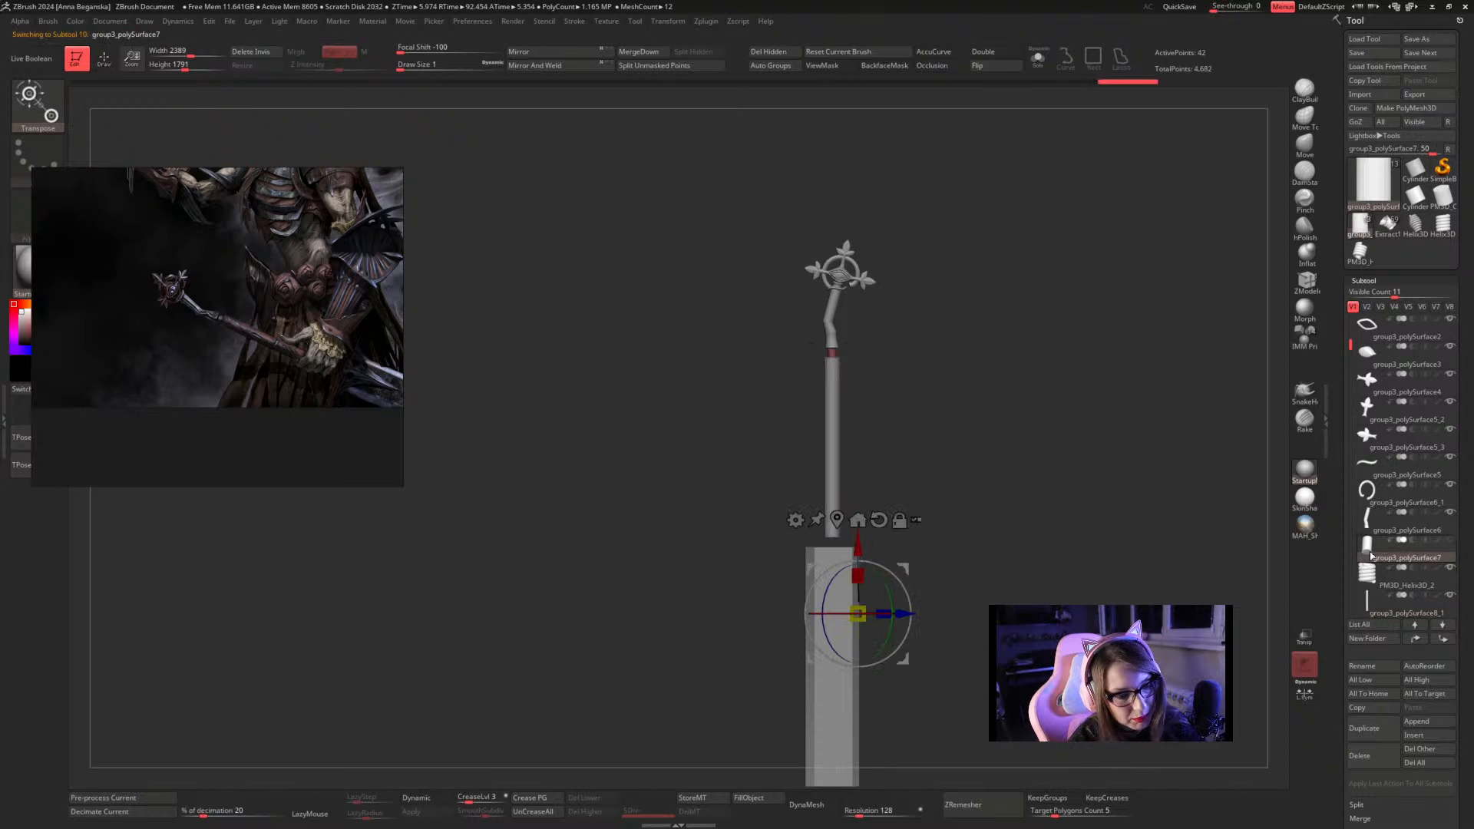
click(1372, 756)
click(1268, 784)
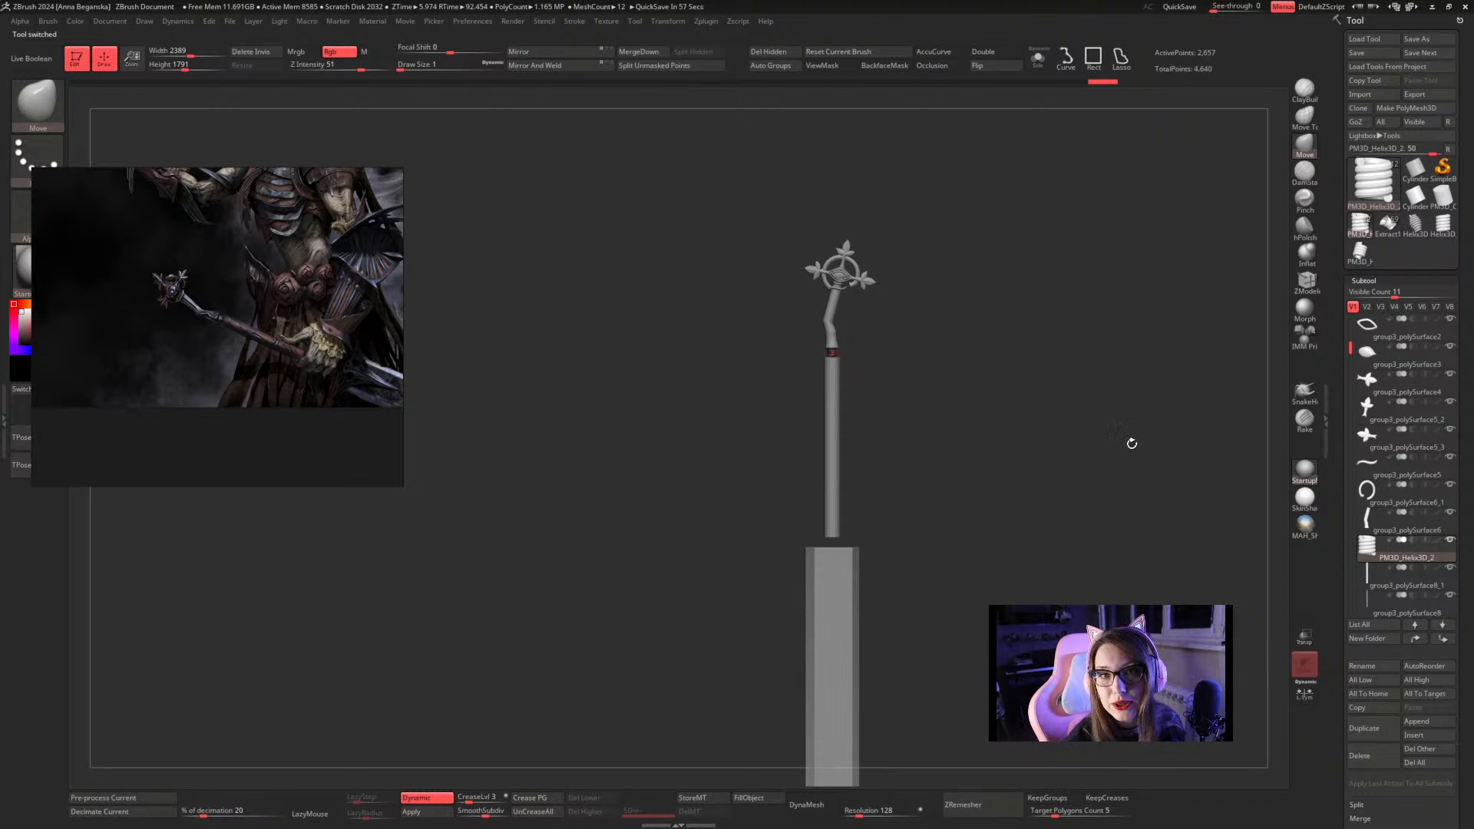
Select the shaft, frame it and inspect the joint where it meets the helix connector
drag(1089, 407, 1060, 411)
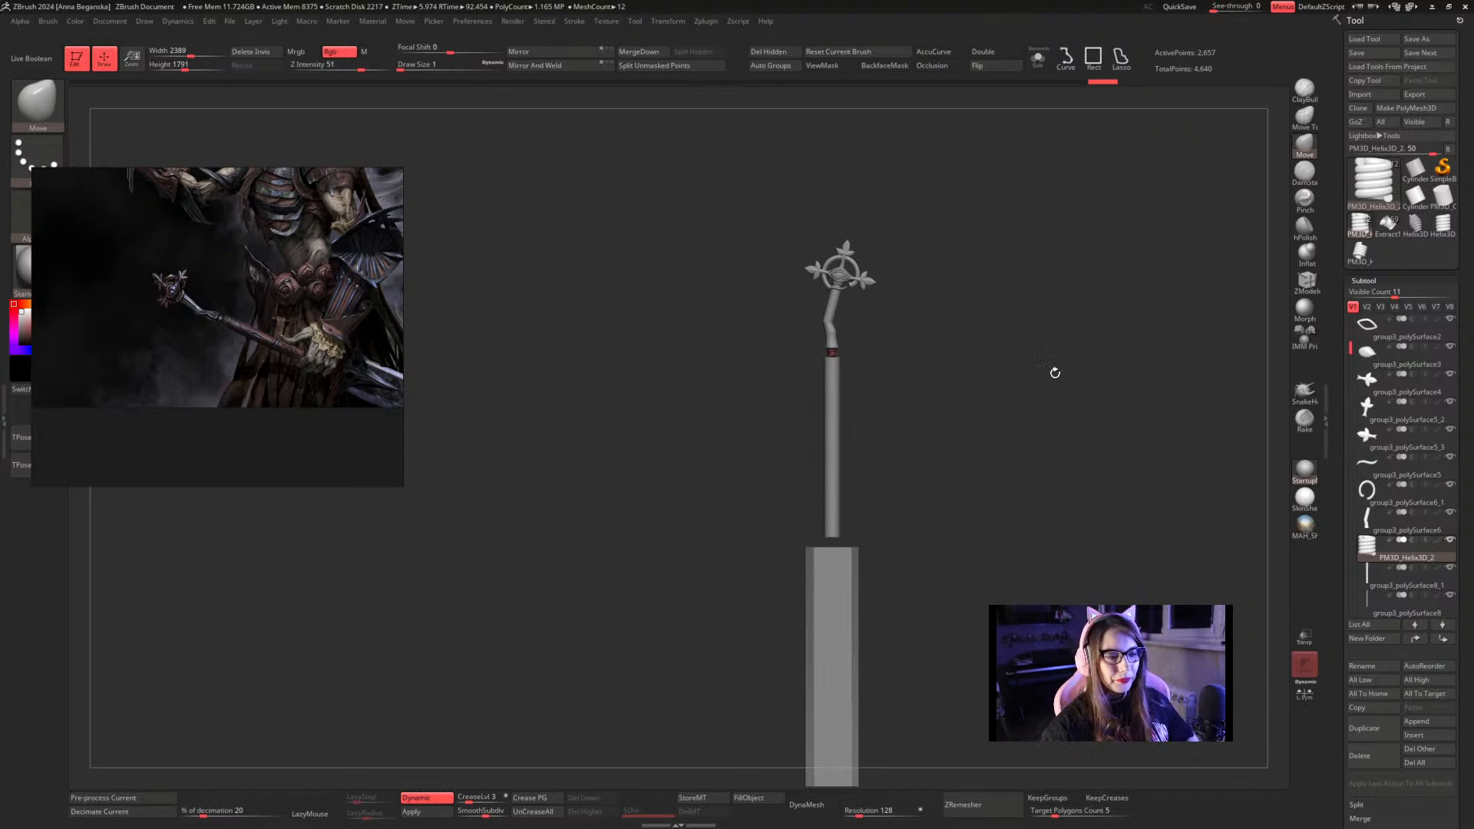
ctrl+right_drag(935, 350, 933, 459)
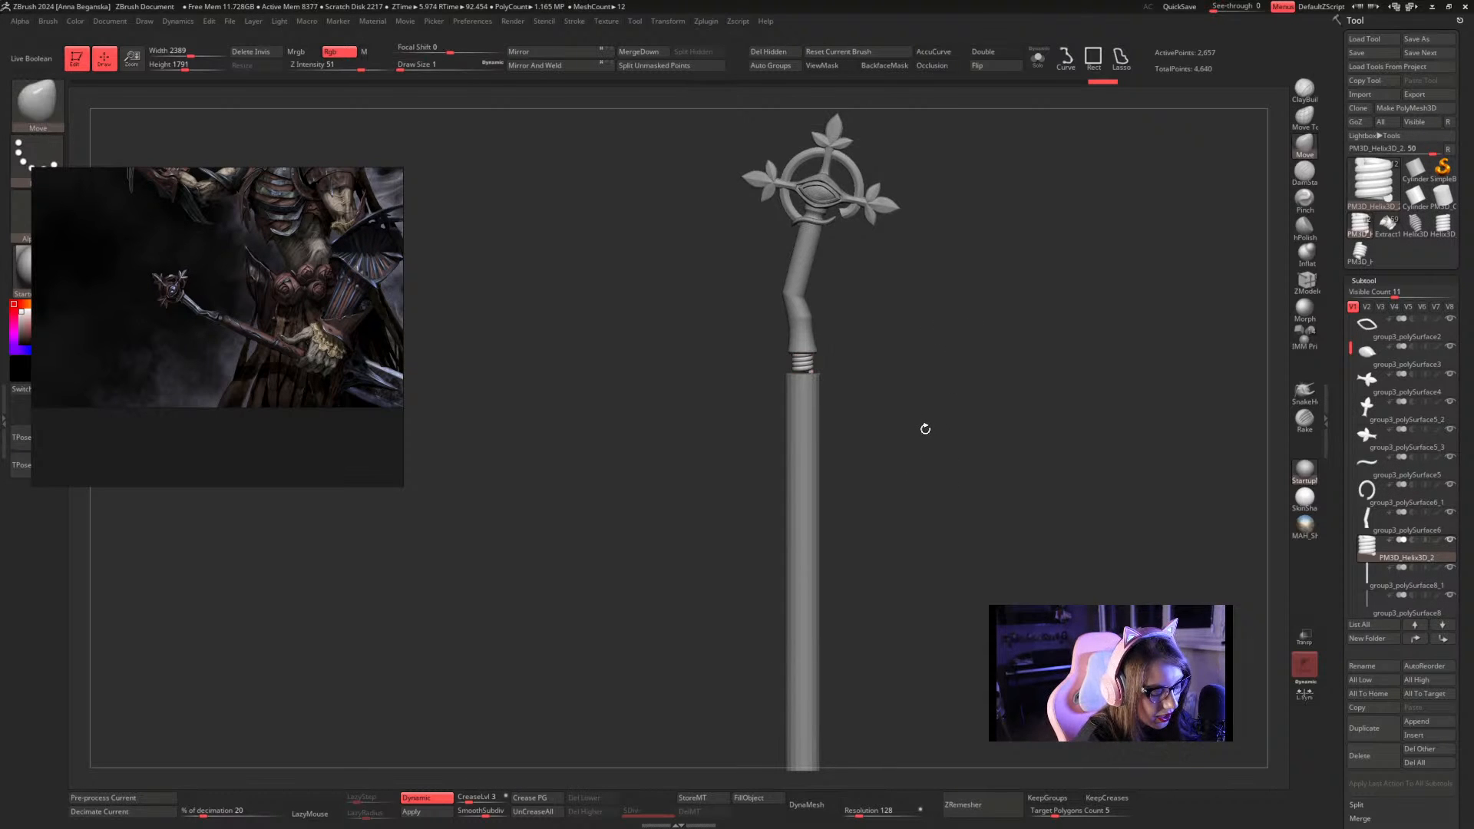
alt+click(807, 392)
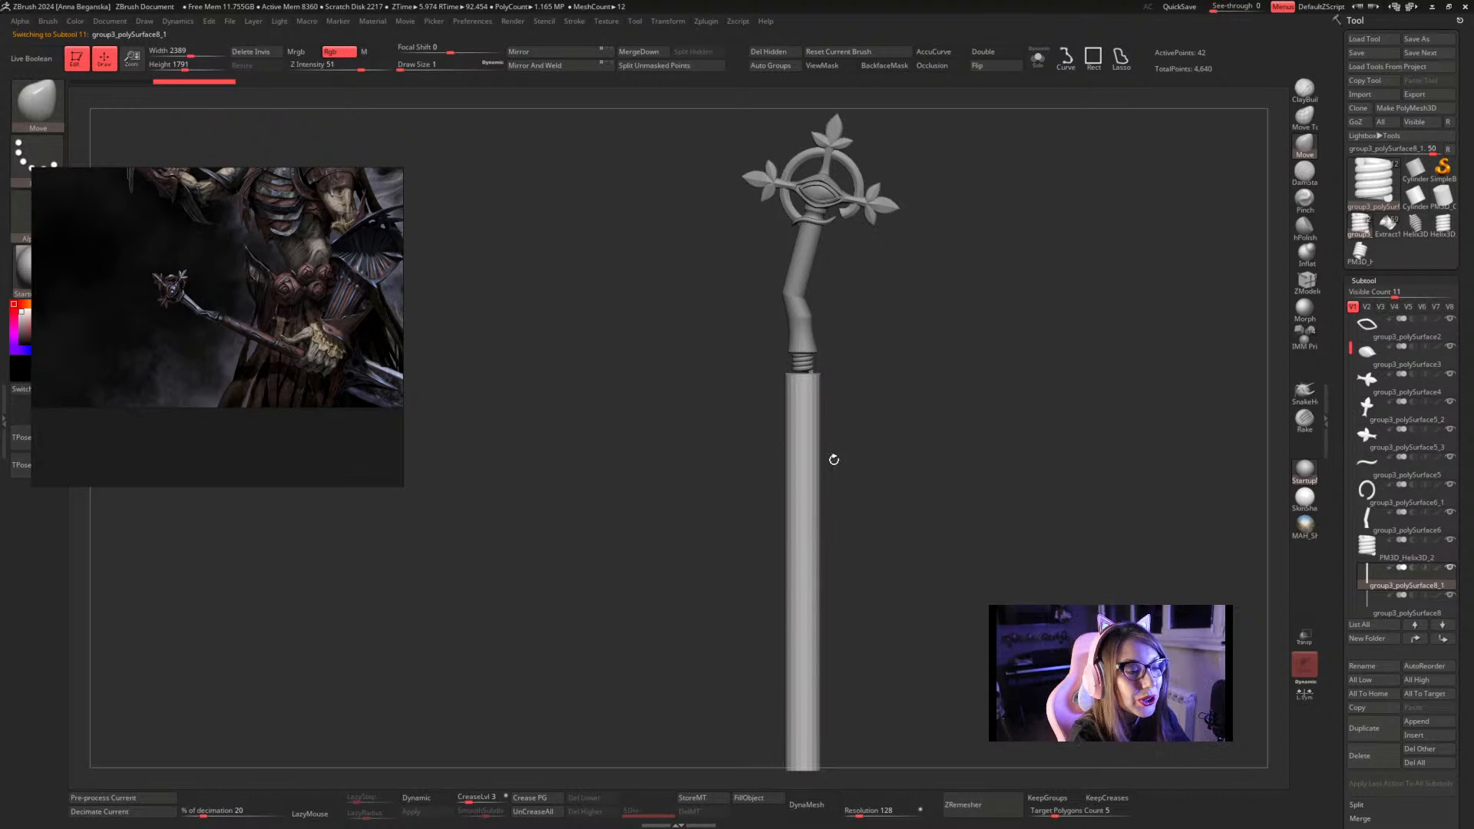
mouse_move(826, 441)
mouse_down()
mouse_move(841, 455)
mouse_move(852, 425)
mouse_move(921, 394)
mouse_move(897, 427)
mouse_move(865, 561)
mouse_move(829, 461)
mouse_move(847, 541)
mouse_up()
key(f)
key(f)
key(w)
alt+drag(829, 433, 834, 452)
drag(705, 424, 843, 516)
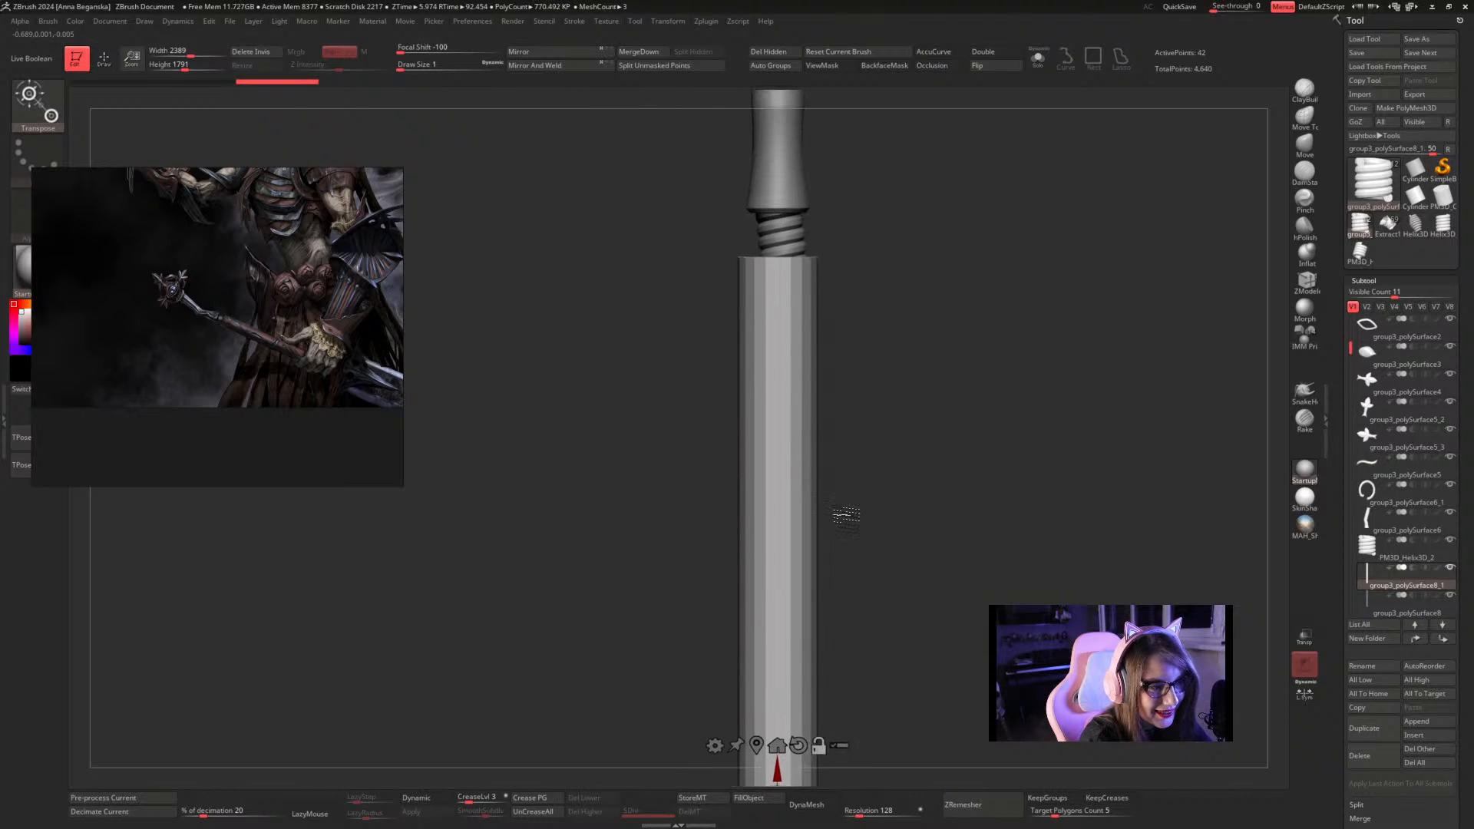
Rotate the helix connector slightly to straighten it, and nudge it sideways into line with the shaft
alt+click(795, 238)
drag(835, 228, 838, 233)
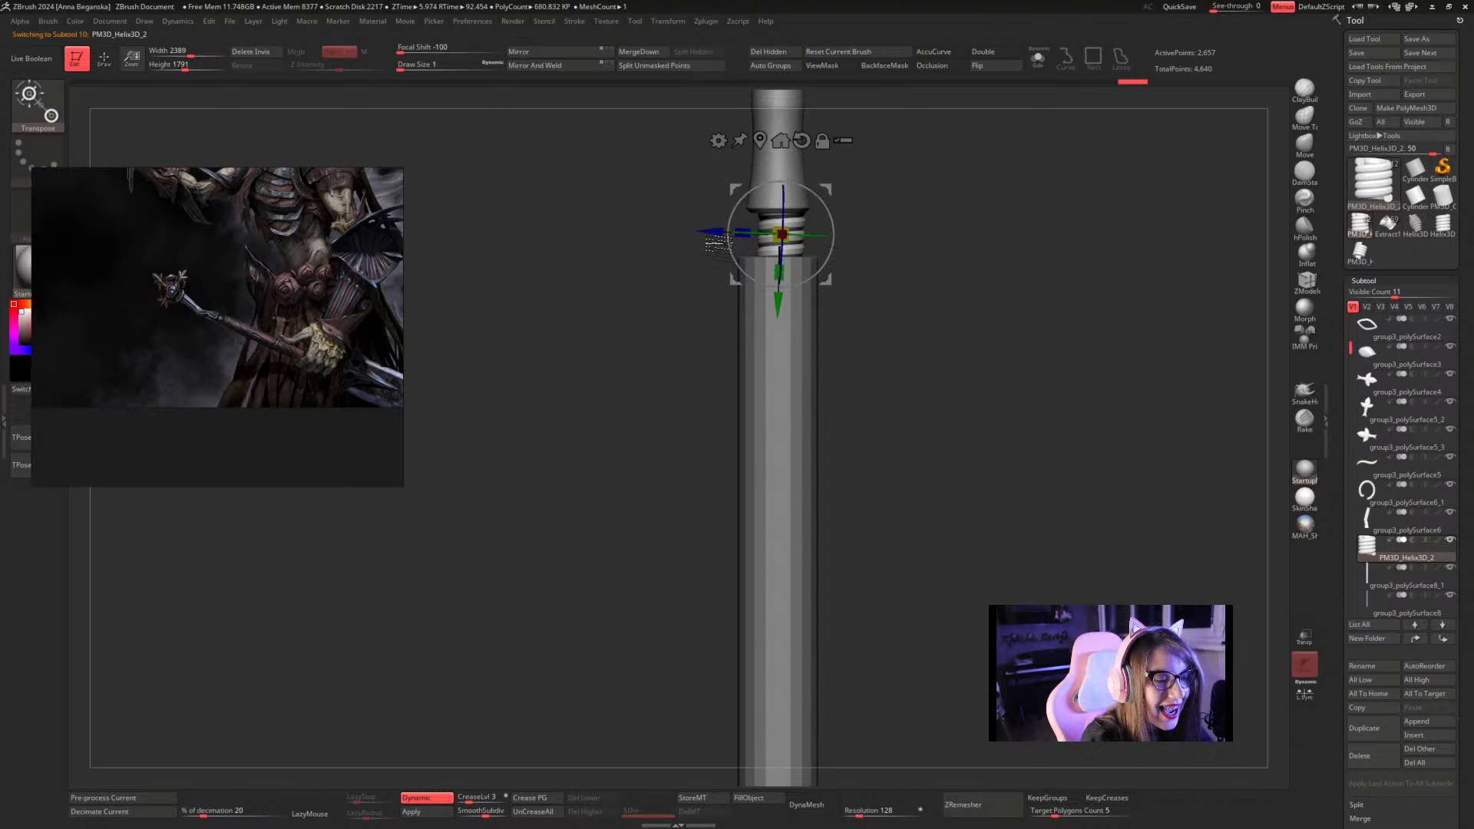
drag(718, 235, 712, 236)
key(q)
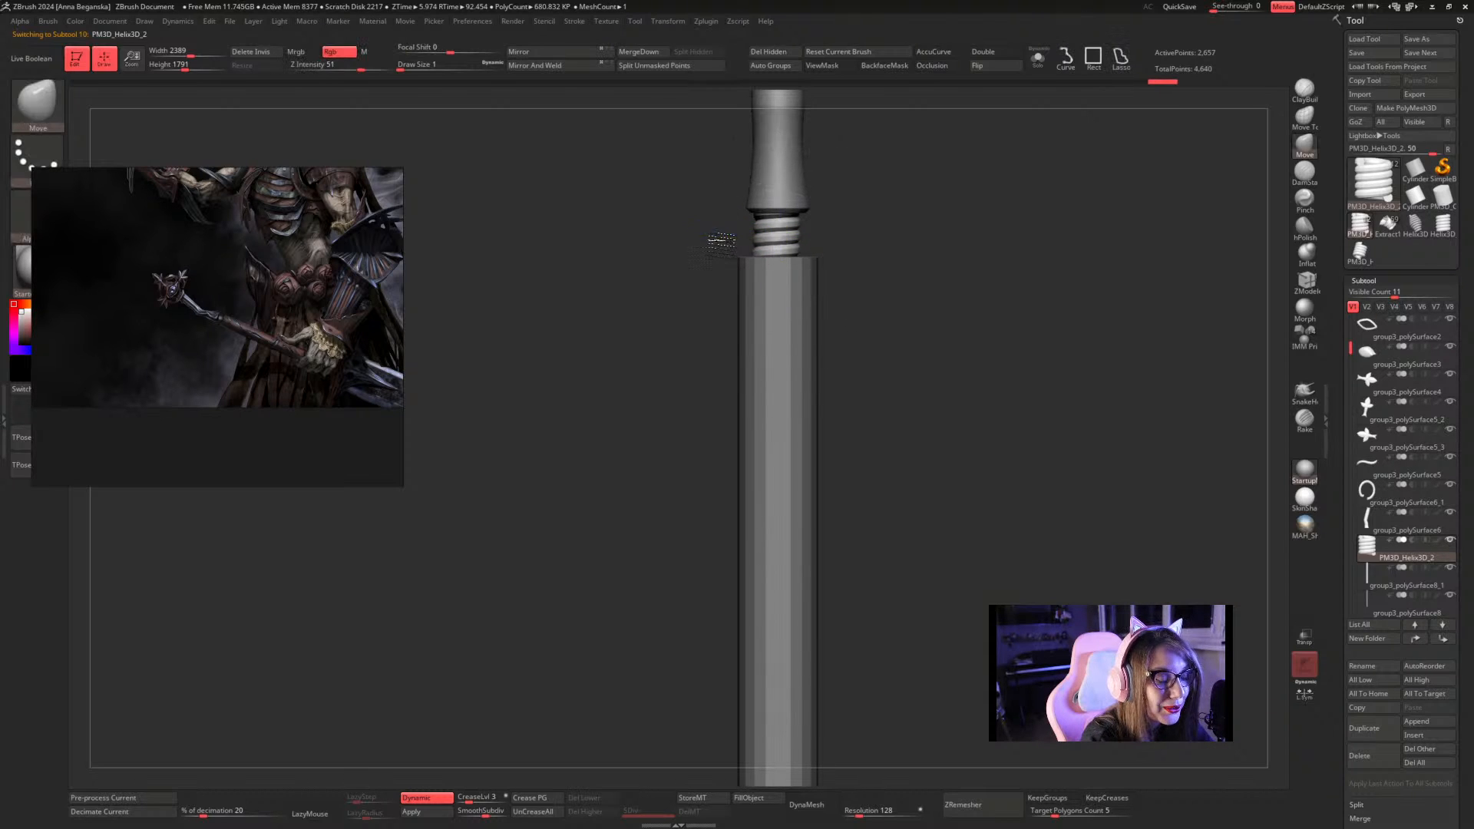
mouse_move(898, 278)
mouse_down()
mouse_move(918, 230)
mouse_move(937, 230)
mouse_move(928, 286)
mouse_move(1037, 283)
mouse_move(1053, 237)
mouse_move(1026, 276)
mouse_up()
key(shift)
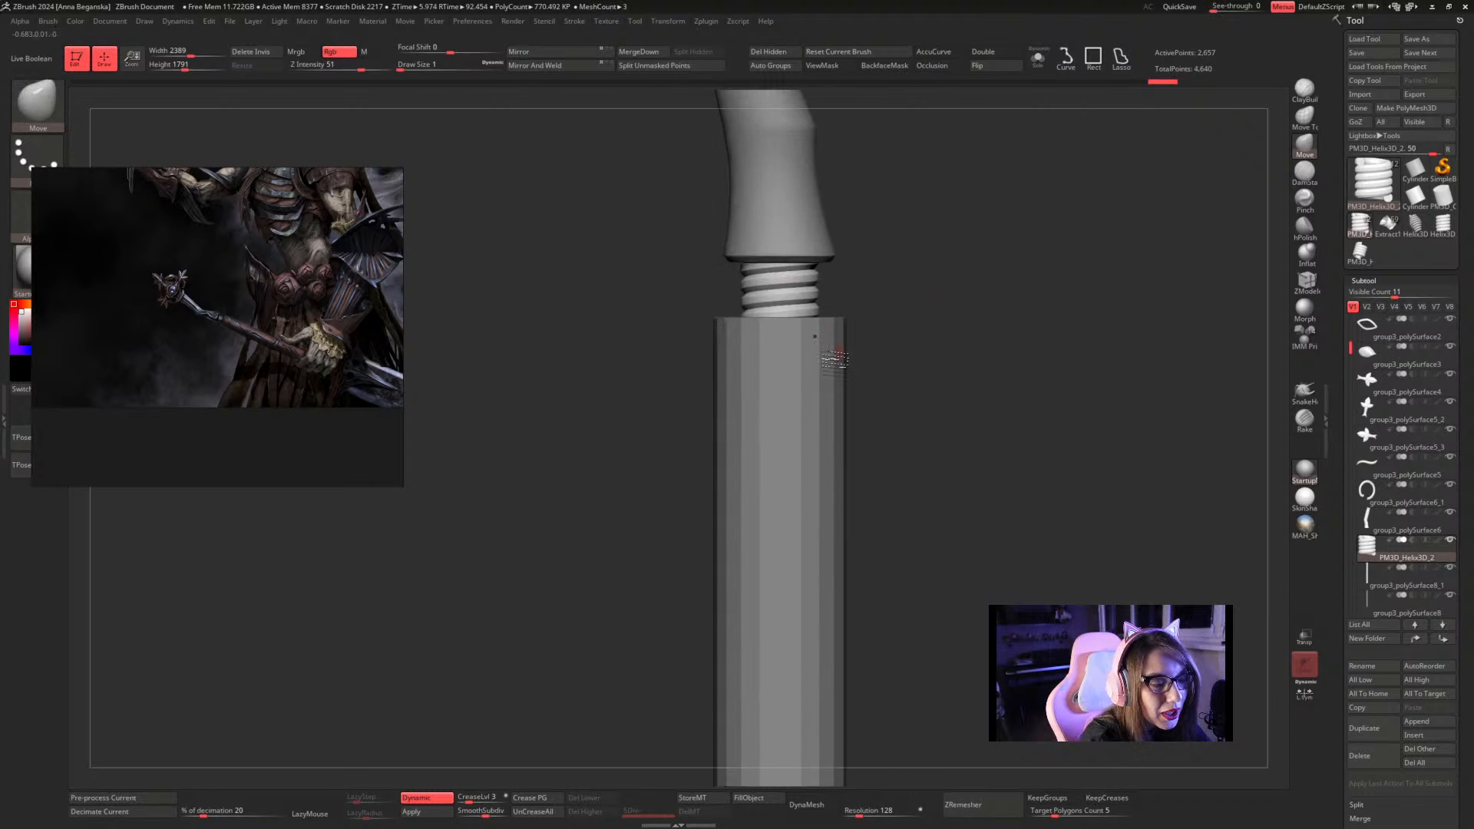
Bevel the complete edge loop around the shaft's upper rim with ZModeler and crease the polygroup borders
alt+click(833, 365)
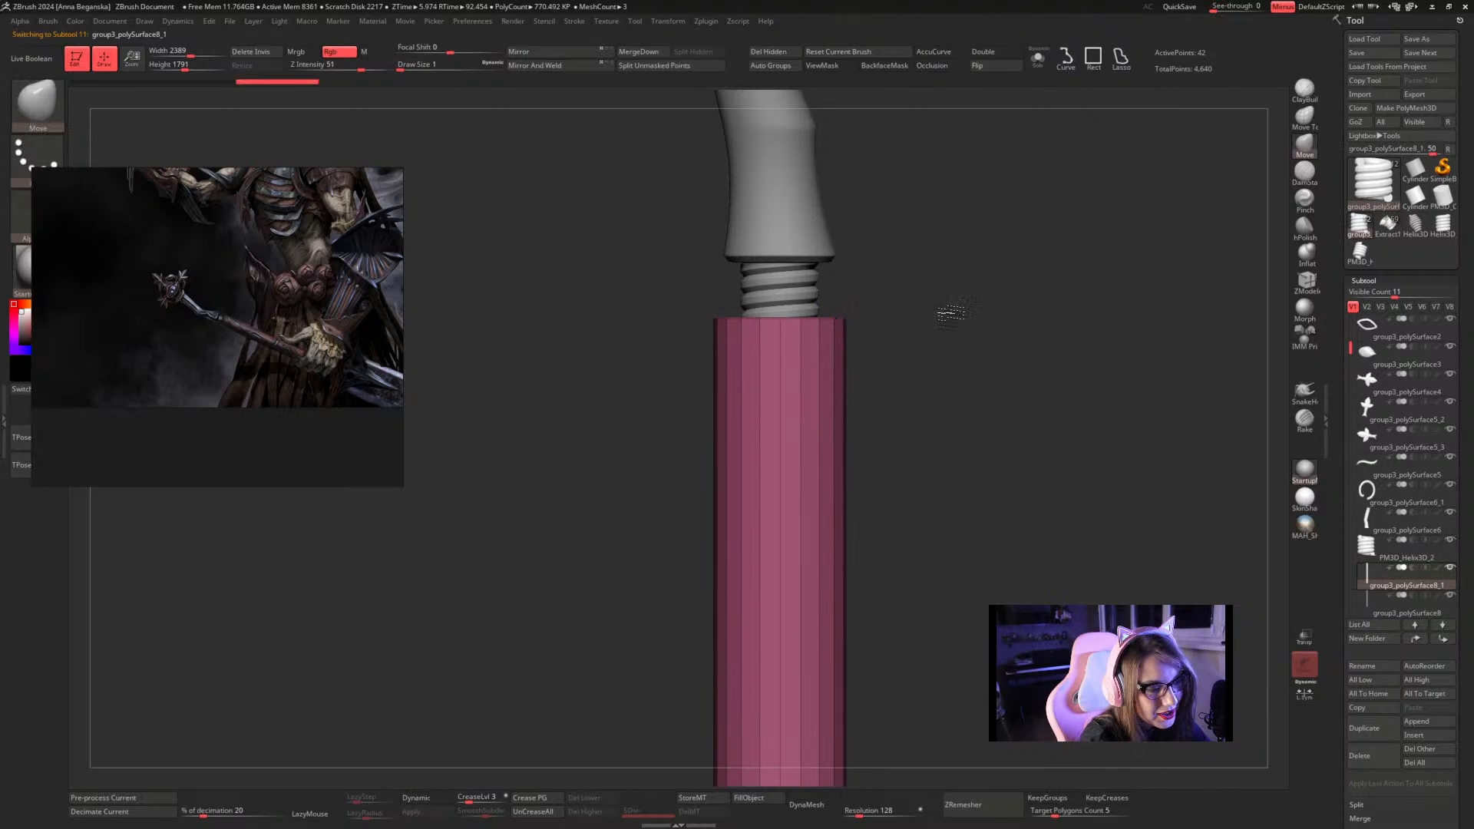
drag(938, 300, 938, 321)
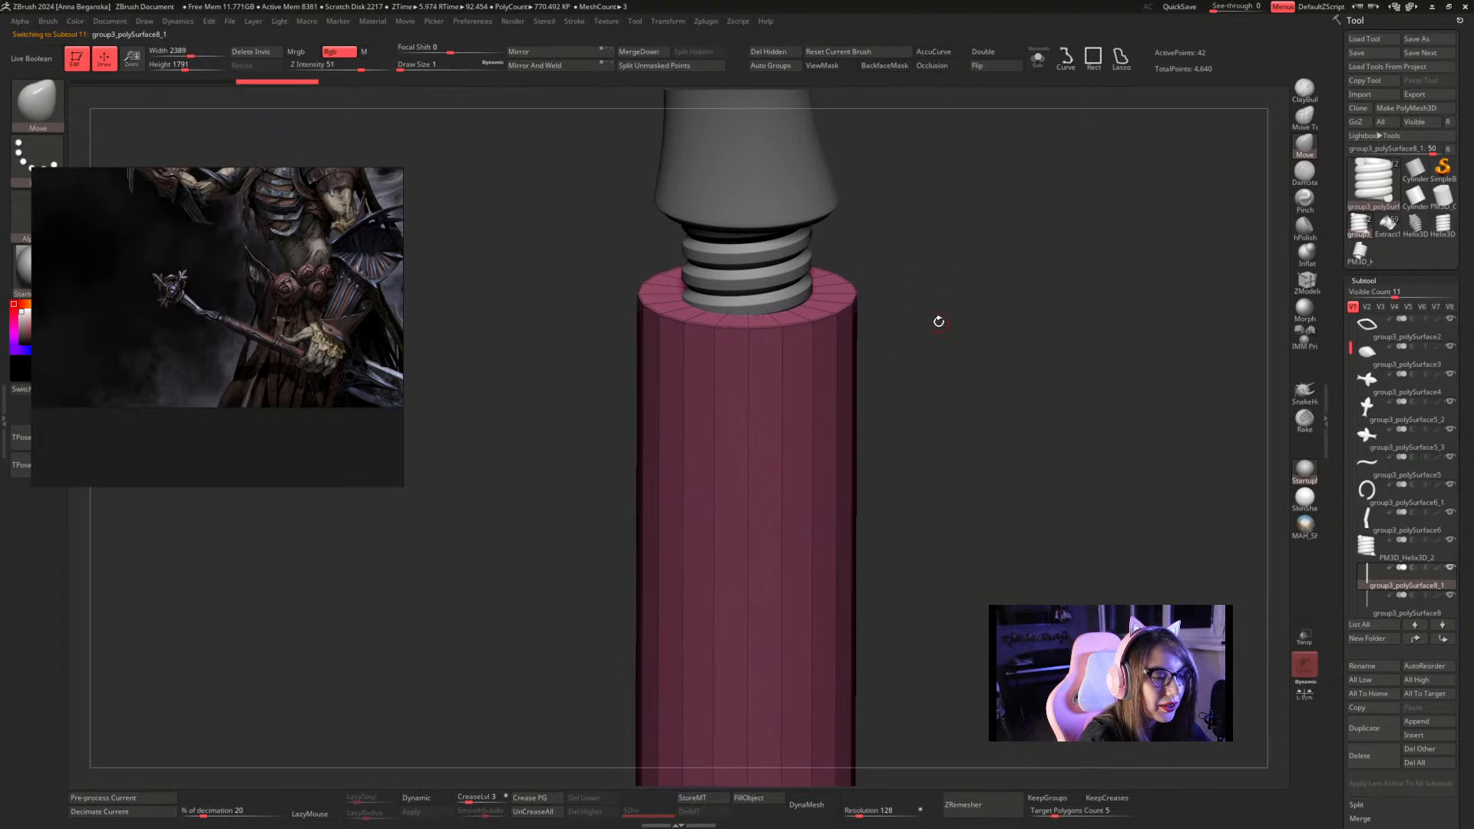
click(1306, 278)
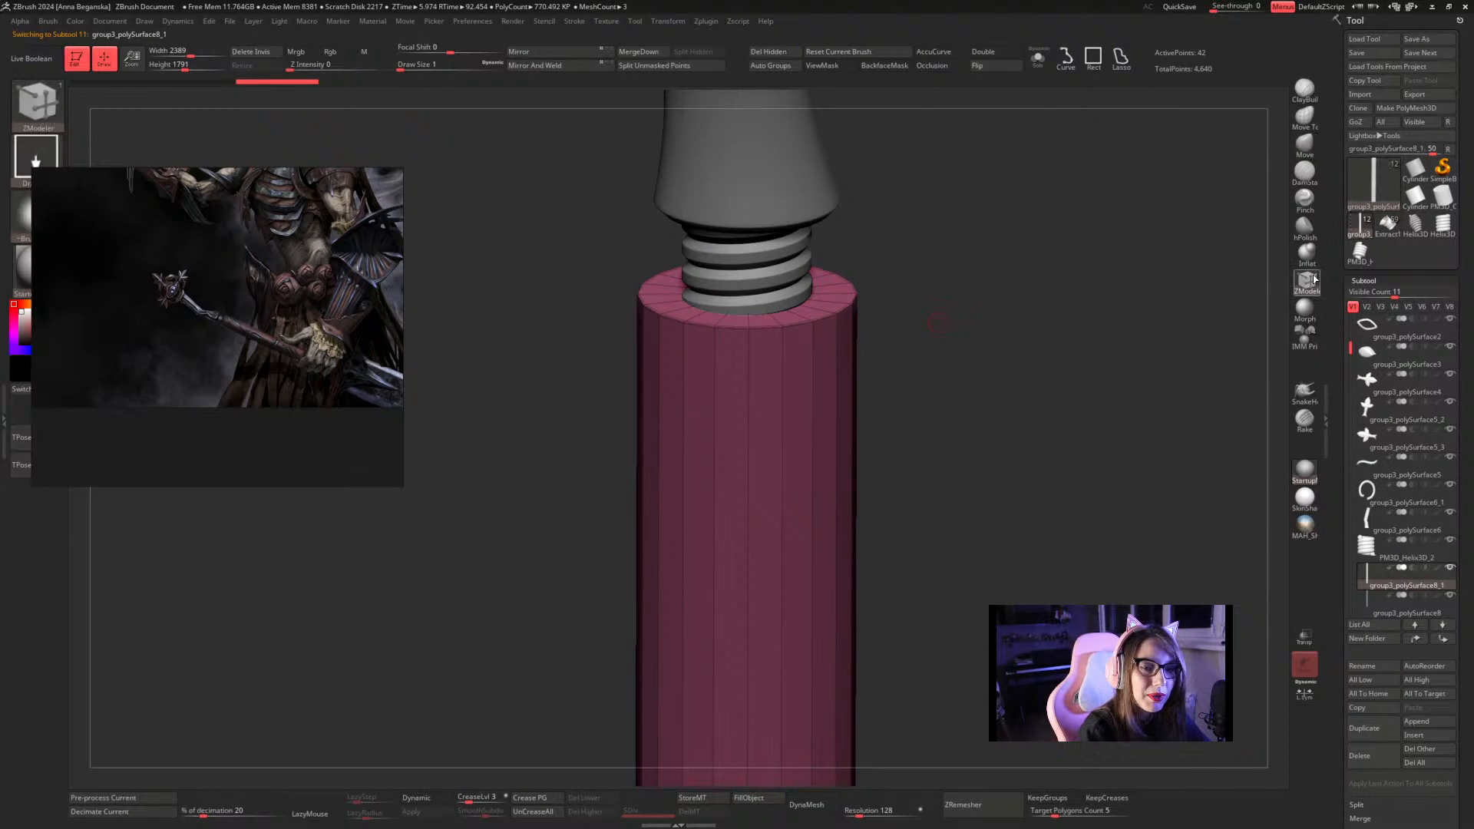
mouse_move(950, 263)
mouse_down()
mouse_move(957, 319)
mouse_move(937, 322)
mouse_up()
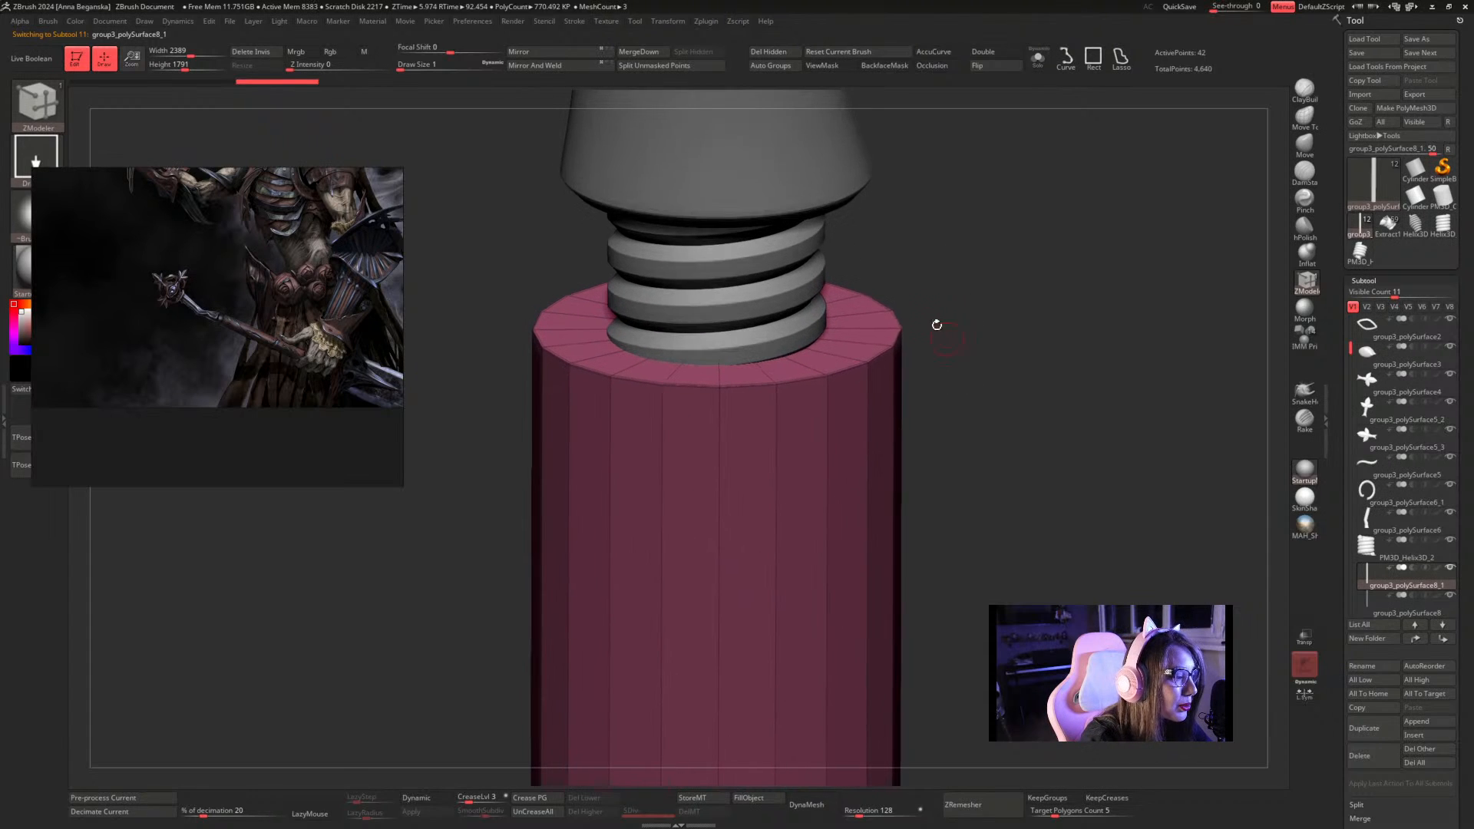
key(space)
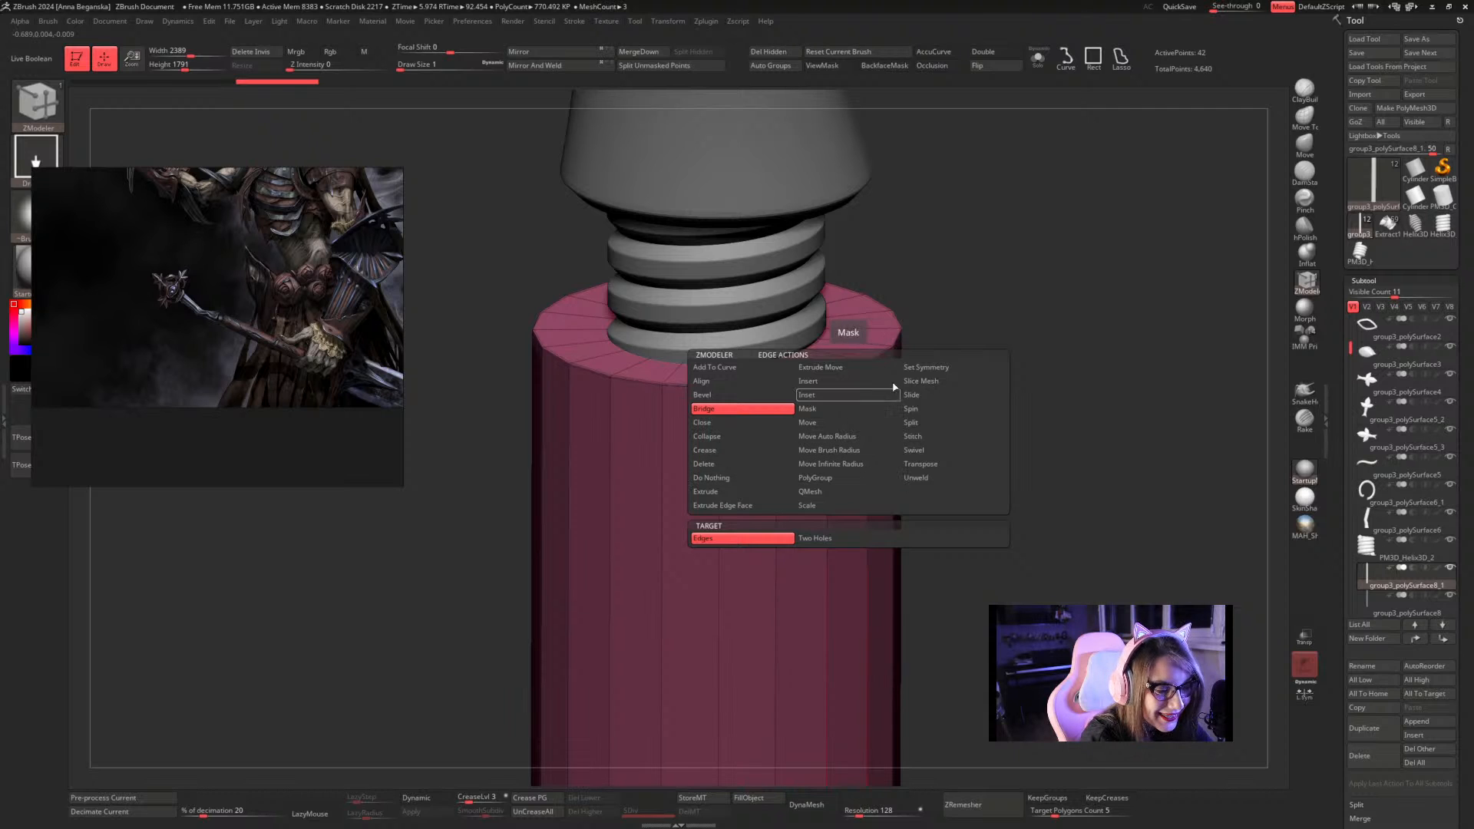
click(743, 450)
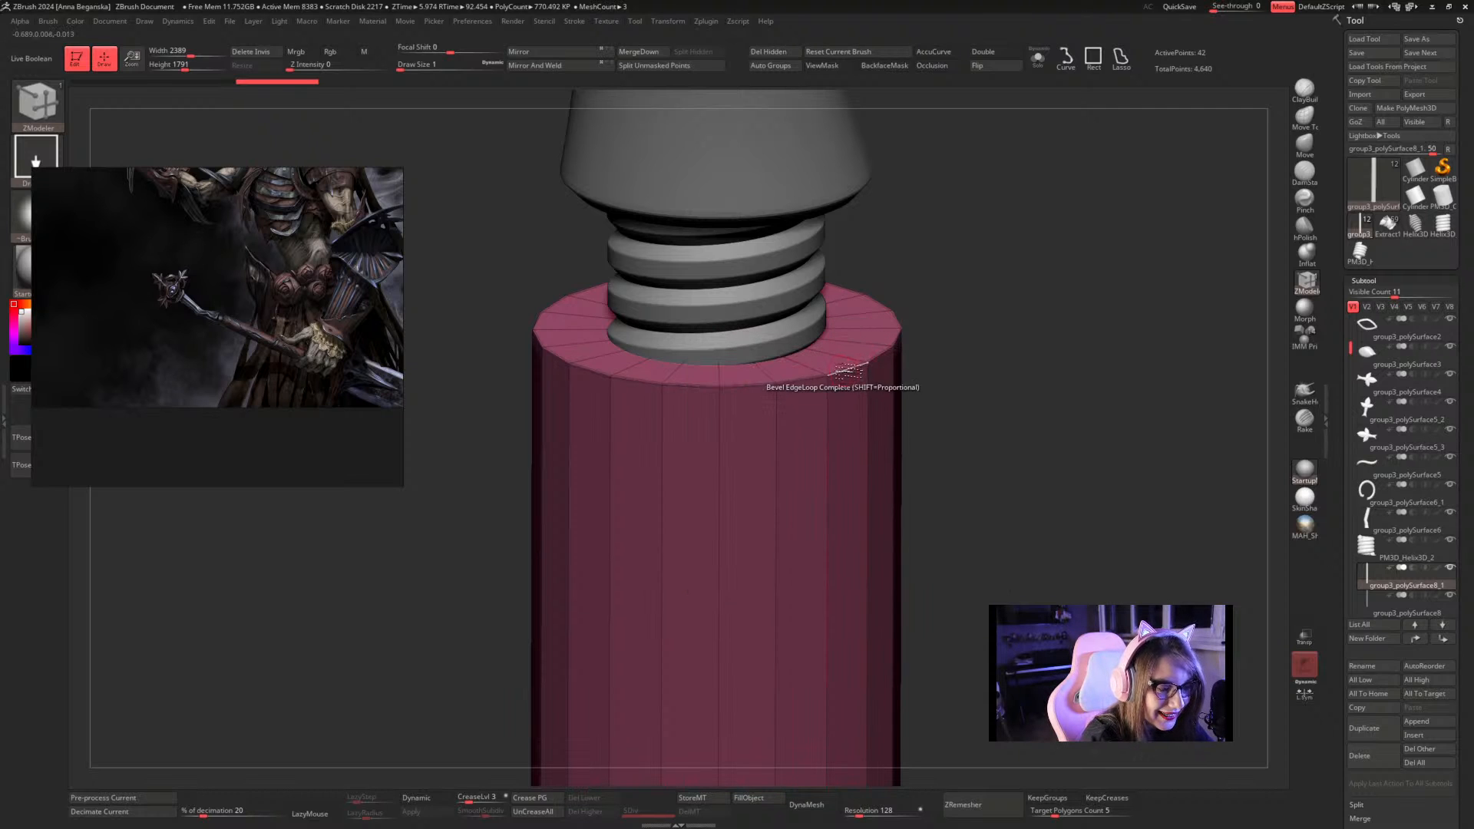
drag(798, 378, 872, 362)
key(space)
click(837, 373)
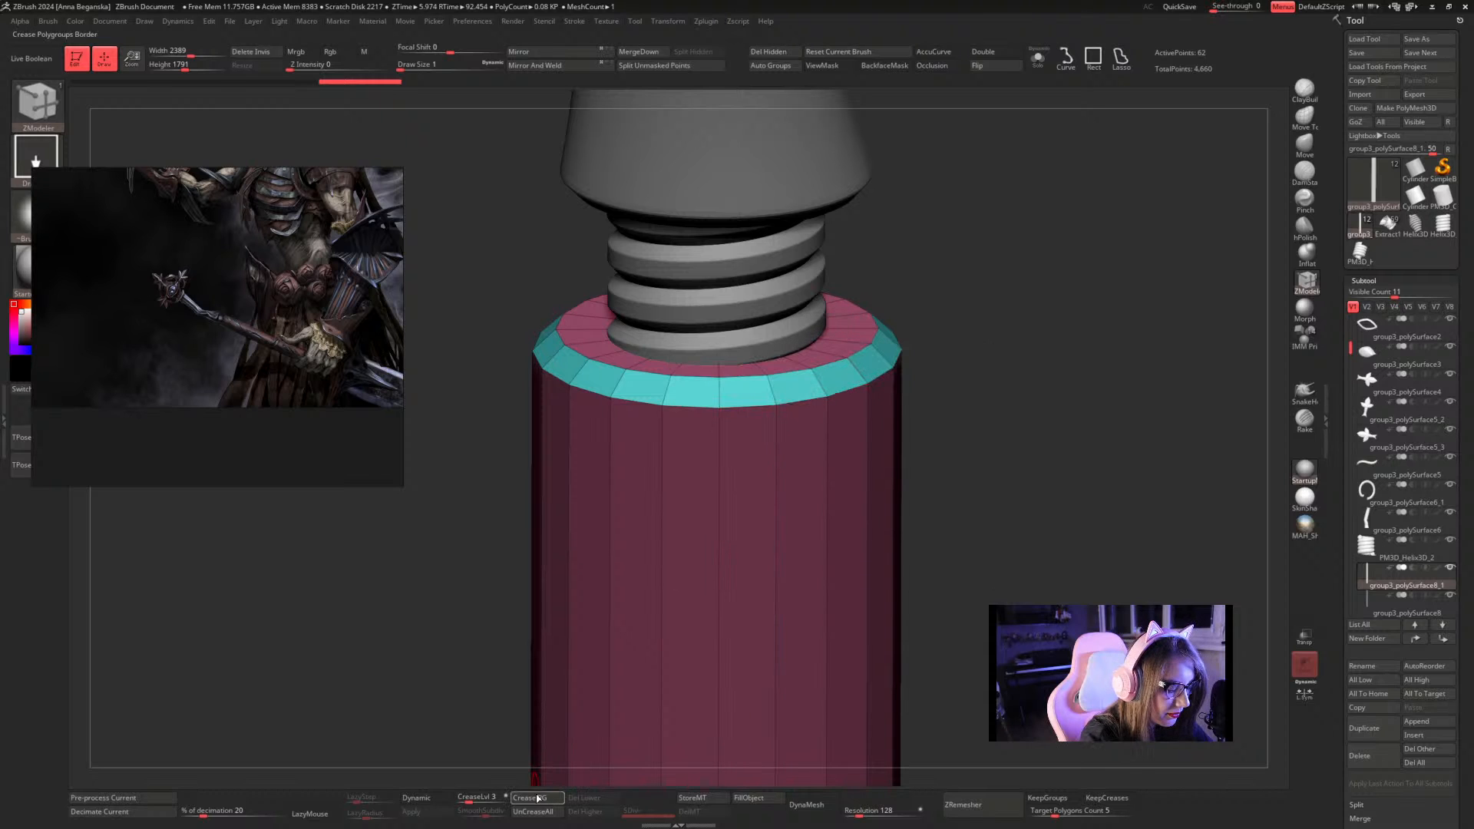
click(529, 797)
Set the ZModeler edge action to Insert with Multiple EdgeLoops as target and the Keep Polygroup modifier
mouse_move(949, 434)
alt+mouse_down()
mouse_move(900, 455)
mouse_move(888, 318)
mouse_move(889, 388)
mouse_move(878, 346)
mouse_move(822, 395)
alt+mouse_up()
right_click(801, 444)
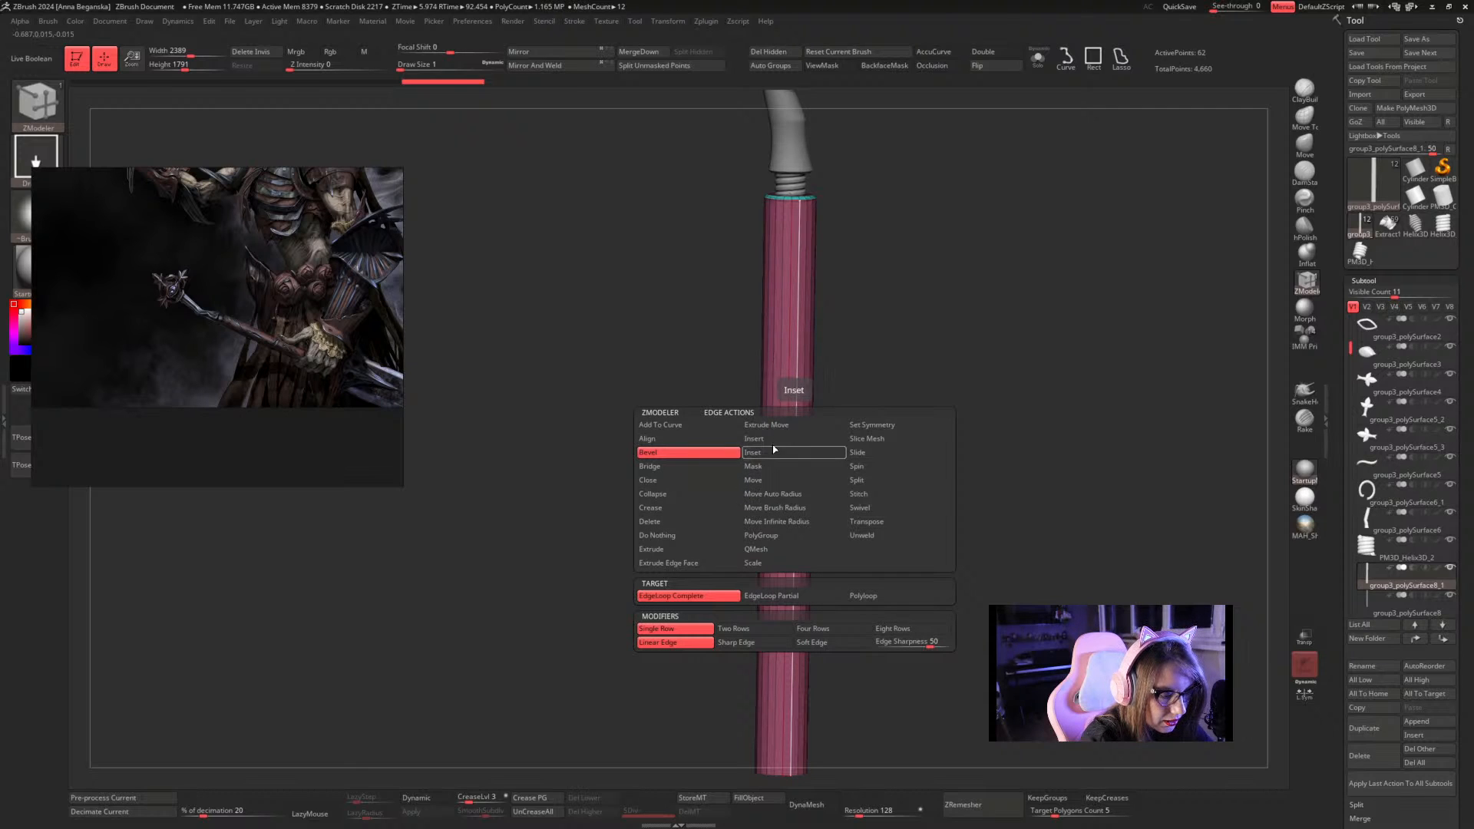
click(794, 438)
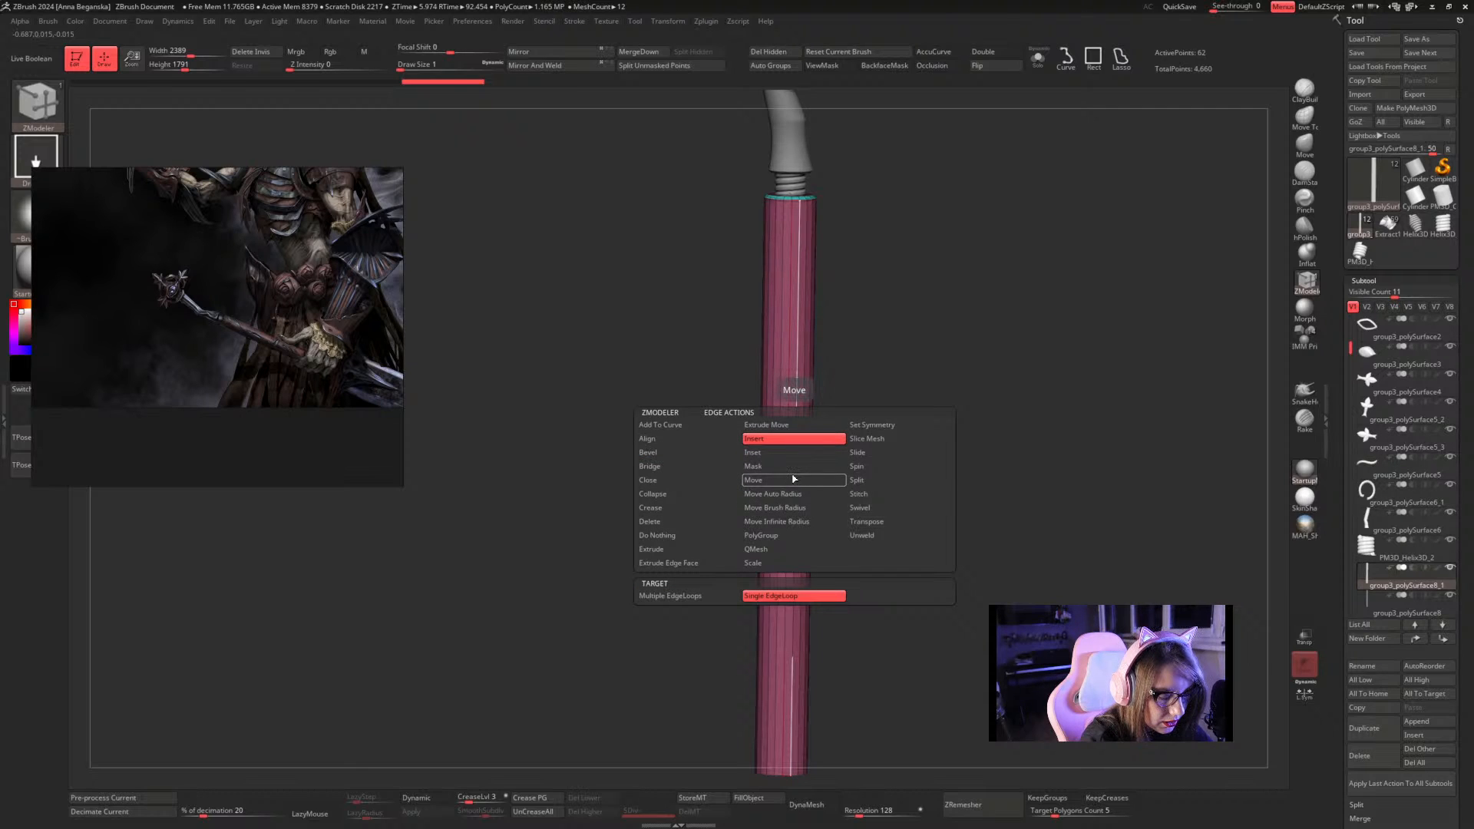
click(670, 596)
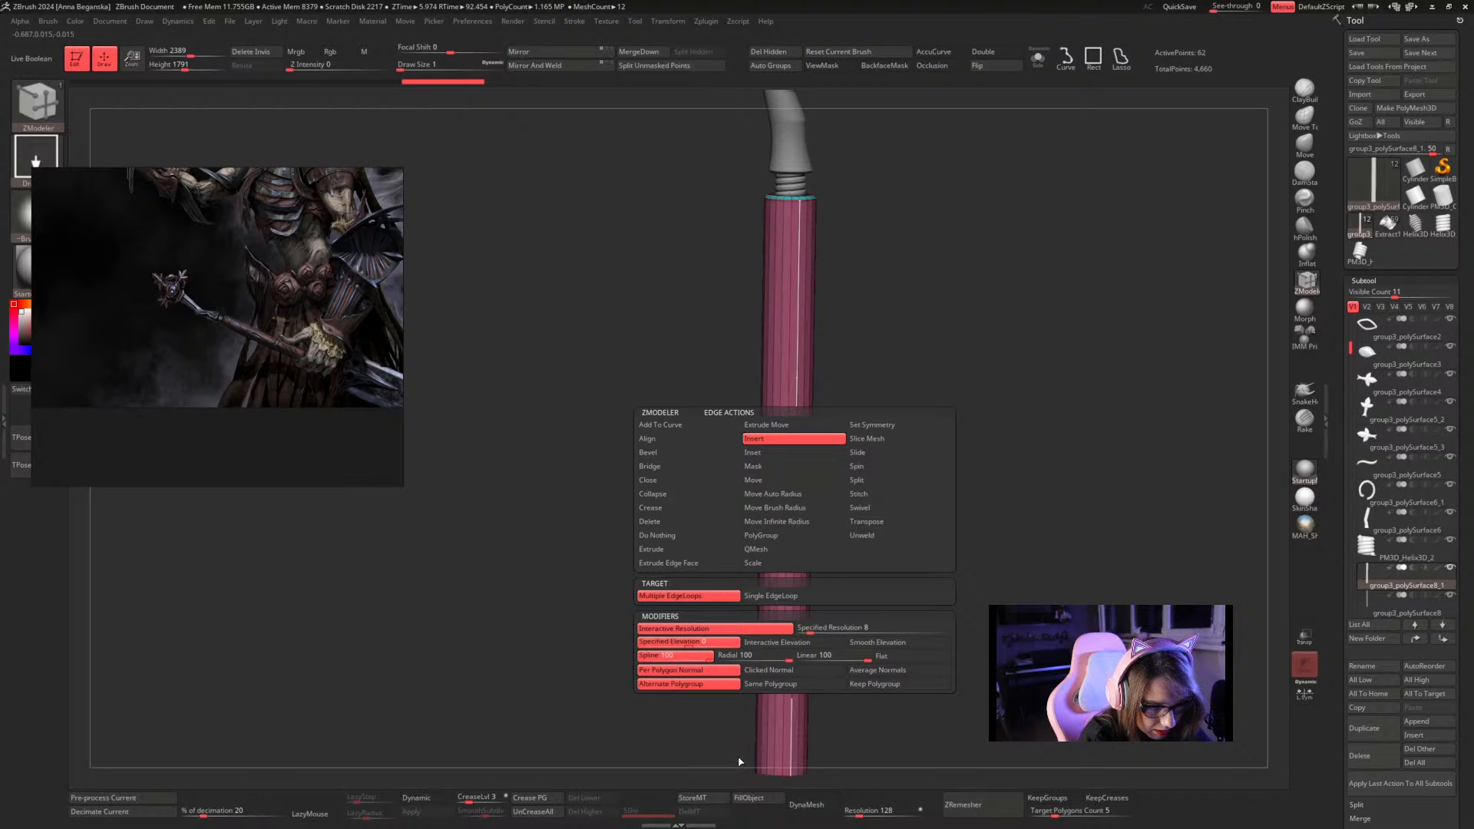
click(873, 686)
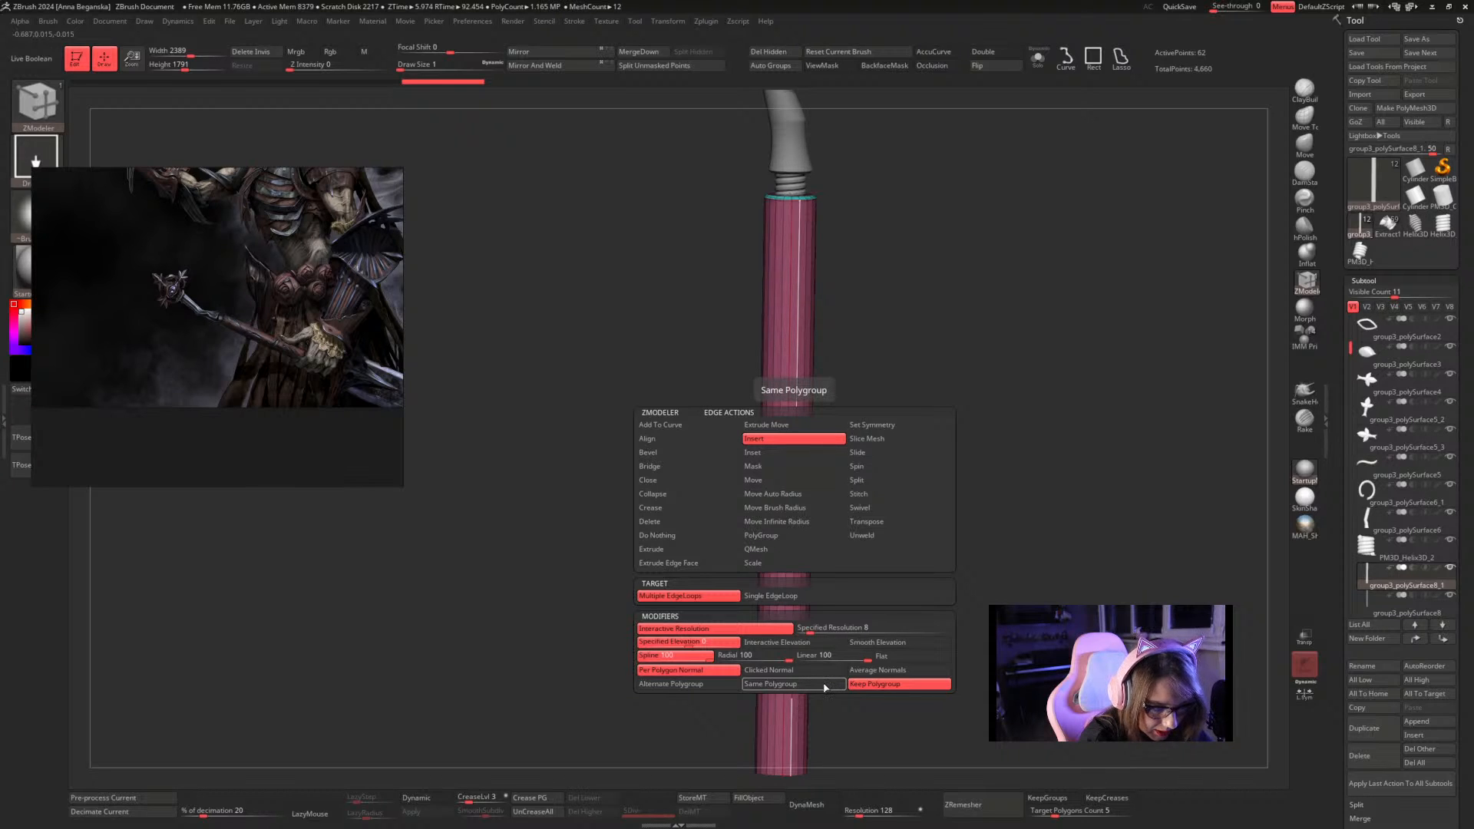
Try to insert edge loops around the shaft interactively, and undo the insertion
key(space)
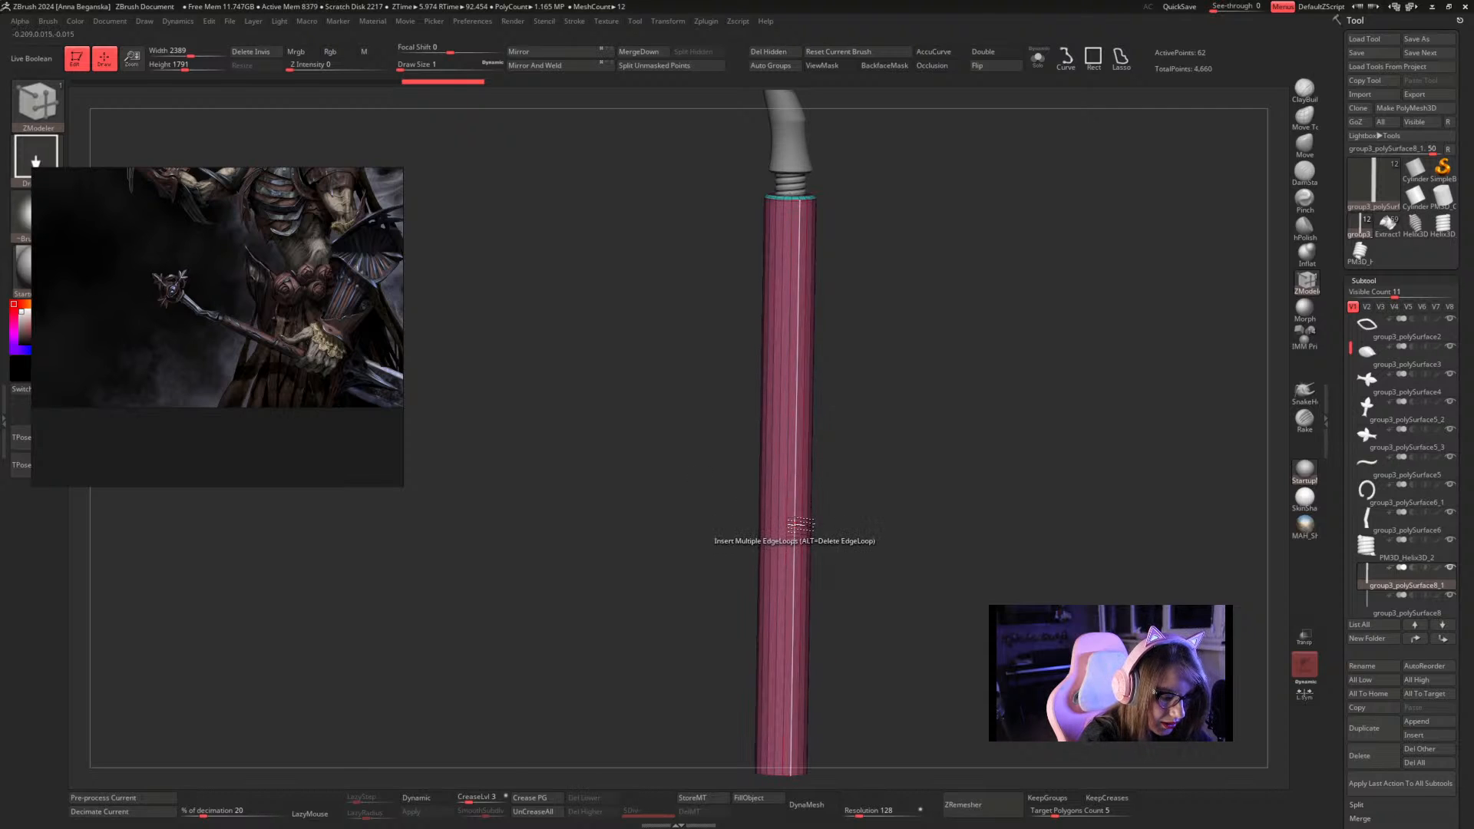
drag(844, 513, 827, 423)
mouse_move(828, 423)
alt+right_down()
mouse_move(831, 481)
mouse_move(820, 444)
alt+right_up()
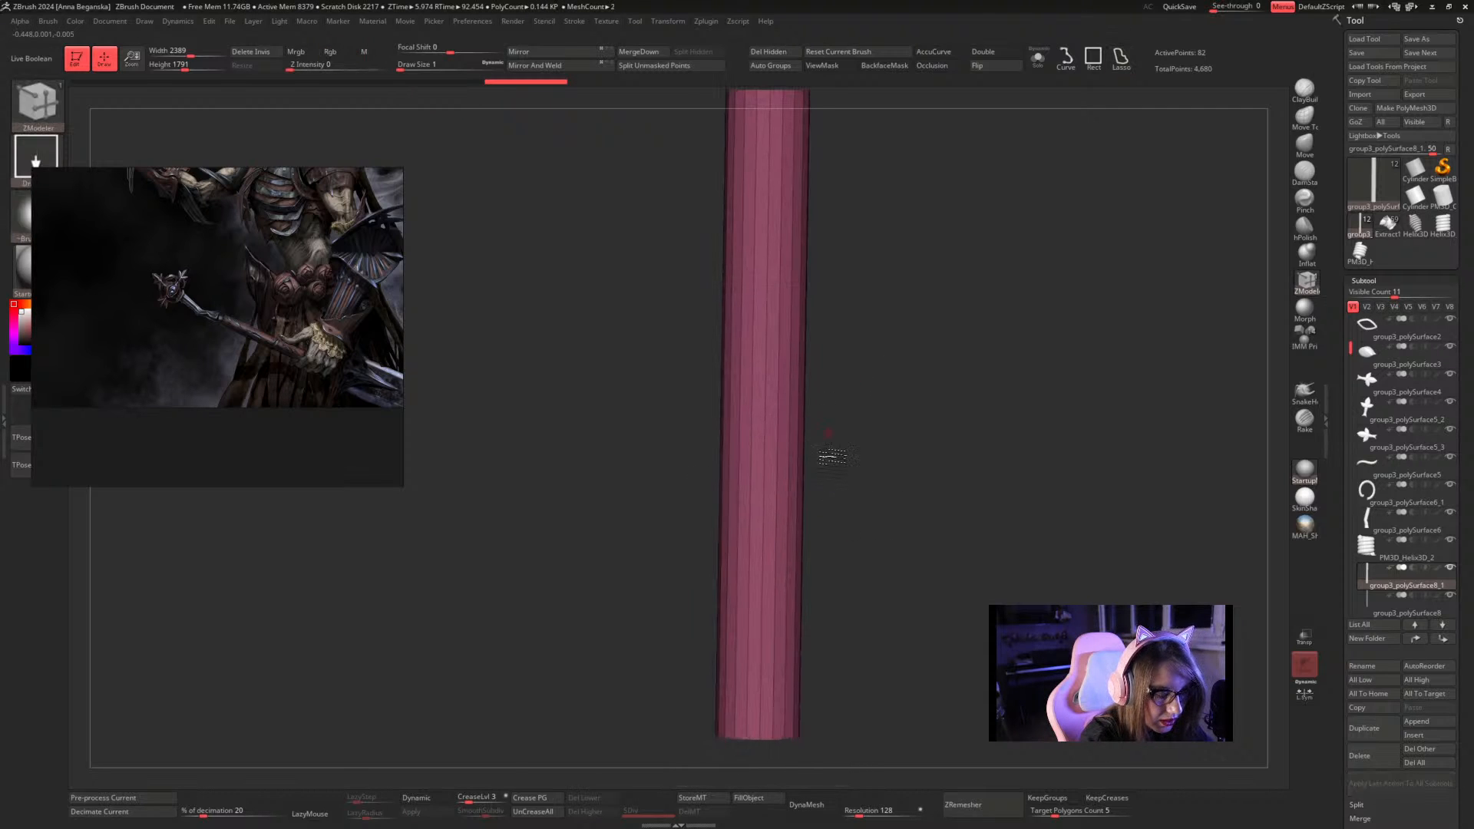
key(ctrl+z)
key(ctrl+z)
Insert edge loops along the shaft with Alternate Polygroup and a specified resolution of 13
key(space)
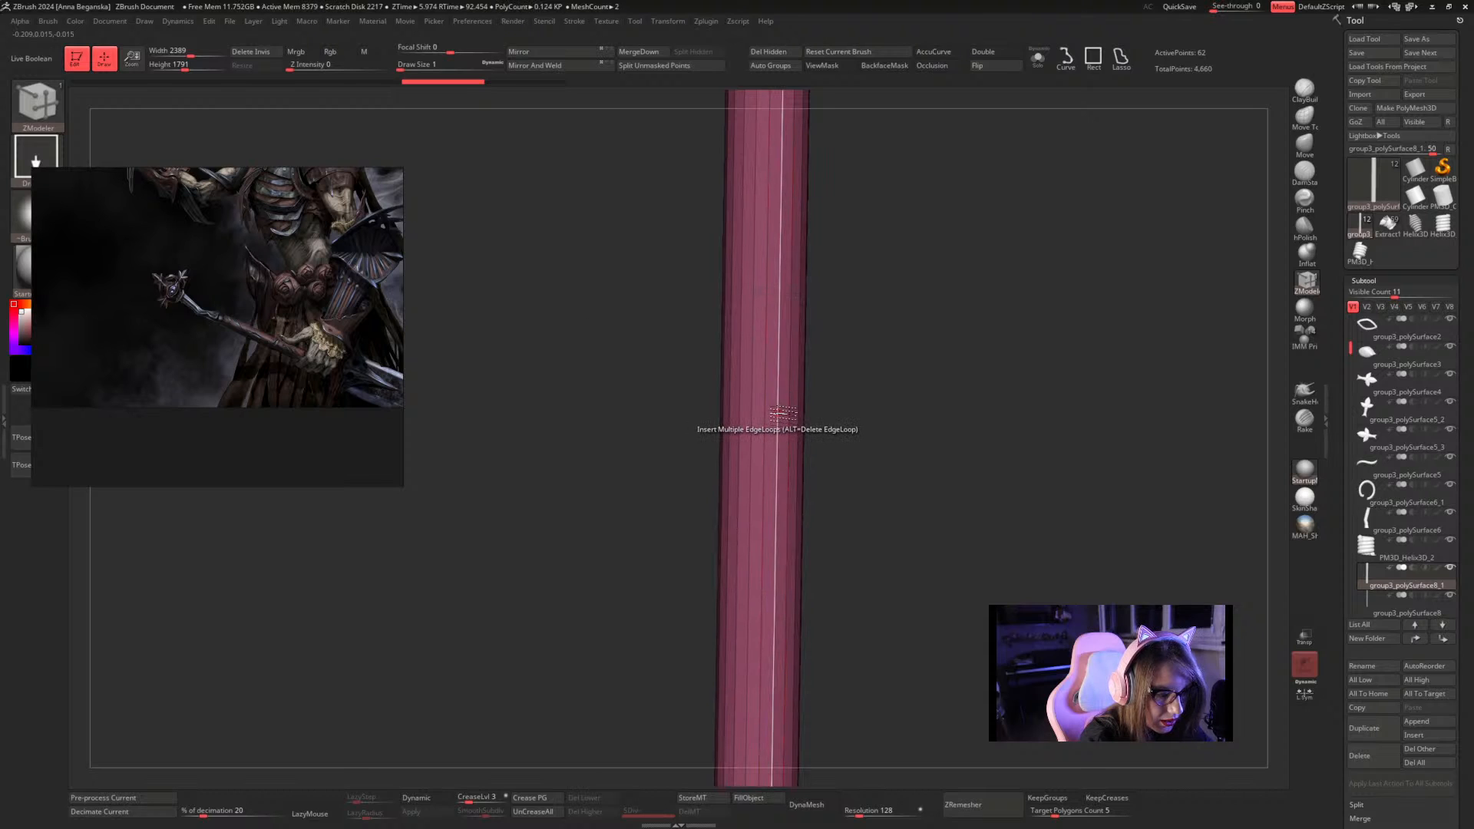
key(space)
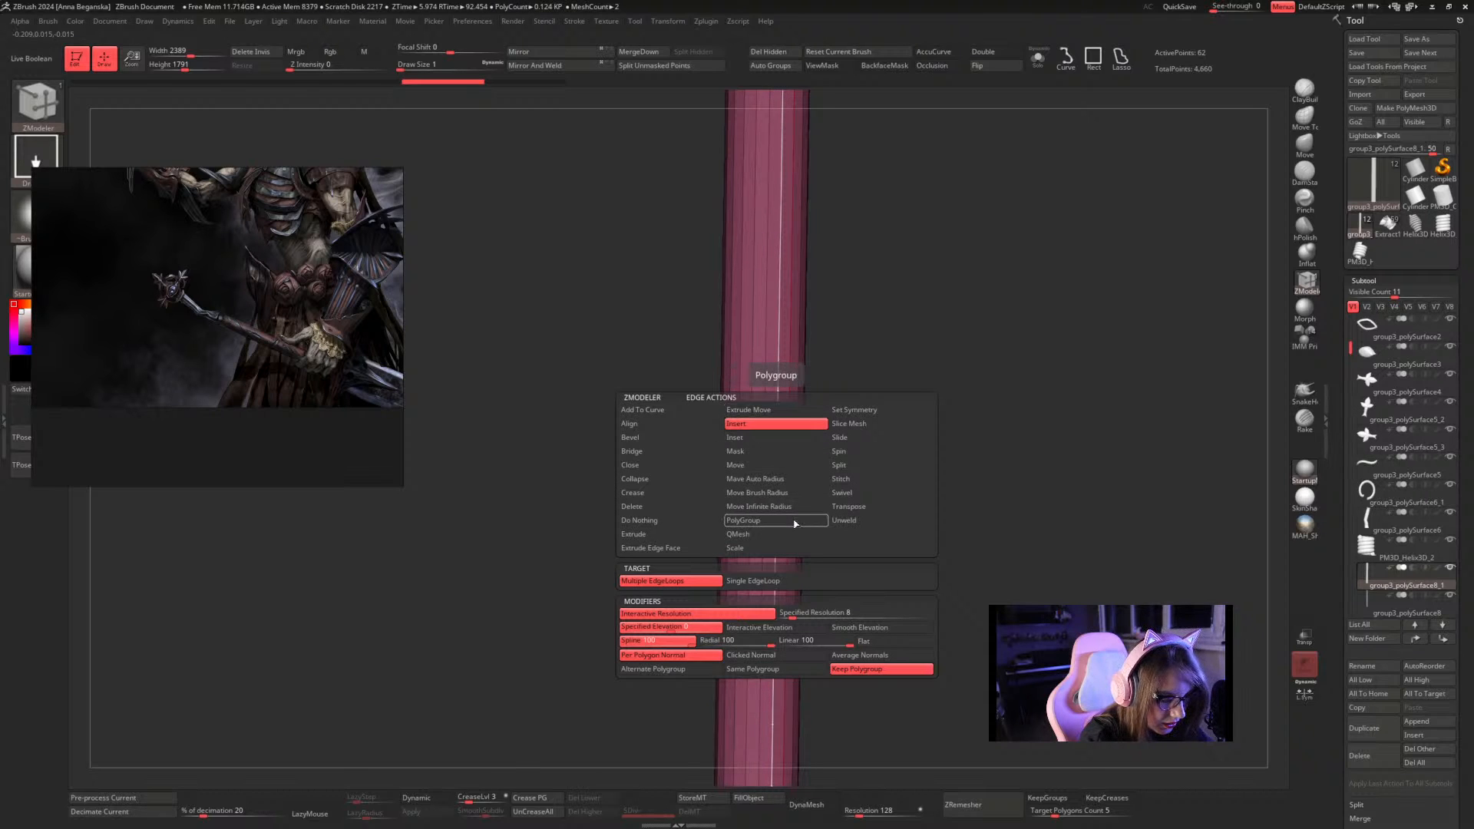
click(670, 668)
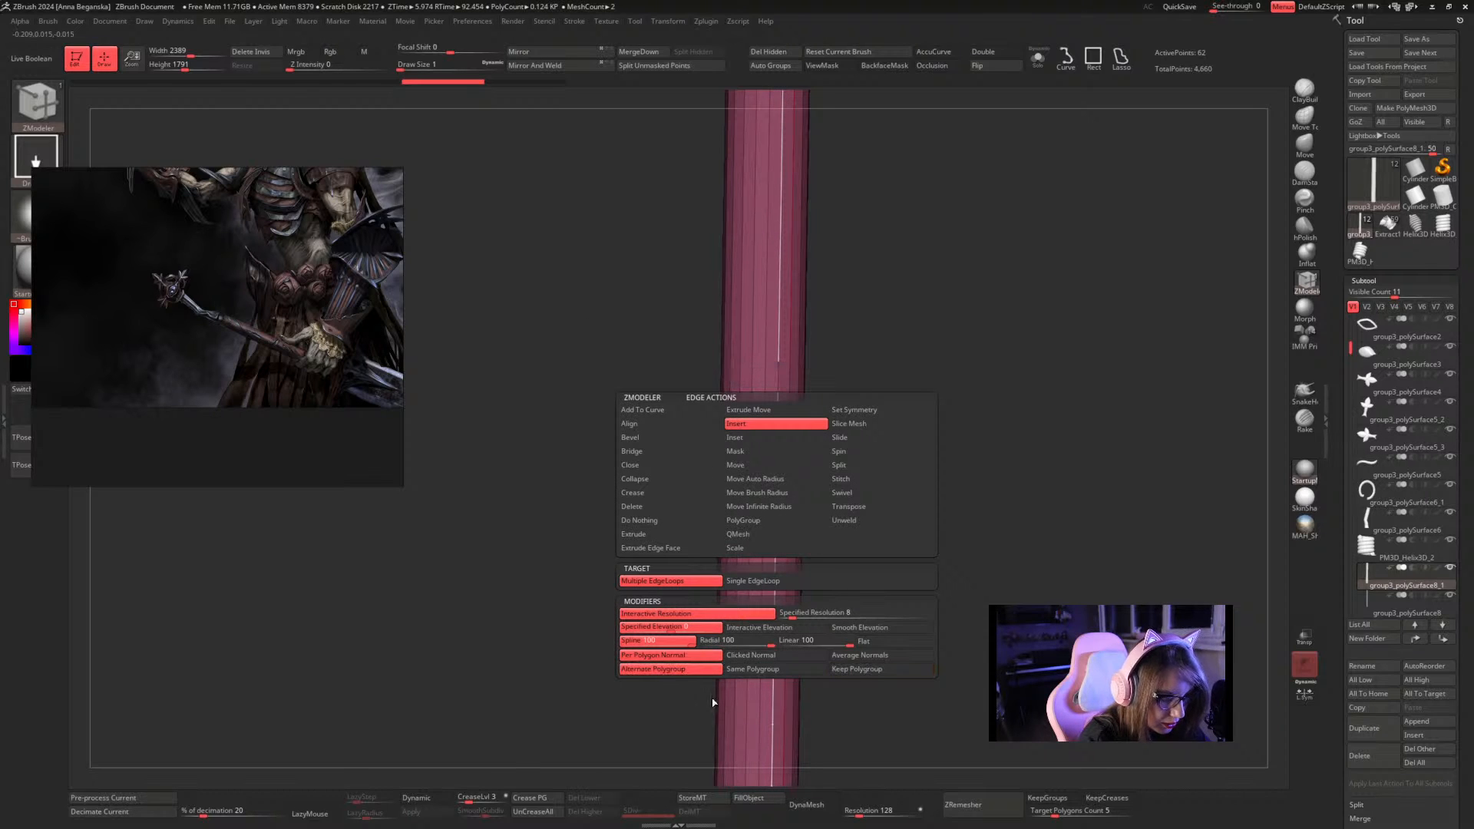
click(859, 611)
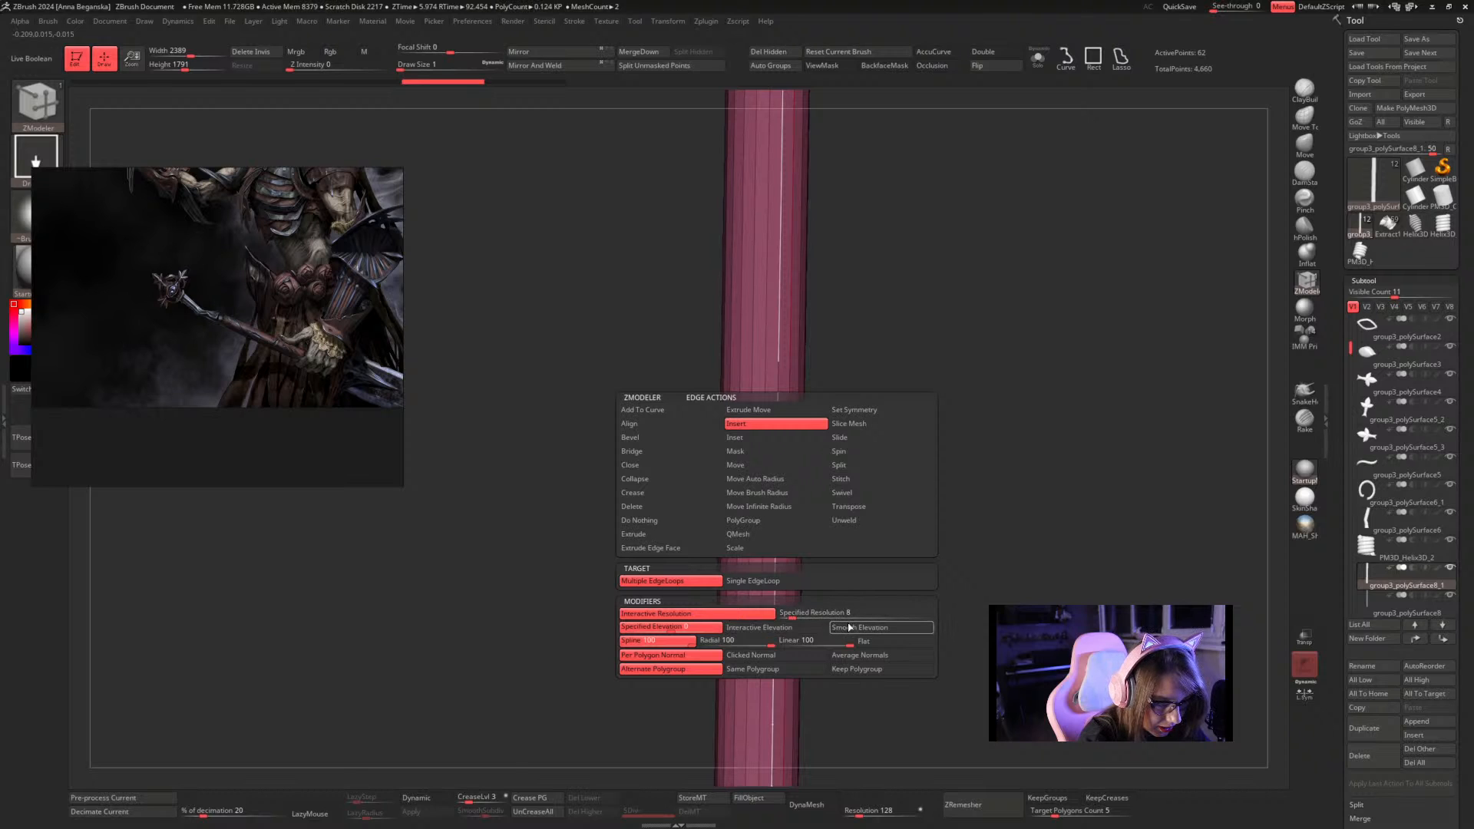
text(13)
key(Return)
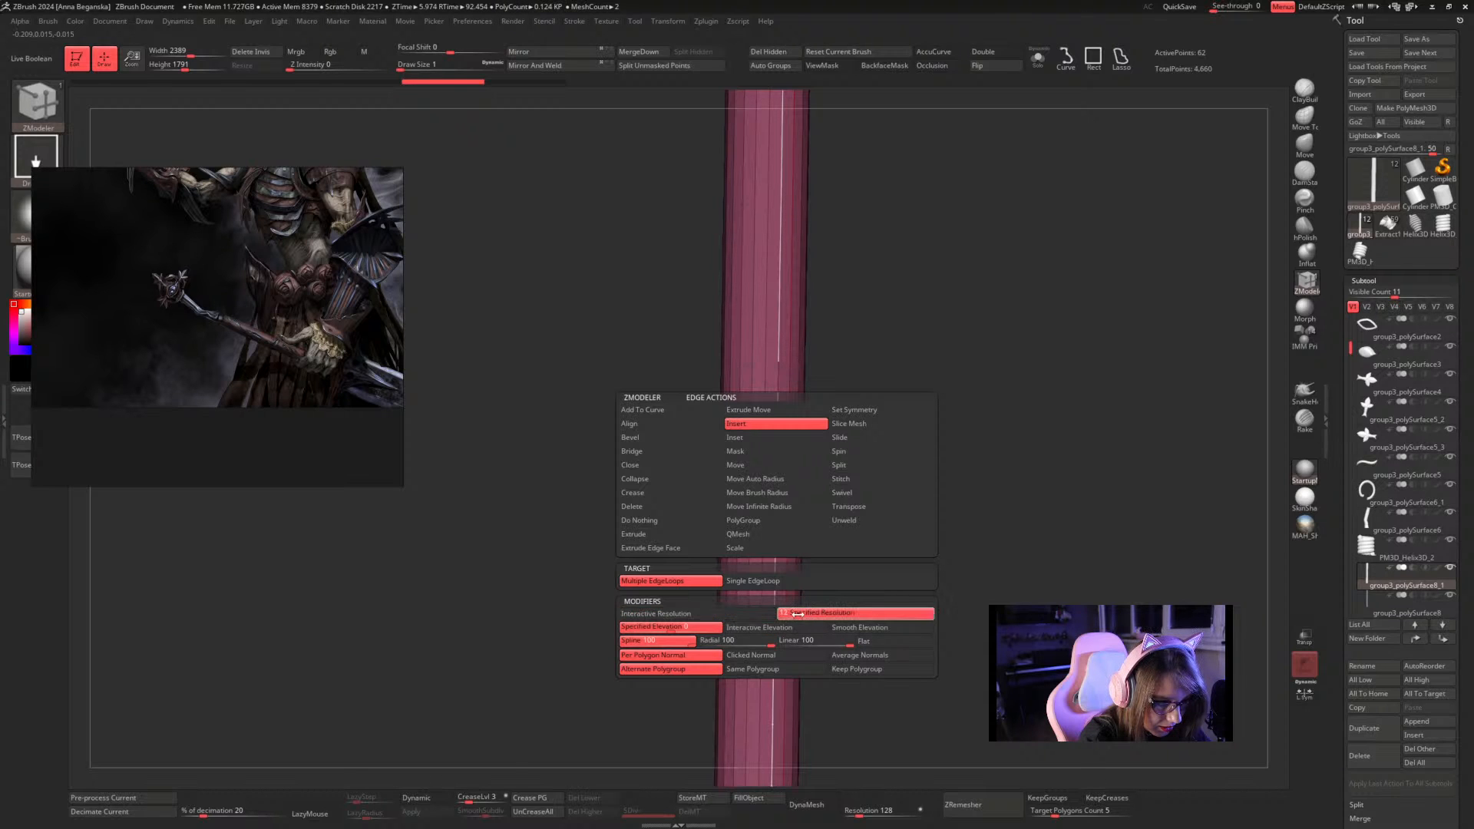
click(771, 574)
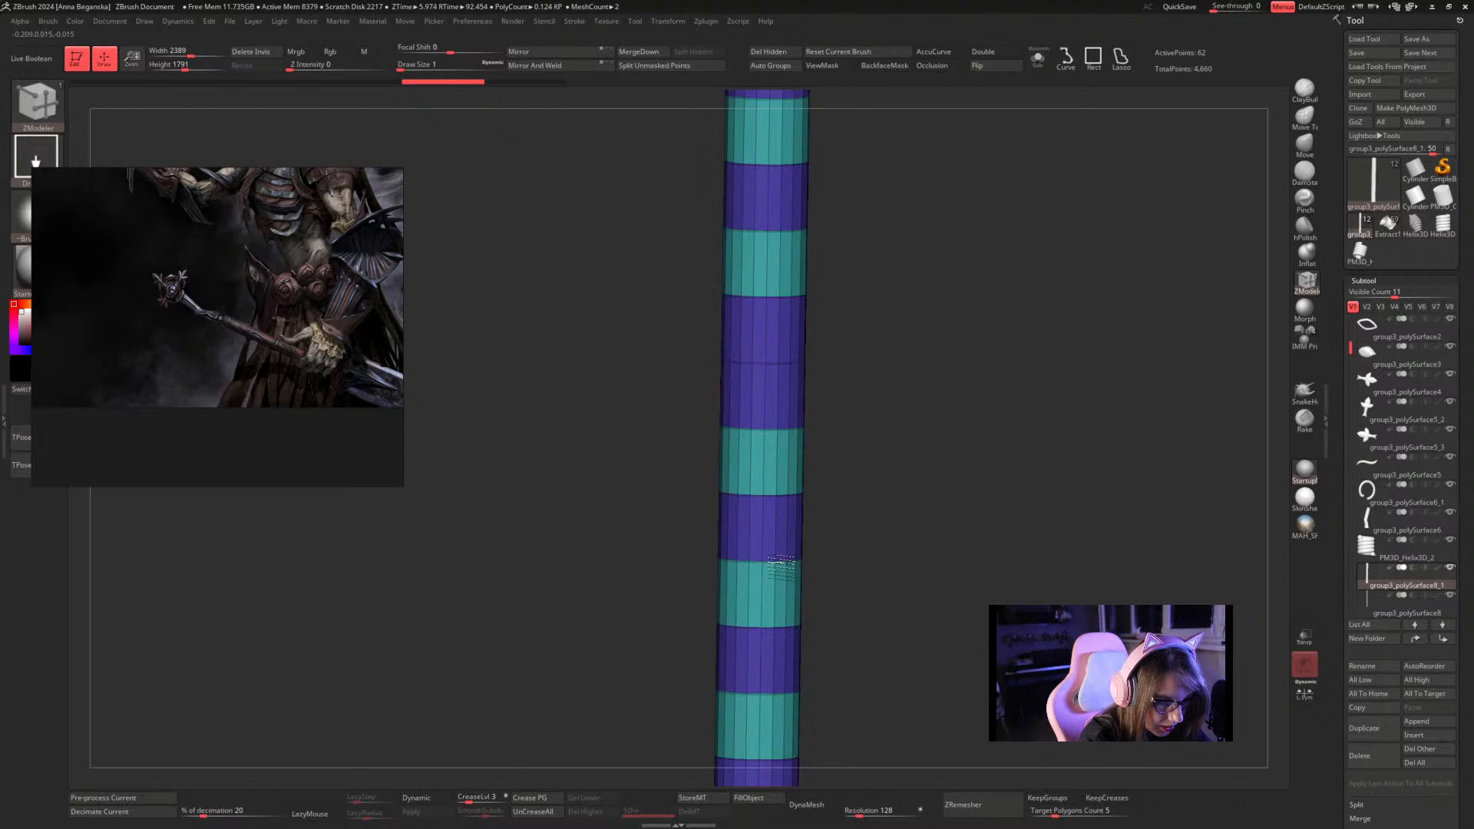
Regroup the whole shaft as a single polygroup and reset its creases to the polygroup border
alt+drag(819, 550, 882, 454)
key(ctrl+w)
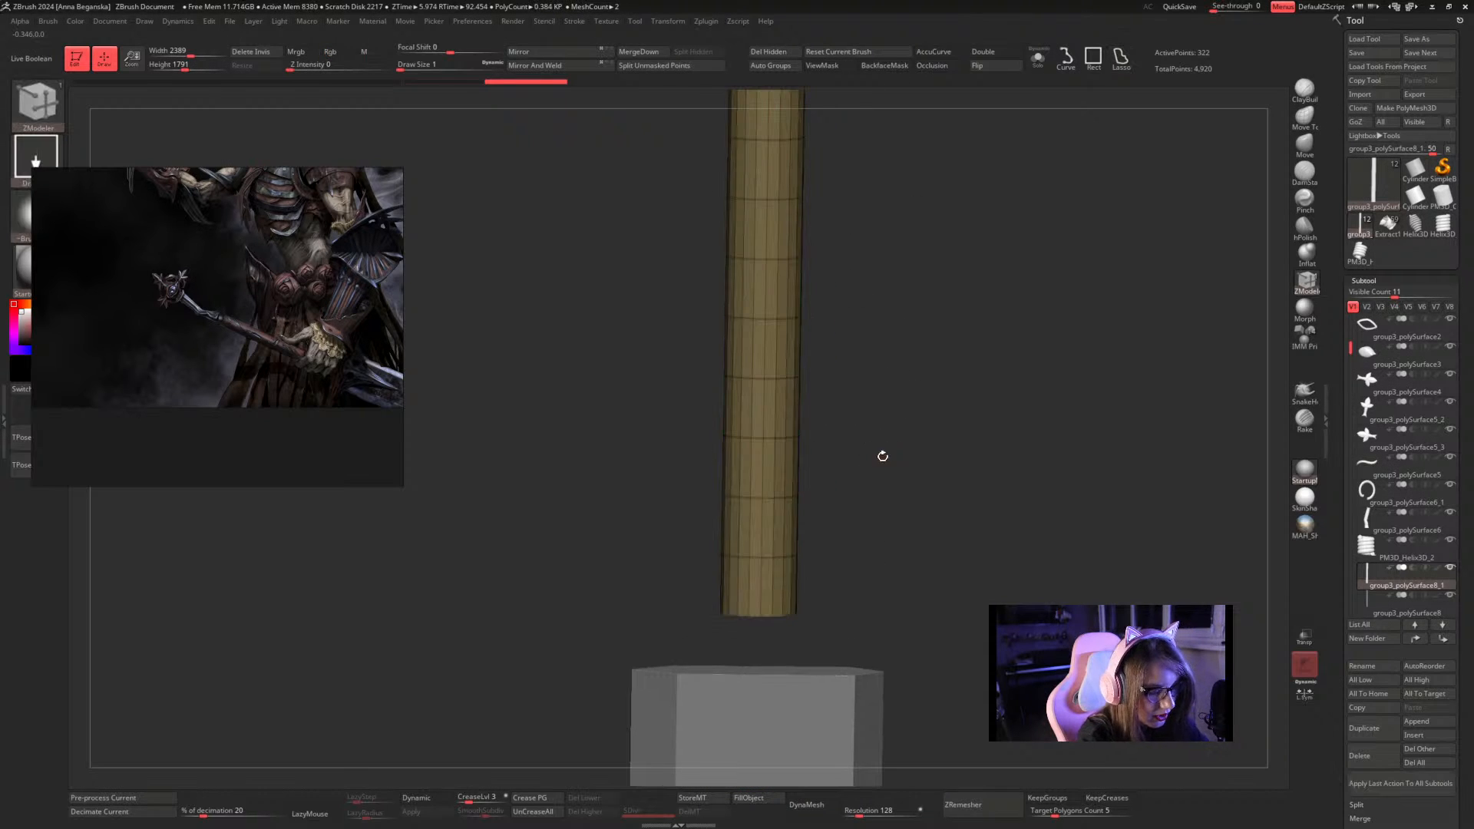
key(space)
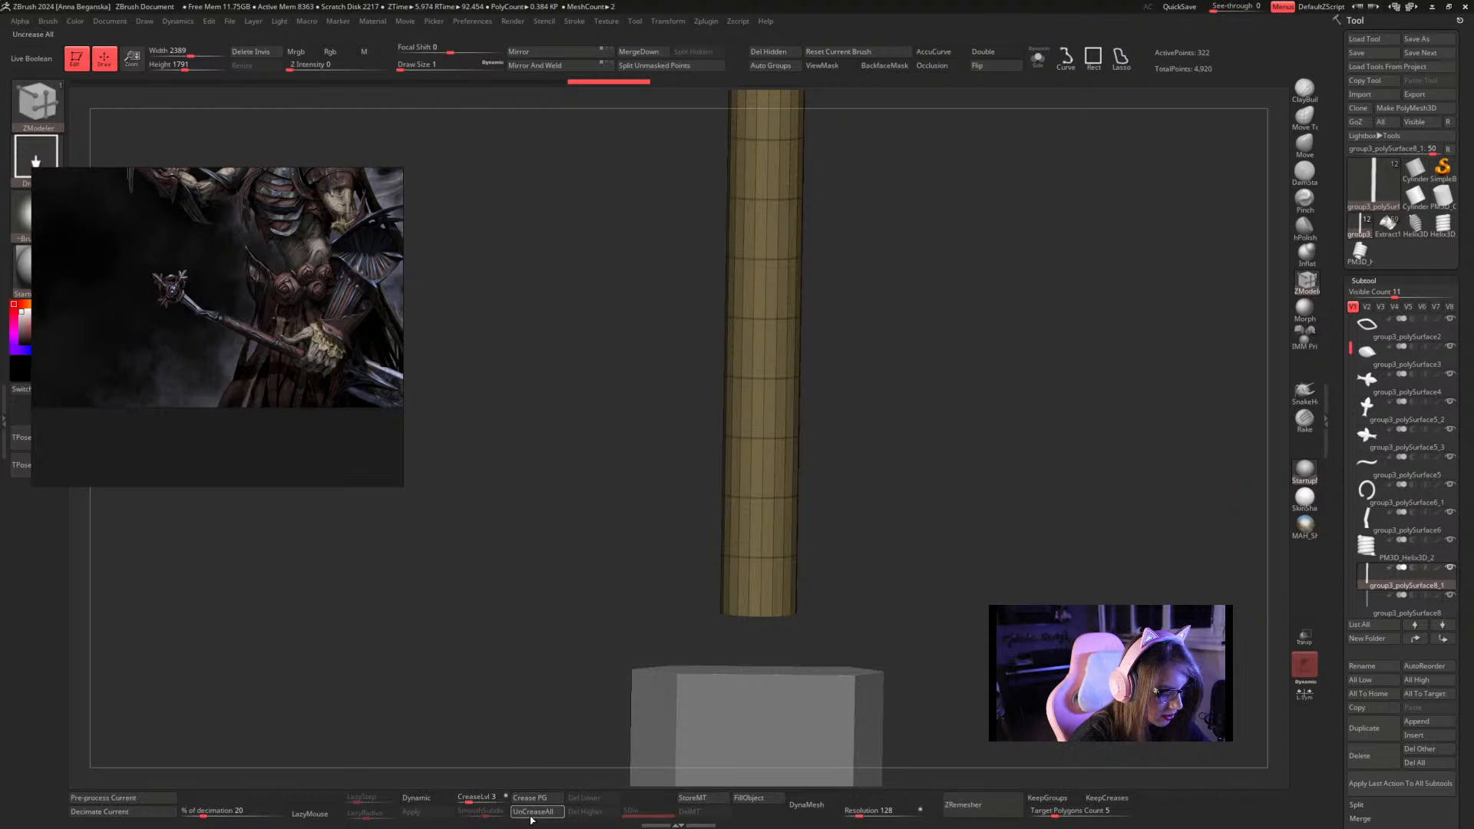
click(548, 795)
Crease the lower edge loop of the bevel at the shaft's upper end with the ZModeler Crease action
alt+drag(900, 246, 883, 431)
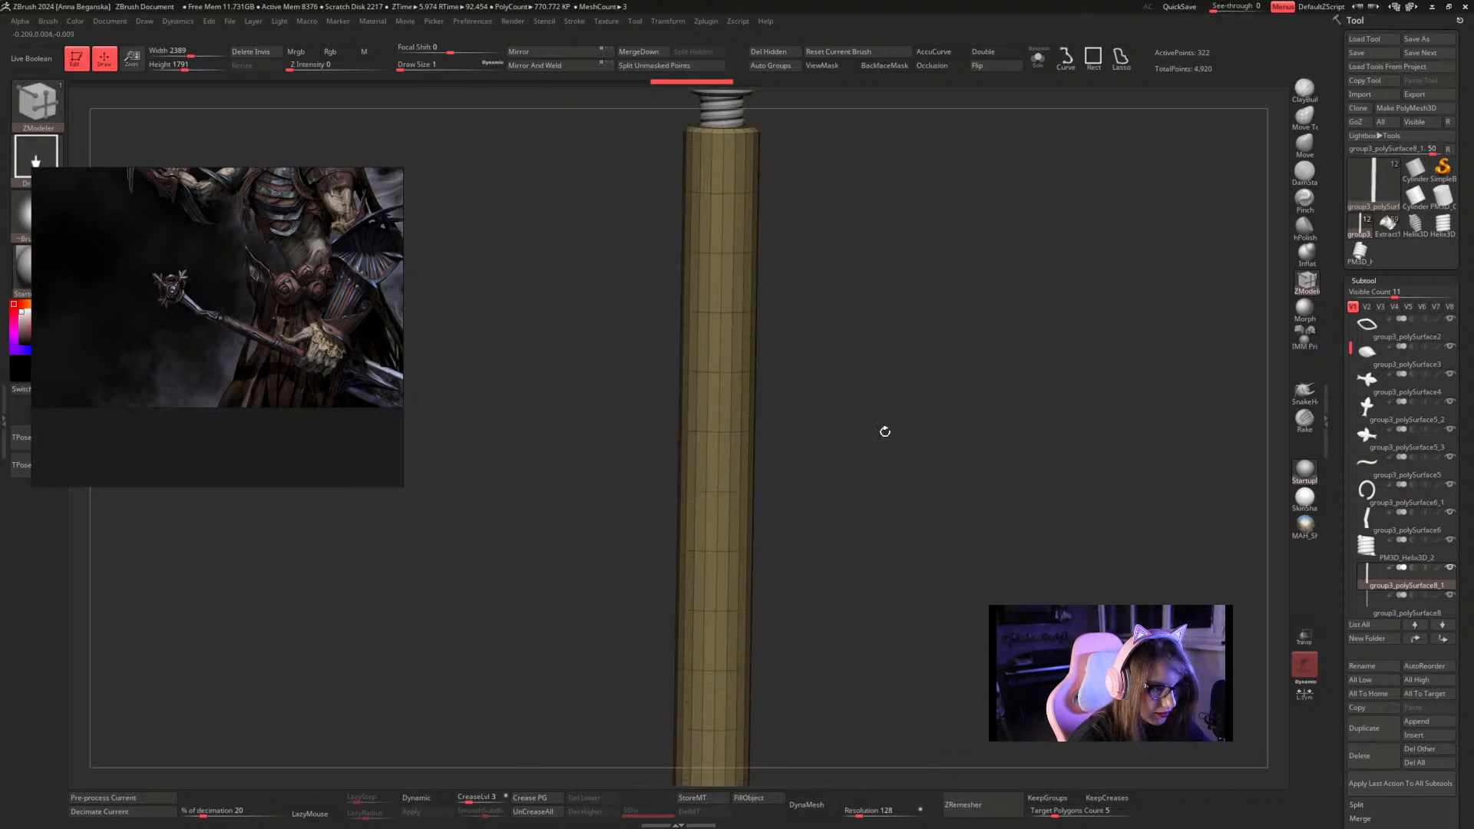
mouse_move(879, 284)
alt+mouse_down()
mouse_move(871, 431)
mouse_move(901, 422)
mouse_move(927, 443)
mouse_move(869, 575)
alt+mouse_up()
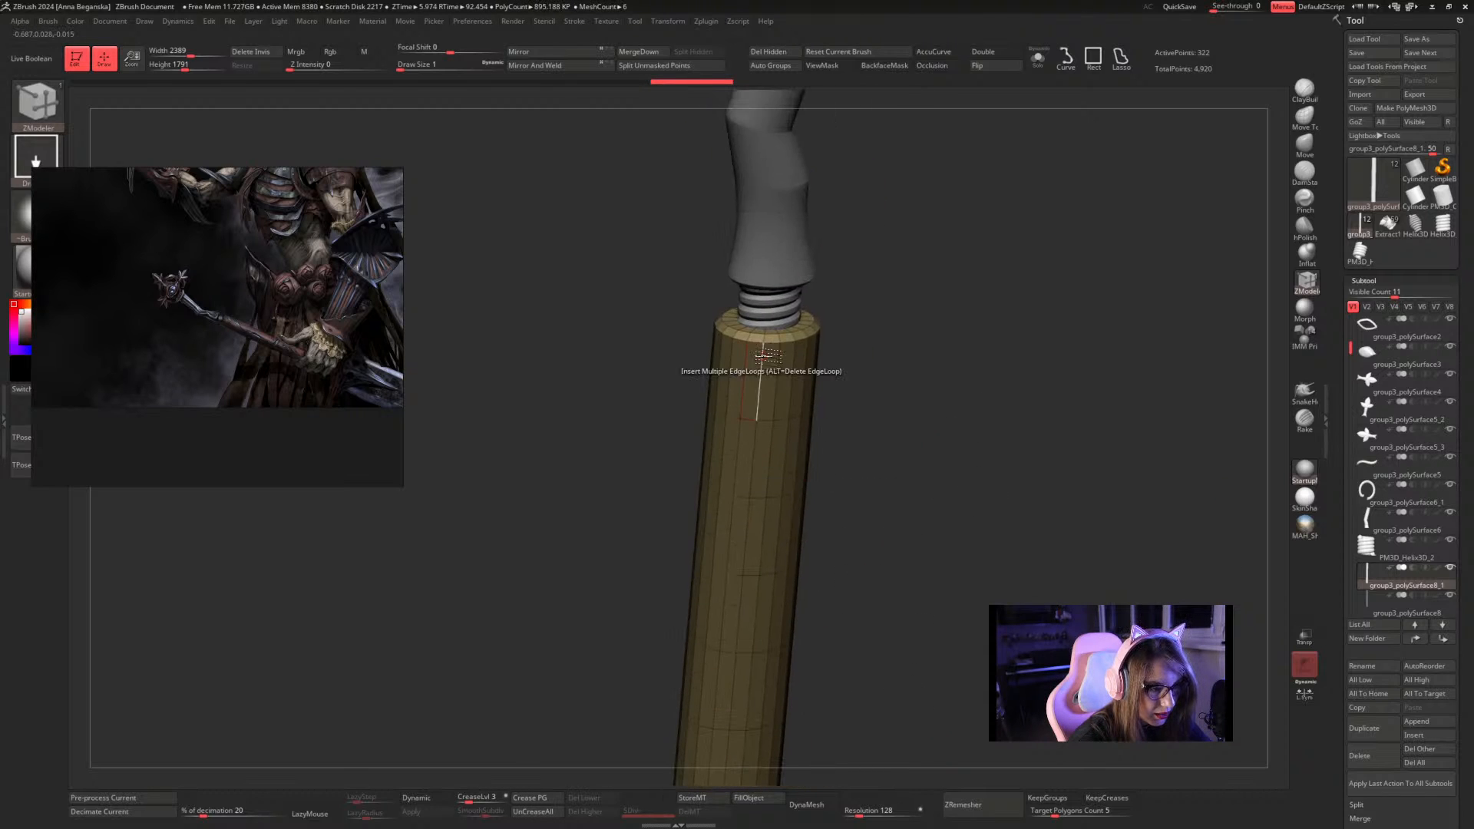
key(space)
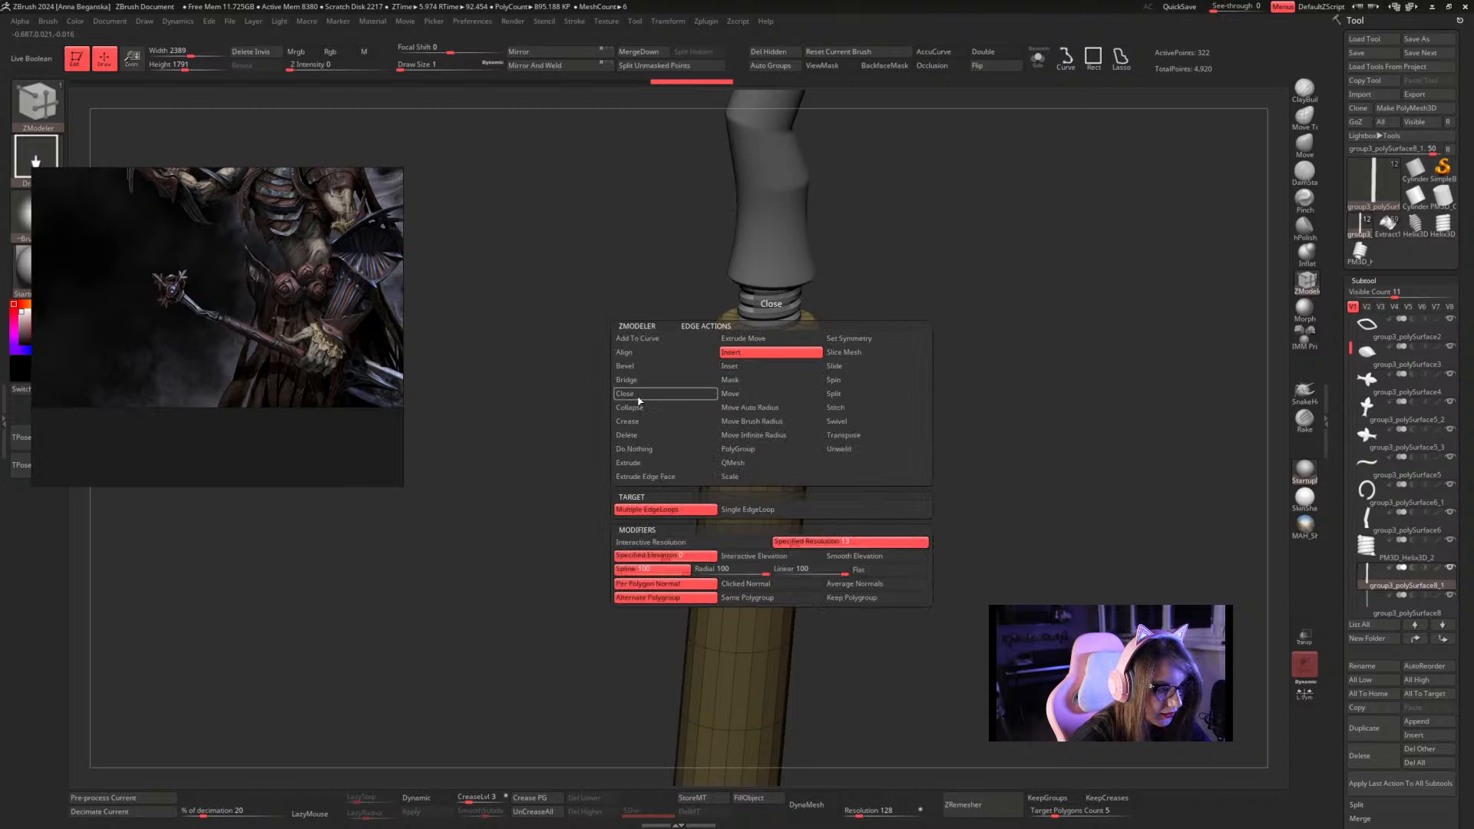
click(628, 420)
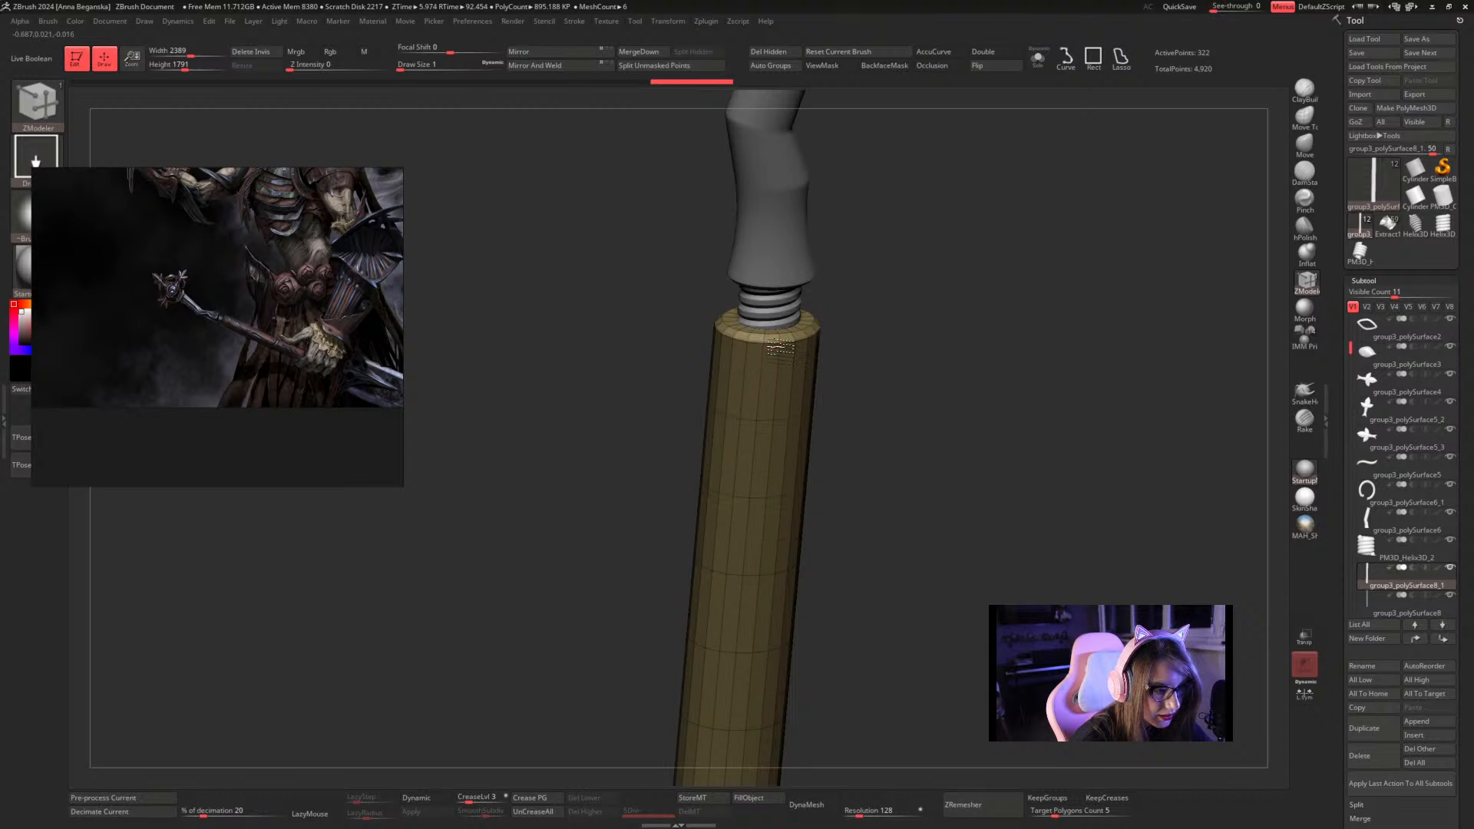
click(779, 348)
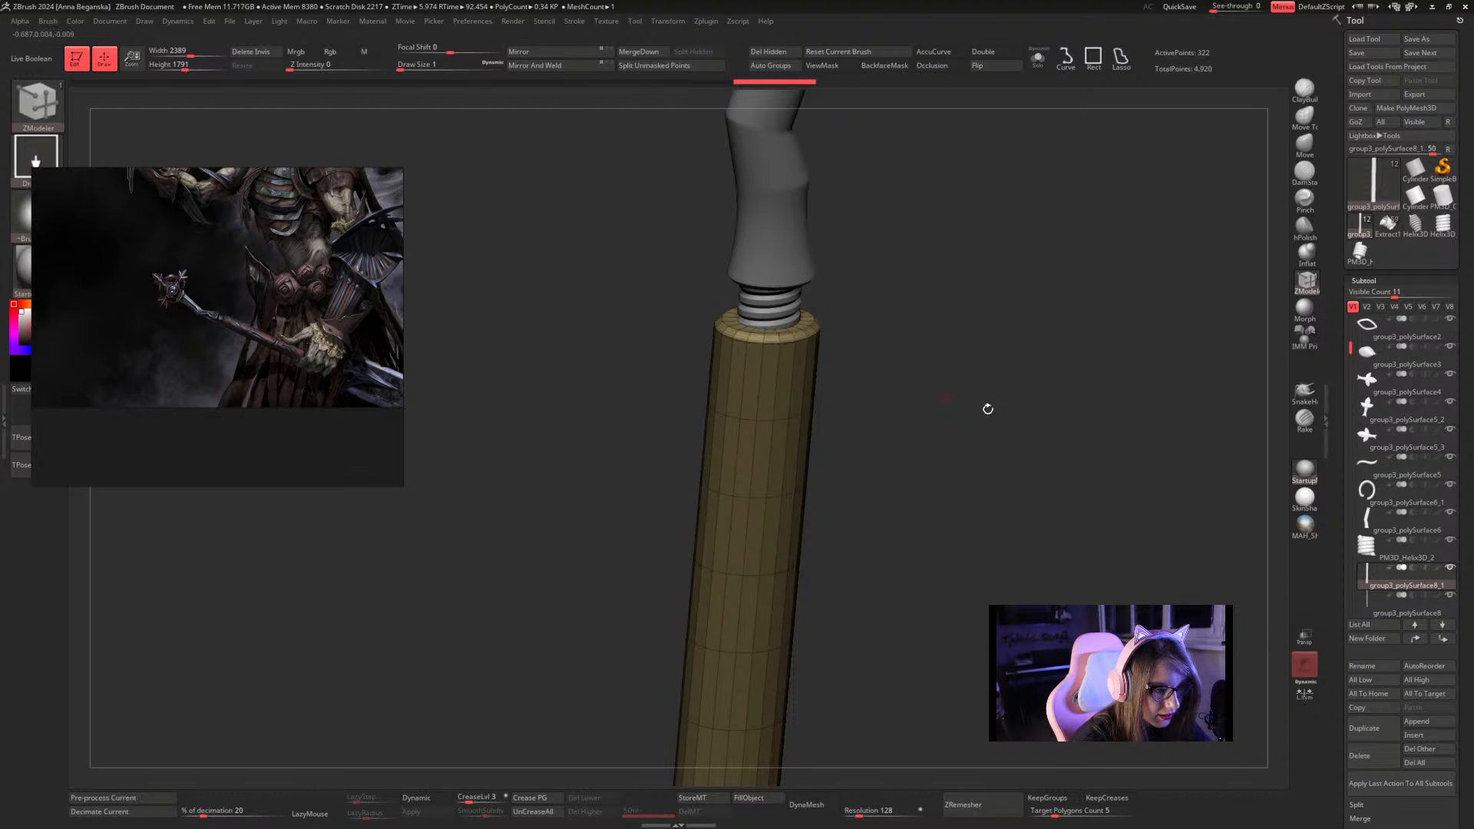
Isolate the shaft and preview it with dynamic subdivision and its wireframe hidden
drag(1028, 575, 1011, 418)
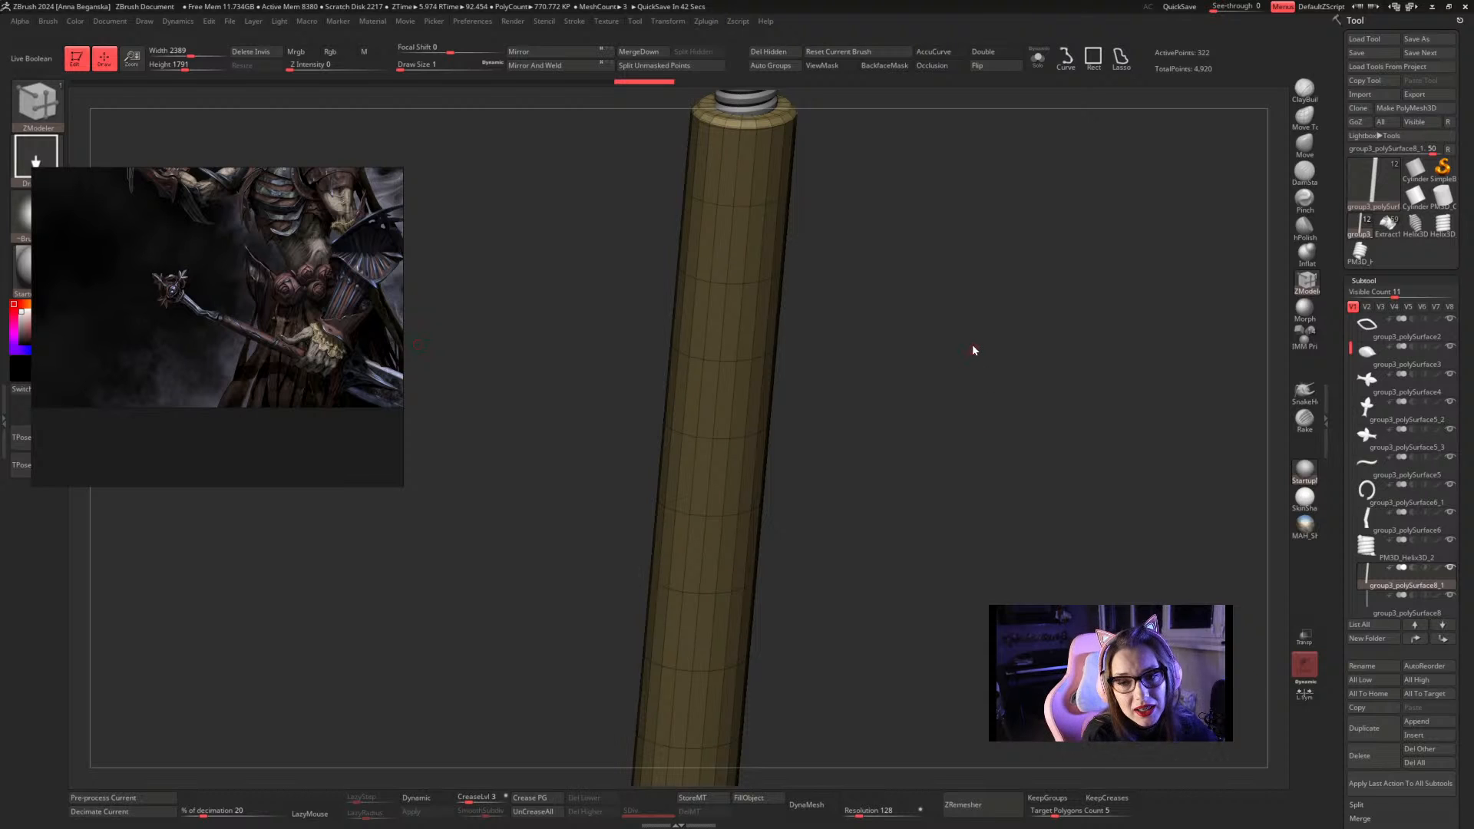
alt+drag(960, 384, 919, 325)
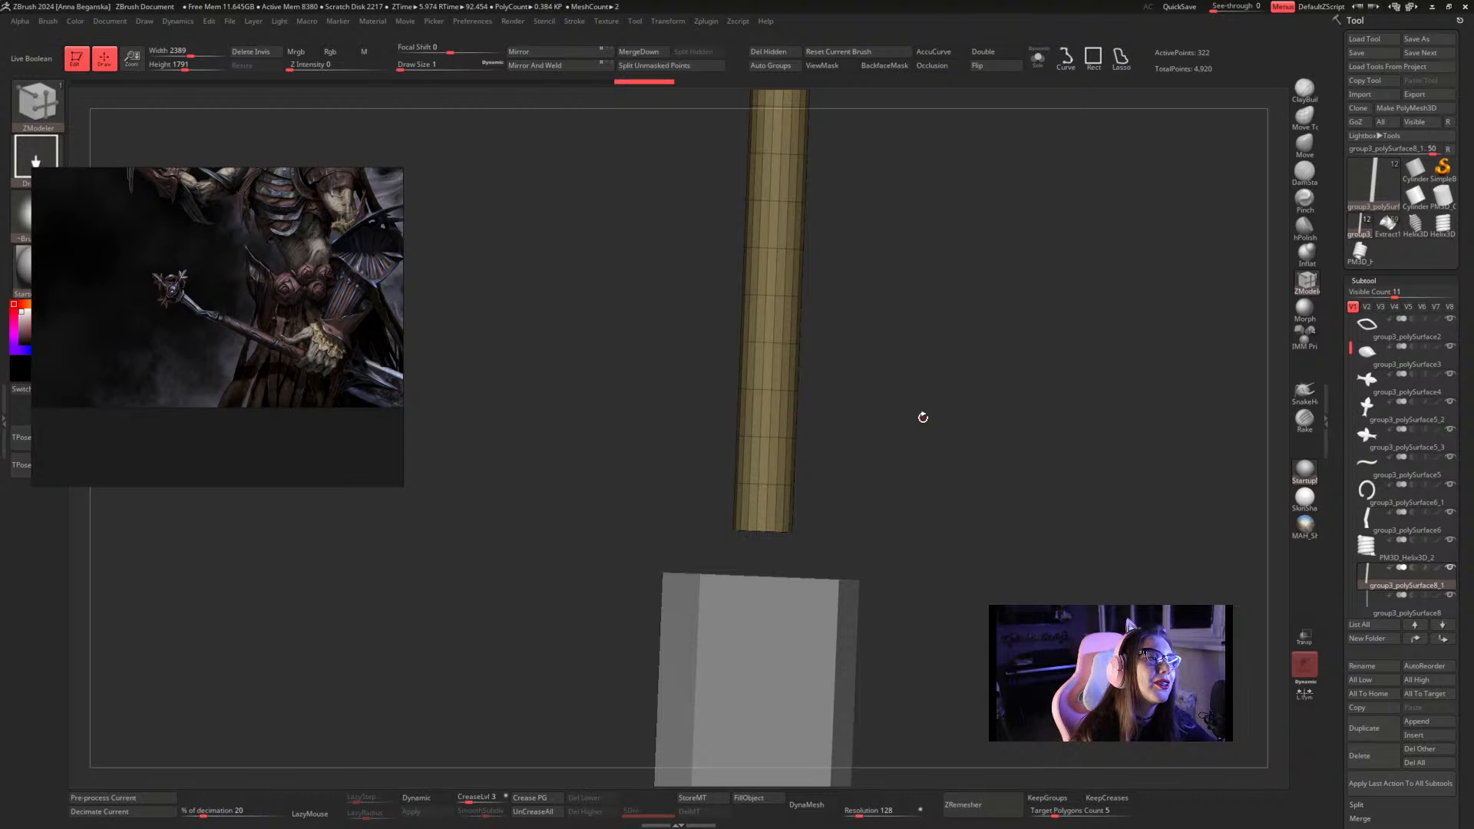
drag(882, 398, 912, 325)
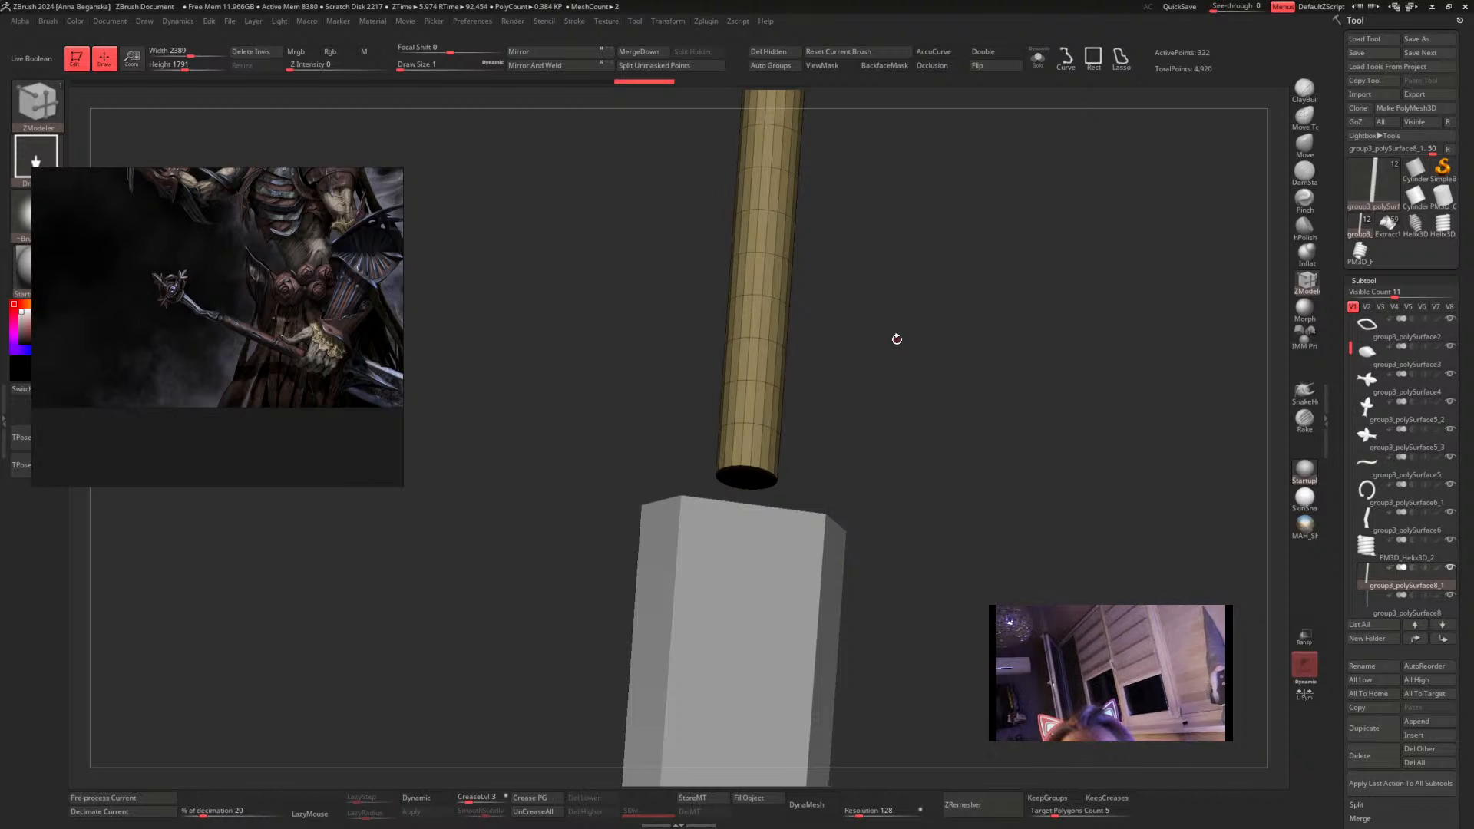
right_click(897, 339)
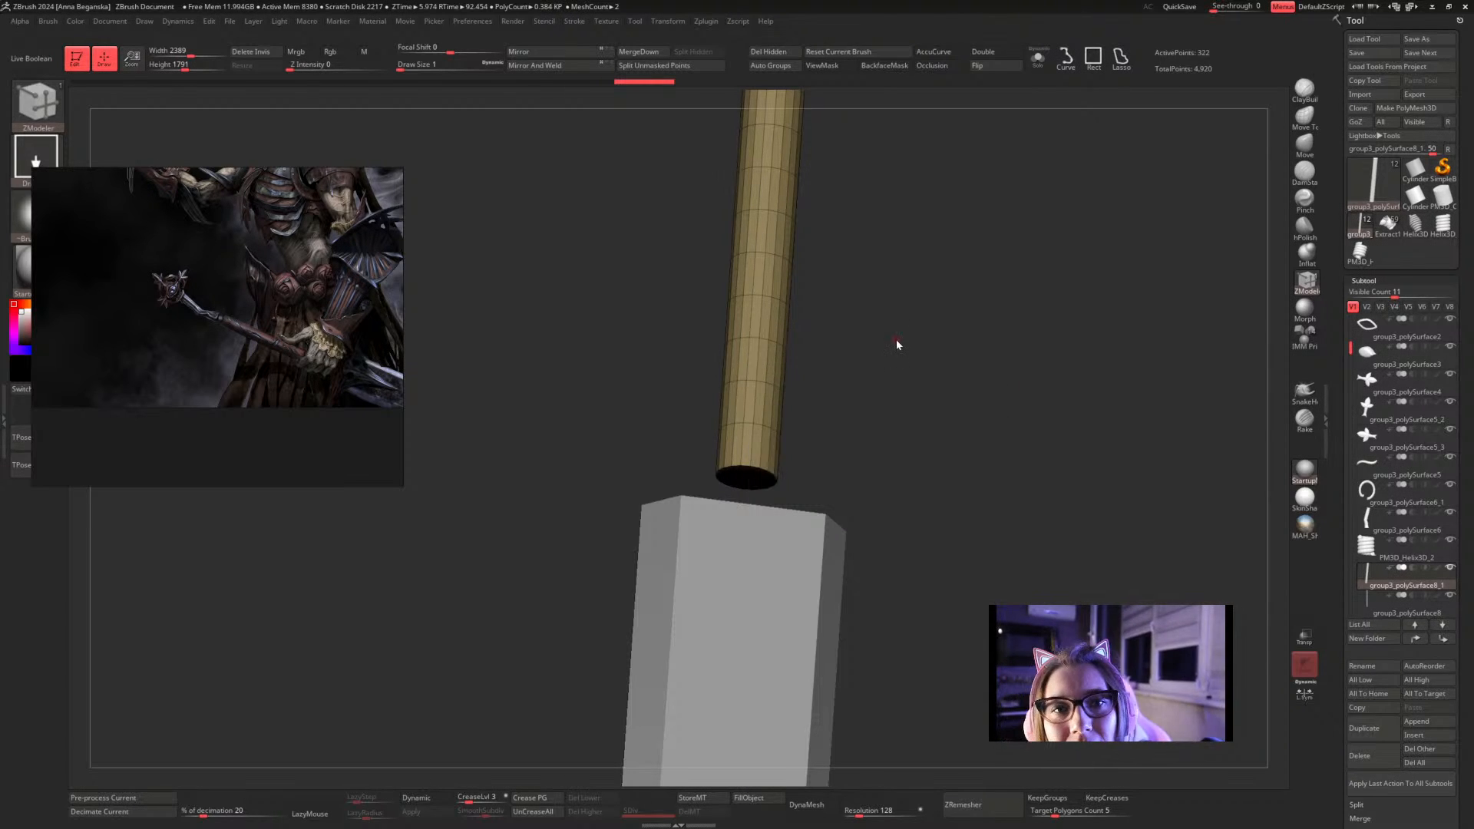
key(space)
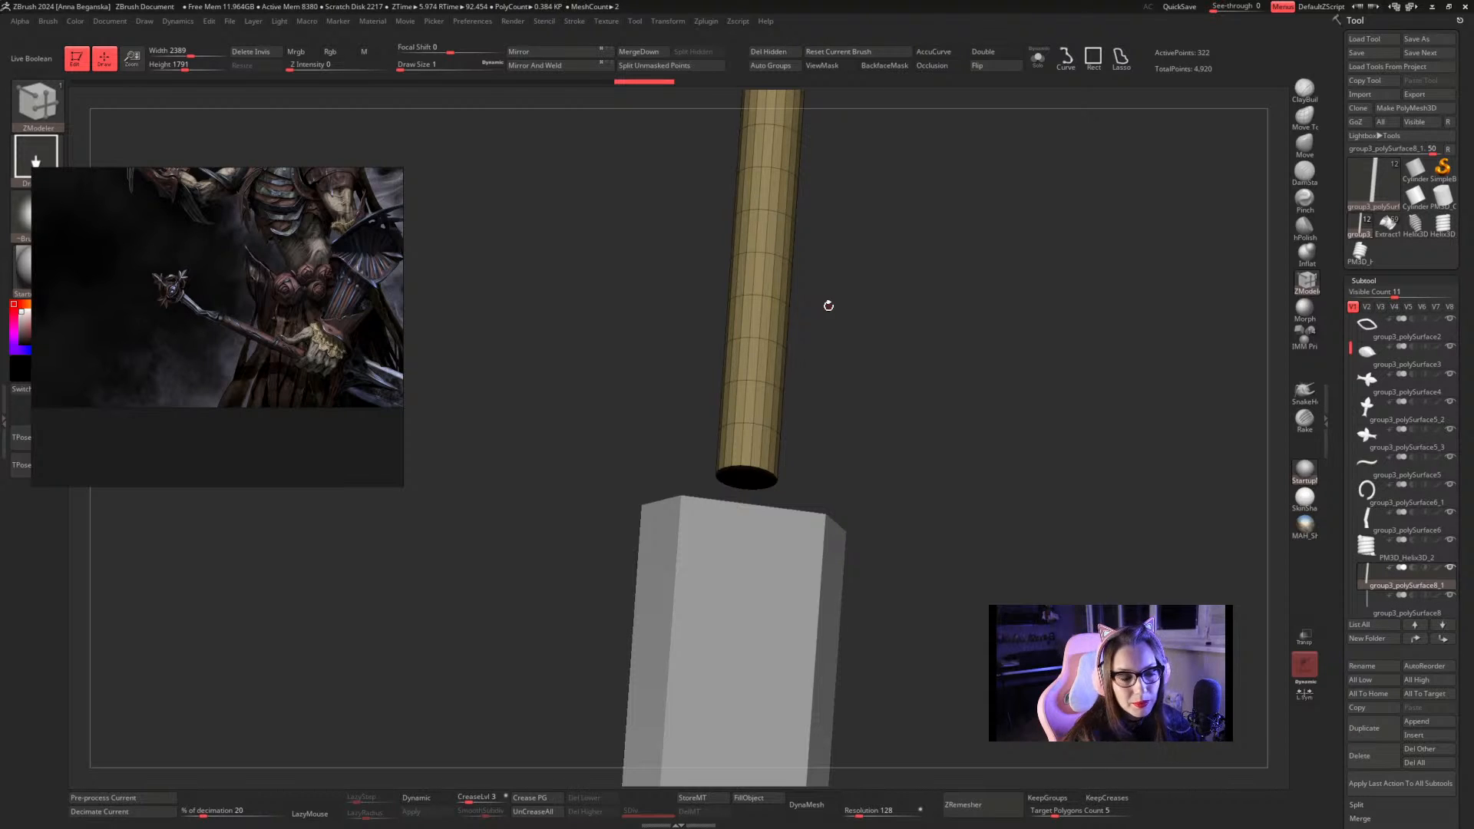
click(1038, 58)
alt+drag(954, 296, 922, 94)
mouse_move(857, 387)
mouse_down()
mouse_move(898, 389)
mouse_move(908, 366)
mouse_move(893, 362)
mouse_move(923, 348)
mouse_move(913, 381)
mouse_move(928, 384)
mouse_move(859, 504)
mouse_move(845, 413)
mouse_move(872, 431)
mouse_move(904, 397)
mouse_up()
key(shift)
key(shift+f)
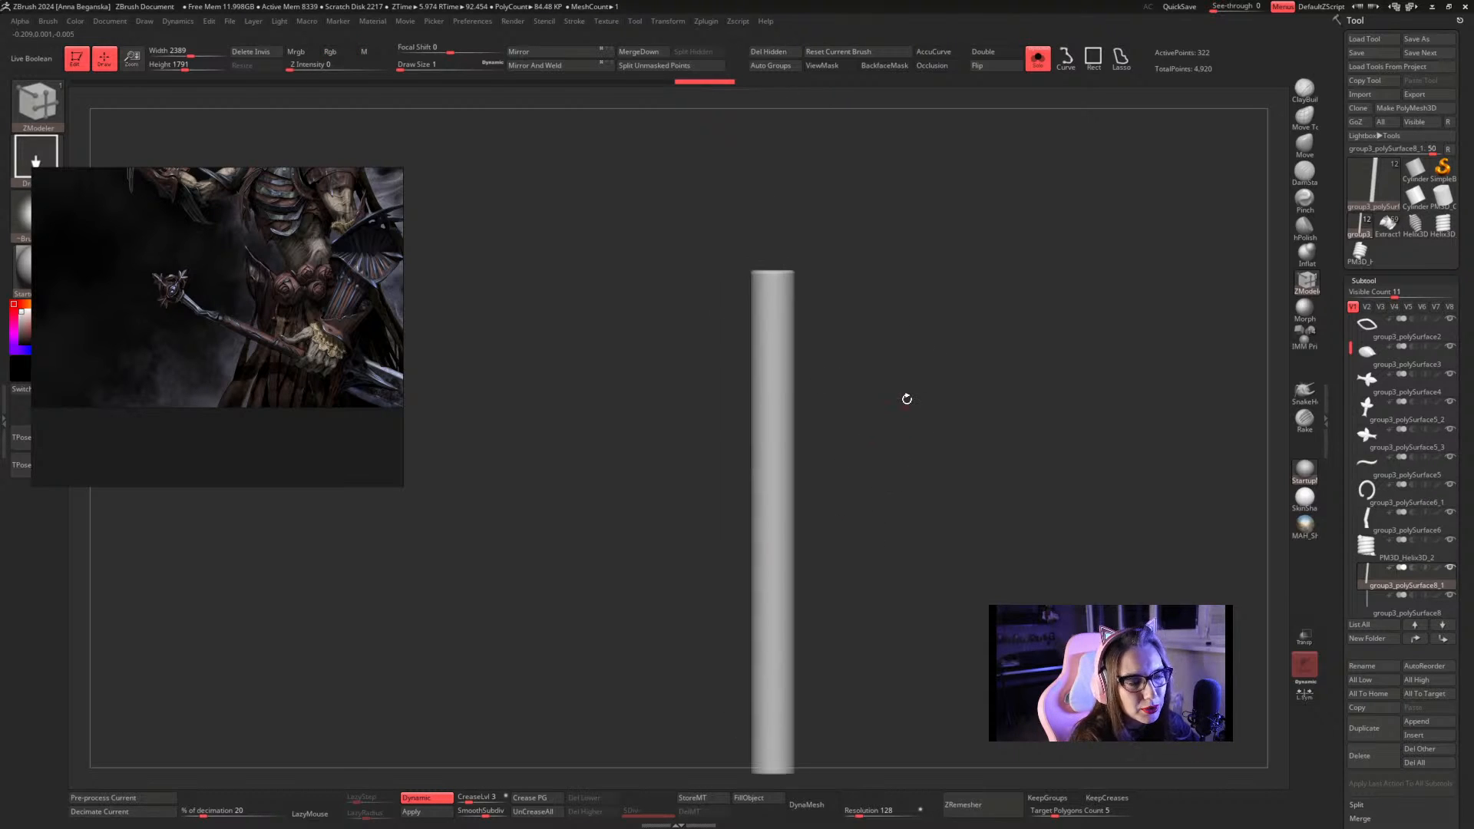
Bring the rest of the weapon back into view and turn on the wireframe display for the shaft
click(1032, 67)
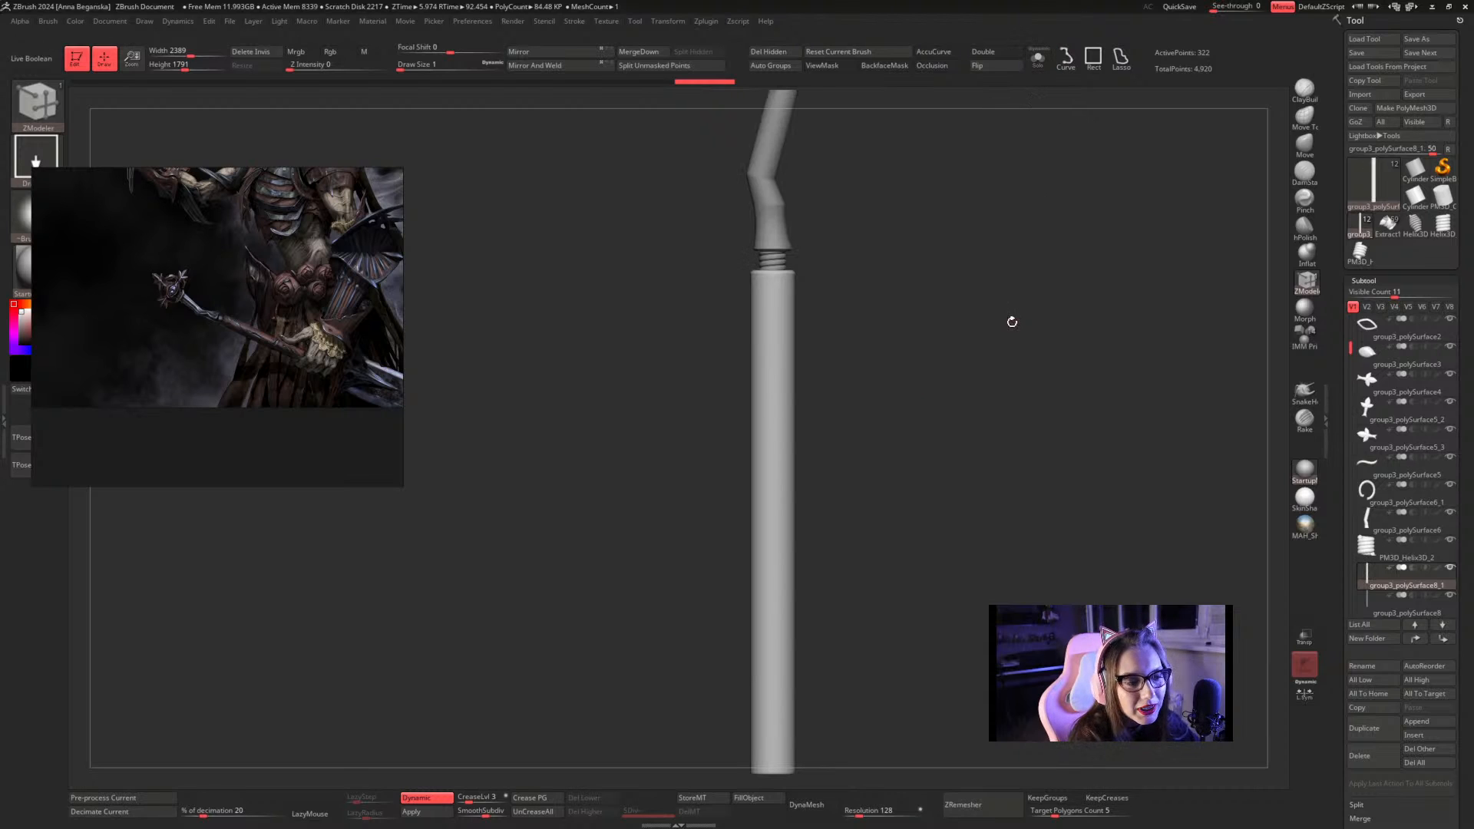
drag(1010, 320, 908, 315)
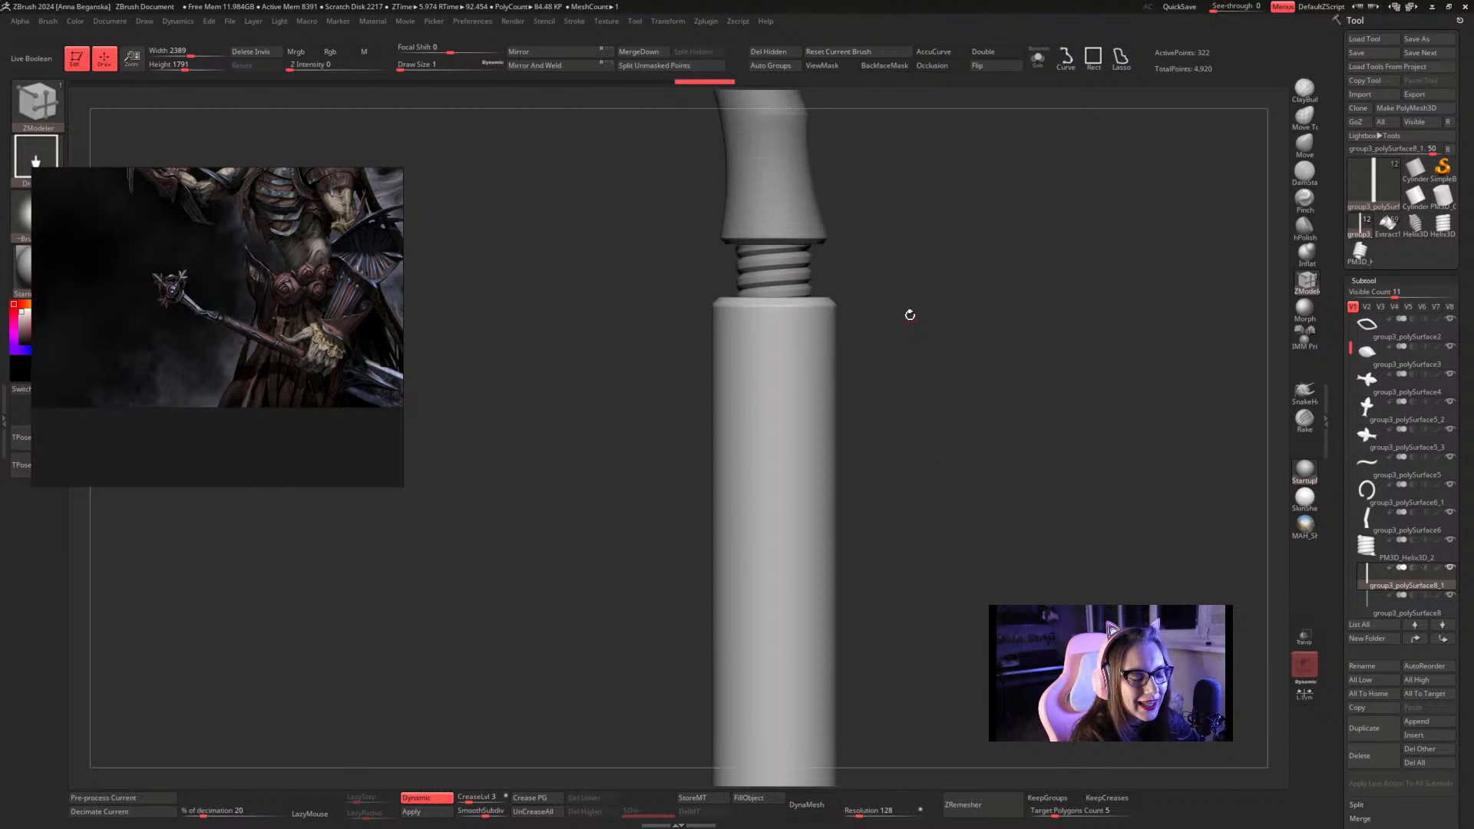
key(shift+f)
key(space)
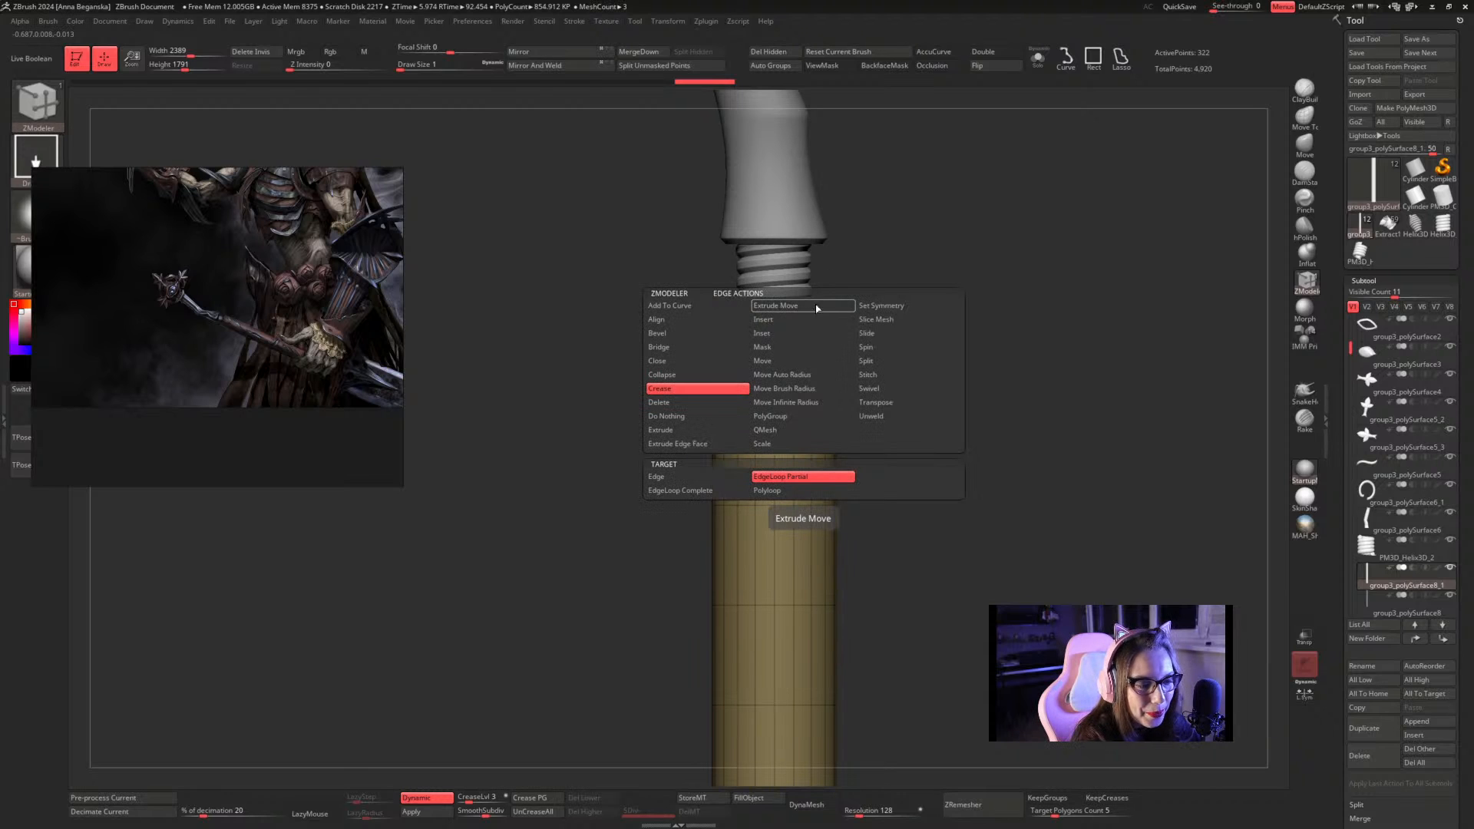
click(846, 350)
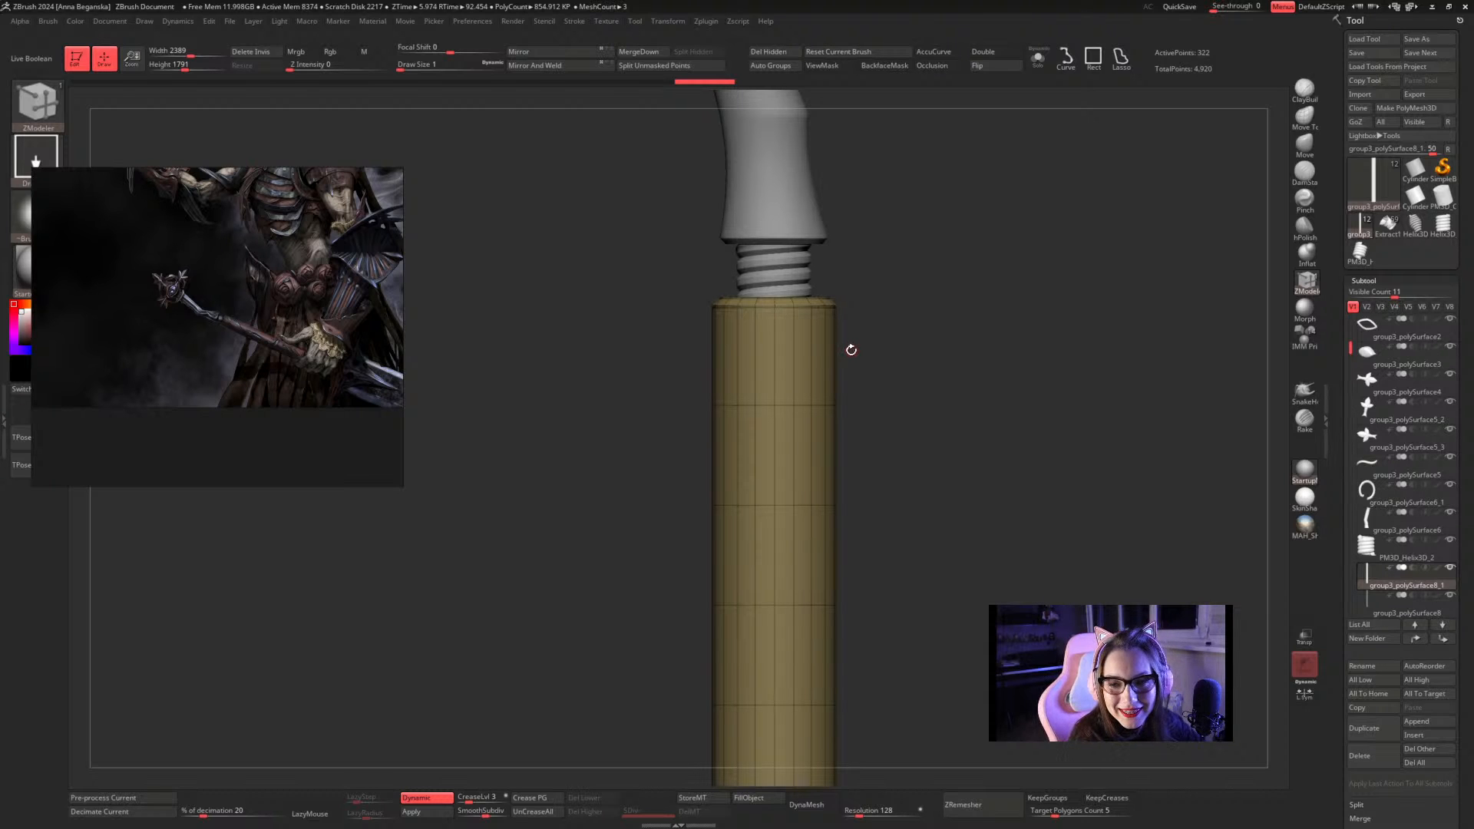
Scale edge loops on the upper part of the shaft with the ZModeler edge action Scale, targeting EdgeLoop Partial
drag(866, 331, 903, 553)
key(space)
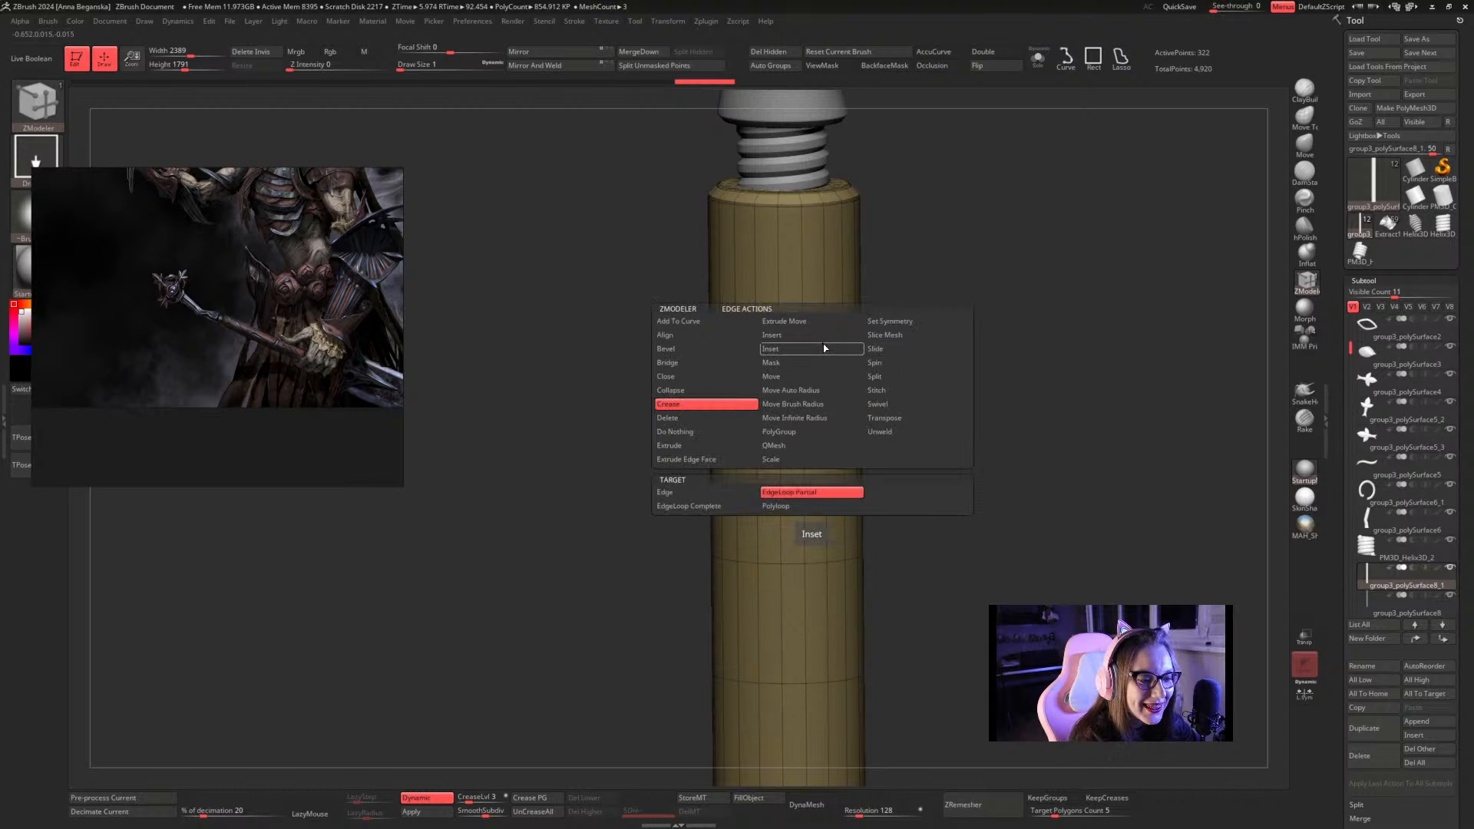
click(771, 336)
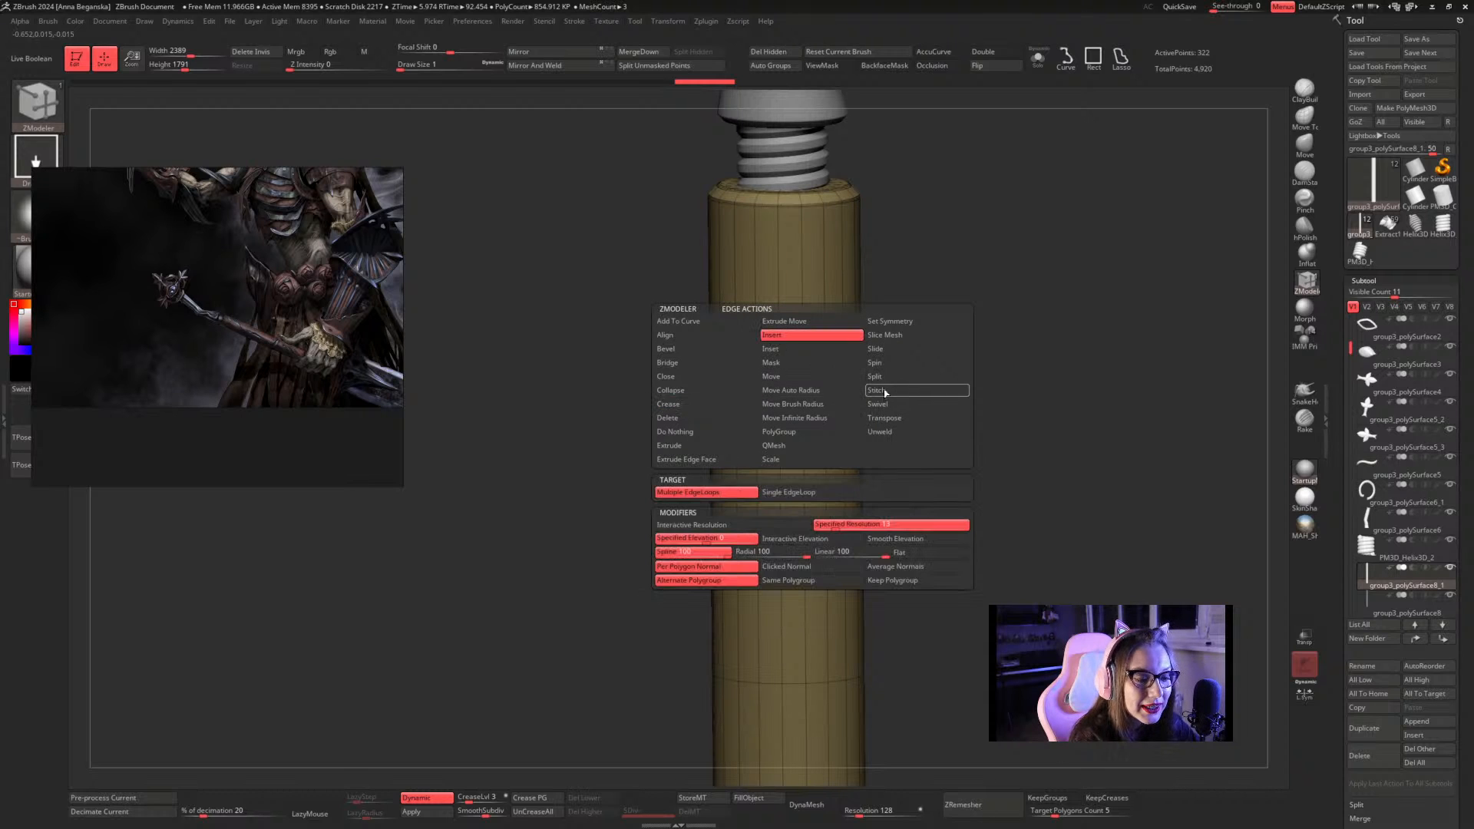
click(789, 461)
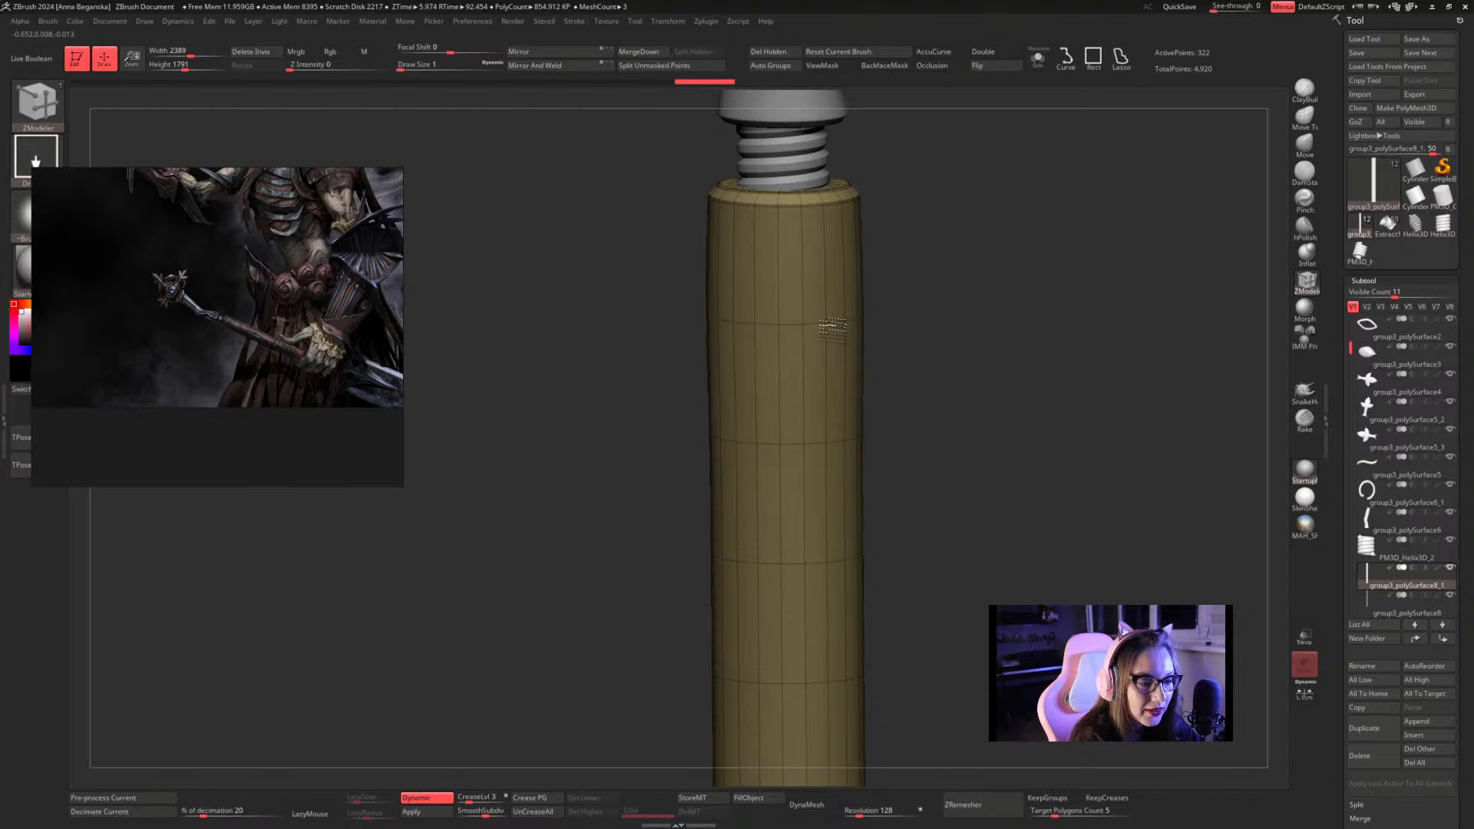
drag(833, 325, 864, 351)
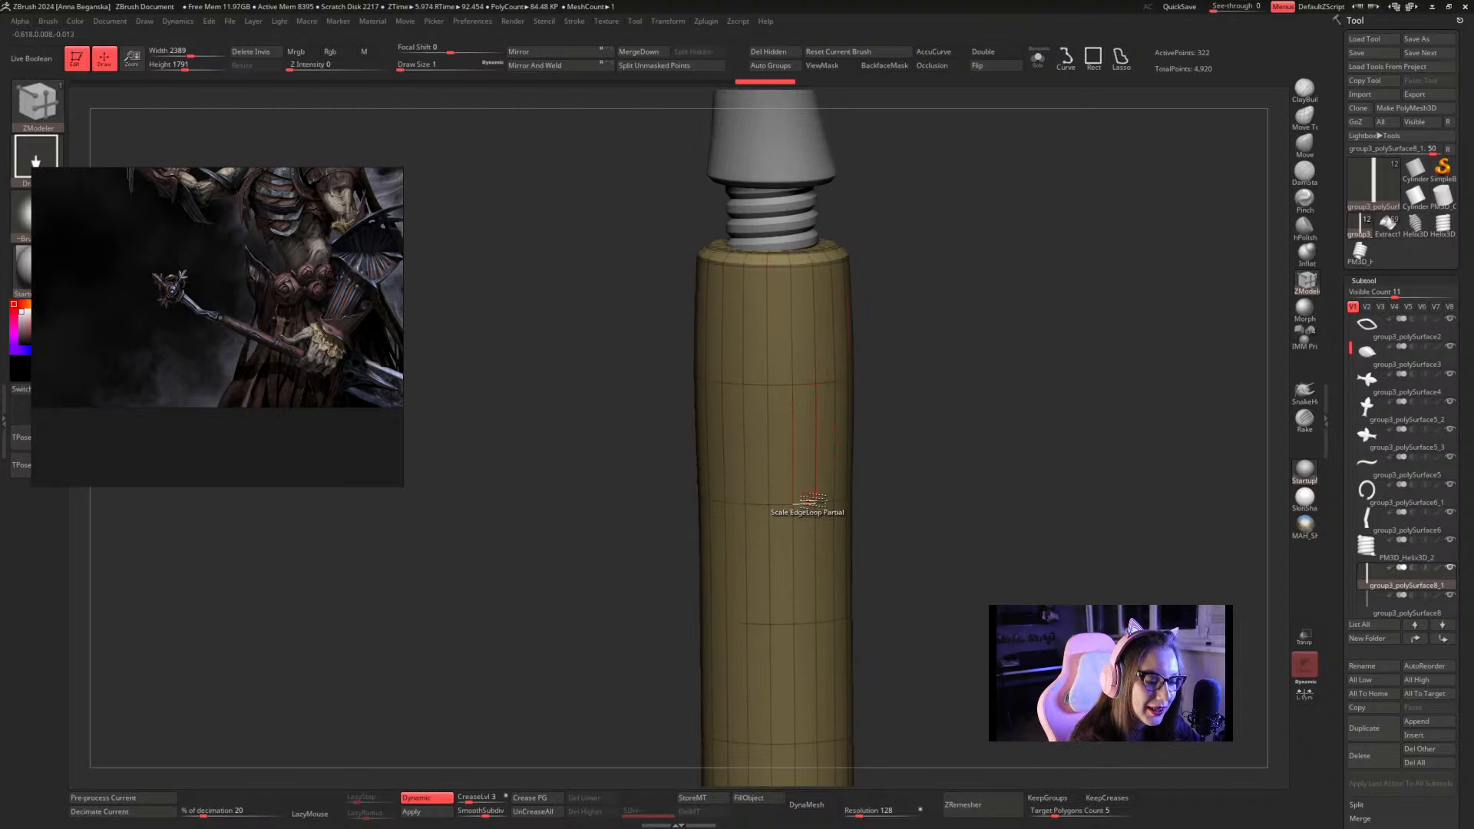
drag(813, 501, 807, 506)
Hide the wireframe and check the reshaped shaft together with the whole weapon
alt+drag(897, 291, 906, 339)
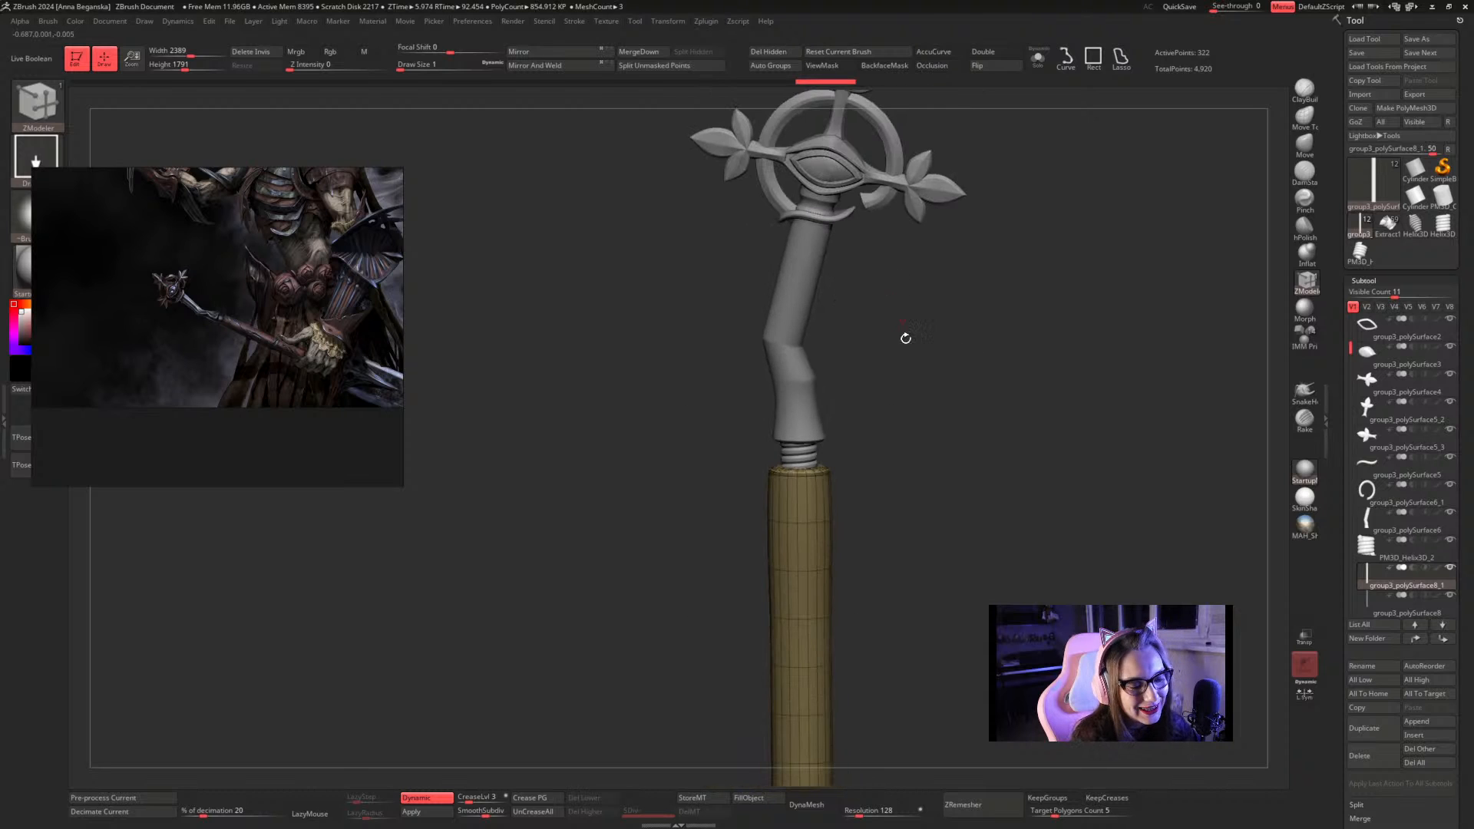
key(shift+f)
alt+drag(916, 420, 840, 262)
drag(859, 323, 911, 389)
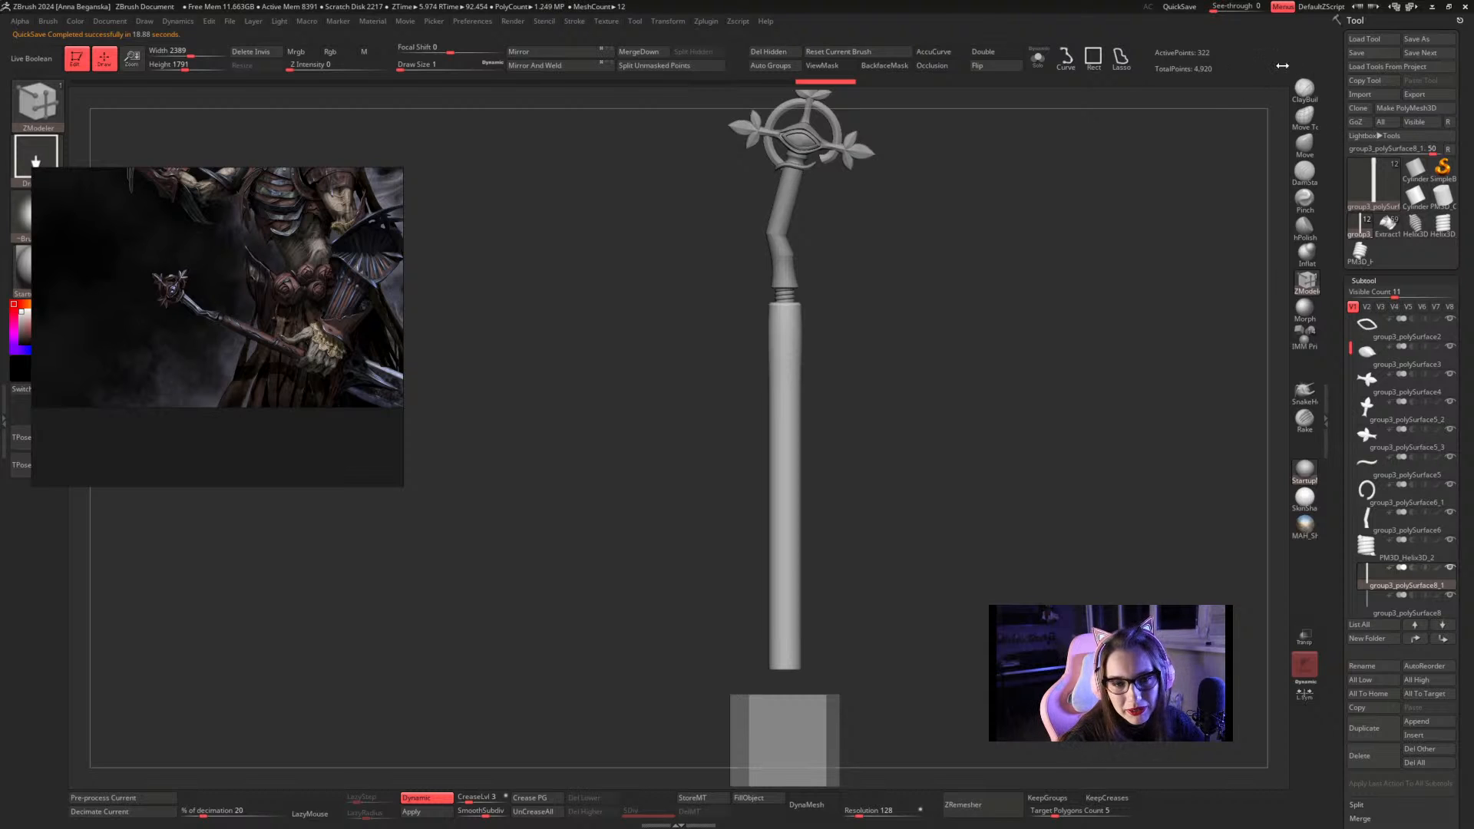
Switch to the ClayBuildup brush and open its selection of alphas
click(1305, 308)
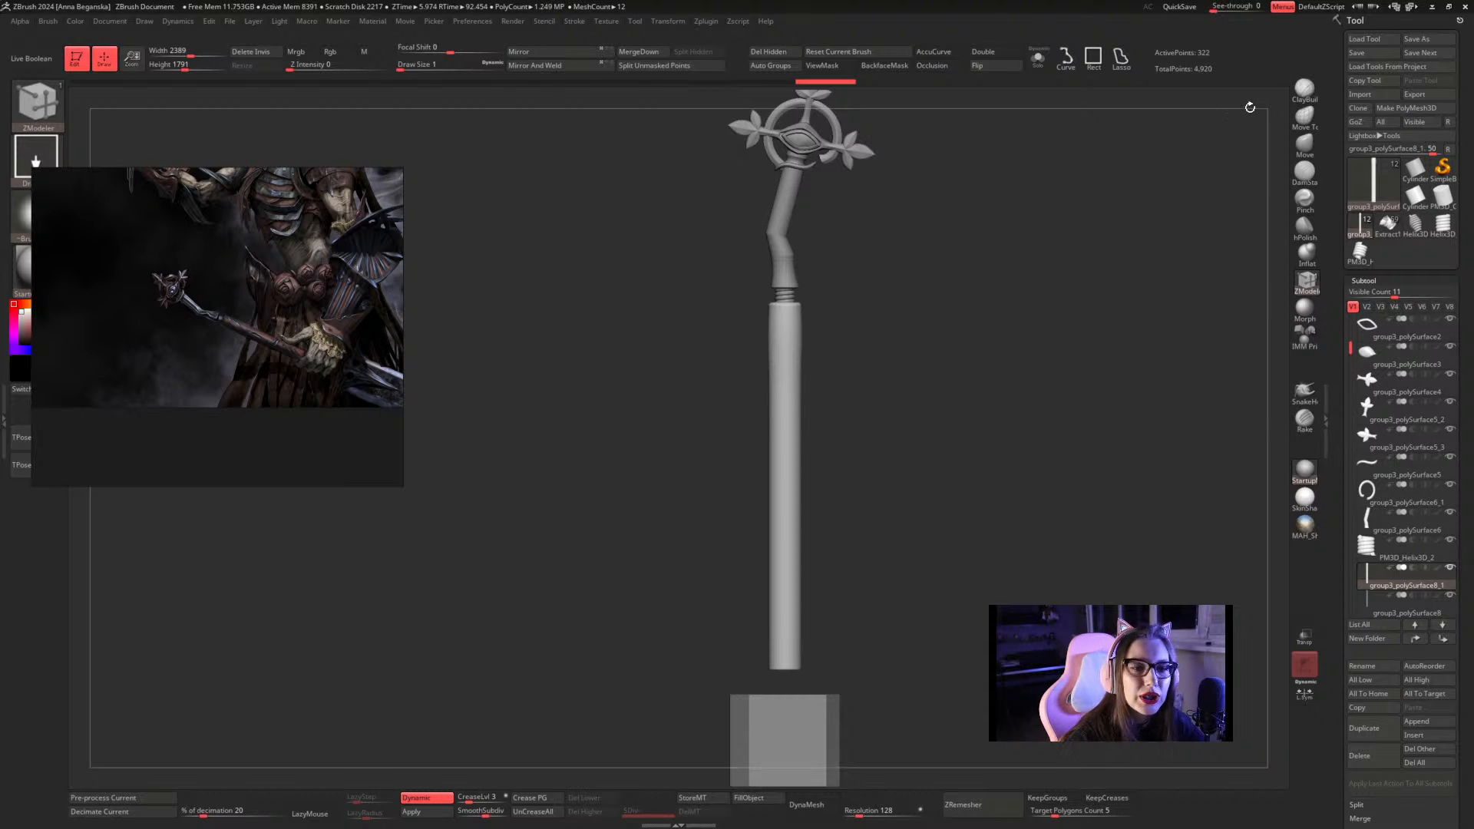
click(1303, 92)
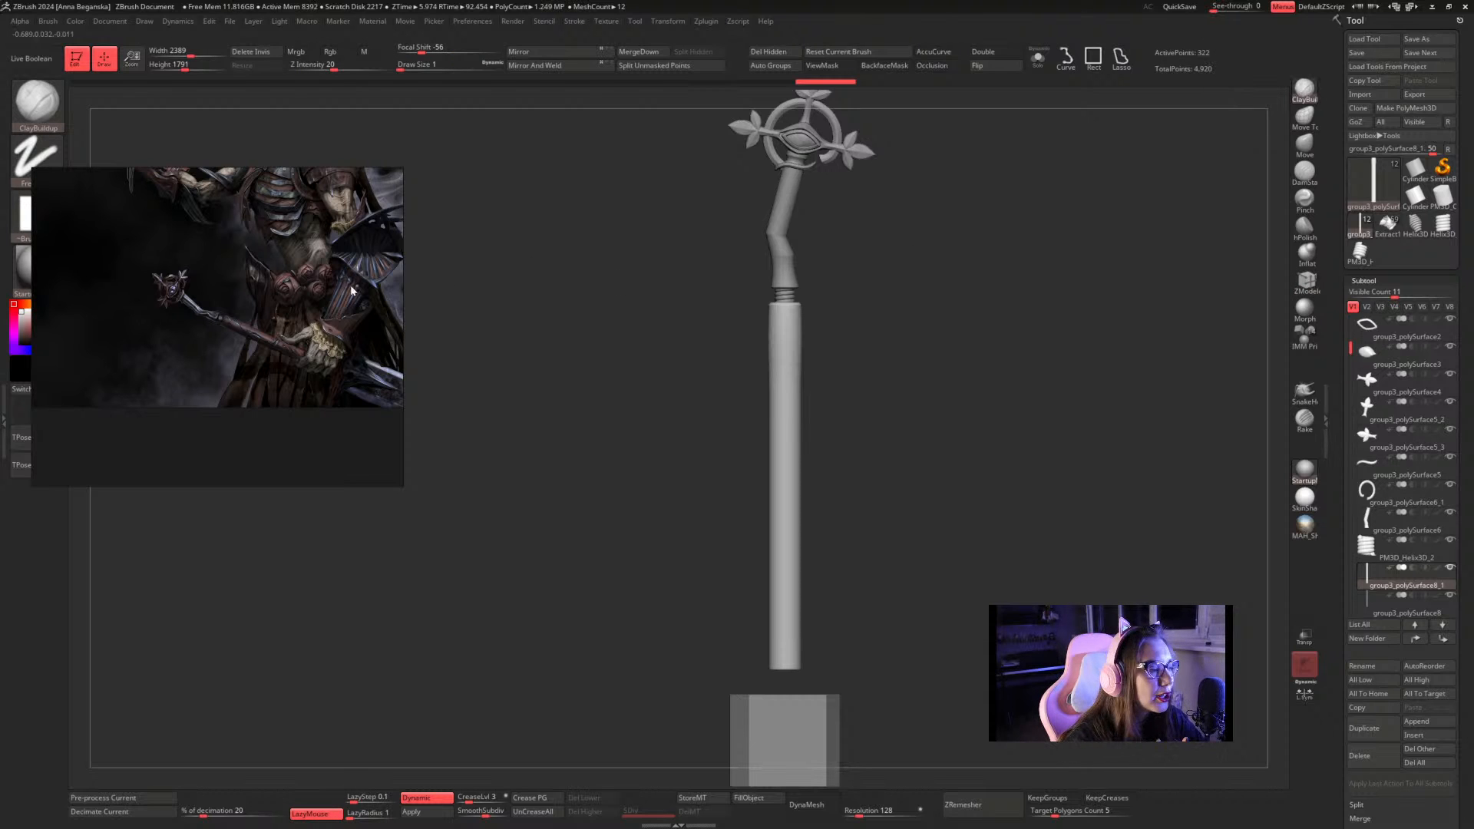
click(51, 220)
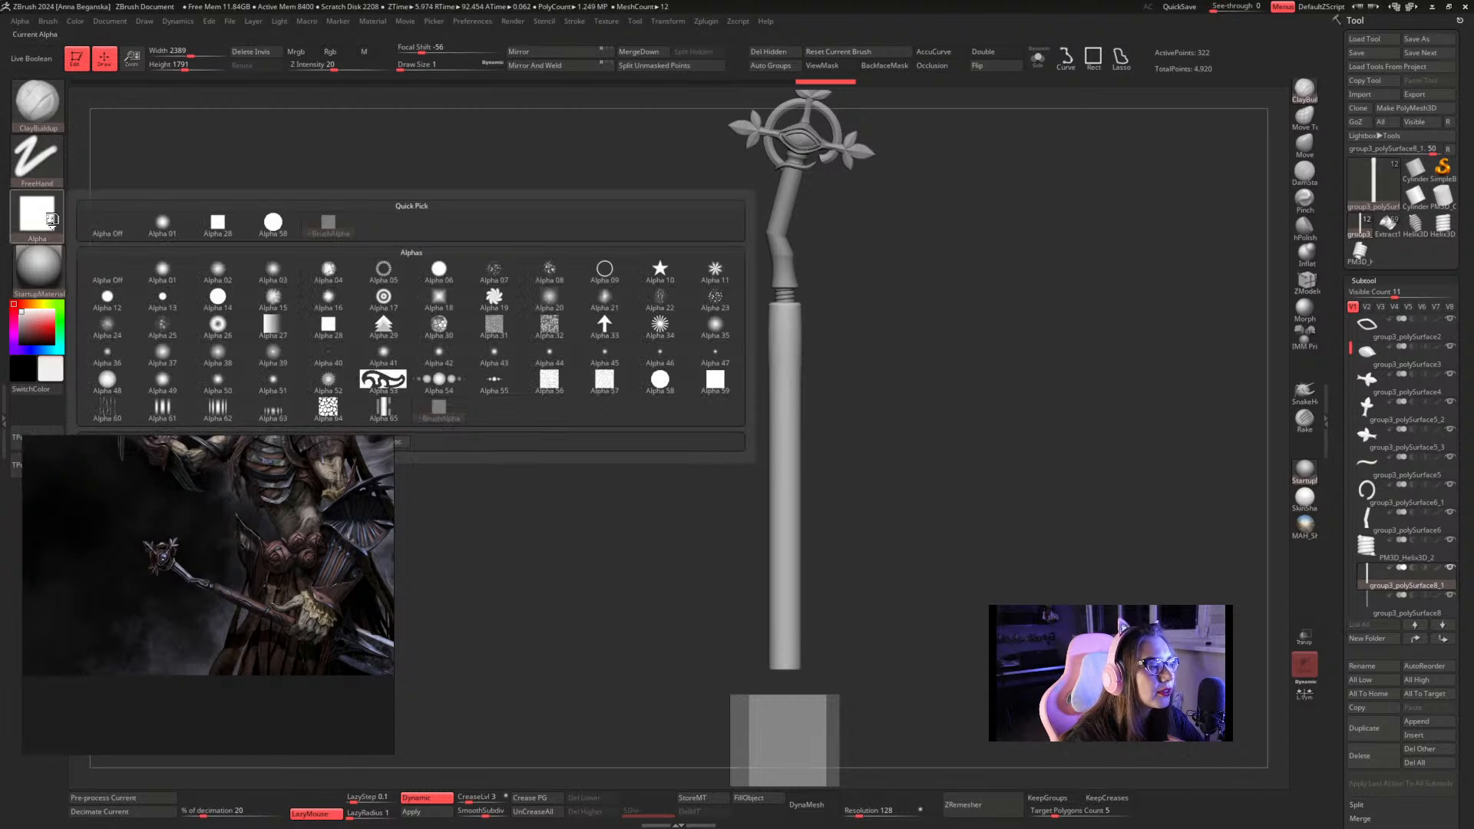
With Alpha 06 chosen for the ClayBuildup brush, switch to a Sphere3D primitive and subdivide it twice
click(439, 268)
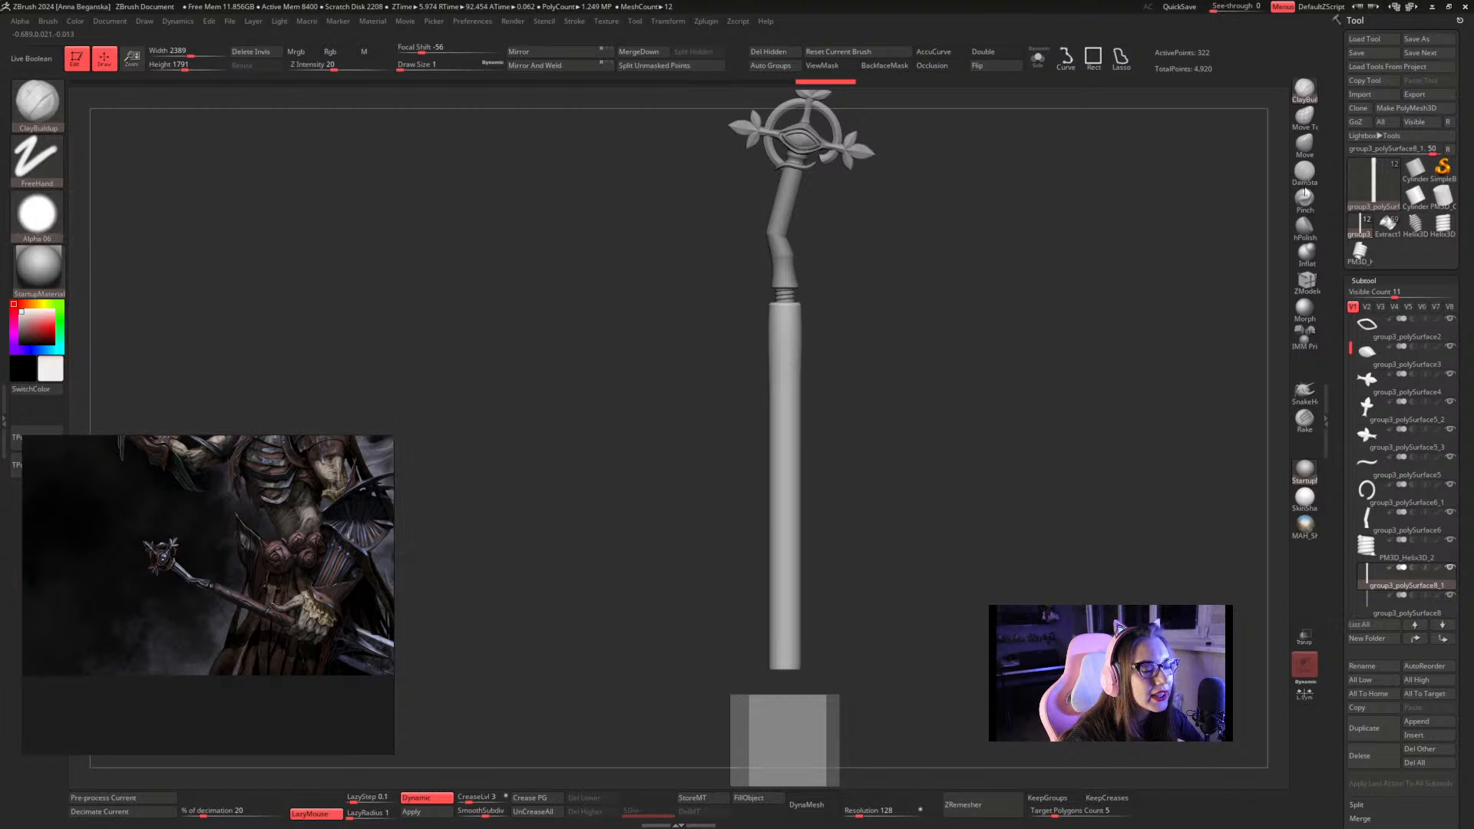
click(1417, 175)
click(1415, 172)
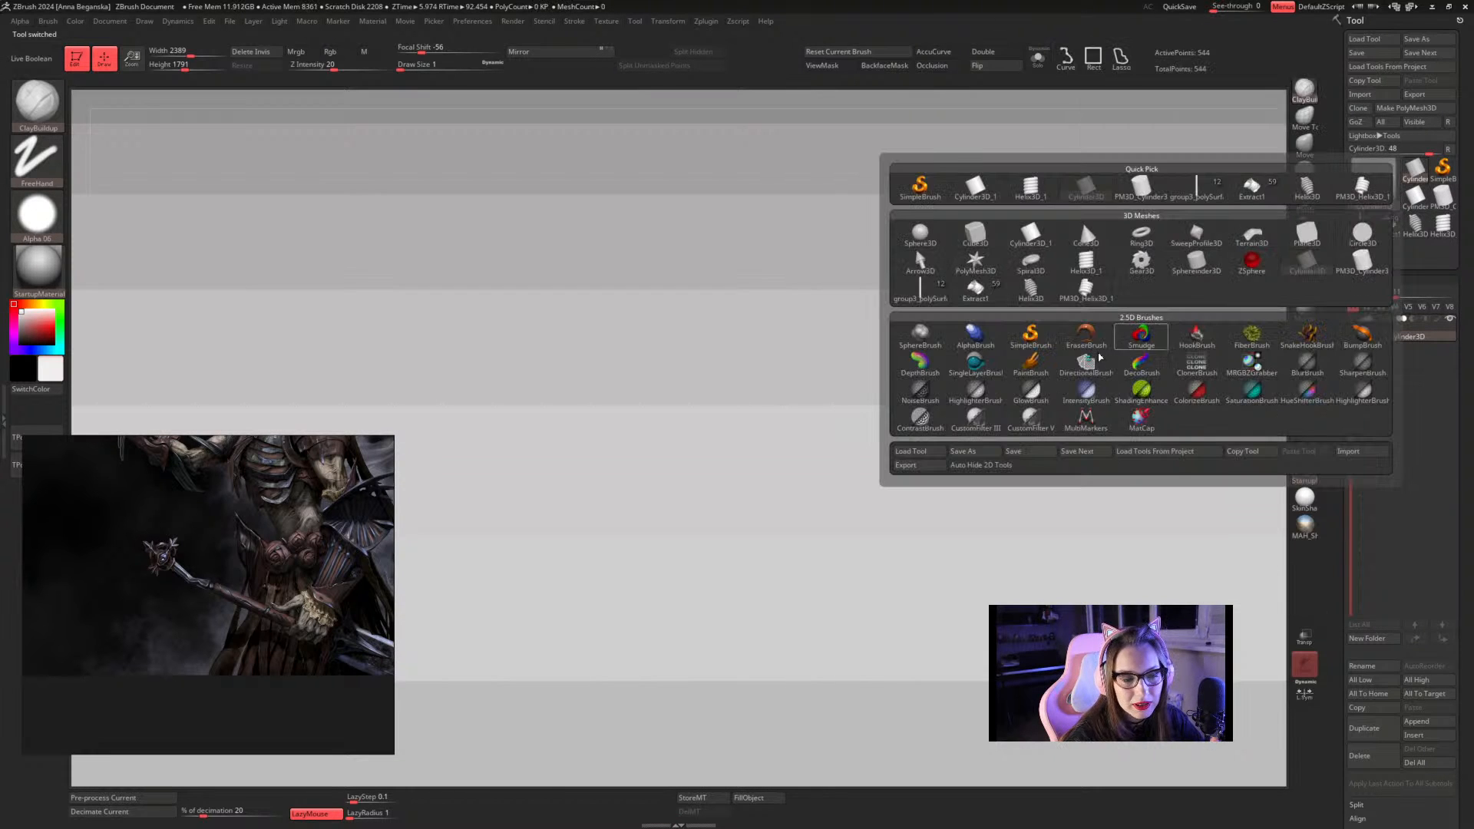
click(918, 238)
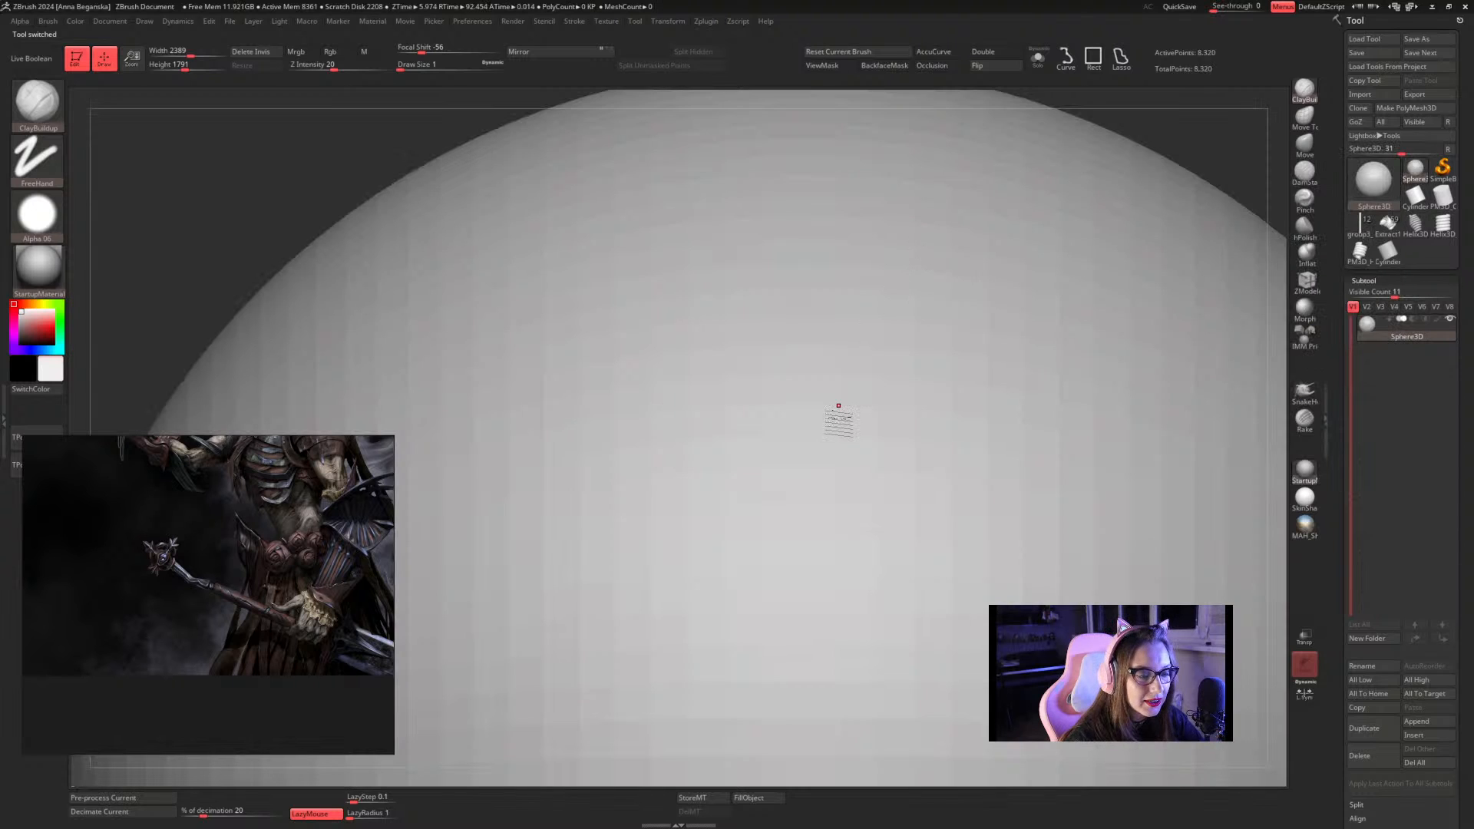
key(ctrl+d)
key(ctrl+d)
key(f)
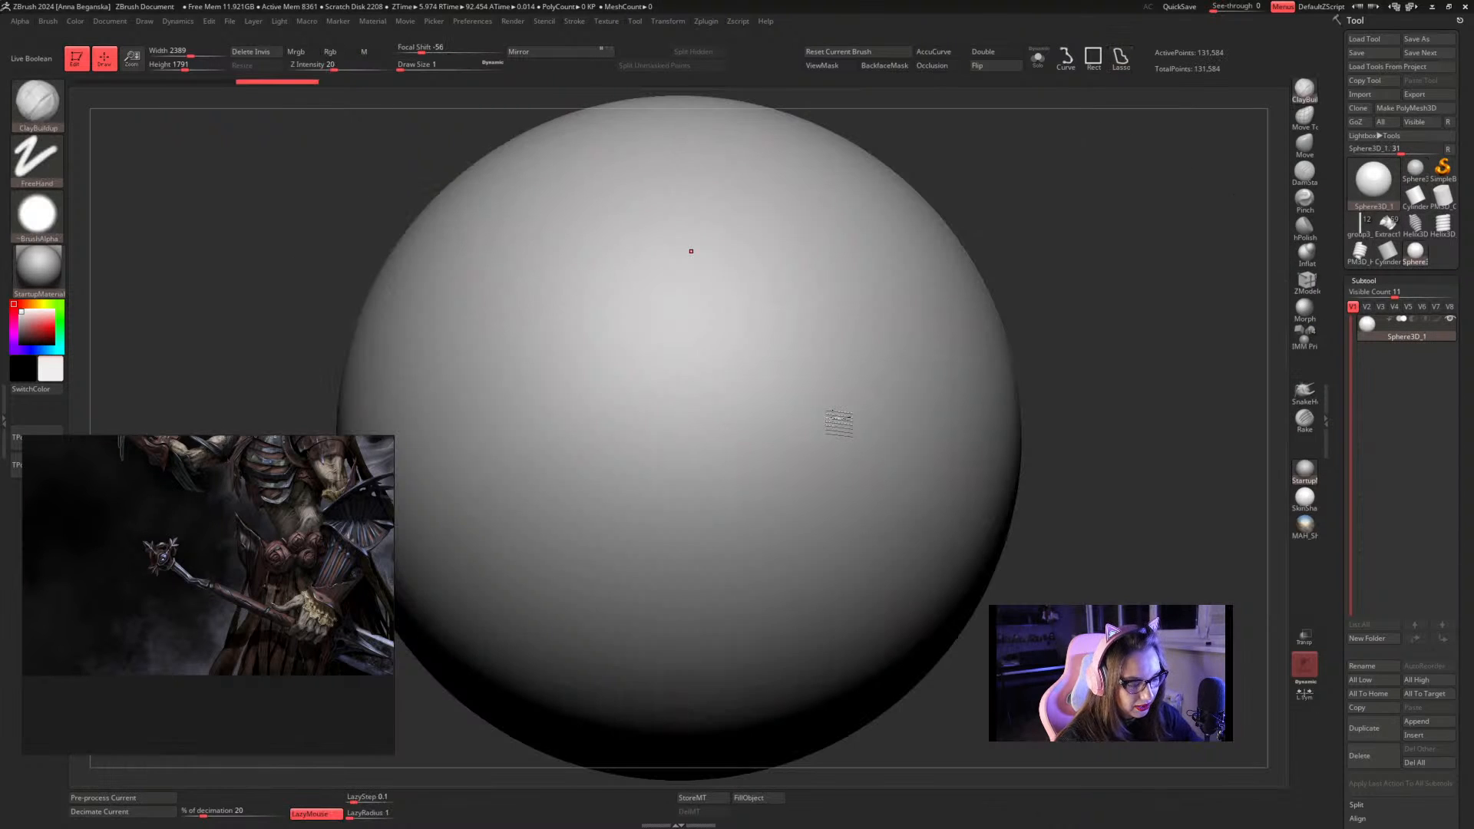
Reset the ClayBuildup brush to its defaults and set its draw size to about 54
click(48, 218)
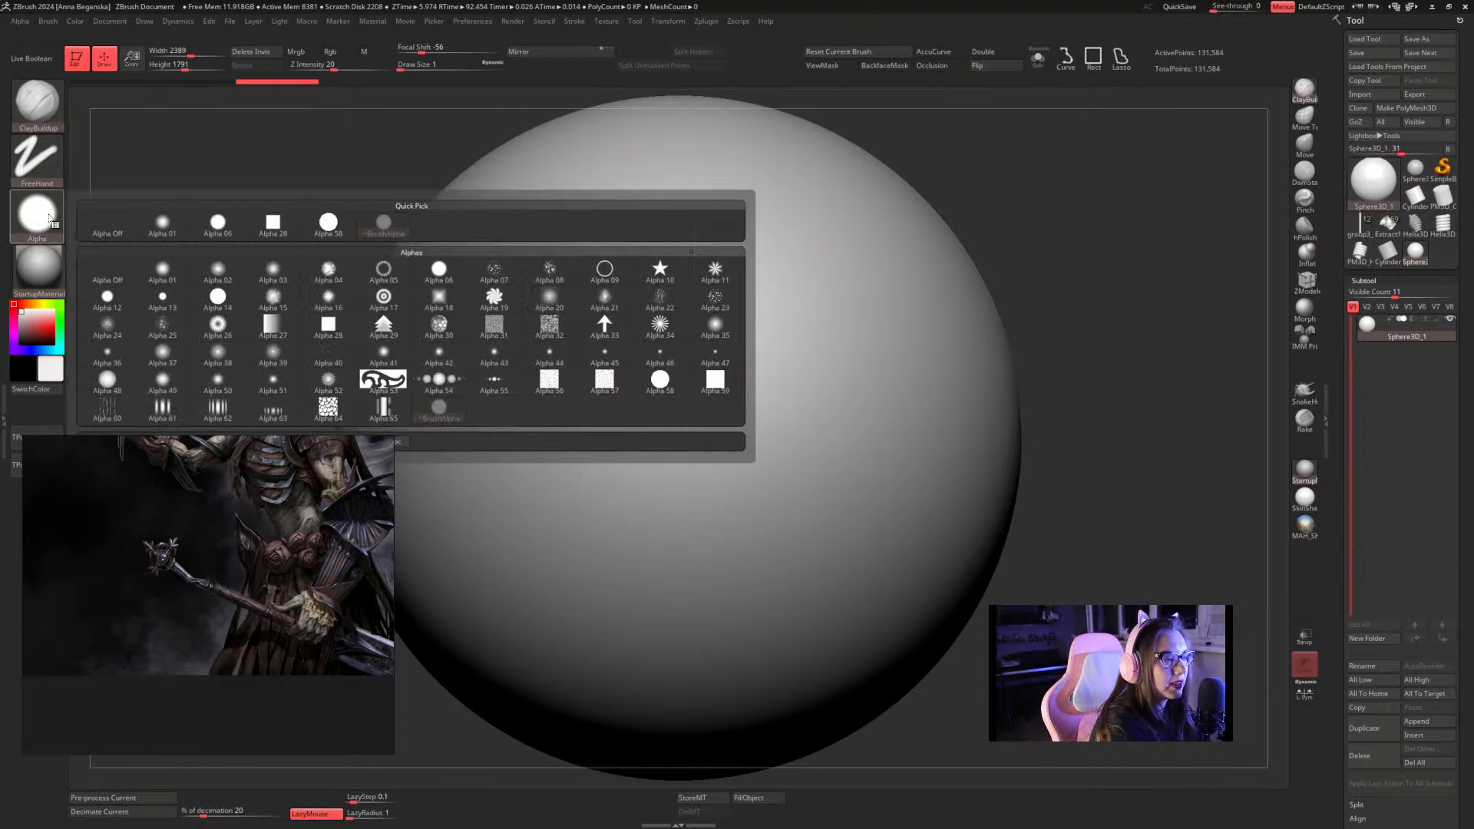
click(838, 51)
key(space)
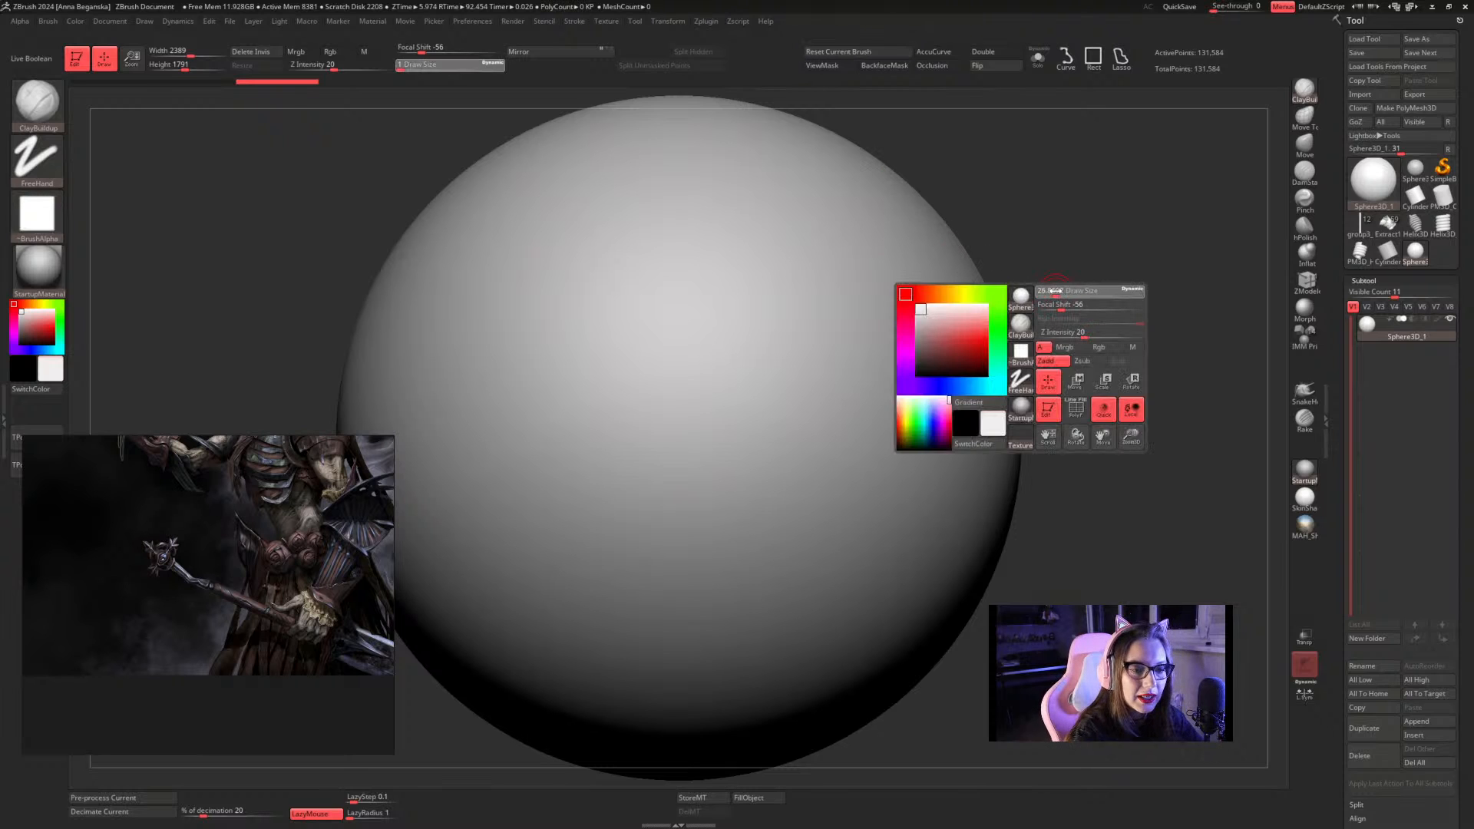
drag(1054, 290, 1068, 290)
click(655, 306)
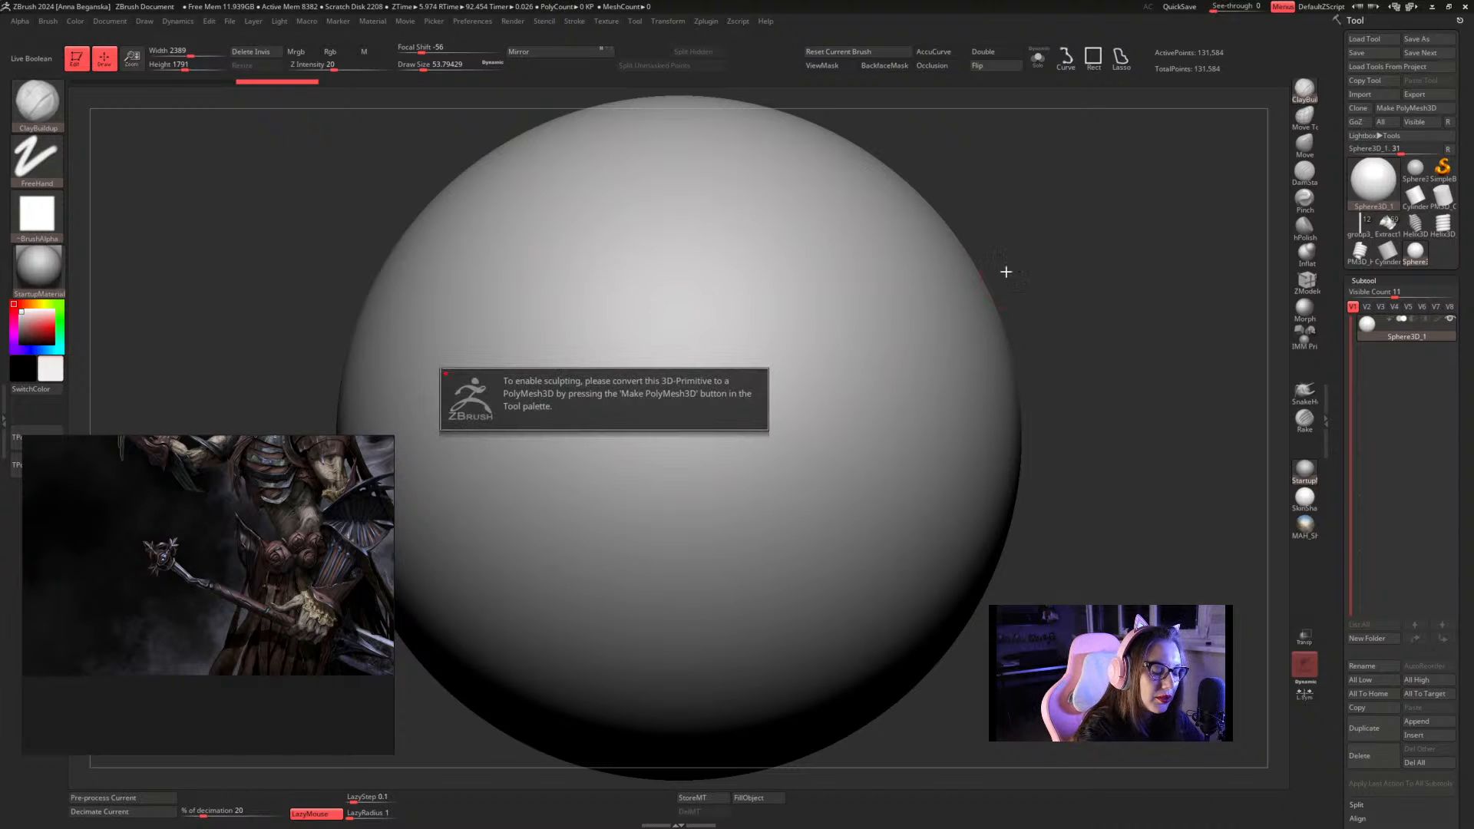
Convert the sphere to a PolyMesh3D and sculpt a diagonal ClayBuildup test stroke with the default square alpha
click(1417, 108)
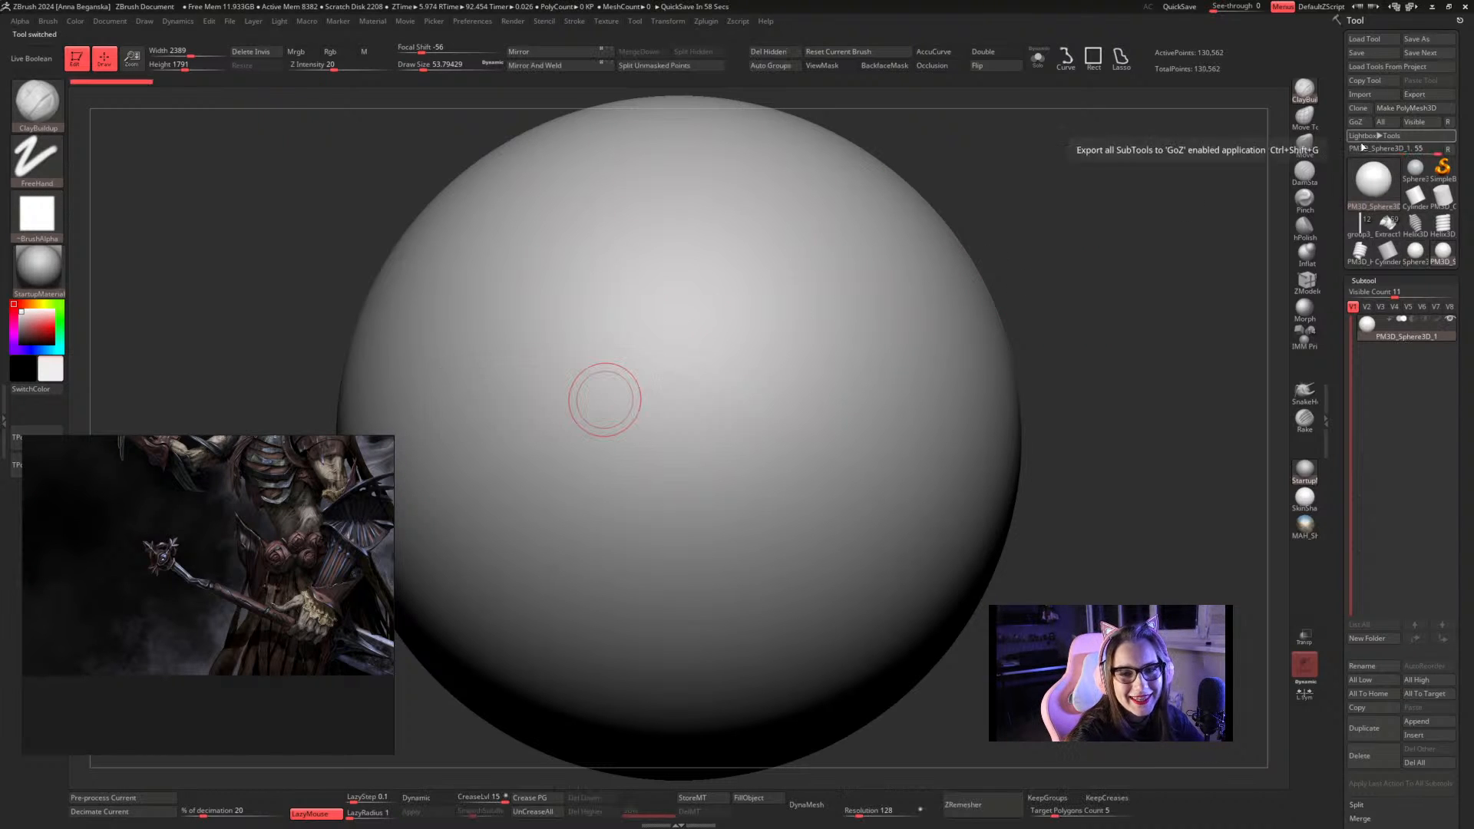
mouse_move(574, 358)
mouse_down()
mouse_move(544, 434)
mouse_move(590, 418)
mouse_move(674, 317)
mouse_move(542, 563)
mouse_up()
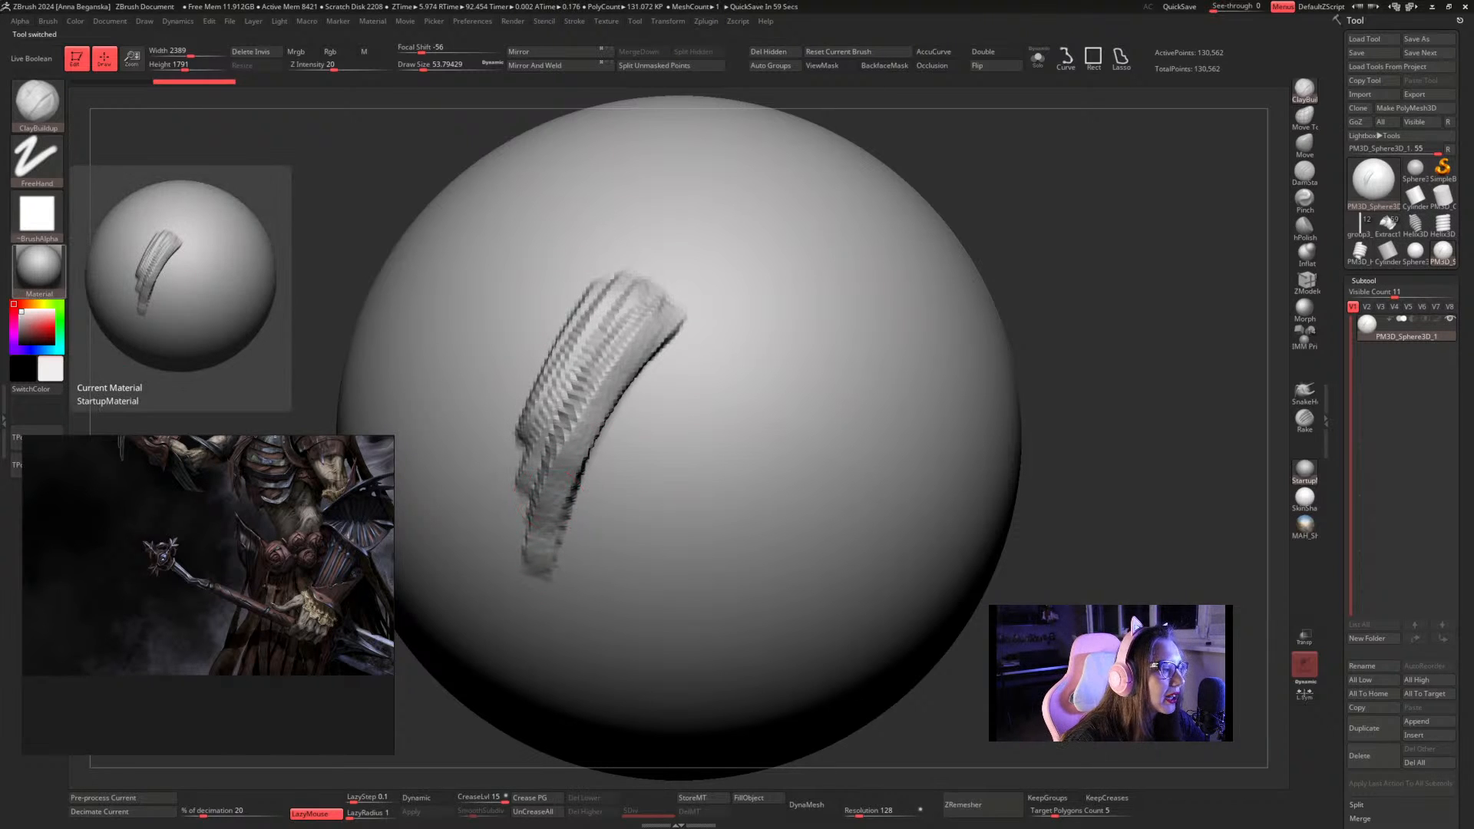
Sculpt a second diagonal ClayBuildup stroke beside the first using Alpha 06, and smooth both strokes
click(37, 213)
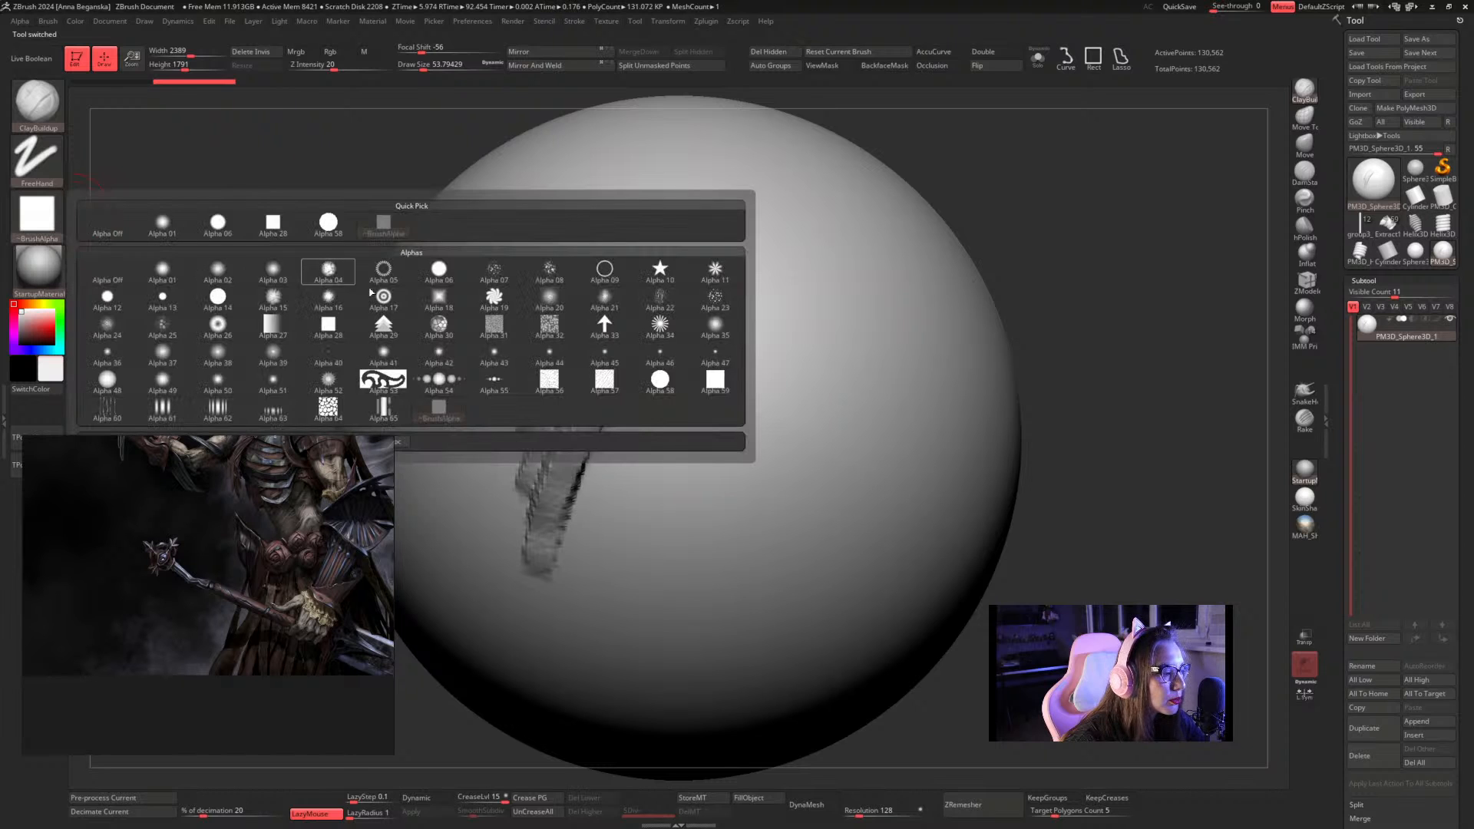
click(446, 276)
mouse_move(750, 369)
mouse_down()
mouse_move(681, 553)
mouse_move(742, 479)
mouse_move(691, 588)
mouse_move(726, 499)
mouse_move(679, 506)
mouse_move(693, 598)
mouse_move(665, 603)
mouse_move(659, 562)
mouse_up()
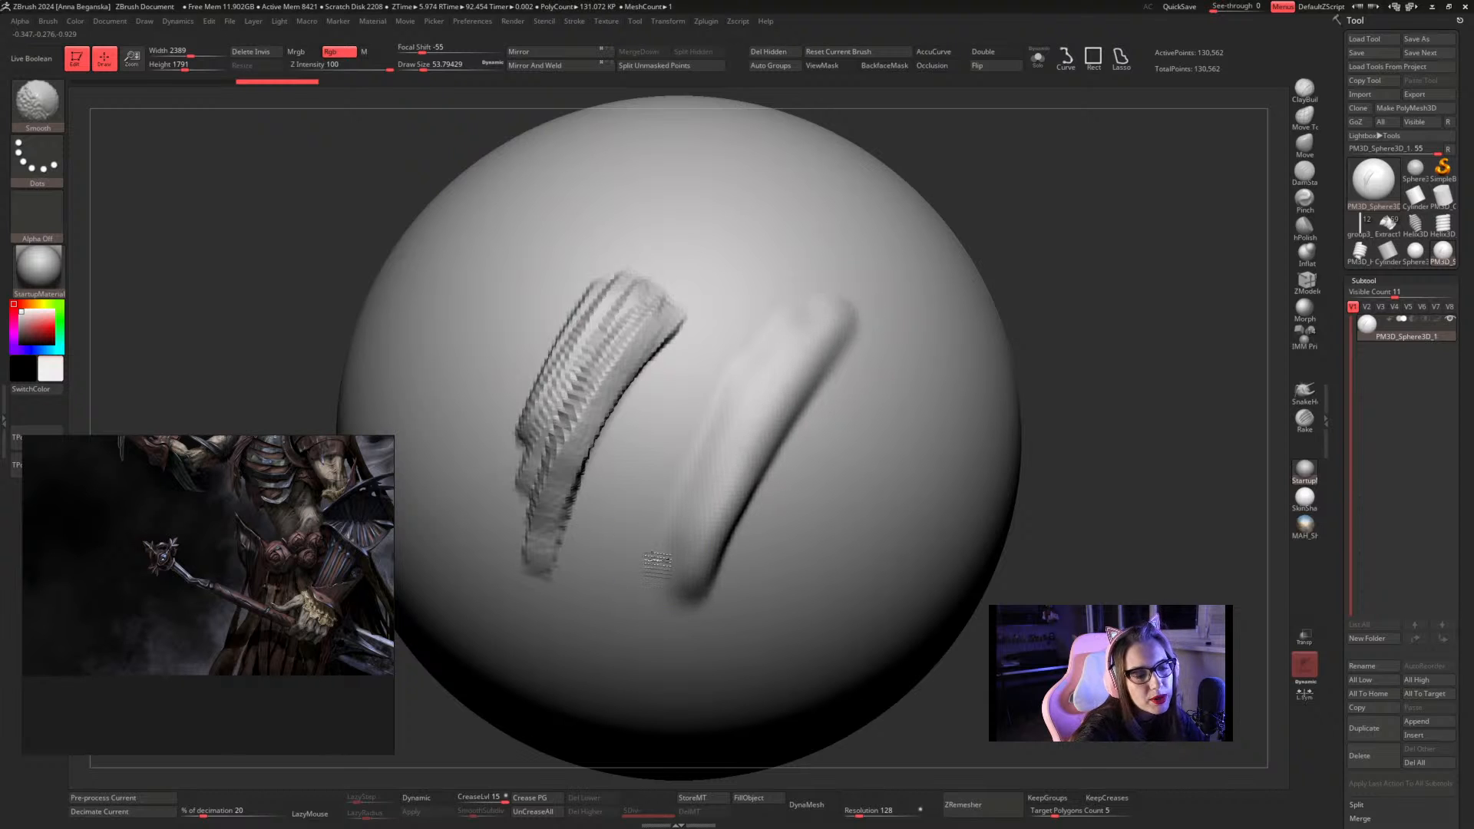
mouse_move(677, 328)
shift+mouse_down()
mouse_move(531, 563)
mouse_move(653, 299)
mouse_move(538, 430)
mouse_move(599, 399)
mouse_move(674, 315)
mouse_move(530, 607)
shift+mouse_up()
mouse_move(1144, 323)
mouse_down()
mouse_move(1090, 279)
mouse_move(1113, 294)
mouse_up()
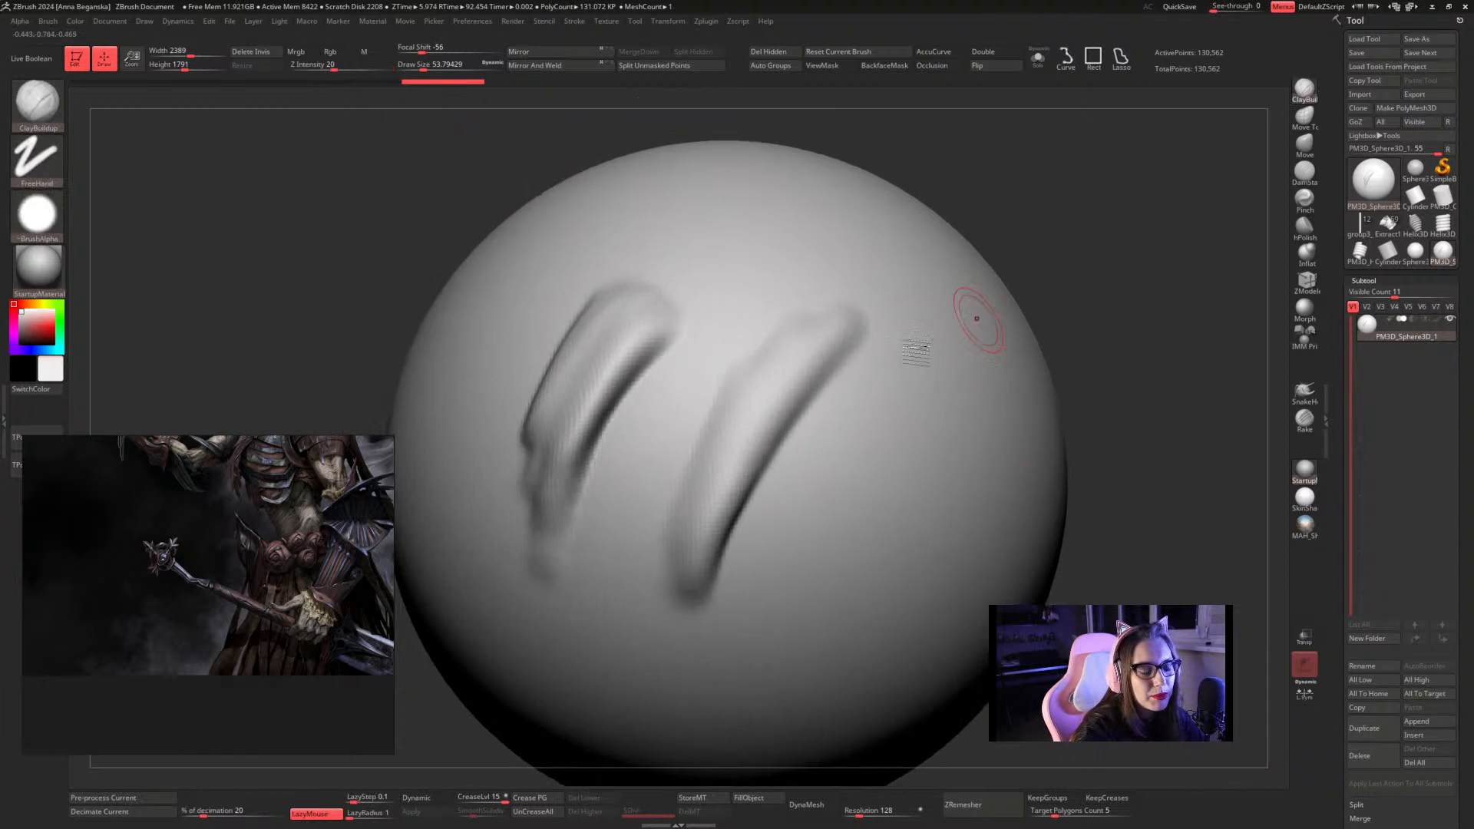
mouse_move(739, 422)
shift+mouse_down()
mouse_move(777, 381)
mouse_move(753, 422)
mouse_move(777, 356)
mouse_move(674, 547)
mouse_move(674, 483)
mouse_move(722, 518)
mouse_move(745, 507)
mouse_move(702, 520)
mouse_move(701, 504)
shift+mouse_up()
key(shift)
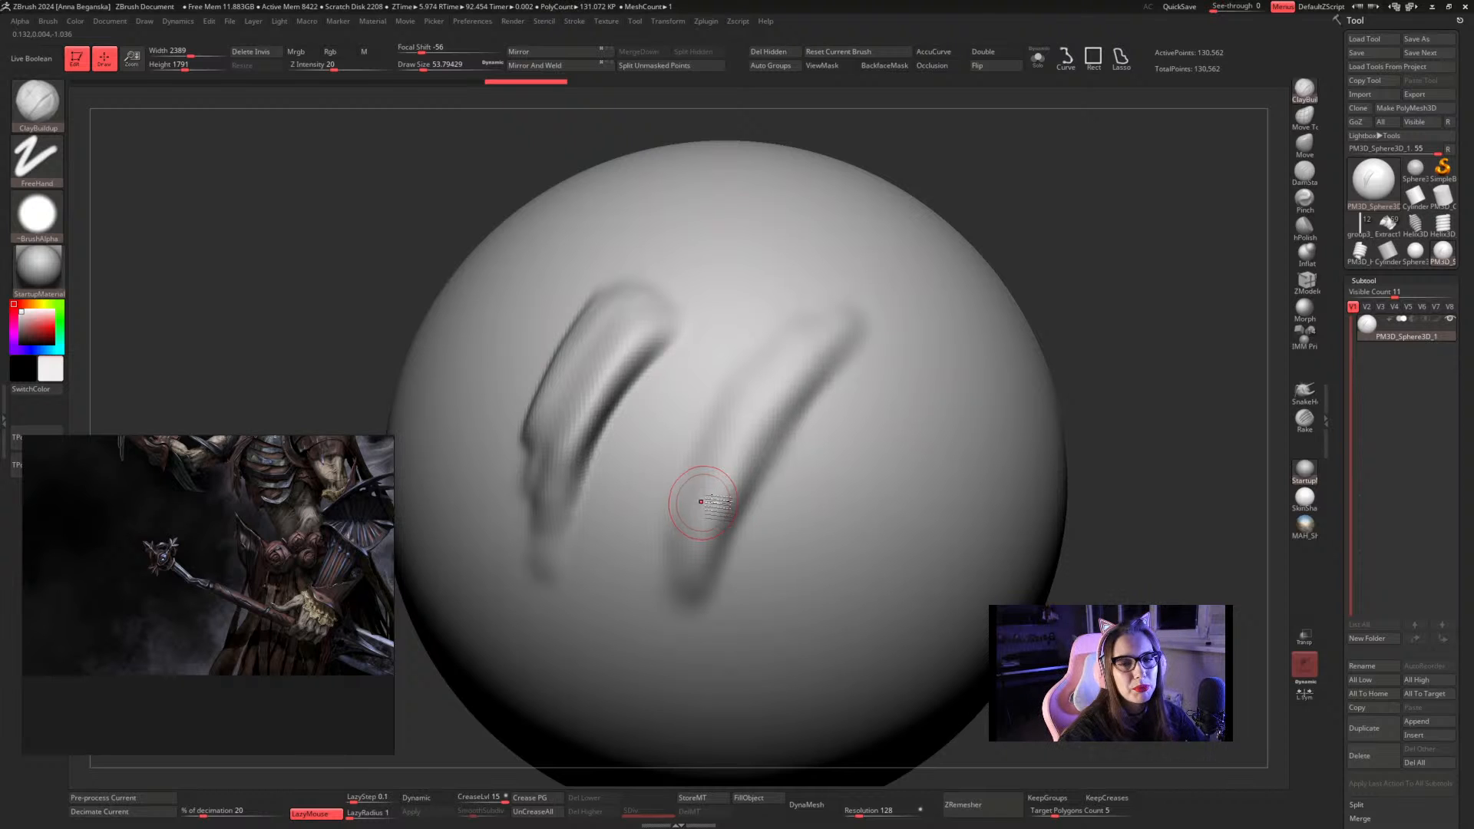
Sculpt a third diagonal ClayBuildup stroke on the sphere using Alpha 18, and smooth it
click(37, 213)
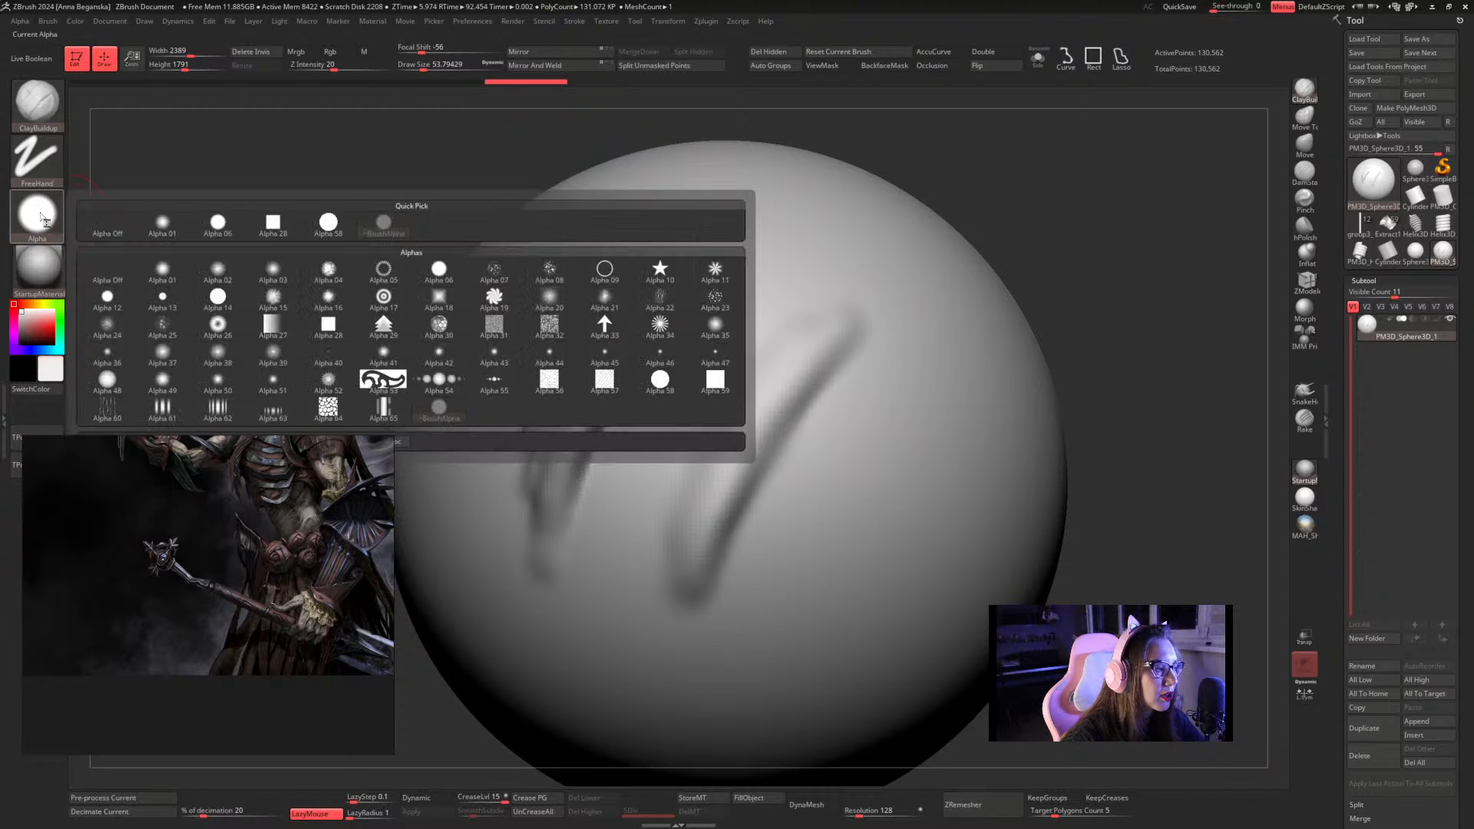
click(438, 300)
key(f)
drag(1083, 342, 1073, 338)
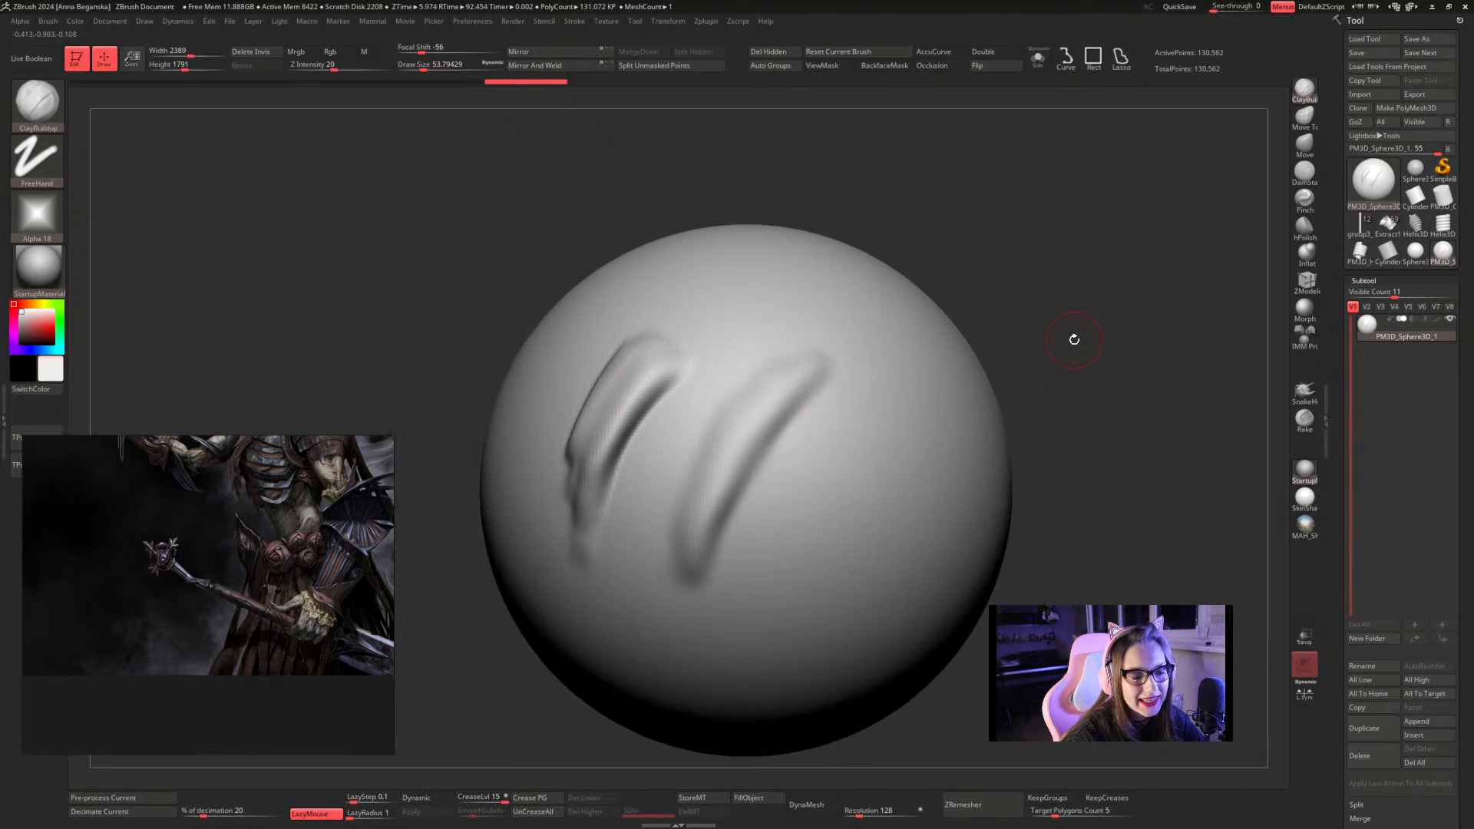
drag(858, 451, 772, 626)
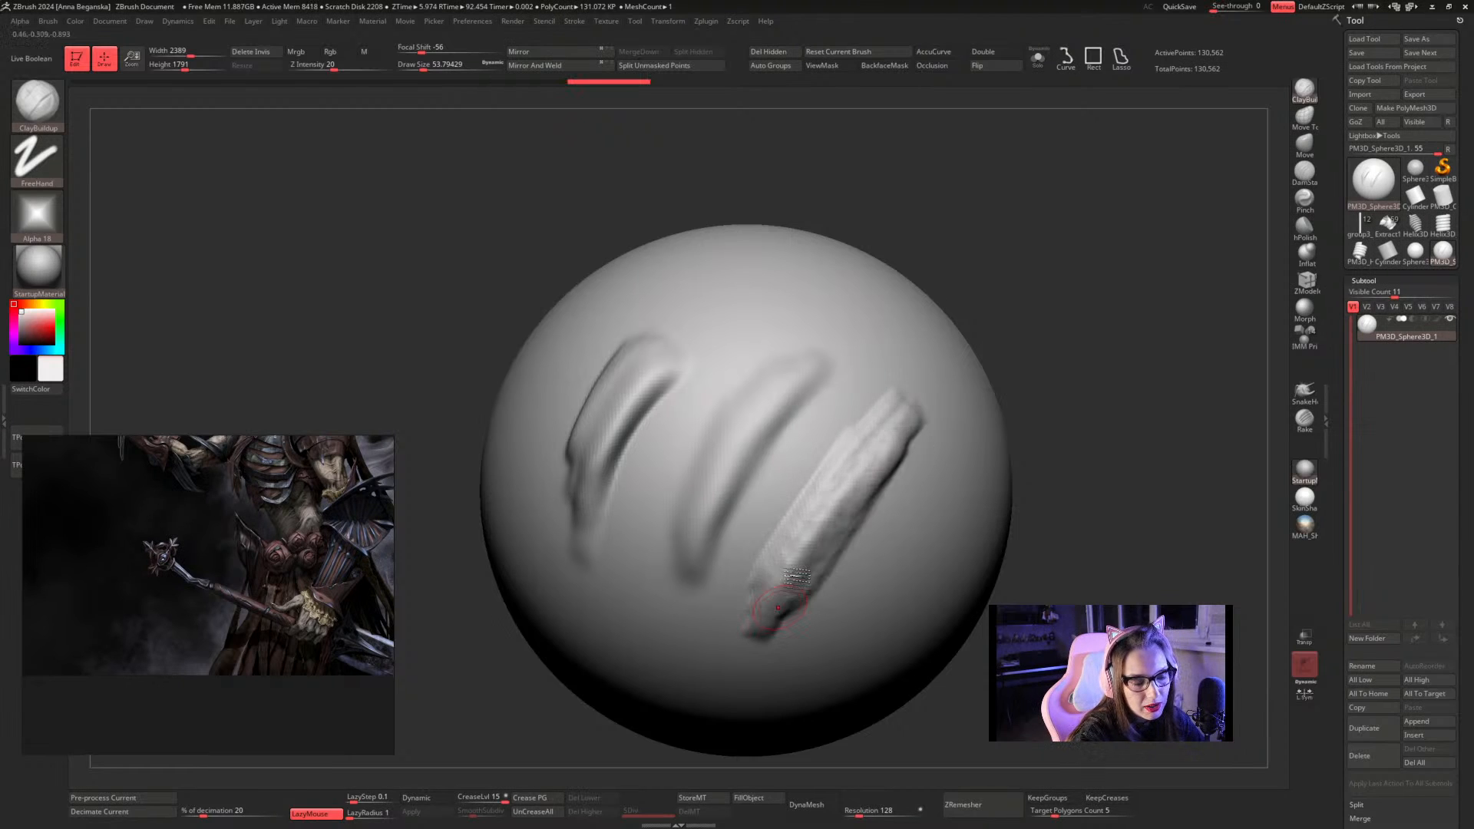
mouse_move(841, 475)
shift+mouse_down()
mouse_move(870, 486)
mouse_move(837, 498)
mouse_move(934, 455)
shift+mouse_up()
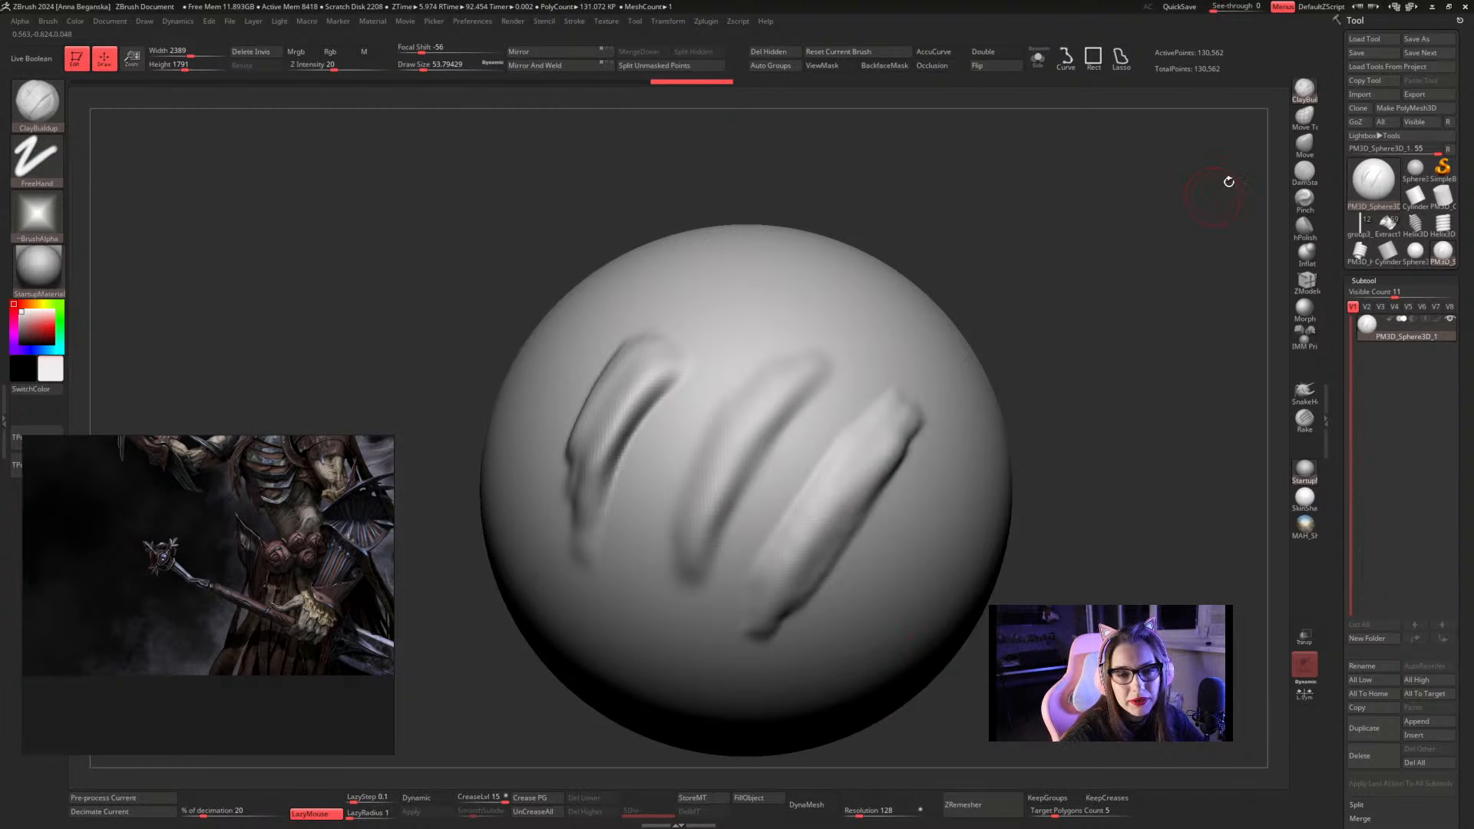
Pull two broad spikes out of the sphere's edge using the Move brush at a draw size of about 120
click(1304, 145)
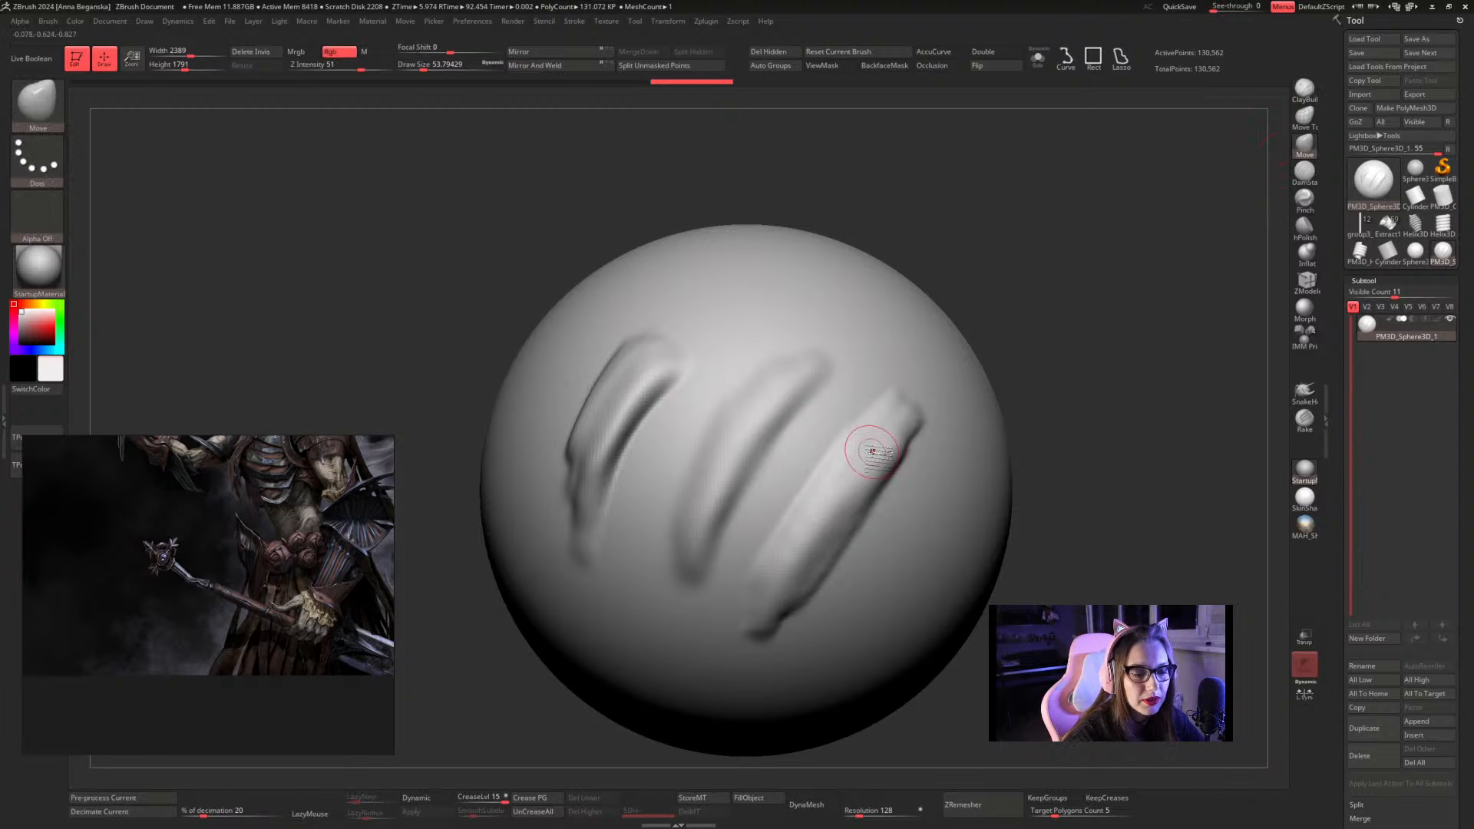
key(space)
drag(931, 297, 1067, 264)
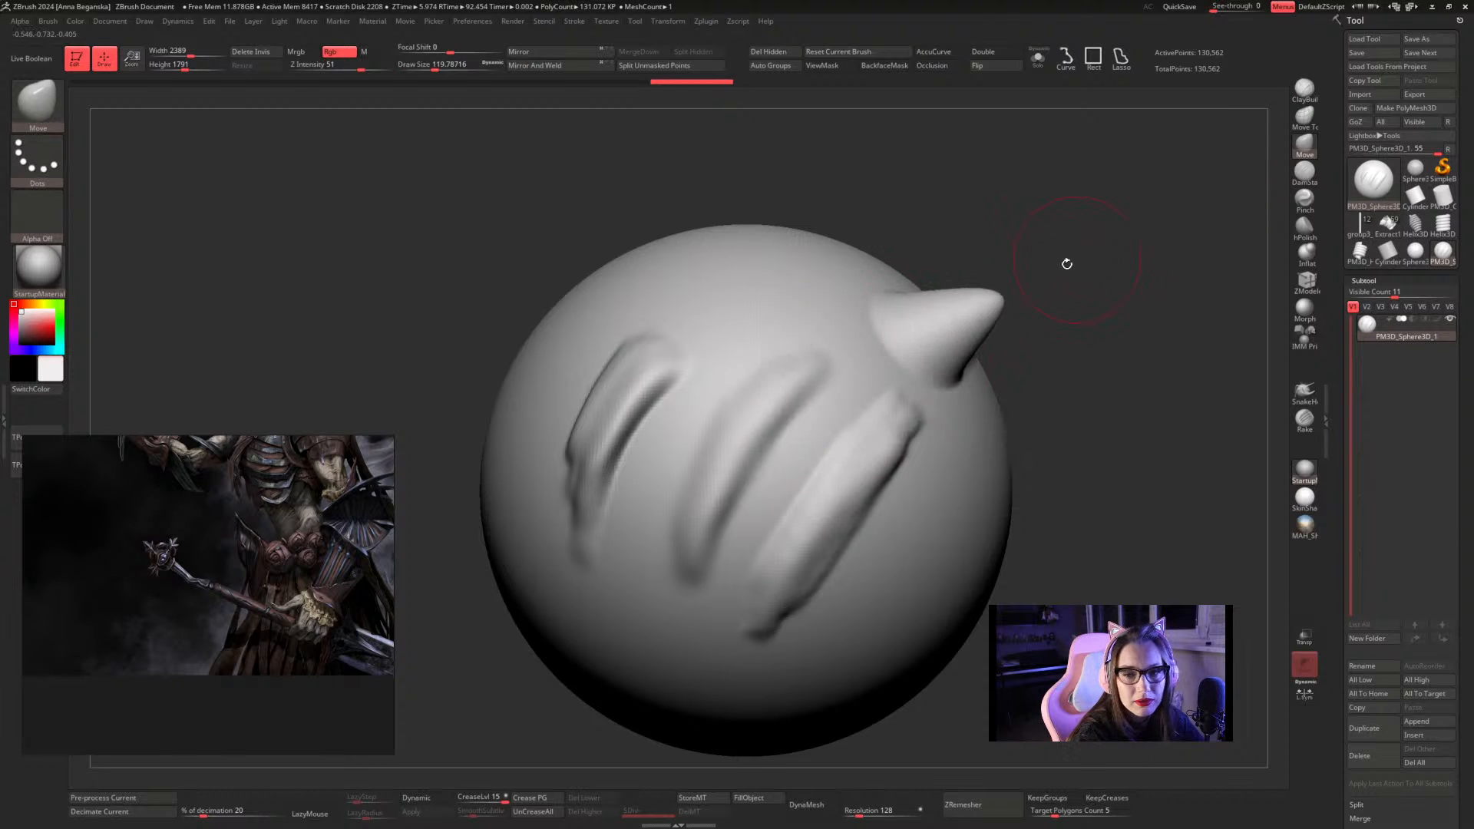
drag(941, 434, 1105, 359)
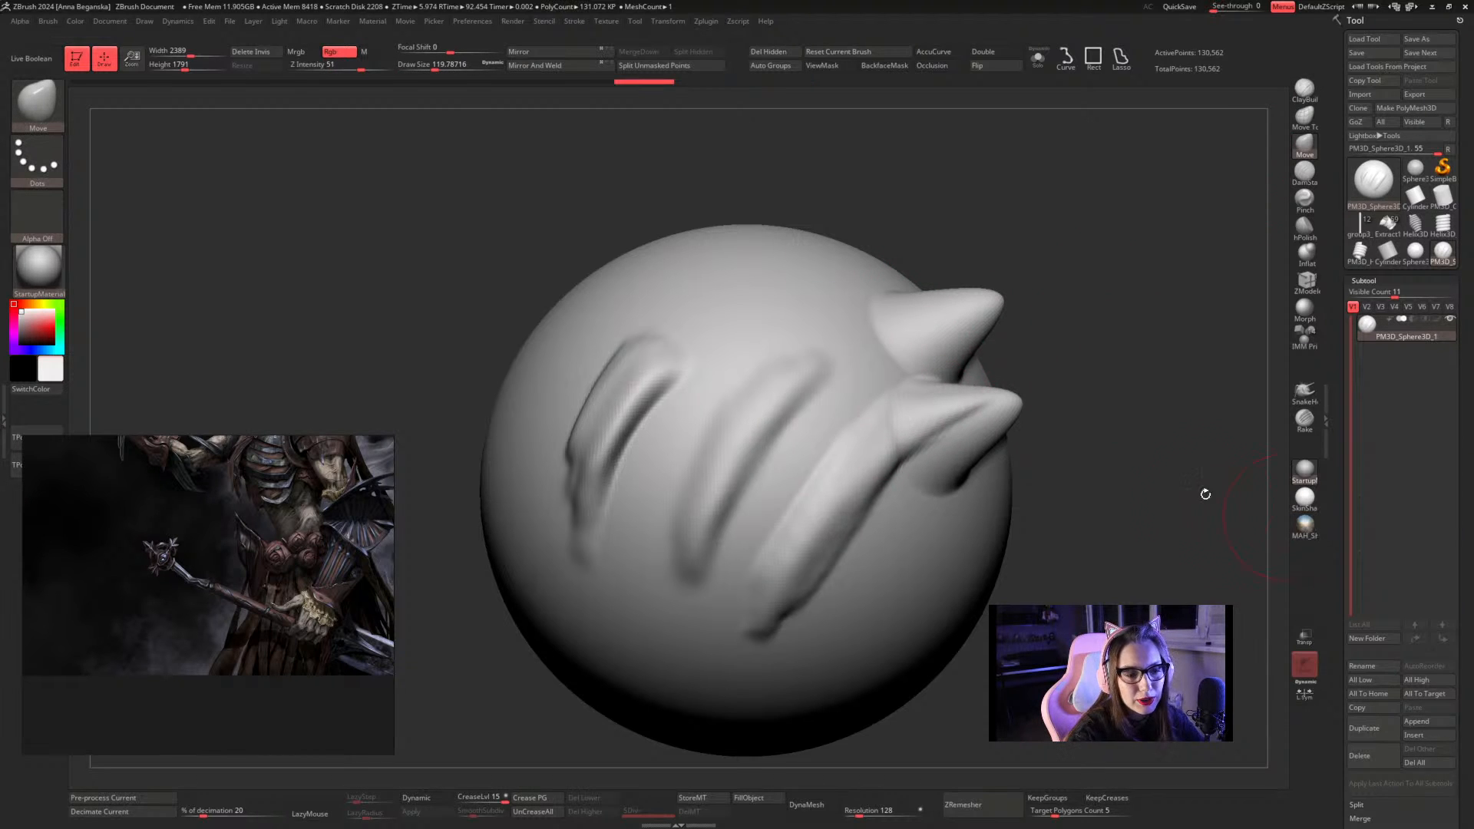
Reduce the Move brush's draw size to about 46 and bend the upper spike's tip upward
key(space)
drag(1110, 229, 1086, 228)
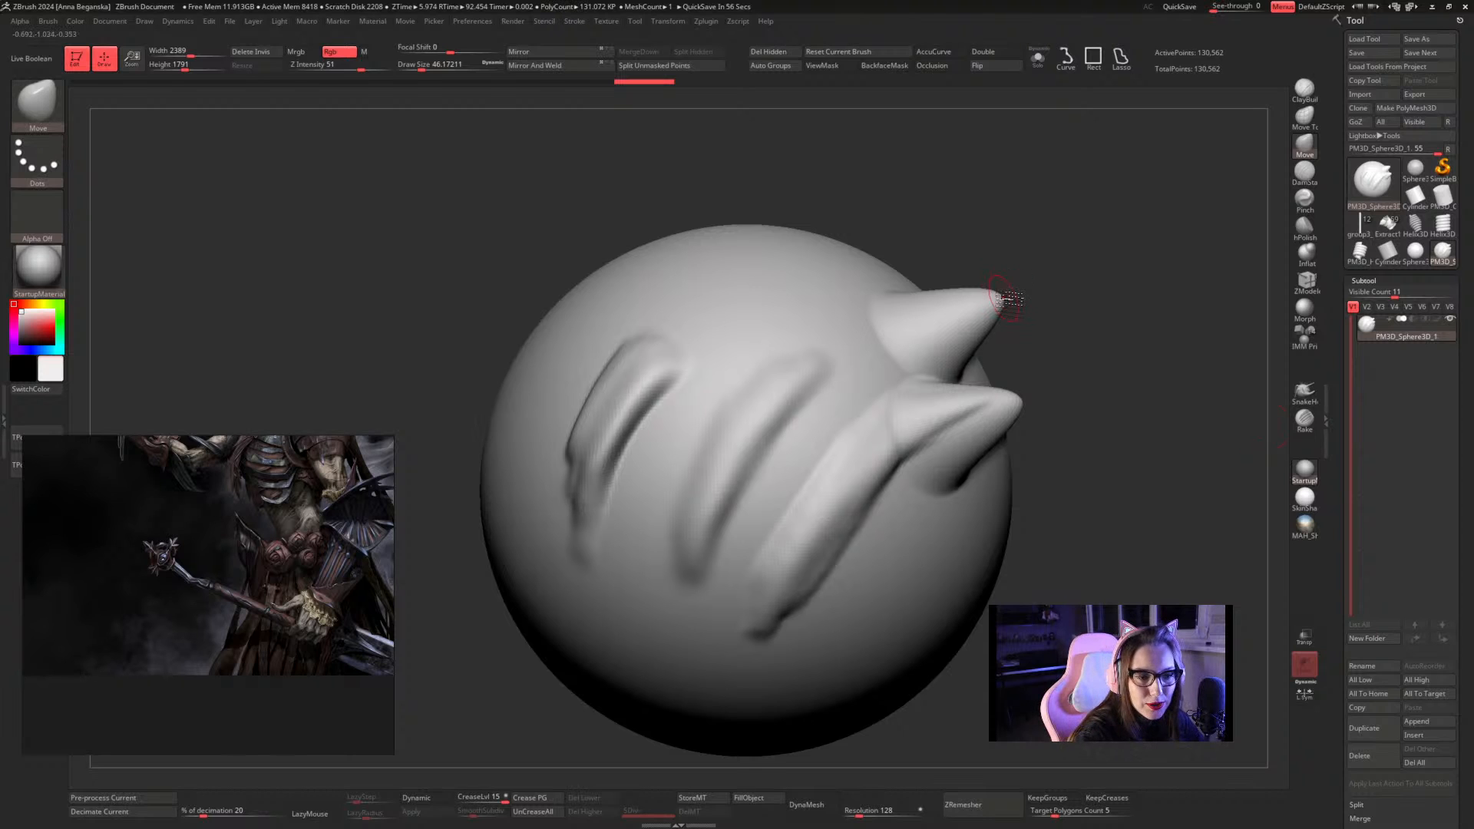
drag(989, 289, 1002, 236)
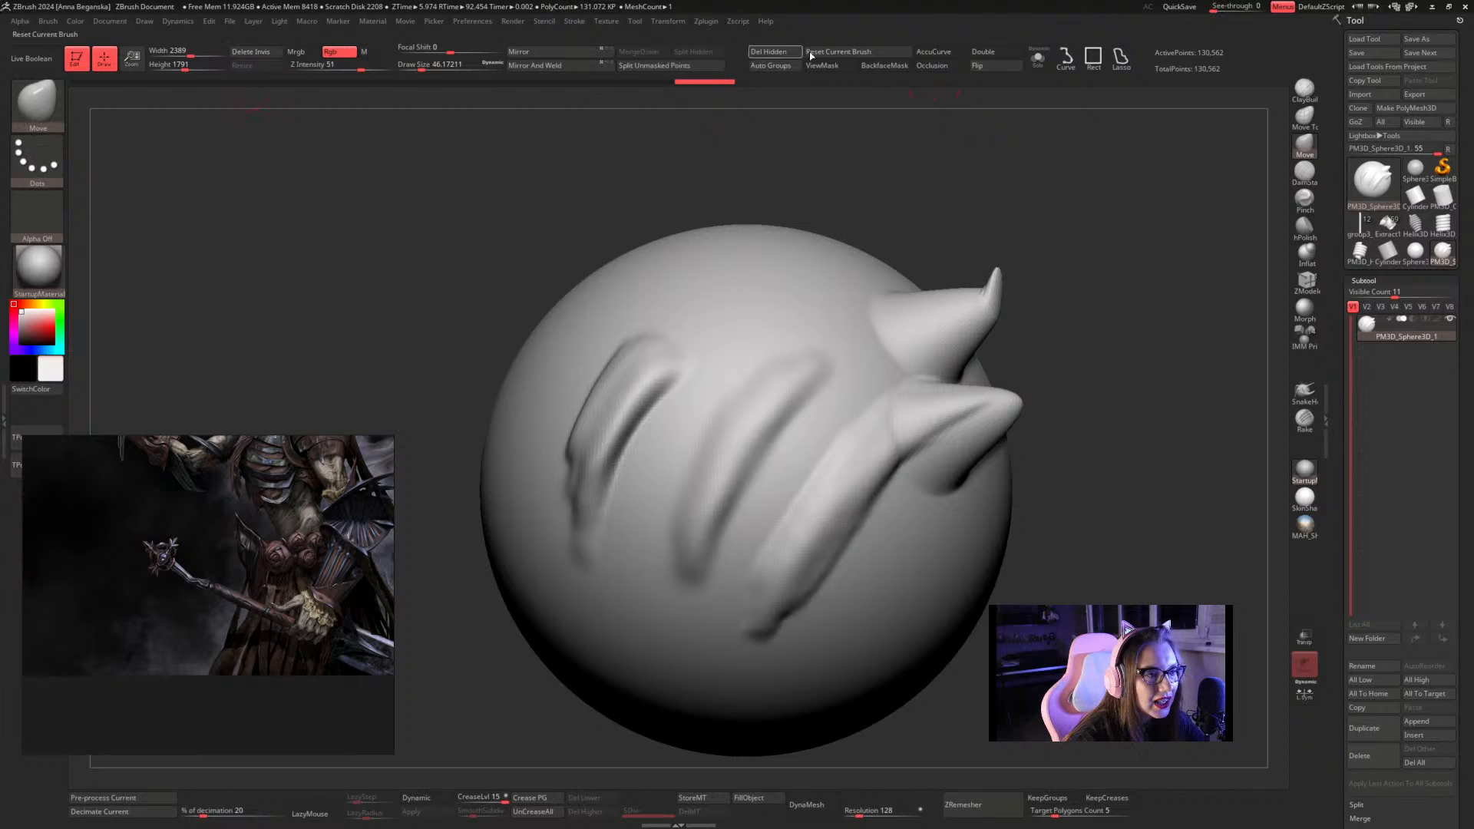
Enable AccuCurve for the Move brush, extend both spikes' tips into sharp points, and pull out a small third spike near the sphere's top
click(48, 22)
scroll(109, 274, down, 2)
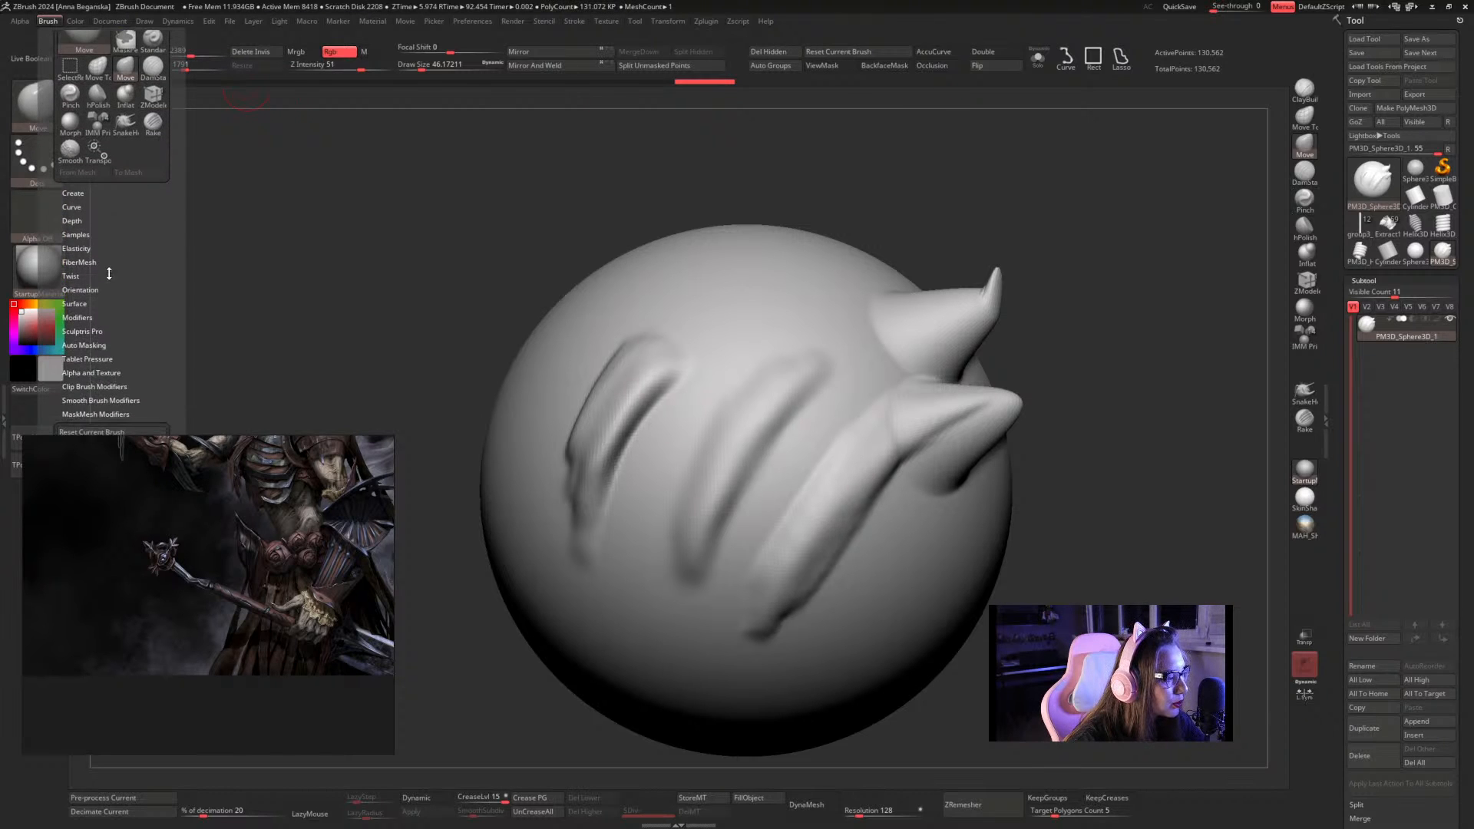
scroll(103, 237, down, 1)
click(73, 197)
click(81, 223)
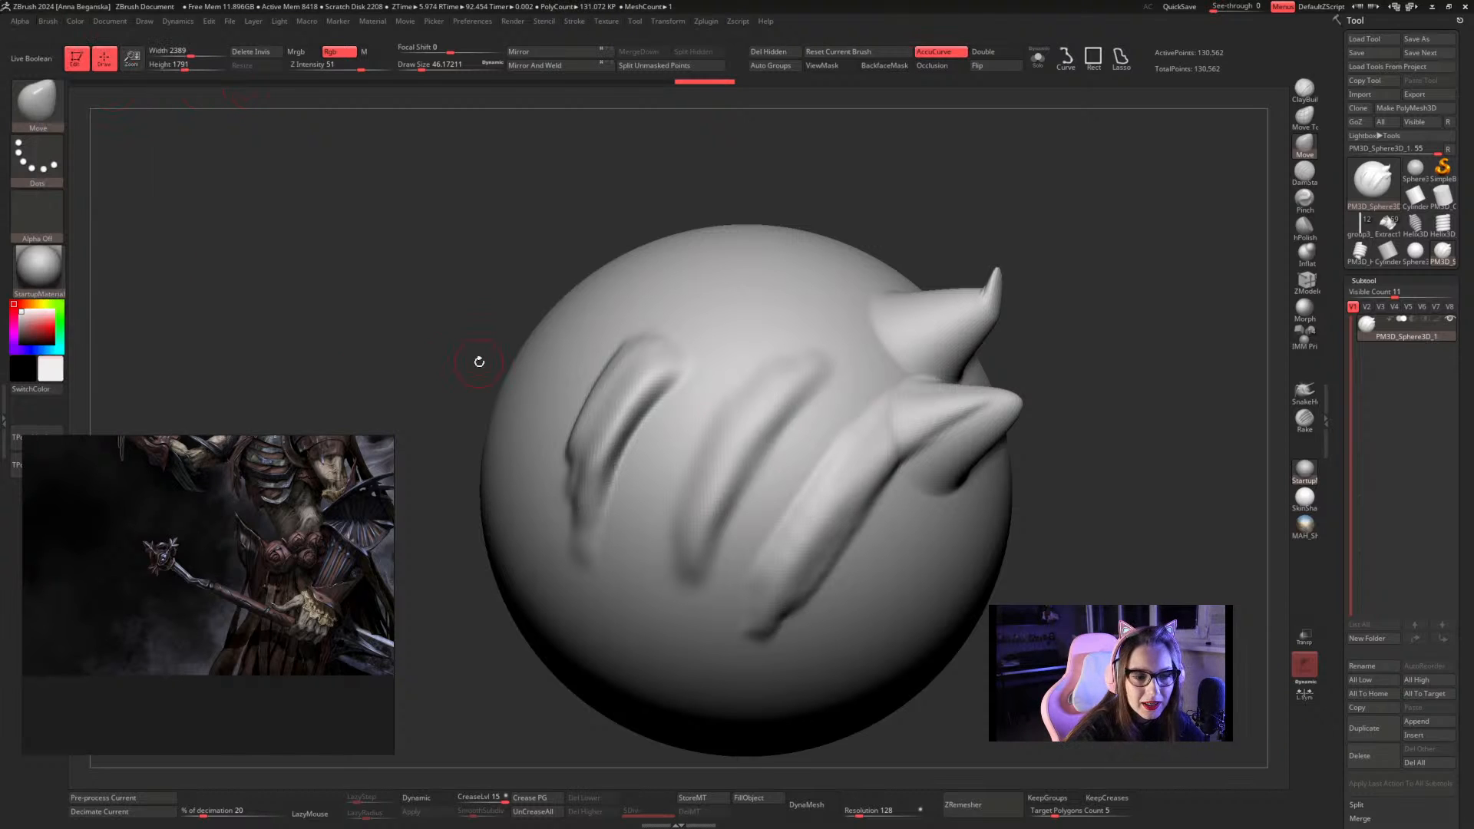
drag(1027, 392, 1176, 468)
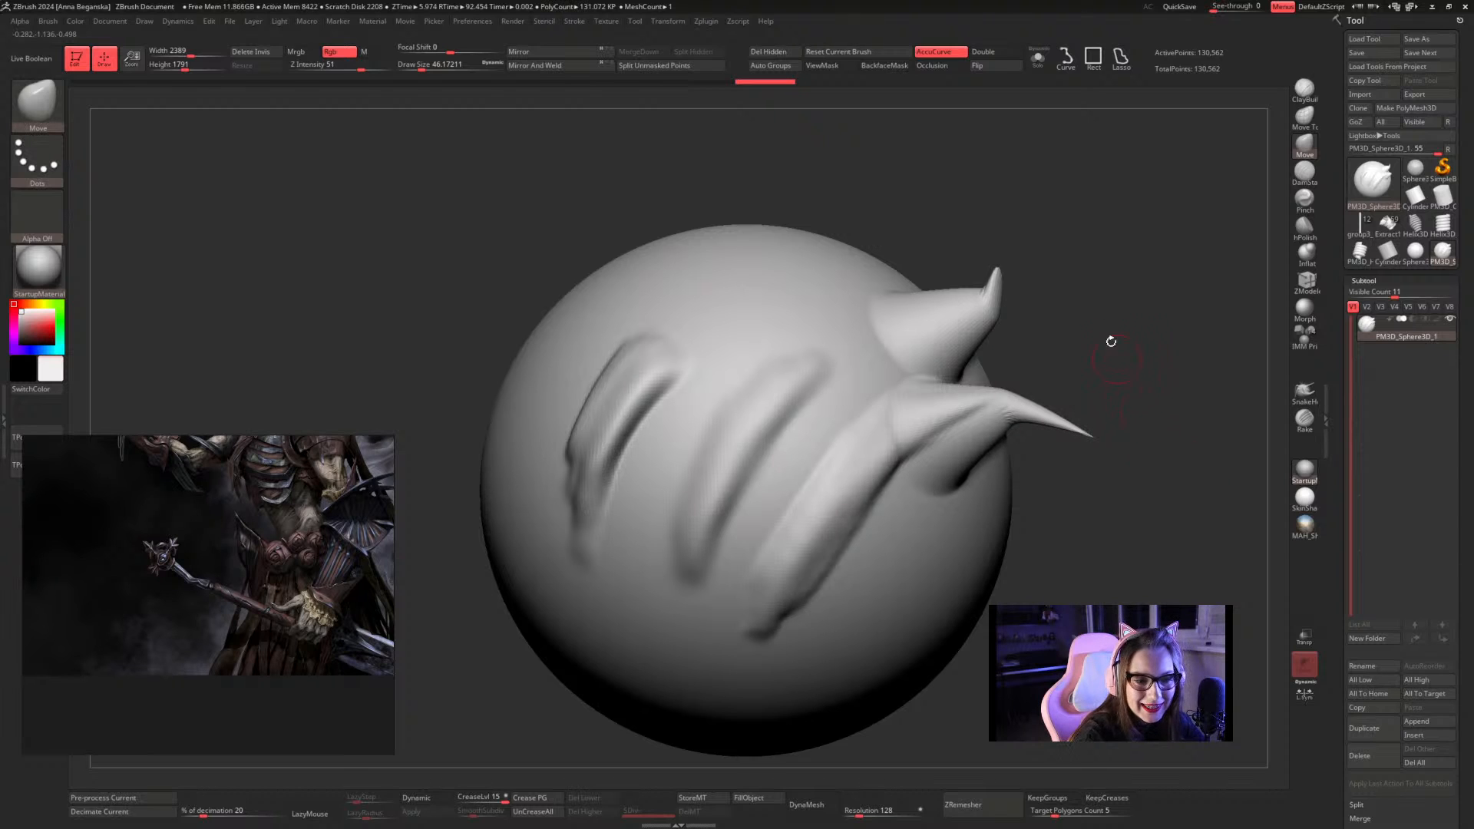
drag(1007, 257, 991, 173)
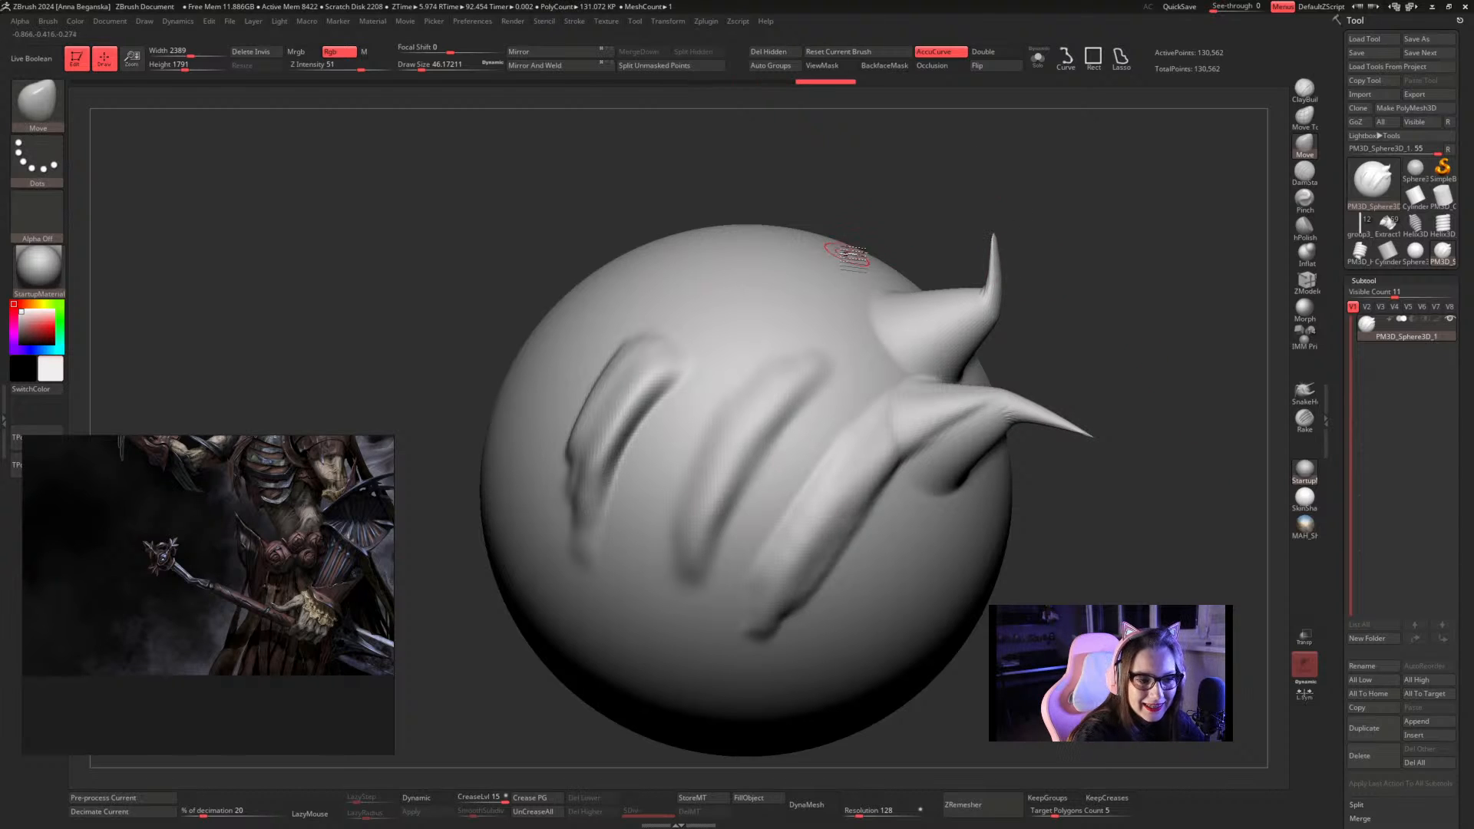
drag(845, 257, 906, 163)
drag(1135, 256, 1134, 257)
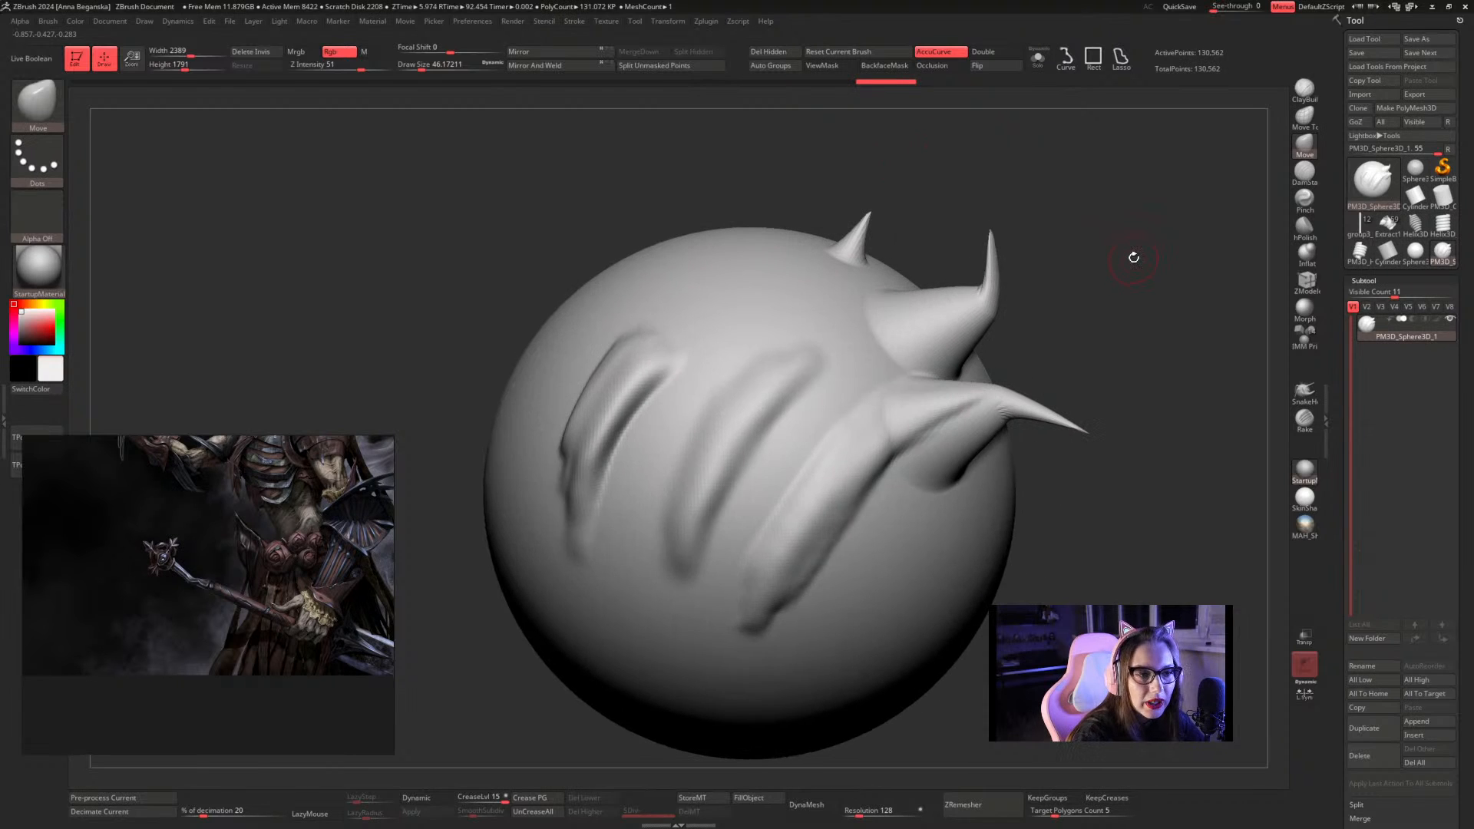
Turn off AccuCurve and carve a continuous winding groove across the sphere and its raised strokes using the DamStandard brush
click(944, 58)
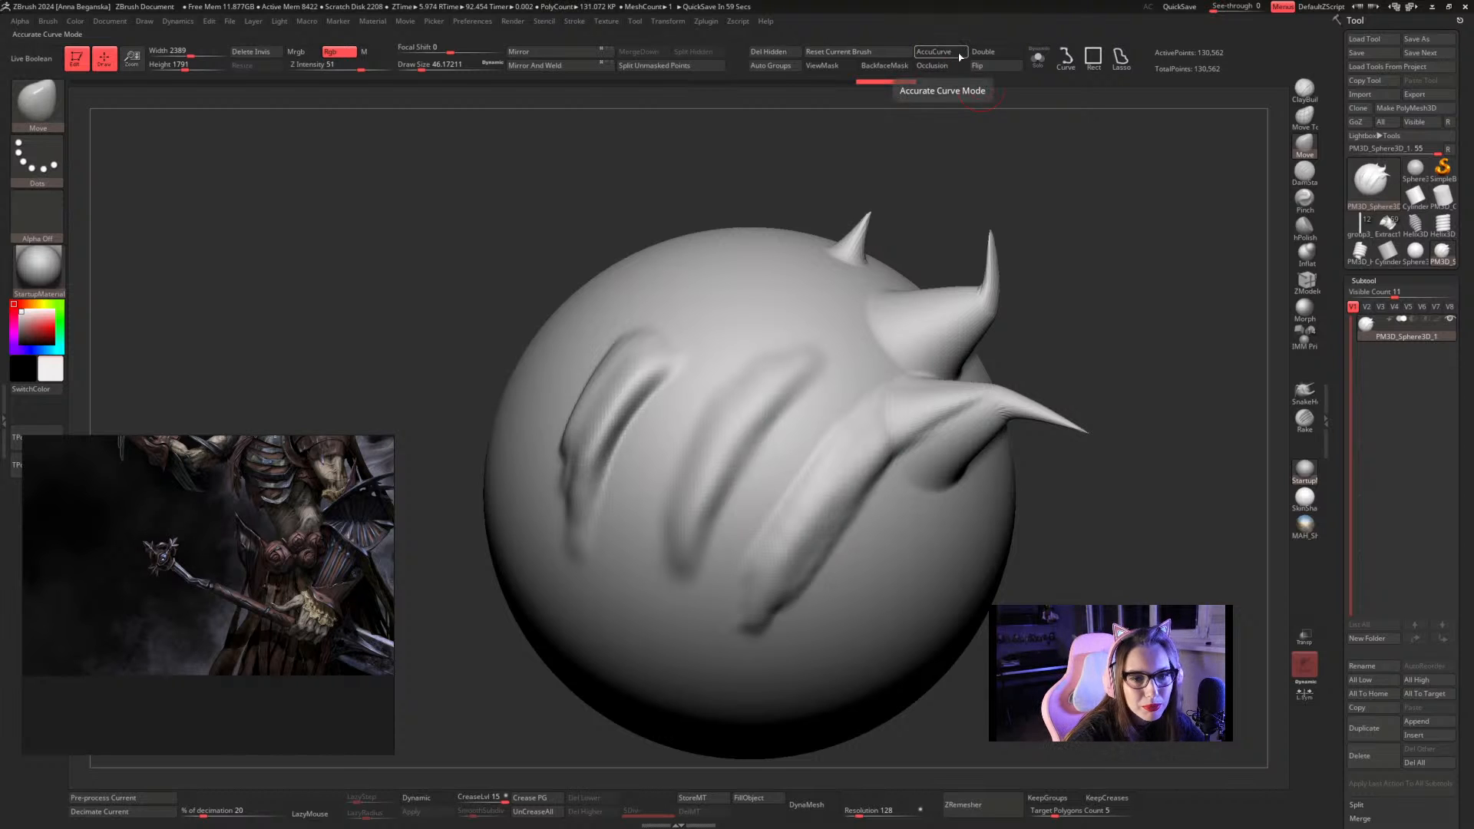
click(1304, 170)
drag(1148, 185, 1168, 210)
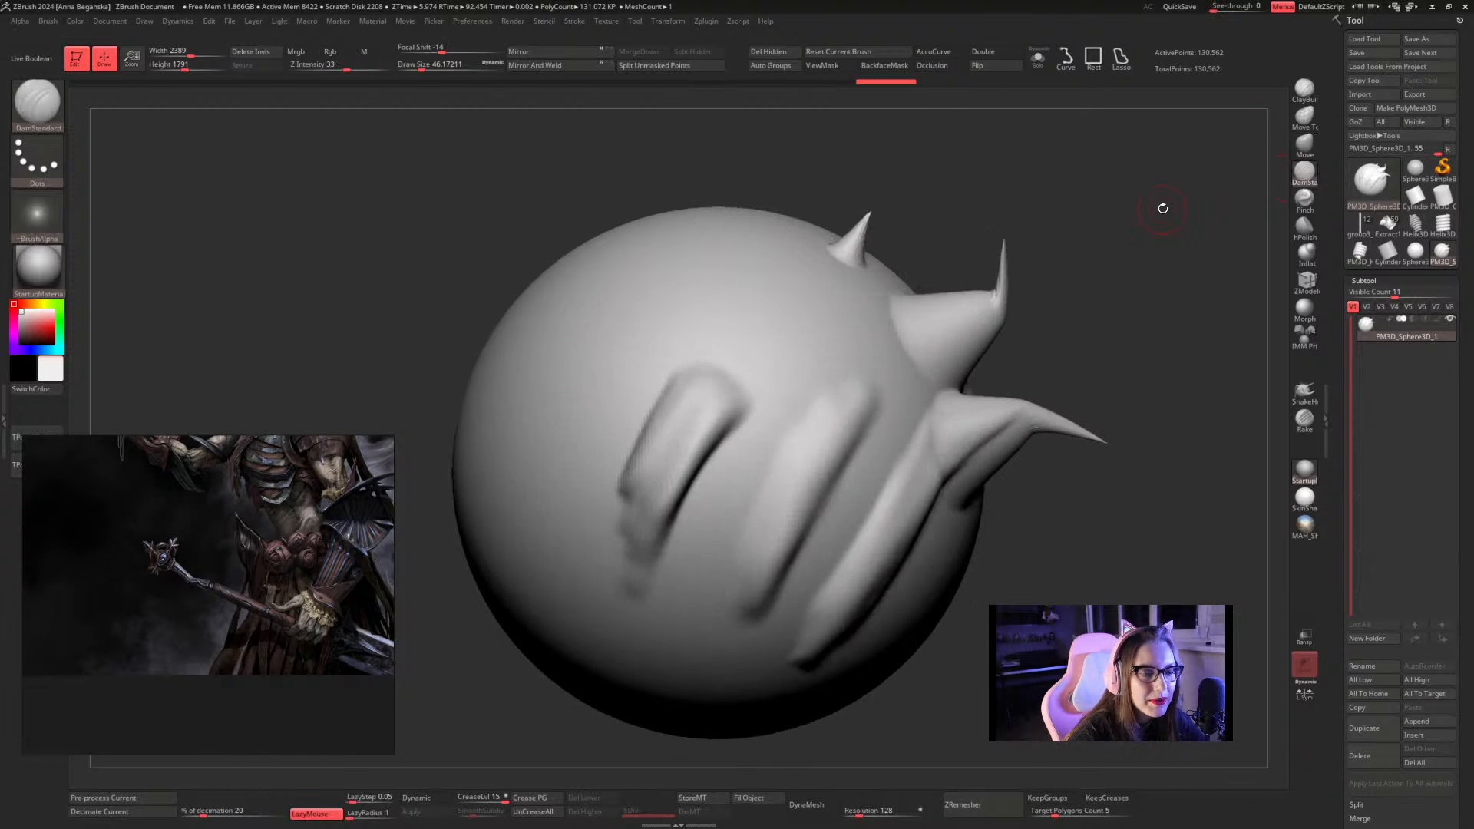
mouse_move(798, 345)
mouse_down()
mouse_move(772, 322)
mouse_move(917, 397)
mouse_move(799, 587)
mouse_move(750, 579)
mouse_up()
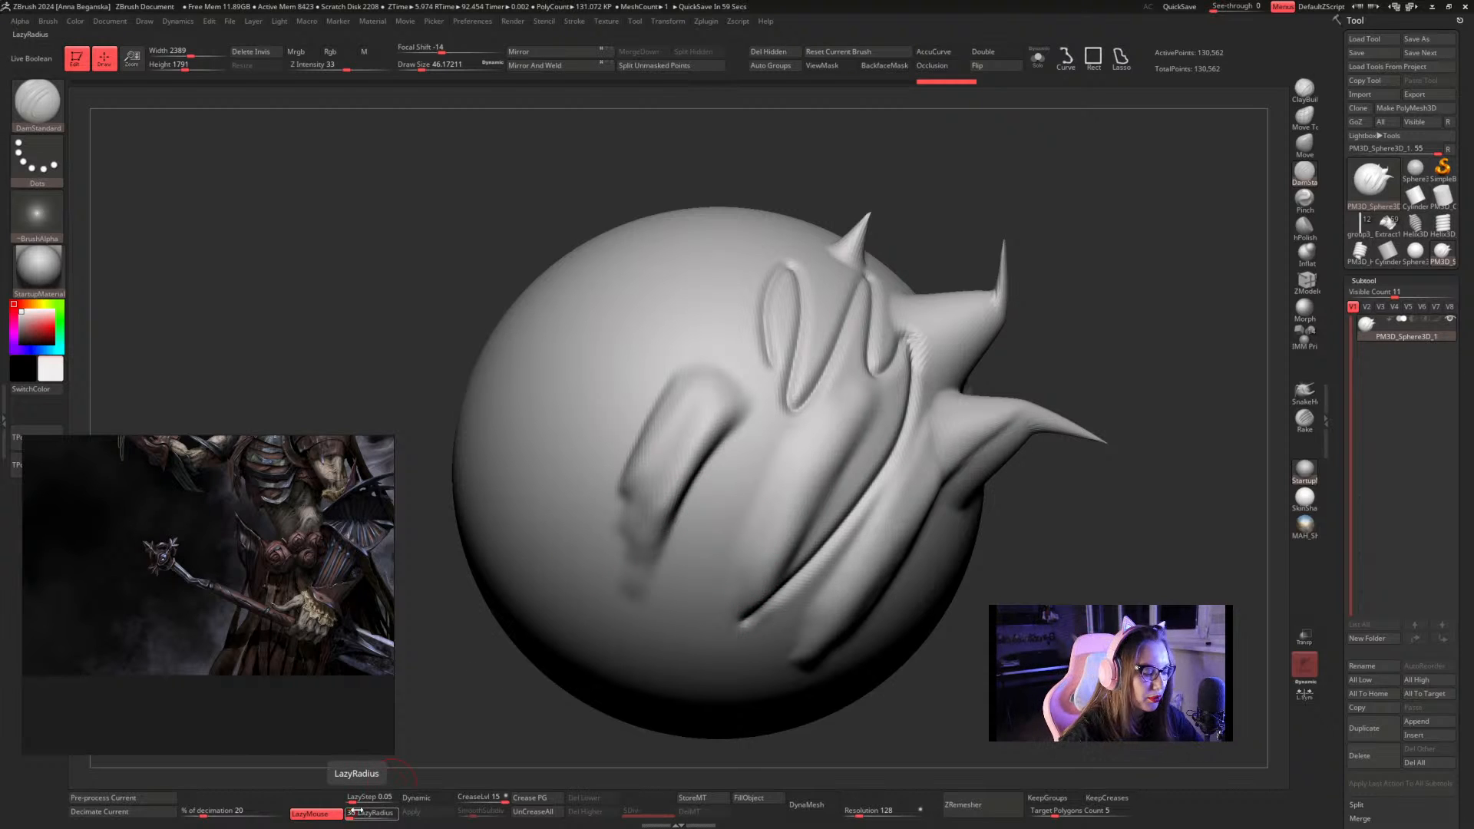
Set DamStandard's LazyRadius to 30 and carve further smooth looping grooves across the sphere's side
mouse_move(567, 572)
mouse_down()
mouse_move(545, 509)
mouse_move(640, 311)
mouse_move(615, 500)
mouse_move(705, 275)
mouse_move(745, 449)
mouse_move(667, 620)
mouse_move(718, 516)
mouse_move(682, 596)
mouse_move(637, 366)
mouse_move(604, 396)
mouse_move(660, 599)
mouse_move(721, 339)
mouse_move(822, 476)
mouse_move(937, 461)
mouse_move(1151, 394)
mouse_up()
mouse_move(1032, 496)
mouse_down()
mouse_move(938, 517)
mouse_move(1092, 516)
mouse_move(956, 318)
mouse_up()
mouse_move(998, 465)
mouse_down()
mouse_move(1004, 434)
mouse_move(1100, 424)
mouse_up()
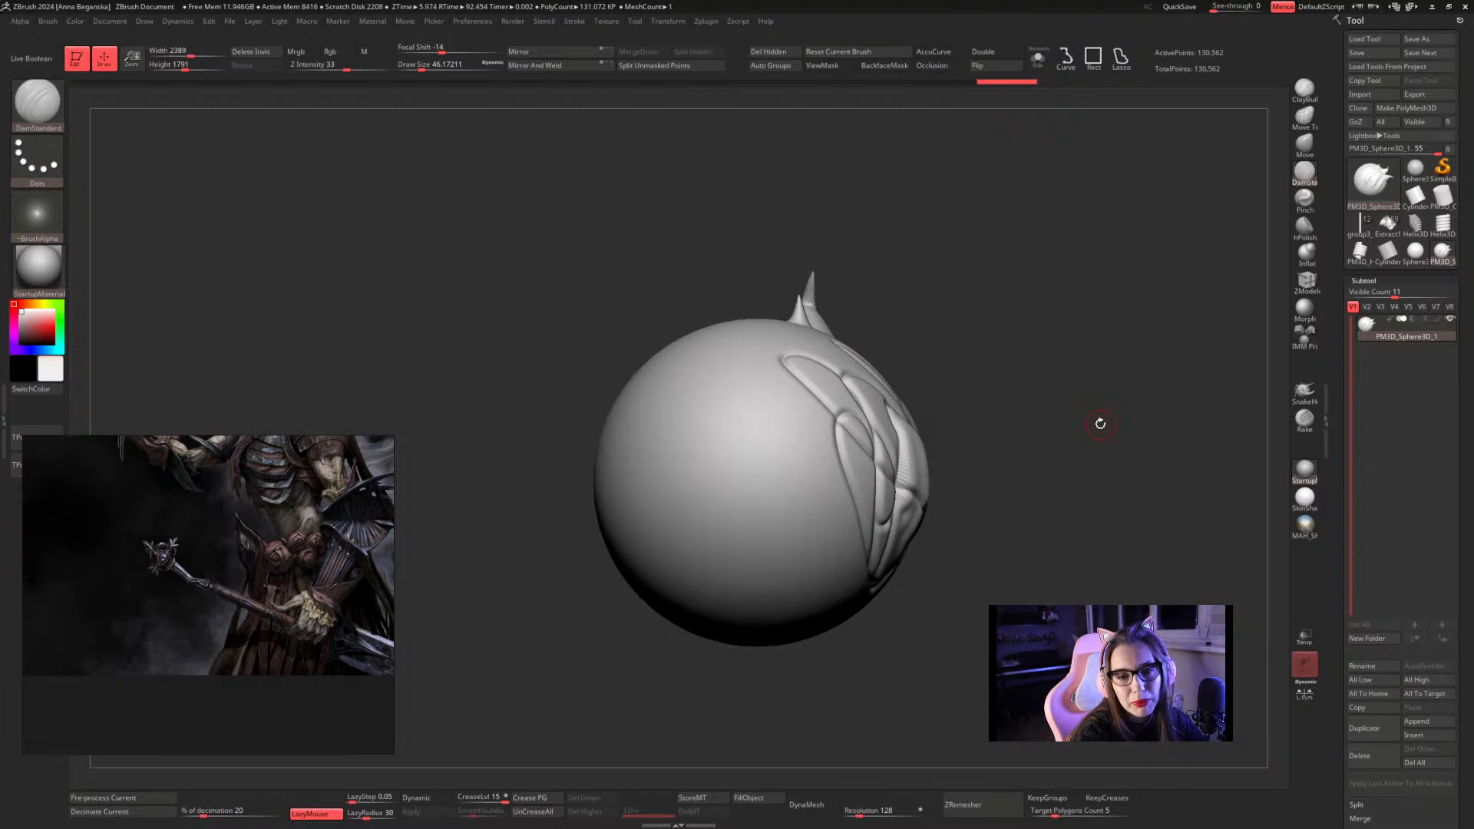
Sharpen the carved looping lines with the Pinch brush at a draw size of about 49
click(1304, 200)
mouse_move(1213, 371)
mouse_down()
mouse_move(1089, 332)
mouse_move(1140, 356)
mouse_up()
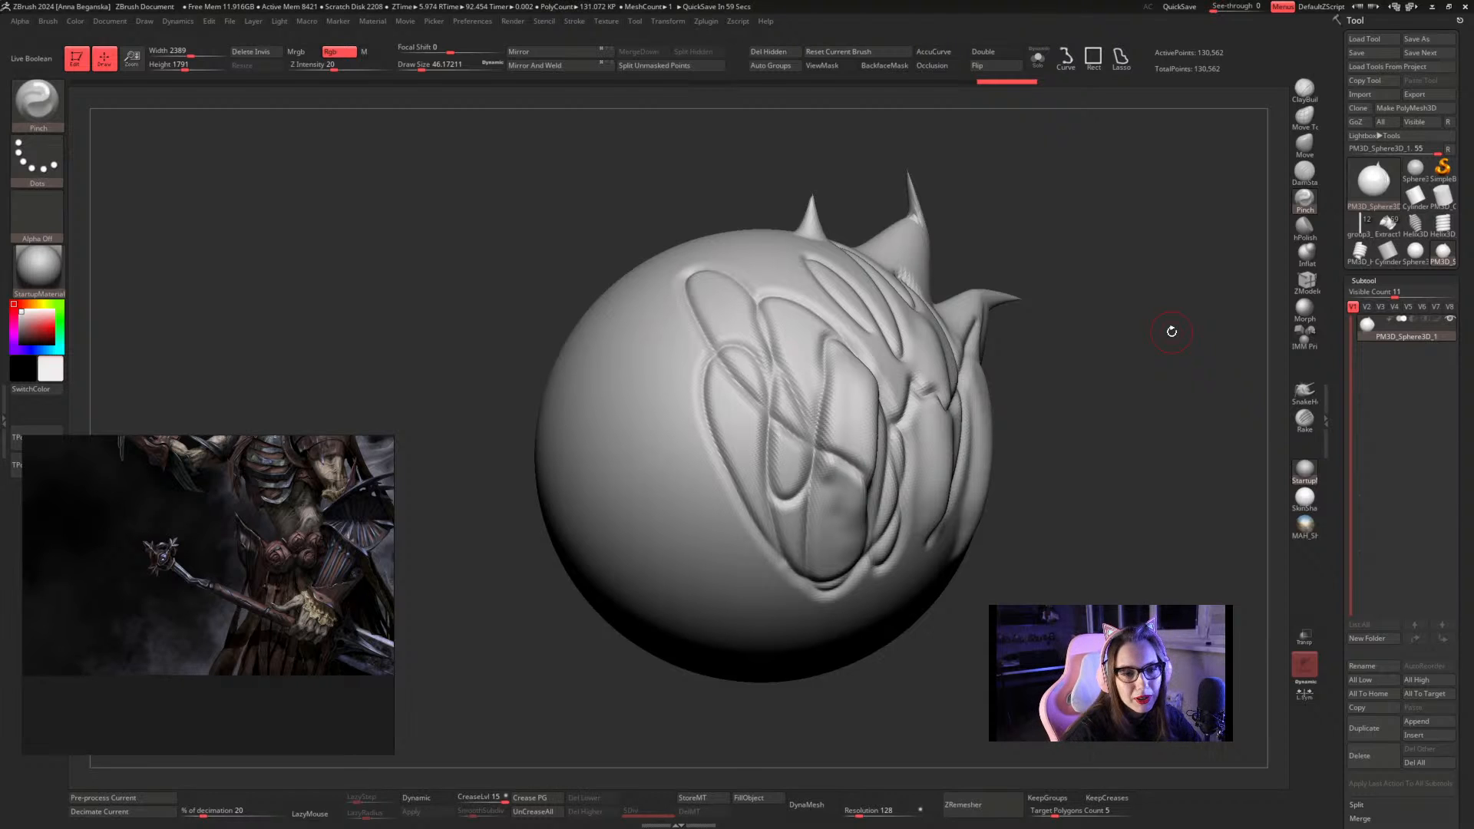
mouse_move(1172, 331)
mouse_down()
mouse_move(1112, 408)
mouse_move(1198, 301)
mouse_move(1120, 319)
mouse_up()
drag(854, 337, 829, 354)
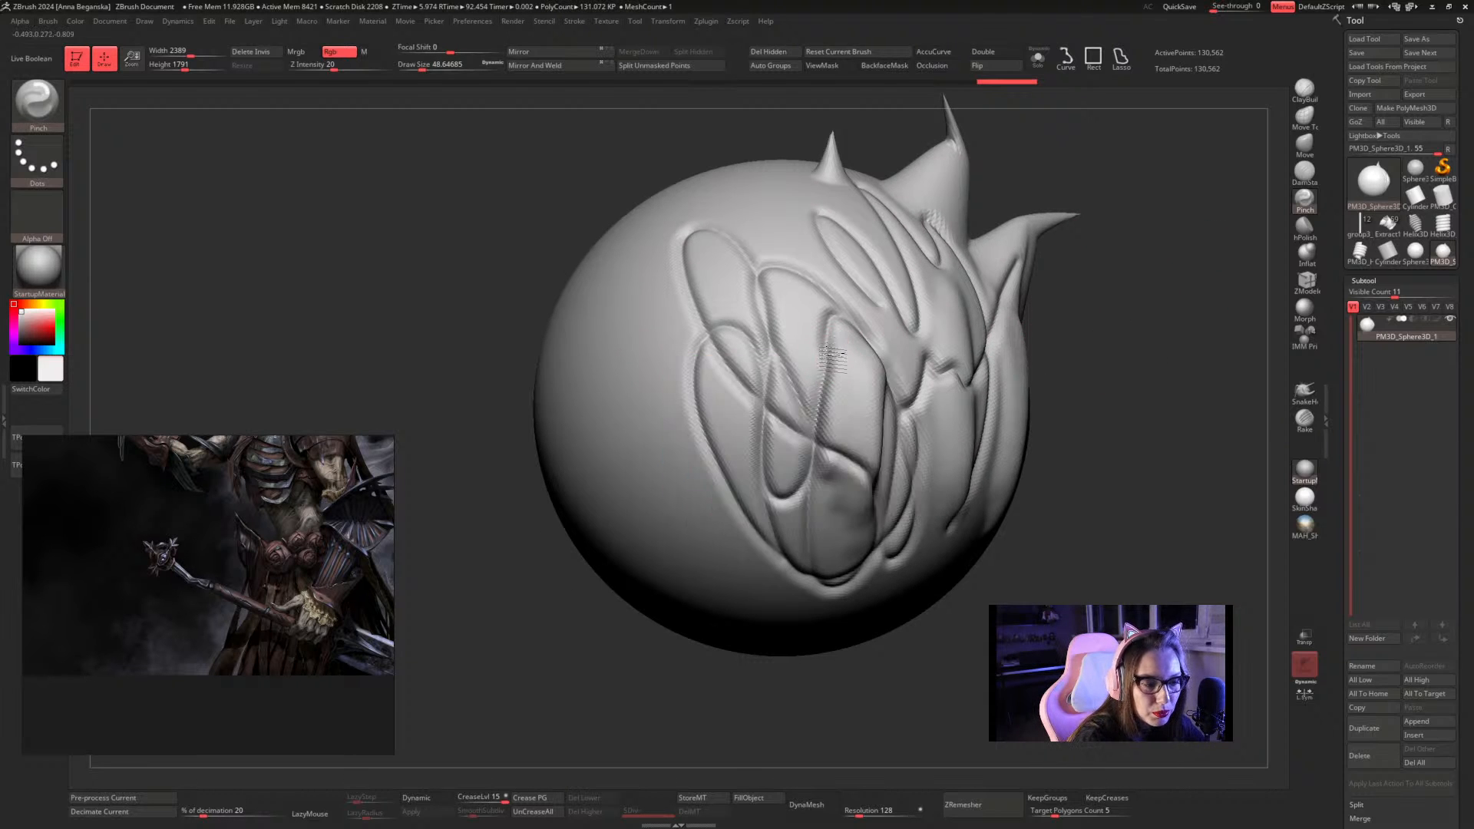
drag(1063, 306, 1115, 314)
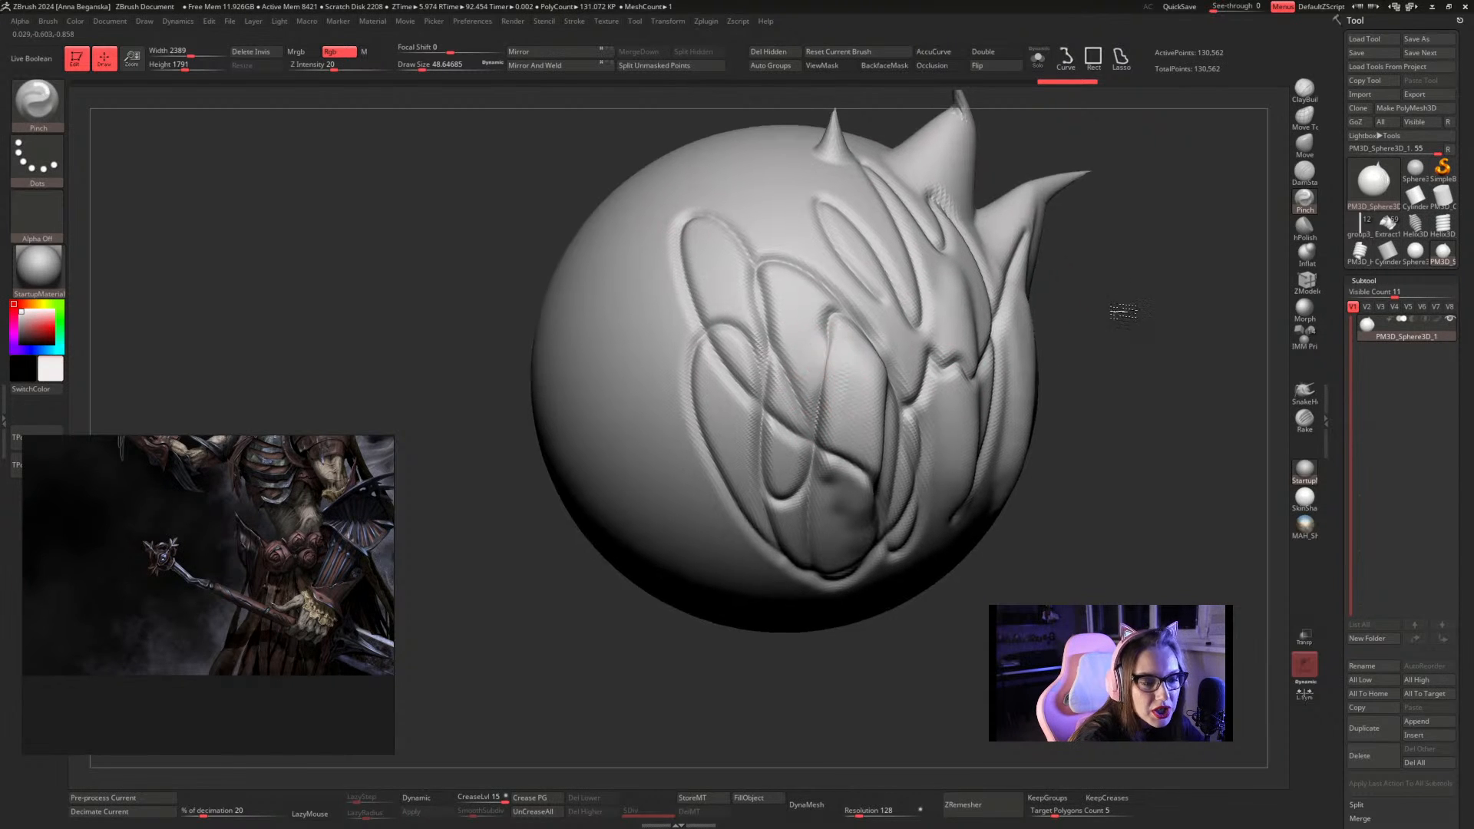
drag(1102, 309, 1131, 310)
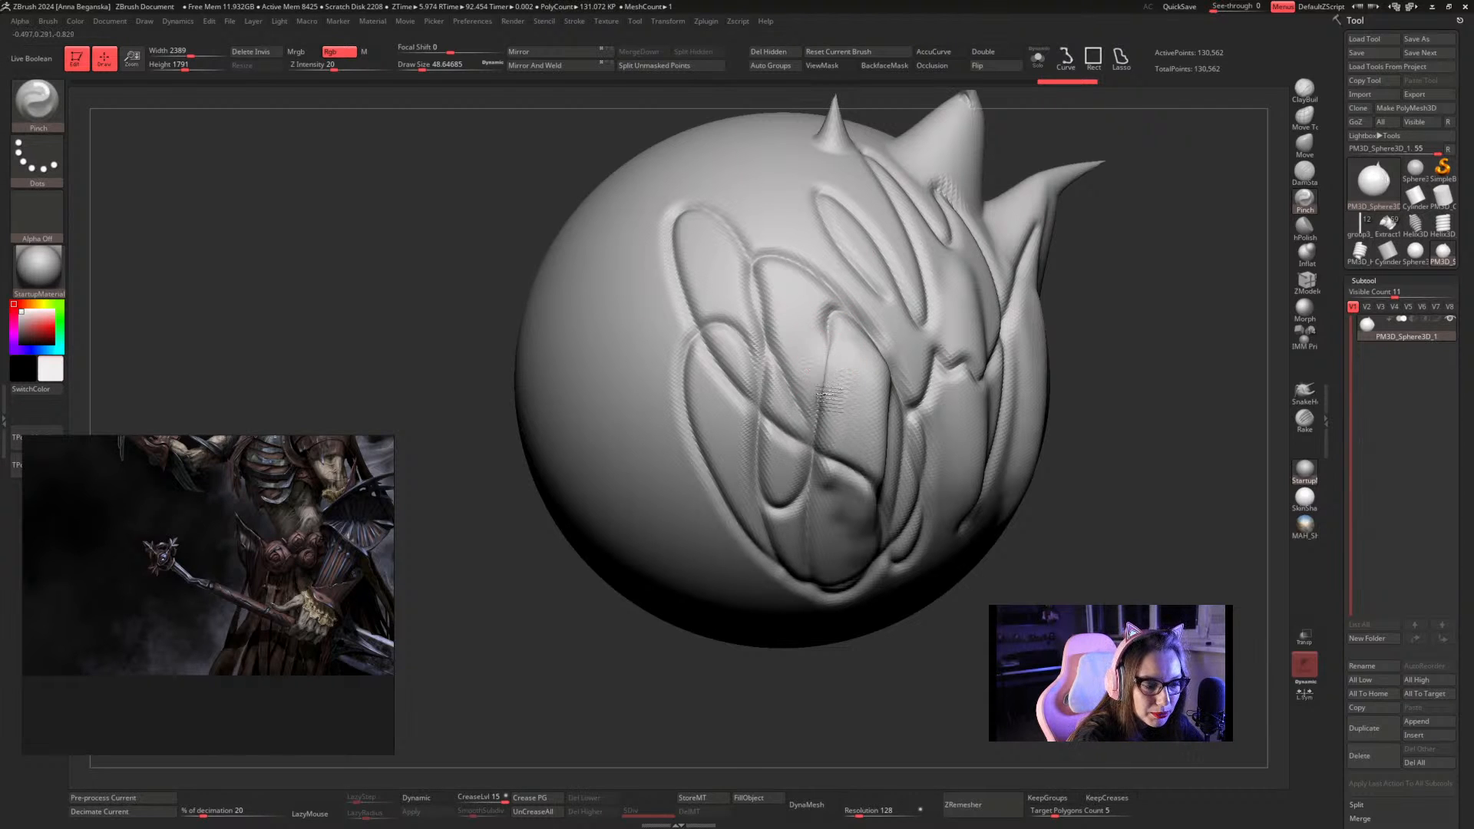
Choose the CurvePinch brush and pull a long curved pinch line down the sphere beside the carved loops
mouse_move(1127, 310)
mouse_down()
mouse_move(1105, 273)
mouse_move(1067, 299)
mouse_up()
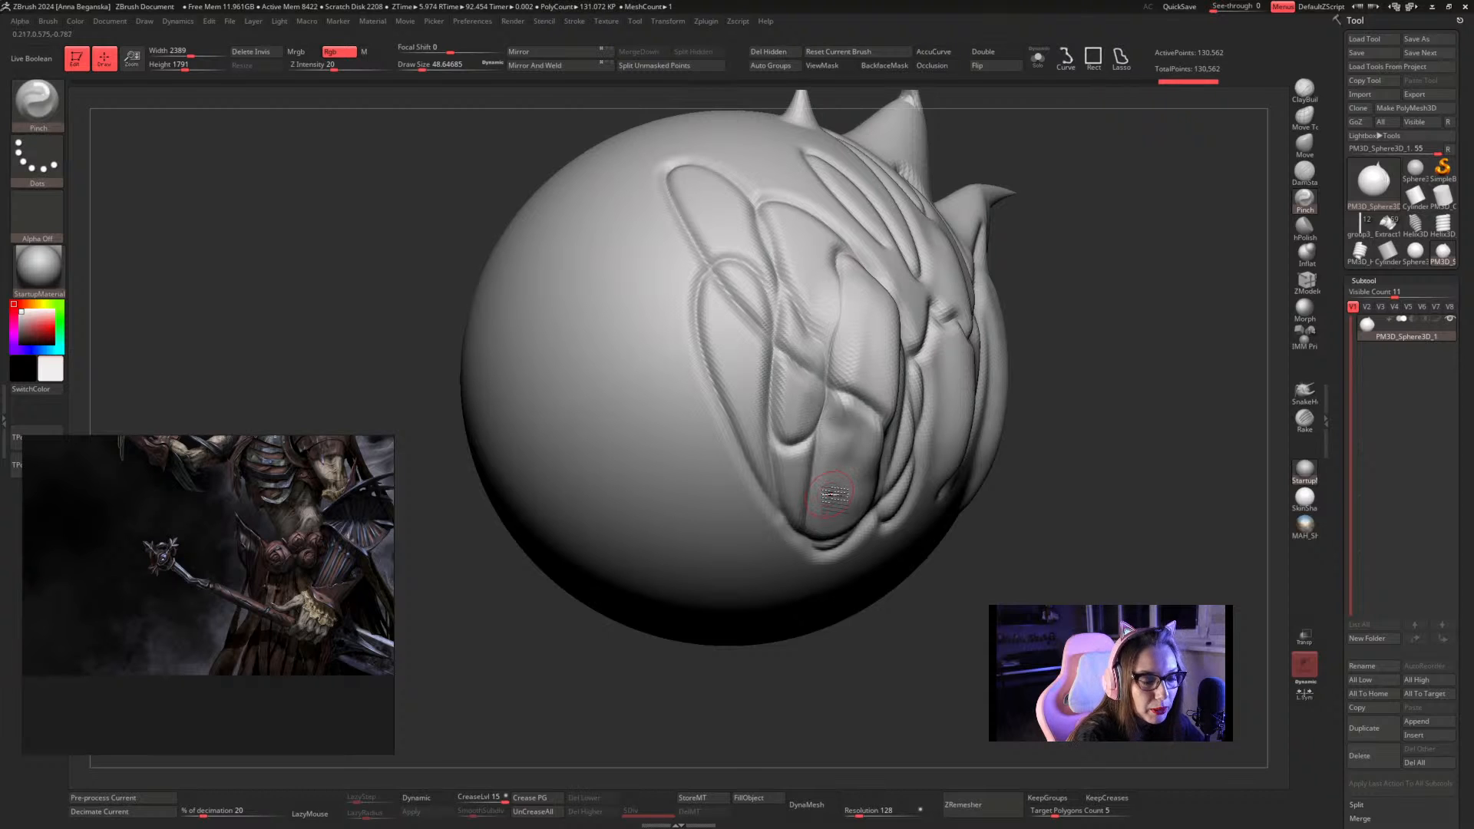
click(37, 107)
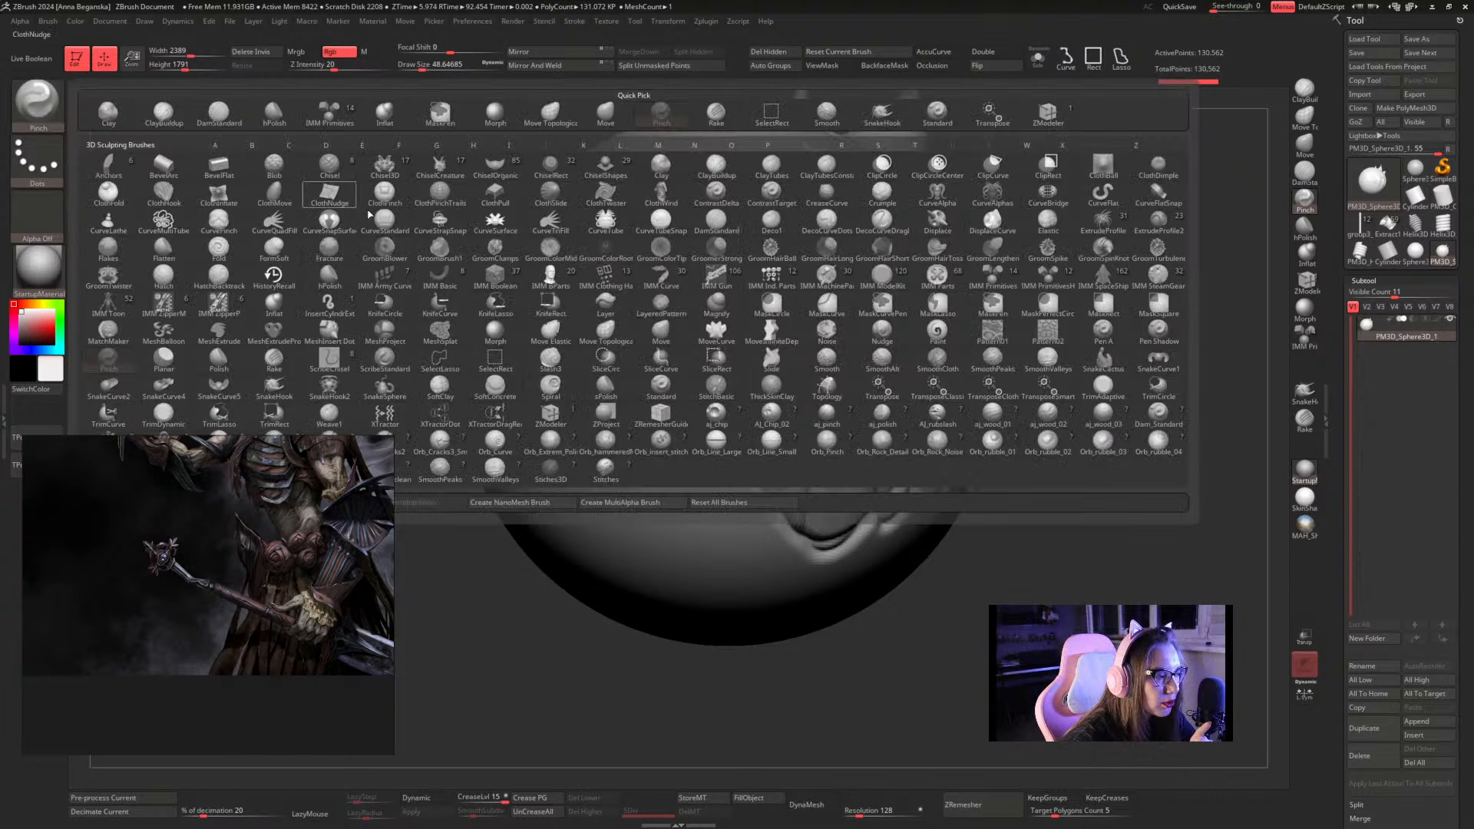
key(c)
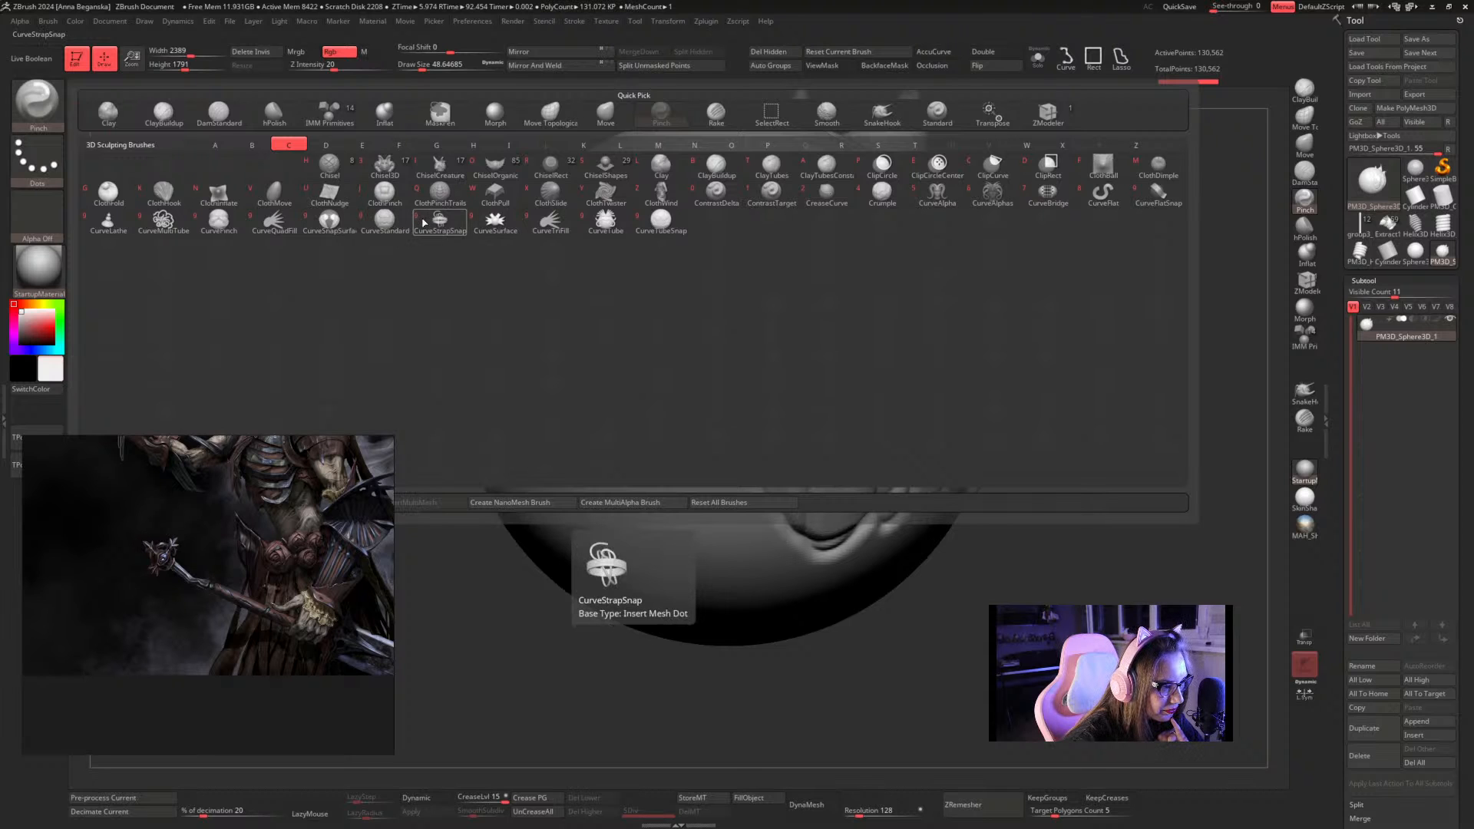
click(219, 221)
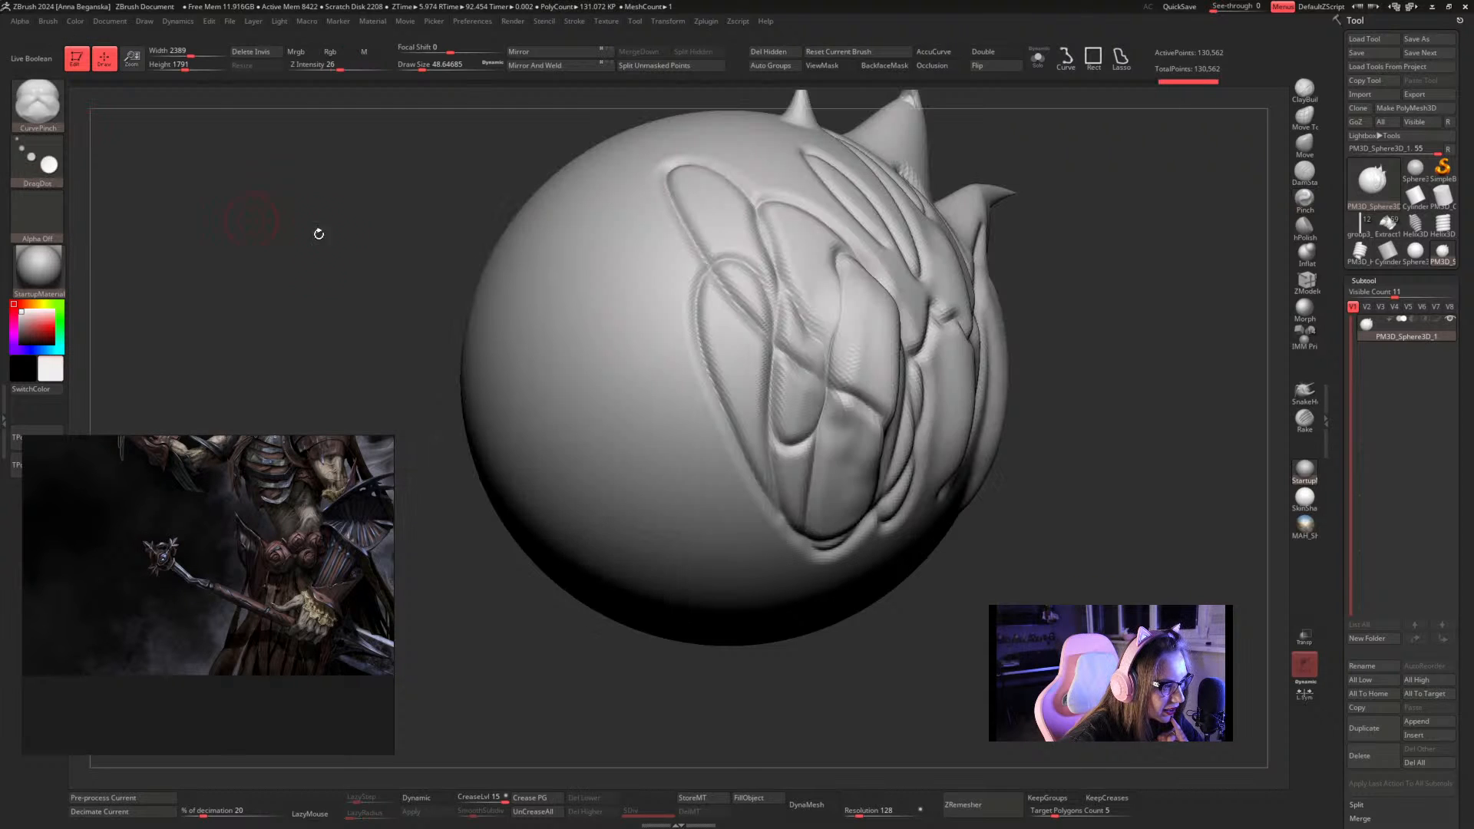
alt+drag(1060, 494, 1019, 475)
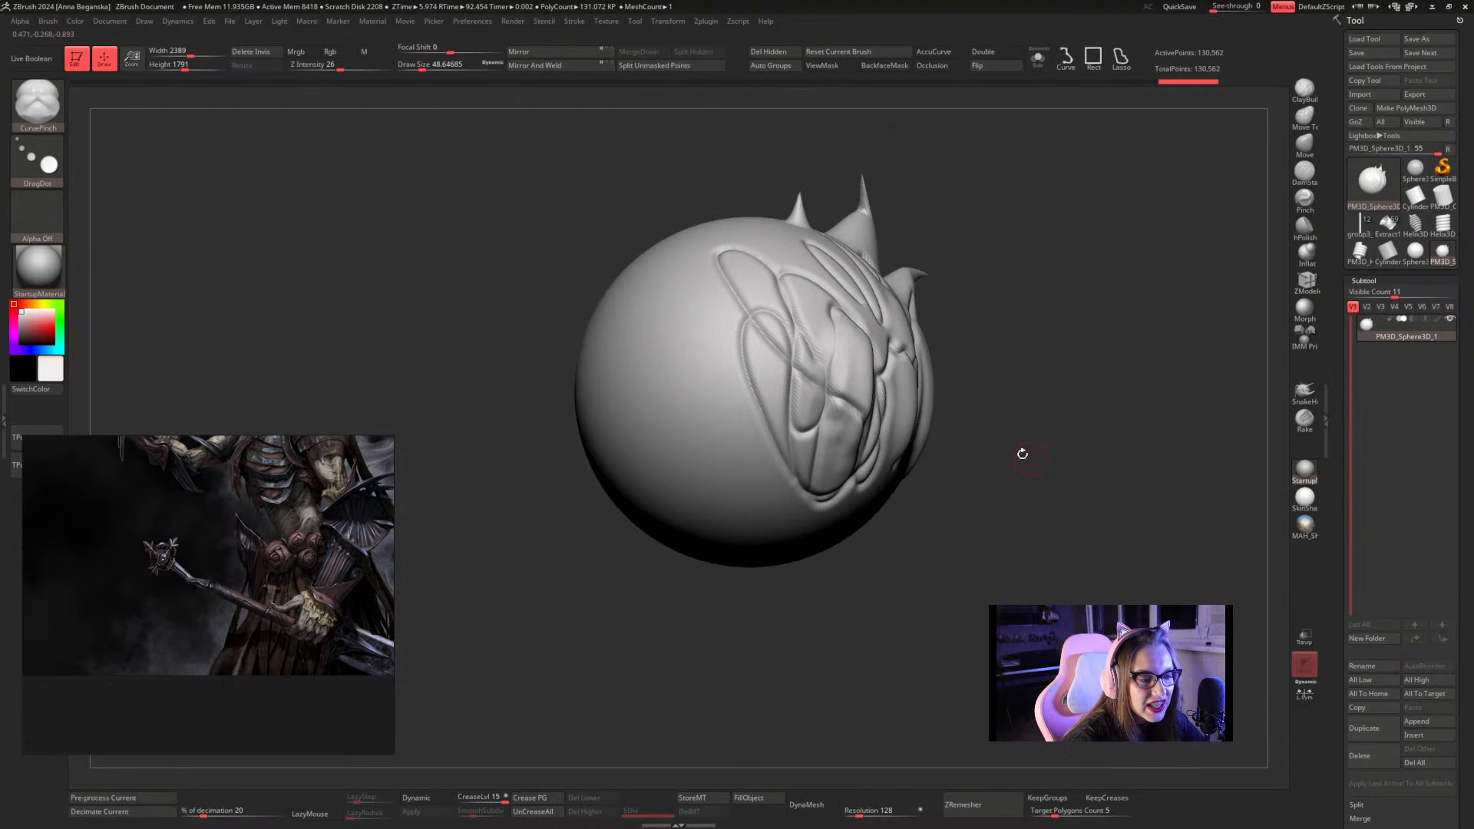
mouse_move(690, 257)
mouse_down()
mouse_move(691, 392)
mouse_move(757, 506)
mouse_up()
click(806, 530)
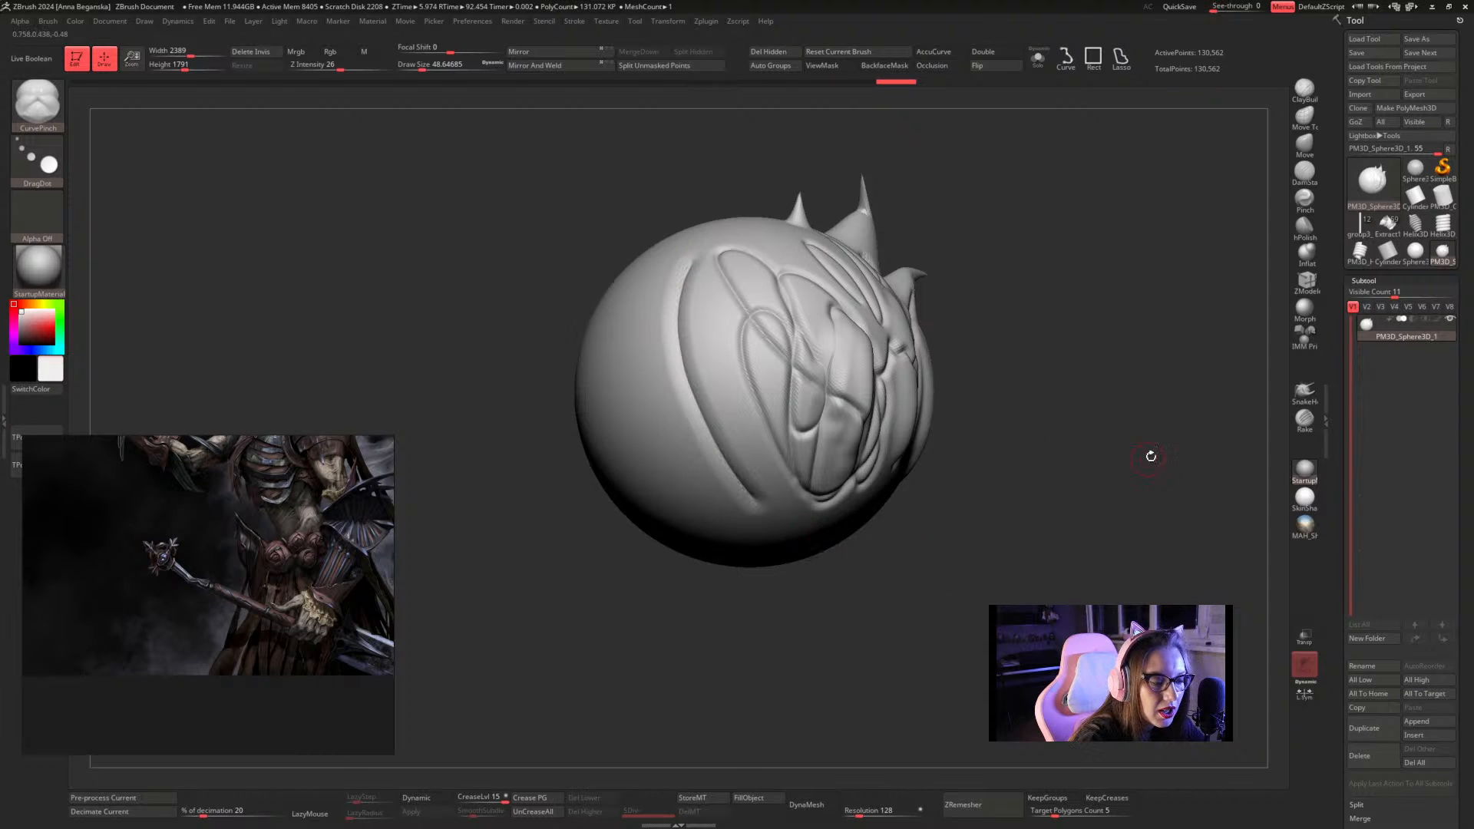
Pinch a winding S-shaped curve on the sphere's smooth side with CurvePinch and smooth the upper end of the neighbouring long line
mouse_move(1151, 456)
mouse_down()
mouse_move(1126, 464)
mouse_move(1143, 496)
mouse_up()
mouse_move(693, 362)
mouse_down()
mouse_move(657, 523)
mouse_move(773, 588)
mouse_up()
drag(1017, 488, 1023, 431)
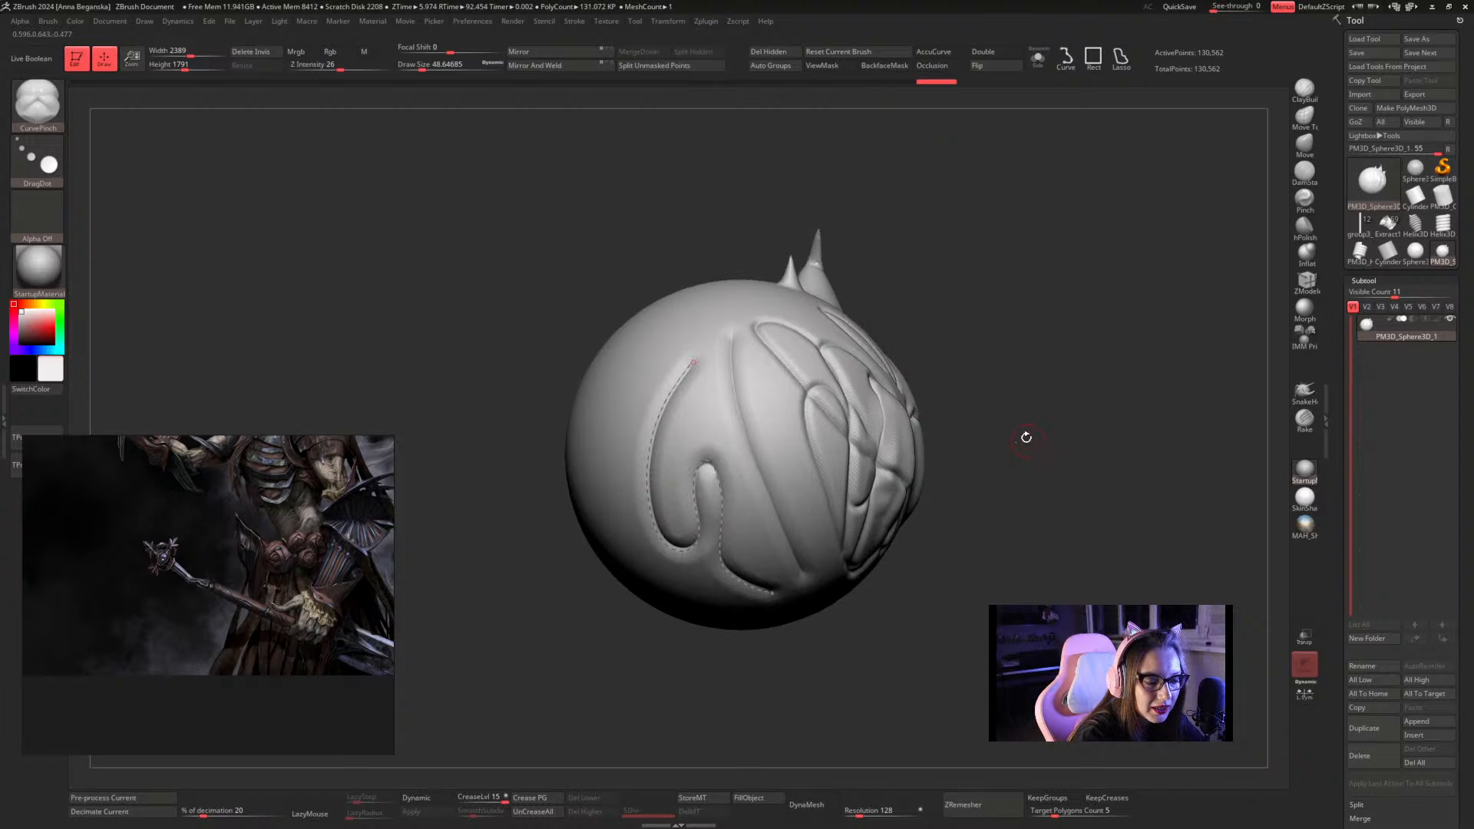
mouse_move(1033, 345)
mouse_down()
mouse_move(758, 427)
mouse_move(693, 513)
mouse_move(718, 488)
mouse_up()
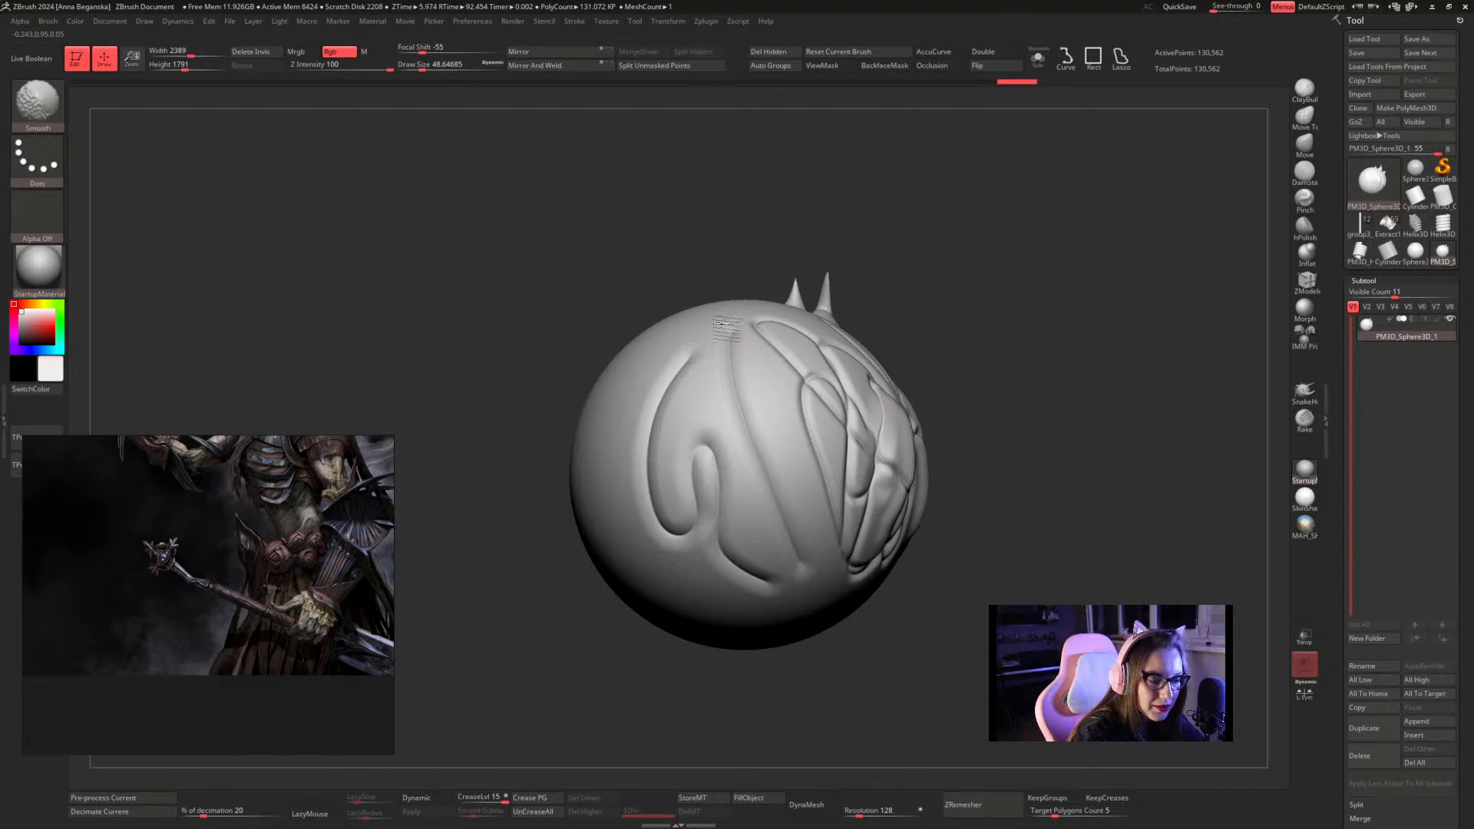
shift+drag(727, 330, 749, 436)
mouse_move(1072, 361)
alt+mouse_down()
mouse_move(1024, 361)
mouse_move(1014, 437)
mouse_move(1026, 453)
alt+mouse_up()
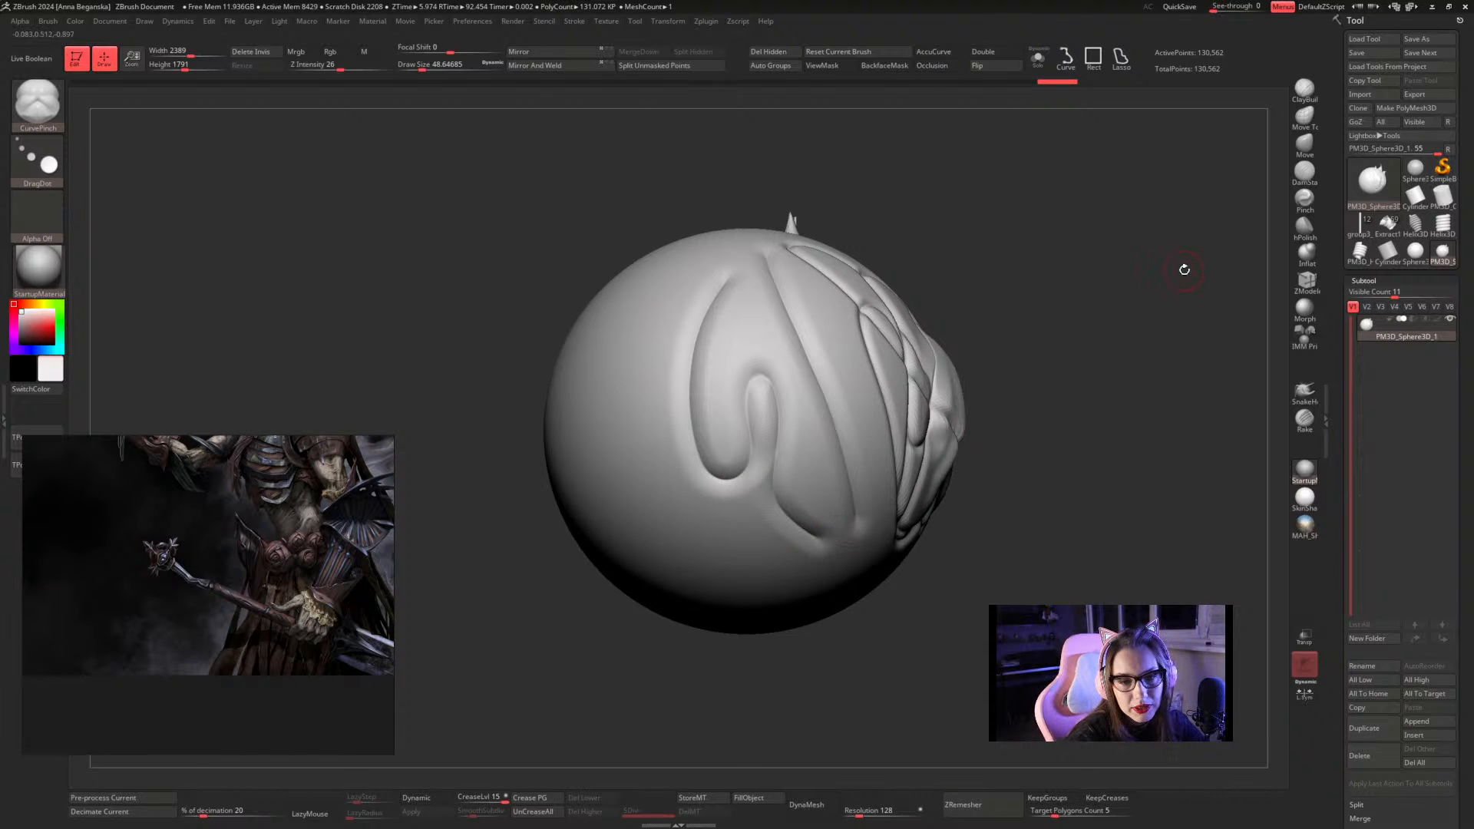
Flatten several facets into the sphere's smooth area with the hPolish brush at a draw size of about 108
click(1303, 230)
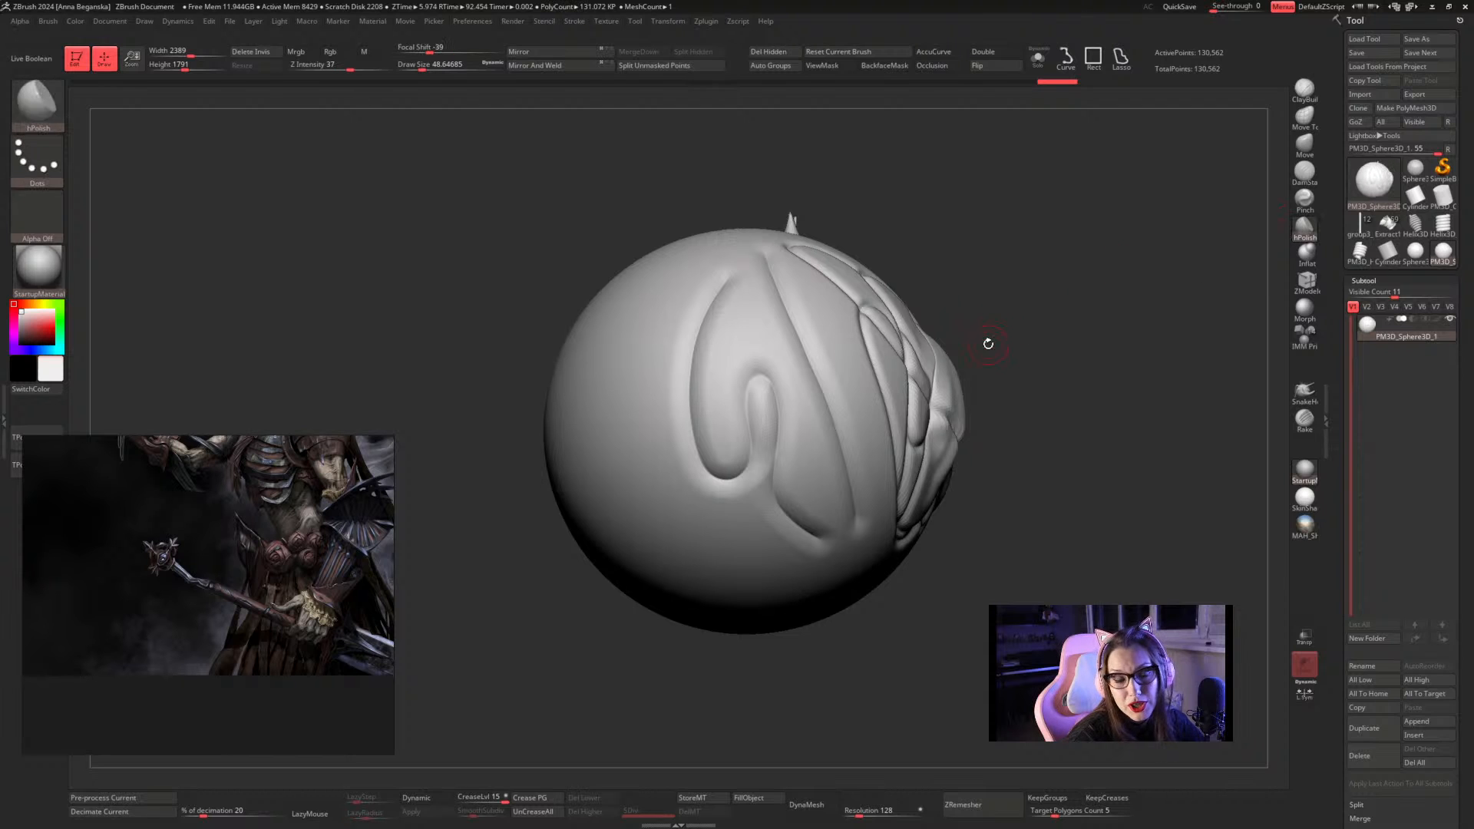
key(space)
drag(960, 253, 1092, 263)
mouse_move(726, 430)
mouse_down()
mouse_move(703, 468)
mouse_move(751, 485)
mouse_up()
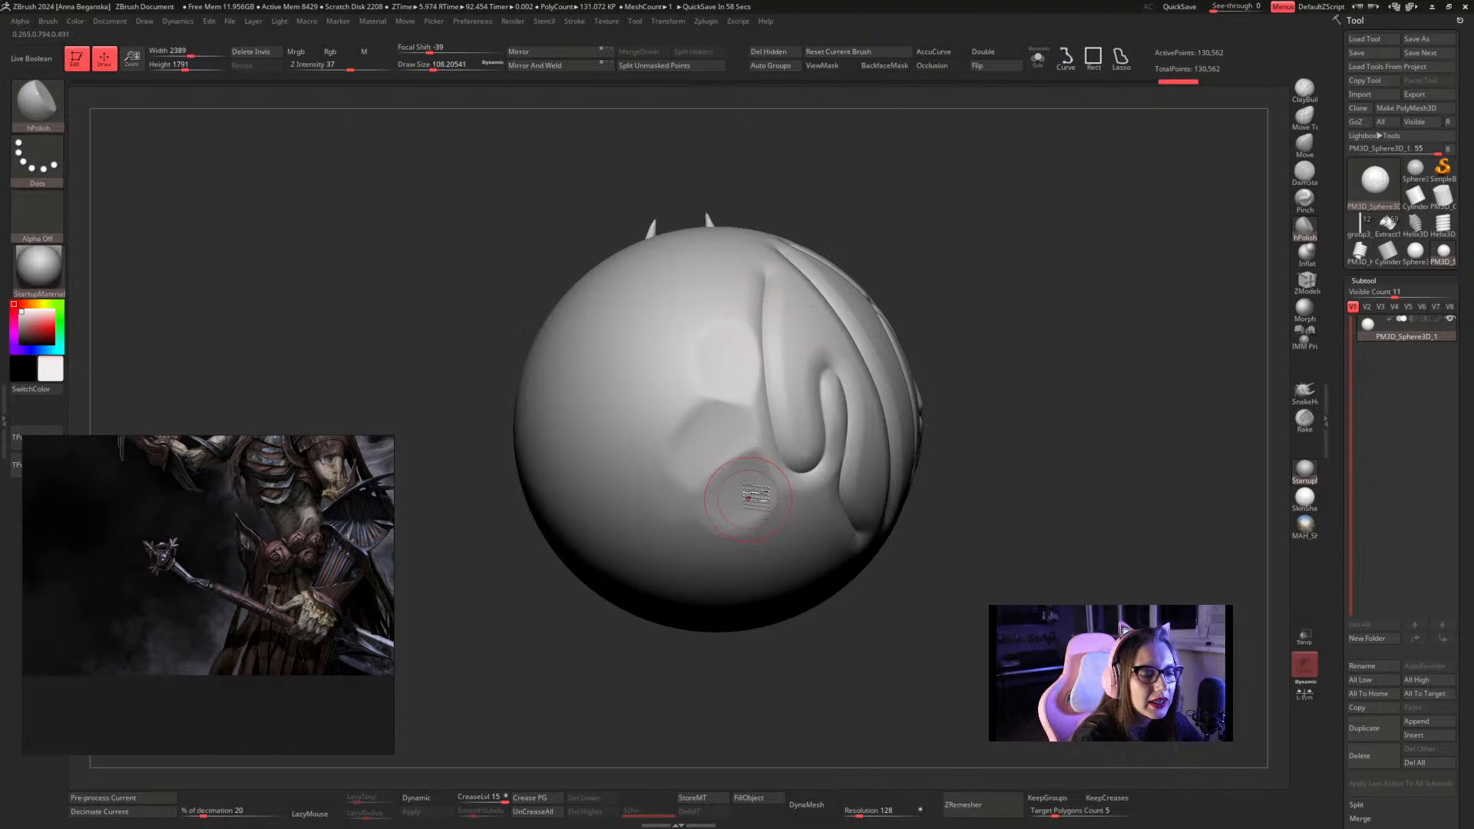
mouse_move(742, 492)
mouse_down()
mouse_move(727, 436)
mouse_move(743, 445)
mouse_up()
drag(740, 485, 726, 507)
drag(956, 347, 955, 288)
drag(770, 518, 759, 529)
alt+drag(963, 410, 952, 399)
mouse_move(952, 399)
mouse_down()
mouse_move(942, 430)
mouse_move(968, 446)
mouse_up()
drag(720, 444, 731, 438)
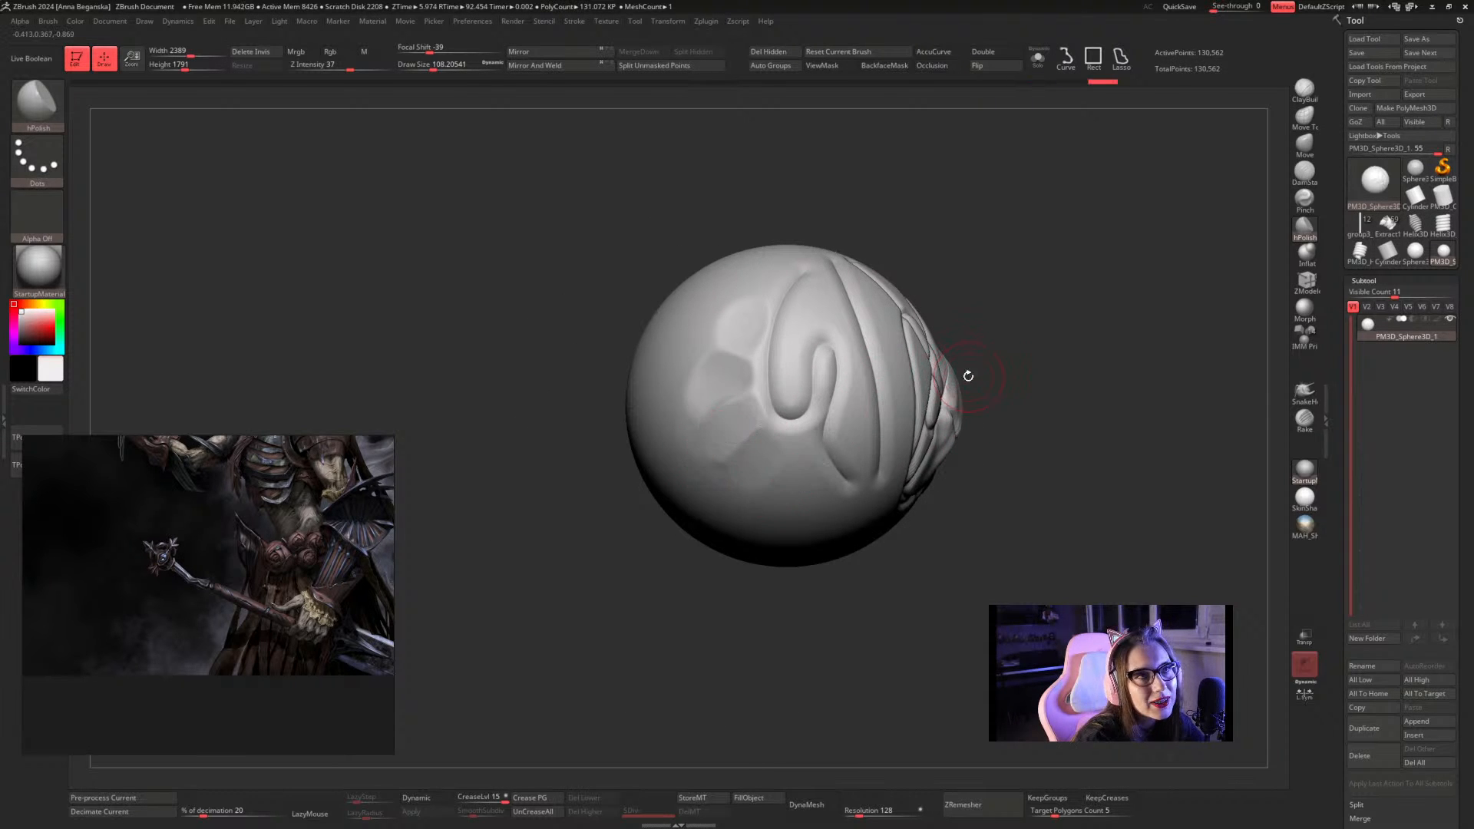
drag(971, 434, 1008, 424)
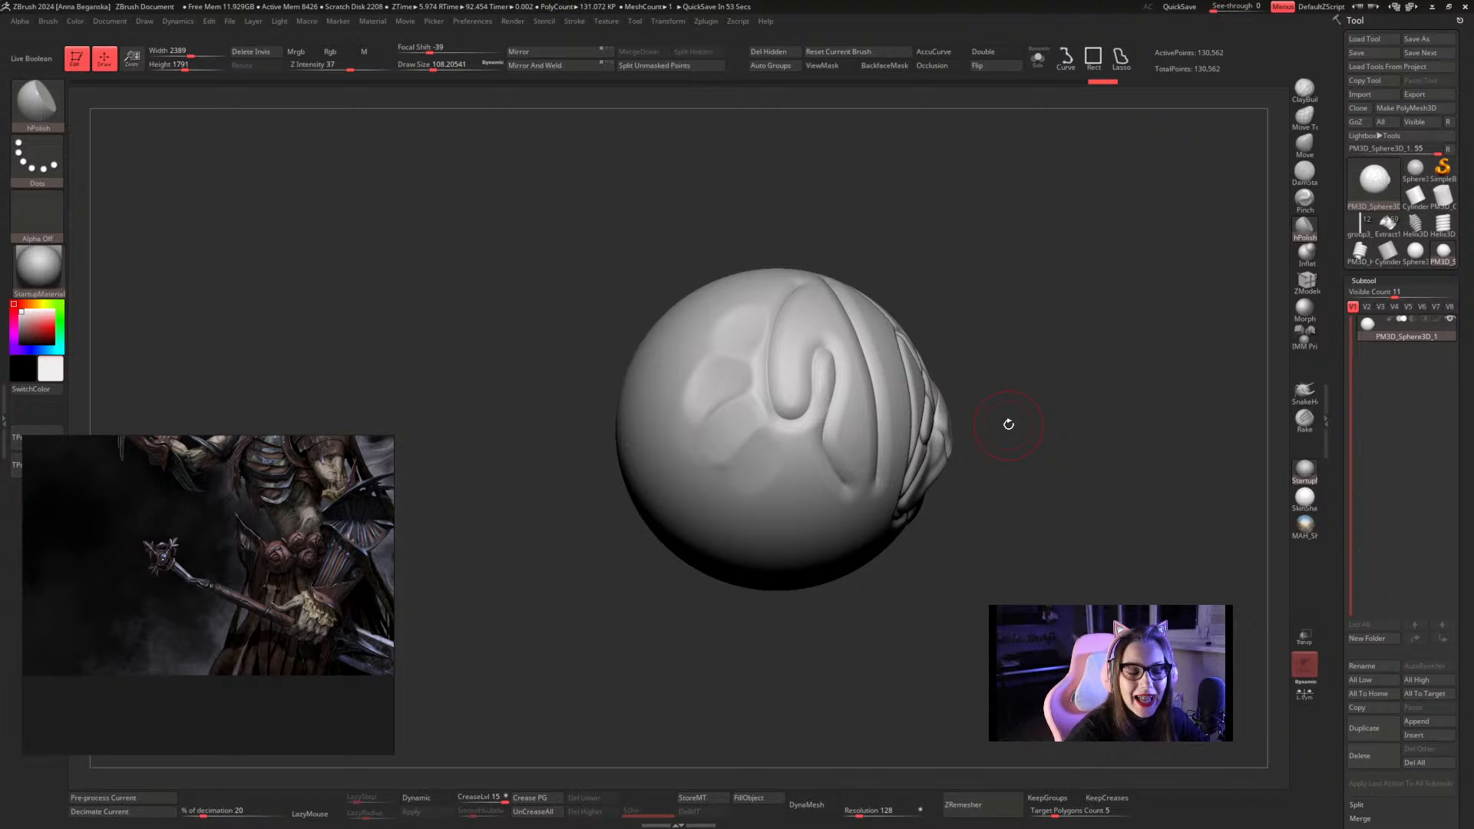
Inflate a long diagonal stroke across the sphere's untouched side with the Inflat brush at a draw size of about 46
click(1305, 251)
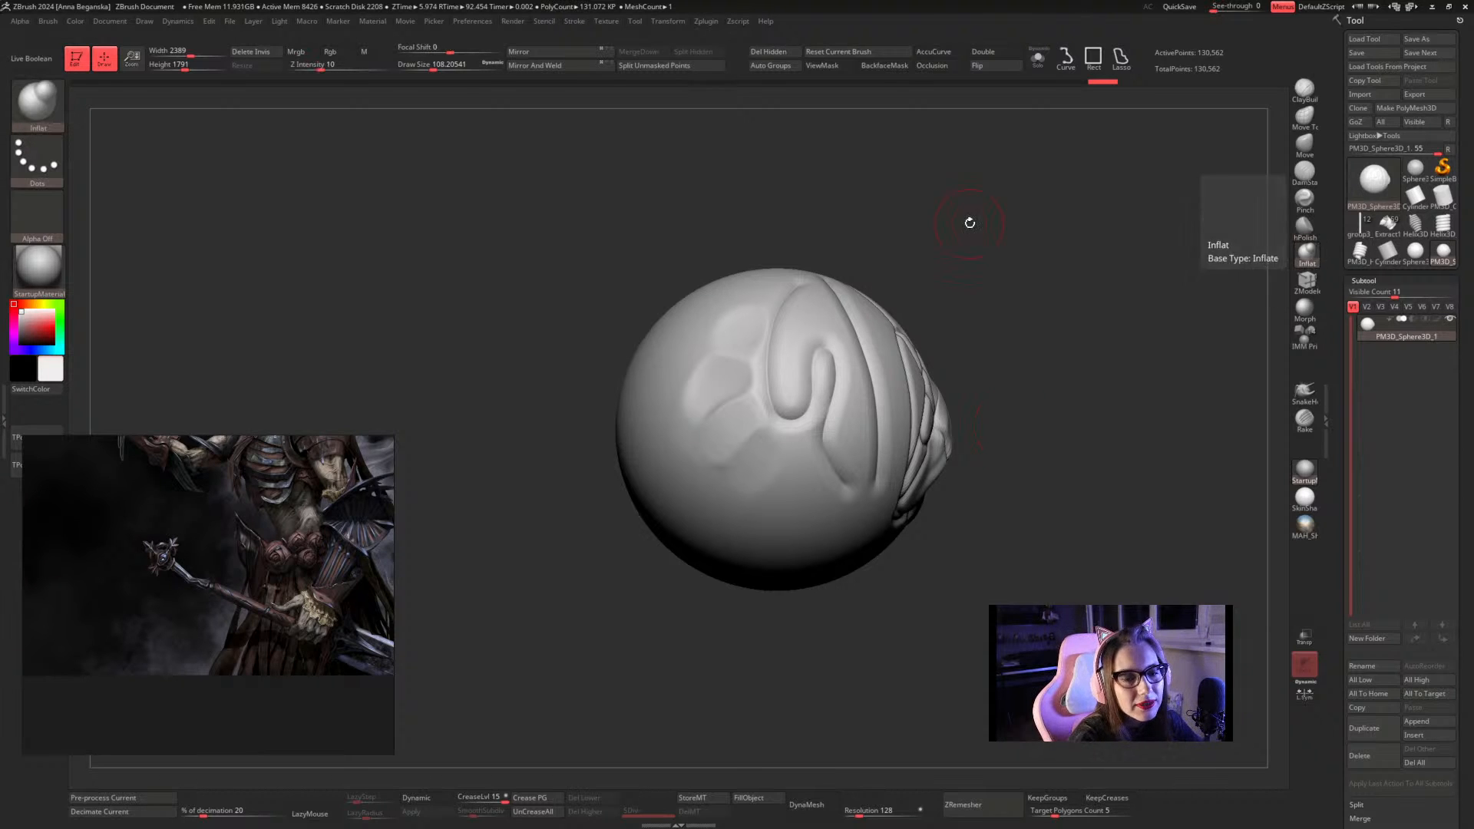
key(space)
key(space)
drag(991, 259, 984, 263)
mouse_move(984, 263)
mouse_down()
mouse_move(990, 241)
mouse_move(1020, 243)
mouse_up()
alt+drag(1026, 297, 1022, 265)
key(space)
drag(1025, 253, 1043, 239)
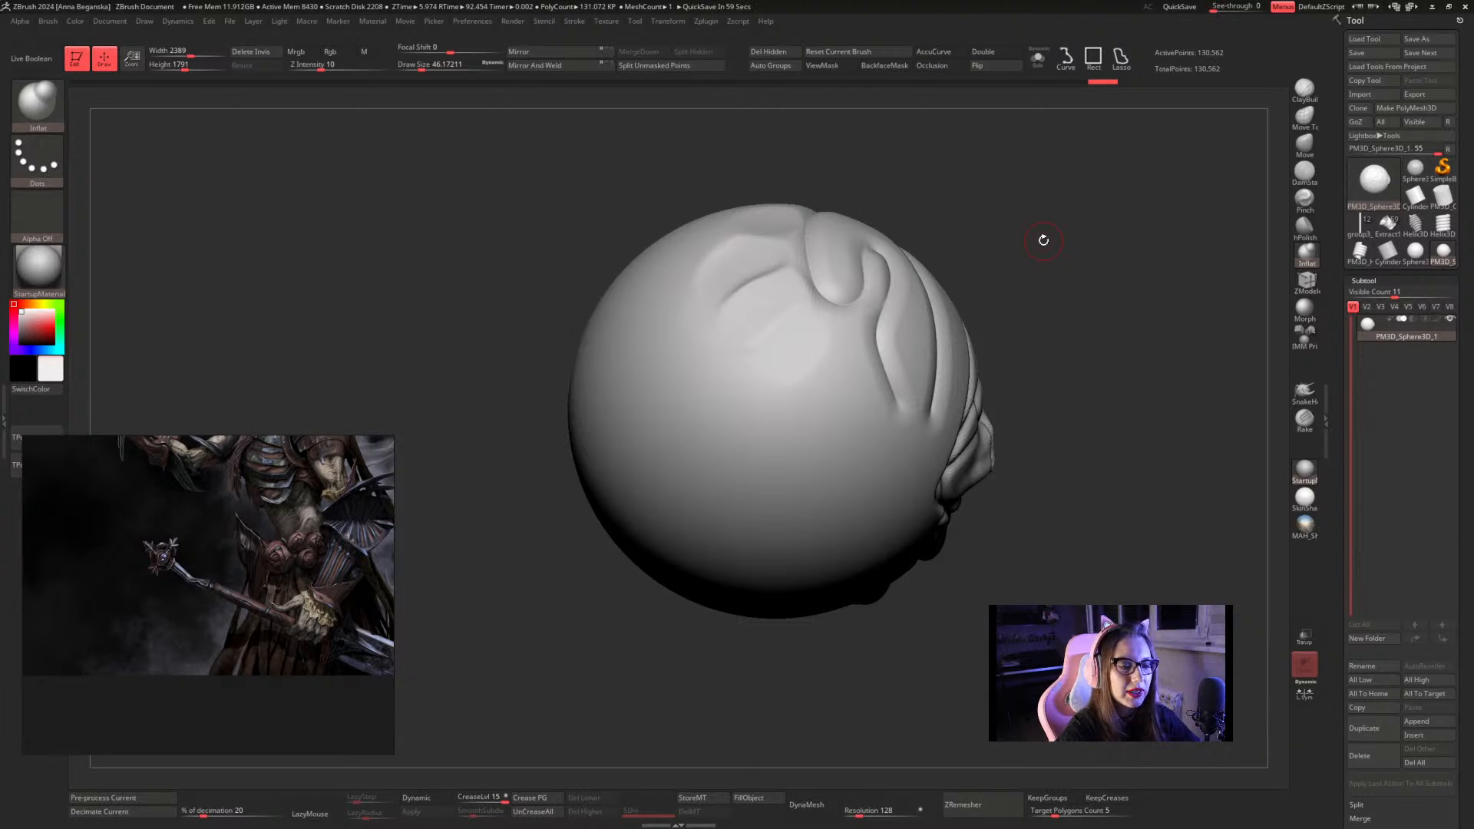
mouse_move(1043, 241)
mouse_down()
mouse_move(1024, 263)
mouse_move(1023, 237)
mouse_move(842, 330)
mouse_up()
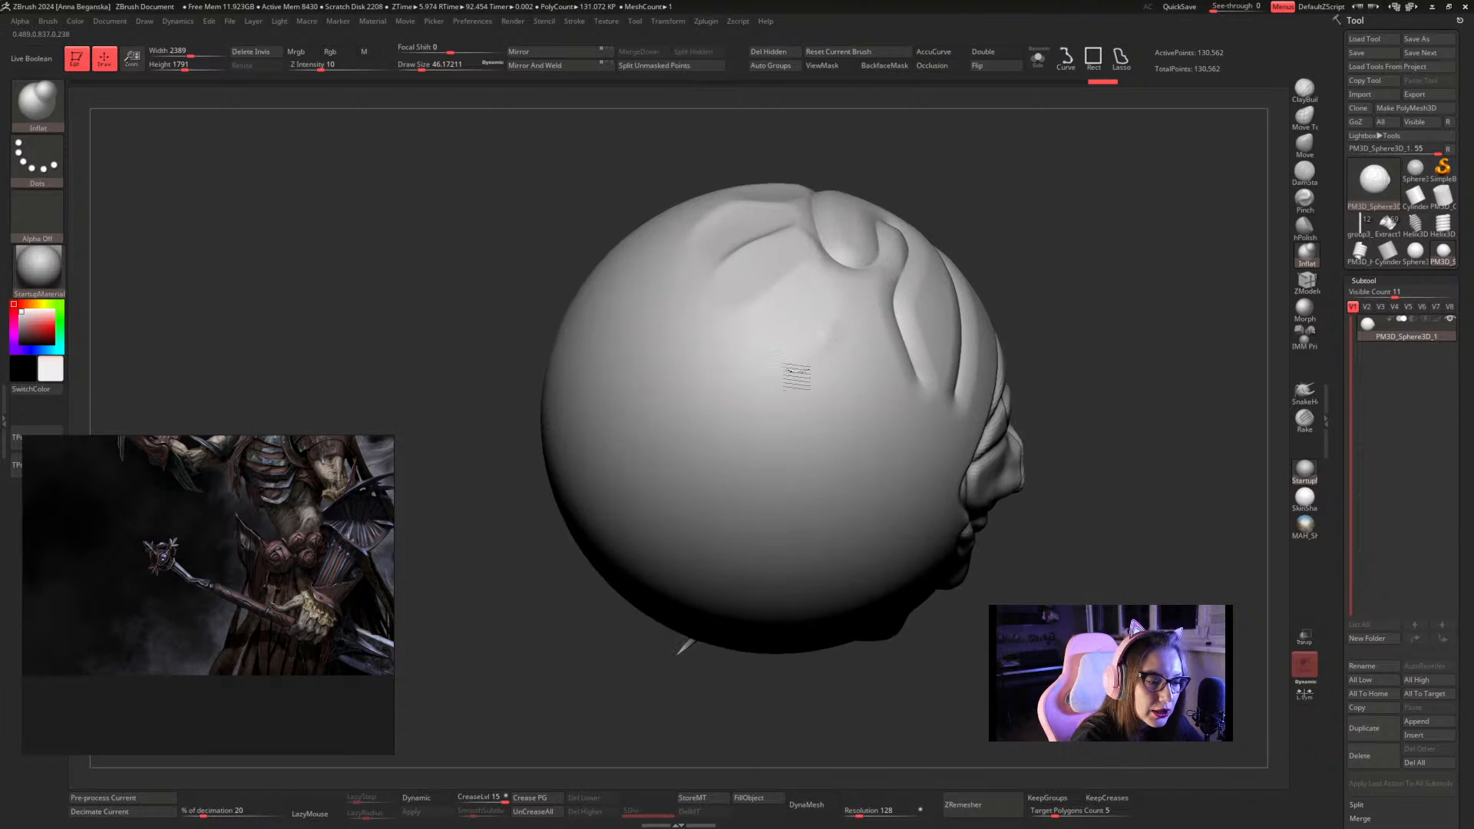
mouse_move(797, 376)
mouse_down()
mouse_move(723, 460)
mouse_move(814, 369)
mouse_up()
drag(1033, 249, 1042, 224)
mouse_move(952, 285)
mouse_down()
mouse_move(962, 263)
mouse_move(891, 292)
mouse_up()
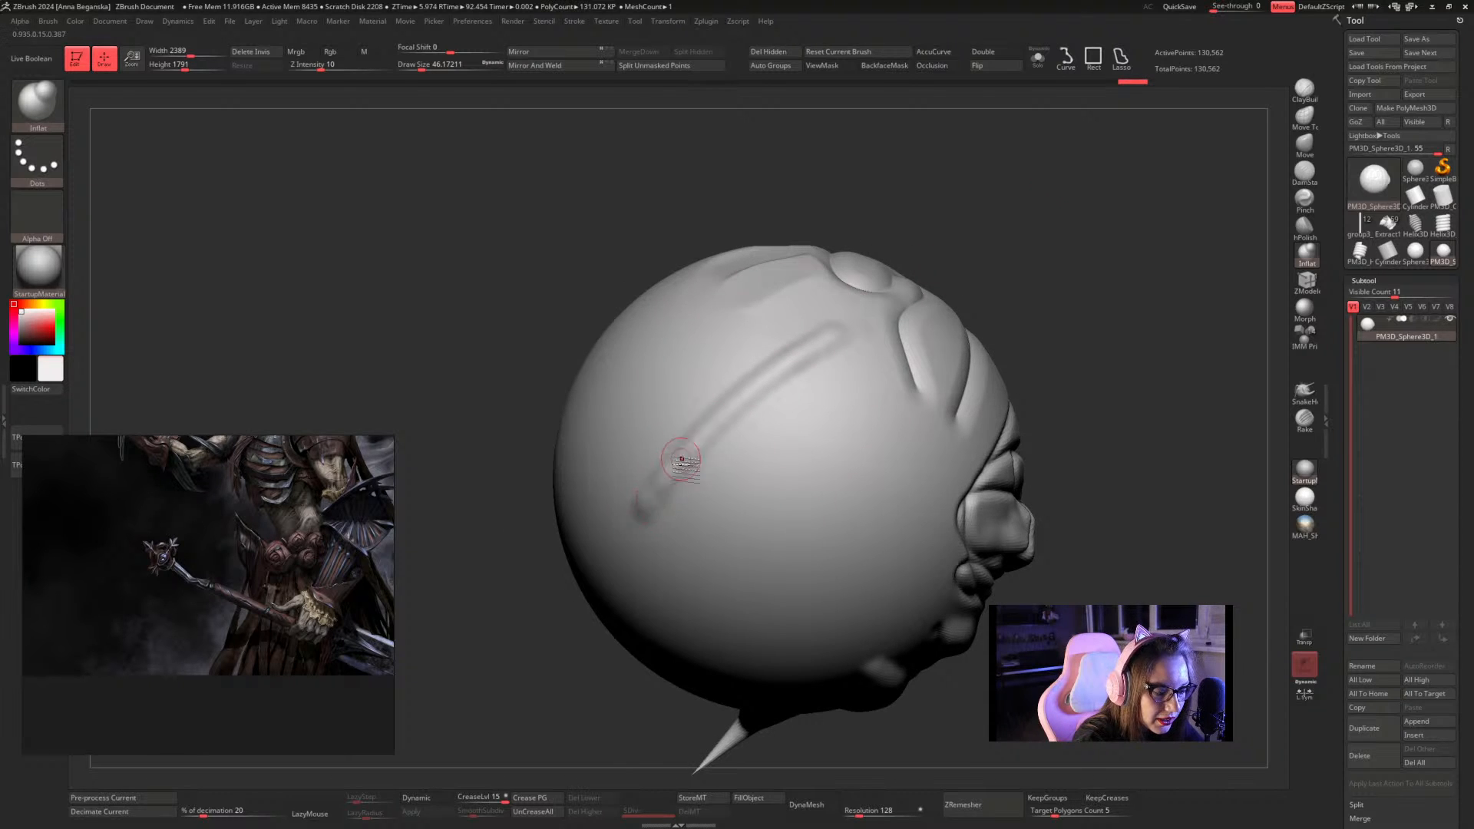
key(Print)
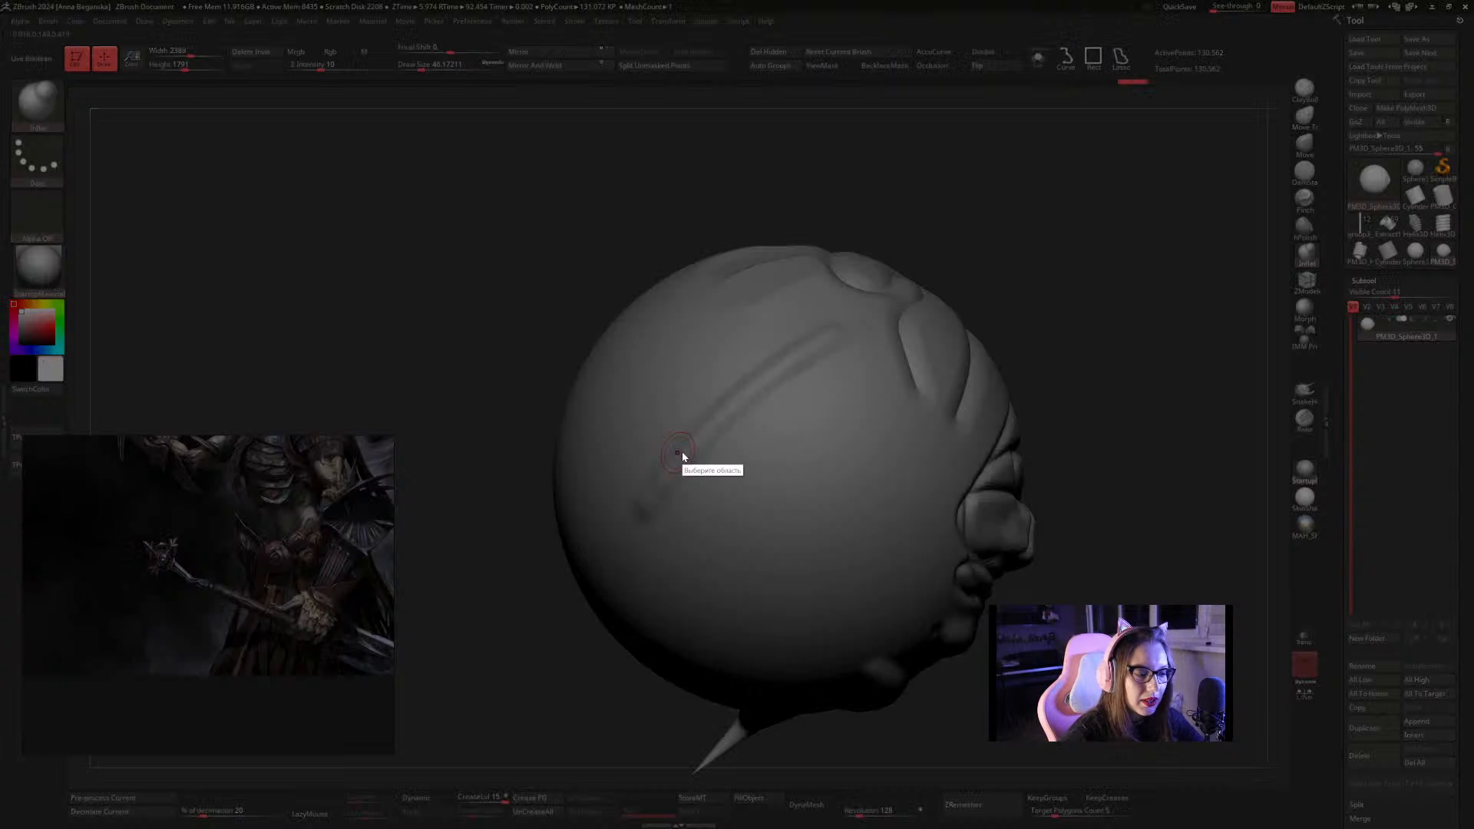
drag(546, 237, 1077, 680)
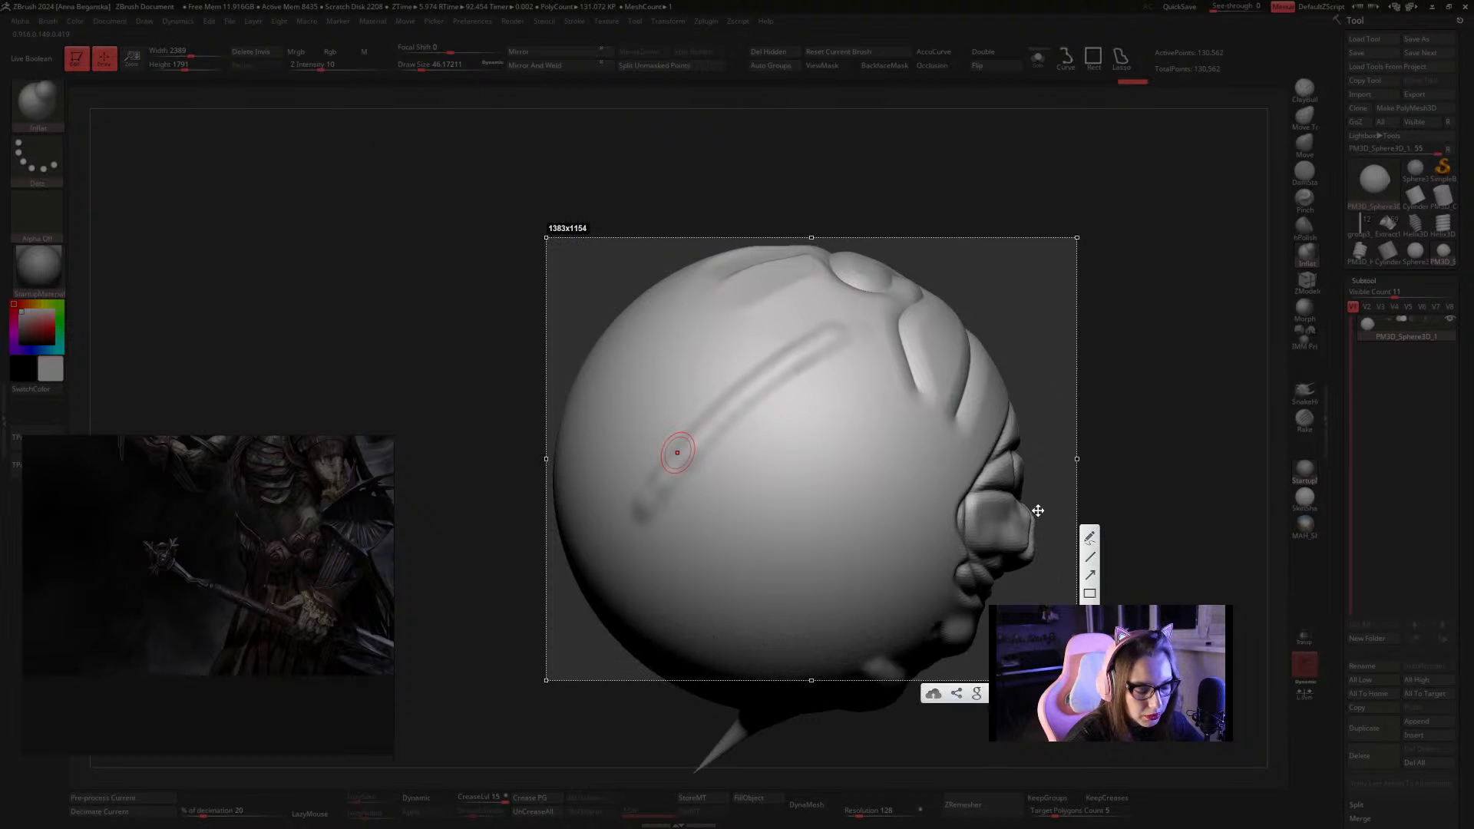
key(Escape)
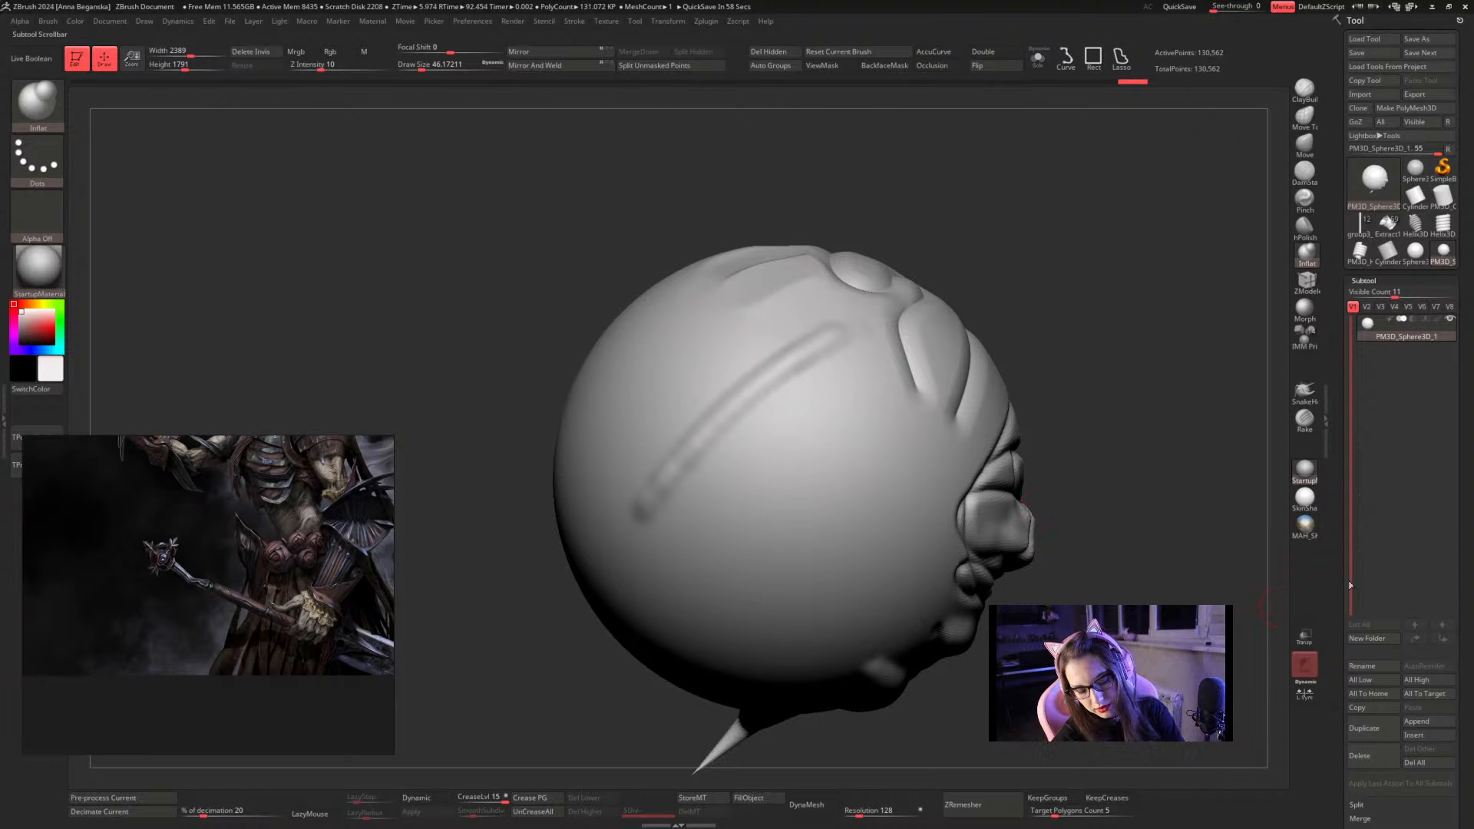
Frame the sphere in a screenshot overlay, circle three separate dabs of the inflated stroke in red, and discard the capture
key(Print)
mouse_move(528, 203)
mouse_down()
mouse_move(827, 507)
mouse_move(1027, 670)
mouse_up()
click(1029, 524)
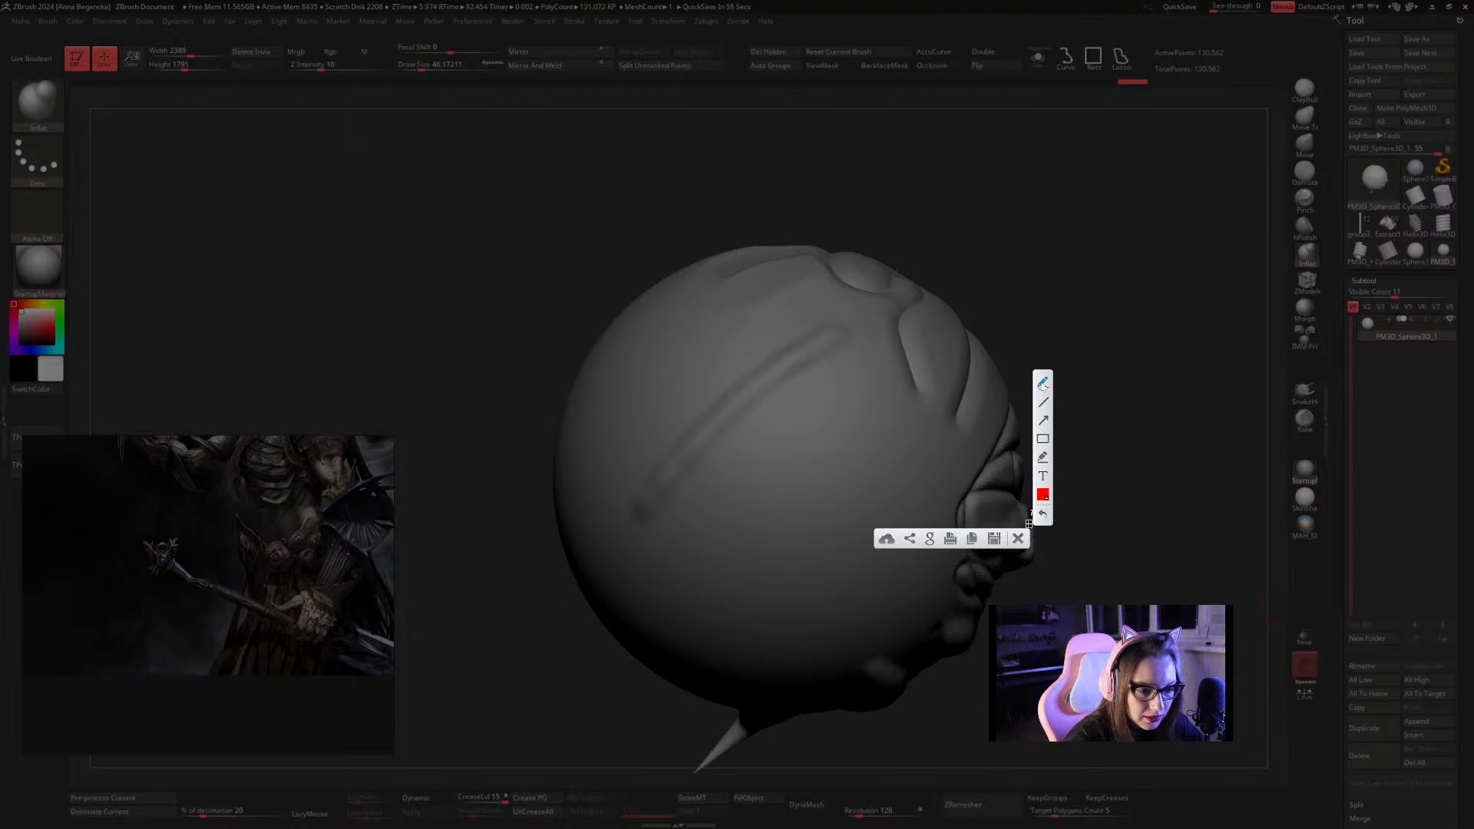
drag(483, 193, 1099, 646)
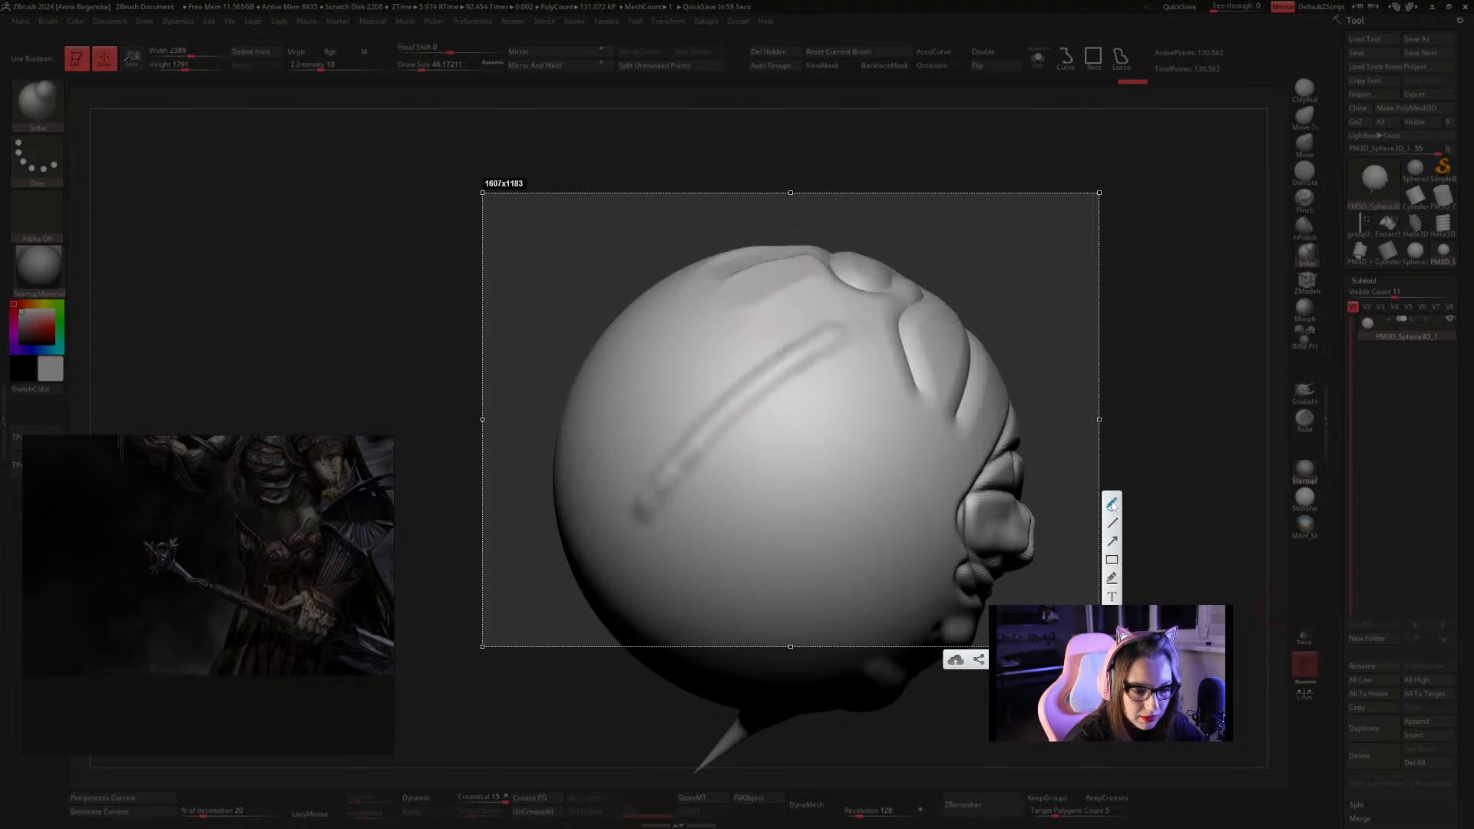
drag(638, 507, 673, 452)
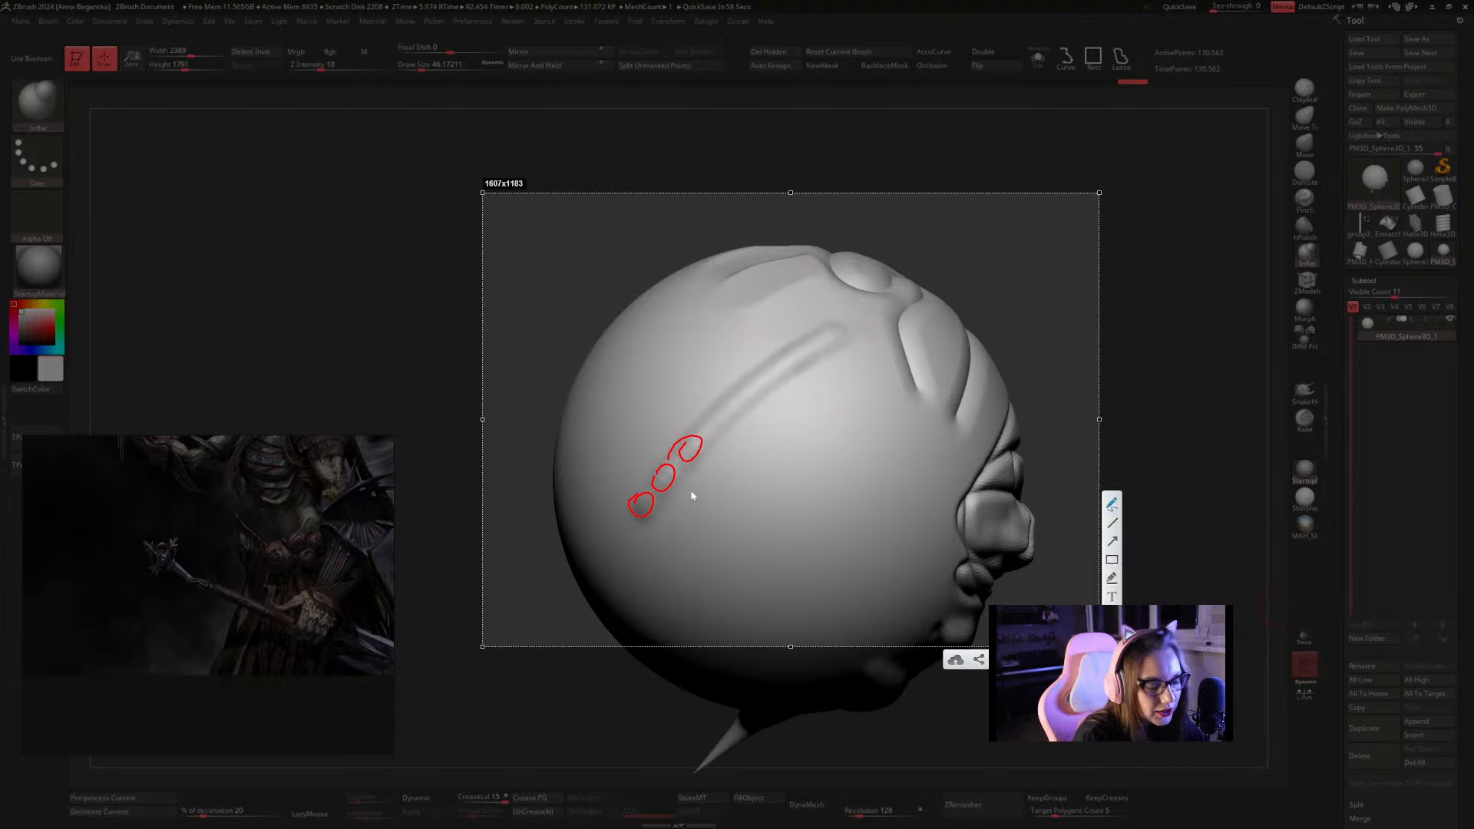
key(Escape)
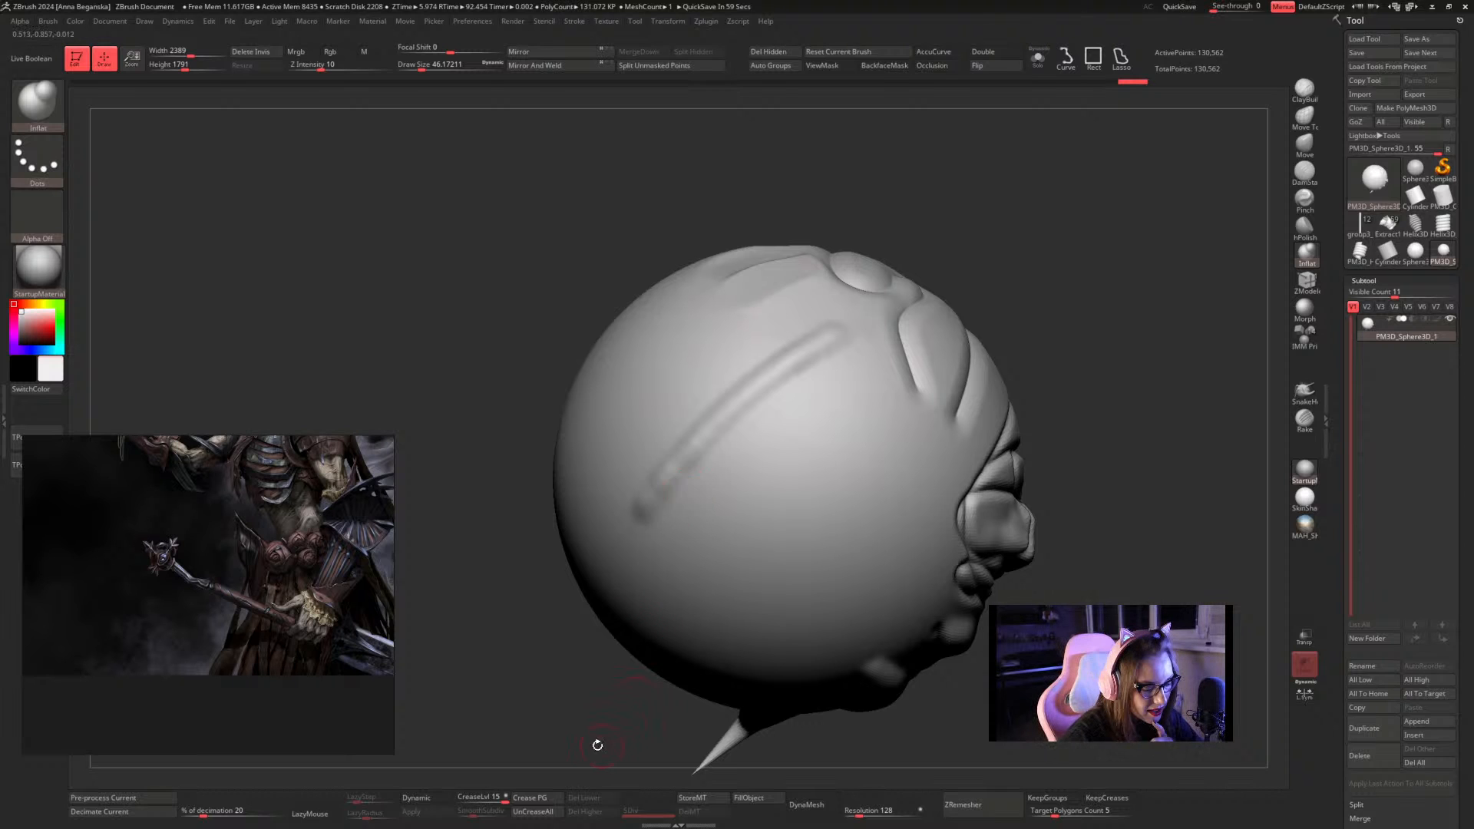
Enable LazyMouse for the Inflat brush and set its LazyStep to 0.1
click(315, 814)
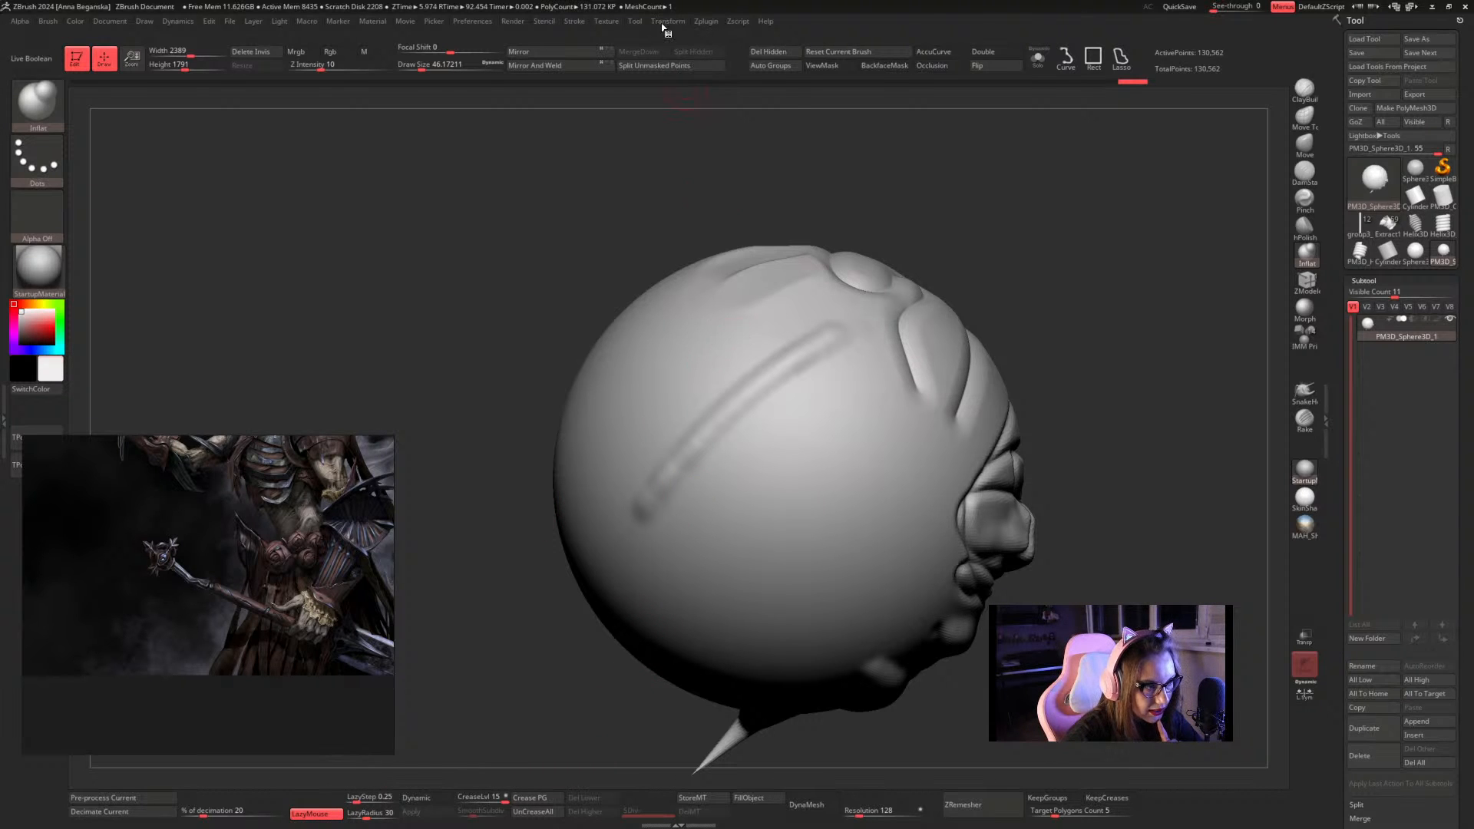
click(710, 22)
mouse_move(577, 24)
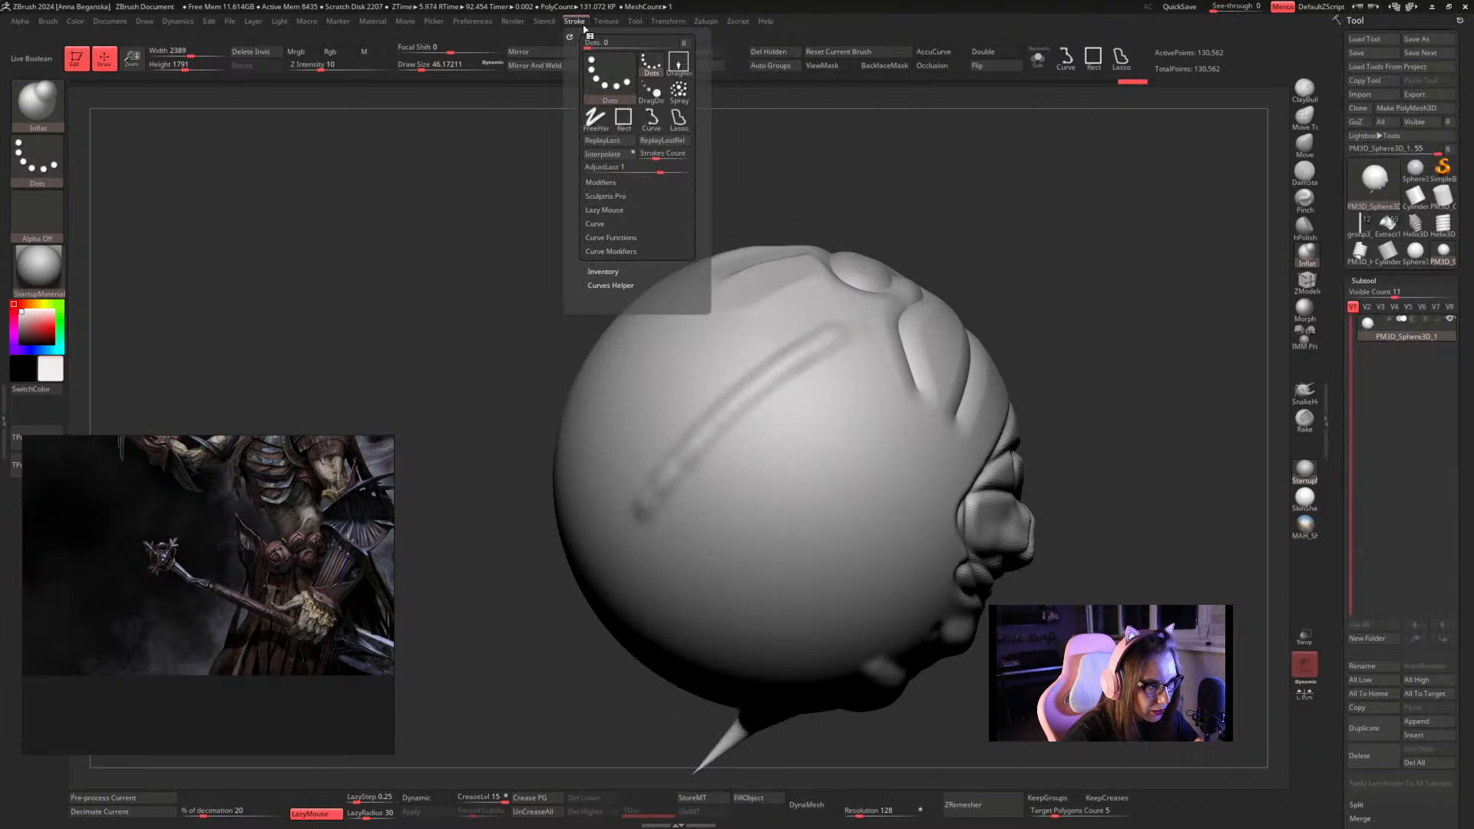
click(613, 210)
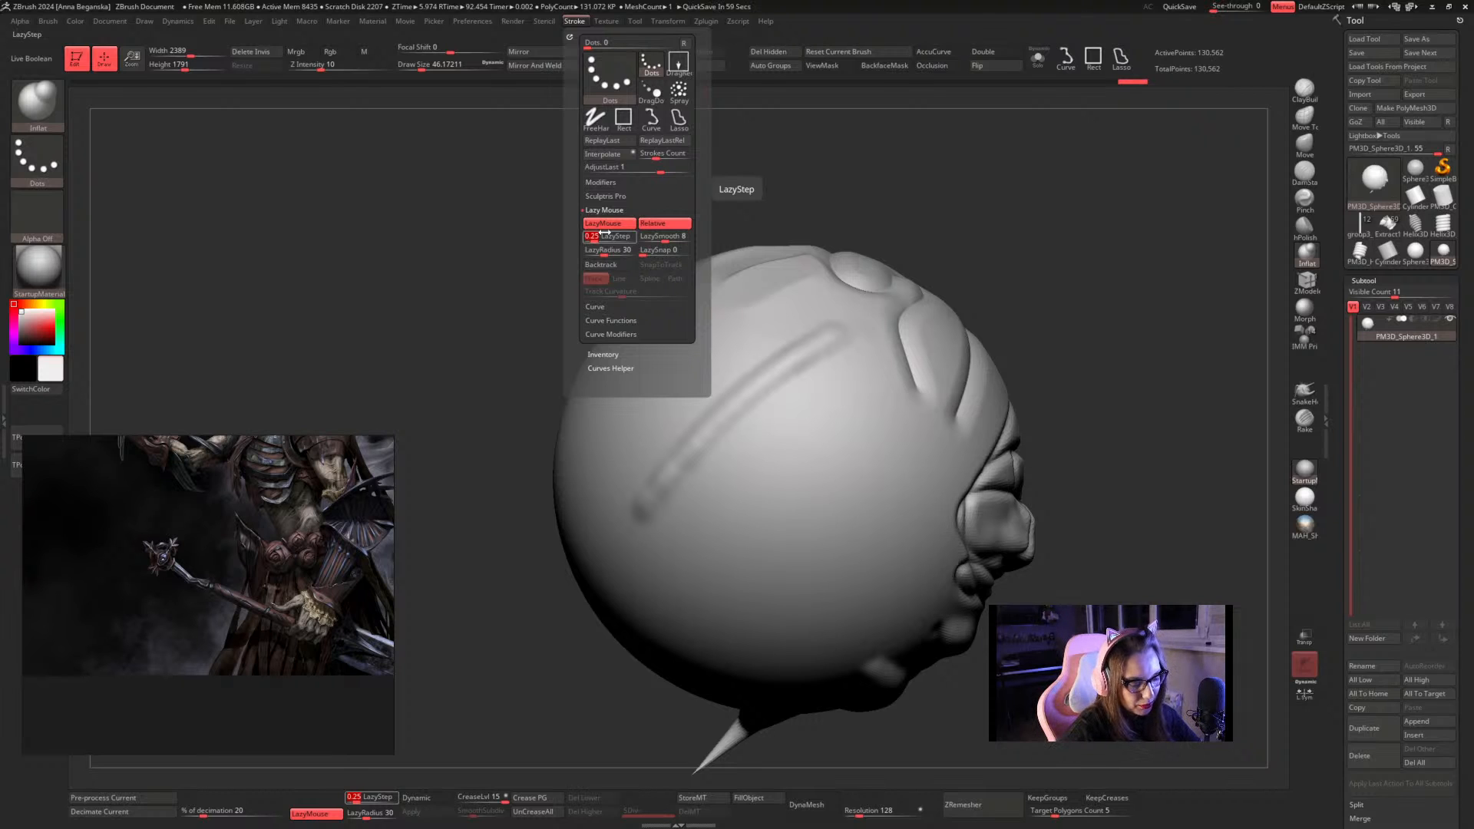
key(BackSpace)
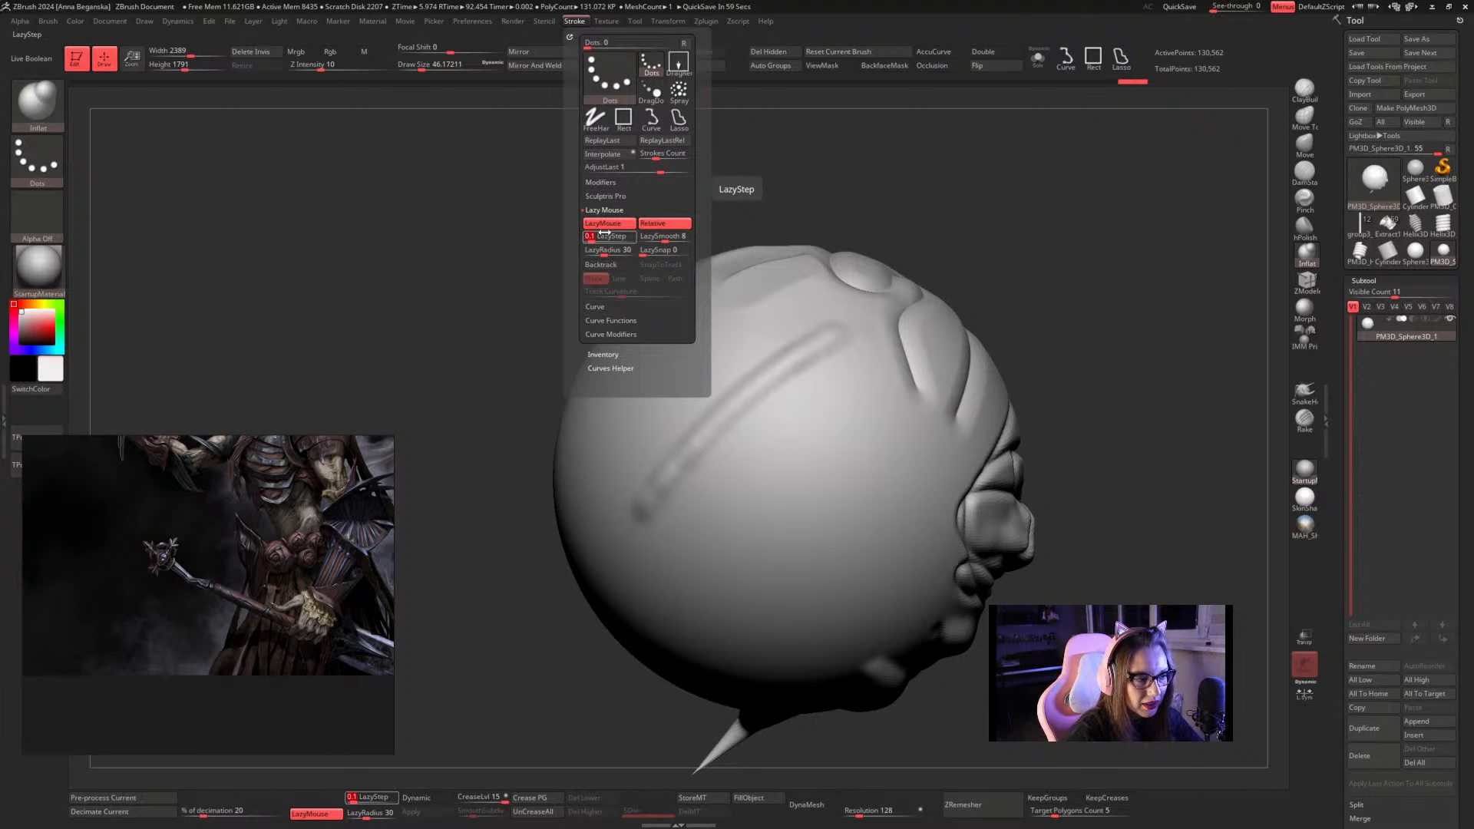
key(Return)
Build up a second, continuous inflated ridge parallel to the first with repeated passes along the same diagonal
drag(1067, 292, 1050, 294)
drag(693, 586, 900, 386)
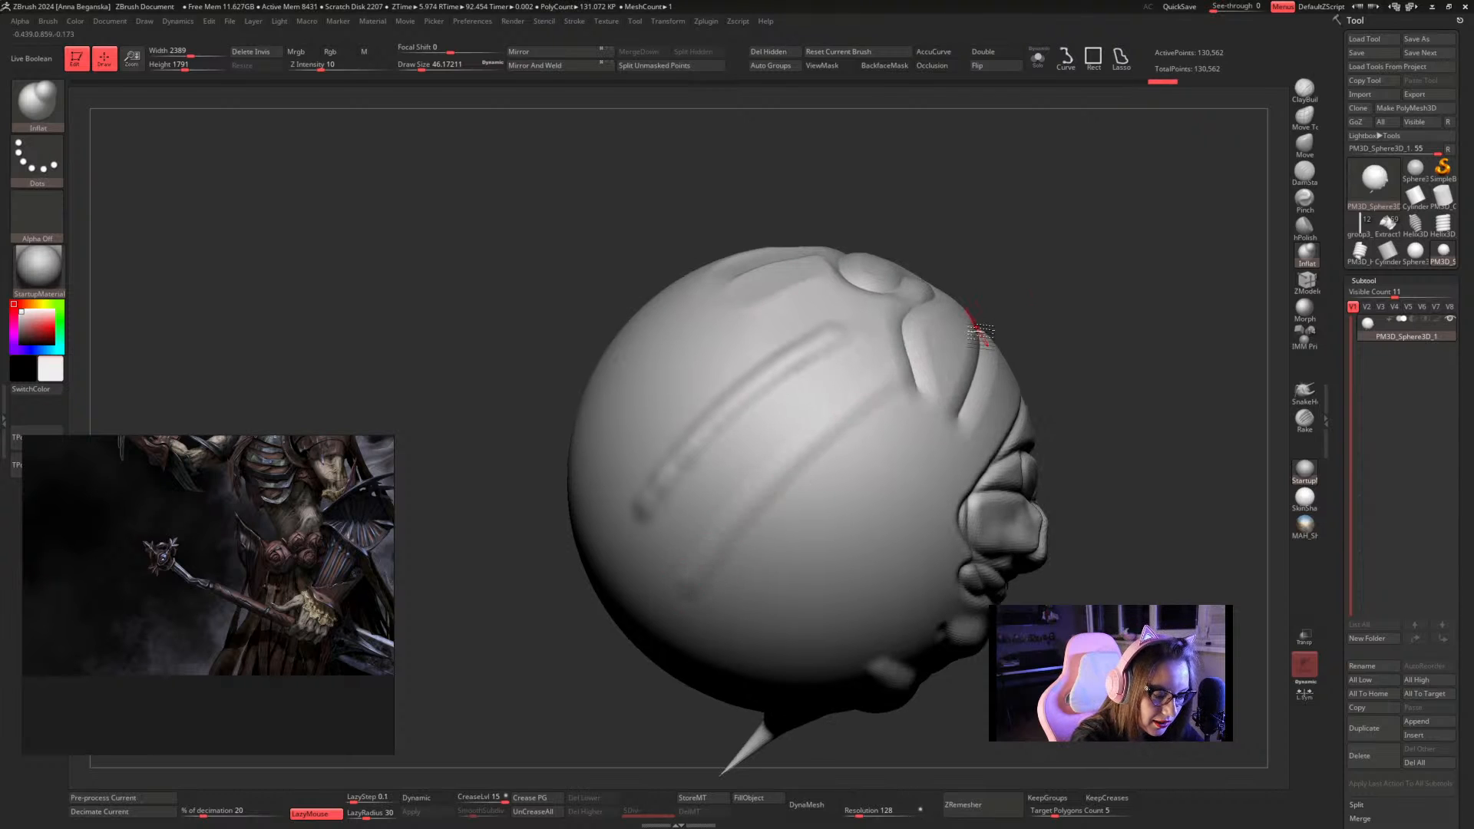
drag(689, 591, 940, 350)
mouse_move(688, 588)
mouse_down()
mouse_move(938, 352)
mouse_move(844, 418)
mouse_move(979, 322)
mouse_up()
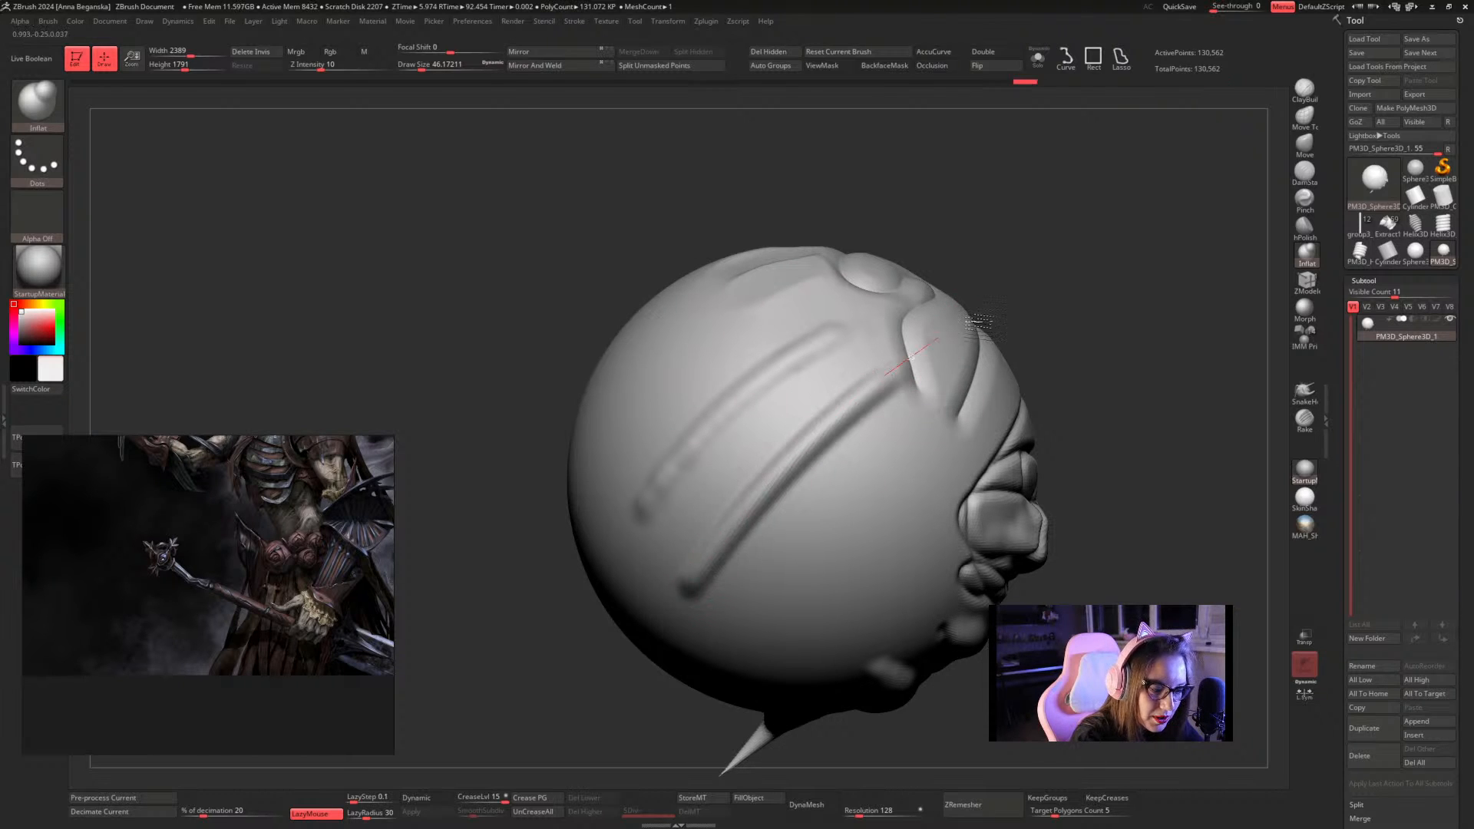
drag(691, 586, 944, 345)
drag(1034, 290, 1128, 313)
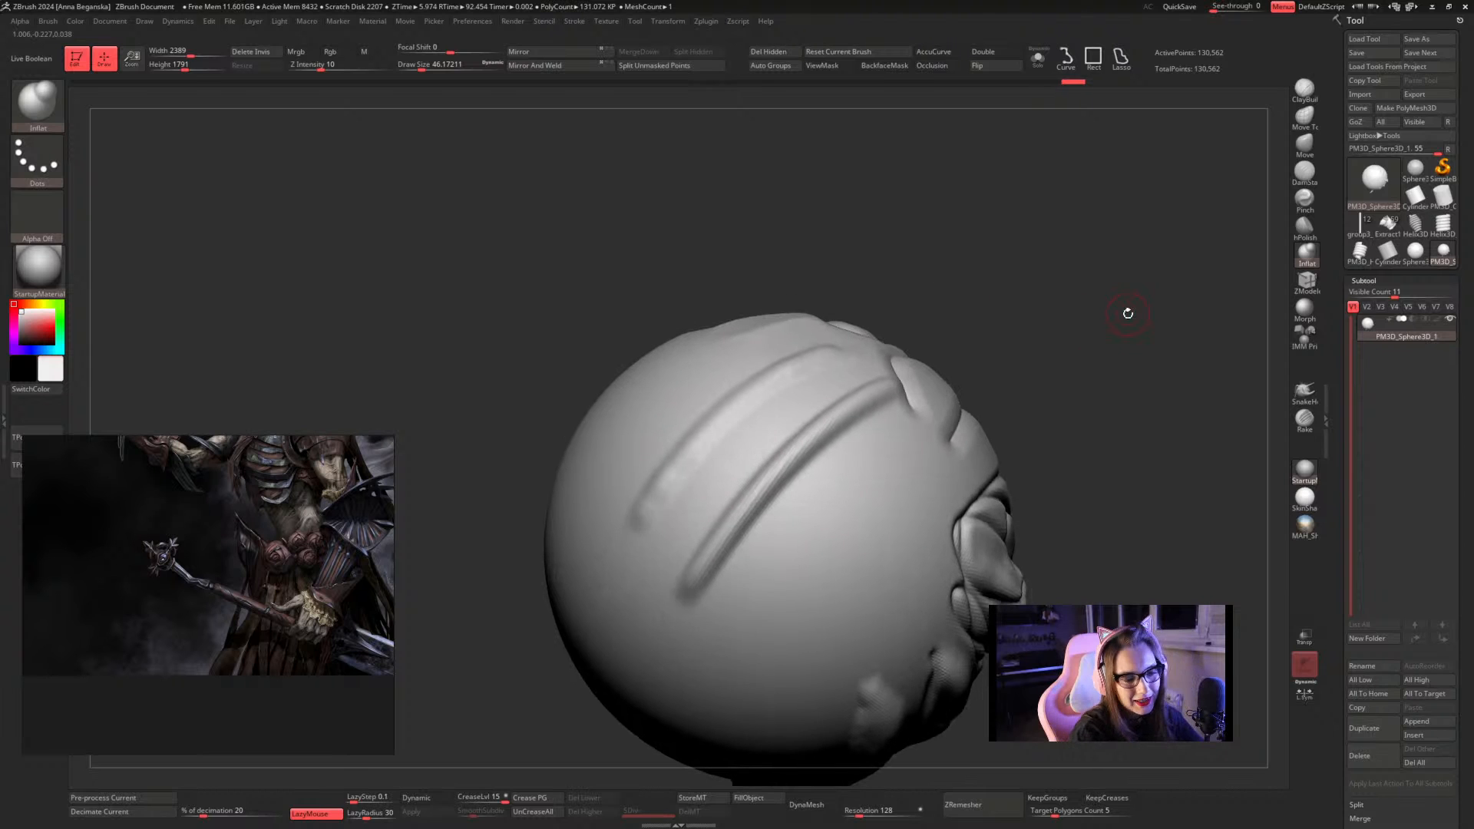
mouse_move(689, 574)
shift+mouse_down()
mouse_move(792, 467)
mouse_move(695, 574)
shift+mouse_up()
mouse_move(1049, 391)
mouse_down()
mouse_move(1060, 431)
mouse_move(1027, 451)
mouse_move(1040, 438)
mouse_up()
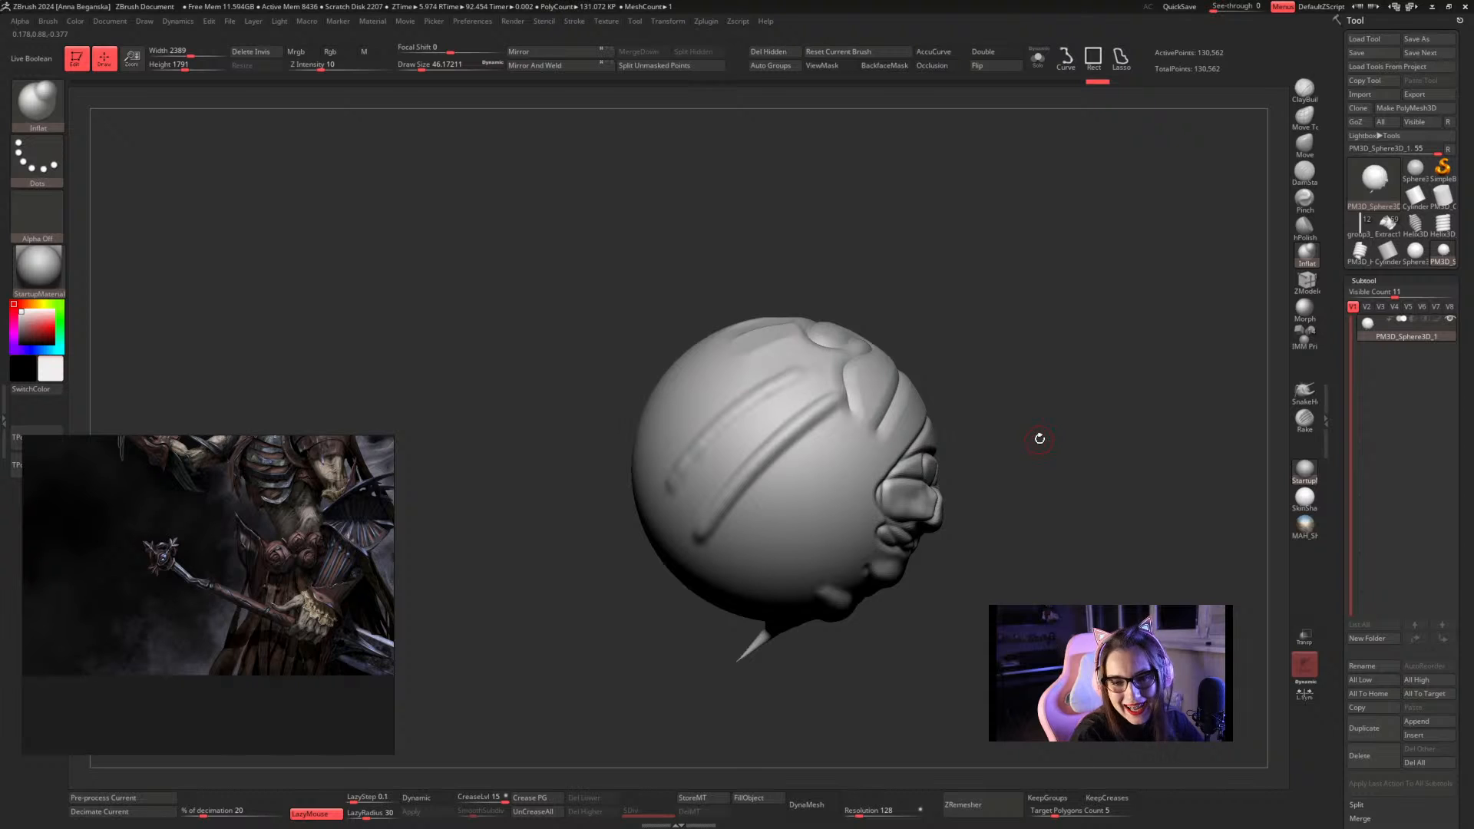
Choose the Morph brush, store a morph target of the sphere's present shape, and open the tool's Morph Target settings
click(1305, 307)
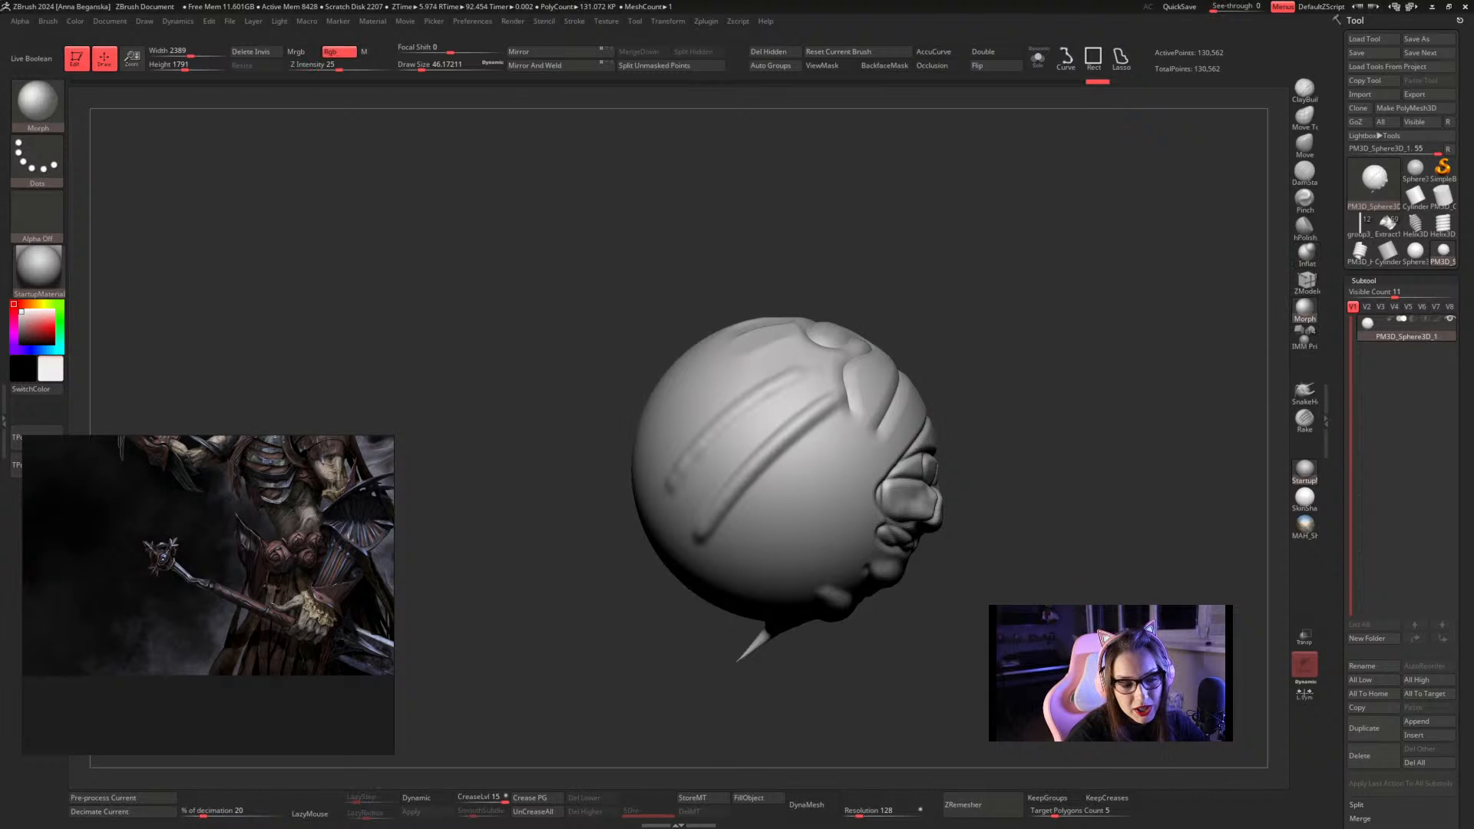
click(710, 798)
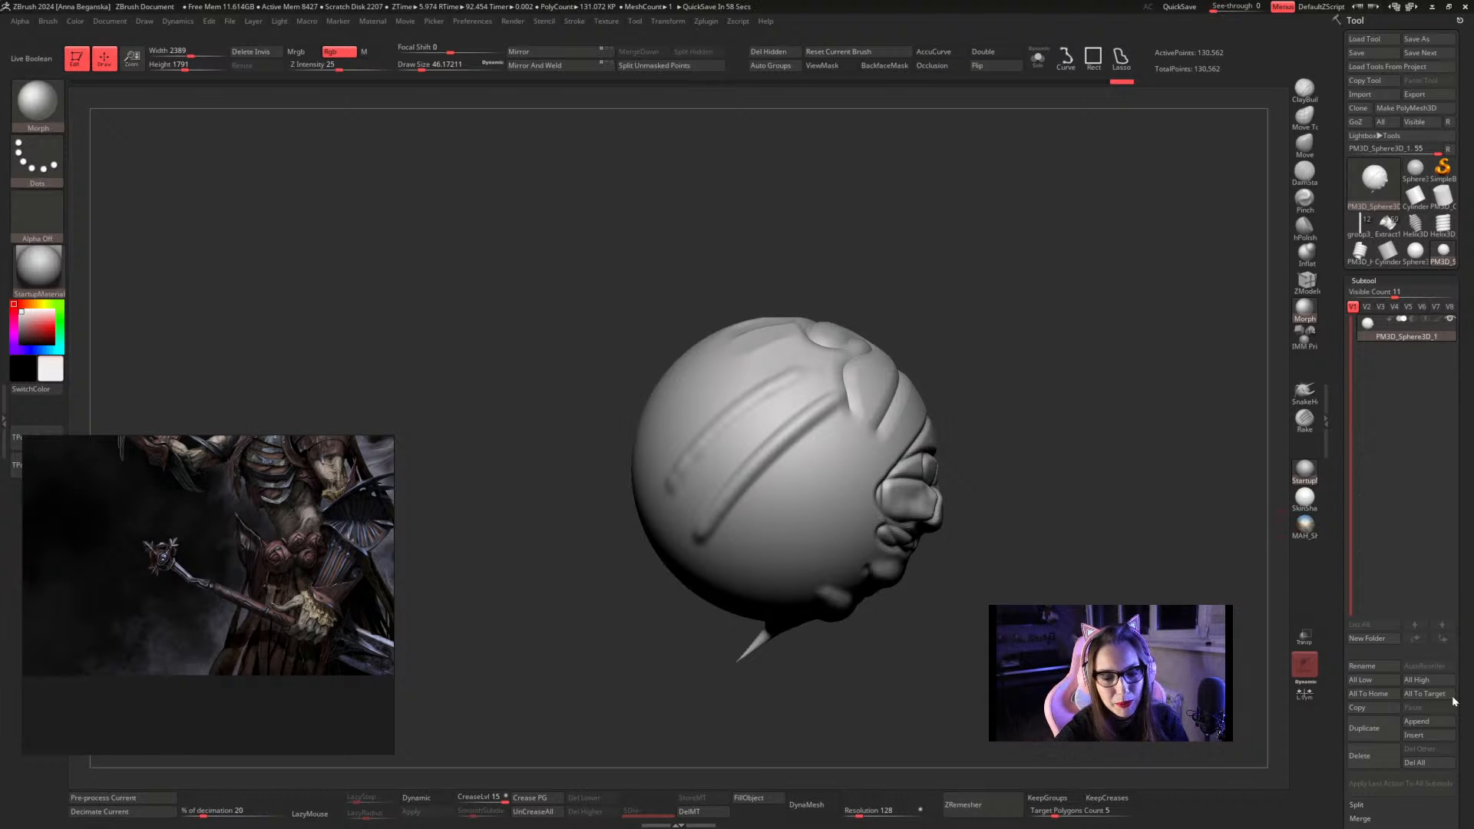
scroll(1363, 483, down, 10)
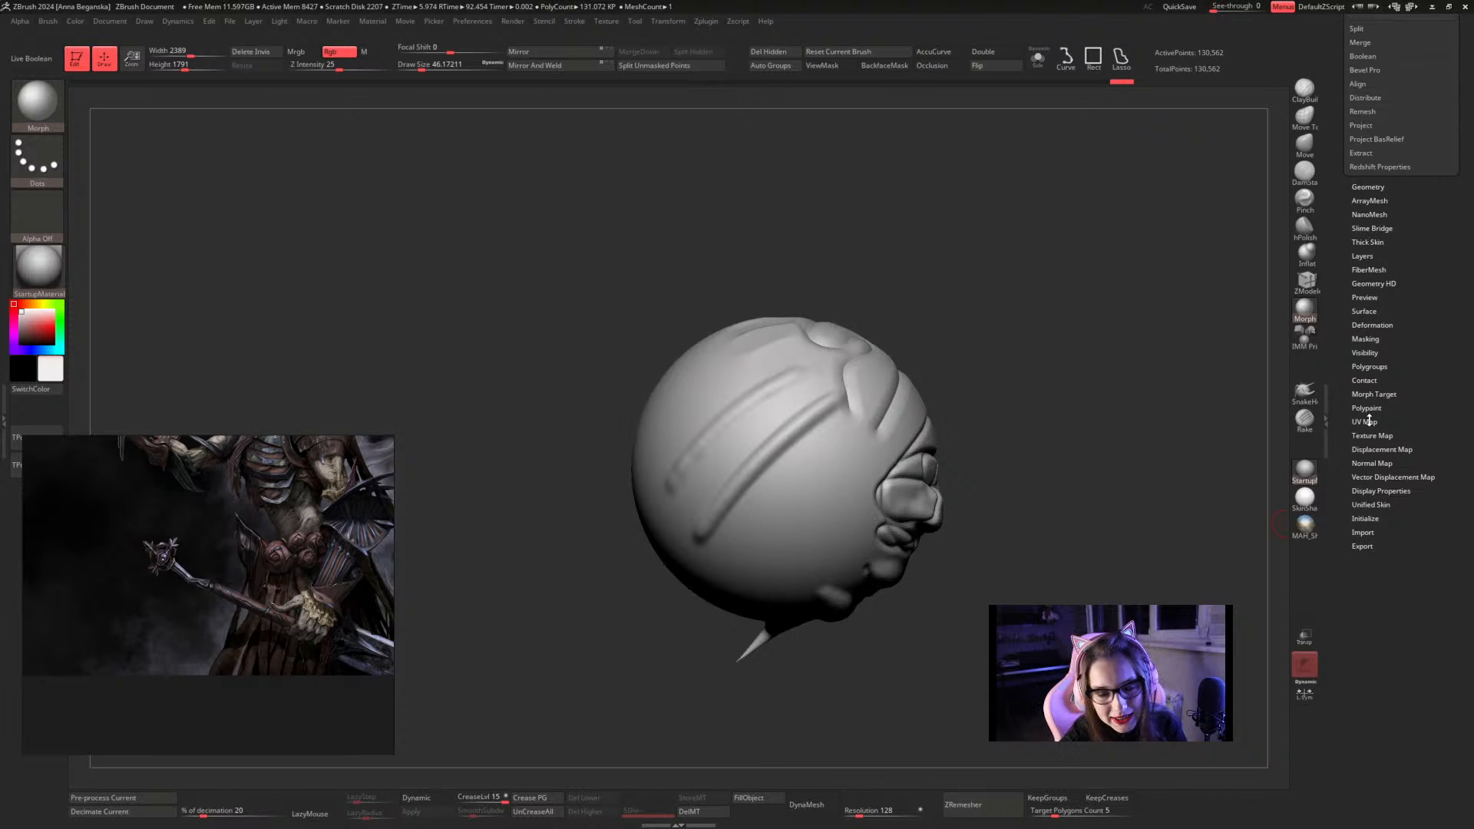
click(1382, 394)
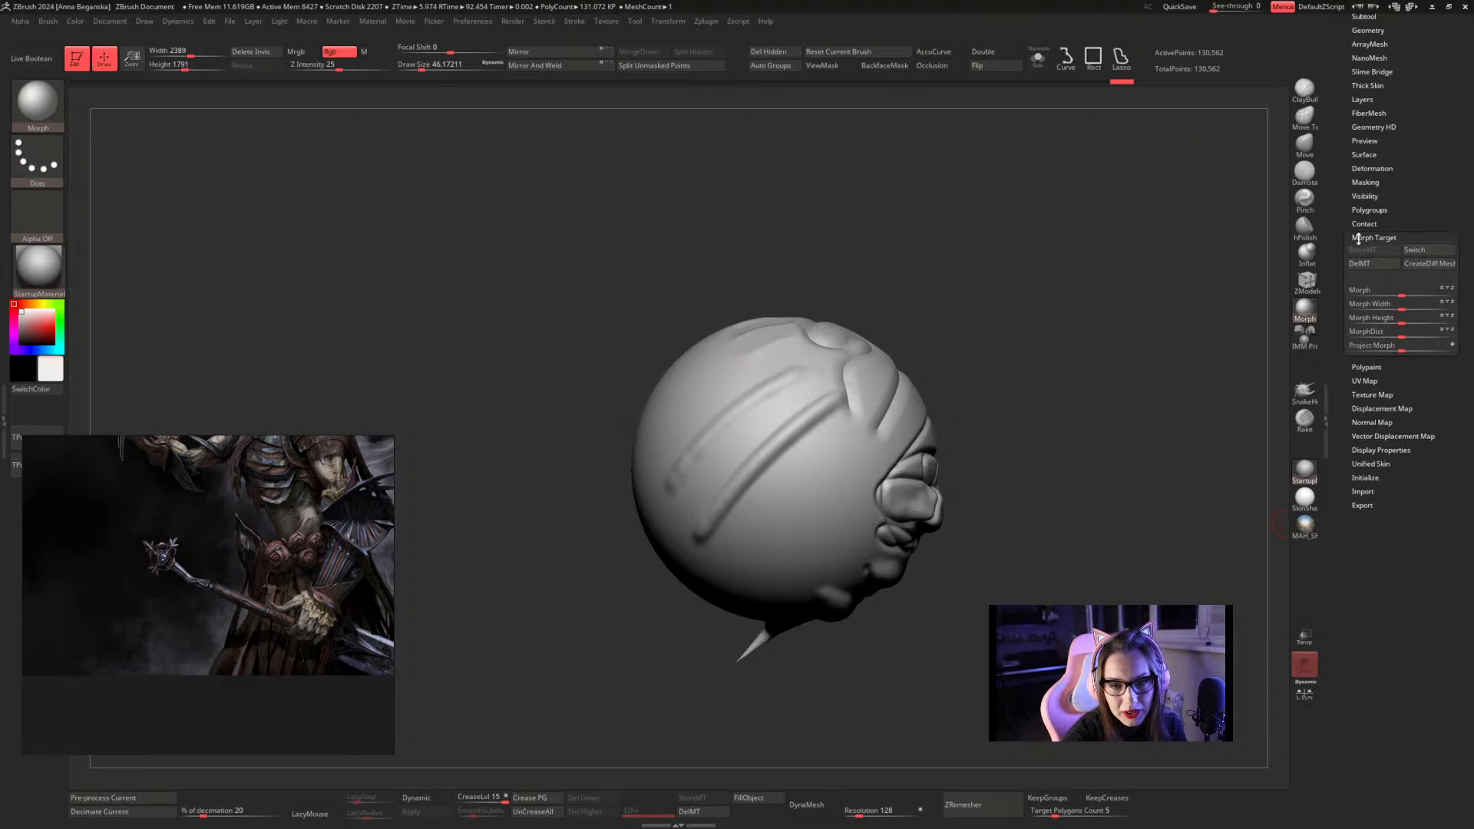
click(1372, 247)
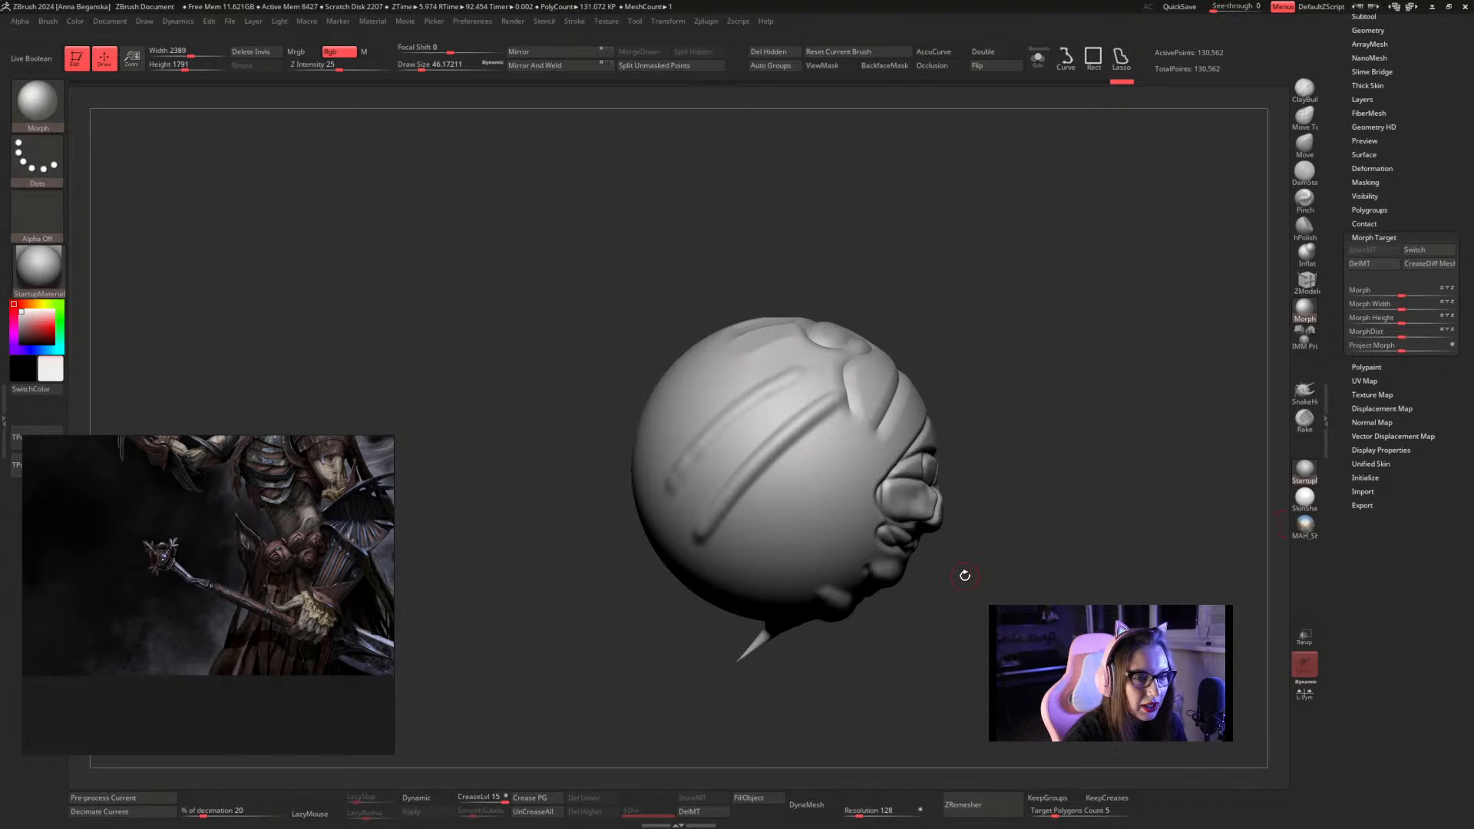
Add rough ClayBuildup strokes below the inflated ridges and partly restore the stored shape there with the Morph brush at draw sizes of about 80 and 116
click(1304, 90)
mouse_move(795, 488)
mouse_down()
mouse_move(772, 526)
mouse_move(840, 497)
mouse_move(750, 539)
mouse_move(832, 495)
mouse_move(847, 540)
mouse_up()
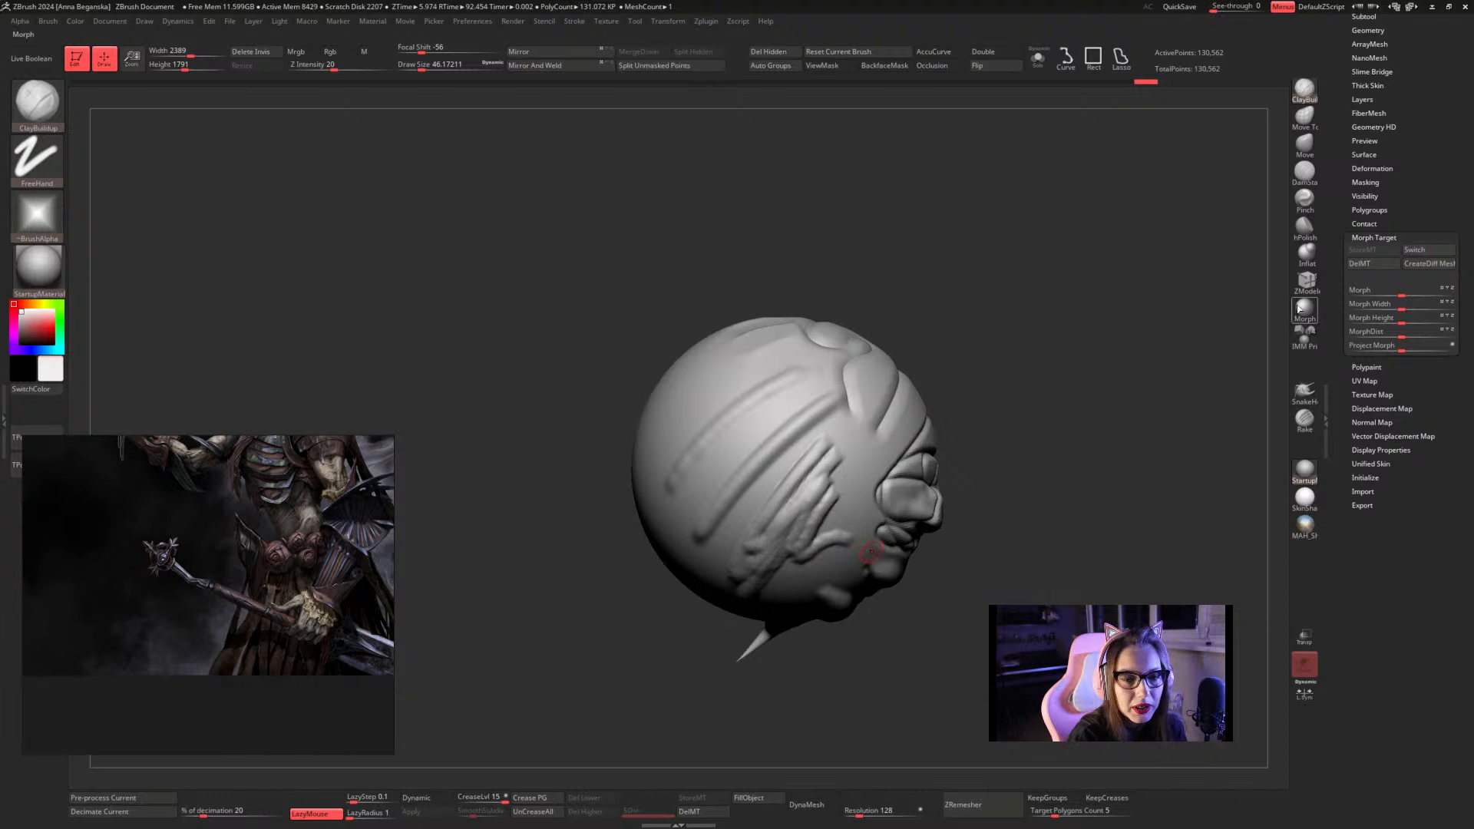
click(1304, 310)
key(space)
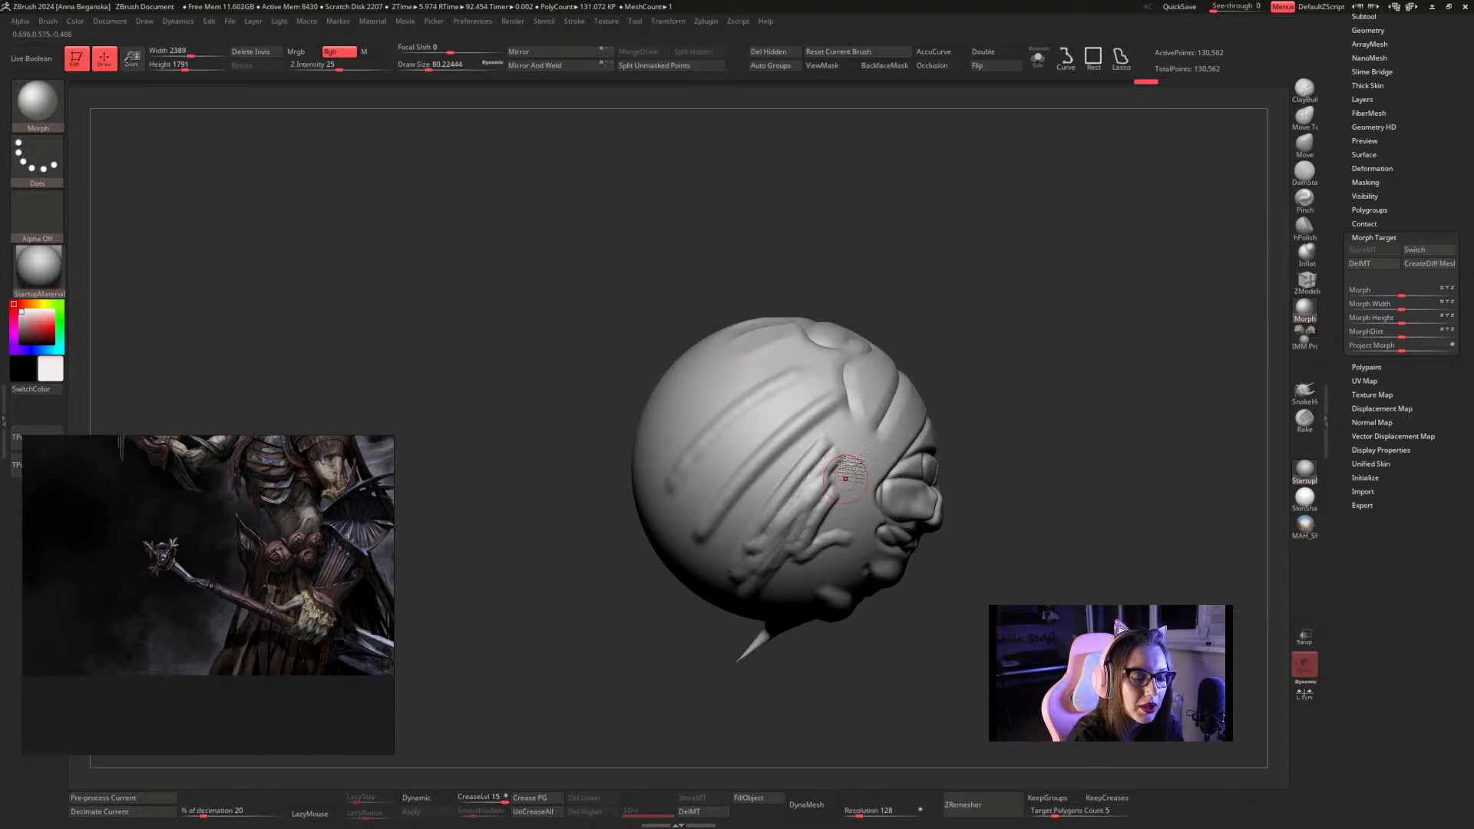
mouse_move(845, 478)
mouse_down()
mouse_move(826, 461)
mouse_move(813, 492)
mouse_move(861, 521)
mouse_up()
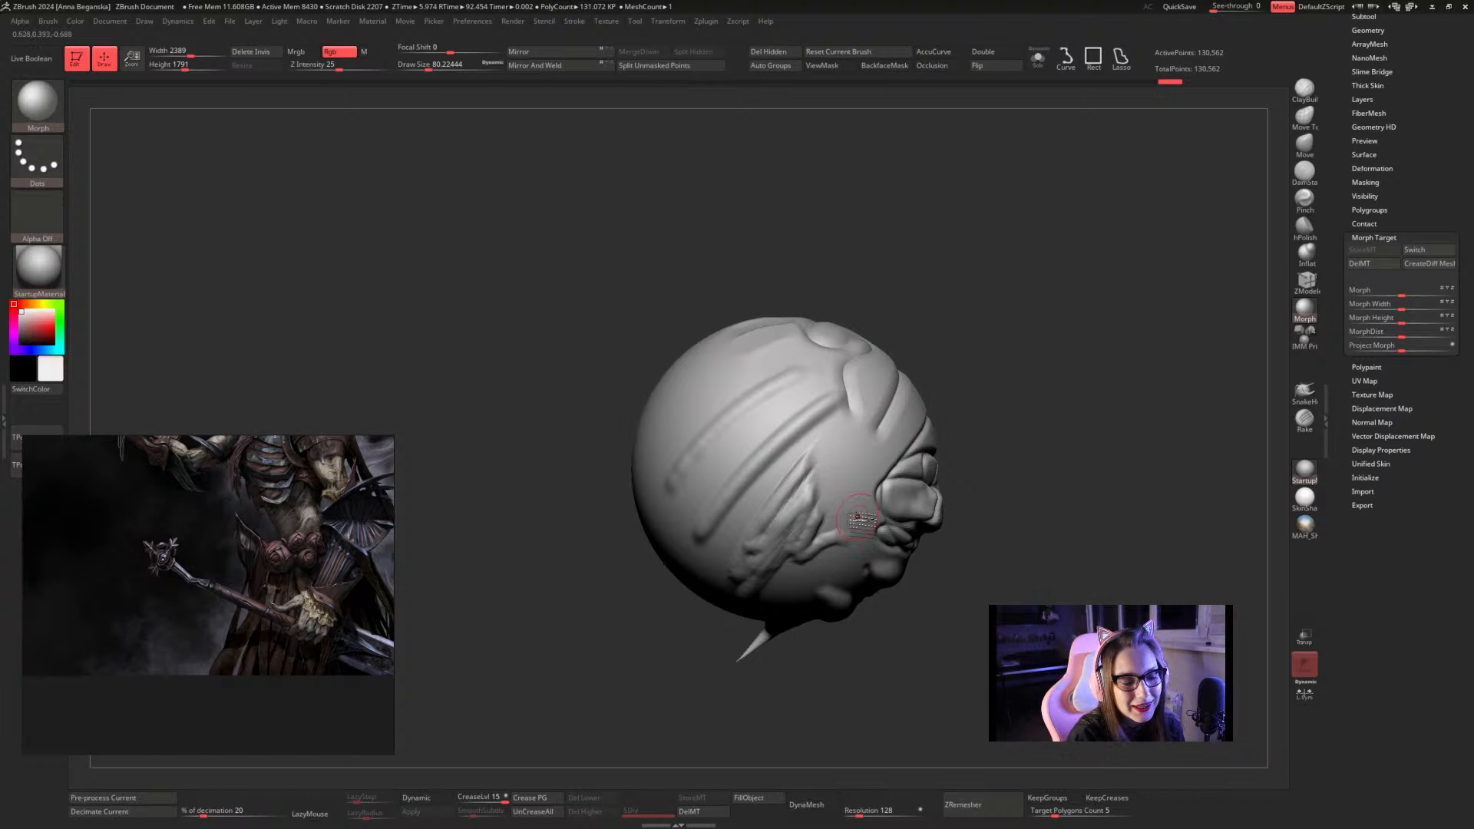
drag(749, 556, 745, 588)
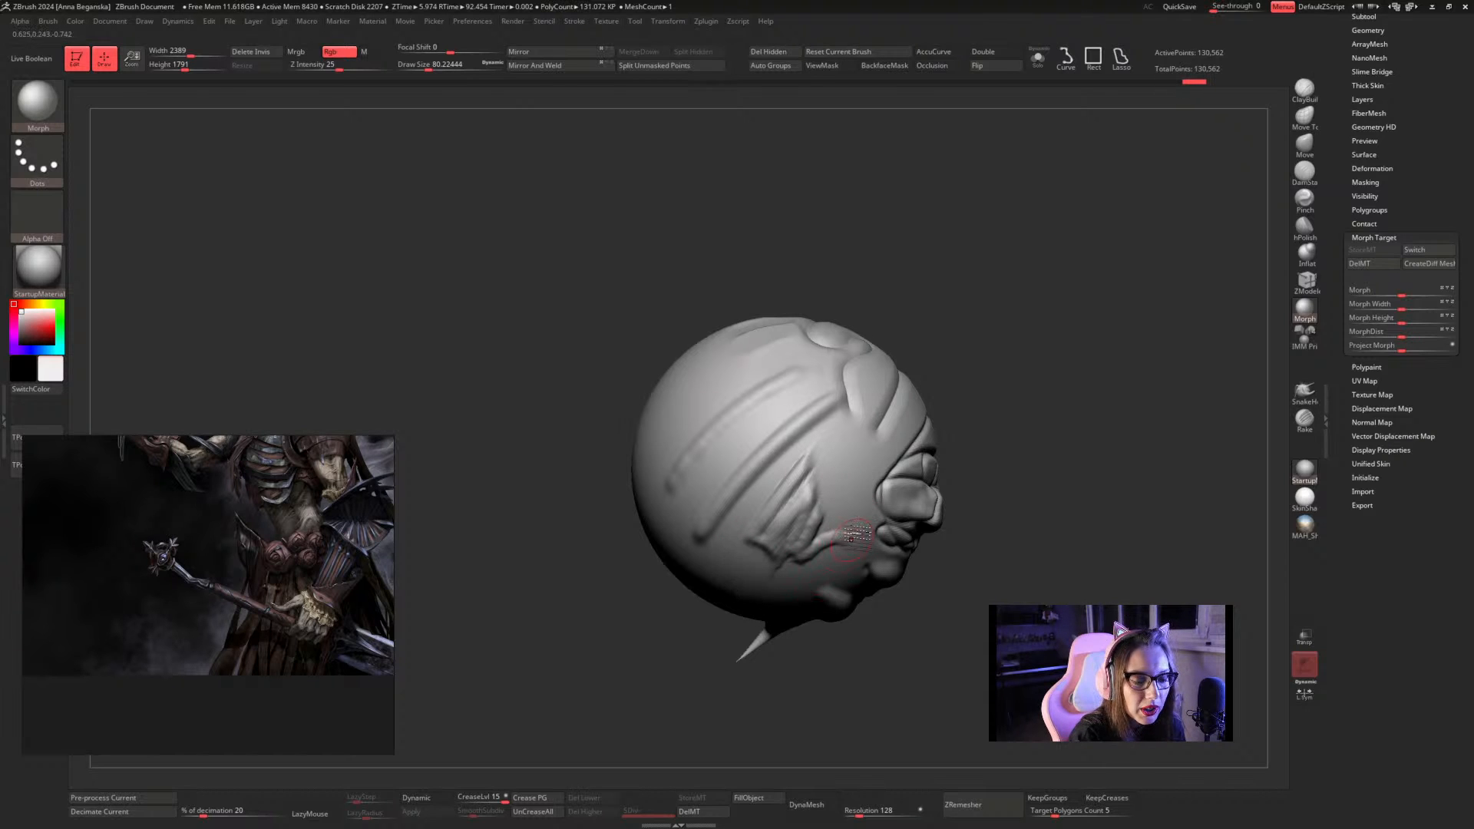
mouse_move(851, 535)
mouse_down()
mouse_move(775, 591)
mouse_move(791, 564)
mouse_up()
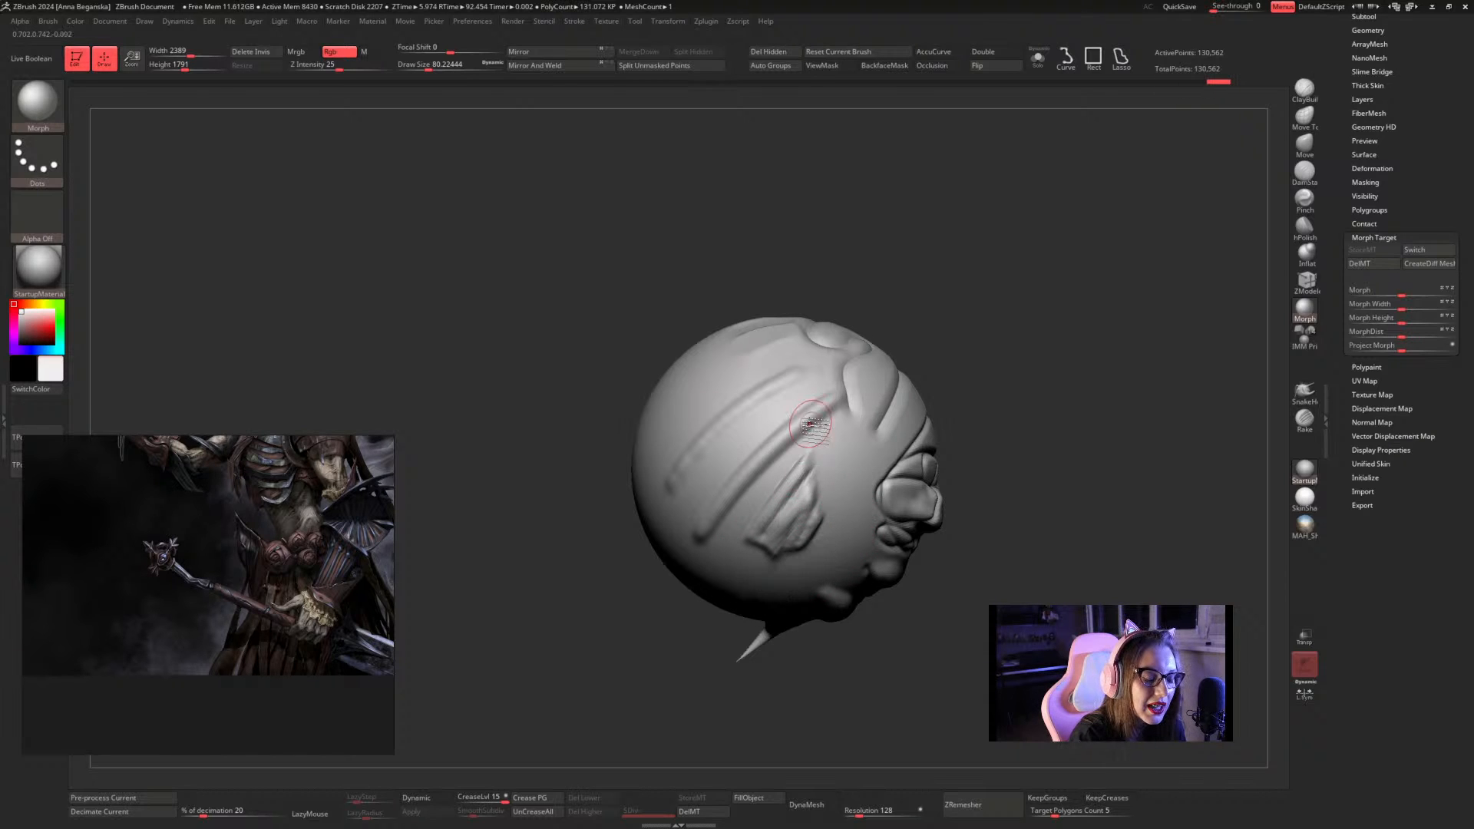
mouse_move(811, 439)
mouse_down()
mouse_move(810, 459)
mouse_move(767, 490)
mouse_up()
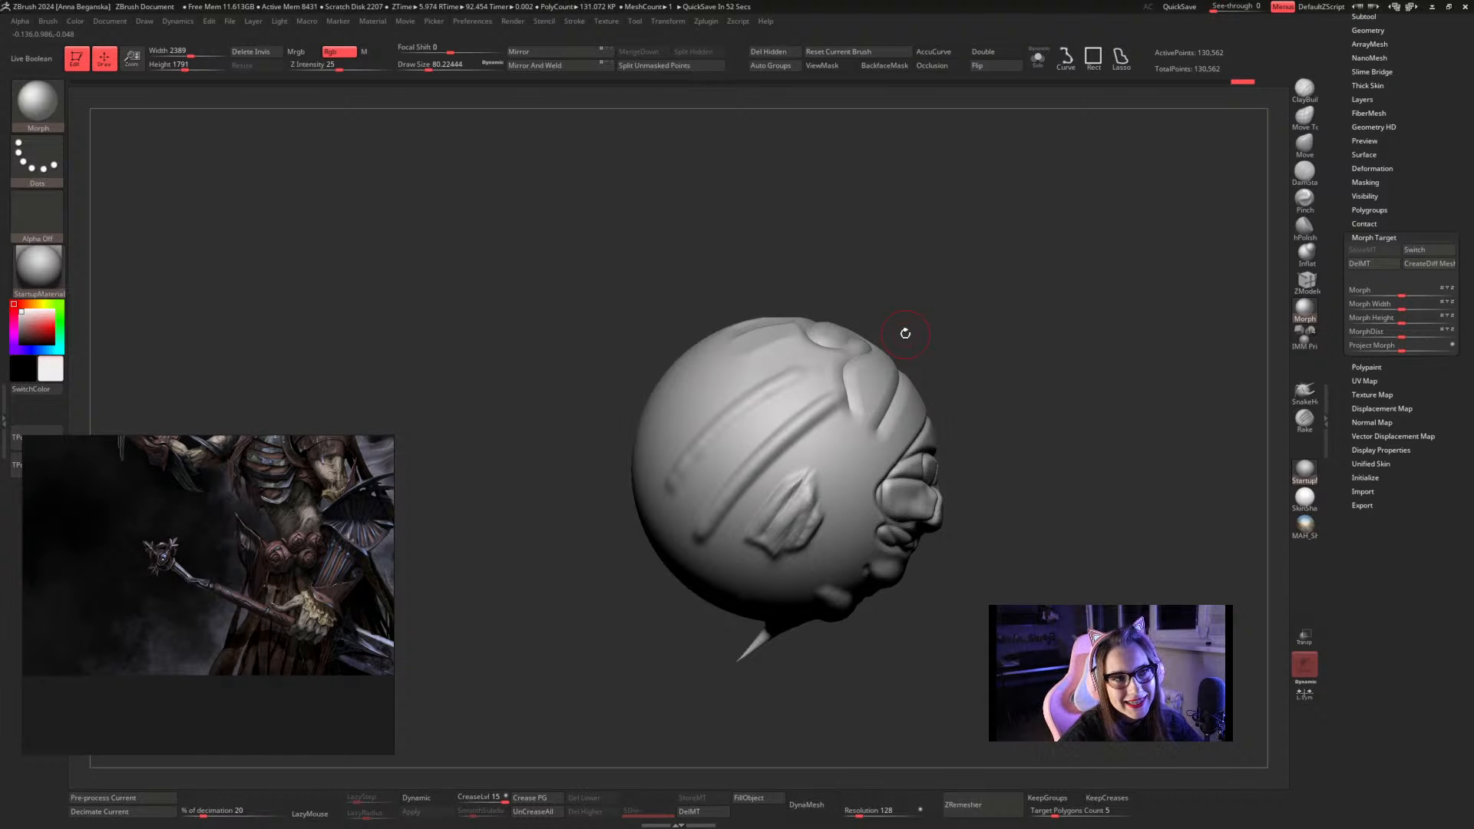
mouse_move(817, 487)
mouse_down()
mouse_move(803, 513)
mouse_move(817, 523)
mouse_move(842, 493)
mouse_up()
key(space)
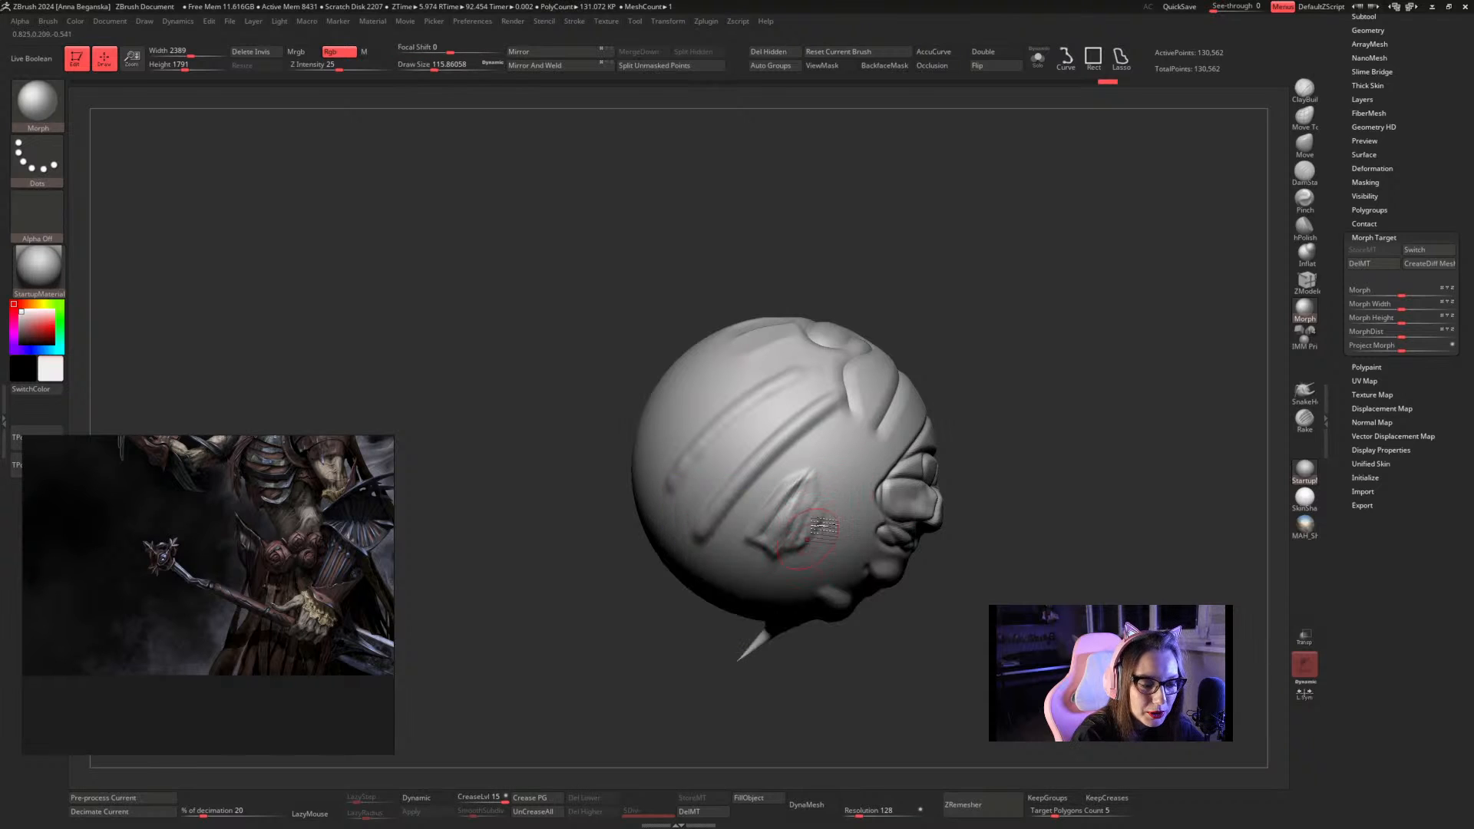
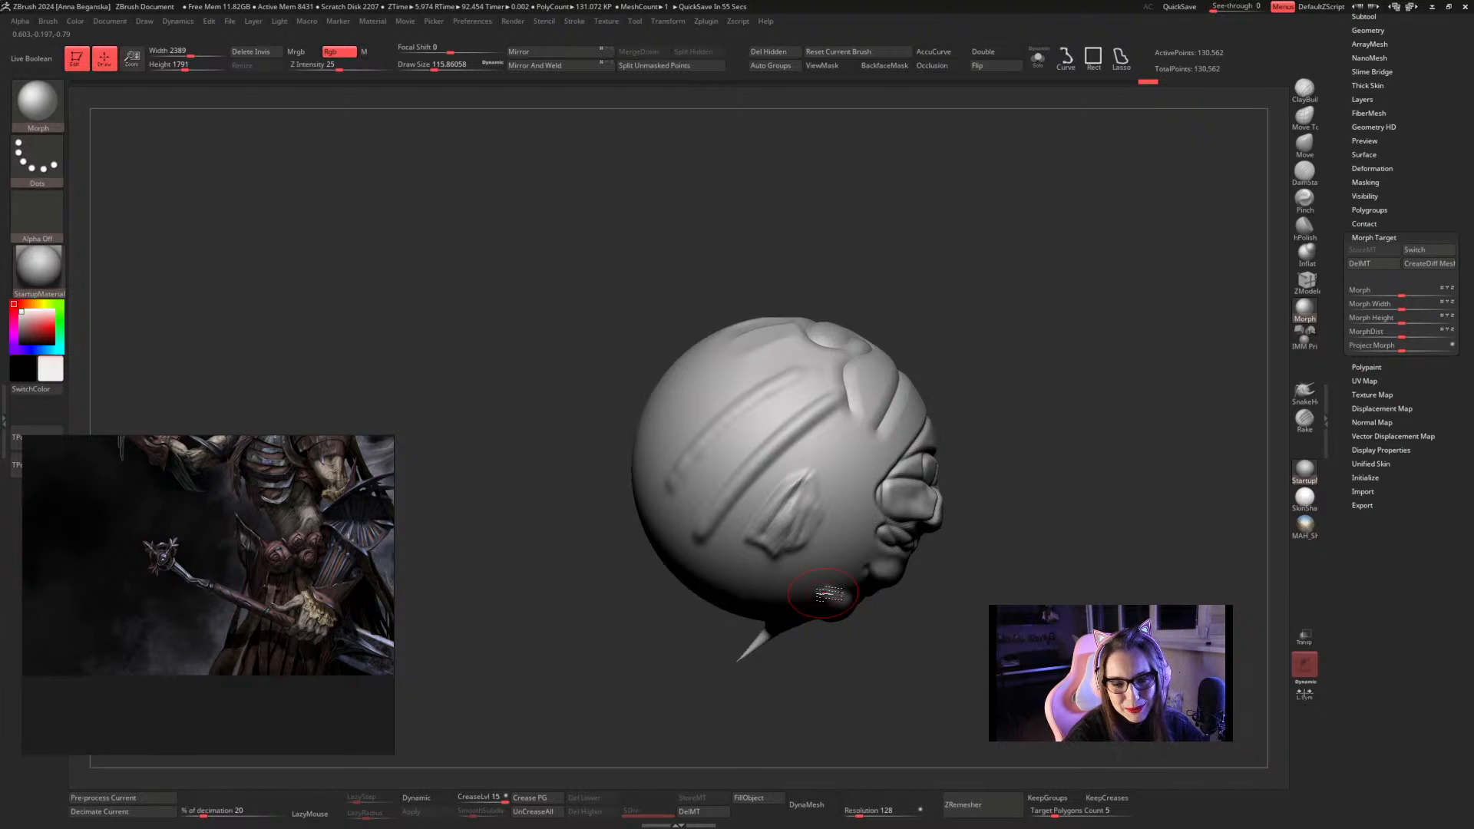
Pull six long curved horns out of the sphere with the SnakeHook brush at a draw size of about 136
click(1304, 392)
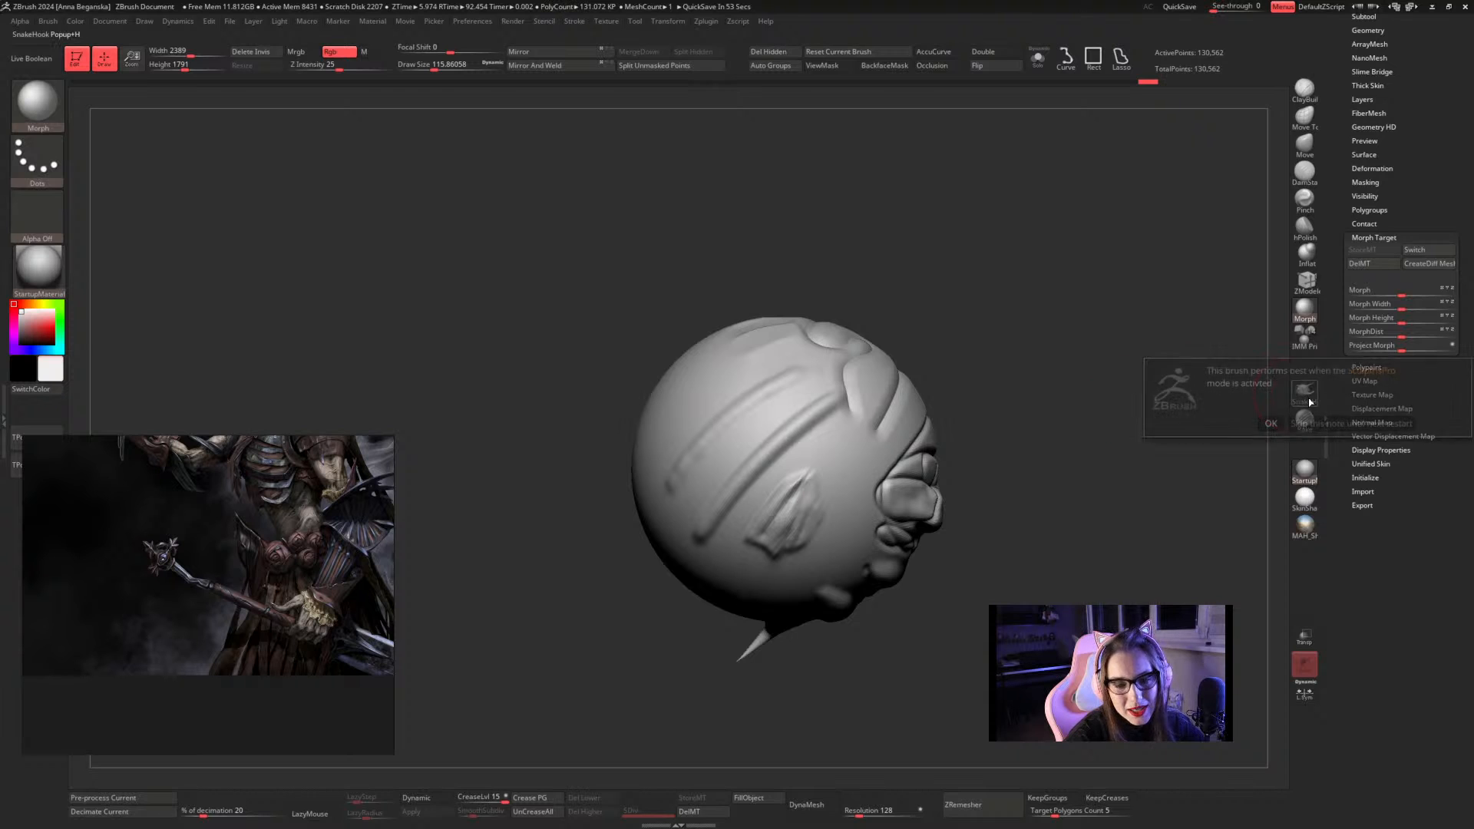
click(1268, 422)
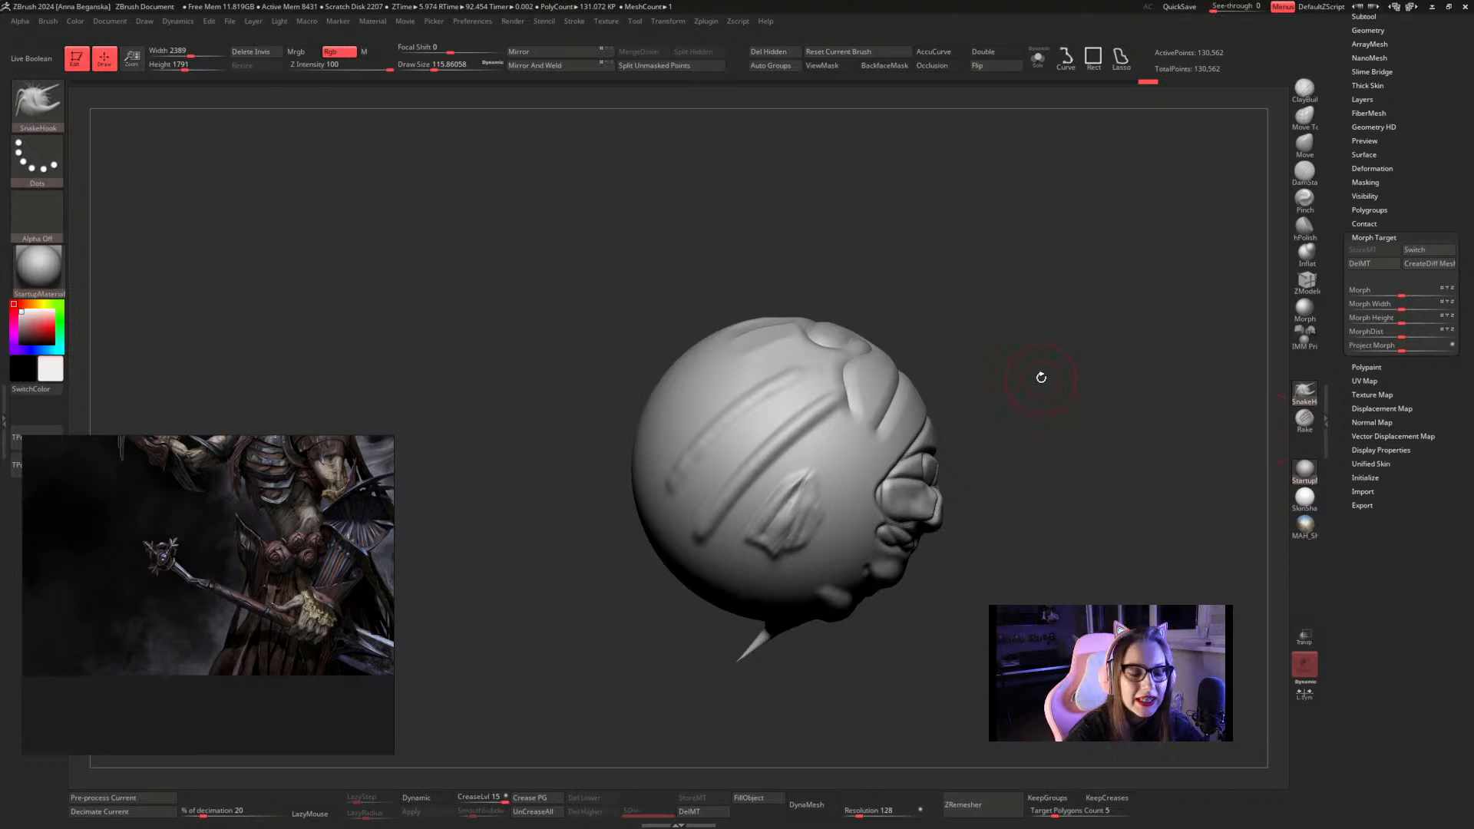
key(space)
drag(714, 349, 835, 148)
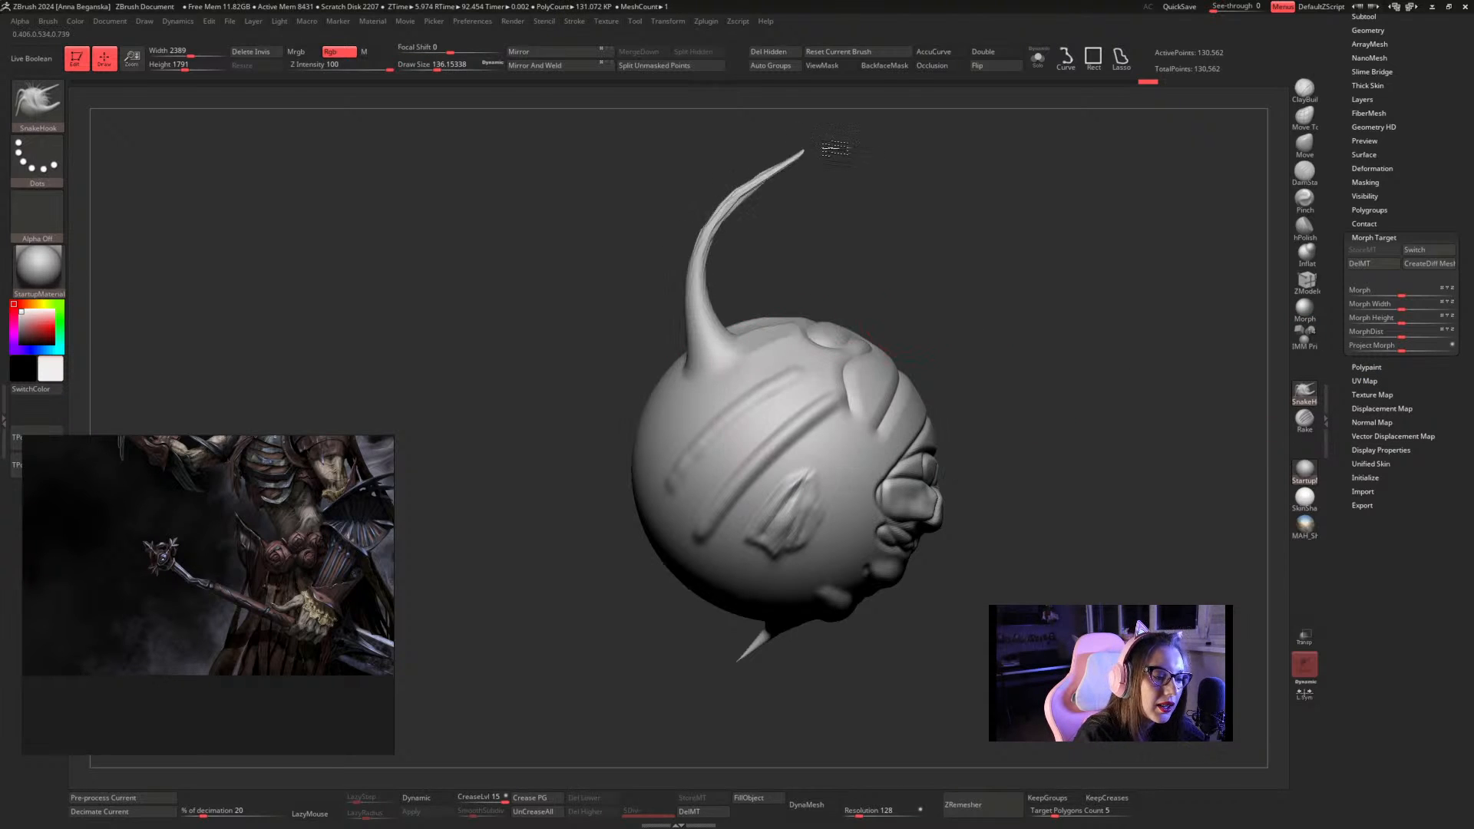
mouse_move(814, 341)
mouse_down()
mouse_move(891, 284)
mouse_move(900, 192)
mouse_up()
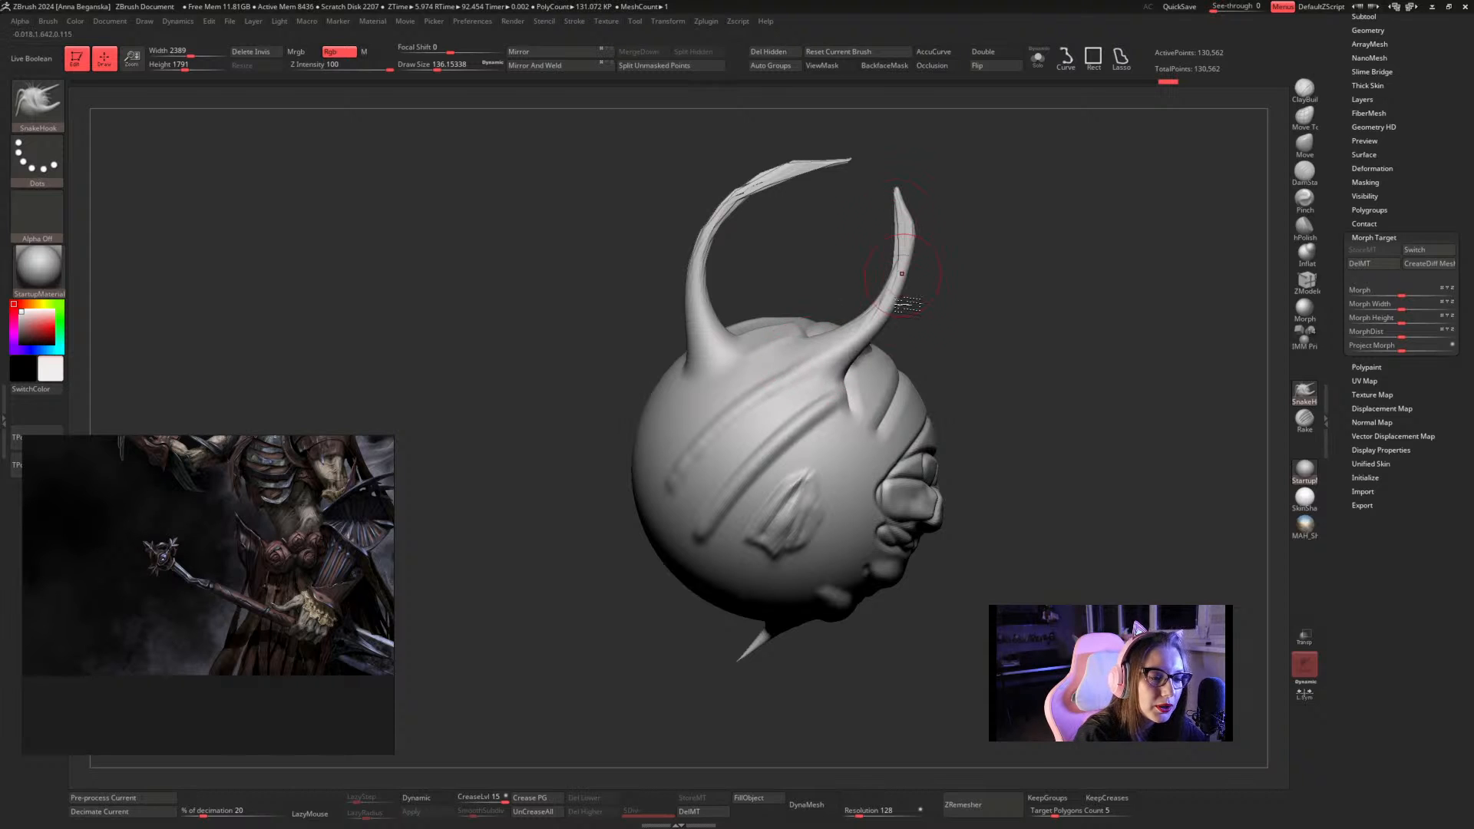
drag(948, 380, 1005, 265)
drag(689, 403, 609, 528)
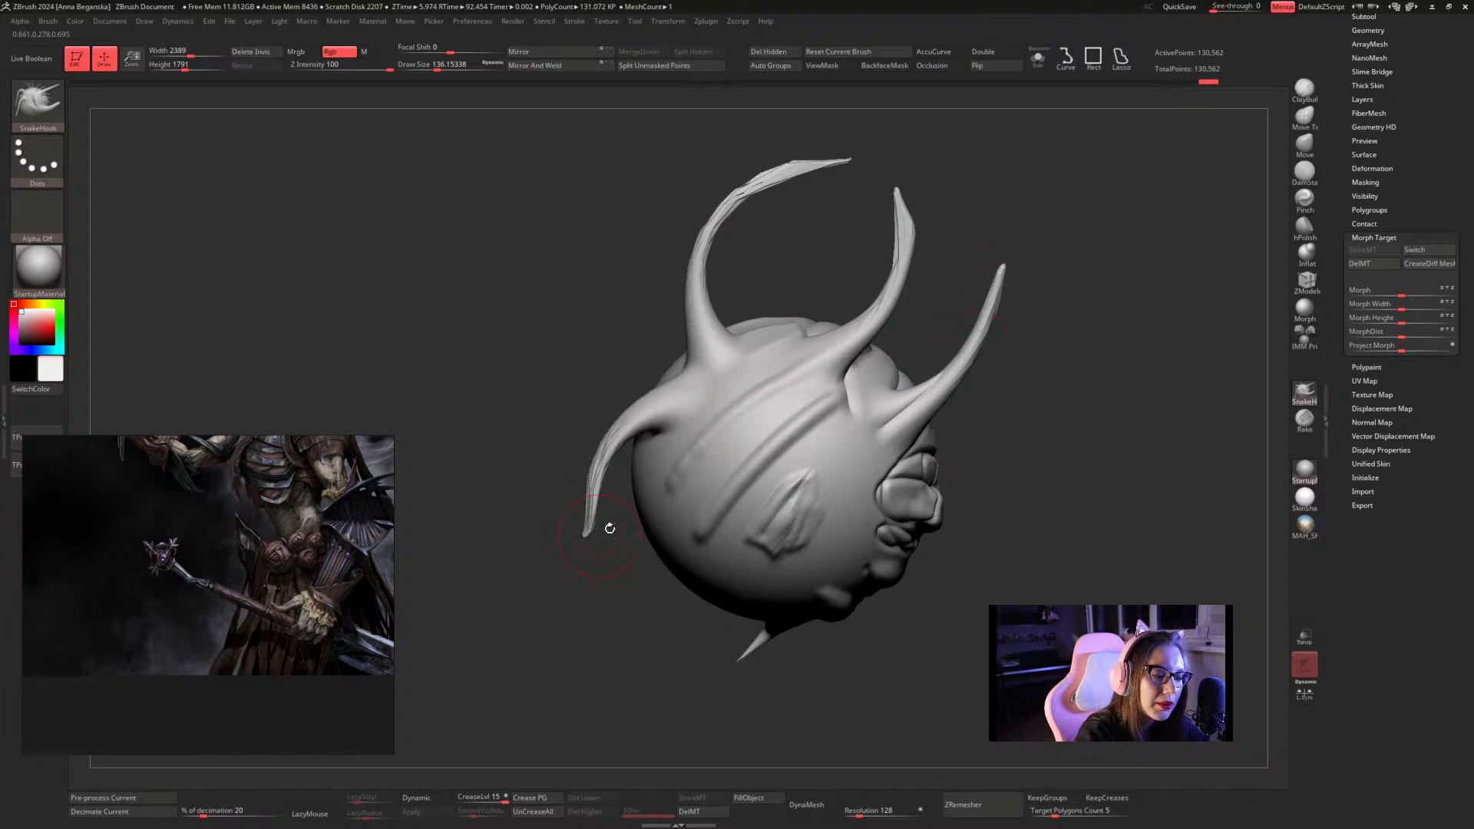
mouse_move(680, 482)
mouse_down()
mouse_move(665, 604)
mouse_move(675, 664)
mouse_up()
drag(718, 564, 833, 695)
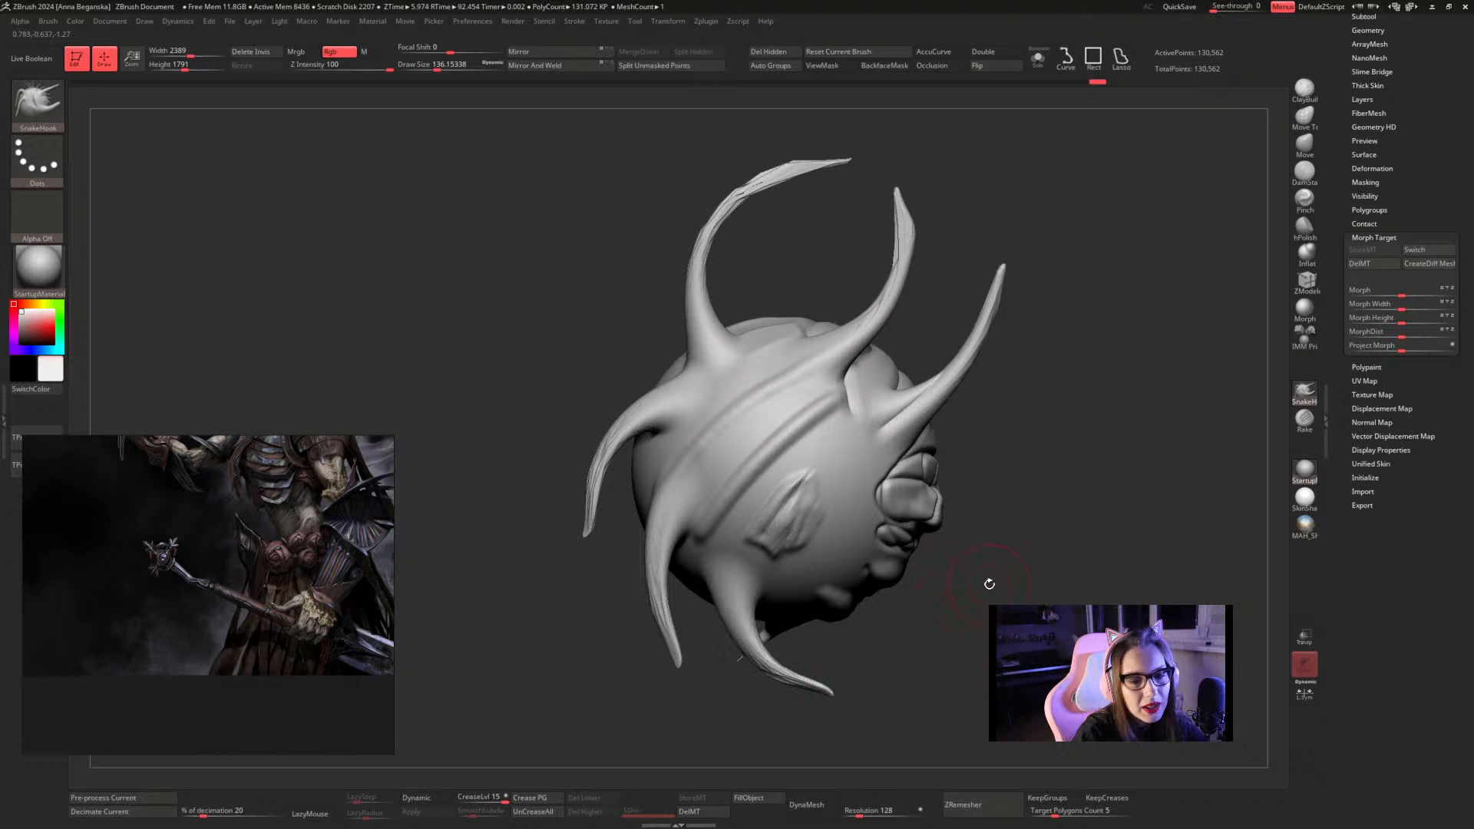
Move the reference image lower and stamp rock detail on the sphere with the Orb_Rock_Detail brush
drag(990, 585, 973, 600)
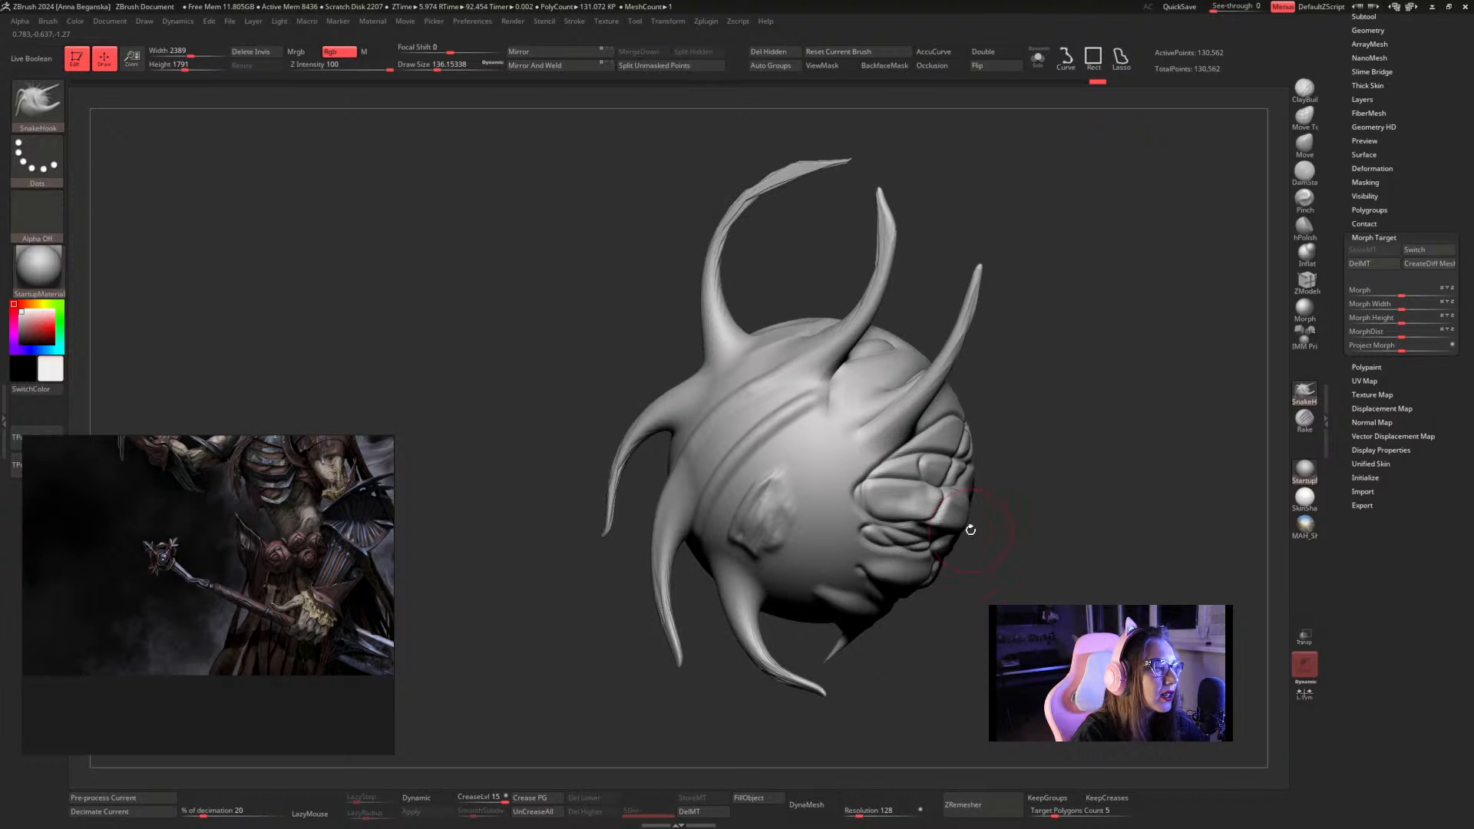
click(42, 111)
drag(111, 445, 119, 566)
click(37, 104)
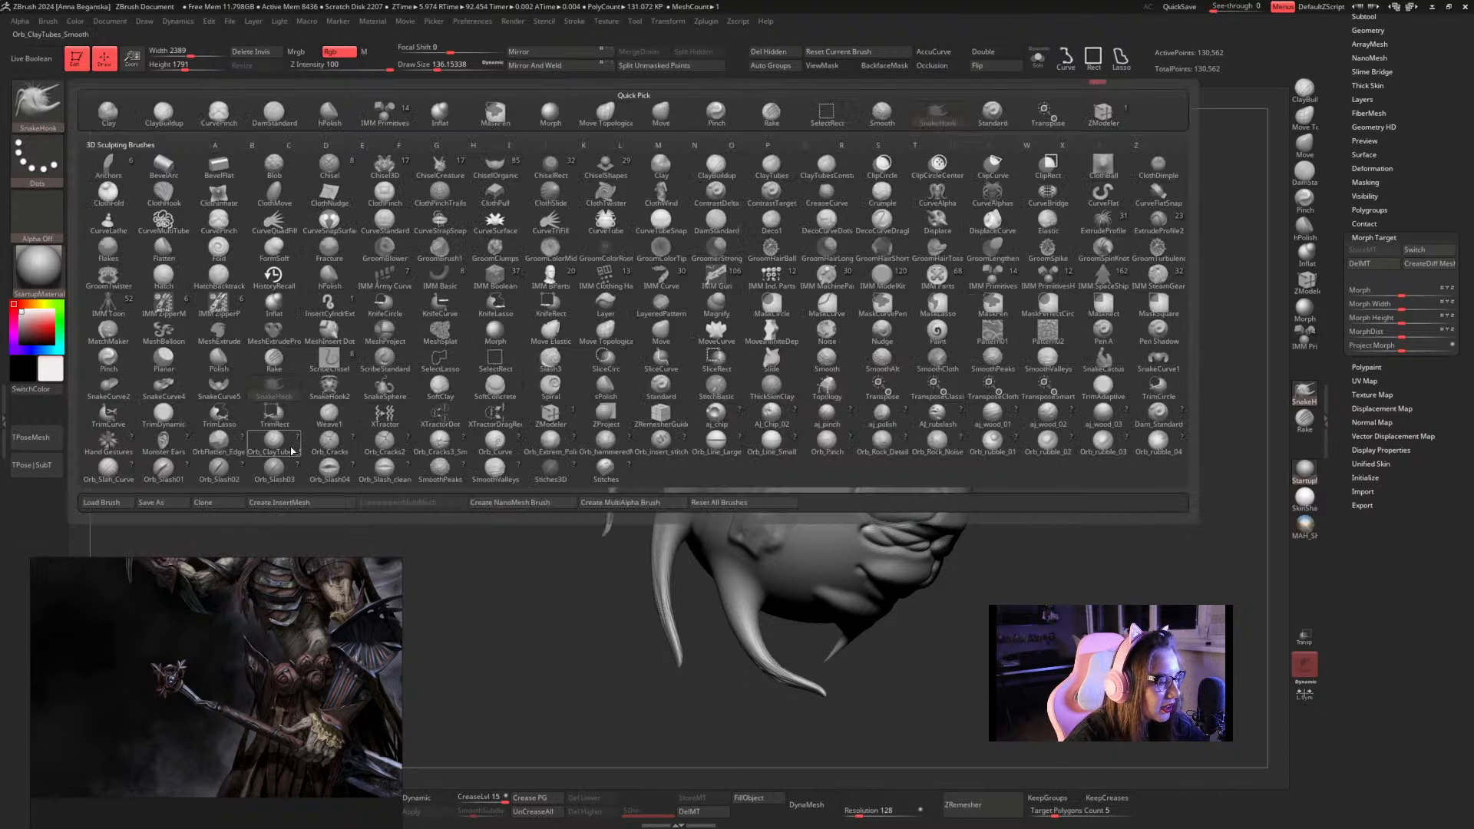
key(o)
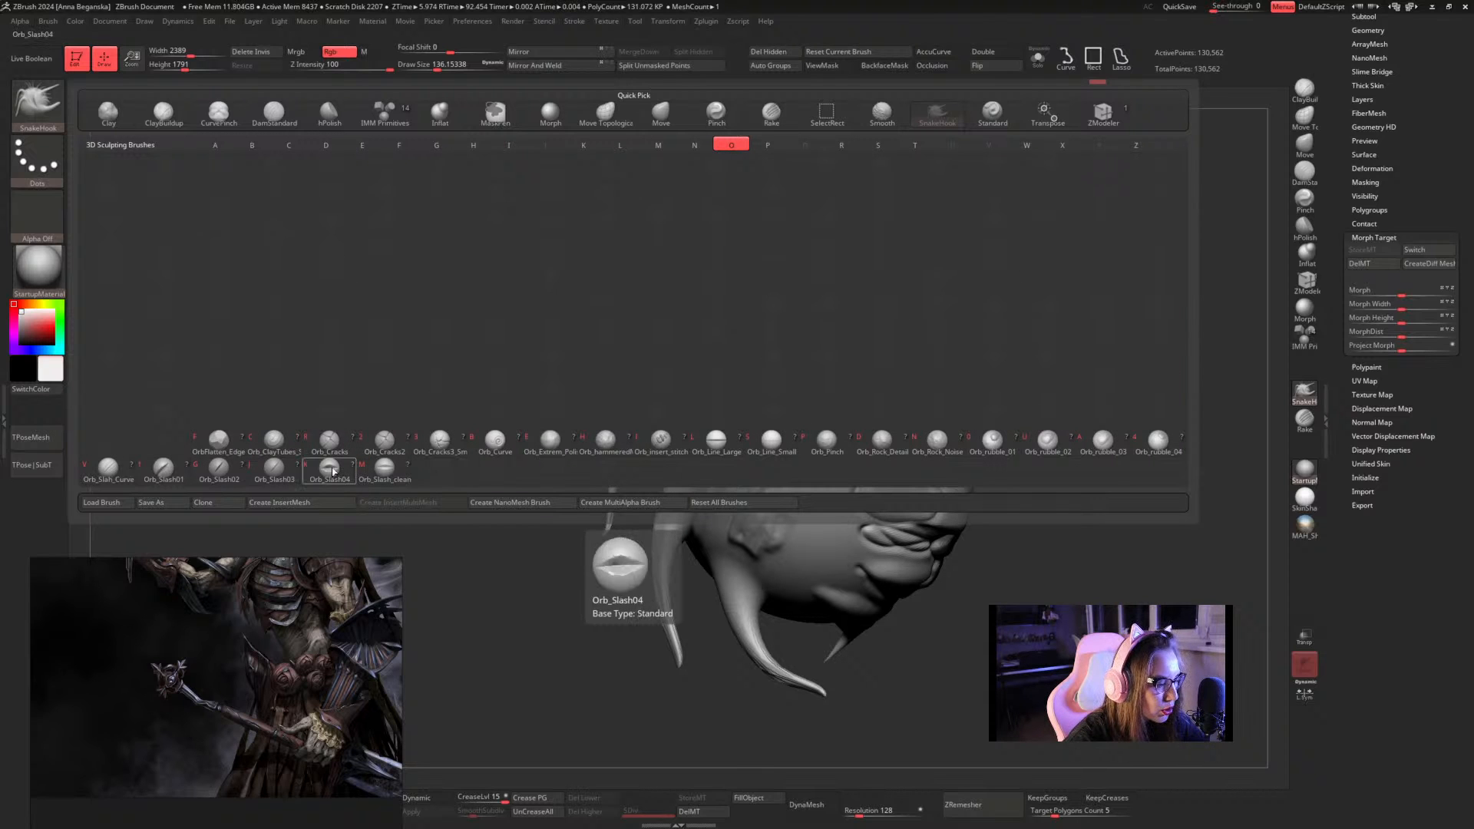
click(881, 442)
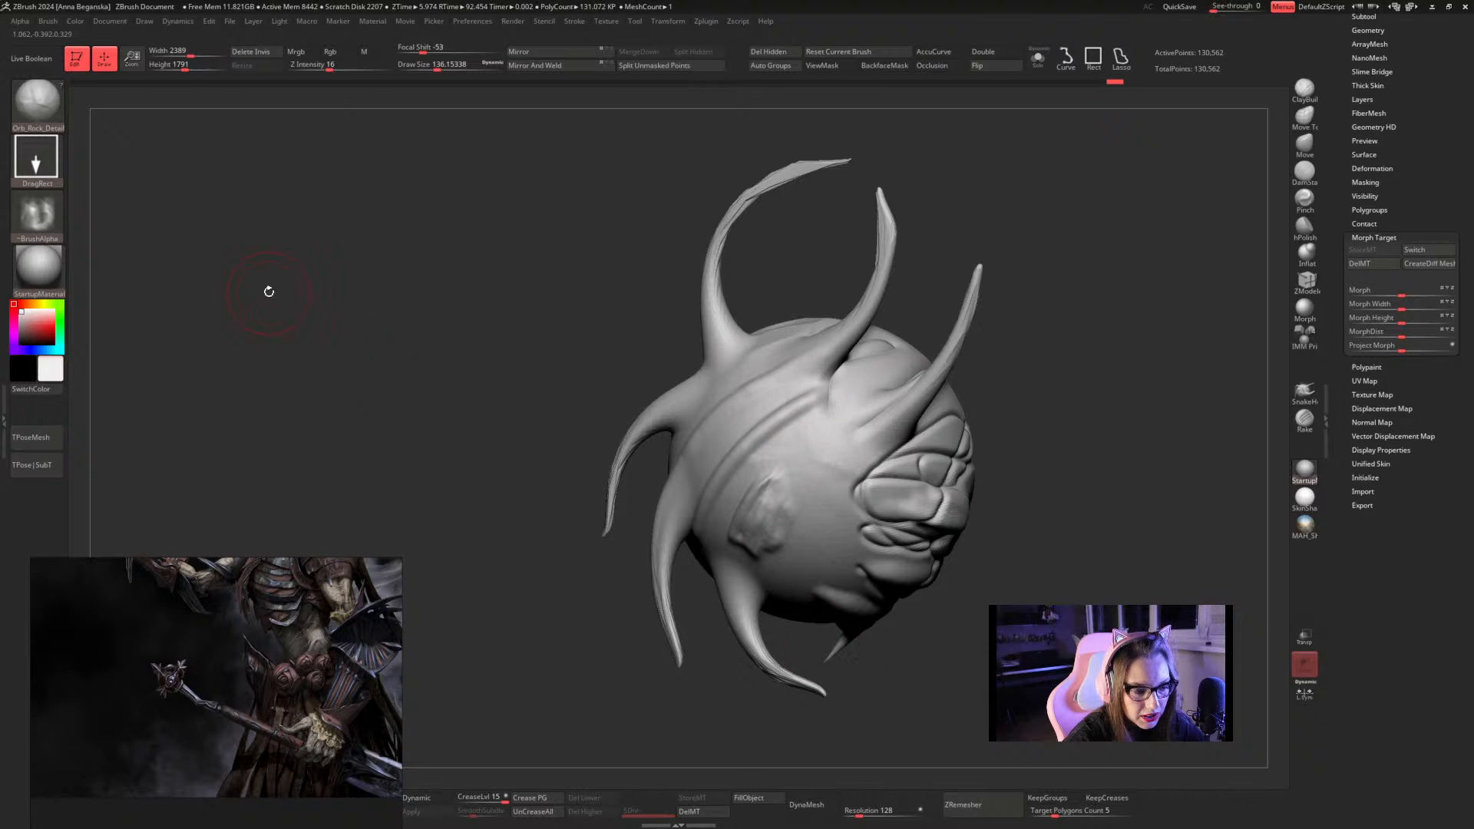
Stamp rubble beside the creased front area with Orb_rubble_01 and a narrow vertical cut near it with Orb_Slash01
click(52, 110)
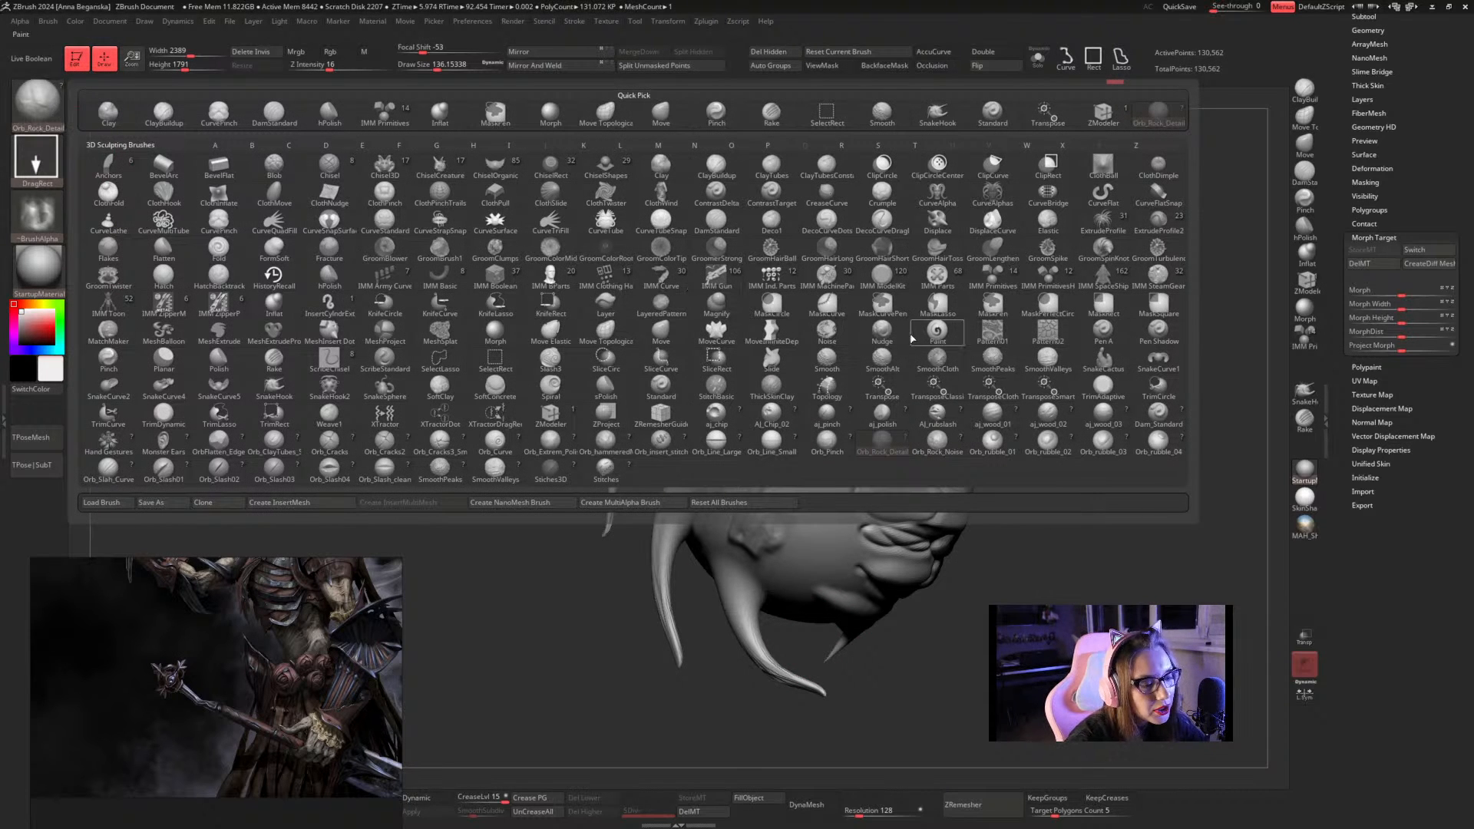
click(990, 442)
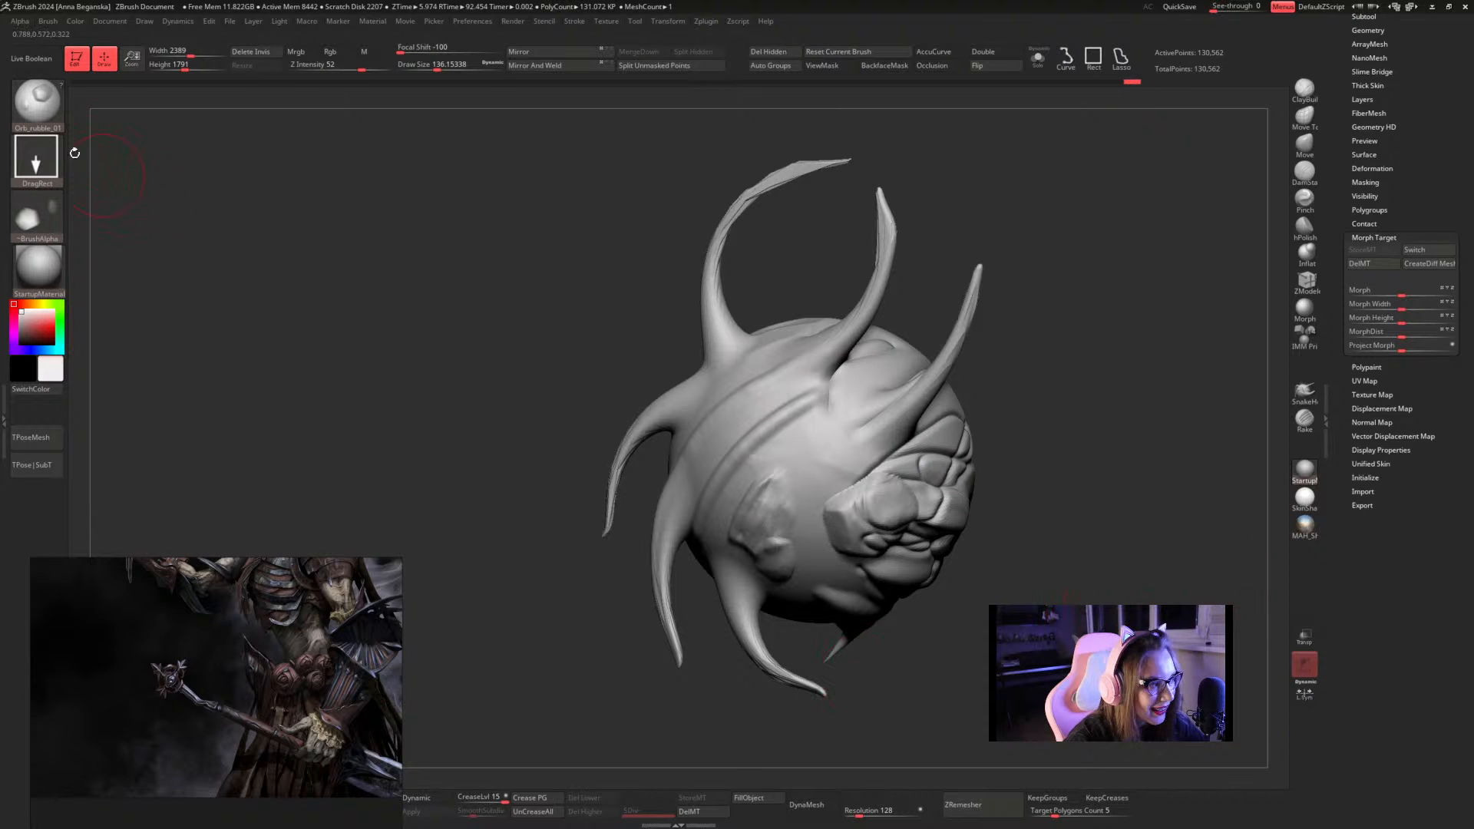
click(37, 104)
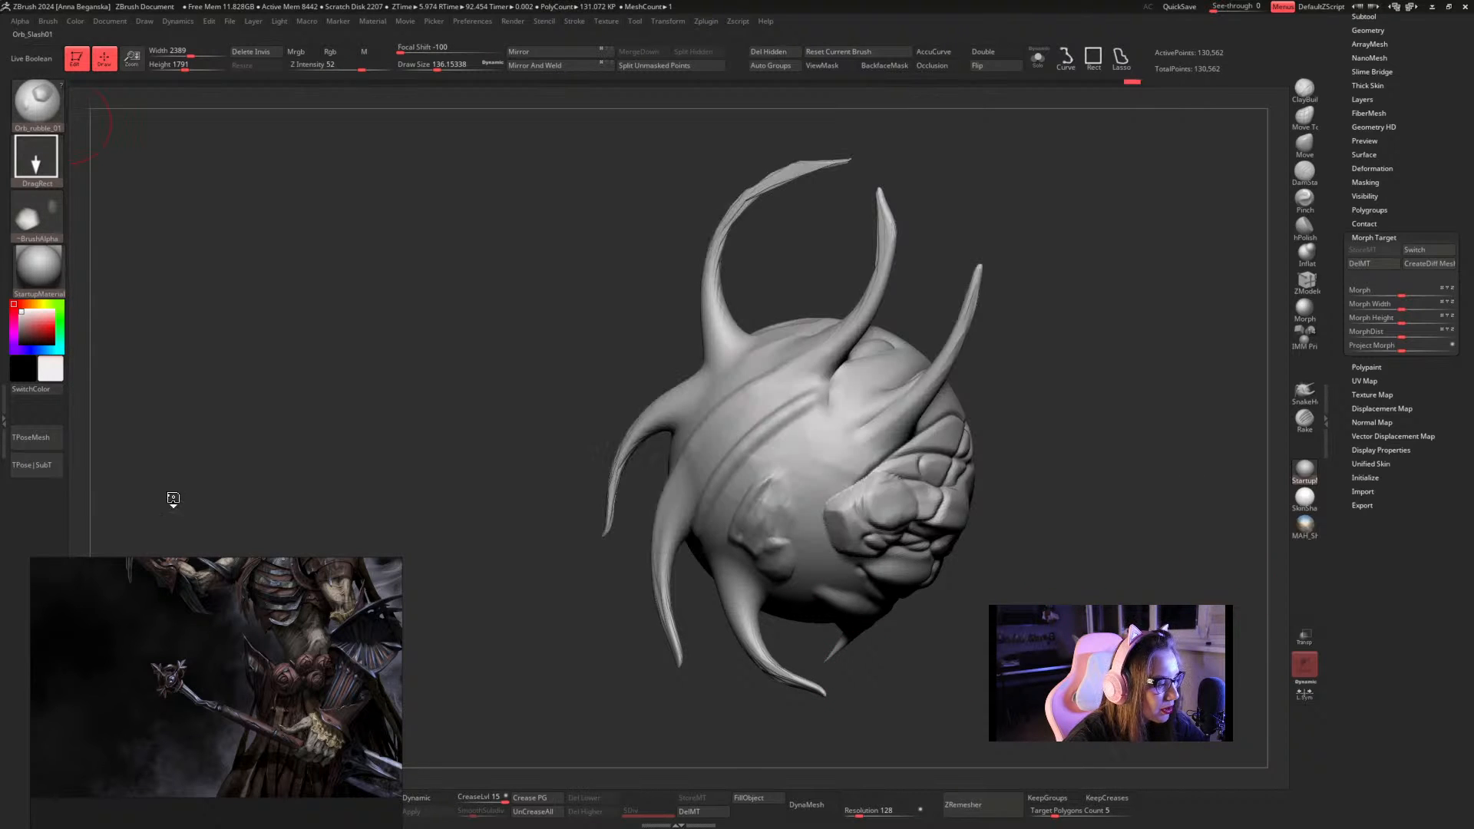
click(165, 496)
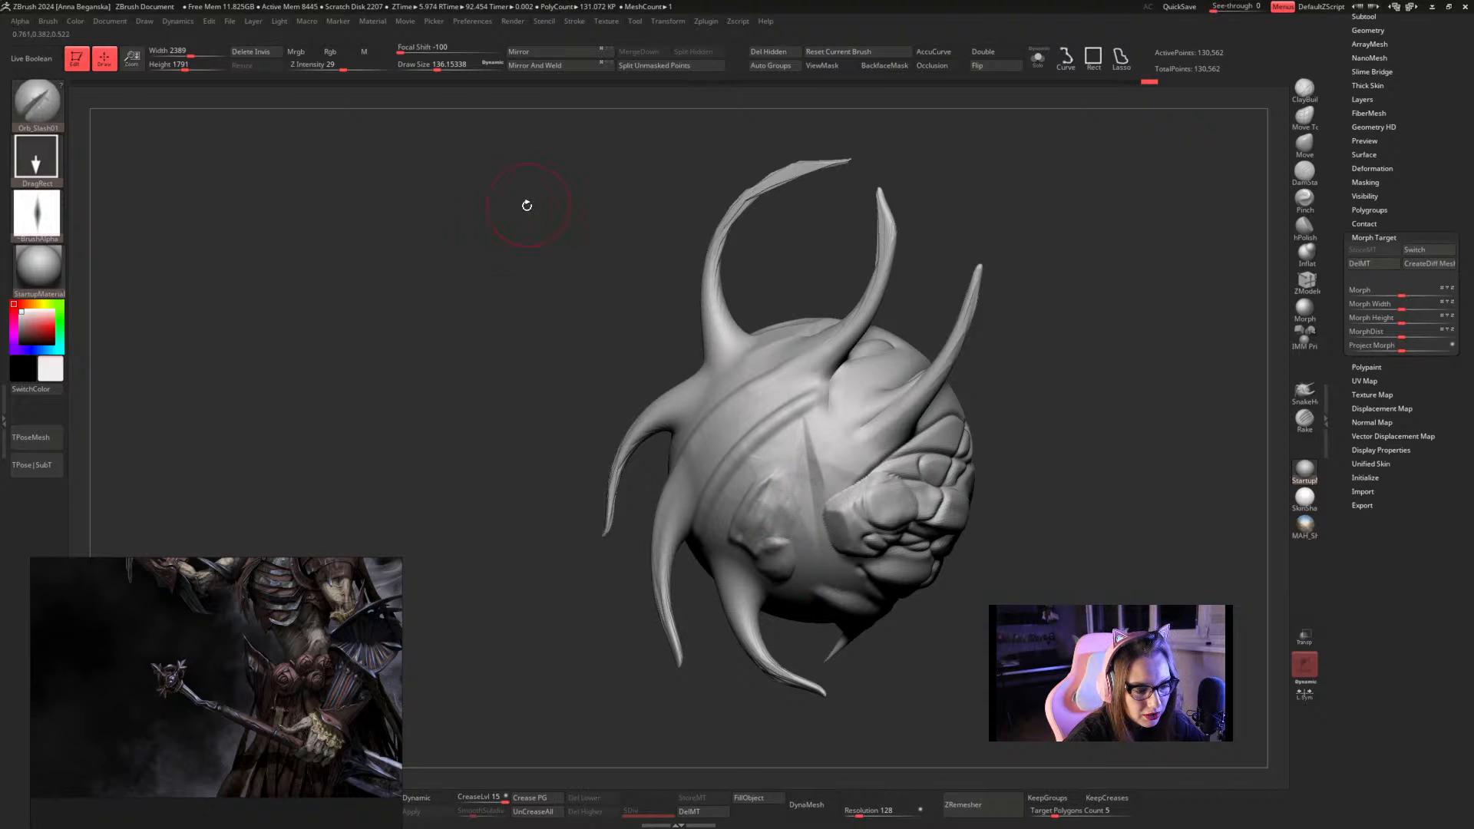
Raise the Orb_Slash01 brush's Z Intensity to 58 and stamp a deeper vertical slash on the sphere's side between the horns
drag(1029, 264, 1135, 255)
drag(343, 70, 365, 74)
drag(701, 434, 688, 509)
mouse_move(740, 305)
mouse_down()
mouse_move(905, 394)
mouse_move(876, 403)
mouse_up()
Pinch a long curved edge from the upper horn's base, beneath the deep slash and around the sphere's side, with the CurvePinch brush
click(36, 101)
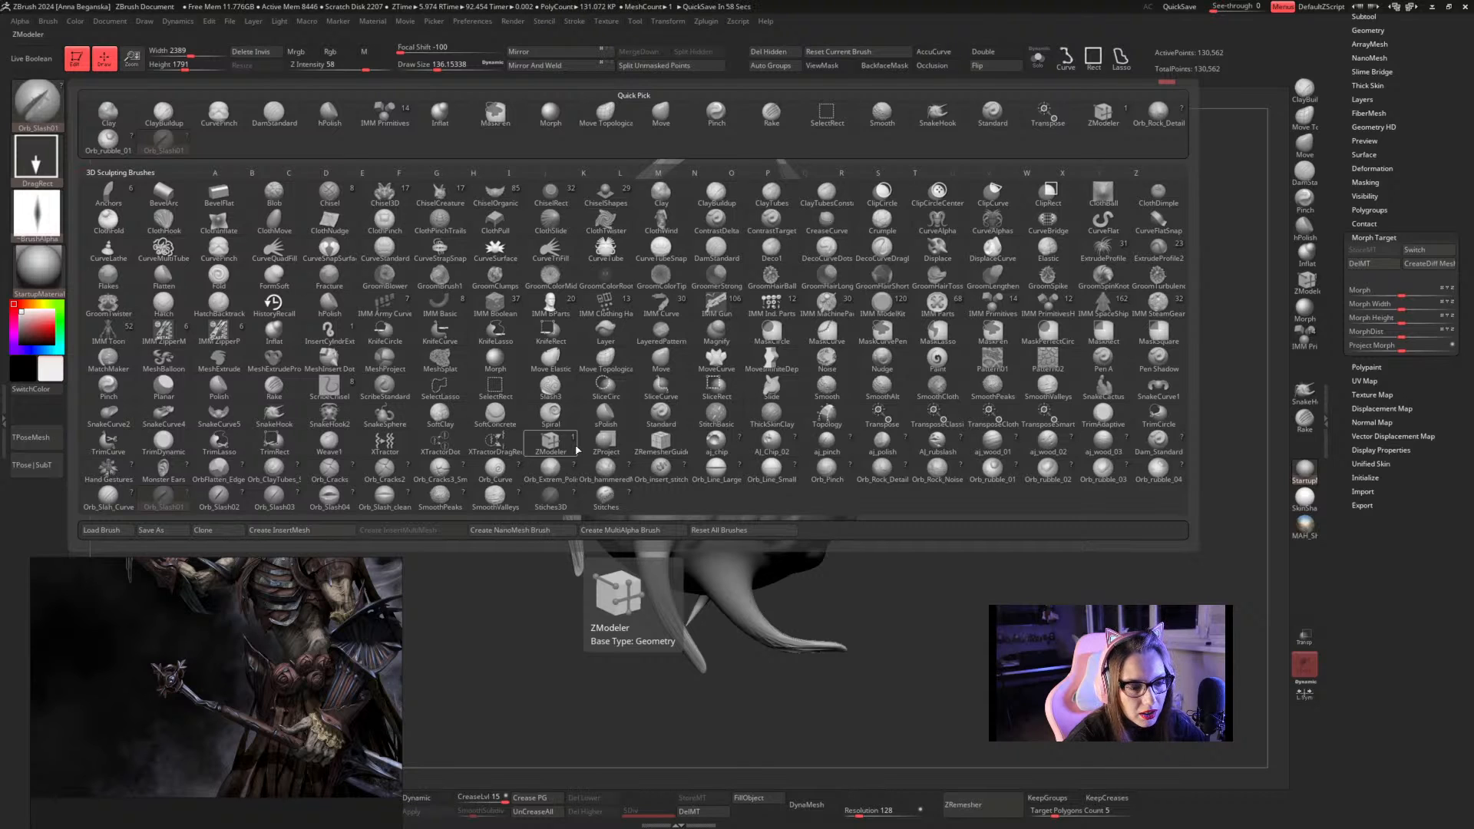
shift+click(871, 396)
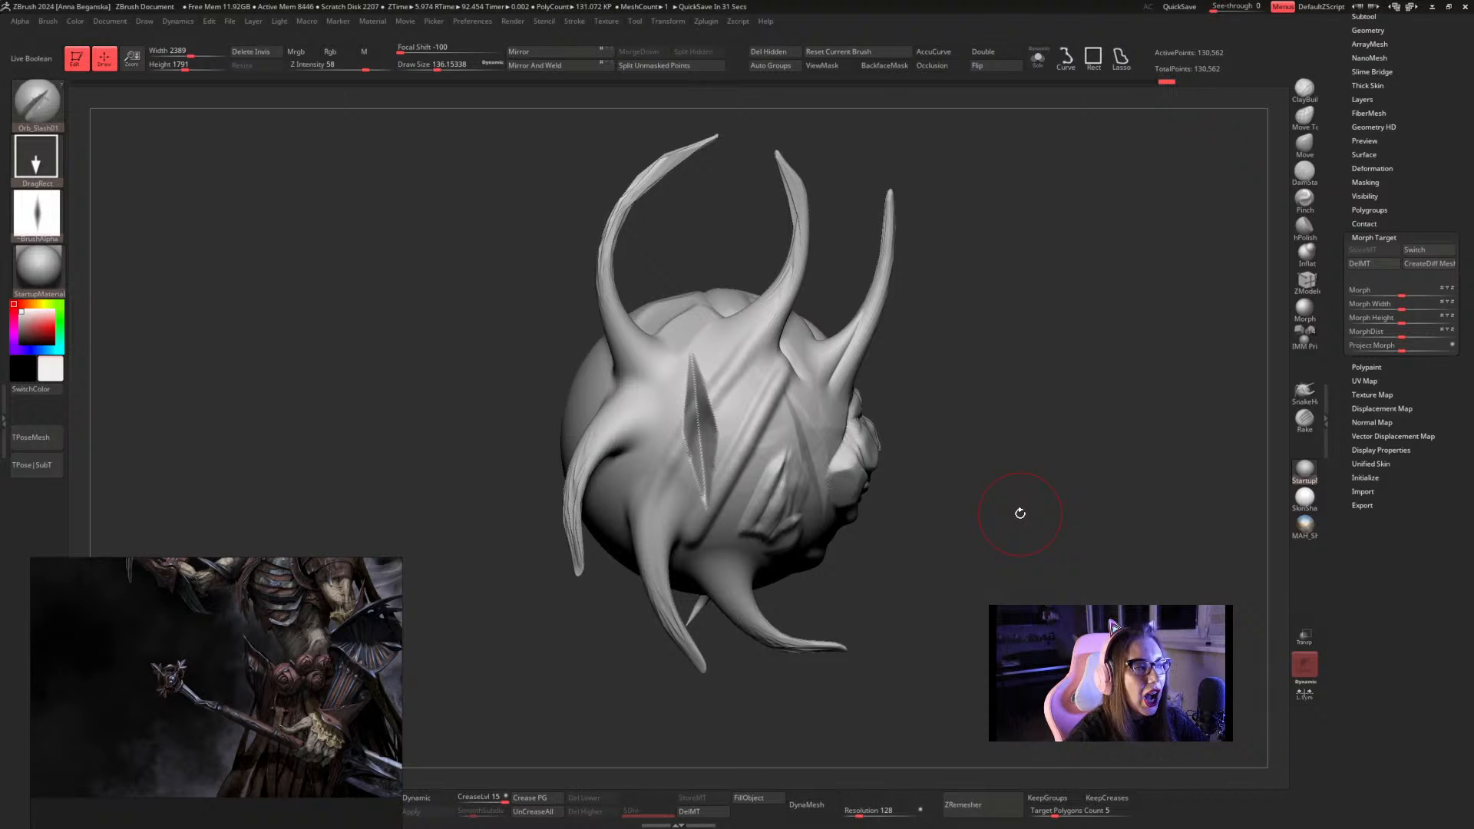
click(39, 107)
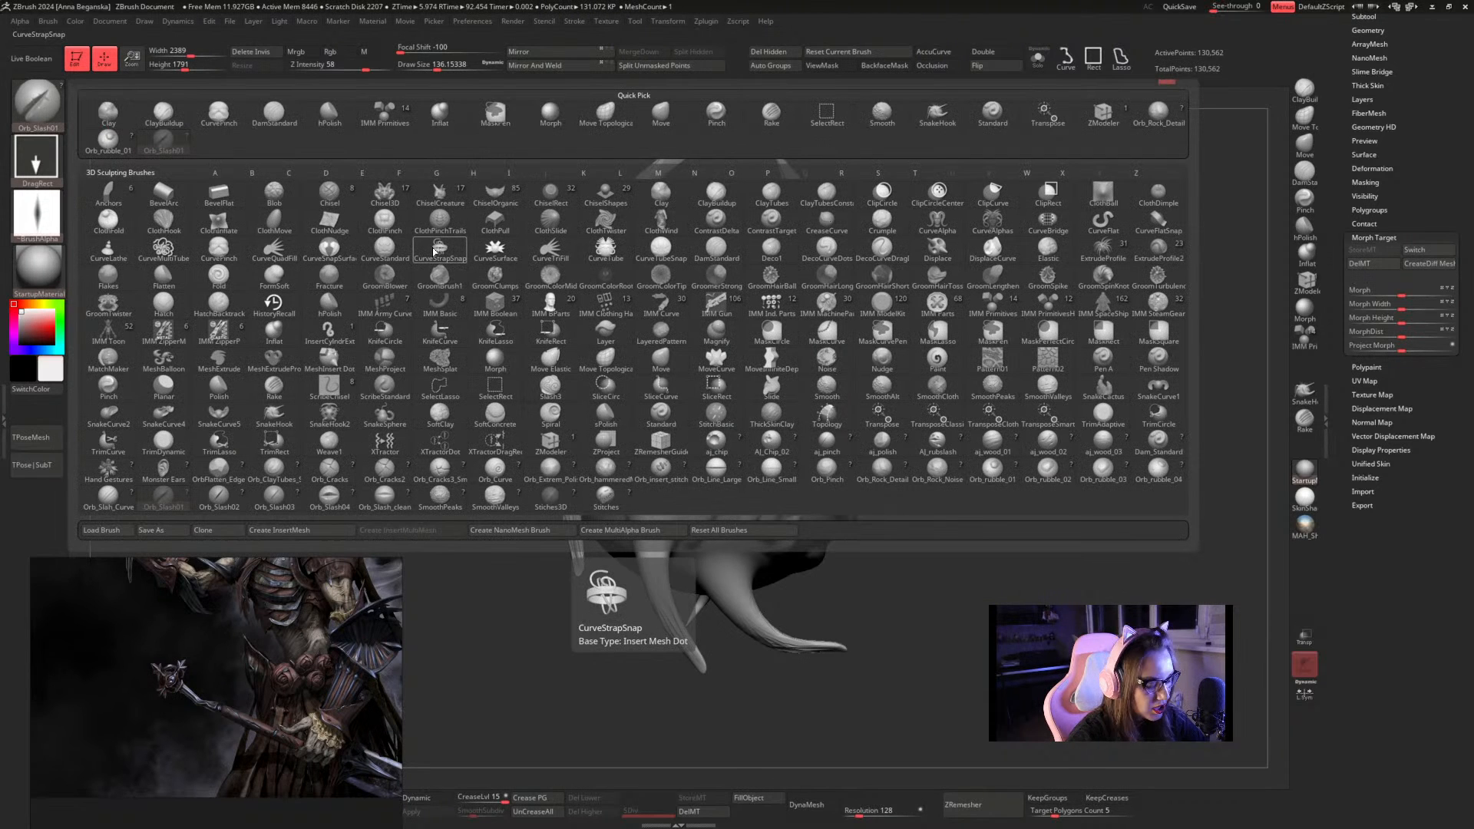
key(c)
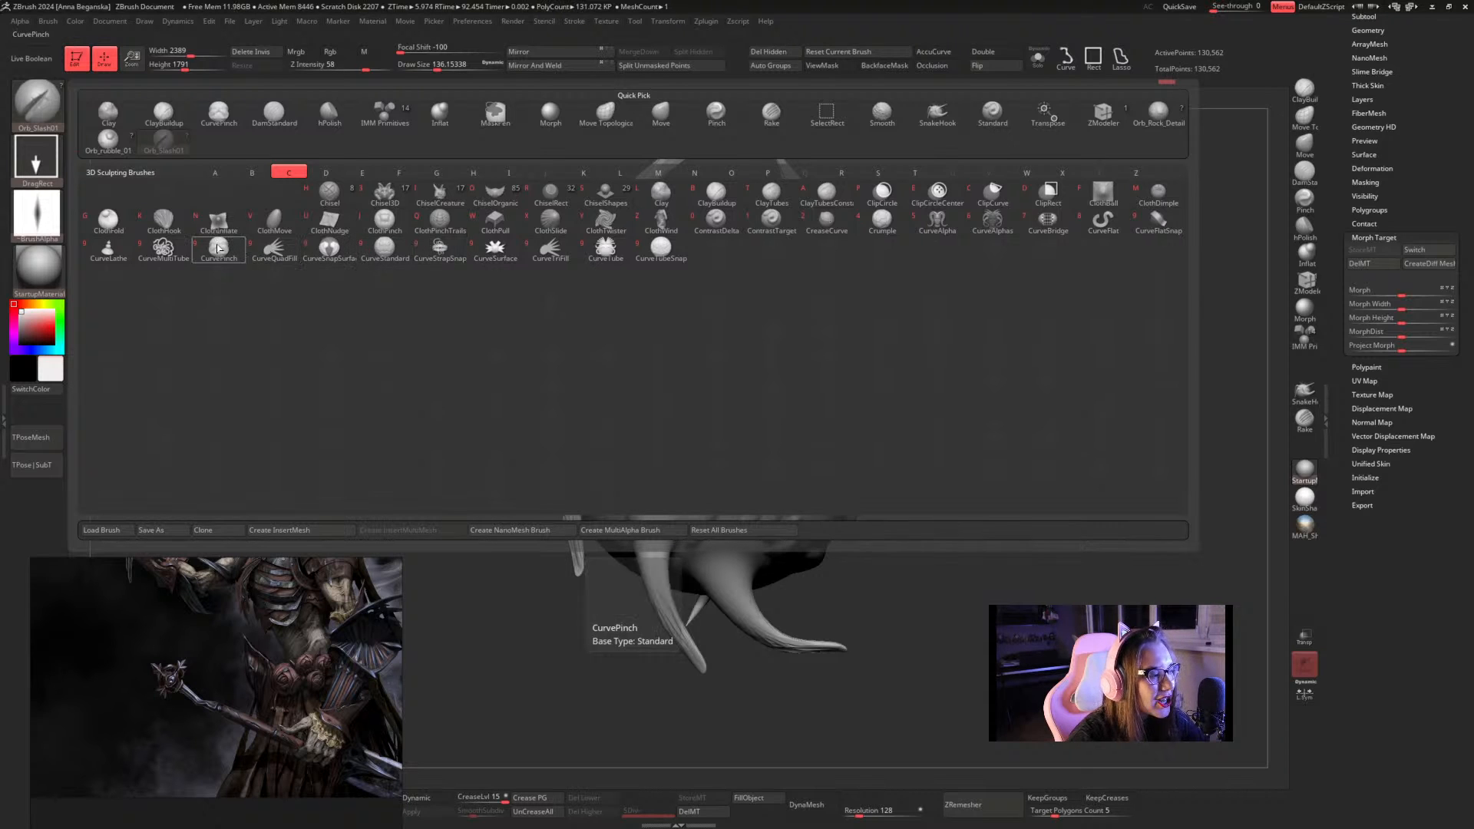
click(218, 249)
drag(632, 362, 856, 476)
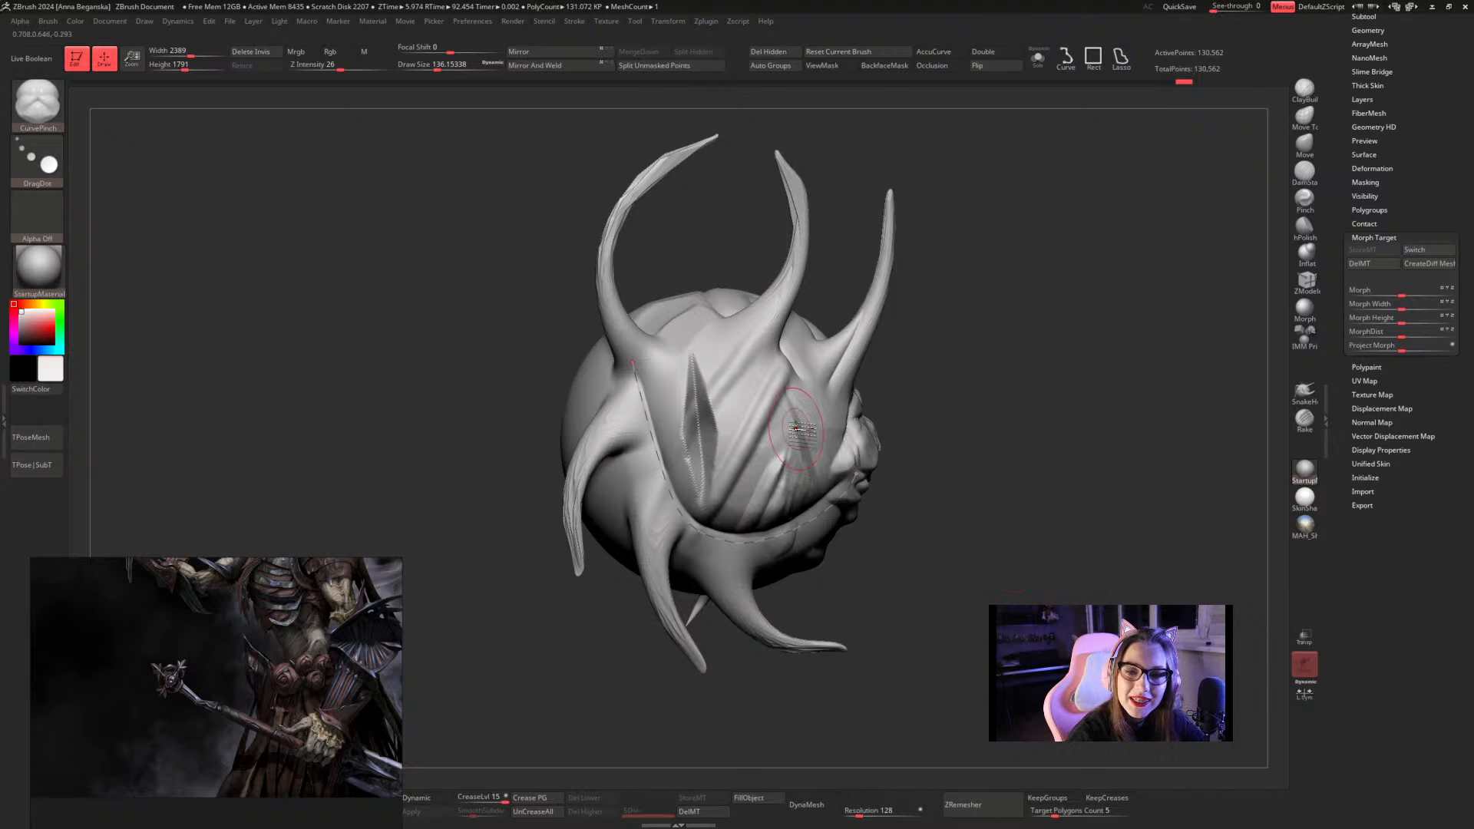
click(1166, 417)
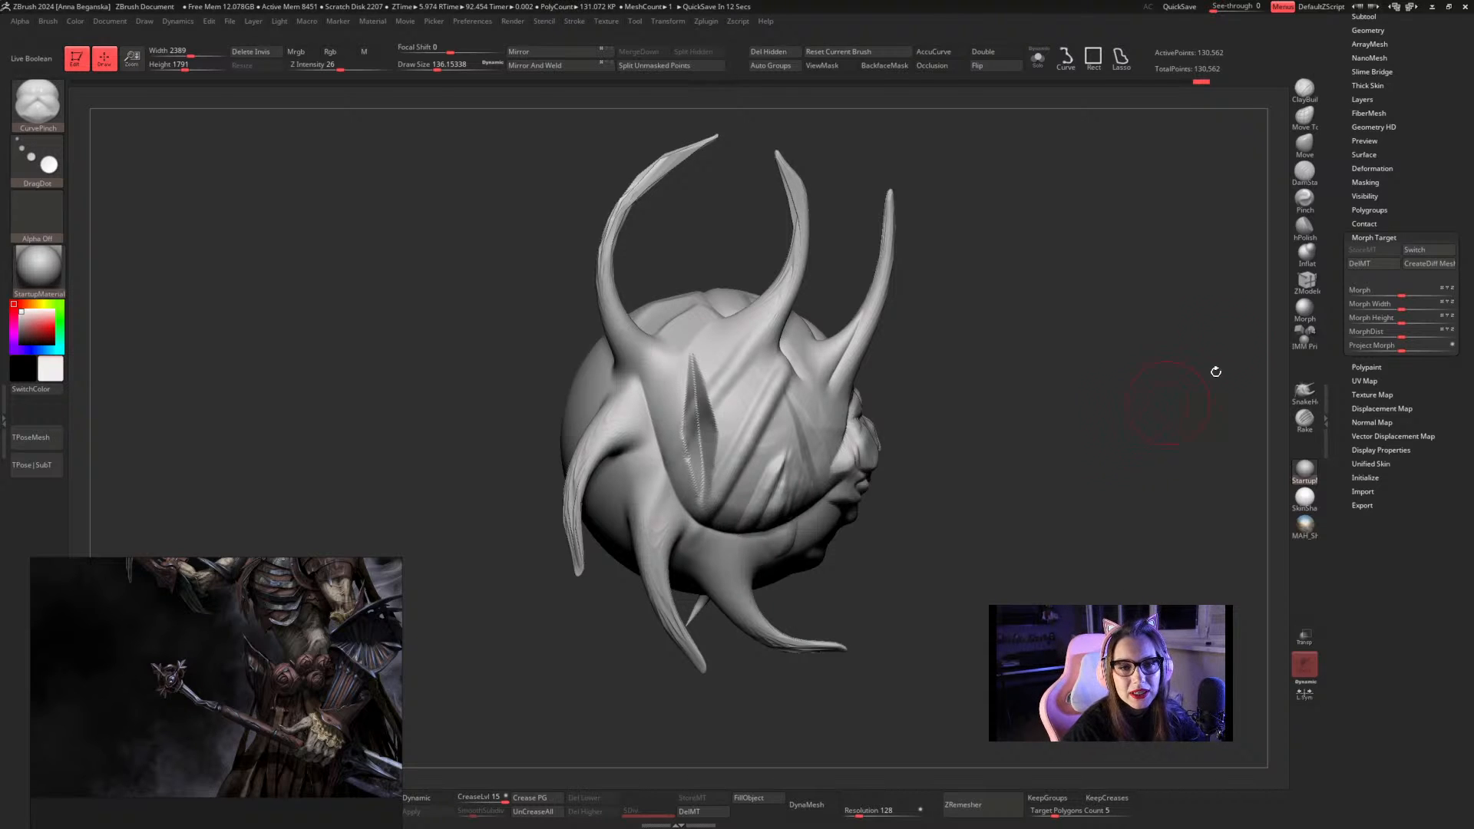
Carve two diagonal grooves converging toward the upper end on the sphere's smooth back with the DamStandard brush
click(1304, 172)
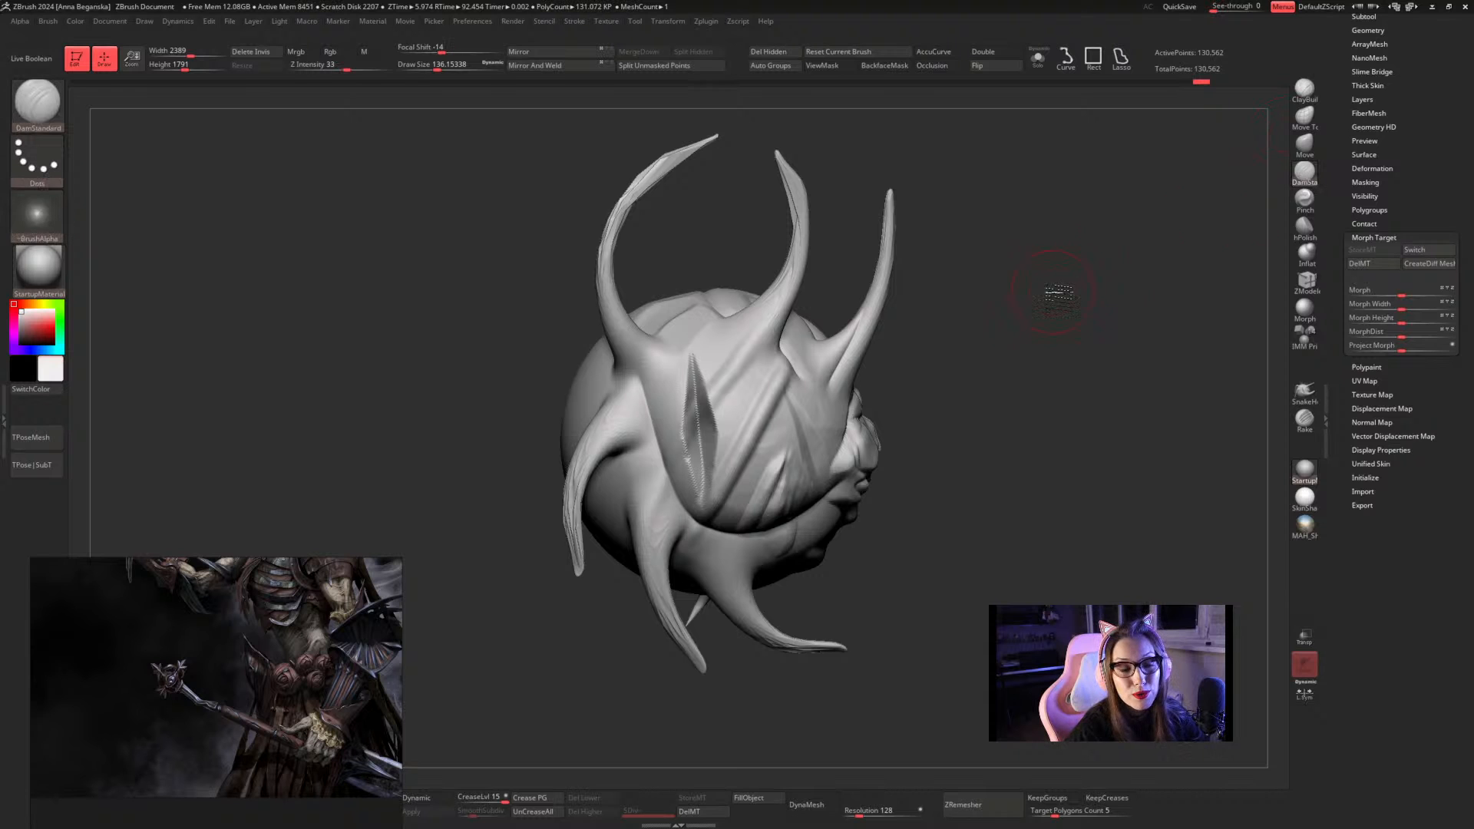
mouse_move(1052, 289)
mouse_down()
mouse_move(1119, 319)
mouse_move(1144, 293)
mouse_move(957, 372)
mouse_up()
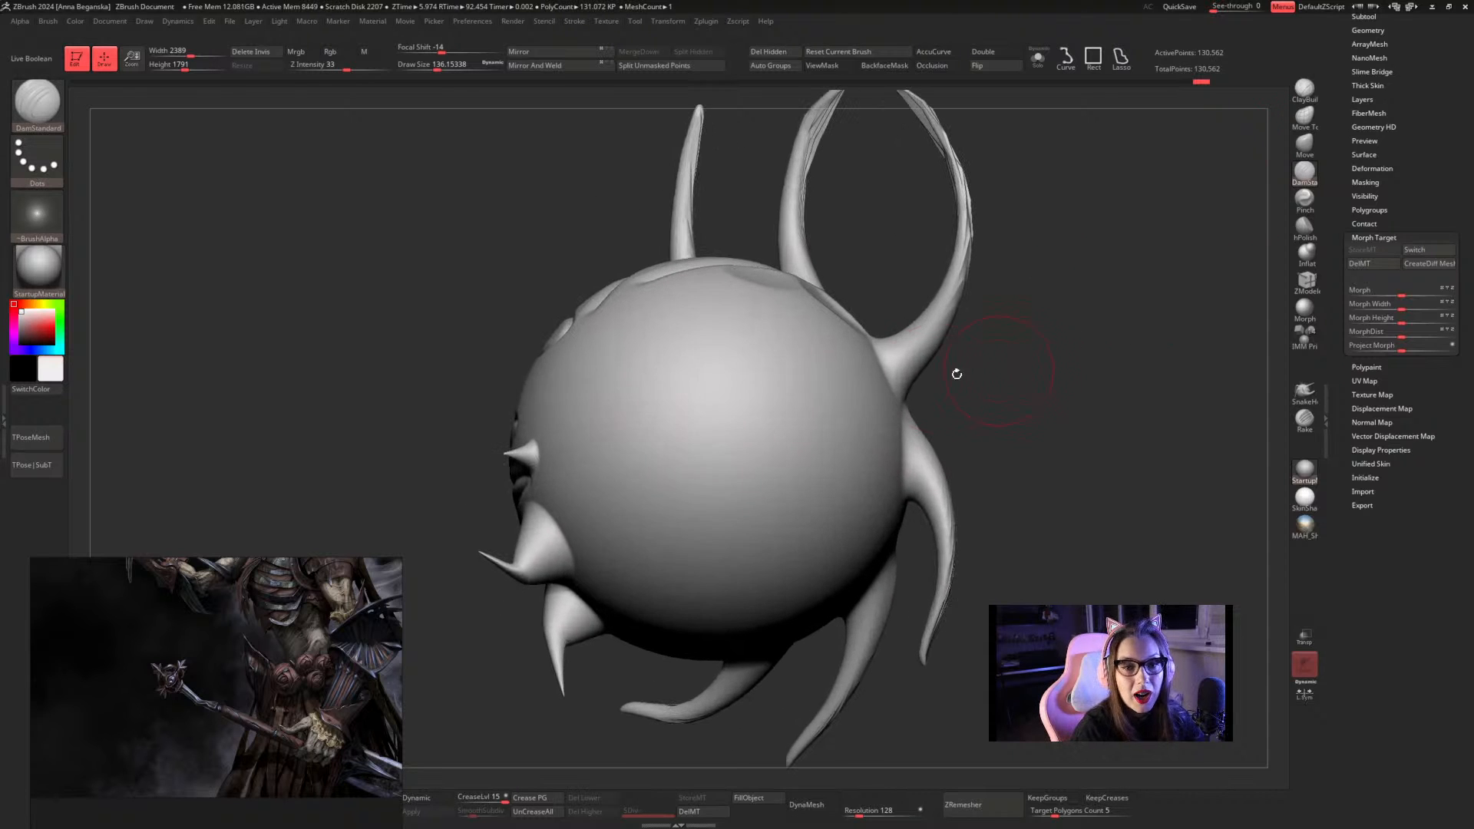
drag(652, 518, 810, 357)
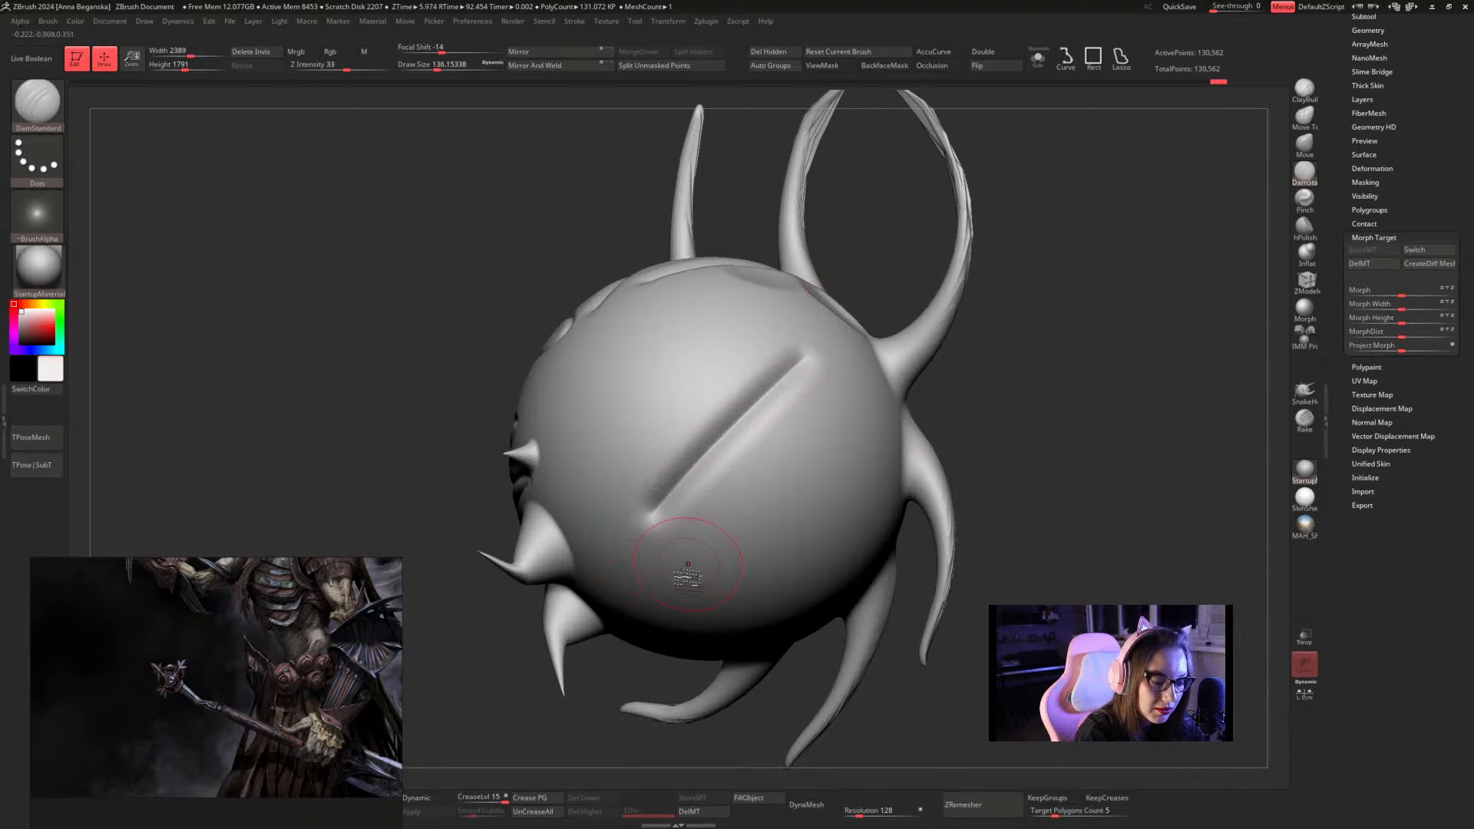
mouse_move(679, 588)
mouse_down()
mouse_move(835, 346)
mouse_move(691, 467)
mouse_move(634, 542)
mouse_move(676, 597)
mouse_move(760, 453)
mouse_move(756, 388)
mouse_move(622, 530)
mouse_up()
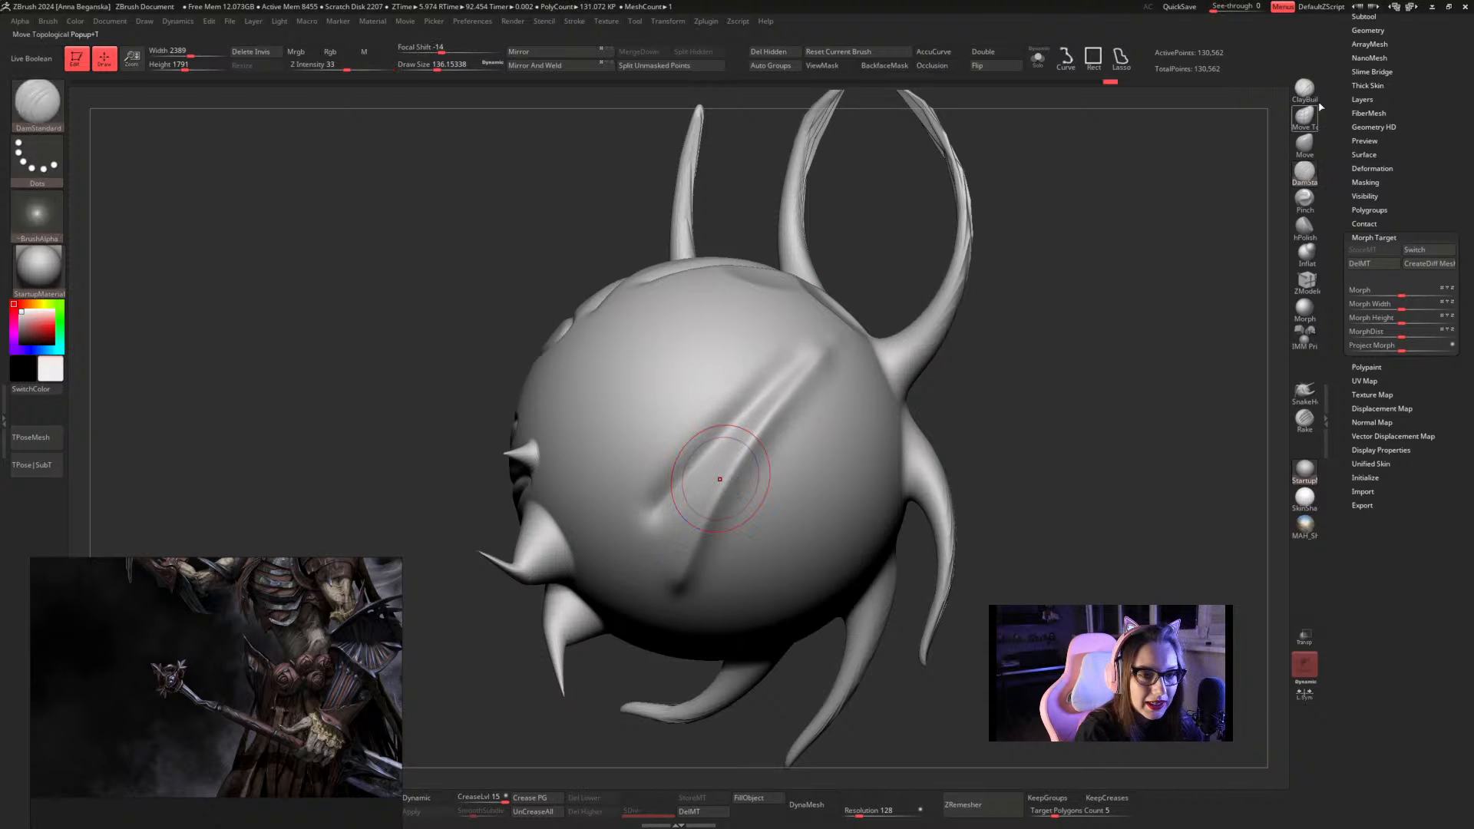
Build up volume between the two diagonal grooves toward their wide lower end with the ClayBuildup brush
key(b)
key(c)
key(b)
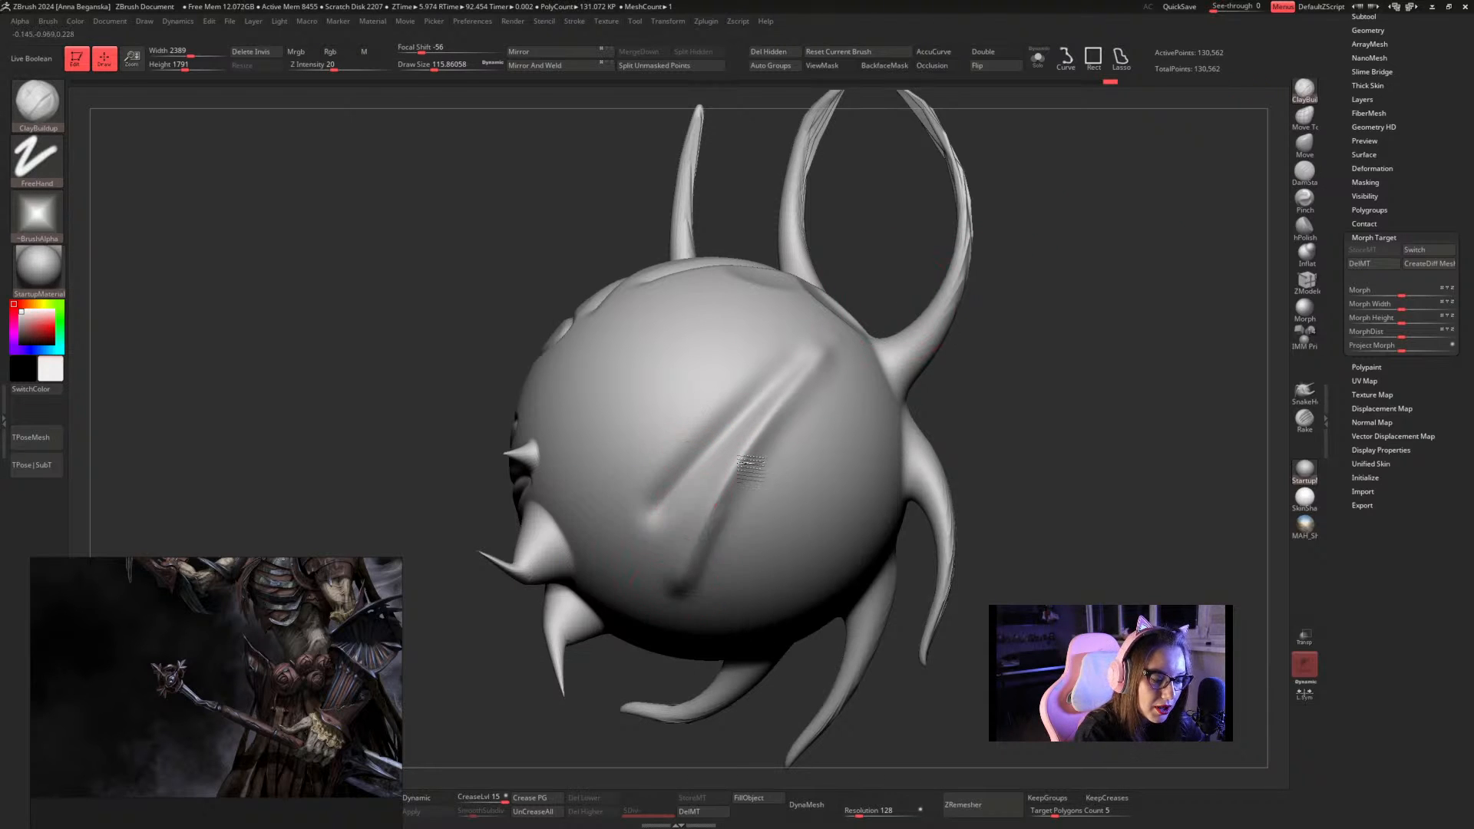
mouse_move(695, 522)
mouse_down()
mouse_move(771, 419)
mouse_move(711, 538)
mouse_move(722, 499)
mouse_move(668, 470)
mouse_move(654, 534)
mouse_move(705, 471)
mouse_move(648, 510)
mouse_move(724, 434)
mouse_up()
mouse_move(672, 510)
mouse_down()
mouse_move(741, 416)
mouse_move(694, 454)
mouse_move(673, 538)
mouse_move(650, 503)
mouse_up()
Recut the lower diagonal groove along its full length with the DamStandard brush and smooth its outer edge
click(1306, 174)
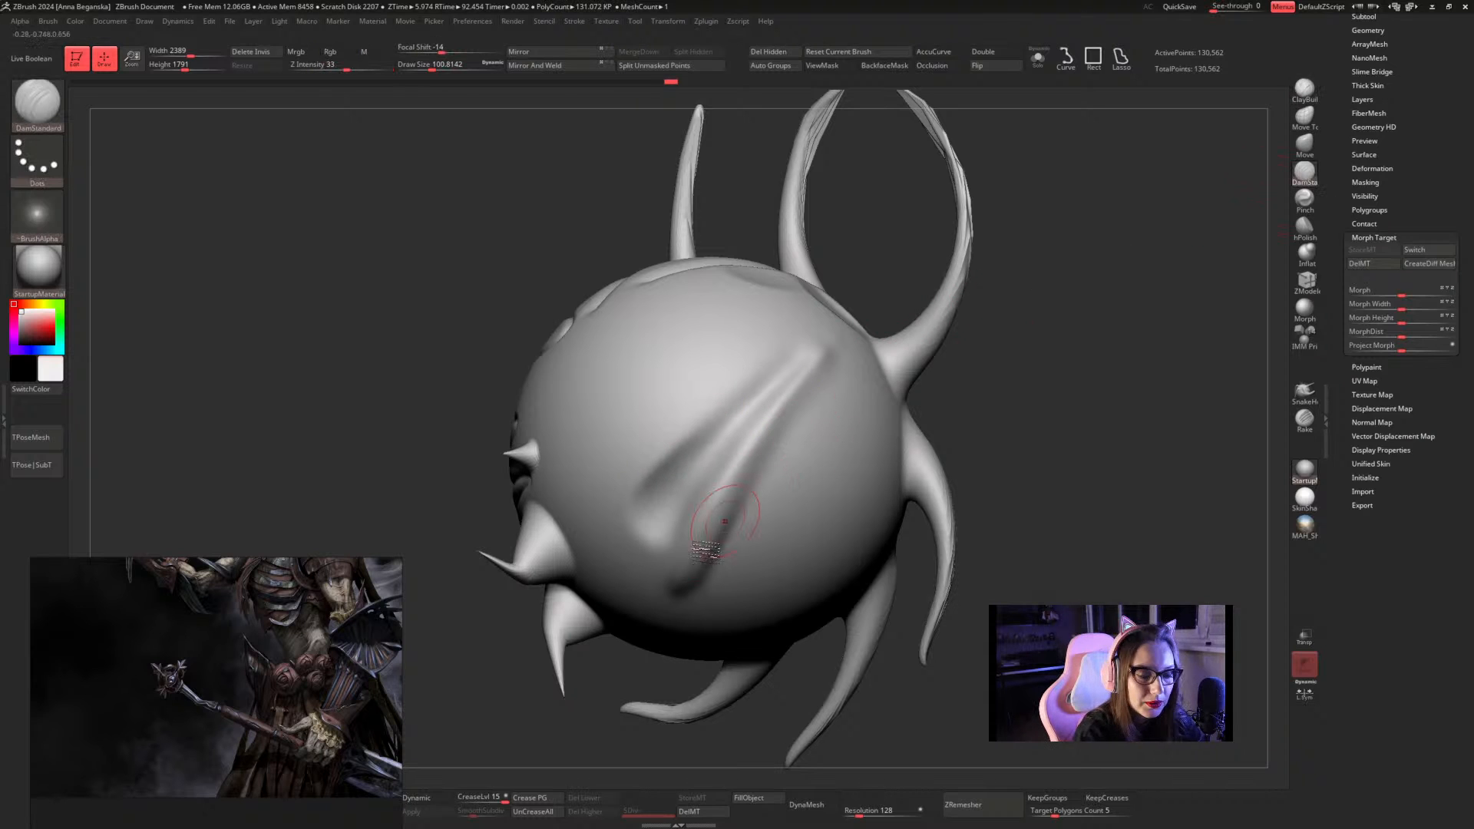
drag(676, 587, 823, 365)
shift+drag(692, 573, 771, 445)
mouse_move(823, 348)
mouse_down()
mouse_move(670, 478)
mouse_move(694, 473)
mouse_move(680, 492)
mouse_up()
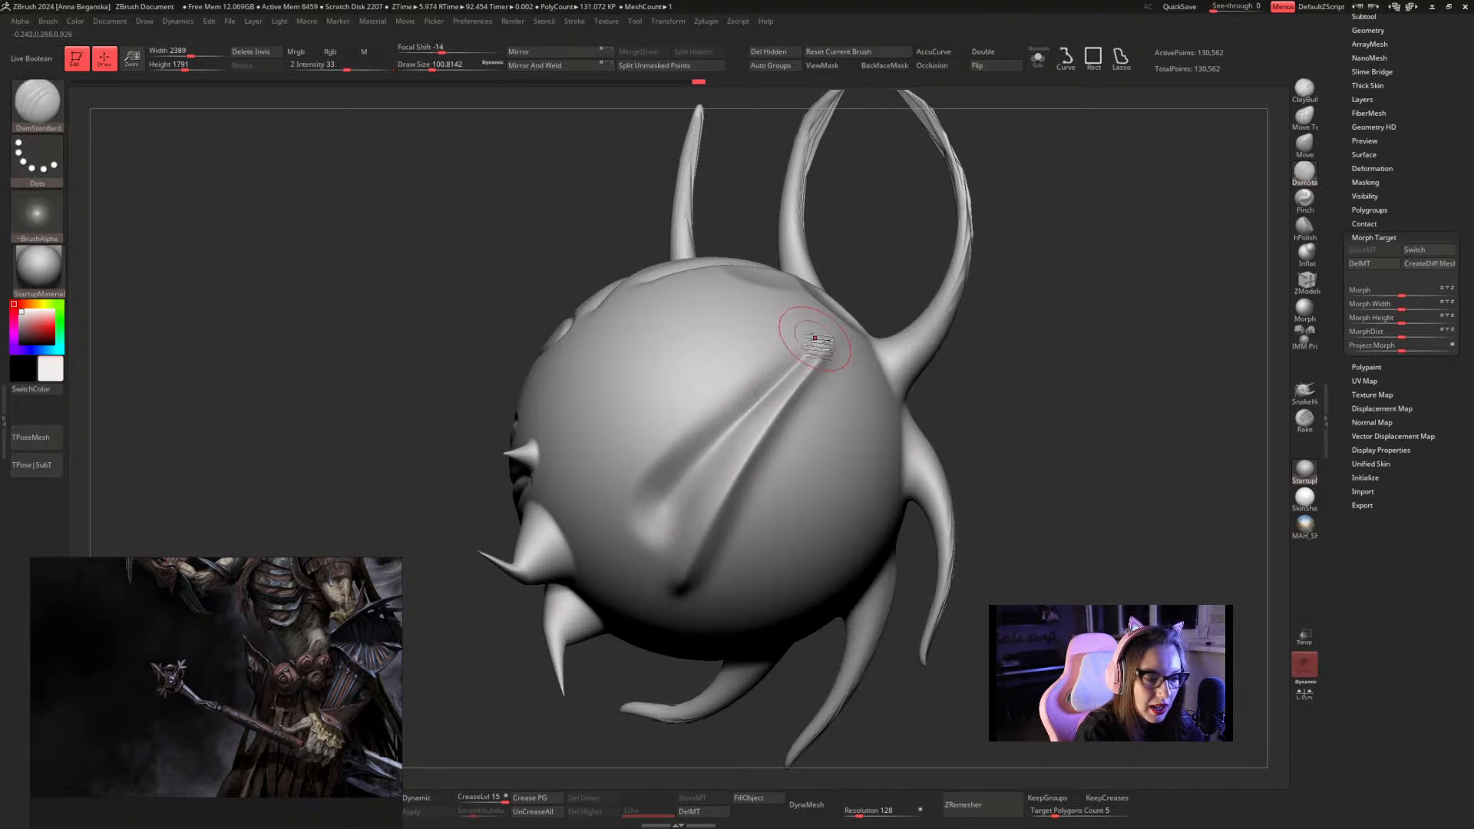
Deepen the upper diagonal groove with DamStandard strokes and smooth its outer side into the sphere
drag(813, 338, 662, 460)
mouse_move(710, 418)
shift+mouse_down()
mouse_move(660, 441)
mouse_move(676, 463)
mouse_move(696, 438)
shift+mouse_up()
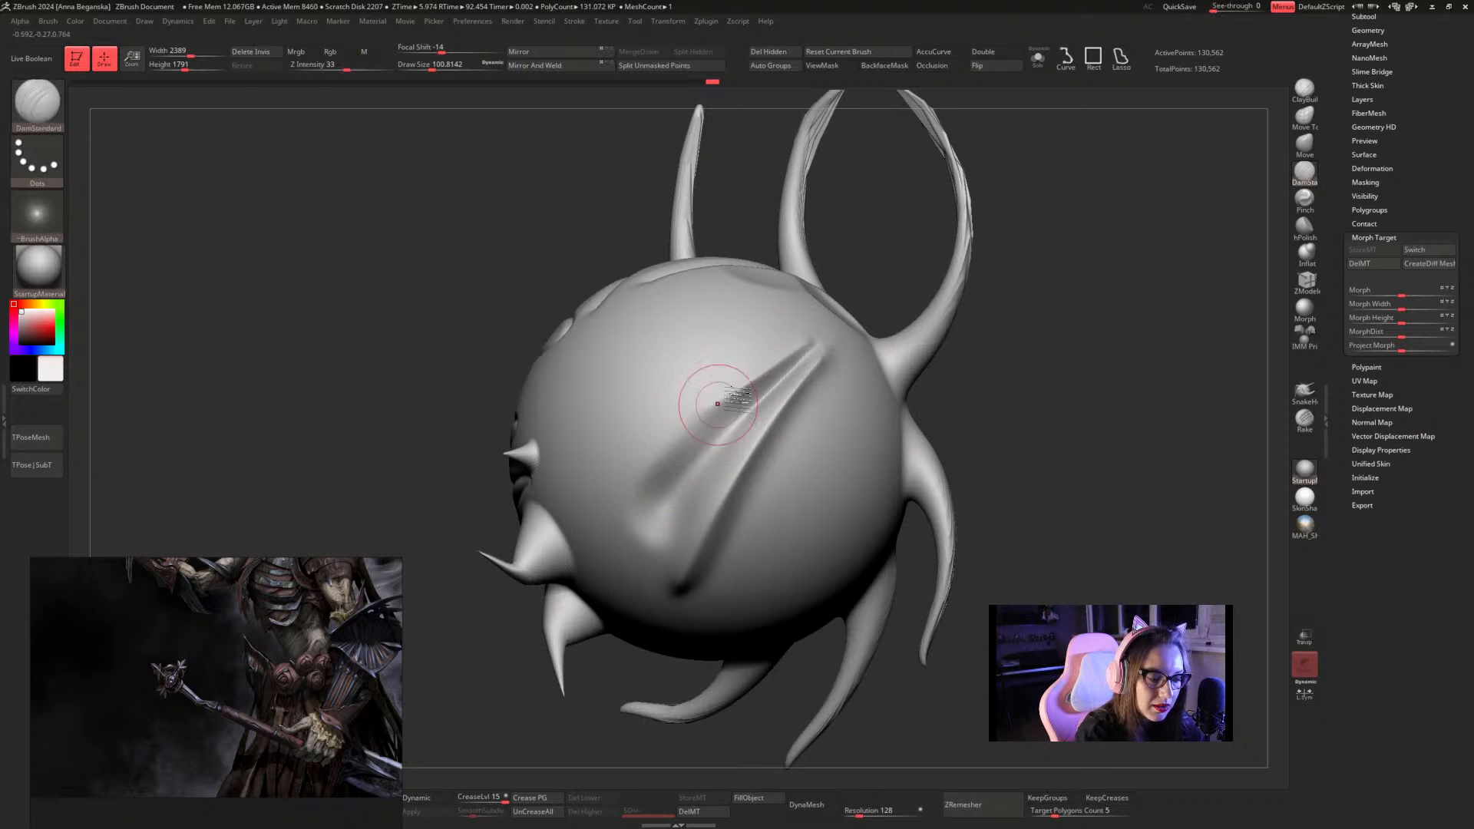
drag(812, 338, 608, 485)
mouse_move(672, 444)
shift+mouse_down()
mouse_move(628, 477)
mouse_move(647, 533)
mouse_move(816, 354)
shift+mouse_up()
alt+drag(1061, 332, 1011, 189)
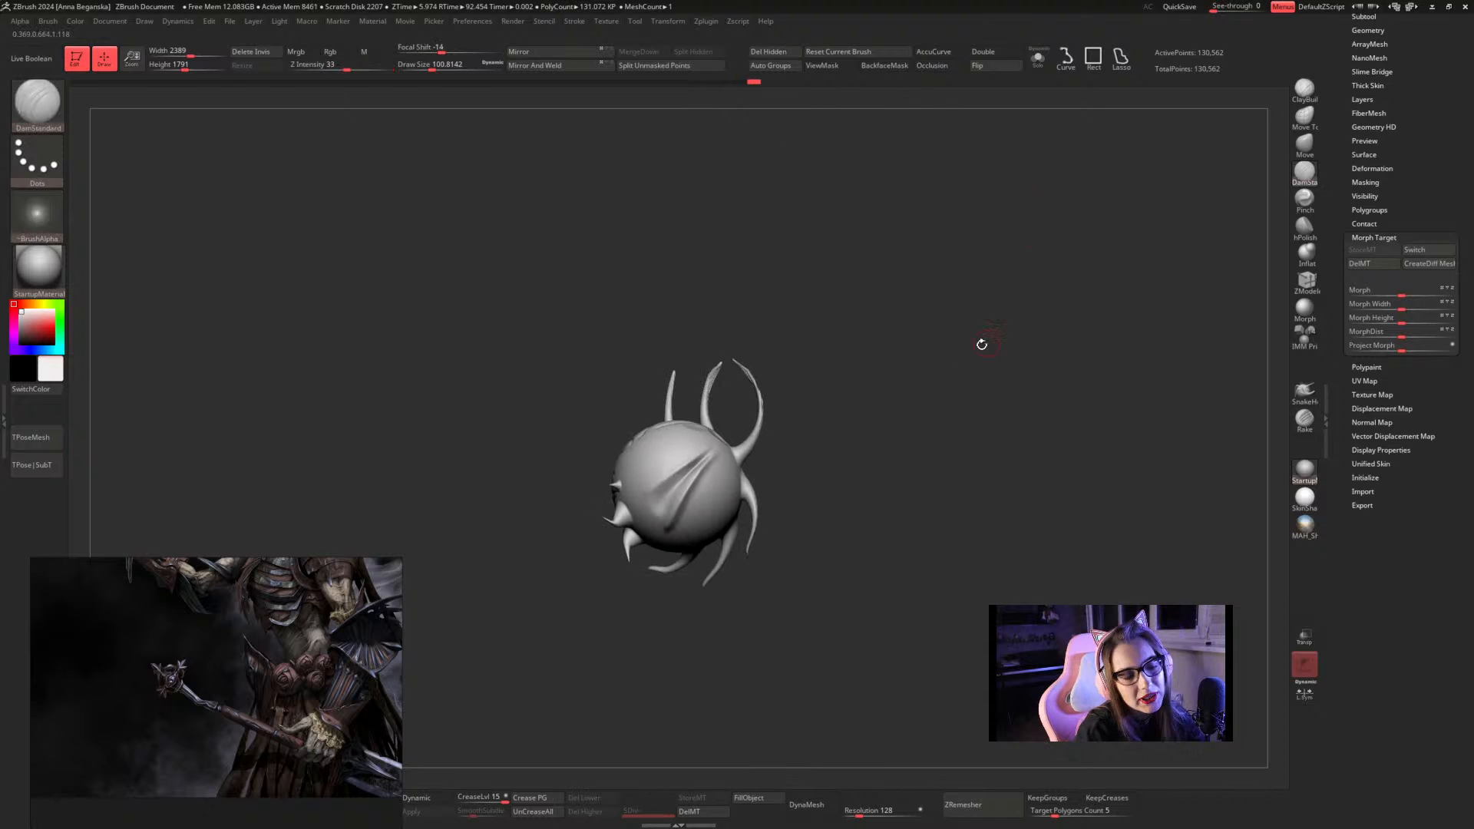
alt+drag(981, 342, 1024, 310)
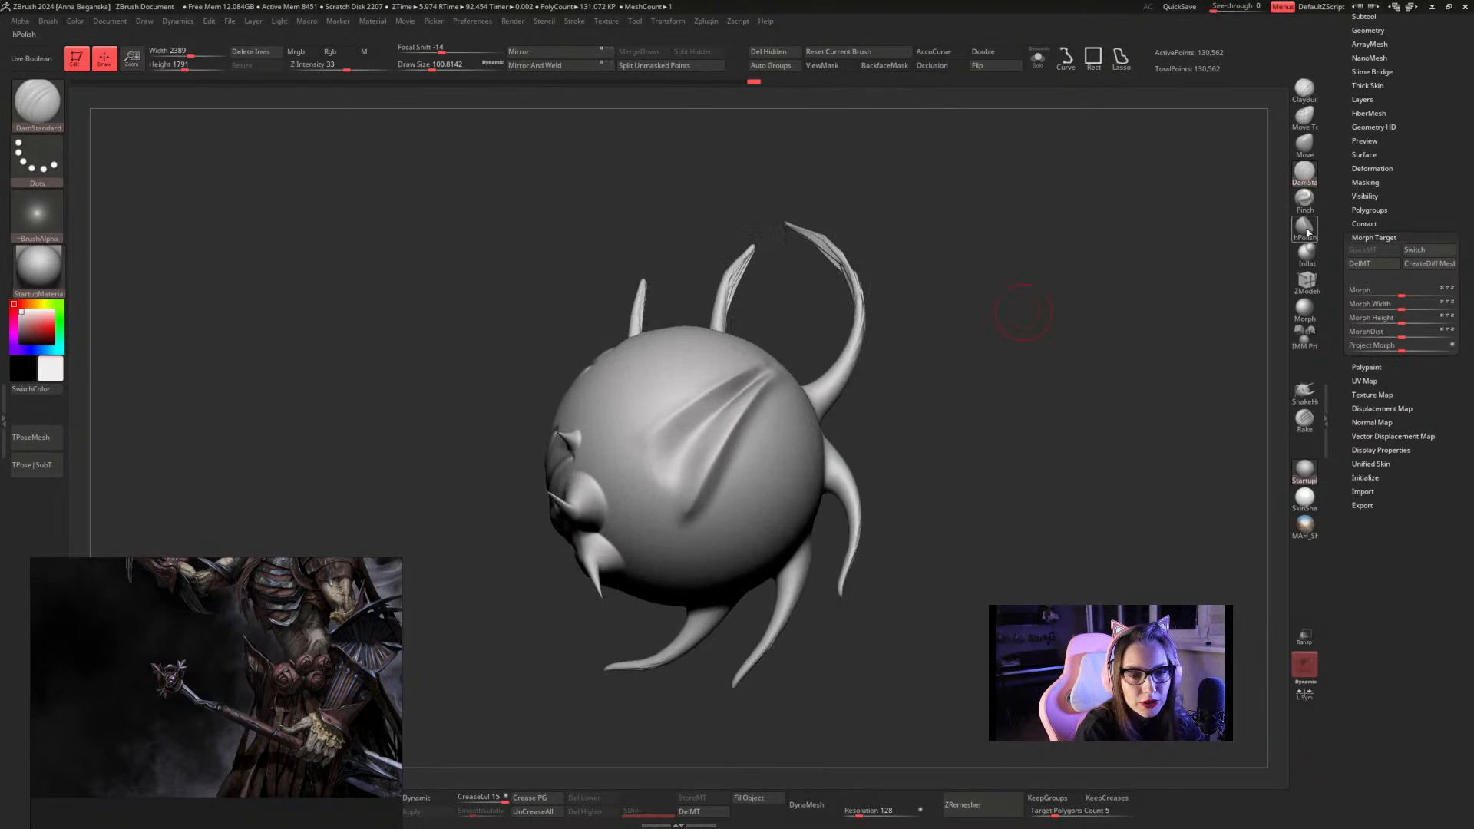
Flatten the sides of the lower diagonal groove with the hPolish brush at a draw size of about 97 and smooth the transition
click(1305, 227)
alt+drag(1111, 239, 1106, 269)
key(space)
mouse_move(894, 373)
mouse_down()
mouse_move(781, 393)
mouse_move(709, 526)
mouse_up()
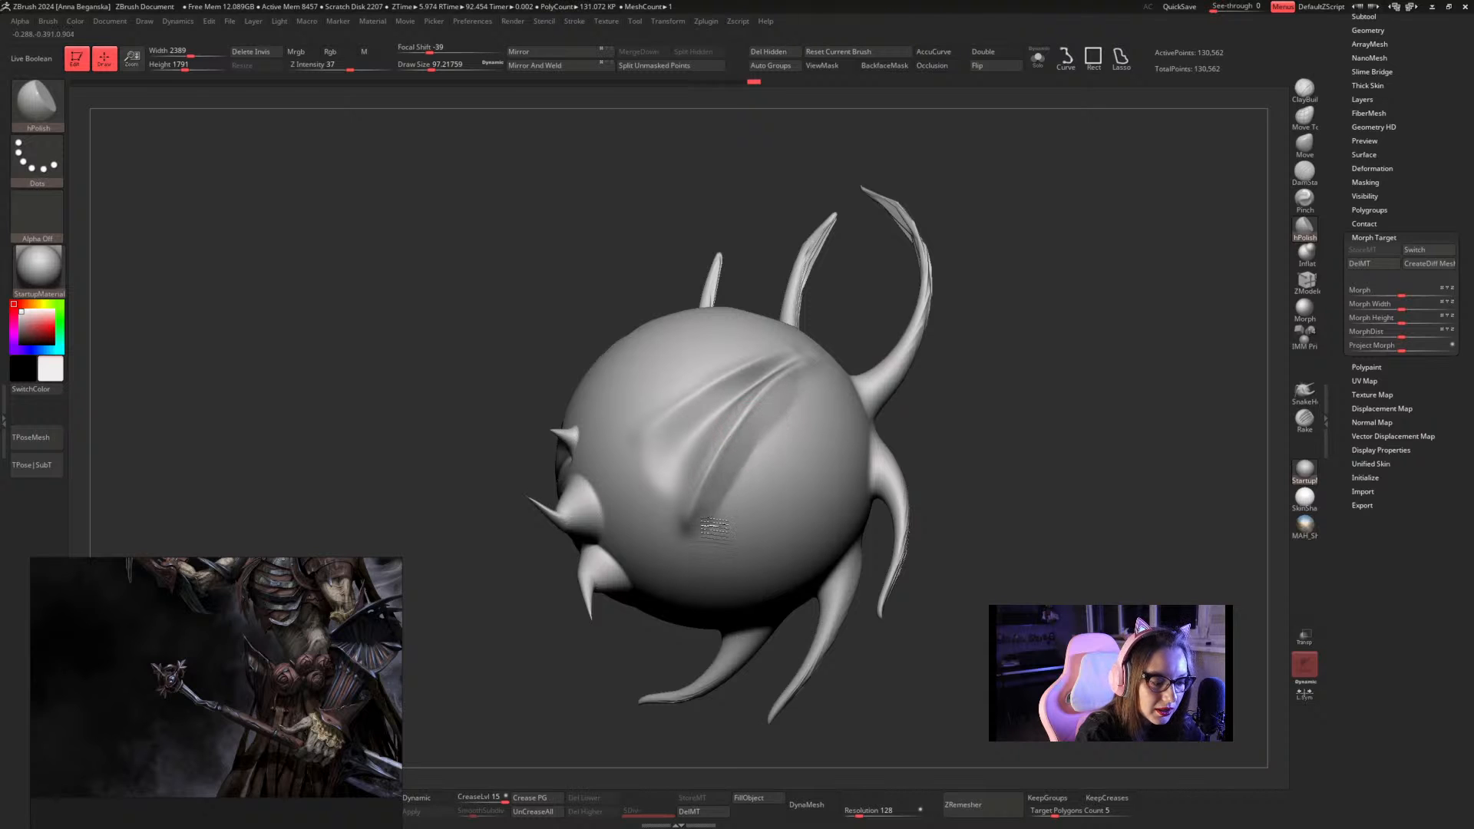
drag(746, 460, 714, 523)
mouse_move(771, 439)
shift+mouse_down()
mouse_move(717, 513)
mouse_move(708, 496)
mouse_move(761, 451)
shift+mouse_up()
Polish the outer side of the upper diagonal groove with hPolish and smooth the point where the grooves meet
drag(941, 362, 974, 392)
drag(753, 366, 657, 452)
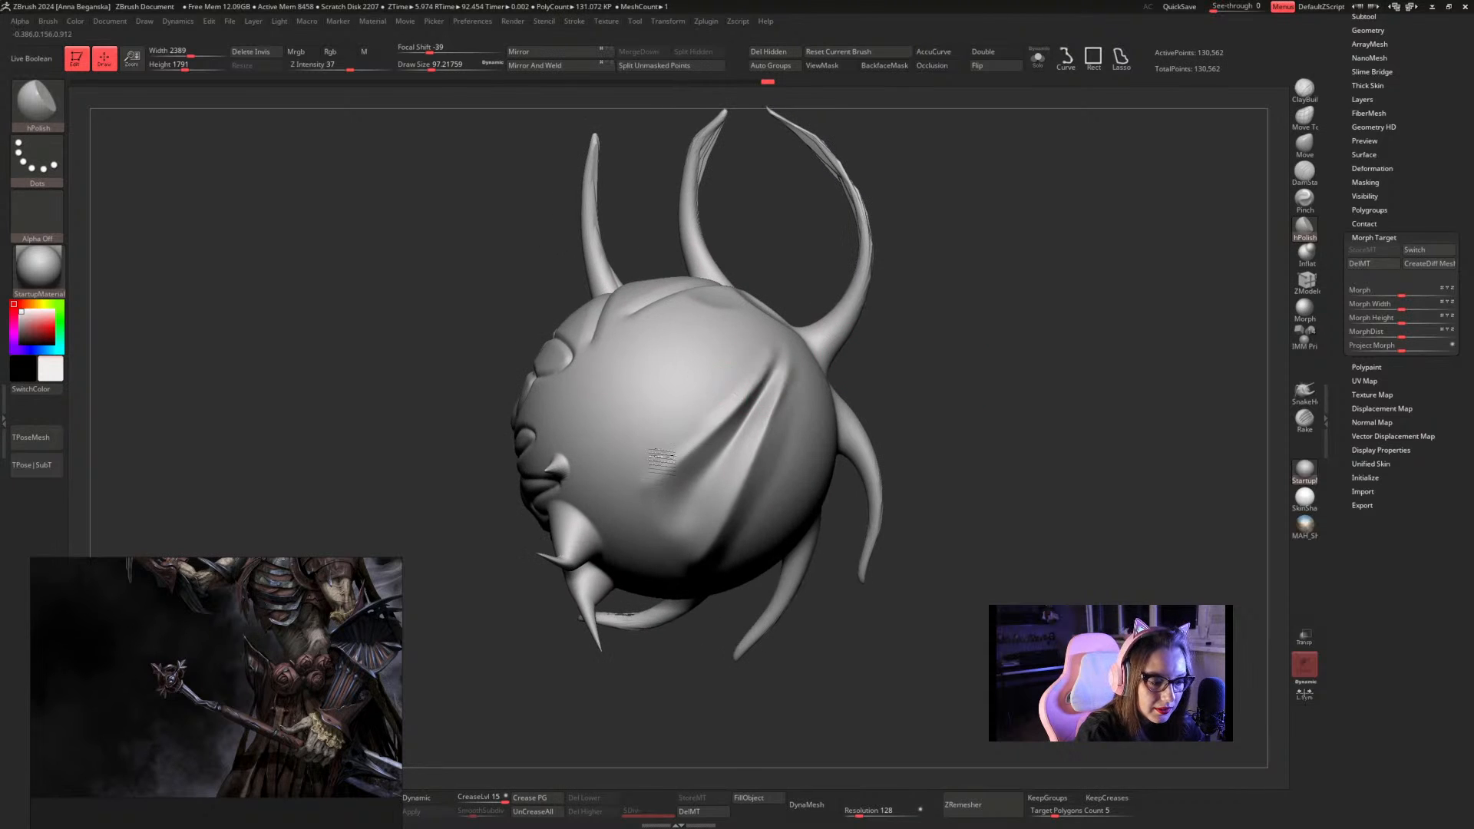
drag(911, 323, 879, 330)
shift+drag(760, 399, 803, 351)
Sharpen the two diagonal folds and their meeting point with repeated Pinch brush strokes
click(1302, 175)
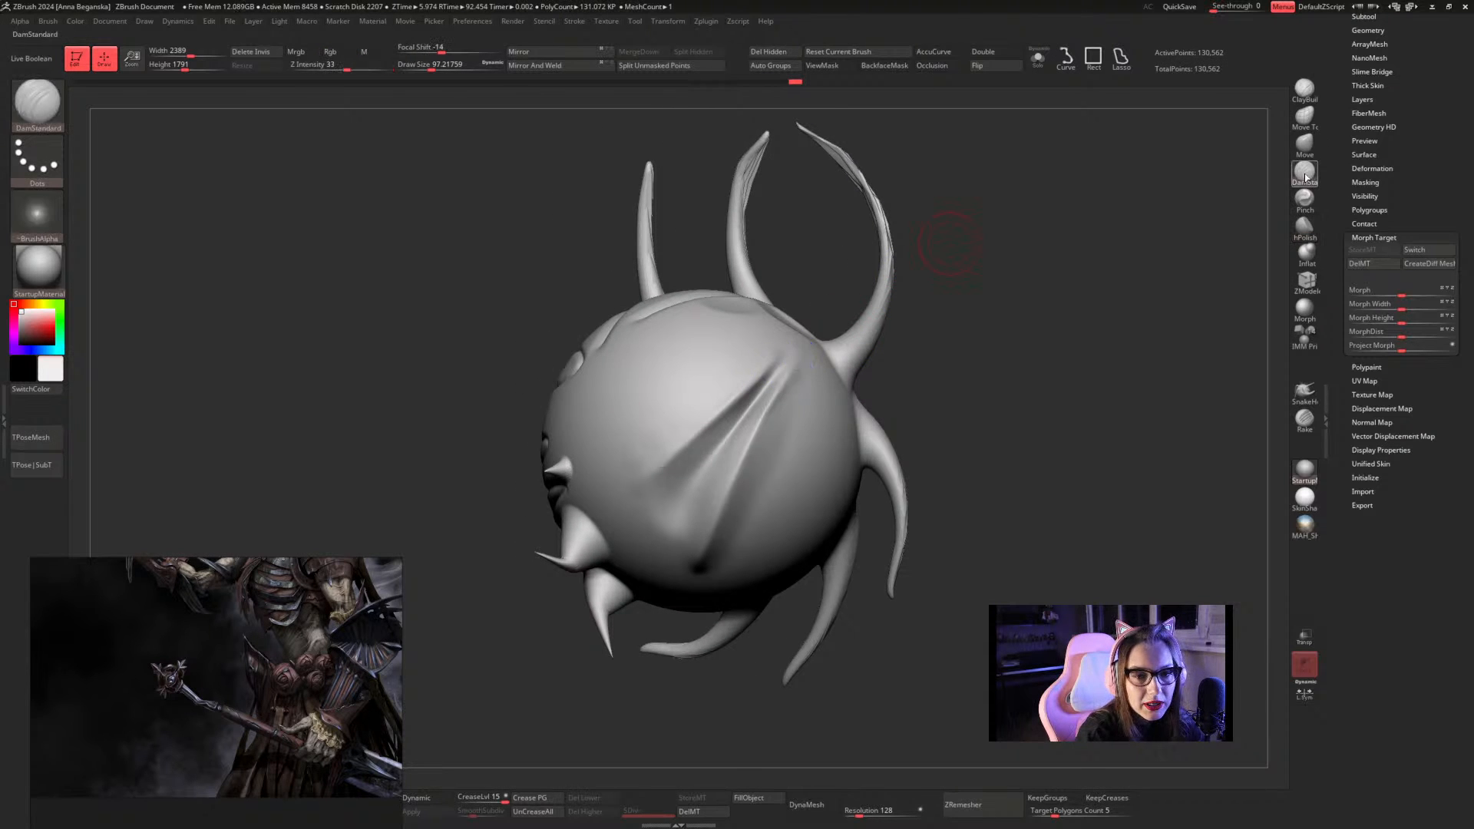
click(1305, 199)
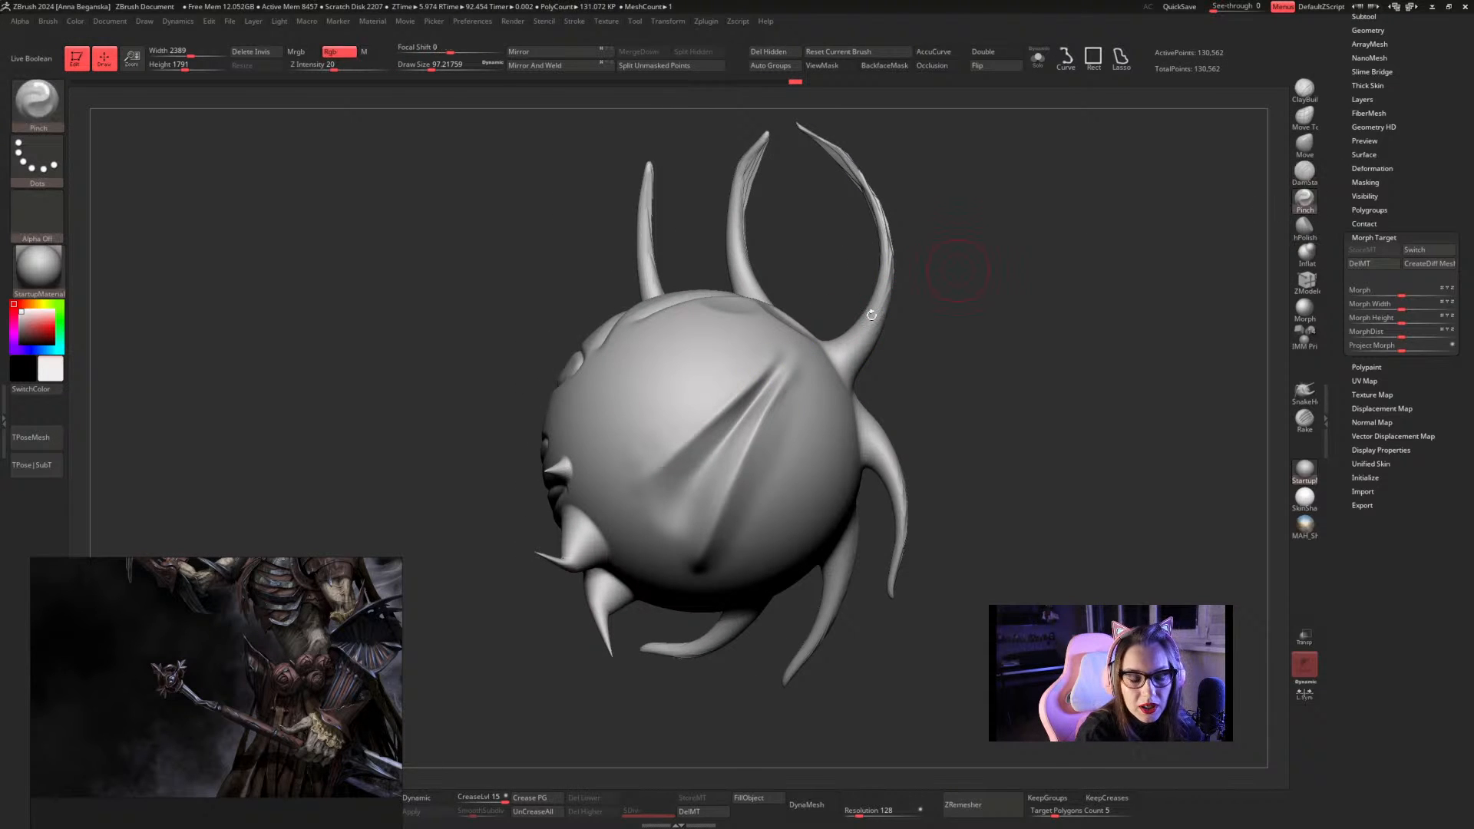
drag(660, 499, 790, 361)
drag(680, 487, 790, 364)
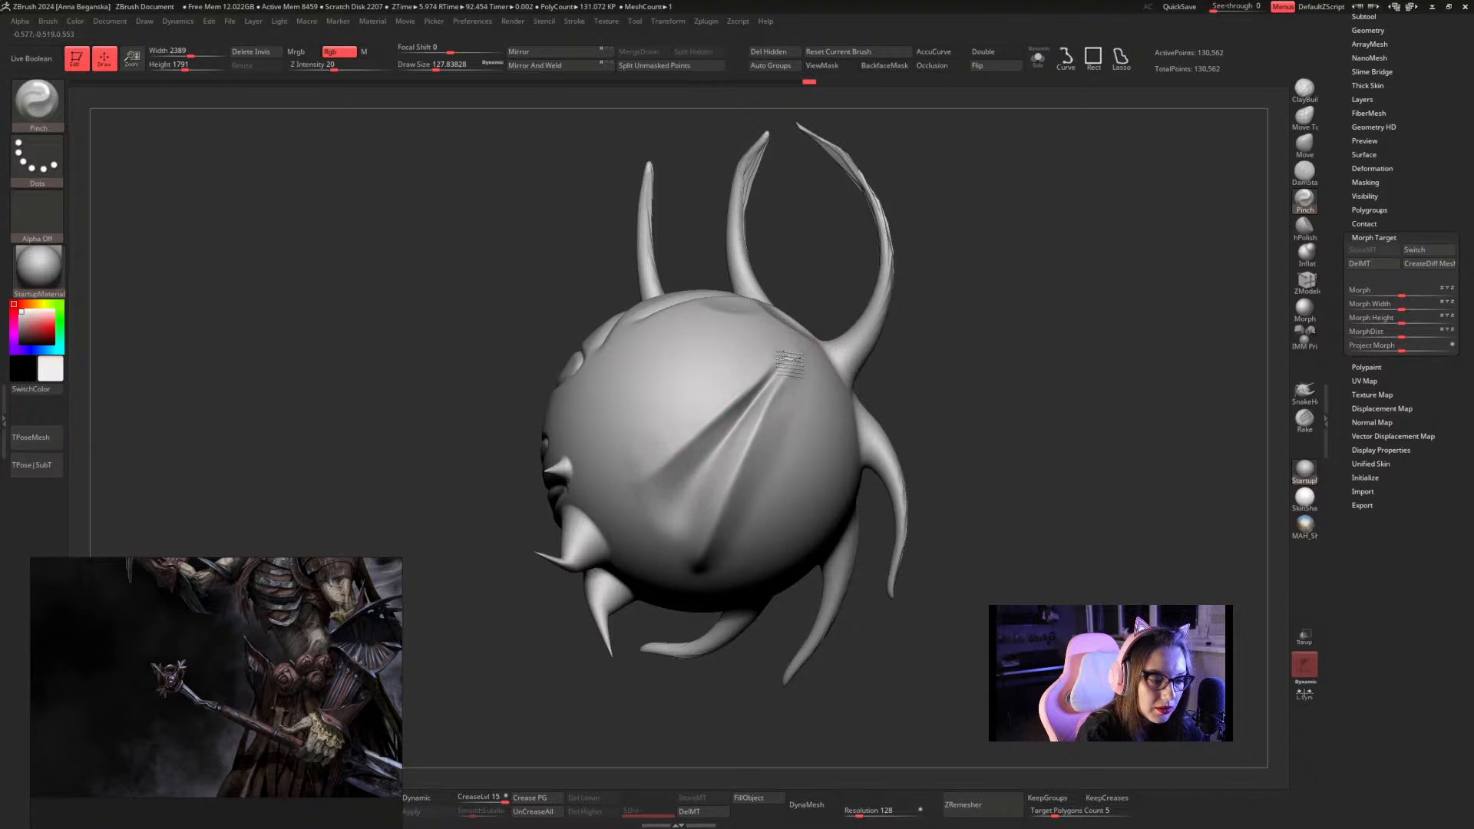
drag(726, 457, 790, 363)
drag(745, 424, 797, 359)
mouse_move(705, 486)
mouse_down()
mouse_move(790, 378)
mouse_move(690, 580)
mouse_move(638, 481)
mouse_move(674, 541)
mouse_up()
mouse_move(1003, 362)
alt+mouse_down()
mouse_move(984, 309)
mouse_move(982, 368)
mouse_move(825, 380)
alt+mouse_up()
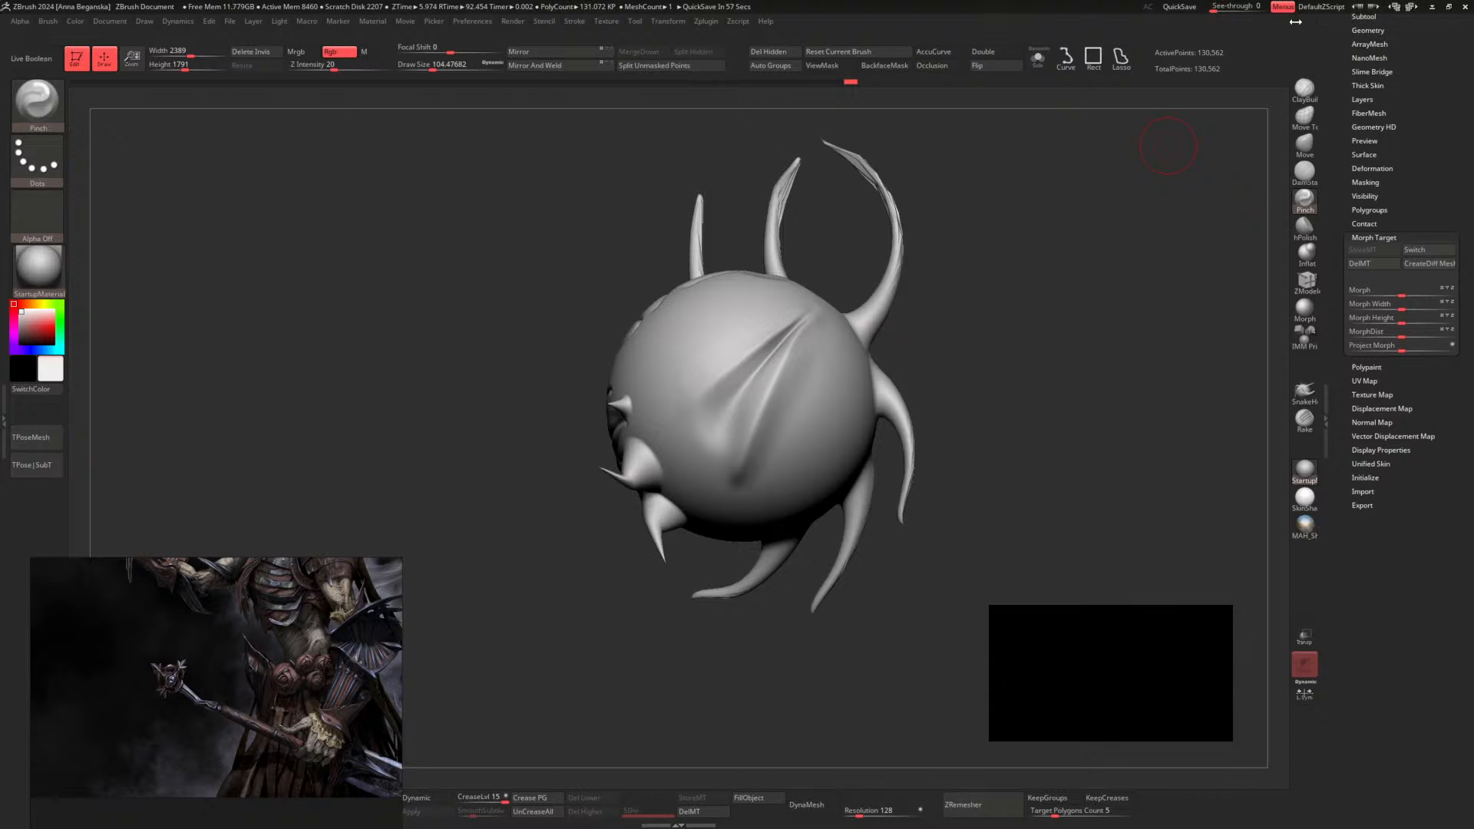
Load the ZBrush tool file 15 from the 3dProjects\2022y2023\SpeedSculpt folder
click(1328, 71)
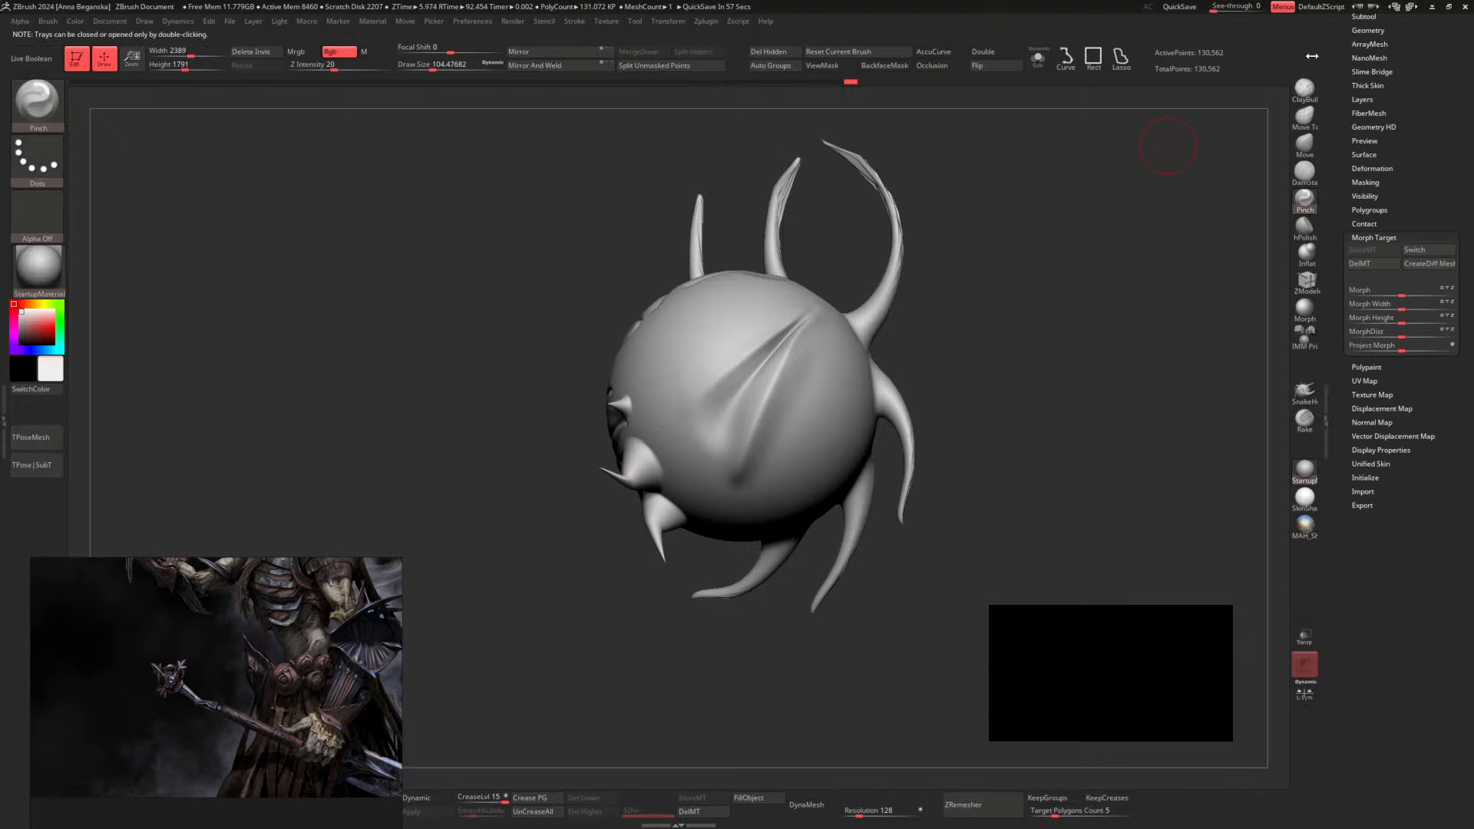
drag(1340, 38, 1365, 191)
click(1361, 39)
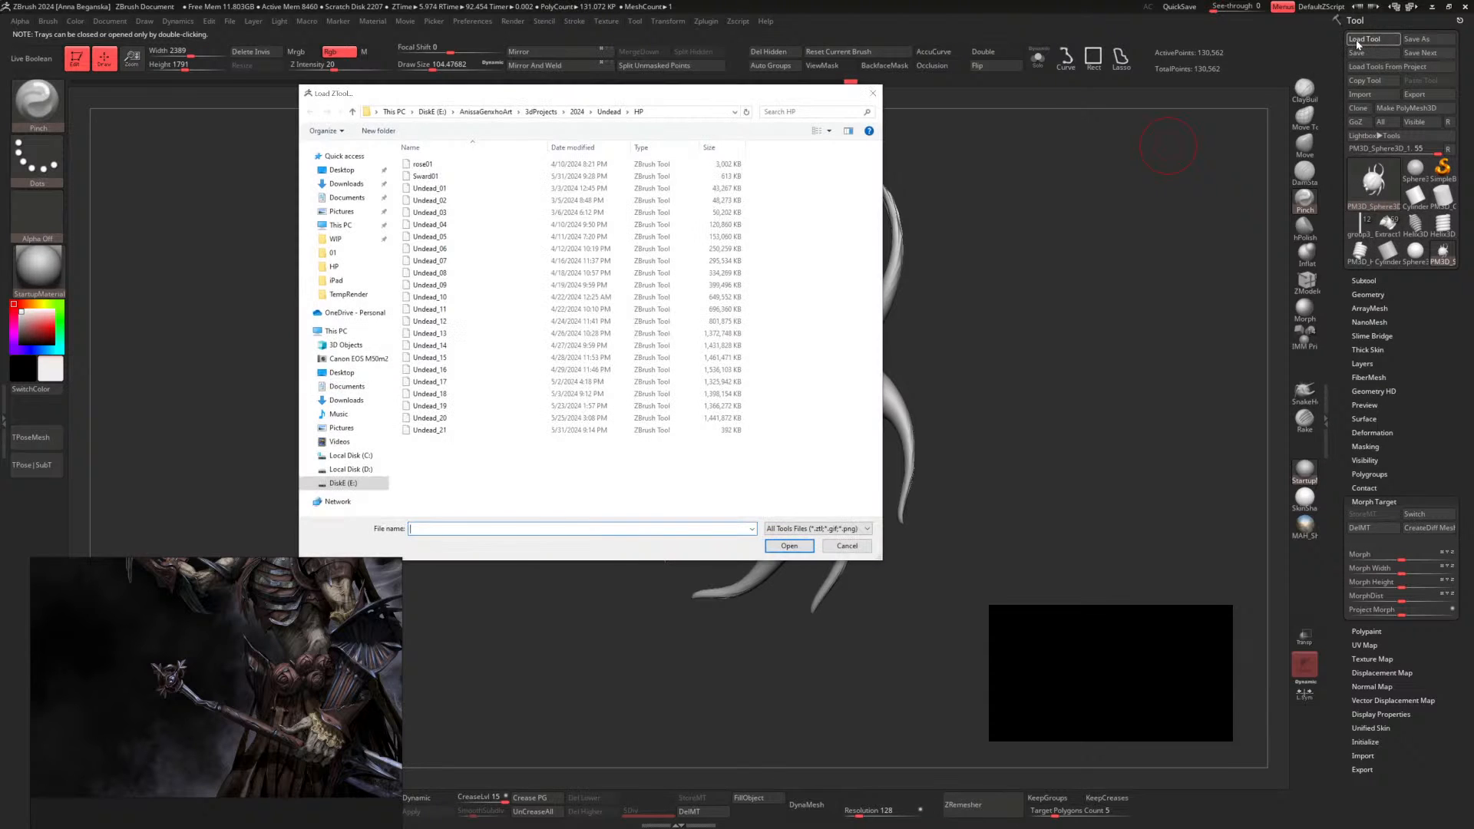
click(577, 113)
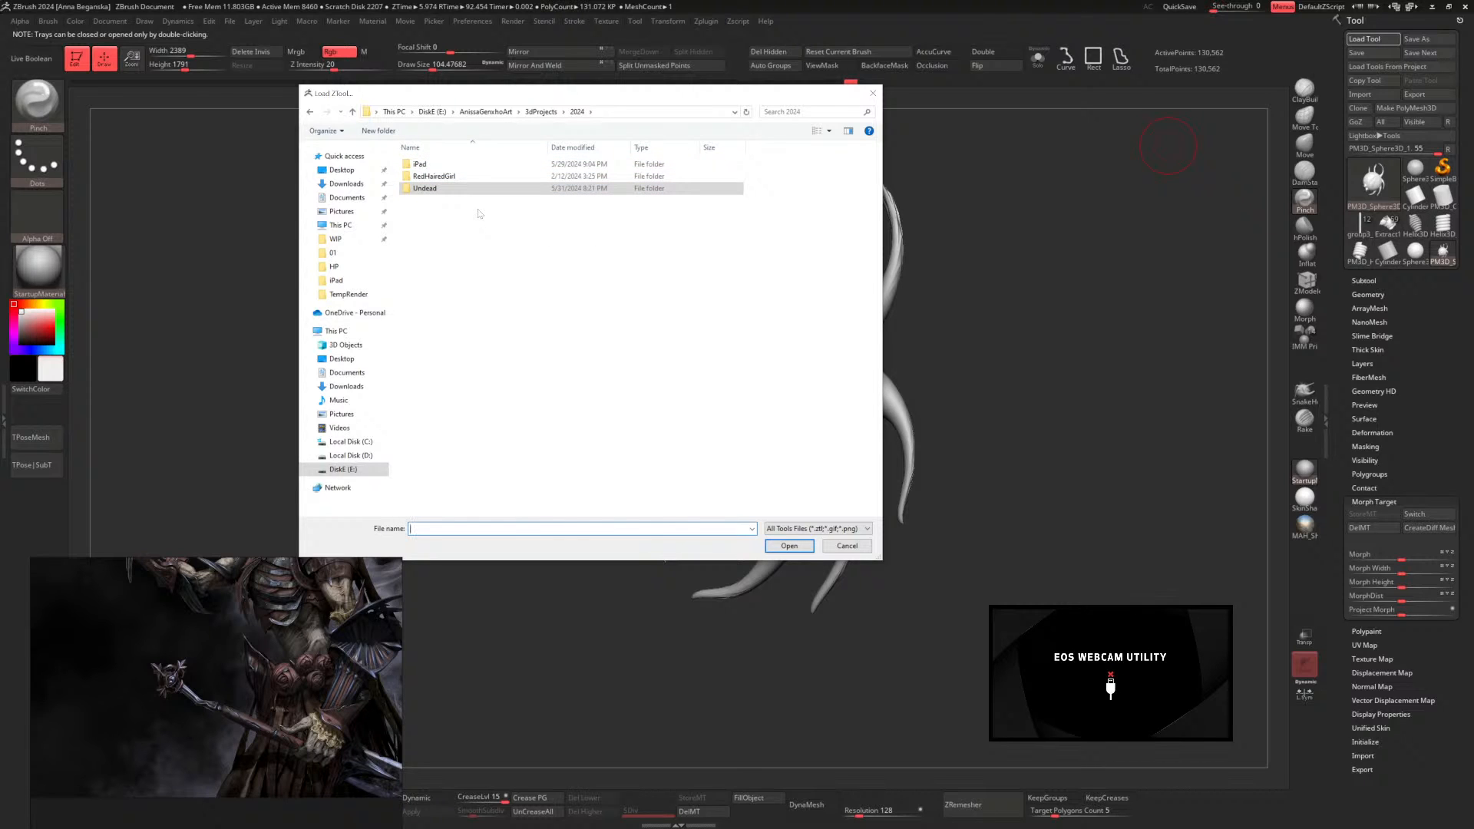
click(542, 112)
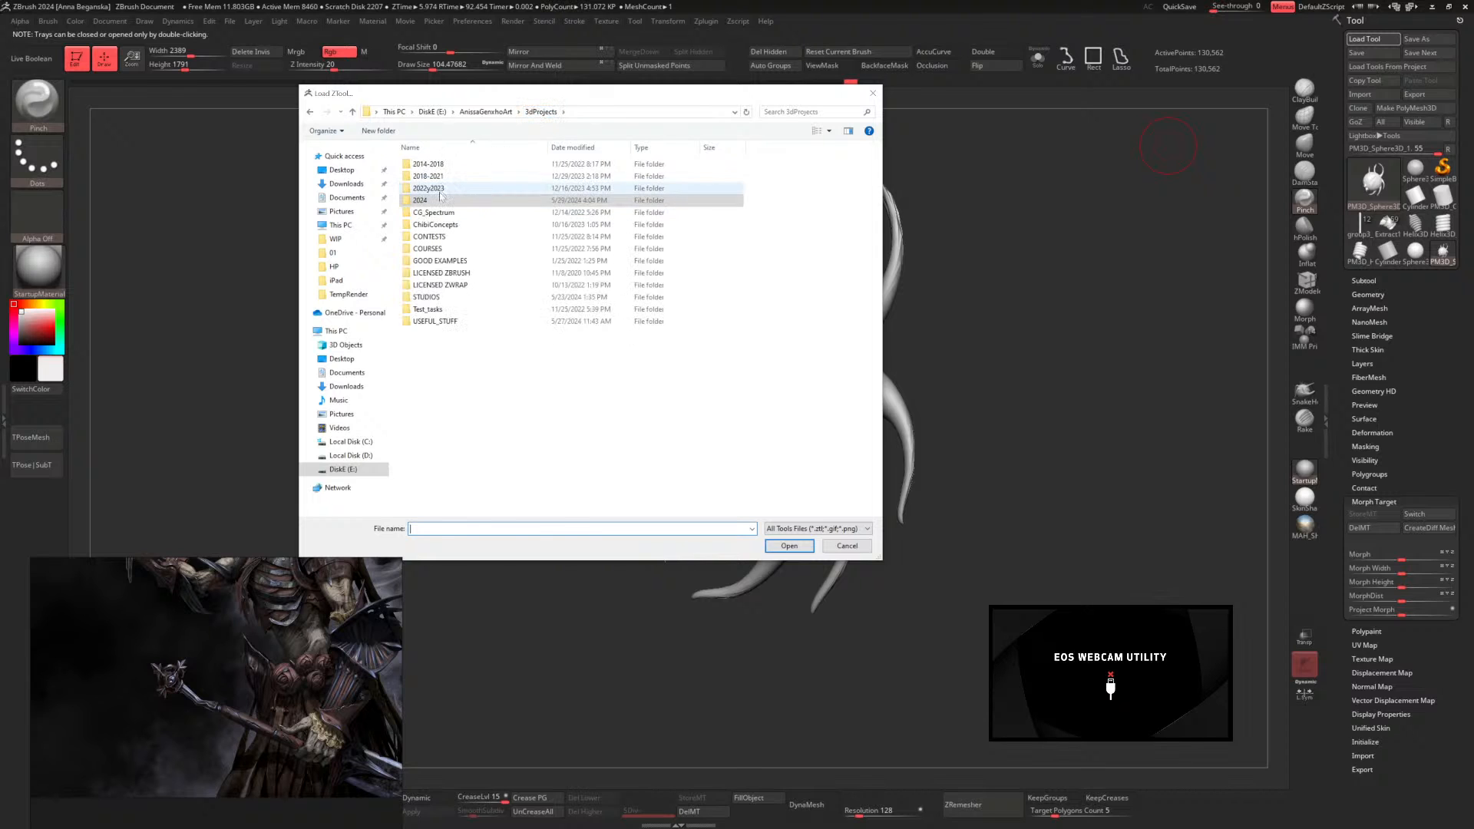
double_click(428, 188)
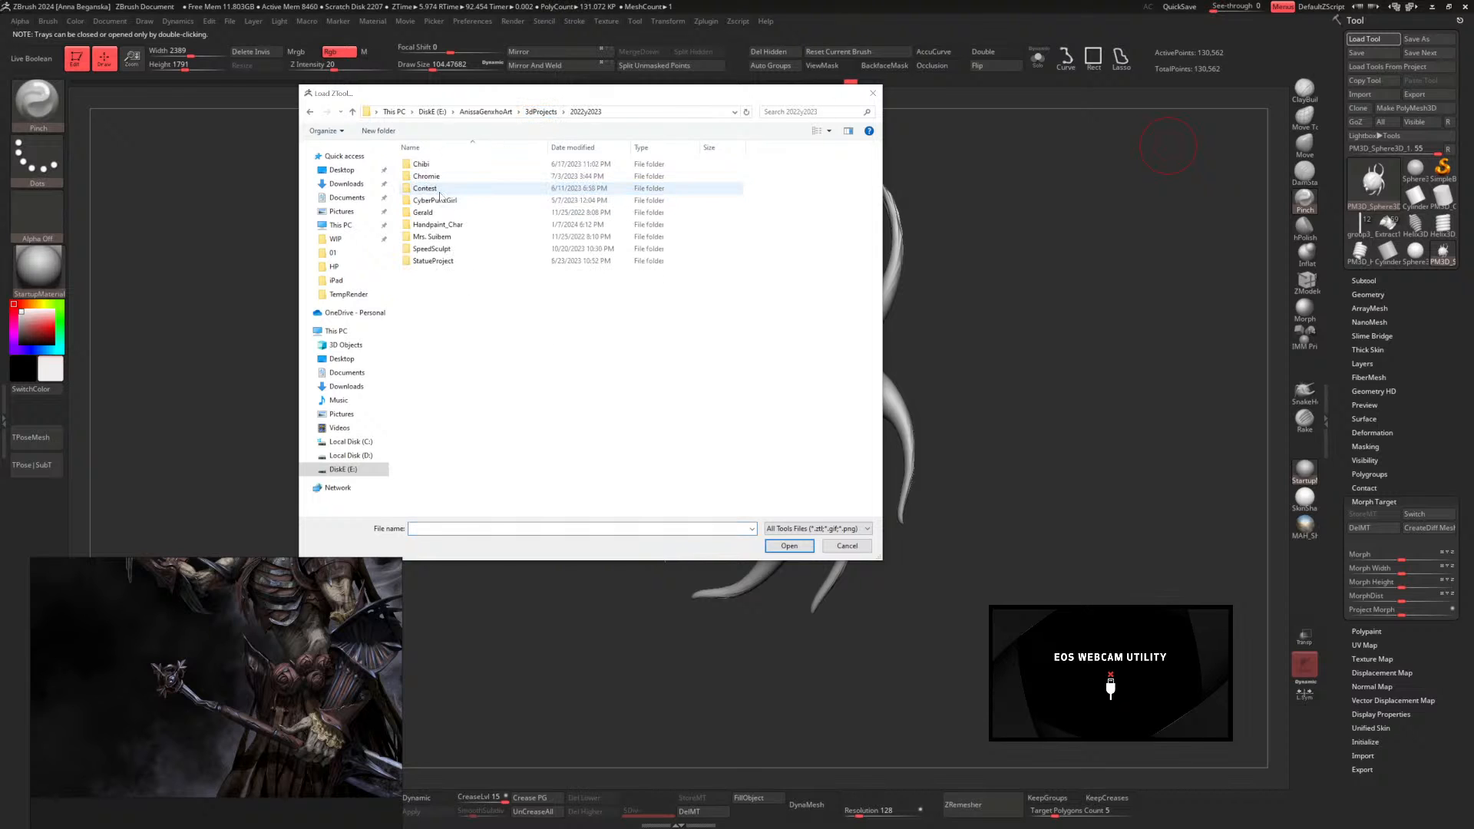
double_click(433, 249)
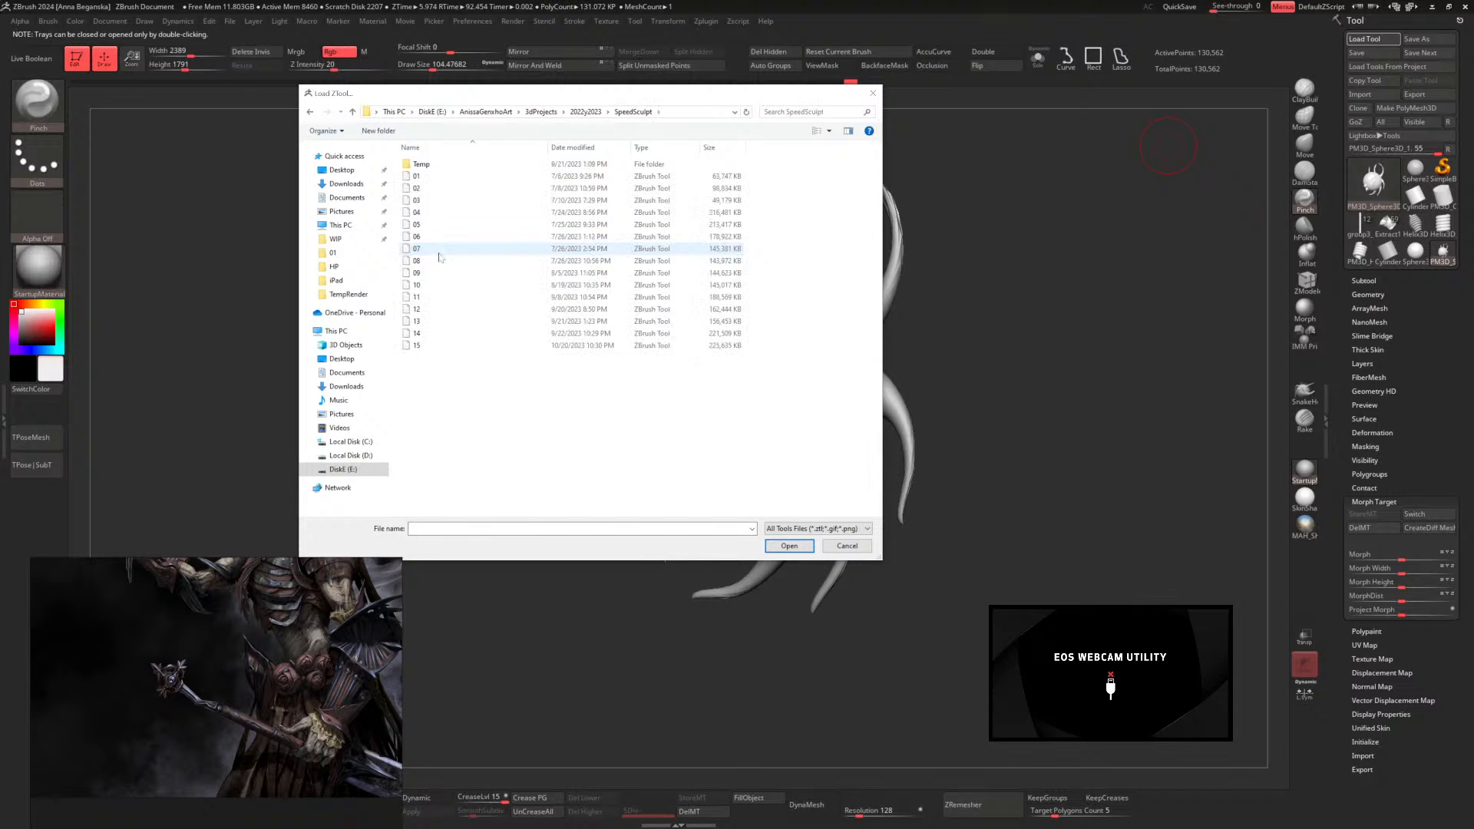
click(428, 347)
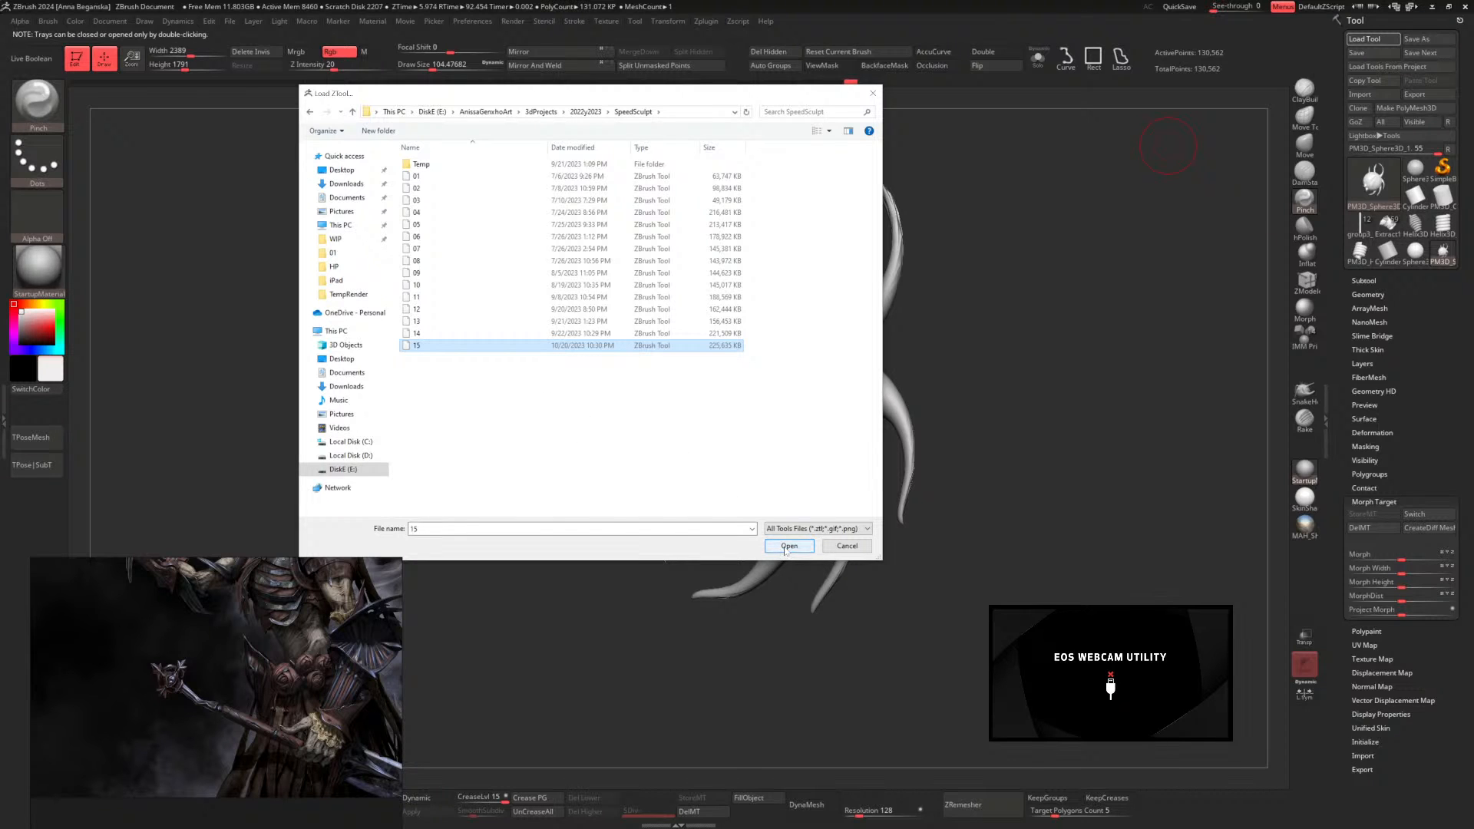
click(588, 114)
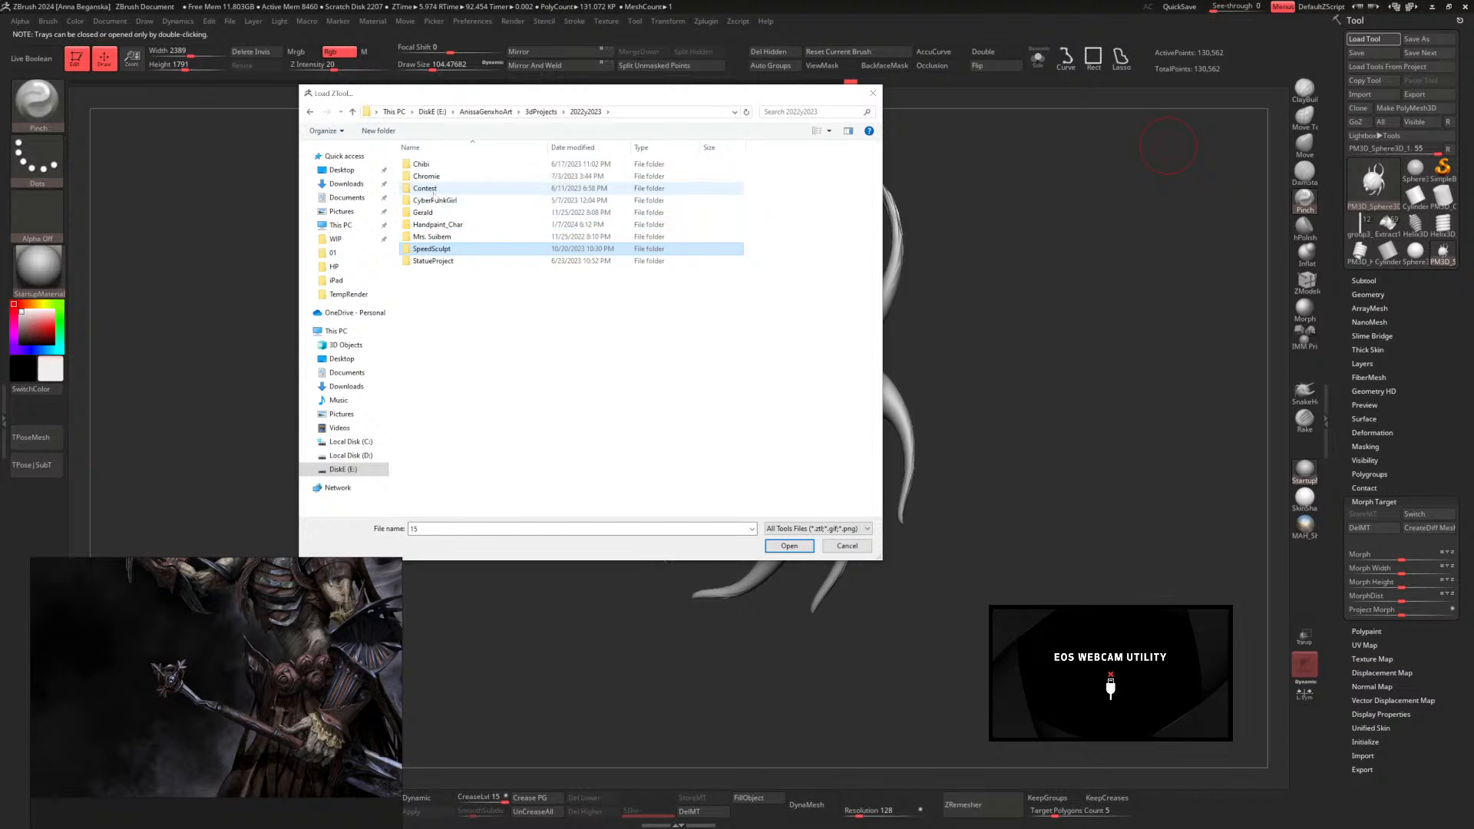
double_click(432, 249)
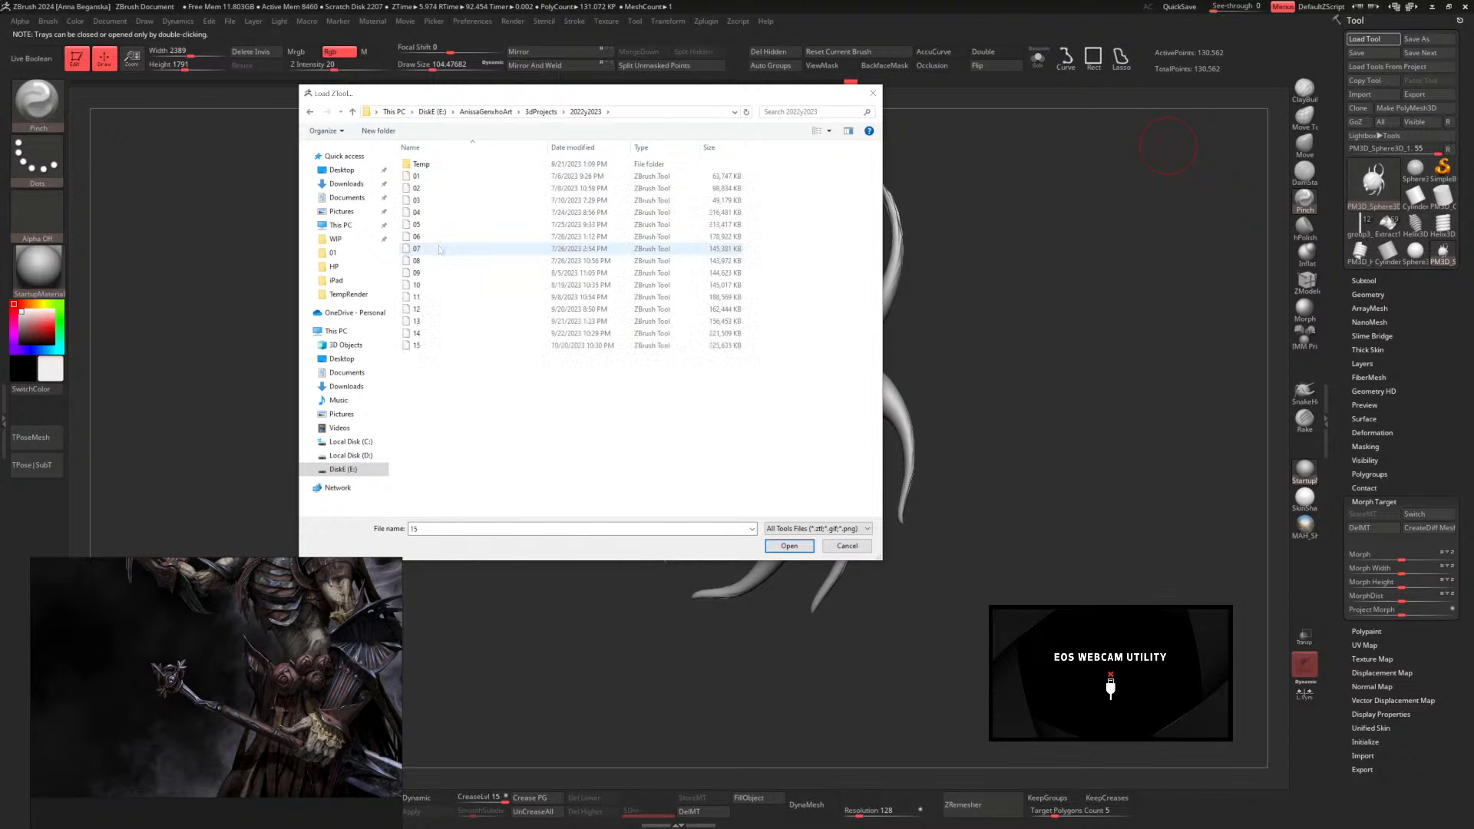
double_click(423, 346)
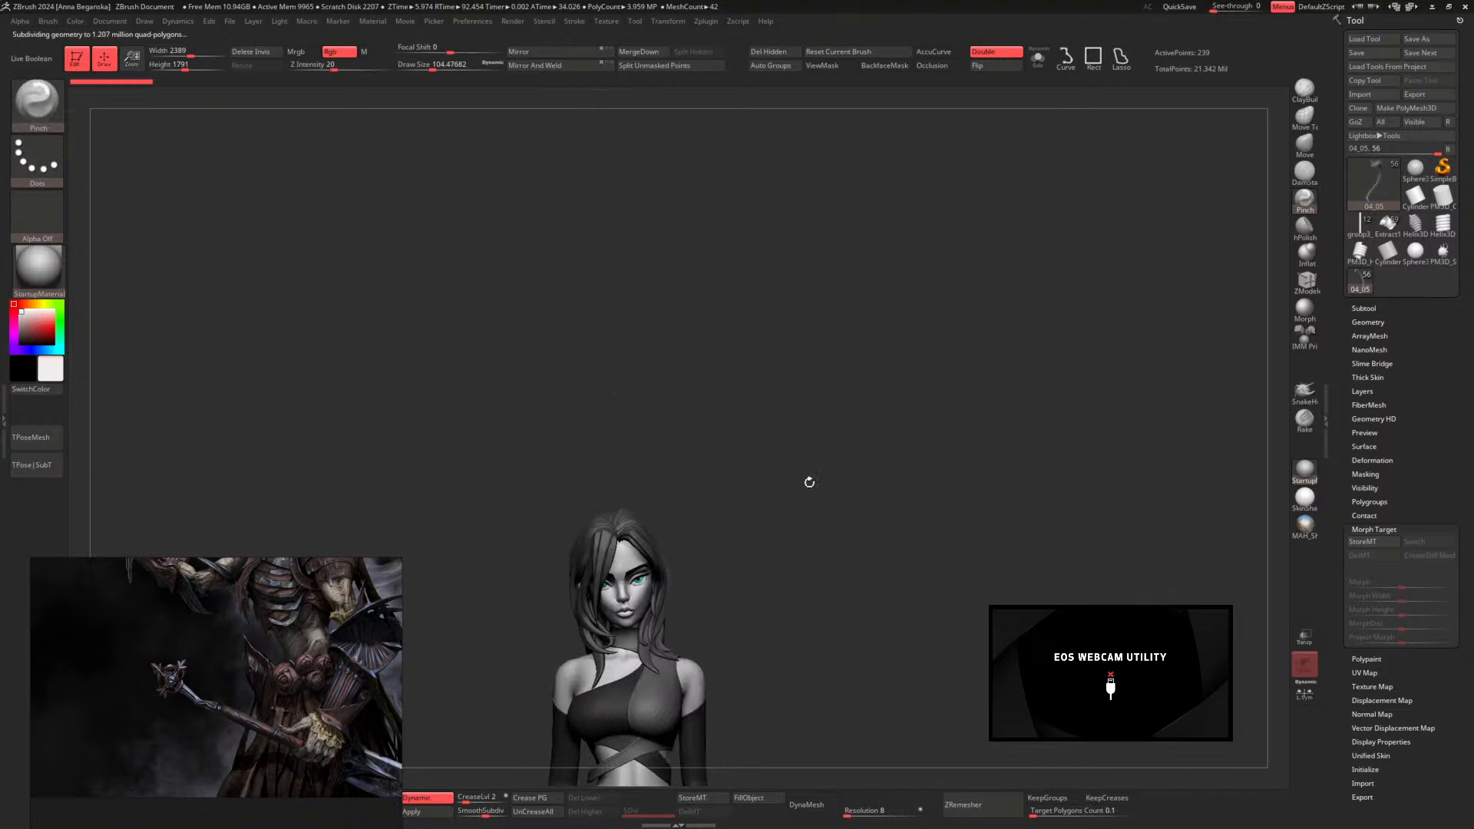
Make a hair strand the active subtool and examine the character's hair shapes from the front and side
alt+drag(904, 497, 931, 593)
alt+click(718, 445)
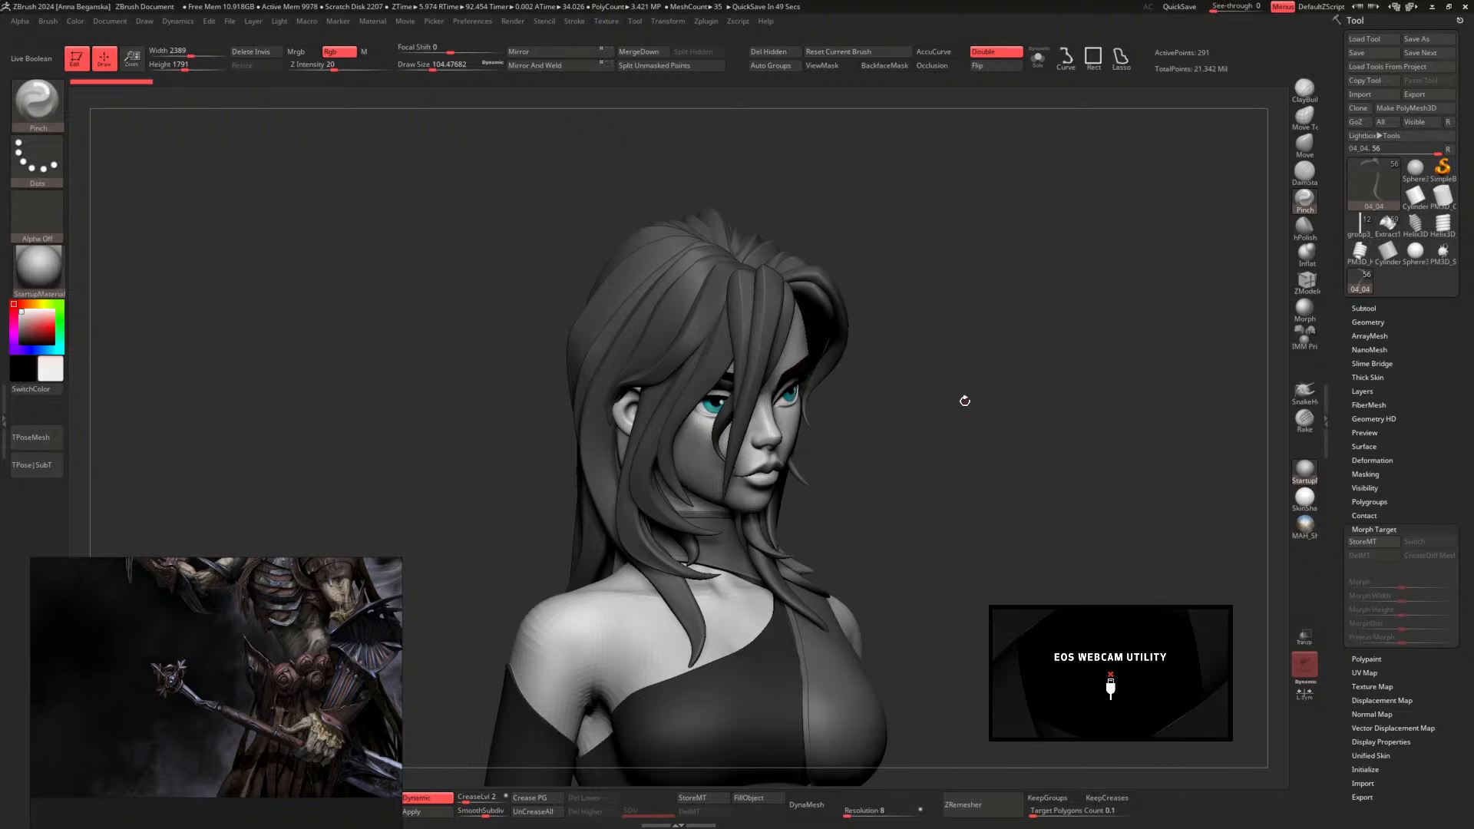
drag(925, 293, 981, 297)
key(space)
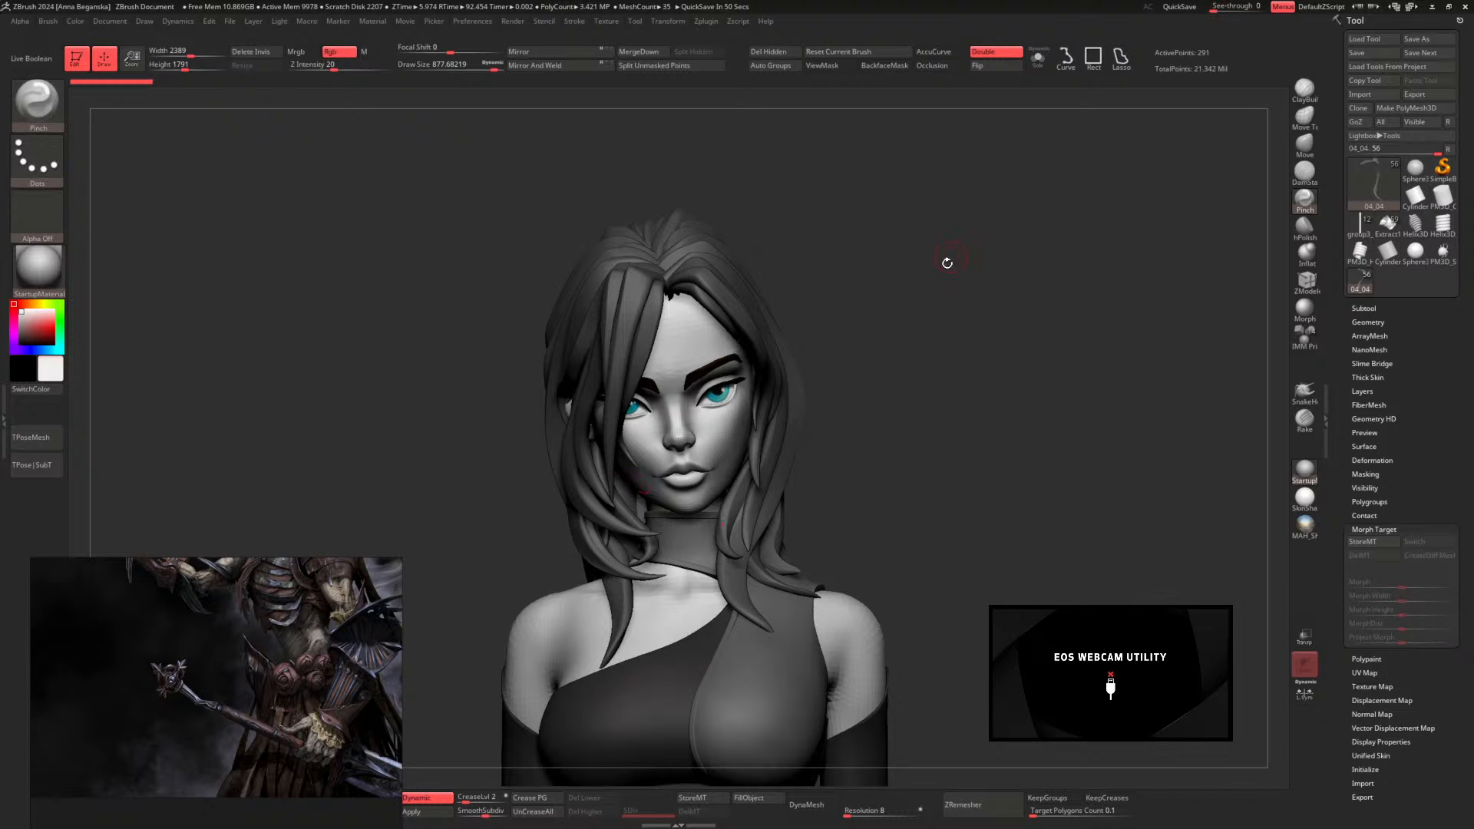
drag(948, 255, 977, 264)
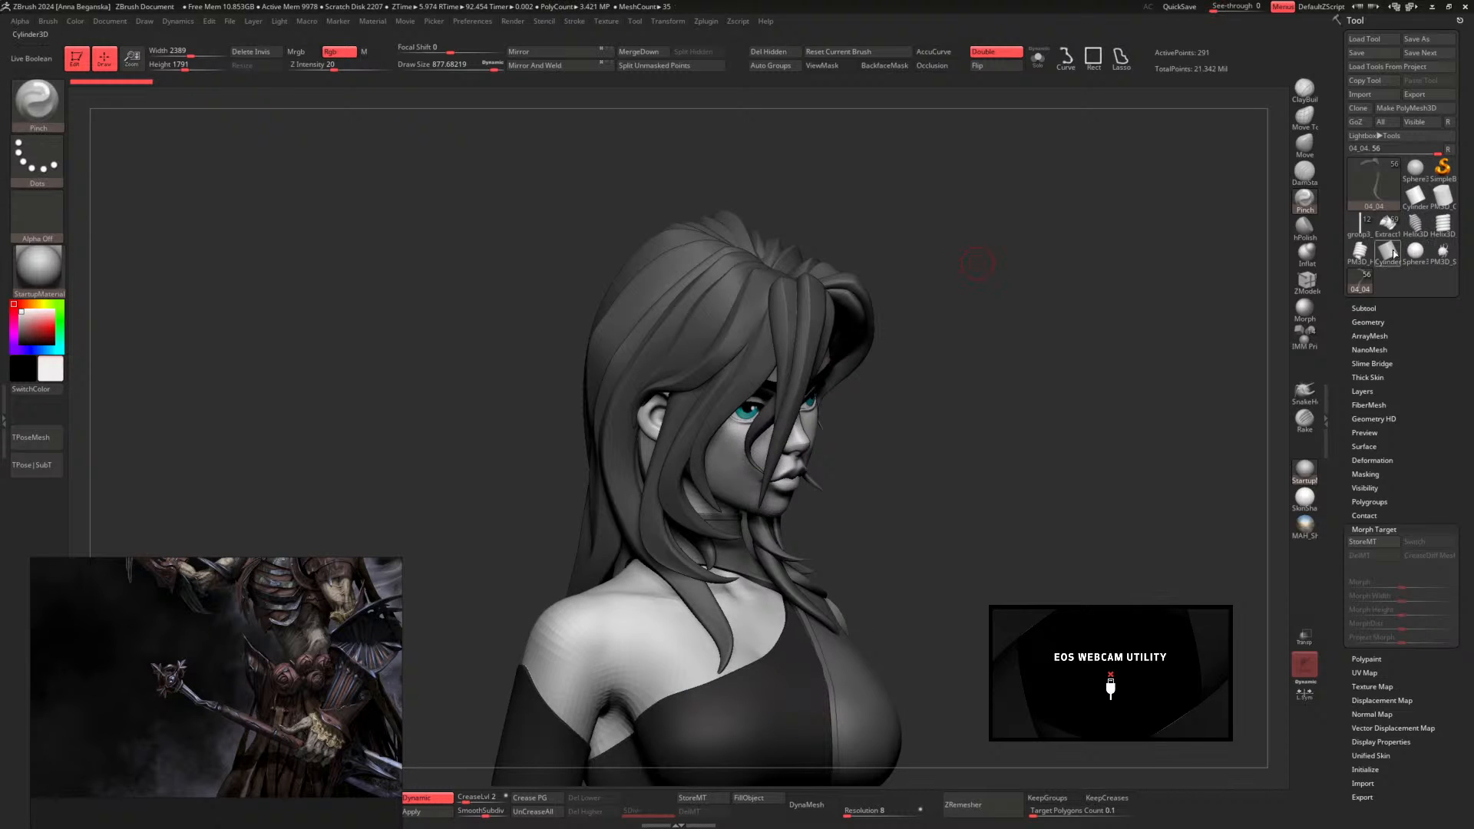
Switch to the Sphere3D_1 primitive and try to convert it to a PolyMesh3D
mouse_move(1409, 249)
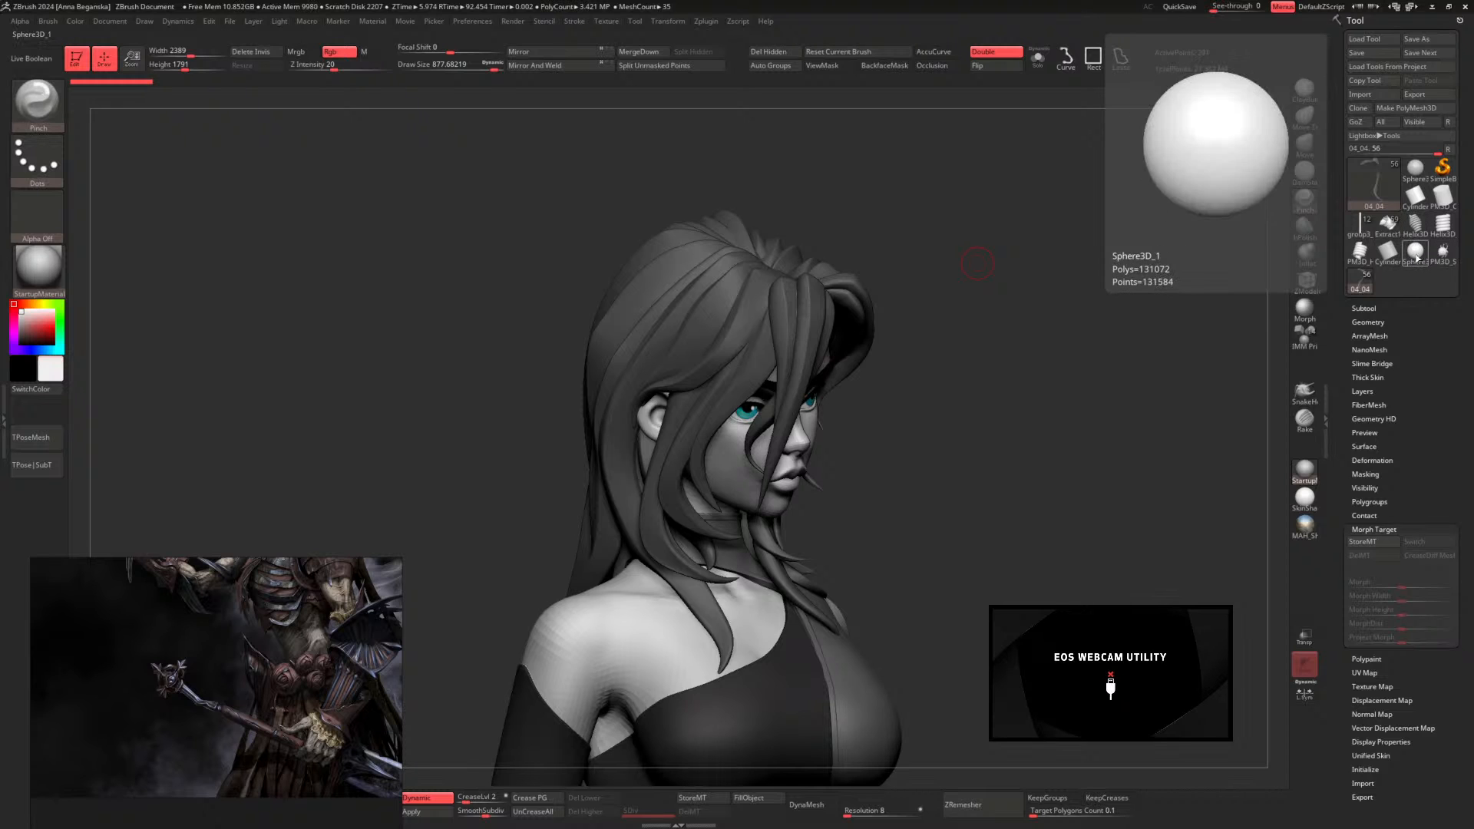
click(1417, 251)
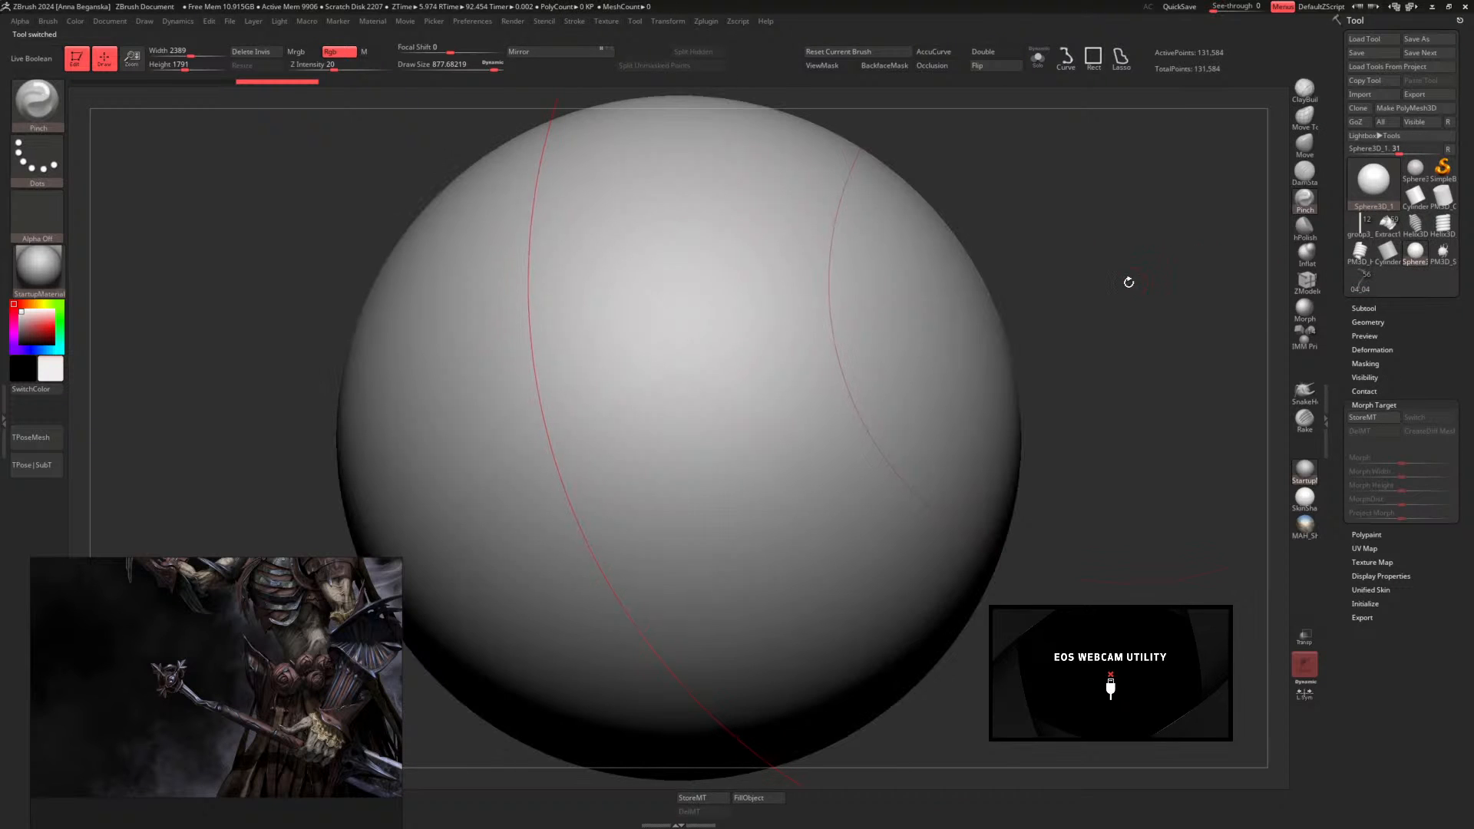
click(831, 400)
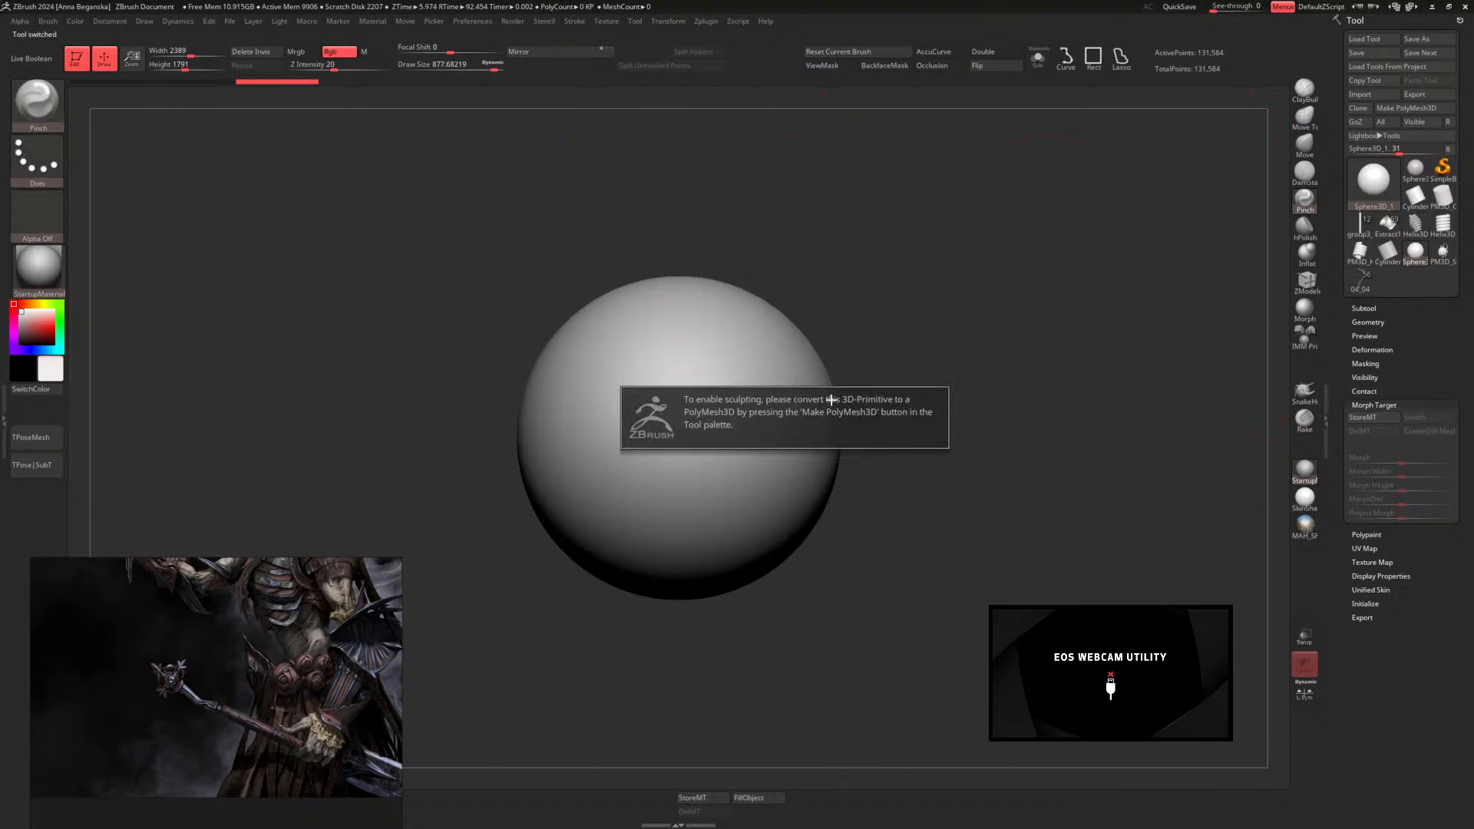
click(1409, 107)
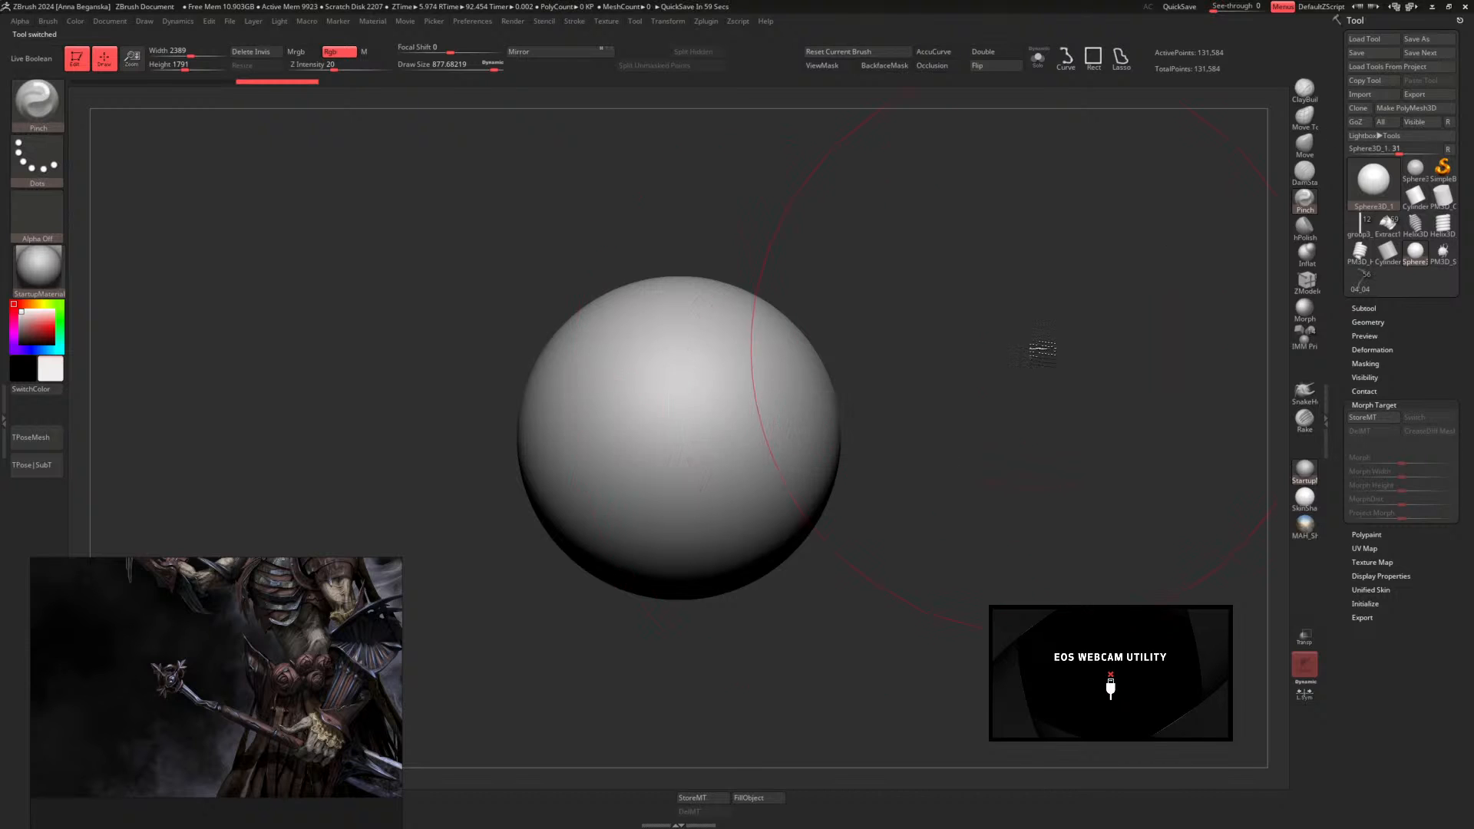
Zoom out on the Sphere3D_1 primitive and choose the SnakeHook brush in place of the Move brush
mouse_move(1040, 347)
alt+mouse_down()
mouse_move(944, 303)
mouse_move(938, 250)
mouse_move(986, 273)
alt+mouse_up()
key(space)
click(1308, 147)
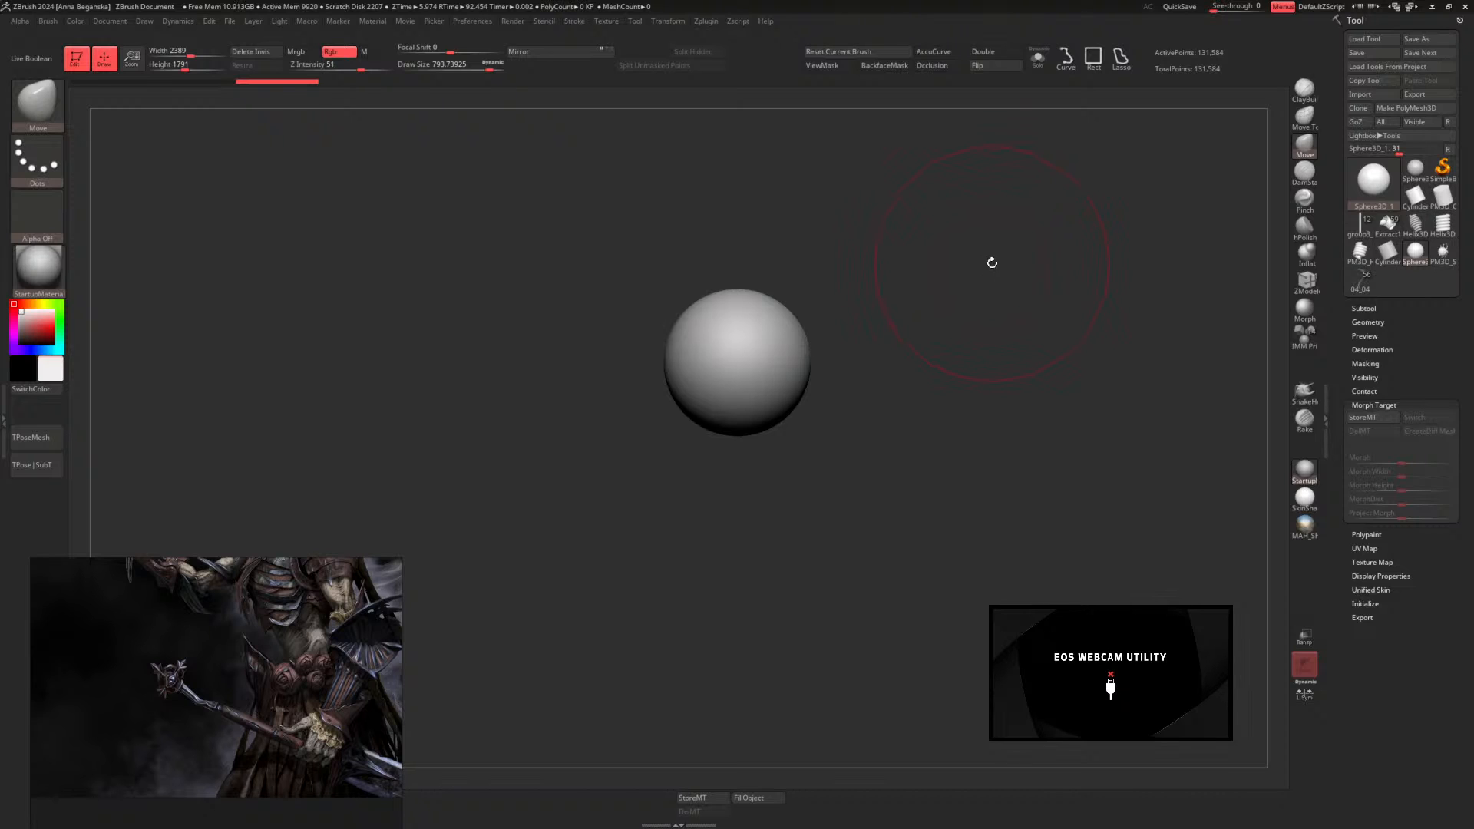
mouse_move(992, 262)
alt+mouse_down()
mouse_move(899, 322)
mouse_move(912, 330)
alt+mouse_up()
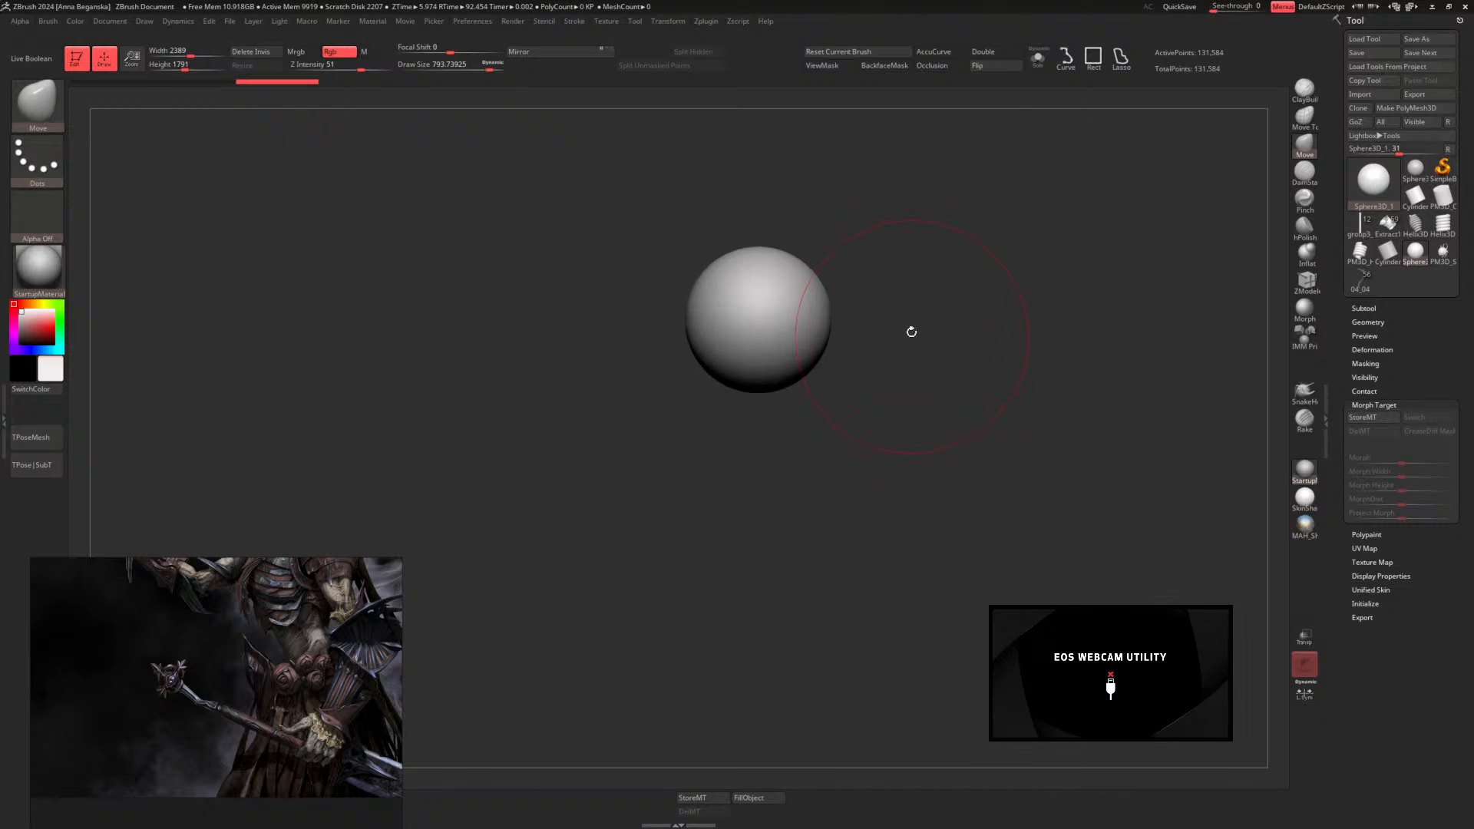
key(space)
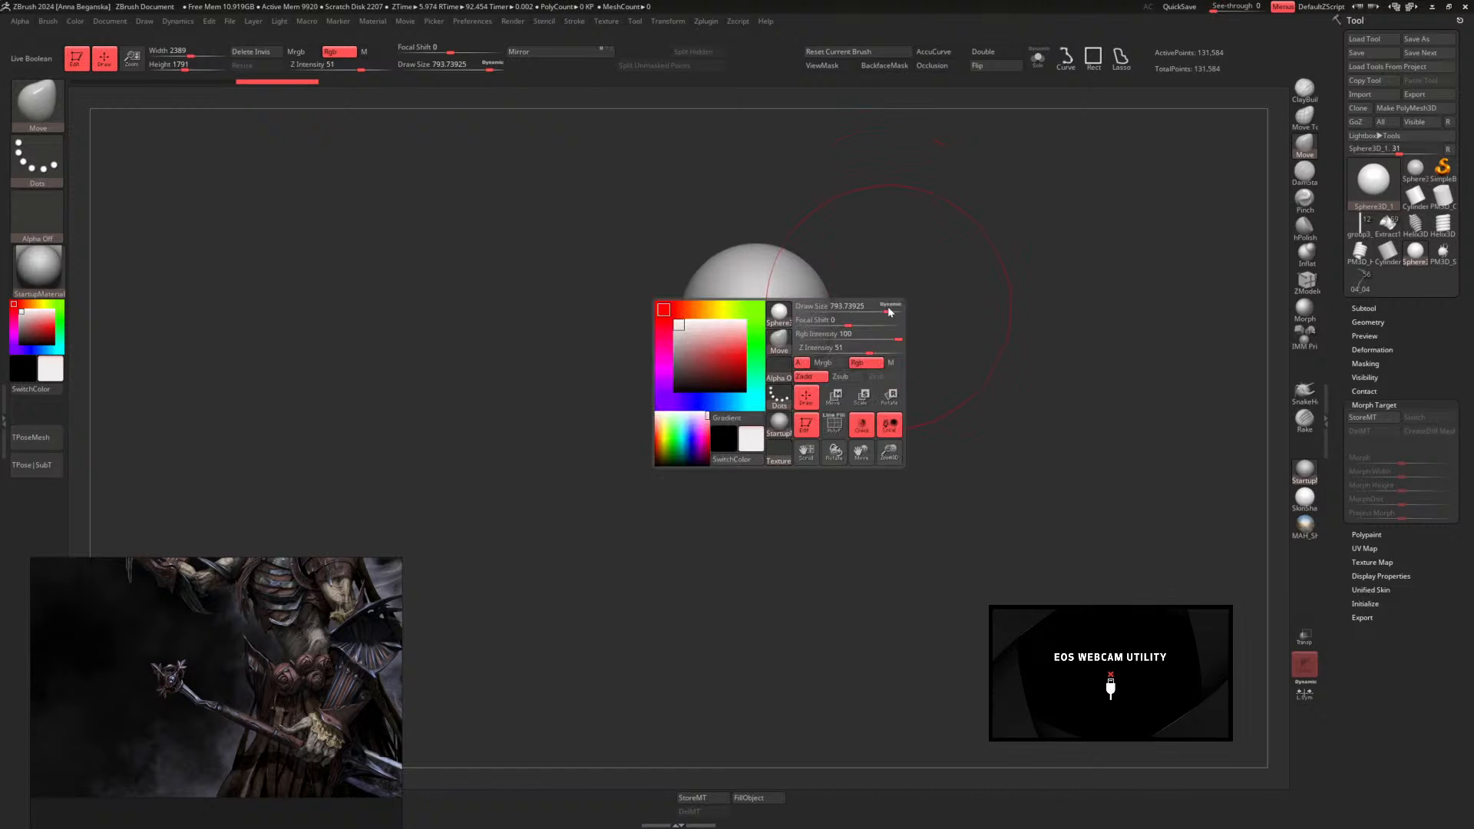
click(1310, 393)
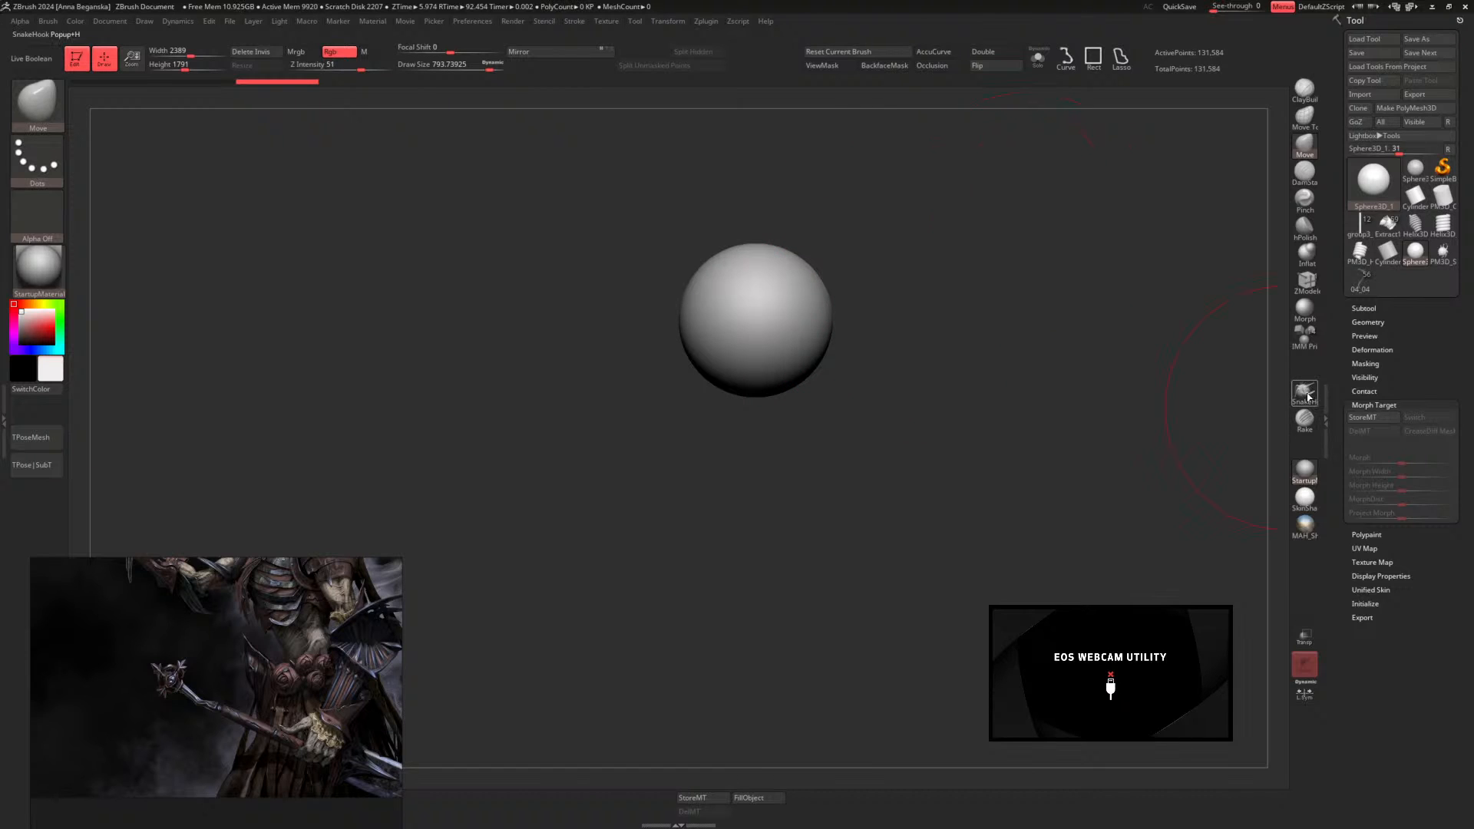
click(1269, 419)
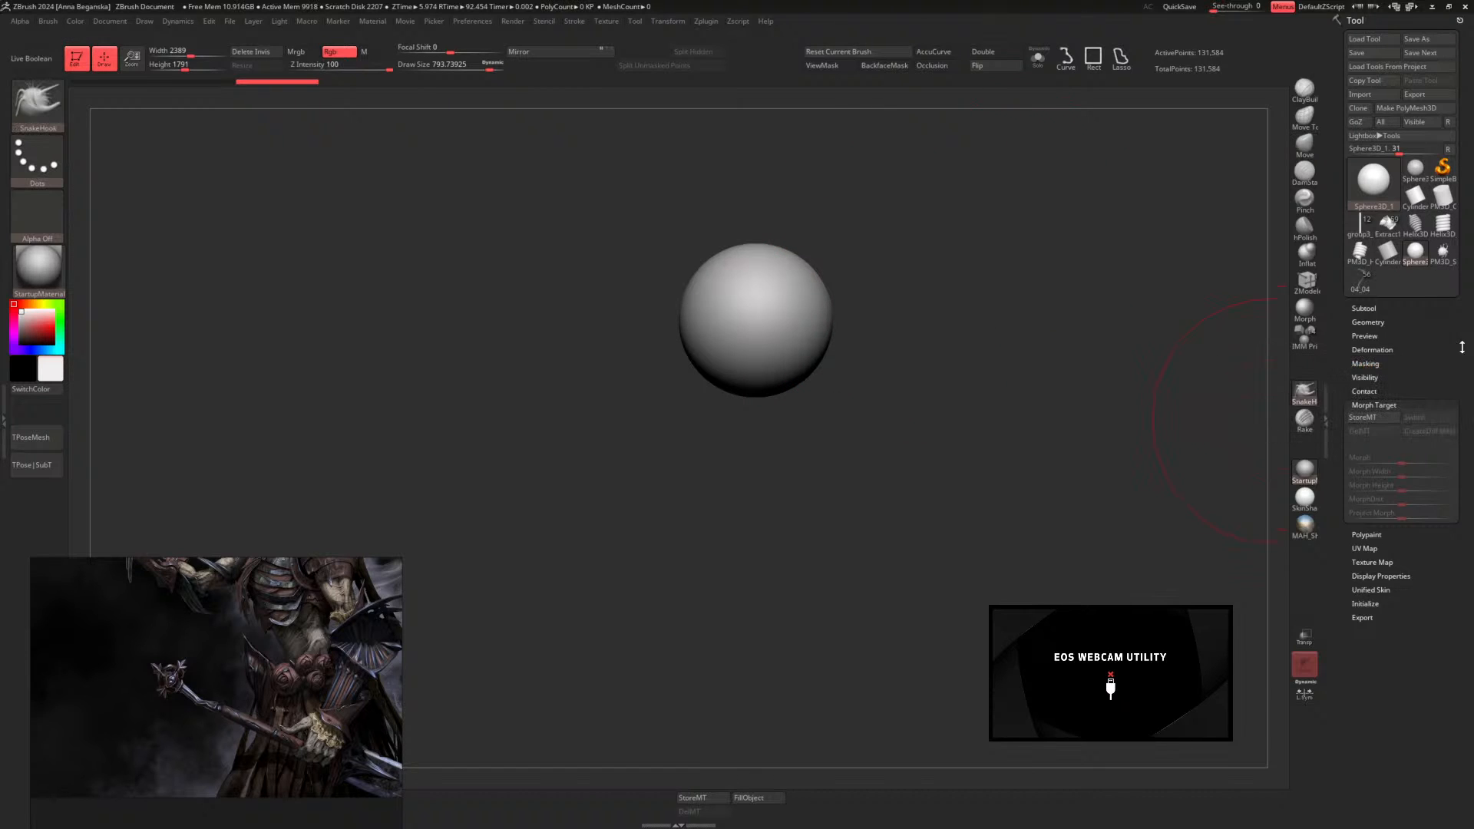
Return to the character tool, make a hair strand beside the face the active subtool and isolate it with Solo
click(1357, 283)
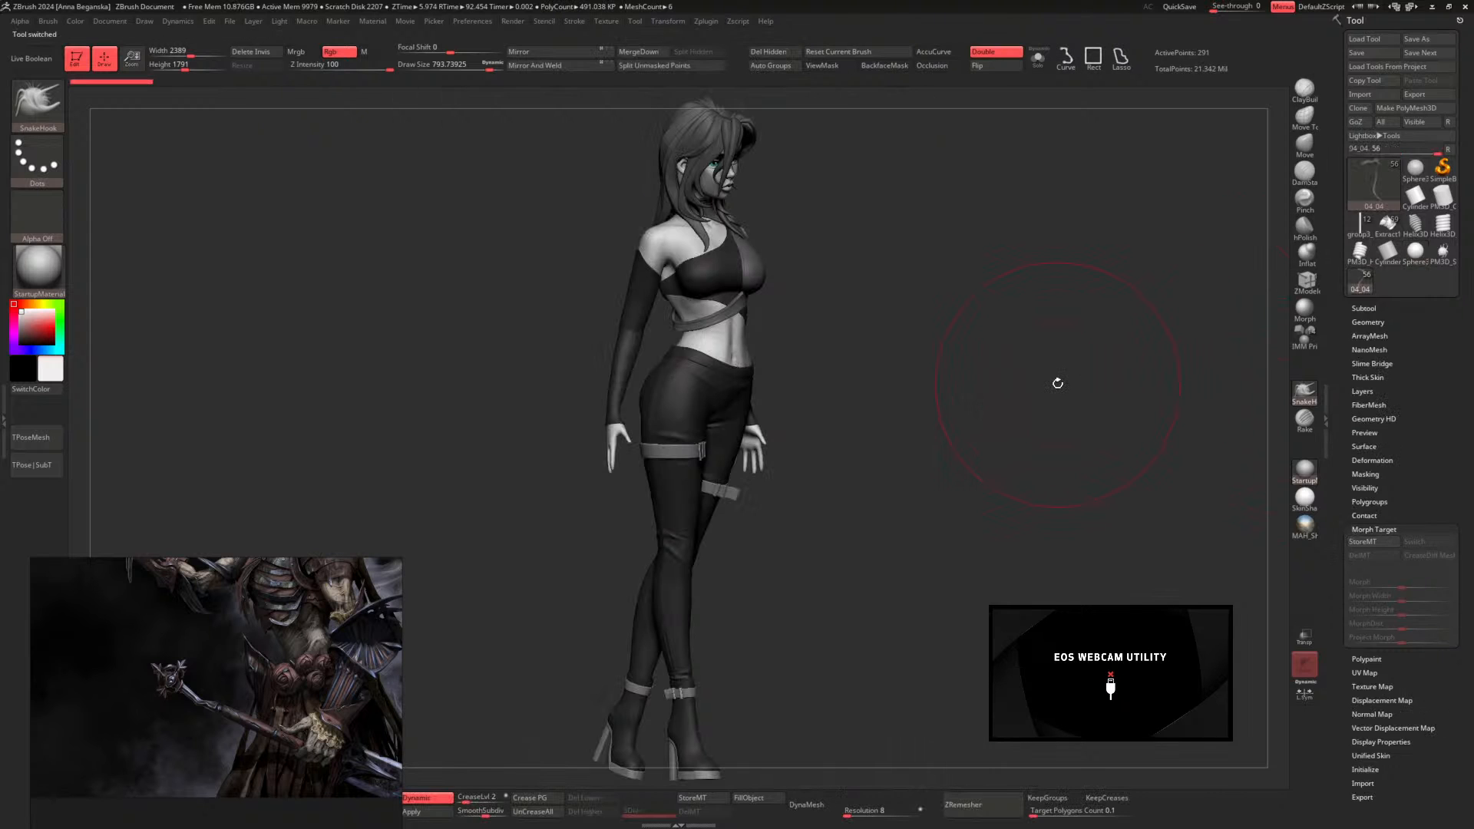
alt+click(754, 187)
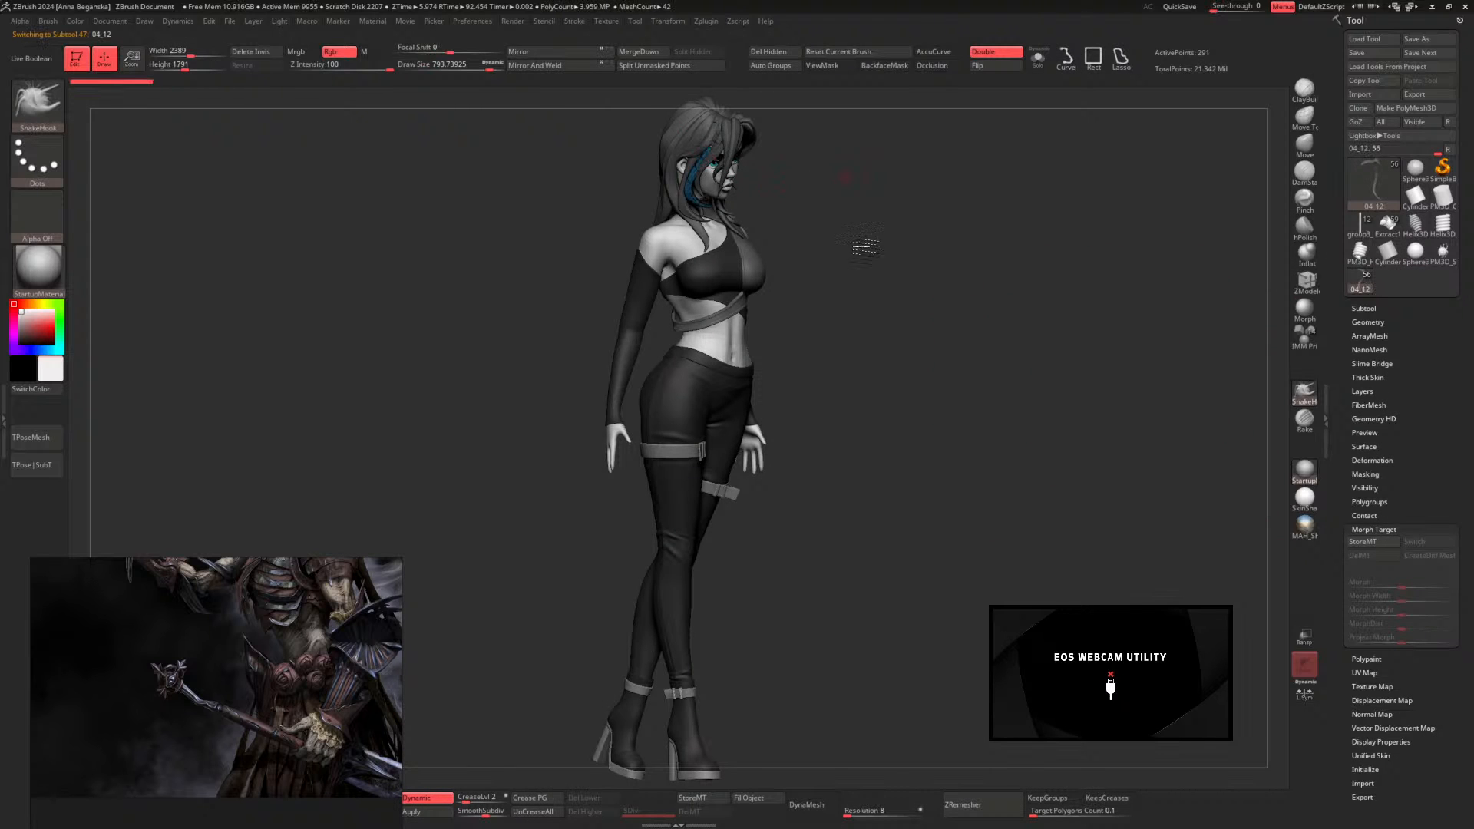
alt+drag(862, 243, 951, 194)
click(1038, 58)
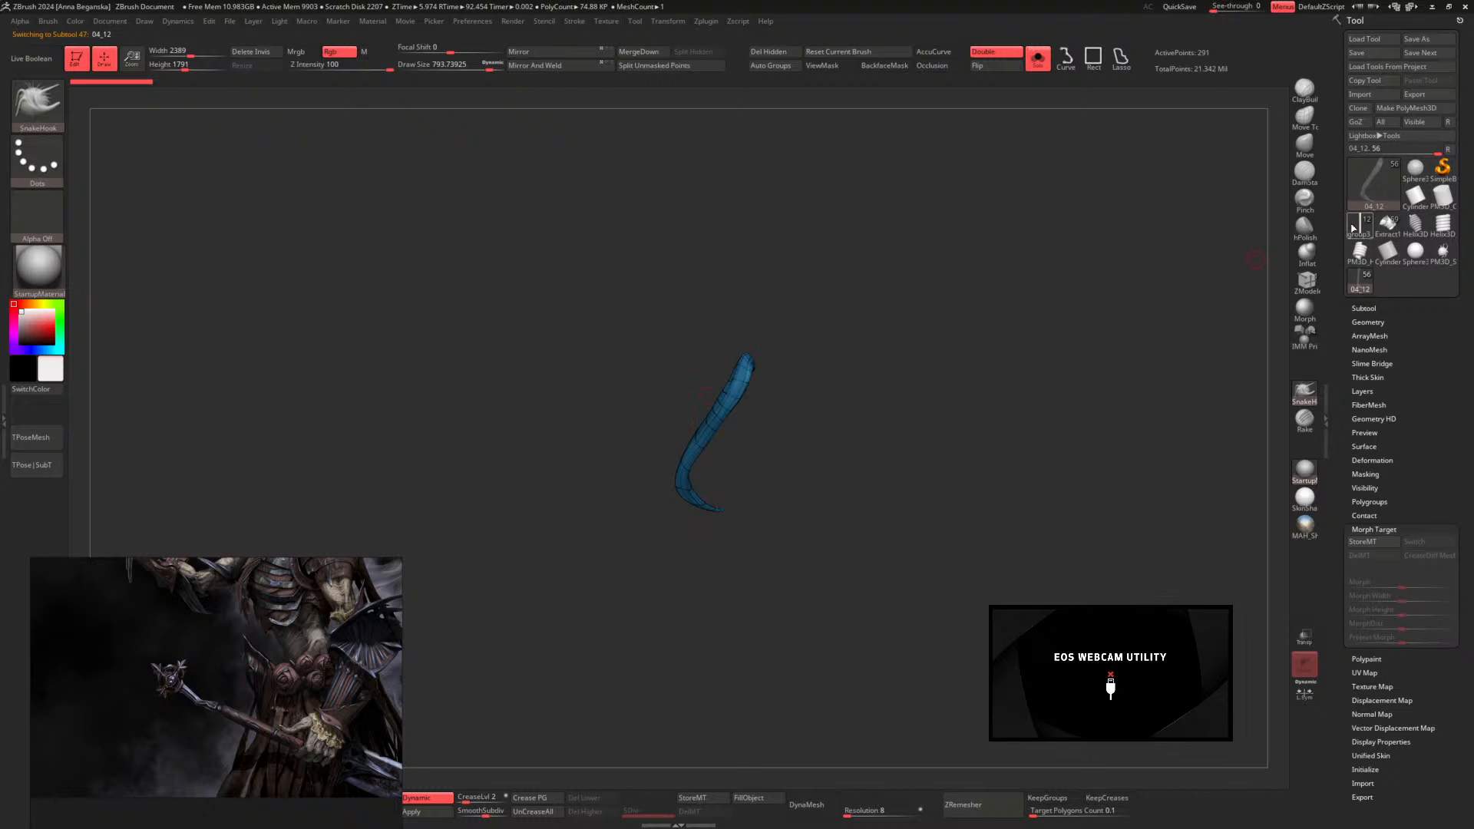
Switch to the lower-density Sphere3D primitive and convert it to a PolyMesh3D
mouse_move(1425, 189)
click(1415, 250)
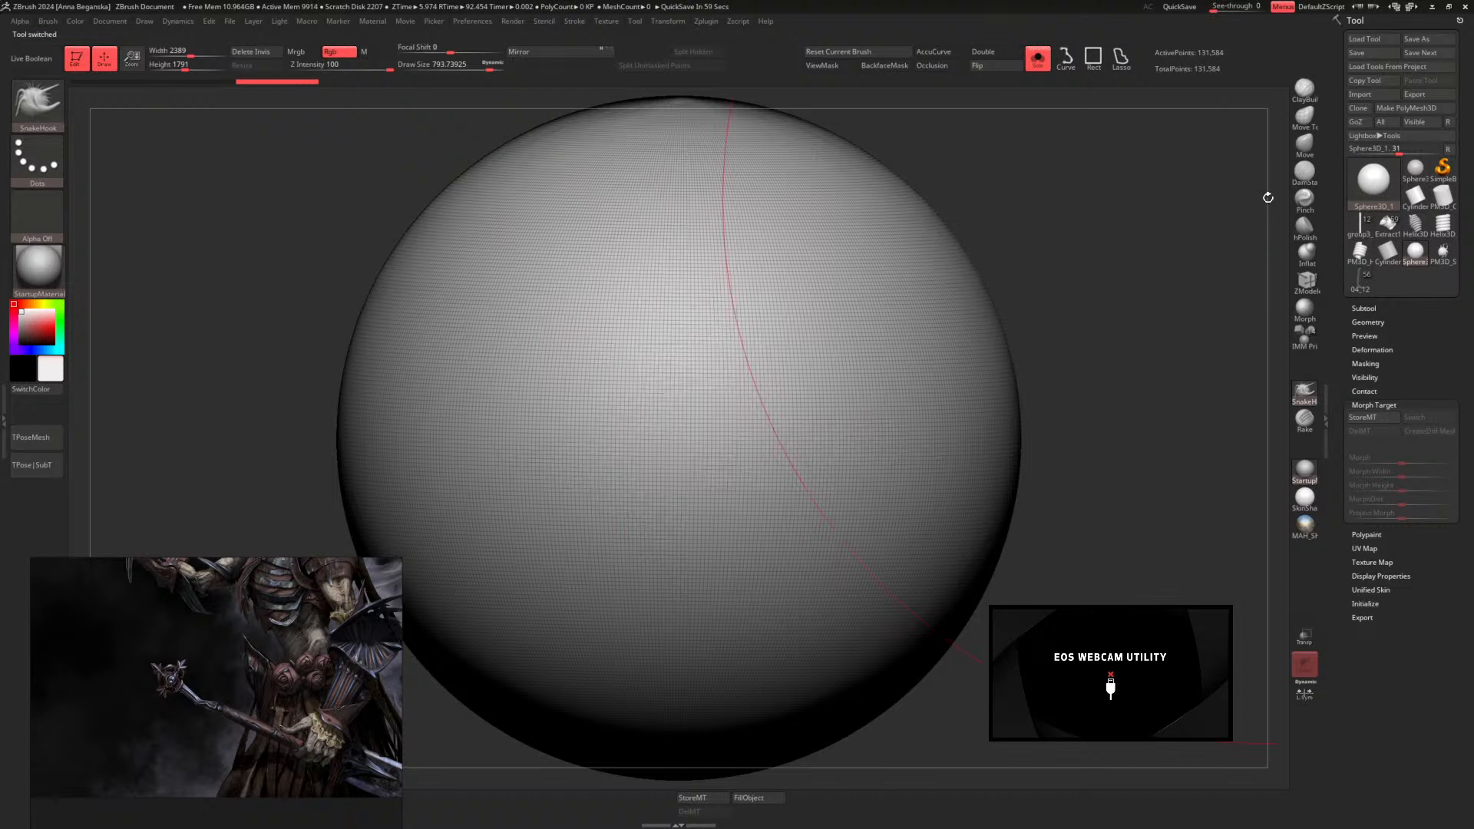
click(1415, 168)
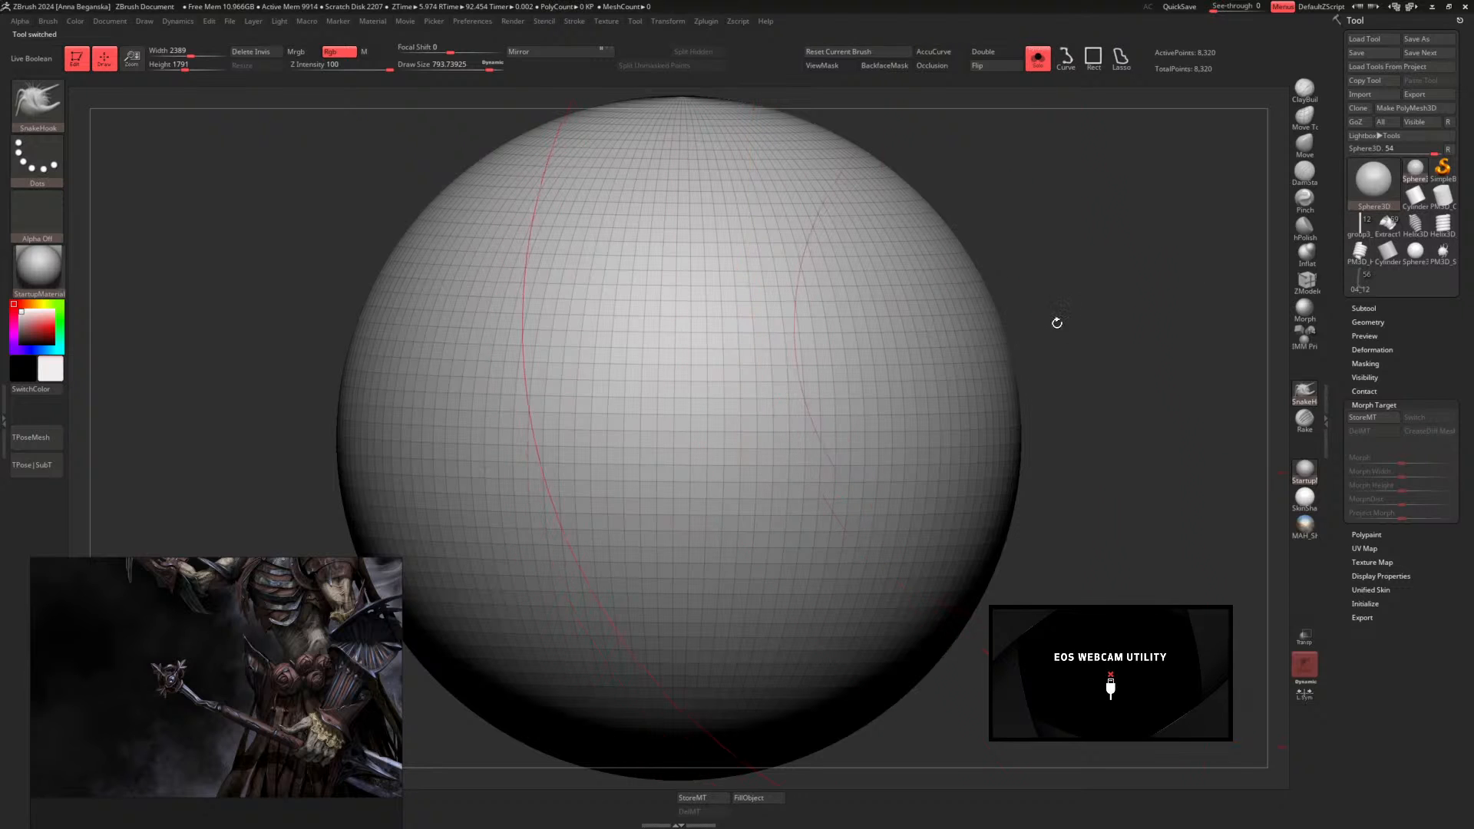
click(895, 389)
click(1415, 251)
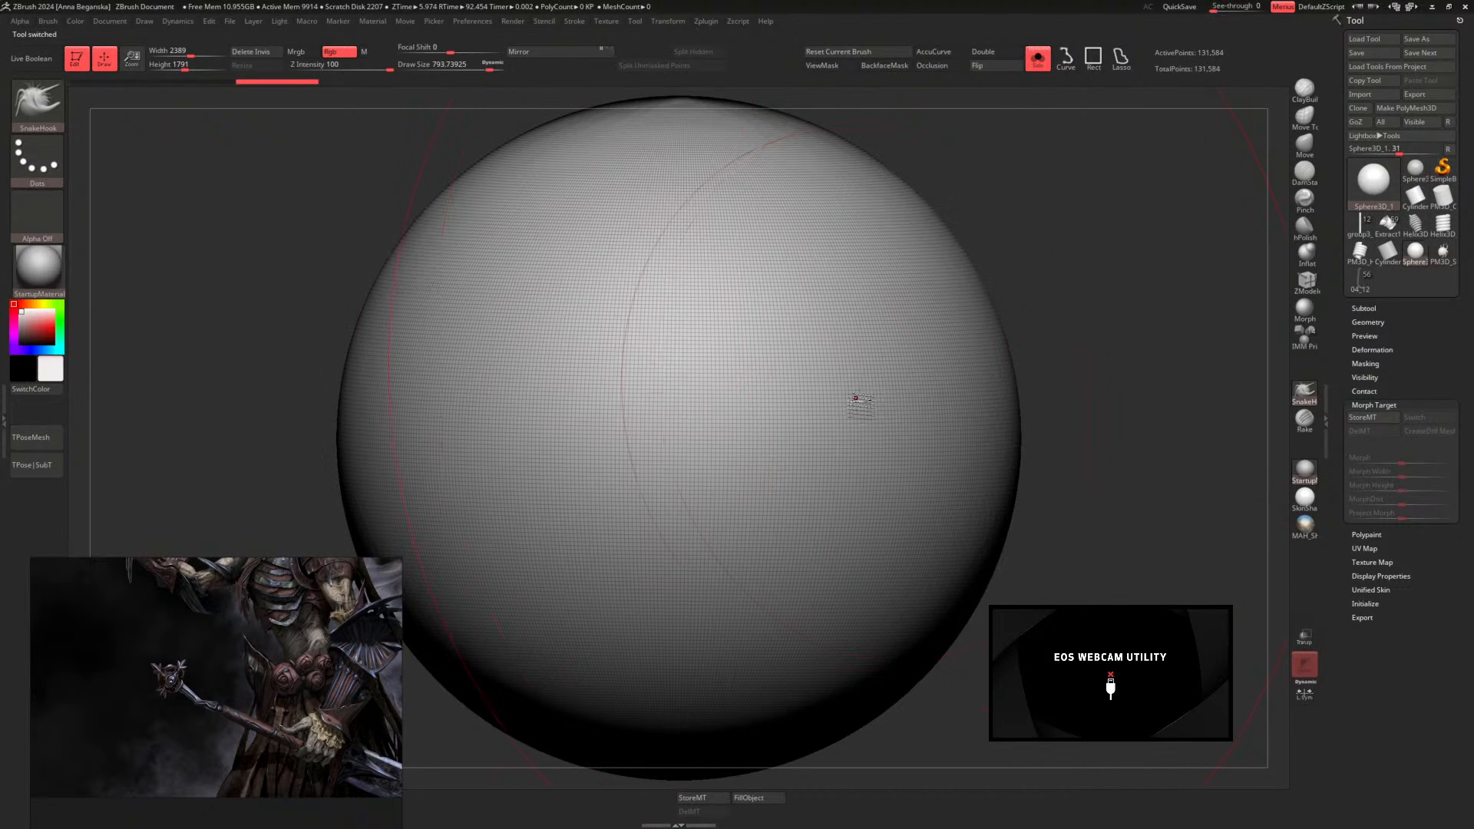
click(855, 401)
click(1415, 169)
click(1416, 111)
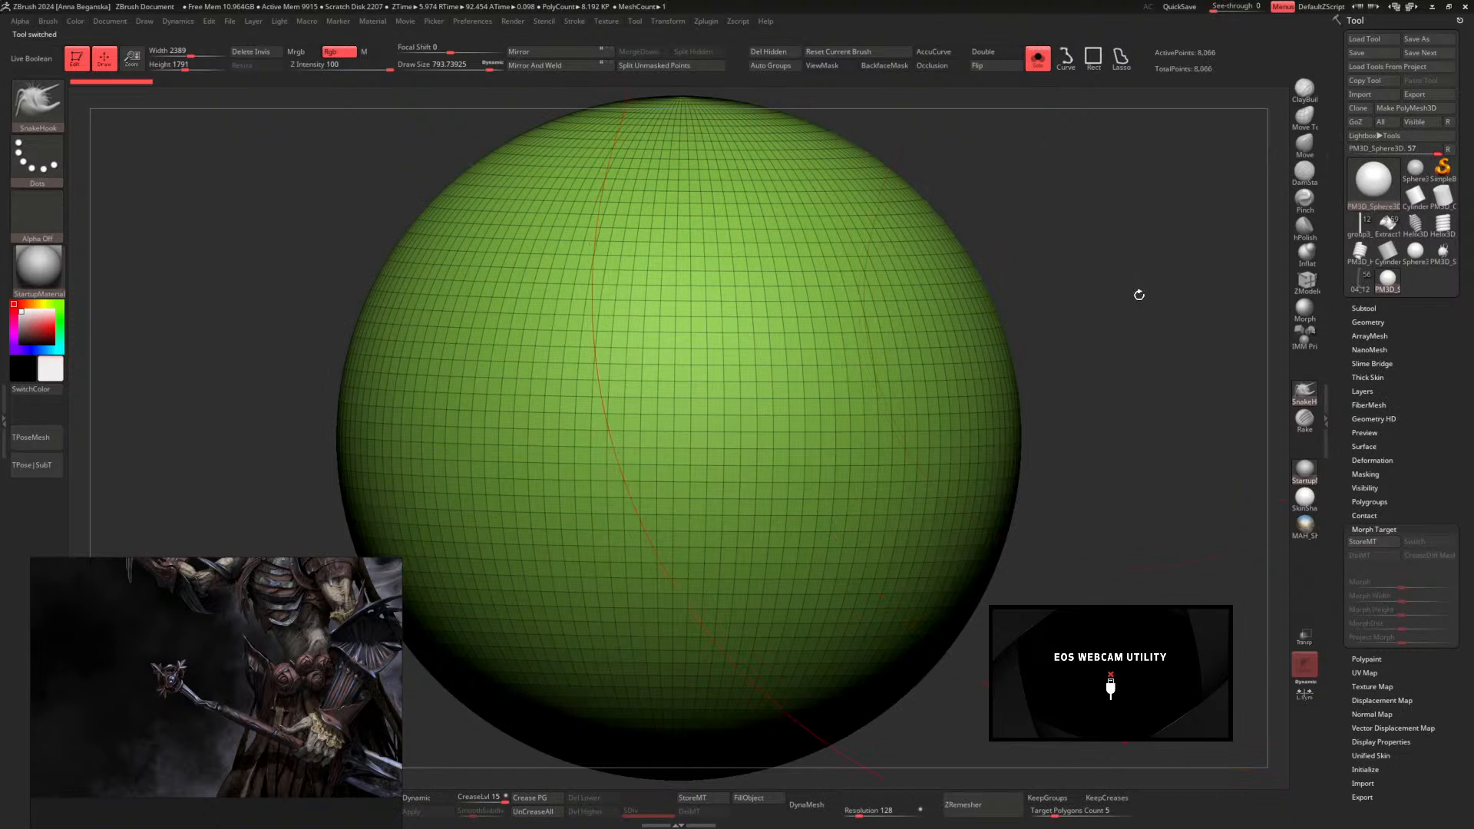
Enlarge the SnakeHook brush, pull a long curved strand downward out of the sphere and smooth it into a taper
key(shift+f)
key(shift+f)
mouse_move(1141, 303)
shift+mouse_down()
mouse_move(942, 257)
mouse_move(941, 307)
mouse_move(900, 318)
shift+mouse_up()
key(shift+f)
key(space)
key(space)
mouse_move(742, 421)
mouse_down()
mouse_move(774, 422)
mouse_move(823, 644)
mouse_up()
alt+drag(901, 446, 878, 323)
key(ctrl+z)
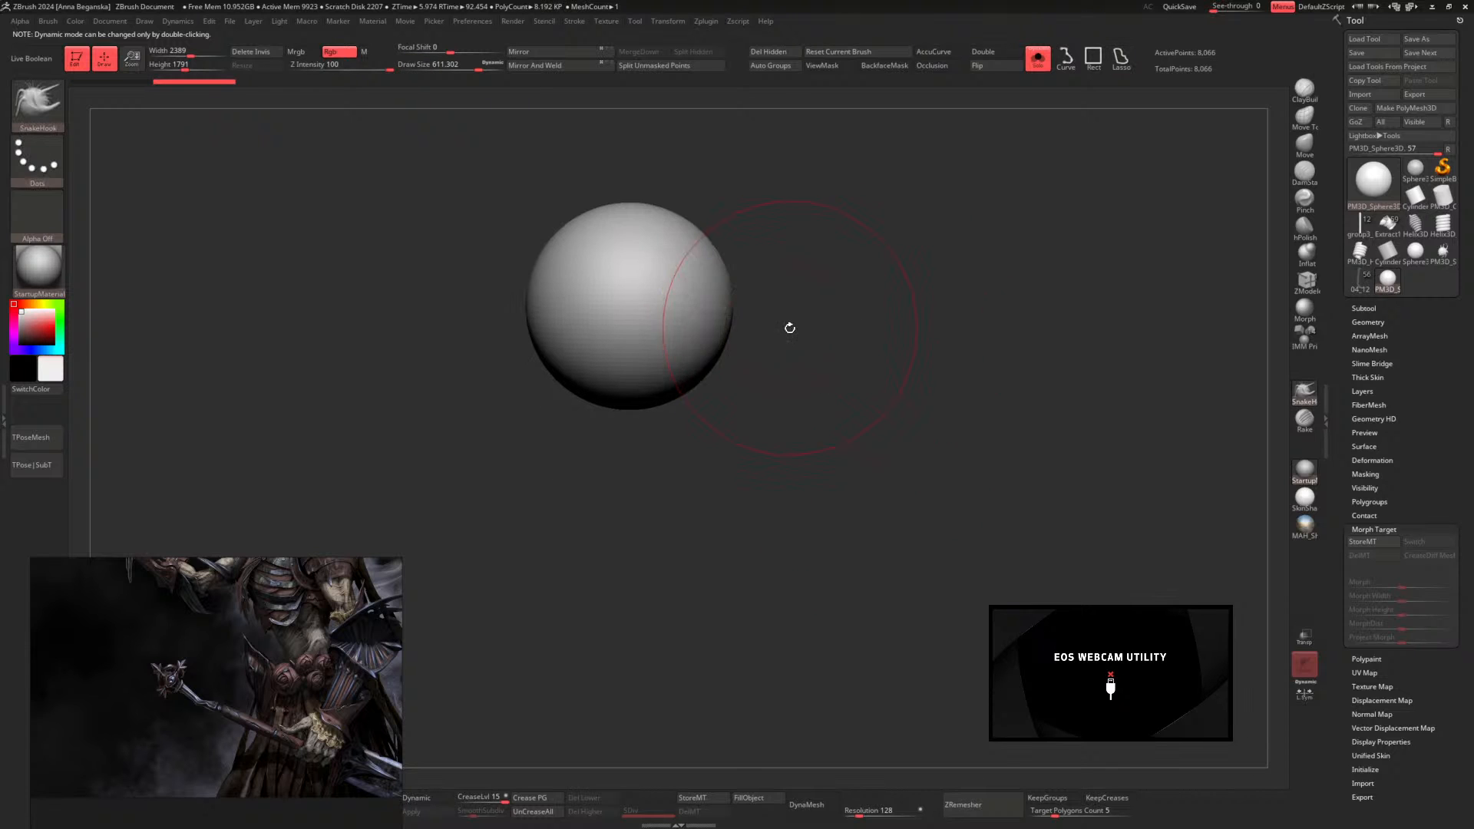
mouse_move(751, 247)
mouse_down()
mouse_move(763, 461)
mouse_move(852, 641)
mouse_up()
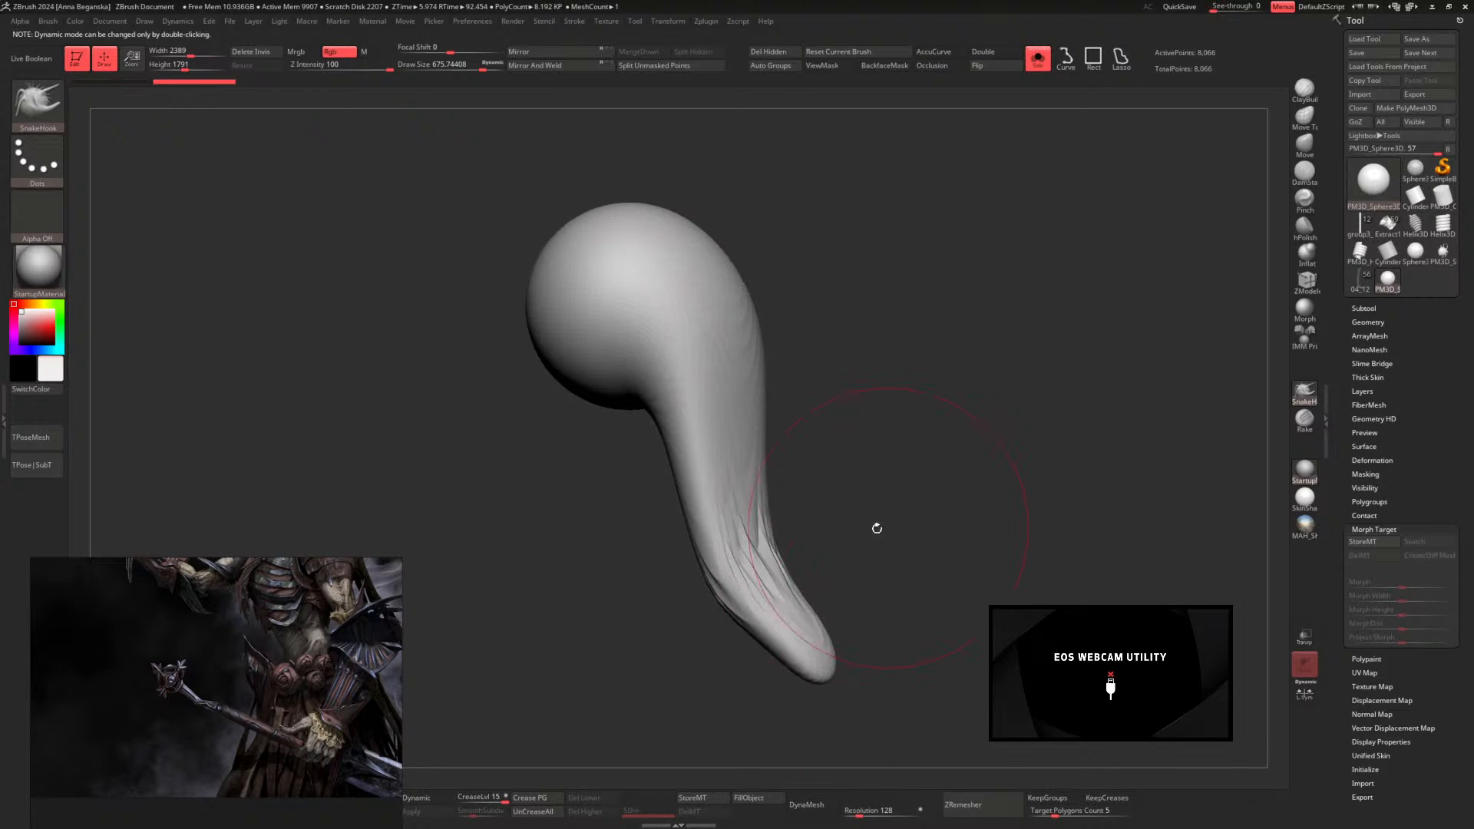
mouse_move(777, 568)
shift+mouse_down()
mouse_move(751, 529)
mouse_move(726, 393)
mouse_move(680, 280)
shift+mouse_up()
Try pulling a second horn up from the sphere's upper side with SnakeHook, and undo the latest strokes
alt+drag(885, 407, 843, 393)
mouse_move(674, 385)
mouse_down()
mouse_move(618, 305)
mouse_move(533, 228)
mouse_up()
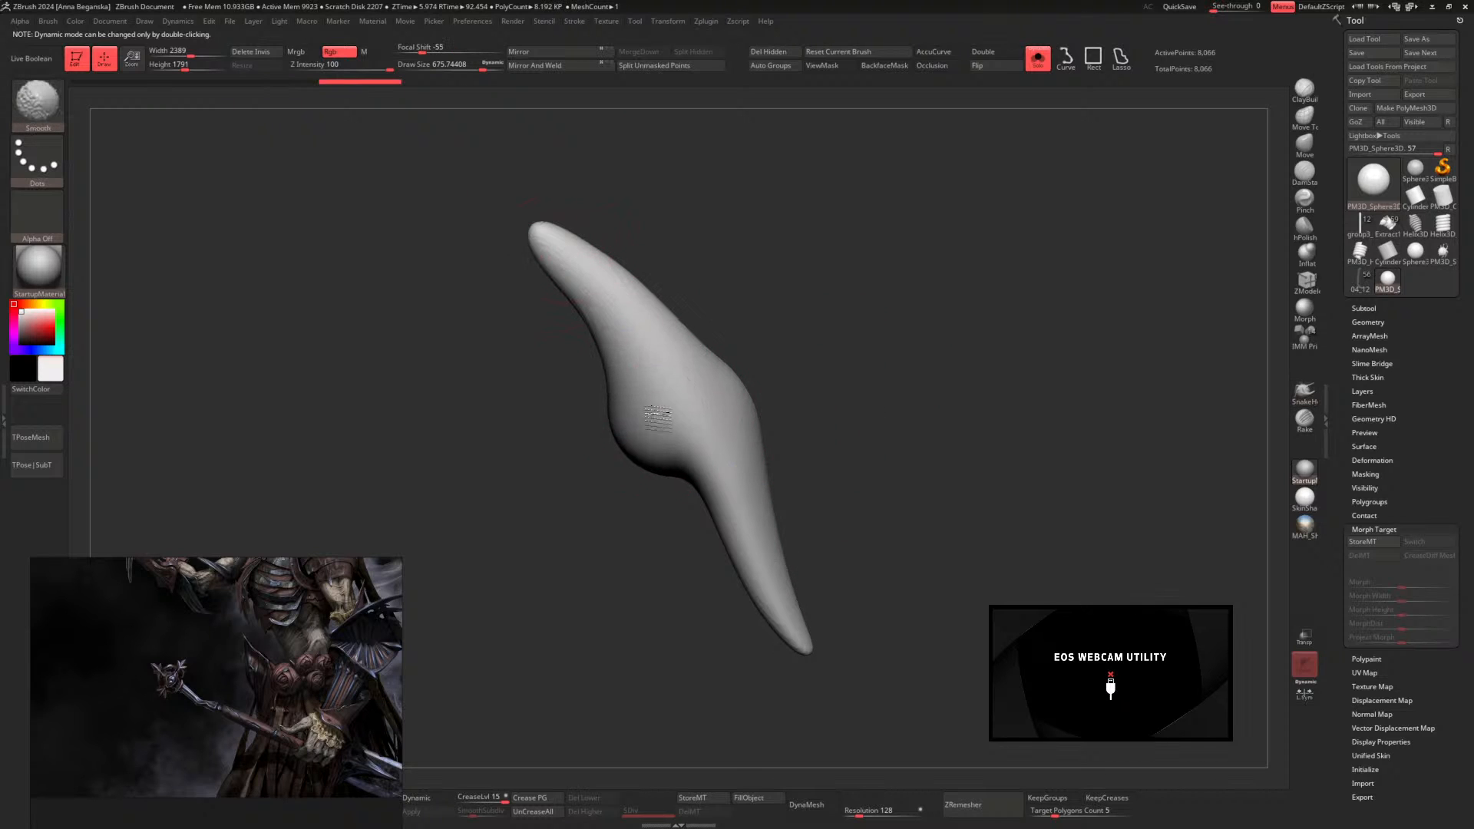
key(ctrl+z)
alt+drag(869, 465, 819, 352)
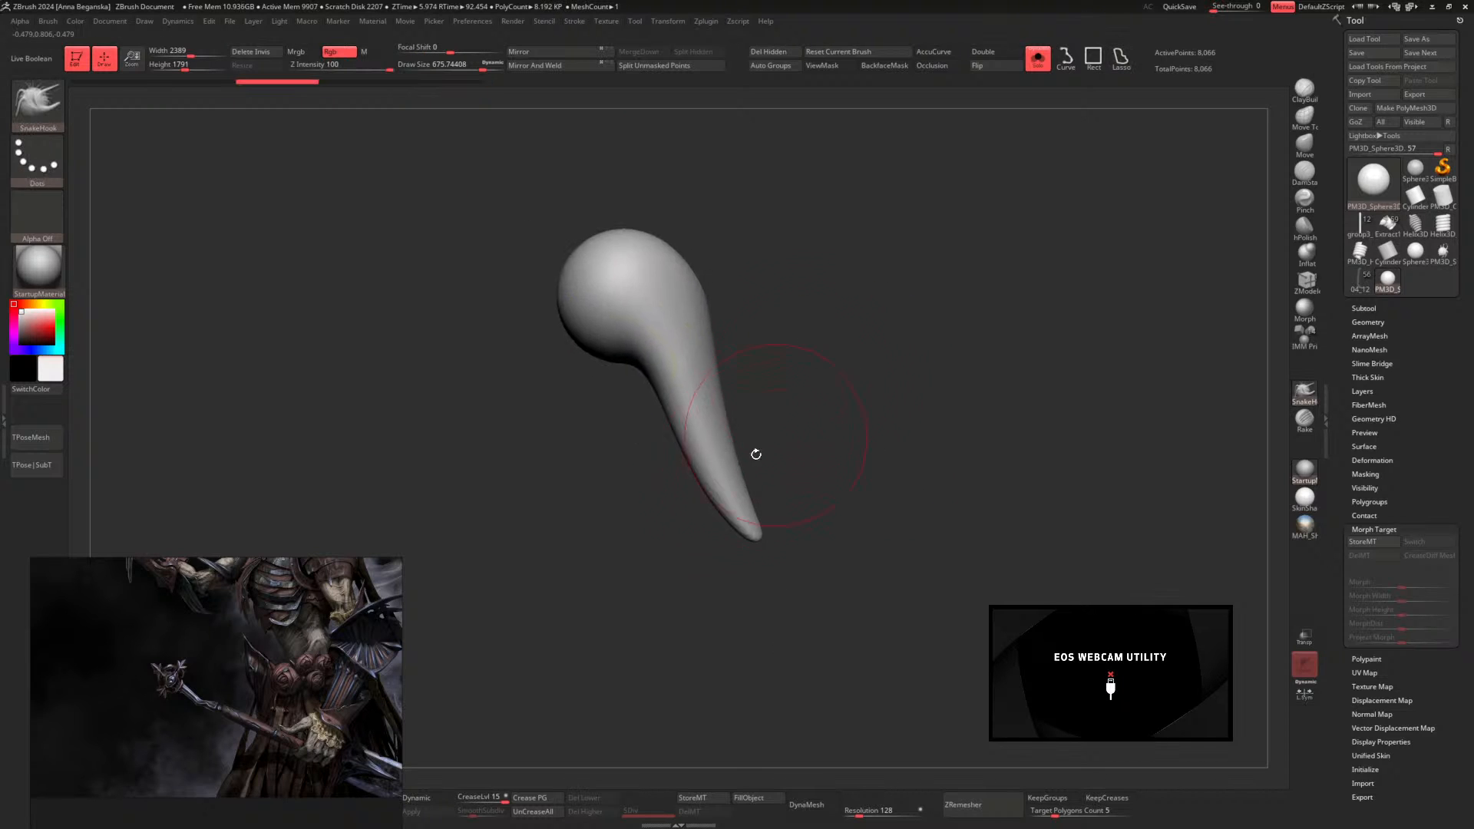
key(ctrl+z)
key(ctrl+z)
Lengthen the strand downward with SnakeHook and reshape its middle section with short strokes
drag(719, 422, 772, 634)
drag(731, 516, 697, 471)
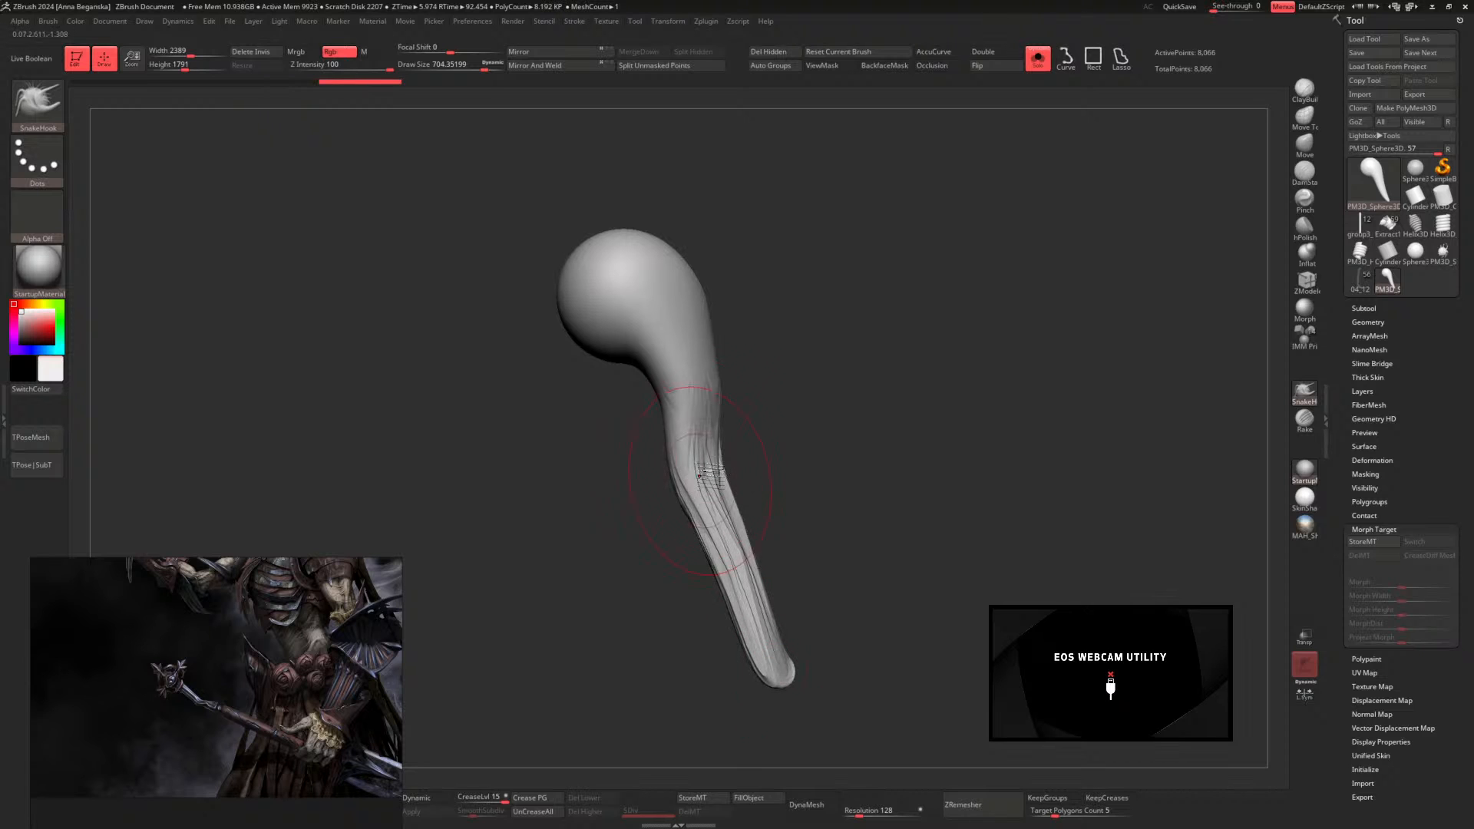
drag(700, 415, 714, 378)
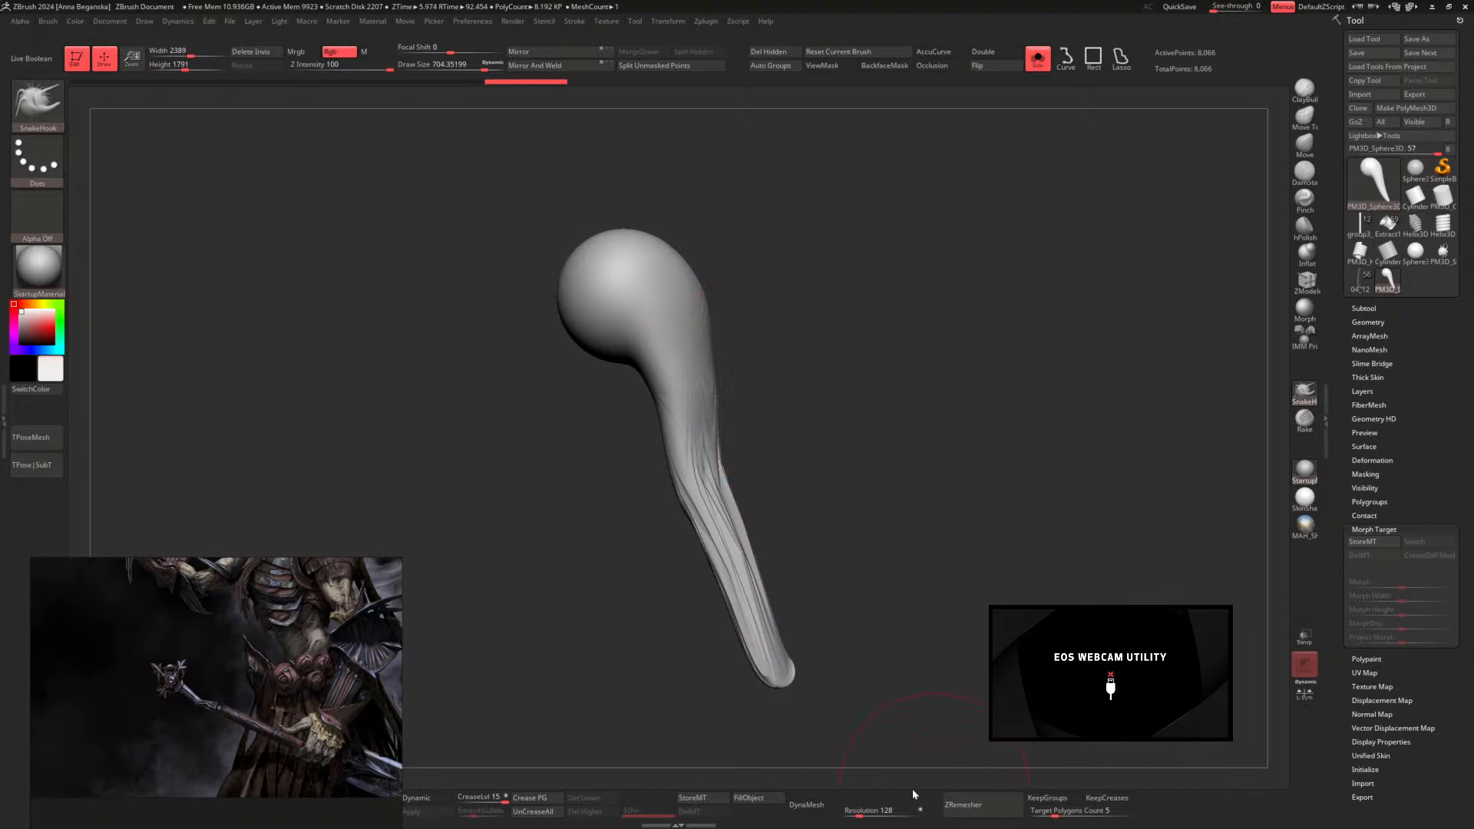
Remesh the strand with DynaMesh at resolution 48 and smooth out its stretched ridges
click(817, 804)
click(817, 801)
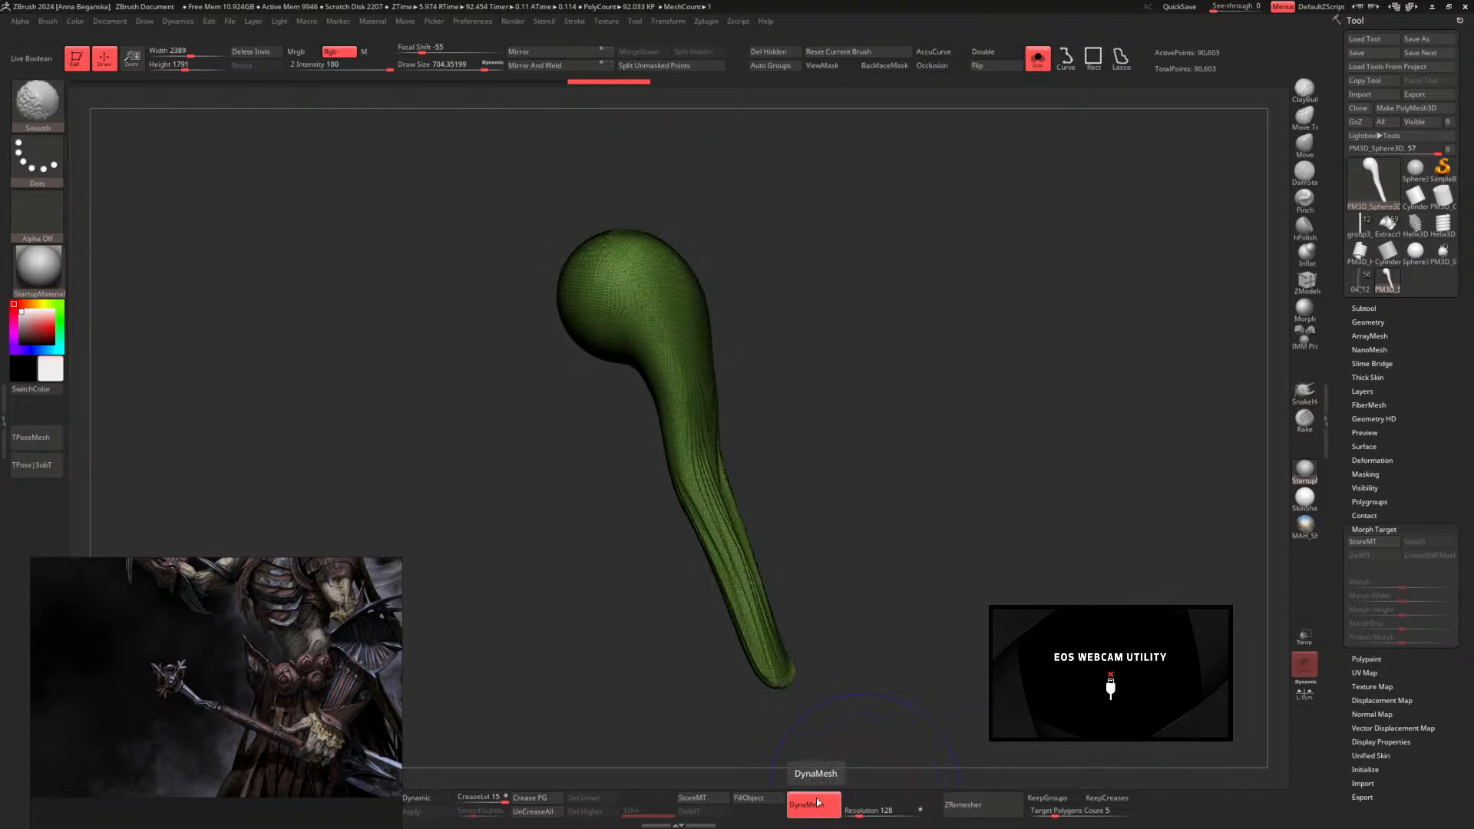
drag(865, 812, 839, 807)
click(808, 805)
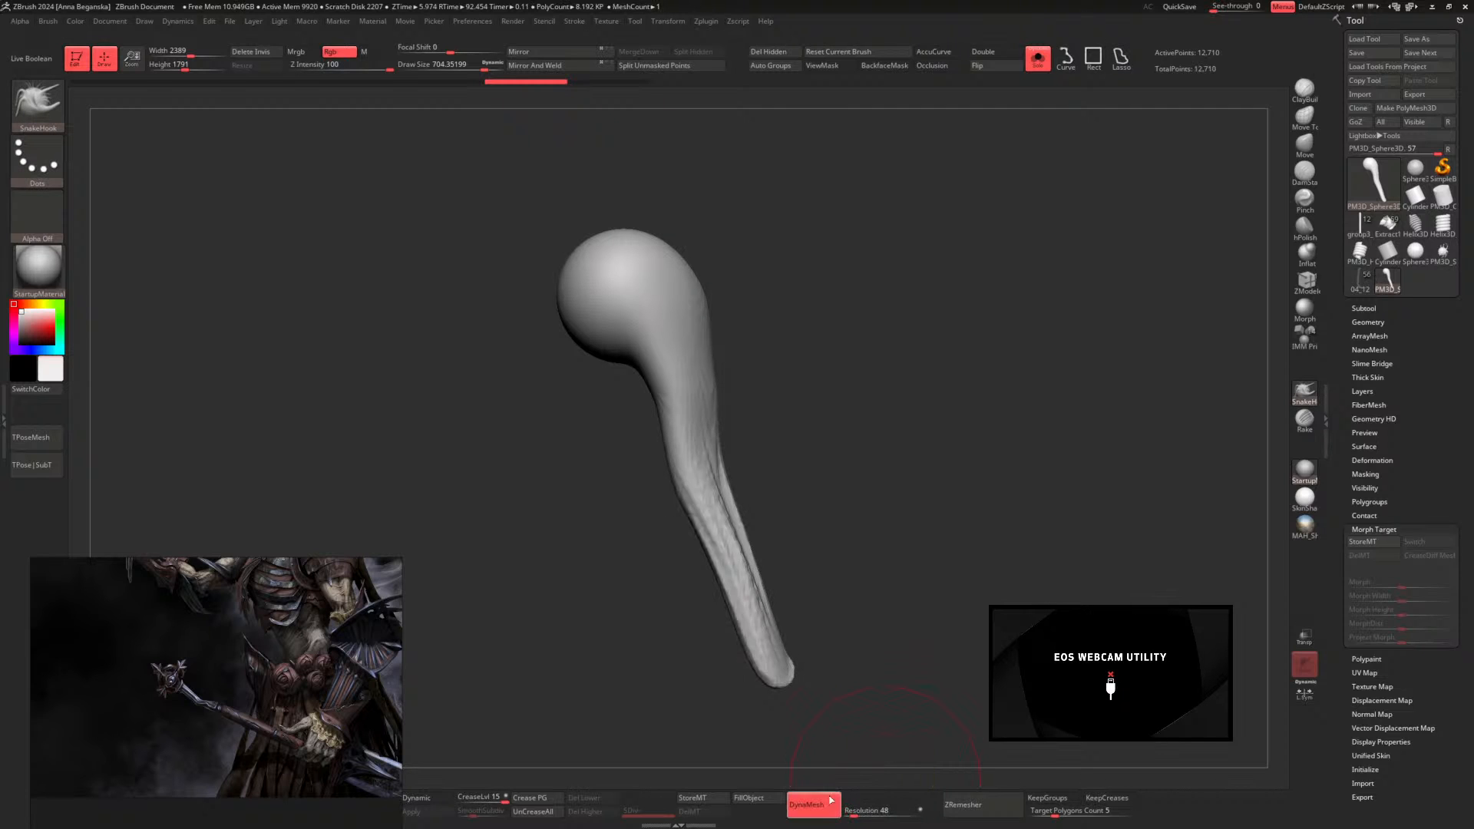
mouse_move(676, 428)
shift+mouse_down()
mouse_move(737, 599)
mouse_move(682, 387)
shift+mouse_up()
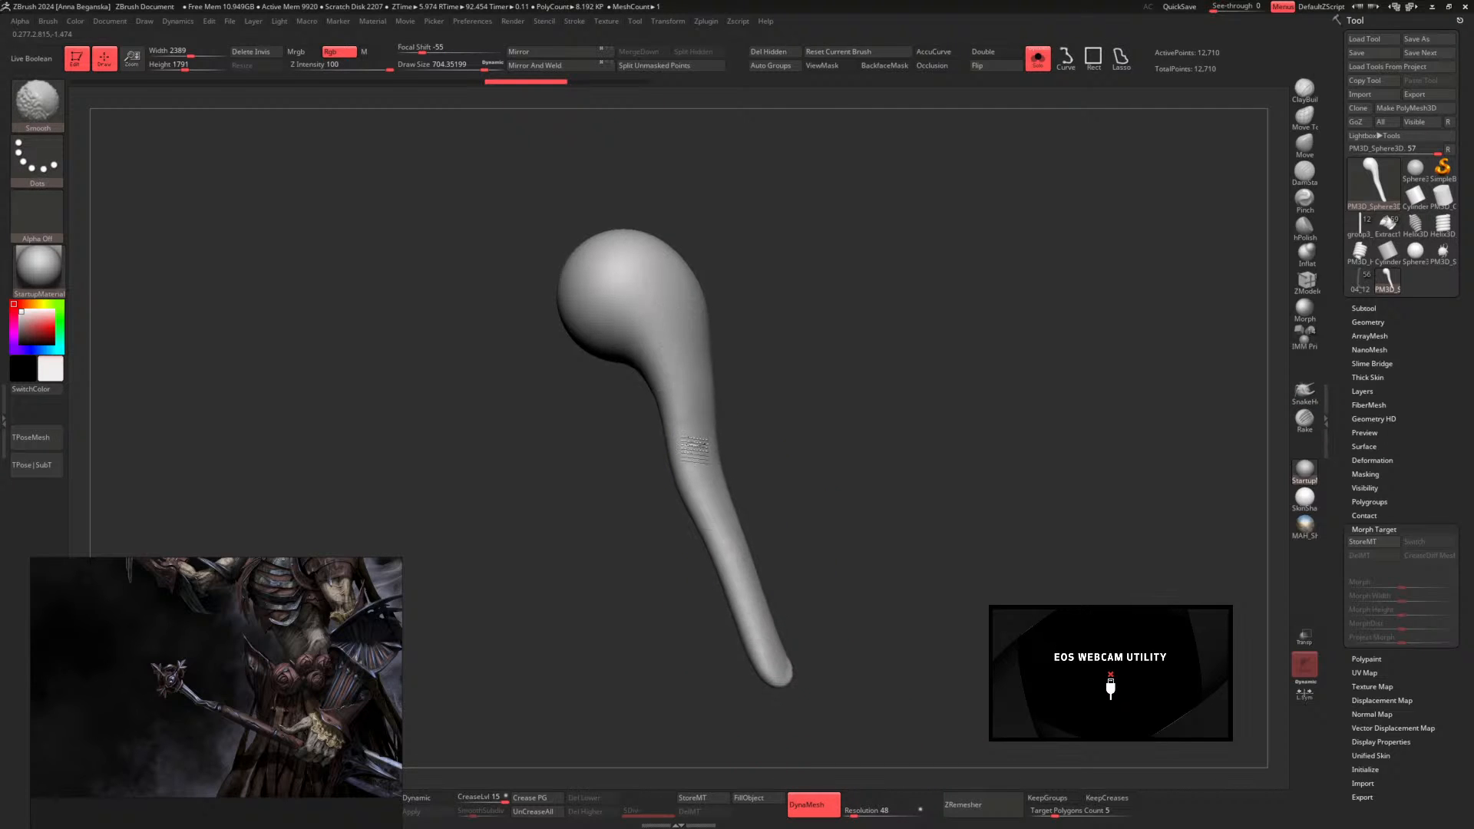
mouse_move(754, 475)
mouse_down()
mouse_move(776, 428)
mouse_move(799, 457)
mouse_up()
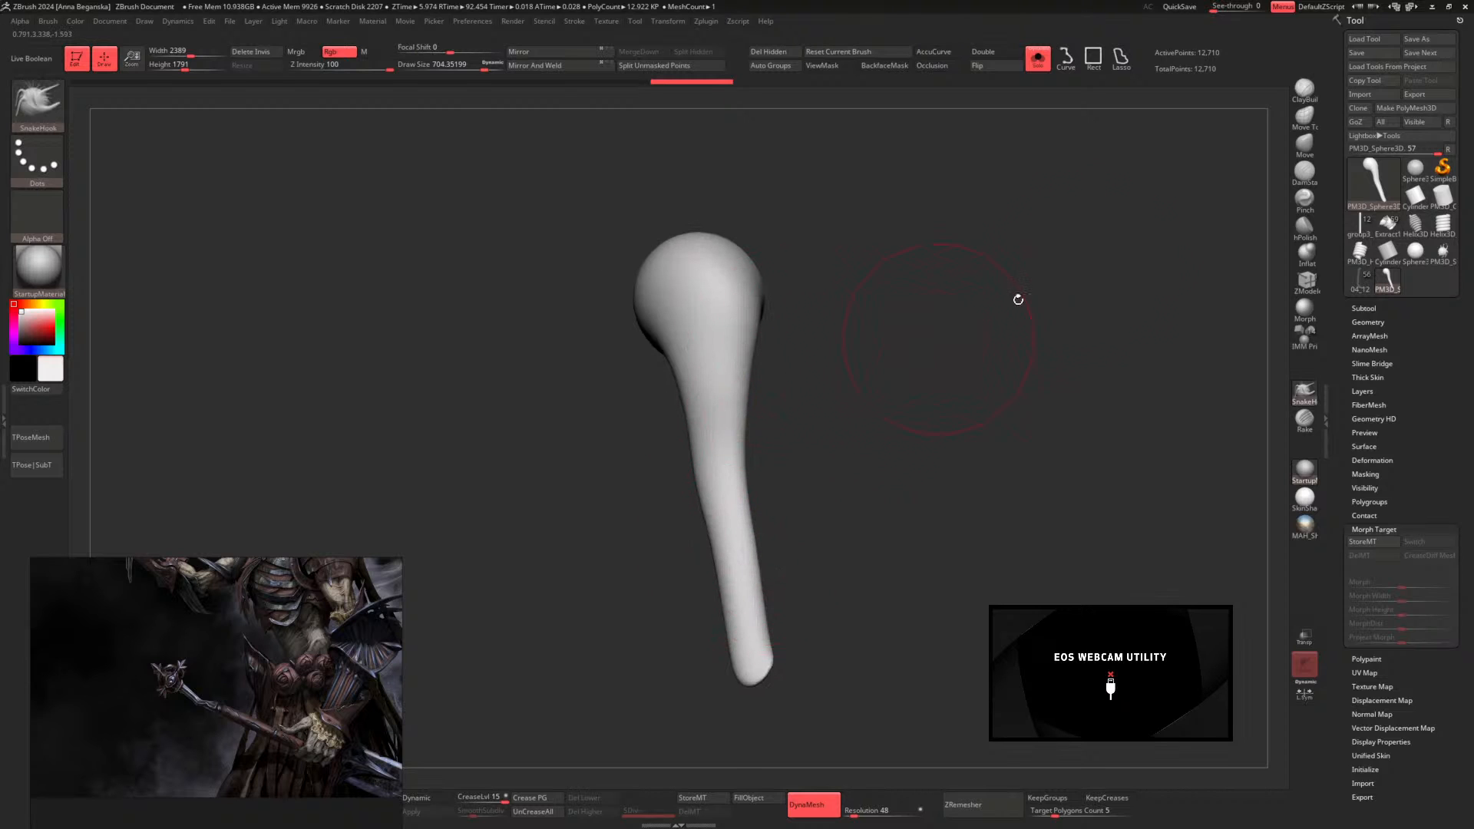
Reshape the strand with the Move brush, narrowing its lower part toward a thin tip below the rounded head
click(1306, 146)
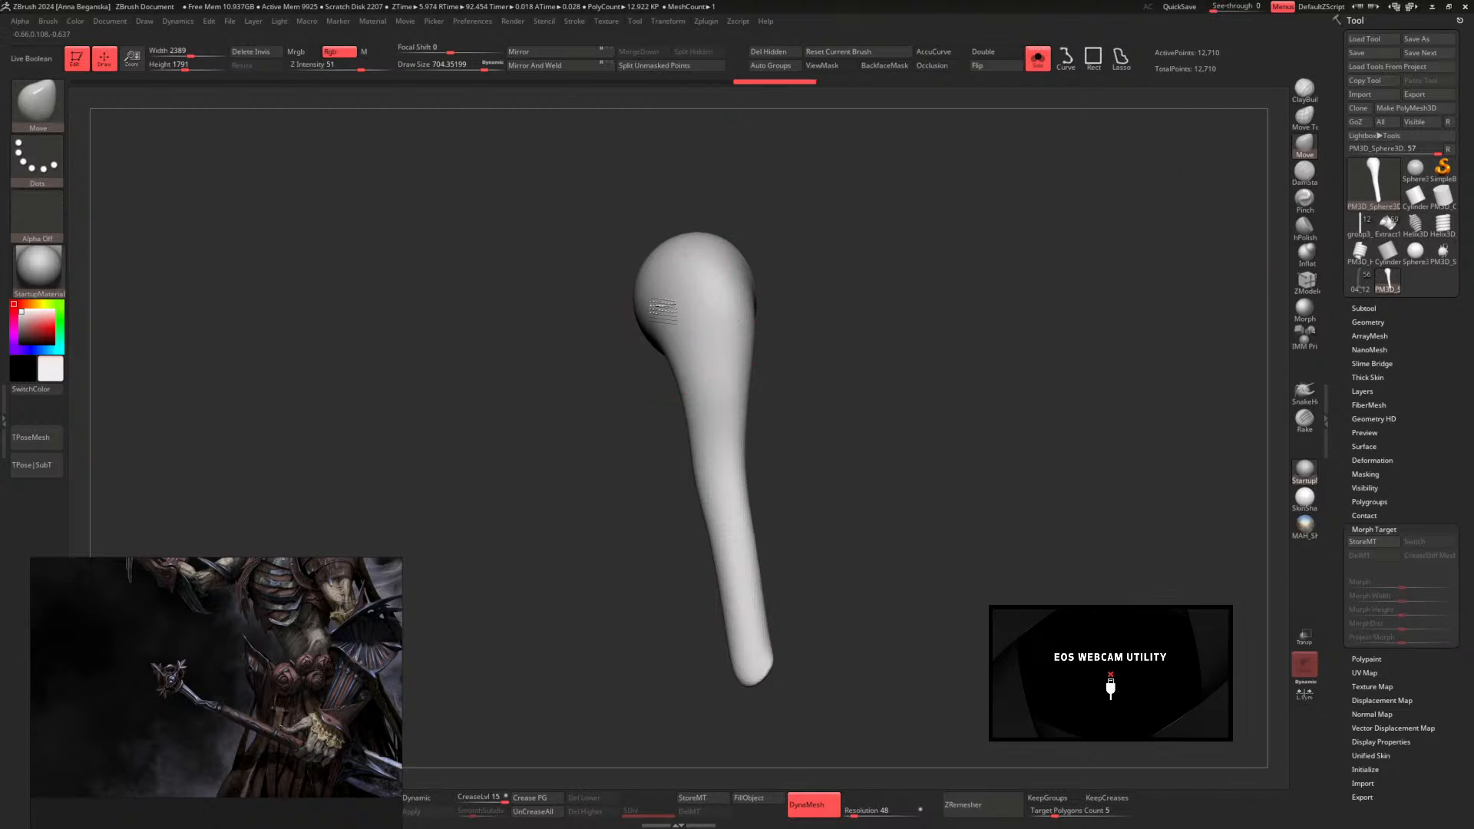
mouse_move(790, 303)
mouse_down()
mouse_move(840, 430)
mouse_move(734, 598)
mouse_up()
key(shift)
mouse_move(718, 406)
mouse_down()
mouse_move(691, 384)
mouse_move(612, 388)
mouse_move(673, 461)
mouse_move(725, 450)
mouse_up()
key(s)
click(668, 359)
Thicken the middle and tip of the strand with the Inflat brush and smooth the swollen surface
click(1305, 252)
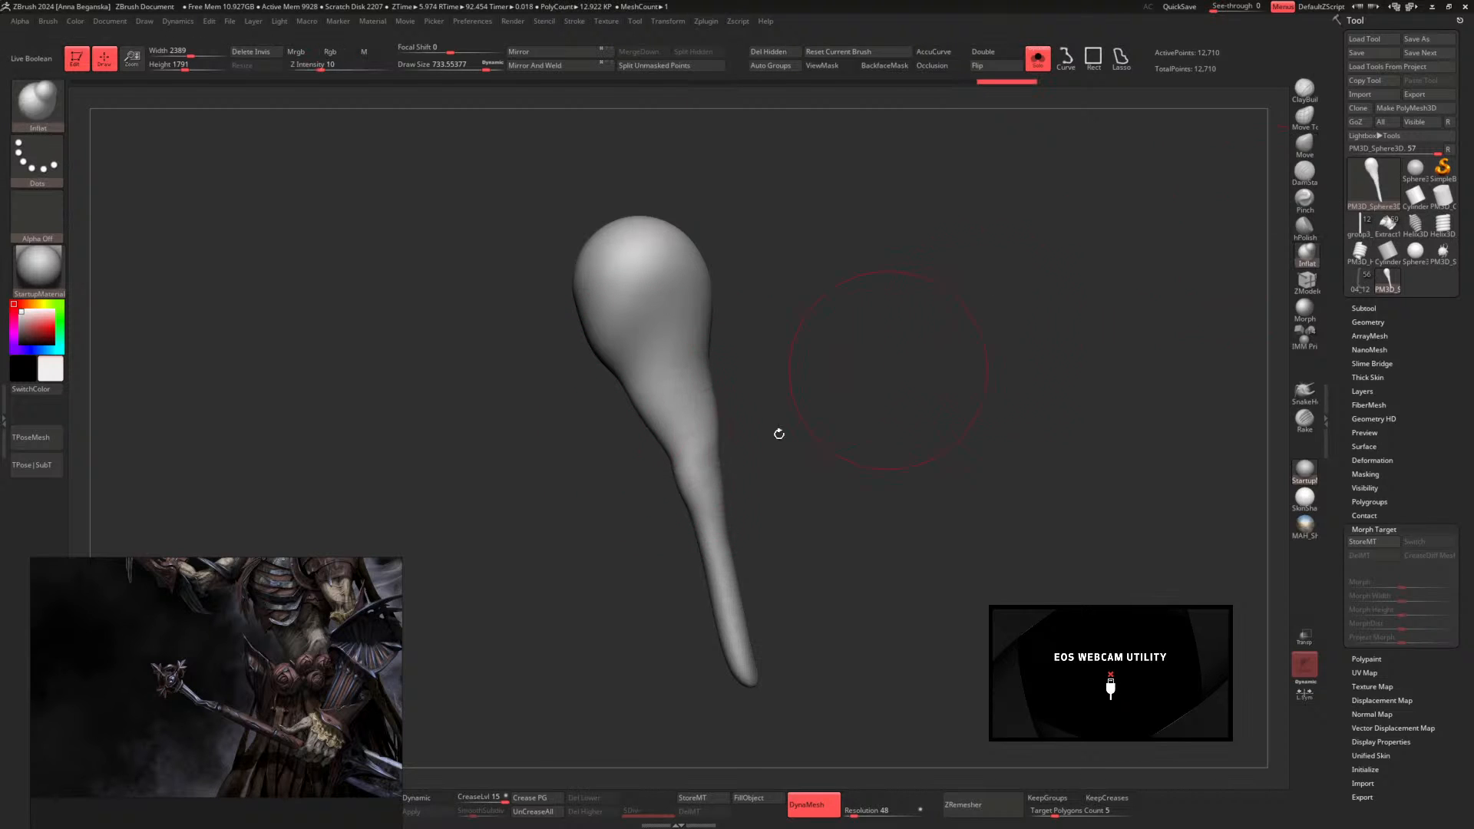
mouse_move(662, 376)
mouse_down()
mouse_move(751, 717)
mouse_move(645, 315)
mouse_move(704, 464)
mouse_up()
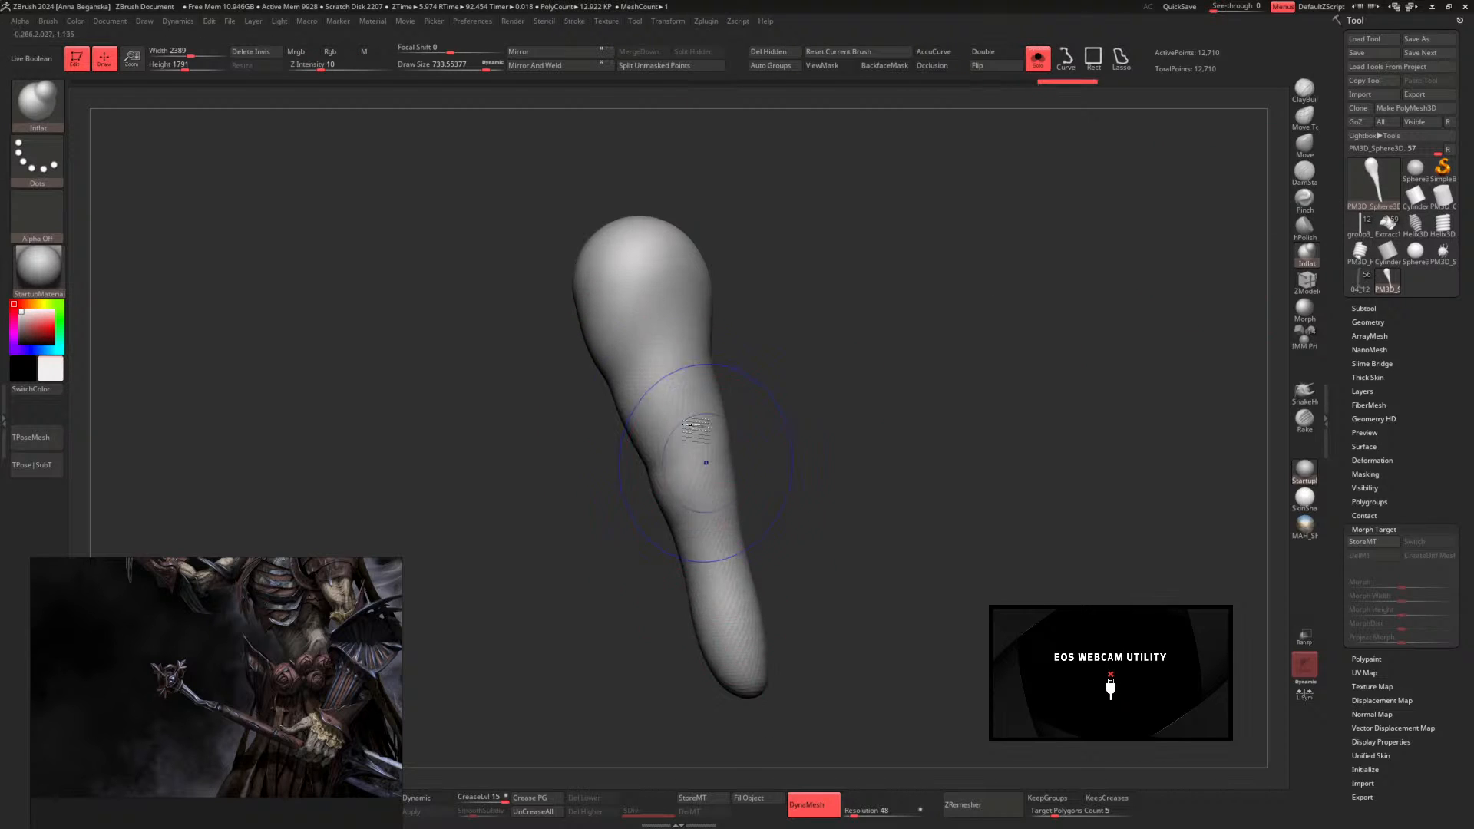
mouse_move(653, 415)
shift+mouse_down()
mouse_move(726, 653)
mouse_move(718, 587)
shift+mouse_up()
Refresh the strand's DynaMesh at resolution 48 and smooth its lower end
ctrl+drag(866, 394, 879, 464)
drag(849, 365, 883, 367)
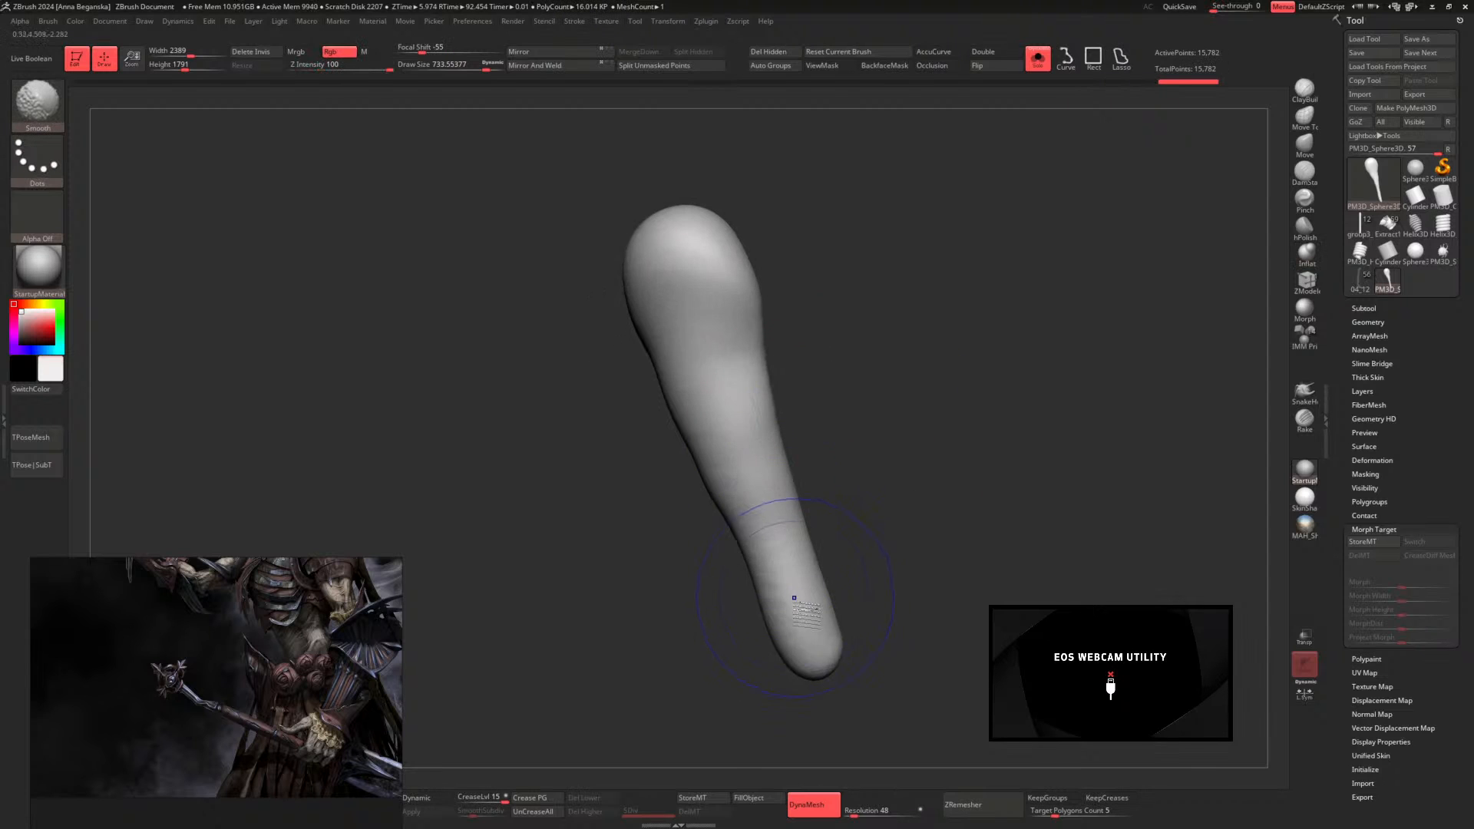
shift+drag(793, 601, 820, 636)
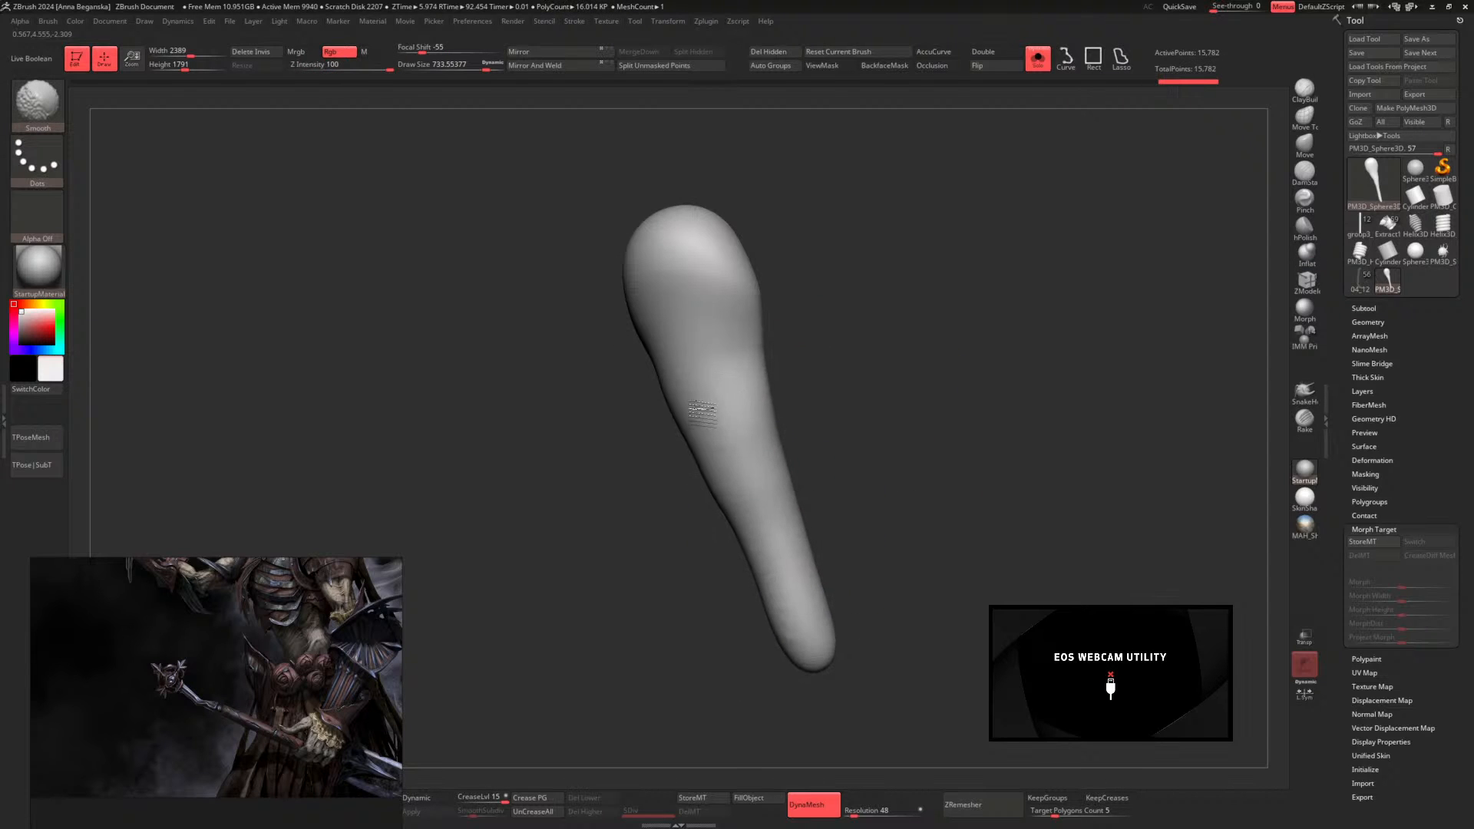
Bend the middle of the strand into a gentle curve with a larger Move brush
drag(783, 263, 700, 280)
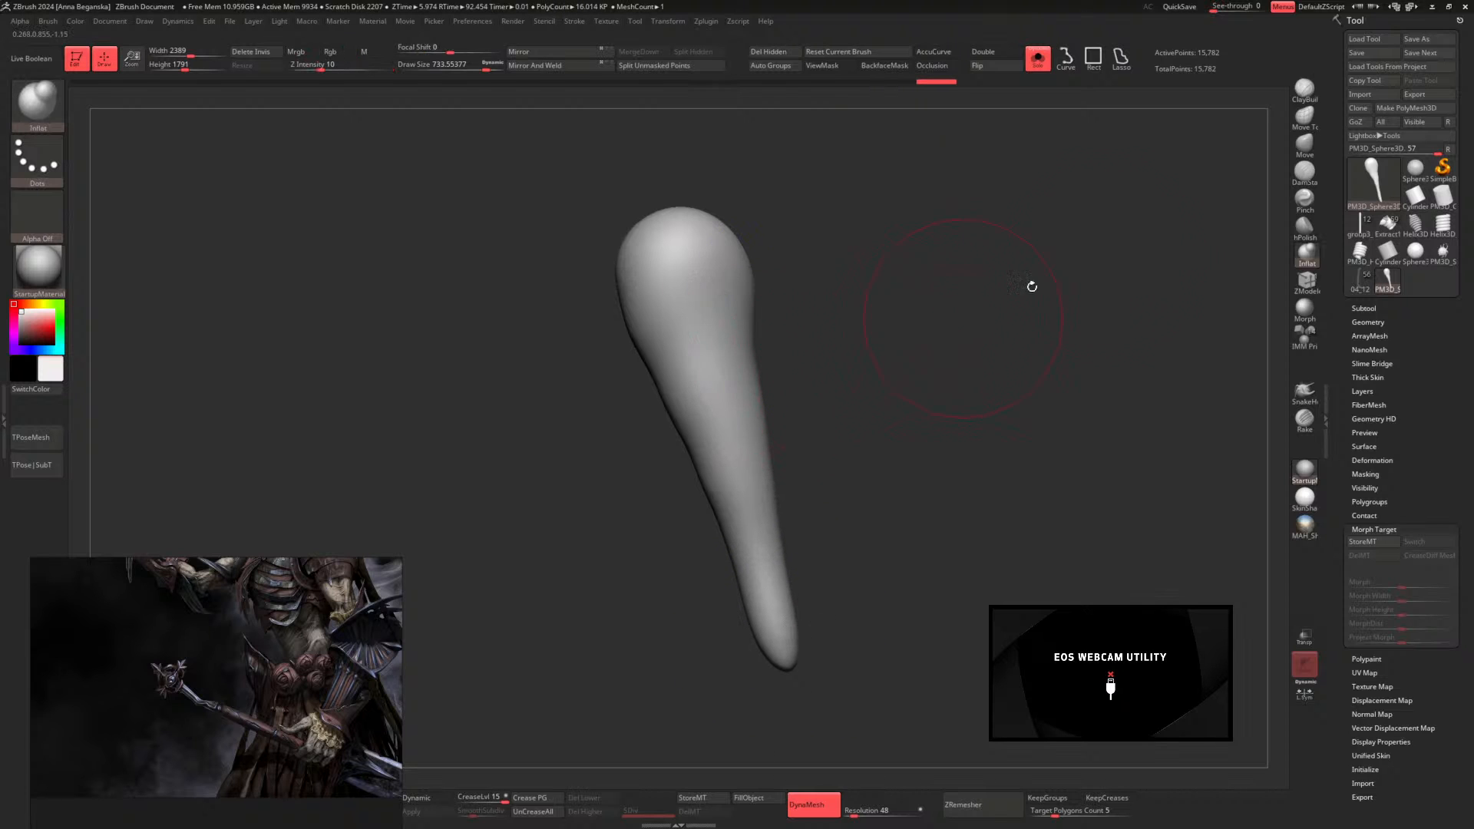
click(1307, 151)
key(space)
click(789, 431)
mouse_move(730, 455)
mouse_down()
mouse_move(744, 452)
mouse_move(762, 495)
mouse_up()
drag(763, 553, 785, 553)
drag(750, 434, 763, 432)
drag(718, 372, 733, 347)
drag(711, 403, 731, 397)
drag(723, 455, 747, 450)
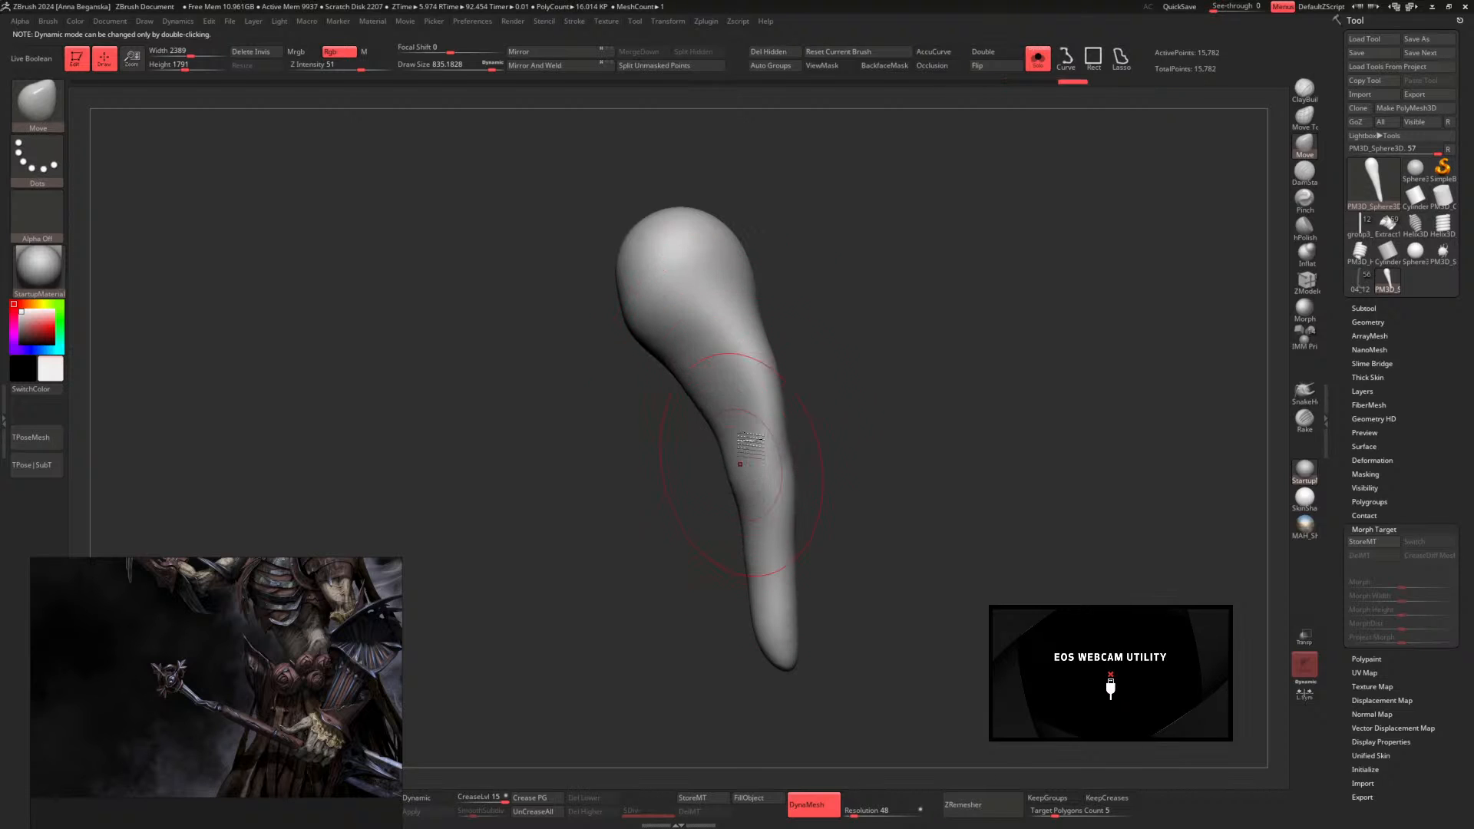
Slim the strand's rounded head with a smaller Move brush and smooth its transition into the neck
key(space)
click(882, 391)
alt+drag(882, 391, 868, 376)
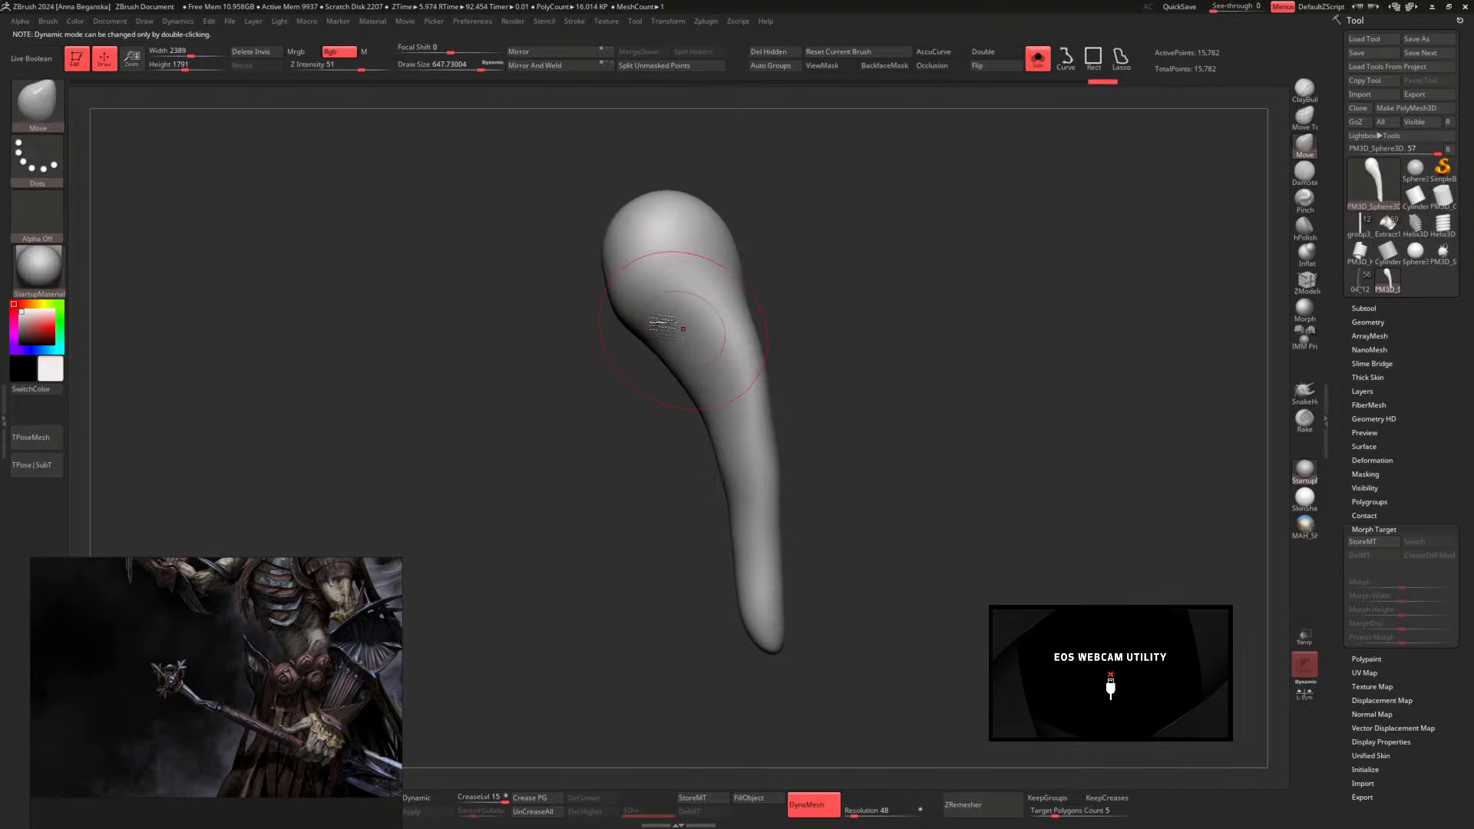
drag(625, 309, 650, 300)
drag(734, 244, 726, 249)
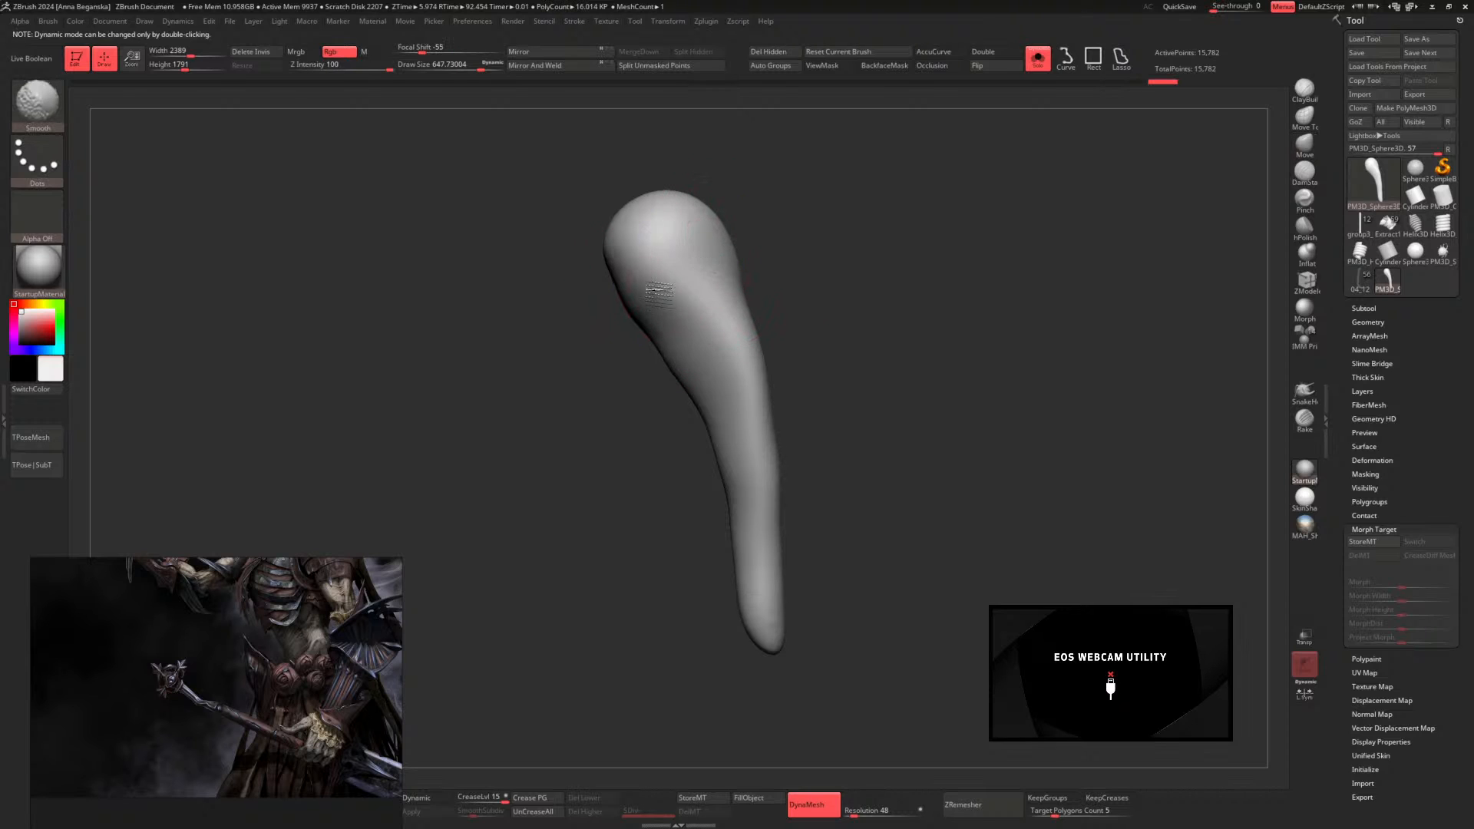
shift+drag(653, 291, 664, 311)
Hide the very tip of the strand with a rectangular selection and delete the hidden geometry
key(space)
click(876, 419)
alt+drag(880, 423, 875, 303)
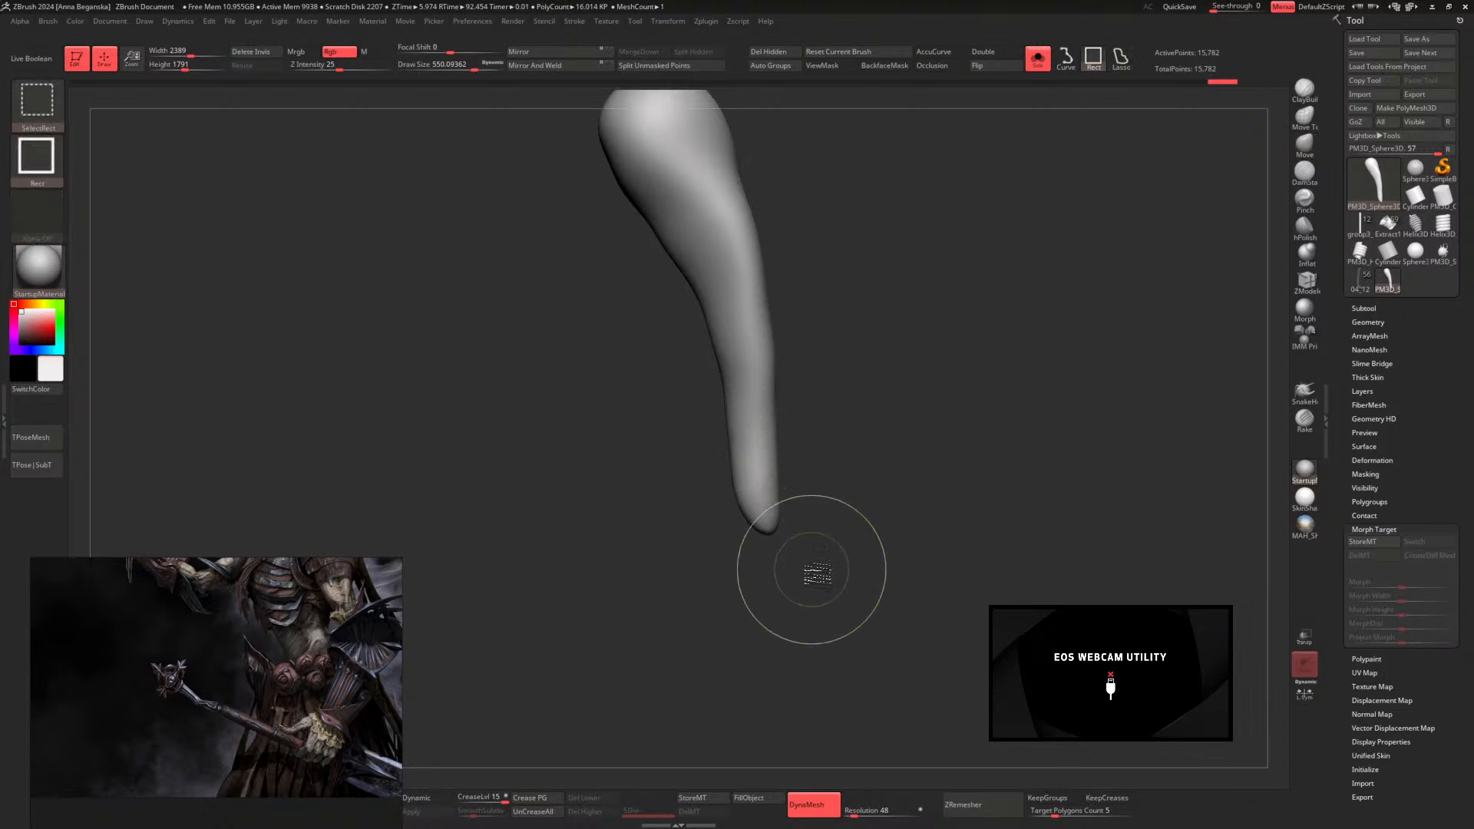
mouse_move(795, 579)
ctrl+shift+mouse_down()
mouse_move(757, 543)
mouse_move(714, 544)
mouse_move(697, 527)
ctrl+shift+mouse_up()
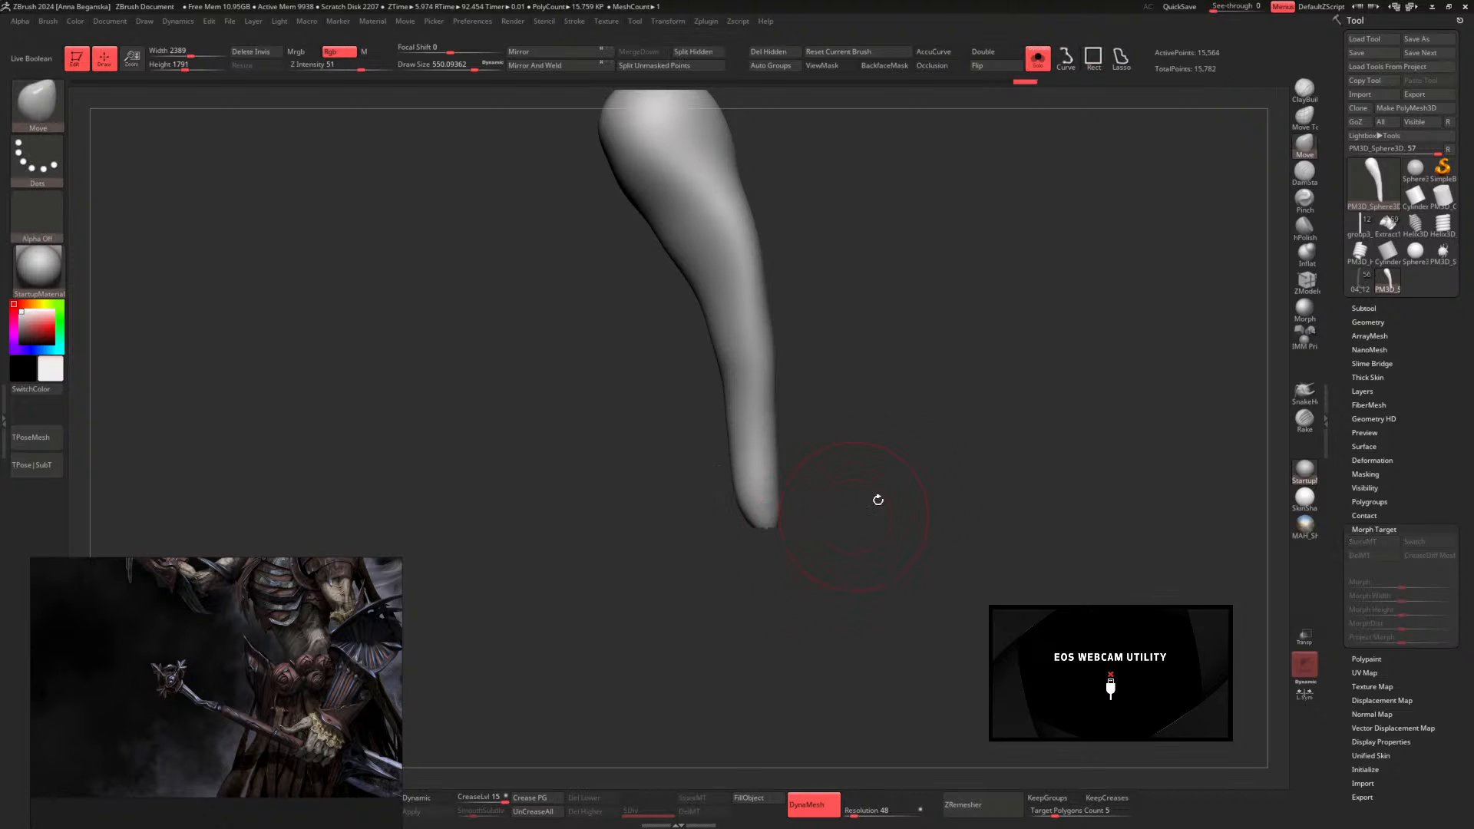
mouse_move(876, 500)
mouse_down()
mouse_move(888, 381)
mouse_move(894, 423)
mouse_up()
click(788, 53)
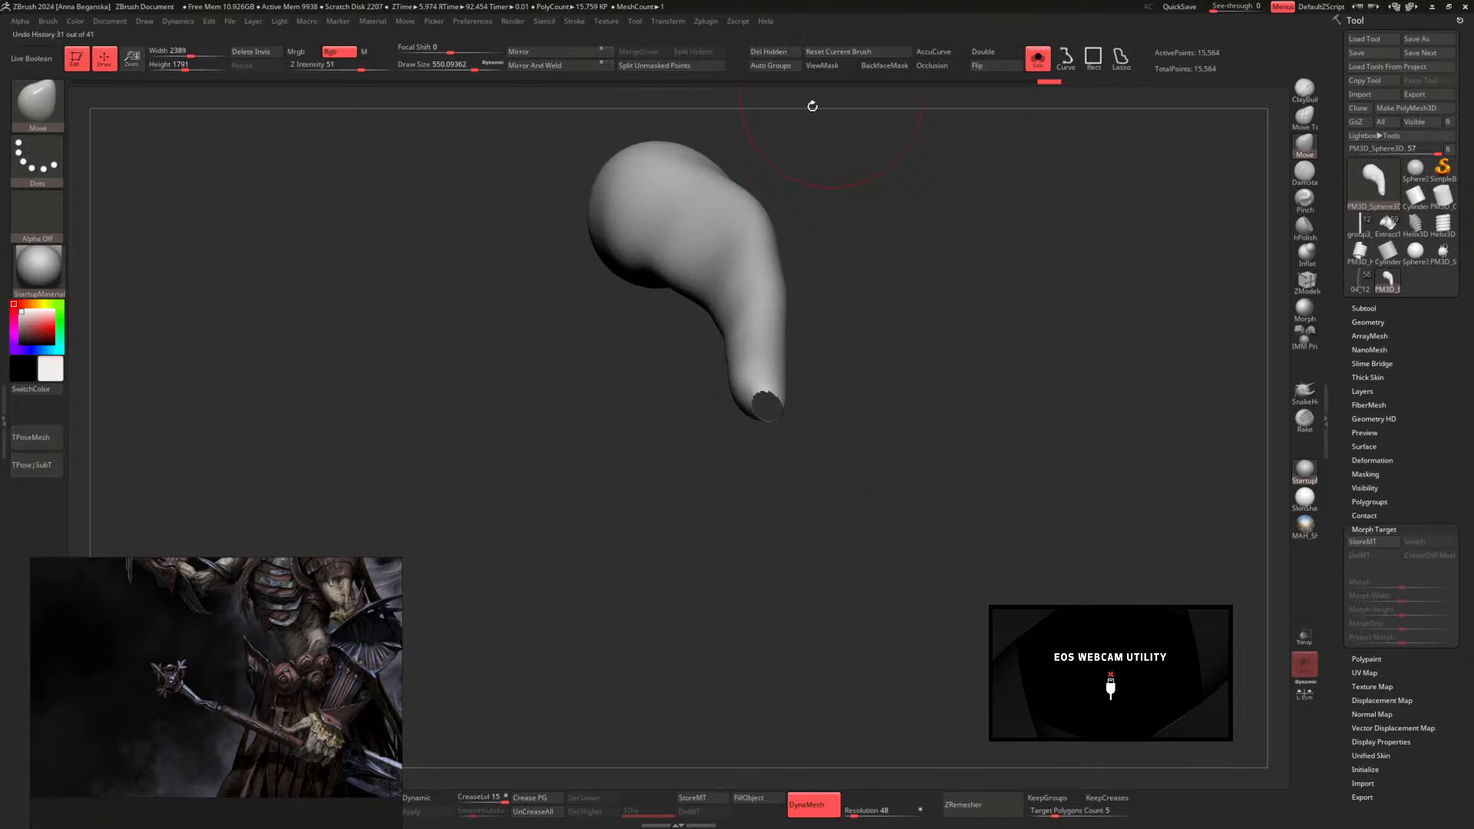
Reduce the brush size, show the polyframe and examine the strand's mesh around its open end
key(space)
click(931, 284)
key(shift+f)
drag(981, 462, 1000, 514)
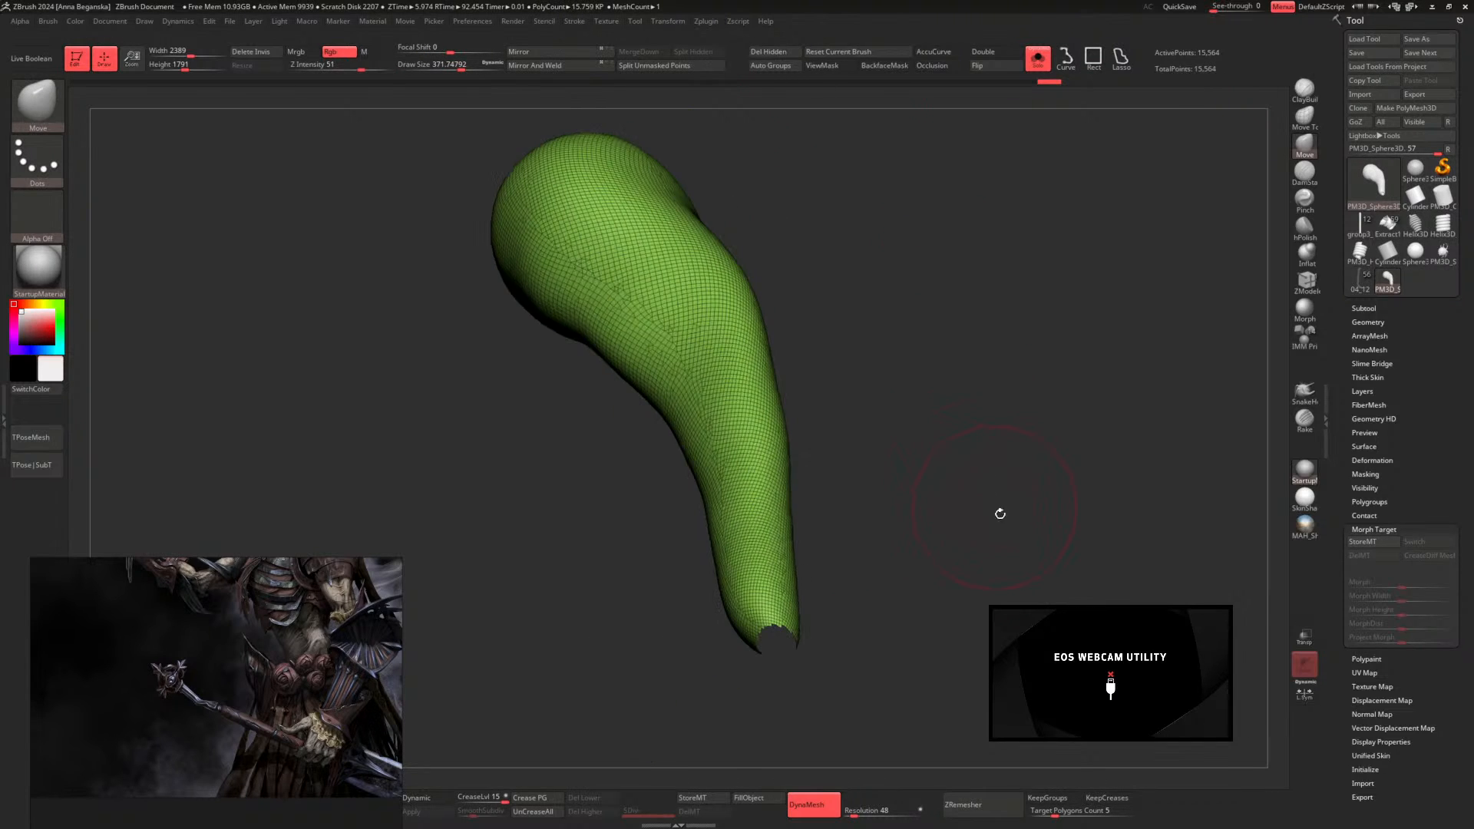
ZRemesh the strand, repeating it with the Double option enabled and the target polygon count lowered to 0.21878 and finally 0.1
click(969, 805)
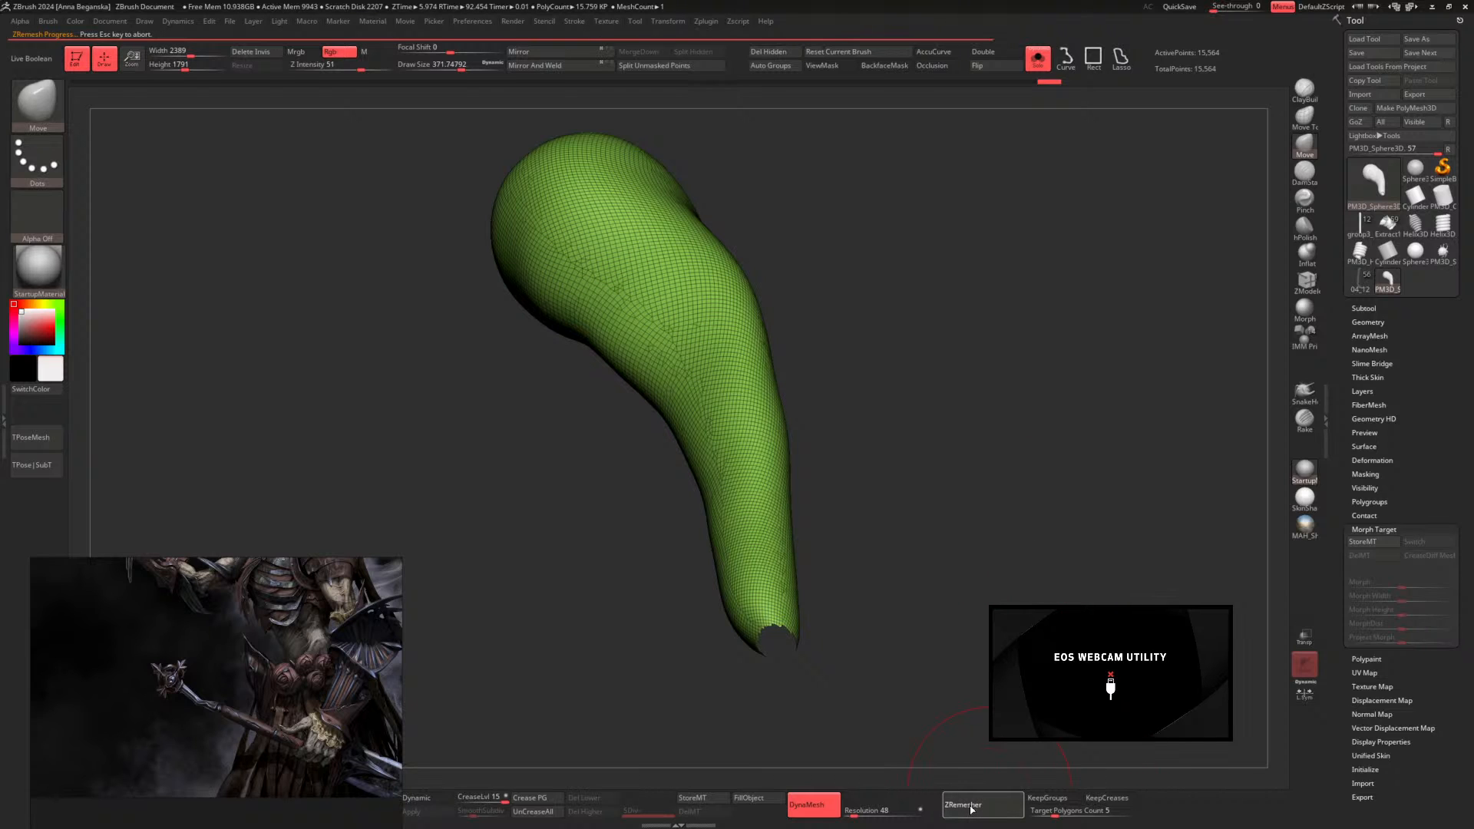
click(997, 52)
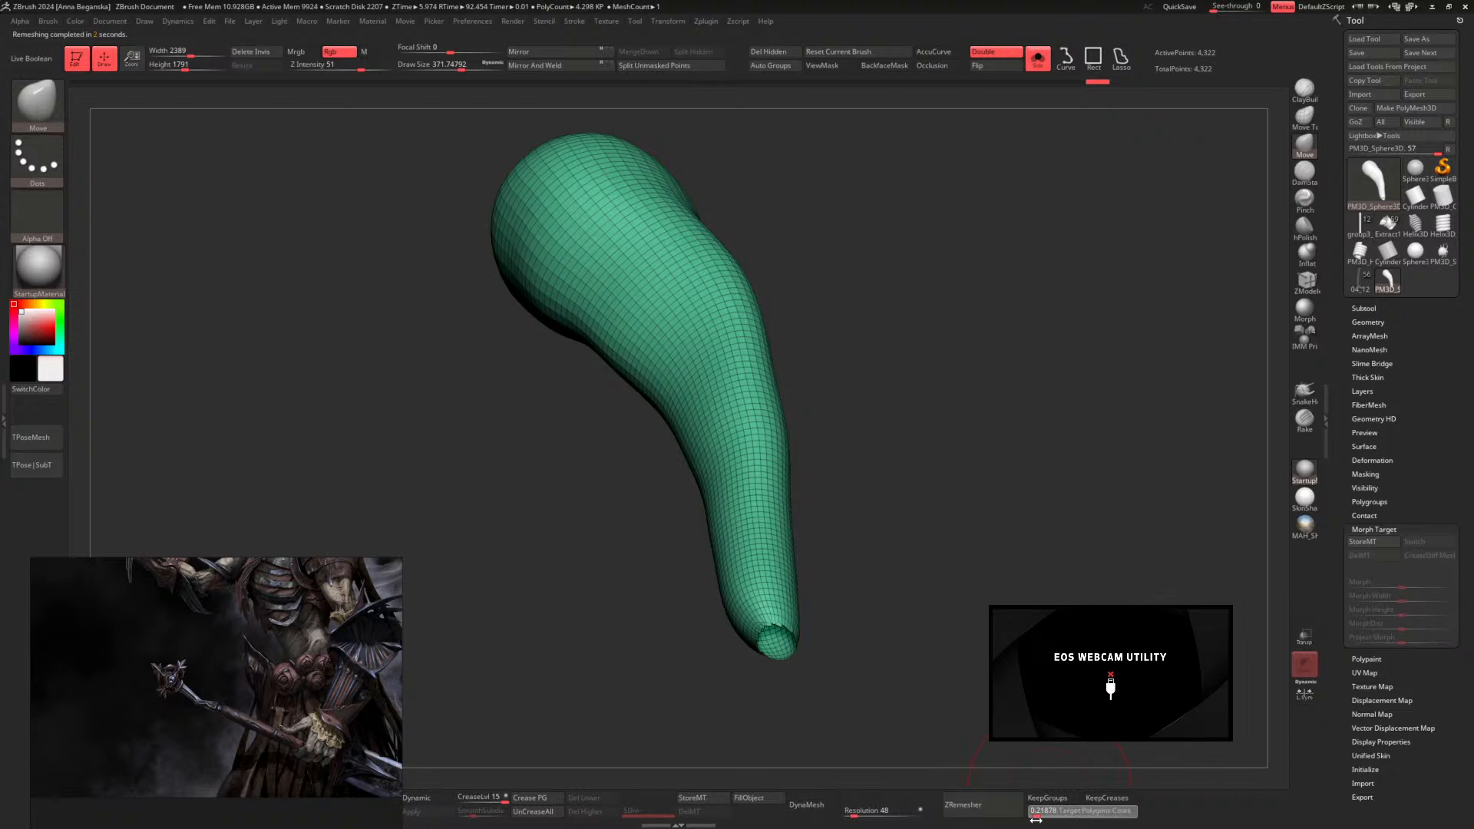
click(964, 805)
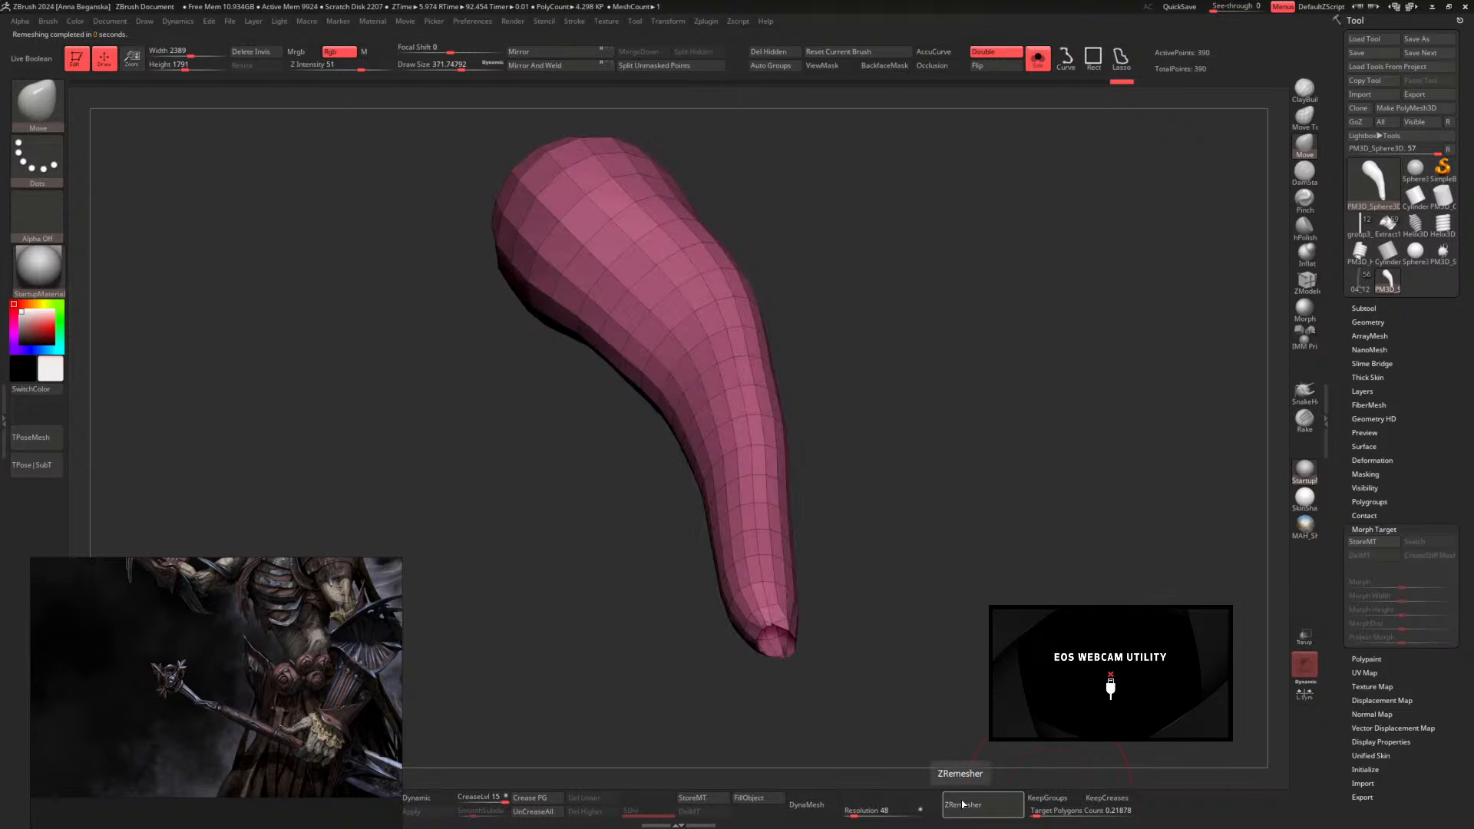
drag(1018, 814, 1005, 813)
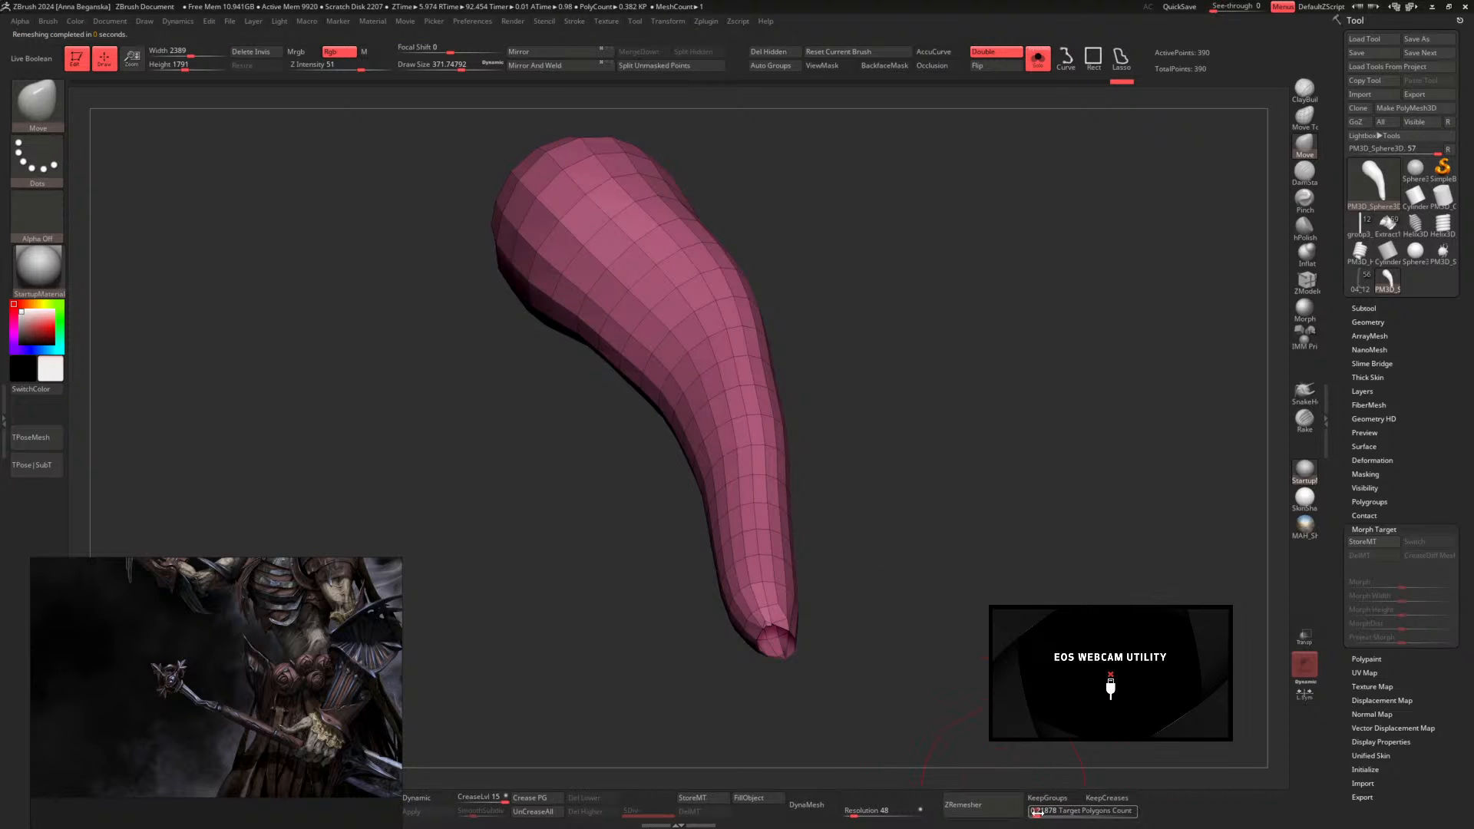
click(996, 812)
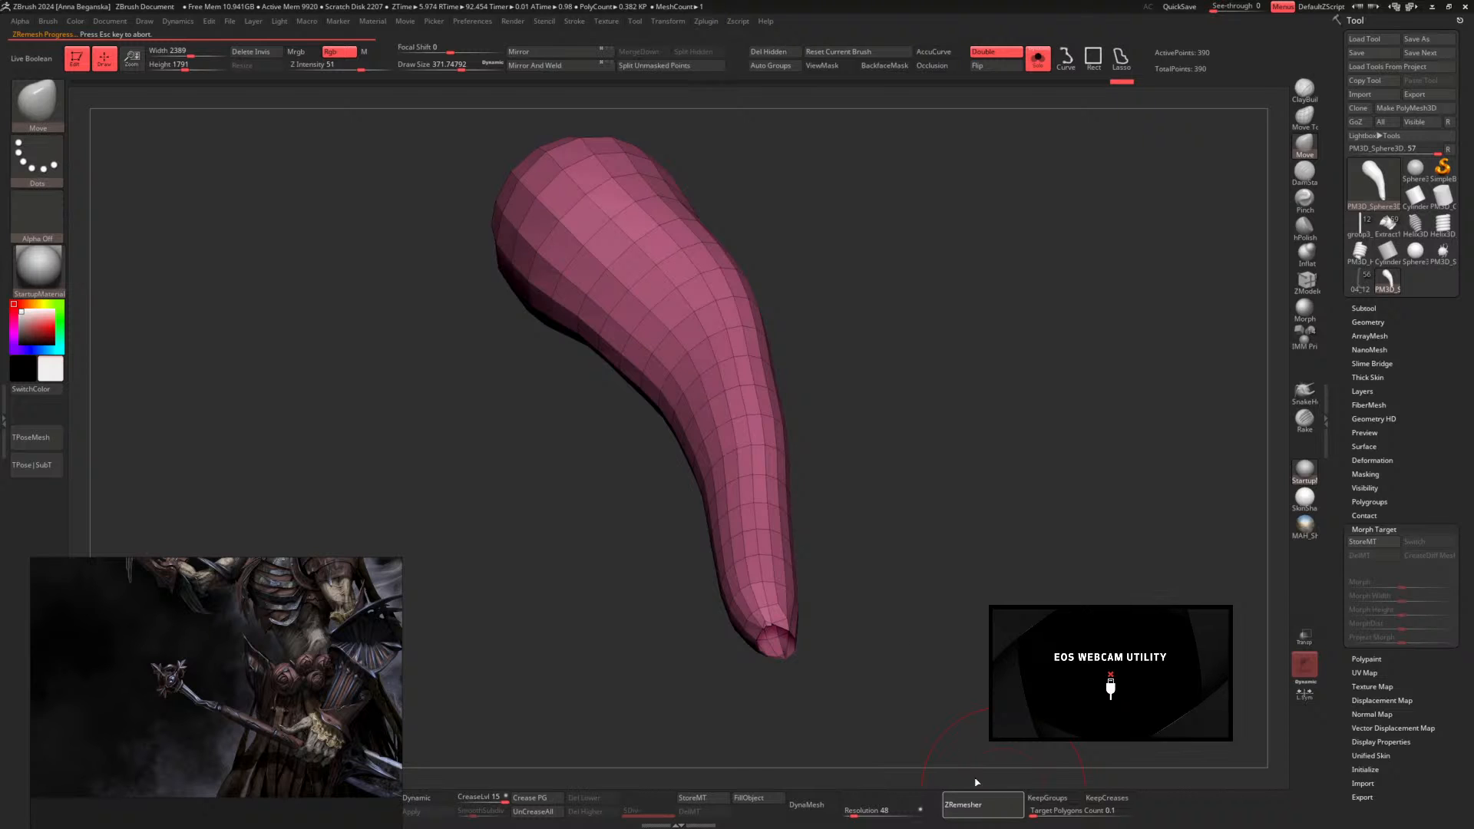
Reduce the Move brush's draw size to about 187 and examine the low-poly topology along the strand
mouse_move(889, 604)
alt+mouse_down()
mouse_move(887, 480)
mouse_move(868, 460)
alt+mouse_up()
key(space)
mouse_move(879, 460)
mouse_down()
mouse_move(881, 402)
mouse_move(773, 408)
mouse_up()
mouse_move(866, 359)
mouse_down()
mouse_move(868, 374)
mouse_move(865, 335)
mouse_up()
key(space)
mouse_move(838, 384)
mouse_down()
mouse_move(840, 430)
mouse_move(797, 332)
mouse_move(677, 370)
mouse_up()
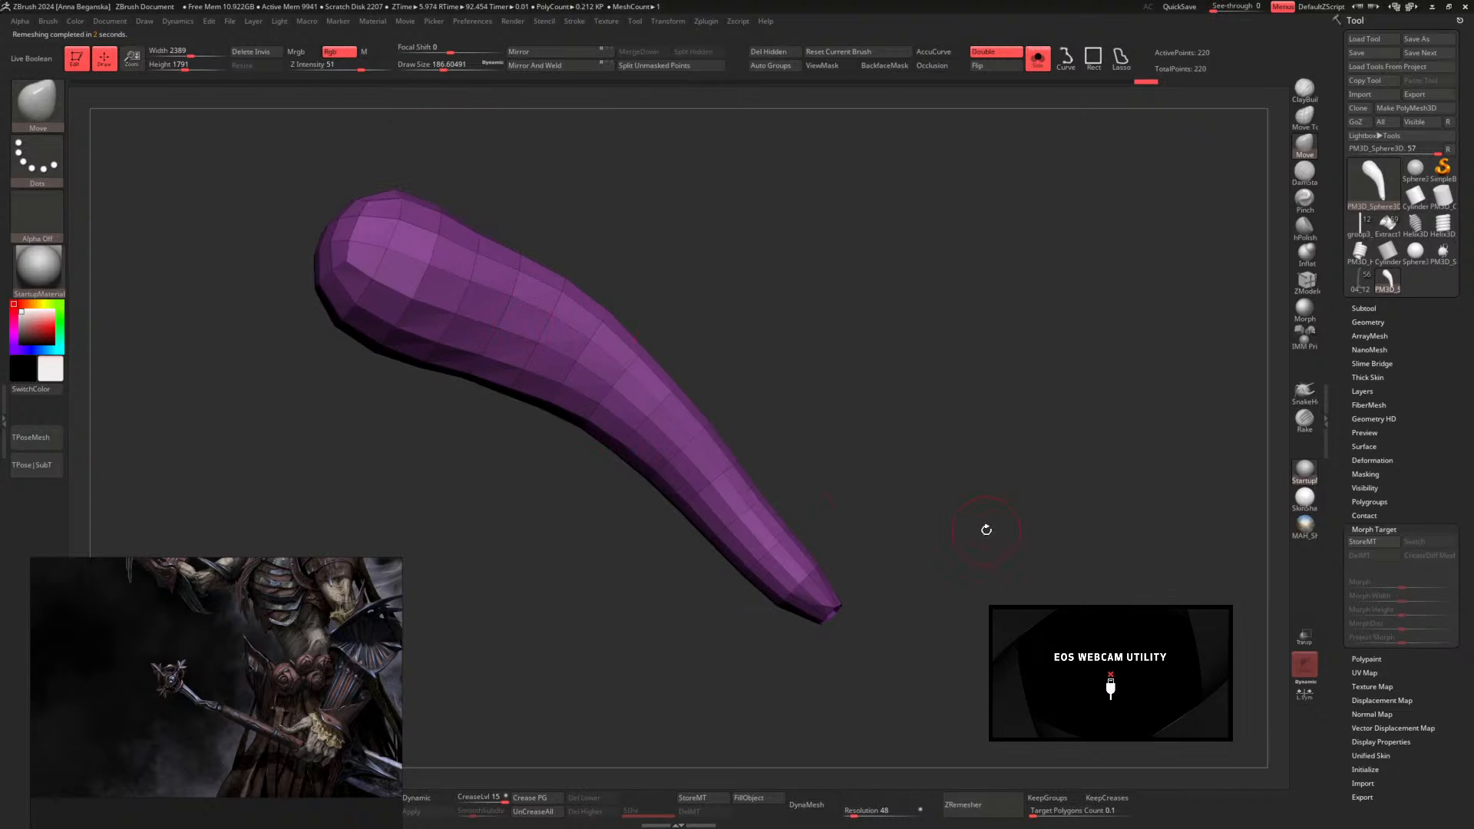
Capture the area around the strand with the screenshot tool and mark its lengthwise and crosswise edge loops with red lines
key(shift)
key(Print)
drag(287, 157, 999, 703)
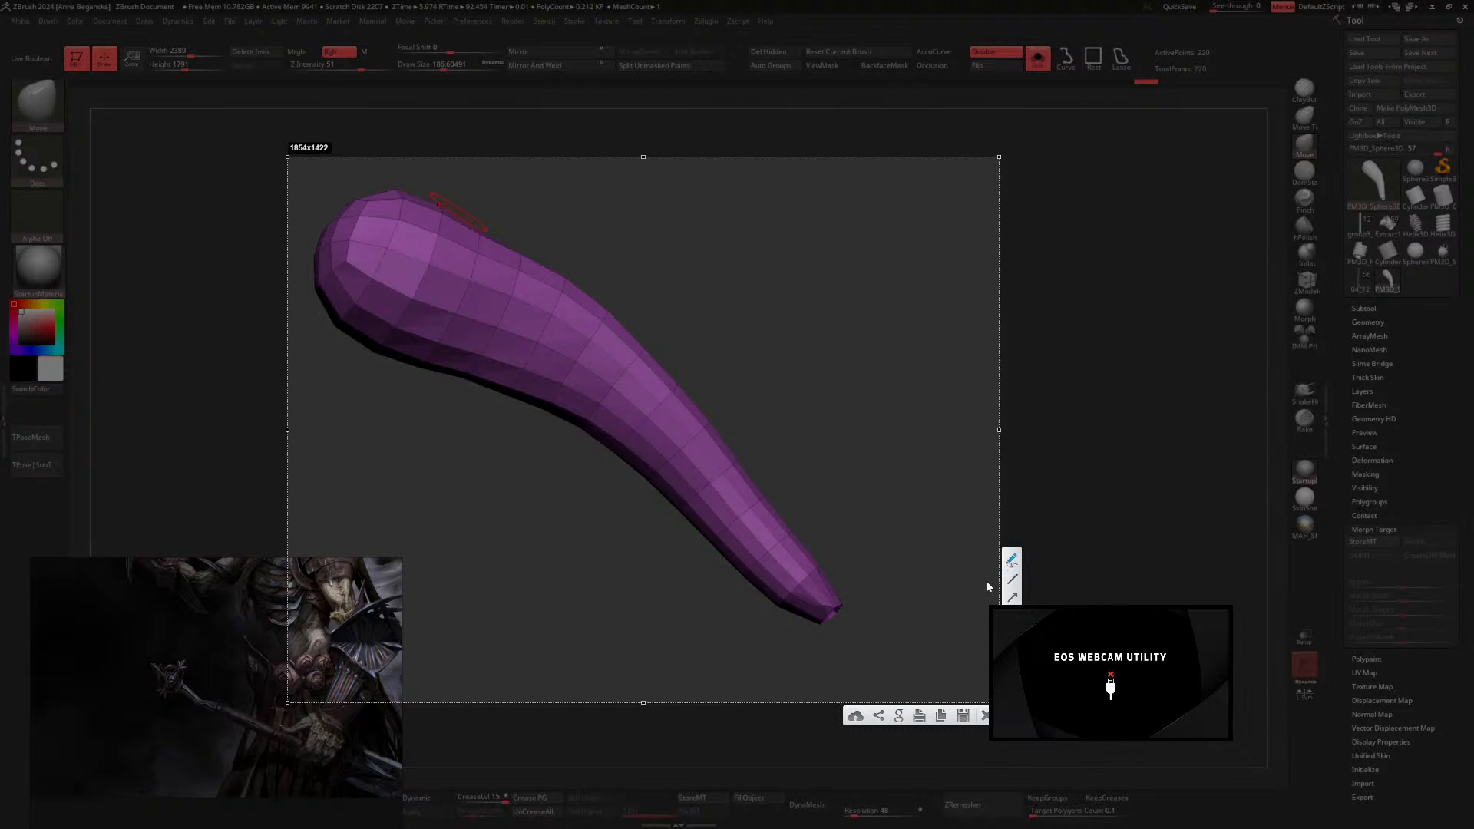
drag(541, 361, 691, 491)
drag(556, 321, 686, 449)
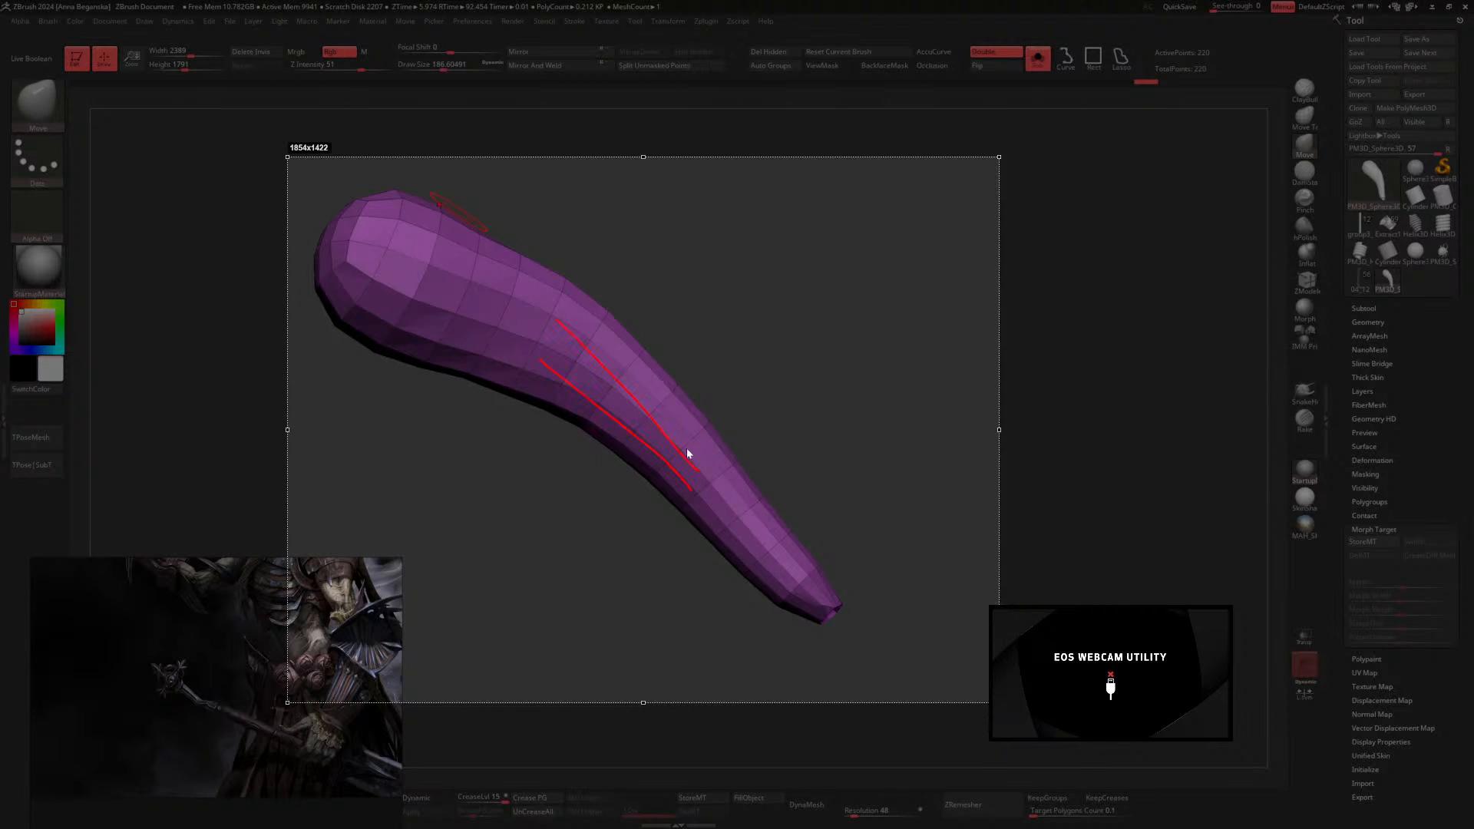
drag(588, 299, 695, 438)
drag(547, 425, 650, 282)
drag(577, 447, 669, 313)
drag(609, 466, 686, 356)
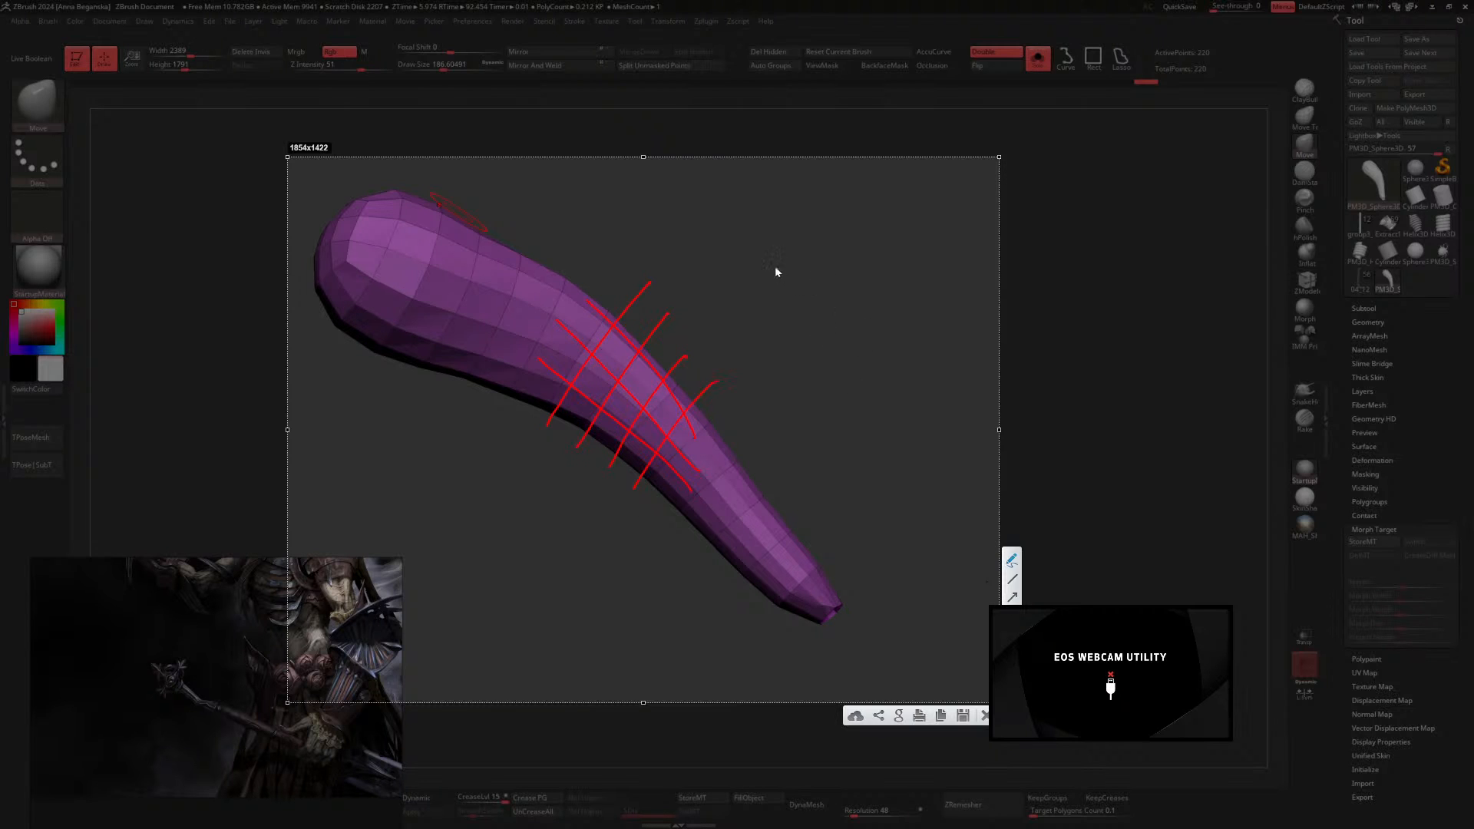
Sketch a grid with a Y-shaped edge junction beside the strand, circle the junction and discard the screenshot annotations
drag(766, 261, 810, 315)
drag(802, 245, 840, 449)
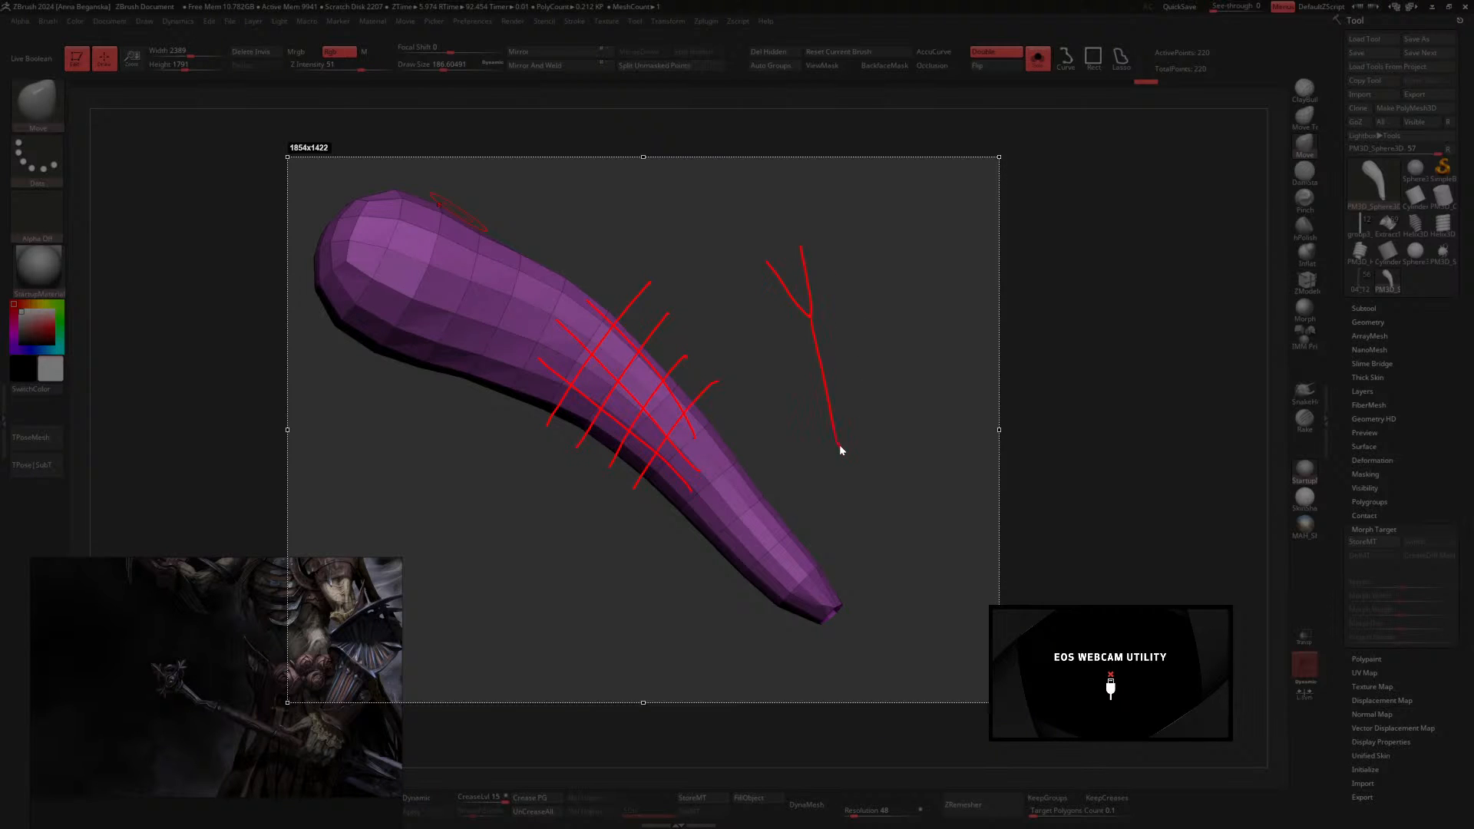
drag(766, 409, 956, 307)
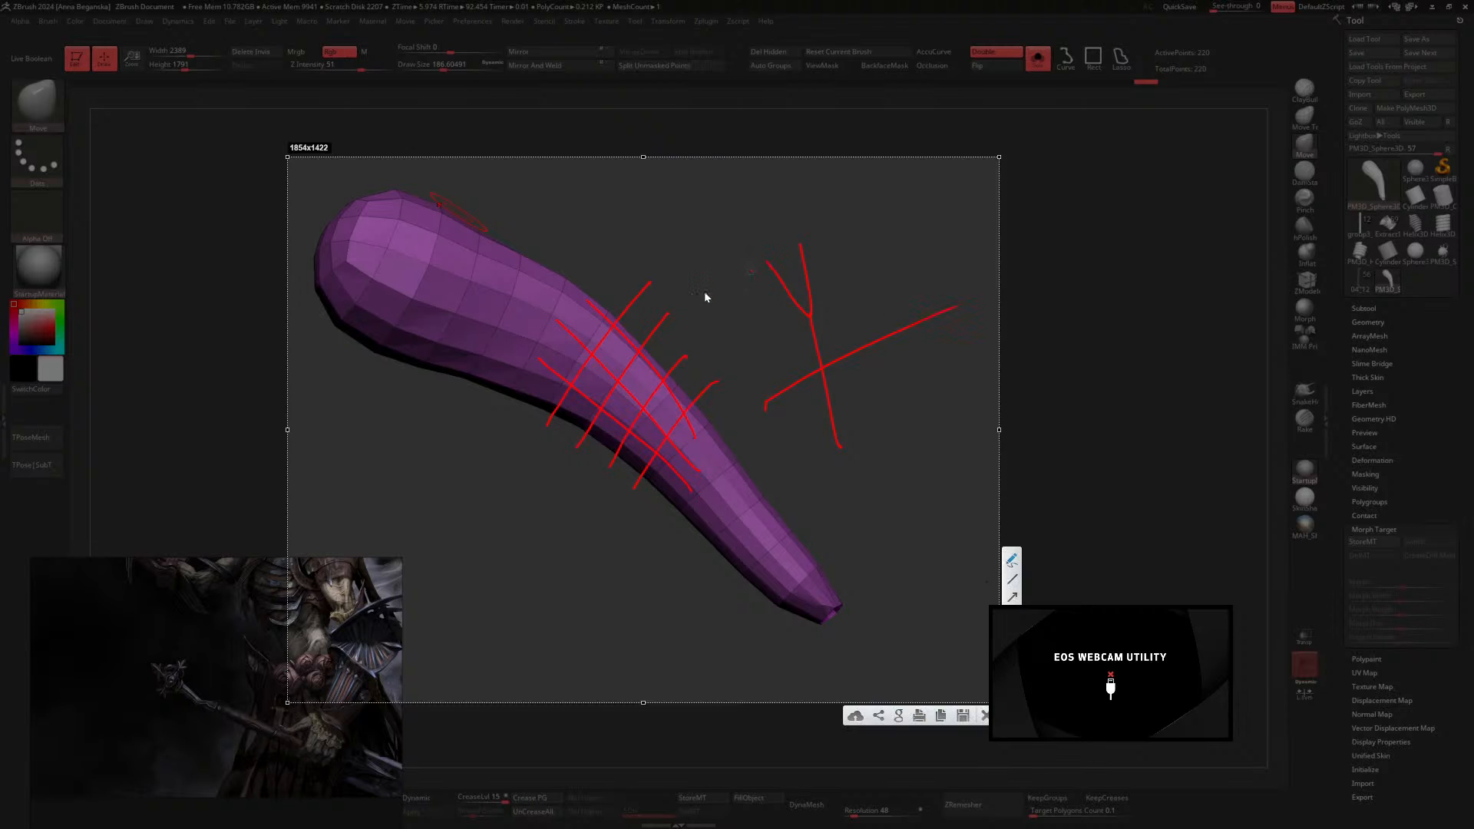
drag(704, 293, 926, 191)
drag(766, 255, 711, 148)
drag(801, 239, 784, 176)
drag(662, 179, 803, 476)
drag(835, 158, 883, 387)
mouse_move(795, 329)
mouse_down()
mouse_move(805, 309)
mouse_move(862, 323)
mouse_up()
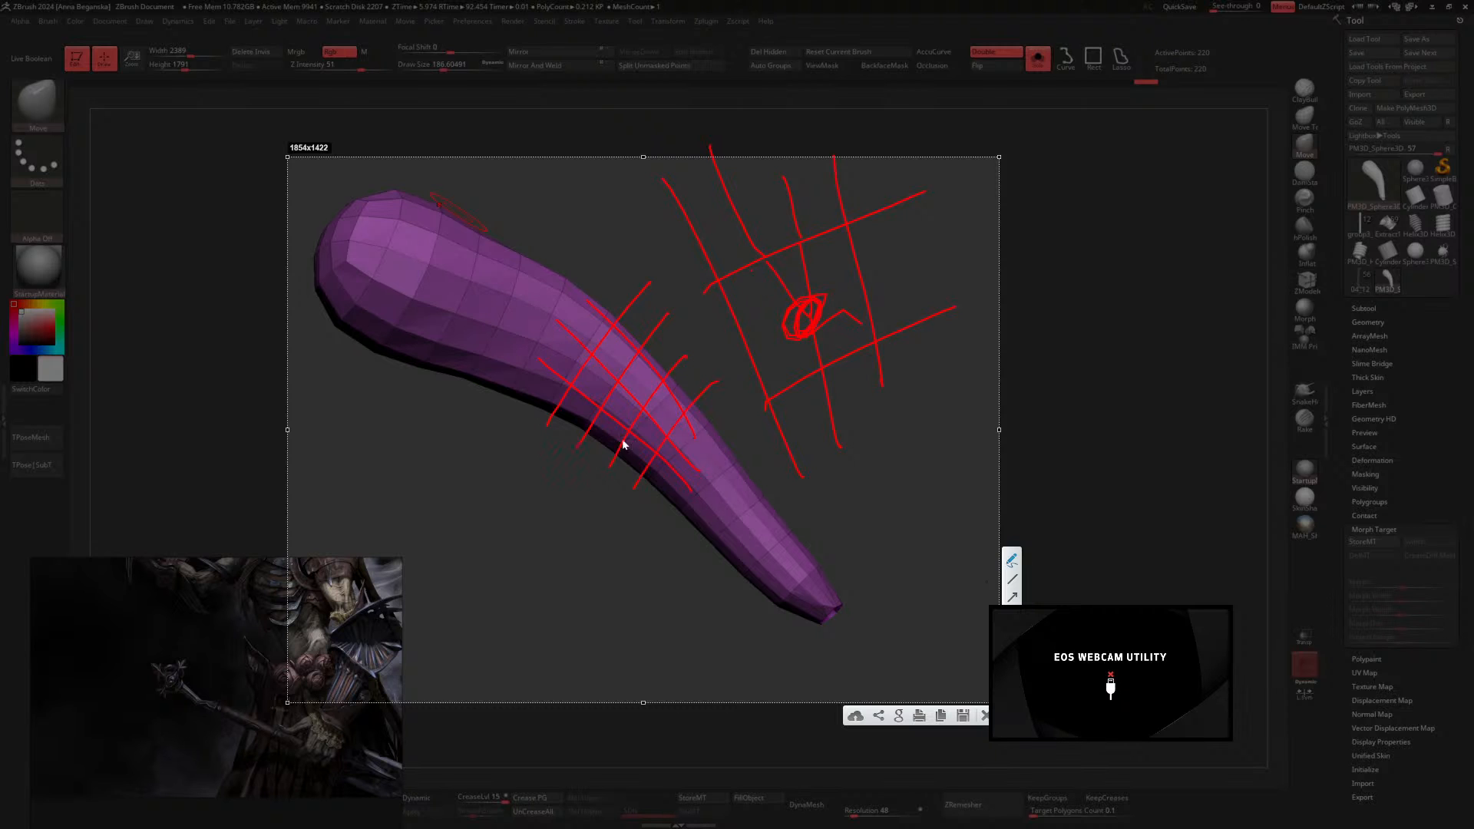
key(Escape)
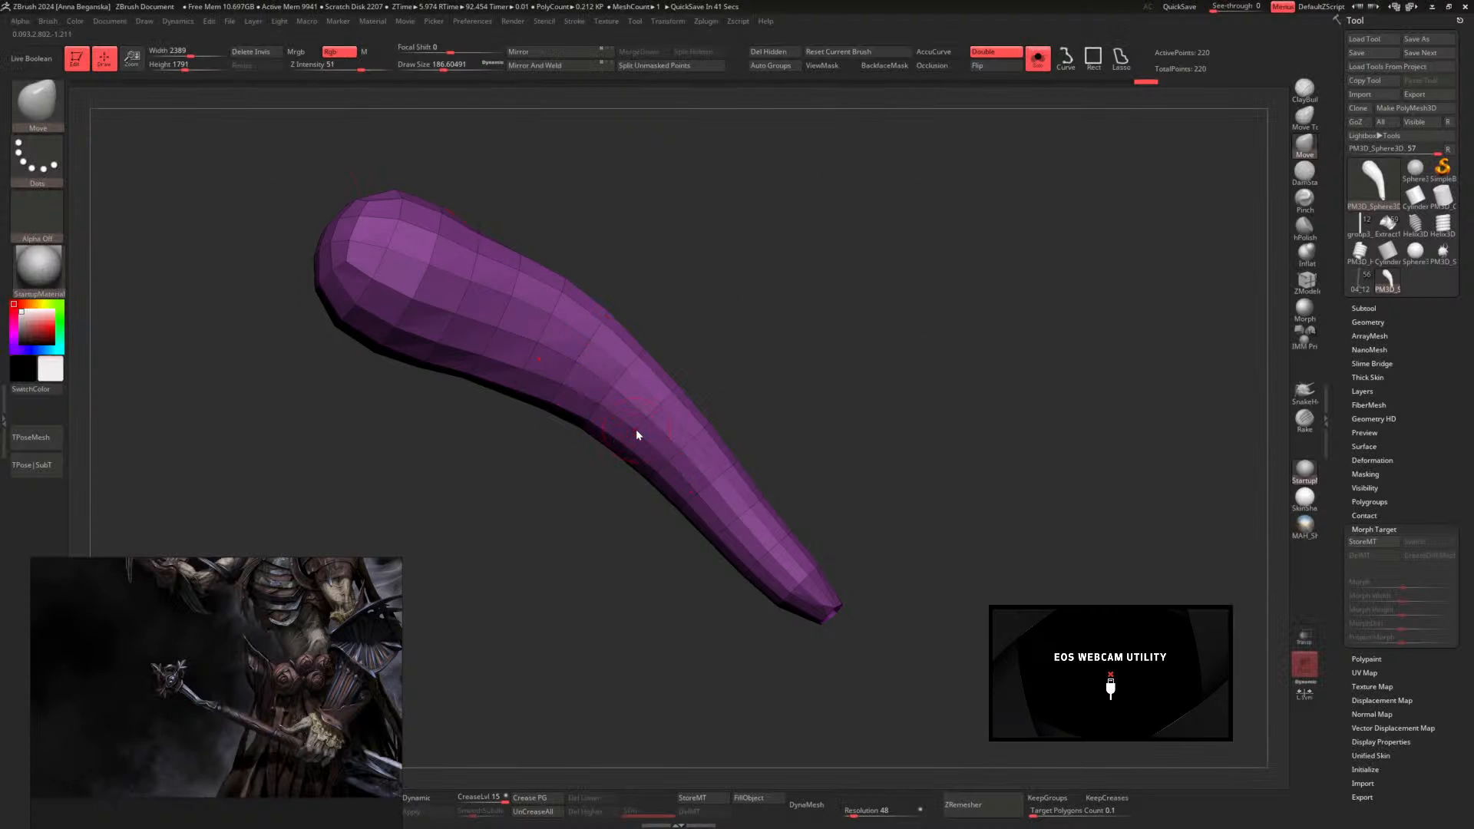
Get close to the strand's open tip and switch to the ZModeler brush with a draw size of 1
mouse_move(885, 406)
mouse_down()
mouse_move(815, 457)
mouse_move(875, 327)
mouse_move(854, 444)
mouse_up()
key(space)
key(space)
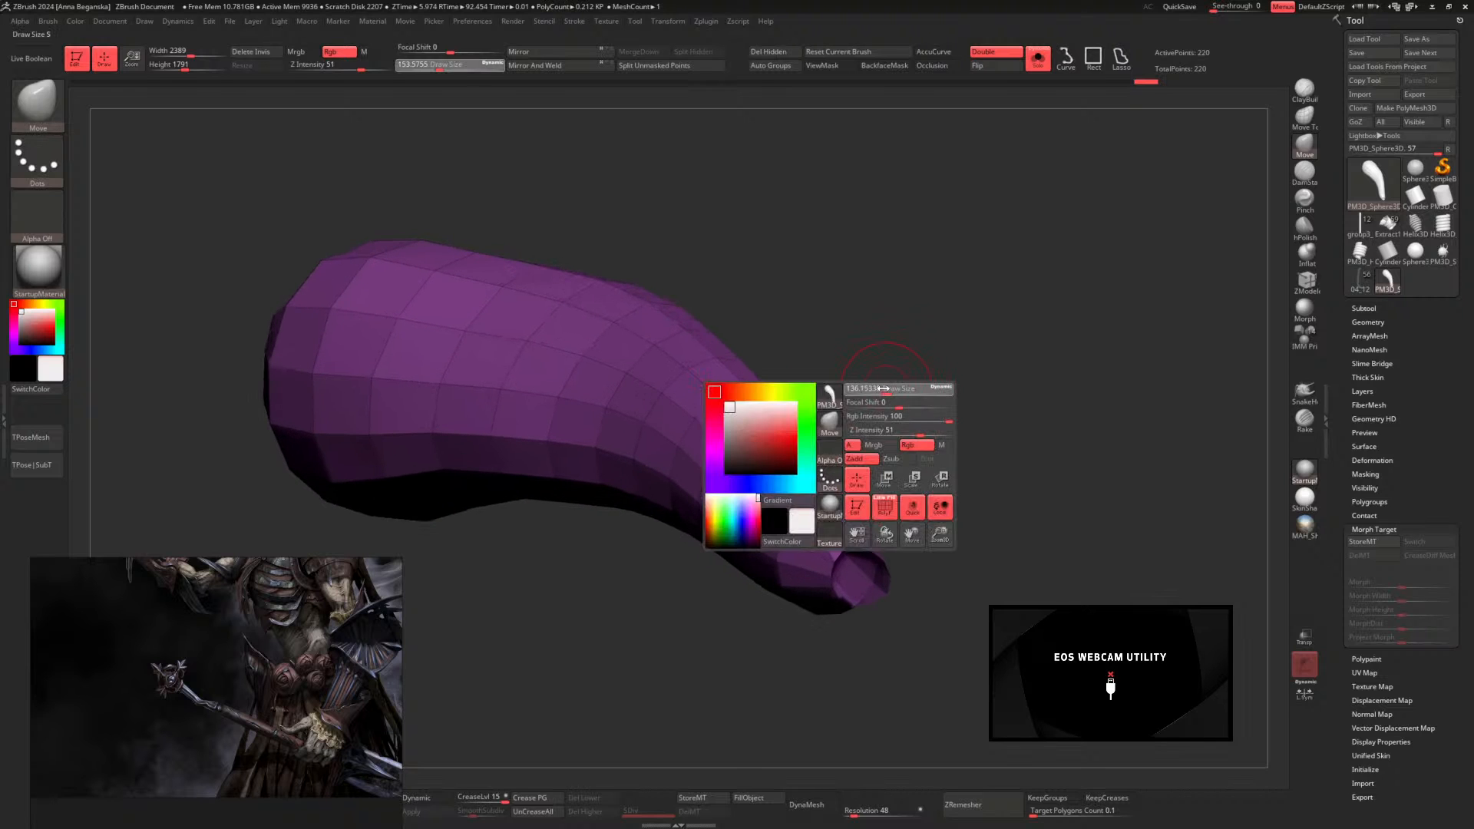
mouse_move(888, 389)
mouse_down()
mouse_move(862, 392)
mouse_move(820, 244)
mouse_move(931, 317)
mouse_move(1115, 276)
mouse_up()
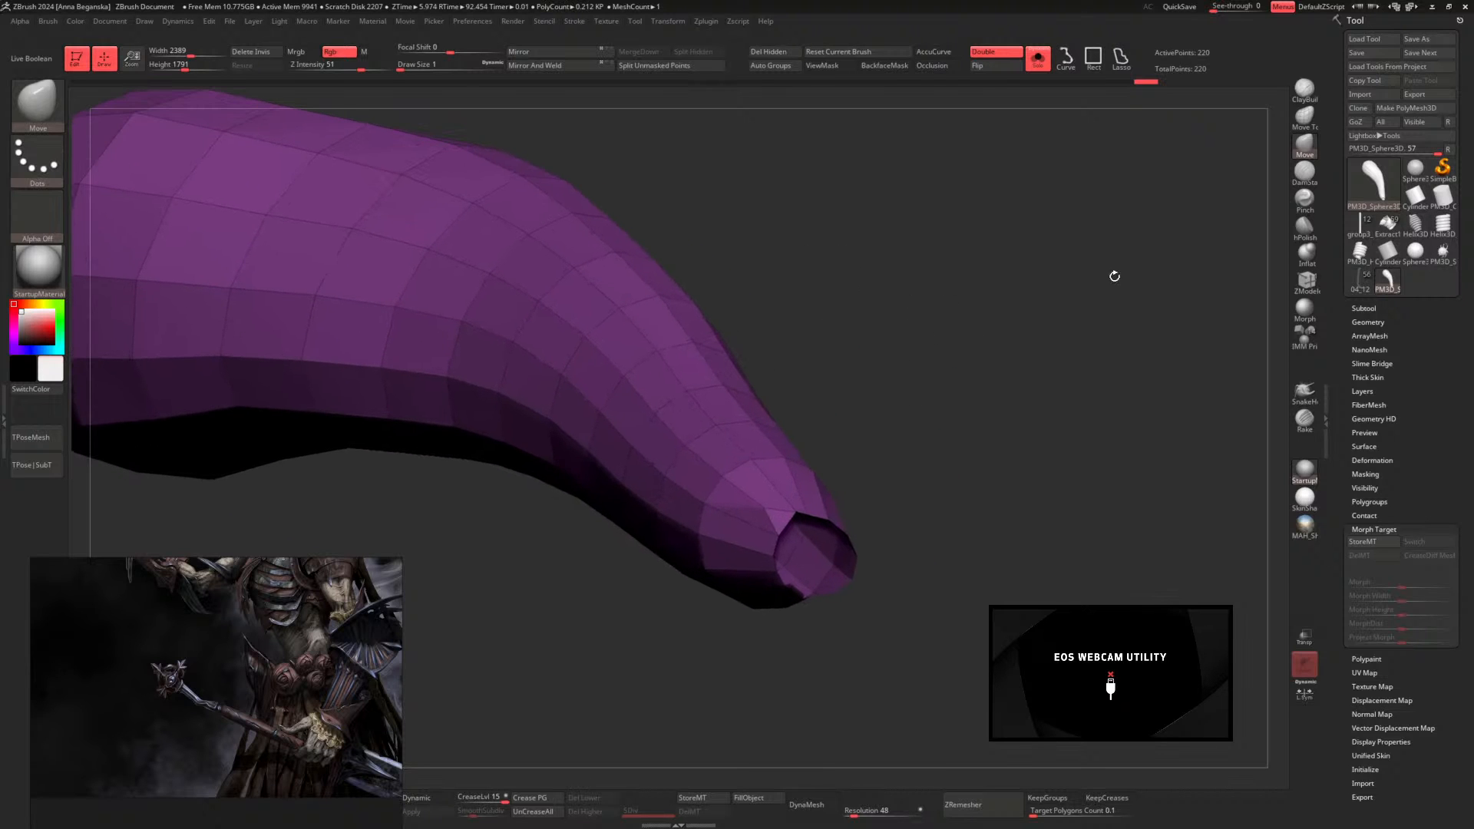
click(1307, 281)
key(space)
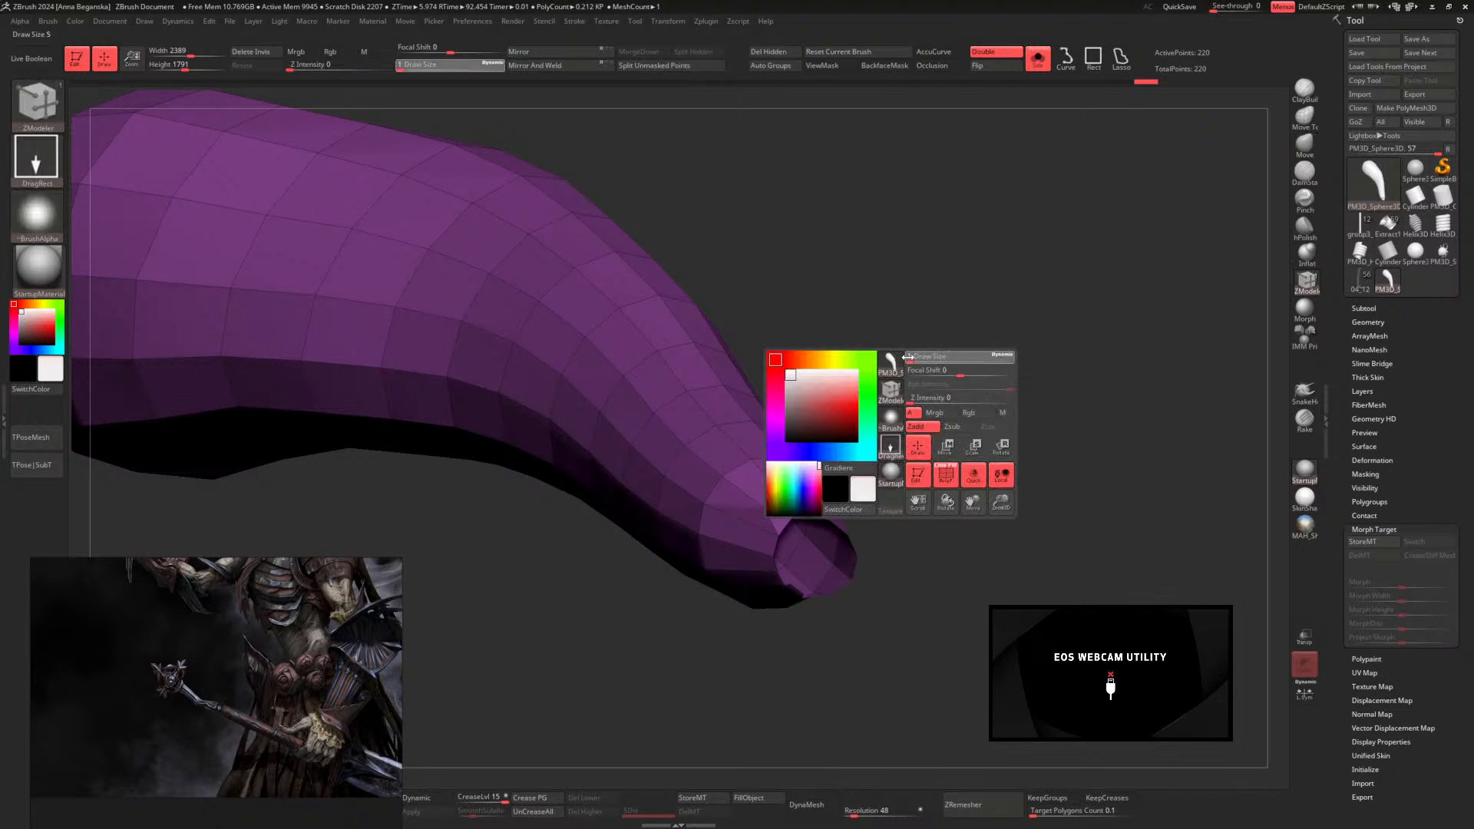
drag(911, 356, 768, 435)
Set ZModeler's polygon action and edge action both to Do Nothing at the strand's open tip
key(space)
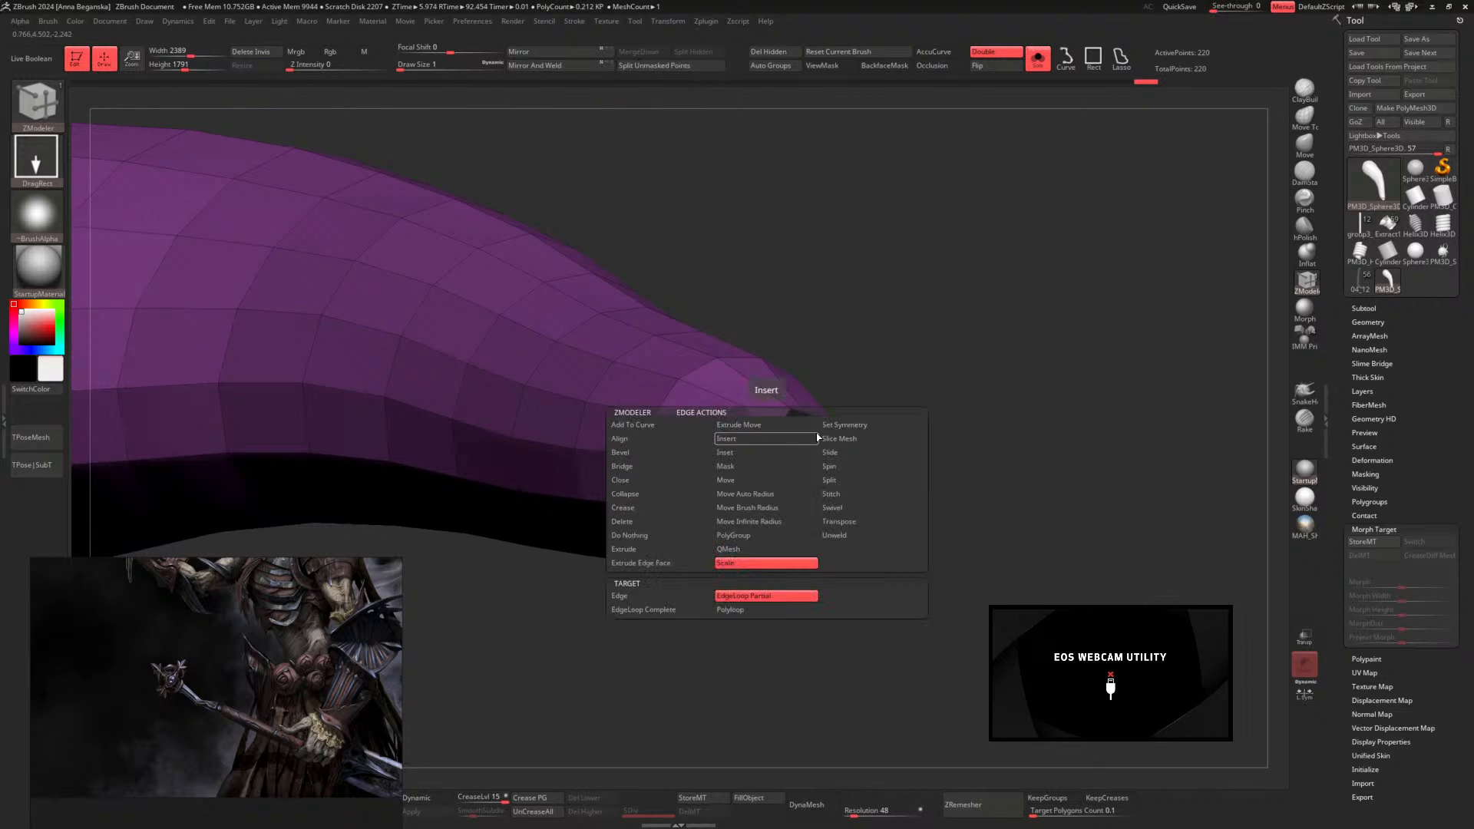
click(842, 500)
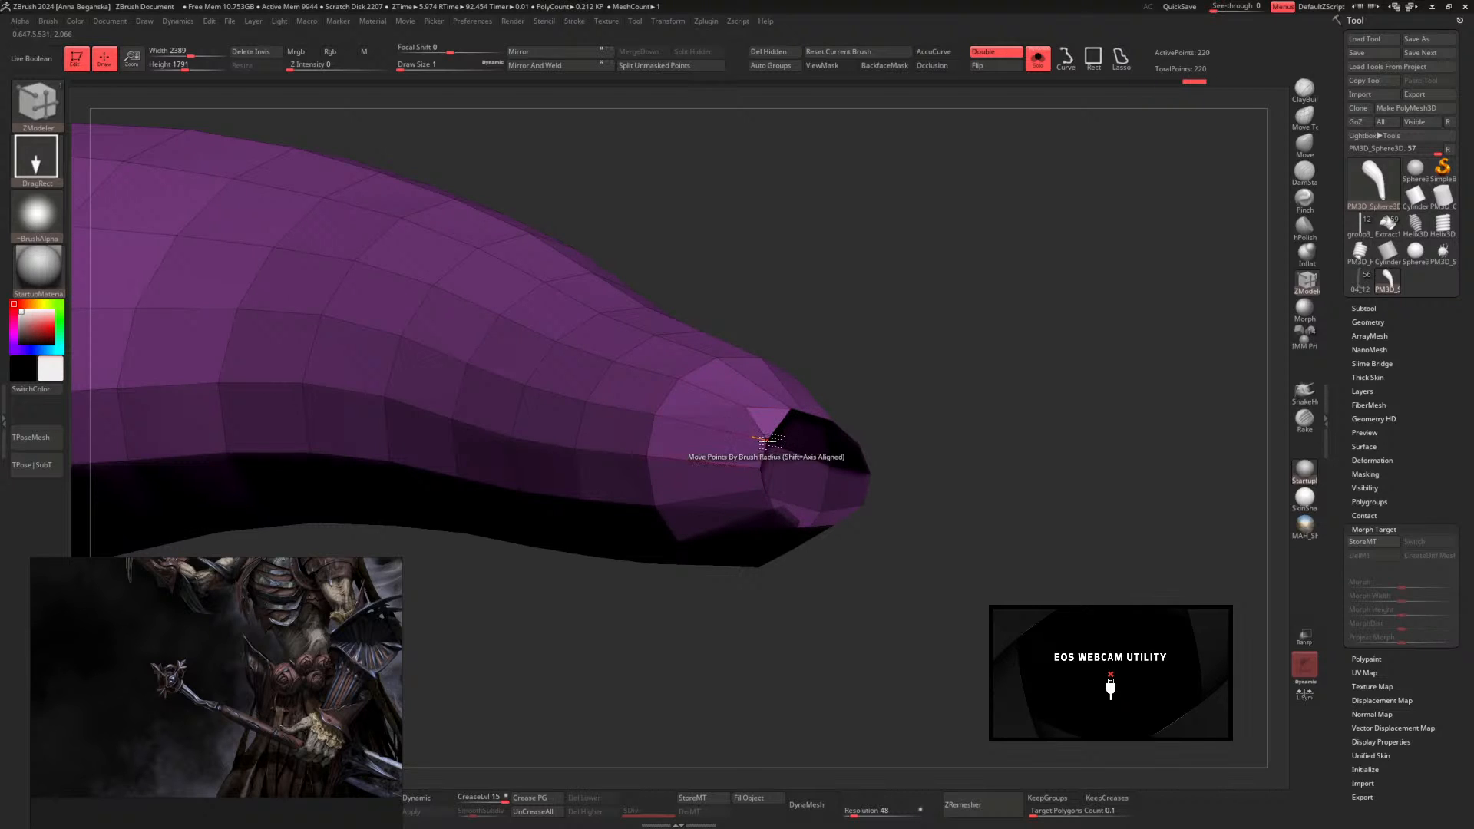
alt+drag(878, 323, 897, 396)
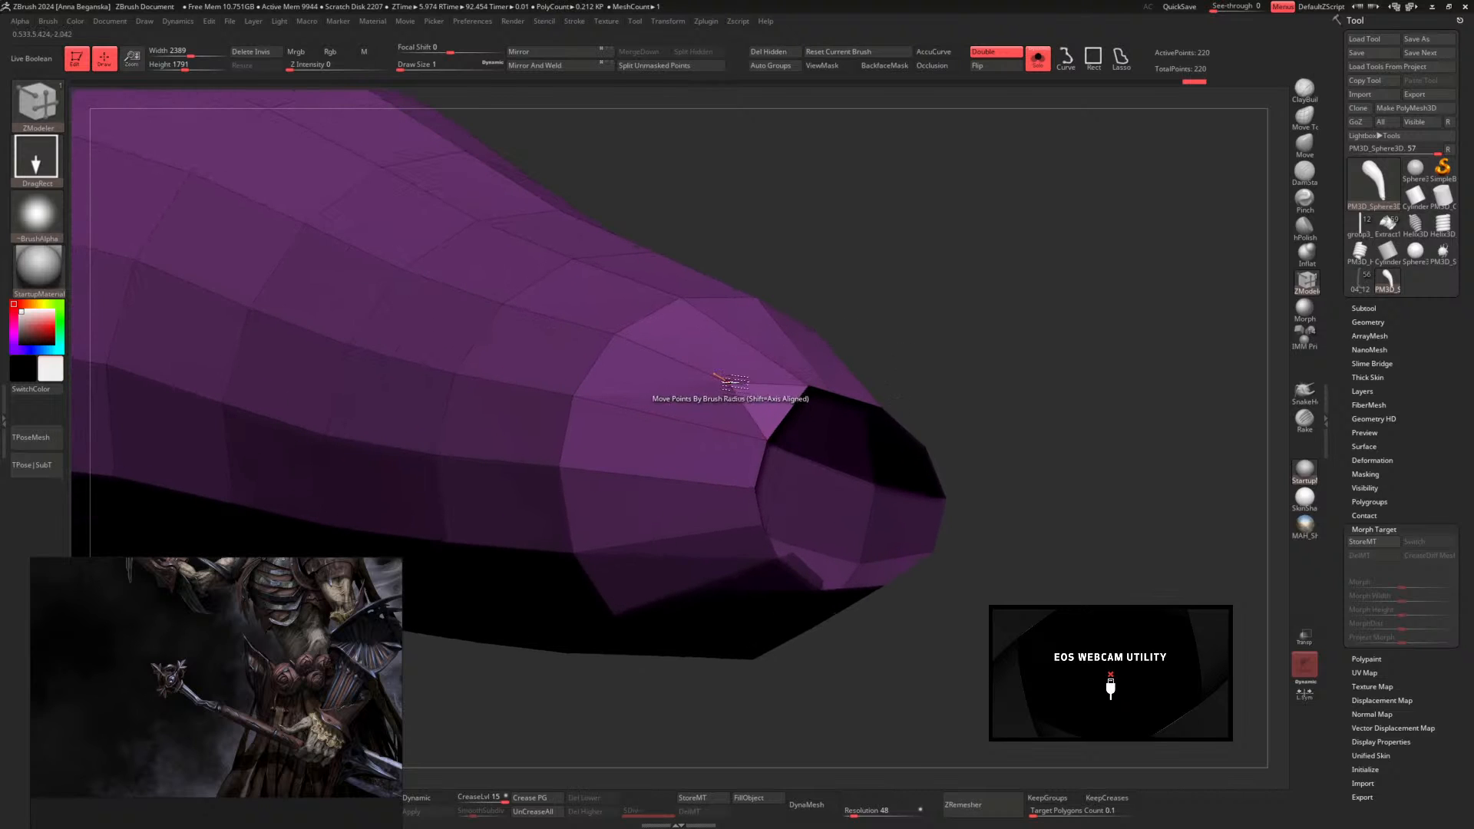
key(space)
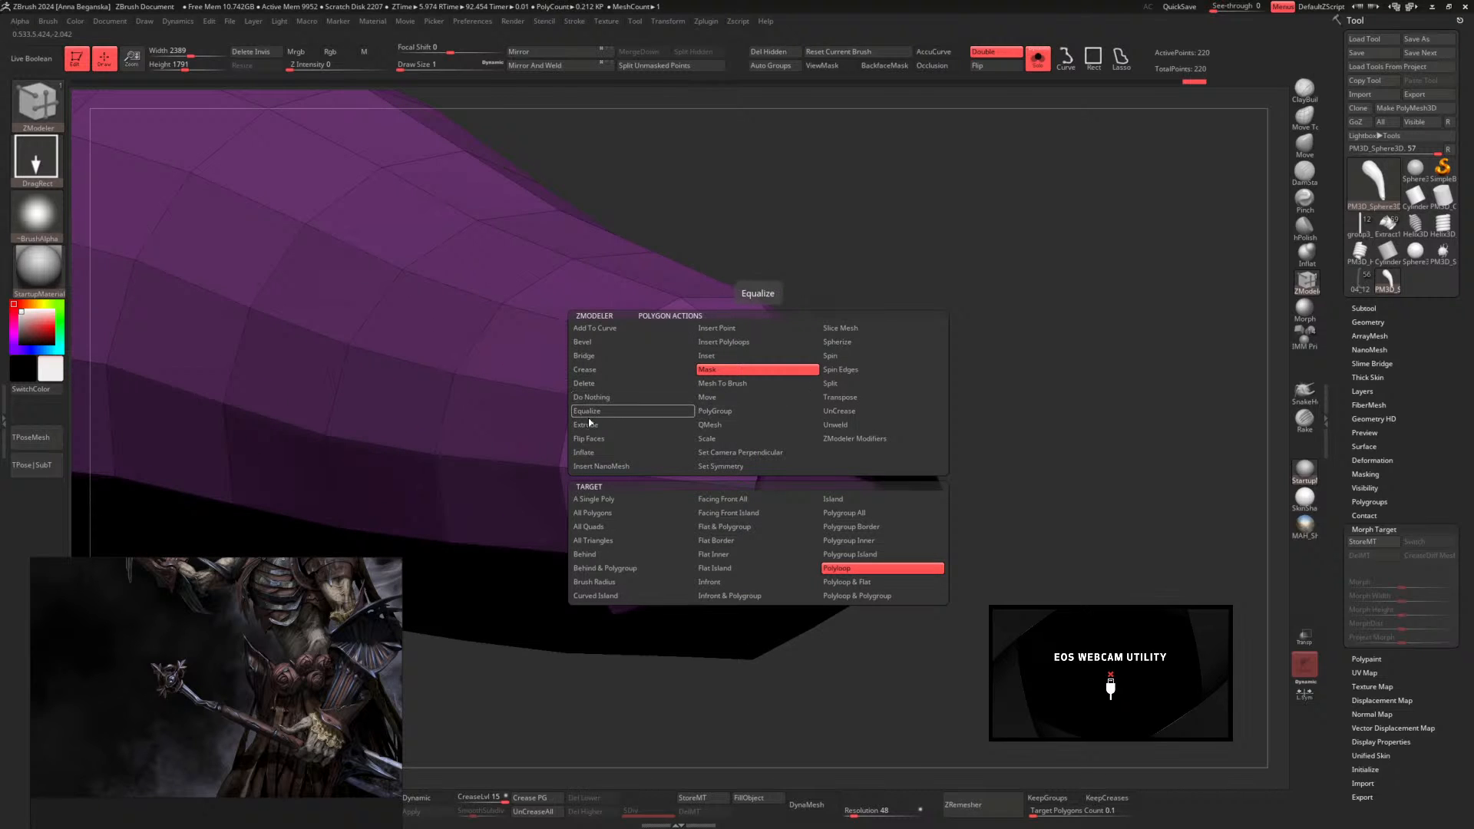
click(588, 414)
key(space)
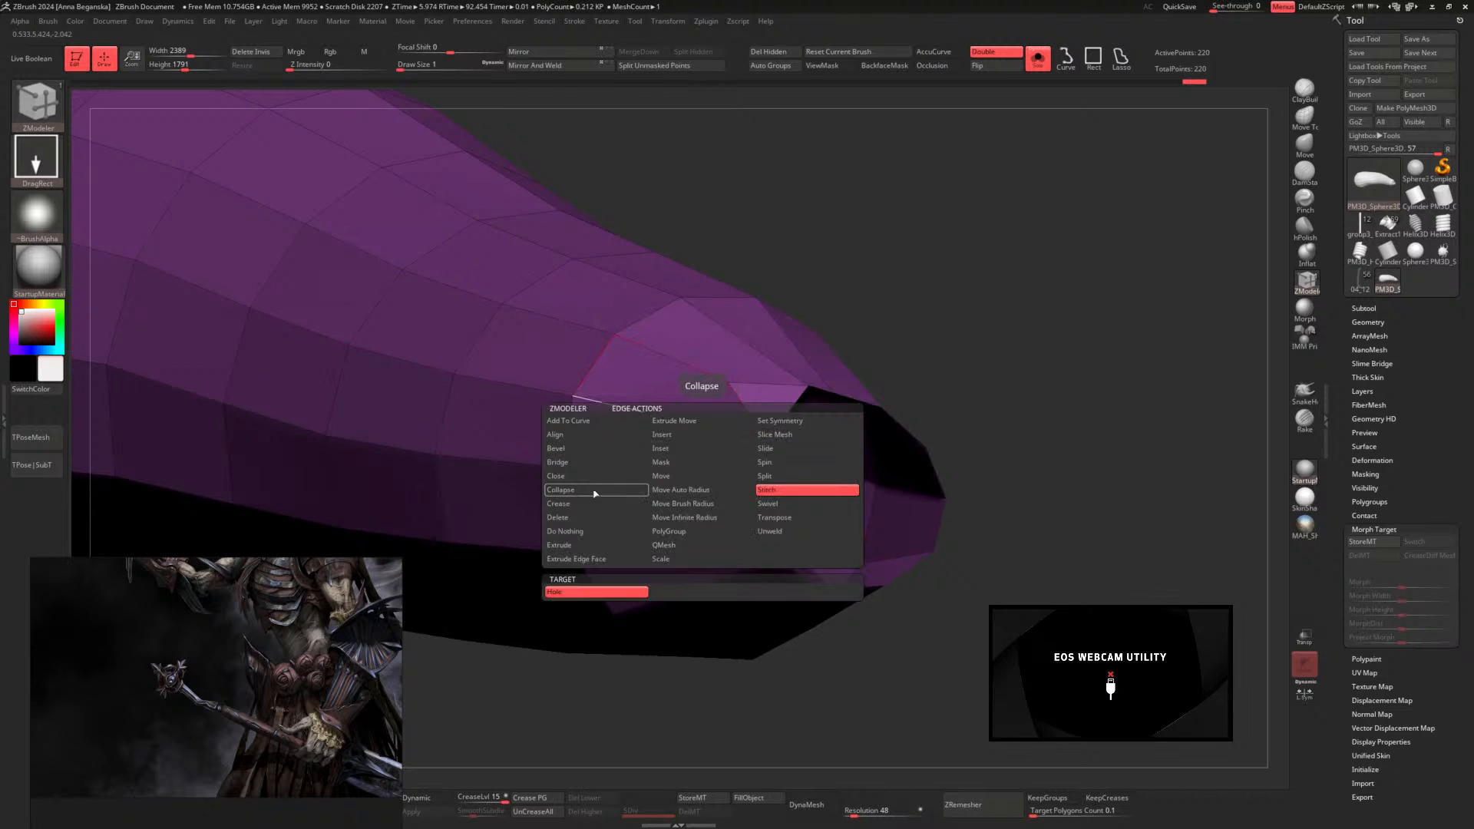
click(575, 535)
drag(949, 359, 939, 343)
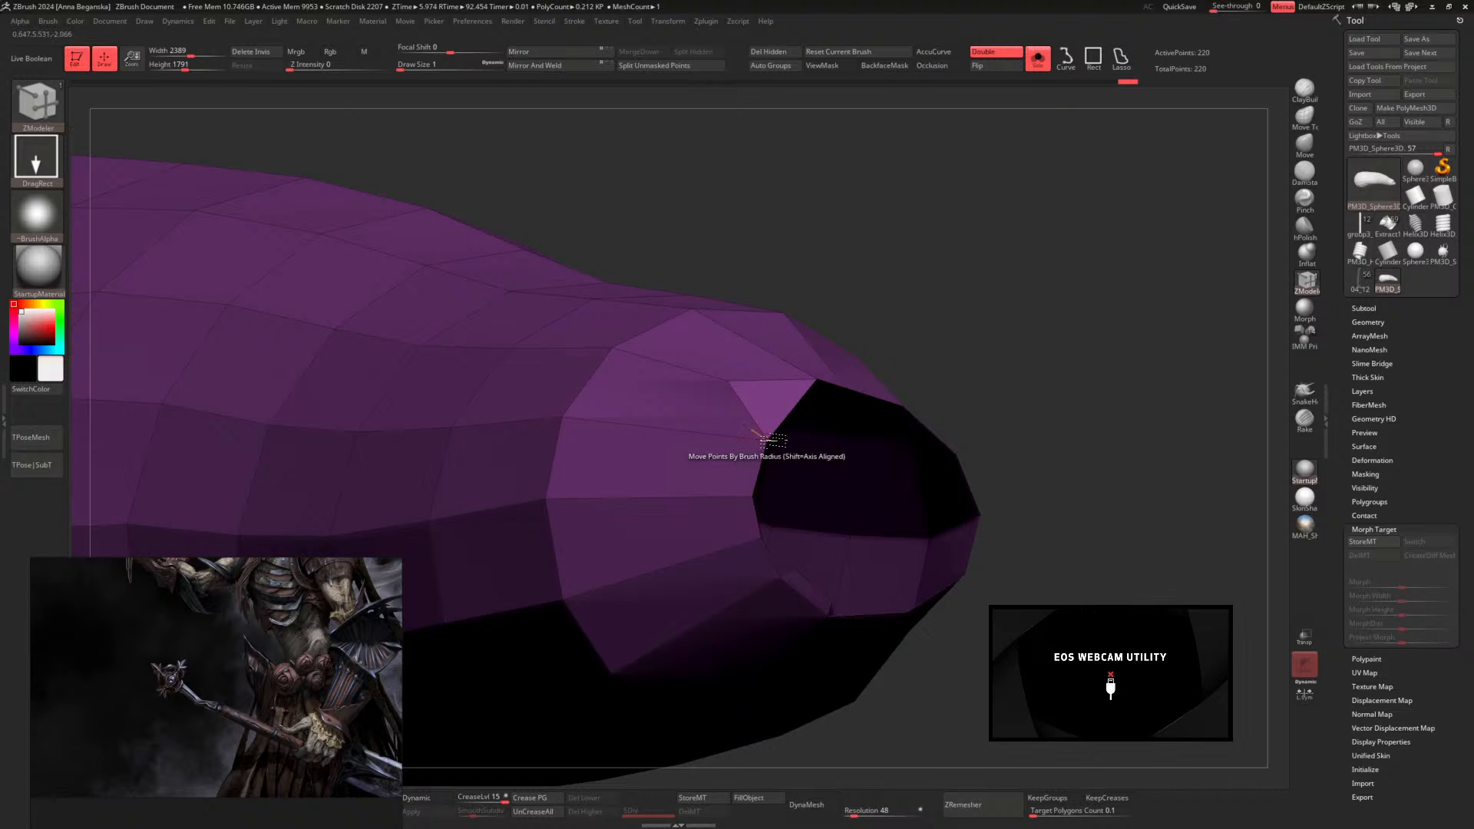
Set ZModeler's point action to Stitch and merge the surplus neighbouring points on the near side of the tip's rim
key(space)
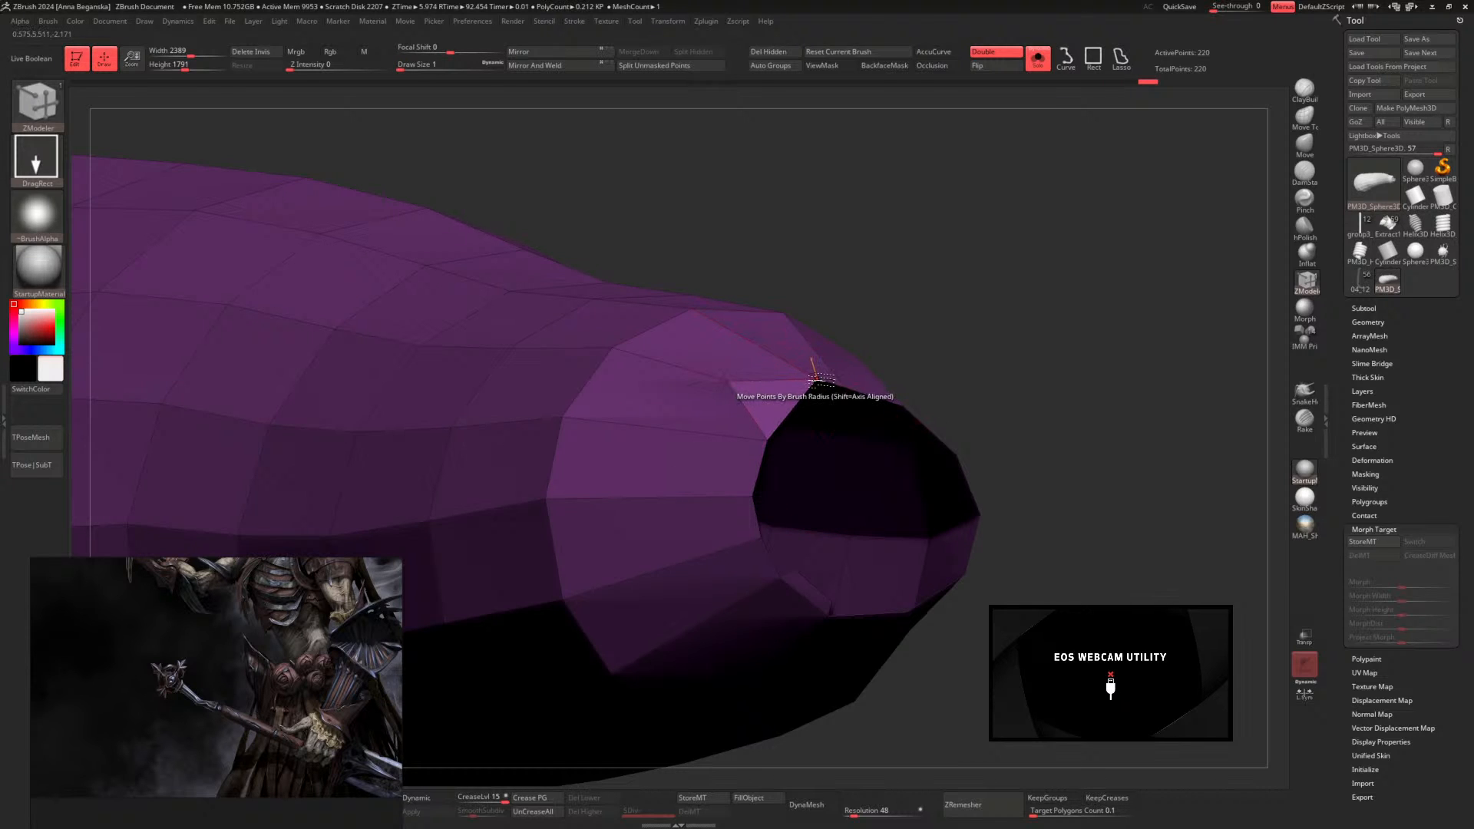
key(space)
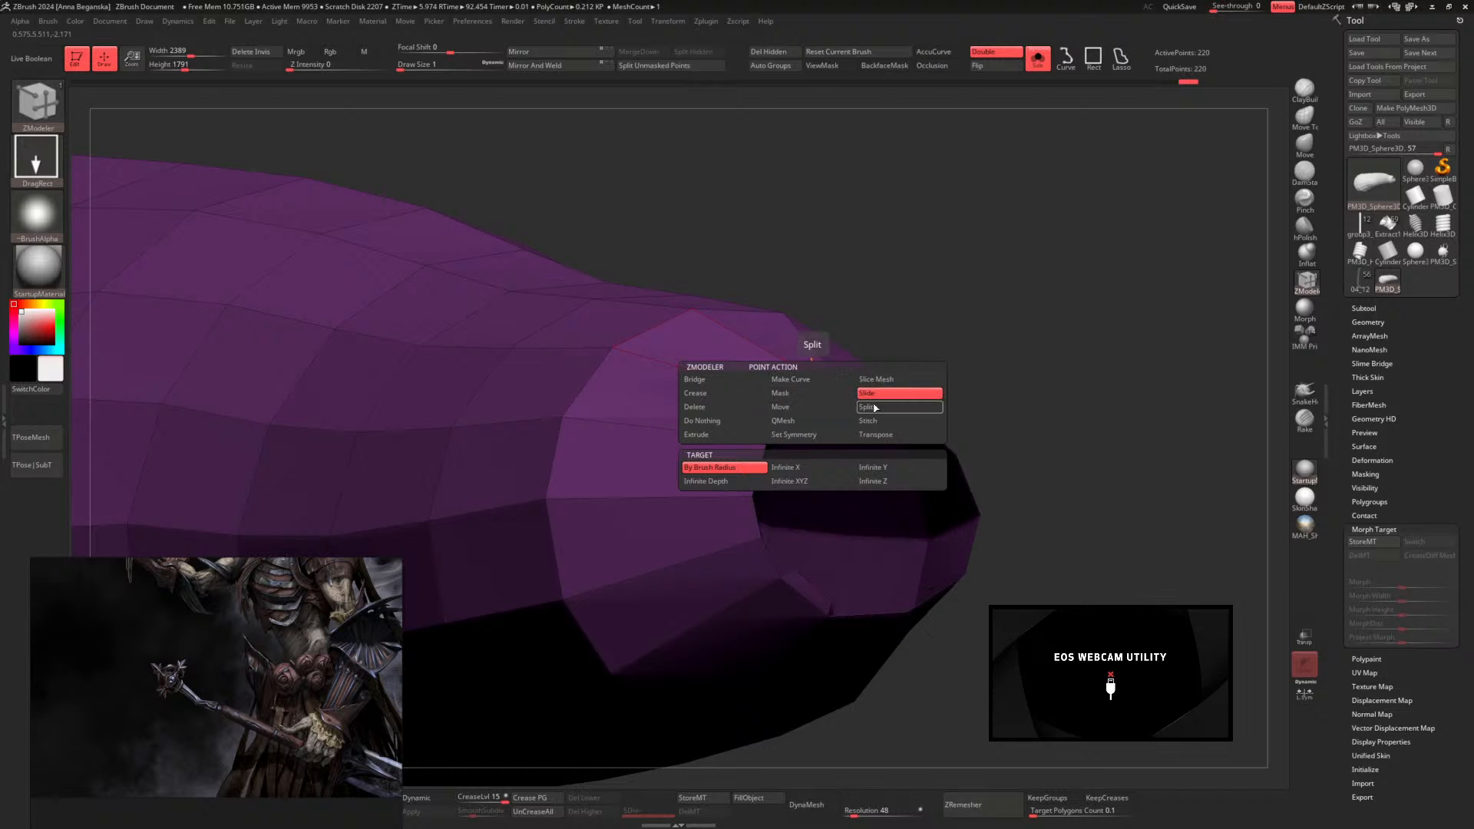
click(872, 422)
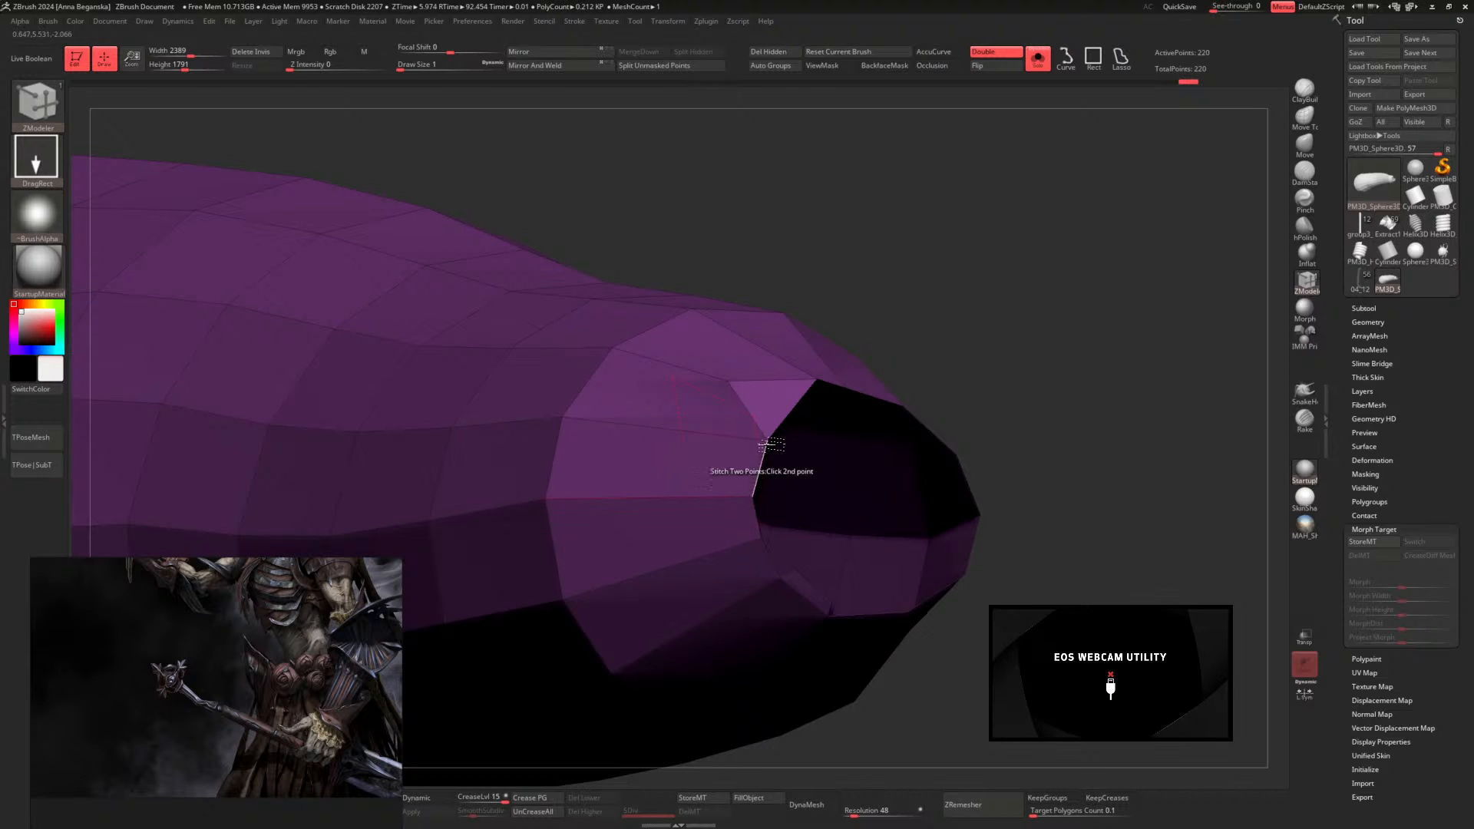
click(725, 378)
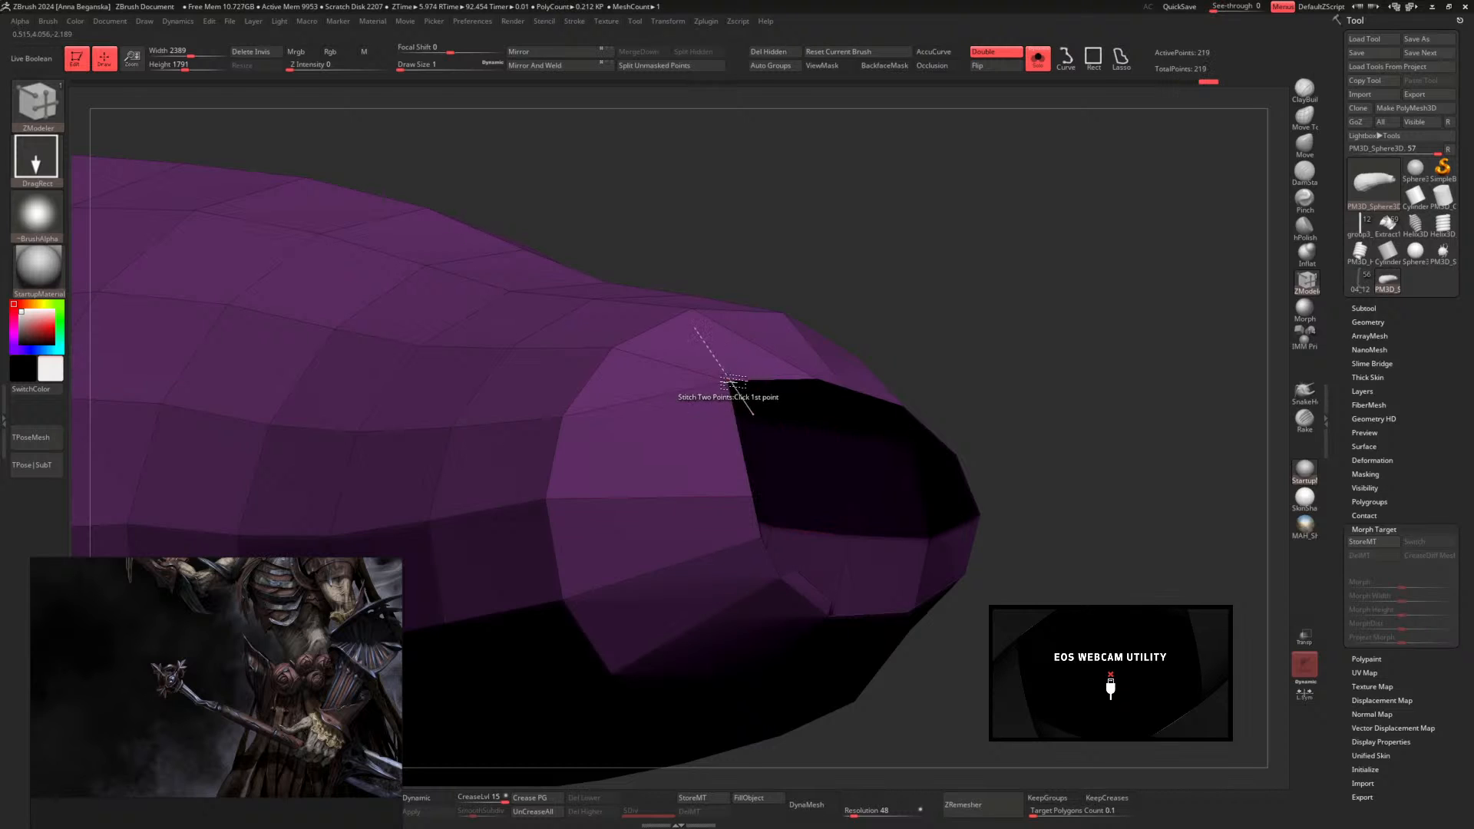
click(746, 498)
click(758, 497)
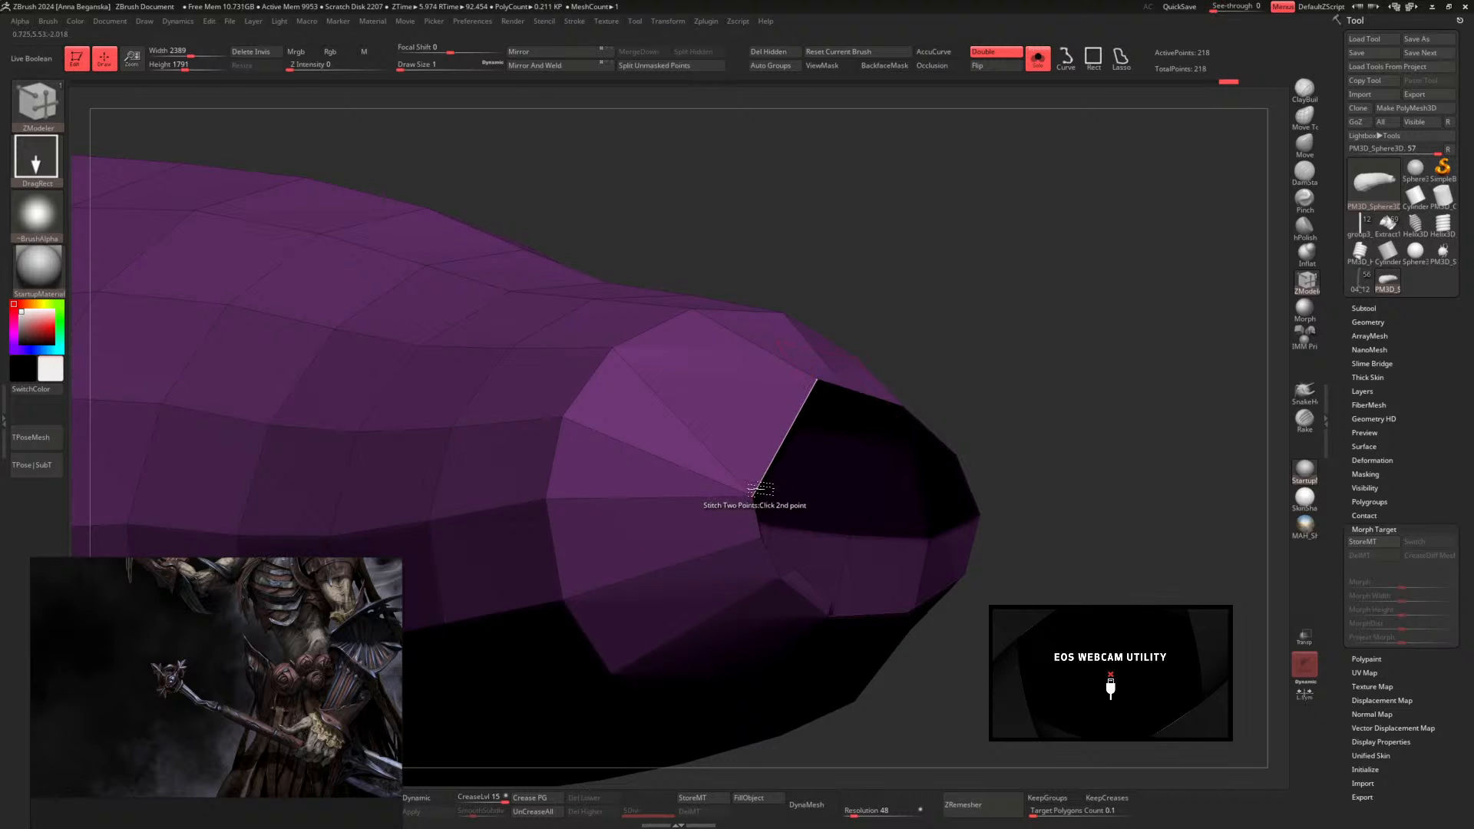
drag(952, 343, 978, 236)
click(744, 440)
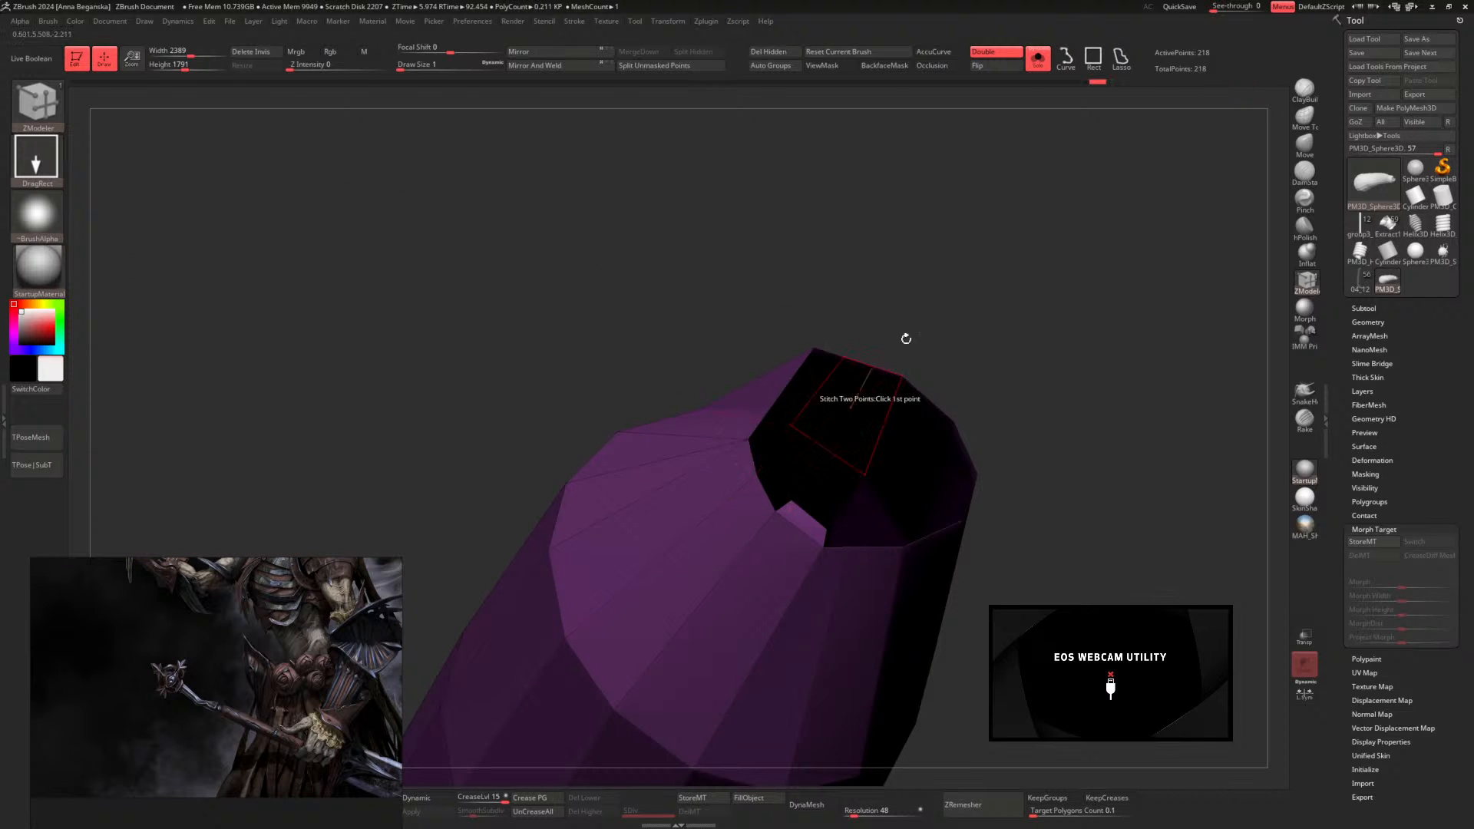
Delete the stray polygon protruding from the tip's rim with ZModeler, and return the polygon action to Do Nothing
drag(905, 338, 991, 234)
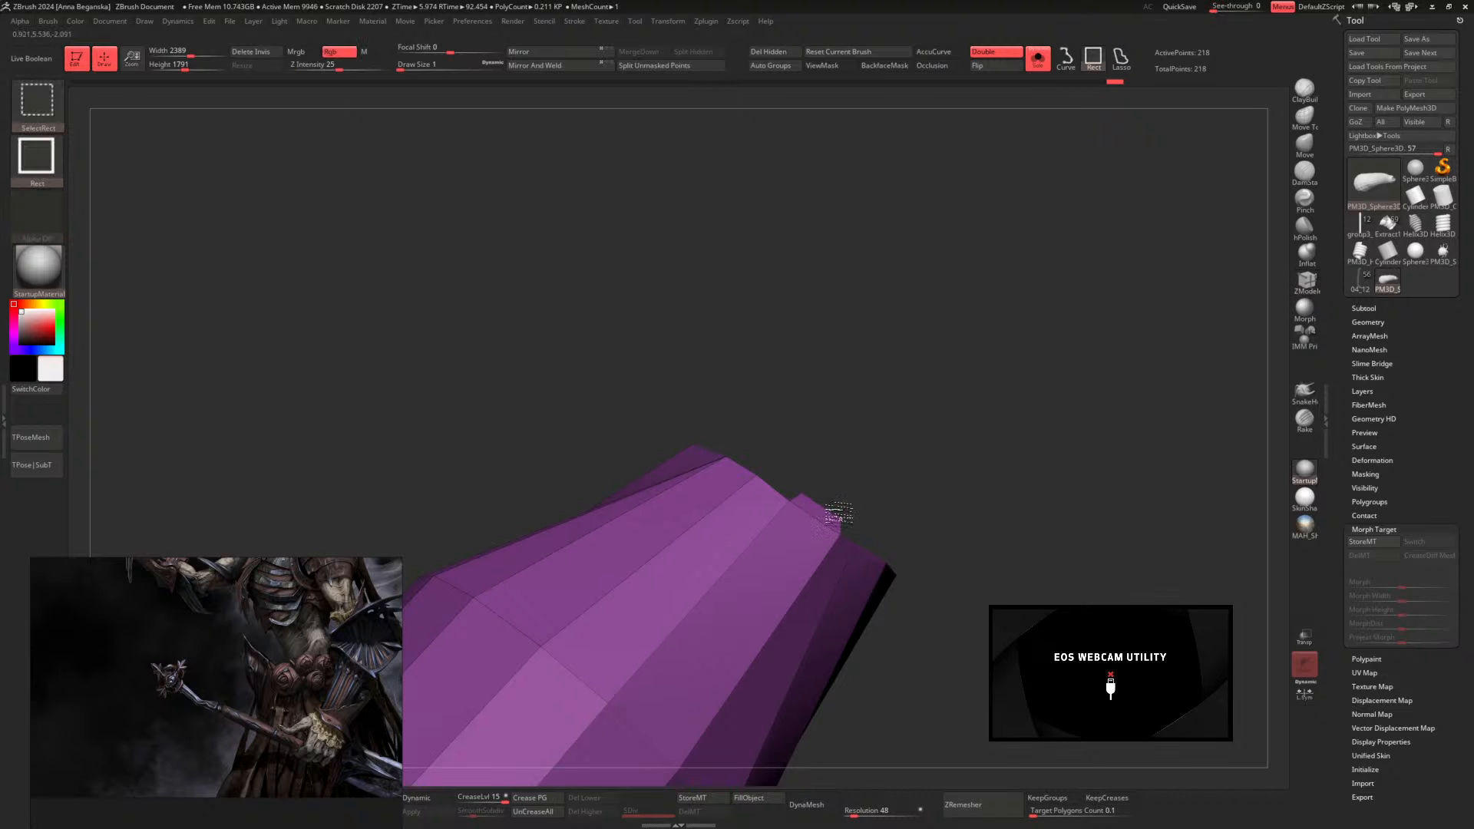
key(space)
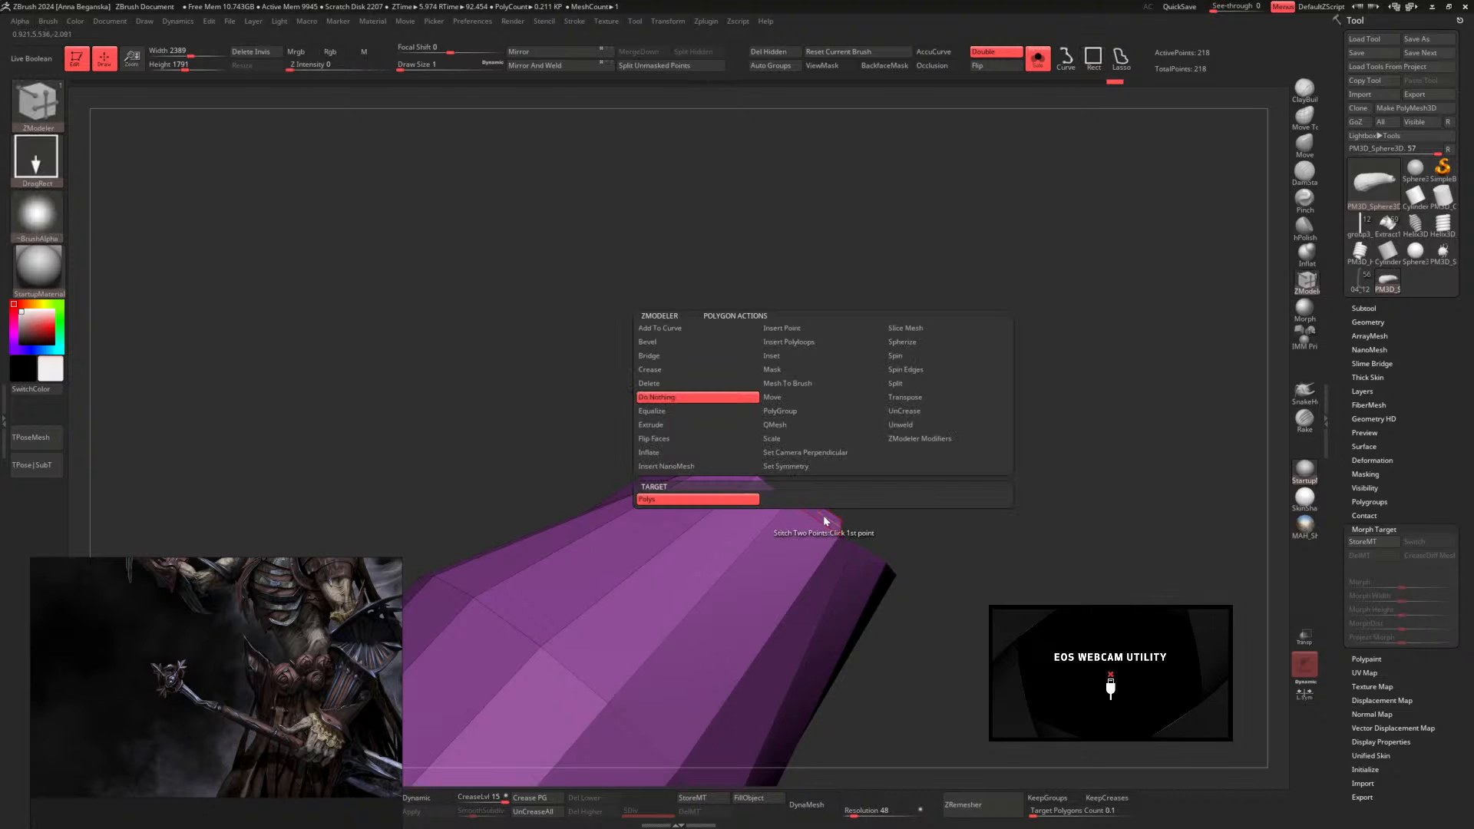
click(650, 383)
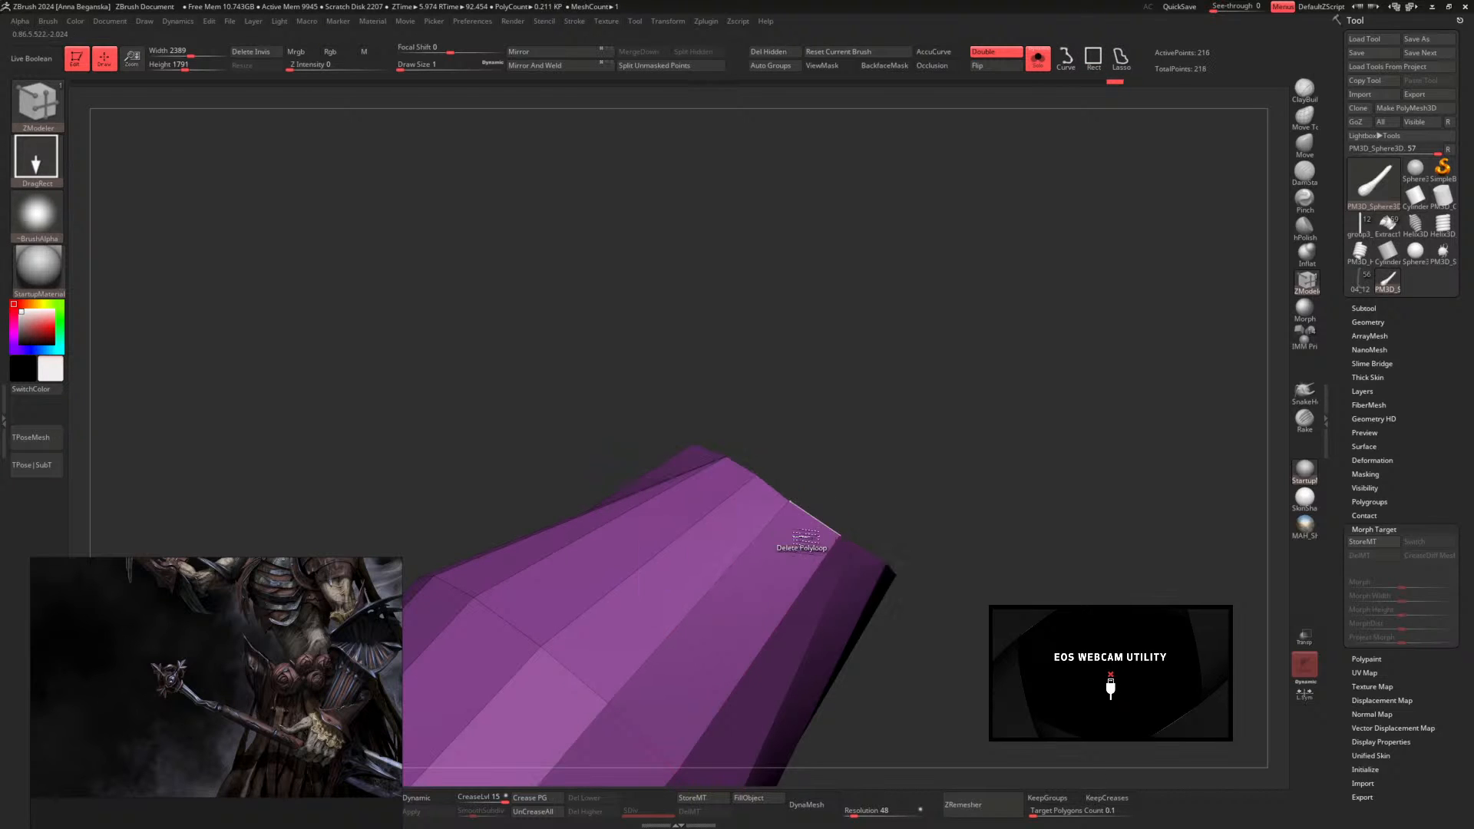
key(space)
click(644, 398)
drag(840, 399, 881, 393)
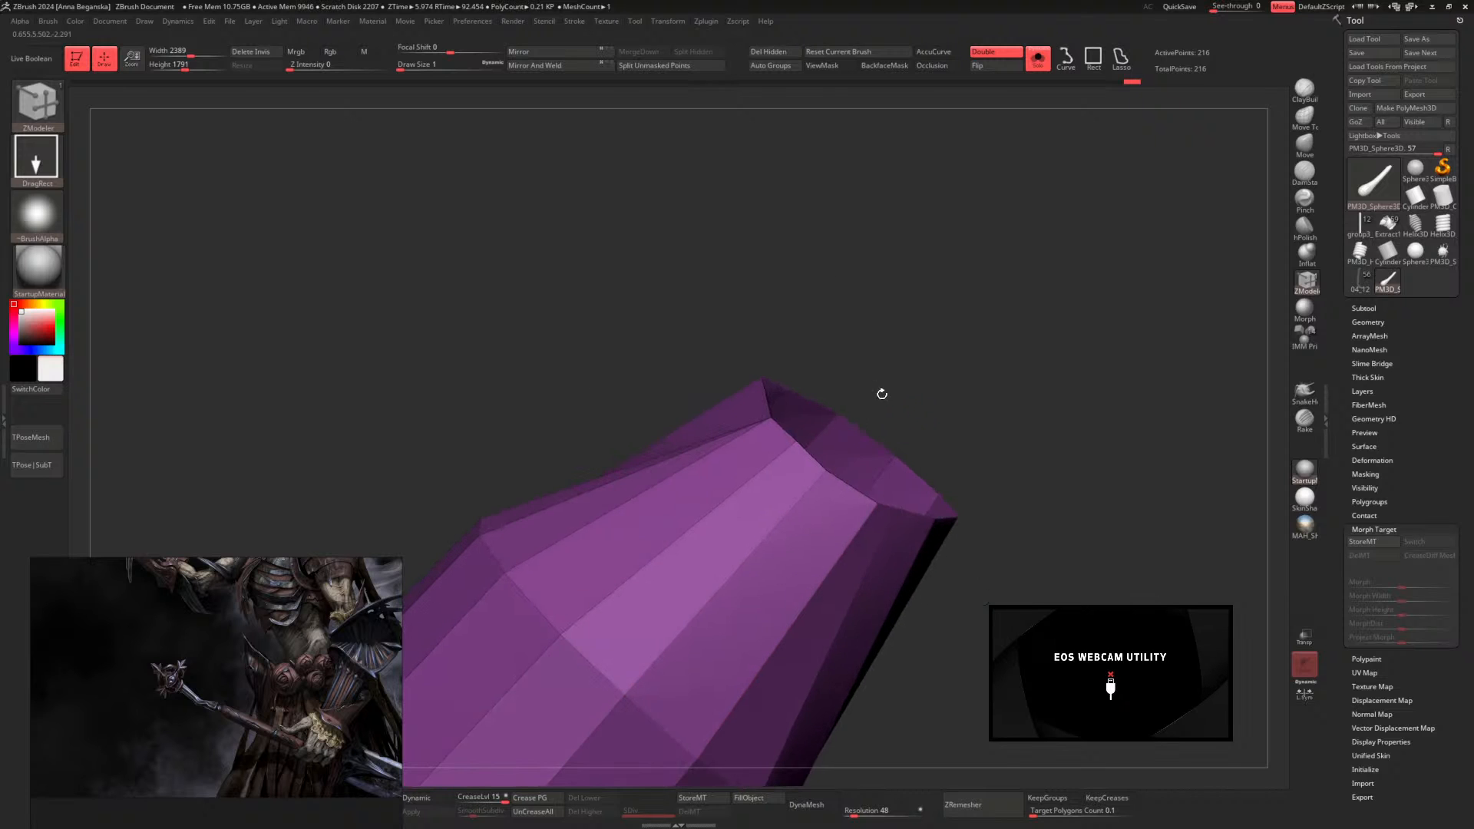
Stitch two neighbouring points on the near side of the open tip's rim into one
ctrl+right_drag(881, 394, 892, 419)
ctrl+right_drag(1094, 461, 1100, 499)
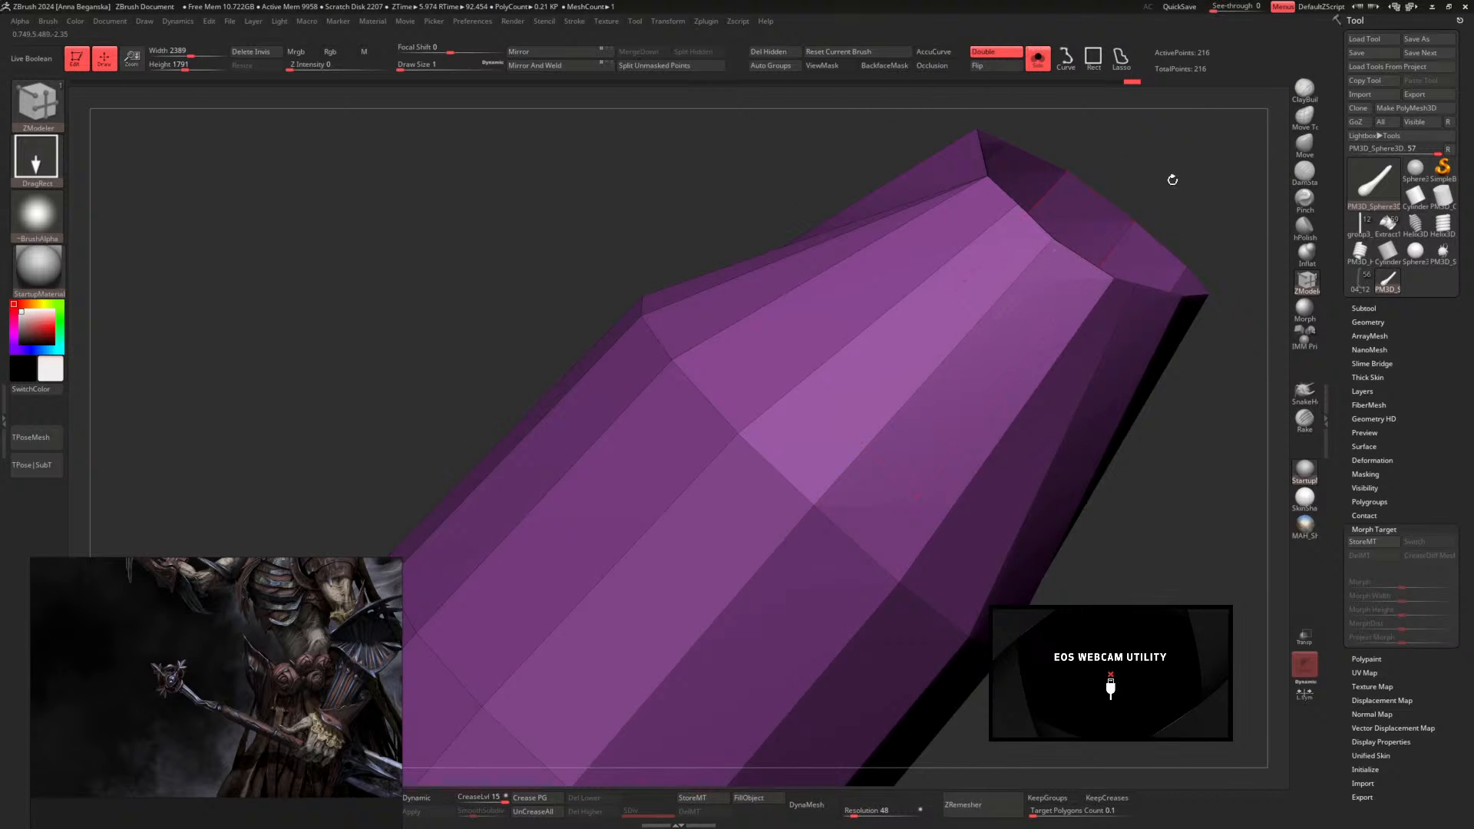
ctrl+right_drag(1204, 205, 1065, 367)
right_drag(1083, 251, 1083, 279)
click(1092, 265)
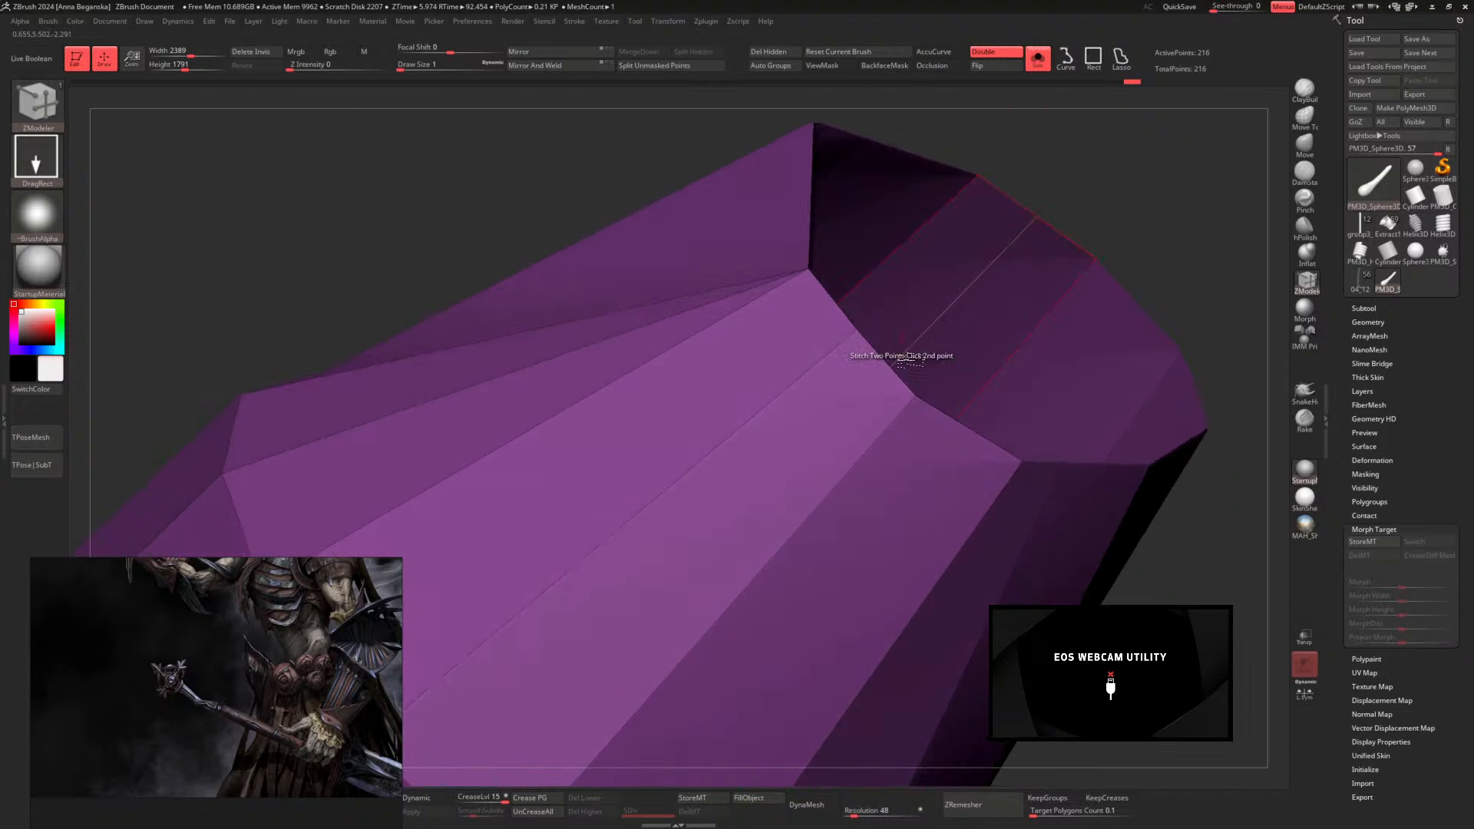
click(919, 397)
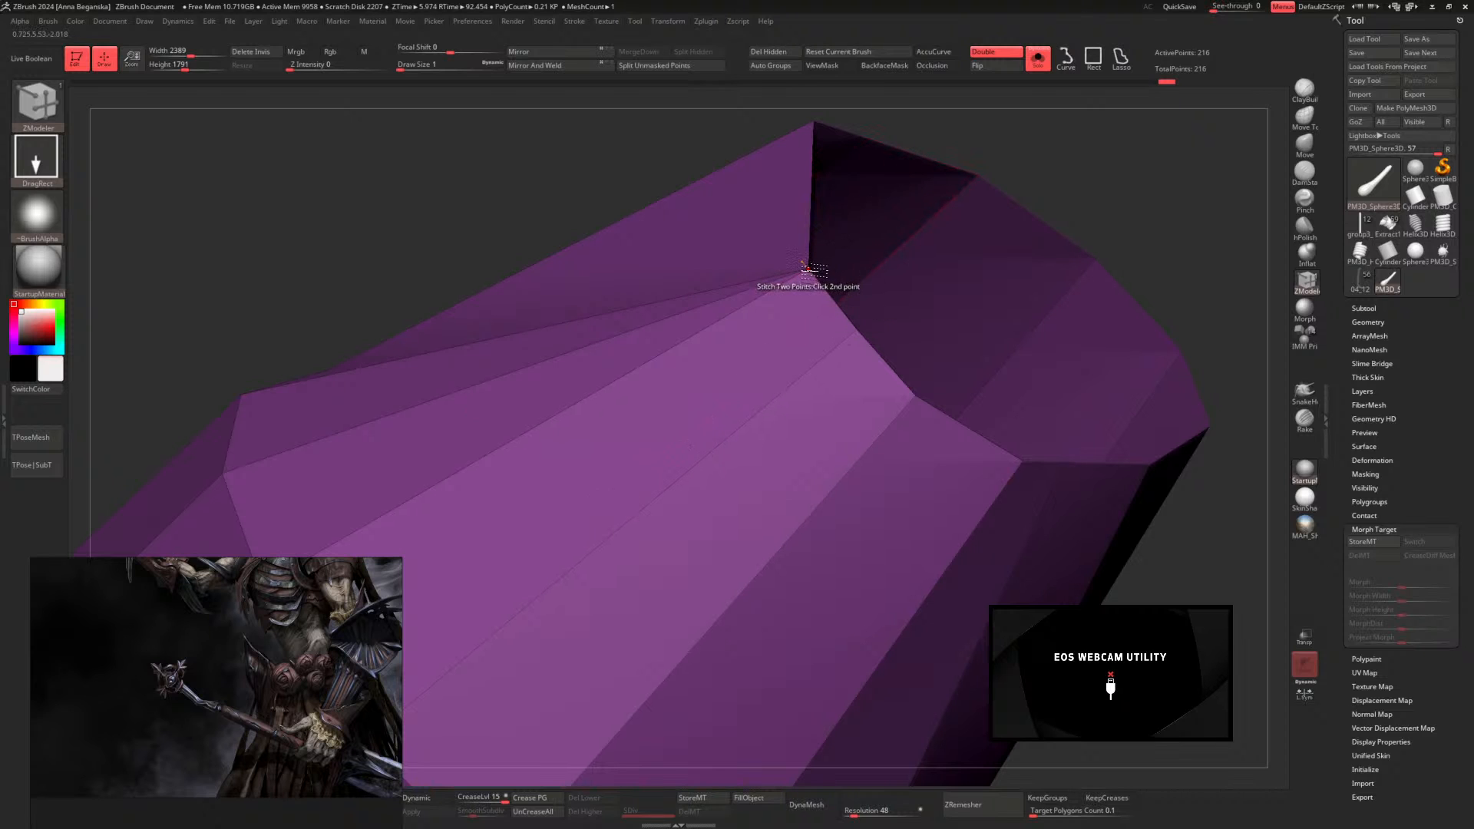
key(space)
key(space)
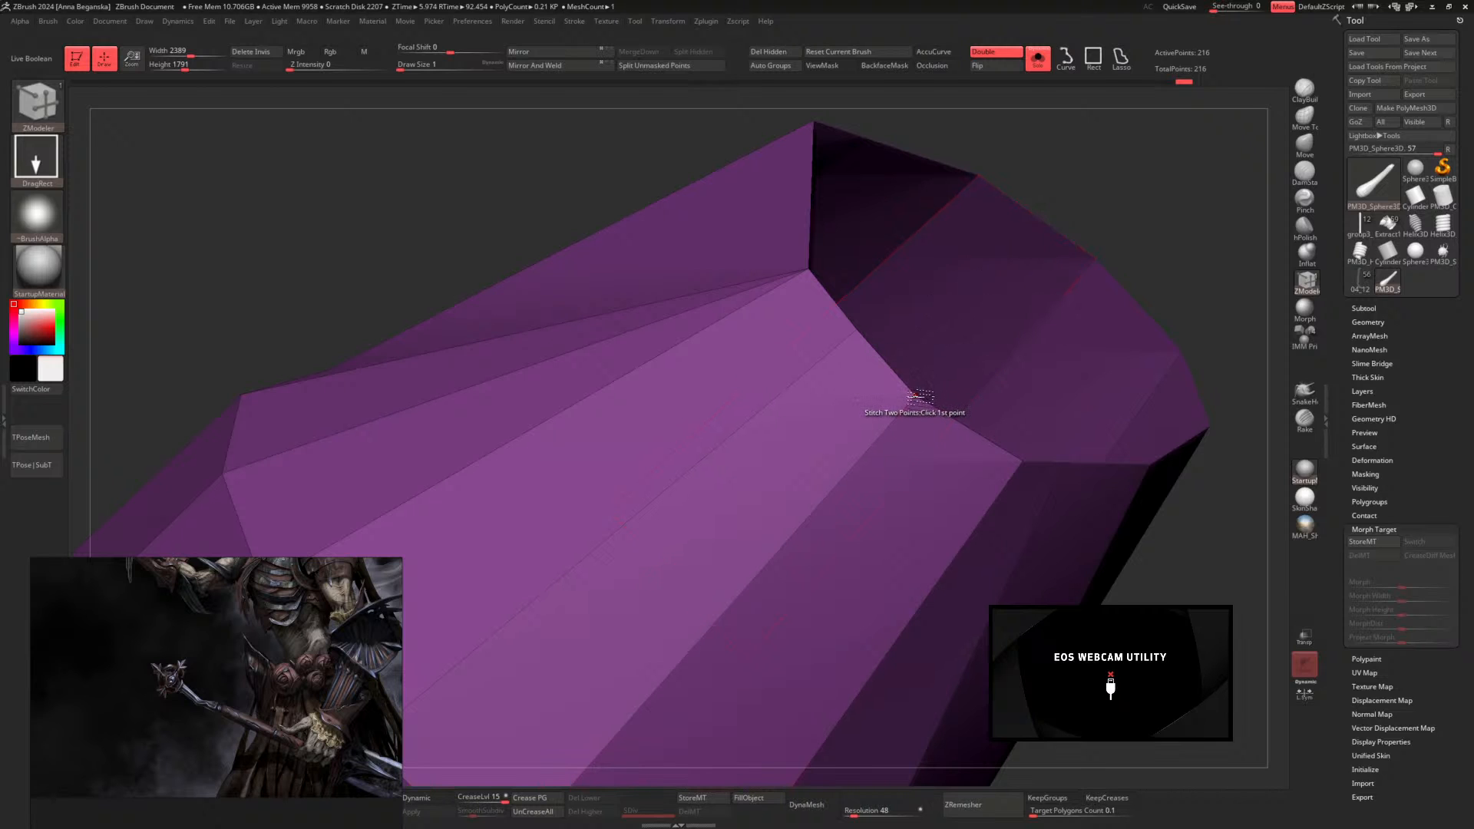
click(863, 331)
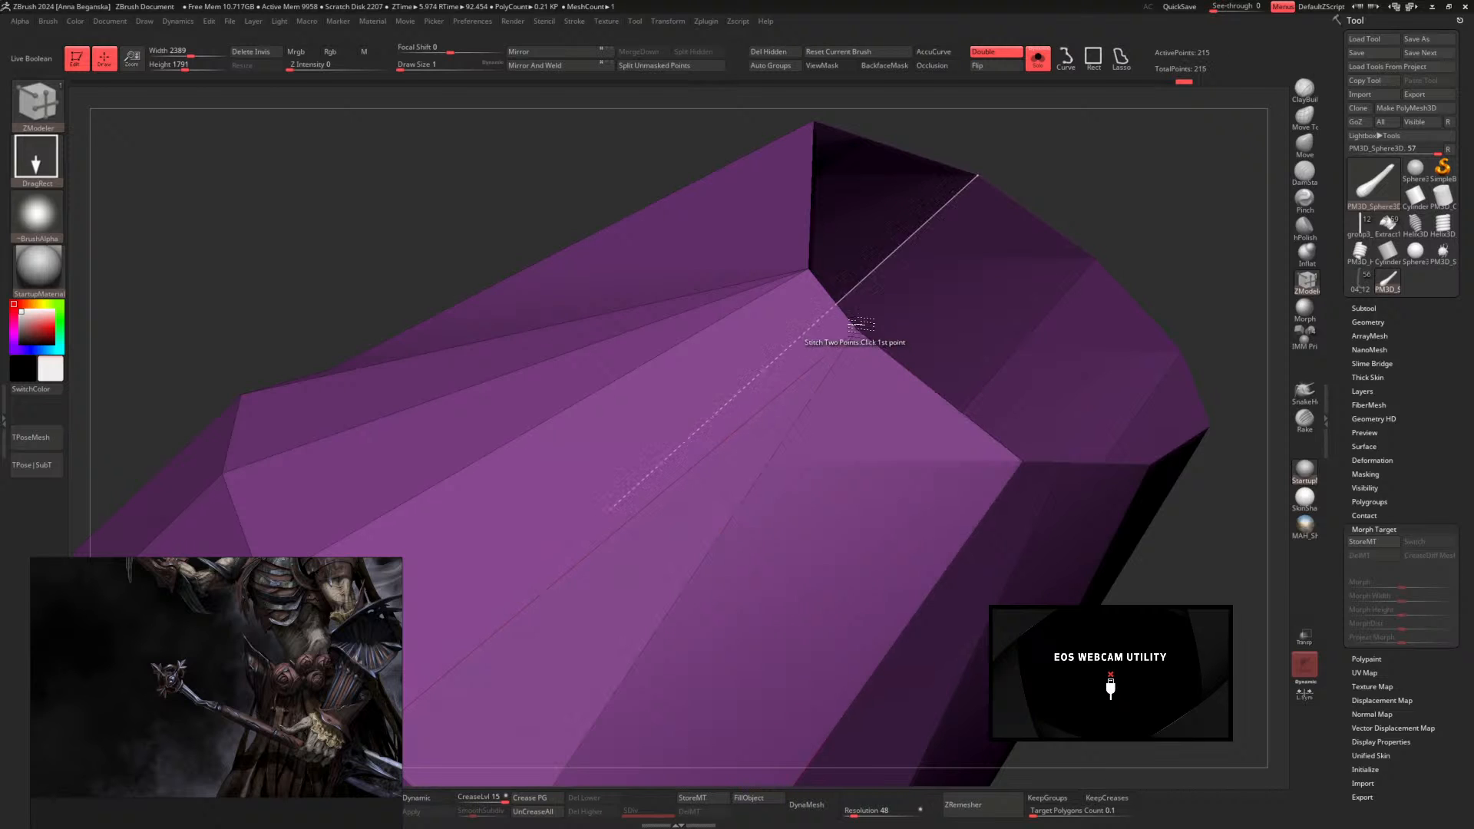
Try to stitch further near-side rim points into the adjacent corner point, and undo these last two stitches
click(807, 267)
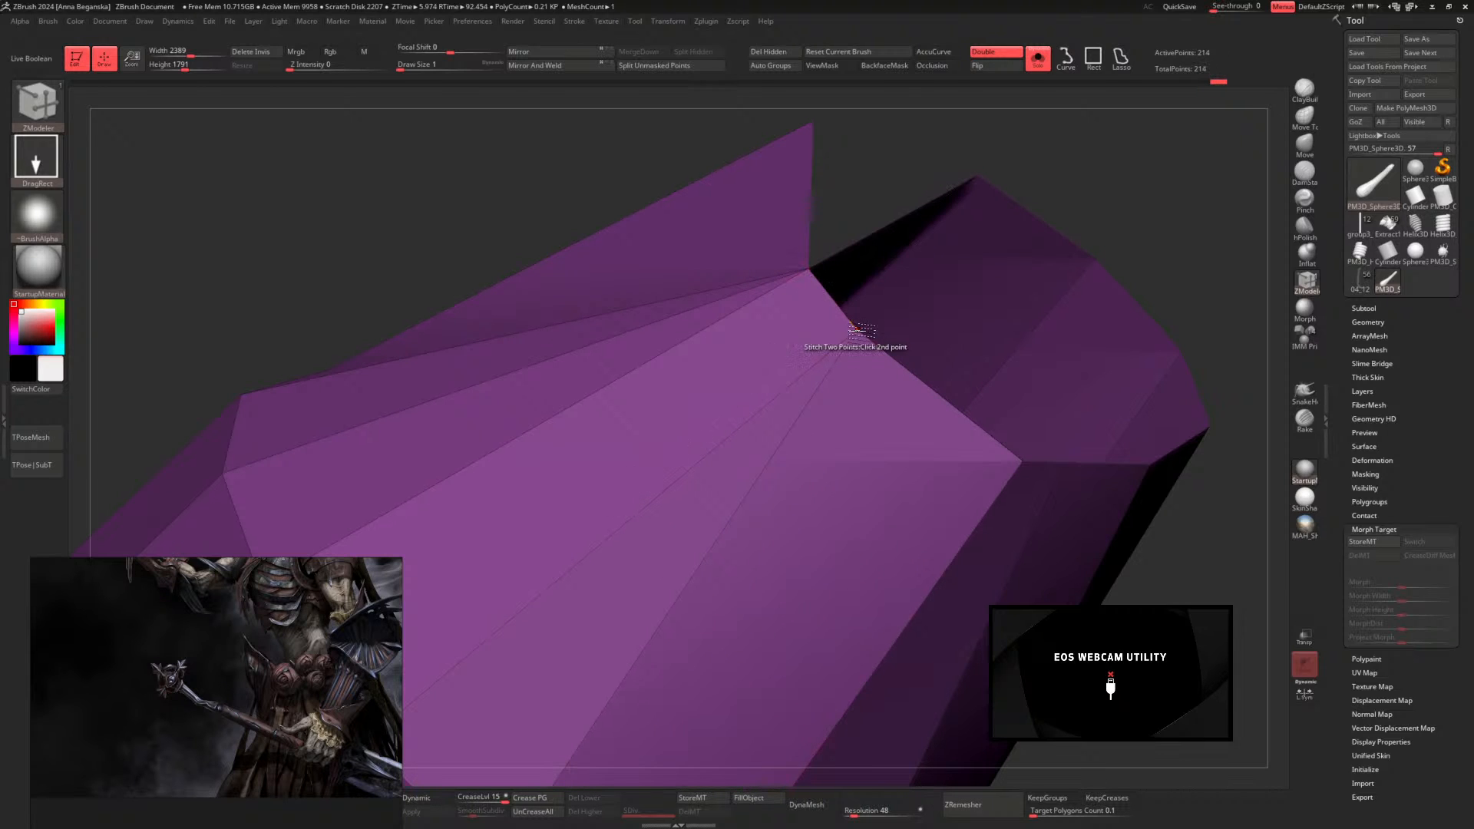
click(810, 269)
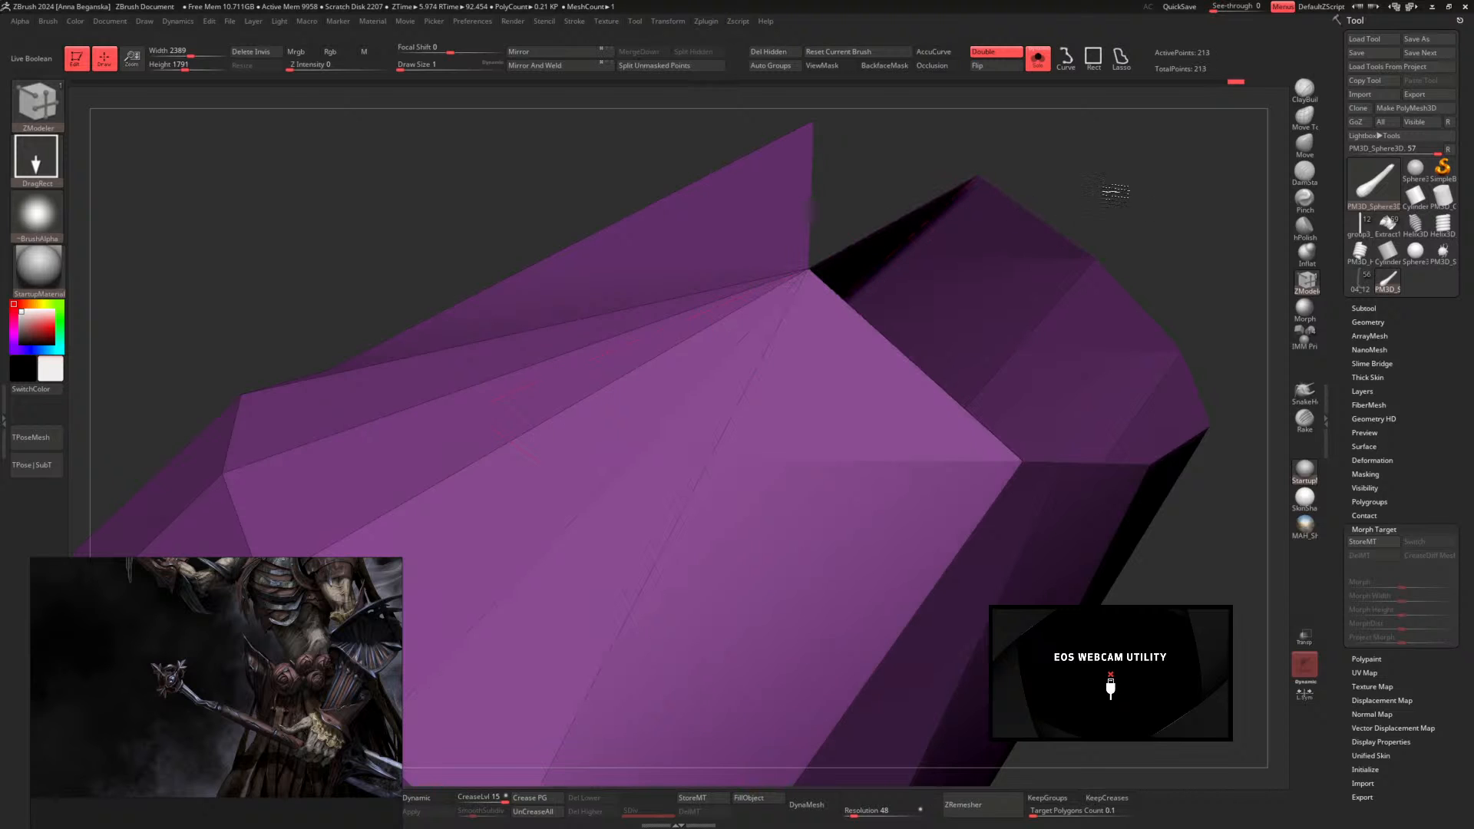
mouse_move(1113, 192)
mouse_down()
mouse_move(1053, 204)
mouse_move(1060, 256)
mouse_move(1021, 338)
mouse_move(1037, 322)
mouse_up()
key(ctrl)
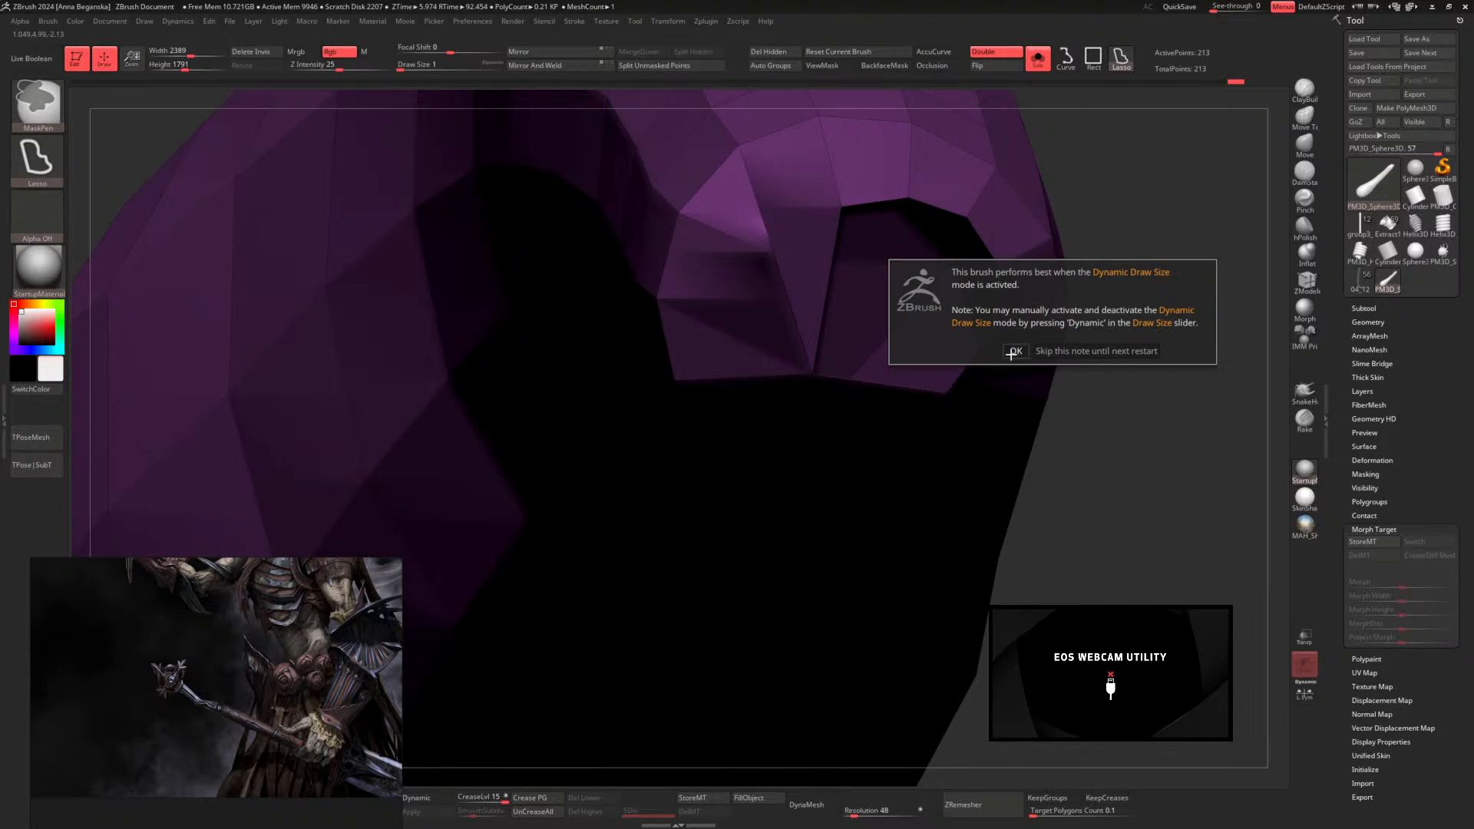
click(1014, 350)
mouse_move(1095, 290)
mouse_down()
mouse_move(1149, 204)
mouse_move(1113, 250)
mouse_move(1053, 197)
mouse_up()
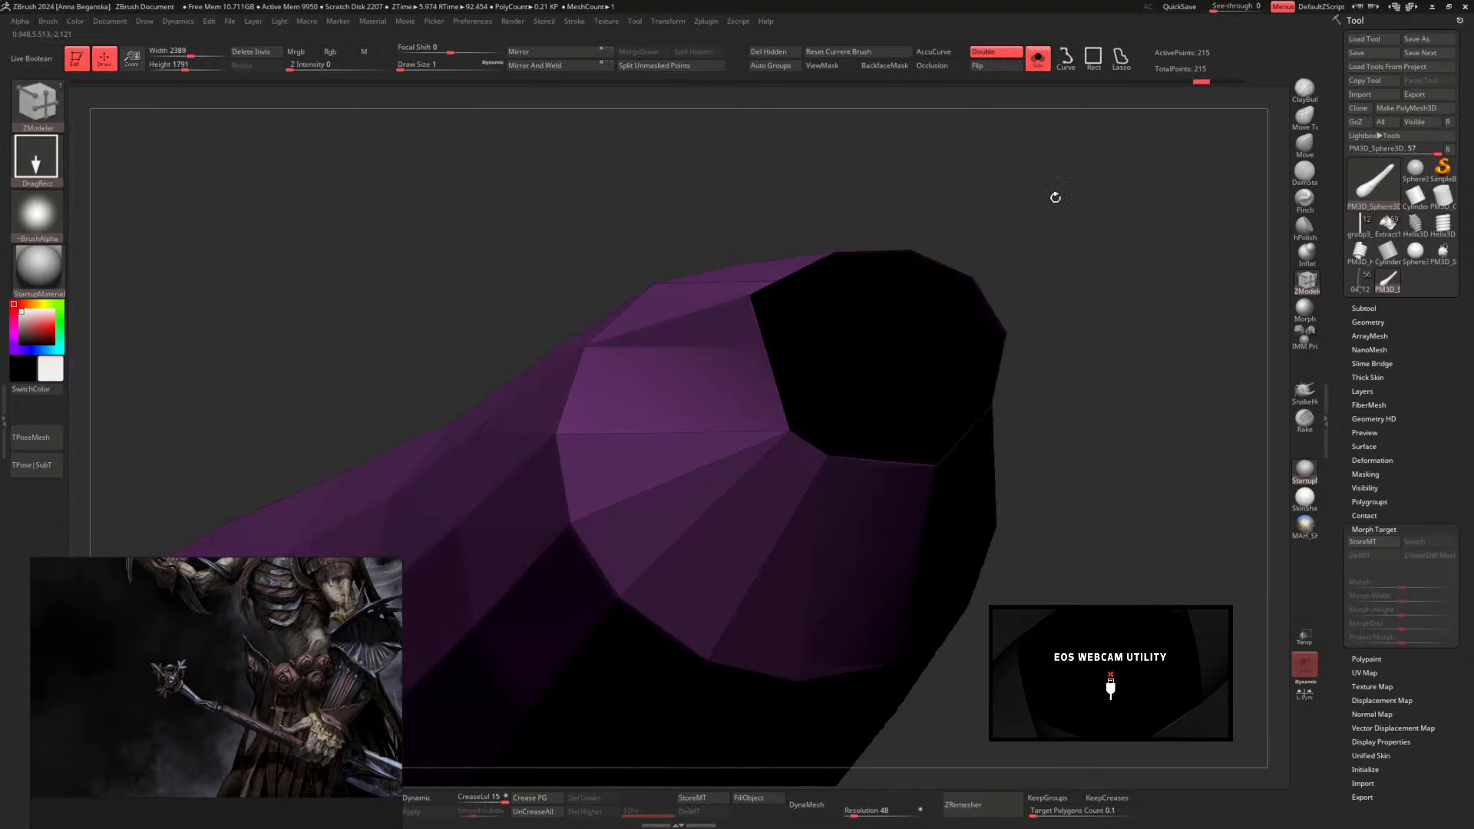
Stitch the point where the near-side edges converge onto its neighbouring rim point
click(756, 294)
drag(1020, 163, 988, 212)
click(799, 434)
click(835, 459)
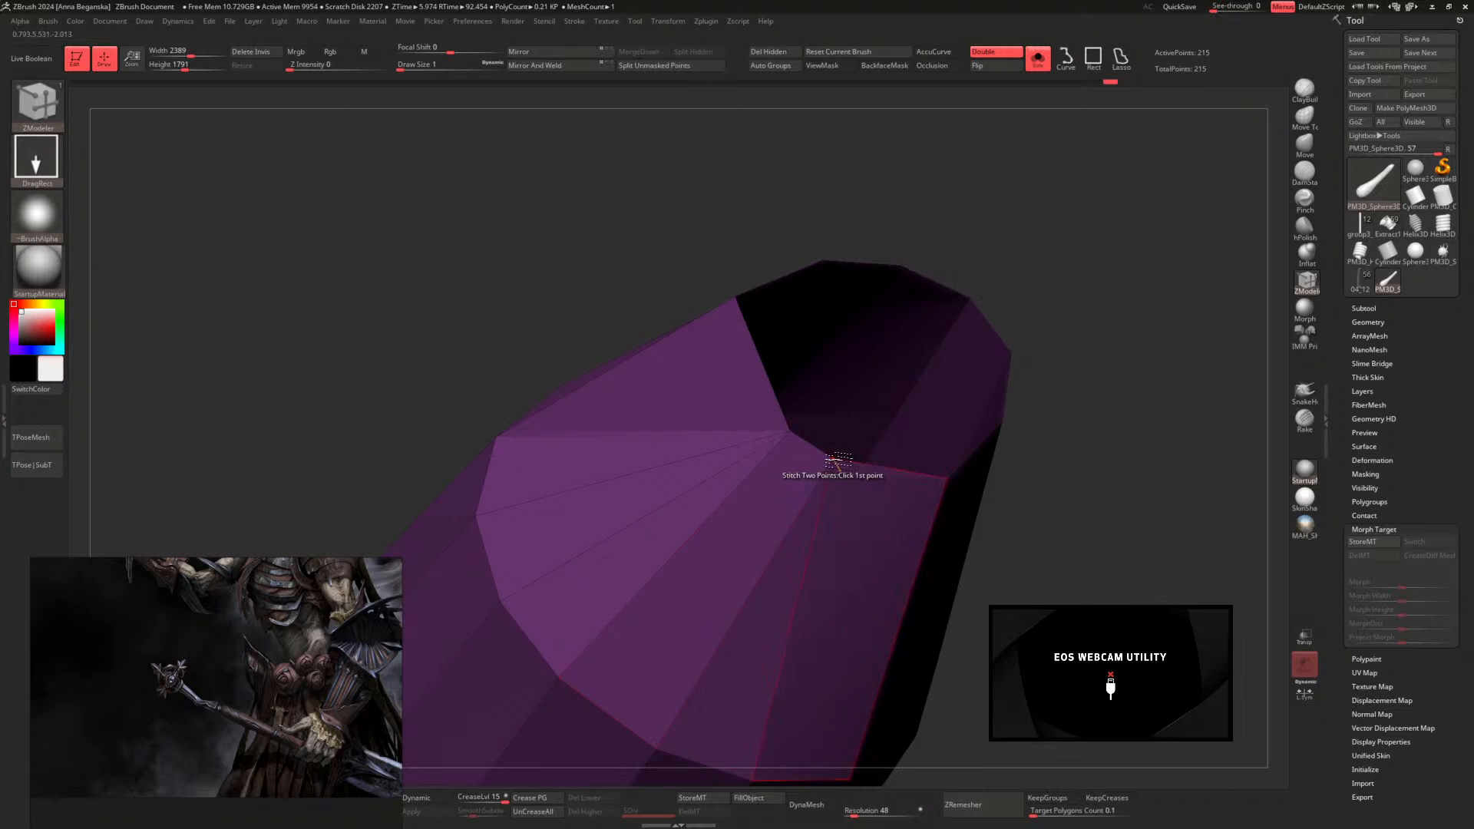
click(787, 433)
click(825, 456)
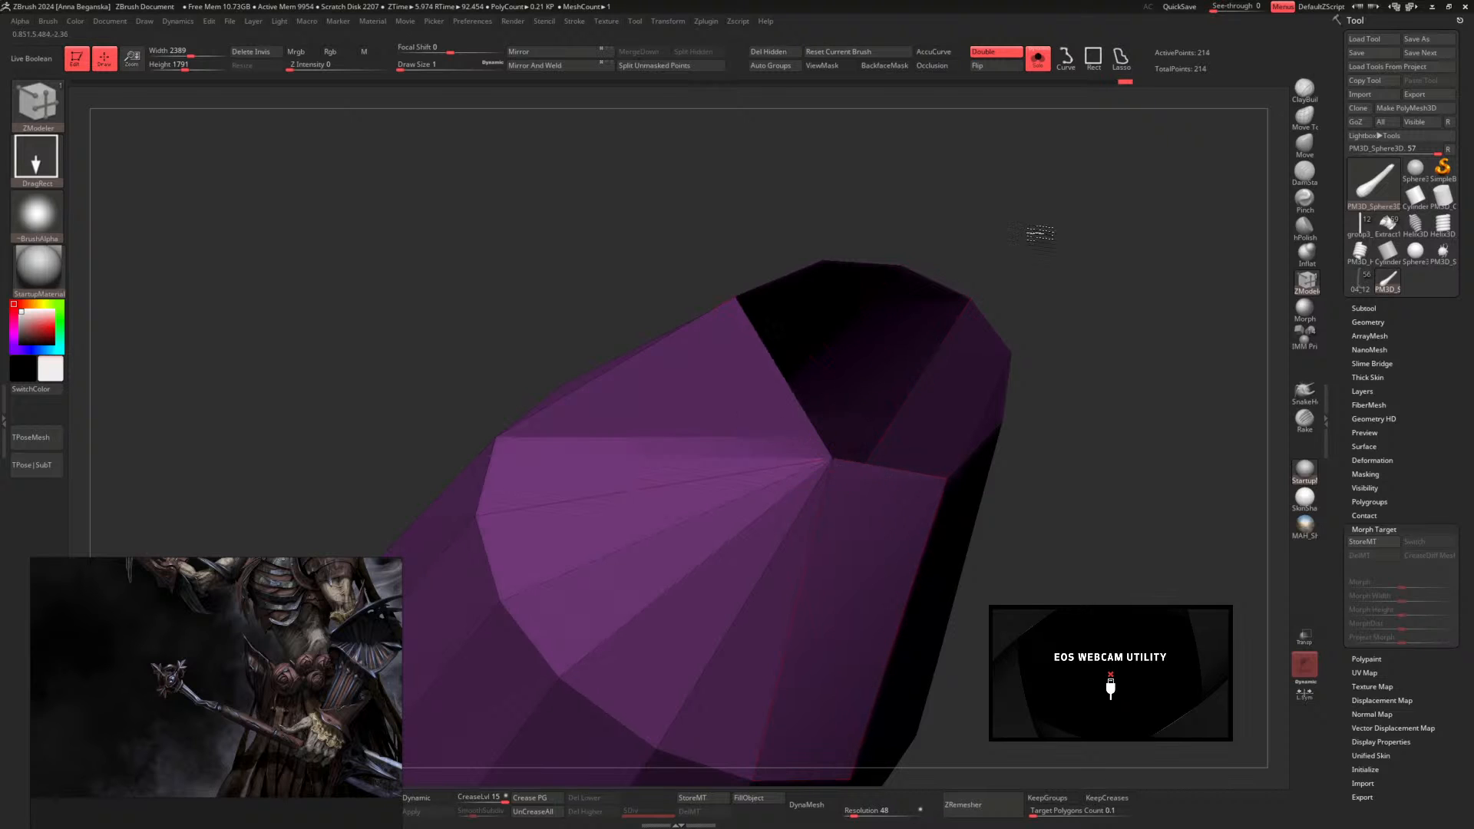
Stitch the next two points along the near rim into the point where the edges converge
drag(1040, 230, 1030, 238)
click(950, 484)
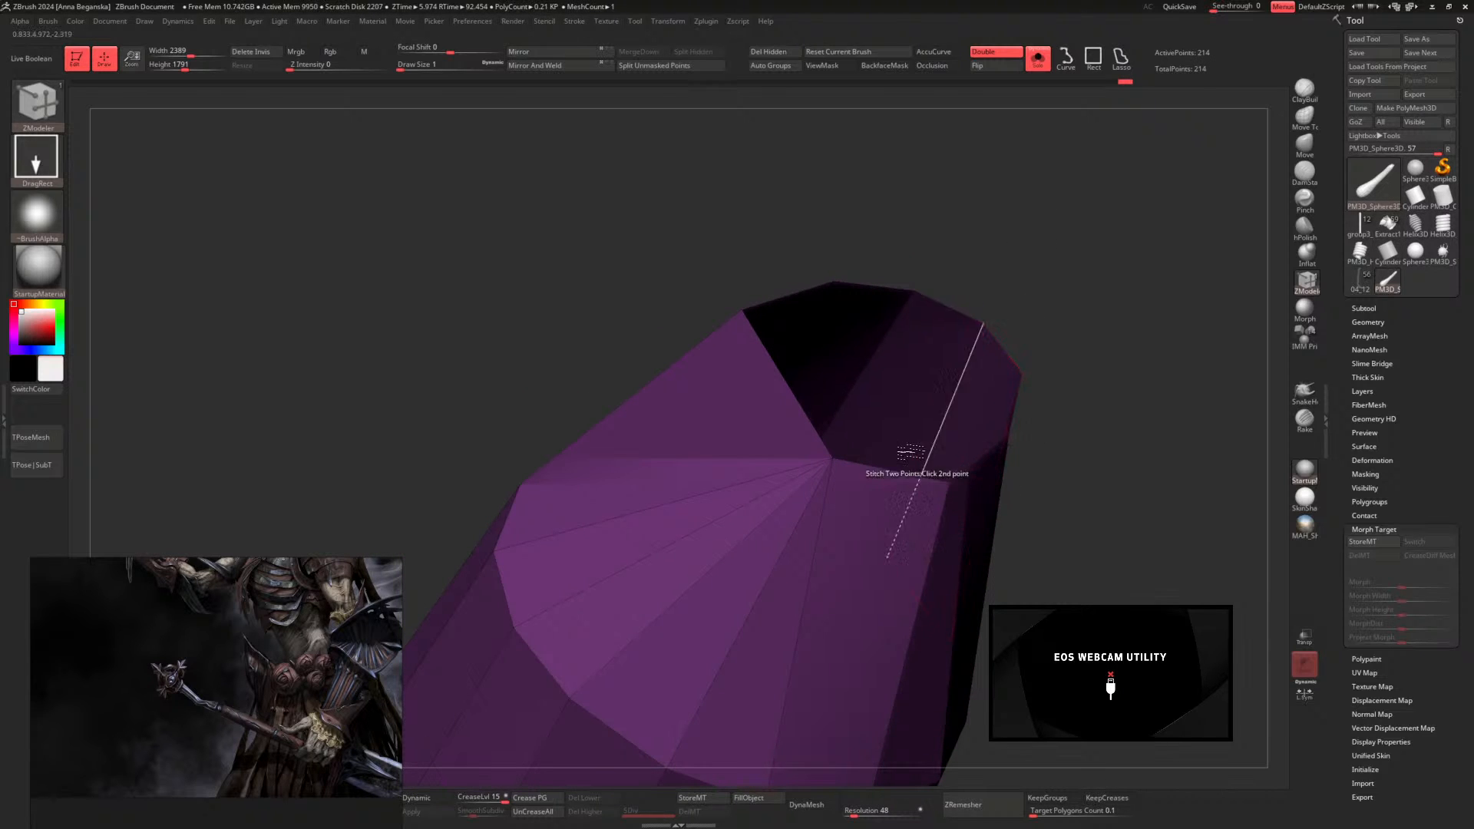
click(839, 458)
click(969, 464)
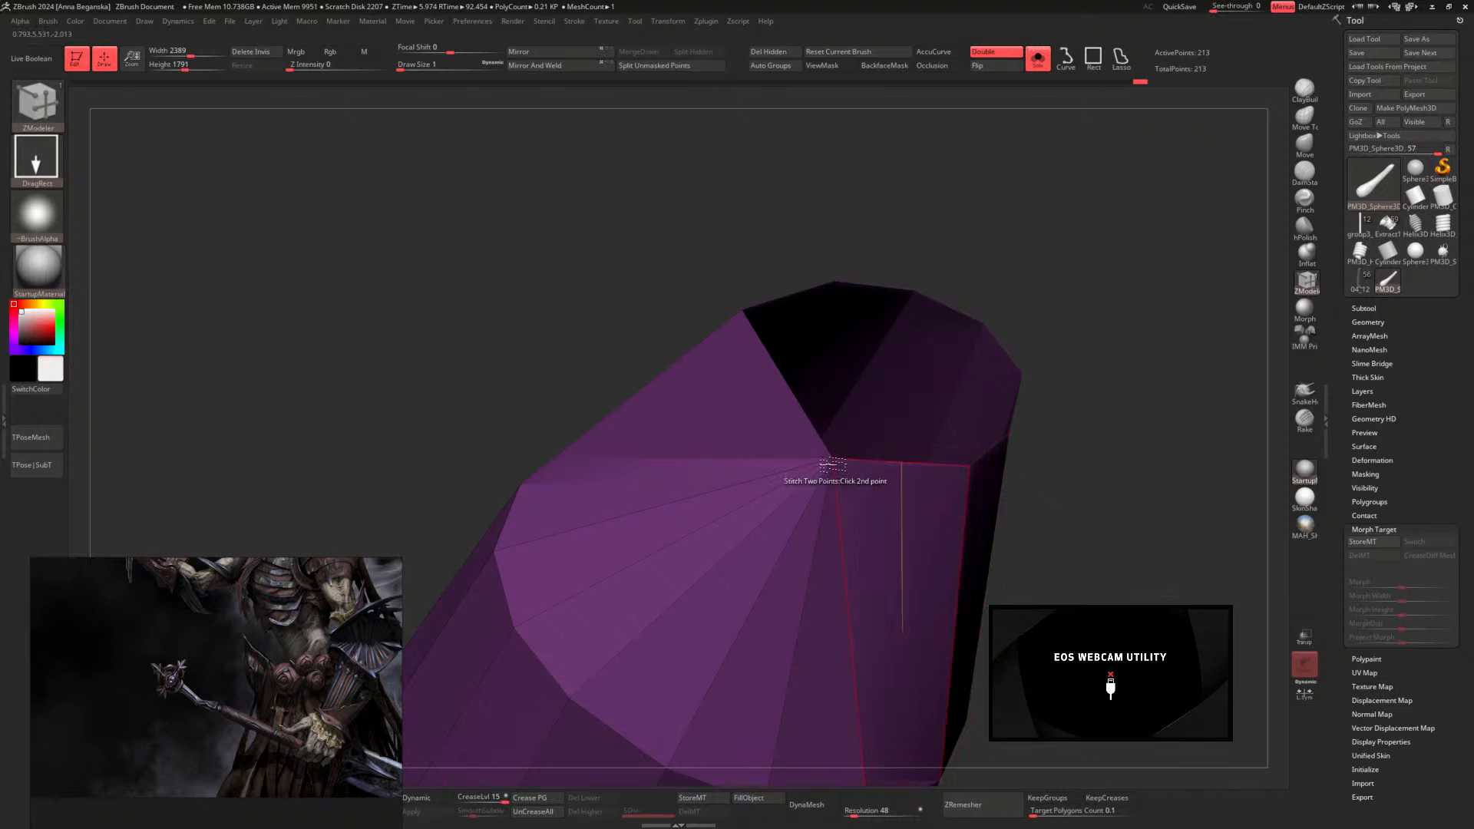
click(835, 460)
Continue around the rim's side, stitching two more rim points into the same converging point
drag(1071, 479, 1021, 434)
click(1014, 432)
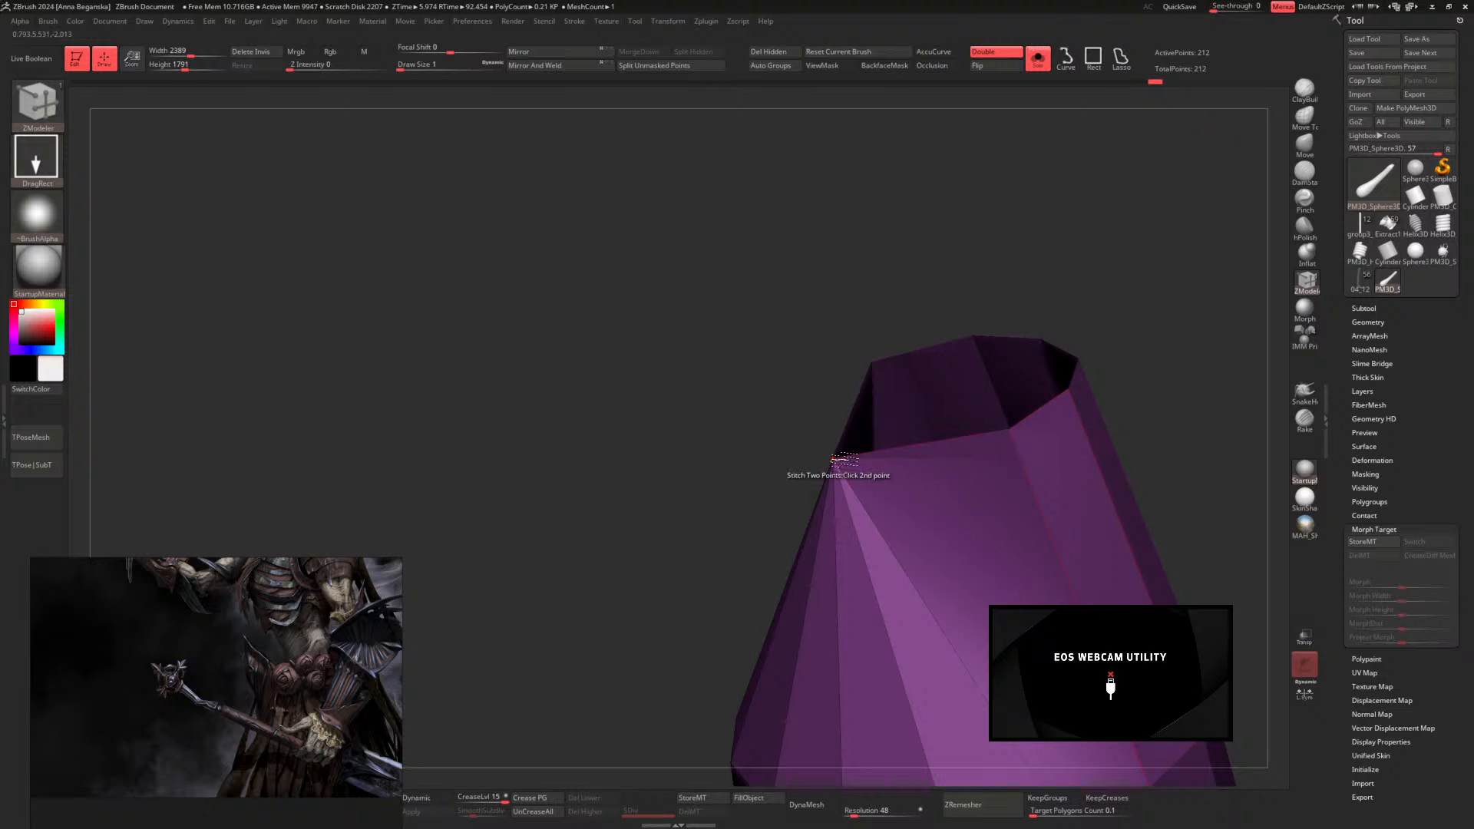
click(837, 459)
click(1072, 388)
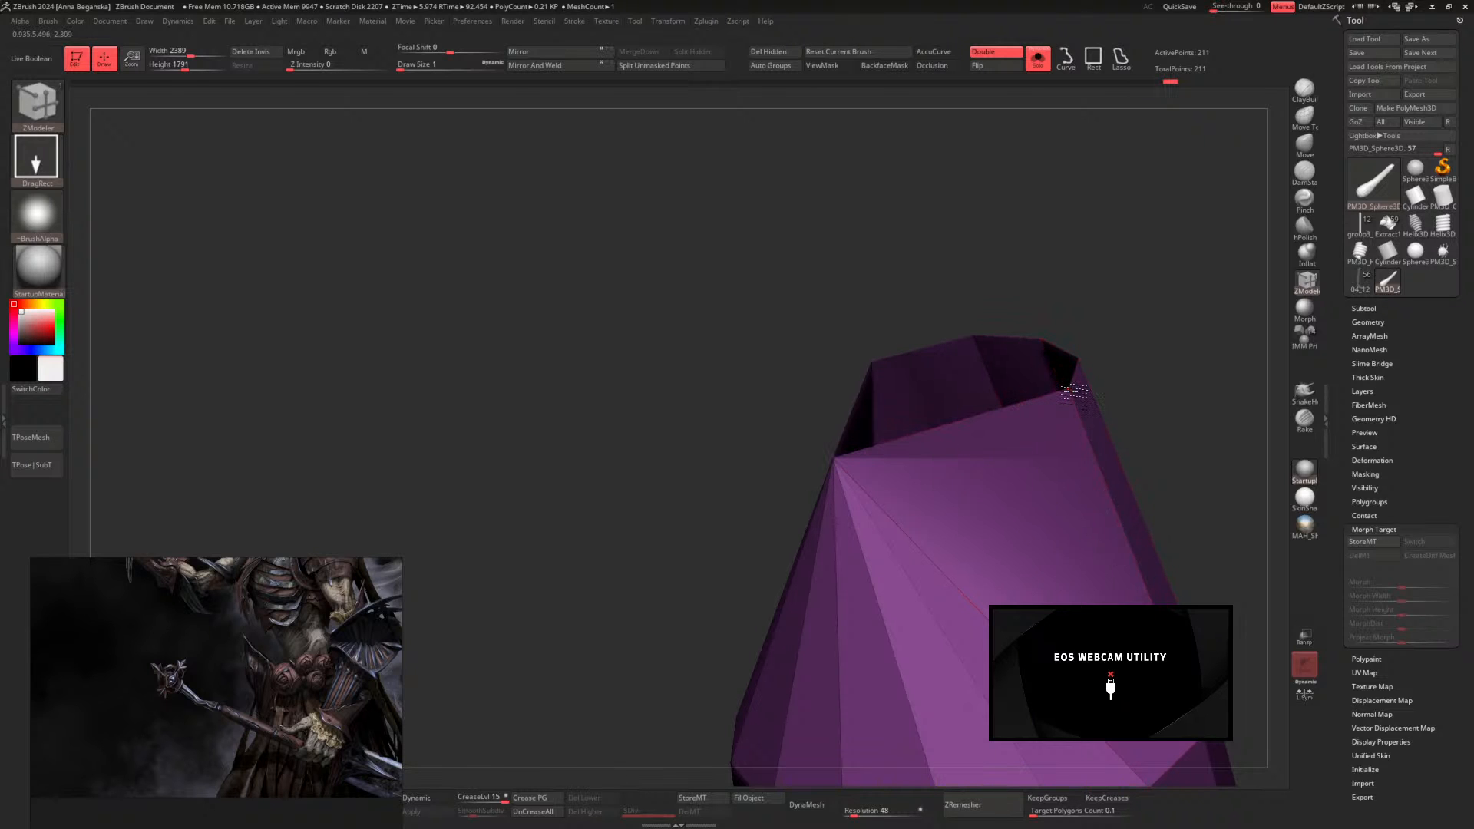
click(835, 459)
Try to stitch the rim's side corner to its neighbour on the far side, and undo that stitch
drag(1162, 355, 1188, 365)
click(1042, 348)
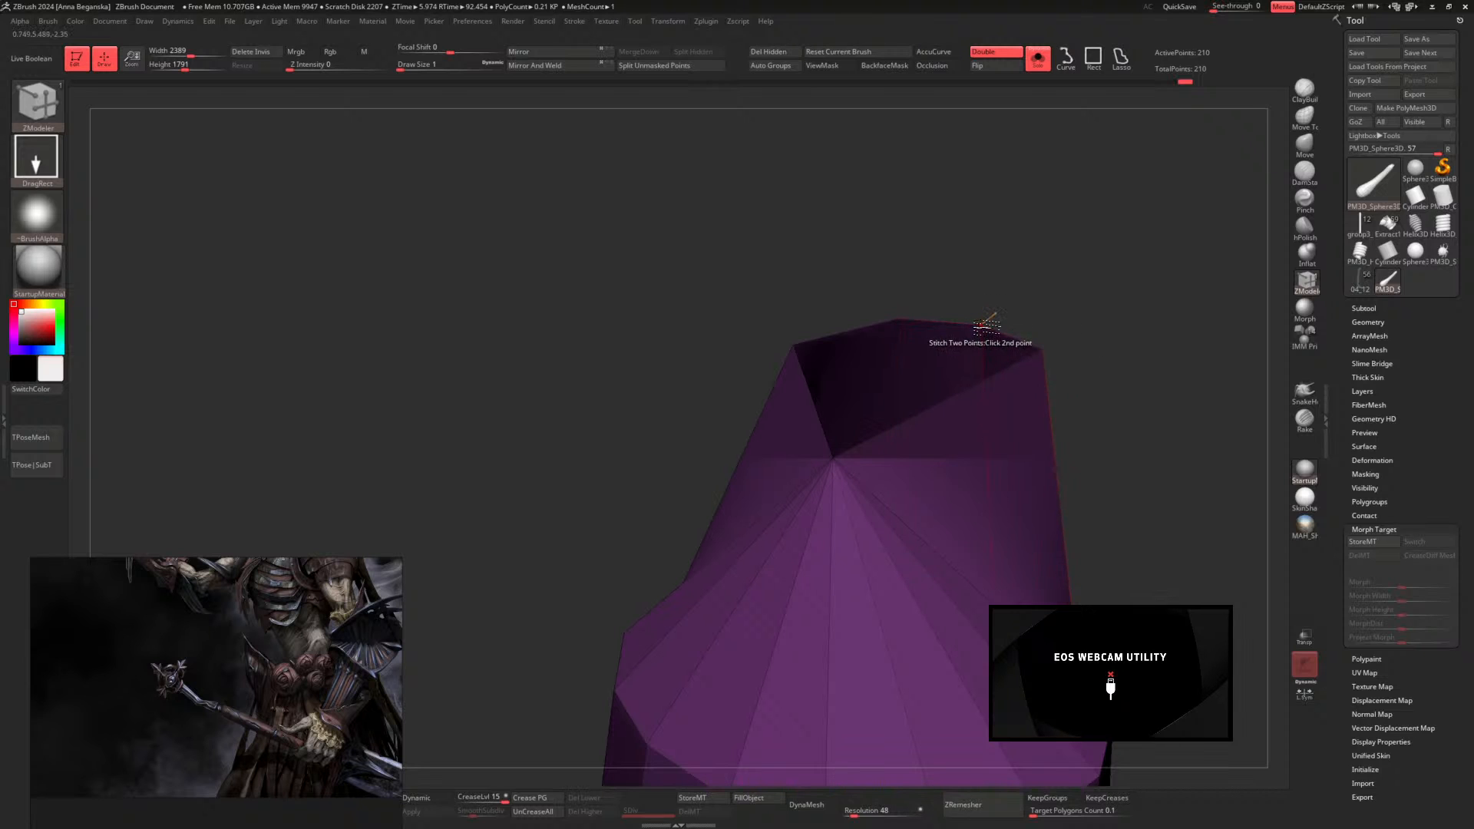
click(987, 328)
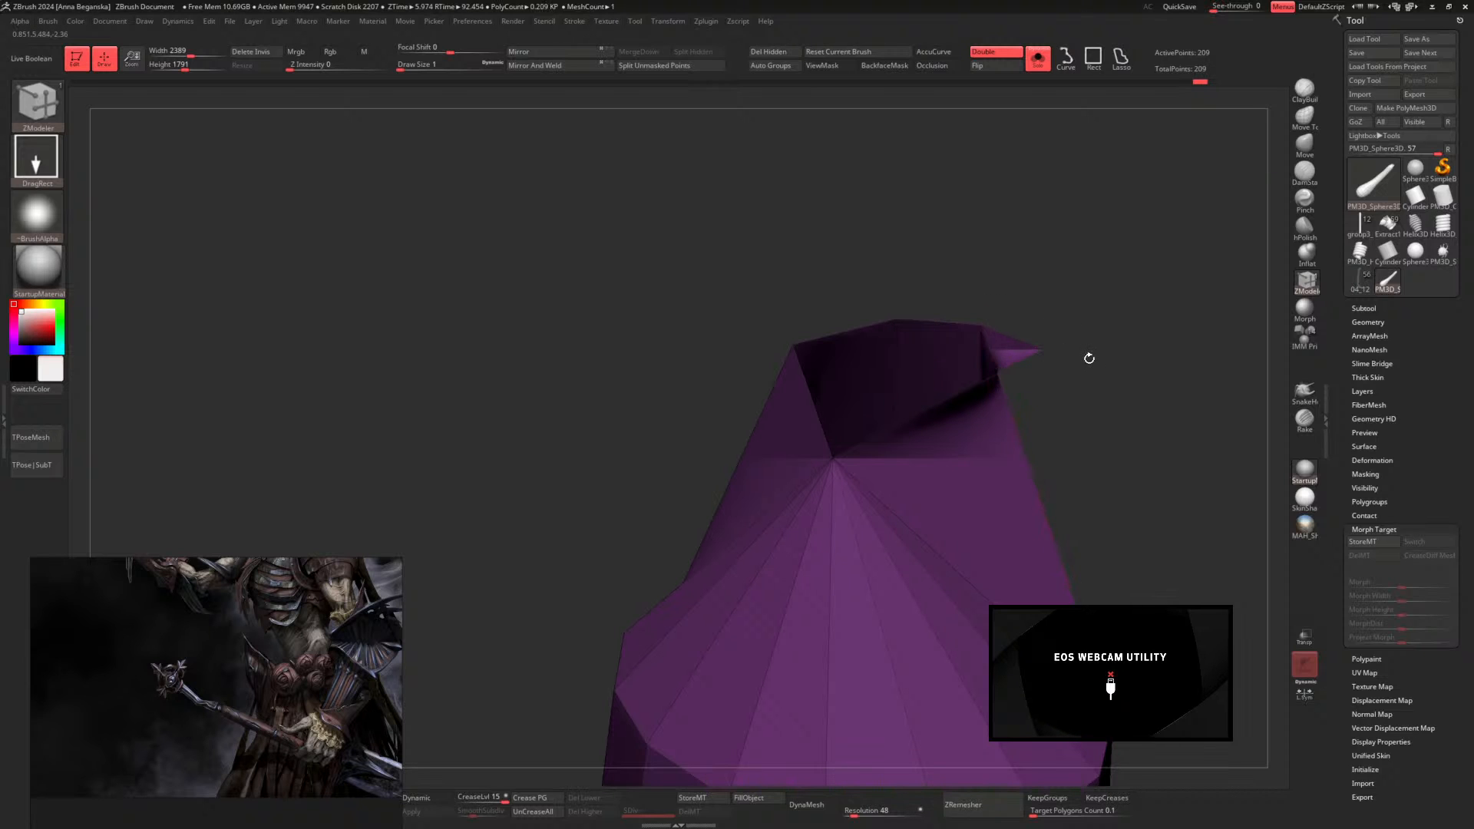
key(ctrl+z)
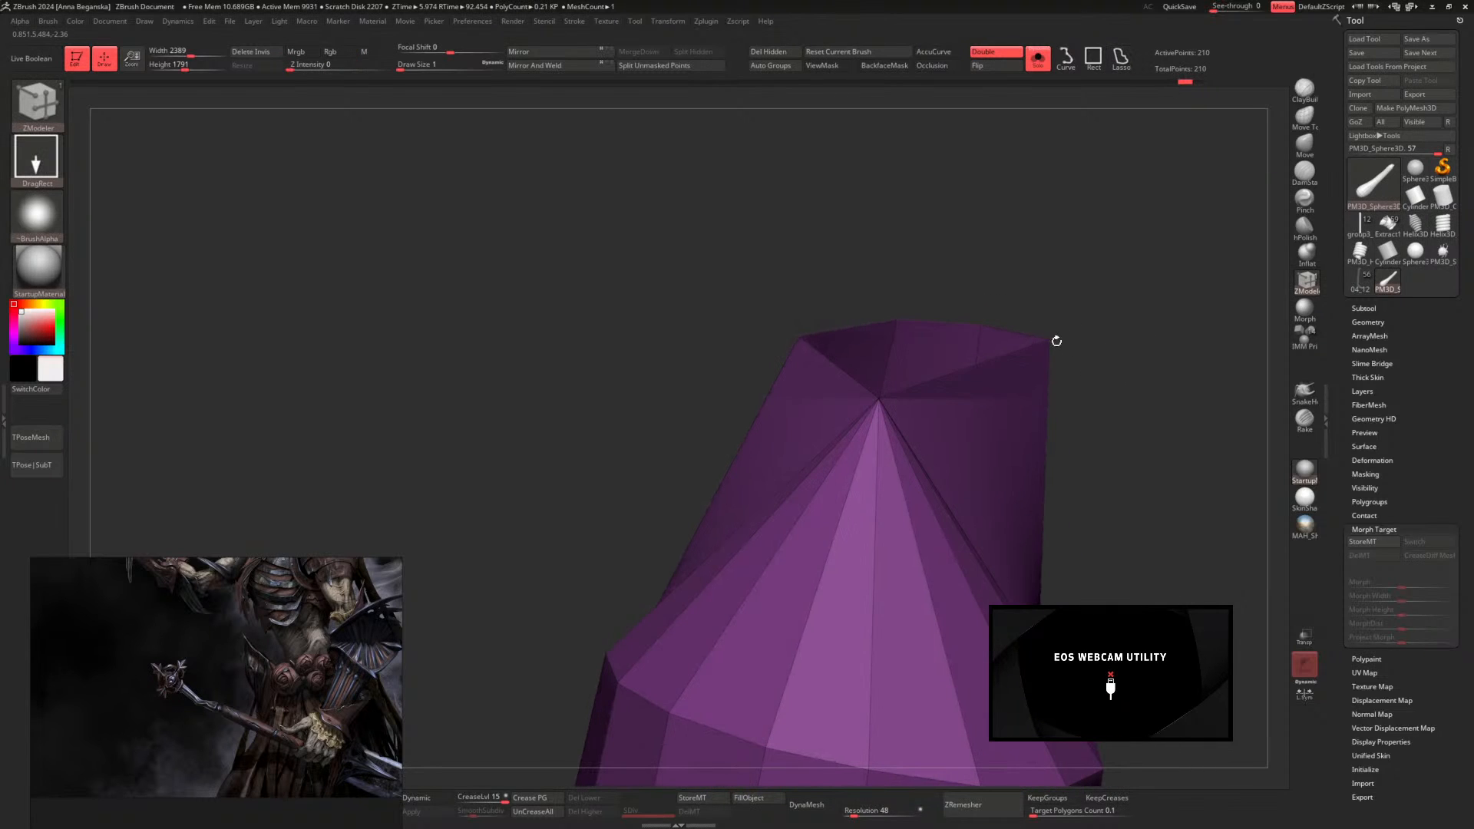
Stitch the rim's side corner onto the next far-side point, and merge that point into the following one
click(1050, 339)
click(986, 324)
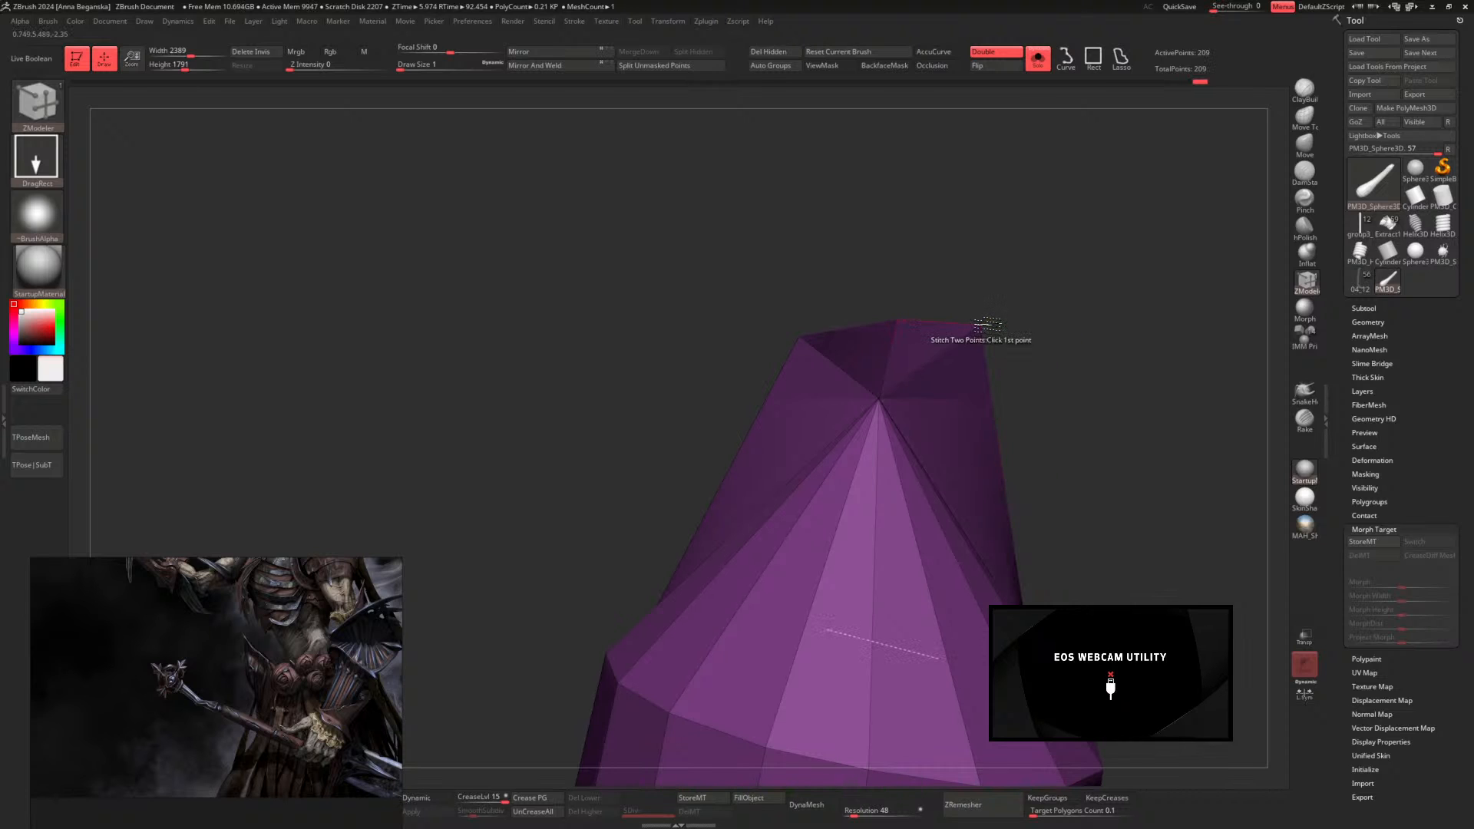
click(985, 326)
click(897, 321)
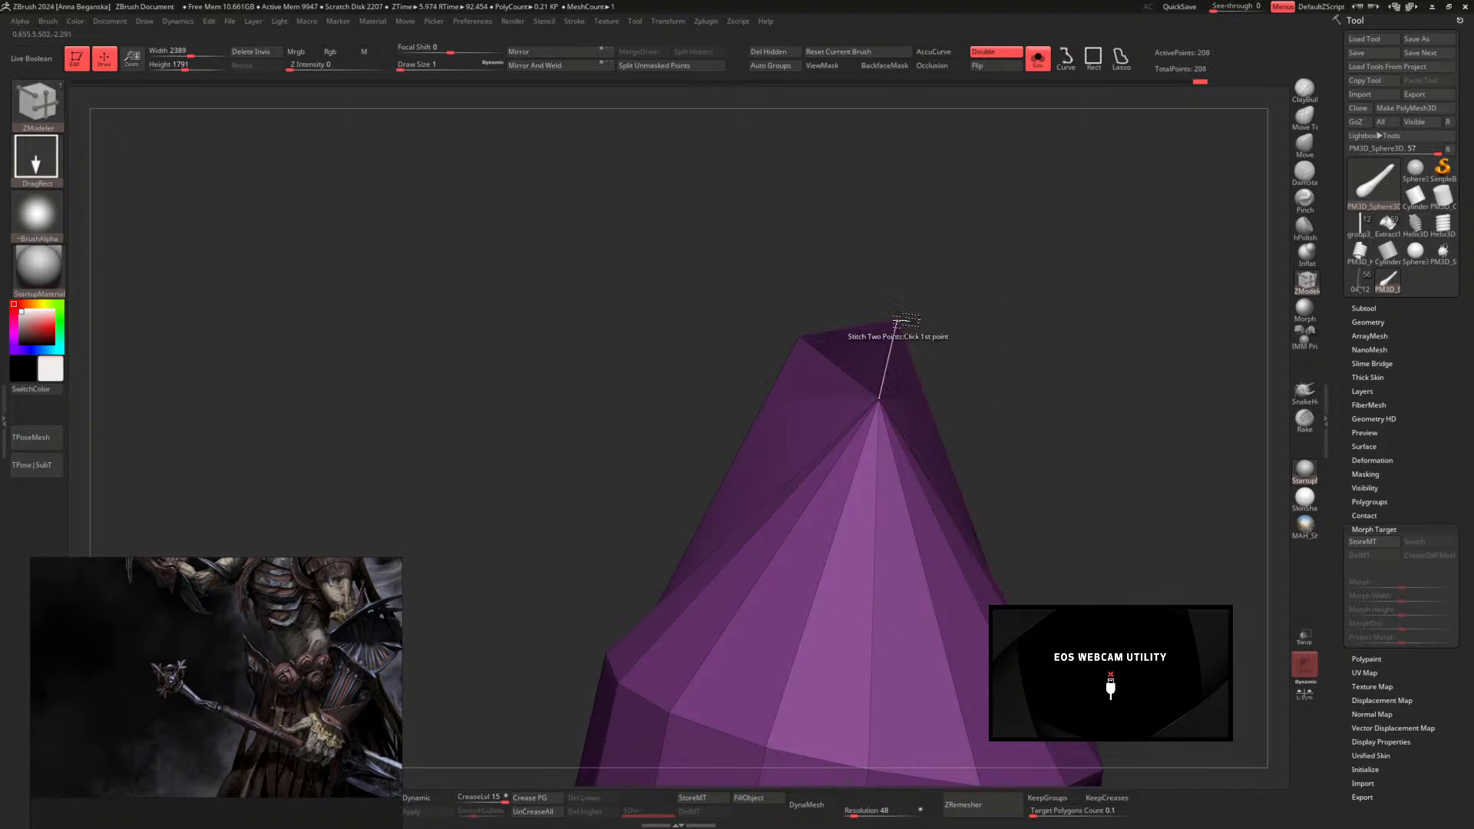
Stitch the remaining far-side rim points together and merge them into the converging point to close the tip
drag(973, 278, 917, 276)
click(897, 321)
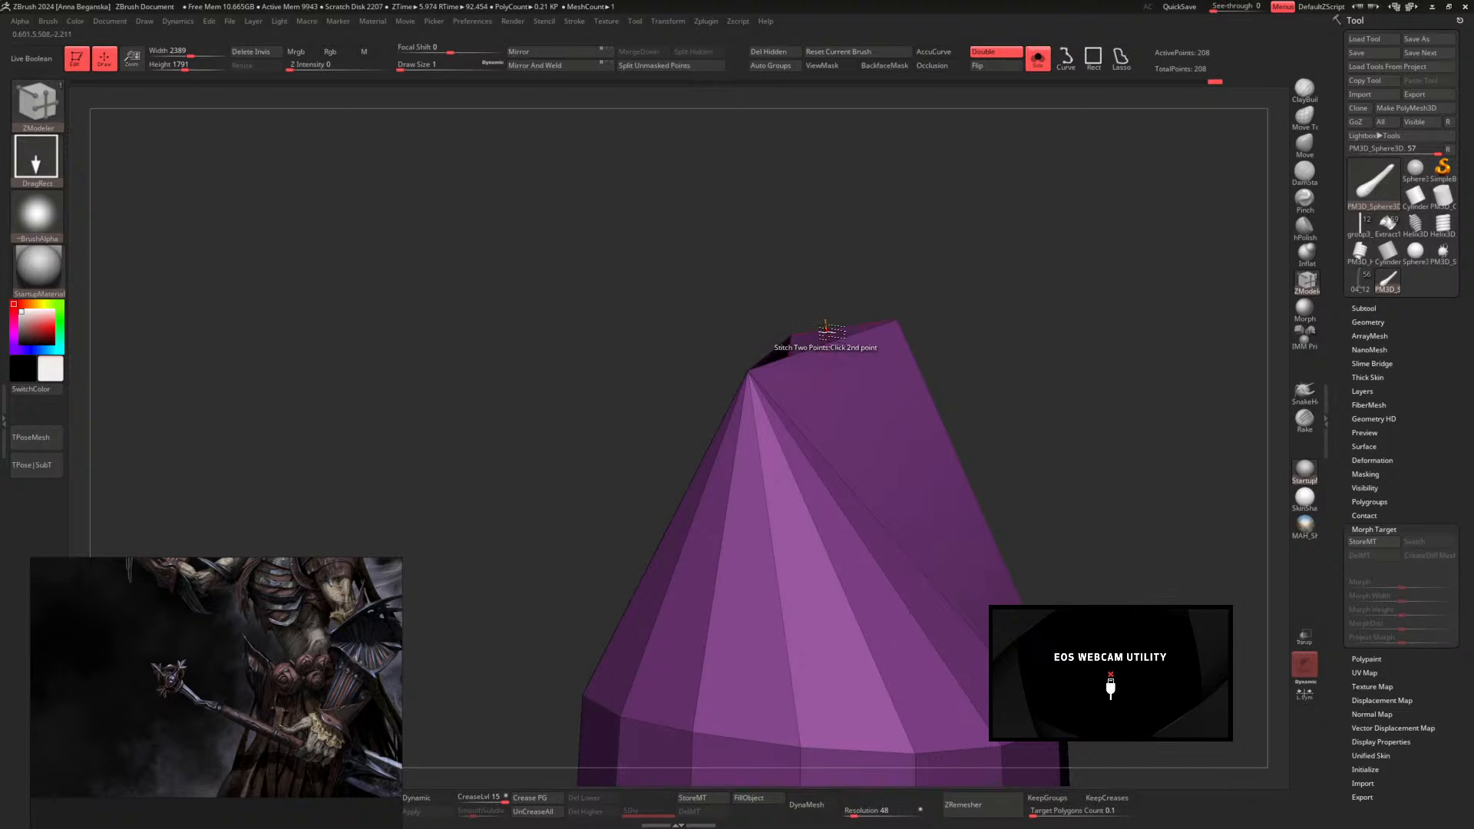
click(828, 330)
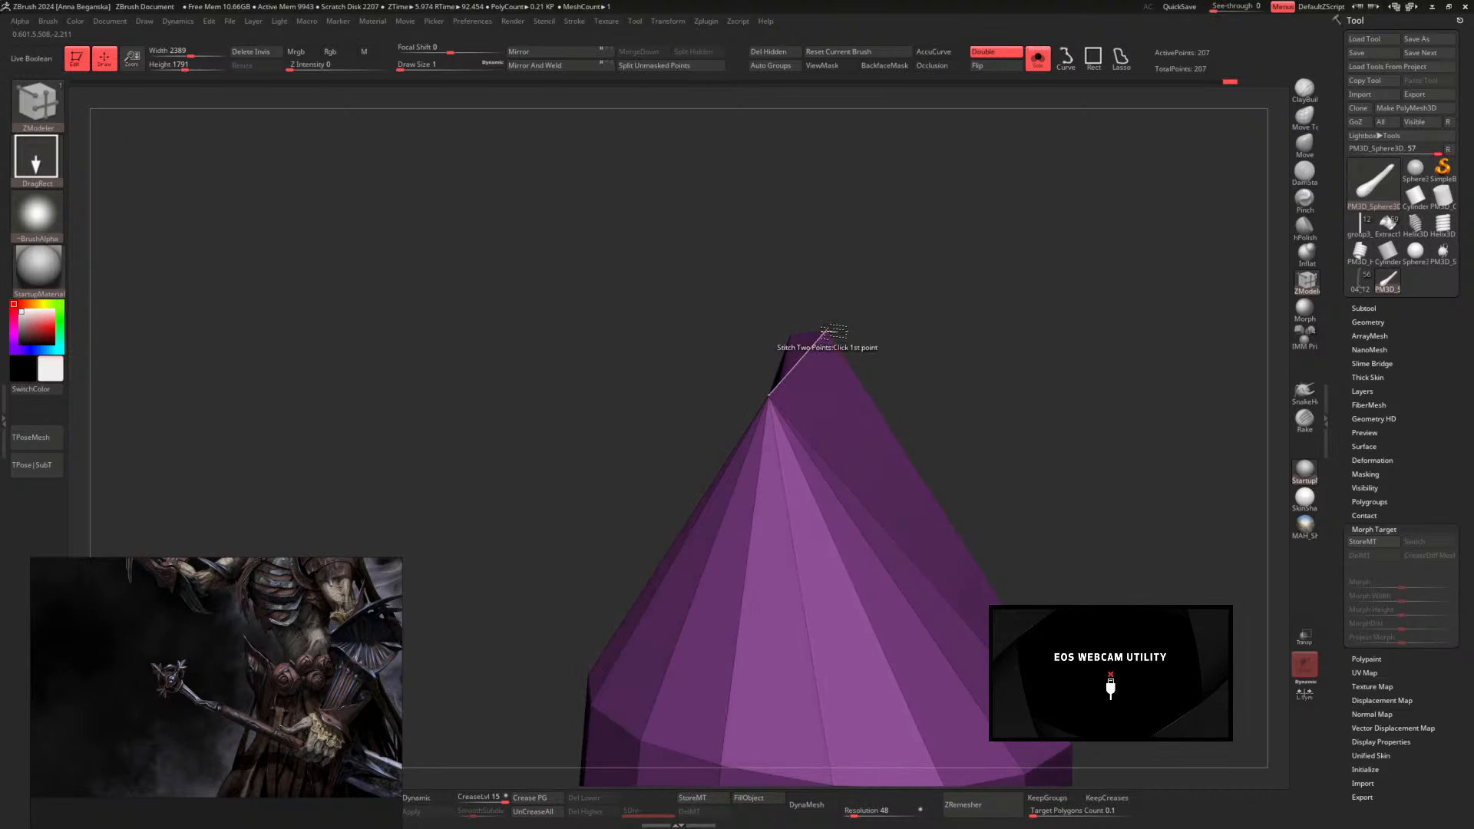
click(828, 330)
click(791, 334)
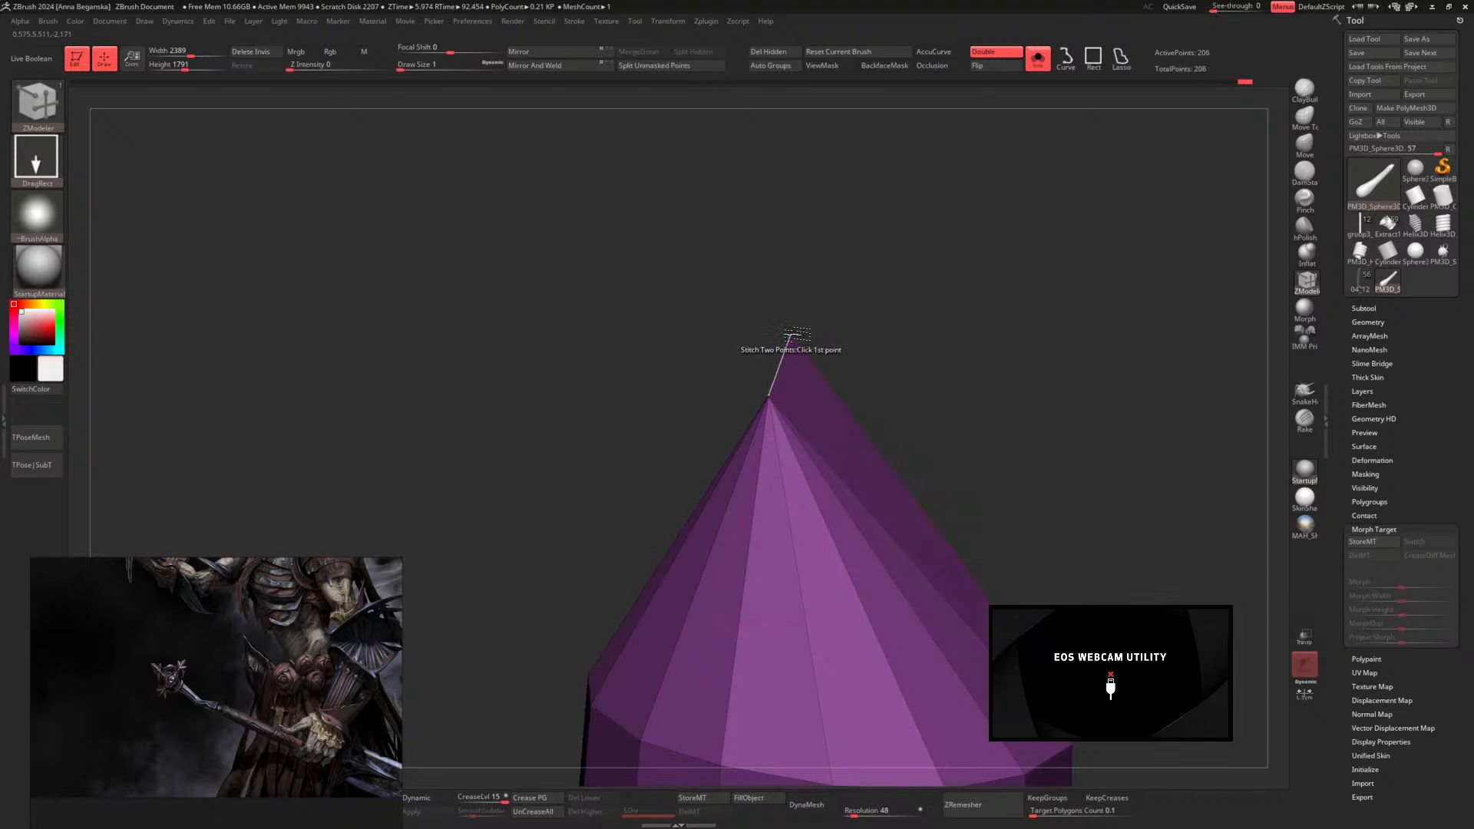
click(769, 397)
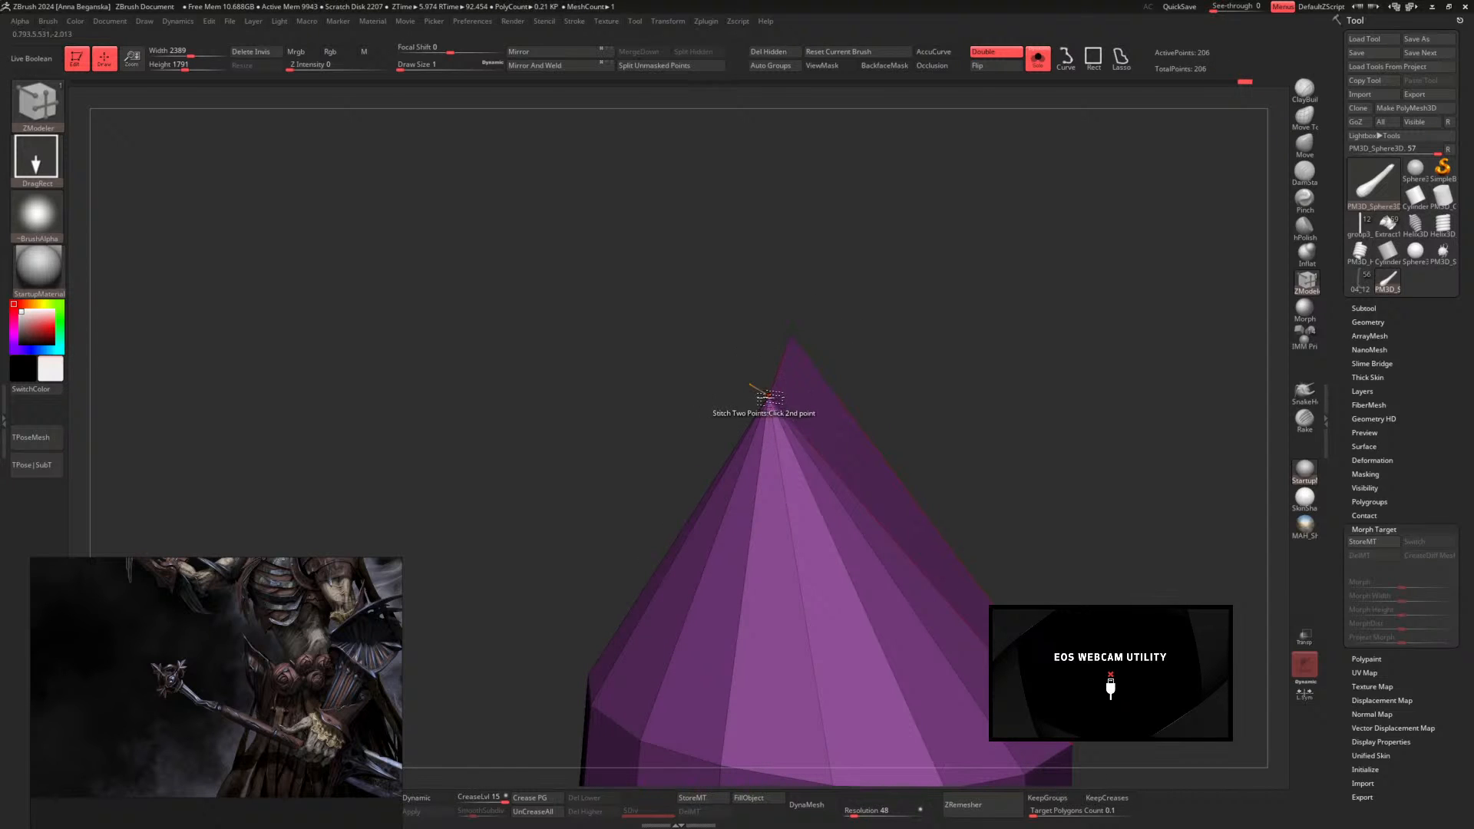
click(768, 397)
Switch to the Move brush and pull the strand's closed tip outward into a longer, slanted point
drag(1001, 381, 1106, 468)
drag(1007, 296, 1229, 207)
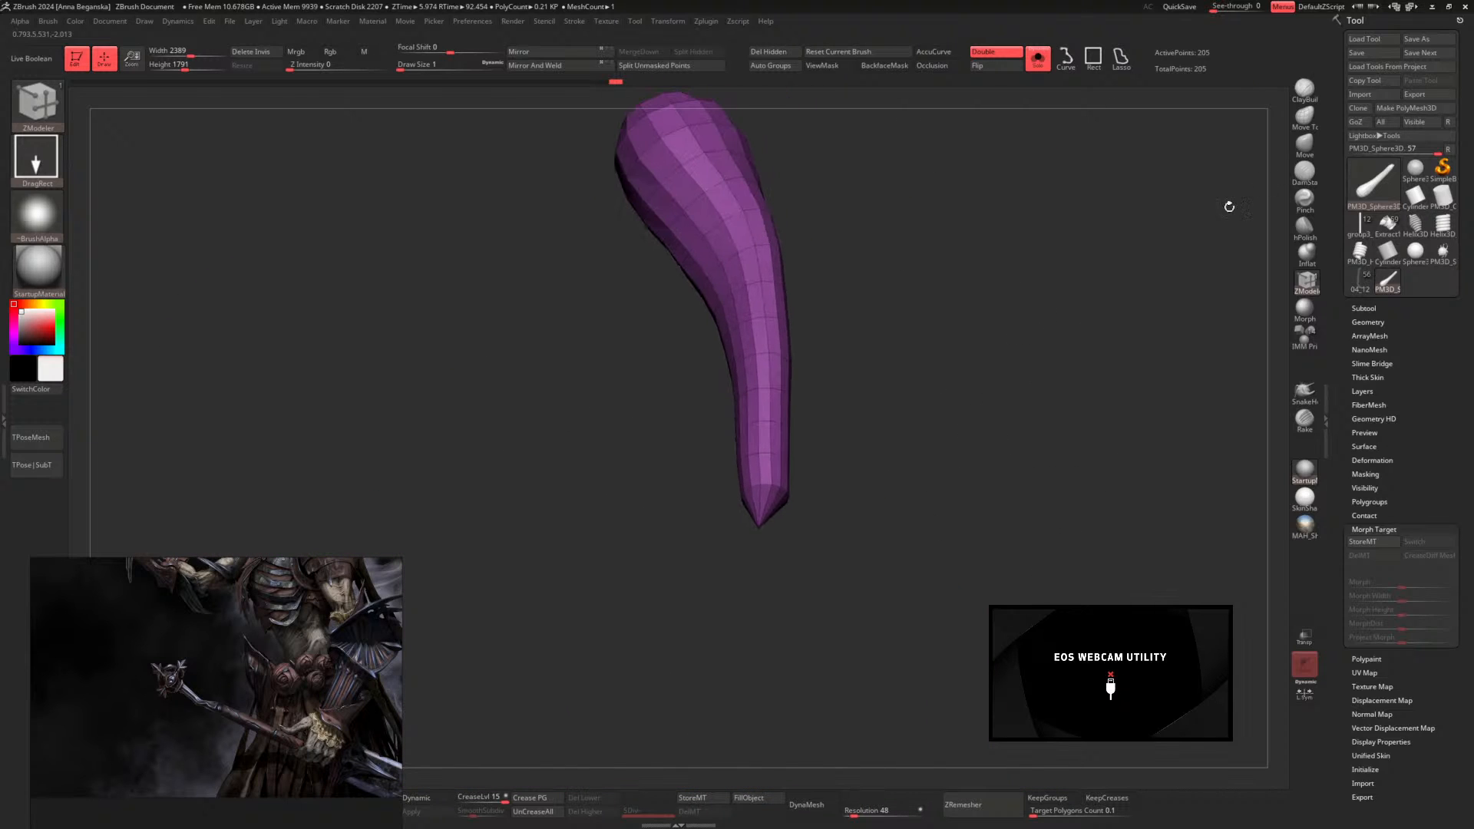
key(b)
key(m)
key(v)
mouse_move(762, 530)
mouse_down()
mouse_move(718, 639)
mouse_move(731, 608)
mouse_up()
mouse_move(883, 405)
mouse_down()
mouse_move(905, 412)
mouse_move(900, 486)
mouse_up()
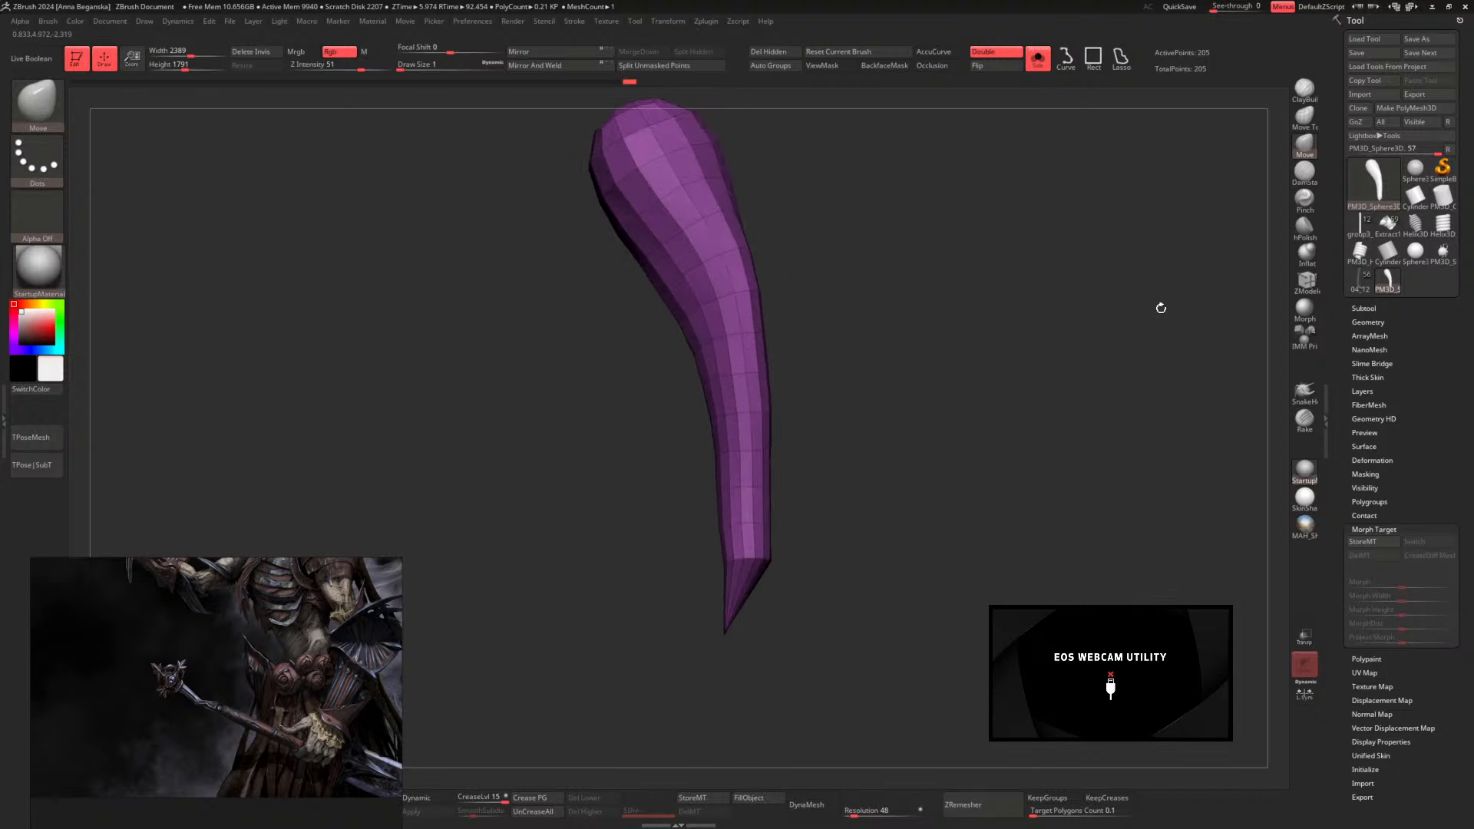
Return to the ZModeler brush and preview the strand with dynamic subdivision, checking it with and without its wireframe
click(1308, 283)
drag(908, 398, 867, 342)
key(d)
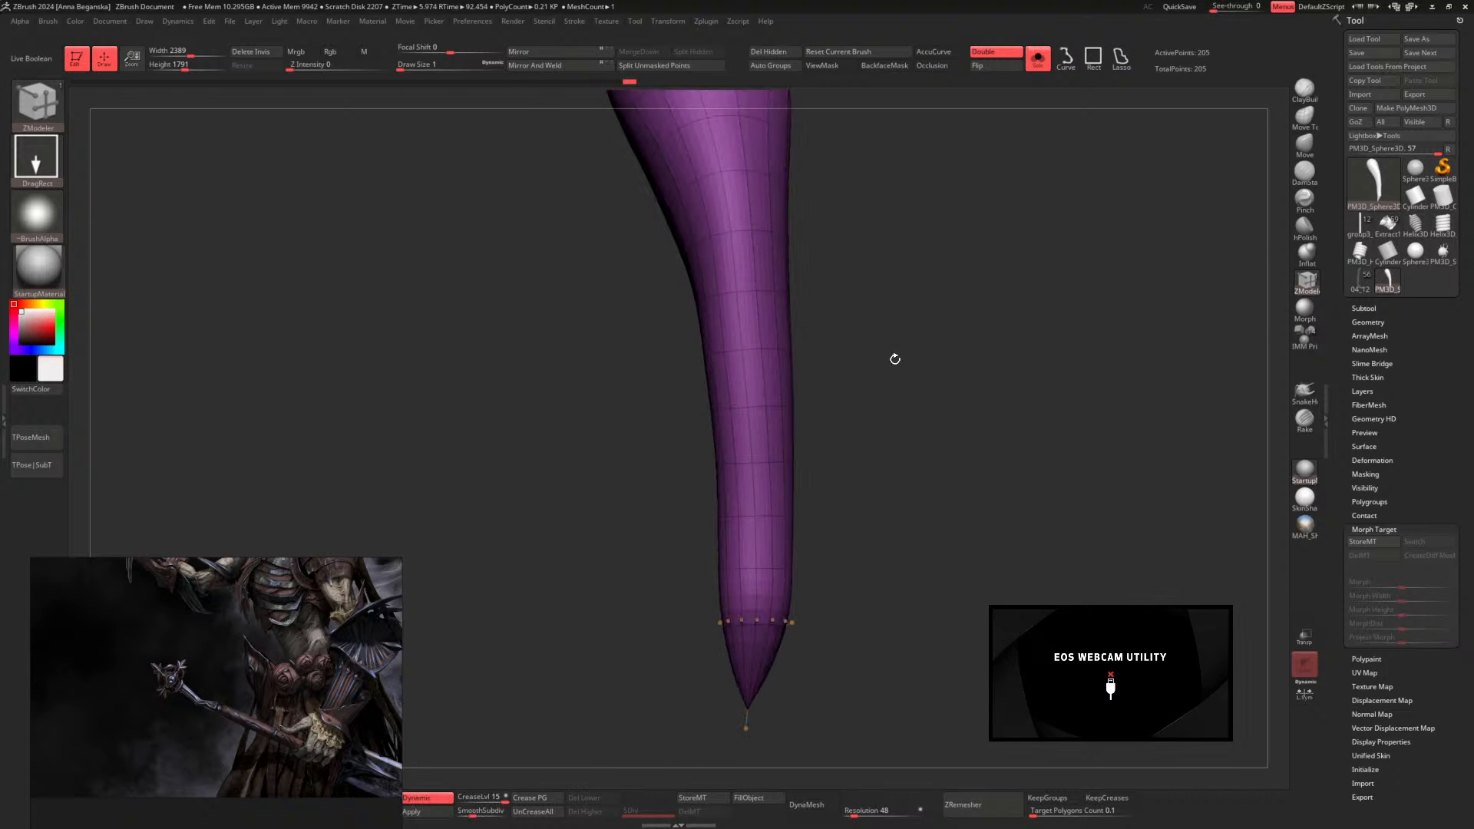
key(shift+f)
mouse_move(907, 393)
mouse_down()
mouse_move(884, 382)
mouse_move(895, 364)
mouse_move(896, 417)
mouse_up()
key(shift+f)
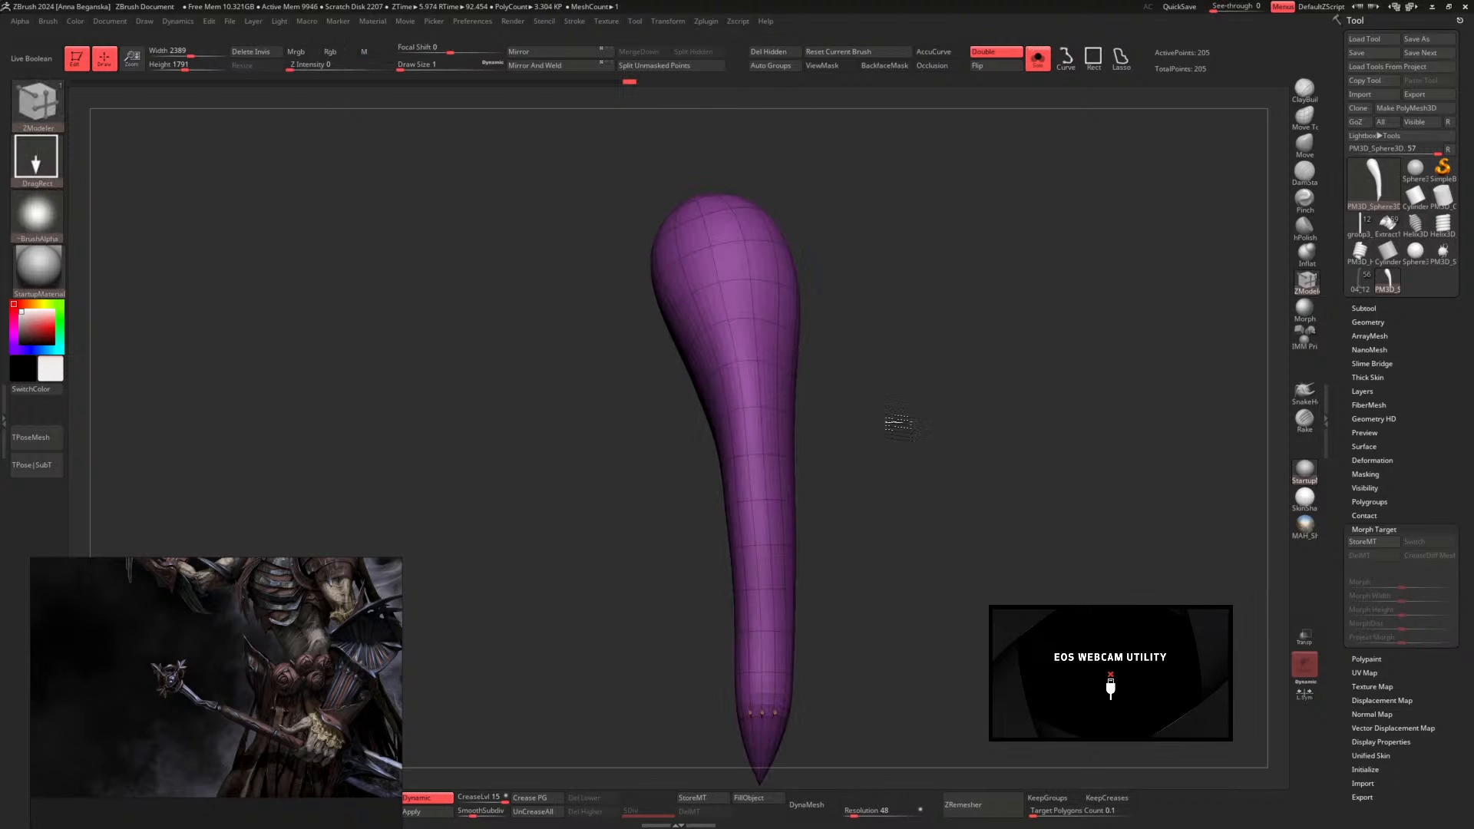
Set ZModeler's edge action to Crease with EdgeLoop Partial and crease lengthwise edge loops along the strand
key(space)
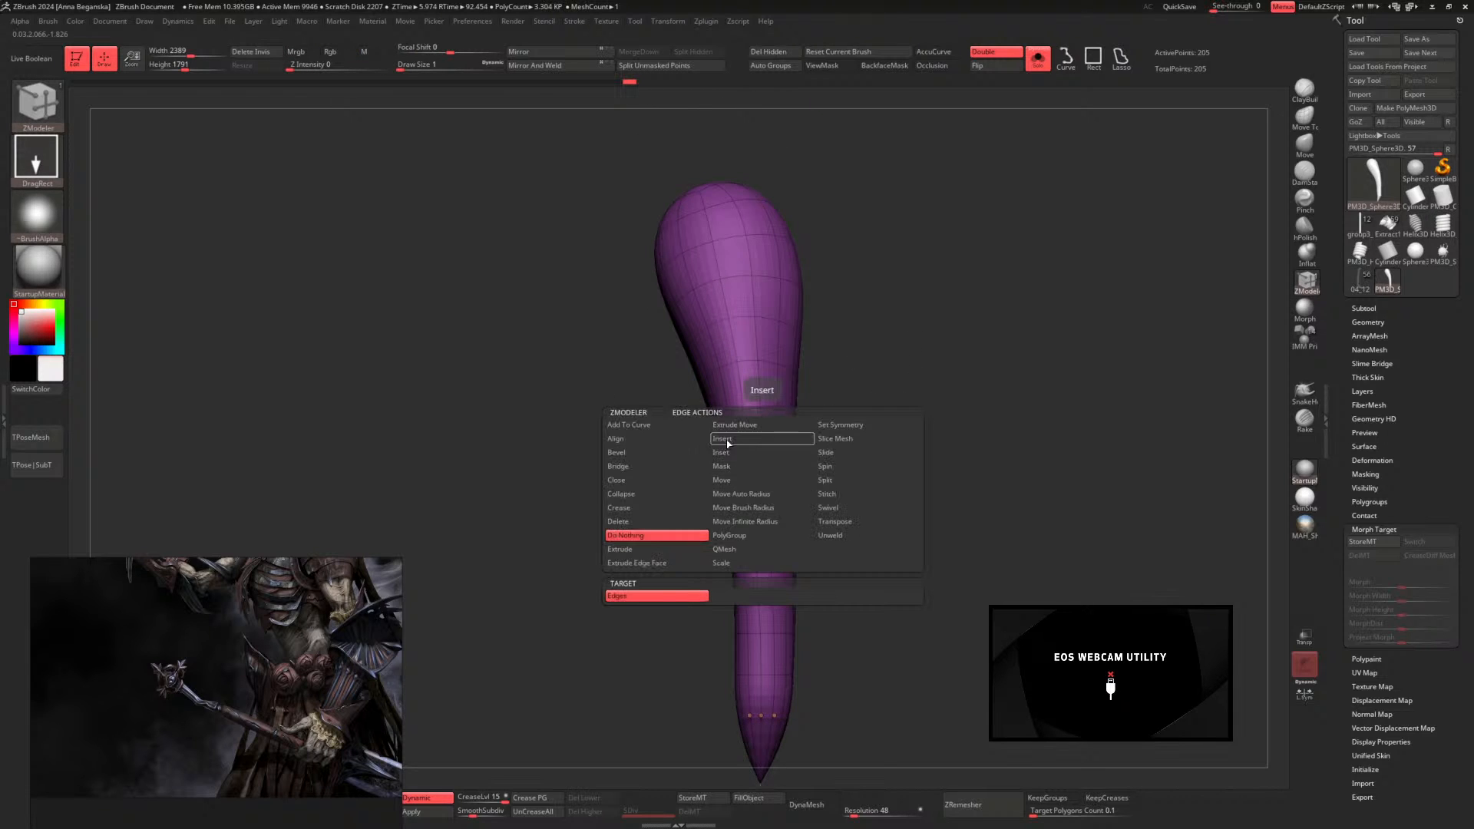
click(645, 508)
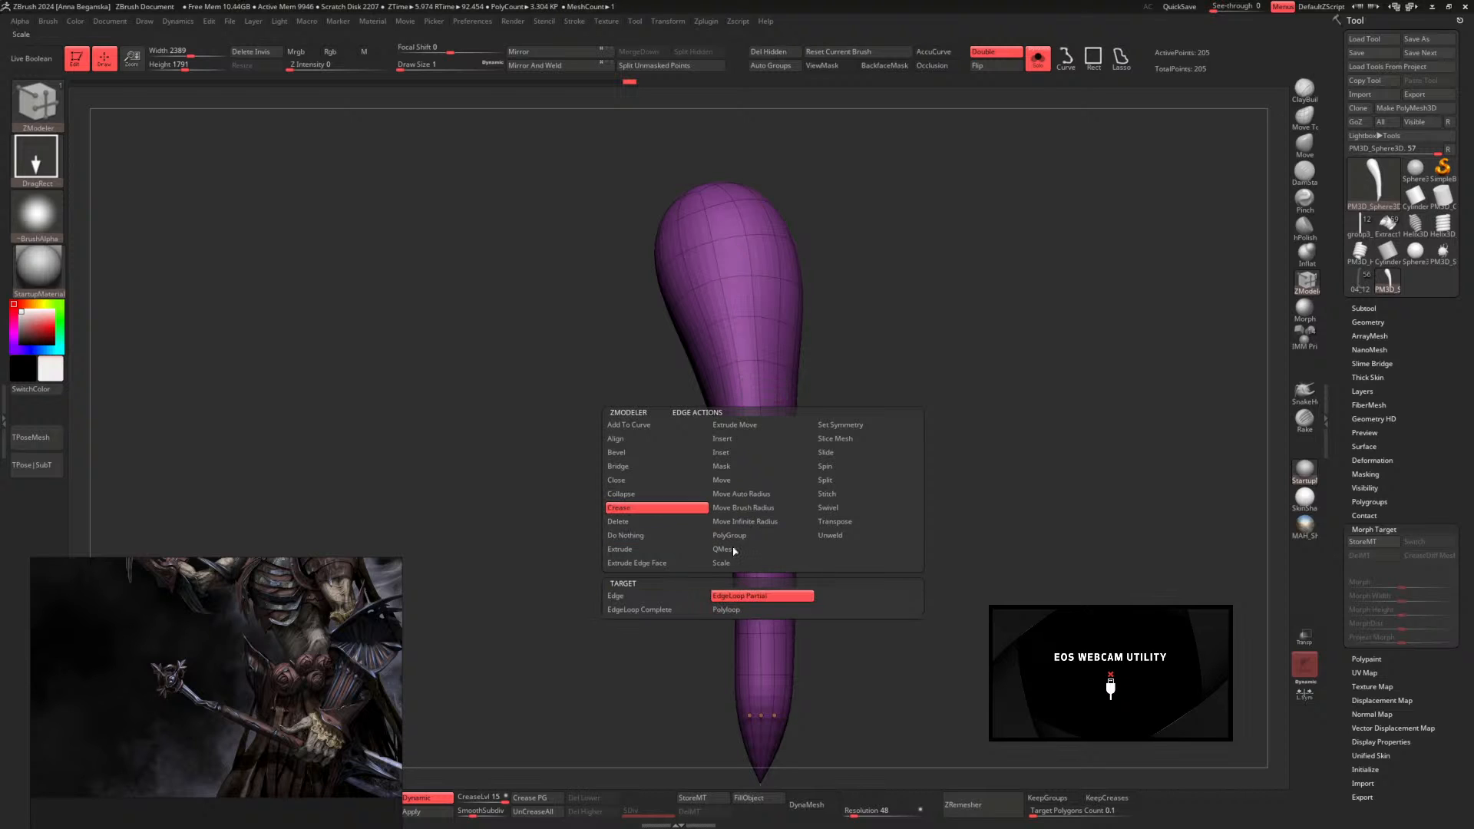
click(764, 435)
drag(835, 440, 816, 401)
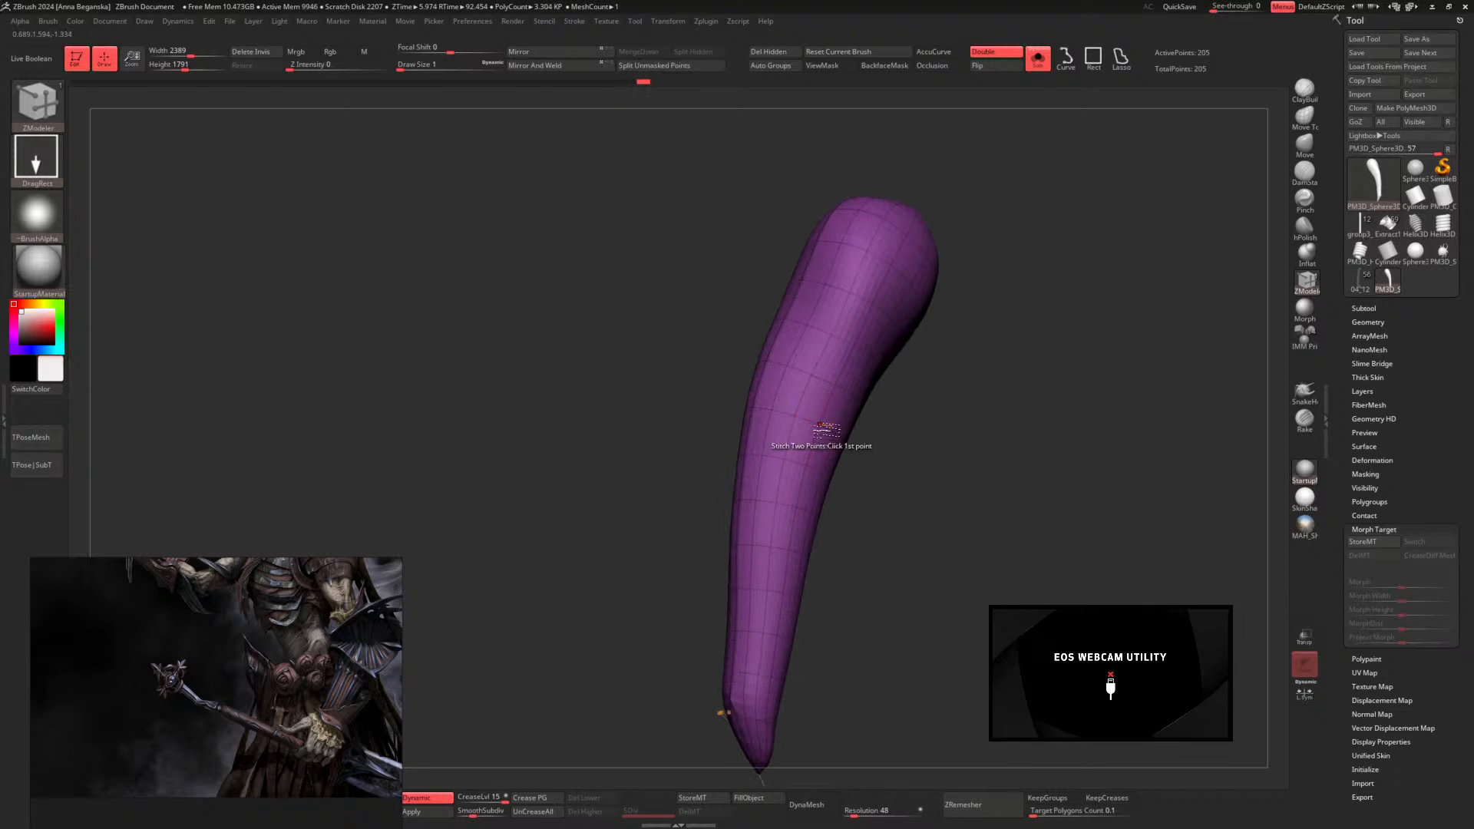
drag(856, 480, 852, 369)
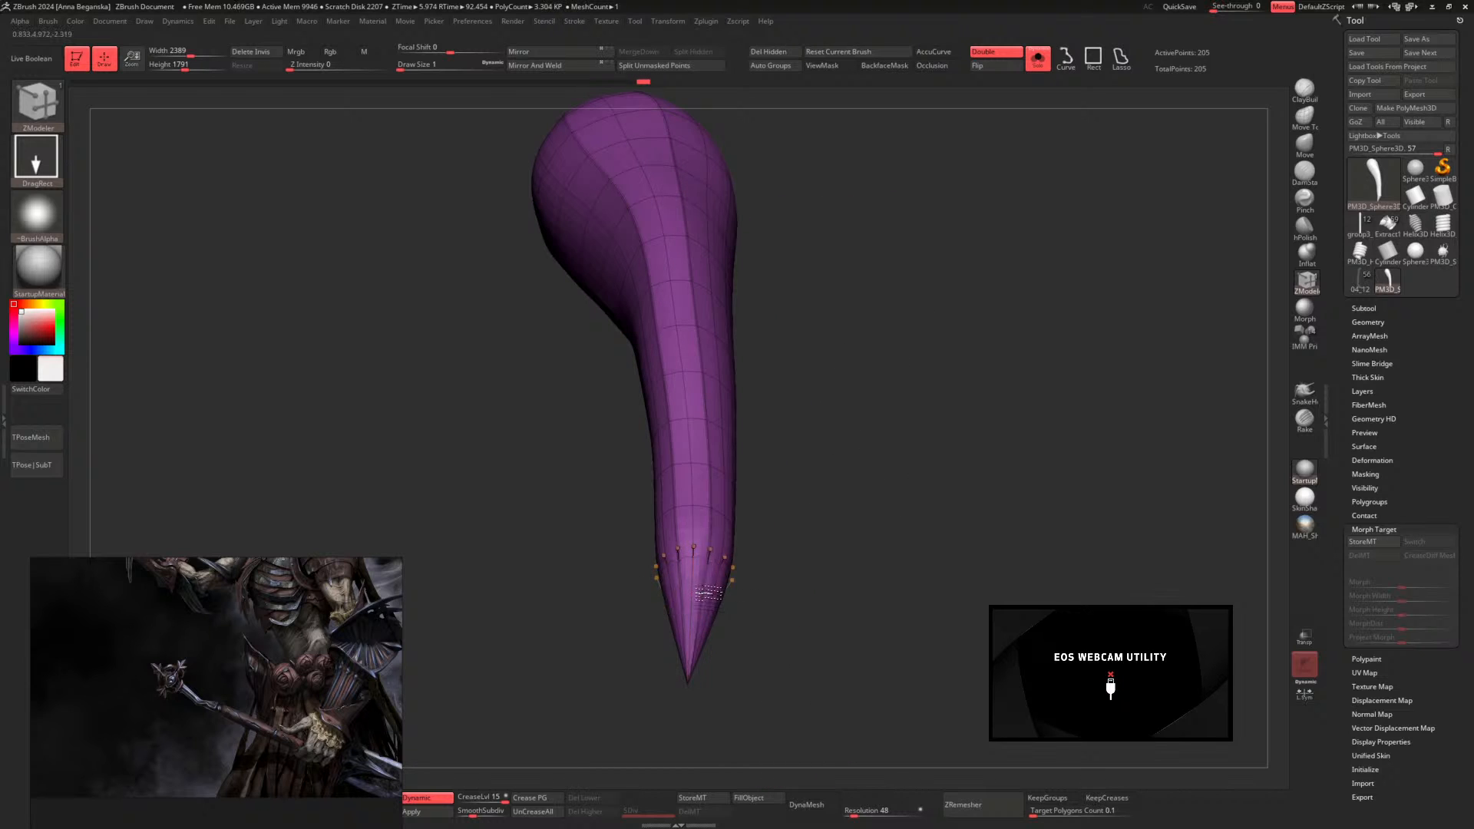
drag(837, 538, 917, 426)
Hide the wireframe, set the Crease Level to 2 and raise the dynamic Smooth Subdivision Levels to 4
key(shift+f)
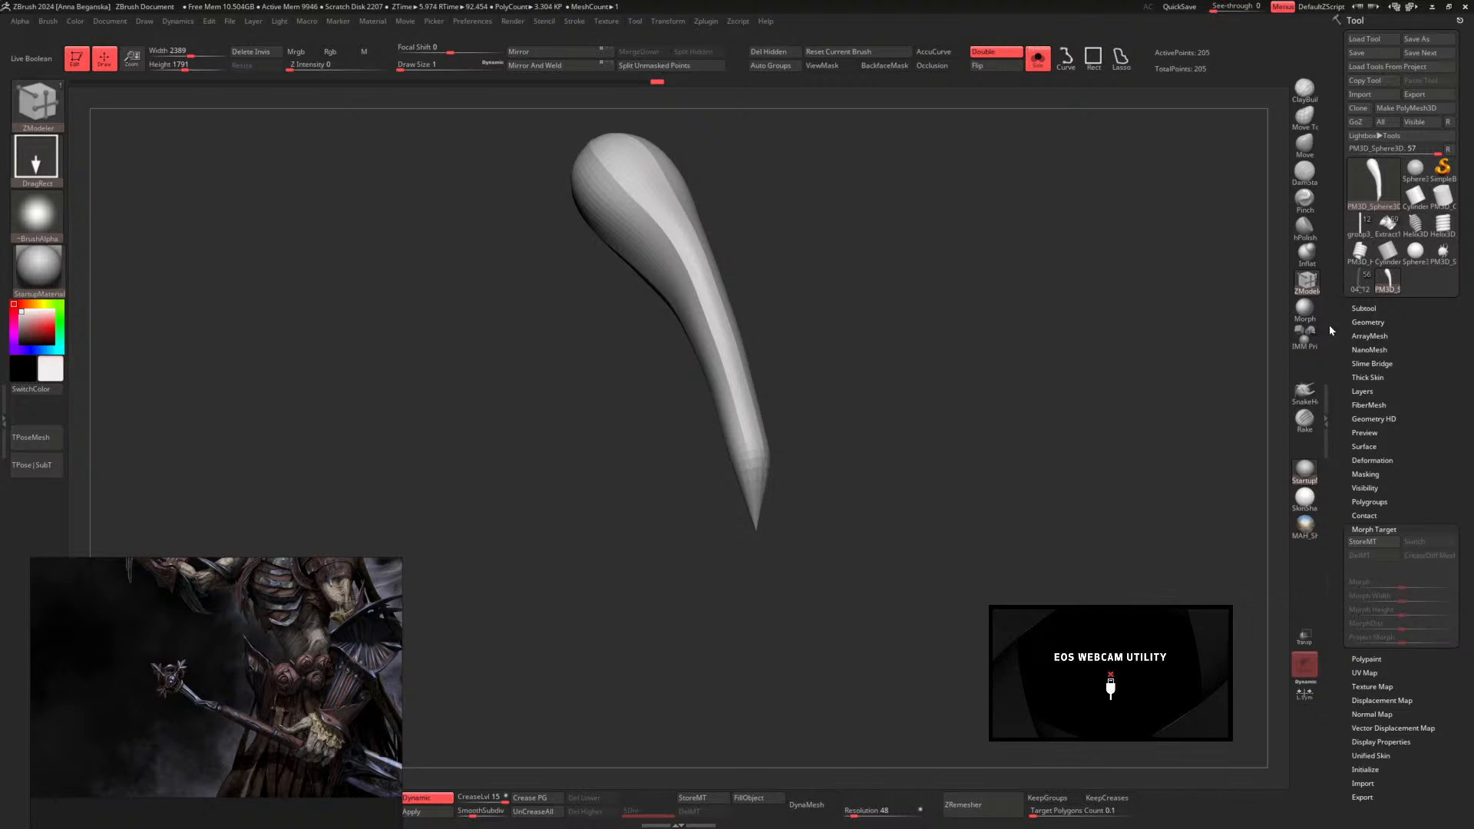
click(1367, 323)
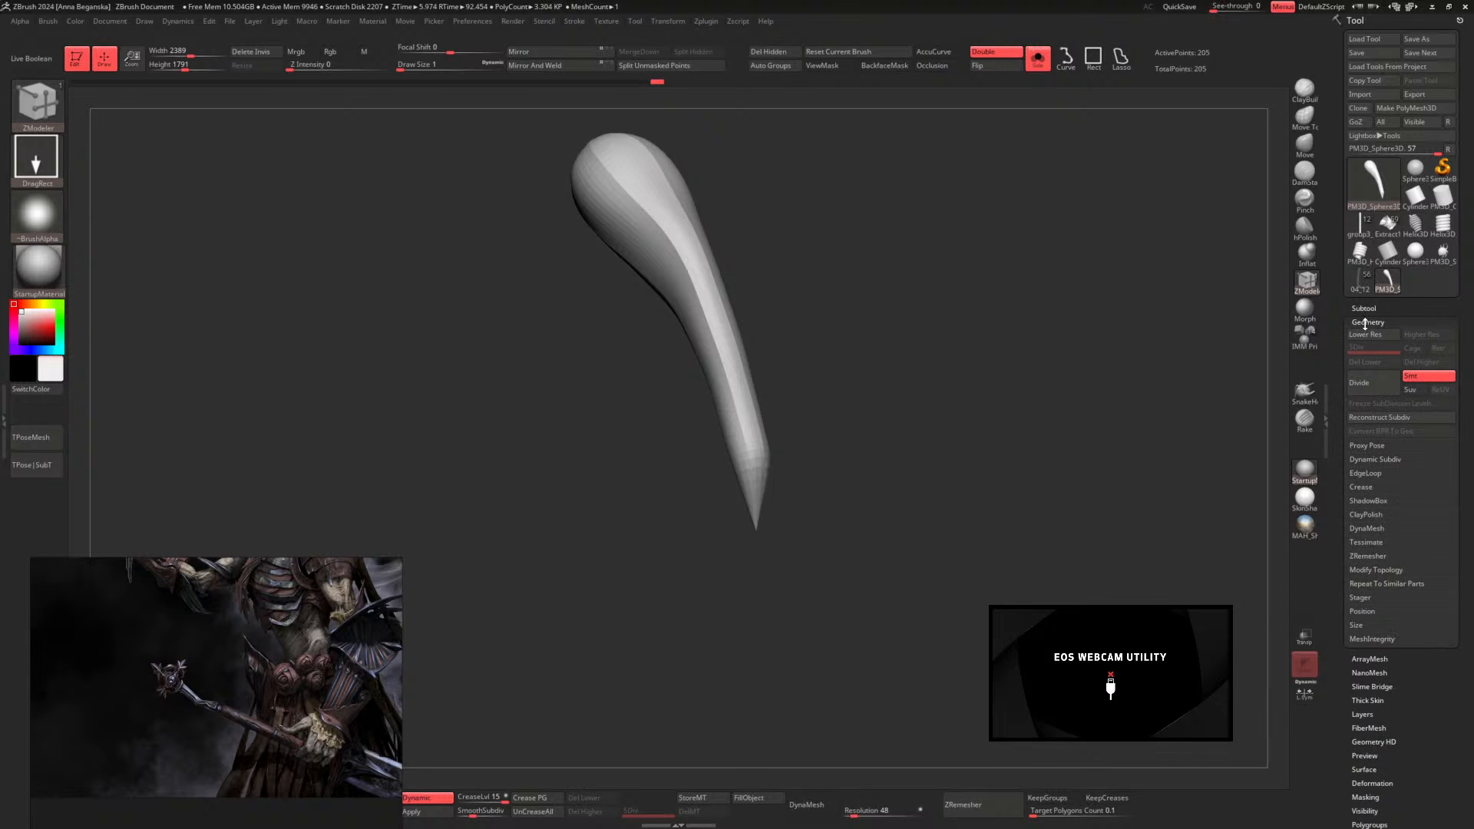
click(1361, 488)
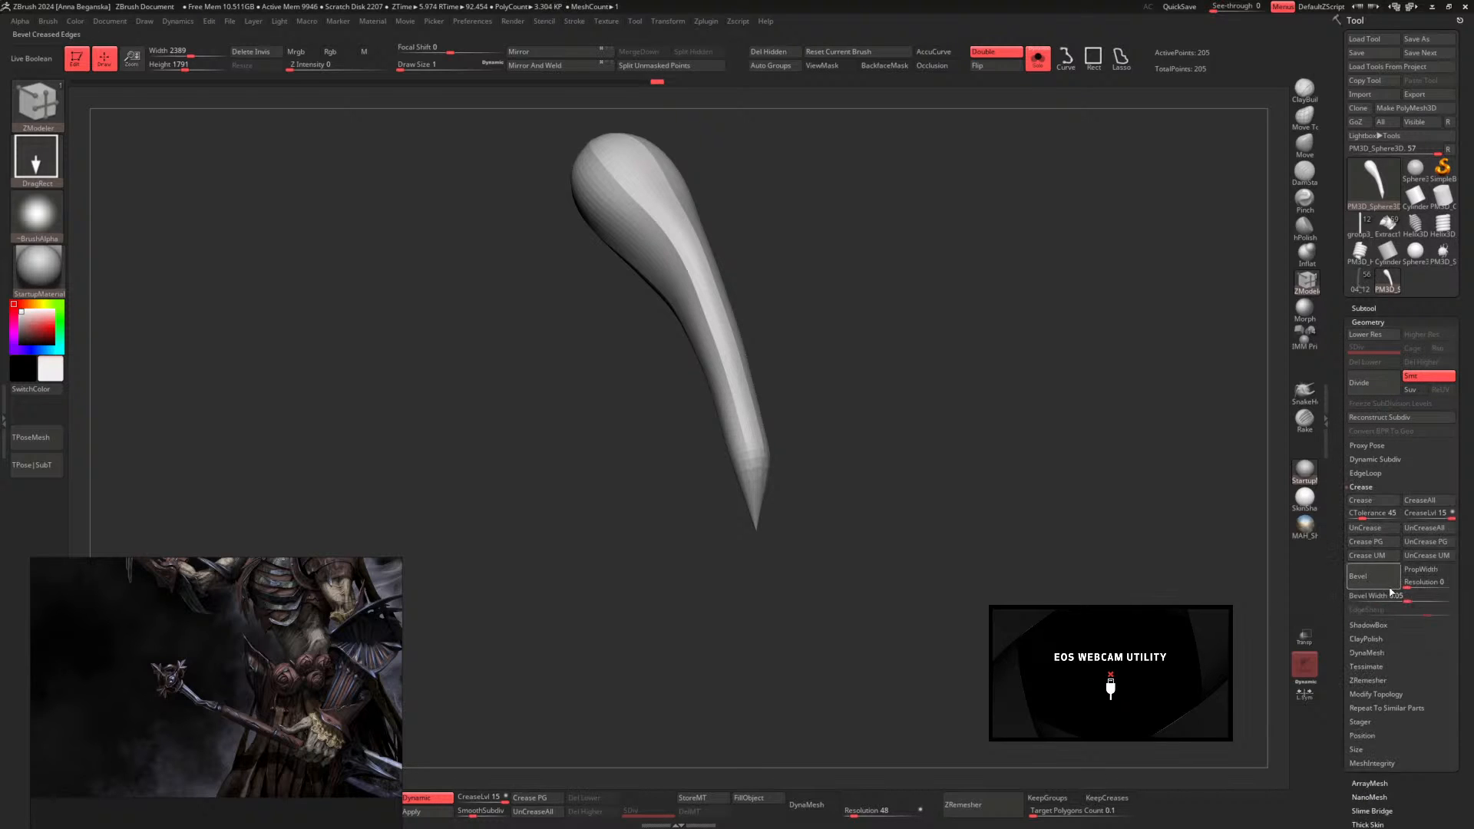
click(1425, 515)
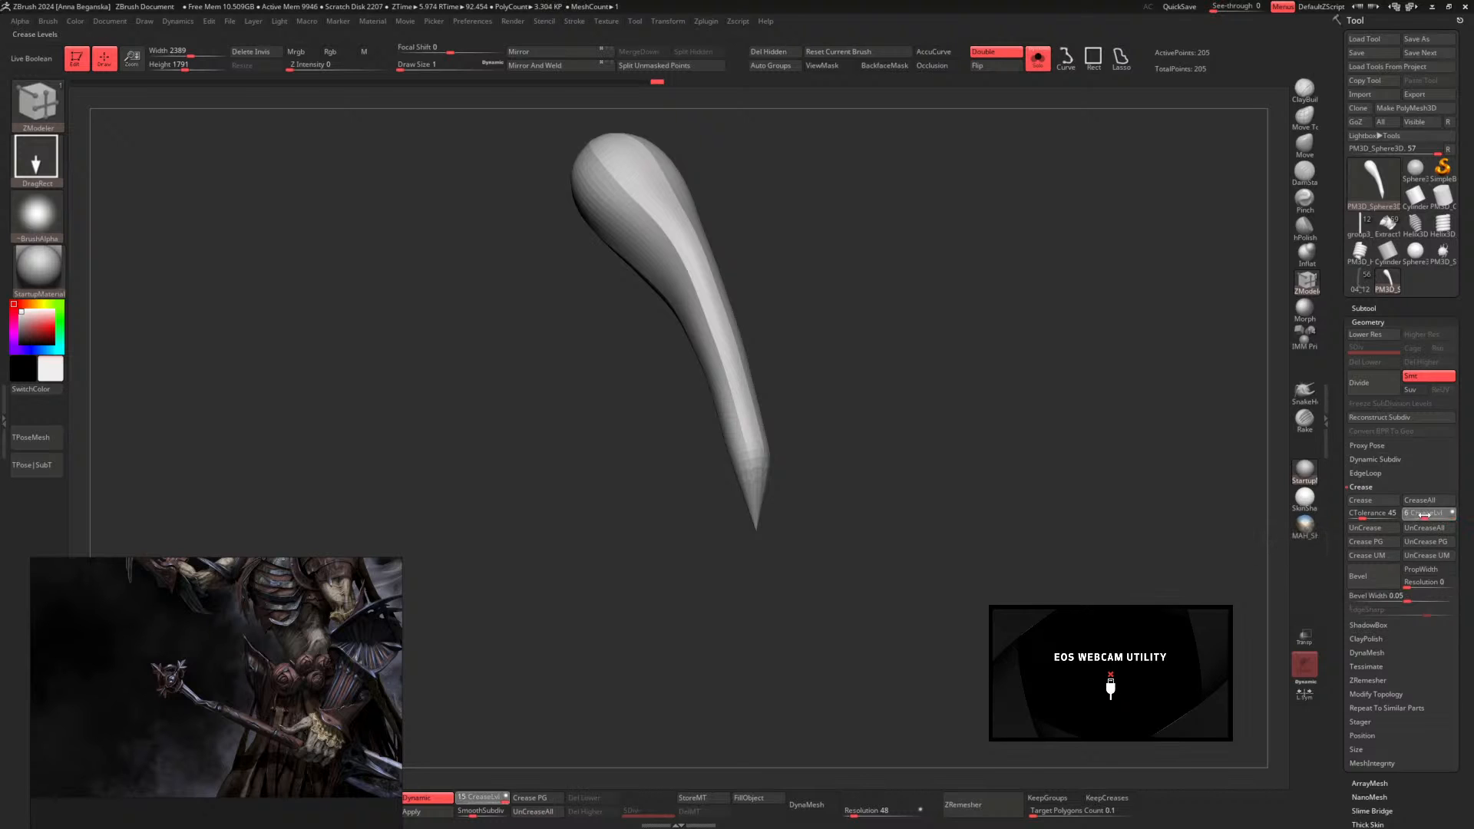
drag(1411, 520, 1412, 520)
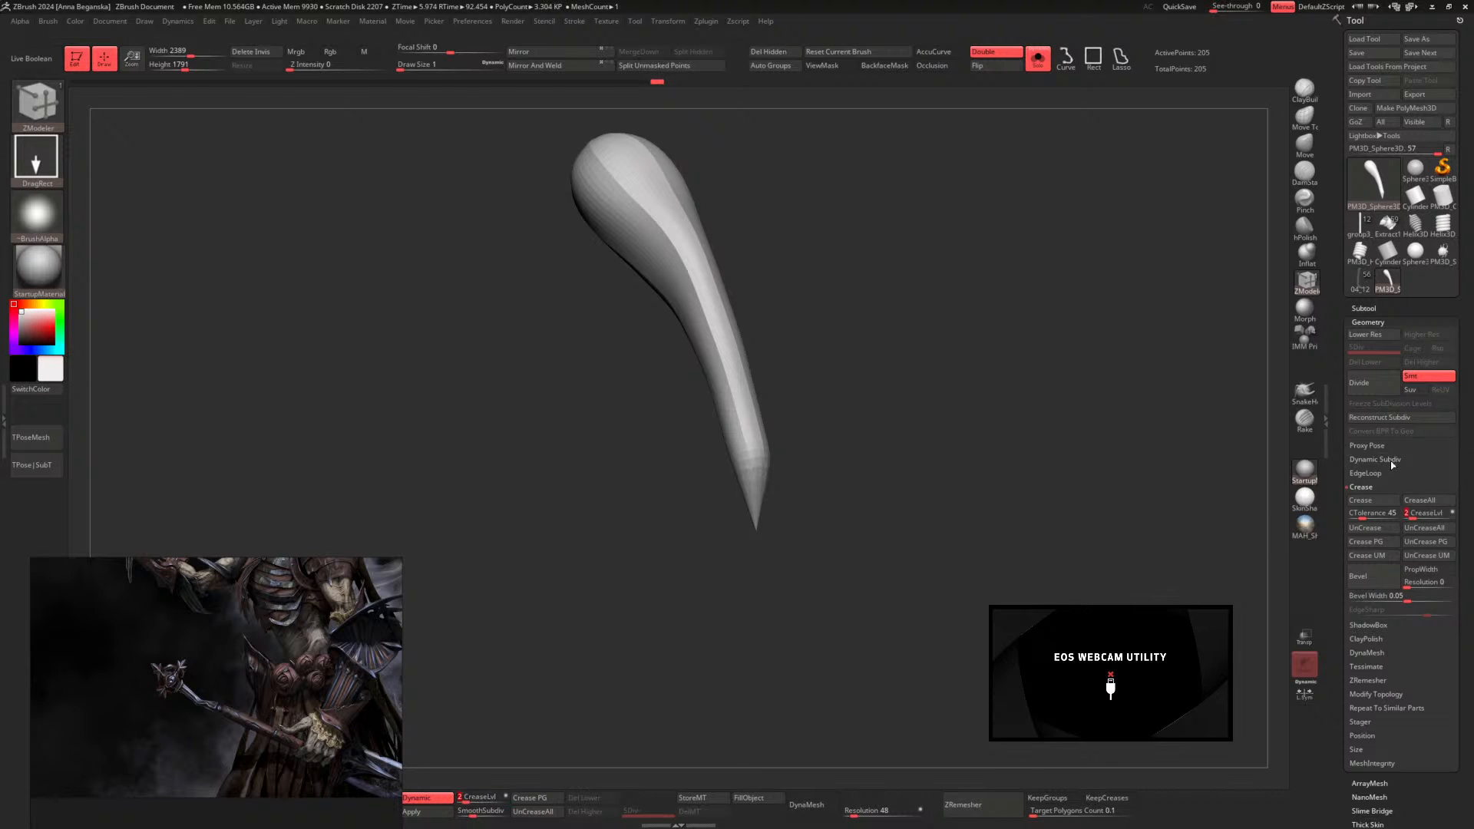
click(1376, 459)
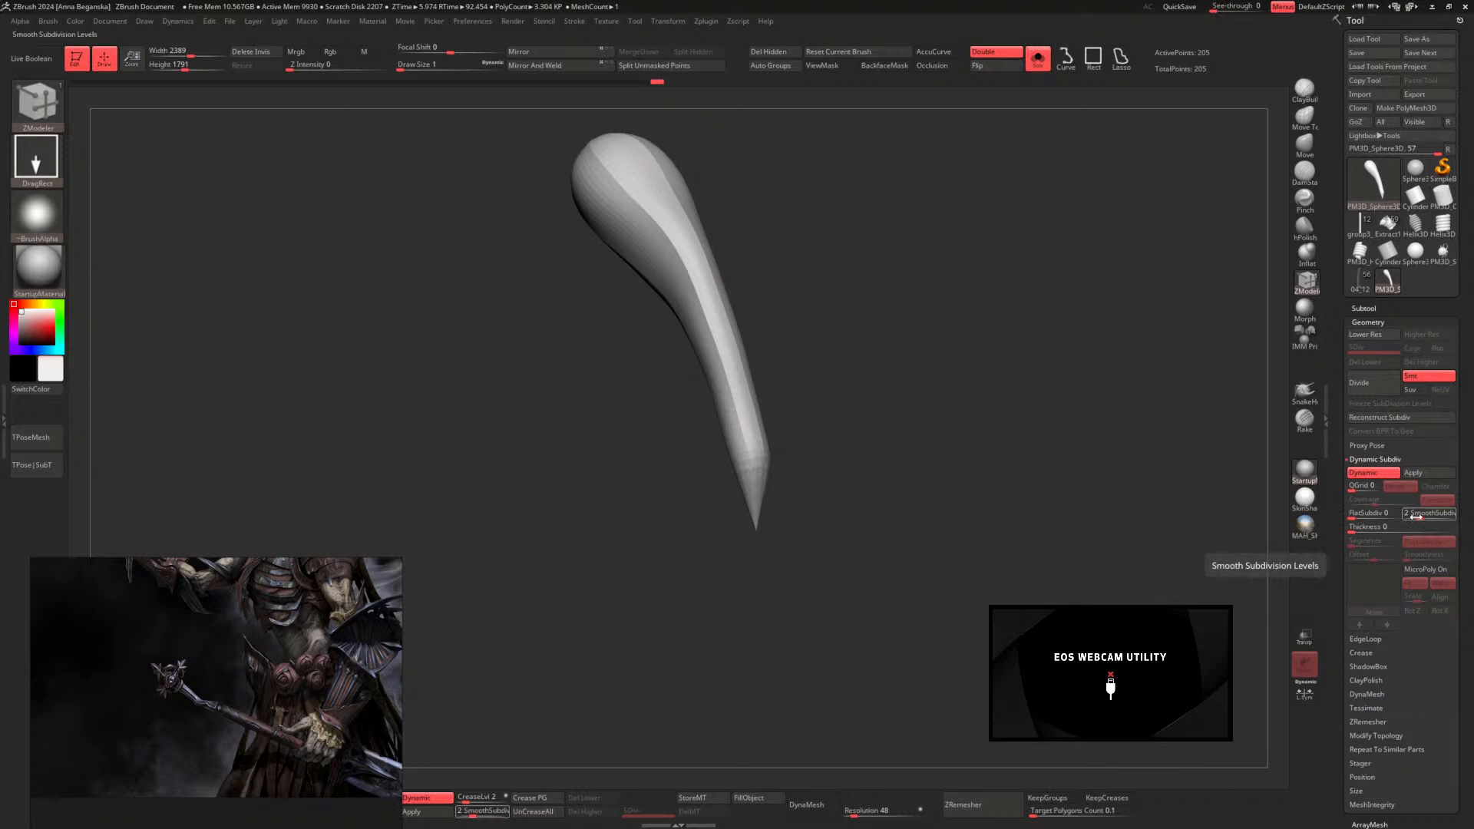
drag(1416, 517, 1430, 517)
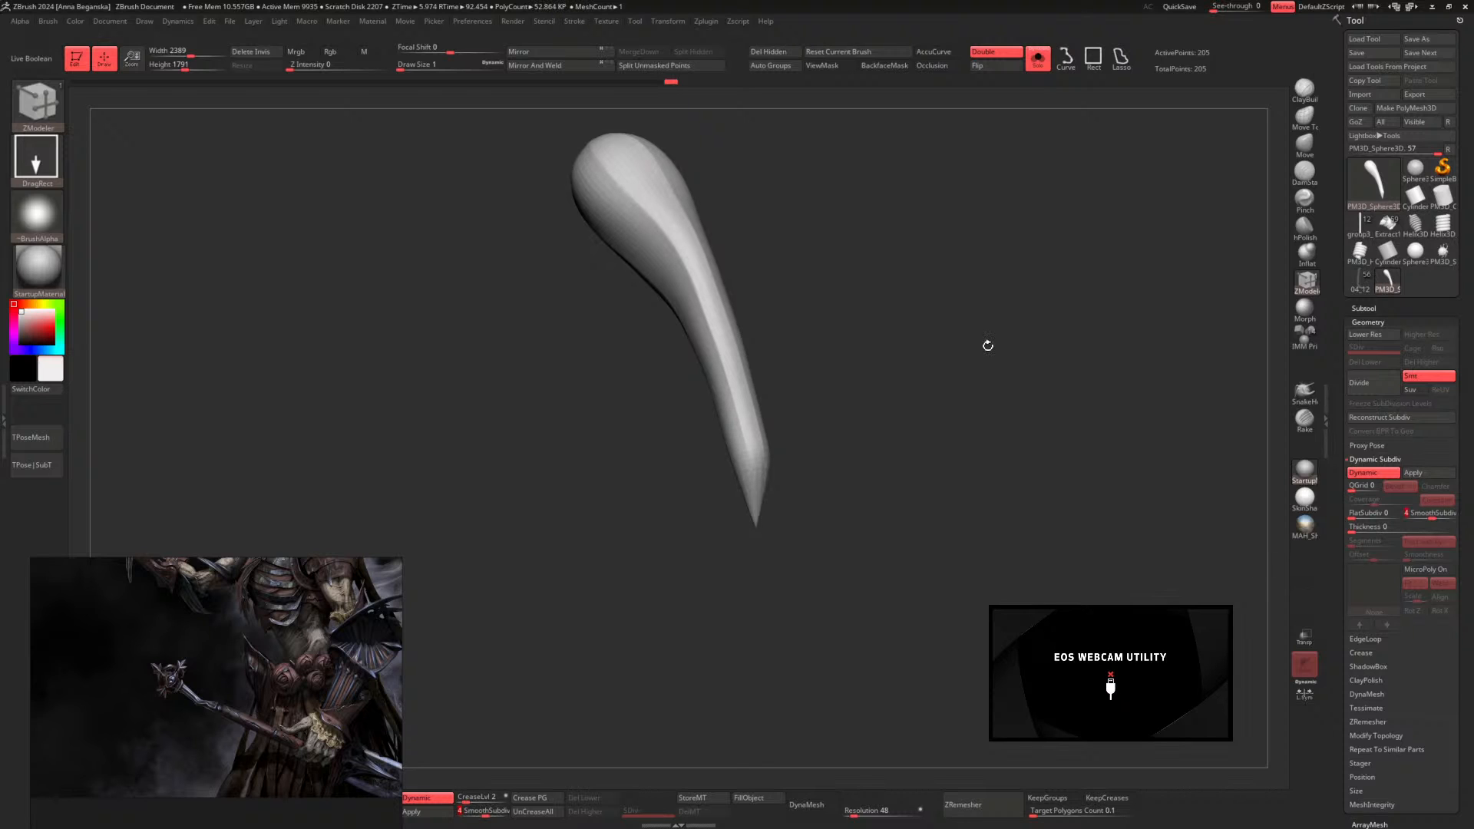
Switch to the Move brush, enlarge it to about 602, and reshape and smooth the kink above the strand's tip
click(1301, 150)
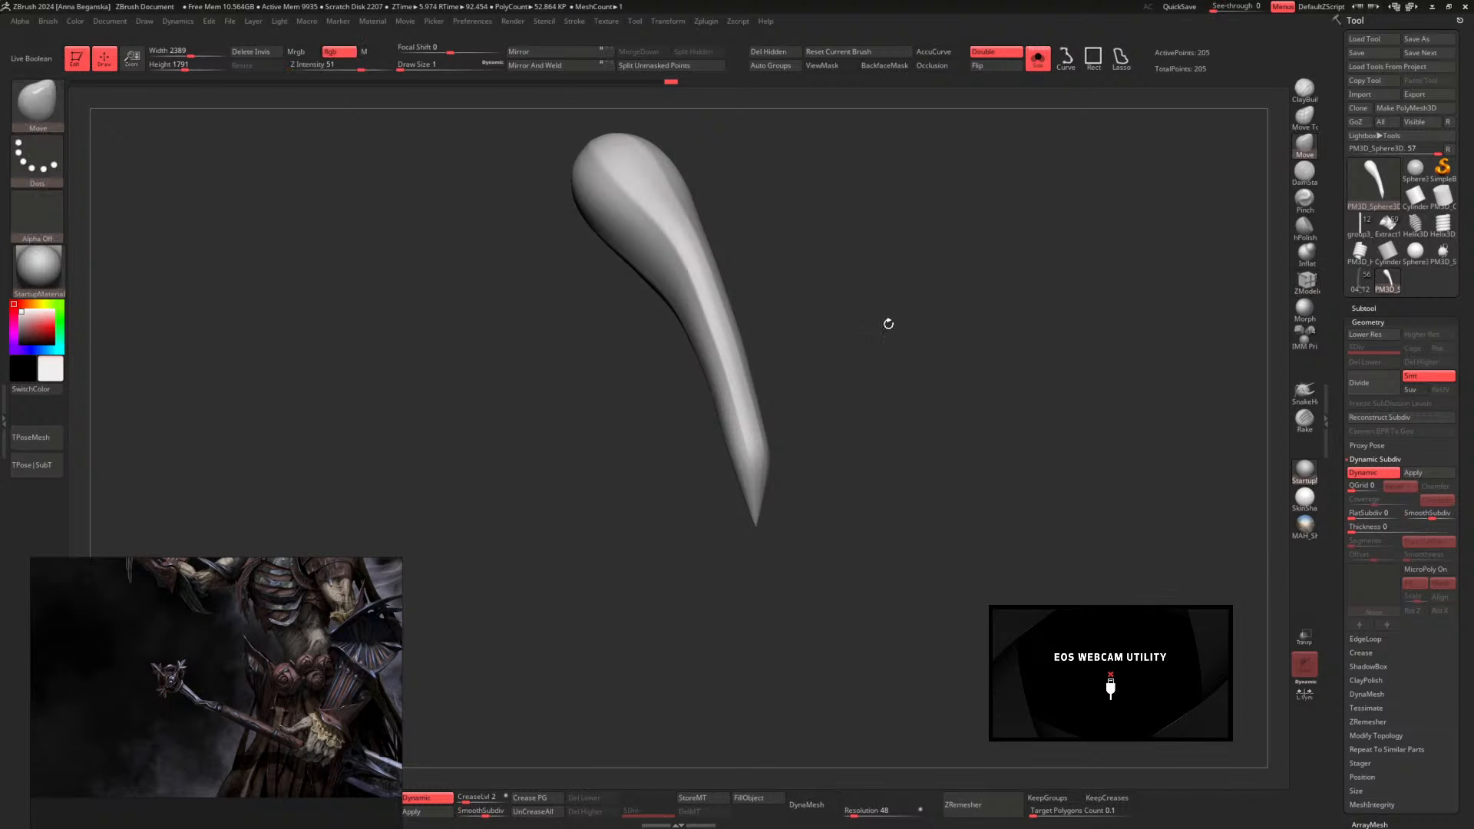
key(space)
drag(902, 332, 964, 341)
key(space)
key(space)
key(space)
mouse_move(780, 414)
mouse_down()
mouse_move(833, 405)
mouse_move(816, 455)
mouse_up()
key(space)
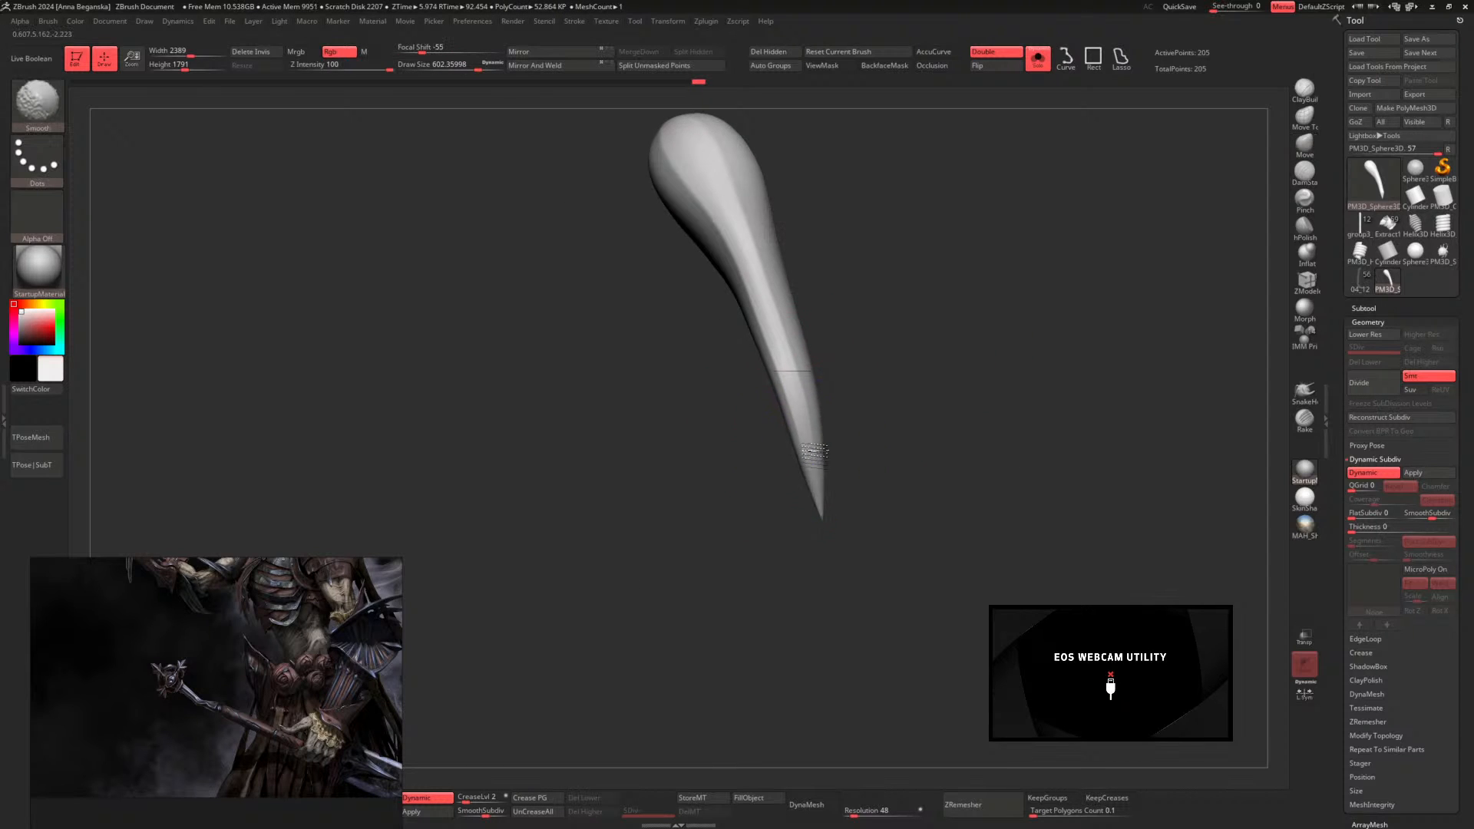
Raise the Move brush's draw size to about 856 and push the strand into a smoother curve from several angles
drag(861, 357, 917, 291)
alt+drag(919, 288, 889, 398)
key(space)
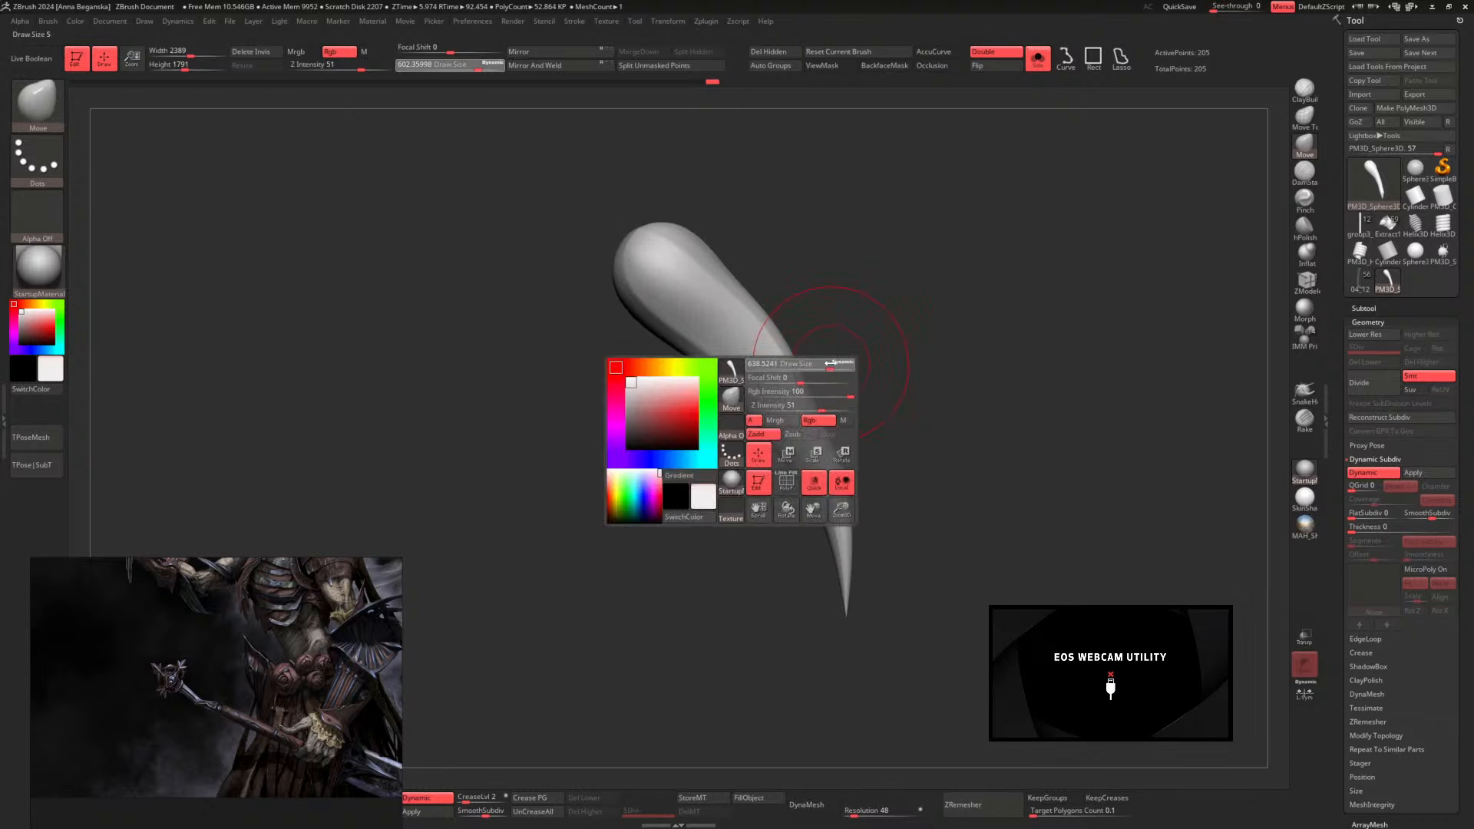
drag(775, 414, 782, 417)
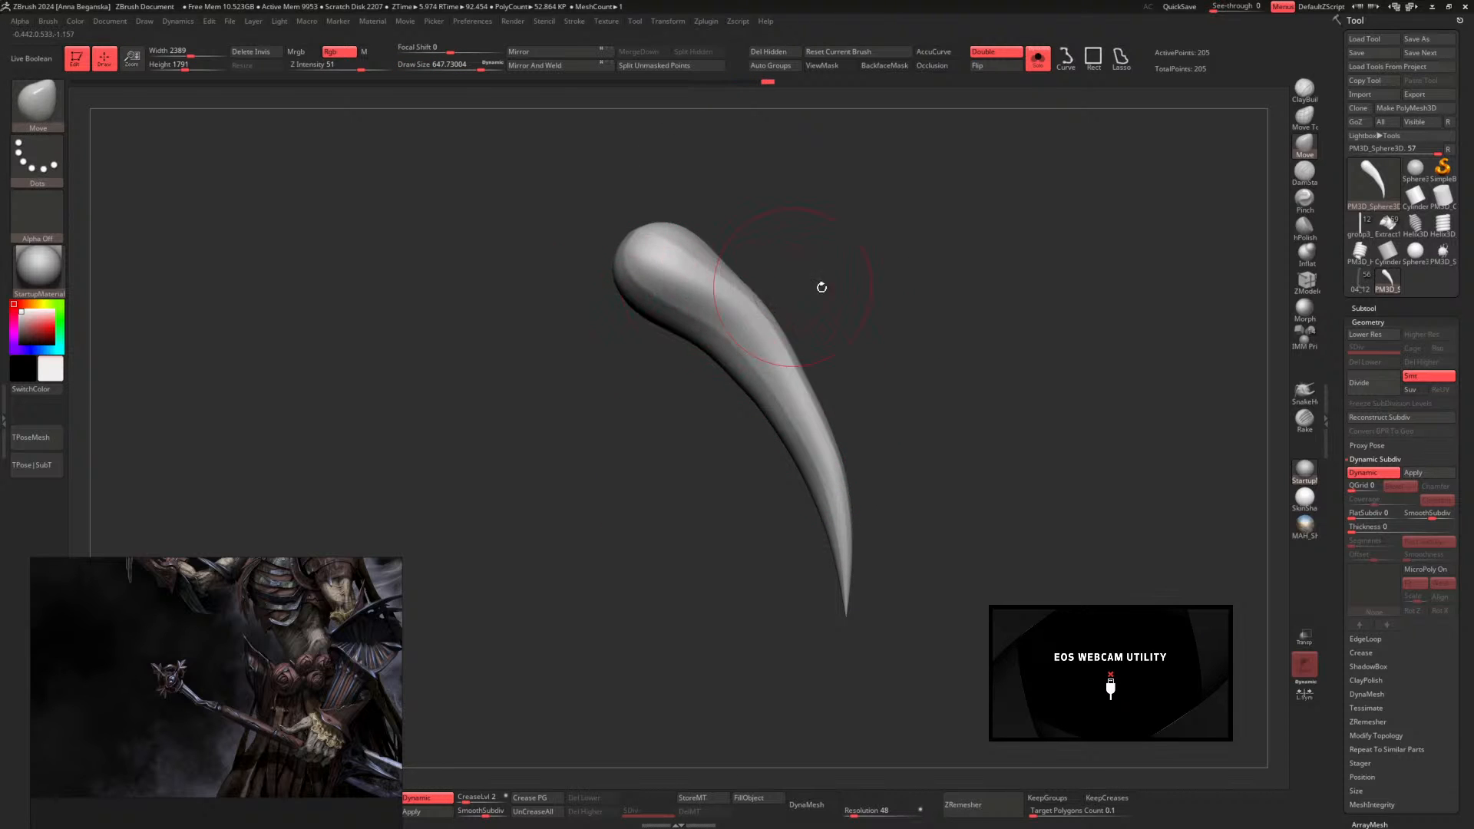
drag(821, 287, 762, 349)
key(space)
mouse_move(801, 408)
mouse_down()
mouse_move(782, 418)
mouse_move(784, 385)
mouse_up()
key(space)
click(790, 417)
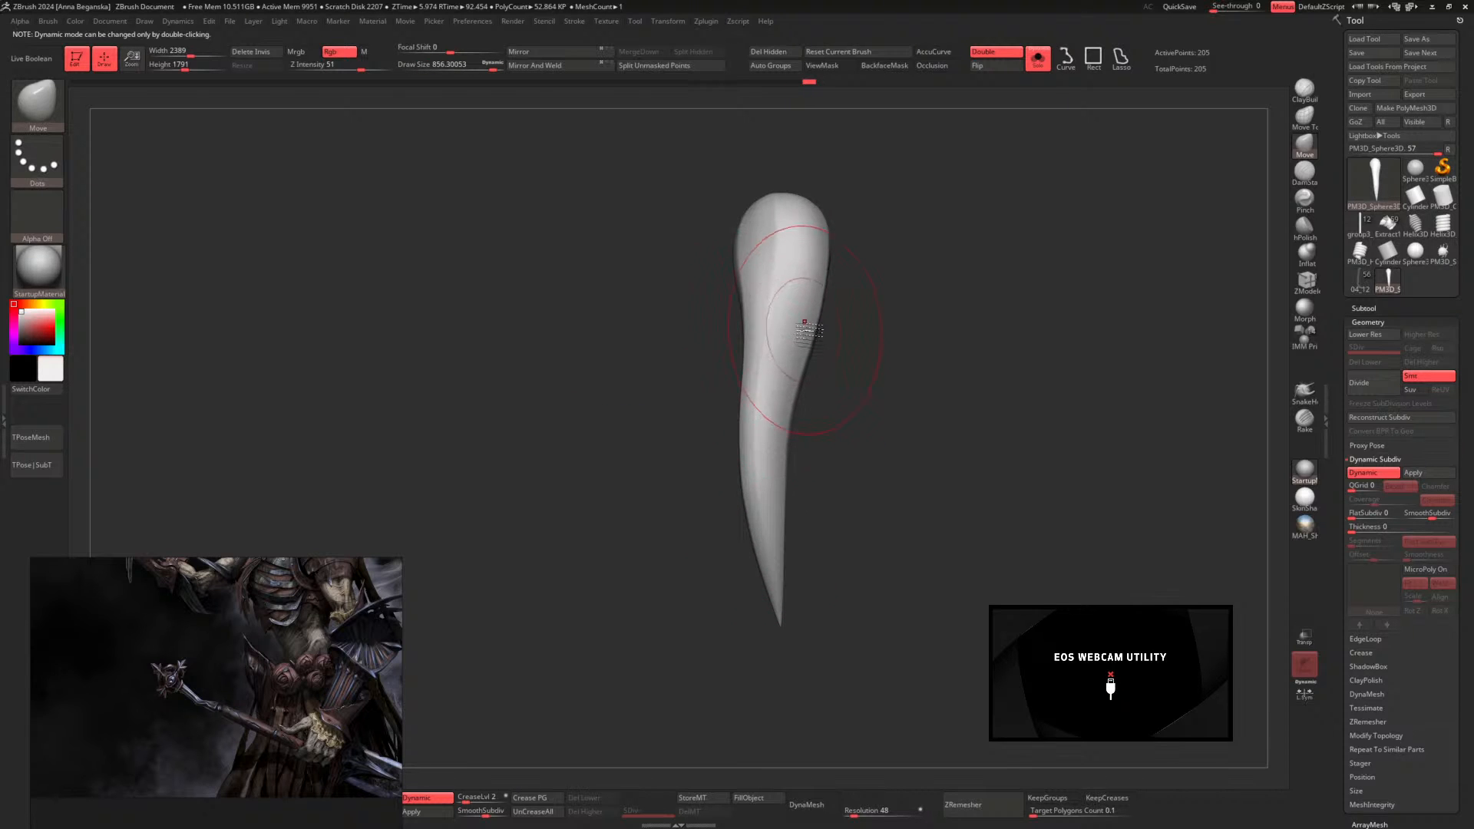
drag(804, 322, 797, 327)
Activate the move gizmo, set its Focal Shift to -25 and reposition the gizmo to the middle of the strand
key(w)
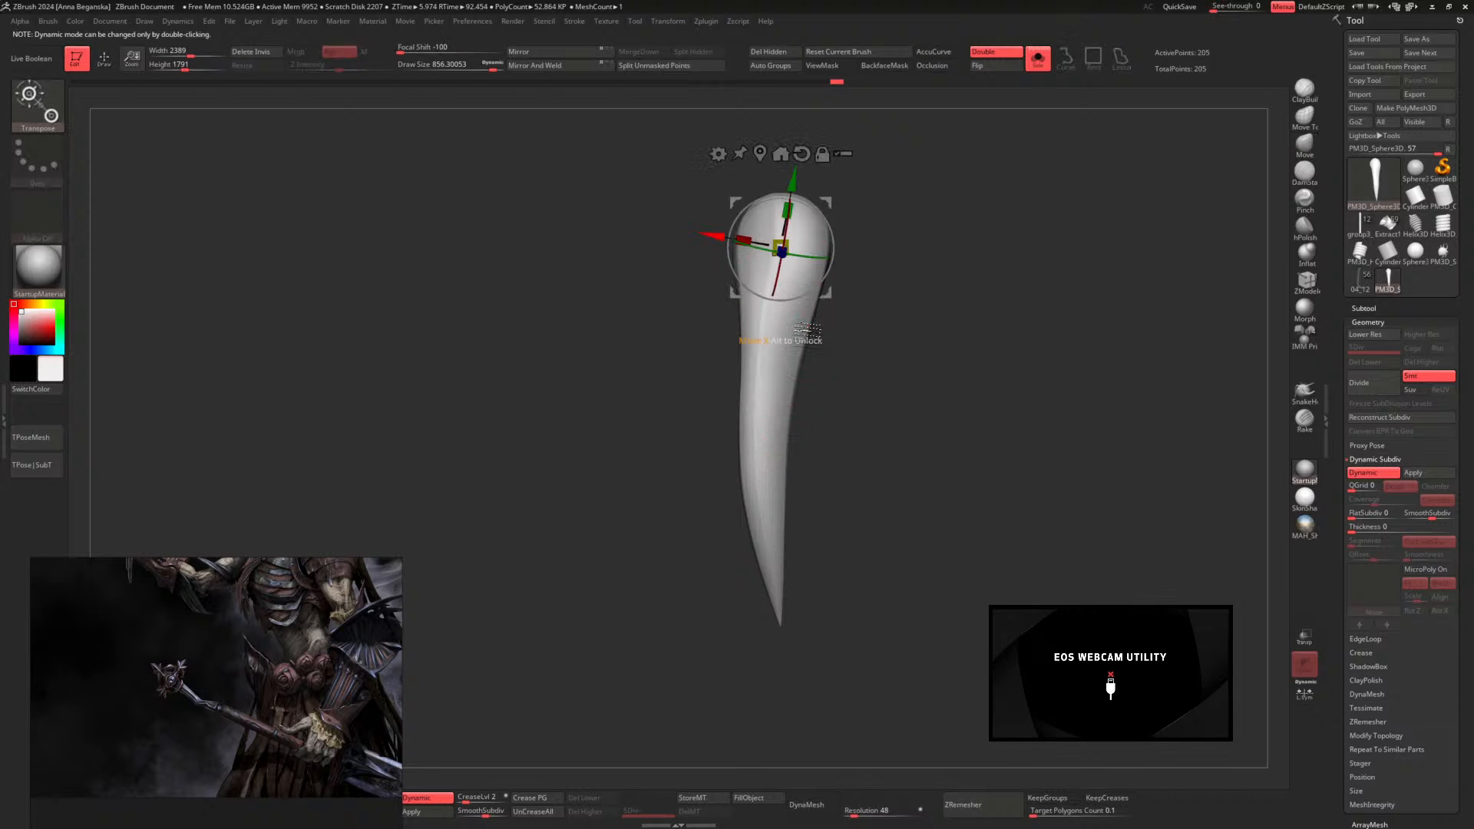
key(space)
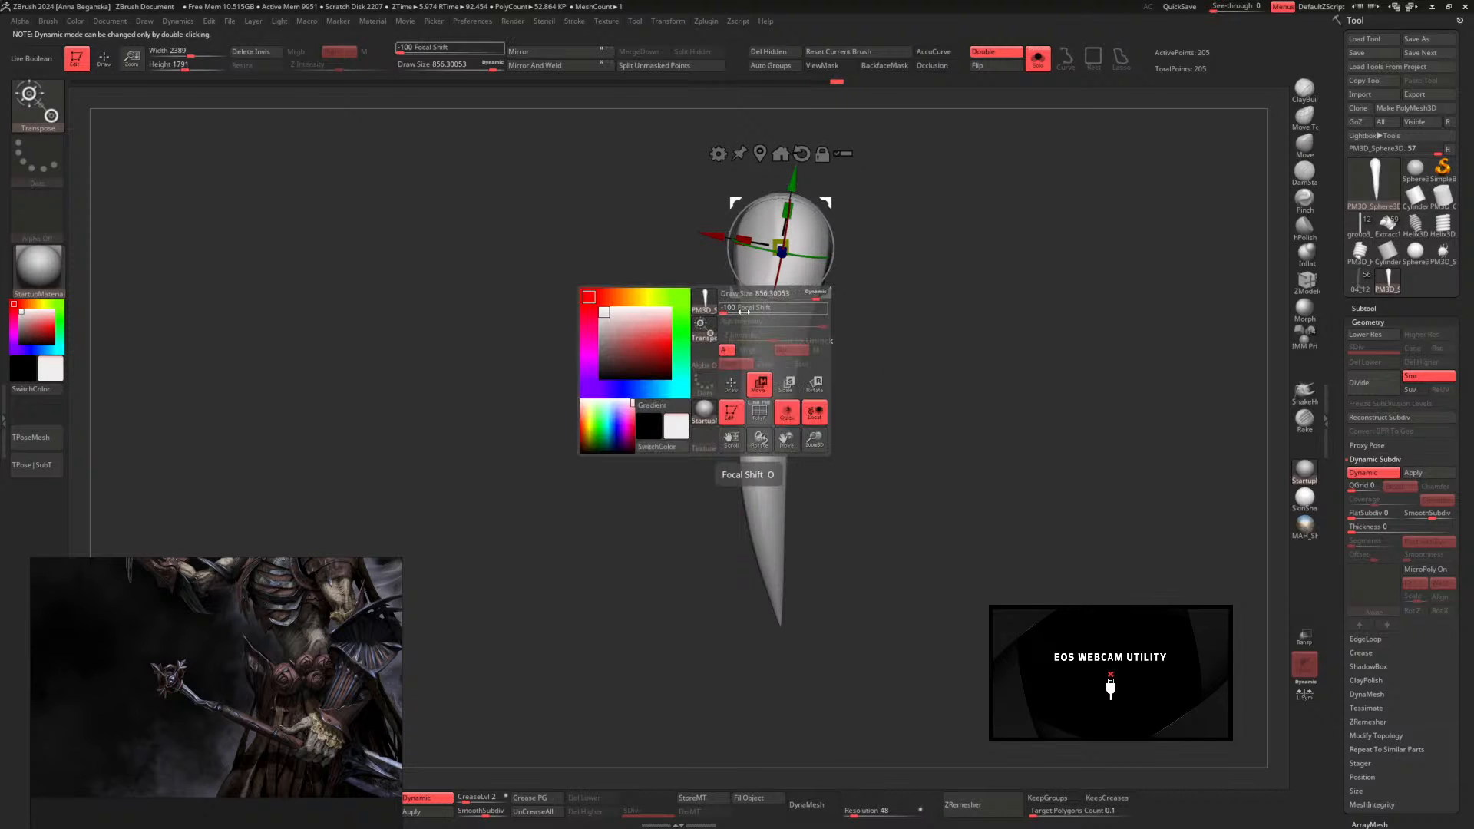
drag(729, 310, 761, 311)
key(space)
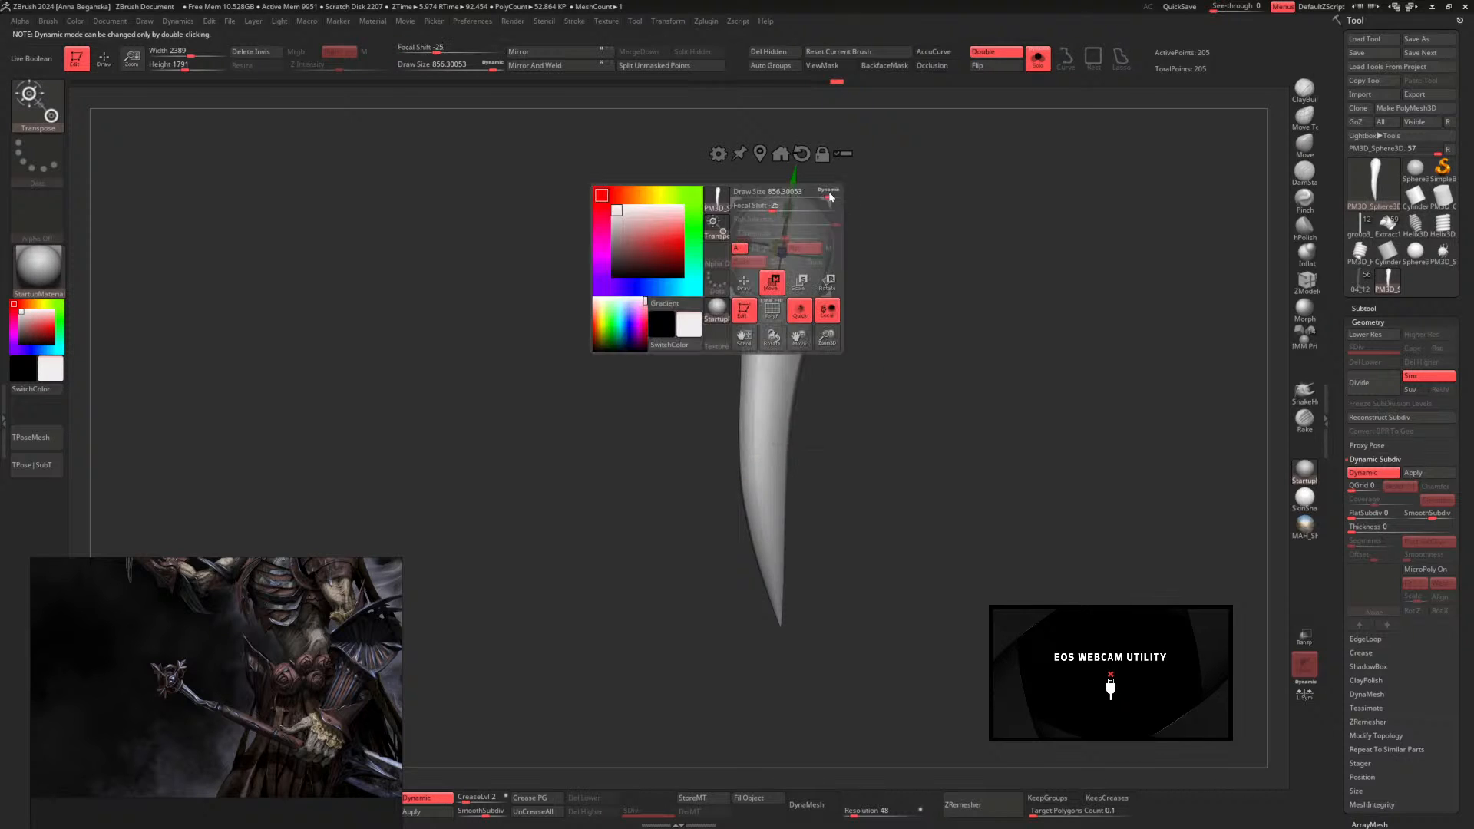
alt+drag(781, 249, 768, 406)
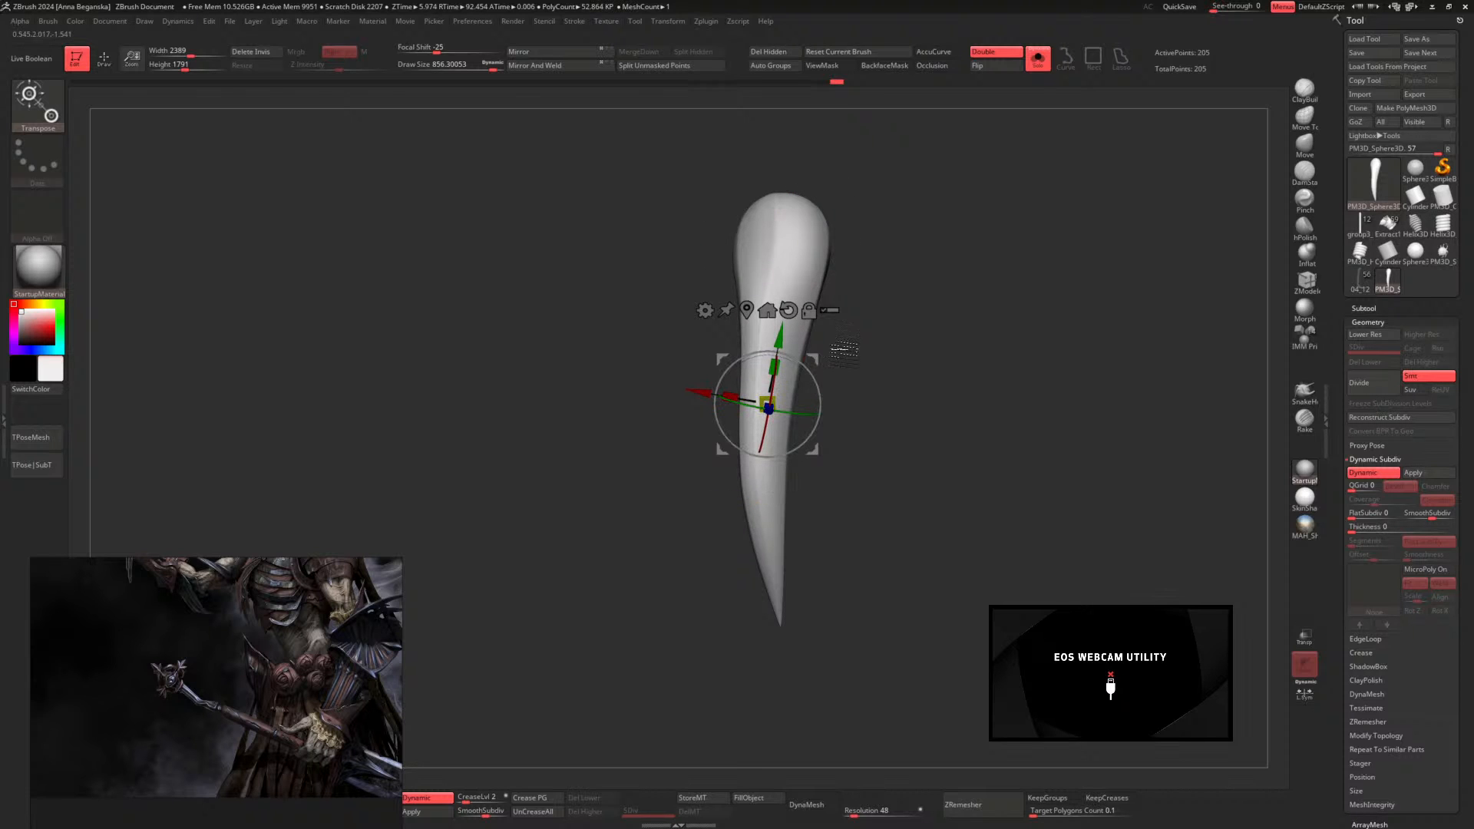
Set the Focal Shift to 41 and bend the lower strand sideways into an S-curve with the gizmo
mouse_move(812, 358)
mouse_down()
mouse_move(841, 359)
mouse_move(787, 359)
mouse_up()
key(space)
drag(715, 403, 747, 407)
drag(788, 361, 934, 422)
drag(1029, 522, 1043, 510)
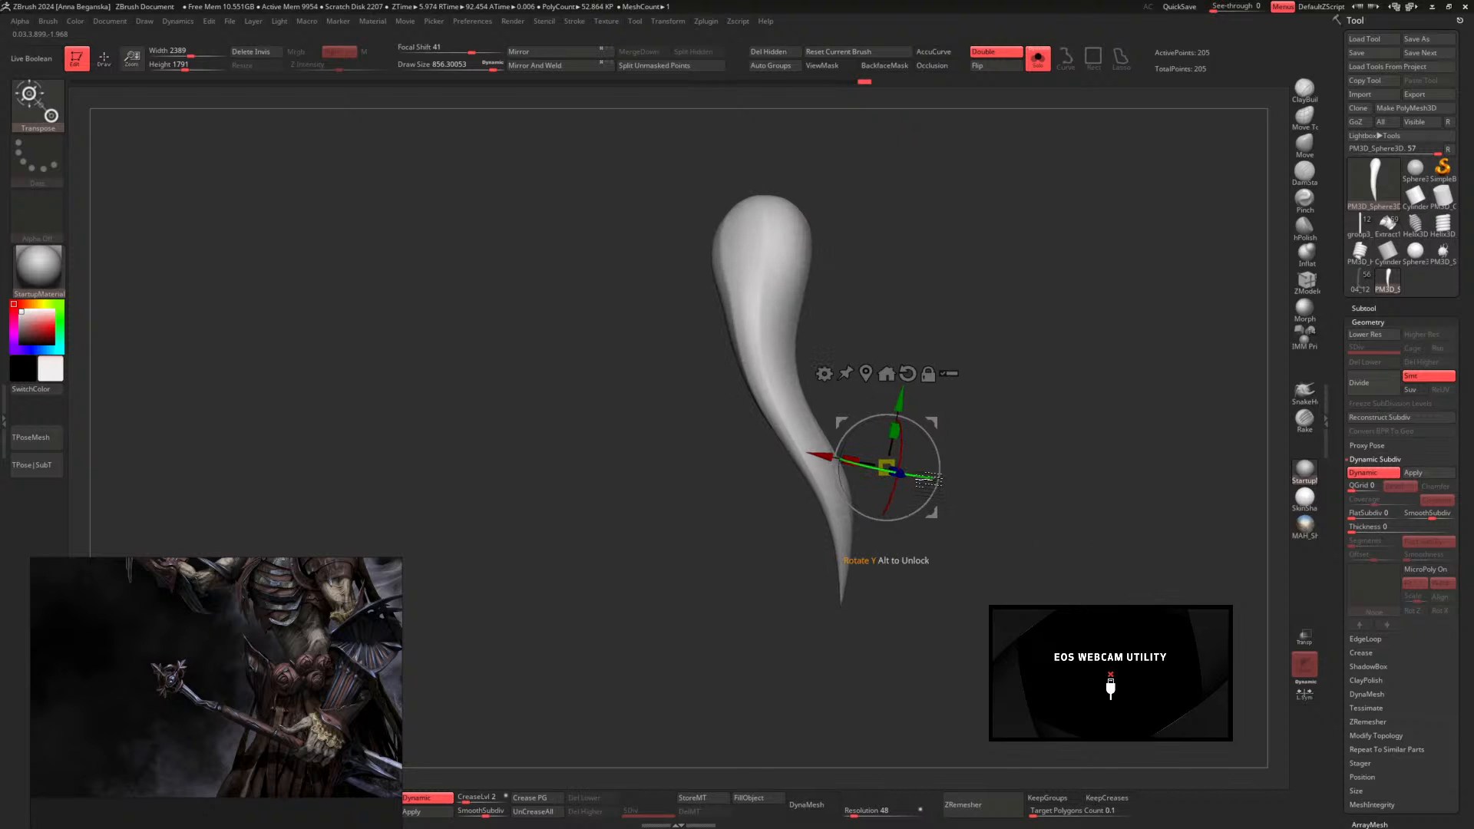
Try rotating the strand about the gizmo's Y axis, undo it, reset the gizmo's position and return to the Move brush
drag(926, 476, 586, 435)
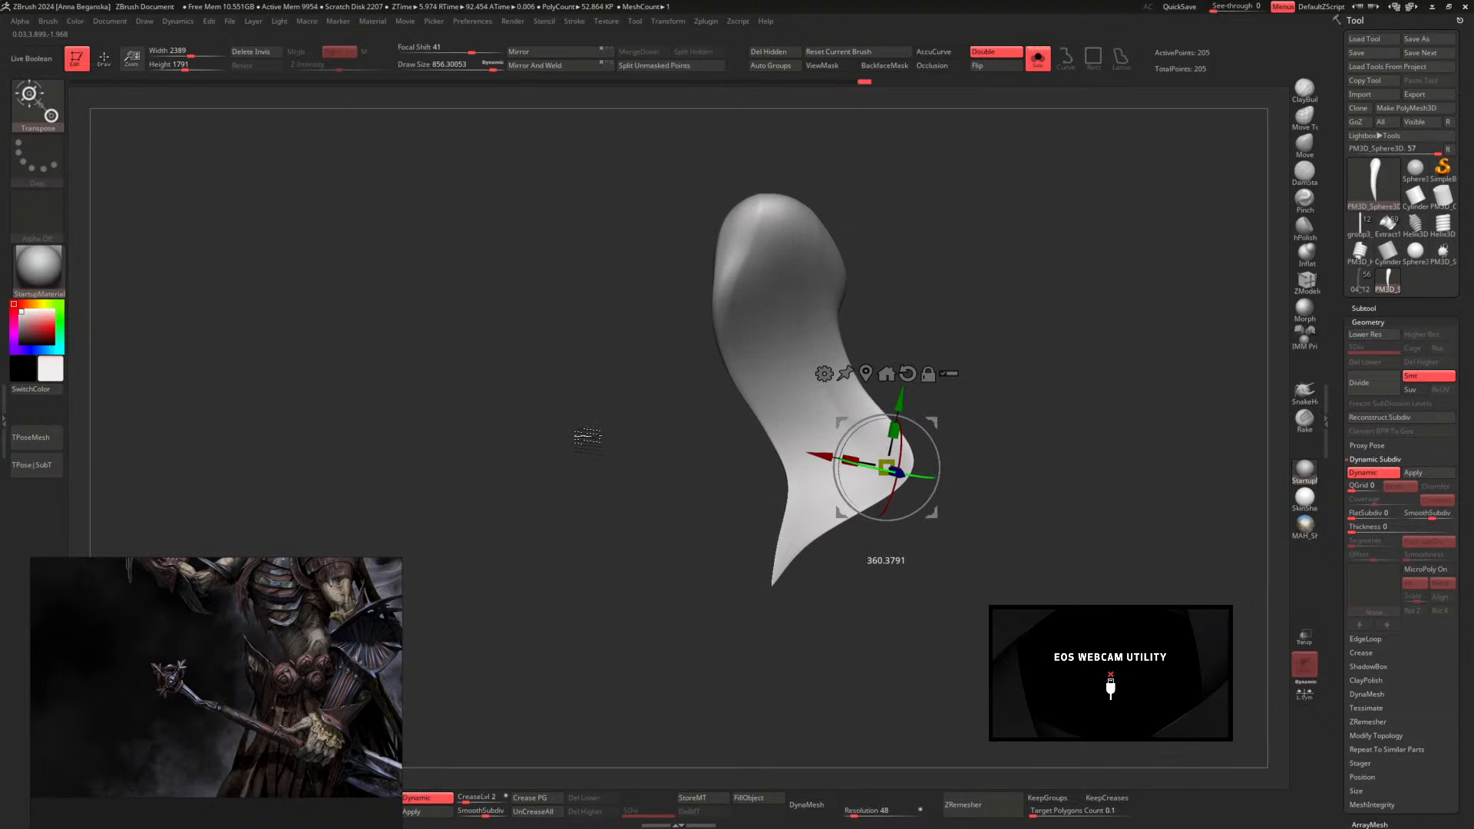
key(ctrl+z)
mouse_move(992, 526)
mouse_down()
mouse_move(1052, 502)
mouse_move(999, 522)
mouse_up()
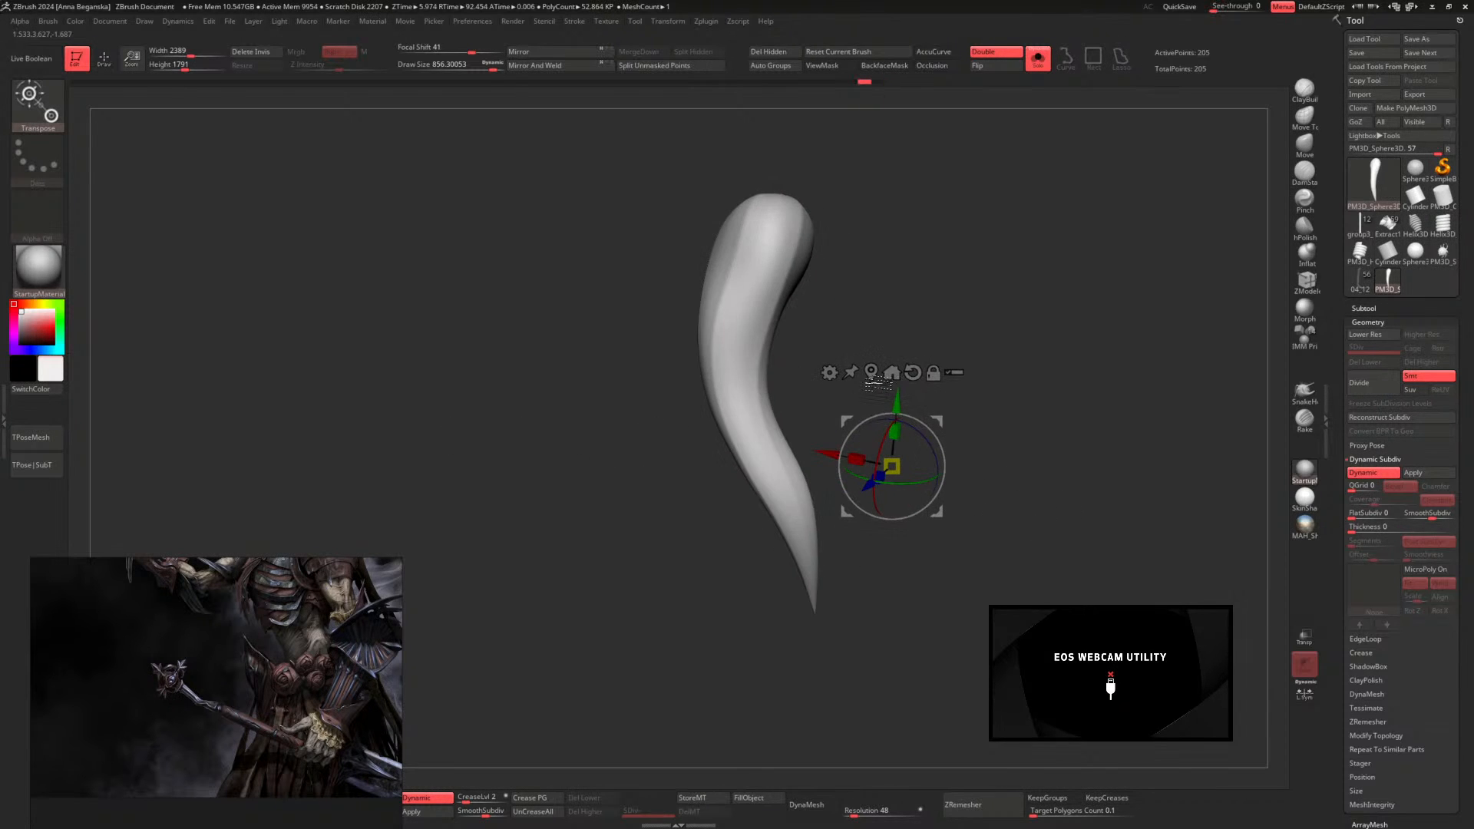
click(893, 371)
mouse_move(797, 411)
mouse_down()
mouse_move(713, 419)
mouse_move(1082, 367)
mouse_move(756, 415)
mouse_up()
key(q)
mouse_move(990, 500)
mouse_down()
mouse_move(954, 428)
mouse_move(898, 424)
mouse_move(915, 486)
mouse_move(993, 417)
mouse_up()
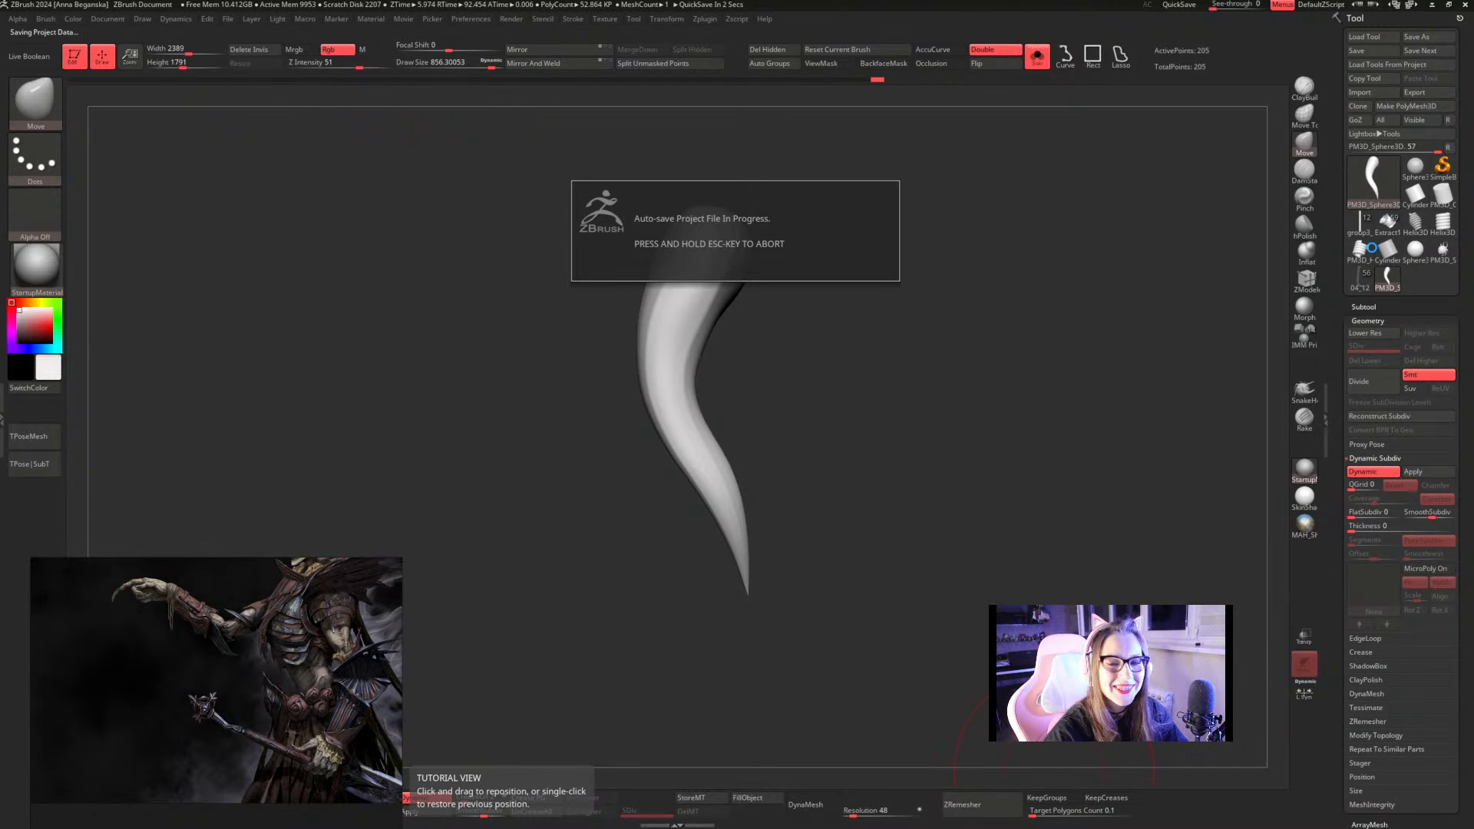
Switch to the armored character tool, turn off Solo and examine the full figure, focusing on the torso and waist roses
mouse_move(1373, 251)
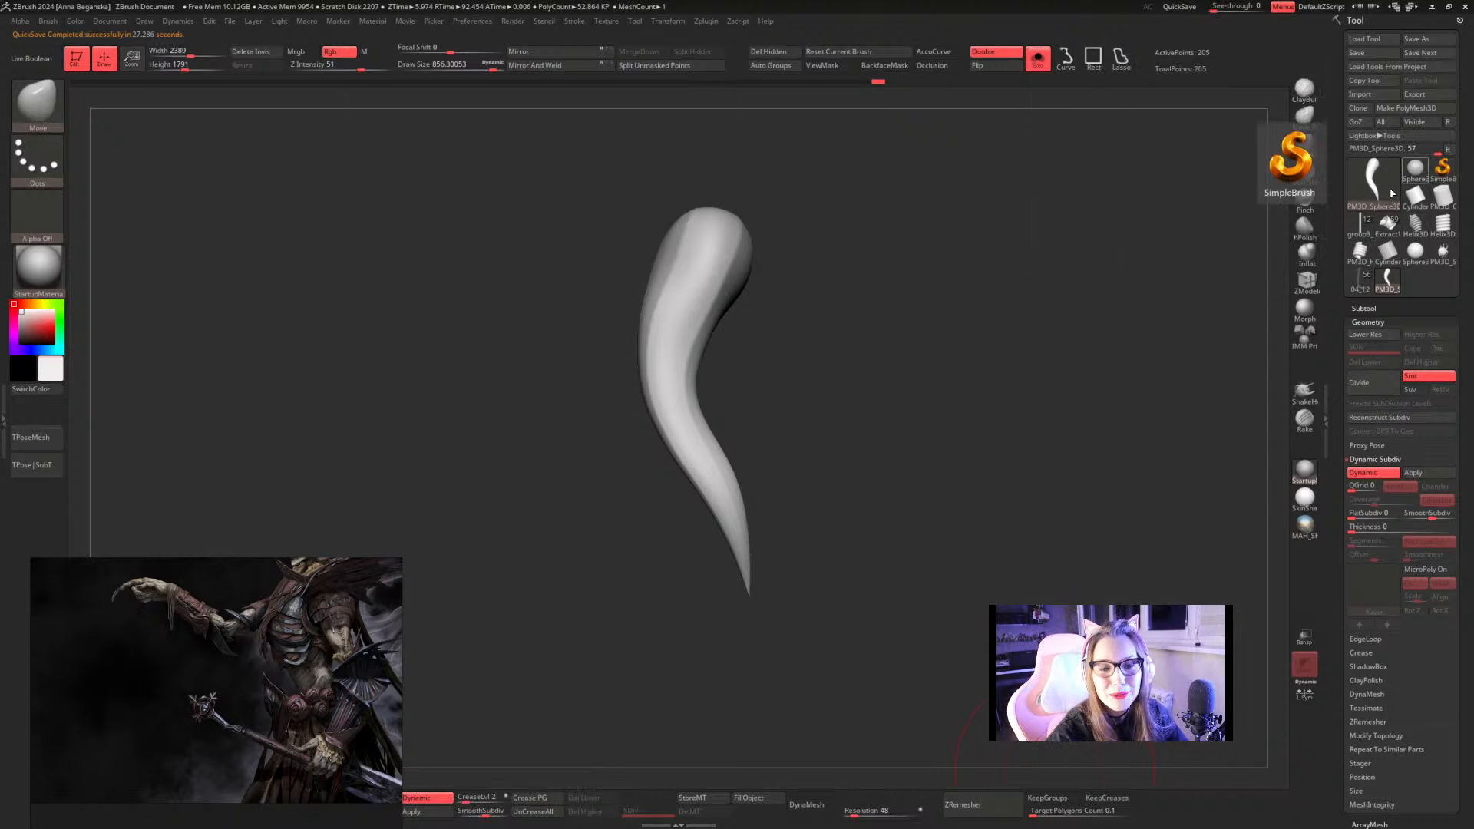
click(1388, 223)
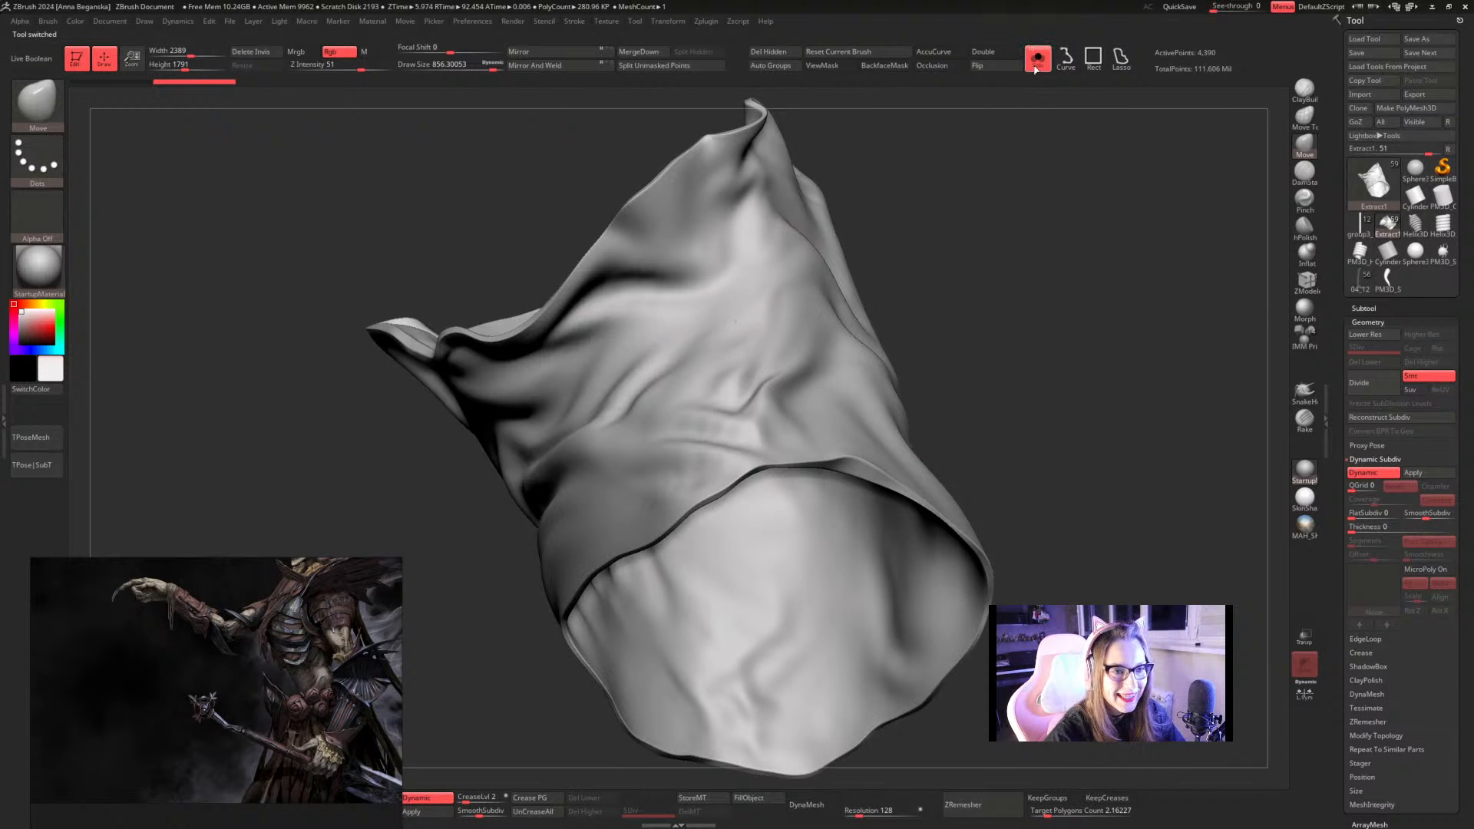
click(1038, 58)
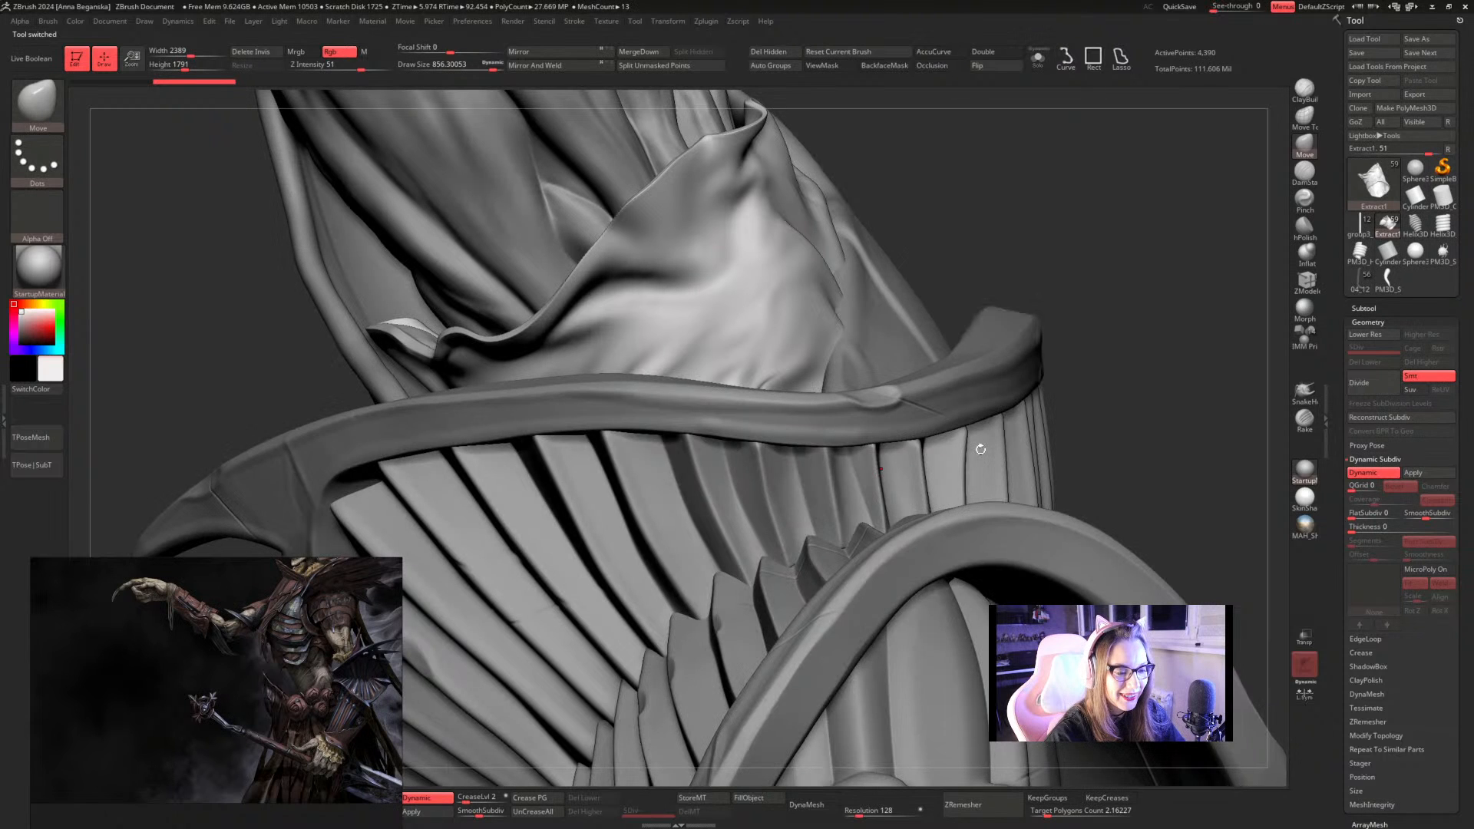
key(f)
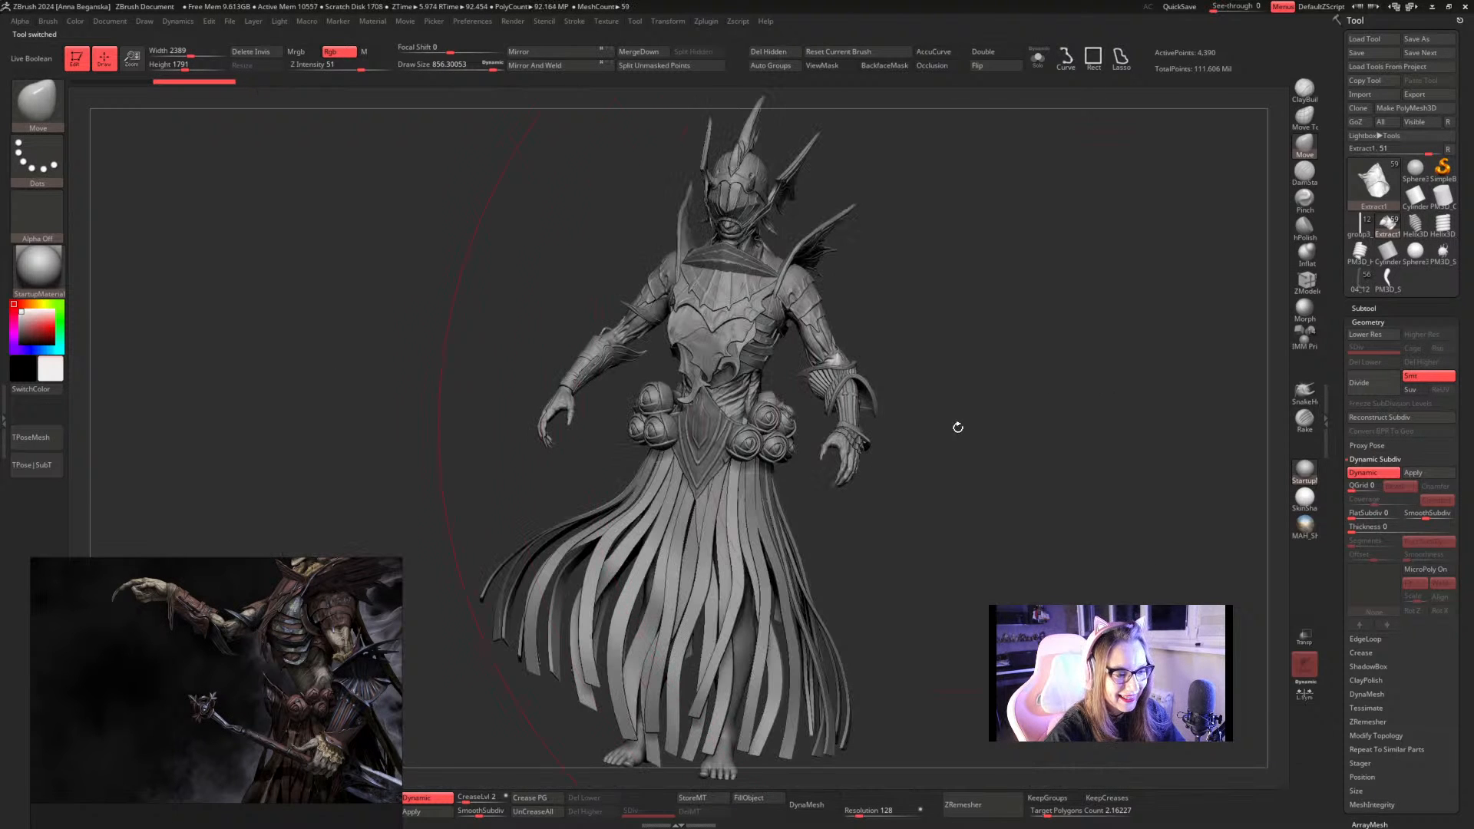
key(space)
drag(1016, 384, 969, 389)
key(space)
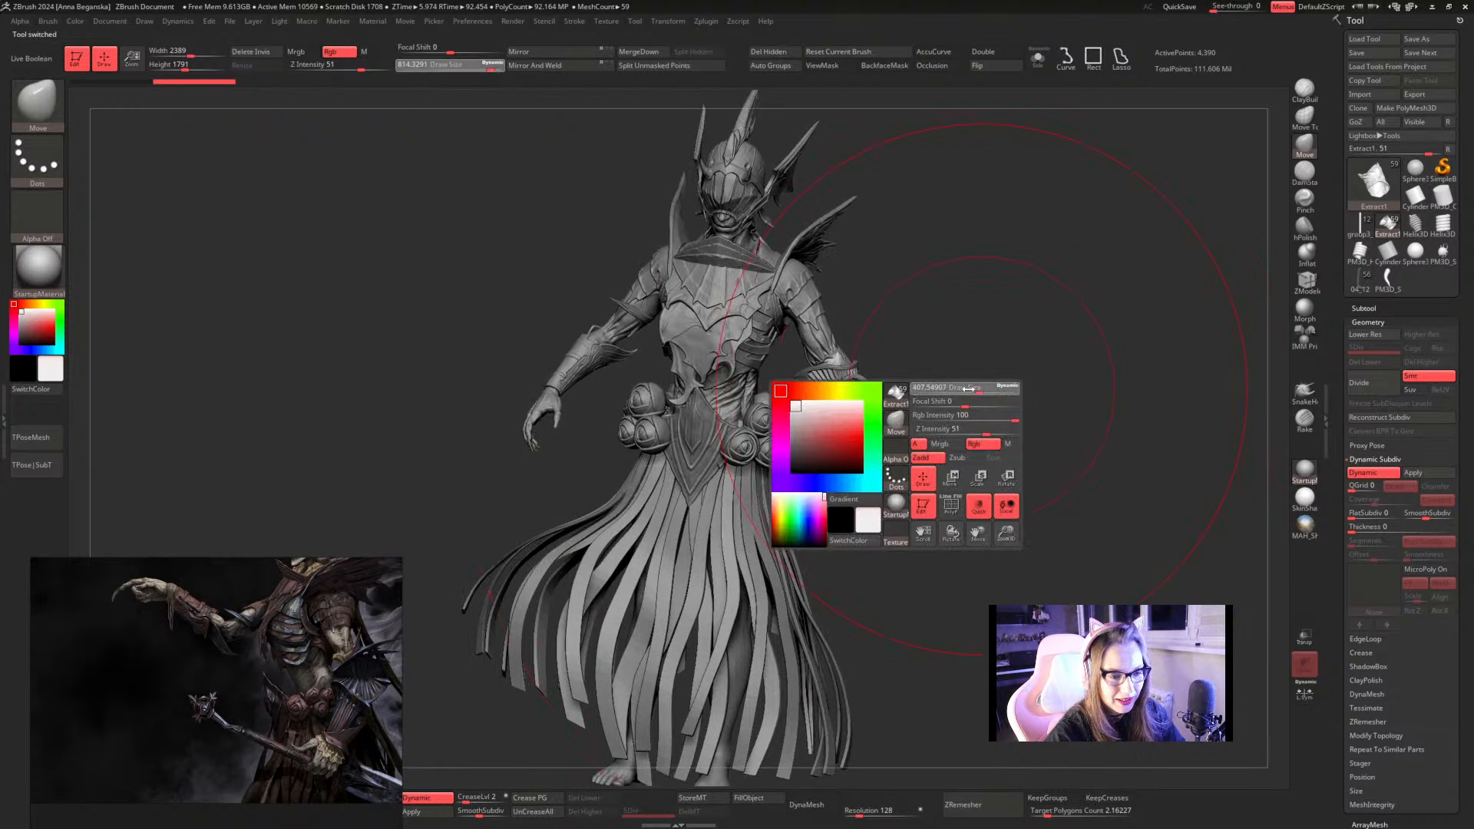
ctrl+right_drag(977, 380, 1017, 466)
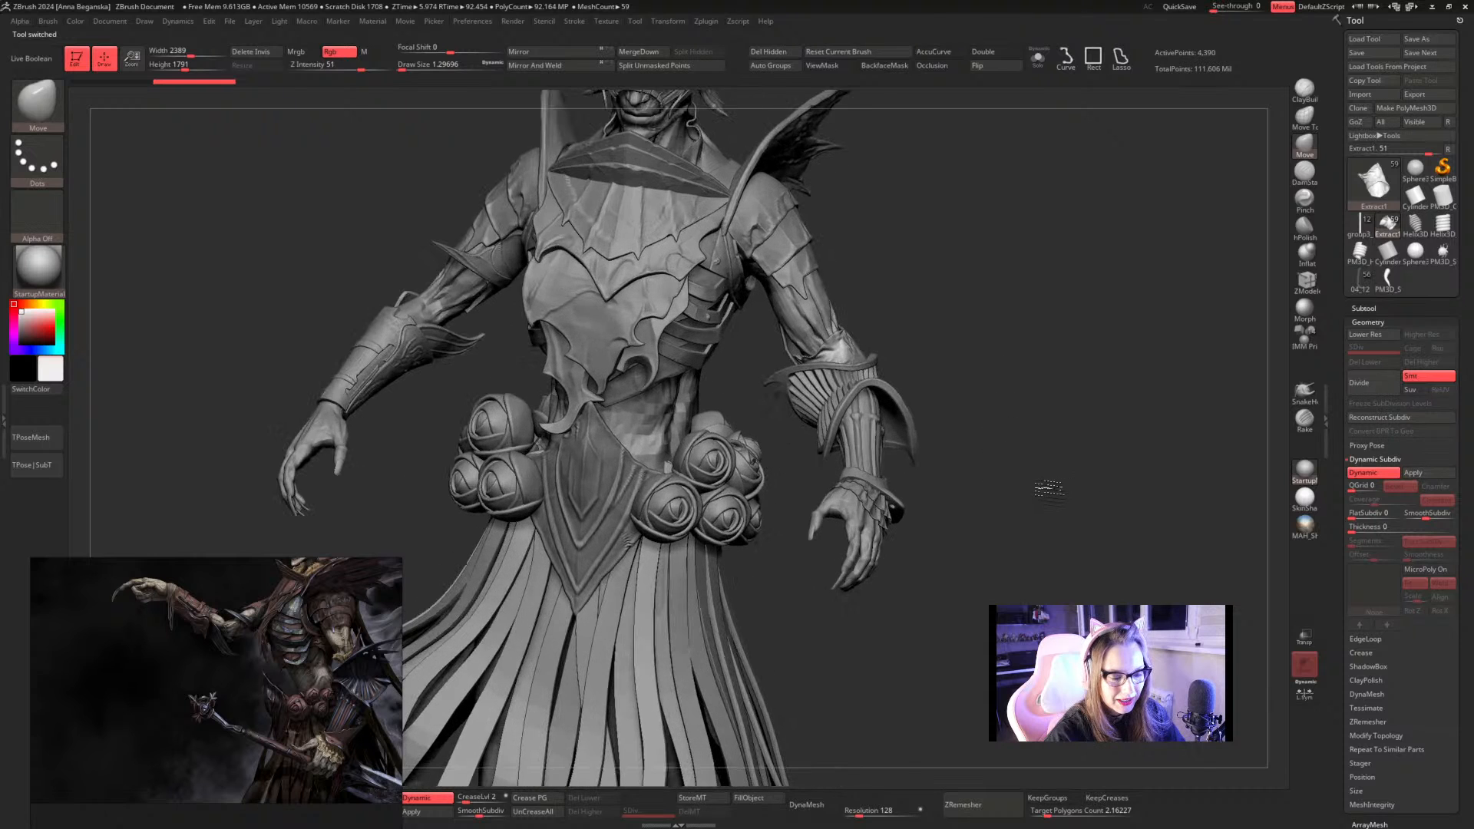
drag(1049, 488, 1040, 487)
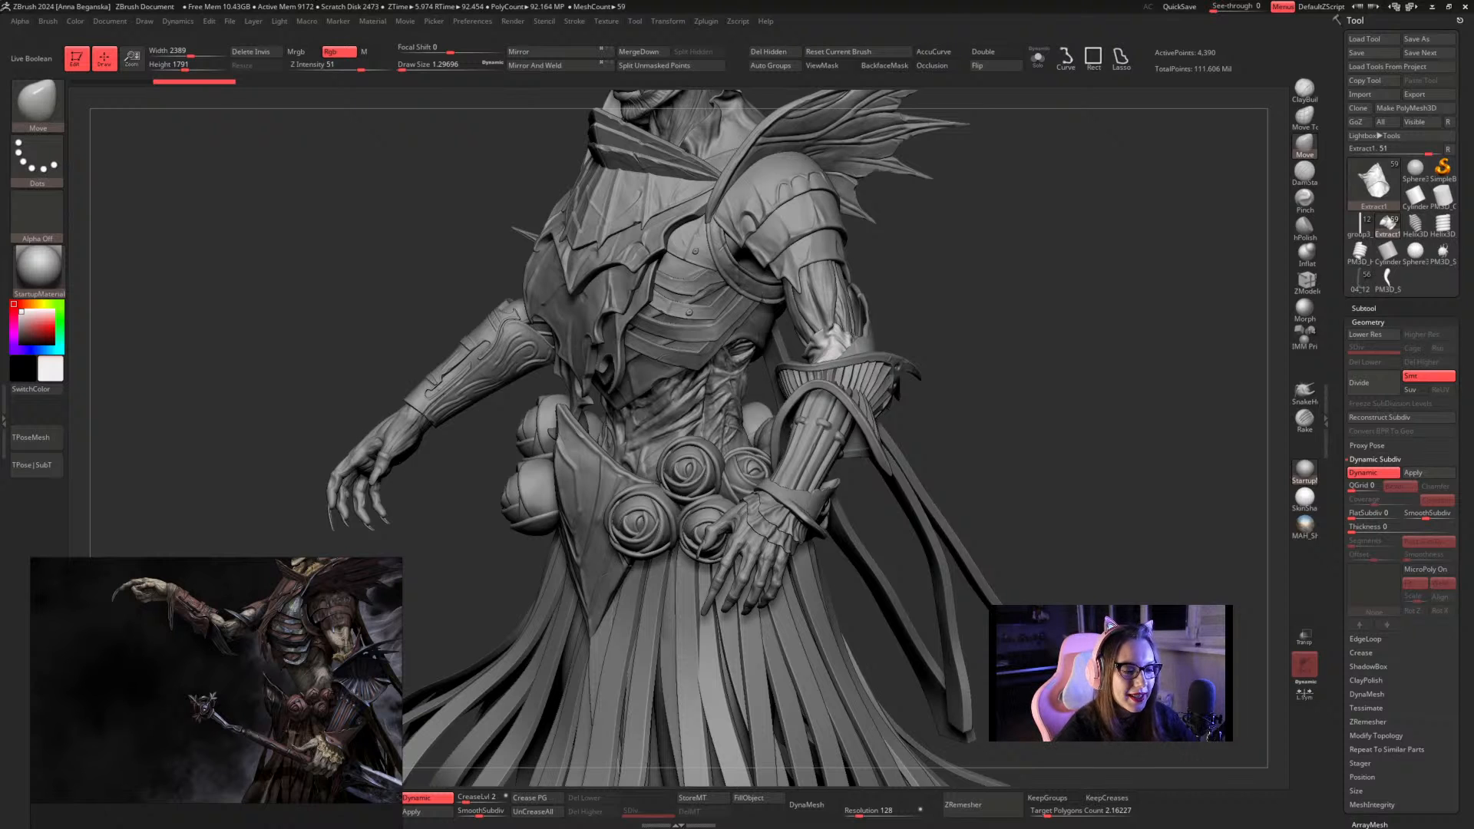
Select and isolate the waist rose cluster, and load the rose01 tool from the HP folder
alt+click(669, 466)
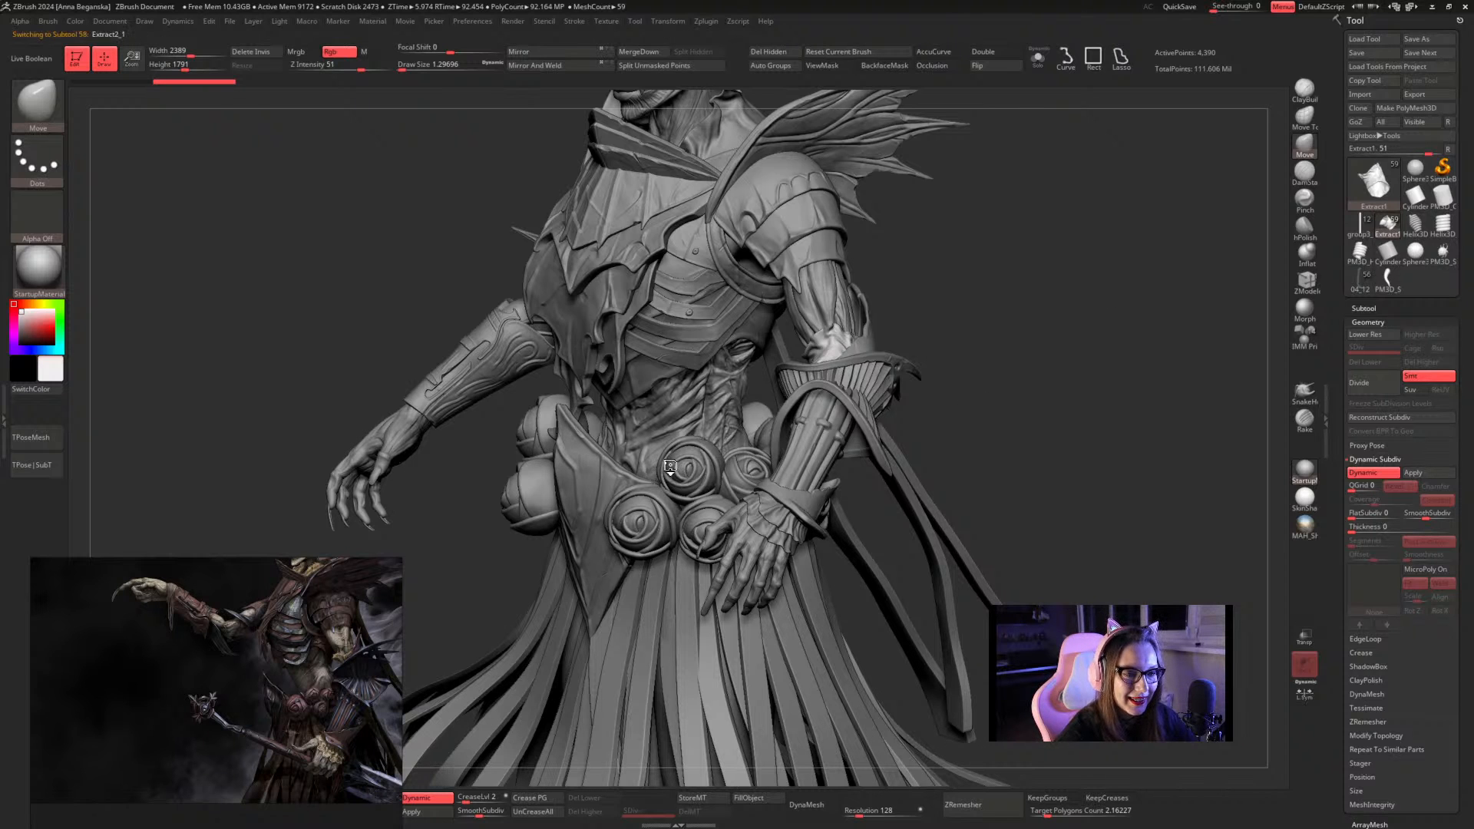
click(1039, 59)
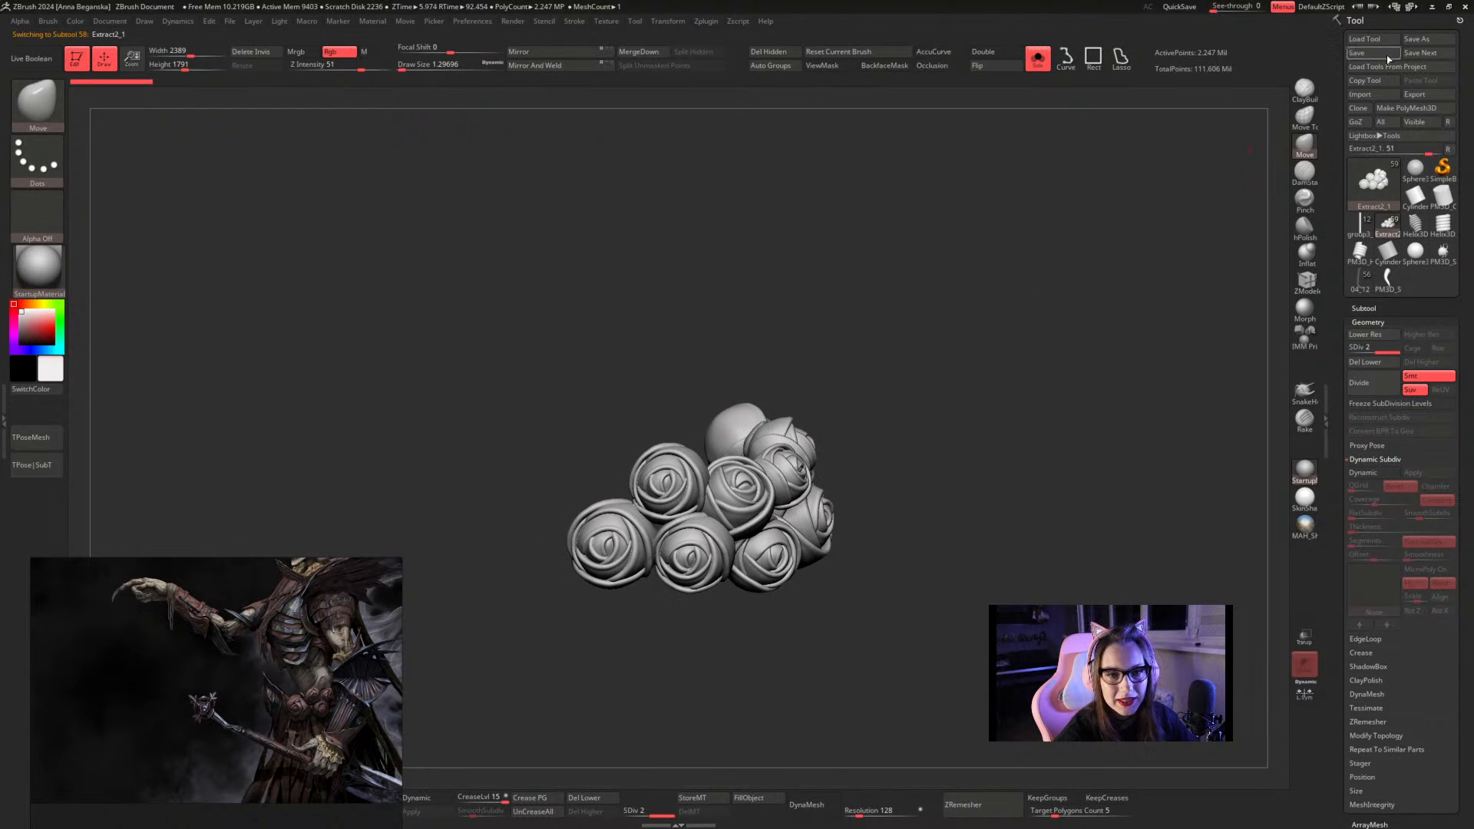
click(1364, 39)
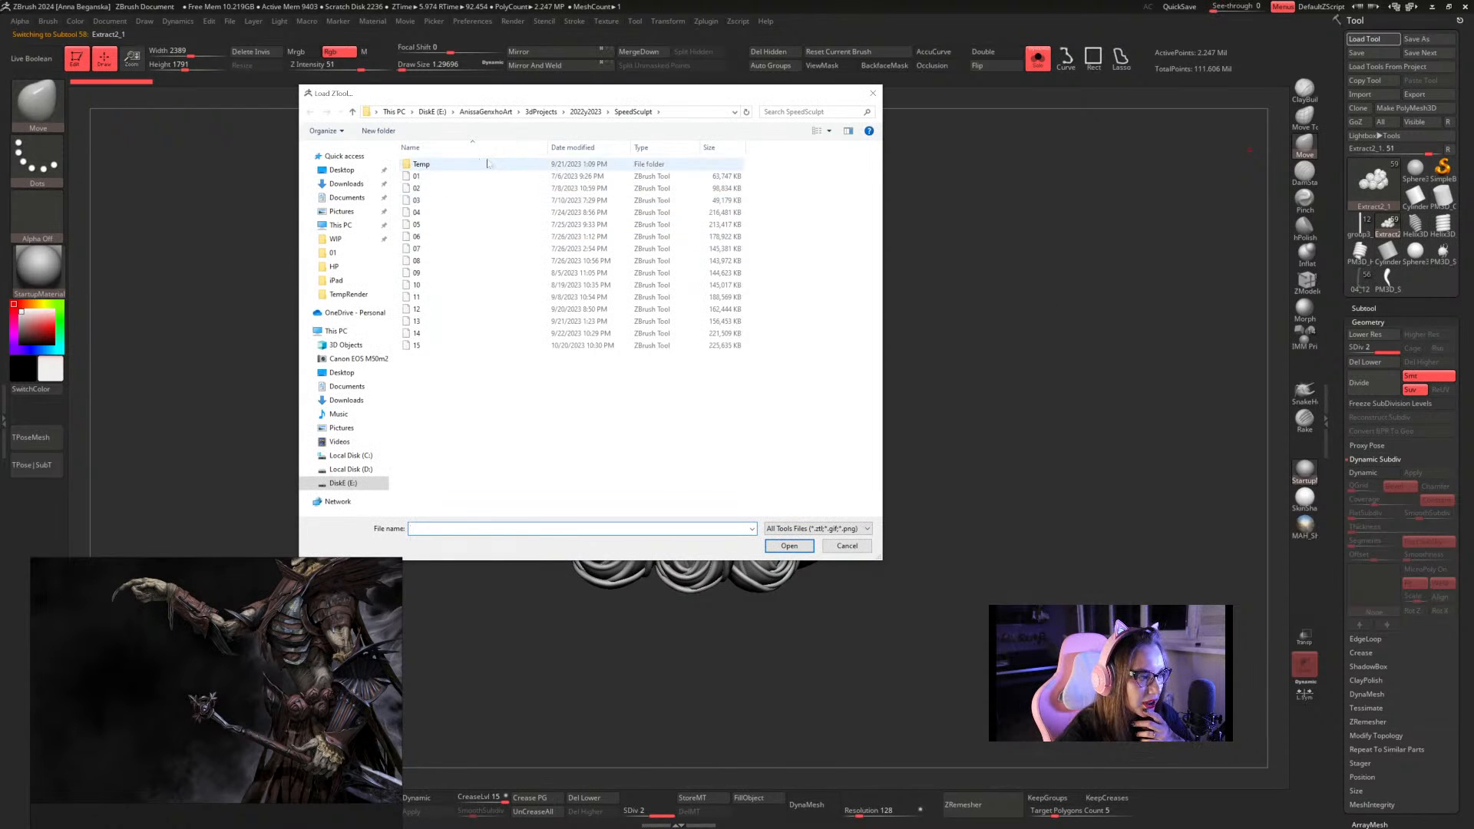
click(334, 267)
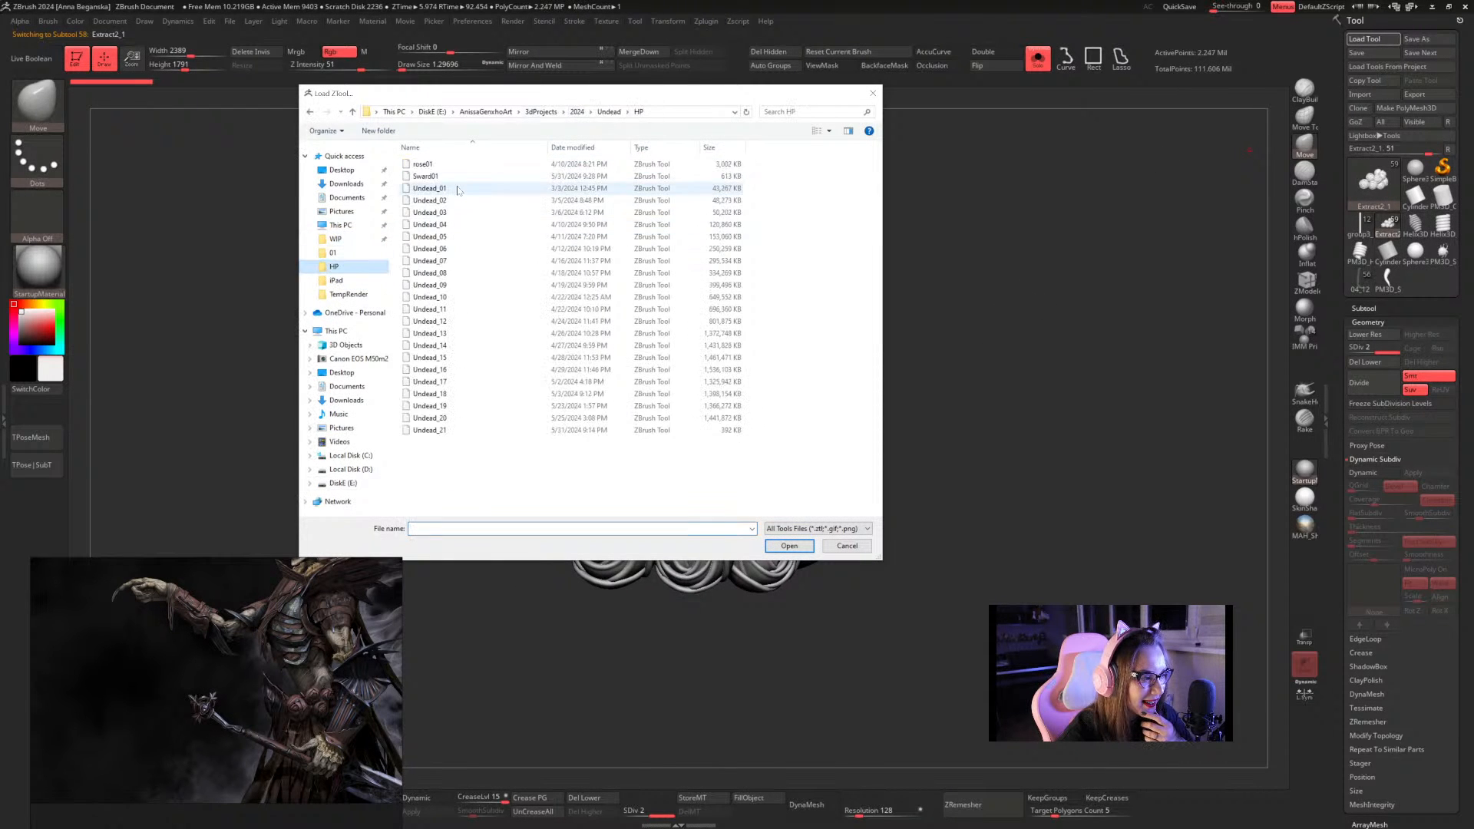
key(Escape)
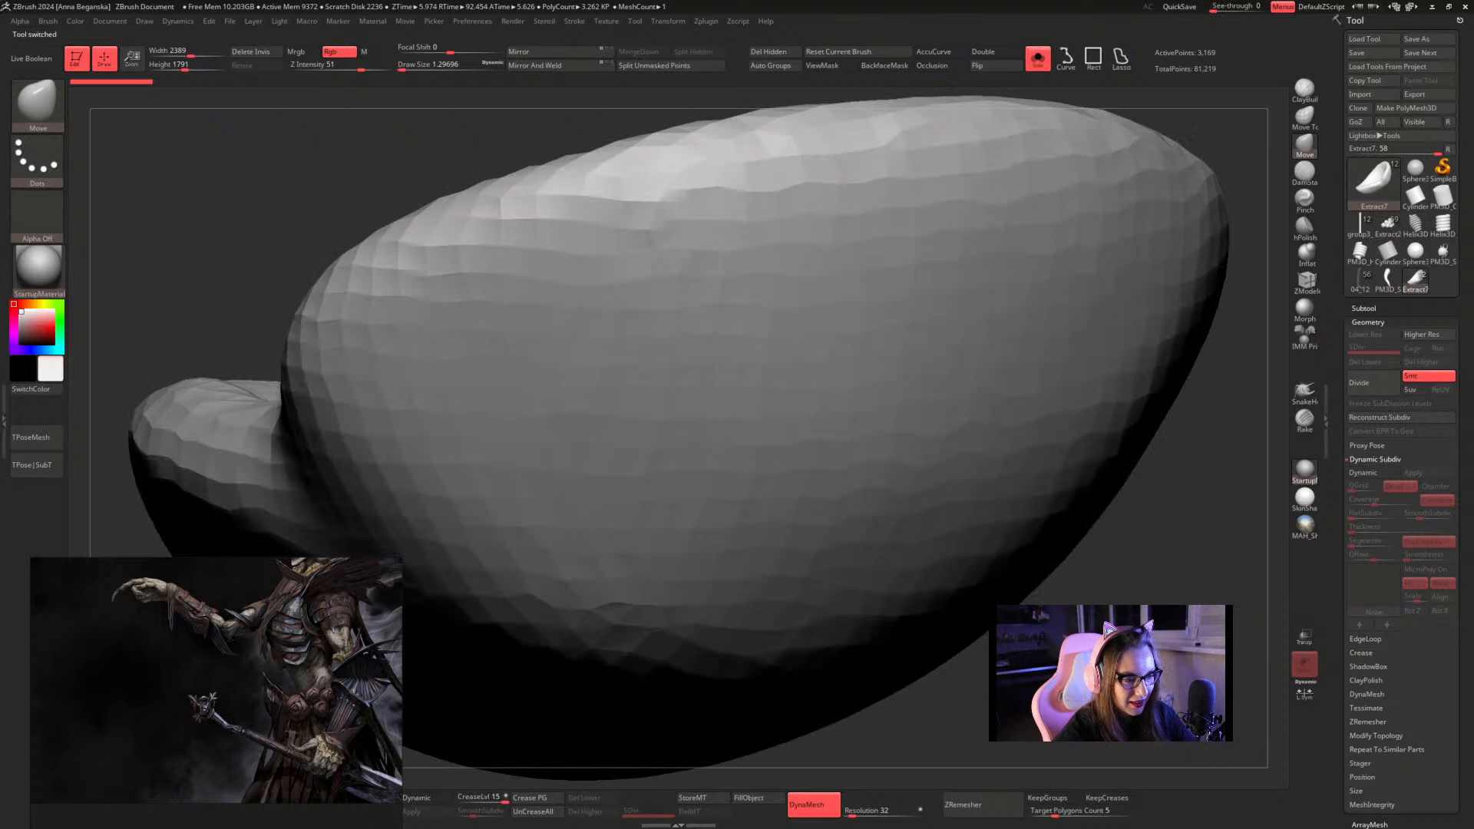
Turn off Solo to show the whole rose, select individual petal subtools and isolate the small inner petal
key(f)
drag(868, 418, 873, 484)
click(1037, 60)
drag(932, 373, 912, 458)
scroll(915, 468, up, 3)
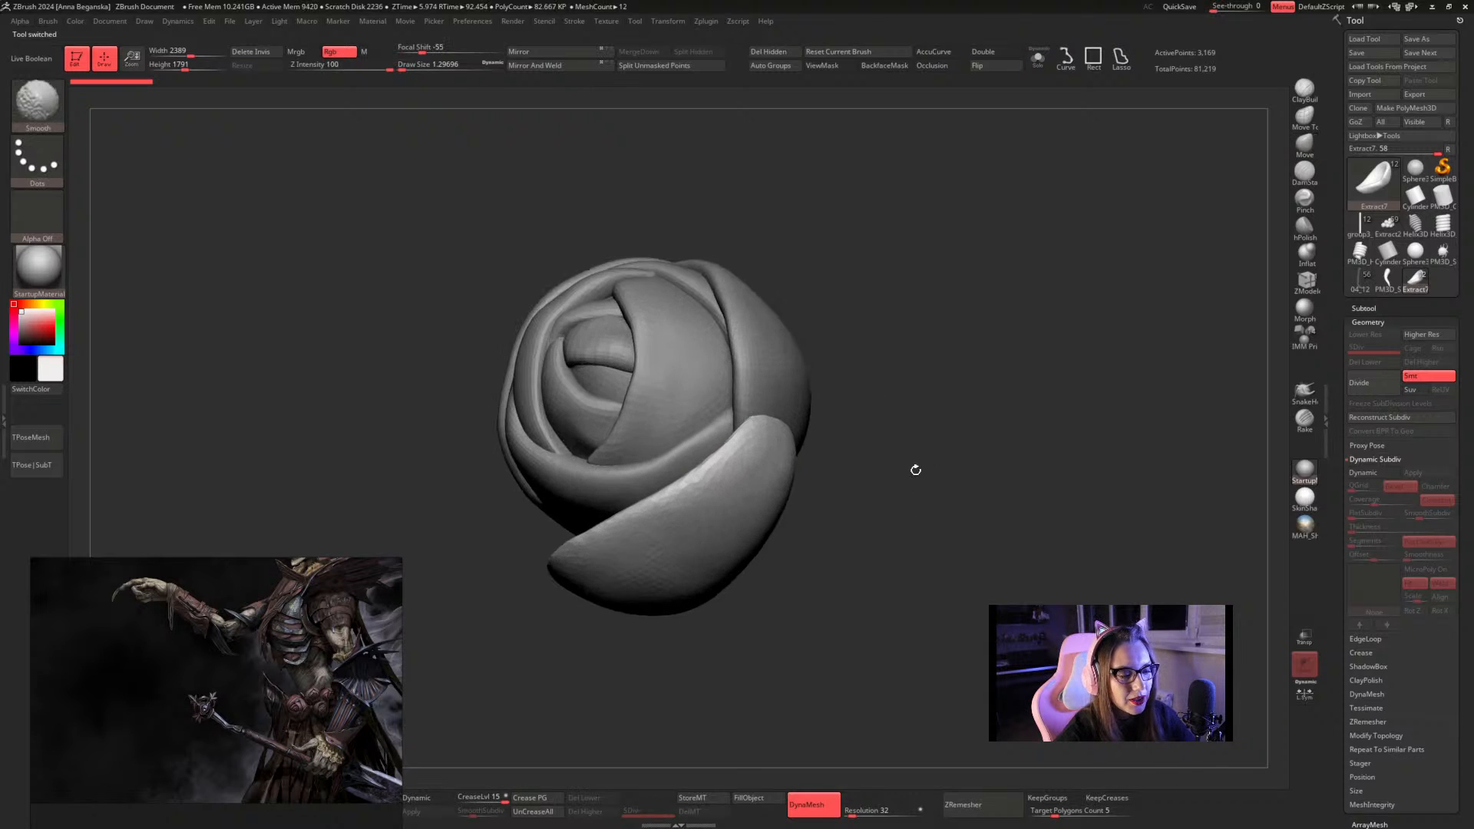
alt+click(675, 461)
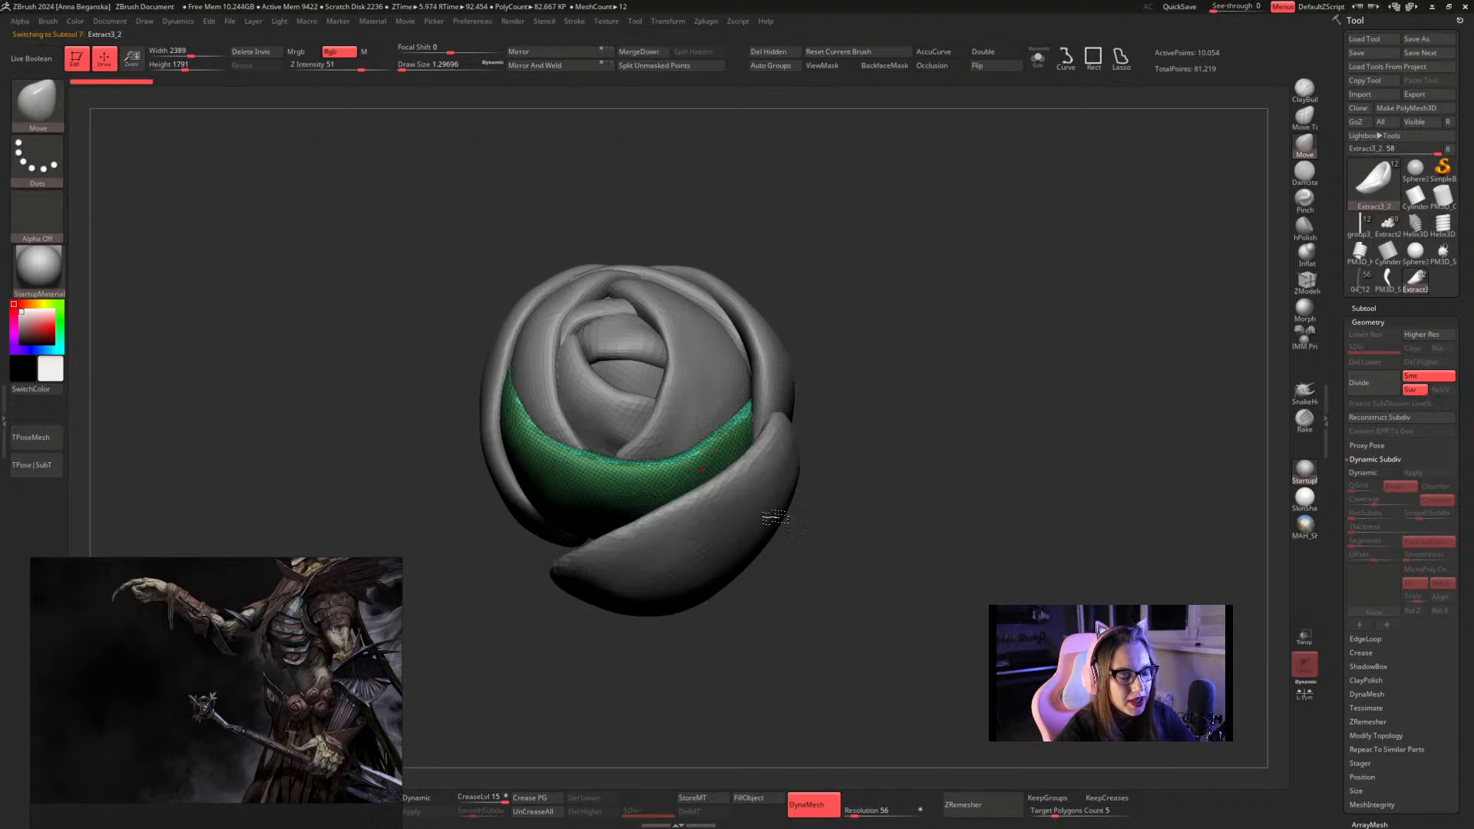
alt+click(658, 393)
click(1037, 58)
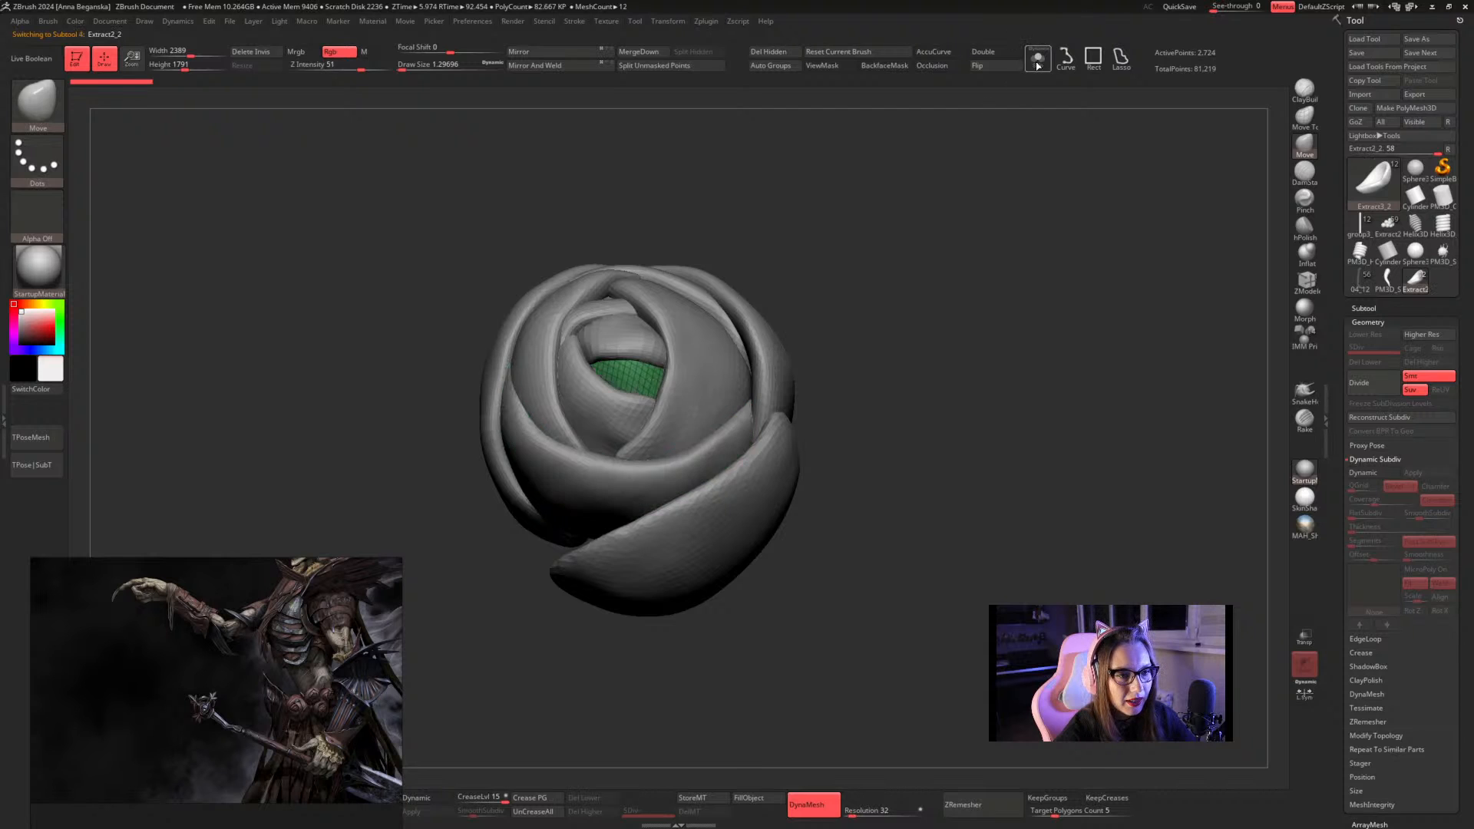
Leave Solo mode, switch to the Sphere3D primitive and convert it to an editable polymesh with the wireframe display hidden
click(1038, 58)
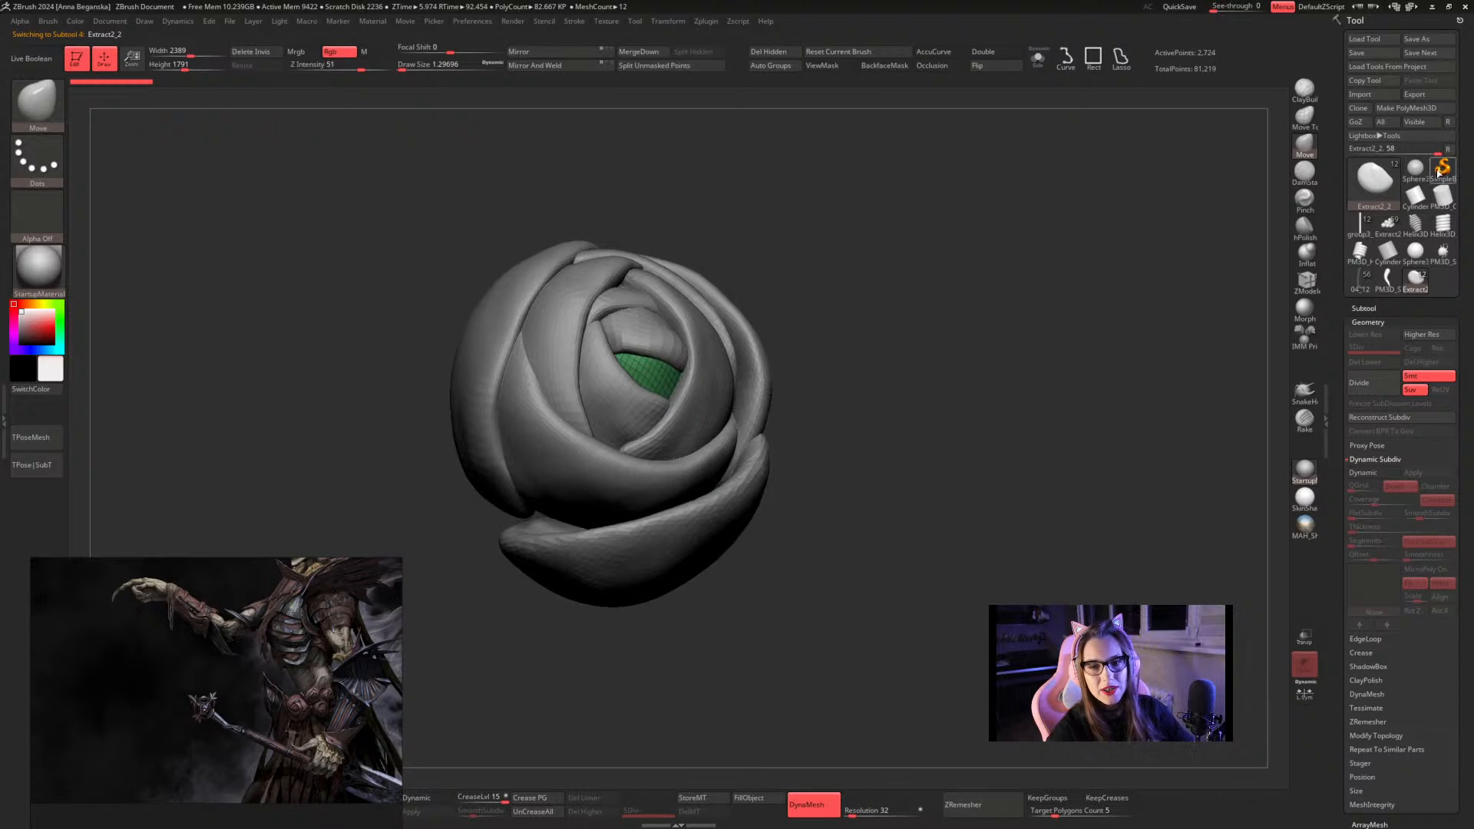
click(1415, 165)
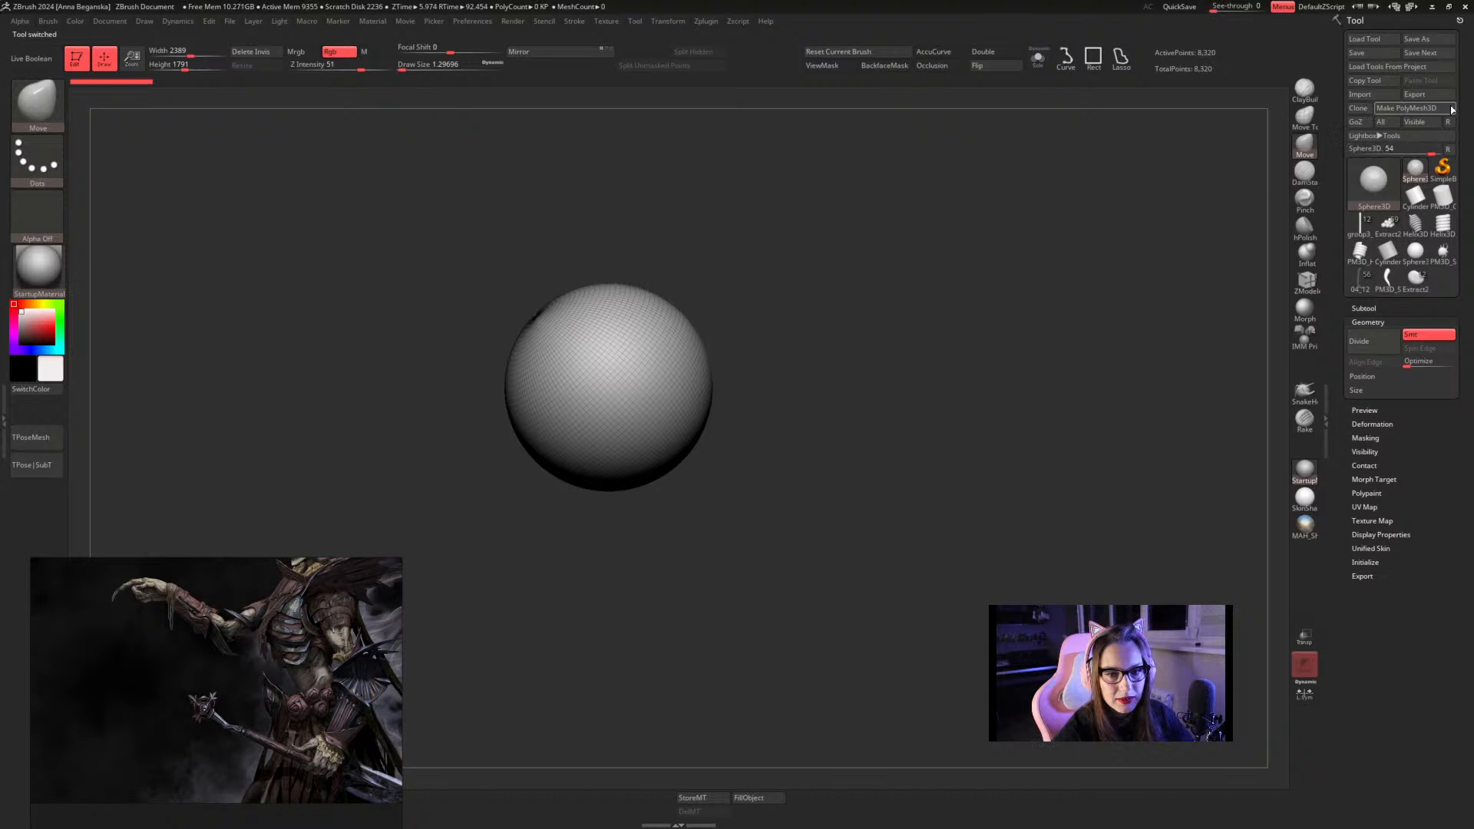
click(1413, 109)
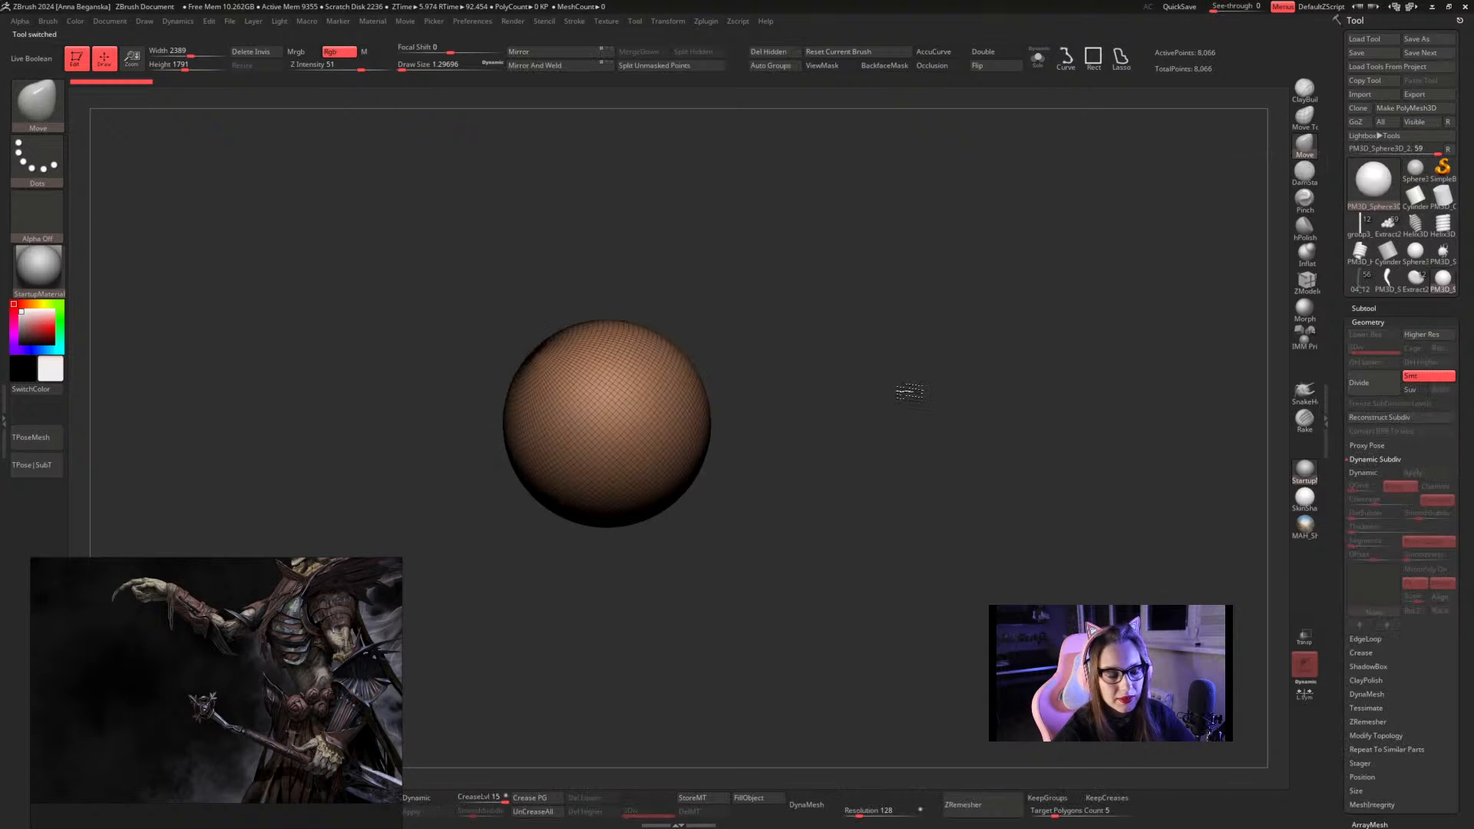
key(space)
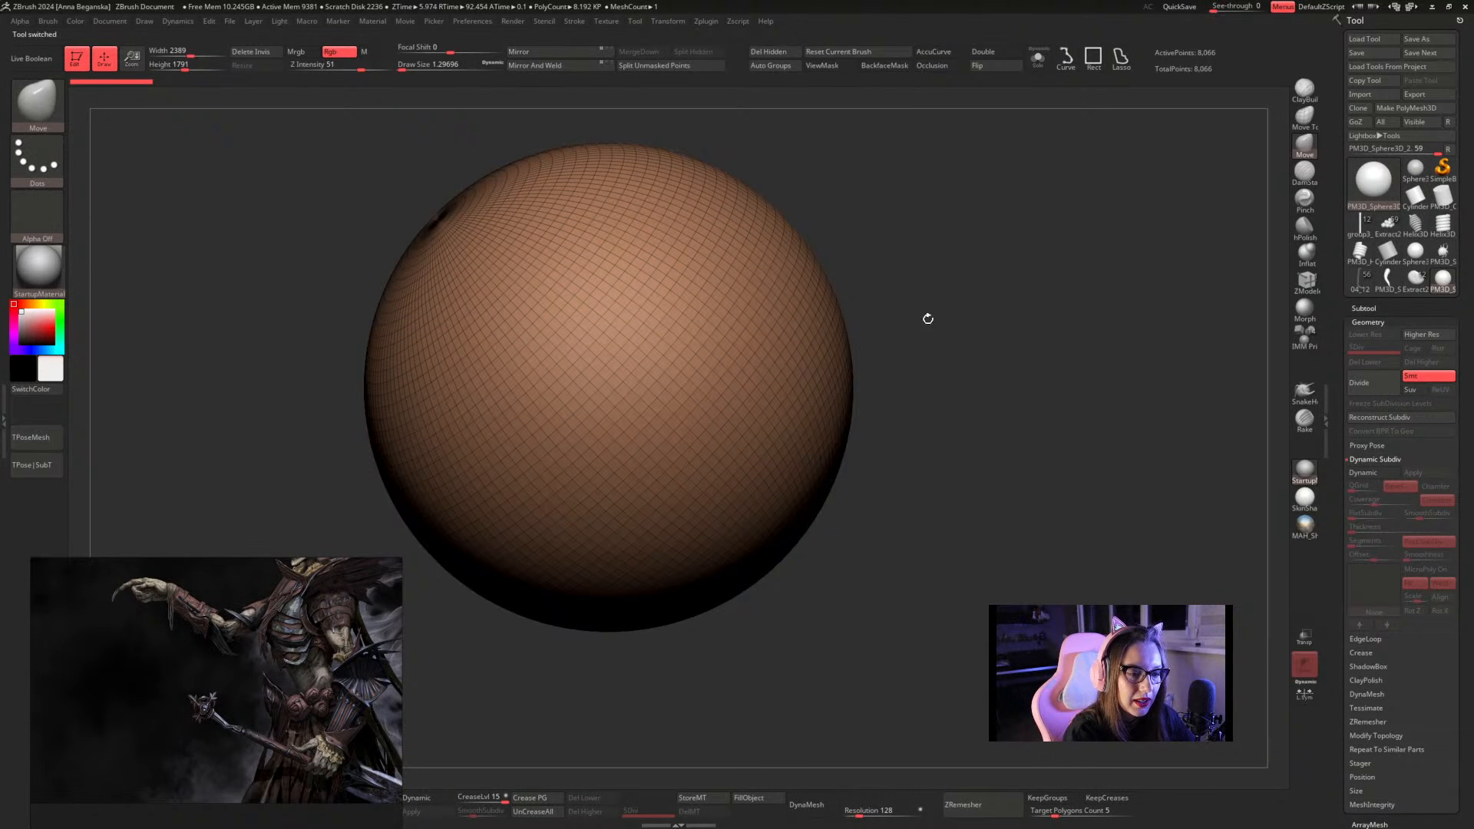
key(shift)
key(shift+f)
key(space)
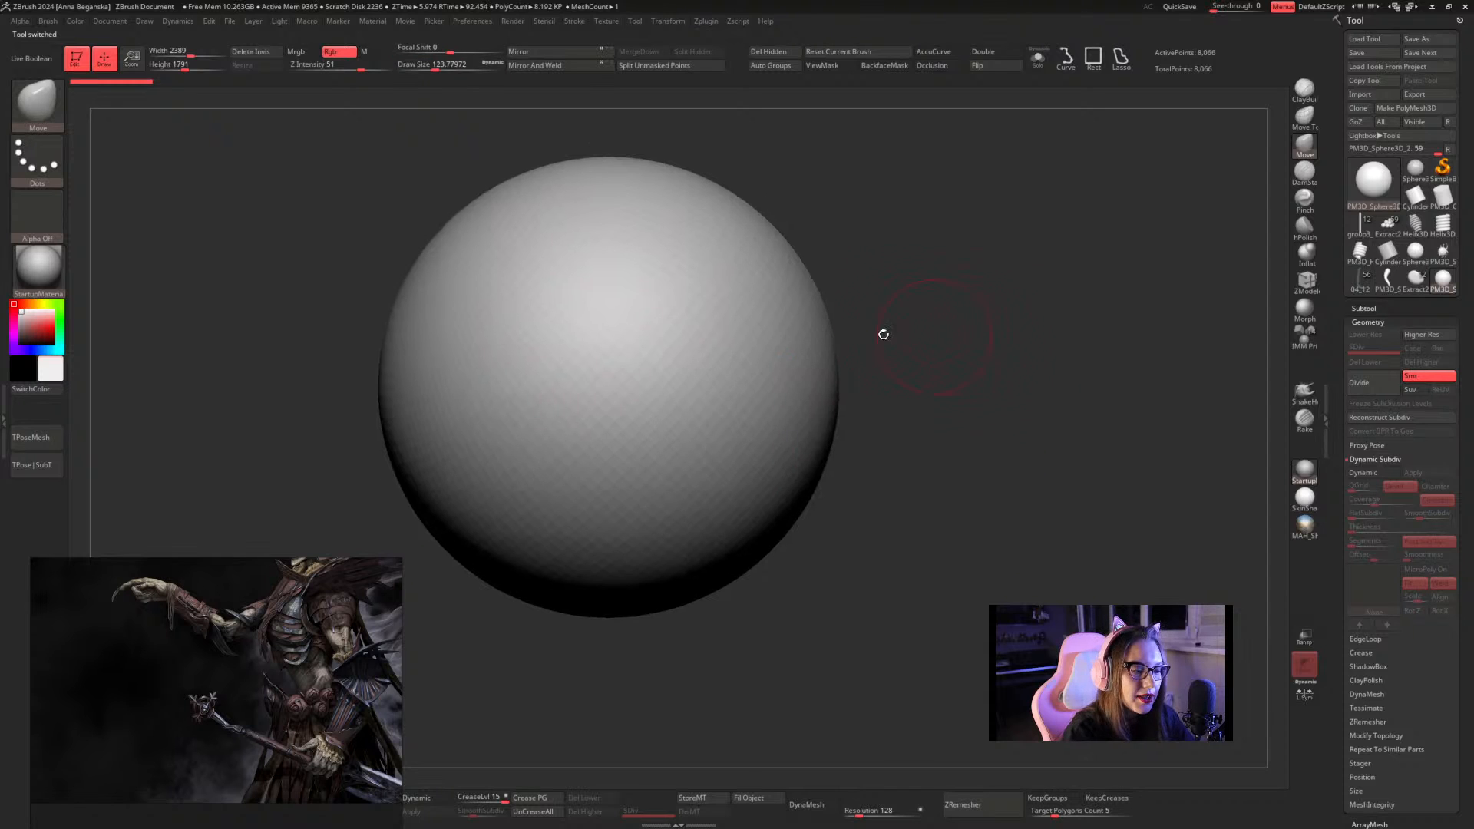
Paint a broad petal-shaped mask over the front of the sphere, filling in its interior and widening its edges
ctrl+drag(664, 298, 570, 482)
mouse_move(653, 185)
ctrl+mouse_down()
mouse_move(614, 556)
mouse_move(714, 183)
mouse_move(656, 178)
ctrl+mouse_up()
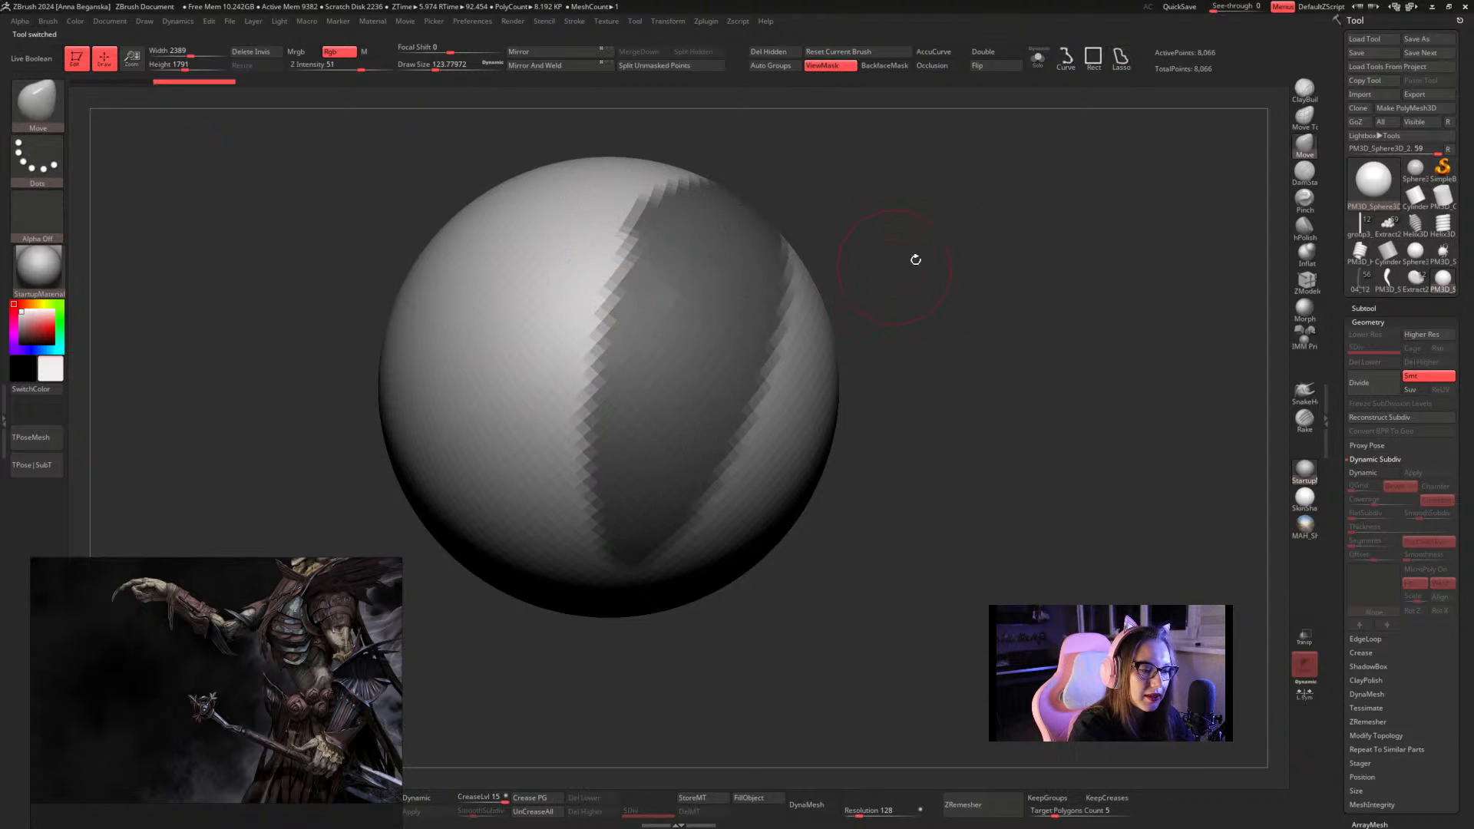
ctrl+click(881, 55)
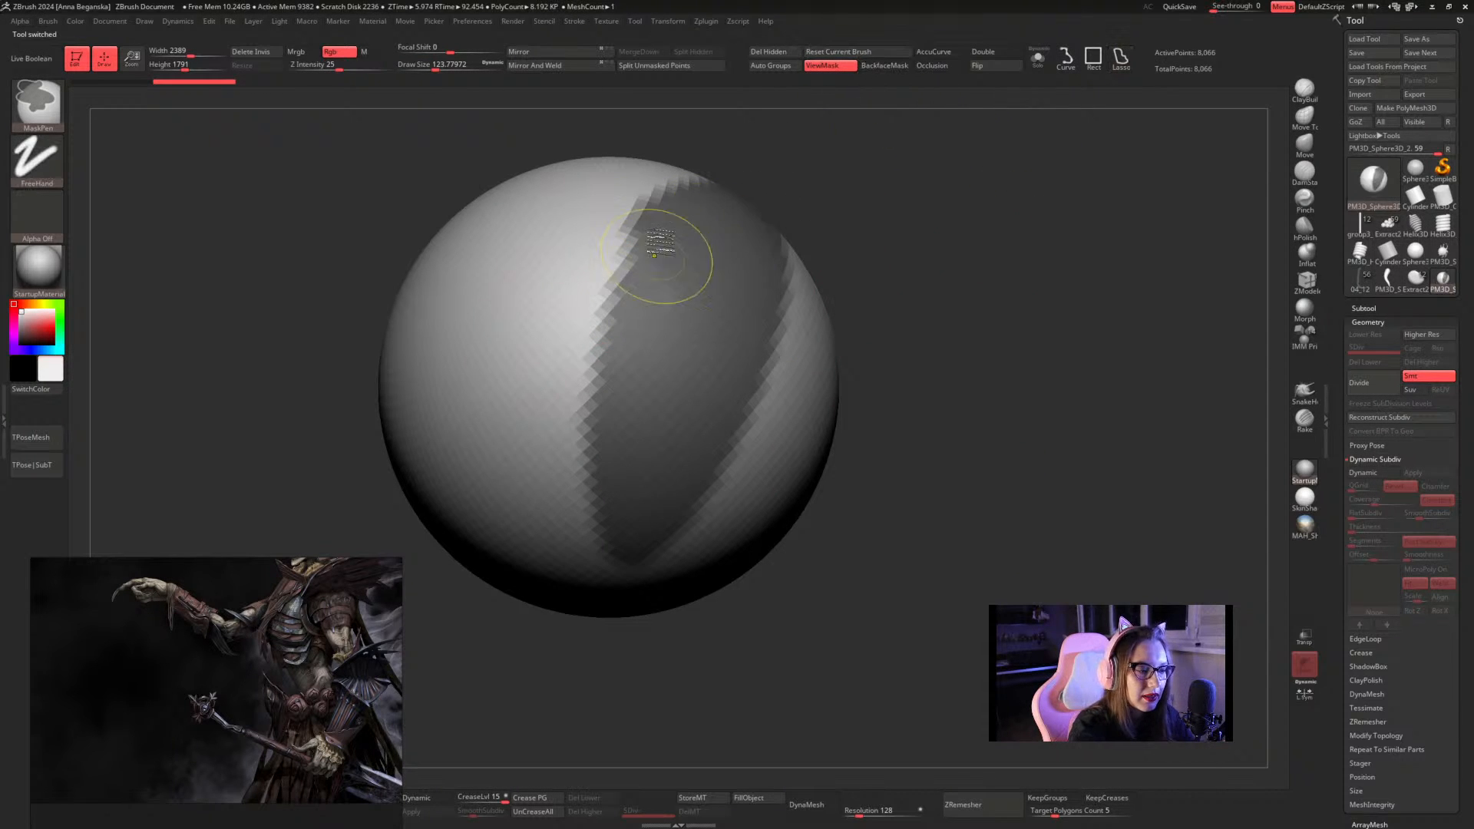
ctrl+drag(662, 255, 581, 460)
mouse_move(626, 286)
ctrl+mouse_down()
mouse_move(596, 522)
mouse_move(770, 348)
ctrl+mouse_up()
drag(918, 331, 842, 319)
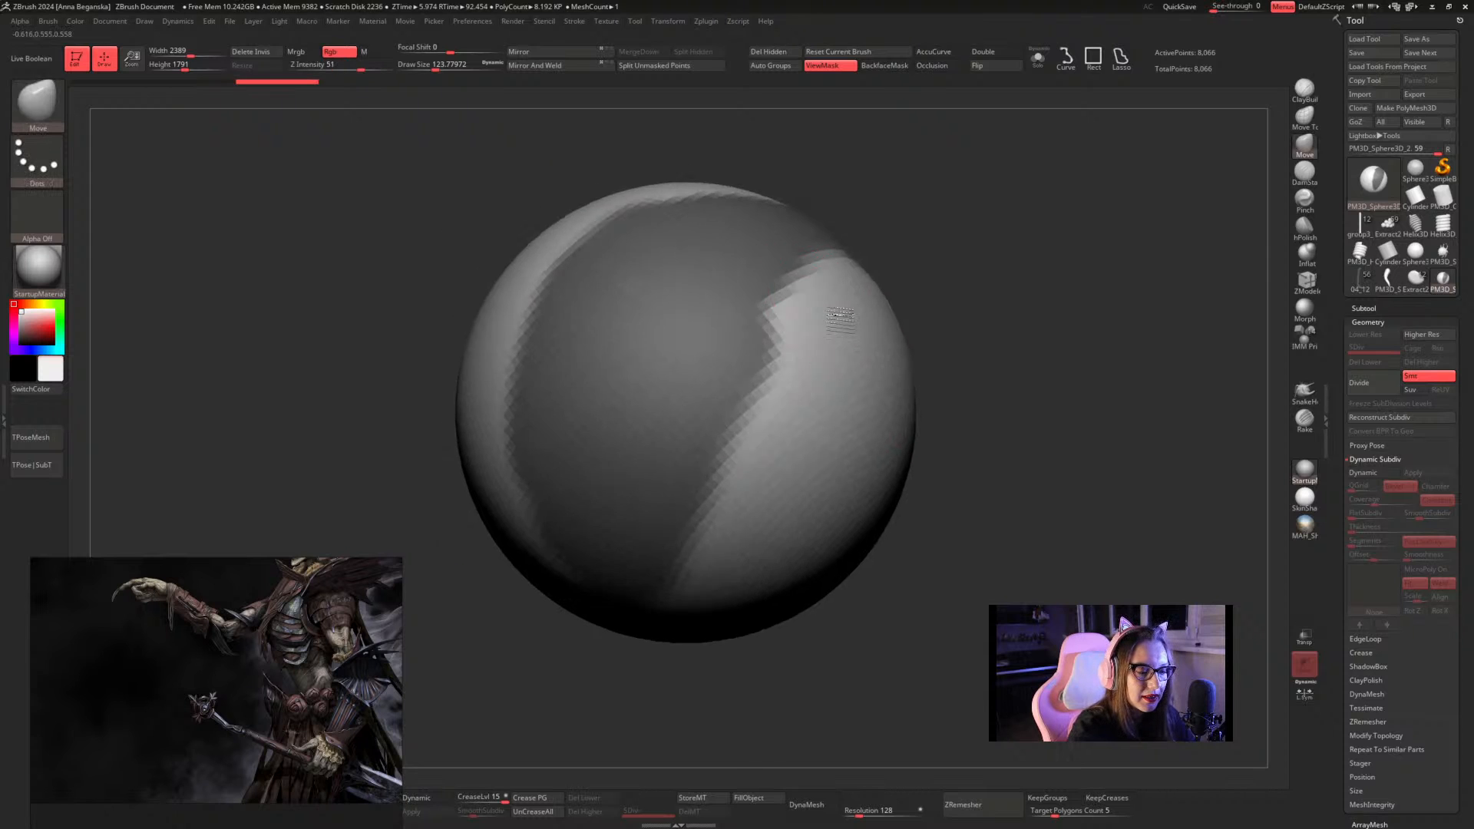
ctrl+drag(737, 230, 549, 327)
mouse_move(669, 572)
ctrl+mouse_down()
mouse_move(798, 300)
mouse_move(729, 517)
mouse_move(688, 562)
ctrl+mouse_up()
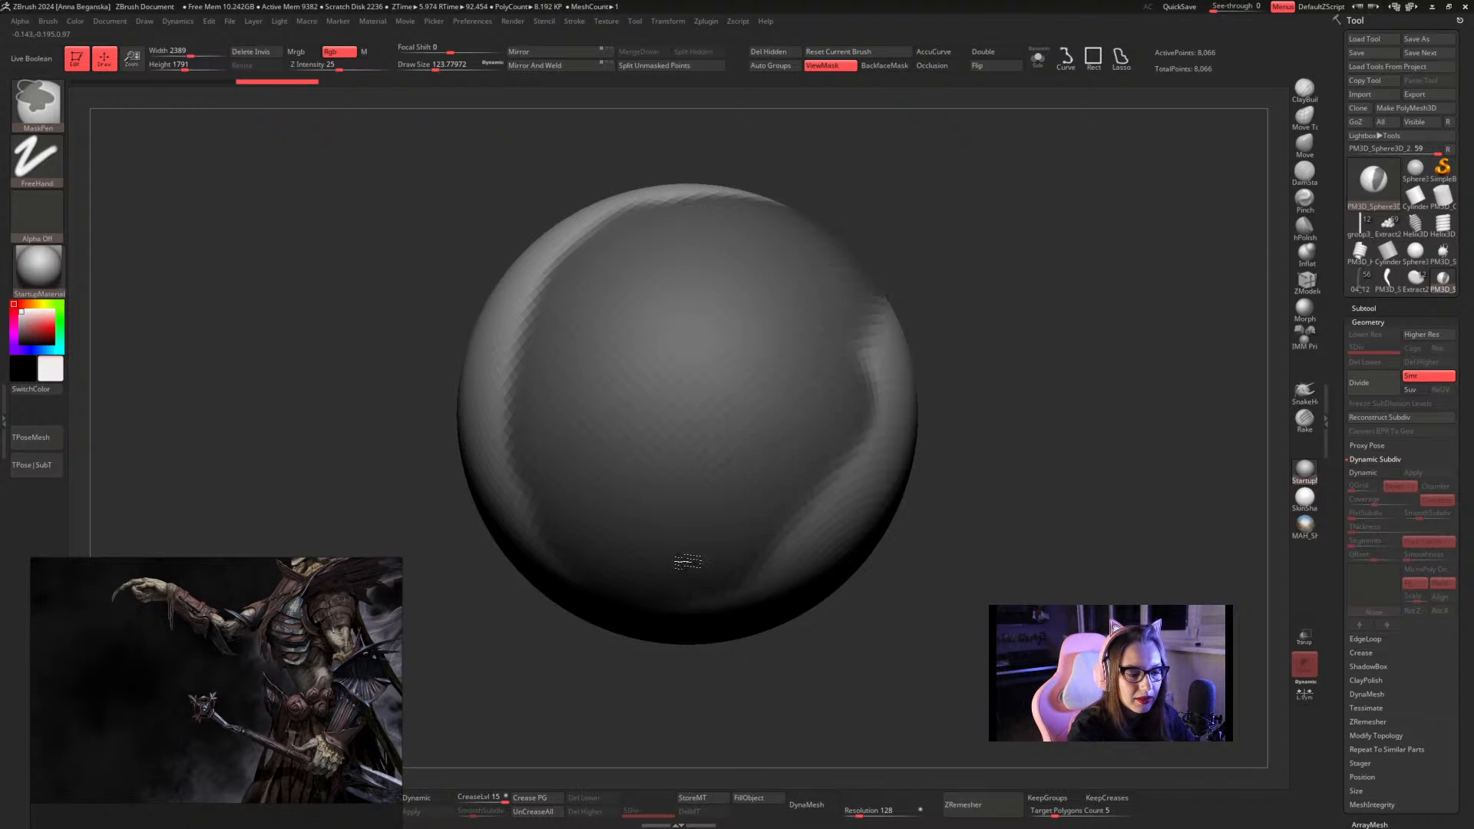
Extend the mask around the sphere's other sides, leaving a rounded patch near its lower edge unmasked
drag(932, 376, 785, 424)
mouse_move(785, 423)
alt+mouse_down()
mouse_move(943, 366)
mouse_move(799, 460)
mouse_move(766, 427)
mouse_move(991, 461)
mouse_move(960, 440)
alt+mouse_up()
drag(1118, 316, 1229, 453)
alt+drag(1228, 453, 1131, 347)
mouse_move(662, 223)
ctrl+mouse_down()
mouse_move(922, 216)
mouse_move(1075, 253)
ctrl+mouse_up()
alt+drag(1060, 425, 944, 302)
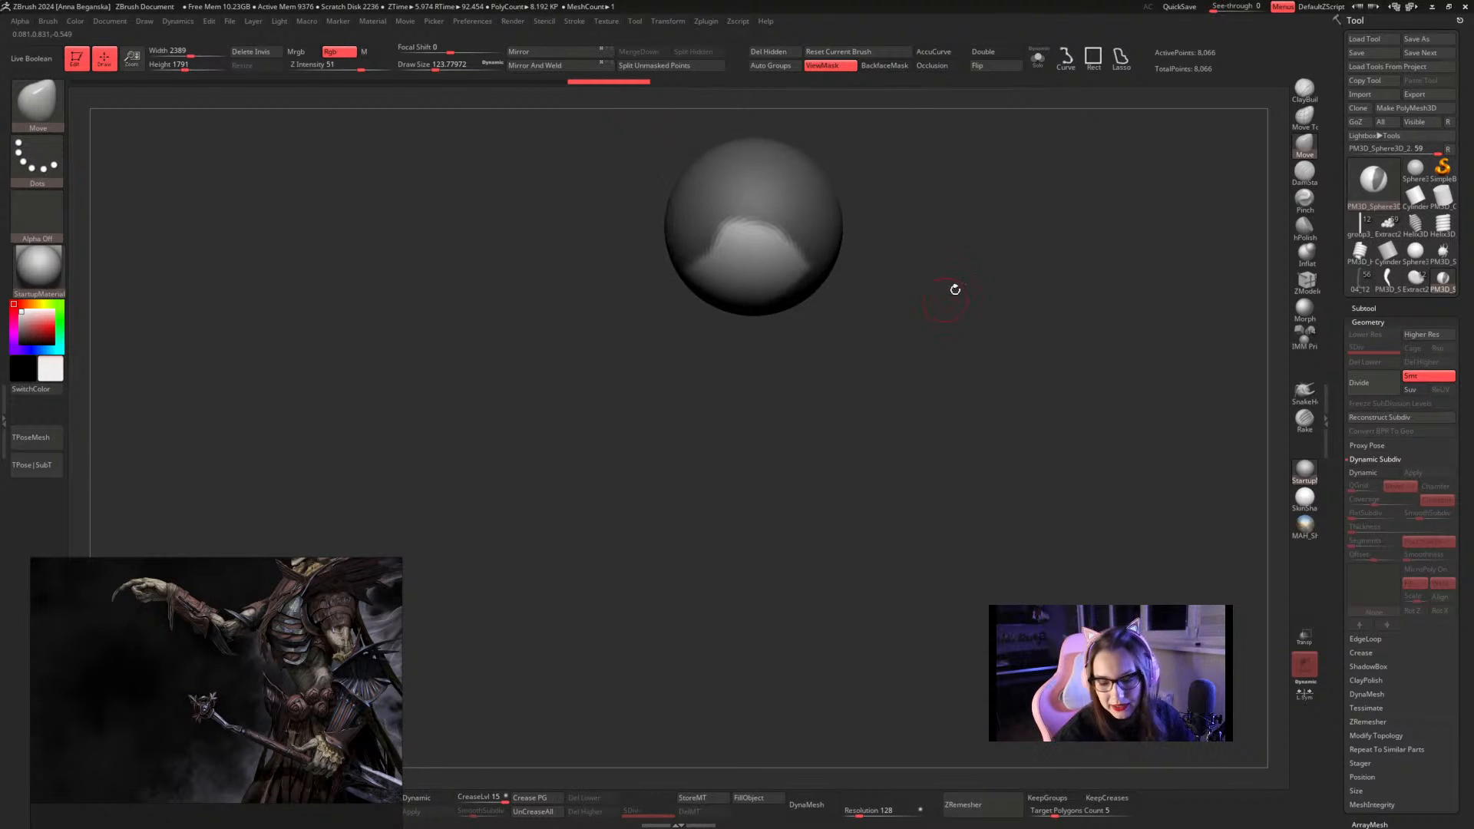
Open the Extract settings for the masked sphere subtool
click(1327, 424)
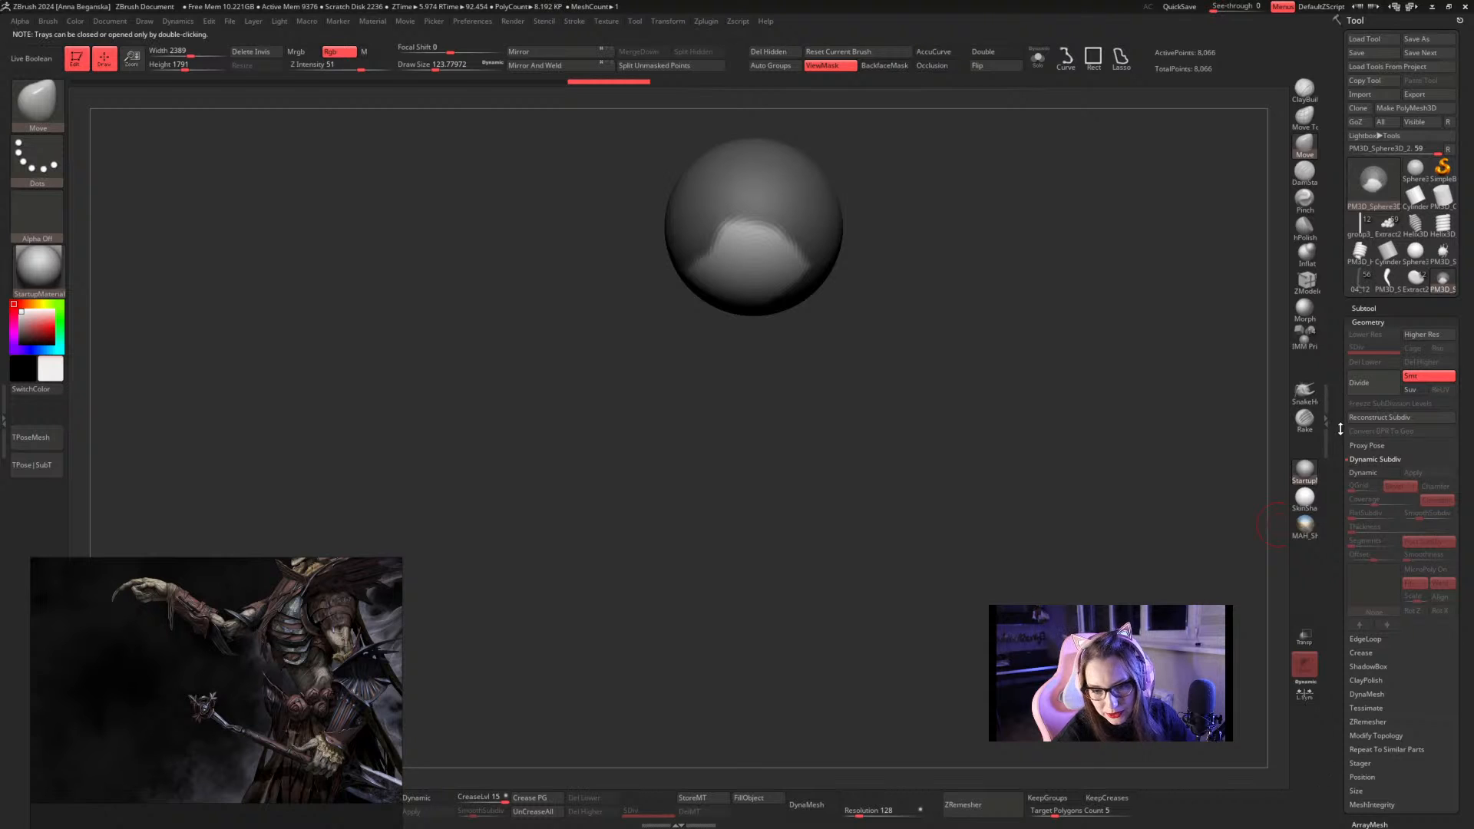
click(1367, 307)
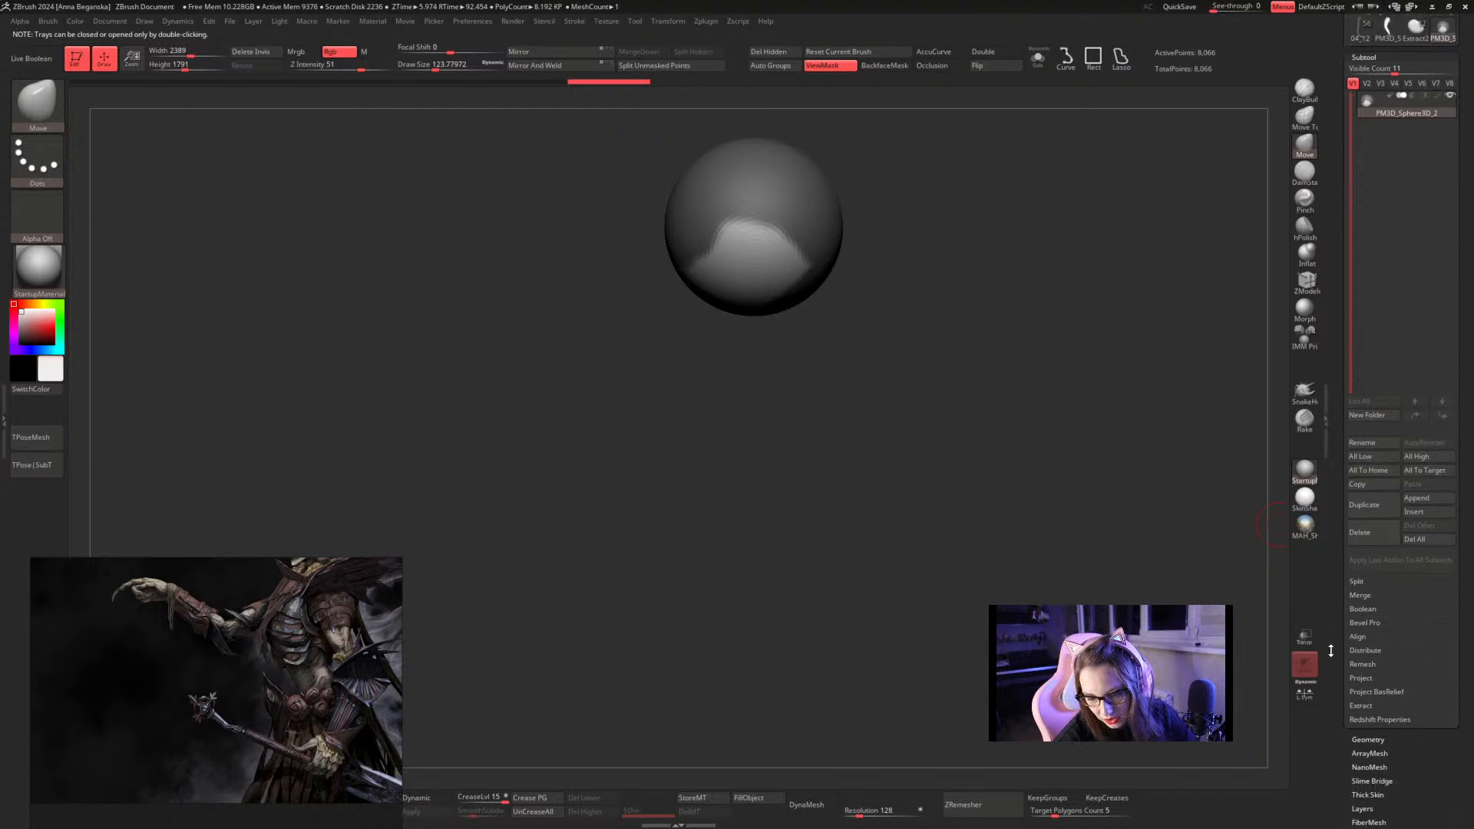
scroll(1374, 675, down, 5)
click(1356, 582)
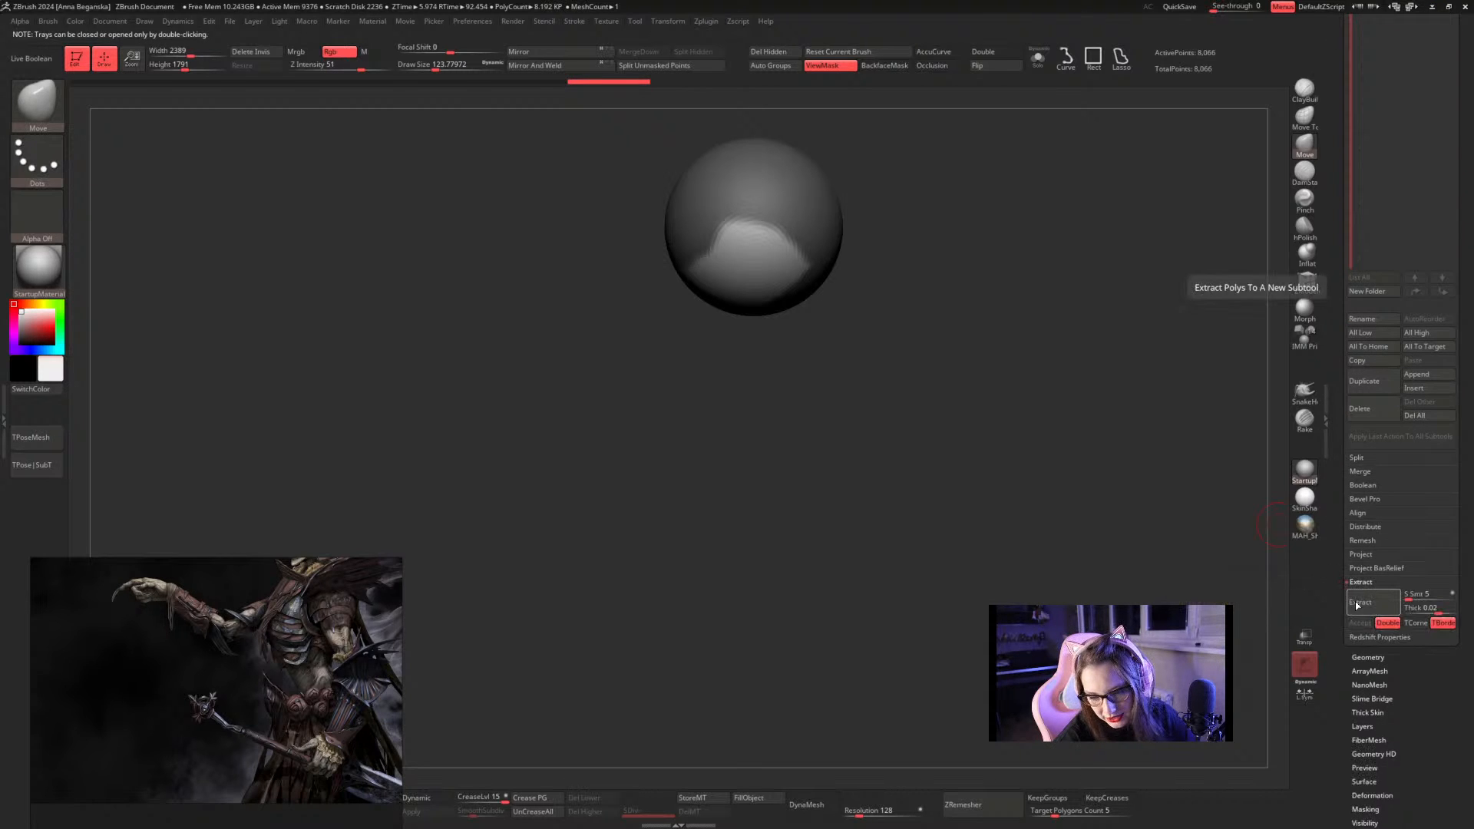
Try extracting the masked area at thicknesses of 0.02 and 0.70959, undoing each attempt
click(1360, 602)
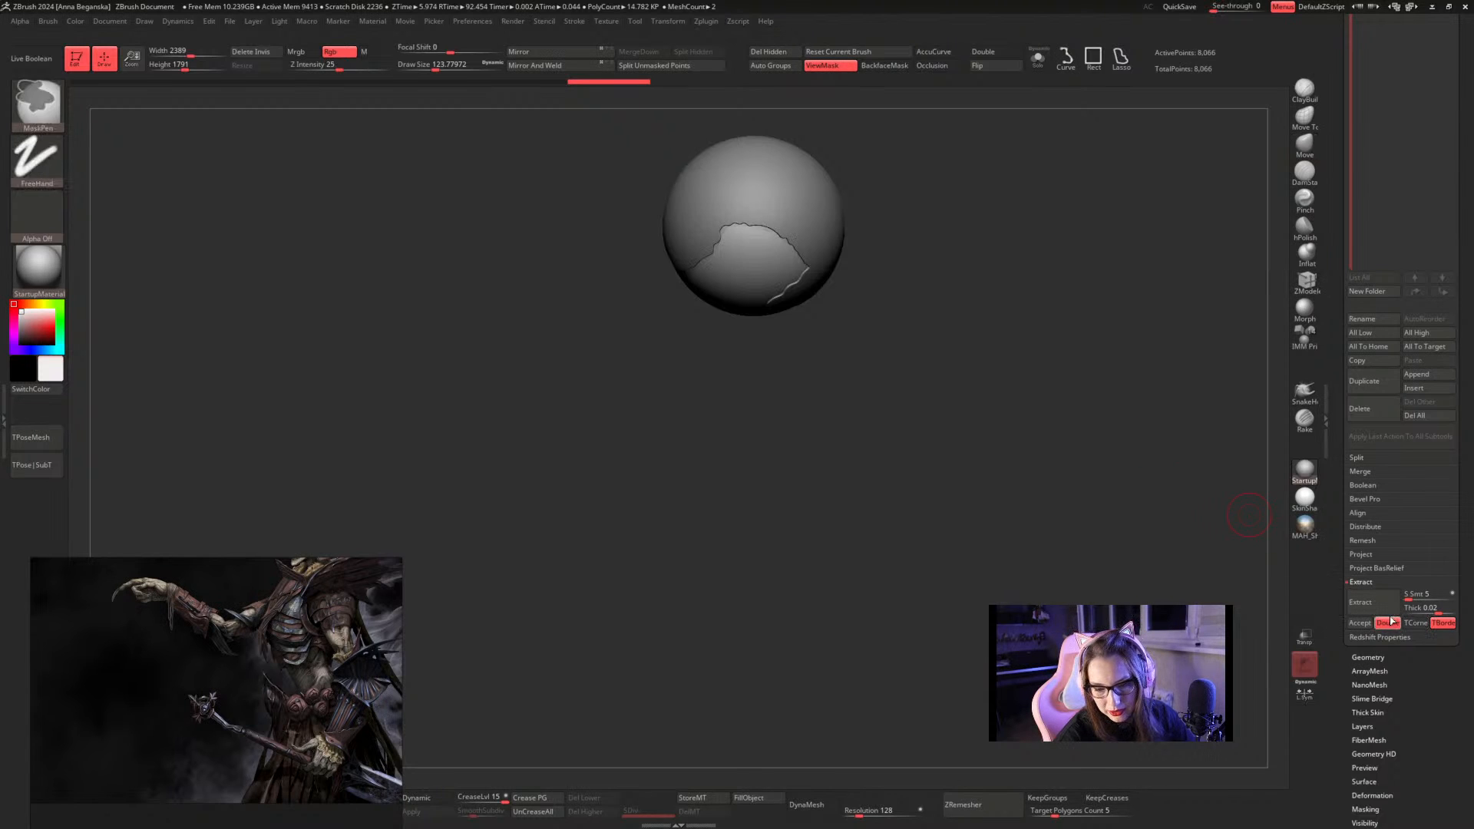
key(ctrl+z)
click(1413, 608)
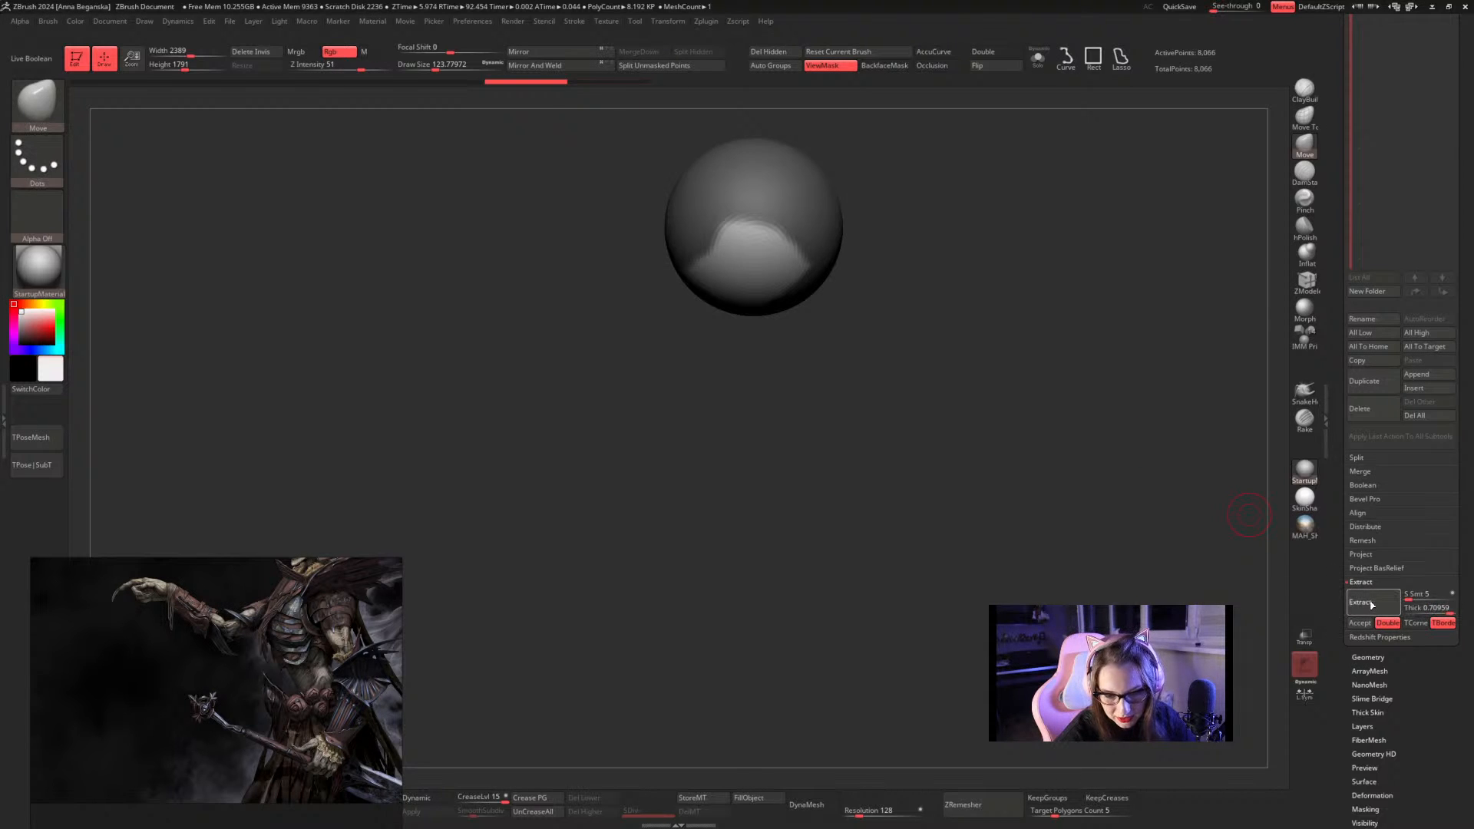
click(1370, 605)
key(ctrl+z)
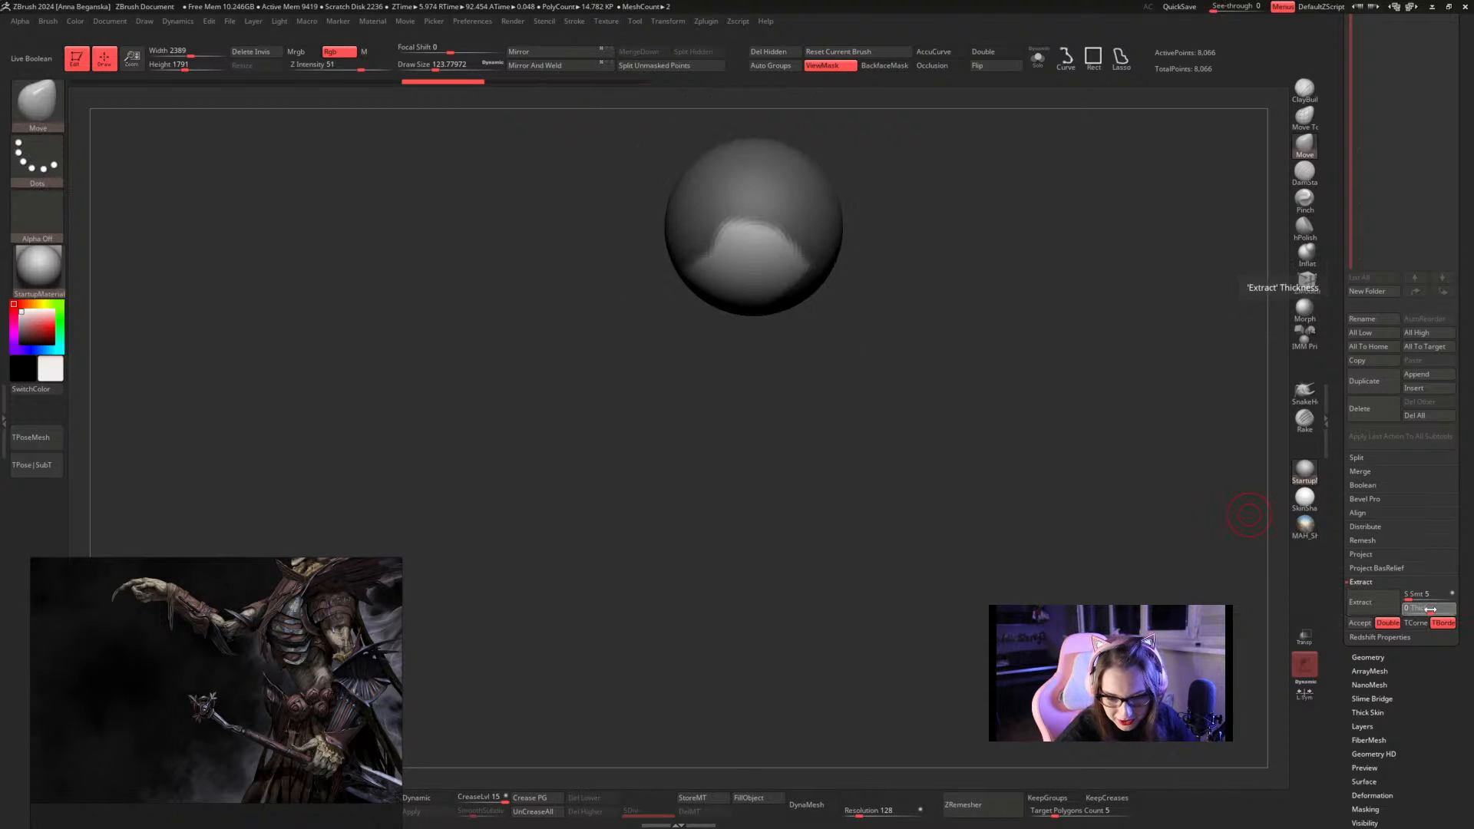
Extract the masked area with a thickness of 0.17183 and accept it as a new subtool
drag(1427, 610, 1441, 615)
click(1360, 602)
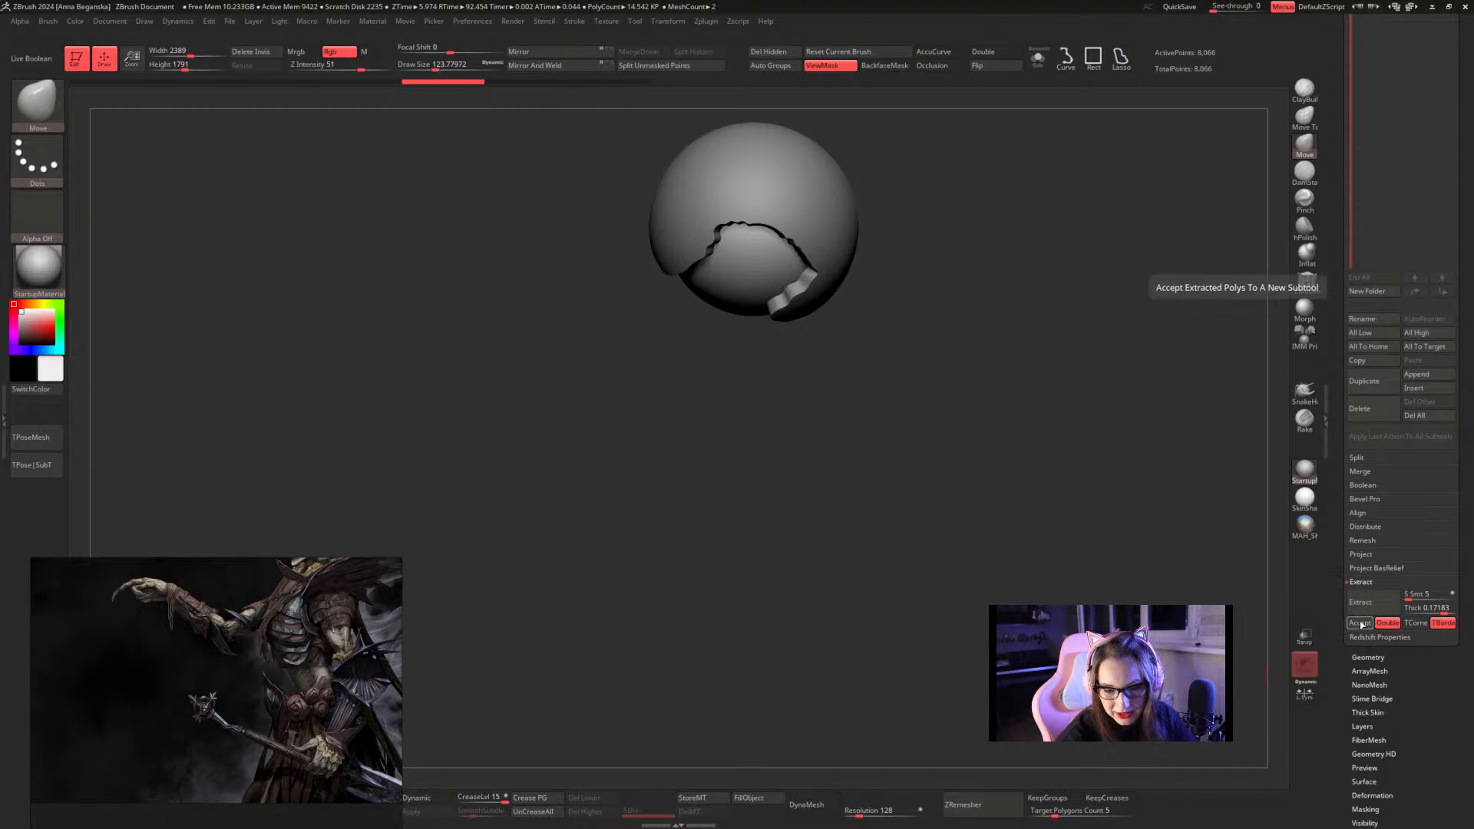
click(1359, 623)
Clear the mask on the extracted petal and DynaMesh it at a resolution of 48
click(828, 804)
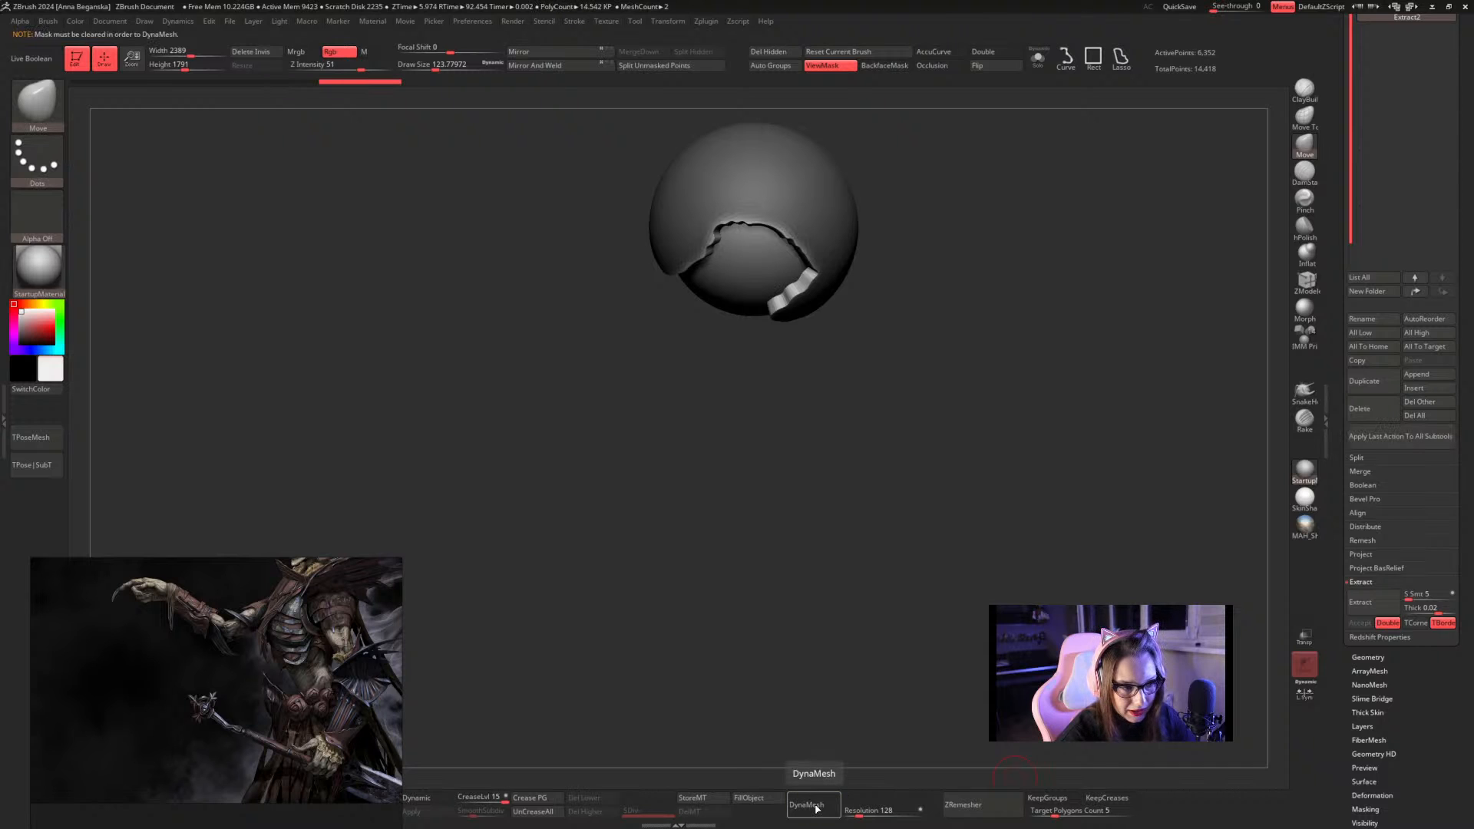
ctrl+drag(905, 560, 974, 657)
key(shift+f)
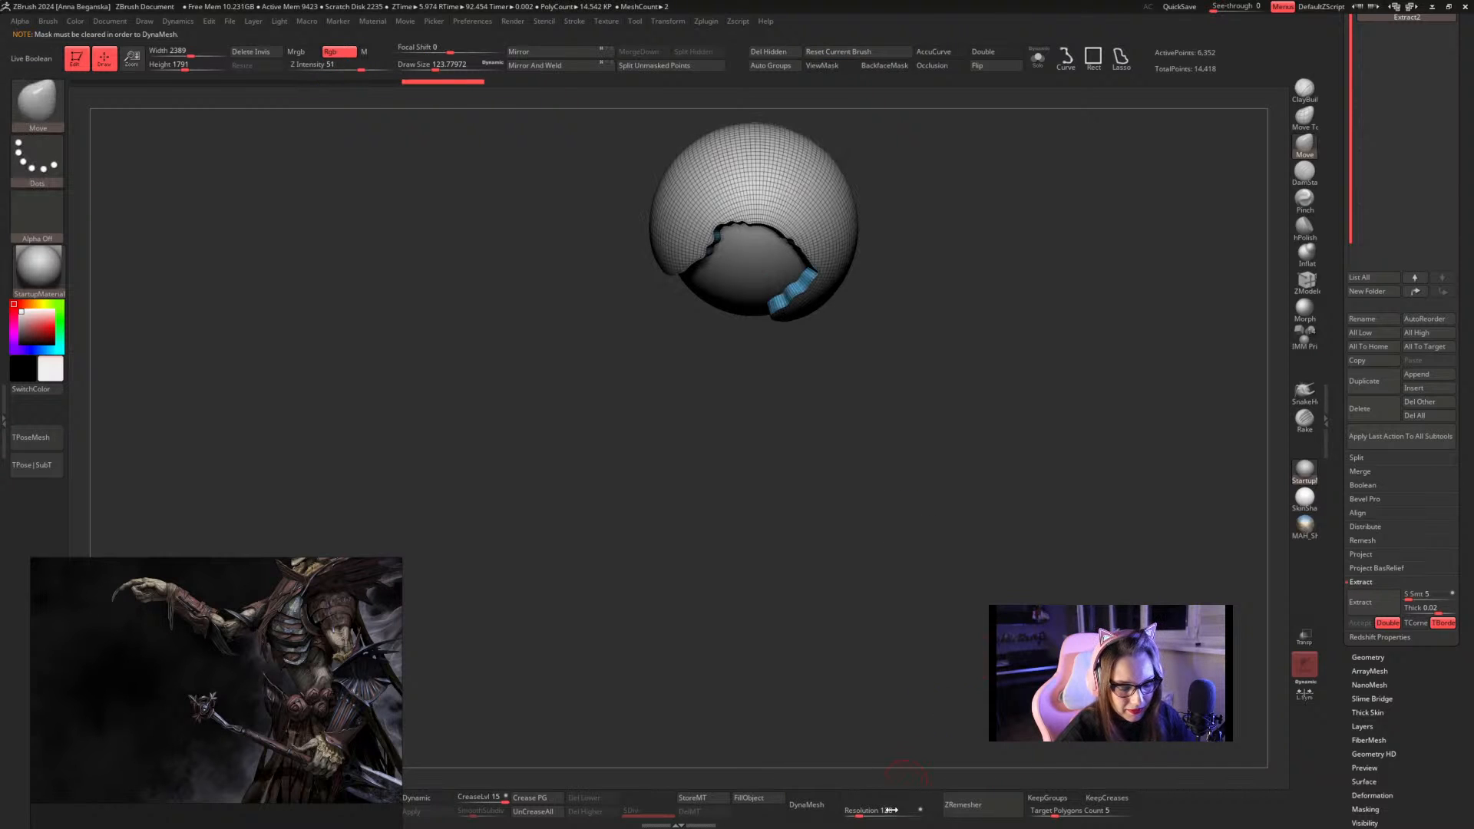
click(821, 805)
key(ctrl+z)
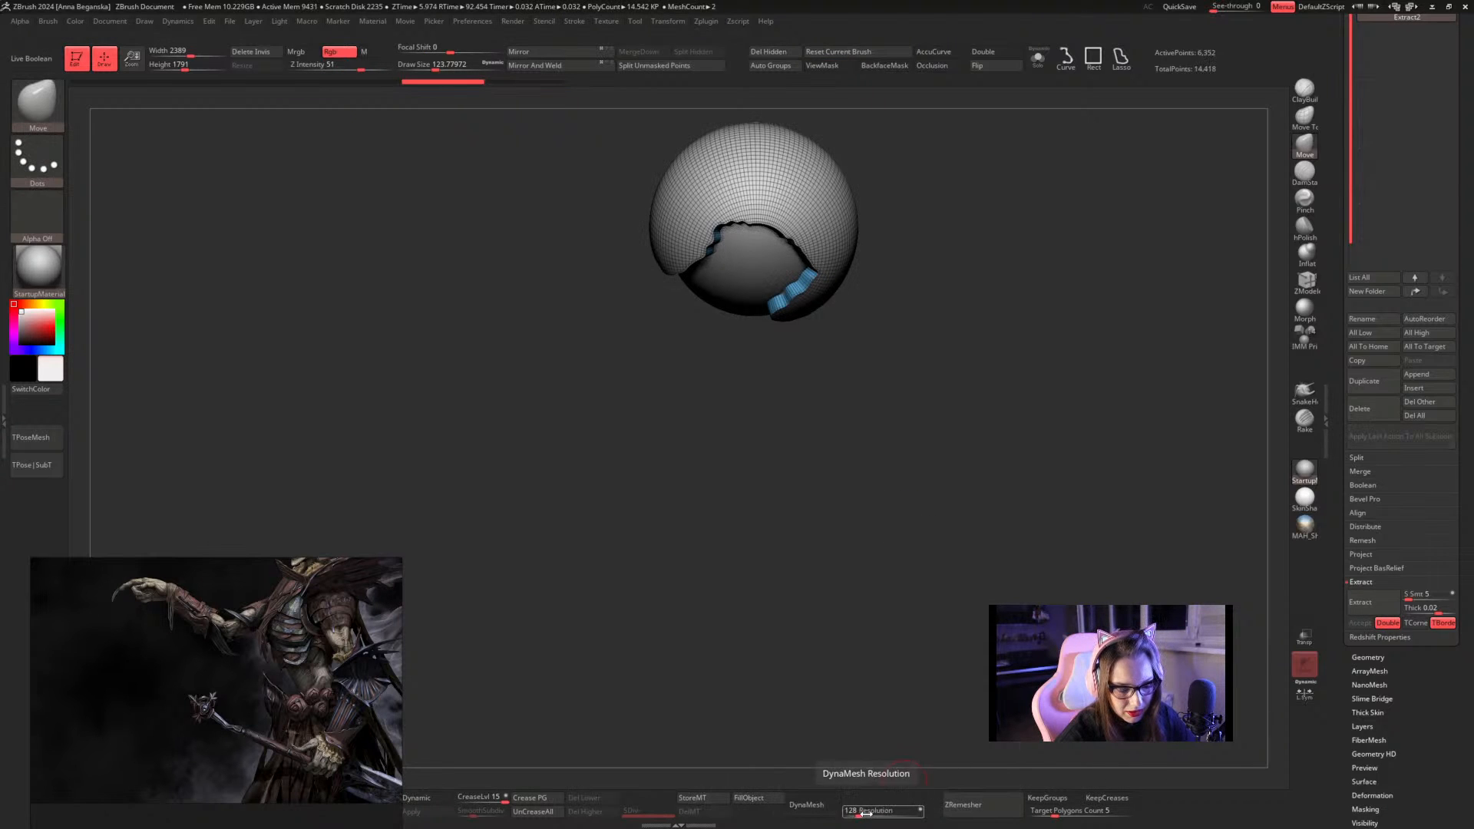
click(864, 811)
text(48)
click(825, 811)
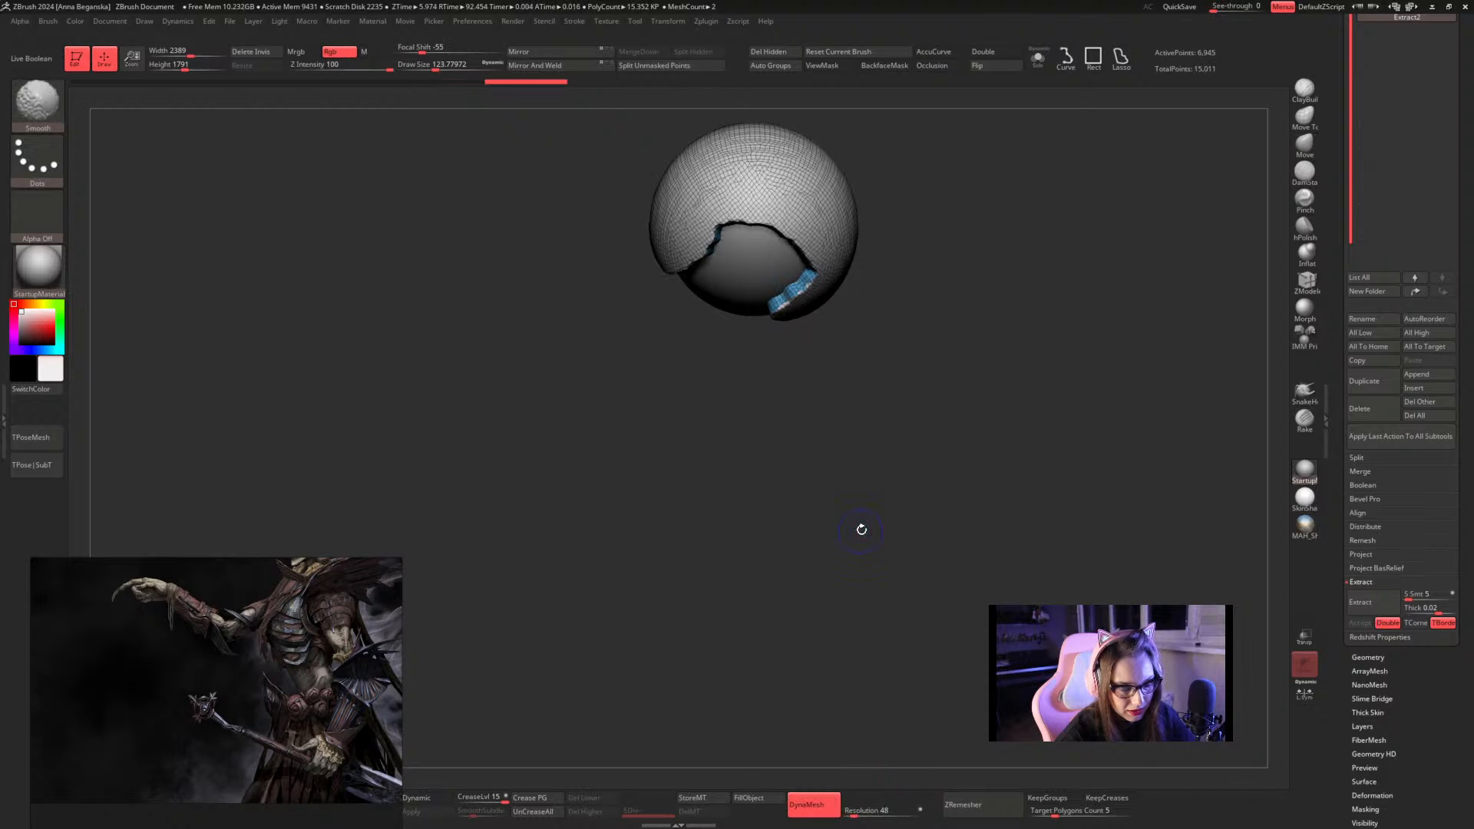
key(shift+f)
Enlarge the brush to a draw size of about 365 and smooth the petal's jagged rim from all sides
mouse_move(863, 527)
mouse_down()
mouse_move(992, 330)
mouse_move(950, 507)
mouse_up()
key(s)
mouse_move(848, 394)
mouse_down()
mouse_move(876, 395)
mouse_move(874, 420)
mouse_up()
mouse_move(787, 400)
shift+mouse_down()
mouse_move(669, 497)
mouse_move(802, 394)
mouse_move(803, 375)
shift+mouse_up()
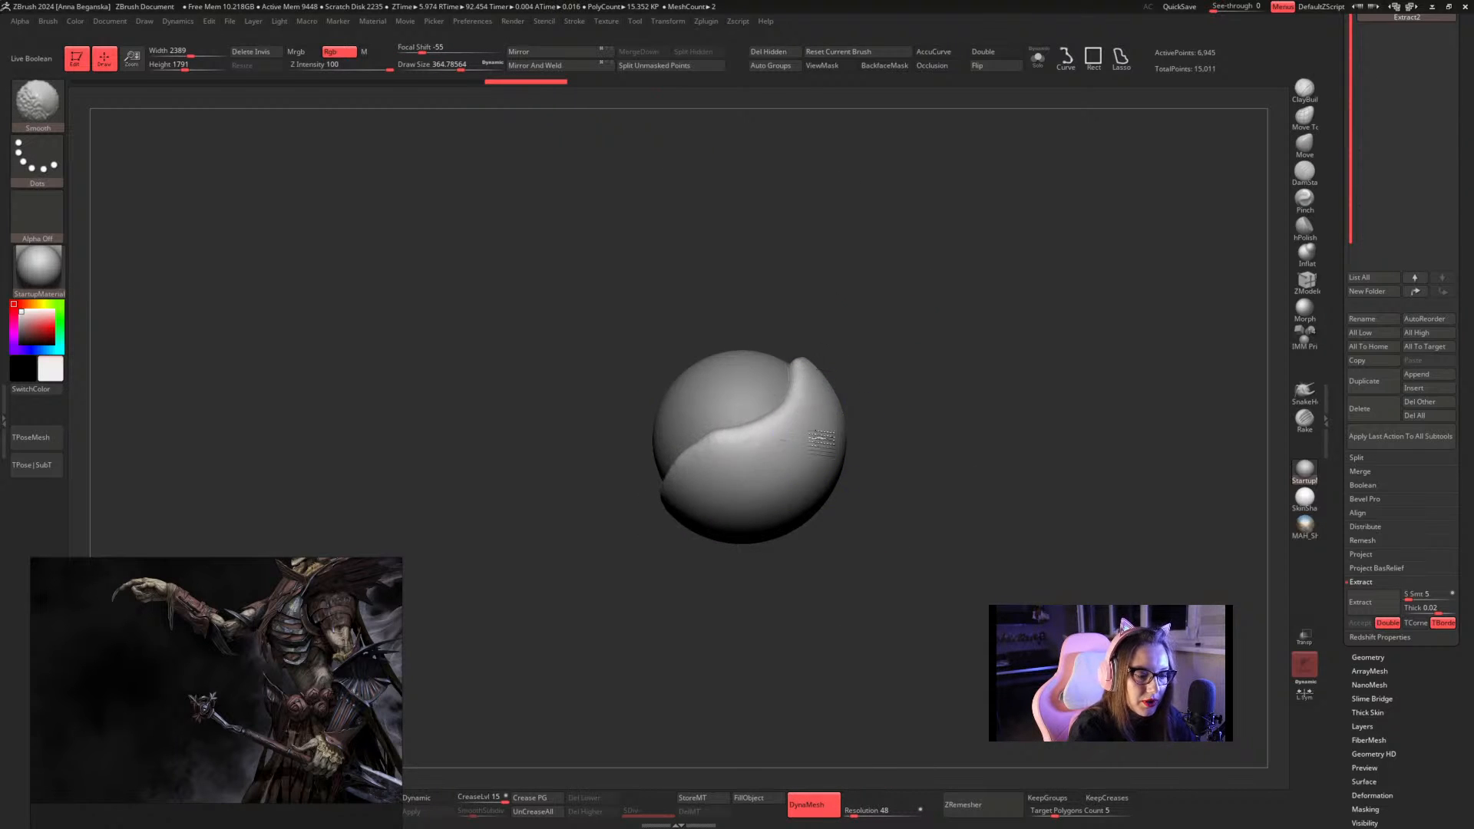
drag(913, 446, 807, 314)
drag(952, 347, 925, 391)
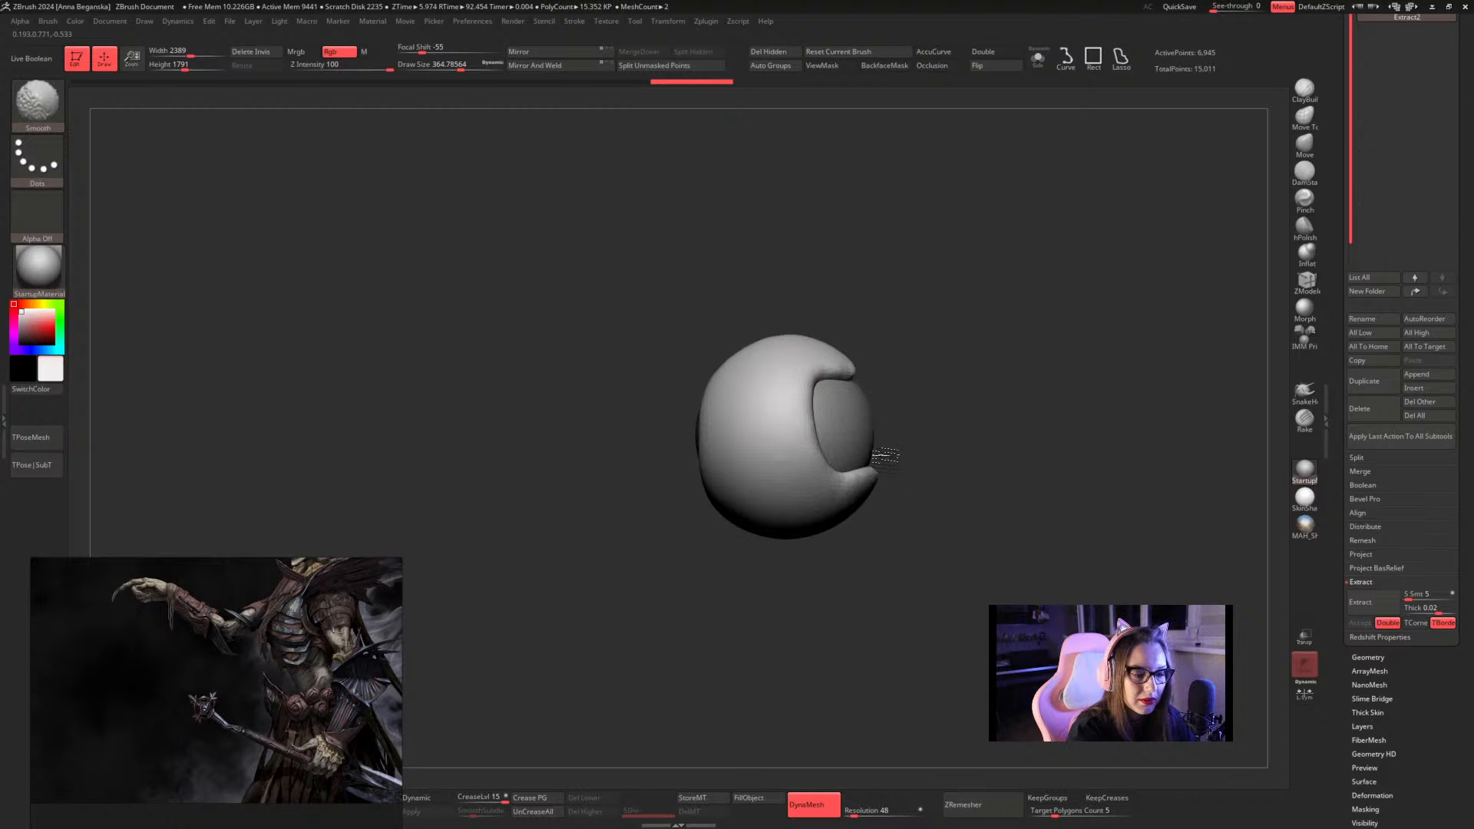
shift+drag(850, 428, 857, 439)
drag(951, 449, 926, 341)
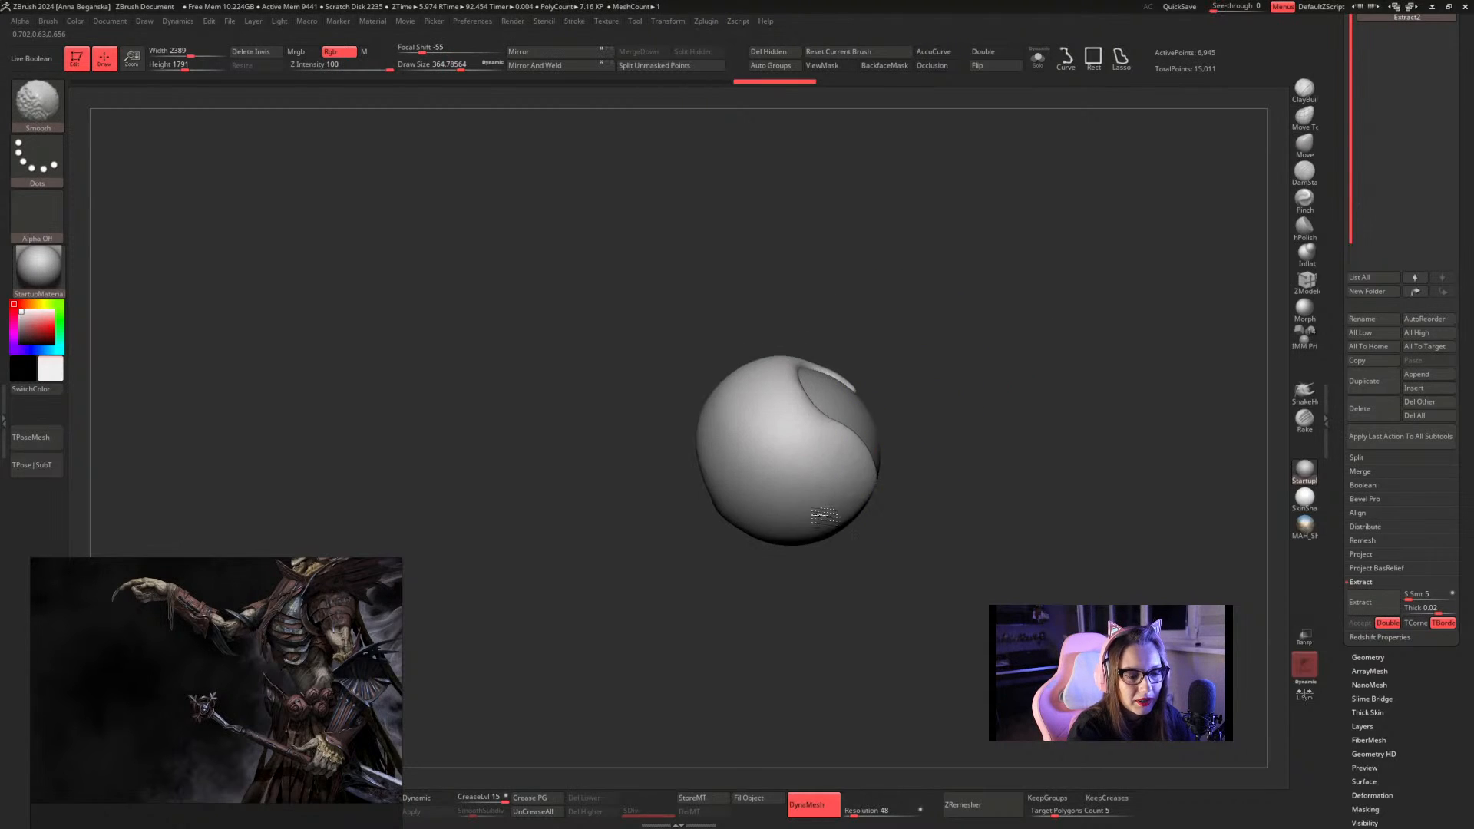
shift+drag(821, 416, 835, 421)
drag(905, 330, 974, 399)
shift+drag(837, 453, 862, 458)
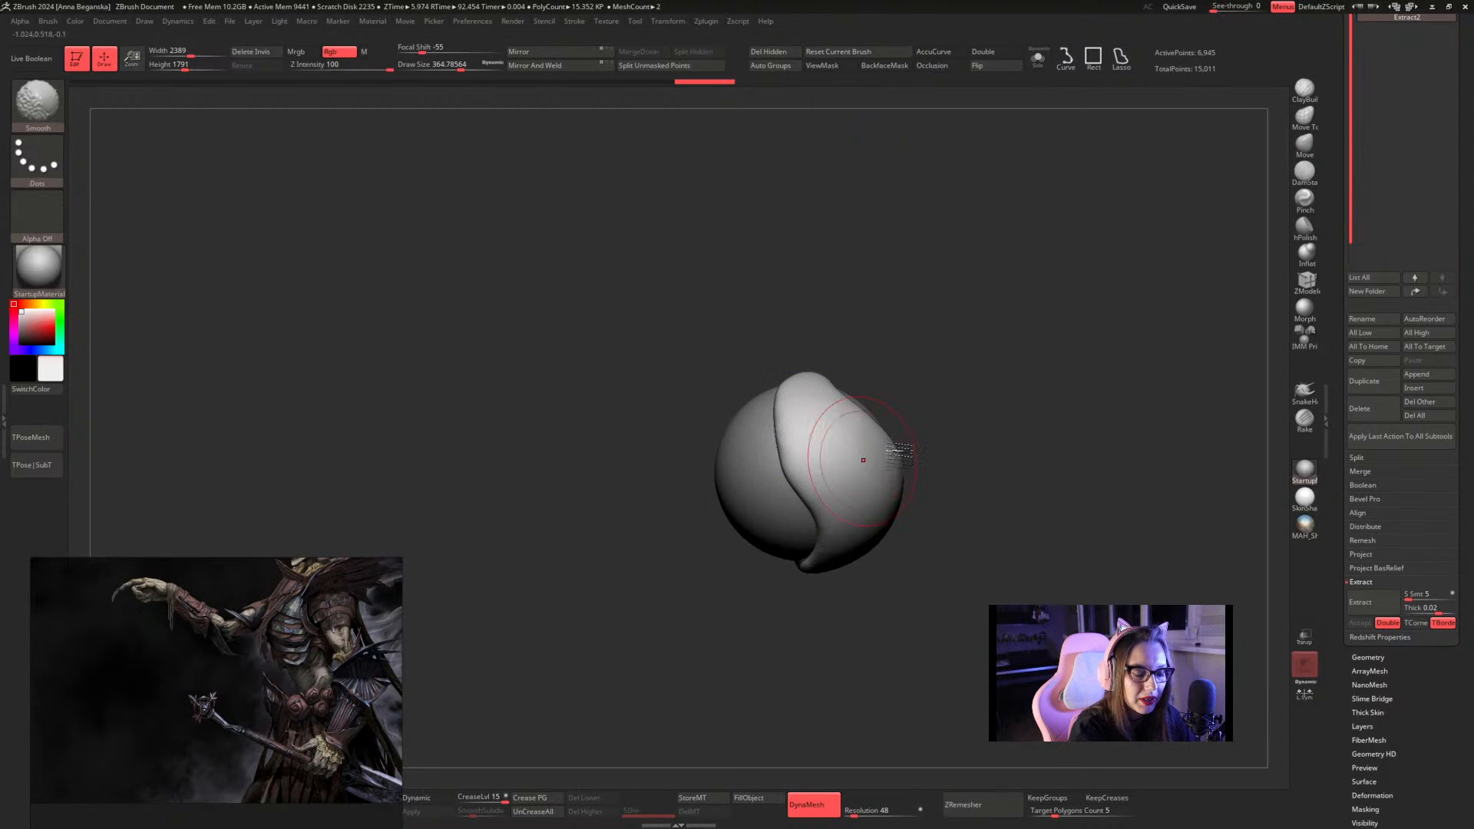
Reshape the petal's front edge into a gentle curve with the Move brush
mouse_move(955, 331)
mouse_down()
mouse_move(967, 392)
mouse_move(965, 338)
mouse_up()
drag(800, 435, 815, 424)
drag(816, 499, 824, 504)
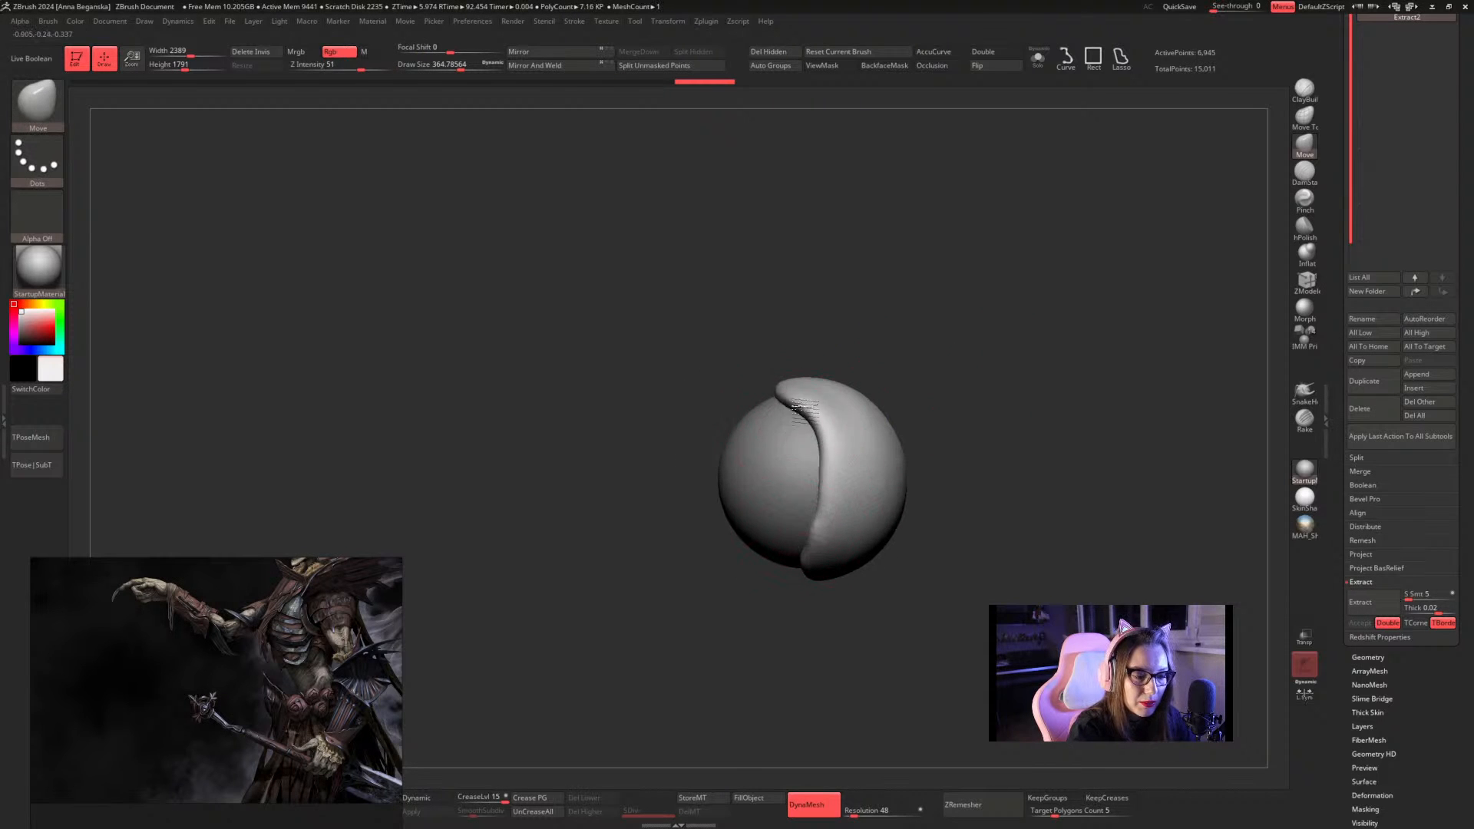
Duplicate the petal, centre the gizmo on the copy, and rotate and shift it around the sphere
key(ctrl+shift+d)
key(w)
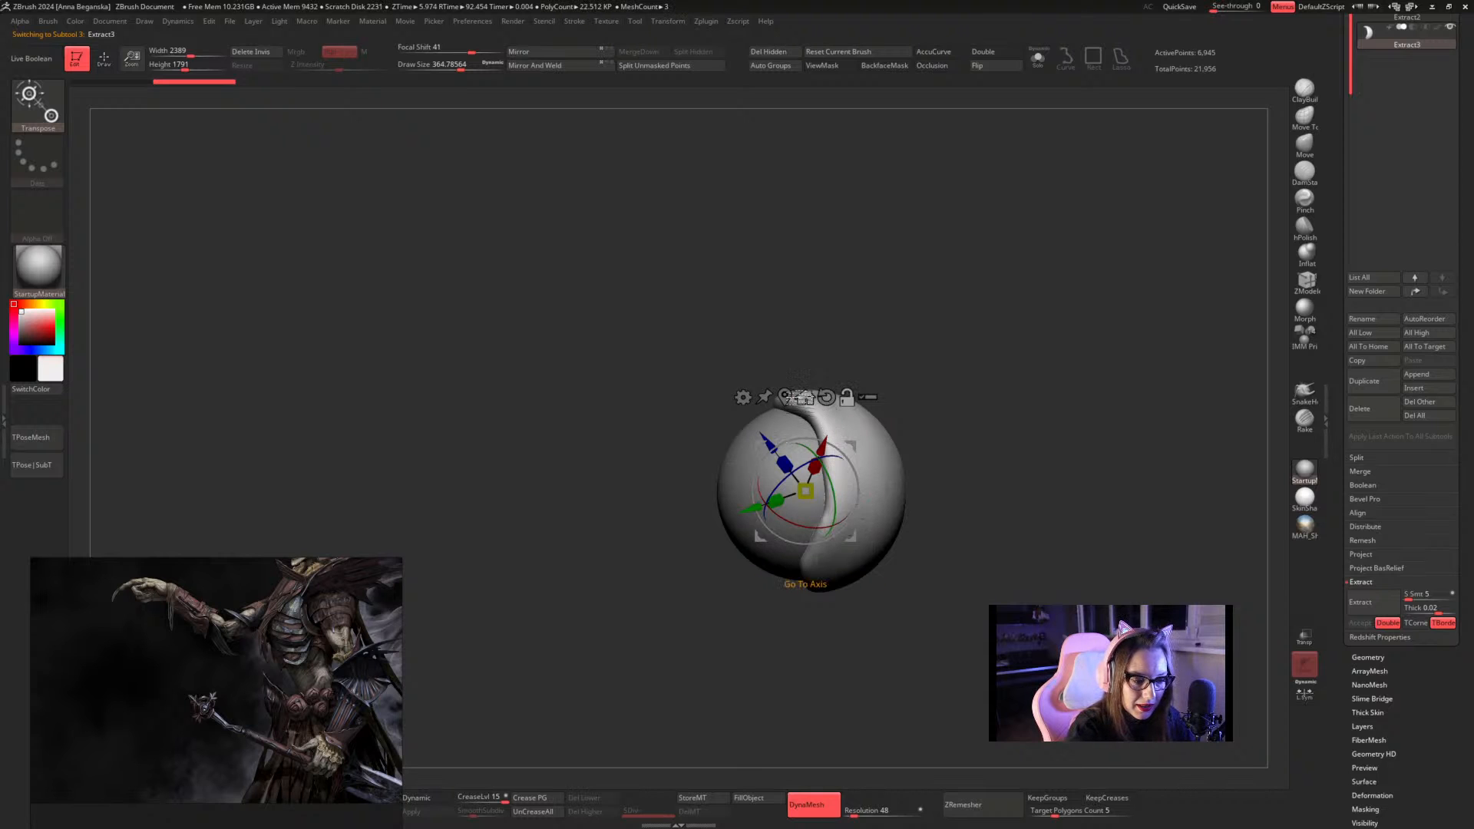
click(787, 397)
drag(837, 519, 820, 436)
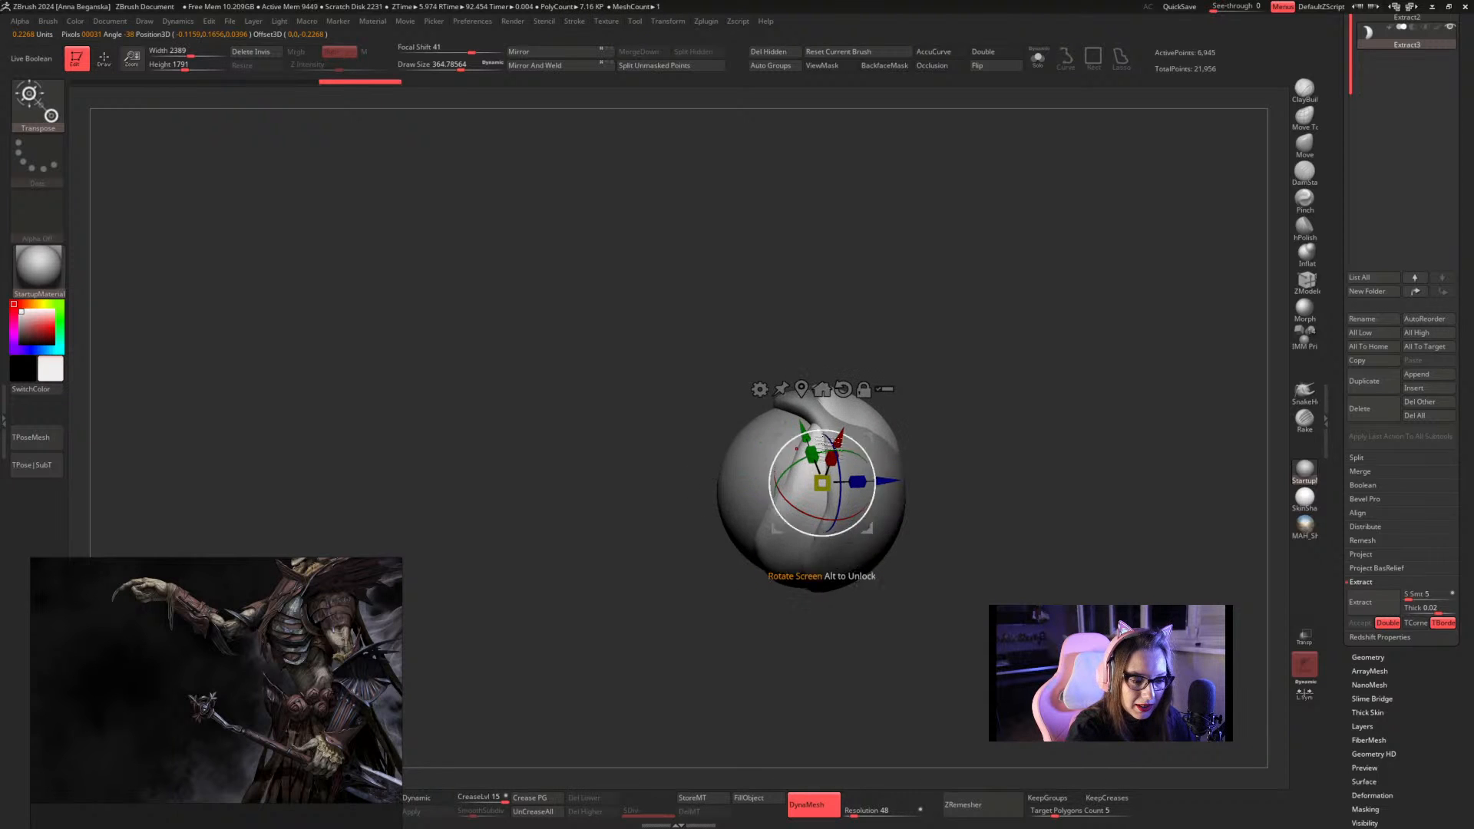
right_drag(886, 437, 896, 479)
drag(892, 487, 920, 481)
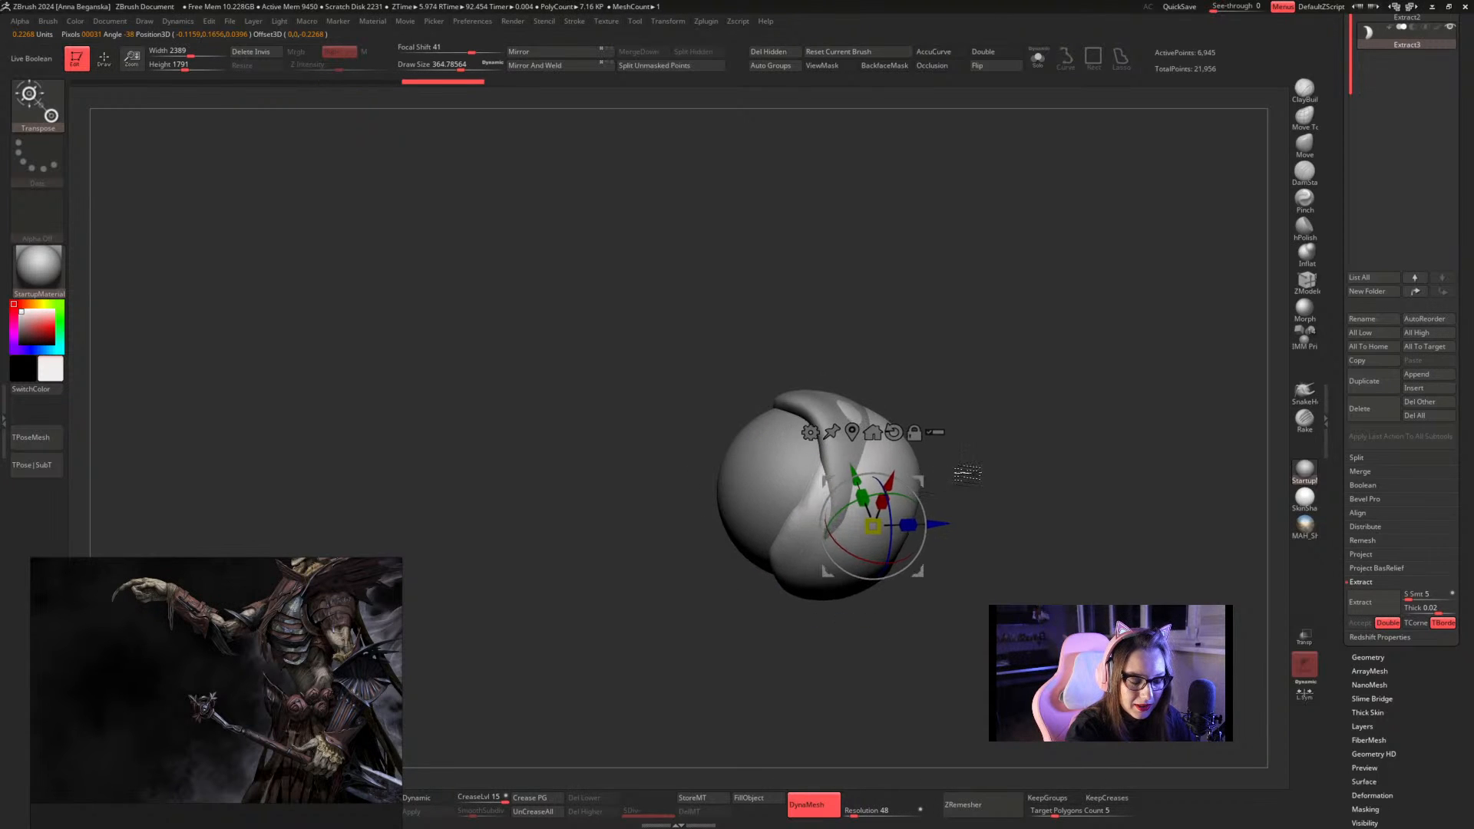
Rotate and reposition the copied petal further so that it wraps over the sphere and overlaps the first petal
right_click(941, 464)
click(939, 471)
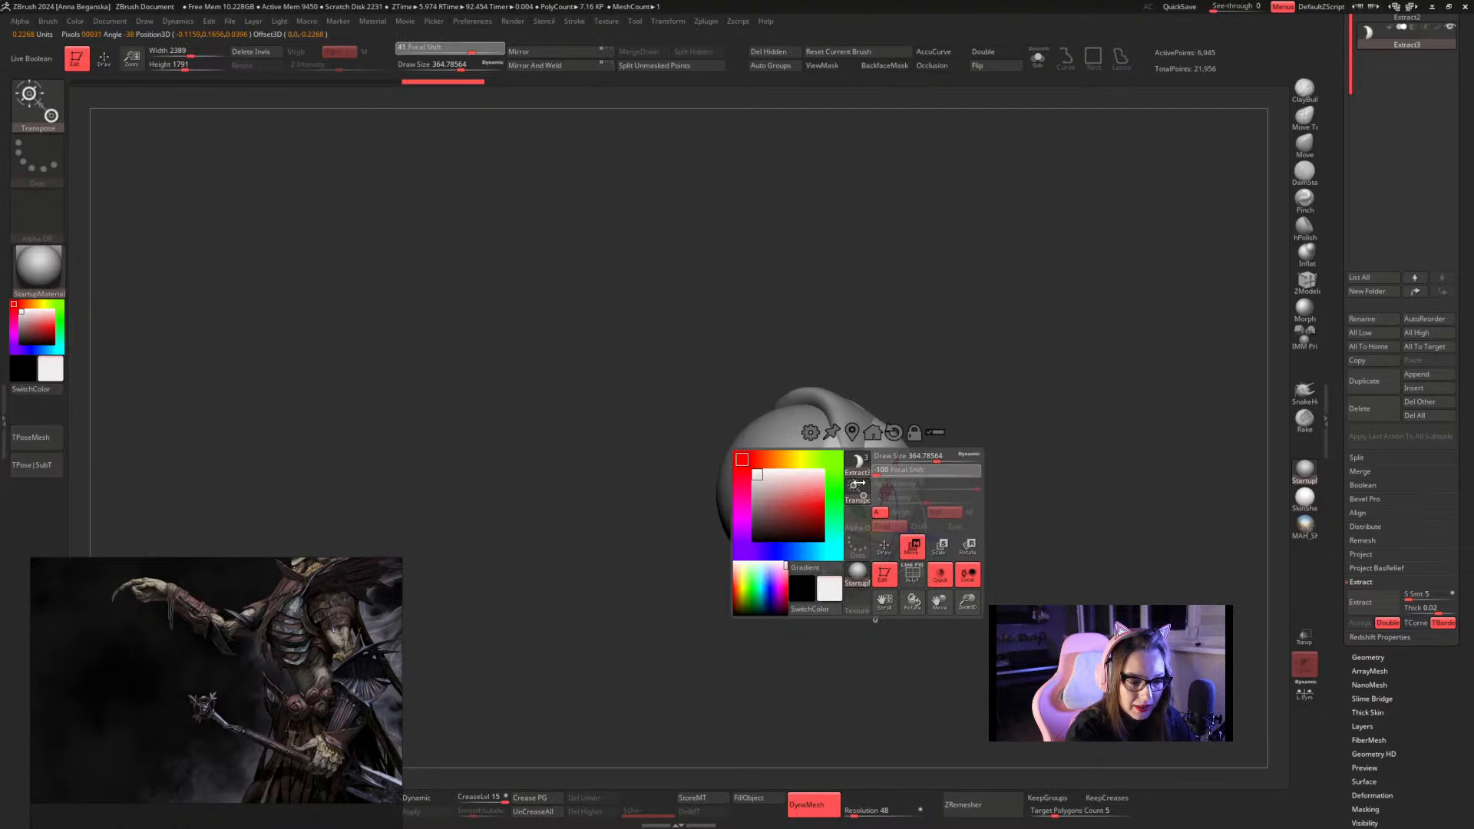
right_drag(989, 435, 960, 453)
drag(875, 547, 932, 525)
drag(924, 482, 966, 477)
Duplicate the second petal, then rotate and move the copy to the lower front of the bud as a third overlapping petal
key(ctrl+shift+d)
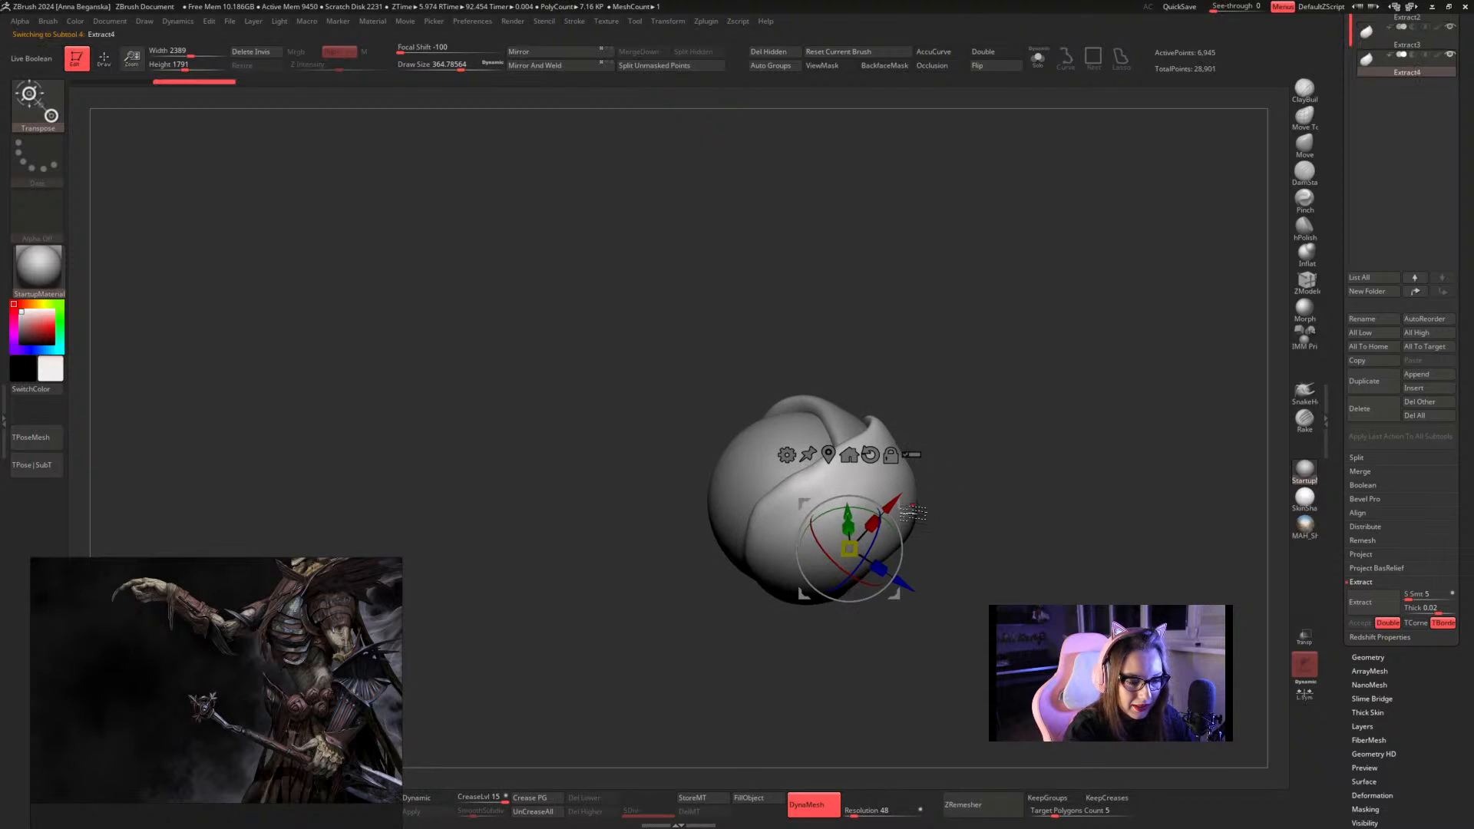
drag(880, 529, 869, 564)
drag(896, 504, 845, 520)
alt+drag(847, 574, 751, 595)
drag(849, 522, 821, 516)
drag(811, 570, 788, 592)
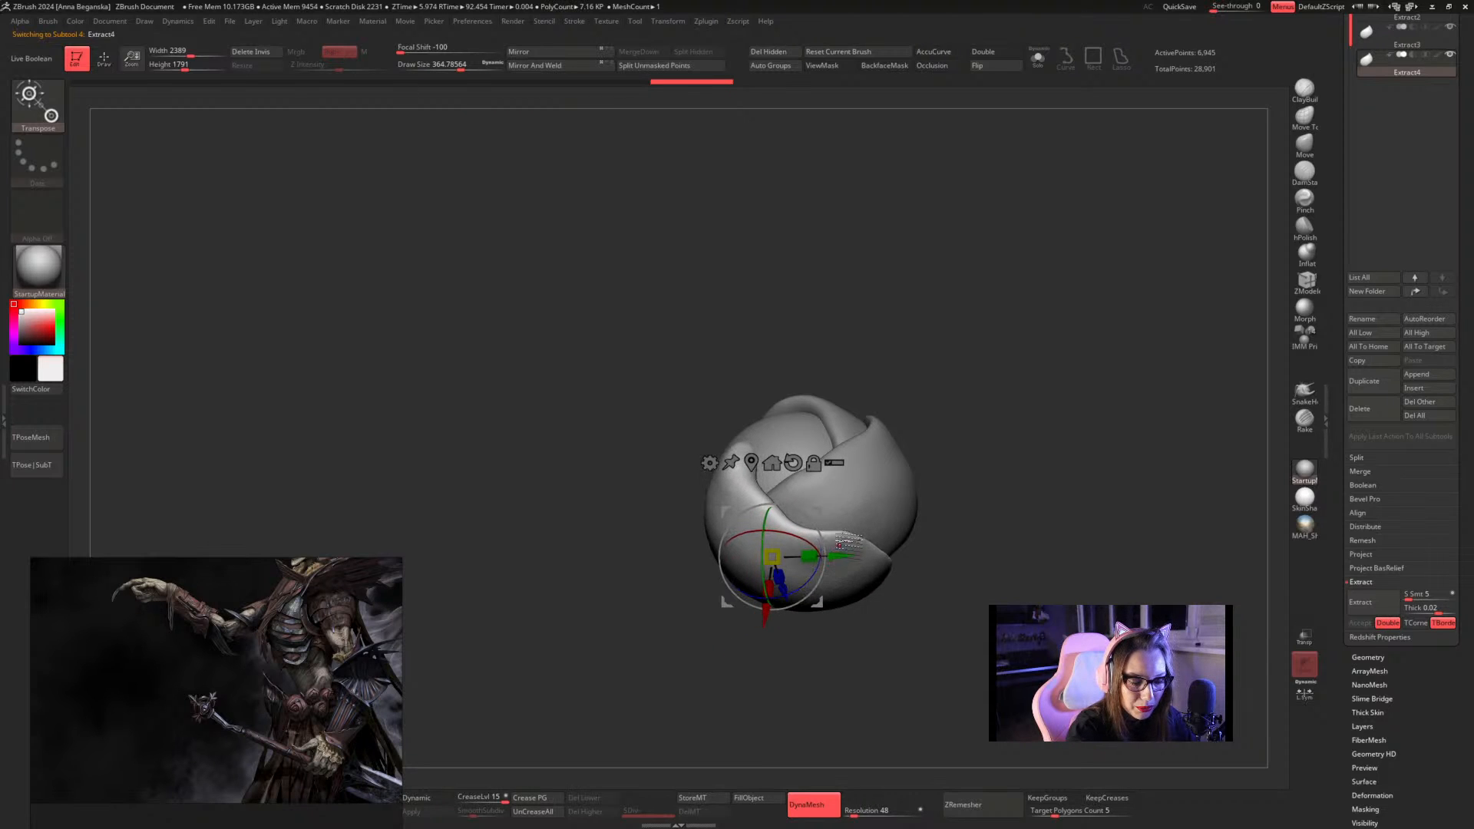
drag(813, 518, 801, 503)
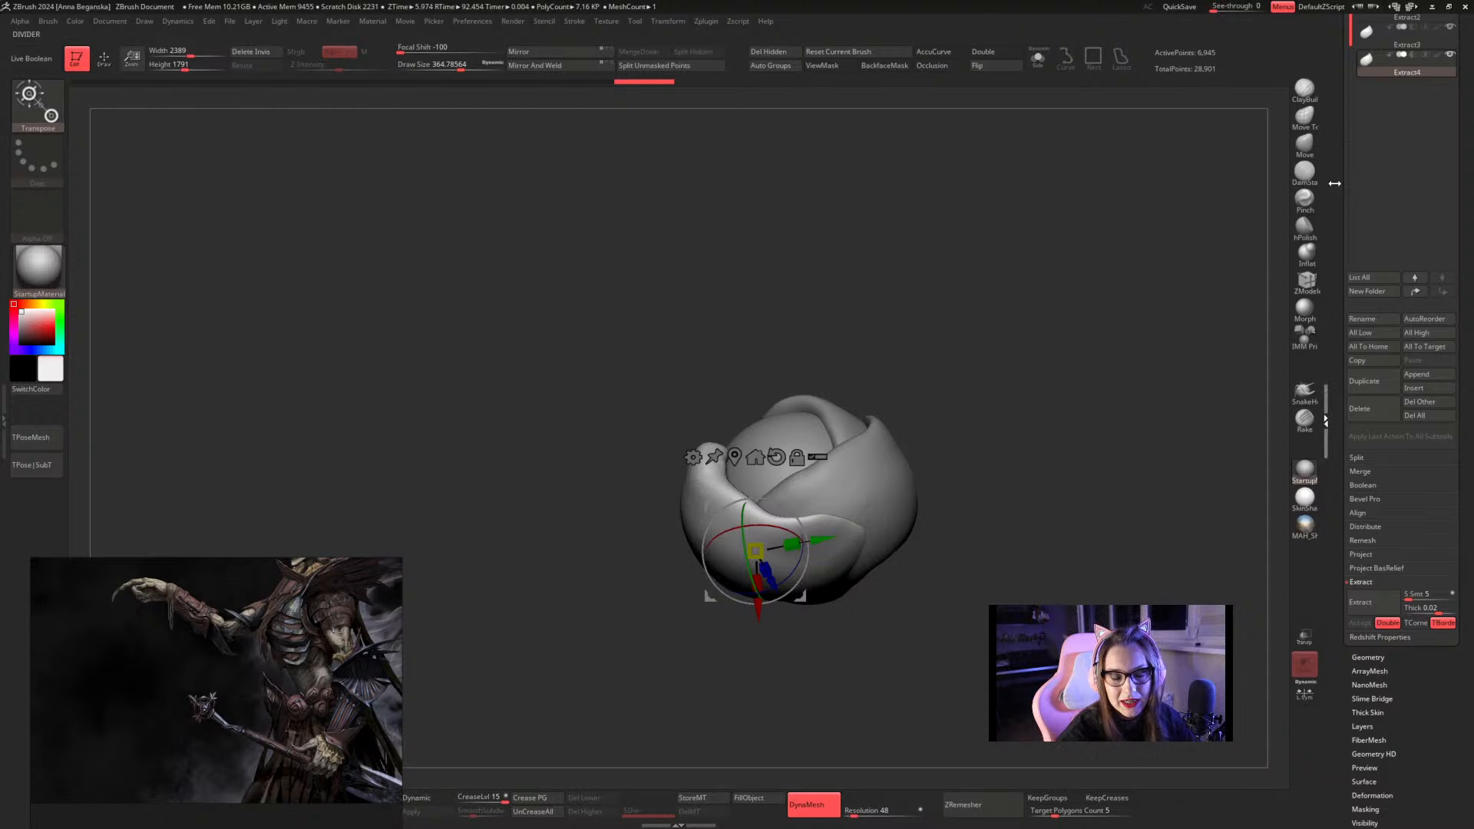
Load the finished rose model and pick several of its inner and outer petals in turn to examine how they overlap
drag(1335, 189, 1335, 563)
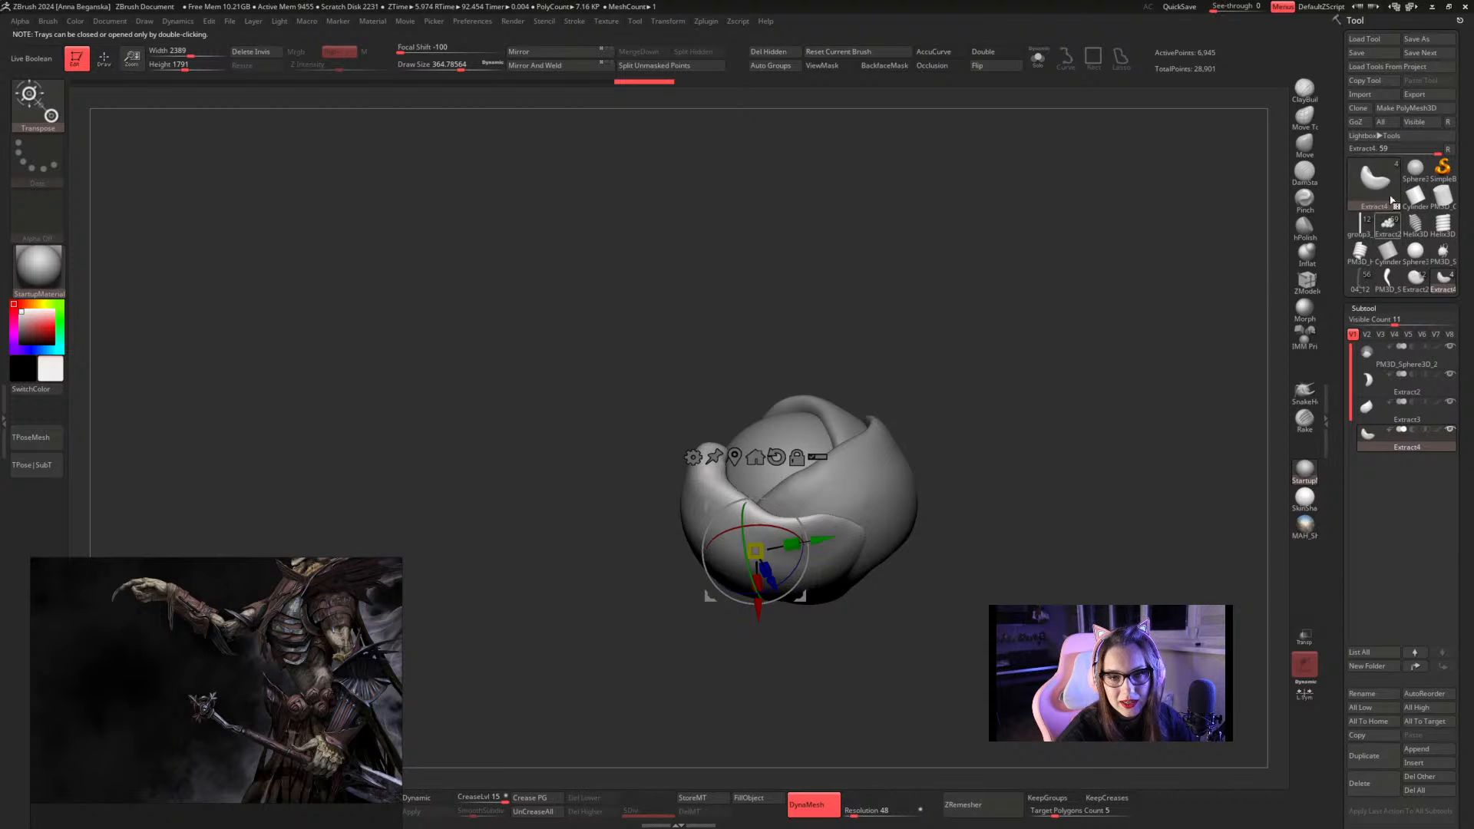
click(1442, 281)
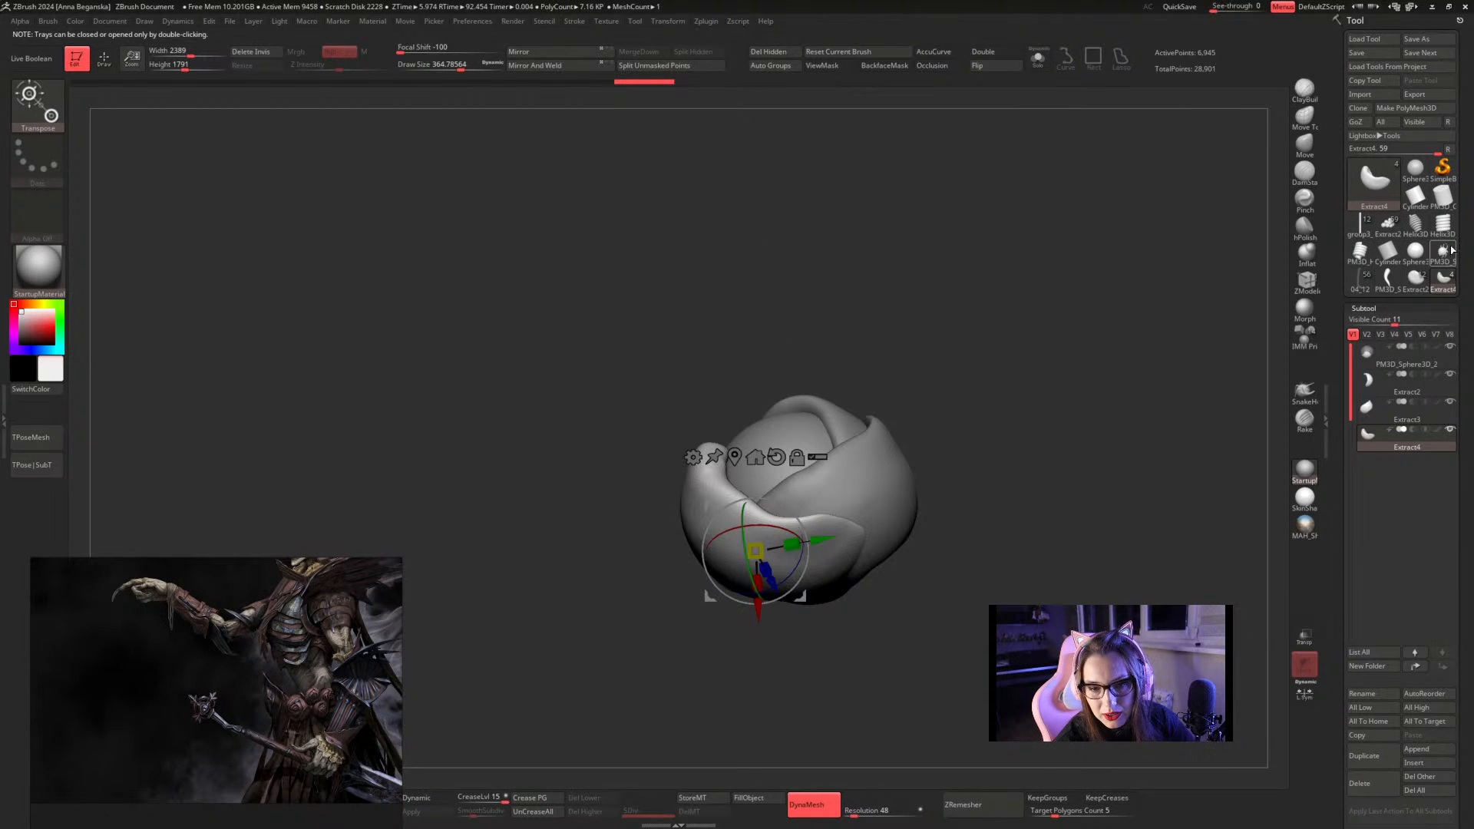
mouse_move(1426, 286)
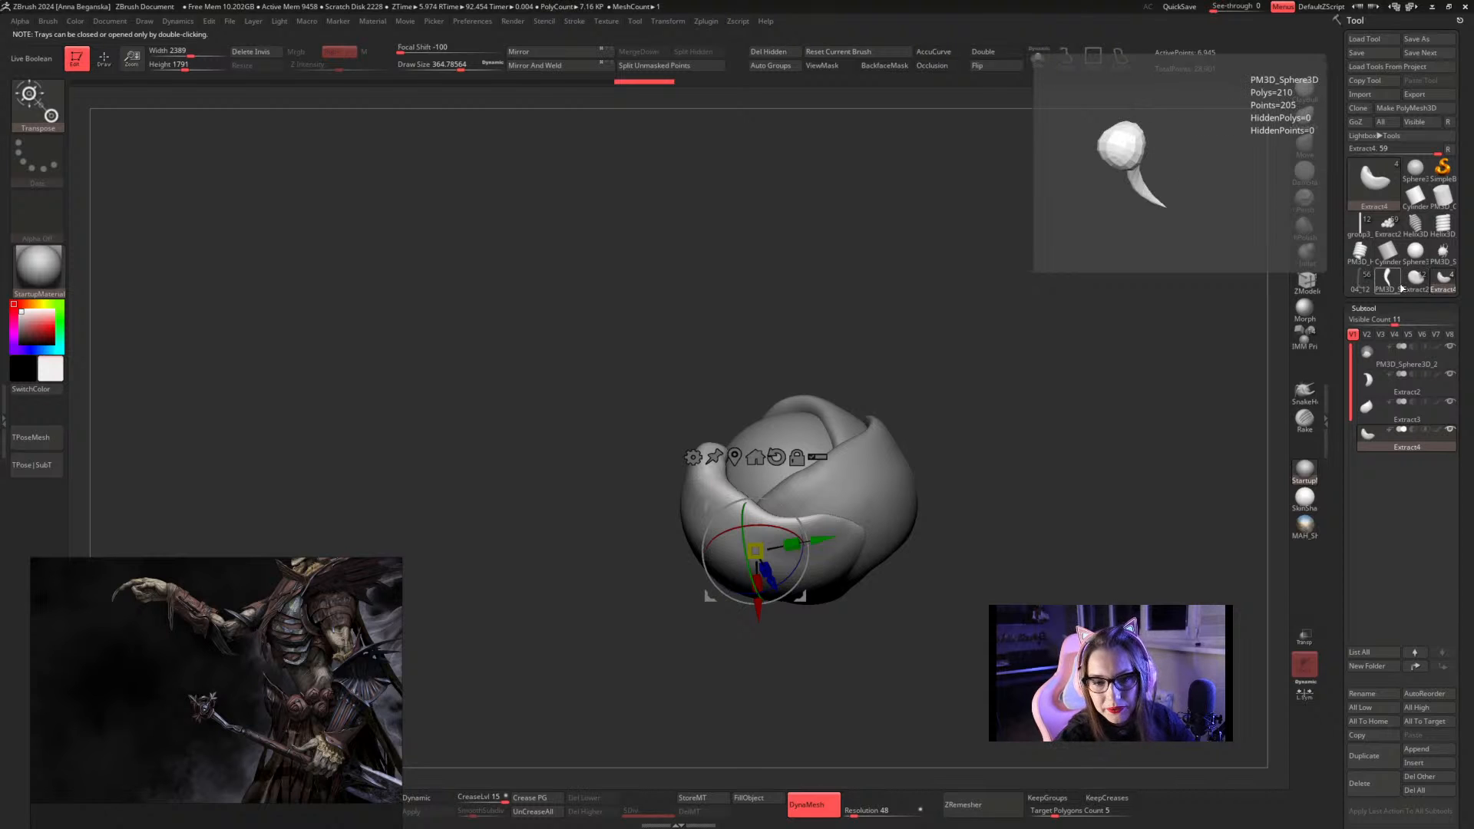
click(1415, 279)
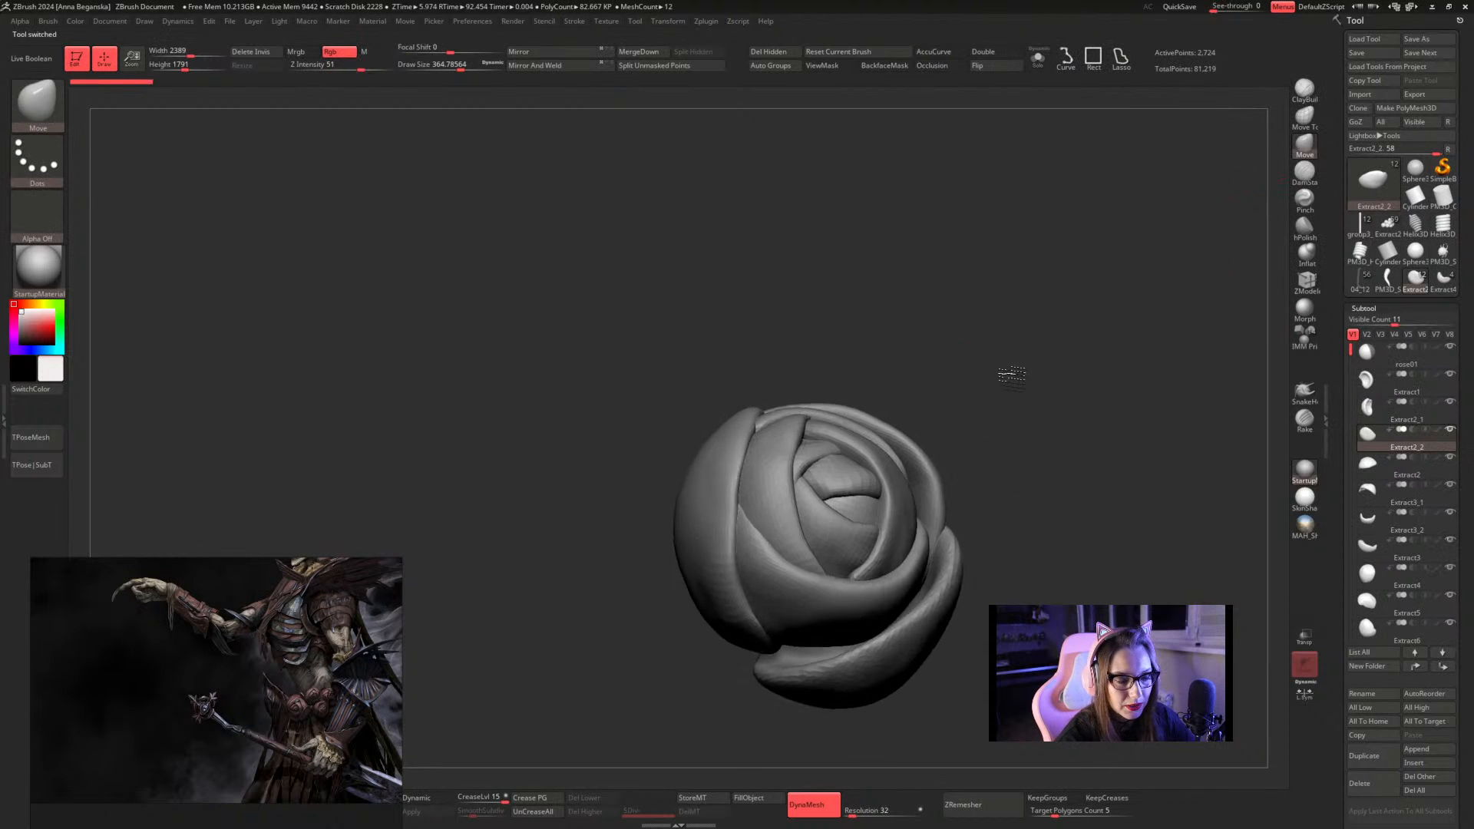
drag(998, 389, 1015, 483)
alt+click(864, 481)
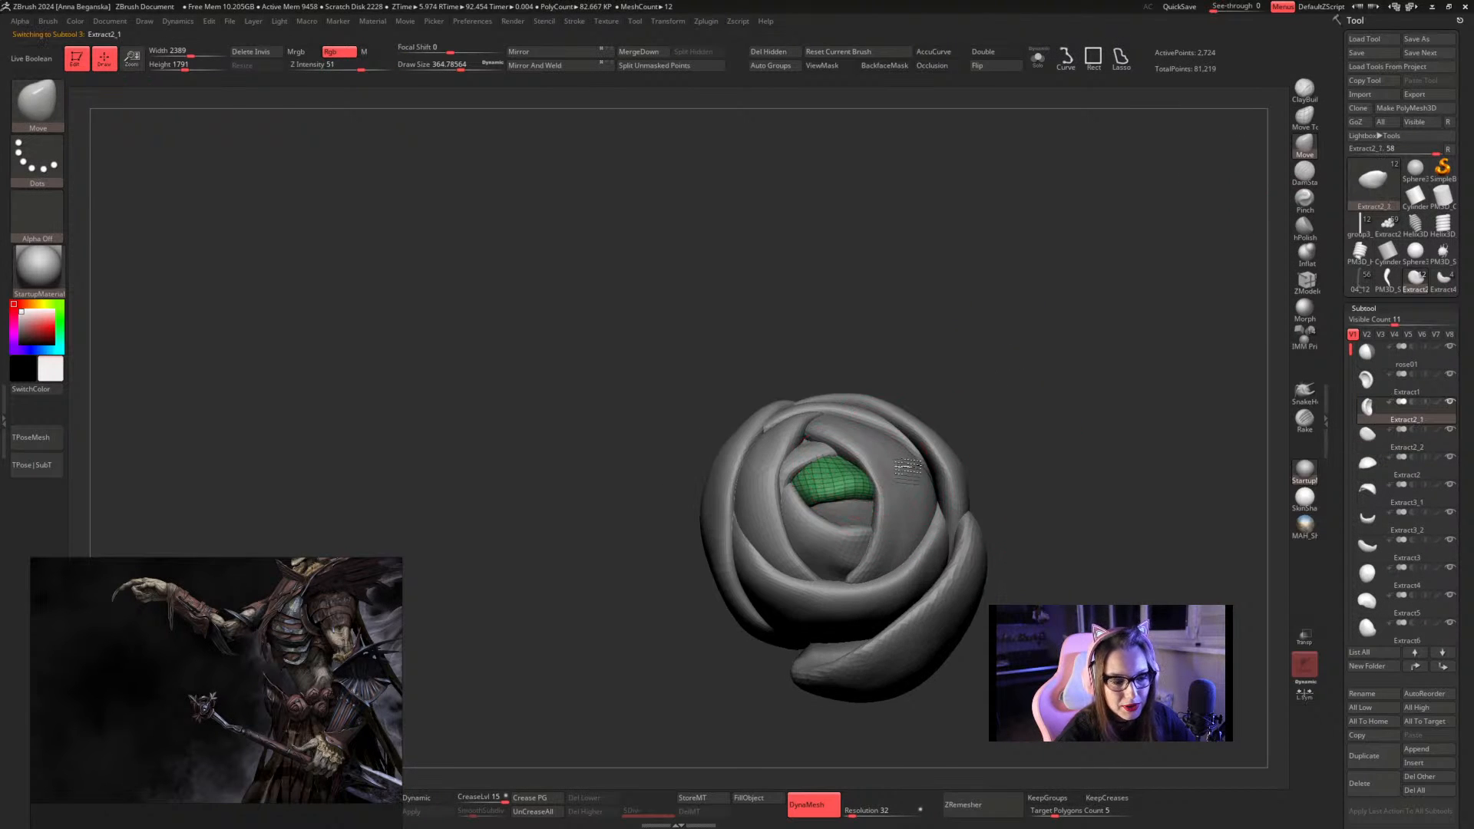
alt+click(912, 550)
alt+click(759, 492)
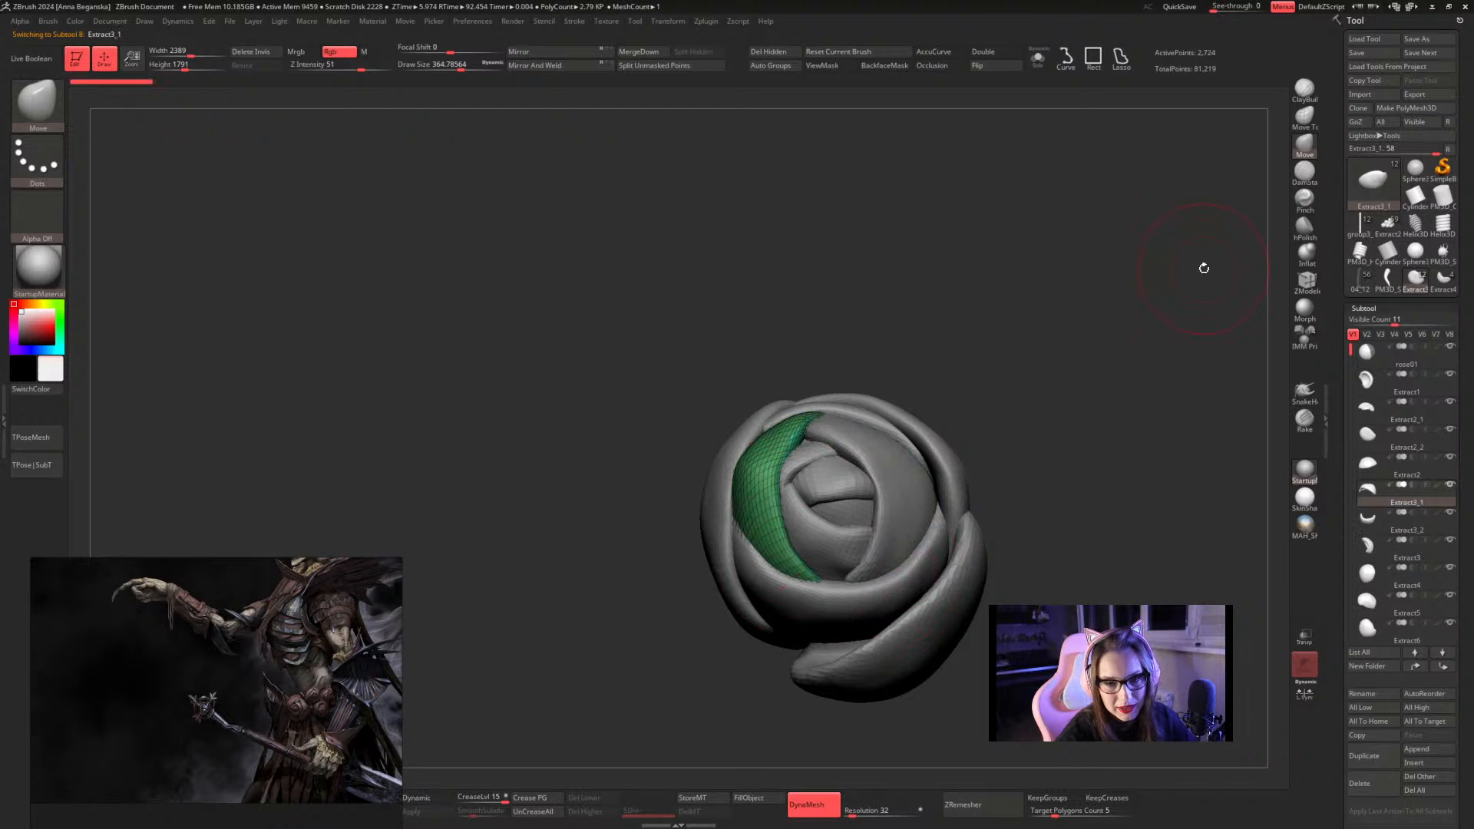
Switch back to the full character model, frame its upper body and reduce the brush's draw size to about 23
click(1390, 228)
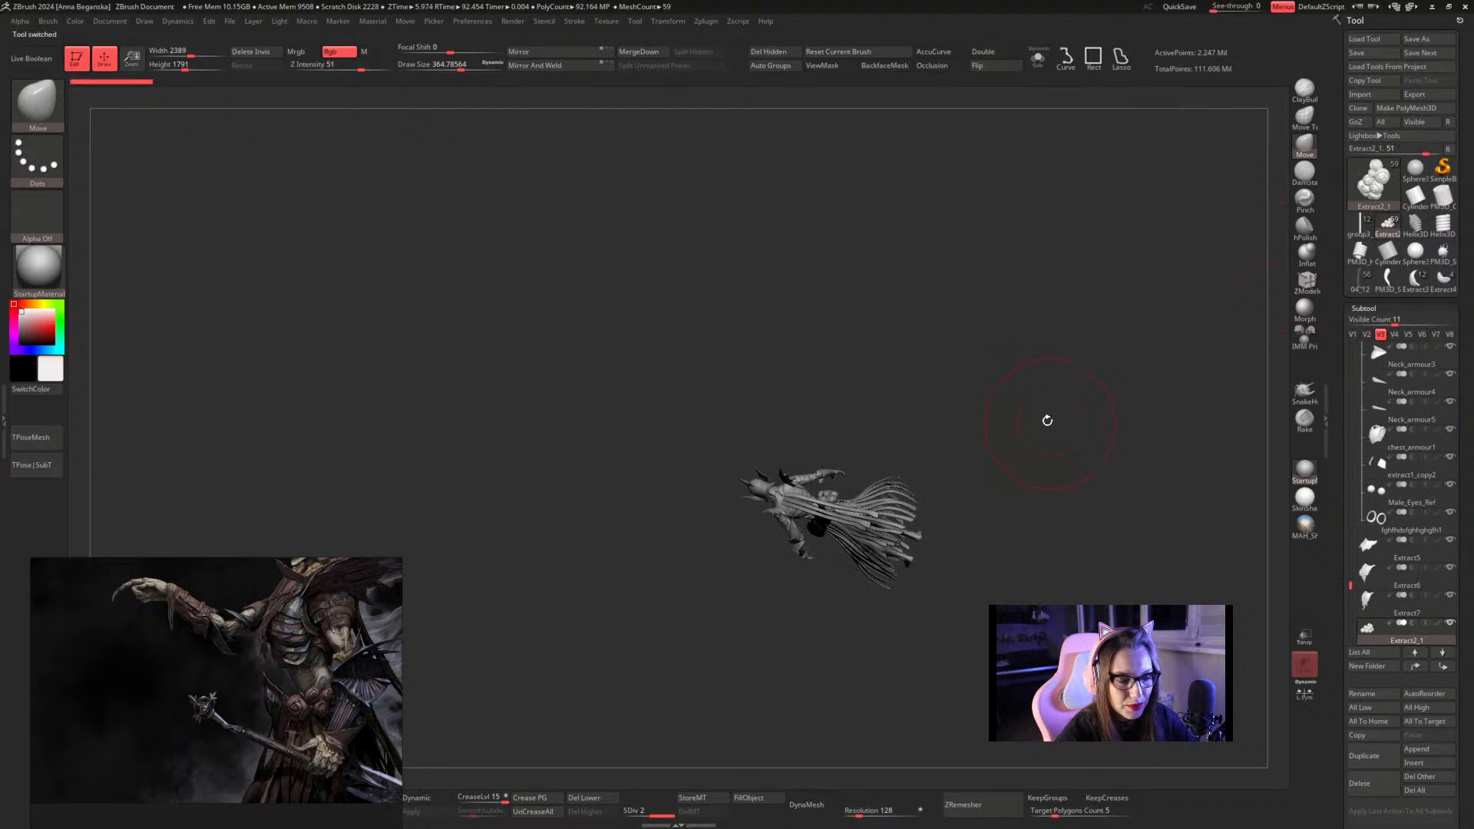
alt+drag(1011, 451, 925, 612)
key(space)
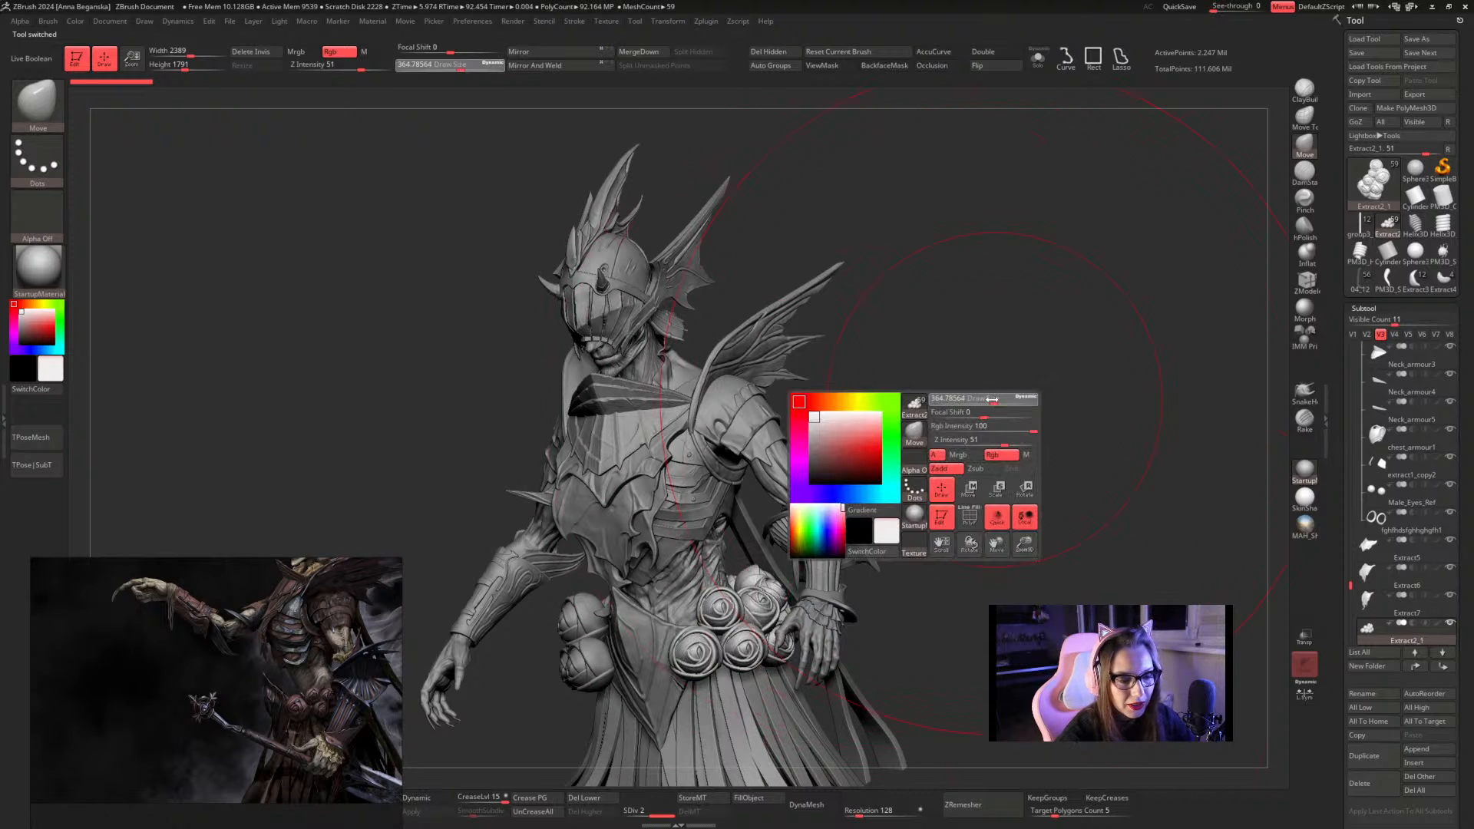
drag(969, 397, 946, 394)
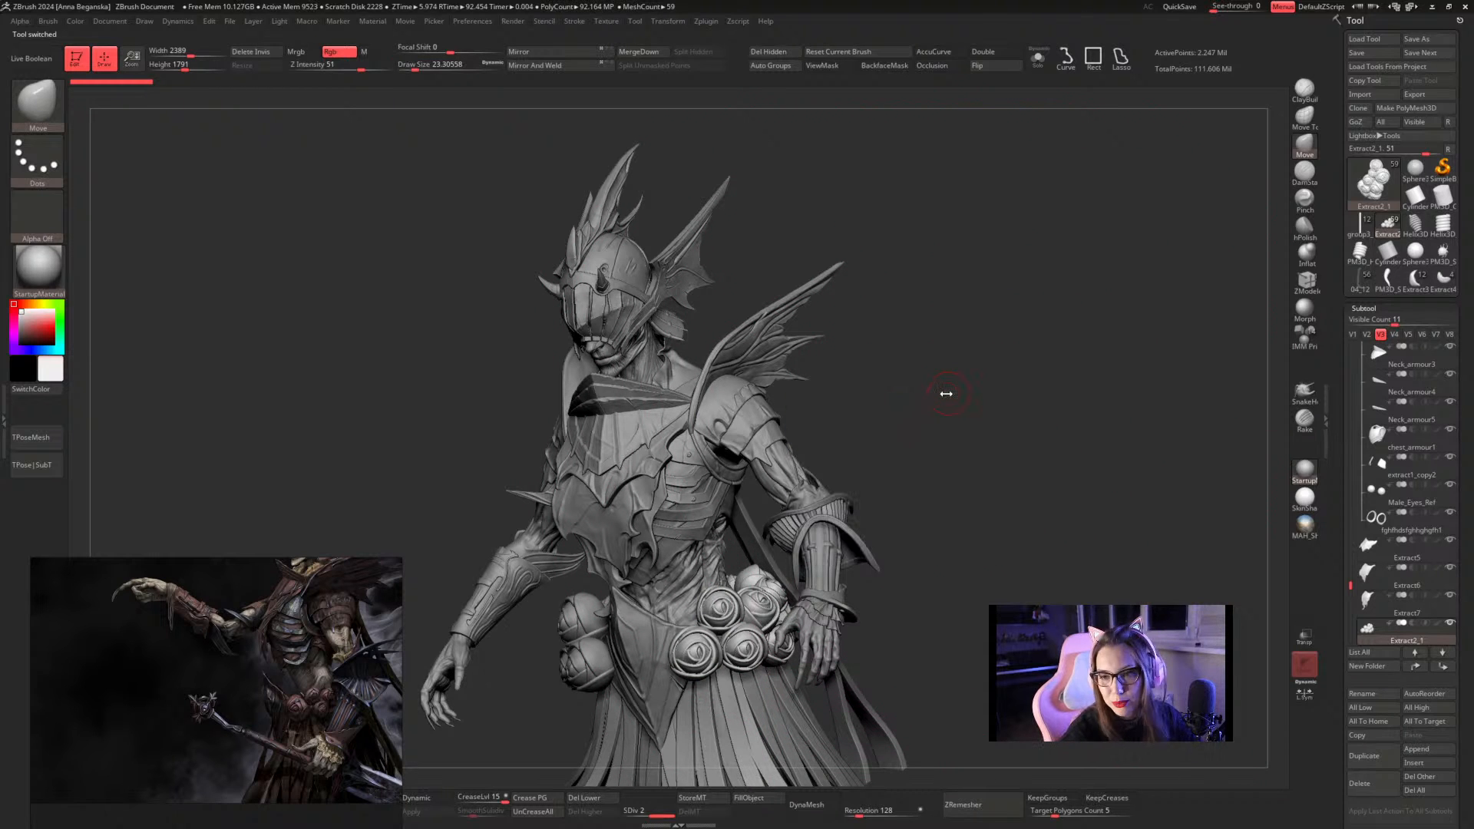
mouse_move(1415, 251)
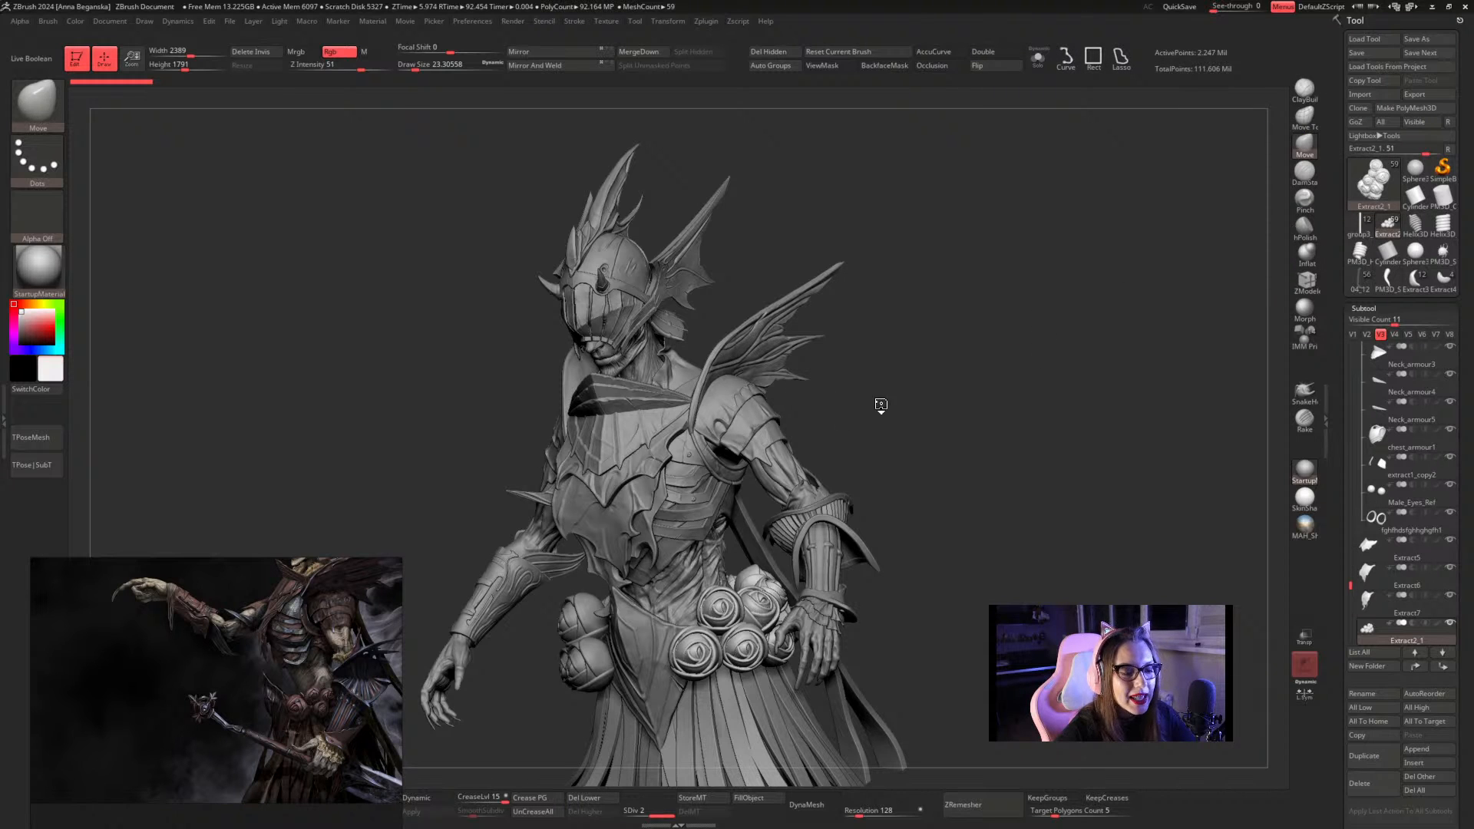
right_drag(612, 493, 613, 490)
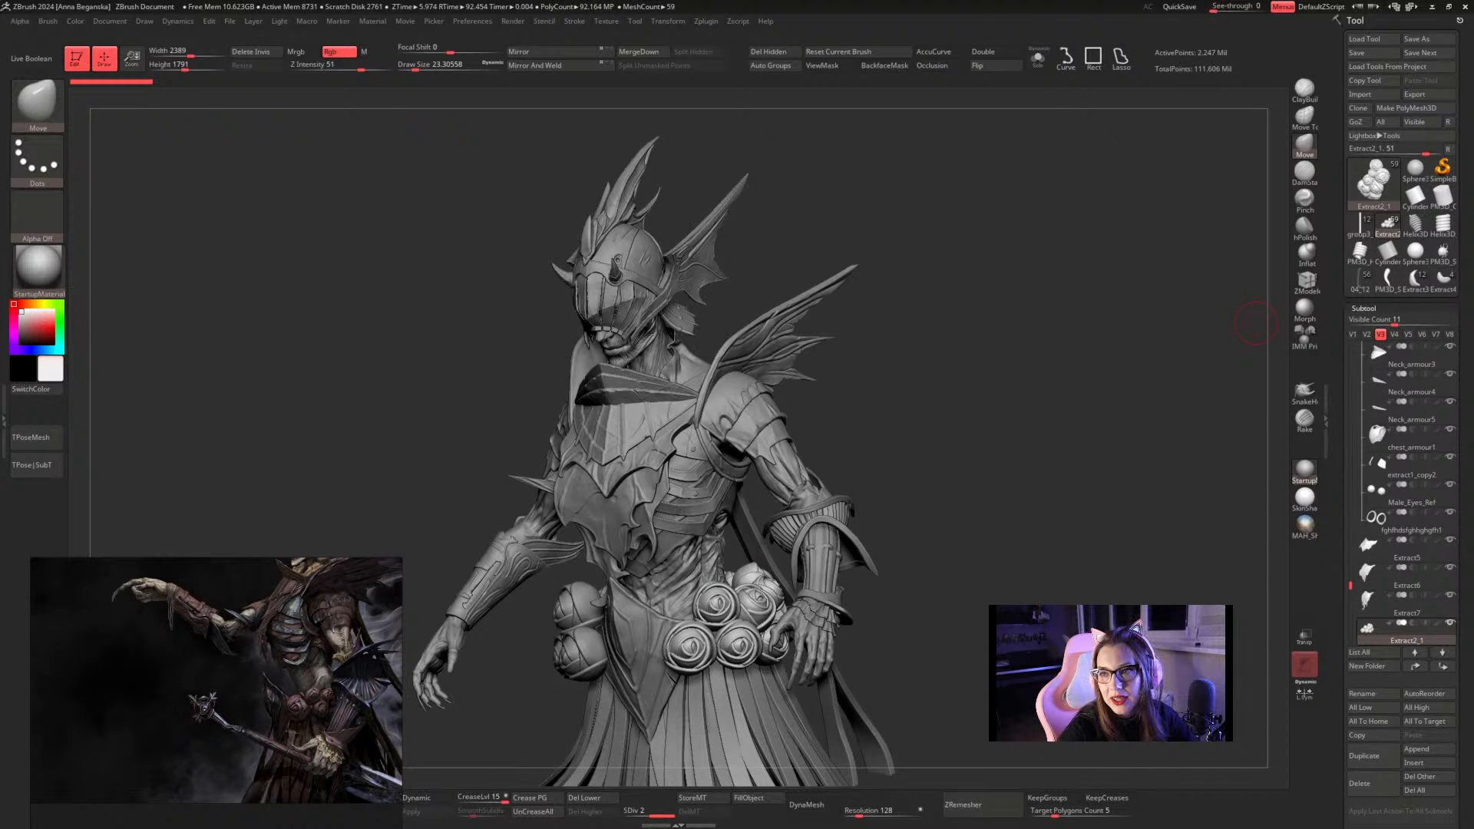
Switch to the artist's ArtStation portfolio in the browser and open the Cyberpunk Girl project
drag(1473, 115, 418, 100)
click(1125, 100)
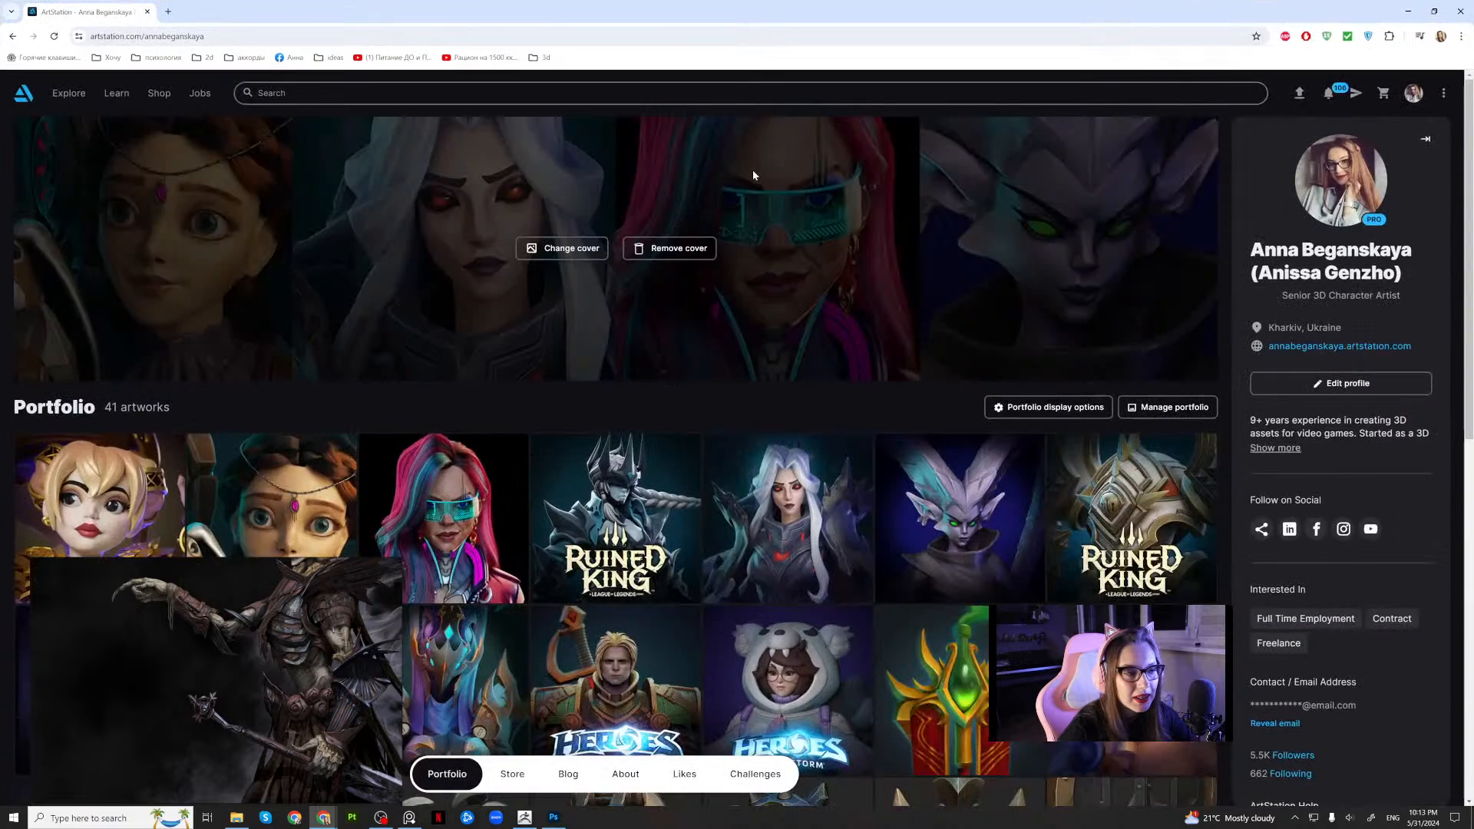
scroll(468, 409, down, 2)
click(458, 349)
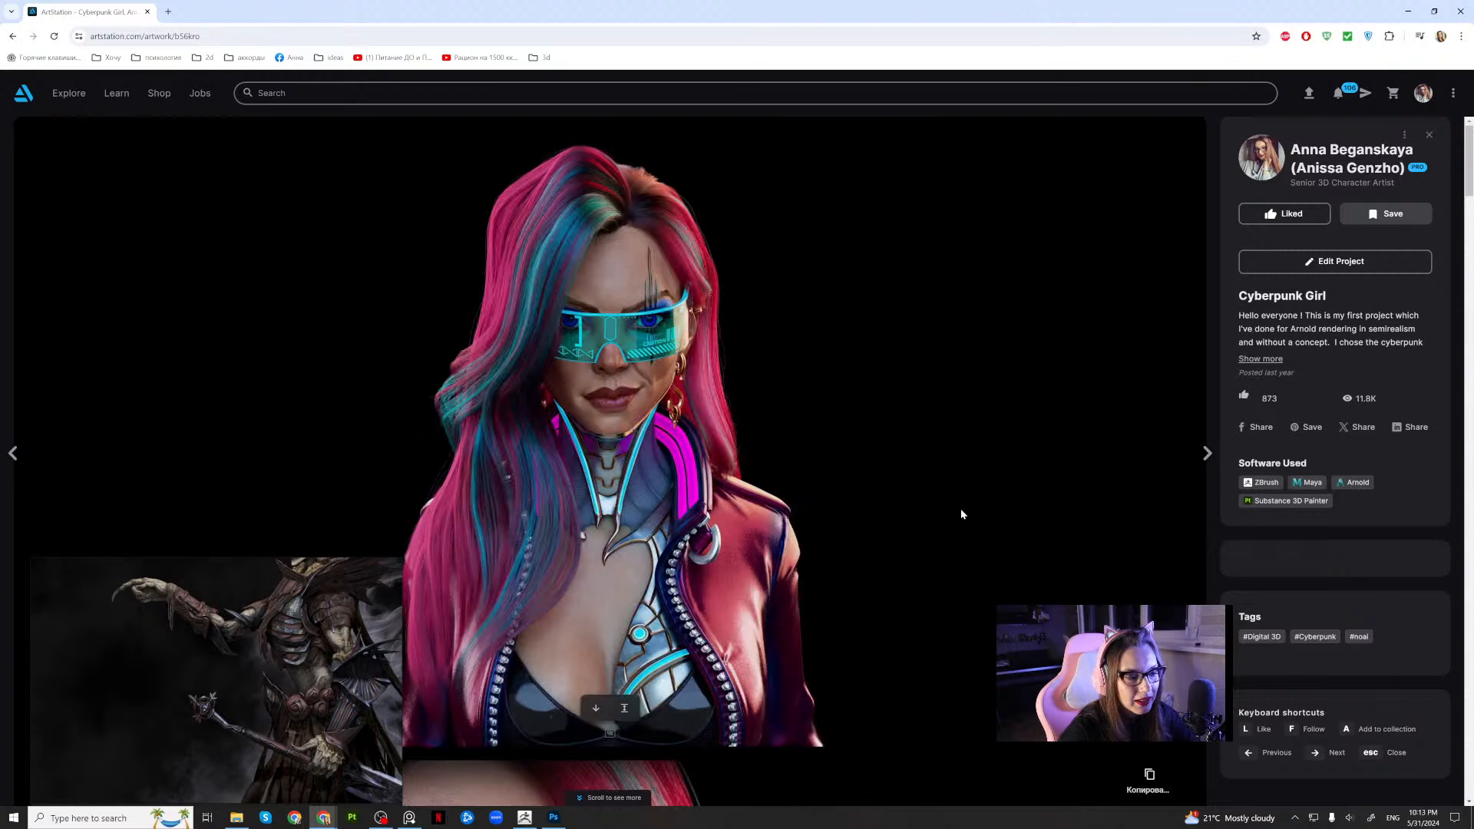
Examine the Cyberpunk Girl project's making-of video preview and close-up face renders, and minimise the browser
scroll(961, 514, down, 5)
scroll(675, 476, down, 10)
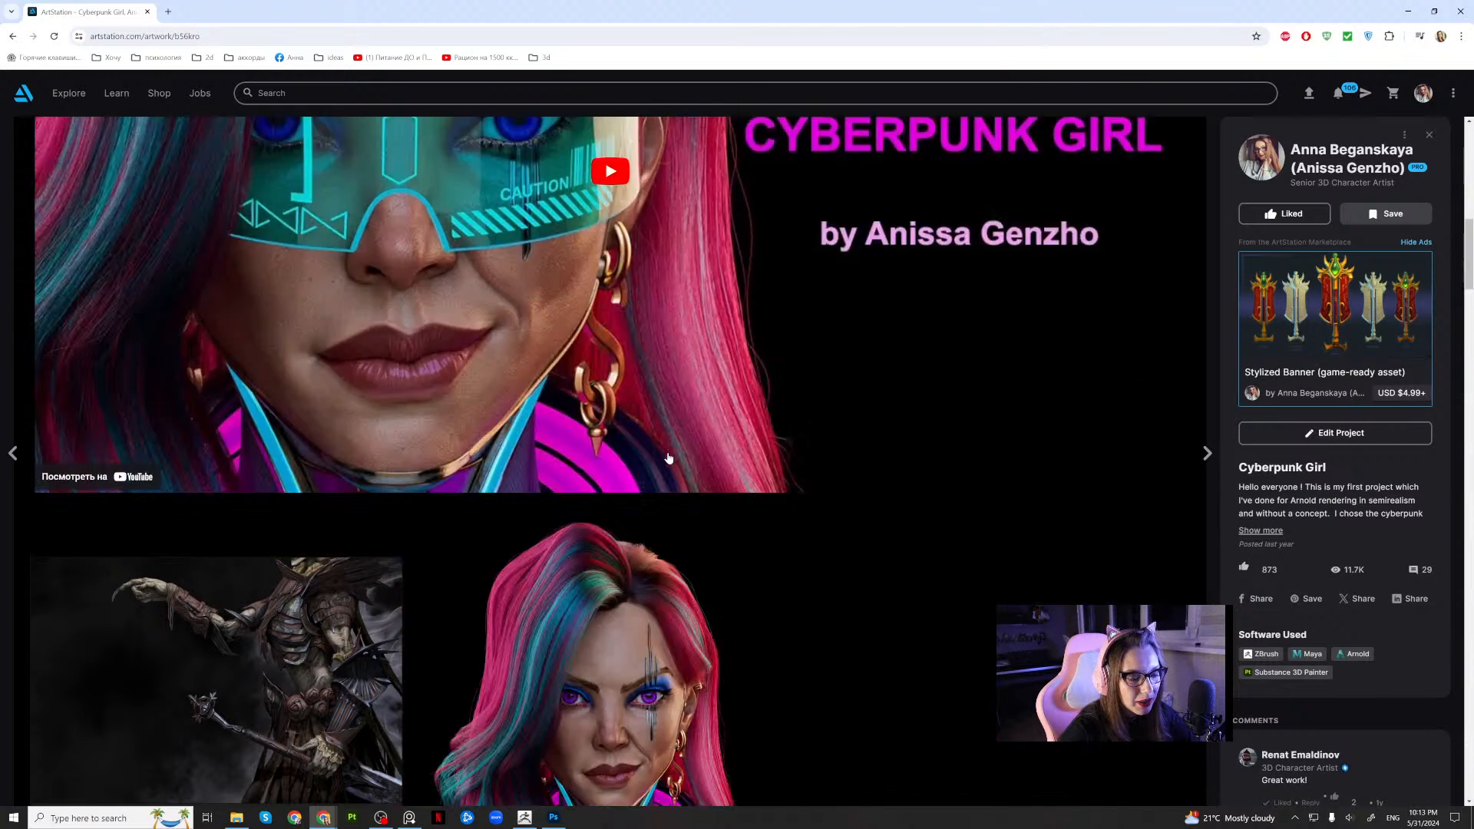
scroll(660, 415, up, 5)
scroll(659, 407, up, 4)
scroll(658, 422, down, 3)
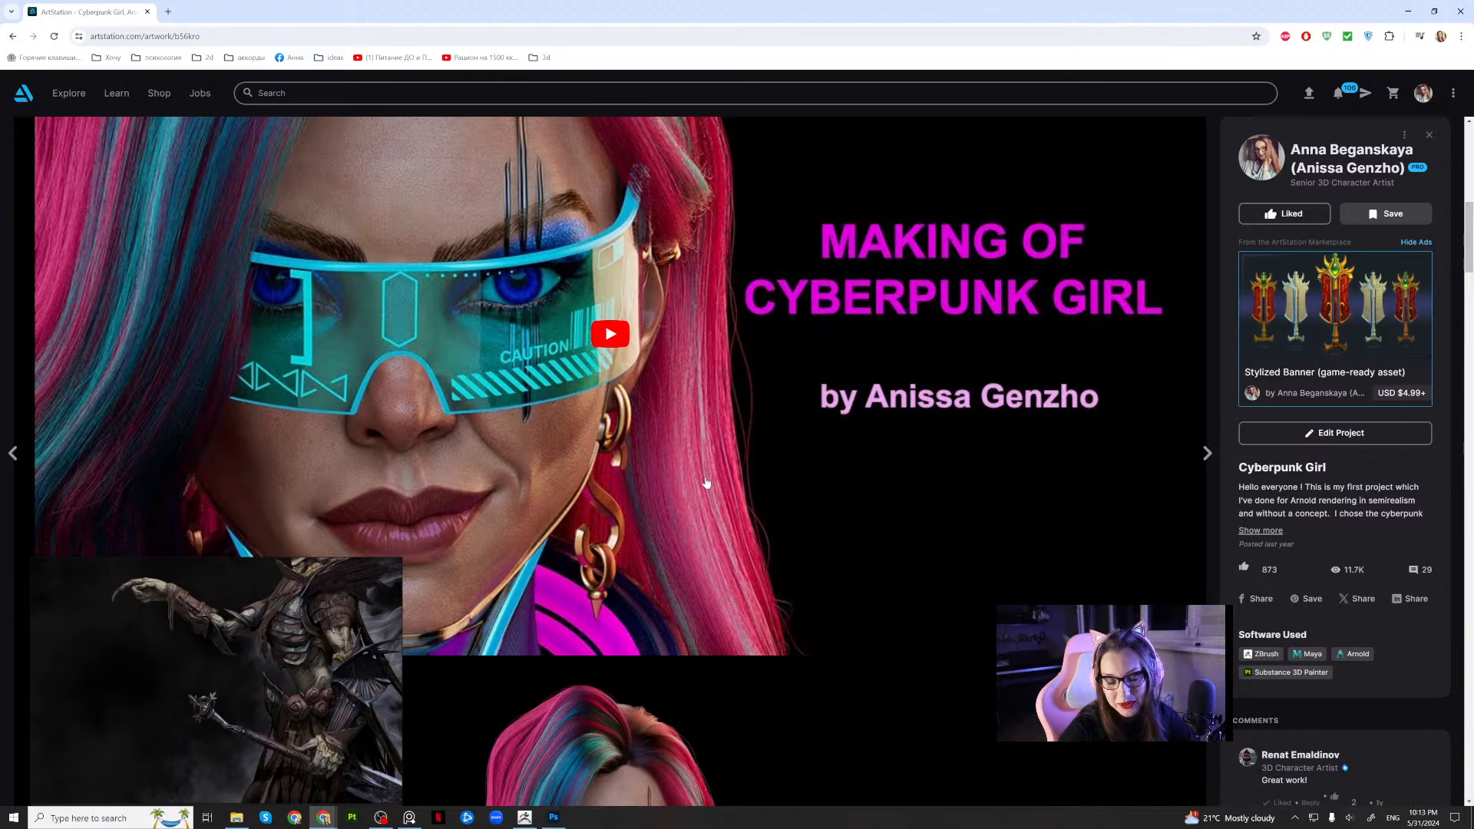
scroll(703, 484, down, 7)
scroll(706, 482, down, 10)
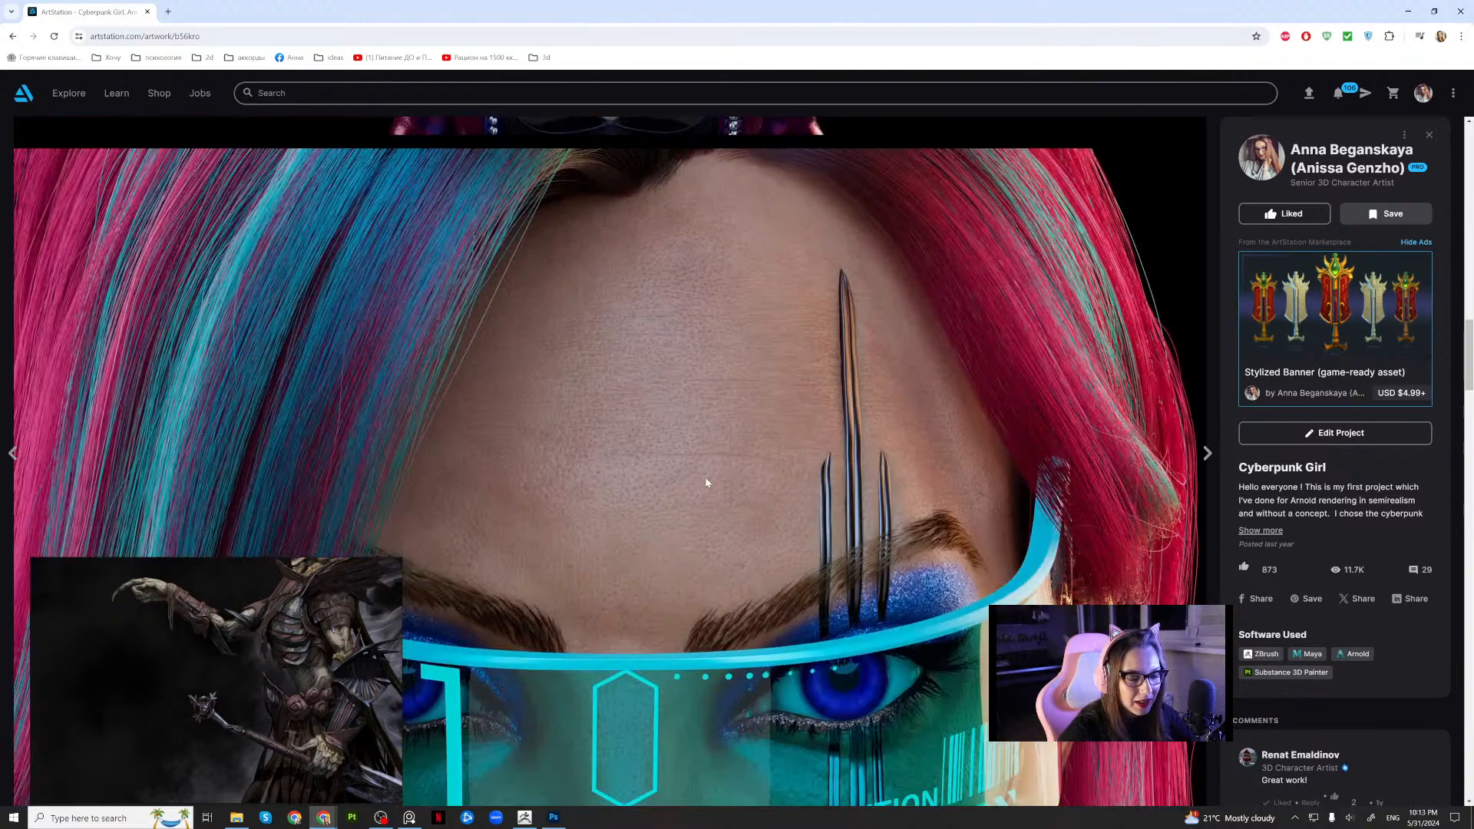
scroll(705, 482, down, 4)
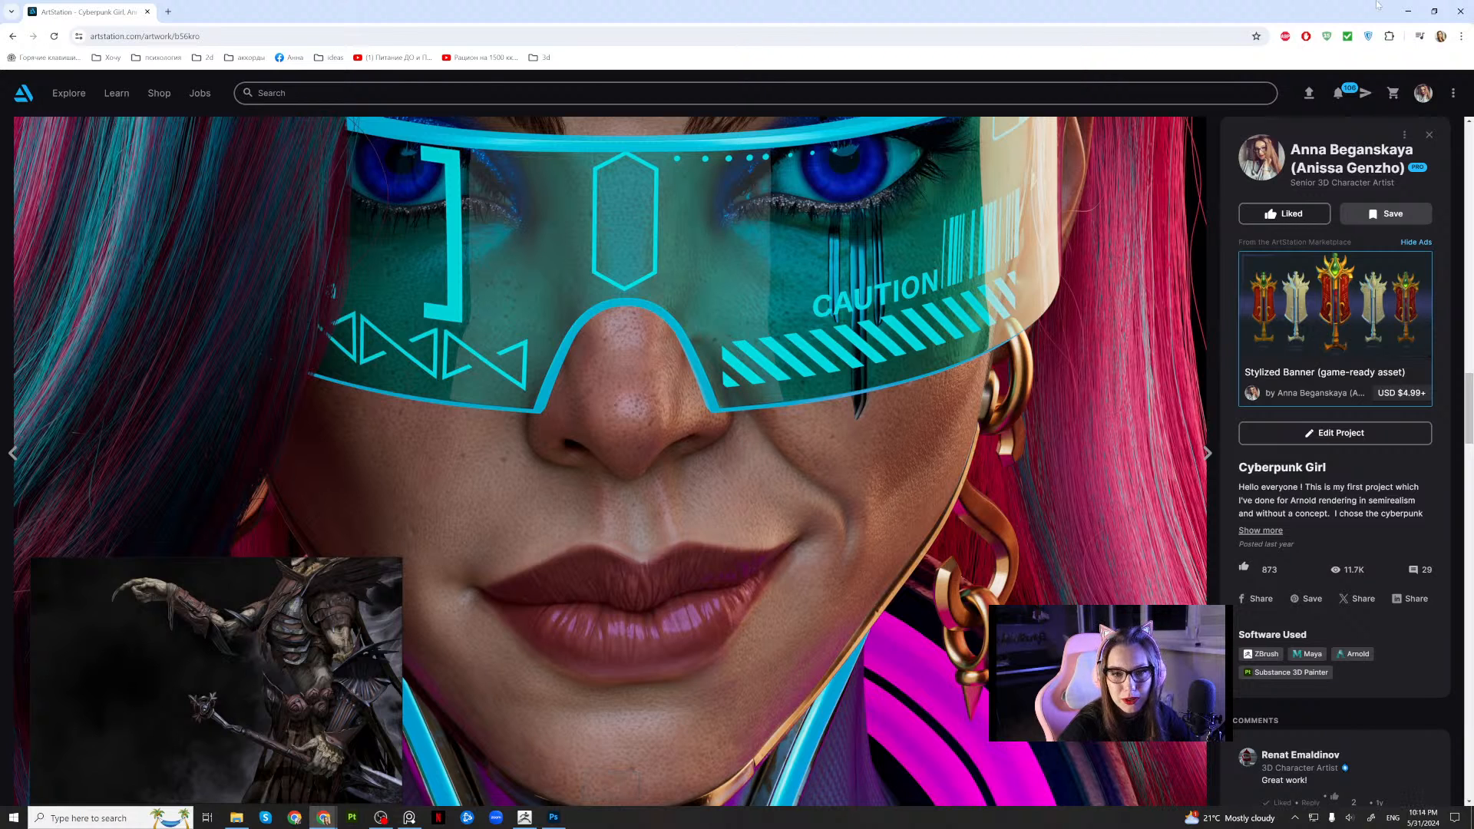
click(1410, 13)
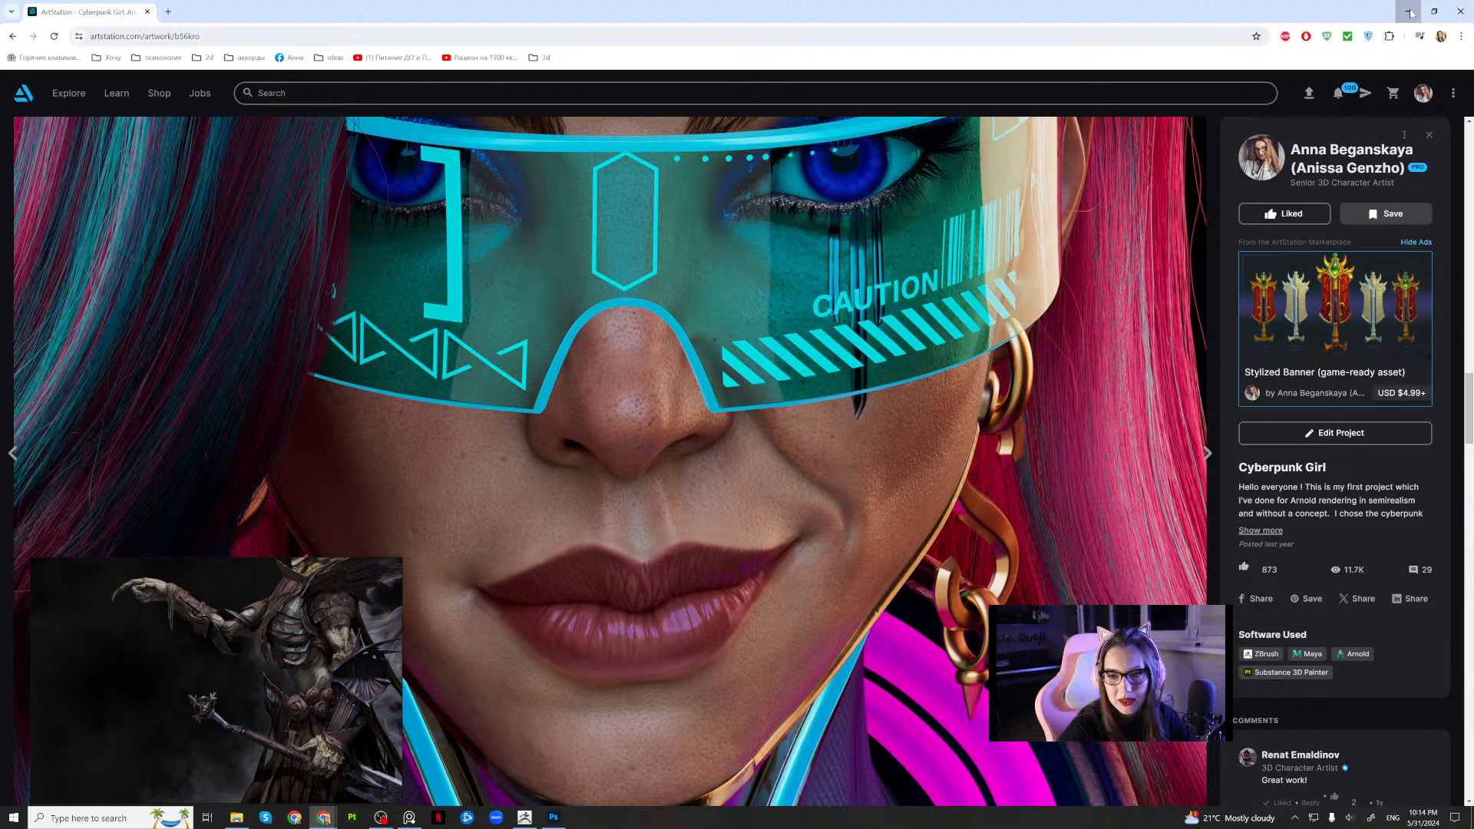